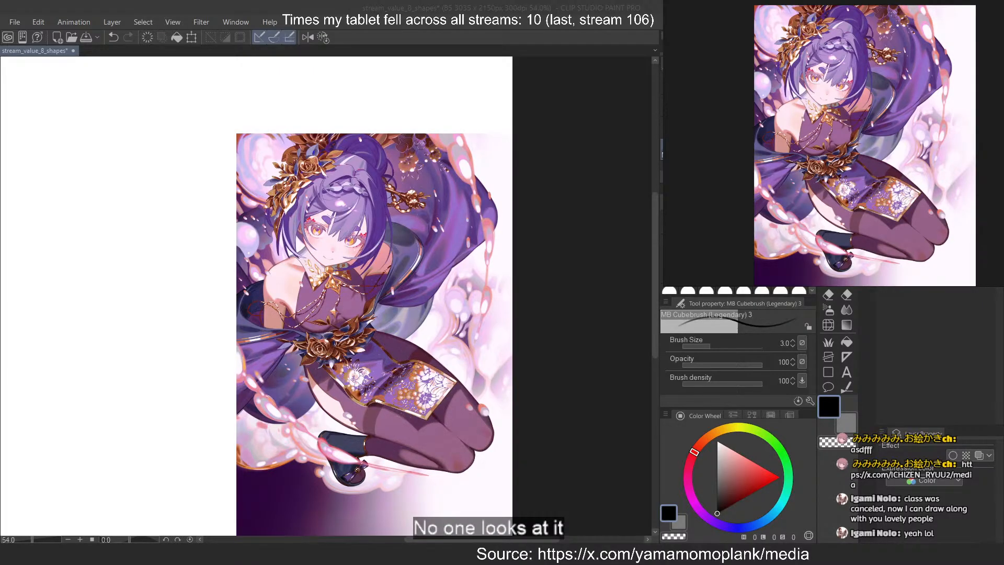
# Lower the opacity of the character illustration so it serves as a pale tracing reference
pyautogui.click(518, 4)
pyautogui.scroll(-2, 416, 321)
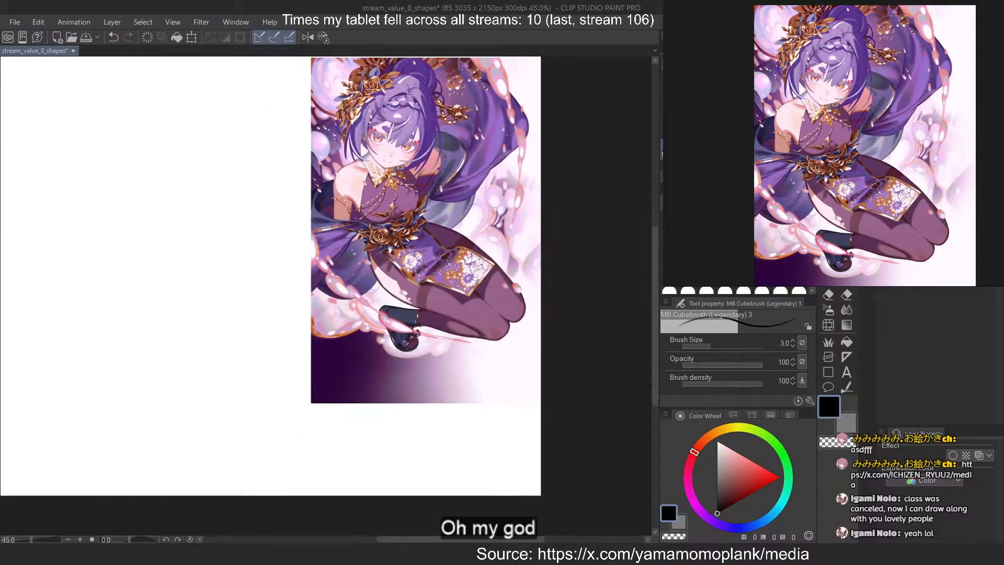
pyautogui.scroll(2, 486, 153)
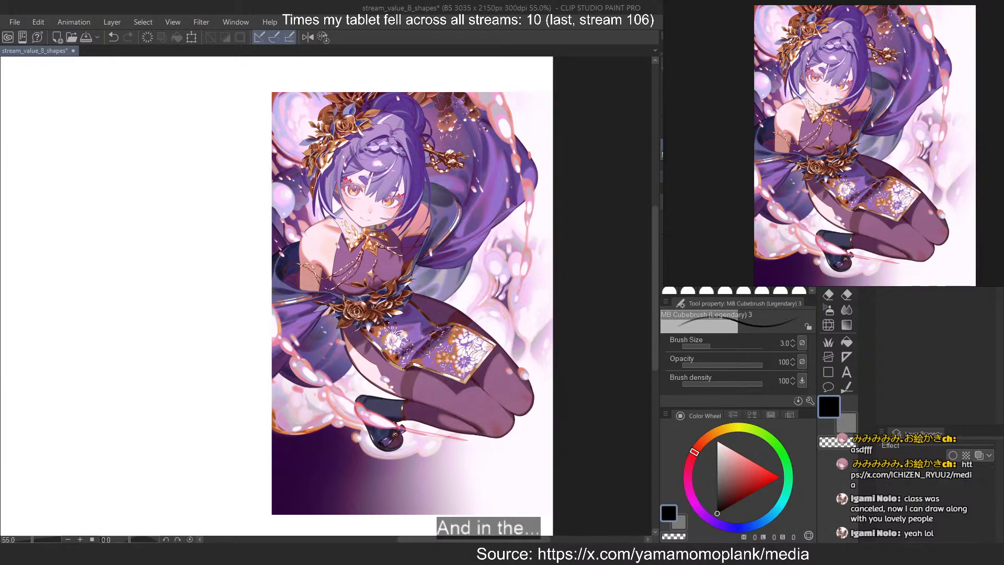
pyautogui.hotkey('ctrl', 'z')
pyautogui.hotkey('ctrl', 'y')
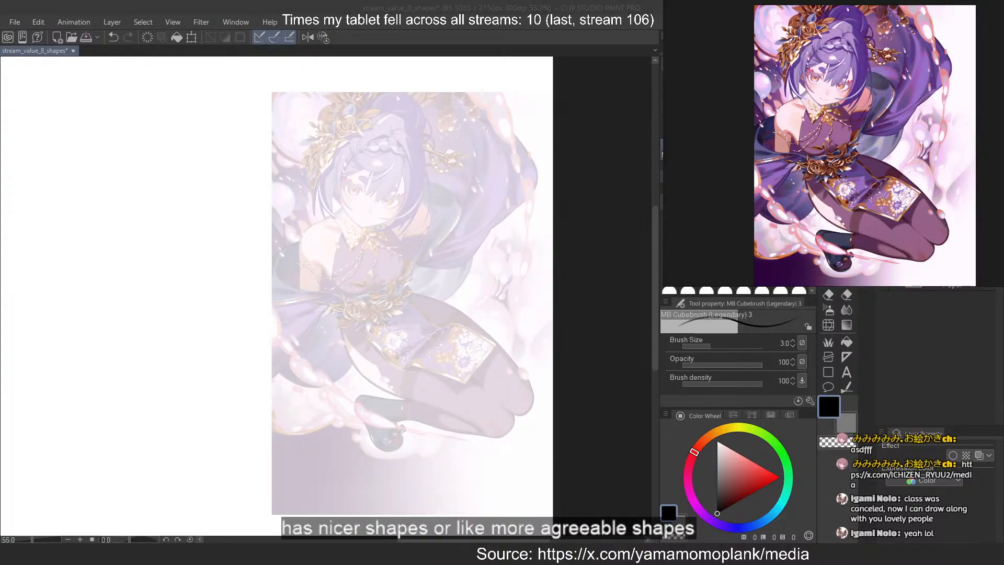
pyautogui.click(405, 7)
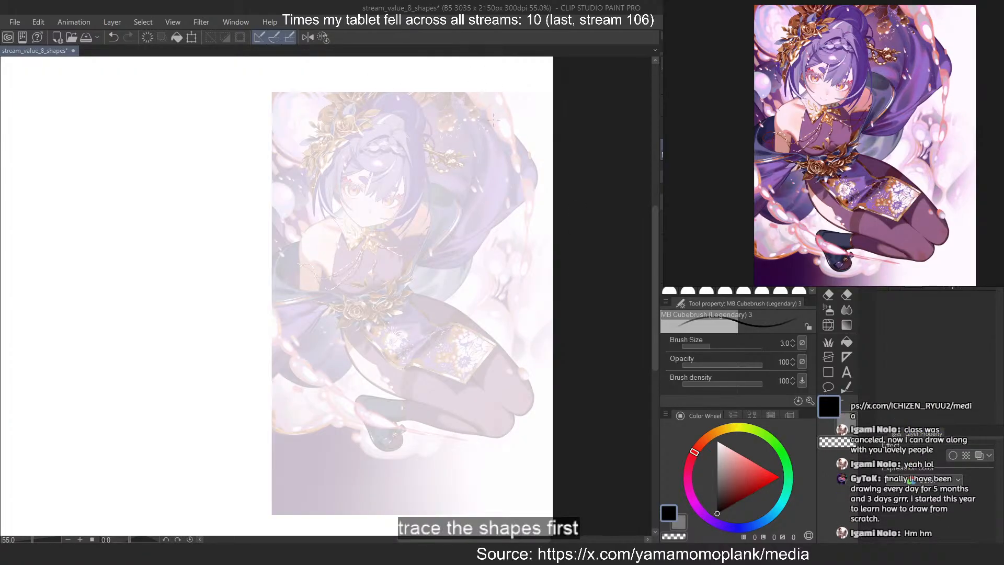
# Choose a mid grey drawing colour and set the brush size to 8
pyautogui.scroll(7, 419, 180)
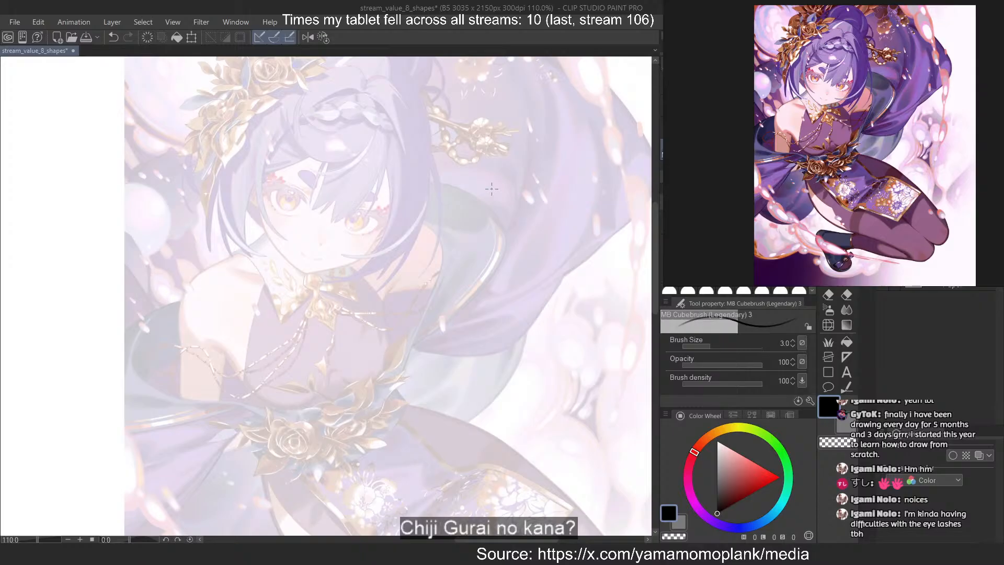
pyautogui.scroll(3, 214, 90)
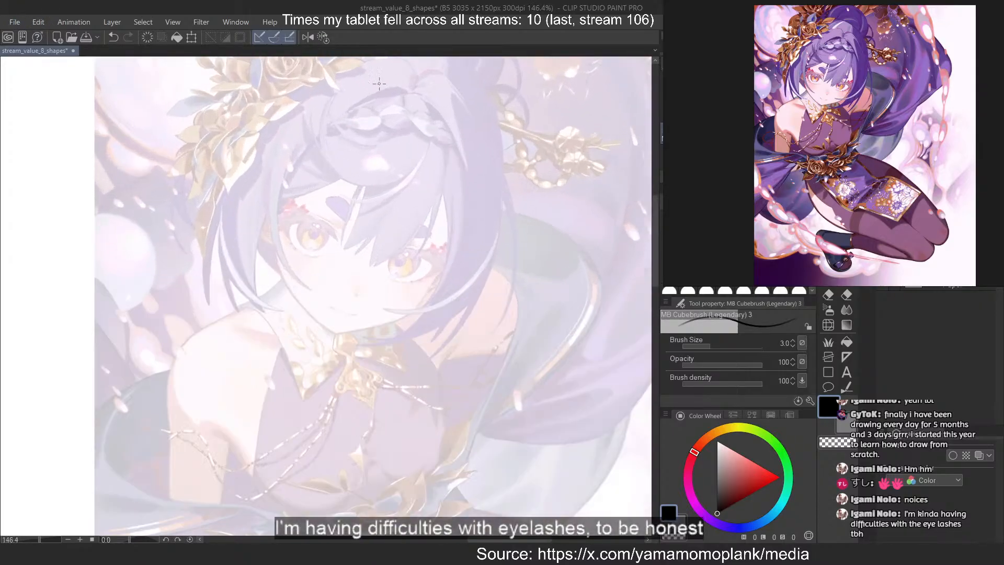
pyautogui.scroll(2, 291, 185)
pyautogui.scroll(-4, 301, 334)
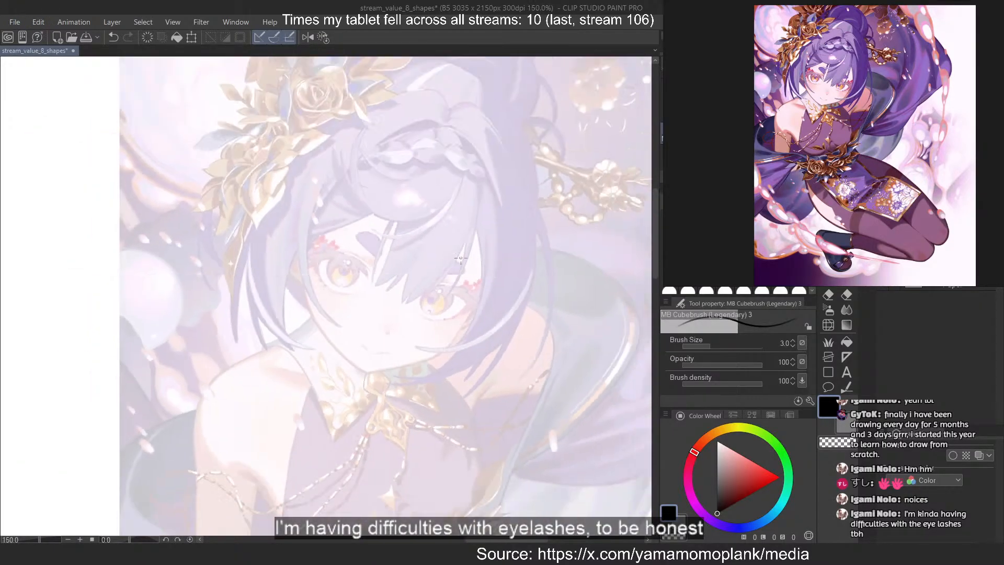
pyautogui.scroll(4, 305, 251)
pyautogui.scroll(-1, 306, 251)
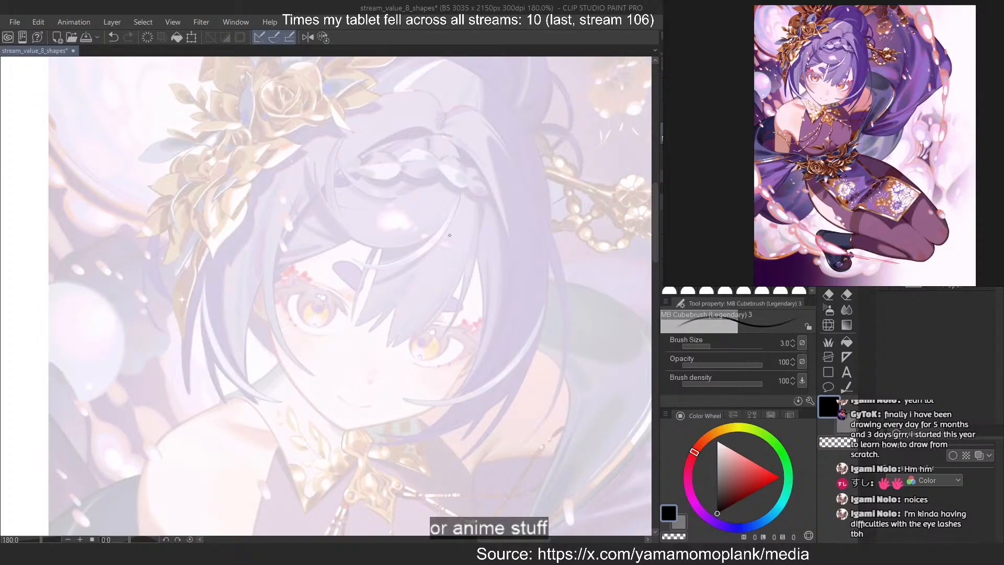
pyautogui.scroll(-3, 449, 235)
pyautogui.scroll(2, 449, 235)
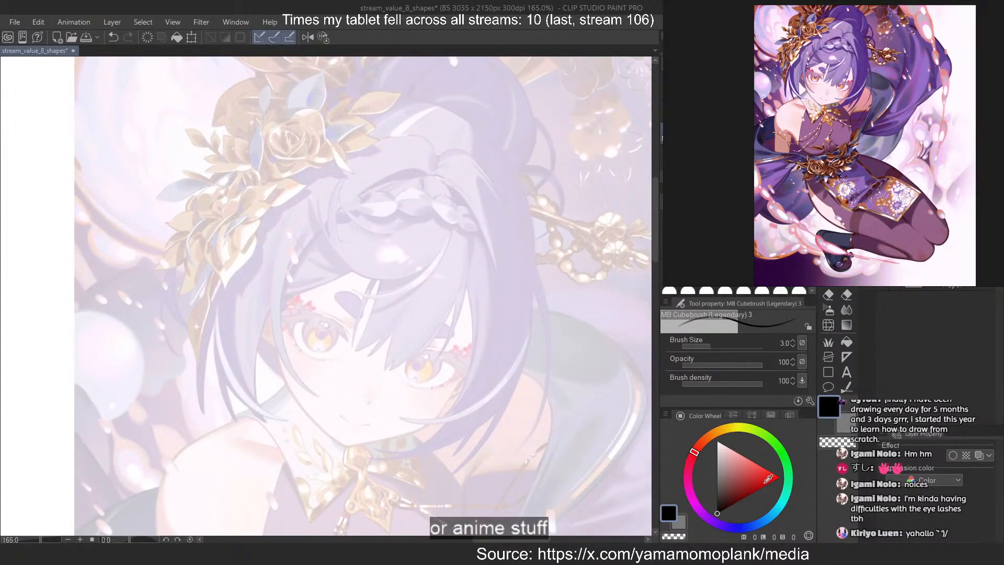
pyautogui.click(716, 485)
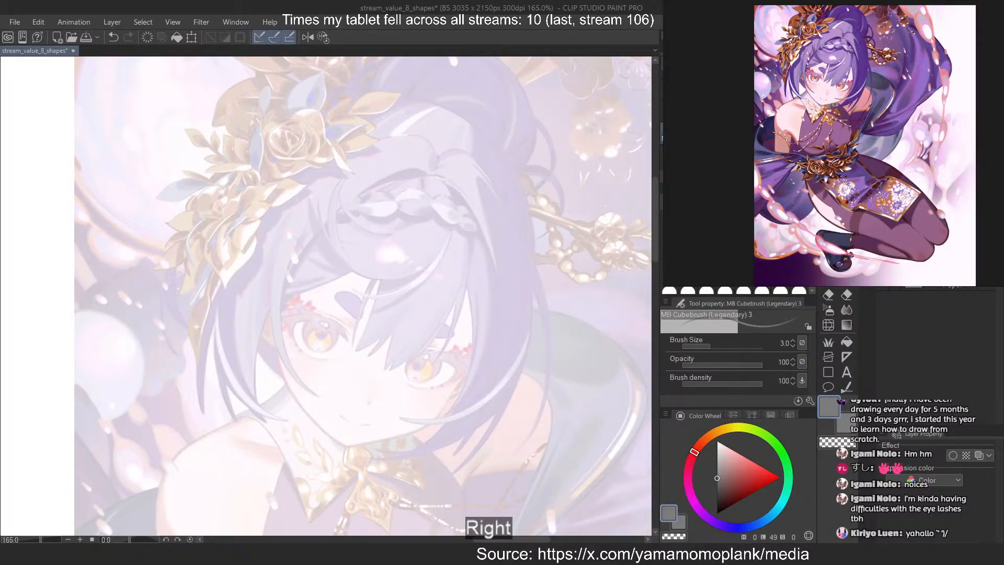
pyautogui.press(']')
# Trace the upper outer arc of the hair bun with a grey stroke
pyautogui.scroll(3, 404, 65)
pyautogui.scroll(-3, 413, 257)
pyautogui.scroll(7, 465, 116)
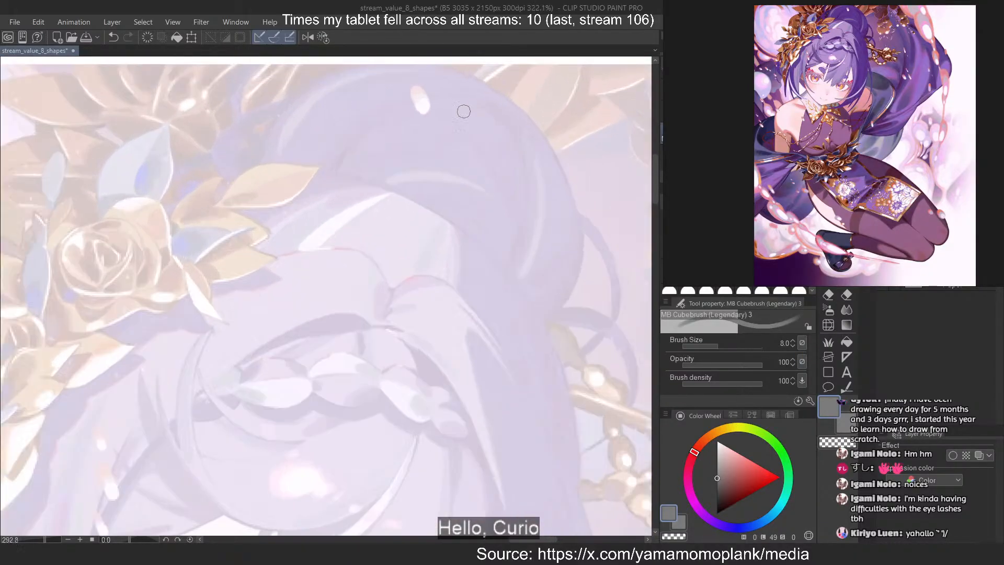
pyautogui.scroll(3, 464, 111)
pyautogui.moveTo(387, 60); pyautogui.dragTo(529, 389)
pyautogui.scroll(-4, 353, 326)
pyautogui.scroll(4, 456, 184)
pyautogui.hotkey('ctrl', 'z')
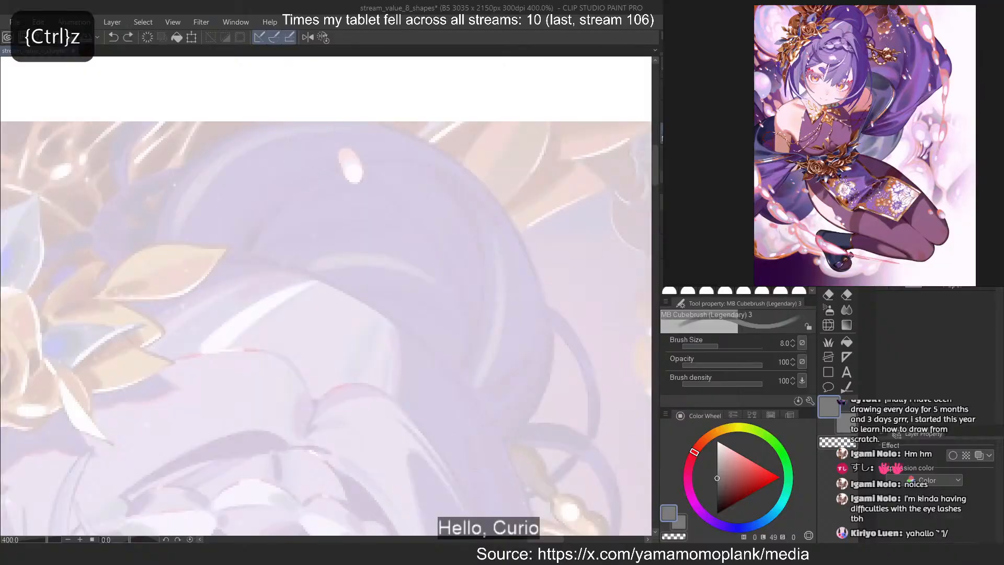
pyautogui.moveTo(261, 143)
pyautogui.mouseDown()
pyautogui.moveTo(504, 417)
pyautogui.moveTo(526, 410)
pyautogui.mouseUp()
pyautogui.hotkey('ctrl', 'z')
pyautogui.moveTo(306, 127); pyautogui.dragTo(504, 403)
# Extend and thicken the bun's outline downward along its outer side in grey
pyautogui.moveTo(340, 149); pyautogui.dragTo(533, 417)
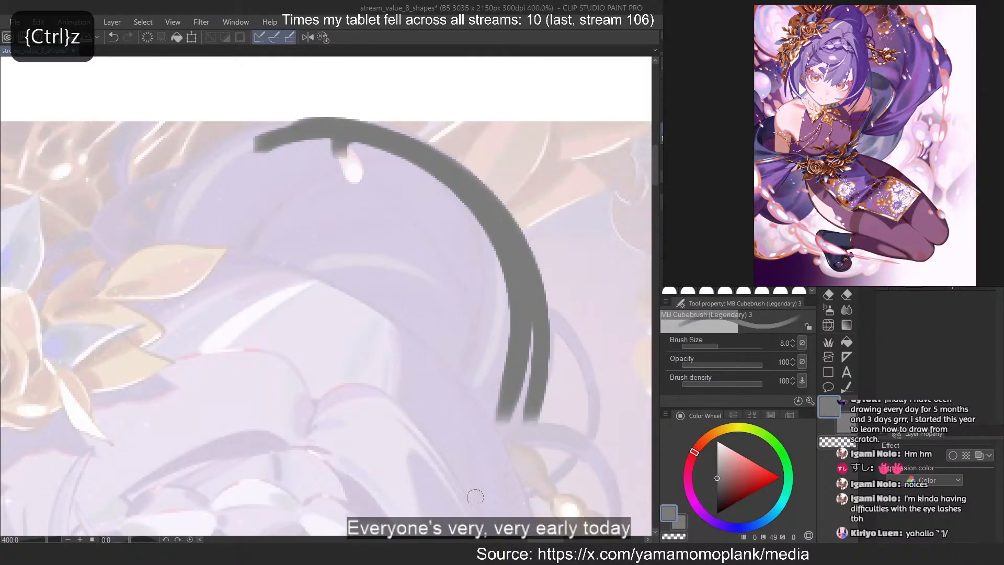
pyautogui.hotkey('ctrl', 'z')
pyautogui.moveTo(515, 250); pyautogui.dragTo(502, 432)
pyautogui.moveTo(527, 257)
pyautogui.mouseDown()
pyautogui.moveTo(524, 421)
pyautogui.moveTo(491, 473)
pyautogui.mouseUp()
pyautogui.hotkey('ctrl', 'z')
pyautogui.moveTo(476, 217)
pyautogui.mouseDown()
pyautogui.moveTo(534, 334)
pyautogui.moveTo(494, 483)
pyautogui.moveTo(510, 452)
pyautogui.moveTo(495, 472)
pyautogui.mouseUp()
pyautogui.hotkey('ctrl', 'z')
pyautogui.moveTo(408, 172); pyautogui.dragTo(376, 475)
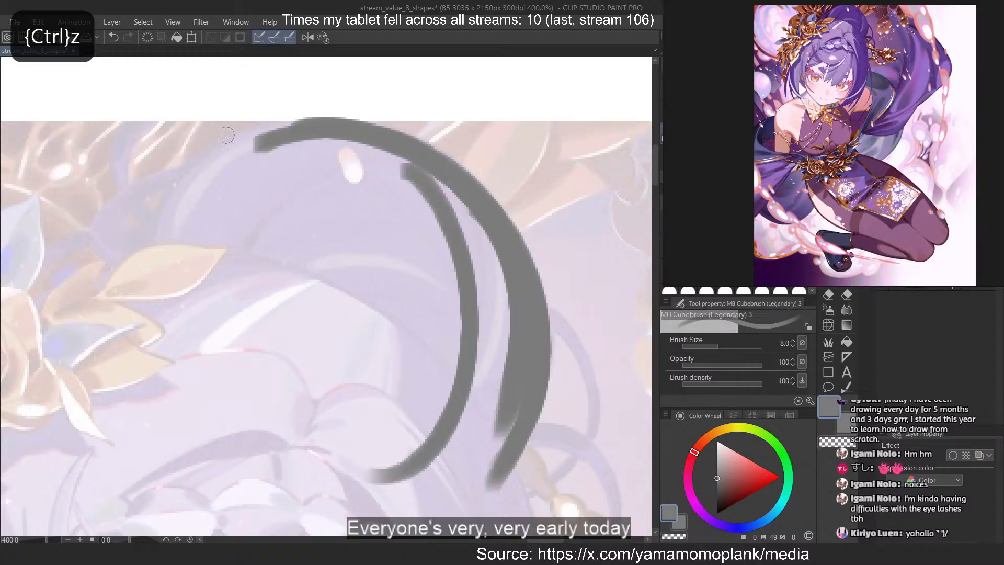
pyautogui.hotkey('ctrl', 'z')
# Flip the canvas horizontally and try to trace the bun's outline beside the hair ornament
pyautogui.moveTo(309, 121); pyautogui.dragTo(171, 213)
pyautogui.press('2')
pyautogui.hotkey('ctrl', 'z')
pyautogui.moveTo(277, 118); pyautogui.dragTo(550, 366)
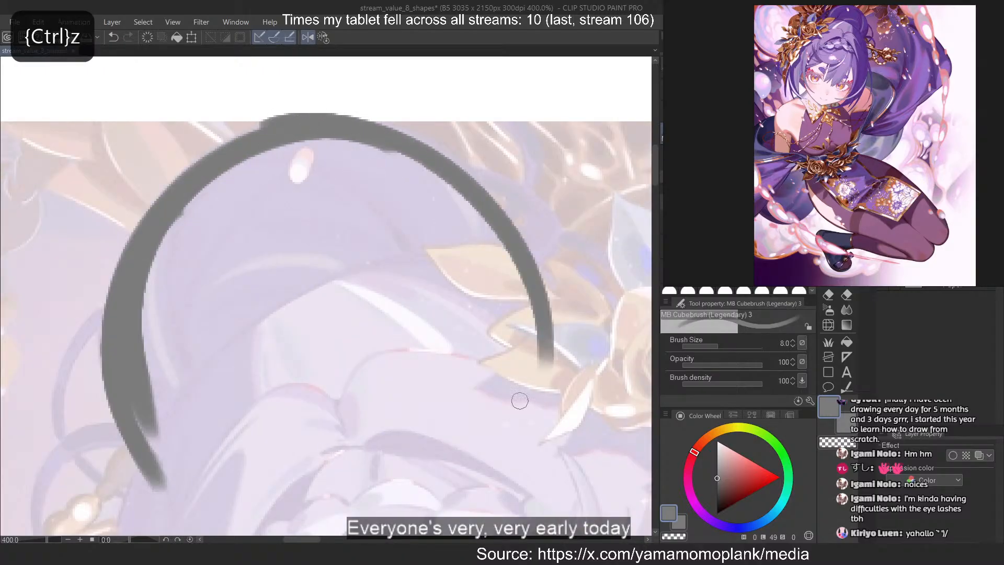
pyautogui.hotkey('ctrl', 'z')
pyautogui.moveTo(294, 136); pyautogui.dragTo(528, 356)
pyautogui.hotkey('ctrl', 'z')
# Trace the ornament side of the hair bun as one smooth grey arc down to the gold leaves
pyautogui.moveTo(311, 131); pyautogui.dragTo(530, 366)
pyautogui.hotkey('ctrl', 'z')
pyautogui.hotkey('ctrl', 'z')
pyautogui.hotkey('ctrl', 'z')
pyautogui.hotkey('ctrl', 'z')
pyautogui.hotkey('ctrl', 'z')
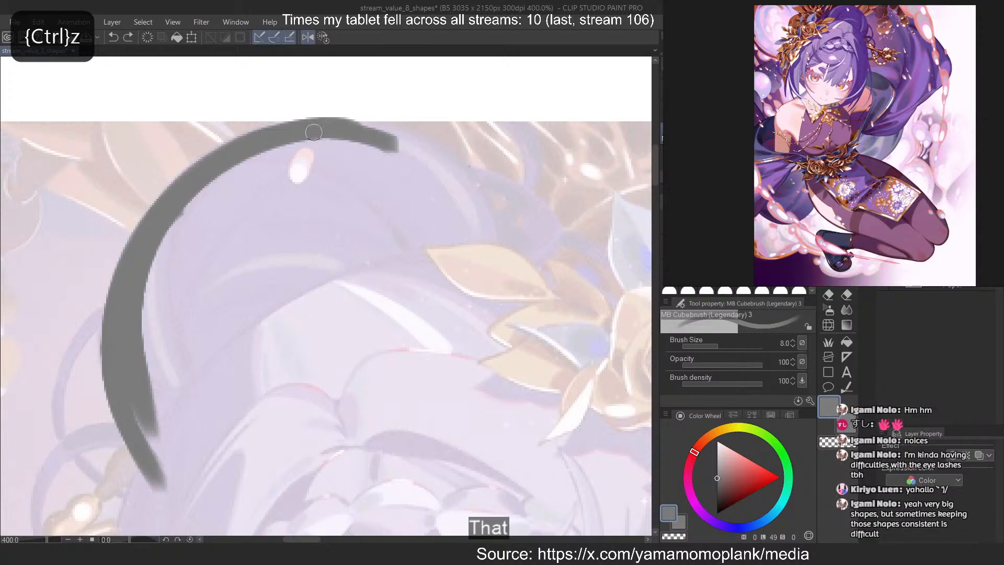
pyautogui.moveTo(314, 132)
pyautogui.mouseDown()
pyautogui.moveTo(515, 337)
pyautogui.moveTo(529, 337)
pyautogui.moveTo(519, 362)
pyautogui.mouseUp()
pyautogui.hotkey('ctrl', 'z')
pyautogui.hotkey('ctrl', 'z')
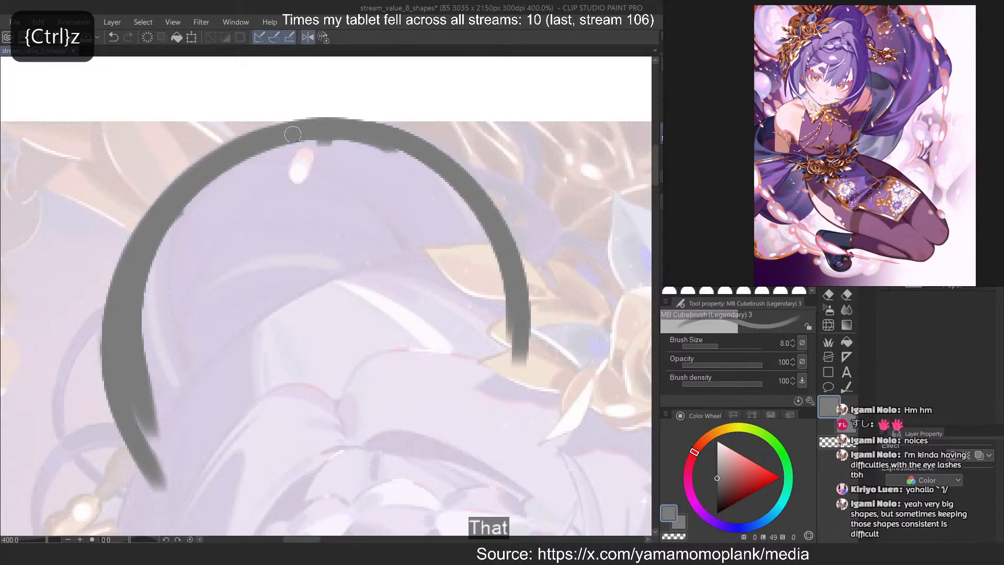
# Fill the inside of the hair bun with solid grey, enlarging the brush to size 15
pyautogui.moveTo(339, 138)
pyautogui.mouseDown()
pyautogui.moveTo(399, 156)
pyautogui.moveTo(370, 173)
pyautogui.moveTo(463, 259)
pyautogui.mouseUp()
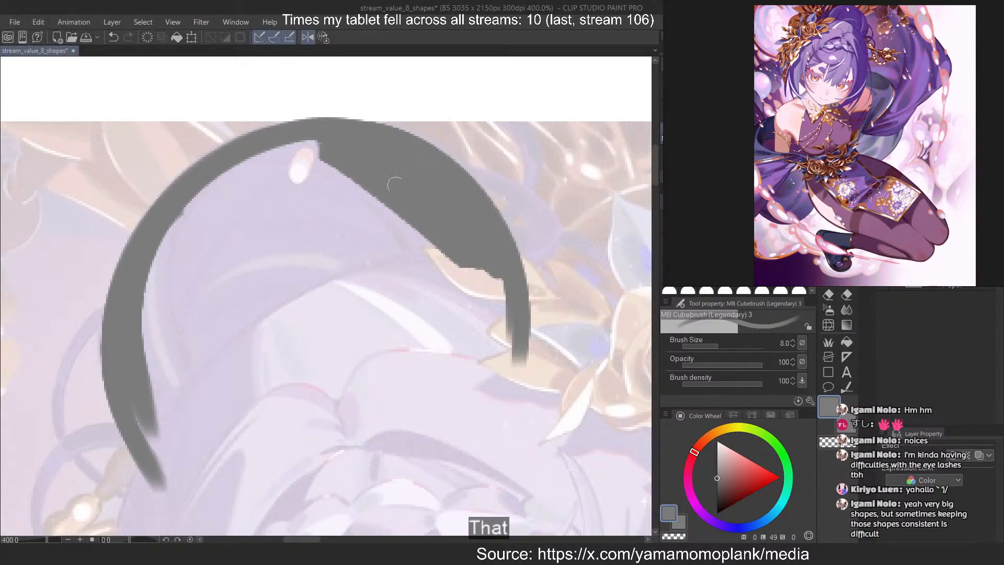
pyautogui.moveTo(394, 184)
pyautogui.mouseDown()
pyautogui.moveTo(502, 335)
pyautogui.moveTo(481, 242)
pyautogui.moveTo(486, 251)
pyautogui.mouseUp()
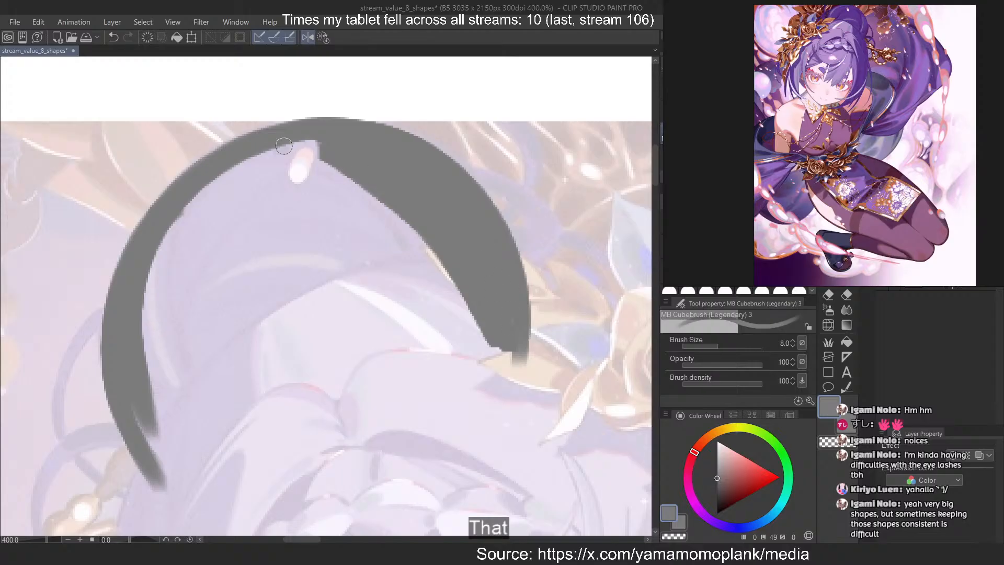
pyautogui.moveTo(284, 148)
pyautogui.mouseDown()
pyautogui.moveTo(440, 266)
pyautogui.moveTo(293, 141)
pyautogui.moveTo(386, 186)
pyautogui.moveTo(326, 295)
pyautogui.moveTo(251, 173)
pyautogui.moveTo(204, 196)
pyautogui.moveTo(245, 205)
pyautogui.moveTo(143, 307)
pyautogui.moveTo(309, 176)
pyautogui.moveTo(317, 198)
pyautogui.moveTo(339, 197)
pyautogui.moveTo(382, 272)
pyautogui.moveTo(480, 329)
pyautogui.moveTo(425, 372)
pyautogui.moveTo(382, 362)
pyautogui.moveTo(276, 302)
pyautogui.moveTo(202, 285)
pyautogui.moveTo(177, 330)
pyautogui.moveTo(187, 390)
pyautogui.moveTo(151, 356)
pyautogui.moveTo(142, 327)
pyautogui.moveTo(198, 453)
pyautogui.mouseUp()
pyautogui.press(']')
pyautogui.press(']')
pyautogui.press(']')
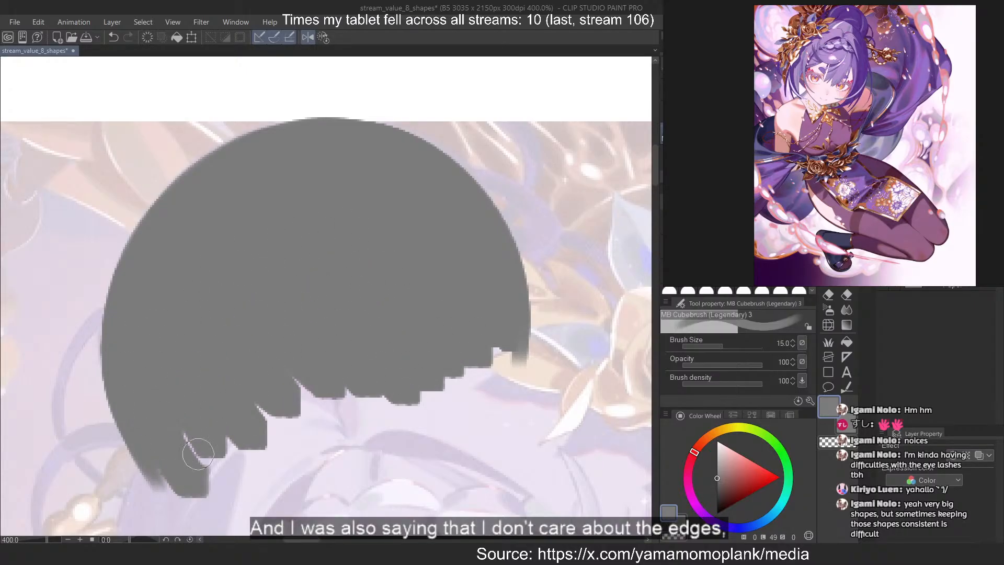
# Flip the canvas back and trace the hair's outer edge from below the bun past the hairpin
pyautogui.moveTo(271, 104); pyautogui.dragTo(235, 220)
pyautogui.moveTo(176, 389); pyautogui.dragTo(204, 314)
pyautogui.moveTo(236, 246); pyautogui.dragTo(212, 512)
pyautogui.press('2')
pyautogui.hotkey('ctrl', 'z')
pyautogui.moveTo(412, 238); pyautogui.dragTo(406, 520)
pyautogui.hotkey('ctrl', 'z')
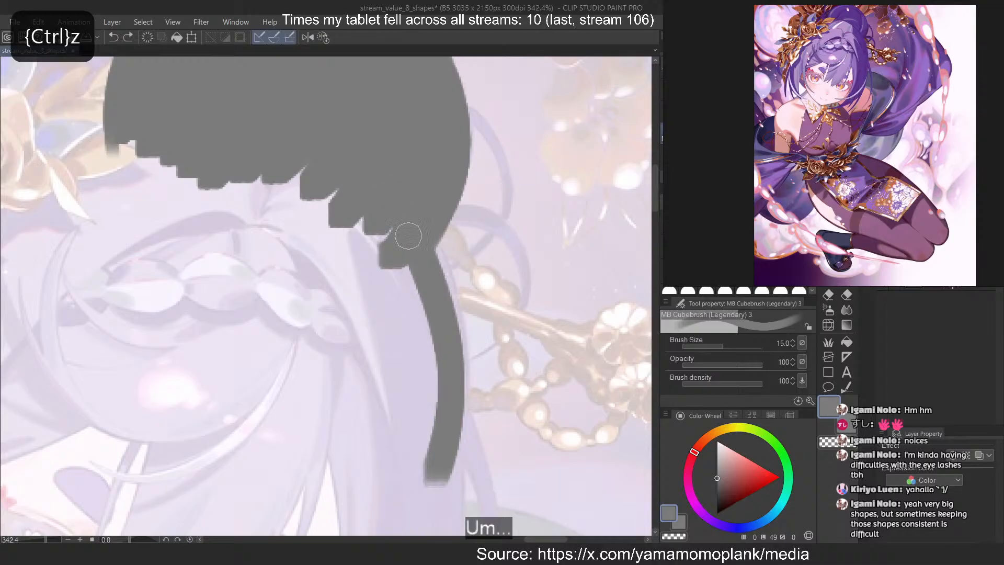
pyautogui.moveTo(442, 248); pyautogui.dragTo(429, 490)
# Fill the hair area between the braid and the outer edge below the bun with grey
pyautogui.moveTo(376, 189)
pyautogui.mouseDown()
pyautogui.moveTo(412, 308)
pyautogui.moveTo(426, 433)
pyautogui.mouseUp()
pyautogui.moveTo(327, 201); pyautogui.dragTo(408, 412)
pyautogui.moveTo(240, 192)
pyautogui.mouseDown()
pyautogui.moveTo(372, 367)
pyautogui.moveTo(202, 189)
pyautogui.mouseUp()
pyautogui.scroll(-3, 539, 260)
pyautogui.scroll(-1, 365, 336)
pyautogui.scroll(1, 89, 237)
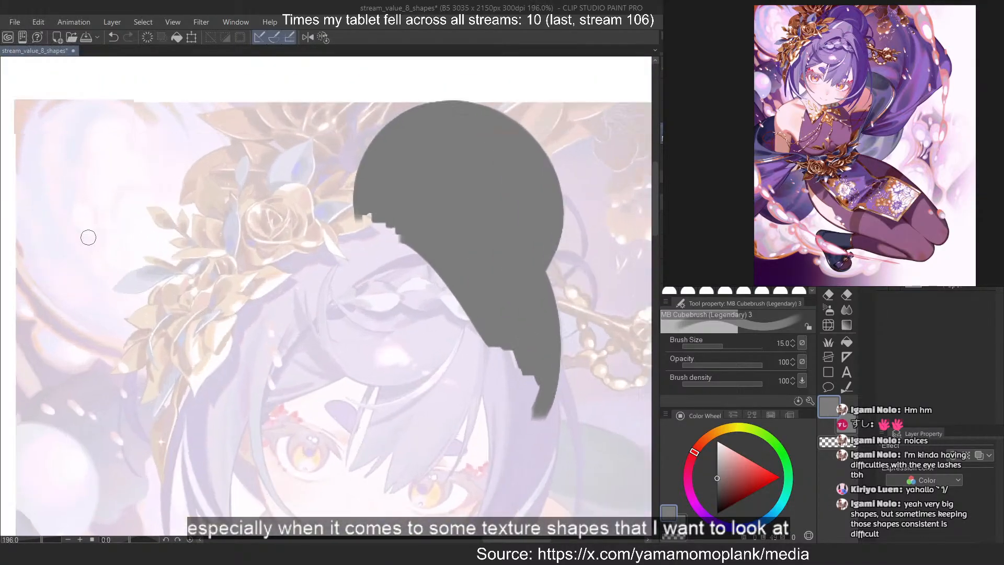
# Trace the long curved bang in grey from the end of the braid down between the eyes
pyautogui.scroll(1, 88, 237)
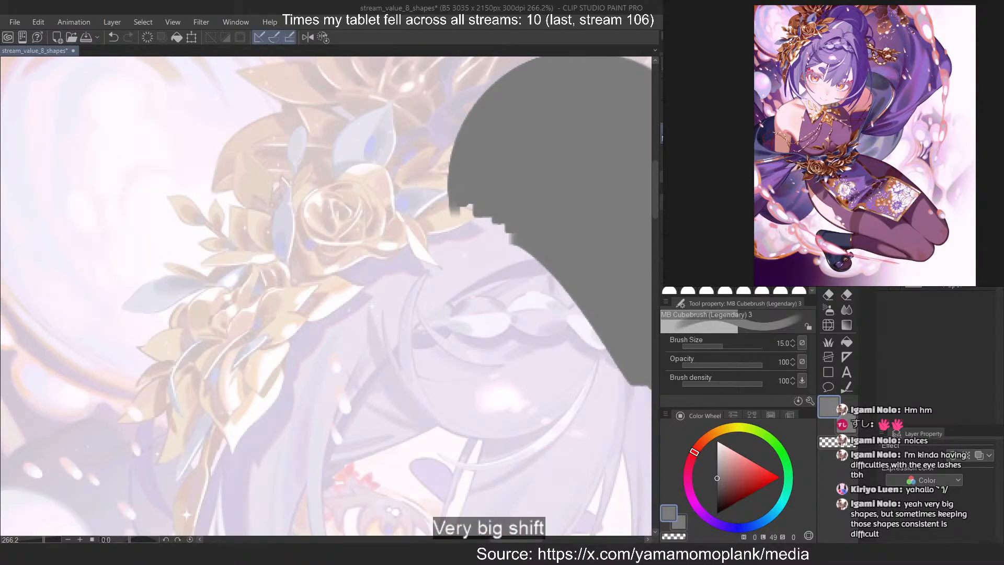
pyautogui.scroll(-2, 466, 383)
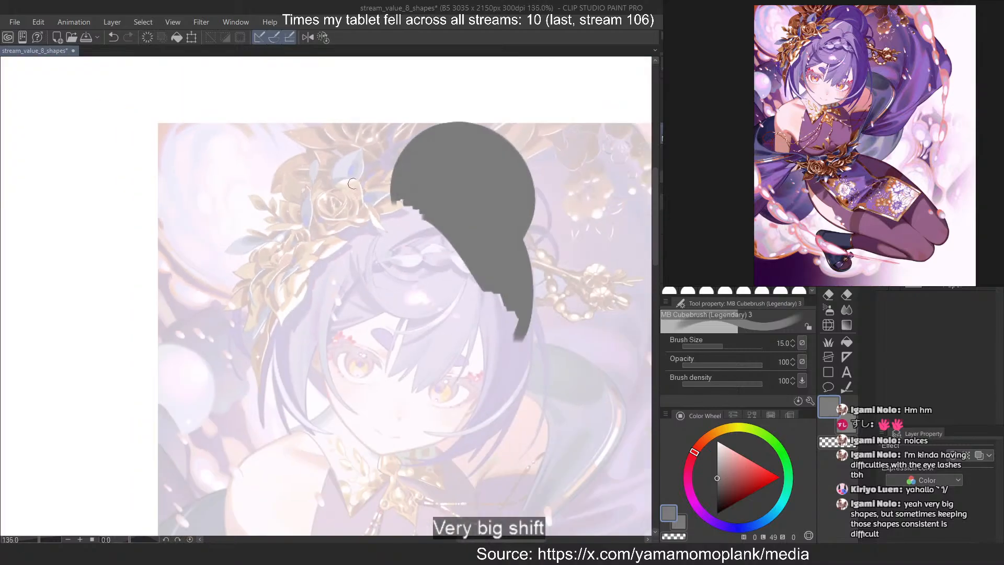
pyautogui.scroll(3, 468, 345)
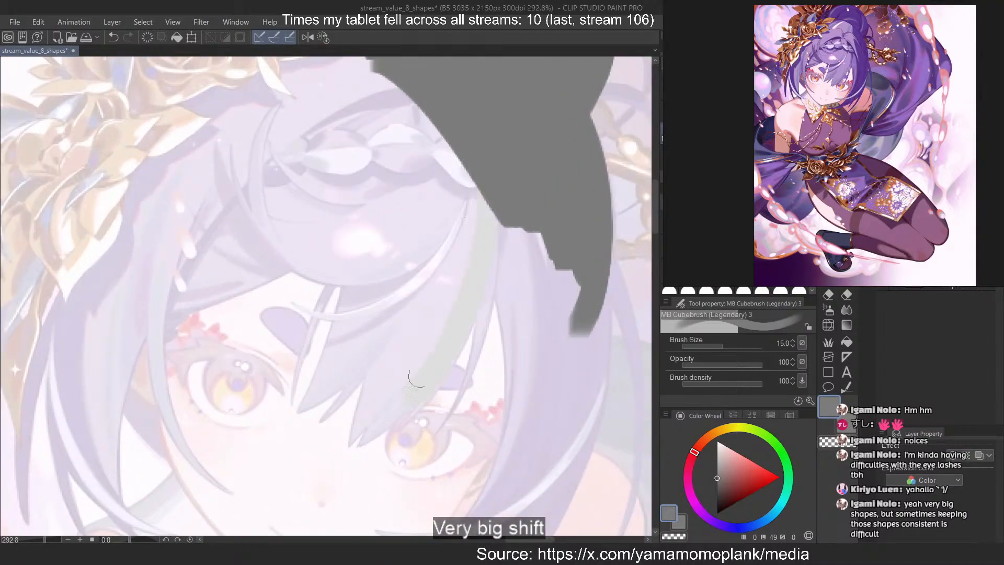
pyautogui.hotkey('ctrl', 'z')
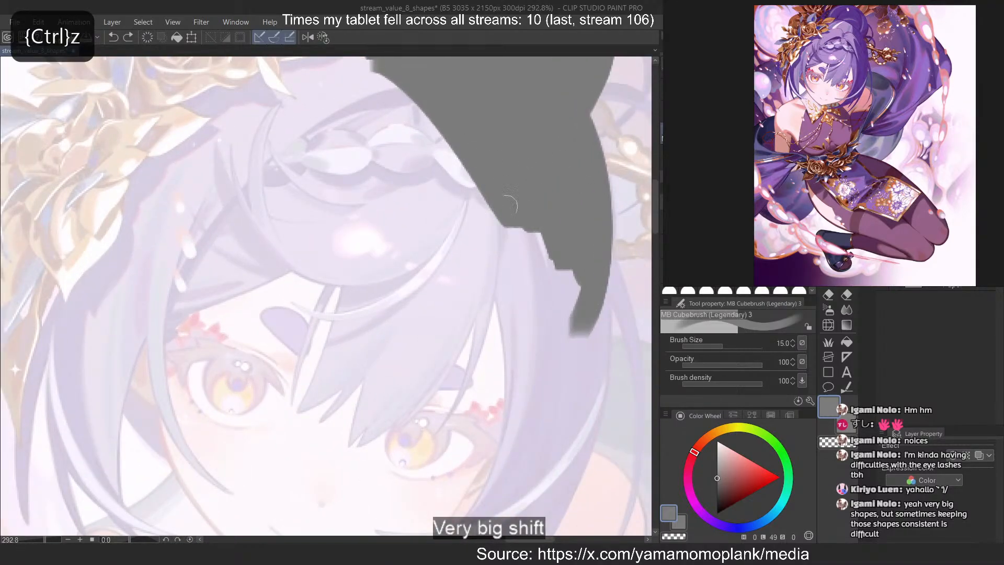
pyautogui.moveTo(494, 215); pyautogui.dragTo(418, 414)
pyautogui.hotkey('ctrl', 'z')
pyautogui.moveTo(487, 193); pyautogui.dragTo(387, 425)
pyautogui.hotkey('ctrl', 'z')
pyautogui.moveTo(486, 192)
pyautogui.mouseDown()
pyautogui.moveTo(369, 412)
pyautogui.moveTo(387, 413)
pyautogui.moveTo(358, 448)
pyautogui.mouseUp()
pyautogui.hotkey('ctrl', 'z')
# Try to widen the curved bang with additional grey strokes along its length
pyautogui.hotkey('ctrl', 'z')
pyautogui.hotkey('ctrl', 'z')
pyautogui.moveTo(486, 178); pyautogui.dragTo(367, 433)
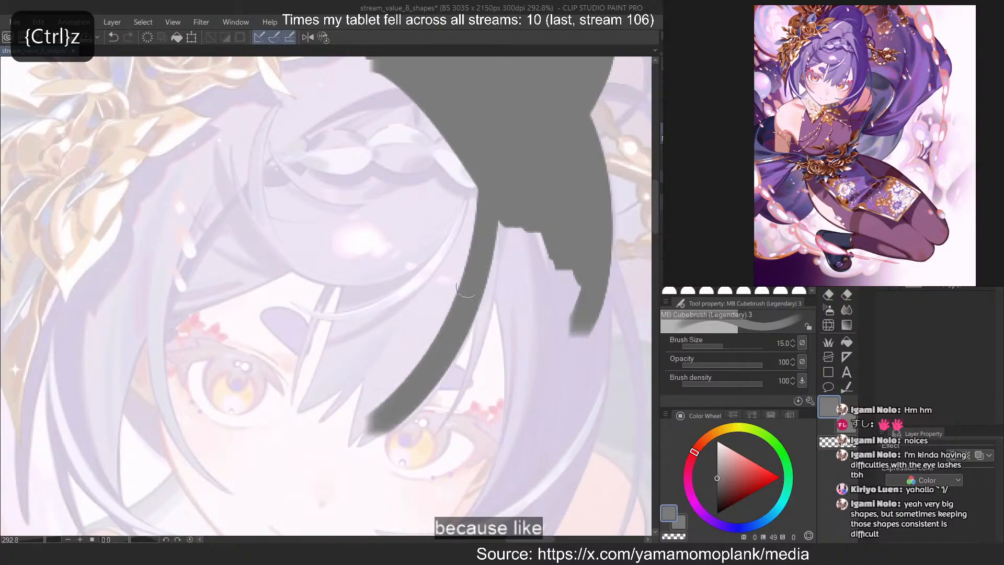
pyautogui.moveTo(491, 216); pyautogui.dragTo(359, 433)
pyautogui.hotkey('ctrl', 'z')
pyautogui.moveTo(484, 233); pyautogui.dragTo(400, 413)
pyautogui.moveTo(476, 256); pyautogui.dragTo(369, 437)
pyautogui.hotkey('ctrl', 'z')
pyautogui.moveTo(448, 332); pyautogui.dragTo(337, 442)
# Extend the bang's lower end and shape it into a pointed tip with transparent colour, using brush size 7
pyautogui.hotkey('ctrl', 'z')
pyautogui.moveTo(463, 293); pyautogui.dragTo(353, 443)
pyautogui.hotkey('ctrl', 'z')
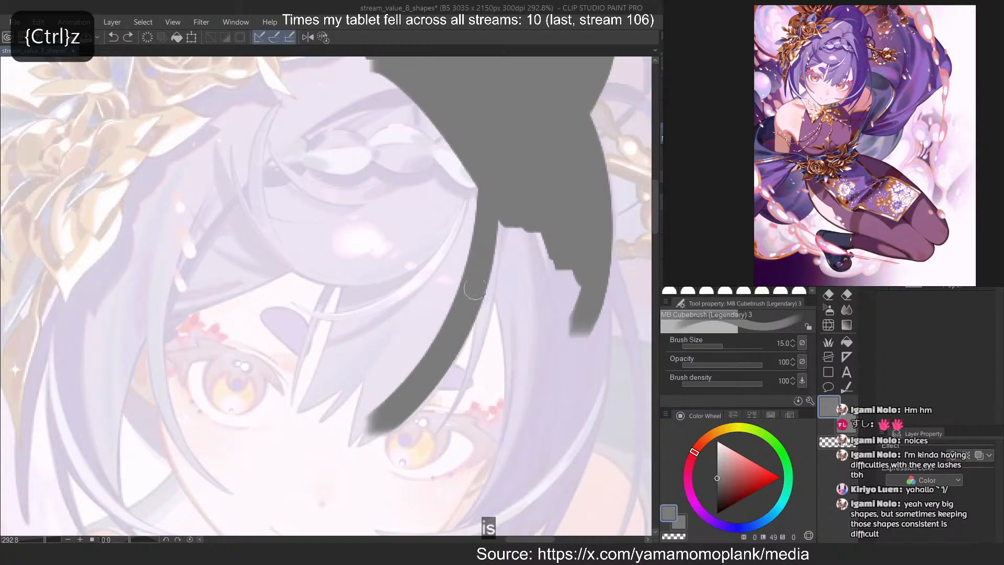
pyautogui.moveTo(475, 290); pyautogui.dragTo(356, 443)
pyautogui.press('c')
pyautogui.moveTo(368, 403); pyautogui.dragTo(337, 457)
pyautogui.hotkey('ctrl', 'z')
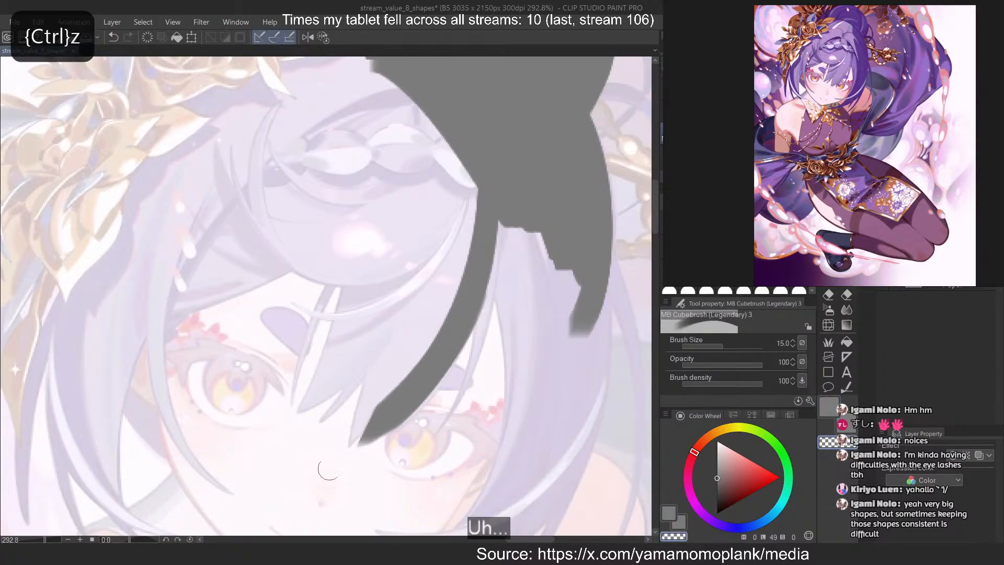
pyautogui.press('c')
pyautogui.moveTo(391, 378)
pyautogui.mouseDown()
pyautogui.moveTo(320, 472)
pyautogui.moveTo(328, 458)
pyautogui.mouseUp()
pyautogui.hotkey('ctrl', 'z')
pyautogui.press('c')
pyautogui.moveTo(356, 418); pyautogui.dragTo(328, 467)
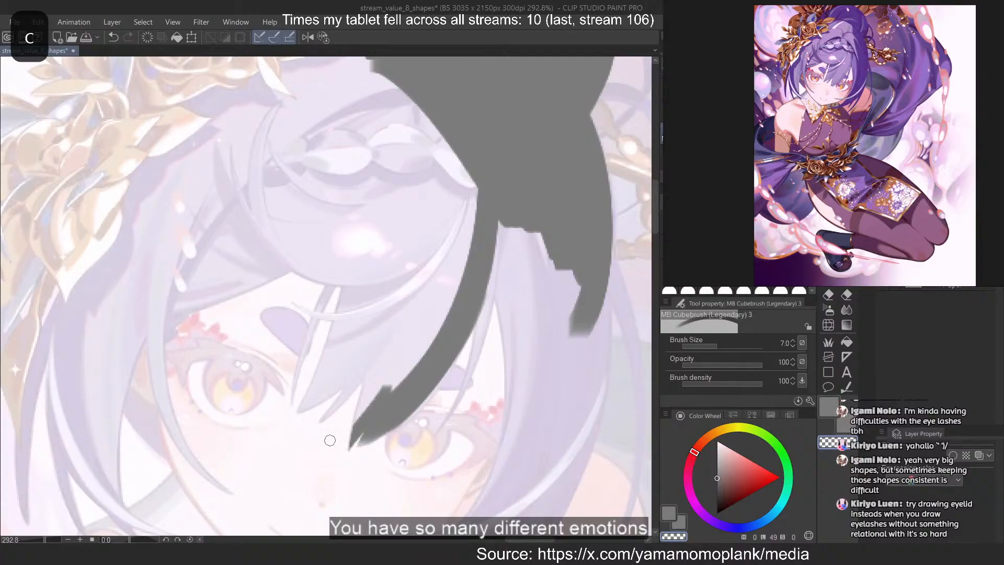
# Fill the inner part of the bang above its tip with grey
pyautogui.press('c')
pyautogui.moveTo(385, 352)
pyautogui.mouseDown()
pyautogui.moveTo(351, 447)
pyautogui.moveTo(400, 329)
pyautogui.moveTo(406, 387)
pyautogui.moveTo(440, 324)
pyautogui.mouseUp()
pyautogui.hotkey('ctrl', 'z')
# Trace a thin grey strand branching off the bang and curving down over the eye
pyautogui.hotkey('ctrl', 'z')
pyautogui.moveTo(490, 277)
pyautogui.mouseDown()
pyautogui.moveTo(462, 361)
pyautogui.moveTo(426, 458)
pyautogui.mouseUp()
pyautogui.hotkey('ctrl', 'z')
pyautogui.hotkey('ctrl', 'z')
pyautogui.hotkey('ctrl', 'z')
pyautogui.moveTo(483, 301); pyautogui.dragTo(435, 447)
pyautogui.hotkey('ctrl', 'z')
pyautogui.moveTo(491, 259); pyautogui.dragTo(436, 447)
pyautogui.hotkey('ctrl', 'z')
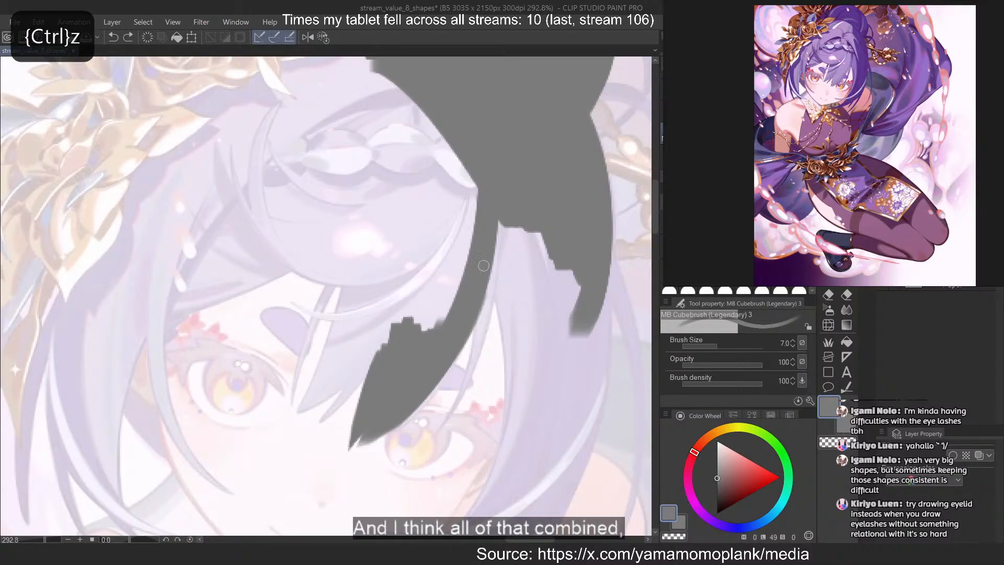
pyautogui.hotkey('ctrl', 'z')
pyautogui.moveTo(489, 282)
pyautogui.mouseDown()
pyautogui.moveTo(426, 462)
pyautogui.moveTo(431, 449)
pyautogui.mouseUp()
# Trim the thin strand with transparent colour so it tapers to a sharp point
pyautogui.hotkey('ctrl', 'z')
pyautogui.press('c')
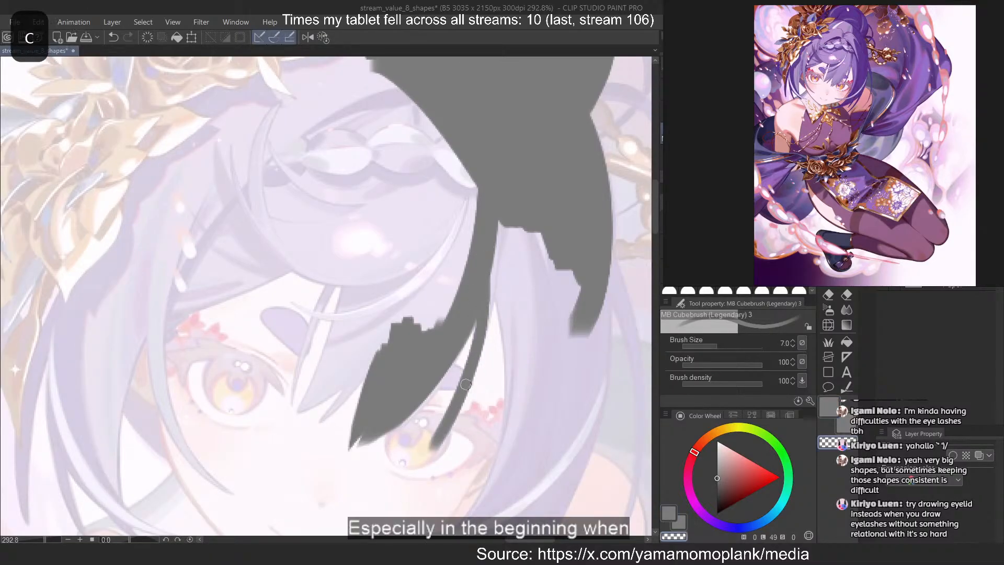
pyautogui.moveTo(481, 349); pyautogui.dragTo(433, 452)
pyautogui.hotkey('ctrl', 'z')
pyautogui.moveTo(493, 307); pyautogui.dragTo(433, 452)
pyautogui.hotkey('ctrl', 'z')
pyautogui.moveTo(489, 326); pyautogui.dragTo(435, 449)
pyautogui.hotkey('ctrl', 'z')
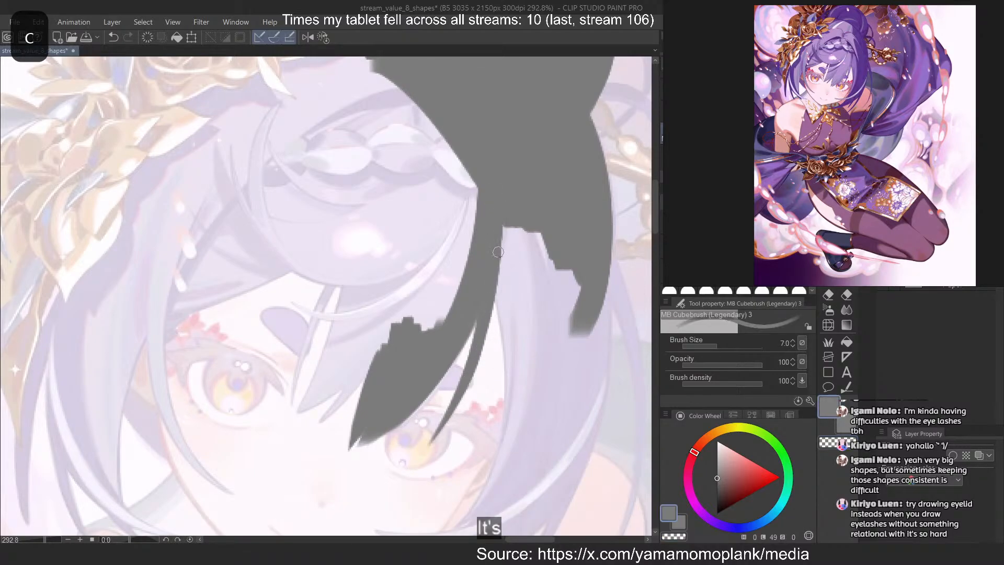
# Trace the inner edge of the side hair from the bang down along the cheek
pyautogui.moveTo(498, 252)
pyautogui.mouseDown()
pyautogui.moveTo(507, 454)
pyautogui.moveTo(478, 522)
pyautogui.moveTo(453, 524)
pyautogui.mouseUp()
pyautogui.hotkey('ctrl', 'z')
pyautogui.hotkey('ctrl', 'z')
pyautogui.hotkey('ctrl', 'z')
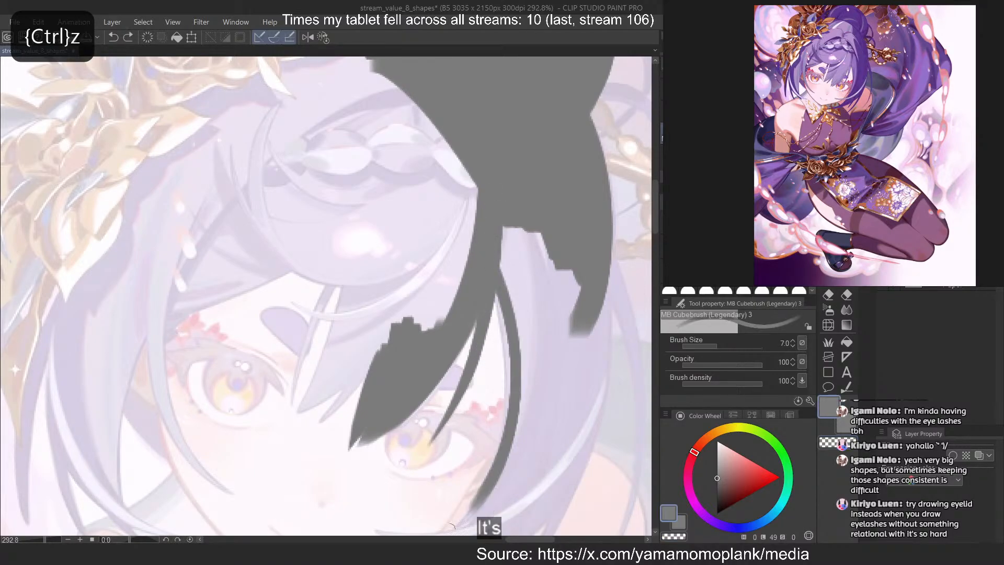
pyautogui.hotkey('ctrl', 'z')
pyautogui.hotkey('ctrl', 'z')
pyautogui.moveTo(493, 262)
pyautogui.mouseDown()
pyautogui.moveTo(466, 526)
pyautogui.moveTo(452, 534)
pyautogui.moveTo(485, 519)
pyautogui.mouseUp()
pyautogui.hotkey('ctrl', 'z')
pyautogui.hotkey('ctrl', 'z')
pyautogui.hotkey('ctrl', 'z')
pyautogui.hotkey('ctrl', 'z')
pyautogui.hotkey('ctrl', 'z')
pyautogui.hotkey('ctrl', 'z')
# Fill the side hair beside the face with grey, enlarging the brush to size 17
pyautogui.moveTo(496, 279)
pyautogui.mouseDown()
pyautogui.moveTo(527, 337)
pyautogui.moveTo(578, 292)
pyautogui.moveTo(515, 500)
pyautogui.moveTo(532, 460)
pyautogui.moveTo(541, 506)
pyautogui.mouseUp()
pyautogui.press(']')
pyautogui.press(']')
pyautogui.press(']')
pyautogui.press(']')
pyautogui.press(']')
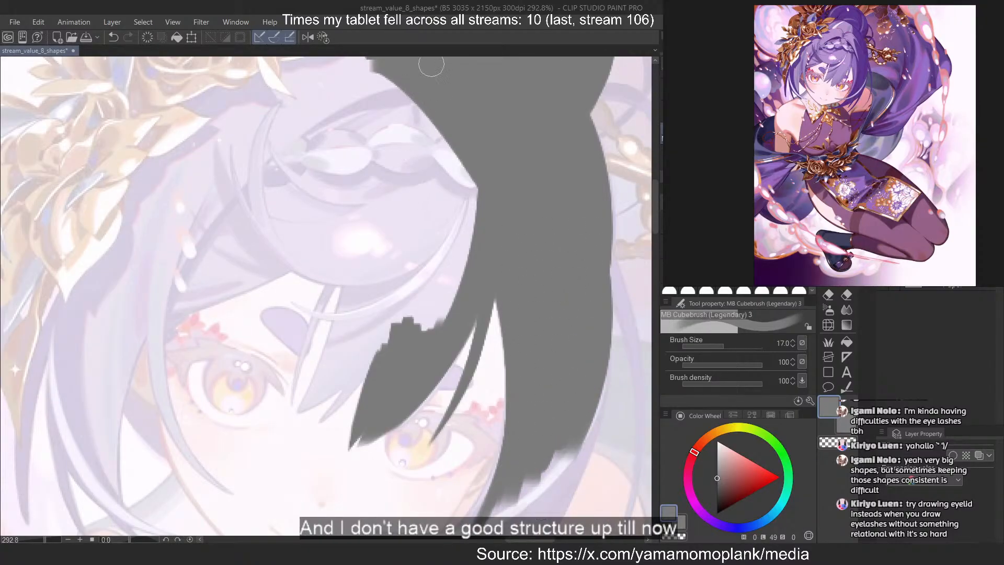
# Extend the grey side hair from the cheek down towards the jaw, filling it out to its outer edge
pyautogui.scroll(-3, 431, 64)
pyautogui.scroll(5, 439, 331)
pyautogui.moveTo(542, 207); pyautogui.dragTo(430, 478)
pyautogui.hotkey('ctrl', 'z')
pyautogui.moveTo(535, 293); pyautogui.dragTo(464, 431)
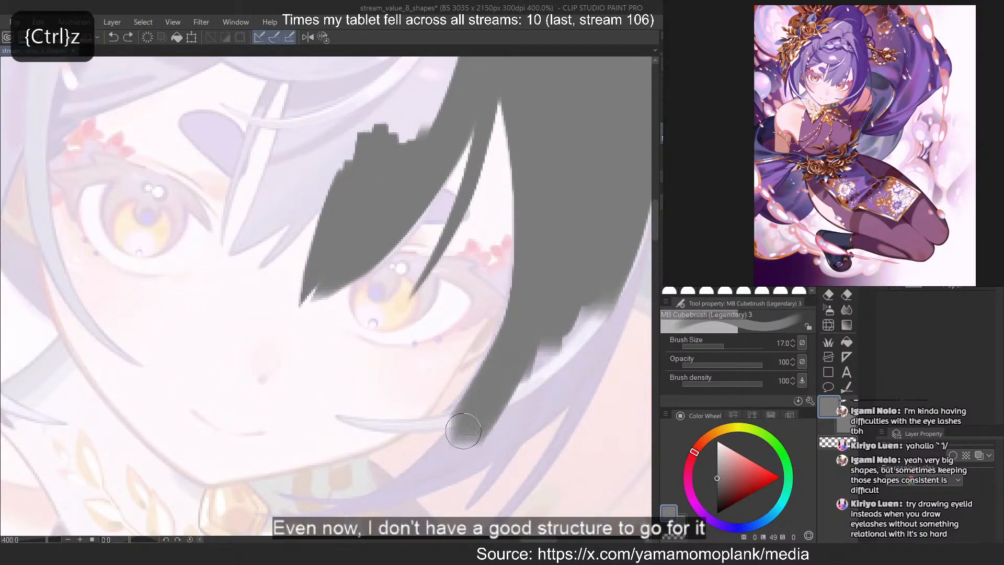
pyautogui.moveTo(586, 245); pyautogui.dragTo(460, 460)
pyautogui.moveTo(609, 272); pyautogui.dragTo(504, 428)
pyautogui.hotkey('ctrl', 'z')
pyautogui.moveTo(622, 188); pyautogui.dragTo(521, 441)
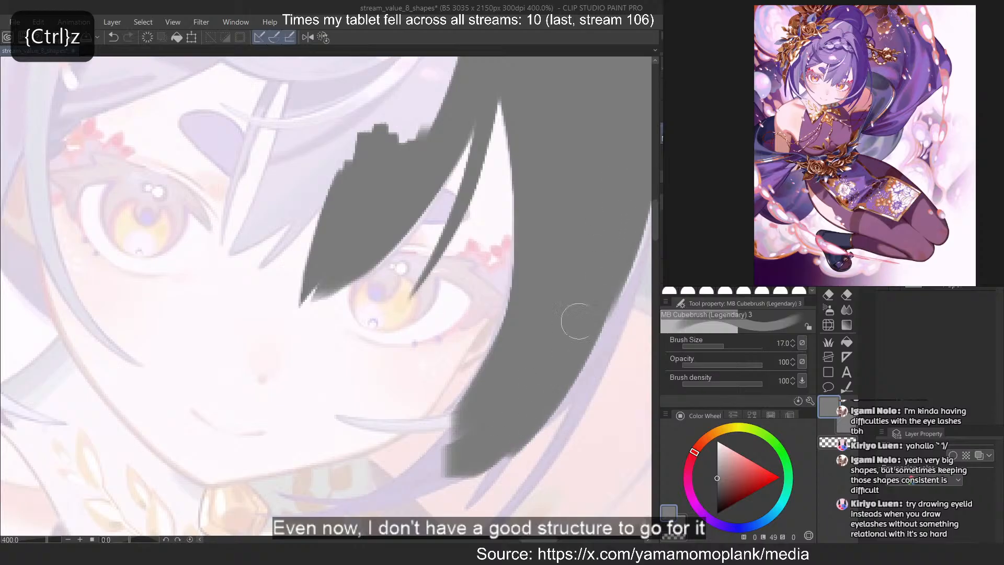
pyautogui.moveTo(628, 235); pyautogui.dragTo(579, 358)
# Smooth the outer edge of the lower side hair and carry its grey mass down beside the jaw
pyautogui.scroll(-3, 308, 322)
pyautogui.scroll(3, 490, 266)
pyautogui.moveTo(558, 198); pyautogui.dragTo(461, 462)
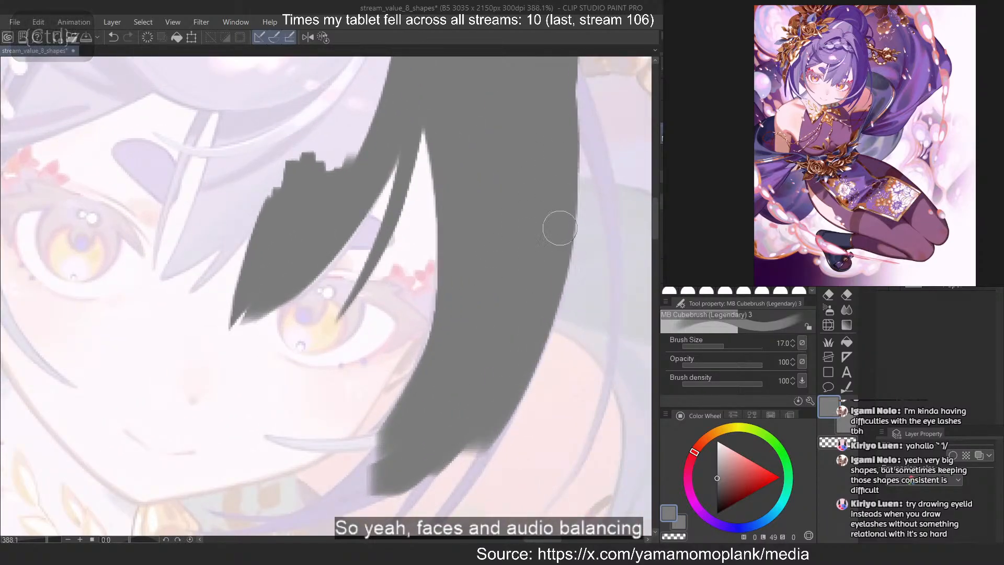
pyautogui.hotkey('ctrl', 'z')
pyautogui.moveTo(571, 150); pyautogui.dragTo(515, 385)
pyautogui.hotkey('ctrl', 'z')
pyautogui.moveTo(527, 291); pyautogui.dragTo(448, 503)
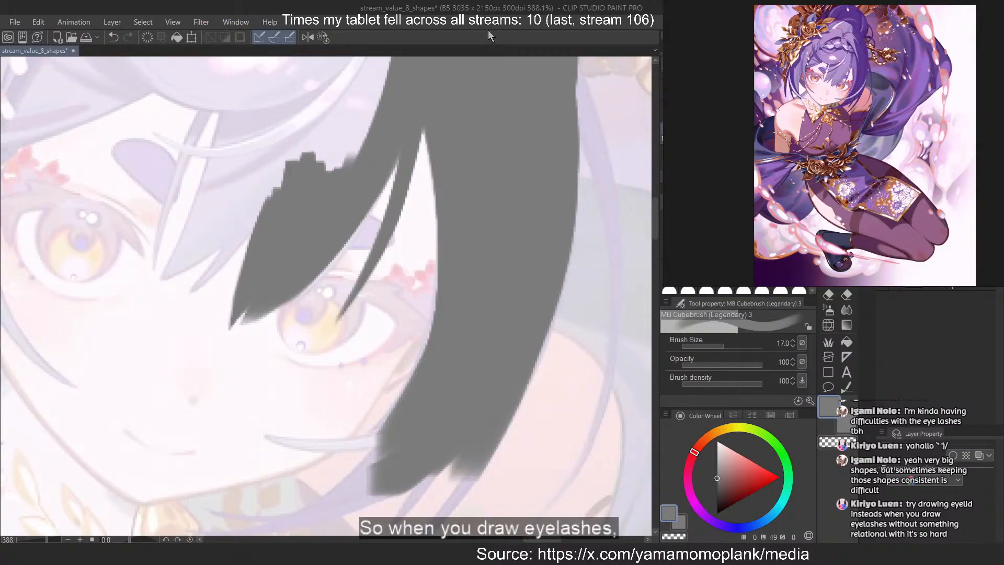
# Trace a thin grey strand splitting off the side hair's outer edge towards the shoulder, reducing the brush to size 8
pyautogui.scroll(-2, 510, 126)
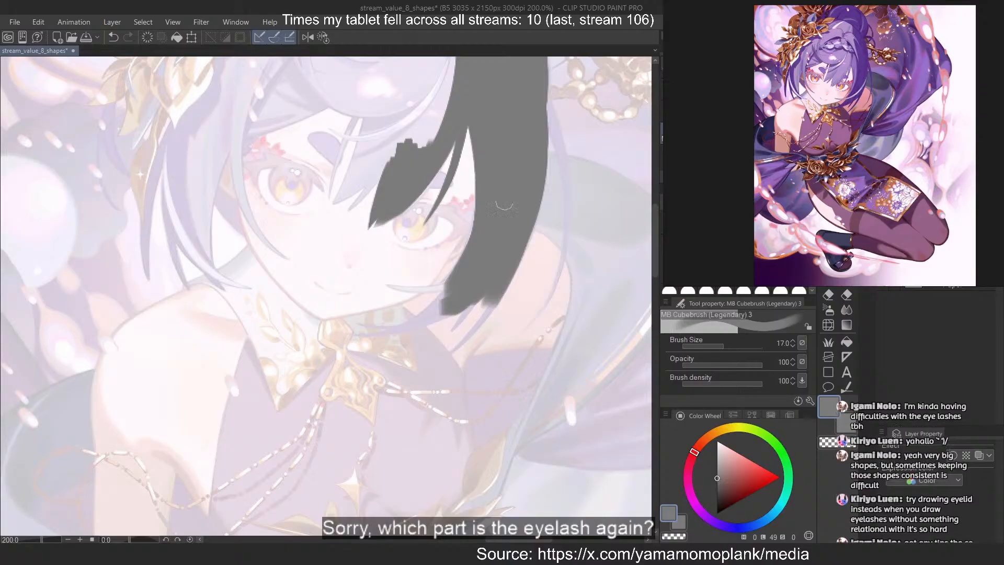
pyautogui.scroll(2, 565, 105)
pyautogui.scroll(-1, 519, 109)
pyautogui.moveTo(518, 86); pyautogui.dragTo(541, 399)
pyautogui.hotkey('ctrl', 'z')
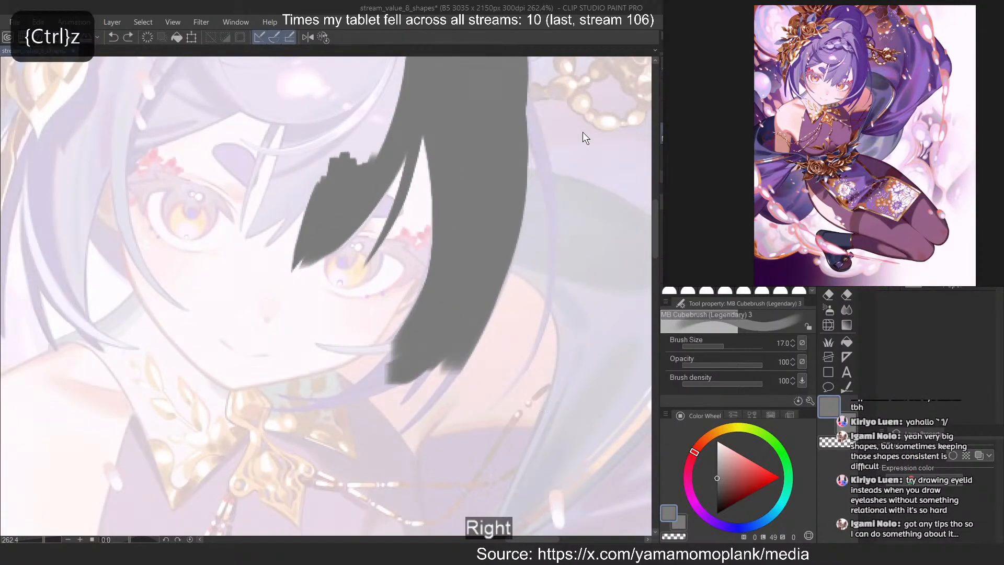
pyautogui.press('c')
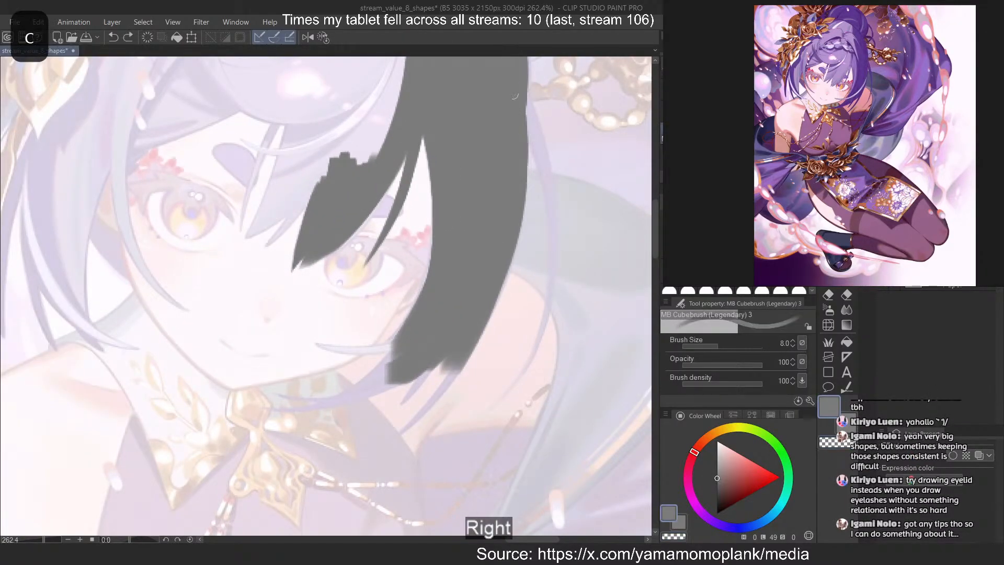
pyautogui.moveTo(527, 105); pyautogui.dragTo(562, 269)
pyautogui.moveTo(529, 127); pyautogui.dragTo(522, 377)
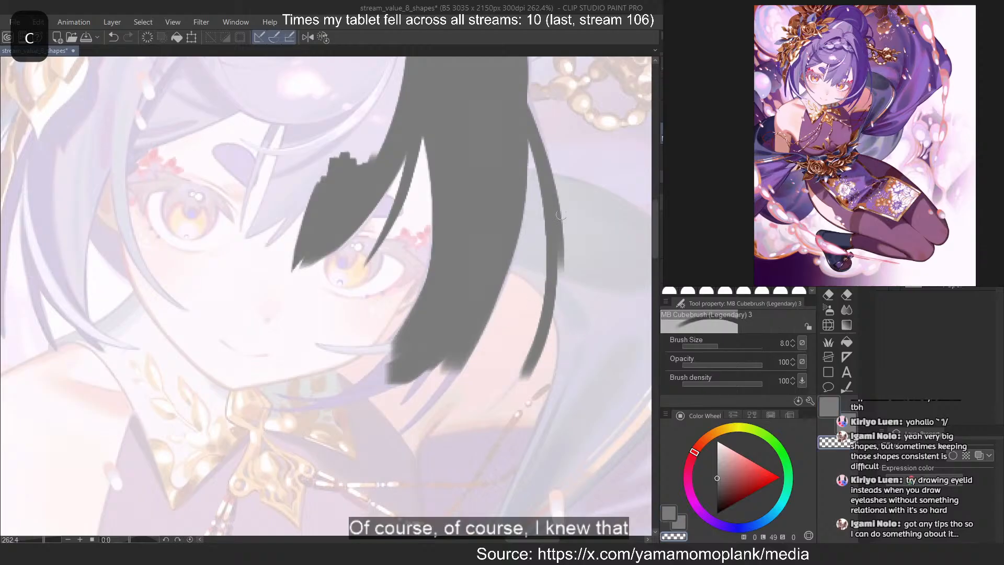
# Slim the outer strand with transparent colour and rejoin its upper end to the side hair in grey
pyautogui.hotkey('ctrl', 'z')
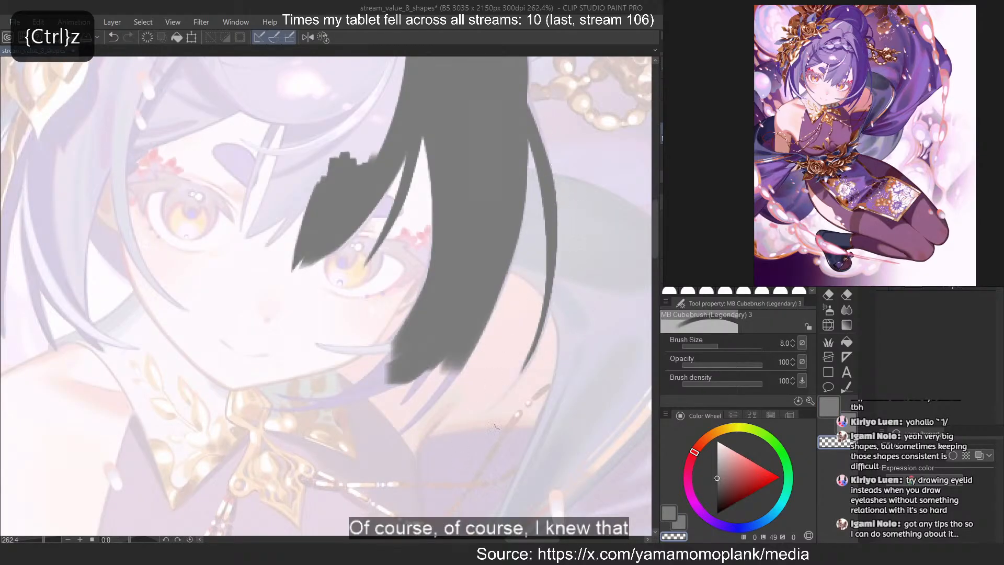
pyautogui.hotkey('ctrl', 'z')
pyautogui.moveTo(528, 103); pyautogui.dragTo(553, 324)
pyautogui.press('c')
pyautogui.moveTo(527, 90); pyautogui.dragTo(550, 206)
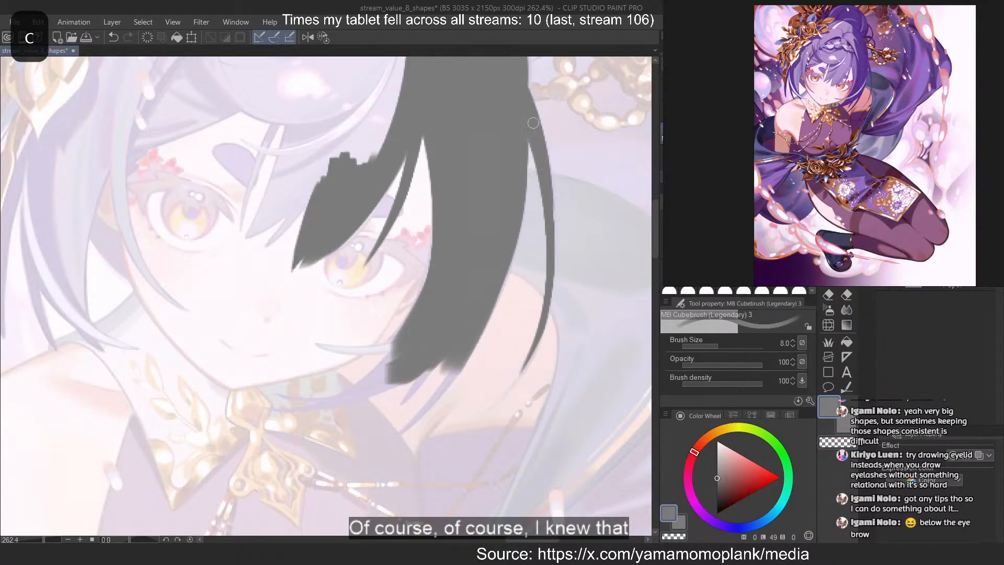
# Redraw the outer curve of the thin shoulder strand in grey and taper its lower end with transparent colour
pyautogui.hotkey('ctrl', 'z')
pyautogui.hotkey('ctrl', 'z')
pyautogui.moveTo(528, 90); pyautogui.dragTo(554, 327)
pyautogui.hotkey('ctrl', 'z')
pyautogui.moveTo(538, 136); pyautogui.dragTo(552, 303)
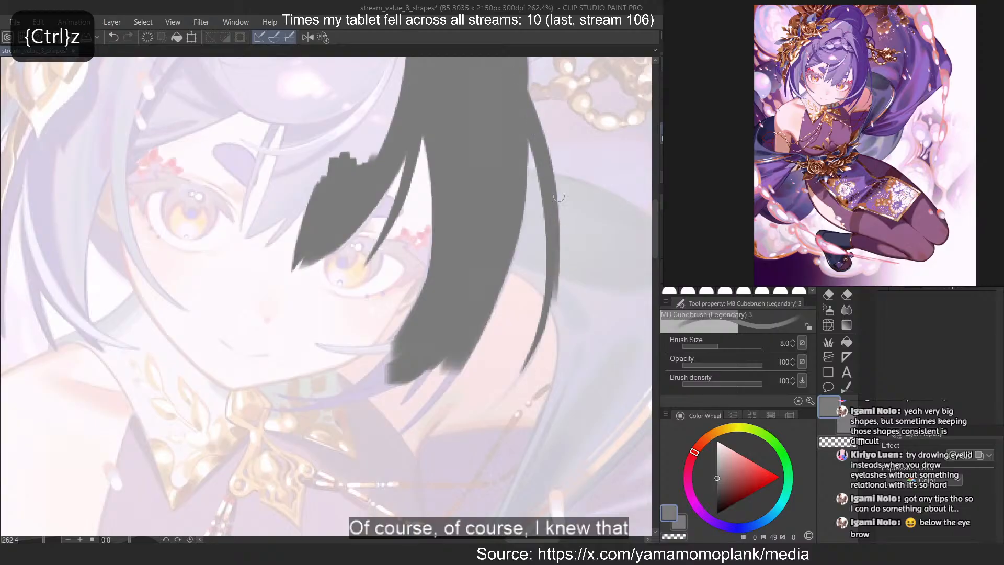
pyautogui.press('c')
pyautogui.moveTo(560, 248); pyautogui.dragTo(526, 371)
pyautogui.press('c')
pyautogui.scroll(-4, 551, 304)
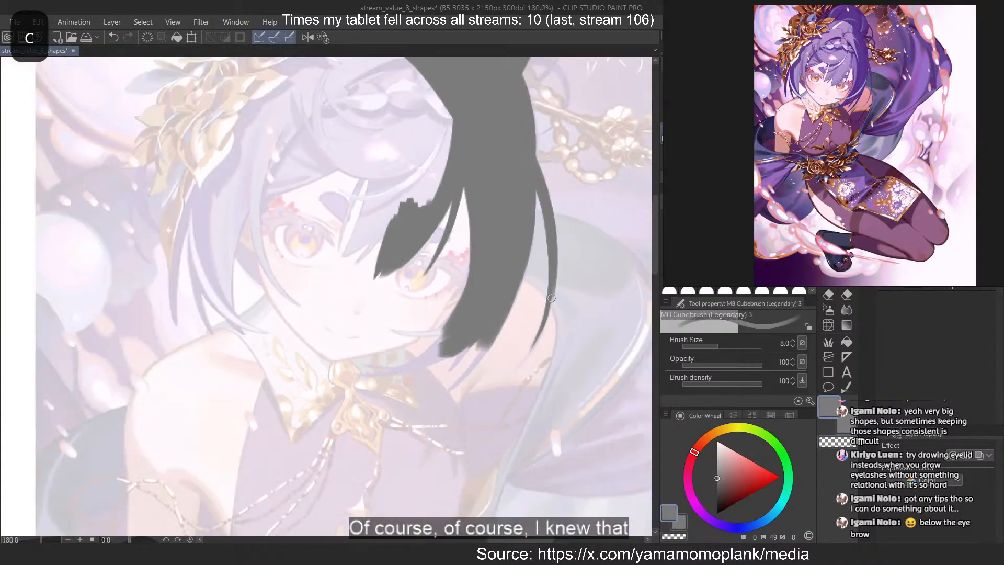
# Trace a second pointed tip on the central bang between the eyes and sharpen it with transparent colour
pyautogui.scroll(4, 449, 191)
pyautogui.scroll(2, 442, 234)
pyautogui.moveTo(385, 340); pyautogui.dragTo(314, 419)
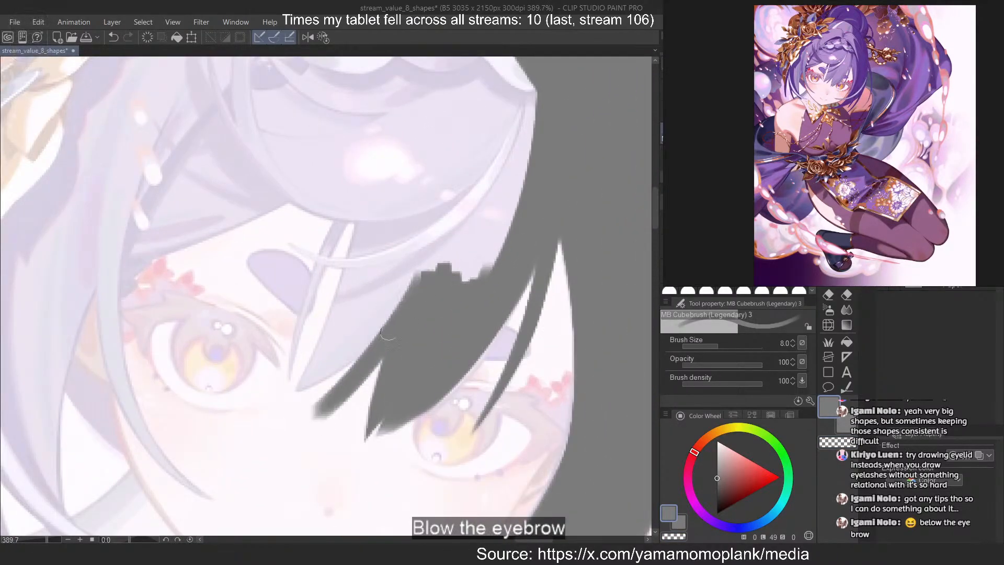
pyautogui.hotkey('ctrl', 'z')
pyautogui.moveTo(408, 293); pyautogui.dragTo(295, 426)
pyautogui.press('c')
pyautogui.moveTo(347, 351); pyautogui.dragTo(293, 431)
pyautogui.hotkey('ctrl', 'z')
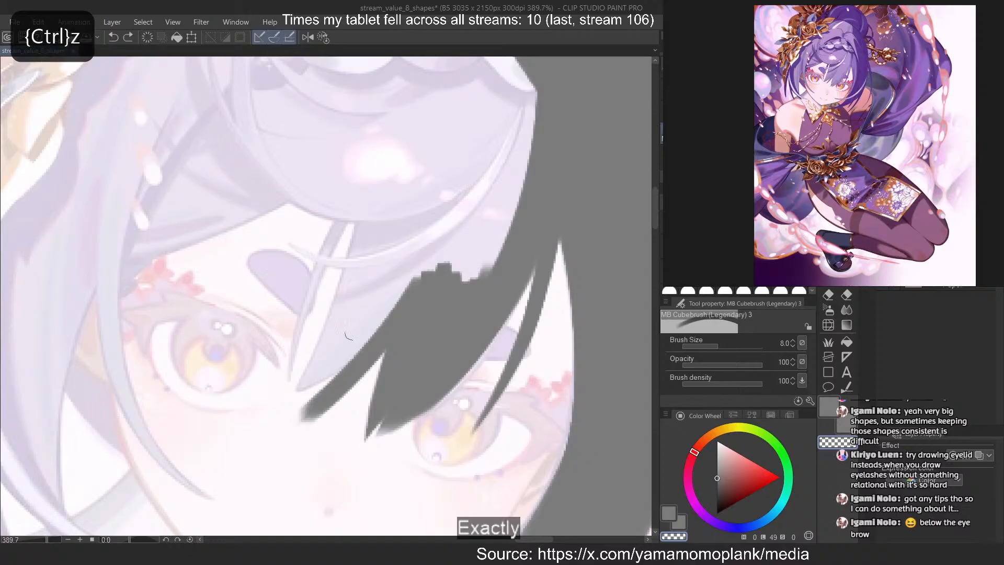
pyautogui.moveTo(350, 346)
pyautogui.mouseDown()
pyautogui.moveTo(288, 436)
pyautogui.moveTo(362, 317)
pyautogui.moveTo(286, 440)
pyautogui.mouseUp()
pyautogui.hotkey('ctrl', 'z')
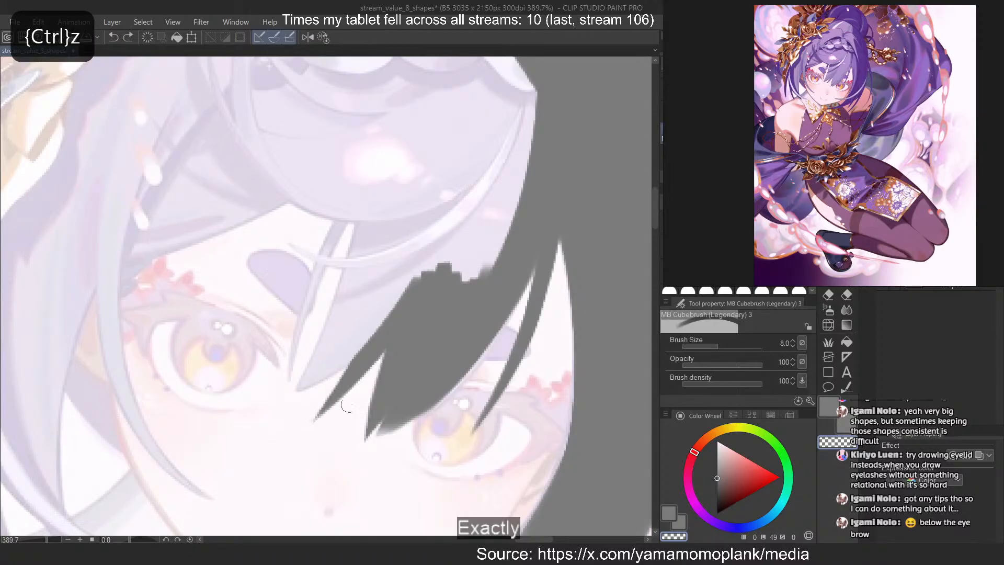
# Add a third tip to the central bang towards the other eye and trim it with transparent colour
pyautogui.press('c')
pyautogui.moveTo(358, 330); pyautogui.dragTo(277, 400)
pyautogui.hotkey('ctrl', 'z')
pyautogui.moveTo(394, 307); pyautogui.dragTo(280, 398)
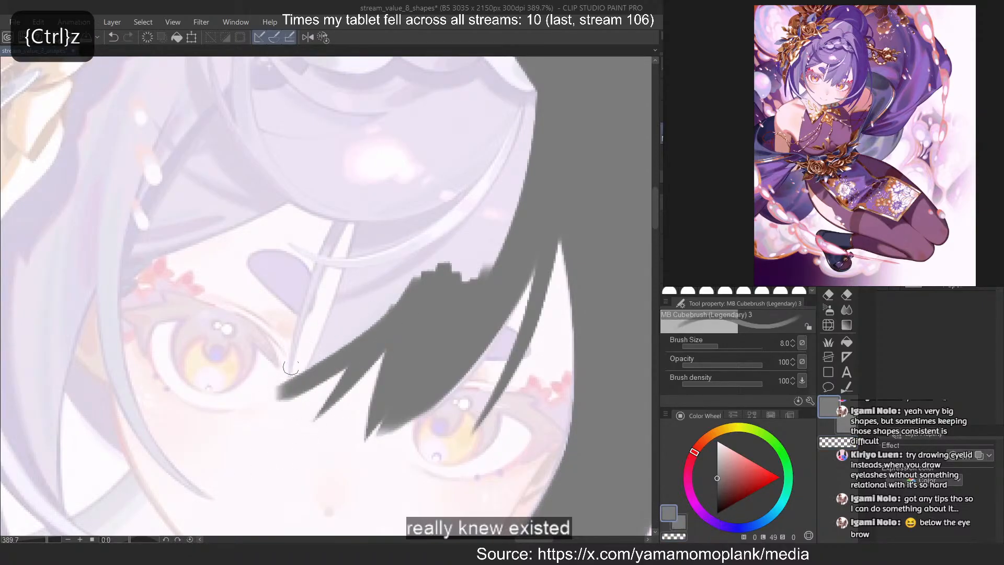
pyautogui.press('c')
pyautogui.moveTo(302, 359); pyautogui.dragTo(261, 431)
pyautogui.press('c')
# Trace the central bang's inner edge from the forehead down to its last tip and fill the gap with grey
pyautogui.moveTo(375, 213); pyautogui.dragTo(307, 377)
pyautogui.hotkey('ctrl', 'z')
pyautogui.moveTo(362, 195)
pyautogui.mouseDown()
pyautogui.moveTo(322, 348)
pyautogui.moveTo(296, 396)
pyautogui.mouseUp()
pyautogui.hotkey('ctrl', 'z')
pyautogui.press('c')
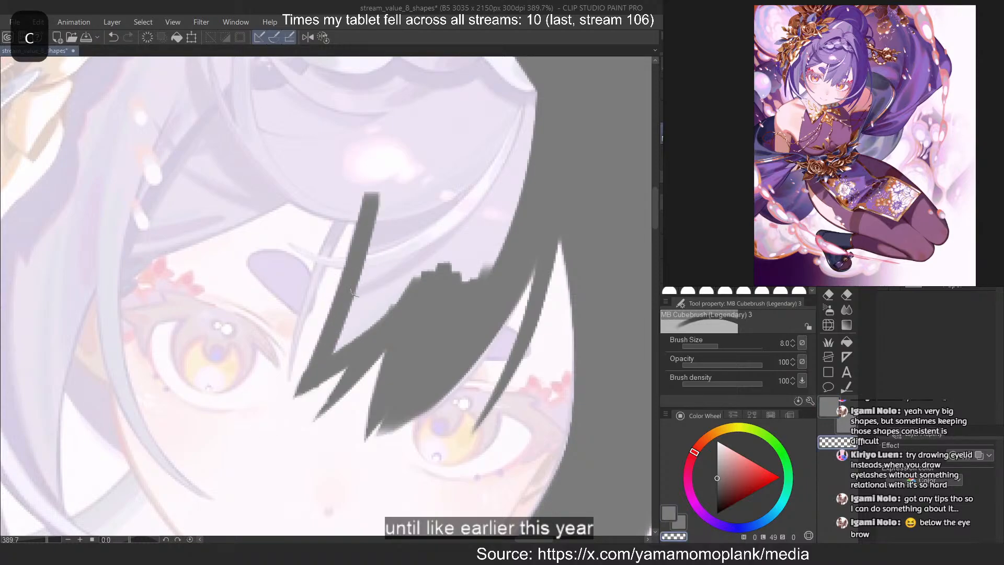
pyautogui.moveTo(351, 290)
pyautogui.mouseDown()
pyautogui.moveTo(415, 230)
pyautogui.moveTo(395, 314)
pyautogui.mouseUp()
pyautogui.scroll(-5, 465, 190)
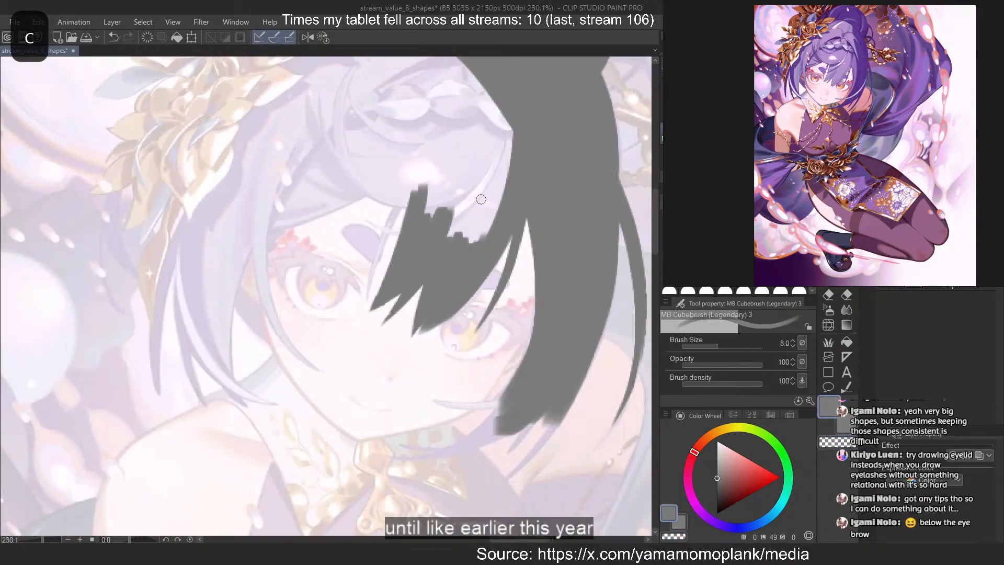
# Trace the hairline as a grey curve from the forehead above the eyebrow down to the temple
pyautogui.scroll(5, 230, 170)
pyautogui.moveTo(513, 187)
pyautogui.mouseDown()
pyautogui.moveTo(300, 262)
pyautogui.moveTo(269, 295)
pyautogui.mouseUp()
pyautogui.hotkey('ctrl', 'z')
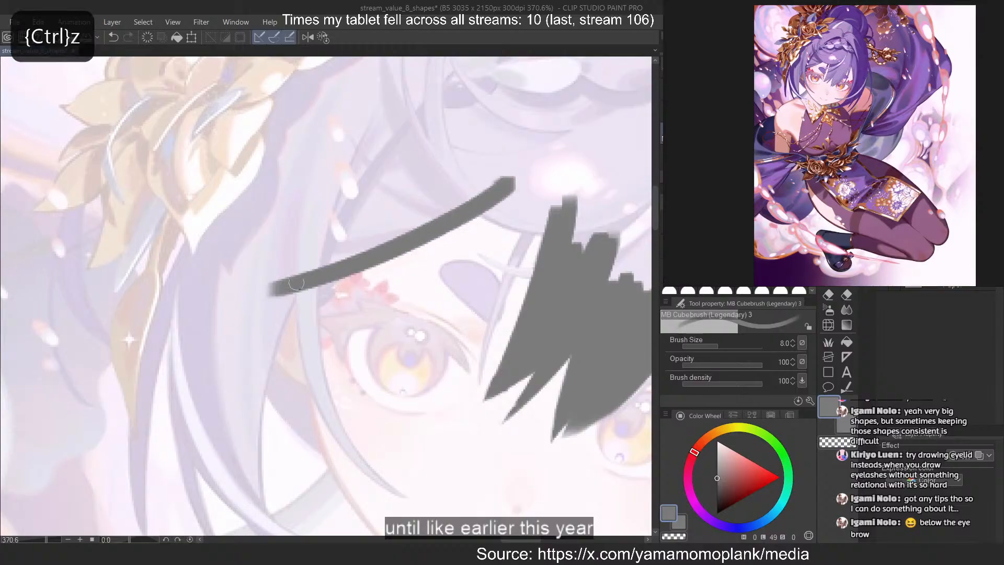
pyautogui.hotkey('ctrl', 'z')
pyautogui.hotkey('ctrl', 'z')
pyautogui.moveTo(502, 187)
pyautogui.mouseDown()
pyautogui.moveTo(326, 278)
pyautogui.moveTo(218, 303)
pyautogui.moveTo(481, 198)
pyautogui.moveTo(225, 285)
pyautogui.mouseUp()
# Try to trace the side hair below the flower ornament, and flip the canvas view horizontally
pyautogui.hotkey('ctrl', 'z')
pyautogui.scroll(-4, 256, 260)
pyautogui.scroll(2, 246, 287)
pyautogui.moveTo(357, 90); pyautogui.dragTo(216, 395)
pyautogui.hotkey('ctrl', 'z')
pyautogui.moveTo(310, 159); pyautogui.dragTo(238, 401)
pyautogui.press('2')
# Trace a curved grey lock from the temple below the flower ornament down to the shoulder
pyautogui.hotkey('ctrl', 'z')
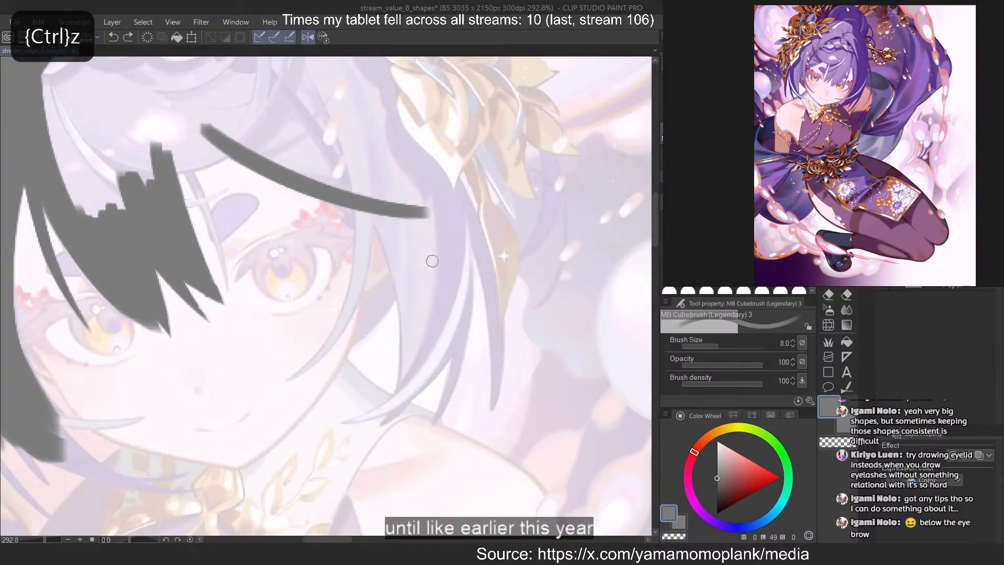
pyautogui.moveTo(357, 165)
pyautogui.mouseDown()
pyautogui.moveTo(403, 307)
pyautogui.moveTo(385, 427)
pyautogui.mouseUp()
pyautogui.hotkey('ctrl', 'z')
pyautogui.hotkey('ctrl', 'z')
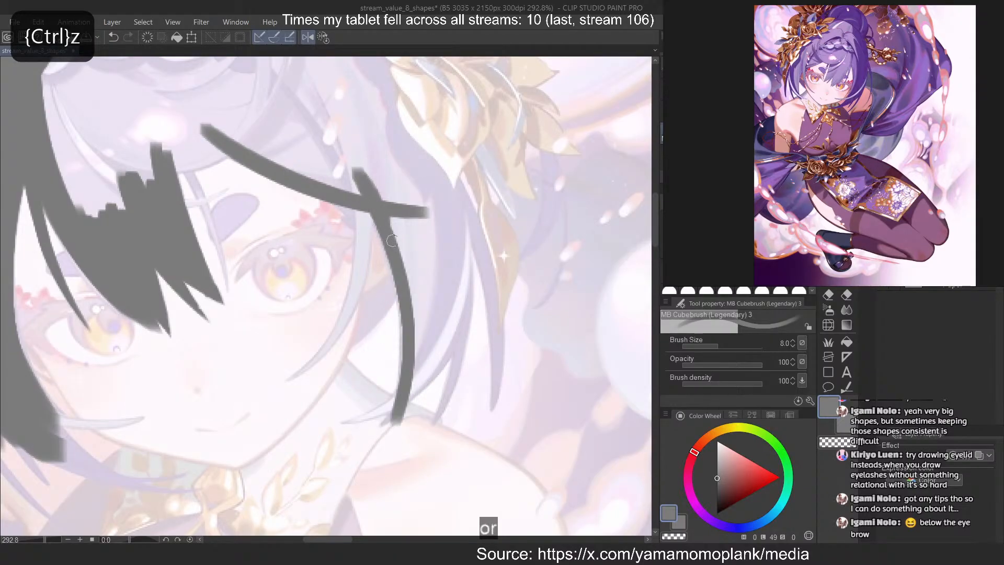
pyautogui.hotkey('ctrl', 'z')
pyautogui.moveTo(393, 248); pyautogui.dragTo(400, 412)
# Trace a grey strand crossing the hairline at the temple and curving down beside the eye to the jaw
pyautogui.hotkey('ctrl', 'z')
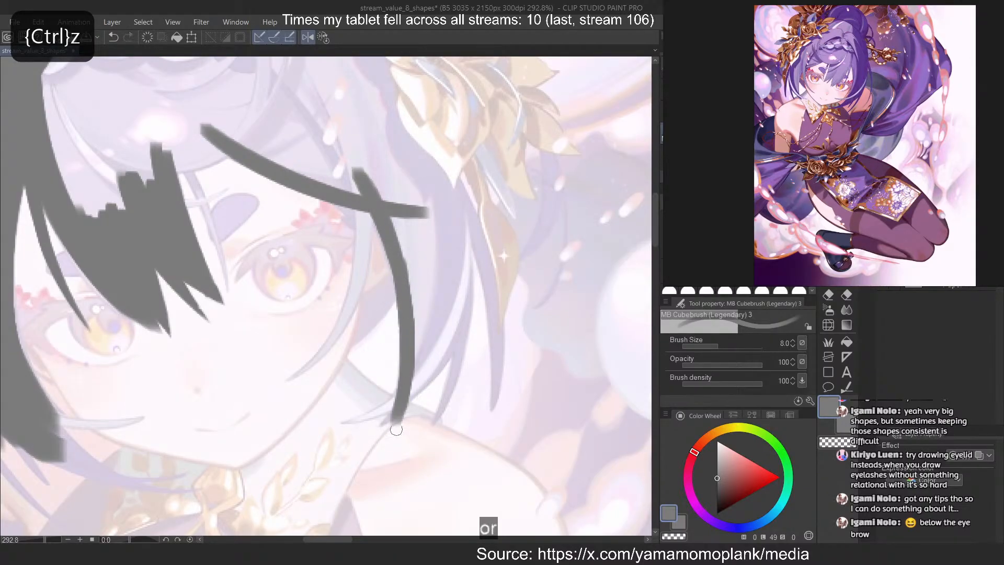
pyautogui.press('c')
pyautogui.press('c')
pyautogui.hotkey('ctrl', 'z')
pyautogui.moveTo(449, 149); pyautogui.dragTo(414, 402)
pyautogui.hotkey('ctrl', 'z')
pyautogui.moveTo(355, 135); pyautogui.dragTo(316, 366)
# Taper the jaw strand to a sharp point with transparent colour and try thickening its outer side in grey
pyautogui.hotkey('ctrl', 'z')
pyautogui.moveTo(340, 114)
pyautogui.mouseDown()
pyautogui.moveTo(355, 177)
pyautogui.moveTo(280, 400)
pyautogui.mouseUp()
pyautogui.hotkey('ctrl', 'z')
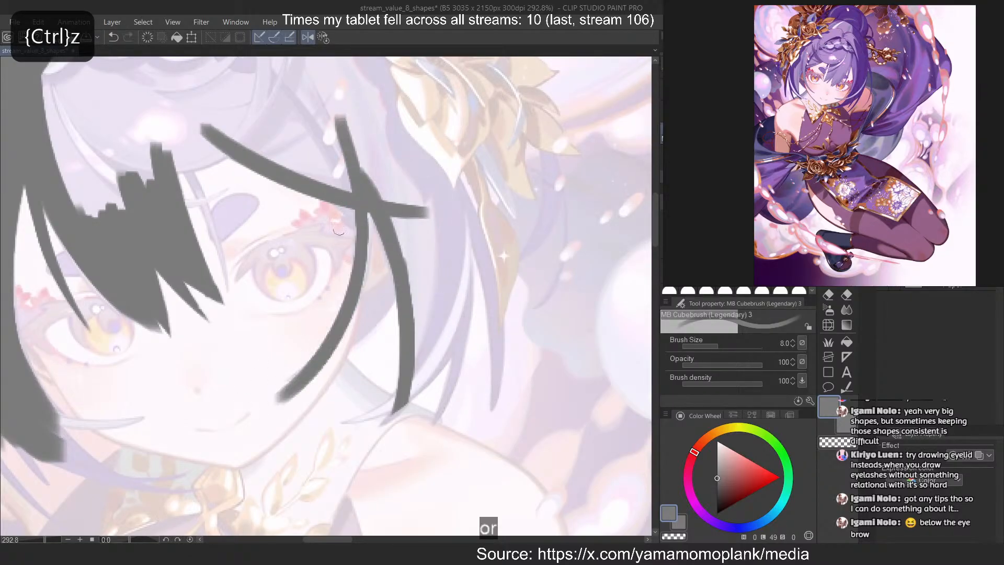
pyautogui.press('c')
pyautogui.moveTo(367, 273); pyautogui.dragTo(285, 402)
pyautogui.hotkey('ctrl', 'z')
pyautogui.moveTo(366, 284); pyautogui.dragTo(283, 399)
pyautogui.hotkey('ctrl', 'z')
pyautogui.hotkey('ctrl', 'z')
pyautogui.press('c')
pyautogui.moveTo(364, 217); pyautogui.dragTo(323, 397)
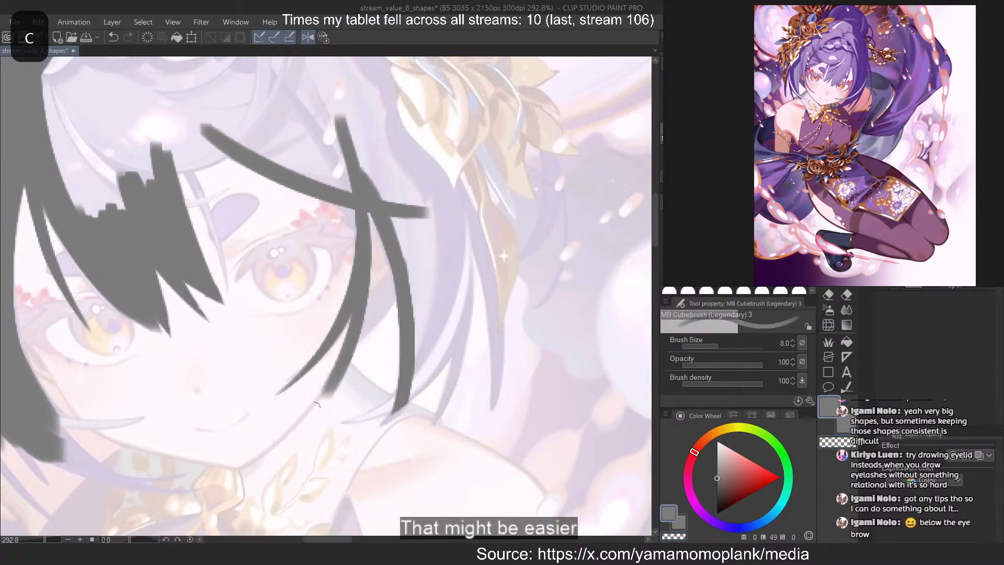
pyautogui.hotkey('ctrl', 'z')
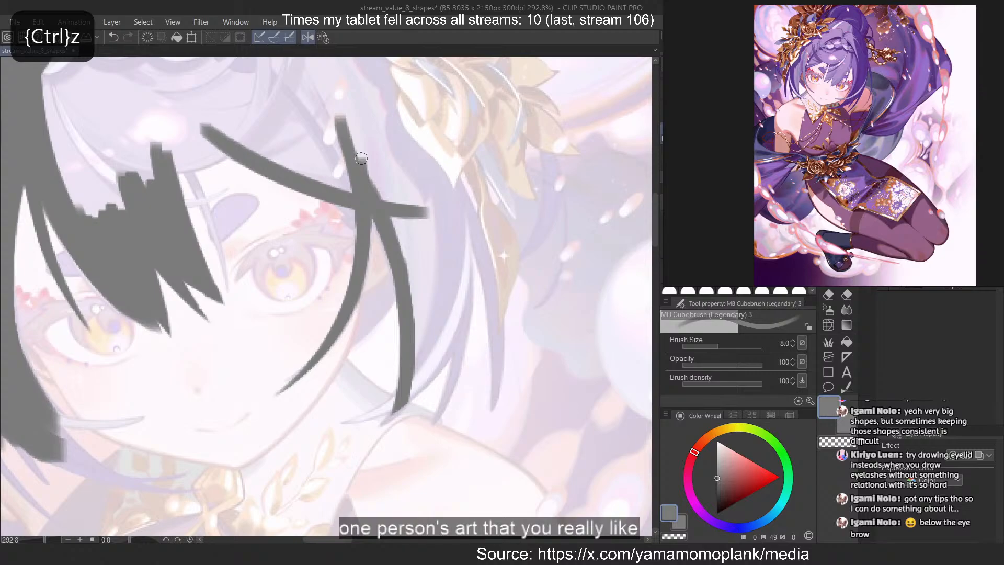
# Extend the forehead hairline in grey so that it joins the central bang
pyautogui.scroll(-5, 389, 261)
pyautogui.scroll(12, 167, 140)
pyautogui.moveTo(494, 267)
pyautogui.mouseDown()
pyautogui.moveTo(444, 297)
pyautogui.moveTo(270, 279)
pyautogui.mouseUp()
pyautogui.hotkey('ctrl', 'z')
pyautogui.moveTo(561, 260)
pyautogui.mouseDown()
pyautogui.moveTo(330, 298)
pyautogui.moveTo(334, 327)
pyautogui.moveTo(401, 405)
pyautogui.mouseUp()
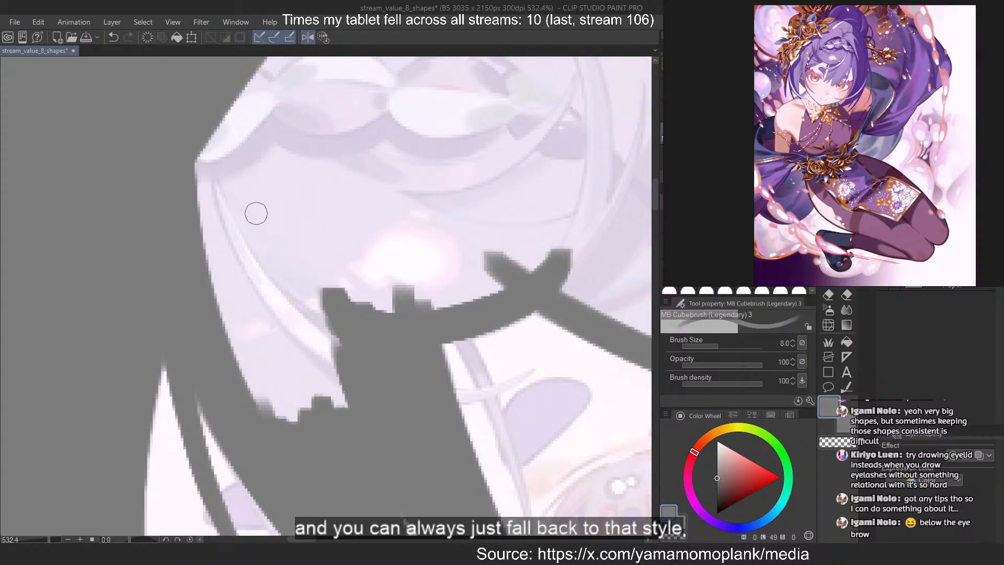
# Rough in a thin grey strand branching from the central bang above the eyebrow, reducing the brush to size 3
pyautogui.scroll(-8, 257, 214)
pyautogui.scroll(6, 300, 280)
pyautogui.press('^')
pyautogui.scroll(5, 348, 287)
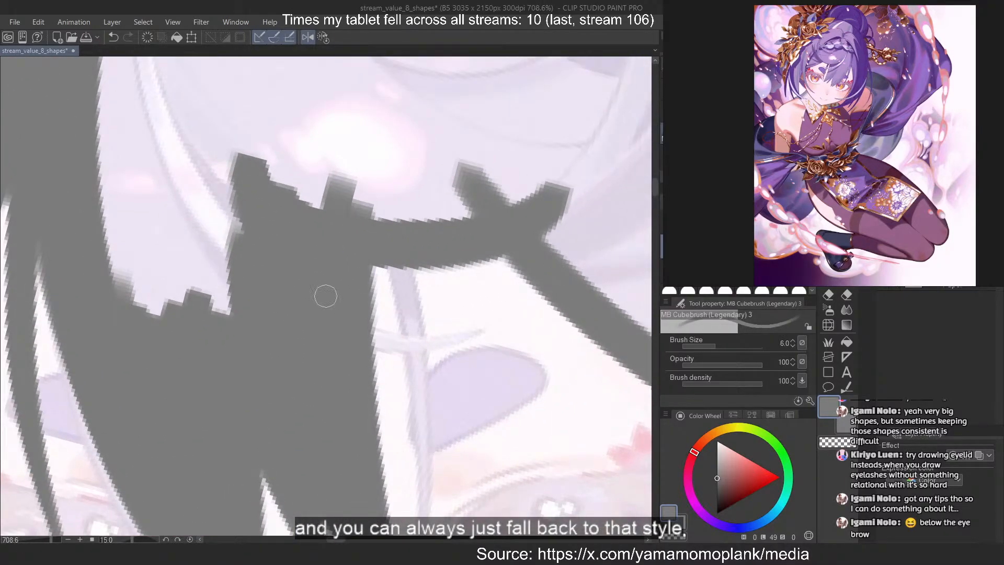
pyautogui.press('^')
pyautogui.press('^')
pyautogui.press('^')
pyautogui.press('^')
pyautogui.scroll(1, 348, 320)
pyautogui.press('[')
pyautogui.press('[')
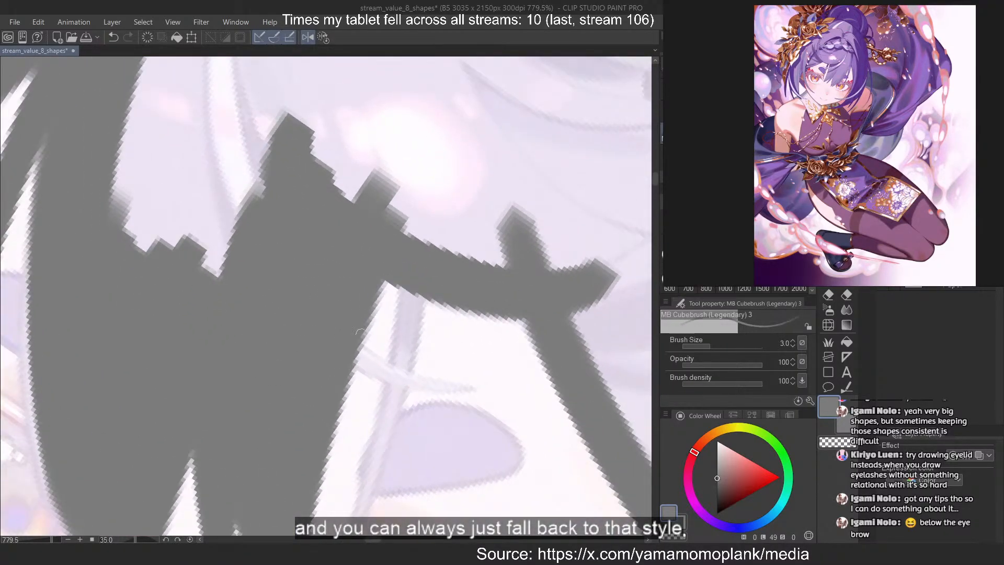
pyautogui.press('^')
pyautogui.press('^')
pyautogui.press('^')
pyautogui.scroll(1, 347, 347)
pyautogui.moveTo(336, 365)
pyautogui.mouseDown()
pyautogui.moveTo(448, 442)
pyautogui.moveTo(437, 436)
pyautogui.moveTo(464, 436)
pyautogui.mouseUp()
pyautogui.hotkey('ctrl', 'z')
pyautogui.press('2')
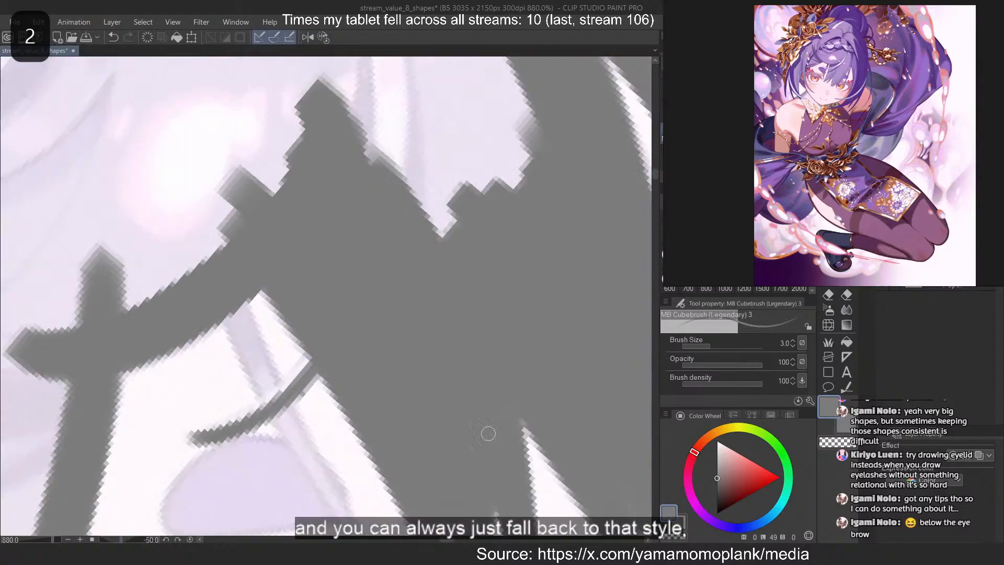
# Redraw the thin strand above the eyebrow and taper it to a fine point with transparent colour
pyautogui.hotkey('ctrl', 'z')
pyautogui.moveTo(315, 359)
pyautogui.mouseDown()
pyautogui.moveTo(185, 436)
pyautogui.moveTo(143, 437)
pyautogui.moveTo(234, 415)
pyautogui.mouseUp()
pyautogui.hotkey('ctrl', 'z')
pyautogui.hotkey('ctrl', 'z')
pyautogui.moveTo(310, 361)
pyautogui.mouseDown()
pyautogui.moveTo(232, 421)
pyautogui.moveTo(229, 407)
pyautogui.moveTo(143, 431)
pyautogui.mouseUp()
pyautogui.press('c')
pyautogui.hotkey('ctrl', 'z')
pyautogui.moveTo(273, 379); pyautogui.dragTo(123, 420)
pyautogui.moveTo(242, 395); pyautogui.dragTo(166, 437)
pyautogui.press('c')
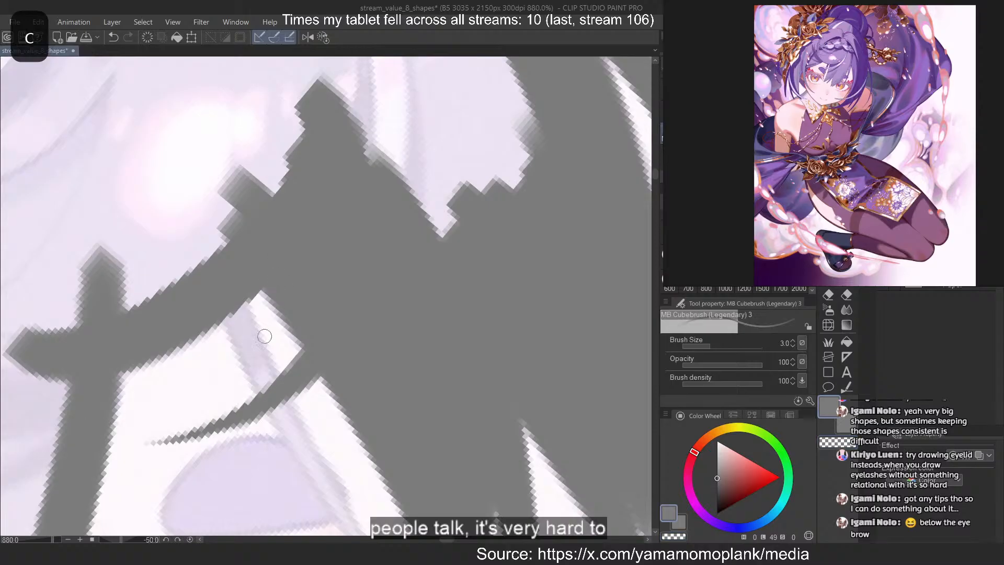
# Try to trace a thin strand hanging from the hairline across the eyebrow strand, and flip the canvas view horizontally
pyautogui.moveTo(241, 304); pyautogui.dragTo(315, 473)
pyautogui.hotkey('ctrl', 'z')
pyautogui.scroll(-4, 308, 215)
pyautogui.moveTo(228, 339); pyautogui.dragTo(224, 277)
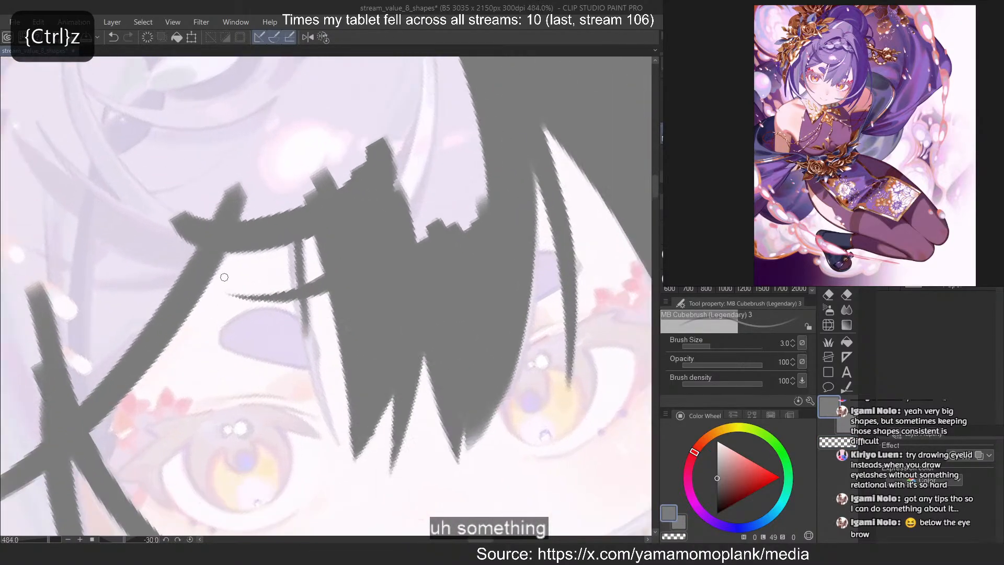
pyautogui.scroll(3, 235, 282)
pyautogui.press('2')
pyautogui.hotkey('ctrl', 'z')
# Trace the inner edge of the thin strand hanging from the hairline past the eyebrow towards the eye
pyautogui.moveTo(318, 214); pyautogui.dragTo(256, 520)
pyautogui.hotkey('ctrl', 'z')
pyautogui.hotkey('ctrl', 'z')
pyautogui.moveTo(318, 214); pyautogui.dragTo(273, 494)
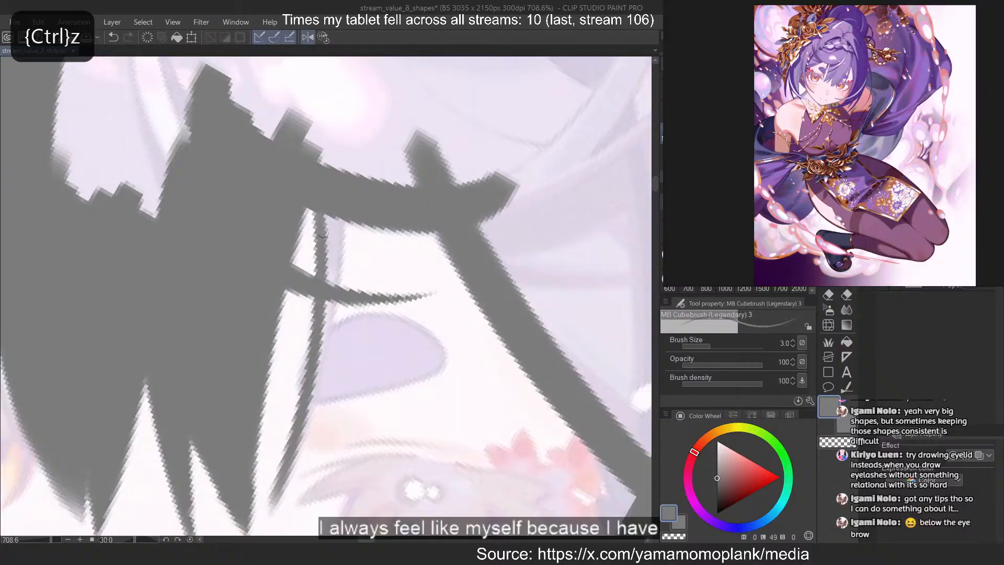
pyautogui.hotkey('ctrl', 'z')
pyautogui.moveTo(316, 209); pyautogui.dragTo(264, 533)
pyautogui.hotkey('ctrl', 'z')
# Thicken the hanging strand along its eyebrow side and narrow it towards its tip above the eye
pyautogui.hotkey('ctrl', 'z')
pyautogui.hotkey('ctrl', 'z')
pyautogui.moveTo(318, 213)
pyautogui.mouseDown()
pyautogui.moveTo(266, 511)
pyautogui.moveTo(282, 481)
pyautogui.mouseUp()
pyautogui.hotkey('ctrl', 'z')
pyautogui.moveTo(327, 292); pyautogui.dragTo(307, 415)
pyautogui.moveTo(336, 219)
pyautogui.mouseDown()
pyautogui.moveTo(329, 369)
pyautogui.moveTo(300, 454)
pyautogui.mouseUp()
pyautogui.hotkey('ctrl', 'z')
pyautogui.hotkey('ctrl', 'z')
pyautogui.moveTo(327, 282); pyautogui.dragTo(301, 450)
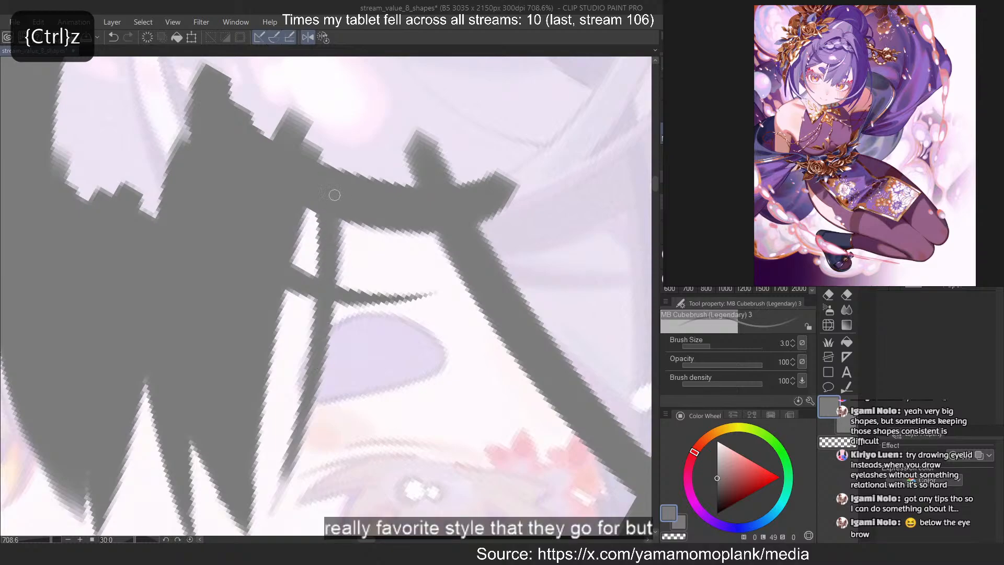
pyautogui.moveTo(311, 370); pyautogui.dragTo(280, 491)
# Redraw the lower end of the thin hanging strand, tapering it past the eyebrow towards the eye
pyautogui.hotkey('ctrl', 'z')
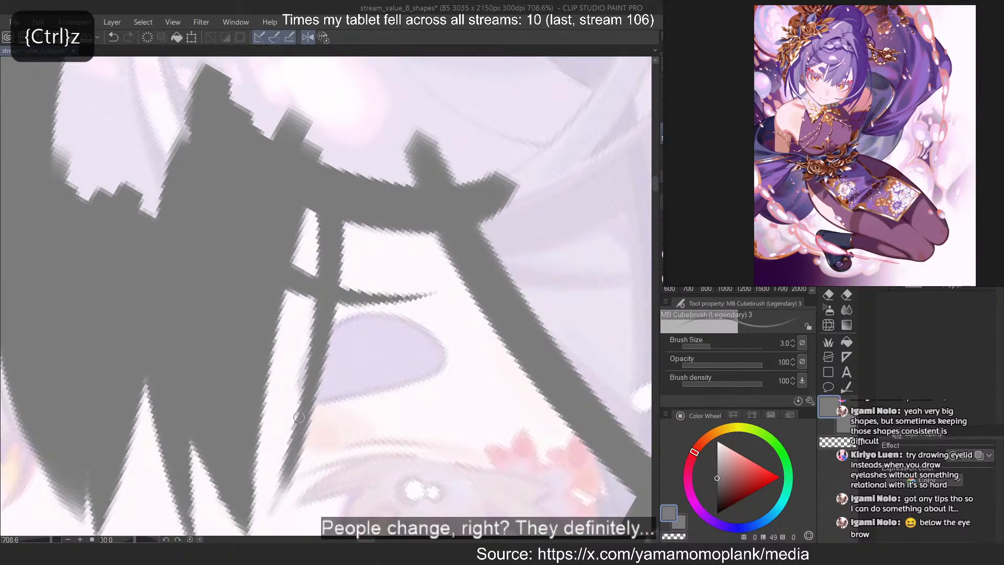
pyautogui.hotkey('ctrl', 'z')
pyautogui.moveTo(312, 336); pyautogui.dragTo(270, 511)
pyautogui.press('c')
pyautogui.press('c')
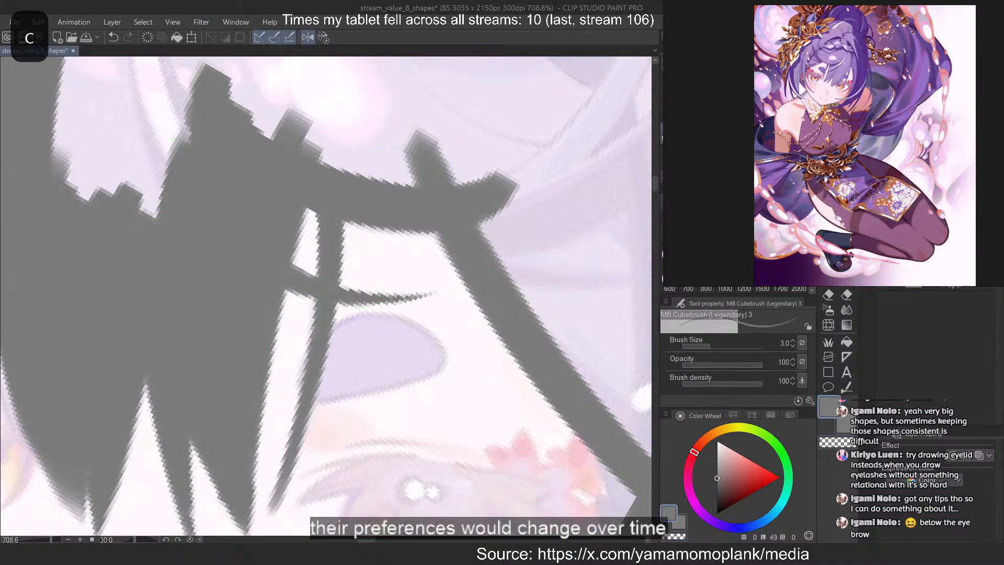
# Fill the hair mass above the hairline and the fringe with flat grey using brush size 40
pyautogui.click(762, 256)
pyautogui.click(780, 232)
pyautogui.scroll(-6, 292, 374)
pyautogui.scroll(4, 264, 162)
pyautogui.moveTo(277, 168)
pyautogui.mouseDown()
pyautogui.moveTo(356, 193)
pyautogui.moveTo(236, 149)
pyautogui.moveTo(211, 180)
pyautogui.mouseUp()
pyautogui.click(706, 233)
pyautogui.moveTo(157, 280)
pyautogui.mouseDown()
pyautogui.moveTo(148, 271)
pyautogui.moveTo(203, 289)
pyautogui.mouseUp()
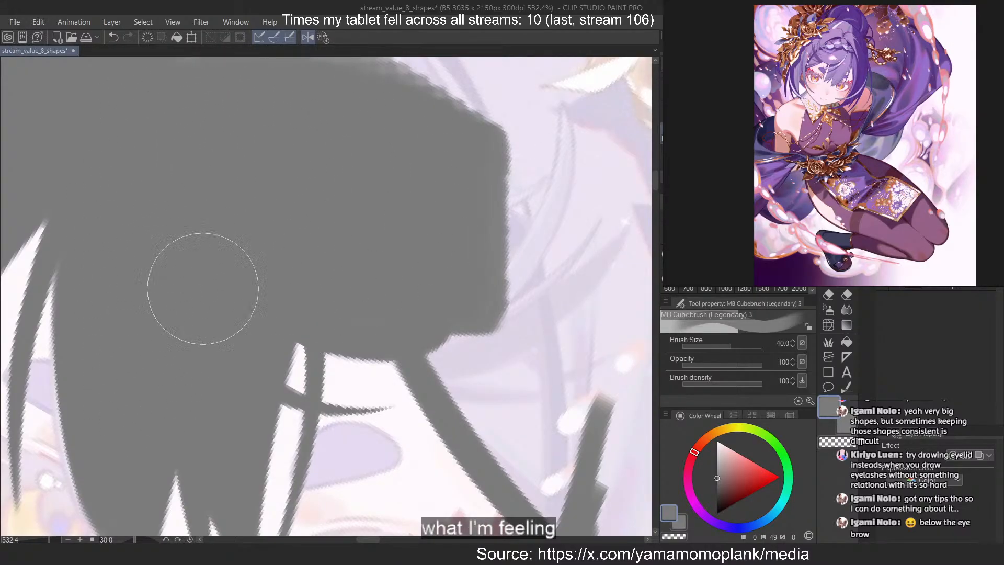
# Block in the outer side of the head in grey from below the bun down to the hairline
pyautogui.moveTo(367, 100); pyautogui.dragTo(537, 347)
pyautogui.scroll(-6, 274, 453)
pyautogui.scroll(4, 294, 225)
pyautogui.moveTo(372, 193); pyautogui.dragTo(462, 399)
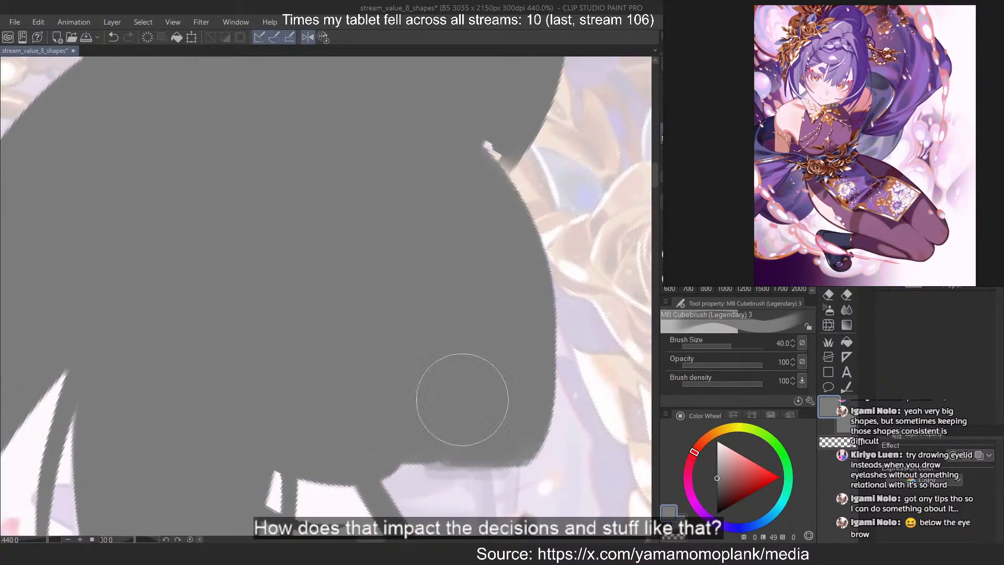
pyautogui.moveTo(520, 177); pyautogui.dragTo(548, 443)
pyautogui.scroll(-11, 428, 219)
pyautogui.scroll(3, 505, 214)
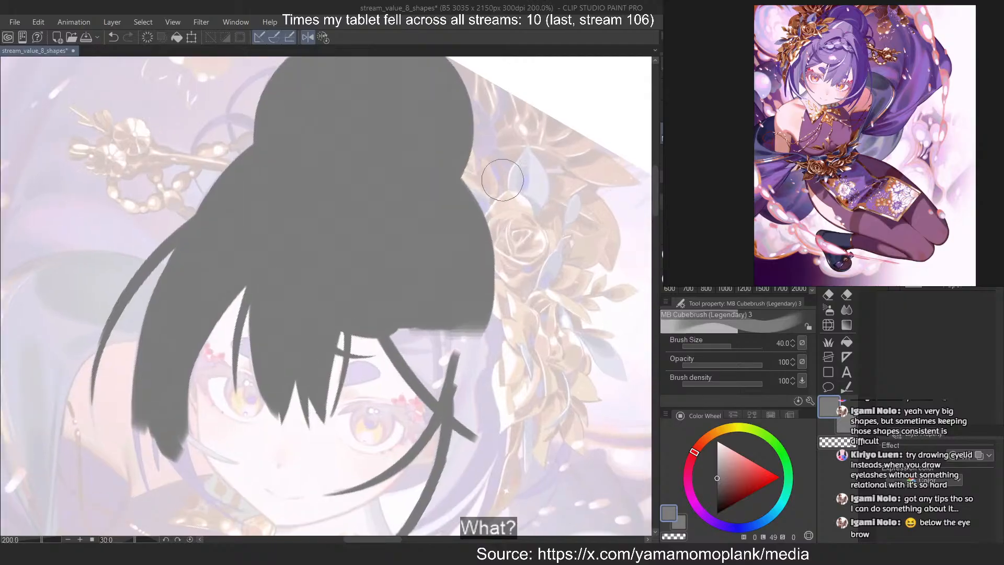
# Flip the canvas view horizontally and extend the grey side hair down towards the crossing strands beside the eye
pyautogui.click(309, 37)
pyautogui.scroll(4, 292, 269)
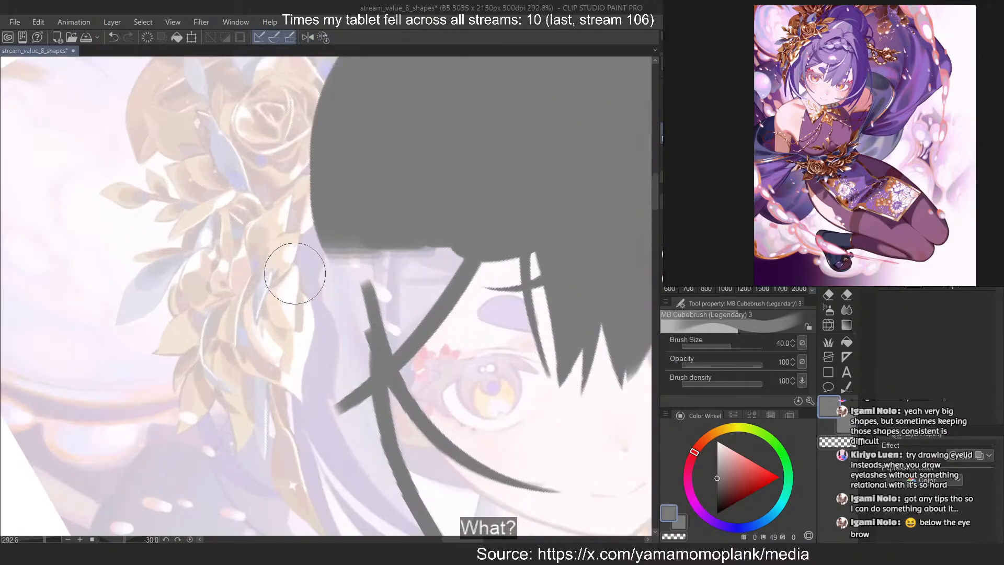
pyautogui.moveTo(350, 204)
pyautogui.mouseDown()
pyautogui.moveTo(305, 309)
pyautogui.moveTo(397, 262)
pyautogui.moveTo(437, 226)
pyautogui.moveTo(339, 354)
pyautogui.mouseUp()
pyautogui.scroll(-6, 340, 355)
pyautogui.scroll(10, 365, 233)
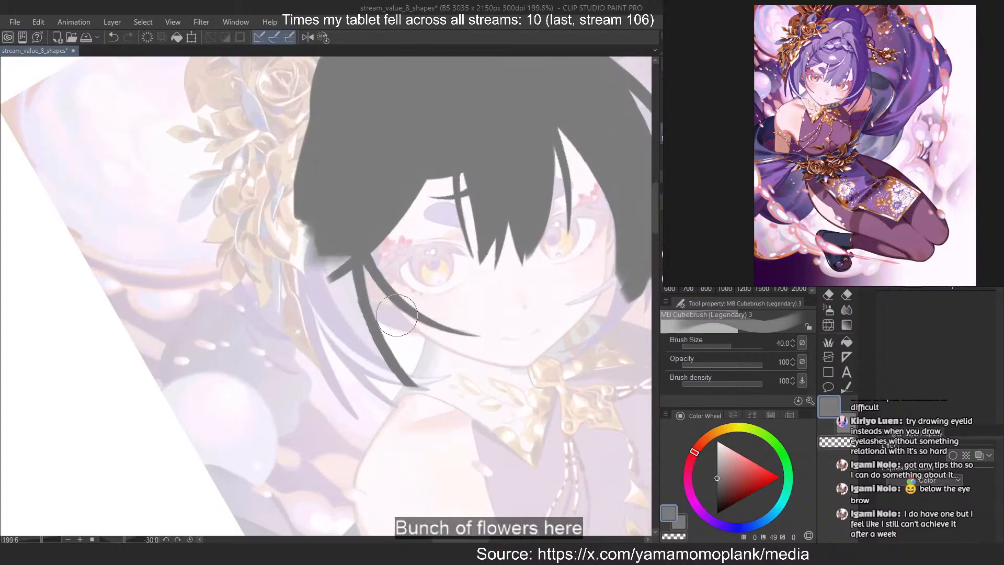
# Reset the canvas rotation and fill the side lock beside the face, narrowing it with brush size 20
pyautogui.click(323, 37)
pyautogui.moveTo(191, 273); pyautogui.dragTo(261, 238)
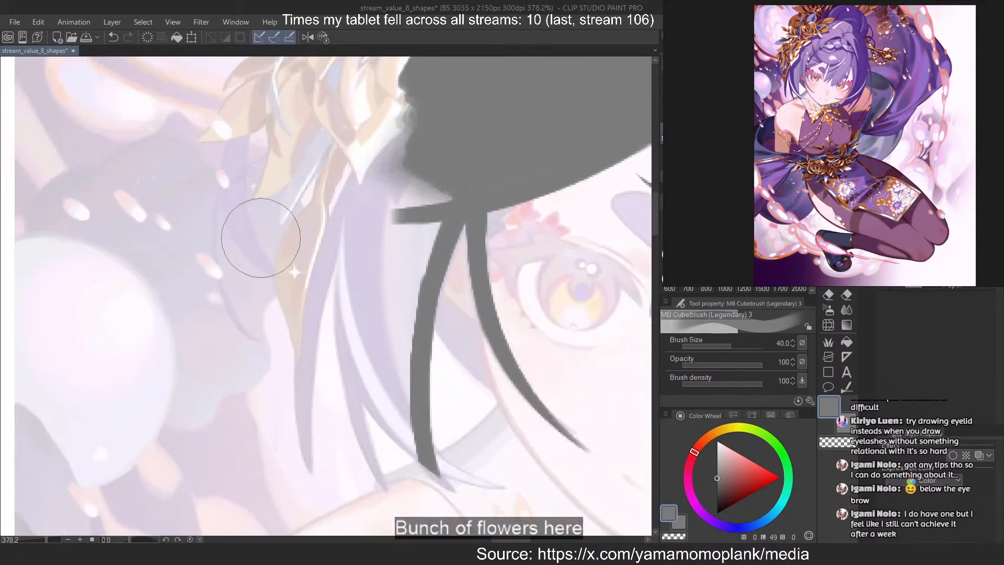
pyautogui.moveTo(409, 207)
pyautogui.mouseDown()
pyautogui.moveTo(399, 217)
pyautogui.moveTo(394, 206)
pyautogui.moveTo(392, 347)
pyautogui.mouseUp()
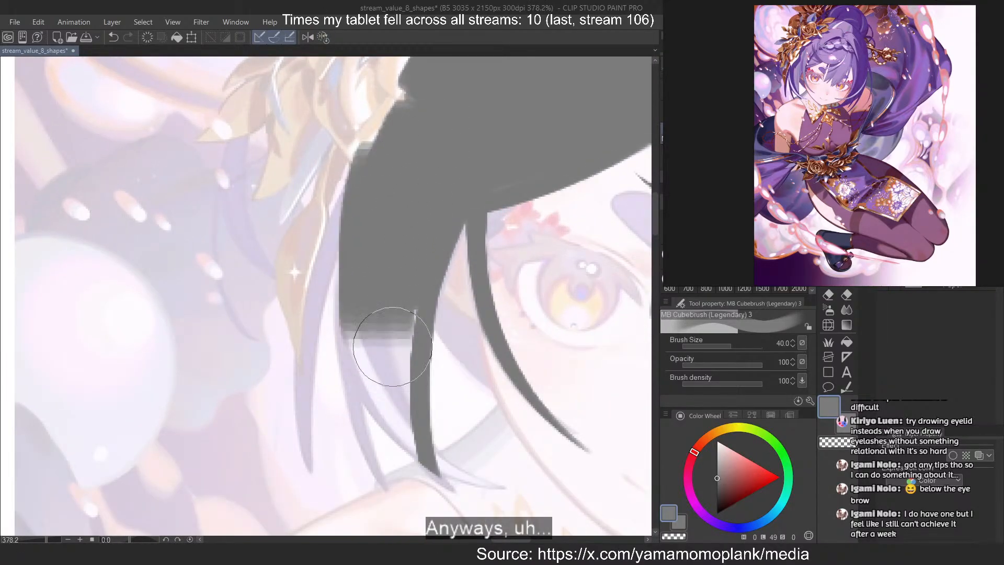
pyautogui.moveTo(365, 207); pyautogui.dragTo(399, 433)
pyautogui.hotkey('ctrl', 'z')
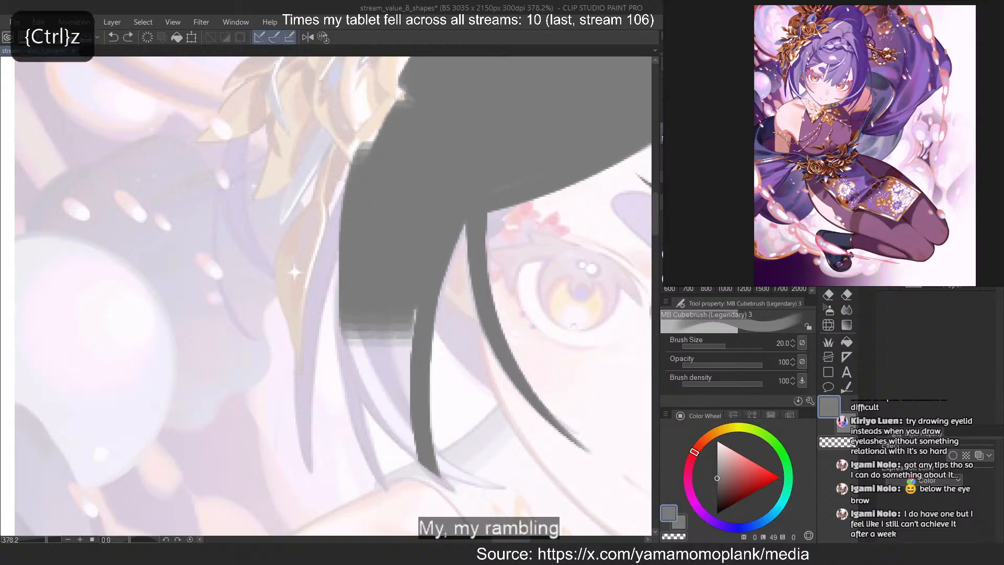
pyautogui.moveTo(396, 298); pyautogui.dragTo(413, 435)
pyautogui.moveTo(374, 252); pyautogui.dragTo(421, 451)
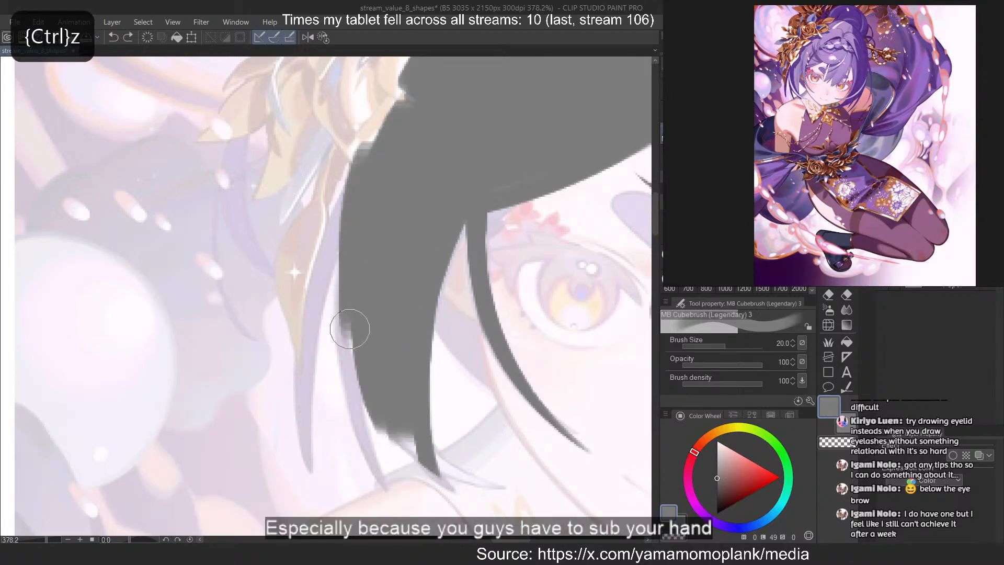
# Try to trace the lower outer edge and tip of the side lock with brush size 12
pyautogui.press('[')
pyautogui.press('[')
pyautogui.press('[')
pyautogui.press('[')
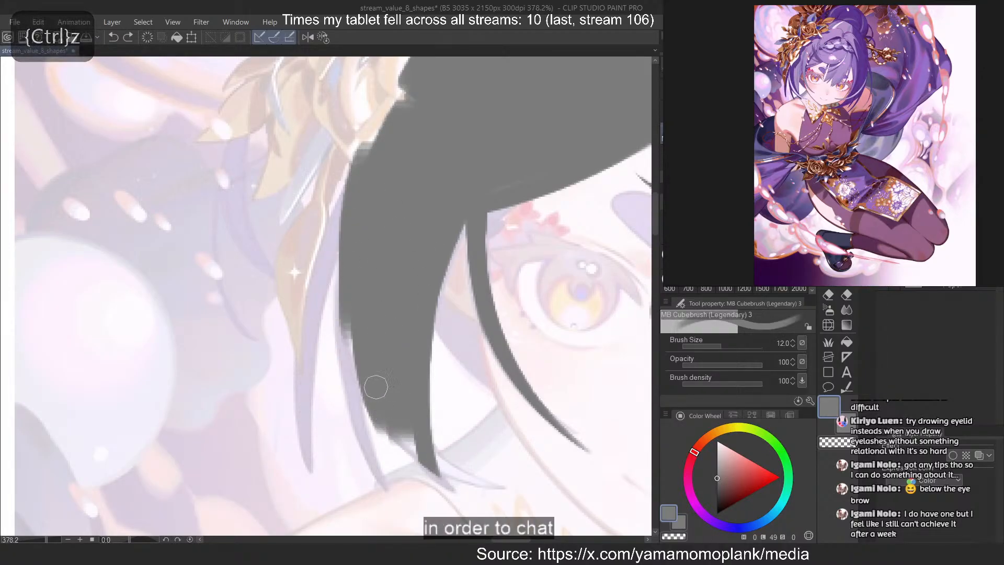
pyautogui.moveTo(376, 387); pyautogui.dragTo(449, 480)
pyautogui.hotkey('ctrl', 'z')
pyautogui.moveTo(341, 238)
pyautogui.mouseDown()
pyautogui.moveTo(355, 448)
pyautogui.moveTo(366, 463)
pyautogui.mouseUp()
pyautogui.hotkey('ctrl', 'z')
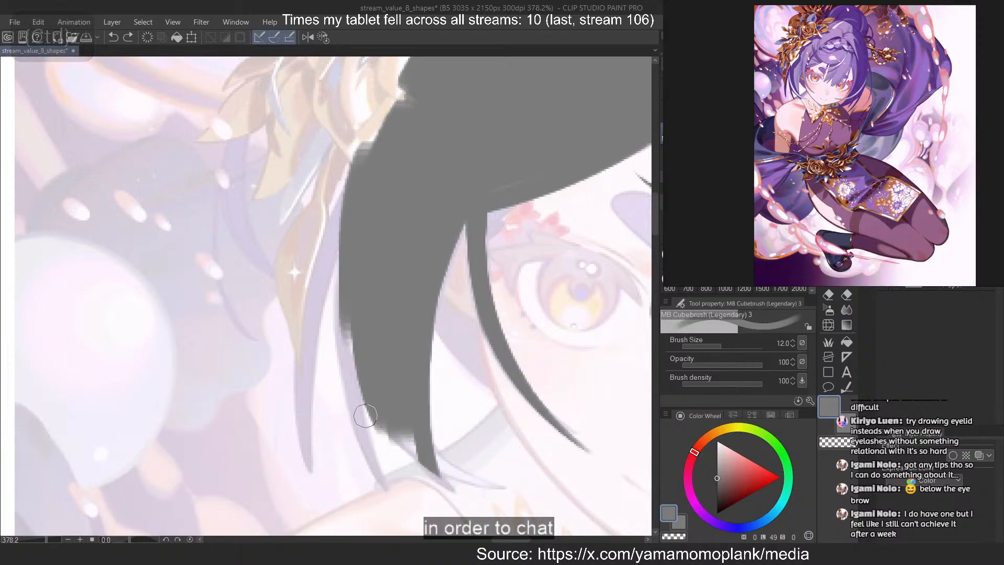
# Try to trim the side lock's edge with transparent colour and extend its tip with brush size 7
pyautogui.press('c')
pyautogui.moveTo(354, 410); pyautogui.dragTo(370, 442)
pyautogui.hotkey('ctrl', 'z')
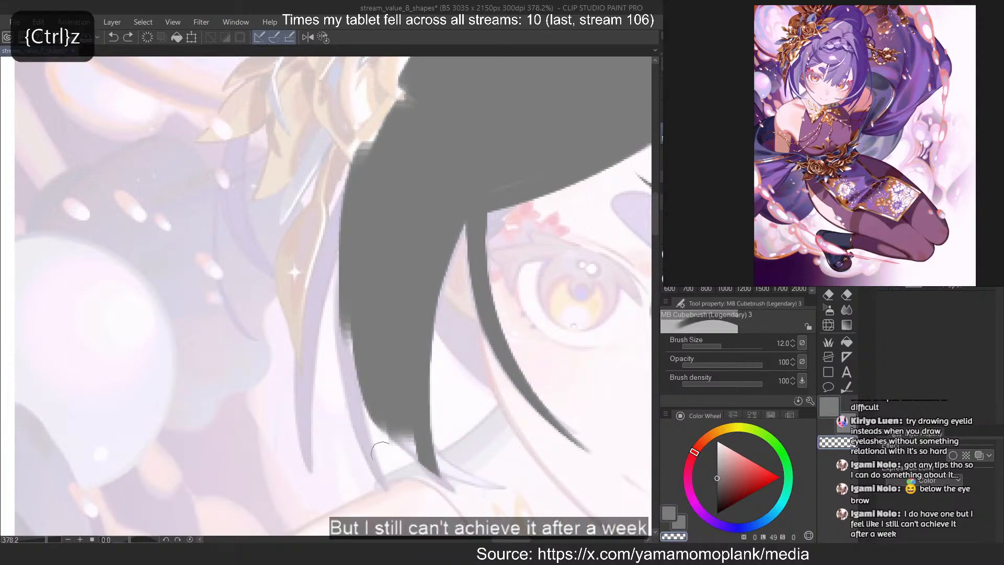
pyautogui.press('c')
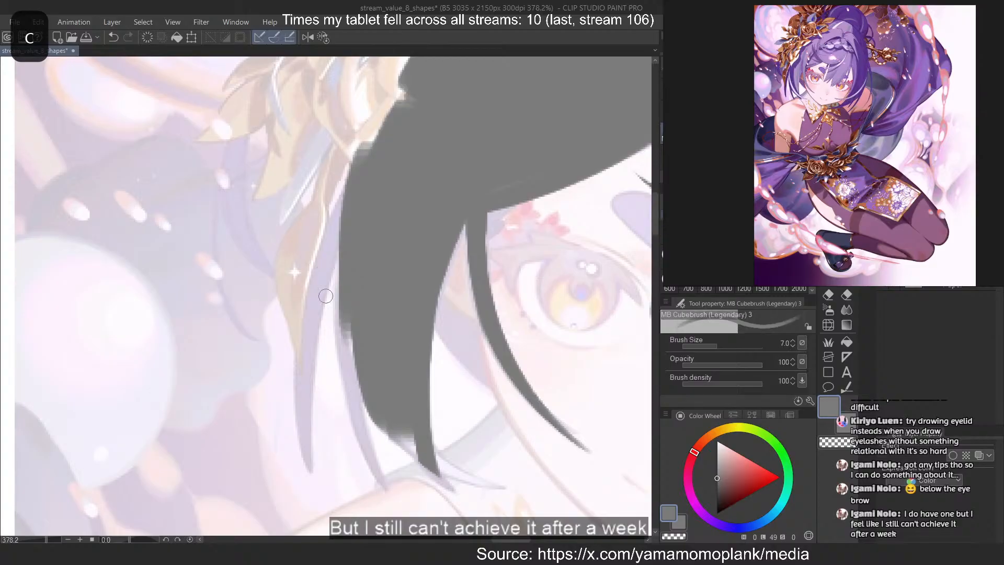
pyautogui.hotkey('ctrl', 'z')
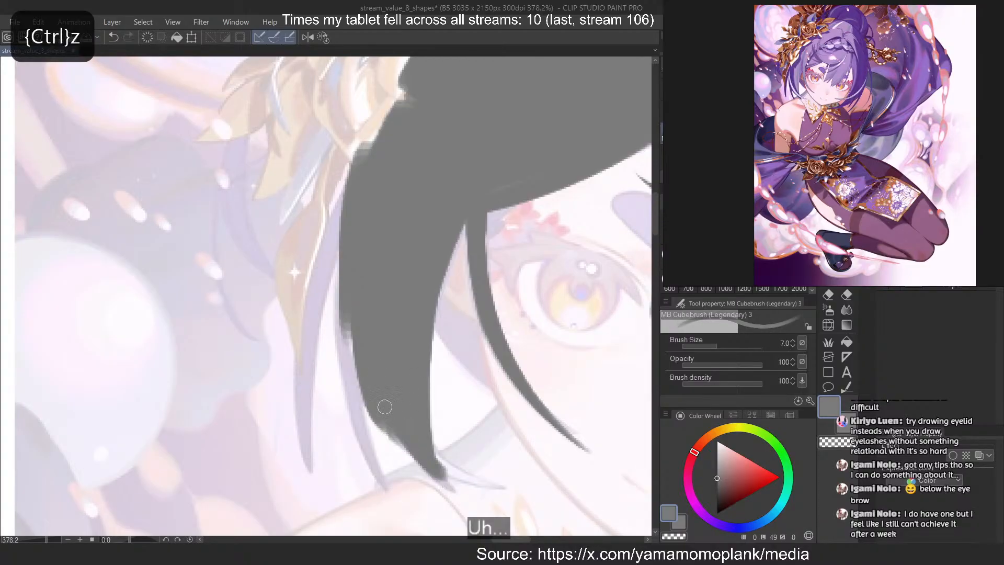
pyautogui.hotkey('ctrl', 'z')
# Extend the side lock into a curved, tapered tip sweeping inwards below the jaw
pyautogui.moveTo(409, 429)
pyautogui.mouseDown()
pyautogui.moveTo(511, 479)
pyautogui.moveTo(525, 501)
pyautogui.mouseUp()
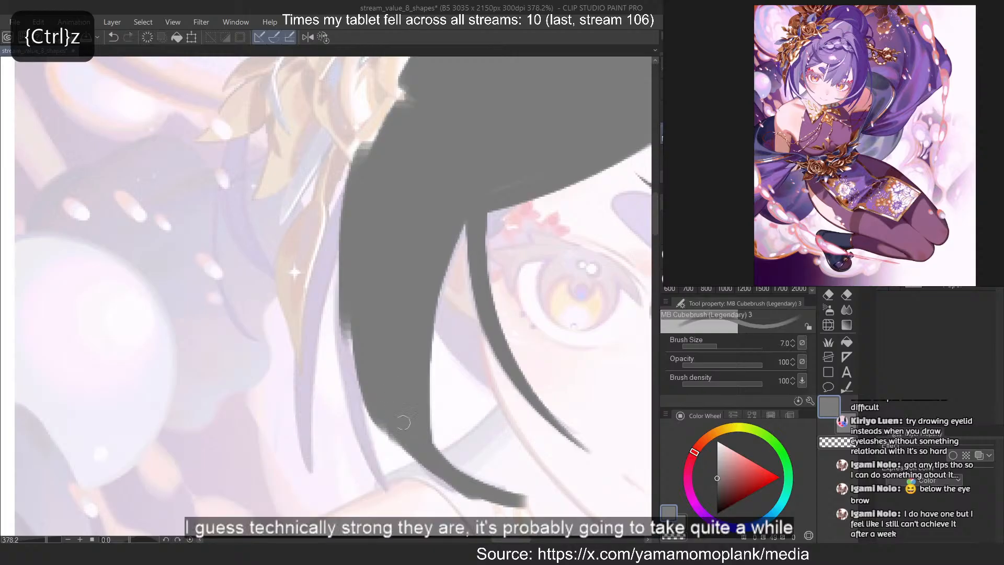
pyautogui.moveTo(368, 398)
pyautogui.mouseDown()
pyautogui.moveTo(456, 500)
pyautogui.moveTo(569, 503)
pyautogui.mouseUp()
pyautogui.hotkey('ctrl', 'z')
pyautogui.press('c')
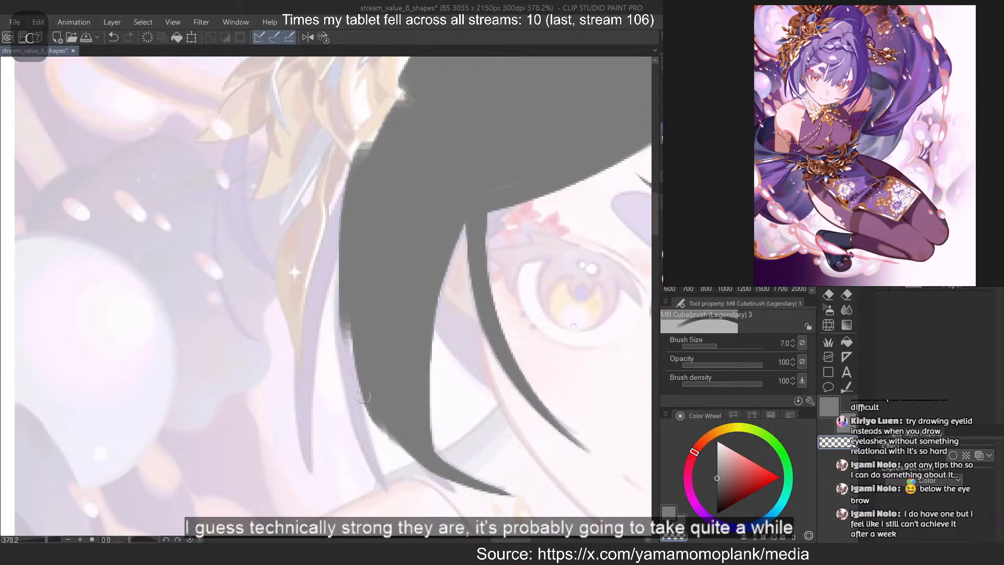
# Shape a second small point beneath the side lock's curved tip, trimming its underside with transparent colour
pyautogui.hotkey('ctrl', 'z')
pyautogui.moveTo(362, 389)
pyautogui.mouseDown()
pyautogui.moveTo(393, 439)
pyautogui.moveTo(471, 505)
pyautogui.mouseUp()
pyautogui.press('c')
pyautogui.hotkey('ctrl', 'z')
pyautogui.moveTo(361, 397)
pyautogui.mouseDown()
pyautogui.moveTo(468, 506)
pyautogui.moveTo(397, 463)
pyautogui.moveTo(462, 511)
pyautogui.mouseUp()
pyautogui.press('c')
pyautogui.hotkey('ctrl', 'z')
pyautogui.hotkey('ctrl', 'z')
pyautogui.moveTo(375, 440); pyautogui.dragTo(468, 509)
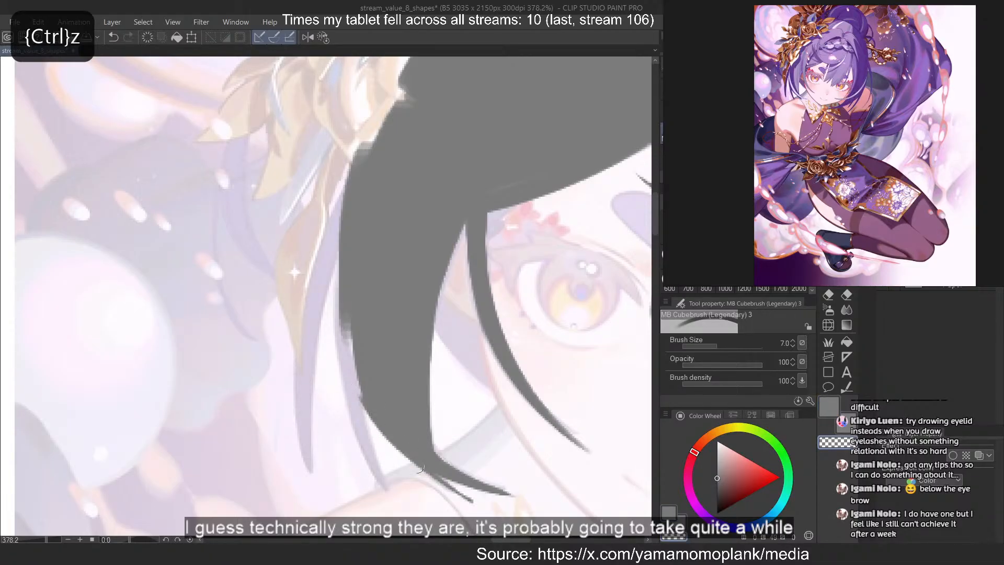
# Trace the separate strand along the side lock's outer edge, flipping the canvas view horizontally to refine its curve
pyautogui.press('c')
pyautogui.moveTo(339, 259); pyautogui.dragTo(410, 514)
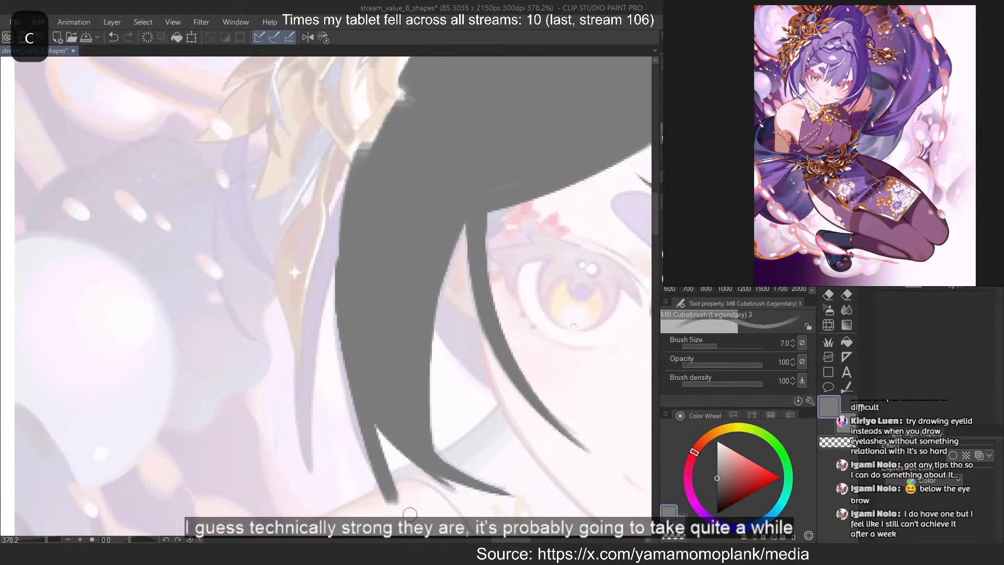
pyautogui.press('2')
pyautogui.hotkey('ctrl', 'z')
pyautogui.moveTo(303, 325); pyautogui.dragTo(275, 487)
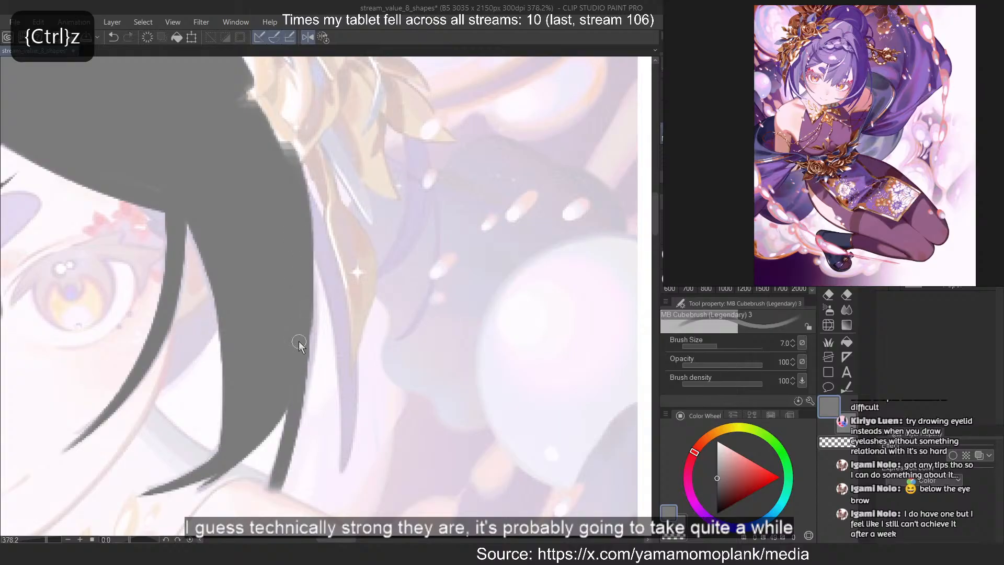
pyautogui.hotkey('ctrl', 'z')
pyautogui.moveTo(304, 338); pyautogui.dragTo(268, 500)
pyautogui.hotkey('ctrl', 'z')
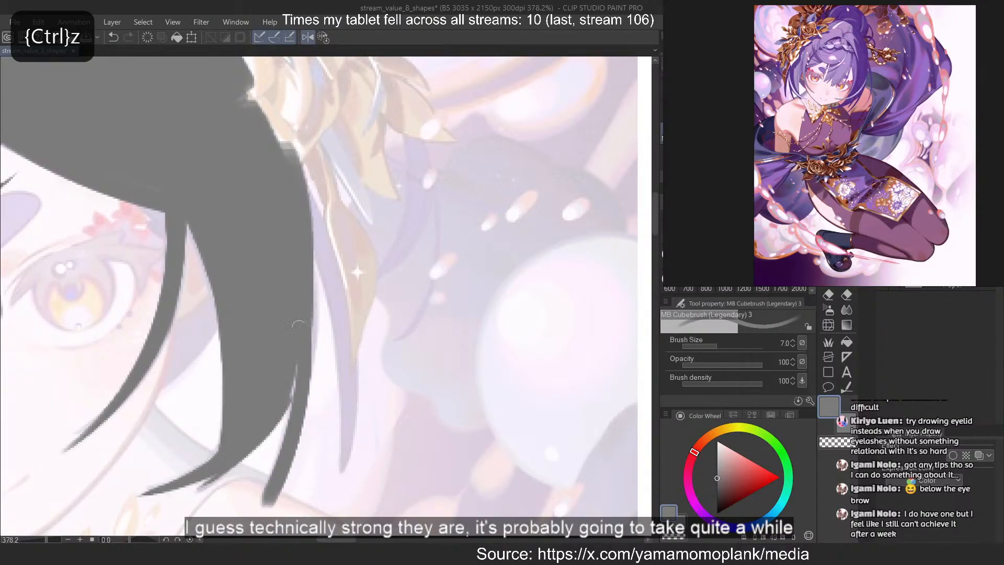
pyautogui.moveTo(312, 262); pyautogui.dragTo(308, 415)
pyautogui.hotkey('ctrl', 'z')
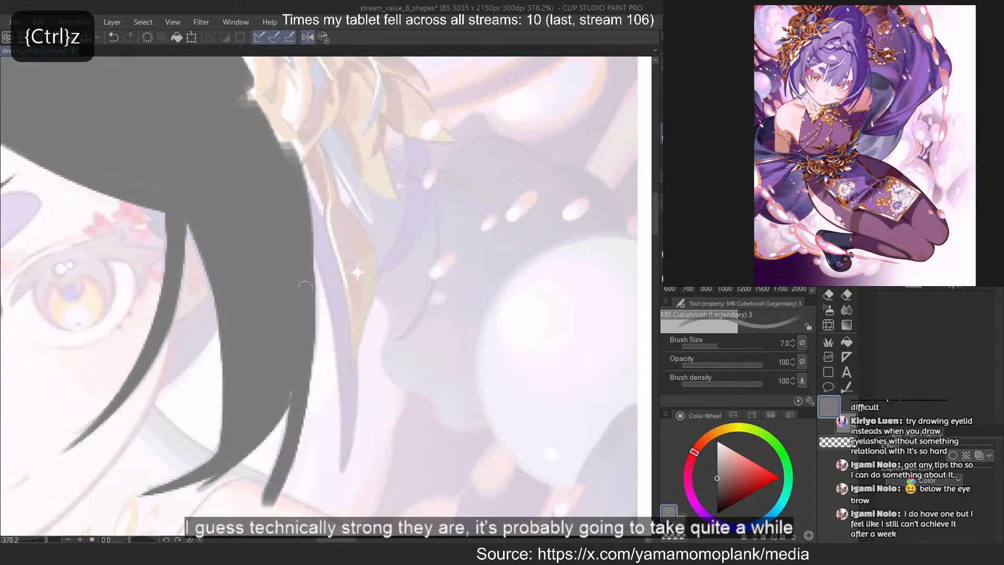
# Taper the tip of the strand on the side lock's outer edge with transparent colour
pyautogui.press('c')
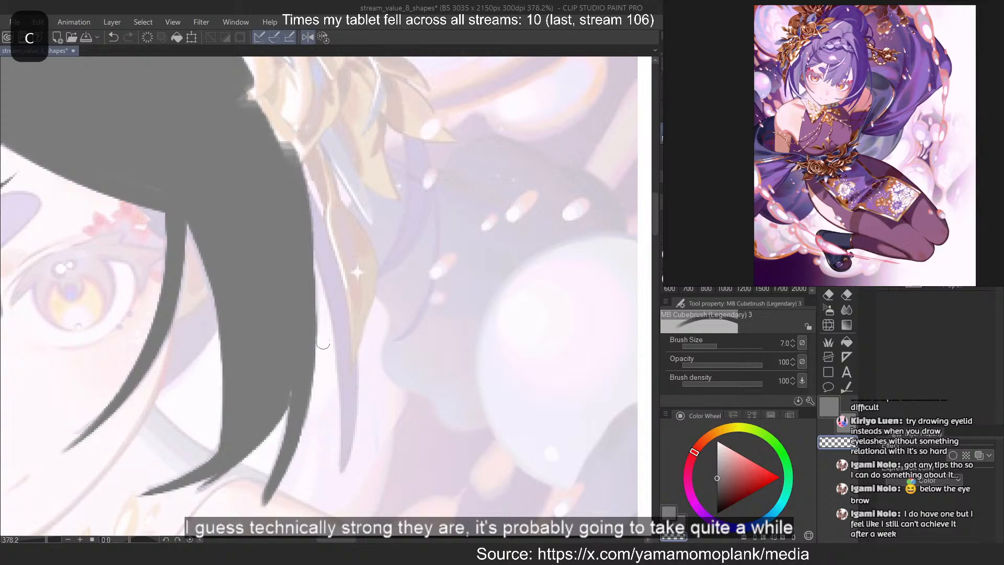
pyautogui.moveTo(321, 346); pyautogui.dragTo(270, 503)
pyautogui.press('c')
# Try to trace the long outermost strand hanging beside the gold hair ornament
pyautogui.moveTo(293, 196)
pyautogui.mouseDown()
pyautogui.moveTo(345, 383)
pyautogui.moveTo(343, 504)
pyautogui.mouseUp()
pyautogui.hotkey('ctrl', 'z')
pyautogui.hotkey('ctrl', 'z')
pyautogui.hotkey('ctrl', 'z')
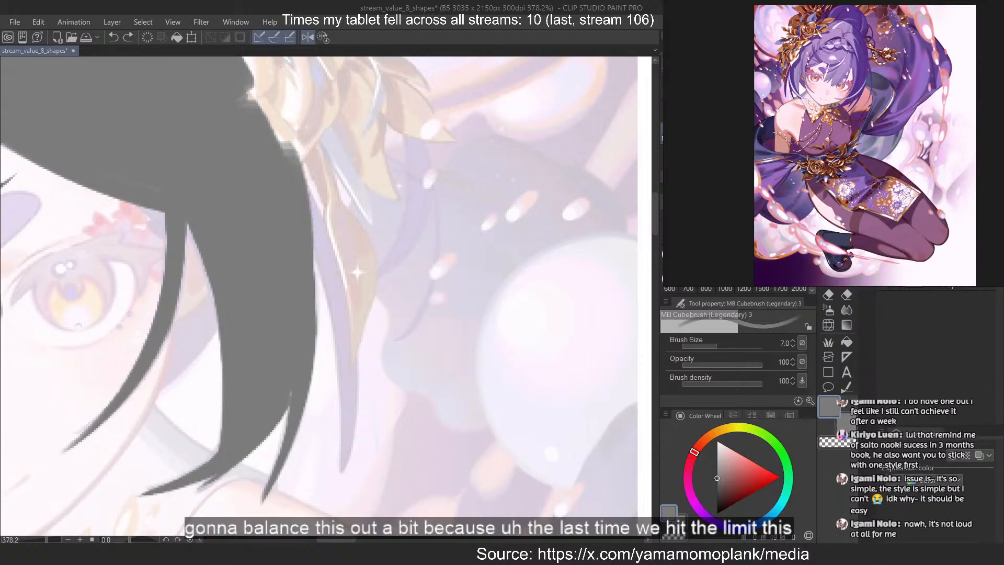
pyautogui.click(507, 22)
pyautogui.moveTo(473, 209); pyautogui.dragTo(333, 139)
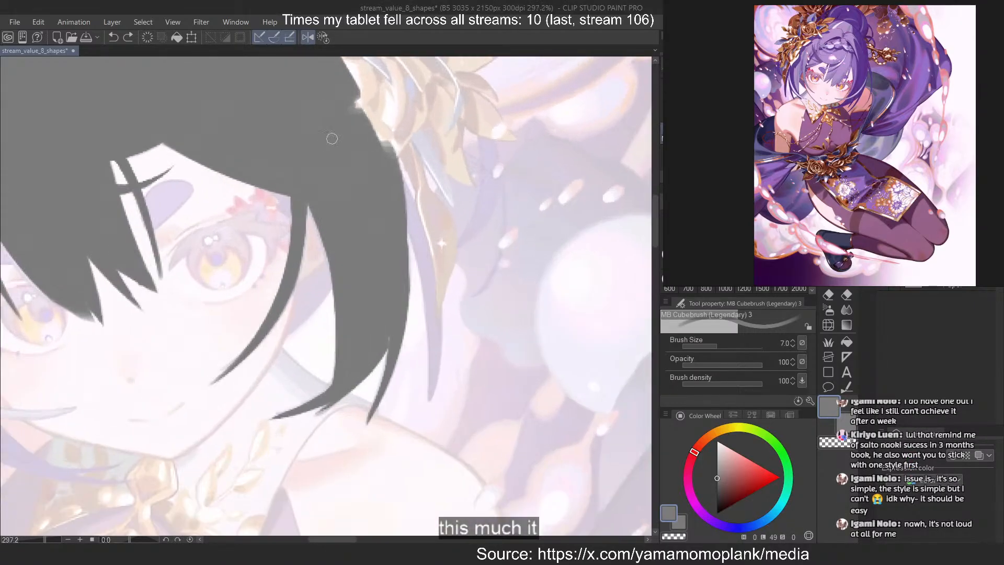
pyautogui.moveTo(303, 204); pyautogui.dragTo(419, 209)
pyautogui.moveTo(399, 143); pyautogui.dragTo(464, 485)
pyautogui.moveTo(431, 223); pyautogui.dragTo(472, 535)
pyautogui.hotkey('ctrl', 'z')
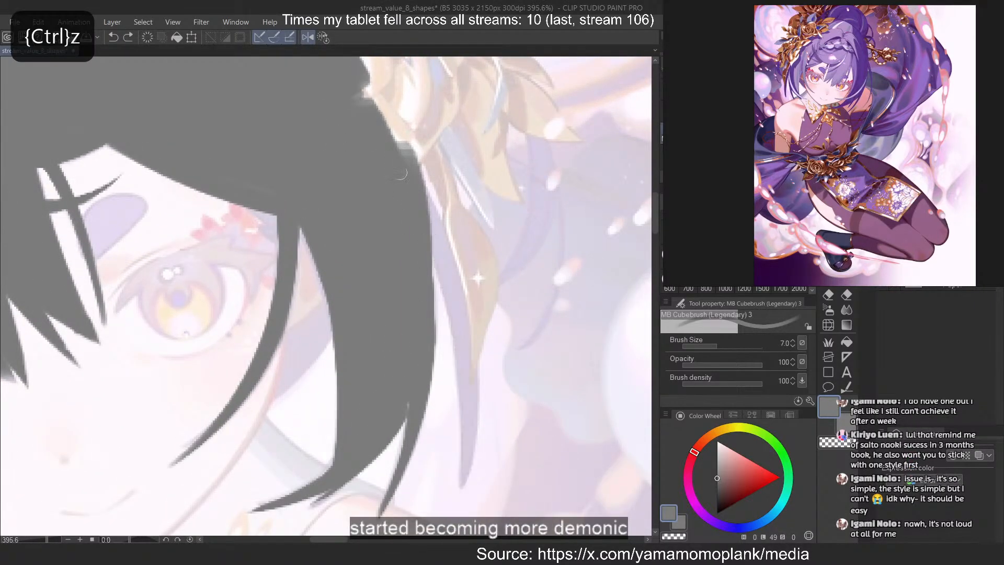
pyautogui.moveTo(427, 203); pyautogui.dragTo(480, 522)
pyautogui.hotkey('ctrl', 'z')
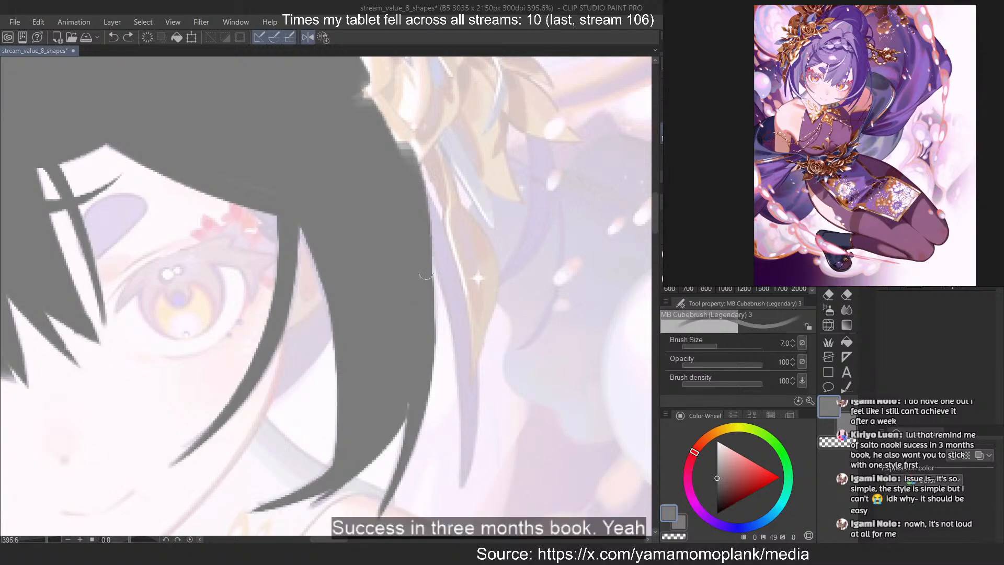
# Redraw the long outermost strand beside the gold hair ornament and narrow it to a pointed tip
pyautogui.moveTo(429, 230)
pyautogui.mouseDown()
pyautogui.moveTo(469, 517)
pyautogui.moveTo(460, 518)
pyautogui.mouseUp()
pyautogui.hotkey('ctrl', 'z')
pyautogui.hotkey('ctrl', 'z')
pyautogui.moveTo(422, 204)
pyautogui.mouseDown()
pyautogui.moveTo(450, 533)
pyautogui.moveTo(473, 506)
pyautogui.mouseUp()
pyautogui.hotkey('ctrl', 'z')
pyautogui.moveTo(405, 150); pyautogui.dragTo(467, 515)
pyautogui.hotkey('ctrl', 'z')
pyautogui.moveTo(416, 187); pyautogui.dragTo(468, 500)
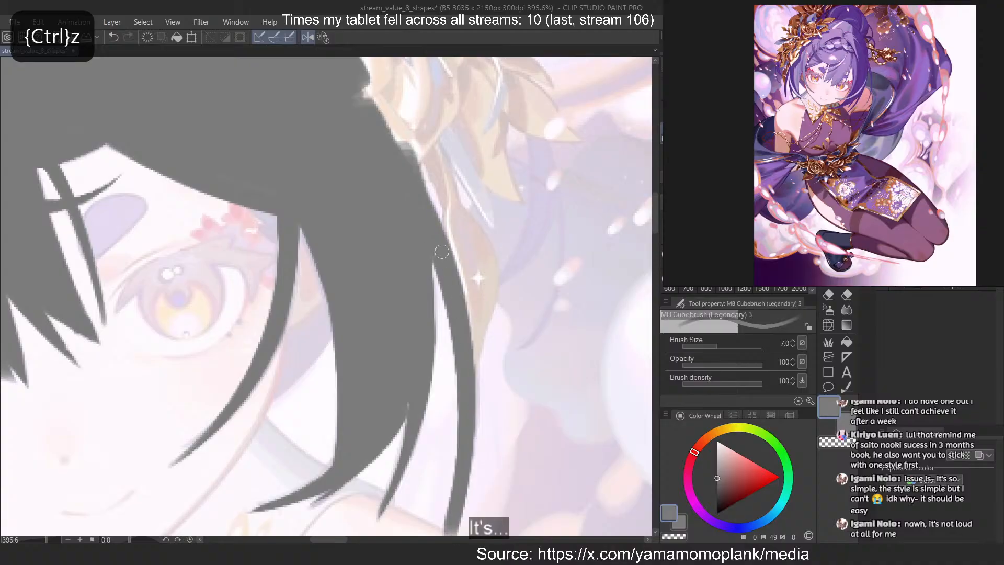
pyautogui.hotkey('ctrl', 'z')
pyautogui.moveTo(460, 403); pyautogui.dragTo(467, 458)
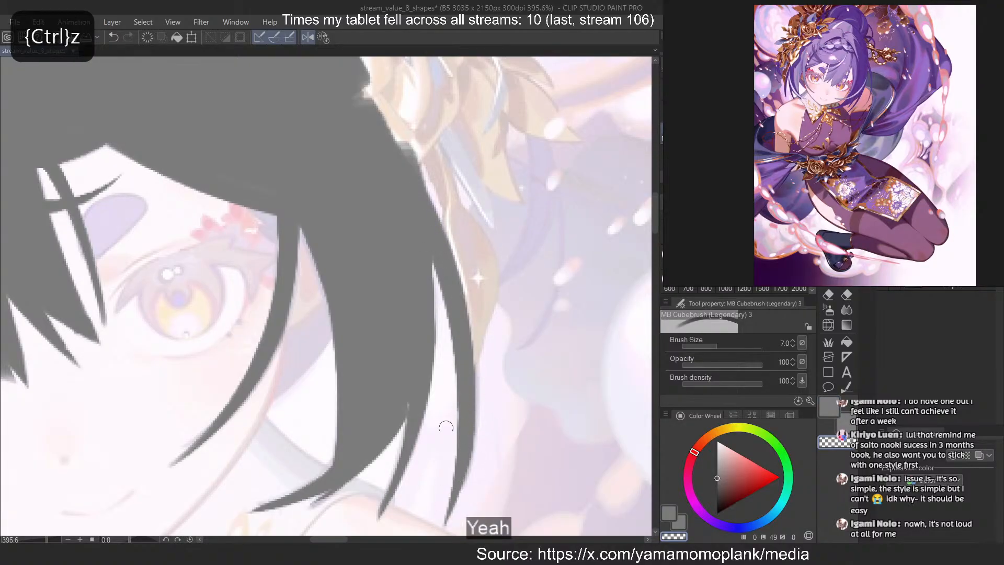
pyautogui.press('c')
# Smooth the head's outer silhouette along the flower ornaments into one continuous curve leading into the outermost strand
pyautogui.moveTo(360, 79)
pyautogui.mouseDown()
pyautogui.moveTo(433, 211)
pyautogui.moveTo(466, 310)
pyautogui.mouseUp()
pyautogui.scroll(-5, 540, 324)
pyautogui.scroll(3, 451, 127)
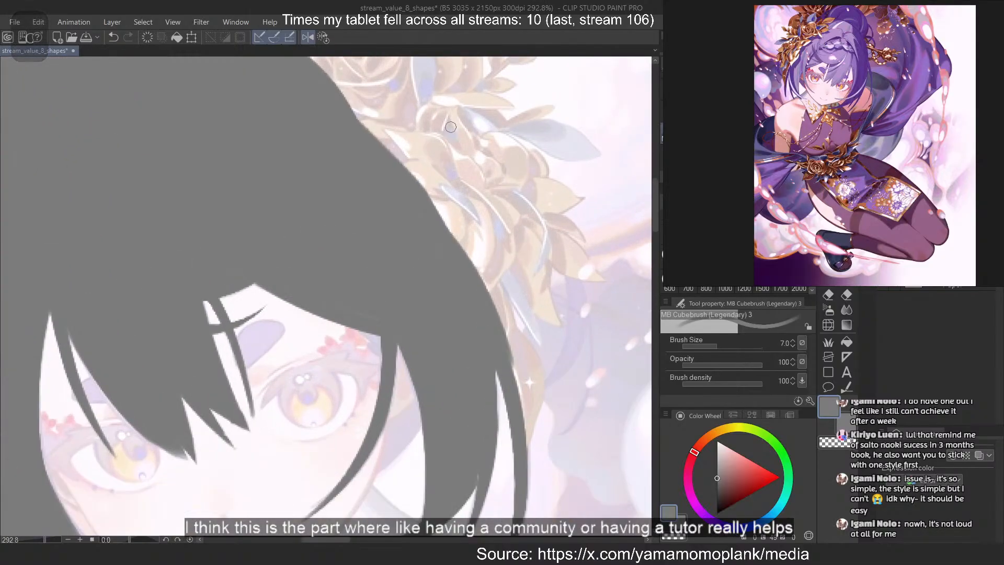
pyautogui.hotkey('ctrl', 'z')
pyautogui.moveTo(347, 98); pyautogui.dragTo(511, 412)
pyautogui.hotkey('ctrl', 'z')
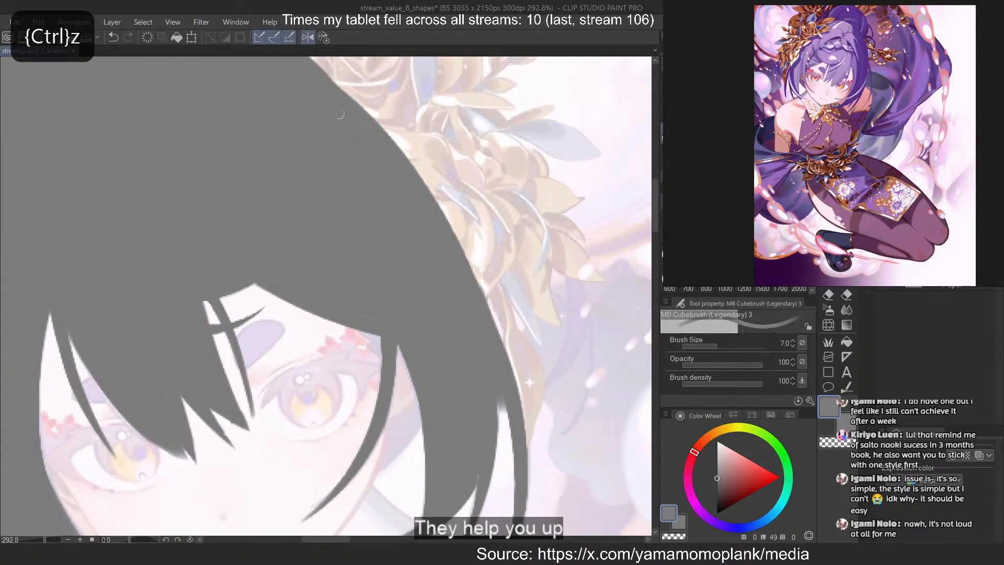
pyautogui.hotkey('ctrl', 'z')
pyautogui.hotkey('ctrl', 'z')
pyautogui.moveTo(338, 90)
pyautogui.mouseDown()
pyautogui.moveTo(411, 173)
pyautogui.moveTo(483, 354)
pyautogui.mouseUp()
pyautogui.hotkey('ctrl', 'z')
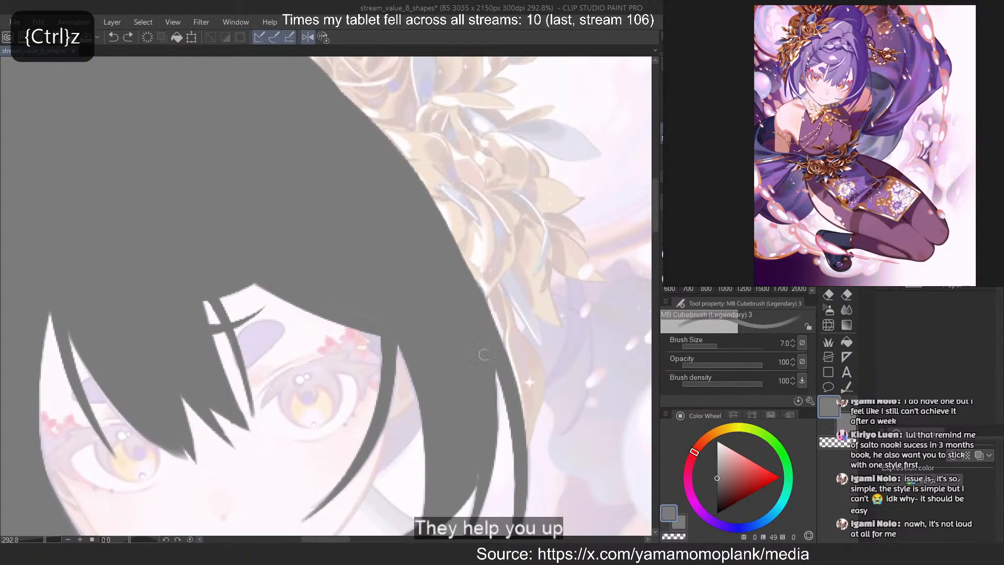
pyautogui.hotkey('ctrl', 'z')
pyautogui.moveTo(347, 98); pyautogui.dragTo(403, 169)
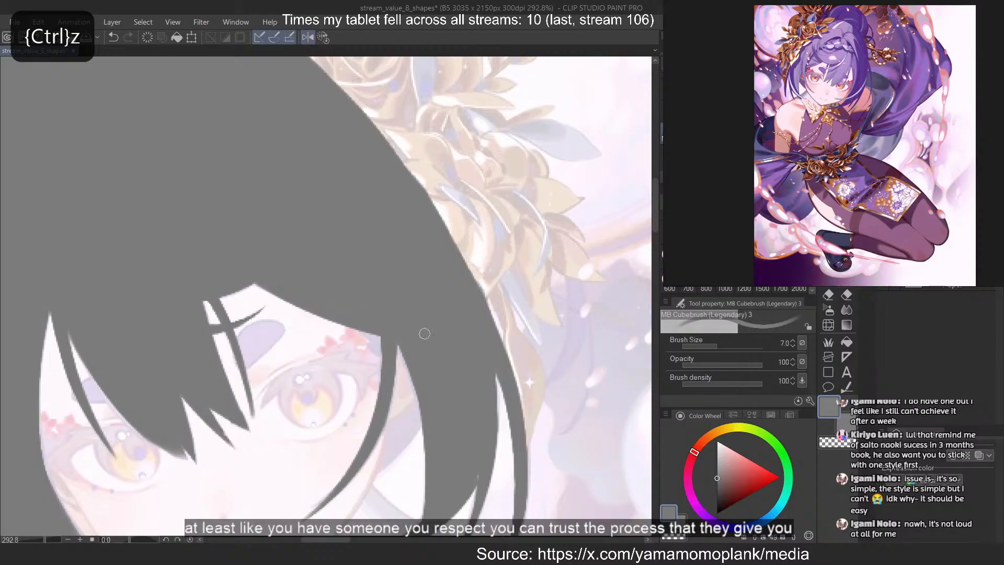
pyautogui.scroll(-5, 439, 214)
pyautogui.scroll(3, 344, 340)
pyautogui.scroll(-2, 334, 282)
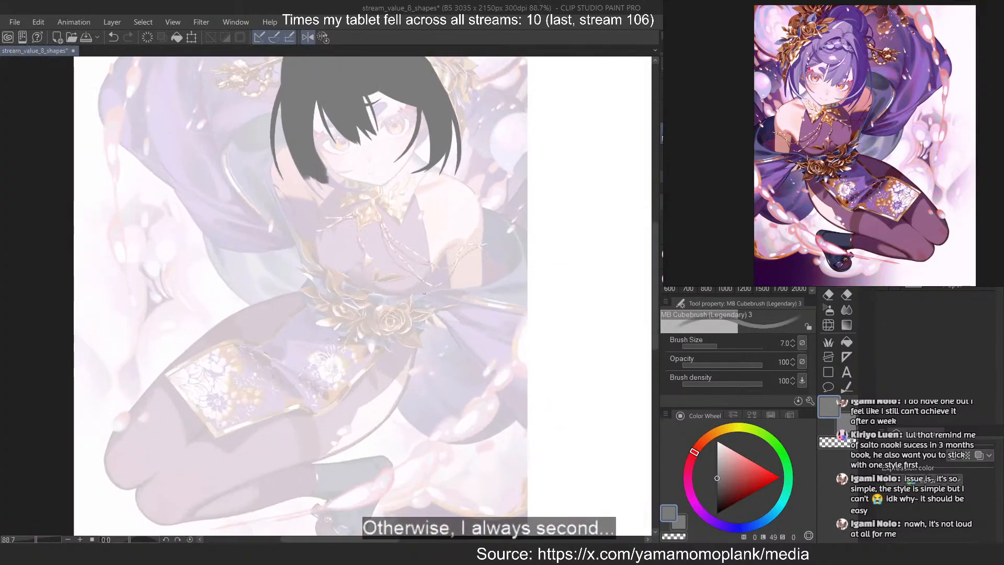
pyautogui.scroll(1, 437, 138)
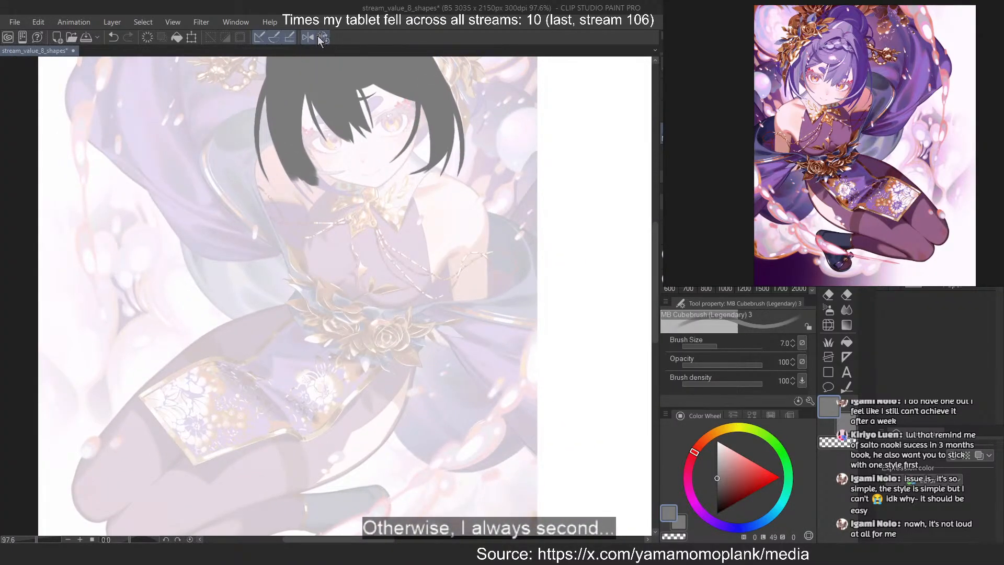
# Trace the thin outermost strand hanging below the side lock beside the cheek and taper it to a point with transparent colour
pyautogui.scroll(3, 416, 145)
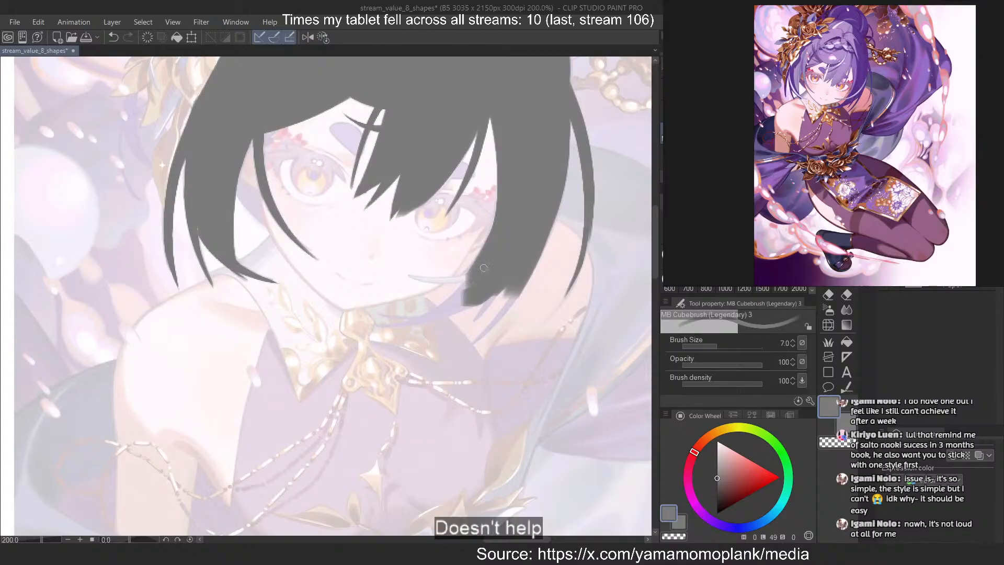
pyautogui.scroll(3, 421, 277)
pyautogui.press('-')
pyautogui.press('-')
pyautogui.press('-')
pyautogui.press('-')
pyautogui.press('-')
pyautogui.press('-')
pyautogui.press('-')
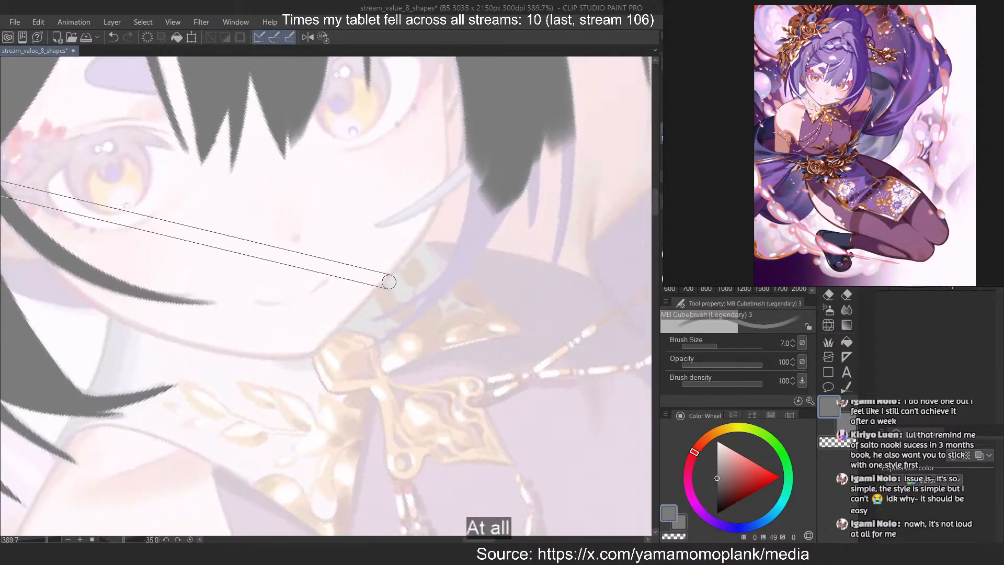
pyautogui.scroll(-1, 406, 277)
pyautogui.scroll(3, 412, 250)
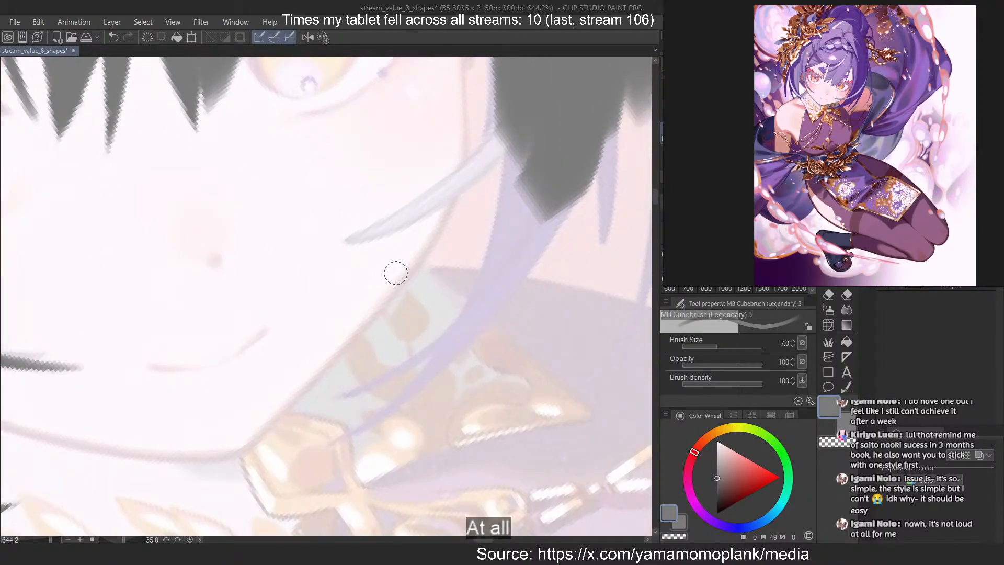
pyautogui.scroll(-3, 540, 238)
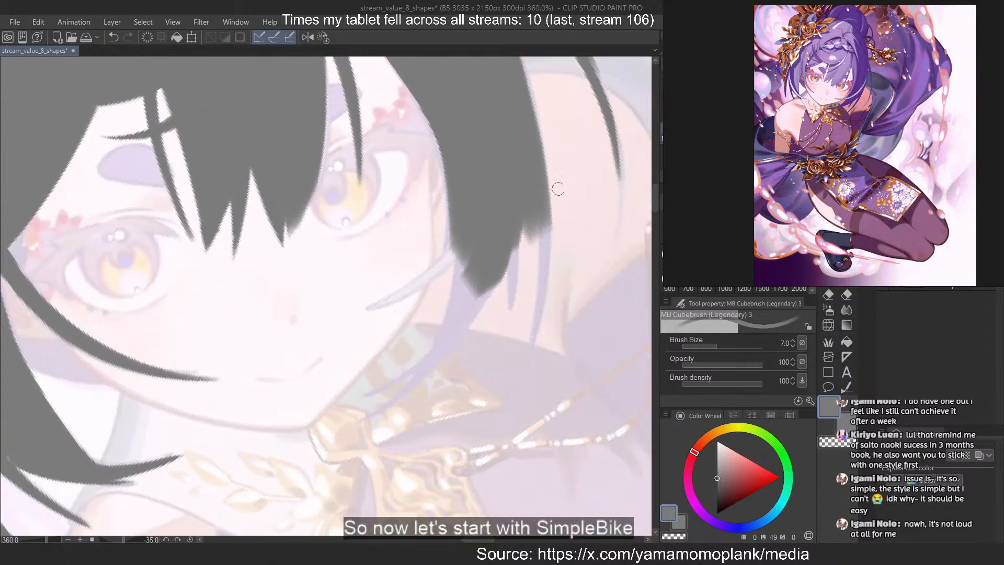
pyautogui.scroll(2, 551, 193)
pyautogui.moveTo(530, 218); pyautogui.dragTo(490, 497)
pyautogui.press('c')
pyautogui.moveTo(514, 260)
pyautogui.mouseDown()
pyautogui.moveTo(498, 494)
pyautogui.moveTo(490, 495)
pyautogui.moveTo(506, 449)
pyautogui.mouseUp()
pyautogui.hotkey('ctrl', 'z')
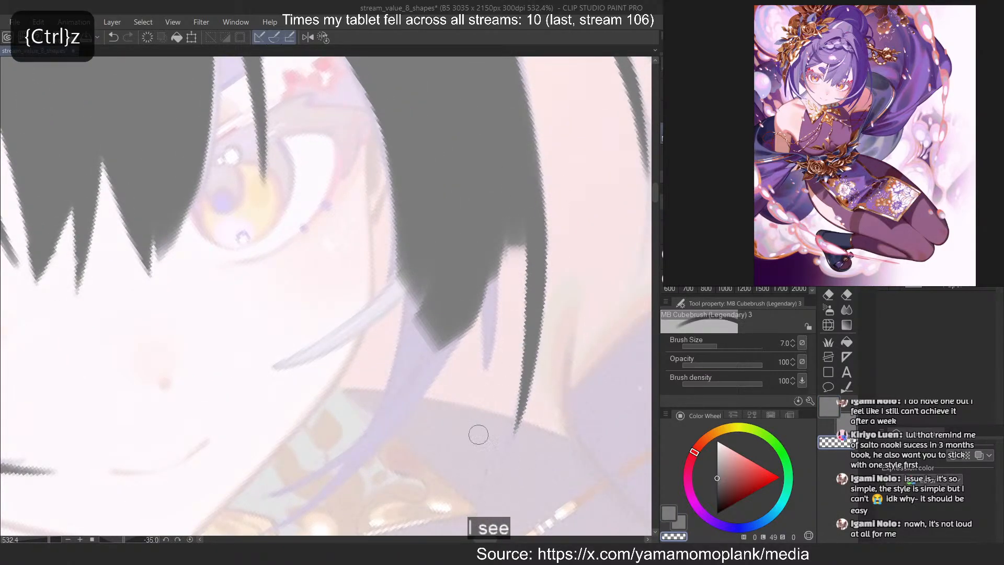
# Try to trace the short inner strand next to the side lock's outermost strand
pyautogui.press('c')
pyautogui.hotkey('ctrl', 'z')
pyautogui.moveTo(477, 264)
pyautogui.mouseDown()
pyautogui.moveTo(489, 454)
pyautogui.moveTo(471, 429)
pyautogui.moveTo(466, 440)
pyautogui.mouseUp()
pyautogui.hotkey('ctrl', 'z')
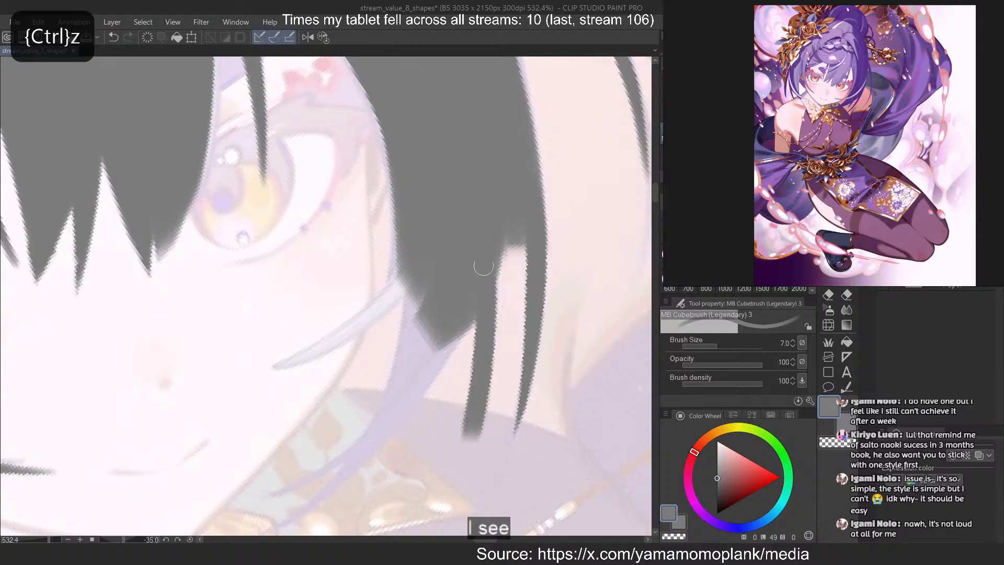
pyautogui.hotkey('ctrl', 'z')
pyautogui.moveTo(490, 290); pyautogui.dragTo(477, 408)
pyautogui.hotkey('ctrl', 'z')
pyautogui.moveTo(506, 241); pyautogui.dragTo(473, 445)
pyautogui.hotkey('ctrl', 'z')
# Carve the gap between the side lock and its outermost strand with transparent colour
pyautogui.press('c')
pyautogui.moveTo(502, 133); pyautogui.dragTo(496, 394)
pyautogui.hotkey('ctrl', 'z')
pyautogui.moveTo(497, 129); pyautogui.dragTo(504, 381)
pyautogui.moveTo(508, 154); pyautogui.dragTo(507, 383)
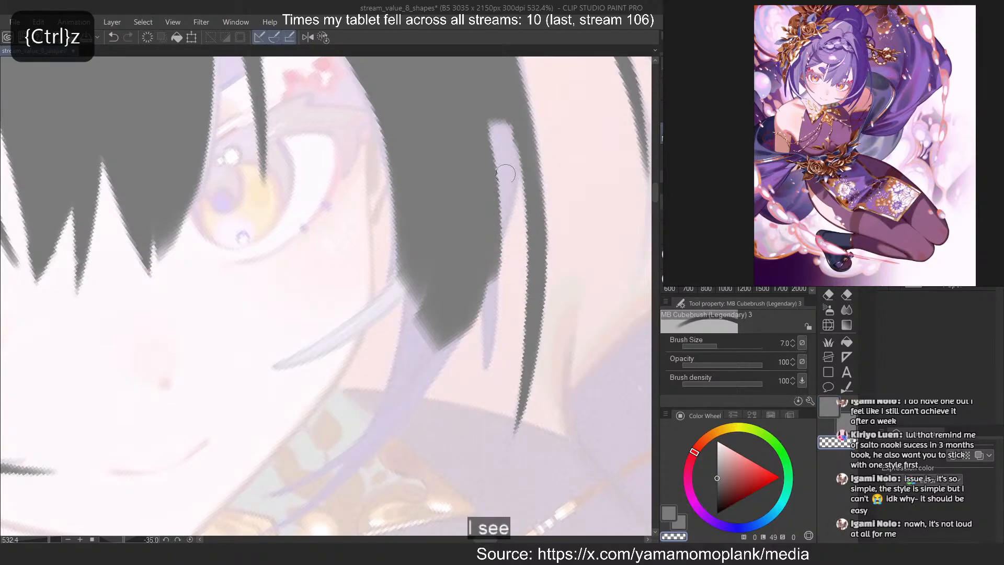
# Repaint the side lock's edge along the gap in grey and extend it into a short second strand
pyautogui.press('c')
pyautogui.moveTo(511, 128); pyautogui.dragTo(483, 301)
pyautogui.hotkey('ctrl', 'z')
pyautogui.moveTo(494, 174)
pyautogui.mouseDown()
pyautogui.moveTo(491, 295)
pyautogui.moveTo(473, 434)
pyautogui.mouseUp()
pyautogui.hotkey('ctrl', 'z')
pyautogui.moveTo(481, 293)
pyautogui.mouseDown()
pyautogui.moveTo(474, 414)
pyautogui.moveTo(483, 319)
pyautogui.moveTo(467, 348)
pyautogui.mouseUp()
# Trim the short second strand to a pointed tip with transparent colour
pyautogui.press('c')
pyautogui.moveTo(469, 347); pyautogui.dragTo(476, 440)
pyautogui.hotkey('ctrl', 'z')
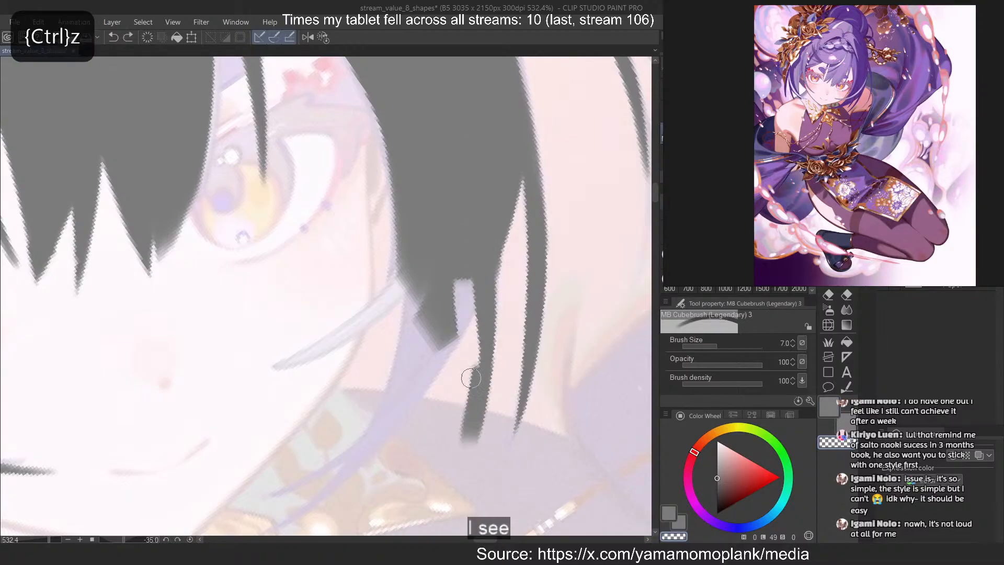
pyautogui.moveTo(468, 364); pyautogui.dragTo(475, 445)
pyautogui.moveTo(488, 416)
pyautogui.mouseDown()
pyautogui.moveTo(505, 337)
pyautogui.moveTo(462, 449)
pyautogui.mouseUp()
pyautogui.press('c')
# Redraw the side lock's main tip as a curve sweeping down past the jaw toward the collar
pyautogui.moveTo(464, 287)
pyautogui.mouseDown()
pyautogui.moveTo(372, 455)
pyautogui.moveTo(340, 476)
pyautogui.moveTo(396, 400)
pyautogui.mouseUp()
pyautogui.hotkey('ctrl', 'z')
pyautogui.hotkey('ctrl', 'z')
pyautogui.moveTo(420, 287); pyautogui.dragTo(370, 447)
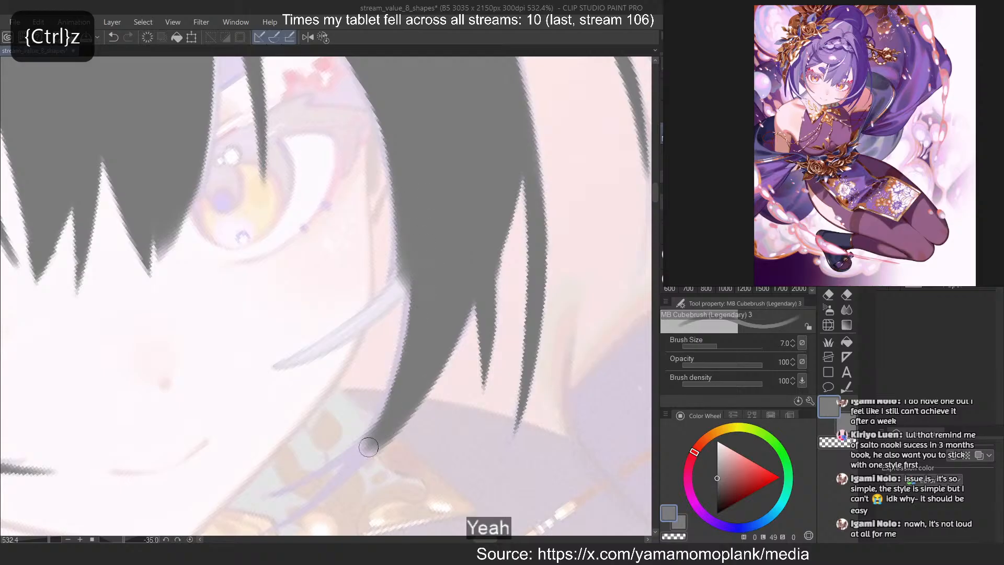
pyautogui.moveTo(411, 257); pyautogui.dragTo(389, 408)
# Trace the loose strand that branches from the side lock across the cheek
pyautogui.hotkey('ctrl', 'z')
pyautogui.moveTo(418, 266); pyautogui.dragTo(266, 369)
pyautogui.hotkey('ctrl', 'z')
pyautogui.hotkey('ctrl', 'z')
pyautogui.hotkey('ctrl', 'z')
pyautogui.moveTo(401, 285); pyautogui.dragTo(248, 372)
pyautogui.hotkey('ctrl', 'z')
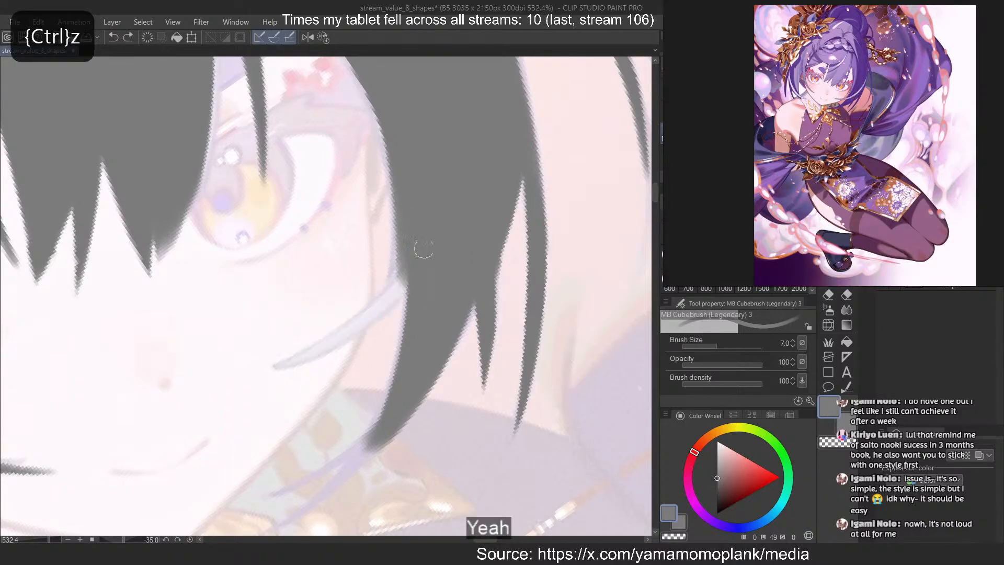
pyautogui.hotkey('ctrl', 'z')
pyautogui.moveTo(405, 280)
pyautogui.mouseDown()
pyautogui.moveTo(246, 367)
pyautogui.moveTo(383, 294)
pyautogui.moveTo(229, 374)
pyautogui.moveTo(357, 313)
pyautogui.moveTo(258, 371)
pyautogui.mouseUp()
pyautogui.hotkey('ctrl', 'z')
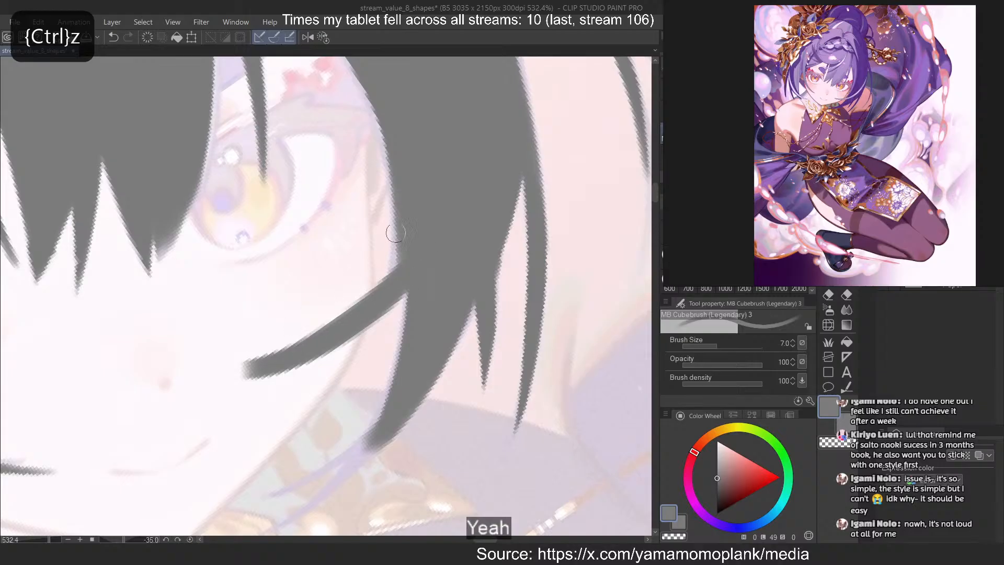
pyautogui.moveTo(399, 233)
pyautogui.mouseDown()
pyautogui.moveTo(392, 306)
pyautogui.moveTo(203, 387)
pyautogui.mouseUp()
# Narrow the strand crossing the cheek toward its tip
pyautogui.hotkey('ctrl', 'z')
pyautogui.press('c')
pyautogui.moveTo(286, 341); pyautogui.dragTo(180, 411)
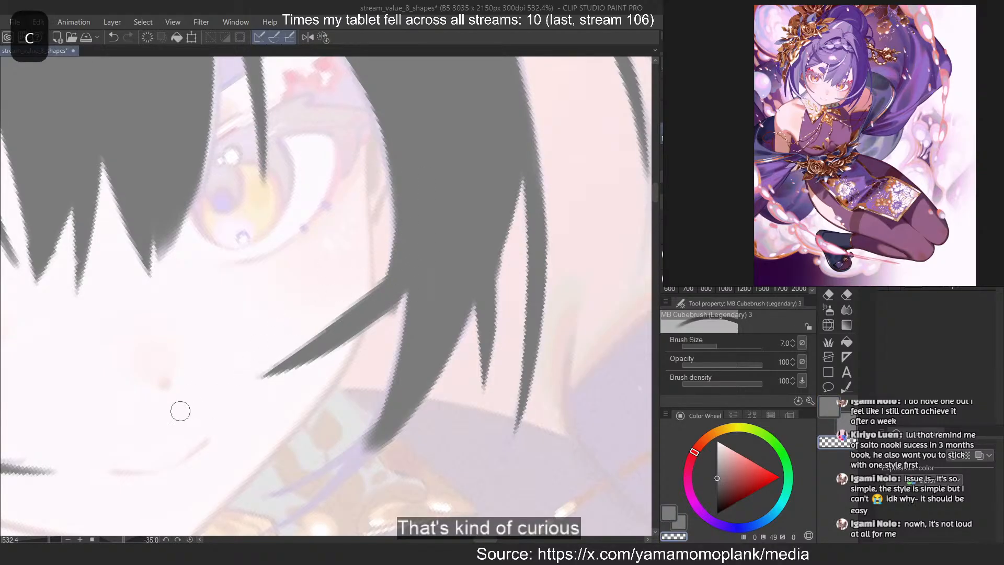
pyautogui.hotkey('ctrl', 'z')
pyautogui.hotkey('ctrl', 'z')
pyautogui.hotkey('ctrl', 'z')
pyautogui.moveTo(350, 306); pyautogui.dragTo(219, 419)
pyautogui.hotkey('ctrl', 'z')
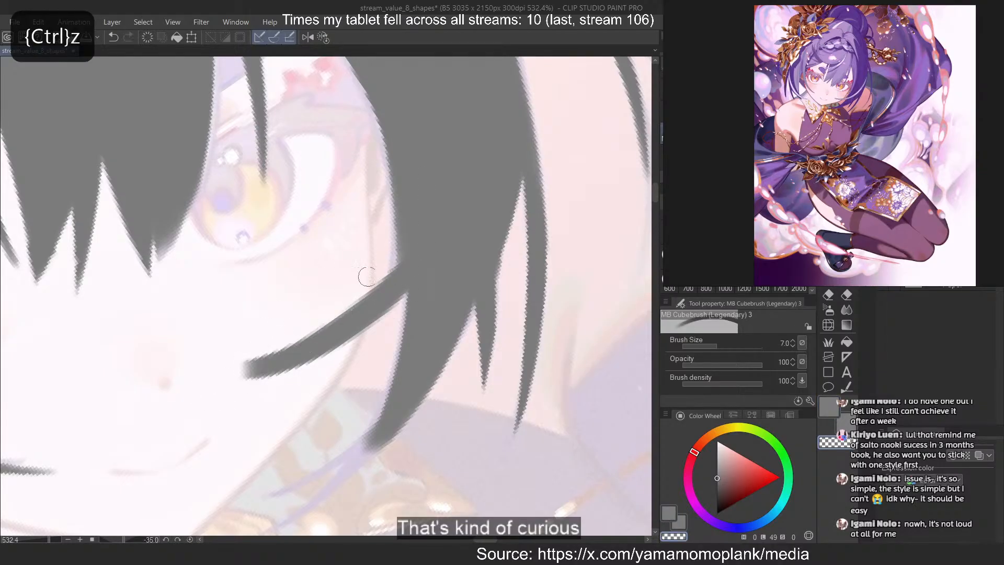
pyautogui.hotkey('ctrl', 'z')
pyautogui.moveTo(366, 277); pyautogui.dragTo(192, 361)
pyautogui.hotkey('ctrl', 'z')
pyautogui.moveTo(390, 280); pyautogui.dragTo(262, 372)
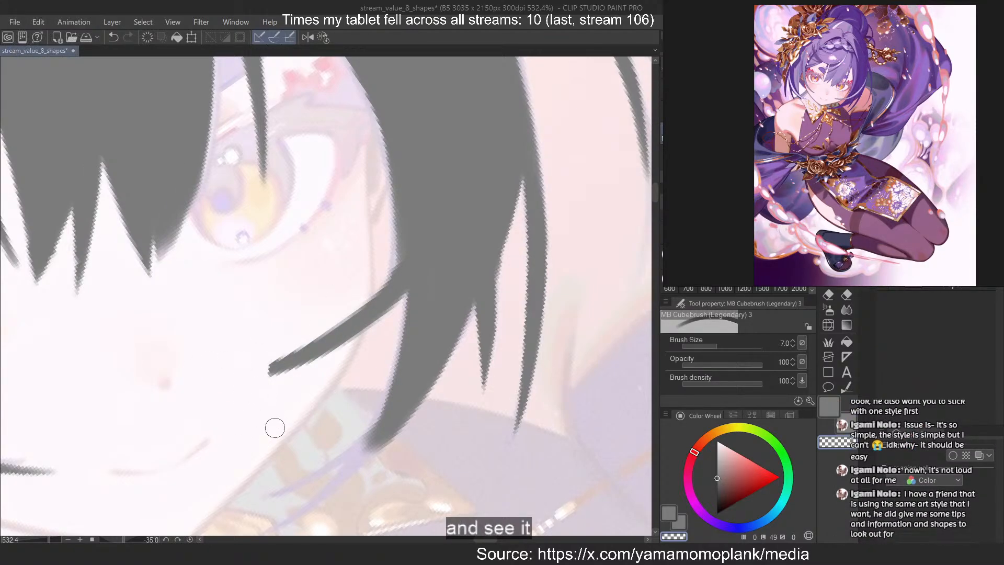
# Try to carve the side lock's inner edge with transparent colour from the cheek strand down to the collar
pyautogui.scroll(-2, 531, 99)
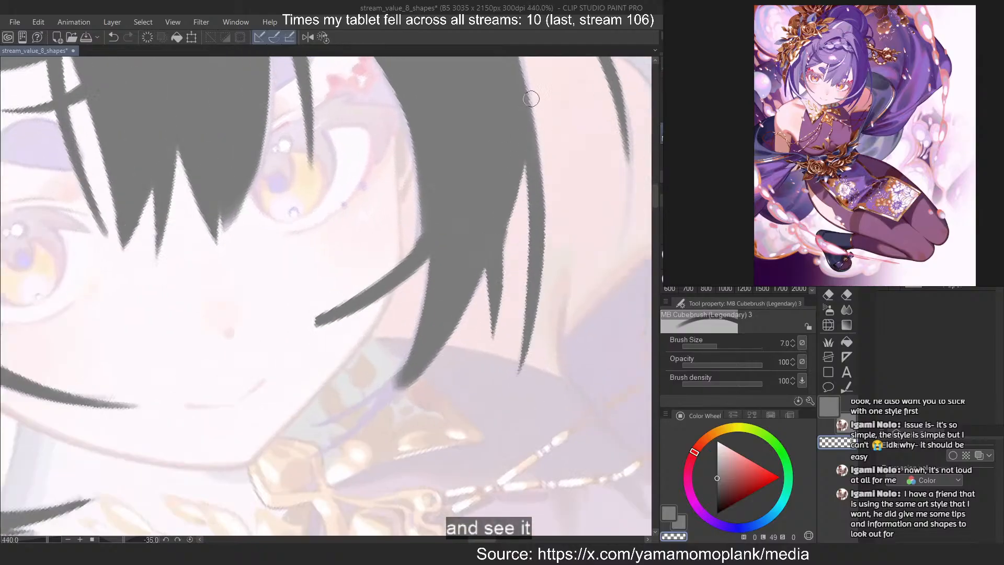
pyautogui.press('-')
pyautogui.press('-')
pyautogui.press('-')
pyautogui.press('-')
pyautogui.press('-')
pyautogui.press('-')
pyautogui.scroll(2, 294, 246)
pyautogui.scroll(-2, 329, 352)
pyautogui.scroll(1, 370, 120)
pyautogui.moveTo(370, 120); pyautogui.dragTo(382, 379)
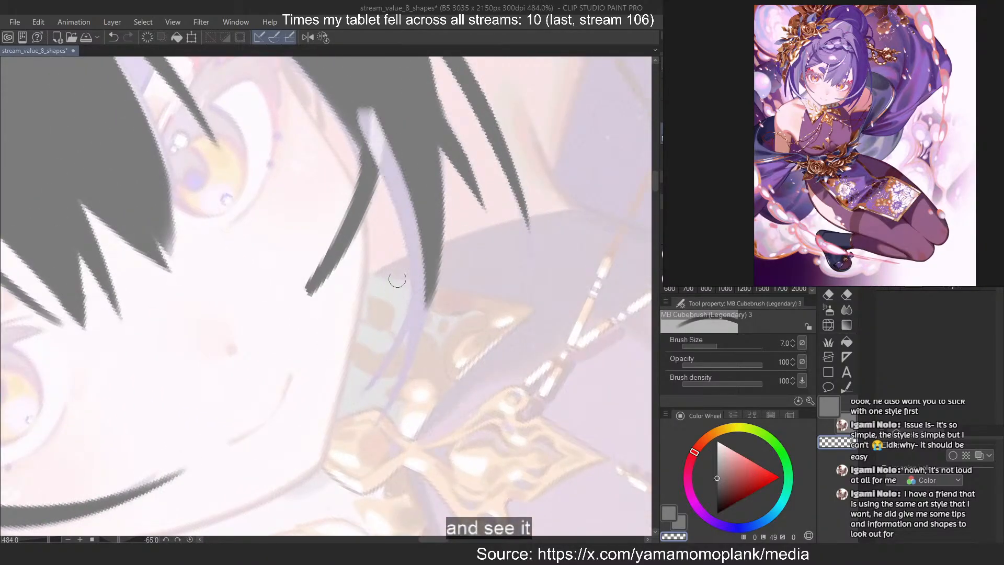
pyautogui.hotkey('ctrl', 'z')
# Extend the side lock's main tip in grey as a long curve over the collar toward the gold ornament
pyautogui.press('c')
pyautogui.moveTo(375, 132); pyautogui.dragTo(406, 378)
pyautogui.hotkey('ctrl', 'z')
pyautogui.moveTo(411, 215); pyautogui.dragTo(375, 415)
pyautogui.hotkey('ctrl', 'z')
pyautogui.hotkey('ctrl', 'z')
pyautogui.moveTo(426, 282)
pyautogui.mouseDown()
pyautogui.moveTo(410, 336)
pyautogui.moveTo(366, 424)
pyautogui.mouseUp()
pyautogui.hotkey('ctrl', 'z')
pyautogui.moveTo(426, 209); pyautogui.dragTo(357, 437)
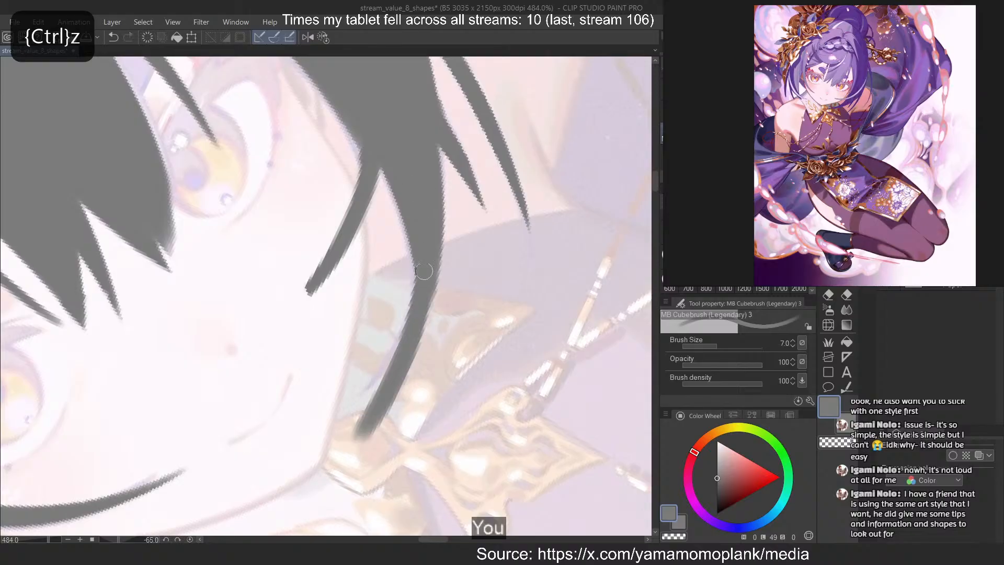
# Taper the extended lock tip to a sharp point with transparent colour
pyautogui.hotkey('ctrl', 'z')
pyautogui.moveTo(425, 271); pyautogui.dragTo(358, 436)
pyautogui.press('c')
pyautogui.moveTo(405, 264); pyautogui.dragTo(368, 436)
pyautogui.hotkey('ctrl', 'z')
pyautogui.moveTo(400, 285); pyautogui.dragTo(325, 472)
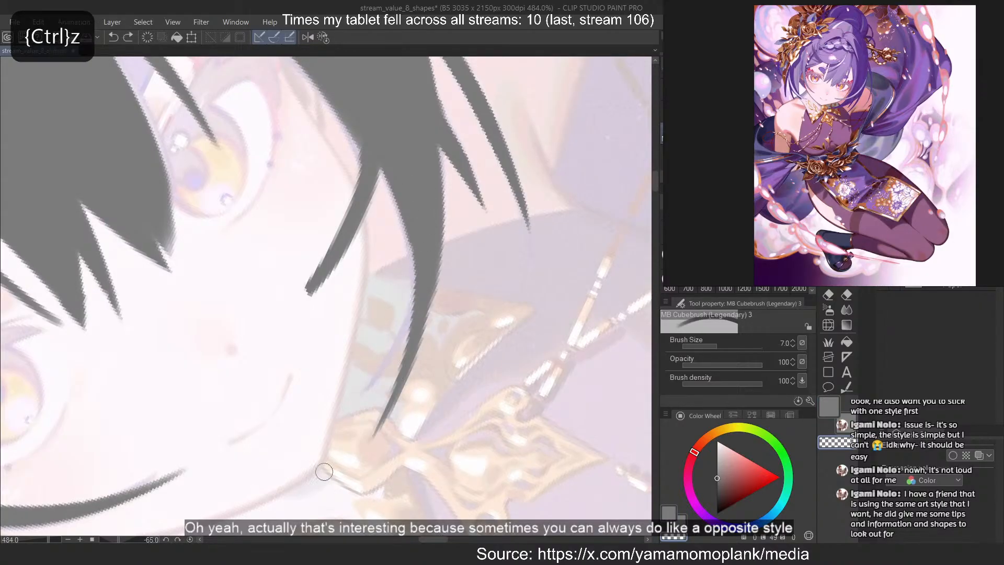
pyautogui.hotkey('ctrl', 'z')
pyautogui.moveTo(399, 259); pyautogui.dragTo(345, 444)
# Add a thin split strand branching off the inner edge of the extended lock tip
pyautogui.hotkey('ctrl', 'z')
pyautogui.moveTo(390, 335); pyautogui.dragTo(325, 473)
pyautogui.moveTo(407, 282)
pyautogui.mouseDown()
pyautogui.moveTo(340, 435)
pyautogui.moveTo(367, 386)
pyautogui.mouseUp()
pyautogui.hotkey('ctrl', 'z')
pyautogui.moveTo(402, 268)
pyautogui.mouseDown()
pyautogui.moveTo(357, 421)
pyautogui.moveTo(351, 402)
pyautogui.mouseUp()
pyautogui.press('c')
pyautogui.hotkey('ctrl', 'z')
pyautogui.press('c')
# Refine the thin split strand's shape so it ends in a narrow tip beside the main one
pyautogui.hotkey('ctrl', 'z')
pyautogui.moveTo(401, 287); pyautogui.dragTo(340, 405)
pyautogui.hotkey('ctrl', 'z')
pyautogui.hotkey('ctrl', 'z')
pyautogui.moveTo(399, 270)
pyautogui.mouseDown()
pyautogui.moveTo(321, 419)
pyautogui.moveTo(397, 252)
pyautogui.moveTo(337, 401)
pyautogui.mouseUp()
pyautogui.hotkey('ctrl', 'z')
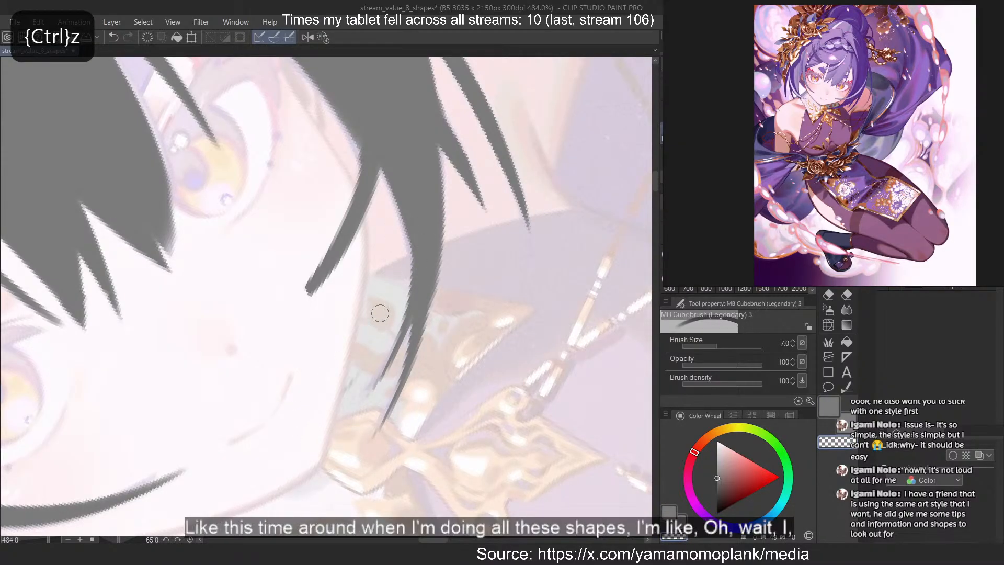
pyautogui.hotkey('ctrl', 'z')
pyautogui.moveTo(400, 257); pyautogui.dragTo(368, 401)
pyautogui.hotkey('ctrl', 'z')
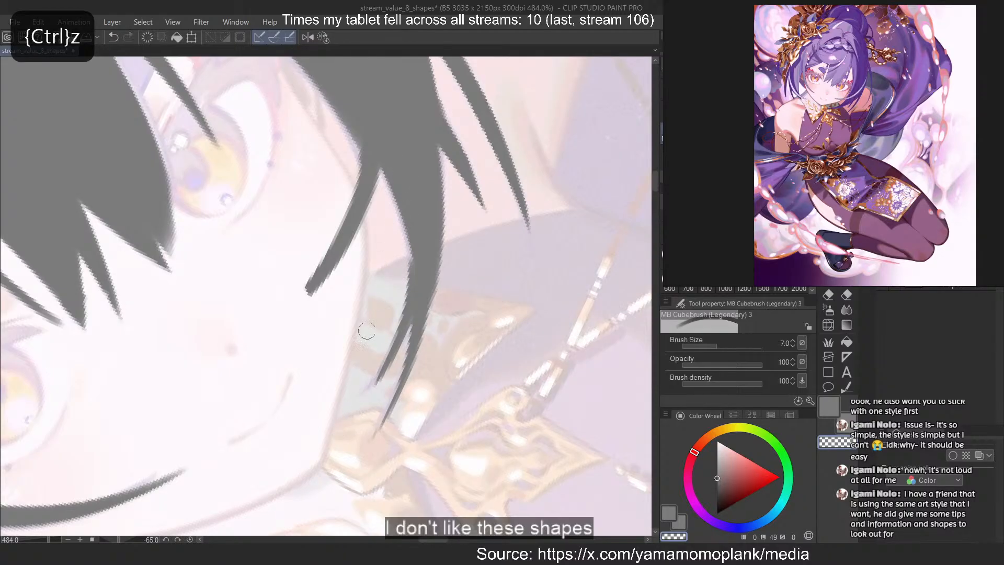
# Reset the canvas rotation and compare the traced hair silhouette with the reference underneath
pyautogui.click(325, 37)
pyautogui.scroll(-5, 444, 228)
pyautogui.scroll(-5, 444, 228)
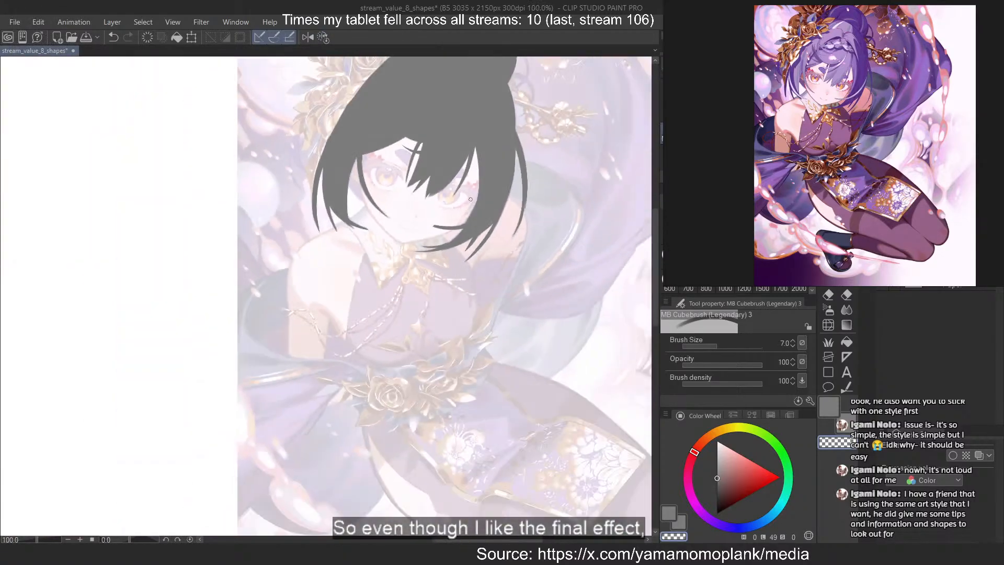
pyautogui.scroll(4, 280, 403)
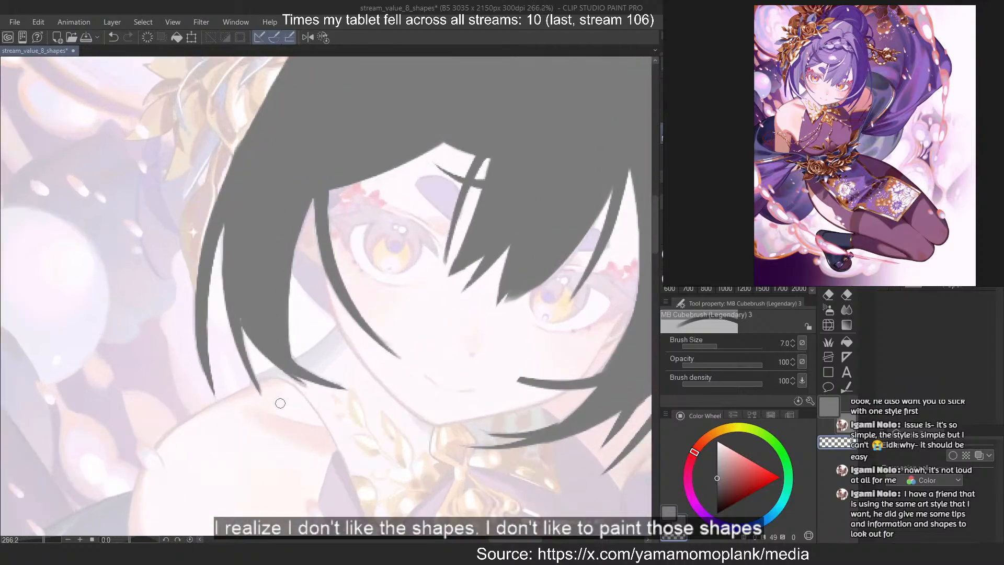
pyautogui.press('c')
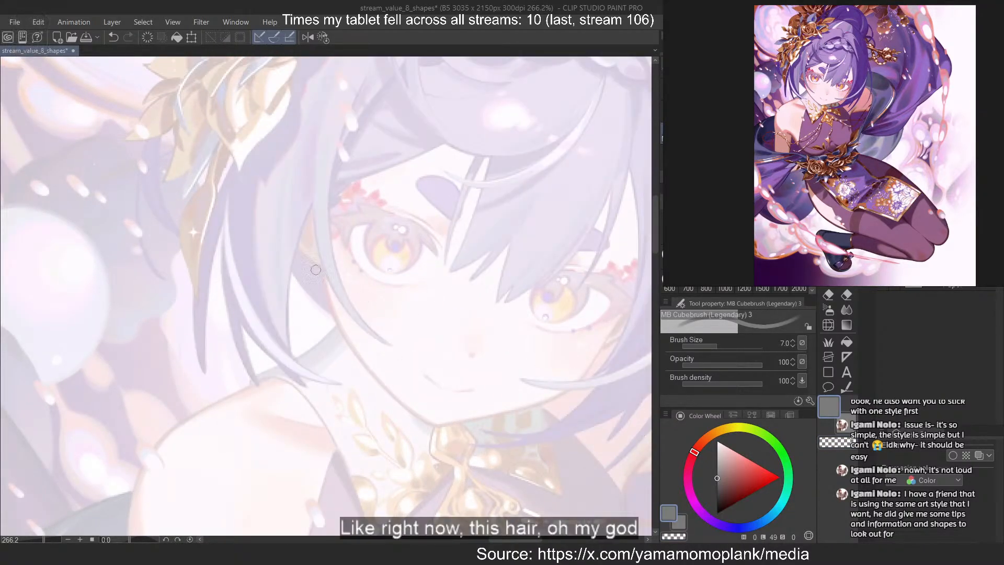
pyautogui.scroll(-4, 307, 278)
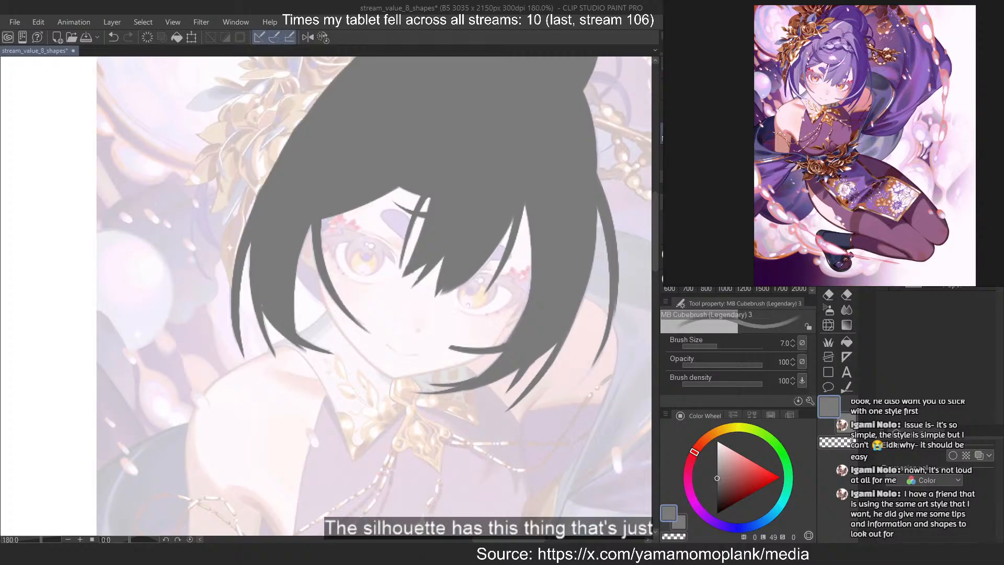
pyautogui.scroll(-9, 299, 210)
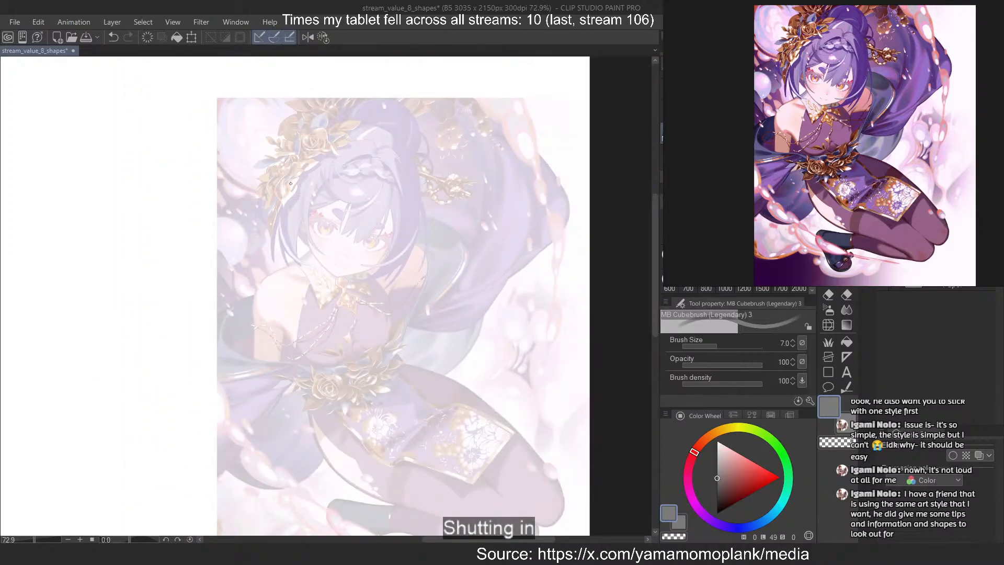
# Make the faded reference more opaque and view the whole figure with the traced hair
pyautogui.scroll(1, 290, 199)
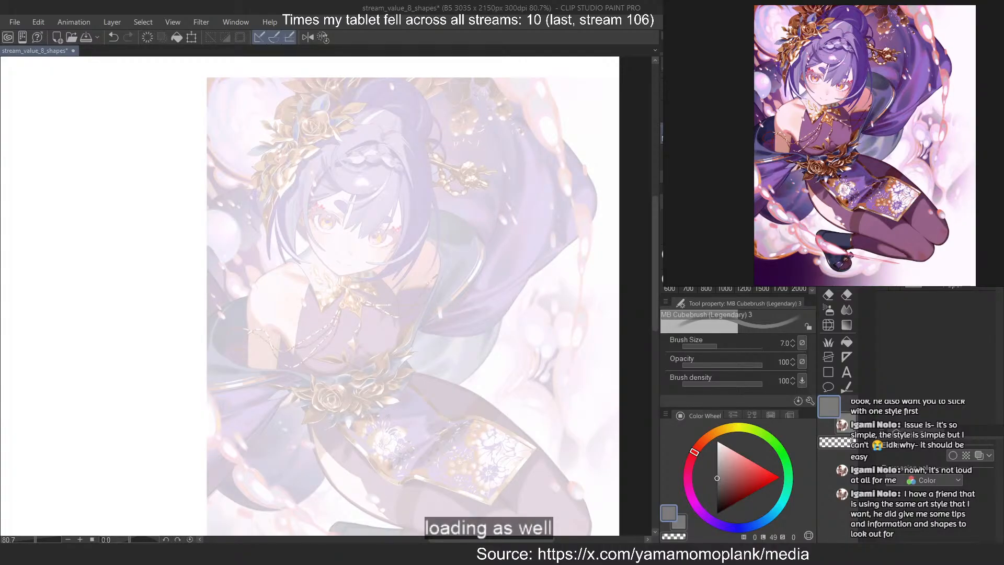
pyautogui.scroll(-4, 512, 201)
pyautogui.scroll(4, 432, 367)
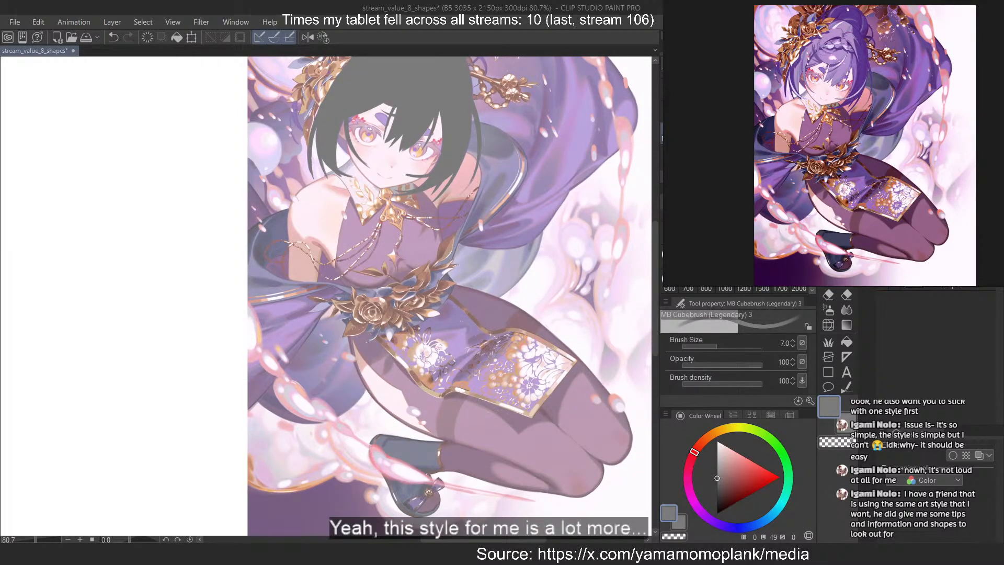
pyautogui.scroll(-3, 429, 279)
pyautogui.scroll(3, 610, 88)
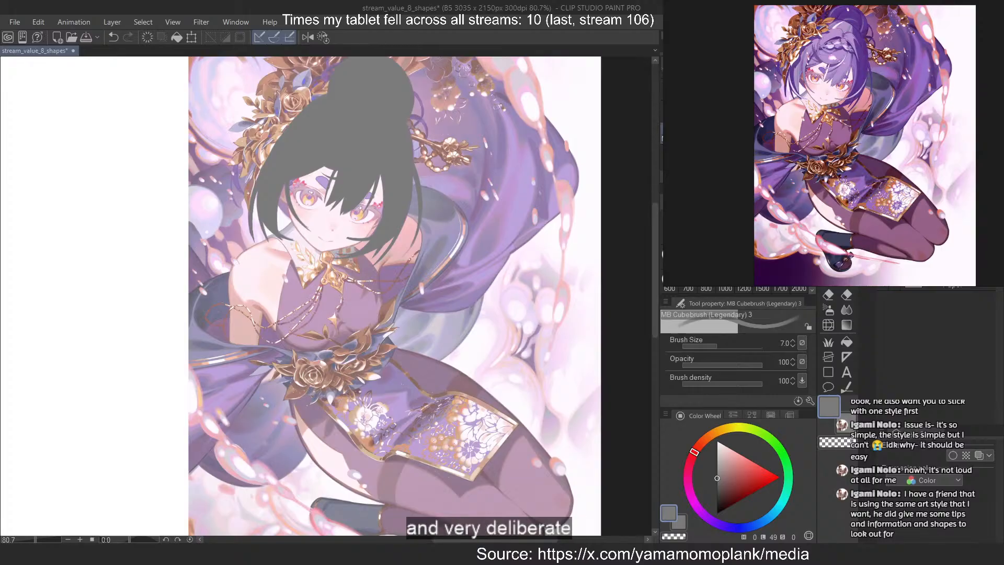
# Set the brush size to 30 and trace the upper outer edge of the large purple mass behind the head
pyautogui.scroll(3, 465, 221)
pyautogui.scroll(2, 465, 221)
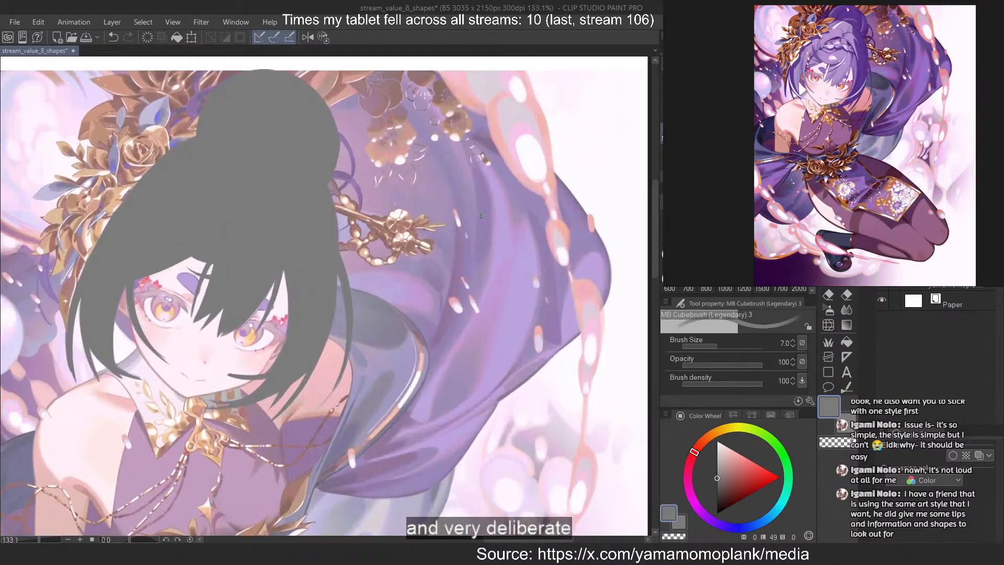
pyautogui.press(']')
pyautogui.press(']')
pyautogui.press(']')
pyautogui.press(']')
pyautogui.press(']')
pyautogui.press(']')
pyautogui.press(']')
pyautogui.press(']')
pyautogui.moveTo(413, 71)
pyautogui.mouseDown()
pyautogui.moveTo(533, 336)
pyautogui.moveTo(547, 338)
pyautogui.moveTo(488, 130)
pyautogui.moveTo(567, 319)
pyautogui.moveTo(577, 302)
pyautogui.mouseUp()
pyautogui.hotkey('ctrl', 'z')
# Rework the bend where the purple mass's outer edge turns downward at its widest corner
pyautogui.hotkey('ctrl', 'z')
pyautogui.hotkey('ctrl', 'z')
pyautogui.hotkey('ctrl', 'z')
pyautogui.moveTo(518, 161); pyautogui.dragTo(569, 324)
pyautogui.hotkey('ctrl', 'z')
pyautogui.moveTo(562, 177)
pyautogui.mouseDown()
pyautogui.moveTo(569, 336)
pyautogui.moveTo(568, 324)
pyautogui.mouseUp()
pyautogui.hotkey('ctrl', 'z')
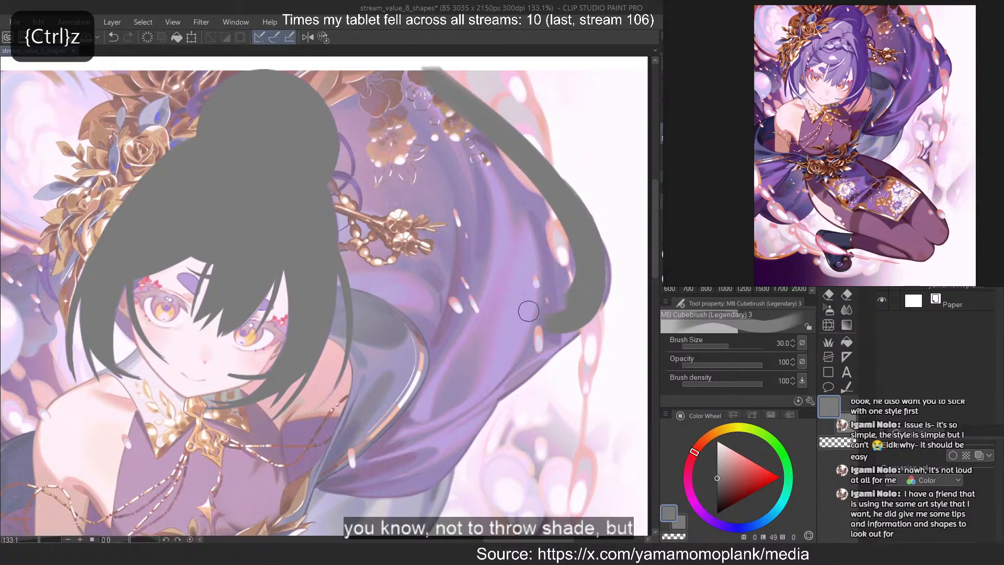
pyautogui.hotkey('ctrl', 'z')
pyautogui.moveTo(575, 207)
pyautogui.mouseDown()
pyautogui.moveTo(586, 301)
pyautogui.moveTo(567, 339)
pyautogui.mouseUp()
pyautogui.hotkey('ctrl', 'z')
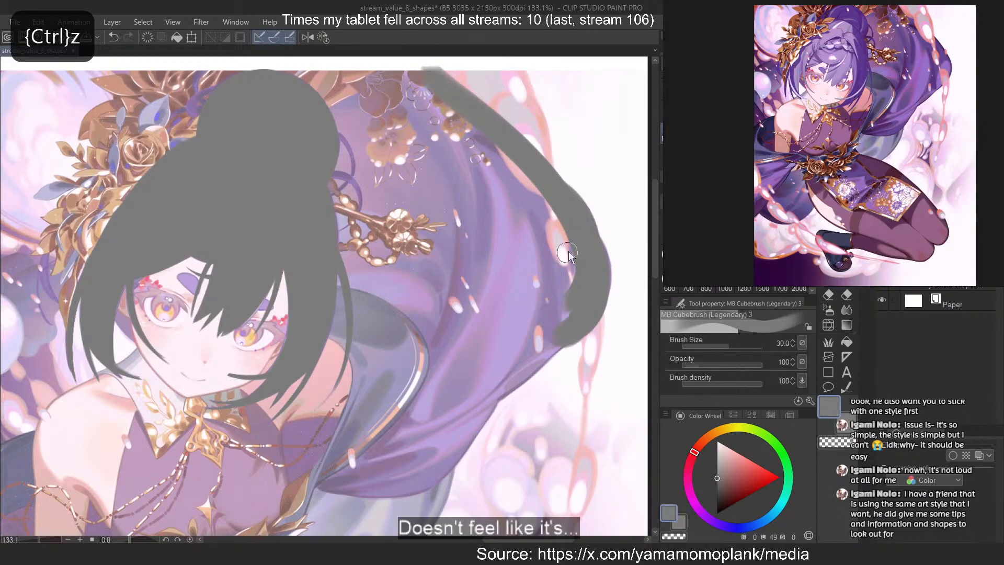
pyautogui.hotkey('ctrl', 'z')
pyautogui.hotkey('ctrl', 'z')
pyautogui.moveTo(544, 180)
pyautogui.mouseDown()
pyautogui.moveTo(571, 312)
pyautogui.moveTo(581, 307)
pyautogui.mouseUp()
pyautogui.hotkey('ctrl', 'z')
pyautogui.moveTo(572, 189); pyautogui.dragTo(571, 322)
# Set the brush size to 17 and smooth the outer edge around the widest corner of the purple mass
pyautogui.hotkey('ctrl', 'z')
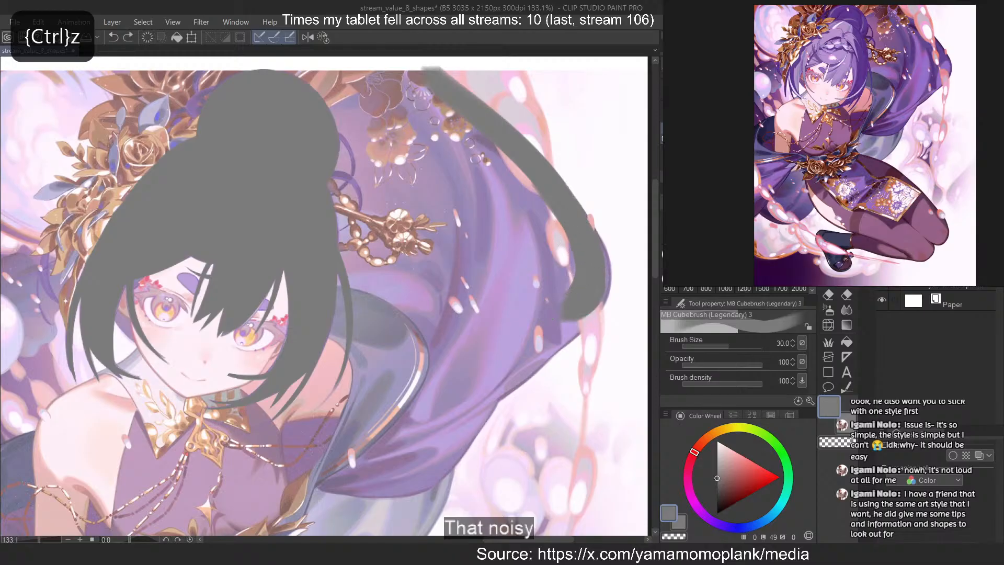
pyautogui.press('[')
pyautogui.press('[')
pyautogui.press('[')
pyautogui.hotkey('ctrl', 'z')
pyautogui.moveTo(579, 203)
pyautogui.mouseDown()
pyautogui.moveTo(577, 335)
pyautogui.moveTo(596, 313)
pyautogui.mouseUp()
pyautogui.hotkey('ctrl', 'z')
pyautogui.moveTo(602, 261); pyautogui.dragTo(604, 310)
pyautogui.moveTo(586, 214); pyautogui.dragTo(601, 313)
# Refine the traced slope of the purple mass between its upper edge and the widest corner
pyautogui.hotkey('ctrl', 'z')
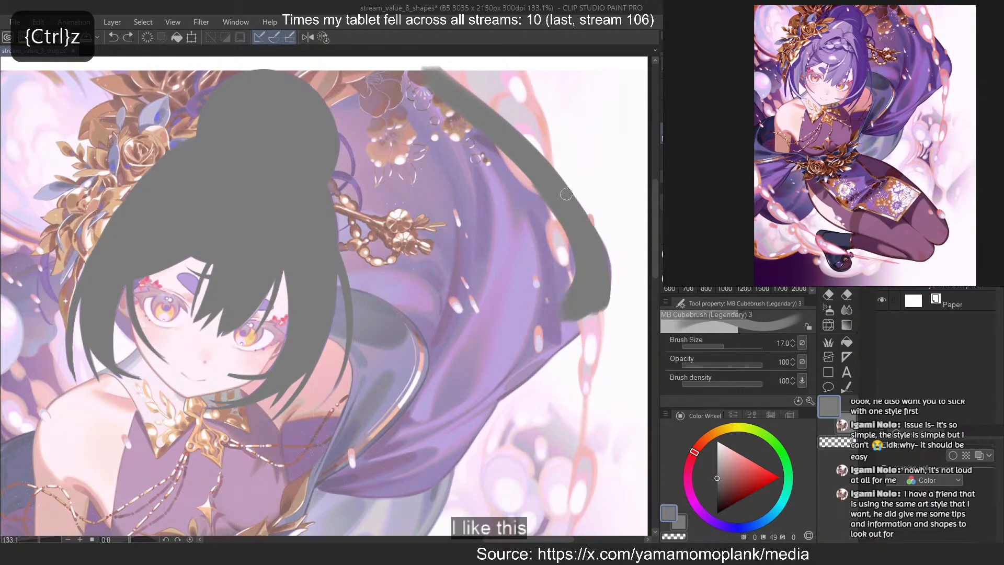
pyautogui.moveTo(546, 157); pyautogui.dragTo(609, 293)
pyautogui.hotkey('ctrl', 'z')
pyautogui.moveTo(518, 135); pyautogui.dragTo(578, 240)
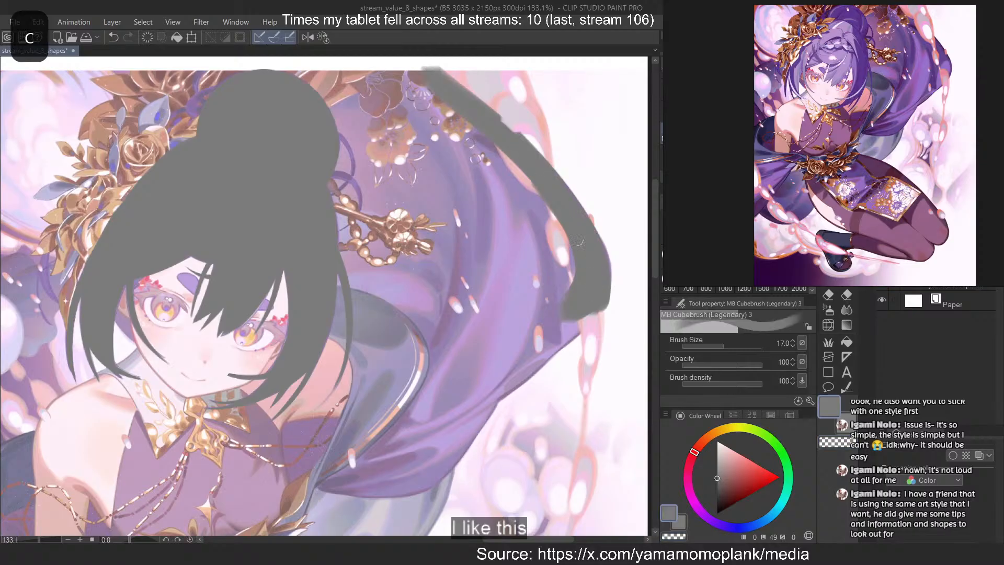
pyautogui.press('c')
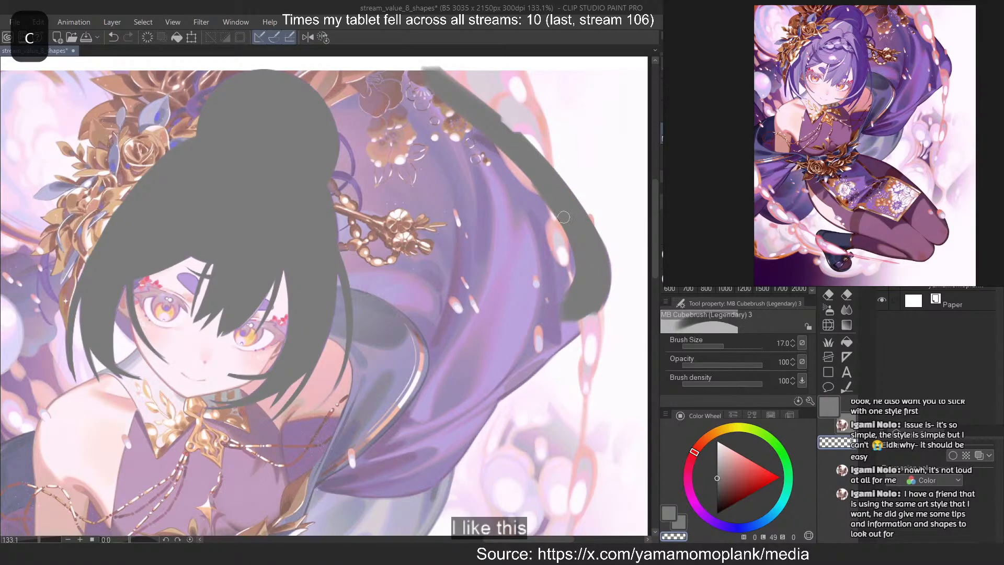
pyautogui.press('c')
# Trace the purple mass's lower outer edge from the widest corner inward and down to its bottom fold
pyautogui.moveTo(606, 277); pyautogui.dragTo(473, 381)
pyautogui.hotkey('ctrl', 'z')
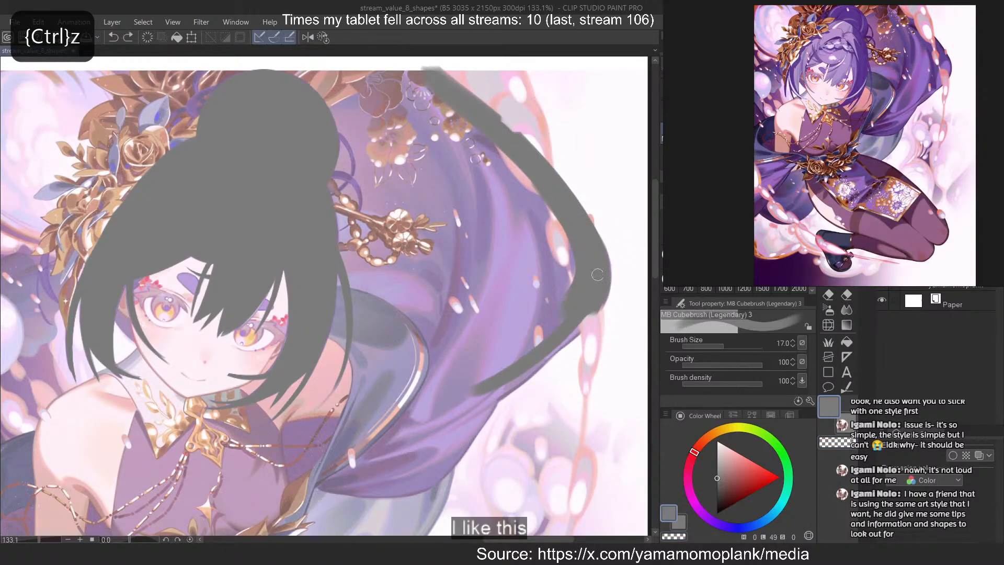
pyautogui.hotkey('ctrl', 'z')
pyautogui.moveTo(594, 314); pyautogui.dragTo(456, 409)
pyautogui.hotkey('ctrl', 'z')
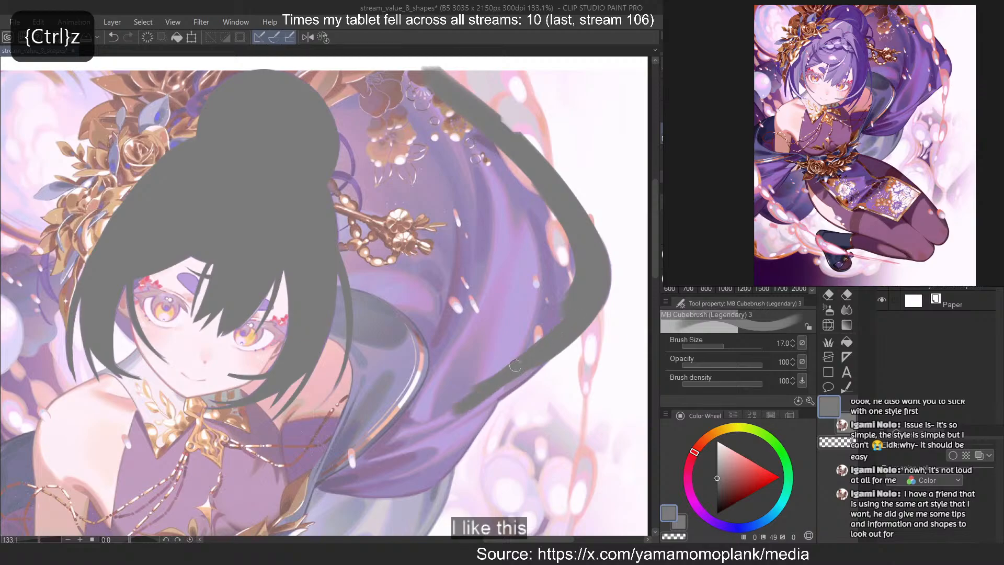
pyautogui.hotkey('ctrl', 'z')
pyautogui.moveTo(530, 368); pyautogui.dragTo(445, 419)
pyautogui.moveTo(499, 375); pyautogui.dragTo(418, 480)
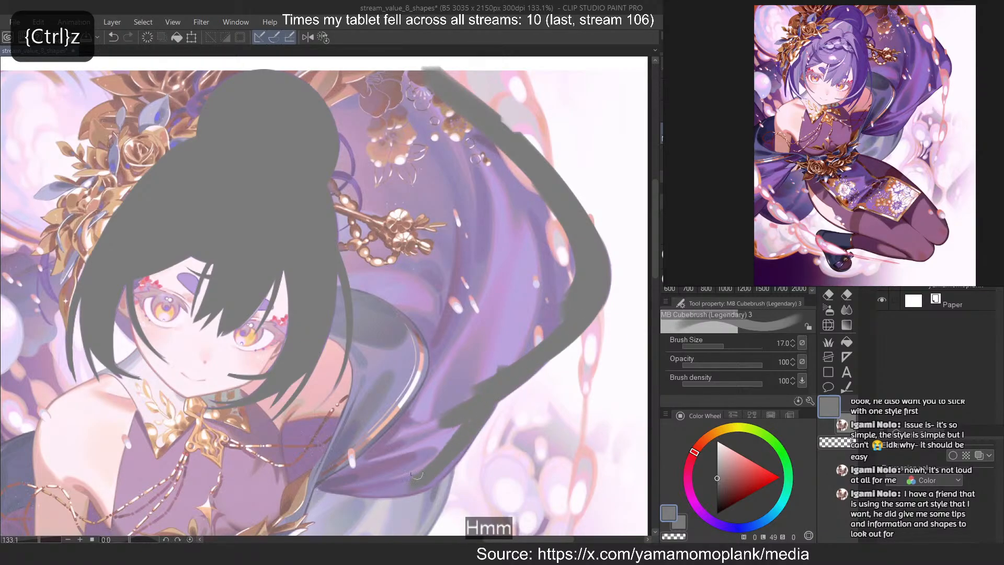
pyautogui.moveTo(483, 414)
pyautogui.mouseDown()
pyautogui.moveTo(433, 480)
pyautogui.moveTo(406, 483)
pyautogui.mouseUp()
pyautogui.hotkey('ctrl', 'z')
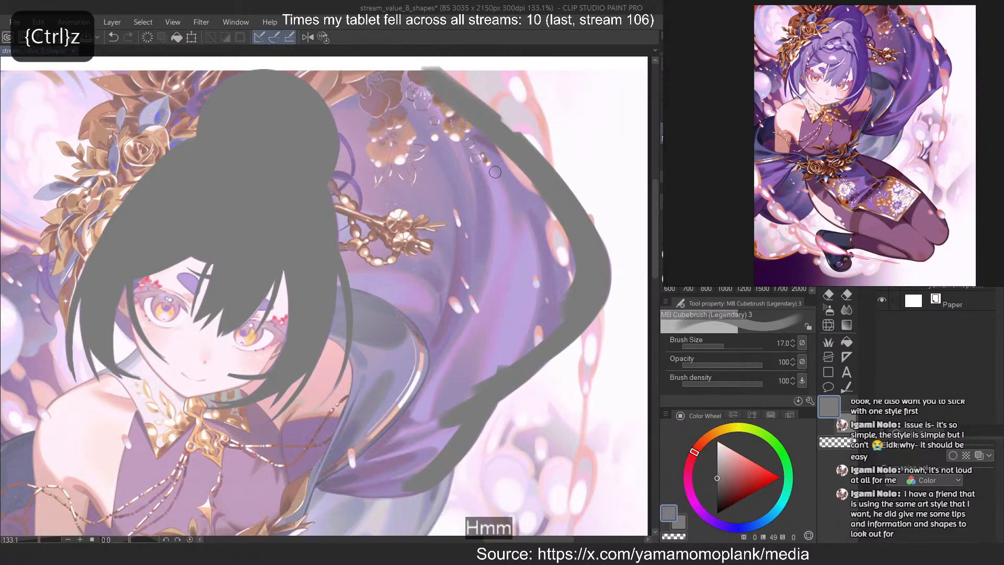
# Try to trace the mass's inner edge from the hair strand down beside the shoulder
pyautogui.scroll(-6, 495, 172)
pyautogui.scroll(5, 480, 179)
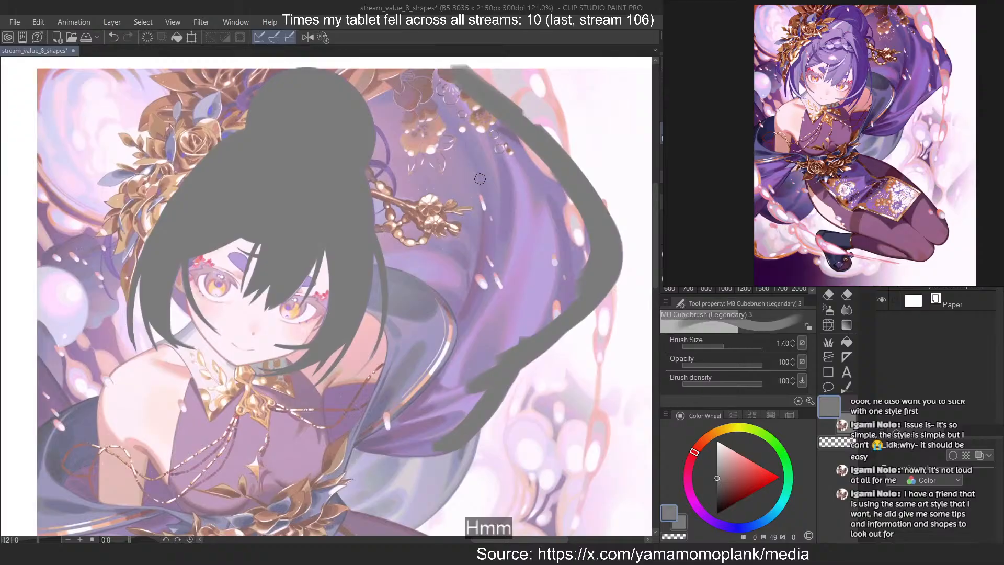
pyautogui.scroll(5, 365, 338)
pyautogui.moveTo(392, 300); pyautogui.dragTo(416, 449)
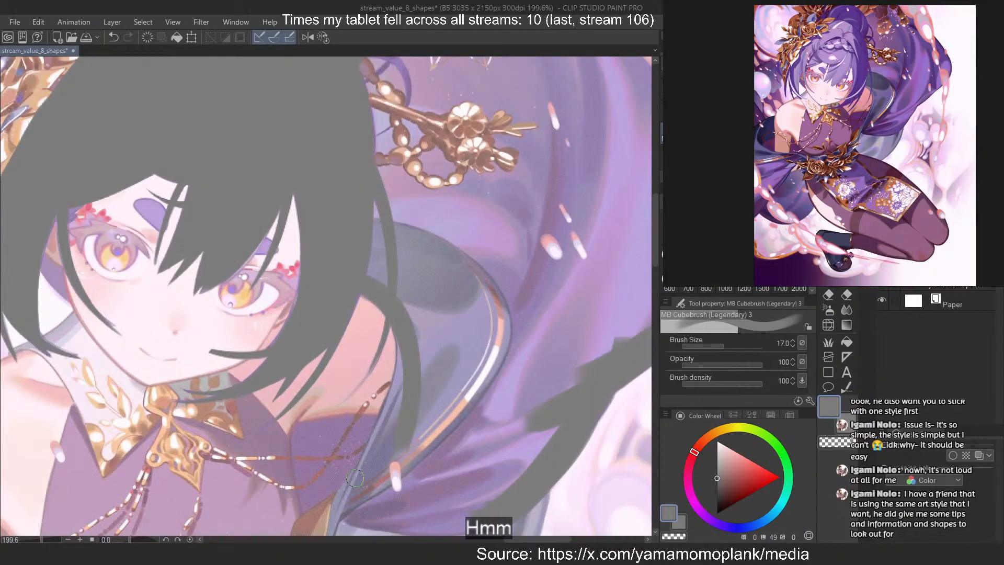
pyautogui.hotkey('ctrl', 'z')
pyautogui.scroll(-3, 355, 477)
pyautogui.scroll(3, 407, 217)
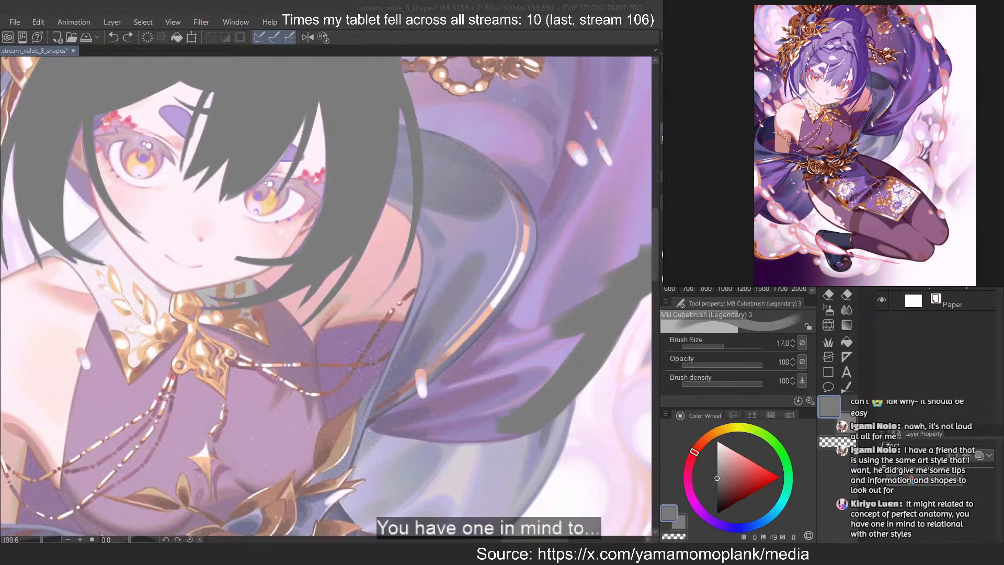
pyautogui.scroll(-1, 394, 277)
pyautogui.scroll(1, 393, 266)
pyautogui.moveTo(400, 176); pyautogui.dragTo(452, 348)
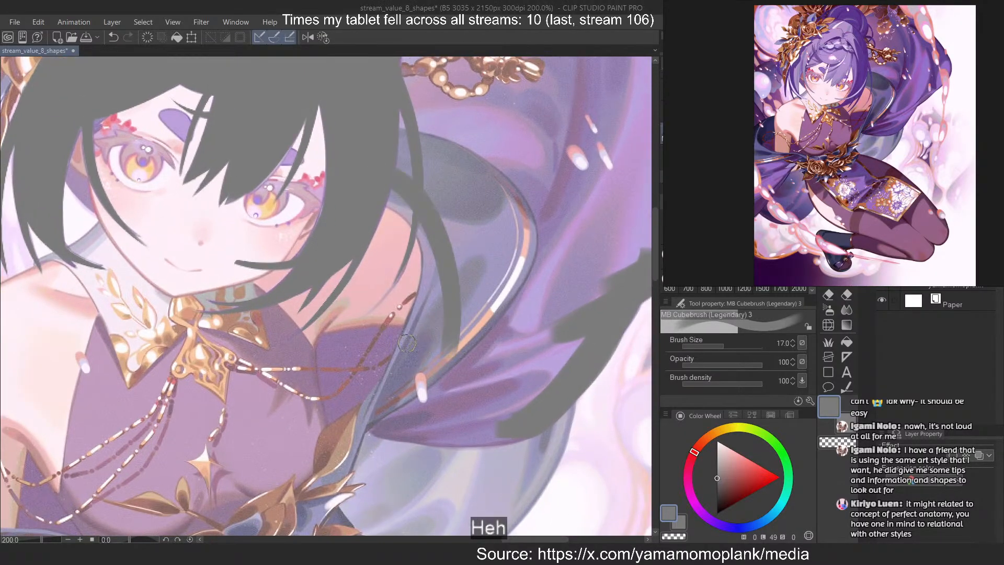
pyautogui.hotkey('ctrl', 'z')
pyautogui.hotkey('ctrl', 'z')
pyautogui.hotkey('ctrl', 'z')
pyautogui.hotkey('ctrl', 'z')
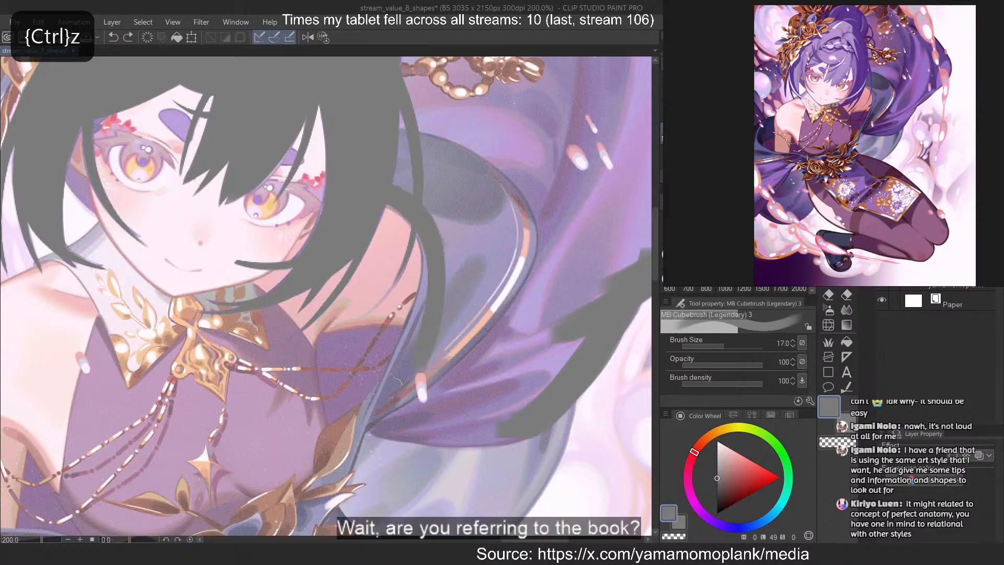
# Trace the inner edge of the mass along the shoulder and upper arm down to the flower belt
pyautogui.hotkey('ctrl', 'z')
pyautogui.moveTo(393, 205)
pyautogui.mouseDown()
pyautogui.moveTo(417, 366)
pyautogui.moveTo(410, 385)
pyautogui.mouseUp()
pyautogui.hotkey('ctrl', 'z')
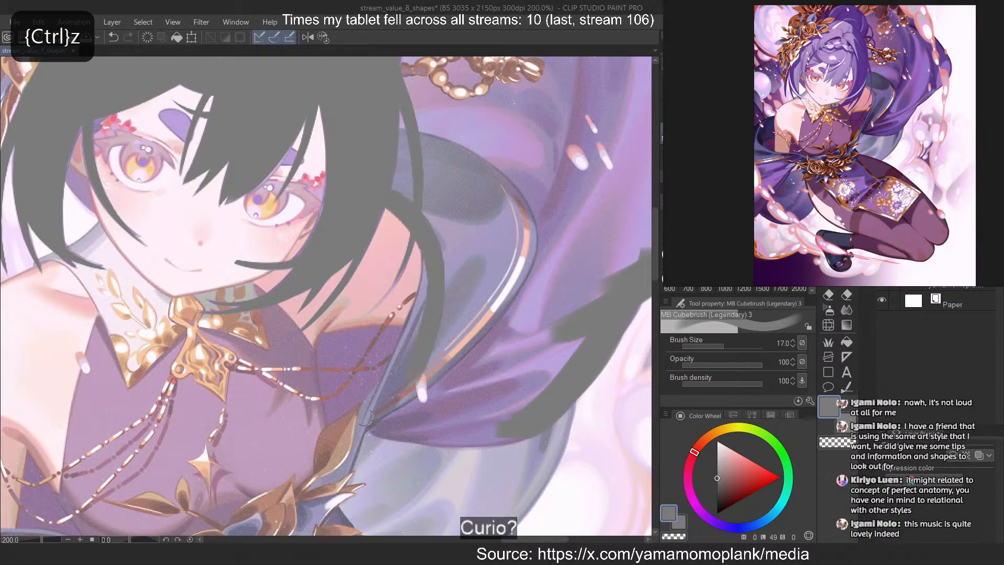
pyautogui.hotkey('ctrl', 'z')
pyautogui.moveTo(392, 204)
pyautogui.mouseDown()
pyautogui.moveTo(428, 303)
pyautogui.moveTo(412, 351)
pyautogui.mouseUp()
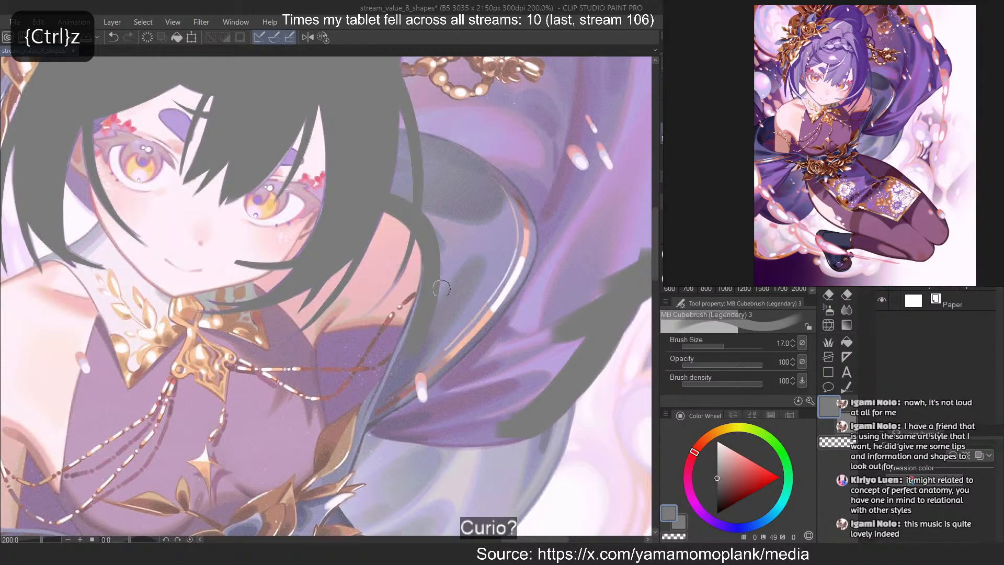
pyautogui.moveTo(449, 227)
pyautogui.mouseDown()
pyautogui.moveTo(391, 411)
pyautogui.moveTo(369, 420)
pyautogui.moveTo(435, 250)
pyautogui.moveTo(367, 434)
pyautogui.mouseUp()
pyautogui.hotkey('ctrl', 'z')
pyautogui.hotkey('ctrl', 'z')
pyautogui.hotkey('ctrl', 'z')
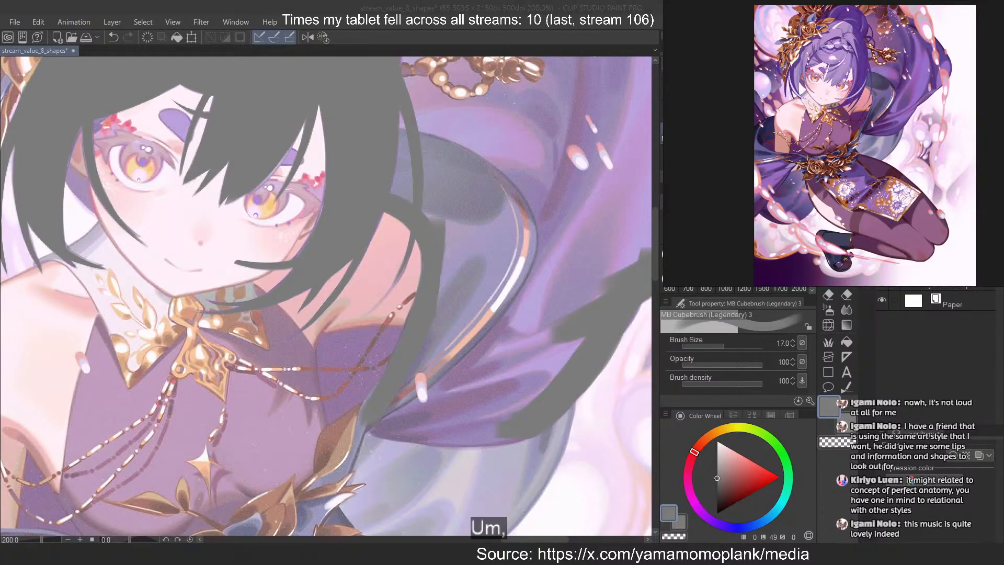
# Enlarge the brush to 50 and fill the area between the hair bun and the mass's outer edge with grey
pyautogui.click(556, 7)
pyautogui.scroll(-2, 400, 225)
pyautogui.scroll(-4, 442, 149)
pyautogui.scroll(8, 398, 85)
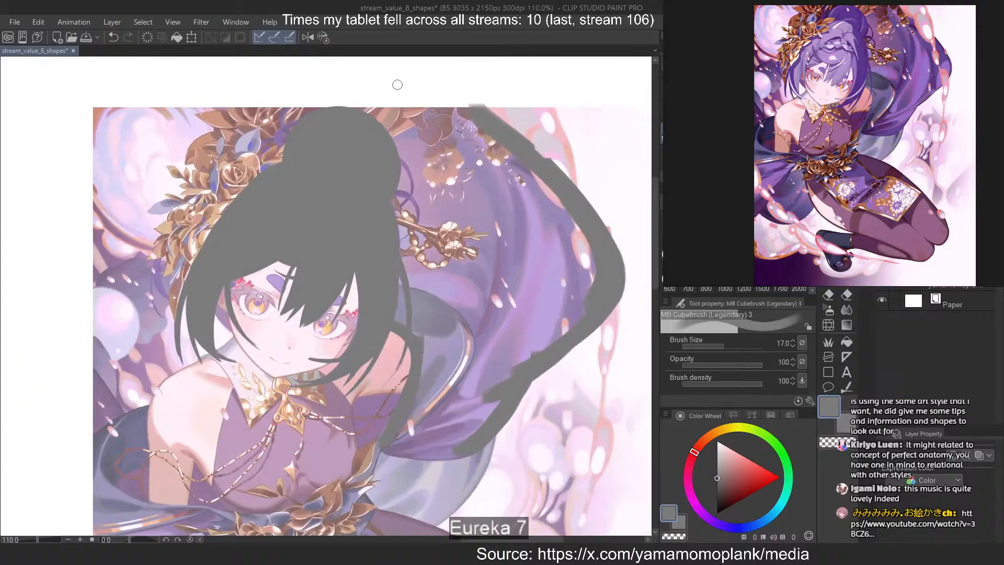
pyautogui.press(']')
pyautogui.press(']')
pyautogui.press(']')
pyautogui.press(']')
pyautogui.press(']')
pyautogui.moveTo(387, 119)
pyautogui.mouseDown()
pyautogui.moveTo(481, 168)
pyautogui.moveTo(523, 173)
pyautogui.moveTo(376, 113)
pyautogui.moveTo(444, 303)
pyautogui.moveTo(386, 261)
pyautogui.moveTo(445, 366)
pyautogui.moveTo(397, 392)
pyautogui.moveTo(470, 429)
pyautogui.moveTo(529, 350)
pyautogui.moveTo(550, 195)
pyautogui.moveTo(528, 347)
pyautogui.mouseUp()
# Rotate the canvas to -25 degrees and fill the rest of the purple mass down to its lower fold
pyautogui.scroll(-7, 339, 95)
pyautogui.press('-')
pyautogui.press('-')
pyautogui.press('-')
pyautogui.press('-')
pyautogui.press('-')
pyautogui.scroll(5, 345, 241)
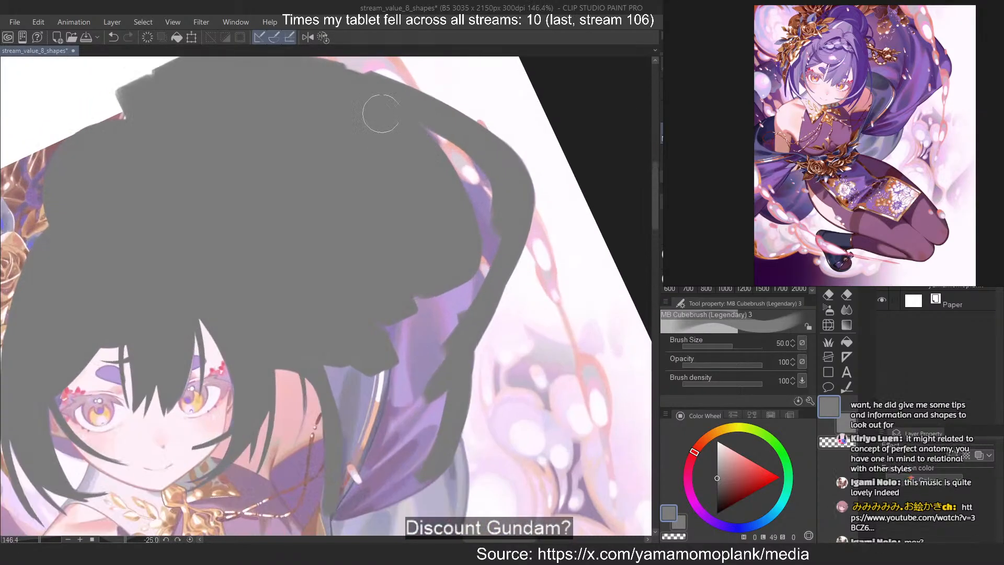
pyautogui.moveTo(406, 251)
pyautogui.mouseDown()
pyautogui.moveTo(392, 403)
pyautogui.moveTo(350, 445)
pyautogui.moveTo(406, 338)
pyautogui.moveTo(384, 489)
pyautogui.moveTo(385, 463)
pyautogui.moveTo(360, 494)
pyautogui.mouseUp()
# Set the brush size to 10, reset the canvas rotation and view the whole figure with the filled mass
pyautogui.press('[')
pyautogui.scroll(-4, 359, 251)
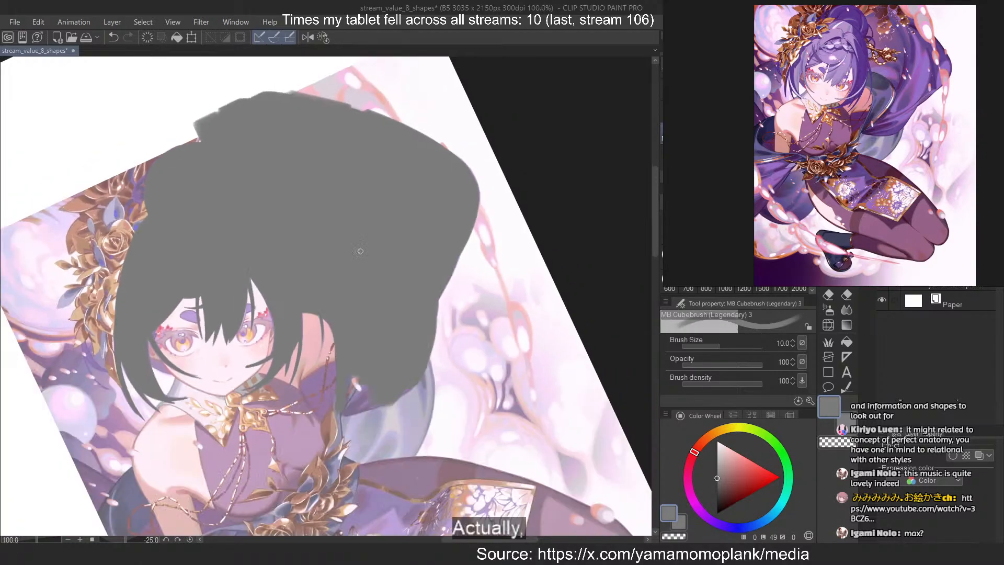
pyautogui.scroll(2, 355, 387)
pyautogui.press('^')
pyautogui.press('^')
pyautogui.press('^')
pyautogui.scroll(-2, 387, 315)
pyautogui.scroll(5, 387, 315)
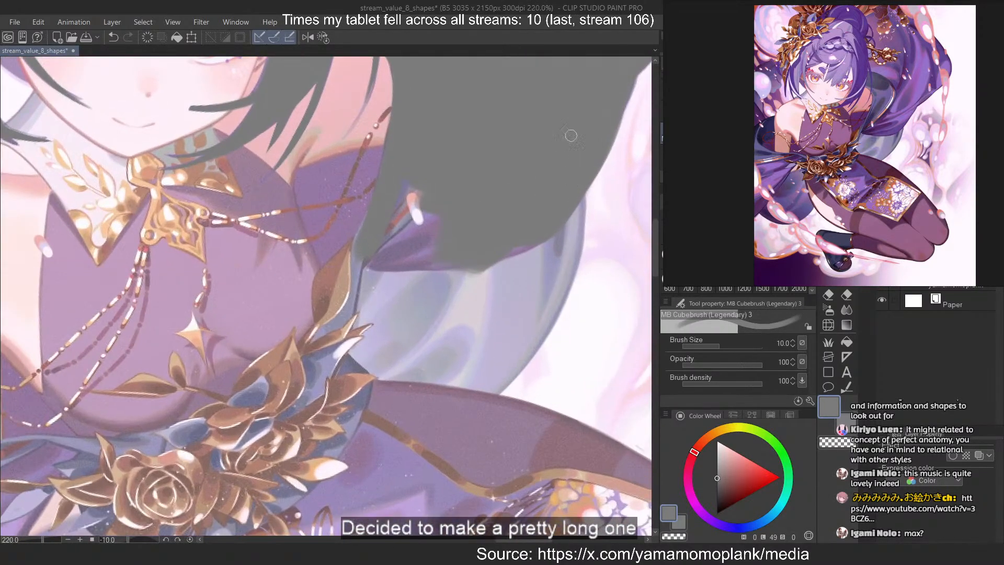
pyautogui.hotkey('ctrl', 'z')
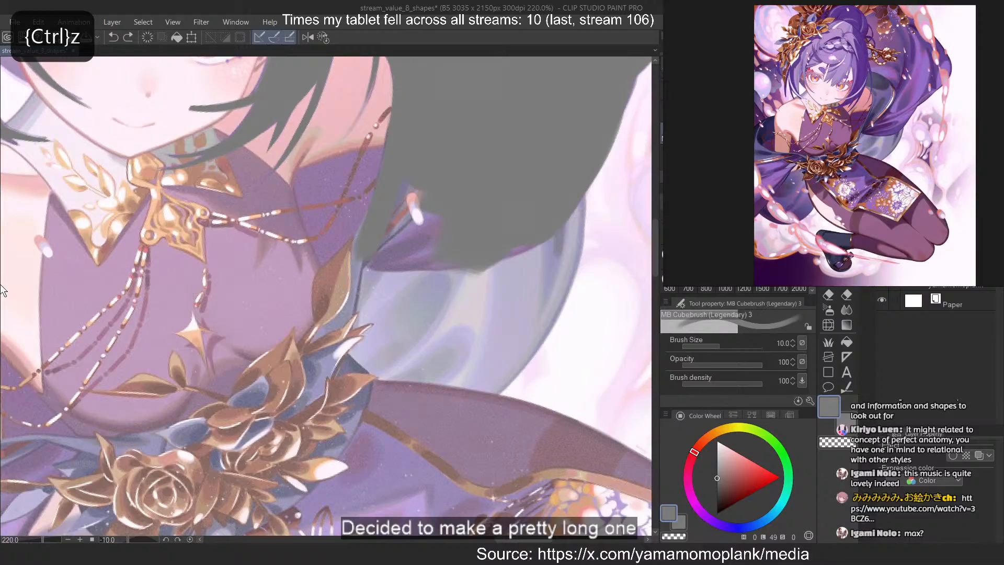
pyautogui.scroll(-6, 3, 290)
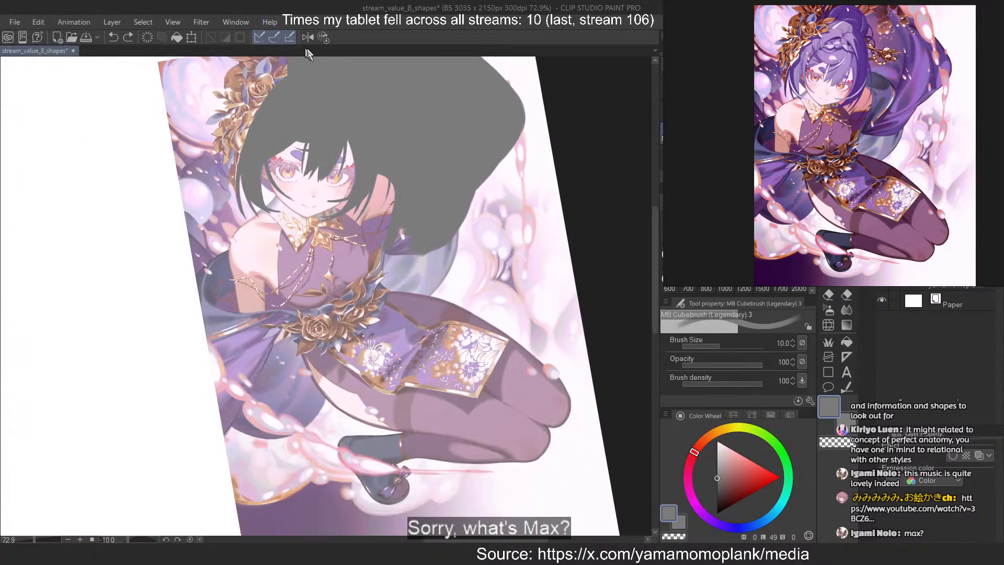
pyautogui.click(326, 38)
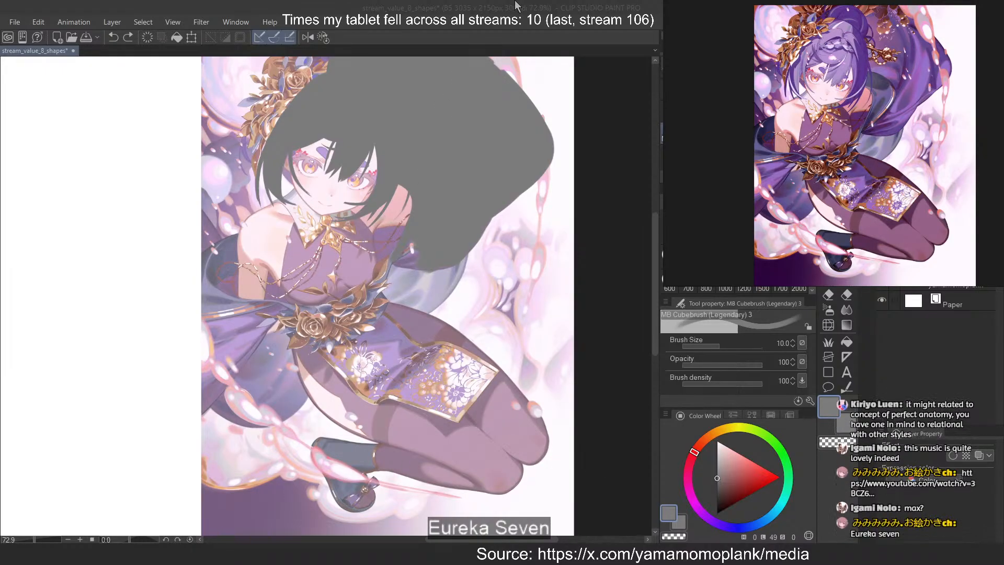
# Trace a straight line along the outer side of the figure's bare upper arm down to the waist drape
pyautogui.scroll(4, 299, 211)
pyautogui.scroll(1, 287, 183)
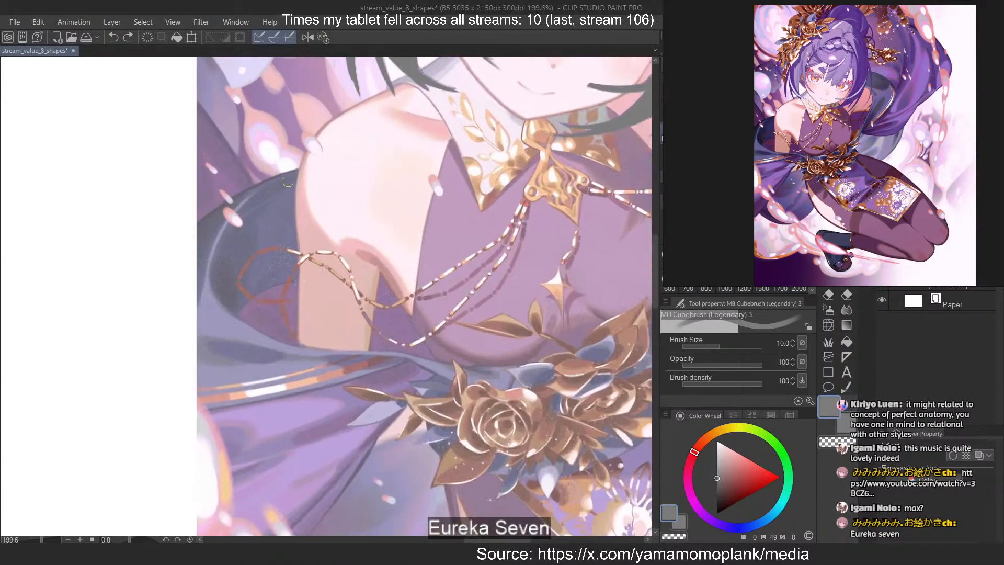
pyautogui.hotkey('ctrl', 'z')
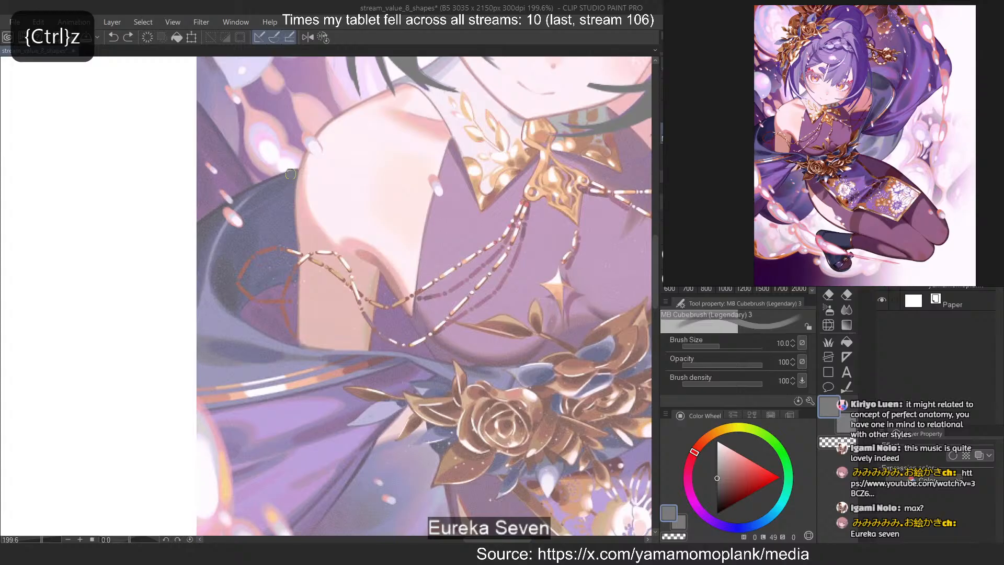
pyautogui.hotkey('ctrl', 'z')
pyautogui.moveTo(292, 173)
pyautogui.mouseDown()
pyautogui.moveTo(293, 264)
pyautogui.moveTo(291, 233)
pyautogui.mouseUp()
pyautogui.hotkey('ctrl', 'z')
pyautogui.moveTo(291, 272); pyautogui.dragTo(287, 380)
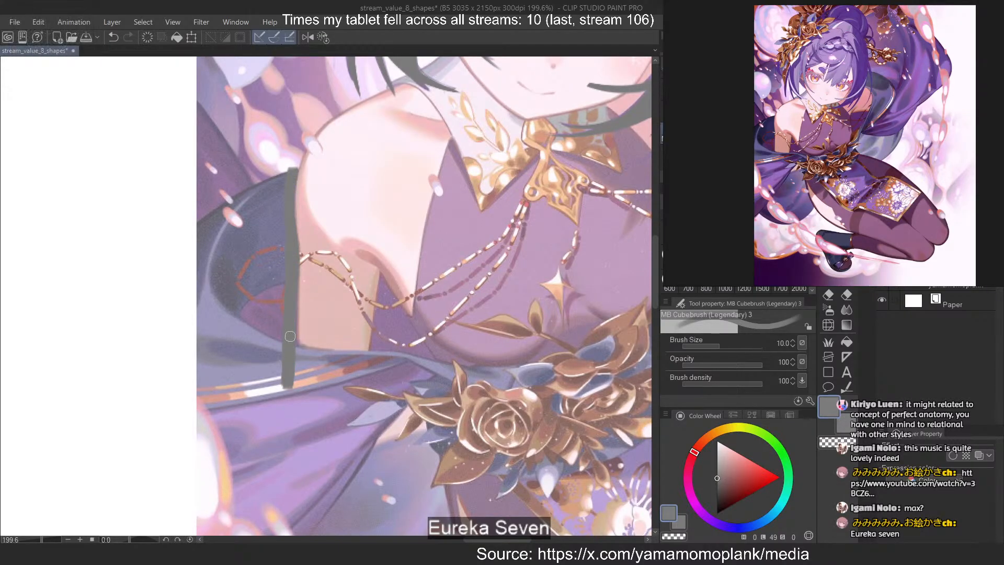
# Set the brush size to 25 and extend the grey mass over the lower fold and pale blue cloth
pyautogui.hotkey('ctrl', 'alt', '0')
pyautogui.scroll(1, 428, 312)
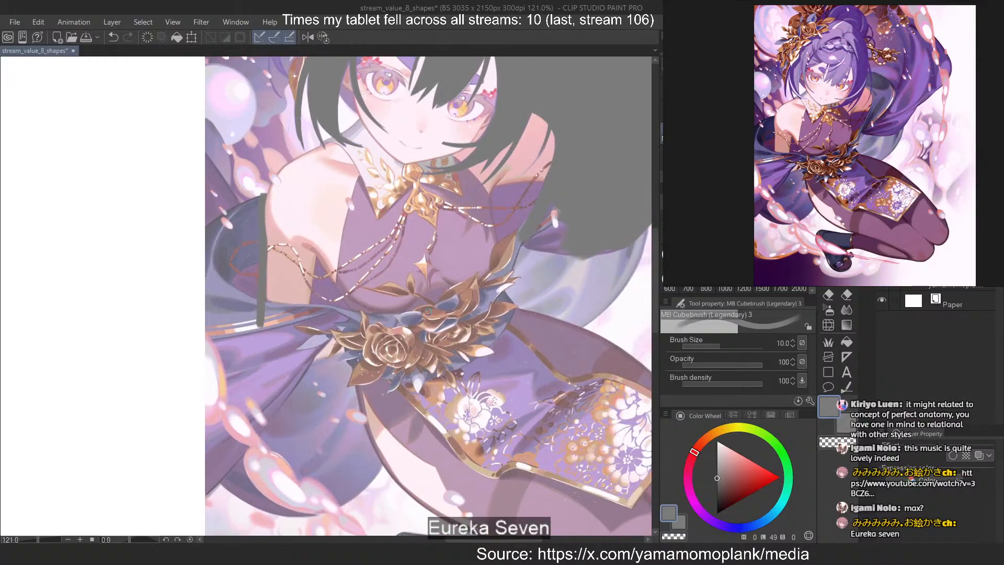
pyautogui.scroll(3, 428, 311)
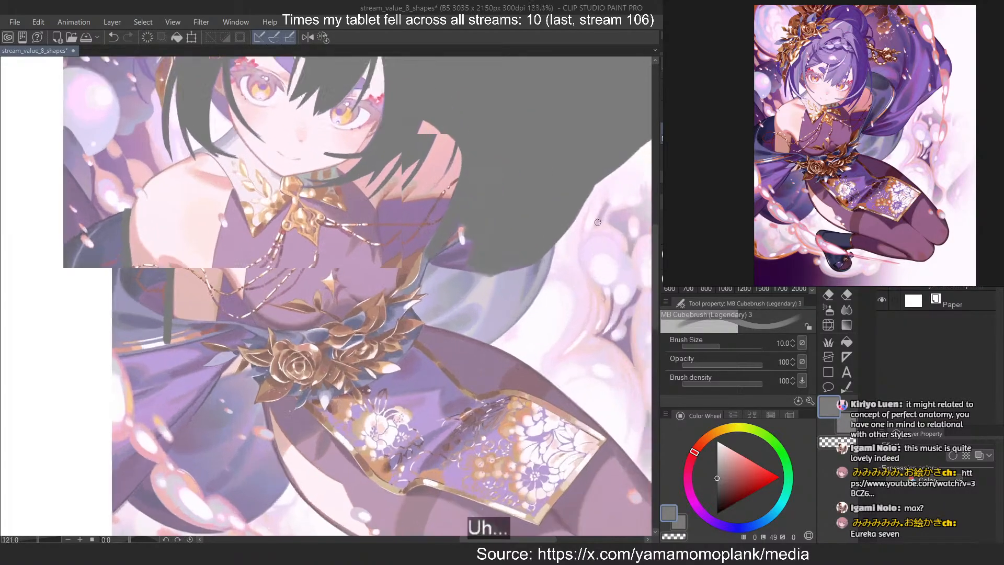
pyautogui.press(']')
pyautogui.press(']')
pyautogui.press(']')
pyautogui.press(']')
pyautogui.press(']')
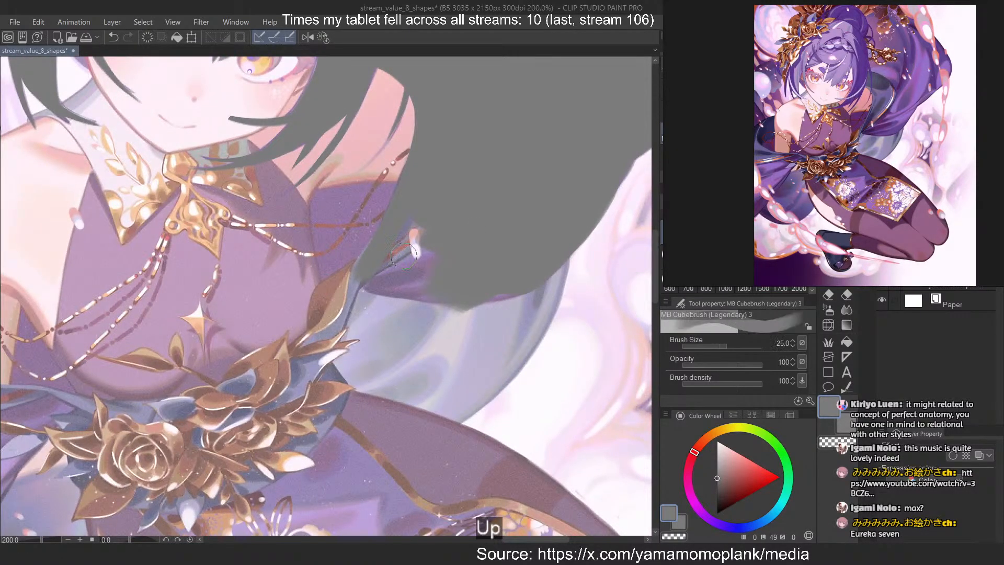
pyautogui.moveTo(426, 222); pyautogui.dragTo(361, 319)
pyautogui.moveTo(370, 266)
pyautogui.mouseDown()
pyautogui.moveTo(409, 231)
pyautogui.moveTo(409, 334)
pyautogui.moveTo(449, 341)
pyautogui.moveTo(522, 258)
pyautogui.moveTo(514, 336)
pyautogui.moveTo(550, 239)
pyautogui.moveTo(452, 370)
pyautogui.moveTo(536, 283)
pyautogui.moveTo(523, 312)
pyautogui.mouseUp()
pyautogui.hotkey('ctrl', 'z')
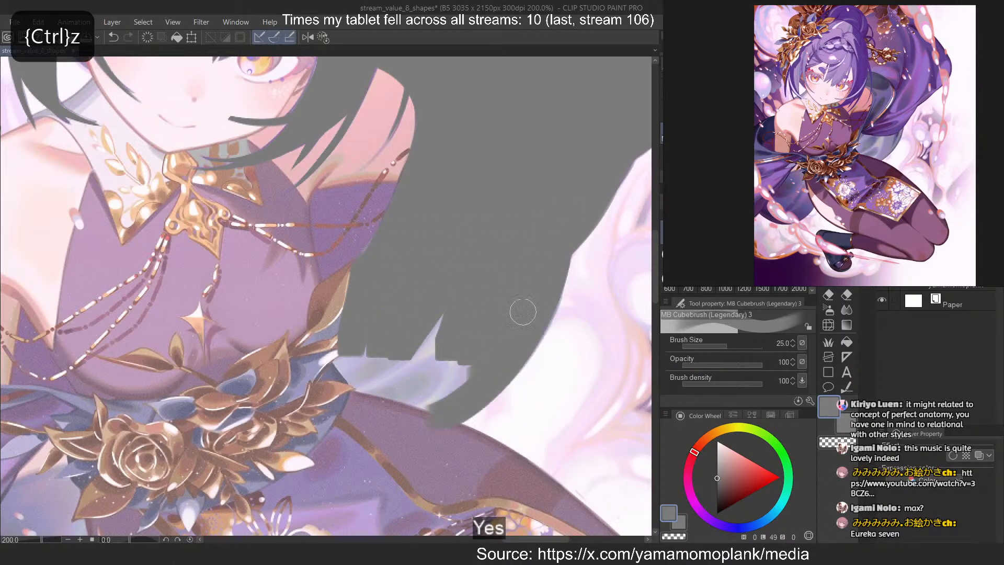
# Fill the remaining pale blue cloth and erase the grey overlap along the top of the thigh
pyautogui.moveTo(475, 258)
pyautogui.mouseDown()
pyautogui.moveTo(443, 383)
pyautogui.moveTo(397, 361)
pyautogui.moveTo(335, 366)
pyautogui.moveTo(387, 386)
pyautogui.moveTo(362, 345)
pyautogui.moveTo(334, 360)
pyautogui.moveTo(338, 372)
pyautogui.moveTo(470, 437)
pyautogui.mouseUp()
pyautogui.press('c')
pyautogui.hotkey('ctrl', 'z')
pyautogui.moveTo(335, 398); pyautogui.dragTo(532, 471)
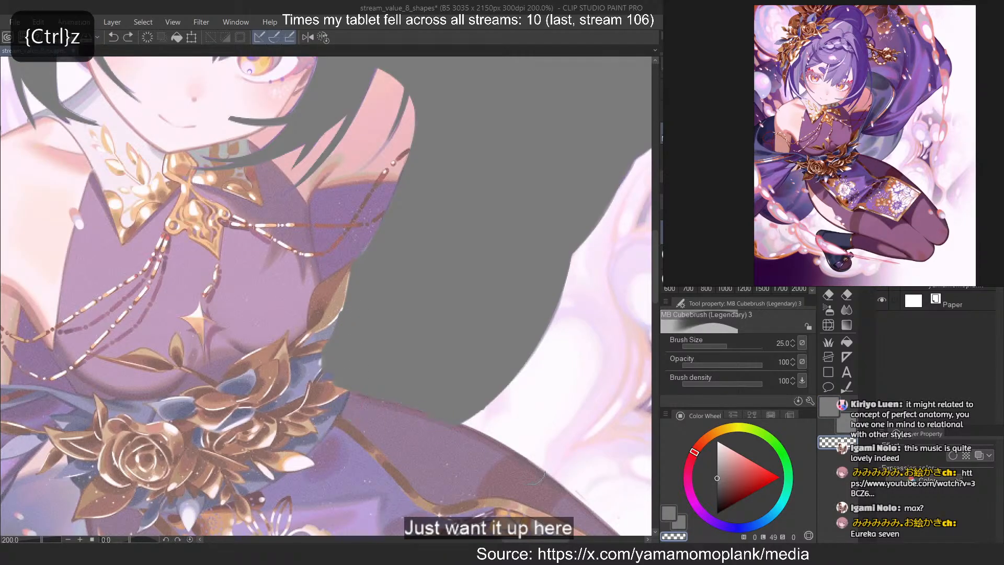
pyautogui.press('c')
# Trace the lower edge of the flower belt and the start of the front skirt panel's upper border
pyautogui.scroll(-5, 428, 276)
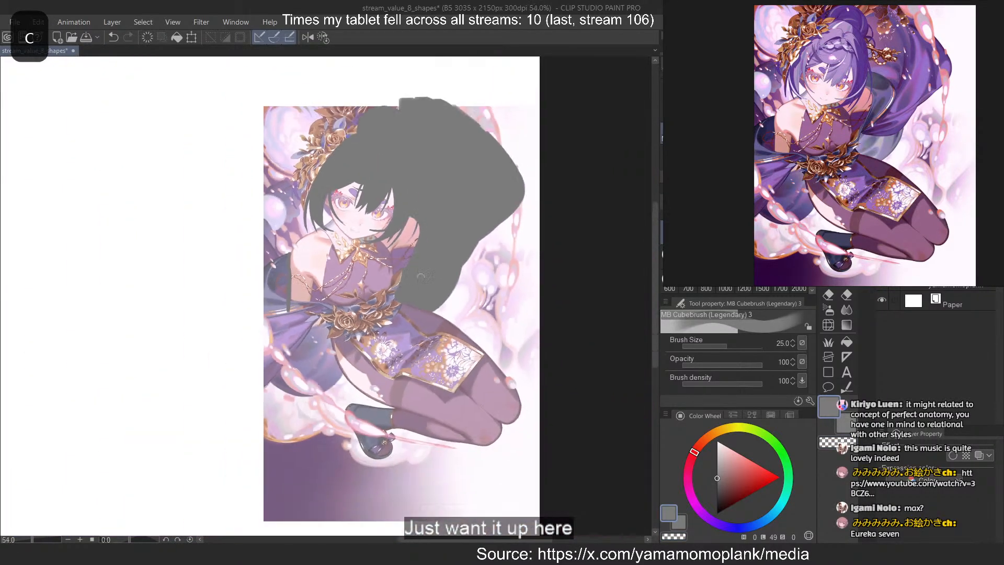
pyautogui.scroll(4, 308, 324)
pyautogui.scroll(-3, 222, 202)
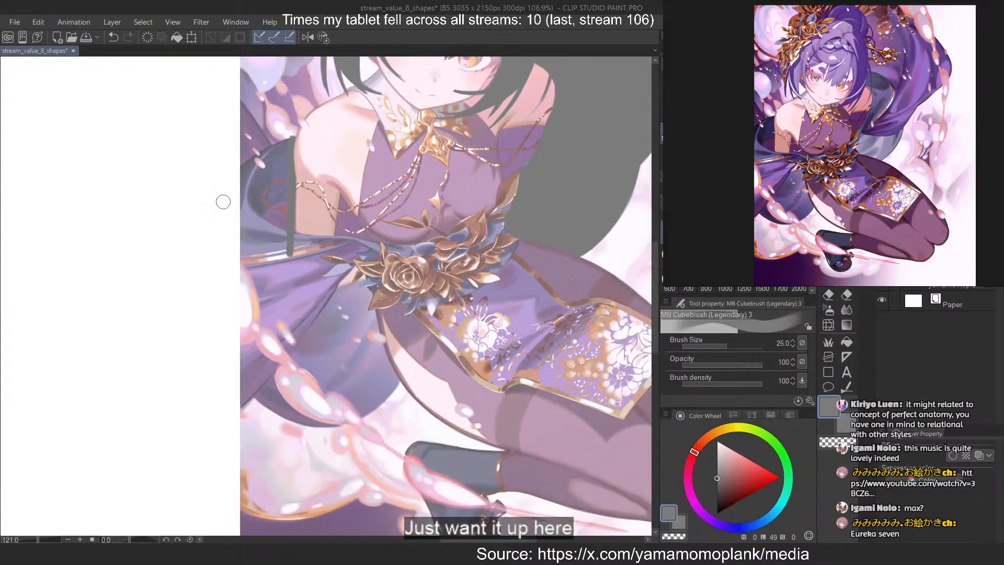
pyautogui.moveTo(454, 242)
pyautogui.mouseDown()
pyautogui.moveTo(318, 183)
pyautogui.moveTo(224, 263)
pyautogui.mouseUp()
pyautogui.scroll(5, 320, 181)
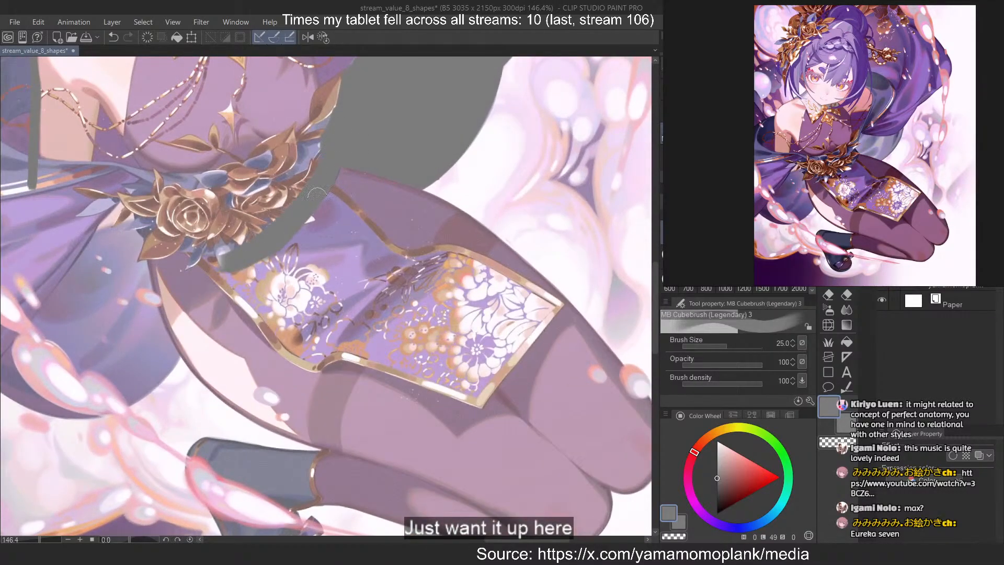
pyautogui.moveTo(317, 194)
pyautogui.mouseDown()
pyautogui.moveTo(442, 329)
pyautogui.moveTo(430, 327)
pyautogui.mouseUp()
pyautogui.hotkey('ctrl', 'z')
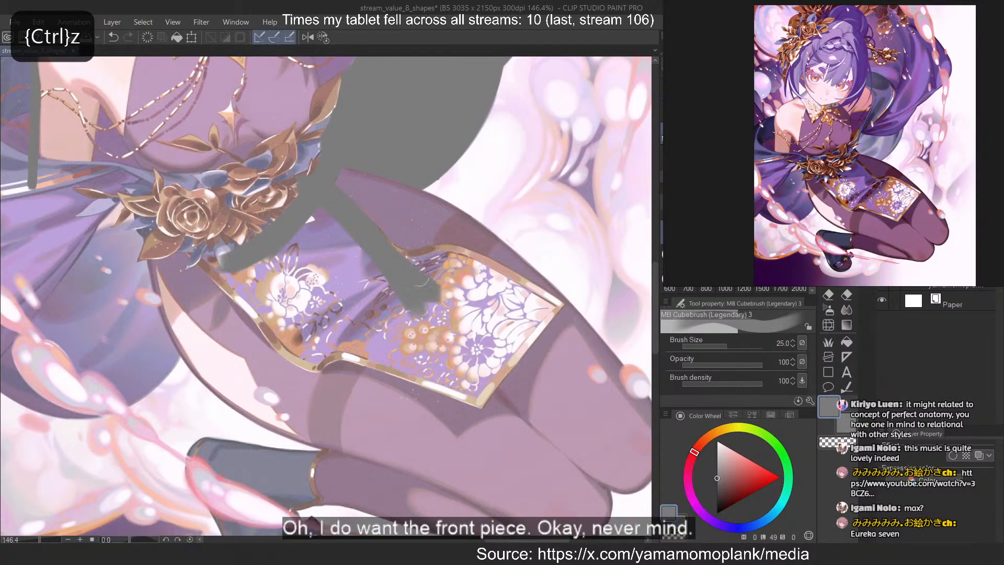
# Trace the upper border of the front skirt panel across the thigh to its outer corner, redrawing strokes until they fit
pyautogui.moveTo(379, 248)
pyautogui.mouseDown()
pyautogui.moveTo(450, 281)
pyautogui.moveTo(486, 275)
pyautogui.mouseUp()
pyautogui.hotkey('ctrl', 'z')
pyautogui.moveTo(417, 256); pyautogui.dragTo(517, 293)
pyautogui.hotkey('ctrl', 'z')
pyautogui.moveTo(449, 256); pyautogui.dragTo(549, 303)
pyautogui.hotkey('ctrl', 'z')
pyautogui.moveTo(475, 269); pyautogui.dragTo(581, 336)
pyautogui.hotkey('ctrl', 'z')
pyautogui.moveTo(523, 293); pyautogui.dragTo(599, 332)
pyautogui.hotkey('ctrl', 'z')
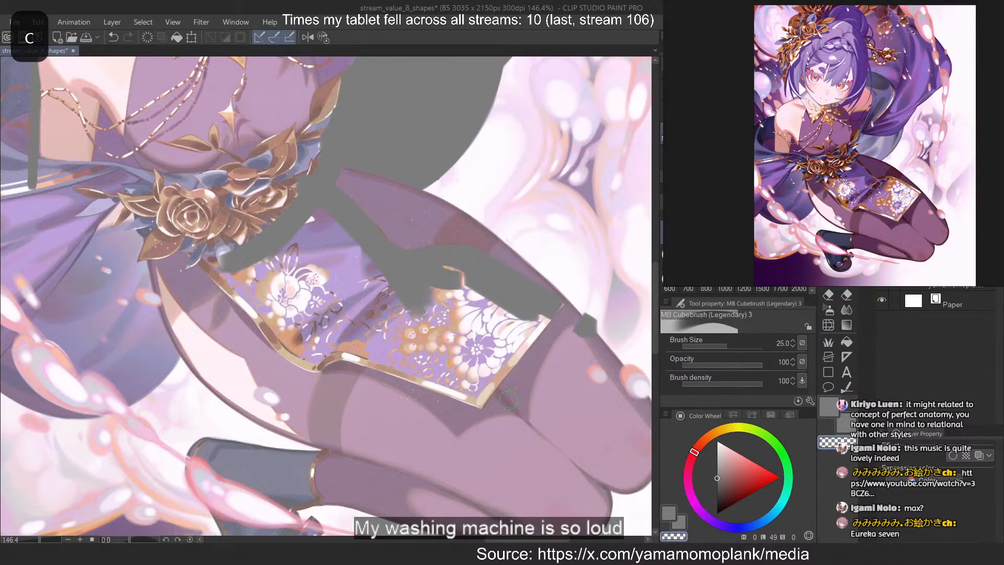
pyautogui.hotkey('ctrl', 'z')
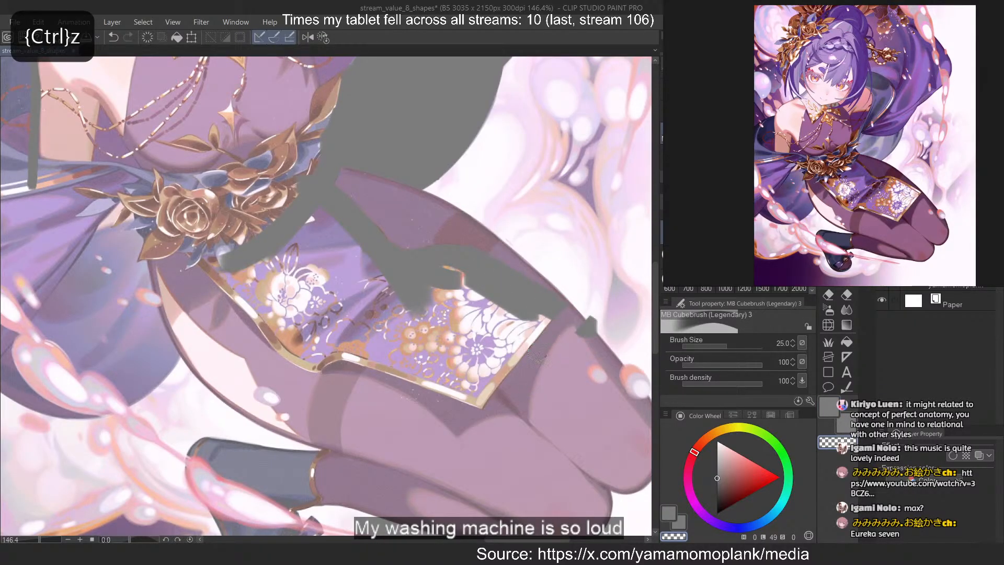
# Trace the short outer side of the front skirt panel down to its lower corner and trim the excess grey
pyautogui.press('c')
pyautogui.moveTo(542, 322)
pyautogui.mouseDown()
pyautogui.moveTo(477, 382)
pyautogui.moveTo(456, 424)
pyautogui.mouseUp()
pyautogui.hotkey('ctrl', 'z')
pyautogui.press('c')
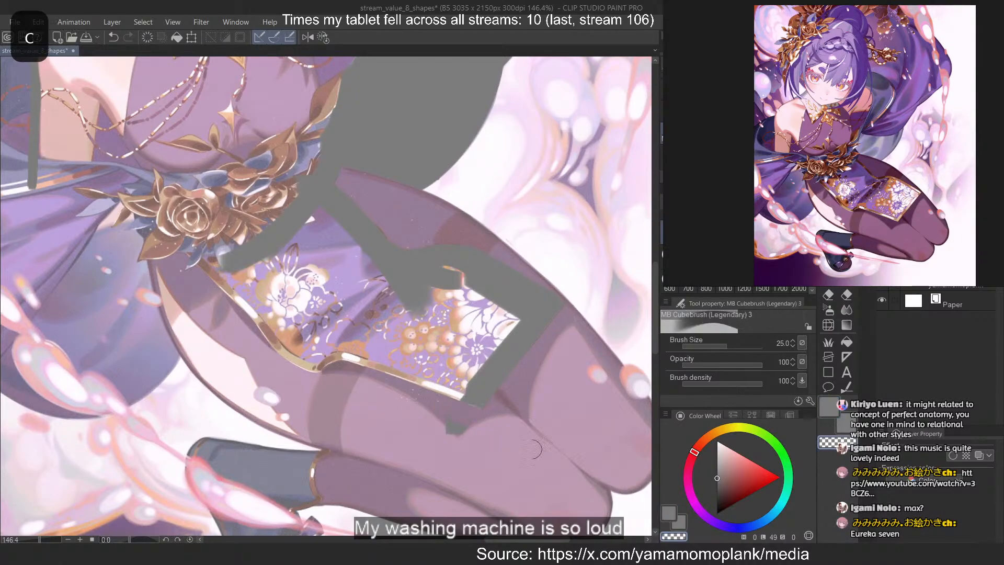
# Trace the lower gold border of the front skirt panel and fill its outer floral half with grey
pyautogui.press('c')
pyautogui.moveTo(340, 345); pyautogui.dragTo(468, 382)
pyautogui.moveTo(341, 356)
pyautogui.mouseDown()
pyautogui.moveTo(460, 388)
pyautogui.moveTo(360, 351)
pyautogui.moveTo(460, 373)
pyautogui.moveTo(379, 272)
pyautogui.moveTo(454, 269)
pyautogui.moveTo(465, 323)
pyautogui.moveTo(515, 315)
pyautogui.mouseUp()
pyautogui.hotkey('ctrl', 'z')
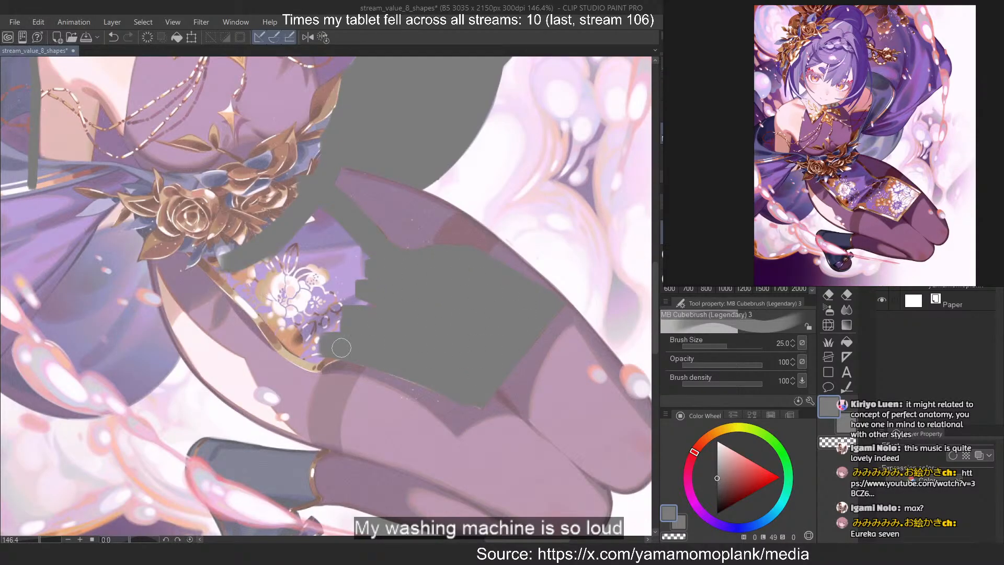
# Trace the inner gold border from the belt to the panel's lower bend and fill the remaining floral area
pyautogui.moveTo(340, 347)
pyautogui.mouseDown()
pyautogui.moveTo(316, 358)
pyautogui.moveTo(304, 346)
pyautogui.moveTo(293, 365)
pyautogui.mouseUp()
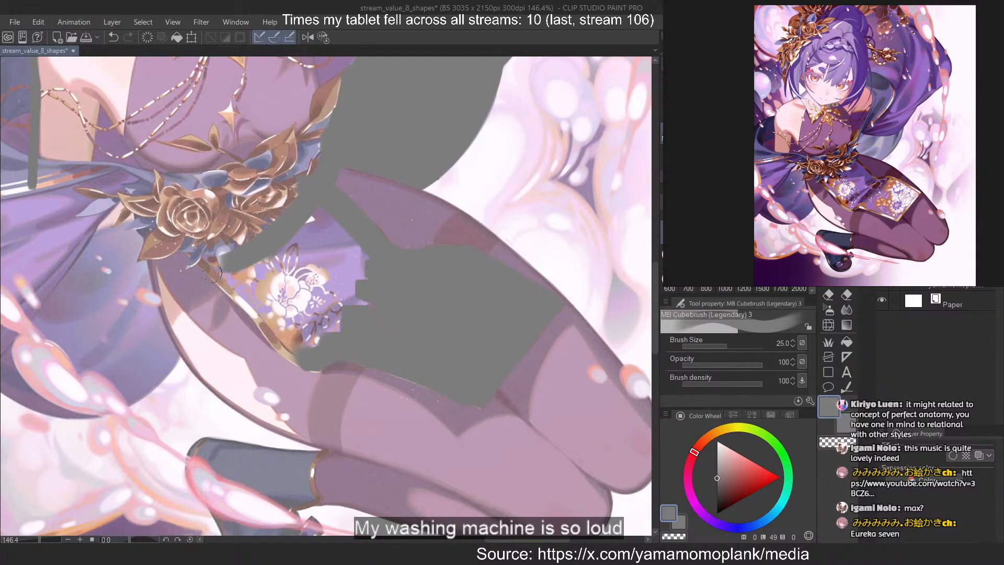
pyautogui.moveTo(208, 264)
pyautogui.mouseDown()
pyautogui.moveTo(297, 354)
pyautogui.moveTo(279, 333)
pyautogui.mouseUp()
pyautogui.hotkey('ctrl', 'z')
pyautogui.hotkey('ctrl', 'z')
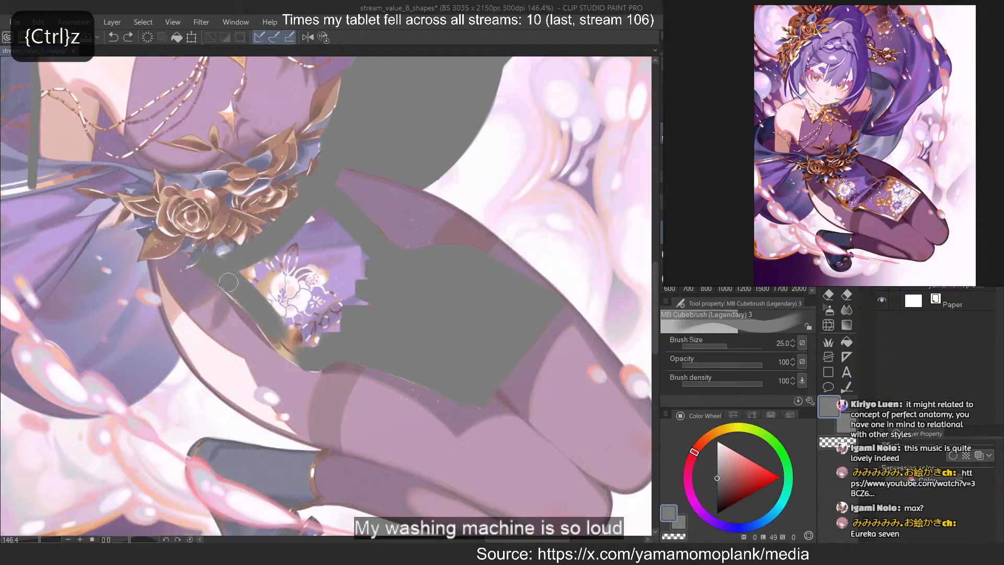
pyautogui.moveTo(221, 279); pyautogui.dragTo(286, 332)
pyautogui.moveTo(259, 297); pyautogui.dragTo(302, 354)
pyautogui.hotkey('ctrl', 'z')
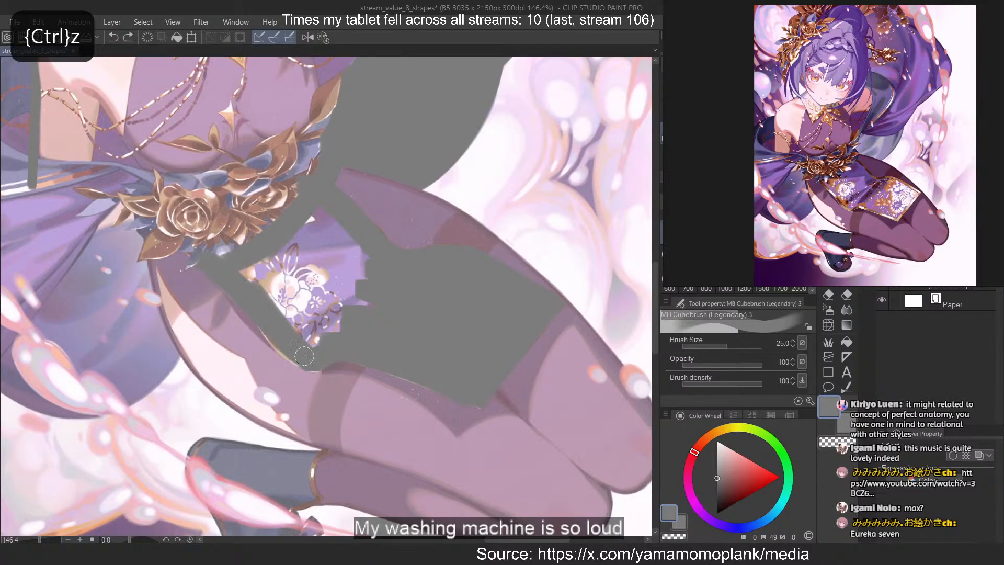
pyautogui.moveTo(266, 319); pyautogui.dragTo(304, 354)
pyautogui.moveTo(267, 311)
pyautogui.mouseDown()
pyautogui.moveTo(226, 264)
pyautogui.moveTo(397, 304)
pyautogui.moveTo(328, 240)
pyautogui.moveTo(404, 288)
pyautogui.mouseUp()
pyautogui.scroll(-7, 465, 328)
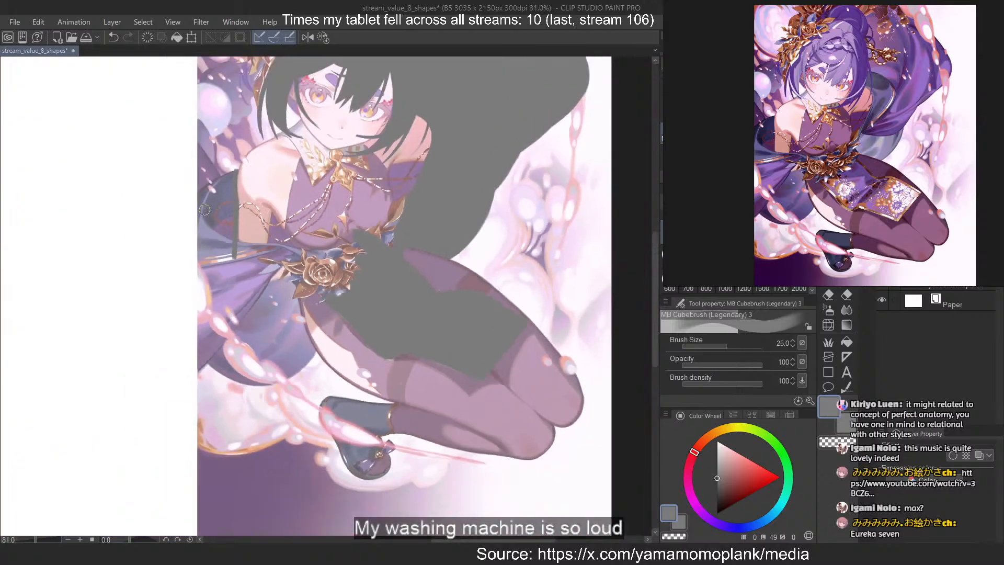
# Trace the upper edge of the flower belt across the waist and trim the grey spilling onto the bodice
pyautogui.scroll(6, 225, 230)
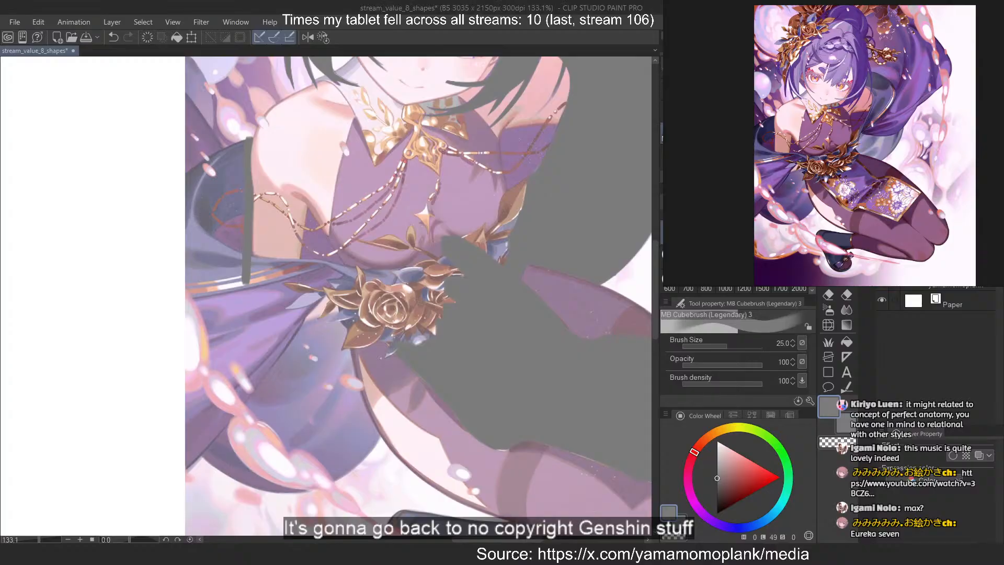
pyautogui.scroll(4, 424, 148)
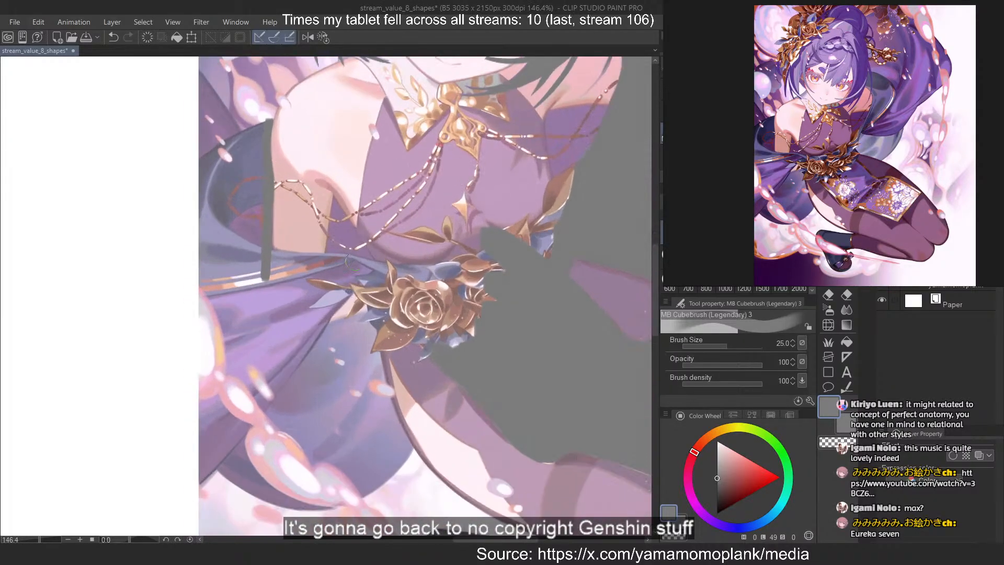
pyautogui.moveTo(391, 290)
pyautogui.mouseDown()
pyautogui.moveTo(432, 334)
pyautogui.moveTo(497, 373)
pyautogui.mouseUp()
pyautogui.moveTo(392, 288); pyautogui.dragTo(478, 327)
pyautogui.hotkey('ctrl', 'z')
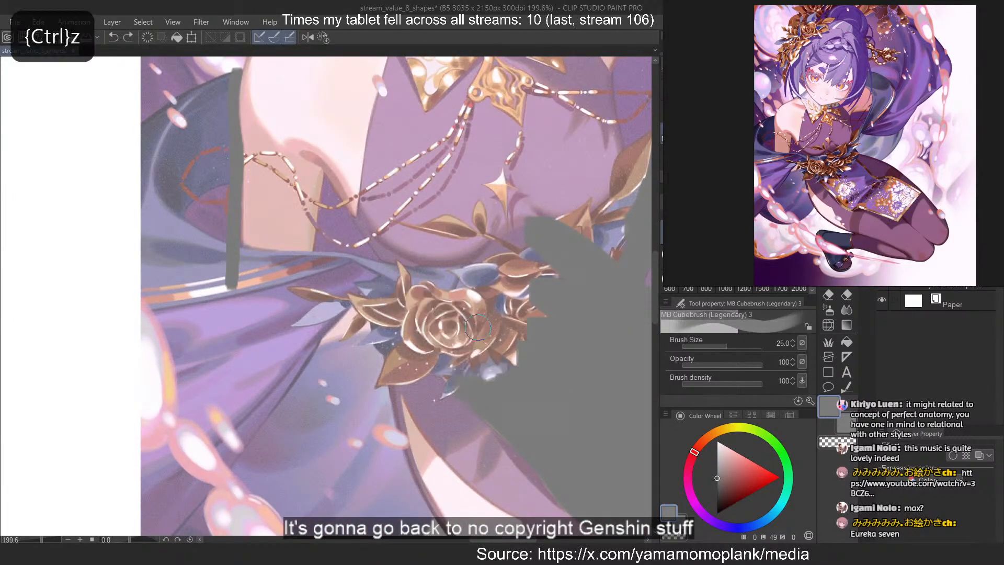
pyautogui.press('c')
pyautogui.press('c')
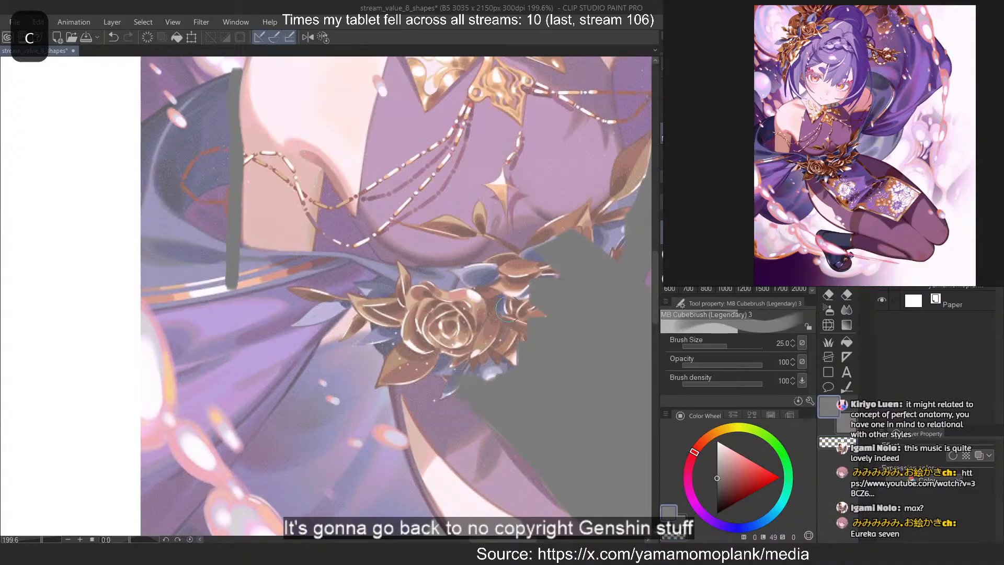
pyautogui.moveTo(547, 289); pyautogui.dragTo(475, 304)
pyautogui.scroll(-5, 307, 387)
pyautogui.scroll(4, 534, 252)
pyautogui.moveTo(528, 259); pyautogui.dragTo(261, 369)
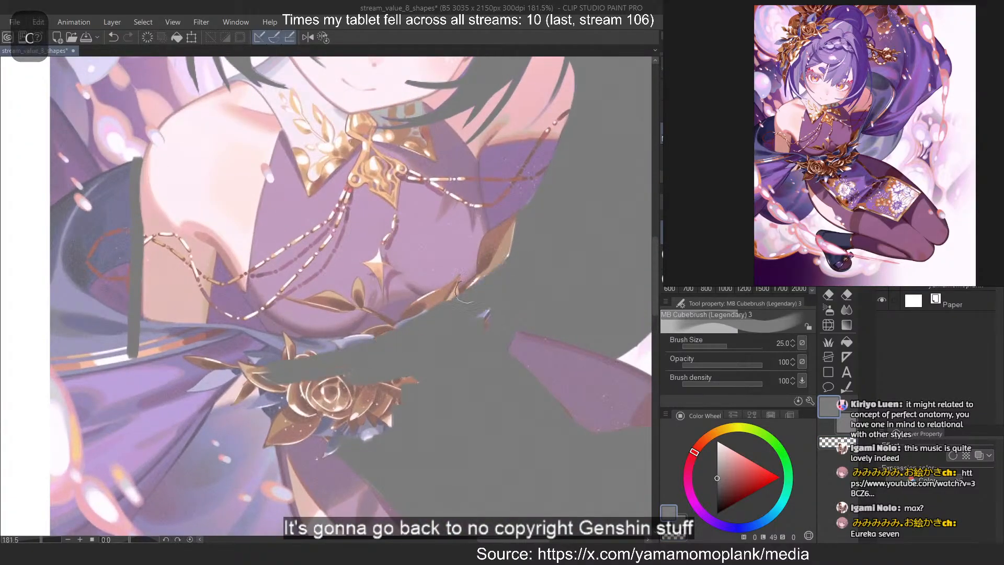
# Fill the roses and most of the leaves of the flower belt, joining them to the front skirt panel's mass
pyautogui.moveTo(366, 387); pyautogui.dragTo(394, 433)
pyautogui.moveTo(316, 386); pyautogui.dragTo(378, 435)
pyautogui.moveTo(283, 391); pyautogui.dragTo(394, 460)
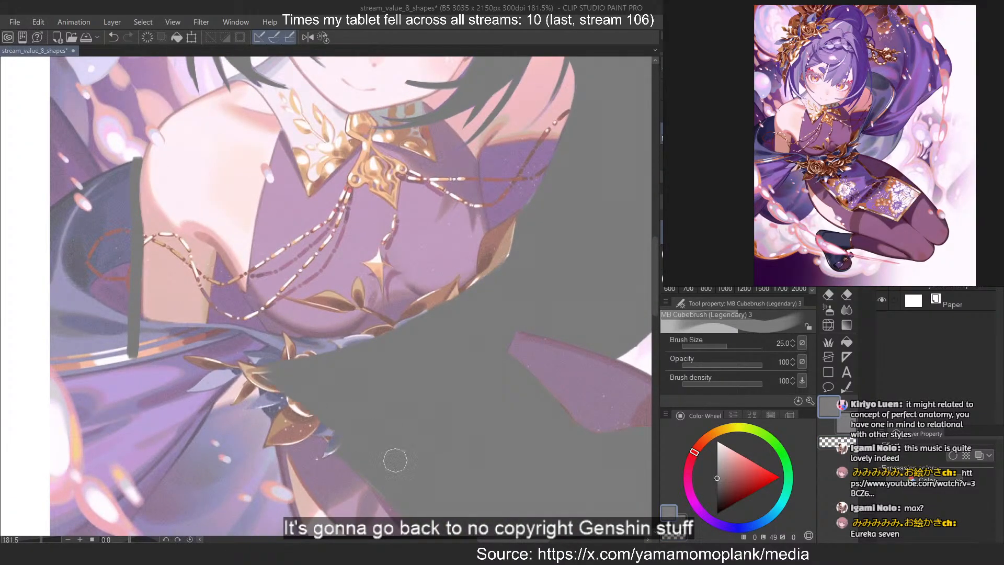
pyautogui.moveTo(237, 372); pyautogui.dragTo(415, 472)
pyautogui.moveTo(256, 391); pyautogui.dragTo(430, 478)
pyautogui.scroll(-2, 460, 178)
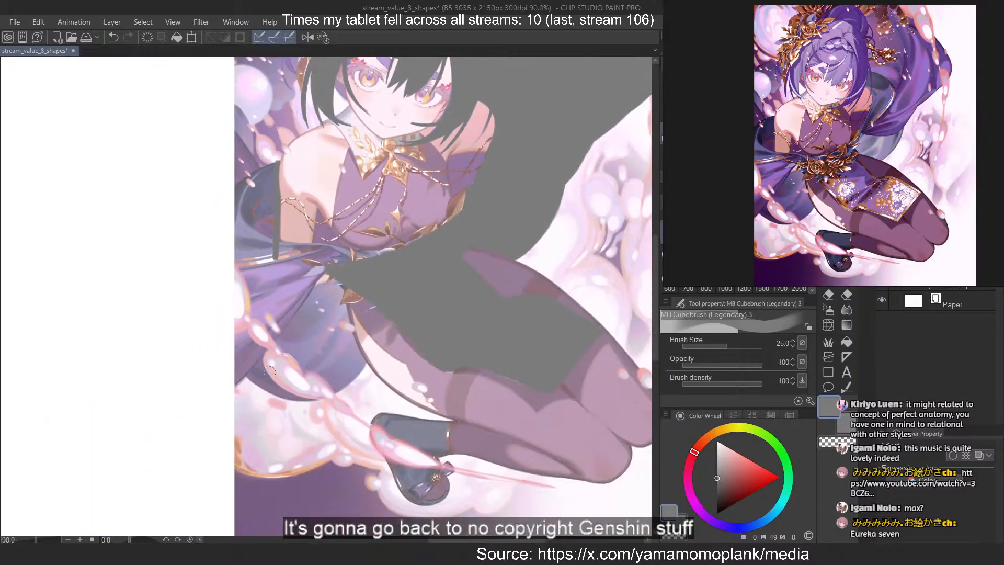
# Trace the edge of the hanging back drape from the flower belt down beside the thigh, redrawing the curve until it fits
pyautogui.scroll(3, 340, 376)
pyautogui.moveTo(361, 178); pyautogui.dragTo(416, 417)
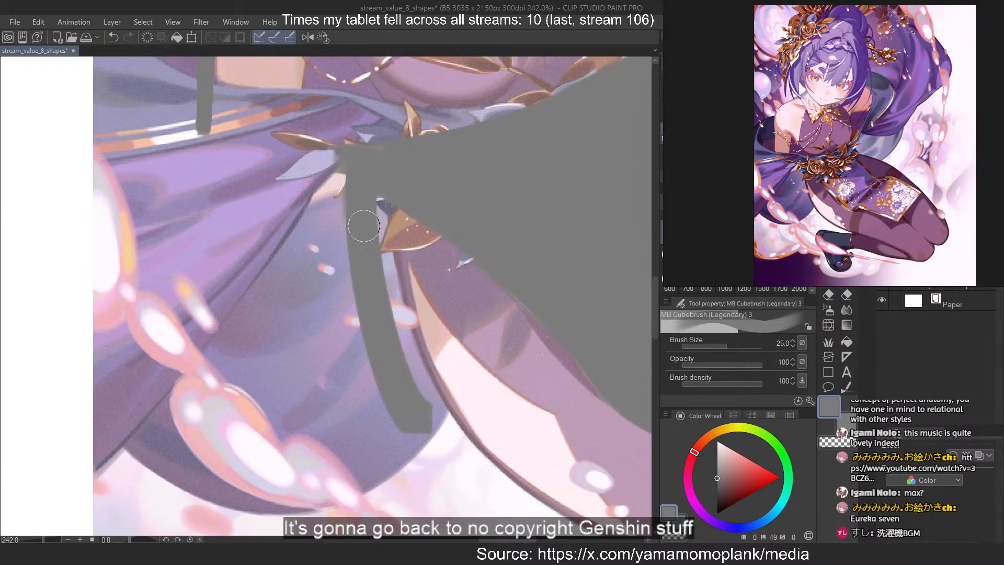
pyautogui.hotkey('ctrl', 'z')
pyautogui.moveTo(370, 167); pyautogui.dragTo(455, 447)
pyautogui.hotkey('ctrl', 'z')
pyautogui.moveTo(389, 337); pyautogui.dragTo(460, 465)
pyautogui.hotkey('ctrl', 'z')
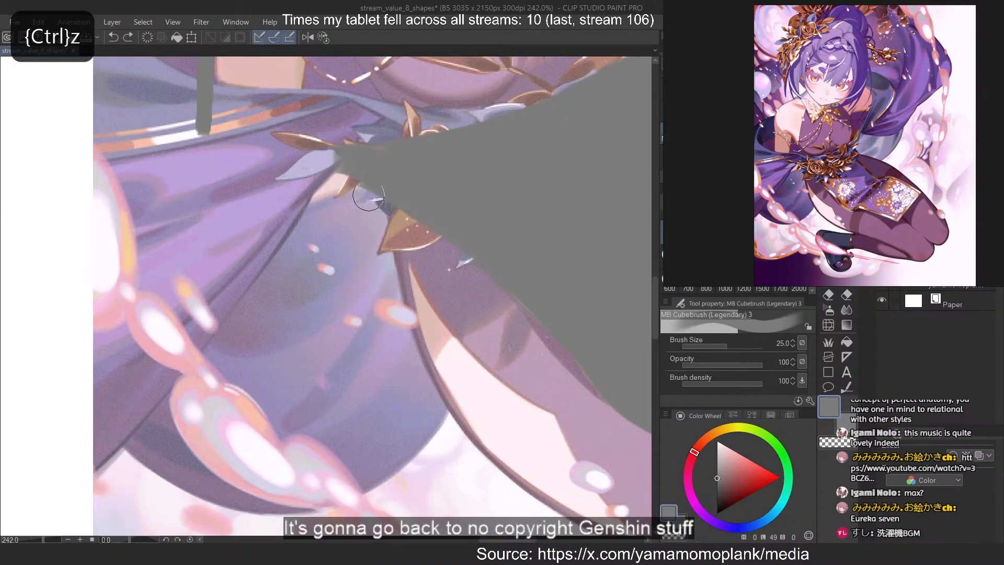
pyautogui.moveTo(366, 194); pyautogui.dragTo(463, 463)
pyautogui.hotkey('ctrl', 'z')
pyautogui.moveTo(367, 217); pyautogui.dragTo(455, 436)
pyautogui.hotkey('ctrl', 'z')
pyautogui.moveTo(367, 195); pyautogui.dragTo(465, 468)
pyautogui.hotkey('ctrl', 'z')
# Erase the grey stroke that overshoots the back drape's lower corner next to the thigh
pyautogui.press('c')
pyautogui.moveTo(484, 350); pyautogui.dragTo(419, 460)
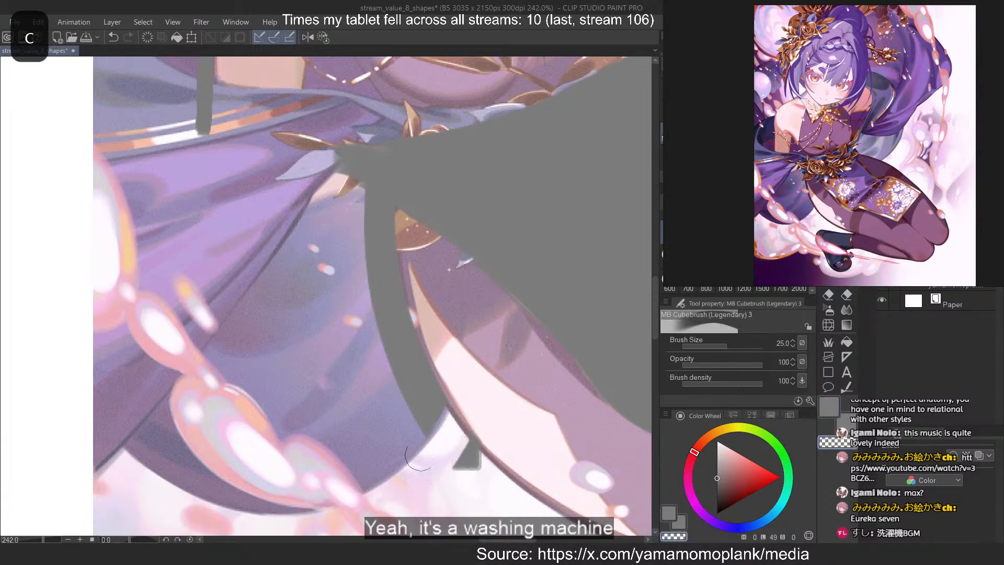
pyautogui.hotkey('ctrl', 'z')
pyautogui.moveTo(481, 350); pyautogui.dragTo(406, 482)
pyautogui.moveTo(483, 393); pyautogui.dragTo(454, 494)
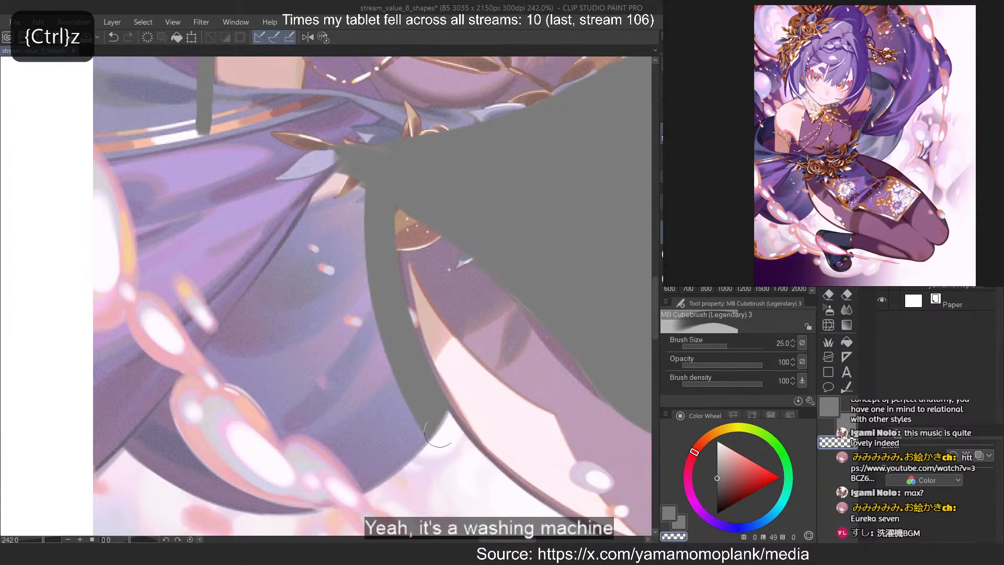
# Trace the rounded lower hem of the back drape and clean its outer edge against the background
pyautogui.press('c')
pyautogui.moveTo(238, 471)
pyautogui.mouseDown()
pyautogui.moveTo(417, 395)
pyautogui.moveTo(251, 476)
pyautogui.mouseUp()
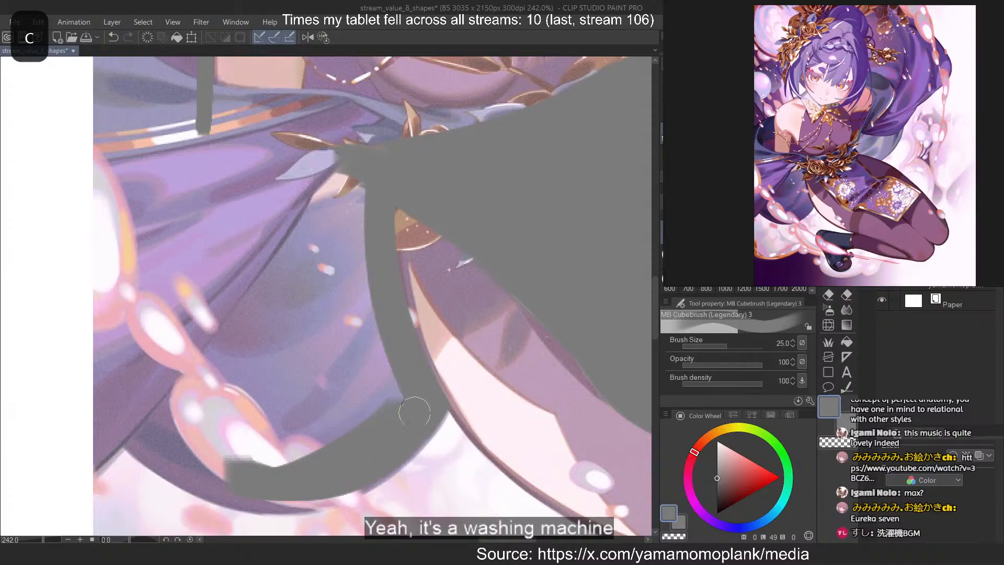
pyautogui.hotkey('ctrl', 'z')
pyautogui.moveTo(426, 415)
pyautogui.mouseDown()
pyautogui.moveTo(206, 480)
pyautogui.moveTo(190, 458)
pyautogui.mouseUp()
pyautogui.hotkey('ctrl', 'z')
pyautogui.press('c')
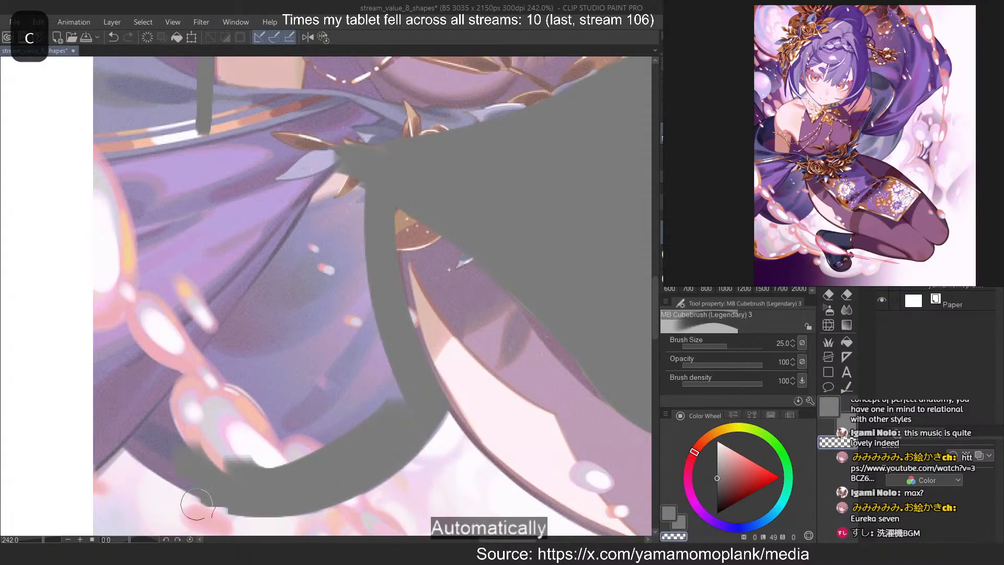
pyautogui.hotkey('ctrl', 'z')
pyautogui.moveTo(285, 527)
pyautogui.mouseDown()
pyautogui.moveTo(153, 488)
pyautogui.moveTo(172, 501)
pyautogui.moveTo(343, 513)
pyautogui.mouseUp()
pyautogui.hotkey('ctrl', 'z')
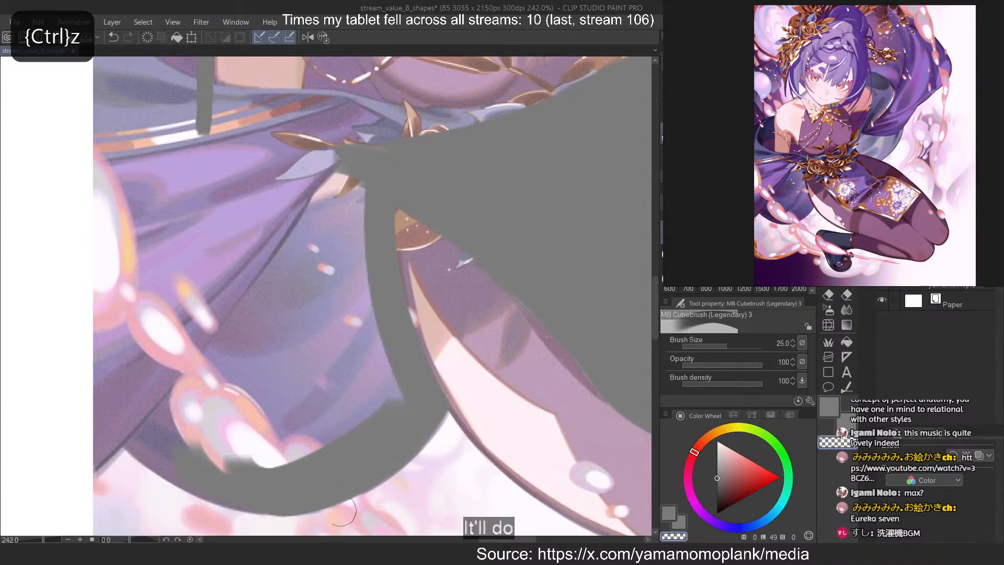
# Fill the back drape with grey up to the flower belt and over the adjoining purple skirt folds
pyautogui.press('c')
pyautogui.moveTo(152, 441); pyautogui.dragTo(318, 498)
pyautogui.hotkey('ctrl', 'z')
pyautogui.moveTo(123, 412)
pyautogui.mouseDown()
pyautogui.moveTo(195, 460)
pyautogui.moveTo(293, 428)
pyautogui.moveTo(242, 347)
pyautogui.moveTo(287, 291)
pyautogui.moveTo(286, 468)
pyautogui.moveTo(264, 251)
pyautogui.moveTo(246, 260)
pyautogui.moveTo(333, 341)
pyautogui.mouseUp()
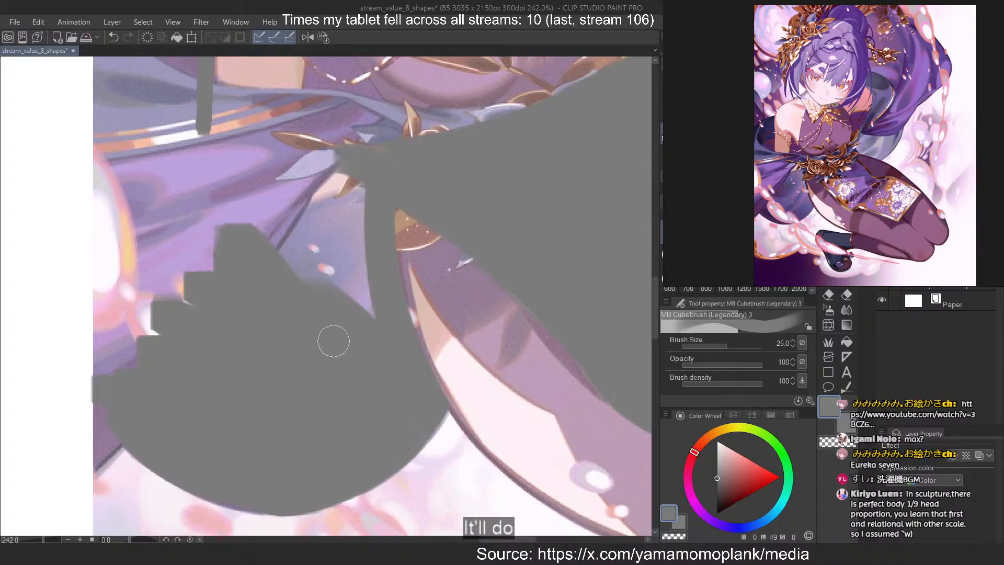
pyautogui.moveTo(333, 341)
pyautogui.mouseDown()
pyautogui.moveTo(275, 287)
pyautogui.moveTo(336, 156)
pyautogui.moveTo(358, 301)
pyautogui.mouseUp()
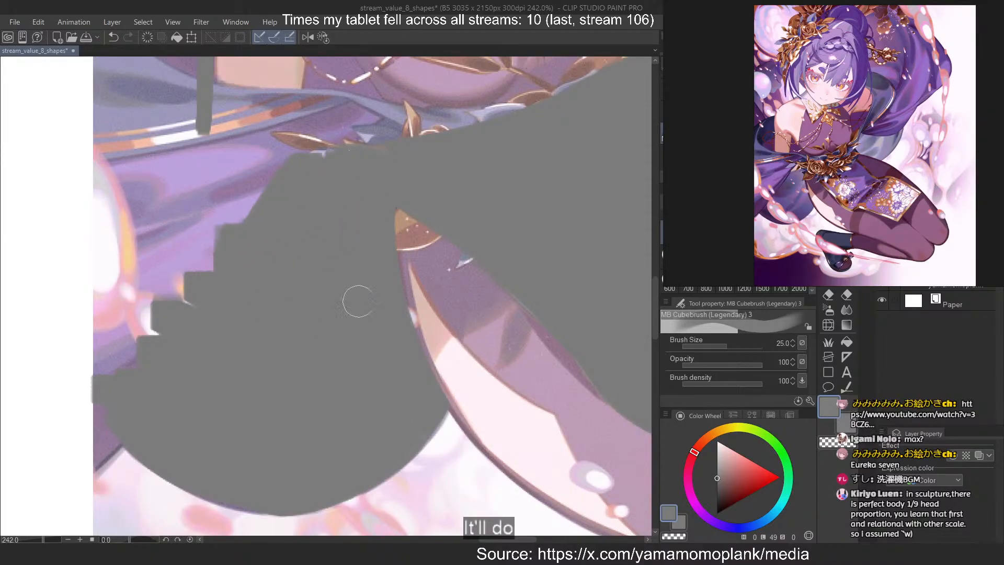
pyautogui.scroll(-4, 395, 345)
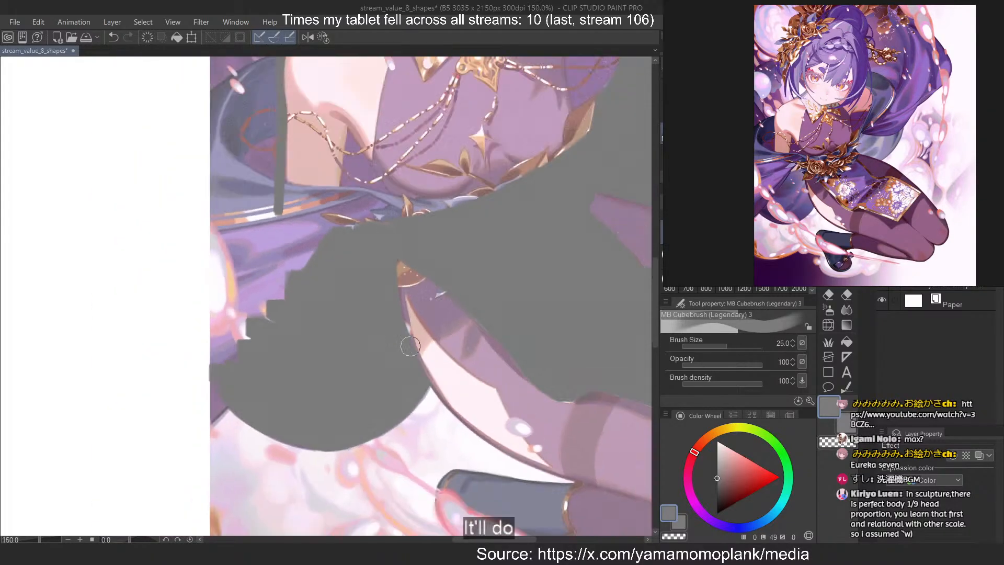
pyautogui.scroll(2, 306, 187)
pyautogui.scroll(-2, 318, 248)
pyautogui.scroll(-2, 335, 248)
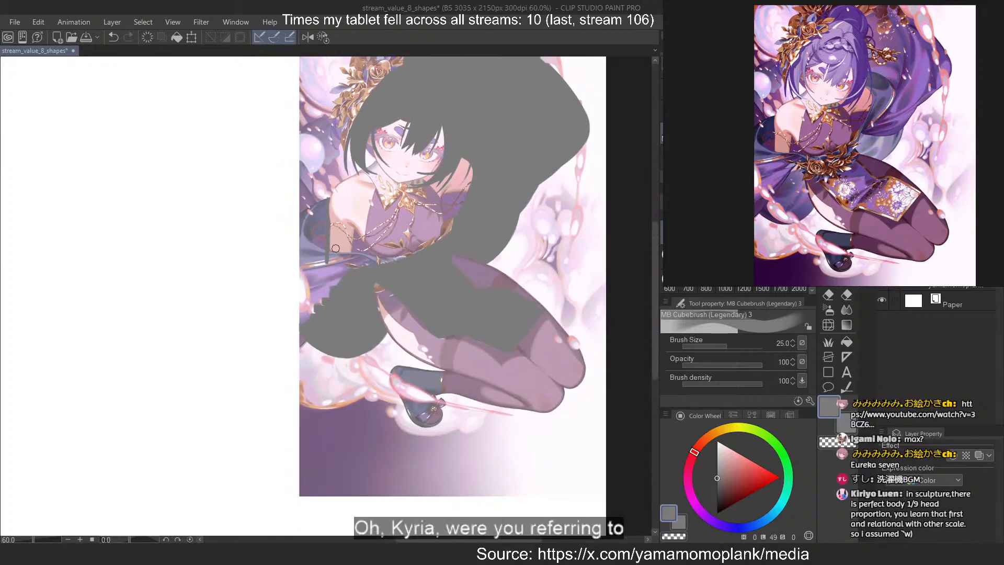
# Trace the curved outer edge of the dark drape behind the upper arm, out past the canvas edge
pyautogui.scroll(5, 275, 255)
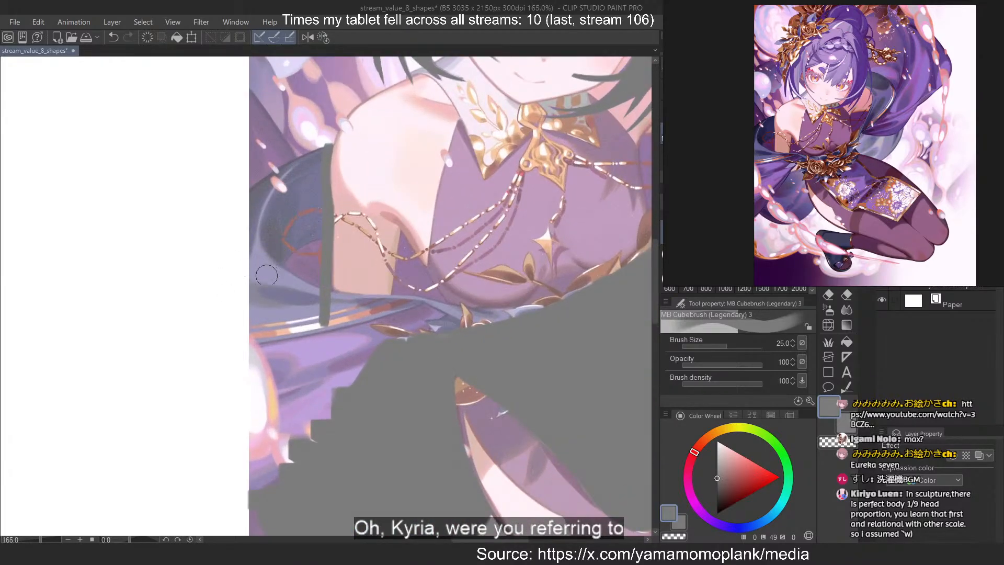
pyautogui.moveTo(245, 256); pyautogui.dragTo(362, 328)
pyautogui.hotkey('ctrl', 'z')
pyautogui.moveTo(313, 166); pyautogui.dragTo(266, 321)
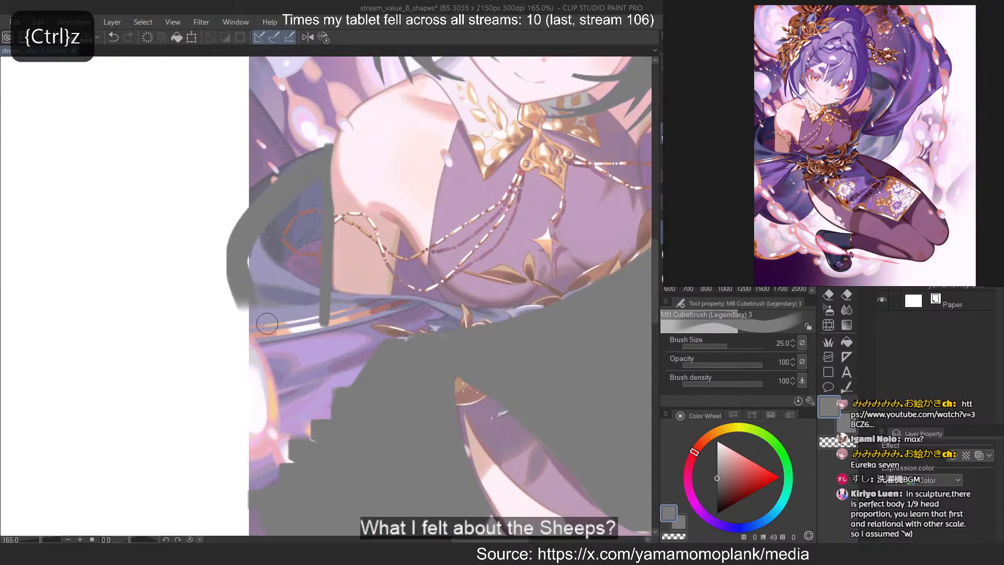
# Set the brush size to 12 and refine the upper outer edge of the drape behind the arm
pyautogui.press('2')
pyautogui.scroll(3, 330, 118)
pyautogui.scroll(4, 300, 113)
pyautogui.press('[')
pyautogui.press('[')
pyautogui.press('[')
pyautogui.press('[')
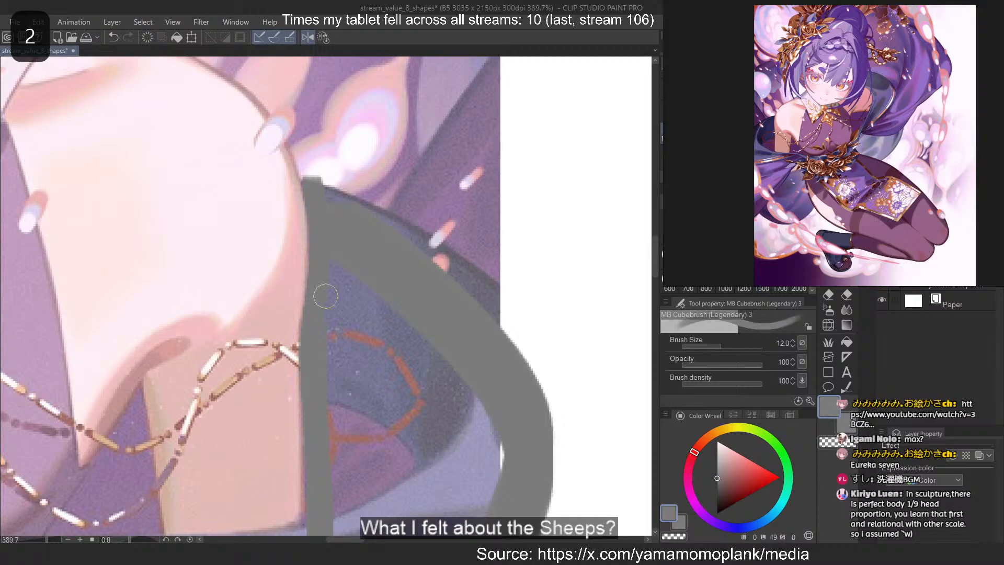
pyautogui.moveTo(332, 193)
pyautogui.mouseDown()
pyautogui.moveTo(526, 343)
pyautogui.moveTo(354, 210)
pyautogui.moveTo(525, 343)
pyautogui.moveTo(523, 321)
pyautogui.mouseUp()
pyautogui.hotkey('ctrl', 'z')
pyautogui.hotkey('ctrl', 'z')
pyautogui.hotkey('ctrl', 'z')
pyautogui.hotkey('ctrl', 'z')
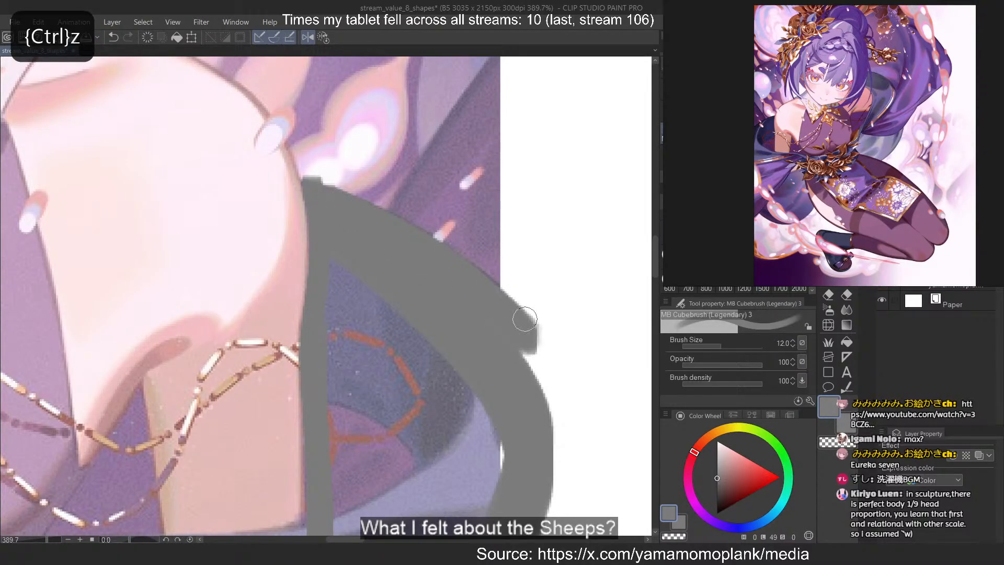
# Trim the grey tip beside the upper arm and fill the inside of the dark drape behind it
pyautogui.press('c')
pyautogui.press('c')
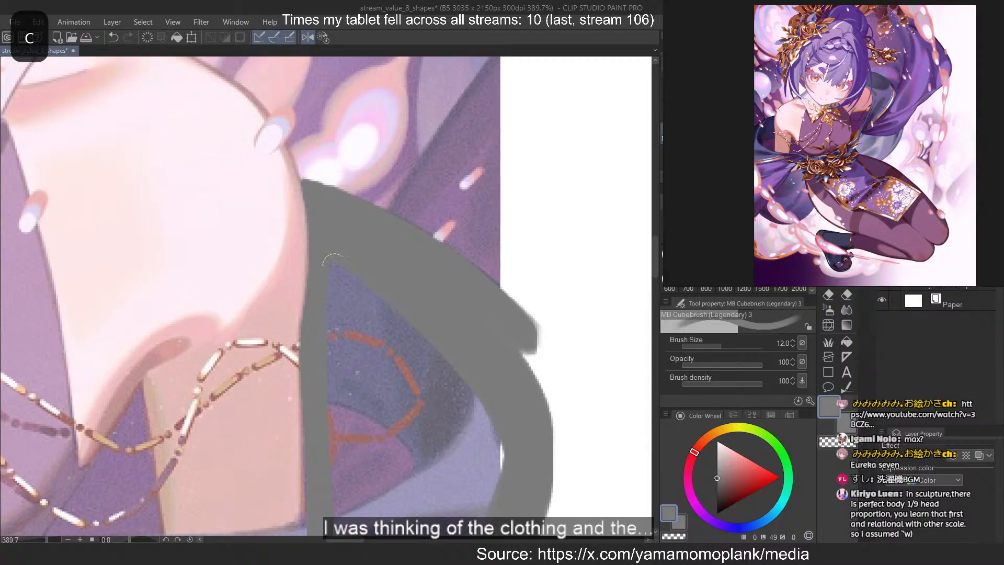
pyautogui.moveTo(334, 264)
pyautogui.mouseDown()
pyautogui.moveTo(369, 401)
pyautogui.moveTo(489, 453)
pyautogui.mouseUp()
pyautogui.scroll(-3, 387, 78)
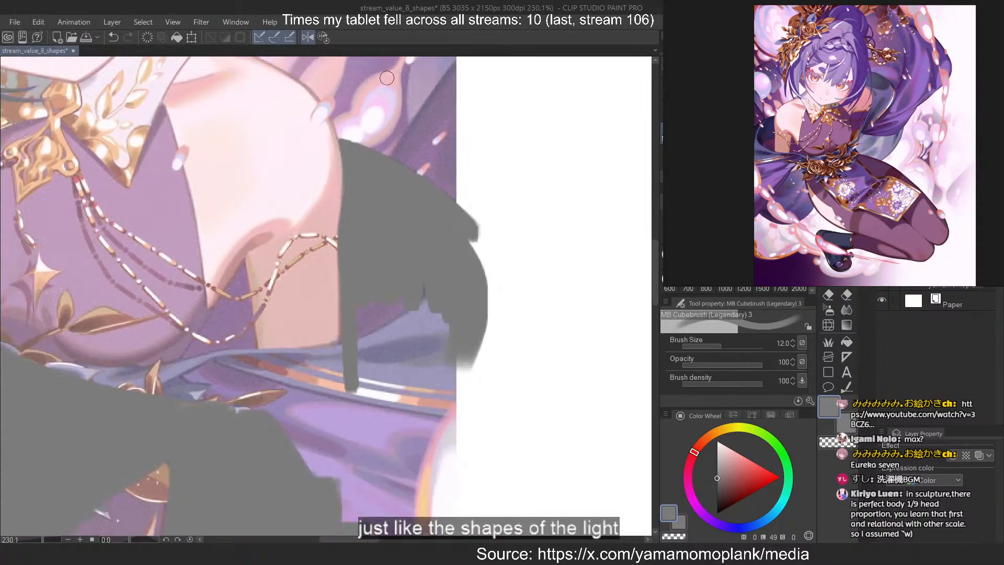
# Set the brush size to 30 and fill from the drape behind the arm down through the skirt folds to the lower mass
pyautogui.scroll(-1, 304, 294)
pyautogui.scroll(1, 264, 441)
pyautogui.press(']')
pyautogui.press(']')
pyautogui.press(']')
pyautogui.press(']')
pyautogui.press(']')
pyautogui.moveTo(396, 260)
pyautogui.mouseDown()
pyautogui.moveTo(377, 366)
pyautogui.moveTo(418, 340)
pyautogui.moveTo(427, 403)
pyautogui.moveTo(424, 367)
pyautogui.mouseUp()
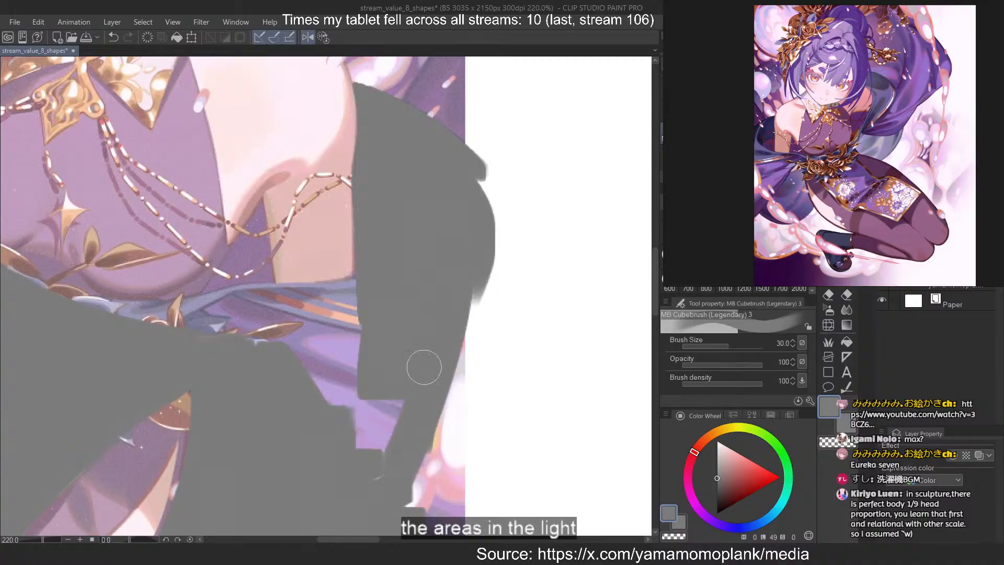
pyautogui.hotkey('ctrl', 'z')
pyautogui.moveTo(385, 472)
pyautogui.mouseDown()
pyautogui.moveTo(348, 420)
pyautogui.moveTo(341, 455)
pyautogui.moveTo(369, 461)
pyautogui.mouseUp()
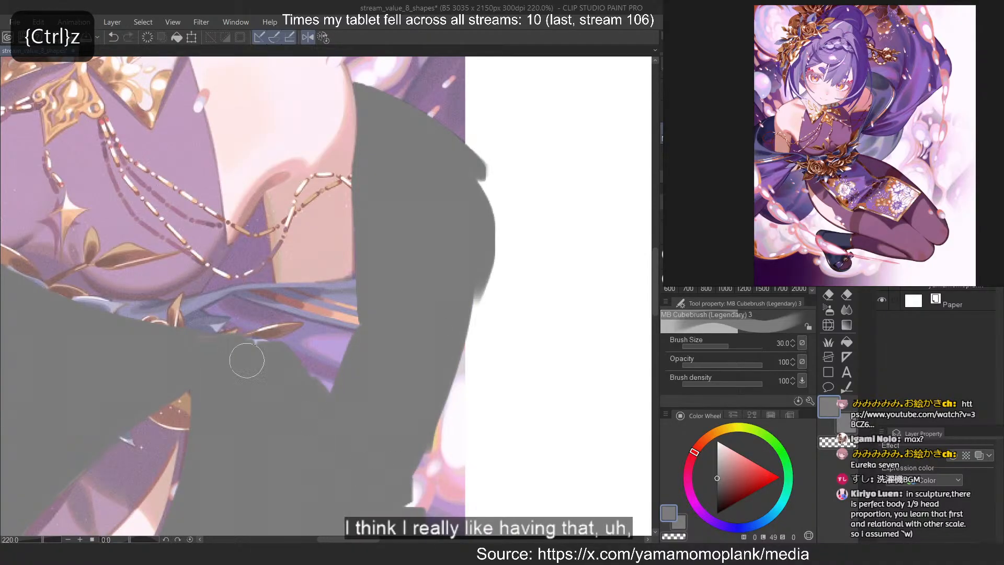
# Extend the grey skirt mass over the purple folds below the waist, up to the edge of the blue sash
pyautogui.press('^')
pyautogui.press('^')
pyautogui.press('^')
pyautogui.press('^')
pyautogui.press('^')
pyautogui.press('^')
pyautogui.press('^')
pyautogui.press('^')
pyautogui.press('^')
pyautogui.press('^')
pyautogui.press('^')
pyautogui.scroll(6, 218, 325)
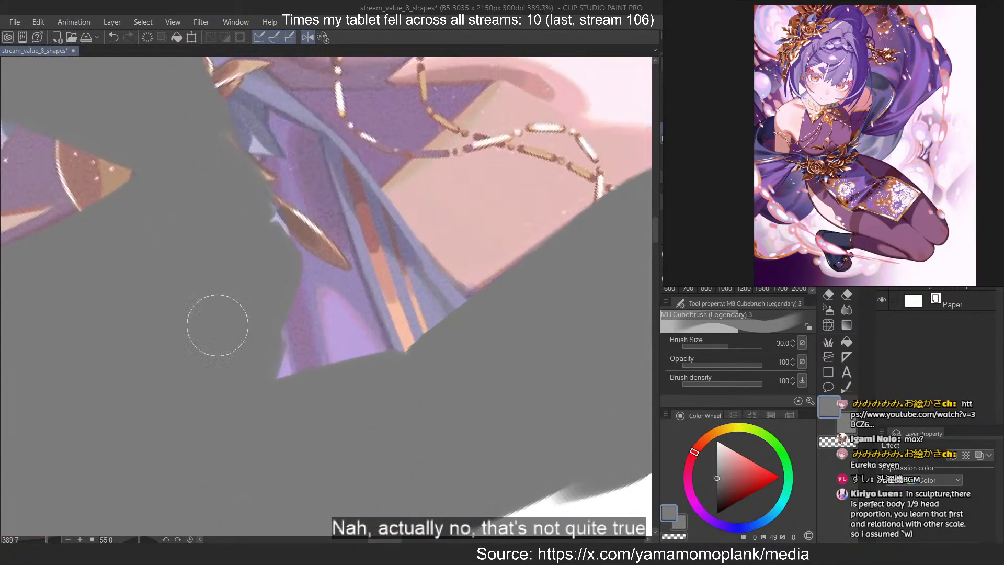
pyautogui.moveTo(256, 358)
pyautogui.mouseDown()
pyautogui.moveTo(205, 181)
pyautogui.moveTo(388, 361)
pyautogui.mouseUp()
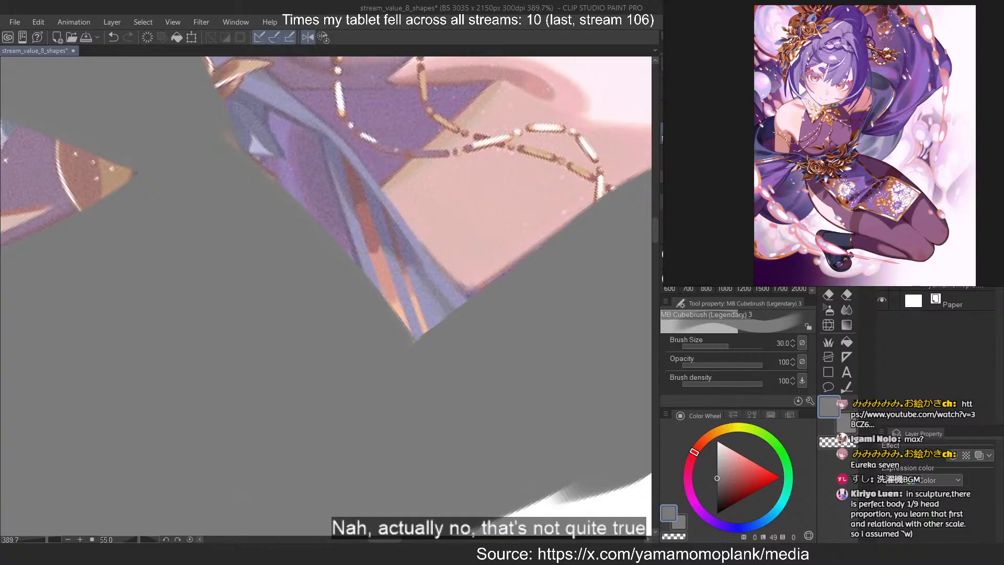
# Toggle the grey hair and drapery layers off and on to compare their shapes with the reference illustration
pyautogui.click(881, 264)
pyautogui.scroll(-10, 426, 257)
pyautogui.click(322, 39)
pyautogui.scroll(-7, 335, 235)
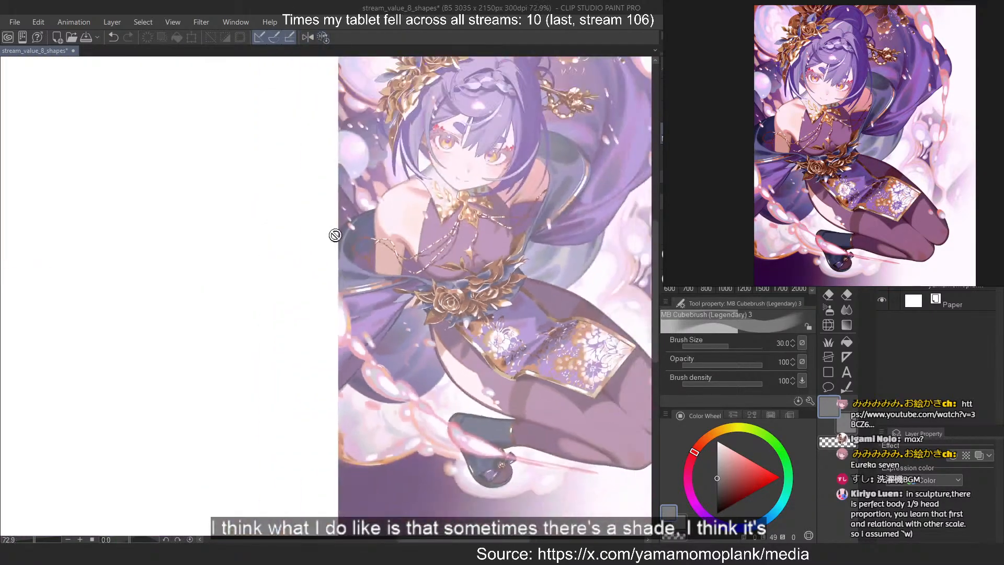
pyautogui.scroll(-4, 262, 269)
pyautogui.scroll(4, 405, 122)
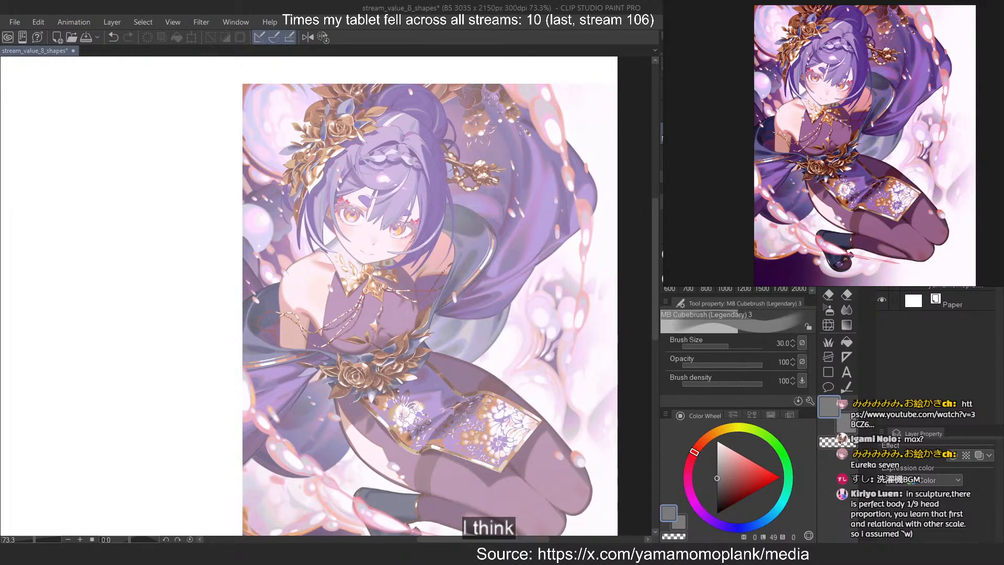
pyautogui.scroll(-4, 909, 179)
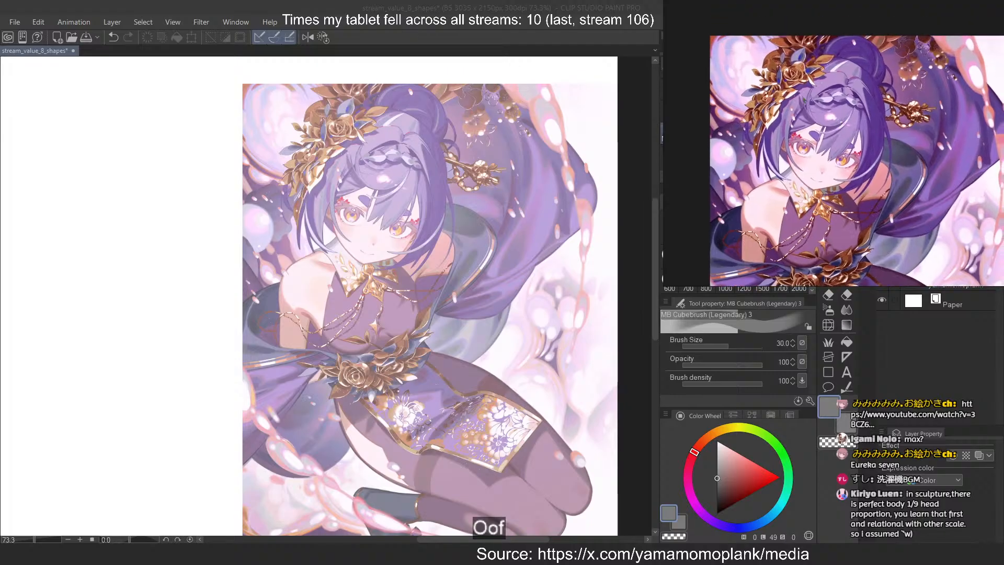
pyautogui.scroll(2, 448, 182)
pyautogui.scroll(2, 448, 182)
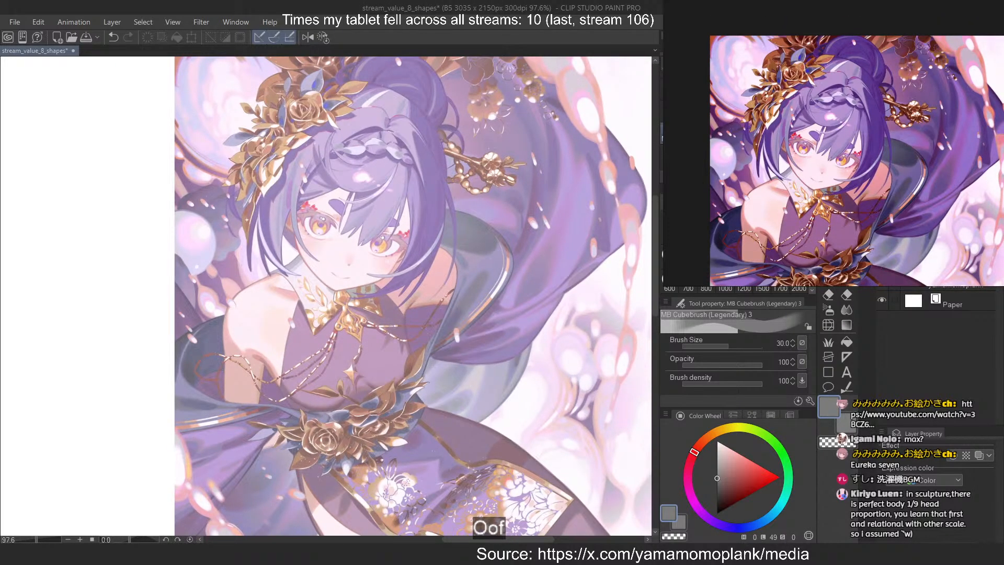
pyautogui.click(881, 257)
pyautogui.click(881, 235)
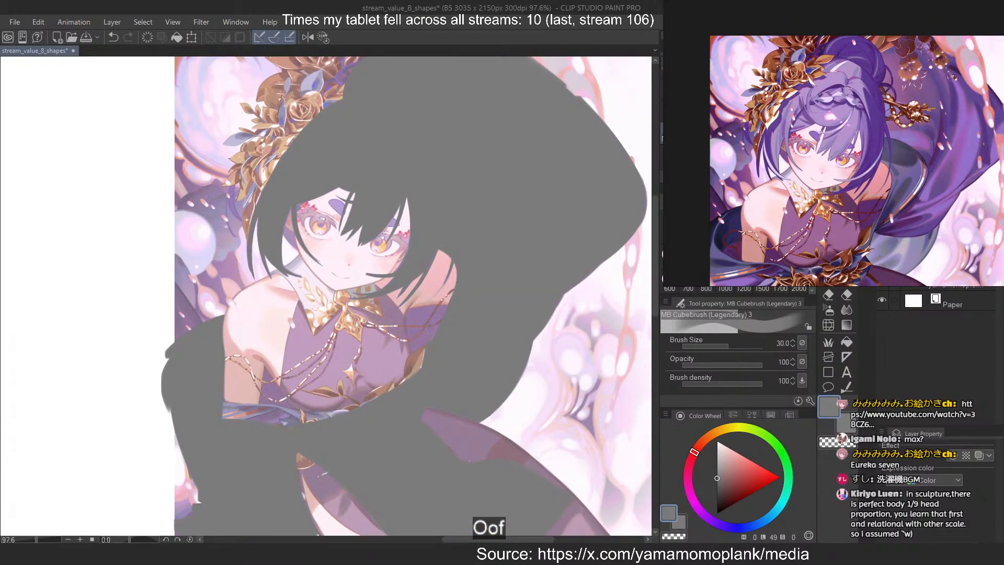
pyautogui.click(882, 257)
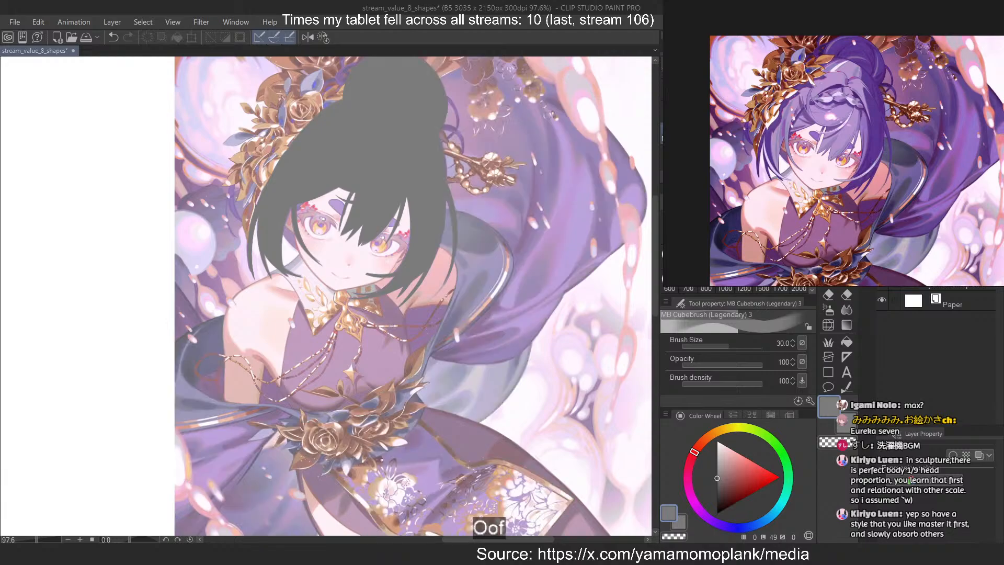
pyautogui.click(882, 257)
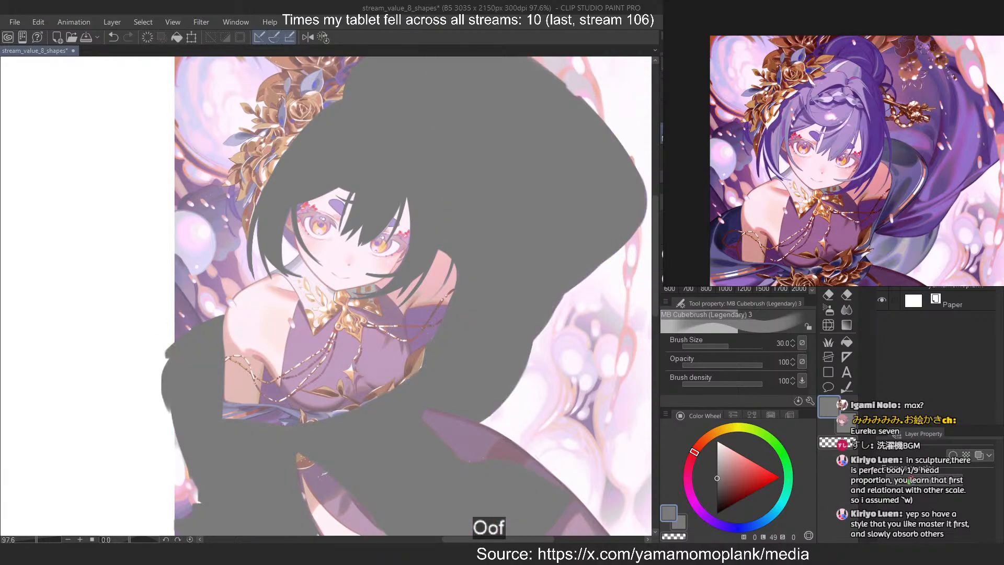
# Fill the outer side and lower corner of the drape with grey, out past the illustration's side edge
pyautogui.scroll(-5, 294, 221)
pyautogui.scroll(5, 154, 347)
pyautogui.moveTo(270, 364); pyautogui.dragTo(284, 268)
pyautogui.scroll(5, 285, 269)
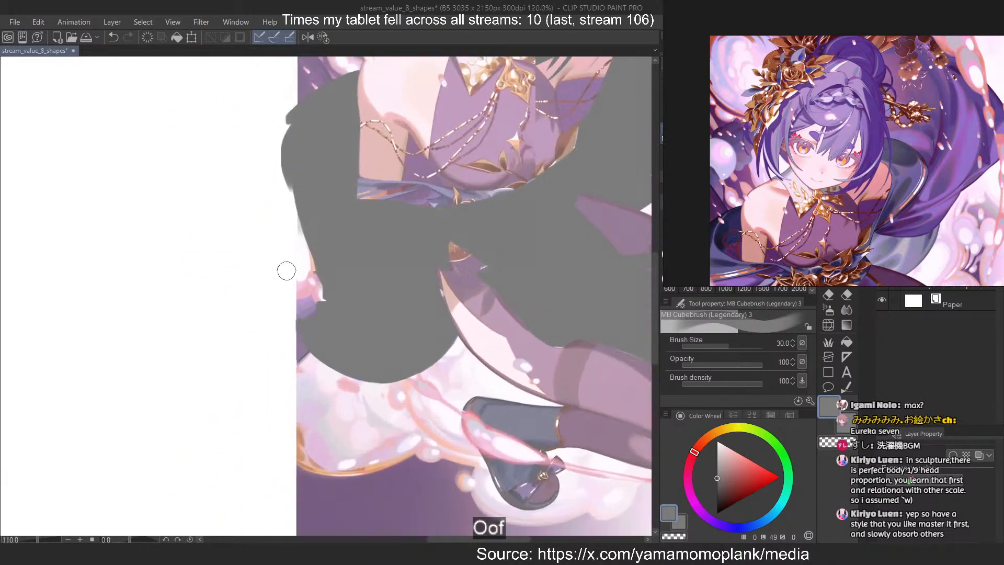
pyautogui.moveTo(366, 310)
pyautogui.mouseDown()
pyautogui.moveTo(334, 357)
pyautogui.moveTo(330, 329)
pyautogui.moveTo(321, 353)
pyautogui.mouseUp()
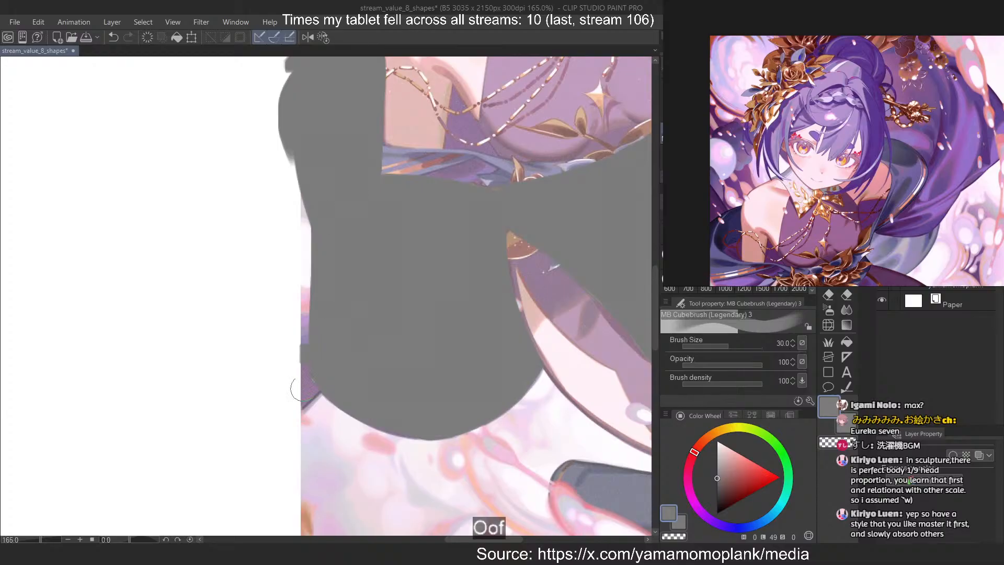
pyautogui.moveTo(247, 437)
pyautogui.mouseDown()
pyautogui.moveTo(322, 361)
pyautogui.moveTo(317, 375)
pyautogui.mouseUp()
pyautogui.hotkey('ctrl', 'z')
pyautogui.hotkey('ctrl', 'z')
pyautogui.hotkey('ctrl', 'z')
pyautogui.moveTo(251, 436)
pyautogui.mouseDown()
pyautogui.moveTo(326, 365)
pyautogui.moveTo(317, 371)
pyautogui.mouseUp()
pyautogui.moveTo(304, 149)
pyautogui.mouseDown()
pyautogui.moveTo(312, 260)
pyautogui.moveTo(287, 394)
pyautogui.mouseUp()
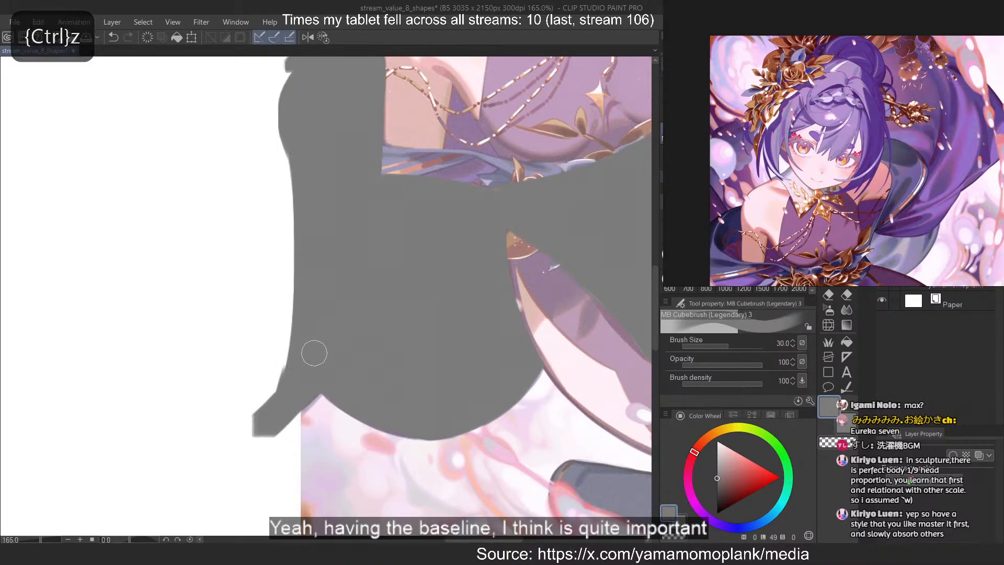
# Erase the grey that spills past the illustration's side edge along a straight line beside the drape
pyautogui.scroll(-3, 311, 347)
pyautogui.scroll(2, 280, 307)
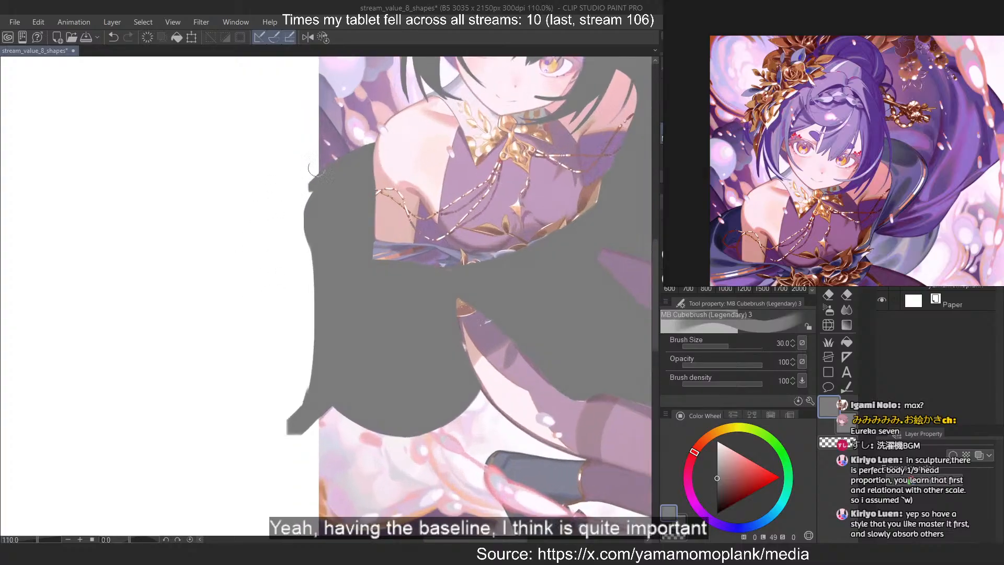
pyautogui.press('c')
pyautogui.moveTo(308, 164); pyautogui.dragTo(307, 499)
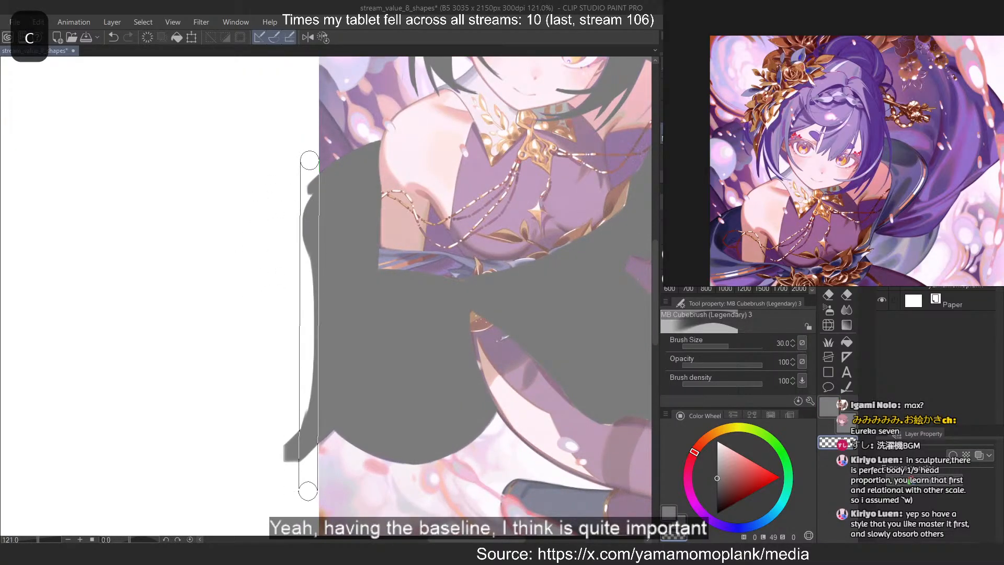
# Erase the grey that spills past the illustration's upper edge above the hair in a straight line and reset the canvas rotation
pyautogui.scroll(-3, 197, 366)
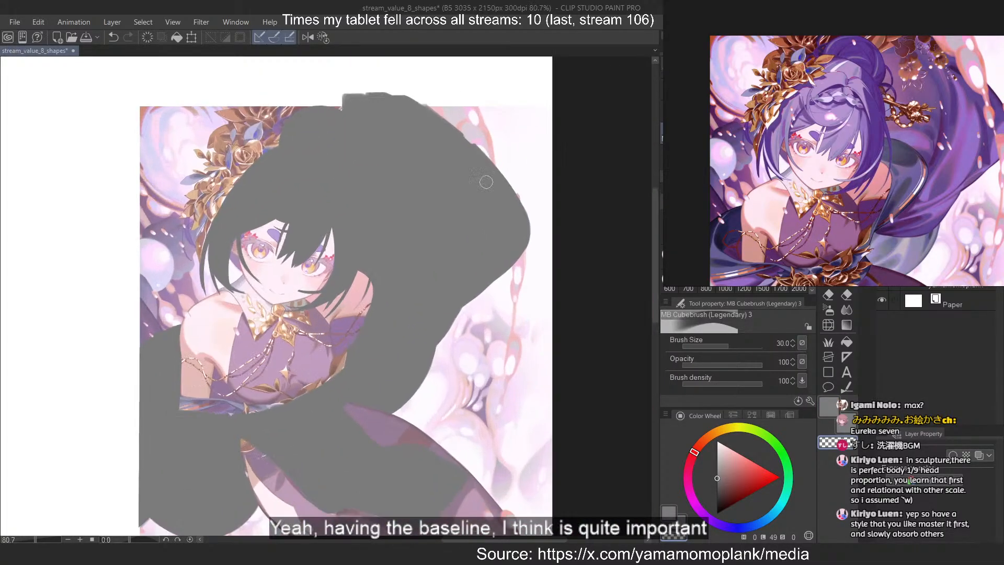
pyautogui.press('^')
pyautogui.press('^')
pyautogui.press('^')
pyautogui.press('^')
pyautogui.press('^')
pyautogui.press('^')
pyautogui.press('^')
pyautogui.scroll(3, 410, 105)
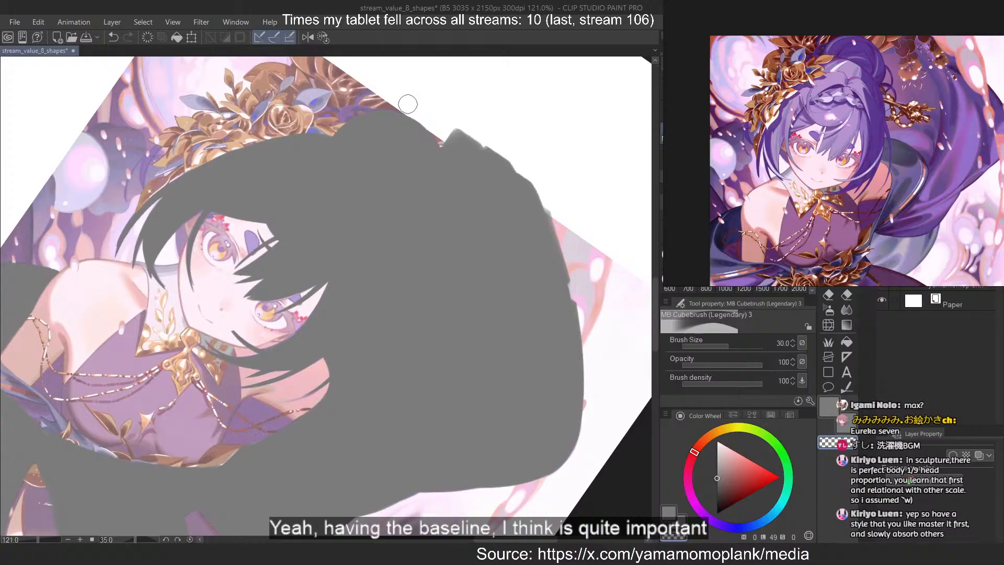
pyautogui.click(407, 105)
pyautogui.keyDown('shift'); pyautogui.click(599, 233); pyautogui.keyUp('shift')
pyautogui.click(323, 37)
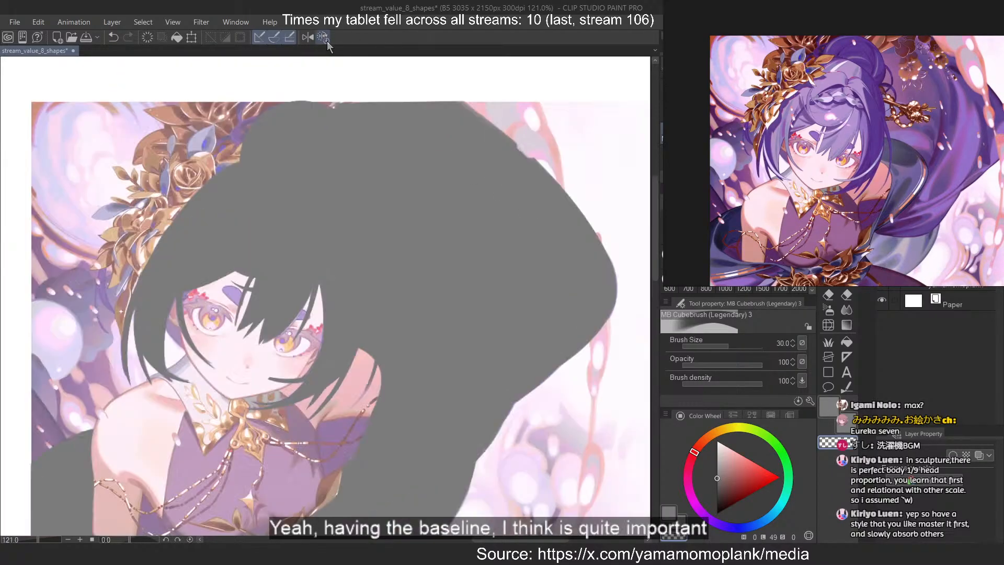
# Examine the grey masses against the whole figure, the face and the flower hair ornament
pyautogui.scroll(-5, 468, 191)
pyautogui.scroll(-3, 451, 162)
pyautogui.moveTo(386, 305); pyautogui.dragTo(405, 264)
pyautogui.scroll(2, 405, 264)
pyautogui.scroll(2, 491, 261)
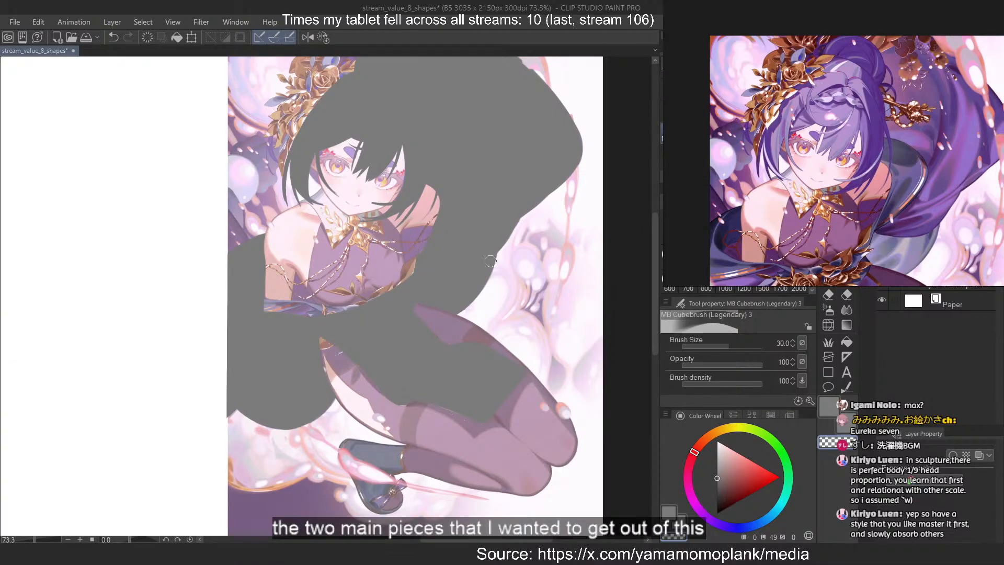
pyautogui.scroll(2, 377, 138)
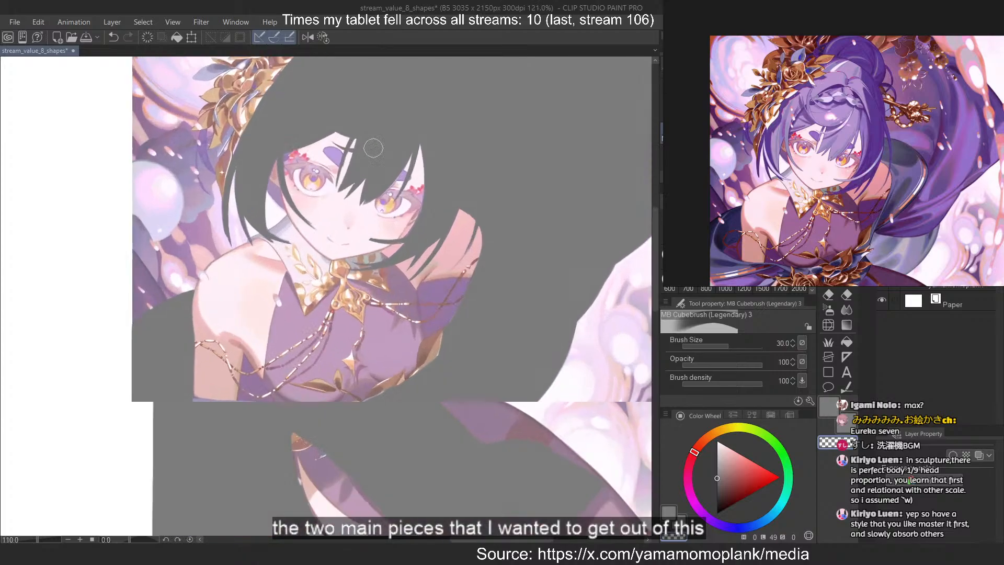
pyautogui.moveTo(335, 156); pyautogui.dragTo(463, 306)
pyautogui.scroll(1, 309, 98)
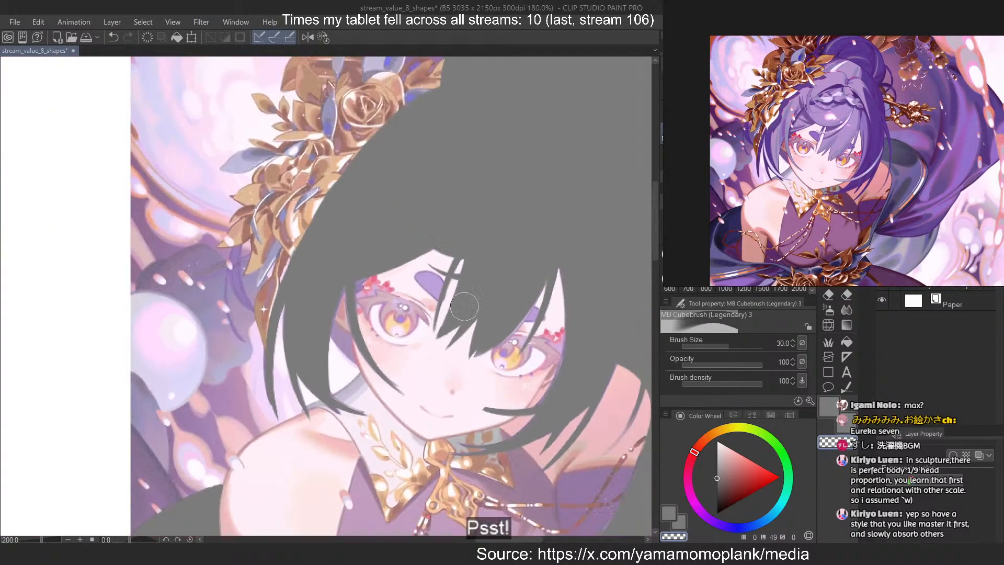
pyautogui.scroll(1, 354, 172)
pyautogui.scroll(-1, 353, 170)
pyautogui.scroll(2, 353, 170)
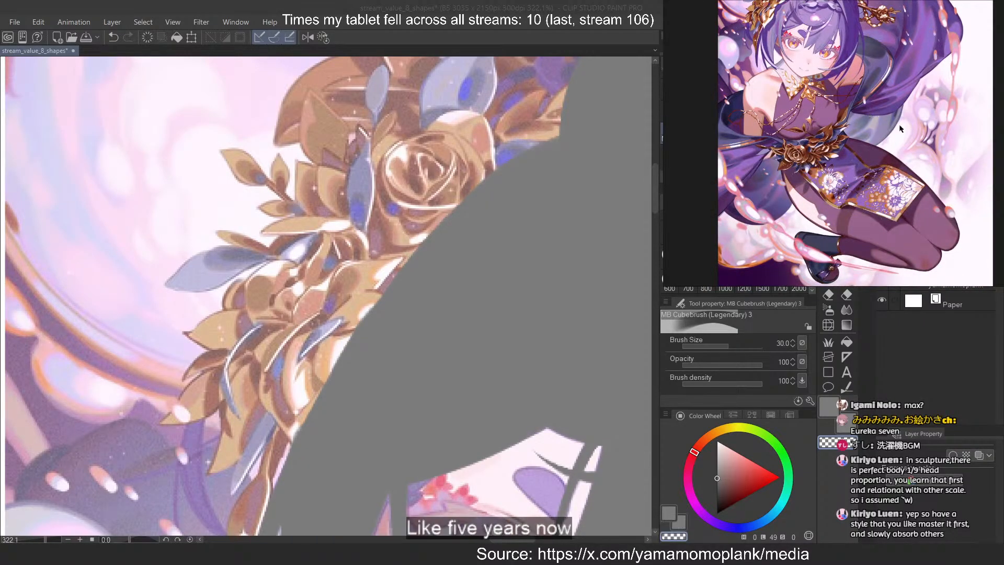
pyautogui.scroll(-10, 397, 157)
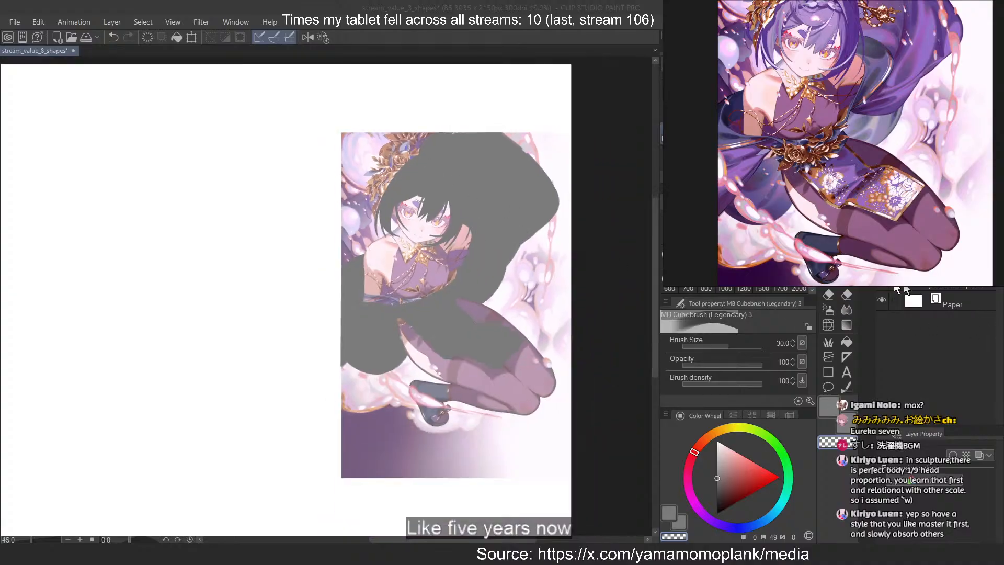
# Hide the reference illustration and the drapery mass so only the hair shows, and add a new layer
pyautogui.click(881, 281)
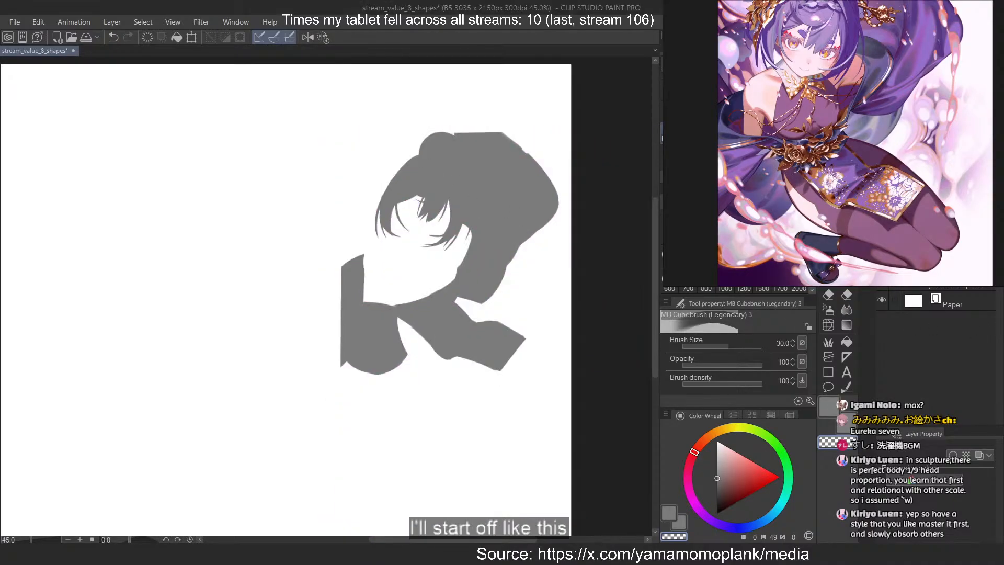
pyautogui.scroll(-2, 915, 52)
pyautogui.moveTo(909, 52); pyautogui.dragTo(895, 100)
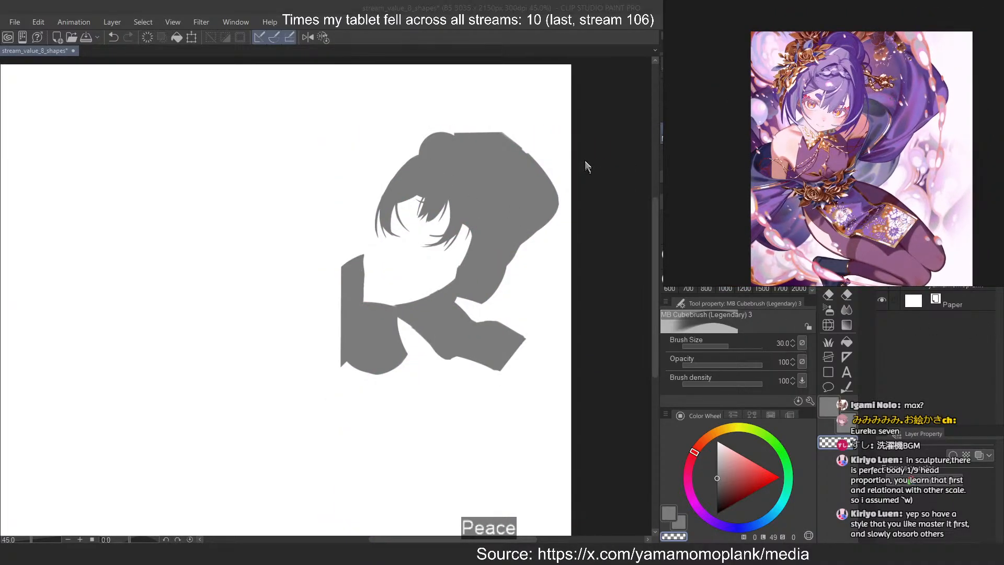
pyautogui.scroll(2, 533, 166)
pyautogui.click(881, 262)
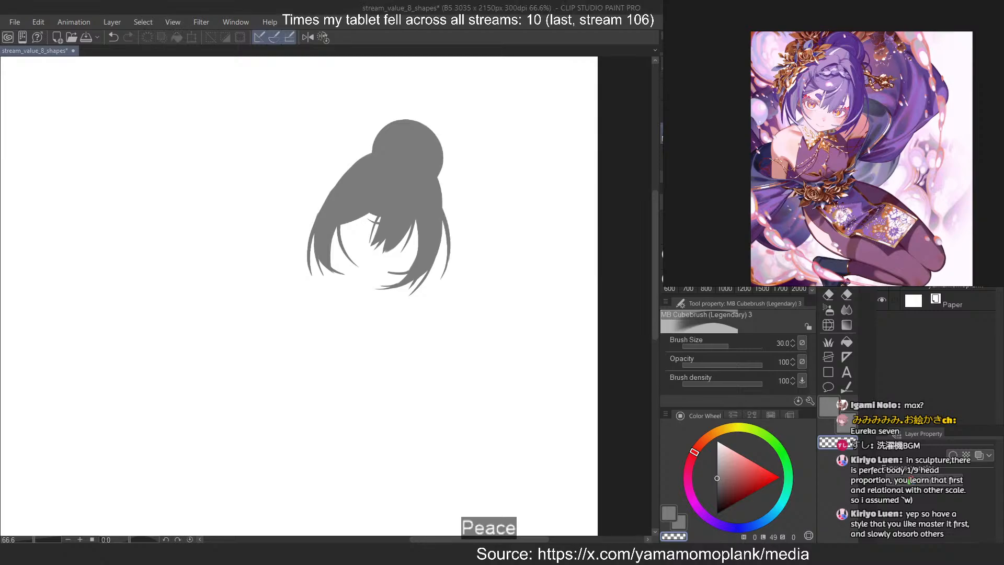
pyautogui.hotkey('ctrl', 'shift', 'n')
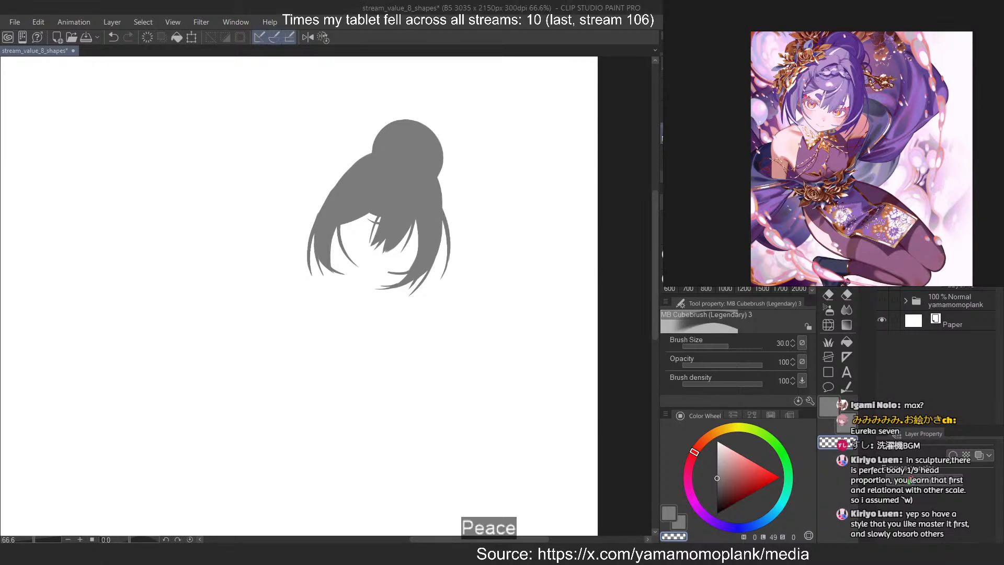
# Choose a light grey, set the brush size to 70 and block in the lit front hair and fringe
pyautogui.scroll(4, 374, 146)
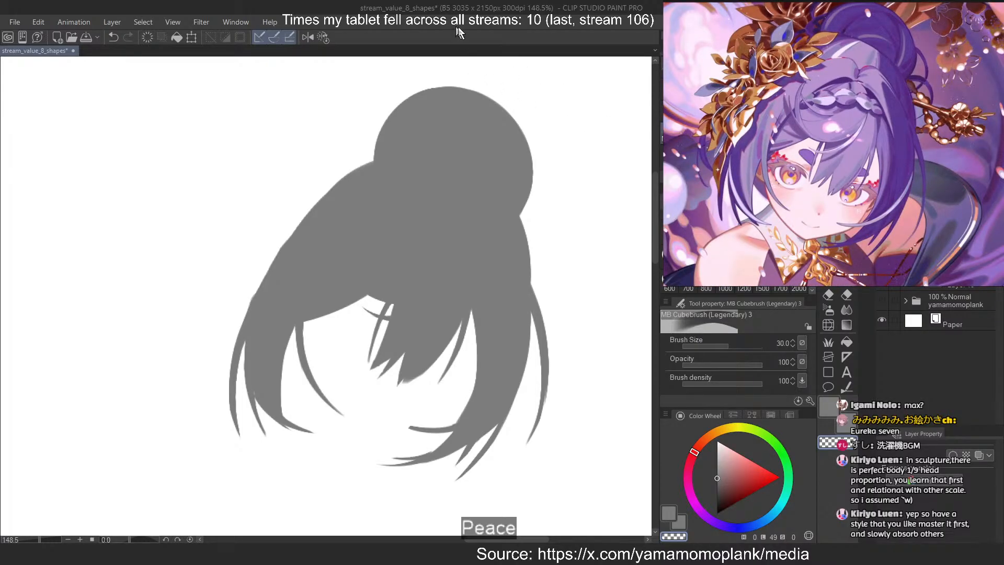
pyautogui.click(717, 458)
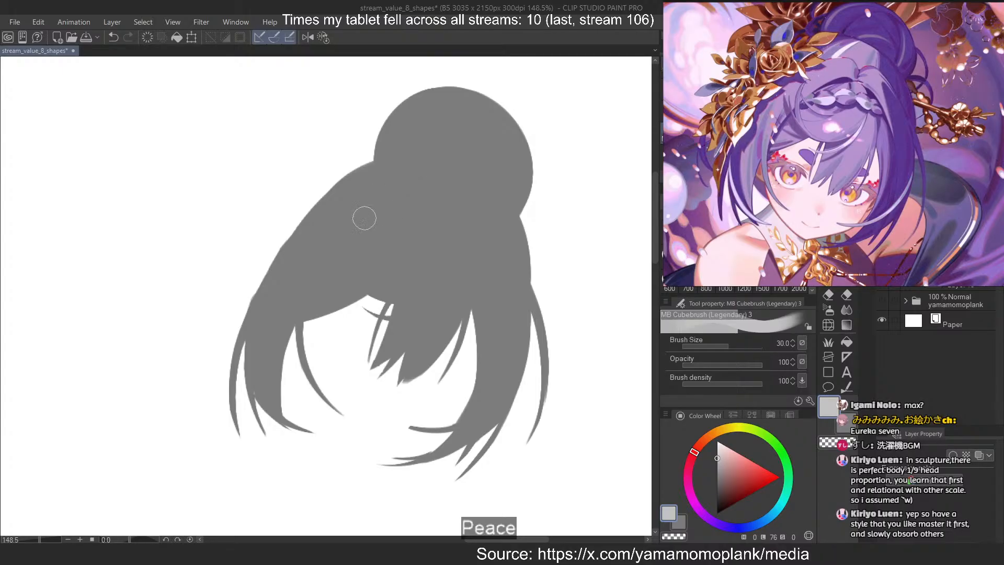
pyautogui.click(688, 256)
pyautogui.moveTo(391, 203); pyautogui.dragTo(380, 260)
pyautogui.hotkey('ctrl', 'z')
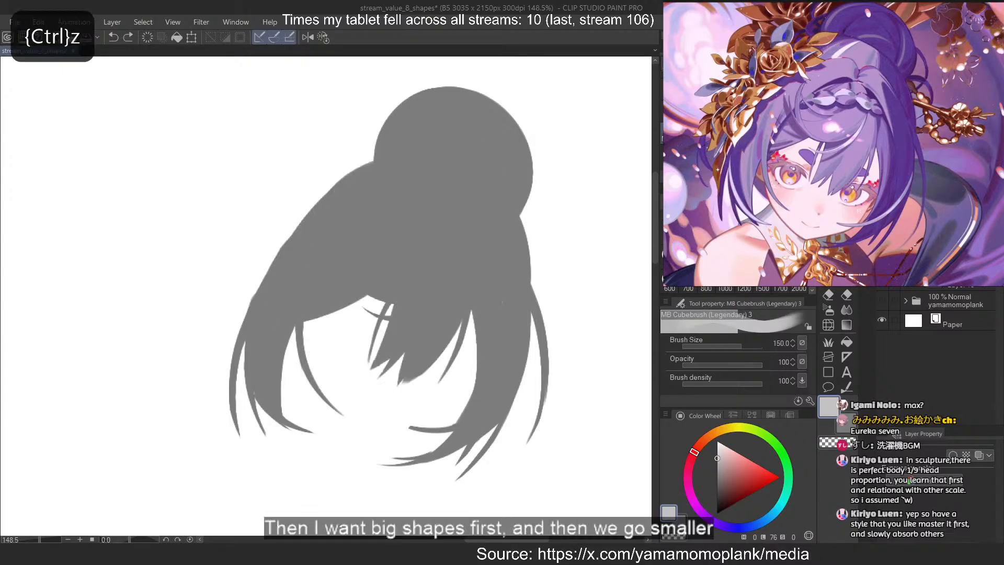
pyautogui.moveTo(325, 291)
pyautogui.mouseDown()
pyautogui.moveTo(422, 216)
pyautogui.moveTo(458, 240)
pyautogui.moveTo(350, 269)
pyautogui.mouseUp()
pyautogui.hotkey('ctrl', 'z')
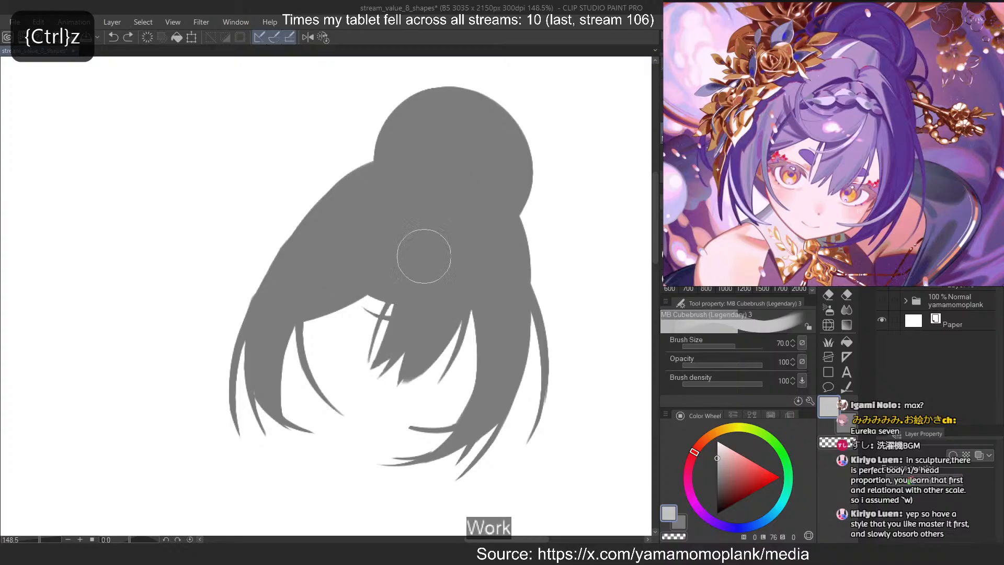
pyautogui.moveTo(406, 207)
pyautogui.mouseDown()
pyautogui.moveTo(418, 403)
pyautogui.moveTo(426, 385)
pyautogui.moveTo(393, 361)
pyautogui.mouseUp()
pyautogui.hotkey('ctrl', 'z')
pyautogui.moveTo(383, 248); pyautogui.dragTo(366, 315)
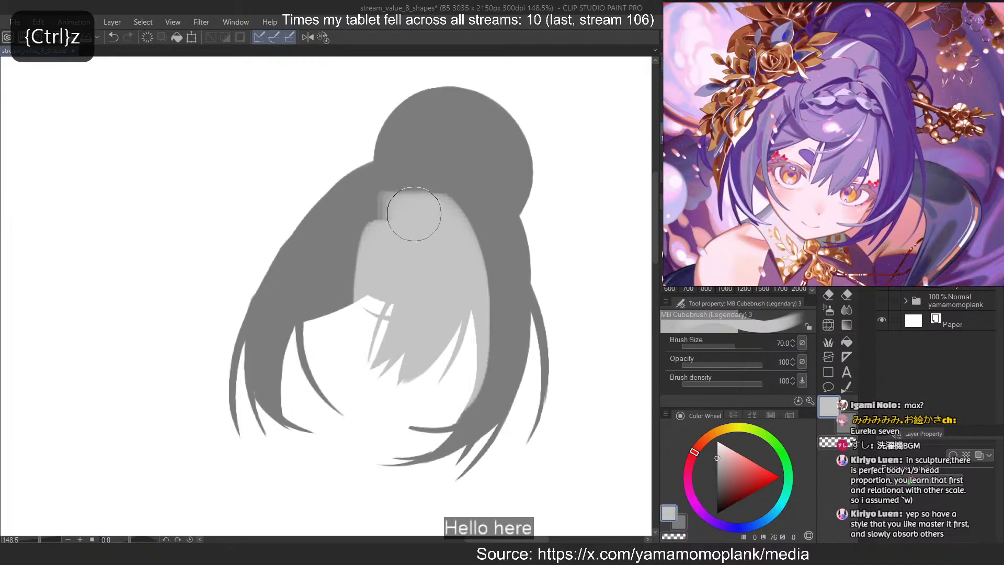
# Extend the light grey up to the base of the bun and over the side hair and inner face-framing locks
pyautogui.moveTo(408, 204)
pyautogui.mouseDown()
pyautogui.moveTo(388, 216)
pyautogui.moveTo(414, 241)
pyautogui.moveTo(384, 240)
pyautogui.moveTo(331, 338)
pyautogui.mouseUp()
pyautogui.hotkey('ctrl', 'z')
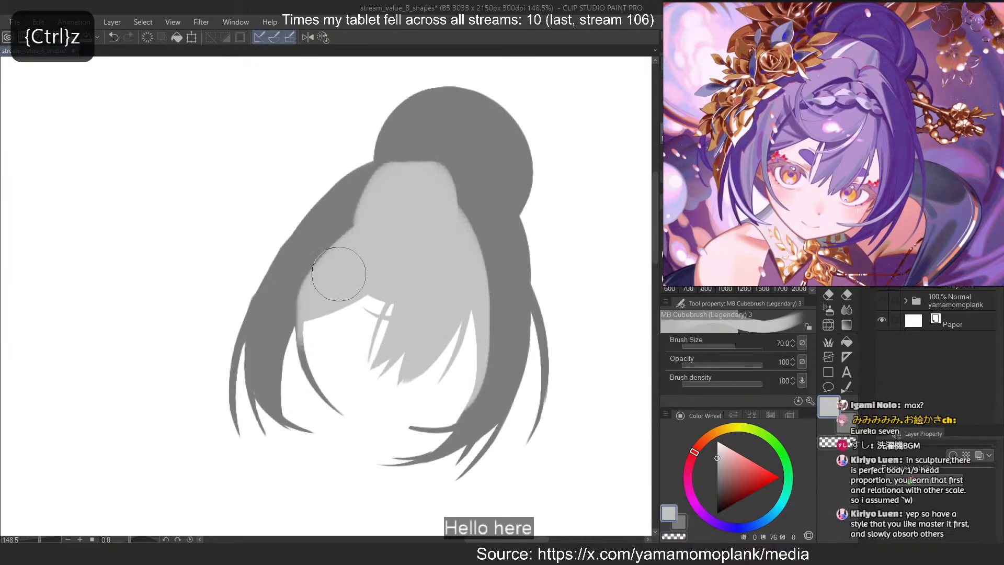
pyautogui.hotkey('ctrl', 'z')
pyautogui.moveTo(369, 210)
pyautogui.mouseDown()
pyautogui.moveTo(311, 352)
pyautogui.moveTo(311, 235)
pyautogui.moveTo(392, 202)
pyautogui.moveTo(317, 400)
pyautogui.mouseUp()
pyautogui.hotkey('ctrl', 'z')
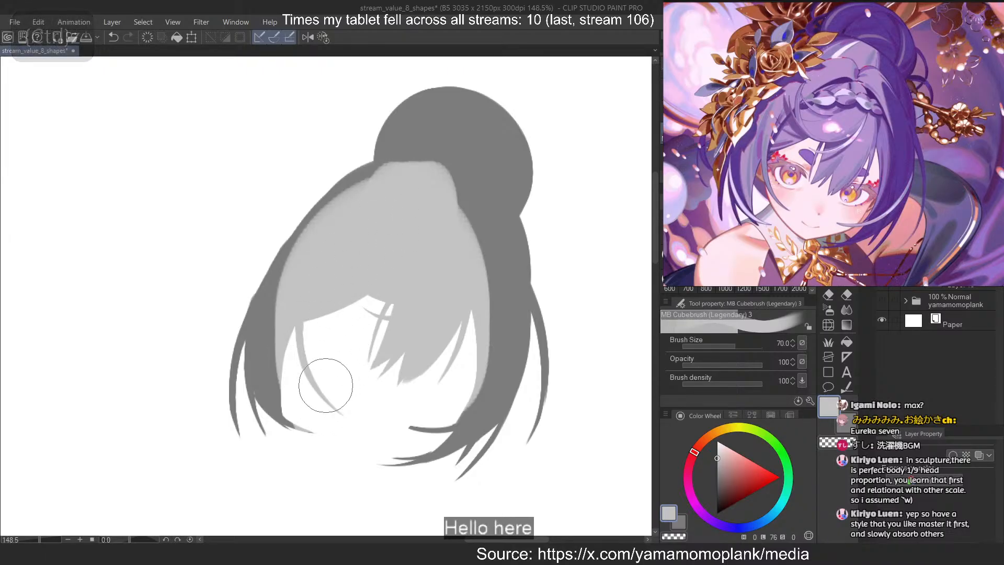
# Reduce the brush size to 25 and extend the light grey along the right face-framing lock's inner edge, down to its curled tip
pyautogui.moveTo(295, 298); pyautogui.dragTo(302, 390)
pyautogui.hotkey('ctrl', 'z')
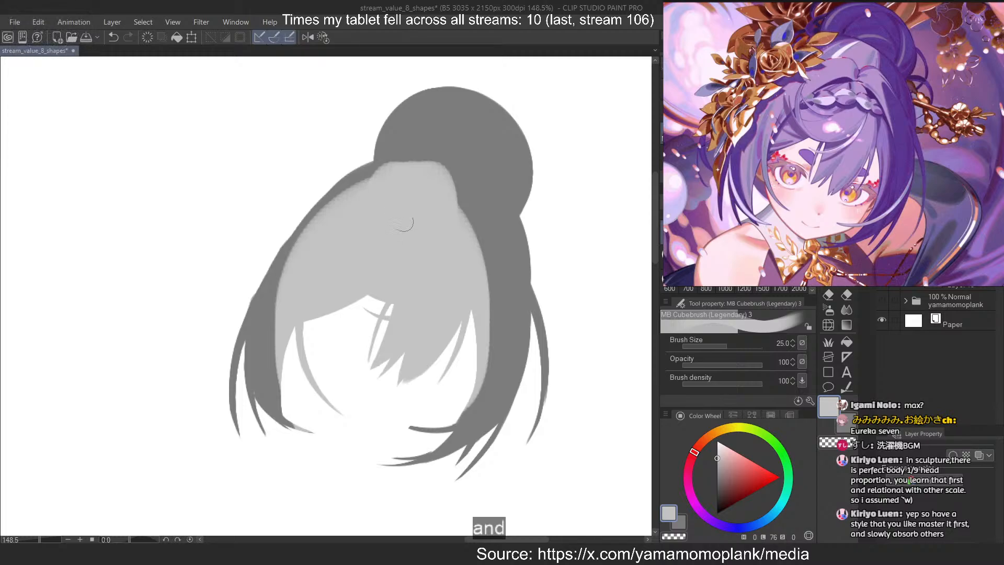
pyautogui.moveTo(443, 218); pyautogui.dragTo(468, 415)
pyautogui.hotkey('ctrl', 'z')
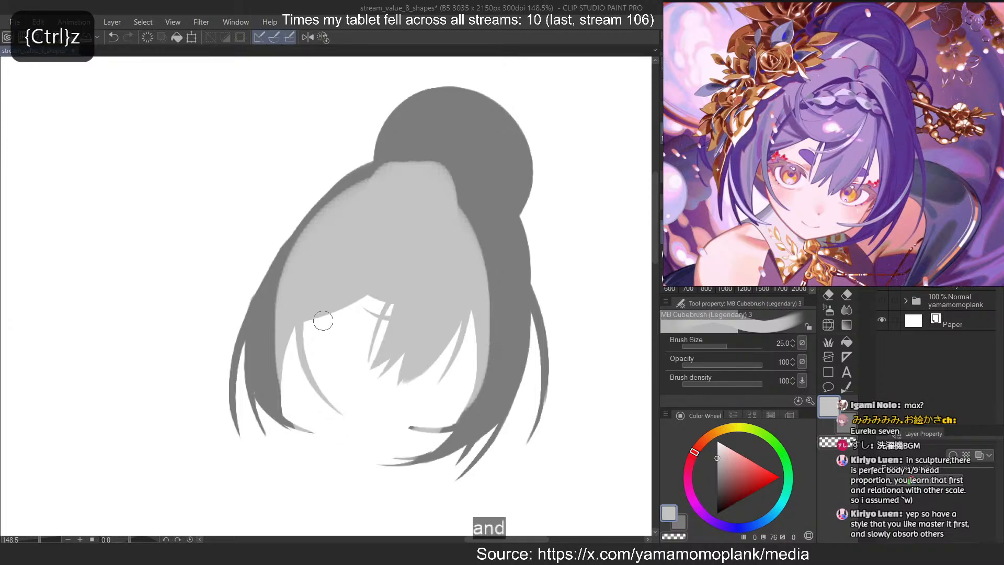
pyautogui.moveTo(442, 238)
pyautogui.mouseDown()
pyautogui.moveTo(482, 359)
pyautogui.moveTo(444, 321)
pyautogui.moveTo(450, 239)
pyautogui.moveTo(380, 430)
pyautogui.mouseUp()
pyautogui.hotkey('ctrl', 'z')
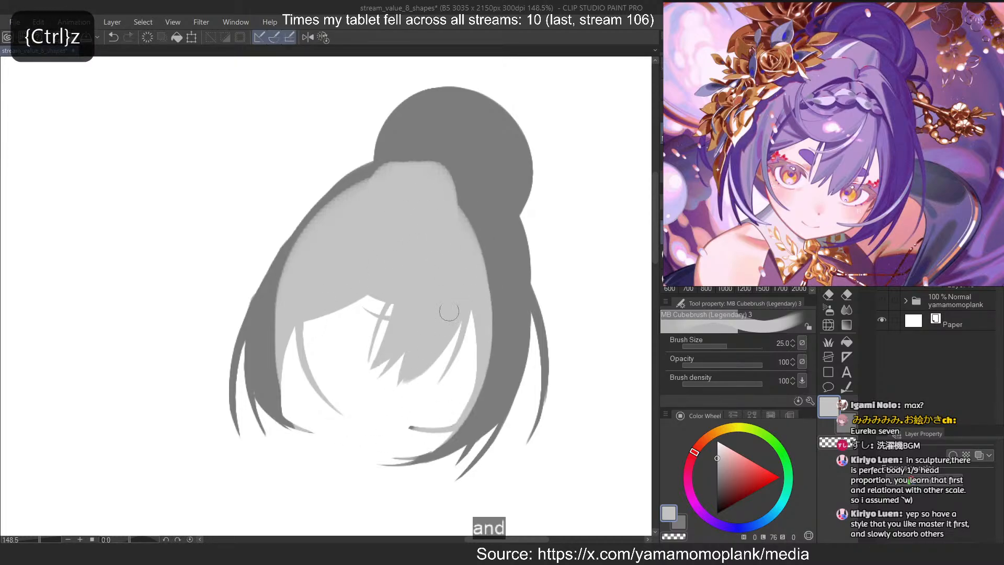
pyautogui.hotkey('ctrl', 'z')
pyautogui.moveTo(454, 261)
pyautogui.mouseDown()
pyautogui.moveTo(377, 435)
pyautogui.moveTo(486, 341)
pyautogui.moveTo(380, 430)
pyautogui.mouseUp()
pyautogui.hotkey('ctrl', 'z')
pyautogui.hotkey('ctrl', 'z')
pyautogui.moveTo(458, 241); pyautogui.dragTo(380, 428)
pyautogui.hotkey('ctrl', 'z')
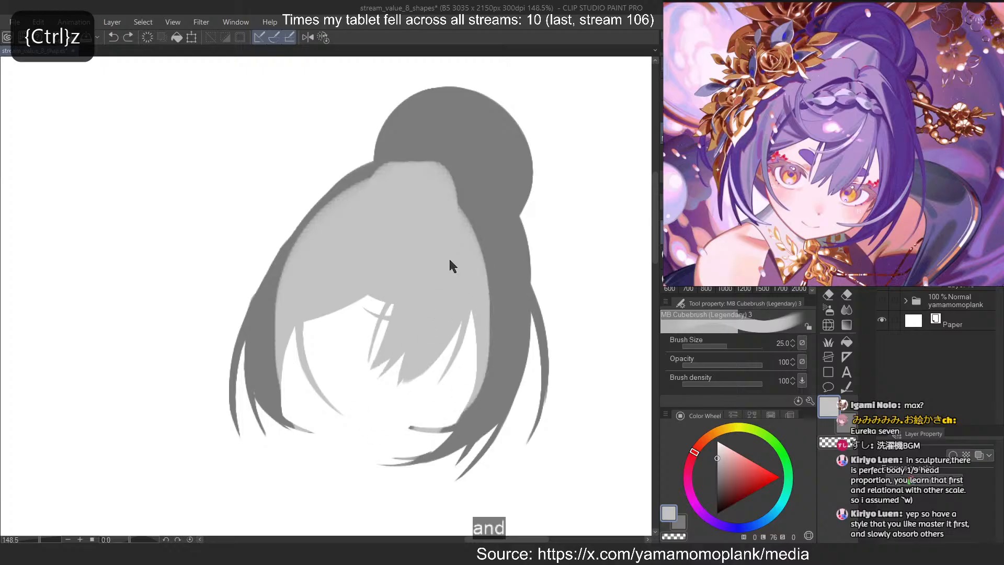
pyautogui.moveTo(451, 262); pyautogui.dragTo(380, 423)
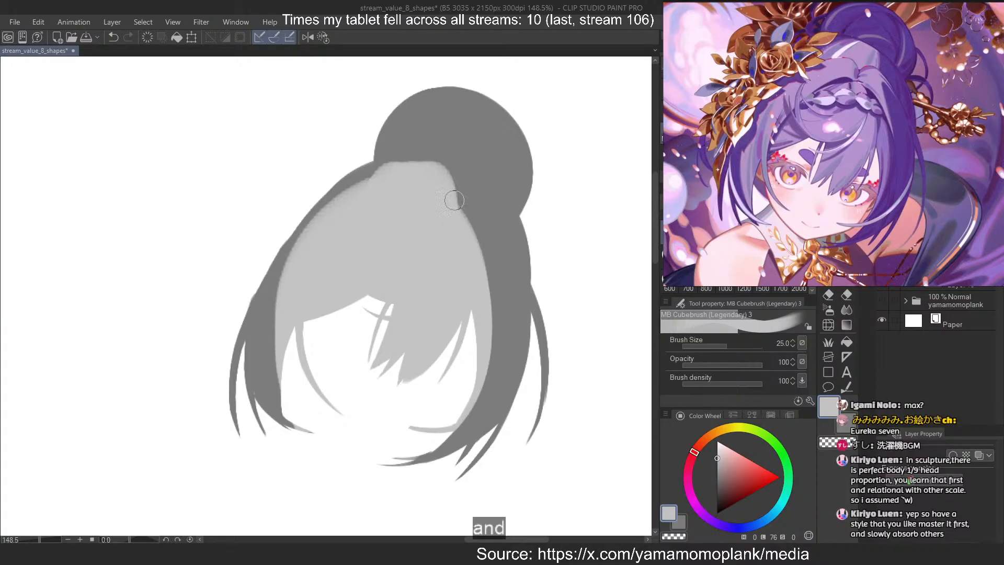
# Set the brush size to 10 and add a thin light strand on the outer right side hair, separated from the front hair by a dark gap
pyautogui.click(724, 205)
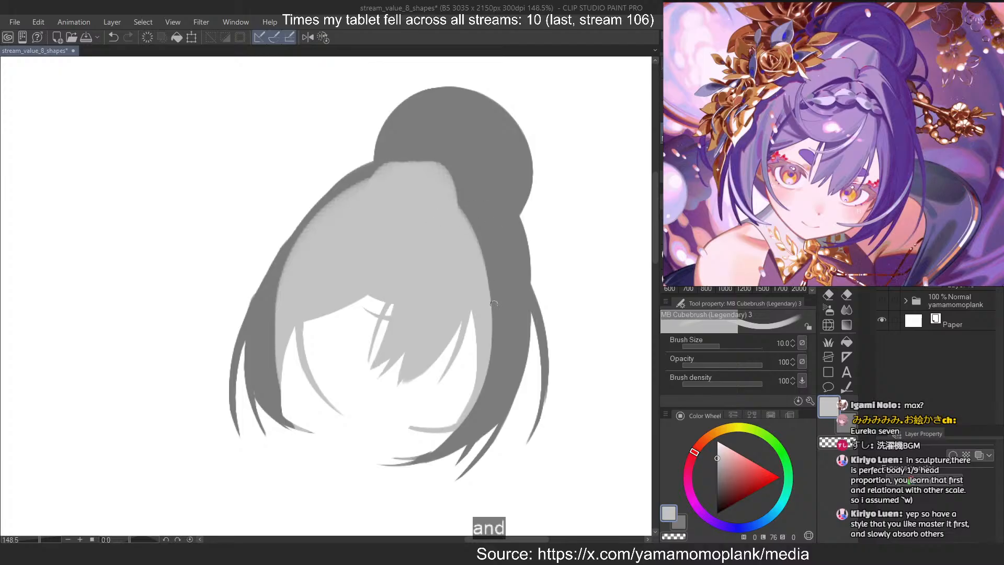
pyautogui.press('c')
pyautogui.moveTo(473, 259); pyautogui.dragTo(485, 394)
pyautogui.hotkey('ctrl', 'z')
pyautogui.press('c')
pyautogui.moveTo(471, 235)
pyautogui.mouseDown()
pyautogui.moveTo(482, 418)
pyautogui.moveTo(504, 373)
pyautogui.mouseUp()
pyautogui.hotkey('ctrl', 'z')
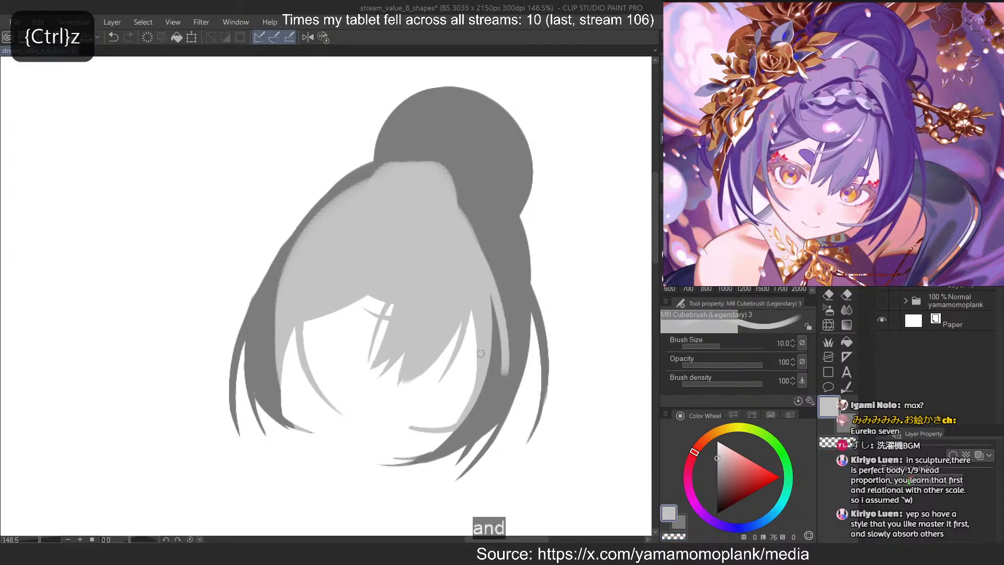
pyautogui.hotkey('ctrl', 'z')
pyautogui.moveTo(464, 213); pyautogui.dragTo(499, 314)
pyautogui.hotkey('ctrl', 'z')
pyautogui.press('c')
pyautogui.click(475, 237)
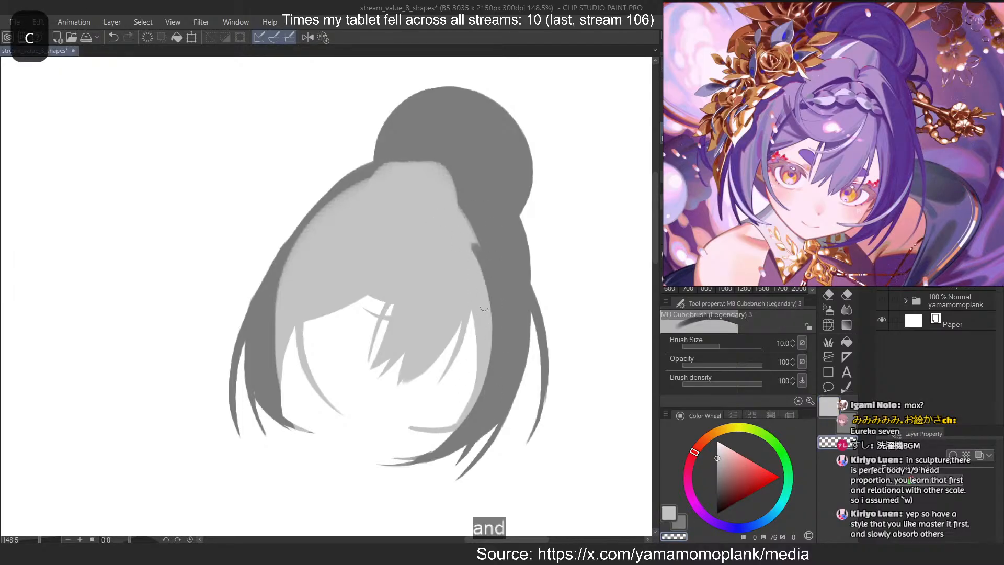
pyautogui.press('c')
pyautogui.moveTo(473, 237)
pyautogui.mouseDown()
pyautogui.moveTo(507, 328)
pyautogui.moveTo(507, 317)
pyautogui.mouseUp()
pyautogui.hotkey('ctrl', 'z')
pyautogui.hotkey('ctrl', 'z')
# Try to paint a light strand curving from the base of the bun over the dark hair on the right
pyautogui.hotkey('ctrl', 'z')
pyautogui.moveTo(460, 212); pyautogui.dragTo(501, 304)
pyautogui.hotkey('ctrl', 'z')
pyautogui.moveTo(473, 228); pyautogui.dragTo(505, 309)
pyautogui.moveTo(460, 203); pyautogui.dragTo(530, 284)
pyautogui.hotkey('ctrl', 'z')
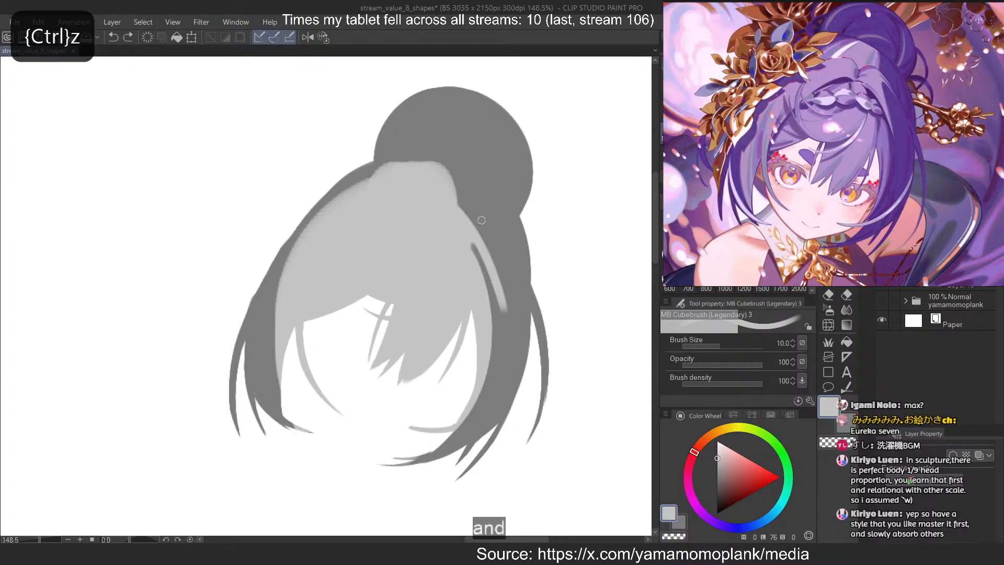
pyautogui.moveTo(460, 201); pyautogui.dragTo(519, 240)
pyautogui.hotkey('ctrl', 'z')
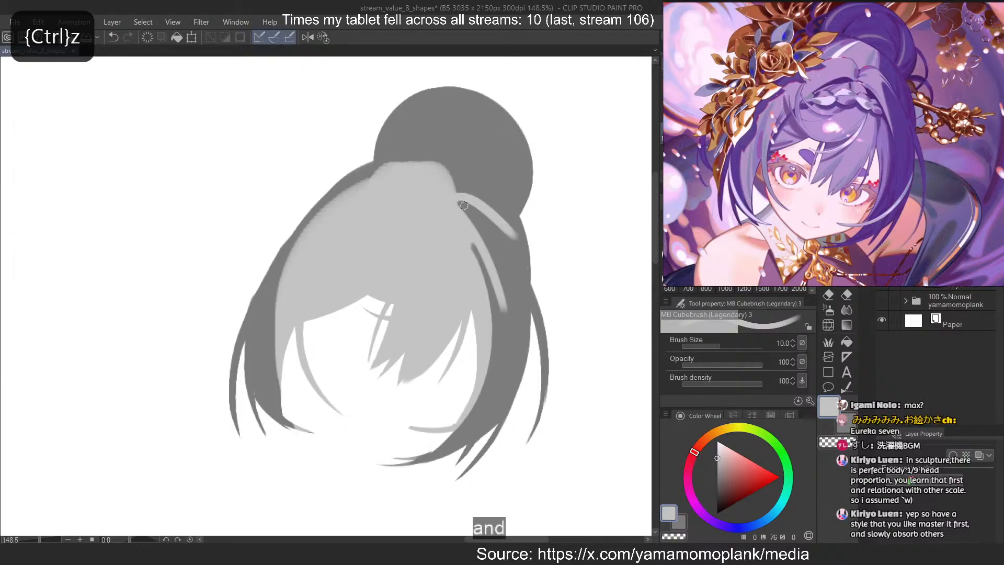
pyautogui.hotkey('ctrl', 'z')
# Try to erase a thin curved gap from the parting down the left side of the fringe
pyautogui.press('c')
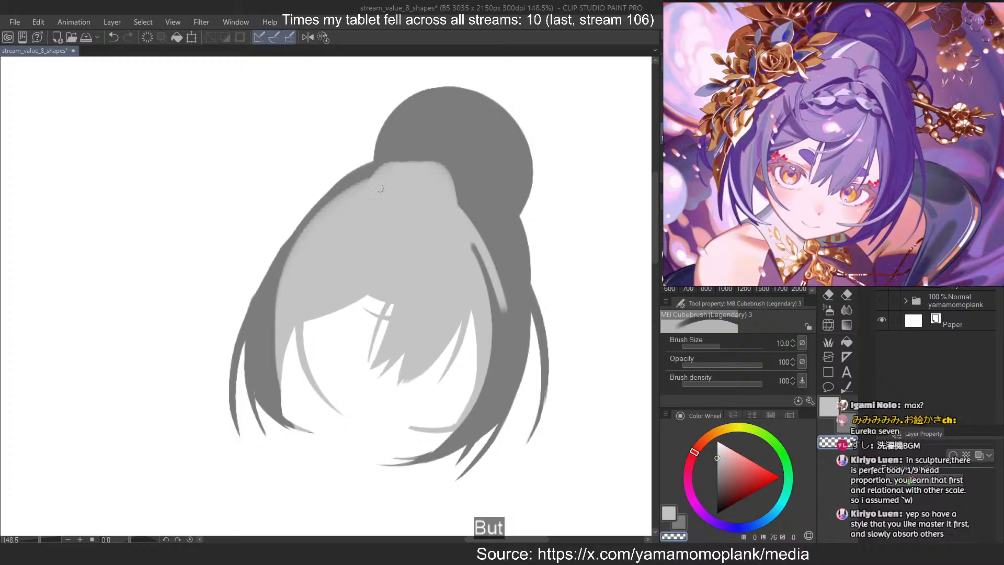
pyautogui.press('c')
pyautogui.press('c')
pyautogui.moveTo(411, 211)
pyautogui.mouseDown()
pyautogui.moveTo(373, 225)
pyautogui.moveTo(293, 331)
pyautogui.moveTo(299, 345)
pyautogui.mouseUp()
pyautogui.hotkey('ctrl', 'z')
pyautogui.hotkey('ctrl', 'z')
pyautogui.moveTo(406, 211); pyautogui.dragTo(289, 343)
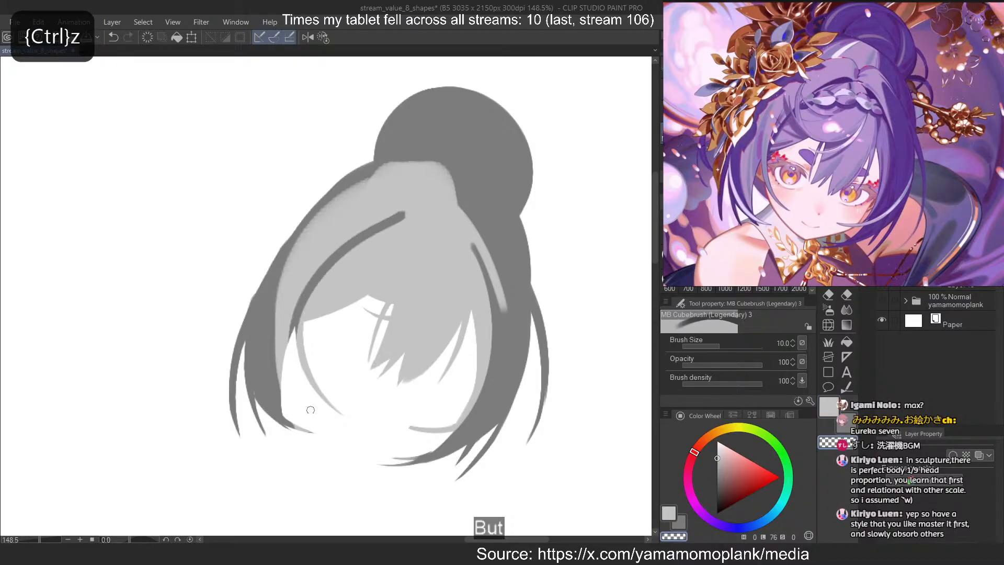
pyautogui.hotkey('ctrl', 'z')
pyautogui.moveTo(405, 221)
pyautogui.mouseDown()
pyautogui.moveTo(319, 317)
pyautogui.moveTo(309, 284)
pyautogui.moveTo(288, 343)
pyautogui.moveTo(312, 380)
pyautogui.moveTo(310, 317)
pyautogui.moveTo(340, 253)
pyautogui.moveTo(287, 345)
pyautogui.mouseUp()
pyautogui.hotkey('ctrl', 'z')
pyautogui.hotkey('ctrl', 'z')
pyautogui.hotkey('ctrl', 'z')
pyautogui.hotkey('ctrl', 'z')
# Erase a thin dark curve from the parting along the right side of the fringe, and taper its upper end with light grey
pyautogui.hotkey('ctrl', 'z')
pyautogui.hotkey('ctrl', 'z')
pyautogui.moveTo(422, 219); pyautogui.dragTo(452, 399)
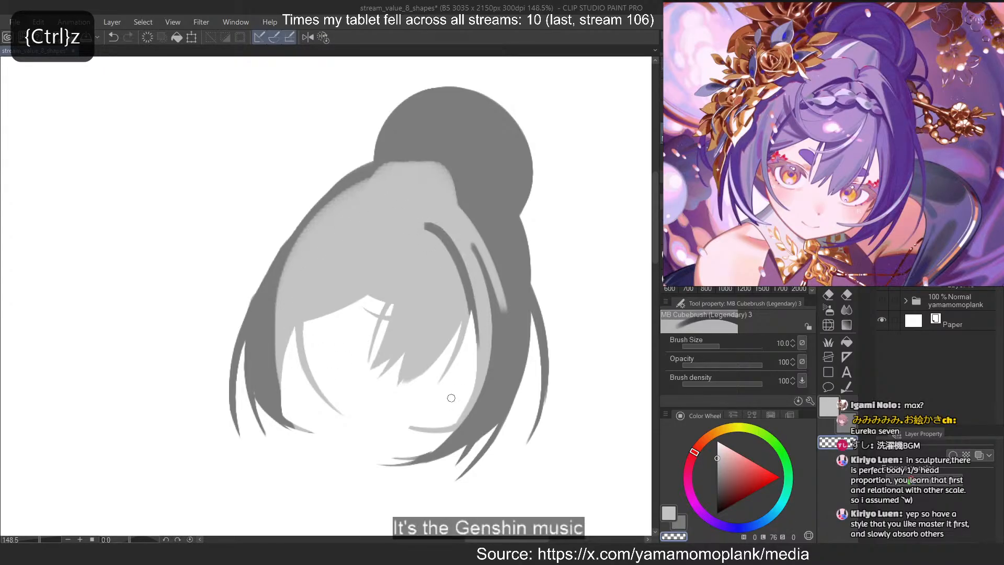
pyautogui.hotkey('ctrl', 'z')
pyautogui.moveTo(420, 219); pyautogui.dragTo(481, 400)
pyautogui.hotkey('ctrl', 'z')
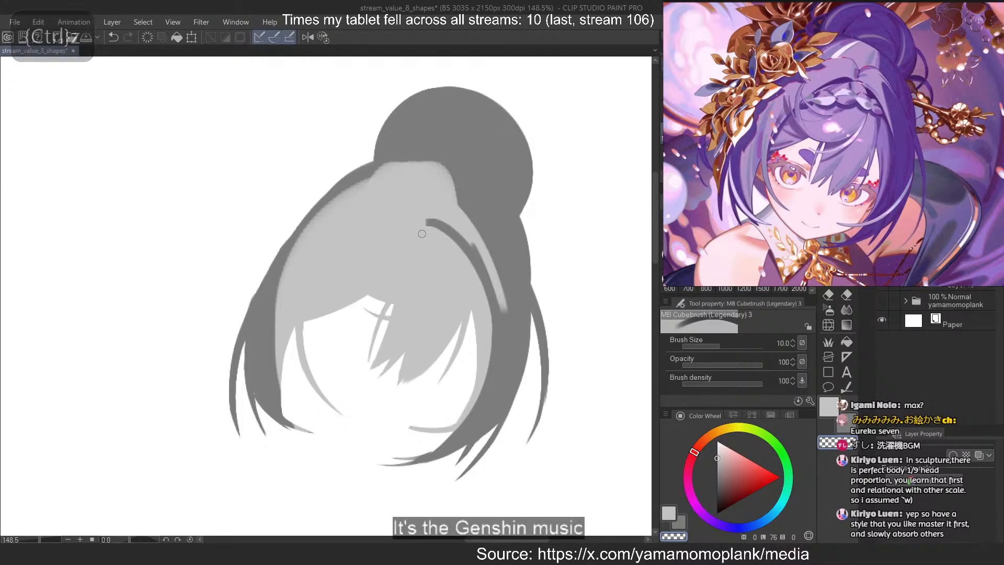
pyautogui.press('c')
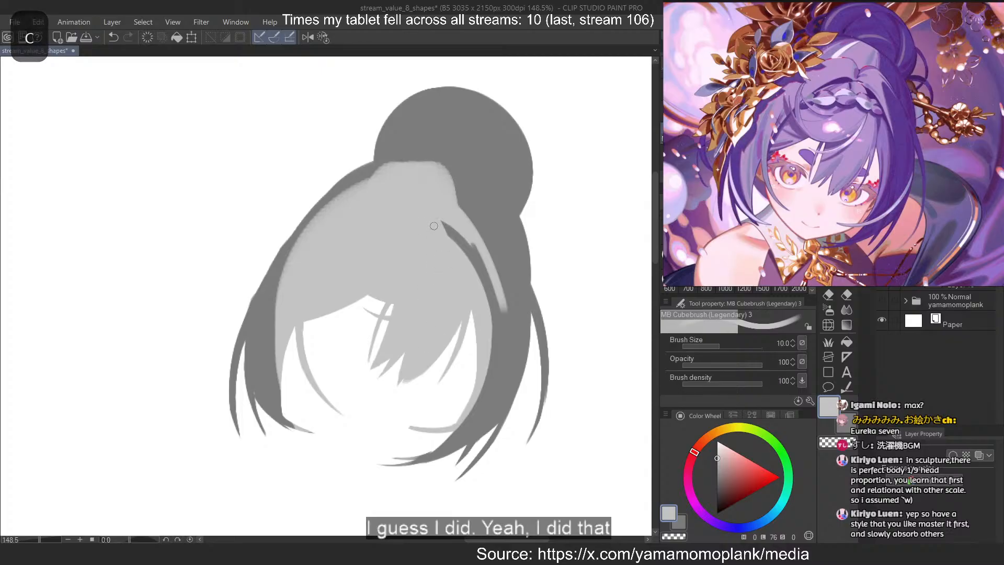
# Erase a long curved gap through the light grey from the parting to the left edge of the face, separating the fringe from the side hair
pyautogui.press('c')
pyautogui.moveTo(423, 208)
pyautogui.mouseDown()
pyautogui.moveTo(457, 326)
pyautogui.moveTo(376, 205)
pyautogui.moveTo(288, 276)
pyautogui.mouseUp()
pyautogui.hotkey('ctrl', 'z')
pyautogui.hotkey('ctrl', 'z')
pyautogui.moveTo(412, 200)
pyautogui.mouseDown()
pyautogui.moveTo(284, 313)
pyautogui.moveTo(380, 216)
pyautogui.moveTo(278, 357)
pyautogui.mouseUp()
pyautogui.hotkey('ctrl', 'z')
pyautogui.hotkey('ctrl', 'z')
pyautogui.moveTo(417, 216)
pyautogui.mouseDown()
pyautogui.moveTo(289, 339)
pyautogui.moveTo(297, 348)
pyautogui.moveTo(348, 243)
pyautogui.moveTo(307, 302)
pyautogui.moveTo(309, 321)
pyautogui.moveTo(339, 261)
pyautogui.moveTo(301, 345)
pyautogui.mouseUp()
pyautogui.hotkey('ctrl', 'z')
pyautogui.hotkey('ctrl', 'z')
pyautogui.hotkey('ctrl', 'z')
pyautogui.hotkey('ctrl', 'z')
pyautogui.hotkey('ctrl', 'z')
pyautogui.moveTo(420, 218)
pyautogui.mouseDown()
pyautogui.moveTo(303, 308)
pyautogui.moveTo(283, 363)
pyautogui.mouseUp()
pyautogui.hotkey('ctrl', 'z')
pyautogui.hotkey('ctrl', 'z')
pyautogui.moveTo(411, 219)
pyautogui.mouseDown()
pyautogui.moveTo(374, 228)
pyautogui.moveTo(303, 334)
pyautogui.mouseUp()
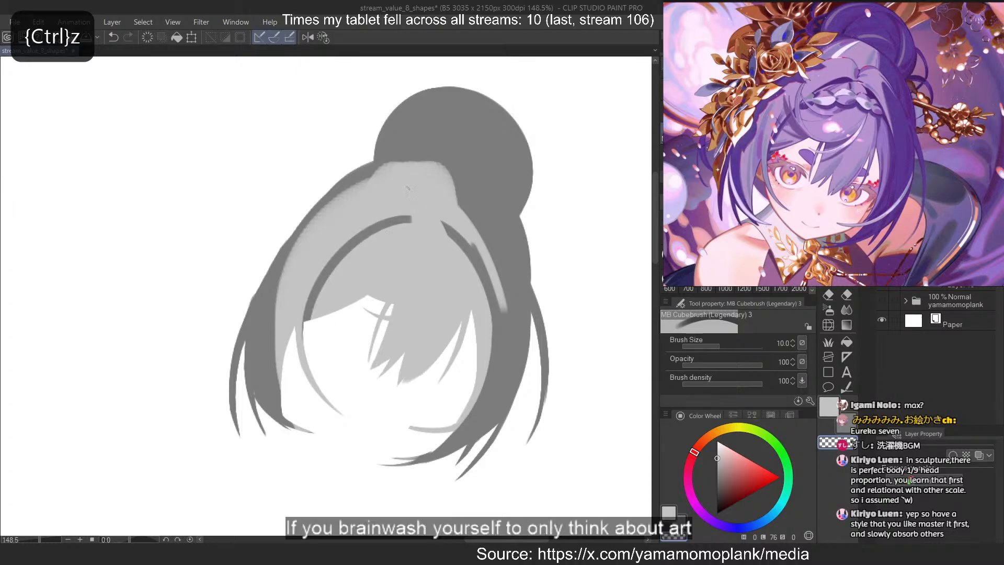
pyautogui.hotkey('ctrl', 'z')
pyautogui.moveTo(418, 215)
pyautogui.mouseDown()
pyautogui.moveTo(325, 264)
pyautogui.moveTo(295, 334)
pyautogui.moveTo(297, 362)
pyautogui.moveTo(349, 241)
pyautogui.moveTo(293, 319)
pyautogui.moveTo(287, 353)
pyautogui.mouseUp()
pyautogui.hotkey('ctrl', 'z')
pyautogui.hotkey('ctrl', 'z')
# Paint light grey over the lower end and inner edge of the left curved gap to shorten it and taper it to a point
pyautogui.hotkey('ctrl', 'z')
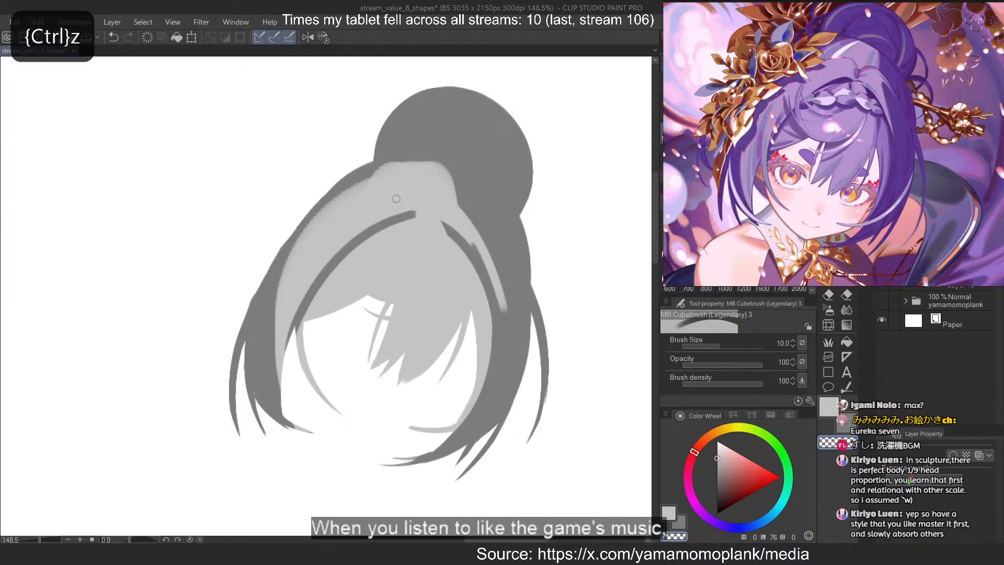
pyautogui.press('c')
pyautogui.moveTo(366, 242)
pyautogui.mouseDown()
pyautogui.moveTo(324, 306)
pyautogui.moveTo(304, 282)
pyautogui.moveTo(297, 308)
pyautogui.moveTo(313, 272)
pyautogui.moveTo(288, 361)
pyautogui.mouseUp()
pyautogui.hotkey('ctrl', 'z')
pyautogui.hotkey('ctrl', 'z')
pyautogui.hotkey('ctrl', 'z')
pyautogui.moveTo(335, 254); pyautogui.dragTo(285, 356)
pyautogui.hotkey('ctrl', 'z')
pyautogui.moveTo(309, 289); pyautogui.dragTo(286, 353)
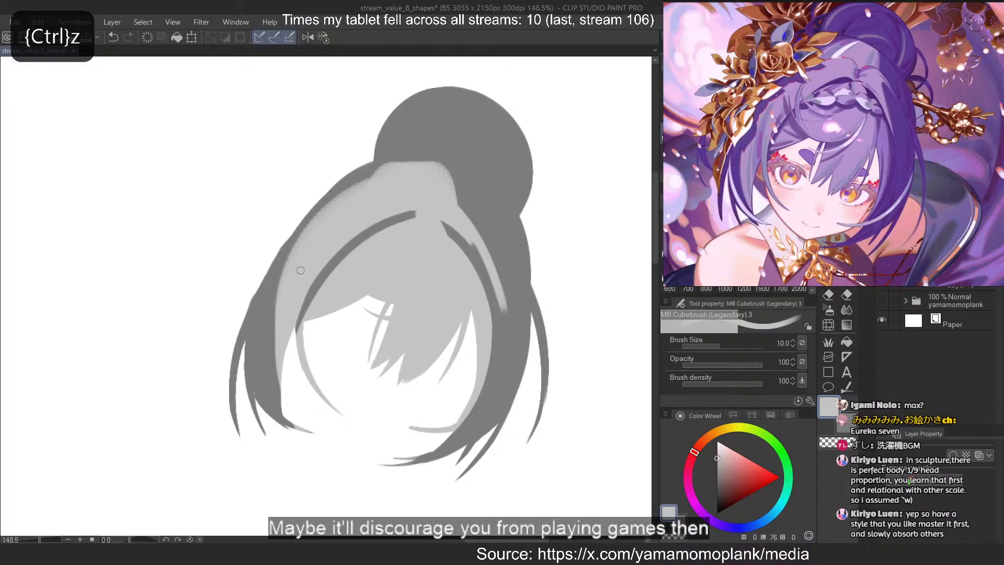
pyautogui.moveTo(303, 299); pyautogui.dragTo(297, 340)
pyautogui.hotkey('ctrl', 'z')
pyautogui.moveTo(313, 281)
pyautogui.mouseDown()
pyautogui.moveTo(295, 307)
pyautogui.moveTo(307, 259)
pyautogui.moveTo(318, 404)
pyautogui.mouseUp()
pyautogui.hotkey('ctrl', 'z')
pyautogui.hotkey('ctrl', 'z')
pyautogui.moveTo(318, 274); pyautogui.dragTo(300, 324)
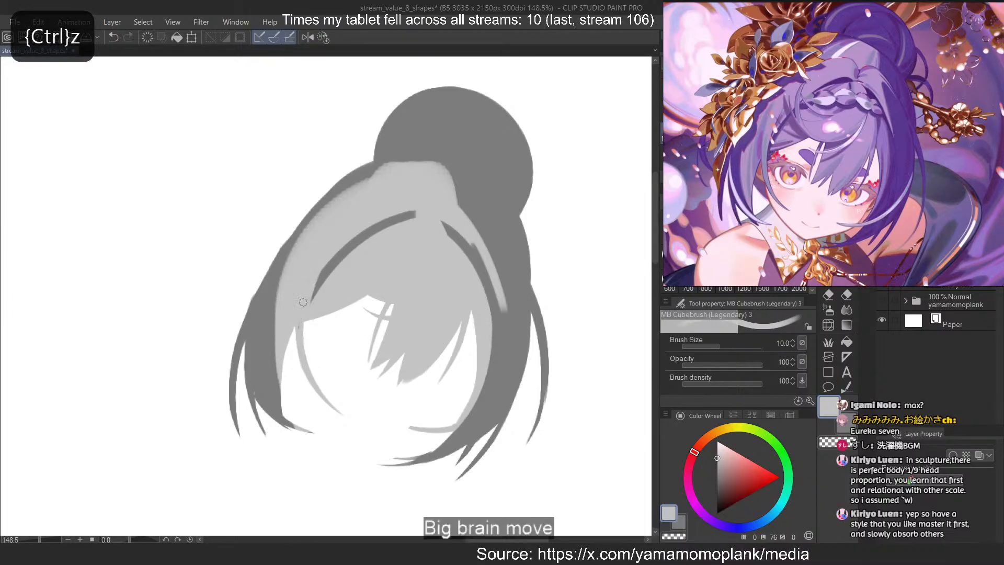
pyautogui.moveTo(407, 222); pyautogui.dragTo(313, 300)
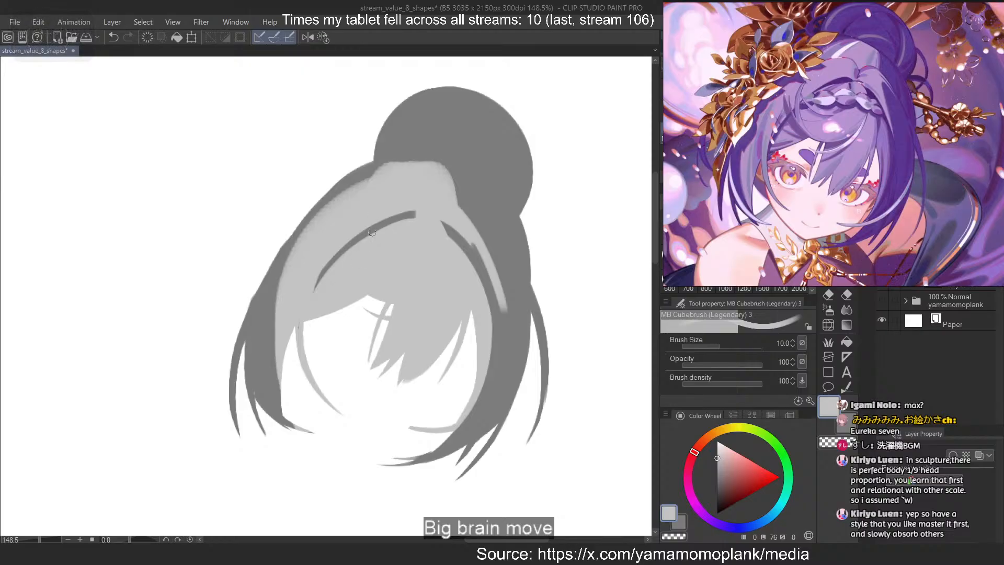
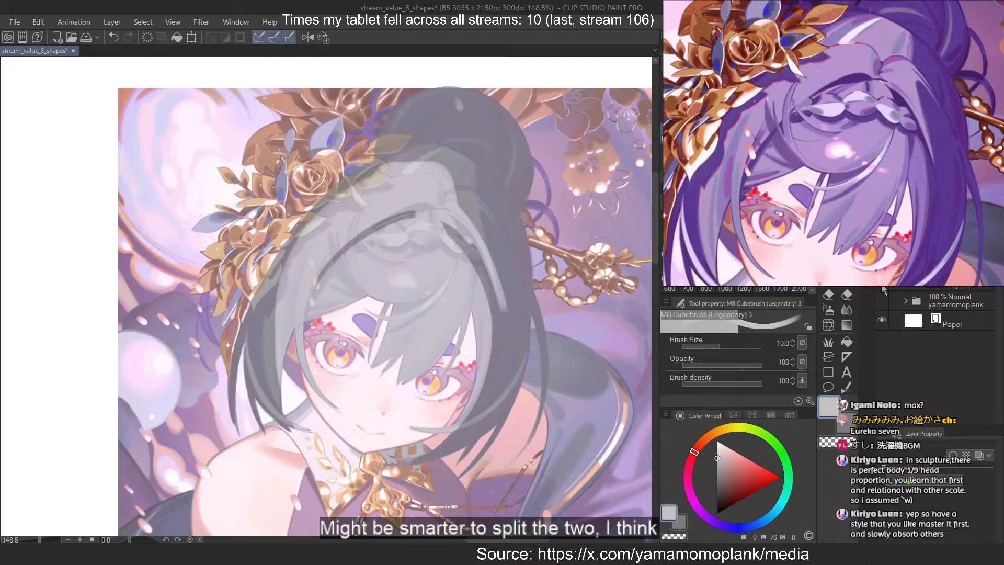
# Erase light grey along the hair's upper-left side, carving a jagged dark edge where the flower ornament meets the head
pyautogui.scroll(3, 251, 176)
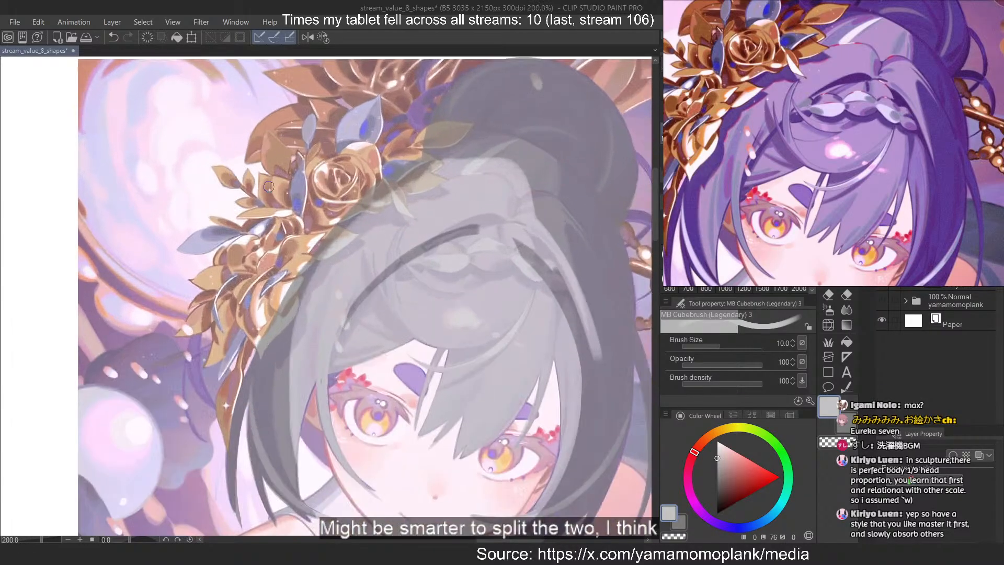
pyautogui.scroll(2, 357, 176)
pyautogui.scroll(3, 357, 176)
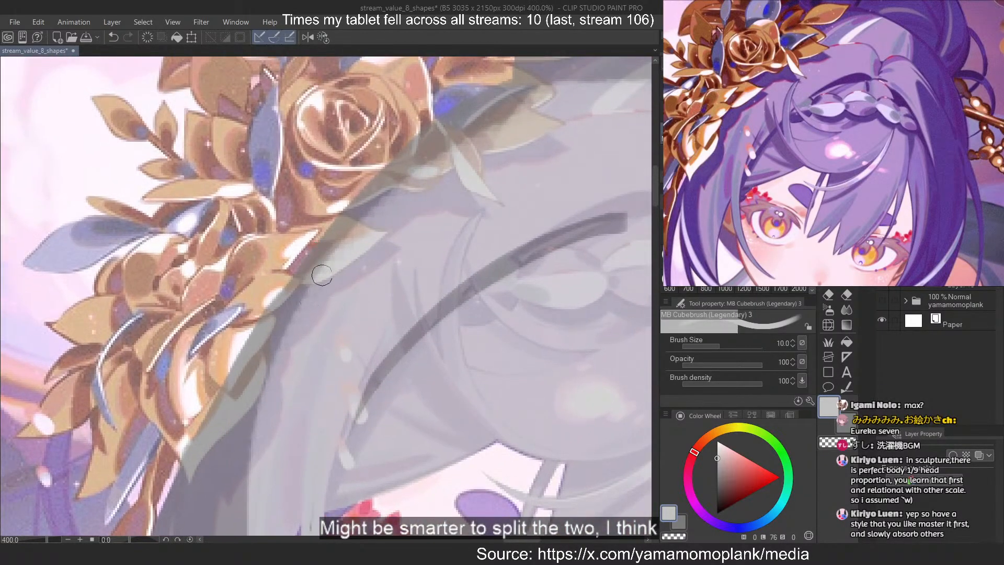
pyautogui.press('c')
pyautogui.hotkey('ctrl', 'z')
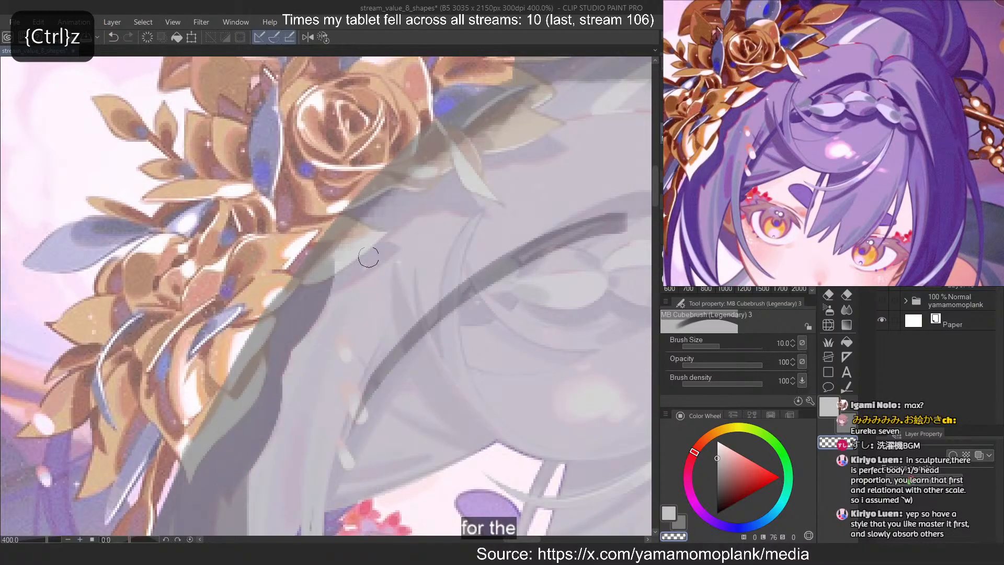
pyautogui.moveTo(380, 253); pyautogui.dragTo(319, 284)
pyautogui.hotkey('ctrl', 'z')
pyautogui.press('c')
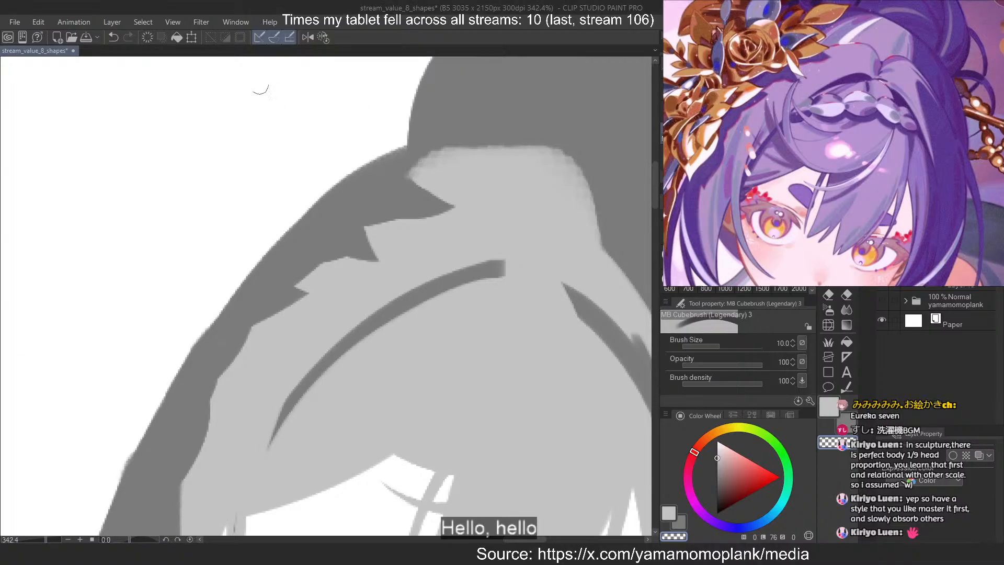
# Widen the upper end of the left dark curve near the parting by erasing, and trim it to a point with light grey
pyautogui.scroll(-5, 320, 260)
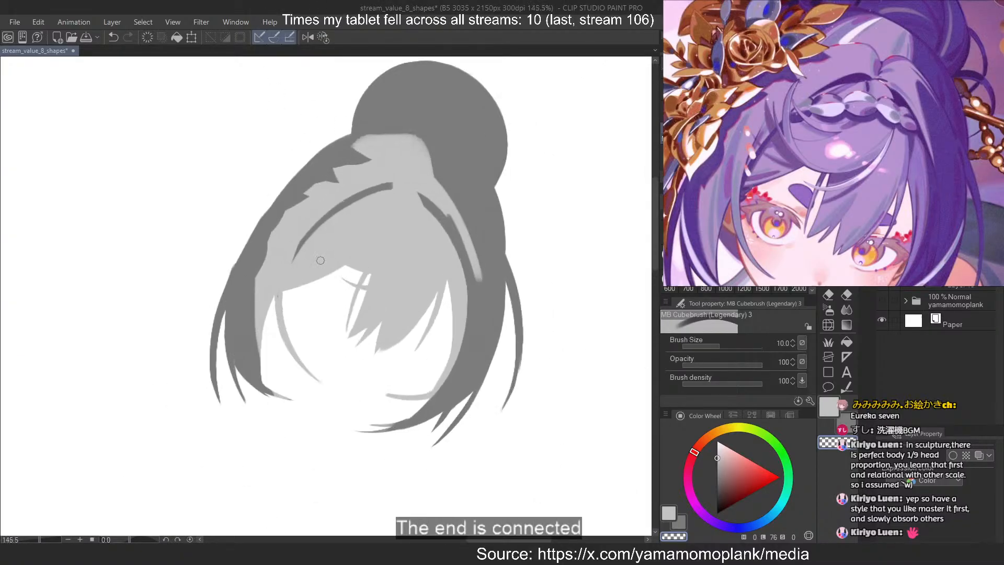
pyautogui.scroll(4, 322, 251)
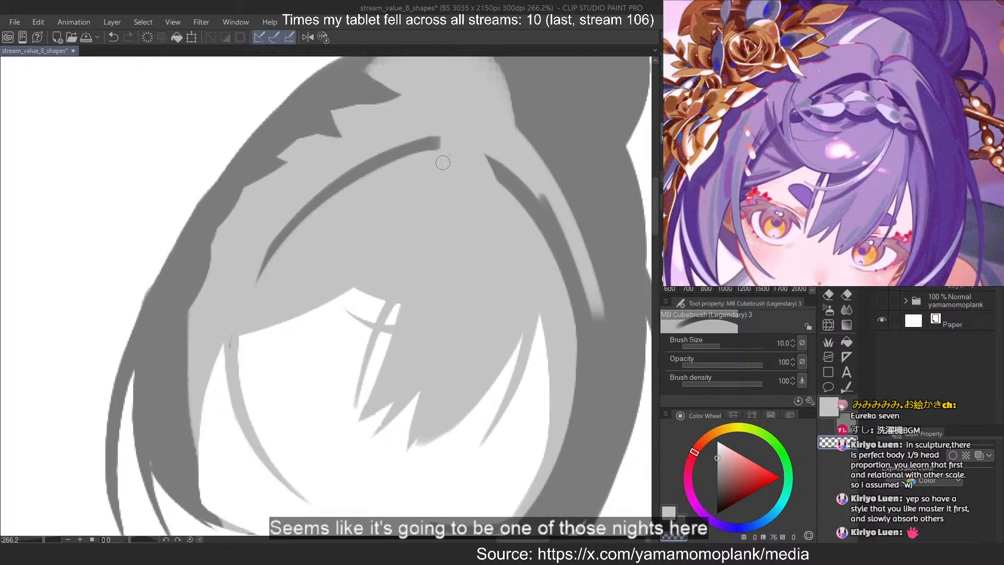
pyautogui.moveTo(469, 127); pyautogui.dragTo(319, 153)
pyautogui.hotkey('ctrl', 'z')
pyautogui.moveTo(438, 150); pyautogui.dragTo(383, 164)
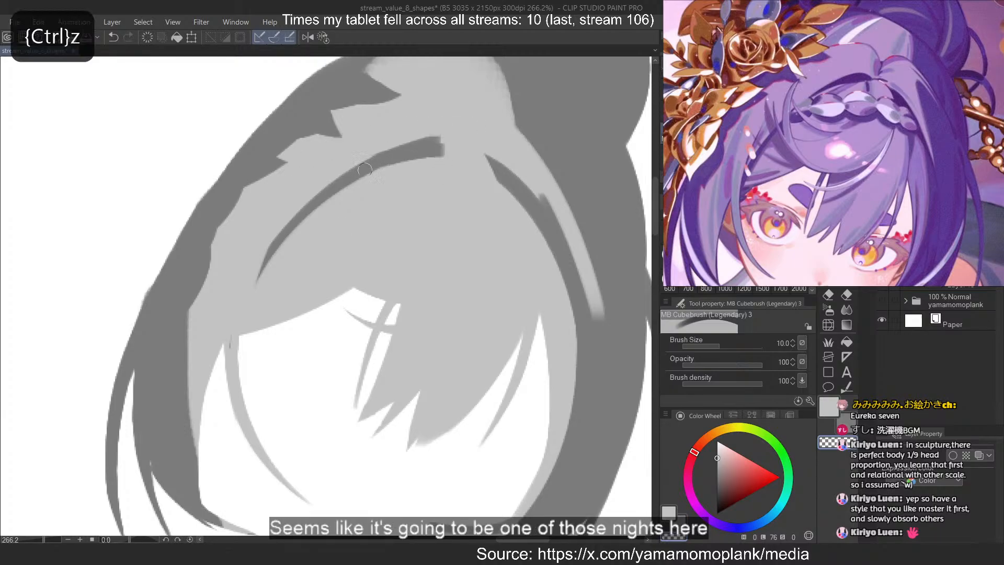
pyautogui.press('c')
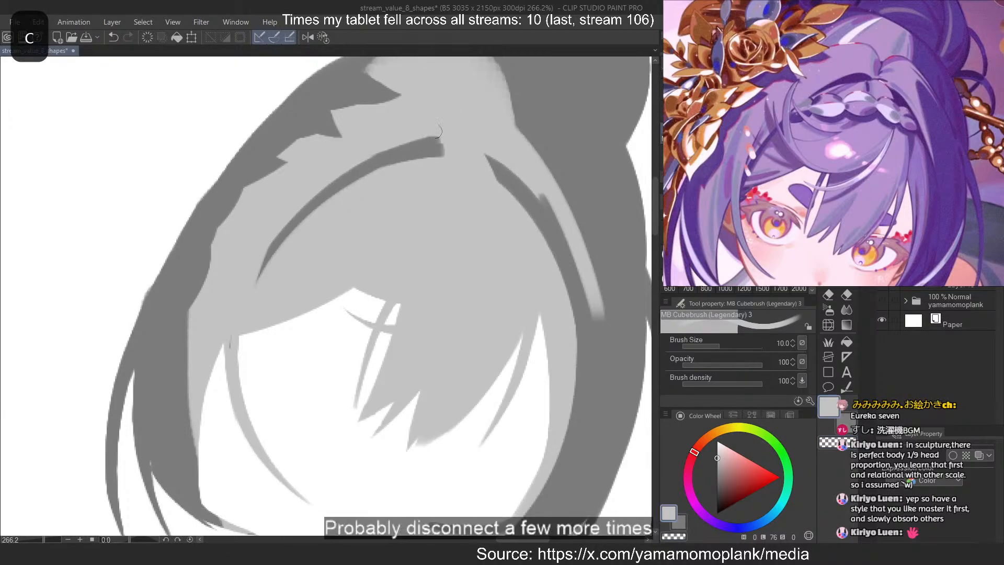
pyautogui.moveTo(414, 130); pyautogui.dragTo(474, 157)
pyautogui.hotkey('ctrl', 'z')
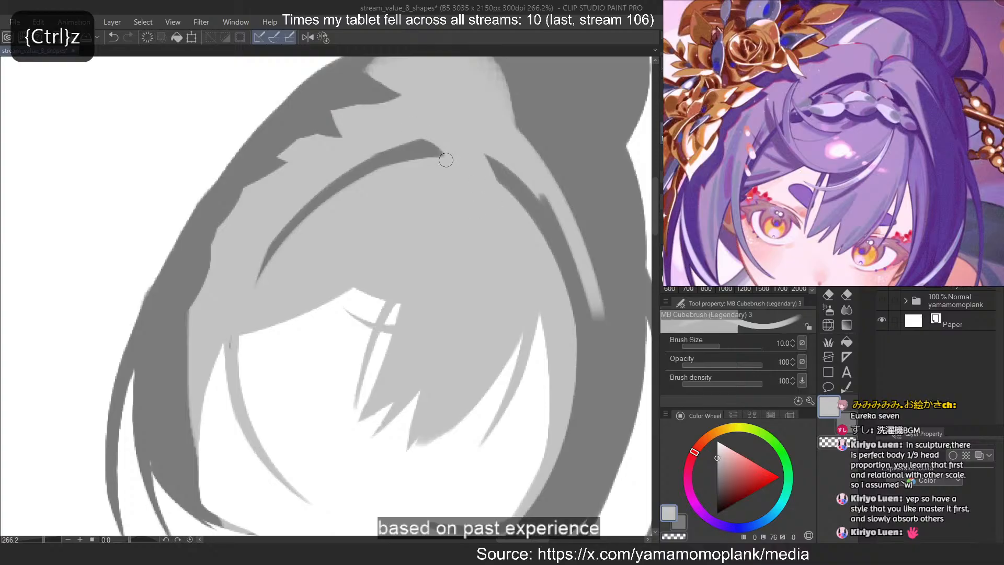
# Paint light grey along the dark curve right of the parting to smooth its notched outer edge
pyautogui.moveTo(477, 152); pyautogui.dragTo(592, 325)
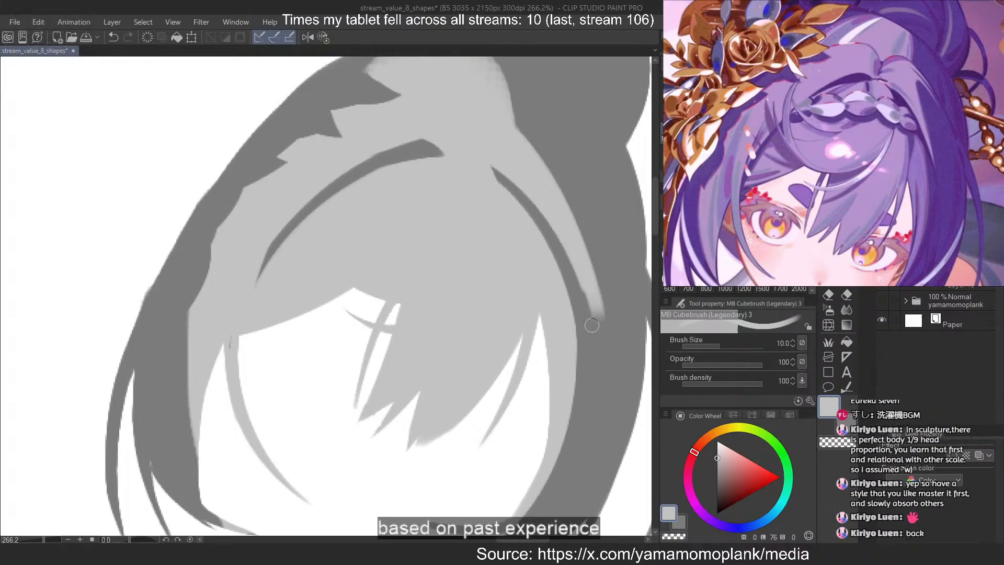
pyautogui.hotkey('ctrl', 'z')
pyautogui.moveTo(482, 155); pyautogui.dragTo(587, 321)
pyautogui.hotkey('ctrl', 'z')
pyautogui.hotkey('ctrl', 'z')
pyautogui.moveTo(482, 161); pyautogui.dragTo(593, 340)
pyautogui.hotkey('ctrl', 'z')
pyautogui.moveTo(486, 157)
pyautogui.mouseDown()
pyautogui.moveTo(594, 339)
pyautogui.moveTo(595, 280)
pyautogui.moveTo(598, 340)
pyautogui.mouseUp()
pyautogui.hotkey('ctrl', 'z')
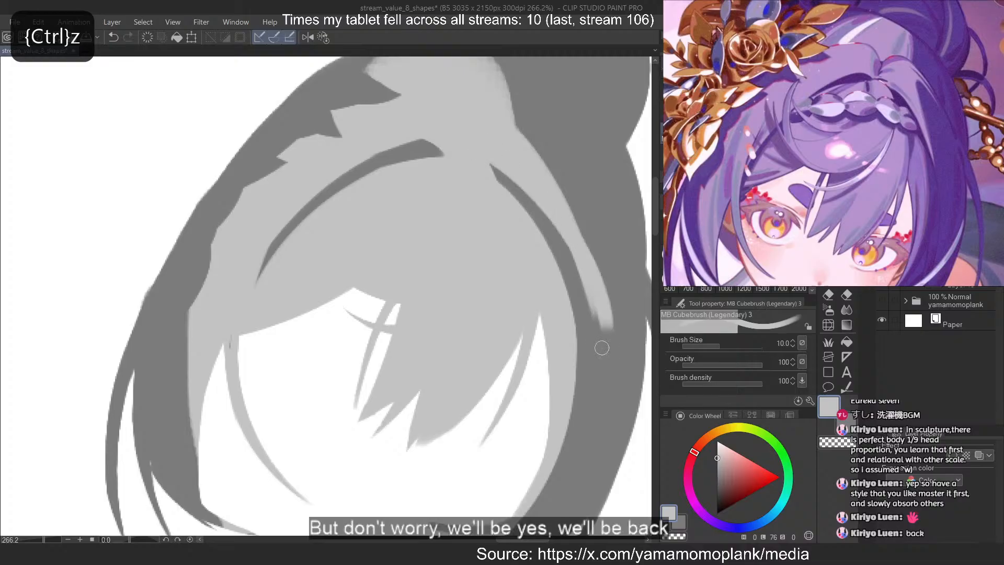
pyautogui.hotkey('ctrl', 'z')
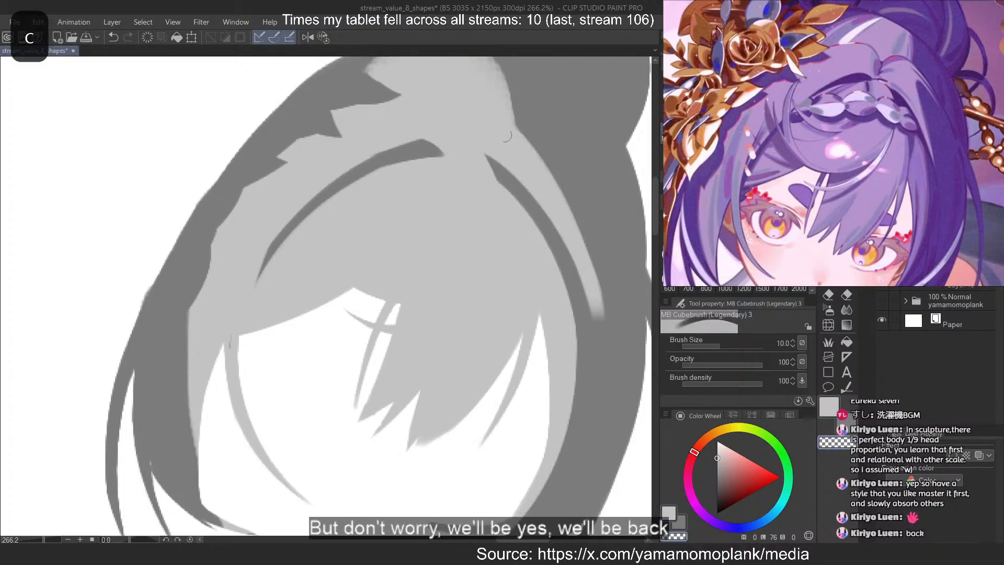
# Paint a light grey strand along the outer edge of the light hair mass right of the parting
pyautogui.moveTo(506, 119); pyautogui.dragTo(605, 287)
pyautogui.hotkey('ctrl', 'z')
pyautogui.moveTo(545, 131); pyautogui.dragTo(582, 244)
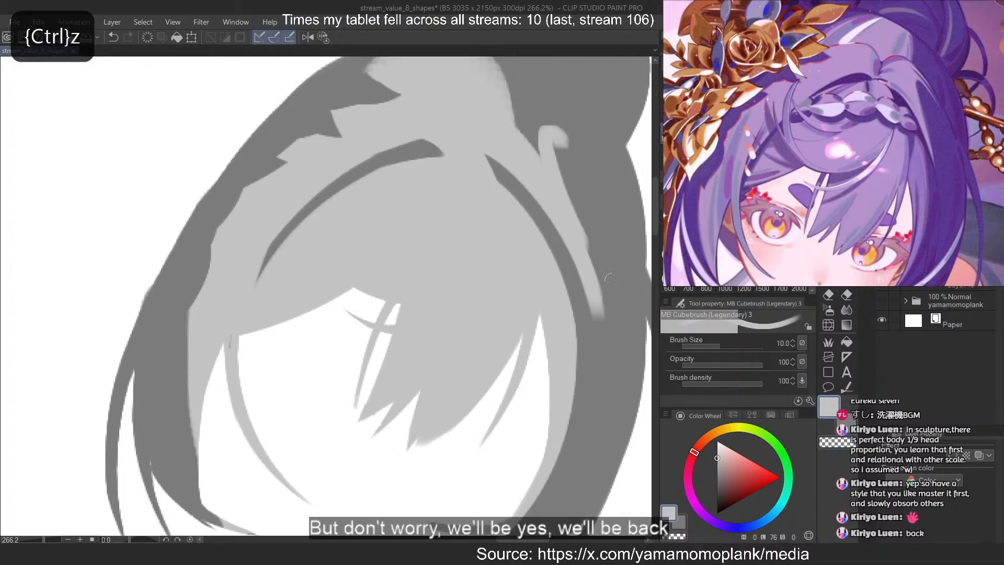
pyautogui.hotkey('ctrl', 'z')
pyautogui.moveTo(549, 137); pyautogui.dragTo(595, 261)
pyautogui.scroll(-6, 285, 305)
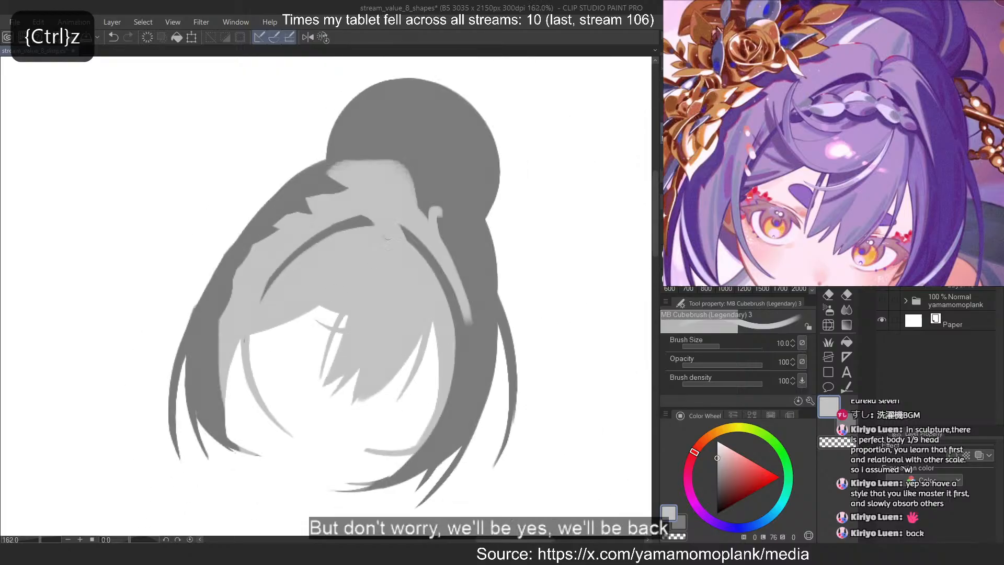
pyautogui.scroll(4, 410, 203)
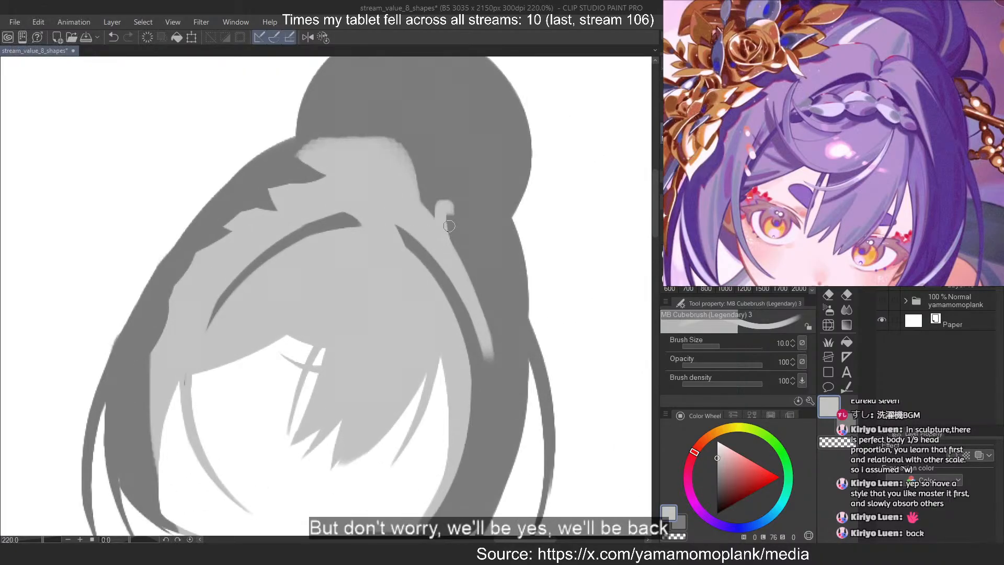
# Try to erase along the light strand right of the parting to taper its lower end
pyautogui.press('c')
pyautogui.moveTo(451, 241); pyautogui.dragTo(492, 359)
pyautogui.hotkey('ctrl', 'z')
pyautogui.moveTo(444, 223); pyautogui.dragTo(480, 354)
pyautogui.hotkey('ctrl', 'z')
pyautogui.hotkey('ctrl', 'z')
pyautogui.moveTo(441, 219); pyautogui.dragTo(486, 357)
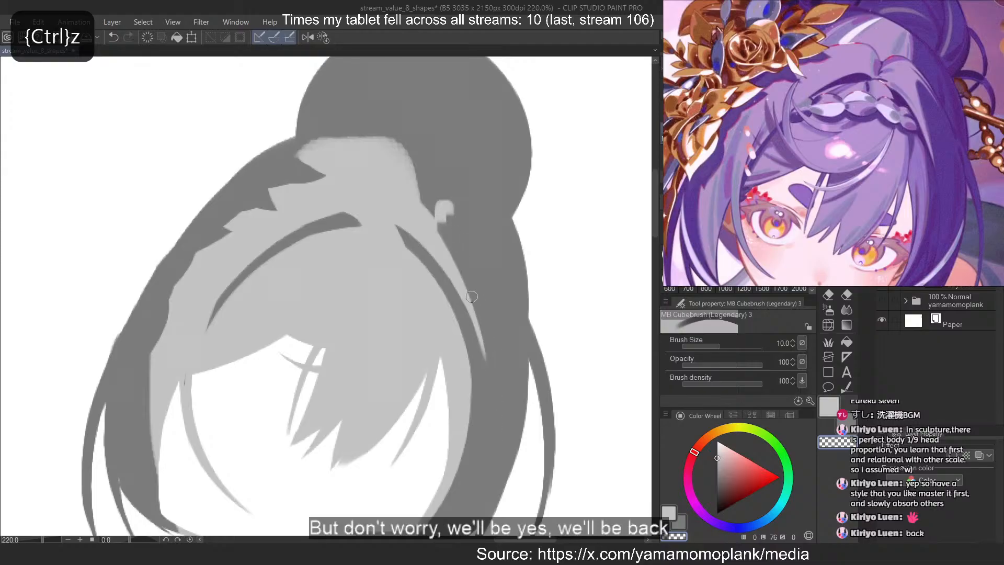
pyautogui.hotkey('ctrl', 'z')
pyautogui.moveTo(450, 236); pyautogui.dragTo(489, 360)
pyautogui.hotkey('ctrl', 'z')
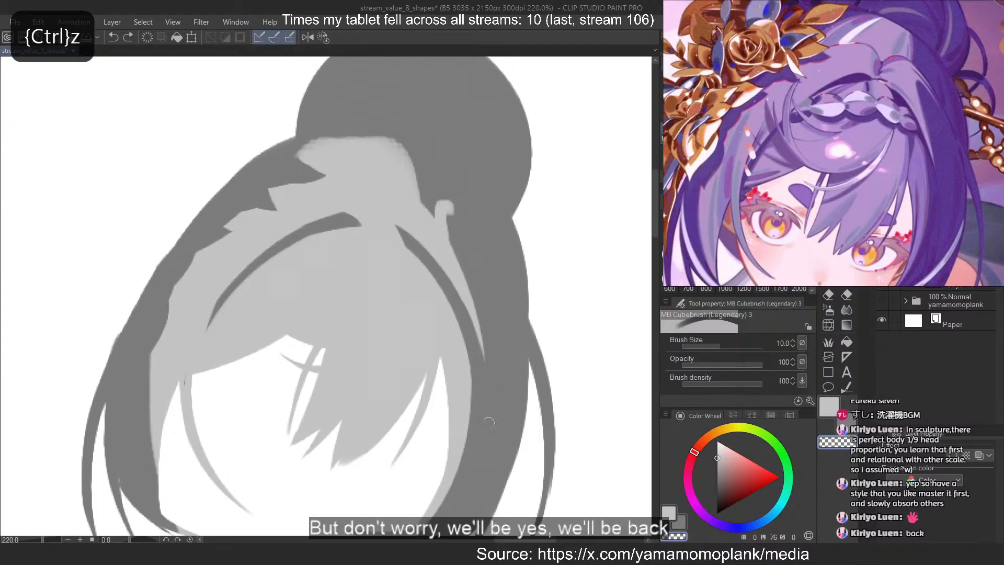
pyautogui.hotkey('ctrl', 'z')
pyautogui.moveTo(450, 235); pyautogui.dragTo(491, 359)
pyautogui.hotkey('ctrl', 'z')
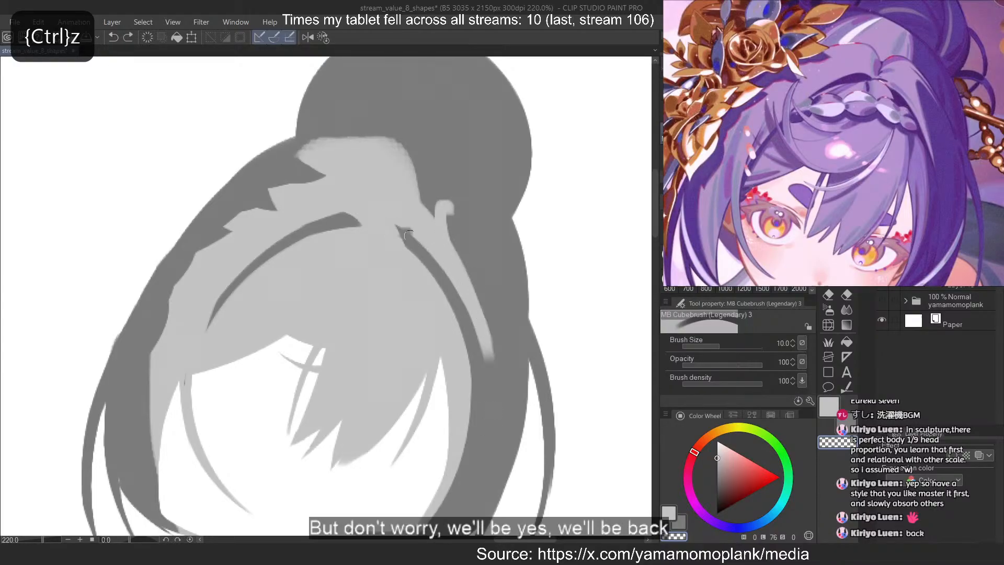
pyautogui.moveTo(408, 231); pyautogui.dragTo(489, 360)
# Try to thin the dark curve right of the parting by painting light grey along its inner edge
pyautogui.hotkey('ctrl', 'z')
pyautogui.press('c')
pyautogui.moveTo(427, 266); pyautogui.dragTo(457, 488)
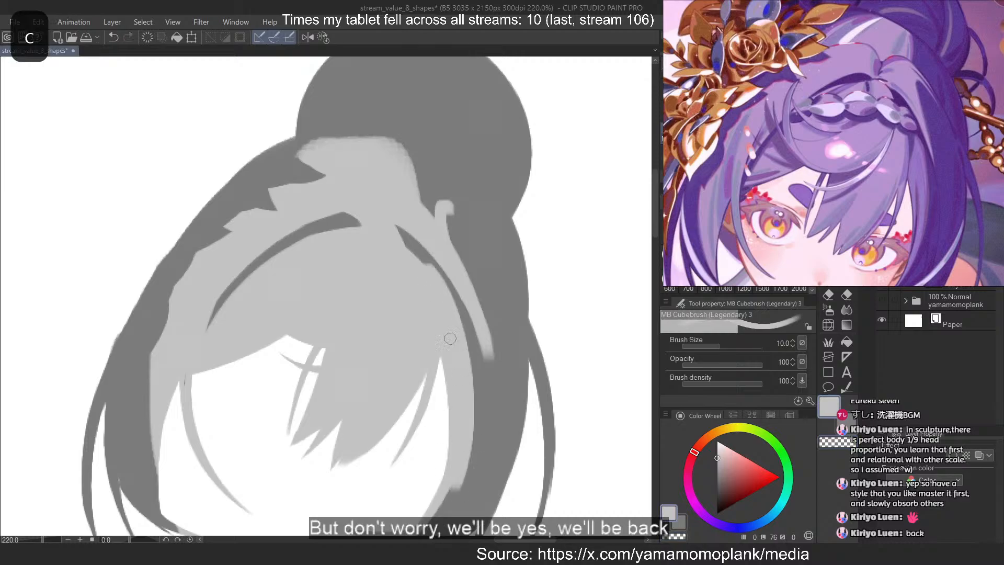
pyautogui.hotkey('ctrl', 'z')
pyautogui.moveTo(405, 245)
pyautogui.mouseDown()
pyautogui.moveTo(469, 438)
pyautogui.moveTo(458, 325)
pyautogui.moveTo(454, 470)
pyautogui.mouseUp()
pyautogui.hotkey('ctrl', 'z')
pyautogui.hotkey('ctrl', 'z')
pyautogui.hotkey('ctrl', 'z')
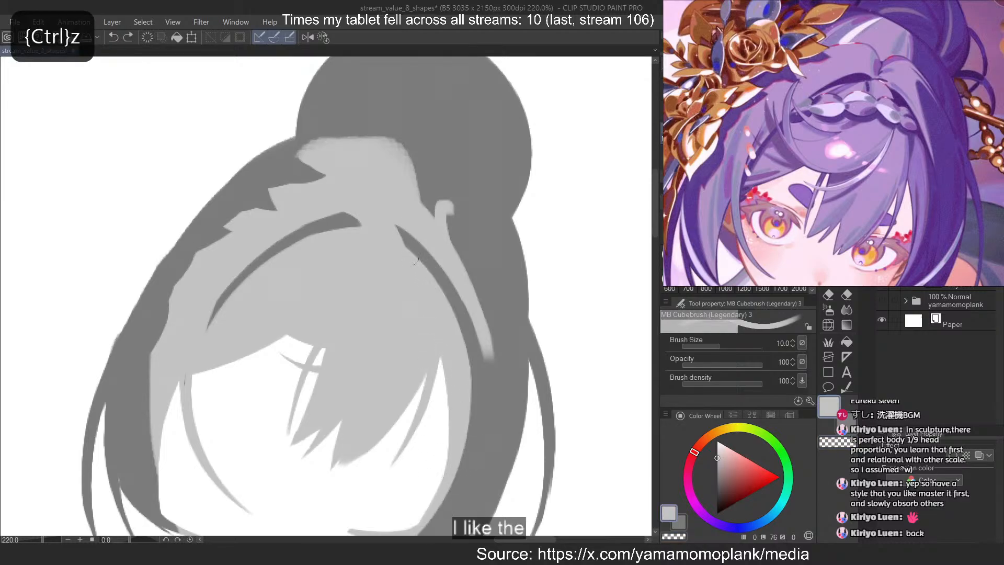
pyautogui.moveTo(412, 251); pyautogui.dragTo(458, 324)
pyautogui.hotkey('ctrl', 'z')
pyautogui.hotkey('ctrl', 'z')
pyautogui.moveTo(413, 253)
pyautogui.mouseDown()
pyautogui.moveTo(460, 465)
pyautogui.moveTo(457, 329)
pyautogui.moveTo(460, 479)
pyautogui.moveTo(451, 494)
pyautogui.moveTo(462, 445)
pyautogui.mouseUp()
# Repaint light grey along the inner edge of the right dark curve, from its upper end down toward the side hair
pyautogui.hotkey('ctrl', 'z')
pyautogui.hotkey('ctrl', 'z')
pyautogui.hotkey('ctrl', 'z')
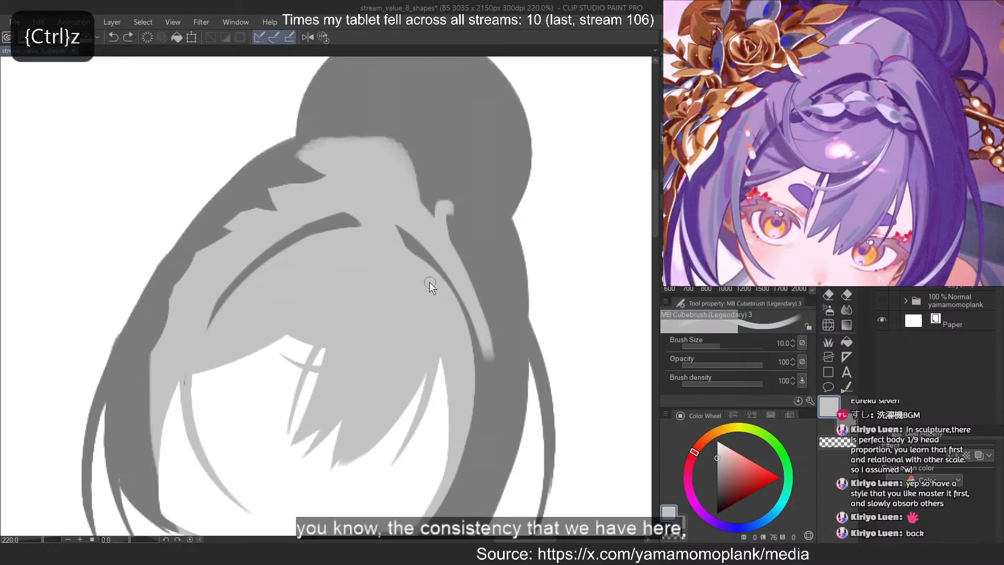
pyautogui.moveTo(411, 254)
pyautogui.mouseDown()
pyautogui.moveTo(420, 511)
pyautogui.moveTo(452, 488)
pyautogui.moveTo(468, 435)
pyautogui.moveTo(443, 500)
pyautogui.mouseUp()
pyautogui.hotkey('ctrl', 'z')
pyautogui.hotkey('ctrl', 'z')
pyautogui.hotkey('ctrl', 'z')
pyautogui.hotkey('ctrl', 'z')
pyautogui.moveTo(438, 283); pyautogui.dragTo(463, 344)
pyautogui.hotkey('ctrl', 'z')
pyautogui.moveTo(408, 249); pyautogui.dragTo(466, 470)
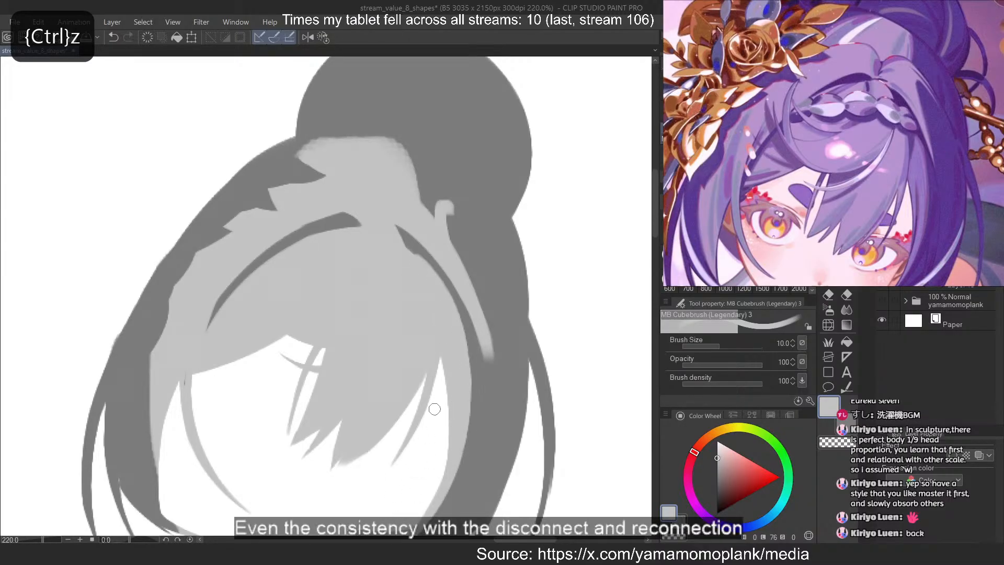
pyautogui.hotkey('ctrl', 'z')
pyautogui.moveTo(414, 254); pyautogui.dragTo(468, 471)
# Paint a light grey strand branching outward below the bun on the right, and erase its end to a thin point
pyautogui.hotkey('ctrl', 'z')
pyautogui.moveTo(450, 215)
pyautogui.mouseDown()
pyautogui.moveTo(494, 337)
pyautogui.moveTo(509, 270)
pyautogui.moveTo(490, 240)
pyautogui.moveTo(505, 260)
pyautogui.mouseUp()
pyautogui.hotkey('ctrl', 'z')
pyautogui.moveTo(422, 197)
pyautogui.mouseDown()
pyautogui.moveTo(465, 237)
pyautogui.moveTo(474, 211)
pyautogui.moveTo(441, 205)
pyautogui.mouseUp()
pyautogui.hotkey('ctrl', 'z')
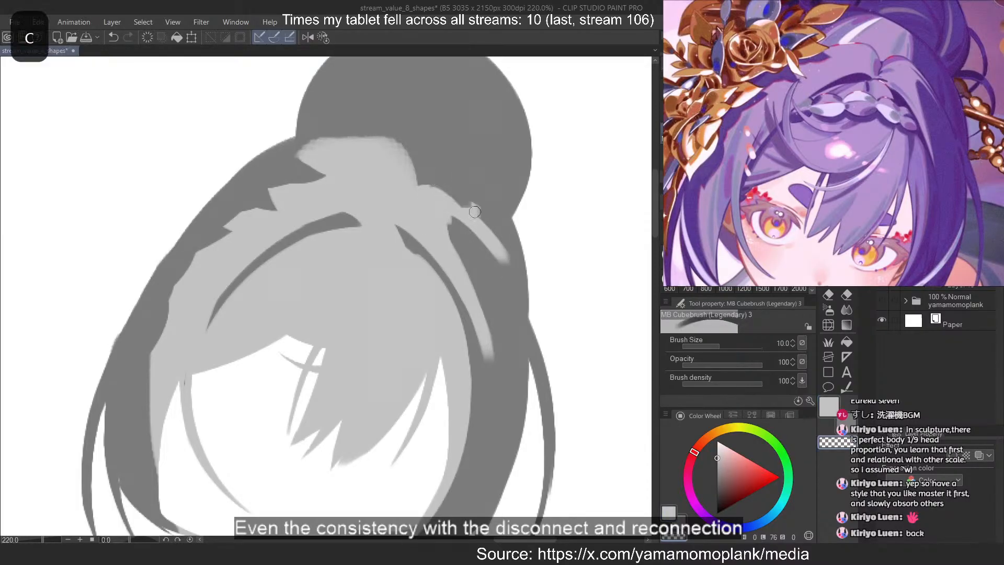
pyautogui.hotkey('ctrl', 'z')
pyautogui.hotkey('ctrl', 'z')
pyautogui.hotkey('ctrl', 'z')
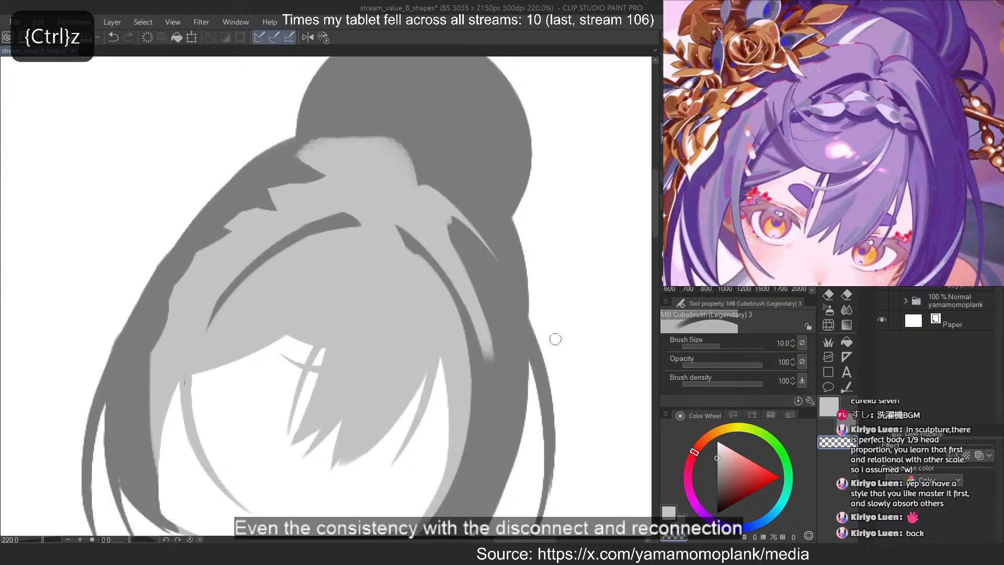
# Reduce the brush size to 6 and erase the lower end of the light strand right of the parting into a narrow tip
pyautogui.click(670, 214)
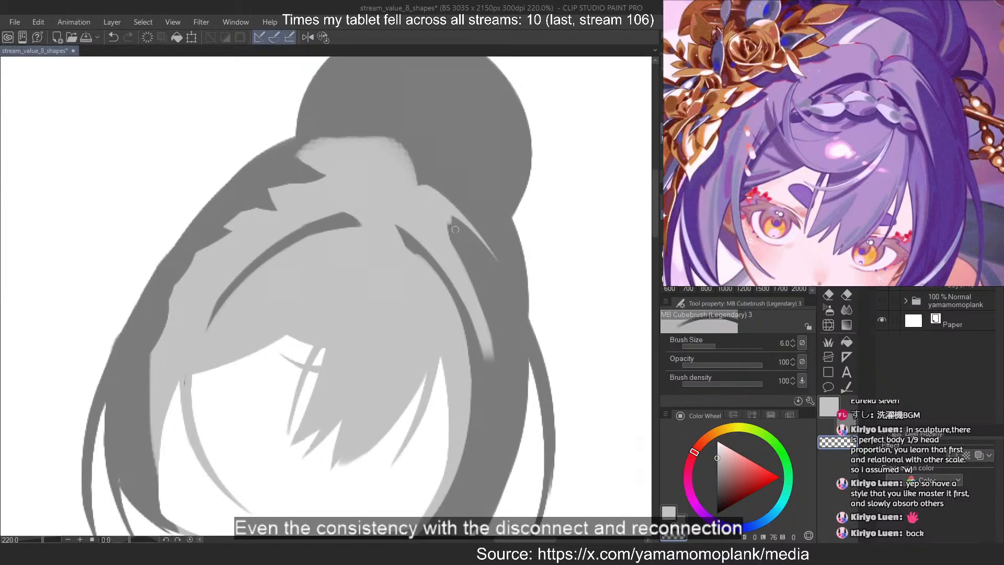
pyautogui.press('c')
pyautogui.moveTo(449, 222); pyautogui.dragTo(491, 369)
pyautogui.hotkey('ctrl', 'z')
pyautogui.press('c')
pyautogui.press('c')
pyautogui.hotkey('ctrl', 'z')
pyautogui.press('c')
pyautogui.hotkey('ctrl', 'z')
pyautogui.hotkey('ctrl', 'z')
pyautogui.moveTo(456, 246); pyautogui.dragTo(491, 374)
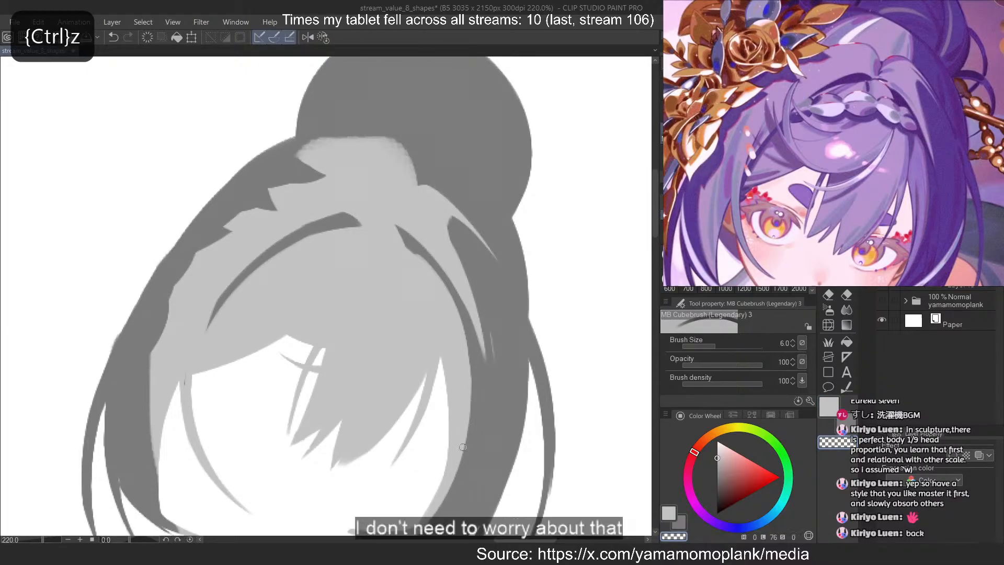
# Erase the light grey from the lower part of the right side hair, leaving its curved tip under the face dark
pyautogui.scroll(-6, 522, 211)
pyautogui.scroll(4, 463, 270)
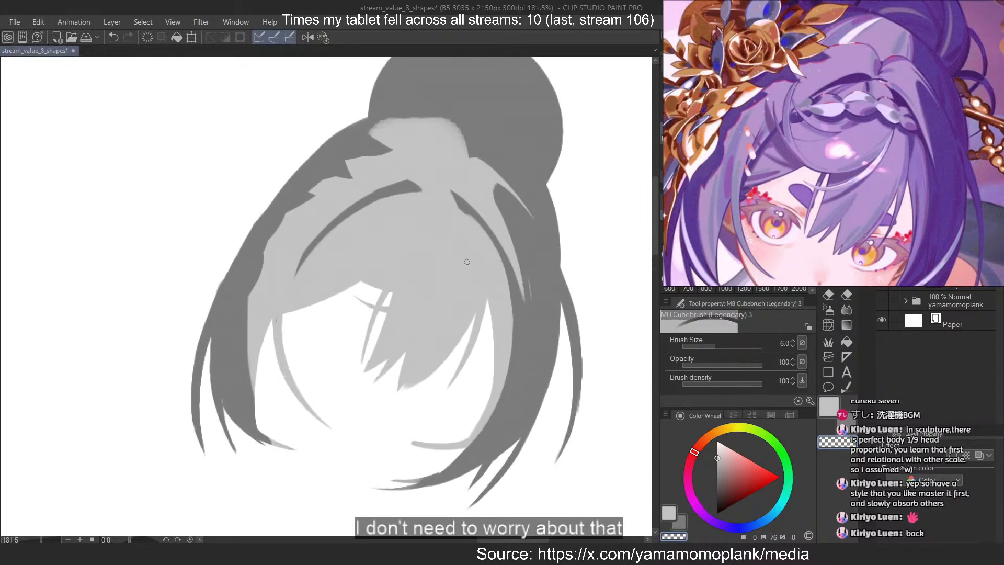
pyautogui.scroll(-2, 869, 107)
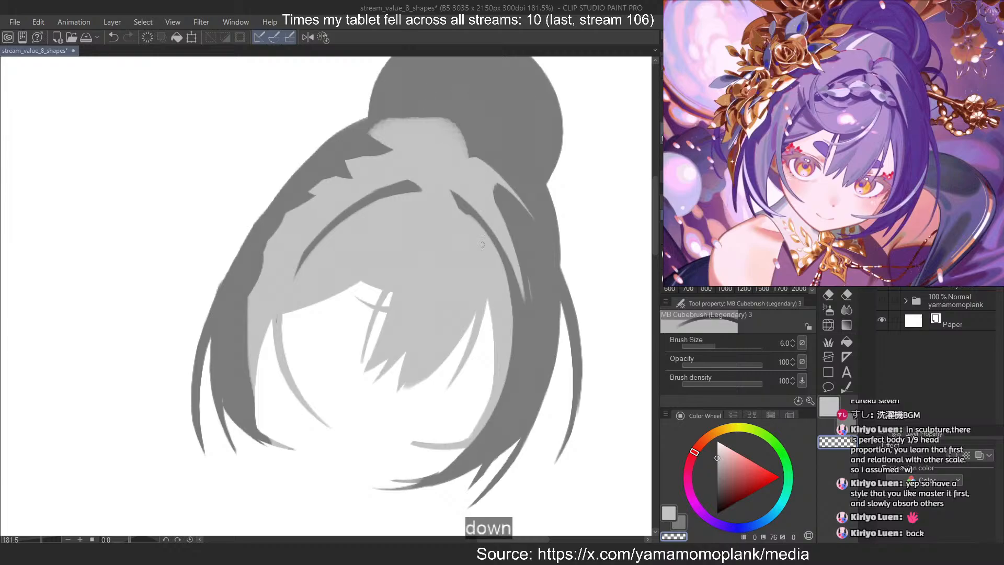
pyautogui.moveTo(495, 405); pyautogui.dragTo(445, 448)
pyautogui.hotkey('ctrl', 'z')
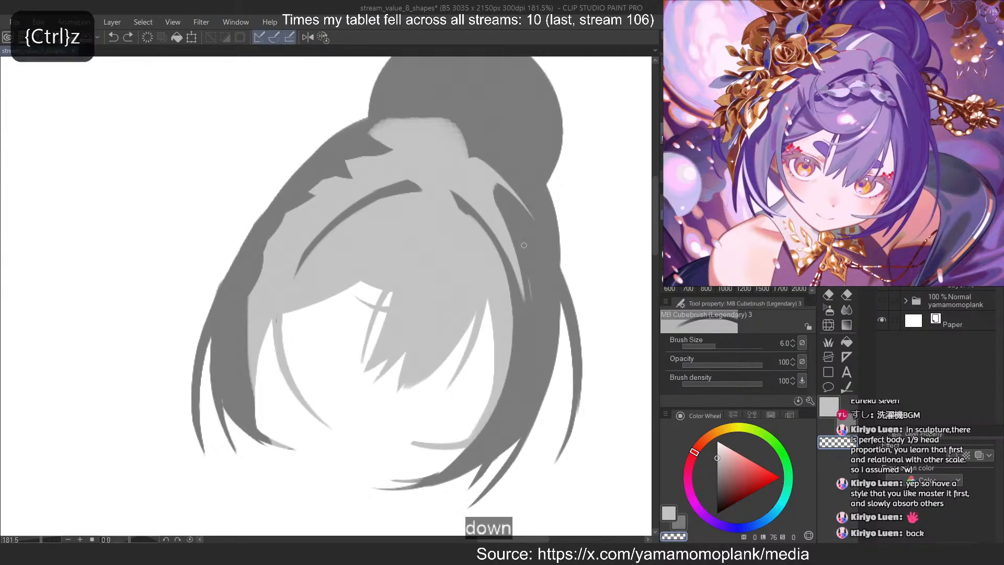
pyautogui.moveTo(509, 367); pyautogui.dragTo(451, 449)
pyautogui.hotkey('ctrl', 'z')
pyautogui.moveTo(512, 285); pyautogui.dragTo(463, 450)
pyautogui.moveTo(494, 299); pyautogui.dragTo(482, 403)
pyautogui.hotkey('ctrl', 'z')
pyautogui.moveTo(510, 300); pyautogui.dragTo(468, 444)
pyautogui.hotkey('ctrl', 'z')
pyautogui.moveTo(511, 327)
pyautogui.mouseDown()
pyautogui.moveTo(461, 448)
pyautogui.moveTo(410, 442)
pyautogui.mouseUp()
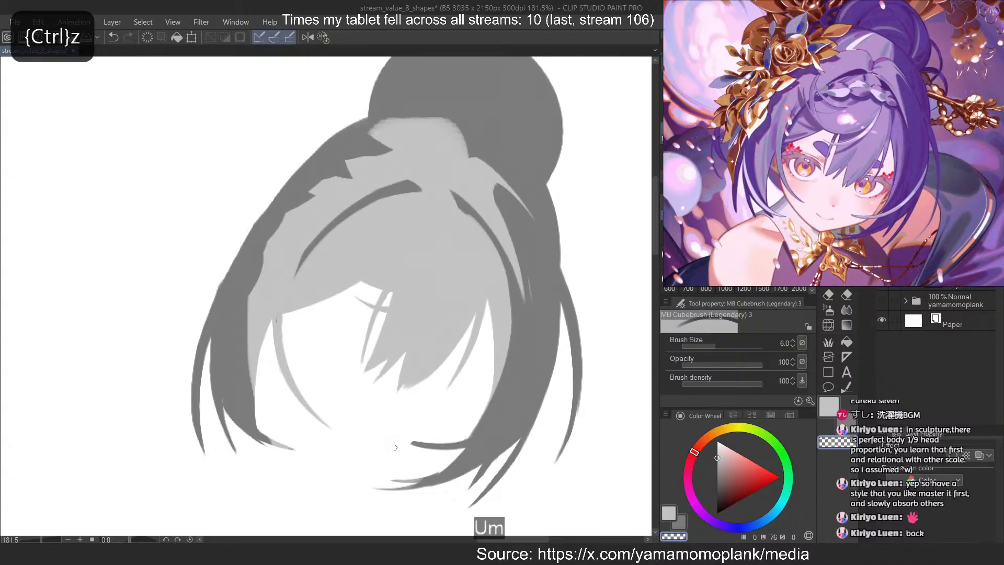
pyautogui.moveTo(418, 482); pyautogui.dragTo(391, 480)
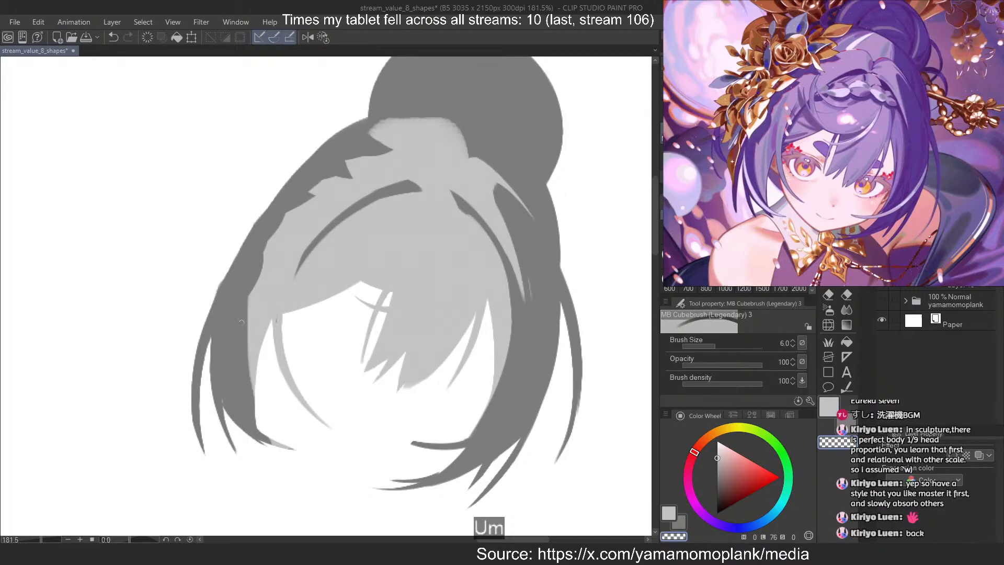
# Paint light grey along the left side hair beside the face to widen the light mass outward
pyautogui.hotkey('ctrl', 'z')
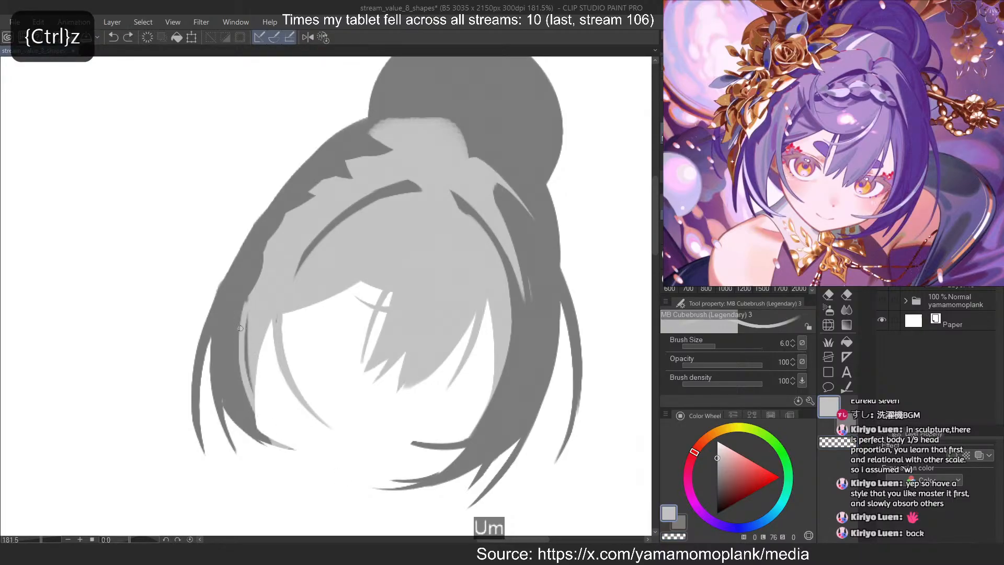
pyautogui.hotkey('ctrl', 'z')
pyautogui.moveTo(242, 304)
pyautogui.mouseDown()
pyautogui.moveTo(238, 381)
pyautogui.moveTo(265, 436)
pyautogui.mouseUp()
pyautogui.hotkey('ctrl', 'z')
pyautogui.hotkey('ctrl', 'z')
pyautogui.moveTo(243, 302)
pyautogui.mouseDown()
pyautogui.moveTo(267, 437)
pyautogui.moveTo(253, 406)
pyautogui.mouseUp()
pyautogui.hotkey('ctrl', 'z')
pyautogui.moveTo(248, 336); pyautogui.dragTo(254, 401)
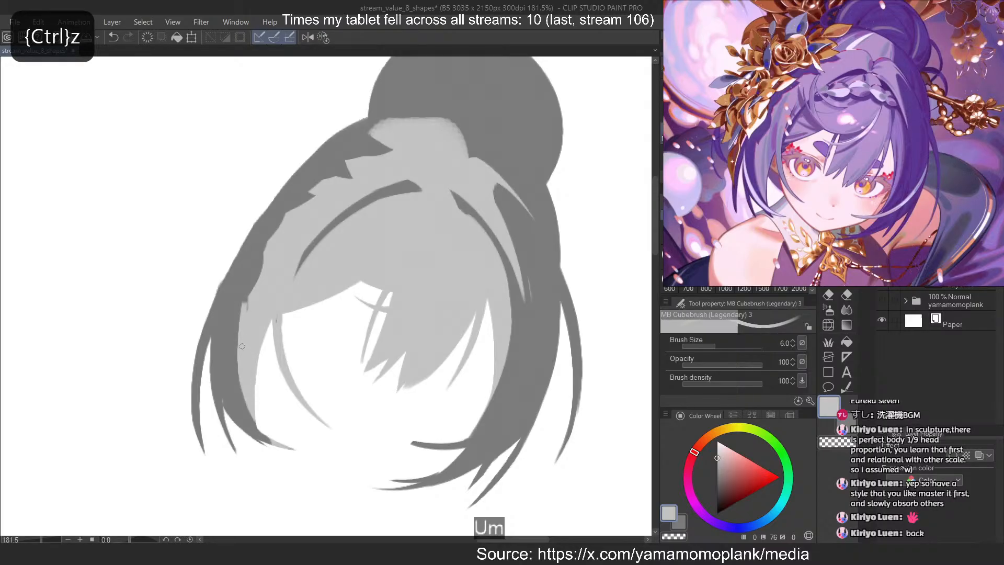
# Try another light grey stroke down the left side hair's edge, and flip the canvas view horizontally
pyautogui.press('c')
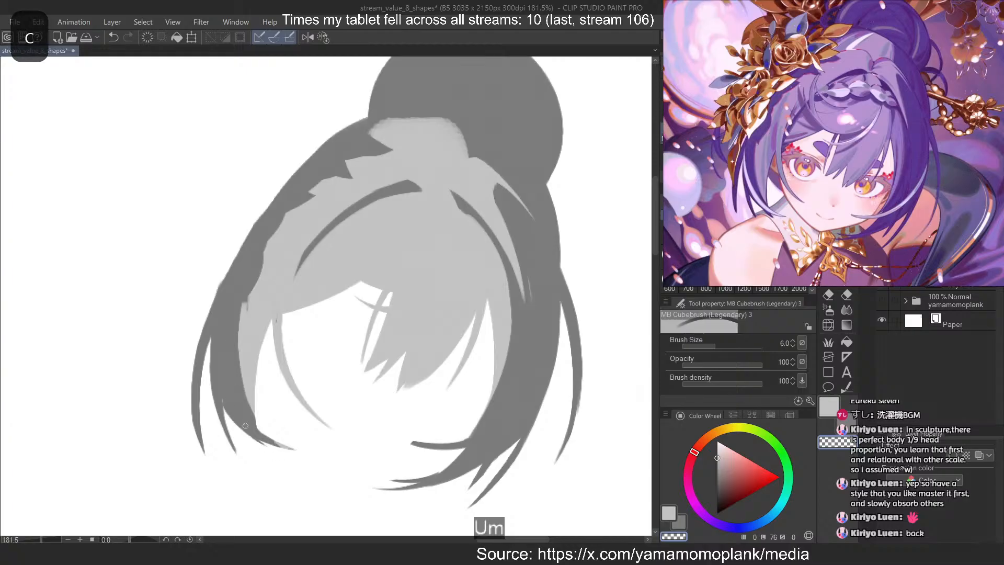
pyautogui.press('c')
pyautogui.moveTo(233, 307); pyautogui.dragTo(258, 423)
pyautogui.hotkey('ctrl', 'z')
pyautogui.hotkey('ctrl', 'z')
pyautogui.press('2')
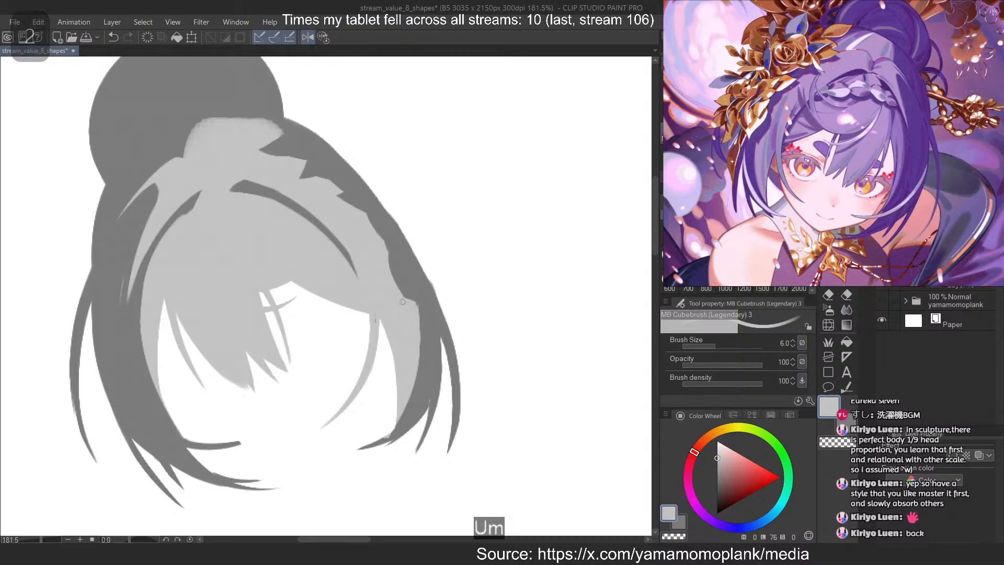
# Erase light grey to extend the dark curve from the parting down to the fringe's outer corner, and mirror the canvas view
pyautogui.press('2')
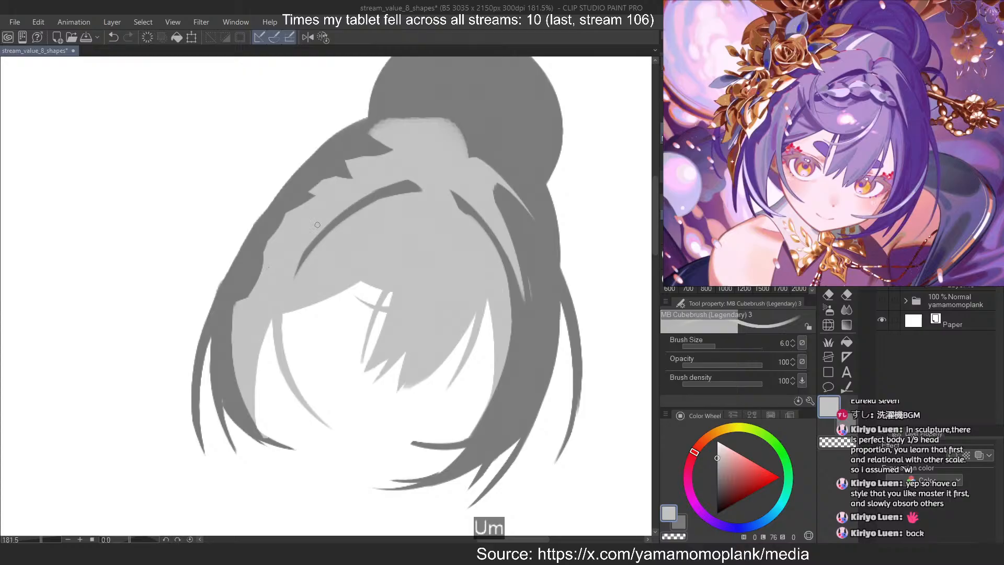
pyautogui.press('c')
pyautogui.hotkey('ctrl', 'z')
pyautogui.moveTo(319, 242)
pyautogui.mouseDown()
pyautogui.moveTo(282, 325)
pyautogui.moveTo(285, 315)
pyautogui.mouseUp()
pyautogui.hotkey('ctrl', 'z')
# Rework the lower half of the dark curve beside the fringe with repeated erasing strokes to smooth its arc
pyautogui.hotkey('ctrl', 'z')
pyautogui.moveTo(316, 248); pyautogui.dragTo(286, 320)
pyautogui.press('2')
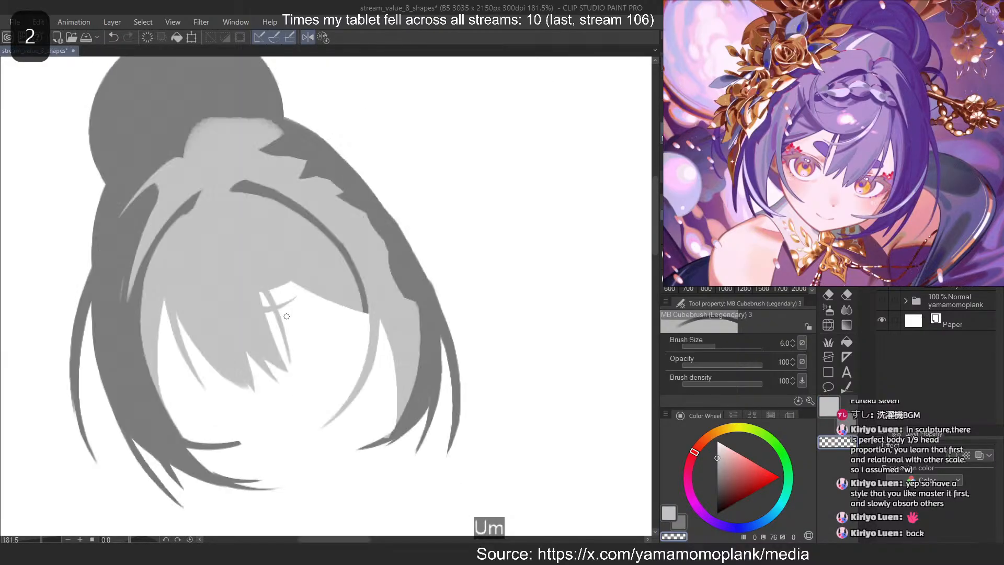
pyautogui.hotkey('ctrl', 'z')
pyautogui.moveTo(323, 233)
pyautogui.mouseDown()
pyautogui.moveTo(360, 347)
pyautogui.moveTo(354, 271)
pyautogui.moveTo(368, 352)
pyautogui.moveTo(366, 324)
pyautogui.mouseUp()
pyautogui.hotkey('ctrl', 'z')
pyautogui.hotkey('ctrl', 'z')
pyautogui.hotkey('ctrl', 'z')
pyautogui.hotkey('ctrl', 'z')
pyautogui.hotkey('ctrl', 'z')
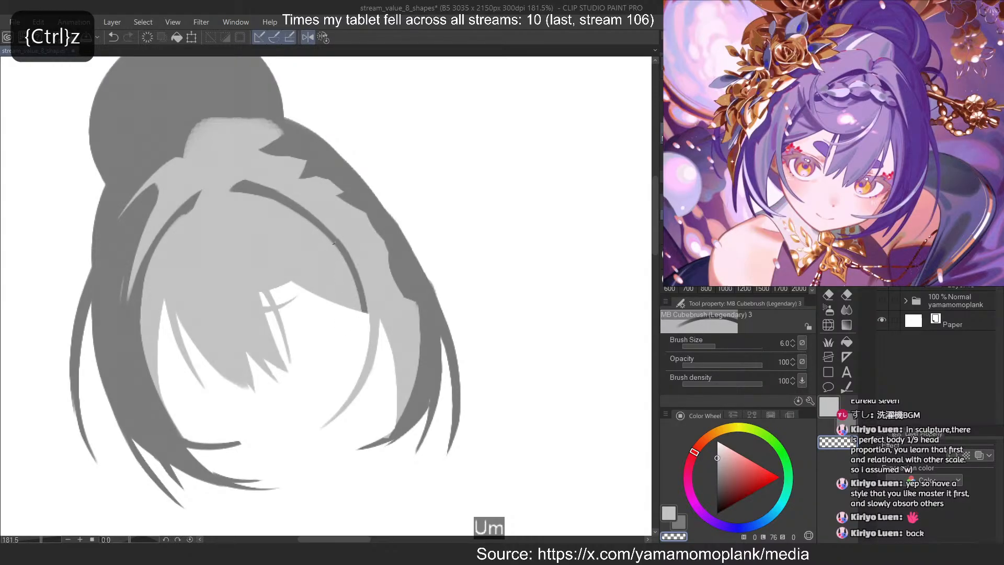
pyautogui.moveTo(333, 243); pyautogui.dragTo(368, 352)
# Paint light grey along the inner side of the dark fringe curve to trim it, and unflip the canvas view
pyautogui.hotkey('ctrl', 'z')
pyautogui.moveTo(308, 221); pyautogui.dragTo(364, 316)
pyautogui.hotkey('ctrl', 'z')
pyautogui.press('c')
pyautogui.moveTo(248, 190)
pyautogui.mouseDown()
pyautogui.moveTo(277, 211)
pyautogui.moveTo(312, 218)
pyautogui.moveTo(295, 253)
pyautogui.moveTo(227, 189)
pyautogui.moveTo(348, 359)
pyautogui.mouseUp()
pyautogui.hotkey('ctrl', 'z')
pyautogui.hotkey('ctrl', 'z')
pyautogui.hotkey('ctrl', 'z')
pyautogui.moveTo(275, 202); pyautogui.dragTo(352, 377)
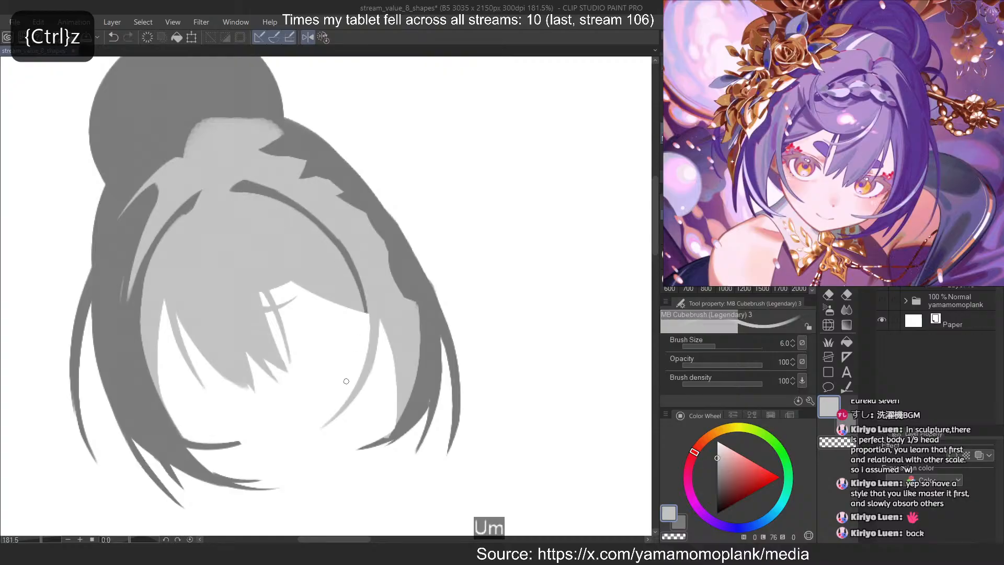
pyautogui.press('2')
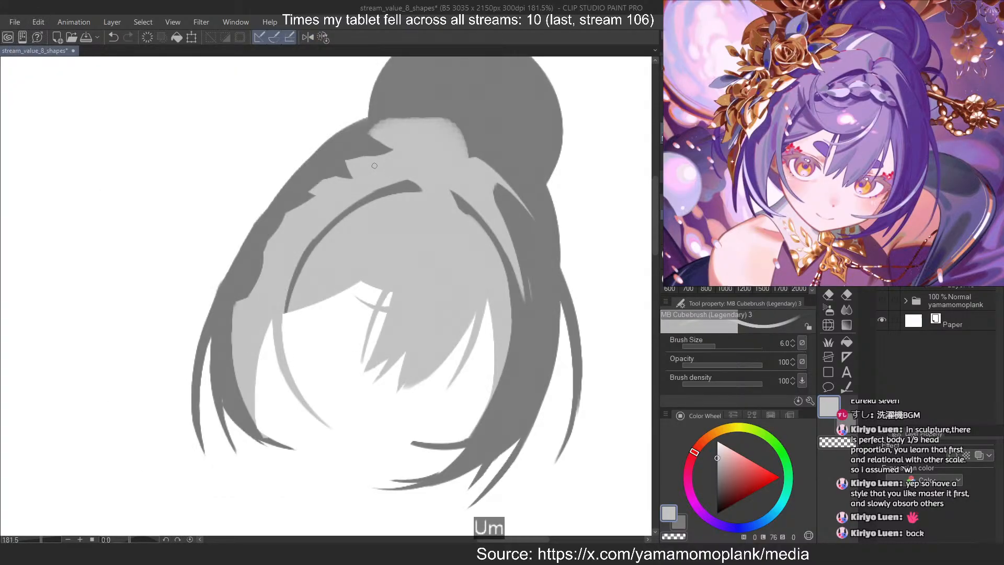
# Retrace the dark fringe curve's inner edge in light grey until it tapers thinly, checking it in the mirrored and normal views
pyautogui.hotkey('ctrl', 'z')
pyautogui.moveTo(406, 193); pyautogui.dragTo(290, 300)
pyautogui.press('2')
pyautogui.hotkey('ctrl', 'z')
pyautogui.moveTo(250, 193)
pyautogui.mouseDown()
pyautogui.moveTo(365, 312)
pyautogui.moveTo(353, 333)
pyautogui.mouseUp()
pyautogui.hotkey('ctrl', 'z')
pyautogui.hotkey('ctrl', 'z')
pyautogui.hotkey('ctrl', 'z')
pyautogui.moveTo(256, 196); pyautogui.dragTo(363, 316)
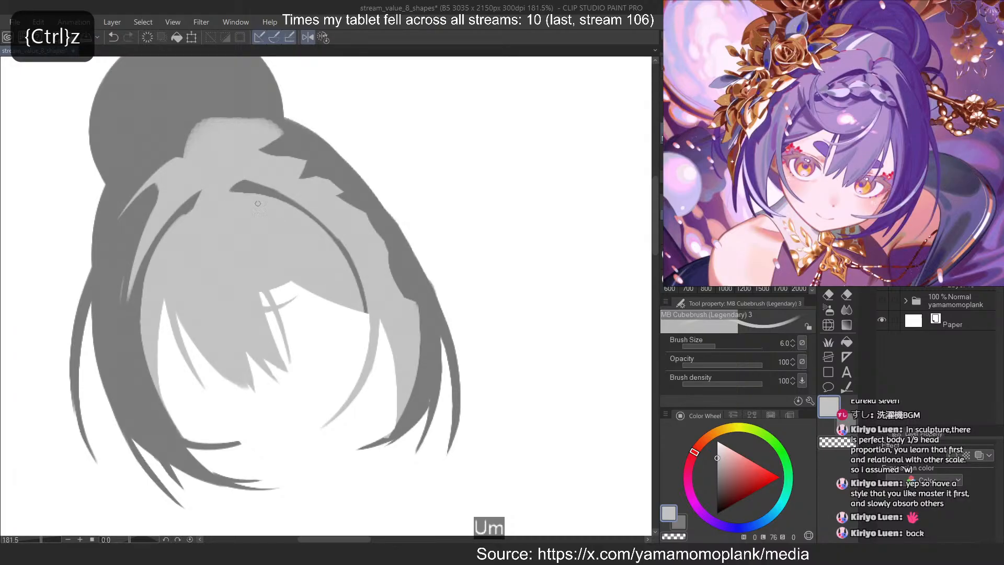
pyautogui.hotkey('ctrl', 'z')
pyautogui.moveTo(247, 195)
pyautogui.mouseDown()
pyautogui.moveTo(364, 315)
pyautogui.moveTo(285, 205)
pyautogui.moveTo(324, 233)
pyautogui.moveTo(362, 314)
pyautogui.moveTo(331, 241)
pyautogui.moveTo(362, 314)
pyautogui.mouseUp()
pyautogui.hotkey('ctrl', 'z')
pyautogui.hotkey('ctrl', 'z')
pyautogui.hotkey('ctrl', 'z')
pyautogui.click(323, 38)
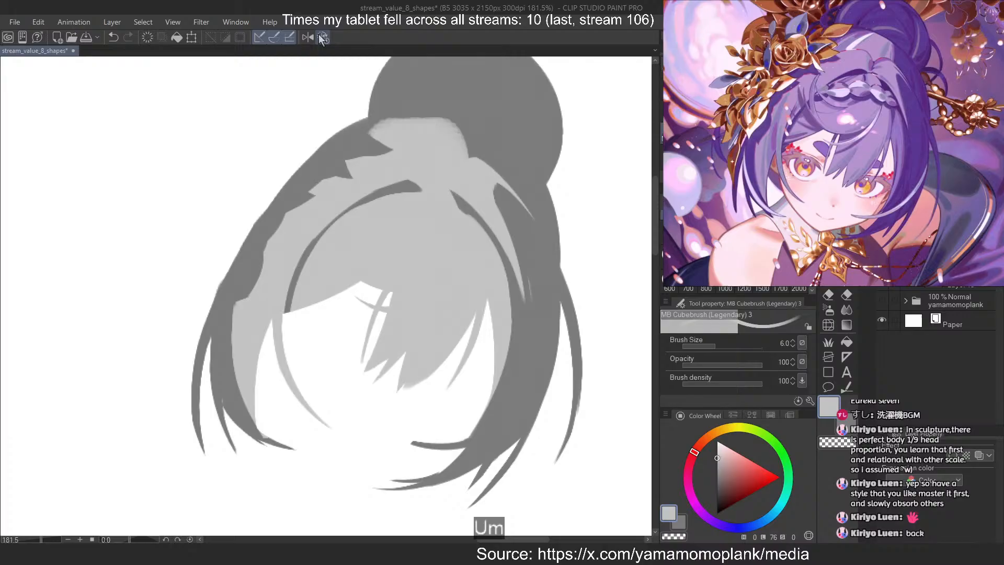
# Erase a short tapered dark strand branching down from the dark parting line on the right side of the fringe
pyautogui.hotkey('ctrl', 'z')
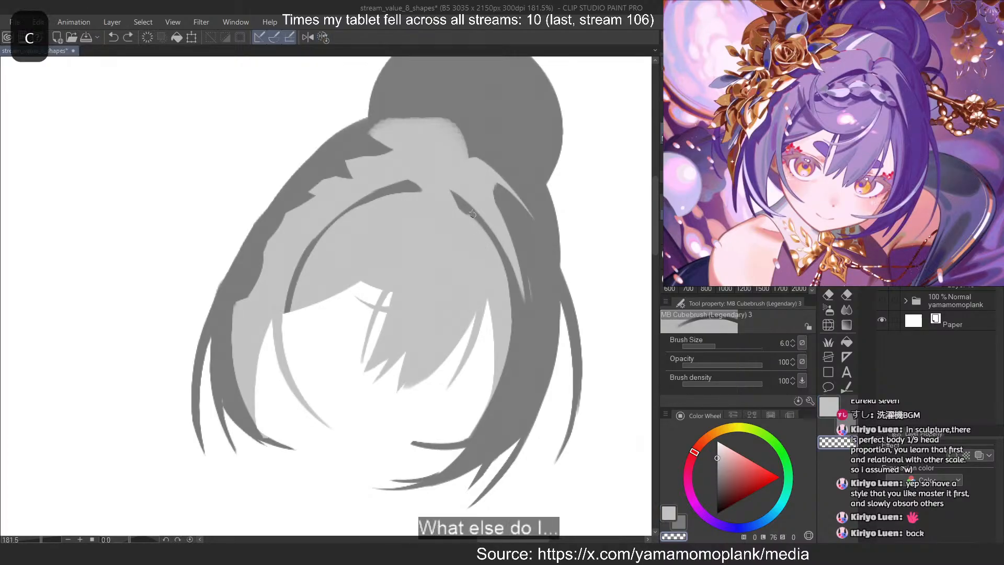
pyautogui.hotkey('ctrl', 'z')
pyautogui.moveTo(487, 283); pyautogui.dragTo(487, 286)
pyautogui.hotkey('ctrl', 'z')
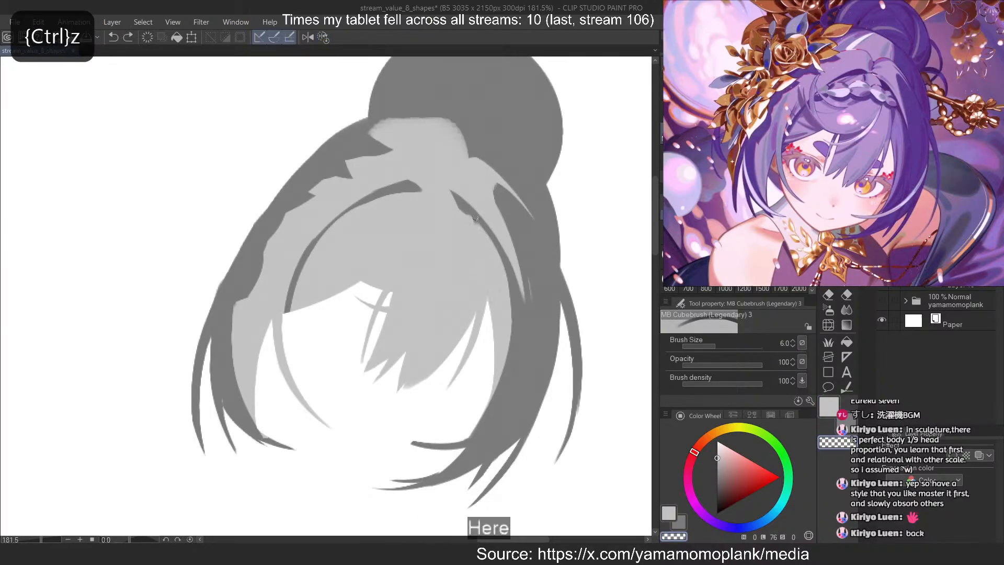
pyautogui.hotkey('ctrl', 'z')
pyautogui.moveTo(477, 224); pyautogui.dragTo(489, 282)
pyautogui.hotkey('ctrl', 'z')
pyautogui.moveTo(490, 242); pyautogui.dragTo(492, 282)
pyautogui.press('c')
pyautogui.hotkey('ctrl', 'z')
pyautogui.hotkey('ctrl', 'z')
pyautogui.moveTo(491, 246); pyautogui.dragTo(492, 282)
pyautogui.press('c')
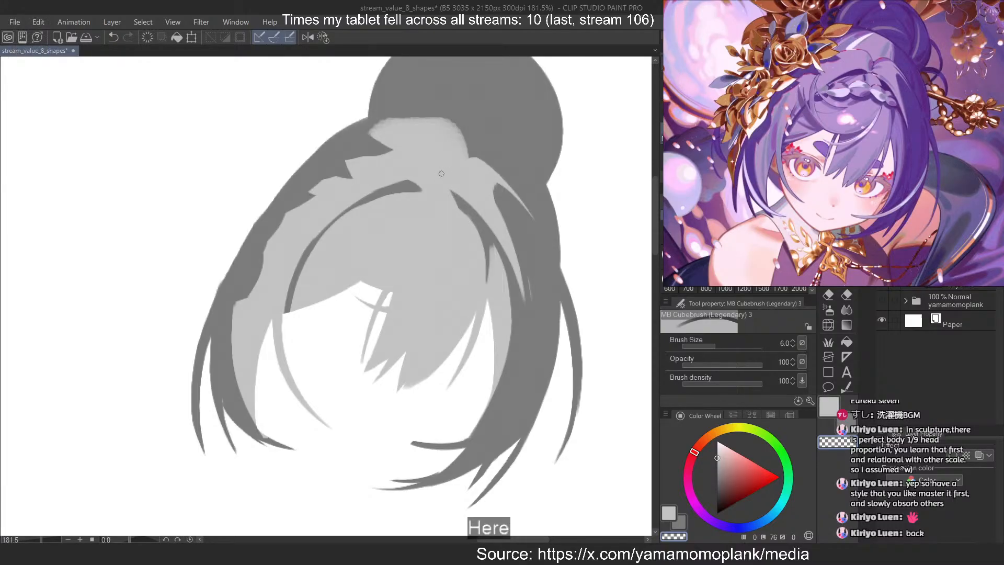
# Extend the upper end of the left dark fringe curve slightly toward the parting with a rounded tip
pyautogui.press('c')
pyautogui.hotkey('ctrl', 'z')
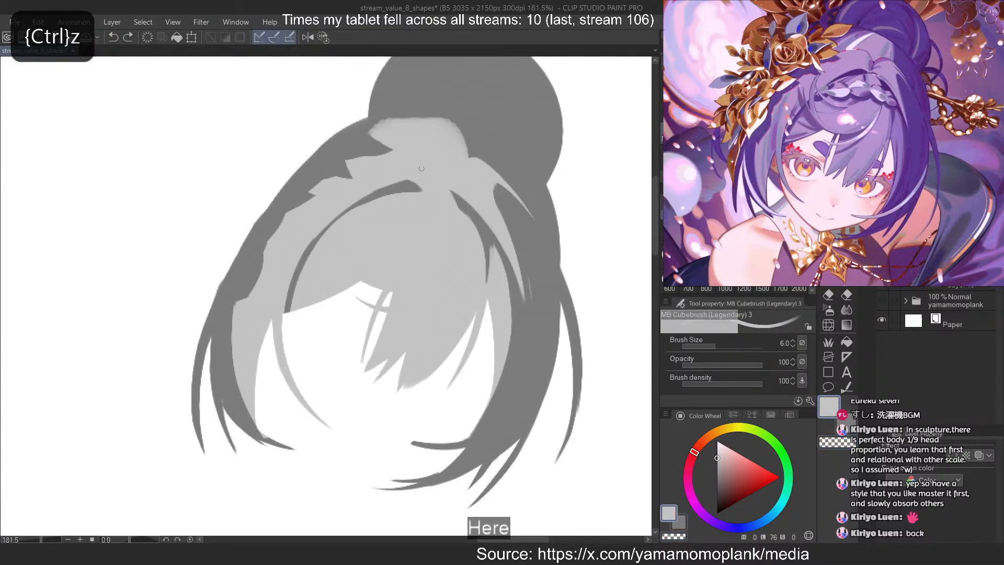
pyautogui.press('c')
pyautogui.moveTo(416, 184); pyautogui.dragTo(427, 190)
pyautogui.hotkey('ctrl', 'z')
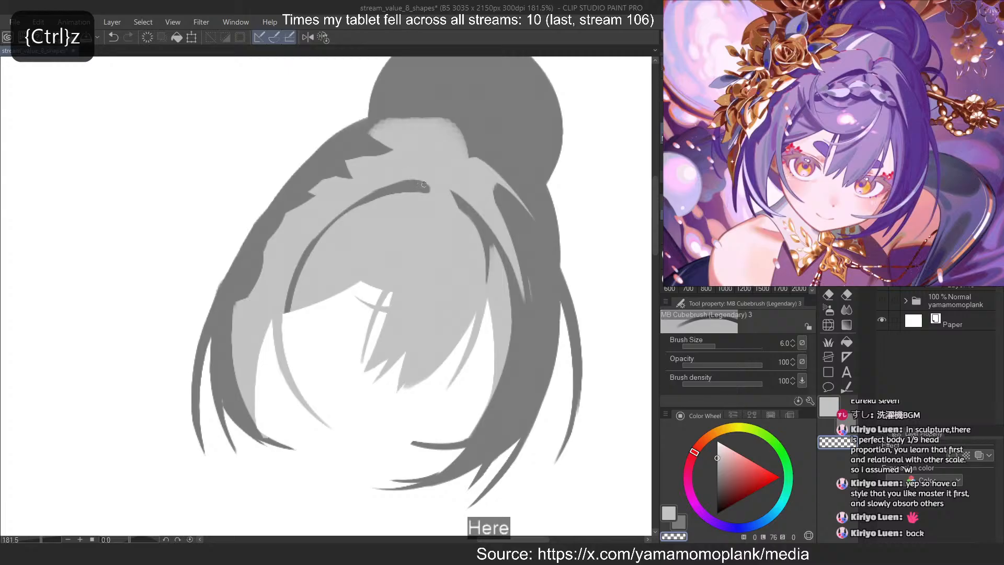
pyautogui.press('c')
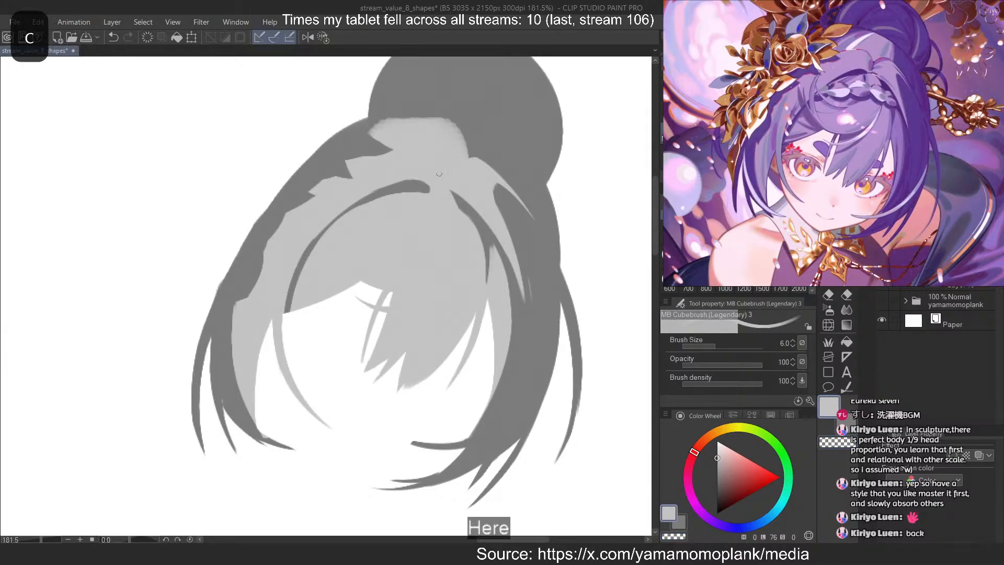
# Erase a small dark oval gap at the top of the parting, just above the ends of the two fringe lines
pyautogui.moveTo(443, 180)
pyautogui.mouseDown()
pyautogui.moveTo(444, 170)
pyautogui.moveTo(439, 184)
pyautogui.mouseUp()
pyautogui.hotkey('ctrl', 'z')
pyautogui.press('c')
pyautogui.hotkey('ctrl', 'z')
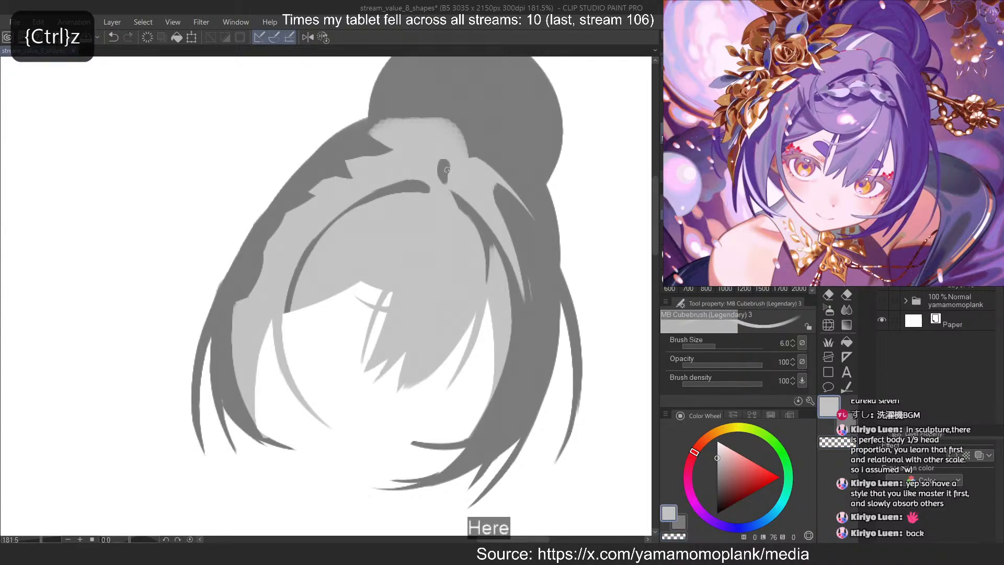
pyautogui.press('c')
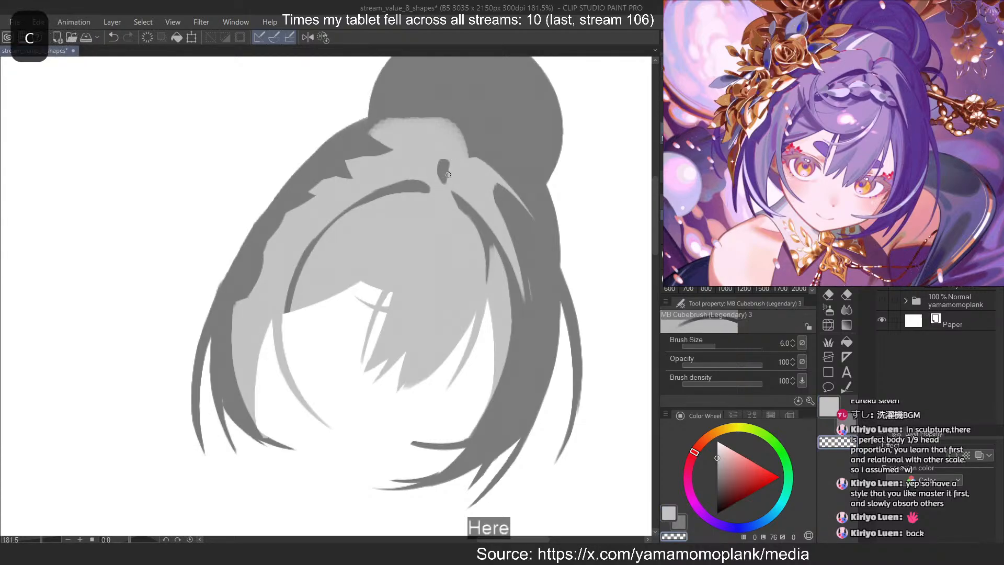
# Connect the small dark gap at the parting to the dark hair under the bun with a thin curved stroke
pyautogui.hotkey('ctrl', 'z')
pyautogui.moveTo(445, 168); pyautogui.dragTo(468, 160)
pyautogui.hotkey('ctrl', 'z')
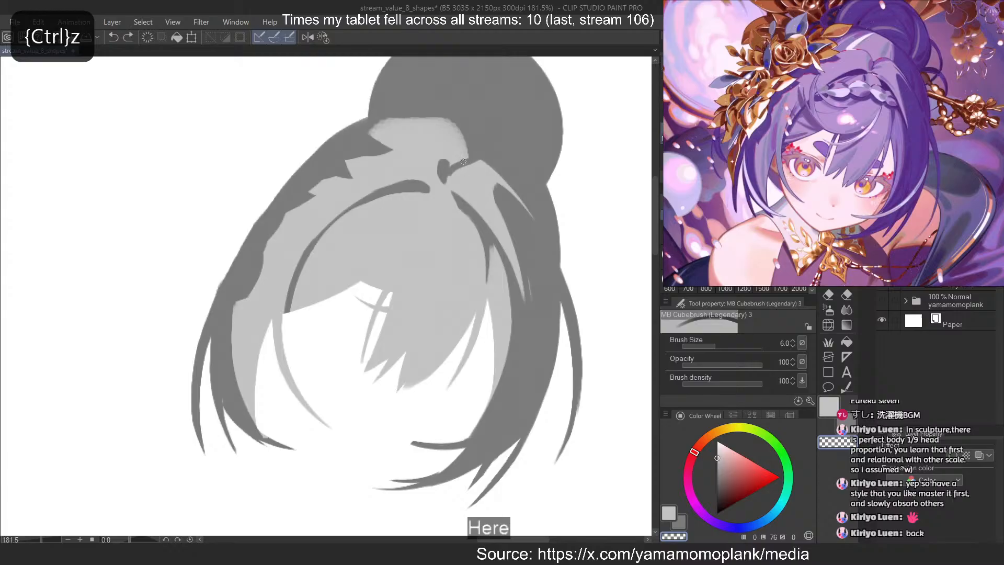
pyautogui.moveTo(466, 159); pyautogui.dragTo(453, 166)
pyautogui.press('c')
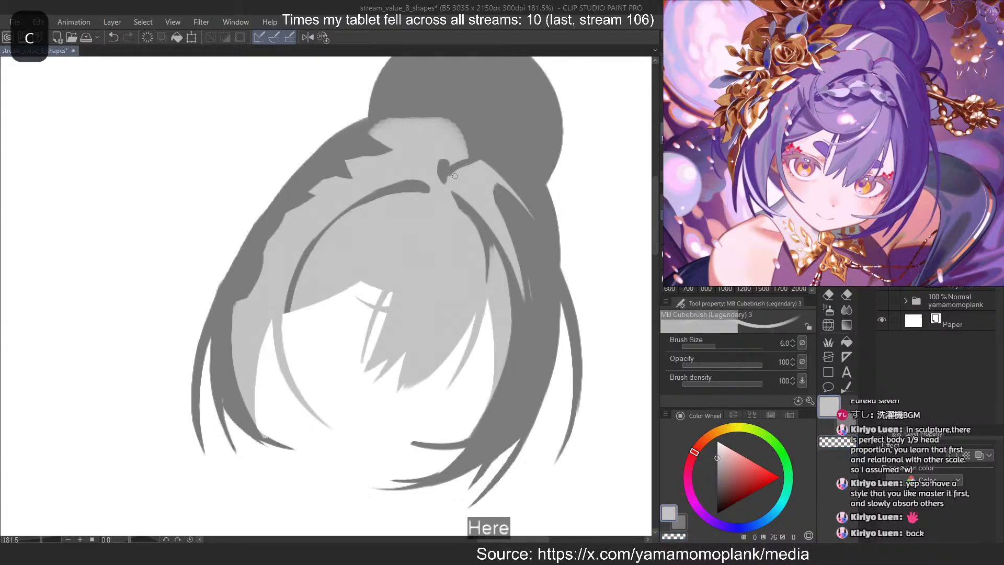
# Refine the hooked dark shape at the parting, alternating light grey and erasing strokes to thicken its curve
pyautogui.hotkey('ctrl', 'z')
pyautogui.press('c')
pyautogui.hotkey('ctrl', 'z')
pyautogui.moveTo(456, 166); pyautogui.dragTo(450, 164)
pyautogui.hotkey('ctrl', 'z')
pyautogui.hotkey('ctrl', 'z')
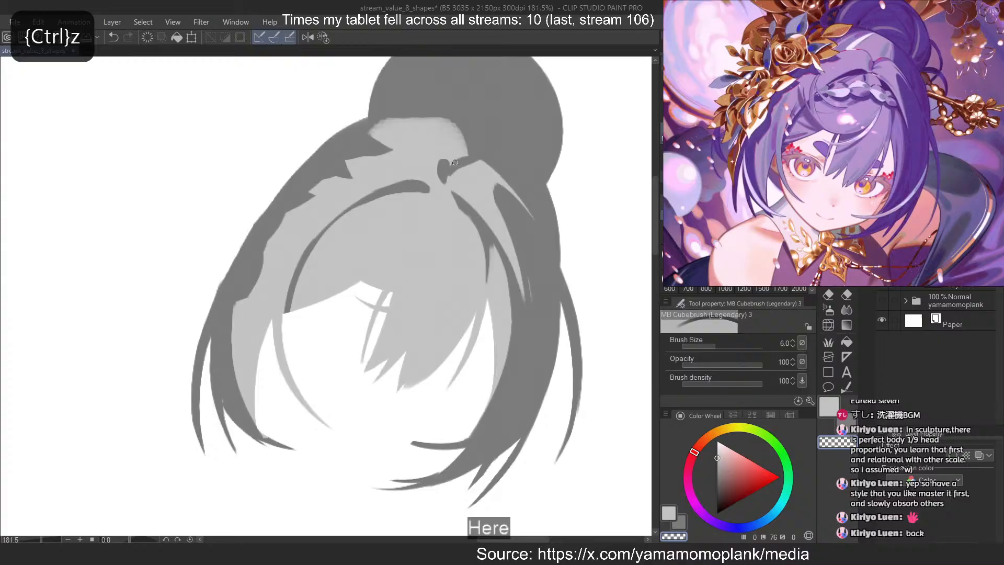
pyautogui.hotkey('ctrl', 'z')
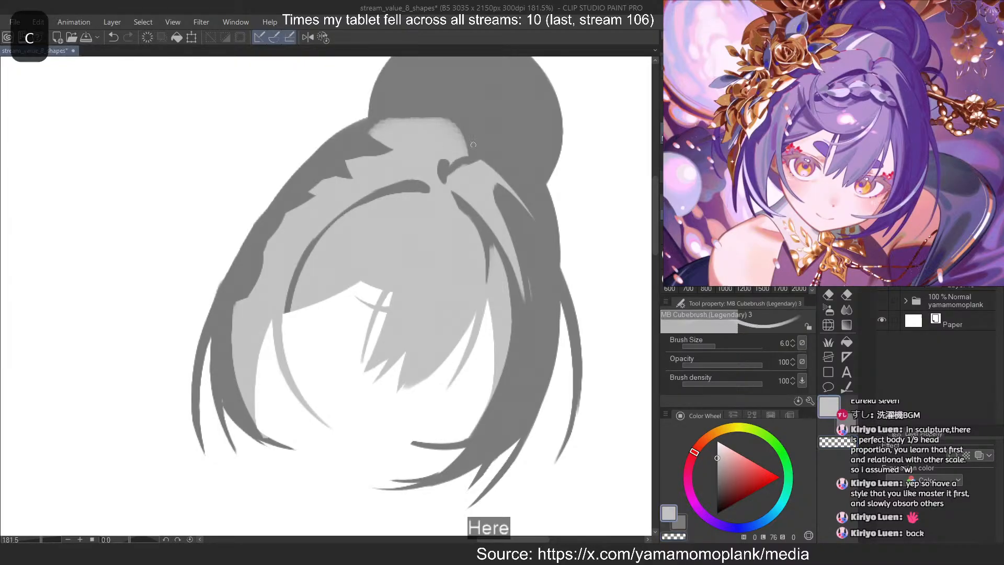
# Paint light grey over the base of the bun to extend the light hair mass upward and to the right
pyautogui.press('c')
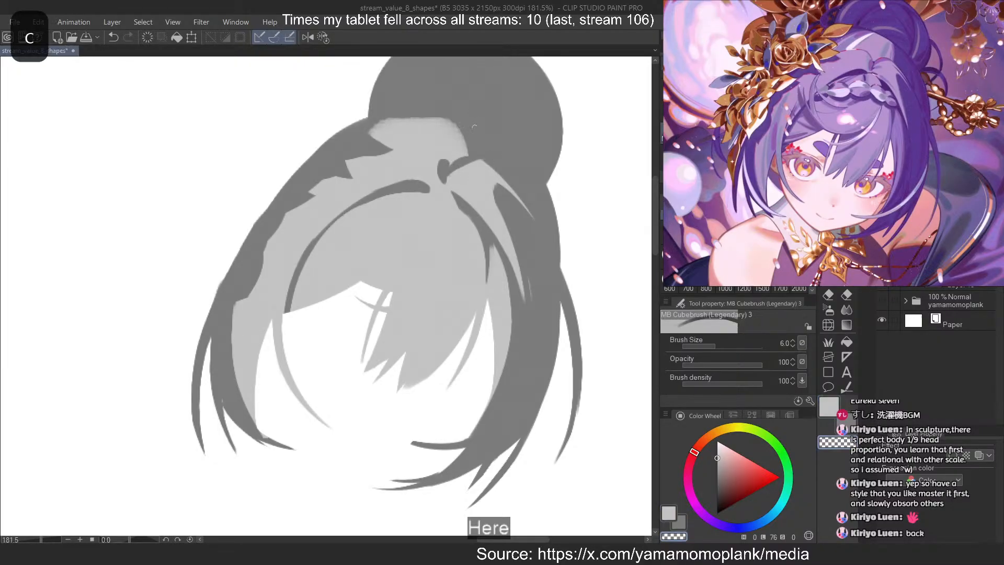
pyautogui.moveTo(478, 140)
pyautogui.mouseDown()
pyautogui.moveTo(408, 104)
pyautogui.moveTo(508, 140)
pyautogui.mouseUp()
pyautogui.hotkey('ctrl', 'z')
pyautogui.hotkey('ctrl', 'z')
pyautogui.moveTo(422, 111)
pyautogui.mouseDown()
pyautogui.moveTo(511, 146)
pyautogui.moveTo(489, 138)
pyautogui.moveTo(487, 161)
pyautogui.mouseUp()
pyautogui.hotkey('ctrl', 'z')
pyautogui.hotkey('ctrl', 'z')
pyautogui.hotkey('ctrl', 'z')
pyautogui.moveTo(477, 132)
pyautogui.mouseDown()
pyautogui.moveTo(483, 156)
pyautogui.moveTo(452, 124)
pyautogui.moveTo(480, 157)
pyautogui.mouseUp()
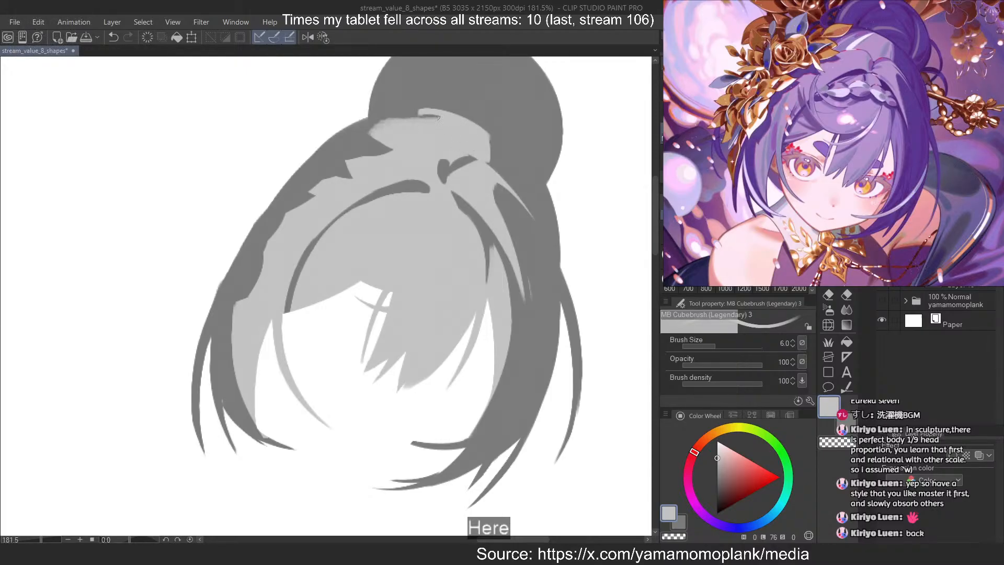
# Fill and trim the light mass's upper edge under the bun into a clean arch, and extend its right edge downward
pyautogui.moveTo(438, 118)
pyautogui.mouseDown()
pyautogui.moveTo(388, 111)
pyautogui.moveTo(393, 105)
pyautogui.mouseUp()
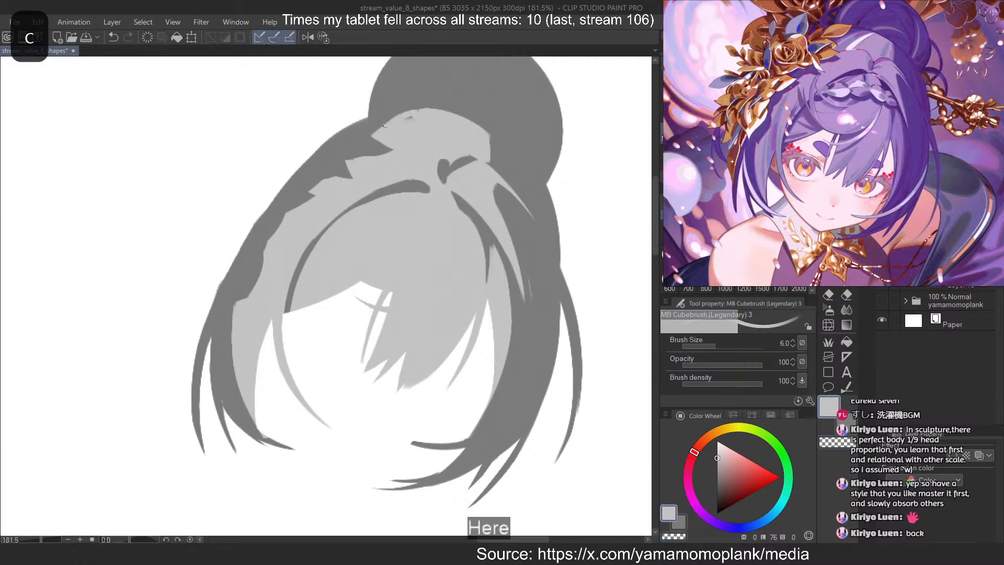
pyautogui.hotkey('ctrl', 'z')
pyautogui.press('c')
pyautogui.moveTo(439, 109)
pyautogui.mouseDown()
pyautogui.moveTo(370, 136)
pyautogui.moveTo(401, 120)
pyautogui.mouseUp()
pyautogui.press('c')
pyautogui.hotkey('ctrl', 'z')
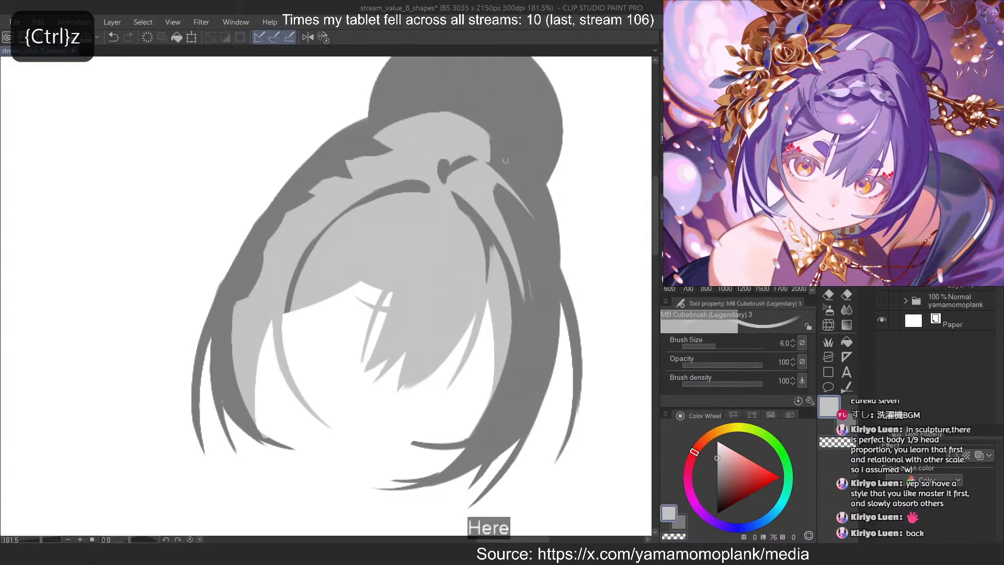
pyautogui.hotkey('ctrl', 'z')
pyautogui.moveTo(489, 140); pyautogui.dragTo(492, 164)
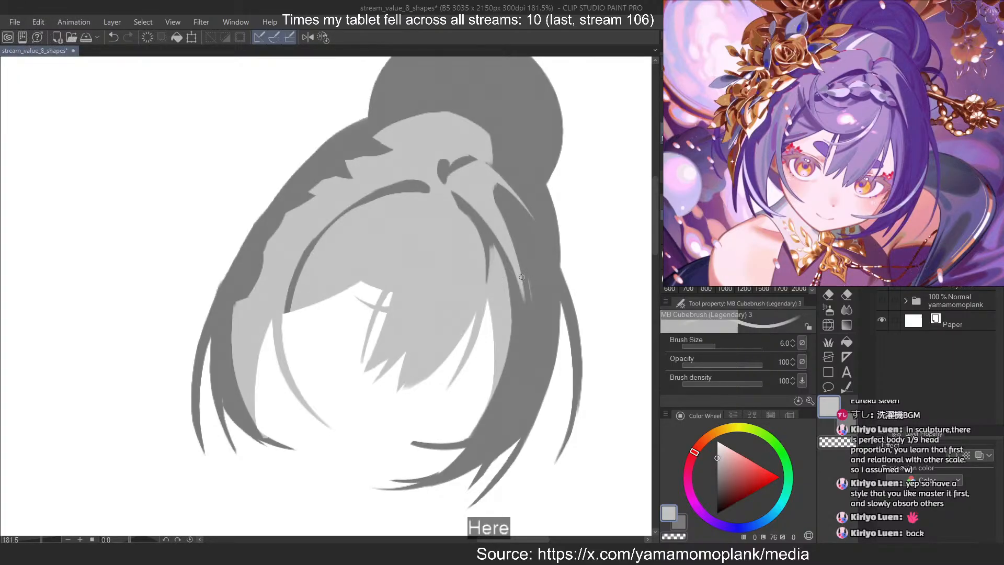
# Paint light grey down the inner edge of the right side hair to widen the light strip beside the face
pyautogui.moveTo(493, 243)
pyautogui.mouseDown()
pyautogui.moveTo(508, 299)
pyautogui.moveTo(511, 391)
pyautogui.moveTo(510, 403)
pyautogui.moveTo(497, 285)
pyautogui.moveTo(483, 416)
pyautogui.moveTo(492, 391)
pyautogui.mouseUp()
pyautogui.hotkey('ctrl', 'z')
pyautogui.hotkey('ctrl', 'z')
pyautogui.hotkey('ctrl', 'z')
pyautogui.hotkey('ctrl', 'z')
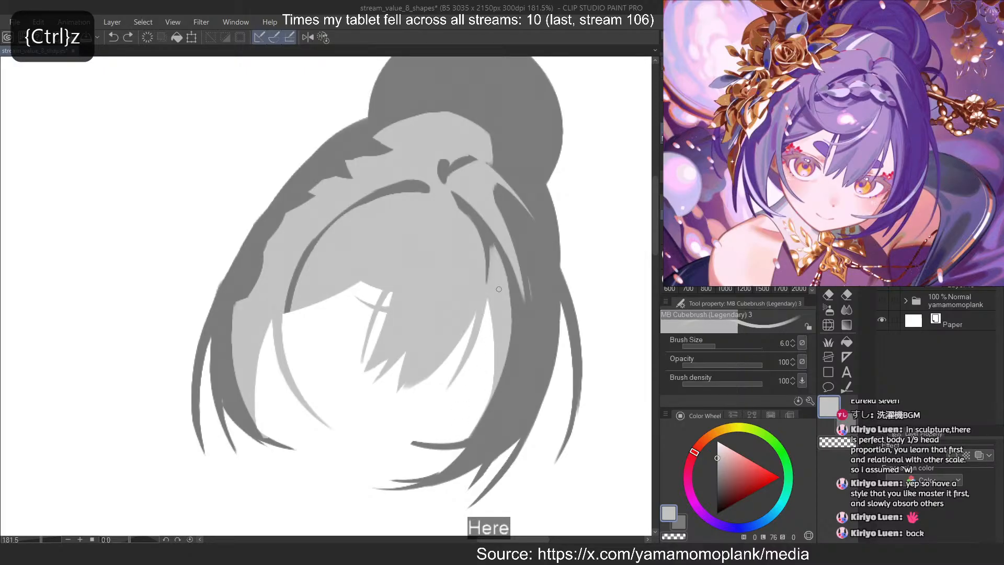
pyautogui.hotkey('ctrl', 'z')
pyautogui.moveTo(498, 253)
pyautogui.mouseDown()
pyautogui.moveTo(511, 365)
pyautogui.moveTo(479, 424)
pyautogui.moveTo(500, 266)
pyautogui.moveTo(480, 422)
pyautogui.moveTo(491, 401)
pyautogui.mouseUp()
pyautogui.hotkey('ctrl', 'z')
pyautogui.hotkey('ctrl', 'z')
# Erase the stray smear at the lower tip of the narrow light strand in the right side hair
pyautogui.press('c')
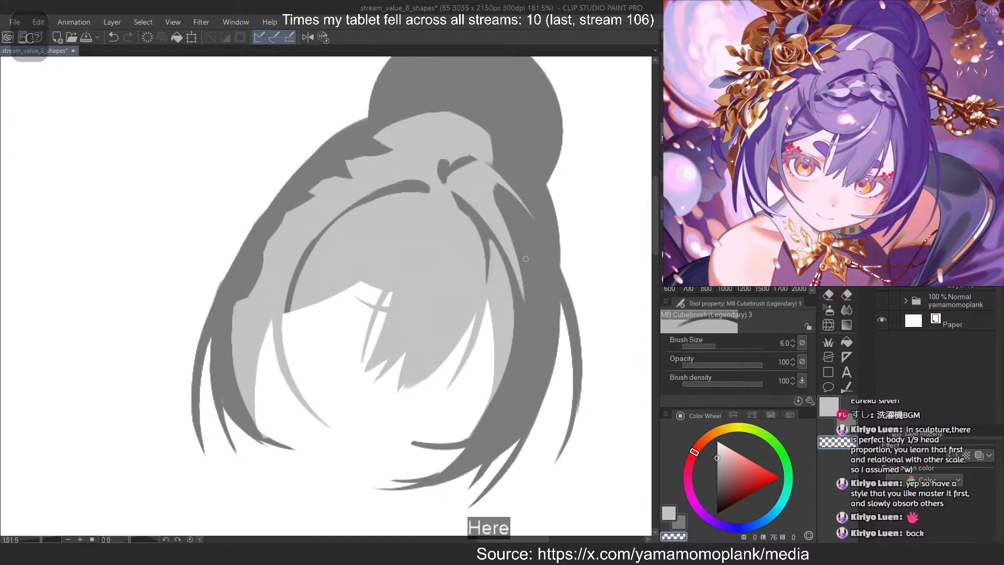
pyautogui.press('c')
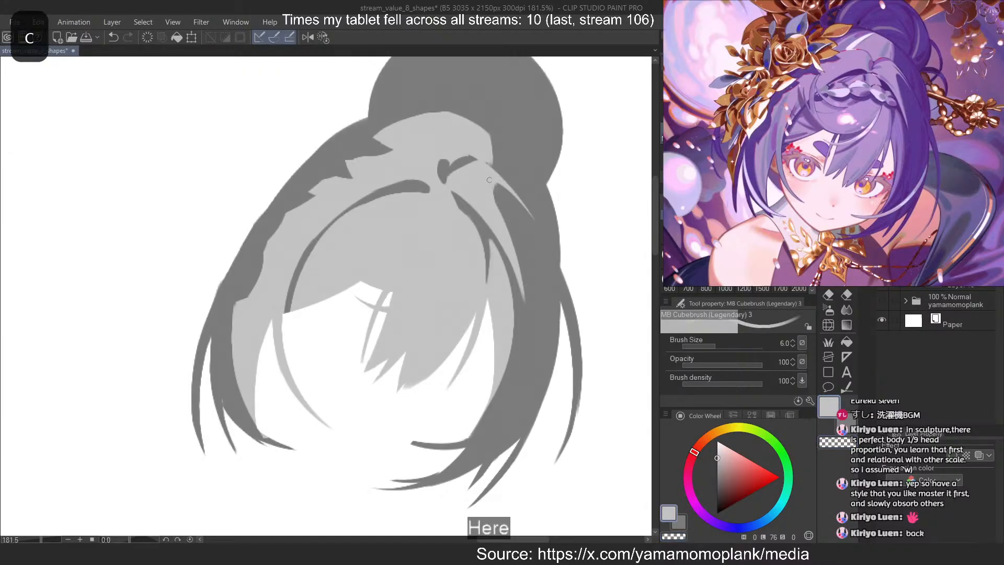
pyautogui.hotkey('ctrl', 'z')
pyautogui.hotkey('ctrl', 'z')
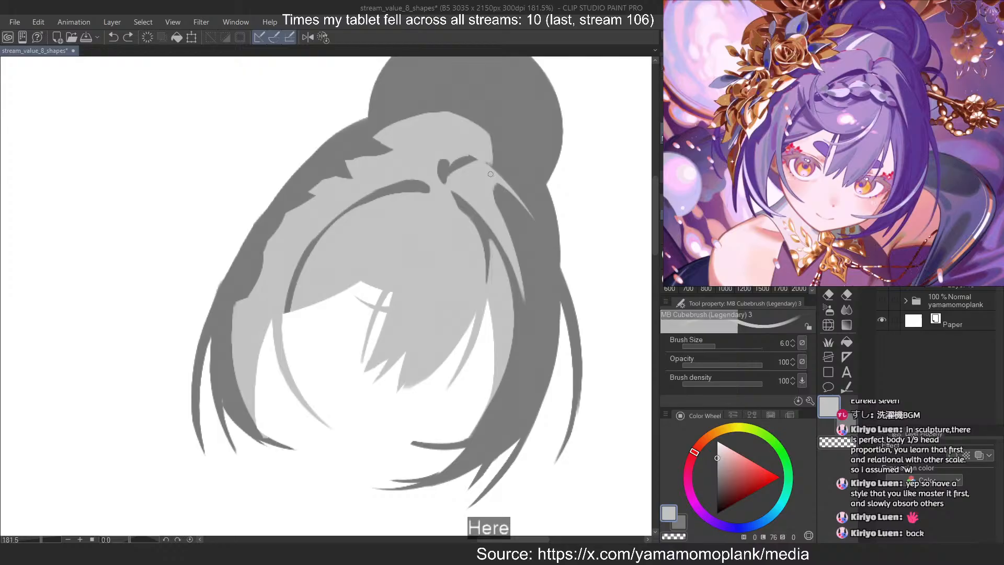
# Touch up the light grey edge where the hooked parting shape meets the dark hair below the bun
pyautogui.scroll(-5, 527, 90)
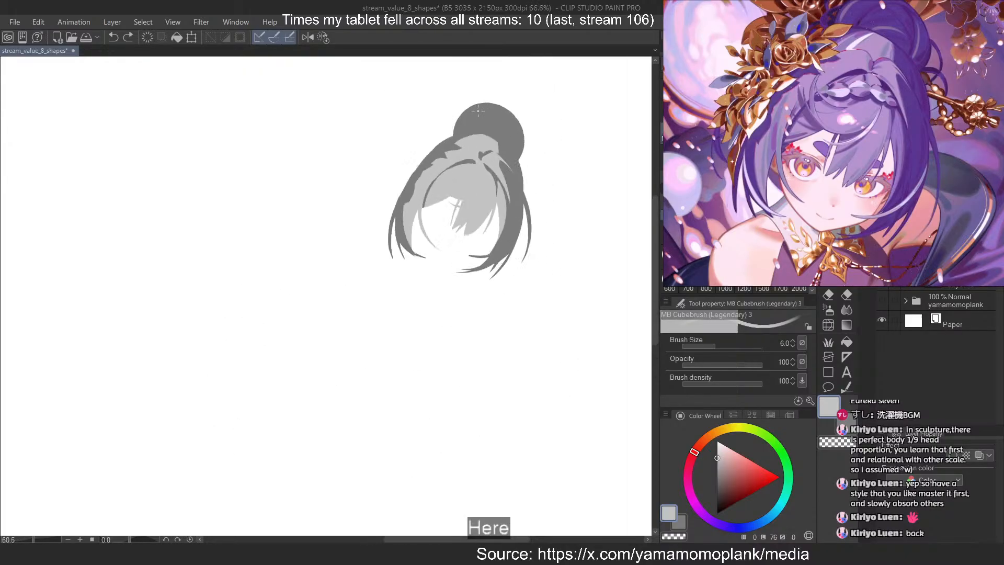
pyautogui.scroll(3, 474, 127)
pyautogui.scroll(2, 511, 165)
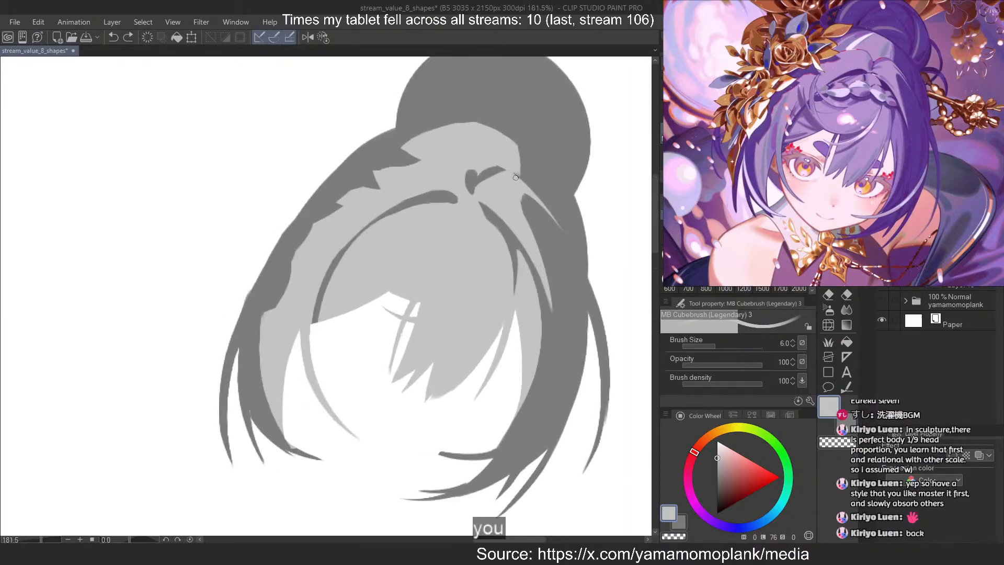
pyautogui.hotkey('ctrl', 'z')
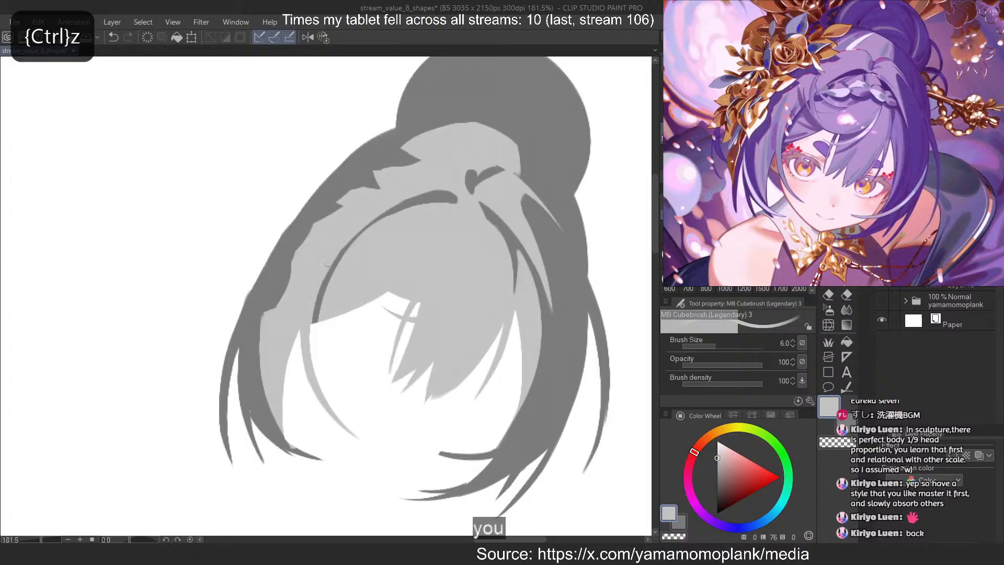
# Erase along the lower end of the left dark fringe curve to carry its tip just past the fringe's edge
pyautogui.hotkey('ctrl', 'z')
pyautogui.moveTo(341, 247); pyautogui.dragTo(325, 274)
pyautogui.hotkey('ctrl', 'z')
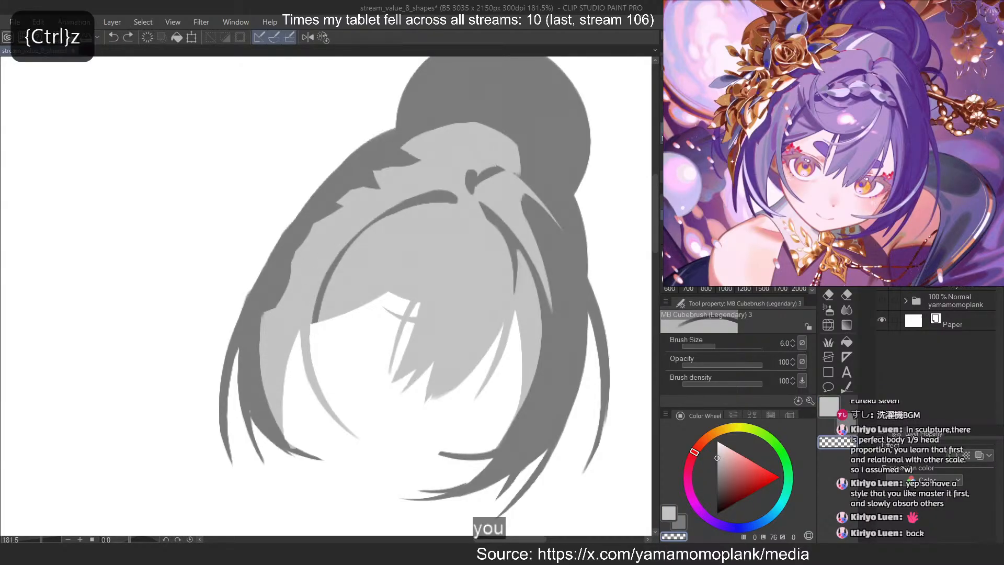
pyautogui.moveTo(326, 269); pyautogui.dragTo(309, 347)
pyautogui.hotkey('ctrl', 'z')
pyautogui.hotkey('ctrl', 'z')
pyautogui.moveTo(326, 272); pyautogui.dragTo(309, 335)
pyautogui.hotkey('ctrl', 'z')
pyautogui.moveTo(338, 267); pyautogui.dragTo(318, 322)
pyautogui.hotkey('ctrl', 'z')
# Write "BRB" in dark strokes across the middle of the fringe
pyautogui.moveTo(396, 245); pyautogui.dragTo(399, 277)
pyautogui.moveTo(420, 250)
pyautogui.mouseDown()
pyautogui.moveTo(450, 257)
pyautogui.moveTo(458, 249)
pyautogui.moveTo(445, 277)
pyautogui.mouseUp()
pyautogui.moveTo(456, 243); pyautogui.dragTo(454, 270)
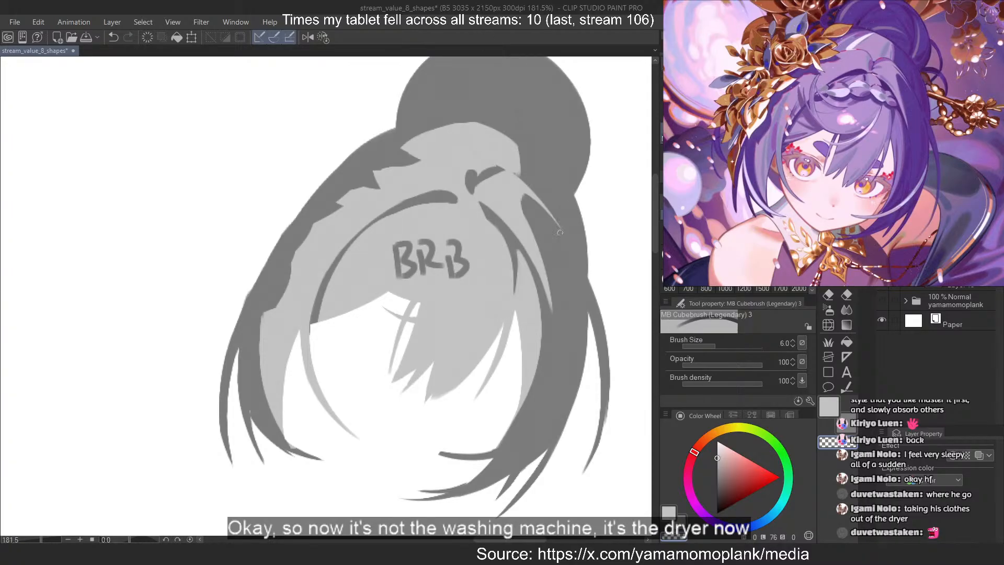
# Undo the "BRB" lettering on the fringe
pyautogui.scroll(-2, 503, 251)
pyautogui.scroll(2, 472, 257)
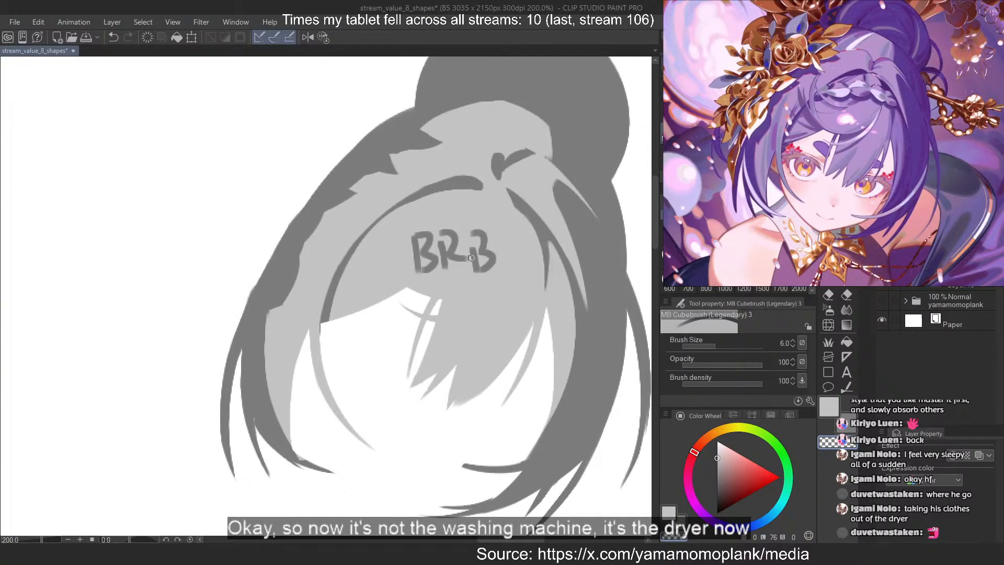
pyautogui.hotkey('ctrl', 'z')
pyautogui.hotkey('ctrl', 'z')
pyautogui.hotkey('ctrl', 'z')
pyautogui.hotkey('ctrl', 'z')
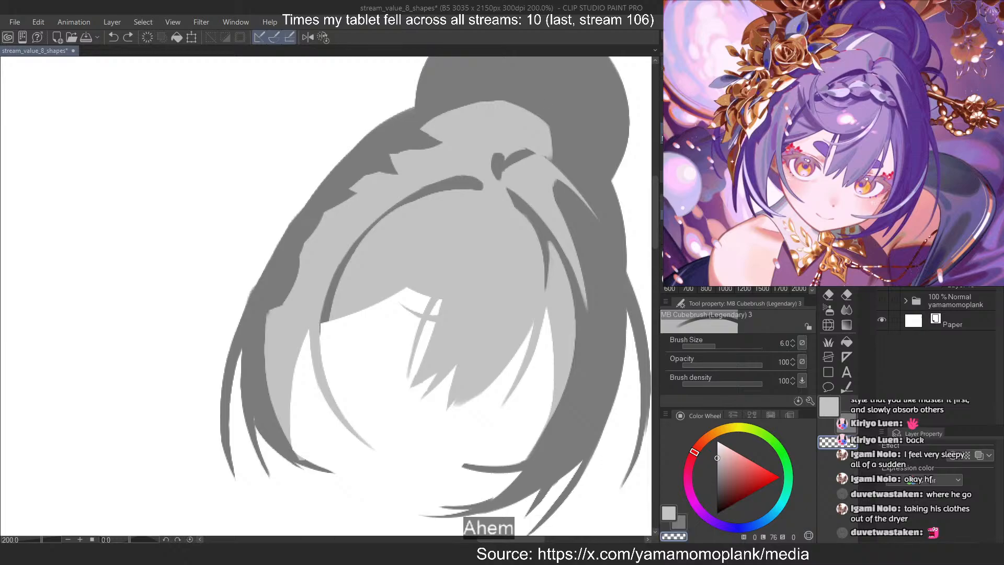
pyautogui.click(882, 262)
pyautogui.click(882, 262)
pyautogui.click(882, 262)
pyautogui.click(882, 262)
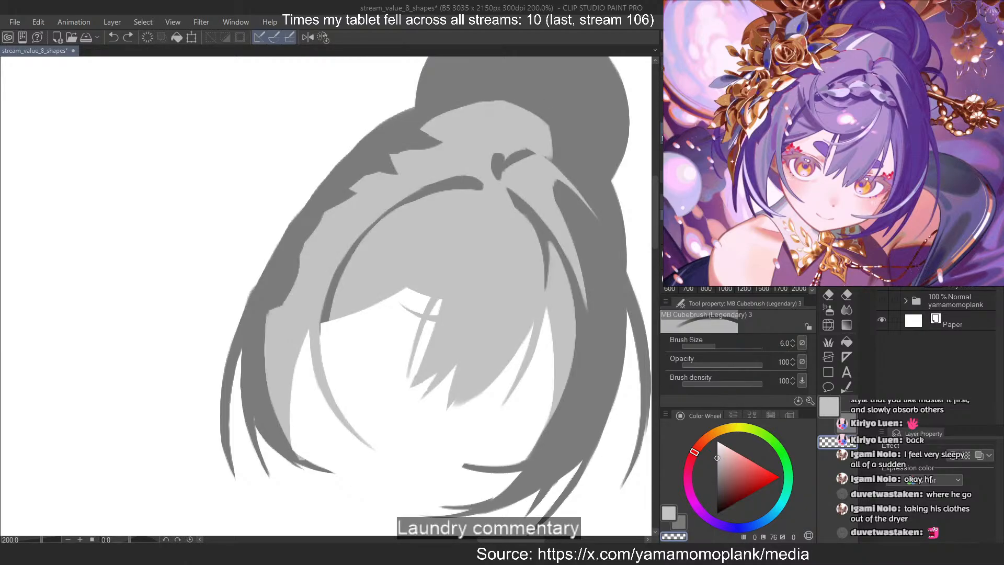
pyautogui.hotkey('ctrl', 'y')
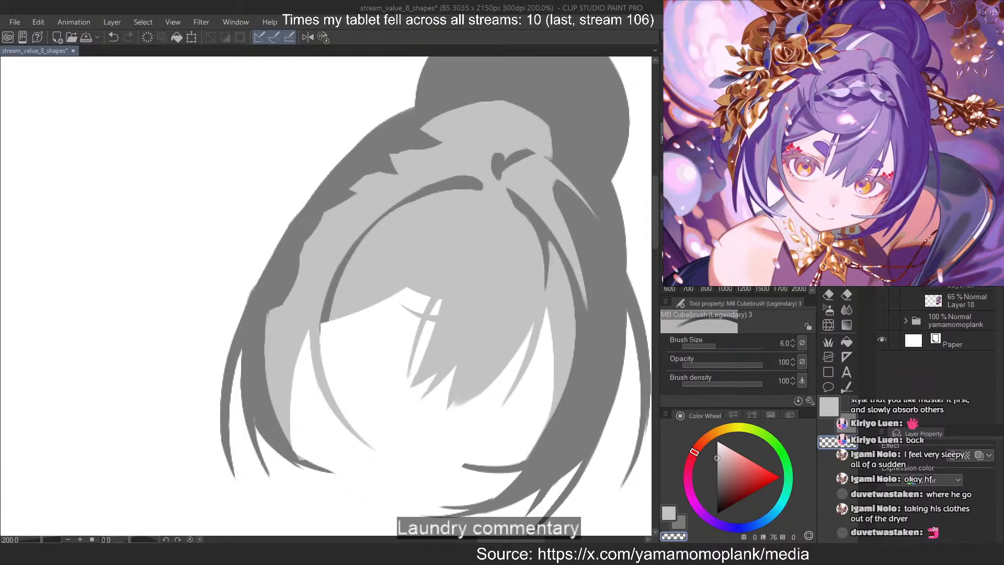
# Choose a slightly darker grey with a brightness of 65 and paint a shadow strand over the fringe's left pointed tips
pyautogui.scroll(1, 557, 235)
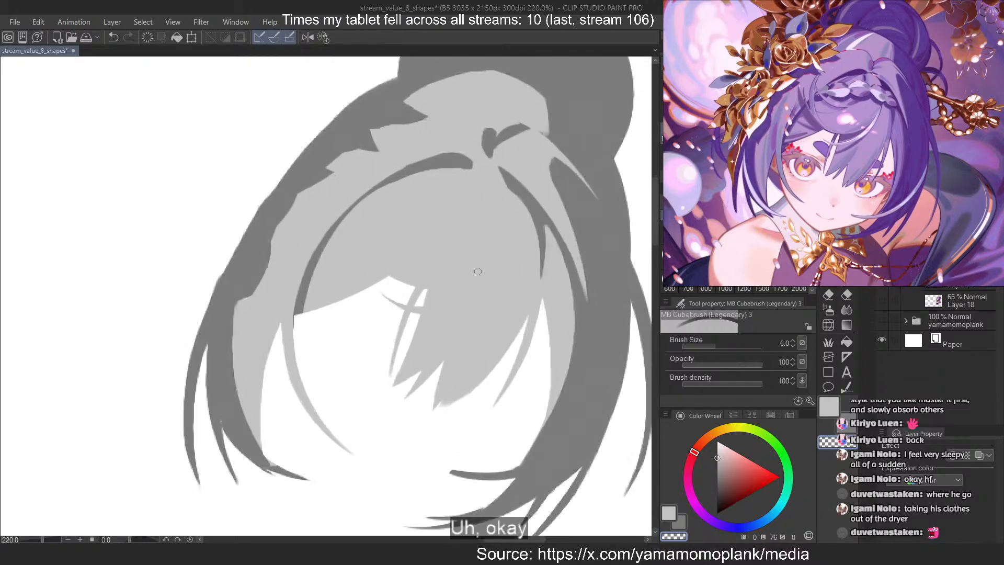
pyautogui.scroll(4, 493, 224)
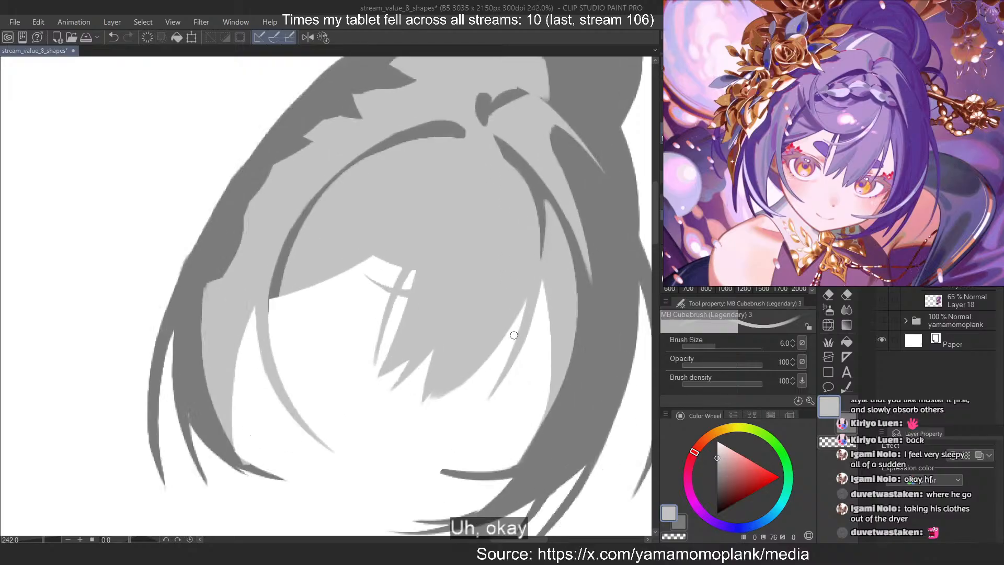
pyautogui.scroll(-2, 291, 411)
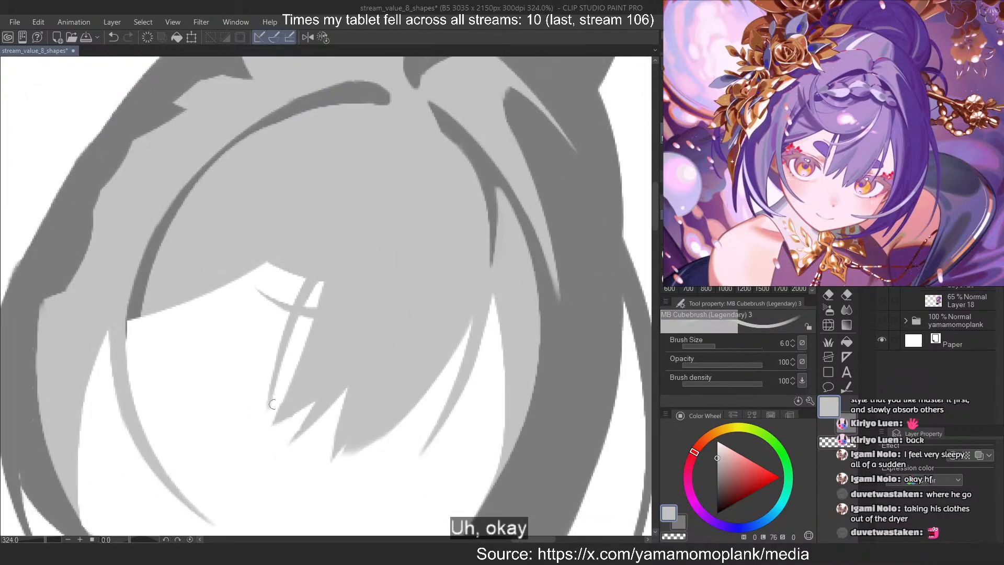
pyautogui.moveTo(717, 477); pyautogui.dragTo(717, 465)
pyautogui.scroll(-1, 428, 238)
pyautogui.scroll(-2, 428, 238)
pyautogui.scroll(5, 311, 318)
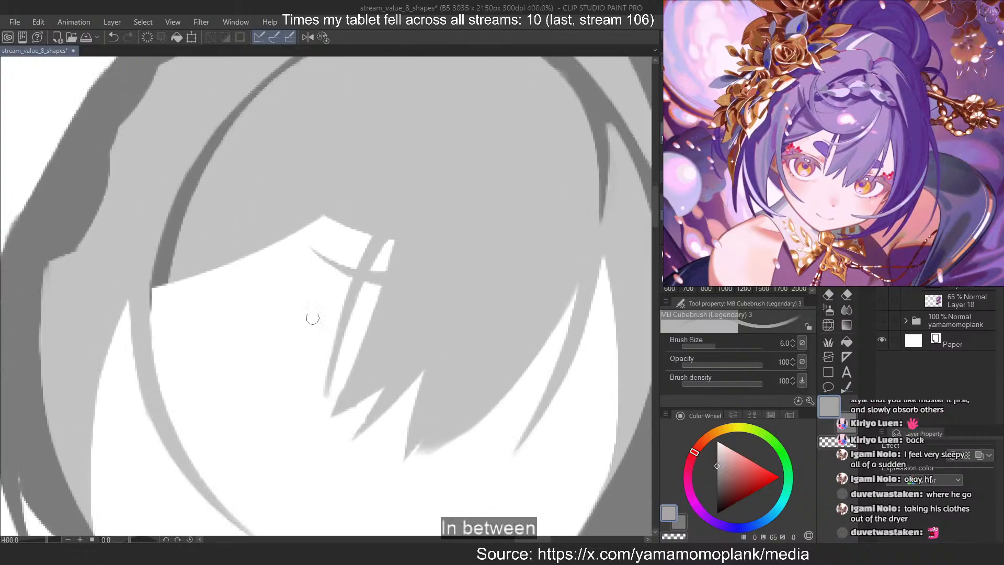
pyautogui.moveTo(438, 323)
pyautogui.mouseDown()
pyautogui.moveTo(332, 412)
pyautogui.moveTo(451, 310)
pyautogui.mouseUp()
pyautogui.scroll(-5, 405, 335)
pyautogui.scroll(3, 401, 326)
pyautogui.hotkey('ctrl', 'z')
pyautogui.hotkey('ctrl', 'z')
pyautogui.hotkey('ctrl', 'z')
pyautogui.moveTo(367, 419)
pyautogui.mouseDown()
pyautogui.moveTo(383, 356)
pyautogui.moveTo(380, 398)
pyautogui.moveTo(387, 392)
pyautogui.moveTo(359, 406)
pyautogui.moveTo(383, 384)
pyautogui.mouseUp()
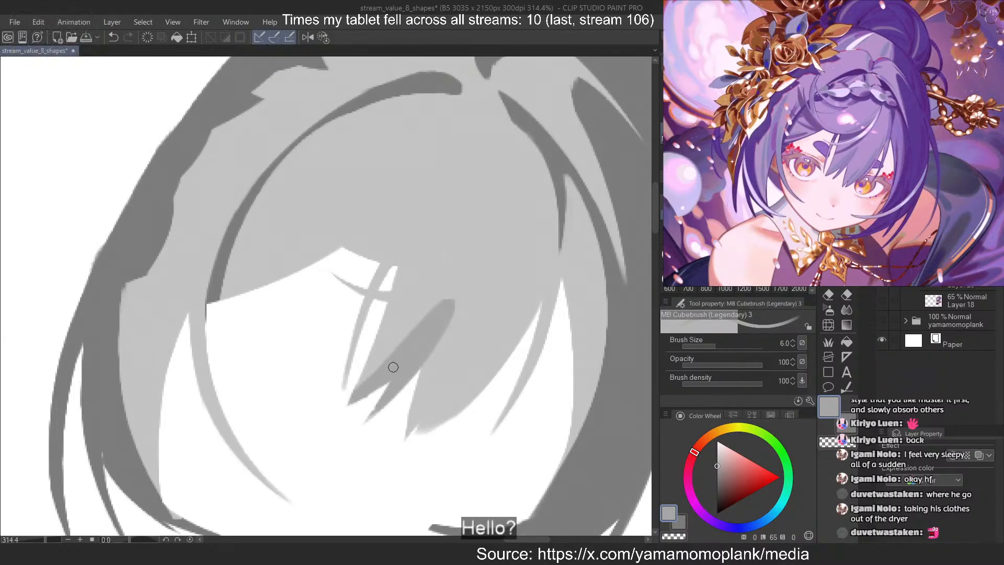
# Erase along the upper end of the shadow on the left fringe tips to taper it to a point
pyautogui.hotkey('ctrl', 'z')
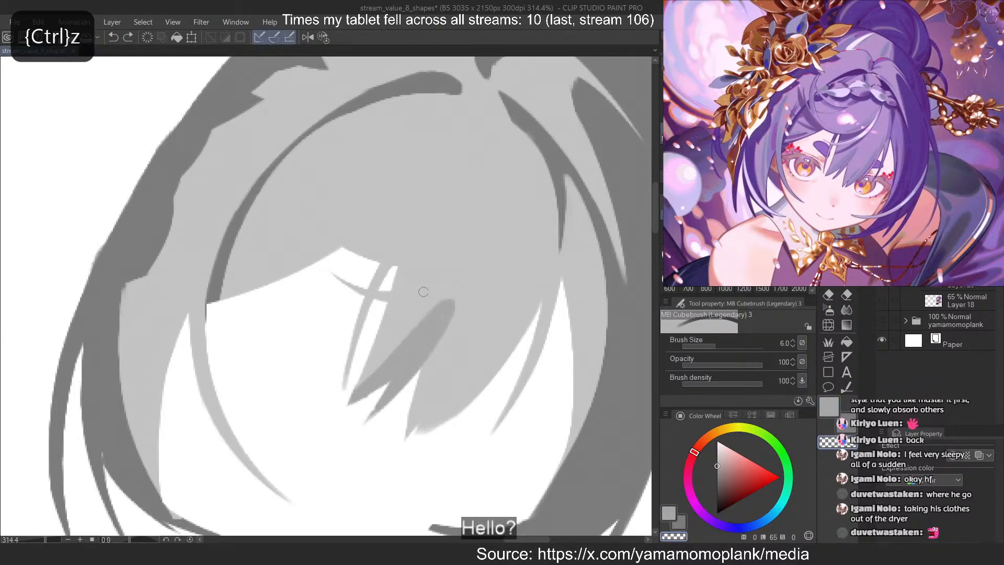
pyautogui.hotkey('ctrl', 'z')
pyautogui.moveTo(452, 299)
pyautogui.mouseDown()
pyautogui.moveTo(390, 426)
pyautogui.moveTo(434, 293)
pyautogui.moveTo(455, 310)
pyautogui.moveTo(348, 400)
pyautogui.mouseUp()
pyautogui.hotkey('ctrl', 'z')
pyautogui.moveTo(450, 305); pyautogui.dragTo(350, 398)
pyautogui.moveTo(414, 325)
pyautogui.mouseDown()
pyautogui.moveTo(435, 315)
pyautogui.moveTo(348, 404)
pyautogui.mouseUp()
pyautogui.press('c')
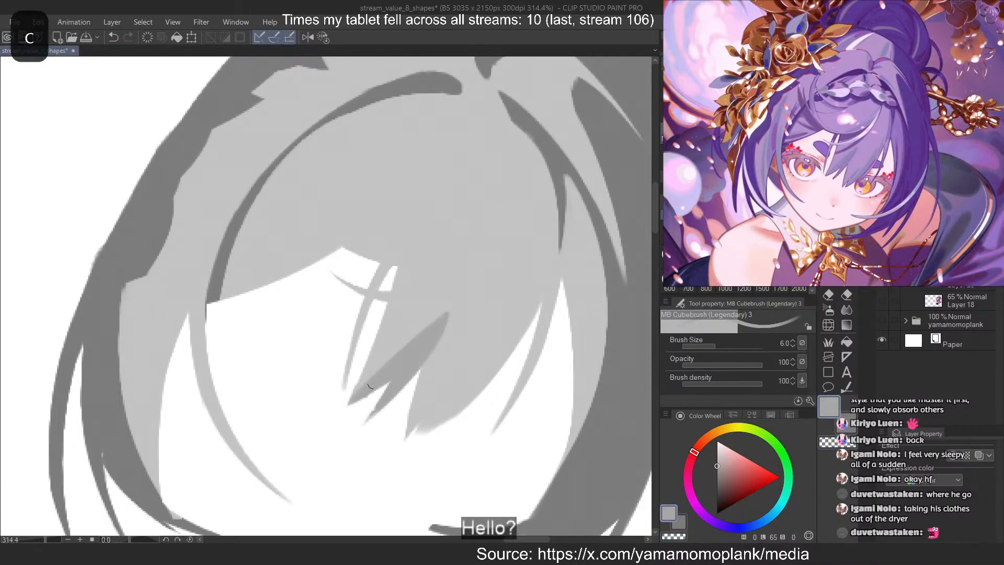
# Refine the left edge of the shadow on the fringe tips into a clean diagonal running down to the outermost tip
pyautogui.hotkey('ctrl', 'z')
pyautogui.moveTo(396, 360); pyautogui.dragTo(350, 411)
pyautogui.hotkey('ctrl', 'z')
pyautogui.moveTo(433, 322)
pyautogui.mouseDown()
pyautogui.moveTo(379, 376)
pyautogui.moveTo(432, 326)
pyautogui.moveTo(350, 410)
pyautogui.mouseUp()
pyautogui.hotkey('ctrl', 'z')
pyautogui.hotkey('ctrl', 'z')
pyautogui.moveTo(418, 332); pyautogui.dragTo(351, 402)
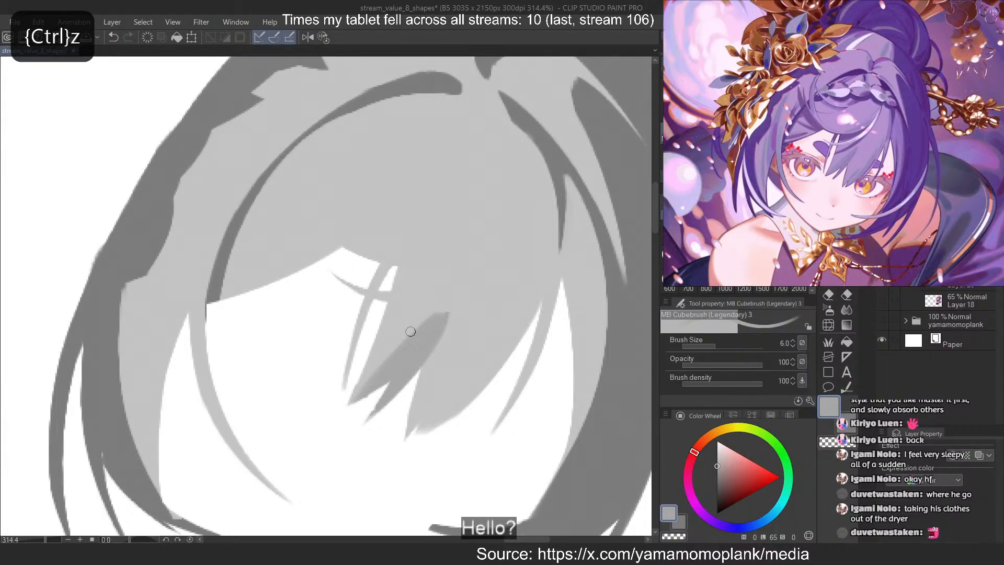
pyautogui.hotkey('ctrl', 'z')
pyautogui.moveTo(437, 319); pyautogui.dragTo(351, 403)
# Paint a curved mid-grey shadow stroke along the right lower edge of the fringe, down to its longest tip
pyautogui.moveTo(532, 307); pyautogui.dragTo(501, 362)
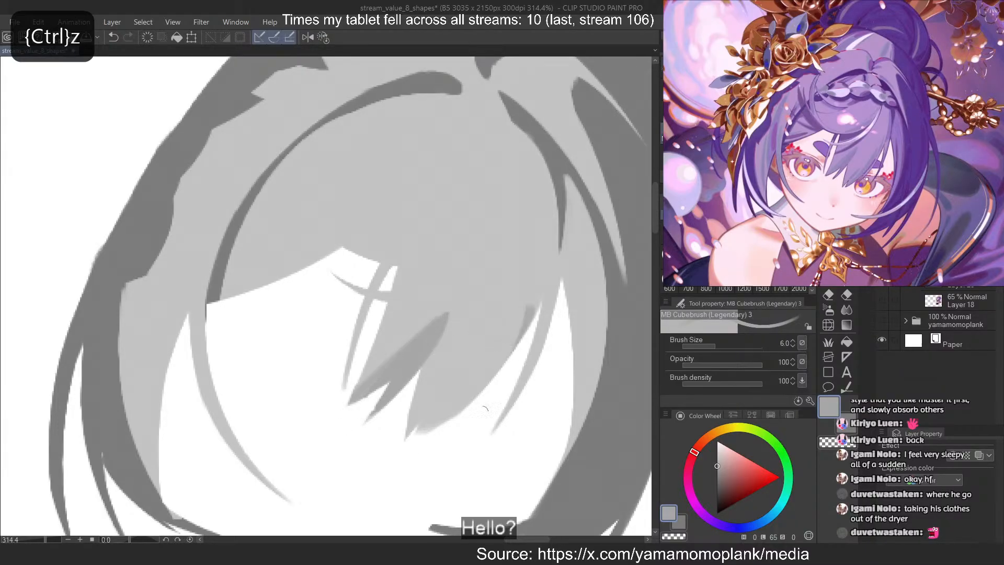
pyautogui.hotkey('ctrl', 'z')
pyautogui.moveTo(532, 283); pyautogui.dragTo(442, 423)
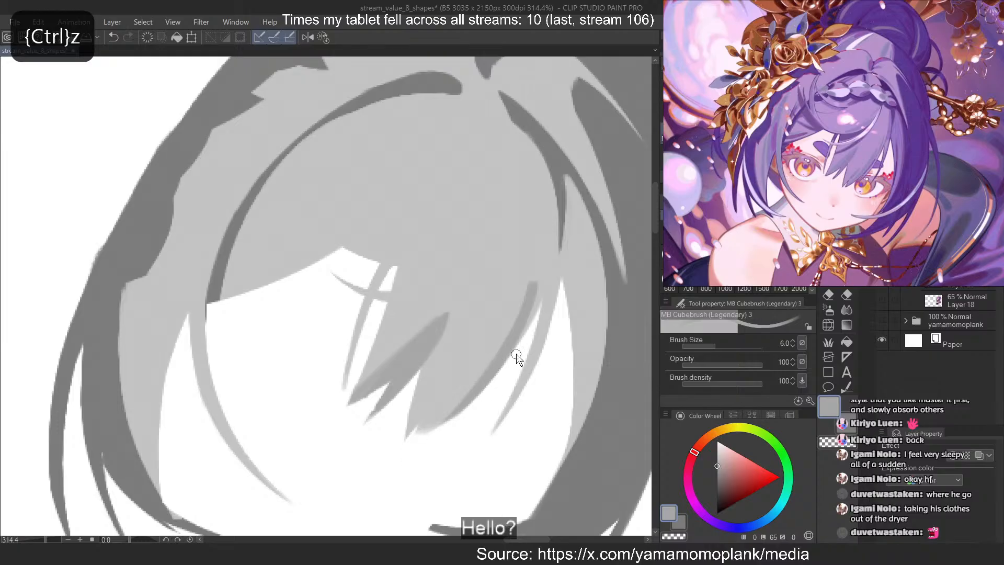
pyautogui.hotkey('ctrl', 'z')
pyautogui.moveTo(527, 309); pyautogui.dragTo(434, 426)
pyautogui.hotkey('ctrl', 'z')
pyautogui.hotkey('ctrl', 'z')
pyautogui.moveTo(526, 292); pyautogui.dragTo(423, 421)
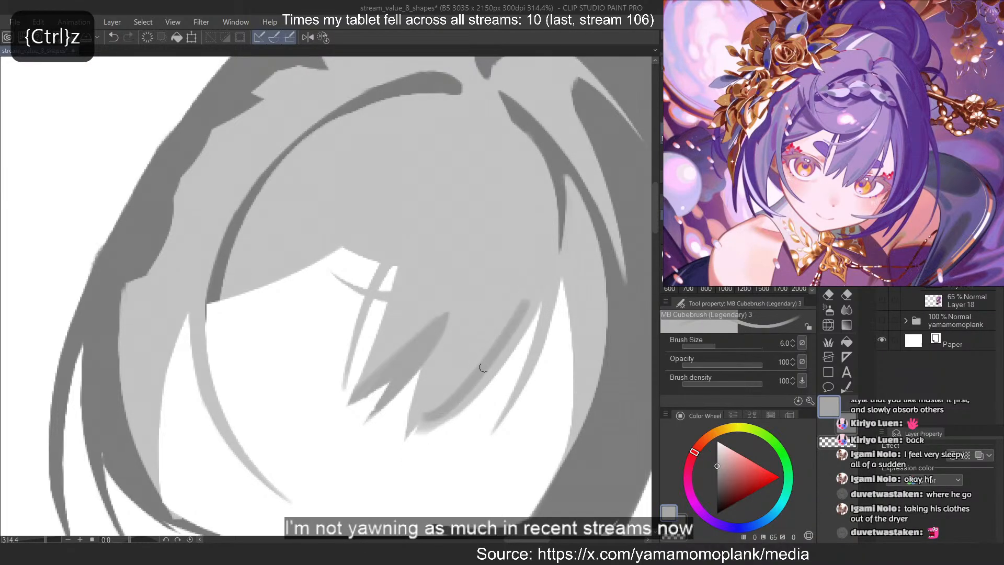
pyautogui.hotkey('ctrl', 'z')
pyautogui.moveTo(519, 319); pyautogui.dragTo(421, 433)
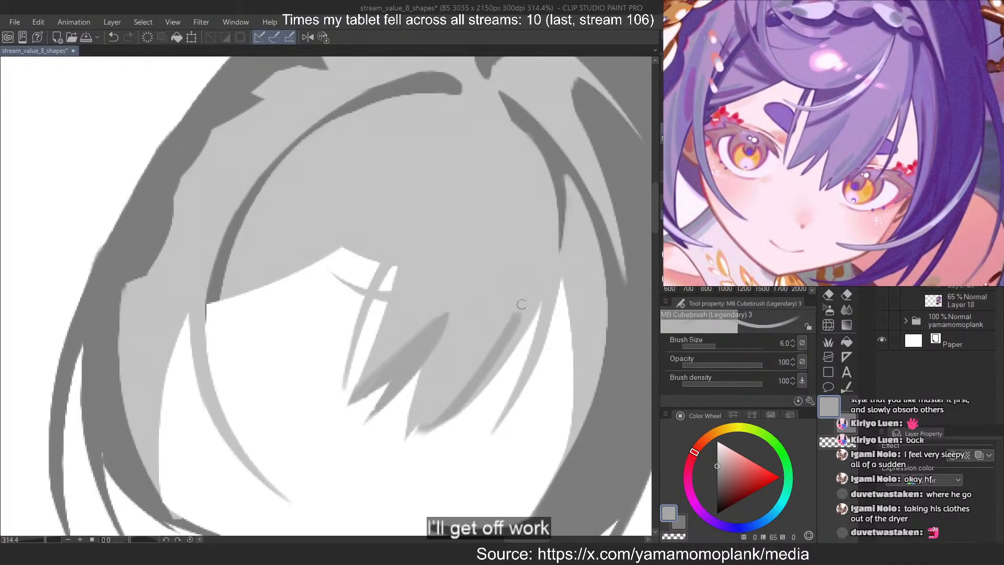
# Reshape the curved shadow along the fringe's right lower edge by trimming and repainting the stroke
pyautogui.hotkey('ctrl', 'z')
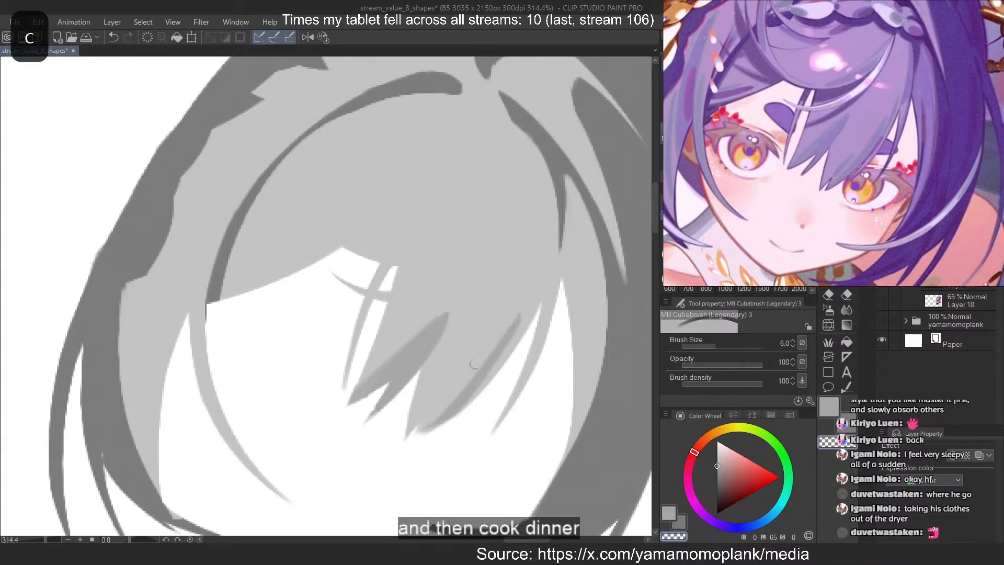
pyautogui.hotkey('ctrl', 'z')
pyautogui.press('c')
pyautogui.moveTo(512, 319); pyautogui.dragTo(421, 425)
pyautogui.hotkey('ctrl', 'z')
pyautogui.hotkey('ctrl', 'z')
pyautogui.moveTo(516, 322); pyautogui.dragTo(427, 428)
# Add a short mid-grey strand beside the curved shadow, just above the fringe's longest tip
pyautogui.hotkey('ctrl', 'z')
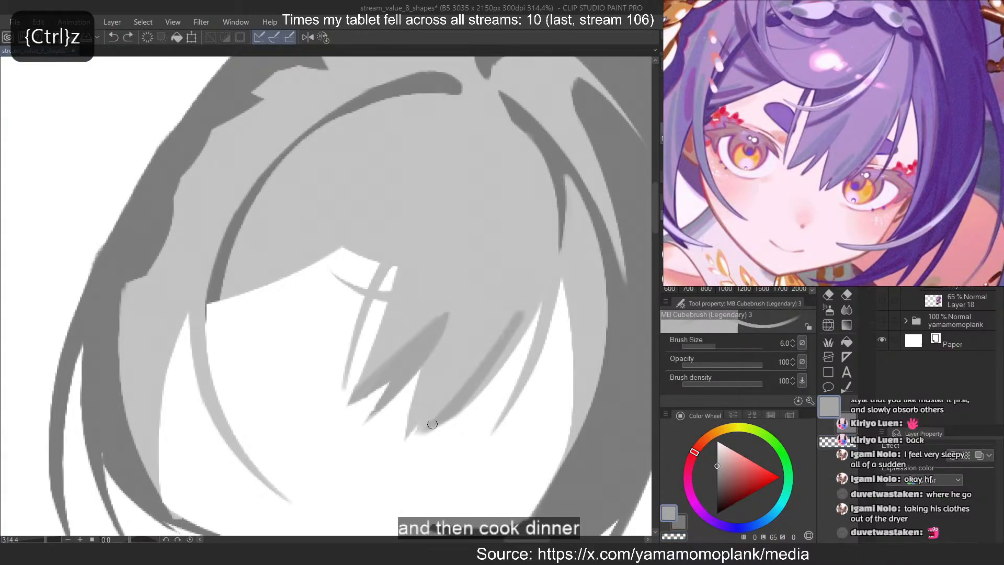
pyautogui.press('c')
pyautogui.press('c')
pyautogui.moveTo(453, 382)
pyautogui.mouseDown()
pyautogui.moveTo(429, 410)
pyautogui.moveTo(448, 381)
pyautogui.moveTo(420, 416)
pyautogui.moveTo(459, 367)
pyautogui.moveTo(415, 414)
pyautogui.mouseUp()
pyautogui.hotkey('ctrl', 'z')
pyautogui.hotkey('ctrl', 'z')
pyautogui.hotkey('ctrl', 'z')
pyautogui.press('c')
pyautogui.hotkey('ctrl', 'z')
pyautogui.hotkey('ctrl', 'z')
pyautogui.hotkey('ctrl', 'z')
pyautogui.hotkey('ctrl', 'z')
pyautogui.hotkey('ctrl', 'z')
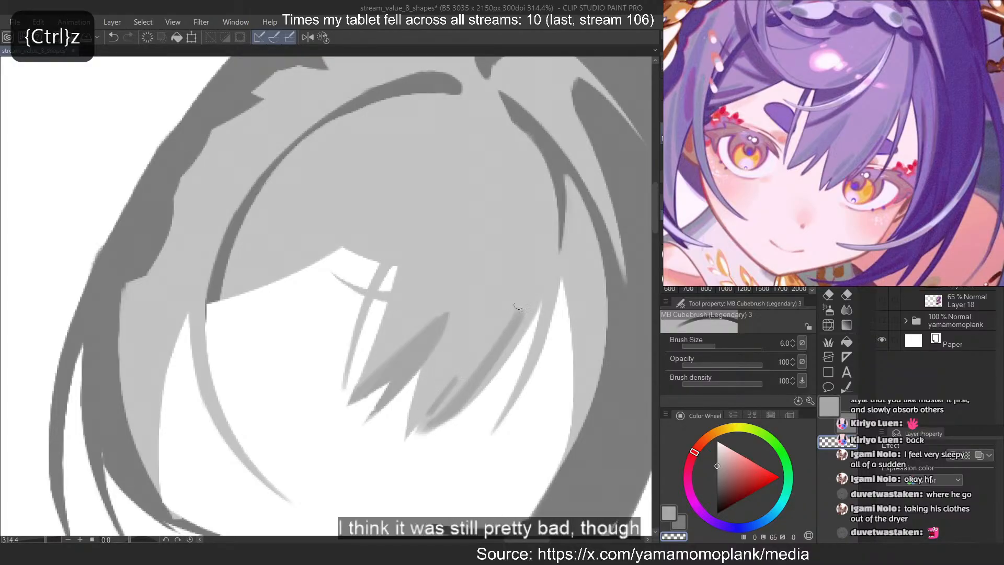
# Erase along the curved fringe shadow to thin its upper end
pyautogui.moveTo(517, 309); pyautogui.dragTo(414, 441)
pyautogui.hotkey('ctrl', 'z')
pyautogui.hotkey('ctrl', 'z')
pyautogui.press('c')
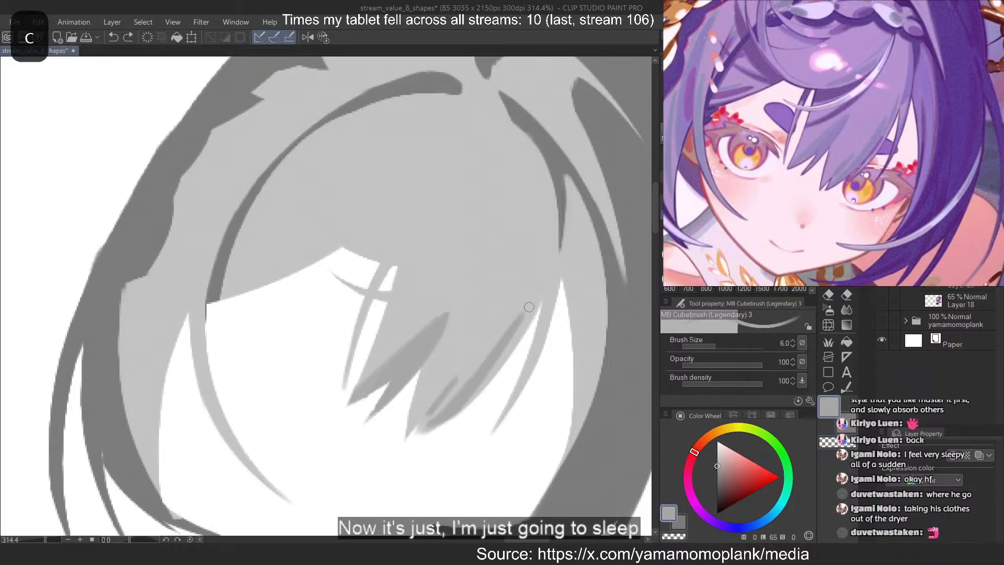
# Reduce the brush size to 4 and rework the upper part of the curved fringe shadow into a finer taper
pyautogui.moveTo(560, 212); pyautogui.dragTo(527, 330)
pyautogui.hotkey('ctrl', 'z')
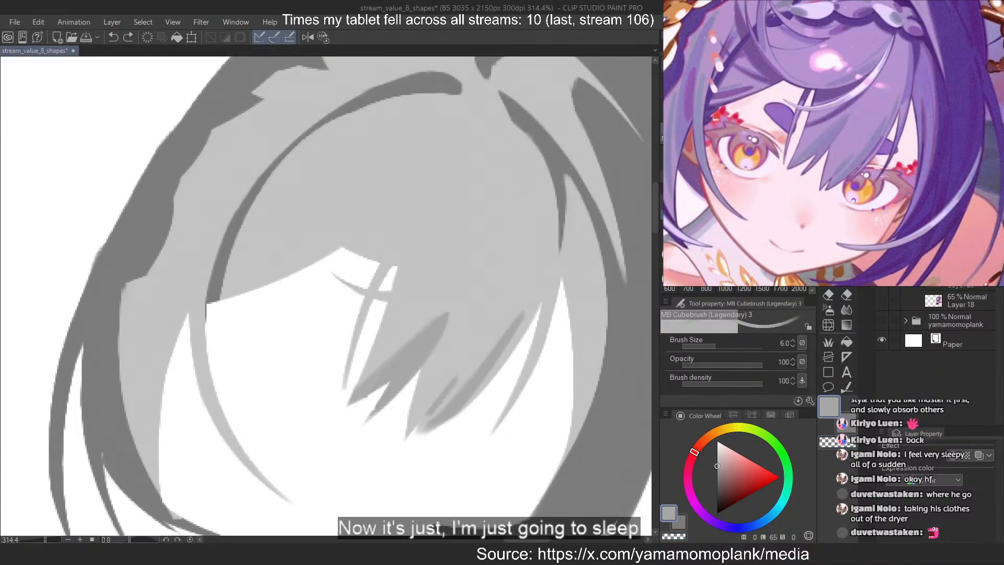
pyautogui.scroll(1, 736, 246)
pyautogui.click(780, 208)
pyautogui.moveTo(539, 281); pyautogui.dragTo(514, 343)
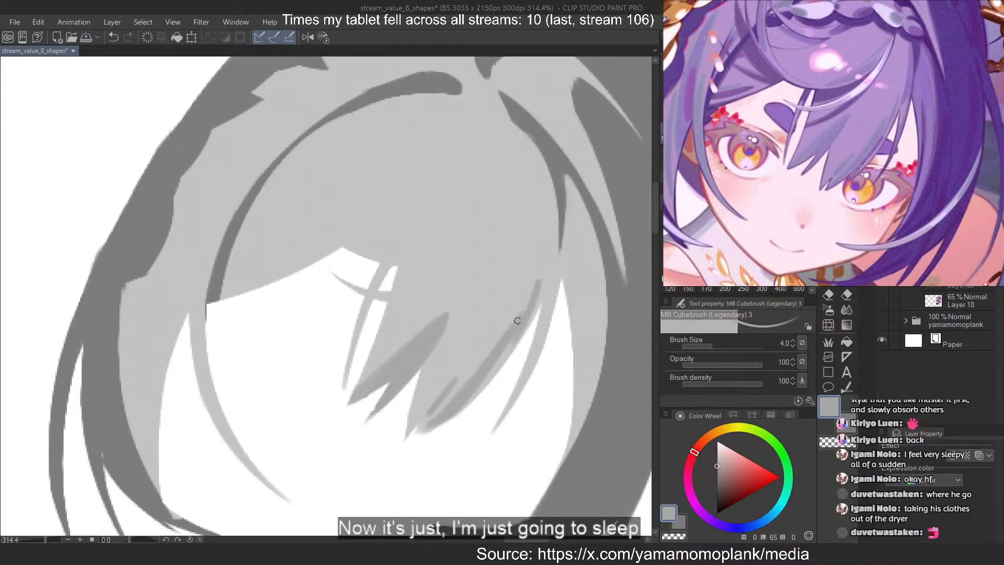
pyautogui.hotkey('ctrl', 'z')
pyautogui.press('c')
pyautogui.hotkey('ctrl', 'z')
pyautogui.moveTo(525, 302); pyautogui.dragTo(475, 393)
pyautogui.press('c')
pyautogui.hotkey('ctrl', 'z')
pyautogui.press('c')
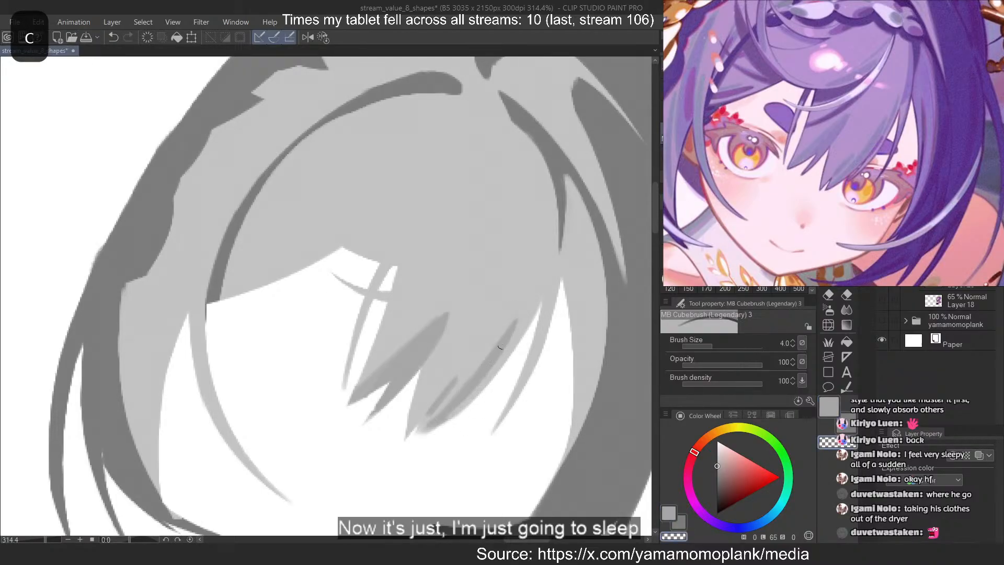
# Add a thin mid-grey stroke that extends the curved fringe shadow upward along the fringe's right edge
pyautogui.press('c')
pyautogui.moveTo(532, 298); pyautogui.dragTo(505, 356)
pyautogui.hotkey('ctrl', 'z')
pyautogui.hotkey('ctrl', 'z')
pyautogui.moveTo(534, 295); pyautogui.dragTo(510, 351)
pyautogui.hotkey('ctrl', 'z')
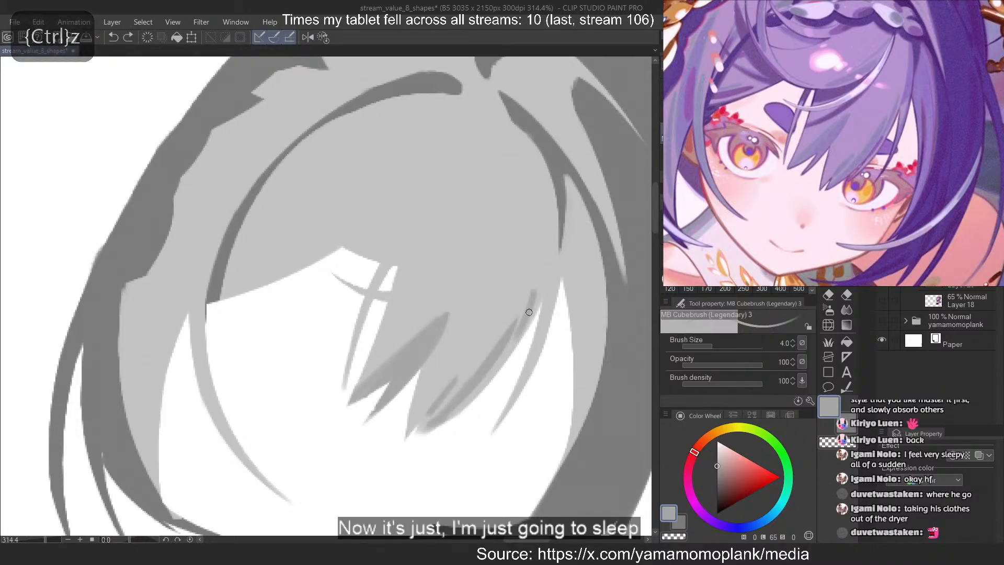
# Paint a thin vertical mid-grey shadow strand down the light side lock to the right of the face
pyautogui.scroll(-2, 309, 236)
pyautogui.scroll(2, 473, 283)
pyautogui.moveTo(538, 253); pyautogui.dragTo(534, 388)
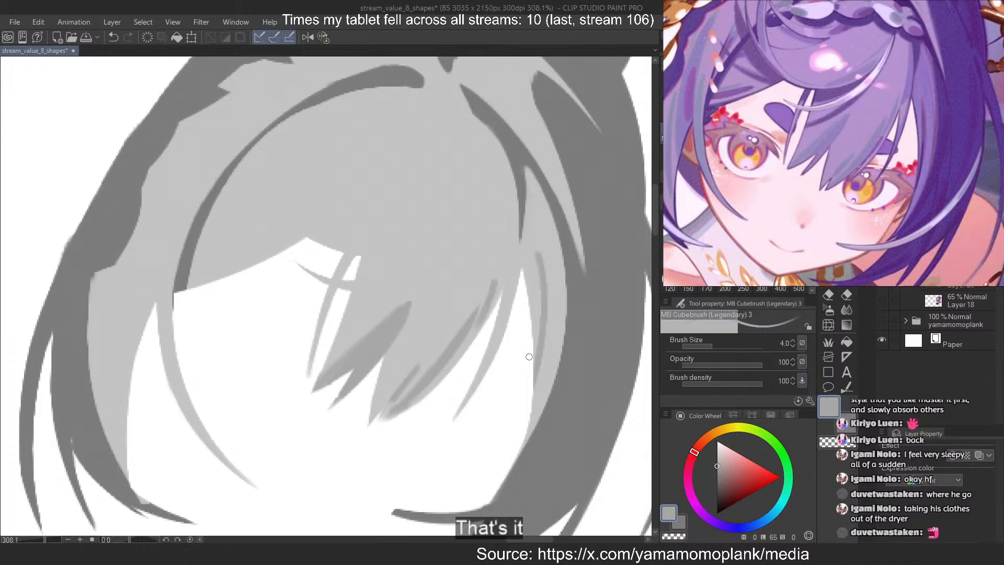
pyautogui.hotkey('ctrl', 'z')
pyautogui.hotkey('ctrl', 'z')
pyautogui.moveTo(538, 265); pyautogui.dragTo(526, 437)
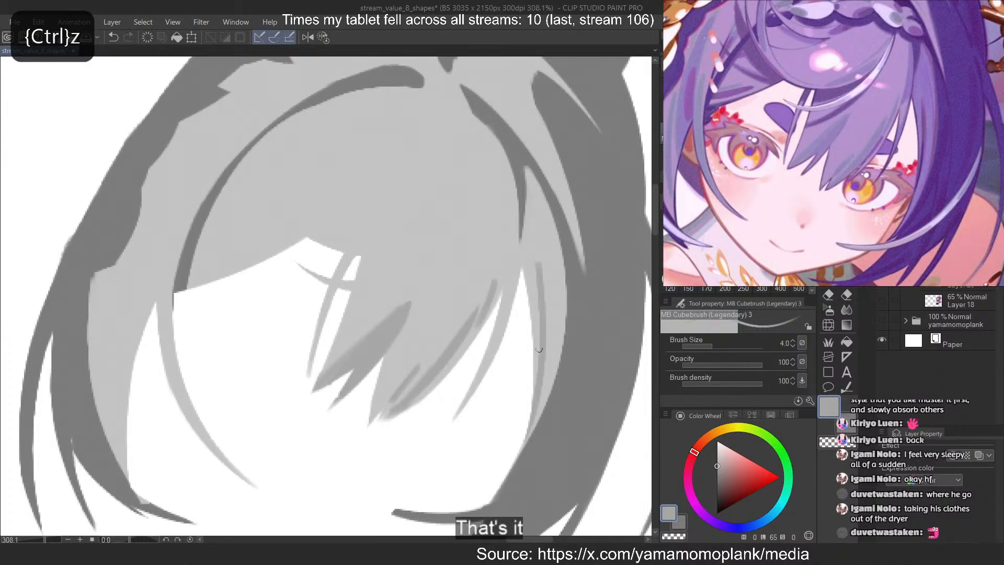
pyautogui.hotkey('ctrl', 'z')
pyautogui.moveTo(537, 262); pyautogui.dragTo(534, 384)
# Thicken the middle of the side lock's vertical shadow strand and taper its ends
pyautogui.hotkey('ctrl', 'z')
pyautogui.moveTo(538, 264); pyautogui.dragTo(533, 392)
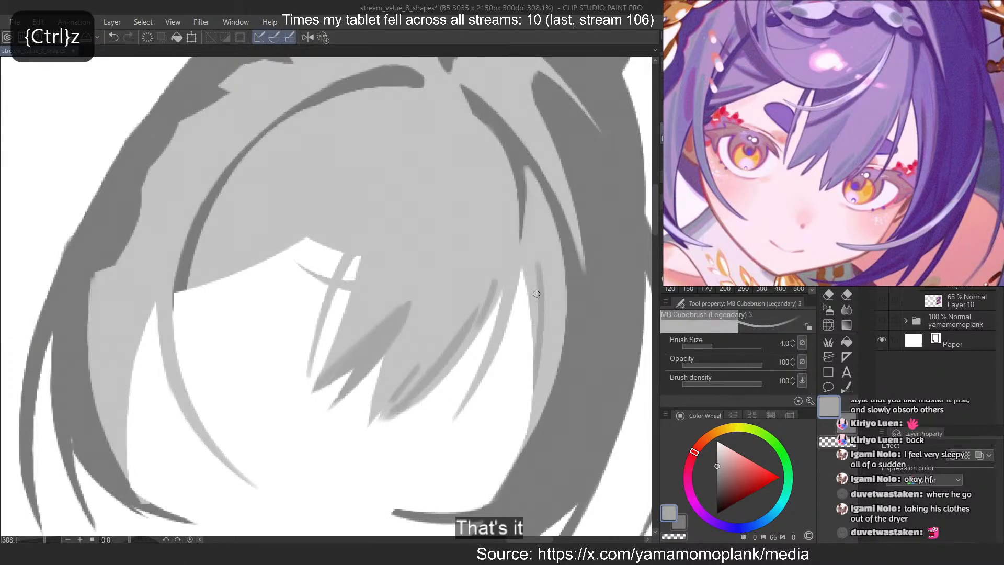
pyautogui.moveTo(538, 265); pyautogui.dragTo(538, 365)
pyautogui.hotkey('ctrl', 'z')
pyautogui.moveTo(538, 263); pyautogui.dragTo(536, 357)
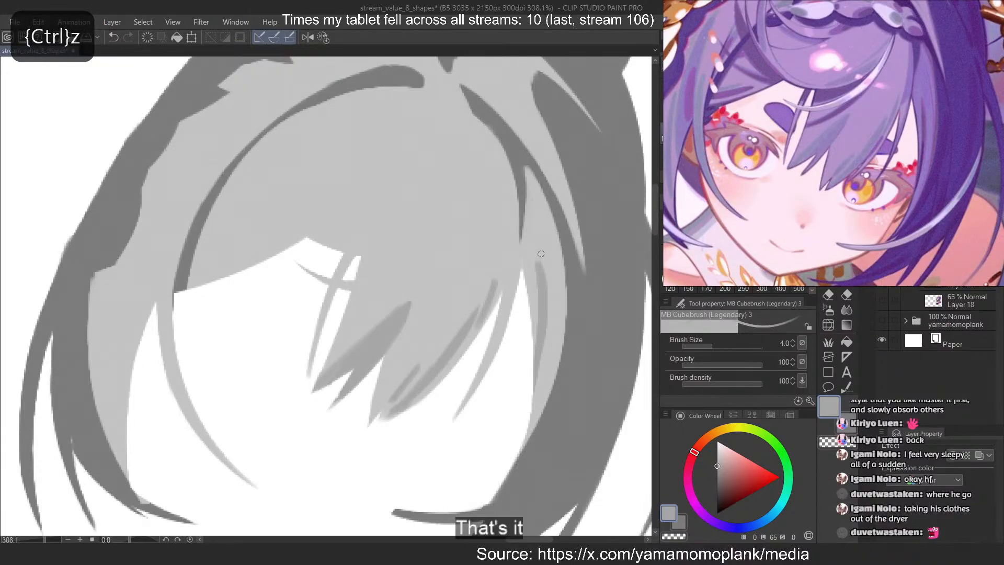
pyautogui.hotkey('ctrl', 'z')
pyautogui.moveTo(537, 264)
pyautogui.mouseDown()
pyautogui.moveTo(534, 387)
pyautogui.moveTo(533, 376)
pyautogui.mouseUp()
pyautogui.hotkey('ctrl', 'z')
pyautogui.hotkey('ctrl', 'z')
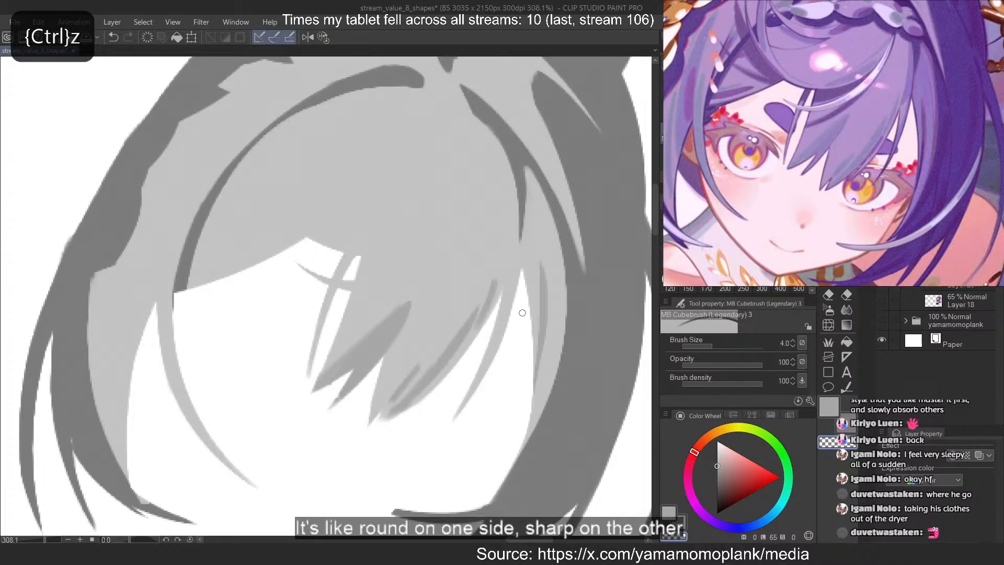
# Reduce the brush size to 2.5 and try a finer stroke along the lower part of the side lock's shadow strand
pyautogui.press('[')
pyautogui.press('[')
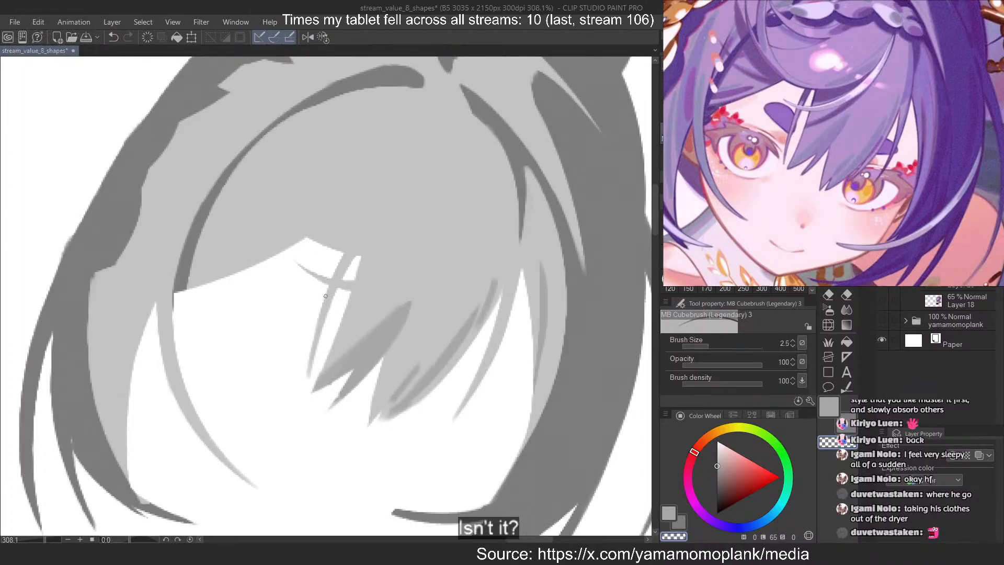
pyautogui.press('c')
pyautogui.moveTo(546, 319); pyautogui.dragTo(536, 389)
pyautogui.hotkey('ctrl', 'z')
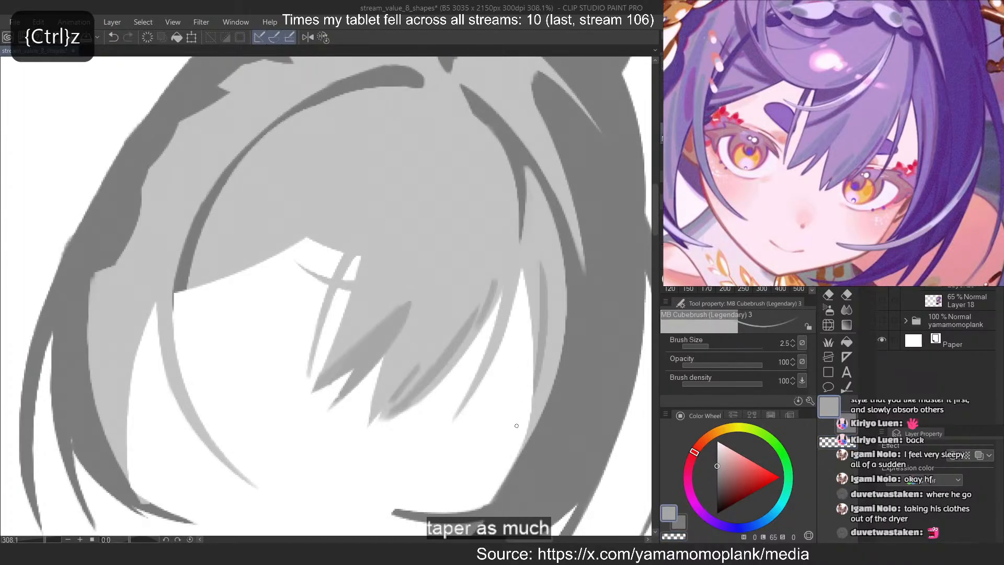
pyautogui.press('c')
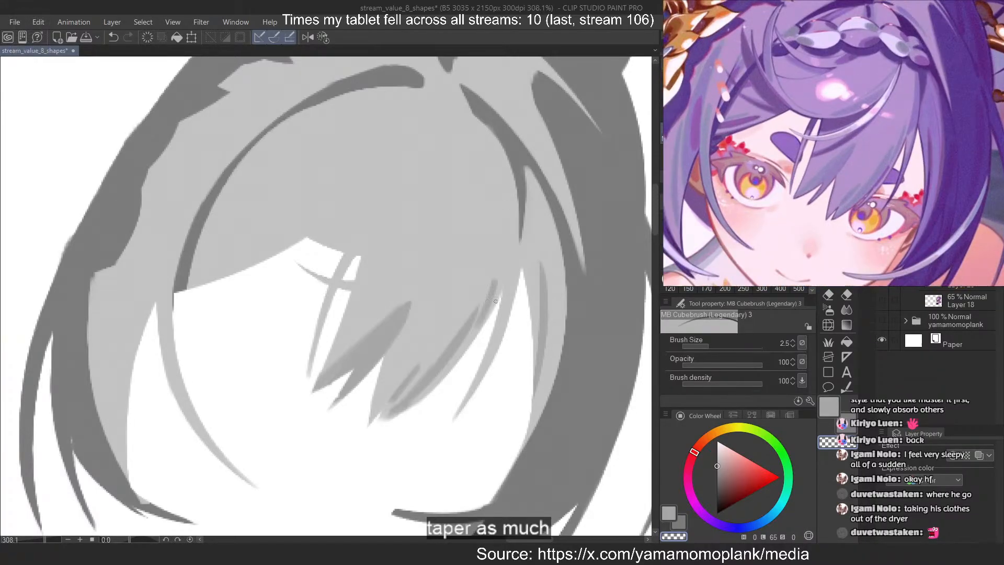
# Set the brush size to 7 and paint a mid-grey shadow stroke along the inner side of the right dark fringe curve
pyautogui.press('c')
pyautogui.moveTo(499, 141); pyautogui.dragTo(509, 306)
pyautogui.hotkey('ctrl', 'z')
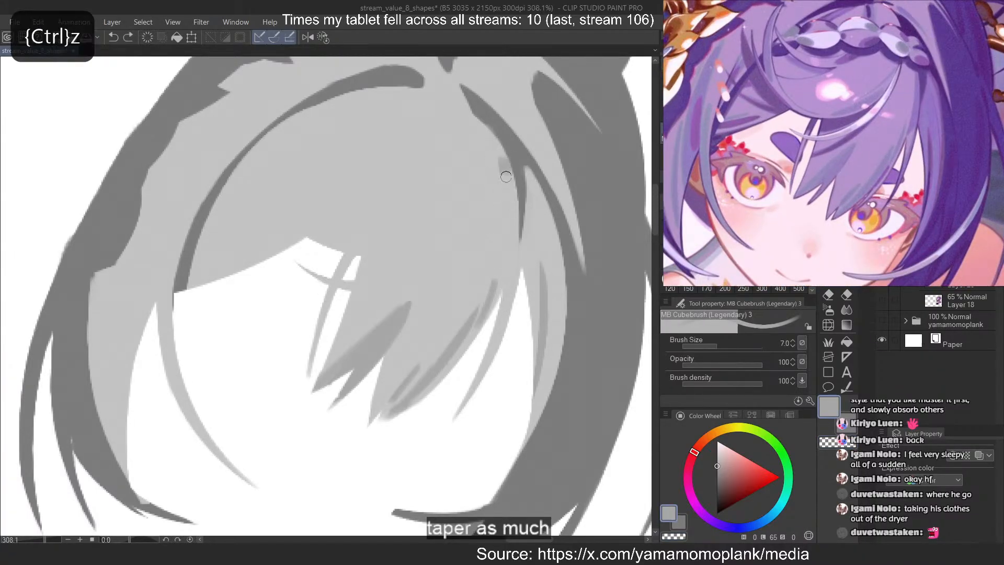
pyautogui.moveTo(500, 159); pyautogui.dragTo(508, 267)
pyautogui.hotkey('ctrl', 'z')
pyautogui.moveTo(504, 158); pyautogui.dragTo(510, 267)
pyautogui.hotkey('ctrl', 'z')
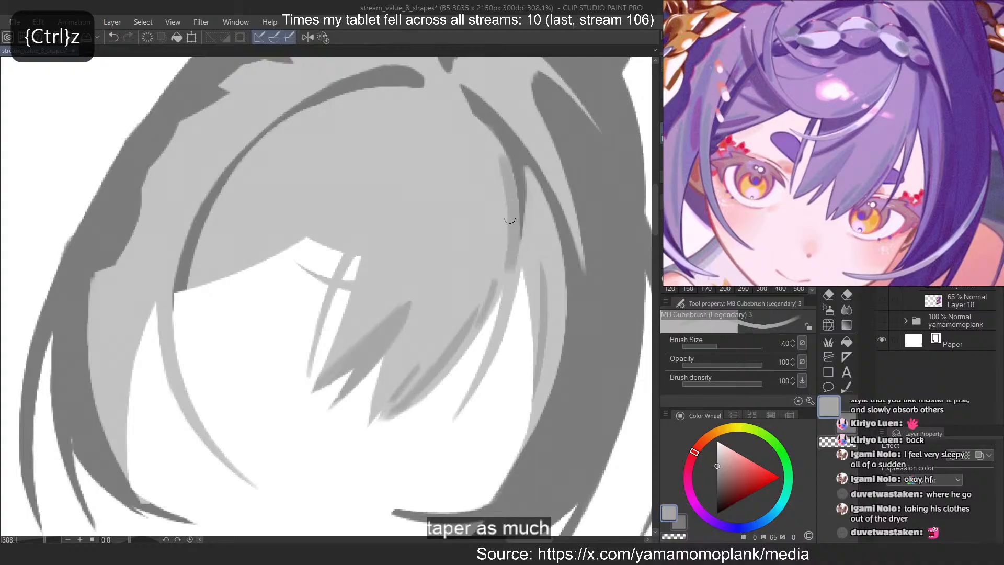
pyautogui.hotkey('ctrl', 'z')
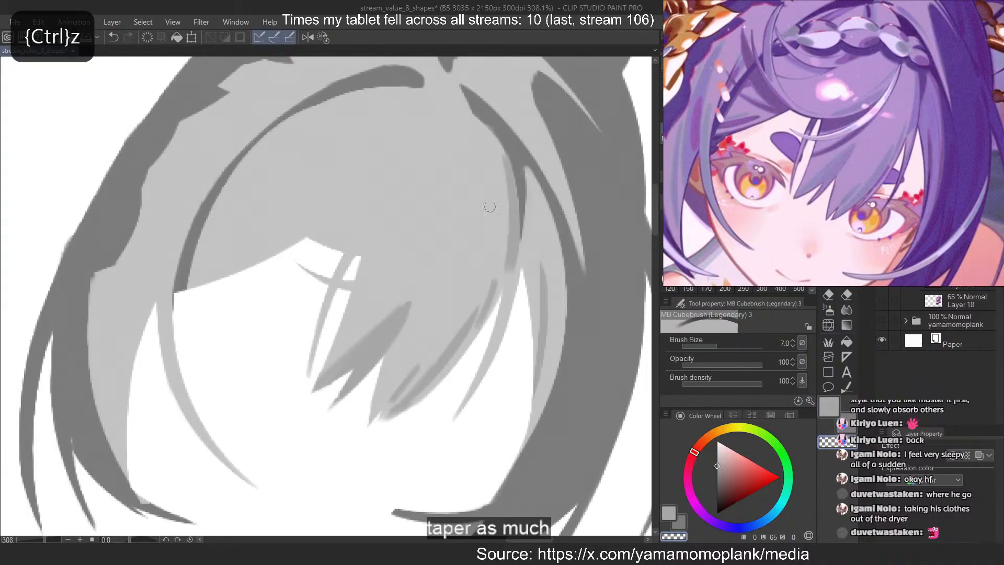
# Erase the inner edge of the new shadow beside the right dark fringe curve to leave a thin, tapered strand
pyautogui.moveTo(505, 151); pyautogui.dragTo(521, 250)
pyautogui.moveTo(508, 184); pyautogui.dragTo(504, 158)
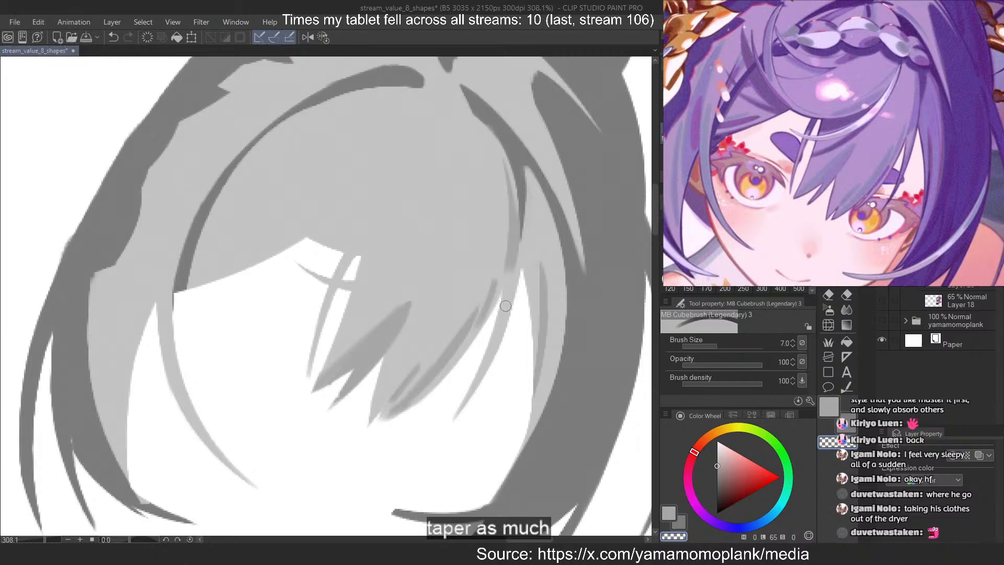
pyautogui.press('c')
pyautogui.hotkey('ctrl', 'z')
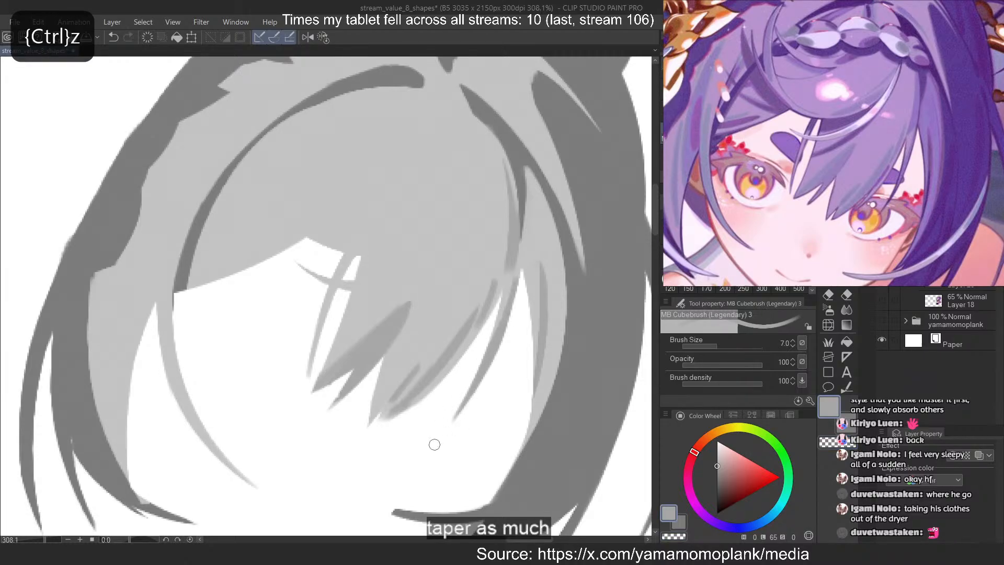
# Try several mid-grey shadow strokes down the left side lock, close to the jagged dark edge
pyautogui.scroll(-7, 409, 378)
pyautogui.scroll(2, 408, 340)
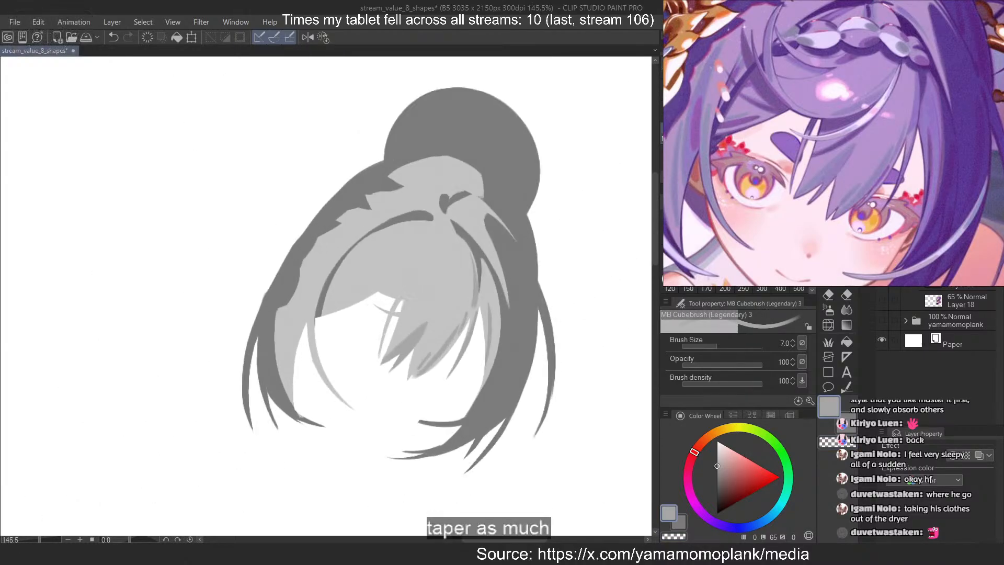
pyautogui.scroll(-1, 810, 140)
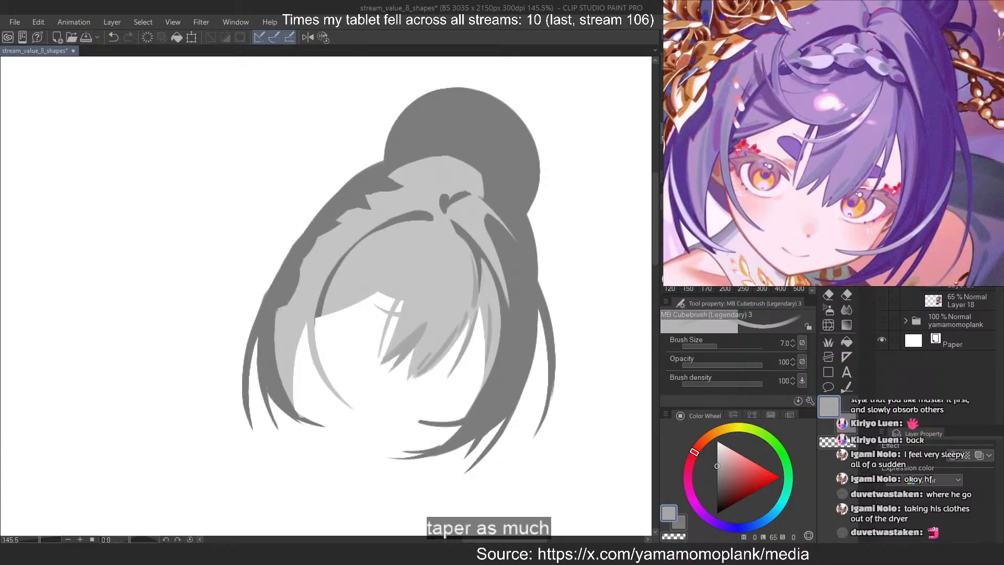
pyautogui.scroll(2, 851, 133)
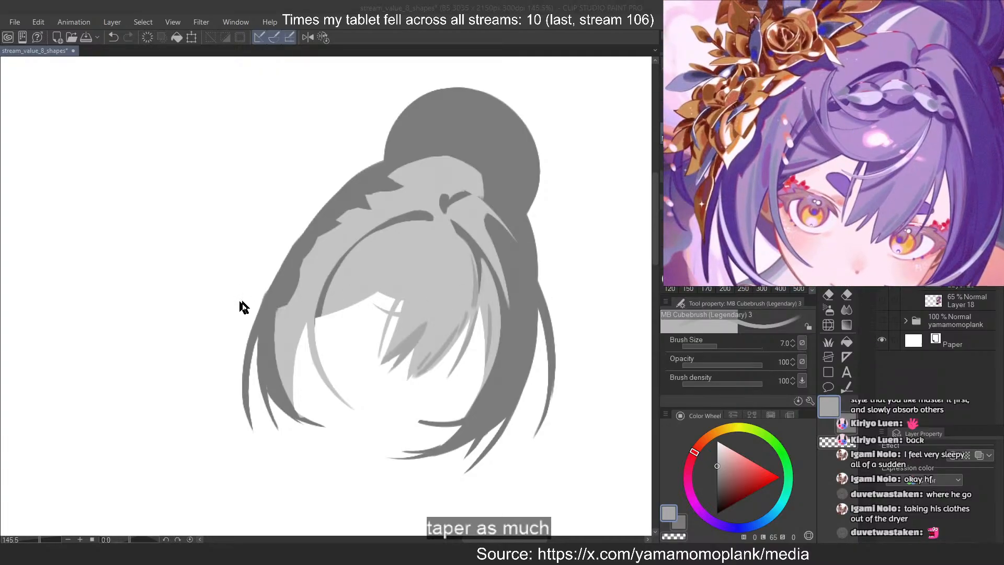
pyautogui.scroll(3, 246, 307)
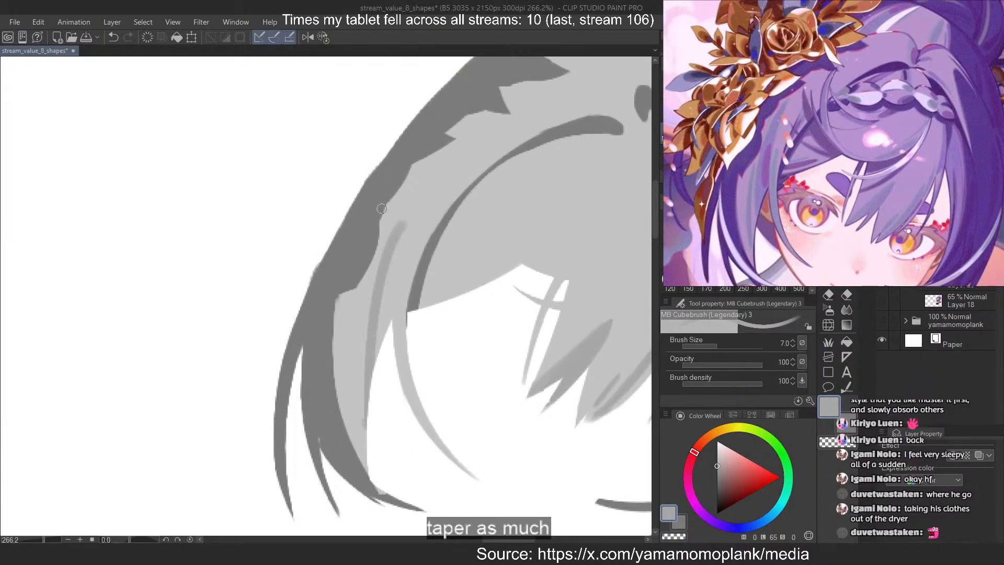
pyautogui.hotkey('ctrl', 'z')
pyautogui.moveTo(394, 222); pyautogui.dragTo(366, 418)
pyautogui.hotkey('ctrl', 'z')
pyautogui.moveTo(396, 219); pyautogui.dragTo(364, 340)
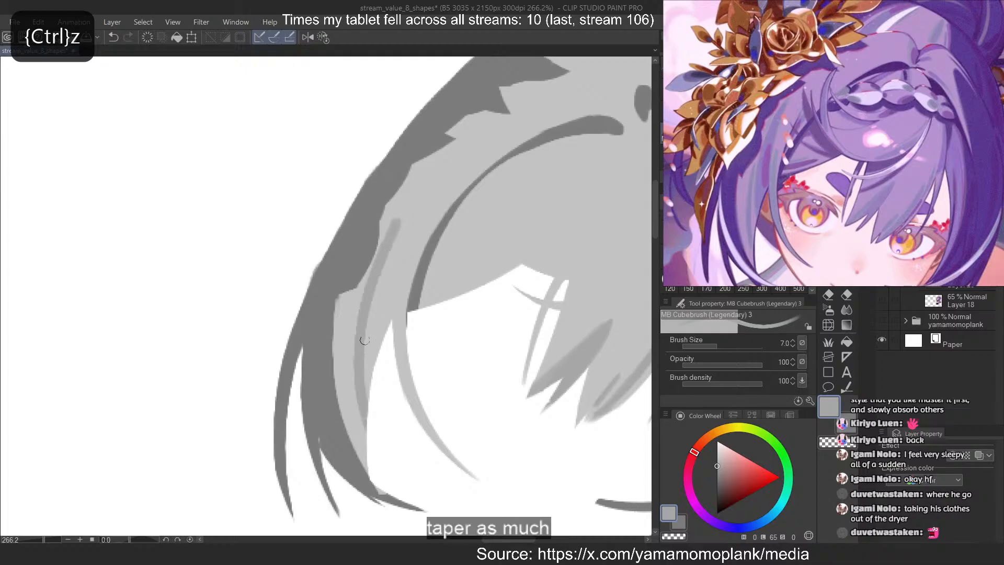
pyautogui.hotkey('ctrl', 'z')
pyautogui.moveTo(395, 215)
pyautogui.mouseDown()
pyautogui.moveTo(368, 409)
pyautogui.moveTo(379, 407)
pyautogui.mouseUp()
pyautogui.hotkey('ctrl', 'z')
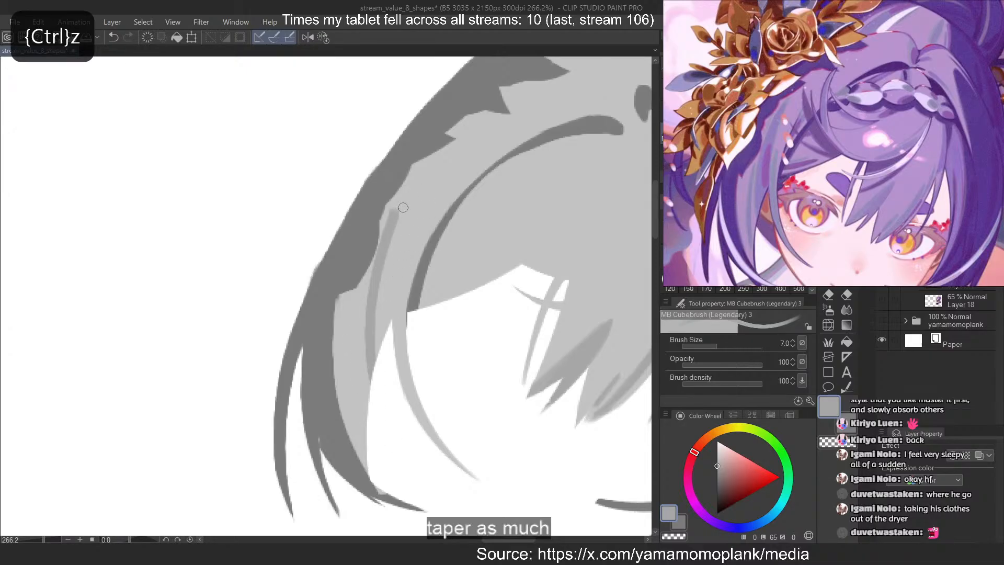
pyautogui.hotkey('ctrl', 'z')
pyautogui.moveTo(418, 166); pyautogui.dragTo(376, 368)
pyautogui.hotkey('ctrl', 'z')
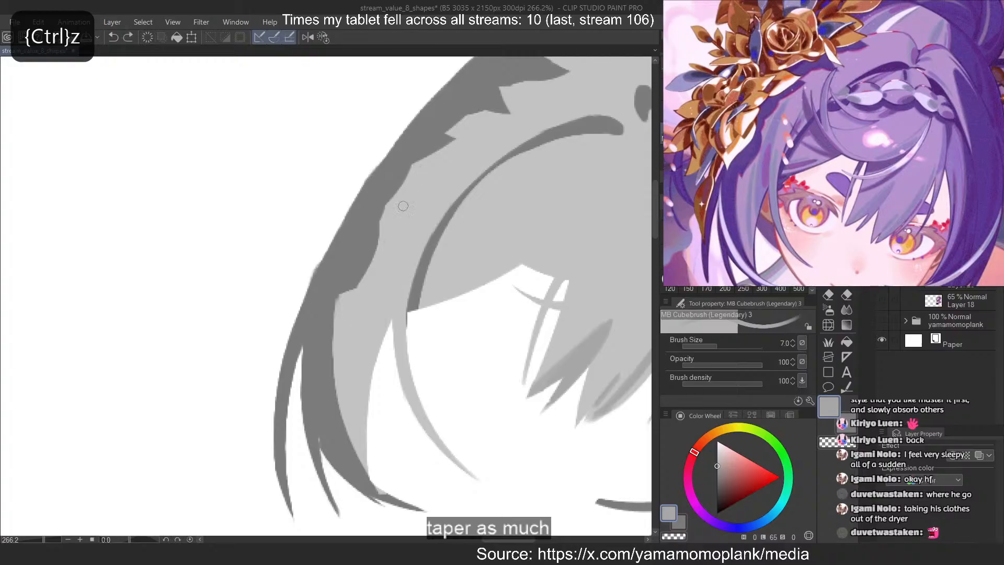
# Paint a long mid-grey shadow strand down the left side lock, widen its outer side and erase its upper end to a taper
pyautogui.moveTo(418, 166); pyautogui.dragTo(376, 366)
pyautogui.moveTo(409, 197); pyautogui.dragTo(386, 329)
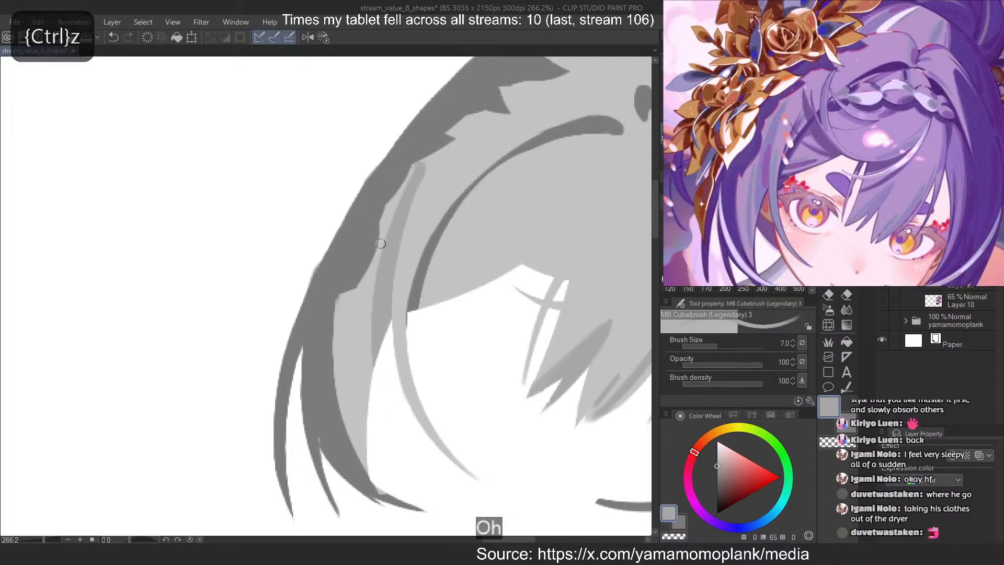
pyautogui.moveTo(381, 244); pyautogui.dragTo(370, 397)
pyautogui.hotkey('ctrl', 'z')
pyautogui.moveTo(399, 205); pyautogui.dragTo(372, 380)
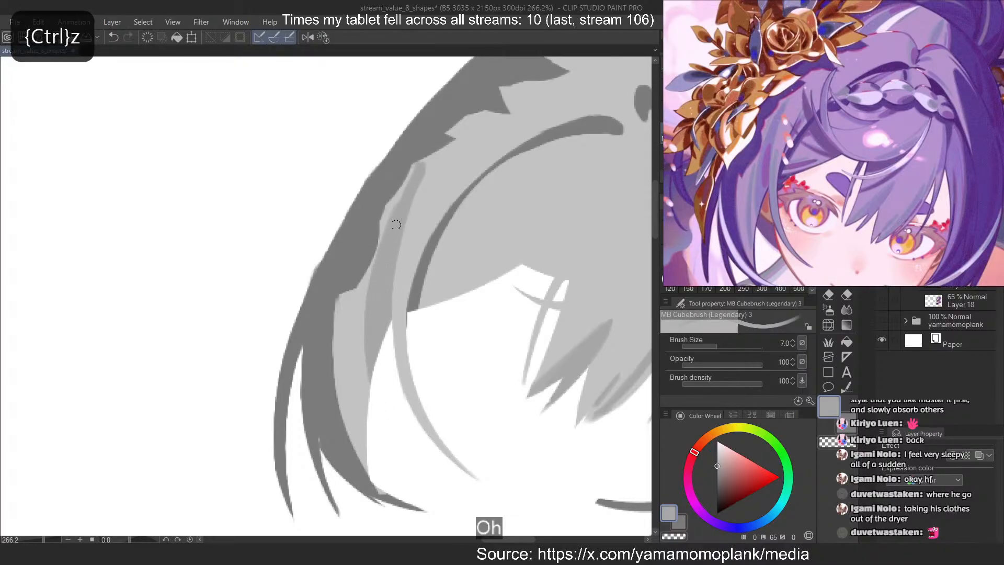
pyautogui.hotkey('ctrl', 'z')
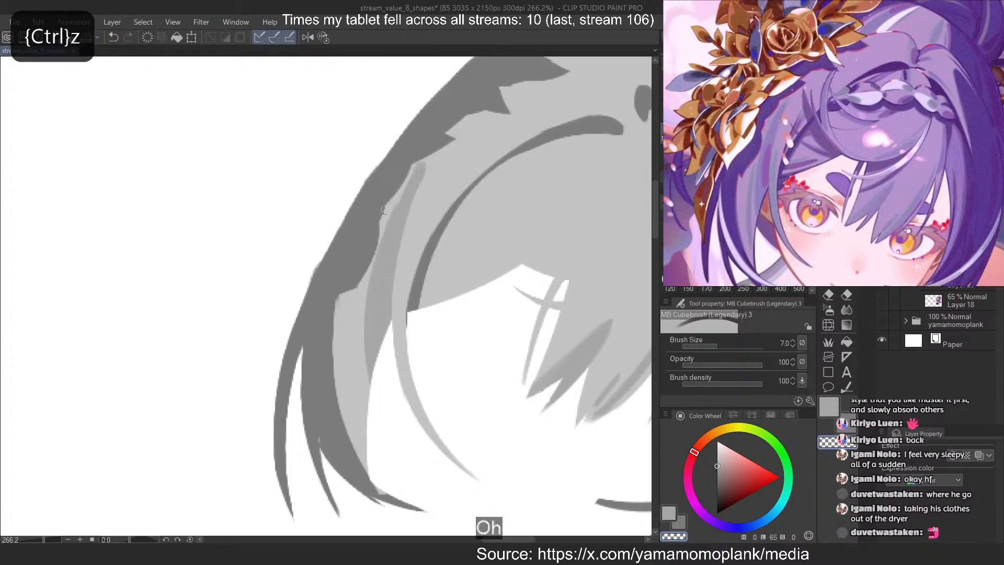
pyautogui.moveTo(375, 248); pyautogui.dragTo(370, 268)
pyautogui.hotkey('ctrl', 'z')
pyautogui.moveTo(424, 162)
pyautogui.mouseDown()
pyautogui.moveTo(418, 212)
pyautogui.moveTo(432, 156)
pyautogui.moveTo(408, 230)
pyautogui.moveTo(427, 168)
pyautogui.moveTo(401, 235)
pyautogui.mouseUp()
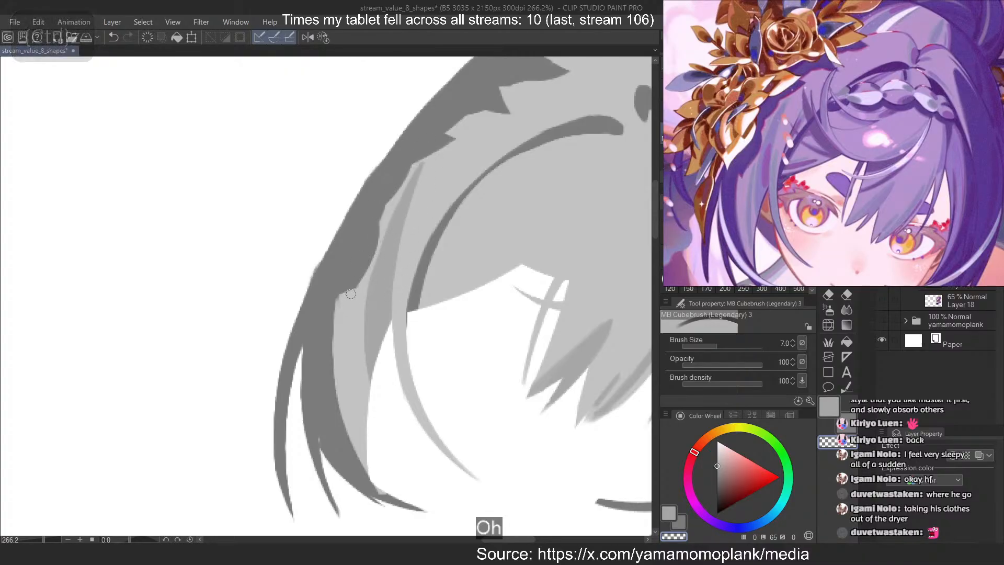
# Try a second, narrower mid-grey strand down the outer part of the left side lock and trim its outer edge
pyautogui.press('c')
pyautogui.moveTo(353, 295)
pyautogui.mouseDown()
pyautogui.moveTo(364, 440)
pyautogui.moveTo(364, 426)
pyautogui.mouseUp()
pyautogui.hotkey('ctrl', 'z')
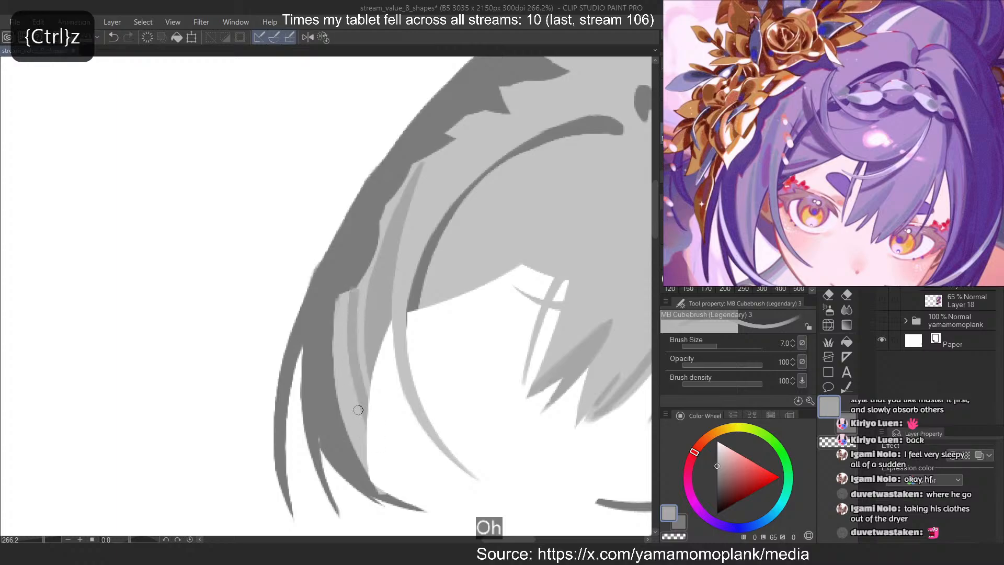
pyautogui.hotkey('ctrl', 'z')
pyautogui.moveTo(353, 295); pyautogui.dragTo(364, 454)
pyautogui.hotkey('ctrl', 'z')
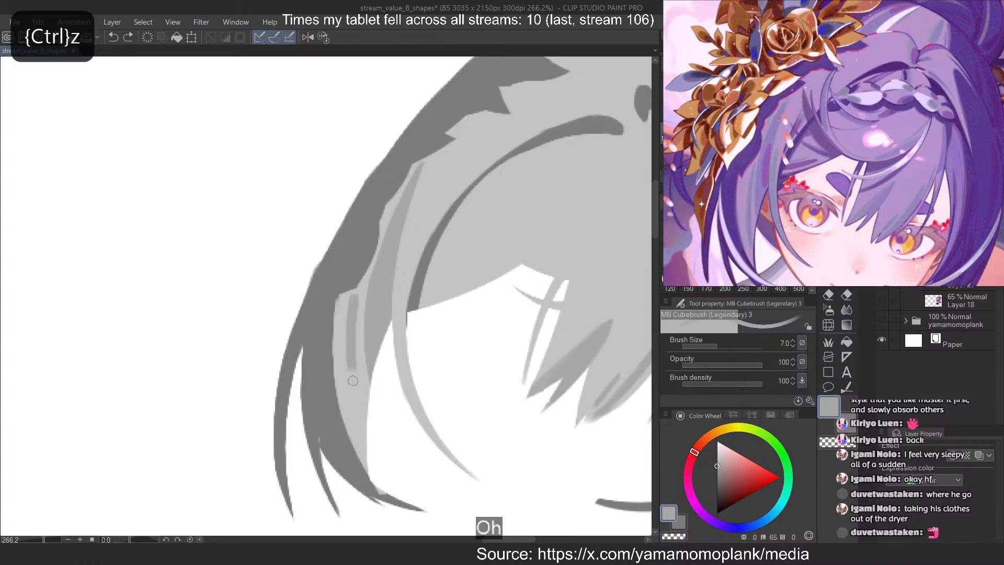
pyautogui.moveTo(354, 293); pyautogui.dragTo(365, 449)
pyautogui.hotkey('ctrl', 'z')
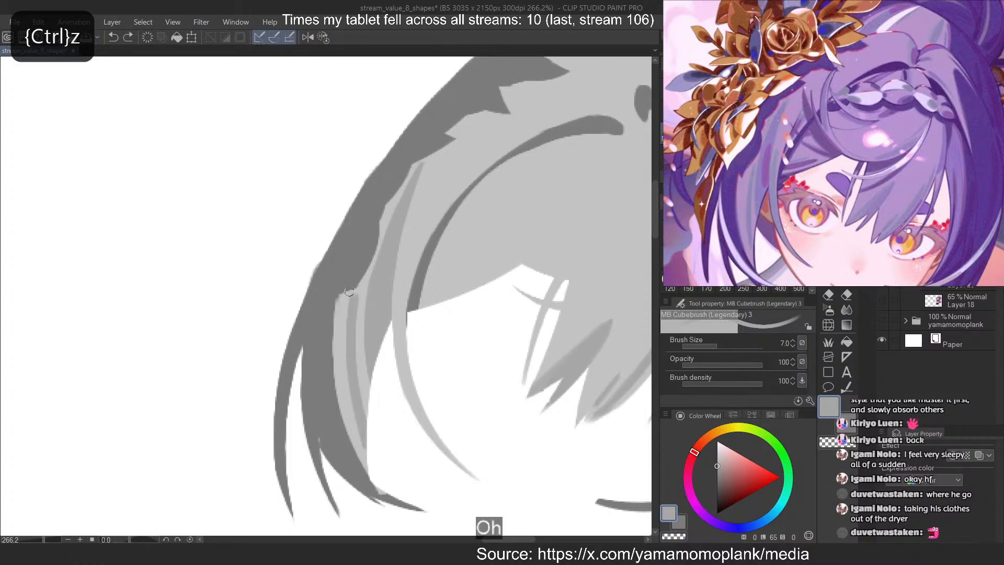
pyautogui.press('c')
pyautogui.moveTo(349, 292); pyautogui.dragTo(348, 377)
pyautogui.hotkey('ctrl', 'z')
# Paint a second mid-grey strand down the outer part of the left side lock and erase its upper end to a thin taper
pyautogui.hotkey('ctrl', 'z')
pyautogui.press('c')
pyautogui.moveTo(357, 292); pyautogui.dragTo(366, 434)
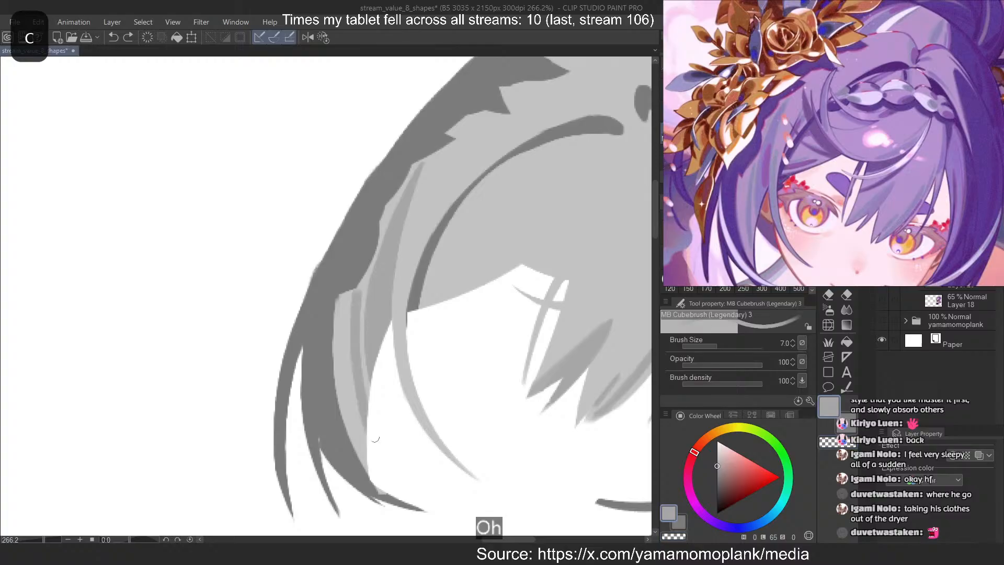
pyautogui.hotkey('ctrl', 'z')
pyautogui.moveTo(355, 318); pyautogui.dragTo(366, 441)
pyautogui.press('c')
pyautogui.moveTo(350, 296); pyautogui.dragTo(358, 440)
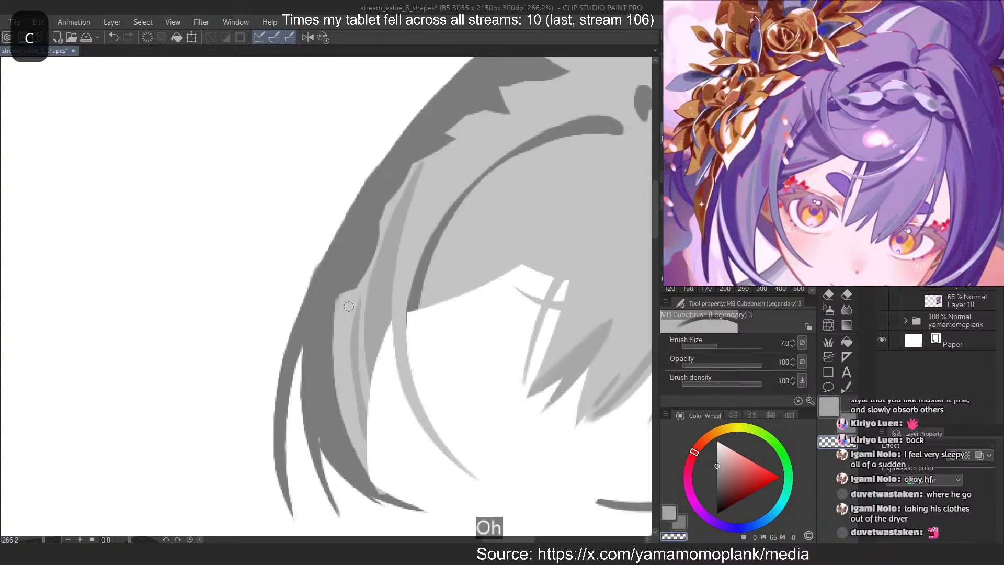
pyautogui.hotkey('ctrl', 'z')
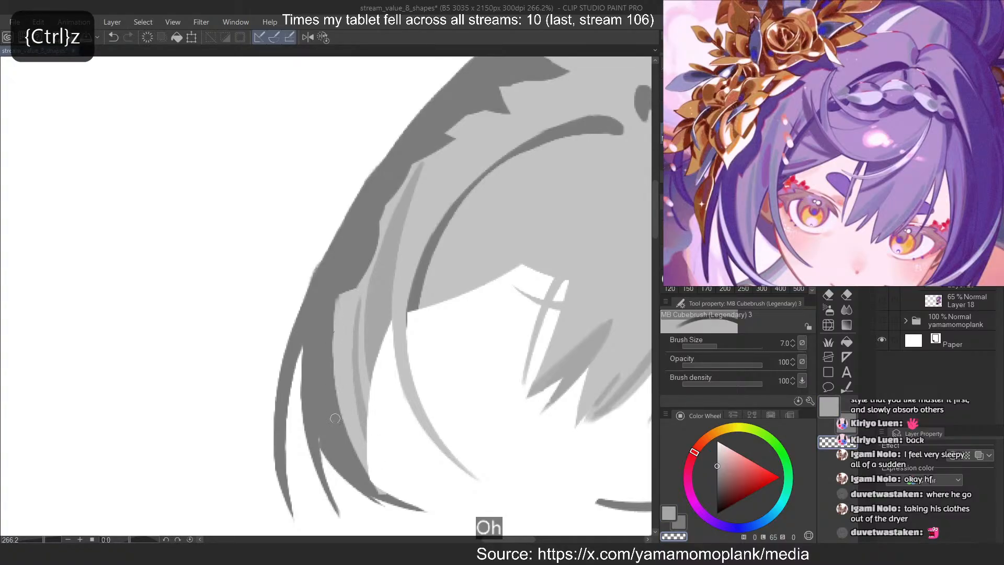
pyautogui.hotkey('ctrl', 'z')
pyautogui.moveTo(364, 388); pyautogui.dragTo(370, 448)
# Set the brush size to 4 and fill out the lower outer edge of the side lock's second shadow strand
pyautogui.press('c')
pyautogui.moveTo(357, 342); pyautogui.dragTo(366, 450)
pyautogui.hotkey('ctrl', 'z')
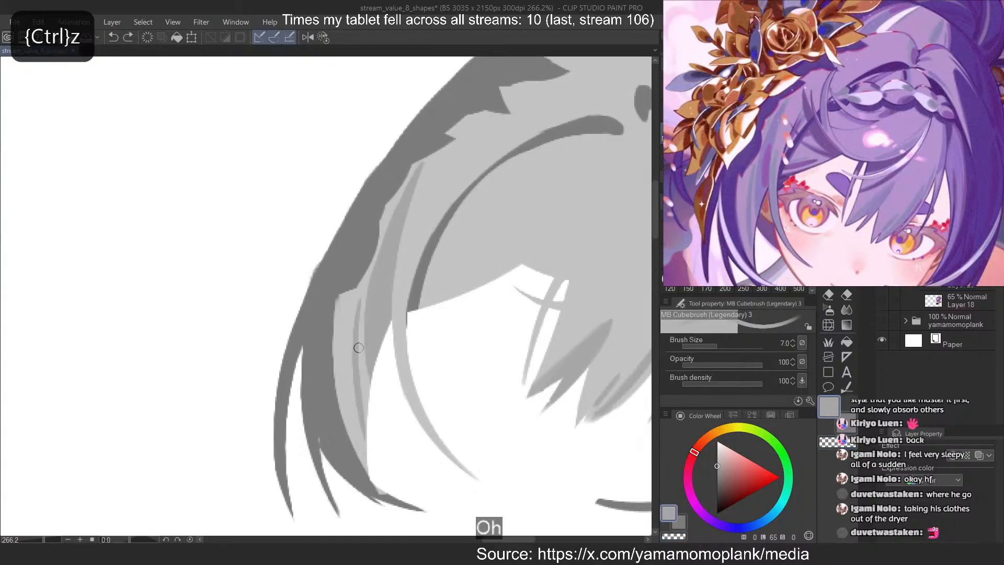
pyautogui.press('[')
pyautogui.press('[')
pyautogui.press('[')
pyautogui.moveTo(352, 361); pyautogui.dragTo(365, 440)
pyautogui.hotkey('ctrl', 'z')
pyautogui.moveTo(351, 366); pyautogui.dragTo(364, 440)
pyautogui.hotkey('ctrl', 'z')
pyautogui.moveTo(349, 330); pyautogui.dragTo(363, 438)
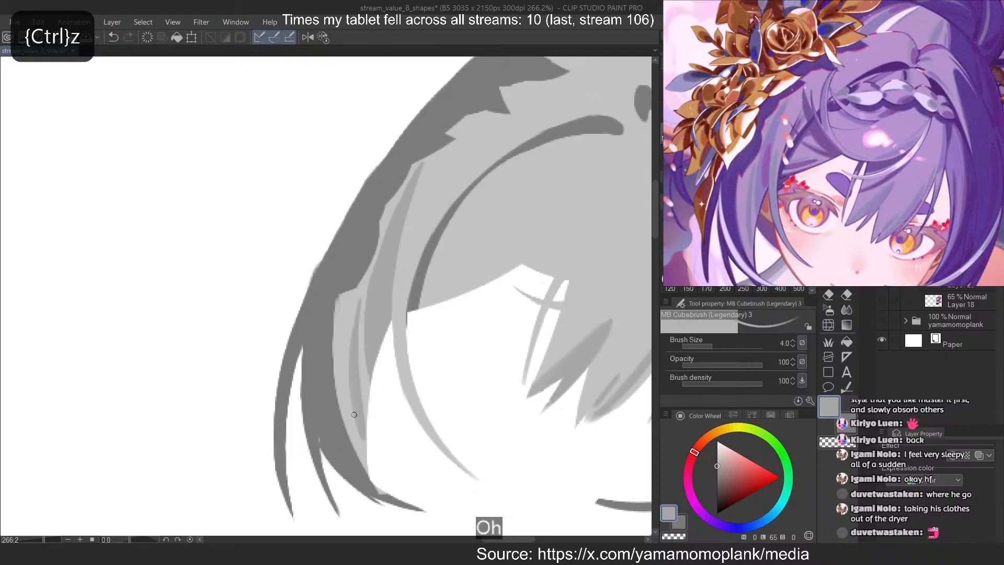
# Set the brush size to 6 and paint mid-grey shadow over the upper part of the thin curved strand beside the face
pyautogui.moveTo(404, 261)
pyautogui.mouseDown()
pyautogui.moveTo(401, 326)
pyautogui.moveTo(420, 410)
pyautogui.mouseUp()
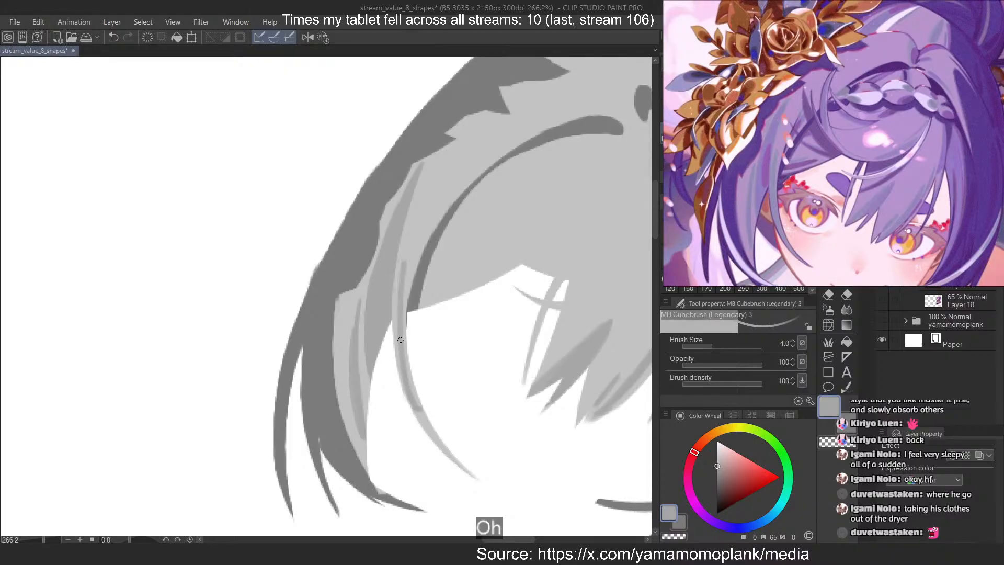
pyautogui.hotkey('ctrl', 'z')
pyautogui.press(']')
pyautogui.press(']')
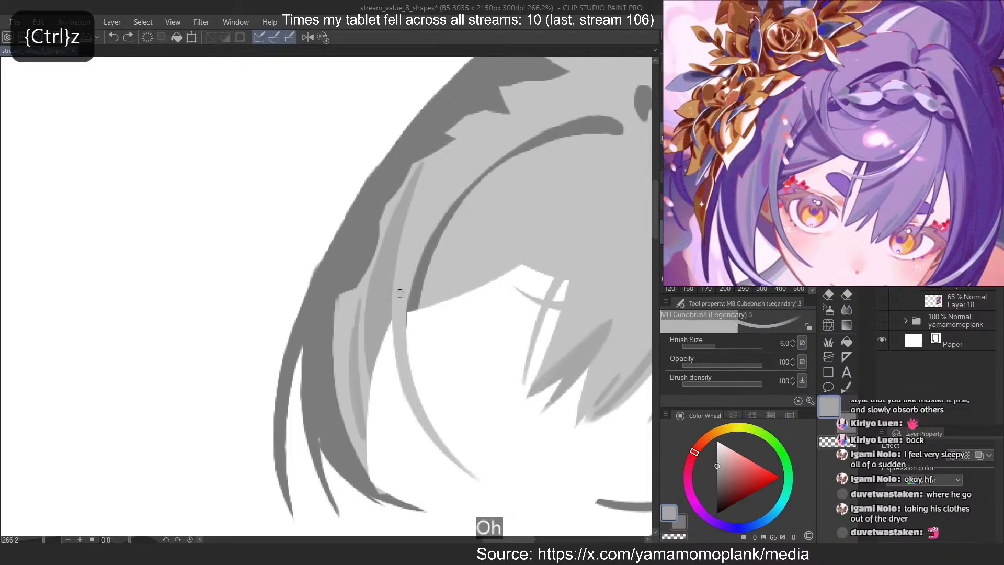
pyautogui.moveTo(400, 291); pyautogui.dragTo(420, 414)
pyautogui.hotkey('ctrl', 'z')
pyautogui.hotkey('ctrl', 'z')
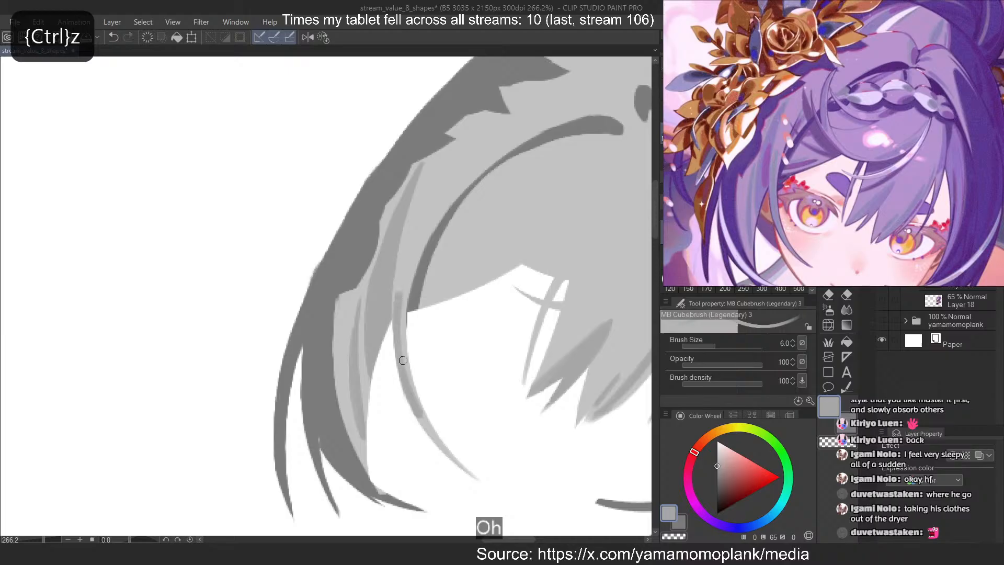
pyautogui.hotkey('ctrl', 'z')
pyautogui.moveTo(398, 290)
pyautogui.mouseDown()
pyautogui.moveTo(447, 456)
pyautogui.moveTo(398, 343)
pyautogui.mouseUp()
pyautogui.hotkey('ctrl', 'z')
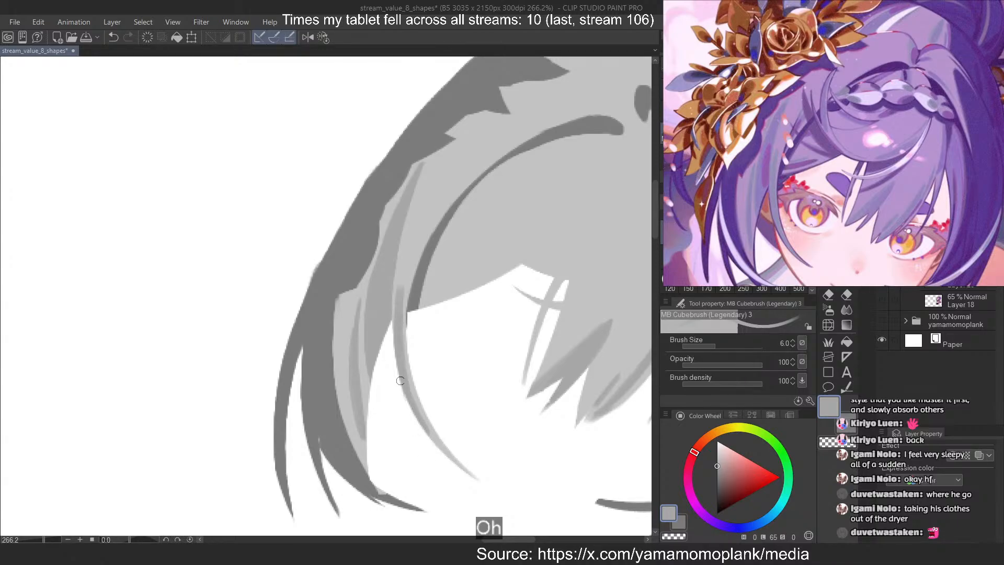
# Extend the shadow down to the thin curved strand's tip and refine its upper end
pyautogui.moveTo(401, 379); pyautogui.dragTo(412, 399)
pyautogui.hotkey('ctrl', 'z')
pyautogui.moveTo(402, 353)
pyautogui.mouseDown()
pyautogui.moveTo(420, 417)
pyautogui.moveTo(477, 478)
pyautogui.mouseUp()
pyautogui.hotkey('ctrl', 'z')
pyautogui.hotkey('ctrl', 'z')
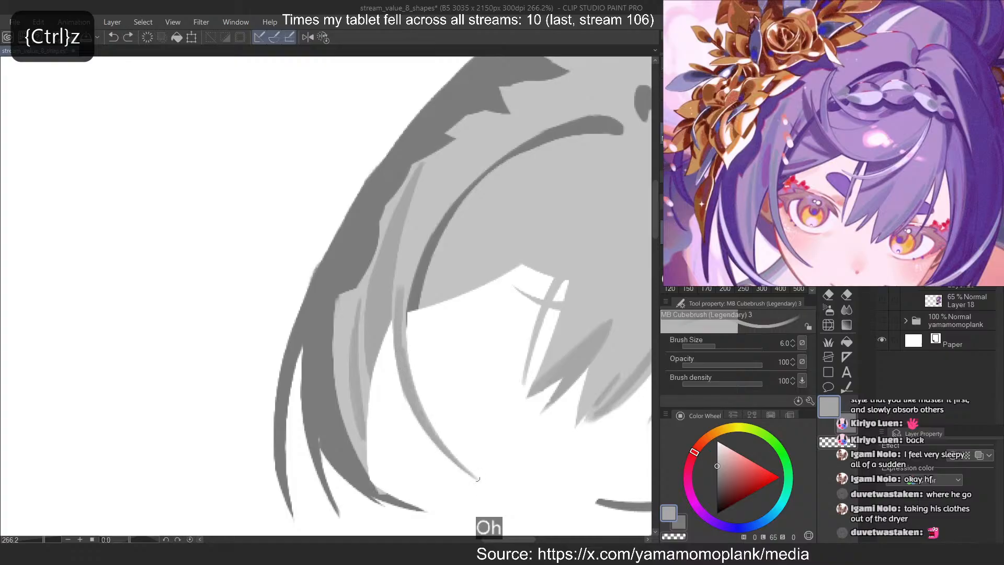
pyautogui.press('c')
pyautogui.moveTo(401, 283); pyautogui.dragTo(415, 382)
pyautogui.hotkey('ctrl', 'z')
pyautogui.hotkey('ctrl', 'z')
pyautogui.hotkey('ctrl', 'z')
pyautogui.press('c')
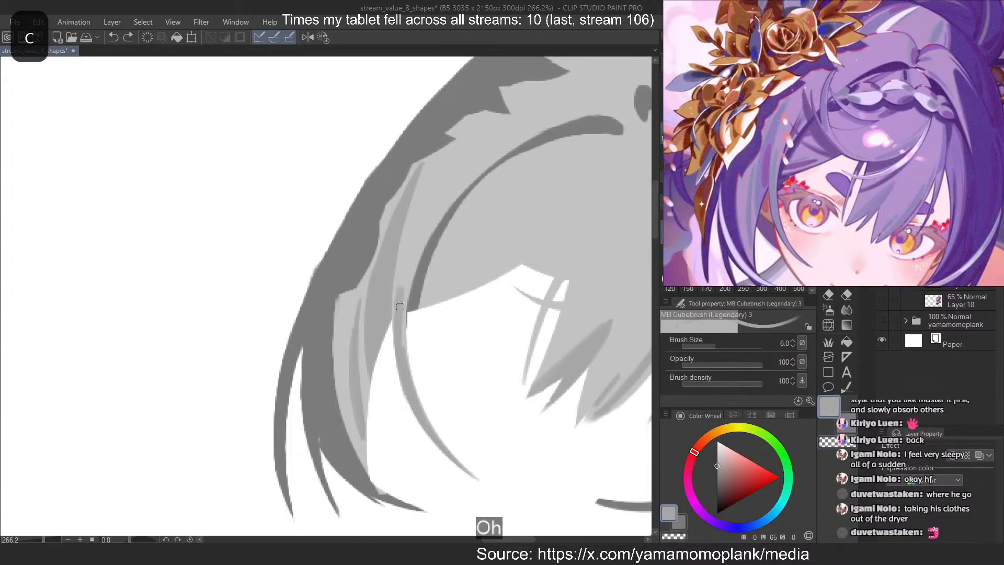
pyautogui.moveTo(399, 308); pyautogui.dragTo(412, 380)
# Try mid-grey shadow strokes around the small dark hollow at the hair parting, including with the light hair area selected
pyautogui.scroll(-4, 369, 270)
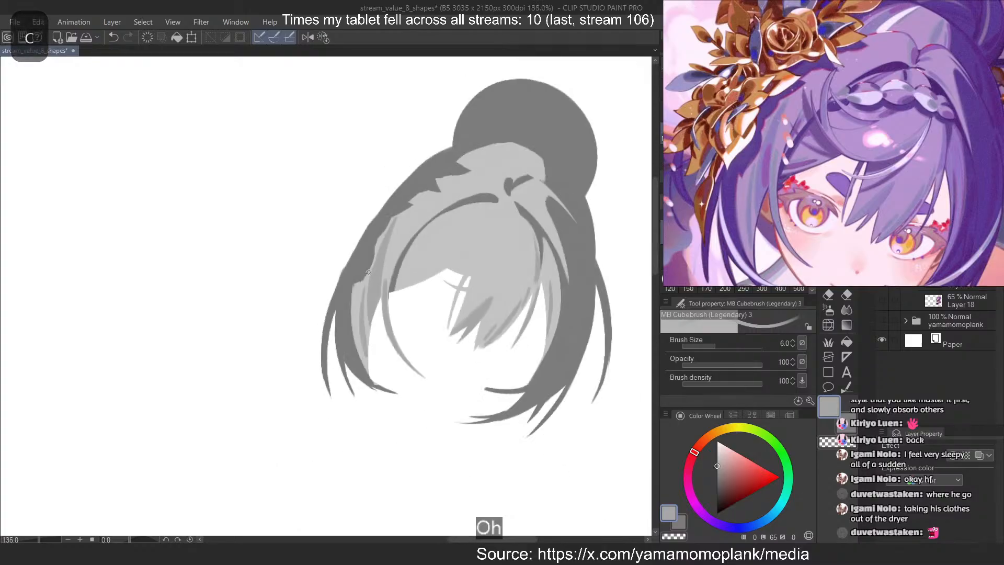
pyautogui.scroll(-5, 748, 103)
pyautogui.scroll(-2, 766, 106)
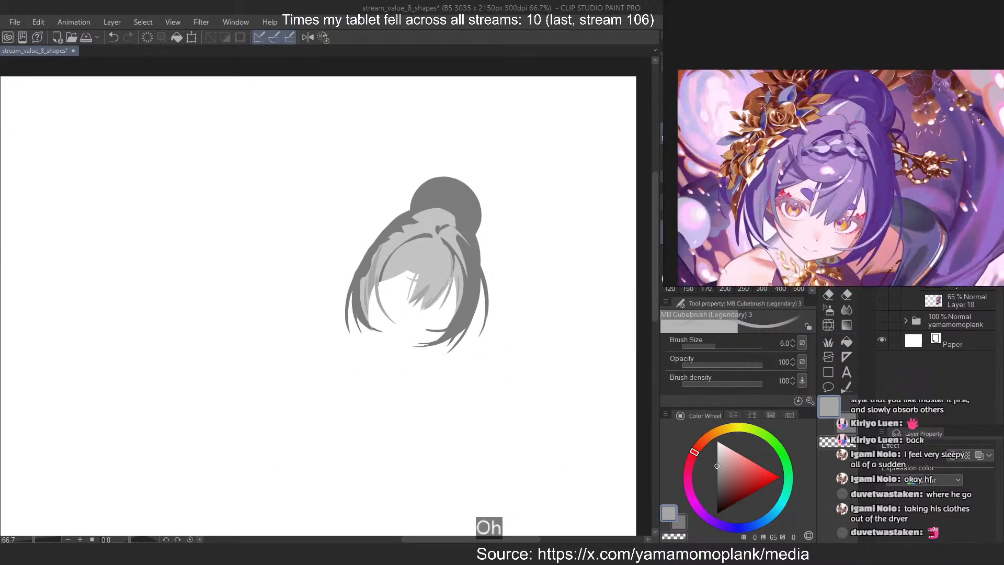
pyautogui.moveTo(442, 228); pyautogui.dragTo(538, 226)
pyautogui.moveTo(421, 210); pyautogui.dragTo(411, 264)
pyautogui.hotkey('ctrl', 'z')
pyautogui.moveTo(414, 207); pyautogui.dragTo(406, 268)
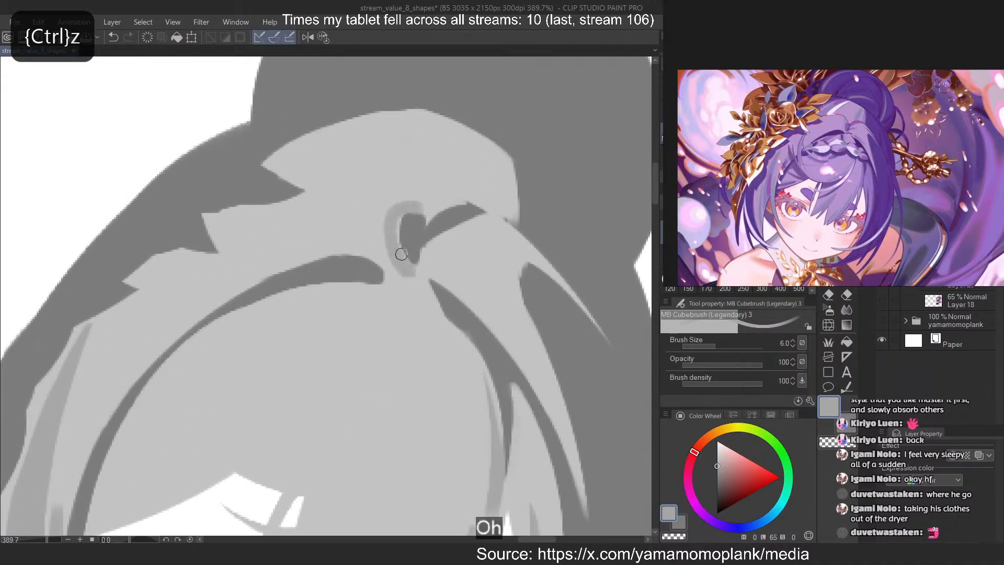
pyautogui.hotkey('ctrl', 'z')
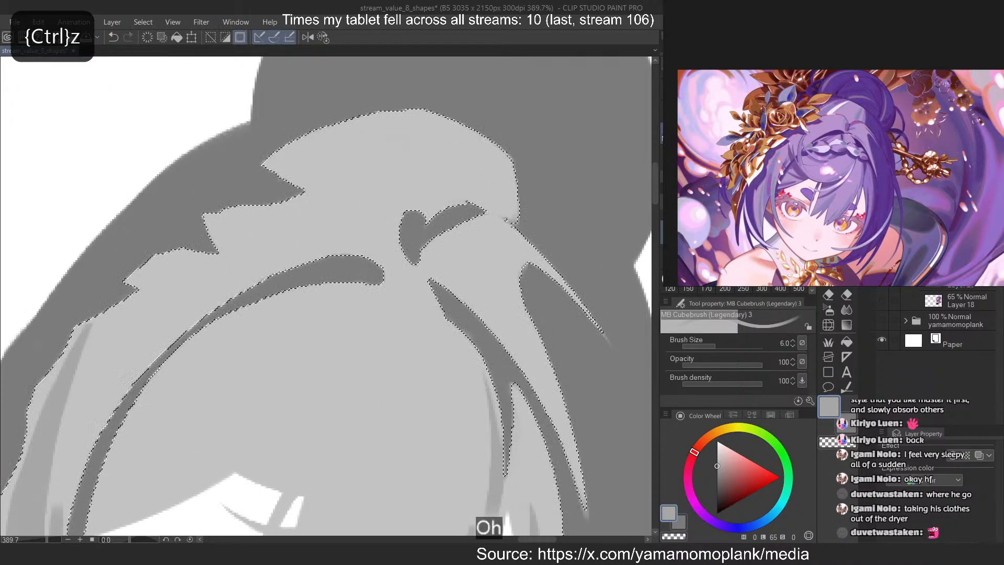
pyautogui.moveTo(417, 209)
pyautogui.mouseDown()
pyautogui.moveTo(408, 260)
pyautogui.moveTo(406, 218)
pyautogui.moveTo(397, 241)
pyautogui.mouseUp()
pyautogui.hotkey('ctrl', 'z')
pyautogui.hotkey('ctrl', 'z')
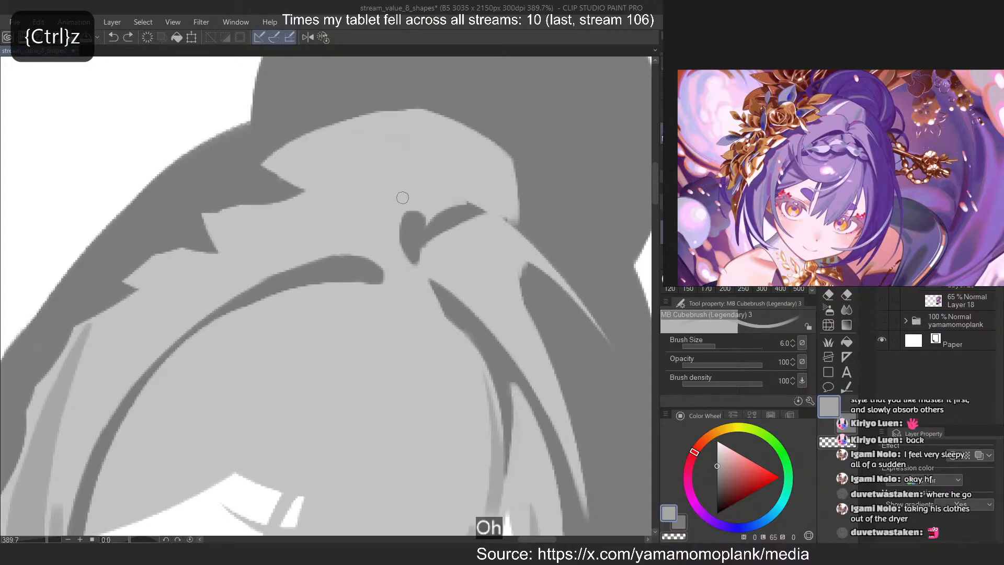
pyautogui.moveTo(401, 199)
pyautogui.mouseDown()
pyautogui.moveTo(416, 222)
pyautogui.moveTo(411, 262)
pyautogui.mouseUp()
pyautogui.hotkey('ctrl', 'z')
pyautogui.hotkey('ctrl', 'z')
# Paint a curved mid-grey shadow around the outer left side of the dark hollow at the parting and trim its edge
pyautogui.moveTo(396, 215)
pyautogui.mouseDown()
pyautogui.moveTo(409, 254)
pyautogui.moveTo(391, 221)
pyautogui.moveTo(410, 269)
pyautogui.mouseUp()
pyautogui.press('c')
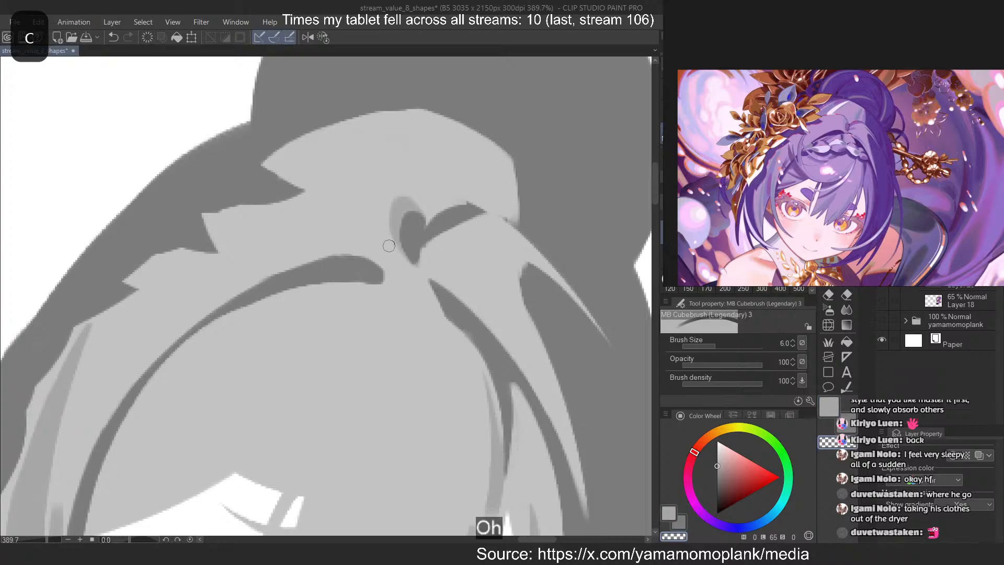
pyautogui.hotkey('ctrl', 'z')
pyautogui.moveTo(391, 232)
pyautogui.mouseDown()
pyautogui.moveTo(409, 266)
pyautogui.moveTo(396, 224)
pyautogui.mouseUp()
# Paint a short mid-grey shadow wedge on the right side of the crown's light patch and erase its upper end to a point
pyautogui.moveTo(480, 137); pyautogui.dragTo(461, 194)
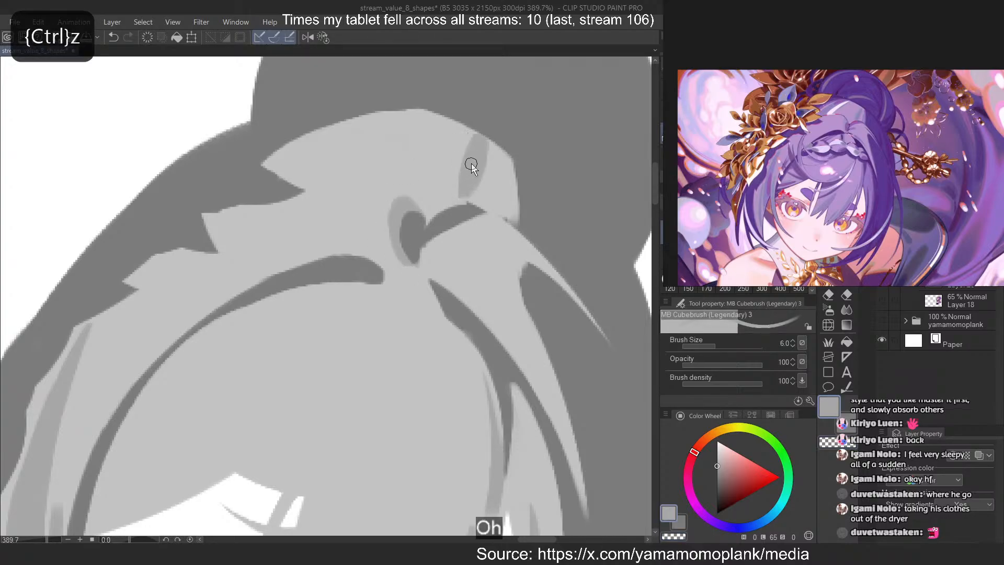
pyautogui.hotkey('ctrl', 'z')
pyautogui.moveTo(480, 138); pyautogui.dragTo(461, 195)
pyautogui.press('c')
pyautogui.moveTo(481, 137)
pyautogui.mouseDown()
pyautogui.moveTo(449, 184)
pyautogui.moveTo(467, 154)
pyautogui.moveTo(471, 183)
pyautogui.moveTo(481, 154)
pyautogui.moveTo(471, 193)
pyautogui.mouseUp()
pyautogui.press('c')
pyautogui.hotkey('ctrl', 'z')
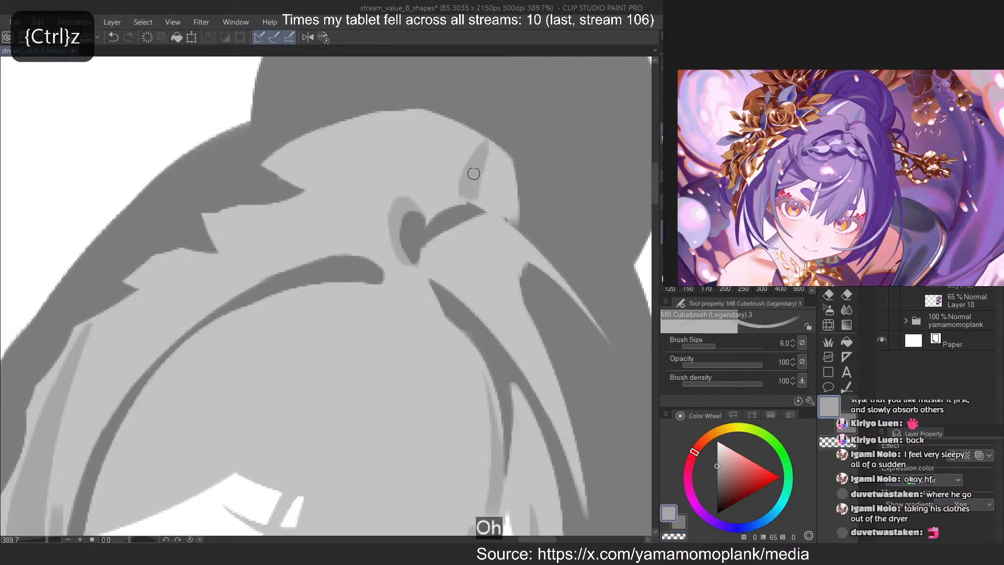
pyautogui.hotkey('ctrl', 'z')
# Try mid-grey strokes along the right edge of the crown's light patch and diagonally across its left part
pyautogui.moveTo(509, 158); pyautogui.dragTo(515, 214)
pyautogui.hotkey('ctrl', 'z')
pyautogui.moveTo(367, 111); pyautogui.dragTo(309, 177)
pyautogui.hotkey('ctrl', 'z')
pyautogui.moveTo(402, 115); pyautogui.dragTo(331, 185)
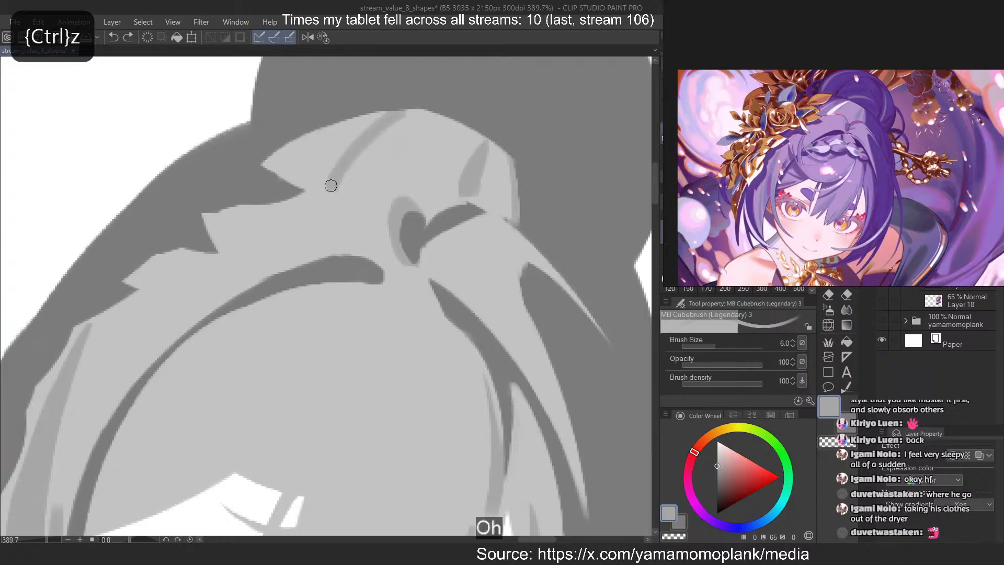
pyautogui.hotkey('ctrl', 'z')
pyautogui.moveTo(405, 112); pyautogui.dragTo(329, 179)
pyautogui.hotkey('ctrl', 'z')
# Paint a broad diagonal mid-grey shadow band across the left part of the crown's light patch
pyautogui.moveTo(417, 111)
pyautogui.mouseDown()
pyautogui.moveTo(343, 172)
pyautogui.moveTo(387, 121)
pyautogui.moveTo(329, 175)
pyautogui.mouseUp()
pyautogui.moveTo(384, 115); pyautogui.dragTo(317, 177)
pyautogui.hotkey('ctrl', 'z')
pyautogui.moveTo(372, 118)
pyautogui.mouseDown()
pyautogui.moveTo(311, 163)
pyautogui.moveTo(339, 129)
pyautogui.moveTo(382, 112)
pyautogui.moveTo(306, 166)
pyautogui.moveTo(343, 137)
pyautogui.moveTo(329, 183)
pyautogui.moveTo(303, 181)
pyautogui.mouseUp()
pyautogui.hotkey('ctrl', 'z')
# Erase along the outer edge of the diagonal shadow band on the crown's light patch to refine its taper
pyautogui.hotkey('ctrl', 'z')
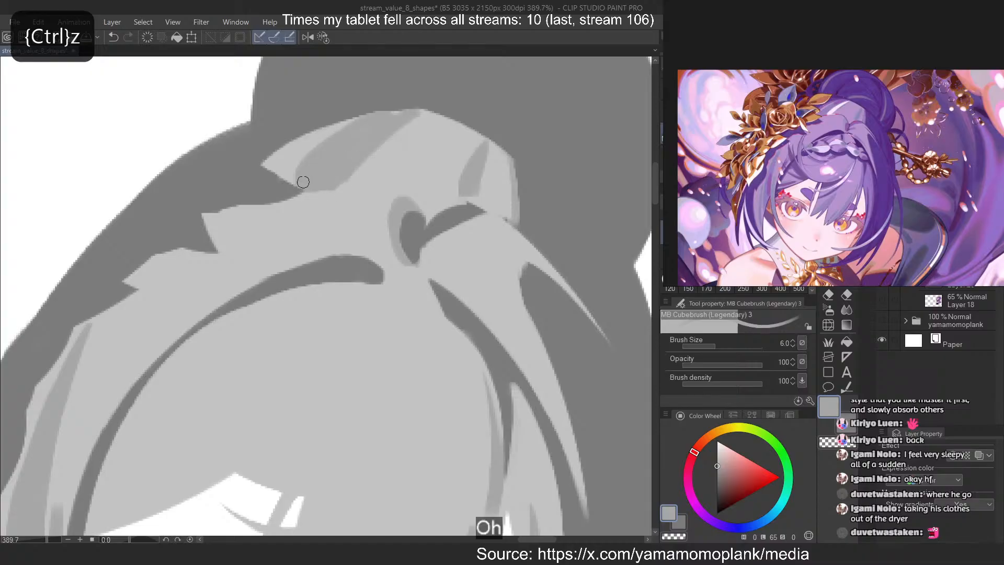
pyautogui.moveTo(397, 133); pyautogui.dragTo(340, 180)
pyautogui.press('c')
pyautogui.moveTo(388, 113)
pyautogui.mouseDown()
pyautogui.moveTo(295, 182)
pyautogui.moveTo(300, 169)
pyautogui.mouseUp()
pyautogui.hotkey('ctrl', 'z')
pyautogui.hotkey('ctrl', 'z')
pyautogui.moveTo(355, 115); pyautogui.dragTo(282, 183)
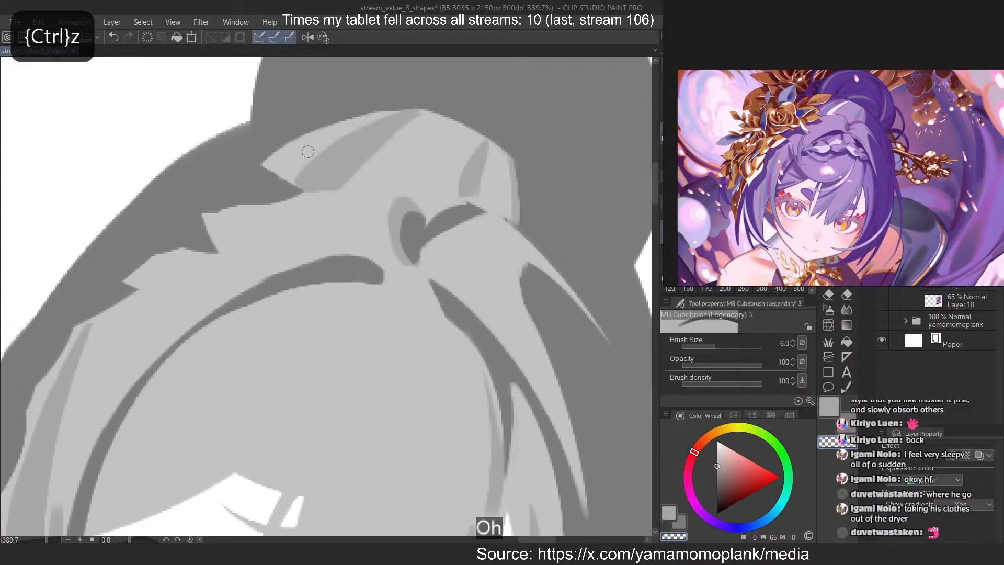
pyautogui.press('c')
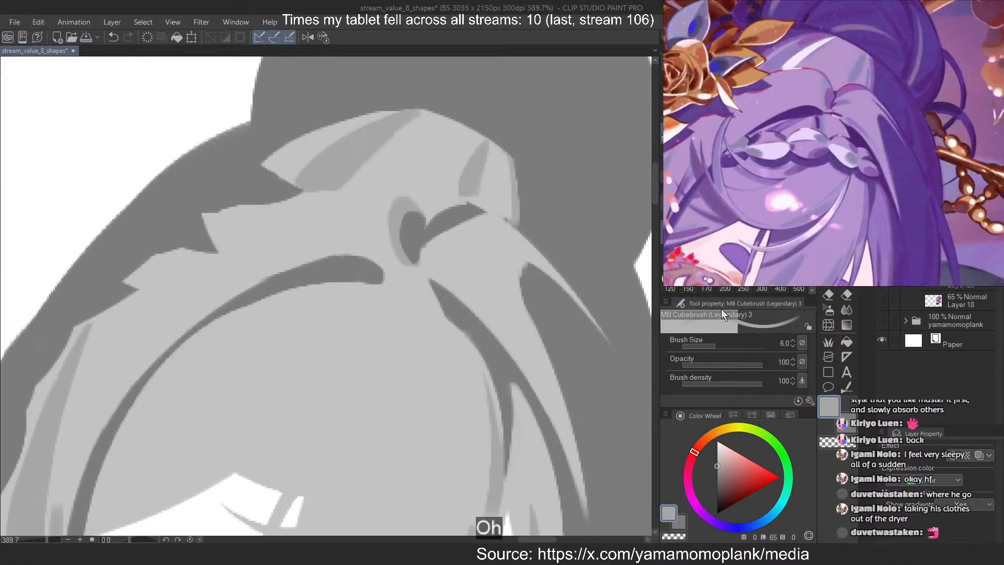
# Paint a slender mid-grey shadow down the strand just right of the parting and trim it to a tapered point
pyautogui.scroll(-1, 364, 210)
pyautogui.scroll(1, 518, 356)
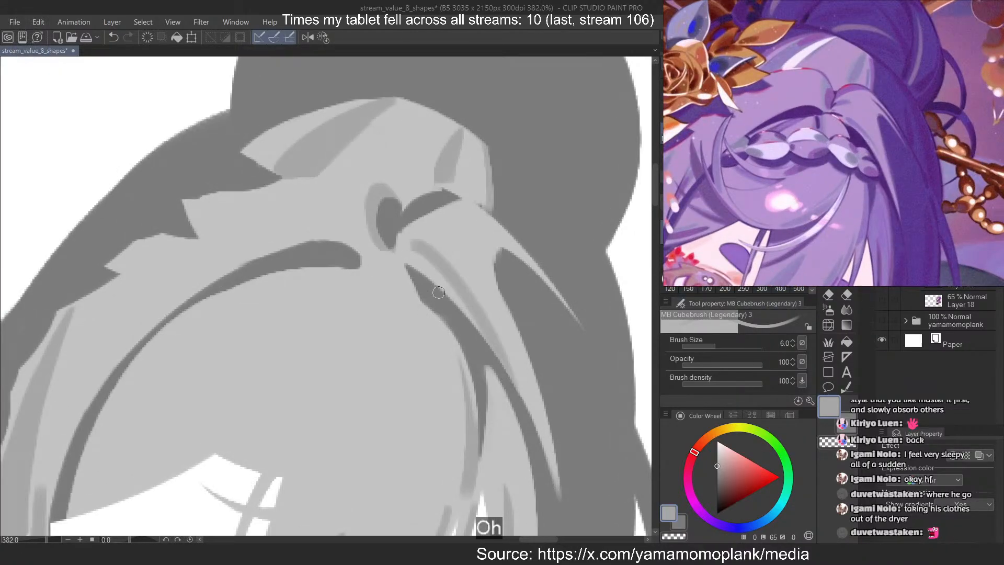
pyautogui.hotkey('ctrl', 'z')
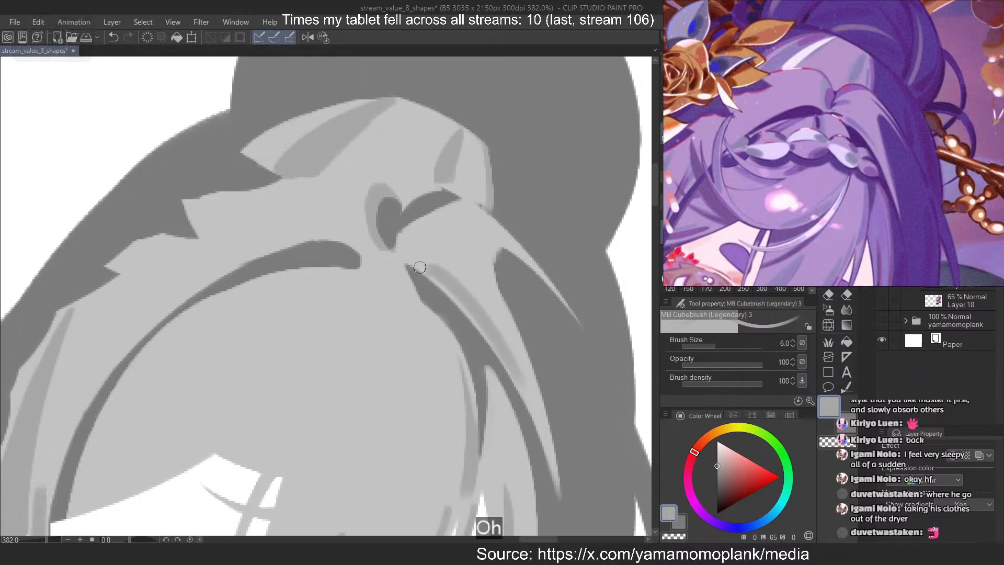
pyautogui.hotkey('ctrl', 'z')
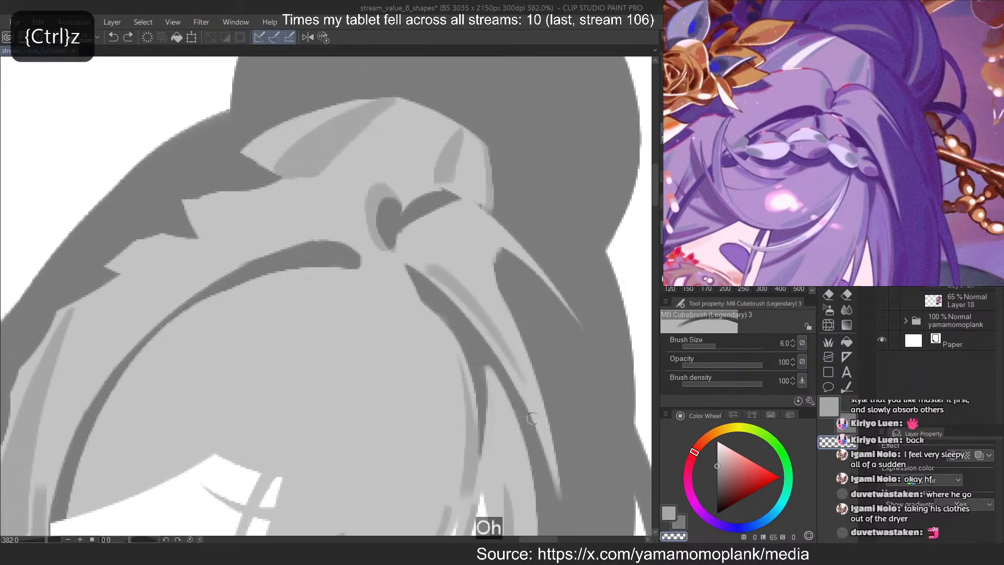
pyautogui.moveTo(448, 293); pyautogui.dragTo(520, 383)
pyautogui.hotkey('ctrl', 'z')
pyautogui.hotkey('ctrl', 'z')
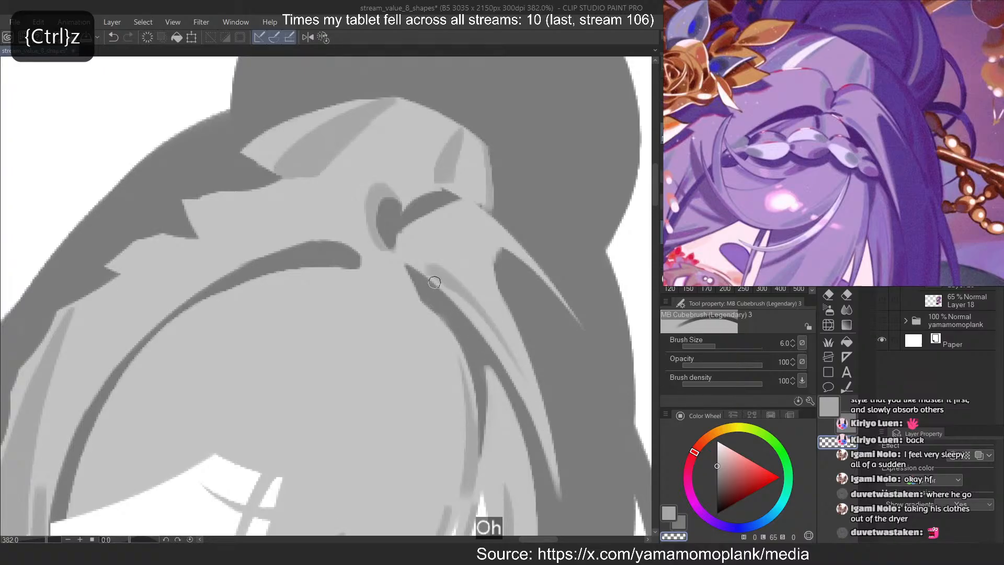
pyautogui.press('c')
# Paint a short rounded mid-grey shadow beside the parting, just below the dark hollow's right-hand arm
pyautogui.press('c')
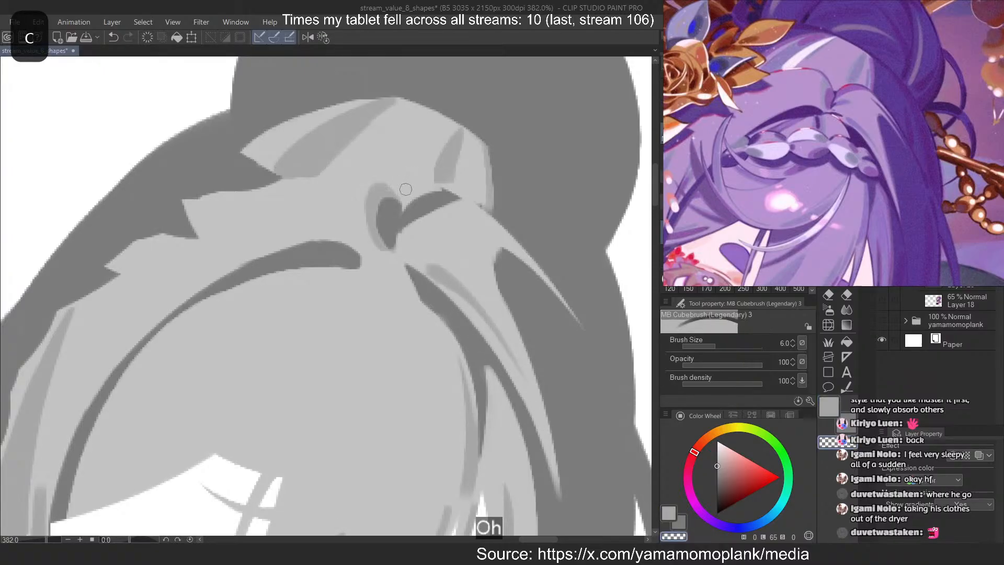
pyautogui.press('c')
pyautogui.moveTo(438, 227)
pyautogui.mouseDown()
pyautogui.moveTo(398, 245)
pyautogui.moveTo(413, 229)
pyautogui.moveTo(402, 230)
pyautogui.moveTo(440, 244)
pyautogui.moveTo(448, 223)
pyautogui.moveTo(396, 249)
pyautogui.moveTo(442, 229)
pyautogui.mouseUp()
pyautogui.hotkey('ctrl', 'z')
pyautogui.hotkey('ctrl', 'z')
pyautogui.hotkey('ctrl', 'z')
pyautogui.press('c')
pyautogui.hotkey('ctrl', 'z')
pyautogui.hotkey('ctrl', 'z')
pyautogui.hotkey('ctrl', 'z')
pyautogui.hotkey('ctrl', 'z')
pyautogui.press('c')
pyautogui.hotkey('ctrl', 'z')
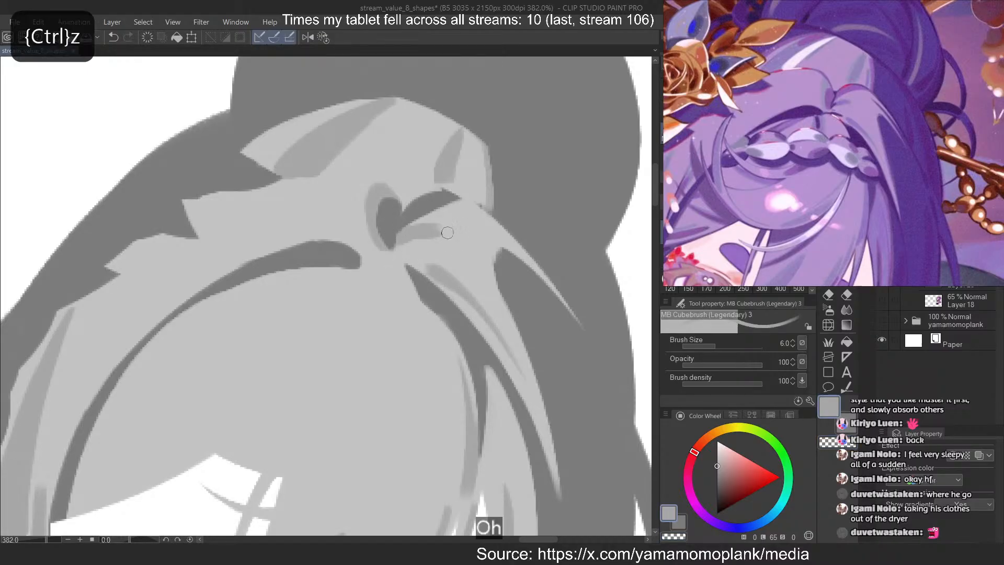
# Try cutting a dark band into the fringe just above its lower-left edge
pyautogui.scroll(-6, 419, 130)
pyautogui.scroll(1, 419, 129)
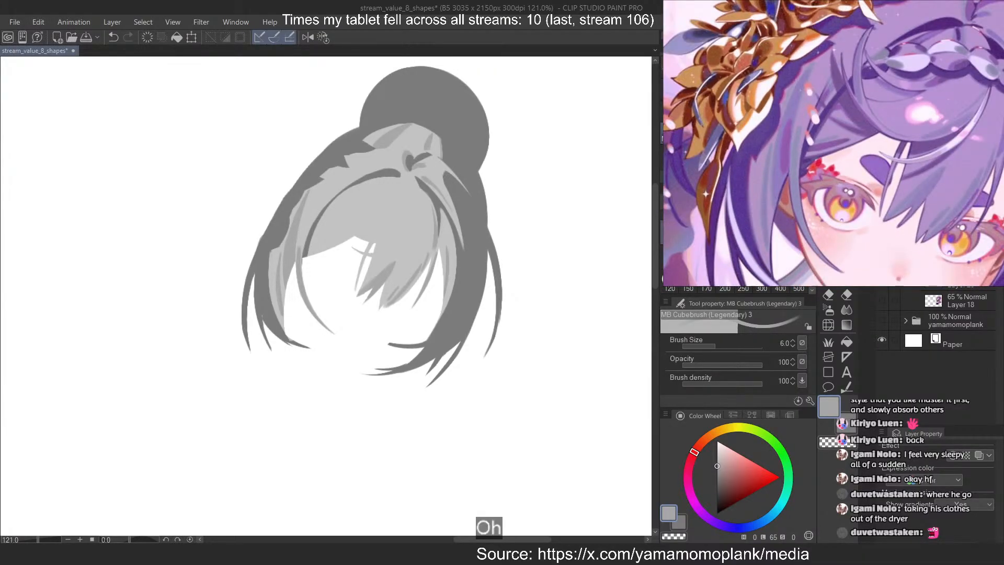
pyautogui.scroll(4, 286, 242)
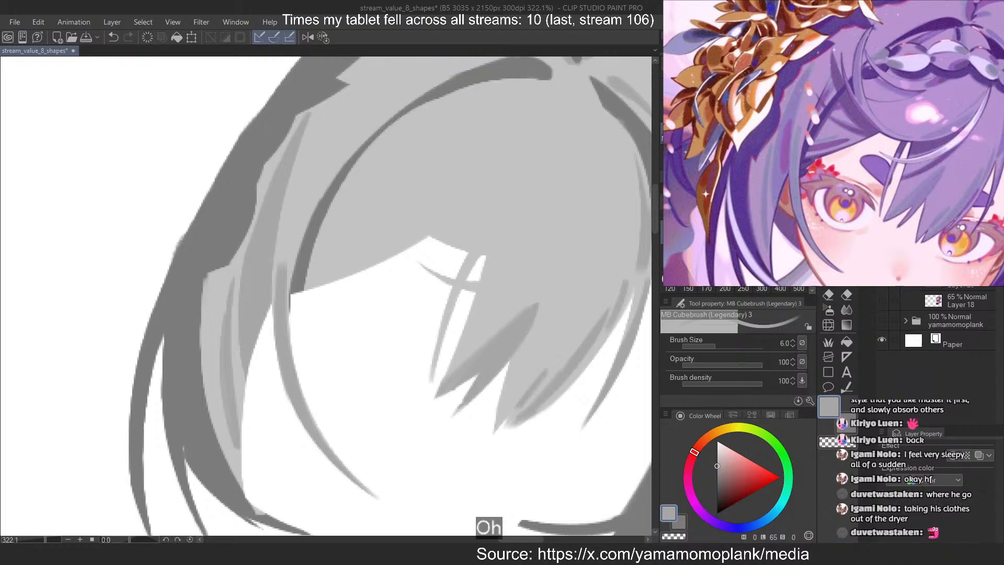
pyautogui.hotkey('ctrl', 'z')
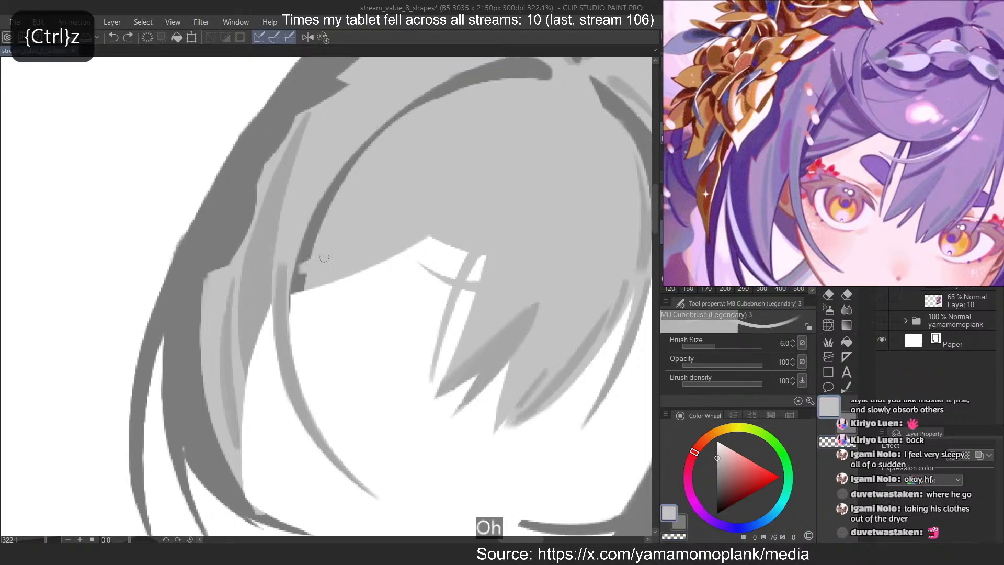
pyautogui.press('c')
pyautogui.moveTo(308, 267); pyautogui.dragTo(382, 238)
pyautogui.hotkey('ctrl', 'z')
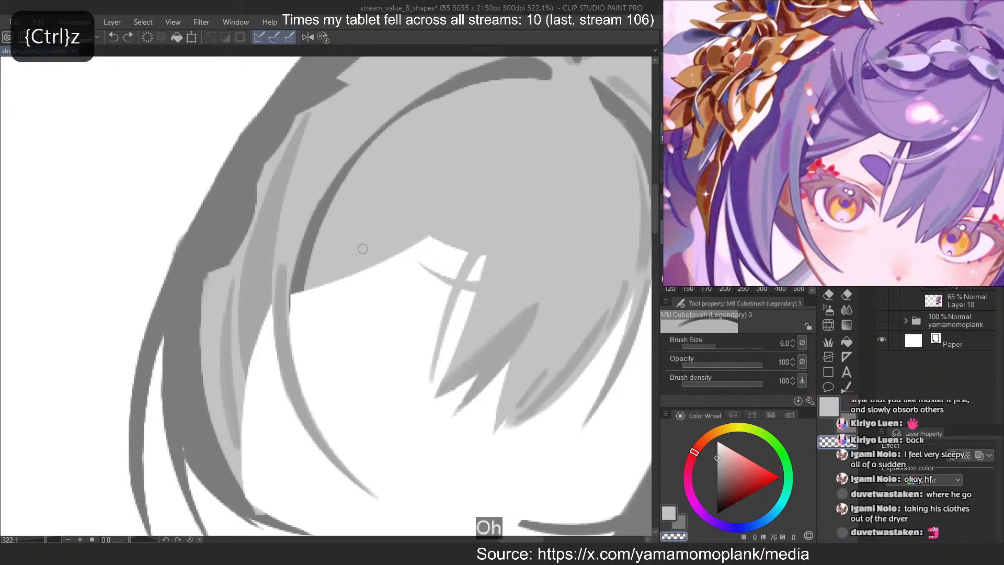
pyautogui.moveTo(308, 274); pyautogui.dragTo(369, 252)
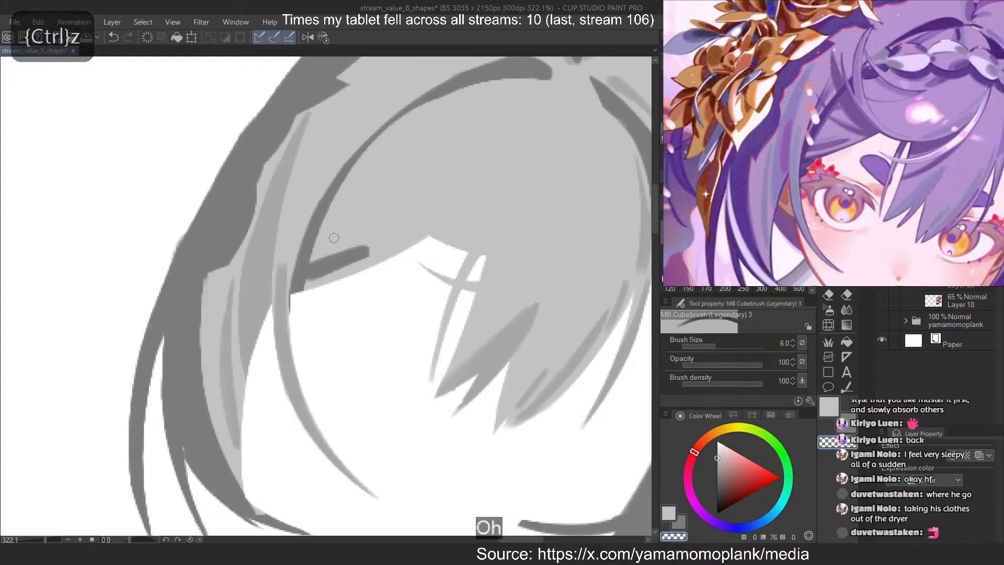
pyautogui.hotkey('ctrl', 'z')
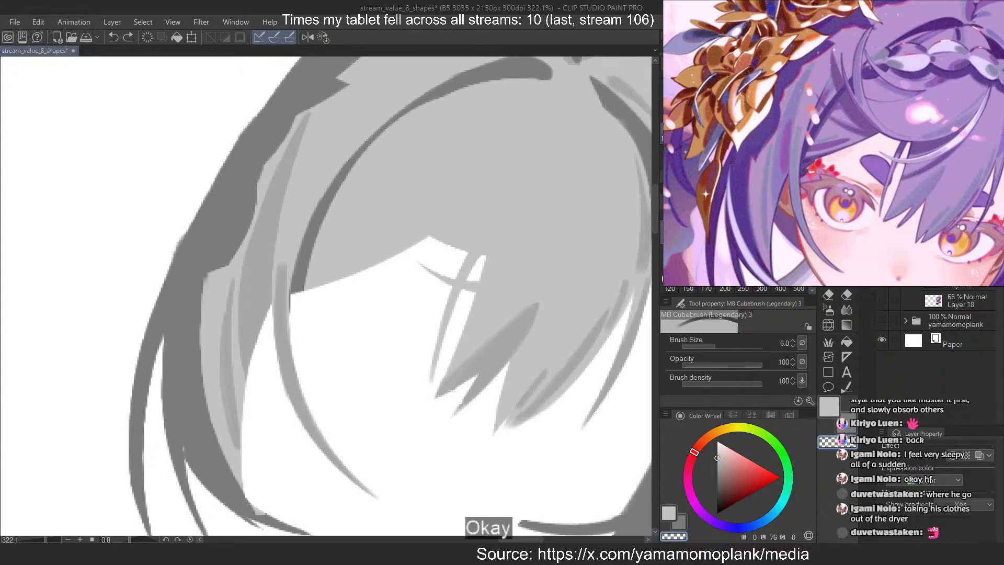
# Sample the mid-grey hair shadow and paint a thin shadow line along the fringe's lower-left edge
pyautogui.keyDown('alt'); pyautogui.click(274, 247); pyautogui.keyUp('alt')
pyautogui.moveTo(309, 274)
pyautogui.mouseDown()
pyautogui.moveTo(362, 241)
pyautogui.moveTo(301, 290)
pyautogui.mouseUp()
pyautogui.hotkey('ctrl', 'z')
pyautogui.hotkey('ctrl', 'z')
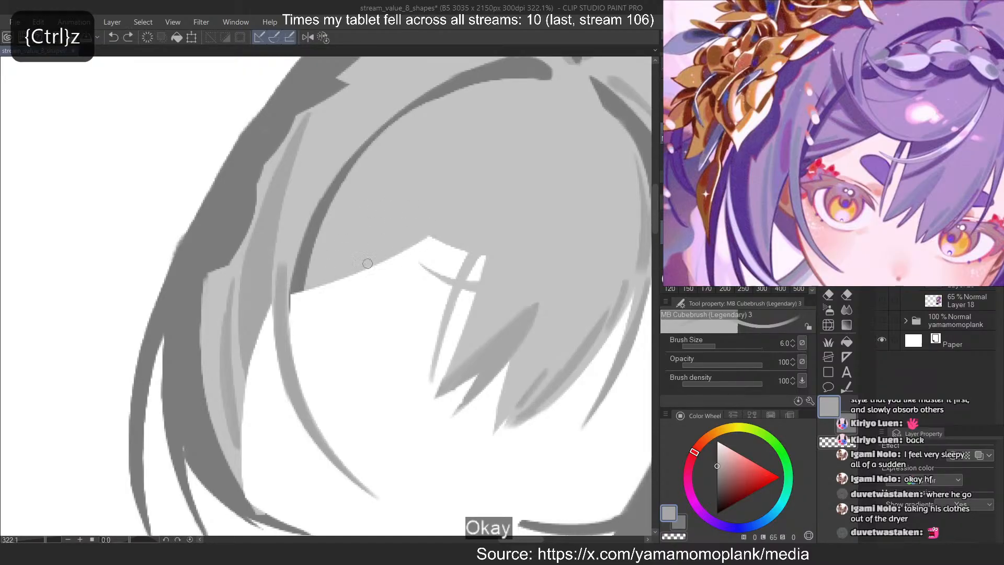
pyautogui.moveTo(423, 233); pyautogui.dragTo(302, 289)
pyautogui.hotkey('ctrl', 'z')
pyautogui.hotkey('ctrl', 'z')
pyautogui.moveTo(424, 236)
pyautogui.mouseDown()
pyautogui.moveTo(303, 289)
pyautogui.moveTo(369, 249)
pyautogui.mouseUp()
# Paint a mid-grey streak from the dark curved strand rightward, just above the fringe's lower-left edge
pyautogui.hotkey('ctrl', 'z')
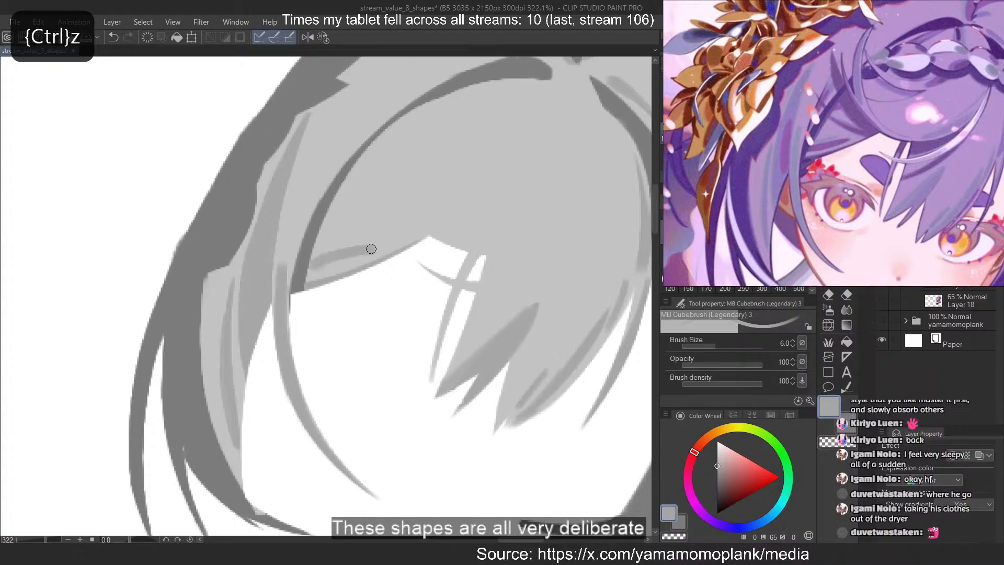
pyautogui.hotkey('ctrl', 'z')
pyautogui.moveTo(310, 269); pyautogui.dragTo(378, 244)
pyautogui.hotkey('ctrl', 'z')
pyautogui.hotkey('ctrl', 'z')
# Erase along the streak above the fringe's lower-left edge to shape it into a slim curved teardrop
pyautogui.hotkey('ctrl', 'z')
pyautogui.moveTo(310, 273); pyautogui.dragTo(379, 253)
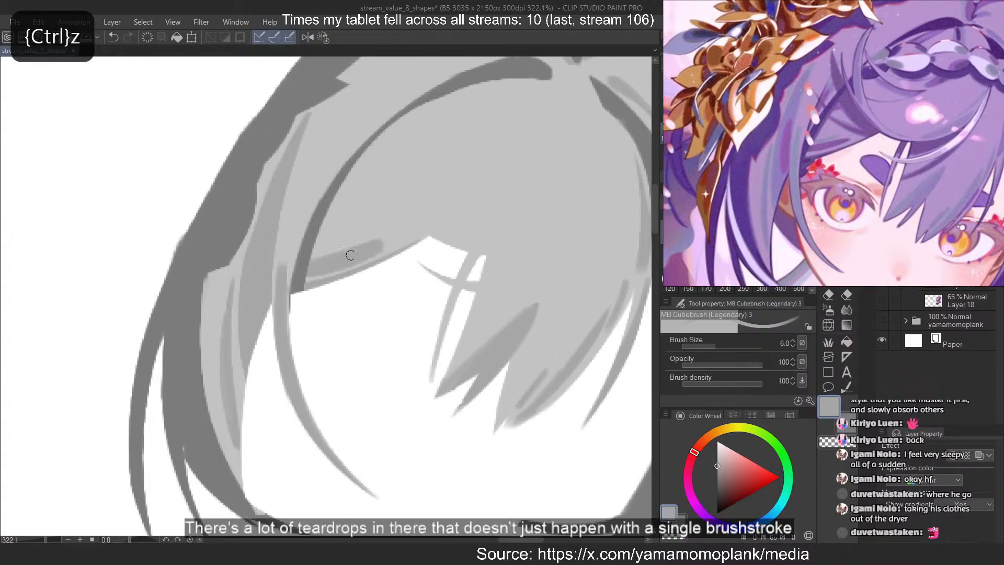
pyautogui.hotkey('ctrl', 'z')
pyautogui.moveTo(312, 270); pyautogui.dragTo(378, 248)
pyautogui.hotkey('ctrl', 'z')
pyautogui.hotkey('ctrl', 'z')
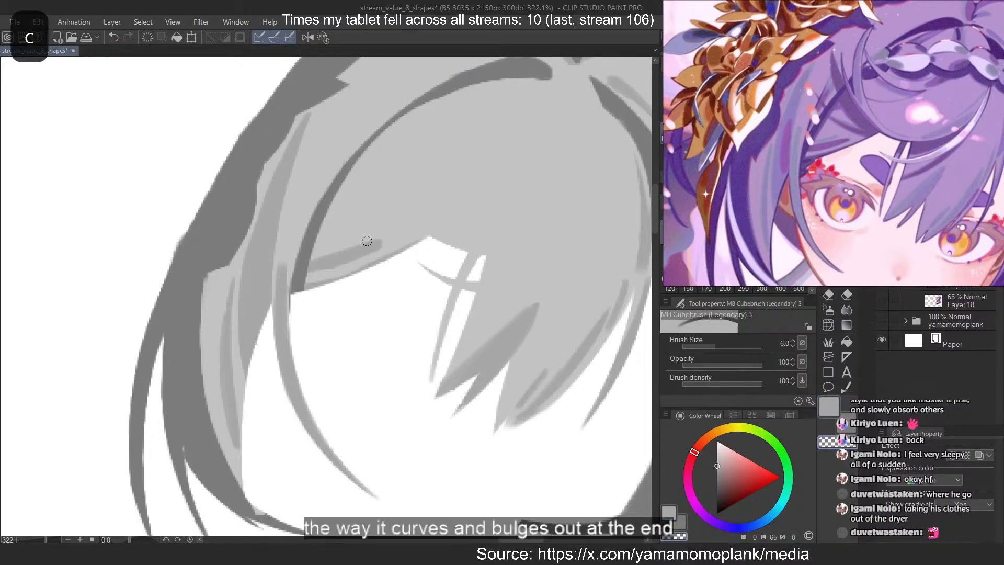
pyautogui.hotkey('ctrl', 'z')
pyautogui.moveTo(313, 261); pyautogui.dragTo(361, 233)
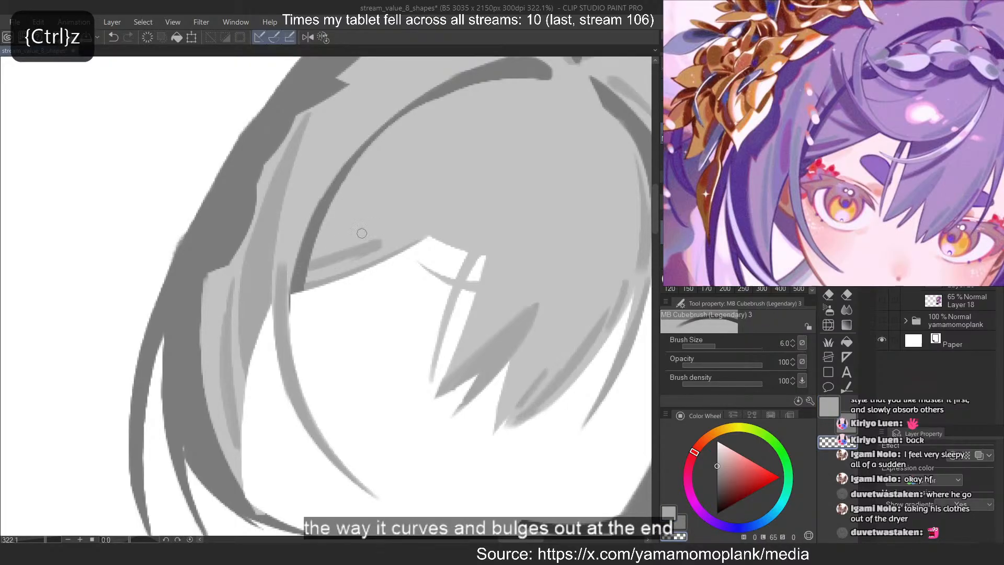
pyautogui.press('c')
pyautogui.hotkey('ctrl', 'z')
pyautogui.moveTo(315, 263); pyautogui.dragTo(345, 252)
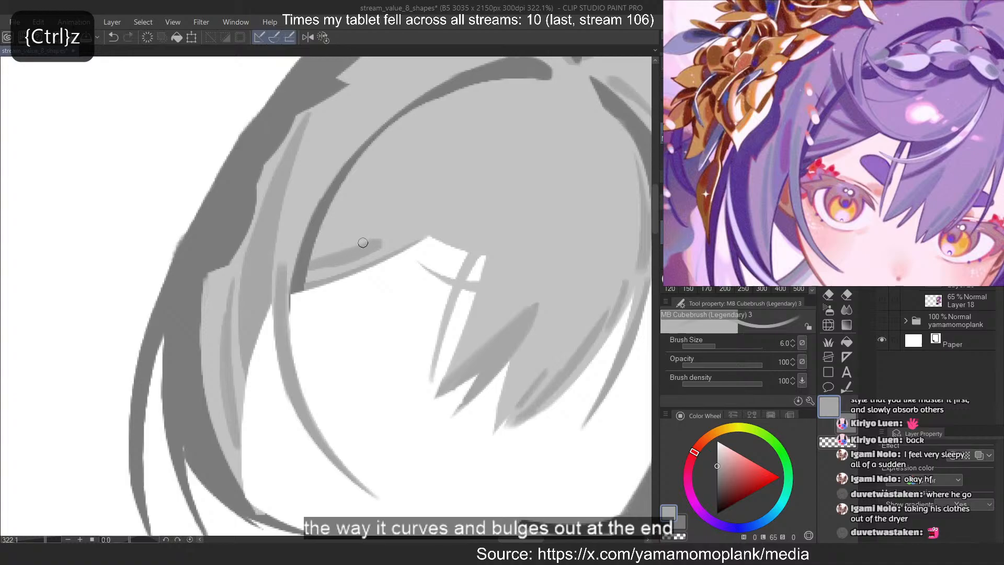
pyautogui.hotkey('ctrl', 'z')
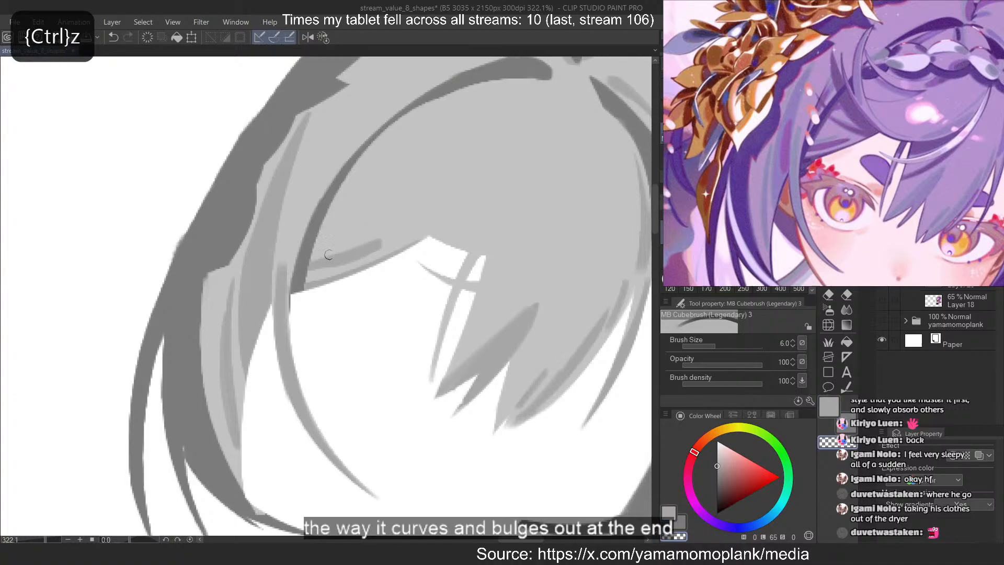
# Add a second, thinner mid-grey streak just above the teardrop shadow at the fringe's lower left with a smaller brush
pyautogui.press('c')
pyautogui.moveTo(313, 250); pyautogui.dragTo(372, 233)
pyautogui.hotkey('ctrl', 'z')
pyautogui.click(761, 209)
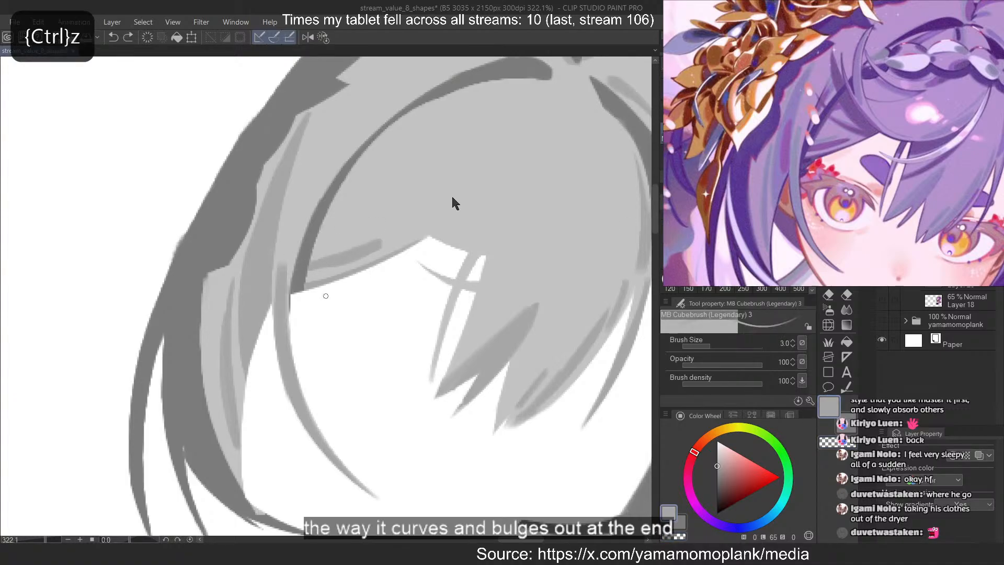
pyautogui.moveTo(313, 251); pyautogui.dragTo(361, 238)
pyautogui.hotkey('ctrl', 'z')
pyautogui.hotkey('ctrl', 'z')
pyautogui.hotkey('ctrl', 'z')
pyautogui.hotkey('ctrl', 'z')
pyautogui.hotkey('ctrl', 'z')
pyautogui.hotkey('ctrl', 'z')
pyautogui.hotkey('ctrl', 'z')
pyautogui.press('c')
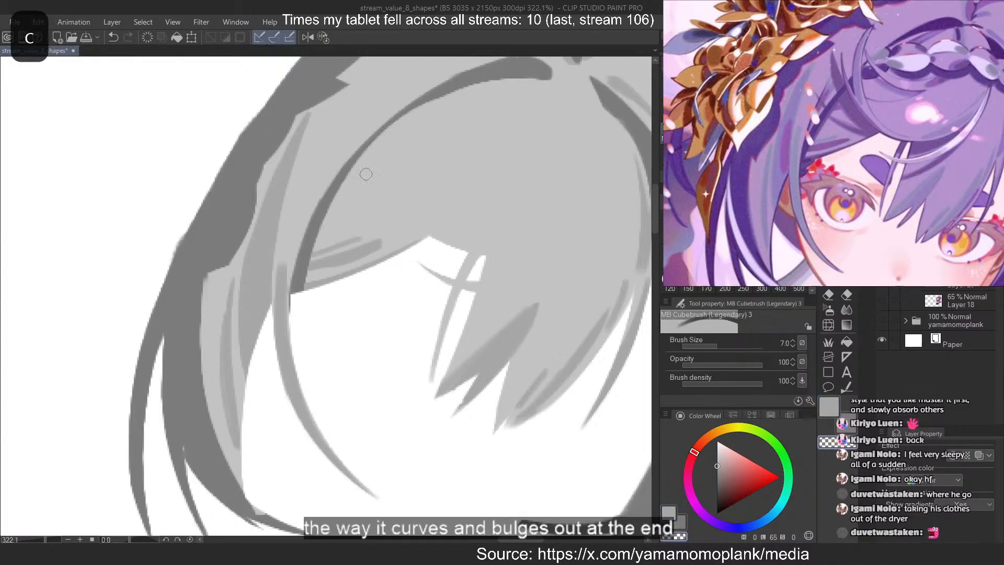
# Paint a narrow mid-grey shadow down the inner edge of the dark curved strand left of the fringe
pyautogui.press('c')
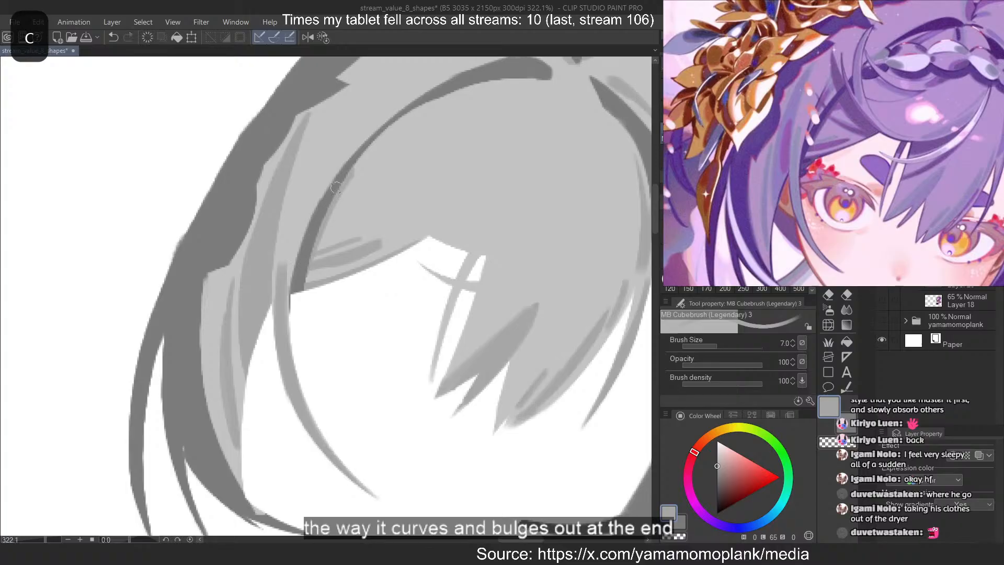
pyautogui.hotkey('ctrl', 'z')
pyautogui.moveTo(355, 168); pyautogui.dragTo(309, 272)
pyautogui.hotkey('ctrl', 'z')
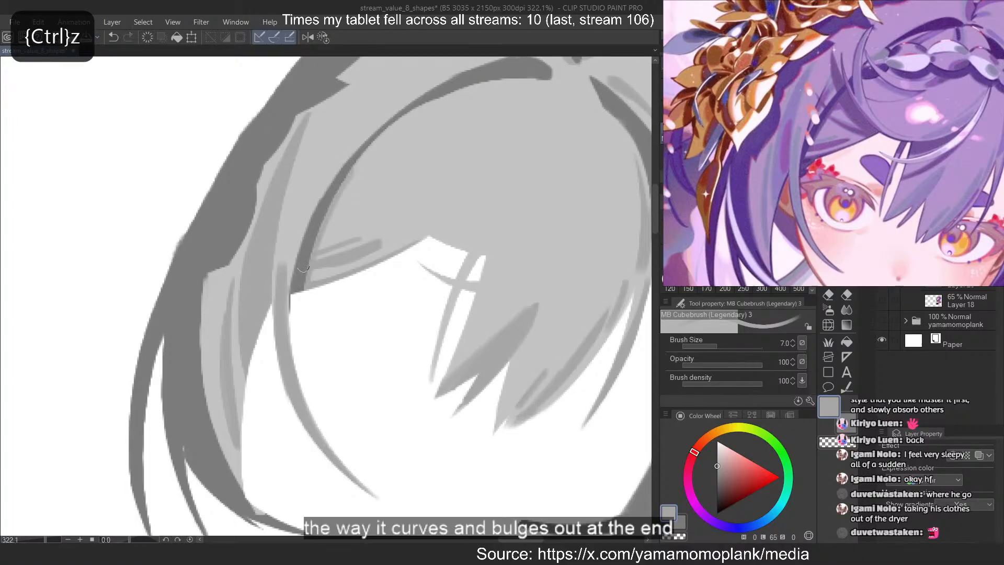
pyautogui.press('c')
pyautogui.press('c')
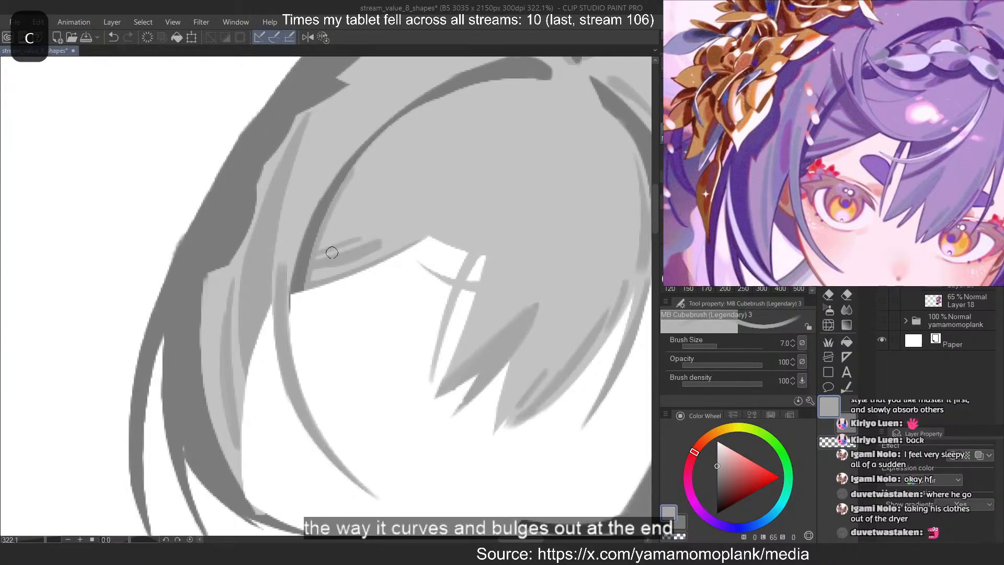
# Try a short mid-grey stroke beneath the top of the dark arc over the fringe
pyautogui.scroll(-2, 312, 271)
pyautogui.scroll(2, 444, 138)
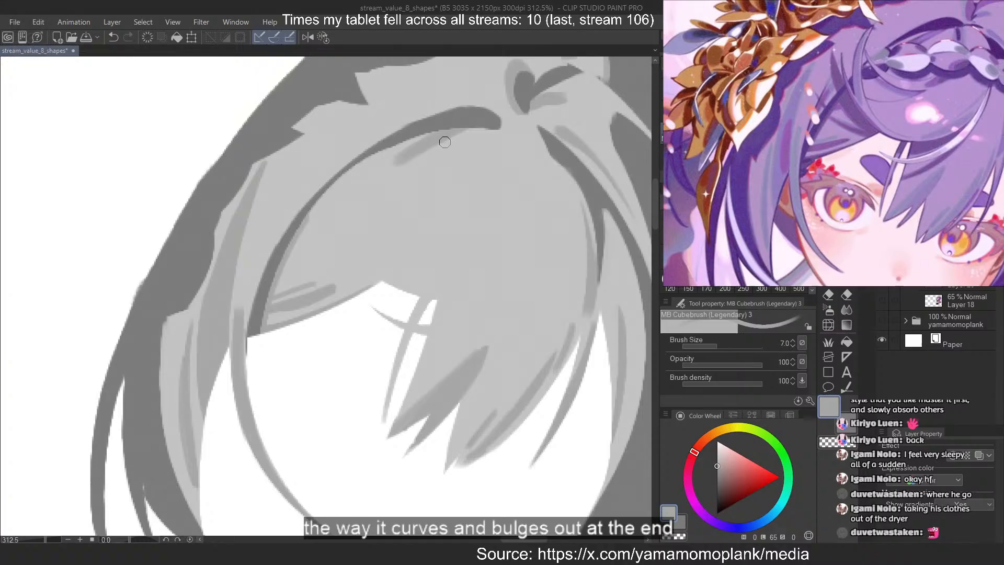
pyautogui.hotkey('ctrl', 'z')
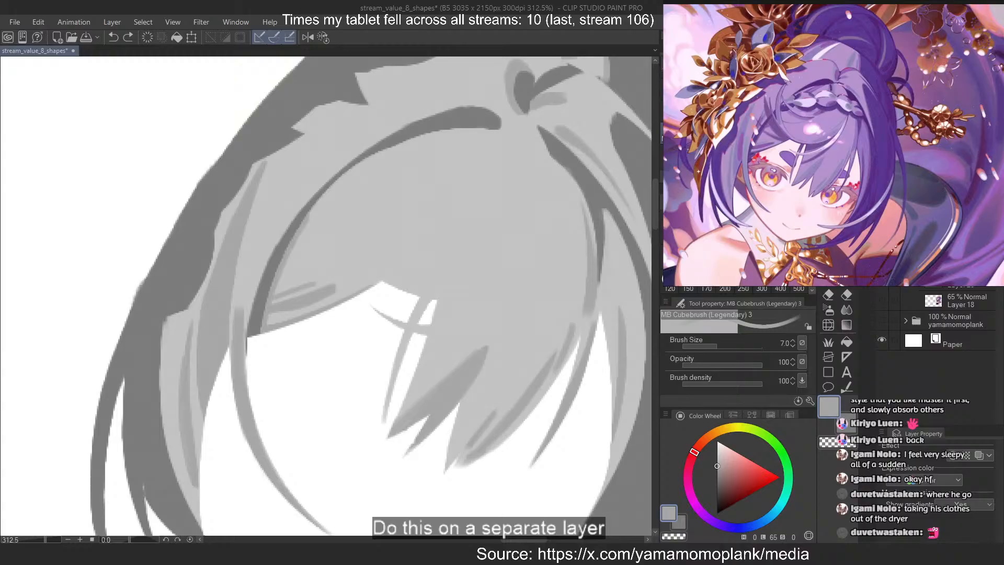
# Paint a long curved highlight in the light hair grey just inside the upper-left edge of the hair bun
pyautogui.scroll(-6, 234, 383)
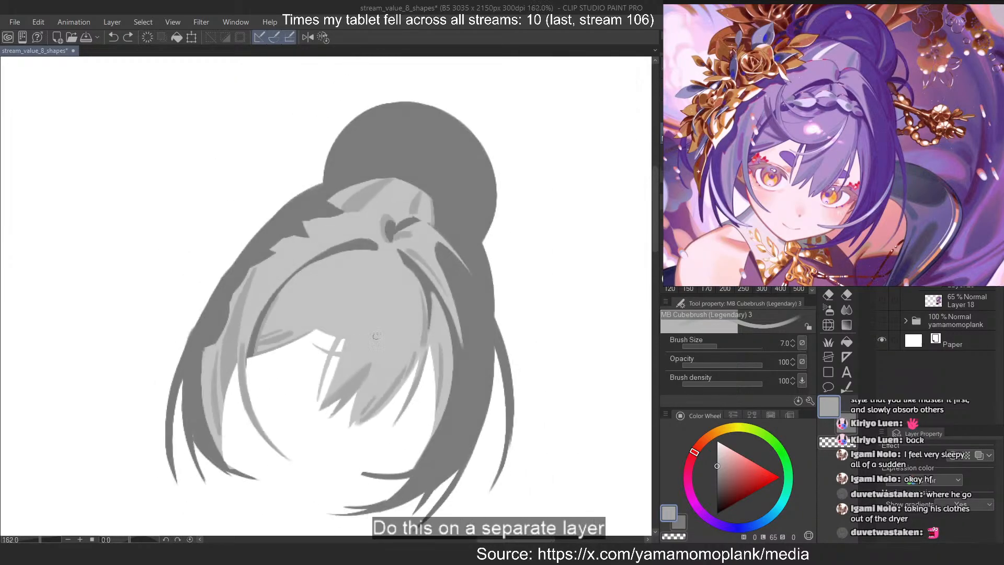
pyautogui.moveTo(379, 102); pyautogui.dragTo(347, 207)
pyautogui.scroll(4, 347, 207)
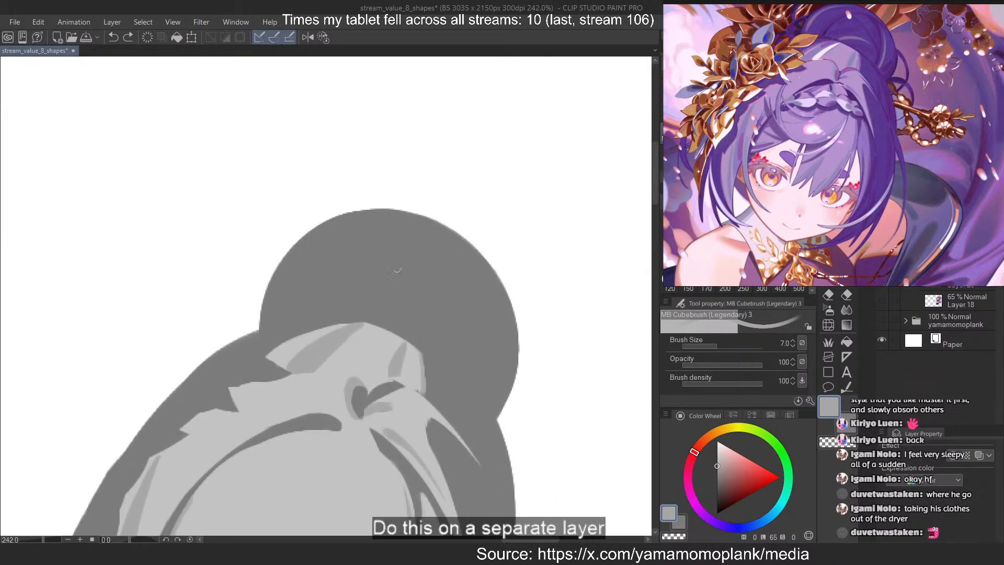
pyautogui.scroll(3, 406, 232)
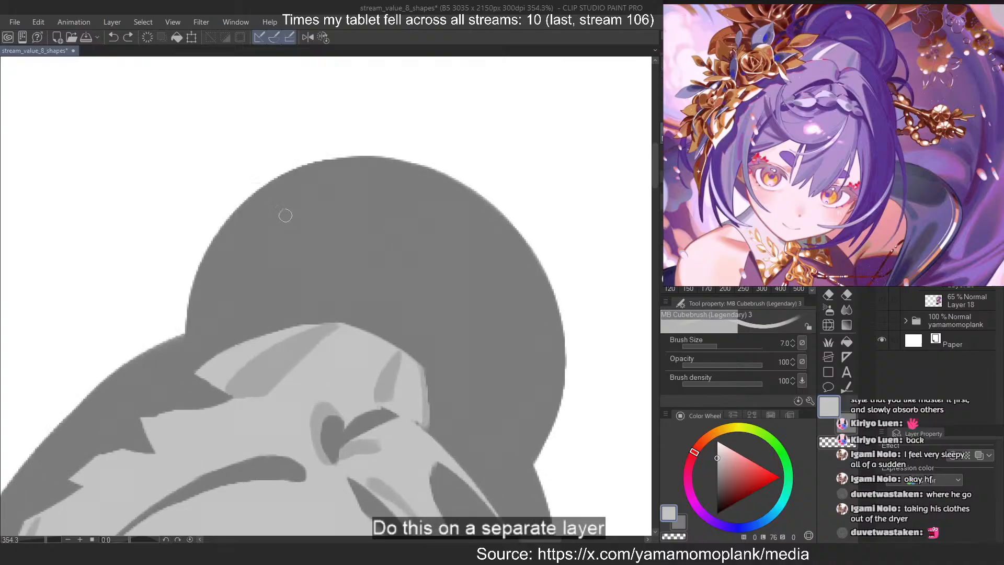
pyautogui.moveTo(222, 286)
pyautogui.mouseDown()
pyautogui.moveTo(373, 168)
pyautogui.moveTo(252, 221)
pyautogui.moveTo(216, 303)
pyautogui.mouseUp()
pyautogui.hotkey('ctrl', 'z')
pyautogui.hotkey('ctrl', 'z')
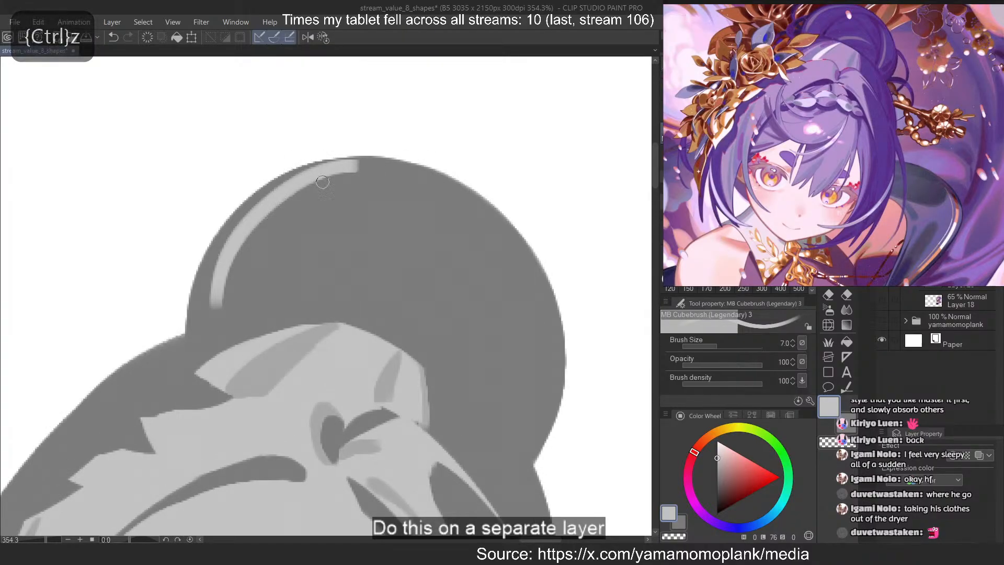
pyautogui.moveTo(369, 167); pyautogui.dragTo(214, 306)
pyautogui.hotkey('ctrl', 'z')
pyautogui.moveTo(367, 165); pyautogui.dragTo(209, 304)
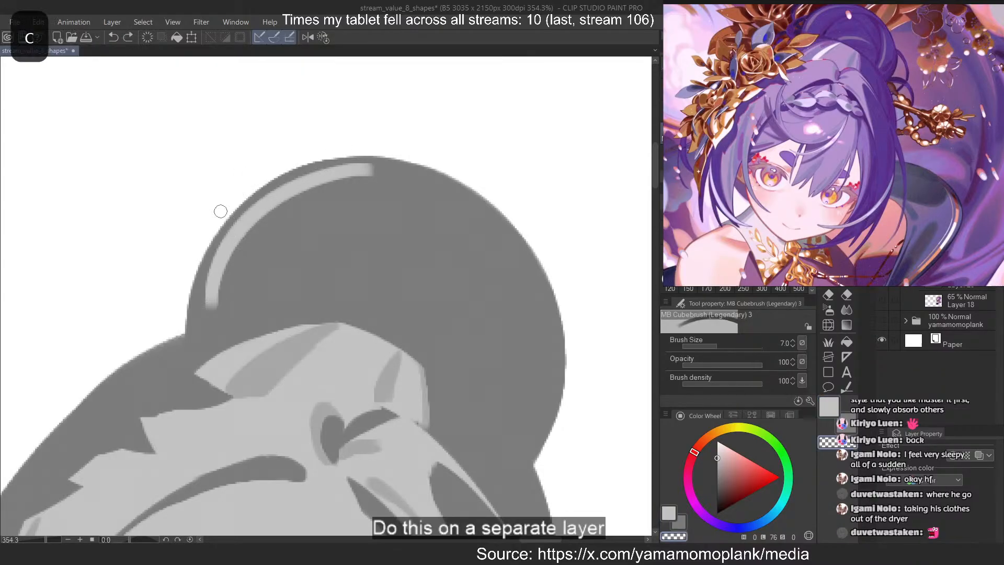
# Widen the lower part of the hair bun's highlight along its inner side with light grey
pyautogui.hotkey('ctrl', 'z')
pyautogui.hotkey('ctrl', 'z')
pyautogui.press('c')
pyautogui.moveTo(245, 237); pyautogui.dragTo(222, 303)
pyautogui.hotkey('ctrl', 'z')
# Erase both sides of the bun highlight's lower end to taper it towards a point
pyautogui.press('c')
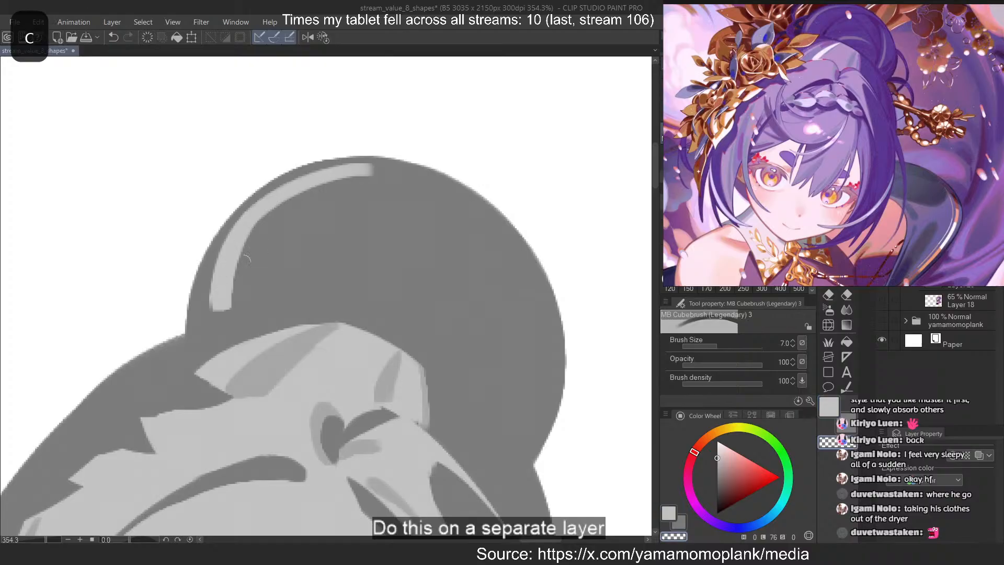
pyautogui.hotkey('ctrl', 'z')
pyautogui.moveTo(244, 250)
pyautogui.mouseDown()
pyautogui.moveTo(236, 277)
pyautogui.moveTo(251, 240)
pyautogui.moveTo(216, 320)
pyautogui.mouseUp()
pyautogui.hotkey('ctrl', 'z')
pyautogui.moveTo(250, 238); pyautogui.dragTo(218, 319)
pyautogui.hotkey('ctrl', 'z')
pyautogui.moveTo(209, 250); pyautogui.dragTo(205, 314)
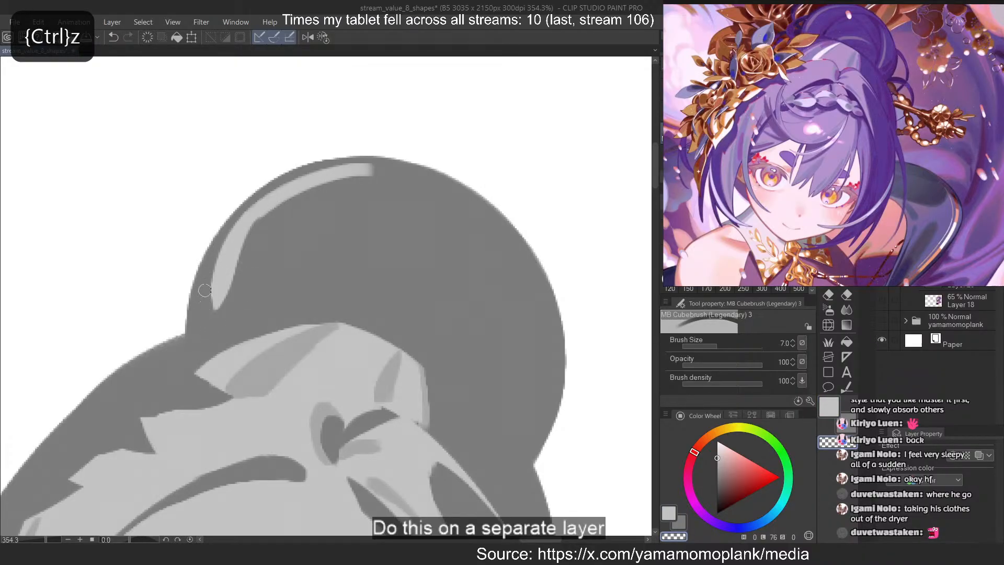
# Trim the outer edge of the bun highlight's lower end and try erasing along the inner edge of its upper part
pyautogui.hotkey('ctrl', 'z')
pyautogui.moveTo(208, 261); pyautogui.dragTo(203, 331)
pyautogui.moveTo(252, 229); pyautogui.dragTo(403, 161)
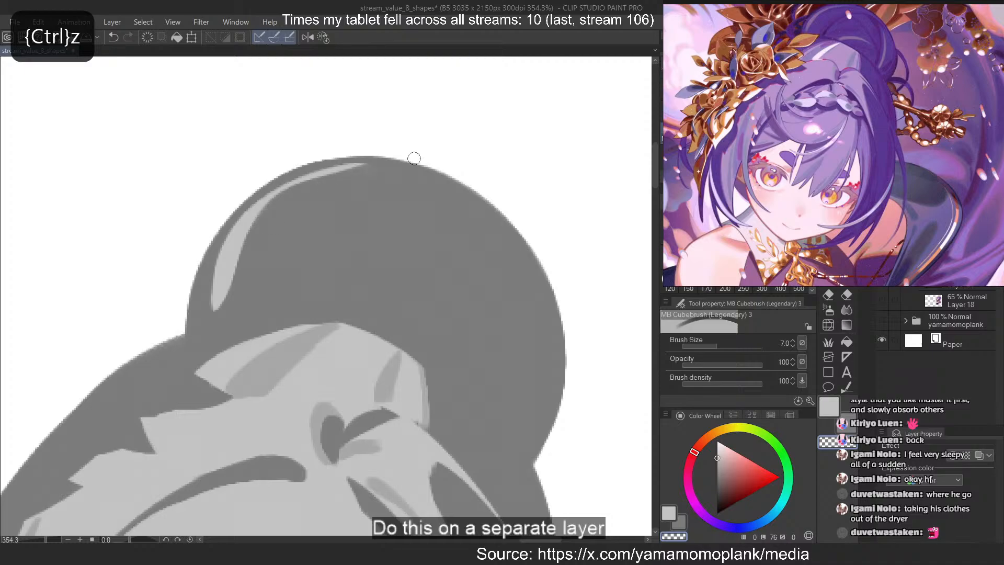
pyautogui.hotkey('ctrl', 'z')
pyautogui.scroll(-20, 240, 140)
pyautogui.scroll(4, 411, 261)
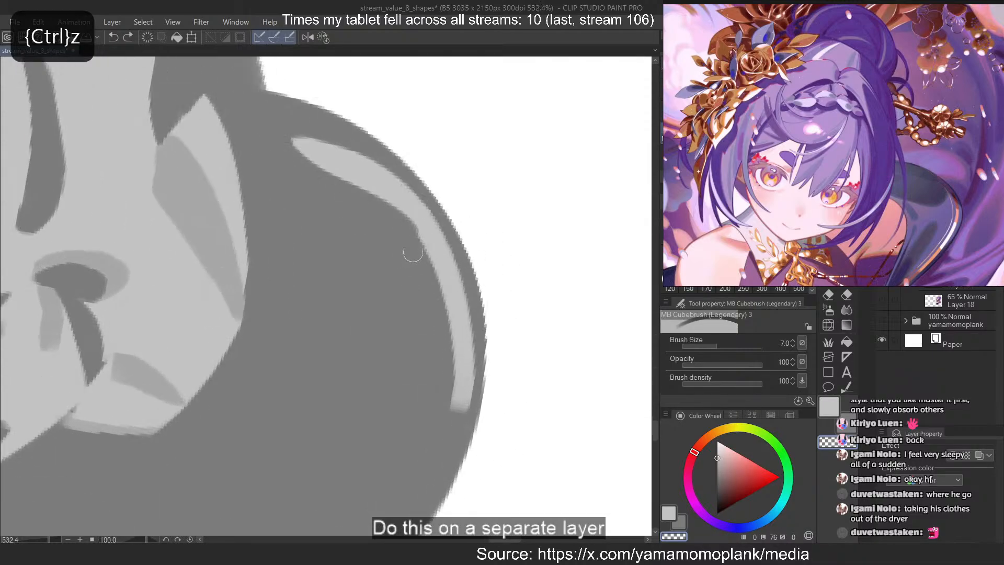
# Erase along the inner edge of the bun highlight's upper part to thin it into a narrow tail
pyautogui.moveTo(412, 253); pyautogui.dragTo(443, 337)
pyautogui.hotkey('ctrl', 'z')
pyautogui.moveTo(405, 219)
pyautogui.mouseDown()
pyautogui.moveTo(461, 408)
pyautogui.moveTo(450, 329)
pyautogui.moveTo(452, 410)
pyautogui.mouseUp()
pyautogui.hotkey('ctrl', 'z')
pyautogui.hotkey('ctrl', 'z')
pyautogui.moveTo(411, 220)
pyautogui.mouseDown()
pyautogui.moveTo(452, 298)
pyautogui.moveTo(456, 410)
pyautogui.mouseUp()
pyautogui.hotkey('ctrl', 'z')
pyautogui.moveTo(419, 237); pyautogui.dragTo(453, 407)
pyautogui.hotkey('ctrl', 'z')
pyautogui.moveTo(410, 222)
pyautogui.mouseDown()
pyautogui.moveTo(435, 257)
pyautogui.moveTo(455, 408)
pyautogui.mouseUp()
pyautogui.hotkey('ctrl', 'z')
pyautogui.hotkey('ctrl', 'z')
pyautogui.click(322, 37)
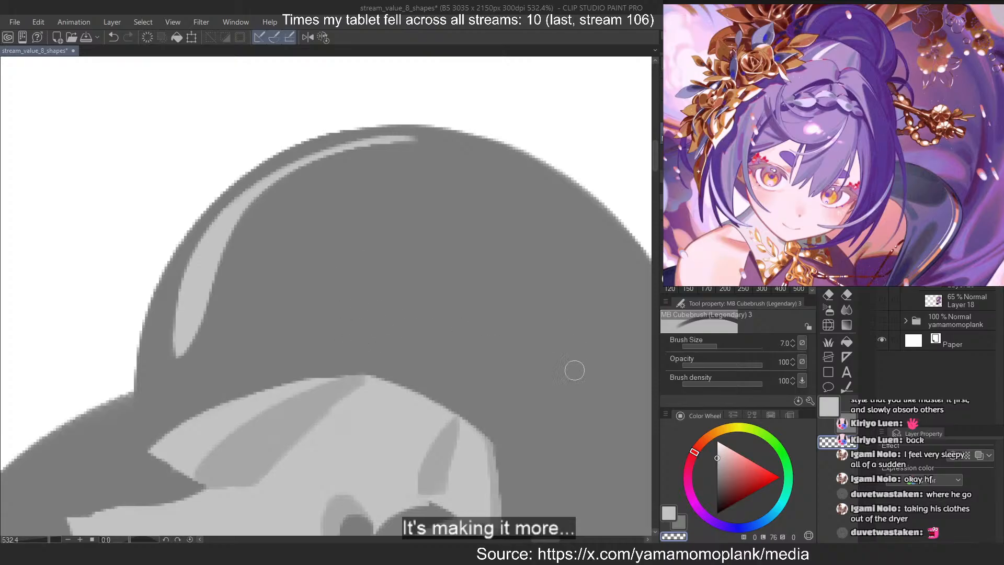
# Try a light grey arc across the bun just above the light crown section
pyautogui.press('c')
pyautogui.moveTo(363, 351); pyautogui.dragTo(533, 361)
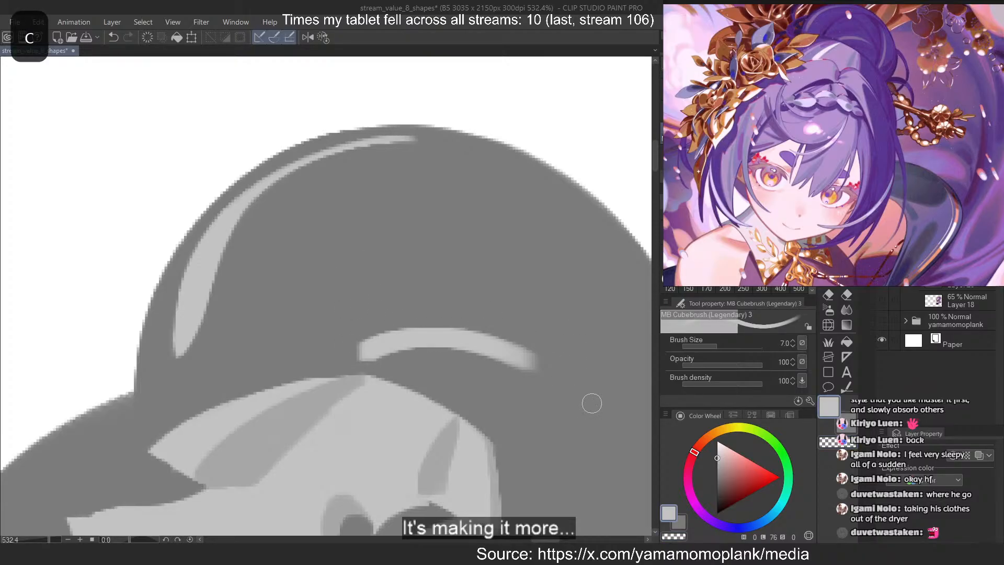
pyautogui.hotkey('ctrl', 'z')
# Paint a curved light grey highlight inside the bun's right side, following the reference's bun
pyautogui.scroll(4, 891, 51)
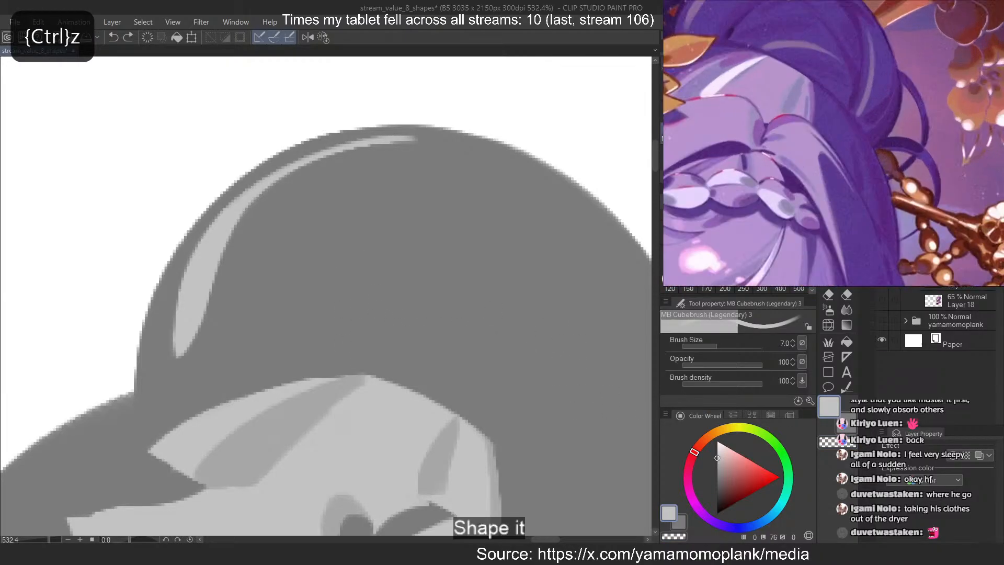
pyautogui.moveTo(892, 51); pyautogui.dragTo(905, 106)
pyautogui.scroll(-3, 298, 179)
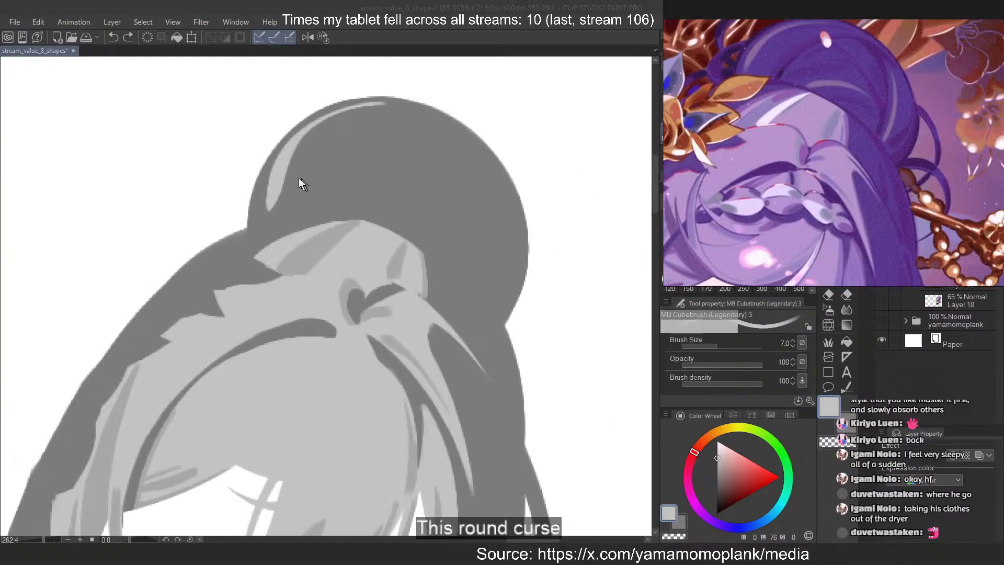
pyautogui.moveTo(476, 148); pyautogui.dragTo(444, 316)
pyautogui.hotkey('ctrl', 'z')
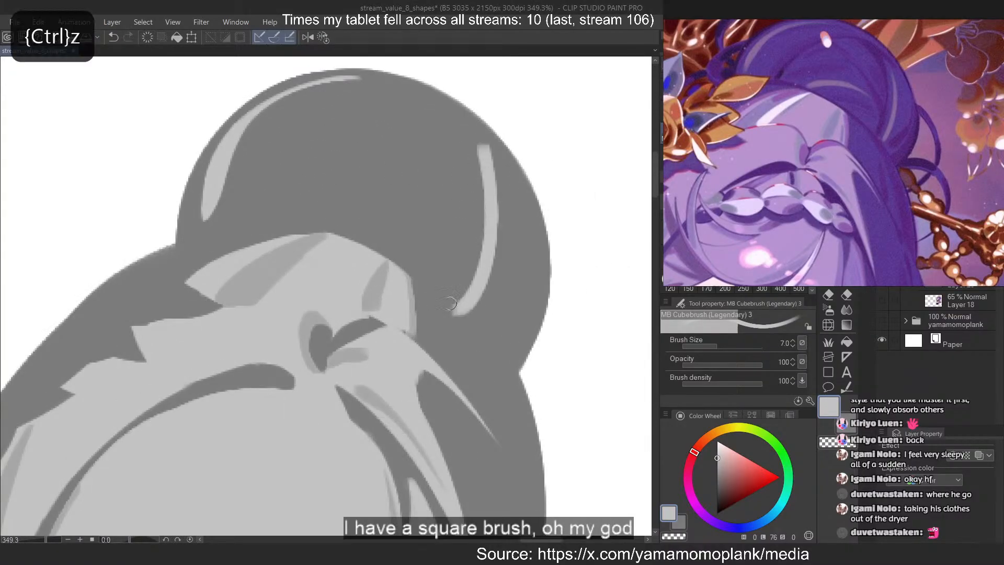
pyautogui.moveTo(493, 168); pyautogui.dragTo(465, 314)
# Erase along the inner edge of the bun's right highlight to slim it and taper both ends
pyautogui.press('c')
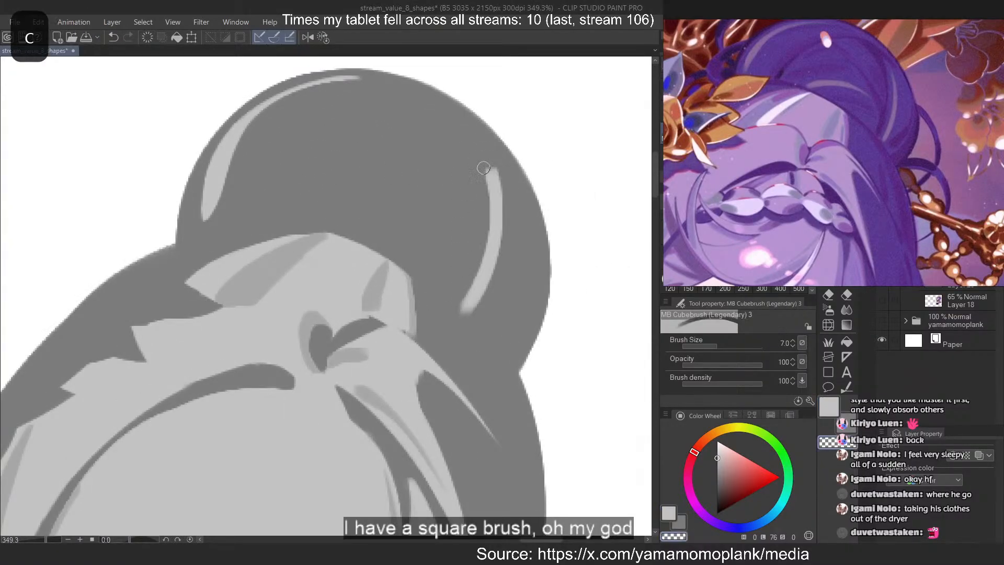
pyautogui.hotkey('ctrl', 'z')
pyautogui.moveTo(487, 165)
pyautogui.mouseDown()
pyautogui.moveTo(461, 313)
pyautogui.moveTo(483, 218)
pyautogui.moveTo(473, 259)
pyautogui.mouseUp()
pyautogui.hotkey('ctrl', 'z')
pyautogui.hotkey('ctrl', 'z')
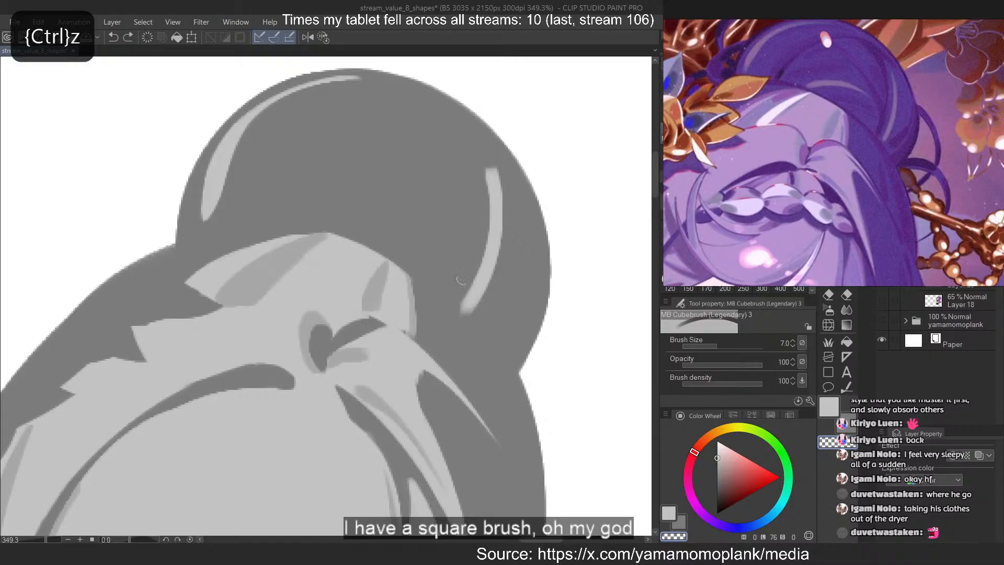
pyautogui.moveTo(495, 175); pyautogui.dragTo(461, 319)
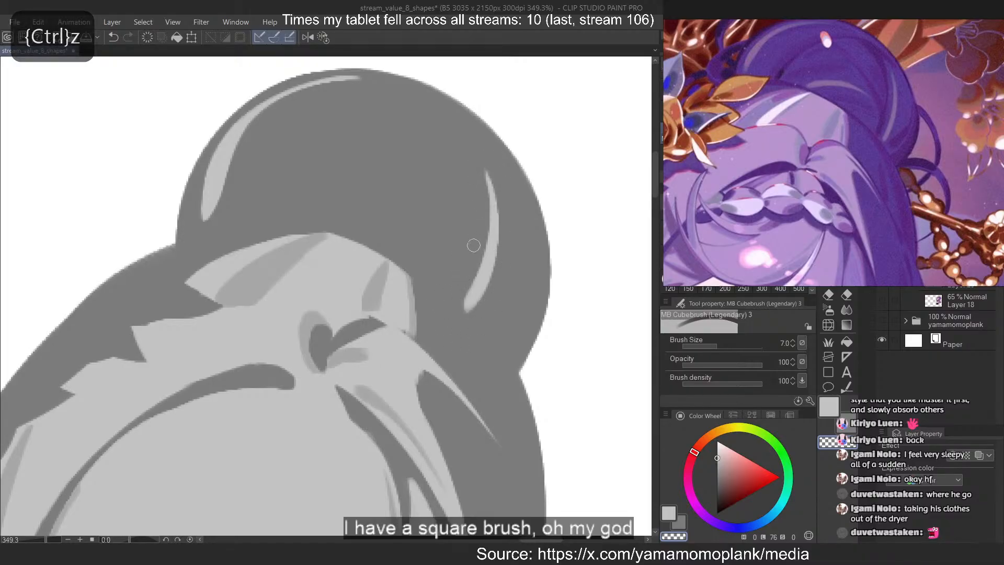
pyautogui.hotkey('ctrl', 'z')
pyautogui.moveTo(495, 175)
pyautogui.mouseDown()
pyautogui.moveTo(480, 297)
pyautogui.moveTo(461, 308)
pyautogui.mouseUp()
pyautogui.hotkey('ctrl', 'z')
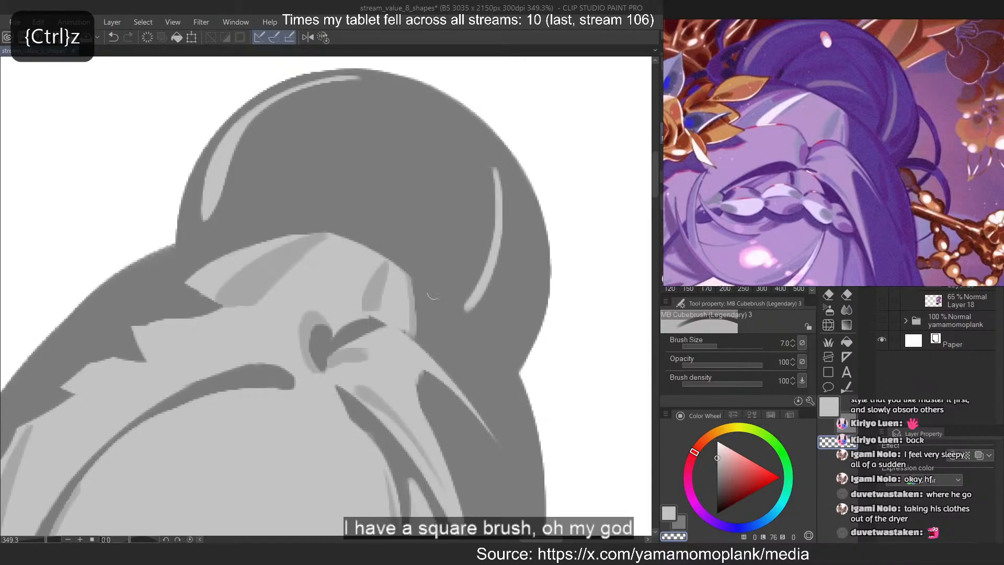
pyautogui.hotkey('ctrl', 'z')
pyautogui.moveTo(487, 164)
pyautogui.mouseDown()
pyautogui.moveTo(478, 260)
pyautogui.moveTo(461, 301)
pyautogui.mouseUp()
# Paint a short light grey arc in the lower middle of the bun, just above the light crown section
pyautogui.press('c')
pyautogui.moveTo(387, 213)
pyautogui.mouseDown()
pyautogui.moveTo(325, 198)
pyautogui.moveTo(333, 211)
pyautogui.moveTo(453, 215)
pyautogui.mouseUp()
pyautogui.hotkey('ctrl', 'z')
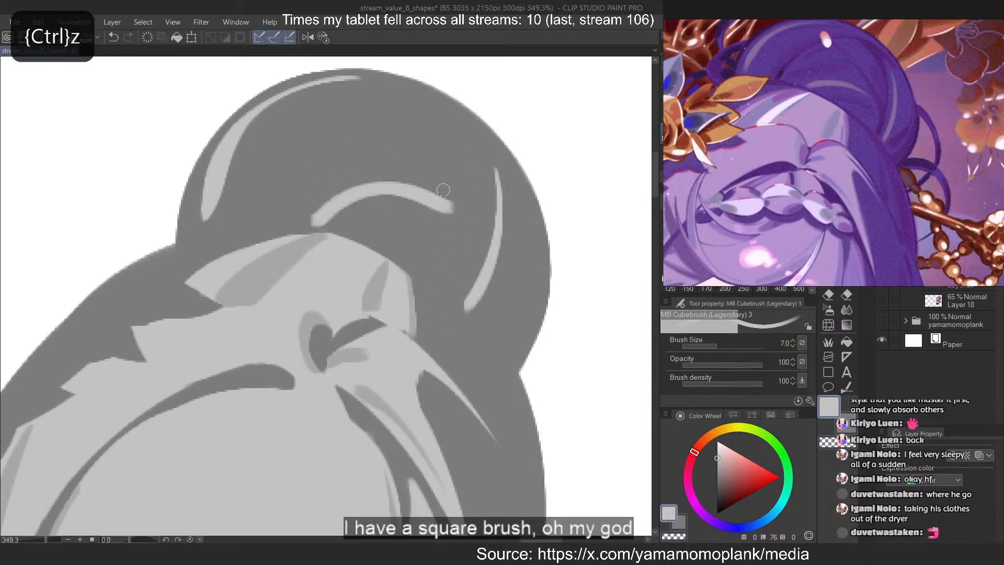
pyautogui.hotkey('ctrl', 'z')
pyautogui.moveTo(327, 222); pyautogui.dragTo(460, 221)
pyautogui.hotkey('ctrl', 'z')
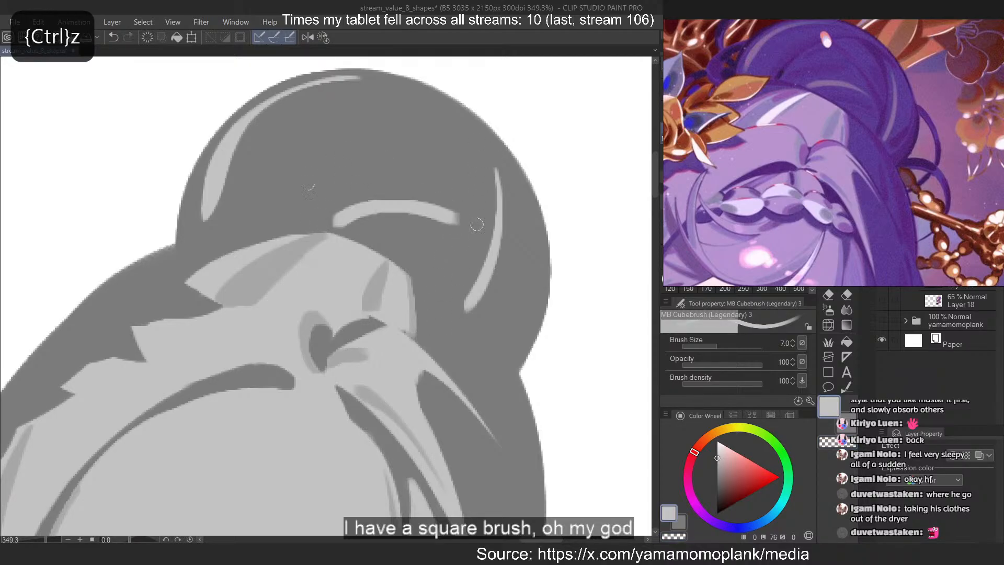
pyautogui.hotkey('ctrl', 'z')
pyautogui.moveTo(337, 222); pyautogui.dragTo(478, 204)
pyautogui.hotkey('ctrl', 'z')
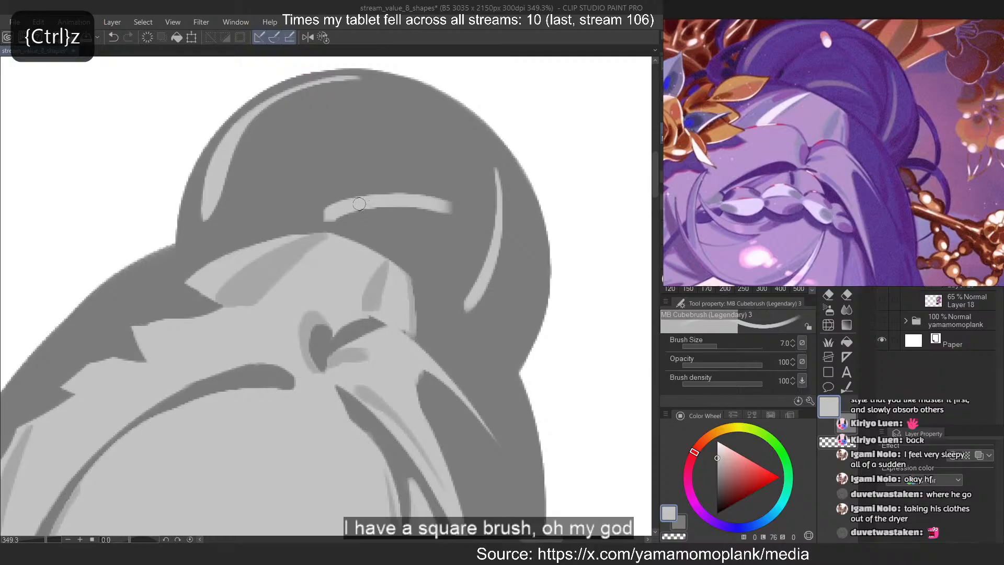
pyautogui.hotkey('ctrl', 'z')
pyautogui.moveTo(336, 217)
pyautogui.mouseDown()
pyautogui.moveTo(472, 232)
pyautogui.moveTo(462, 222)
pyautogui.mouseUp()
pyautogui.hotkey('ctrl', 'z')
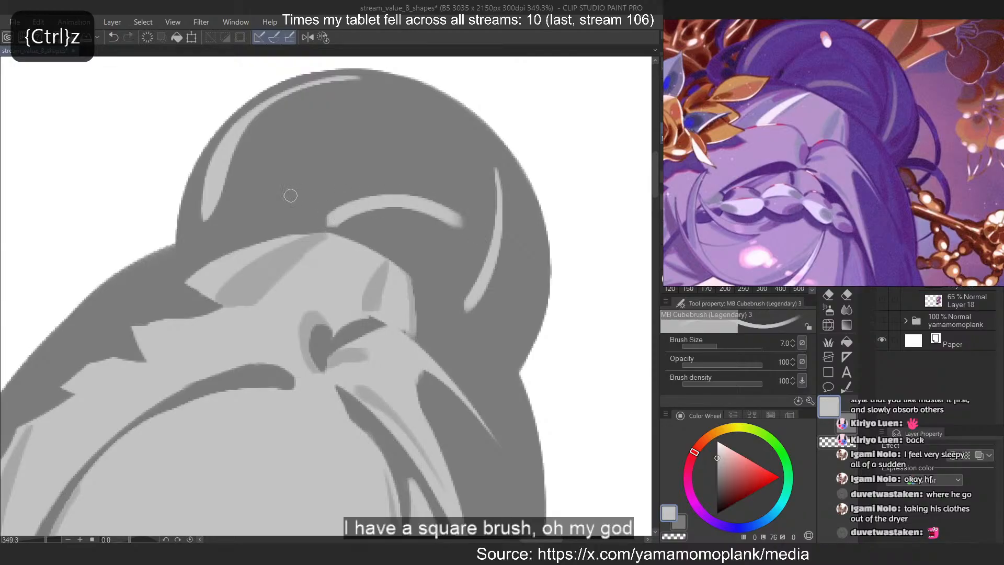
# Try erasing along the upper and lower edges of the bun's middle arc highlight to taper its right end
pyautogui.press('c')
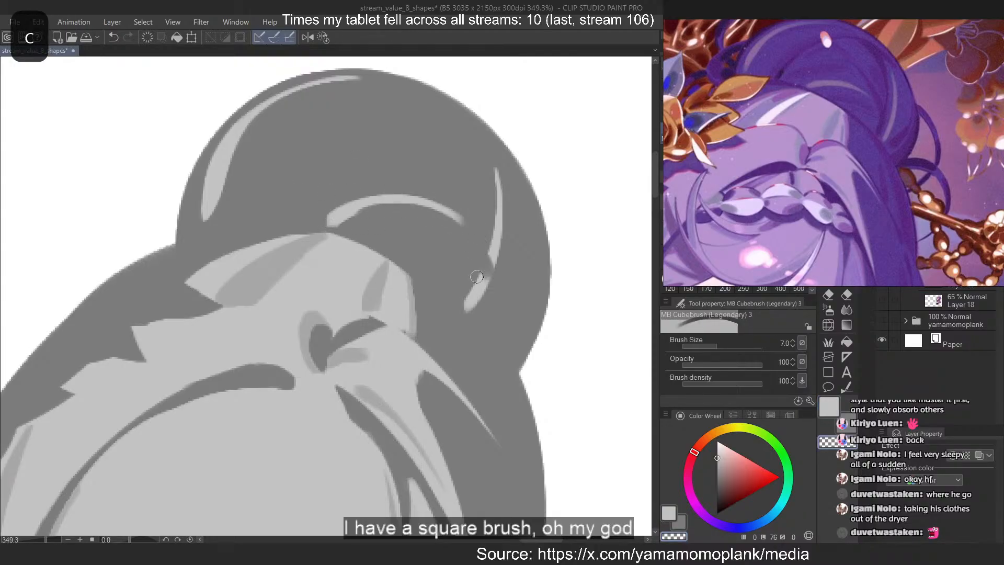
pyautogui.hotkey('ctrl', 'z')
pyautogui.moveTo(378, 216); pyautogui.dragTo(456, 221)
pyautogui.hotkey('ctrl', 'z')
pyautogui.moveTo(352, 225); pyautogui.dragTo(459, 228)
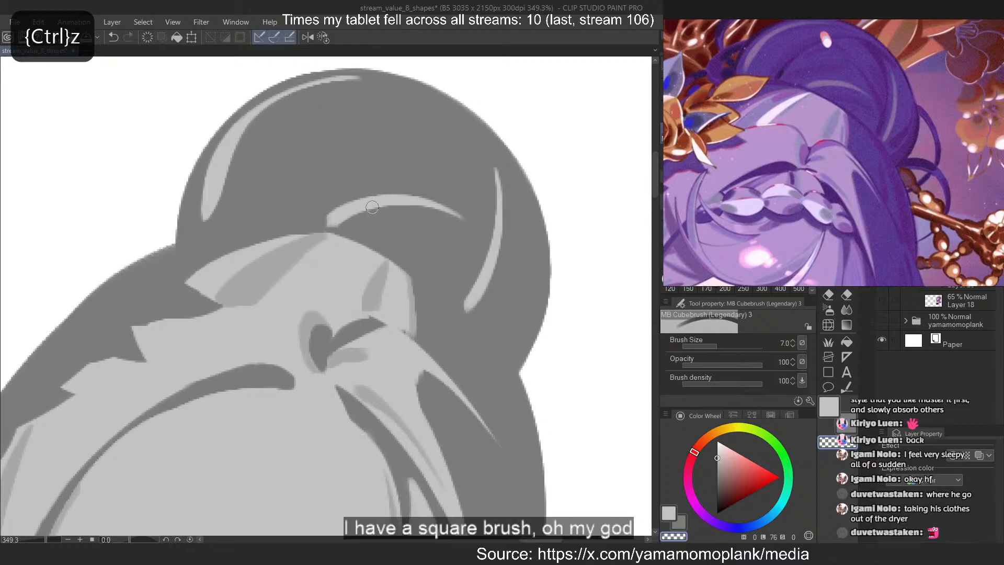
pyautogui.hotkey('ctrl', 'z')
pyautogui.moveTo(416, 190); pyautogui.dragTo(474, 227)
pyautogui.moveTo(410, 188); pyautogui.dragTo(466, 222)
pyautogui.moveTo(365, 221); pyautogui.dragTo(461, 229)
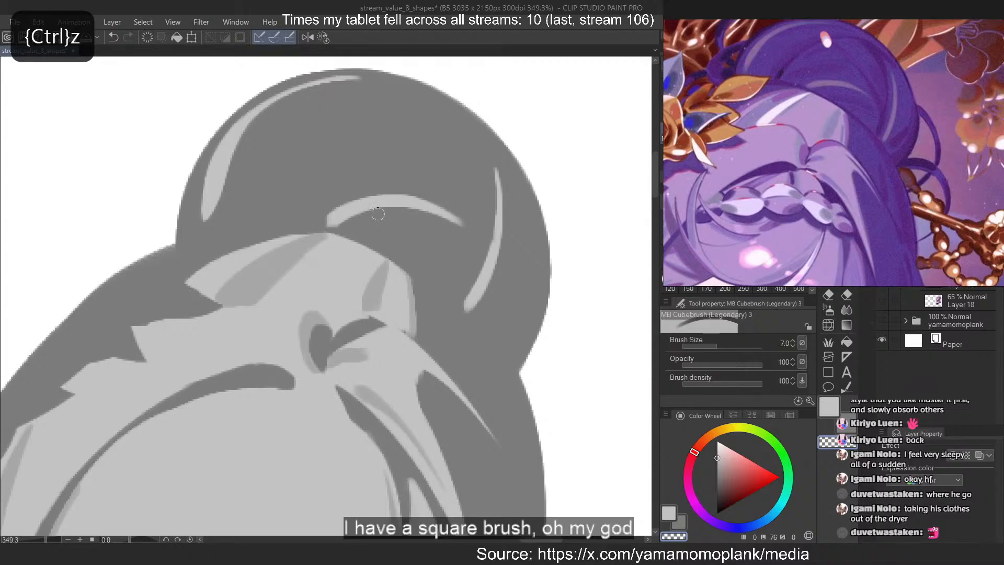
pyautogui.hotkey('ctrl', 'z')
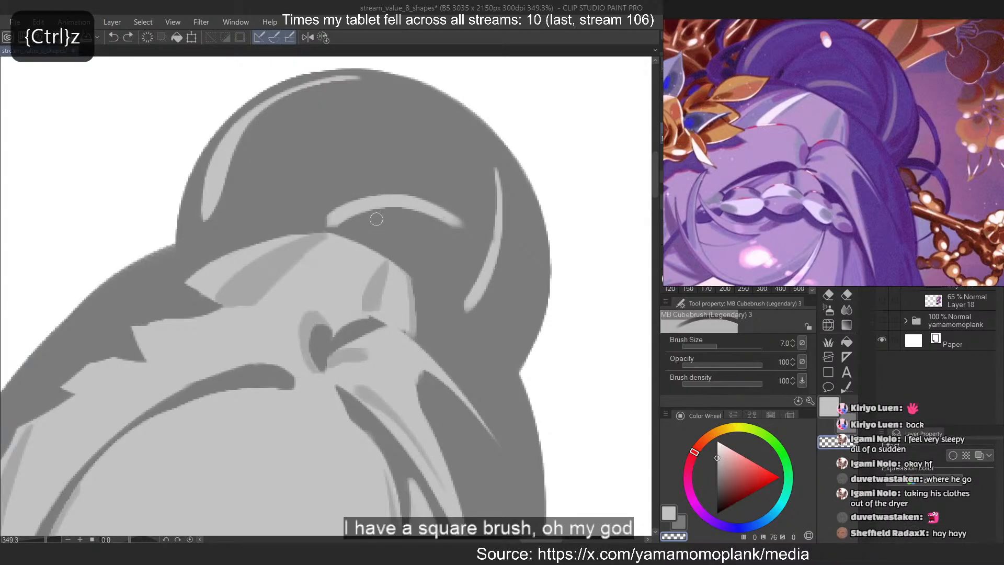
pyautogui.moveTo(376, 219); pyautogui.dragTo(484, 244)
pyautogui.hotkey('ctrl', 'z')
pyautogui.hotkey('ctrl', 'z')
# Reduce the brush size to 4 and refine the middle arc highlight's right end, erasing its underside to a thin point
pyautogui.hotkey('ctrl', 'z')
pyautogui.press('[')
pyautogui.press('[')
pyautogui.press('[')
pyautogui.press('c')
pyautogui.hotkey('ctrl', 'z')
pyautogui.moveTo(446, 213); pyautogui.dragTo(486, 259)
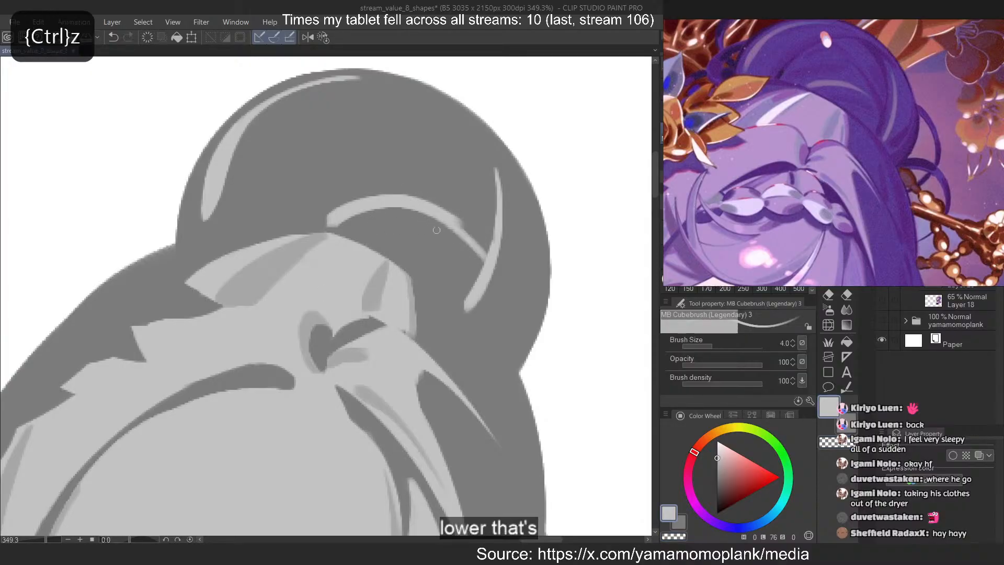
pyautogui.hotkey('ctrl', 'z')
pyautogui.hotkey('ctrl', 'z')
pyautogui.moveTo(419, 210)
pyautogui.mouseDown()
pyautogui.moveTo(486, 246)
pyautogui.moveTo(454, 228)
pyautogui.moveTo(464, 227)
pyautogui.mouseUp()
pyautogui.press('c')
pyautogui.hotkey('ctrl', 'z')
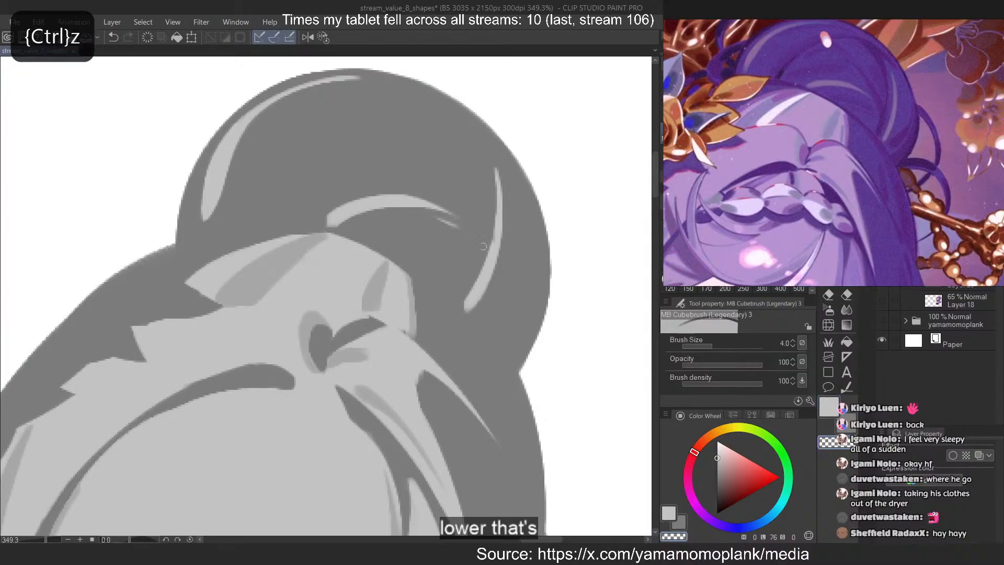
pyautogui.hotkey('ctrl', 'z')
pyautogui.moveTo(374, 217); pyautogui.dragTo(463, 226)
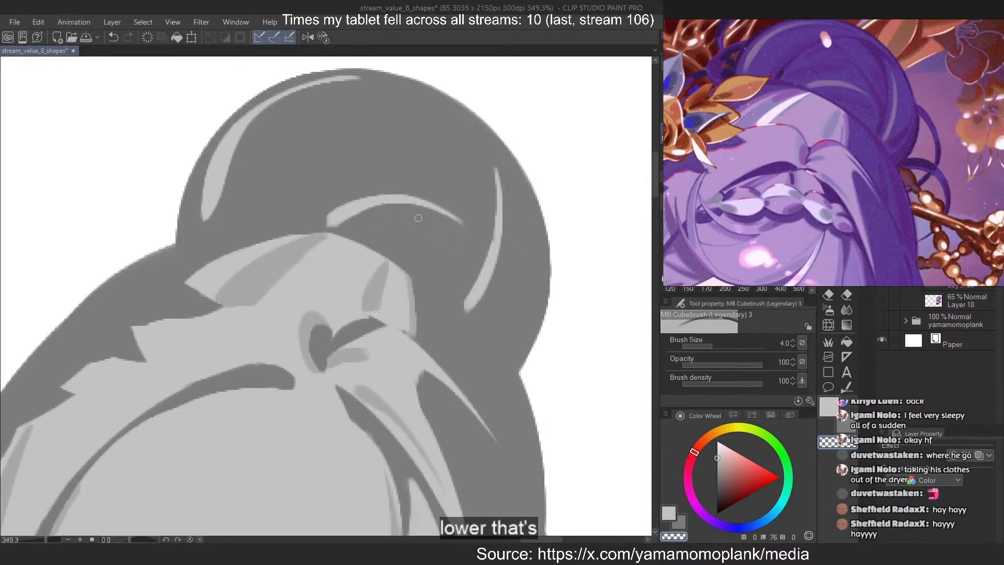
# Add a new layer, sample the dark hair grey and darken the painting colour to a value of 32
pyautogui.press('c')
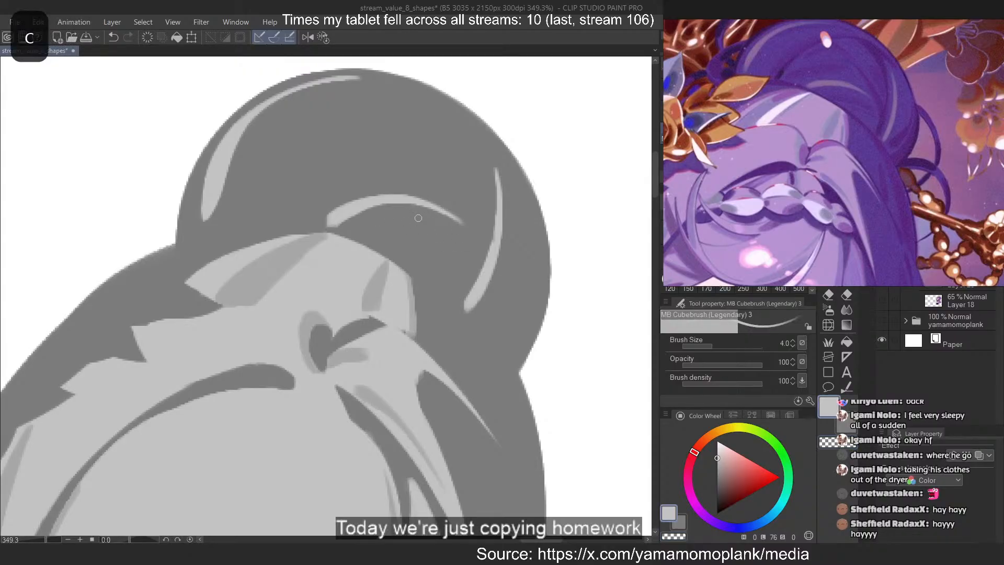
pyautogui.scroll(-4, 508, 179)
pyautogui.scroll(2, 505, 178)
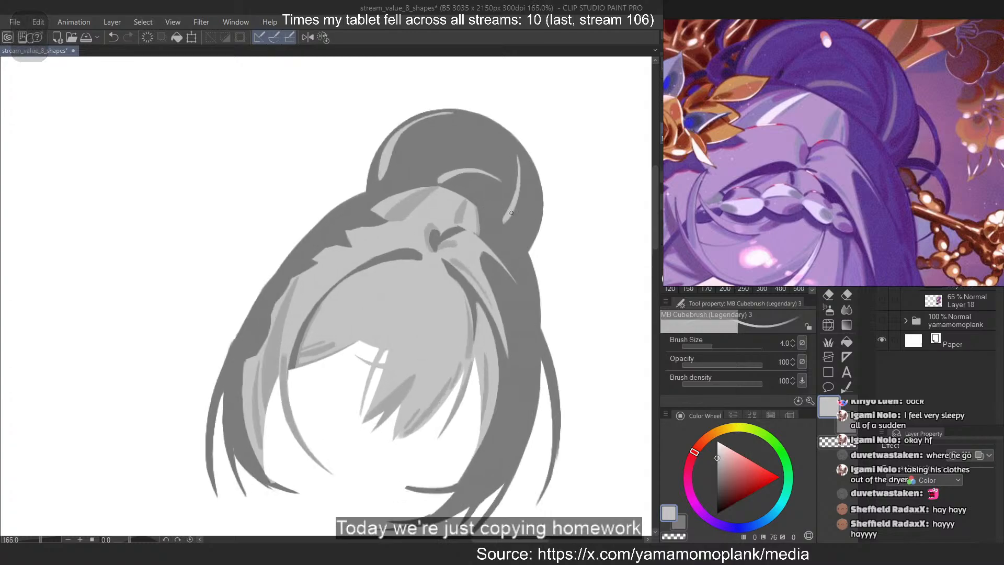
pyautogui.scroll(-1, 505, 178)
pyautogui.scroll(1, 423, 287)
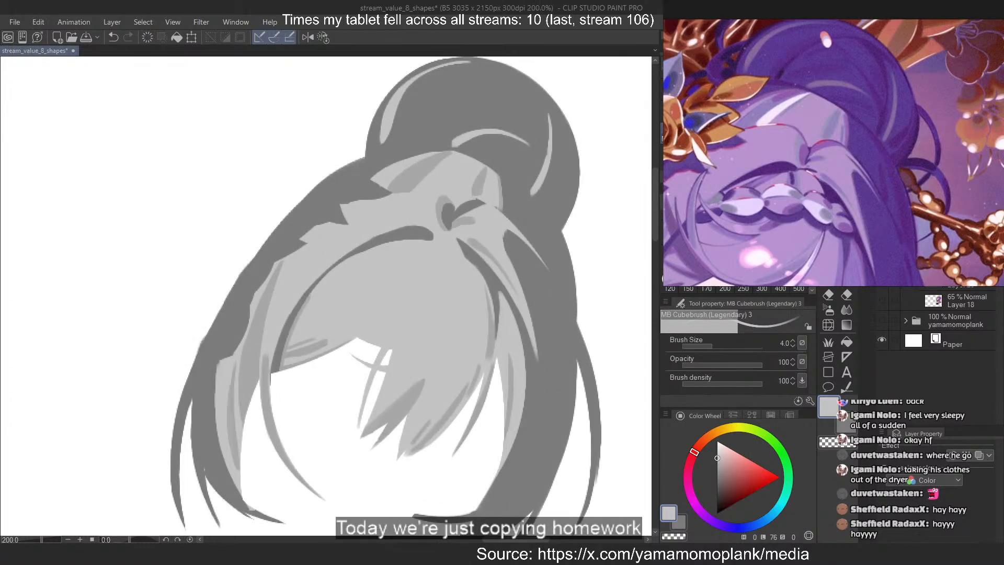
pyautogui.hotkey('ctrl', 'shift', 'n')
pyautogui.scroll(-2, 513, 207)
pyautogui.scroll(2, 539, 227)
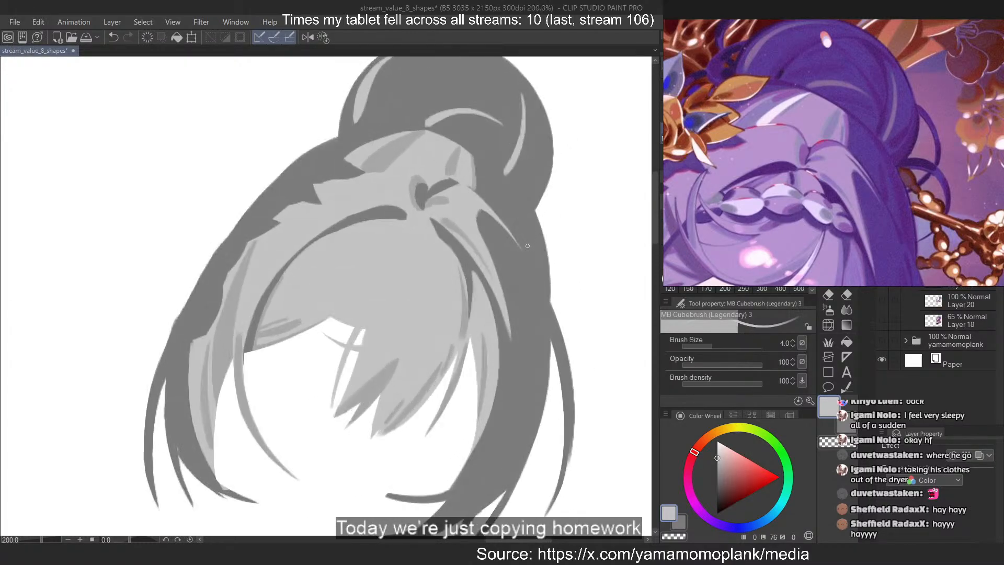
pyautogui.keyDown('alt'); pyautogui.click(528, 245); pyautogui.keyUp('alt')
pyautogui.scroll(-1, 567, 134)
pyautogui.scroll(1, 562, 125)
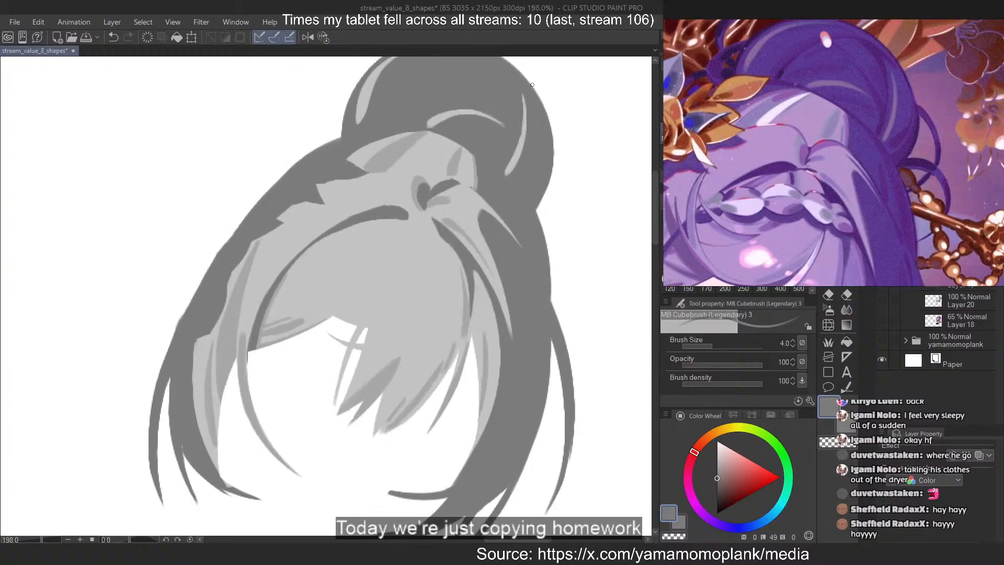
pyautogui.click(717, 490)
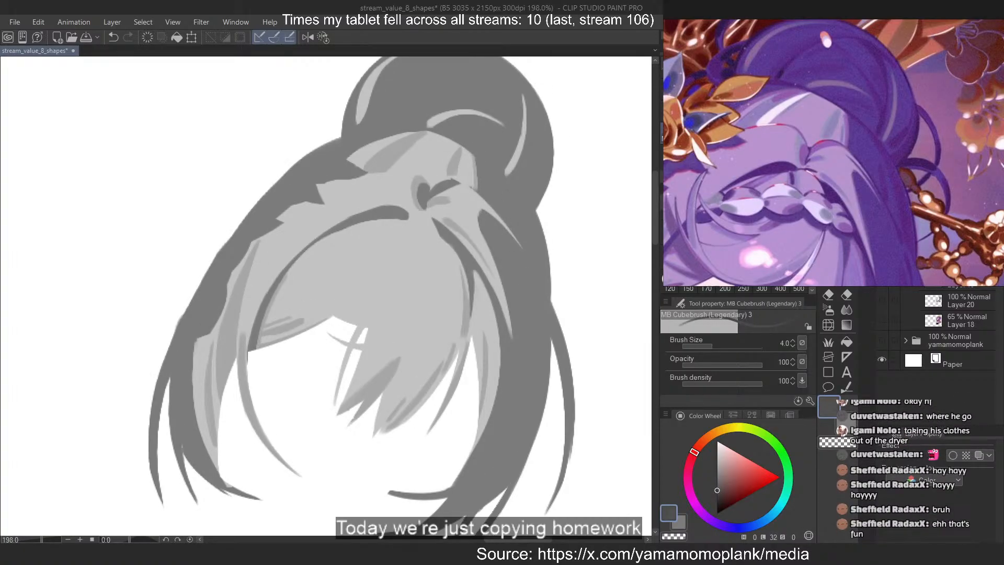
# Try a thin dark grey stroke down the dark hair on the right, below the bun
pyautogui.hotkey('ctrl', 'z')
pyautogui.moveTo(485, 226); pyautogui.dragTo(547, 383)
pyautogui.hotkey('ctrl', 'z')
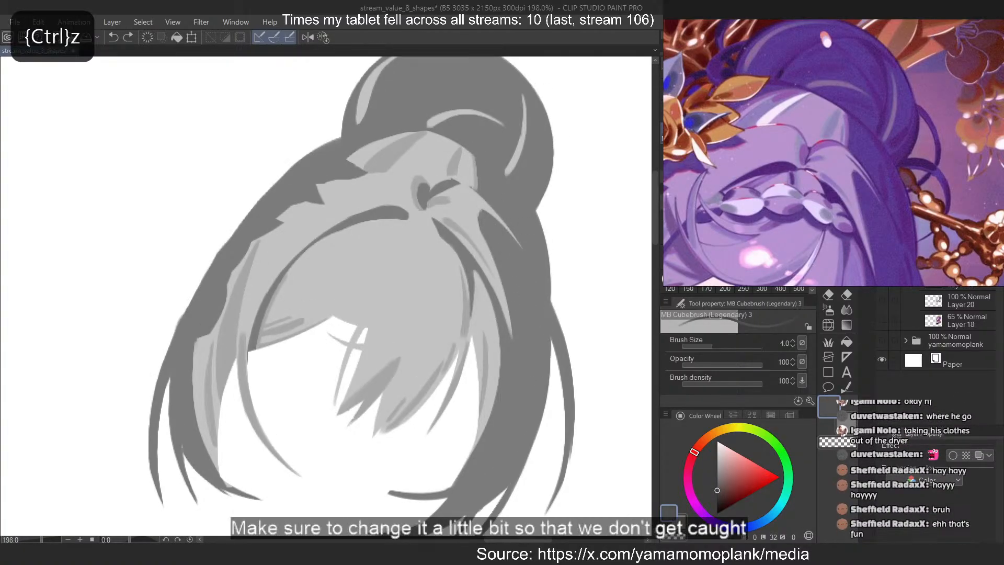
# Set the brush size to 10 and paint a curved dark shadow below the bun, from the crown section to the hair's right edge
pyautogui.press(']')
pyautogui.press(']')
pyautogui.press(']')
pyautogui.press(']')
pyautogui.press(']')
pyautogui.moveTo(486, 212); pyautogui.dragTo(545, 333)
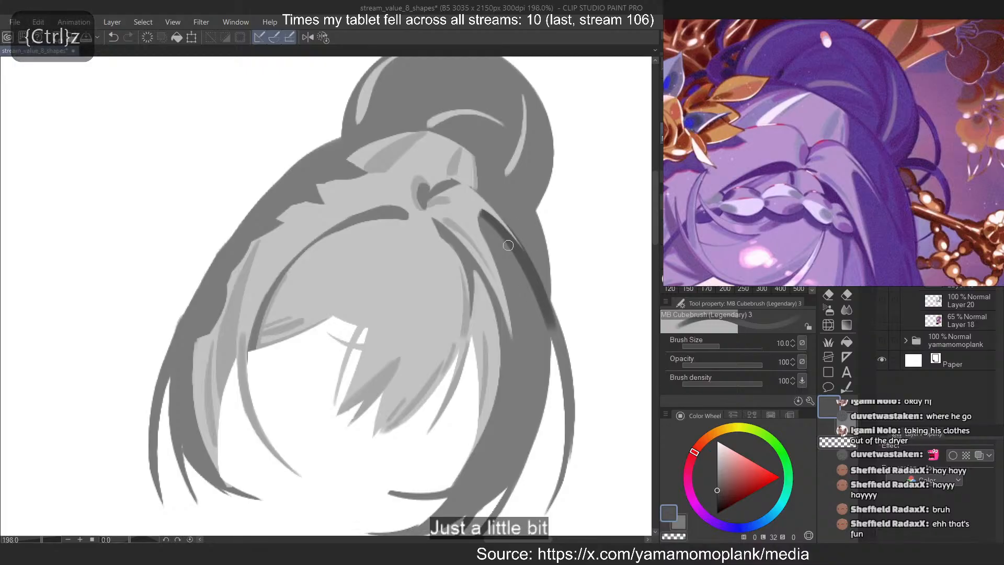
pyautogui.hotkey('ctrl', 'z')
pyautogui.moveTo(481, 160)
pyautogui.mouseDown()
pyautogui.moveTo(562, 346)
pyautogui.moveTo(543, 253)
pyautogui.mouseUp()
pyautogui.hotkey('ctrl', 'z')
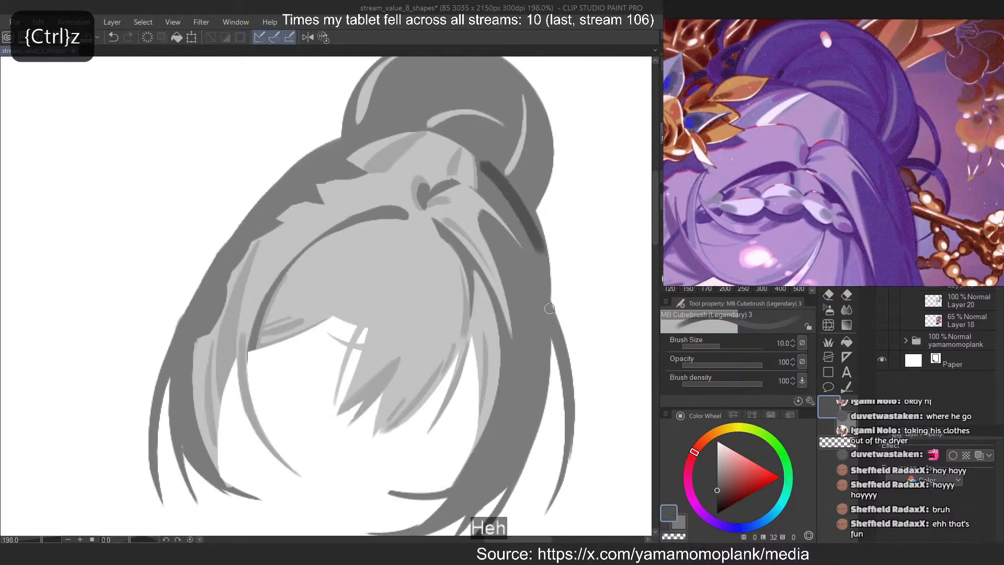
pyautogui.hotkey('ctrl', 'z')
pyautogui.moveTo(481, 157)
pyautogui.mouseDown()
pyautogui.moveTo(546, 264)
pyautogui.moveTo(554, 319)
pyautogui.moveTo(549, 296)
pyautogui.mouseUp()
pyautogui.hotkey('ctrl', 'z')
pyautogui.hotkey('ctrl', 'z')
pyautogui.moveTo(478, 160)
pyautogui.mouseDown()
pyautogui.moveTo(562, 345)
pyautogui.moveTo(549, 311)
pyautogui.mouseUp()
pyautogui.hotkey('ctrl', 'z')
# Erase along the inner edge of the dark shadow beneath the bun to slim and taper it
pyautogui.hotkey('ctrl', 'z')
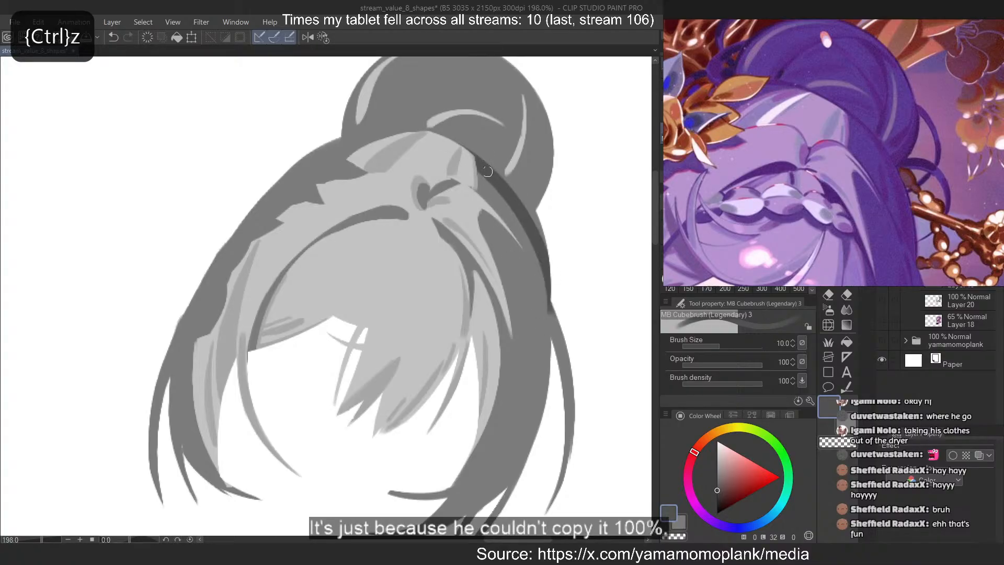
pyautogui.moveTo(479, 159); pyautogui.dragTo(545, 314)
pyautogui.hotkey('ctrl', 'z')
pyautogui.moveTo(501, 177); pyautogui.dragTo(547, 256)
pyautogui.press('c')
pyautogui.moveTo(475, 166); pyautogui.dragTo(549, 313)
pyautogui.hotkey('ctrl', 'z')
pyautogui.hotkey('ctrl', 'z')
pyautogui.hotkey('ctrl', 'z')
pyautogui.moveTo(475, 161); pyautogui.dragTo(547, 313)
# Slim the shadow beneath the bun further, trimming its inner edge into a narrow band along the hair's outer contour
pyautogui.hotkey('ctrl', 'z')
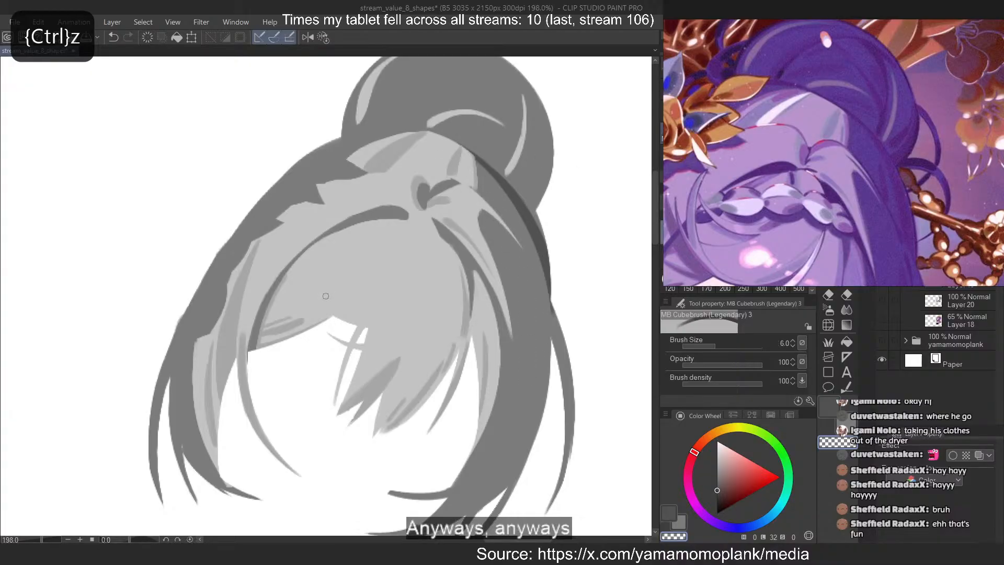
pyautogui.press('c')
pyautogui.moveTo(501, 175); pyautogui.dragTo(545, 242)
pyautogui.hotkey('ctrl', 'z')
pyautogui.moveTo(520, 194); pyautogui.dragTo(545, 241)
pyautogui.hotkey('ctrl', 'z')
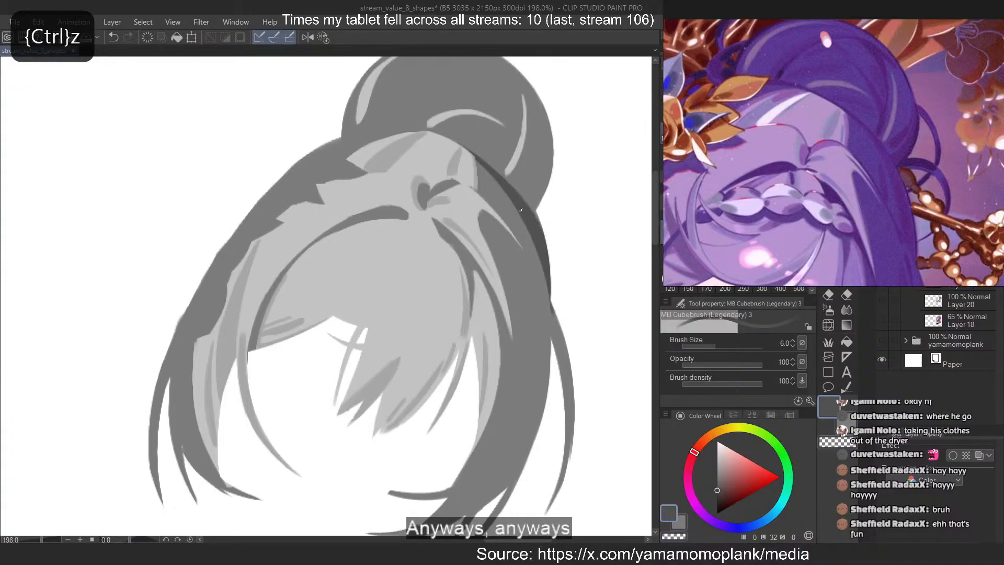
pyautogui.press('c')
pyautogui.moveTo(472, 154); pyautogui.dragTo(536, 250)
pyautogui.hotkey('ctrl', 'z')
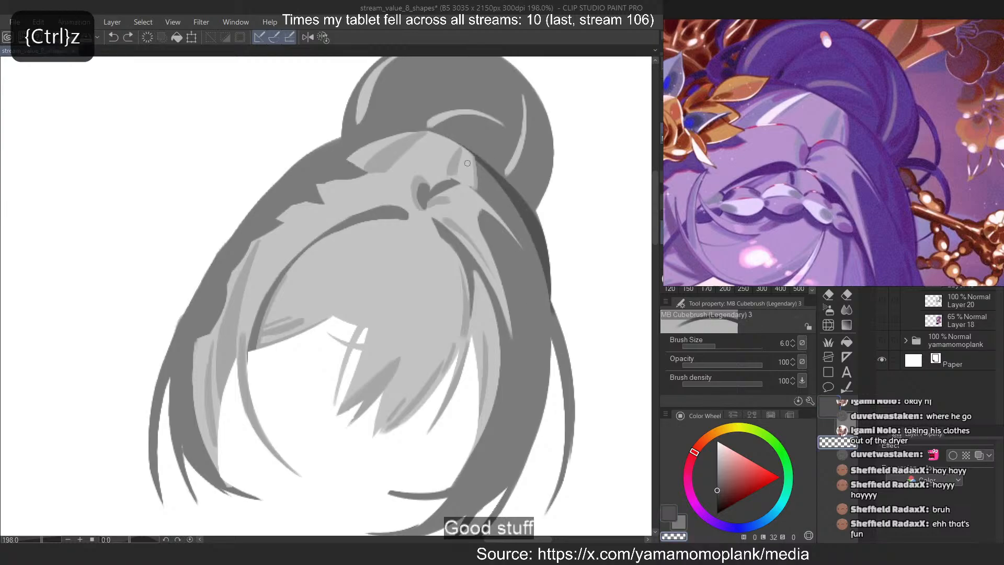
pyautogui.moveTo(513, 200); pyautogui.dragTo(536, 249)
pyautogui.moveTo(472, 171); pyautogui.dragTo(546, 299)
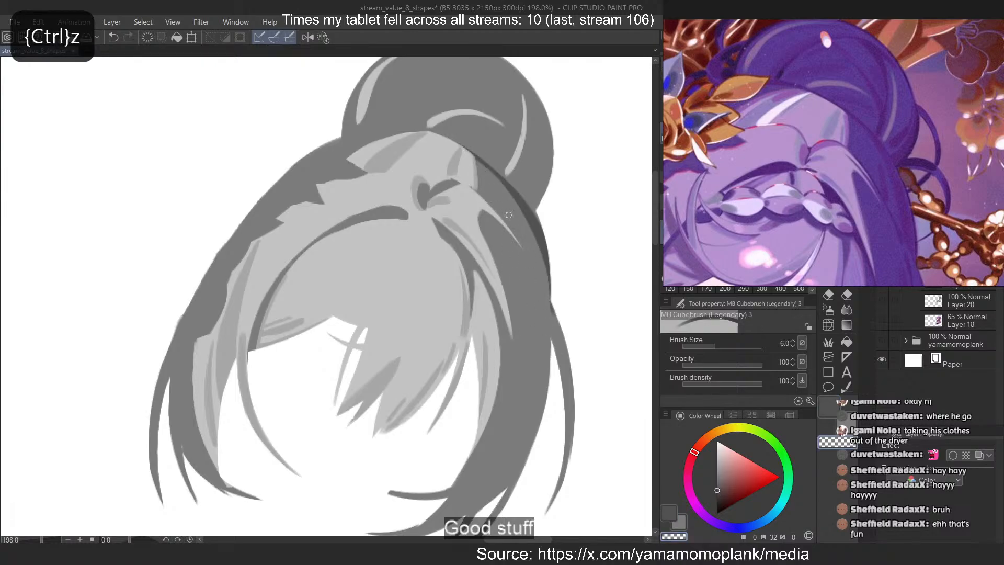
# Paint a short tapered dark streak in the dark hair below the bun, beside the light strand's tip, and trim its edge
pyautogui.press('c')
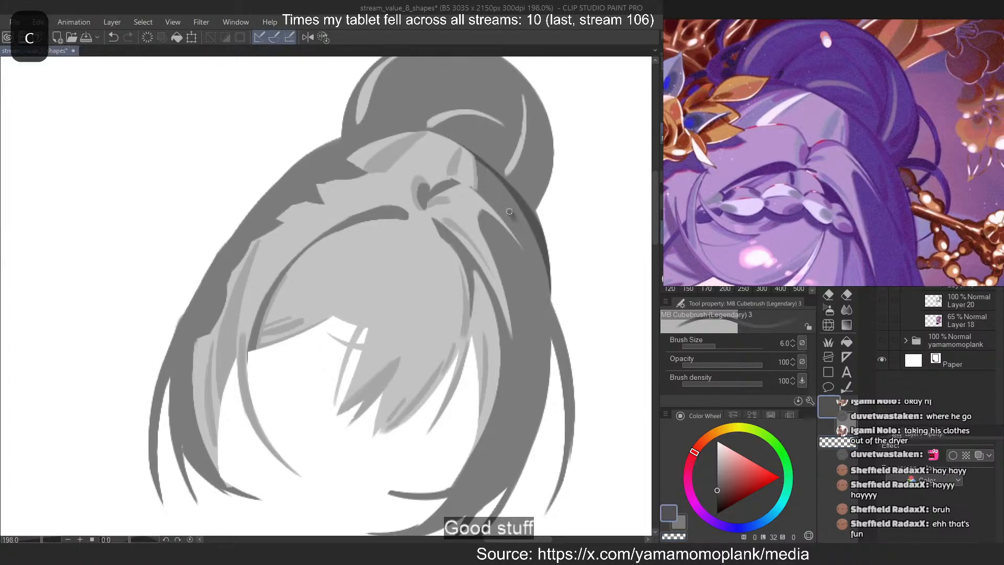
pyautogui.hotkey('ctrl', 'z')
pyautogui.moveTo(510, 210)
pyautogui.mouseDown()
pyautogui.moveTo(526, 255)
pyautogui.moveTo(517, 241)
pyautogui.mouseUp()
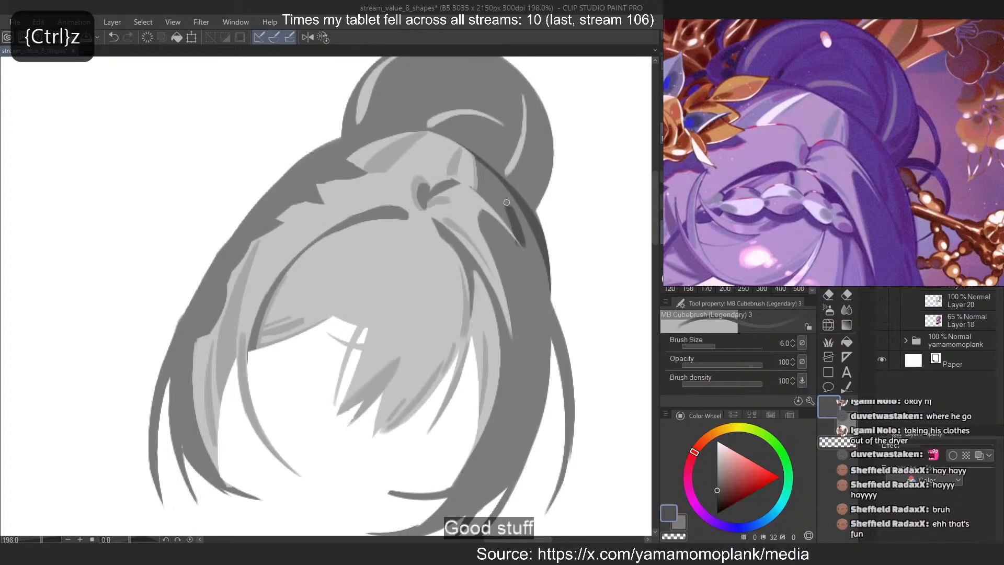
pyautogui.moveTo(510, 205); pyautogui.dragTo(517, 243)
pyautogui.press('c')
pyautogui.hotkey('ctrl', 'z')
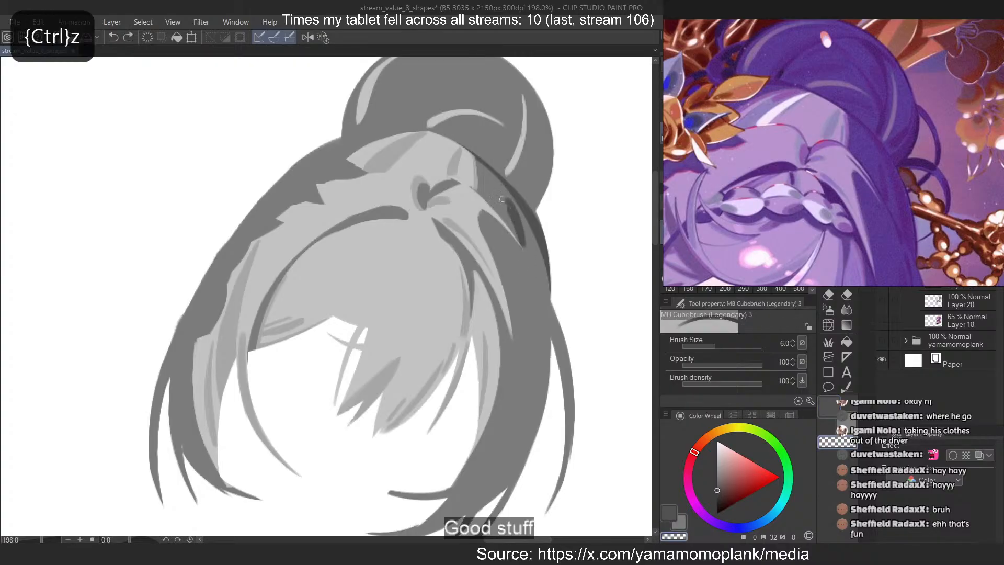
pyautogui.moveTo(504, 199); pyautogui.dragTo(512, 230)
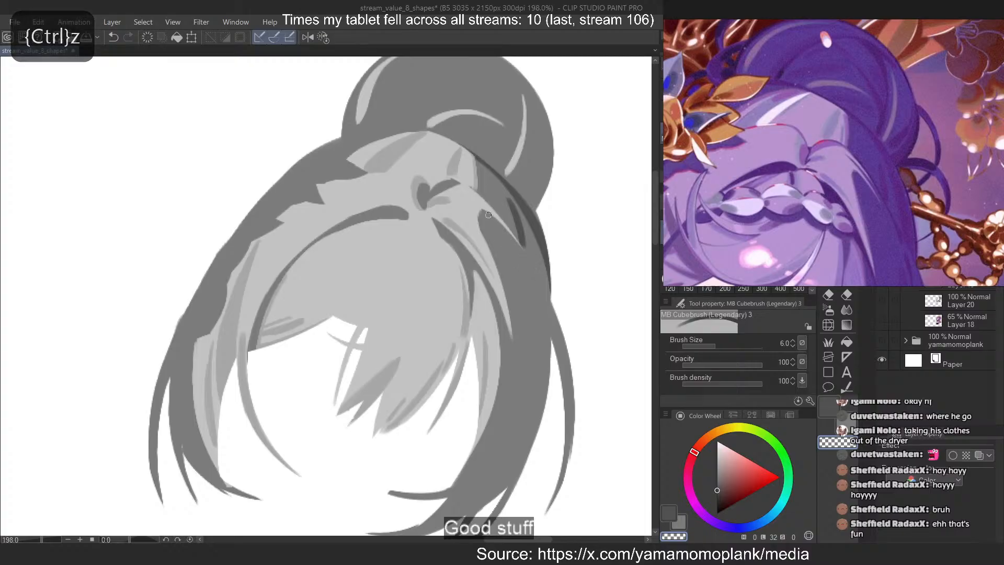
pyautogui.press('c')
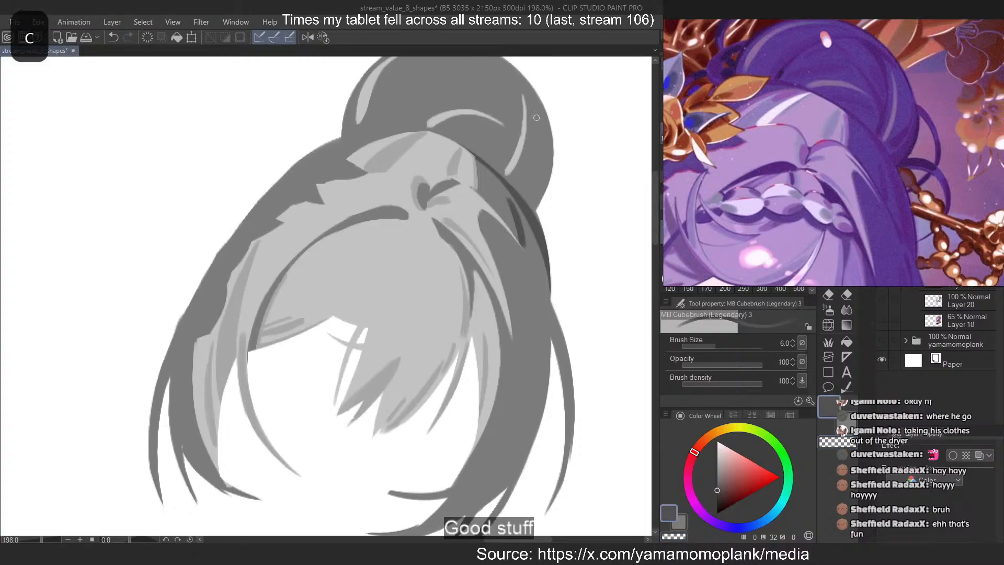
# Paint a dark curved shadow along the bun's lower right edge, narrowing toward the point where it meets the hair
pyautogui.moveTo(548, 109)
pyautogui.mouseDown()
pyautogui.moveTo(532, 208)
pyautogui.moveTo(516, 184)
pyautogui.mouseUp()
pyautogui.hotkey('ctrl', 'z')
pyautogui.hotkey('ctrl', 'z')
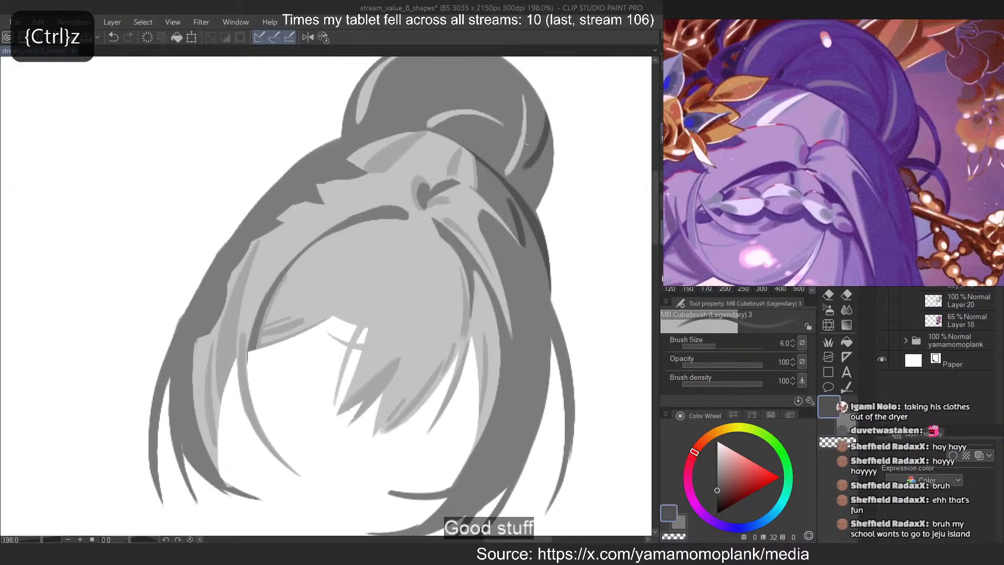
pyautogui.moveTo(548, 143); pyautogui.dragTo(523, 199)
pyautogui.hotkey('ctrl', 'z')
pyautogui.moveTo(548, 114); pyautogui.dragTo(523, 198)
pyautogui.hotkey('ctrl', 'z')
pyautogui.moveTo(549, 120)
pyautogui.mouseDown()
pyautogui.moveTo(522, 195)
pyautogui.moveTo(537, 211)
pyautogui.moveTo(554, 134)
pyautogui.moveTo(541, 195)
pyautogui.mouseUp()
pyautogui.hotkey('ctrl', 'z')
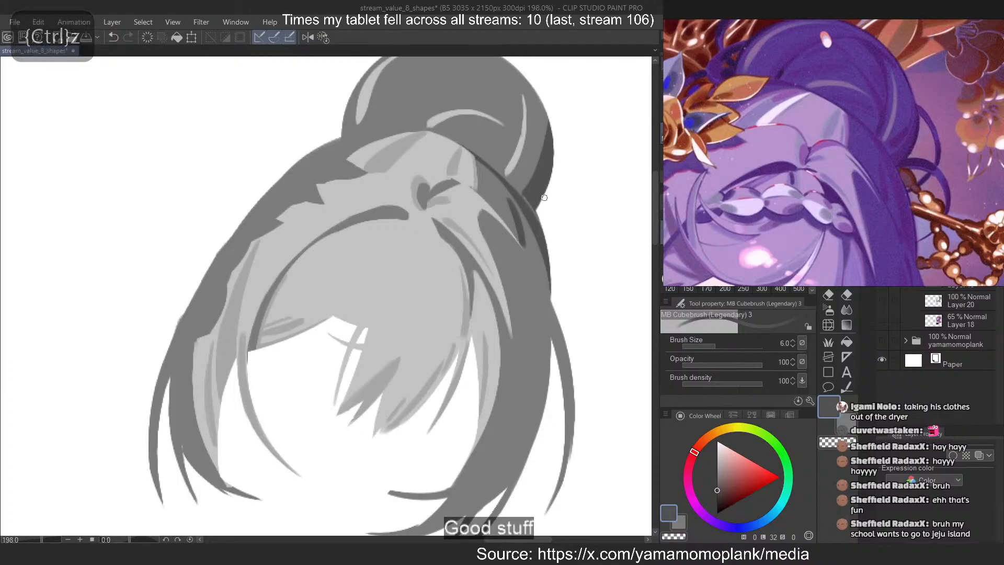
# Erase along the inner side of the bun's right-edge shadow to thin it into a crescent
pyautogui.press('c')
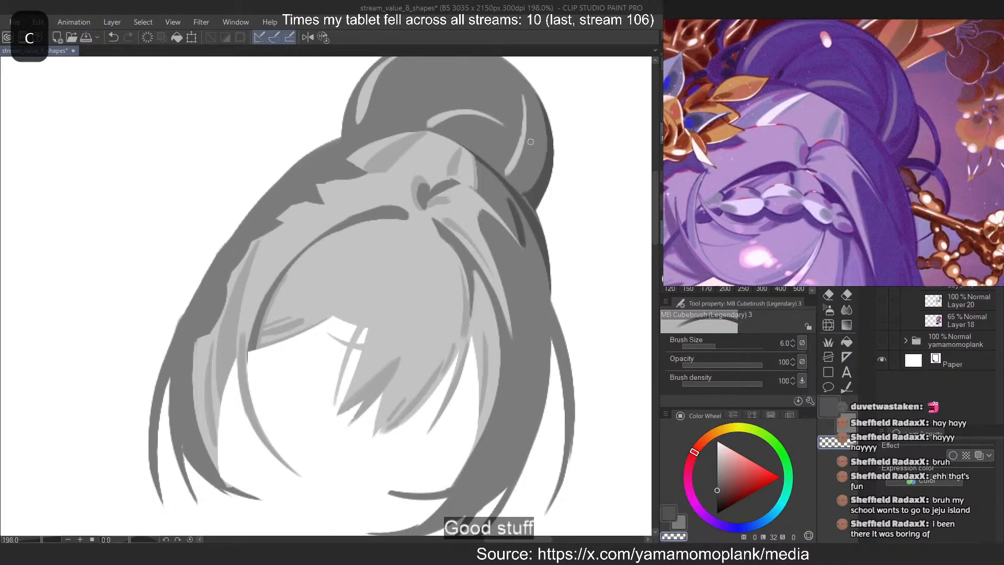
pyautogui.hotkey('ctrl', 'z')
pyautogui.moveTo(542, 136); pyautogui.dragTo(522, 192)
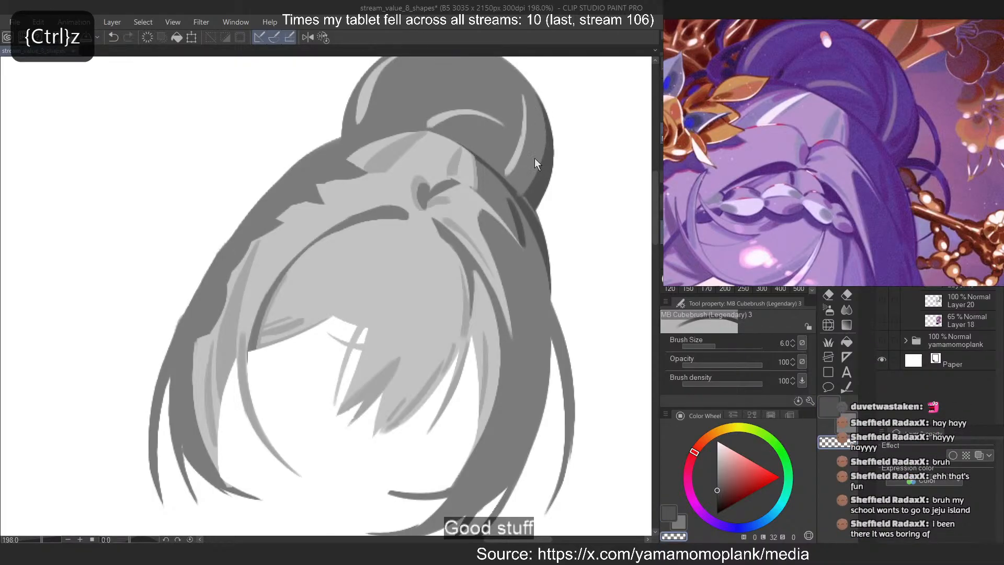
pyautogui.hotkey('ctrl', 'z')
pyautogui.moveTo(543, 140); pyautogui.dragTo(525, 190)
pyautogui.hotkey('ctrl', 'z')
pyautogui.hotkey('ctrl', 'z')
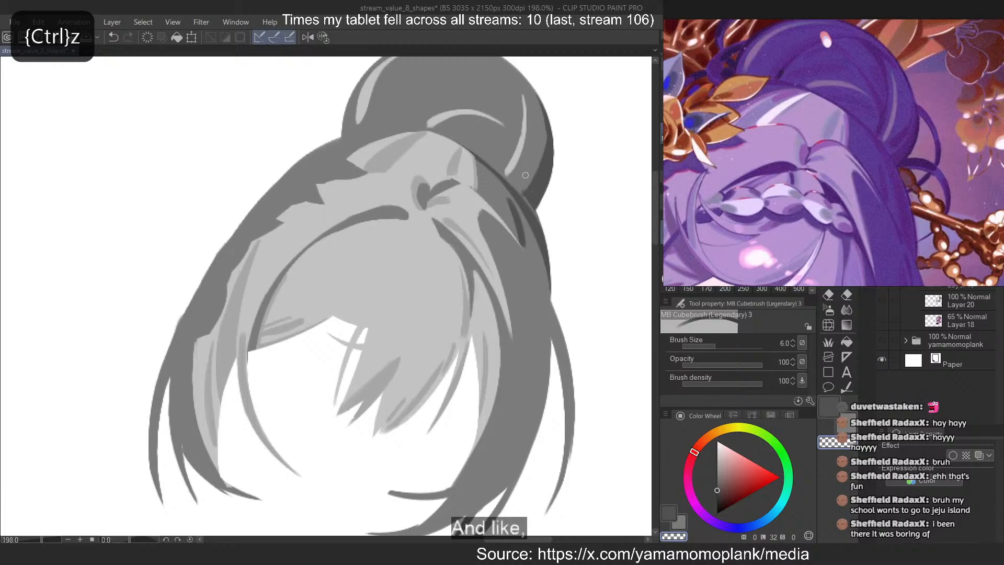
pyautogui.hotkey('ctrl', 'z')
# Set the brush size to 2.5 and touch up the narrow shadow where the bun's lower edge meets the hair
pyautogui.hotkey('ctrl', 'z')
pyautogui.moveTo(542, 140)
pyautogui.mouseDown()
pyautogui.moveTo(523, 192)
pyautogui.moveTo(530, 211)
pyautogui.mouseUp()
pyautogui.hotkey('ctrl', 'z')
pyautogui.press('[')
pyautogui.press('[')
pyautogui.press('[')
pyautogui.press('[')
pyautogui.press('c')
pyautogui.hotkey('ctrl', 'z')
pyautogui.press('c')
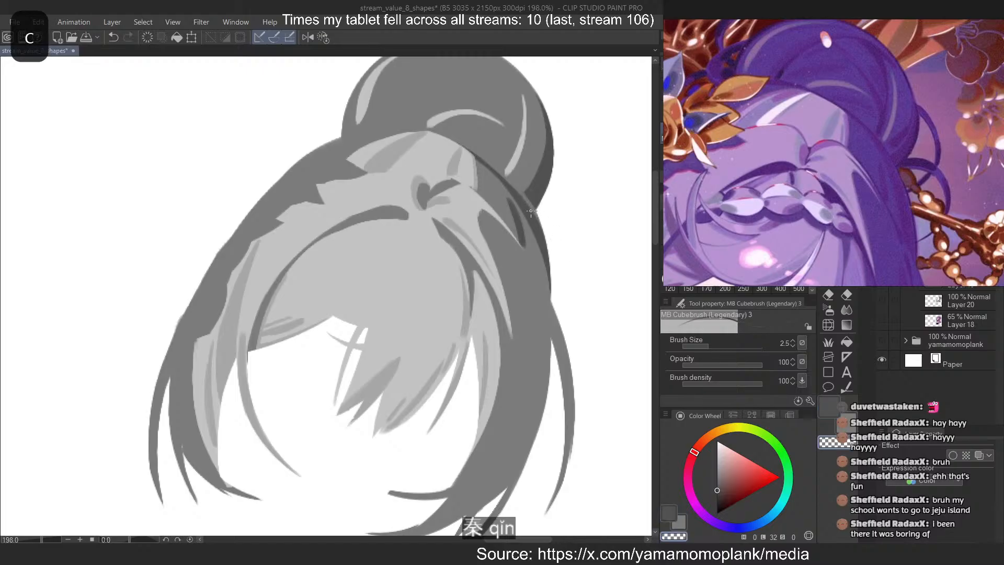
pyautogui.hotkey('ctrl', 'z')
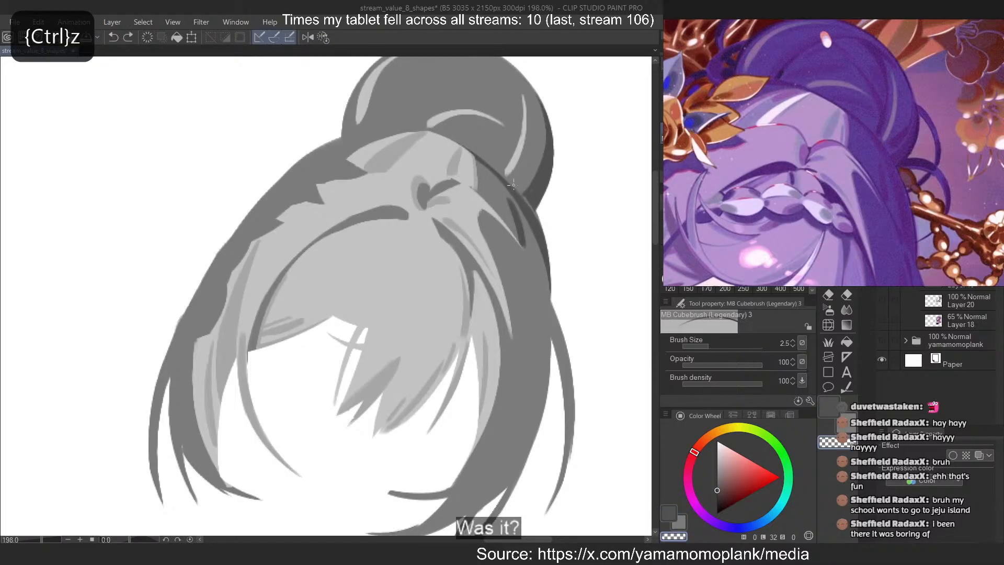
pyautogui.moveTo(514, 191); pyautogui.dragTo(533, 226)
pyautogui.hotkey('ctrl', 'z')
pyautogui.press('c')
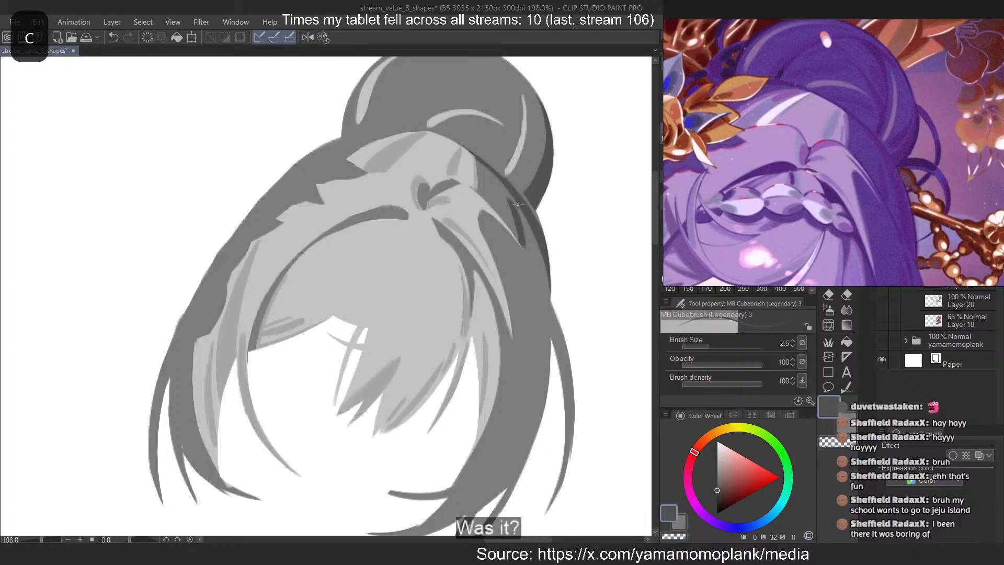
pyautogui.moveTo(501, 178); pyautogui.dragTo(538, 230)
pyautogui.hotkey('ctrl', 'z')
pyautogui.moveTo(499, 176); pyautogui.dragTo(538, 236)
pyautogui.press('c')
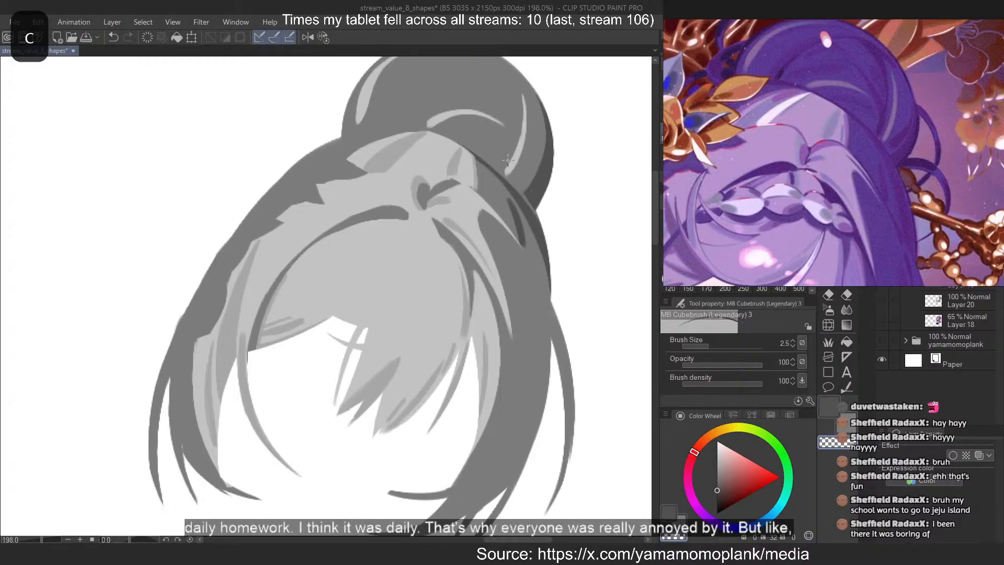
# Set the brush size to 7 and shape a tapered dark streak just inside the bun's right-edge shadow, leaving a lighter sliver between them
pyautogui.press('c')
pyautogui.press('c')
pyautogui.moveTo(540, 108)
pyautogui.mouseDown()
pyautogui.moveTo(544, 171)
pyautogui.moveTo(523, 194)
pyautogui.mouseUp()
pyautogui.hotkey('ctrl', 'z')
pyautogui.hotkey('ctrl', 'z')
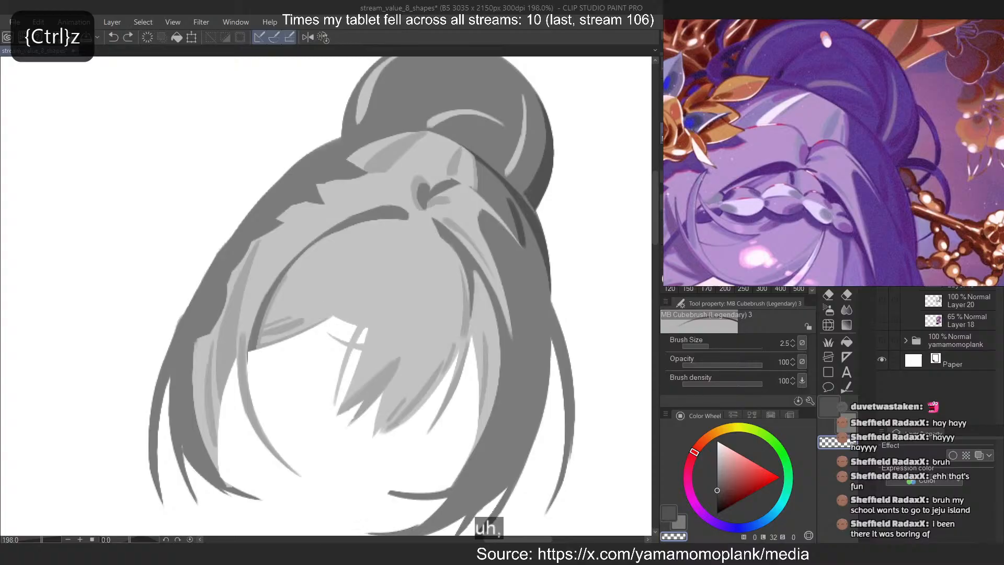
pyautogui.press(']')
pyautogui.press(']')
pyautogui.press(']')
pyautogui.press(']')
pyautogui.press(']')
pyautogui.moveTo(545, 135); pyautogui.dragTo(524, 193)
pyautogui.hotkey('ctrl', 'z')
pyautogui.hotkey('ctrl', 'z')
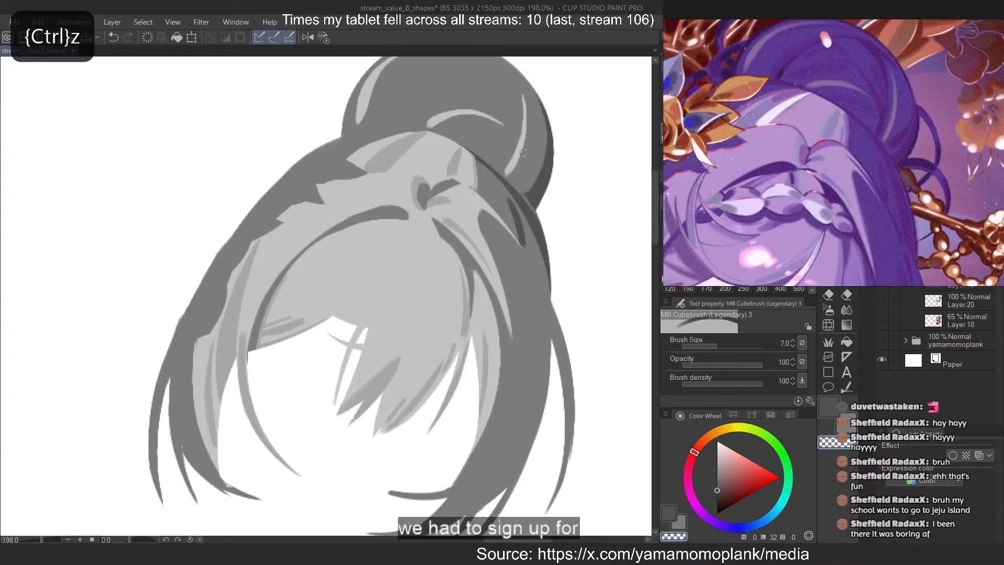
pyautogui.press('c')
pyautogui.moveTo(544, 130)
pyautogui.mouseDown()
pyautogui.moveTo(536, 151)
pyautogui.moveTo(523, 179)
pyautogui.mouseUp()
pyautogui.hotkey('ctrl', 'z')
pyautogui.hotkey('ctrl', 'z')
pyautogui.moveTo(543, 125); pyautogui.dragTo(521, 186)
pyautogui.hotkey('ctrl', 'z')
pyautogui.moveTo(543, 112); pyautogui.dragTo(518, 190)
pyautogui.hotkey('ctrl', 'z')
pyautogui.hotkey('ctrl', 'z')
pyautogui.moveTo(542, 153); pyautogui.dragTo(519, 186)
pyautogui.hotkey('ctrl', 'z')
pyautogui.hotkey('ctrl', 'z')
pyautogui.moveTo(544, 128)
pyautogui.mouseDown()
pyautogui.moveTo(520, 187)
pyautogui.moveTo(532, 158)
pyautogui.mouseUp()
pyautogui.hotkey('ctrl', 'z')
pyautogui.hotkey('ctrl', 'z')
pyautogui.hotkey('ctrl', 'z')
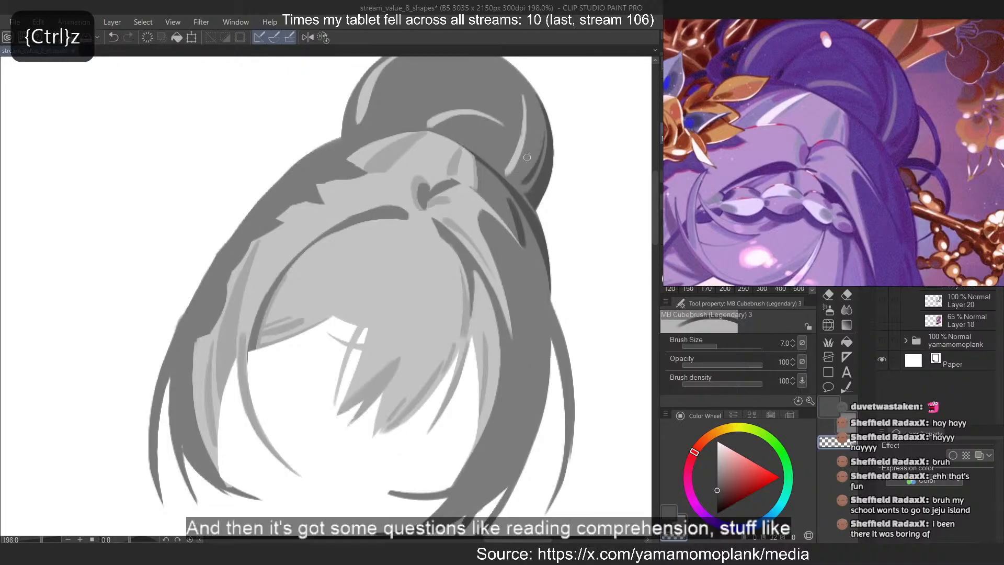
pyautogui.hotkey('ctrl', 'z')
pyautogui.moveTo(540, 131); pyautogui.dragTo(524, 177)
pyautogui.hotkey('ctrl', 'z')
pyautogui.hotkey('ctrl', 'z')
pyautogui.moveTo(541, 127)
pyautogui.mouseDown()
pyautogui.moveTo(522, 181)
pyautogui.moveTo(530, 154)
pyautogui.mouseUp()
pyautogui.hotkey('ctrl', 'z')
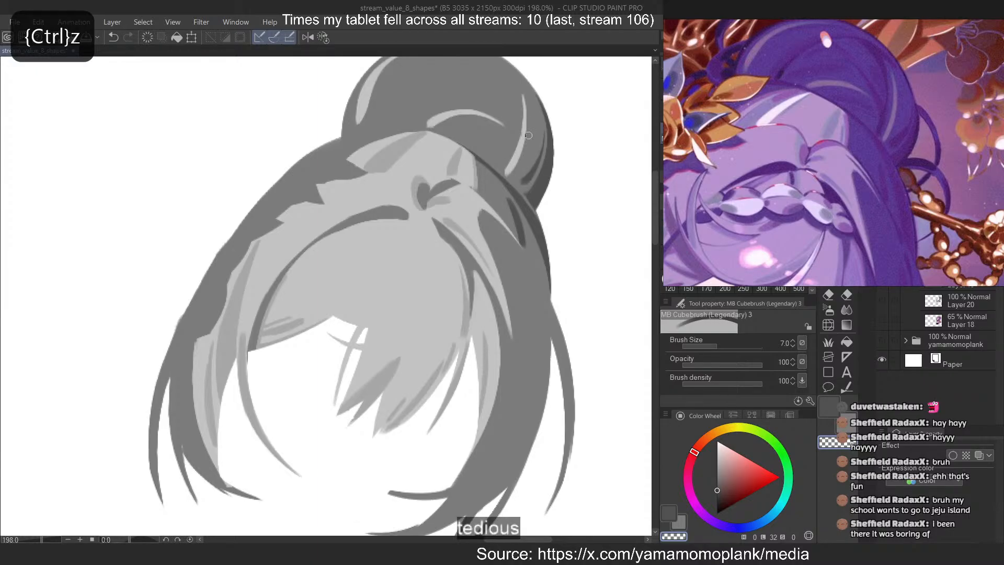
# Set the brush size to 5 and widen the lower end of the dark streak inside the bun's right edge
pyautogui.scroll(5, 528, 136)
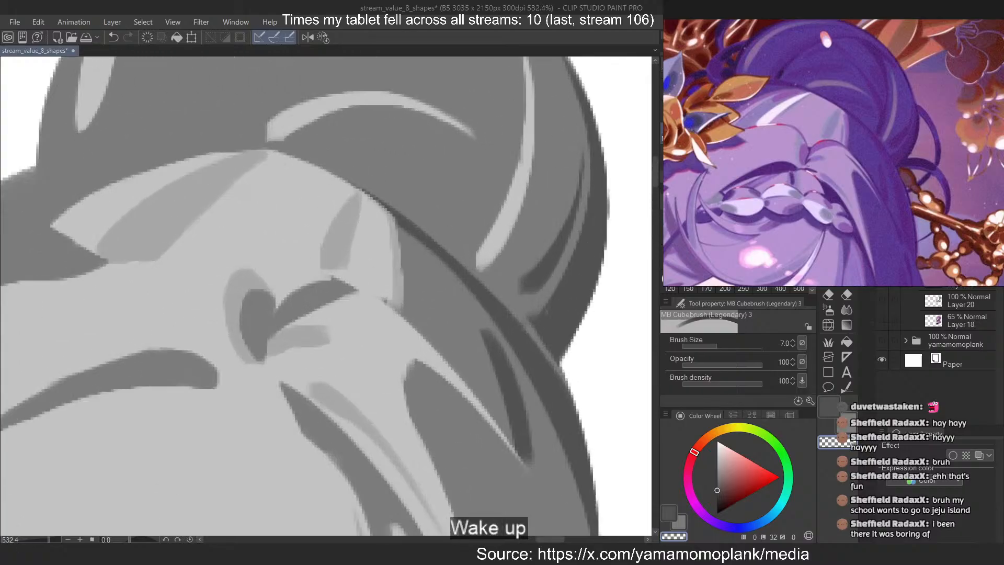
pyautogui.press('[')
pyautogui.press('[')
pyautogui.press('c')
pyautogui.moveTo(551, 241); pyautogui.dragTo(524, 284)
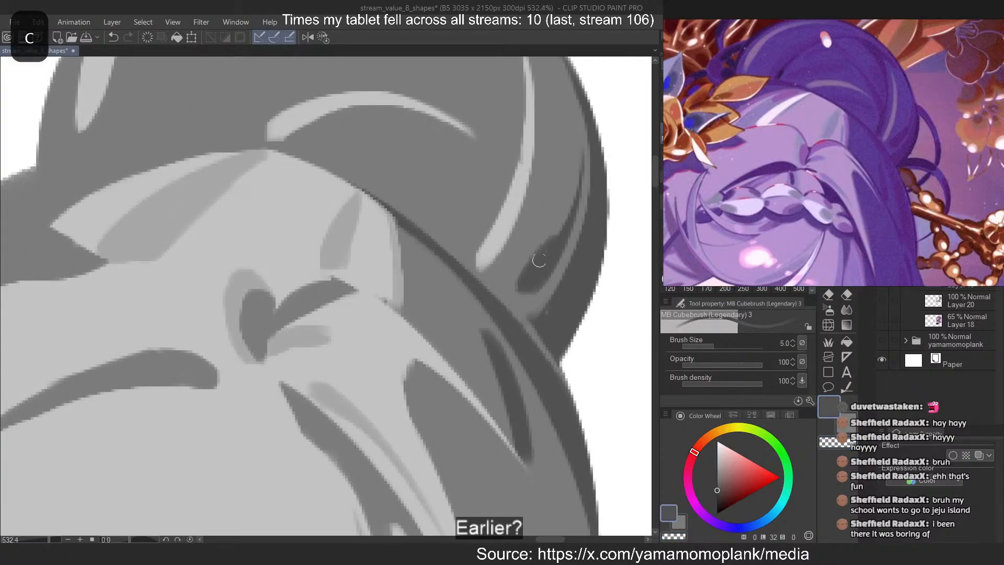
pyautogui.hotkey('ctrl', 'z')
pyautogui.moveTo(558, 229)
pyautogui.mouseDown()
pyautogui.moveTo(507, 278)
pyautogui.moveTo(525, 266)
pyautogui.moveTo(517, 287)
pyautogui.mouseUp()
pyautogui.hotkey('ctrl', 'z')
pyautogui.hotkey('ctrl', 'z')
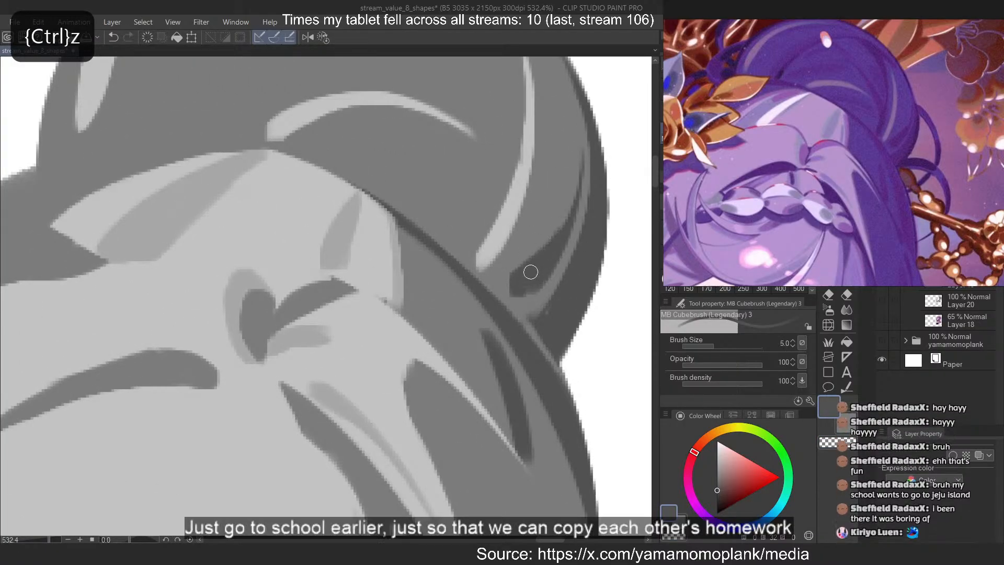
pyautogui.hotkey('ctrl', 'z')
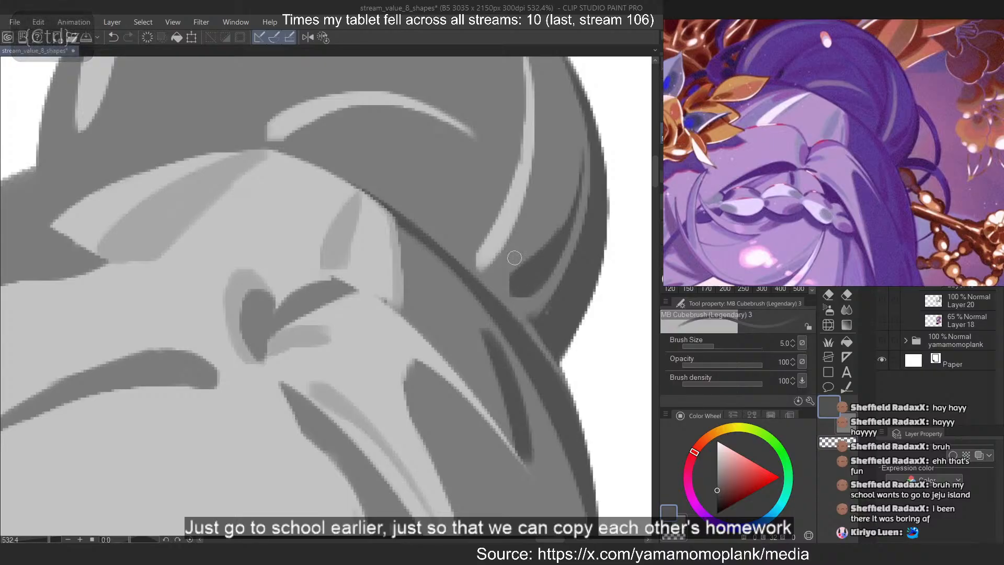
pyautogui.moveTo(513, 252); pyautogui.dragTo(526, 282)
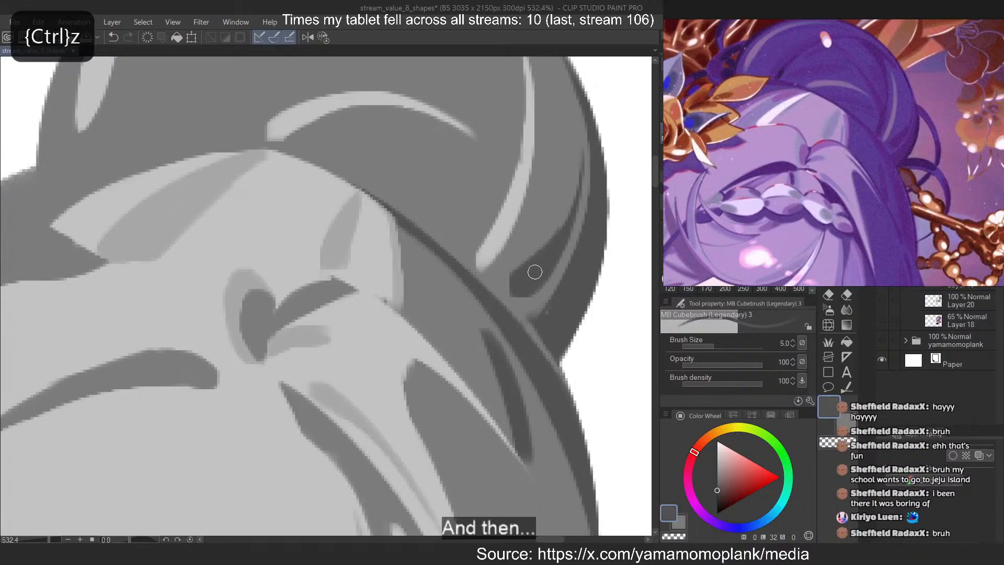
pyautogui.hotkey('ctrl', 'z')
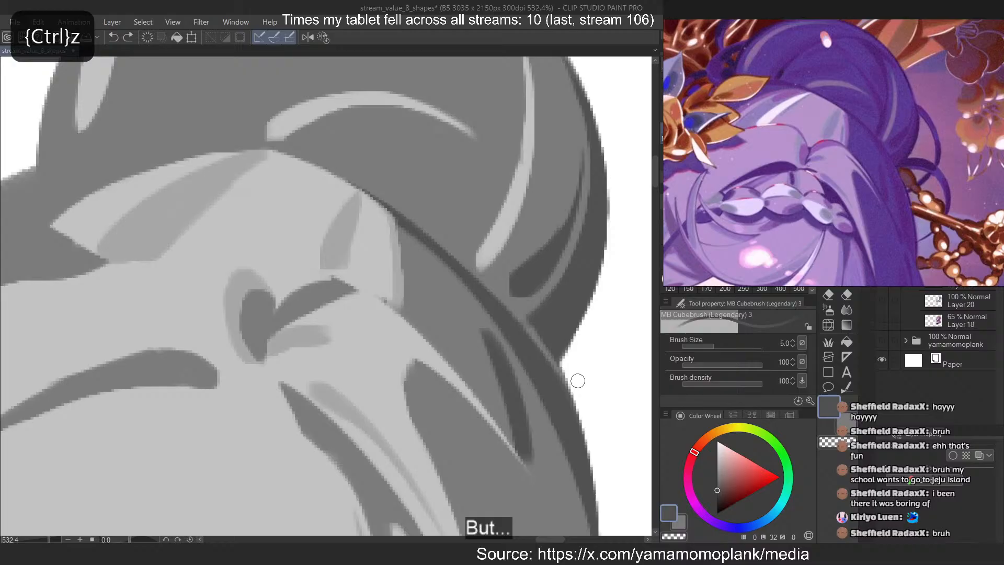
# Paint a long curved dark strand on the bun, along the inner side of its right vertical highlight down to the hairline
pyautogui.scroll(-4, 546, 363)
pyautogui.scroll(2, 497, 172)
pyautogui.moveTo(483, 98); pyautogui.dragTo(499, 319)
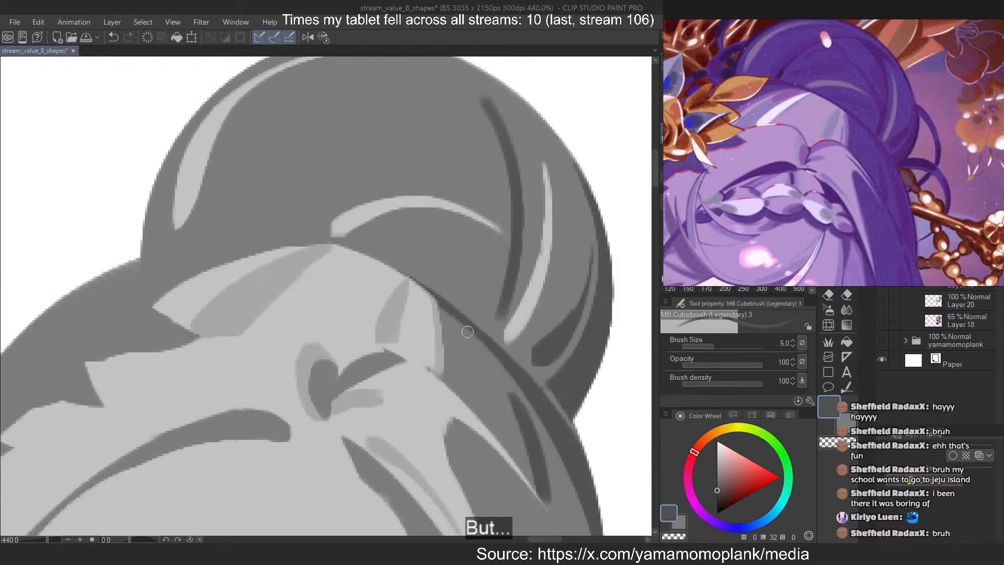
pyautogui.hotkey('ctrl', 'z')
pyautogui.moveTo(501, 113)
pyautogui.mouseDown()
pyautogui.moveTo(486, 337)
pyautogui.moveTo(477, 338)
pyautogui.mouseUp()
pyautogui.hotkey('ctrl', 'z')
pyautogui.hotkey('ctrl', 'z')
pyautogui.hotkey('ctrl', 'z')
pyautogui.moveTo(506, 119); pyautogui.dragTo(488, 327)
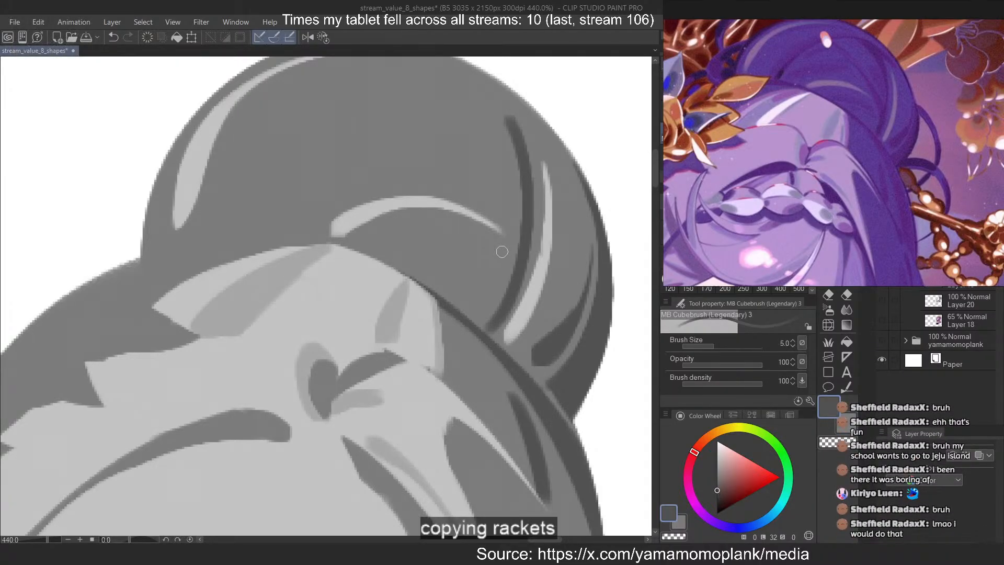
# Erase along the upper part of the bun's long dark strand to taper it to a fine point
pyautogui.press('c')
pyautogui.moveTo(514, 117); pyautogui.dragTo(530, 201)
pyautogui.hotkey('ctrl', 'z')
pyautogui.moveTo(520, 134); pyautogui.dragTo(530, 195)
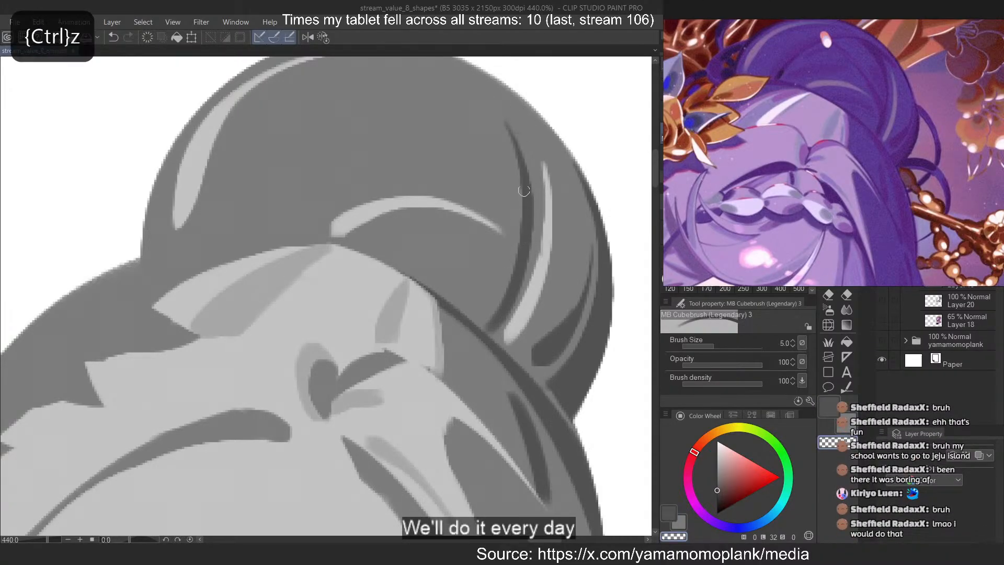
pyautogui.hotkey('ctrl', 'z')
pyautogui.hotkey('ctrl', 'z')
pyautogui.moveTo(515, 116)
pyautogui.mouseDown()
pyautogui.moveTo(533, 201)
pyautogui.moveTo(526, 275)
pyautogui.moveTo(532, 234)
pyautogui.mouseUp()
pyautogui.hotkey('ctrl', 'z')
# Try a long curved dark stroke from the top of the bun down to its right side
pyautogui.press('c')
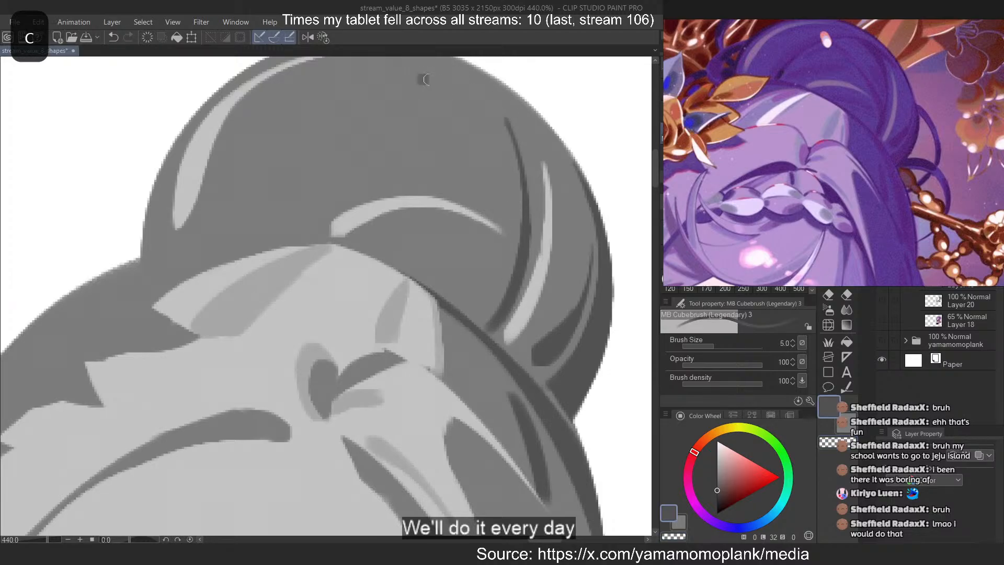
pyautogui.moveTo(422, 77); pyautogui.dragTo(576, 203)
pyautogui.hotkey('ctrl', 'z')
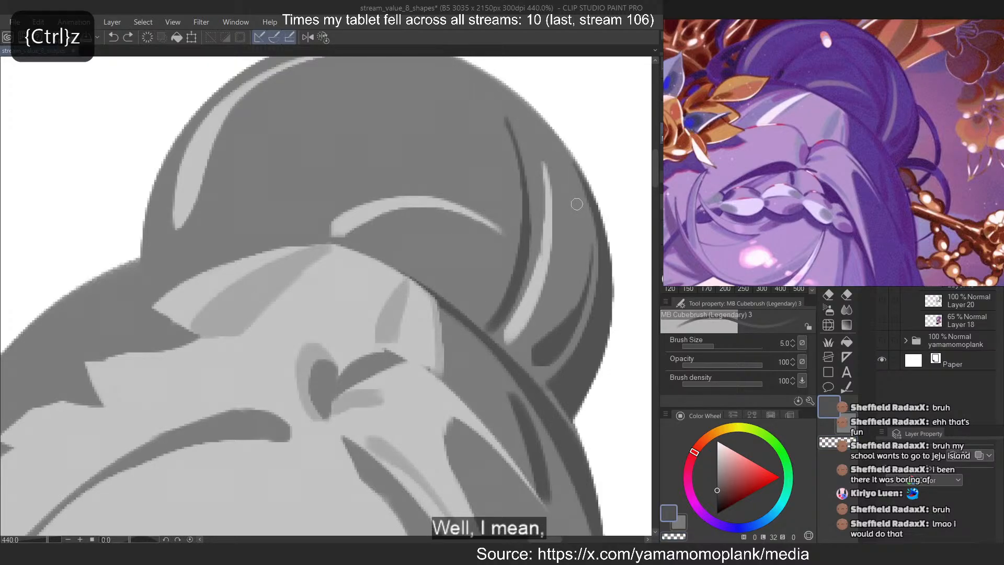
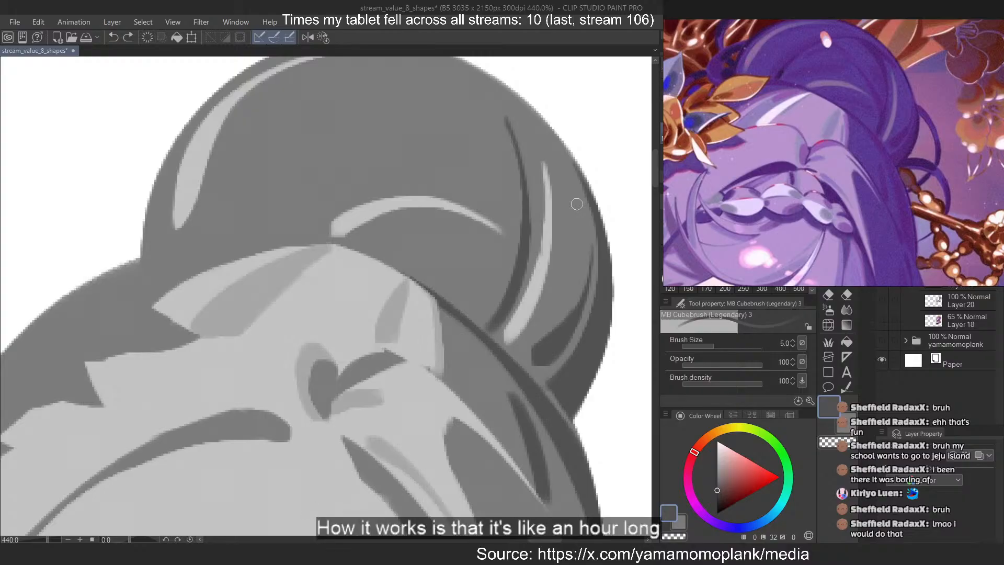
# Paint a curved dark stroke from the top of the bun down its right side into the existing long dark strand
pyautogui.press('c')
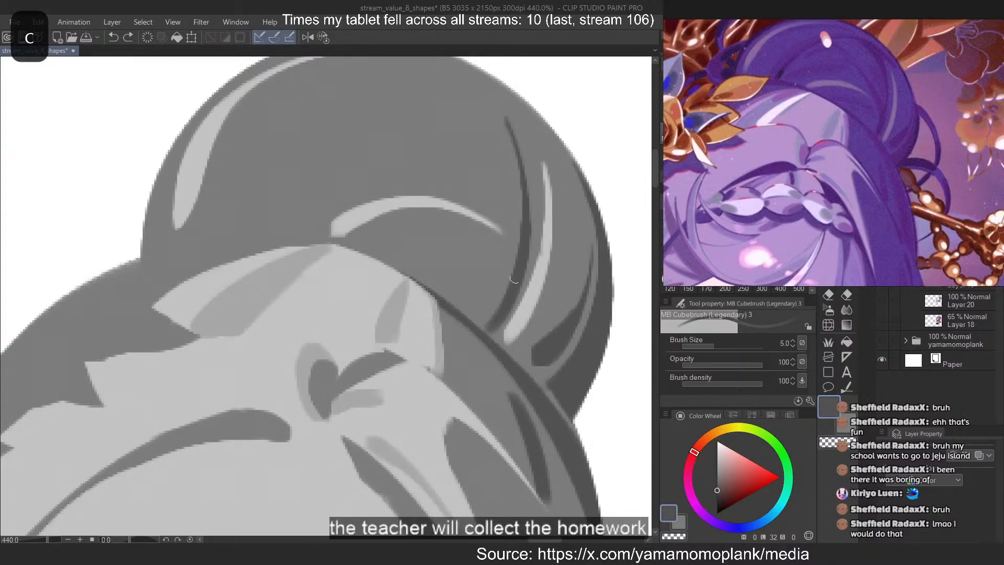
pyautogui.hotkey('ctrl', 'z')
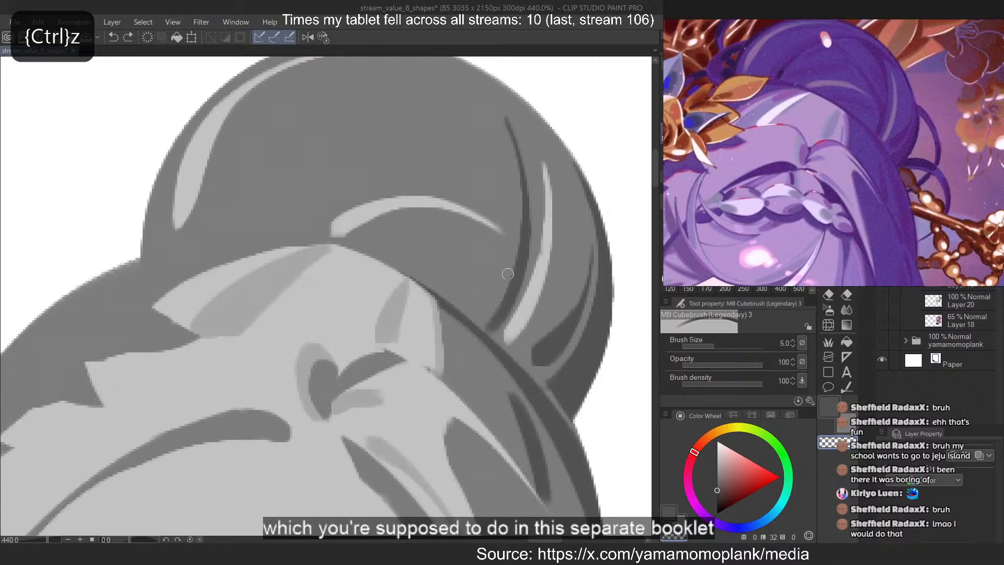
pyautogui.press('c')
pyautogui.hotkey('ctrl', 'z')
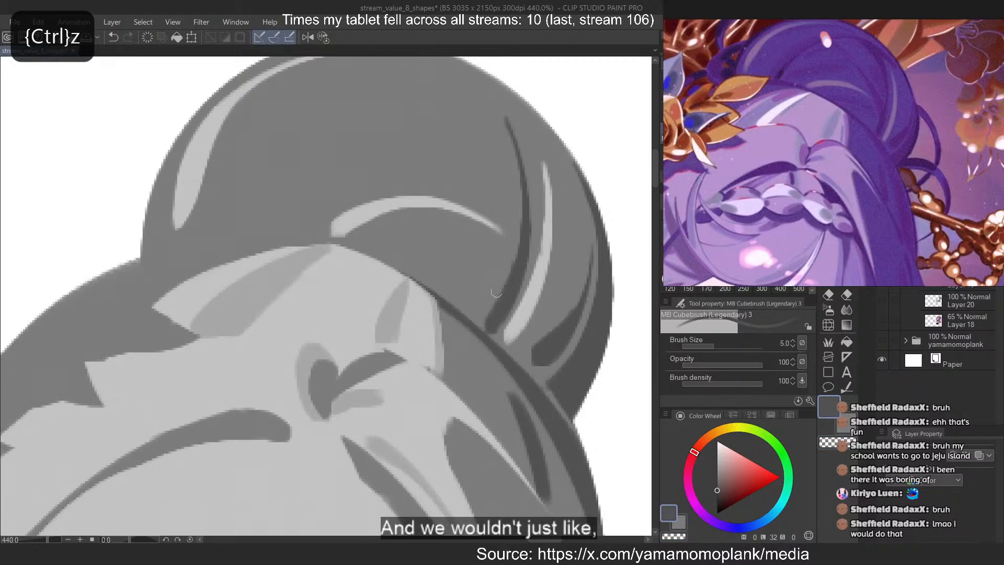
pyautogui.press('c')
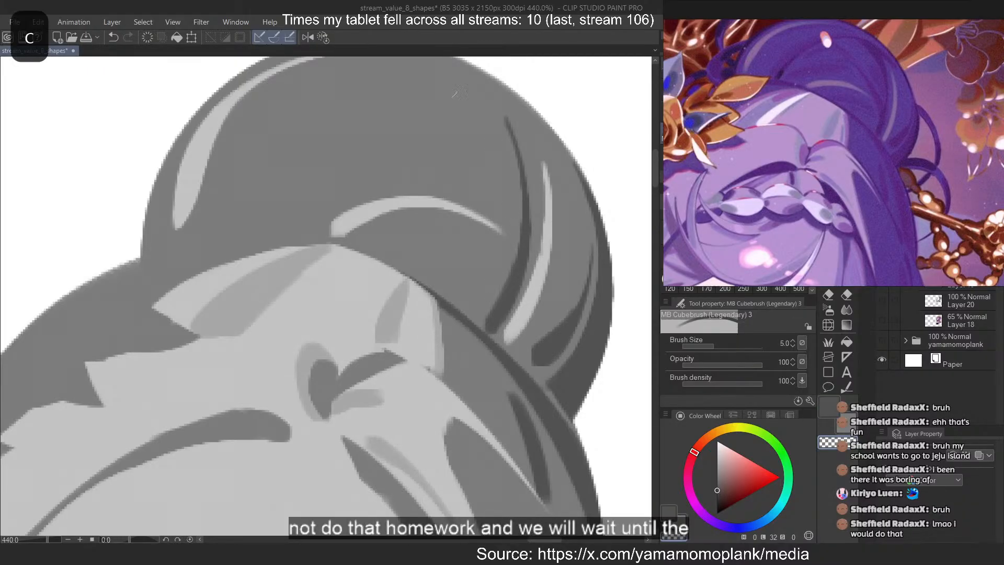
pyautogui.moveTo(405, 66); pyautogui.dragTo(511, 250)
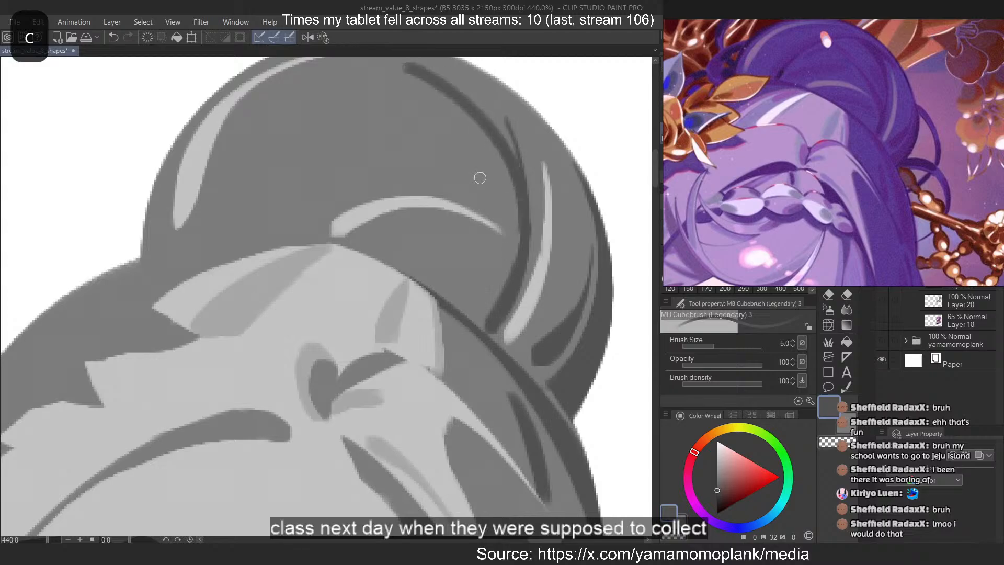
# Widen the upper part of the bun's long dark strand with additional dark strokes along its curve
pyautogui.scroll(-4, 428, 401)
pyautogui.scroll(6, 432, 146)
pyautogui.moveTo(416, 211); pyautogui.dragTo(547, 343)
pyautogui.hotkey('ctrl', 'z')
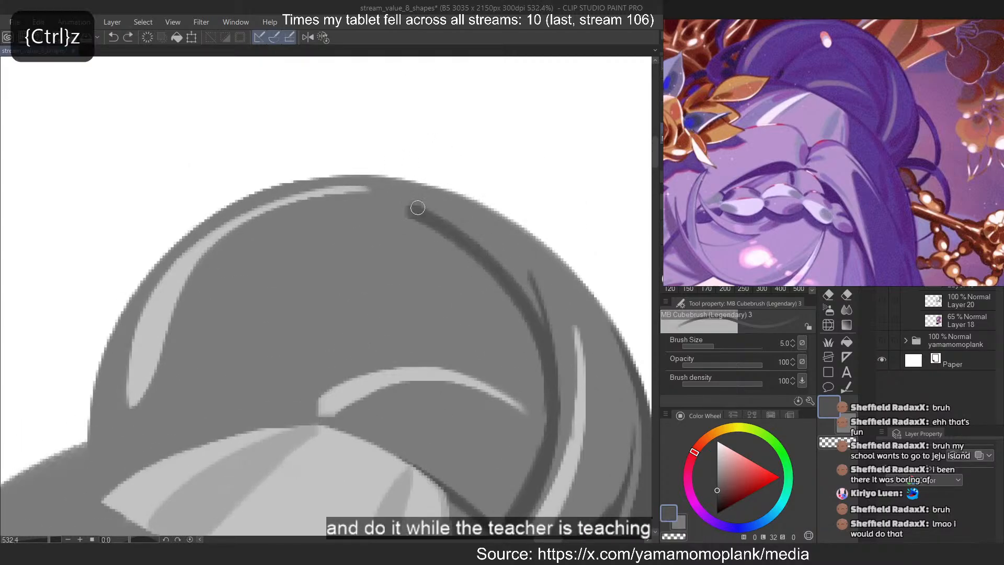
pyautogui.moveTo(418, 208); pyautogui.dragTo(534, 309)
pyautogui.moveTo(447, 216); pyautogui.dragTo(539, 350)
pyautogui.hotkey('ctrl', 'z')
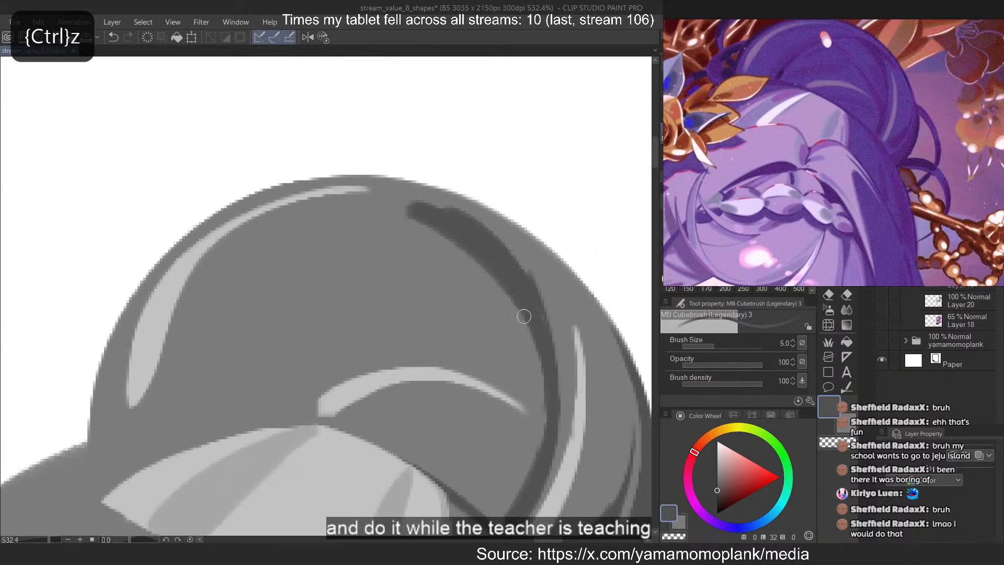
pyautogui.hotkey('ctrl', 'y')
# Try reshaping the strand's upper end with size 2 eraser cuts and thin dark strokes
pyautogui.press('c')
pyautogui.moveTo(444, 215); pyautogui.dragTo(502, 244)
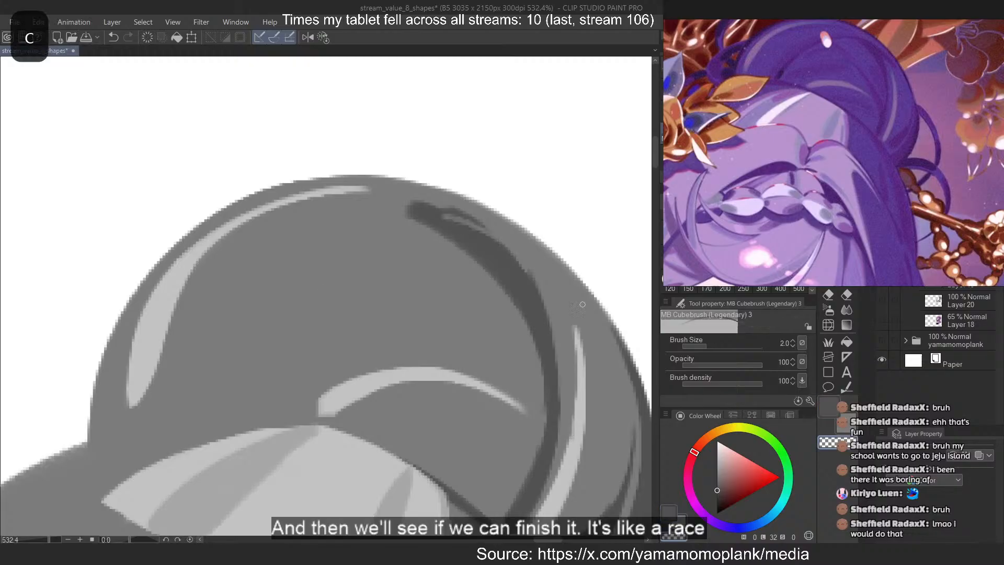
pyautogui.hotkey('ctrl', 'z')
pyautogui.press('c')
pyautogui.hotkey('ctrl', 'z')
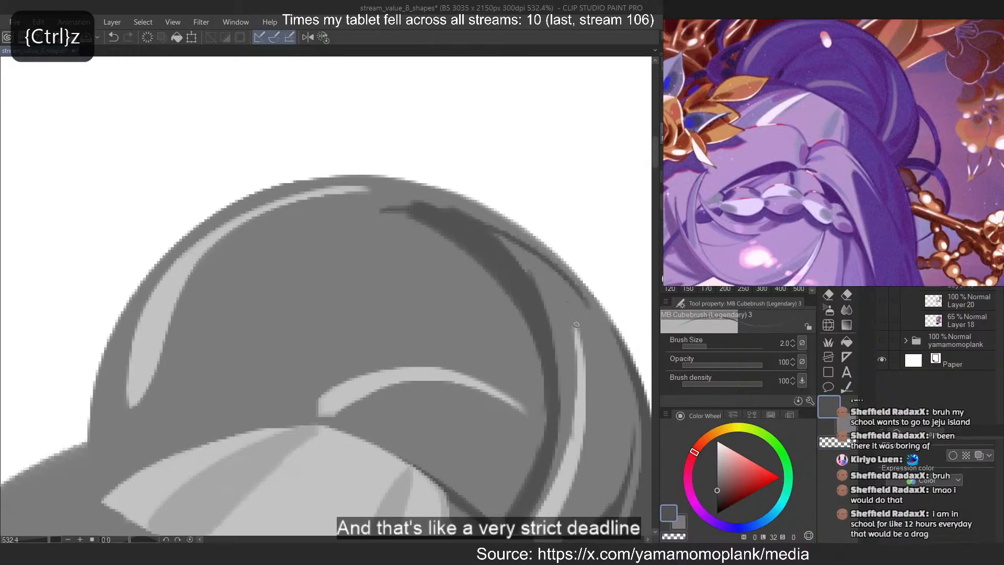
pyautogui.hotkey('ctrl', 'z')
# Try a thin curved dark line from the strand's upper end down the left side of the bun
pyautogui.moveTo(220, 424); pyautogui.dragTo(551, 471)
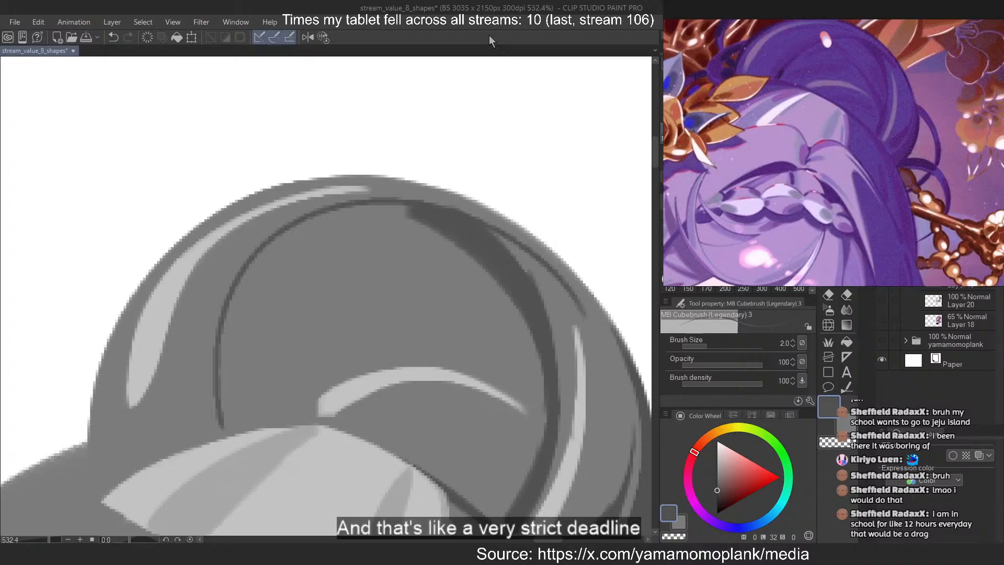
pyautogui.scroll(-3, 588, 137)
pyautogui.hotkey('ctrl', 'z')
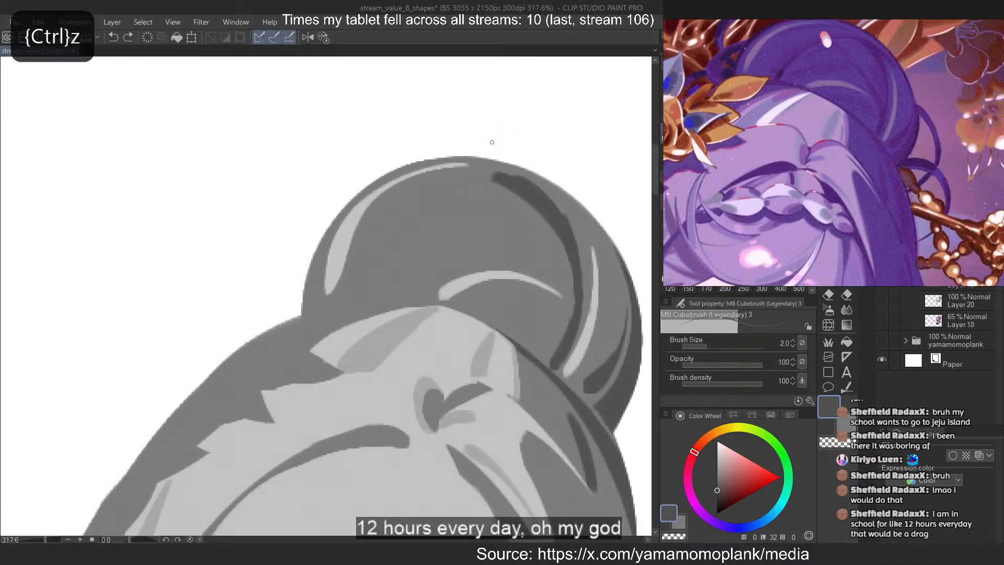
pyautogui.moveTo(521, 175); pyautogui.dragTo(372, 313)
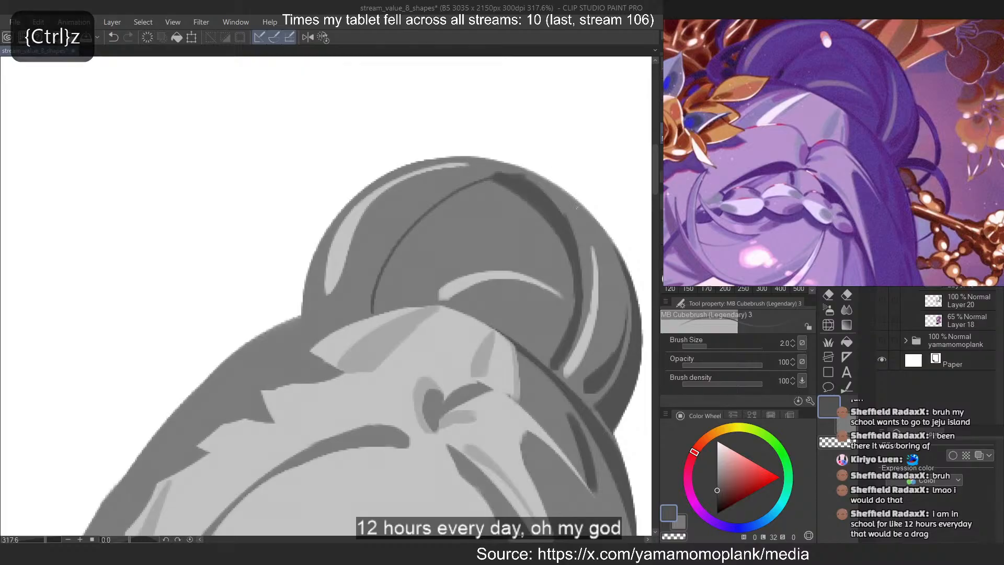
pyautogui.hotkey('ctrl', 'z')
# Set the brush size to 6 and erase the blunt upper end of the bun's dark strand into a tapered point
pyautogui.press(']')
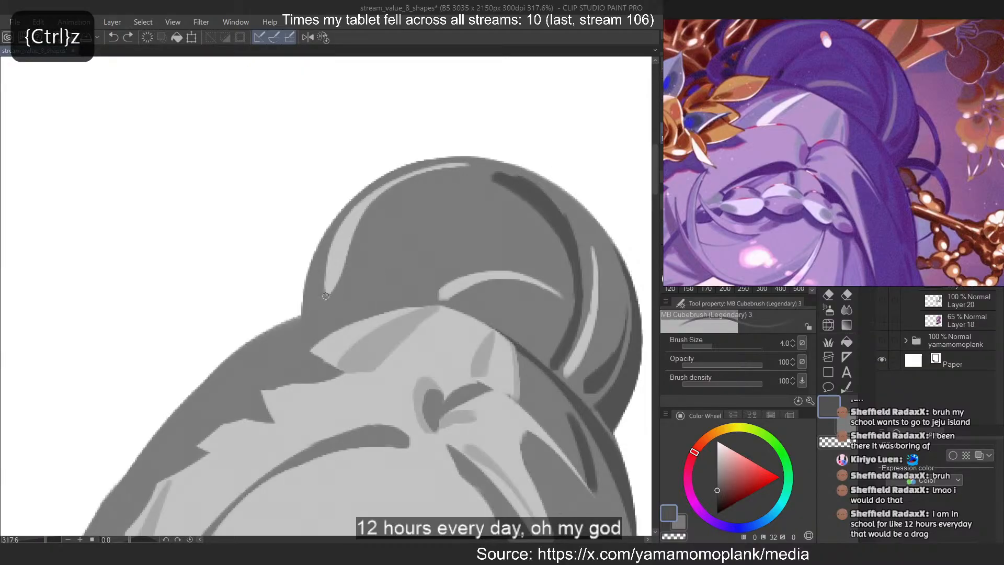
pyautogui.press('c')
pyautogui.moveTo(517, 174); pyautogui.dragTo(489, 178)
pyautogui.hotkey('ctrl', 'z')
pyautogui.press(']')
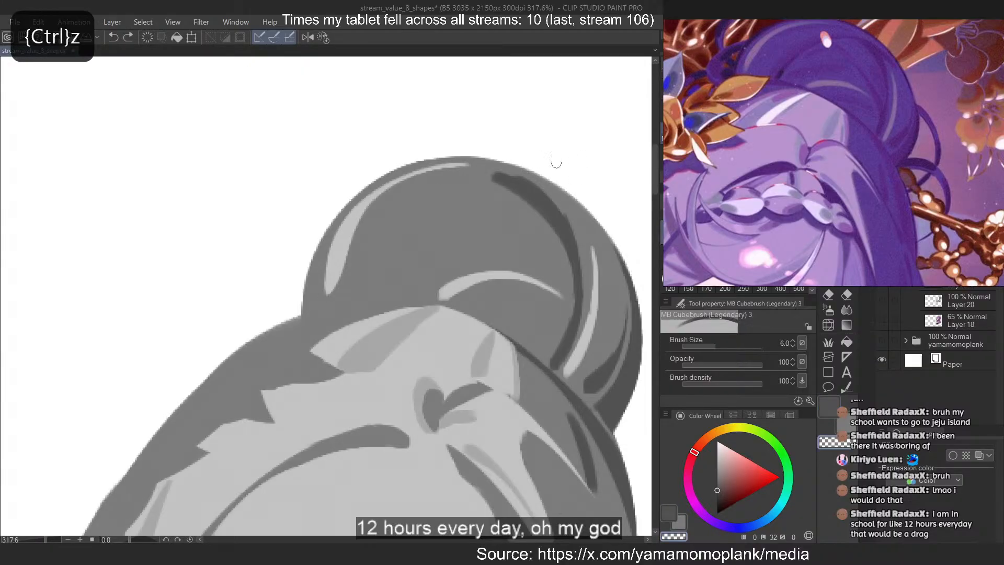
pyautogui.press('c')
pyautogui.moveTo(556, 188); pyautogui.dragTo(451, 194)
pyautogui.hotkey('ctrl', 'z')
pyautogui.press('c')
pyautogui.moveTo(541, 186); pyautogui.dragTo(471, 184)
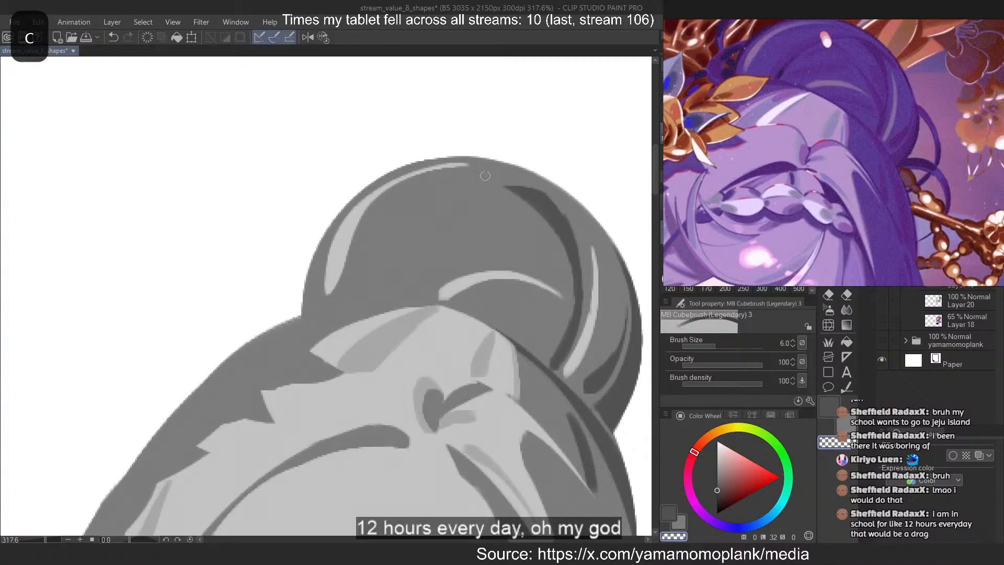
# Paint a curved dark line from the strand's tip down the bun's left side to the hairline, thinning it with the eraser
pyautogui.press('c')
pyautogui.hotkey('ctrl', 'z')
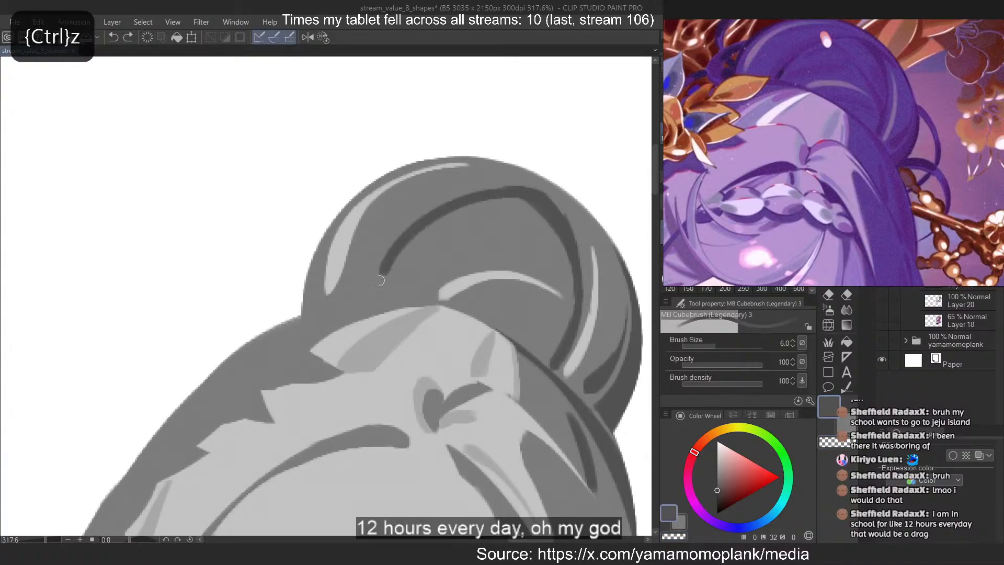
pyautogui.hotkey('ctrl', 'z')
pyautogui.moveTo(515, 191)
pyautogui.mouseDown()
pyautogui.moveTo(372, 287)
pyautogui.moveTo(468, 202)
pyautogui.moveTo(379, 301)
pyautogui.mouseUp()
pyautogui.hotkey('ctrl', 'z')
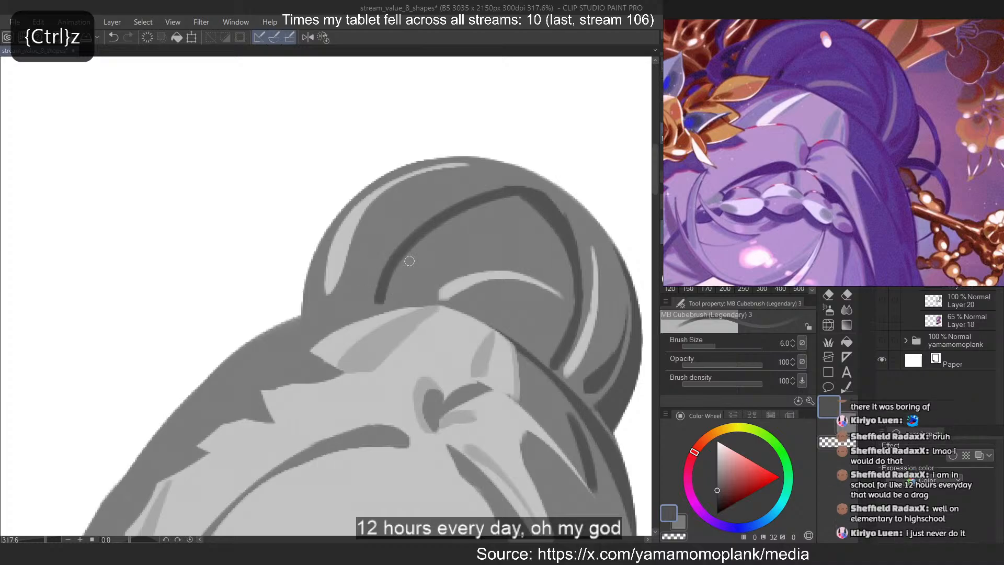
pyautogui.press('c')
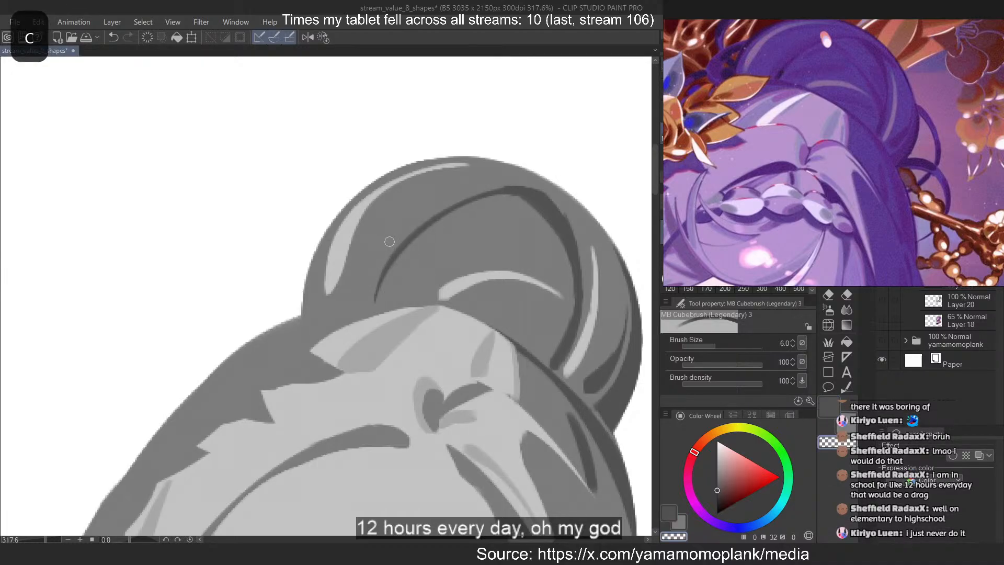
# Mirror the canvas view and refine the inner edge of the bun's thin curved line with the eraser
pyautogui.press('2')
pyautogui.hotkey('ctrl', 'z')
pyautogui.moveTo(131, 202); pyautogui.dragTo(274, 304)
pyautogui.hotkey('ctrl', 'z')
pyautogui.moveTo(229, 230); pyautogui.dragTo(275, 304)
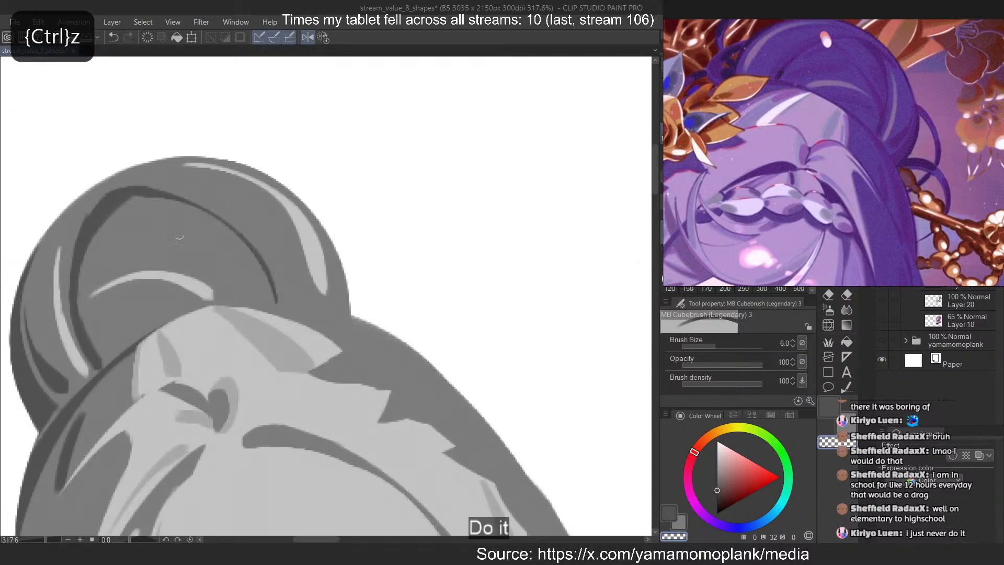
pyautogui.moveTo(152, 202); pyautogui.dragTo(275, 305)
pyautogui.hotkey('ctrl', 'z')
pyautogui.moveTo(157, 209); pyautogui.dragTo(278, 312)
# Try a second dark curve along the outside of the bun's thin curved line with the brush size at 4
pyautogui.click(780, 207)
pyautogui.press('c')
pyautogui.hotkey('ctrl', 'z')
pyautogui.moveTo(138, 195); pyautogui.dragTo(287, 315)
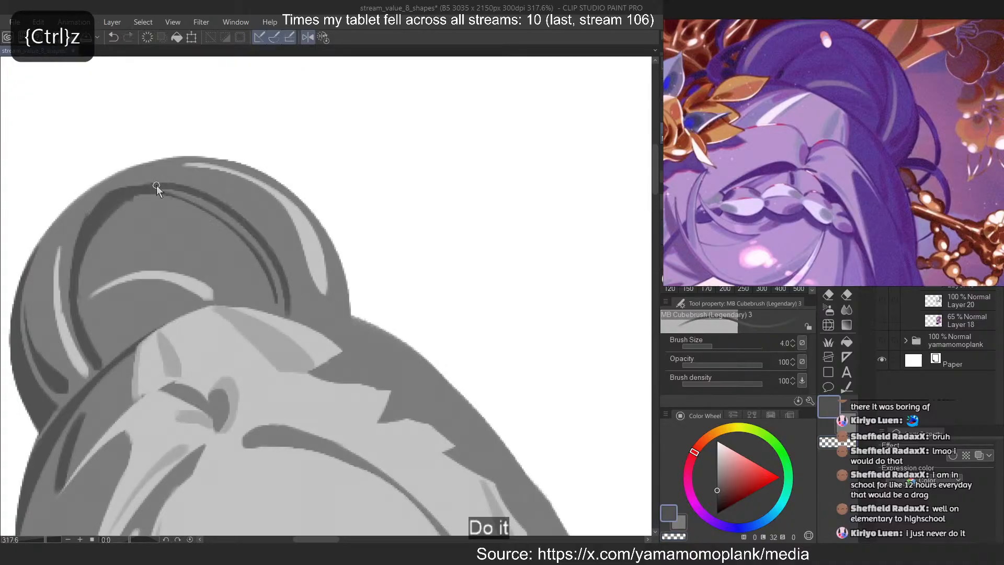
pyautogui.hotkey('ctrl', 'z')
pyautogui.moveTo(107, 189); pyautogui.dragTo(267, 310)
pyautogui.hotkey('ctrl', 'z')
pyautogui.moveTo(152, 189); pyautogui.dragTo(277, 310)
pyautogui.hotkey('ctrl', 'z')
pyautogui.moveTo(116, 187)
pyautogui.mouseDown()
pyautogui.moveTo(201, 202)
pyautogui.moveTo(287, 315)
pyautogui.mouseUp()
pyautogui.hotkey('ctrl', 'z')
# Restore the unmirrored view and paint a short dark streak branching from the upper strand toward the tip of the right vertical highlight
pyautogui.hotkey('ctrl', 'z')
pyautogui.press('2')
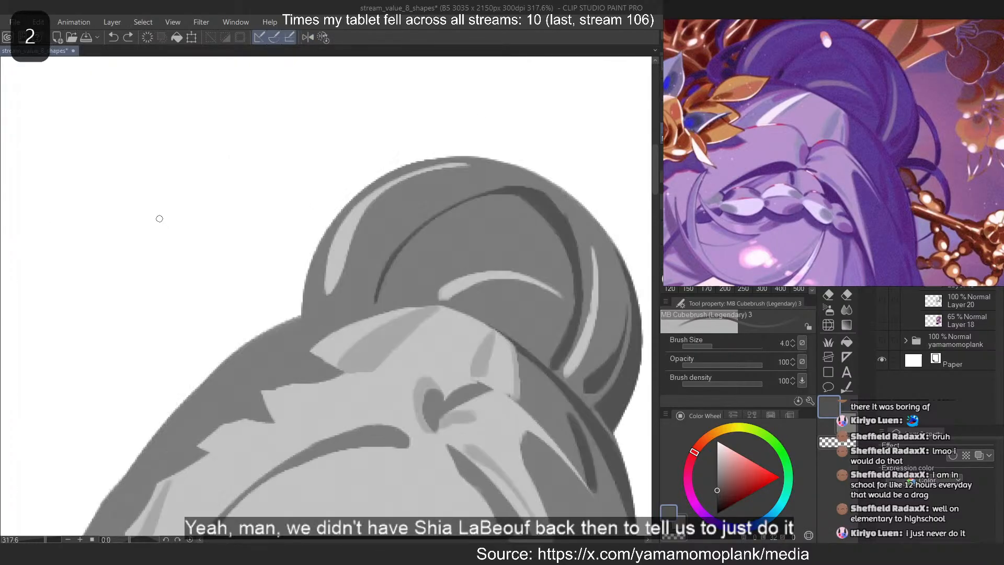
pyautogui.moveTo(549, 198)
pyautogui.mouseDown()
pyautogui.moveTo(596, 247)
pyautogui.moveTo(591, 238)
pyautogui.mouseUp()
pyautogui.hotkey('ctrl', 'z')
pyautogui.hotkey('ctrl', 'z')
pyautogui.press('c')
pyautogui.moveTo(554, 205); pyautogui.dragTo(573, 243)
pyautogui.hotkey('ctrl', 'z')
pyautogui.moveTo(552, 200)
pyautogui.mouseDown()
pyautogui.moveTo(588, 306)
pyautogui.moveTo(549, 195)
pyautogui.moveTo(569, 273)
pyautogui.mouseUp()
pyautogui.hotkey('ctrl', 'z')
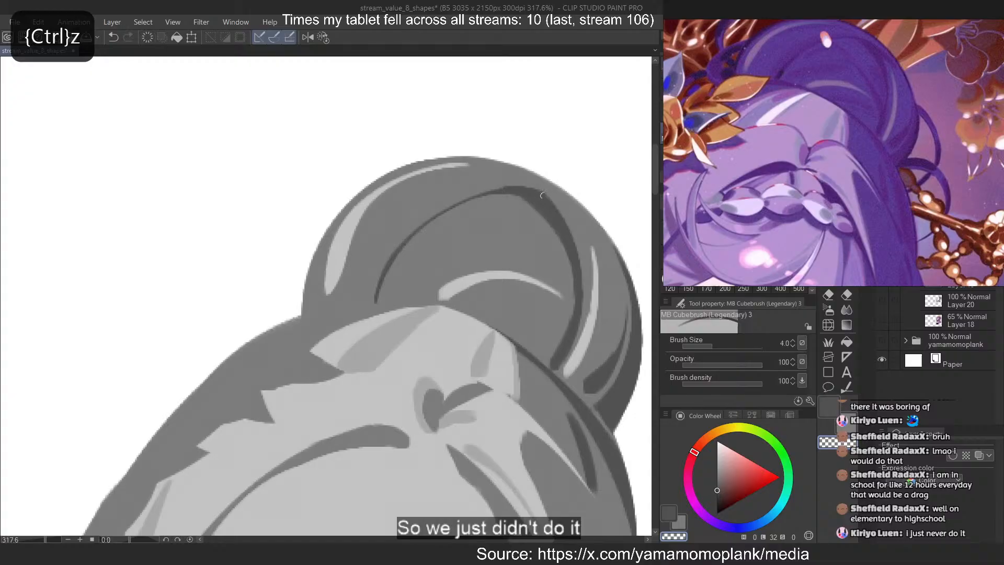
pyautogui.press('c')
pyautogui.moveTo(543, 194); pyautogui.dragTo(594, 242)
pyautogui.hotkey('ctrl', 'z')
pyautogui.hotkey('ctrl', 'z')
pyautogui.moveTo(547, 196)
pyautogui.mouseDown()
pyautogui.moveTo(596, 248)
pyautogui.moveTo(590, 231)
pyautogui.mouseUp()
pyautogui.hotkey('ctrl', 'z')
pyautogui.hotkey('ctrl', 'z')
pyautogui.moveTo(547, 196); pyautogui.dragTo(601, 254)
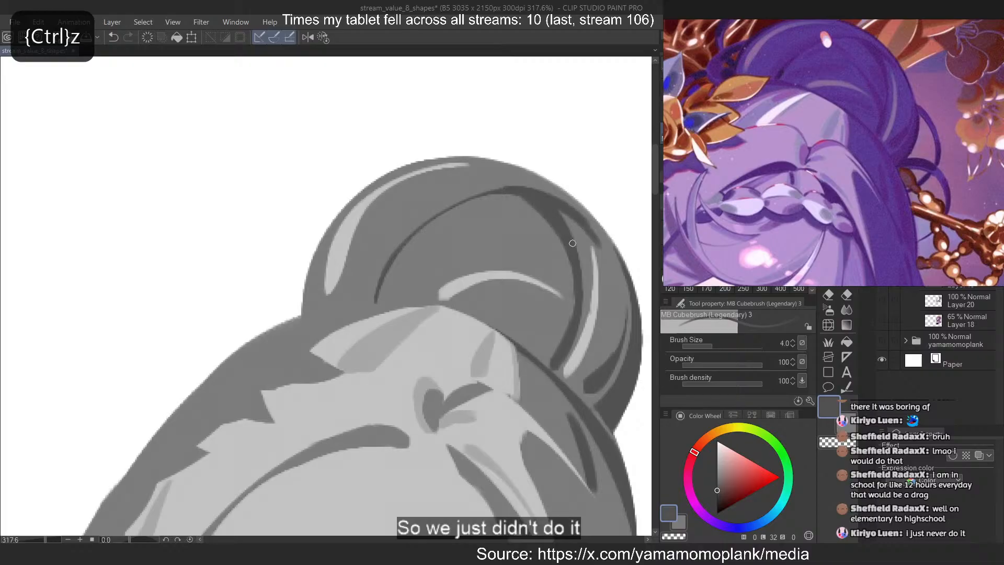
# Try a dark stroke along the inner edge of the bun's upper right strand
pyautogui.scroll(-6, 572, 243)
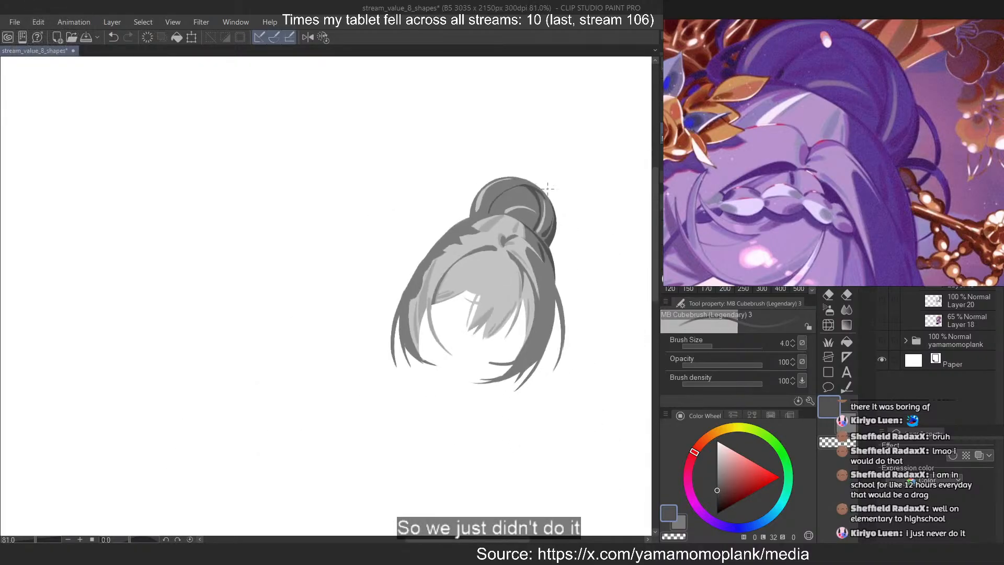
pyautogui.scroll(-3, 547, 188)
pyautogui.scroll(5, 584, 177)
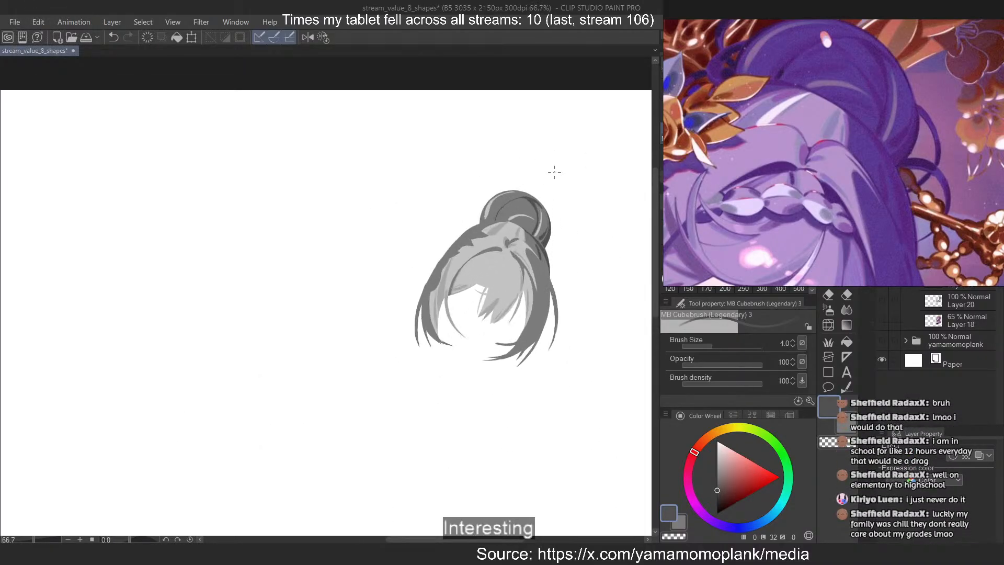
pyautogui.scroll(3, 521, 189)
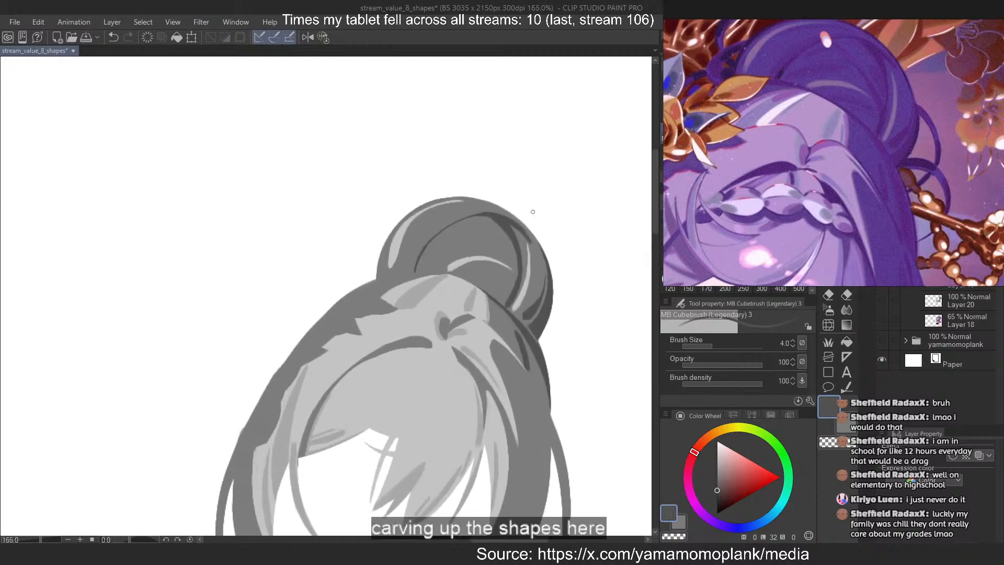
pyautogui.hotkey('ctrl', 'z')
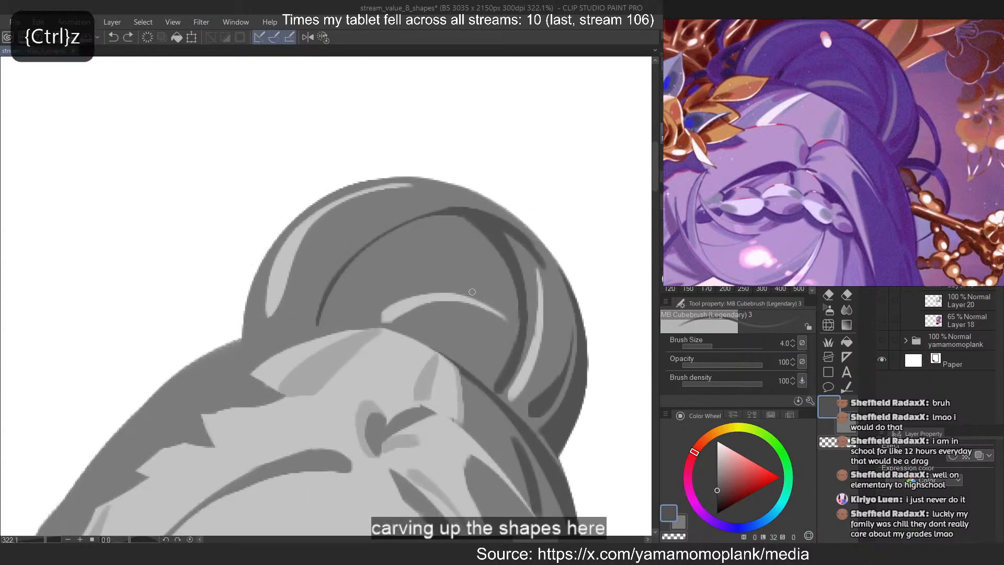
pyautogui.moveTo(449, 215); pyautogui.dragTo(515, 288)
pyautogui.hotkey('ctrl', 'z')
pyautogui.hotkey('ctrl', 'z')
# Try a long curved dark stroke from the middle of the right strand up toward the top of the bun
pyautogui.hotkey('ctrl', 'z')
pyautogui.moveTo(524, 333); pyautogui.dragTo(466, 219)
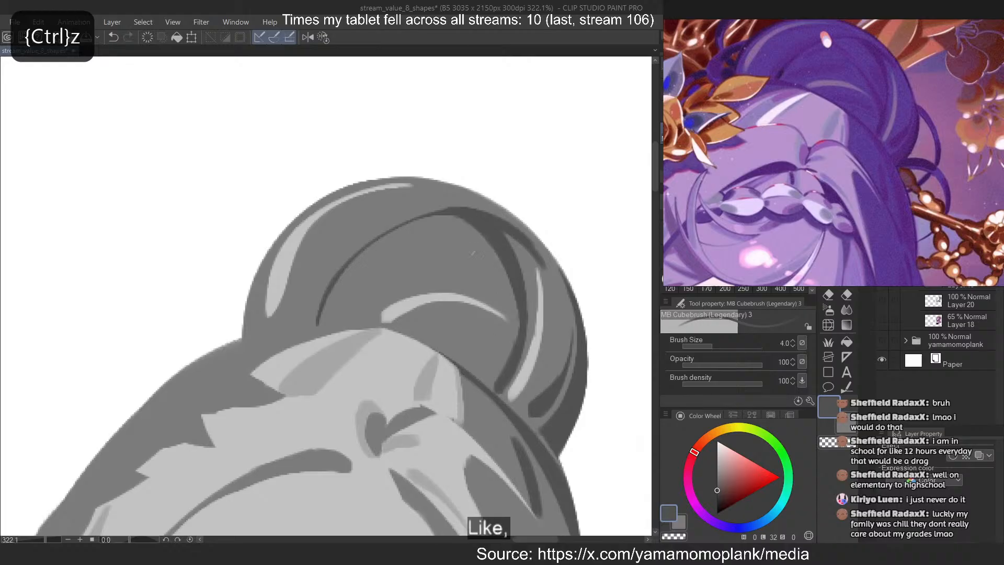
pyautogui.hotkey('ctrl', 'z')
pyautogui.moveTo(519, 328); pyautogui.dragTo(454, 213)
pyautogui.hotkey('ctrl', 'z')
pyautogui.moveTo(519, 332)
pyautogui.mouseDown()
pyautogui.moveTo(401, 234)
pyautogui.moveTo(407, 240)
pyautogui.mouseUp()
# Paint a shorter dark stroke from the right strand up into the bun's centre, above the end of the arched highlight
pyautogui.hotkey('ctrl', 'z')
pyautogui.hotkey('ctrl', 'z')
pyautogui.hotkey('ctrl', 'z')
pyautogui.moveTo(517, 339)
pyautogui.mouseDown()
pyautogui.moveTo(441, 254)
pyautogui.moveTo(458, 256)
pyautogui.mouseUp()
pyautogui.hotkey('ctrl', 'z')
# Erase along the short central dark stroke to taper its upper end to a fine point
pyautogui.hotkey('ctrl', 'z')
pyautogui.moveTo(516, 322)
pyautogui.mouseDown()
pyautogui.moveTo(471, 272)
pyautogui.moveTo(493, 304)
pyautogui.mouseUp()
pyautogui.hotkey('ctrl', 'z')
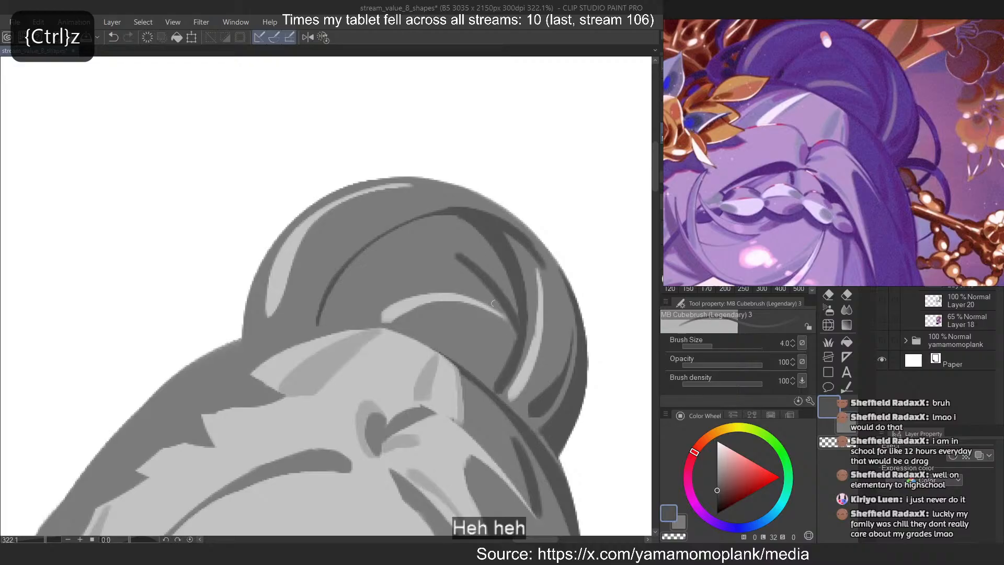
pyautogui.press('c')
pyautogui.moveTo(454, 257)
pyautogui.mouseDown()
pyautogui.moveTo(513, 331)
pyautogui.moveTo(483, 285)
pyautogui.mouseUp()
pyautogui.hotkey('ctrl', 'z')
# Paint a short dark stroke just under the peak of the bun's curved line and taper it with the eraser
pyautogui.hotkey('ctrl', 'z')
pyautogui.moveTo(455, 254); pyautogui.dragTo(508, 318)
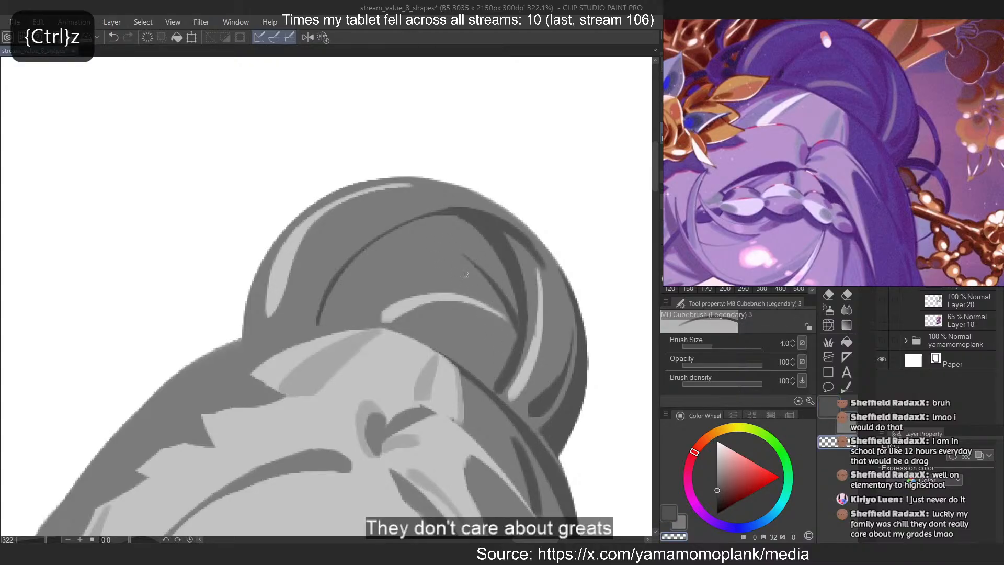
pyautogui.press('c')
pyautogui.moveTo(405, 224)
pyautogui.mouseDown()
pyautogui.moveTo(469, 264)
pyautogui.moveTo(454, 243)
pyautogui.moveTo(468, 250)
pyautogui.mouseUp()
pyautogui.hotkey('ctrl', 'z')
pyautogui.hotkey('ctrl', 'z')
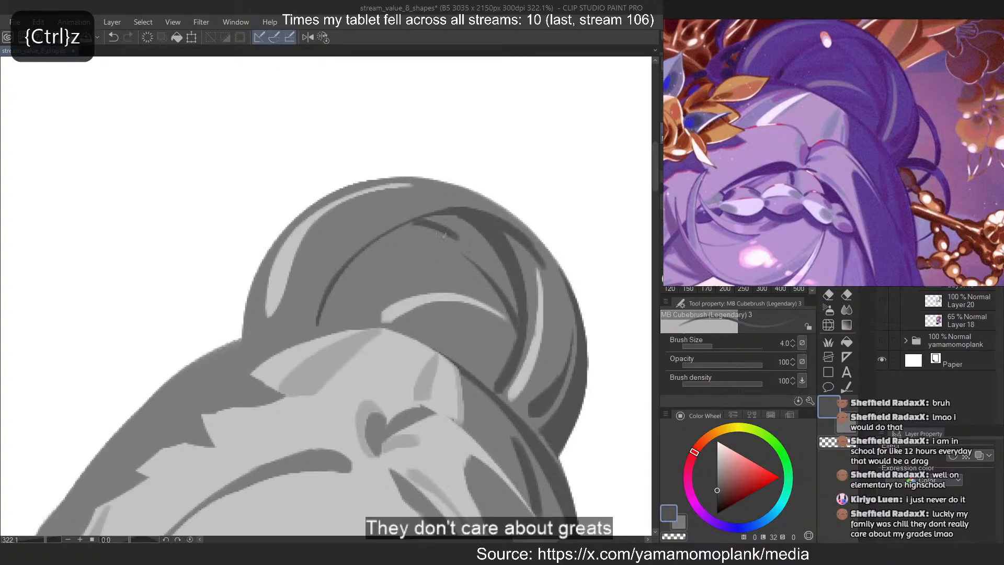
pyautogui.press('c')
pyautogui.hotkey('ctrl', 'z')
pyautogui.moveTo(411, 228); pyautogui.dragTo(460, 240)
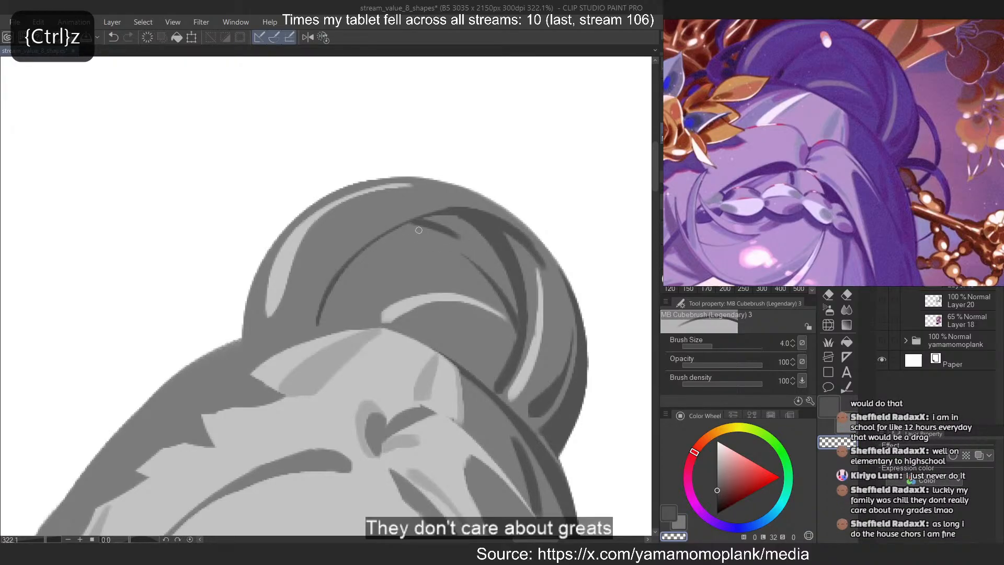
# Try a thin dark line at brush size 2.5 from beneath the curved line's peak to the central dark stroke
pyautogui.press('[')
pyautogui.press('[')
pyautogui.press('c')
pyautogui.hotkey('ctrl', 'z')
pyautogui.moveTo(414, 229); pyautogui.dragTo(462, 258)
pyautogui.hotkey('ctrl', 'z')
pyautogui.hotkey('ctrl', 'z')
pyautogui.moveTo(404, 220)
pyautogui.mouseDown()
pyautogui.moveTo(473, 265)
pyautogui.moveTo(465, 257)
pyautogui.mouseUp()
# Try a thin dark line down the inner left of the curved line, and undo the recent thin strokes
pyautogui.hotkey('ctrl', 'z')
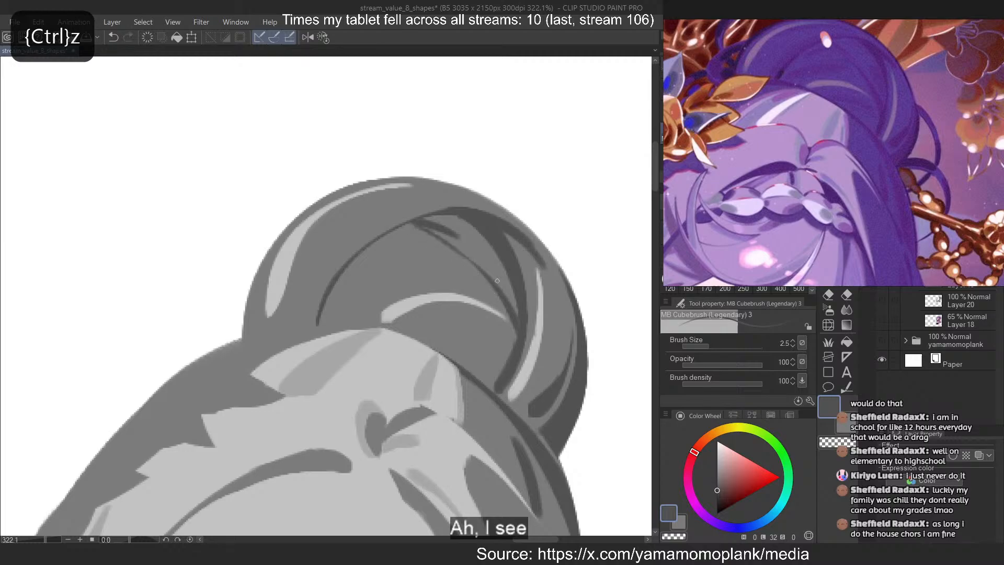
pyautogui.press('c')
pyautogui.hotkey('ctrl', 'z')
pyautogui.moveTo(428, 221)
pyautogui.mouseDown()
pyautogui.moveTo(484, 257)
pyautogui.moveTo(427, 223)
pyautogui.moveTo(432, 238)
pyautogui.moveTo(426, 222)
pyautogui.moveTo(410, 224)
pyautogui.moveTo(453, 259)
pyautogui.moveTo(410, 235)
pyautogui.moveTo(359, 270)
pyautogui.mouseUp()
pyautogui.hotkey('ctrl', 'z')
pyautogui.press('c')
pyautogui.hotkey('ctrl', 'z')
pyautogui.hotkey('ctrl', 'z')
pyautogui.hotkey('ctrl', 'z')
pyautogui.hotkey('ctrl', 'z')
# Set the brush size to 7 and paint a short diagonal dark stroke inside the left part of the bun's curved line
pyautogui.hotkey('ctrl', 'z')
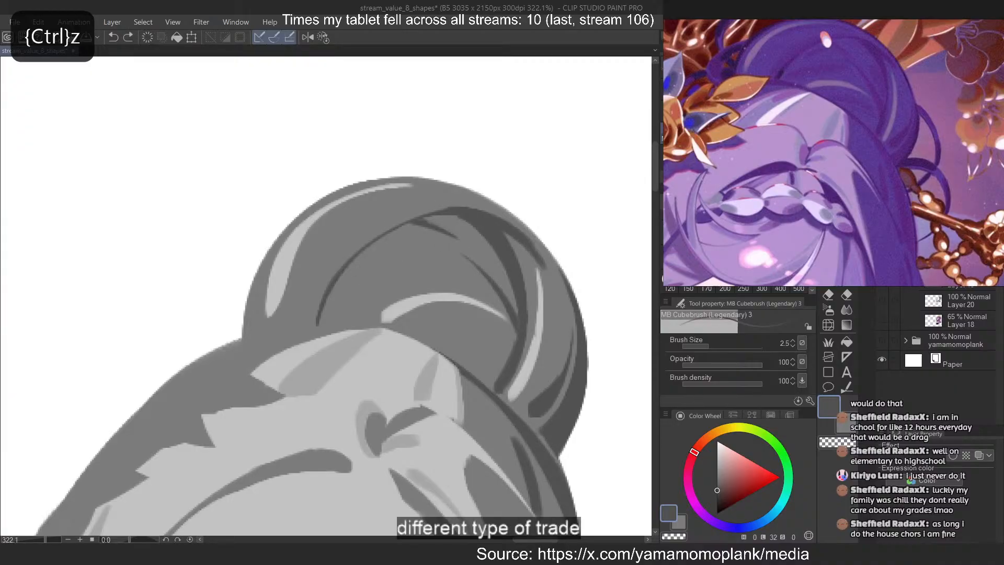
pyautogui.press(']')
pyautogui.press(']')
pyautogui.press(']')
pyautogui.press(']')
pyautogui.press(']')
pyautogui.moveTo(409, 238); pyautogui.dragTo(360, 266)
# Undo the short diagonal dark stroke and try a longer one from the peak of the bun's curved line down its left side
pyautogui.hotkey('ctrl', 'z')
pyautogui.moveTo(412, 239); pyautogui.dragTo(358, 277)
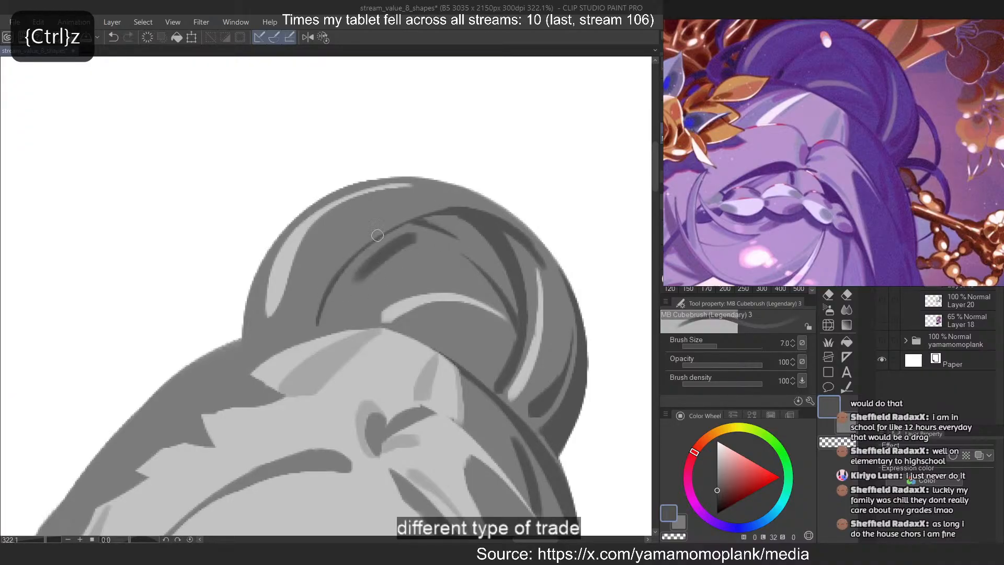
pyautogui.hotkey('ctrl', 'z')
pyautogui.moveTo(397, 219)
pyautogui.mouseDown()
pyautogui.moveTo(305, 339)
pyautogui.moveTo(323, 281)
pyautogui.moveTo(309, 332)
pyautogui.mouseUp()
pyautogui.hotkey('ctrl', 'z')
pyautogui.hotkey('ctrl', 'z')
pyautogui.hotkey('ctrl', 'z')
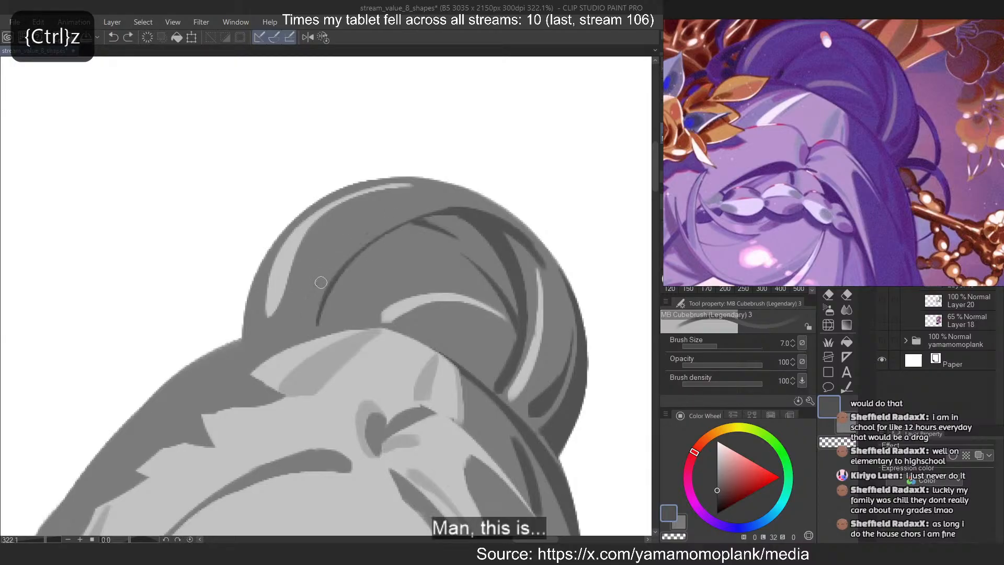
# Flip the canvas view horizontally and paint a thin dark rim along the bun's outer edge, over the top and down past the highlight
pyautogui.press('2')
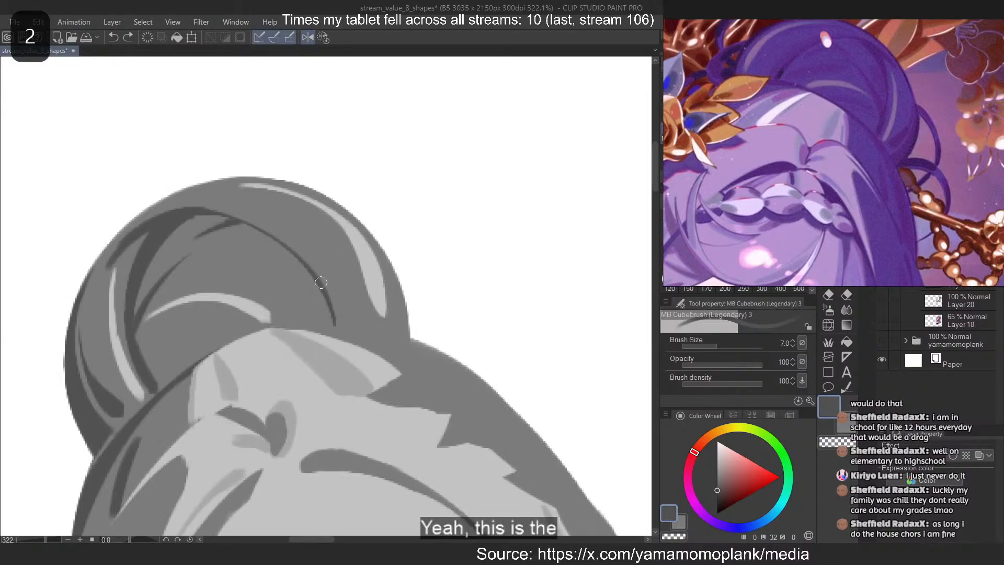
pyautogui.moveTo(299, 184); pyautogui.dragTo(408, 333)
pyautogui.hotkey('ctrl', 'z')
pyautogui.moveTo(325, 196); pyautogui.dragTo(409, 335)
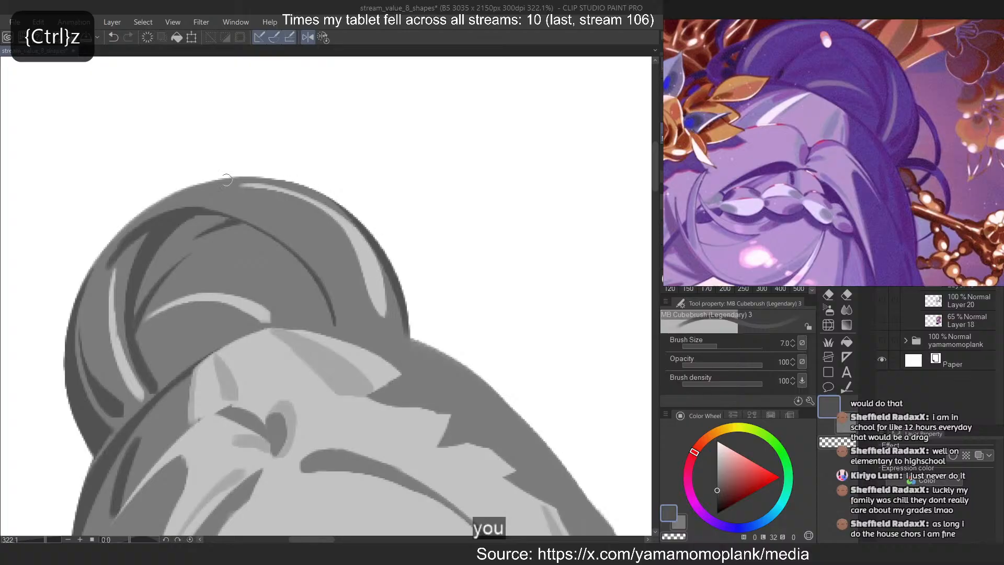
pyautogui.moveTo(226, 180); pyautogui.dragTo(405, 293)
# Thicken the bun's inner curved line with a dark stroke from its peak down to the hairline
pyautogui.moveTo(150, 209)
pyautogui.mouseDown()
pyautogui.moveTo(374, 210)
pyautogui.moveTo(243, 212)
pyautogui.moveTo(342, 320)
pyautogui.mouseUp()
pyautogui.hotkey('ctrl', 'z')
pyautogui.hotkey('ctrl', 'z')
pyautogui.moveTo(198, 209); pyautogui.dragTo(337, 314)
pyautogui.hotkey('ctrl', 'z')
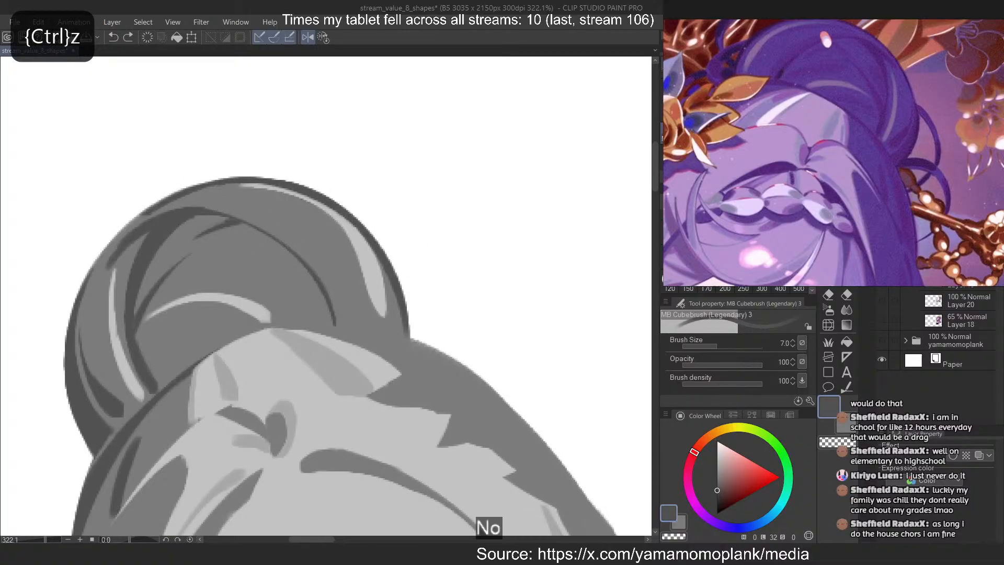
pyautogui.moveTo(245, 217); pyautogui.dragTo(342, 330)
pyautogui.hotkey('ctrl', 'z')
pyautogui.moveTo(243, 216)
pyautogui.mouseDown()
pyautogui.moveTo(290, 244)
pyautogui.moveTo(340, 331)
pyautogui.mouseUp()
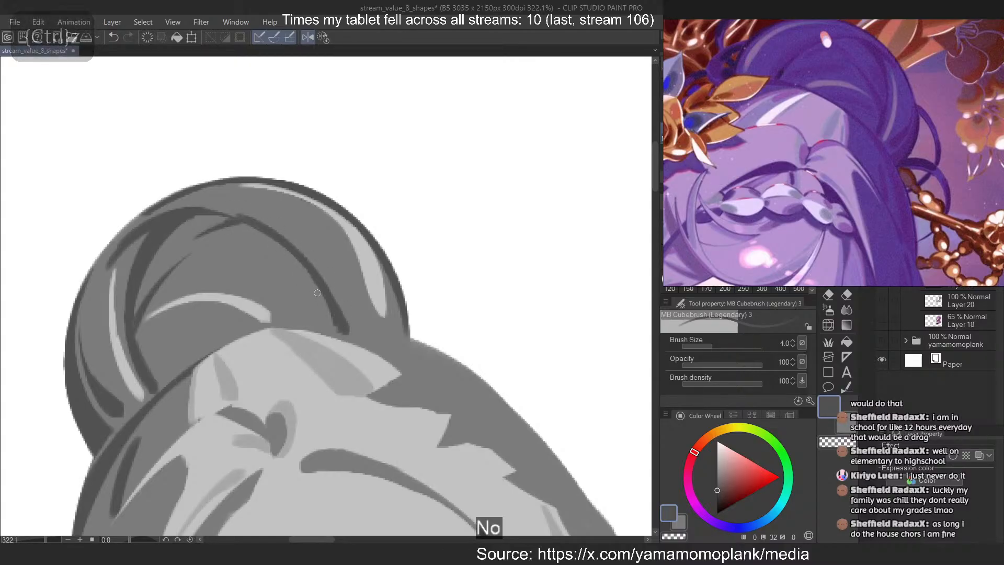
# Trim the peak of the bun's inner curved line with the eraser at brush size 4
pyautogui.press('c')
pyautogui.hotkey('ctrl', 'z')
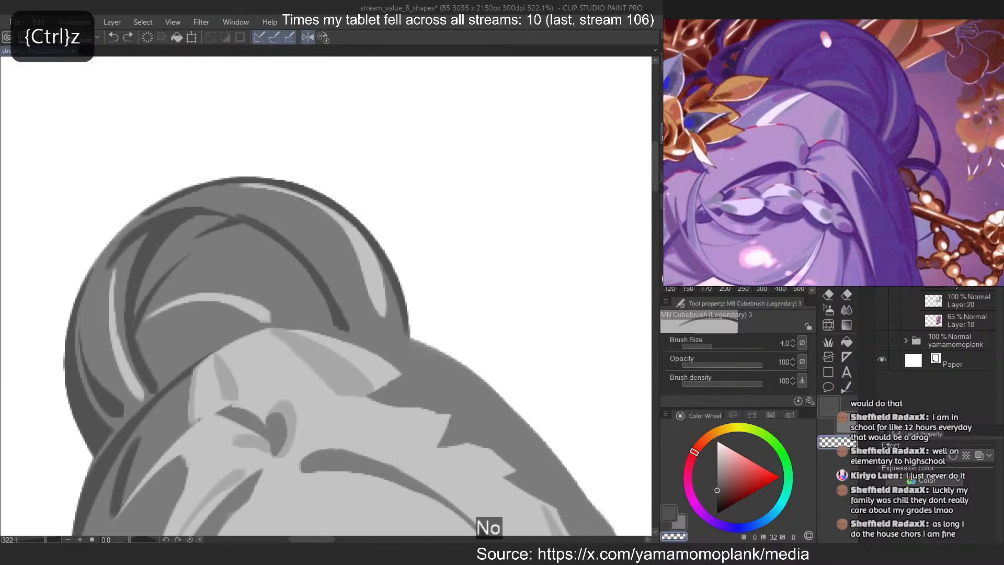
pyautogui.press('c')
pyautogui.press('c')
pyautogui.moveTo(189, 206); pyautogui.dragTo(334, 287)
pyautogui.hotkey('ctrl', 'z')
pyautogui.moveTo(165, 210)
pyautogui.mouseDown()
pyautogui.moveTo(349, 290)
pyautogui.moveTo(355, 310)
pyautogui.mouseUp()
pyautogui.hotkey('ctrl', 'z')
pyautogui.press('c')
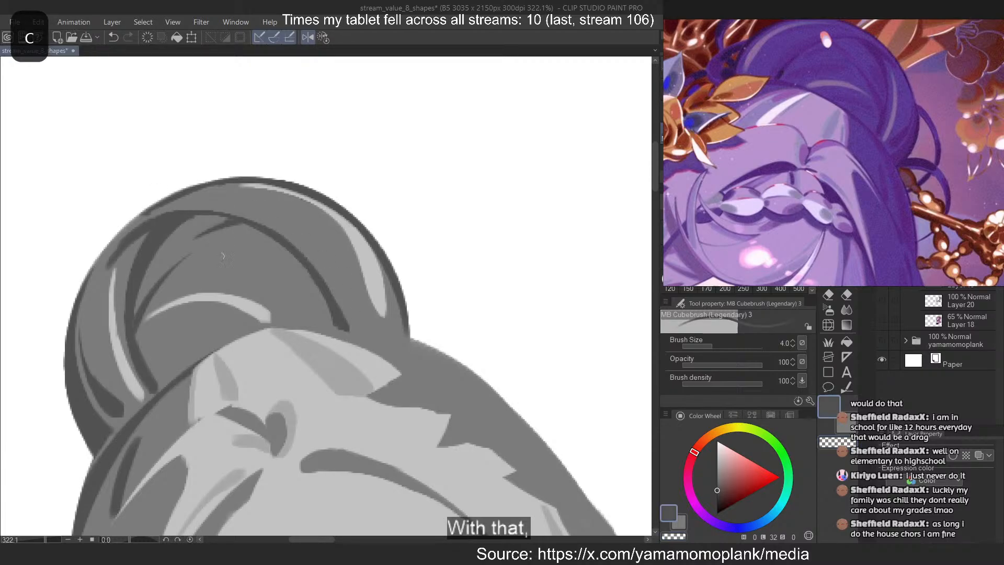
# Try thin dark strokes in the area enclosed by the bun's curved line, and unflip the canvas view
pyautogui.moveTo(203, 239); pyautogui.dragTo(277, 252)
pyautogui.press('2')
pyautogui.hotkey('ctrl', 'z')
pyautogui.moveTo(391, 262)
pyautogui.mouseDown()
pyautogui.moveTo(372, 273)
pyautogui.moveTo(351, 328)
pyautogui.mouseUp()
pyautogui.hotkey('ctrl', 'z')
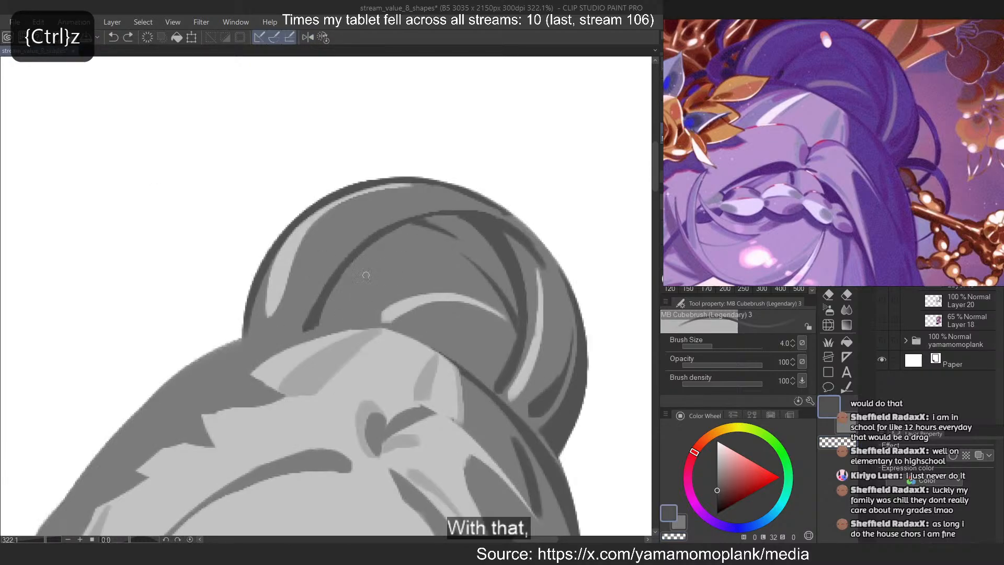
pyautogui.moveTo(375, 246); pyautogui.dragTo(367, 323)
pyautogui.hotkey('ctrl', 'z')
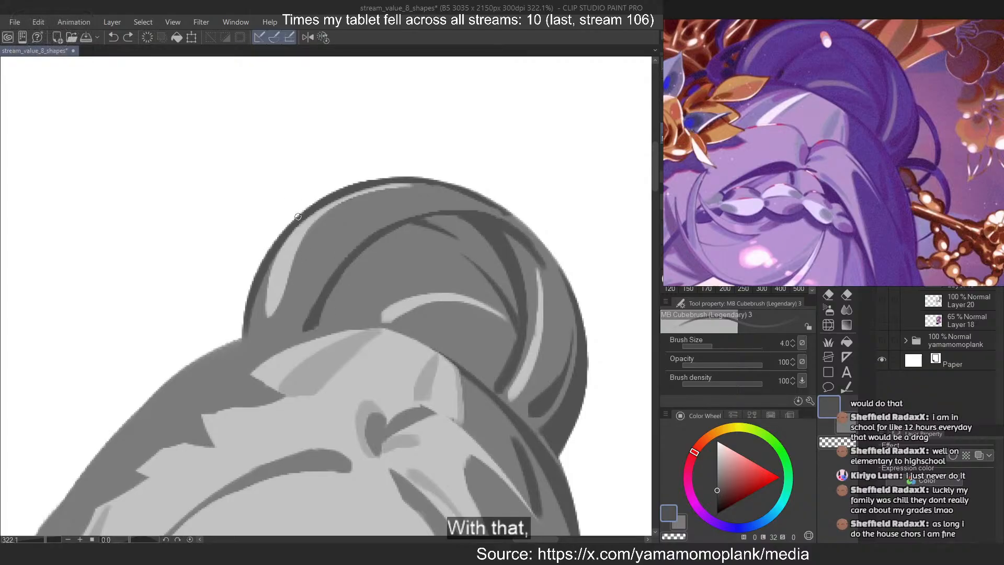
# Paint a thin dark line along the crown's contour where the head meets the base of the bun
pyautogui.moveTo(220, 353); pyautogui.dragTo(336, 332)
pyautogui.hotkey('ctrl', 'z')
pyautogui.moveTo(191, 312)
pyautogui.mouseDown()
pyautogui.moveTo(306, 288)
pyautogui.moveTo(385, 375)
pyautogui.mouseUp()
pyautogui.hotkey('ctrl', 'z')
pyautogui.hotkey('ctrl', 'z')
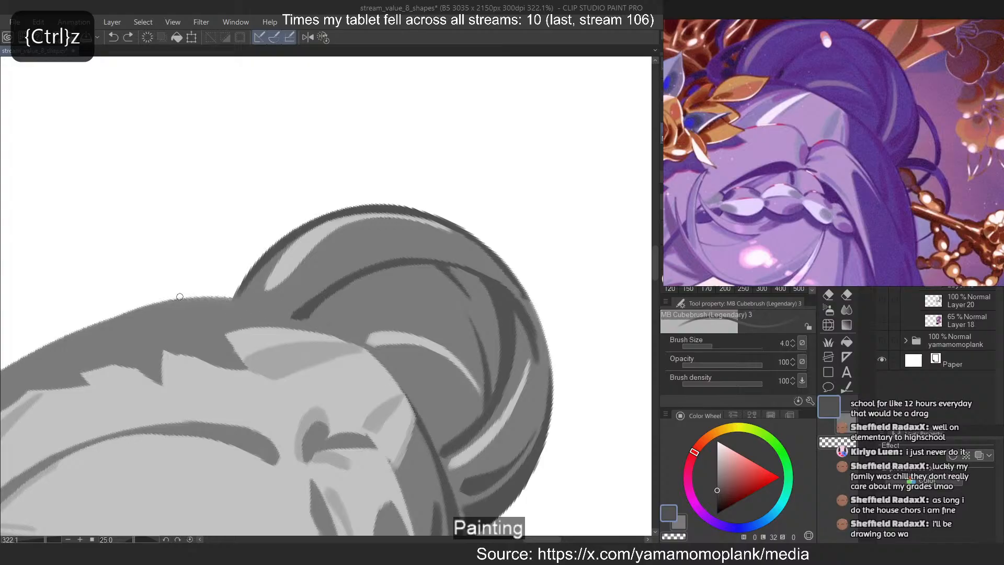
pyautogui.moveTo(177, 299); pyautogui.dragTo(388, 369)
pyautogui.moveTo(153, 312); pyautogui.dragTo(167, 291)
pyautogui.hotkey('ctrl', 'z')
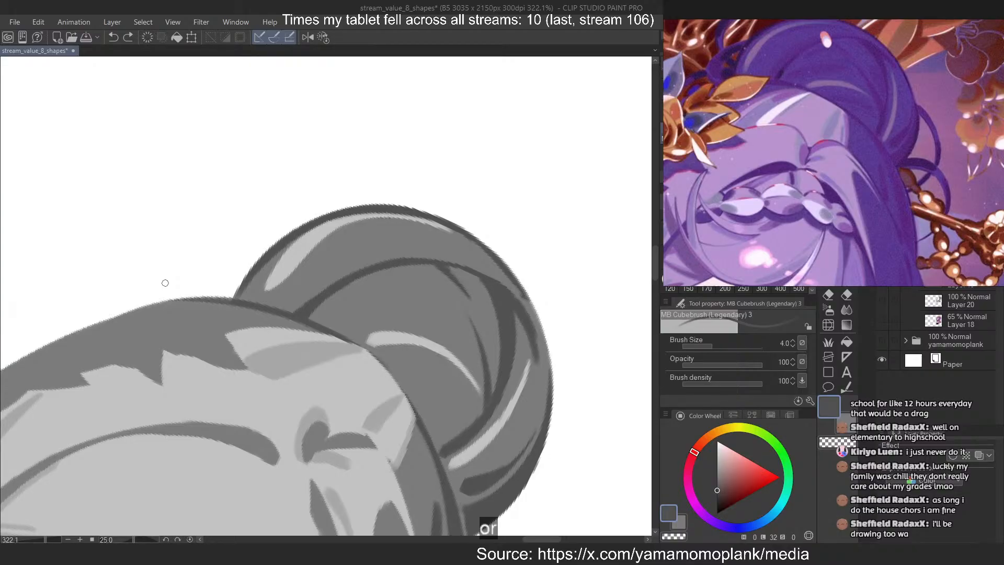
# Extend the crown's dark contour line leftward along the top edge of the head
pyautogui.scroll(-3, 540, 184)
pyautogui.scroll(9, 264, 311)
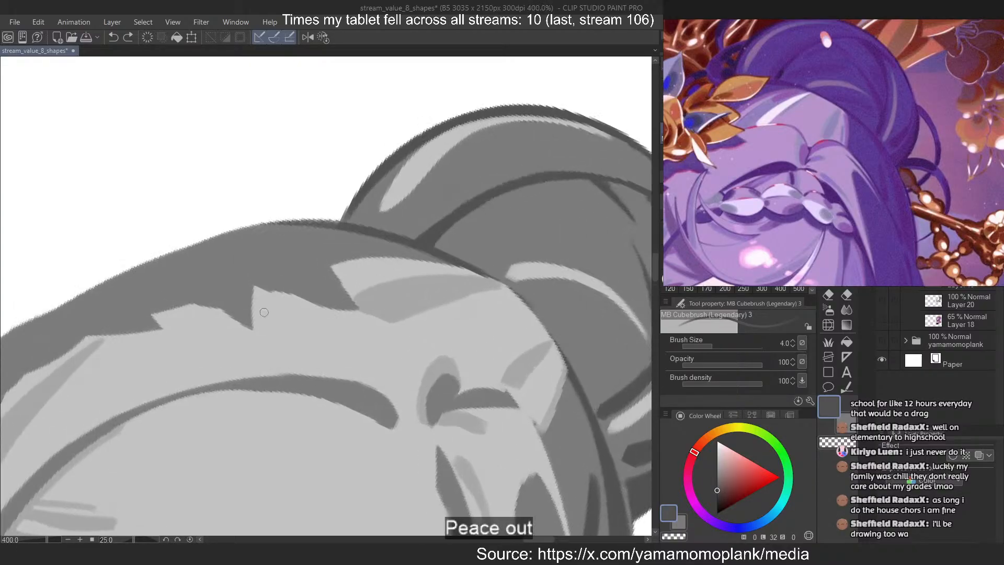
pyautogui.moveTo(216, 238); pyautogui.dragTo(335, 212)
pyautogui.hotkey('ctrl', 'z')
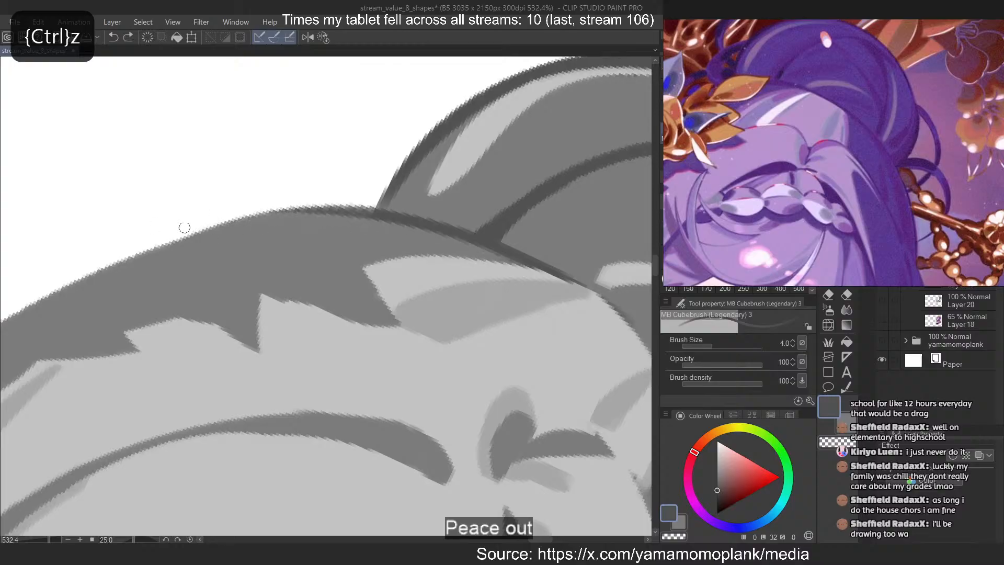
pyautogui.hotkey('ctrl', 'z')
pyautogui.moveTo(178, 235)
pyautogui.mouseDown()
pyautogui.moveTo(429, 219)
pyautogui.moveTo(410, 222)
pyautogui.moveTo(591, 309)
pyautogui.mouseUp()
pyautogui.hotkey('ctrl', 'z')
pyautogui.moveTo(376, 210); pyautogui.dragTo(564, 272)
pyautogui.hotkey('ctrl', 'z')
pyautogui.moveTo(107, 273)
pyautogui.mouseDown()
pyautogui.moveTo(262, 217)
pyautogui.moveTo(462, 227)
pyautogui.mouseUp()
pyautogui.hotkey('ctrl', 'z')
pyautogui.scroll(-17, 552, 174)
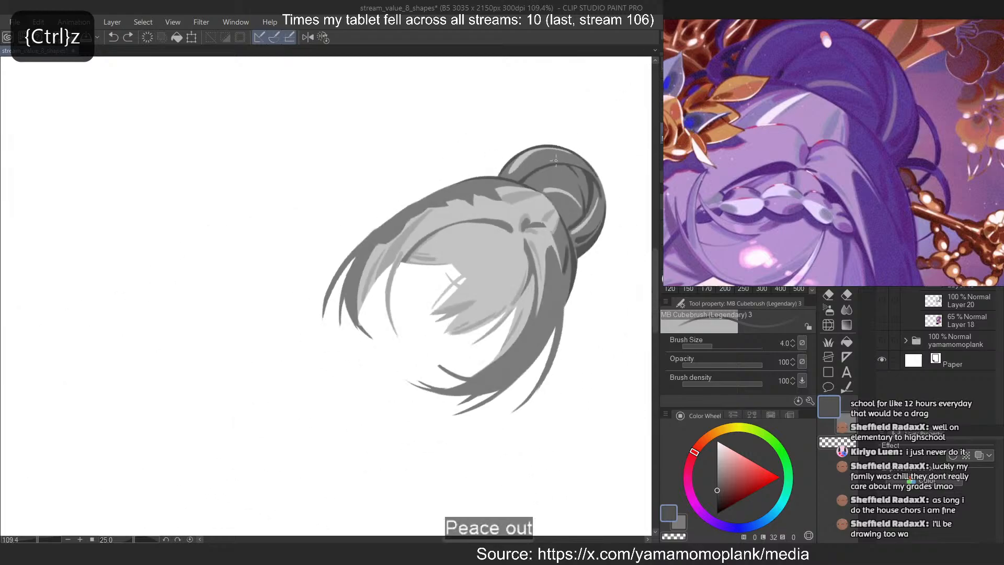
# Try a broad horizontal dark stroke at brush size 15 above the bun's inner highlight, then reset the view's flip and rotation
pyautogui.scroll(11, 554, 181)
pyautogui.moveTo(535, 187); pyautogui.dragTo(391, 175)
pyautogui.scroll(3, 325, 175)
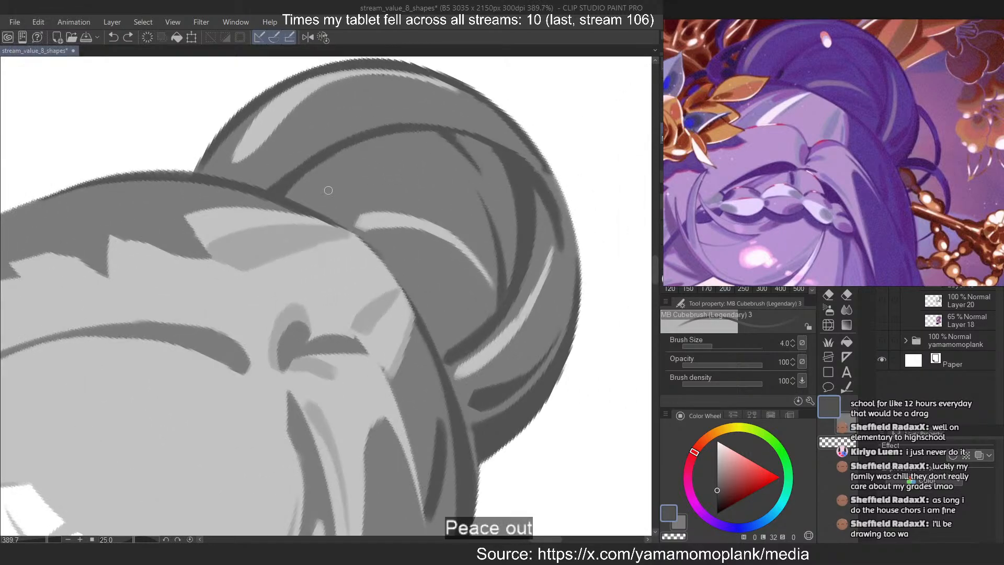
pyautogui.moveTo(329, 189); pyautogui.dragTo(414, 170)
pyautogui.hotkey('ctrl', 'z')
pyautogui.moveTo(325, 296)
pyautogui.mouseDown()
pyautogui.moveTo(533, 296)
pyautogui.moveTo(341, 296)
pyautogui.mouseUp()
pyautogui.moveTo(304, 188); pyautogui.dragTo(446, 189)
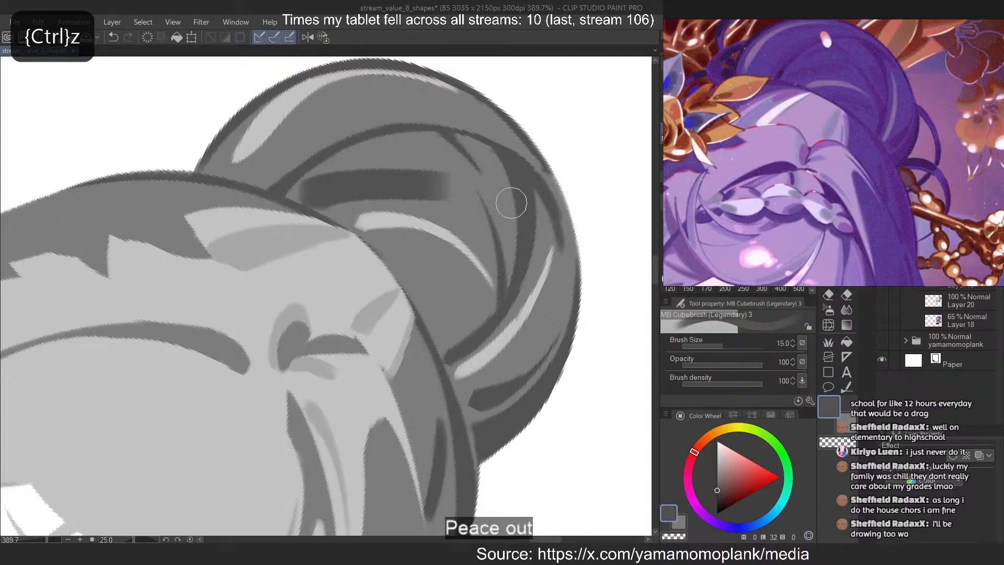
pyautogui.press('2')
pyautogui.hotkey('ctrl', 'z')
pyautogui.moveTo(199, 180); pyautogui.dragTo(338, 188)
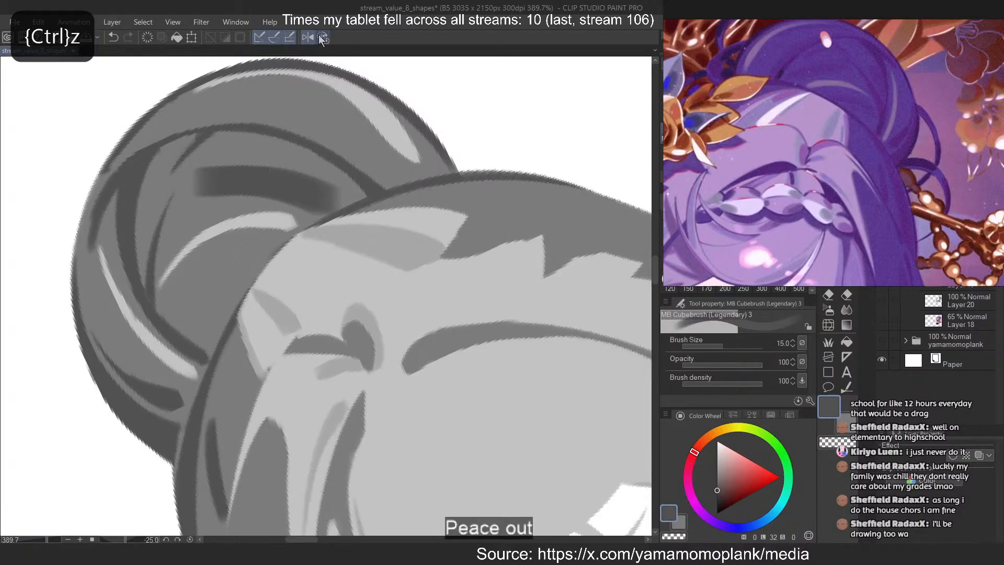
pyautogui.click(320, 37)
pyautogui.hotkey('ctrl', 'z')
# Paint a broad dark stroke beneath the bun's inner highlight at brush size 15 and trim its upper edge with the eraser
pyautogui.moveTo(350, 213)
pyautogui.mouseDown()
pyautogui.moveTo(472, 241)
pyautogui.moveTo(472, 233)
pyautogui.mouseUp()
pyautogui.hotkey('ctrl', 'z')
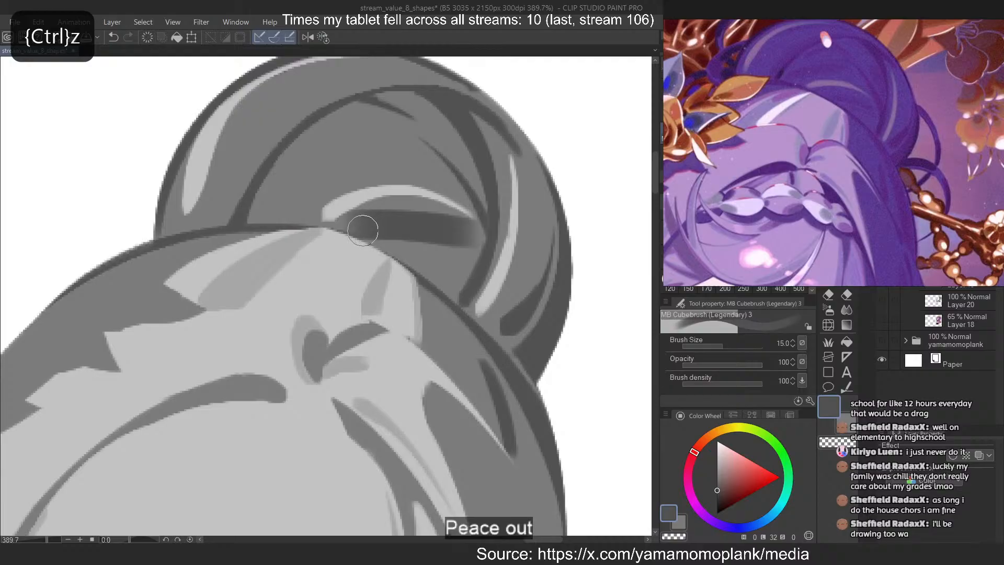
pyautogui.press('c')
pyautogui.moveTo(324, 206); pyautogui.dragTo(441, 214)
pyautogui.hotkey('ctrl', 'z')
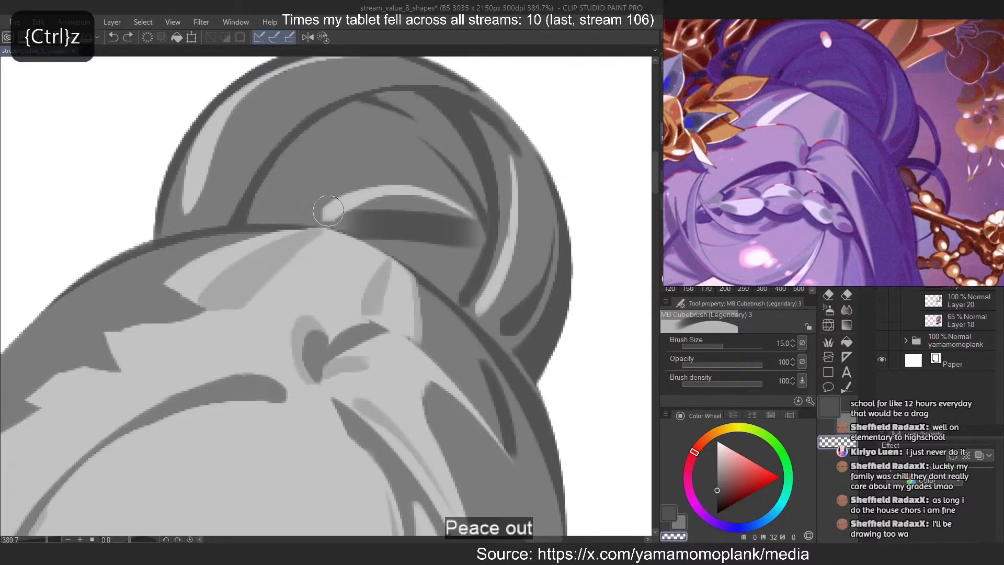
pyautogui.moveTo(328, 211); pyautogui.dragTo(468, 215)
pyautogui.hotkey('ctrl', 'z')
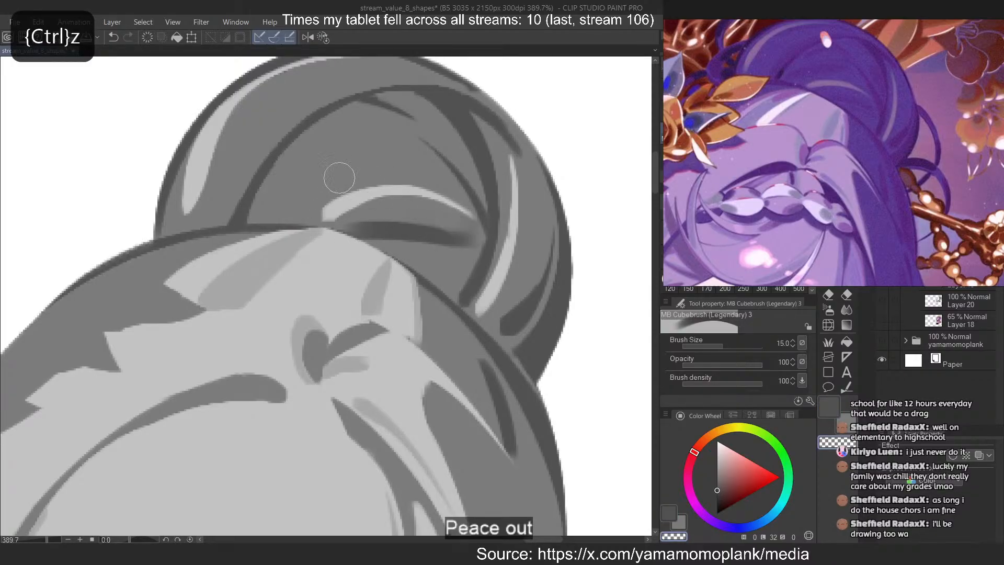
# Paint a broad curved dark stroke between the bun's curved line and inner highlight, and taper its upper right end with the eraser at size 6
pyautogui.press('c')
pyautogui.moveTo(277, 210); pyautogui.dragTo(358, 148)
pyautogui.hotkey('ctrl', 'z')
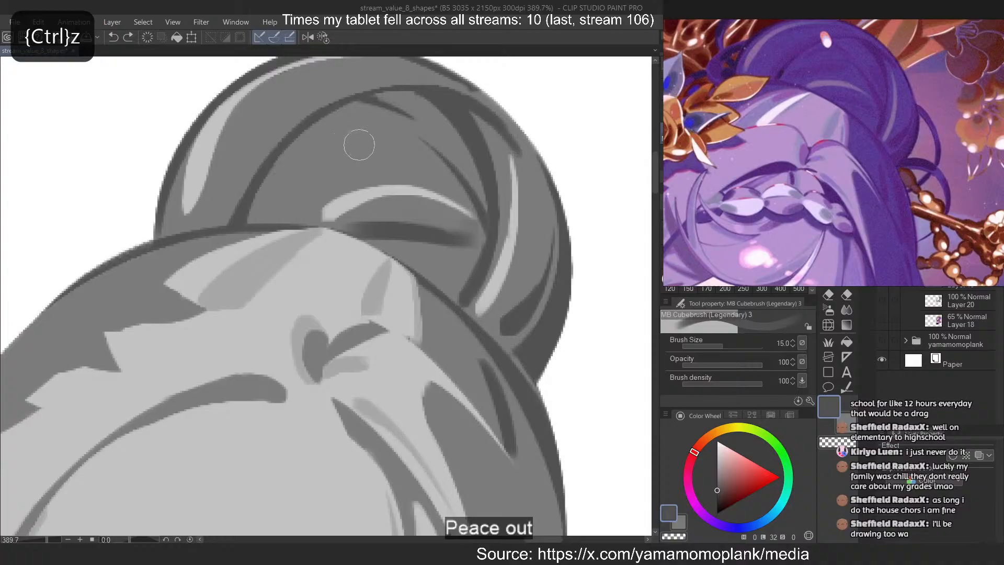
pyautogui.moveTo(278, 205)
pyautogui.mouseDown()
pyautogui.moveTo(341, 152)
pyautogui.moveTo(378, 144)
pyautogui.moveTo(334, 194)
pyautogui.mouseUp()
pyautogui.press('c')
pyautogui.press('[')
pyautogui.press('[')
pyautogui.press('[')
pyautogui.press('[')
pyautogui.press('[')
pyautogui.hotkey('ctrl', 'z')
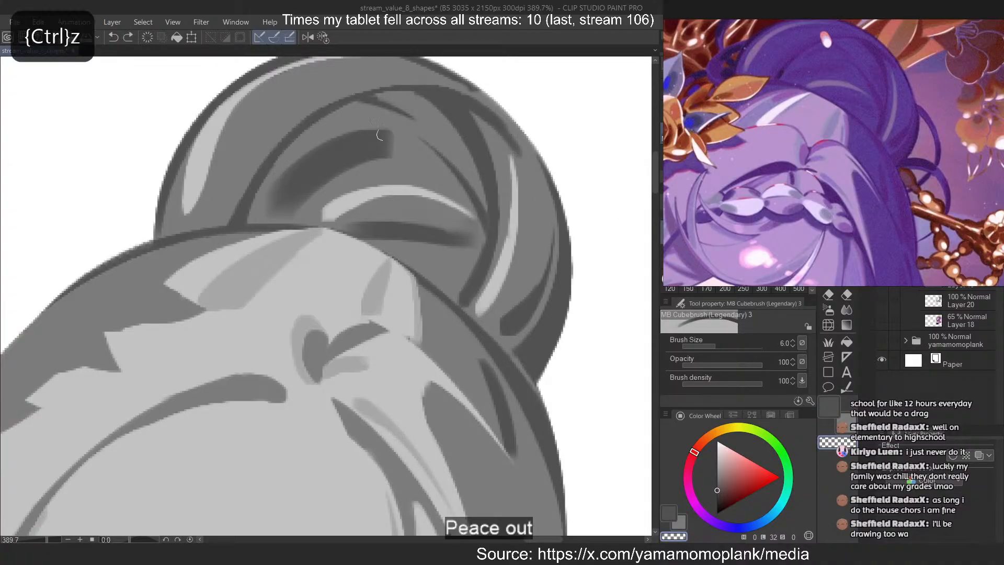
pyautogui.moveTo(392, 138); pyautogui.dragTo(327, 182)
pyautogui.hotkey('ctrl', 'z')
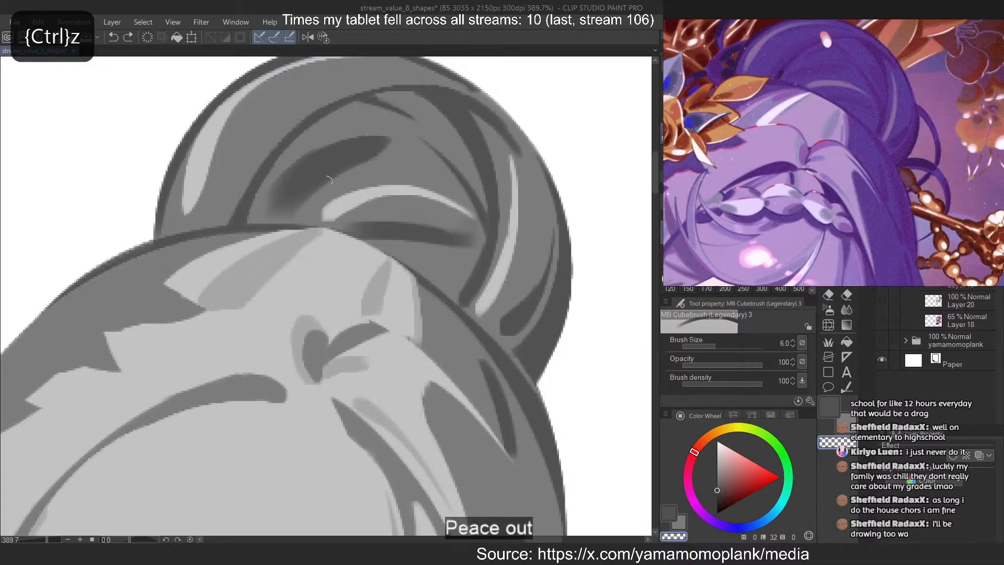
# Taper the lower left end of the bun's broad curved dark stroke with the eraser
pyautogui.moveTo(322, 139); pyautogui.dragTo(265, 206)
pyautogui.moveTo(311, 157); pyautogui.dragTo(261, 217)
pyautogui.hotkey('ctrl', 'z')
pyautogui.moveTo(340, 177); pyautogui.dragTo(277, 221)
pyautogui.hotkey('ctrl', 'z')
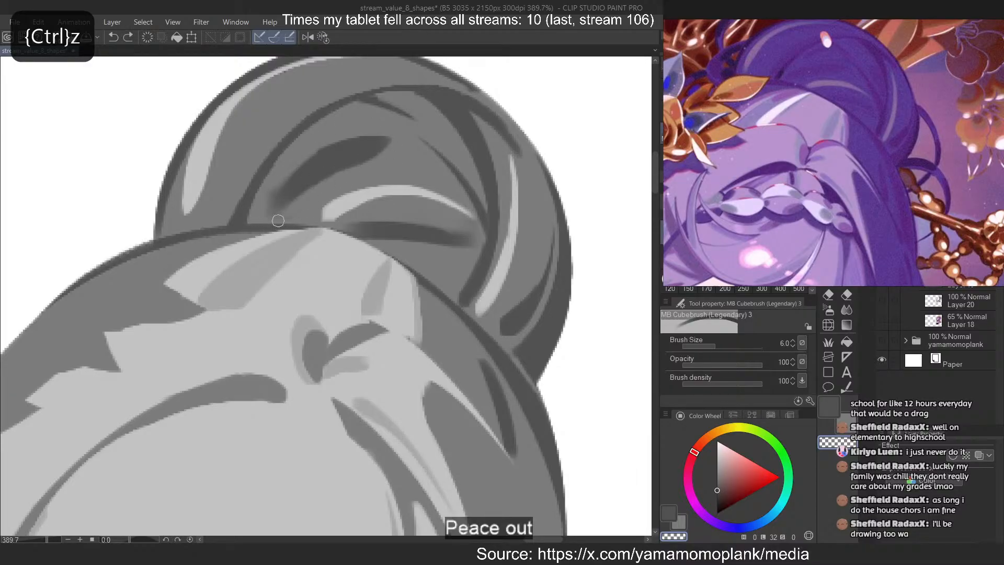
pyautogui.hotkey('ctrl', 'z')
pyautogui.moveTo(306, 152); pyautogui.dragTo(275, 196)
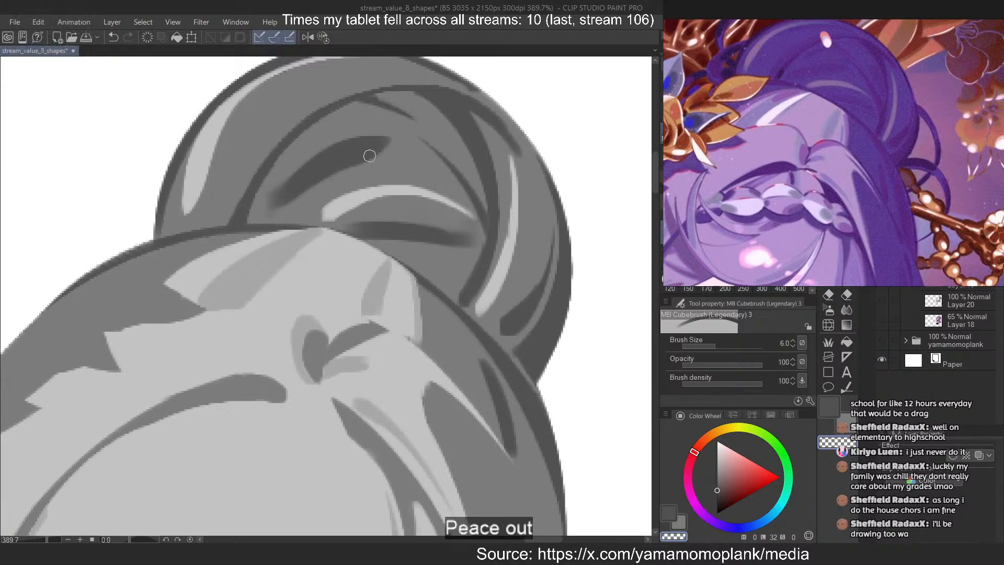
# Extend the curved dark stroke's upper right end and add a shorter dark stroke above it, tapered with the eraser
pyautogui.press('c')
pyautogui.moveTo(403, 145)
pyautogui.mouseDown()
pyautogui.moveTo(329, 170)
pyautogui.moveTo(322, 161)
pyautogui.mouseUp()
pyautogui.moveTo(371, 116); pyautogui.dragTo(298, 147)
pyautogui.hotkey('ctrl', 'z')
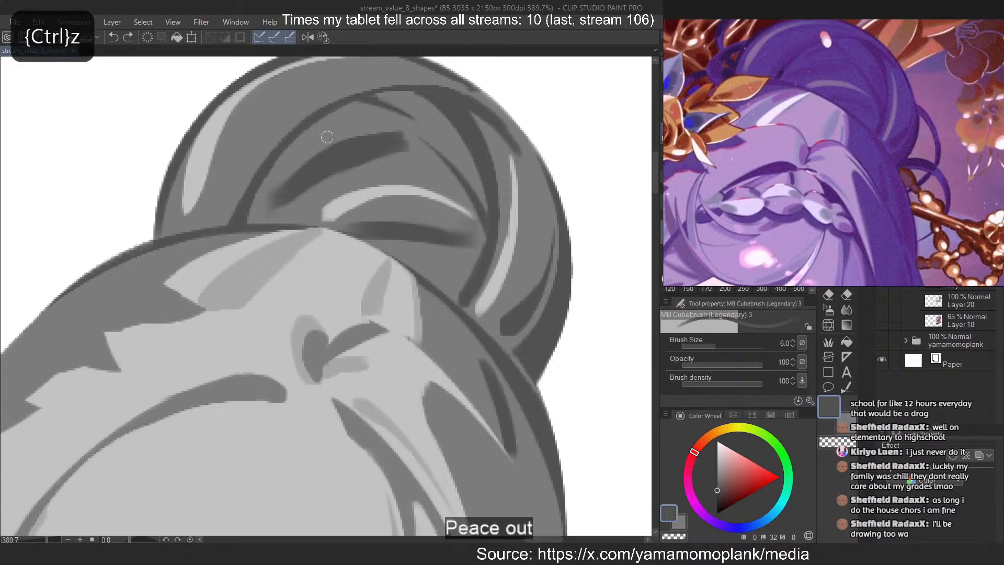
pyautogui.moveTo(350, 114)
pyautogui.mouseDown()
pyautogui.moveTo(301, 151)
pyautogui.moveTo(303, 142)
pyautogui.moveTo(303, 154)
pyautogui.mouseUp()
pyautogui.hotkey('ctrl', 'z')
pyautogui.press('c')
pyautogui.hotkey('ctrl', 'z')
pyautogui.hotkey('ctrl', 'z')
pyautogui.moveTo(350, 128); pyautogui.dragTo(298, 152)
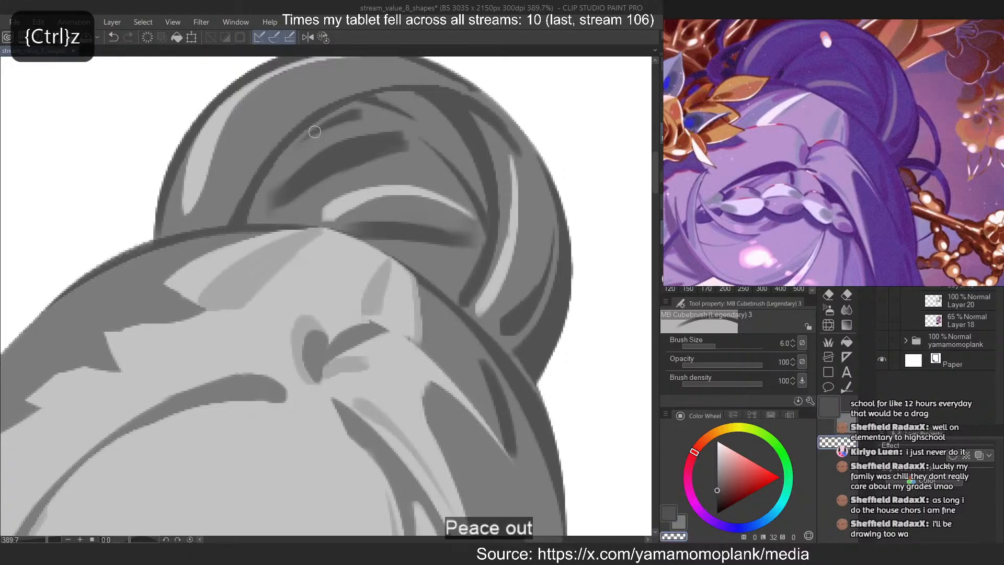
# Try a short dark stroke at brush size 10 down the wide hair lock on the right side of the face
pyautogui.scroll(-10, 504, 145)
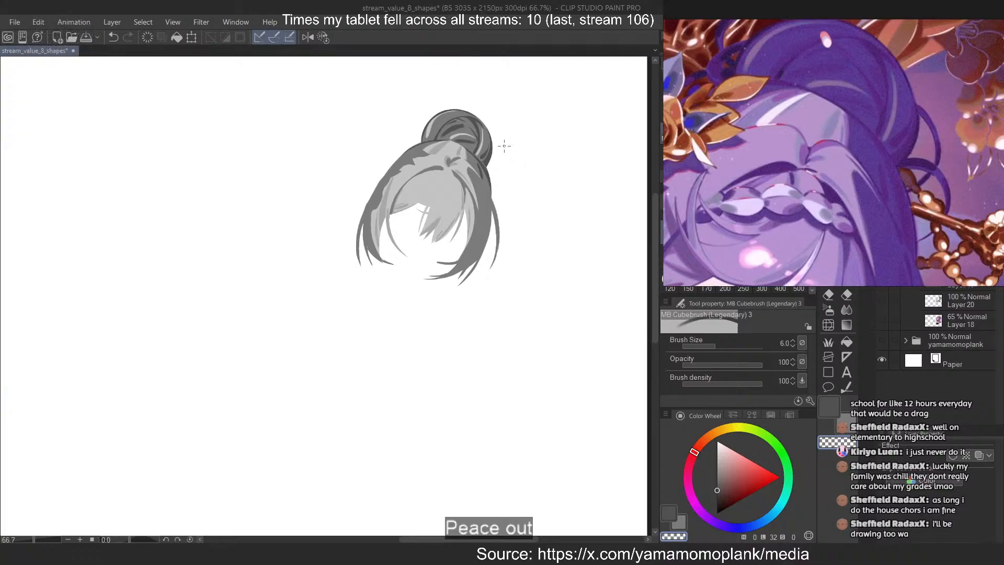
pyautogui.scroll(1, 504, 146)
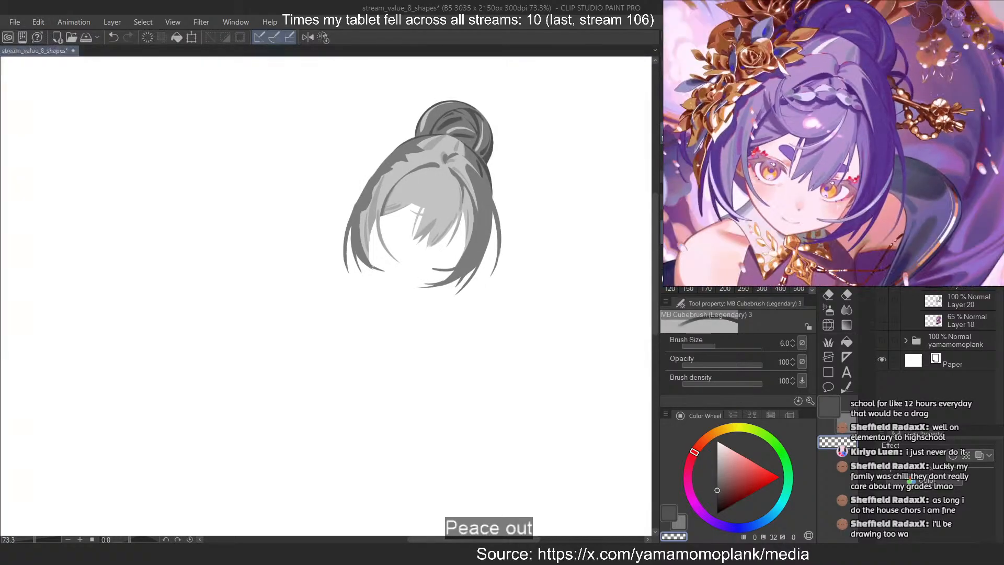
pyautogui.scroll(5, 457, 136)
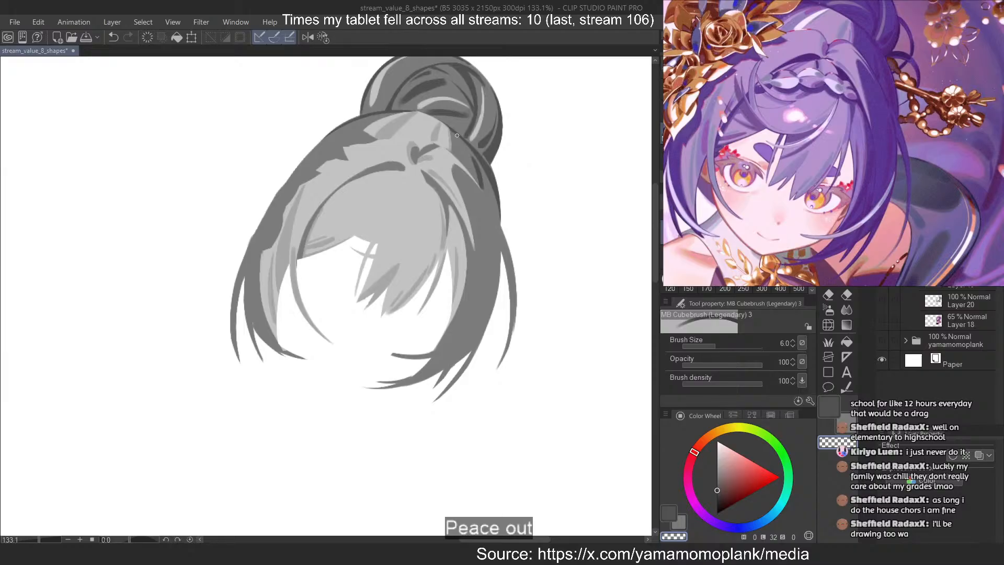
pyautogui.press('c')
pyautogui.hotkey('ctrl', 'z')
pyautogui.scroll(-2, 538, 166)
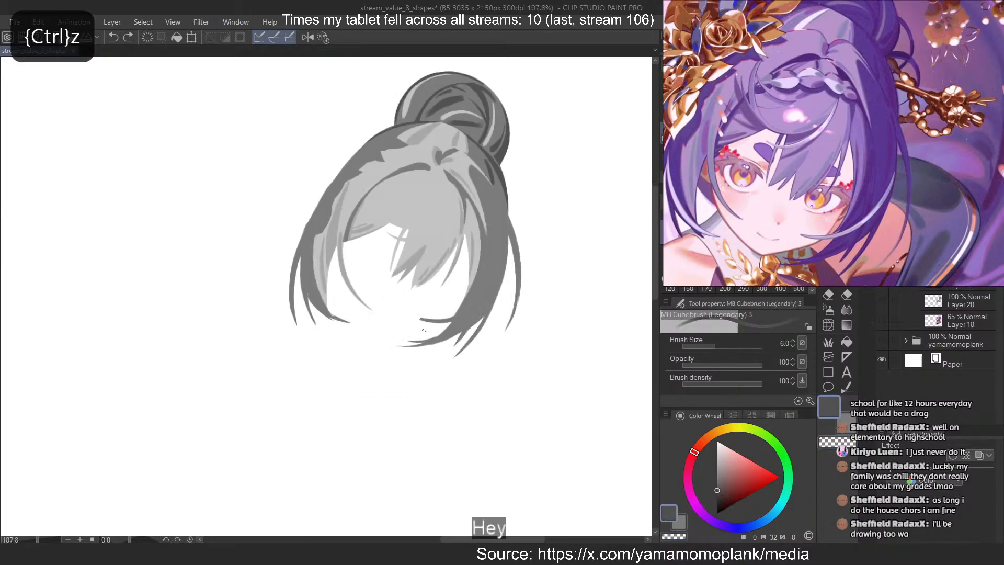
pyautogui.scroll(8, 424, 330)
pyautogui.moveTo(566, 173); pyautogui.dragTo(544, 277)
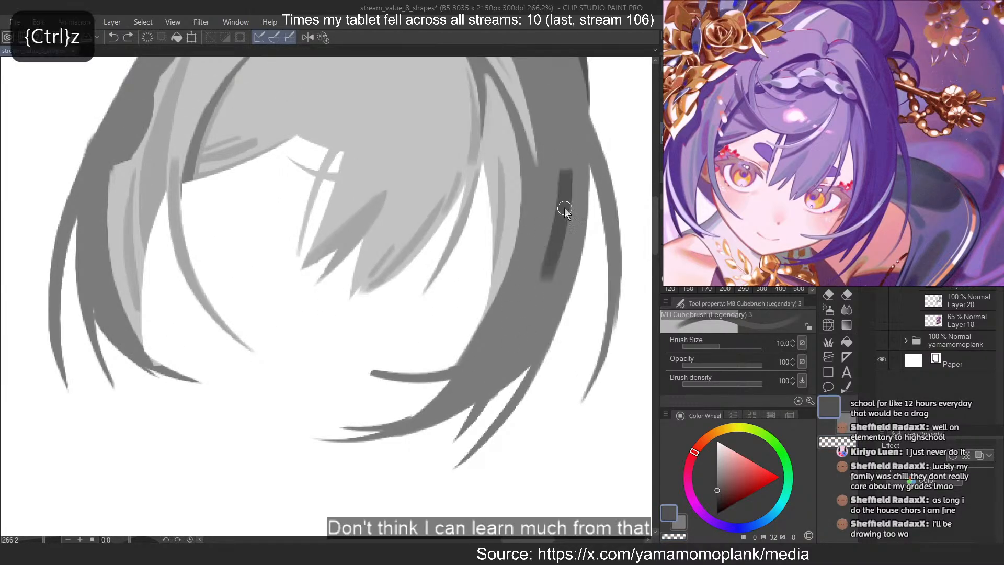
pyautogui.hotkey('ctrl', 'z')
pyautogui.moveTo(570, 137)
pyautogui.mouseDown()
pyautogui.moveTo(516, 346)
pyautogui.moveTo(548, 274)
pyautogui.mouseUp()
pyautogui.hotkey('ctrl', 'z')
# Paint a long curved dark stroke down the outer part of the wide right hair lock at brush size 10
pyautogui.hotkey('ctrl', 'z')
pyautogui.hotkey('ctrl', 'z')
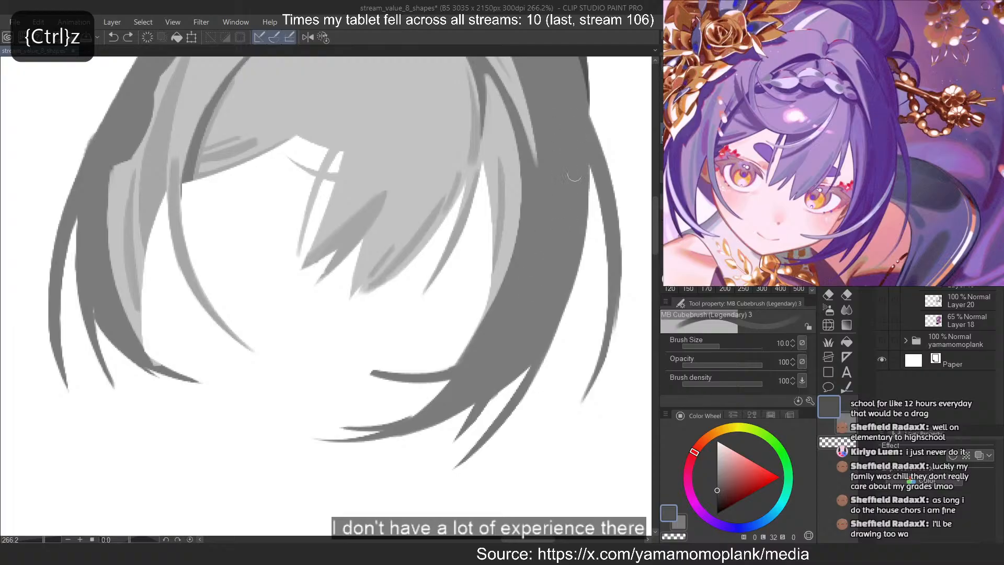
pyautogui.moveTo(575, 139)
pyautogui.mouseDown()
pyautogui.moveTo(505, 337)
pyautogui.moveTo(544, 274)
pyautogui.mouseUp()
pyautogui.hotkey('ctrl', 'z')
pyautogui.hotkey('ctrl', 'z')
pyautogui.hotkey('ctrl', 'z')
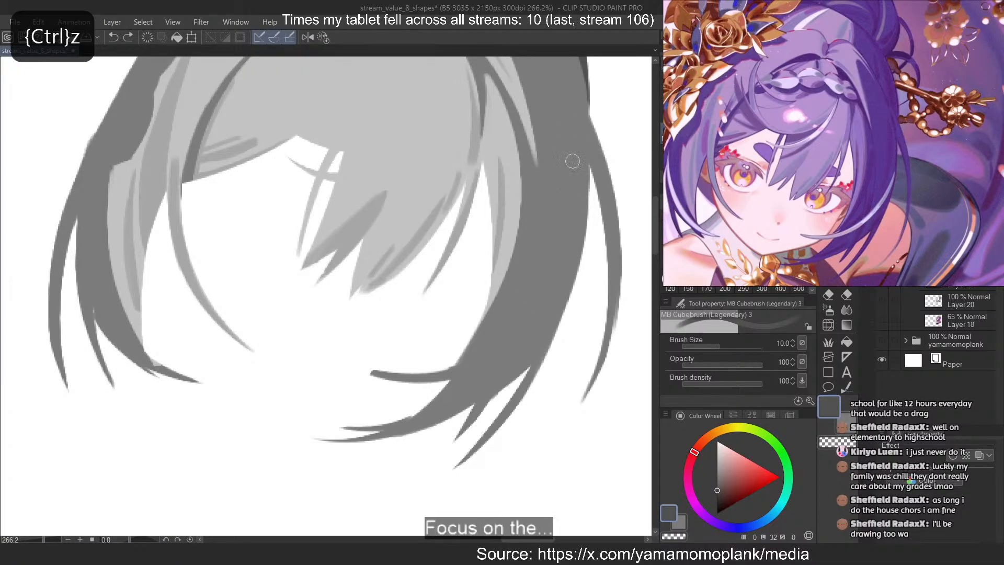
pyautogui.moveTo(575, 122); pyautogui.dragTo(541, 292)
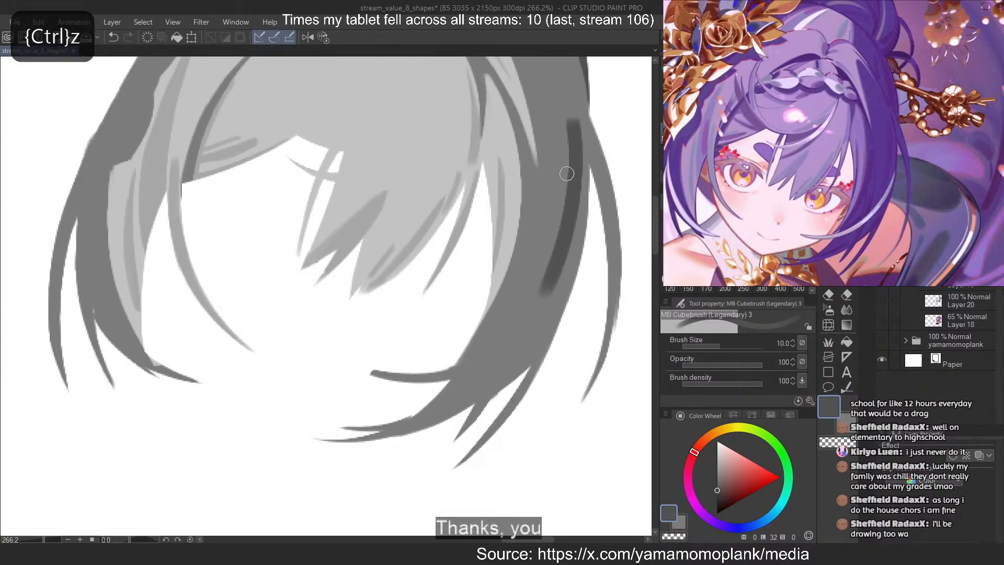
# Narrow the long curved dark stroke on the outer right hair lock and taper its ends with the eraser
pyautogui.press('c')
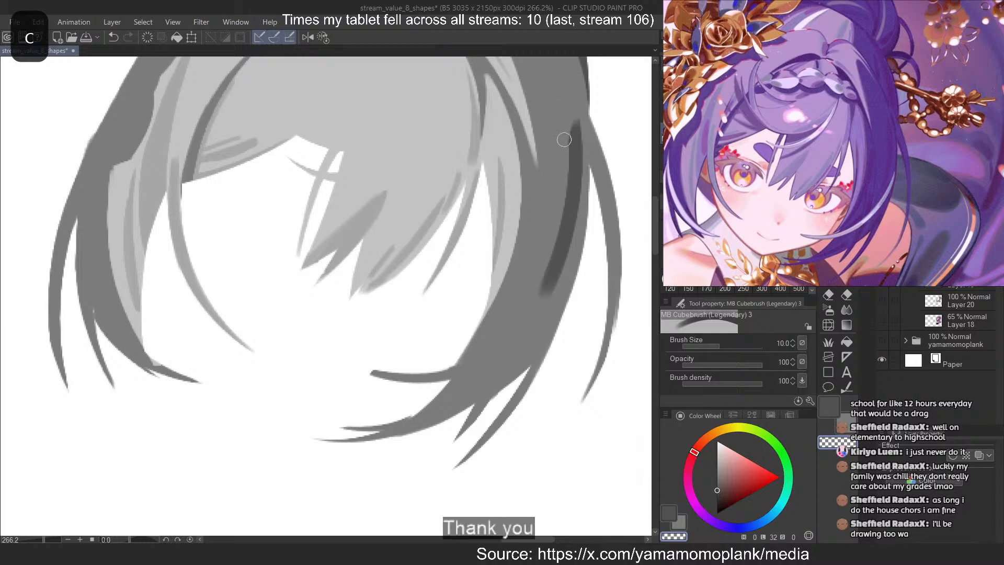
pyautogui.hotkey('ctrl', 'z')
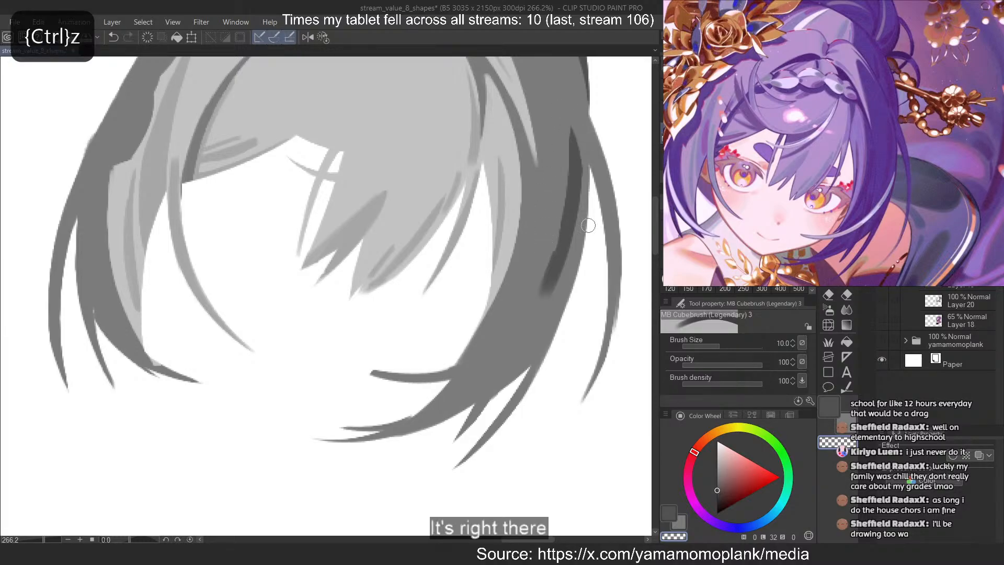
pyautogui.hotkey('ctrl', 'z')
pyautogui.moveTo(585, 133); pyautogui.dragTo(558, 289)
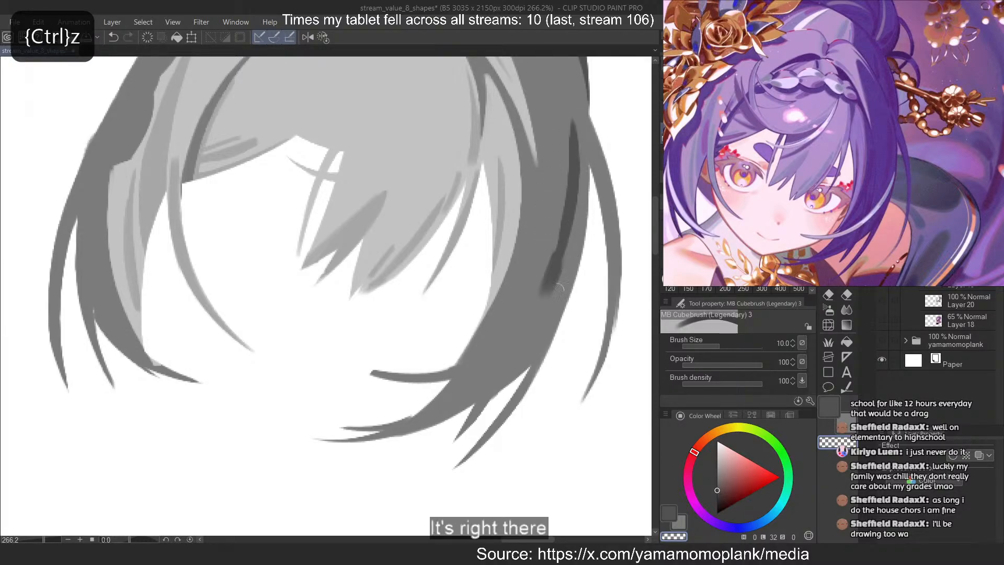
pyautogui.hotkey('ctrl', 'z')
pyautogui.moveTo(563, 136); pyautogui.dragTo(538, 292)
pyautogui.hotkey('ctrl', 'z')
pyautogui.moveTo(567, 209); pyautogui.dragTo(542, 293)
pyautogui.hotkey('ctrl', 'z')
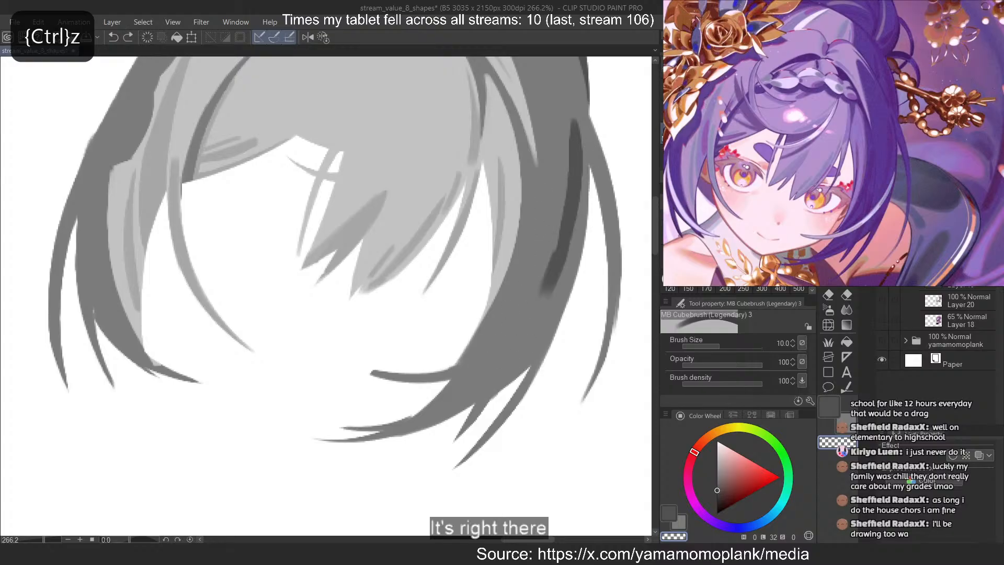
pyautogui.moveTo(563, 152); pyautogui.dragTo(538, 294)
pyautogui.hotkey('ctrl', 'z')
pyautogui.moveTo(565, 129); pyautogui.dragTo(534, 297)
pyautogui.hotkey('ctrl', 'z')
pyautogui.hotkey('ctrl', 'z')
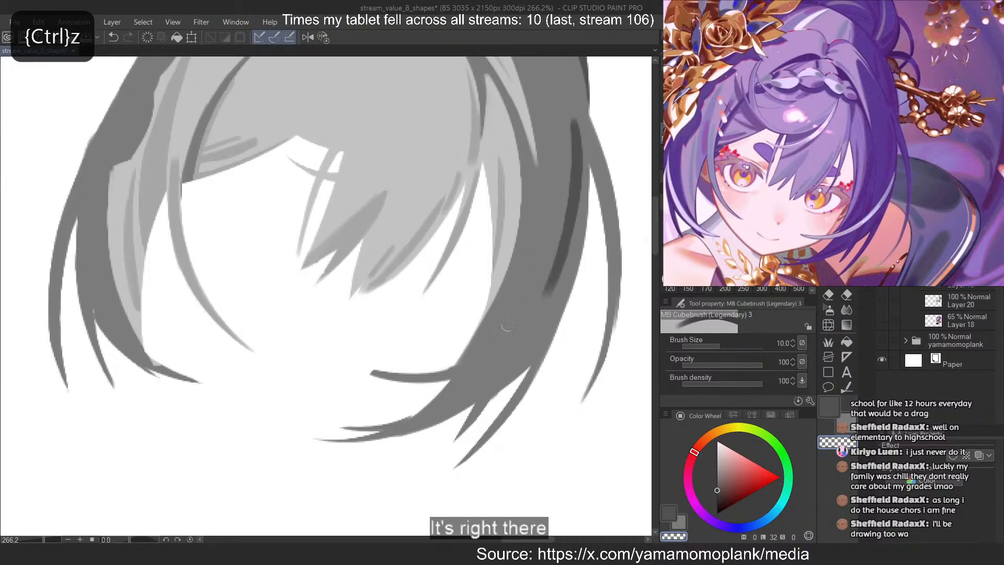
# Try to extend the lower end of the outer lock's dark stroke at brush size 6
pyautogui.hotkey('ctrl', 'z')
pyautogui.moveTo(566, 144); pyautogui.dragTo(538, 296)
pyautogui.moveTo(332, 296); pyautogui.dragTo(325, 296)
pyautogui.press('c')
pyautogui.moveTo(558, 251); pyautogui.dragTo(524, 337)
pyautogui.hotkey('ctrl', 'z')
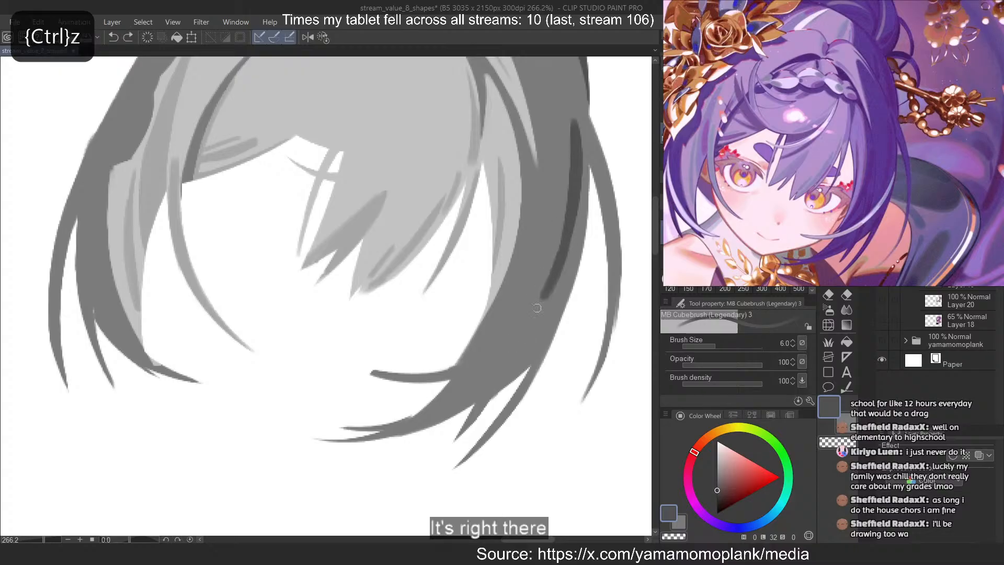
pyautogui.moveTo(557, 255); pyautogui.dragTo(530, 319)
pyautogui.hotkey('ctrl', 'z')
pyautogui.press('c')
pyautogui.hotkey('ctrl', 'z')
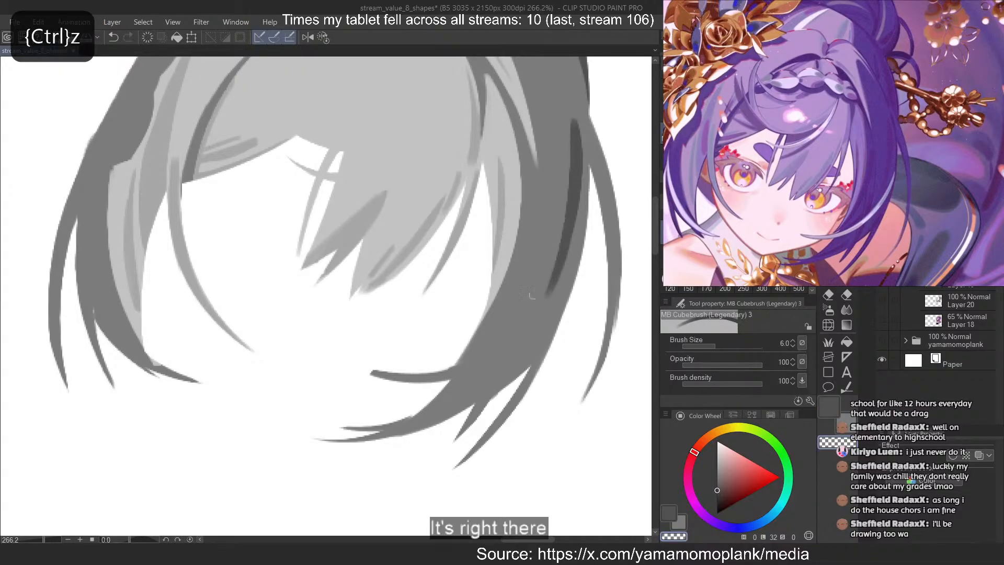
# Paint a long thin dark stroke along the inner edge of the wide right hair lock at brush size 6
pyautogui.press('c')
pyautogui.moveTo(529, 166); pyautogui.dragTo(490, 328)
pyautogui.hotkey('ctrl', 'y')
pyautogui.hotkey('ctrl', 'z')
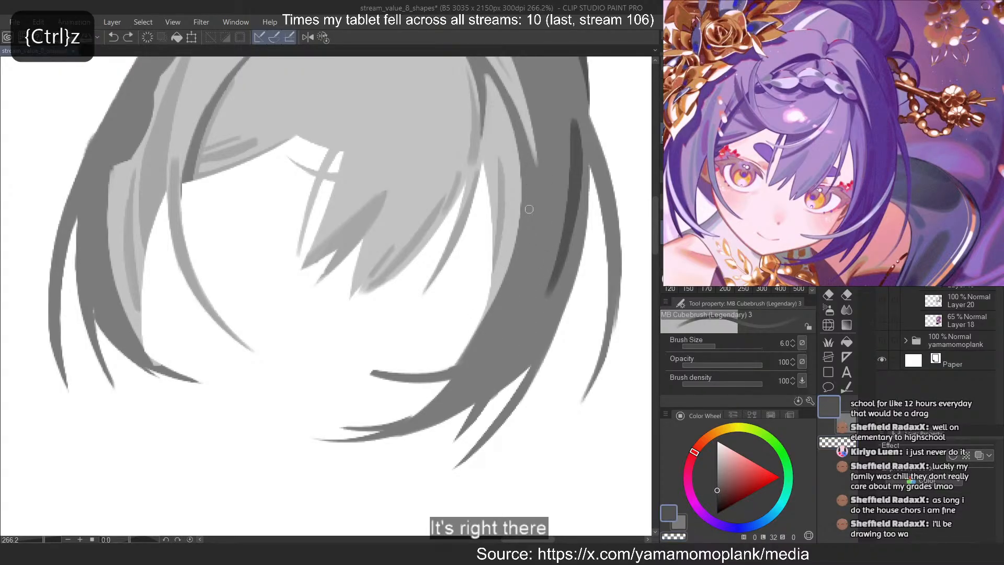
pyautogui.hotkey('ctrl', 'y')
pyautogui.moveTo(507, 293); pyautogui.dragTo(487, 322)
pyautogui.hotkey('ctrl', 'z')
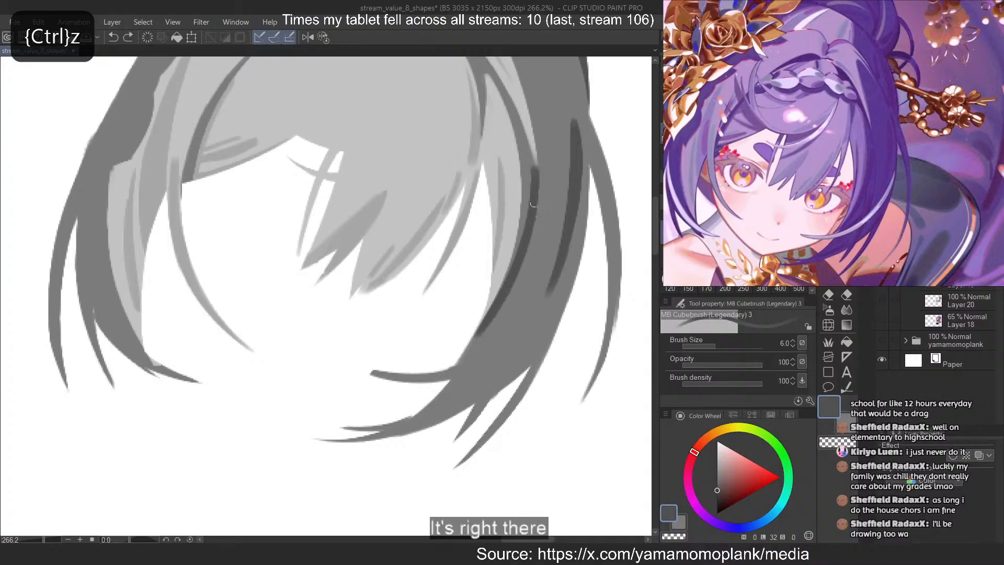
pyautogui.press('c')
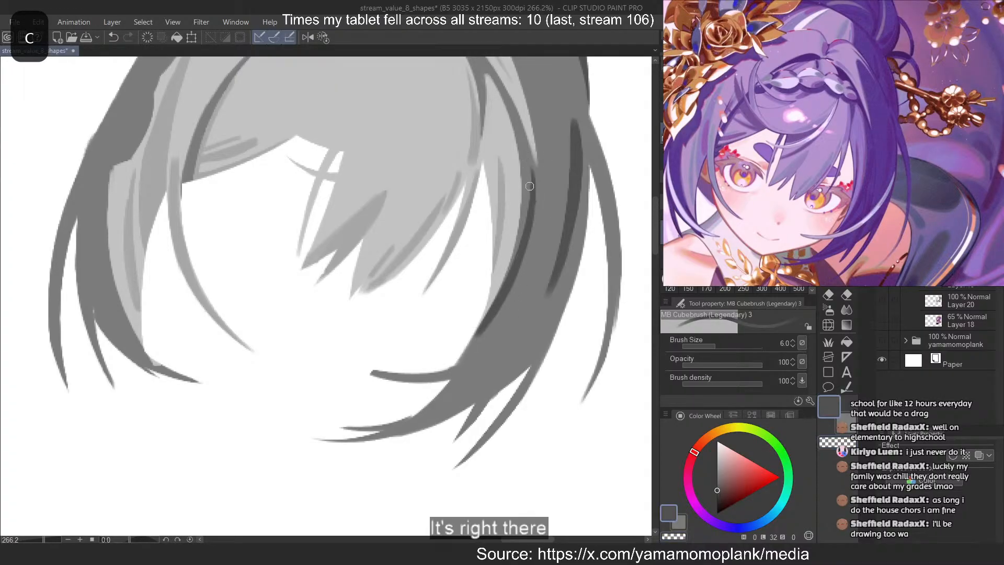
pyautogui.hotkey('ctrl', 'z')
pyautogui.moveTo(530, 186)
pyautogui.mouseDown()
pyautogui.moveTo(500, 293)
pyautogui.moveTo(532, 199)
pyautogui.moveTo(473, 346)
pyautogui.mouseUp()
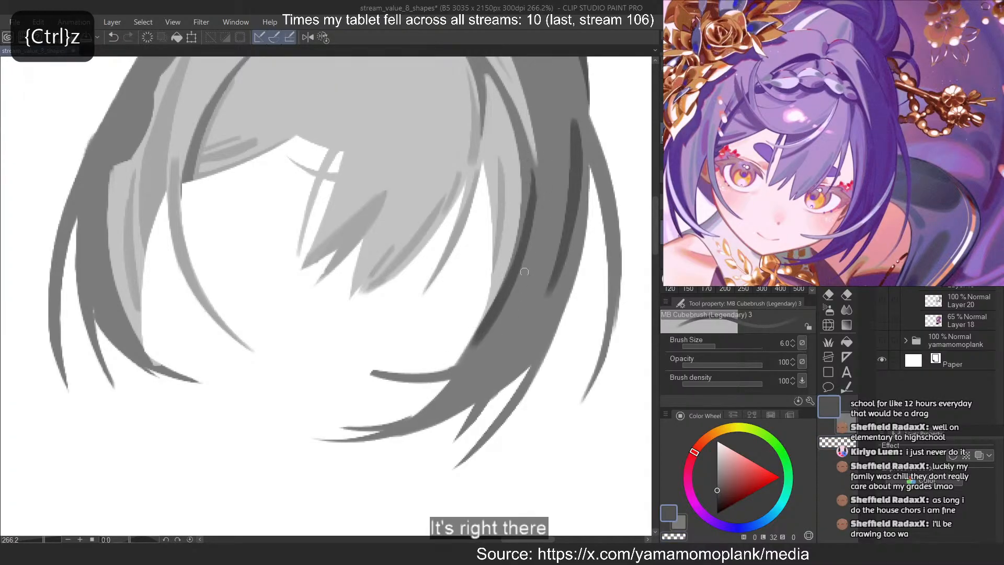
# Trim the lower half of the inner-edge dark stroke with the eraser
pyautogui.press('c')
pyautogui.moveTo(524, 271); pyautogui.dragTo(478, 343)
pyautogui.hotkey('ctrl', 'z')
pyautogui.moveTo(524, 275); pyautogui.dragTo(477, 343)
# Paint a short diagonal dark strand branching from the inner-edge stroke's lower end at brush size 3, its upper tip tapered with the eraser
pyautogui.press('[')
pyautogui.press('[')
pyautogui.press('[')
pyautogui.press('c')
pyautogui.moveTo(541, 286); pyautogui.dragTo(463, 364)
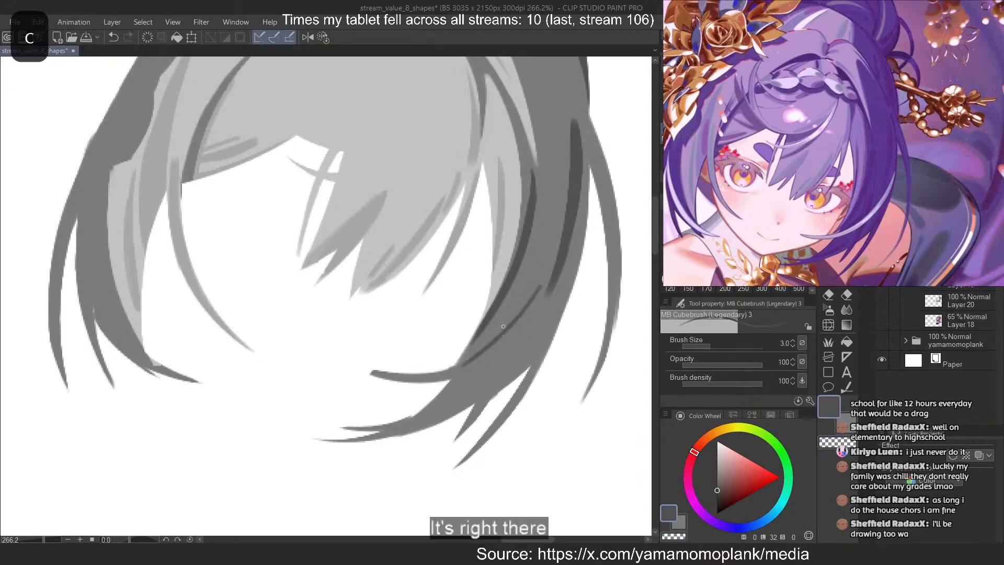
pyautogui.hotkey('ctrl', 'z')
pyautogui.moveTo(530, 295); pyautogui.dragTo(452, 369)
pyautogui.hotkey('ctrl', 'z')
pyautogui.hotkey('ctrl', 'z')
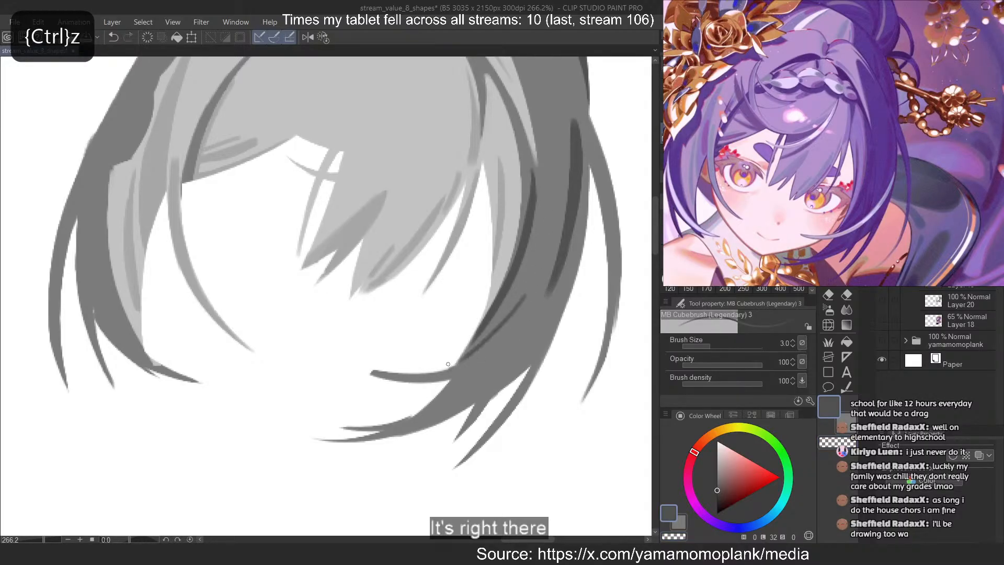
pyautogui.moveTo(520, 311); pyautogui.dragTo(447, 370)
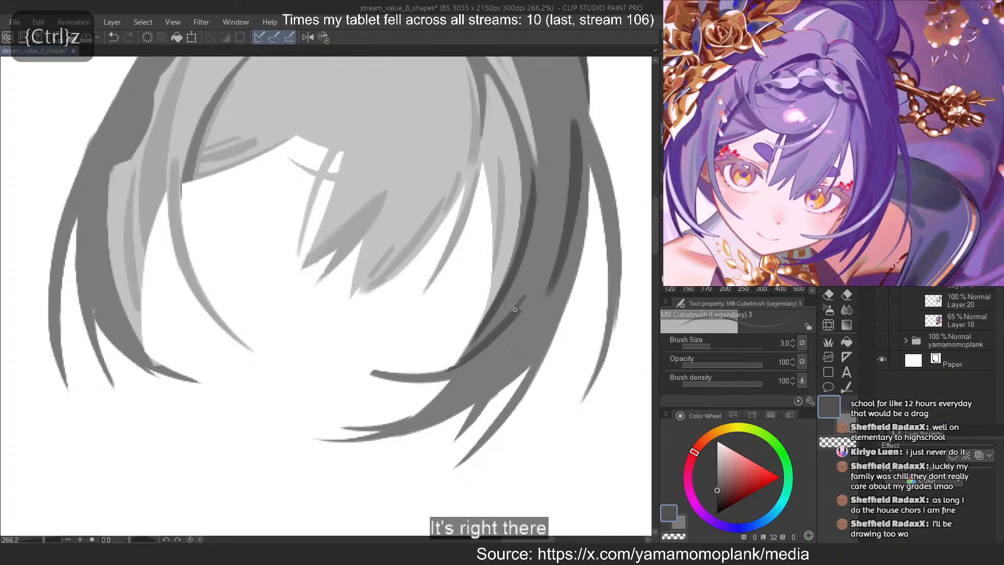
pyautogui.press('c')
pyautogui.moveTo(510, 324); pyautogui.dragTo(527, 281)
pyautogui.press('c')
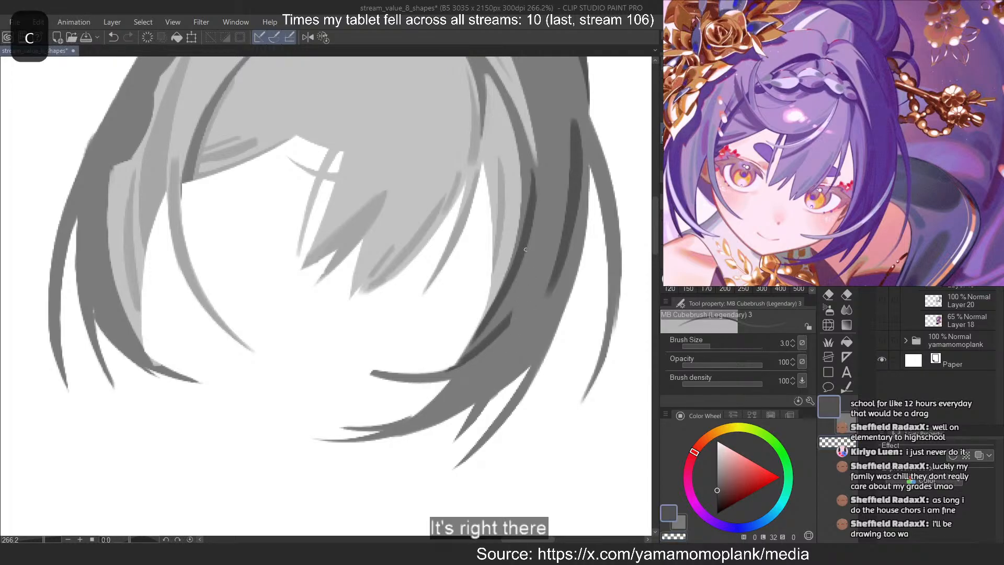
# Try a thin dark strand at brush size 3 running down the middle of the right lock toward its lower tips
pyautogui.moveTo(529, 236); pyautogui.dragTo(468, 384)
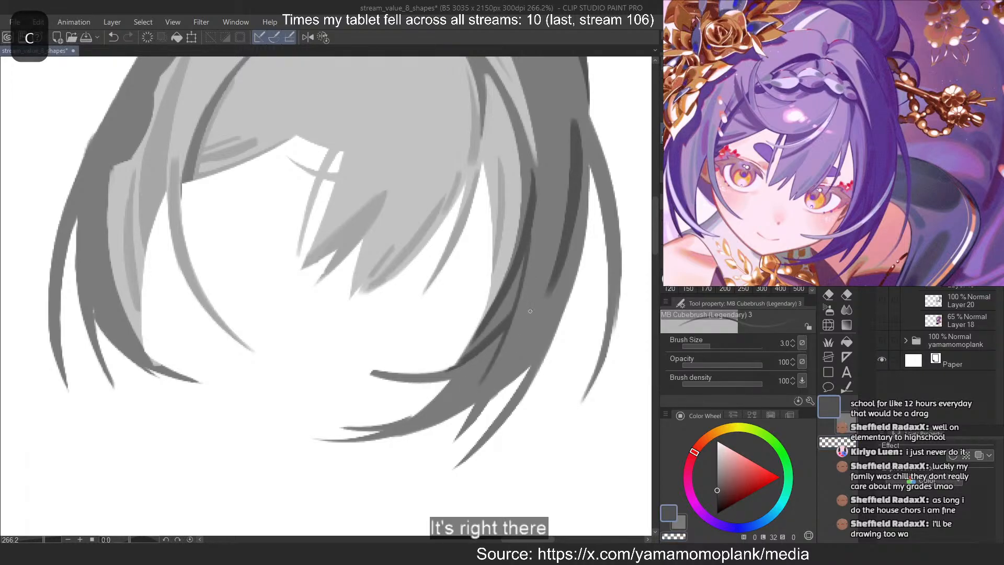
pyautogui.hotkey('ctrl', 'z')
pyautogui.moveTo(535, 251)
pyautogui.mouseDown()
pyautogui.moveTo(511, 345)
pyautogui.moveTo(477, 400)
pyautogui.mouseUp()
pyautogui.hotkey('ctrl', 'z')
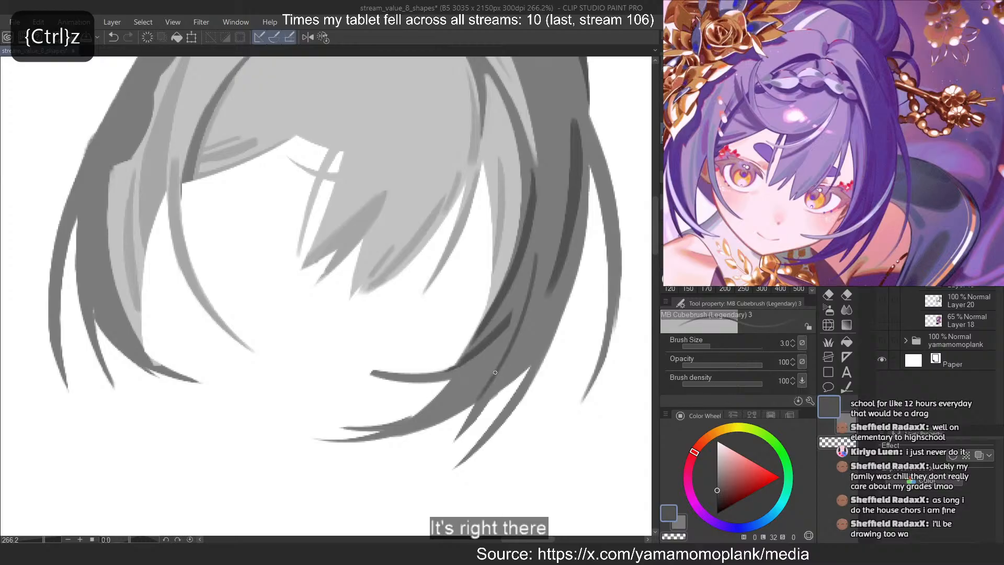
pyautogui.hotkey('ctrl', 'z')
pyautogui.moveTo(531, 270); pyautogui.dragTo(470, 424)
pyautogui.hotkey('ctrl', 'z')
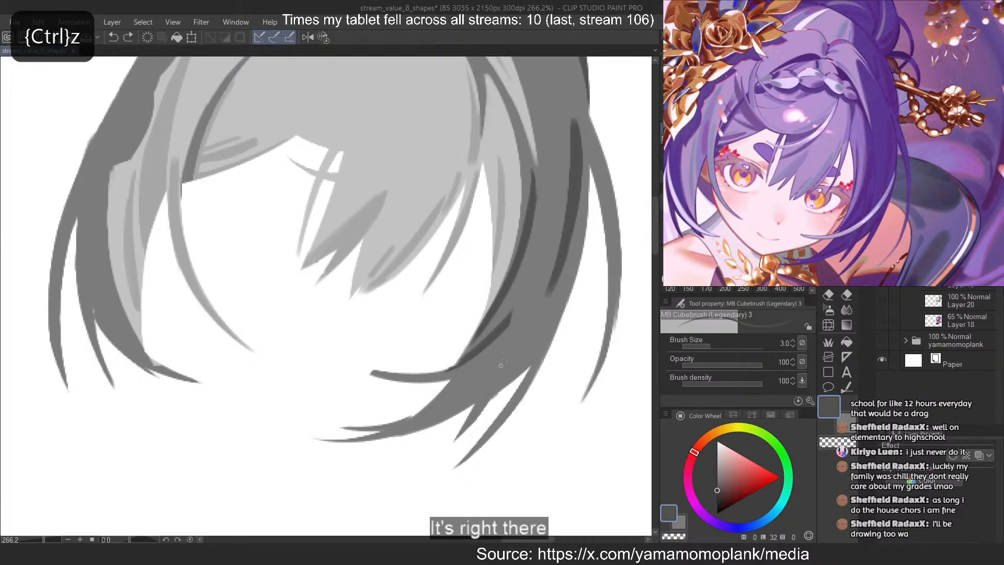
# Paint a dark strand at brush size 4 down the right lock into its lower pointed tip, tapering the upper end with the eraser
pyautogui.press(']')
pyautogui.moveTo(530, 287)
pyautogui.mouseDown()
pyautogui.moveTo(478, 416)
pyautogui.moveTo(513, 339)
pyautogui.moveTo(458, 437)
pyautogui.mouseUp()
pyautogui.hotkey('ctrl', 'z')
pyautogui.hotkey('ctrl', 'z')
pyautogui.moveTo(530, 283); pyautogui.dragTo(458, 438)
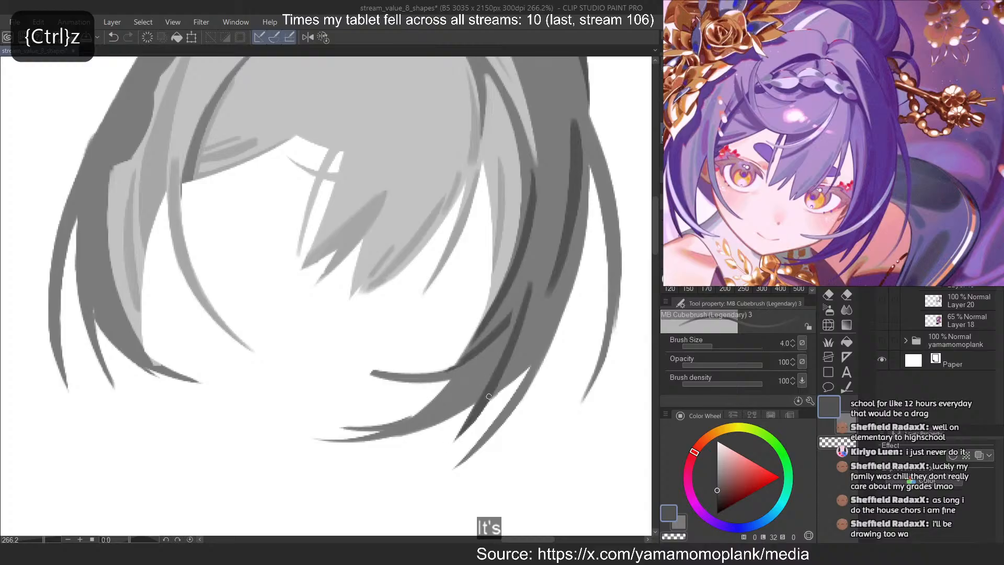
pyautogui.press('c')
pyautogui.moveTo(527, 285); pyautogui.dragTo(504, 354)
pyautogui.press('c')
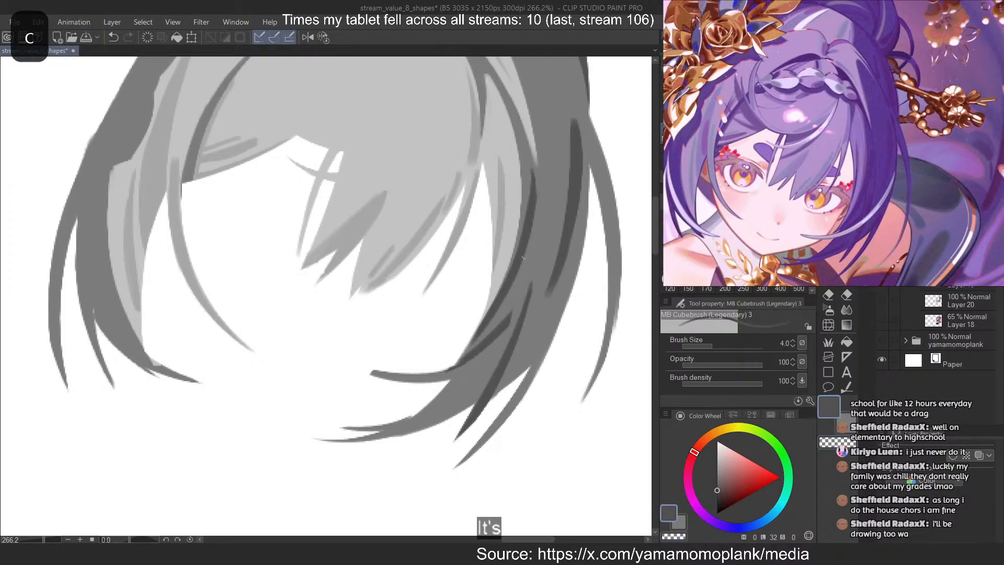
# Add a thin dark strand curving from the inner-edge stroke down to the strand that ends in the lower tip
pyautogui.moveTo(526, 242); pyautogui.dragTo(509, 333)
pyautogui.hotkey('ctrl', 'z')
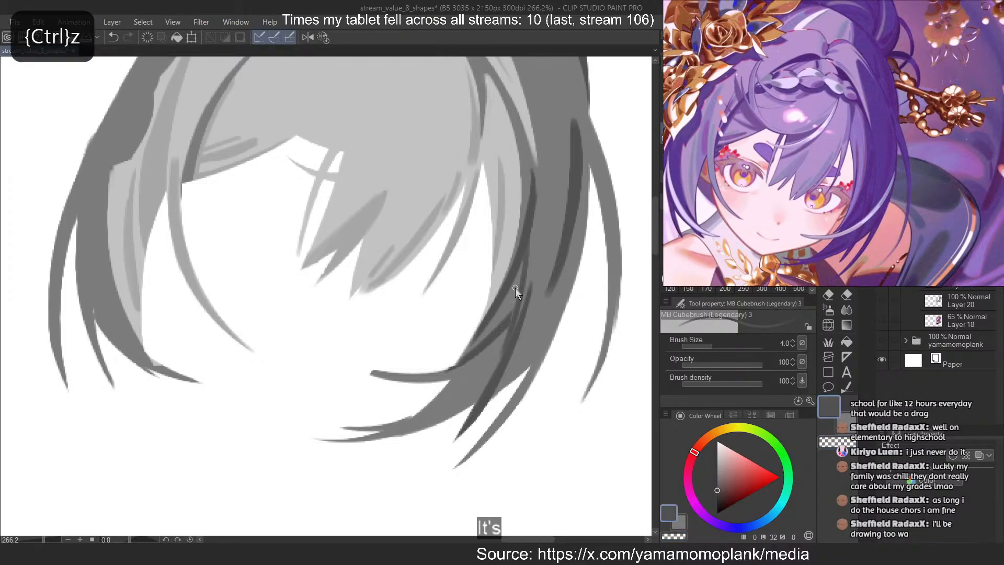
pyautogui.hotkey('ctrl', 'z')
pyautogui.moveTo(524, 257); pyautogui.dragTo(501, 359)
pyautogui.hotkey('ctrl', 'z')
pyautogui.moveTo(529, 269); pyautogui.dragTo(495, 377)
pyautogui.moveTo(523, 260); pyautogui.dragTo(499, 361)
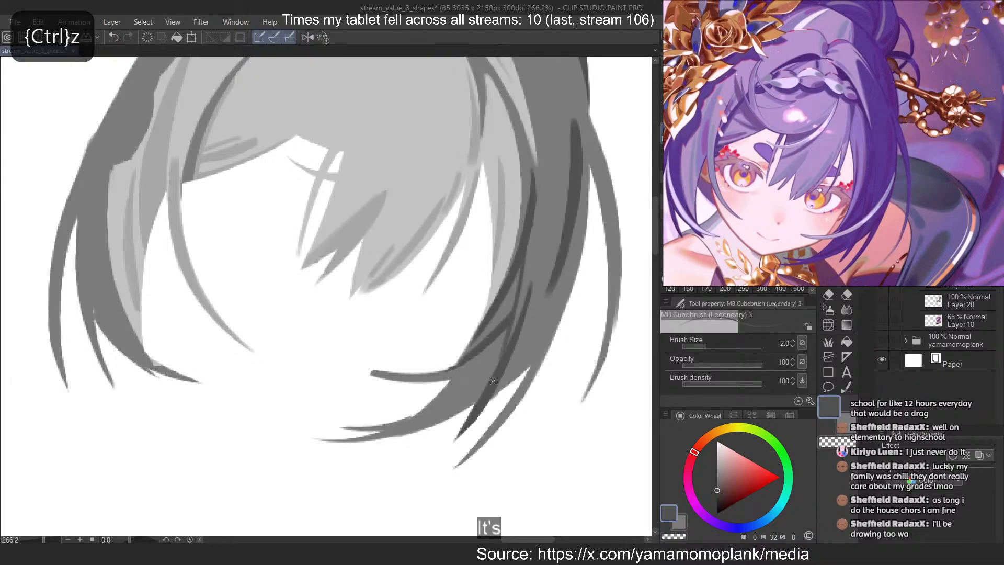
# Add a short fine dark line at brush size 2 beside the upper end of the strand leading to the lower tip
pyautogui.moveTo(532, 270); pyautogui.dragTo(474, 411)
pyautogui.hotkey('ctrl', 'z')
pyautogui.moveTo(526, 287); pyautogui.dragTo(481, 397)
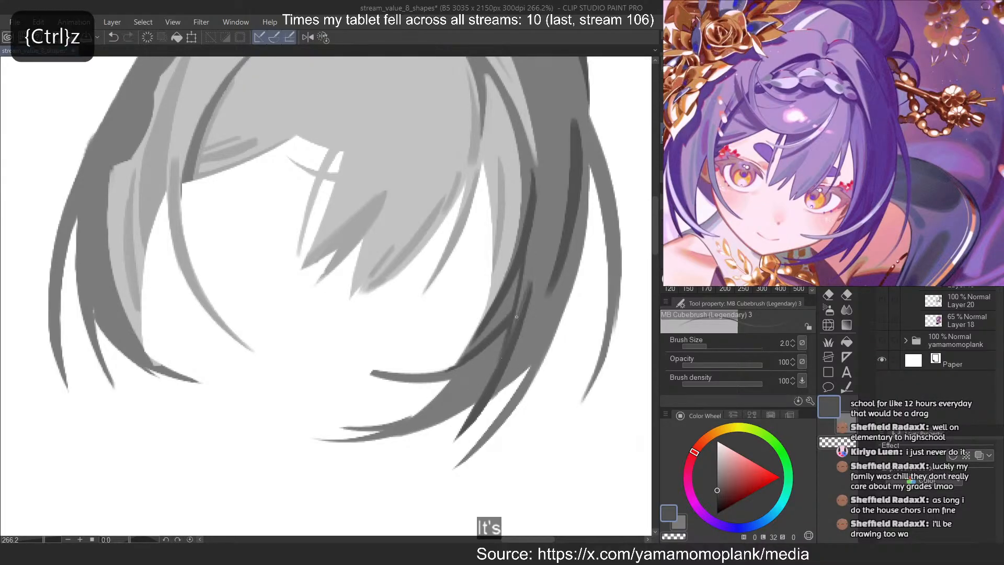
pyautogui.hotkey('ctrl', 'z')
pyautogui.moveTo(528, 279); pyautogui.dragTo(511, 335)
# Try fine dark lines at brush size 2 down the middle of the right lock
pyautogui.moveTo(539, 203); pyautogui.dragTo(527, 290)
pyautogui.hotkey('ctrl', 'z')
pyautogui.moveTo(543, 238); pyautogui.dragTo(520, 335)
pyautogui.hotkey('ctrl', 'z')
pyautogui.hotkey('ctrl', 'z')
pyautogui.moveTo(541, 260); pyautogui.dragTo(503, 375)
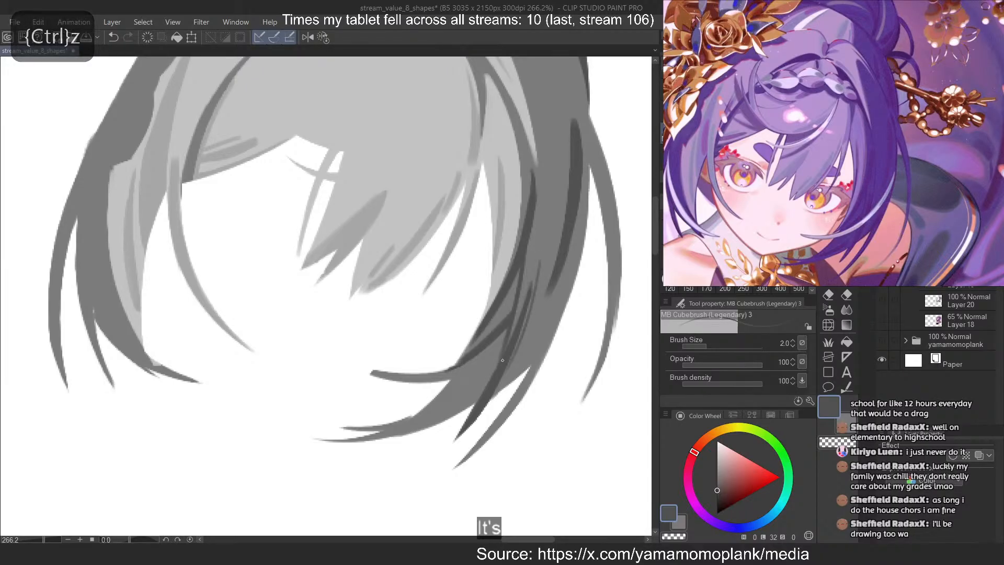
pyautogui.hotkey('ctrl', 'z')
# Paint a dark stroke at brush size 8 along the lower outer edge of the right lock and trim it with the eraser
pyautogui.press('c')
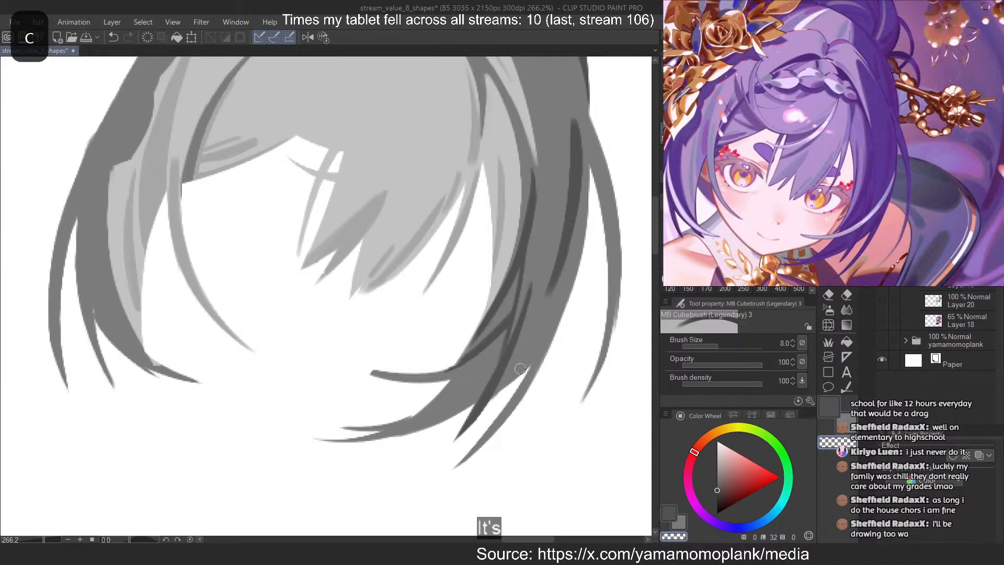
pyautogui.press('c')
pyautogui.moveTo(568, 280); pyautogui.dragTo(517, 387)
pyautogui.hotkey('ctrl', 'z')
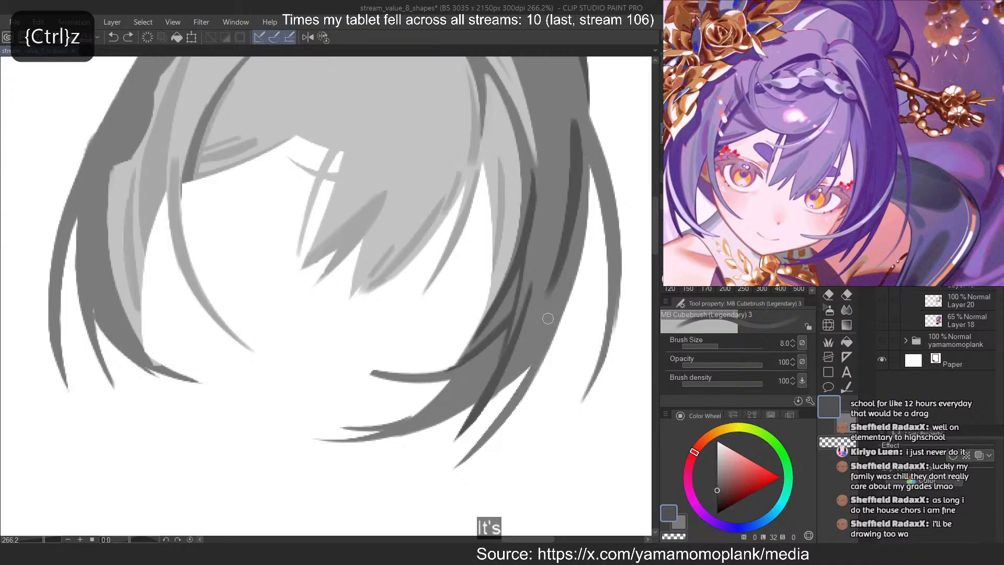
pyautogui.moveTo(571, 262); pyautogui.dragTo(467, 456)
pyautogui.hotkey('ctrl', 'z')
pyautogui.moveTo(515, 406); pyautogui.dragTo(456, 465)
pyautogui.hotkey('ctrl', 'z')
pyautogui.moveTo(548, 310); pyautogui.dragTo(502, 389)
pyautogui.hotkey('ctrl', 'z')
pyautogui.hotkey('ctrl', 'z')
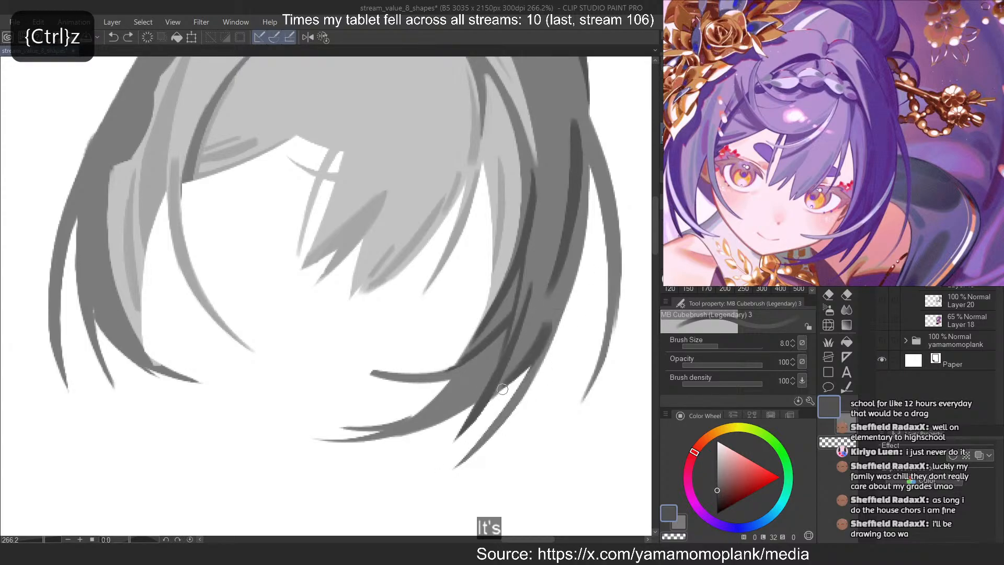
pyautogui.press('c')
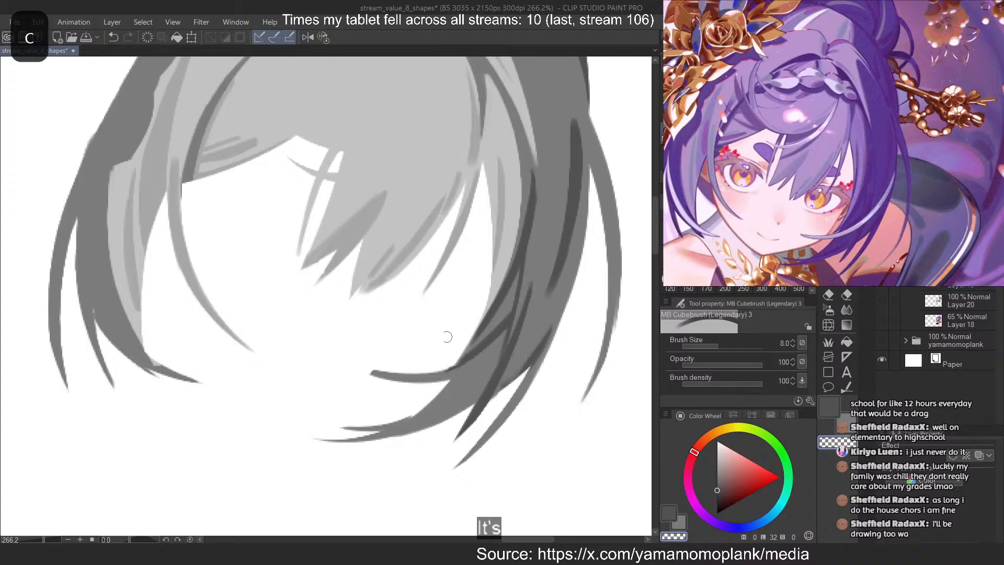
# Paint a dark stroke at brush size 8 along the lock sweeping inward below the face and thin it with the eraser
pyautogui.press('c')
pyautogui.moveTo(476, 373); pyautogui.dragTo(369, 423)
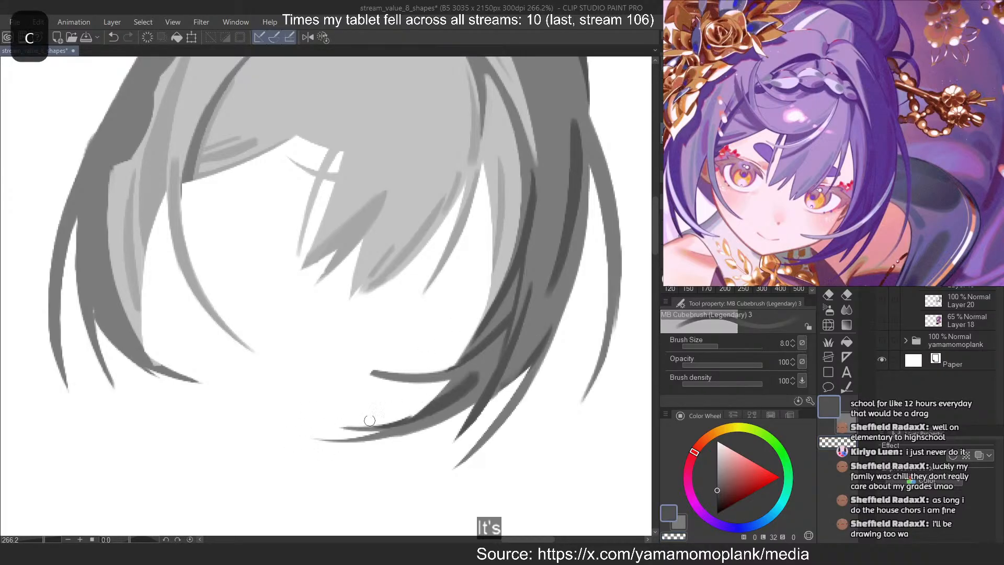
pyautogui.hotkey('ctrl', 'z')
pyautogui.moveTo(484, 375)
pyautogui.mouseDown()
pyautogui.moveTo(384, 412)
pyautogui.moveTo(476, 372)
pyautogui.moveTo(363, 415)
pyautogui.mouseUp()
pyautogui.press('c')
pyautogui.hotkey('ctrl', 'z')
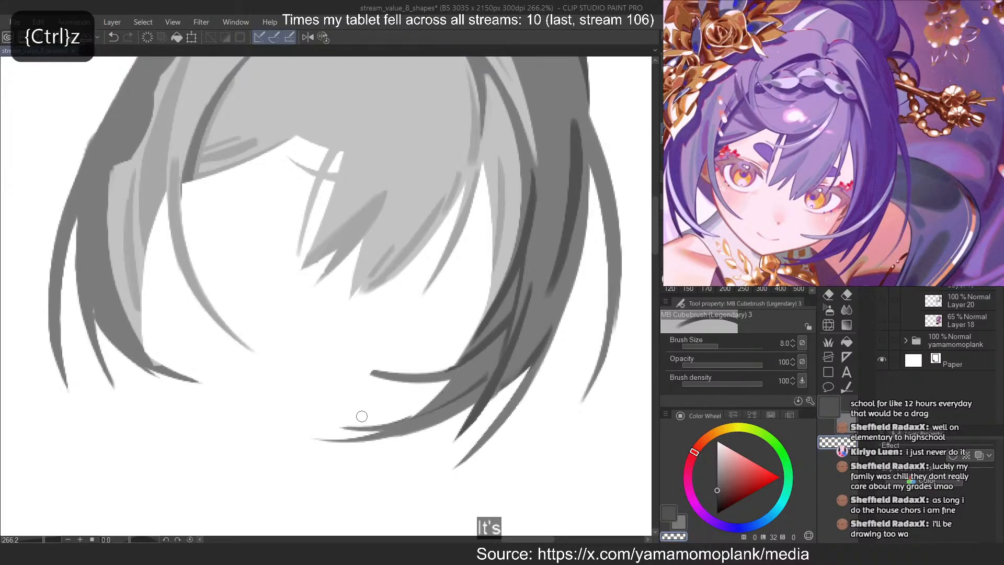
pyautogui.hotkey('ctrl', 'z')
pyautogui.moveTo(477, 372); pyautogui.dragTo(418, 397)
# Darken the area between the strands where the inward-sweeping locks join the right lock
pyautogui.press('c')
pyautogui.moveTo(459, 354)
pyautogui.mouseDown()
pyautogui.moveTo(492, 309)
pyautogui.moveTo(461, 371)
pyautogui.moveTo(490, 343)
pyautogui.mouseUp()
pyautogui.hotkey('ctrl', 'z')
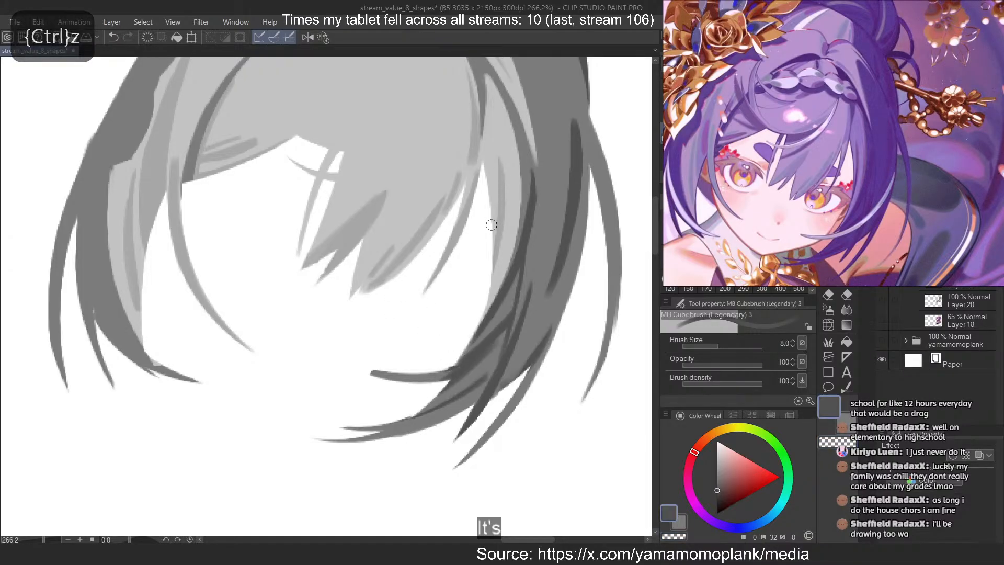
# Show the reference illustration on Layer 18 and hide the grey hair on Layer 19
pyautogui.scroll(-4, 491, 212)
pyautogui.scroll(-1, 527, 210)
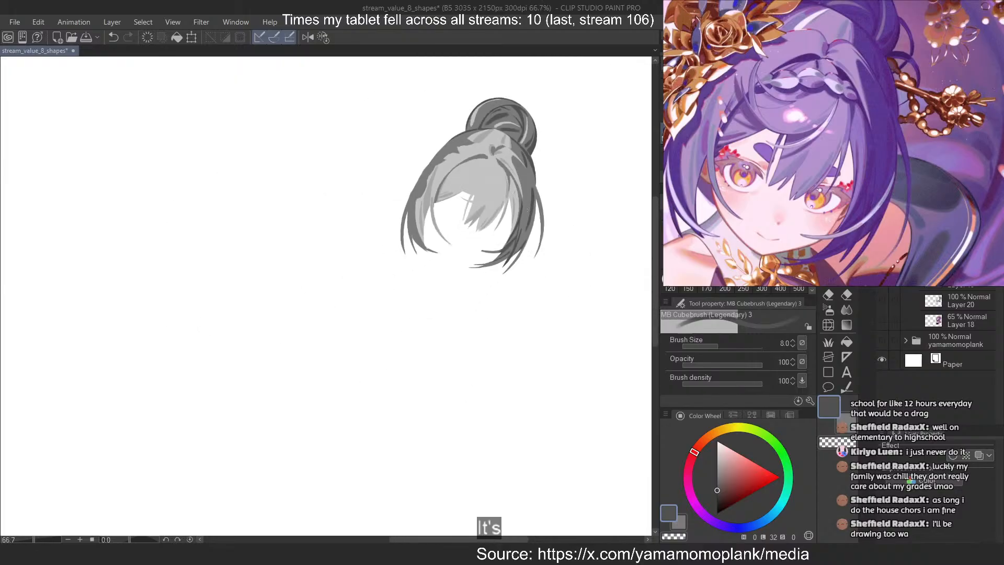
pyautogui.scroll(1, 500, 173)
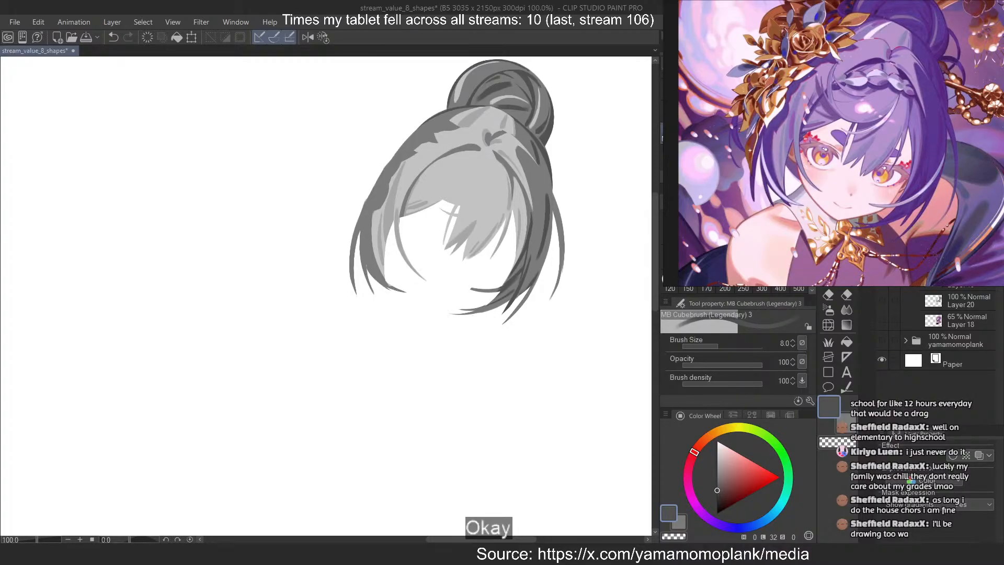
pyautogui.click(882, 275)
pyautogui.click(882, 324)
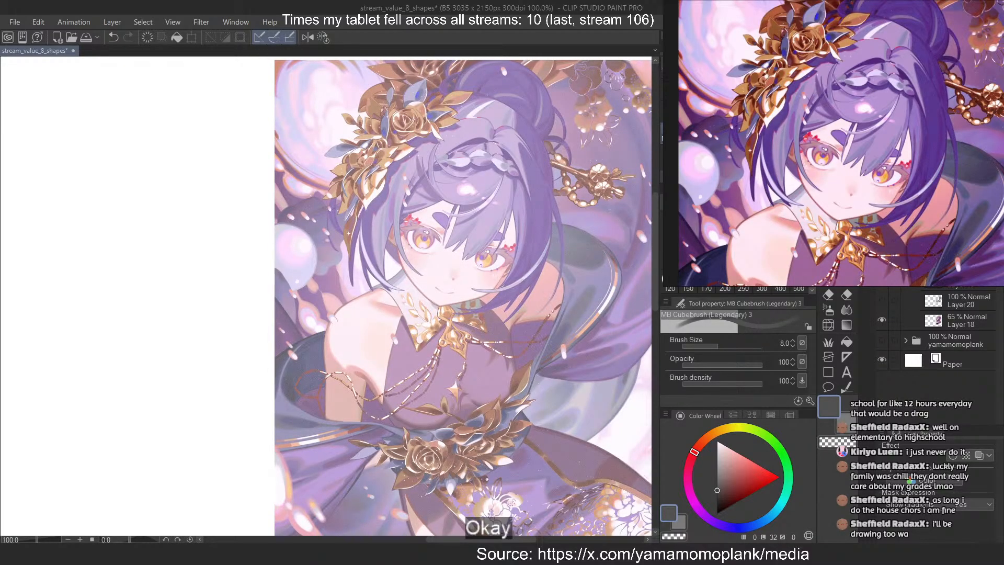
# Add a new layer with the grey hair on Layer 19 shown over the reference, and sample a light grey from the hair's crown
pyautogui.hotkey('ctrl', 'shift', 'n')
pyautogui.click(883, 297)
pyautogui.keyDown('alt'); pyautogui.click(500, 112); pyautogui.keyUp('alt')
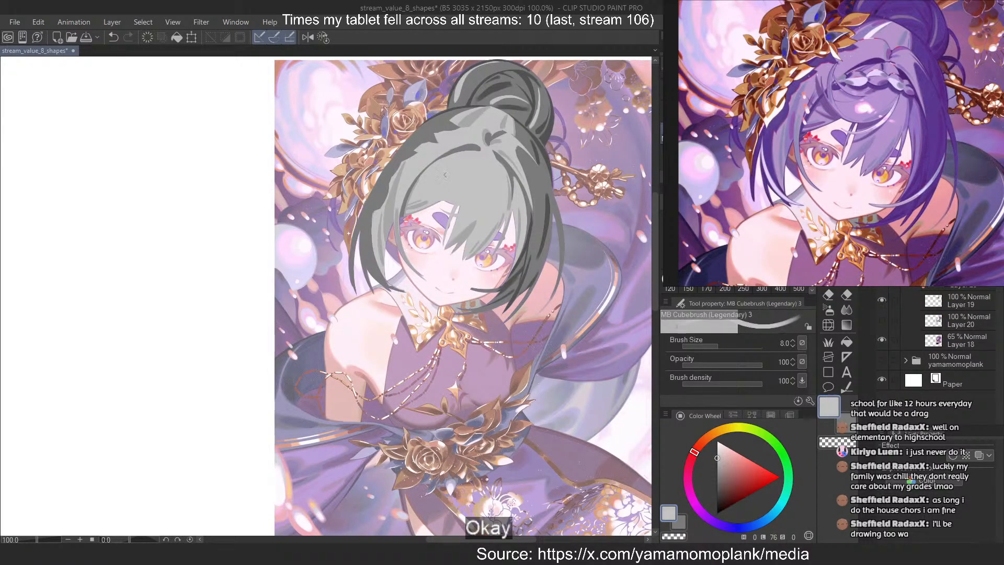
# Hide the grey hair on Layer 19 and paint the front bang's curved lower edge in light grey at brush size 8
pyautogui.click(882, 299)
pyautogui.scroll(8, 418, 141)
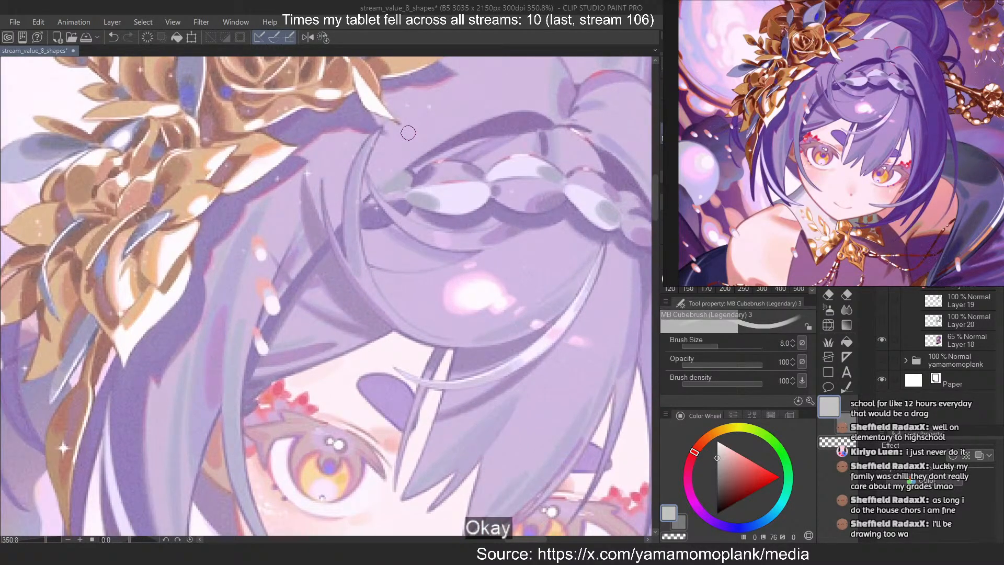
pyautogui.moveTo(598, 211); pyautogui.dragTo(413, 306)
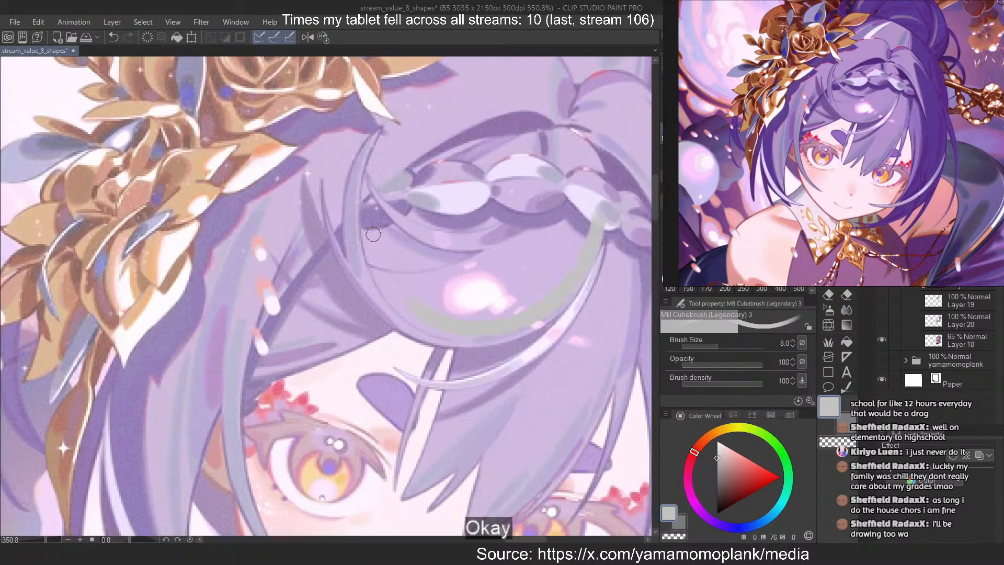
pyautogui.moveTo(604, 226); pyautogui.dragTo(402, 314)
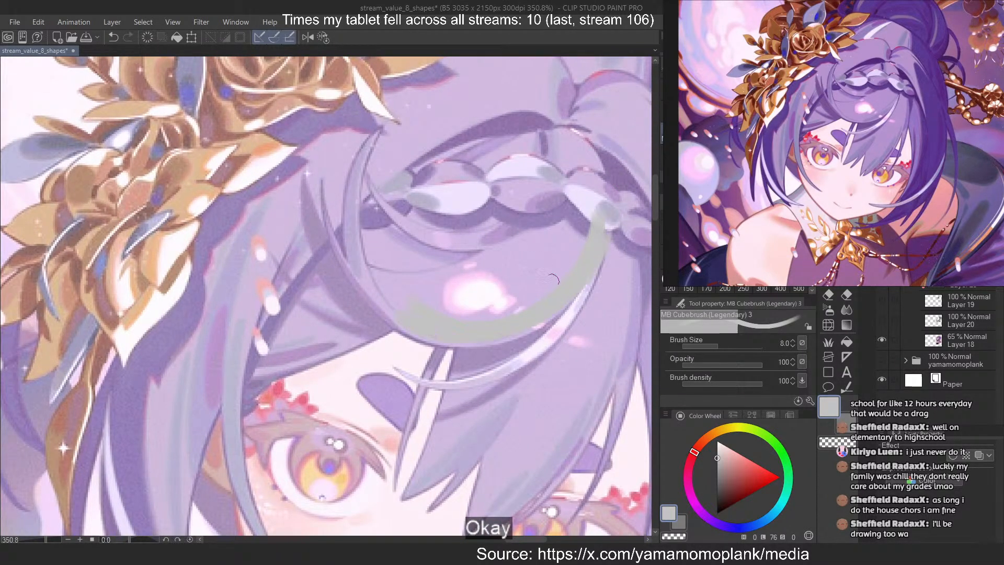
pyautogui.moveTo(578, 285); pyautogui.dragTo(412, 327)
pyautogui.hotkey('ctrl', 'z')
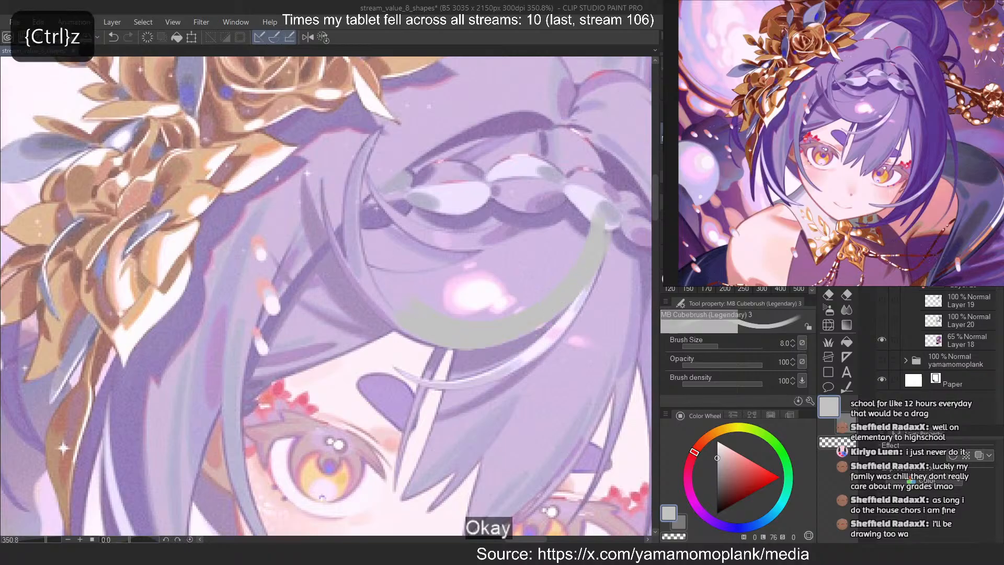
# Paint a tapered strand sweeping below the bang's lower edge at brush sizes 6 and 4, retrying strokes until it follows the reference
pyautogui.press('[')
pyautogui.moveTo(591, 282); pyautogui.dragTo(485, 386)
pyautogui.hotkey('ctrl', 'z')
pyautogui.moveTo(601, 248); pyautogui.dragTo(459, 381)
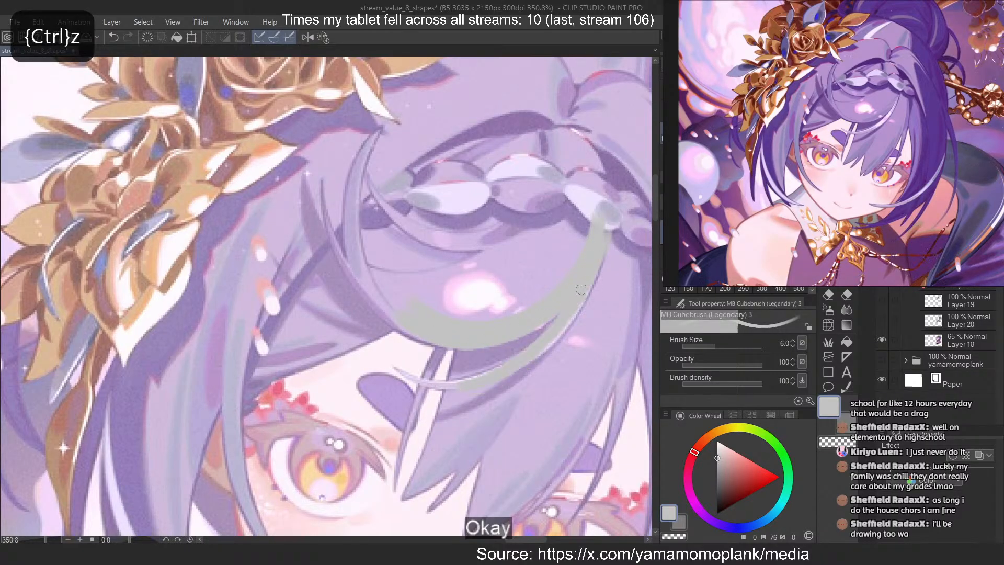
pyautogui.hotkey('ctrl', 'z')
pyautogui.moveTo(595, 266)
pyautogui.mouseDown()
pyautogui.moveTo(490, 385)
pyautogui.moveTo(449, 386)
pyautogui.mouseUp()
pyautogui.hotkey('ctrl', 'z')
pyautogui.moveTo(563, 311)
pyautogui.mouseDown()
pyautogui.moveTo(502, 369)
pyautogui.moveTo(504, 344)
pyautogui.moveTo(508, 358)
pyautogui.moveTo(409, 383)
pyautogui.mouseUp()
pyautogui.press('c')
pyautogui.moveTo(499, 366)
pyautogui.mouseDown()
pyautogui.moveTo(424, 381)
pyautogui.moveTo(447, 379)
pyautogui.mouseUp()
pyautogui.hotkey('ctrl', 'z')
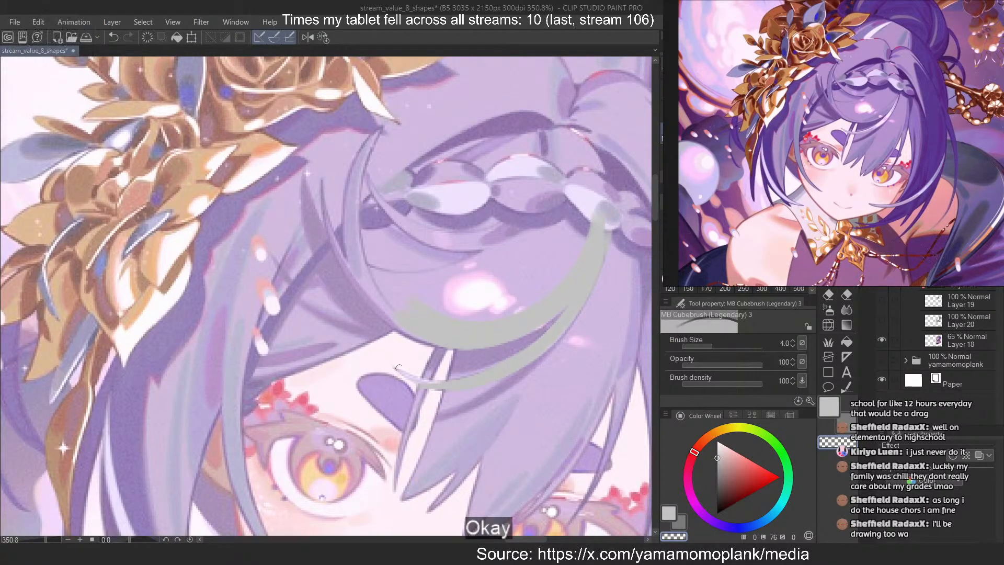
pyautogui.press('c')
pyautogui.hotkey('ctrl', 'z')
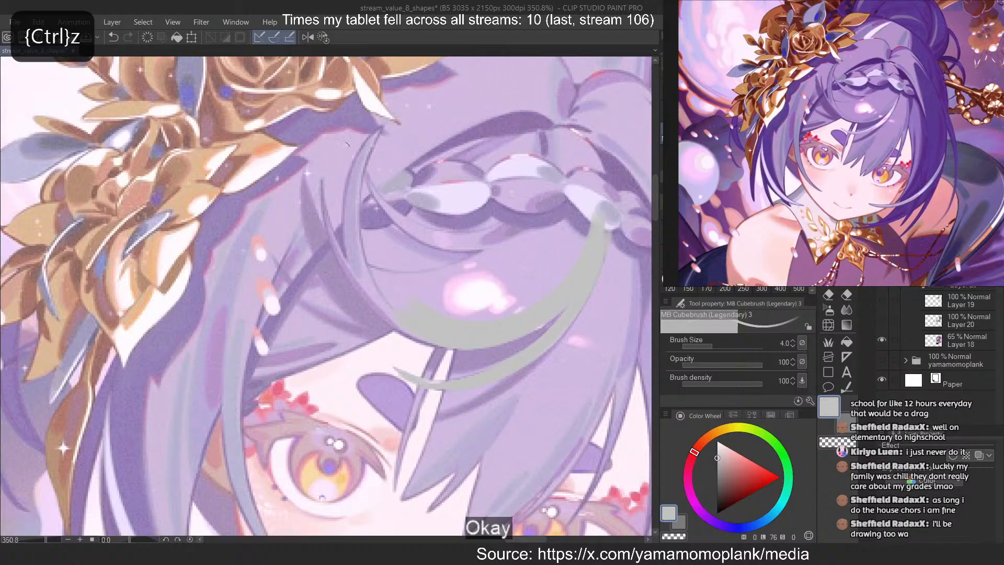
# Paint a thin strand at brush size 4 along the reference lock curving up from the bang's lower edge on the flower side
pyautogui.press('c')
pyautogui.press('c')
pyautogui.moveTo(321, 184); pyautogui.dragTo(397, 327)
pyautogui.hotkey('ctrl', 'z')
# Mirror the canvas and rework the flower-side strand so that it curves smoothly and tapers at its tip
pyautogui.hotkey('ctrl', 'z')
pyautogui.moveTo(322, 179); pyautogui.dragTo(405, 334)
pyautogui.moveTo(322, 226); pyautogui.dragTo(378, 317)
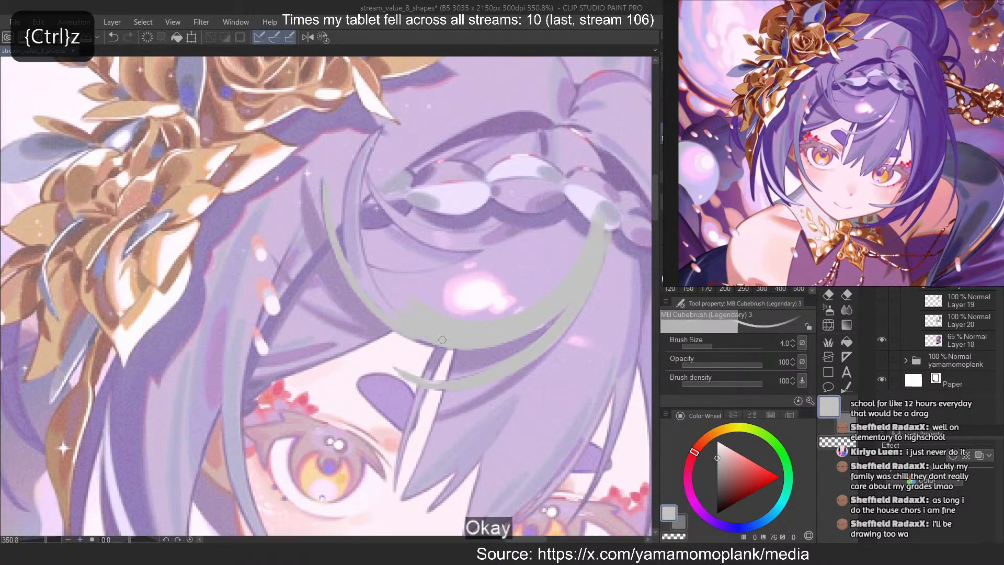
pyautogui.press('2')
pyautogui.hotkey('ctrl', 'z')
pyautogui.hotkey('ctrl', 'z')
pyautogui.moveTo(331, 181)
pyautogui.mouseDown()
pyautogui.moveTo(269, 310)
pyautogui.moveTo(288, 290)
pyautogui.moveTo(205, 347)
pyautogui.moveTo(215, 345)
pyautogui.mouseUp()
pyautogui.hotkey('ctrl', 'z')
pyautogui.hotkey('ctrl', 'z')
pyautogui.moveTo(314, 252); pyautogui.dragTo(224, 346)
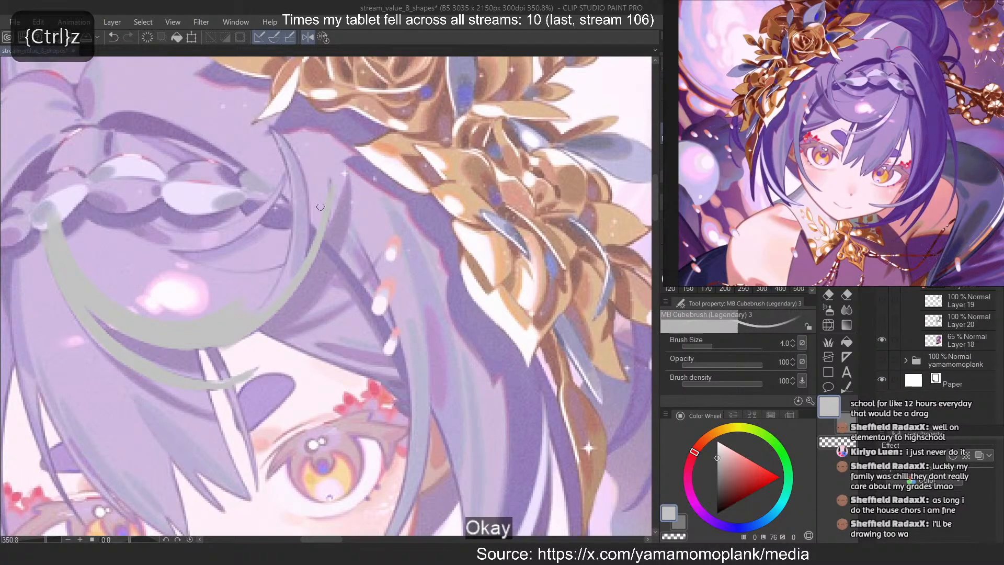
pyautogui.press('c')
pyautogui.moveTo(331, 181)
pyautogui.mouseDown()
pyautogui.moveTo(330, 217)
pyautogui.moveTo(307, 258)
pyautogui.mouseUp()
pyautogui.hotkey('ctrl', 'z')
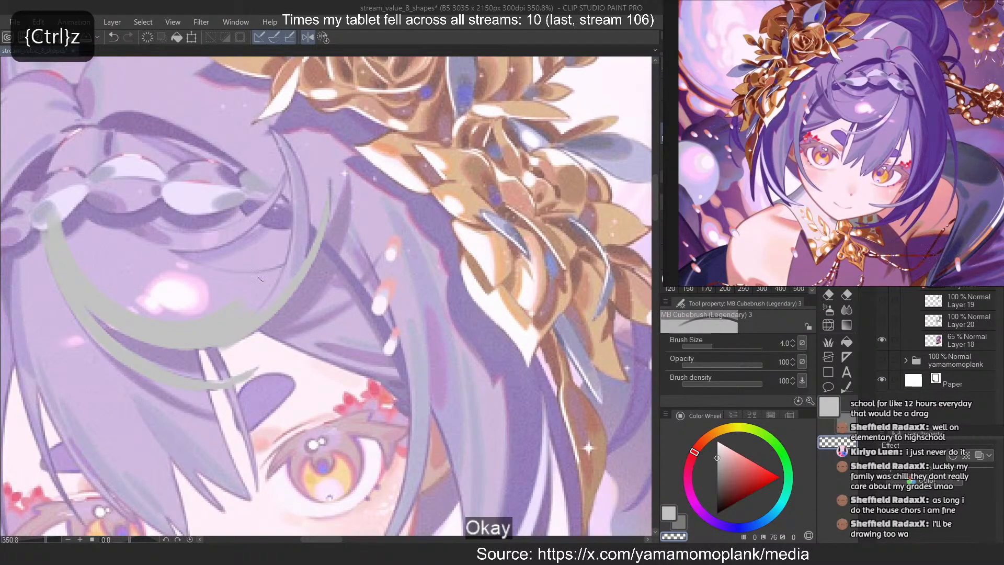
pyautogui.press('c')
# Build up a thicker lock with overlapping strokes inside the thin flower-side strand, rising from the bang toward the hair ornament
pyautogui.moveTo(302, 191); pyautogui.dragTo(297, 275)
pyautogui.moveTo(295, 171); pyautogui.dragTo(307, 263)
pyautogui.moveTo(299, 188); pyautogui.dragTo(295, 263)
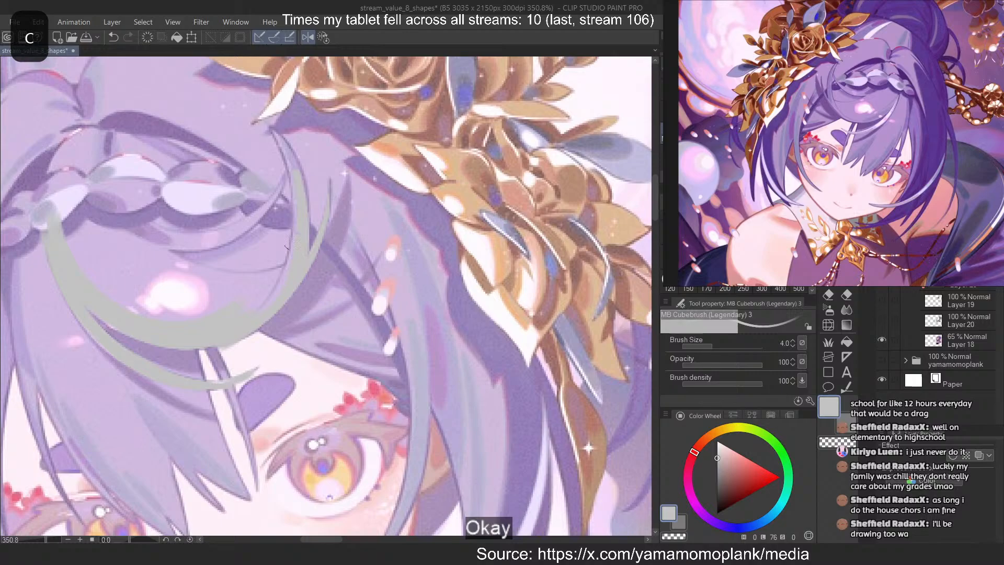
pyautogui.moveTo(297, 227); pyautogui.dragTo(264, 309)
pyautogui.moveTo(272, 158); pyautogui.dragTo(288, 198)
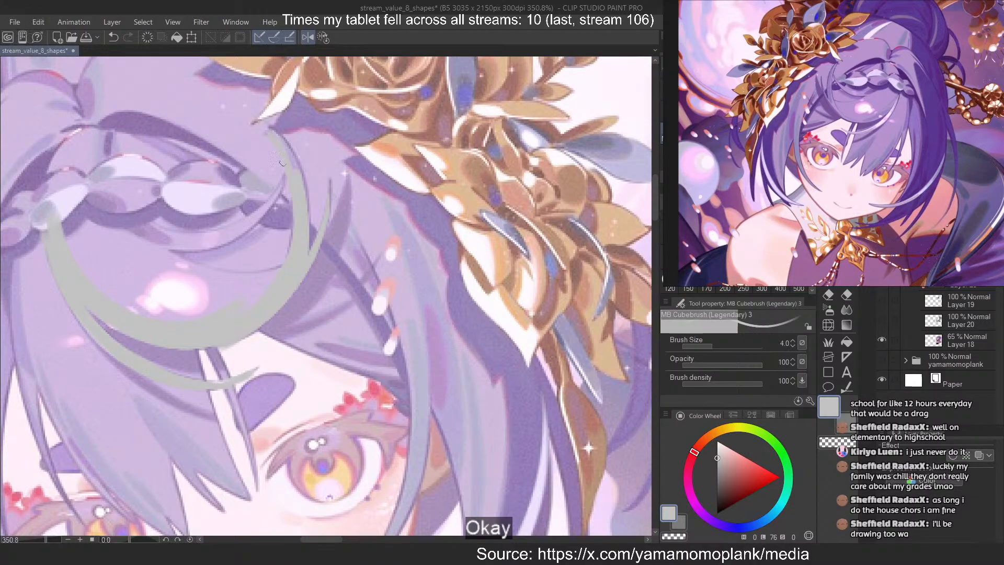
# Repaint the thicker lock's upper end as a pointed taper beneath the flower ornament and restore the unmirrored view
pyautogui.hotkey('ctrl', 'z')
pyautogui.moveTo(276, 134)
pyautogui.mouseDown()
pyautogui.moveTo(305, 200)
pyautogui.moveTo(293, 238)
pyautogui.mouseUp()
pyautogui.hotkey('ctrl', 'z')
pyautogui.hotkey('ctrl', 'z')
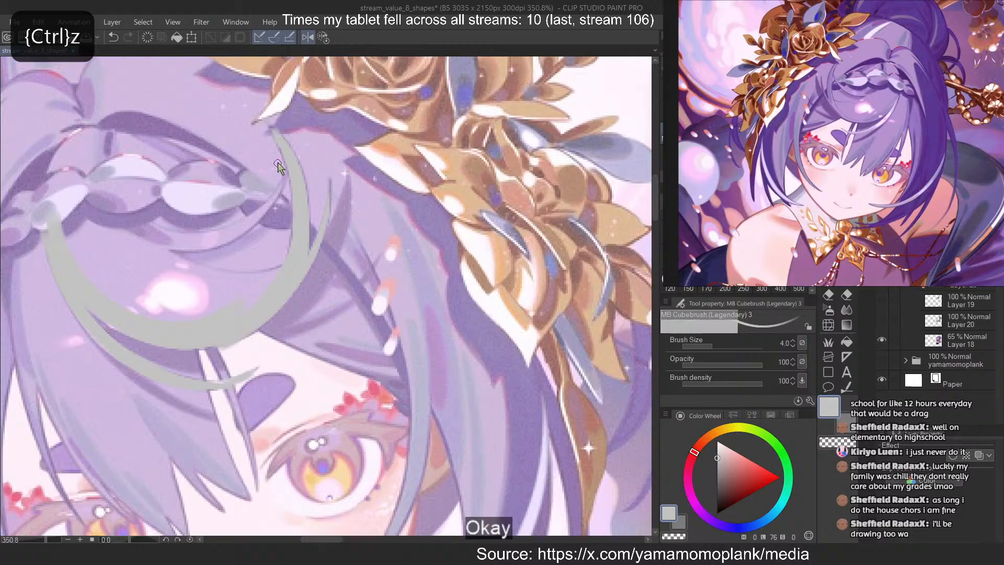
pyautogui.moveTo(275, 136); pyautogui.dragTo(288, 259)
pyautogui.hotkey('ctrl', 'z')
pyautogui.hotkey('ctrl', 'z')
pyautogui.moveTo(272, 133); pyautogui.dragTo(288, 256)
pyautogui.press('2')
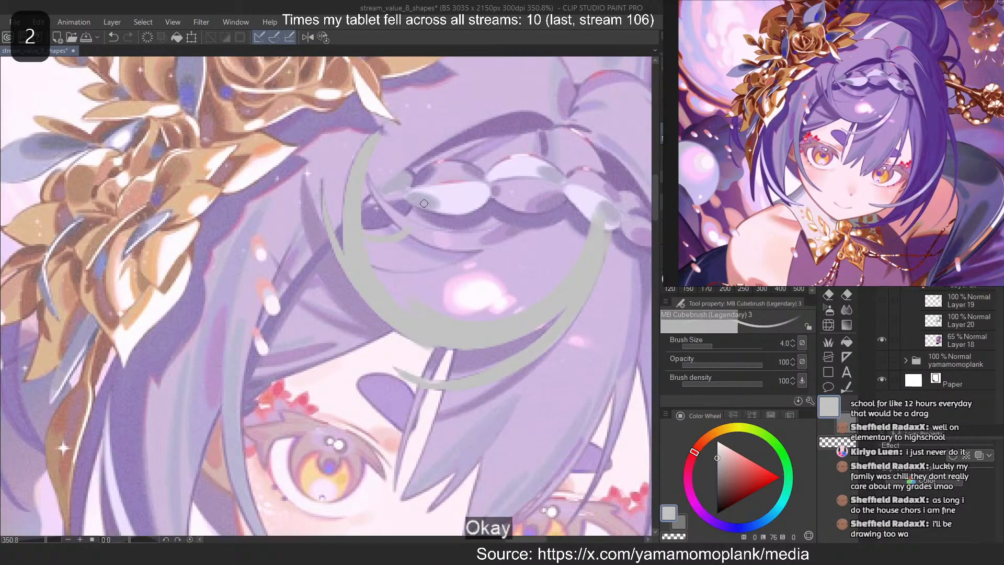
# Paint a short curved edge from the flower-side lock up to the start of the braid
pyautogui.hotkey('ctrl', 'z')
pyautogui.moveTo(408, 216); pyautogui.dragTo(384, 230)
pyautogui.hotkey('ctrl', 'z')
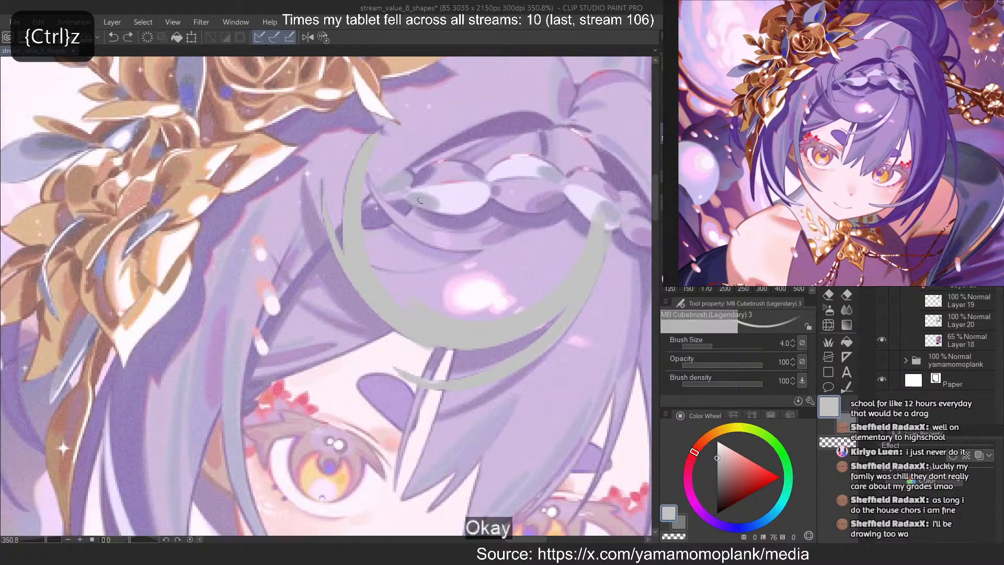
pyautogui.moveTo(425, 195); pyautogui.dragTo(363, 231)
pyautogui.moveTo(422, 210); pyautogui.dragTo(363, 229)
pyautogui.hotkey('ctrl', 'z')
# Extend the bang's outer edge upward across the braid to the hair parting
pyautogui.moveTo(571, 130); pyautogui.dragTo(597, 217)
pyautogui.moveTo(580, 134); pyautogui.dragTo(601, 209)
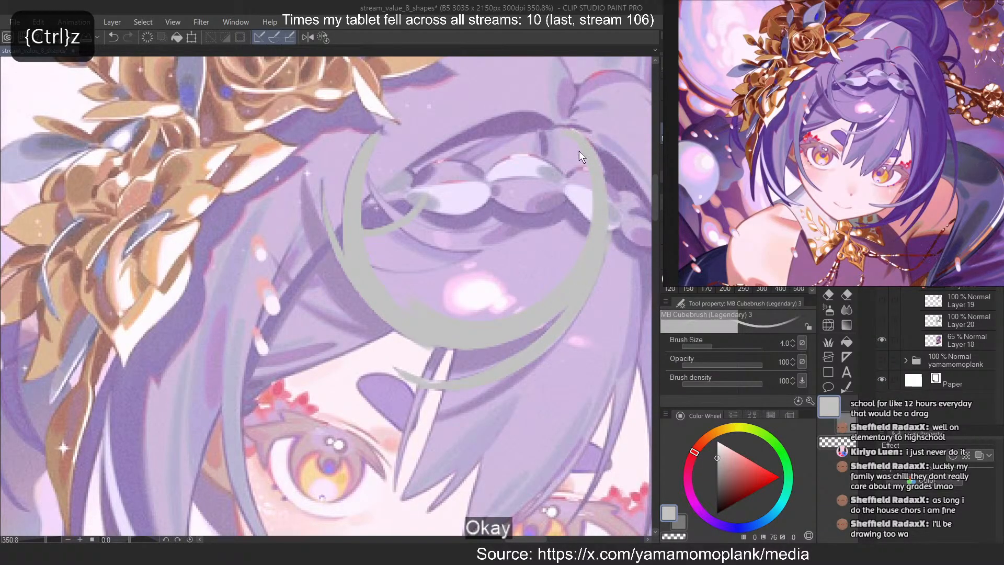
pyautogui.moveTo(581, 135)
pyautogui.mouseDown()
pyautogui.moveTo(603, 219)
pyautogui.moveTo(511, 173)
pyautogui.mouseUp()
pyautogui.hotkey('ctrl', 'z')
# Fill the bang's interior with flat light grey up to the parting at brush size 8
pyautogui.press(']')
pyautogui.press(']')
pyautogui.press(']')
pyautogui.press(']')
pyautogui.moveTo(422, 299)
pyautogui.mouseDown()
pyautogui.moveTo(560, 182)
pyautogui.moveTo(470, 331)
pyautogui.moveTo(419, 307)
pyautogui.moveTo(587, 182)
pyautogui.mouseUp()
pyautogui.moveTo(522, 286)
pyautogui.mouseDown()
pyautogui.moveTo(372, 260)
pyautogui.moveTo(429, 220)
pyautogui.moveTo(413, 248)
pyautogui.moveTo(502, 206)
pyautogui.moveTo(508, 159)
pyautogui.moveTo(568, 154)
pyautogui.mouseUp()
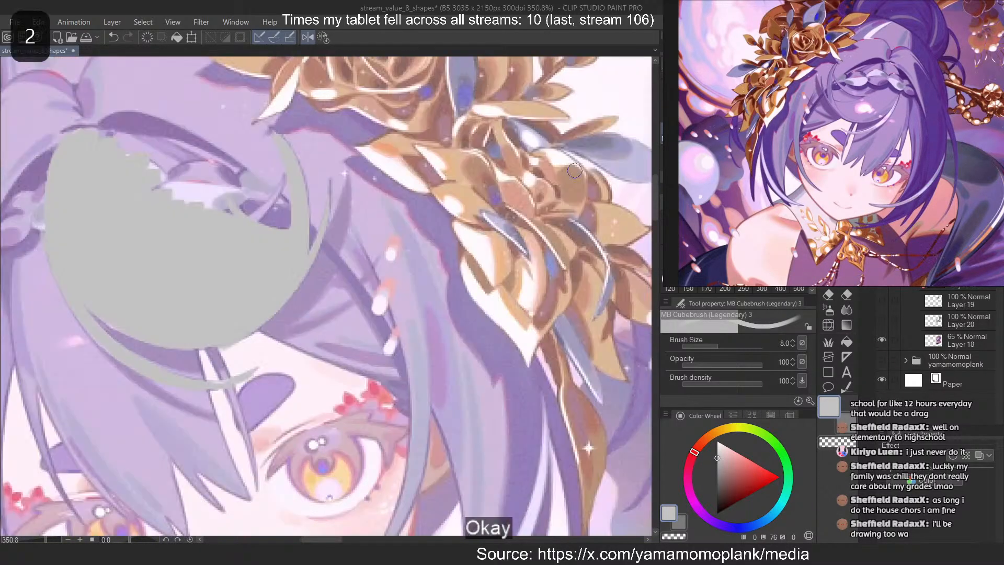
# Smooth the bang's upper edge between the parting and the braid in mirrored view, and restore the normal view
pyautogui.press('2')
pyautogui.moveTo(95, 161)
pyautogui.mouseDown()
pyautogui.moveTo(98, 150)
pyautogui.moveTo(209, 205)
pyautogui.moveTo(280, 264)
pyautogui.mouseUp()
pyautogui.moveTo(78, 135); pyautogui.dragTo(258, 230)
pyautogui.hotkey('ctrl', 'z')
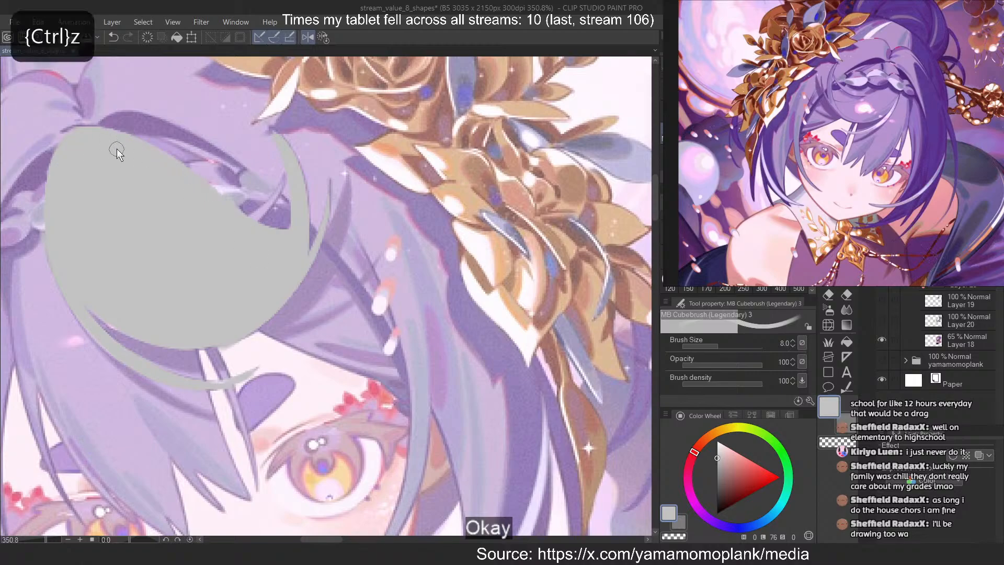
pyautogui.hotkey('ctrl', 'z')
pyautogui.press('2')
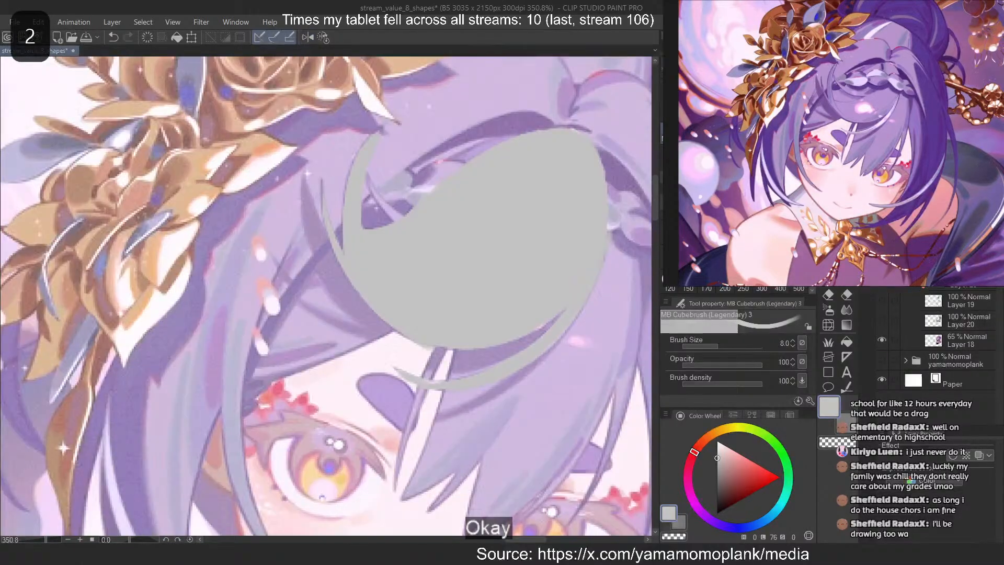
# Paint a thin tapered strand at brush size 4 across the open gap between the bang and the flower-side lock
pyautogui.press('[')
pyautogui.press('[')
pyautogui.press('[')
pyautogui.press('[')
pyautogui.moveTo(378, 164); pyautogui.dragTo(220, 202)
pyautogui.scroll(9, 220, 202)
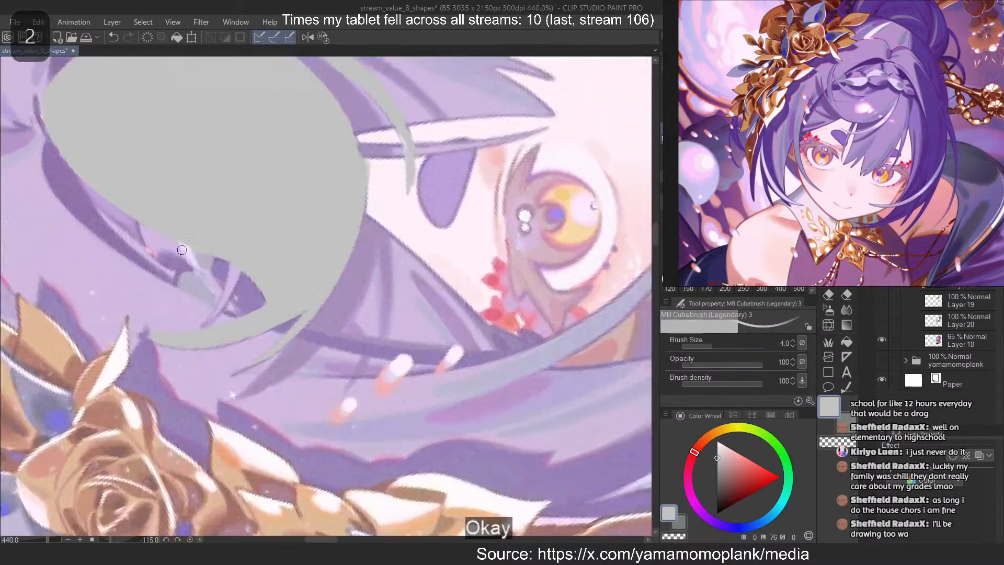
pyautogui.scroll(5, 244, 239)
pyautogui.moveTo(257, 280); pyautogui.dragTo(223, 361)
pyautogui.hotkey('ctrl', 'z')
pyautogui.hotkey('ctrl', 'z')
pyautogui.moveTo(263, 278); pyautogui.dragTo(193, 381)
pyautogui.press('c')
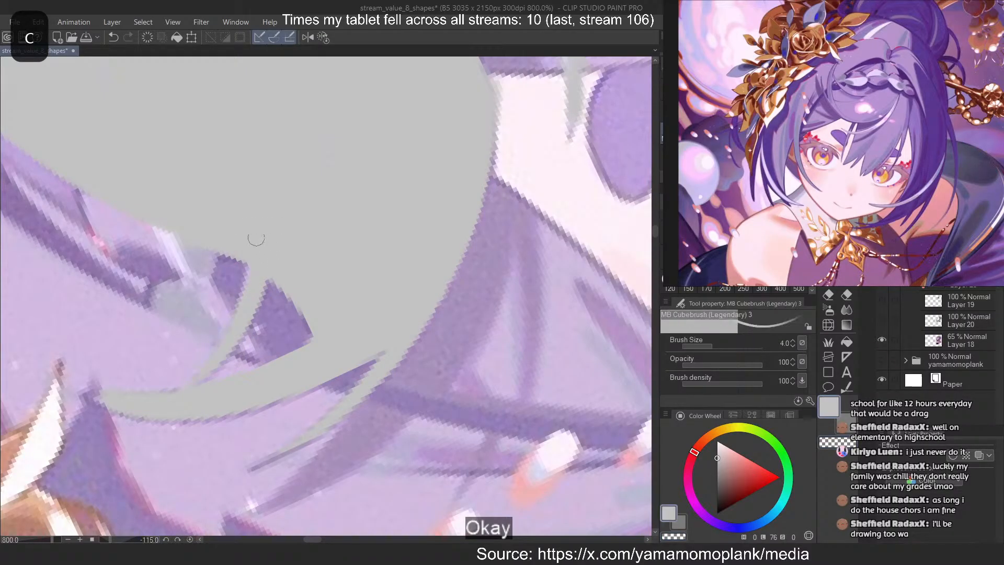
# Straighten the canvas, show Layer 19 again, hide the reference on Layer 18, and toggle the grey hair to compare the bang shape
pyautogui.click(325, 38)
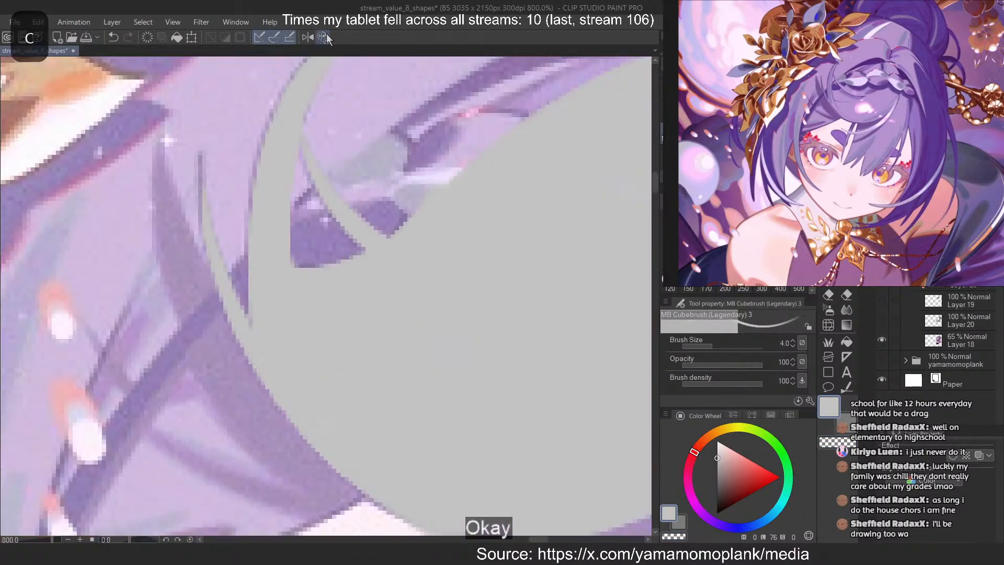
pyautogui.scroll(-10, 355, 217)
pyautogui.scroll(-2, 355, 217)
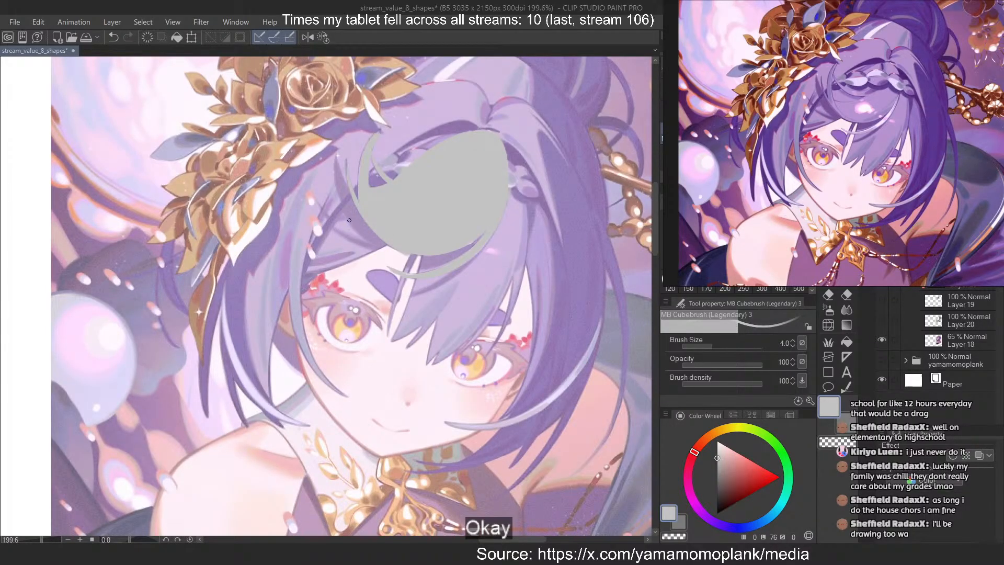
pyautogui.scroll(-1, 515, 214)
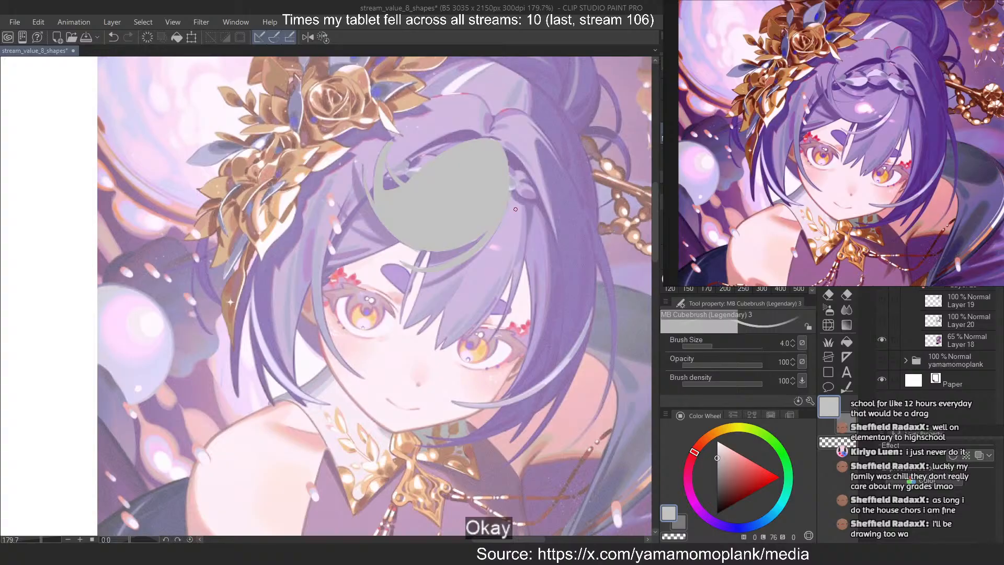
pyautogui.click(883, 300)
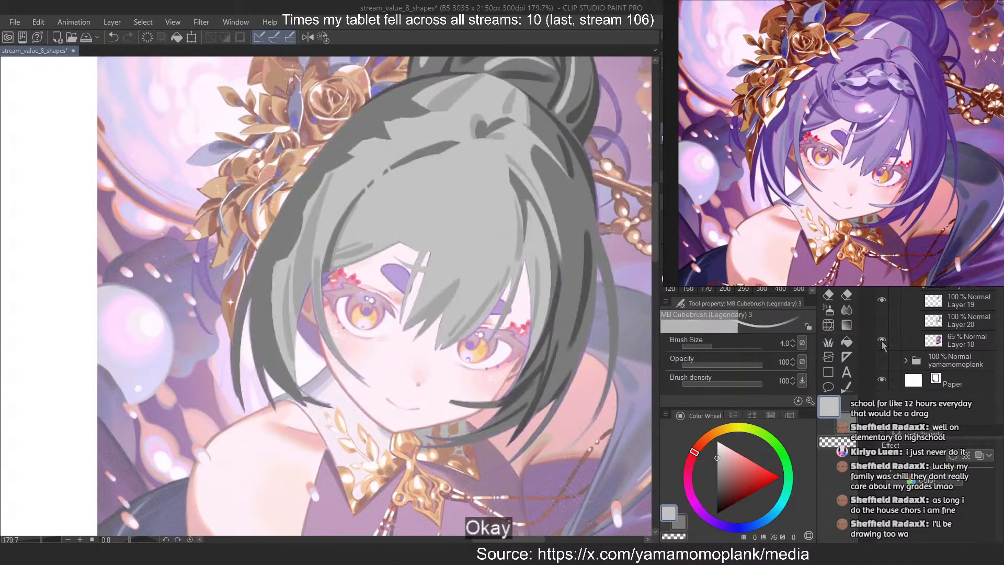
pyautogui.click(881, 340)
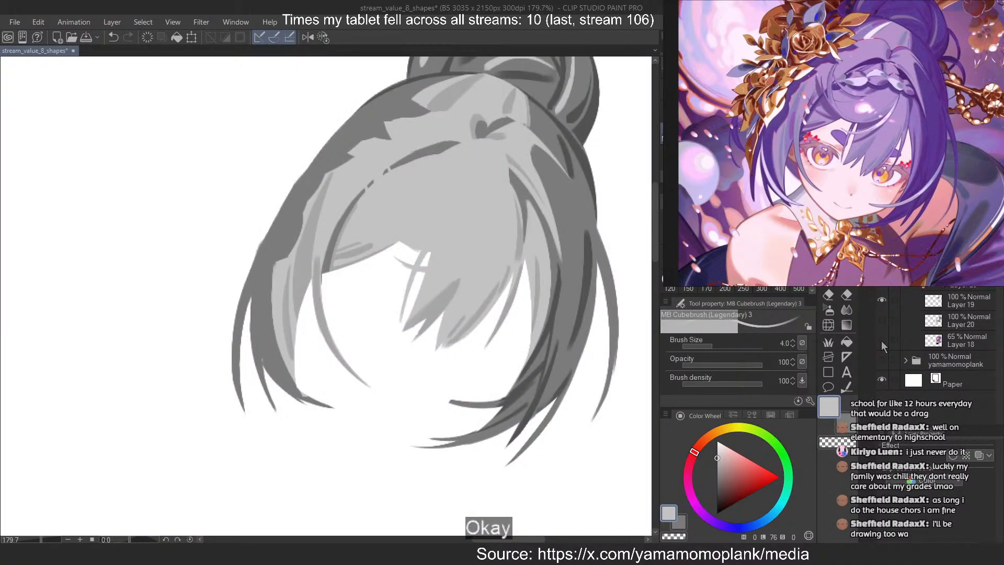
pyautogui.click(885, 299)
pyautogui.click(883, 299)
pyautogui.click(883, 299)
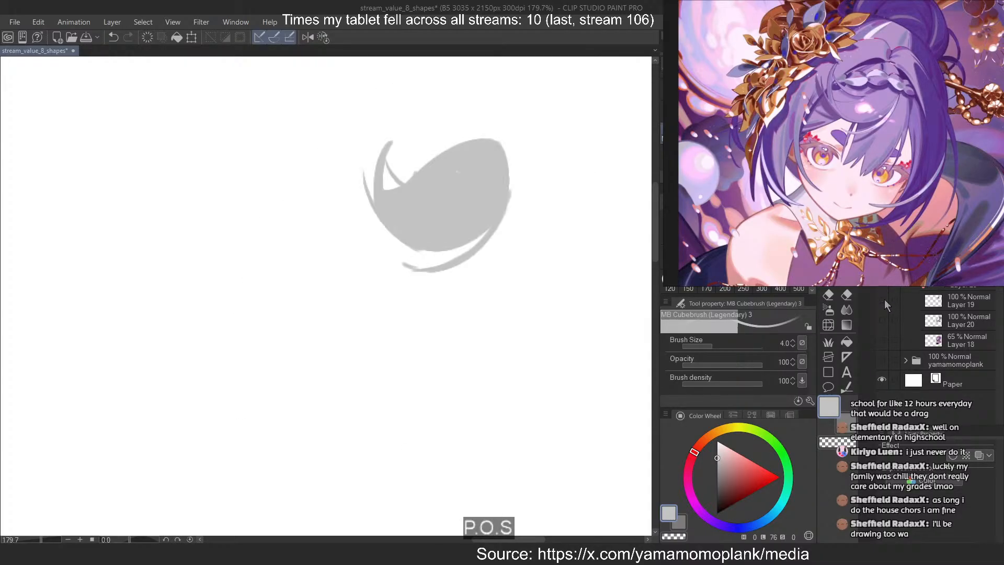
pyautogui.click(883, 299)
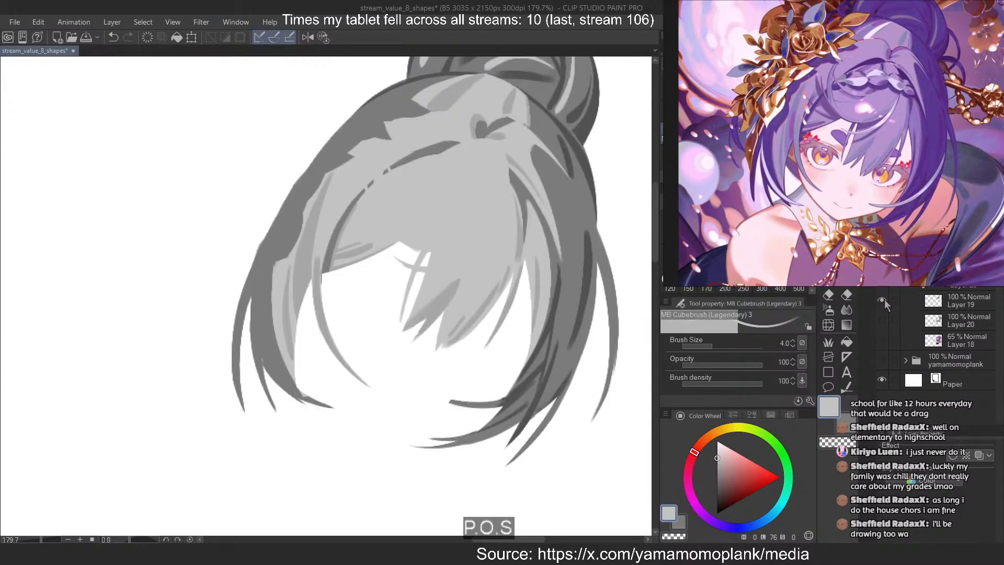
# Recolour the bang shape with Lasso fill in a darker neutral grey at brightness 58, and return to the brush
pyautogui.click(718, 476)
pyautogui.click(717, 471)
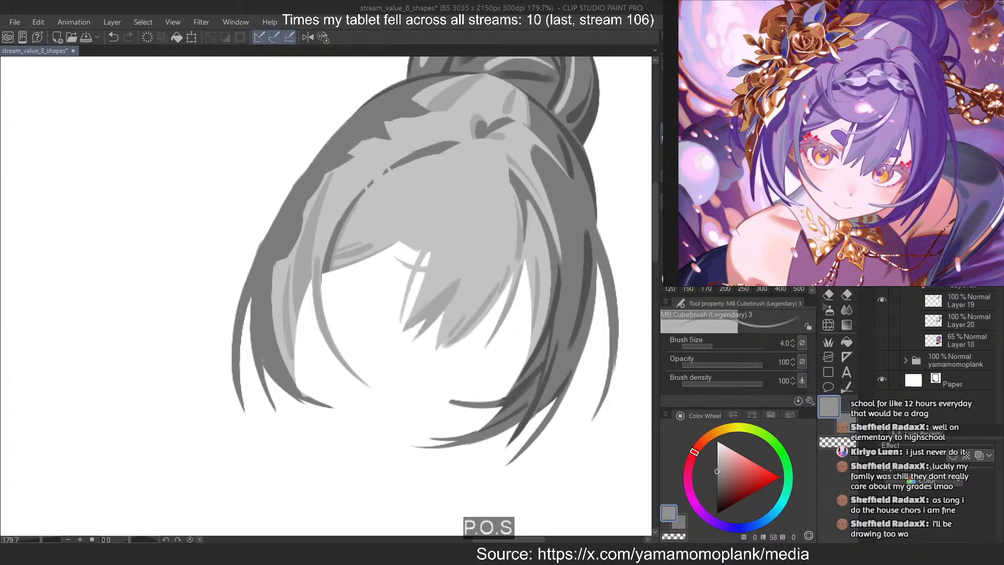
pyautogui.scroll(-3, 531, 285)
pyautogui.click(827, 371)
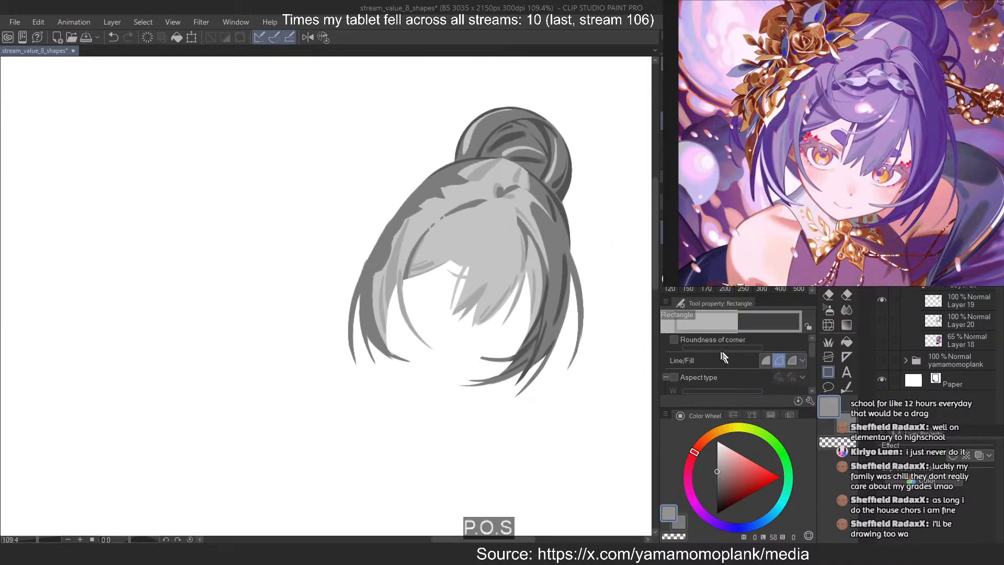
pyautogui.click(693, 140)
pyautogui.press('u')
pyautogui.moveTo(510, 83)
pyautogui.mouseDown()
pyautogui.moveTo(516, 310)
pyautogui.moveTo(541, 256)
pyautogui.mouseUp()
pyautogui.moveTo(505, 219); pyautogui.dragTo(475, 187)
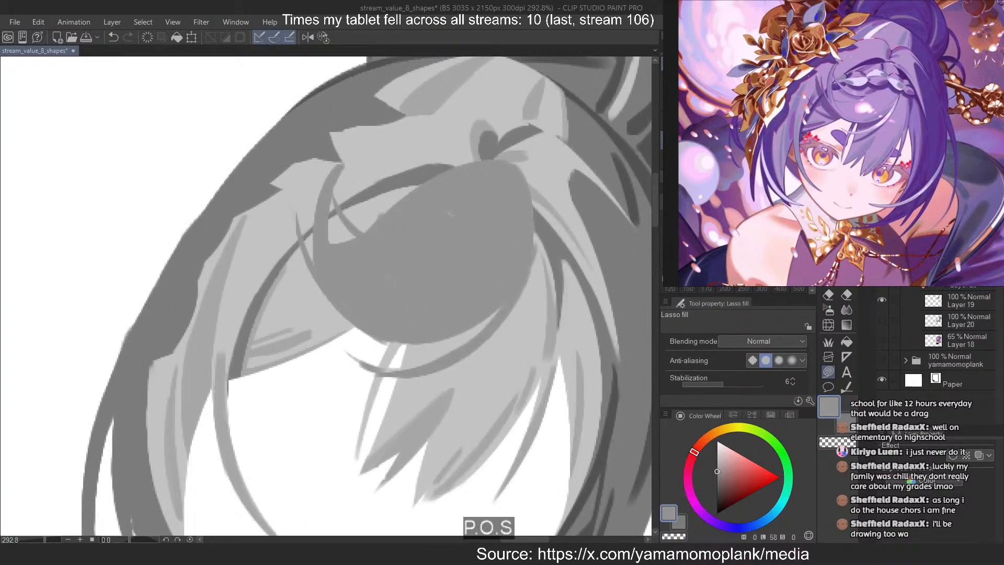
pyautogui.scroll(2, 474, 260)
pyautogui.press('b')
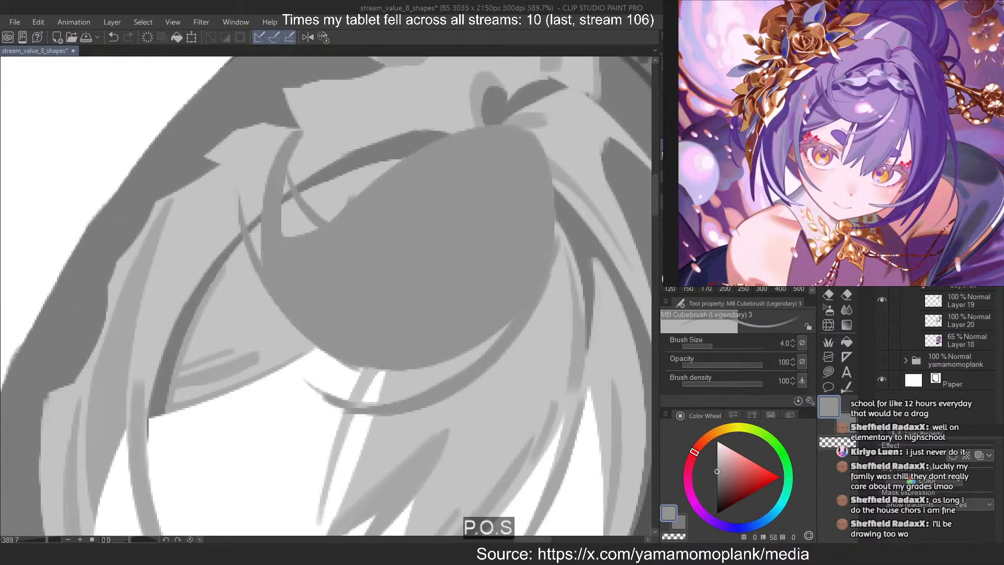
# Add a layer clipped to the bang shape and set the brush to a darker grey at brightness 49 and size 10
pyautogui.hotkey('ctrl', 'shift', 'n')
pyautogui.keyDown('alt'); pyautogui.click(580, 231); pyautogui.keyUp('alt')
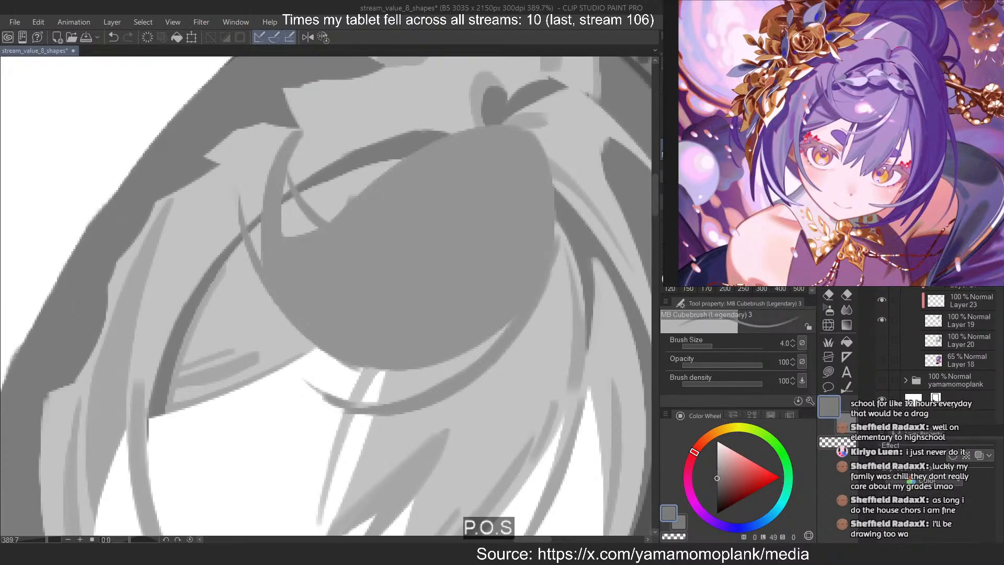
pyautogui.press(']')
pyautogui.press(']')
pyautogui.press(']')
pyautogui.press(']')
pyautogui.press(']')
pyautogui.scroll(-1, 493, 291)
pyautogui.scroll(2, 433, 309)
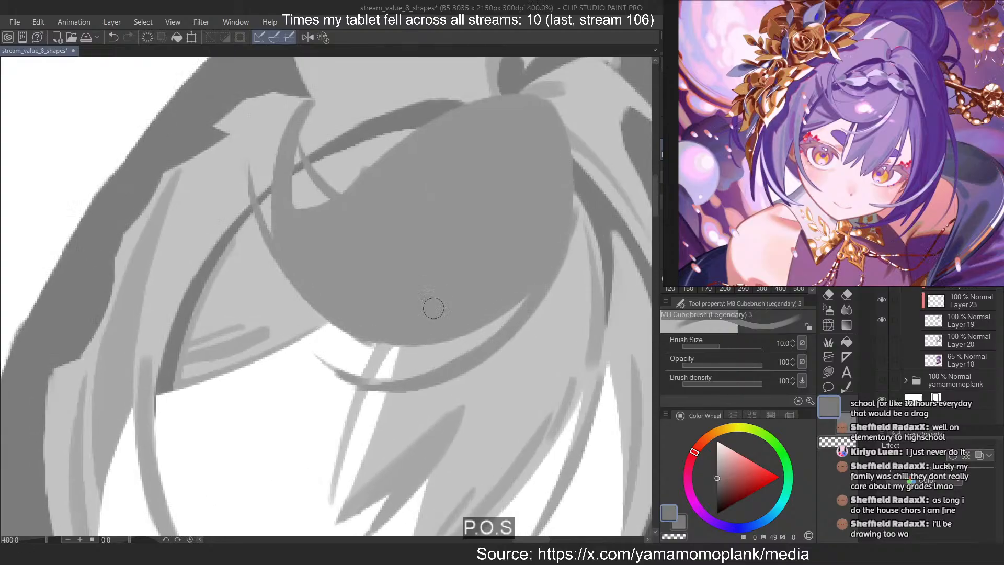
pyautogui.moveTo(539, 302); pyautogui.dragTo(285, 336)
pyautogui.hotkey('ctrl', 'z')
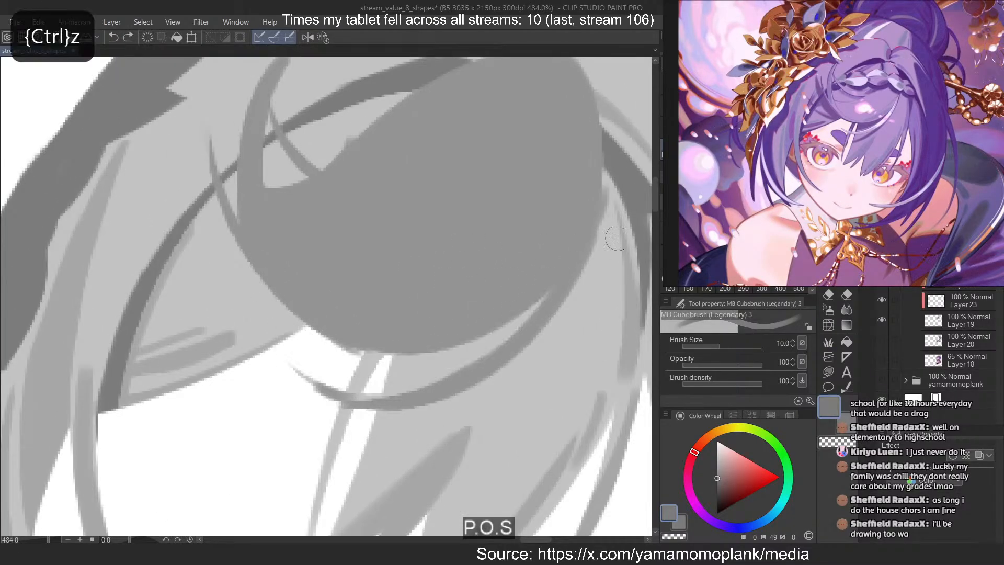
# Switch to the hair's dark shading layer beneath the bang and paint a size 10 shadow along the bang's lower edge
pyautogui.keyDown('ctrl'); pyautogui.click(935, 261); pyautogui.keyUp('ctrl')
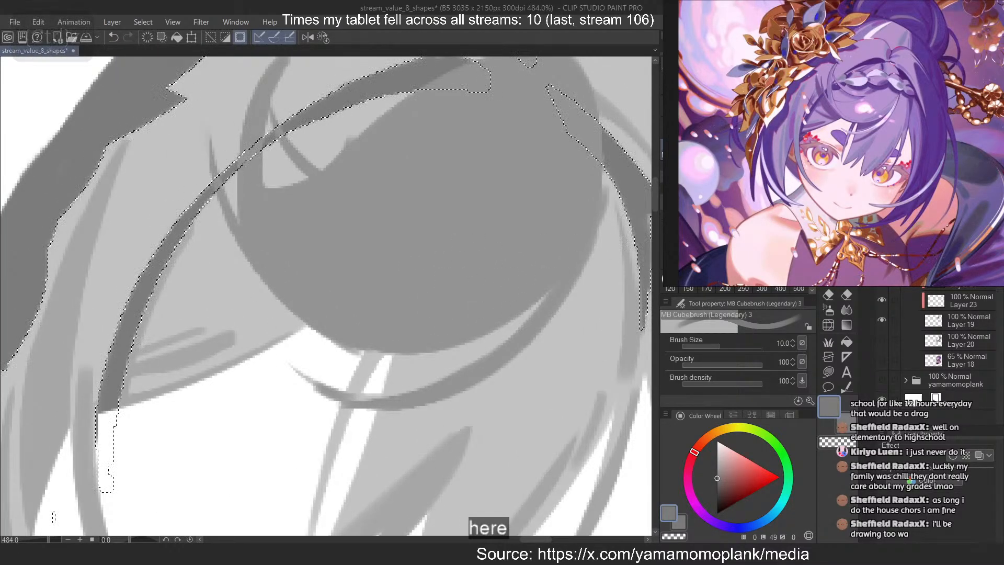
pyautogui.click(949, 89)
pyautogui.scroll(-2, 458, 208)
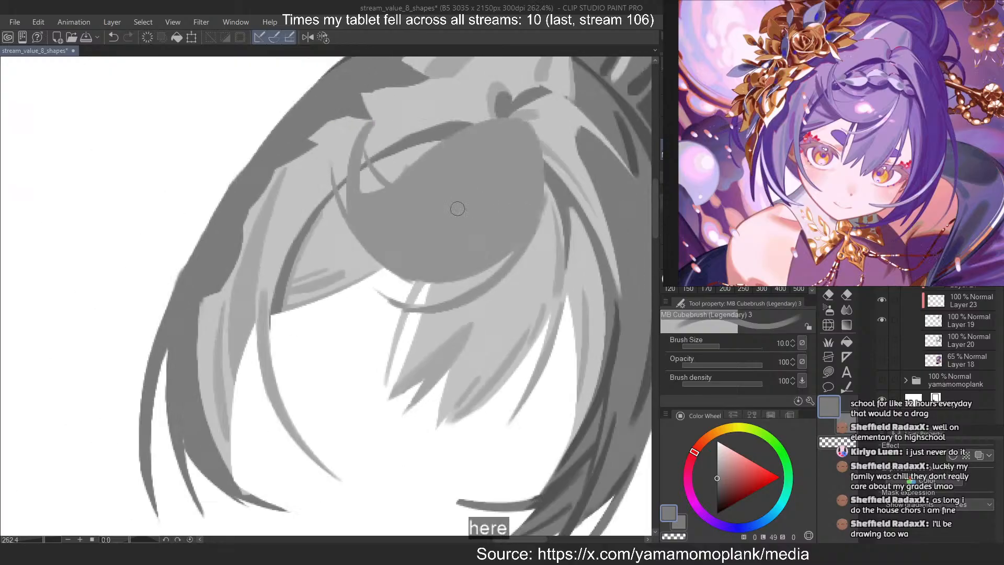
pyautogui.scroll(1, 417, 268)
pyautogui.moveTo(500, 264); pyautogui.dragTo(313, 277)
pyautogui.hotkey('ctrl', 'z')
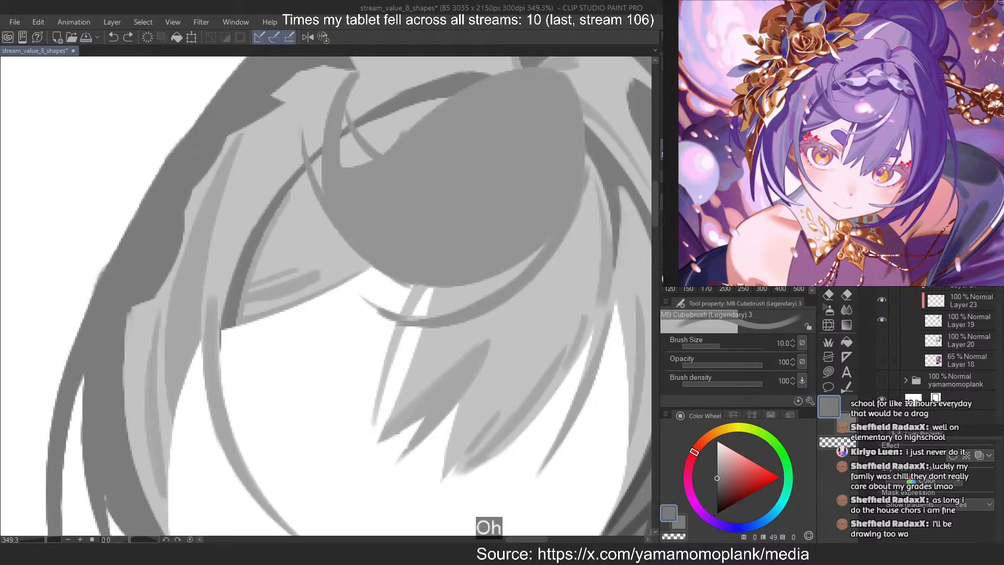
pyautogui.scroll(3, 549, 225)
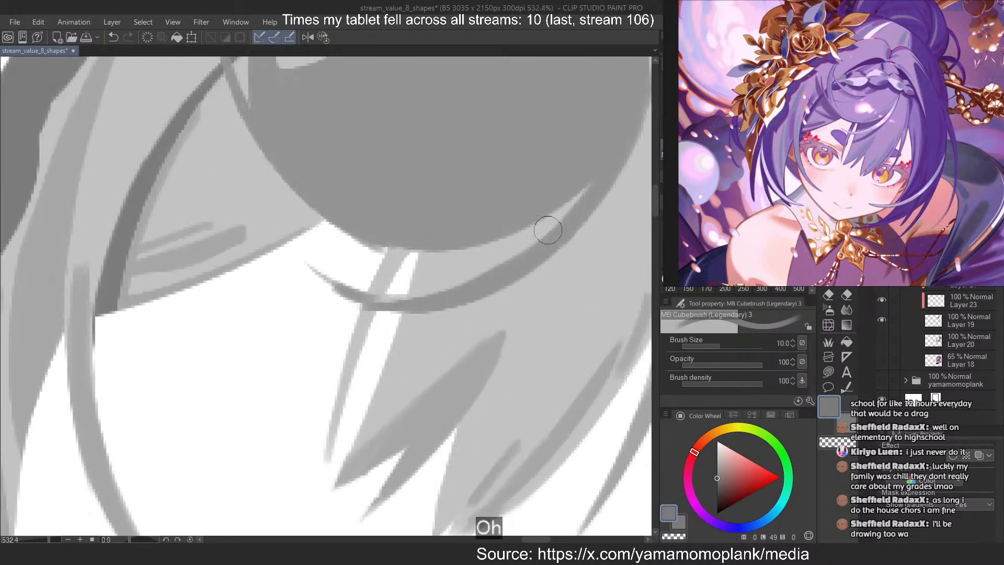
pyautogui.hotkey('ctrl', 'z')
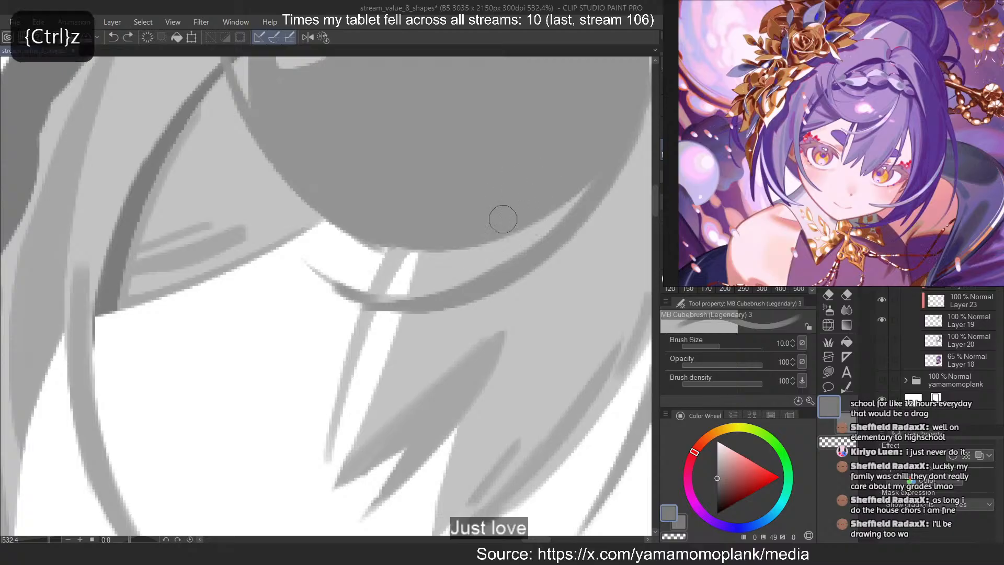
pyautogui.moveTo(586, 186); pyautogui.dragTo(374, 288)
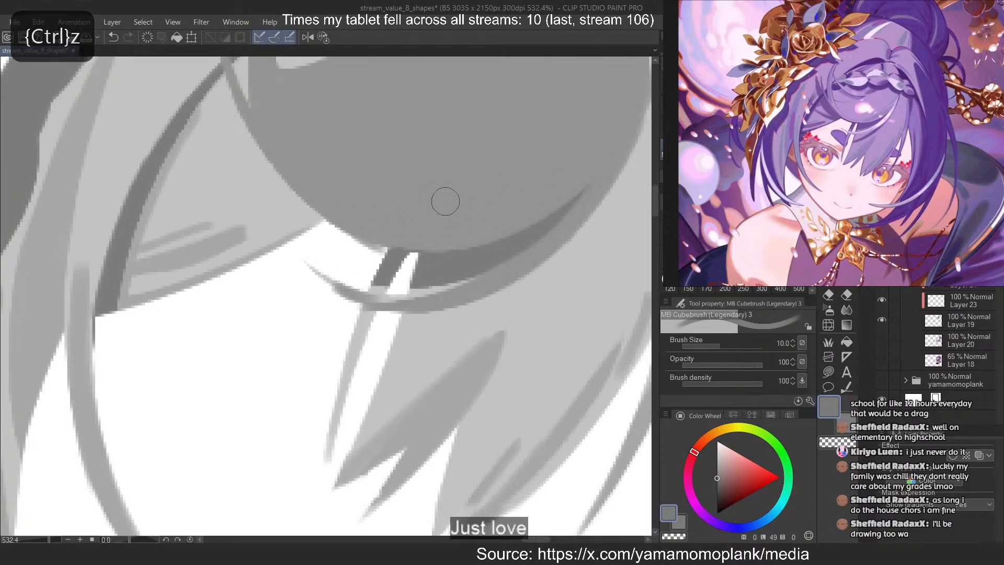
# Paint a curved shadow at brush size 6 below the thin strand under the bang, following the strand's arc
pyautogui.scroll(-2, 397, 251)
pyautogui.scroll(2, 348, 265)
pyautogui.press('[')
pyautogui.press('[')
pyautogui.press('[')
pyautogui.moveTo(620, 170); pyautogui.dragTo(400, 321)
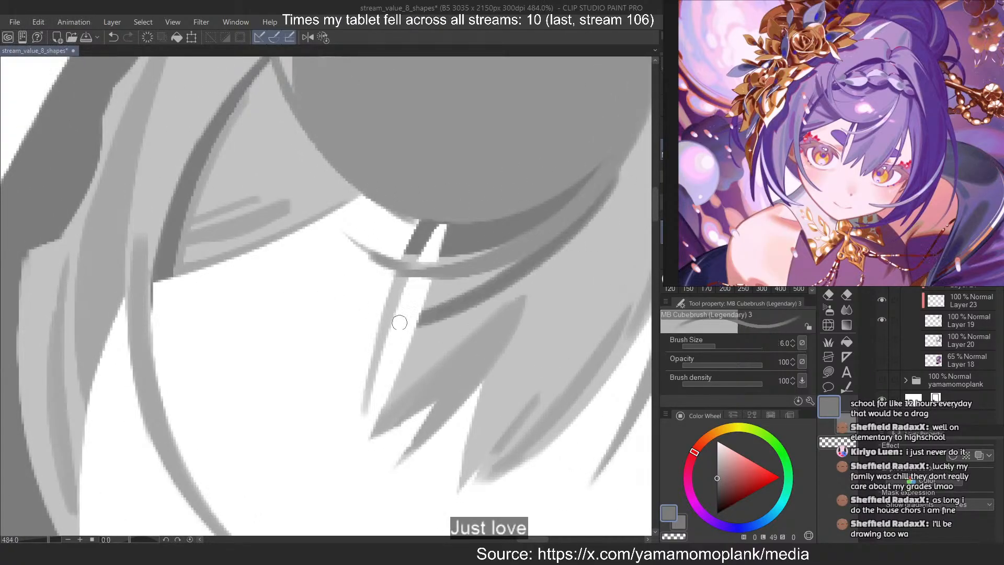
pyautogui.hotkey('ctrl', 'z')
pyautogui.moveTo(608, 178); pyautogui.dragTo(392, 322)
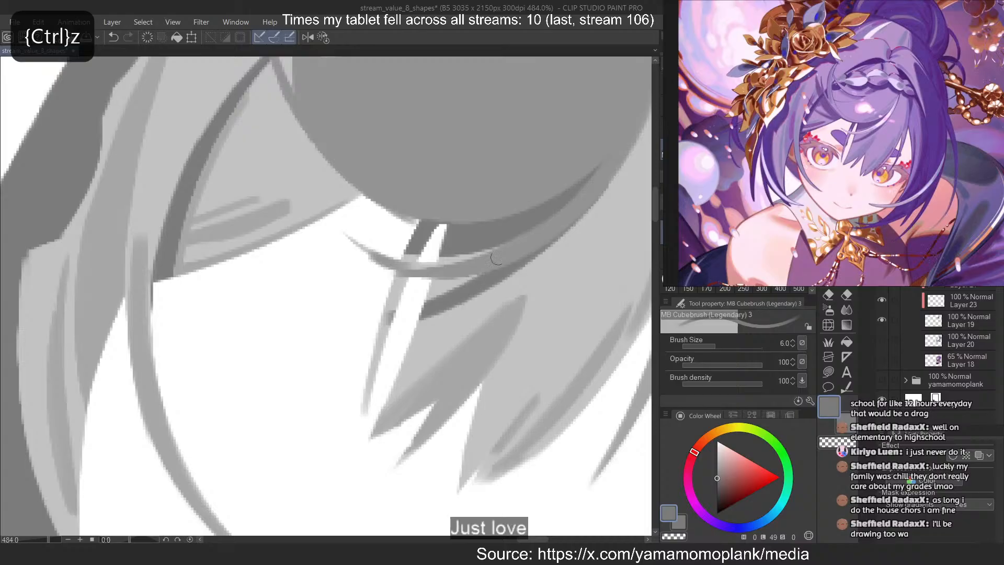
pyautogui.hotkey('ctrl', 'z')
pyautogui.moveTo(612, 167); pyautogui.dragTo(392, 324)
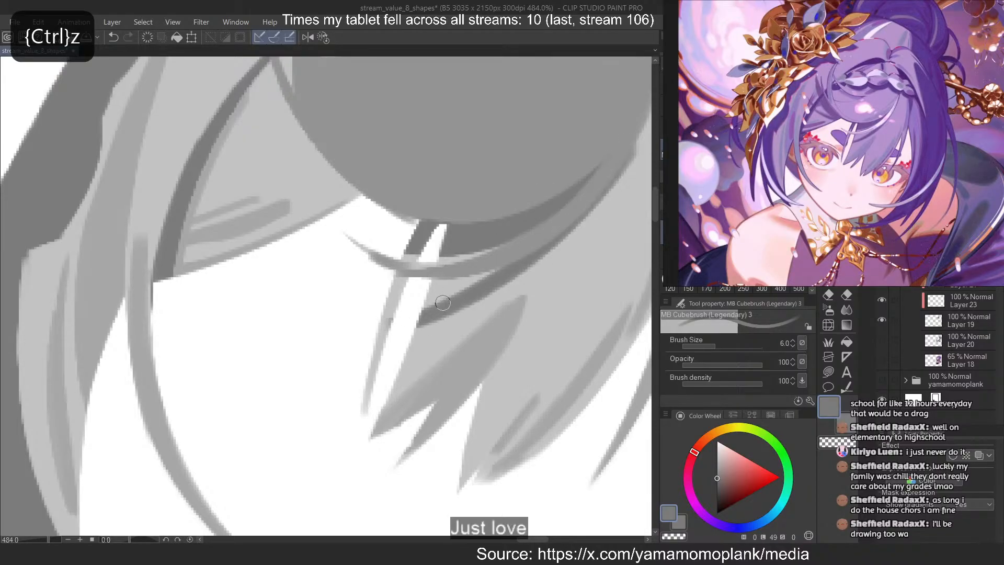
# Thin the new curved shadow by erasing along its edge with transparent colour, and return to the dark grey
pyautogui.press('c')
pyautogui.moveTo(581, 217); pyautogui.dragTo(371, 314)
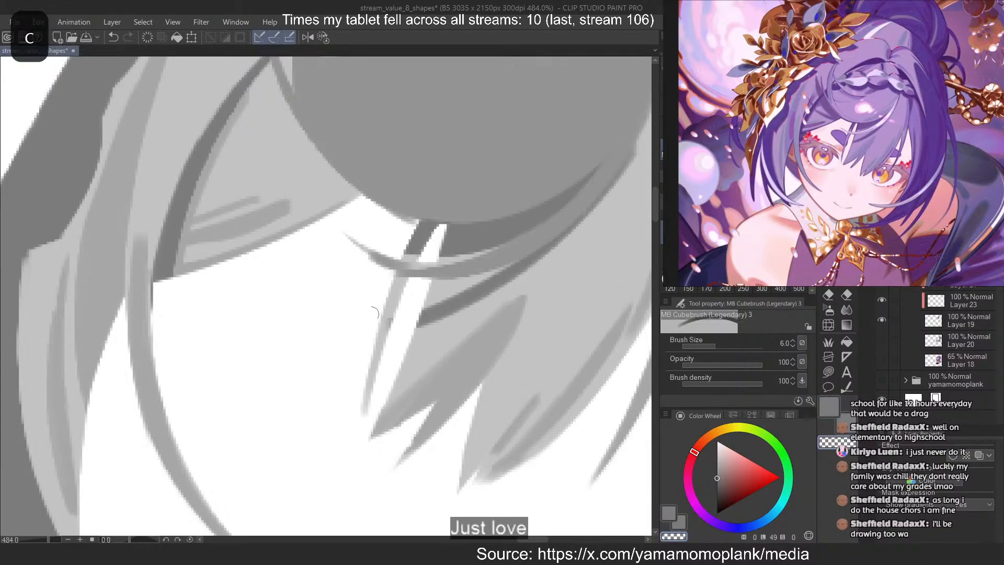
pyautogui.hotkey('ctrl', 'z')
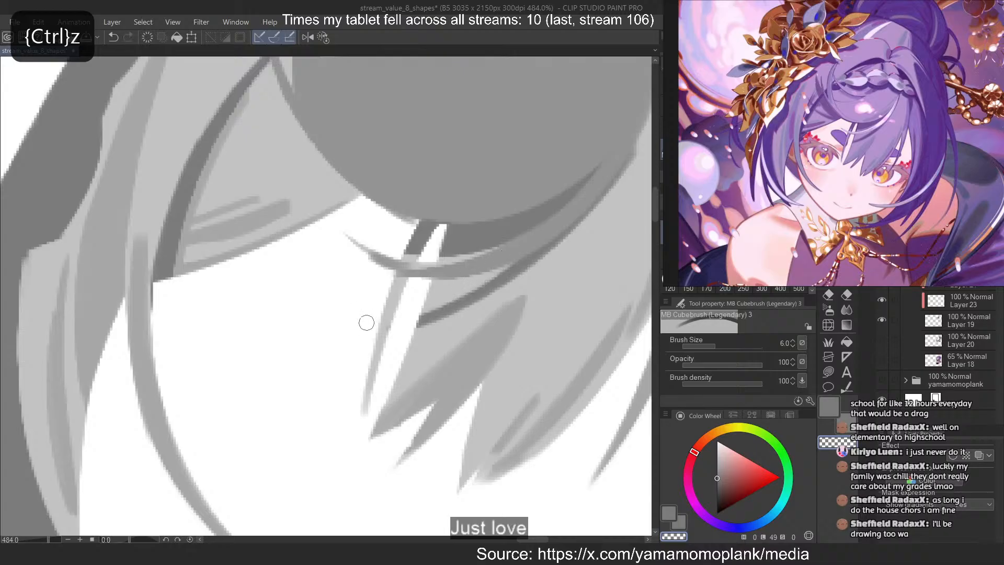
pyautogui.moveTo(638, 150); pyautogui.dragTo(557, 258)
pyautogui.moveTo(609, 189); pyautogui.dragTo(554, 251)
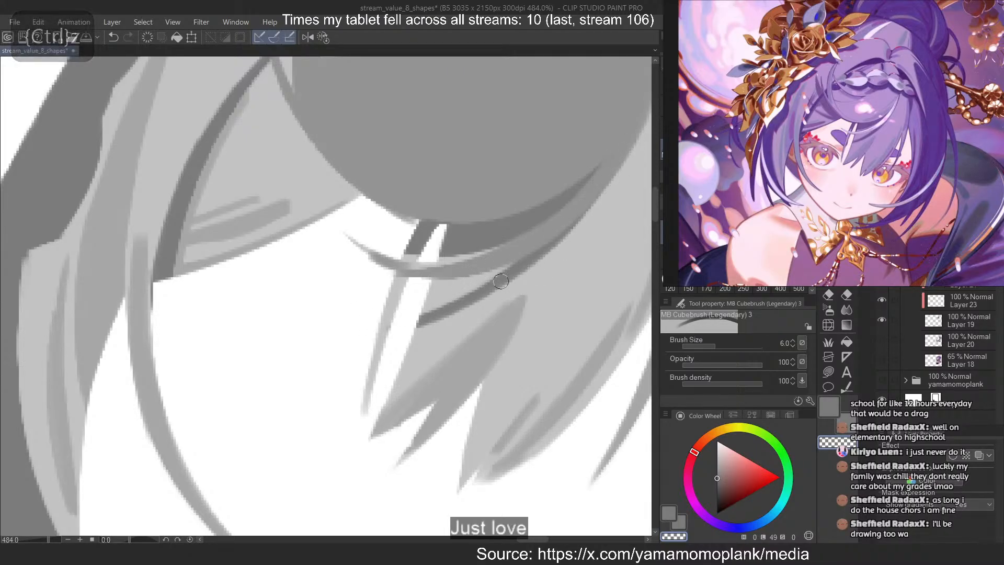
pyautogui.press('c')
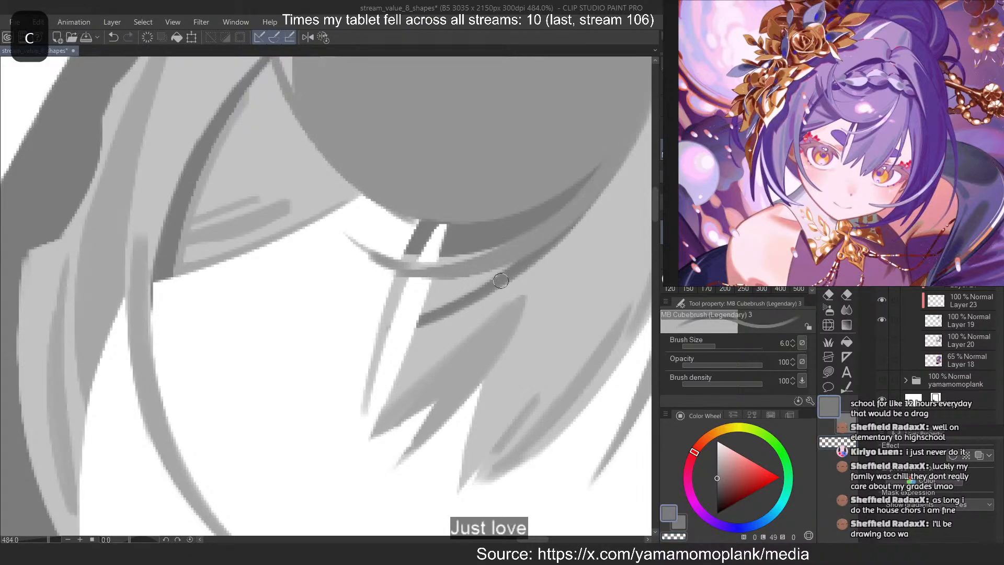
# Paint a curved, widening shadow along the bang's flower-side edge, filling down to the lower edge of the light hair
pyautogui.scroll(-6, 502, 313)
pyautogui.scroll(6, 280, 121)
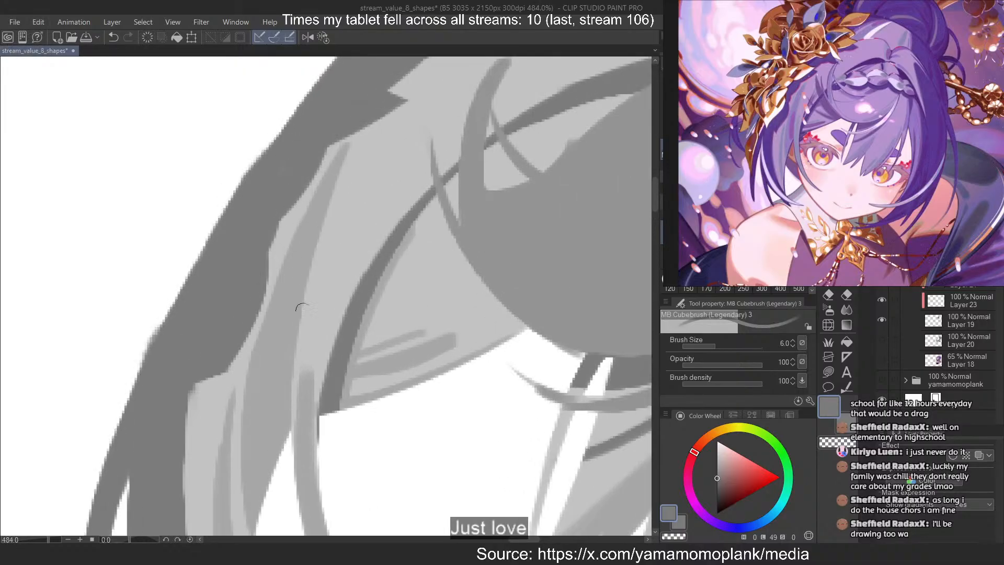
pyautogui.scroll(-2, 301, 306)
pyautogui.moveTo(374, 238); pyautogui.dragTo(486, 352)
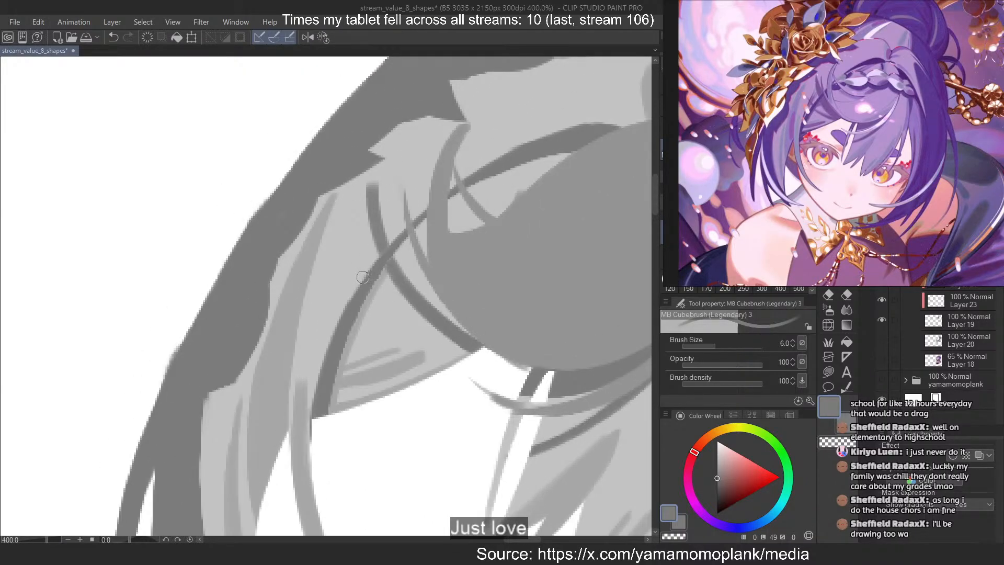
pyautogui.hotkey('ctrl', 'z')
pyautogui.moveTo(385, 186)
pyautogui.mouseDown()
pyautogui.moveTo(418, 265)
pyautogui.moveTo(478, 349)
pyautogui.moveTo(468, 354)
pyautogui.mouseUp()
pyautogui.hotkey('ctrl', 'z')
pyautogui.moveTo(427, 281); pyautogui.dragTo(481, 348)
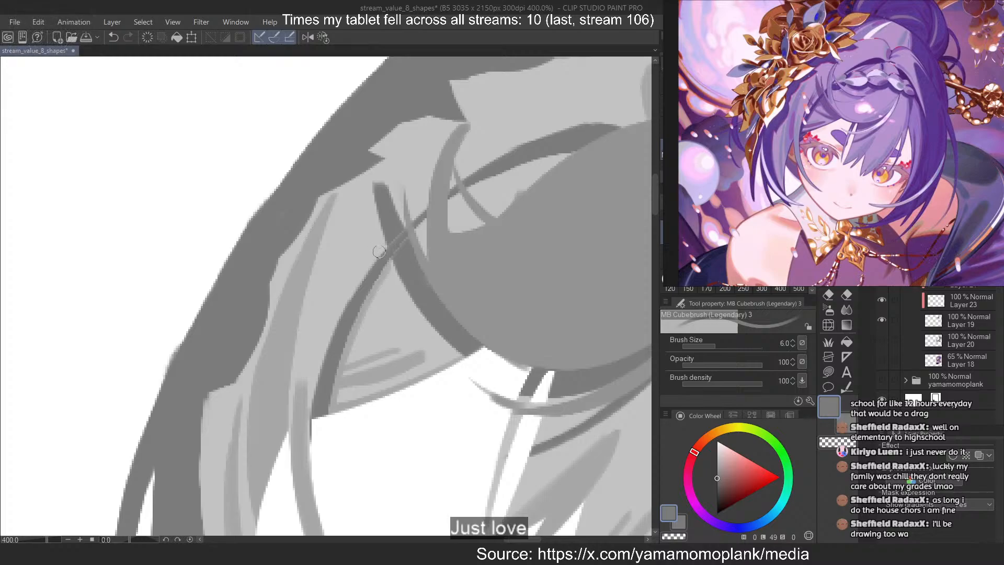
pyautogui.moveTo(376, 208); pyautogui.dragTo(471, 360)
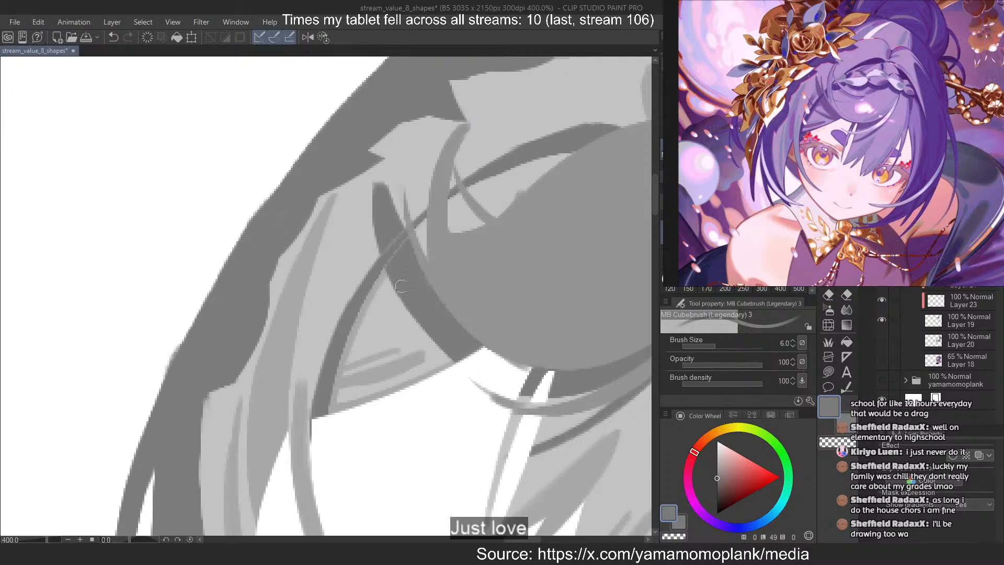
pyautogui.moveTo(401, 286); pyautogui.dragTo(453, 364)
# Add a thin diagonal dark strand branching from the lower end of the flower-side shadow across the light hair
pyautogui.moveTo(346, 268); pyautogui.dragTo(454, 372)
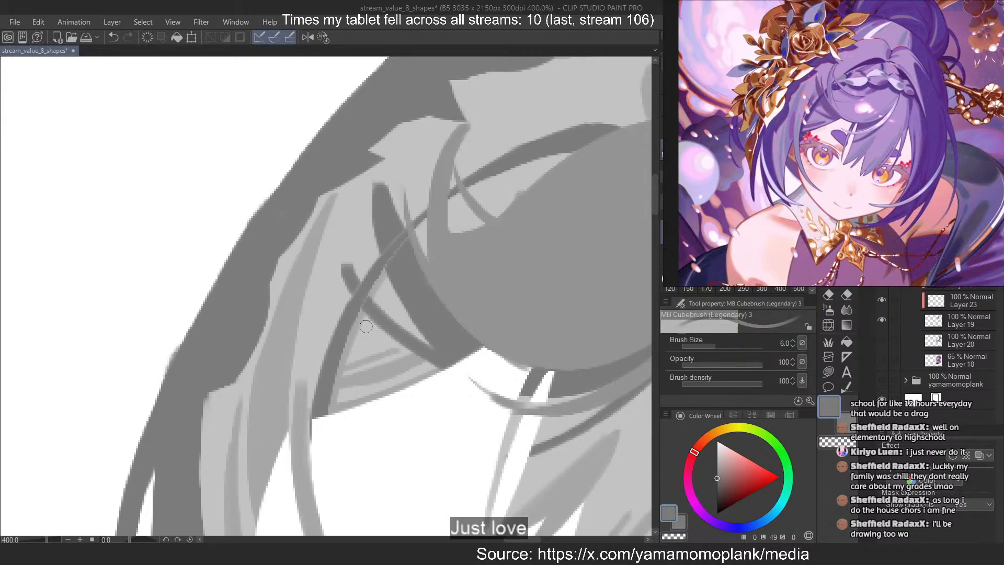
pyautogui.hotkey('ctrl', 'z')
pyautogui.moveTo(370, 303)
pyautogui.mouseDown()
pyautogui.moveTo(451, 364)
pyautogui.moveTo(365, 314)
pyautogui.moveTo(463, 387)
pyautogui.moveTo(362, 314)
pyautogui.moveTo(480, 387)
pyautogui.moveTo(363, 311)
pyautogui.moveTo(471, 386)
pyautogui.mouseUp()
pyautogui.press('c')
# Extend the diagonal strand with a short mark beyond the crossing dark lock and trim it with transparent colour
pyautogui.press('c')
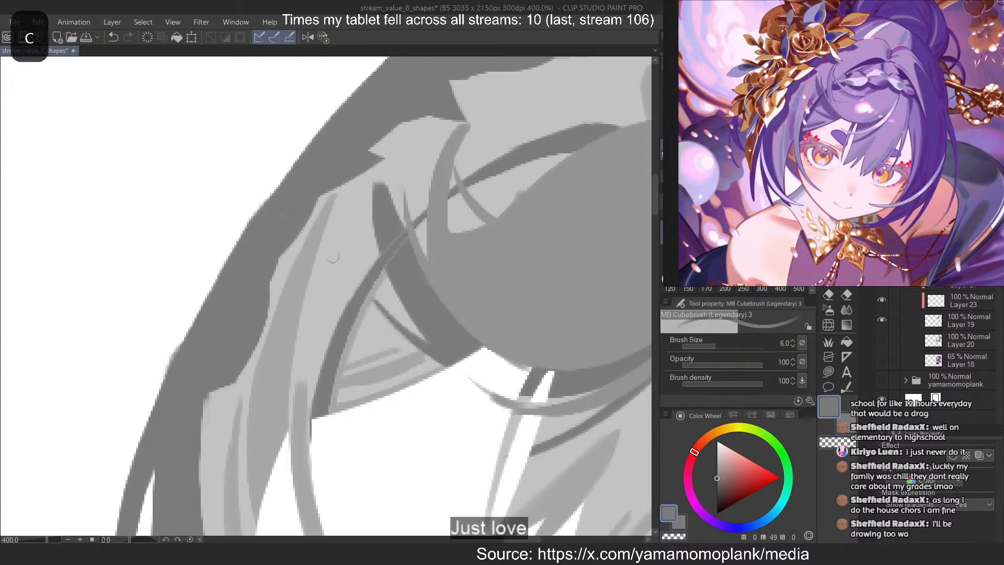
pyautogui.moveTo(332, 254)
pyautogui.mouseDown()
pyautogui.moveTo(355, 286)
pyautogui.moveTo(373, 277)
pyautogui.mouseUp()
pyautogui.hotkey('ctrl', 'z')
pyautogui.press('c')
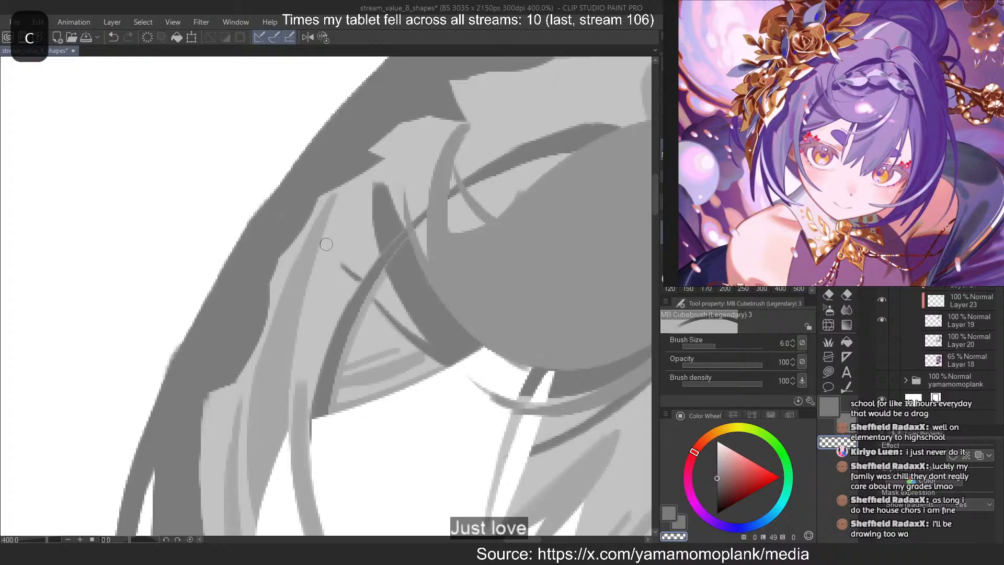
pyautogui.hotkey('ctrl', 'z')
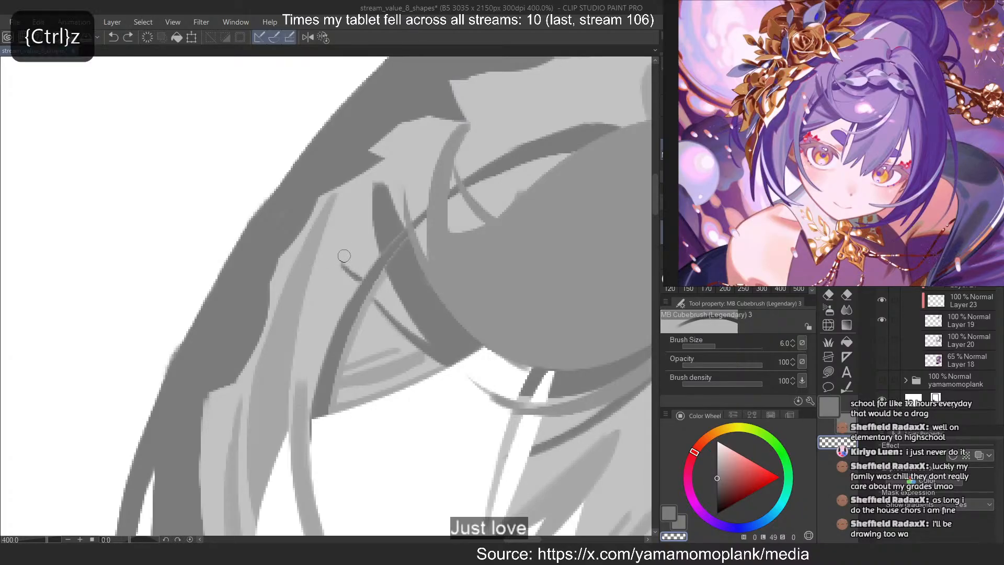
pyautogui.moveTo(335, 251); pyautogui.dragTo(365, 275)
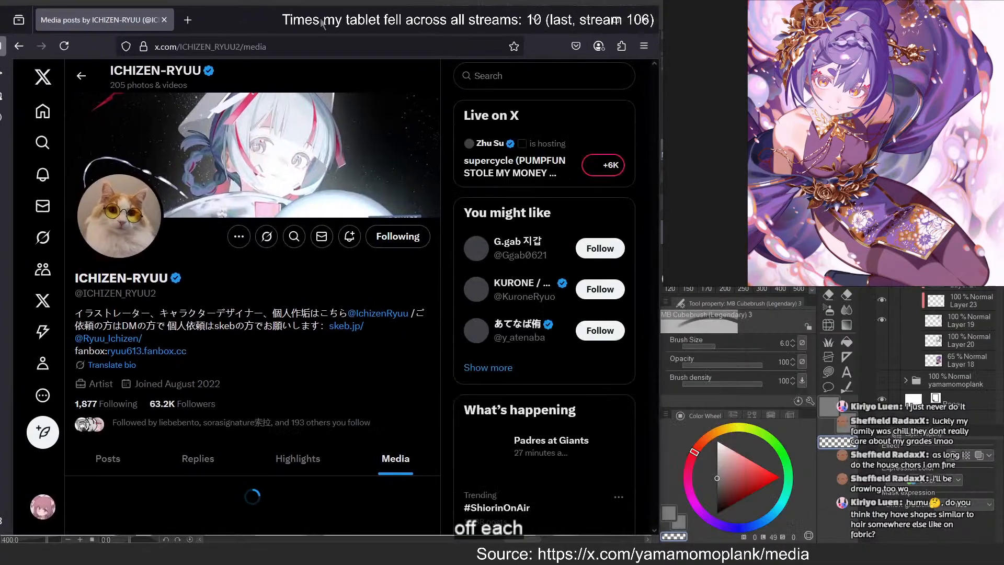
# Switch to the browser, look through the artist's X media gallery, and open the rabbit-eared character illustration in a blue uniform
pyautogui.scroll(-5, 401, 292)
pyautogui.scroll(-5, 407, 285)
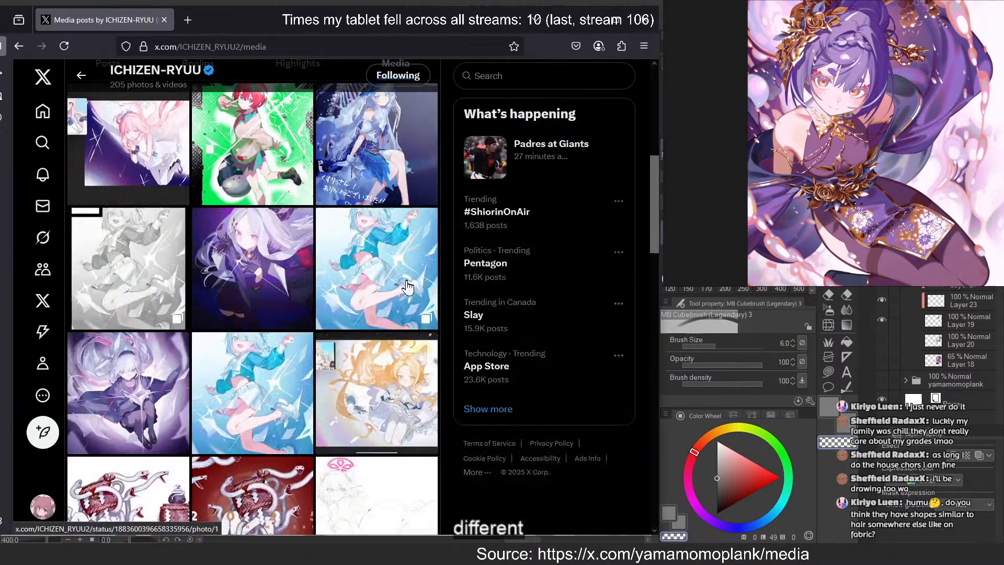
pyautogui.scroll(-3, 411, 280)
pyautogui.scroll(-3, 413, 276)
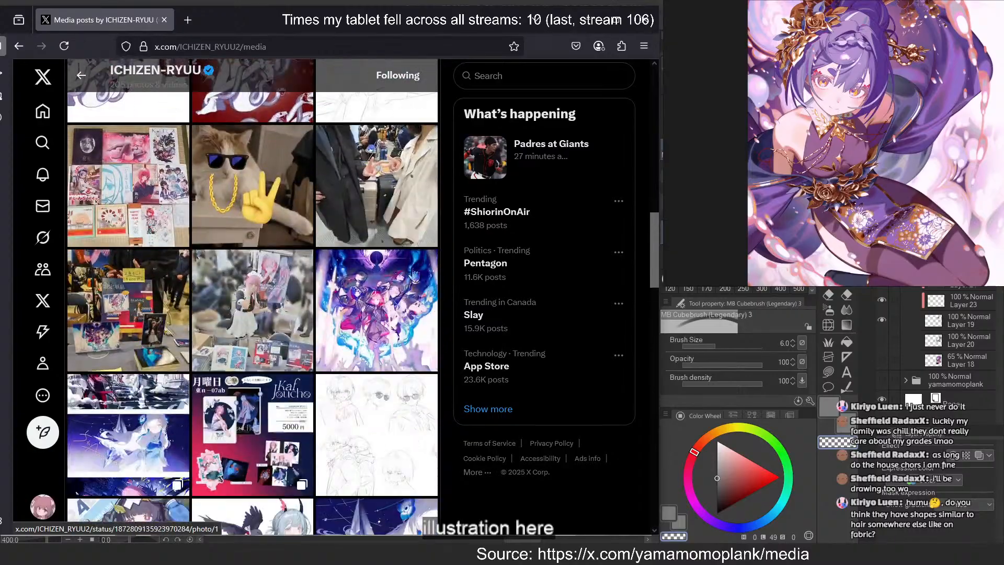
pyautogui.scroll(-4, 414, 272)
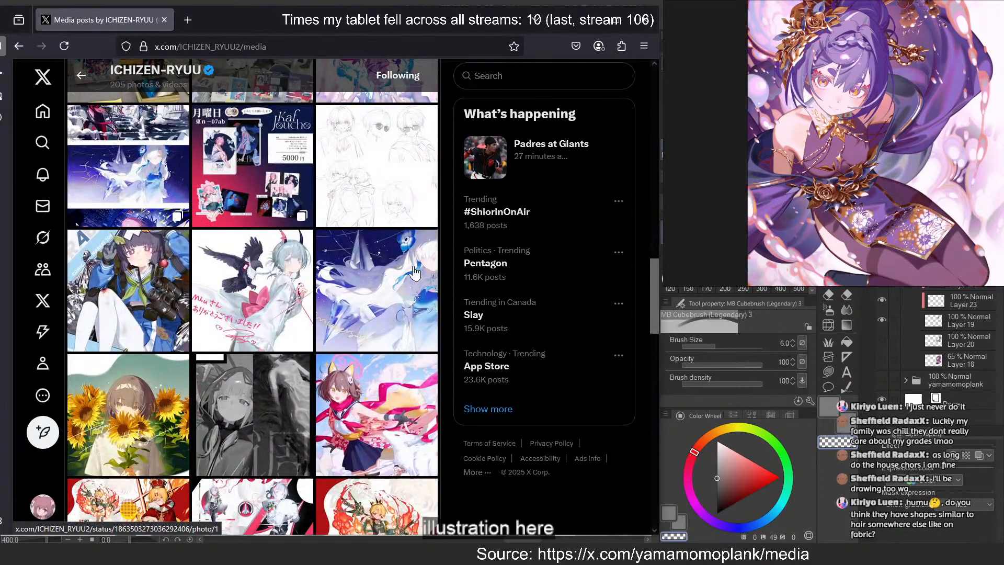
pyautogui.click(162, 283)
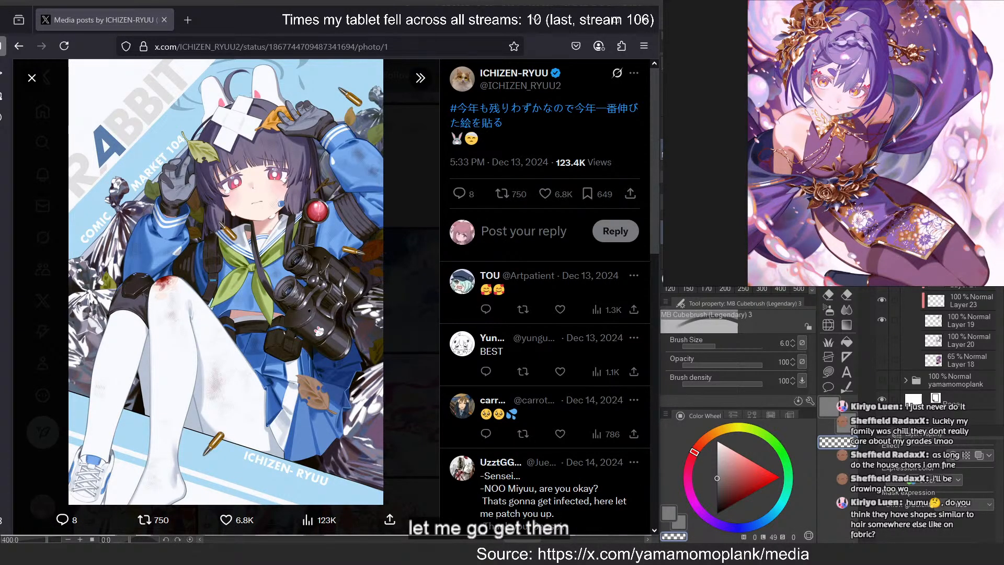
# Switch to the reference board and look through its grids of saved artwork screenshots for more illustration examples
pyautogui.scroll(-15, 840, 175)
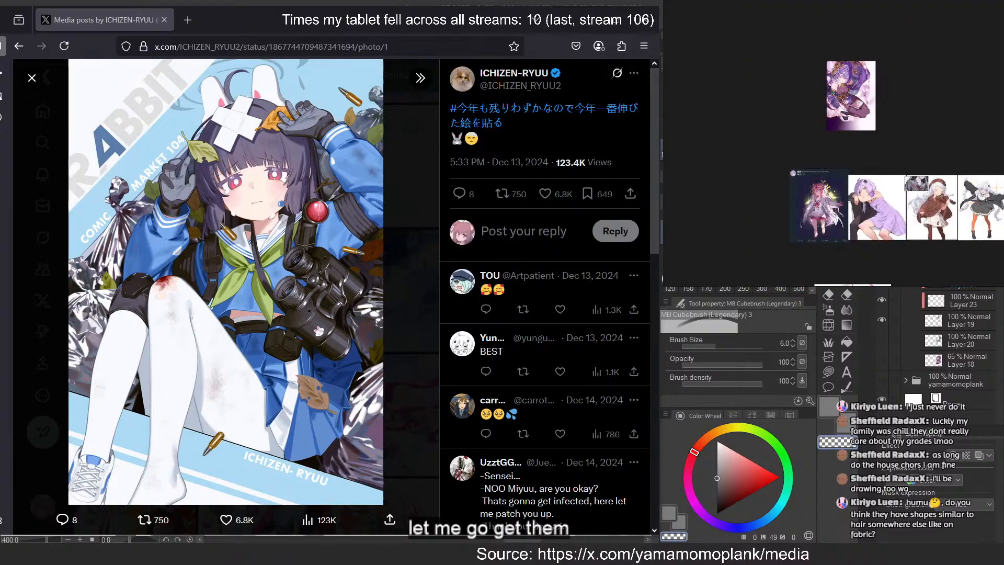
pyautogui.scroll(4, 901, 183)
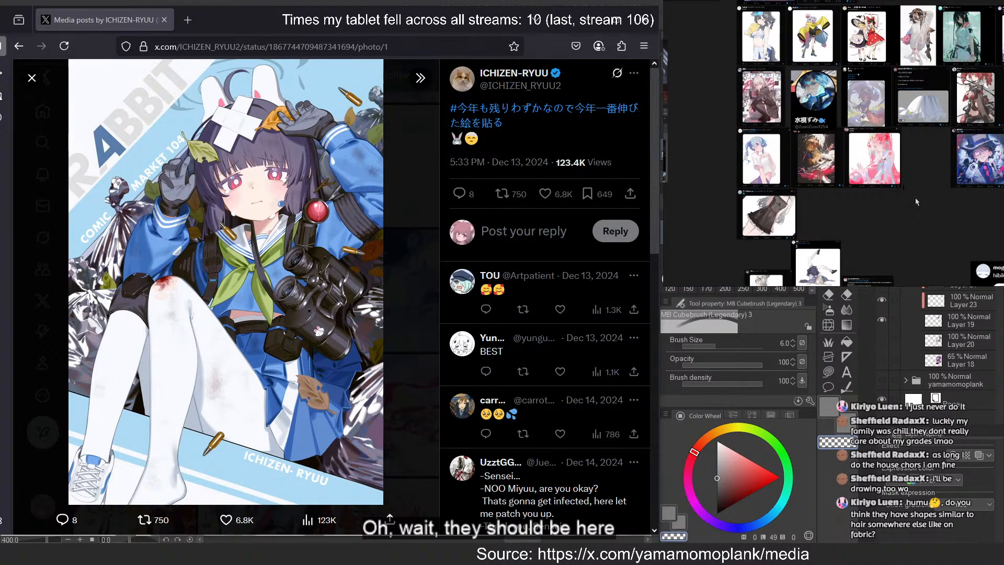
pyautogui.moveTo(915, 201); pyautogui.dragTo(877, 258)
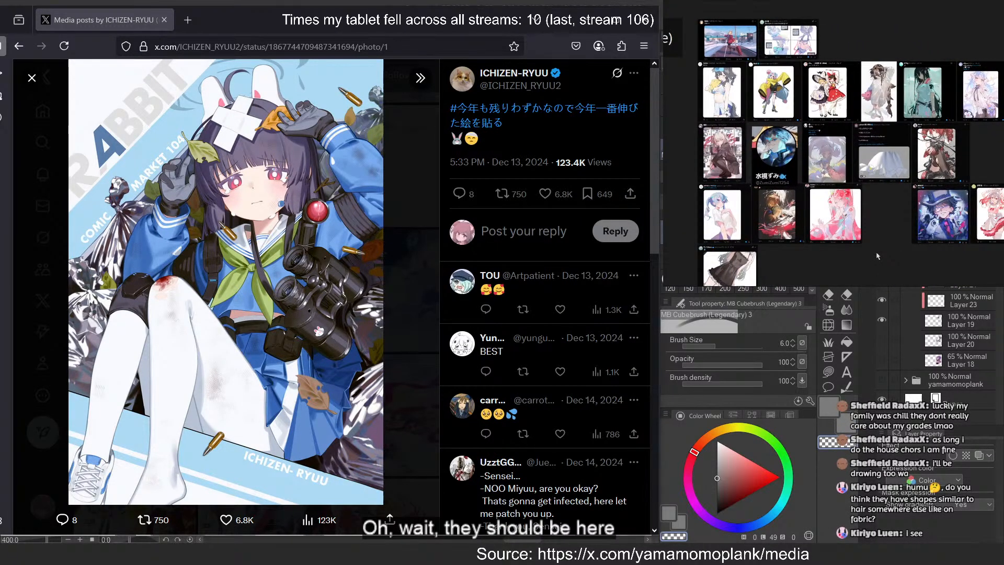
pyautogui.scroll(-5, 877, 250)
pyautogui.moveTo(753, 203); pyautogui.dragTo(904, 175)
pyautogui.moveTo(781, 175); pyautogui.dragTo(799, 139)
pyautogui.moveTo(973, 157); pyautogui.dragTo(814, 195)
pyautogui.moveTo(947, 242); pyautogui.dragTo(733, 137)
pyautogui.moveTo(940, 119); pyautogui.dragTo(813, 171)
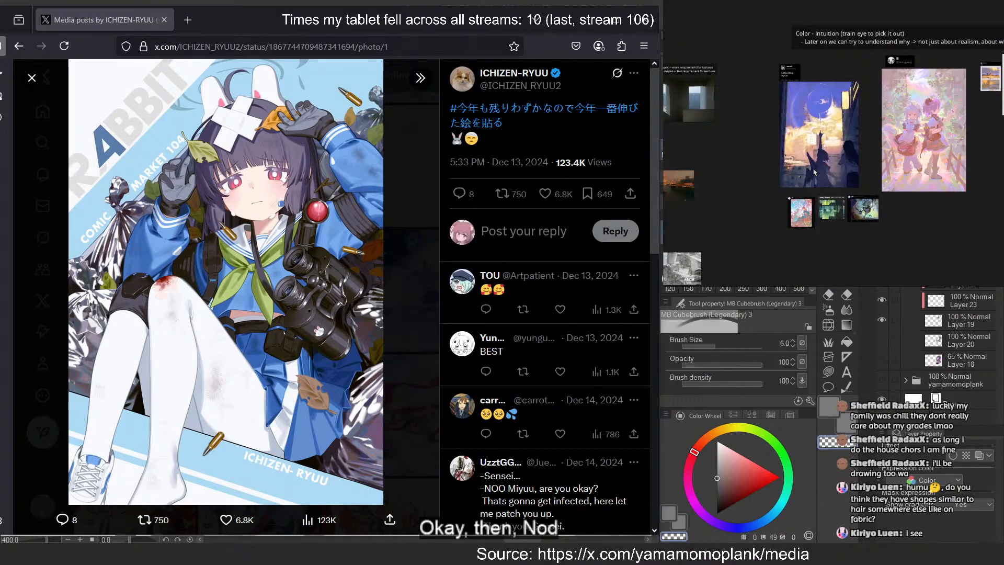
# Search the board's colour intuition and value composition sections for the saved illustration examples
pyautogui.moveTo(978, 115); pyautogui.dragTo(962, 26)
pyautogui.moveTo(724, 246); pyautogui.dragTo(970, 149)
pyautogui.moveTo(772, 104); pyautogui.dragTo(928, 202)
pyautogui.moveTo(741, 118); pyautogui.dragTo(887, 195)
pyautogui.moveTo(854, 38); pyautogui.dragTo(900, 163)
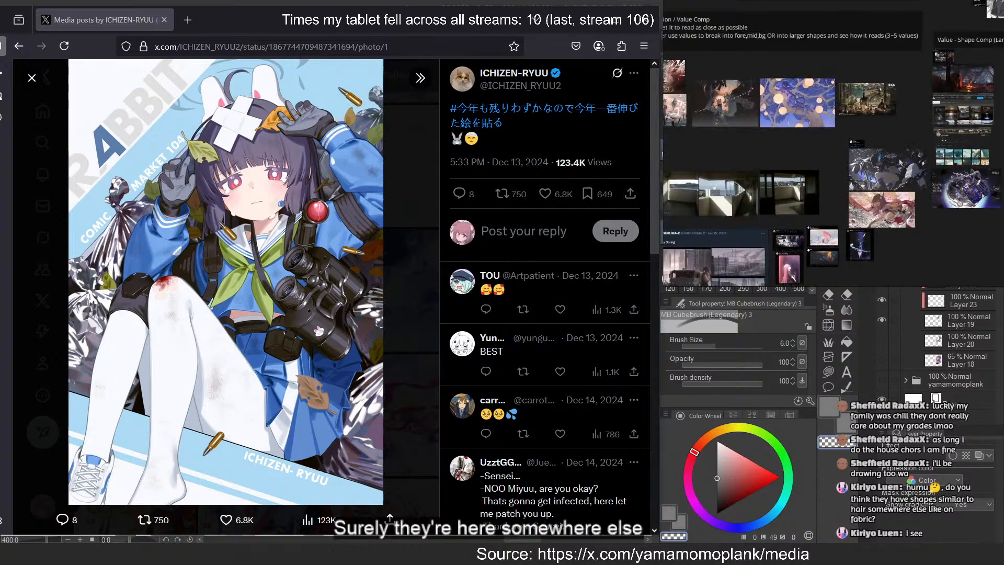
# Examine the board's snow scene with the red umbrella and the artwork around it up close
pyautogui.scroll(-2, 900, 163)
pyautogui.scroll(6, 839, 231)
pyautogui.click(824, 175)
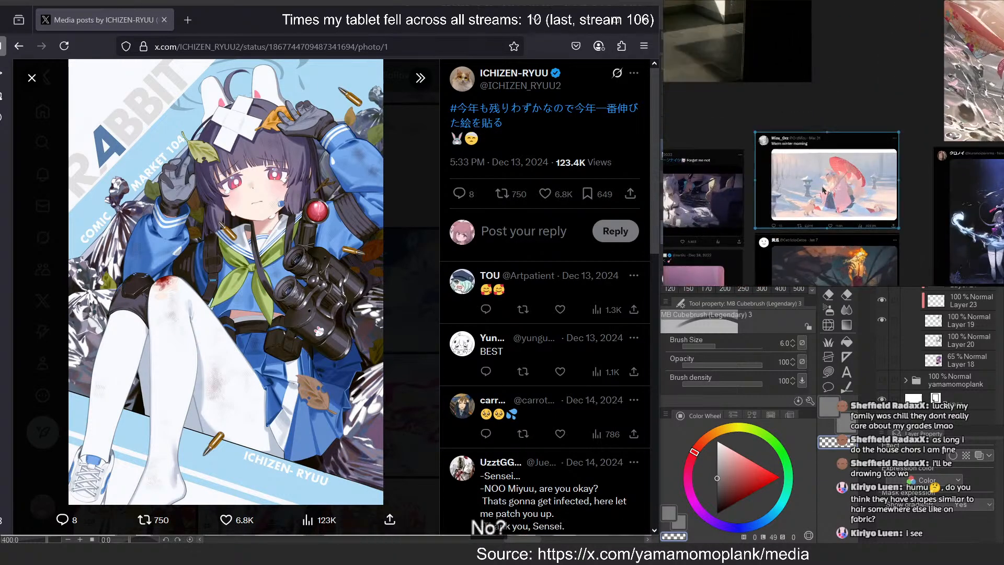
pyautogui.scroll(-3, 815, 151)
pyautogui.scroll(-1, 822, 156)
pyautogui.moveTo(822, 156); pyautogui.dragTo(972, 124)
pyautogui.moveTo(972, 125); pyautogui.dragTo(949, 71)
pyautogui.moveTo(973, 42); pyautogui.dragTo(955, 94)
pyautogui.scroll(8, 942, 97)
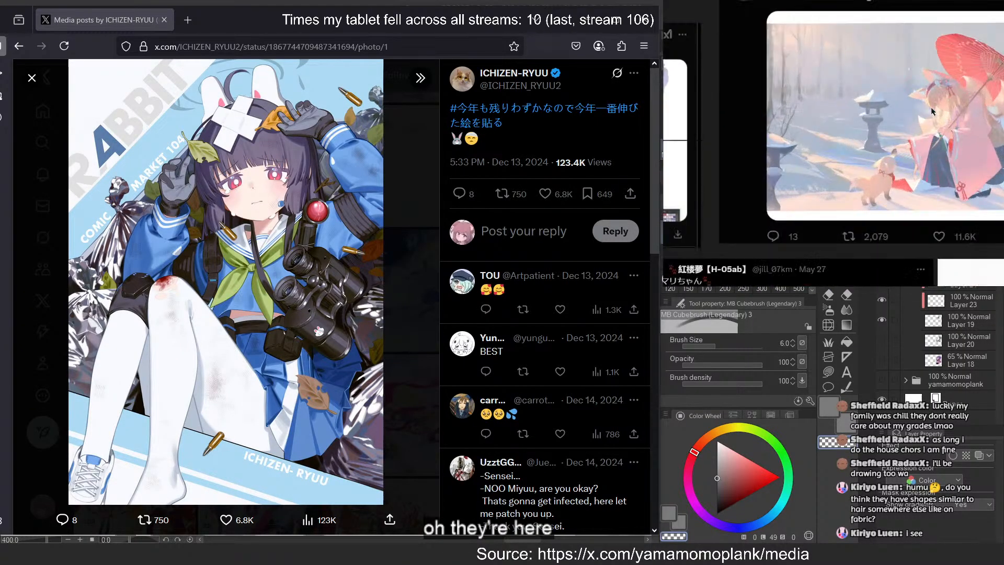
# Move away from the board's saved artwork grids and bring up the purple-haired character illustration up close
pyautogui.scroll(-3, 958, 100)
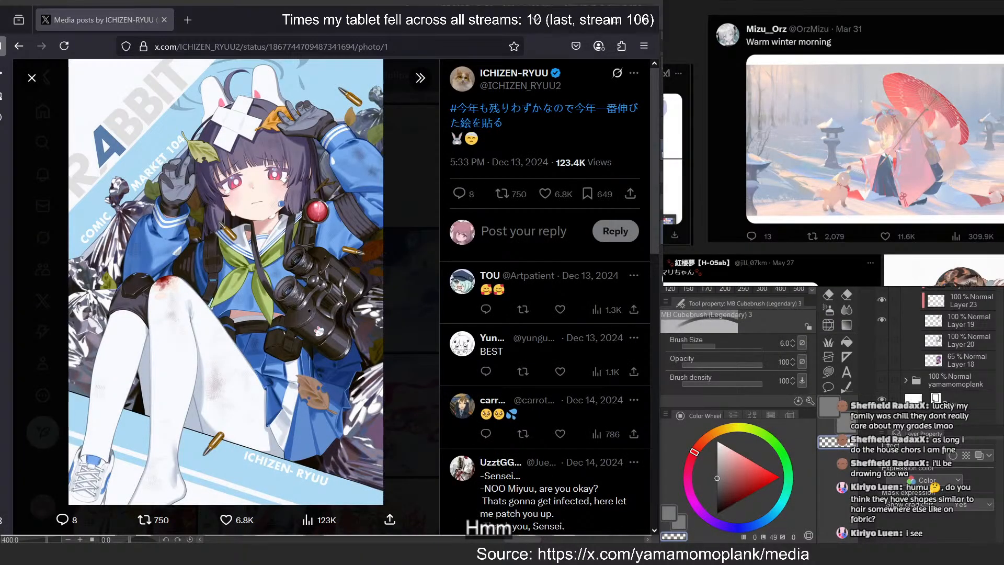
pyautogui.scroll(-5, 845, 67)
pyautogui.hotkey('ctrl', 'v')
pyautogui.scroll(-3, 874, 56)
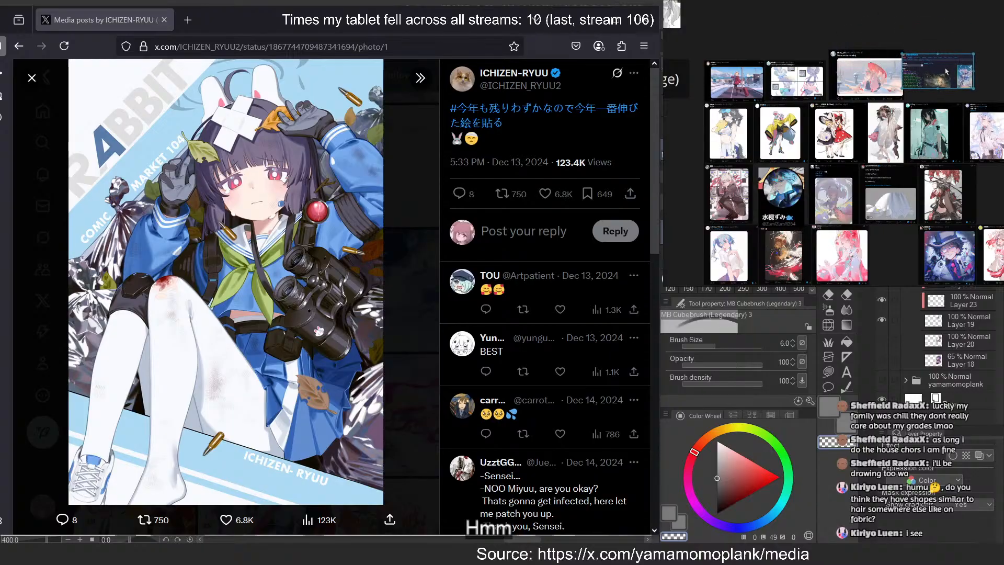
pyautogui.scroll(-5, 925, 73)
pyautogui.moveTo(868, 68); pyautogui.dragTo(836, 214)
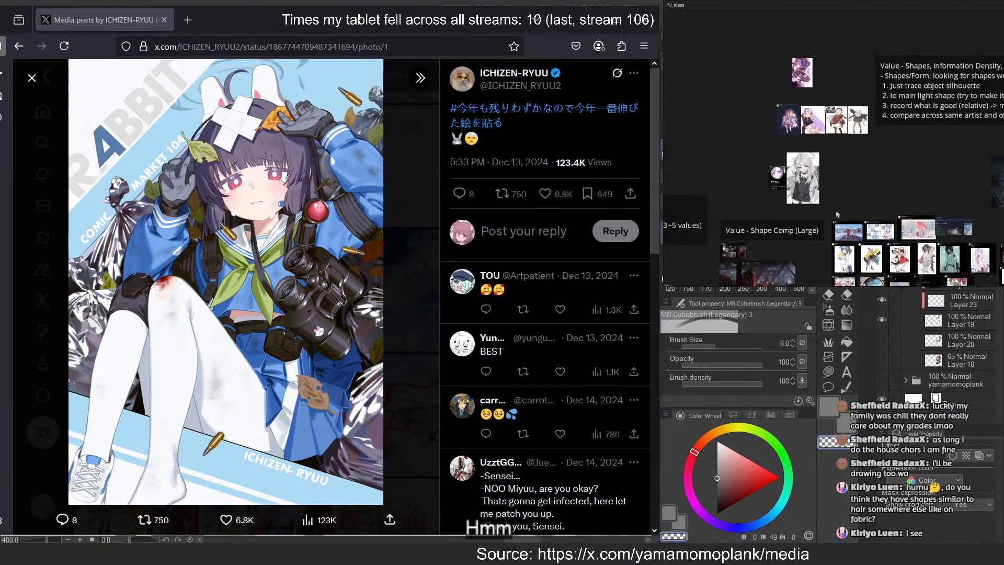
pyautogui.scroll(5, 809, 60)
pyautogui.scroll(5, 697, 124)
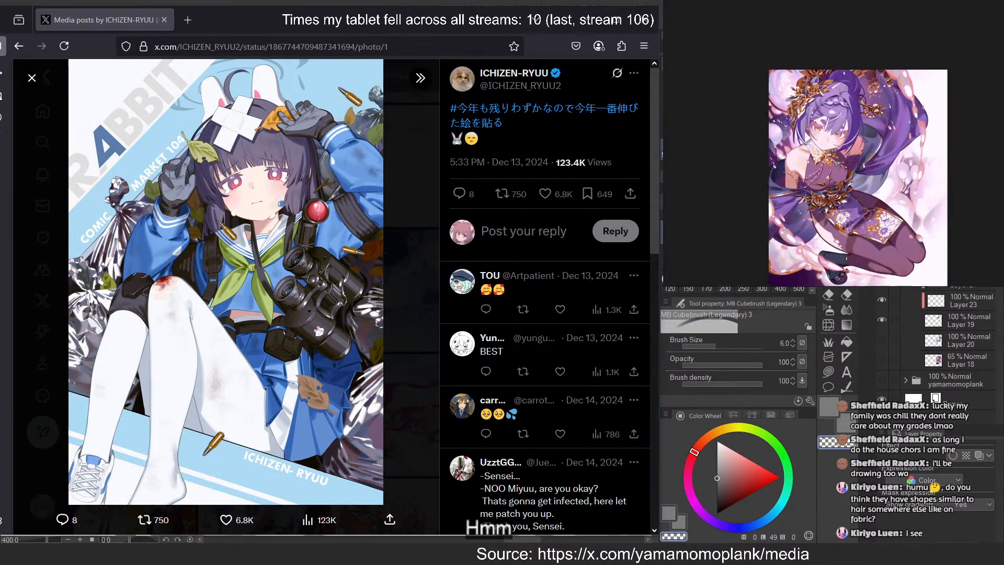
# Look through the artist's media gallery, viewing the pink-haired character in a suit and the pale-haired kneeling character
pyautogui.click(388, 231)
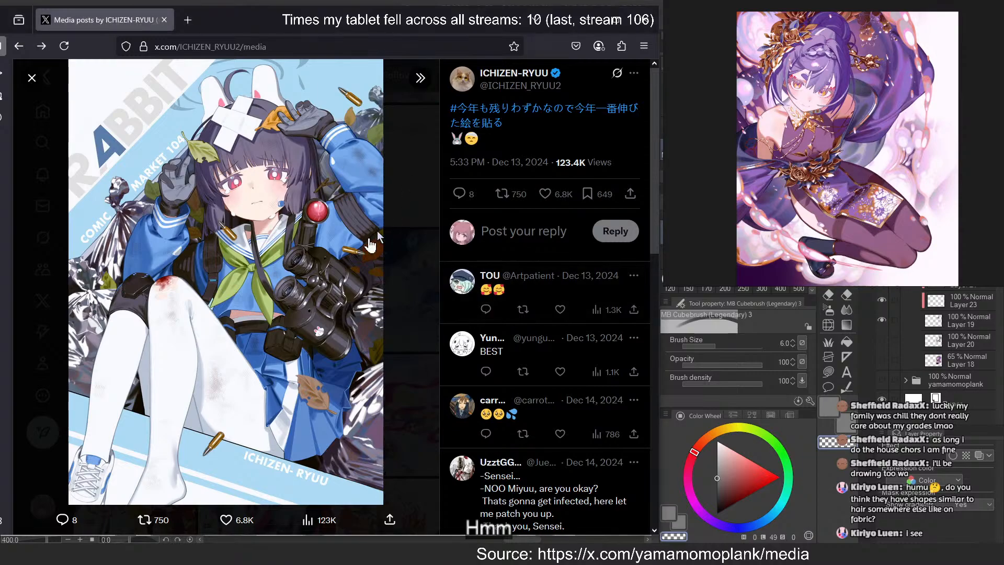
pyautogui.scroll(-4, 342, 275)
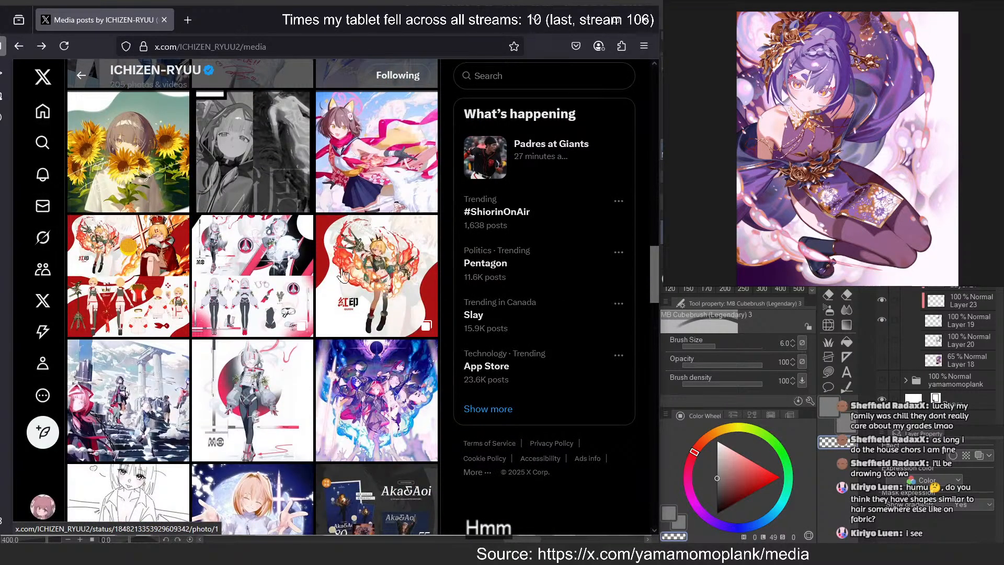
pyautogui.scroll(-5, 342, 275)
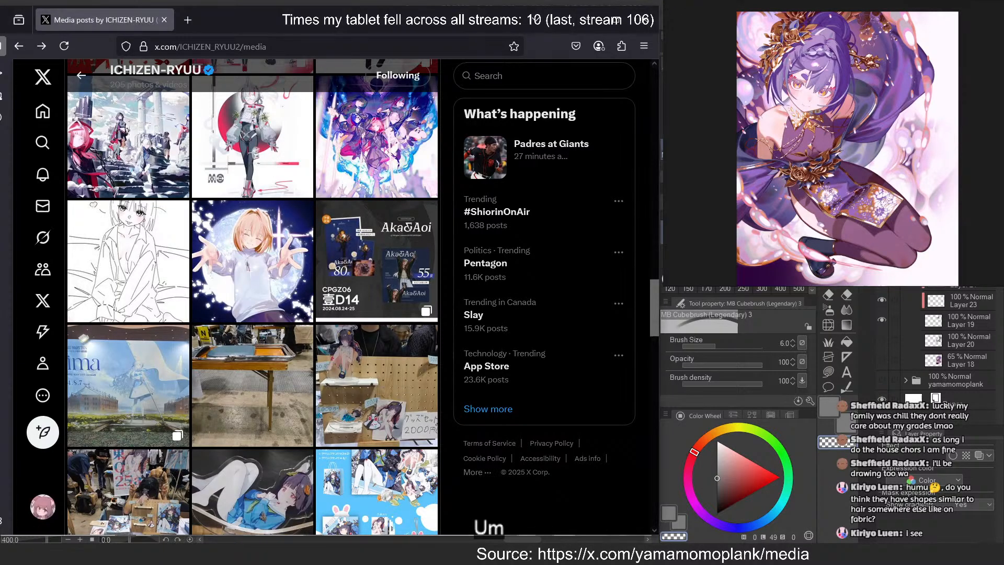
pyautogui.scroll(-5, 254, 185)
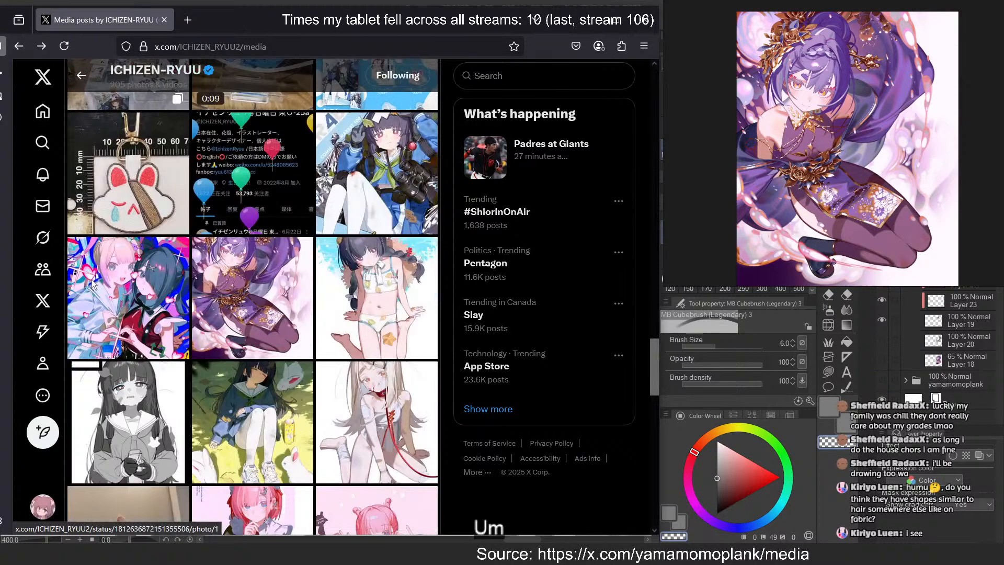
pyautogui.scroll(-5, 274, 204)
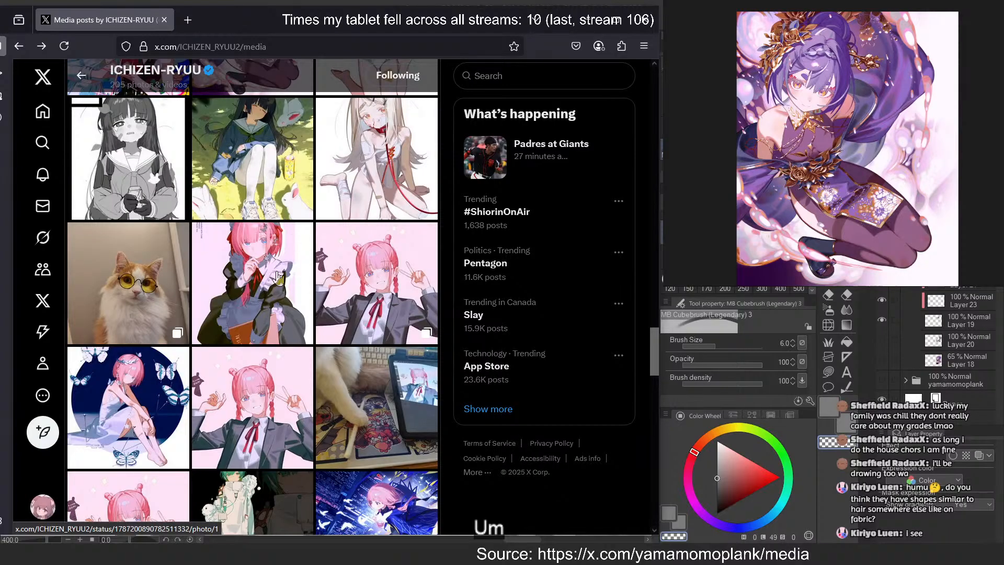
pyautogui.click(416, 309)
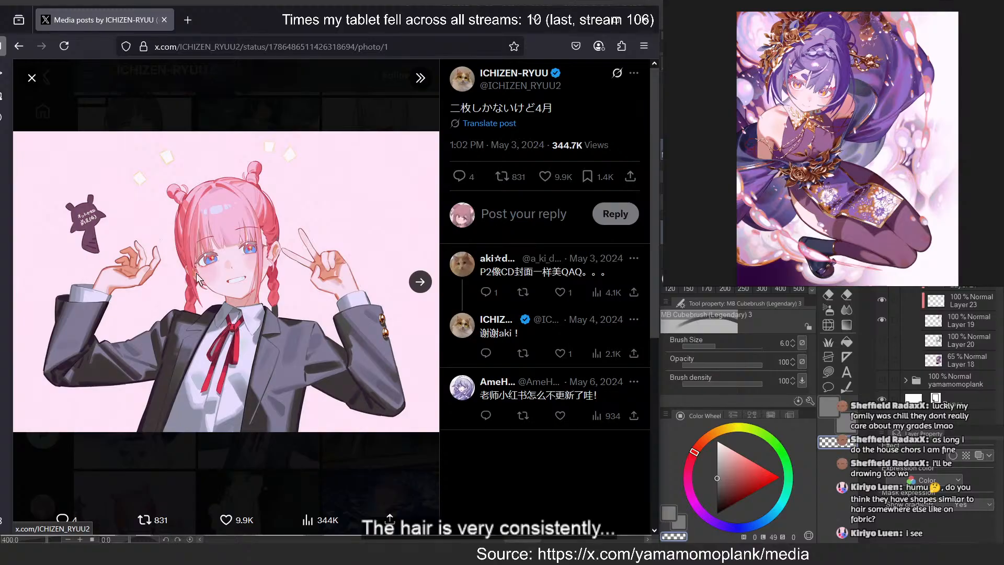
pyautogui.press('Escape')
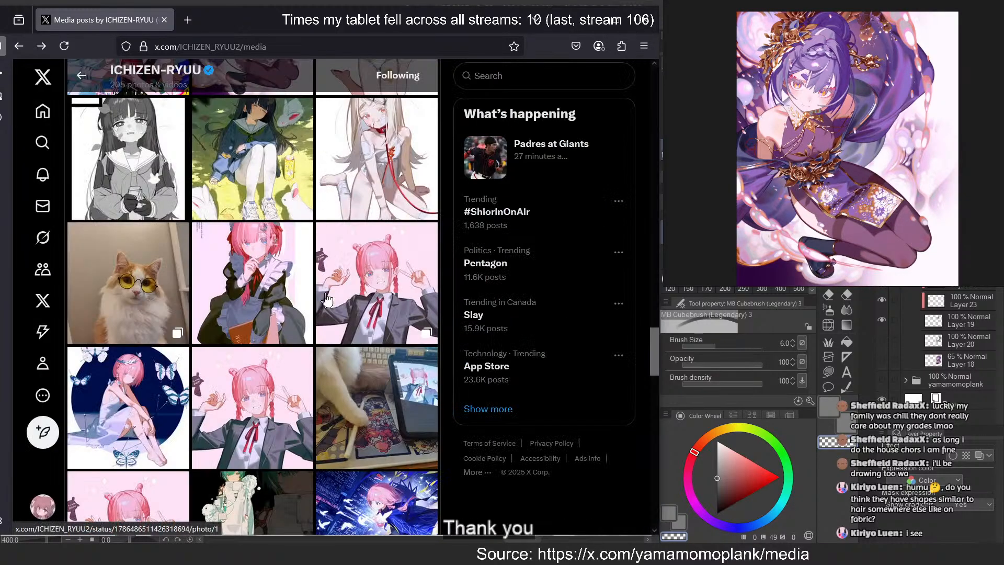
pyautogui.click(386, 115)
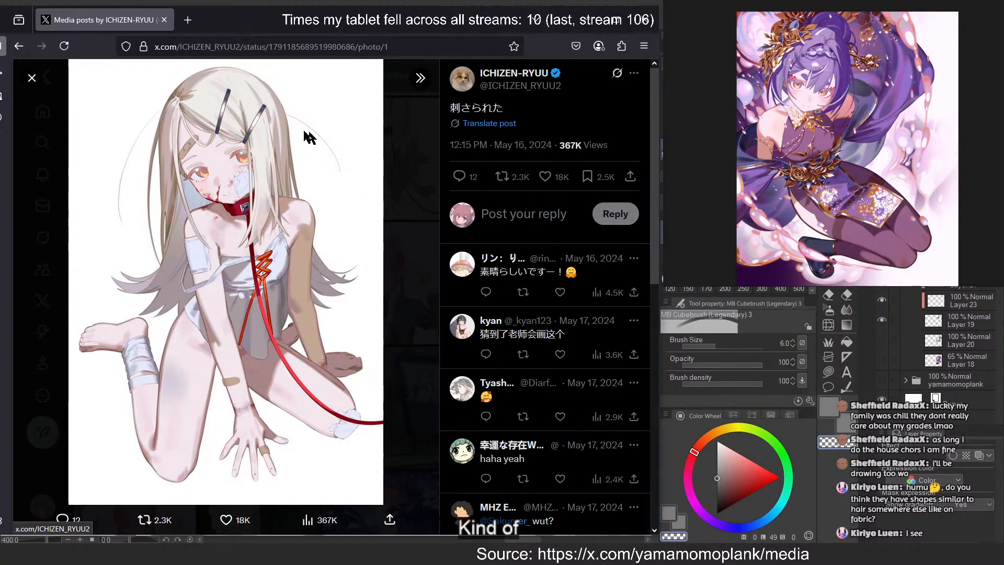
pyautogui.click(401, 156)
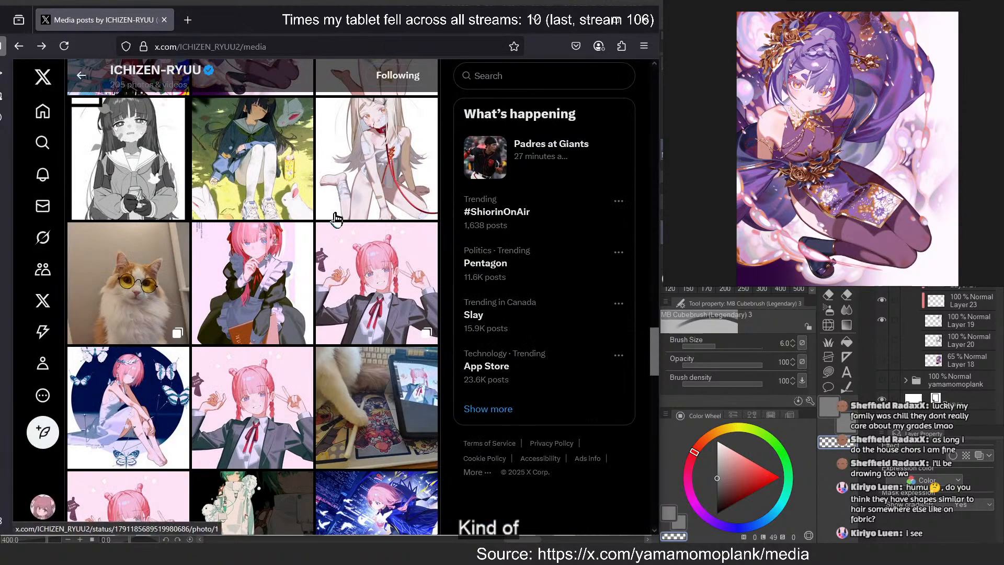
# Browse further down the media gallery, viewing the greyscale long-haired character sketch and the running rabbit-eared girl
pyautogui.scroll(-10, 337, 222)
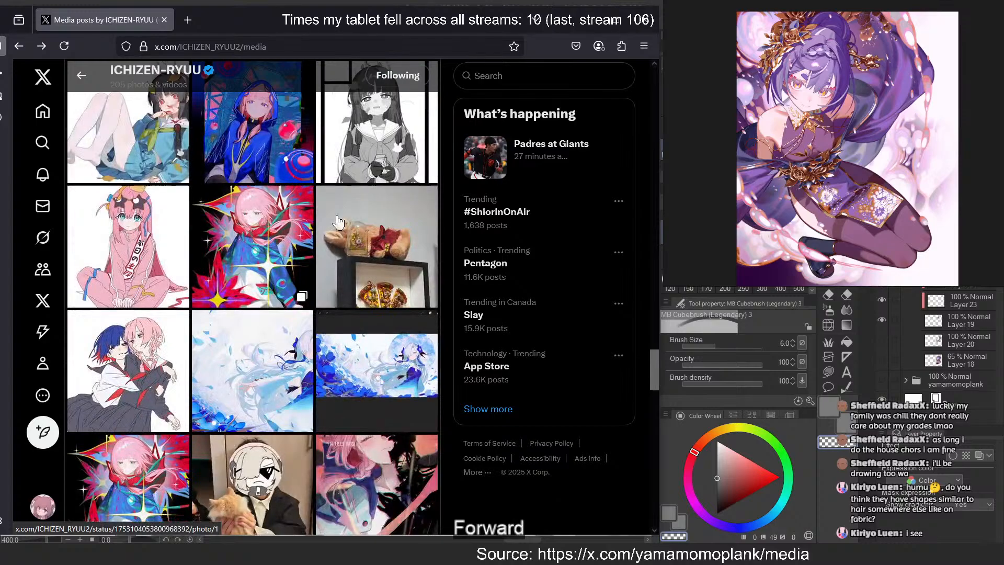
pyautogui.scroll(-3, 338, 221)
pyautogui.scroll(5, 374, 215)
pyautogui.click(374, 215)
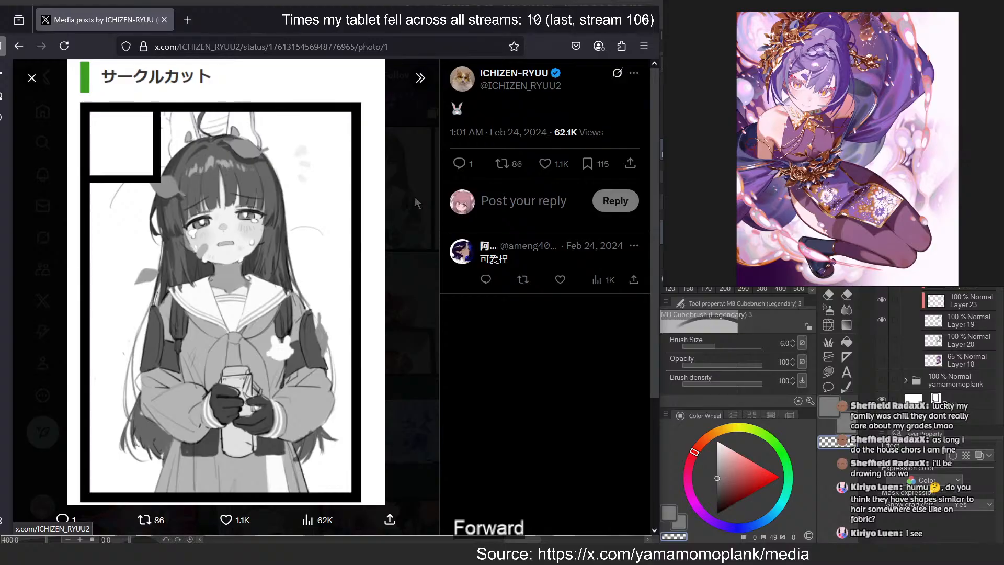
pyautogui.click(415, 196)
pyautogui.scroll(-5, 333, 220)
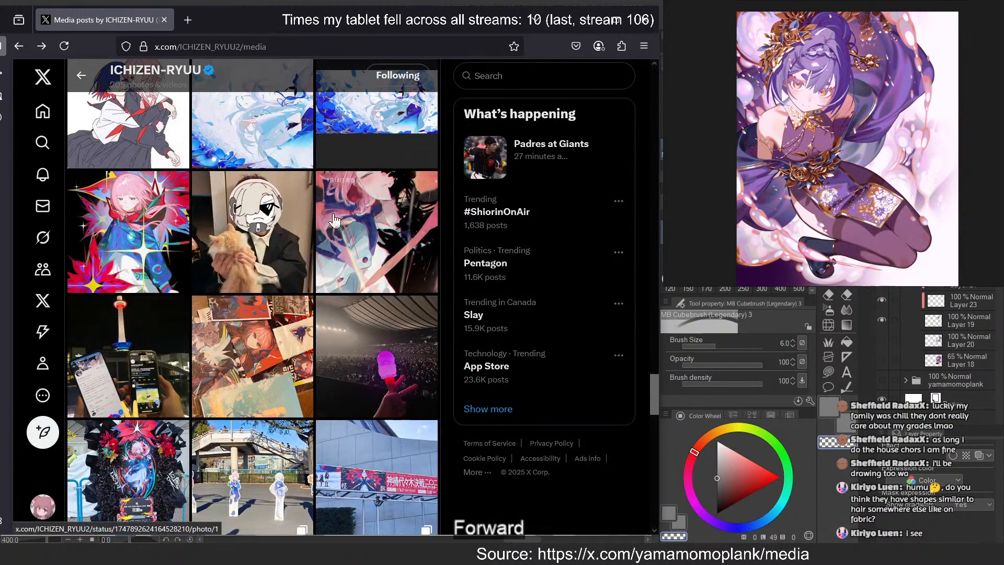
pyautogui.scroll(-5, 335, 220)
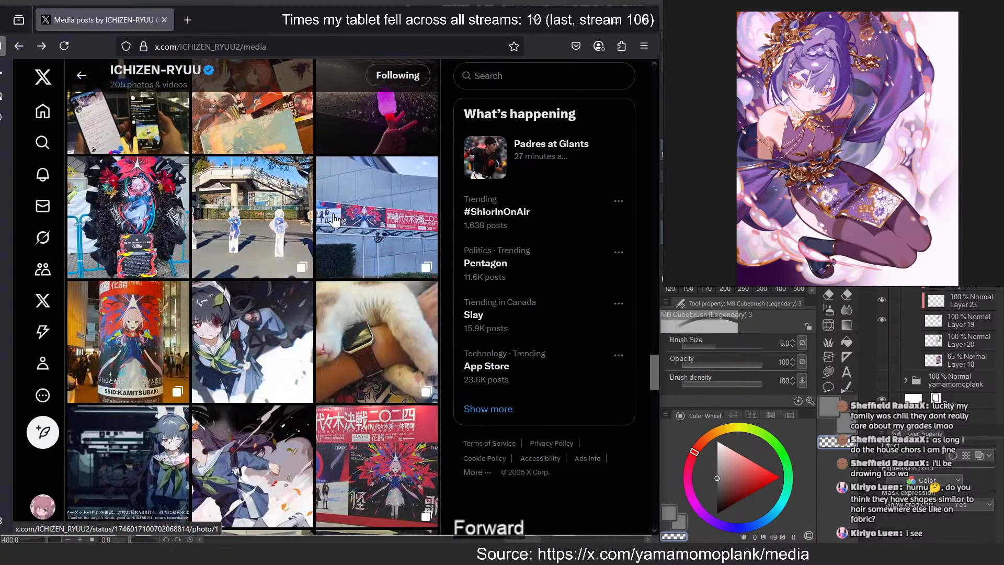
pyautogui.click(256, 326)
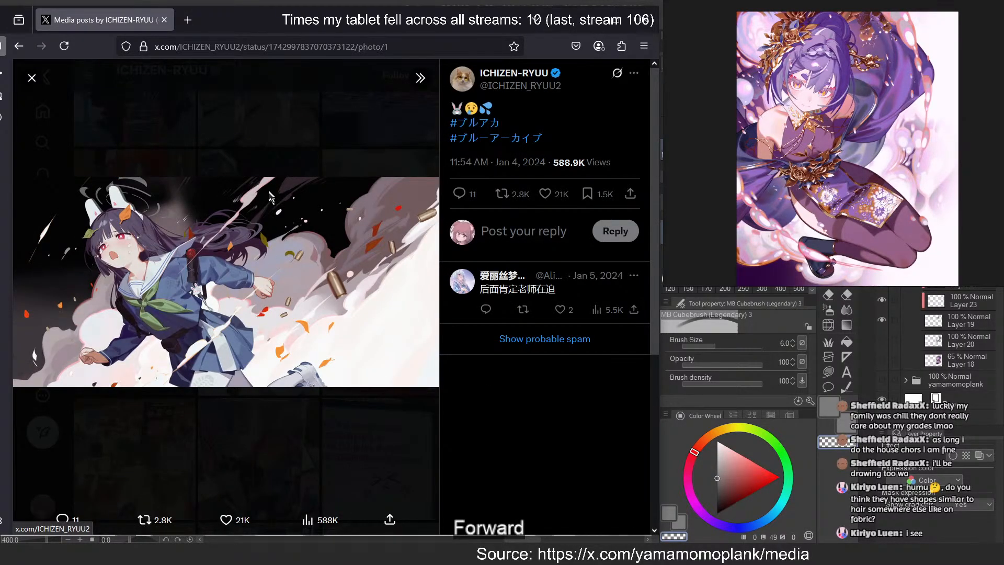
pyautogui.click(270, 134)
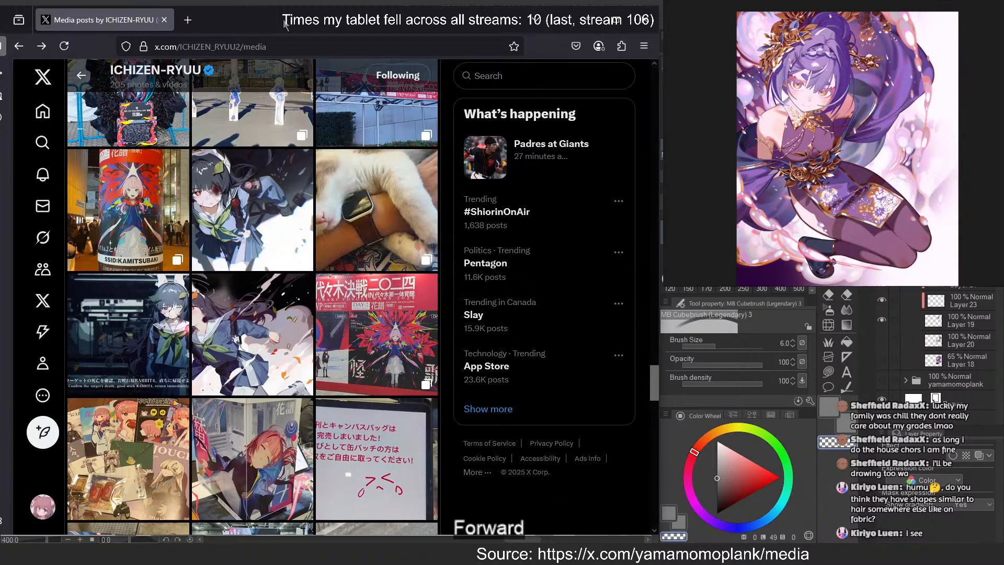
# Return to the Clip Studio Paint drawing and trim the upper end of the dark strand beside the bang to a sharp tip
pyautogui.moveTo(285, 22); pyautogui.dragTo(0, 32)
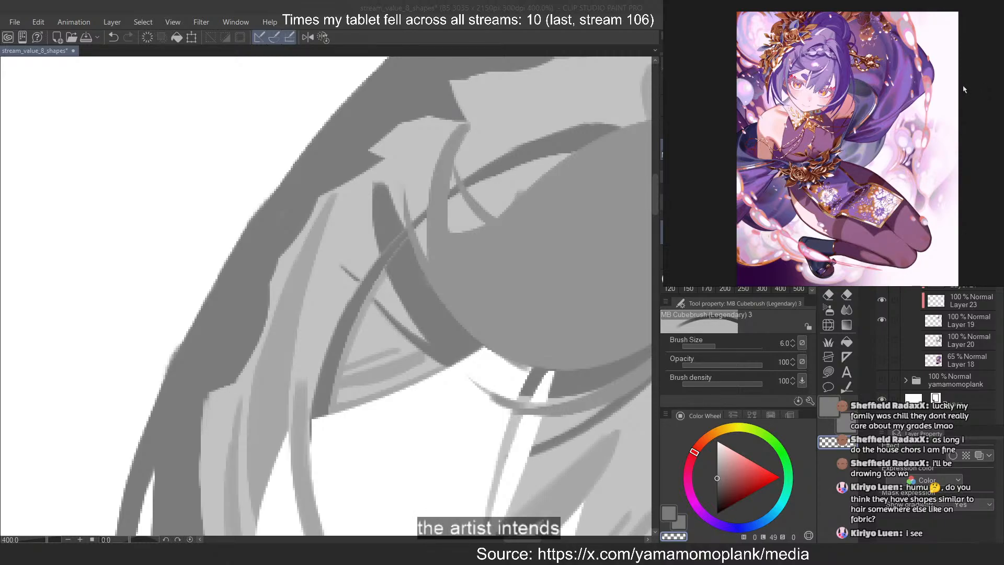
pyautogui.scroll(2, 924, 89)
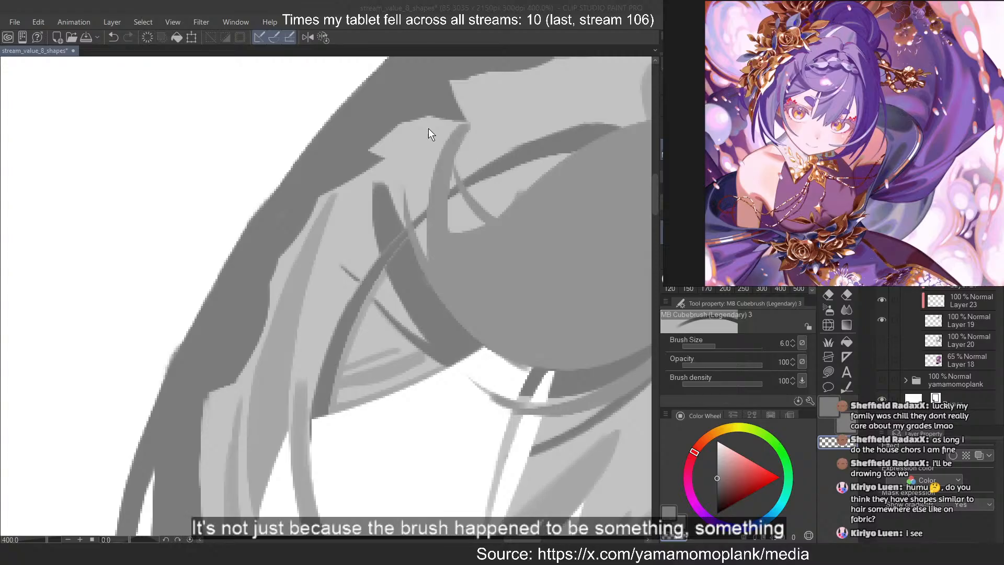
pyautogui.scroll(-1, 301, 170)
pyautogui.scroll(1, 345, 200)
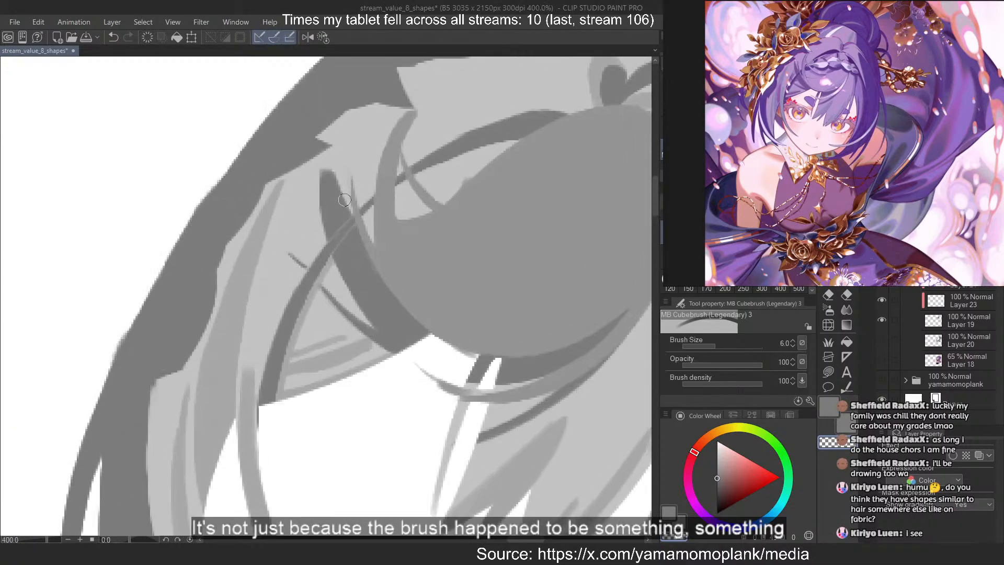
pyautogui.hotkey('ctrl', 'z')
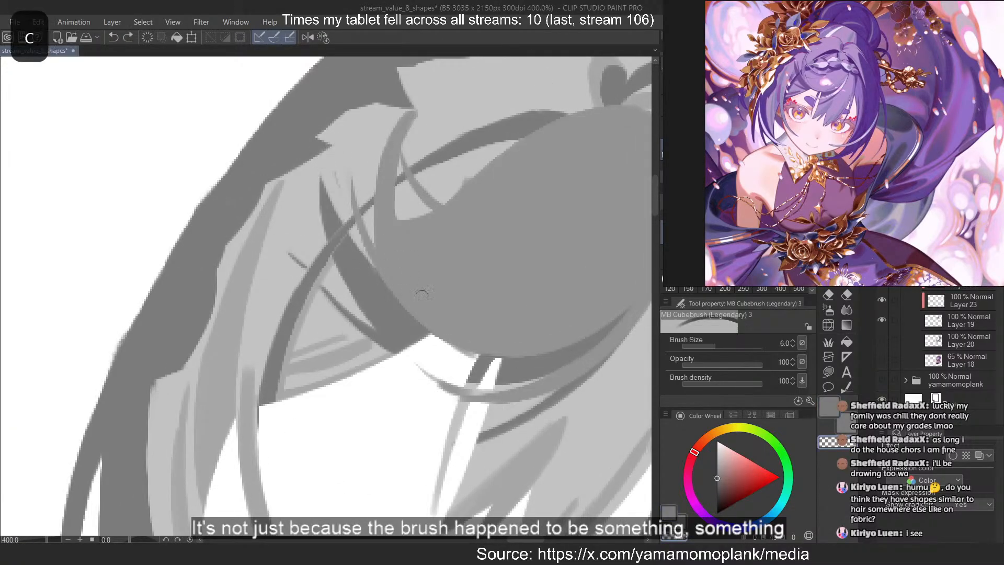
pyautogui.hotkey('ctrl', 'z')
pyautogui.moveTo(329, 163); pyautogui.dragTo(372, 262)
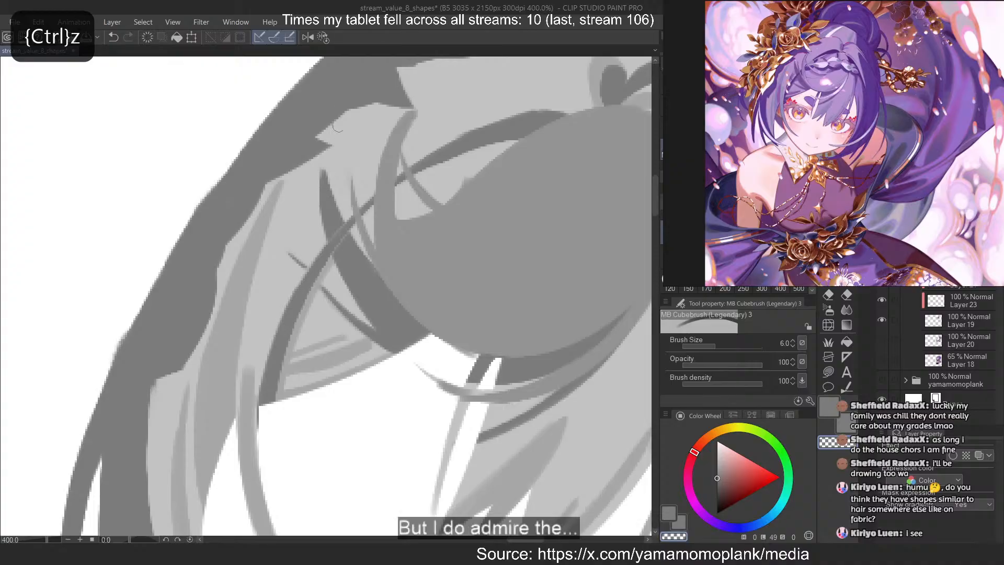
pyautogui.hotkey('ctrl', 'z')
pyautogui.moveTo(325, 161); pyautogui.dragTo(372, 262)
pyautogui.hotkey('ctrl', 'z')
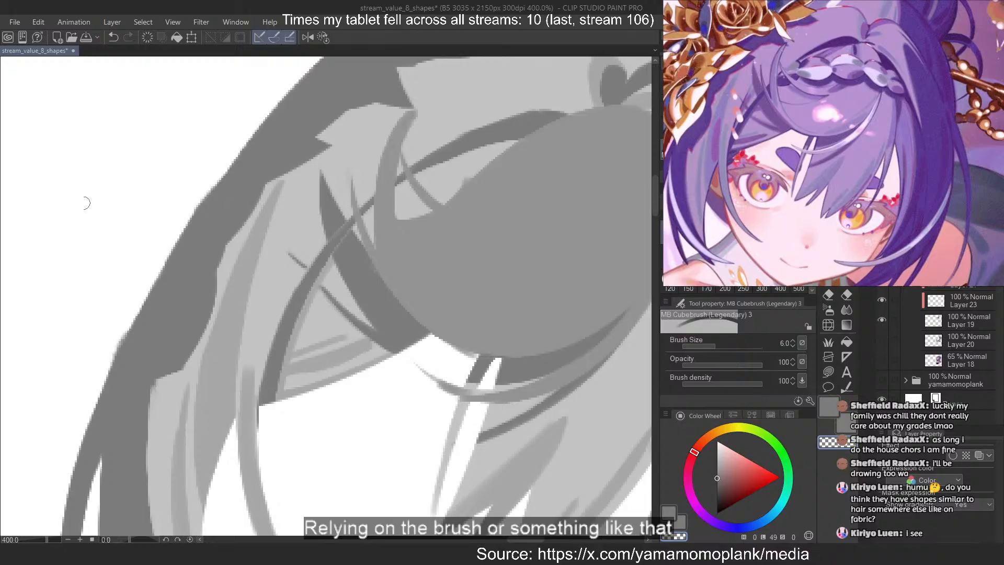
pyautogui.scroll(-4, 88, 202)
pyautogui.scroll(5, 53, 146)
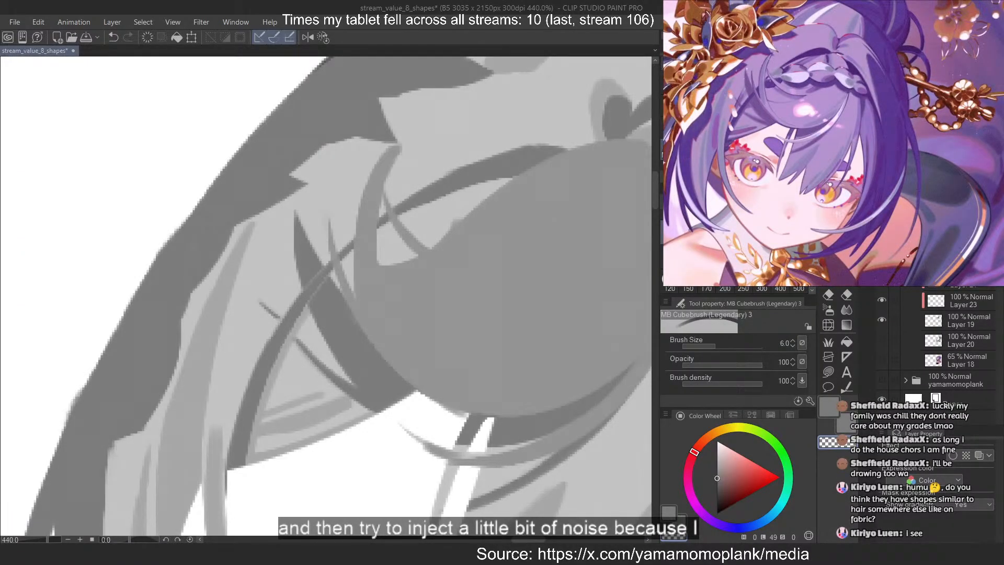
pyautogui.scroll(-6, 235, 187)
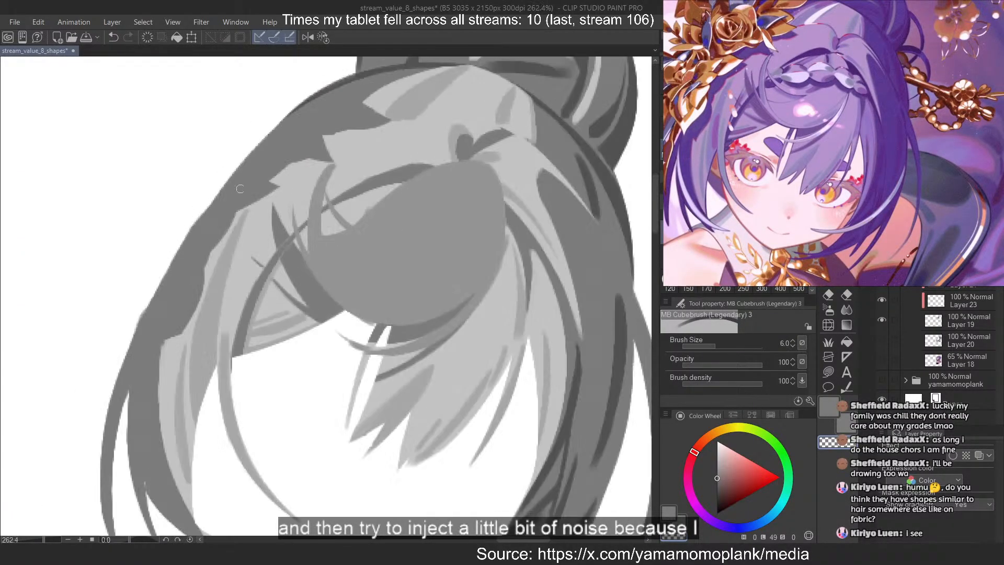
pyautogui.scroll(4, 358, 207)
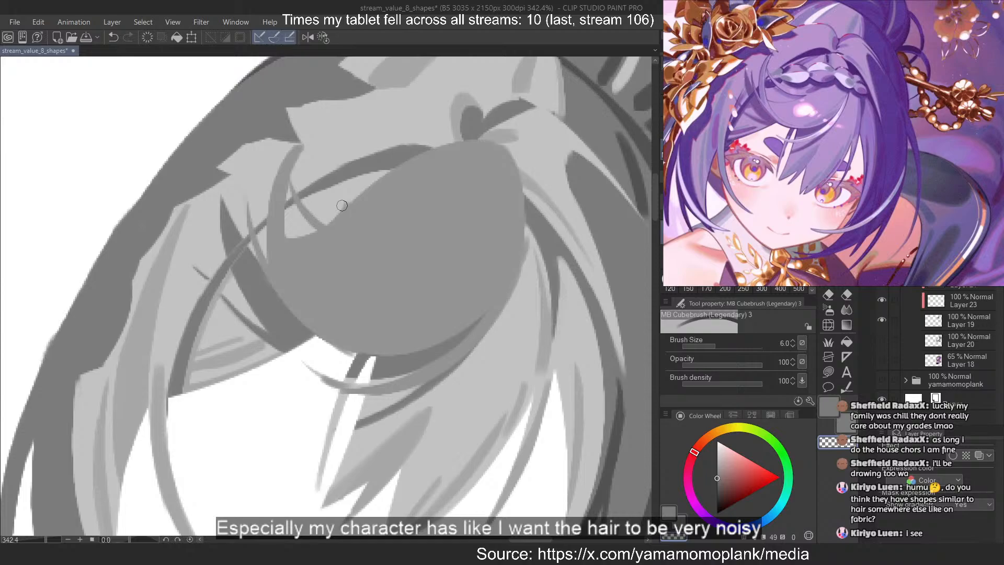
pyautogui.scroll(-2, 342, 205)
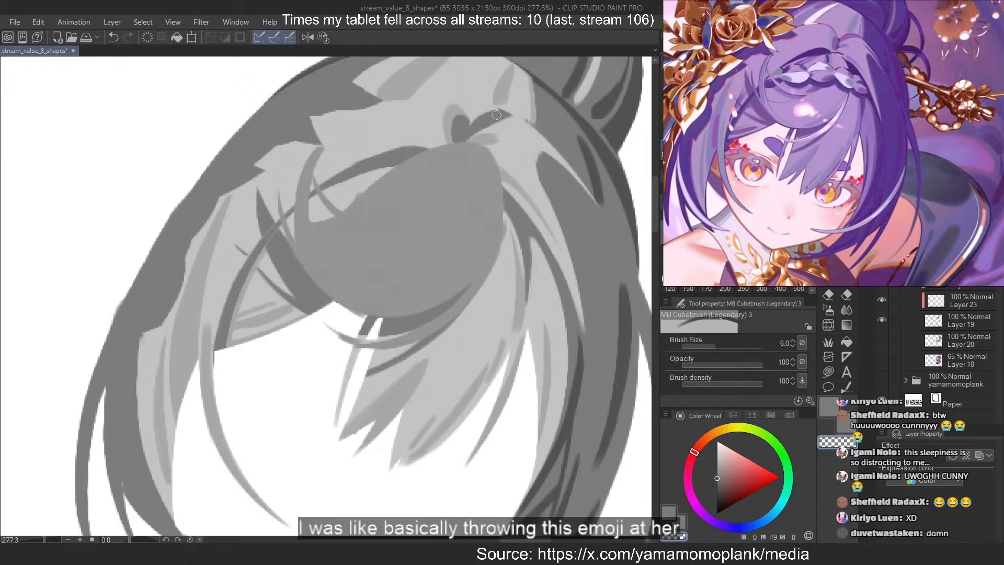
# Recolour the bang's large mid-grey mass and its connected strands with the light grey sampled from the surrounding hair
pyautogui.scroll(1, 497, 114)
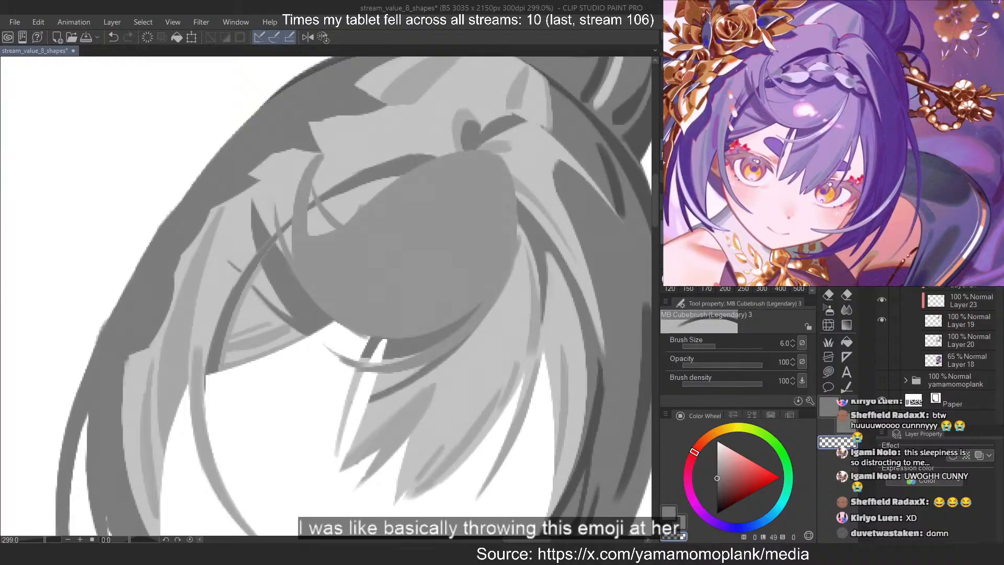
pyautogui.click(881, 260)
pyautogui.click(882, 260)
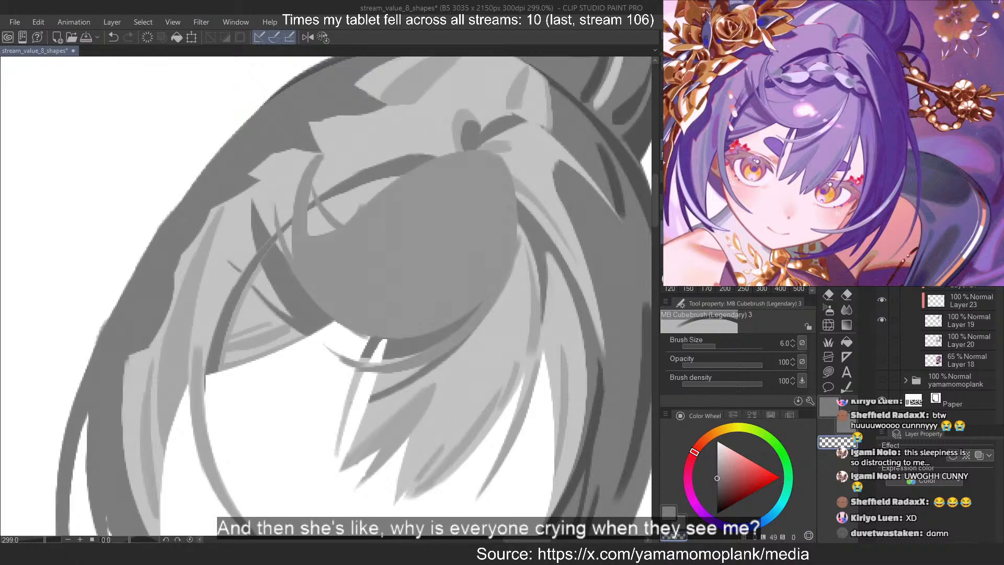
pyautogui.hotkey('ctrl', 'shift', 'n')
pyautogui.keyDown('alt'); pyautogui.click(497, 303); pyautogui.keyUp('alt')
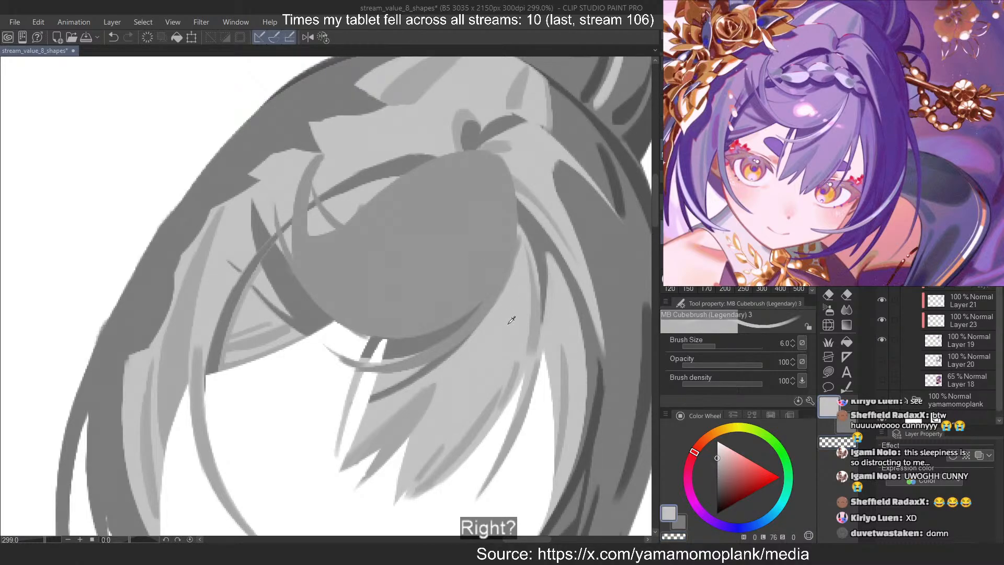
pyautogui.scroll(2, 457, 189)
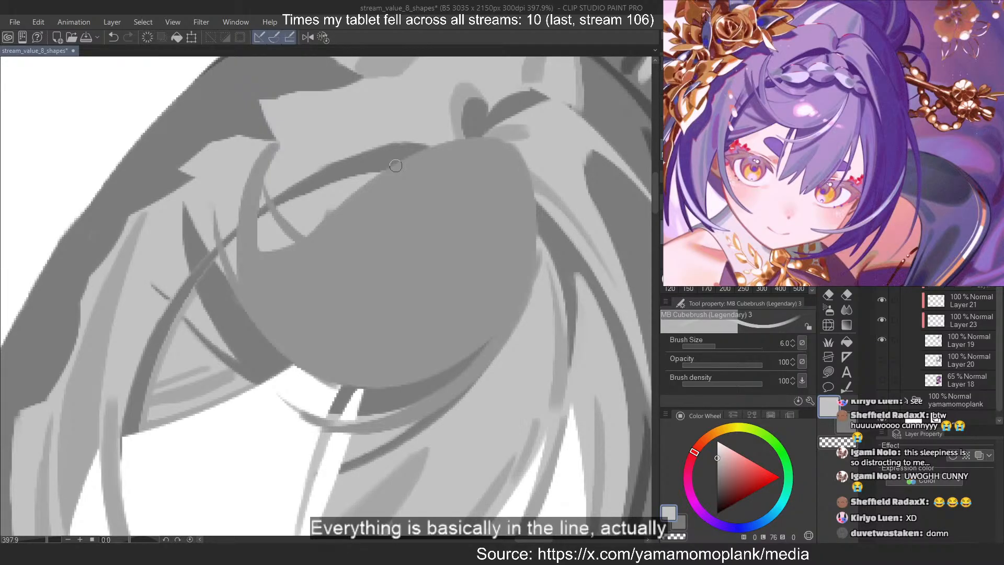
pyautogui.click(828, 372)
pyautogui.moveTo(289, 132)
pyautogui.mouseDown()
pyautogui.moveTo(577, 273)
pyautogui.moveTo(449, 116)
pyautogui.mouseUp()
pyautogui.moveTo(272, 130)
pyautogui.mouseDown()
pyautogui.moveTo(477, 103)
pyautogui.moveTo(517, 167)
pyautogui.mouseUp()
# Try to carve into the bang's upper edge with a transparent brush stroke, and undo it
pyautogui.press('c')
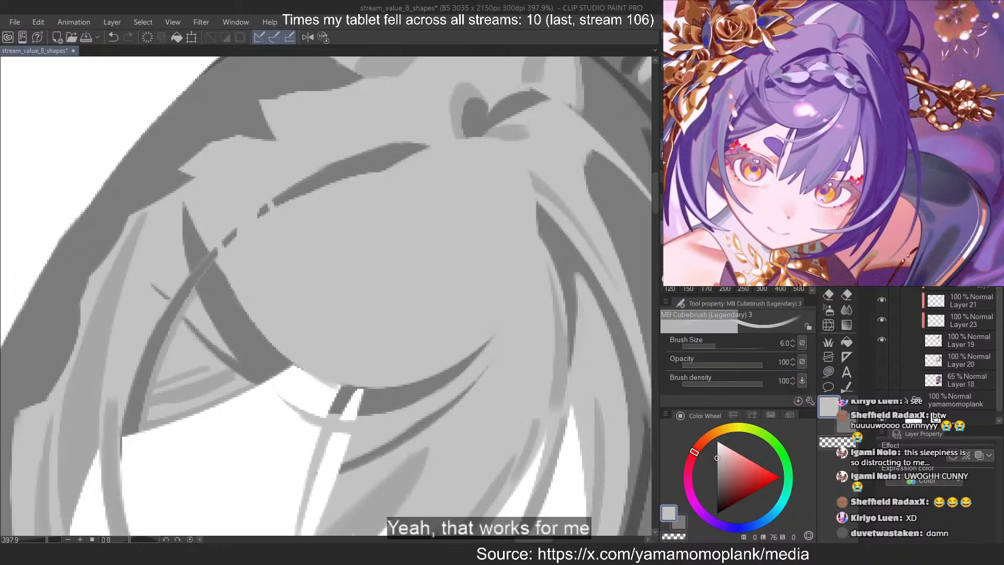
pyautogui.moveTo(252, 160); pyautogui.dragTo(284, 308)
pyautogui.hotkey('ctrl', 'z')
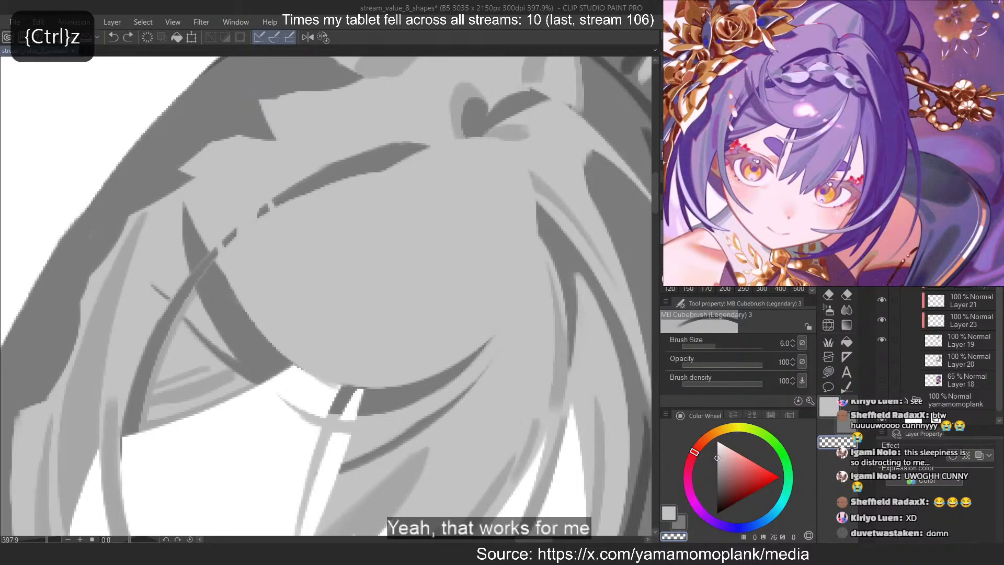
# Hide Layer 19 and try carving a dark stroke along the bang's curved strand with the transparent brush, undoing it
pyautogui.click(882, 342)
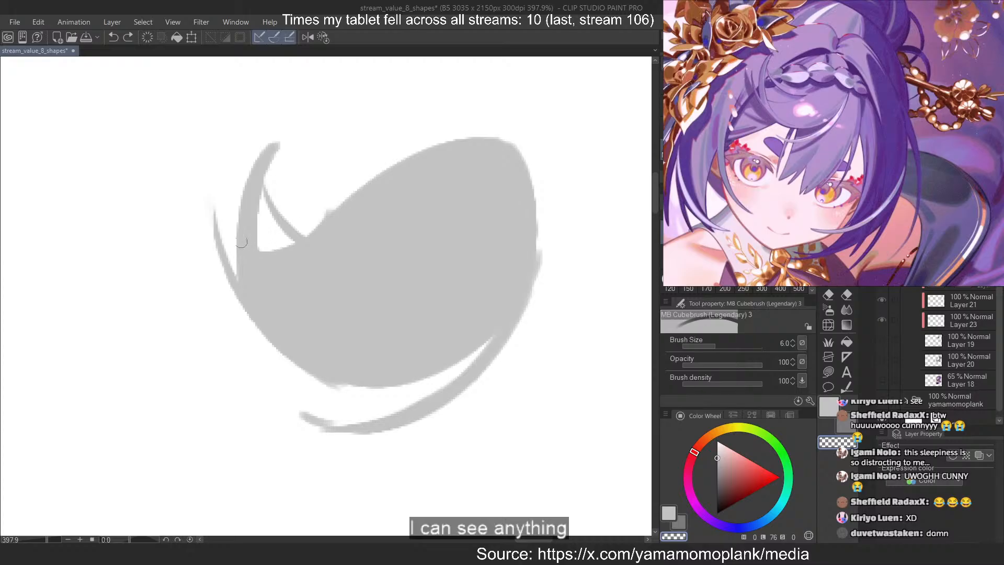
pyautogui.moveTo(266, 149)
pyautogui.mouseDown()
pyautogui.moveTo(260, 297)
pyautogui.moveTo(255, 284)
pyautogui.mouseUp()
pyautogui.hotkey('ctrl', 'z')
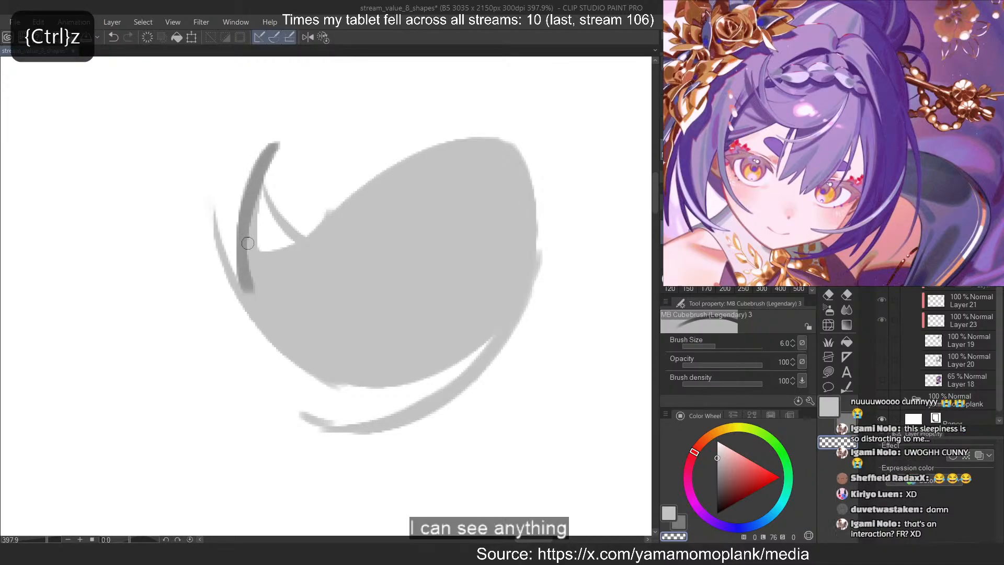
pyautogui.hotkey('ctrl', 'z')
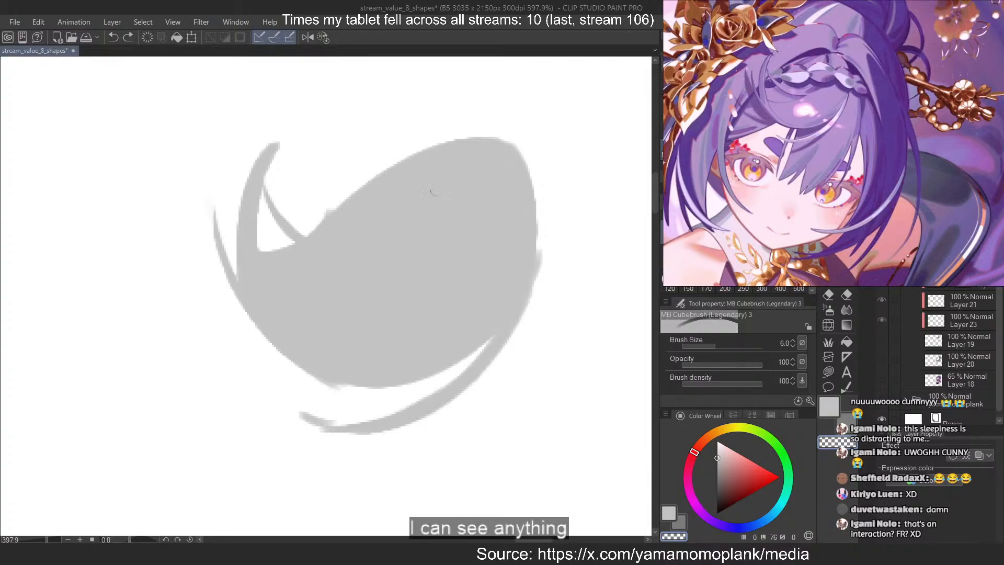
# Enlarge the transparent brush to 17 and carve a dark braid lobe into the right edge of the upper bang
pyautogui.press(']')
pyautogui.press(']')
pyautogui.press(']')
pyautogui.press(']')
pyautogui.press(']')
pyautogui.press(']')
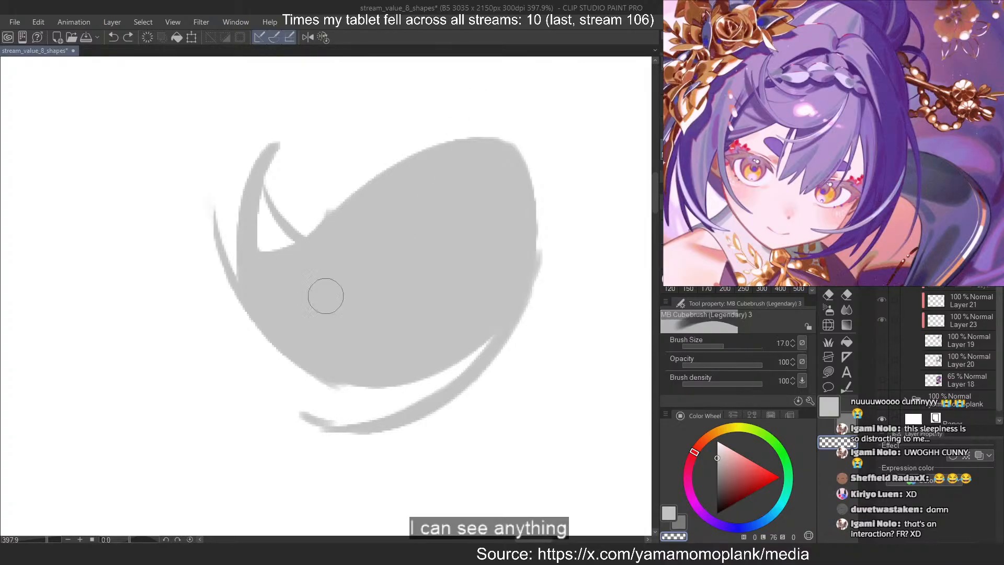
pyautogui.moveTo(529, 202)
pyautogui.mouseDown()
pyautogui.moveTo(466, 217)
pyautogui.moveTo(392, 195)
pyautogui.mouseUp()
pyautogui.hotkey('ctrl', 'z')
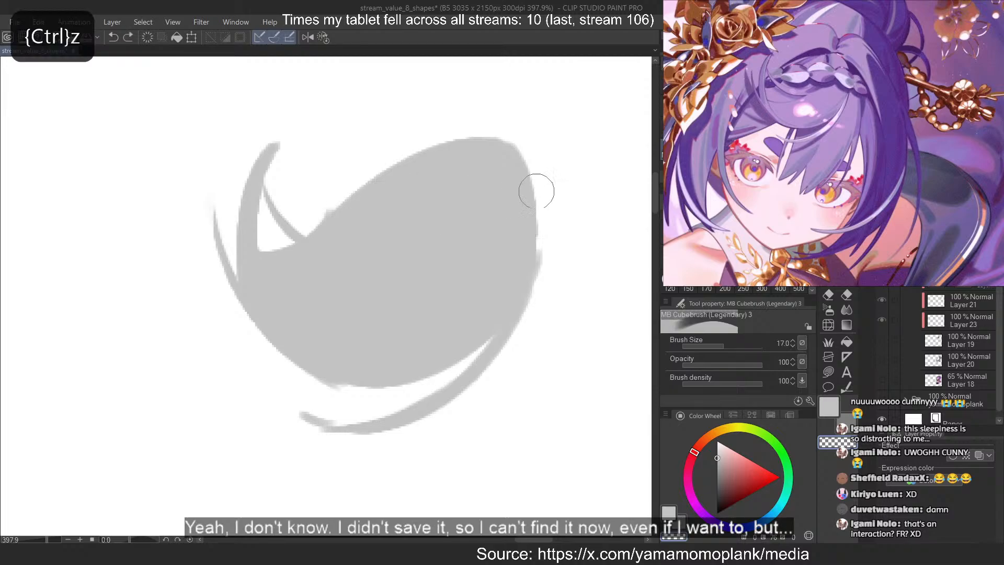
pyautogui.moveTo(538, 215); pyautogui.dragTo(423, 224)
pyautogui.hotkey('ctrl', 'z')
pyautogui.hotkey('ctrl', 'z')
pyautogui.hotkey('ctrl', 'z')
# Carve rounded dark braid lobes across the upper bang to its left edge and reduce the brush size to 10
pyautogui.hotkey('ctrl', 'z')
pyautogui.moveTo(491, 210)
pyautogui.mouseDown()
pyautogui.moveTo(422, 202)
pyautogui.moveTo(439, 222)
pyautogui.mouseUp()
pyautogui.hotkey('ctrl', 'z')
pyautogui.hotkey('ctrl', 'z')
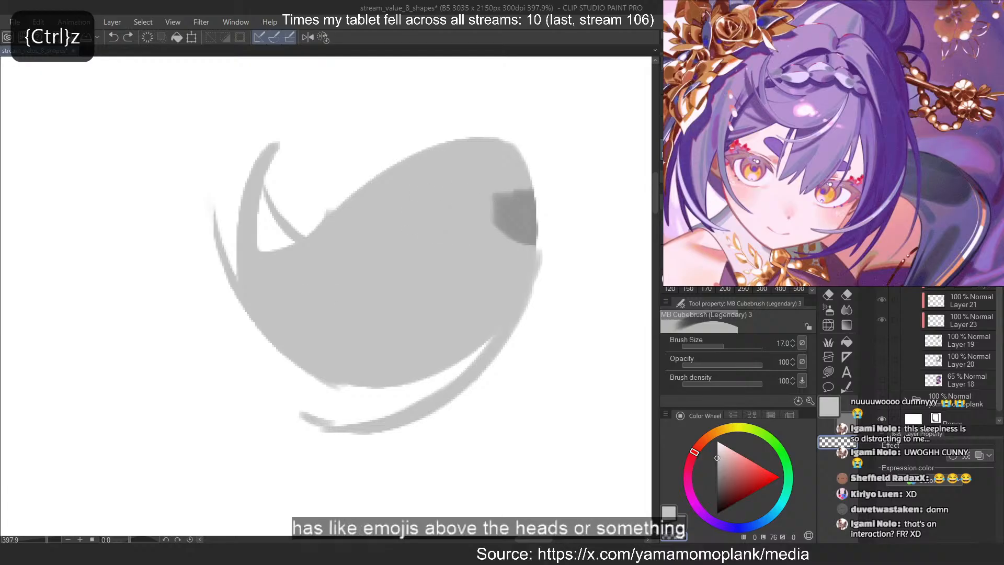
pyautogui.press('[')
pyautogui.press('[')
pyautogui.press('[')
pyautogui.hotkey('ctrl', 'z')
pyautogui.moveTo(499, 216)
pyautogui.mouseDown()
pyautogui.moveTo(439, 209)
pyautogui.moveTo(459, 221)
pyautogui.moveTo(469, 203)
pyautogui.moveTo(458, 202)
pyautogui.moveTo(465, 220)
pyautogui.moveTo(453, 207)
pyautogui.moveTo(463, 214)
pyautogui.moveTo(354, 210)
pyautogui.moveTo(393, 222)
pyautogui.moveTo(411, 209)
pyautogui.moveTo(367, 203)
pyautogui.moveTo(393, 207)
pyautogui.moveTo(393, 181)
pyautogui.moveTo(427, 179)
pyautogui.moveTo(367, 184)
pyautogui.moveTo(458, 191)
pyautogui.moveTo(437, 181)
pyautogui.moveTo(430, 196)
pyautogui.moveTo(467, 196)
pyautogui.moveTo(443, 188)
pyautogui.moveTo(495, 201)
pyautogui.moveTo(531, 188)
pyautogui.mouseUp()
pyautogui.hotkey('ctrl', 'z')
pyautogui.hotkey('ctrl', 'z')
pyautogui.hotkey('ctrl', 'z')
pyautogui.hotkey('ctrl', 'z')
pyautogui.hotkey('ctrl', 'z')
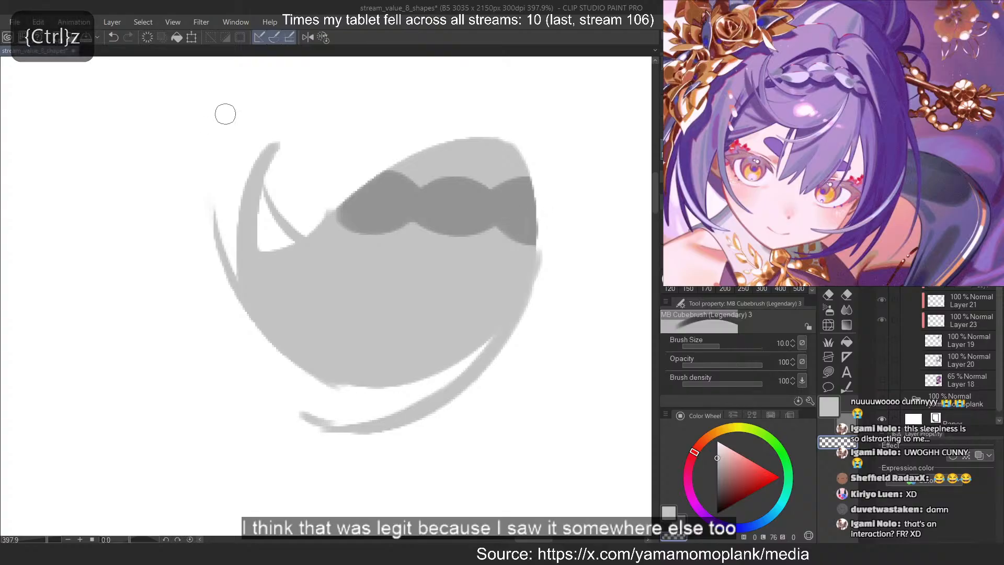
# Carve a short diagonal dark stroke beneath the junction of the braid's left and middle lobes at brush size 6
pyautogui.moveTo(426, 233); pyautogui.dragTo(366, 245)
pyautogui.hotkey('ctrl', 'z')
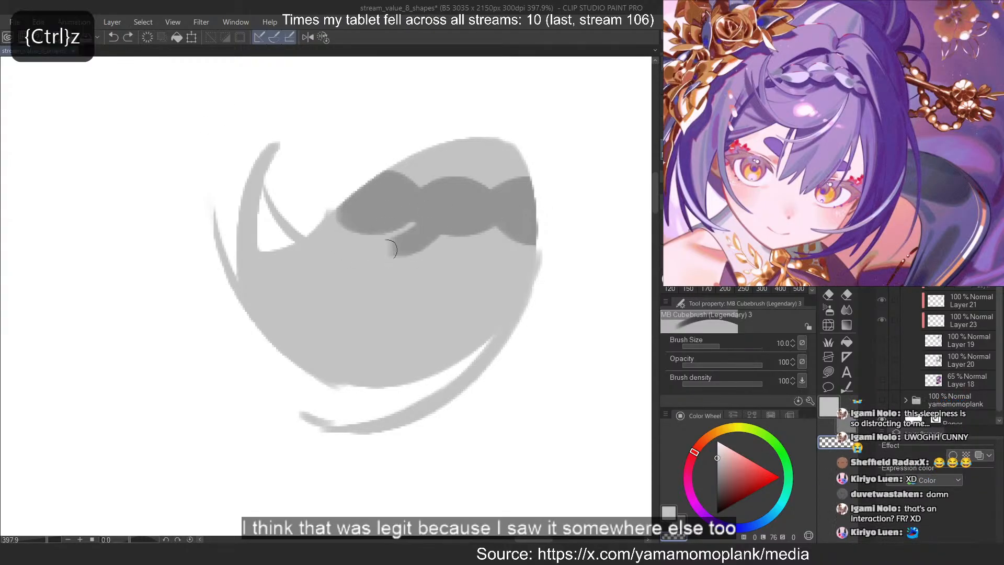
pyautogui.hotkey('ctrl', 'z')
pyautogui.press('[')
pyautogui.press('[')
pyautogui.press('[')
pyautogui.moveTo(426, 225)
pyautogui.mouseDown()
pyautogui.moveTo(385, 245)
pyautogui.moveTo(395, 244)
pyautogui.mouseUp()
pyautogui.hotkey('ctrl', 'z')
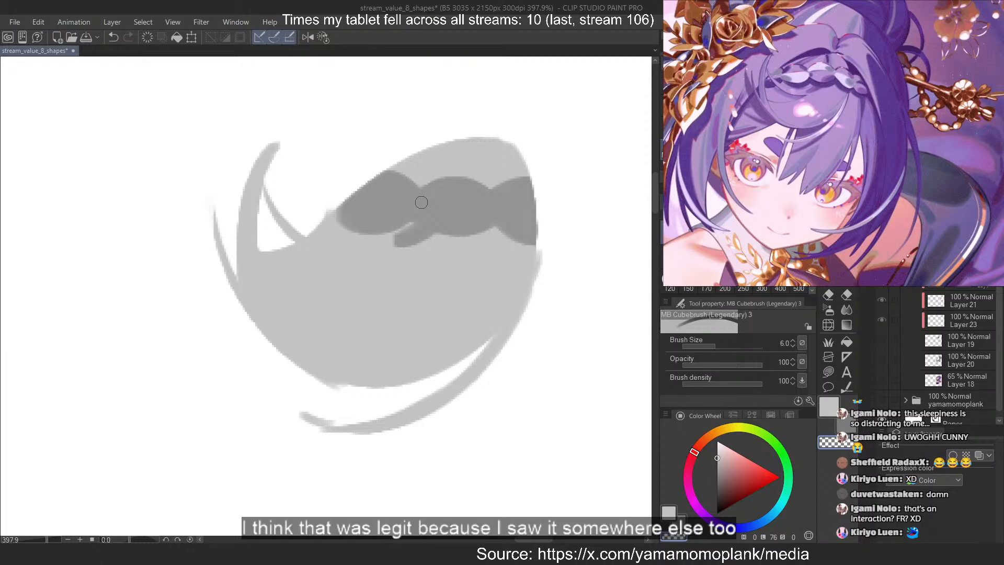
# Show Layer 19 again and lower its opacity to 46%
pyautogui.click(881, 340)
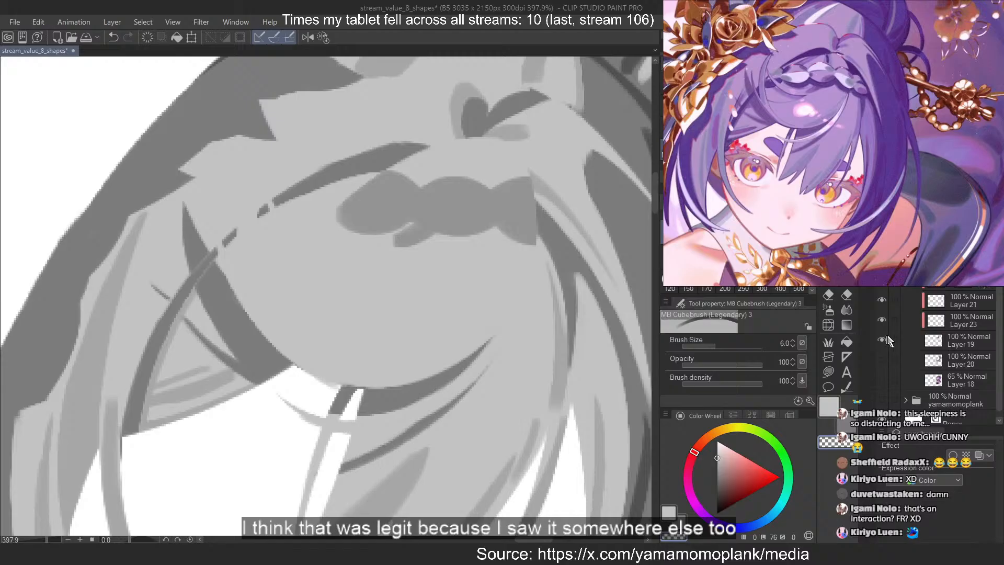
pyautogui.click(917, 340)
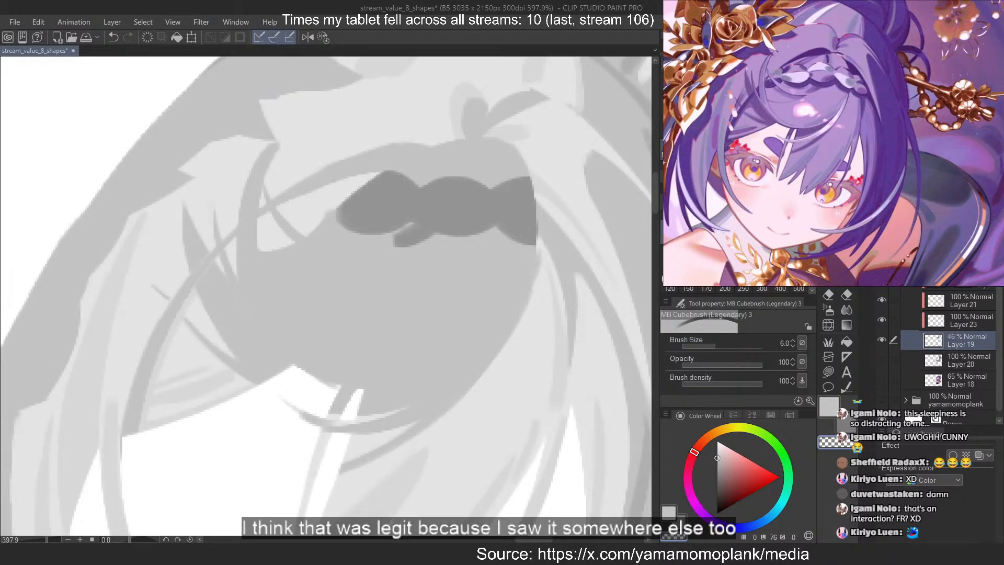
pyautogui.click(962, 260)
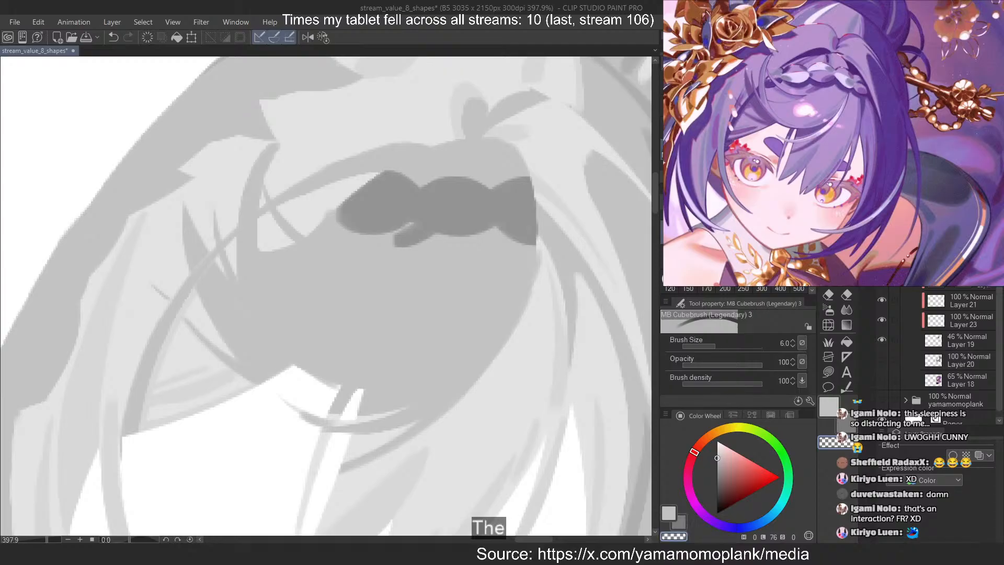
# Toggle the bang layer's visibility off and on, and add a new layer above it
pyautogui.click(881, 260)
pyautogui.click(882, 260)
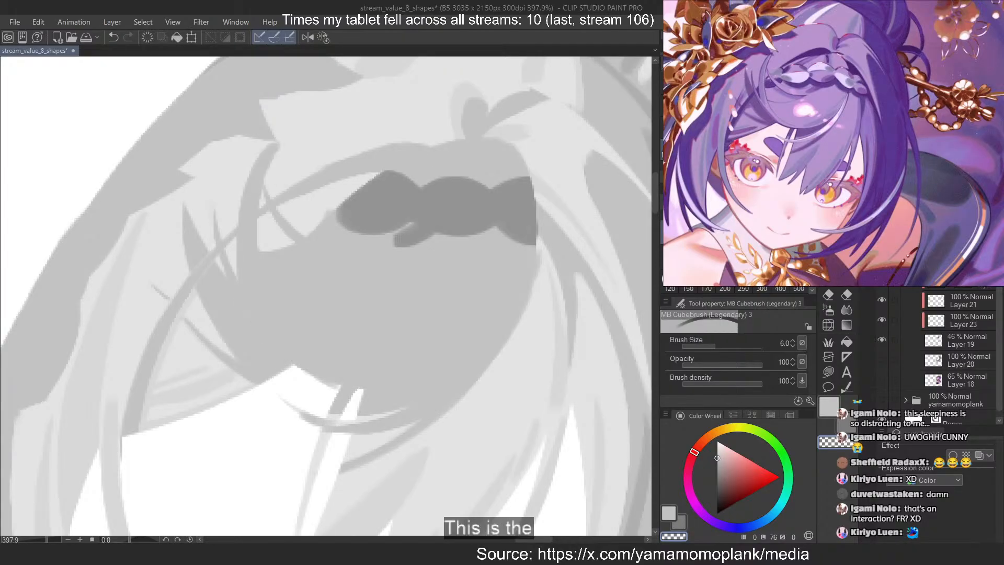
pyautogui.hotkey('ctrl', 'shift', 'n')
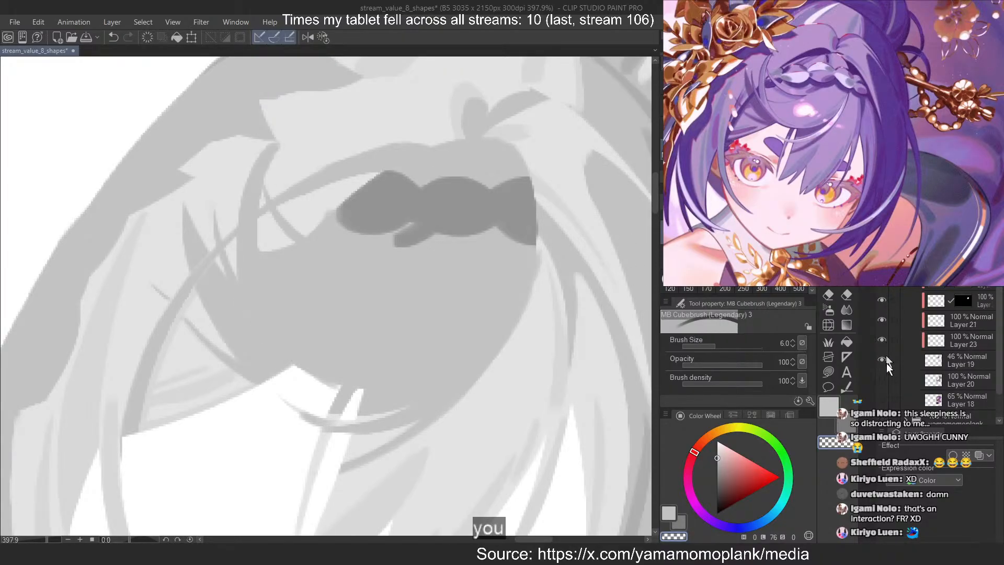
# Restore Layer 19 to 100% opacity to sample a mid-grey from the hair strand, and set the layer's opacity to 65%
pyautogui.click(957, 360)
pyautogui.moveTo(960, 230); pyautogui.dragTo(988, 230)
pyautogui.keyDown('alt'); pyautogui.click(558, 343); pyautogui.keyUp('alt')
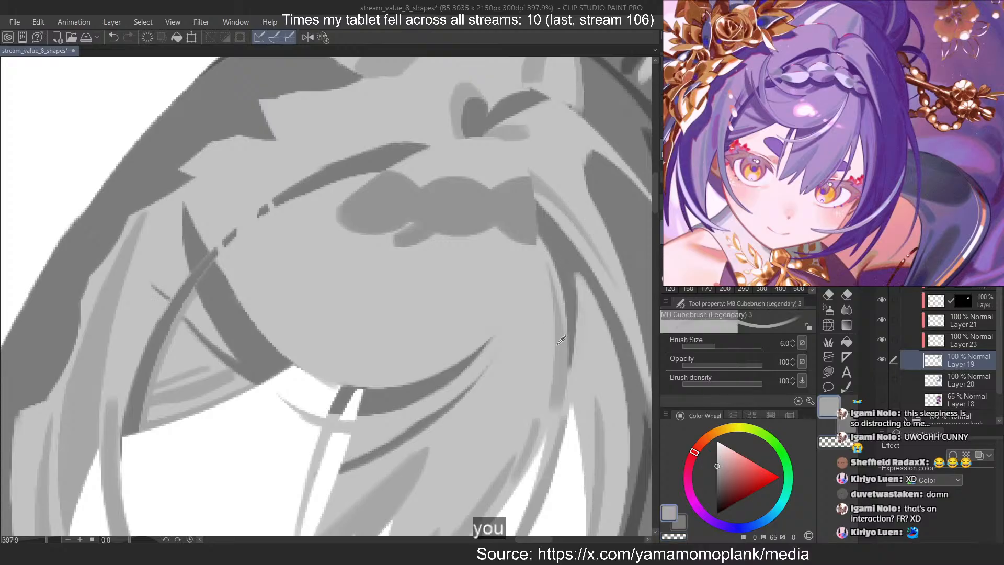
pyautogui.click(970, 230)
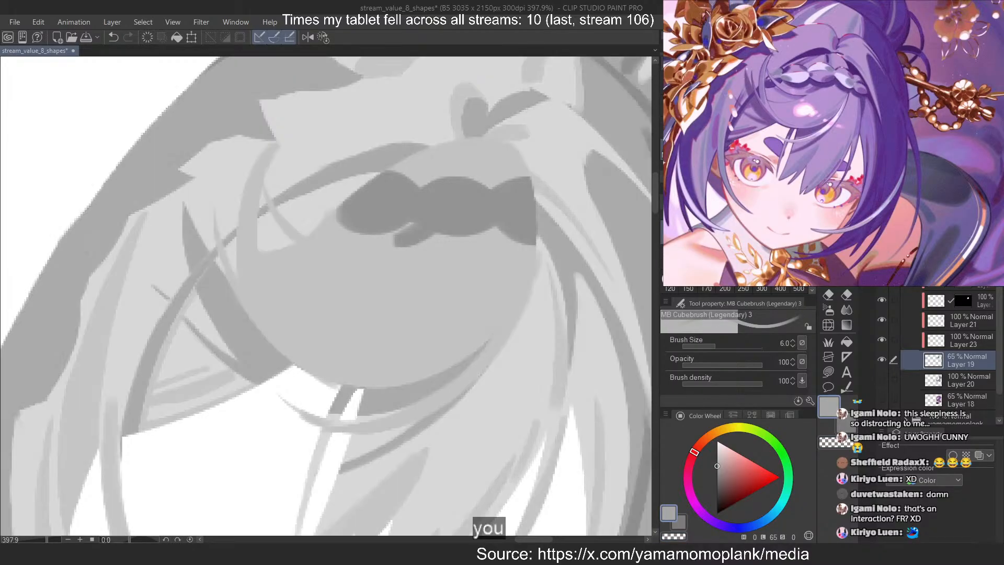
pyautogui.click(967, 260)
# Paint a curved mid-grey strand along the bang's lower right edge at brush size 6, redoing the stroke until it fits
pyautogui.scroll(-1, 442, 243)
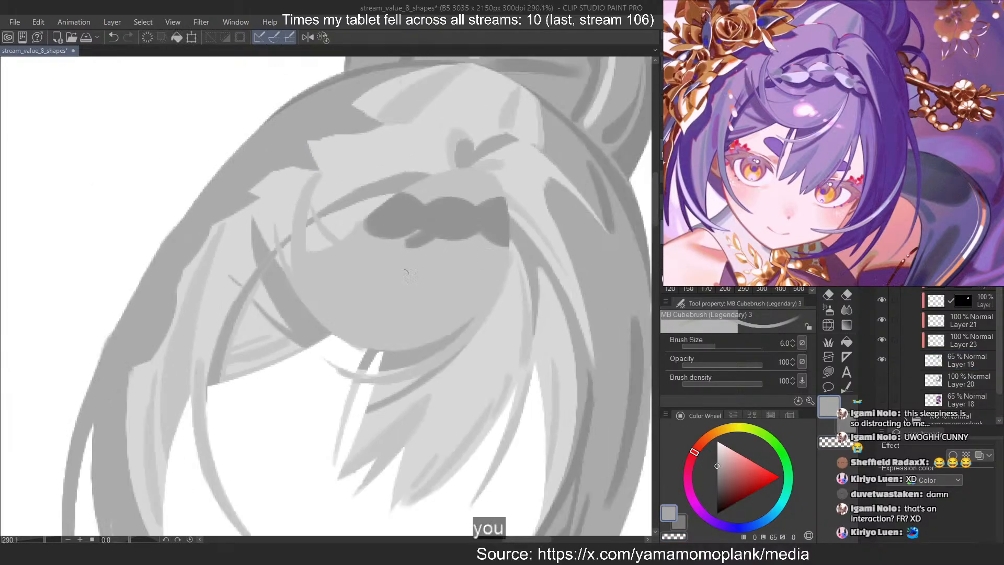
pyautogui.scroll(1, 393, 281)
pyautogui.moveTo(500, 308); pyautogui.dragTo(337, 364)
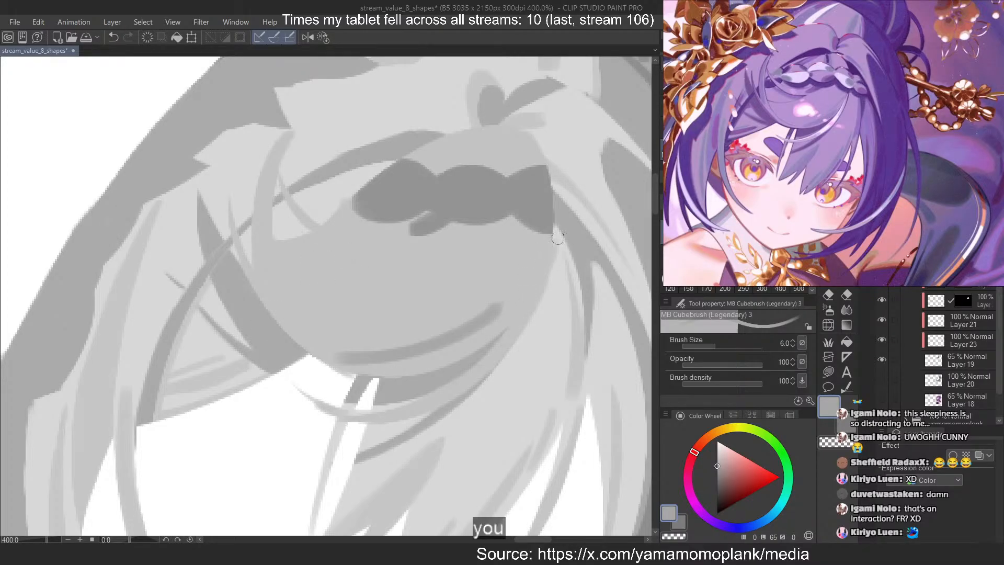
pyautogui.hotkey('ctrl', 'z')
pyautogui.moveTo(504, 305); pyautogui.dragTo(416, 365)
pyautogui.hotkey('ctrl', 'z')
pyautogui.moveTo(487, 333)
pyautogui.mouseDown()
pyautogui.moveTo(507, 309)
pyautogui.moveTo(401, 366)
pyautogui.moveTo(505, 306)
pyautogui.moveTo(419, 366)
pyautogui.mouseUp()
pyautogui.hotkey('ctrl', 'z')
pyautogui.hotkey('ctrl', 'z')
pyautogui.hotkey('ctrl', 'z')
pyautogui.hotkey('ctrl', 'z')
pyautogui.moveTo(500, 310)
pyautogui.mouseDown()
pyautogui.moveTo(427, 360)
pyautogui.moveTo(500, 289)
pyautogui.moveTo(499, 313)
pyautogui.moveTo(470, 332)
pyautogui.mouseUp()
pyautogui.hotkey('ctrl', 'z')
pyautogui.moveTo(515, 303)
pyautogui.mouseDown()
pyautogui.moveTo(437, 355)
pyautogui.moveTo(515, 296)
pyautogui.moveTo(470, 328)
pyautogui.moveTo(500, 303)
pyautogui.moveTo(437, 334)
pyautogui.mouseUp()
# Thin the inner side of the lower right strand with transparent brush strokes
pyautogui.hotkey('ctrl', 'z')
pyautogui.press('c')
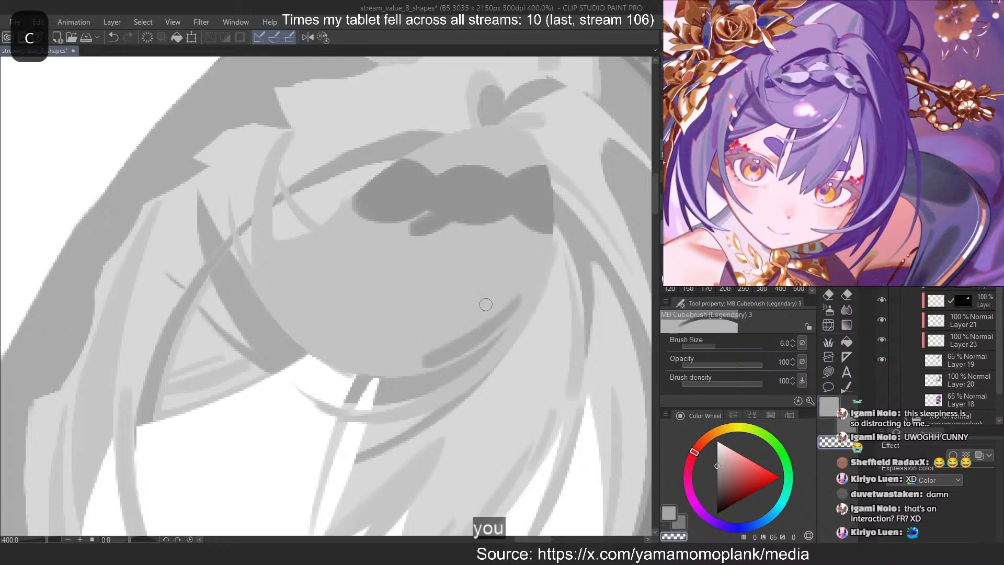
pyautogui.hotkey('ctrl', 'z')
pyautogui.moveTo(496, 306); pyautogui.dragTo(468, 324)
pyautogui.hotkey('ctrl', 'z')
pyautogui.moveTo(514, 295); pyautogui.dragTo(437, 342)
pyautogui.hotkey('ctrl', 'z')
pyautogui.moveTo(508, 297); pyautogui.dragTo(424, 352)
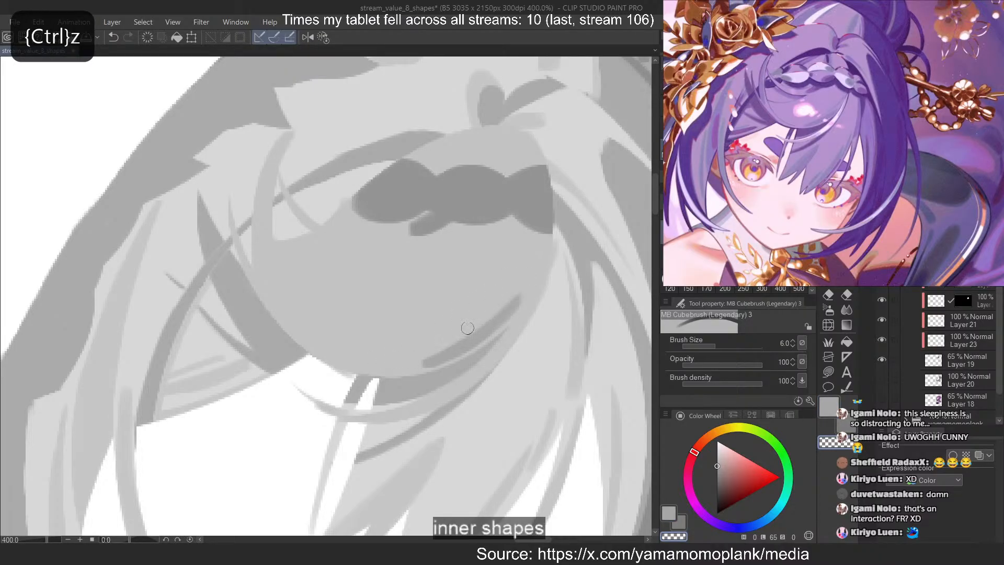
# Refine the lower end of the lower right strand with alternating grey and transparent strokes so it tapers into the bang's bottom edge
pyautogui.moveTo(514, 295)
pyautogui.mouseDown()
pyautogui.moveTo(403, 354)
pyautogui.moveTo(472, 324)
pyautogui.moveTo(403, 361)
pyautogui.moveTo(450, 363)
pyautogui.moveTo(523, 267)
pyautogui.moveTo(470, 344)
pyautogui.moveTo(454, 338)
pyautogui.moveTo(447, 353)
pyautogui.moveTo(409, 366)
pyautogui.moveTo(465, 322)
pyautogui.moveTo(420, 366)
pyautogui.moveTo(470, 338)
pyautogui.moveTo(380, 365)
pyautogui.mouseUp()
pyautogui.hotkey('ctrl', 'z')
pyautogui.hotkey('ctrl', 'z')
pyautogui.hotkey('ctrl', 'z')
pyautogui.hotkey('ctrl', 'z')
pyautogui.press('c')
pyautogui.hotkey('ctrl', 'z')
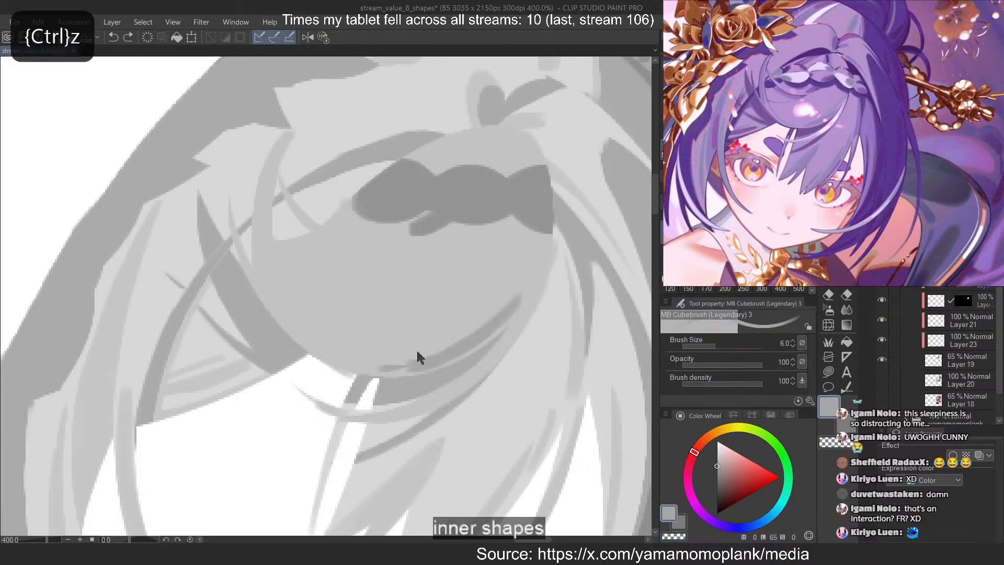
pyautogui.press('c')
pyautogui.moveTo(443, 349); pyautogui.dragTo(401, 361)
# Paint a second thin grey strand higher along the bang's right edge and trim it with the transparent brush
pyautogui.hotkey('ctrl', 'z')
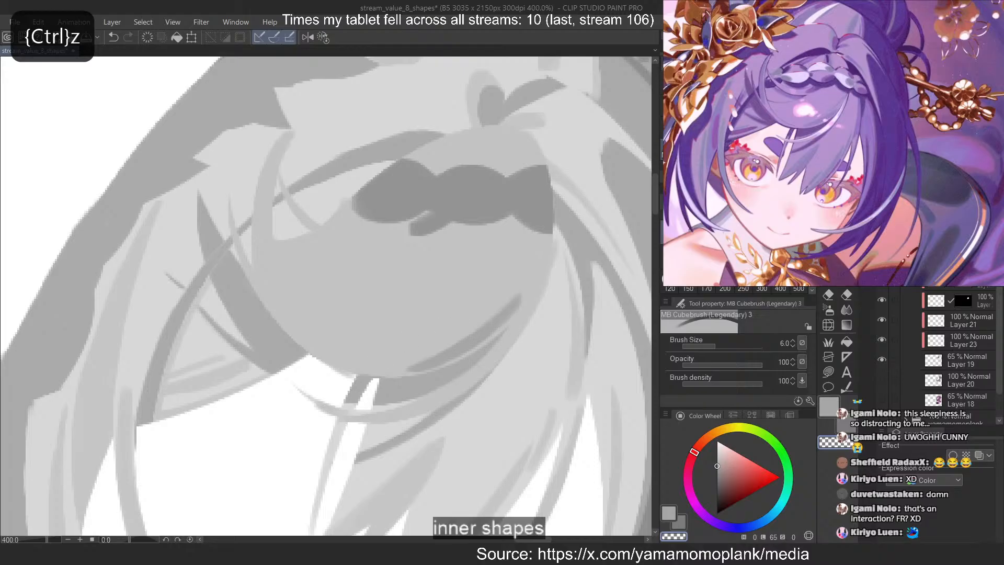
pyautogui.press('c')
pyautogui.moveTo(514, 286); pyautogui.dragTo(452, 334)
pyautogui.hotkey('ctrl', 'z')
pyautogui.hotkey('ctrl', 'z')
pyautogui.moveTo(525, 268)
pyautogui.mouseDown()
pyautogui.moveTo(458, 323)
pyautogui.moveTo(524, 262)
pyautogui.moveTo(461, 331)
pyautogui.mouseUp()
pyautogui.hotkey('ctrl', 'z')
pyautogui.press('c')
pyautogui.hotkey('ctrl', 'z')
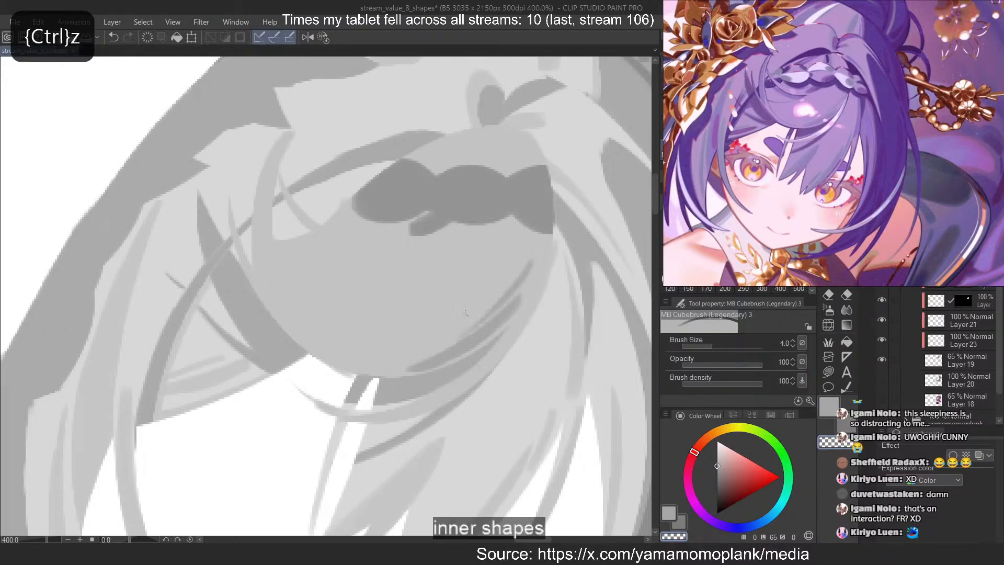
# Paint a curved grey strand down the tall lock at the bang's left side with the brush enlarged to 7
pyautogui.press('c')
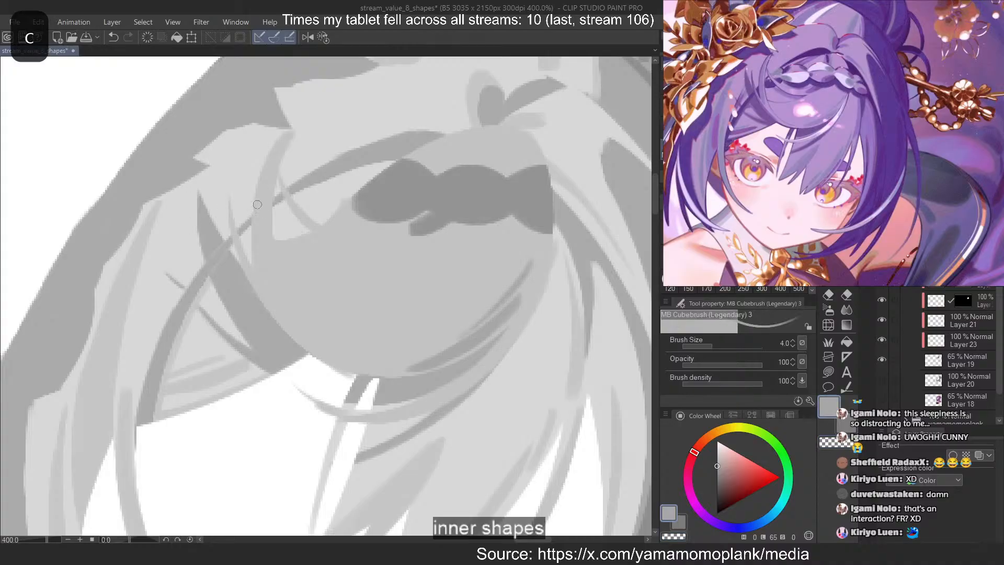
pyautogui.moveTo(259, 303)
pyautogui.mouseDown()
pyautogui.moveTo(285, 154)
pyautogui.moveTo(266, 292)
pyautogui.mouseUp()
pyautogui.hotkey('ctrl', 'z')
pyautogui.press(']')
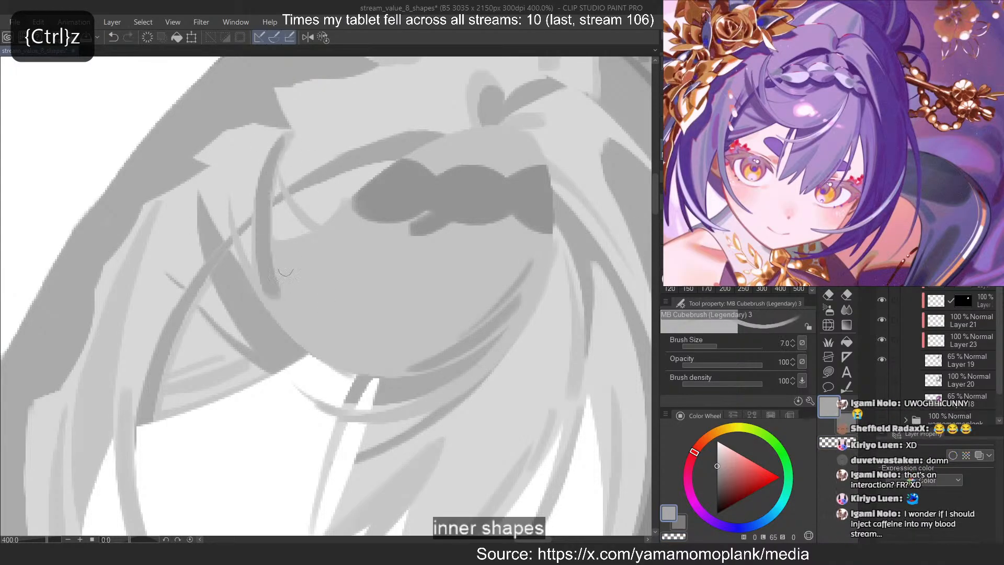
pyautogui.hotkey('ctrl', 'z')
pyautogui.moveTo(277, 144); pyautogui.dragTo(264, 269)
pyautogui.hotkey('ctrl', 'z')
pyautogui.moveTo(273, 149); pyautogui.dragTo(256, 277)
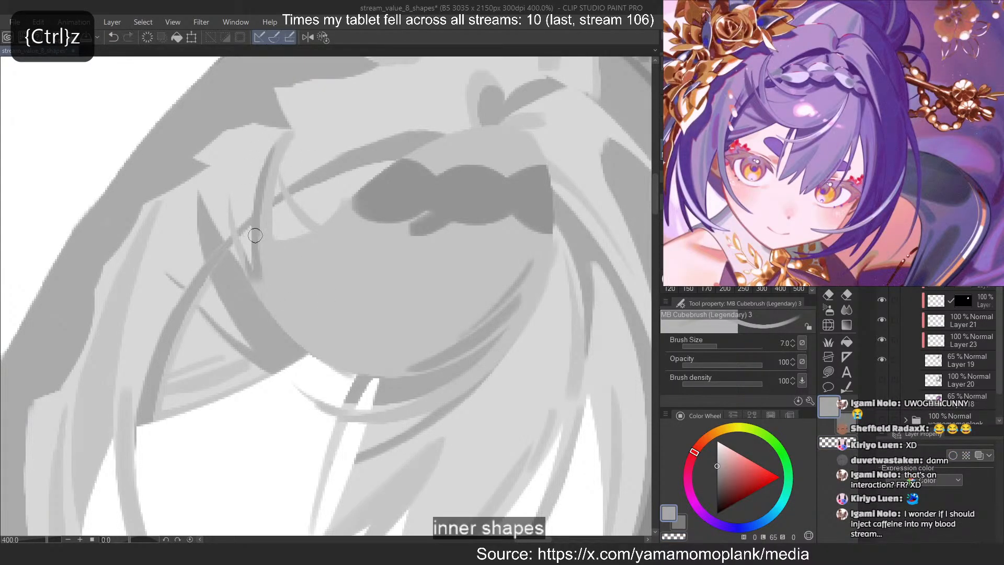
pyautogui.hotkey('ctrl', 'z')
pyautogui.moveTo(286, 137); pyautogui.dragTo(277, 283)
pyautogui.hotkey('ctrl', 'z')
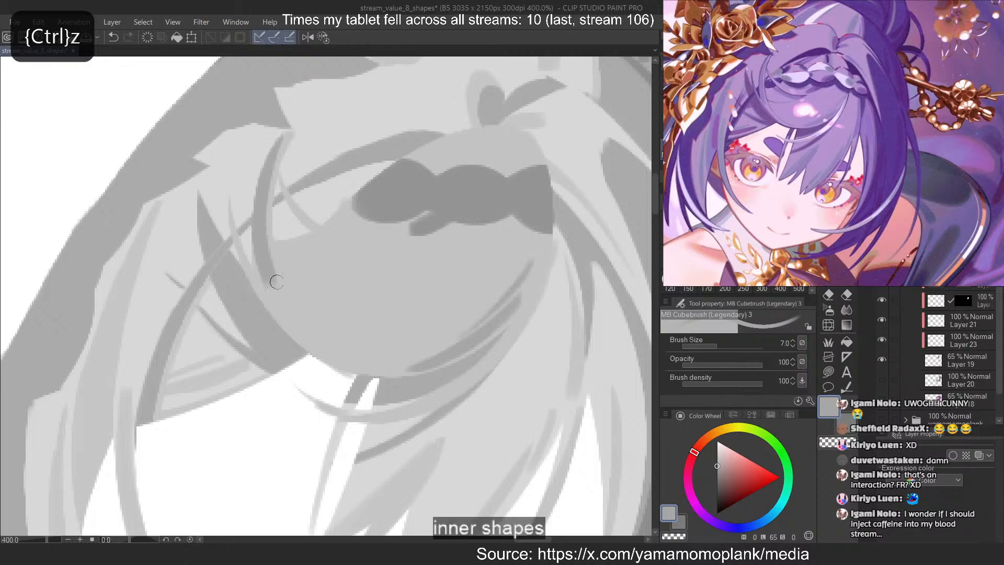
pyautogui.hotkey('ctrl', 'z')
pyautogui.hotkey('ctrl', 'z')
pyautogui.moveTo(284, 137); pyautogui.dragTo(281, 288)
pyautogui.hotkey('ctrl', 'z')
# Touch up the lower part of the left lock's grey strand, alternating between grey and transparent strokes
pyautogui.hotkey('ctrl', 'z')
pyautogui.moveTo(277, 148)
pyautogui.mouseDown()
pyautogui.moveTo(278, 285)
pyautogui.moveTo(271, 216)
pyautogui.moveTo(274, 279)
pyautogui.moveTo(265, 283)
pyautogui.moveTo(274, 288)
pyautogui.mouseUp()
pyautogui.hotkey('ctrl', 'z')
pyautogui.hotkey('ctrl', 'z')
pyautogui.press('c')
pyautogui.hotkey('ctrl', 'z')
pyautogui.moveTo(253, 246); pyautogui.dragTo(257, 263)
pyautogui.press('c')
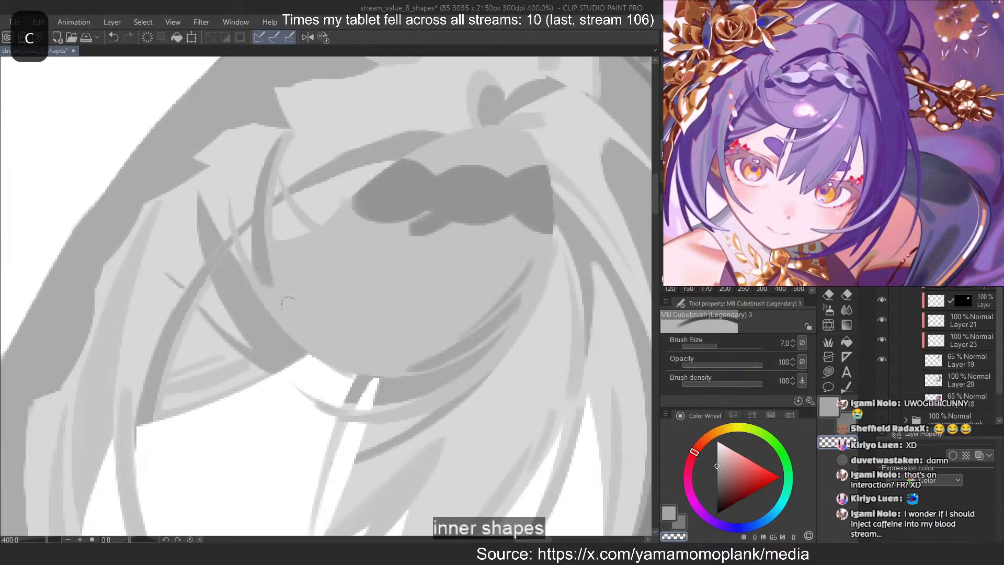
pyautogui.hotkey('ctrl', 'z')
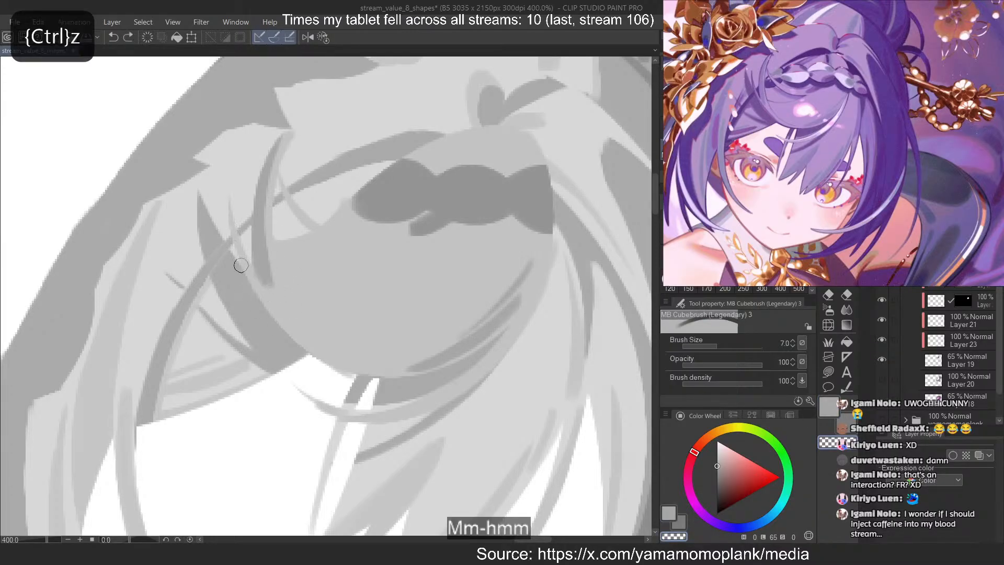
# Paint a thin grey strand down the narrow lock at the bang's left edge, redoing the stroke until its shape fits
pyautogui.press('c')
pyautogui.moveTo(239, 257); pyautogui.dragTo(309, 344)
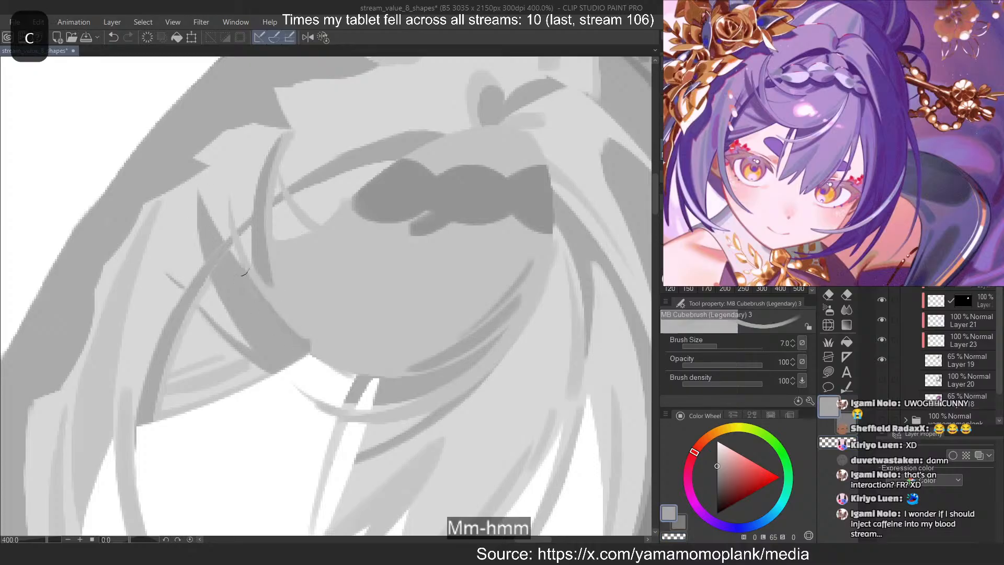
pyautogui.hotkey('ctrl', 'z')
pyautogui.moveTo(229, 221); pyautogui.dragTo(308, 343)
pyautogui.hotkey('ctrl', 'z')
pyautogui.moveTo(229, 216); pyautogui.dragTo(320, 345)
pyautogui.hotkey('ctrl', 'z')
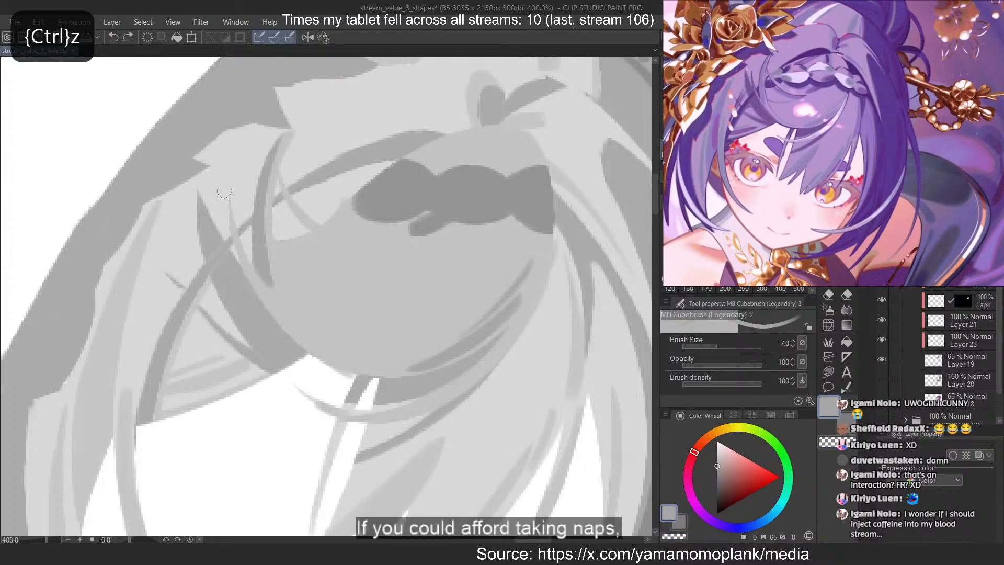
pyautogui.moveTo(229, 201); pyautogui.dragTo(342, 365)
pyautogui.hotkey('ctrl', 'z')
pyautogui.hotkey('ctrl', 'z')
pyautogui.hotkey('ctrl', 'z')
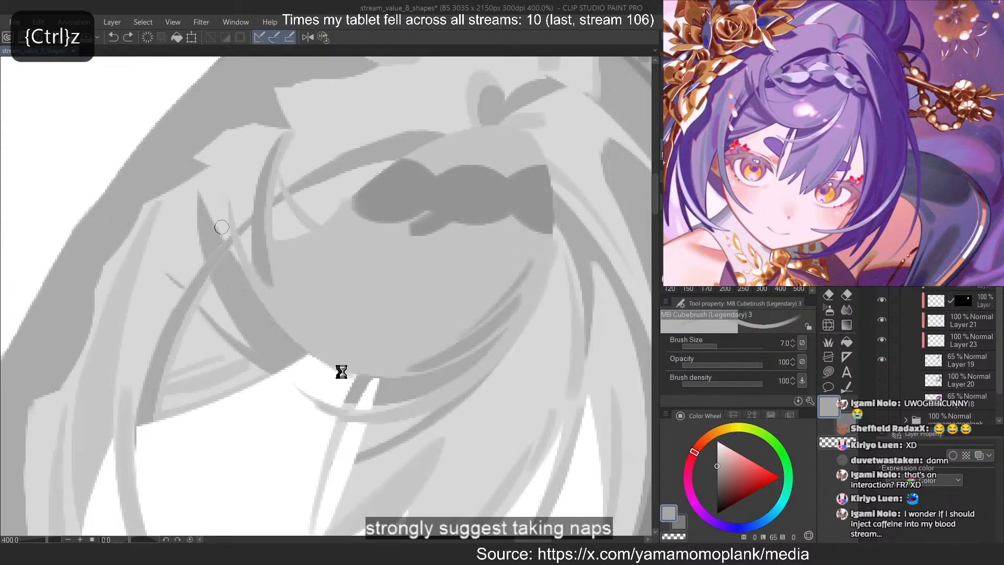
pyautogui.moveTo(228, 208)
pyautogui.mouseDown()
pyautogui.moveTo(326, 360)
pyautogui.moveTo(336, 355)
pyautogui.mouseUp()
pyautogui.hotkey('ctrl', 'z')
pyautogui.hotkey('ctrl', 'z')
pyautogui.moveTo(230, 207); pyautogui.dragTo(339, 366)
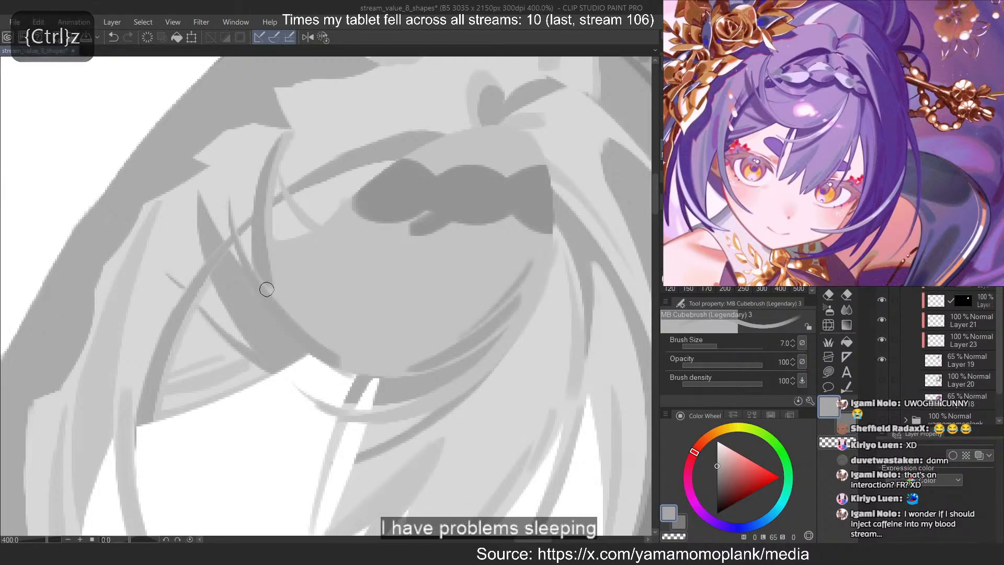
pyautogui.hotkey('ctrl', 'z')
pyautogui.moveTo(230, 208)
pyautogui.mouseDown()
pyautogui.moveTo(326, 355)
pyautogui.moveTo(331, 380)
pyautogui.mouseUp()
pyautogui.hotkey('ctrl', 'z')
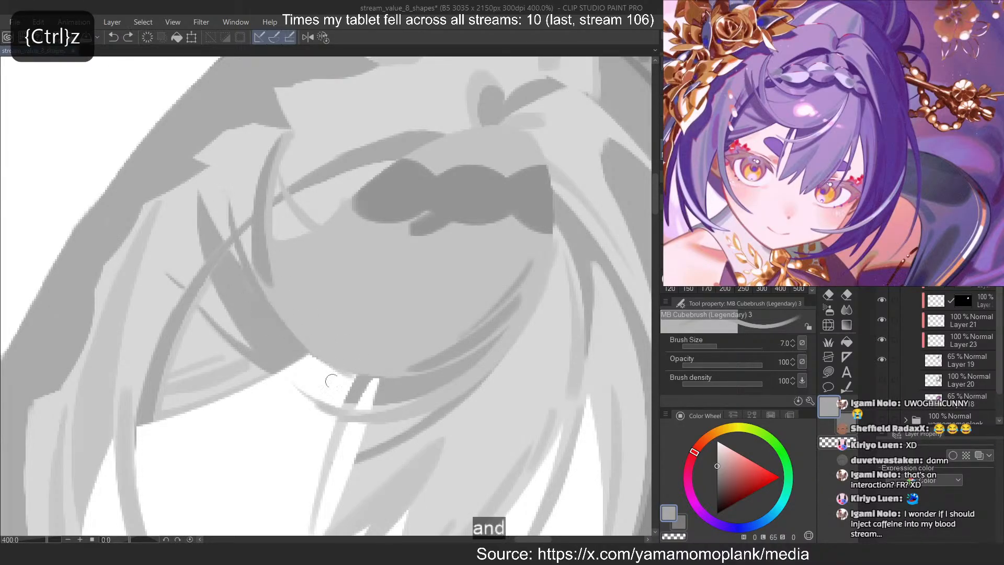
pyautogui.hotkey('ctrl', 'z')
pyautogui.moveTo(228, 209)
pyautogui.mouseDown()
pyautogui.moveTo(315, 363)
pyautogui.moveTo(275, 329)
pyautogui.mouseUp()
pyautogui.hotkey('ctrl', 'z')
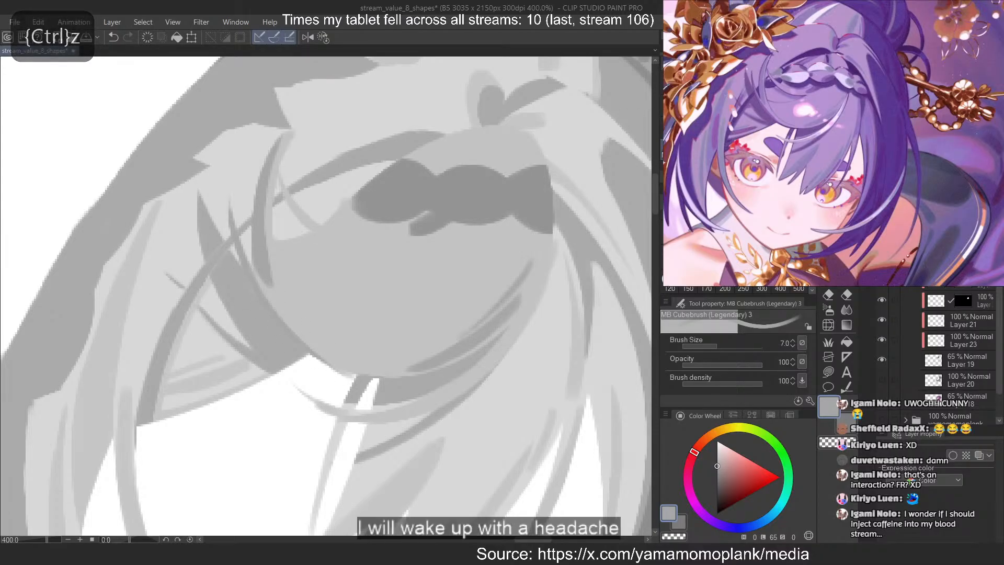
# Paint a thin grey strand down the round bang's lower-left edge with the brush reduced to 4, redoing the stroke until it fits
pyautogui.press('[')
pyautogui.press('[')
pyautogui.press('[')
pyautogui.press('c')
pyautogui.press('c')
pyautogui.moveTo(275, 239)
pyautogui.mouseDown()
pyautogui.moveTo(347, 354)
pyautogui.moveTo(301, 307)
pyautogui.moveTo(349, 346)
pyautogui.mouseUp()
pyautogui.hotkey('ctrl', 'z')
pyautogui.hotkey('ctrl', 'z')
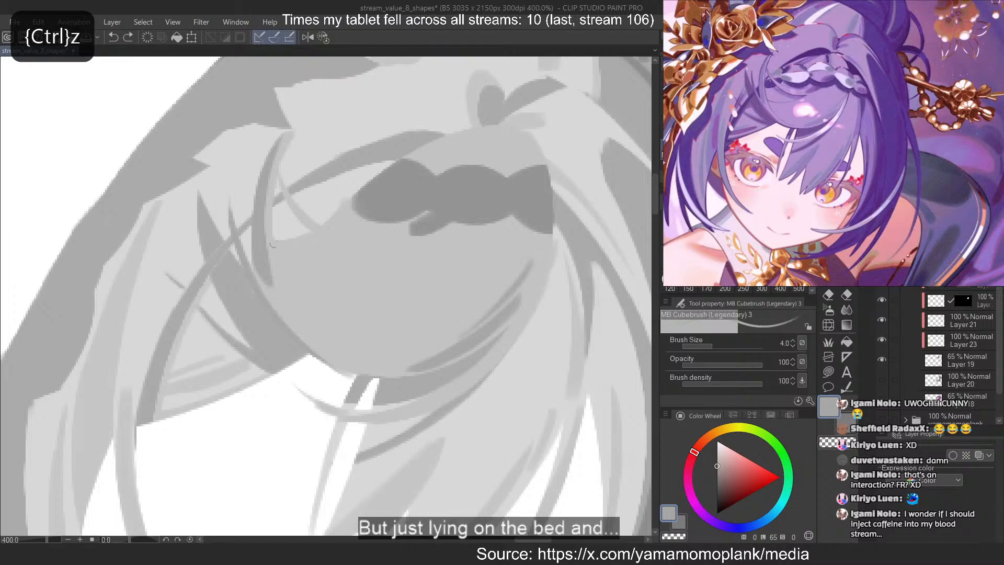
pyautogui.moveTo(276, 236)
pyautogui.mouseDown()
pyautogui.moveTo(382, 372)
pyautogui.moveTo(325, 333)
pyautogui.mouseUp()
pyautogui.hotkey('ctrl', 'z')
pyautogui.hotkey('ctrl', 'z')
pyautogui.press('c')
pyautogui.hotkey('ctrl', 'z')
pyautogui.moveTo(280, 242); pyautogui.dragTo(380, 369)
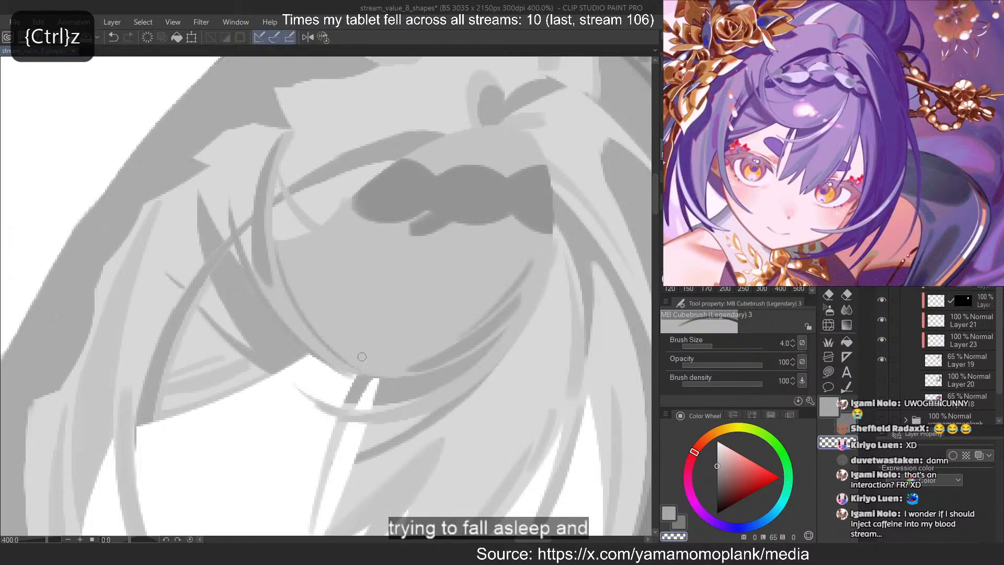
pyautogui.moveTo(304, 322); pyautogui.dragTo(354, 371)
pyautogui.hotkey('ctrl', 'z')
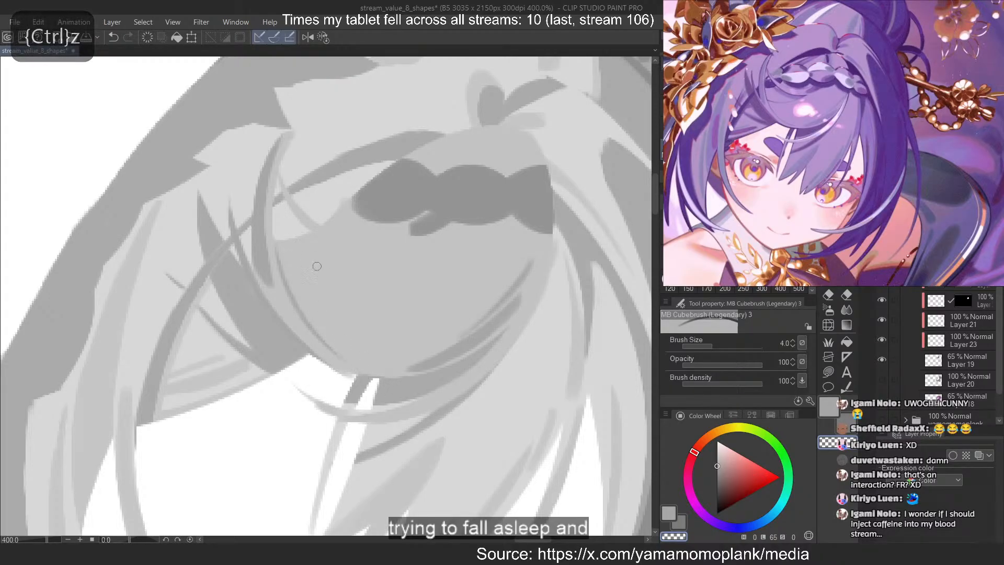
# Paint a thin curved grey strand across the bang's left half below the braid, redoing it and tapering it with the transparent brush
pyautogui.press('c')
pyautogui.moveTo(400, 265); pyautogui.dragTo(285, 287)
pyautogui.hotkey('ctrl', 'z')
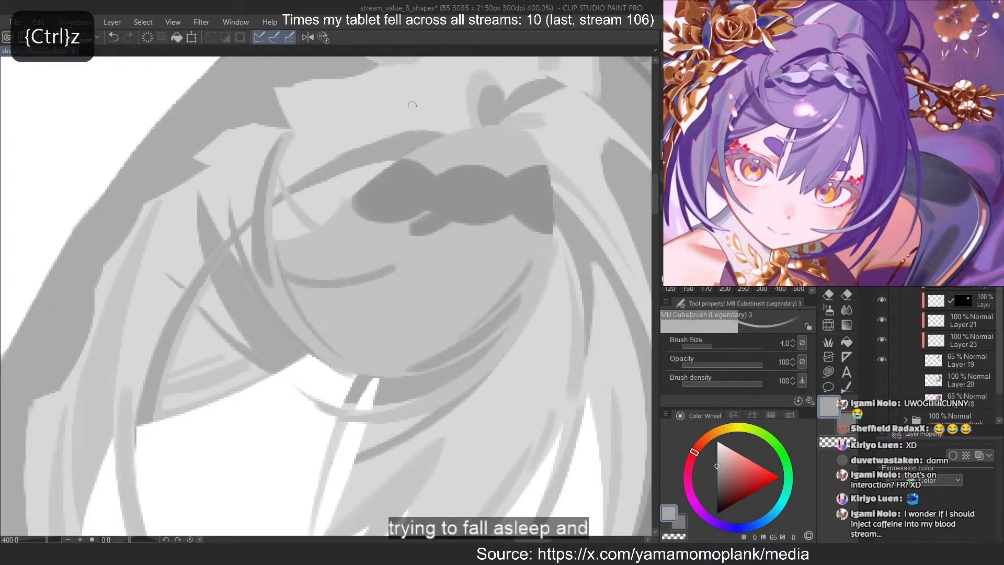
pyautogui.hotkey('ctrl', 'z')
pyautogui.moveTo(409, 252)
pyautogui.mouseDown()
pyautogui.moveTo(287, 285)
pyautogui.moveTo(281, 271)
pyautogui.mouseUp()
pyautogui.hotkey('ctrl', 'z')
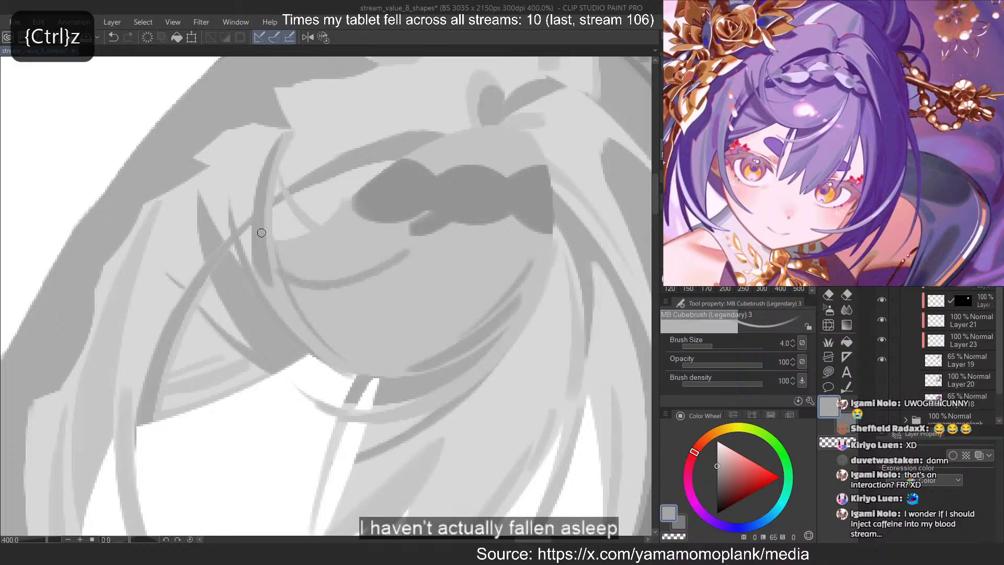
pyautogui.hotkey('ctrl', 'z')
pyautogui.moveTo(394, 262); pyautogui.dragTo(288, 282)
pyautogui.hotkey('ctrl', 'z')
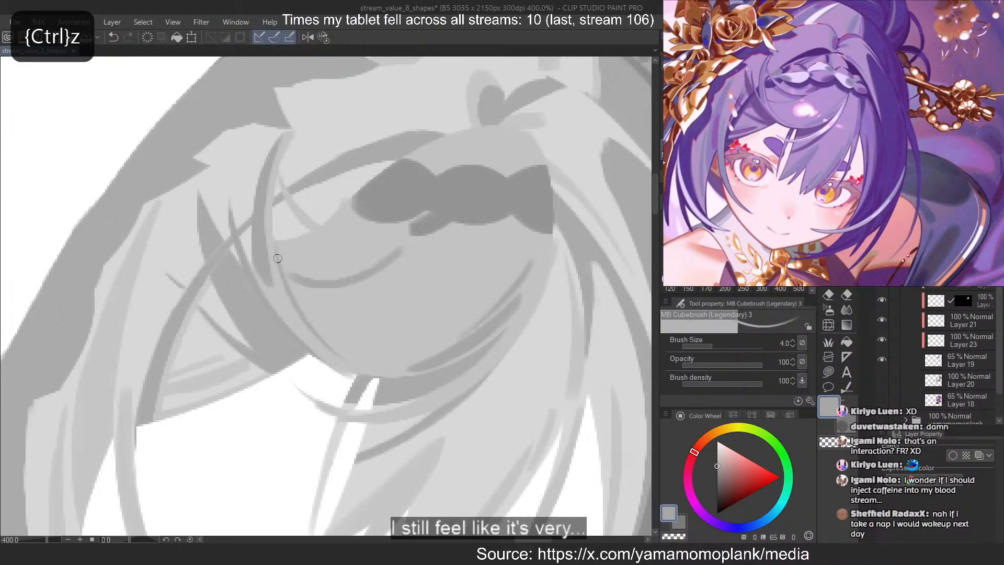
pyautogui.hotkey('ctrl', 'z')
pyautogui.moveTo(395, 252)
pyautogui.mouseDown()
pyautogui.moveTo(287, 267)
pyautogui.moveTo(293, 282)
pyautogui.mouseUp()
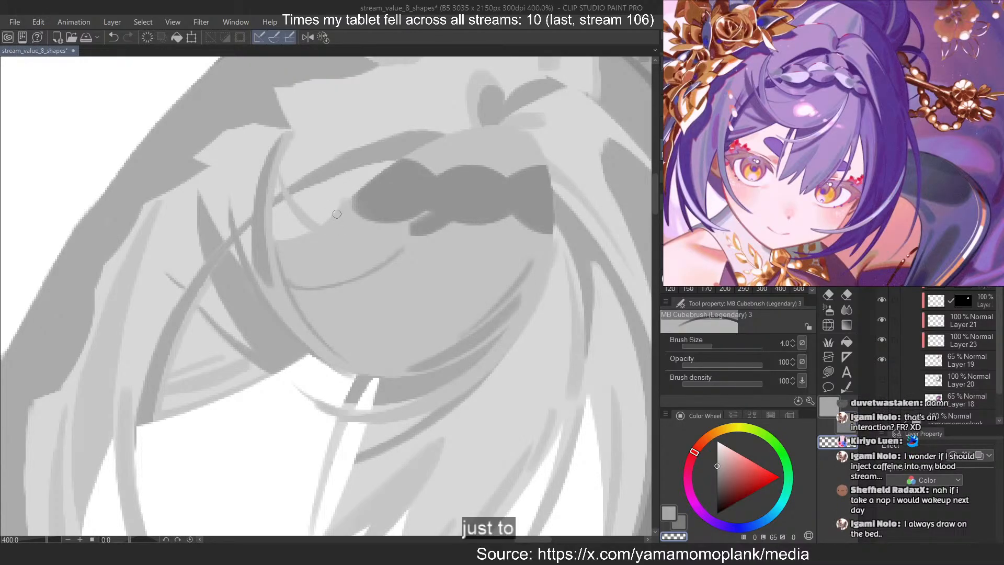
# Paint a second grey strand slanting from the bang's upper-left edge into the curved one and trim its upper side with the transparent brush
pyautogui.moveTo(320, 236); pyautogui.dragTo(381, 261)
pyautogui.hotkey('ctrl', 'z')
pyautogui.moveTo(311, 230)
pyautogui.mouseDown()
pyautogui.moveTo(387, 269)
pyautogui.moveTo(383, 257)
pyautogui.mouseUp()
pyautogui.hotkey('ctrl', 'z')
pyautogui.hotkey('ctrl', 'z')
pyautogui.hotkey('ctrl', 'z')
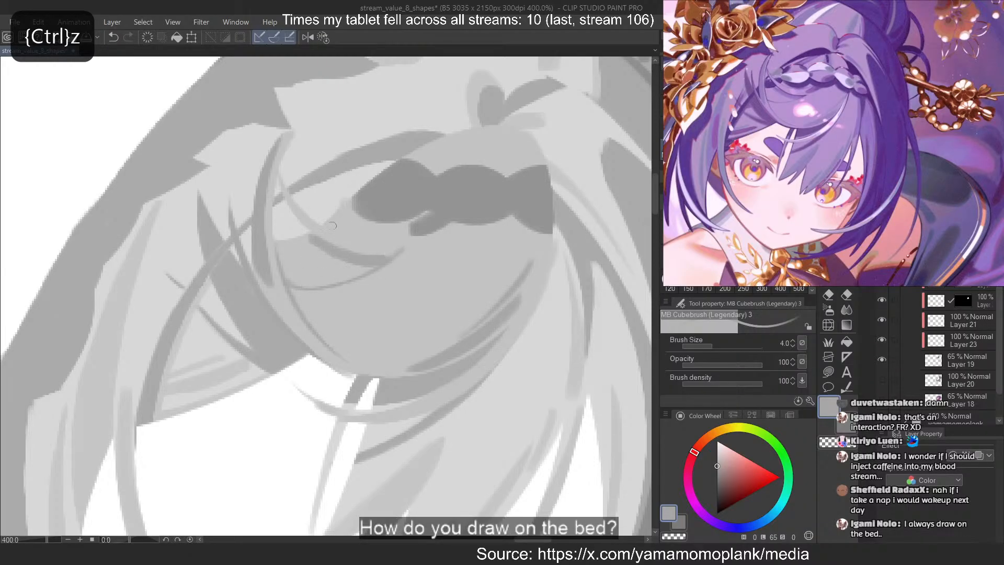
pyautogui.press('c')
pyautogui.hotkey('ctrl', 'z')
pyautogui.moveTo(312, 233)
pyautogui.mouseDown()
pyautogui.moveTo(358, 250)
pyautogui.moveTo(351, 239)
pyautogui.mouseUp()
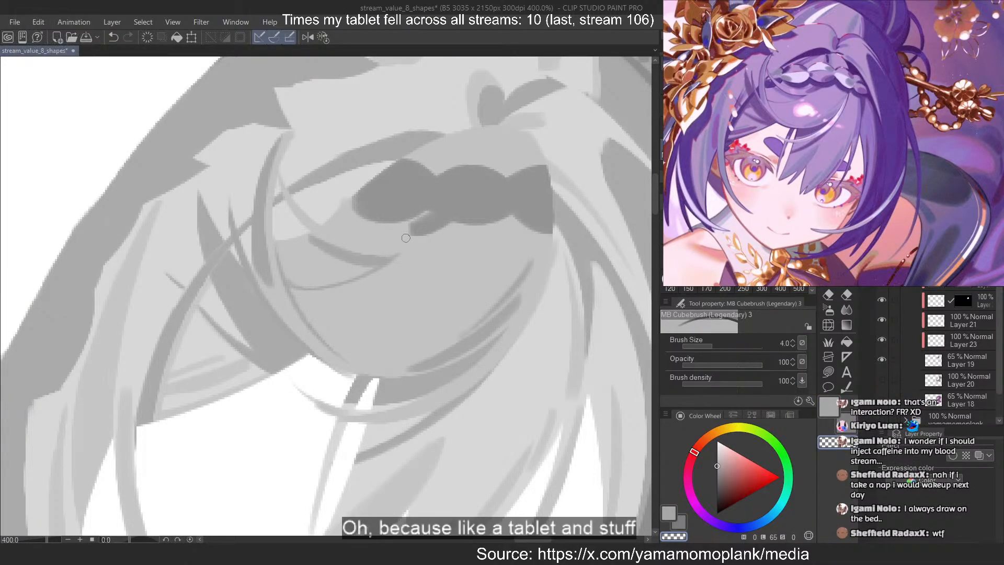
pyautogui.press('c')
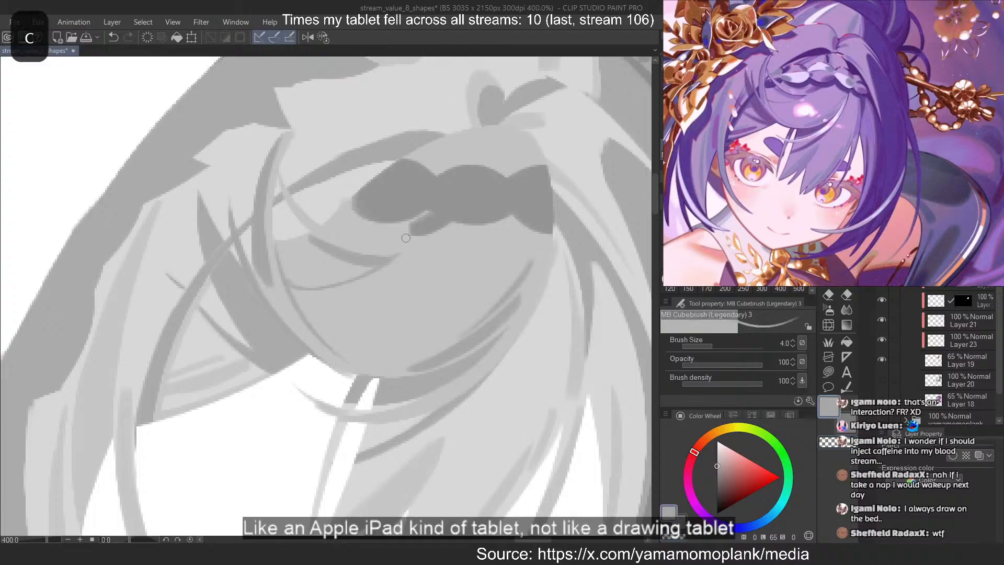
# Sample the bang's light grey, restore Layer 19 to 100% opacity, and show the hidden bang shading and braid again
pyautogui.scroll(-6, 406, 238)
pyautogui.scroll(1, 405, 238)
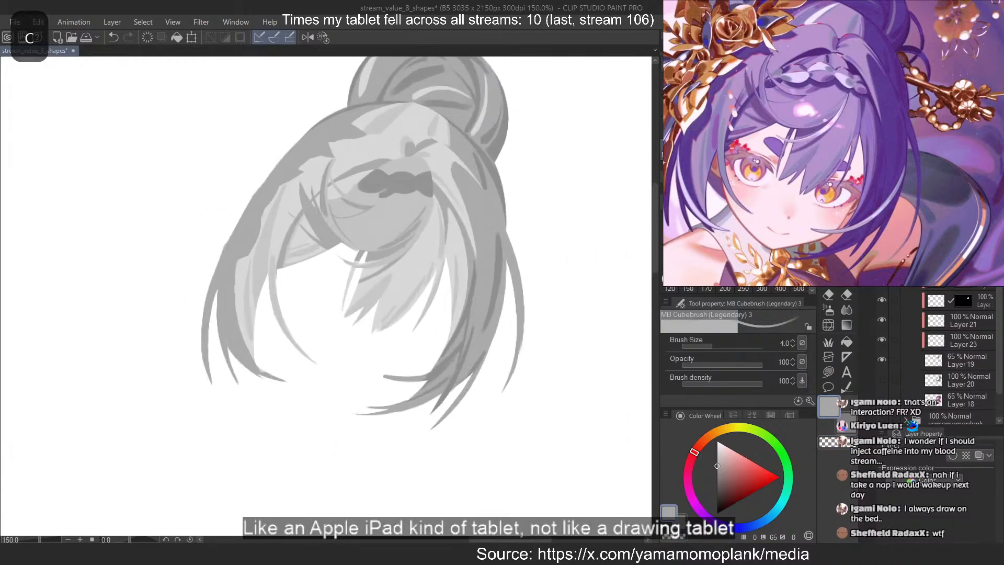
pyautogui.keyDown('alt'); pyautogui.click(427, 254); pyautogui.keyUp('alt')
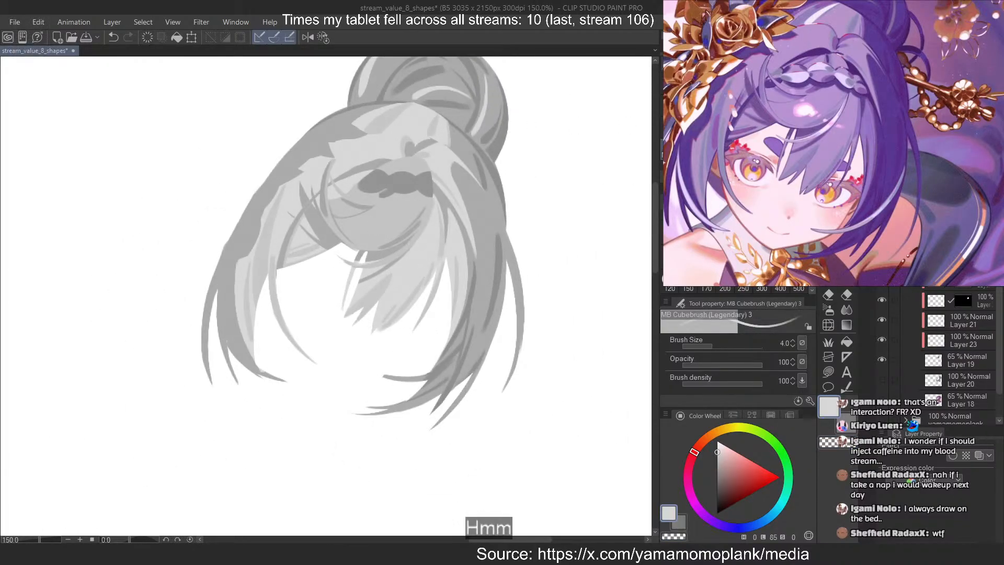
pyautogui.click(965, 363)
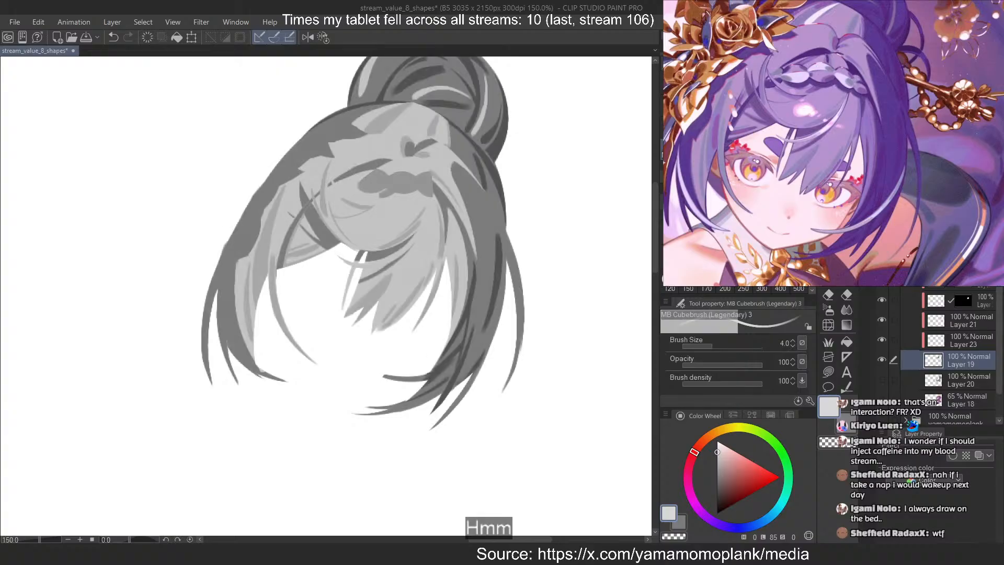
pyautogui.scroll(-1, 504, 208)
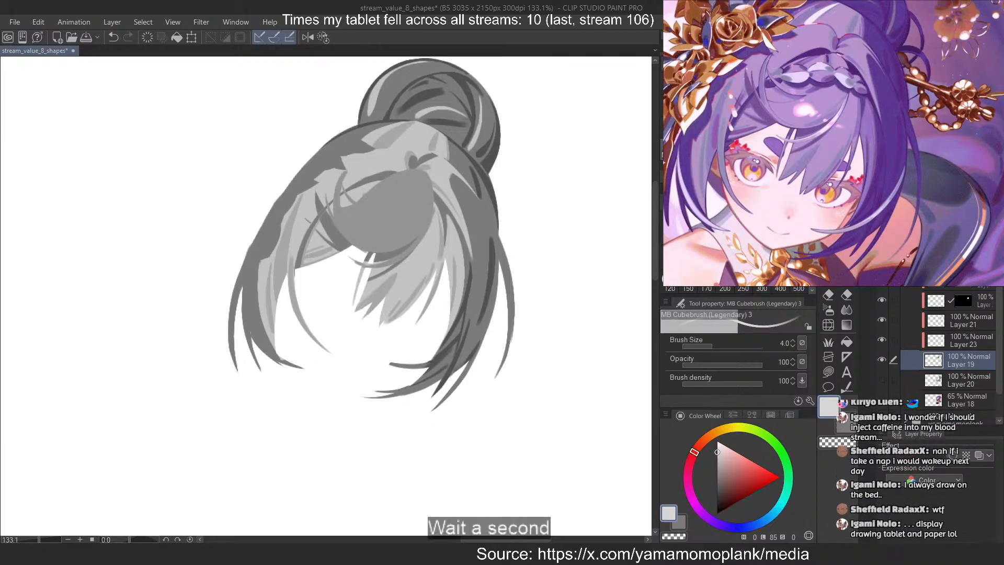
pyautogui.click(881, 280)
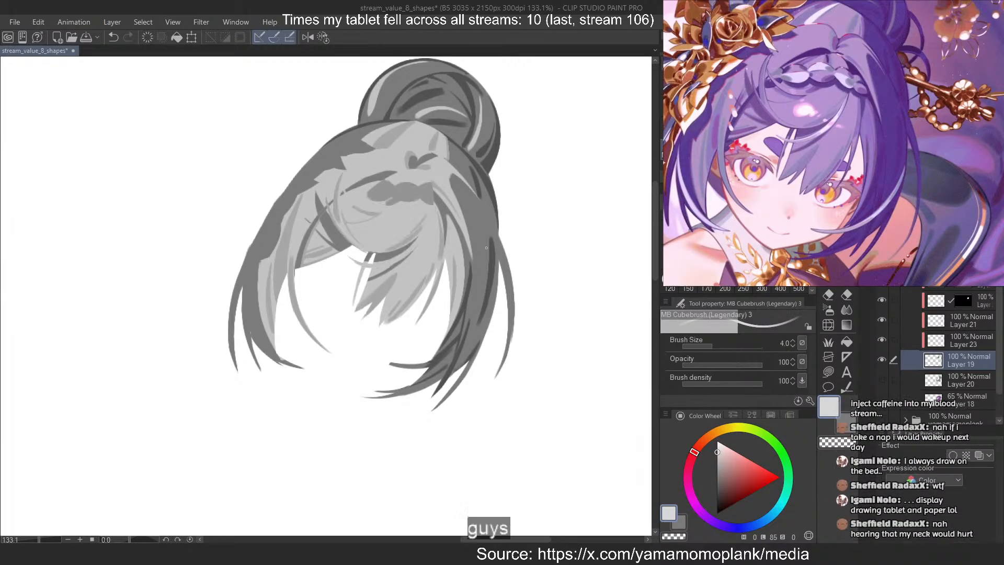
# Sample the dark grey of the right side hair and switch to the Lasso fill tool for the next shape
pyautogui.keyDown('alt'); pyautogui.click(484, 226); pyautogui.keyUp('alt')
pyautogui.click(962, 259)
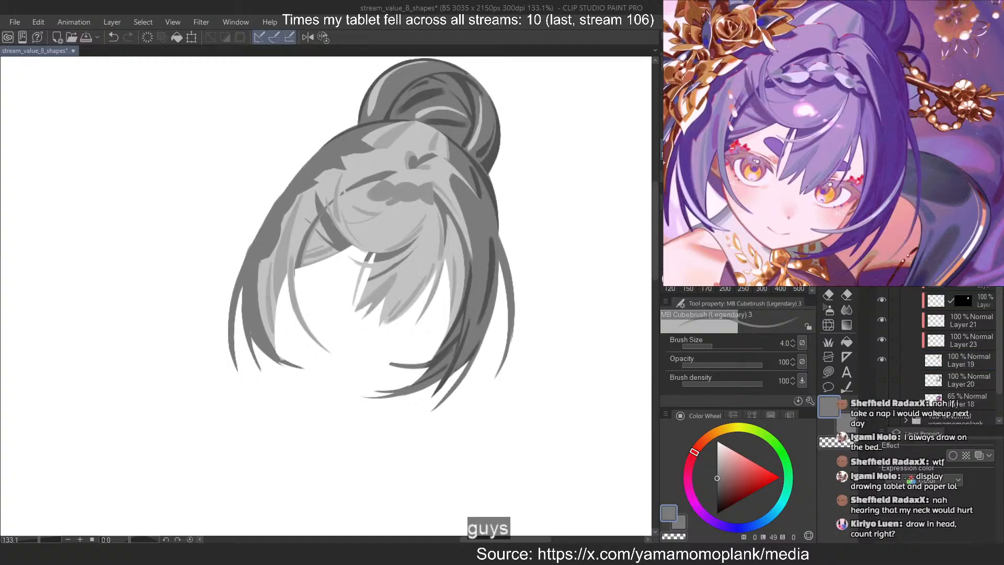
pyautogui.click(828, 371)
pyautogui.moveTo(564, 298); pyautogui.dragTo(618, 209)
pyautogui.scroll(-8, 417, 139)
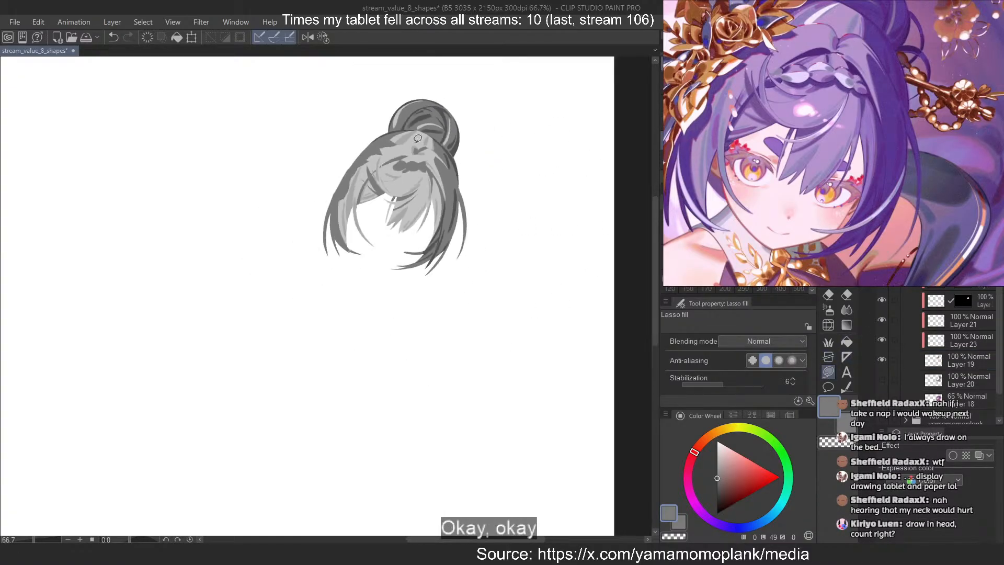
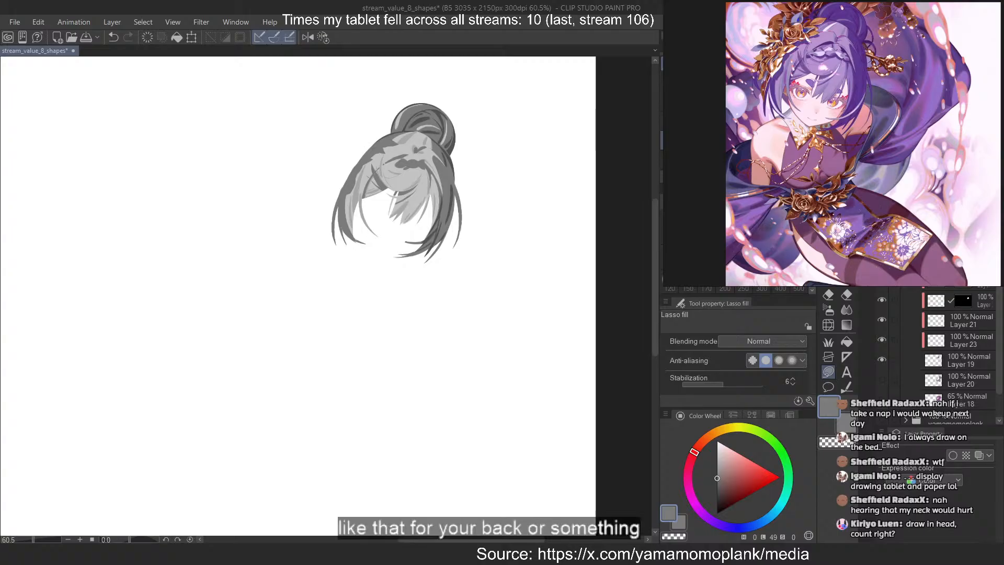
# Show the hidden clothing silhouette on Layer 20 and add a new layer clipped to it
pyautogui.scroll(2, 403, 179)
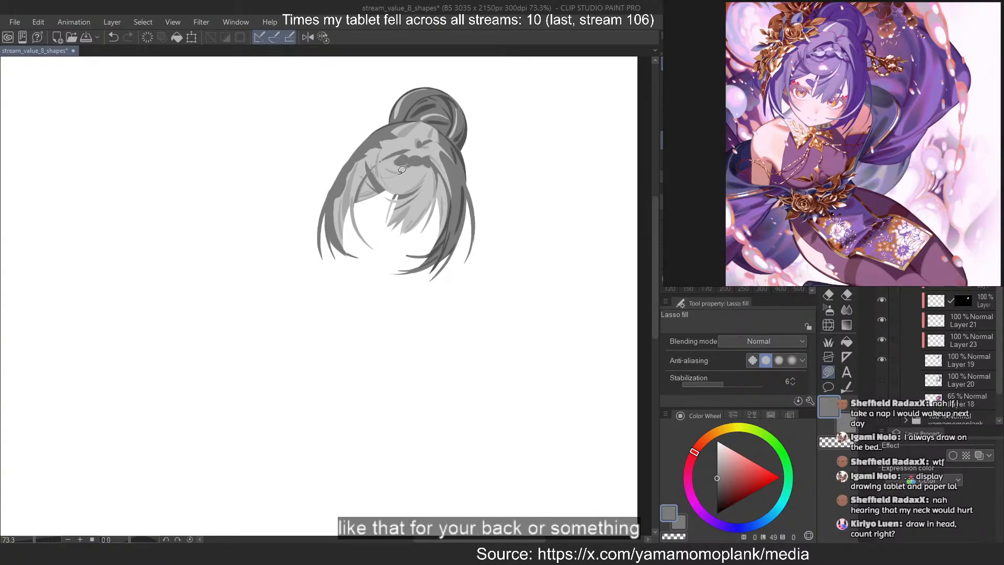
pyautogui.scroll(3, 401, 169)
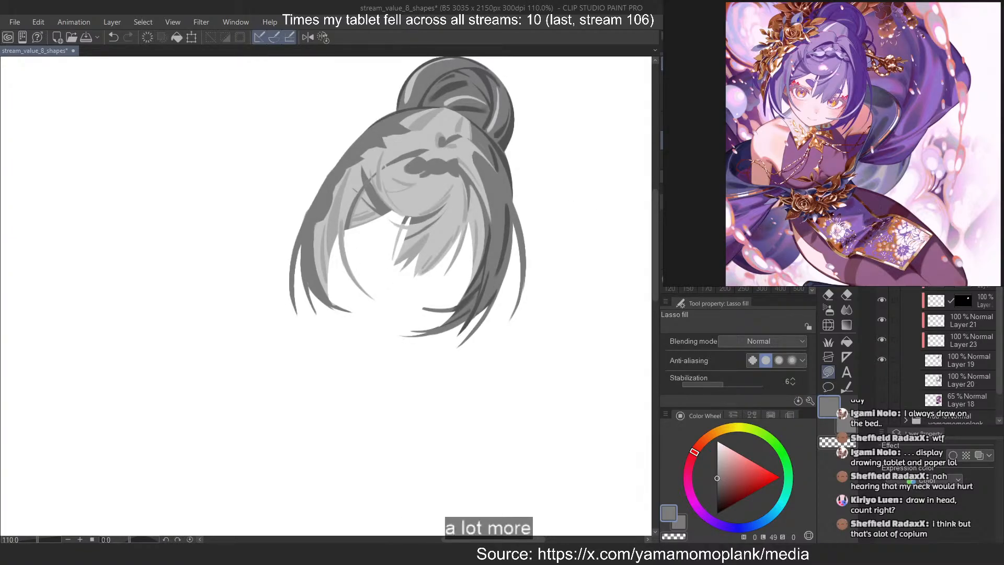
pyautogui.scroll(-1, 916, 356)
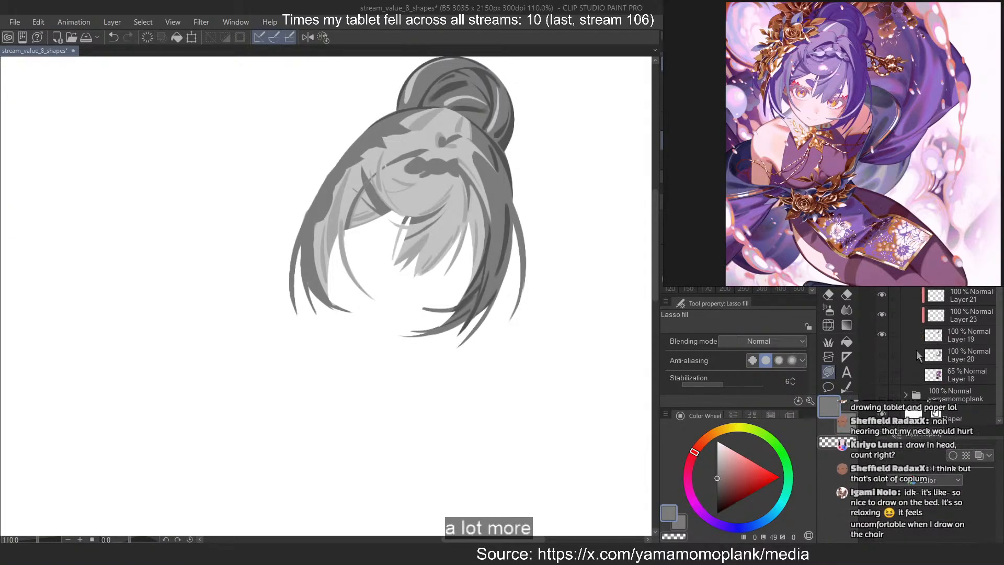
pyautogui.click(882, 354)
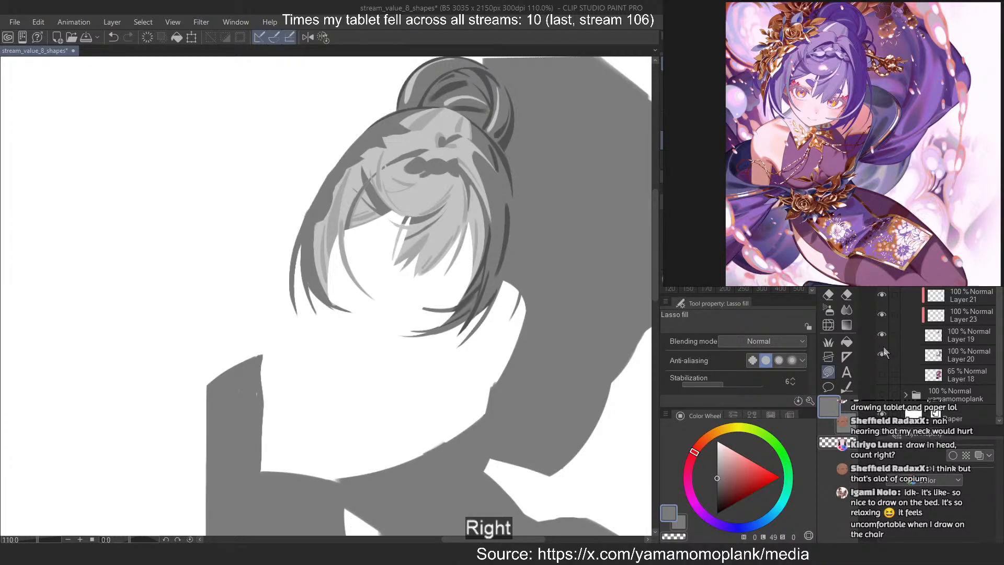
pyautogui.click(966, 351)
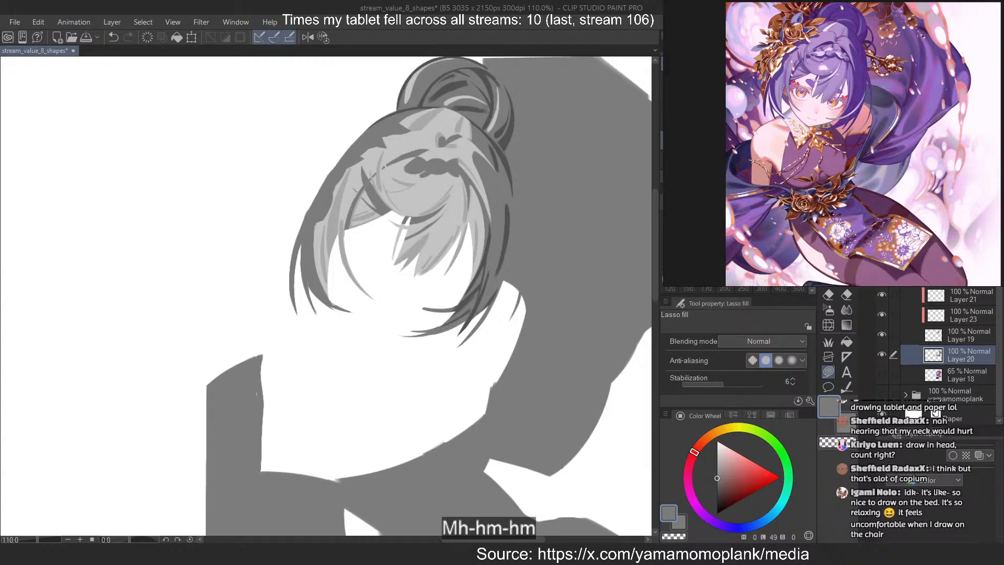
pyautogui.hotkey('ctrl', 'shift', 'n')
pyautogui.scroll(-6, 398, 169)
pyautogui.scroll(4, 454, 189)
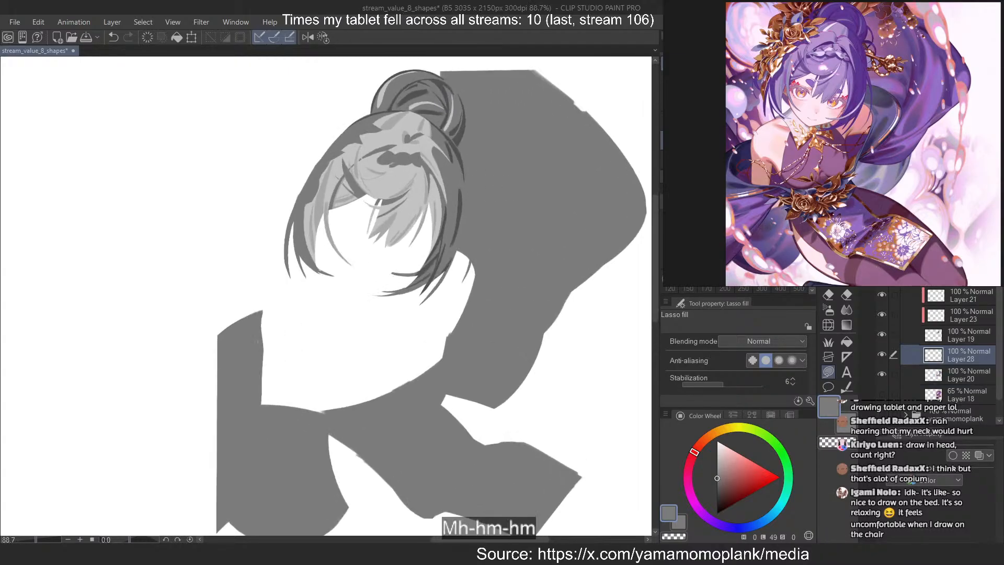
pyautogui.hotkey('ctrl', 'alt', 'g')
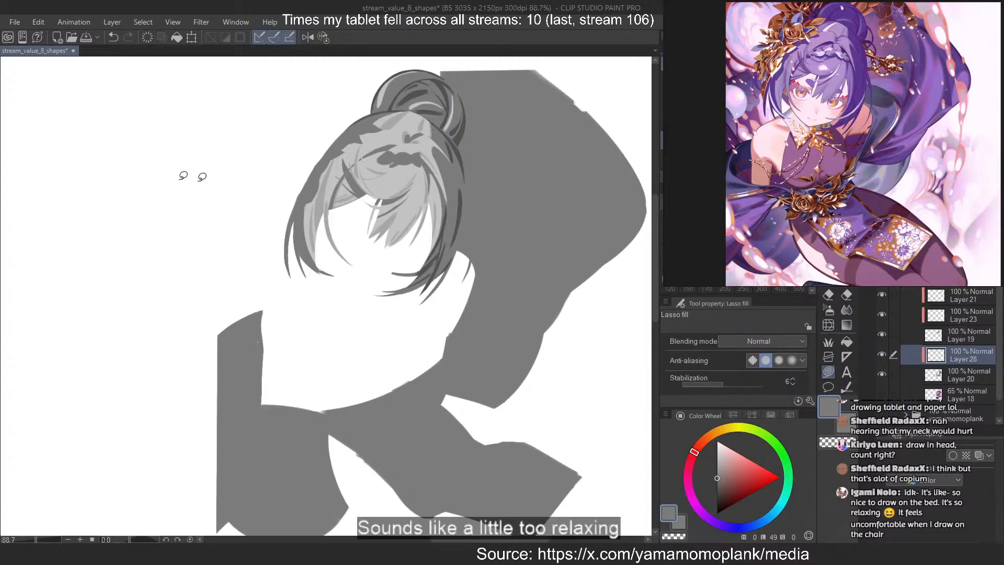
# Sample the light grey of the bang's hair and switch to the MB Cubebrush for shading the cloth
pyautogui.scroll(-4, 358, 143)
pyautogui.scroll(5, 379, 168)
pyautogui.keyDown('alt'); pyautogui.click(395, 162); pyautogui.keyUp('alt')
pyautogui.scroll(-3, 396, 163)
pyautogui.scroll(5, 566, 262)
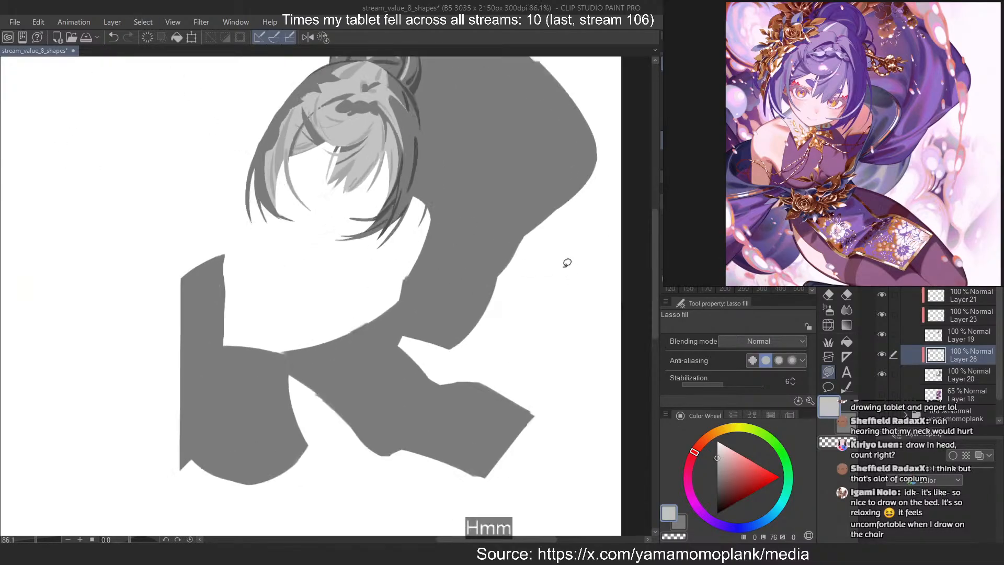
pyautogui.scroll(-3, 542, 210)
pyautogui.scroll(3, 461, 165)
pyautogui.scroll(-2, 549, 277)
pyautogui.scroll(1, 471, 170)
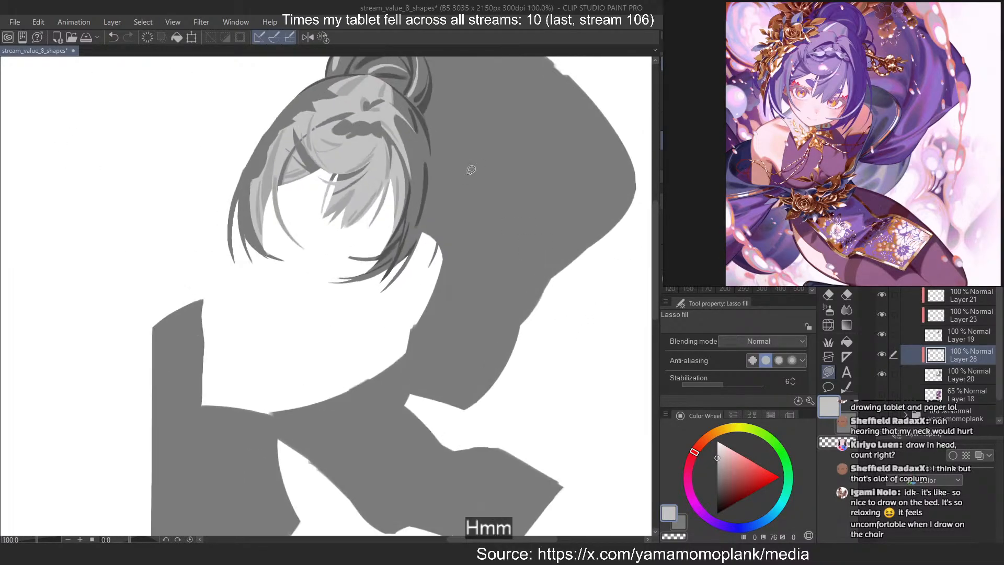
pyautogui.scroll(-1, 553, 300)
pyautogui.scroll(1, 512, 162)
pyautogui.press('b')
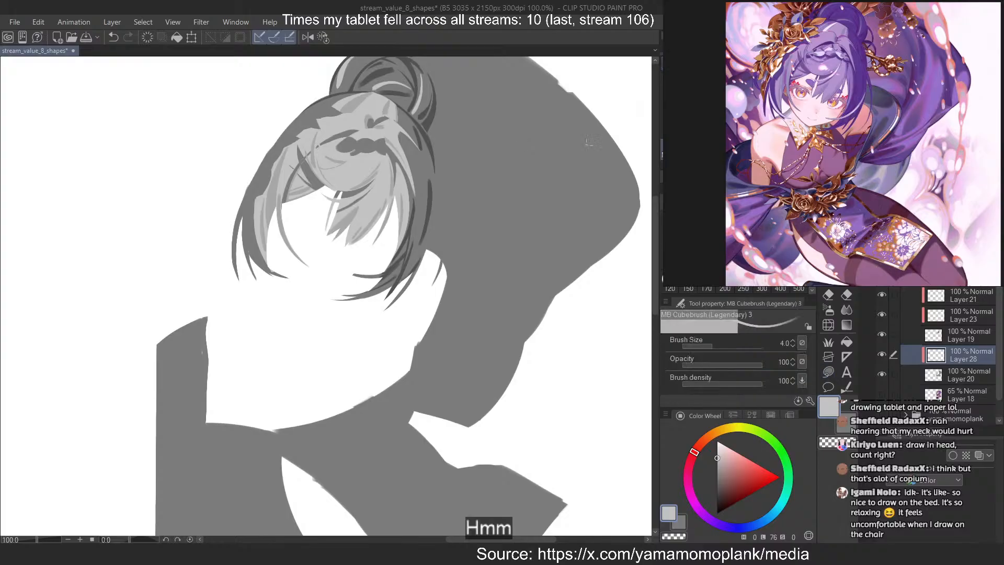
pyautogui.moveTo(575, 128); pyautogui.dragTo(501, 319)
pyautogui.hotkey('ctrl', 'z')
pyautogui.moveTo(568, 136); pyautogui.dragTo(512, 312)
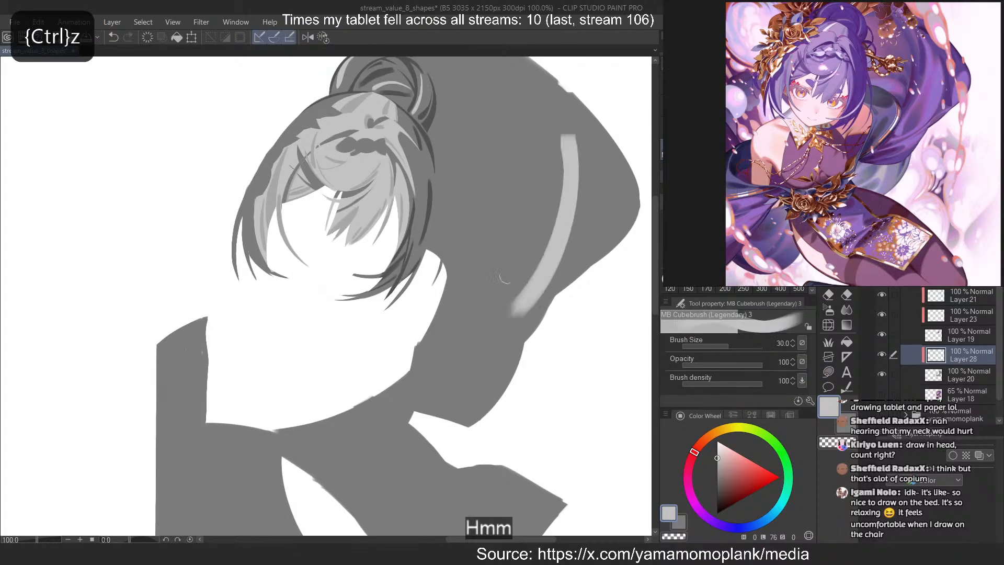
pyautogui.hotkey('ctrl', 'z')
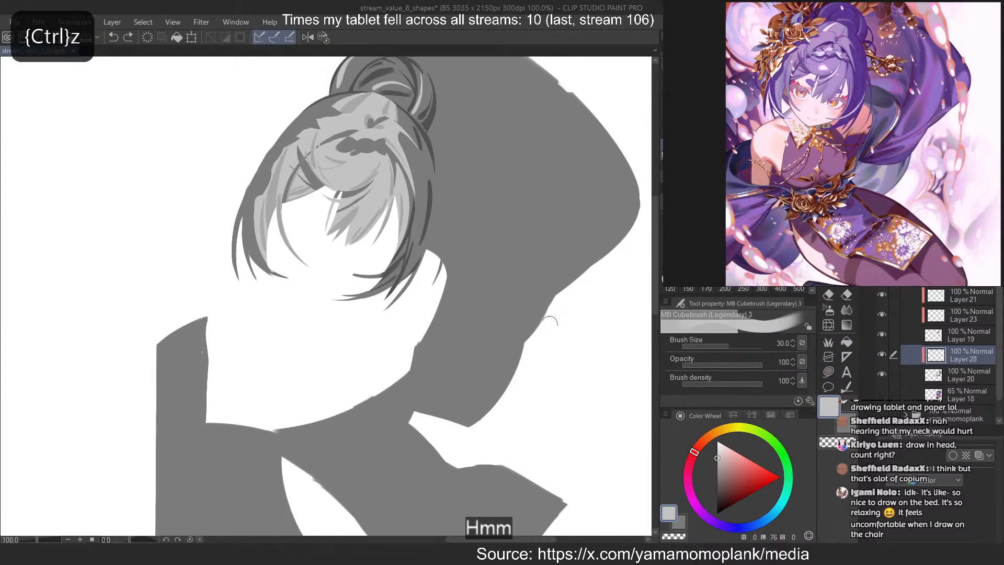
pyautogui.moveTo(547, 302); pyautogui.dragTo(439, 368)
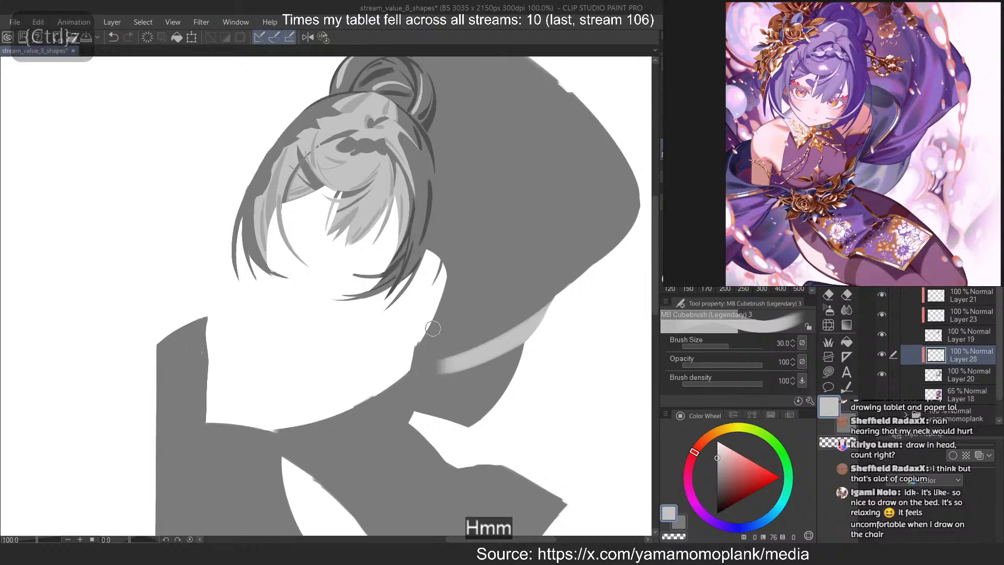
pyautogui.hotkey('ctrl', 'z')
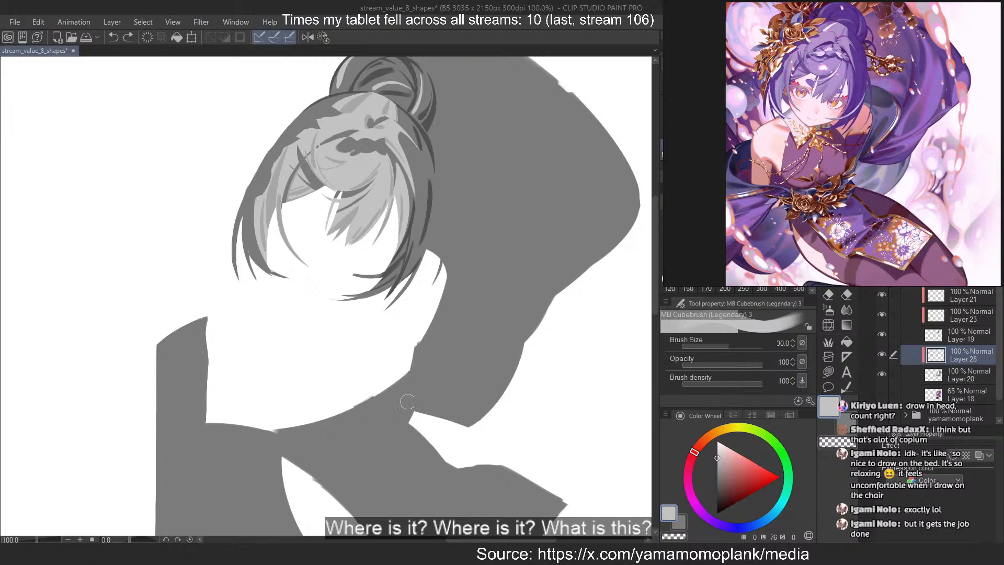
# Paint a light grey band along the large cloth's lower fold in two overlapping strokes at brush size 30, redoing strokes that miss
pyautogui.scroll(-3, 567, 264)
pyautogui.scroll(2, 435, 376)
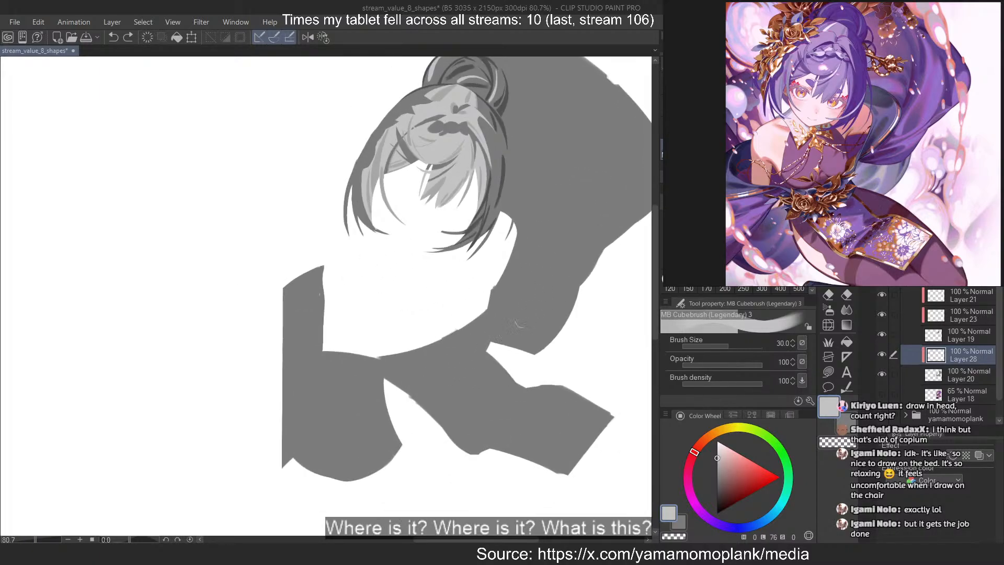
pyautogui.scroll(-1, 434, 384)
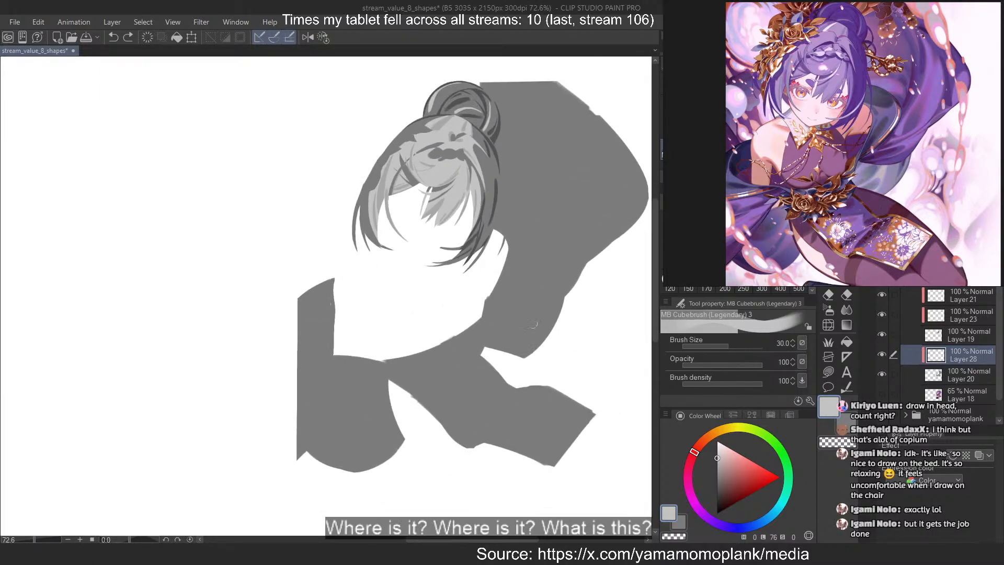
pyautogui.scroll(4, 487, 361)
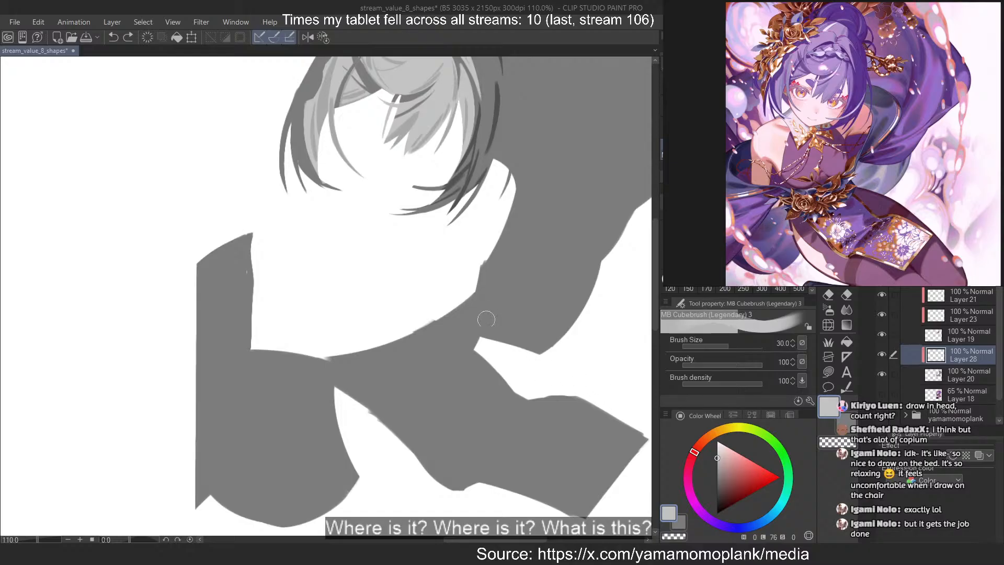
pyautogui.scroll(-3, 497, 319)
pyautogui.scroll(3, 588, 272)
pyautogui.moveTo(600, 245); pyautogui.dragTo(473, 302)
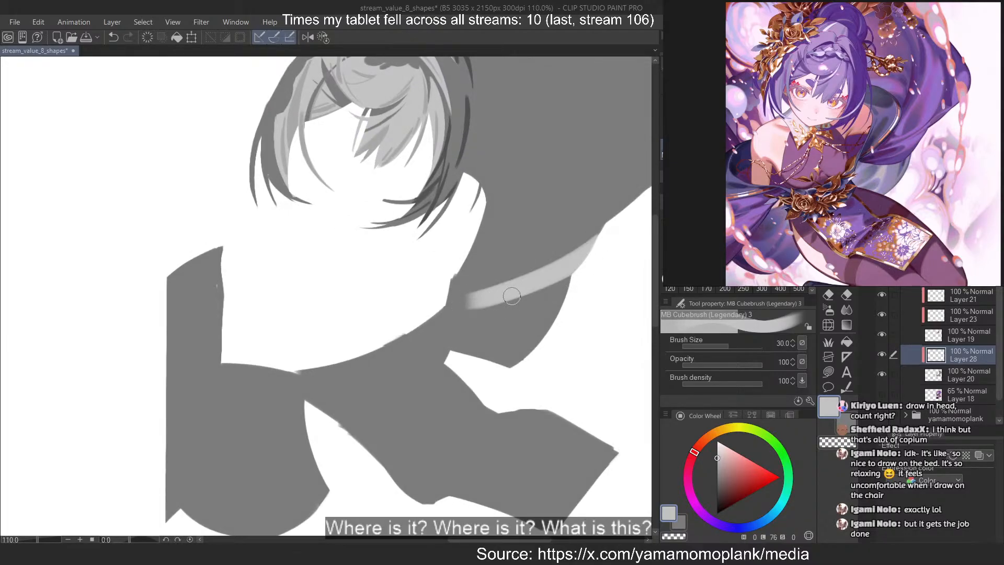
pyautogui.hotkey('ctrl', 'z')
pyautogui.moveTo(605, 219)
pyautogui.mouseDown()
pyautogui.moveTo(487, 279)
pyautogui.moveTo(606, 214)
pyautogui.mouseUp()
pyautogui.hotkey('ctrl', 'z')
pyautogui.hotkey('ctrl', 'z')
pyautogui.moveTo(473, 283); pyautogui.dragTo(594, 218)
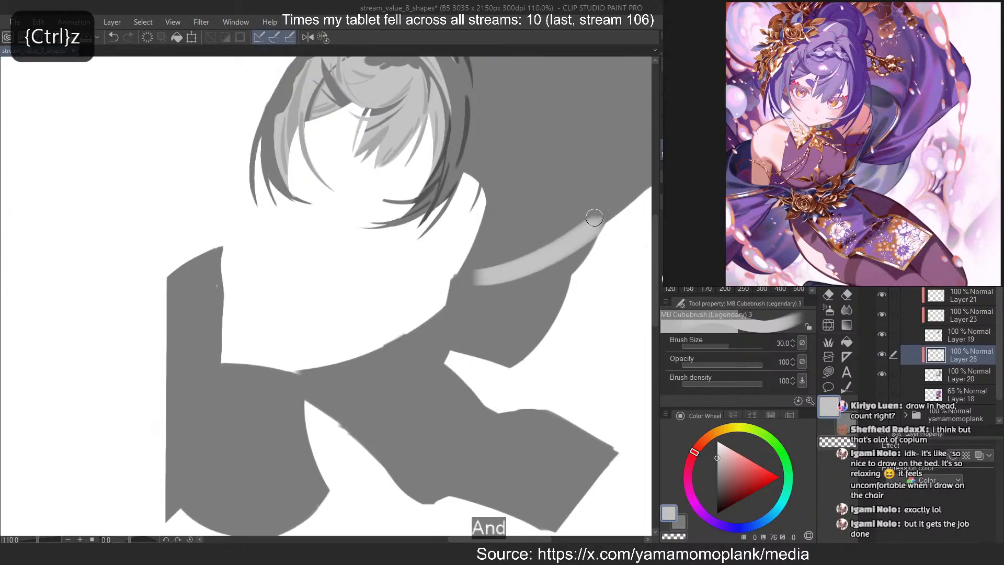
pyautogui.moveTo(623, 186); pyautogui.dragTo(515, 247)
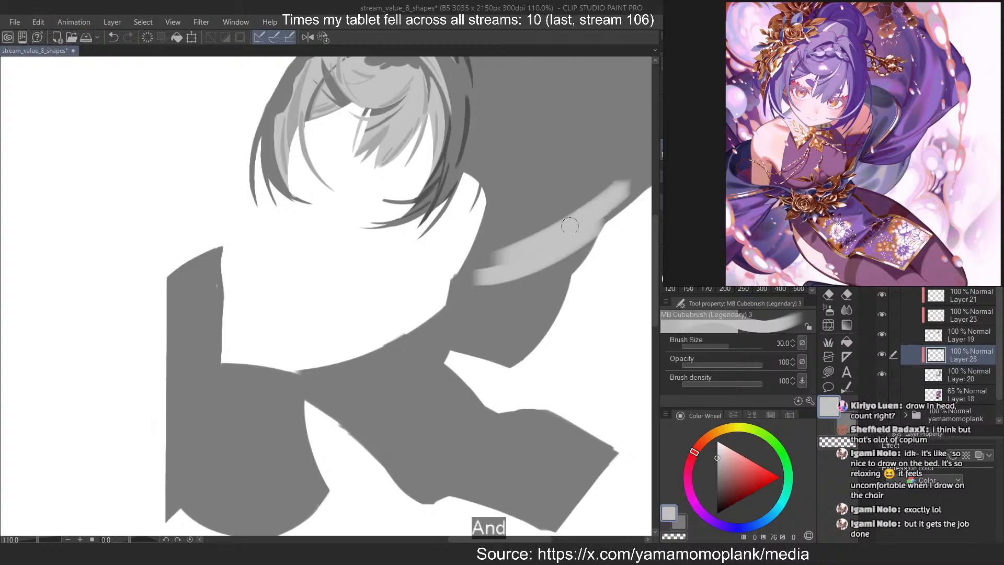
# Carve a dark notch into the band's inner end and slim its upper edge using the transparent brush at size 15
pyautogui.press('c')
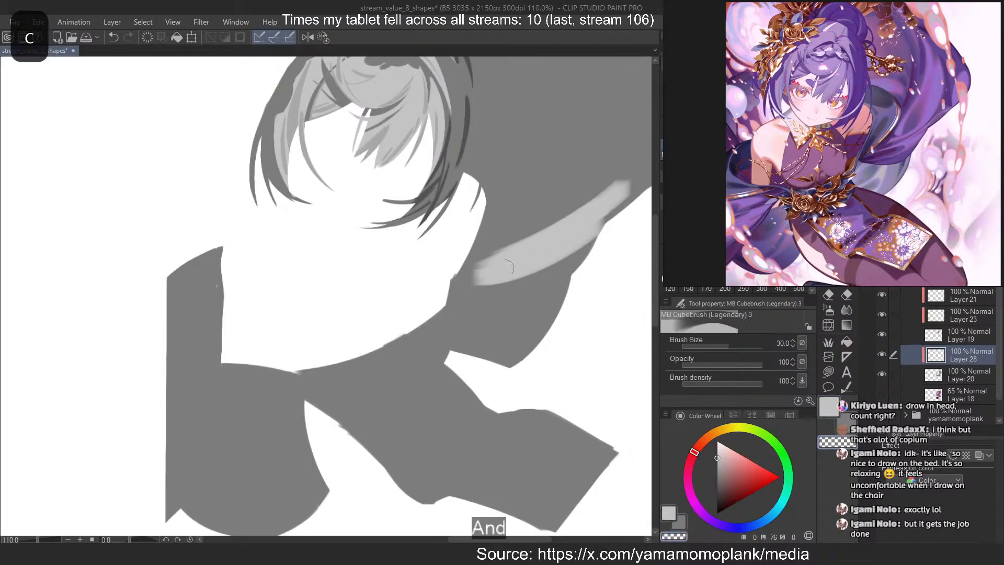
pyautogui.moveTo(478, 280); pyautogui.dragTo(544, 255)
pyautogui.hotkey('ctrl', 'z')
pyautogui.click(762, 245)
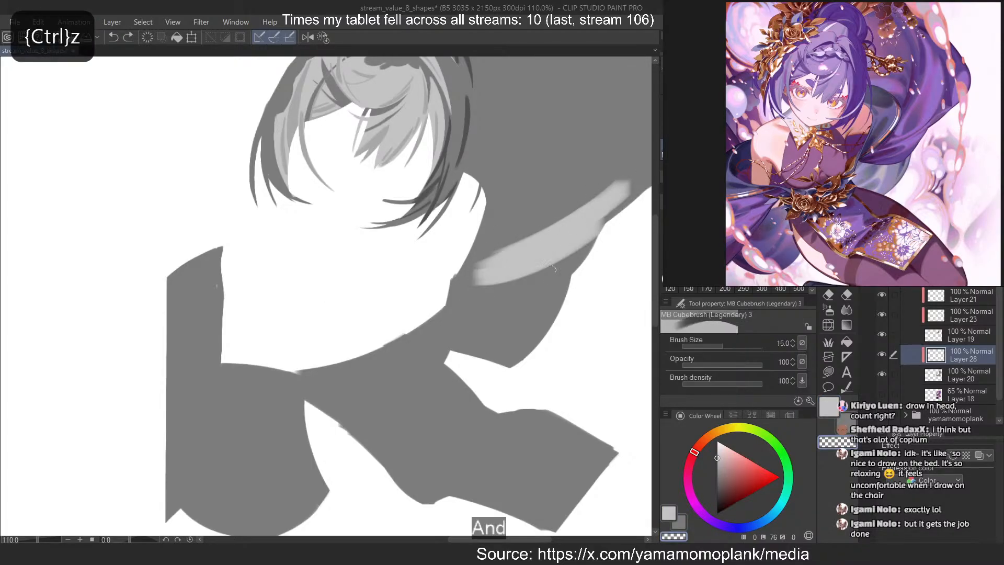
pyautogui.moveTo(476, 272)
pyautogui.mouseDown()
pyautogui.moveTo(563, 251)
pyautogui.moveTo(515, 277)
pyautogui.mouseUp()
pyautogui.hotkey('ctrl', 'z')
pyautogui.hotkey('ctrl', 'z')
pyautogui.moveTo(477, 271)
pyautogui.mouseDown()
pyautogui.moveTo(518, 260)
pyautogui.moveTo(469, 279)
pyautogui.mouseUp()
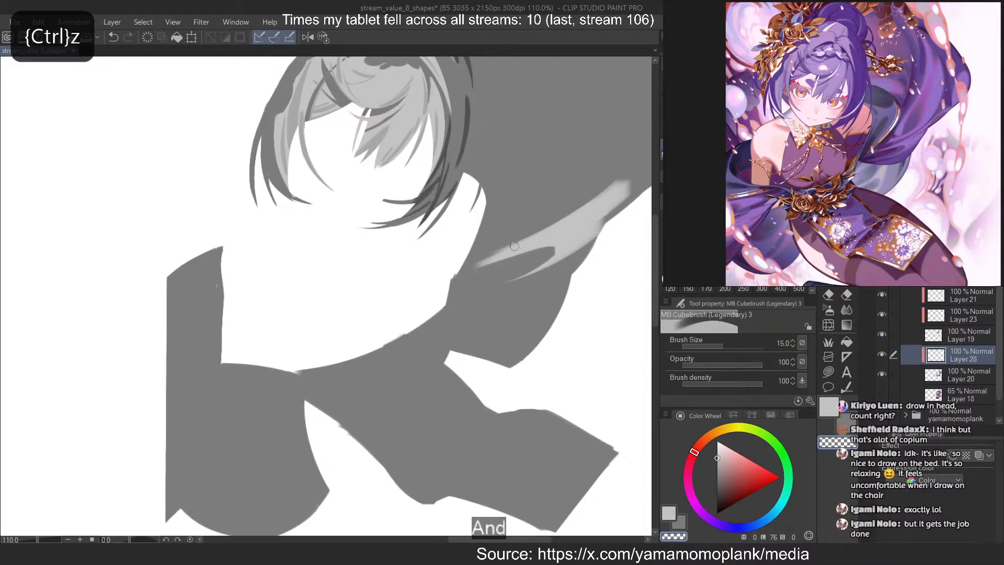
pyautogui.moveTo(622, 173); pyautogui.dragTo(473, 265)
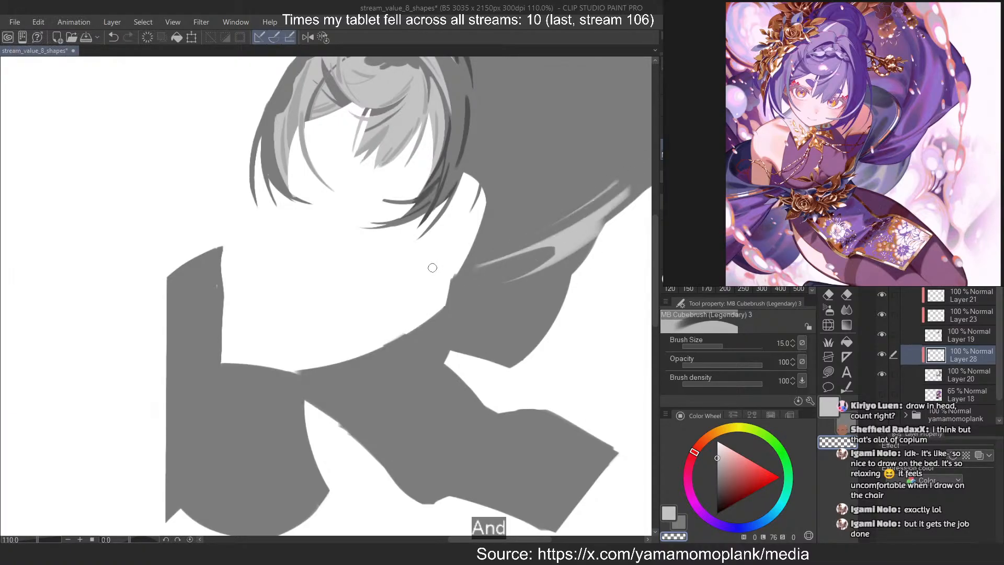
pyautogui.moveTo(630, 164); pyautogui.dragTo(478, 239)
pyautogui.scroll(-5, 371, 283)
pyautogui.scroll(7, 568, 200)
# Widen the band toward the cloth's outer edge in light grey and cut a dark gap through it with the transparent brush
pyautogui.press('c')
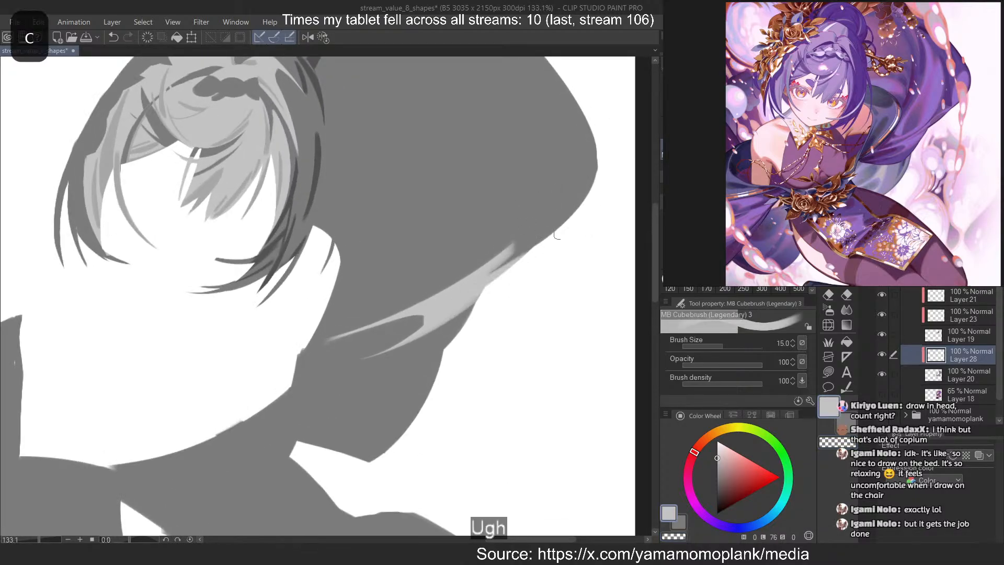
pyautogui.moveTo(506, 272); pyautogui.dragTo(473, 302)
pyautogui.press('c')
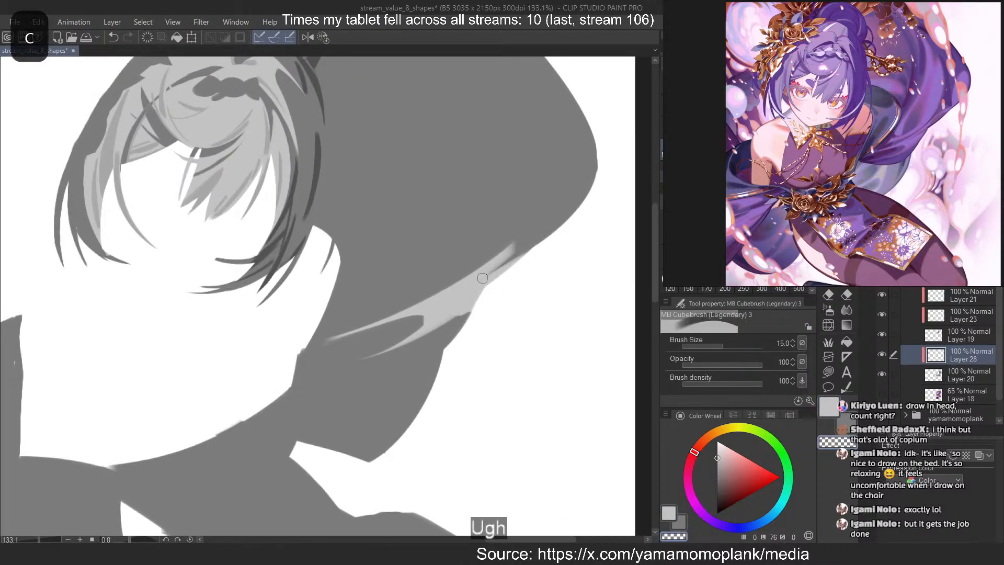
pyautogui.moveTo(523, 256)
pyautogui.mouseDown()
pyautogui.moveTo(436, 305)
pyautogui.moveTo(448, 304)
pyautogui.mouseUp()
pyautogui.hotkey('ctrl', 'z')
pyautogui.hotkey('ctrl', 'z')
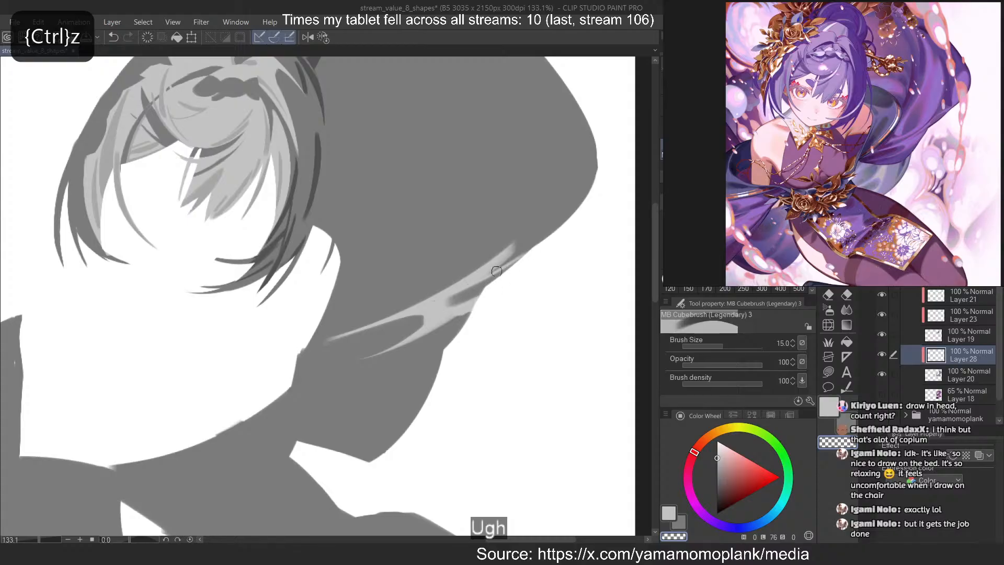
pyautogui.hotkey('ctrl', 'z')
pyautogui.moveTo(523, 252); pyautogui.dragTo(424, 305)
pyautogui.hotkey('ctrl', 'z')
pyautogui.moveTo(489, 278); pyautogui.dragTo(464, 311)
# Thicken and lengthen the upper streak of the fold in light grey and thin its upper side with the transparent brush
pyautogui.hotkey('ctrl', 'z')
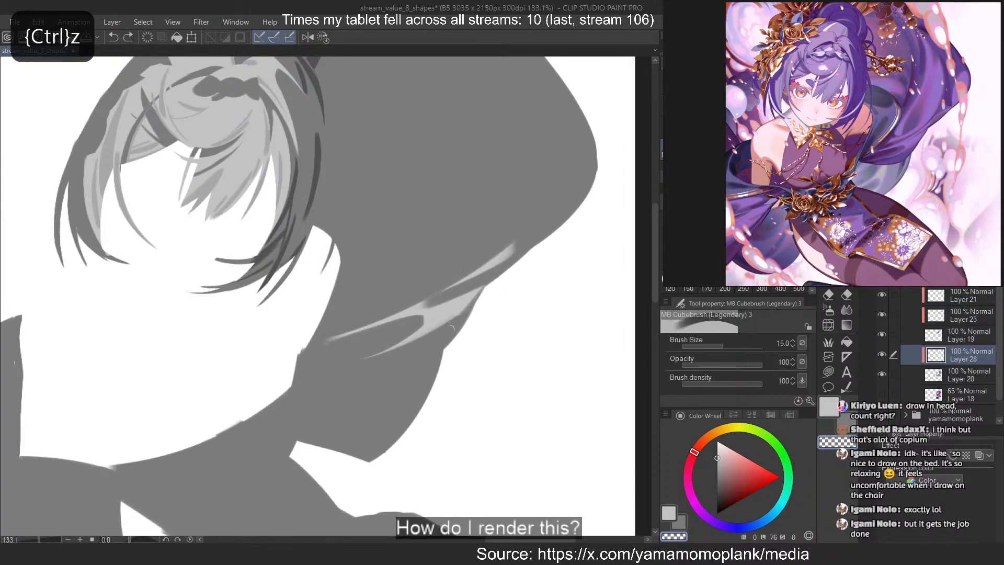
pyautogui.press('c')
pyautogui.moveTo(538, 231); pyautogui.dragTo(424, 304)
pyautogui.hotkey('ctrl', 'z')
pyautogui.moveTo(519, 247)
pyautogui.mouseDown()
pyautogui.moveTo(414, 303)
pyautogui.moveTo(424, 303)
pyautogui.mouseUp()
pyautogui.hotkey('ctrl', 'z')
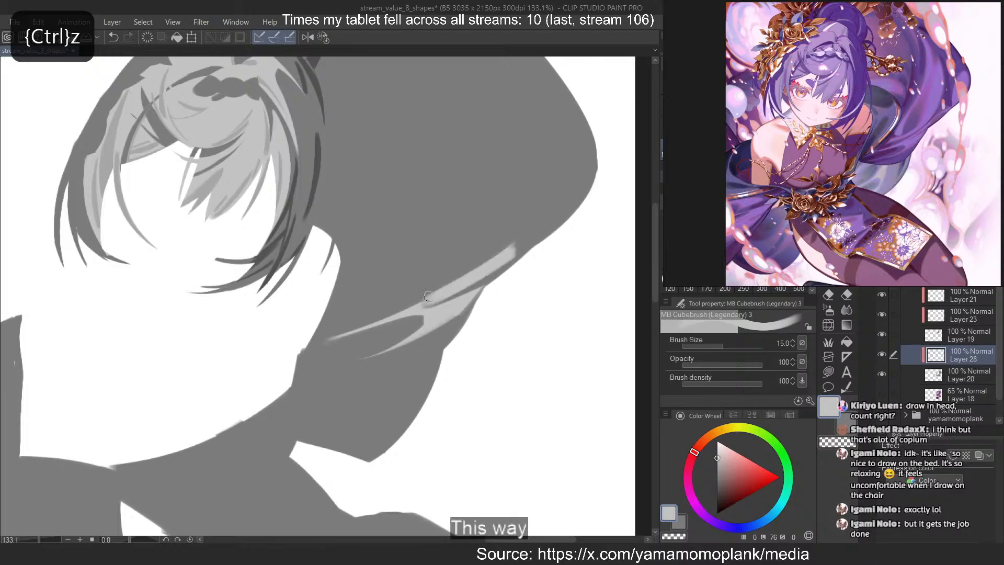
pyautogui.moveTo(494, 261); pyautogui.dragTo(415, 305)
pyautogui.moveTo(454, 295); pyautogui.dragTo(411, 311)
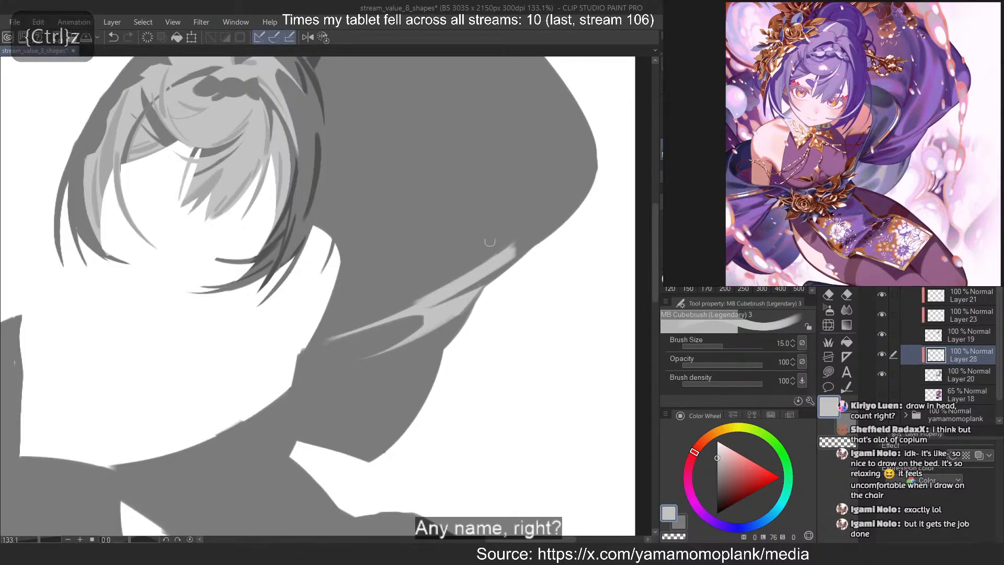
pyautogui.press('c')
pyautogui.moveTo(519, 244); pyautogui.dragTo(366, 311)
pyautogui.hotkey('ctrl', 'z')
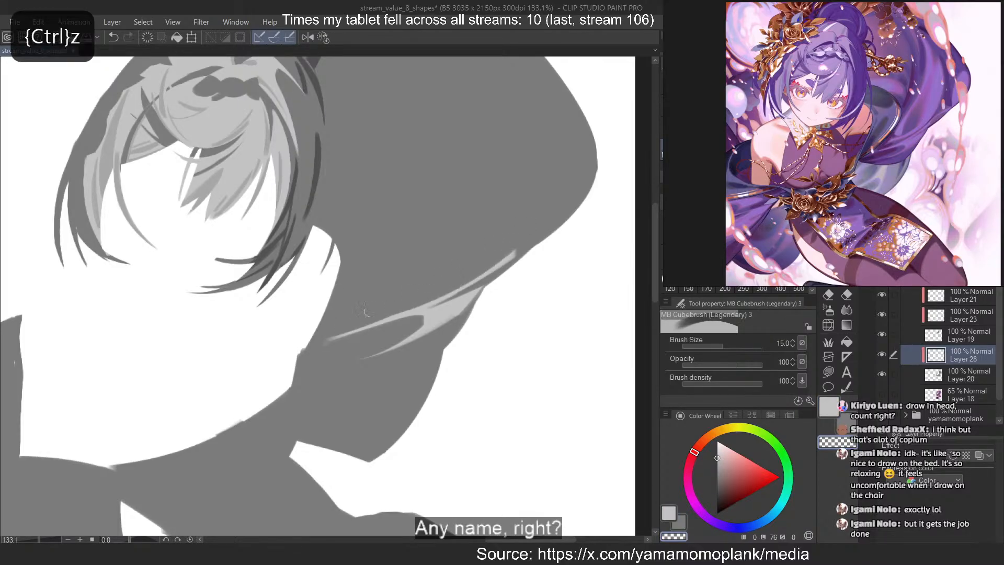
# Extend the light grey streak along the cloth's outer edge and paint a rounded patch at its outermost bulge, redoing the patch's inner side
pyautogui.press('c')
pyautogui.moveTo(543, 240); pyautogui.dragTo(512, 263)
pyautogui.hotkey('ctrl', 'z')
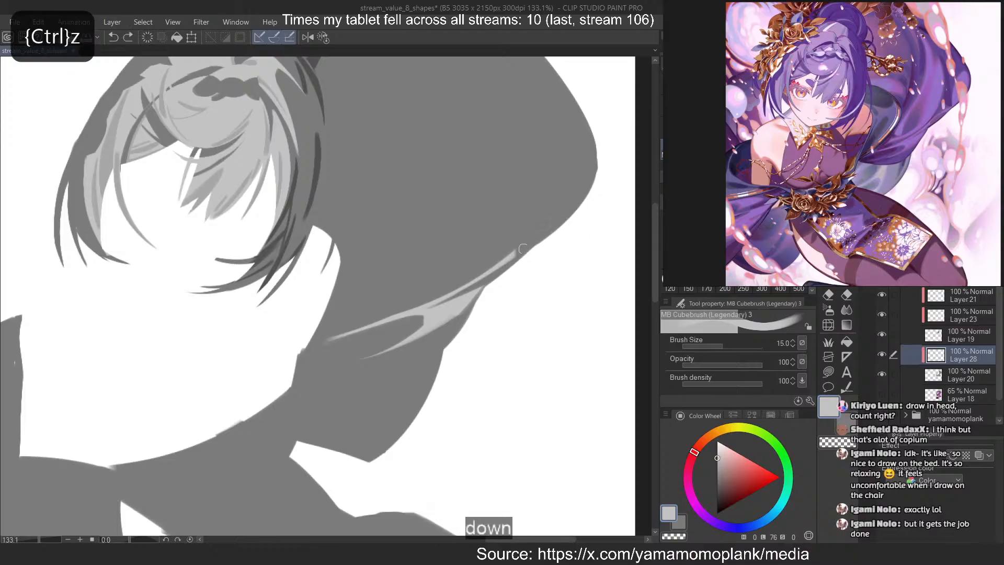
pyautogui.moveTo(553, 232)
pyautogui.mouseDown()
pyautogui.moveTo(514, 257)
pyautogui.moveTo(589, 197)
pyautogui.moveTo(570, 223)
pyautogui.moveTo(570, 163)
pyautogui.moveTo(561, 212)
pyautogui.mouseUp()
pyautogui.hotkey('ctrl', 'z')
pyautogui.hotkey('ctrl', 'z')
pyautogui.hotkey('ctrl', 'z')
pyautogui.hotkey('ctrl', 'z')
pyautogui.hotkey('ctrl', 'z')
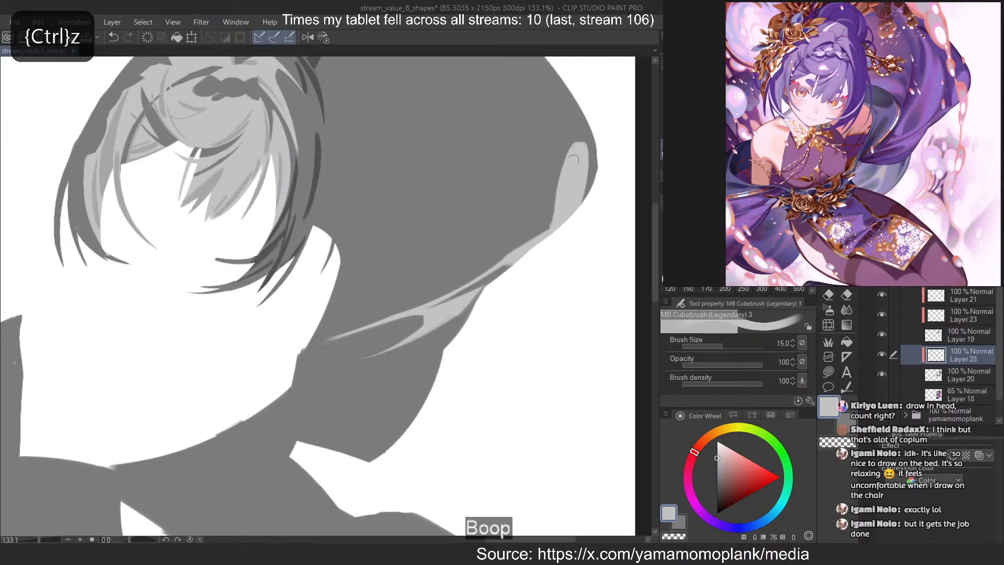
pyautogui.hotkey('ctrl', 'z')
pyautogui.moveTo(562, 176)
pyautogui.mouseDown()
pyautogui.moveTo(572, 158)
pyautogui.moveTo(557, 210)
pyautogui.mouseUp()
pyautogui.hotkey('ctrl', 'z')
pyautogui.moveTo(567, 152); pyautogui.dragTo(554, 229)
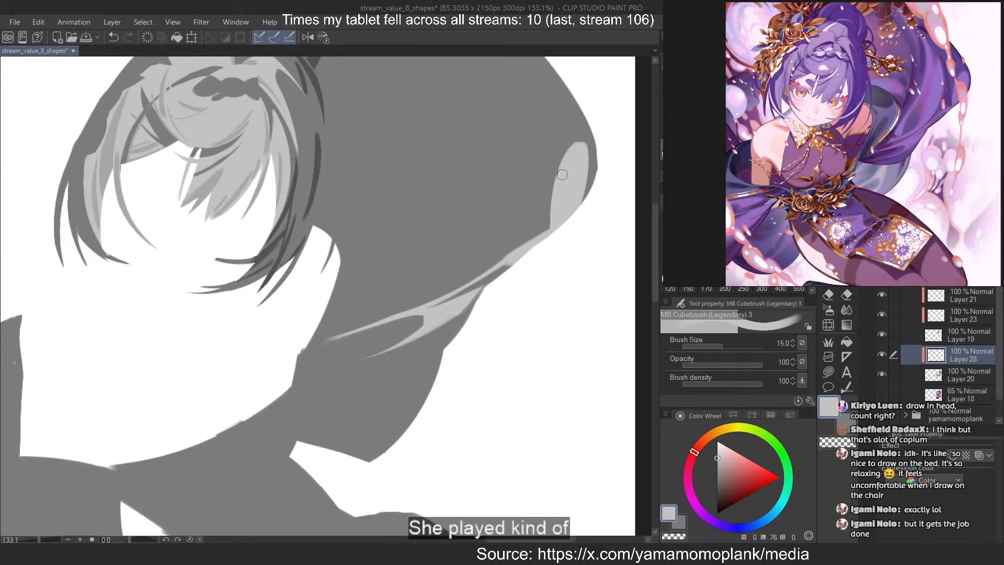
pyautogui.scroll(-9, 535, 249)
pyautogui.scroll(3, 515, 159)
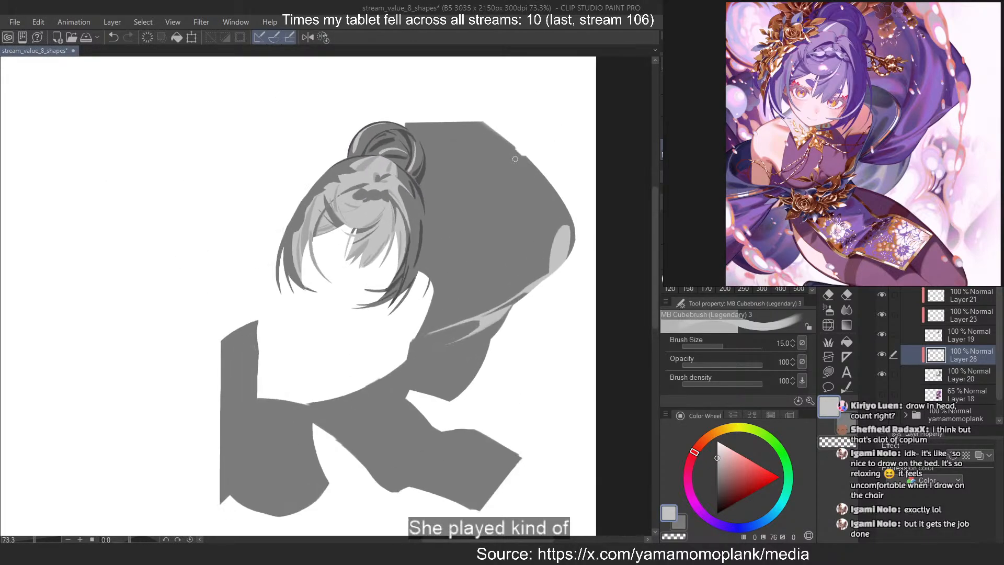
# Paint a light grey line across the base of the lower cloth flap, running to the flap's inner edge, at brush size 15
pyautogui.scroll(1, 515, 159)
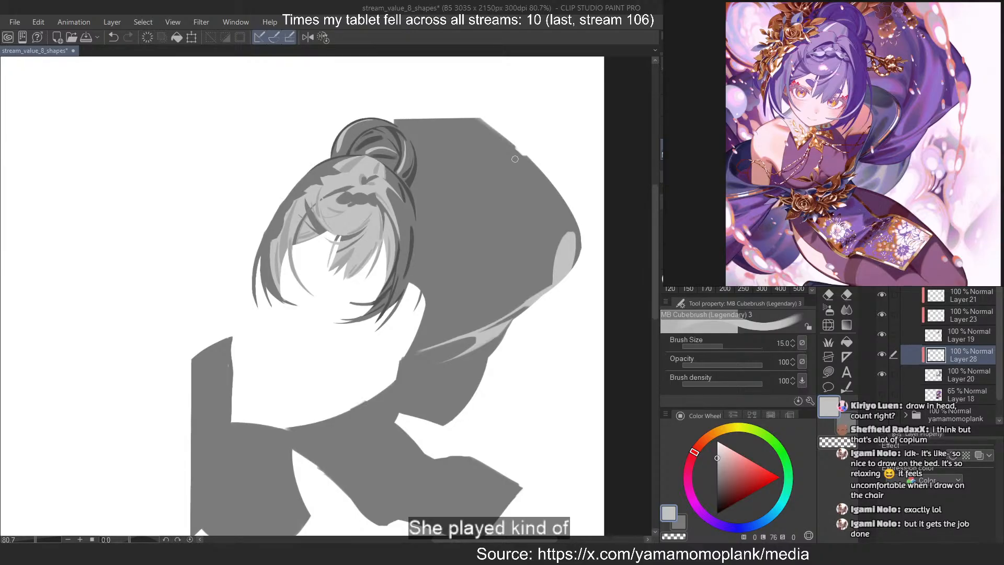
pyautogui.scroll(-5, 515, 159)
pyautogui.scroll(9, 426, 329)
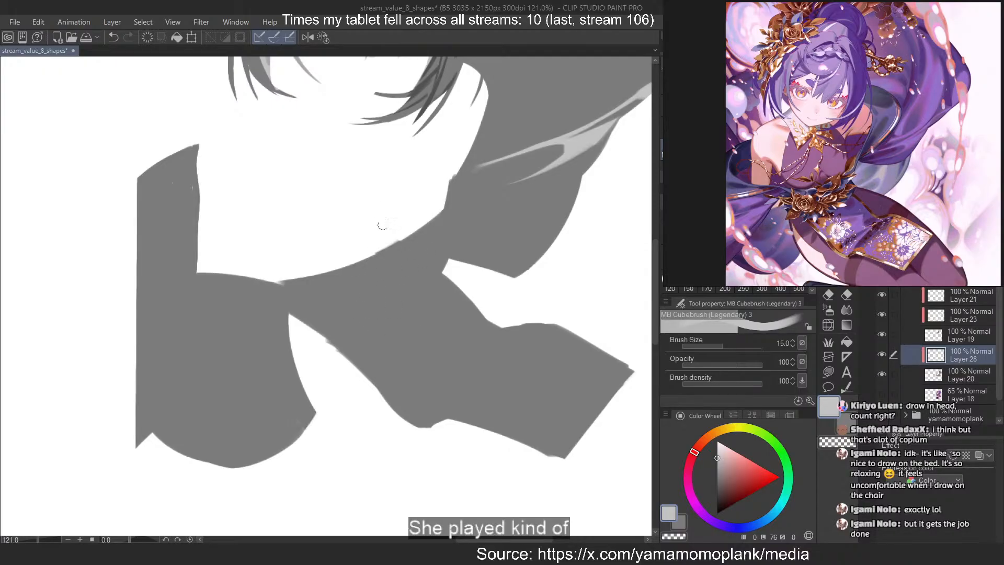
pyautogui.scroll(-1, 392, 398)
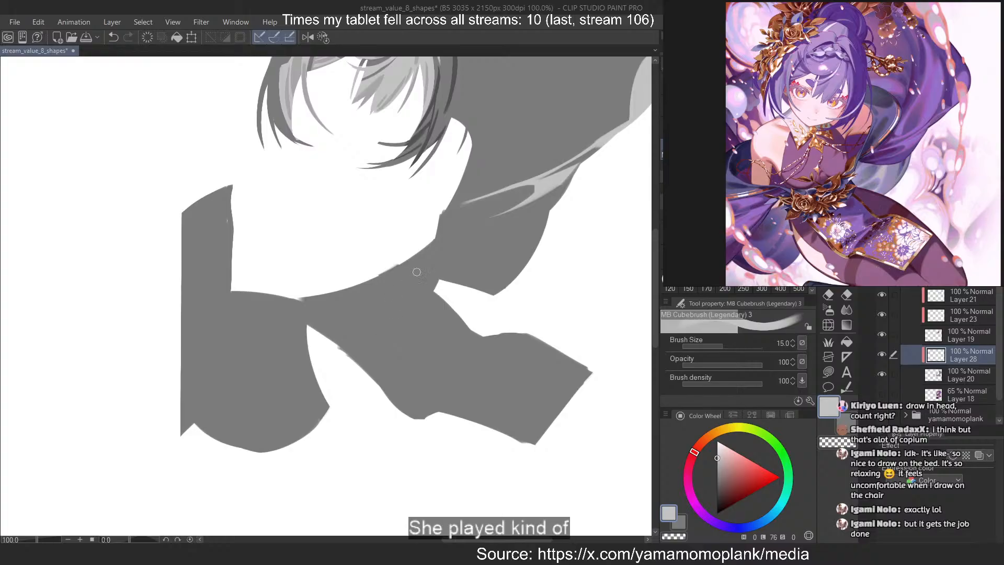
pyautogui.press('c')
pyautogui.moveTo(439, 324); pyautogui.dragTo(340, 338)
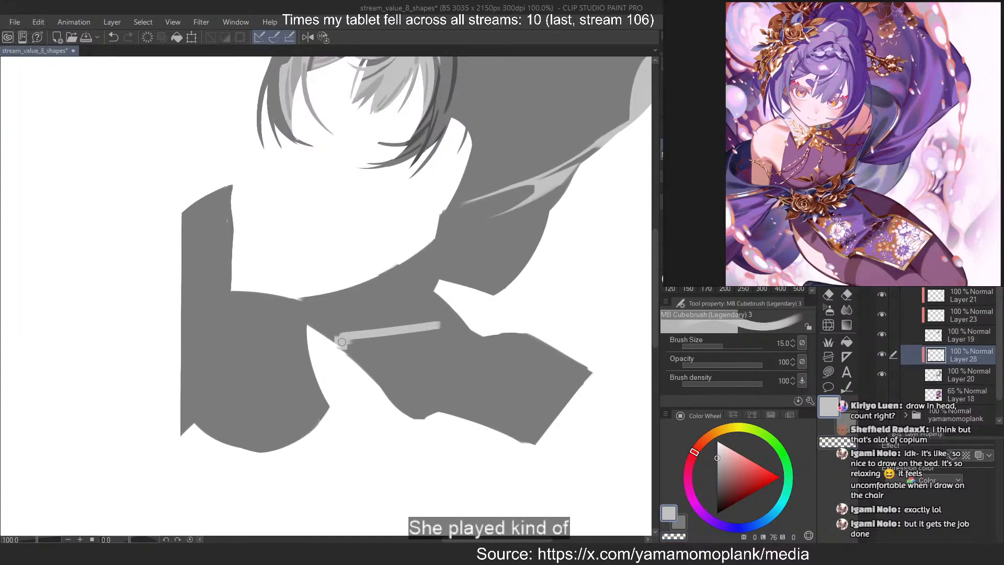
pyautogui.hotkey('ctrl', 'z')
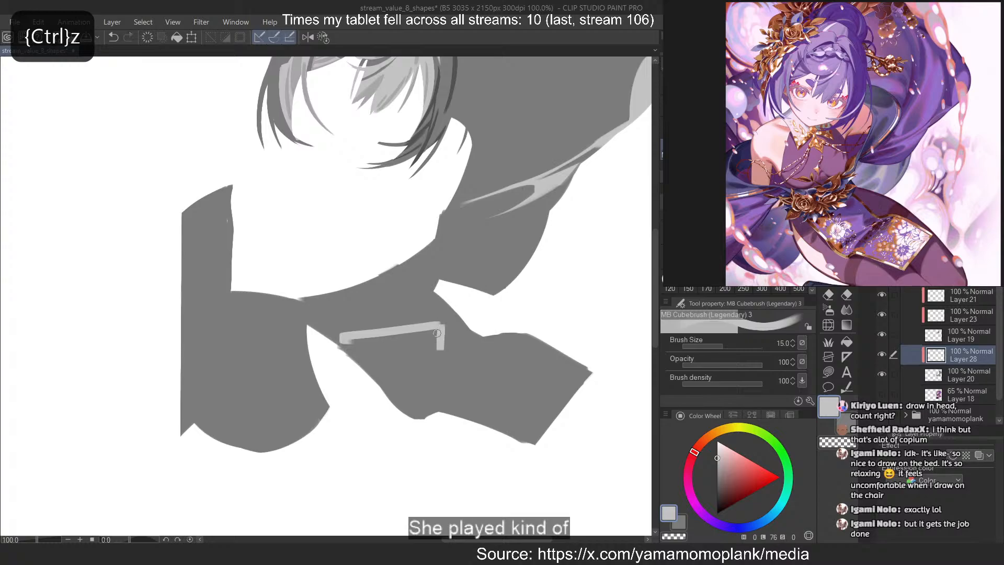
pyautogui.hotkey('ctrl', 'z')
# Thin the new light grey line to a tapered outer end with the transparent brush
pyautogui.hotkey('ctrl', 'z')
pyautogui.moveTo(440, 326)
pyautogui.mouseDown()
pyautogui.moveTo(439, 354)
pyautogui.moveTo(471, 351)
pyautogui.moveTo(474, 344)
pyautogui.moveTo(299, 331)
pyautogui.mouseUp()
pyautogui.press('c')
pyautogui.press('c')
# Continue the line in light grey with a short hook and a diagonal stroke to the flap's lower edge, redoing the diagonal farther outward
pyautogui.hotkey('ctrl', 'z')
pyautogui.hotkey('ctrl', 'z')
pyautogui.hotkey('ctrl', 'z')
pyautogui.hotkey('ctrl', 'z')
pyautogui.hotkey('ctrl', 'z')
pyautogui.hotkey('ctrl', 'z')
pyautogui.press('c')
pyautogui.press('c')
pyautogui.moveTo(446, 329)
pyautogui.mouseDown()
pyautogui.moveTo(444, 349)
pyautogui.moveTo(481, 348)
pyautogui.moveTo(450, 349)
pyautogui.moveTo(412, 410)
pyautogui.mouseUp()
pyautogui.hotkey('ctrl', 'z')
pyautogui.hotkey('ctrl', 'z')
pyautogui.hotkey('ctrl', 'z')
pyautogui.hotkey('ctrl', 'z')
pyautogui.hotkey('ctrl', 'z')
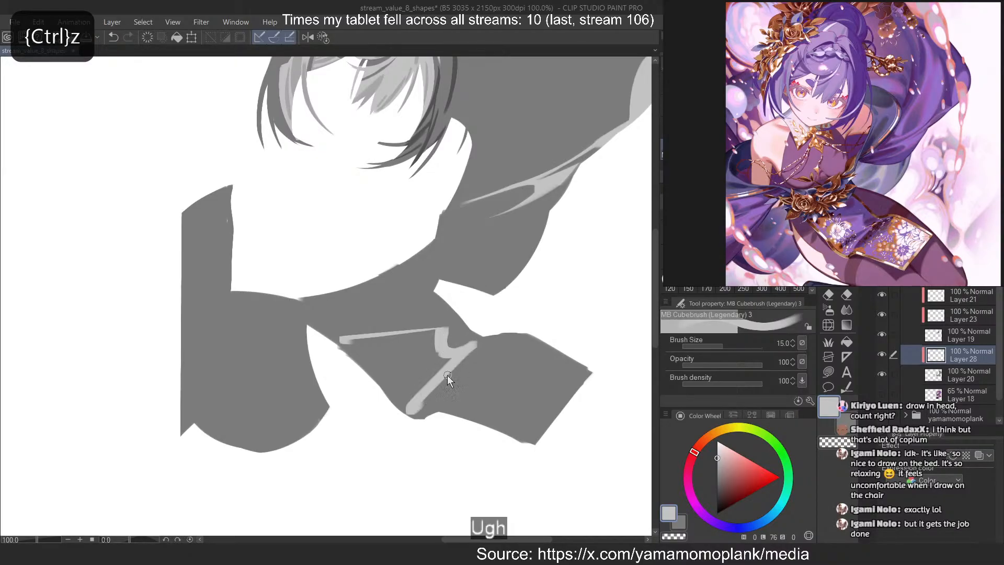
pyautogui.hotkey('ctrl', 'z')
pyautogui.moveTo(467, 354); pyautogui.dragTo(418, 401)
pyautogui.hotkey('ctrl', 'z')
pyautogui.moveTo(466, 355); pyautogui.dragTo(421, 410)
# Paint a second light grey diagonal from the flap's upper edge down to the first diagonal's lower end, redrawing it until it curves
pyautogui.hotkey('ctrl', 'z')
pyautogui.hotkey('ctrl', 'z')
pyautogui.moveTo(475, 345); pyautogui.dragTo(423, 412)
pyautogui.moveTo(451, 361); pyautogui.dragTo(440, 410)
pyautogui.hotkey('ctrl', 'z')
pyautogui.moveTo(524, 360); pyautogui.dragTo(435, 413)
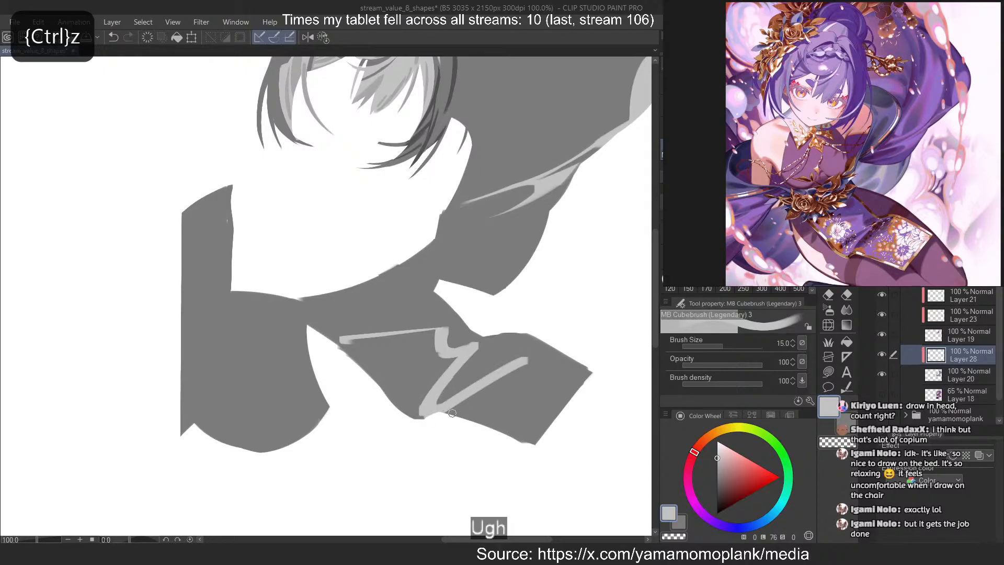
pyautogui.hotkey('ctrl', 'z')
pyautogui.moveTo(523, 341)
pyautogui.mouseDown()
pyautogui.moveTo(432, 410)
pyautogui.moveTo(448, 409)
pyautogui.mouseUp()
pyautogui.hotkey('ctrl', 'z')
pyautogui.hotkey('ctrl', 'z')
pyautogui.moveTo(524, 339)
pyautogui.mouseDown()
pyautogui.moveTo(497, 385)
pyautogui.moveTo(453, 406)
pyautogui.mouseUp()
pyautogui.hotkey('ctrl', 'z')
# Slim the inner side of the second diagonal into a thin curve with the transparent brush
pyautogui.hotkey('ctrl', 'z')
pyautogui.press('c')
pyautogui.moveTo(500, 364); pyautogui.dragTo(440, 403)
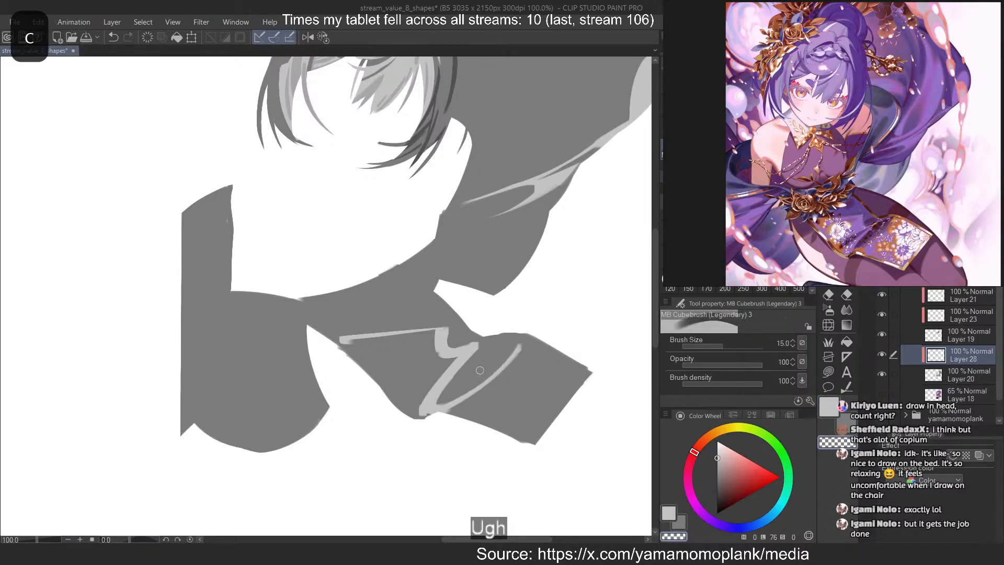
pyautogui.hotkey('ctrl', 'z')
pyautogui.moveTo(512, 347)
pyautogui.mouseDown()
pyautogui.moveTo(443, 391)
pyautogui.moveTo(509, 344)
pyautogui.moveTo(509, 359)
pyautogui.moveTo(435, 416)
pyautogui.moveTo(495, 381)
pyautogui.moveTo(462, 416)
pyautogui.mouseUp()
pyautogui.hotkey('ctrl', 'z')
pyautogui.press('c')
# Fill the flap's outer end with light grey, raising the brush size to 30 for the broad strokes
pyautogui.moveTo(531, 363); pyautogui.dragTo(471, 418)
pyautogui.moveTo(529, 380); pyautogui.dragTo(477, 421)
pyautogui.press(']')
pyautogui.moveTo(551, 356); pyautogui.dragTo(481, 423)
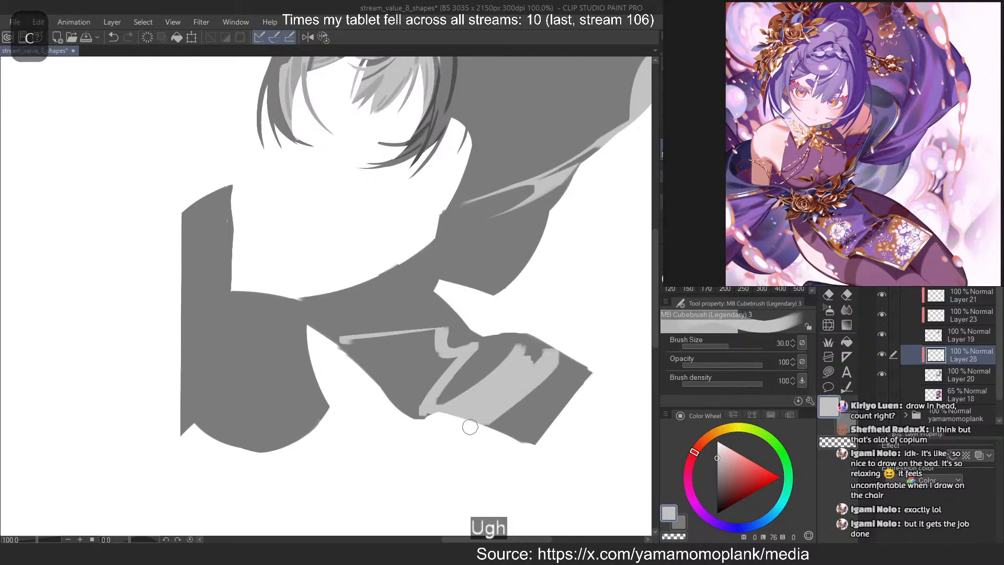
pyautogui.moveTo(561, 377); pyautogui.dragTo(490, 428)
pyautogui.moveTo(584, 370)
pyautogui.mouseDown()
pyautogui.moveTo(519, 437)
pyautogui.moveTo(535, 440)
pyautogui.mouseUp()
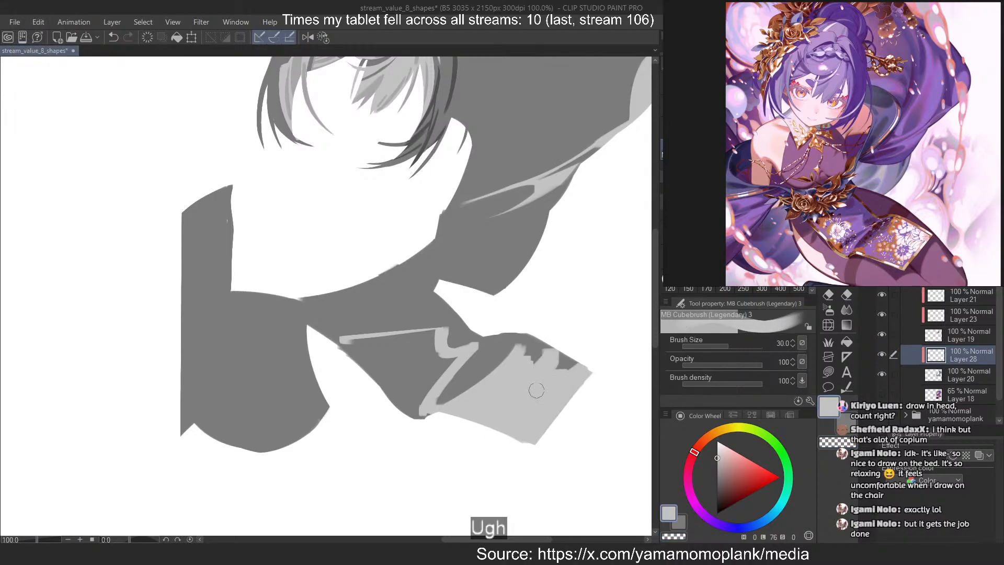
pyautogui.moveTo(528, 327)
pyautogui.mouseDown()
pyautogui.moveTo(555, 386)
pyautogui.moveTo(578, 350)
pyautogui.mouseUp()
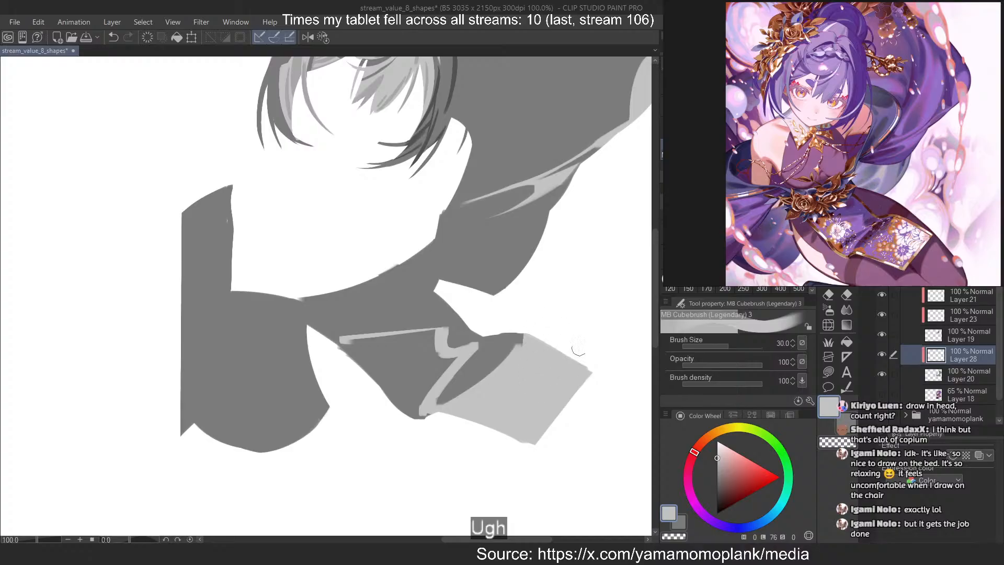
# Clean the outer edge of the dark diagonal fold and fill the flap's inner section with light grey
pyautogui.moveTo(522, 331); pyautogui.dragTo(481, 396)
pyautogui.moveTo(442, 361)
pyautogui.mouseDown()
pyautogui.moveTo(420, 416)
pyautogui.moveTo(445, 366)
pyautogui.moveTo(403, 387)
pyautogui.moveTo(374, 366)
pyautogui.moveTo(383, 356)
pyautogui.moveTo(348, 358)
pyautogui.moveTo(334, 342)
pyautogui.moveTo(433, 333)
pyautogui.moveTo(405, 351)
pyautogui.moveTo(404, 394)
pyautogui.mouseUp()
pyautogui.click(725, 245)
pyautogui.press('c')
pyautogui.hotkey('ctrl', 'z')
# Separate the dark notch from the diagonal fold with a light grey strip and sharpen the notch's corner at brush size 10
pyautogui.hotkey('ctrl', 'z')
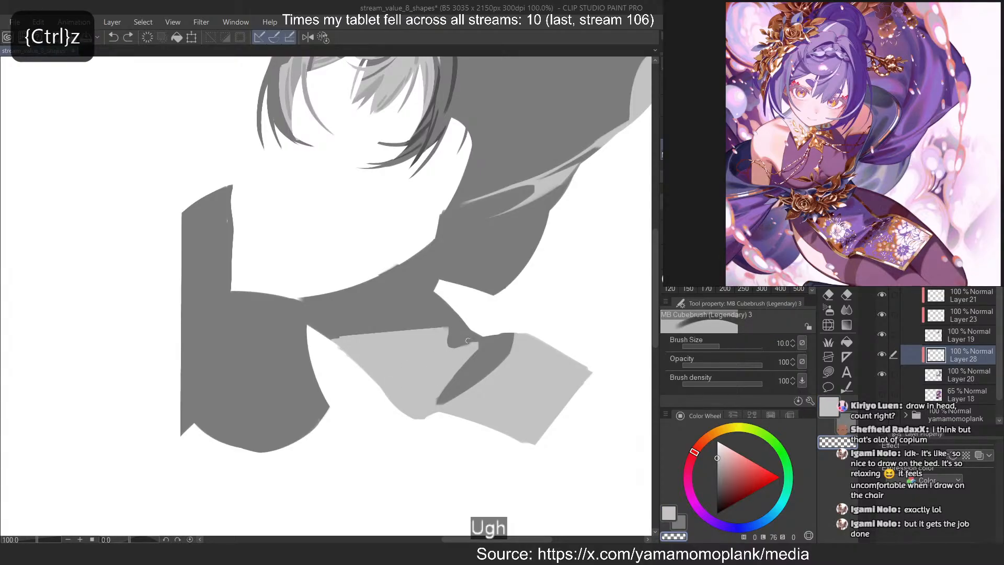
pyautogui.press('c')
pyautogui.moveTo(448, 347)
pyautogui.mouseDown()
pyautogui.moveTo(463, 344)
pyautogui.moveTo(439, 395)
pyautogui.mouseUp()
pyautogui.press('c')
pyautogui.moveTo(491, 336); pyautogui.dragTo(469, 352)
pyautogui.hotkey('ctrl', 'z')
pyautogui.press('c')
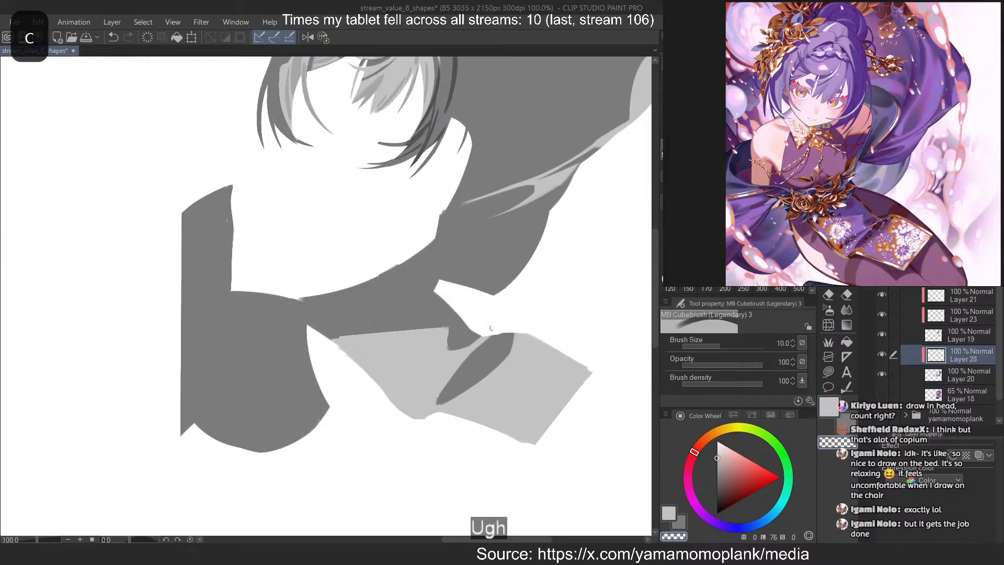
pyautogui.hotkey('ctrl', 'z')
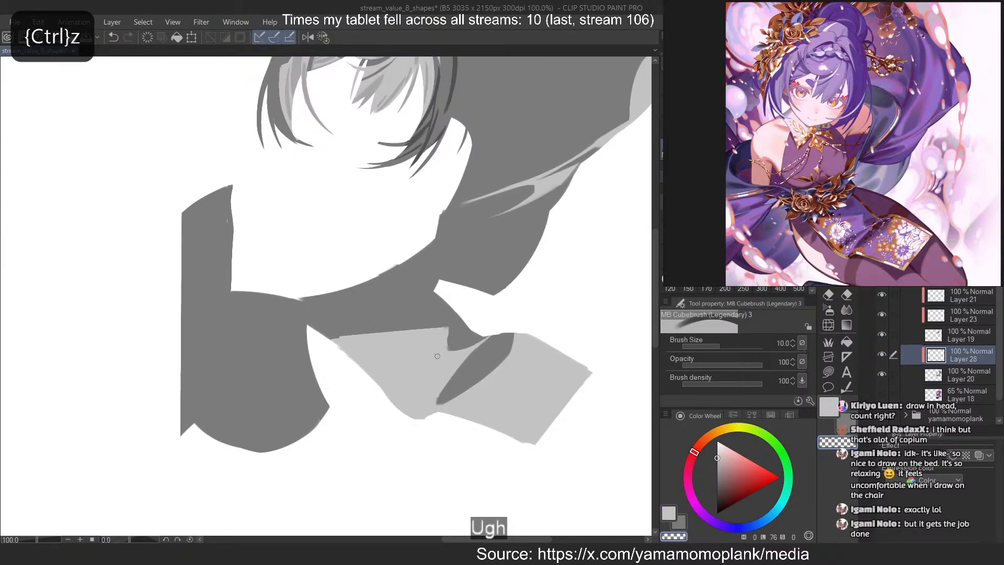
pyautogui.press('c')
pyautogui.hotkey('ctrl', 'z')
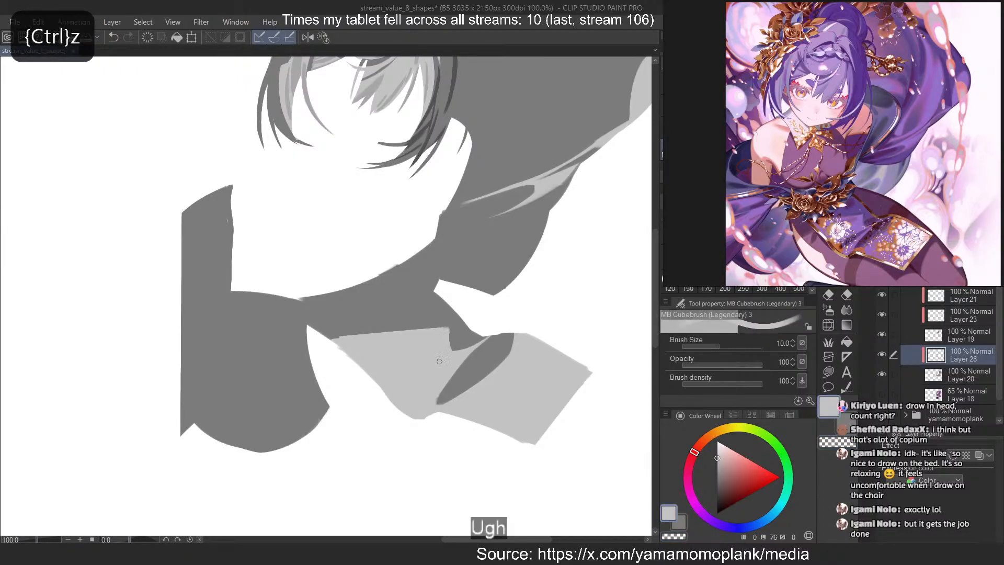
pyautogui.press('c')
# Carve a smaller tapered dark fold beside the large diagonal one with the transparent brush at size 10, cleaning up its lower end
pyautogui.hotkey('ctrl', 'z')
pyautogui.moveTo(447, 367)
pyautogui.mouseDown()
pyautogui.moveTo(398, 394)
pyautogui.moveTo(420, 396)
pyautogui.moveTo(400, 388)
pyautogui.moveTo(402, 397)
pyautogui.moveTo(420, 396)
pyautogui.moveTo(403, 398)
pyautogui.mouseUp()
pyautogui.hotkey('ctrl', 'z')
pyautogui.press('c')
pyautogui.press('c')
pyautogui.press('c')
pyautogui.press('c')
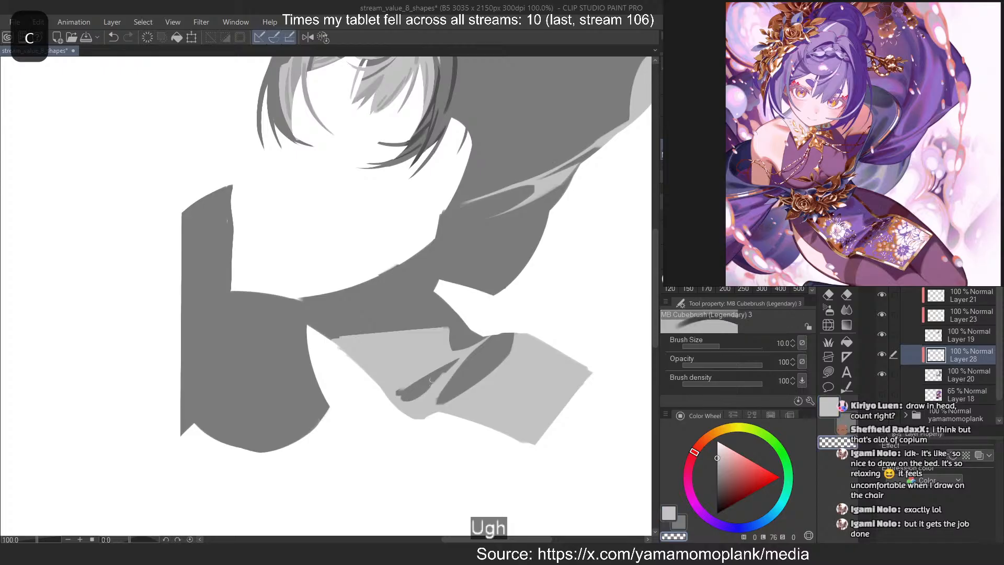
pyautogui.hotkey('ctrl', 'z')
pyautogui.moveTo(447, 371); pyautogui.dragTo(407, 395)
pyautogui.hotkey('ctrl', 'z')
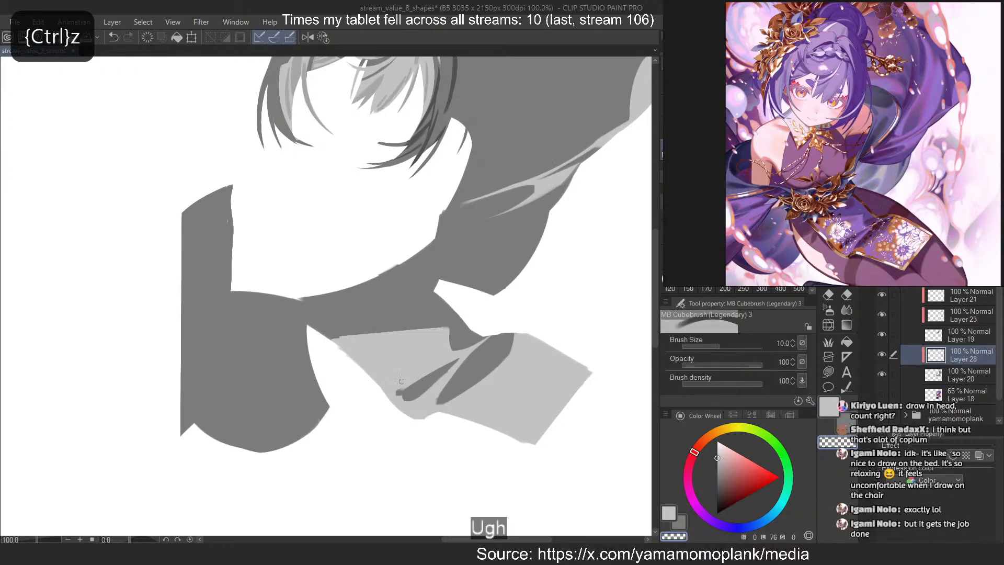
pyautogui.press('c')
pyautogui.press('c')
pyautogui.hotkey('ctrl', 'z')
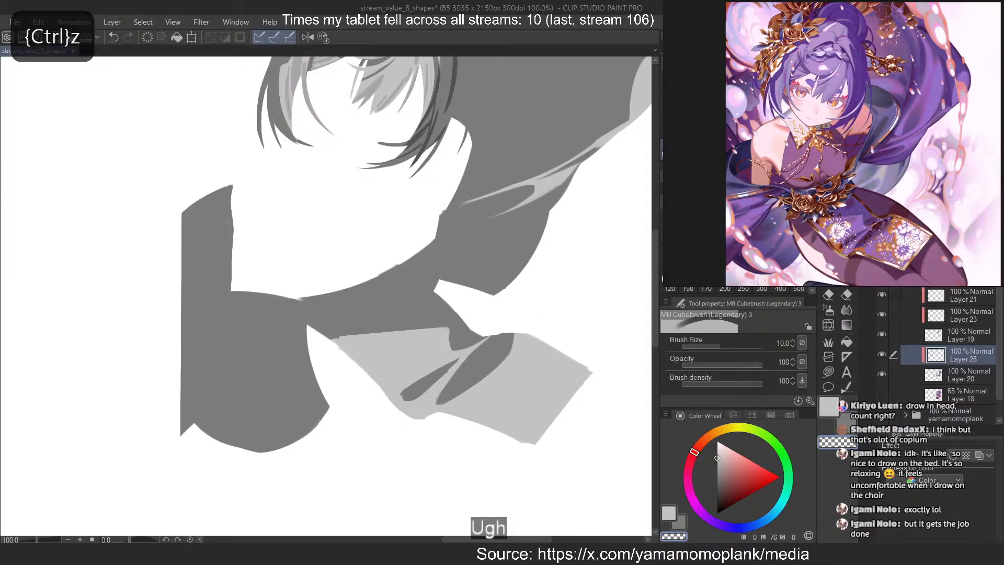
# Zoom in on the reference's patterned cloth and refine the thin tips between the notch and the two folds at sizes 7 and 4
pyautogui.scroll(8, 842, 251)
pyautogui.scroll(-2, 806, 225)
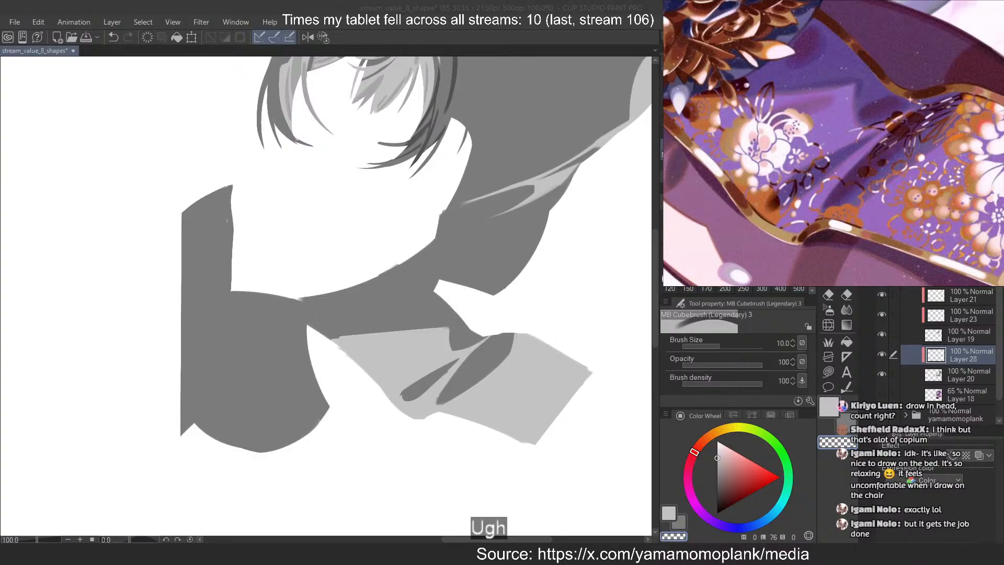
pyautogui.press('c')
pyautogui.hotkey('ctrl', 'z')
pyautogui.press('c')
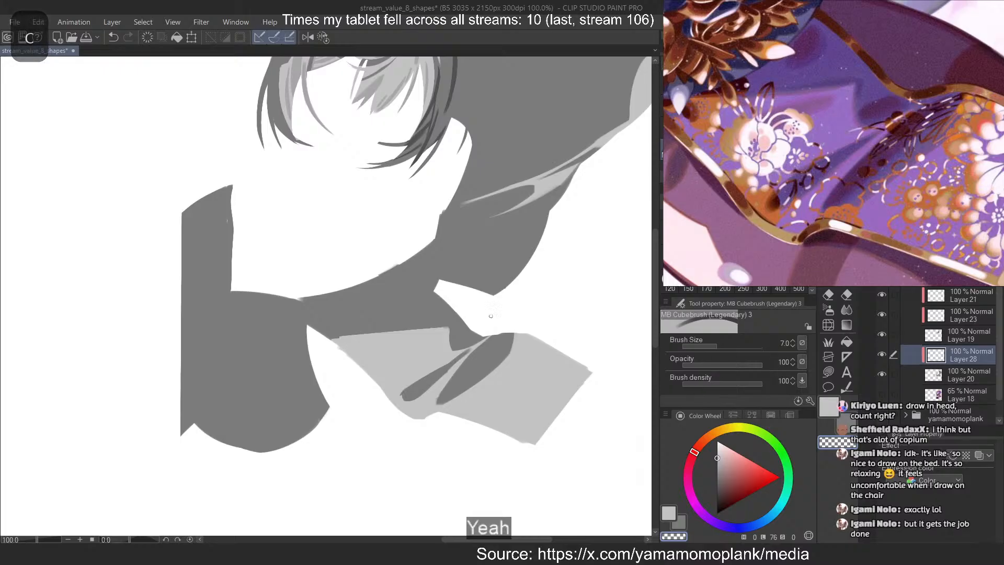
pyautogui.hotkey('ctrl', 'z')
pyautogui.hotkey('ctrl', 'z')
pyautogui.moveTo(467, 352)
pyautogui.mouseDown()
pyautogui.moveTo(456, 361)
pyautogui.moveTo(474, 347)
pyautogui.mouseUp()
pyautogui.hotkey('ctrl', 'z')
pyautogui.press('c')
pyautogui.hotkey('ctrl', 'z')
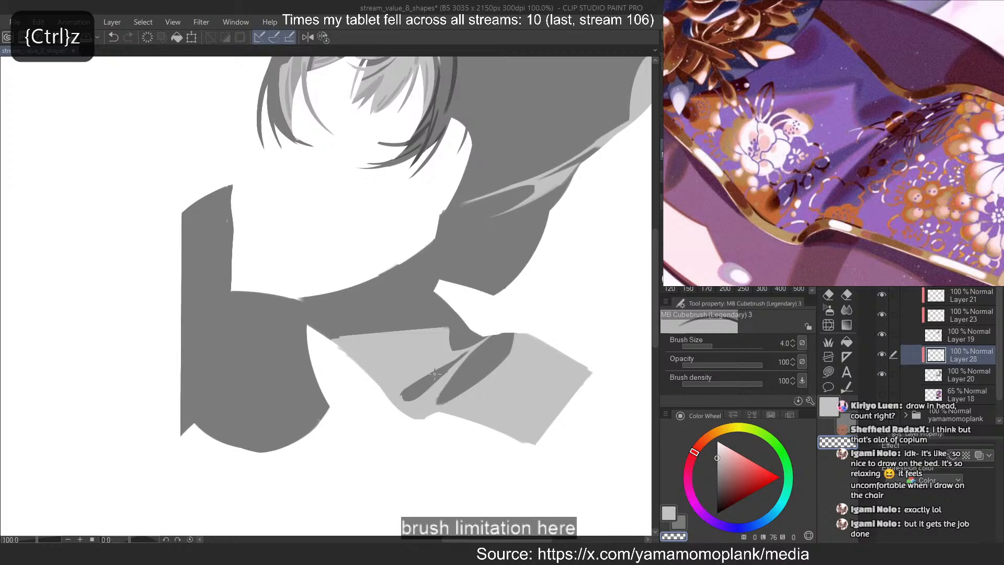
# Slim the smaller dark fold and shorten its lower tip in light grey at brush size 4
pyautogui.hotkey('ctrl', 'z')
pyautogui.moveTo(453, 361)
pyautogui.mouseDown()
pyautogui.moveTo(472, 348)
pyautogui.moveTo(454, 369)
pyautogui.mouseUp()
pyautogui.hotkey('ctrl', 'z')
pyautogui.hotkey('ctrl', 'z')
pyautogui.press('c')
pyautogui.hotkey('ctrl', 'z')
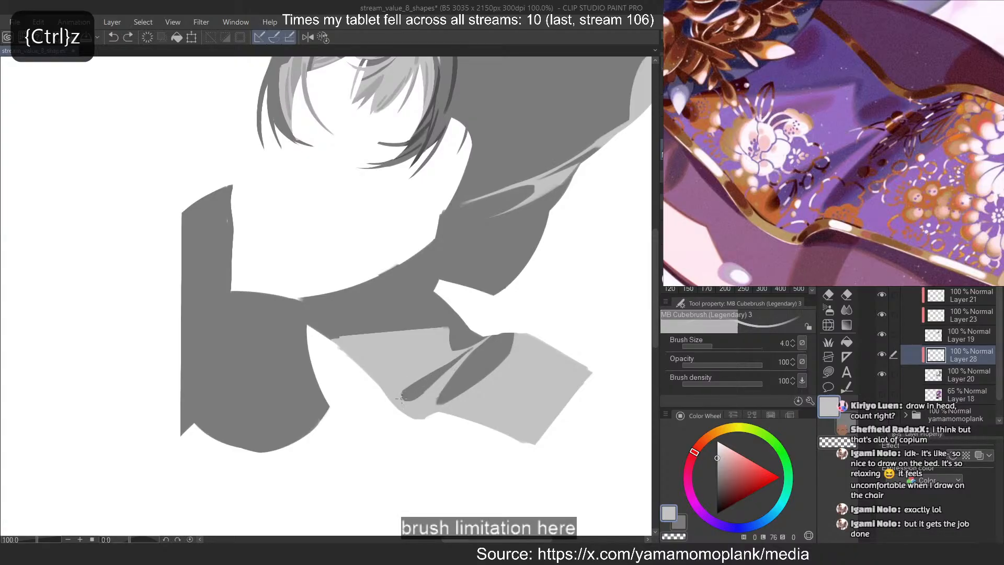
pyautogui.moveTo(402, 398)
pyautogui.mouseDown()
pyautogui.moveTo(414, 393)
pyautogui.moveTo(404, 385)
pyautogui.mouseUp()
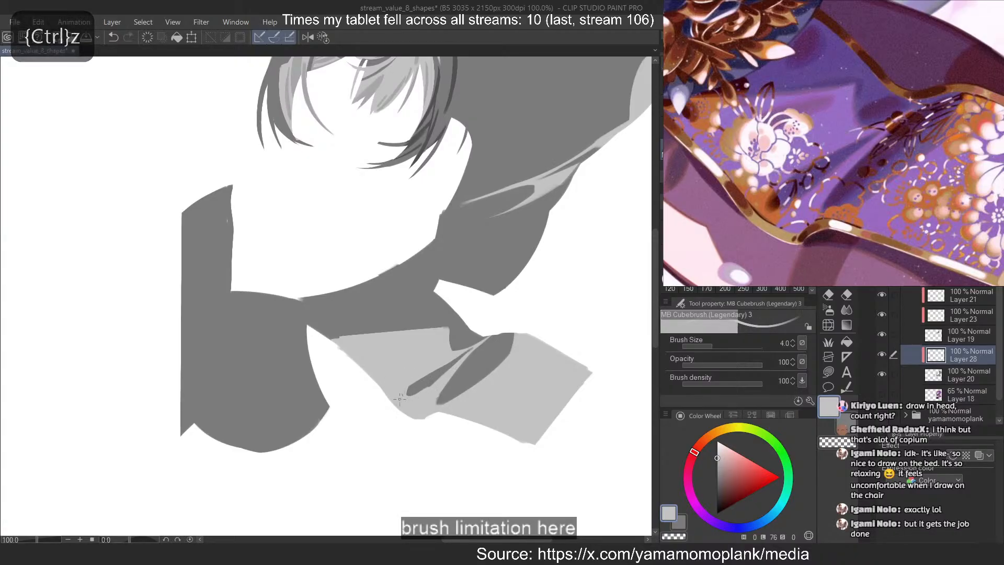
pyautogui.hotkey('ctrl', 'z')
pyautogui.moveTo(424, 387); pyautogui.dragTo(431, 382)
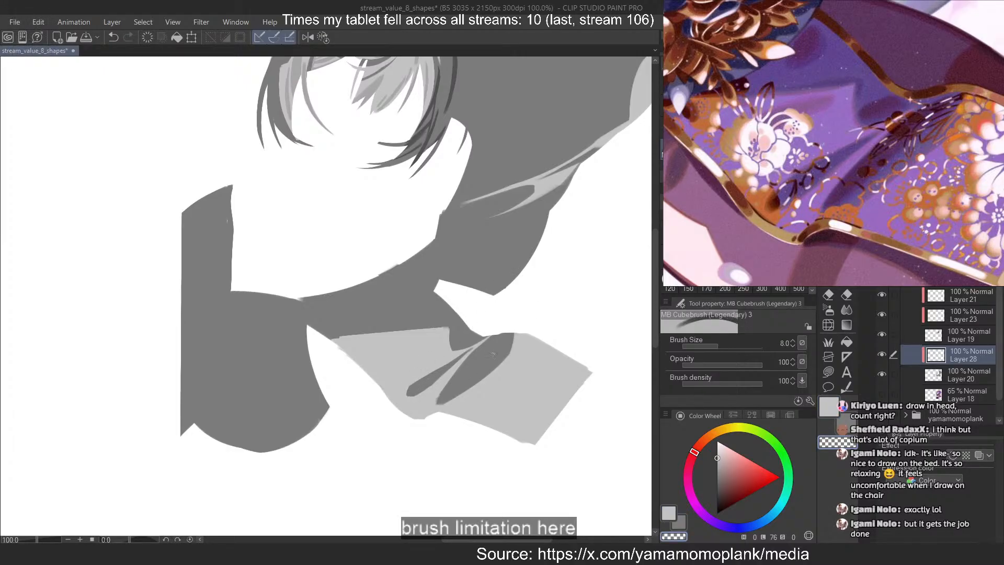
# Retrace the larger dark fold with the transparent brush at size 15, slightly extending its lower tip
pyautogui.hotkey('ctrl', 'z')
pyautogui.press('c')
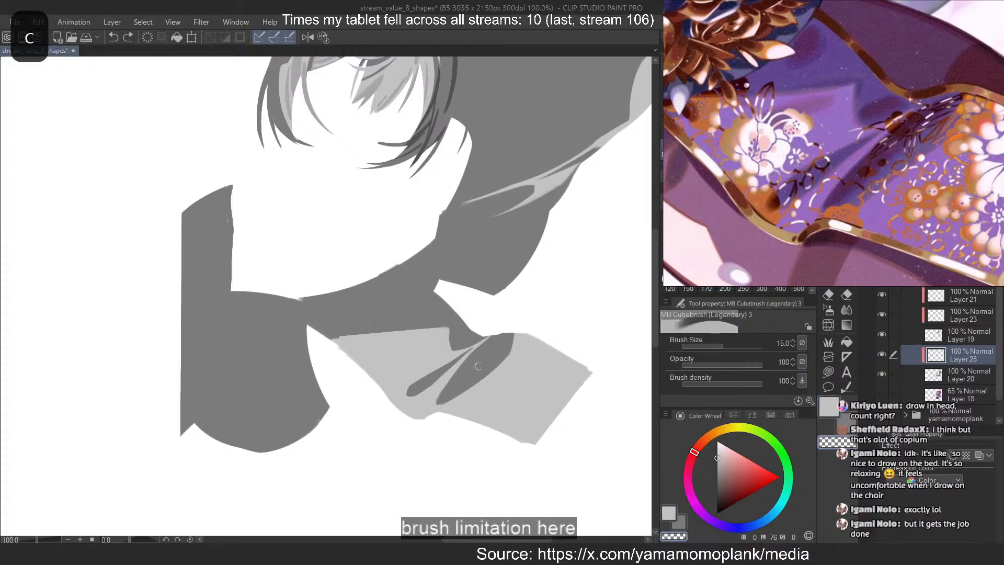
pyautogui.moveTo(511, 339); pyautogui.dragTo(444, 398)
pyautogui.hotkey('ctrl', 'z')
pyautogui.moveTo(511, 339)
pyautogui.mouseDown()
pyautogui.moveTo(434, 402)
pyautogui.moveTo(451, 407)
pyautogui.moveTo(504, 360)
pyautogui.mouseUp()
pyautogui.hotkey('ctrl', 'z')
pyautogui.hotkey('ctrl', 'z')
pyautogui.hotkey('ctrl', 'z')
pyautogui.hotkey('ctrl', 'z')
pyautogui.moveTo(443, 402); pyautogui.dragTo(514, 344)
pyautogui.hotkey('ctrl', 'z')
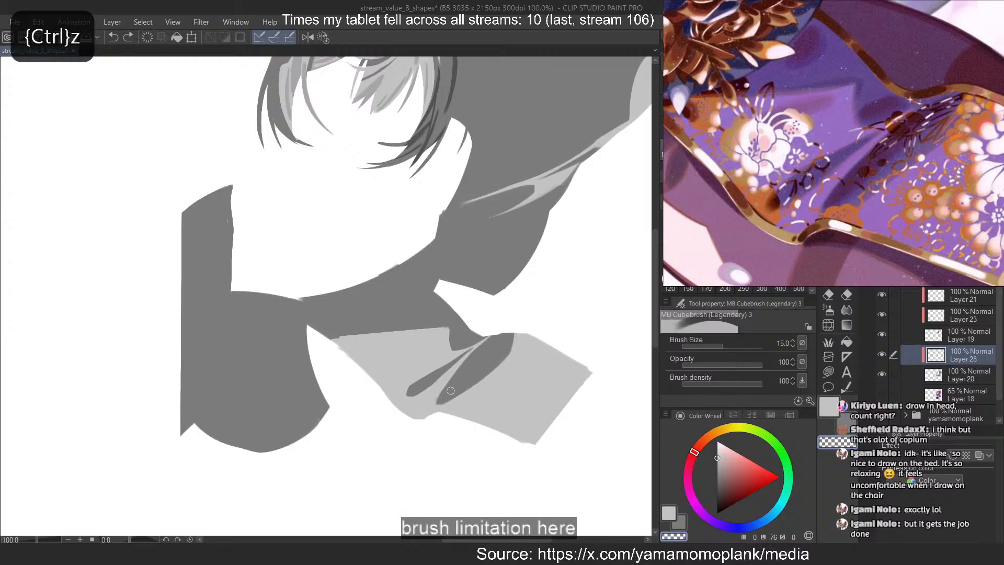
pyautogui.moveTo(438, 403); pyautogui.dragTo(497, 340)
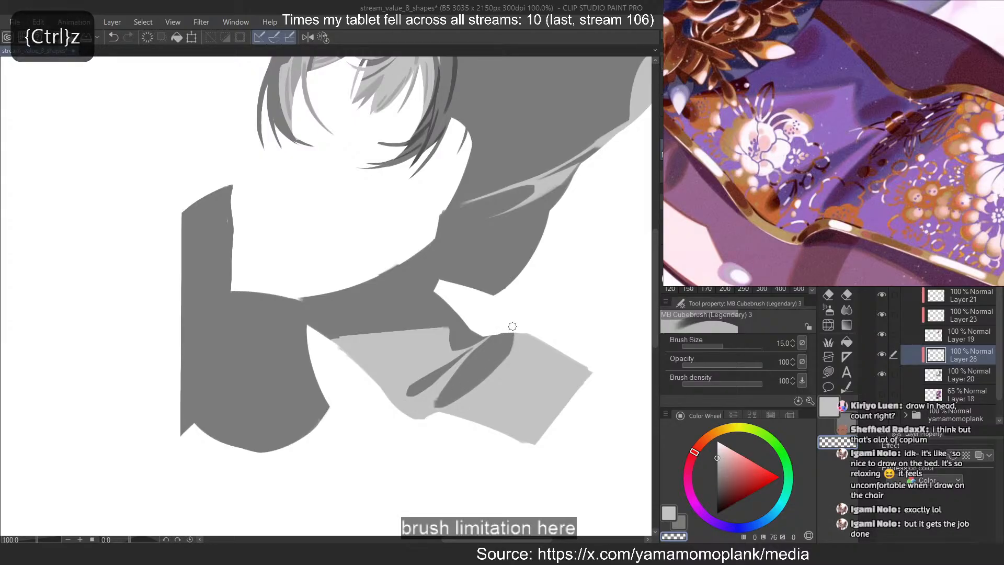
pyautogui.hotkey('ctrl', 'z')
# Widen the larger dark fold along its outer side with the transparent brush, removing the trial streak along the flap's upper edge
pyautogui.press('c')
pyautogui.moveTo(508, 341); pyautogui.dragTo(555, 349)
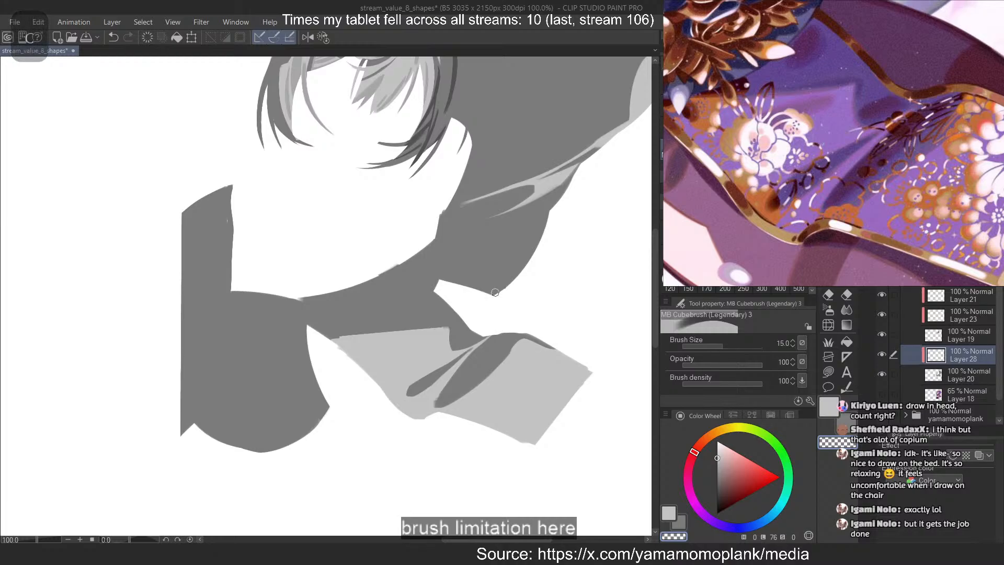
pyautogui.hotkey('ctrl', 'z')
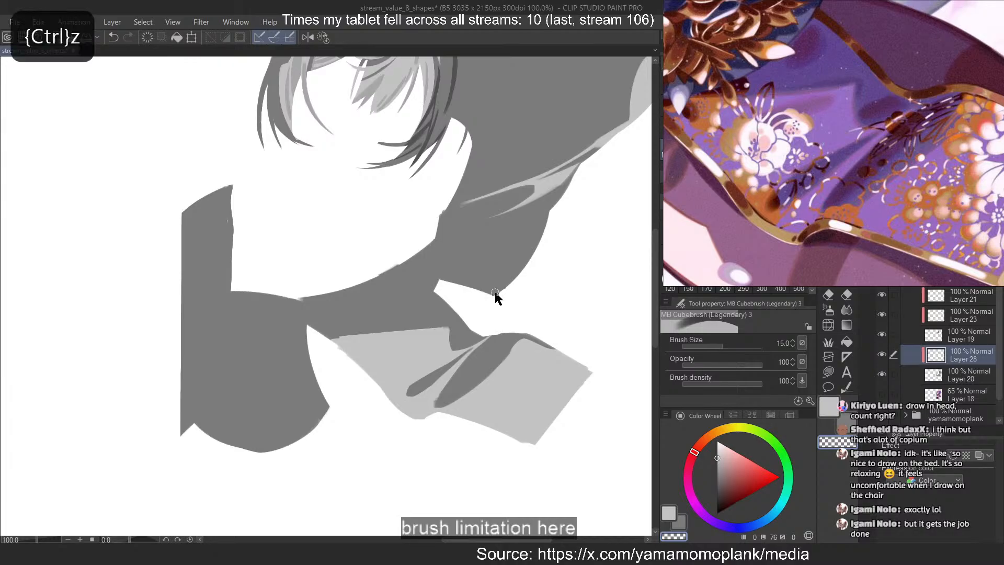
pyautogui.moveTo(517, 342)
pyautogui.mouseDown()
pyautogui.moveTo(448, 403)
pyautogui.moveTo(460, 395)
pyautogui.mouseUp()
pyautogui.hotkey('ctrl', 'z')
pyautogui.hotkey('ctrl', 'z')
pyautogui.hotkey('ctrl', 'z')
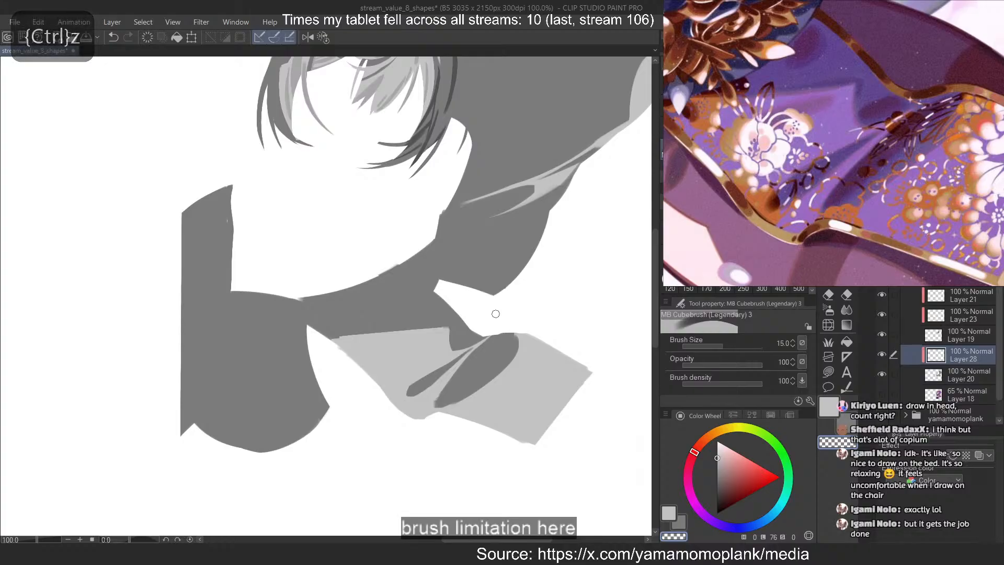
pyautogui.press('c')
pyautogui.hotkey('ctrl', 'z')
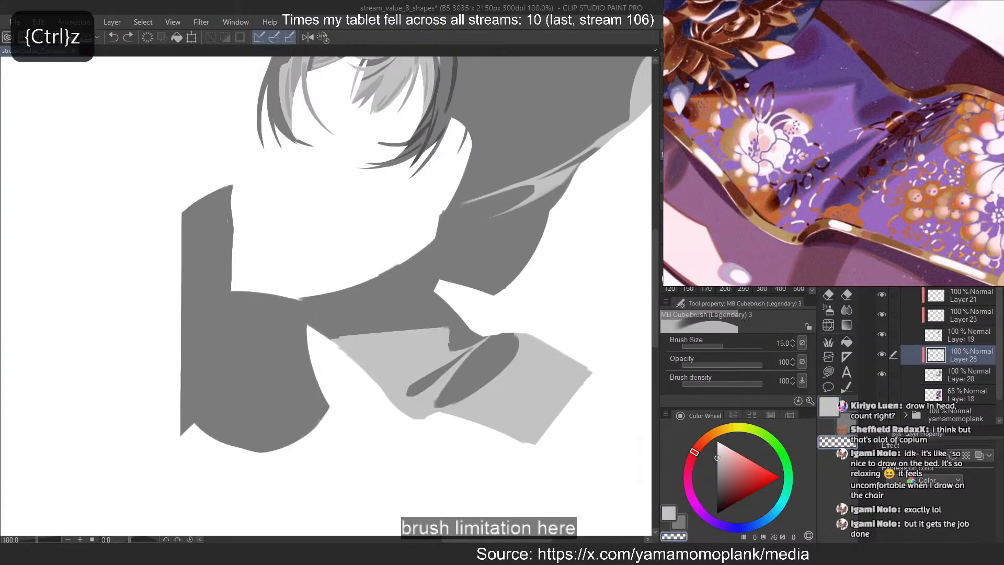
pyautogui.hotkey('ctrl', 'z')
pyautogui.moveTo(454, 340)
pyautogui.mouseDown()
pyautogui.moveTo(451, 329)
pyautogui.moveTo(334, 333)
pyautogui.mouseUp()
pyautogui.hotkey('ctrl', 'z')
pyautogui.moveTo(445, 325); pyautogui.dragTo(333, 340)
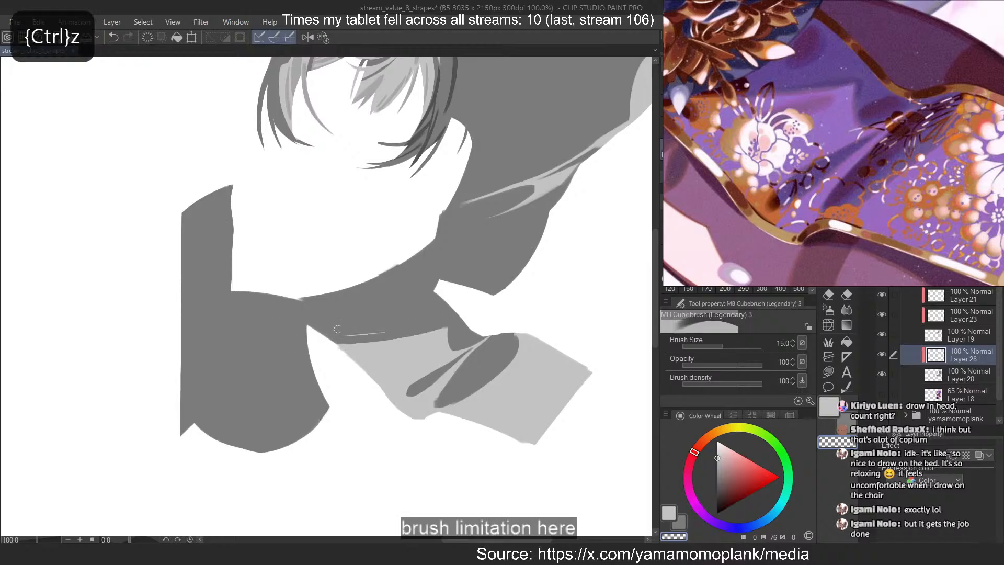
pyautogui.hotkey('ctrl', 'z')
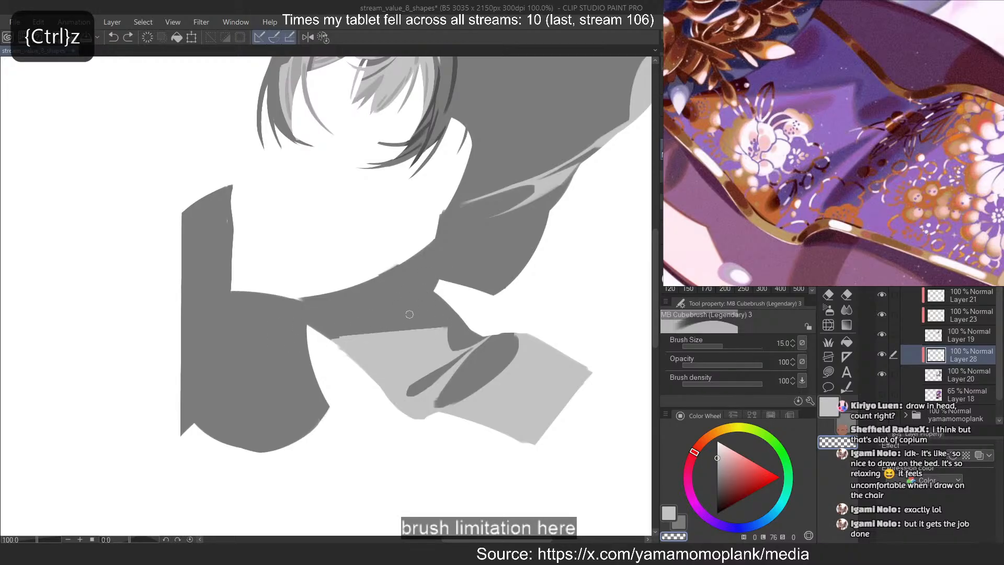
# Extend the flap's light grey up to its inner corner and recut its upper edge as a smooth curve with the transparent brush
pyautogui.press('c')
pyautogui.moveTo(443, 326)
pyautogui.mouseDown()
pyautogui.moveTo(276, 326)
pyautogui.moveTo(341, 330)
pyautogui.mouseUp()
pyautogui.hotkey('ctrl', 'z')
pyautogui.hotkey('ctrl', 'z')
pyautogui.press('c')
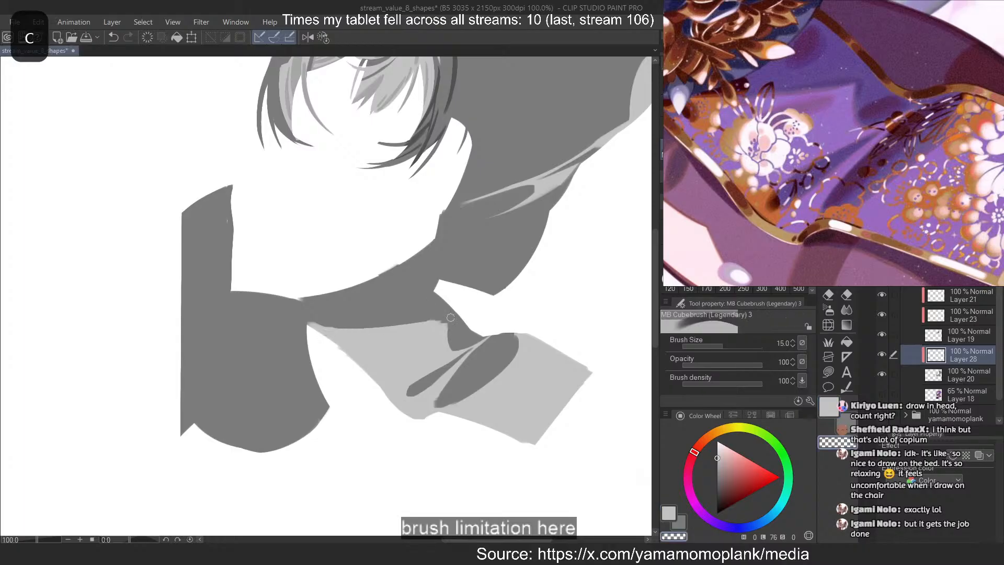
pyautogui.moveTo(450, 317)
pyautogui.mouseDown()
pyautogui.moveTo(323, 328)
pyautogui.moveTo(338, 326)
pyautogui.mouseUp()
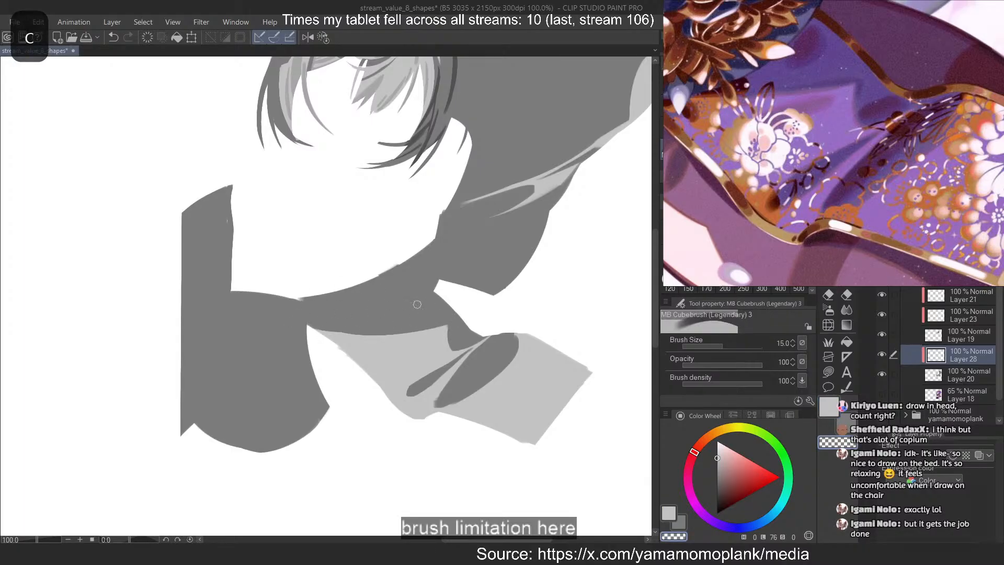
# Paint a diagonal light-grey streak across the rounded cloth at the figure's left side with brush size 15
pyautogui.hotkey('ctrl', 'z')
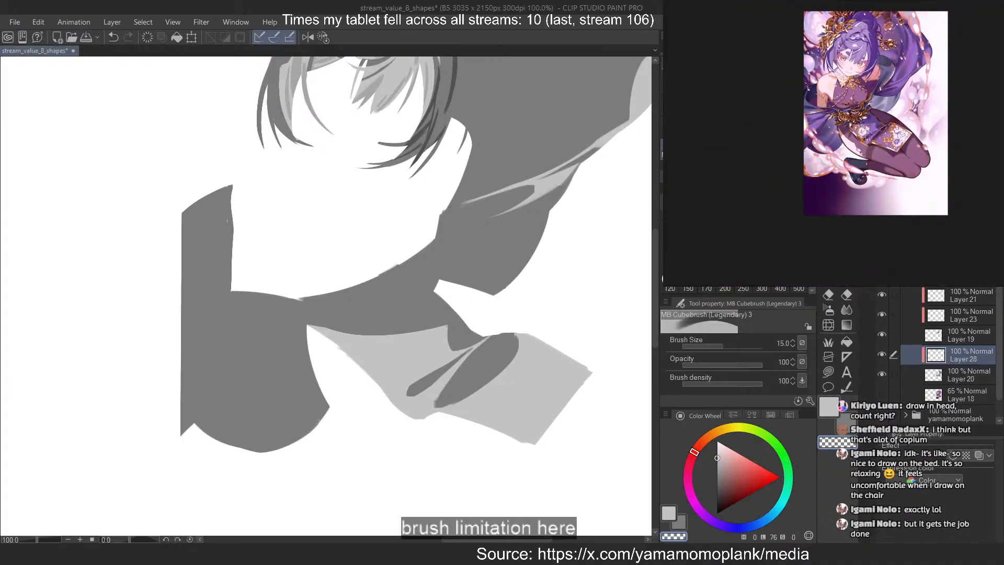
pyautogui.moveTo(400, 290); pyautogui.dragTo(465, 277)
pyautogui.scroll(3, 274, 362)
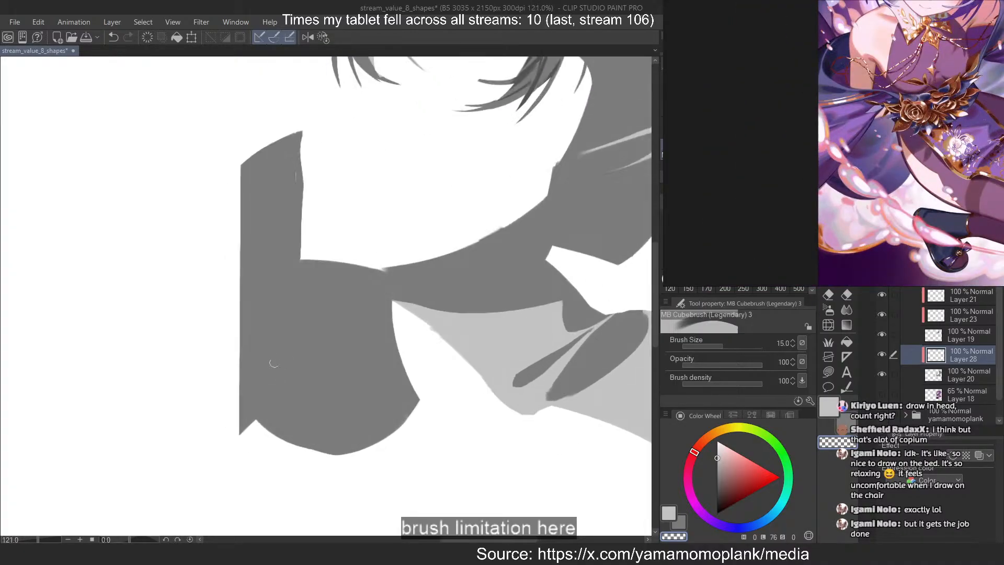
pyautogui.moveTo(527, 324); pyautogui.dragTo(581, 319)
pyautogui.scroll(2, 291, 308)
pyautogui.press('c')
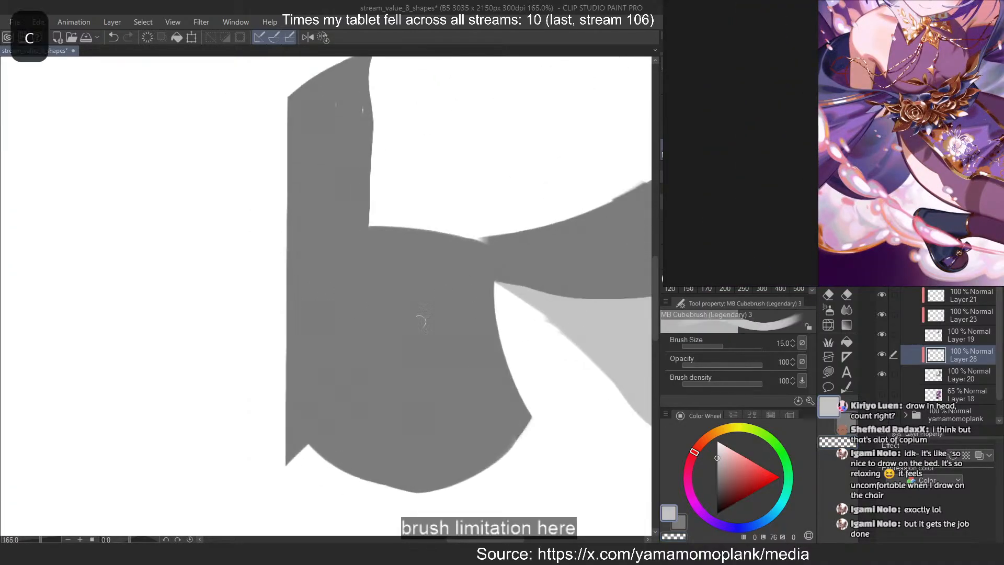
pyautogui.moveTo(308, 385); pyautogui.dragTo(469, 283)
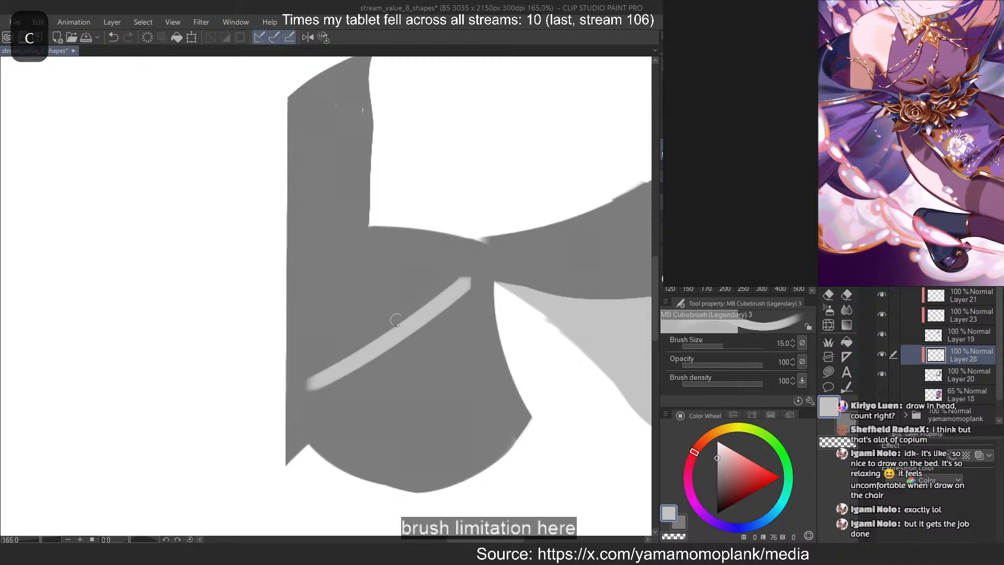
pyautogui.moveTo(293, 367); pyautogui.dragTo(449, 285)
pyautogui.hotkey('ctrl', 'z')
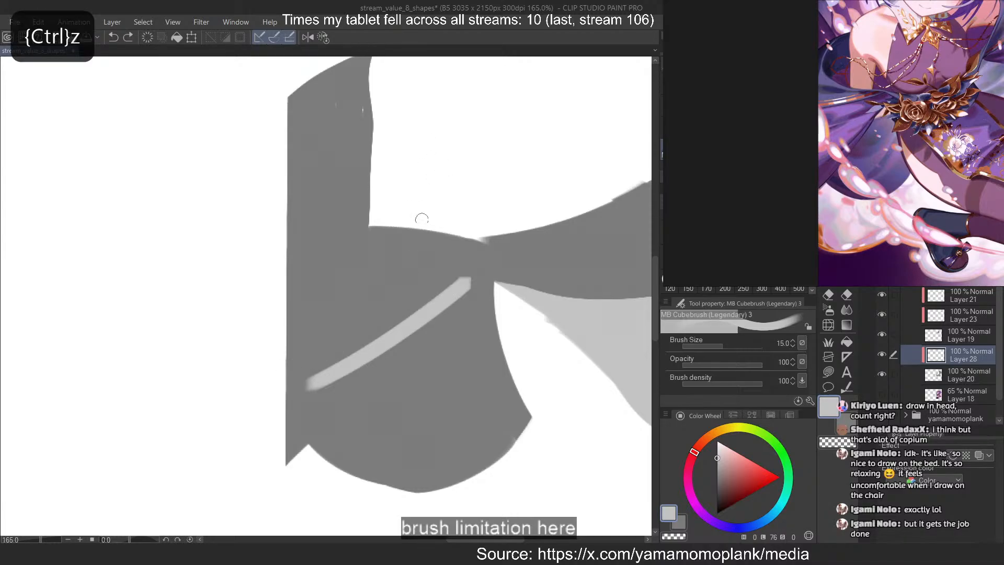
pyautogui.moveTo(446, 244); pyautogui.dragTo(351, 252)
pyautogui.hotkey('ctrl', 'z')
pyautogui.moveTo(435, 235); pyautogui.dragTo(247, 271)
pyautogui.hotkey('ctrl', 'z')
pyautogui.moveTo(424, 250); pyautogui.dragTo(348, 288)
pyautogui.hotkey('ctrl', 'z')
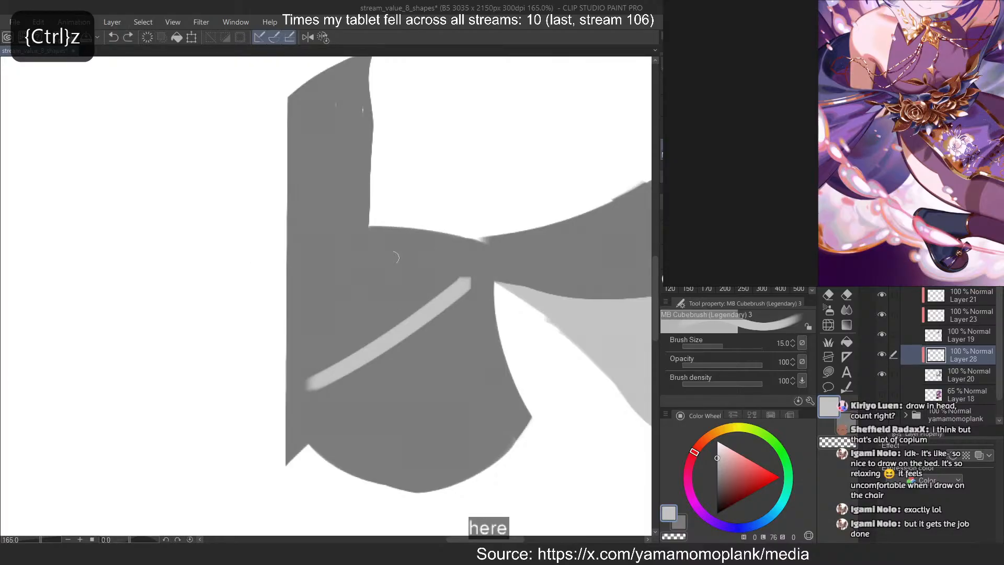
pyautogui.moveTo(418, 248); pyautogui.dragTo(335, 296)
pyautogui.hotkey('ctrl', 'z')
pyautogui.hotkey('ctrl', 'z')
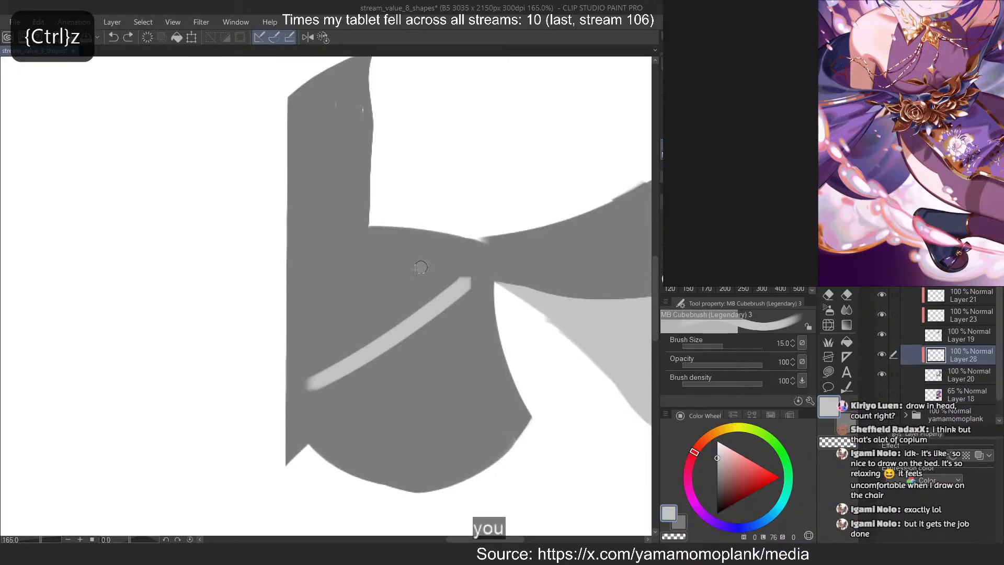
pyautogui.hotkey('ctrl', 'z')
# Paint a short light-grey patch above the diagonal streak, tapering toward the waist
pyautogui.moveTo(426, 264)
pyautogui.mouseDown()
pyautogui.moveTo(393, 281)
pyautogui.moveTo(418, 267)
pyautogui.moveTo(333, 280)
pyautogui.mouseUp()
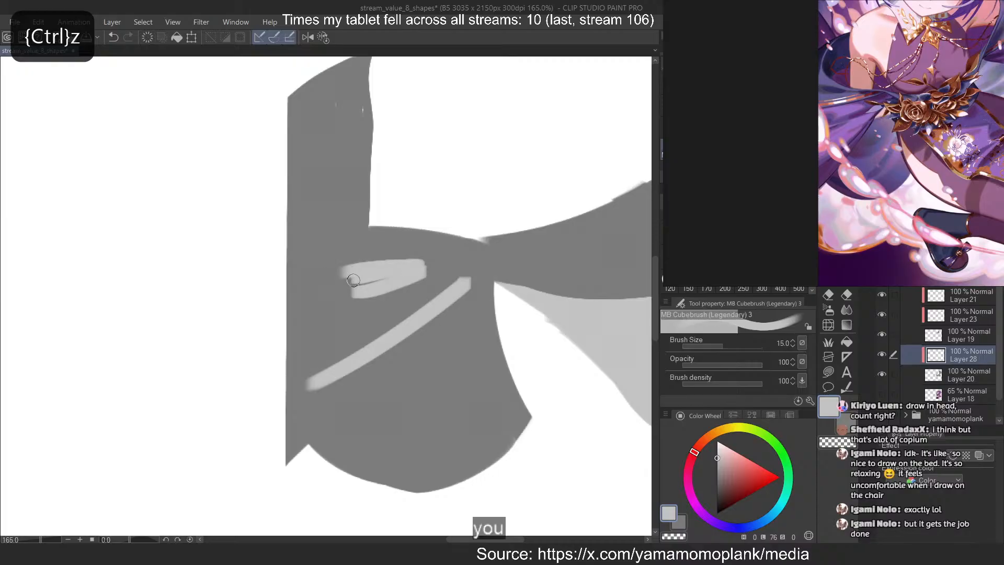
pyautogui.hotkey('ctrl', 'z')
pyautogui.moveTo(417, 262)
pyautogui.mouseDown()
pyautogui.moveTo(341, 271)
pyautogui.moveTo(436, 265)
pyautogui.moveTo(339, 317)
pyautogui.moveTo(349, 306)
pyautogui.mouseUp()
pyautogui.press('c')
pyautogui.hotkey('ctrl', 'z')
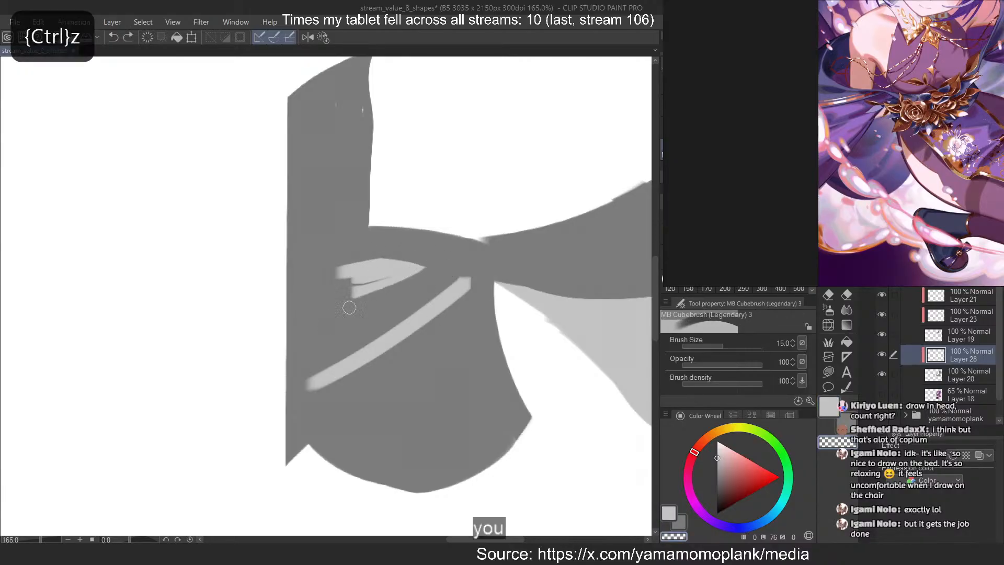
pyautogui.hotkey('ctrl', 'z')
pyautogui.moveTo(430, 272)
pyautogui.mouseDown()
pyautogui.moveTo(361, 303)
pyautogui.moveTo(388, 278)
pyautogui.moveTo(338, 272)
pyautogui.moveTo(314, 288)
pyautogui.moveTo(323, 288)
pyautogui.mouseUp()
# Extend the upper light patch to the cloth's outer edge at brush size 10 and carve a rounded dark notch beneath it
pyautogui.press('[')
pyautogui.press('c')
pyautogui.press('c')
pyautogui.hotkey('ctrl', 'z')
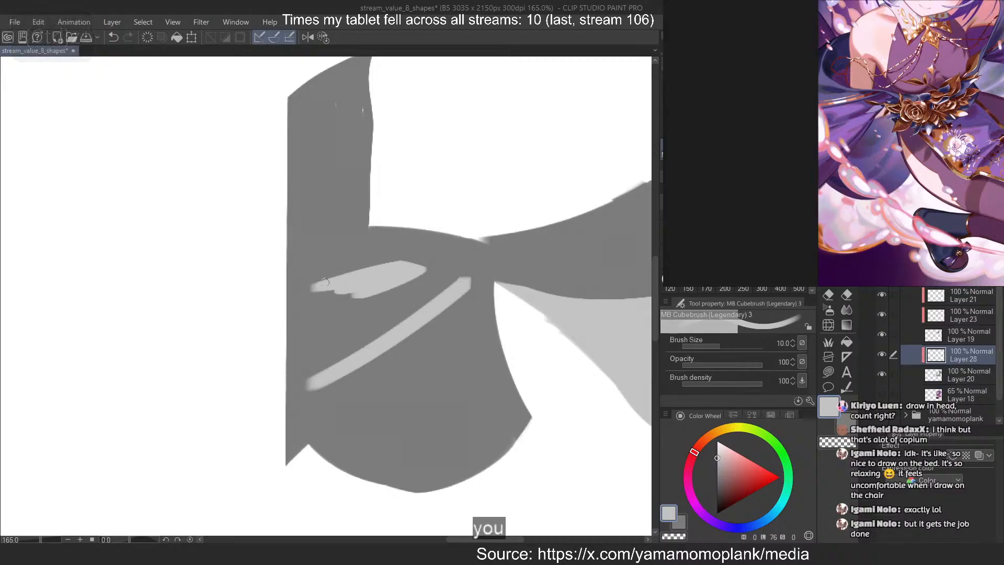
pyautogui.hotkey('ctrl', 'z')
pyautogui.moveTo(382, 284)
pyautogui.mouseDown()
pyautogui.moveTo(326, 289)
pyautogui.moveTo(322, 304)
pyautogui.moveTo(317, 282)
pyautogui.moveTo(301, 290)
pyautogui.moveTo(345, 298)
pyautogui.moveTo(328, 307)
pyautogui.moveTo(342, 296)
pyautogui.moveTo(334, 289)
pyautogui.moveTo(298, 333)
pyautogui.moveTo(327, 312)
pyautogui.mouseUp()
pyautogui.hotkey('ctrl', 'z')
pyautogui.press('c')
pyautogui.hotkey('ctrl', 'z')
pyautogui.hotkey('ctrl', 'z')
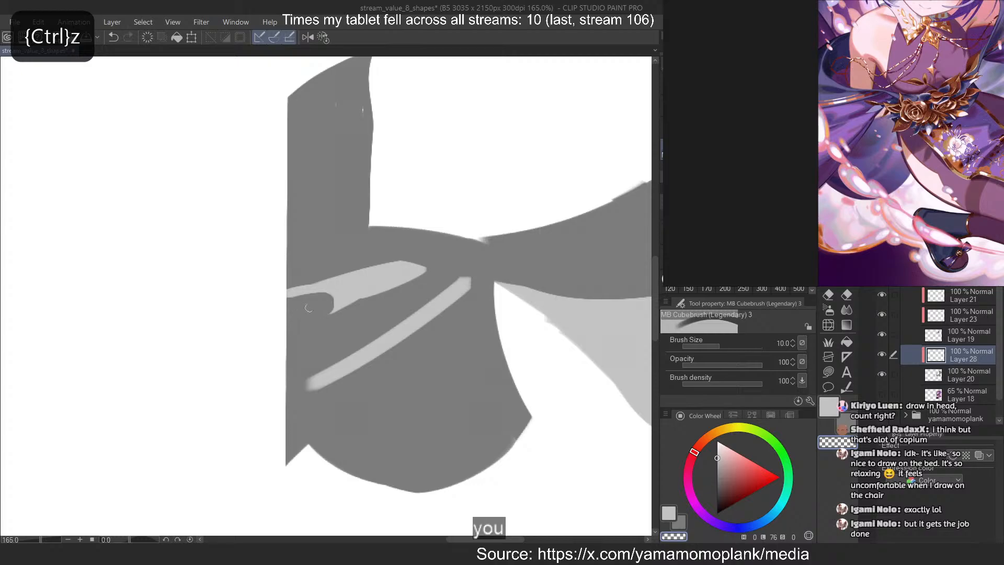
# Fill out the patch's lower edge beside the notch in light grey and clean its upper edge with the transparent brush
pyautogui.press('c')
pyautogui.moveTo(385, 293); pyautogui.dragTo(339, 308)
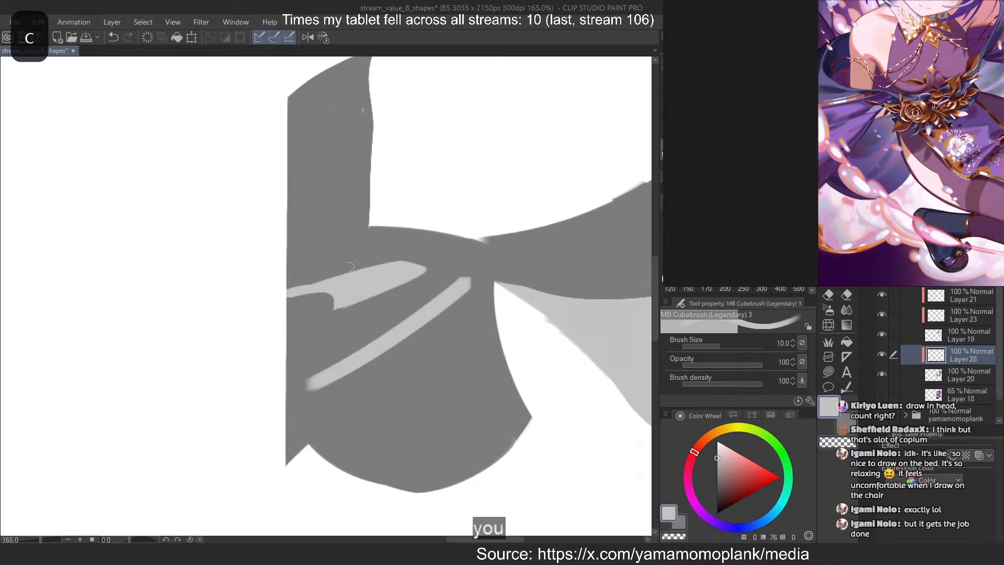
pyautogui.press('c')
pyautogui.moveTo(345, 272); pyautogui.dragTo(270, 304)
pyautogui.hotkey('ctrl', 'z')
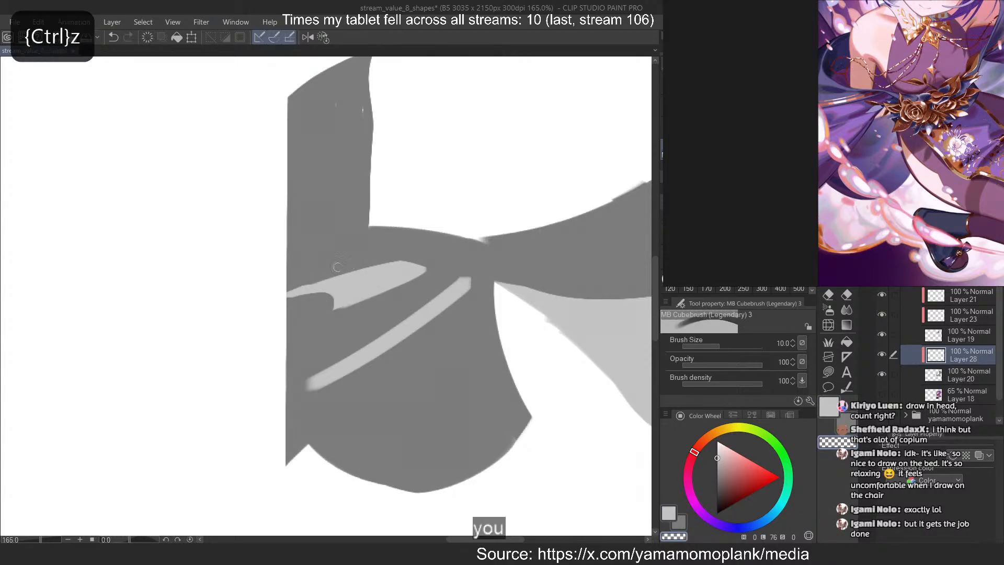
pyautogui.moveTo(336, 267); pyautogui.dragTo(273, 299)
pyautogui.press('c')
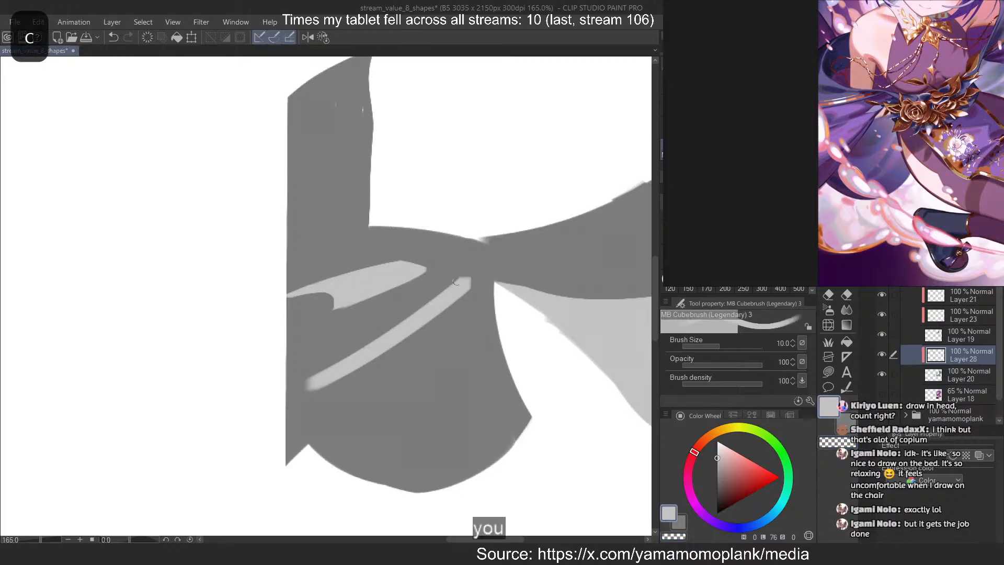
pyautogui.moveTo(464, 279); pyautogui.dragTo(297, 373)
pyautogui.hotkey('ctrl', 'z')
pyautogui.moveTo(452, 285)
pyautogui.mouseDown()
pyautogui.moveTo(309, 350)
pyautogui.moveTo(465, 278)
pyautogui.mouseUp()
pyautogui.hotkey('ctrl', 'z')
# Add a thinner light-grey streak above the diagonal one, joining both into a single point near the waist
pyautogui.hotkey('ctrl', 'z')
pyautogui.hotkey('ctrl', 'z')
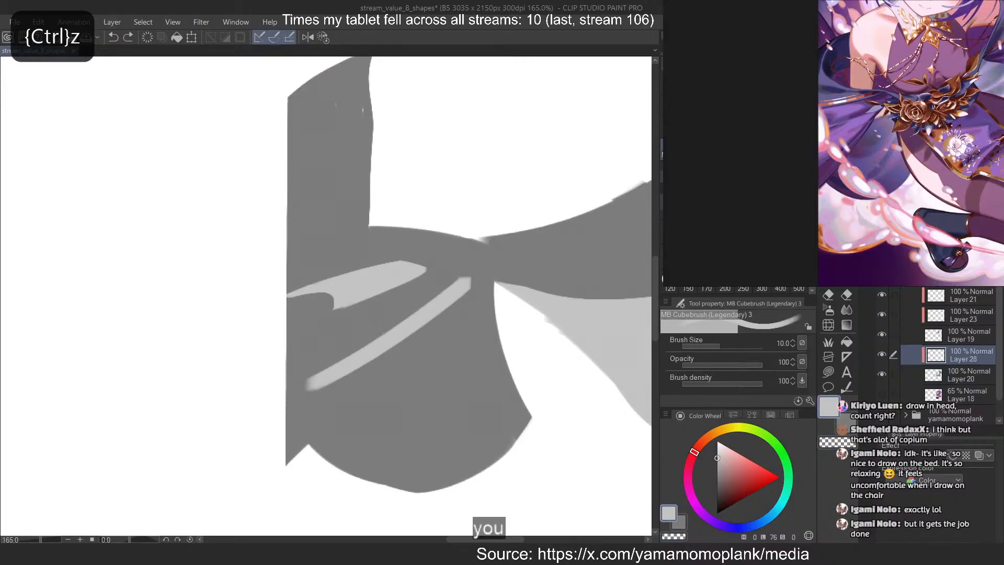
pyautogui.moveTo(306, 346)
pyautogui.mouseDown()
pyautogui.moveTo(461, 278)
pyautogui.moveTo(415, 303)
pyautogui.mouseUp()
pyautogui.hotkey('ctrl', 'z')
pyautogui.hotkey('ctrl', 'z')
pyautogui.moveTo(461, 277); pyautogui.dragTo(306, 346)
pyautogui.hotkey('ctrl', 'z')
pyautogui.moveTo(436, 298); pyautogui.dragTo(367, 329)
pyautogui.press('c')
pyautogui.moveTo(460, 281)
pyautogui.mouseDown()
pyautogui.moveTo(392, 308)
pyautogui.moveTo(425, 302)
pyautogui.moveTo(469, 261)
pyautogui.moveTo(330, 333)
pyautogui.moveTo(456, 271)
pyautogui.moveTo(321, 309)
pyautogui.moveTo(382, 311)
pyautogui.moveTo(345, 338)
pyautogui.moveTo(278, 359)
pyautogui.mouseUp()
pyautogui.hotkey('ctrl', 'z')
pyautogui.press('c')
pyautogui.hotkey('ctrl', 'z')
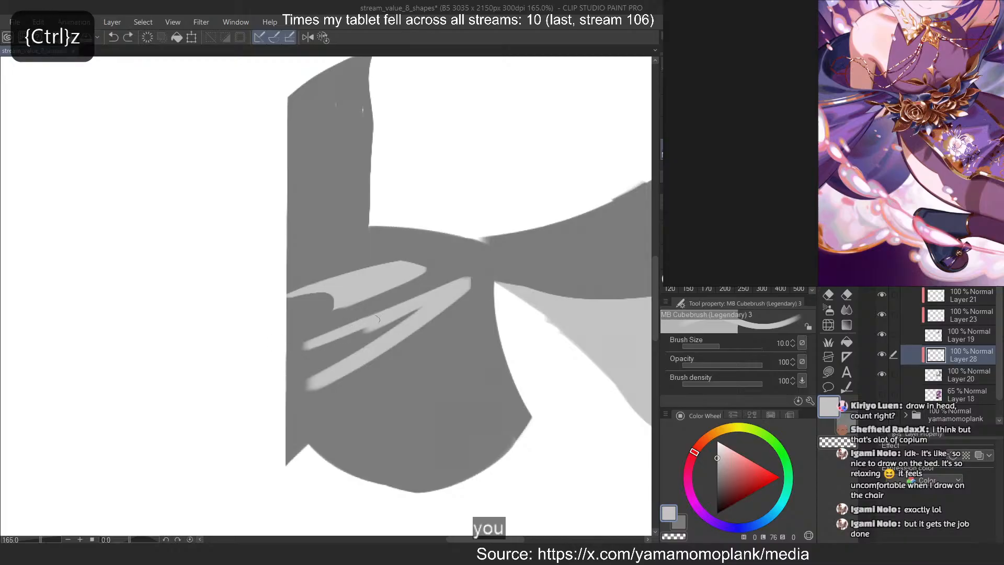
# Fill between the two joined streaks out to the cloth's outer edge and cut a narrow dark fold through them
pyautogui.moveTo(366, 329)
pyautogui.mouseDown()
pyautogui.moveTo(335, 343)
pyautogui.moveTo(415, 315)
pyautogui.moveTo(262, 380)
pyautogui.mouseUp()
pyautogui.press('c')
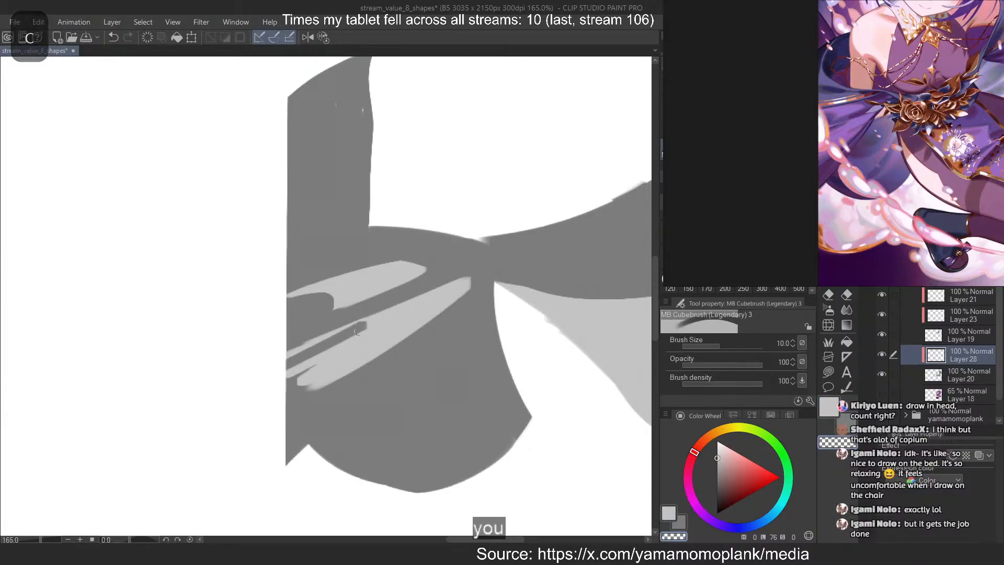
pyautogui.moveTo(377, 318); pyautogui.dragTo(279, 378)
pyautogui.press('c')
pyautogui.hotkey('ctrl', 'z')
# Recut the narrow dark fold as a smooth, slightly wider shape with a rounded inner end
pyautogui.moveTo(376, 320); pyautogui.dragTo(270, 386)
pyautogui.hotkey('ctrl', 'z')
pyautogui.hotkey('ctrl', 'z')
pyautogui.press('c')
pyautogui.moveTo(379, 316)
pyautogui.mouseDown()
pyautogui.moveTo(388, 299)
pyautogui.moveTo(360, 326)
pyautogui.moveTo(403, 296)
pyautogui.moveTo(359, 329)
pyautogui.mouseUp()
pyautogui.hotkey('ctrl', 'z')
pyautogui.hotkey('ctrl', 'z')
pyautogui.hotkey('ctrl', 'z')
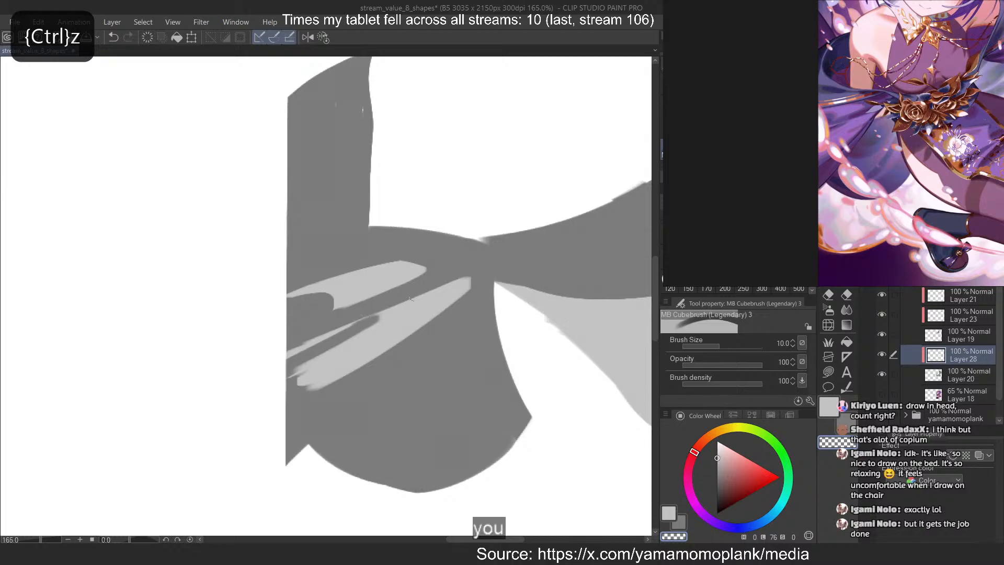
# Widen the lower side of the large light streak and extend it in a smooth curve to the cloth's outer edge
pyautogui.hotkey('ctrl', 'z')
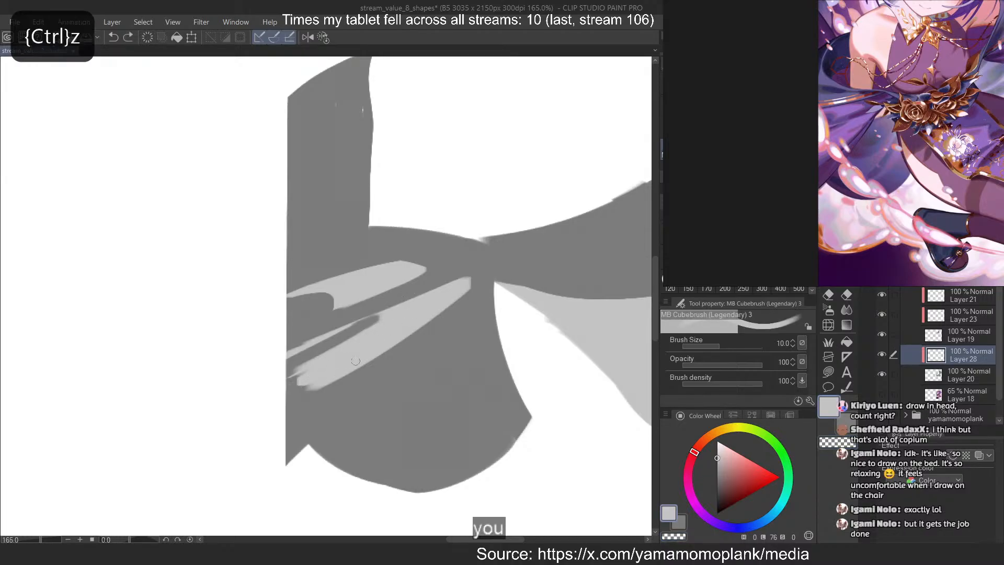
pyautogui.moveTo(313, 391); pyautogui.dragTo(385, 353)
pyautogui.hotkey('ctrl', 'z')
pyautogui.moveTo(443, 311)
pyautogui.mouseDown()
pyautogui.moveTo(299, 389)
pyautogui.moveTo(340, 384)
pyautogui.moveTo(296, 394)
pyautogui.mouseUp()
pyautogui.hotkey('ctrl', 'z')
pyautogui.hotkey('ctrl', 'z')
pyautogui.moveTo(439, 315)
pyautogui.mouseDown()
pyautogui.moveTo(418, 336)
pyautogui.moveTo(299, 396)
pyautogui.mouseUp()
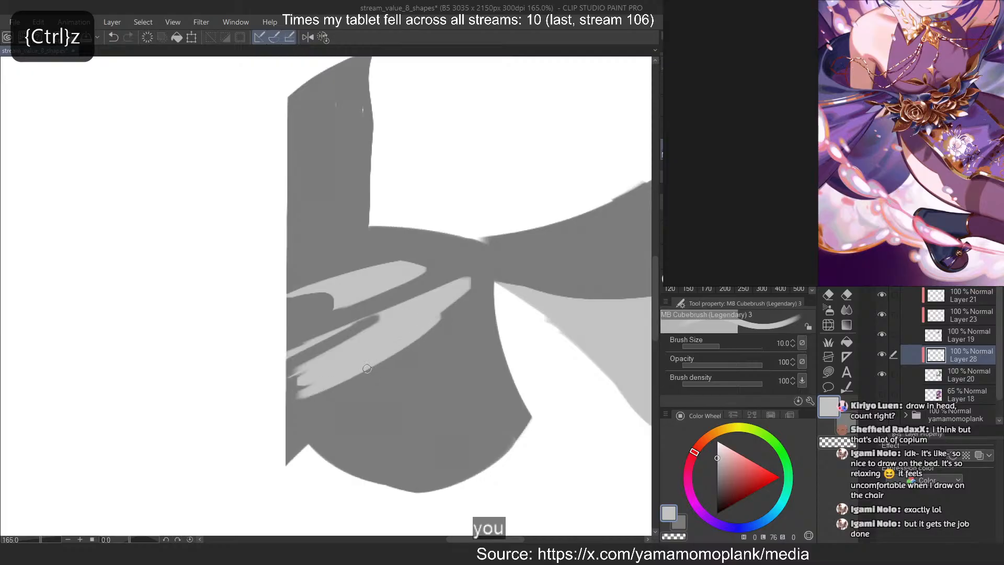
pyautogui.hotkey('ctrl', 'z')
pyautogui.moveTo(445, 313); pyautogui.dragTo(288, 410)
pyautogui.hotkey('ctrl', 'z')
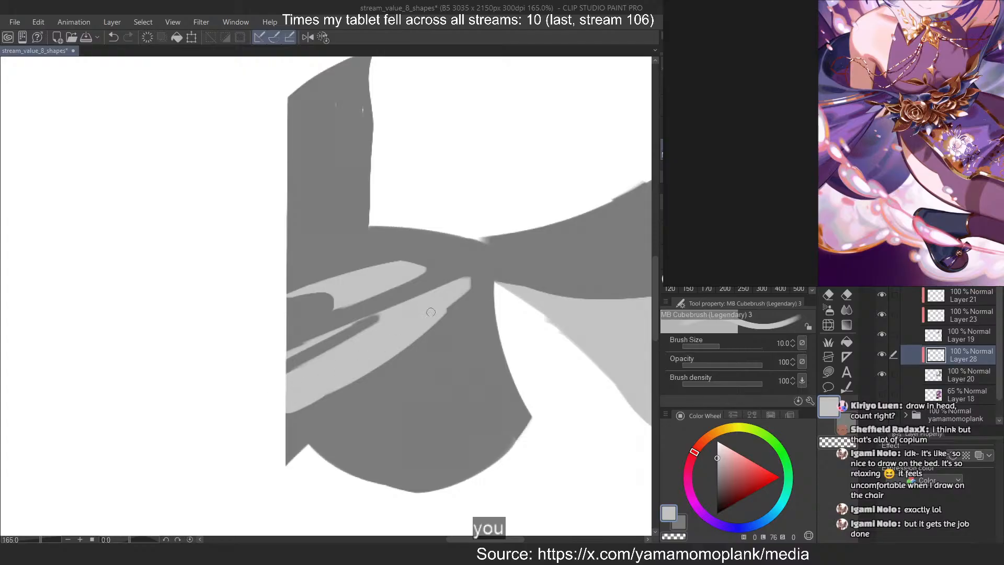
pyautogui.press('c')
pyautogui.moveTo(431, 312); pyautogui.dragTo(396, 335)
pyautogui.hotkey('ctrl', 'z')
pyautogui.moveTo(445, 306)
pyautogui.mouseDown()
pyautogui.moveTo(389, 343)
pyautogui.moveTo(439, 316)
pyautogui.moveTo(398, 340)
pyautogui.mouseUp()
pyautogui.hotkey('ctrl', 'z')
pyautogui.hotkey('ctrl', 'z')
pyautogui.hotkey('ctrl', 'z')
pyautogui.hotkey('ctrl', 'z')
pyautogui.hotkey('ctrl', 'z')
pyautogui.hotkey('ctrl', 'z')
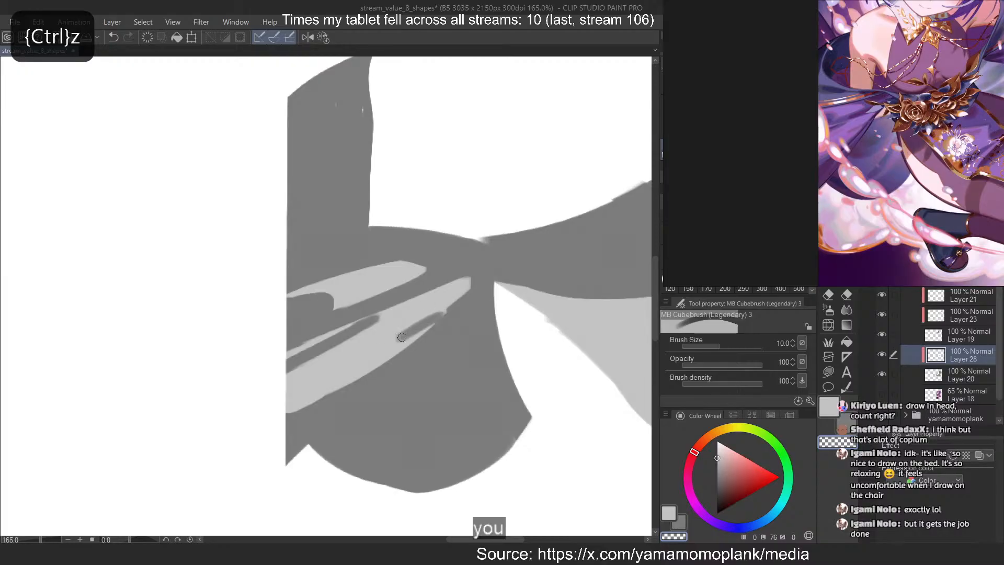
pyautogui.hotkey('ctrl', 'z')
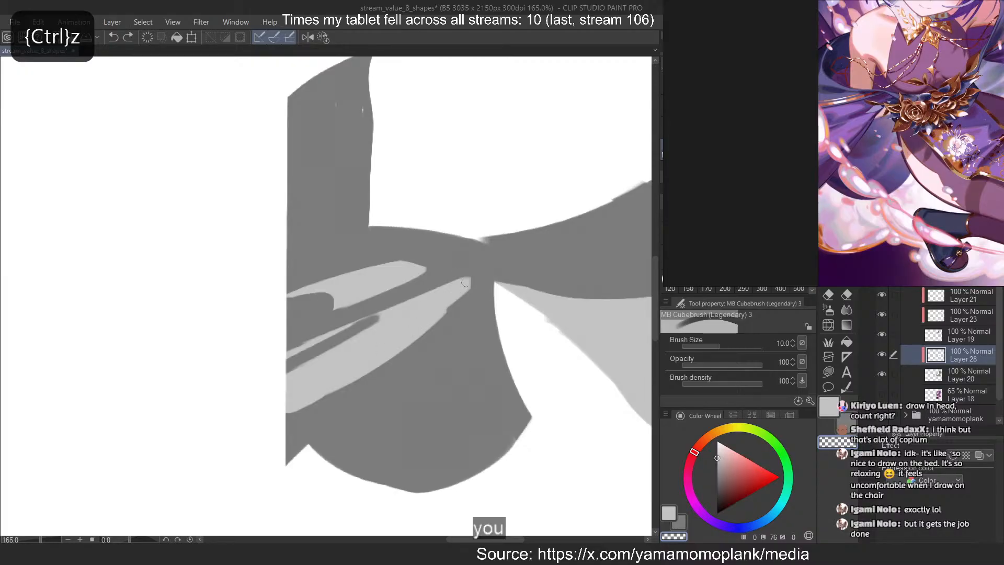
pyautogui.moveTo(465, 282)
pyautogui.mouseDown()
pyautogui.moveTo(428, 341)
pyautogui.moveTo(395, 343)
pyautogui.mouseUp()
pyautogui.hotkey('ctrl', 'z')
pyautogui.hotkey('ctrl', 'z')
# Cut a short dark fold into the large light streak's lower edge near the waist with the transparent brush
pyautogui.moveTo(442, 312); pyautogui.dragTo(404, 332)
pyautogui.press('c')
pyautogui.moveTo(379, 317); pyautogui.dragTo(317, 353)
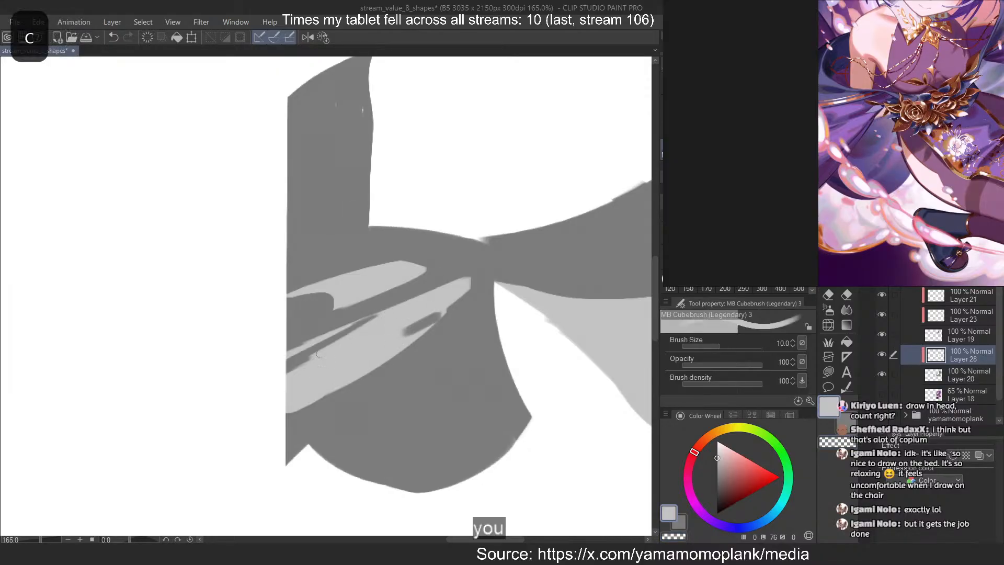
pyautogui.hotkey('ctrl', 'z')
pyautogui.moveTo(380, 316)
pyautogui.mouseDown()
pyautogui.moveTo(335, 345)
pyautogui.moveTo(353, 343)
pyautogui.mouseUp()
pyautogui.hotkey('ctrl', 'z')
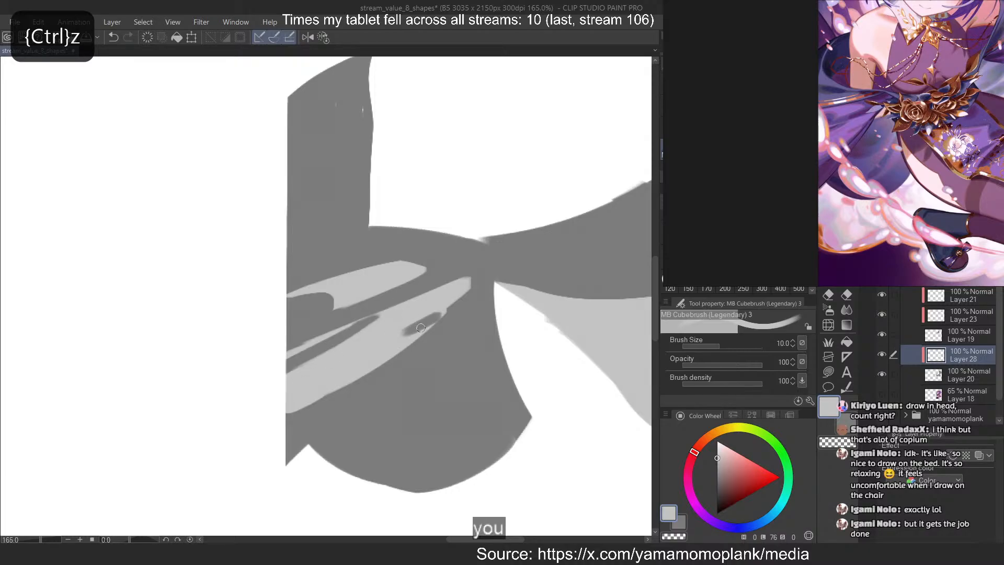
# Slim the short dark fold to a thin sliver and trim the large light streak's tip near the waist
pyautogui.press('c')
pyautogui.moveTo(434, 324)
pyautogui.mouseDown()
pyautogui.moveTo(396, 343)
pyautogui.moveTo(441, 318)
pyautogui.moveTo(426, 332)
pyautogui.mouseUp()
pyautogui.hotkey('ctrl', 'z')
pyautogui.press('c')
pyautogui.hotkey('ctrl', 'z')
pyautogui.hotkey('ctrl', 'z')
pyautogui.hotkey('ctrl', 'z')
pyautogui.hotkey('ctrl', 'z')
pyautogui.hotkey('ctrl', 'z')
pyautogui.hotkey('ctrl', 'z')
pyautogui.press('c')
pyautogui.hotkey('ctrl', 'z')
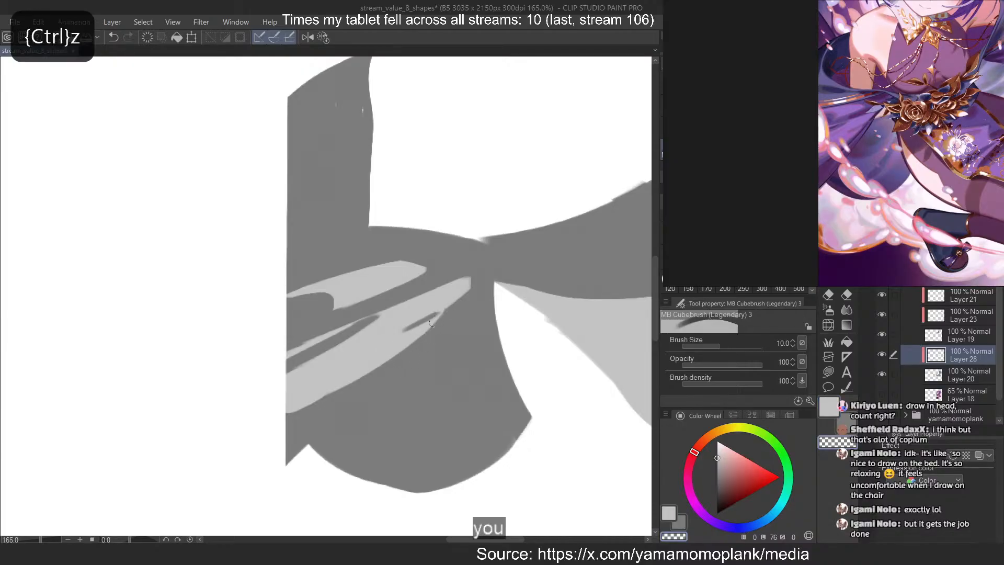
pyautogui.moveTo(473, 273); pyautogui.dragTo(442, 318)
# Compare the overall grey hair and cloth shapes with the reference illustration
pyautogui.scroll(-12, 315, 257)
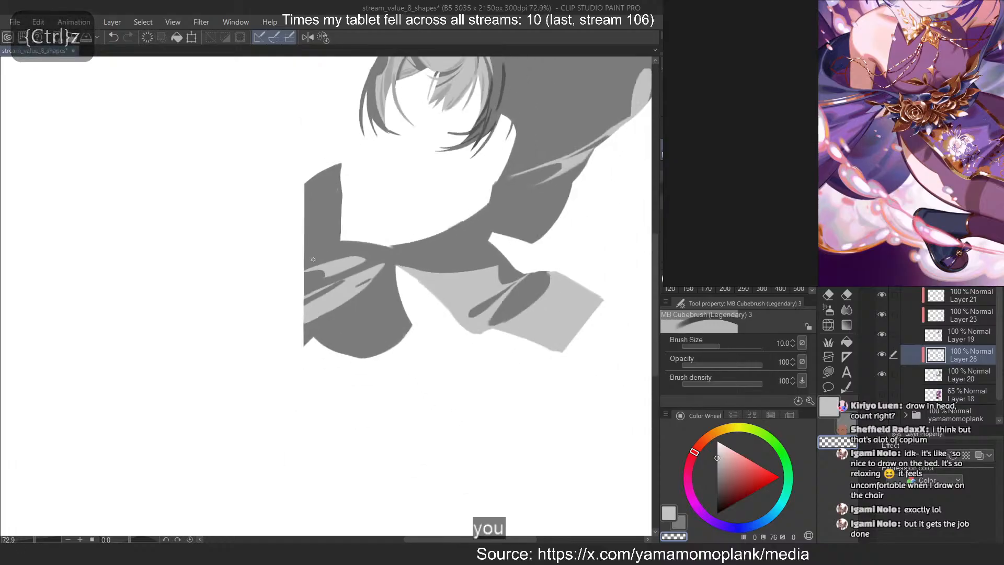
pyautogui.scroll(4, 365, 250)
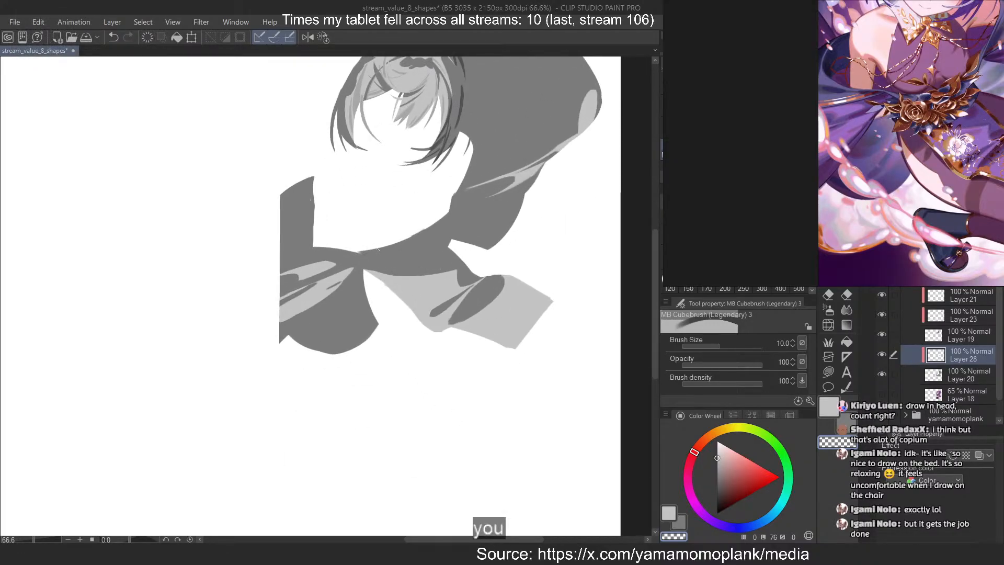
pyautogui.scroll(-4, 273, 299)
pyautogui.scroll(3, 422, 213)
pyautogui.scroll(-6, 753, 162)
pyautogui.scroll(5, 831, 105)
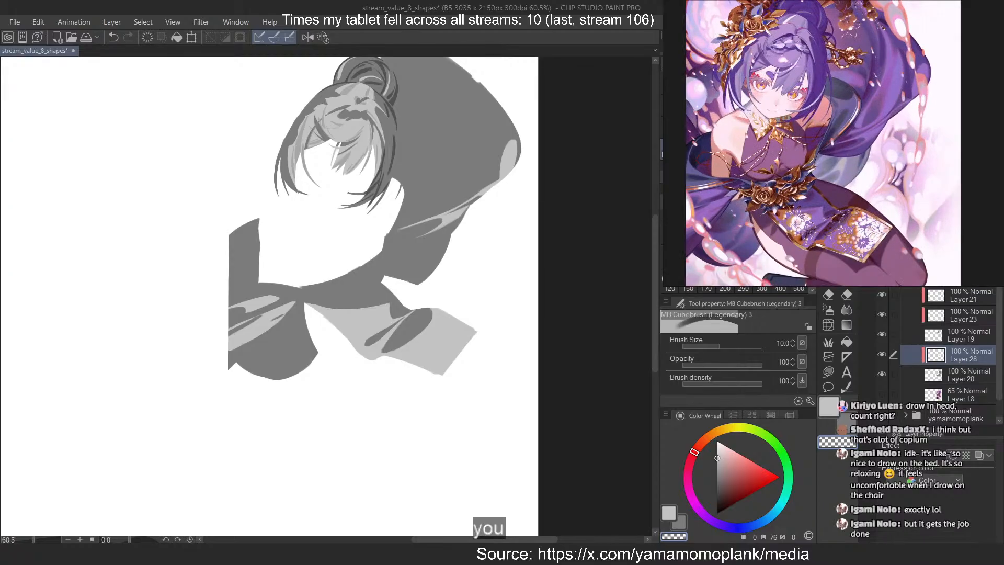
pyautogui.scroll(2, 860, 135)
pyautogui.scroll(10, 390, 212)
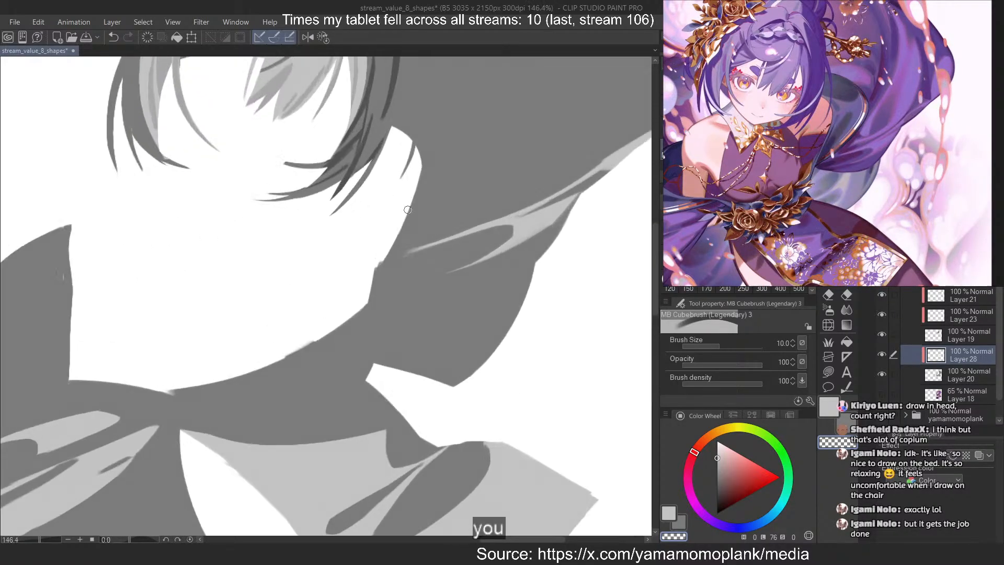
# Shorten the inner tail of the light streak on the large cloth beside the shoulder at brush size 6
pyautogui.press('[')
pyautogui.press('[')
pyautogui.press('[')
pyautogui.press('c')
pyautogui.moveTo(521, 202)
pyautogui.mouseDown()
pyautogui.moveTo(378, 268)
pyautogui.moveTo(515, 207)
pyautogui.moveTo(409, 264)
pyautogui.mouseUp()
pyautogui.hotkey('ctrl', 'z')
pyautogui.press('c')
pyautogui.press('c')
pyautogui.hotkey('ctrl', 'z')
pyautogui.moveTo(505, 222)
pyautogui.mouseDown()
pyautogui.moveTo(421, 261)
pyautogui.moveTo(443, 257)
pyautogui.mouseUp()
pyautogui.hotkey('ctrl', 'z')
pyautogui.hotkey('ctrl', 'z')
pyautogui.moveTo(524, 214)
pyautogui.mouseDown()
pyautogui.moveTo(442, 255)
pyautogui.moveTo(451, 247)
pyautogui.mouseUp()
pyautogui.hotkey('ctrl', 'z')
pyautogui.moveTo(513, 226); pyautogui.dragTo(432, 257)
pyautogui.hotkey('ctrl', 'z')
pyautogui.hotkey('ctrl', 'z')
pyautogui.hotkey('ctrl', 'z')
# Redraw the shoulder cloth streak's upper tail in light grey, extending it toward the body
pyautogui.hotkey('ctrl', 'z')
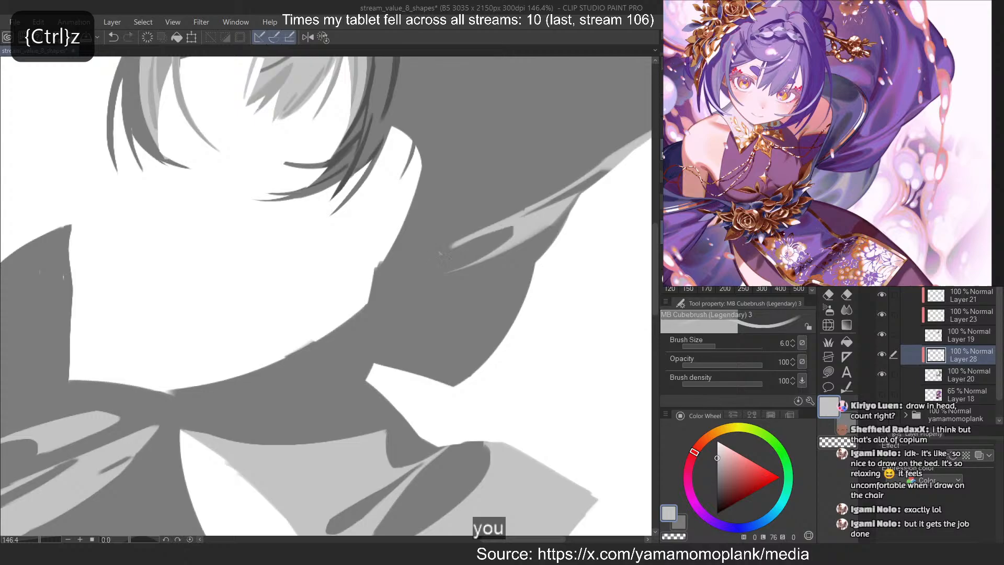
pyautogui.hotkey('ctrl', 'z')
pyautogui.moveTo(511, 220); pyautogui.dragTo(430, 256)
pyautogui.hotkey('ctrl', 'z')
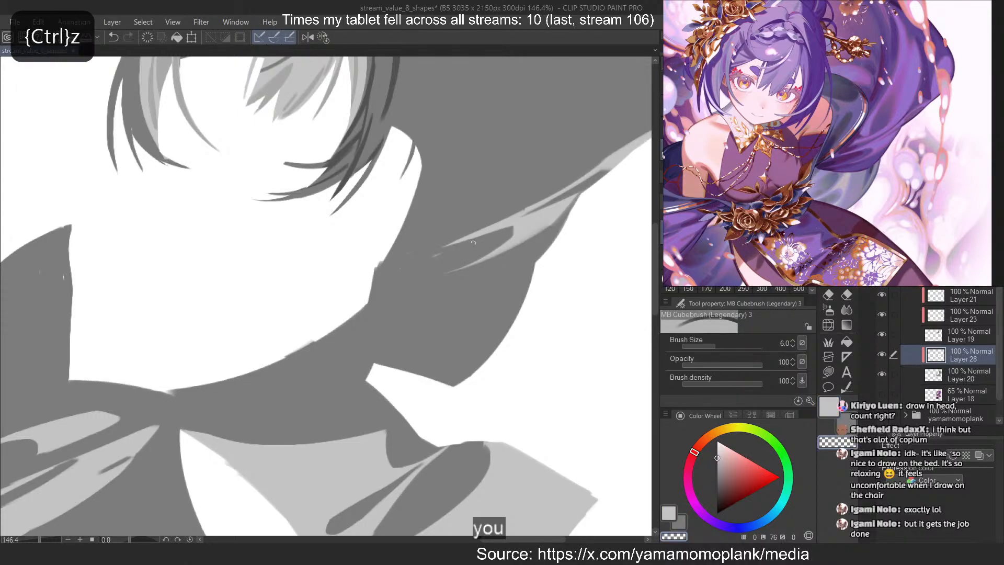
pyautogui.hotkey('ctrl', 'z')
pyautogui.moveTo(482, 238); pyautogui.dragTo(431, 256)
pyautogui.press('c')
pyautogui.moveTo(500, 219); pyautogui.dragTo(409, 255)
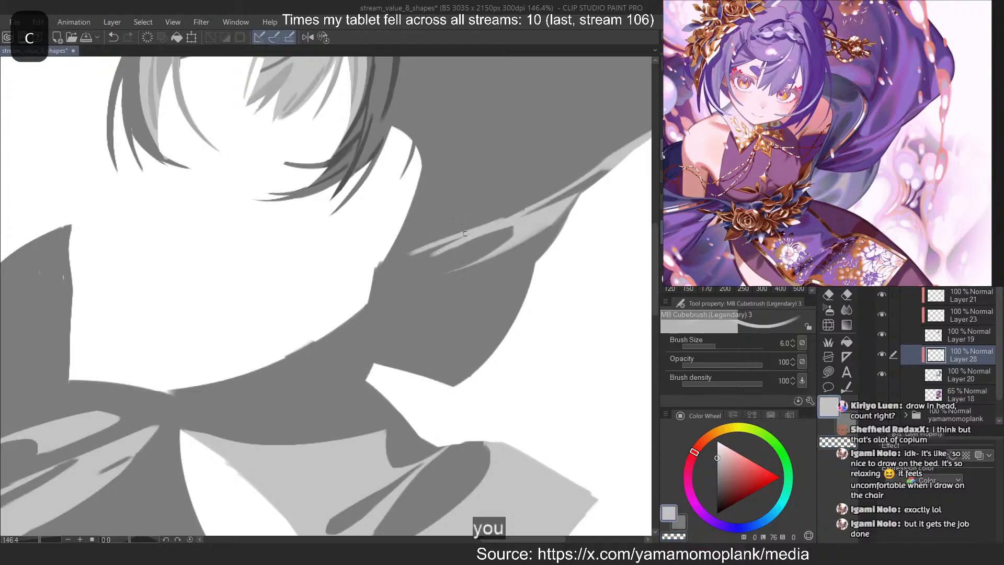
pyautogui.hotkey('ctrl', 'z')
pyautogui.moveTo(469, 234); pyautogui.dragTo(407, 259)
pyautogui.hotkey('ctrl', 'z')
pyautogui.moveTo(468, 235); pyautogui.dragTo(419, 253)
# Trim the underside of the streak's upper tail into a fine taper with the transparent brush
pyautogui.press('c')
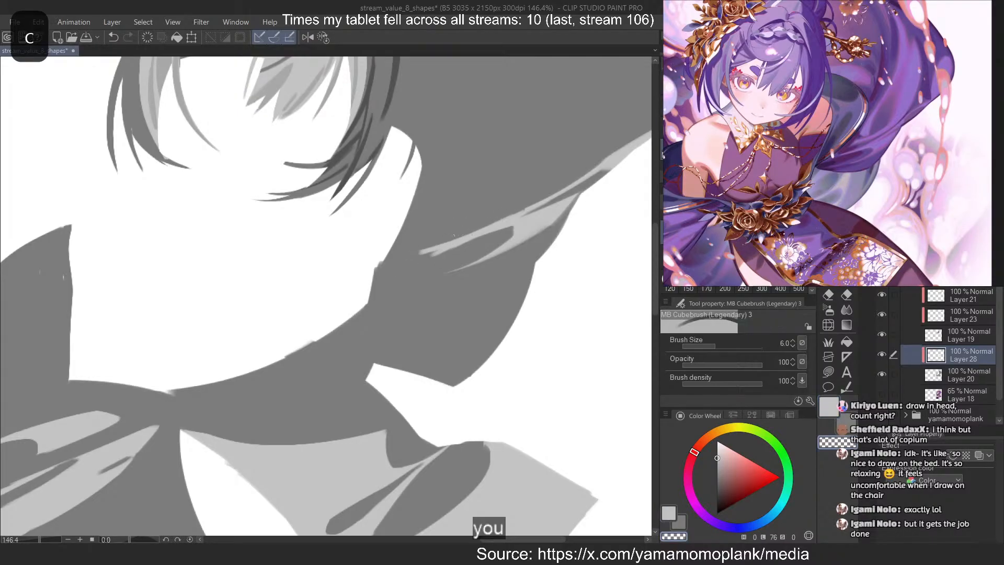
pyautogui.moveTo(483, 237); pyautogui.dragTo(399, 263)
pyautogui.moveTo(477, 236); pyautogui.dragTo(419, 254)
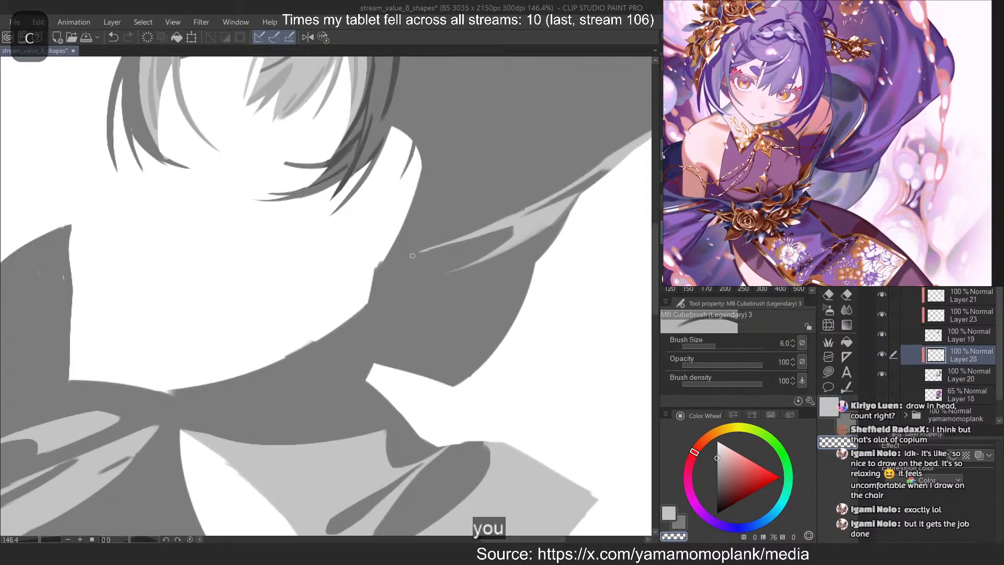
# Reshape the lower tail of the shoulder cloth streak into a shorter, finer taper, alternating light grey and the transparent brush at size 6
pyautogui.hotkey('ctrl', 'z')
pyautogui.moveTo(475, 238); pyautogui.dragTo(447, 272)
pyautogui.press('c')
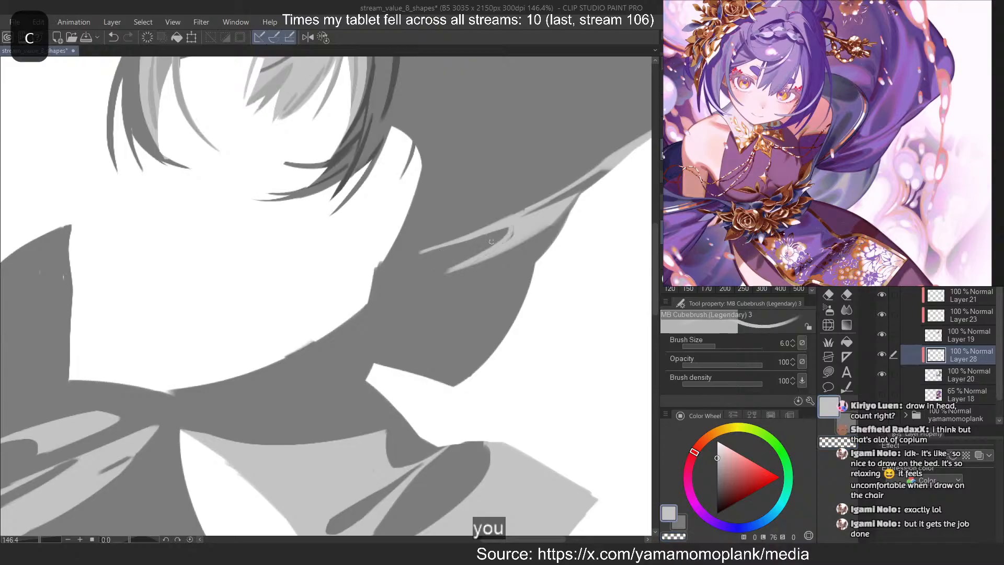
pyautogui.hotkey('ctrl', 'z')
pyautogui.moveTo(512, 224); pyautogui.dragTo(470, 263)
pyautogui.hotkey('ctrl', 'z')
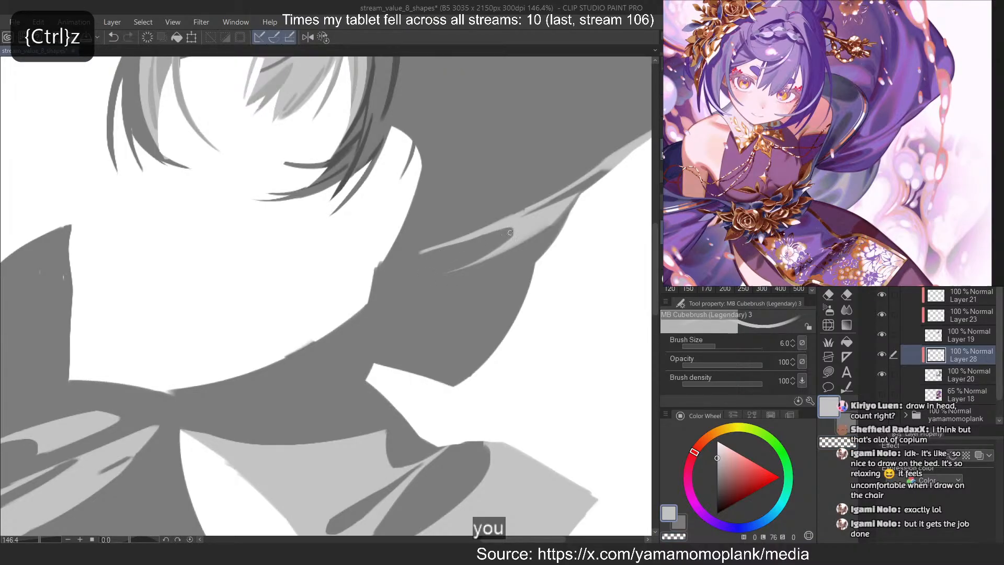
pyautogui.press('c')
pyautogui.moveTo(514, 231); pyautogui.dragTo(468, 265)
pyautogui.hotkey('ctrl', 'z')
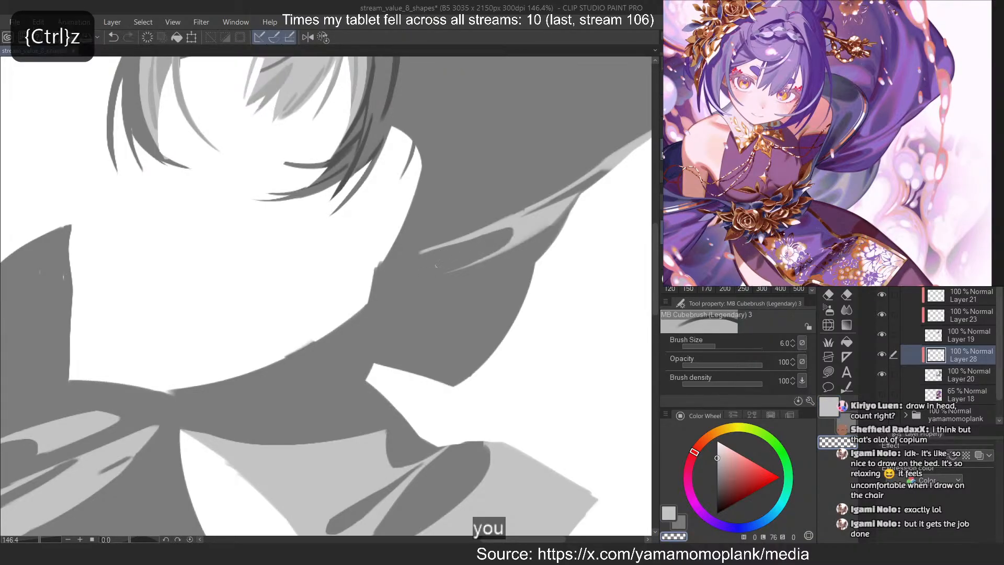
pyautogui.hotkey('ctrl', 'z')
pyautogui.press('c')
pyautogui.moveTo(561, 216); pyautogui.dragTo(492, 253)
pyautogui.hotkey('ctrl', 'z')
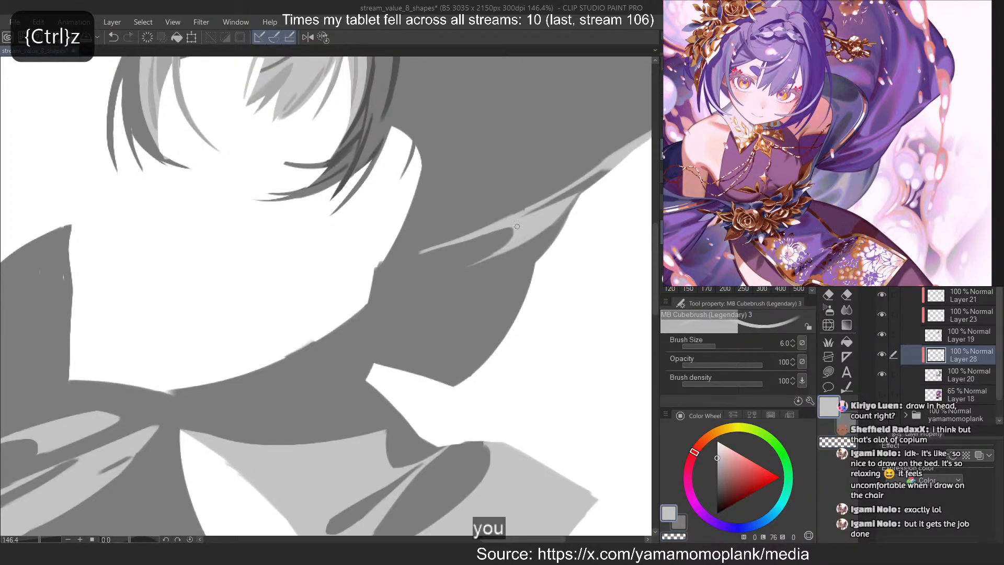
# Draw a thin light grey streak parallel to and just above the existing shoulder cloth streak at brush size 6
pyautogui.scroll(-5, 408, 296)
pyautogui.scroll(3, 549, 163)
pyautogui.moveTo(535, 208); pyautogui.dragTo(408, 288)
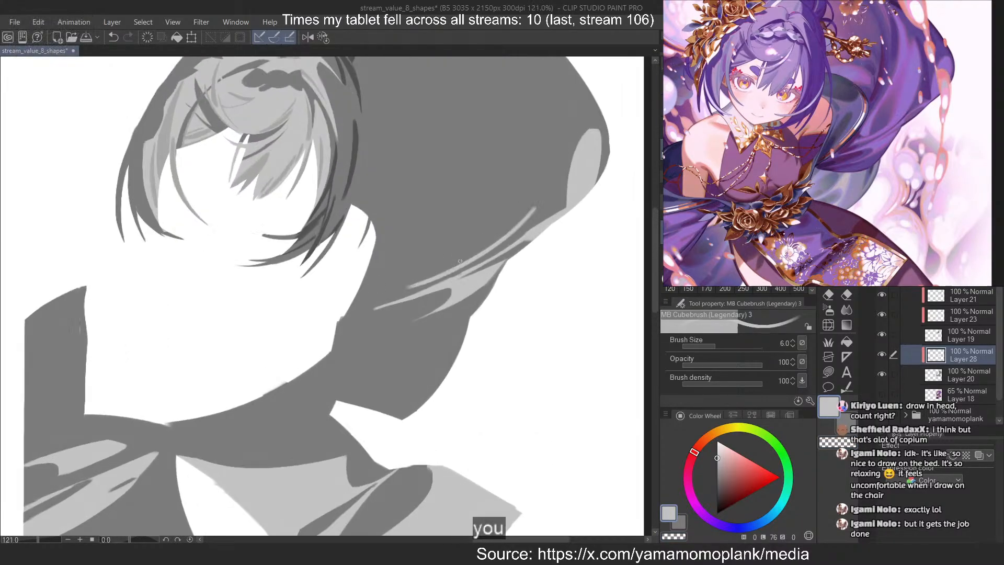
pyautogui.hotkey('ctrl', 'z')
pyautogui.moveTo(523, 225); pyautogui.dragTo(387, 293)
pyautogui.hotkey('ctrl', 'z')
pyautogui.moveTo(528, 224); pyautogui.dragTo(413, 279)
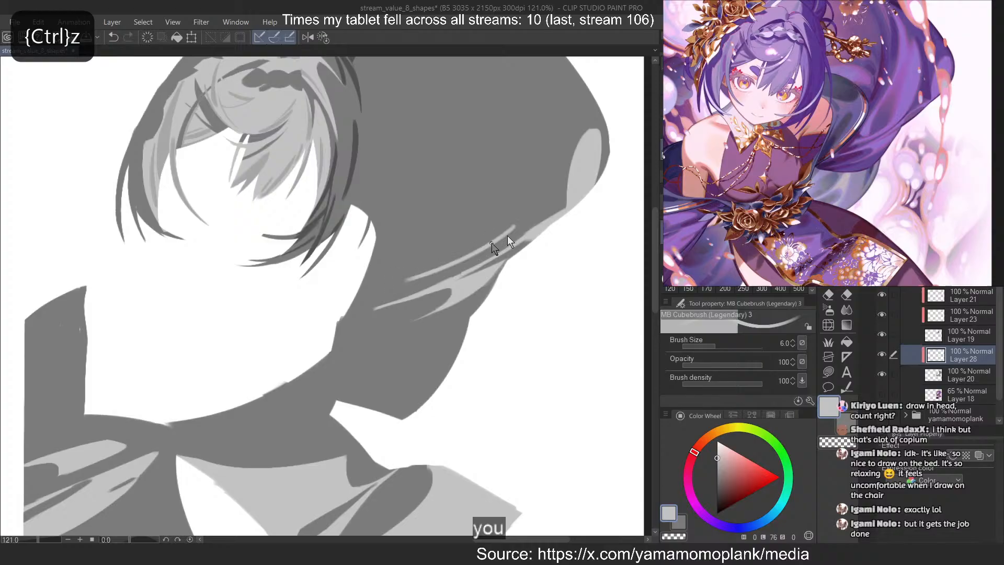
pyautogui.moveTo(507, 237); pyautogui.dragTo(404, 281)
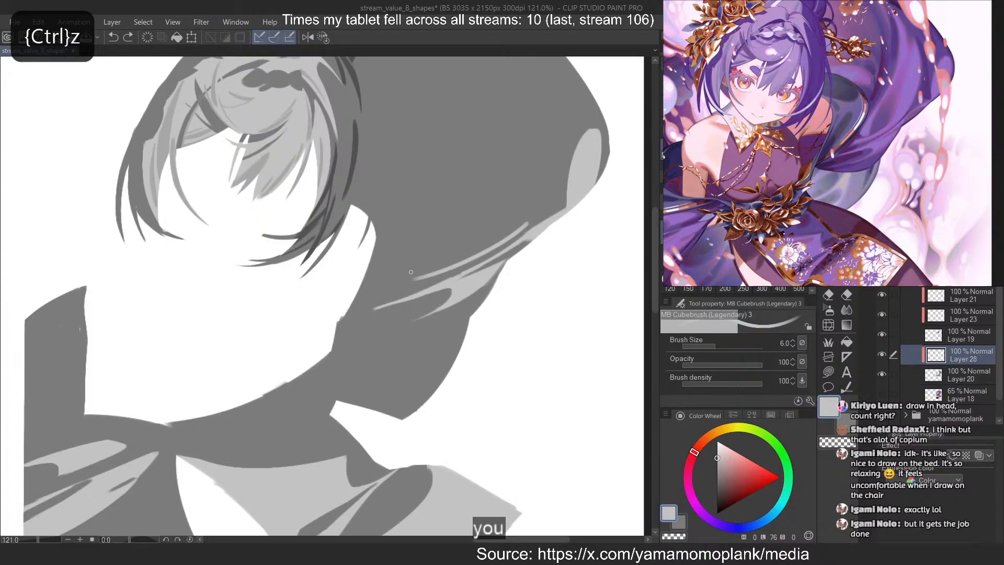
pyautogui.moveTo(483, 139); pyautogui.dragTo(401, 280)
pyautogui.hotkey('ctrl', 'z')
pyautogui.scroll(-5, 493, 313)
pyautogui.scroll(3, 496, 125)
pyautogui.moveTo(507, 157); pyautogui.dragTo(399, 358)
pyautogui.hotkey('ctrl', 'z')
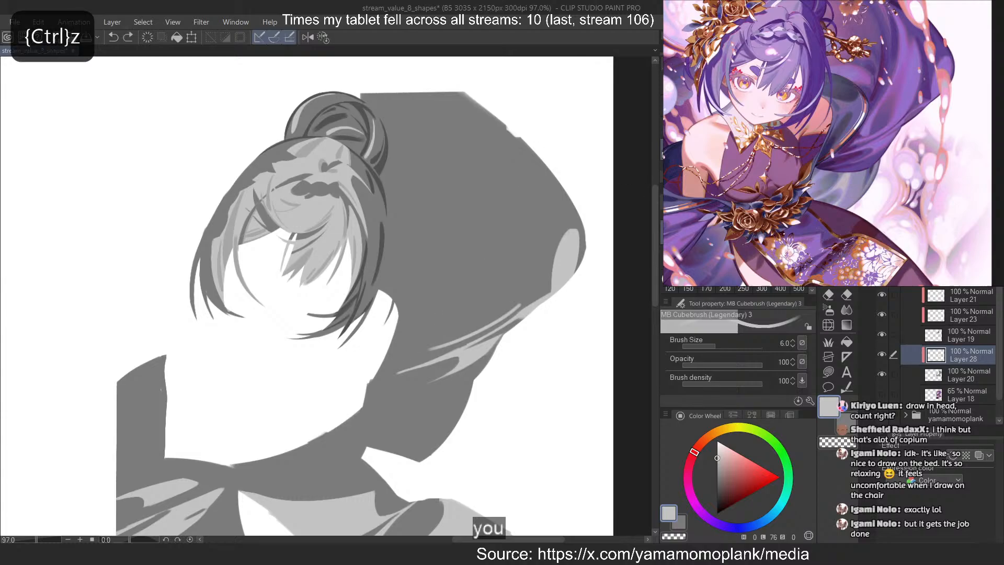
# Draw a long curved light grey line inside the large cloth's outer highlight at brush size 15, sweeping down to the thin streaks
pyautogui.click(761, 233)
pyautogui.moveTo(537, 226); pyautogui.dragTo(459, 331)
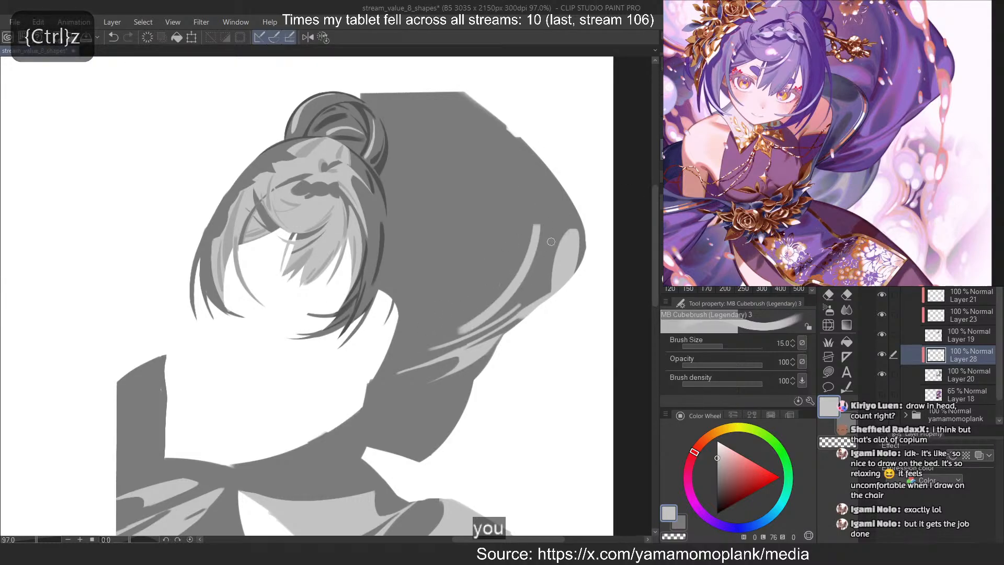
pyautogui.hotkey('ctrl', 'z')
pyautogui.moveTo(537, 182); pyautogui.dragTo(465, 330)
pyautogui.hotkey('ctrl', 'z')
pyautogui.moveTo(534, 208); pyautogui.dragTo(462, 334)
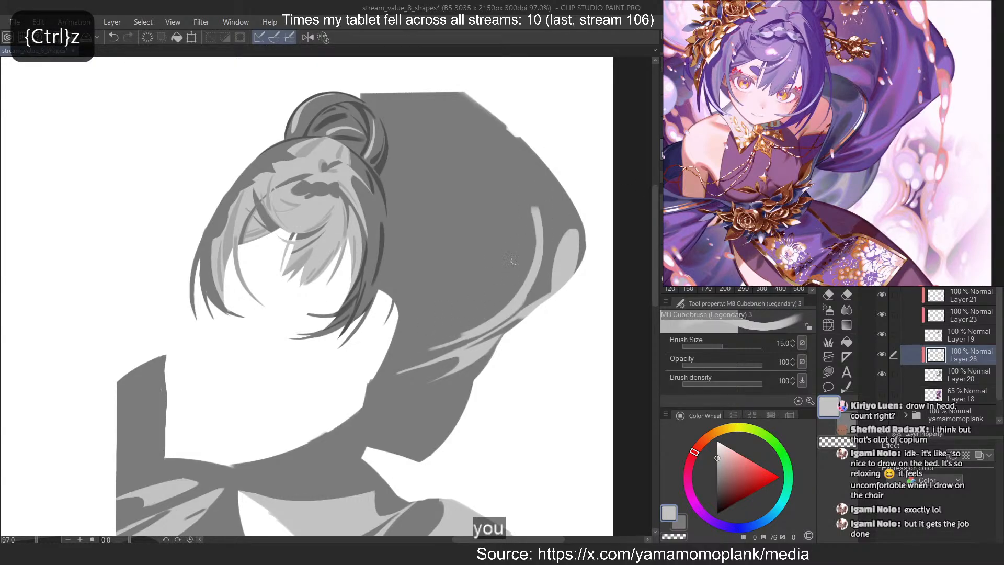
# Widen the curved line inward into a broad light grey band on the large side cloth
pyautogui.hotkey('ctrl', 'z')
pyautogui.moveTo(519, 180); pyautogui.dragTo(503, 306)
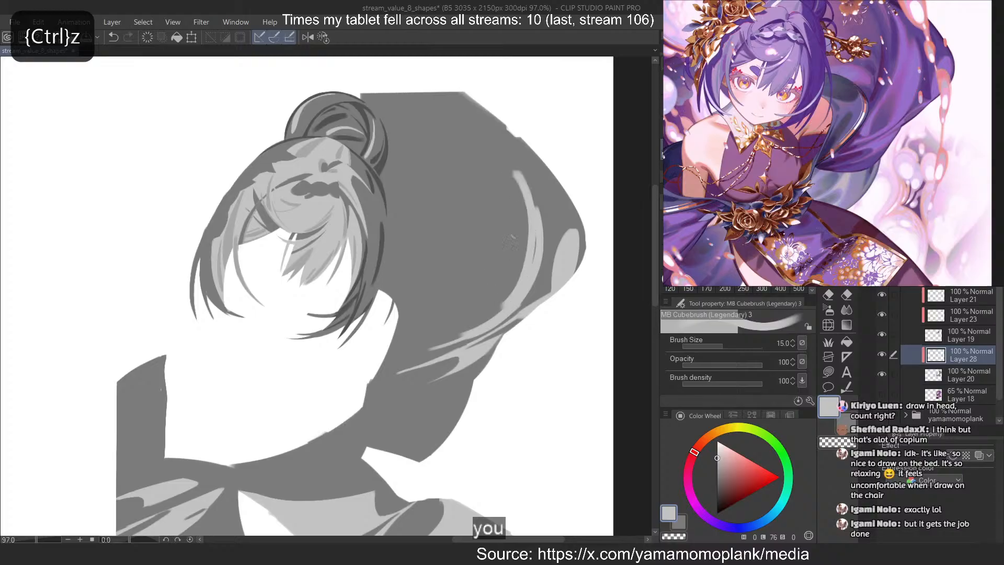
pyautogui.hotkey('ctrl', 'z')
pyautogui.moveTo(530, 208); pyautogui.dragTo(502, 309)
pyautogui.moveTo(521, 181)
pyautogui.mouseDown()
pyautogui.moveTo(490, 313)
pyautogui.moveTo(519, 241)
pyautogui.moveTo(479, 320)
pyautogui.mouseUp()
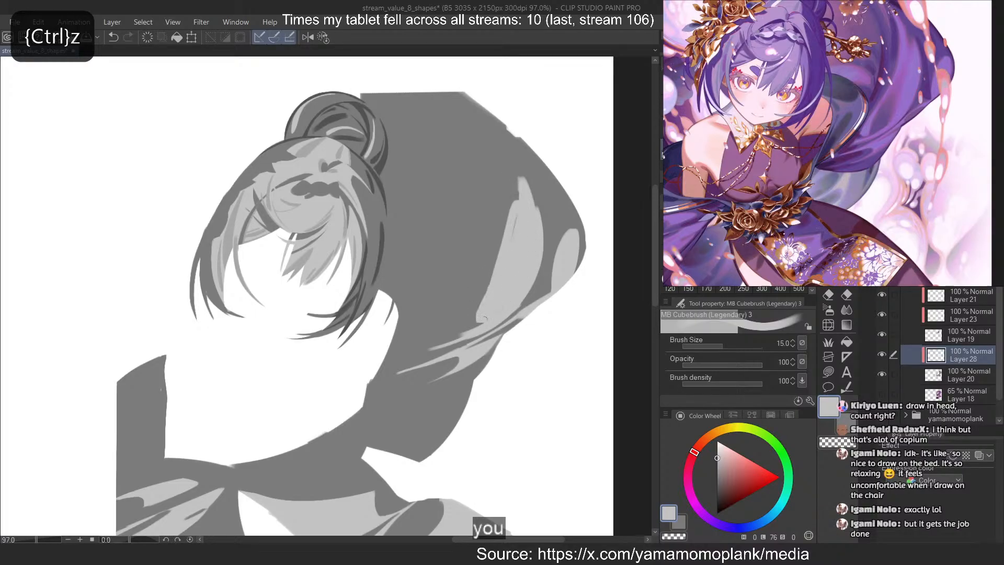
pyautogui.moveTo(514, 251); pyautogui.dragTo(472, 329)
# Extend the broad band's upper end in a curved tip toward the top of the large cloth
pyautogui.moveTo(481, 136); pyautogui.dragTo(510, 206)
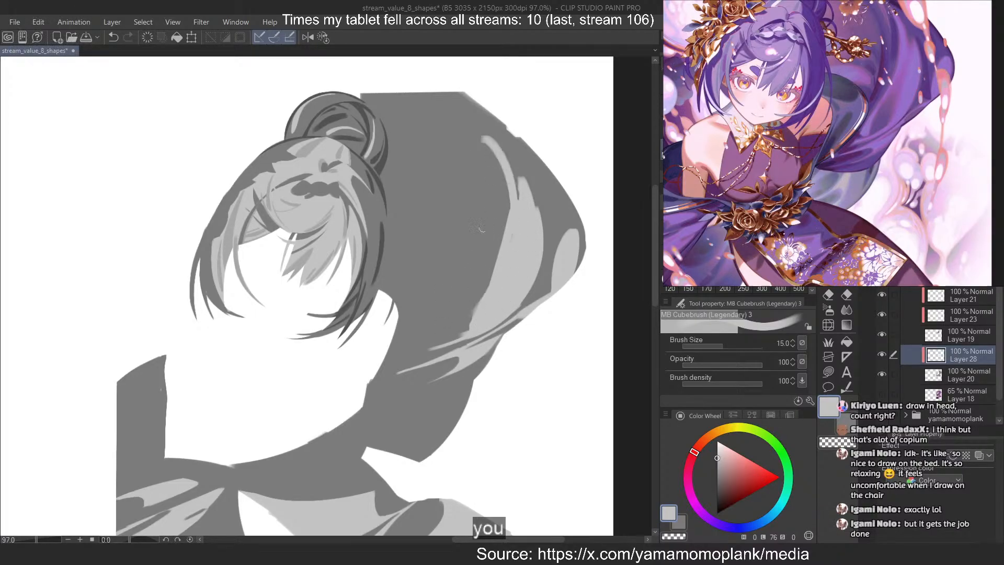
pyautogui.hotkey('ctrl', 'z')
pyautogui.hotkey('ctrl', 'z')
pyautogui.moveTo(485, 138)
pyautogui.mouseDown()
pyautogui.moveTo(475, 314)
pyautogui.moveTo(517, 199)
pyautogui.moveTo(460, 320)
pyautogui.mouseUp()
pyautogui.hotkey('ctrl', 'z')
pyautogui.hotkey('ctrl', 'z')
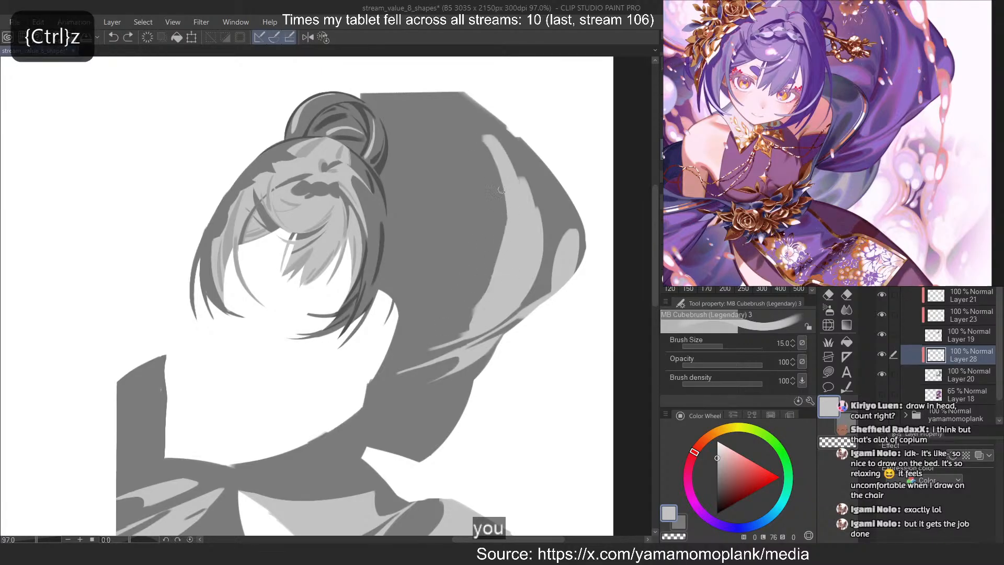
pyautogui.moveTo(495, 162); pyautogui.dragTo(461, 321)
pyautogui.hotkey('ctrl', 'z')
# Lengthen the broad light band's lower end diagonally toward the body
pyautogui.moveTo(499, 198); pyautogui.dragTo(451, 330)
pyautogui.moveTo(492, 260); pyautogui.dragTo(443, 334)
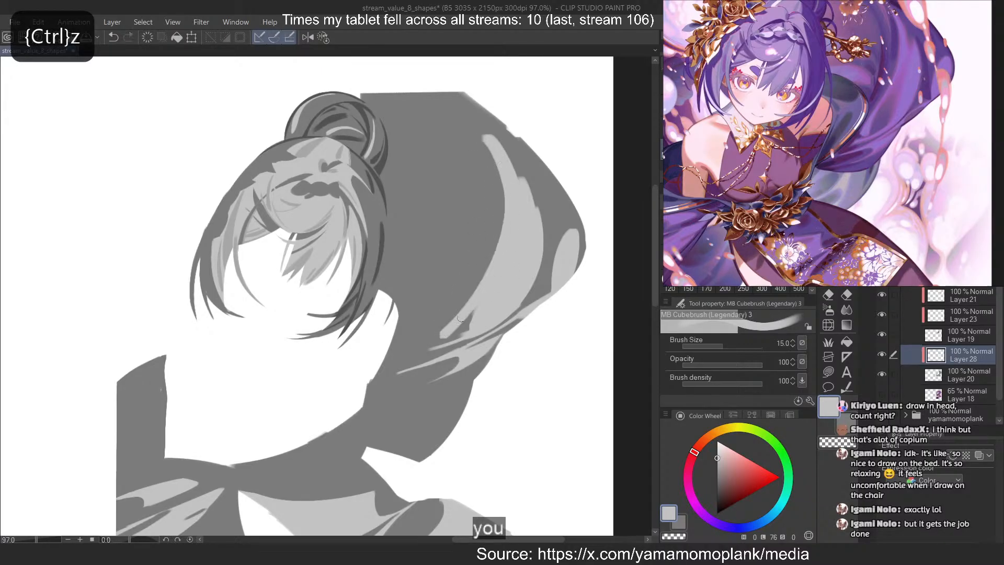
pyautogui.hotkey('ctrl', 'z')
pyautogui.moveTo(492, 259); pyautogui.dragTo(440, 329)
# Smooth the broad band's inner edge and fill its lower end with light grey down to the thin streaks
pyautogui.hotkey('ctrl', 'z')
pyautogui.moveTo(502, 225); pyautogui.dragTo(457, 319)
pyautogui.hotkey('ctrl', 'z')
pyautogui.hotkey('ctrl', 'z')
pyautogui.moveTo(502, 224)
pyautogui.mouseDown()
pyautogui.moveTo(447, 326)
pyautogui.moveTo(463, 305)
pyautogui.mouseUp()
pyautogui.hotkey('ctrl', 'z')
pyautogui.hotkey('ctrl', 'z')
pyautogui.moveTo(491, 150)
pyautogui.mouseDown()
pyautogui.moveTo(492, 250)
pyautogui.moveTo(456, 317)
pyautogui.mouseUp()
pyautogui.hotkey('ctrl', 'z')
pyautogui.moveTo(501, 244); pyautogui.dragTo(442, 331)
pyautogui.moveTo(464, 310); pyautogui.dragTo(444, 341)
pyautogui.moveTo(485, 289); pyautogui.dragTo(451, 340)
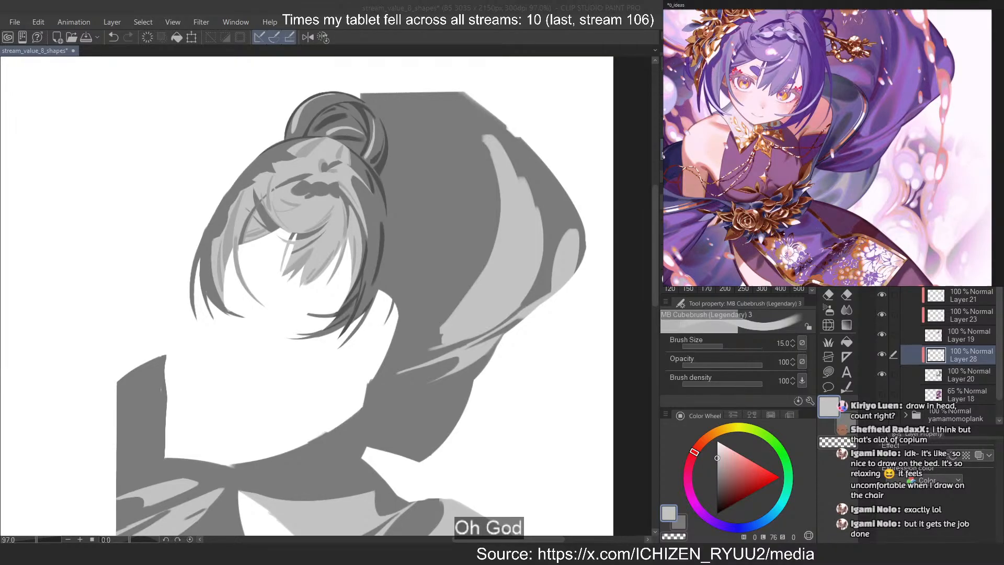
# Sharpen the broad band's lower tip in light grey and trim the end of the thin streak's tail below it
pyautogui.click(495, 5)
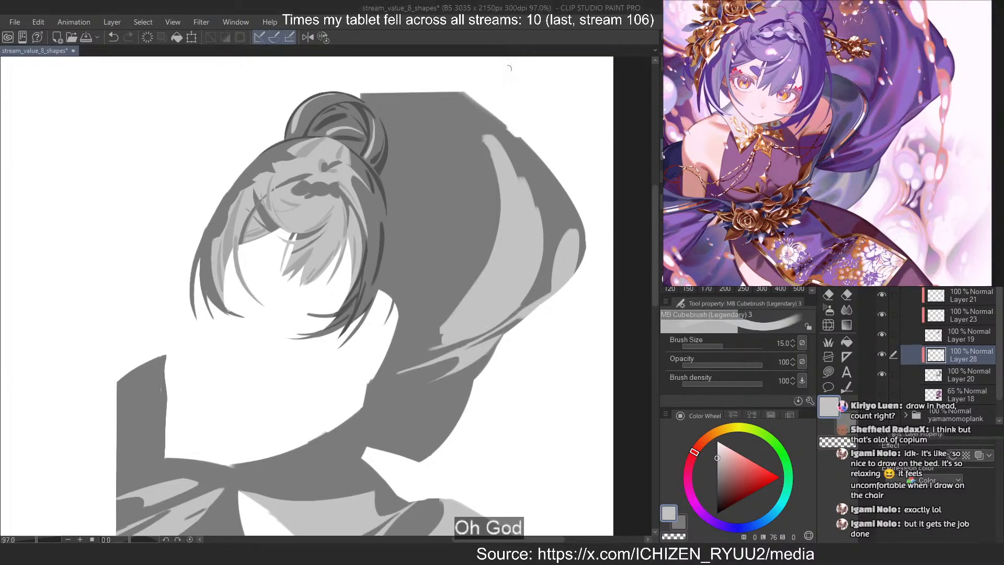
pyautogui.scroll(-2, 497, 152)
pyautogui.scroll(2, 498, 157)
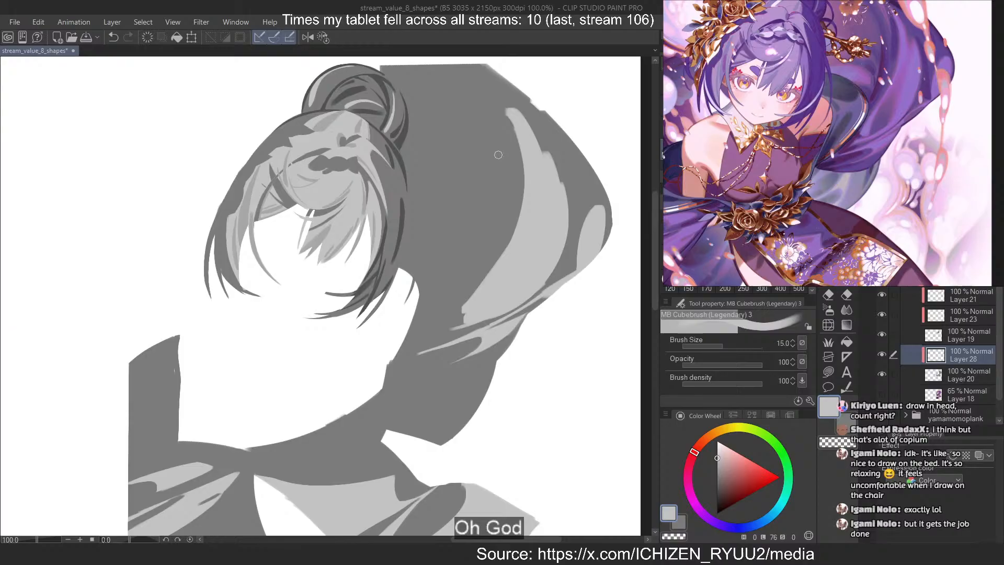
pyautogui.scroll(2, 501, 202)
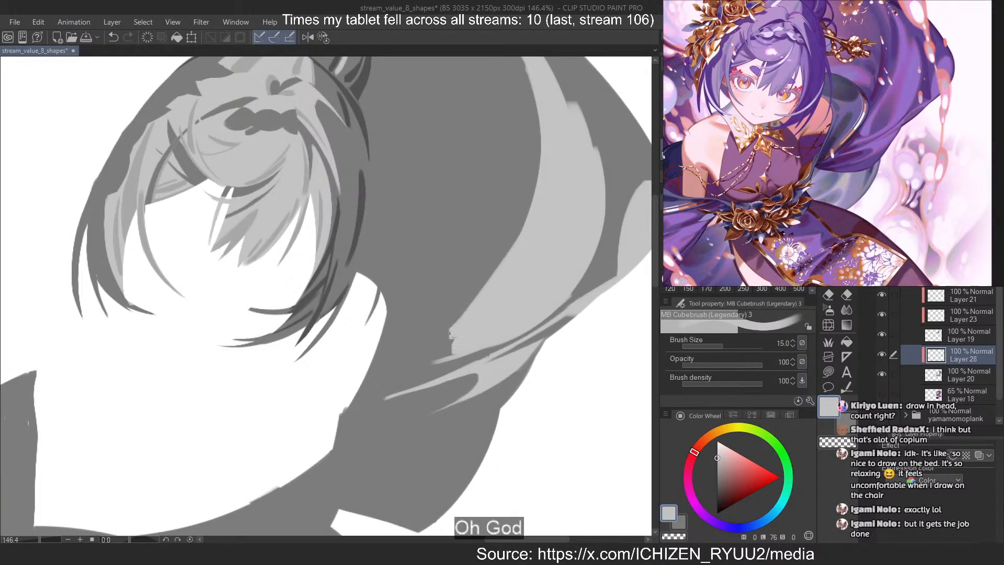
pyautogui.hotkey('ctrl', 'z')
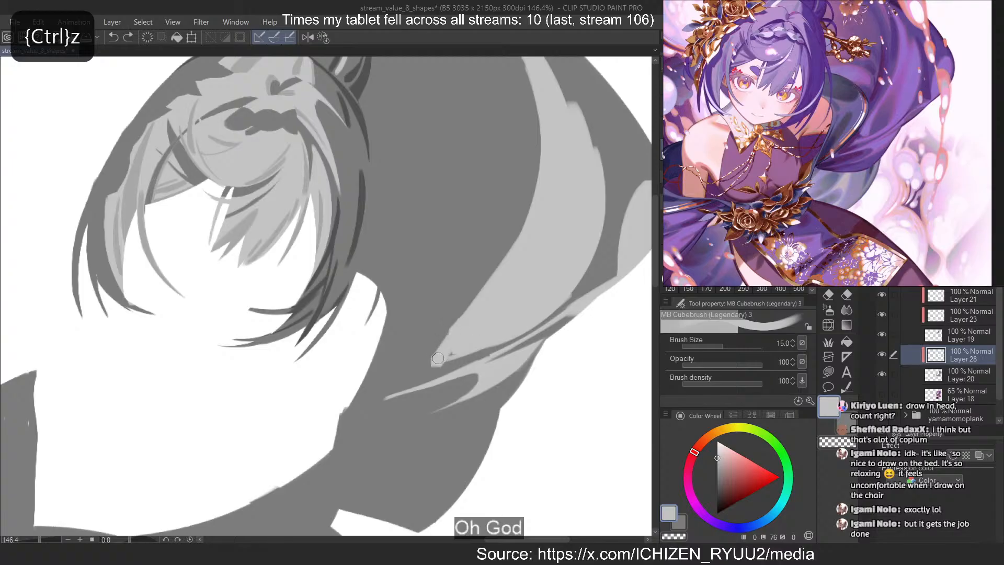
pyautogui.hotkey('ctrl', 'z')
pyautogui.moveTo(438, 358)
pyautogui.mouseDown()
pyautogui.moveTo(454, 329)
pyautogui.moveTo(466, 338)
pyautogui.moveTo(456, 326)
pyautogui.mouseUp()
pyautogui.hotkey('ctrl', 'z')
pyautogui.hotkey('ctrl', 'z')
pyautogui.press('c')
pyautogui.moveTo(401, 392); pyautogui.dragTo(390, 393)
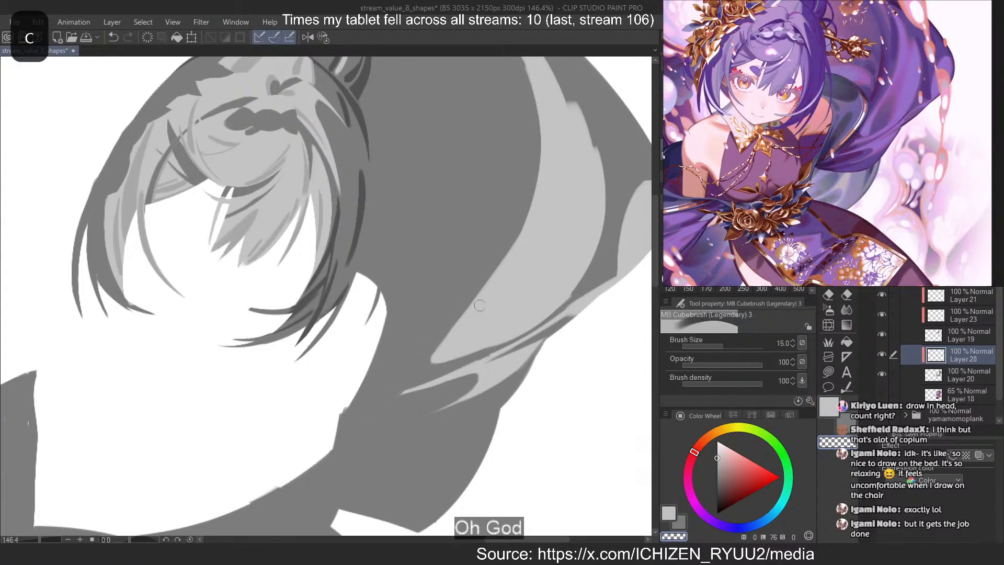
# Carve a diagonal dark fold into the lower part of the broad light band with the transparent brush at size 15
pyautogui.moveTo(471, 341); pyautogui.dragTo(506, 283)
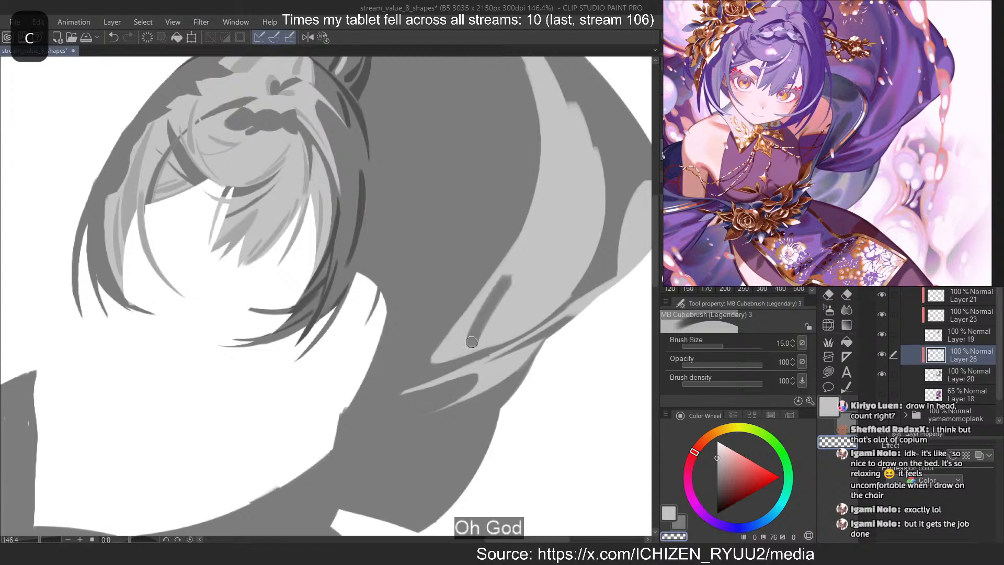
pyautogui.hotkey('ctrl', 'z')
pyautogui.moveTo(469, 339); pyautogui.dragTo(501, 285)
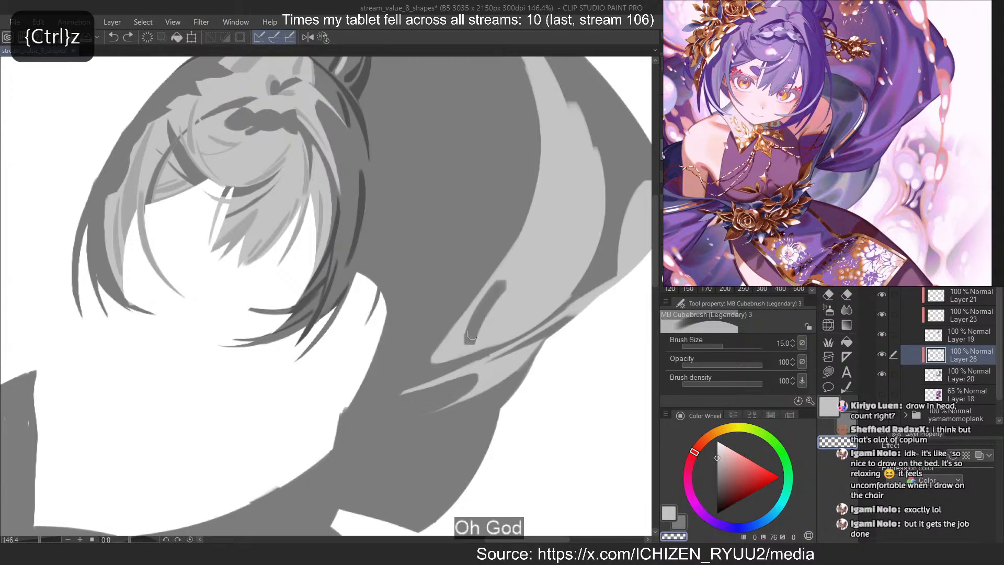
pyautogui.moveTo(472, 335)
pyautogui.mouseDown()
pyautogui.moveTo(503, 281)
pyautogui.moveTo(475, 338)
pyautogui.moveTo(538, 265)
pyautogui.moveTo(523, 264)
pyautogui.moveTo(497, 299)
pyautogui.moveTo(537, 258)
pyautogui.mouseUp()
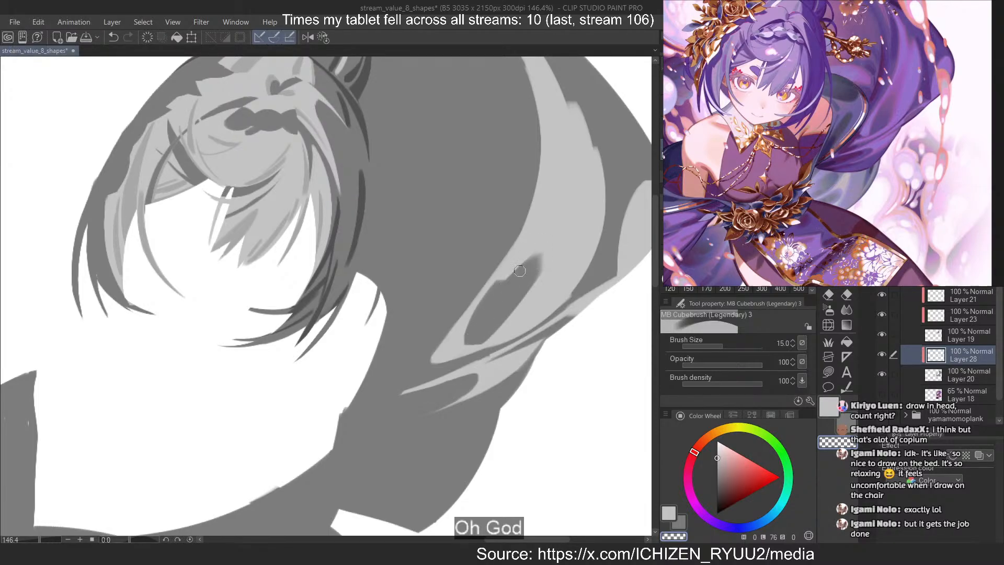
pyautogui.hotkey('ctrl', 'z')
# Lengthen the dark fold upward along the band's inner edge and widen it with the transparent brush
pyautogui.moveTo(505, 297); pyautogui.dragTo(547, 239)
pyautogui.hotkey('ctrl', 'z')
pyautogui.hotkey('ctrl', 'z')
pyautogui.moveTo(500, 285)
pyautogui.mouseDown()
pyautogui.moveTo(537, 231)
pyautogui.moveTo(490, 319)
pyautogui.mouseUp()
pyautogui.moveTo(545, 239); pyautogui.dragTo(487, 327)
pyautogui.moveTo(552, 236)
pyautogui.mouseDown()
pyautogui.moveTo(547, 265)
pyautogui.moveTo(466, 346)
pyautogui.moveTo(493, 332)
pyautogui.mouseUp()
pyautogui.hotkey('ctrl', 'z')
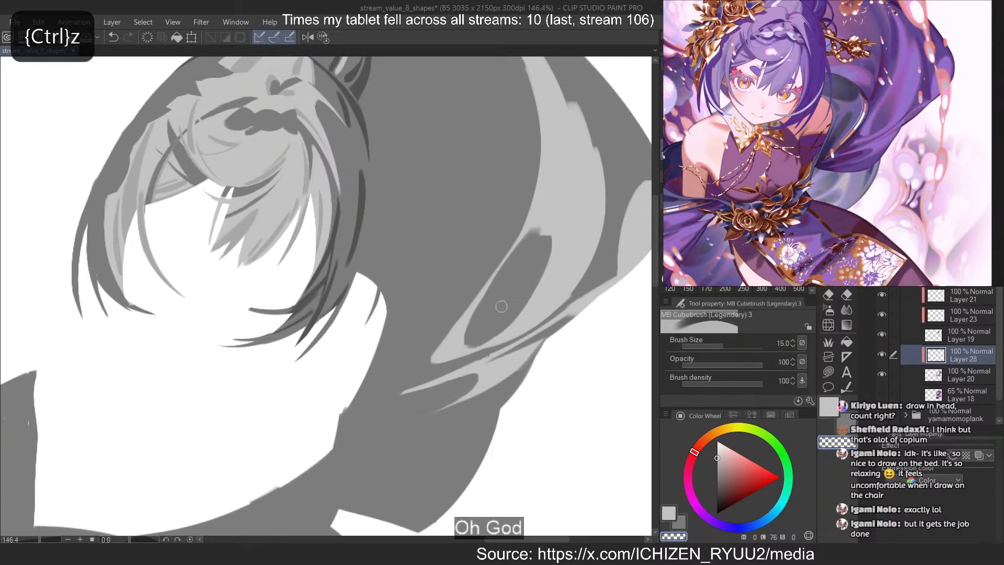
pyautogui.hotkey('ctrl', 'z')
# Redraw the light grey edge beneath the dark fold near the band's lower tip at brush size 6
pyautogui.click(669, 231)
pyautogui.press('c')
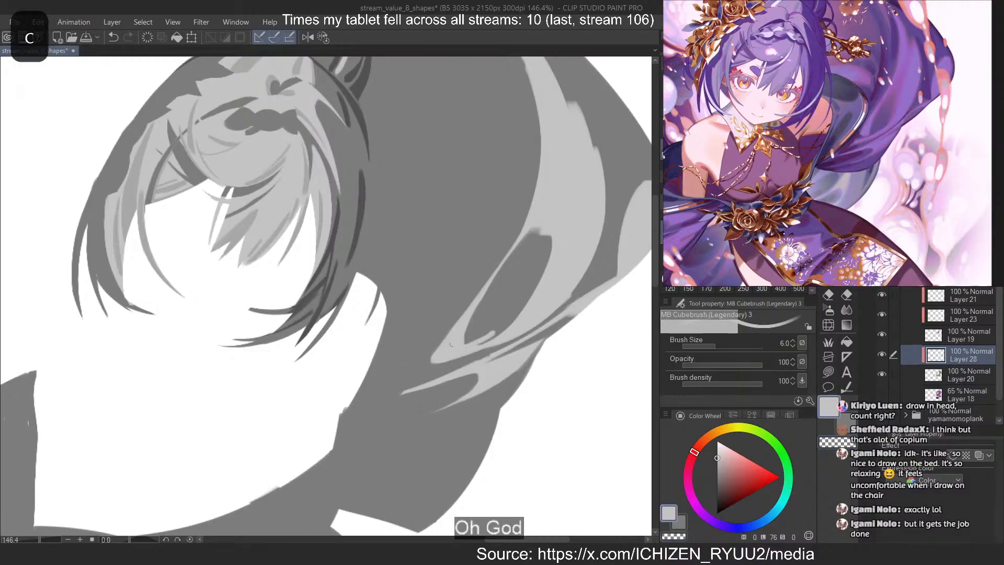
pyautogui.hotkey('ctrl', 'z')
pyautogui.moveTo(465, 345)
pyautogui.mouseDown()
pyautogui.moveTo(495, 332)
pyautogui.moveTo(429, 356)
pyautogui.mouseUp()
# Trim the broad band's lower tip shorter with the transparent brush, separating it from the thin streak below
pyautogui.press('c')
pyautogui.hotkey('ctrl', 'z')
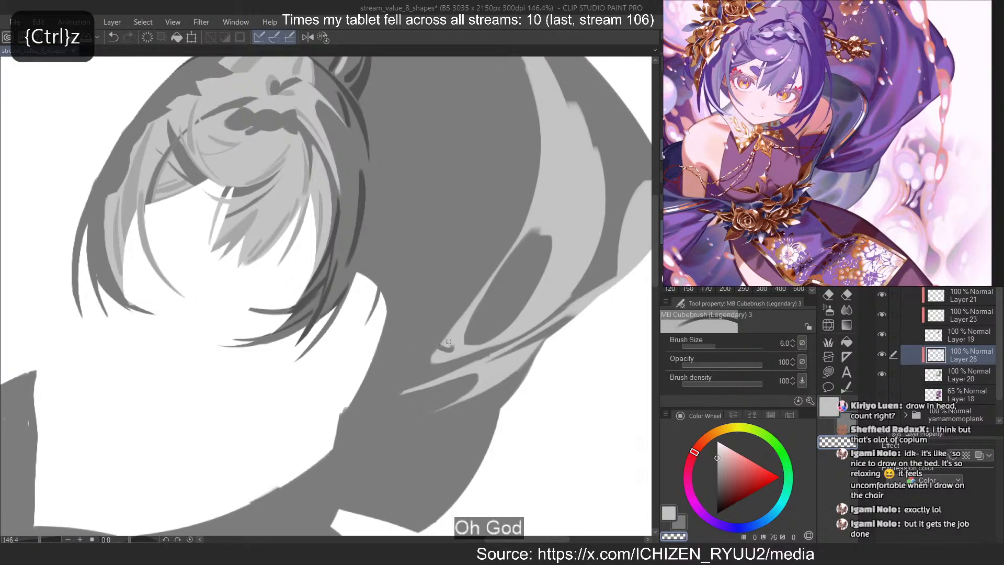
pyautogui.moveTo(440, 347); pyautogui.dragTo(462, 345)
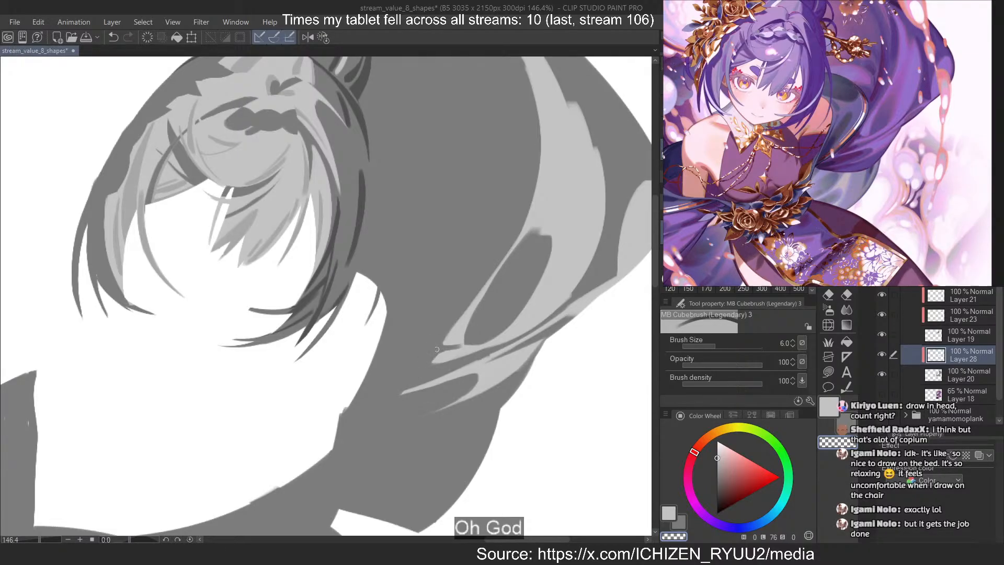
pyautogui.hotkey('ctrl', 'z')
pyautogui.moveTo(441, 350); pyautogui.dragTo(473, 345)
pyautogui.hotkey('ctrl', 'z')
pyautogui.press('c')
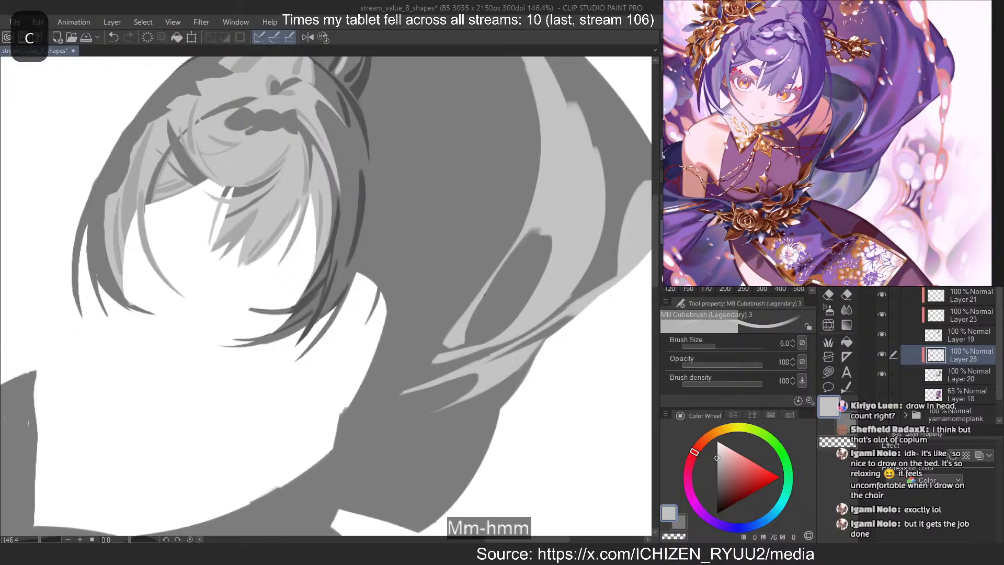
pyautogui.moveTo(467, 329); pyautogui.dragTo(489, 286)
pyautogui.hotkey('ctrl', 'z')
# Outline a narrow dark notch splitting the upper end of the broad light band with the transparent brush at size 6
pyautogui.press('c')
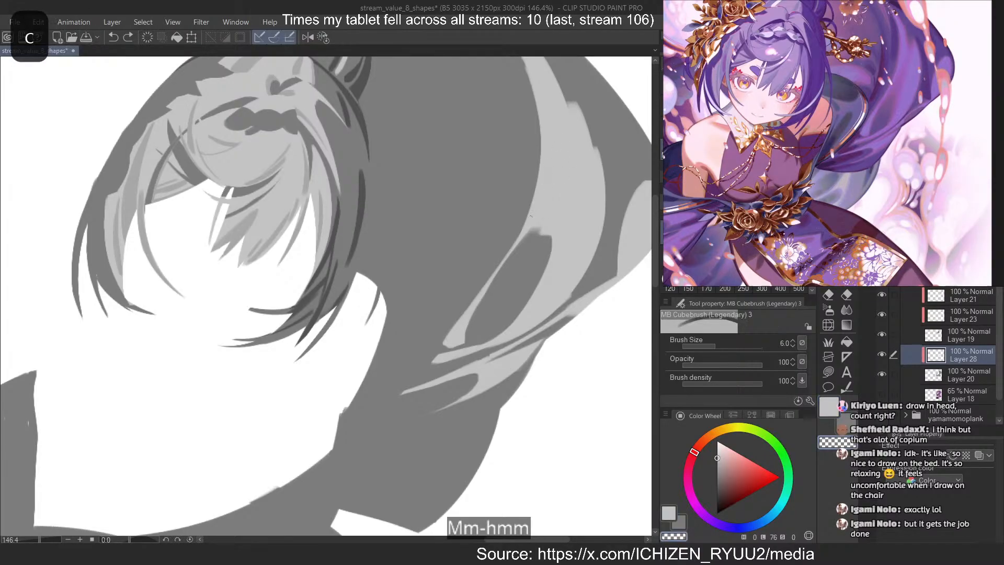
pyautogui.moveTo(544, 60); pyautogui.dragTo(544, 235)
pyautogui.hotkey('ctrl', 'z')
pyautogui.moveTo(544, 60); pyautogui.dragTo(567, 103)
pyautogui.scroll(-3, 490, 310)
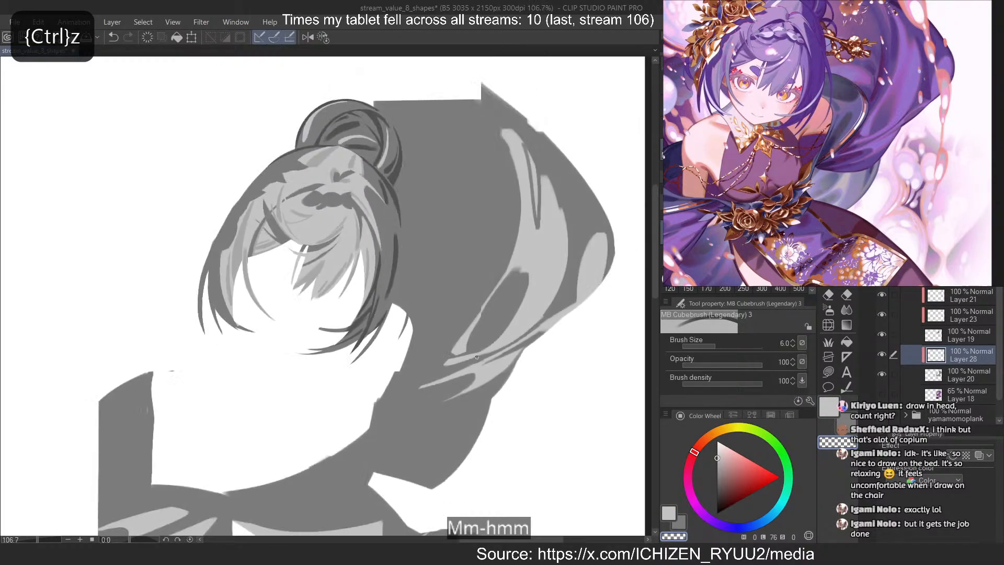
# Clear the leftover light grey between the notch outlines, opening it into a clean pointed wedge
pyautogui.scroll(5, 511, 128)
pyautogui.hotkey('ctrl', 'z')
pyautogui.moveTo(554, 326); pyautogui.dragTo(570, 252)
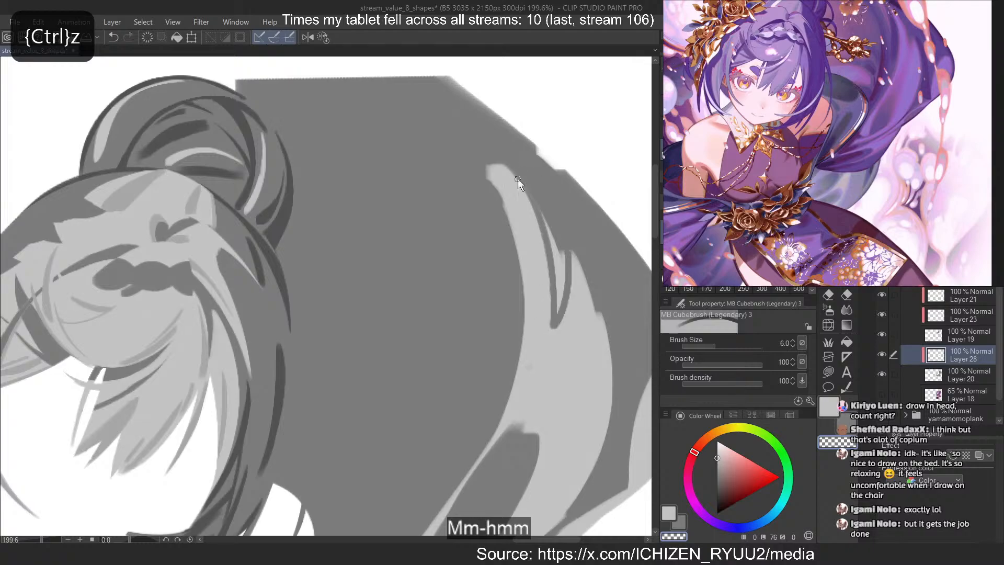
pyautogui.hotkey('ctrl', 'z')
pyautogui.moveTo(517, 179); pyautogui.dragTo(569, 252)
pyautogui.moveTo(538, 207)
pyautogui.mouseDown()
pyautogui.moveTo(556, 269)
pyautogui.moveTo(560, 248)
pyautogui.mouseUp()
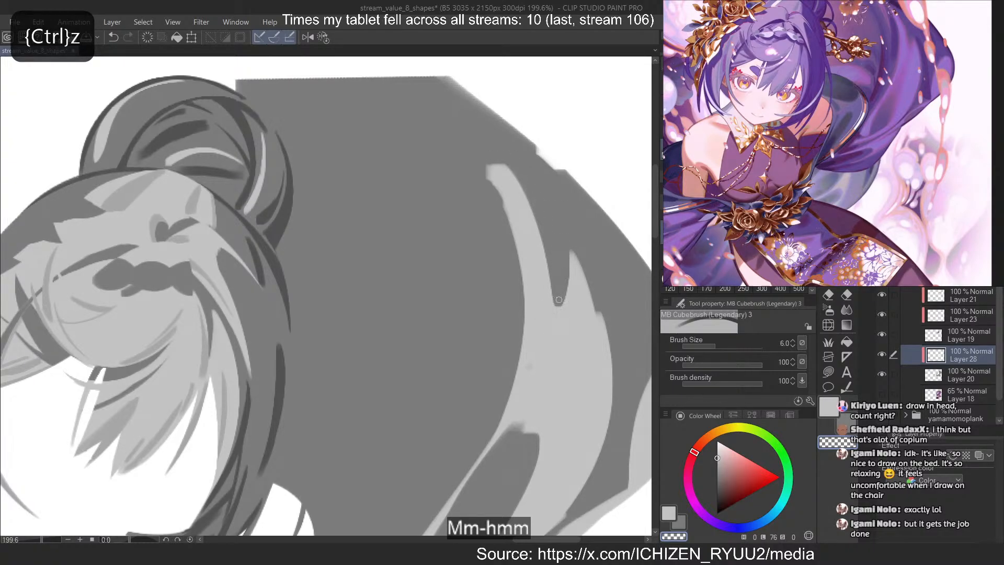
# Extend the lower dark fold upward into the middle of the broad light band with the transparent brush at size 30
pyautogui.click(688, 264)
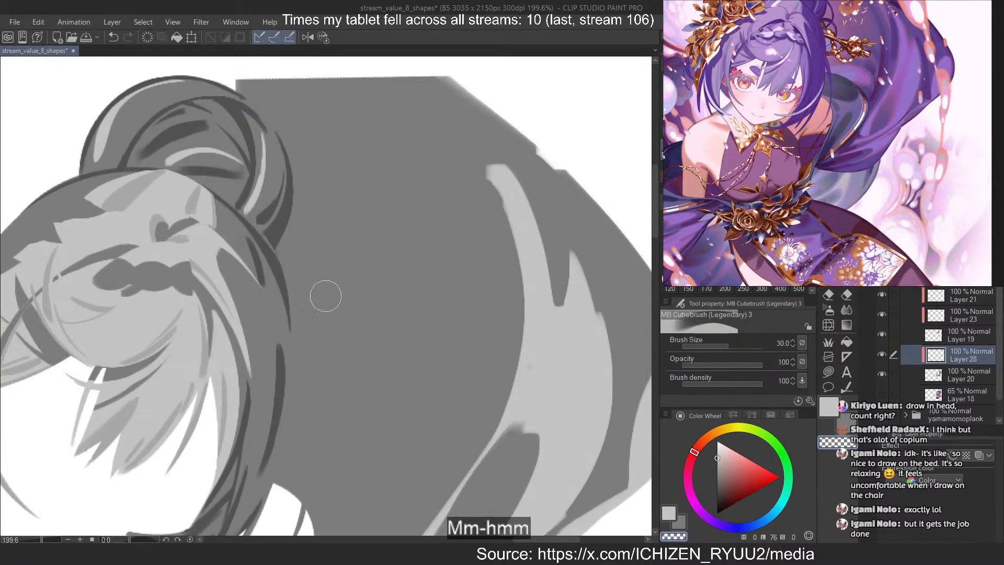
pyautogui.press('c')
pyautogui.moveTo(556, 254); pyautogui.dragTo(499, 477)
pyautogui.hotkey('ctrl', 'z')
pyautogui.press('c')
pyautogui.moveTo(551, 319)
pyautogui.mouseDown()
pyautogui.moveTo(531, 386)
pyautogui.moveTo(554, 301)
pyautogui.moveTo(504, 461)
pyautogui.mouseUp()
pyautogui.hotkey('ctrl', 'z')
pyautogui.hotkey('ctrl', 'z')
pyautogui.moveTo(532, 411)
pyautogui.mouseDown()
pyautogui.moveTo(502, 463)
pyautogui.moveTo(510, 484)
pyautogui.mouseUp()
# Reshape the tip of the lower dark fold inside the broad light band with transparent and light grey strokes at size 30
pyautogui.hotkey('ctrl', 'z')
pyautogui.moveTo(544, 392); pyautogui.dragTo(499, 469)
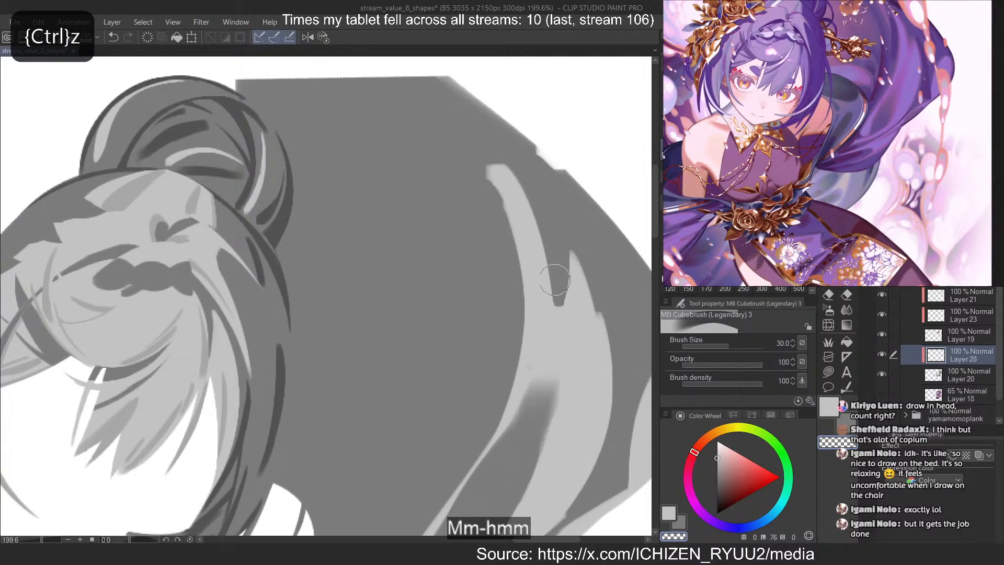
pyautogui.hotkey('ctrl', 'z')
pyautogui.moveTo(553, 358); pyautogui.dragTo(502, 463)
pyautogui.press('c')
pyautogui.moveTo(567, 339); pyautogui.dragTo(541, 474)
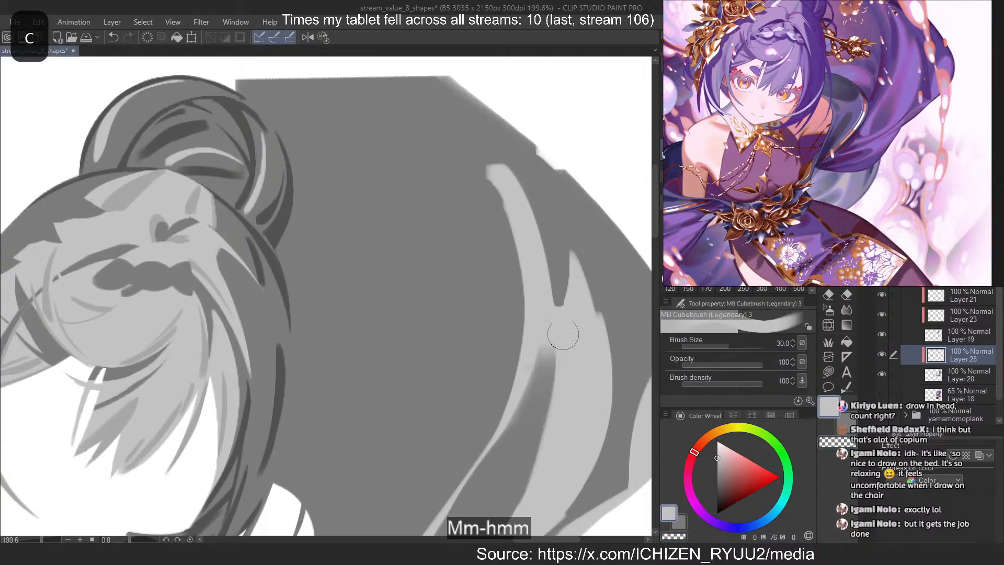
pyautogui.hotkey('ctrl', 'z')
pyautogui.moveTo(565, 361); pyautogui.dragTo(538, 478)
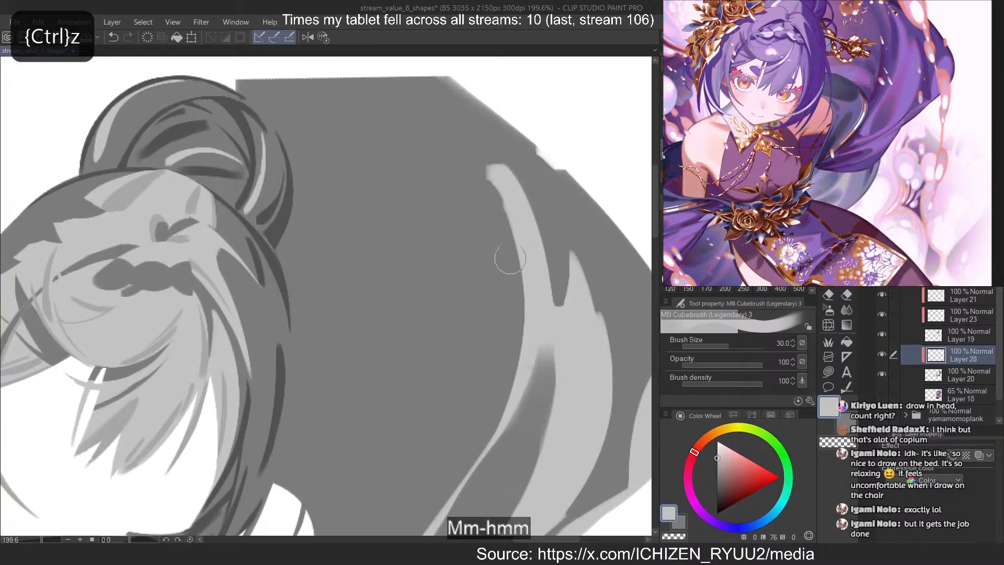
pyautogui.press('c')
pyautogui.moveTo(524, 169); pyautogui.dragTo(511, 431)
pyautogui.hotkey('ctrl', 'z')
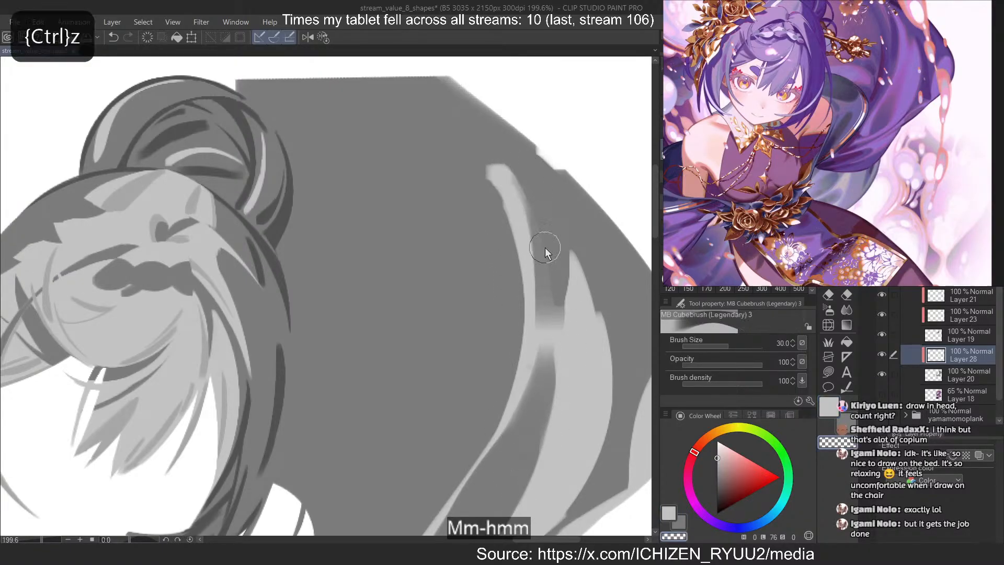
pyautogui.moveTo(557, 245); pyautogui.dragTo(533, 429)
pyautogui.hotkey('ctrl', 'z')
pyautogui.moveTo(554, 251); pyautogui.dragTo(531, 413)
pyautogui.hotkey('ctrl', 'z')
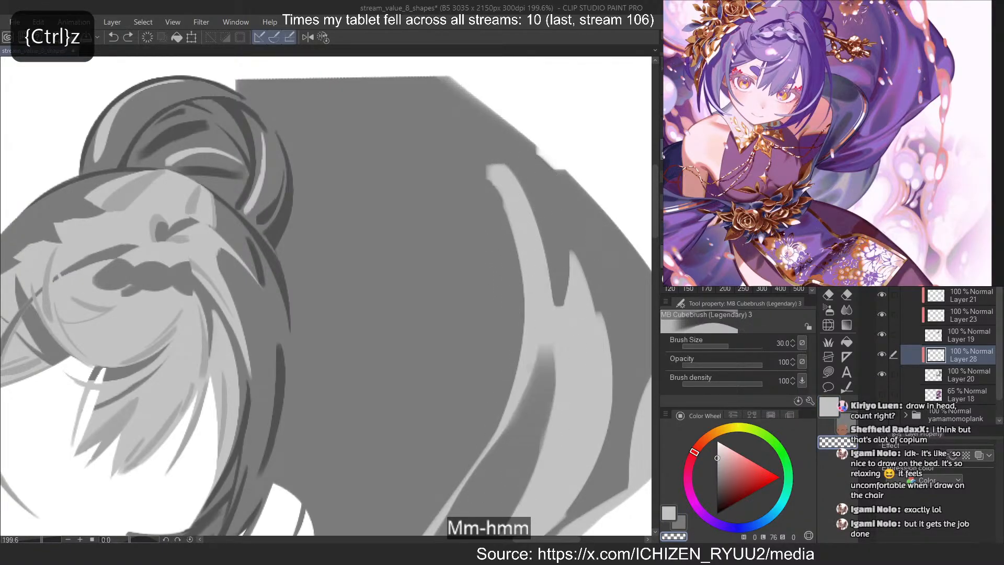
# Draw a thin dark fold from the upper notch down to the lower fold with the transparent brush at size 17
pyautogui.keyDown('ctrl'); pyautogui.keyDown('alt'); pyautogui.moveTo(325, 296); pyautogui.dragTo(314, 295); pyautogui.keyUp('alt'); pyautogui.keyUp('ctrl')
pyautogui.moveTo(557, 235); pyautogui.dragTo(529, 402)
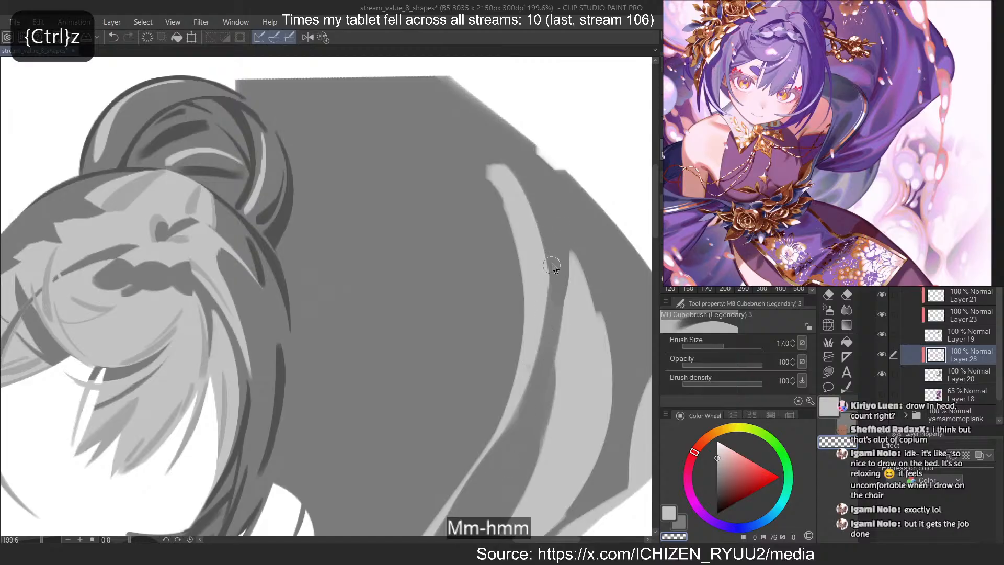
pyautogui.hotkey('ctrl', 'z')
pyautogui.moveTo(544, 220); pyautogui.dragTo(511, 458)
pyautogui.hotkey('ctrl', 'z')
pyautogui.moveTo(553, 251); pyautogui.dragTo(517, 430)
# Refine the edges of the fold joining the upper notch and lower fold with transparent strokes and a light grey touch-up
pyautogui.moveTo(538, 213); pyautogui.dragTo(541, 368)
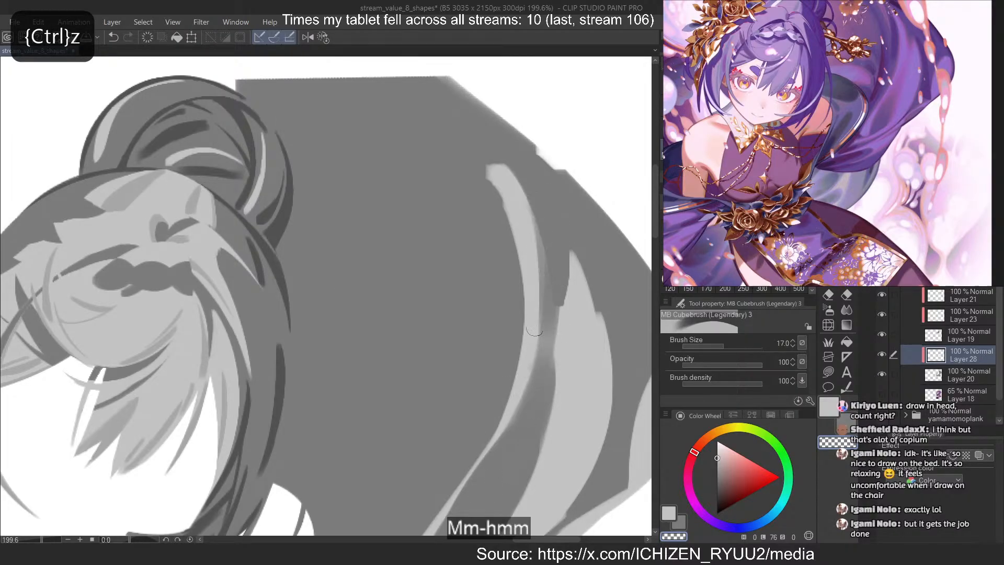
pyautogui.hotkey('ctrl', 'z')
pyautogui.moveTo(541, 197); pyautogui.dragTo(544, 392)
pyautogui.moveTo(564, 260); pyautogui.dragTo(546, 425)
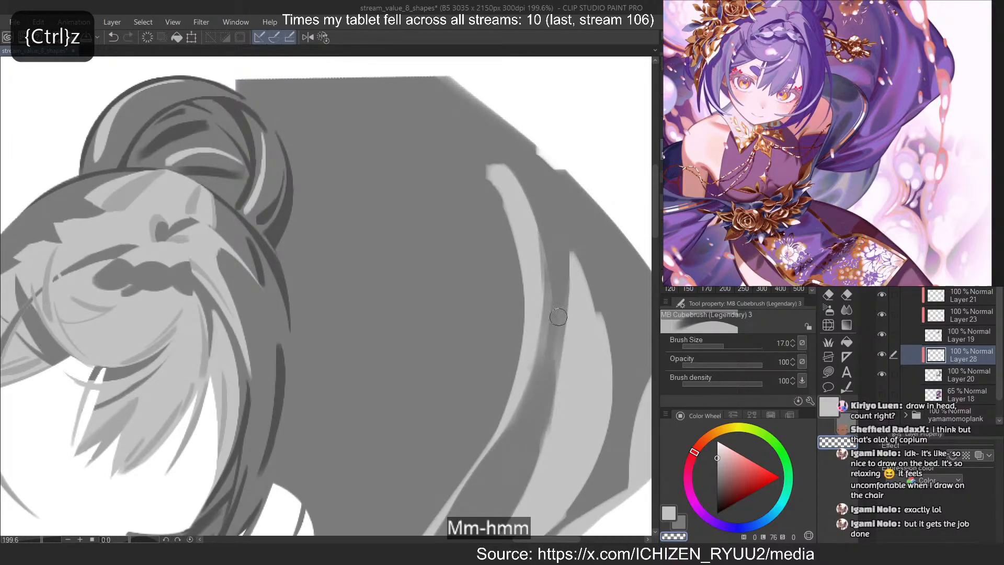
pyautogui.hotkey('ctrl', 'z')
pyautogui.moveTo(562, 243); pyautogui.dragTo(537, 407)
pyautogui.press('c')
pyautogui.moveTo(572, 259)
pyautogui.mouseDown()
pyautogui.moveTo(566, 378)
pyautogui.moveTo(547, 300)
pyautogui.mouseUp()
pyautogui.hotkey('ctrl', 'z')
pyautogui.hotkey('ctrl', 'z')
pyautogui.hotkey('ctrl', 'z')
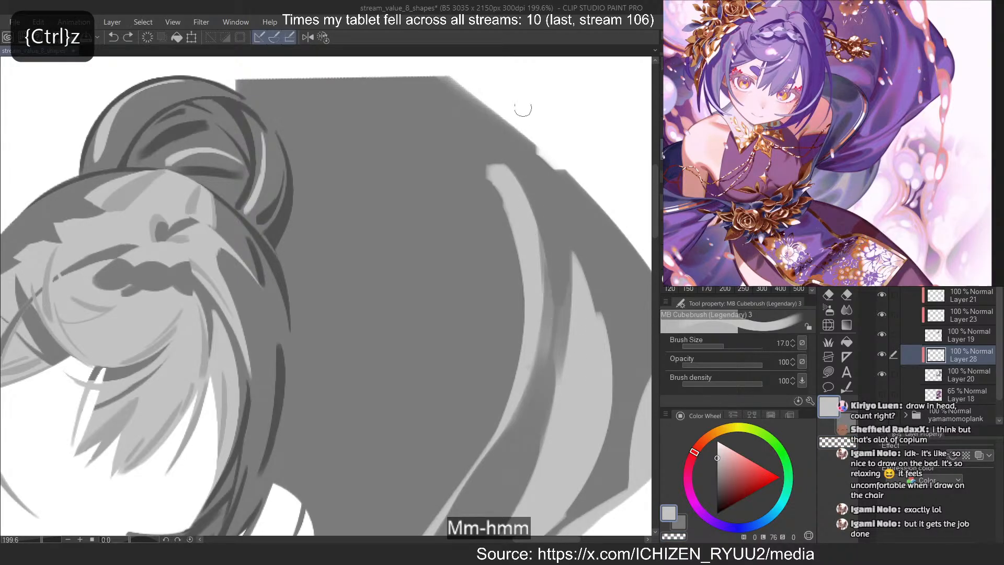
pyautogui.scroll(-5, 524, 68)
pyautogui.scroll(2, 556, 68)
pyautogui.scroll(-2, 549, 175)
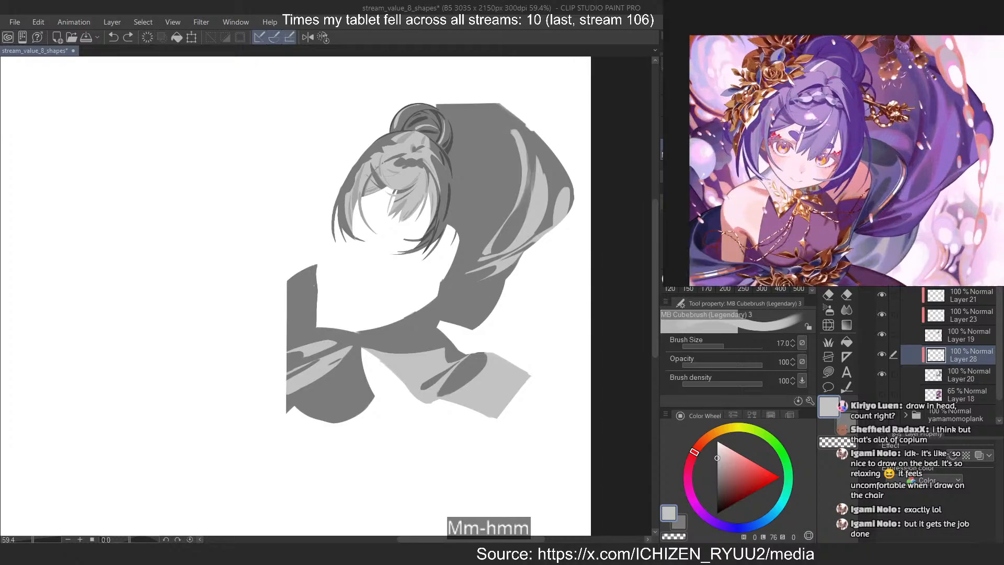
pyautogui.scroll(4, 494, 126)
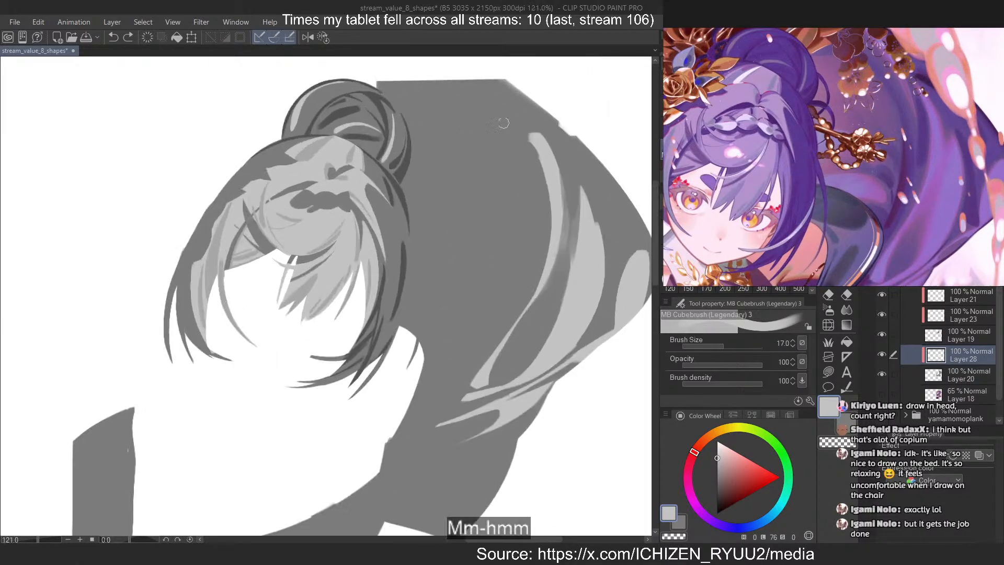
pyautogui.press('c')
pyautogui.moveTo(480, 82); pyautogui.dragTo(533, 242)
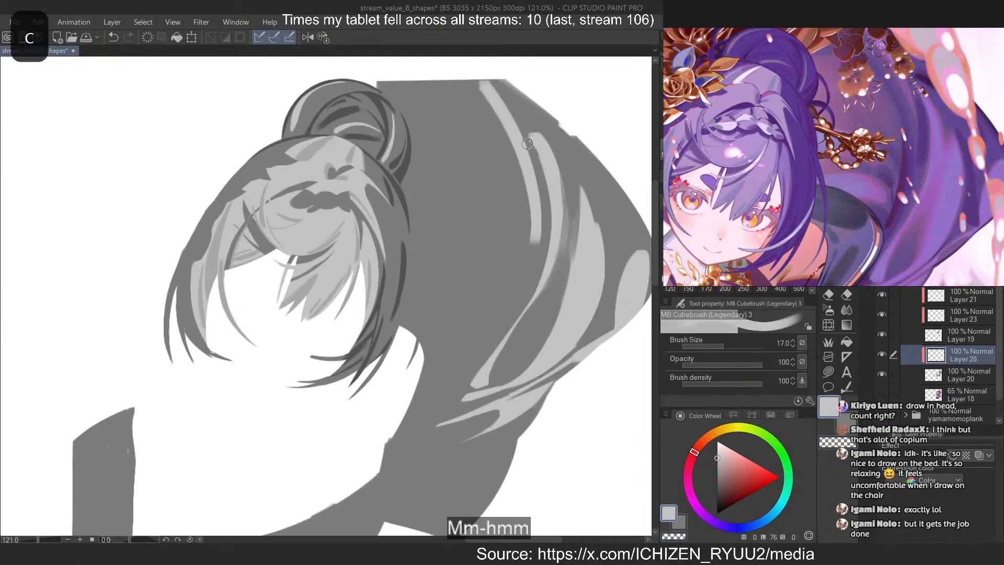
pyautogui.hotkey('ctrl', 'z')
pyautogui.moveTo(476, 83); pyautogui.dragTo(535, 201)
pyautogui.hotkey('ctrl', 'z')
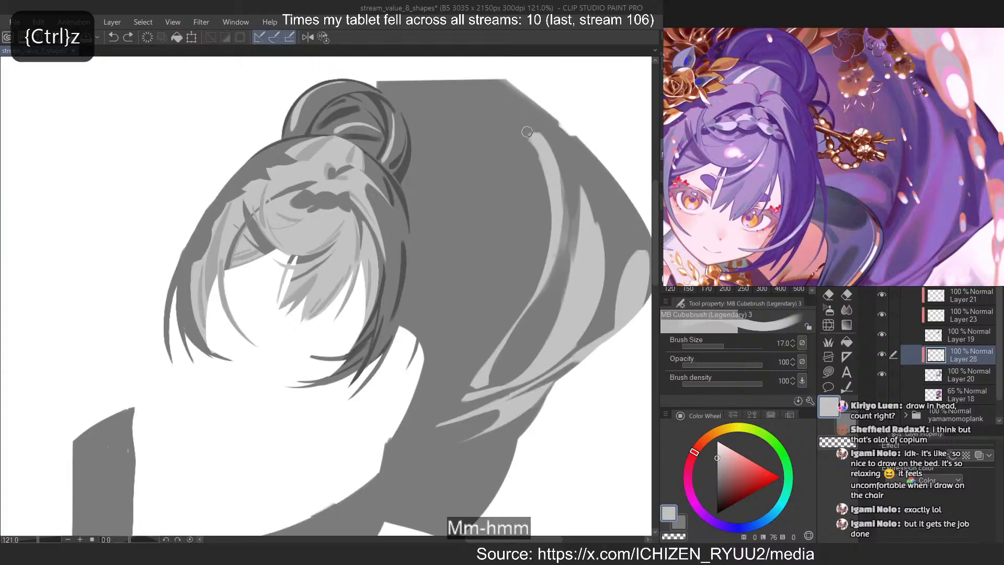
# Thin the broad band's upper inner edge with the transparent brush and paint a tapering light grey streak beside it from the cloth's top edge
pyautogui.press('c')
pyautogui.moveTo(528, 133); pyautogui.dragTo(548, 216)
pyautogui.press('c')
pyautogui.moveTo(477, 81); pyautogui.dragTo(536, 241)
pyautogui.hotkey('ctrl', 'z')
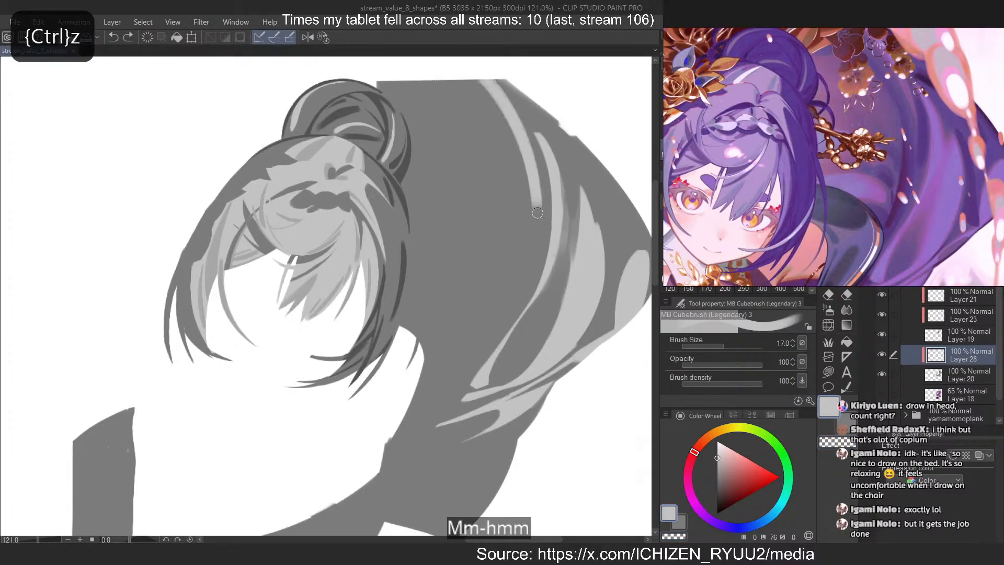
pyautogui.hotkey('ctrl', 'z')
pyautogui.moveTo(484, 80)
pyautogui.mouseDown()
pyautogui.moveTo(533, 211)
pyautogui.moveTo(525, 152)
pyautogui.moveTo(537, 203)
pyautogui.mouseUp()
pyautogui.hotkey('ctrl', 'z')
pyautogui.hotkey('ctrl', 'z')
pyautogui.moveTo(479, 80); pyautogui.dragTo(534, 204)
pyautogui.press('c')
pyautogui.moveTo(479, 84)
pyautogui.mouseDown()
pyautogui.moveTo(520, 269)
pyautogui.moveTo(529, 253)
pyautogui.mouseUp()
pyautogui.hotkey('ctrl', 'z')
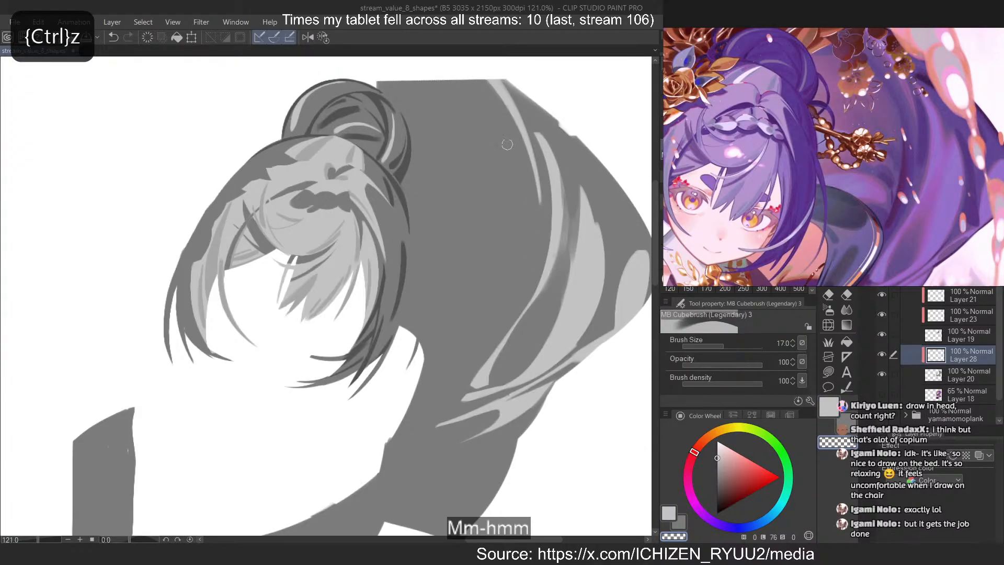
# Paint a short light grey crescent on the side cloth next to the hair with the brush at size 30
pyautogui.scroll(-5, 502, 133)
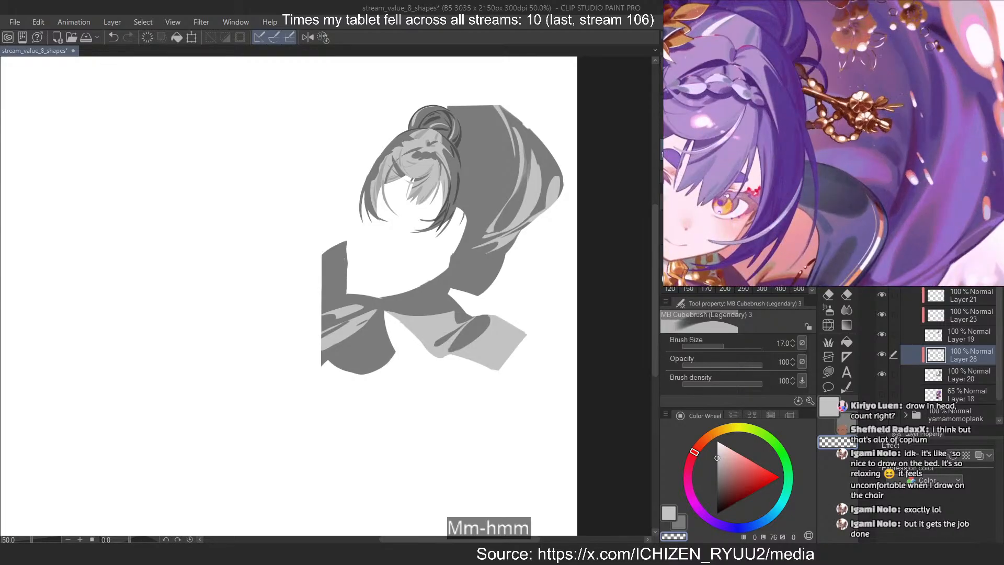
pyautogui.scroll(6, 523, 131)
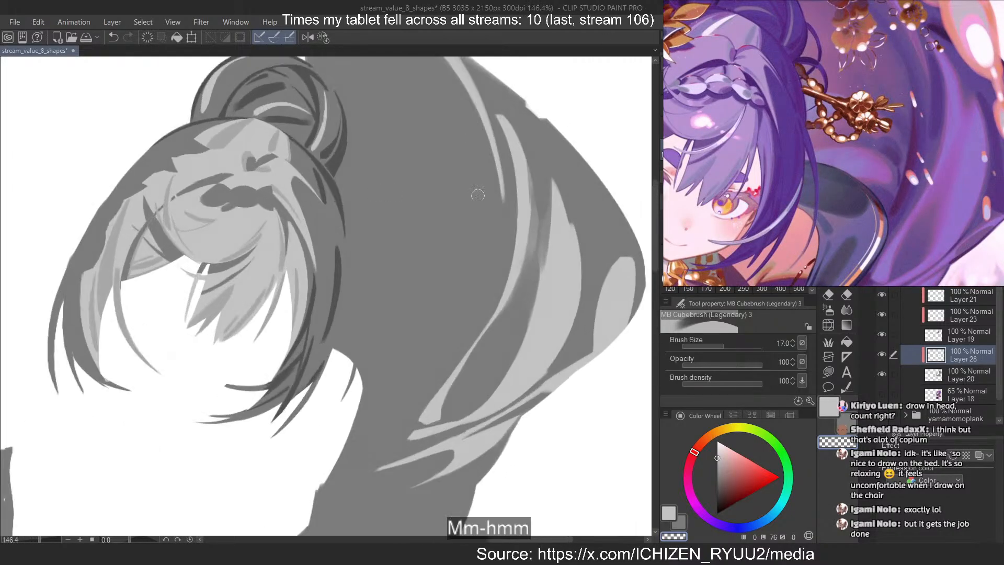
pyautogui.press('c')
pyautogui.moveTo(343, 186); pyautogui.dragTo(467, 269)
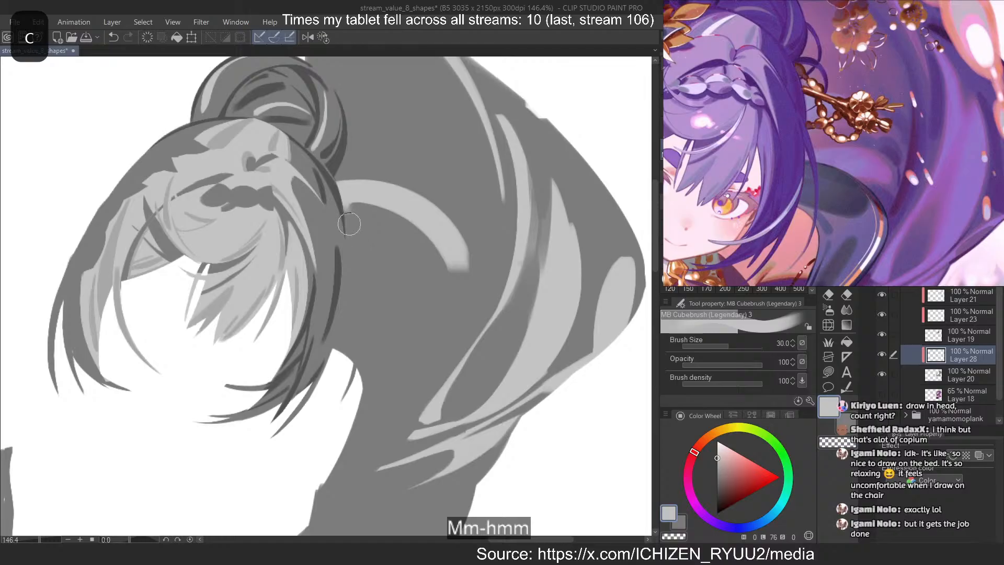
pyautogui.hotkey('ctrl', 'z')
pyautogui.moveTo(366, 254); pyautogui.dragTo(452, 298)
pyautogui.hotkey('ctrl', 'z')
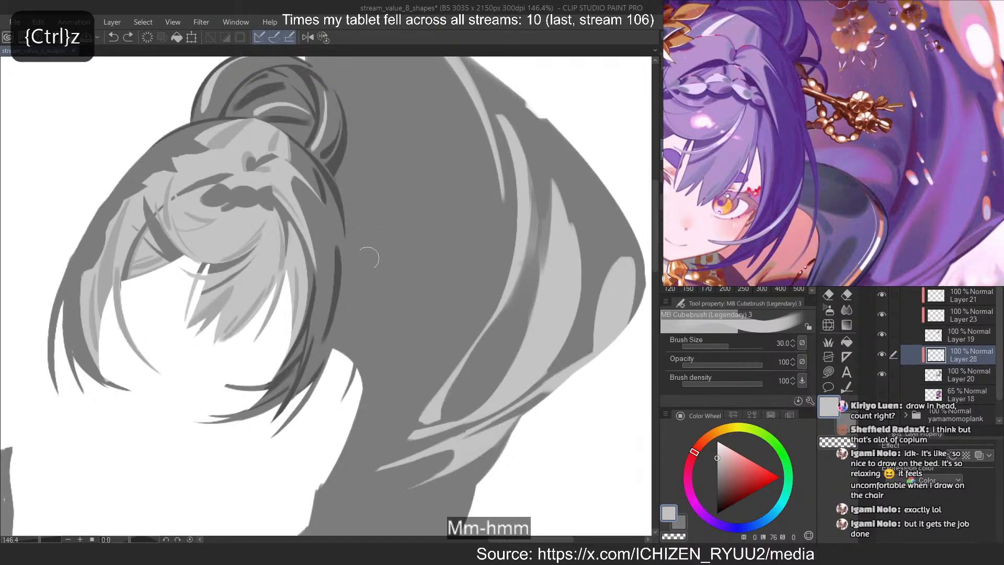
pyautogui.moveTo(353, 264)
pyautogui.mouseDown()
pyautogui.moveTo(437, 304)
pyautogui.moveTo(418, 285)
pyautogui.moveTo(363, 268)
pyautogui.moveTo(411, 309)
pyautogui.mouseUp()
pyautogui.hotkey('ctrl', 'z')
pyautogui.press('c')
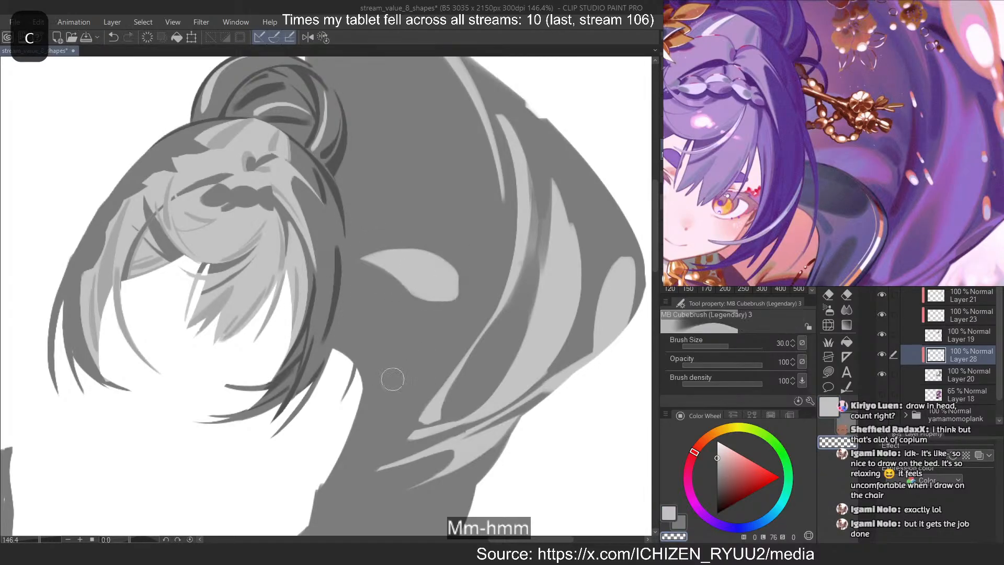
pyautogui.hotkey('ctrl', 'z')
pyautogui.hotkey('ctrl', 'z')
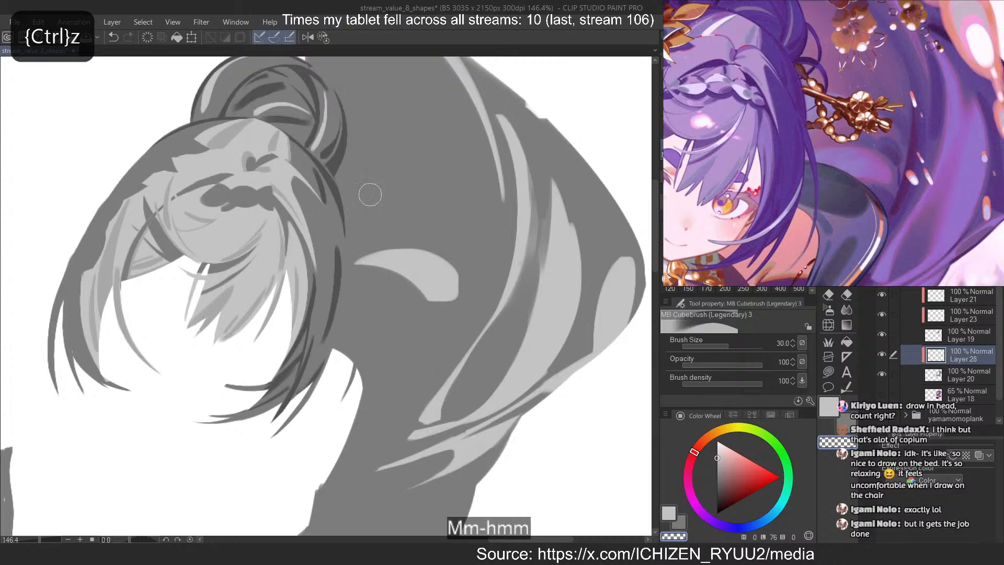
# Paint a wider light grey arc above the crescent, starting at the edge of the hair
pyautogui.press('c')
pyautogui.moveTo(339, 181); pyautogui.dragTo(442, 222)
pyautogui.hotkey('ctrl', 'z')
pyautogui.moveTo(341, 191); pyautogui.dragTo(436, 217)
pyautogui.moveTo(413, 212); pyautogui.dragTo(346, 230)
pyautogui.hotkey('ctrl', 'z')
pyautogui.hotkey('ctrl', 'z')
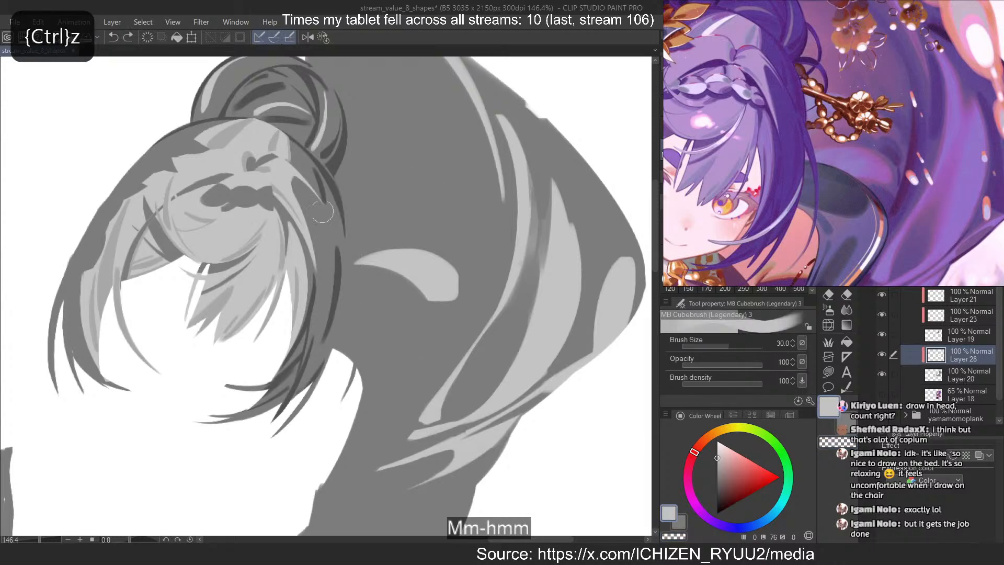
pyautogui.moveTo(341, 192); pyautogui.dragTo(440, 222)
pyautogui.moveTo(424, 216)
pyautogui.mouseDown()
pyautogui.moveTo(373, 210)
pyautogui.moveTo(351, 220)
pyautogui.moveTo(348, 211)
pyautogui.moveTo(439, 227)
pyautogui.mouseUp()
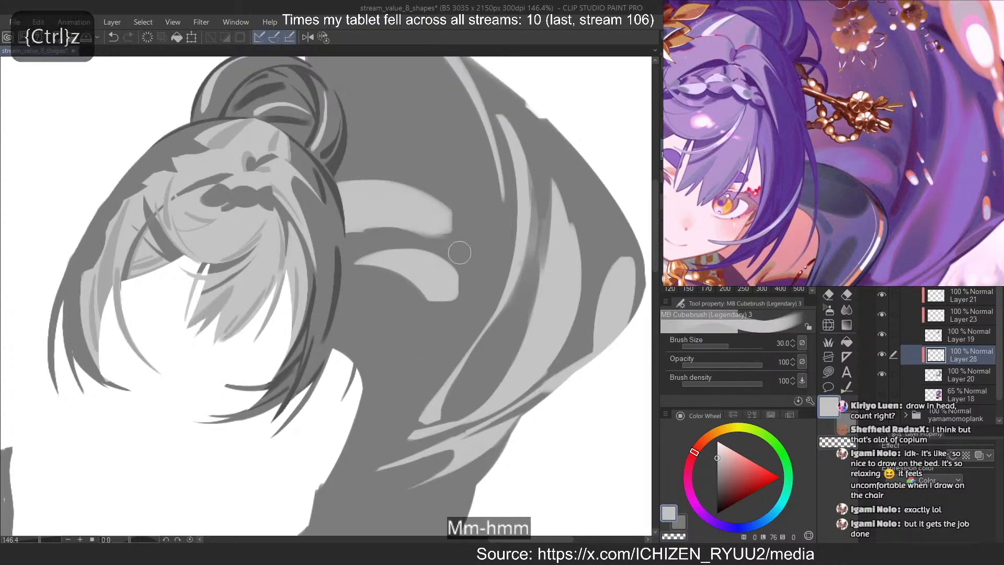
# Extend the outer end of the wide light arc so it curves down toward the broad band
pyautogui.hotkey('ctrl', 'z')
pyautogui.moveTo(349, 224); pyautogui.dragTo(468, 249)
pyautogui.hotkey('ctrl', 'z')
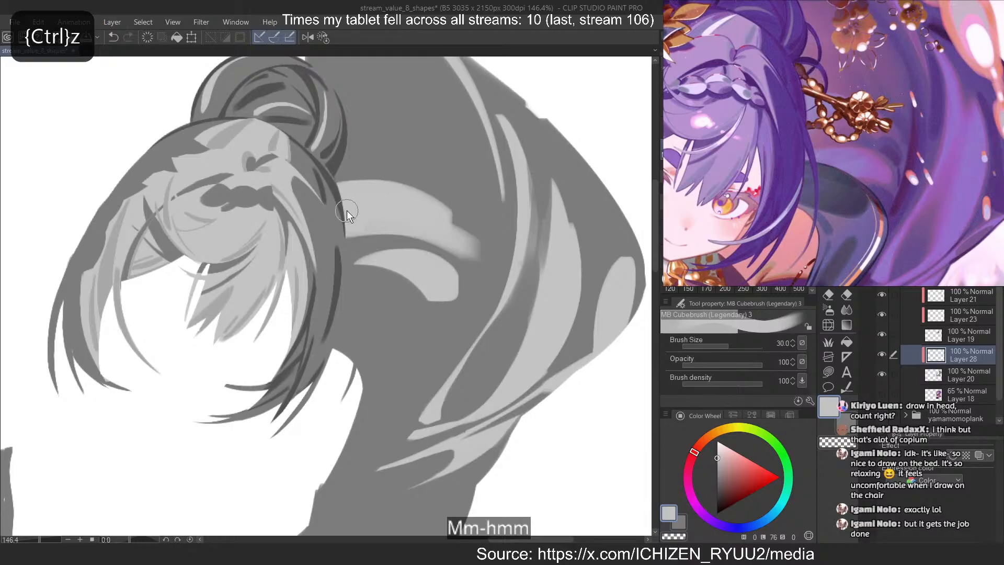
pyautogui.hotkey('ctrl', 'z')
pyautogui.moveTo(346, 220); pyautogui.dragTo(467, 247)
pyautogui.moveTo(438, 209); pyautogui.dragTo(470, 263)
# Trim the wide arc's outer end into a narrow pointed tip with the transparent brush, reducing its size to 12
pyautogui.press('c')
pyautogui.hotkey('ctrl', 'z')
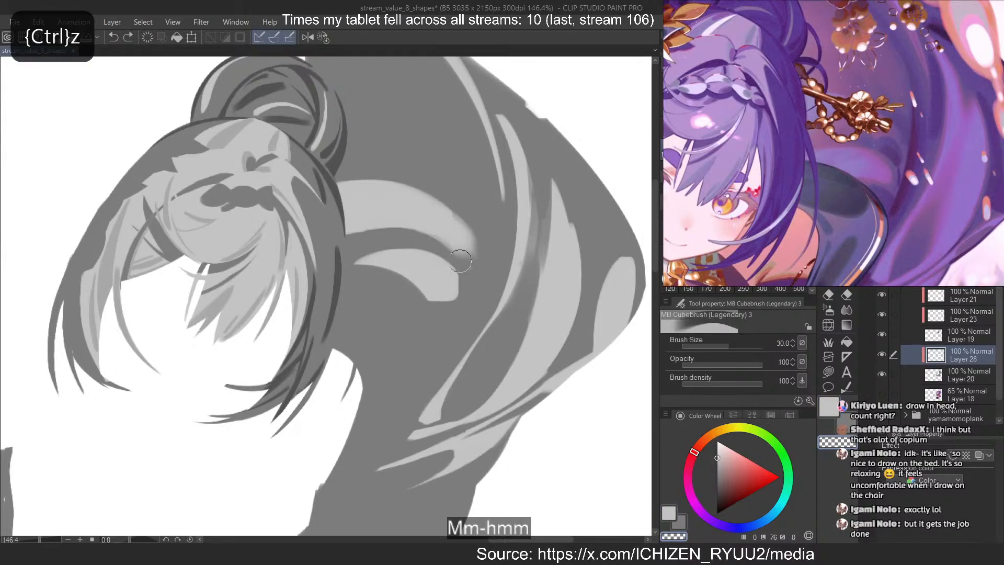
pyautogui.hotkey('ctrl', 'z')
pyautogui.press('[')
pyautogui.press('[')
pyautogui.press('[')
pyautogui.press('[')
pyautogui.press('[')
pyautogui.moveTo(448, 241)
pyautogui.mouseDown()
pyautogui.moveTo(469, 261)
pyautogui.moveTo(449, 240)
pyautogui.mouseUp()
pyautogui.hotkey('ctrl', 'z')
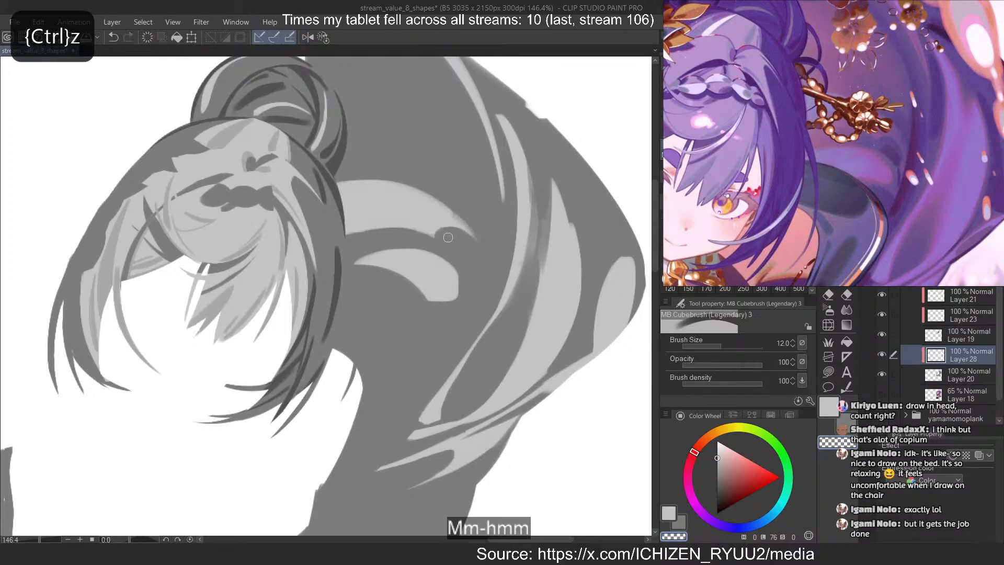
# Check the whole drawing and examine the reference's lower side cloth around the waist flowers
pyautogui.scroll(-8, 522, 164)
pyautogui.scroll(2, 522, 164)
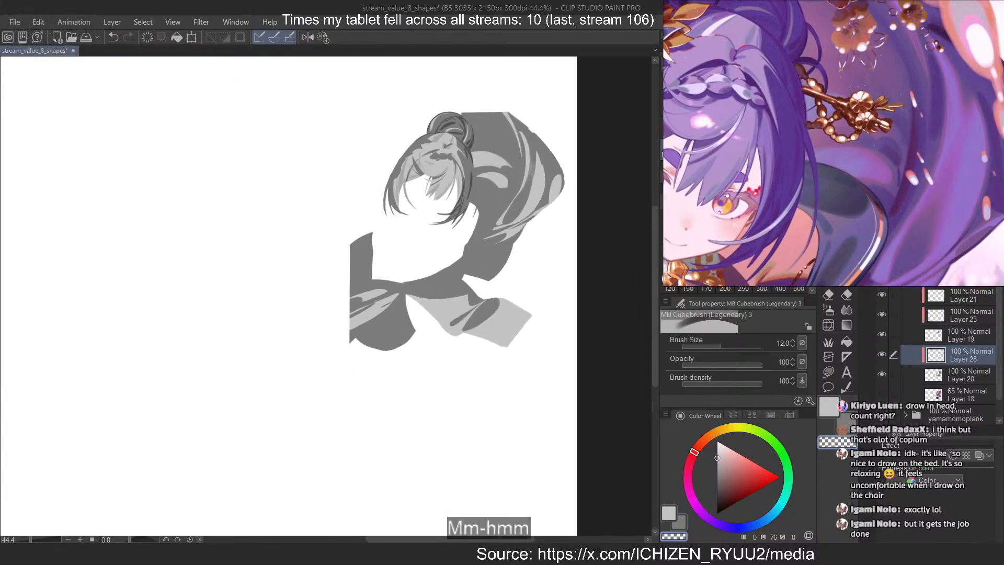
pyautogui.scroll(-7, 833, 143)
pyautogui.scroll(3, 905, 146)
pyautogui.scroll(3, 897, 144)
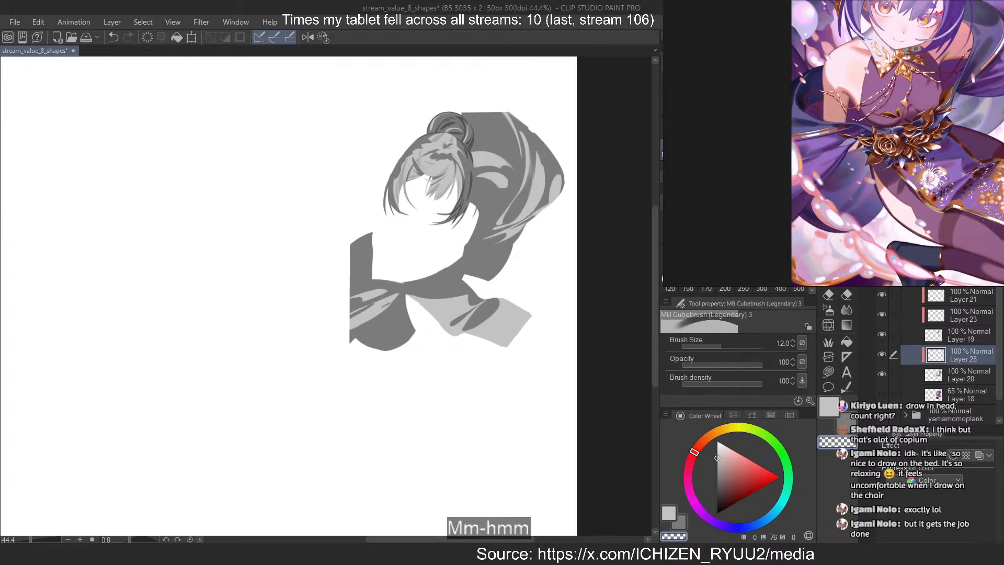
pyautogui.click(897, 143)
pyautogui.scroll(2, 960, 112)
pyautogui.moveTo(969, 122); pyautogui.dragTo(918, 136)
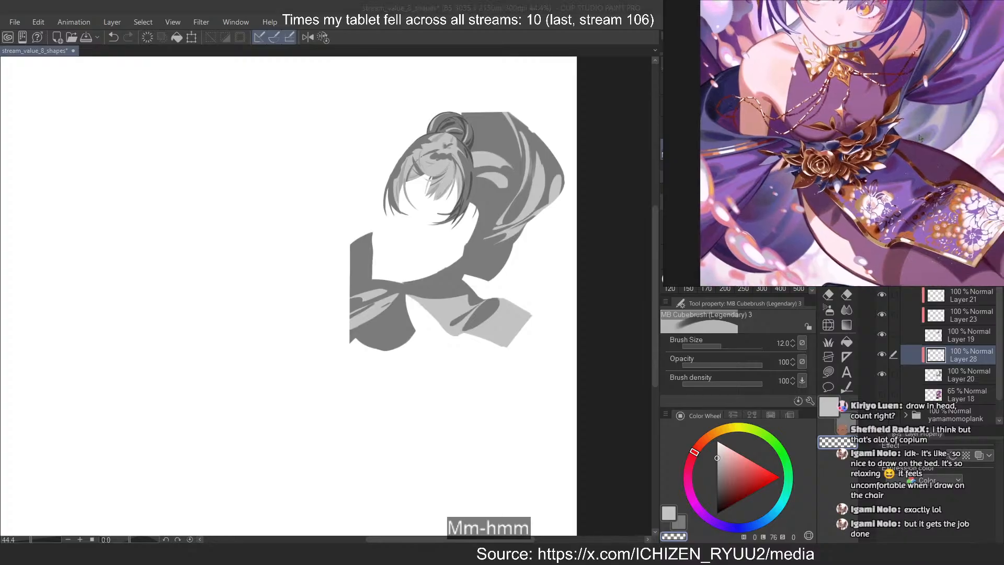
pyautogui.scroll(6, 468, 198)
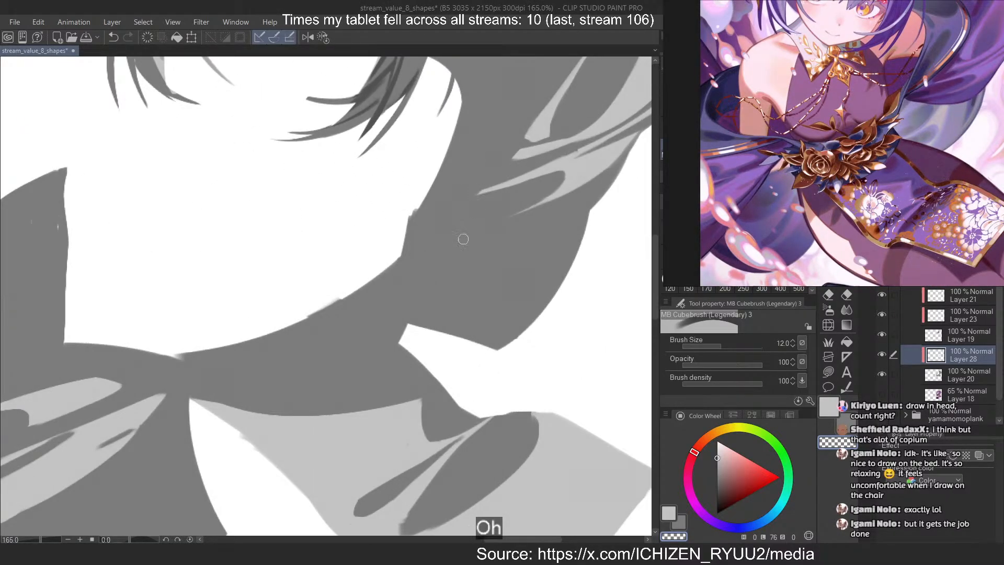
pyautogui.press('c')
pyautogui.moveTo(420, 319)
pyautogui.mouseDown()
pyautogui.moveTo(521, 224)
pyautogui.moveTo(403, 328)
pyautogui.mouseUp()
pyautogui.hotkey('ctrl', 'z')
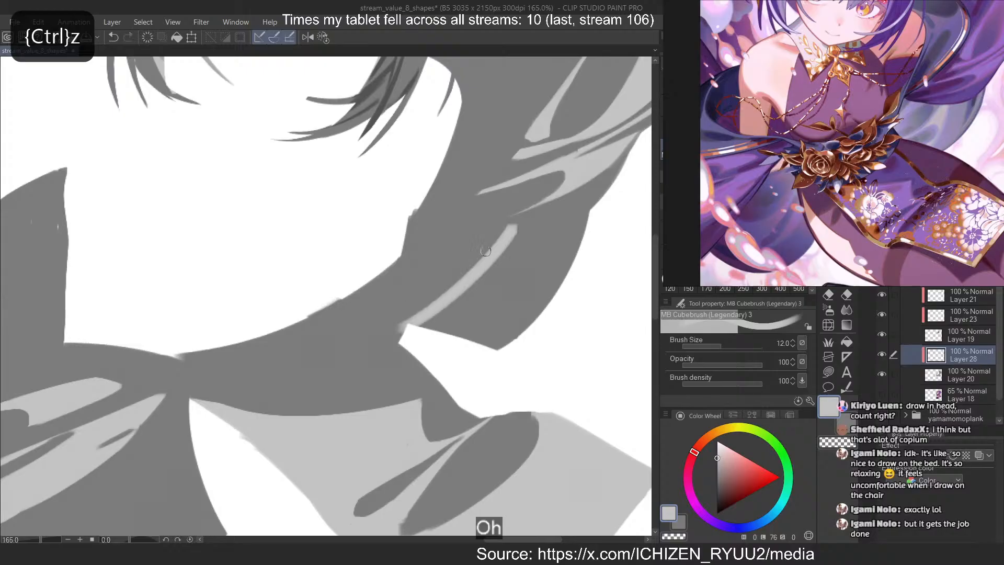
pyautogui.hotkey('ctrl', 'z')
pyautogui.moveTo(521, 217); pyautogui.dragTo(403, 326)
pyautogui.hotkey('ctrl', 'z')
pyautogui.moveTo(521, 225); pyautogui.dragTo(425, 322)
pyautogui.hotkey('ctrl', 'z')
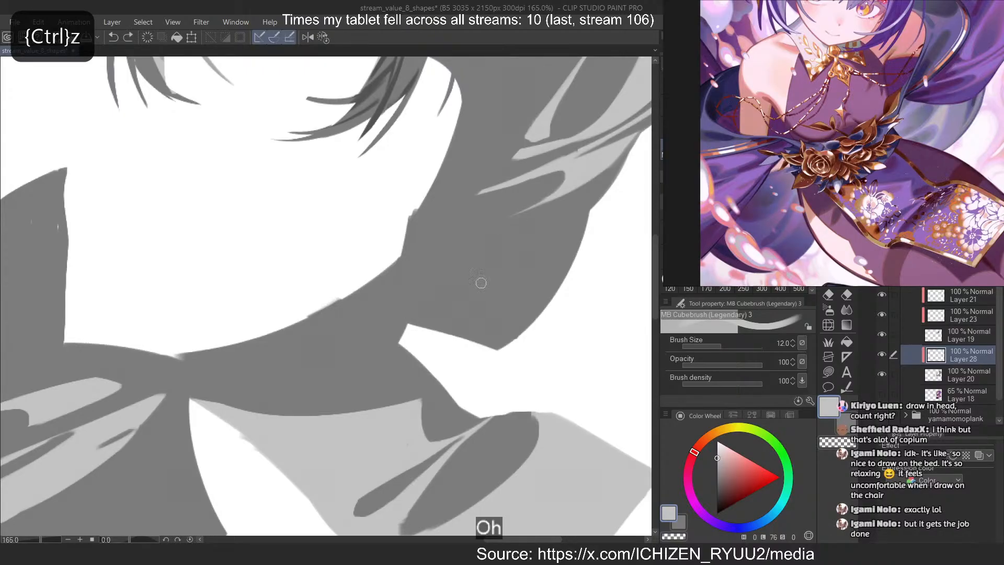
pyautogui.moveTo(624, 160); pyautogui.dragTo(460, 218)
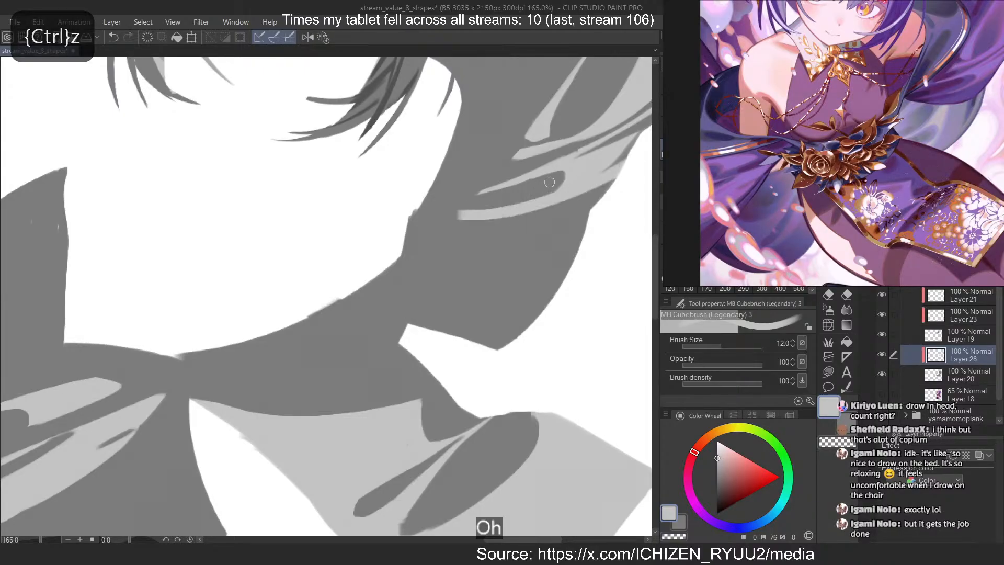
pyautogui.hotkey('ctrl', 'z')
# Paint a light grey wedge rising from the lower edge of the side cloth with the brush at size 12
pyautogui.press('c')
pyautogui.moveTo(609, 166)
pyautogui.mouseDown()
pyautogui.moveTo(517, 212)
pyautogui.moveTo(429, 325)
pyautogui.mouseUp()
pyautogui.press('c')
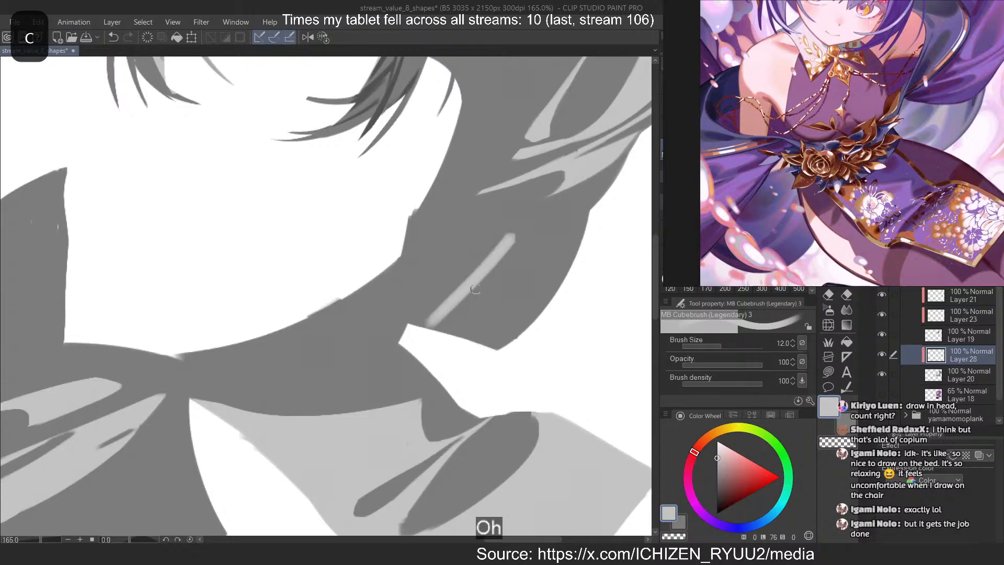
pyautogui.hotkey('ctrl', 'z')
pyautogui.moveTo(519, 241)
pyautogui.mouseDown()
pyautogui.moveTo(431, 328)
pyautogui.moveTo(456, 304)
pyautogui.moveTo(417, 329)
pyautogui.mouseUp()
pyautogui.hotkey('ctrl', 'z')
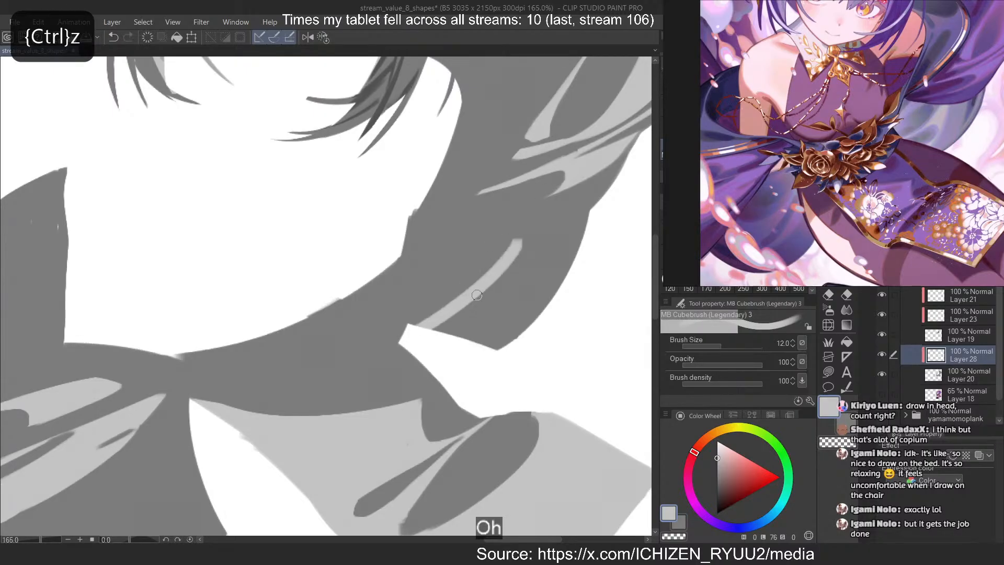
pyautogui.hotkey('ctrl', 'z')
pyautogui.moveTo(520, 240); pyautogui.dragTo(410, 327)
pyautogui.moveTo(526, 231); pyautogui.dragTo(460, 335)
pyautogui.hotkey('ctrl', 'z')
pyautogui.hotkey('ctrl', 'z')
pyautogui.moveTo(522, 241)
pyautogui.mouseDown()
pyautogui.moveTo(465, 336)
pyautogui.moveTo(452, 340)
pyautogui.moveTo(467, 319)
pyautogui.moveTo(441, 323)
pyautogui.mouseUp()
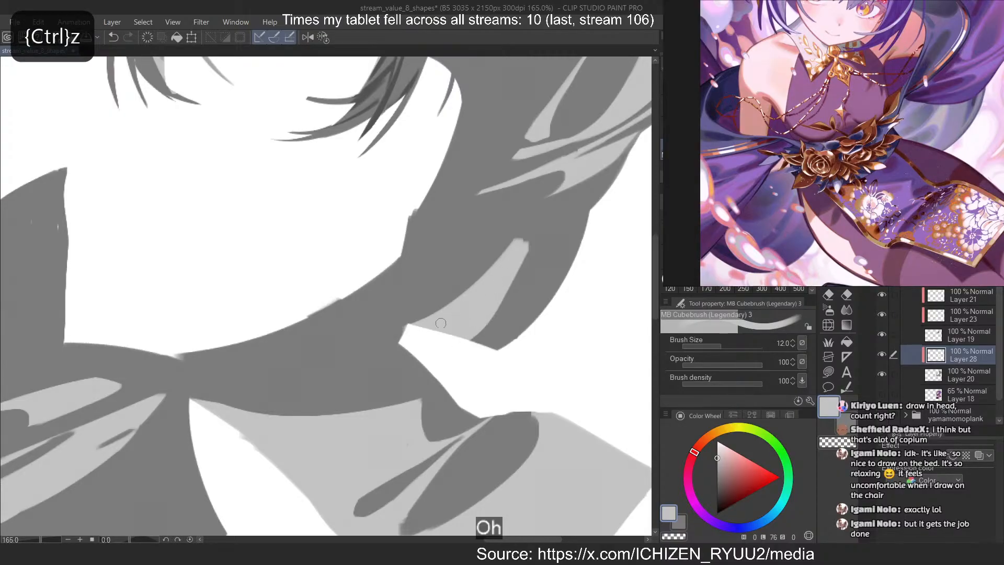
# Cut a dark hooked line into the light wedge on the lower side cloth with the transparent brush at size 7
pyautogui.press('c')
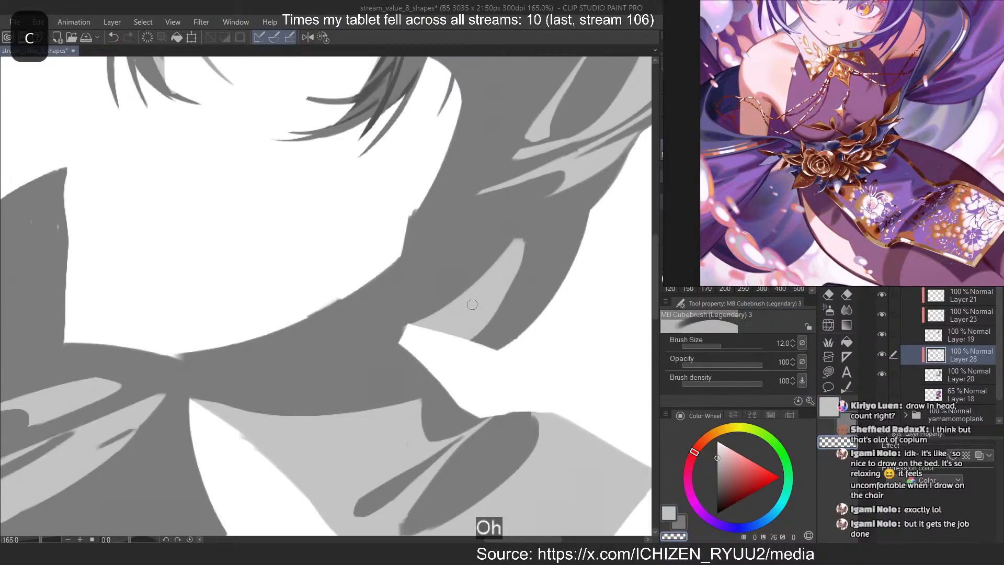
pyautogui.hotkey('ctrl', 'z')
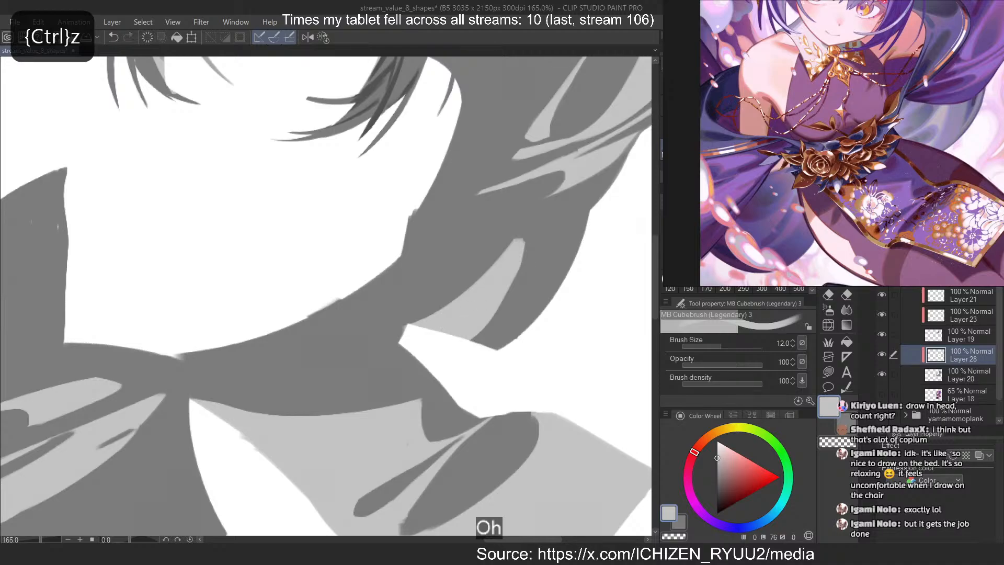
pyautogui.press('c')
pyautogui.moveTo(479, 302); pyautogui.dragTo(456, 306)
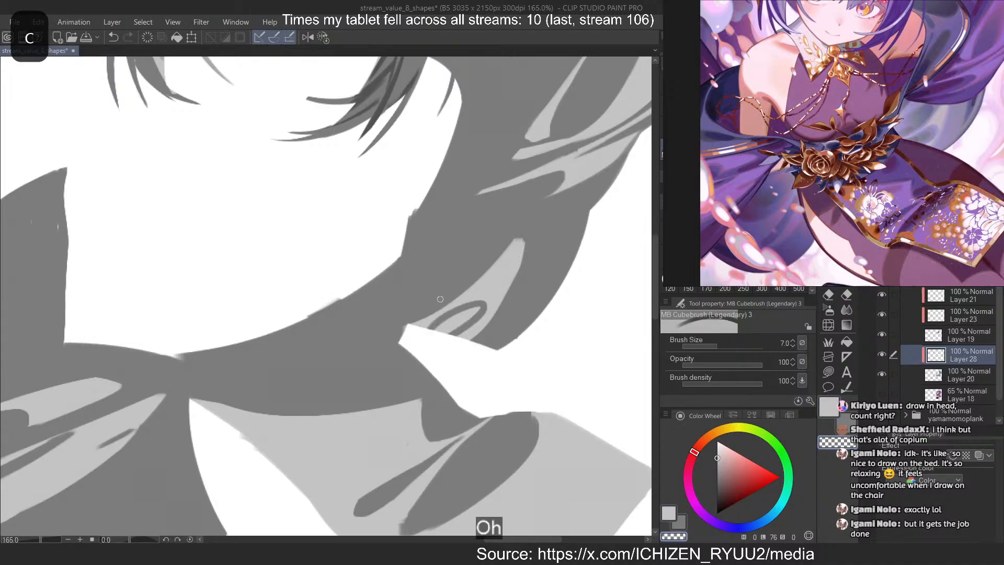
pyautogui.hotkey('ctrl', 'z')
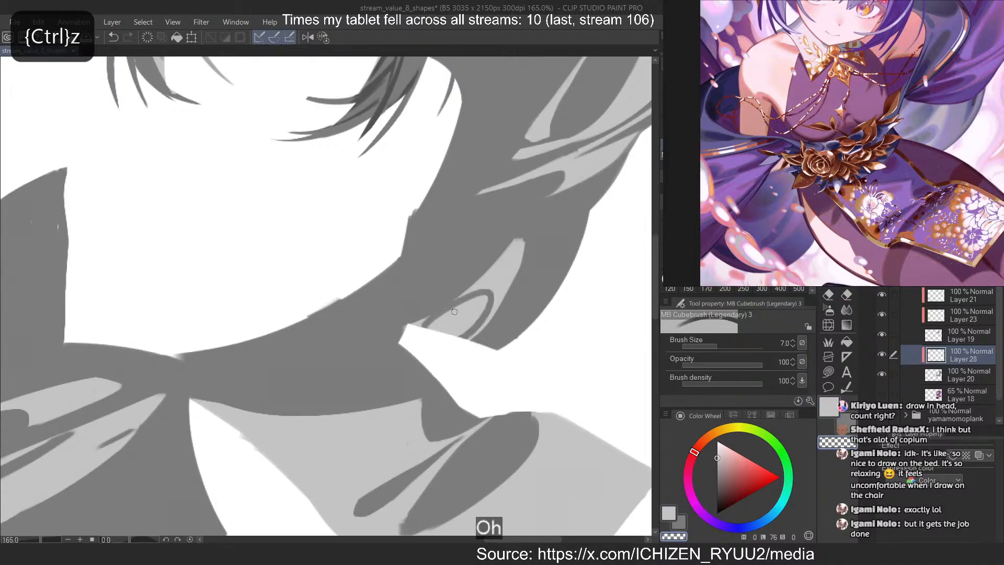
pyautogui.hotkey('ctrl', 'z')
pyautogui.moveTo(420, 325)
pyautogui.mouseDown()
pyautogui.moveTo(463, 305)
pyautogui.moveTo(465, 338)
pyautogui.mouseUp()
pyautogui.moveTo(485, 298); pyautogui.dragTo(456, 336)
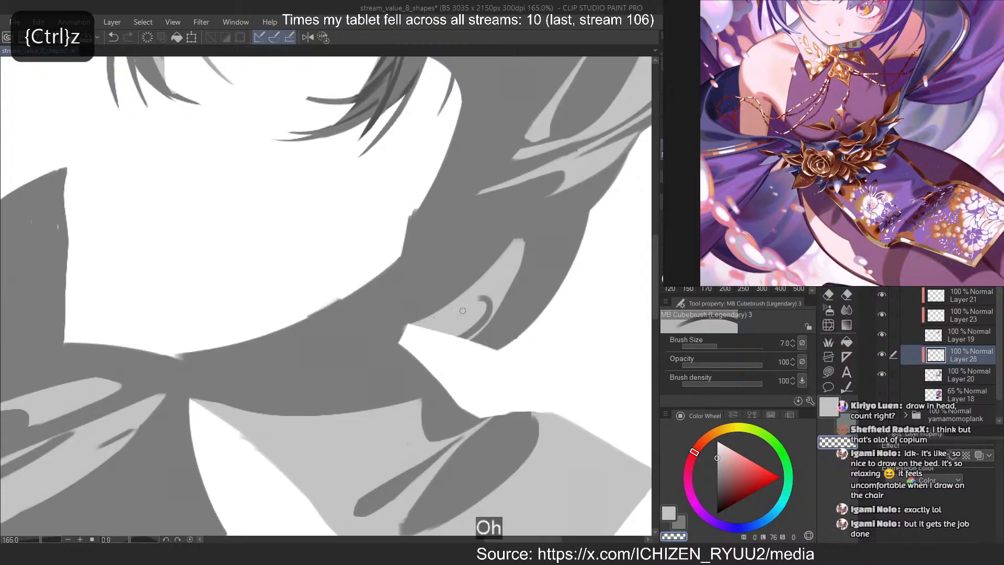
# Shape the hooked line into a rounded dark fold rising from the light wedge's lower edge
pyautogui.press('c')
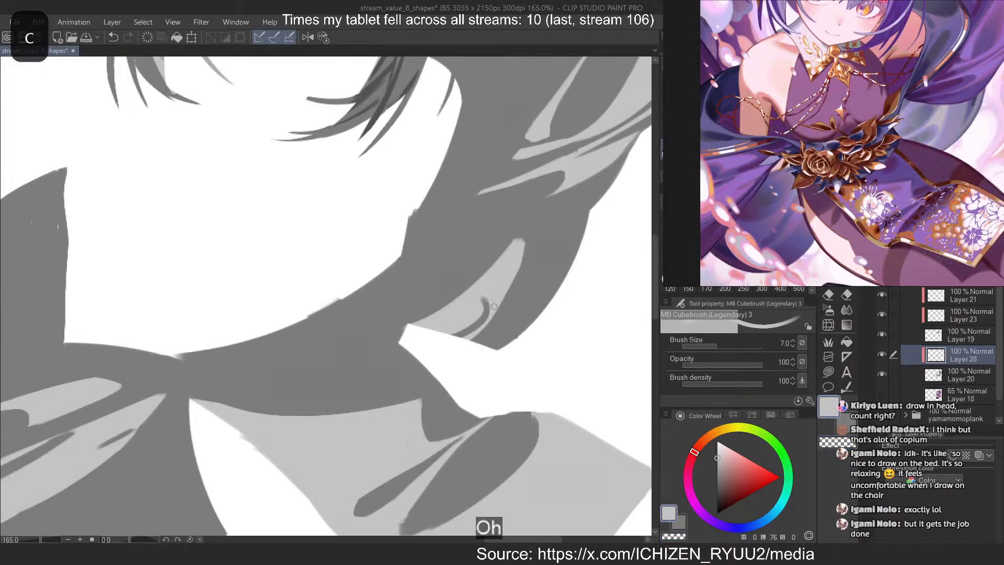
pyautogui.hotkey('ctrl', 'z')
pyautogui.moveTo(493, 308); pyautogui.dragTo(468, 343)
pyautogui.hotkey('ctrl', 'z')
pyautogui.press('c')
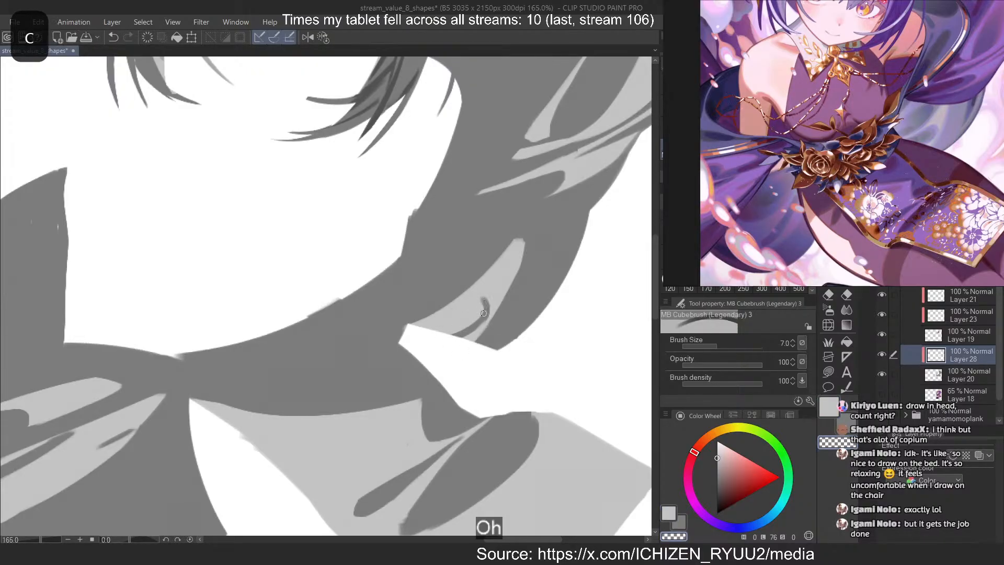
pyautogui.moveTo(482, 299)
pyautogui.mouseDown()
pyautogui.moveTo(414, 333)
pyautogui.moveTo(471, 305)
pyautogui.moveTo(452, 336)
pyautogui.mouseUp()
pyautogui.hotkey('ctrl', 'z')
pyautogui.hotkey('ctrl', 'z')
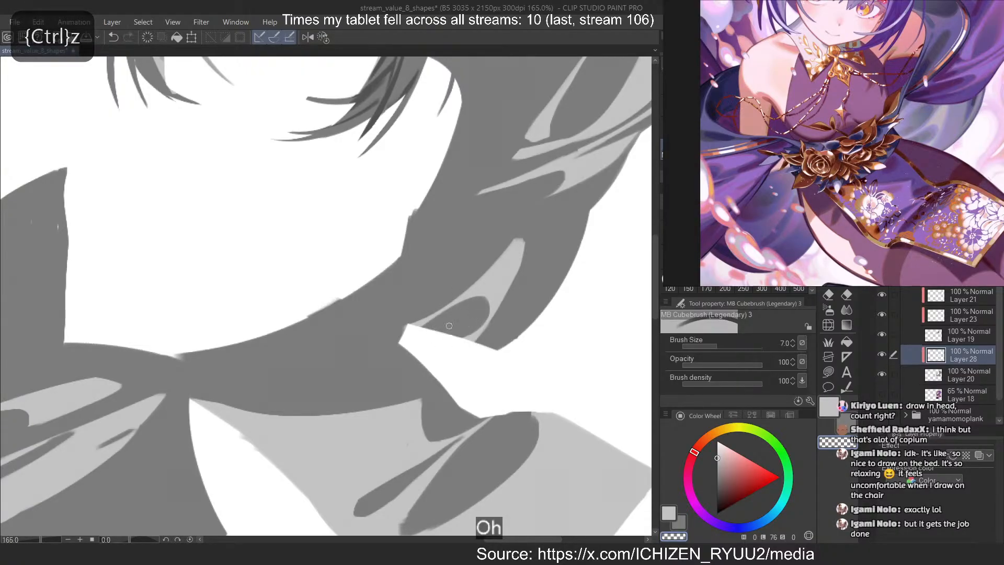
pyautogui.press('c')
pyautogui.moveTo(460, 235); pyautogui.dragTo(413, 247)
pyautogui.hotkey('ctrl', 'z')
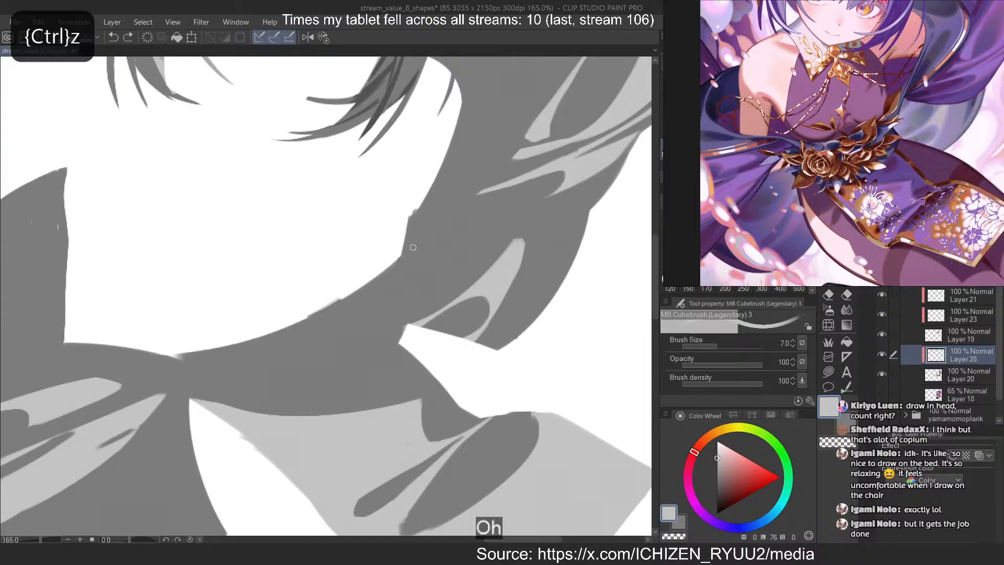
# Paint a curved light grey line down the opposite side cloth, from its upper edge to the armhole's lower corner, at brush size 7
pyautogui.scroll(-10, 473, 239)
pyautogui.scroll(1, 473, 239)
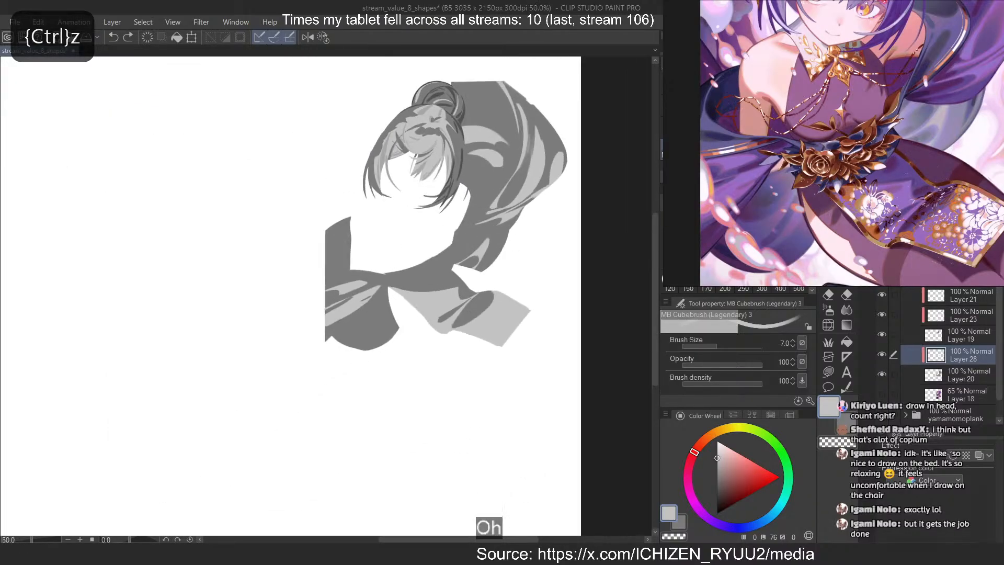
pyautogui.scroll(-2, 972, 113)
pyautogui.scroll(3, 877, 143)
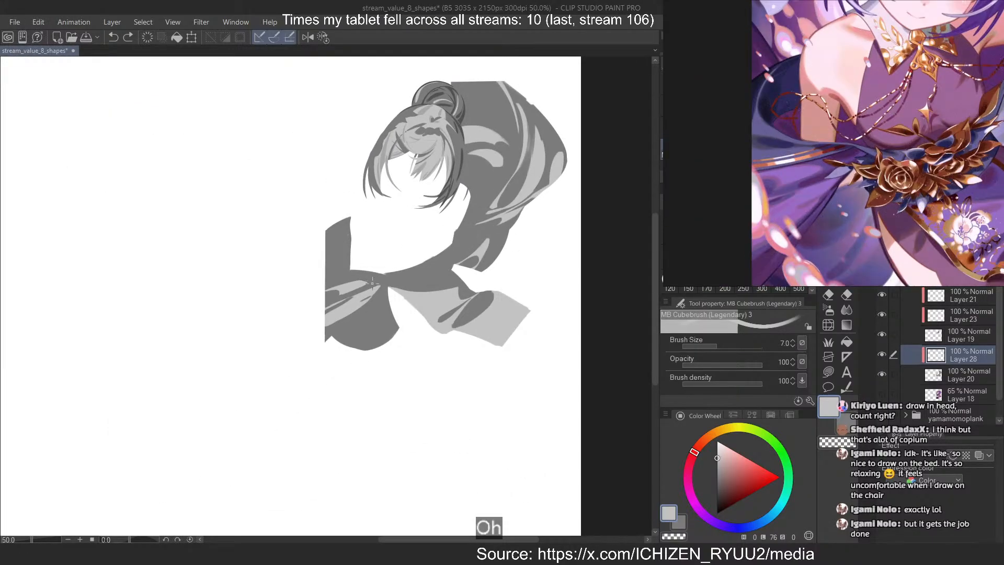
pyautogui.scroll(5, 372, 283)
pyautogui.moveTo(309, 217); pyautogui.dragTo(359, 308)
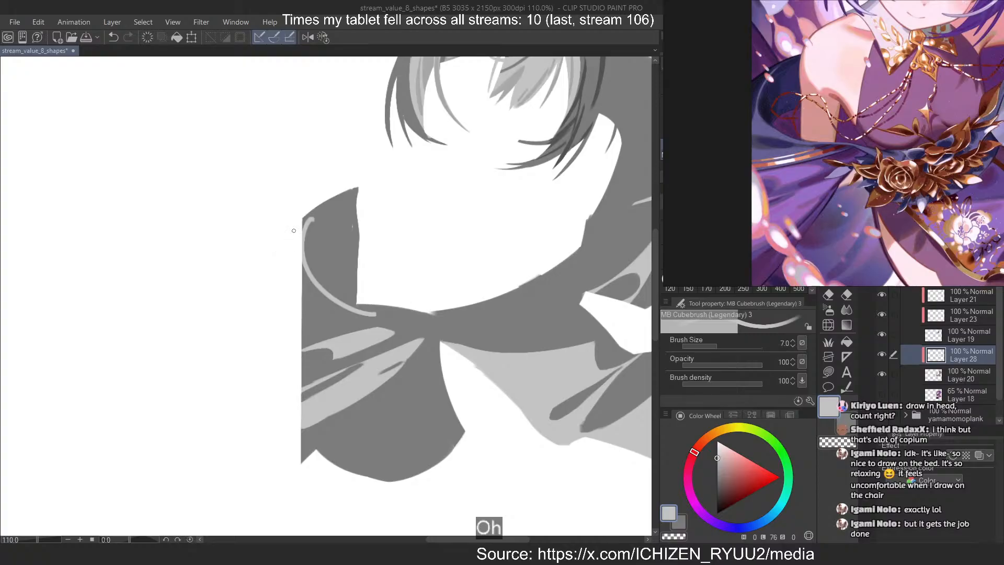
pyautogui.hotkey('ctrl', 'z')
pyautogui.moveTo(314, 210); pyautogui.dragTo(349, 310)
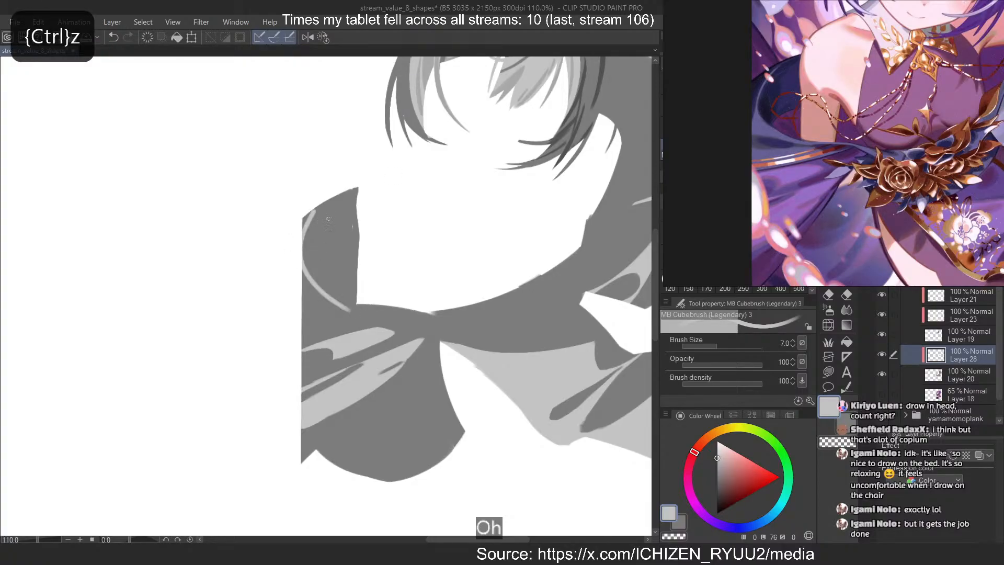
pyautogui.hotkey('ctrl', 'z')
pyautogui.moveTo(321, 209)
pyautogui.mouseDown()
pyautogui.moveTo(306, 256)
pyautogui.moveTo(363, 311)
pyautogui.mouseUp()
pyautogui.hotkey('ctrl', 'z')
# Thin the curved light line along its inner side with the transparent brush
pyautogui.hotkey('ctrl', 'z')
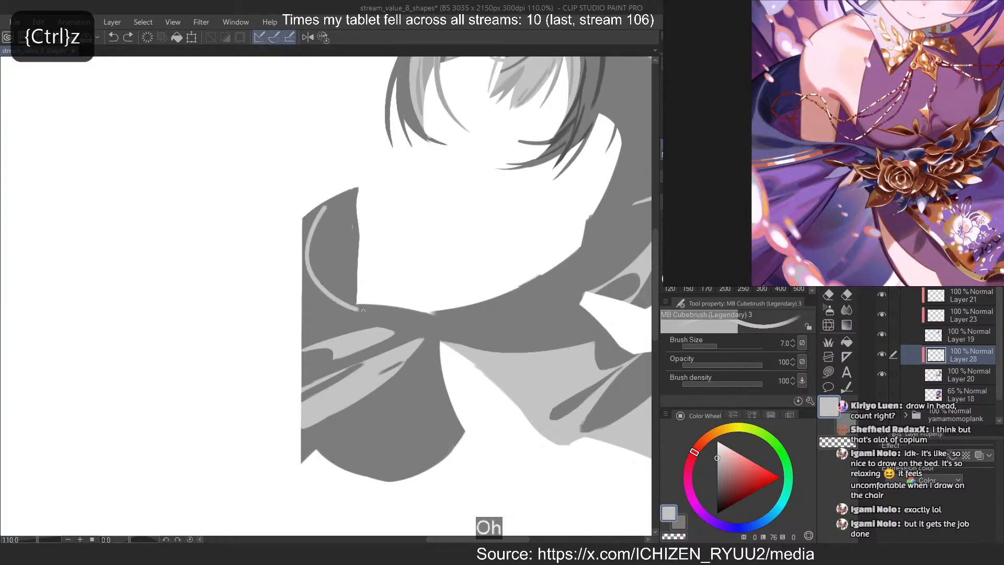
pyautogui.press('c')
pyautogui.moveTo(327, 208)
pyautogui.mouseDown()
pyautogui.moveTo(306, 242)
pyautogui.moveTo(309, 221)
pyautogui.moveTo(307, 263)
pyautogui.moveTo(314, 226)
pyautogui.moveTo(334, 295)
pyautogui.mouseUp()
pyautogui.hotkey('ctrl', 'z')
pyautogui.hotkey('ctrl', 'z')
pyautogui.hotkey('ctrl', 'z')
pyautogui.moveTo(323, 208)
pyautogui.mouseDown()
pyautogui.moveTo(309, 264)
pyautogui.moveTo(346, 302)
pyautogui.mouseUp()
# Try to shave the outer side of the curved light line's lower half with transparent strokes
pyautogui.hotkey('ctrl', 'z')
pyautogui.hotkey('ctrl', 'z')
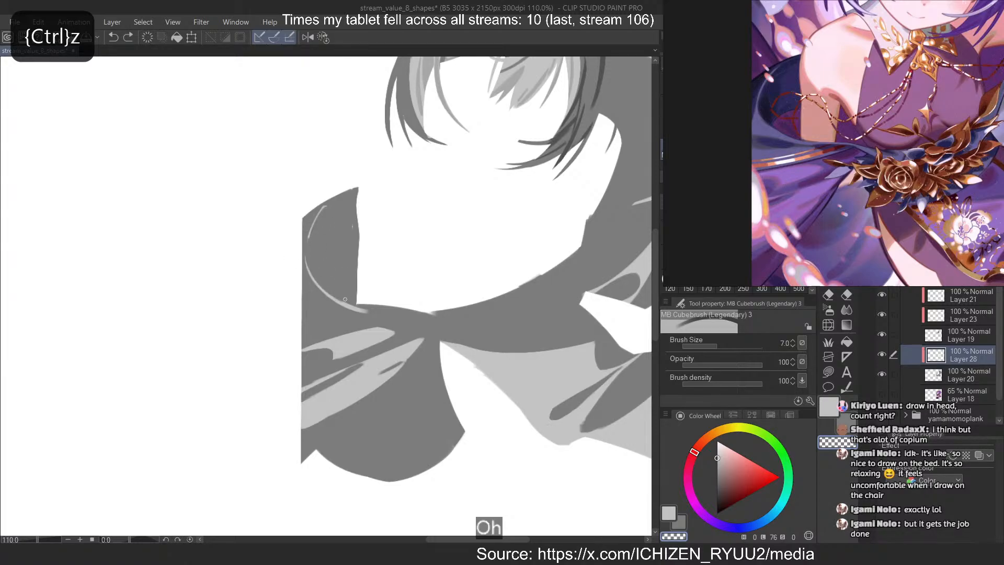
pyautogui.hotkey('ctrl', 'z')
pyautogui.moveTo(309, 239); pyautogui.dragTo(330, 295)
pyautogui.hotkey('ctrl', 'z')
pyautogui.hotkey('ctrl', 'z')
pyautogui.moveTo(309, 240); pyautogui.dragTo(342, 301)
pyautogui.hotkey('ctrl', 'z')
pyautogui.moveTo(308, 236); pyautogui.dragTo(328, 293)
pyautogui.hotkey('ctrl', 'z')
pyautogui.moveTo(305, 239); pyautogui.dragTo(316, 285)
pyautogui.hotkey('ctrl', 'z')
pyautogui.moveTo(303, 243); pyautogui.dragTo(338, 303)
# Flip the canvas horizontally, trim the curved light line with the transparent brush, and flip the canvas back
pyautogui.press('2')
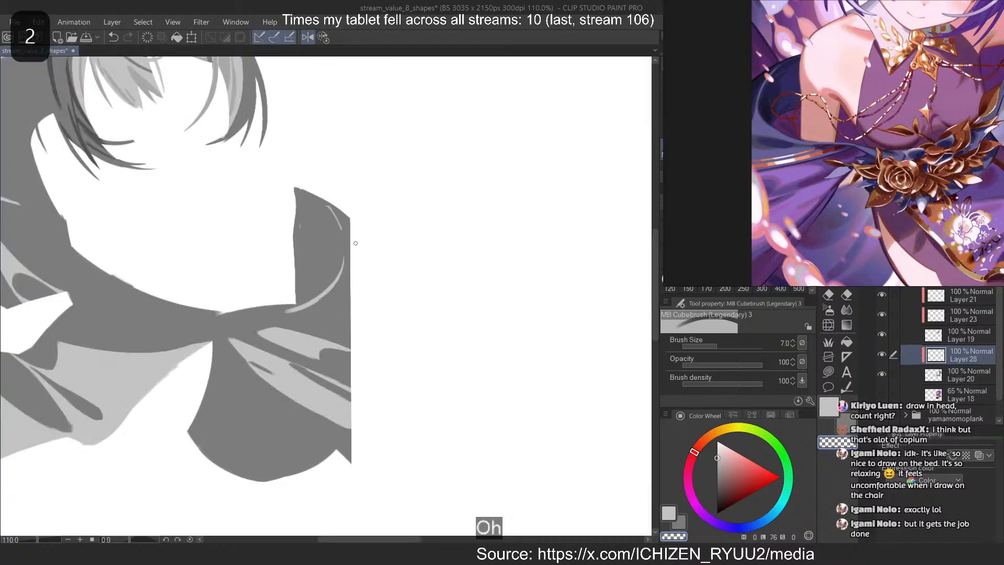
pyautogui.hotkey('ctrl', 'z')
pyautogui.moveTo(349, 240); pyautogui.dragTo(320, 301)
pyautogui.hotkey('ctrl', 'z')
pyautogui.hotkey('ctrl', 'z')
pyautogui.moveTo(345, 242); pyautogui.dragTo(324, 298)
pyautogui.hotkey('ctrl', 'z')
pyautogui.hotkey('ctrl', 'z')
pyautogui.moveTo(342, 239); pyautogui.dragTo(321, 298)
pyautogui.hotkey('ctrl', 'z')
pyautogui.hotkey('ctrl', 'z')
pyautogui.moveTo(344, 238); pyautogui.dragTo(333, 288)
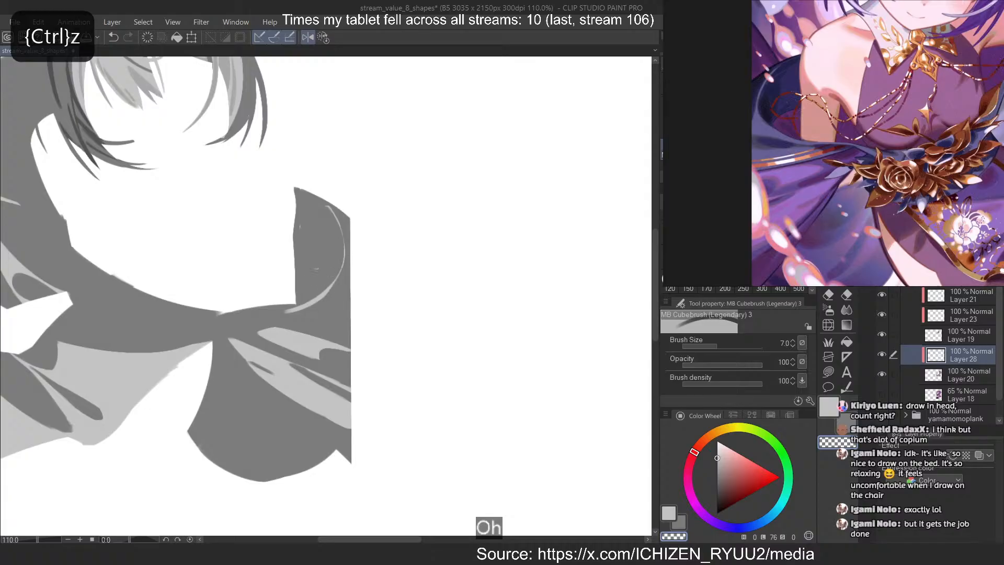
pyautogui.press('2')
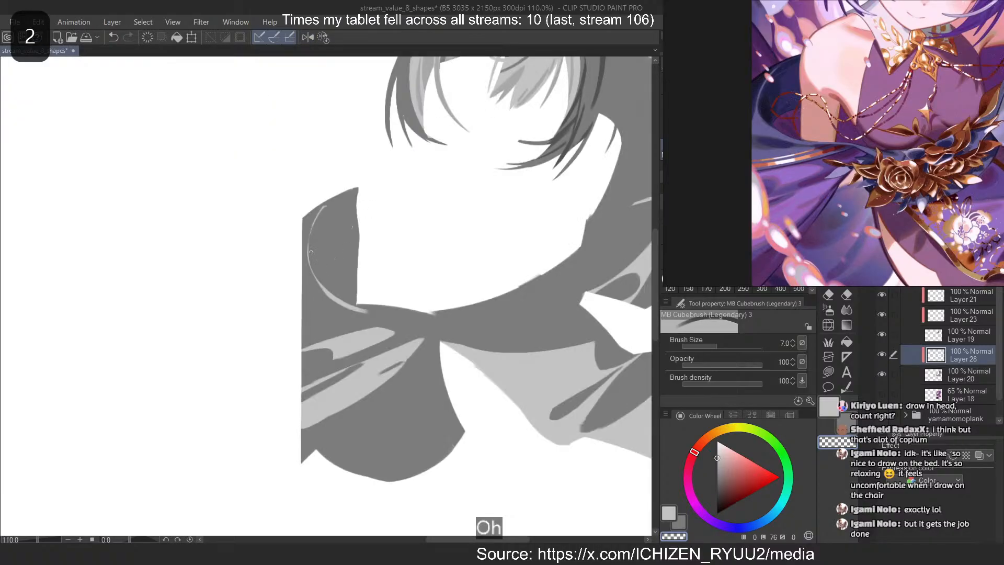
# Widen the curved line's lower half toward the cloth's outer edge with light grey strokes at size 7
pyautogui.moveTo(311, 253); pyautogui.dragTo(306, 308)
pyautogui.hotkey('ctrl', 'z')
pyautogui.hotkey('ctrl', 'z')
pyautogui.hotkey('ctrl', 'z')
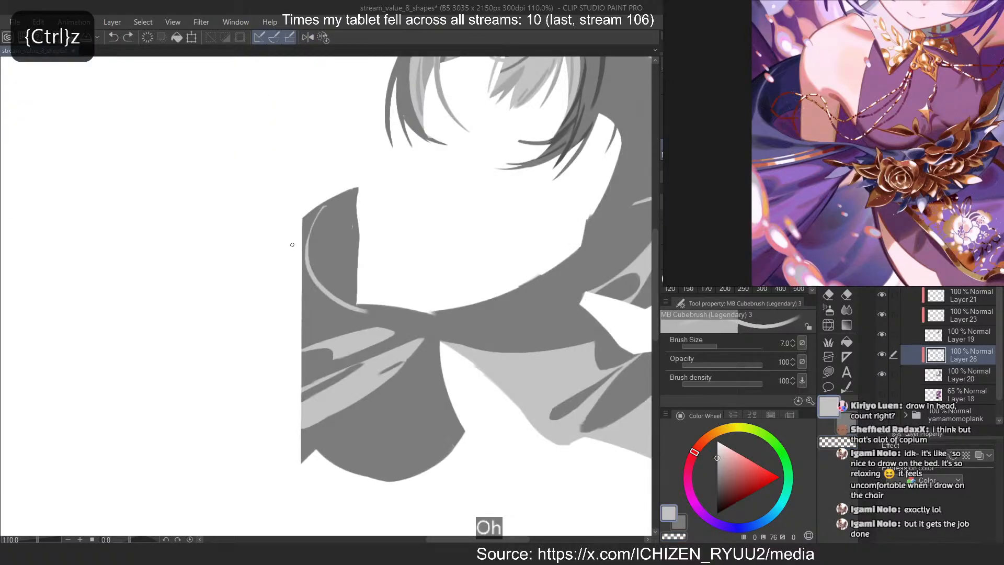
pyautogui.scroll(3, 303, 271)
pyautogui.moveTo(312, 225); pyautogui.dragTo(300, 335)
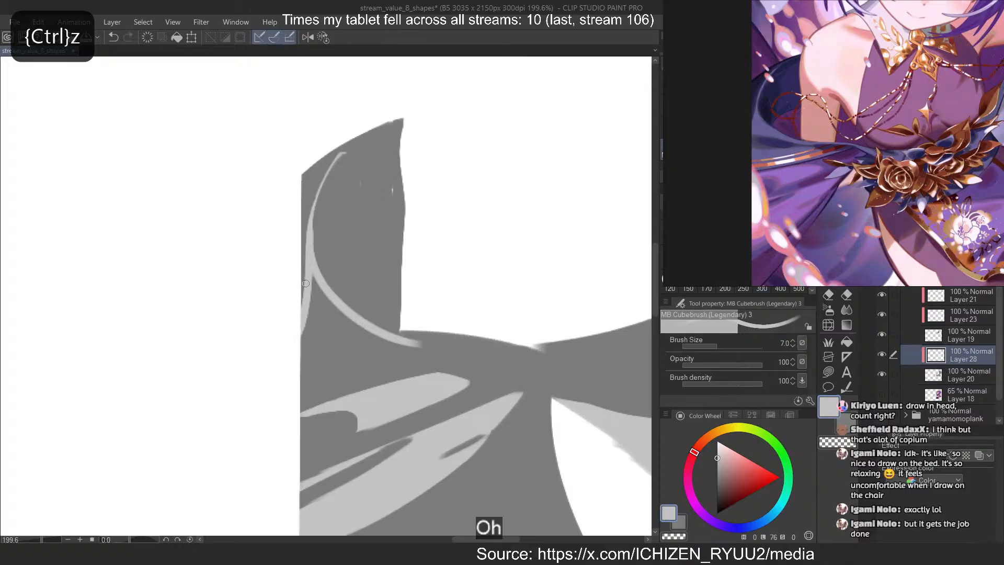
pyautogui.hotkey('ctrl', 'z')
pyautogui.moveTo(311, 255)
pyautogui.mouseDown()
pyautogui.moveTo(302, 309)
pyautogui.moveTo(314, 269)
pyautogui.moveTo(326, 303)
pyautogui.mouseUp()
pyautogui.hotkey('ctrl', 'z')
# Paint a thin slanted light streak just above the upper light band, reaching the cloth's outer edge
pyautogui.scroll(-2, 302, 327)
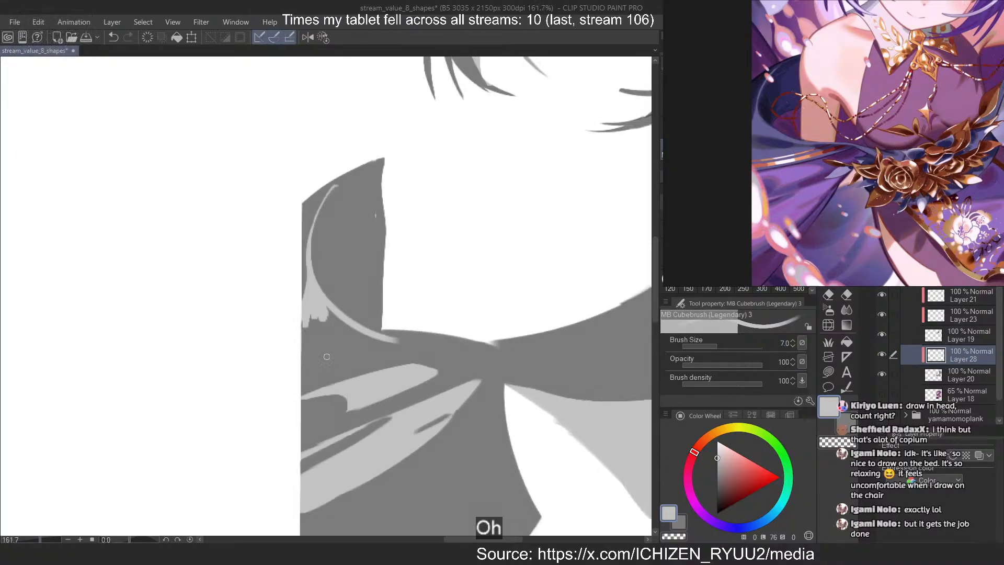
pyautogui.scroll(2, 316, 362)
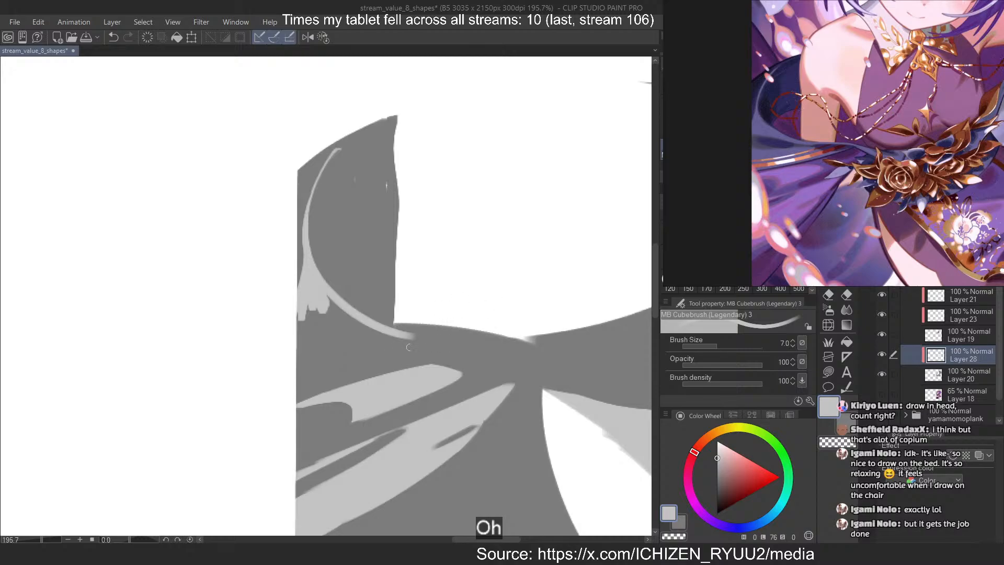
pyautogui.moveTo(464, 343); pyautogui.dragTo(295, 394)
pyautogui.hotkey('ctrl', 'z')
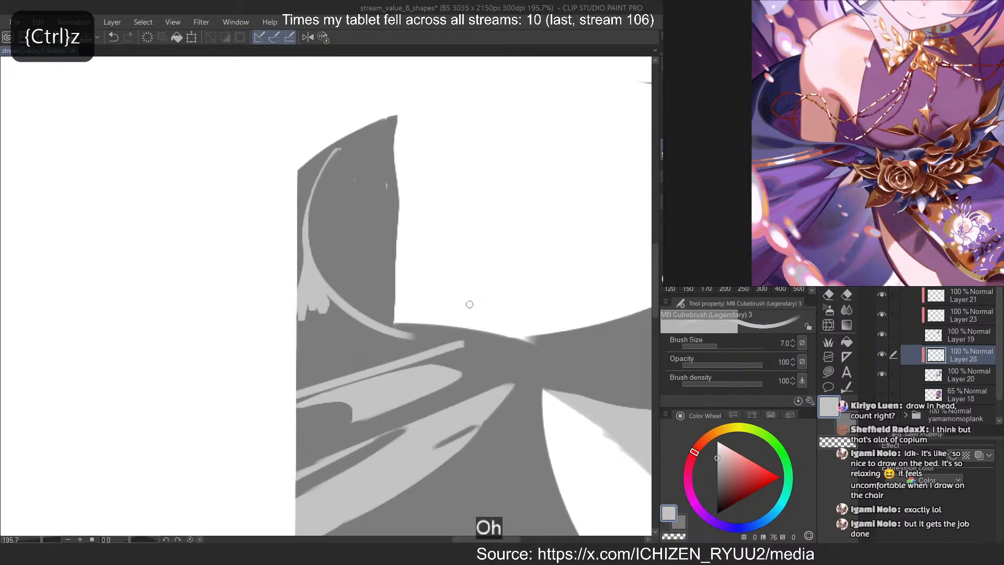
pyautogui.hotkey('ctrl', 'z')
pyautogui.moveTo(463, 340)
pyautogui.mouseDown()
pyautogui.moveTo(272, 396)
pyautogui.moveTo(282, 392)
pyautogui.mouseUp()
pyautogui.hotkey('ctrl', 'z')
pyautogui.hotkey('ctrl', 'z')
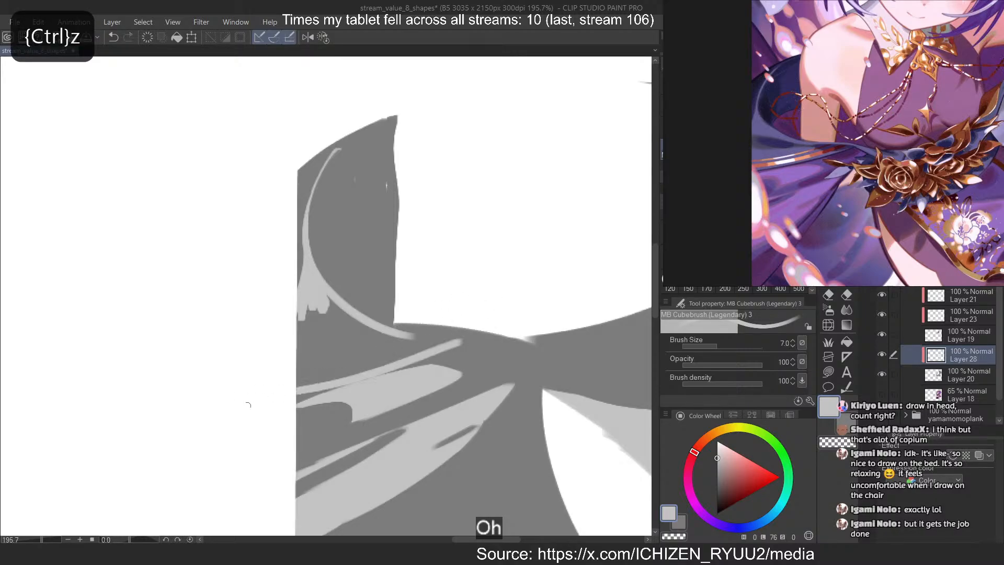
pyautogui.hotkey('ctrl', 'z')
pyautogui.moveTo(462, 342); pyautogui.dragTo(296, 390)
# Extend the curved light line along the cloth's upper edge past the armhole corner toward the waist
pyautogui.hotkey('ctrl', 'z')
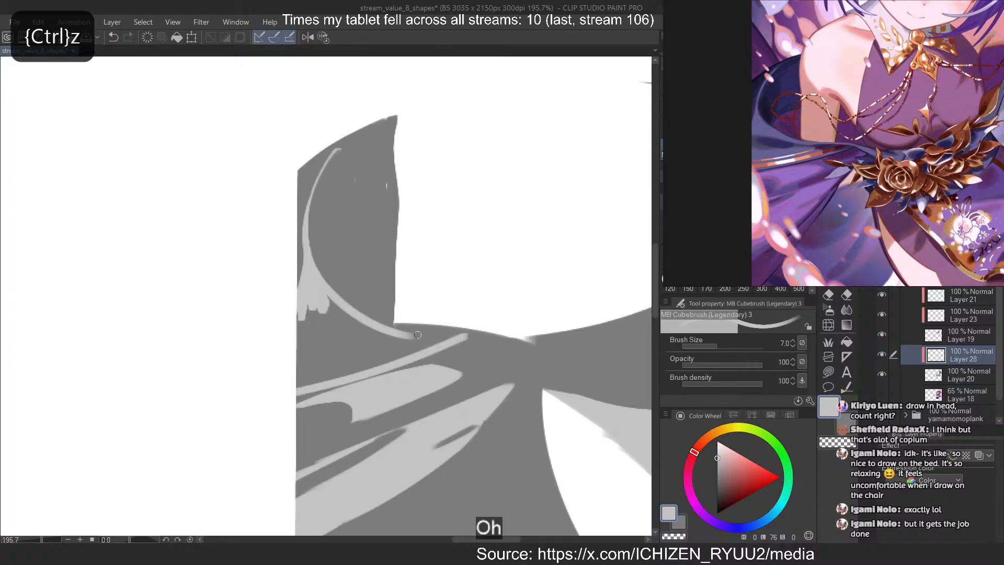
pyautogui.moveTo(369, 320)
pyautogui.mouseDown()
pyautogui.moveTo(549, 361)
pyautogui.moveTo(513, 343)
pyautogui.mouseUp()
pyautogui.hotkey('ctrl', 'z')
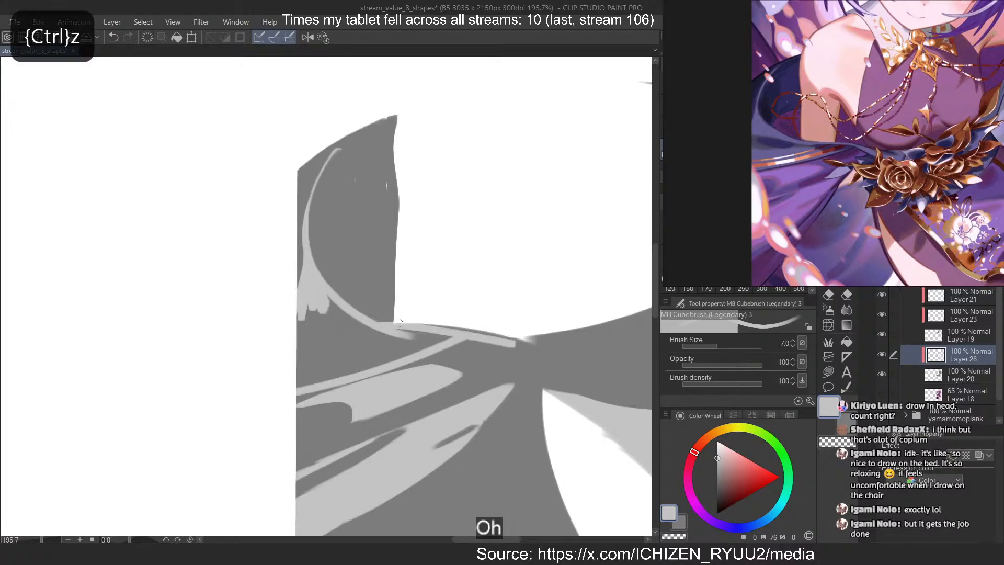
pyautogui.hotkey('ctrl', 'z')
pyautogui.moveTo(333, 303); pyautogui.dragTo(474, 336)
pyautogui.moveTo(356, 321); pyautogui.dragTo(525, 344)
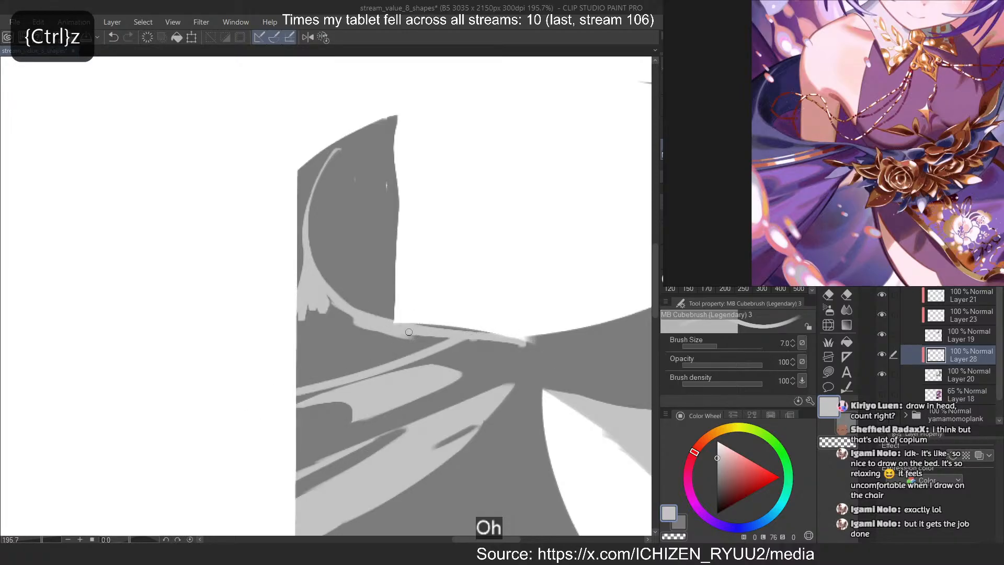
pyautogui.hotkey('ctrl', 'z')
pyautogui.moveTo(400, 329)
pyautogui.mouseDown()
pyautogui.moveTo(532, 338)
pyautogui.moveTo(571, 366)
pyautogui.mouseUp()
pyautogui.hotkey('ctrl', 'z')
pyautogui.hotkey('ctrl', 'z')
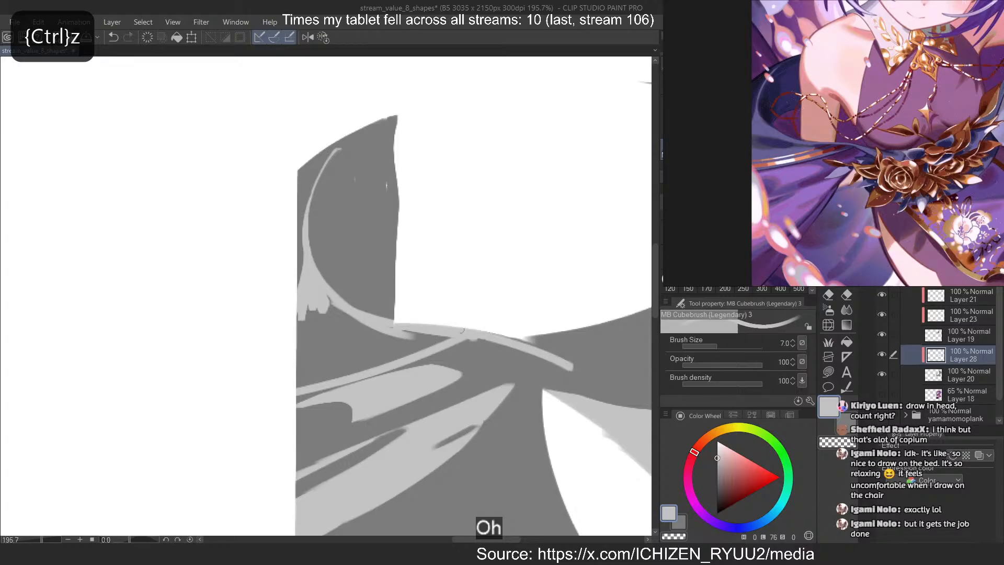
# Fill a light grey patch at the waist end of the edge band and trim its end and underside with the transparent brush
pyautogui.moveTo(462, 331); pyautogui.dragTo(576, 364)
pyautogui.moveTo(497, 331)
pyautogui.mouseDown()
pyautogui.moveTo(554, 344)
pyautogui.moveTo(533, 325)
pyautogui.moveTo(592, 320)
pyautogui.moveTo(582, 352)
pyautogui.mouseUp()
pyautogui.moveTo(596, 326)
pyautogui.mouseDown()
pyautogui.moveTo(574, 347)
pyautogui.moveTo(570, 335)
pyautogui.moveTo(537, 336)
pyautogui.mouseUp()
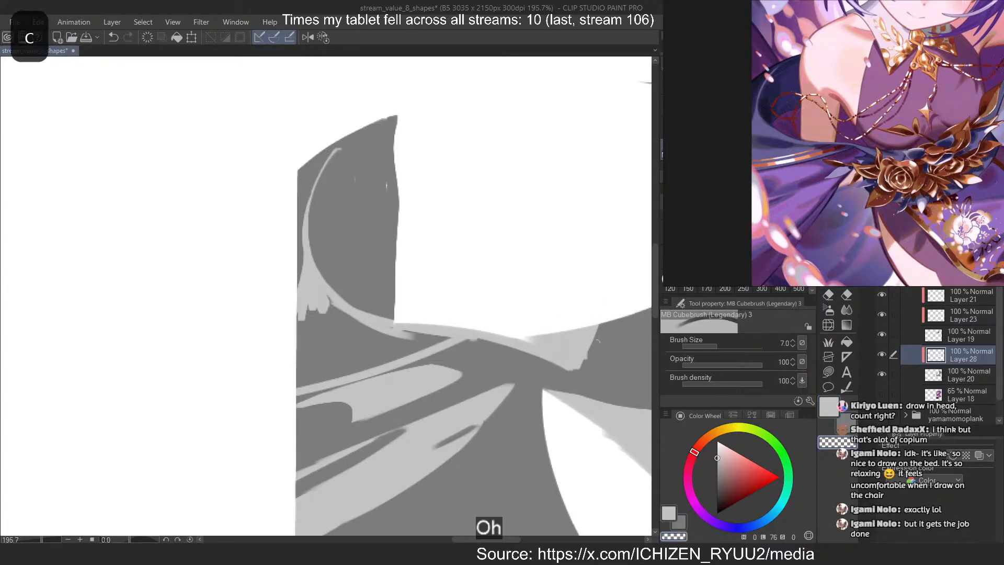
pyautogui.hotkey('ctrl', 'z')
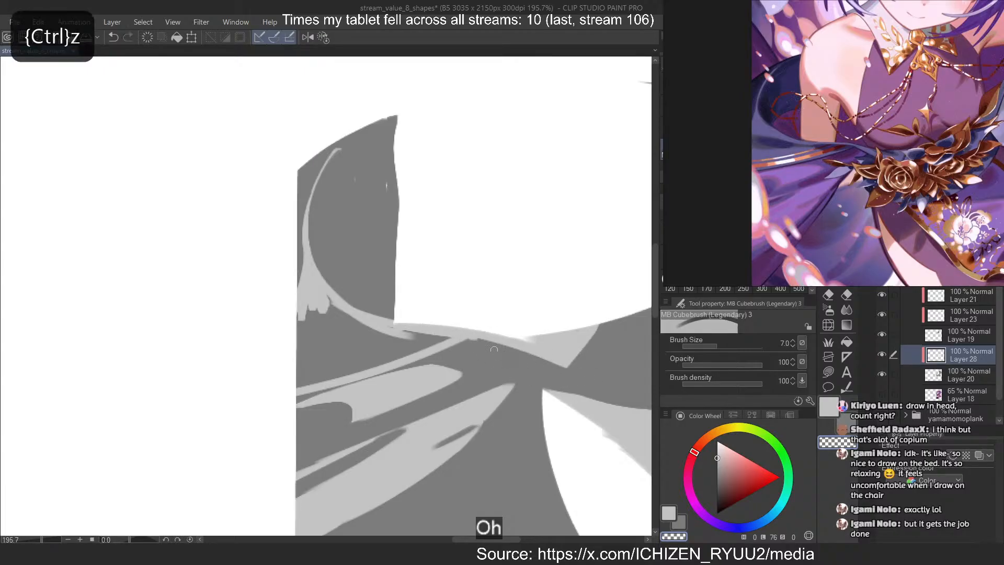
pyautogui.moveTo(494, 349); pyautogui.dragTo(569, 369)
pyautogui.press('c')
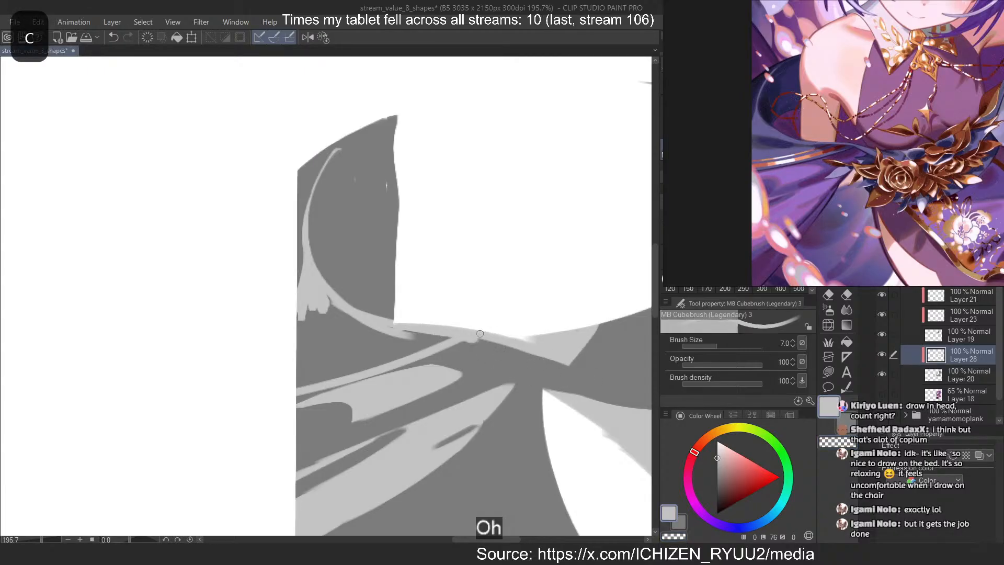
# Clean the slanted streak's underside and fill the area between it and the curved line with light grey at size 20
pyautogui.press('c')
pyautogui.moveTo(449, 338); pyautogui.dragTo(334, 377)
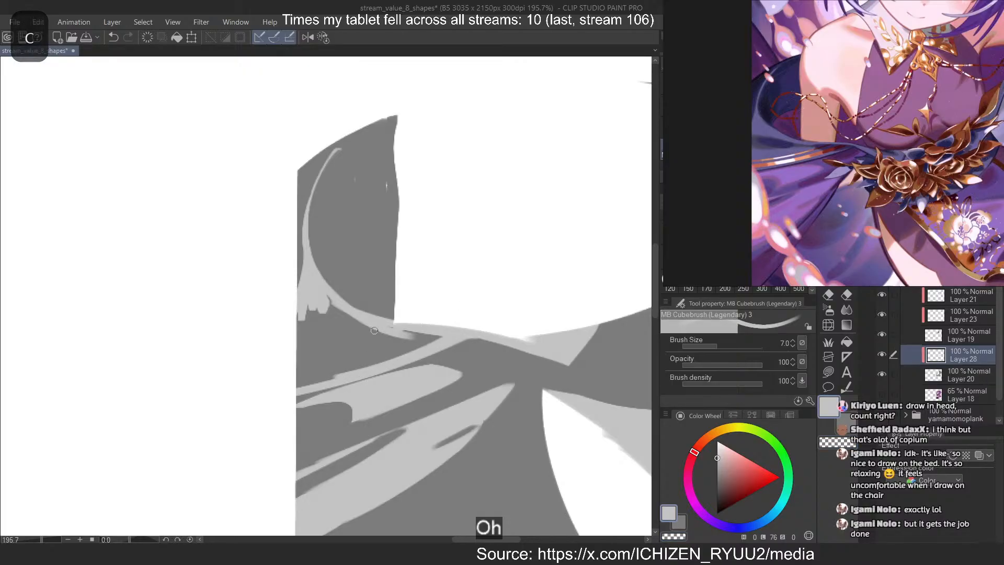
pyautogui.click(798, 243)
pyautogui.moveTo(431, 341)
pyautogui.mouseDown()
pyautogui.moveTo(314, 369)
pyautogui.moveTo(320, 330)
pyautogui.moveTo(296, 292)
pyautogui.moveTo(304, 329)
pyautogui.moveTo(273, 384)
pyautogui.mouseUp()
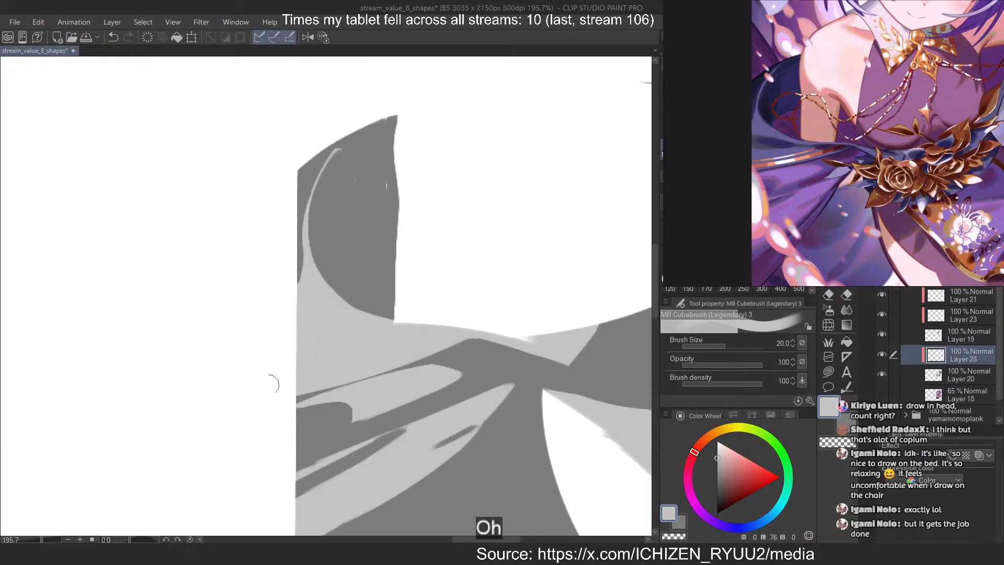
# Carve a short dark horizontal fold into the newly filled light area with the transparent brush at size 12
pyautogui.click(743, 243)
pyautogui.press('c')
pyautogui.moveTo(293, 350); pyautogui.dragTo(271, 368)
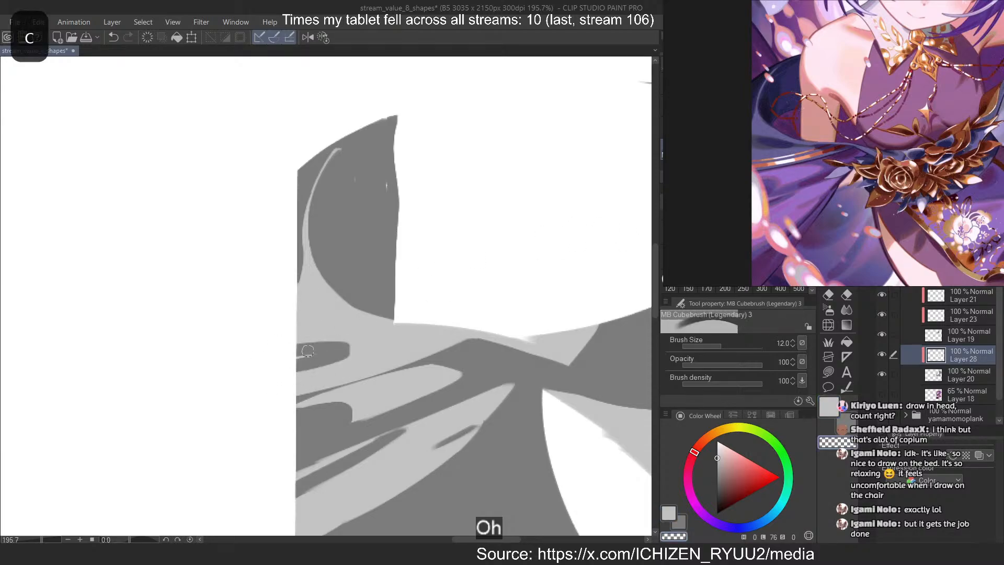
pyautogui.hotkey('ctrl', 'z')
pyautogui.moveTo(352, 343)
pyautogui.mouseDown()
pyautogui.moveTo(297, 332)
pyautogui.moveTo(307, 337)
pyautogui.moveTo(299, 340)
pyautogui.moveTo(318, 328)
pyautogui.moveTo(352, 354)
pyautogui.moveTo(307, 327)
pyautogui.moveTo(338, 347)
pyautogui.moveTo(311, 332)
pyautogui.moveTo(316, 355)
pyautogui.moveTo(325, 321)
pyautogui.moveTo(372, 353)
pyautogui.mouseUp()
# Reshape the short dark horizontal fold into a tapered oval using light grey and the transparent brush at size 7
pyautogui.click(687, 243)
pyautogui.press('c')
pyautogui.hotkey('ctrl', 'z')
pyautogui.hotkey('ctrl', 'z')
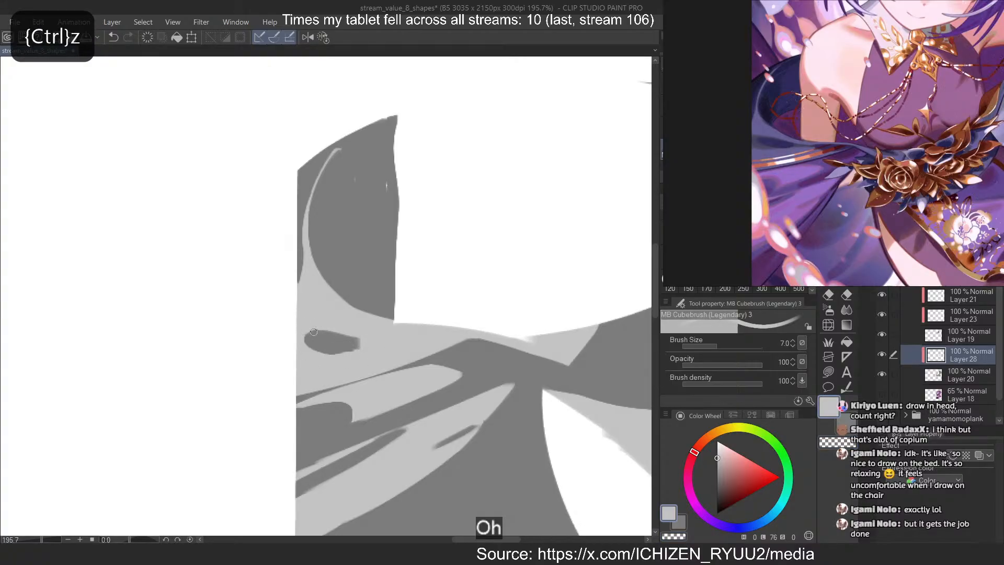
pyautogui.moveTo(316, 330); pyautogui.dragTo(307, 350)
pyautogui.moveTo(307, 343)
pyautogui.mouseDown()
pyautogui.moveTo(333, 354)
pyautogui.moveTo(372, 343)
pyautogui.mouseUp()
pyautogui.press('c')
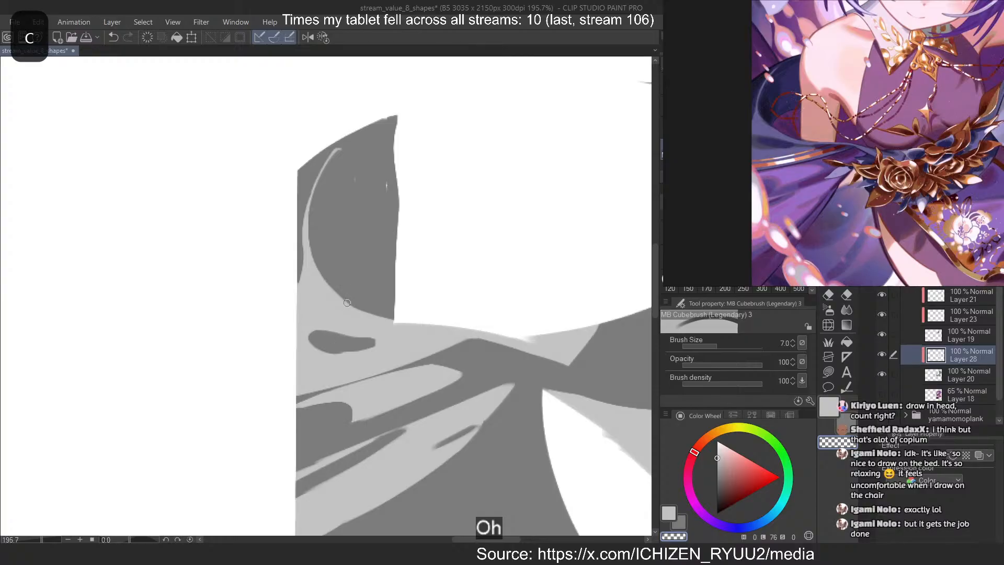
pyautogui.hotkey('ctrl', 'z')
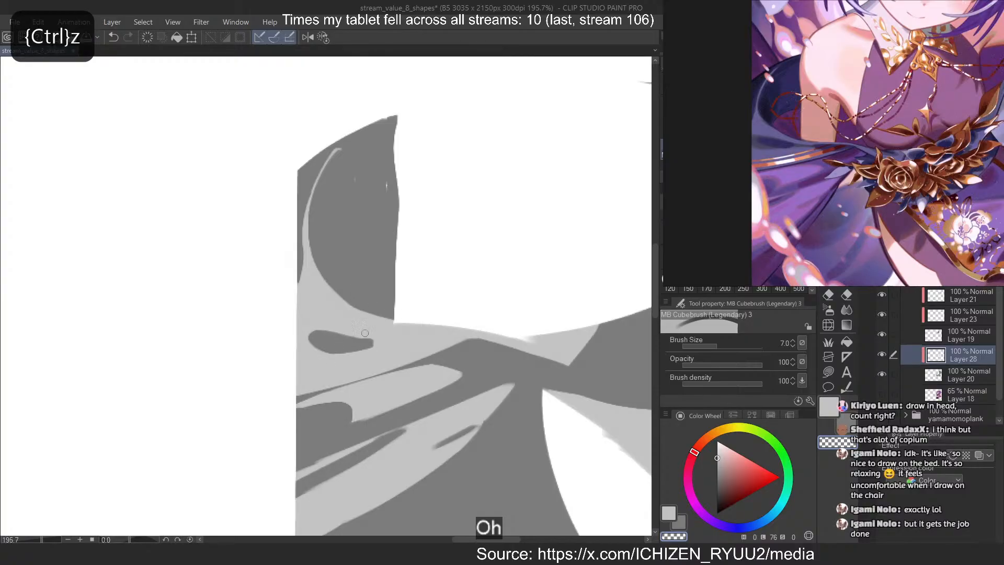
# Carve a second short dark fold beside the oval one, below the armhole corner, and clean its edges with light grey
pyautogui.press('c')
pyautogui.moveTo(402, 344)
pyautogui.mouseDown()
pyautogui.moveTo(452, 336)
pyautogui.moveTo(401, 342)
pyautogui.mouseUp()
pyautogui.hotkey('ctrl', 'z')
pyautogui.moveTo(401, 342)
pyautogui.mouseDown()
pyautogui.moveTo(456, 339)
pyautogui.moveTo(402, 340)
pyautogui.moveTo(457, 340)
pyautogui.mouseUp()
pyautogui.hotkey('ctrl', 'z')
pyautogui.hotkey('ctrl', 'z')
pyautogui.hotkey('ctrl', 'z')
pyautogui.moveTo(453, 343); pyautogui.dragTo(402, 345)
pyautogui.hotkey('ctrl', 'z')
pyautogui.moveTo(433, 345)
pyautogui.mouseDown()
pyautogui.moveTo(408, 341)
pyautogui.moveTo(418, 330)
pyautogui.moveTo(429, 329)
pyautogui.moveTo(396, 352)
pyautogui.moveTo(434, 345)
pyautogui.moveTo(401, 347)
pyautogui.moveTo(432, 353)
pyautogui.mouseUp()
pyautogui.press('c')
pyautogui.hotkey('ctrl', 'z')
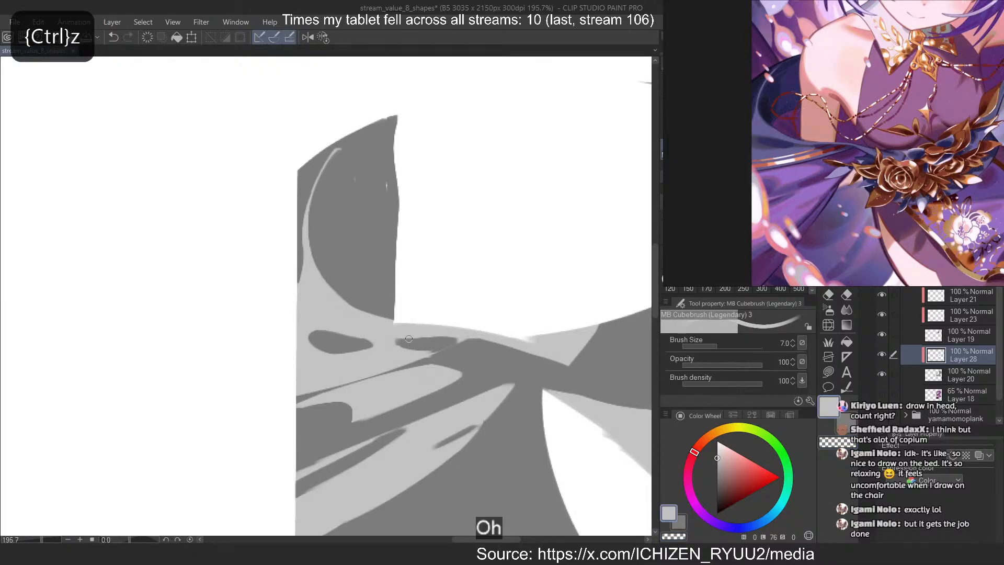
# Join the second fold to the dark waist area and smooth its upper edge at brush size 4
pyautogui.hotkey('ctrl', 'z')
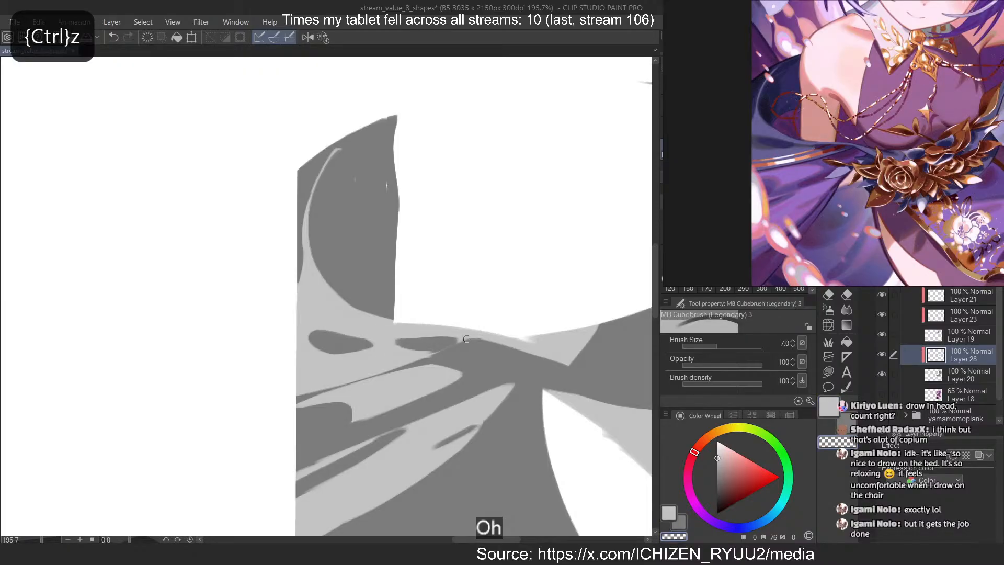
pyautogui.press('[')
pyautogui.press('[')
pyautogui.press('[')
pyautogui.press('c')
pyautogui.moveTo(467, 339)
pyautogui.mouseDown()
pyautogui.moveTo(412, 362)
pyautogui.moveTo(462, 339)
pyautogui.mouseUp()
pyautogui.hotkey('ctrl', 'z')
pyautogui.hotkey('ctrl', 'z')
pyautogui.hotkey('ctrl', 'z')
pyautogui.press('c')
pyautogui.press('c')
pyautogui.hotkey('ctrl', 'z')
pyautogui.press('c')
pyautogui.hotkey('ctrl', 'z')
pyautogui.moveTo(467, 336)
pyautogui.mouseDown()
pyautogui.moveTo(413, 334)
pyautogui.moveTo(444, 330)
pyautogui.moveTo(458, 336)
pyautogui.moveTo(408, 337)
pyautogui.mouseUp()
pyautogui.hotkey('ctrl', 'z')
pyautogui.hotkey('ctrl', 'z')
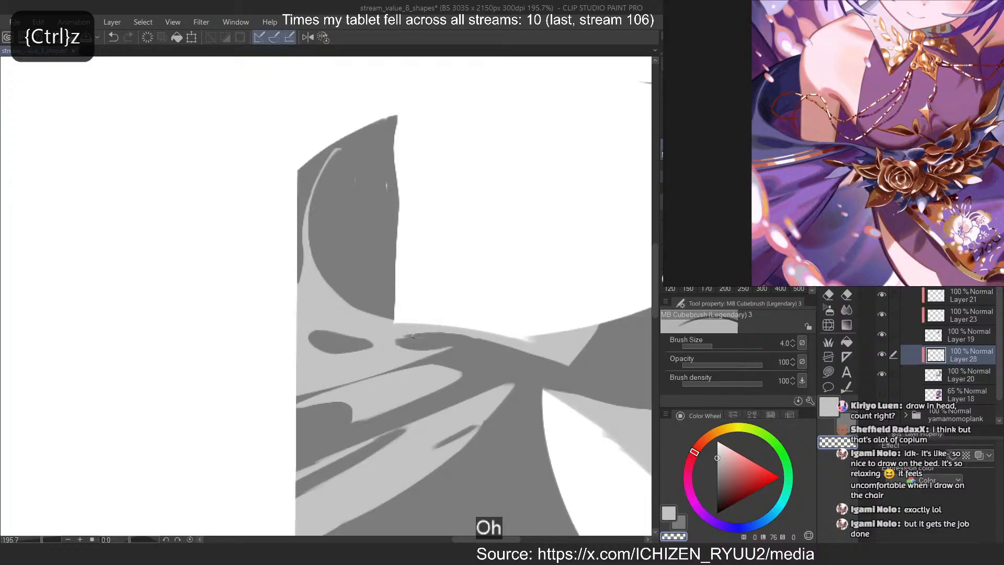
# Refine the outer end and underside of the second fold with light grey
pyautogui.hotkey('ctrl', 'z')
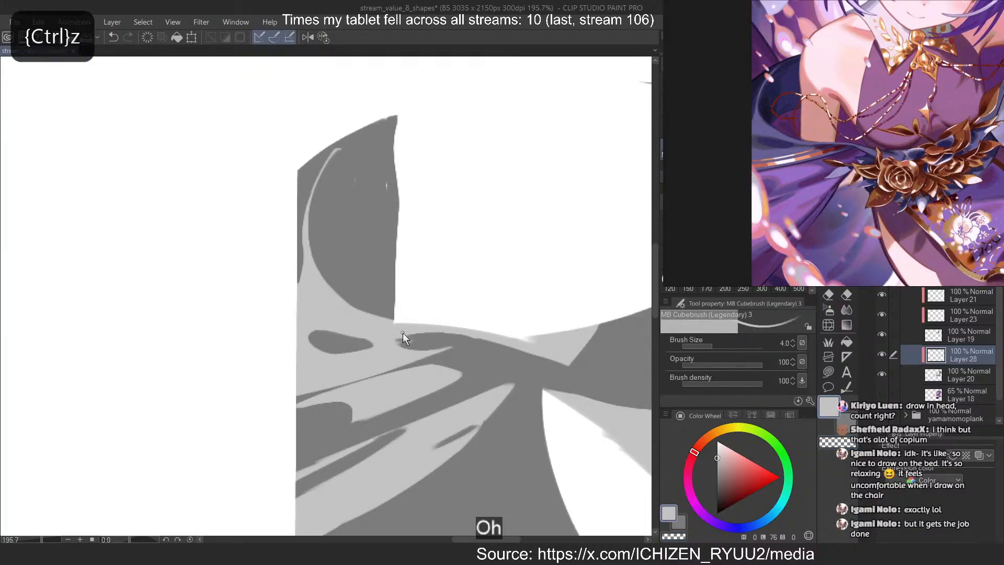
pyautogui.moveTo(397, 342); pyautogui.dragTo(445, 348)
pyautogui.hotkey('ctrl', 'z')
pyautogui.press('c')
pyautogui.press('c')
# Create a clipped layer above Layer 28 and mask it to that layer's light shapes
pyautogui.scroll(-7, 303, 257)
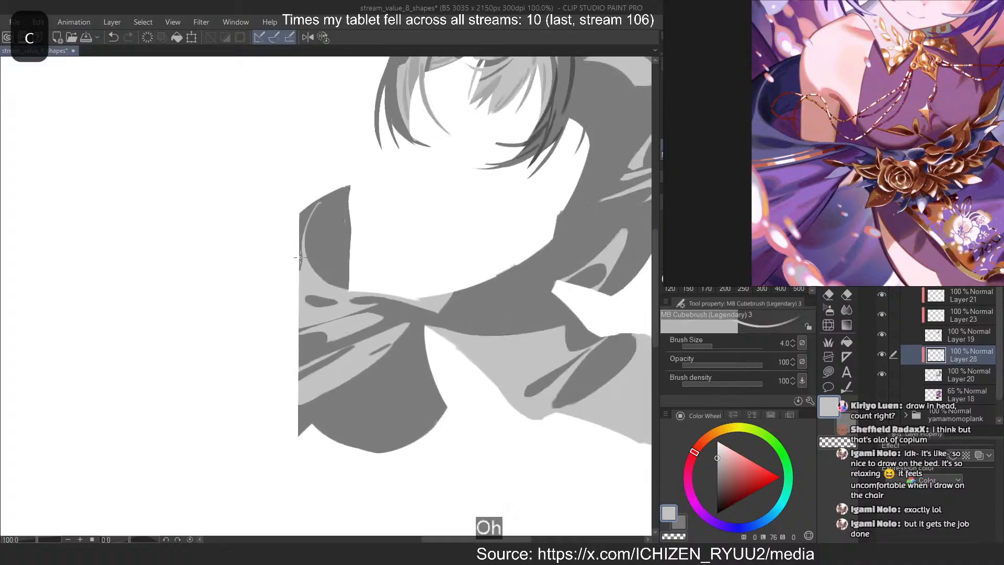
pyautogui.scroll(1, 536, 228)
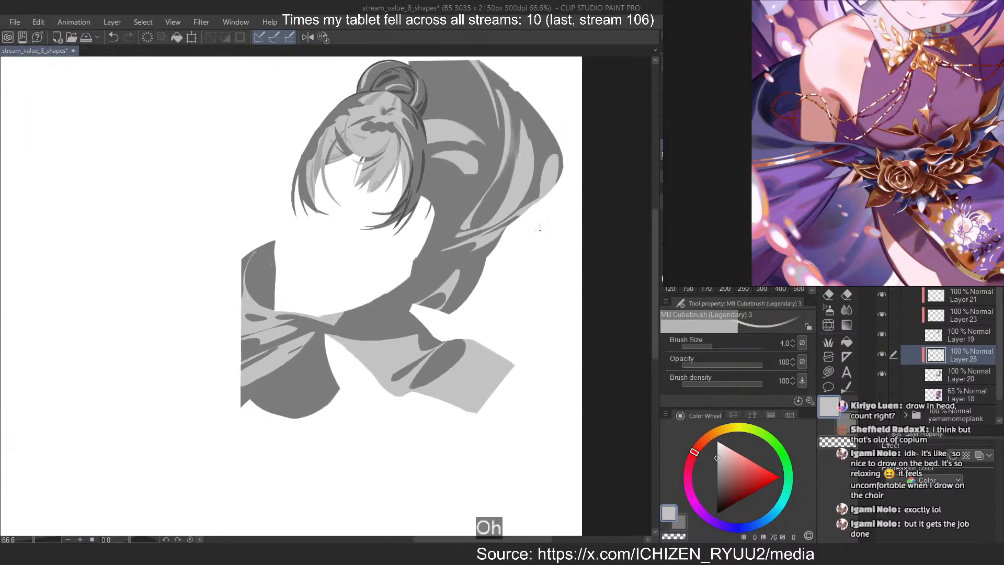
pyautogui.click(975, 371)
pyautogui.click(964, 354)
pyautogui.hotkey('ctrl', 'shift', 'n')
pyautogui.keyDown('ctrl'); pyautogui.click(935, 376); pyautogui.keyUp('ctrl')
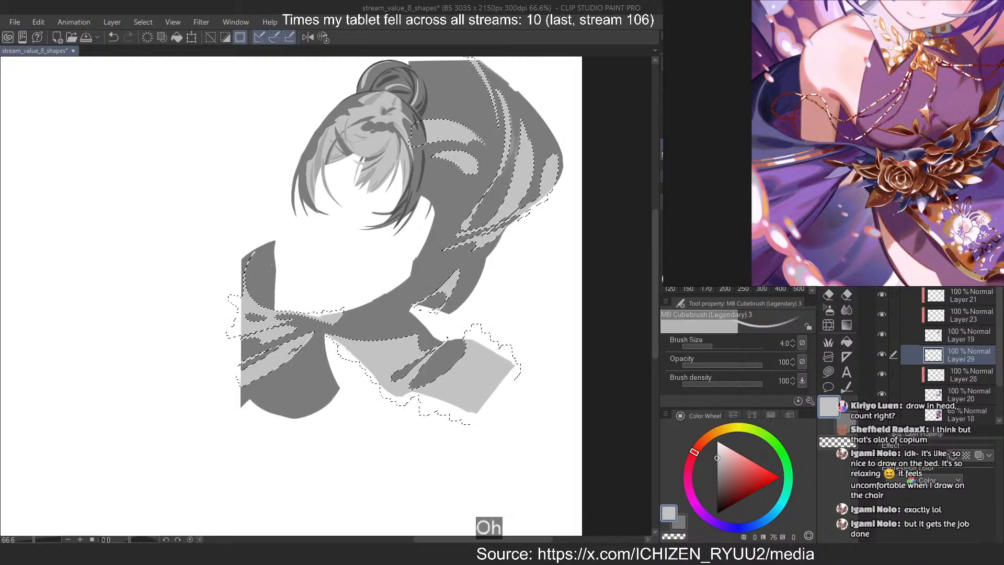
pyautogui.hotkey('ctrl', 'alt', 'g')
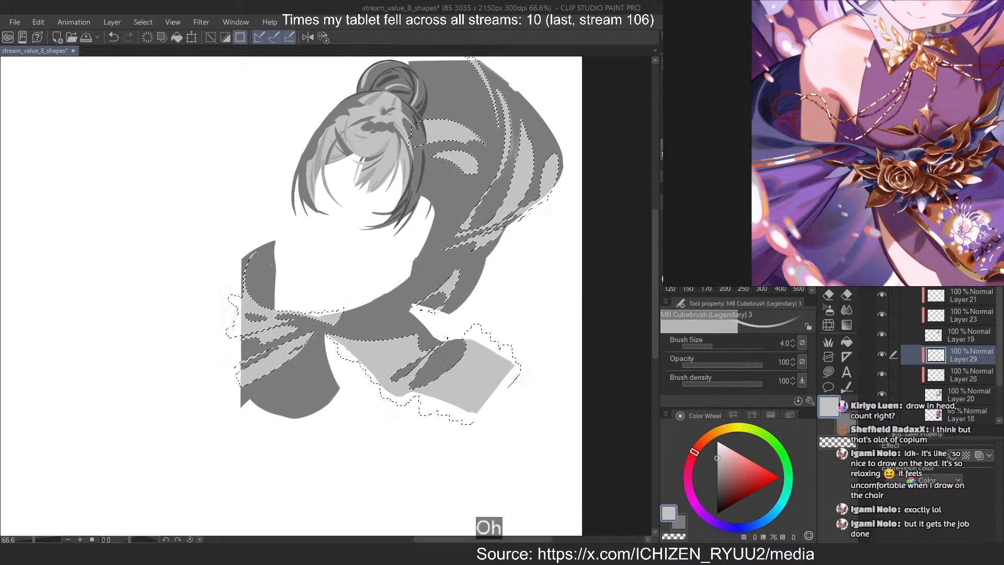
pyautogui.hotkey('ctrl', 'm')
# Outline the top and rounded outer end of the dark oval fold with a slightly darker mid grey at size 7
pyautogui.moveTo(270, 142)
pyautogui.mouseDown()
pyautogui.moveTo(355, 150)
pyautogui.moveTo(287, 162)
pyautogui.mouseUp()
pyautogui.keyDown('alt'); pyautogui.click(361, 153); pyautogui.keyUp('alt')
pyautogui.scroll(10, 284, 385)
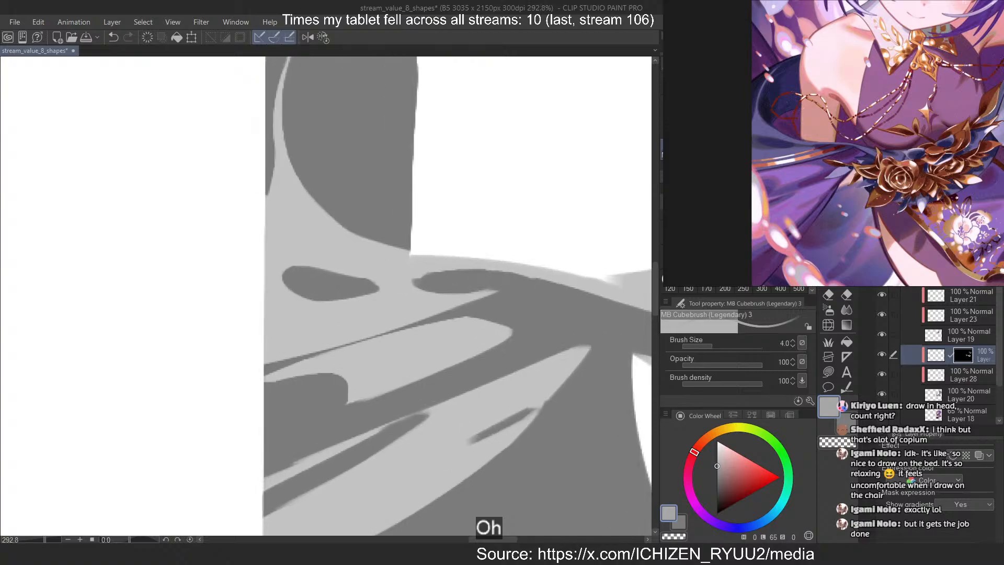
pyautogui.press(']')
pyautogui.press(']')
pyautogui.press(']')
pyautogui.press('c')
pyautogui.press('c')
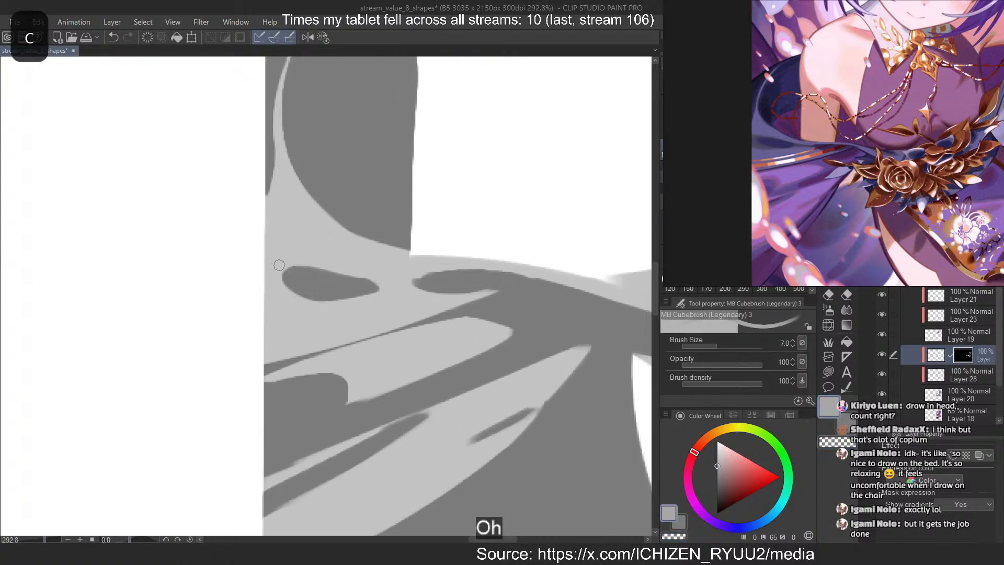
pyautogui.hotkey('ctrl', 'z')
pyautogui.scroll(-3, 352, 327)
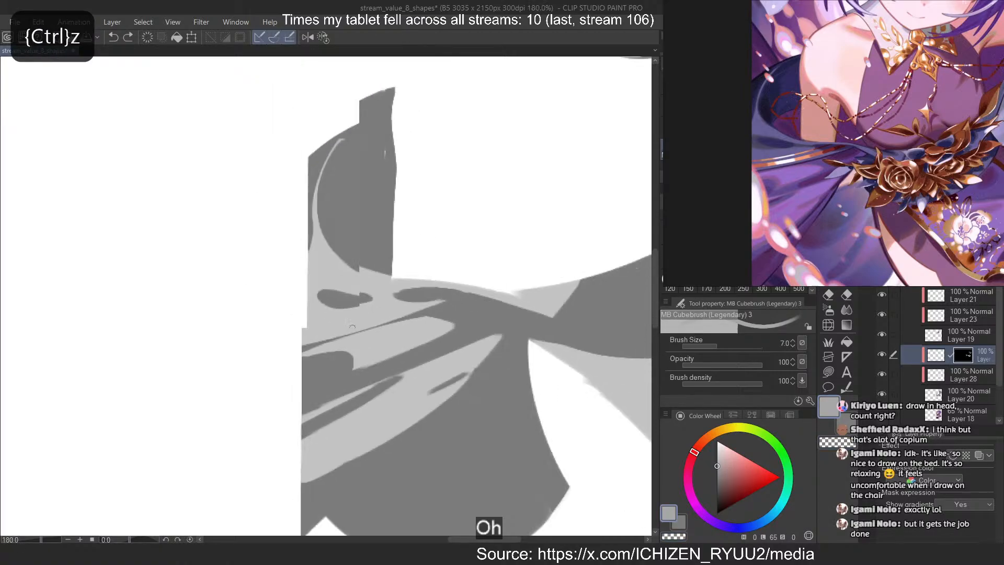
pyautogui.scroll(-3, 351, 327)
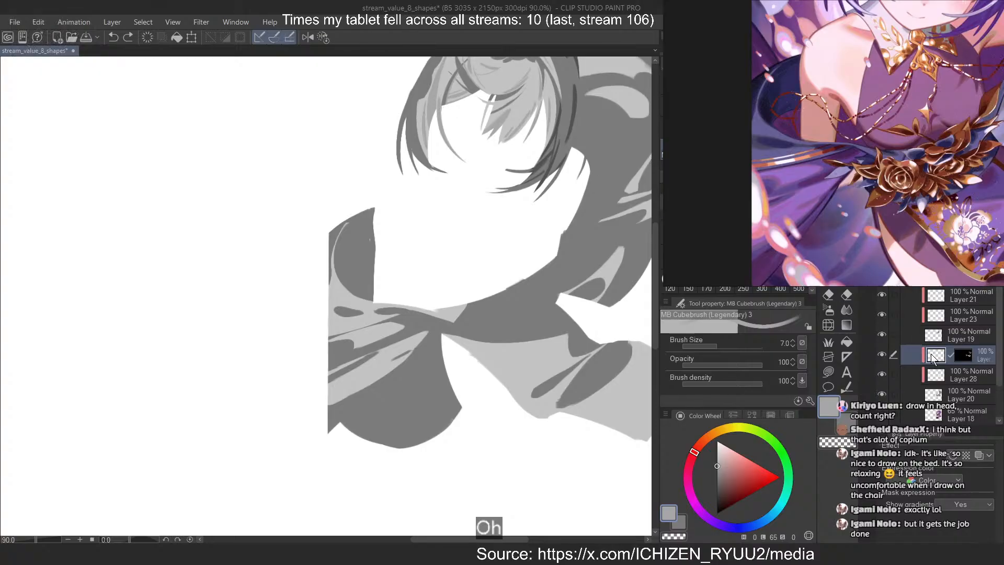
pyautogui.scroll(4, 336, 332)
pyautogui.hotkey('ctrl', 'z')
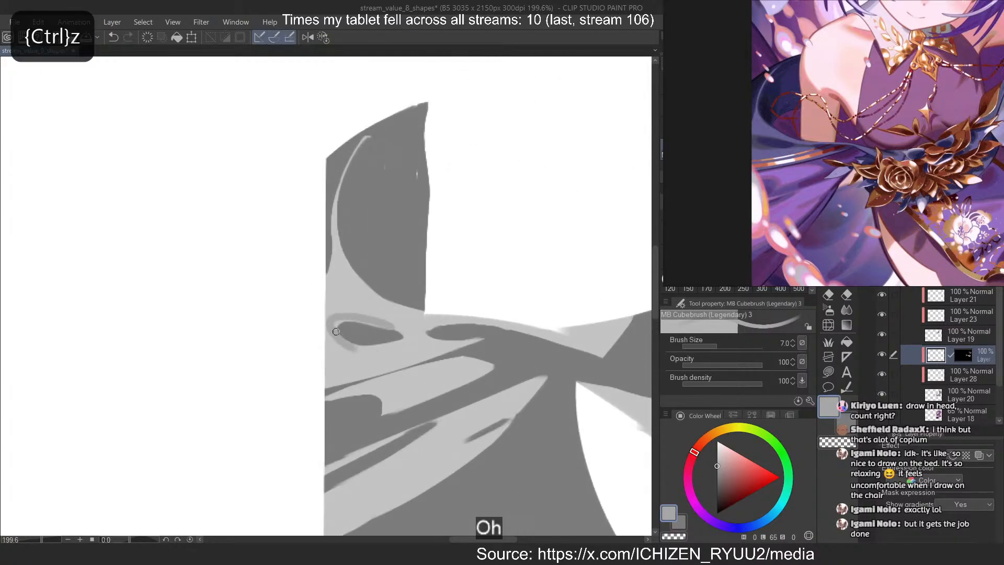
pyautogui.hotkey('ctrl', 'z')
# Wrap a mid-grey border above and below the dark oval fold, starting from the cloth's outer edge
pyautogui.moveTo(324, 319)
pyautogui.mouseDown()
pyautogui.moveTo(377, 325)
pyautogui.moveTo(359, 320)
pyautogui.moveTo(358, 349)
pyautogui.moveTo(391, 342)
pyautogui.mouseUp()
pyautogui.hotkey('ctrl', 'z')
pyautogui.hotkey('ctrl', 'z')
pyautogui.hotkey('ctrl', 'z')
pyautogui.moveTo(326, 350)
pyautogui.mouseDown()
pyautogui.moveTo(423, 328)
pyautogui.moveTo(413, 339)
pyautogui.mouseUp()
pyautogui.hotkey('ctrl', 'z')
pyautogui.hotkey('ctrl', 'z')
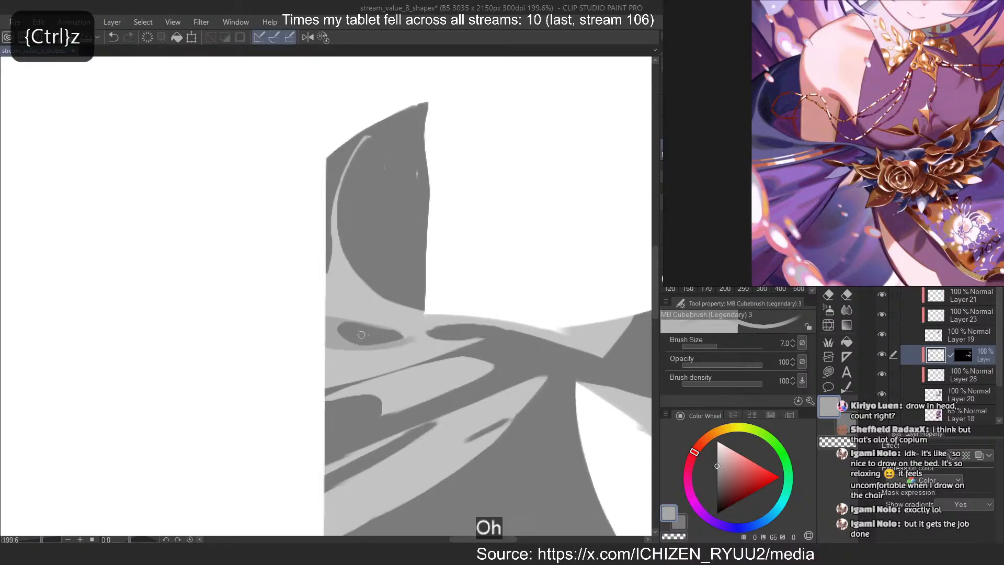
# Extend the mid-grey border from the oval fold along the upper edge of the second dark fold
pyautogui.hotkey('ctrl', 'z')
pyautogui.moveTo(326, 345); pyautogui.dragTo(470, 321)
pyautogui.hotkey('ctrl', 'z')
pyautogui.hotkey('ctrl', 'z')
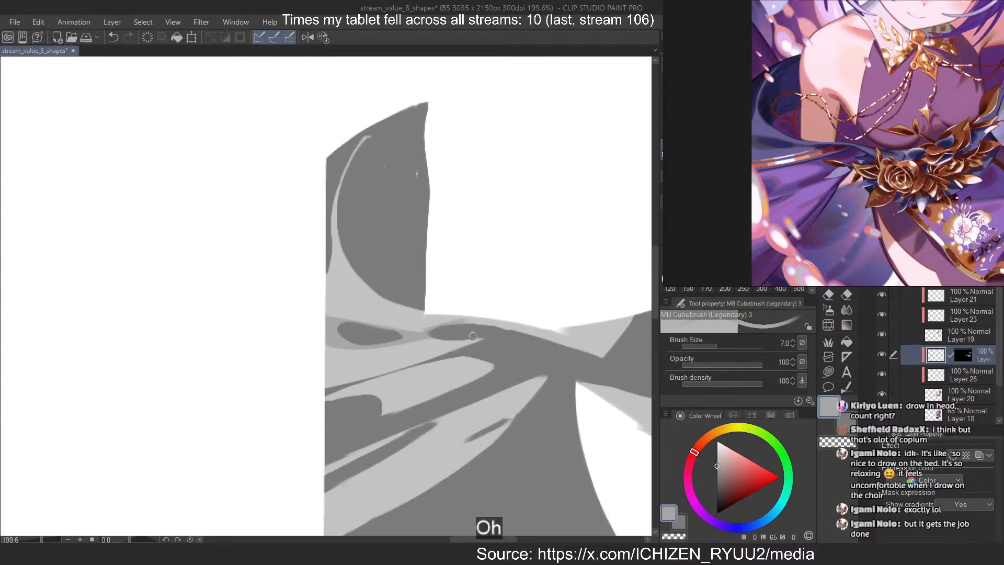
pyautogui.hotkey('ctrl', 'z')
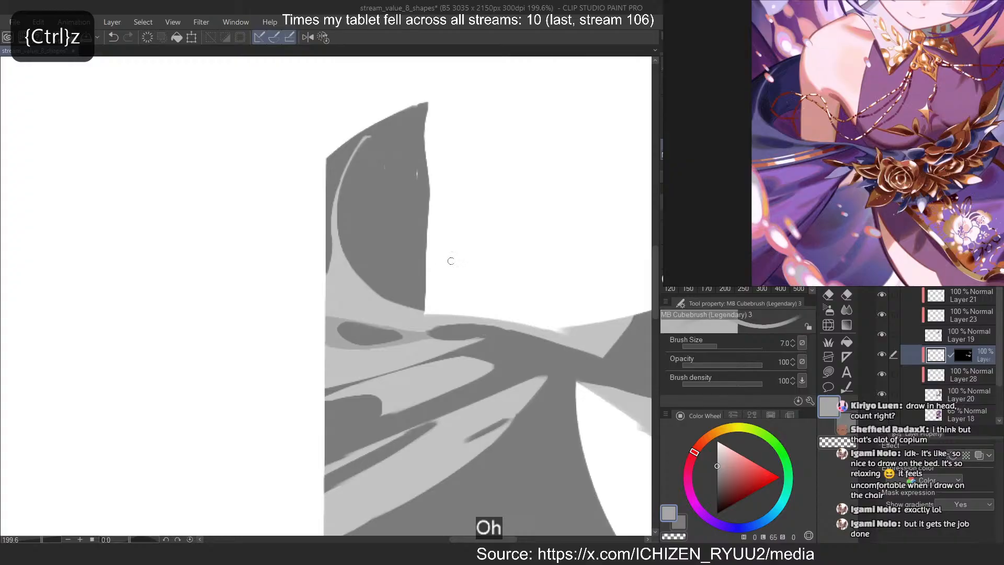
# Paint a small mid-grey shape in the light patch at the waist end of the edge band and trim its outline
pyautogui.moveTo(595, 333)
pyautogui.mouseDown()
pyautogui.moveTo(536, 321)
pyautogui.moveTo(607, 332)
pyautogui.moveTo(570, 335)
pyautogui.mouseUp()
pyautogui.hotkey('ctrl', 'z')
pyautogui.hotkey('ctrl', 'z')
pyautogui.hotkey('ctrl', 'z')
pyautogui.hotkey('ctrl', 'z')
pyautogui.press('c')
pyautogui.hotkey('ctrl', 'z')
pyautogui.hotkey('ctrl', 'z')
pyautogui.hotkey('ctrl', 'z')
pyautogui.press('c')
pyautogui.hotkey('ctrl', 'z')
pyautogui.press('c')
pyautogui.press('c')
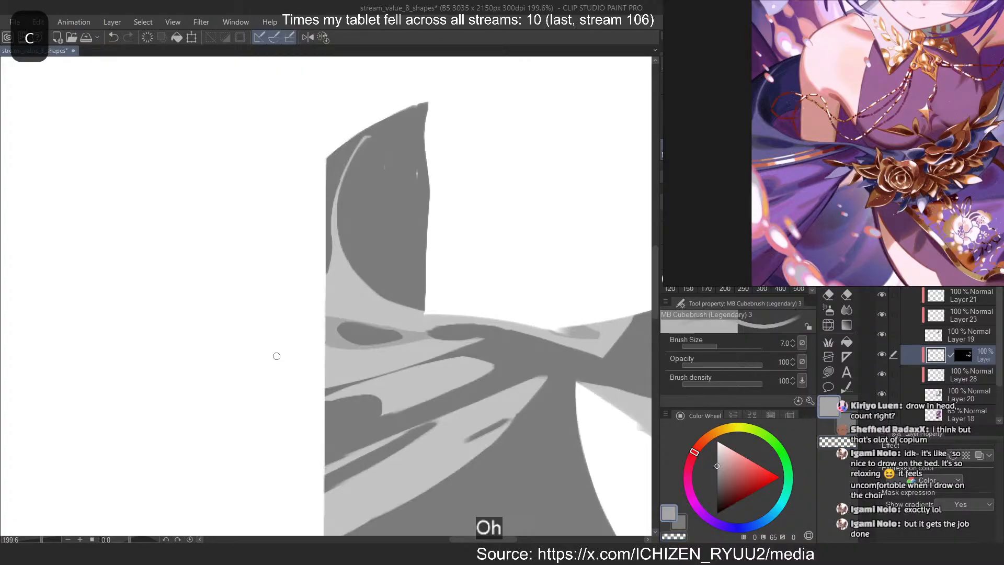
# Add a thin mid-grey edge along the inside of the light curve bordering the armhole and trim it
pyautogui.scroll(-5, 271, 294)
pyautogui.scroll(3, 335, 243)
pyautogui.moveTo(351, 317)
pyautogui.mouseDown()
pyautogui.moveTo(321, 296)
pyautogui.moveTo(302, 247)
pyautogui.mouseUp()
pyautogui.hotkey('ctrl', 'z')
pyautogui.hotkey('ctrl', 'z')
pyautogui.moveTo(329, 304); pyautogui.dragTo(303, 257)
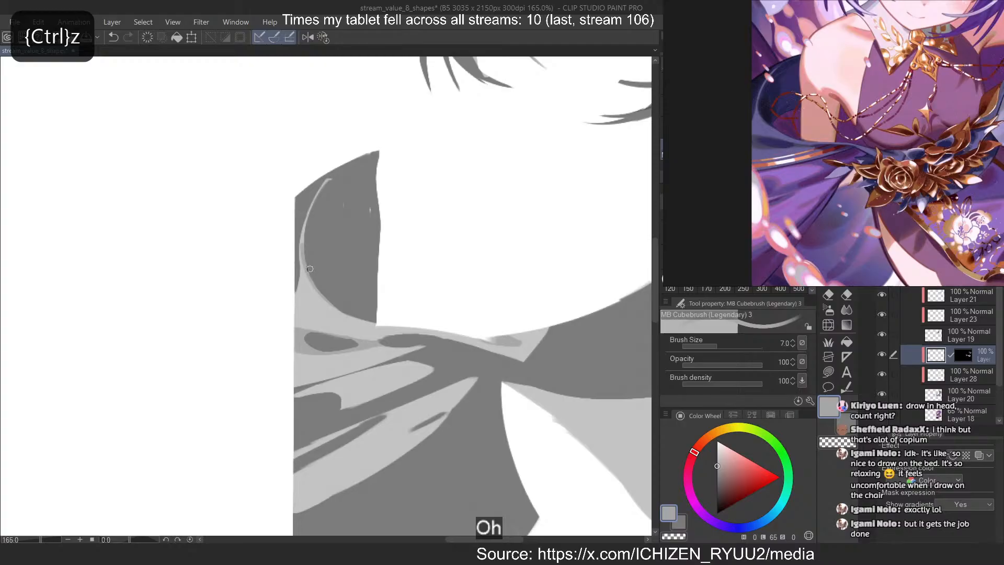
pyautogui.hotkey('ctrl', 'z')
pyautogui.moveTo(343, 315)
pyautogui.mouseDown()
pyautogui.moveTo(303, 267)
pyautogui.moveTo(314, 284)
pyautogui.mouseUp()
pyautogui.hotkey('ctrl', 'z')
pyautogui.press('c')
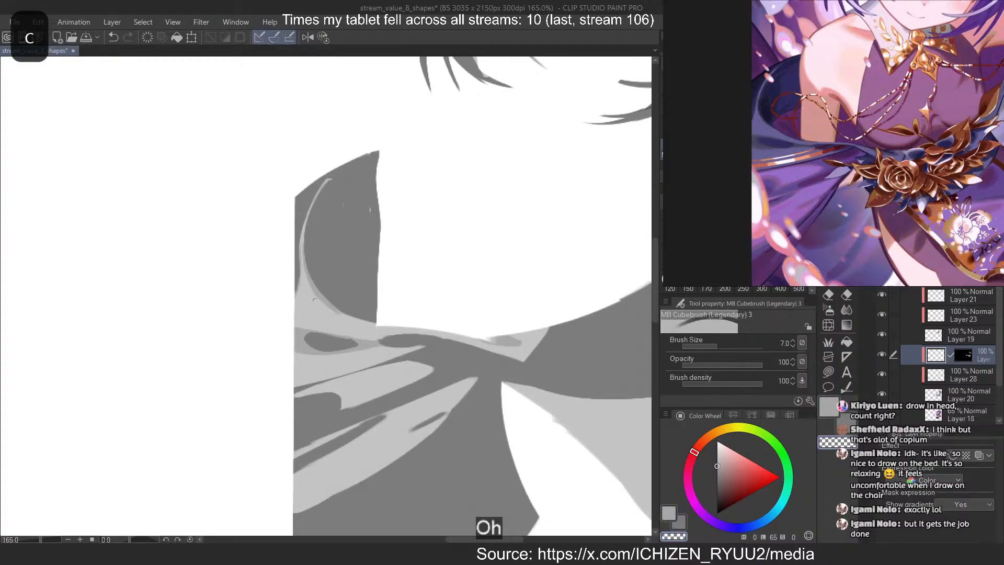
pyautogui.press('c')
# Paint a mid-grey border around the rounded dark fold in the middle light streak at brush size 17
pyautogui.scroll(-1, 299, 148)
pyautogui.scroll(2, 314, 335)
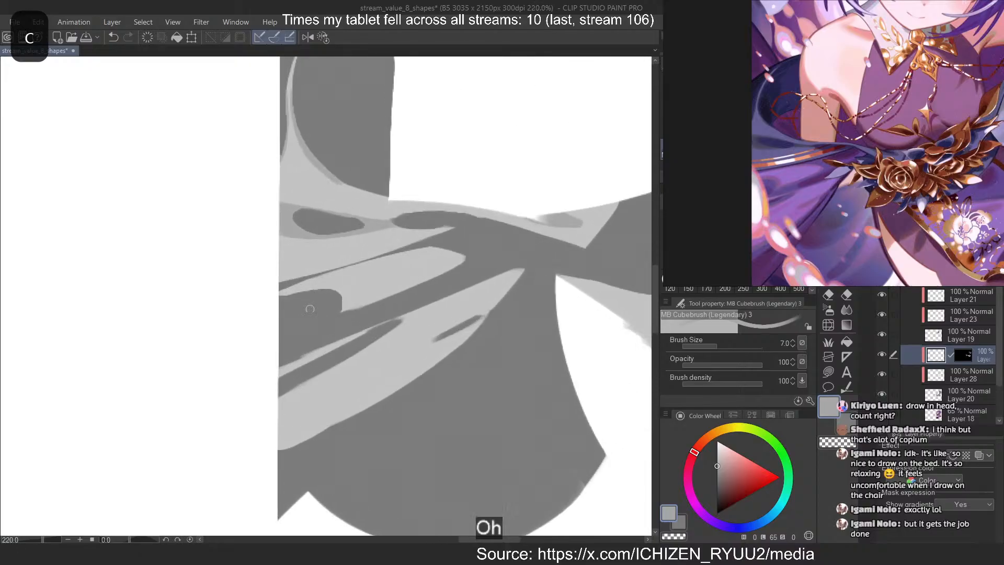
pyautogui.moveTo(285, 291); pyautogui.dragTo(338, 291)
pyautogui.hotkey('ctrl', 'z')
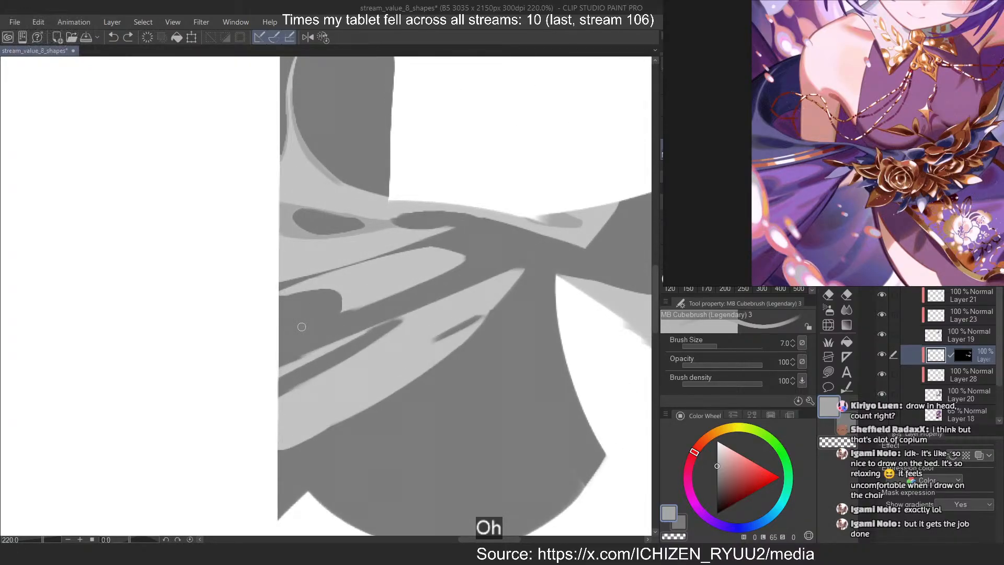
pyautogui.press(']')
pyautogui.press(']')
pyautogui.press(']')
pyautogui.press(']')
pyautogui.press(']')
pyautogui.moveTo(289, 294); pyautogui.dragTo(348, 306)
pyautogui.hotkey('ctrl', 'z')
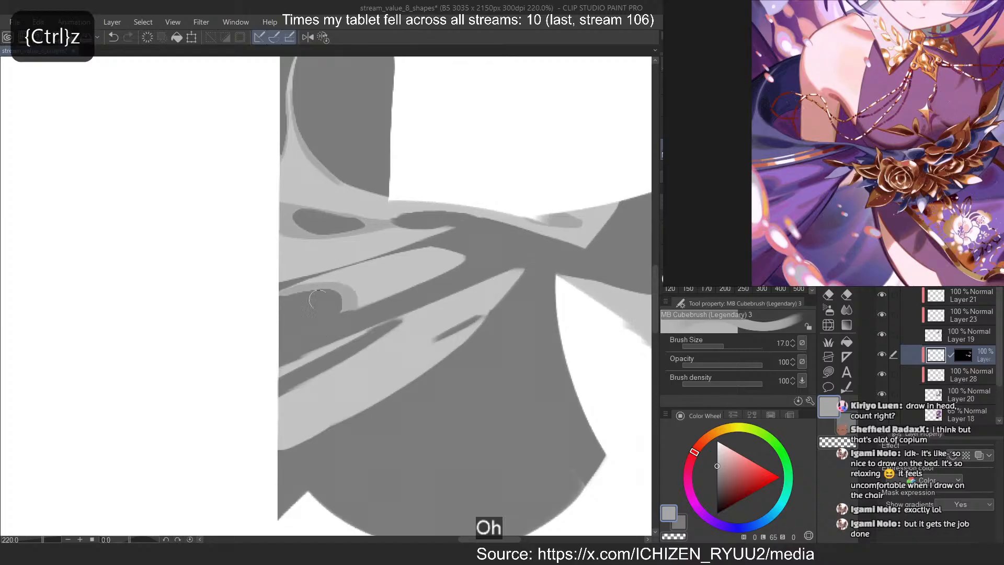
pyautogui.hotkey('ctrl', 'z')
# Shade the rounded waist-side tip of the middle light streak with mid grey and trim it with the transparent brush
pyautogui.moveTo(455, 250)
pyautogui.mouseDown()
pyautogui.moveTo(407, 284)
pyautogui.moveTo(444, 274)
pyautogui.moveTo(411, 292)
pyautogui.moveTo(396, 250)
pyautogui.moveTo(429, 275)
pyautogui.mouseUp()
pyautogui.hotkey('ctrl', 'z')
pyautogui.press('c')
pyautogui.hotkey('ctrl', 'z')
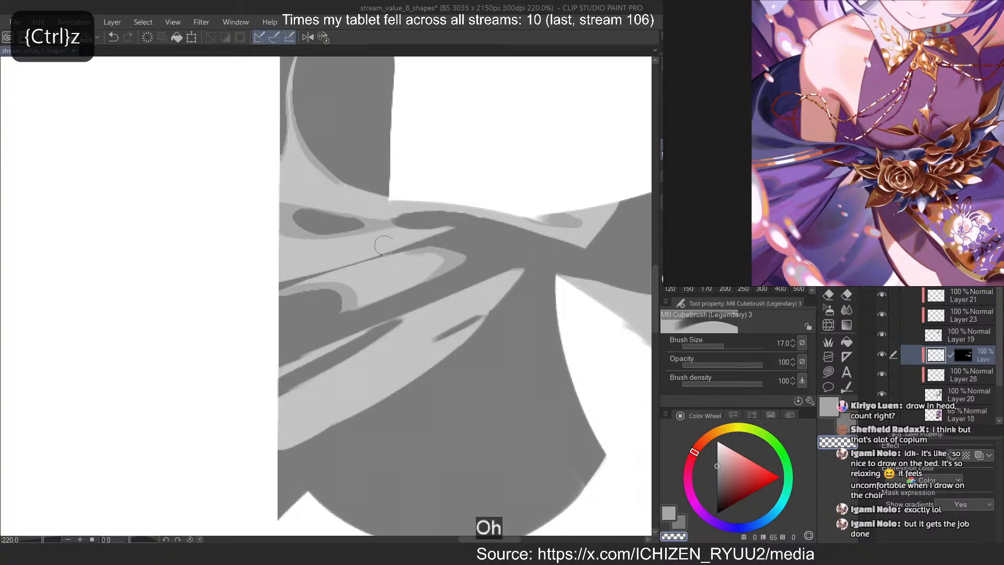
# Paint a mid-grey band along the slanted dark line between the light streaks at size 10 and trim its upper edge
pyautogui.press('c')
pyautogui.moveTo(384, 269)
pyautogui.mouseDown()
pyautogui.moveTo(283, 294)
pyautogui.moveTo(369, 258)
pyautogui.moveTo(404, 215)
pyautogui.moveTo(405, 247)
pyautogui.moveTo(282, 283)
pyautogui.mouseUp()
pyautogui.hotkey('ctrl', 'z')
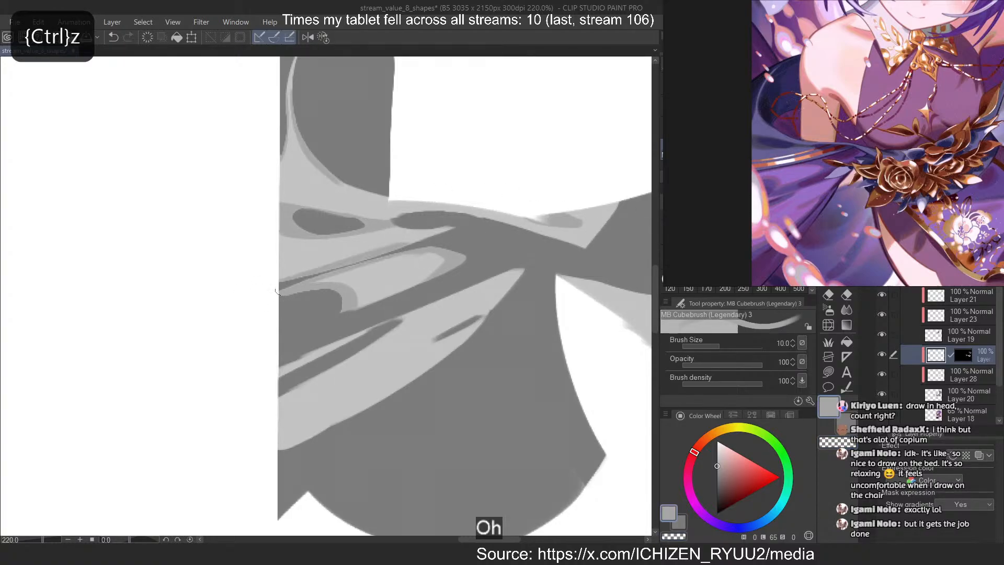
pyautogui.hotkey('ctrl', 'z')
pyautogui.moveTo(416, 239); pyautogui.dragTo(238, 301)
pyautogui.press('c')
pyautogui.moveTo(368, 251); pyautogui.dragTo(236, 295)
# Add a thin mid-grey line along the hanging front cloth's upper edge and a mid-grey oval fold below it
pyautogui.scroll(-8, 272, 226)
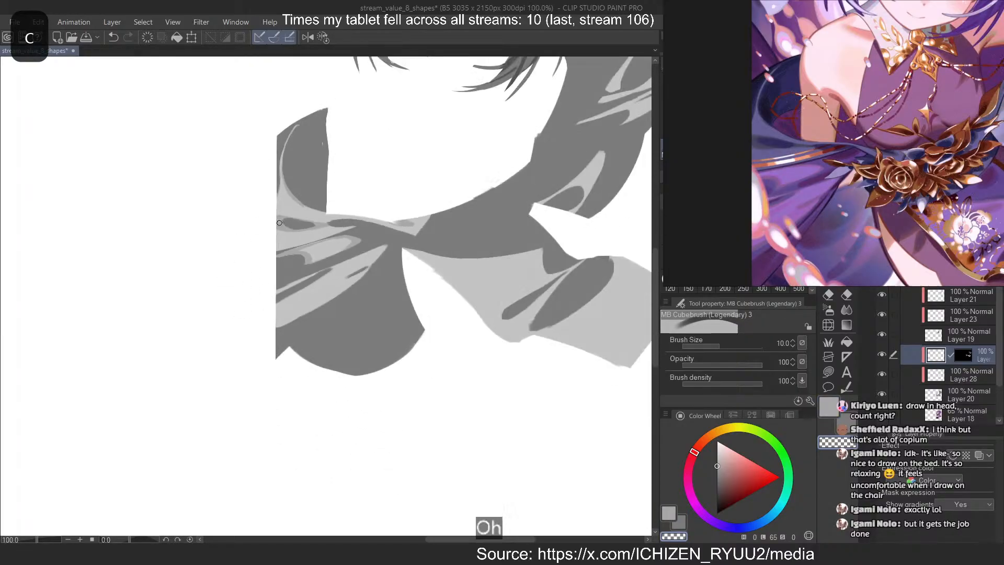
pyautogui.scroll(2, 303, 217)
pyautogui.scroll(-2, 704, 112)
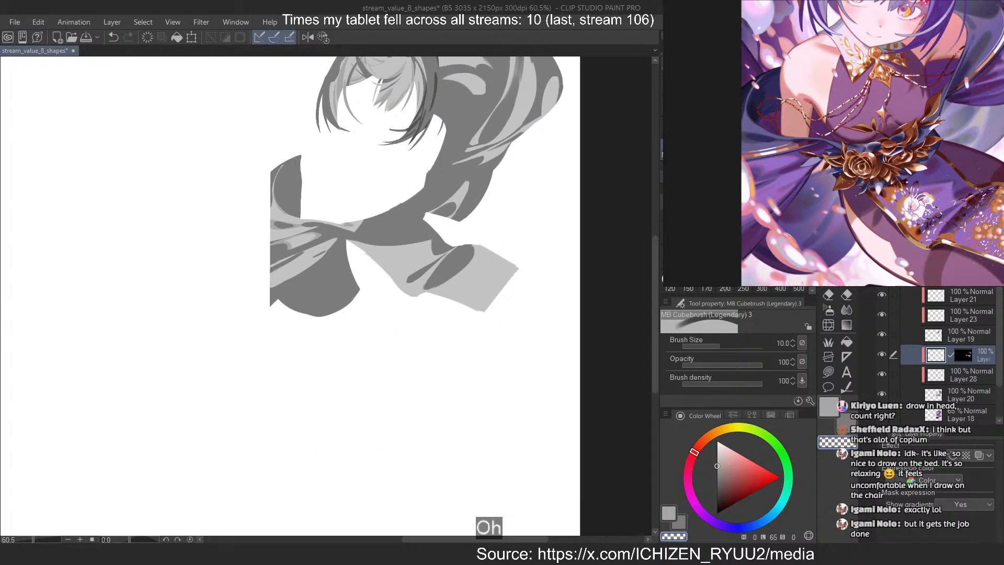
pyautogui.scroll(3, 832, 143)
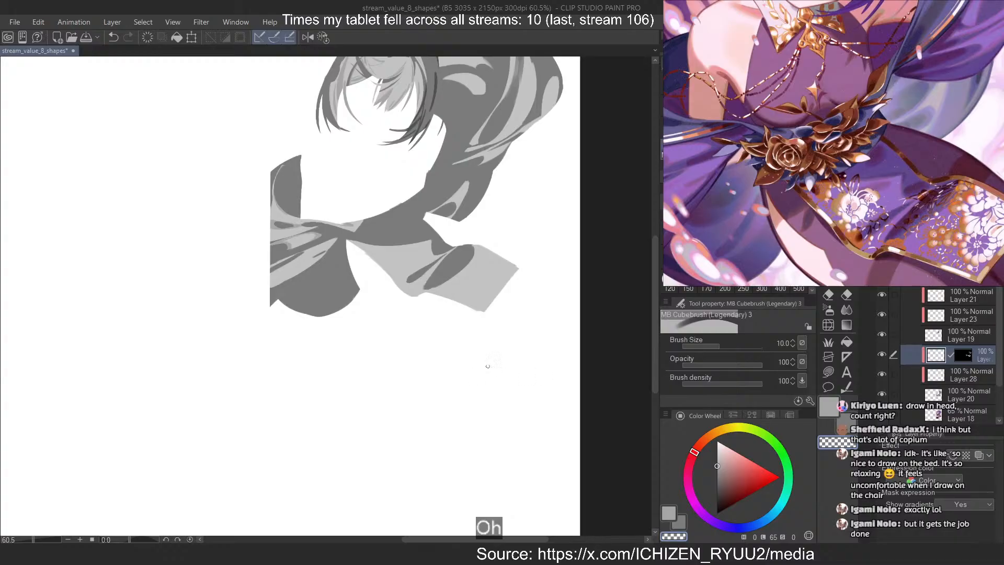
pyautogui.scroll(7, 373, 248)
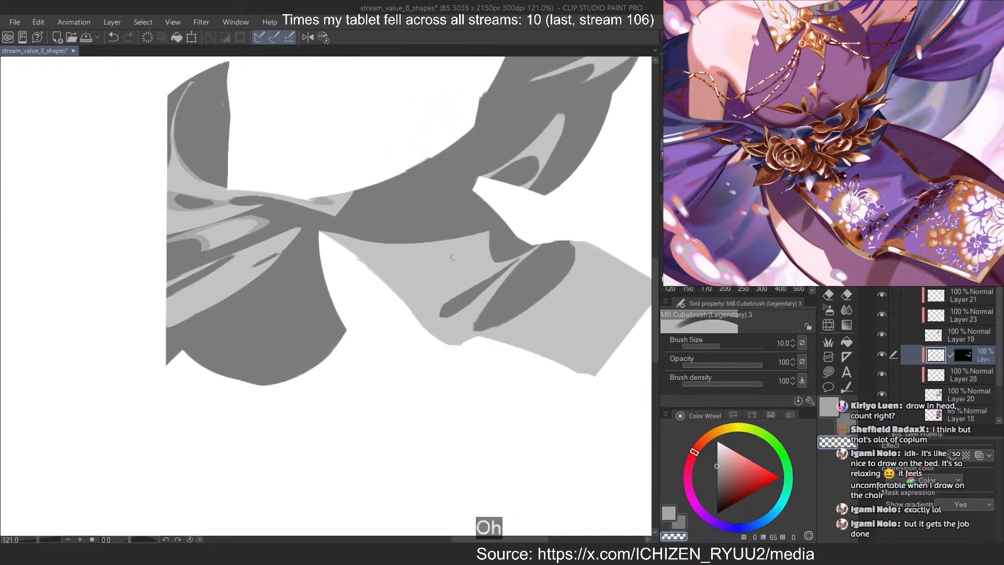
pyautogui.press('c')
pyautogui.moveTo(477, 244)
pyautogui.mouseDown()
pyautogui.moveTo(408, 274)
pyautogui.moveTo(464, 249)
pyautogui.moveTo(417, 264)
pyautogui.moveTo(450, 241)
pyautogui.moveTo(333, 234)
pyautogui.mouseUp()
pyautogui.hotkey('ctrl', 'z')
pyautogui.hotkey('ctrl', 'z')
pyautogui.hotkey('ctrl', 'z')
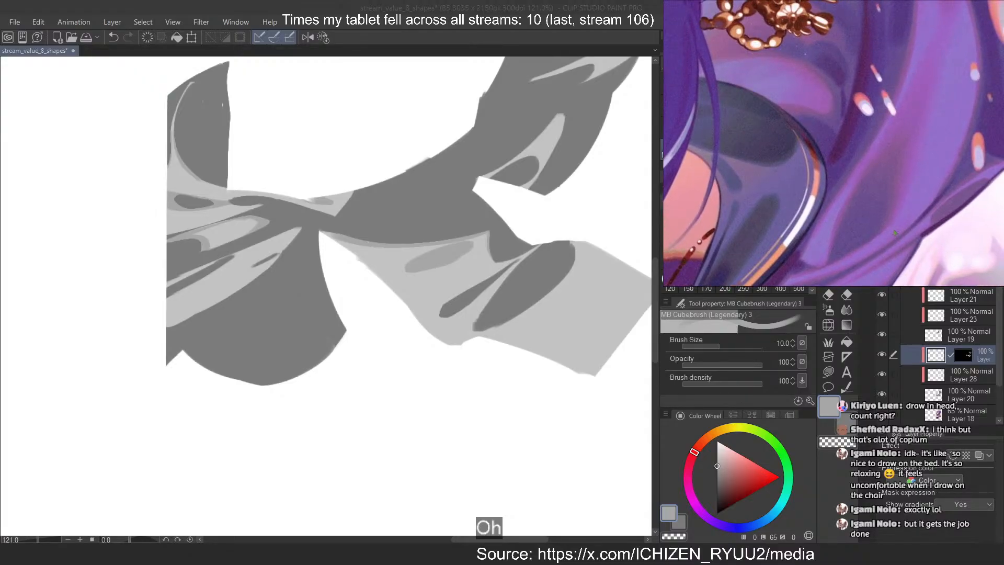
pyautogui.scroll(-2, 586, 357)
pyautogui.press(']')
pyautogui.scroll(-1, 474, 263)
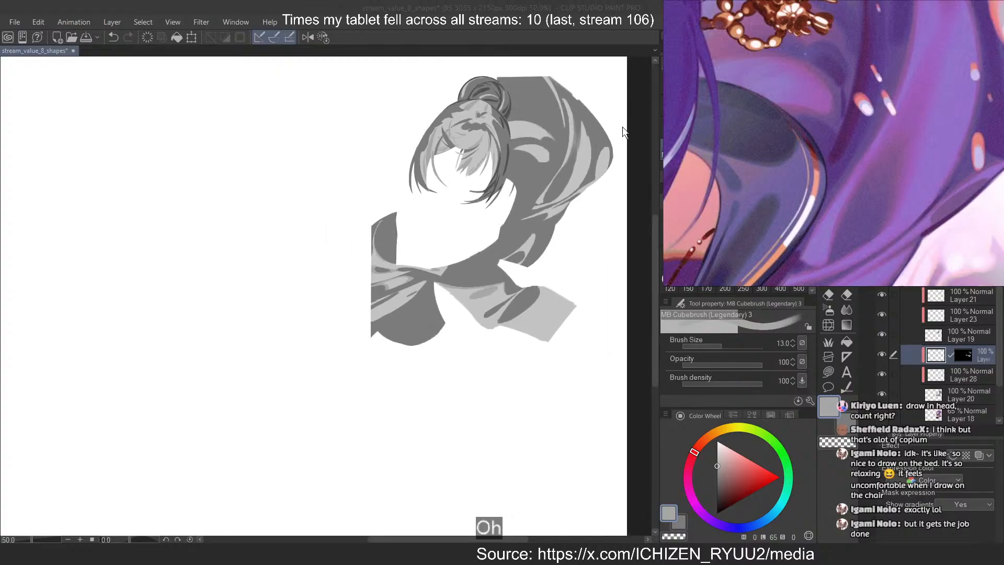
pyautogui.scroll(1, 622, 132)
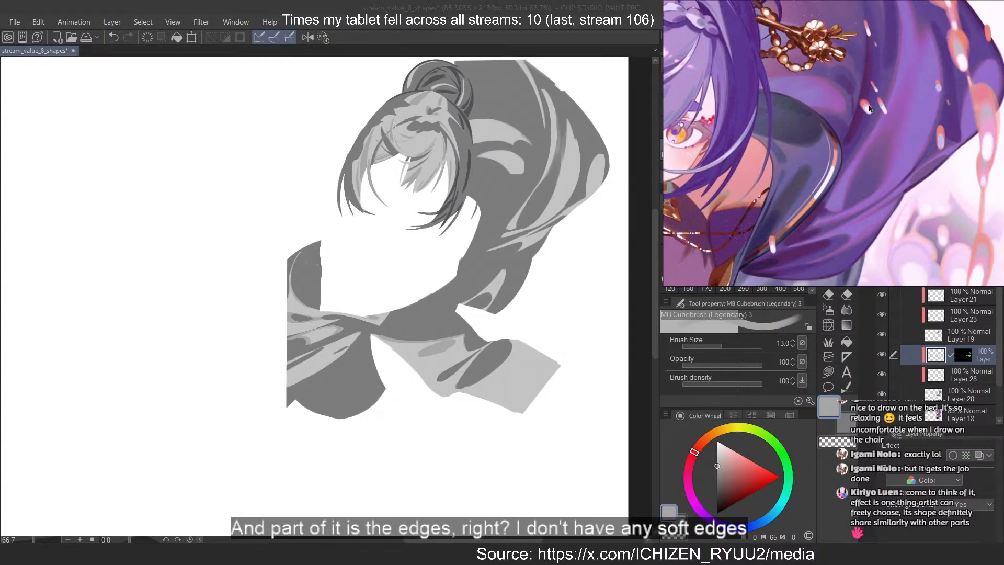
pyautogui.scroll(4, 868, 115)
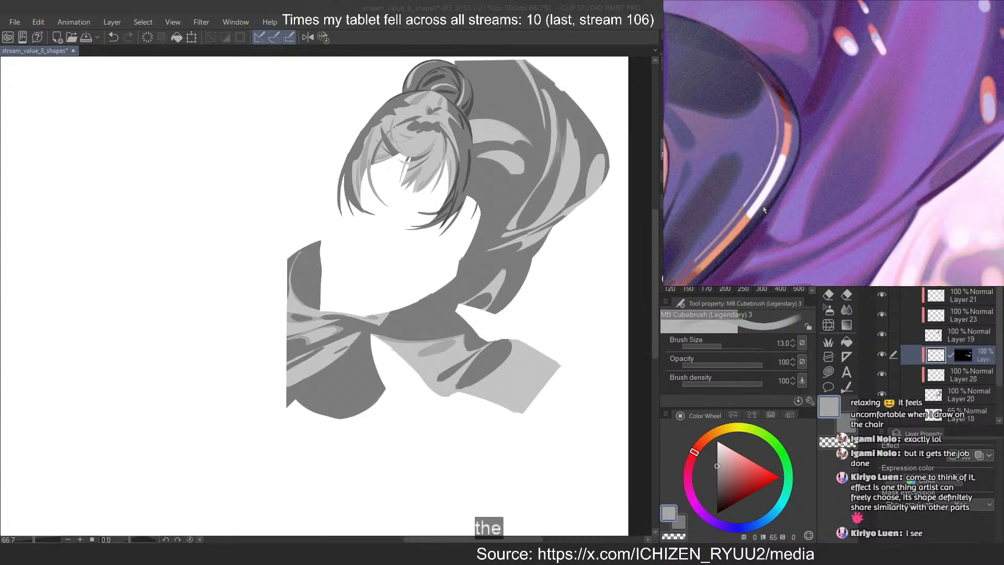
# Examine the reference's purple cloth up close for hard and soft fold edges, and compare the folds with the whole illustration
pyautogui.scroll(5, 818, 178)
pyautogui.moveTo(818, 178); pyautogui.dragTo(819, 171)
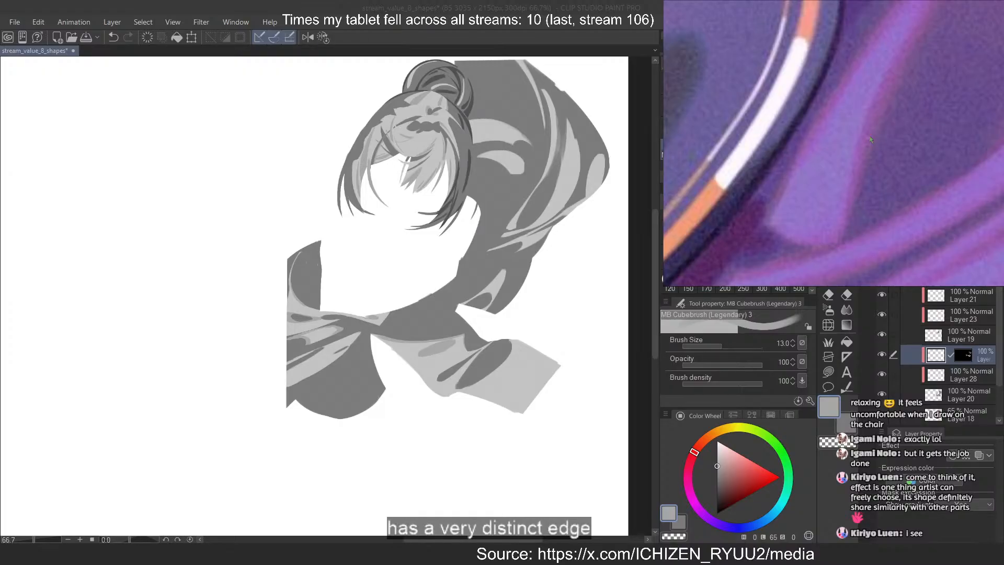
pyautogui.scroll(-4, 870, 139)
pyautogui.moveTo(870, 140); pyautogui.dragTo(823, 210)
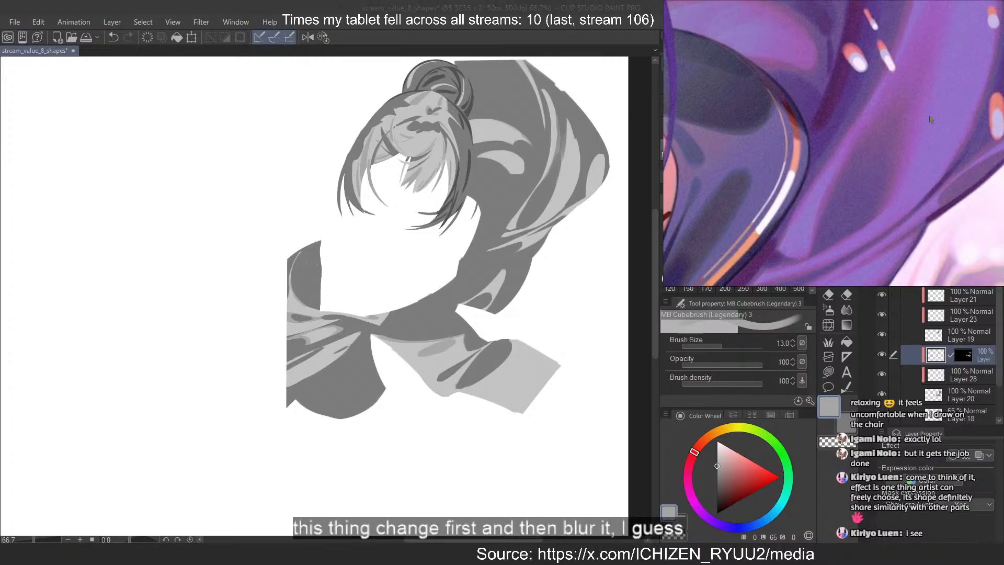
pyautogui.scroll(-2, 933, 116)
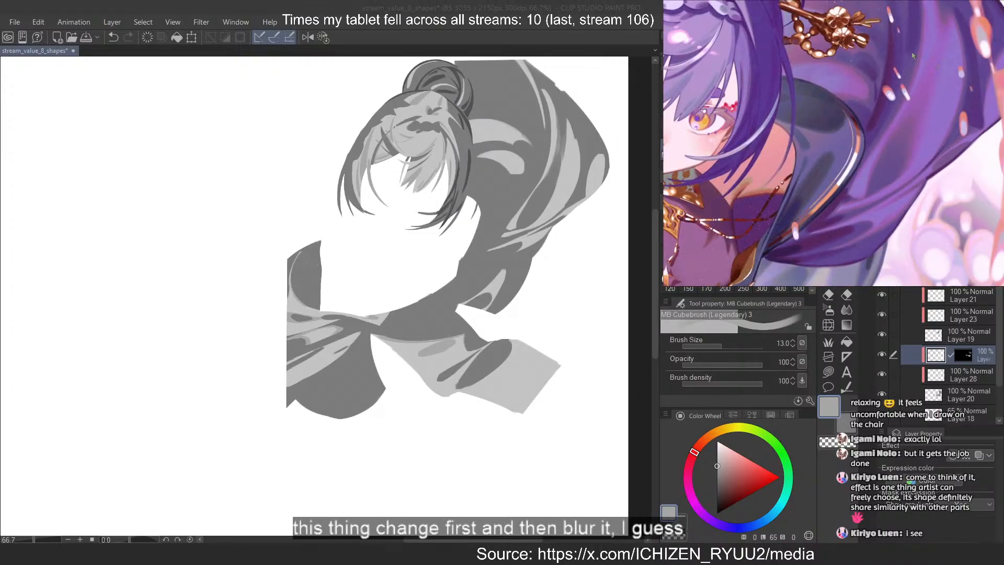
pyautogui.scroll(2, 913, 56)
pyautogui.scroll(3, 909, 214)
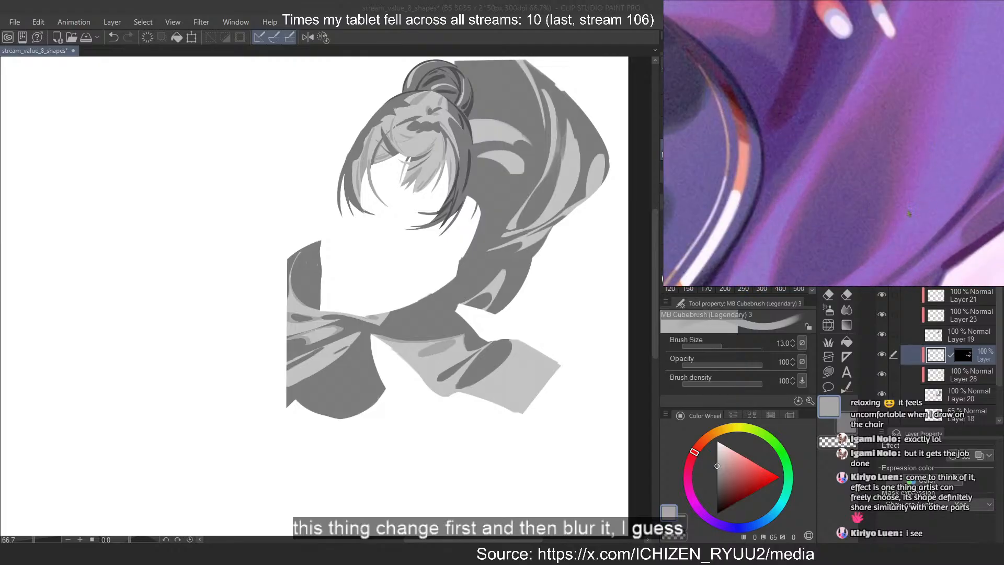
pyautogui.scroll(-1, 910, 122)
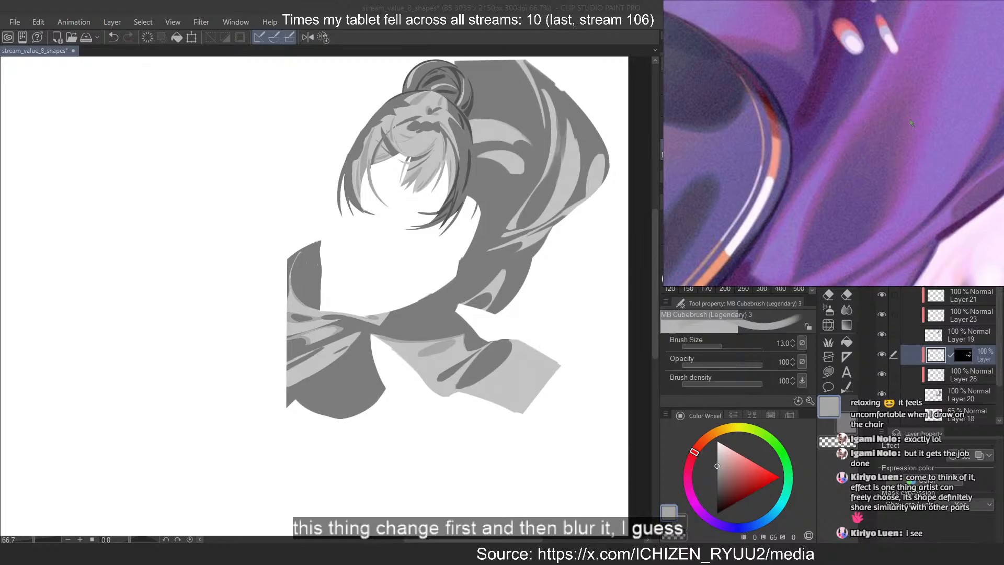
pyautogui.scroll(-1, 904, 118)
pyautogui.scroll(-4, 905, 118)
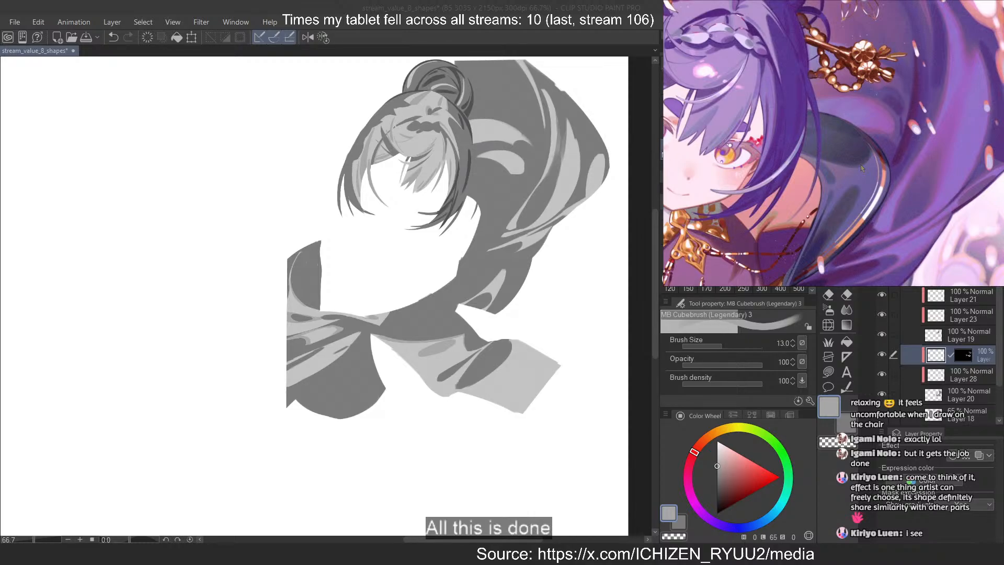
pyautogui.scroll(-3, 877, 148)
pyautogui.moveTo(826, 130)
pyautogui.mouseDown()
pyautogui.moveTo(873, 166)
pyautogui.moveTo(890, 129)
pyautogui.mouseUp()
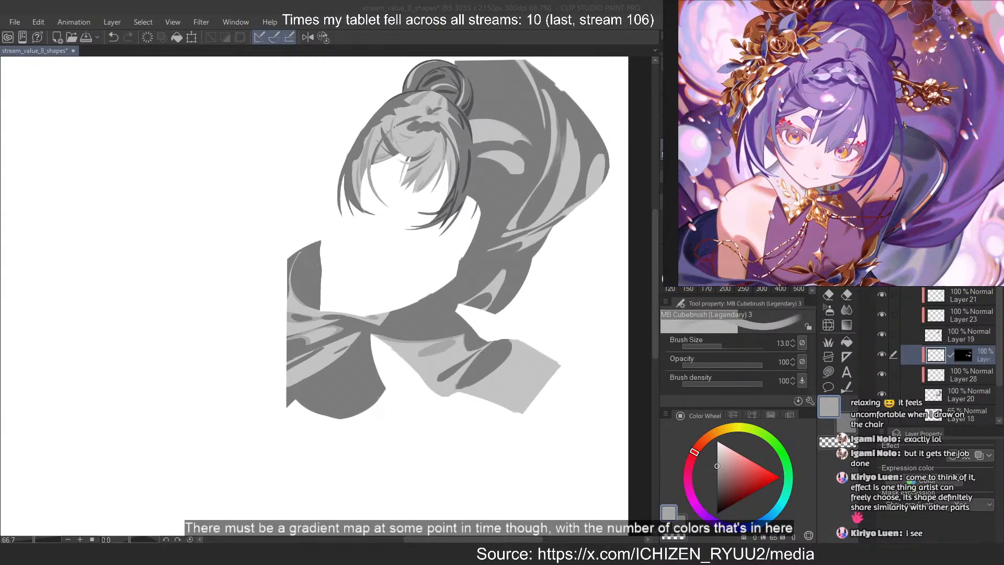
pyautogui.scroll(2, 903, 124)
pyautogui.moveTo(930, 130); pyautogui.dragTo(907, 119)
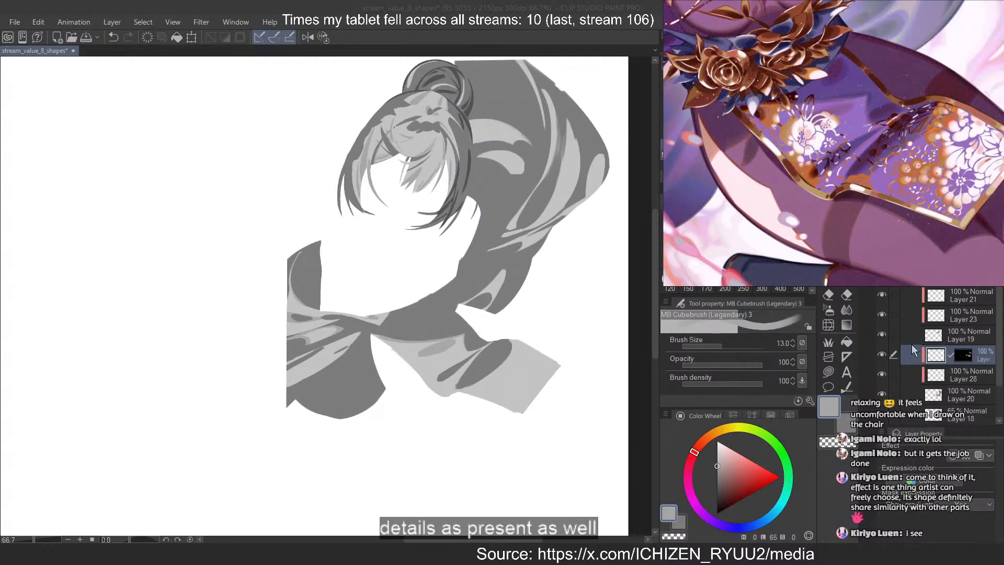
# Compare the hanging front cloth with Layer 28 and the mid-grey transition layer above it switched off and on
pyautogui.click(955, 362)
pyautogui.moveTo(500, 367); pyautogui.dragTo(528, 348)
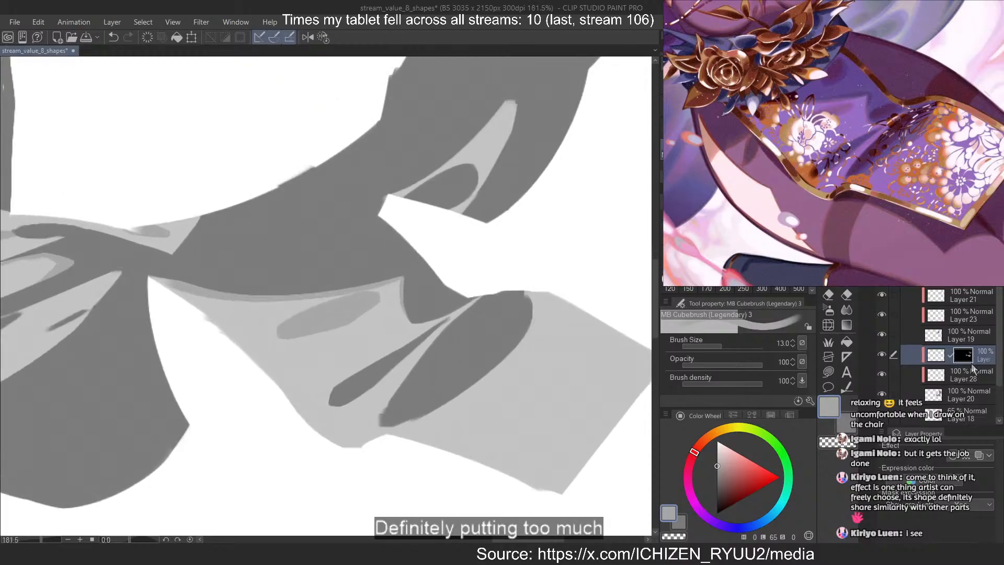
pyautogui.click(886, 375)
pyautogui.click(886, 375)
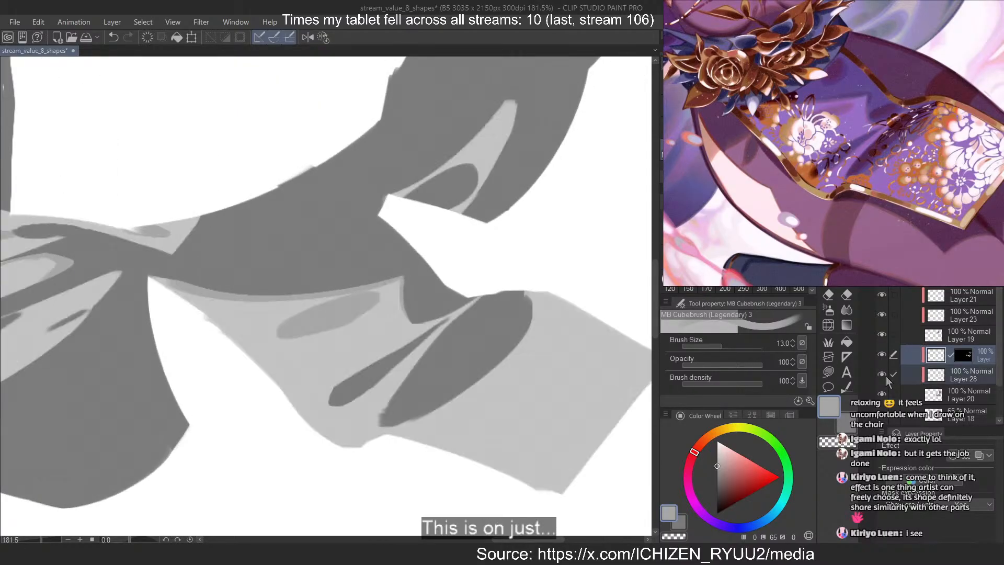
pyautogui.click(885, 375)
pyautogui.click(885, 375)
pyautogui.click(885, 375)
pyautogui.click(886, 376)
pyautogui.click(882, 352)
pyautogui.click(882, 352)
pyautogui.click(882, 351)
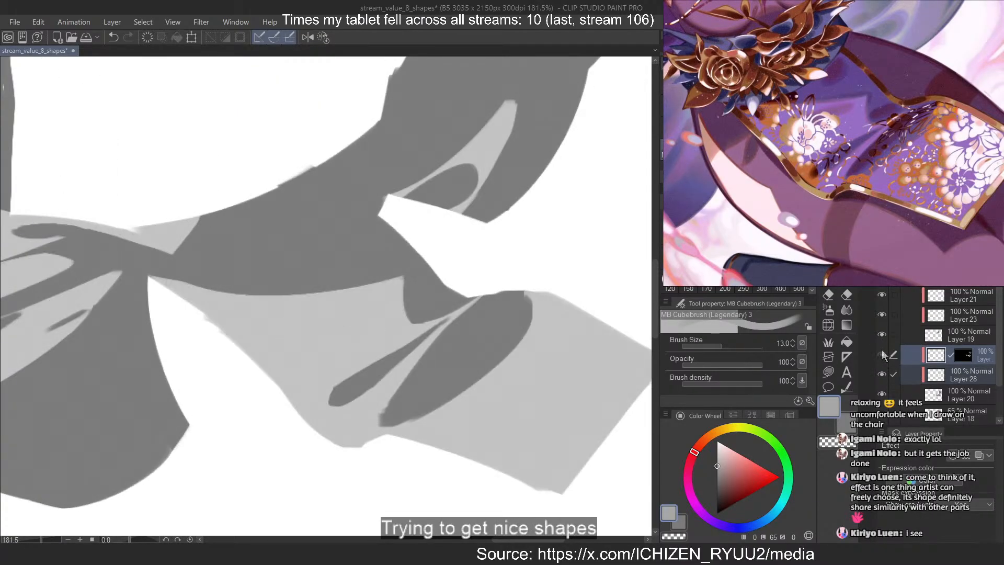
pyautogui.click(882, 352)
# On Layer 28, narrow the large dark fold in the hanging front cloth by painting light grey over its outer side
pyautogui.click(956, 373)
pyautogui.keyDown('alt'); pyautogui.click(583, 339); pyautogui.keyUp('alt')
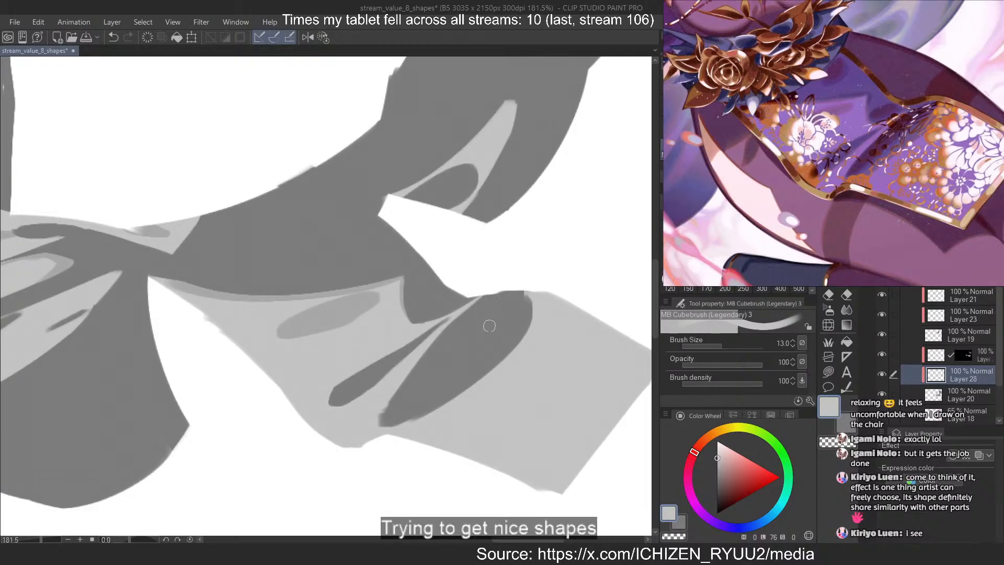
pyautogui.moveTo(520, 295); pyautogui.dragTo(384, 421)
pyautogui.hotkey('ctrl', 'z')
pyautogui.moveTo(512, 308); pyautogui.dragTo(395, 421)
pyautogui.moveTo(521, 300)
pyautogui.mouseDown()
pyautogui.moveTo(519, 316)
pyautogui.moveTo(452, 397)
pyautogui.mouseUp()
pyautogui.moveTo(526, 297); pyautogui.dragTo(510, 352)
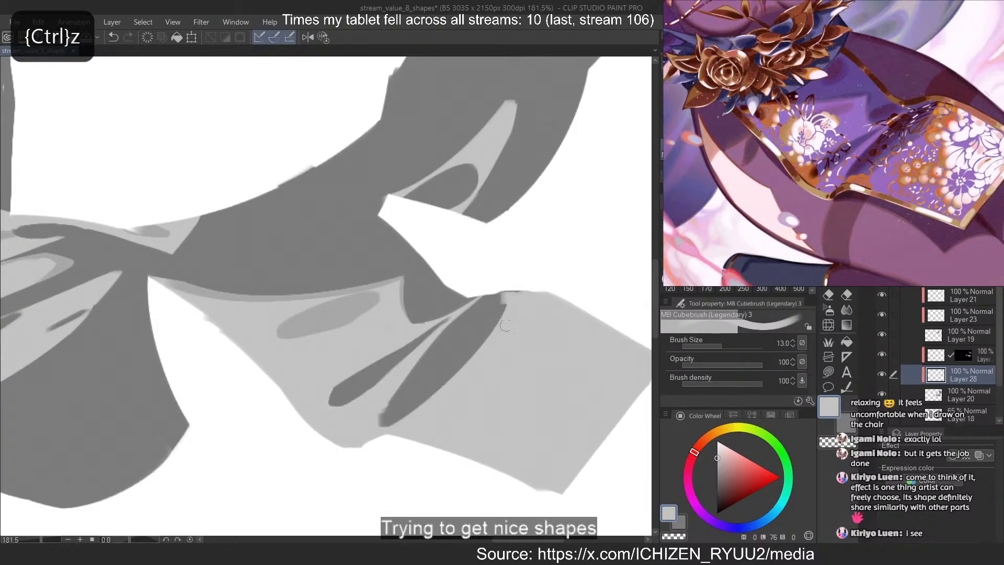
pyautogui.hotkey('ctrl', 'z')
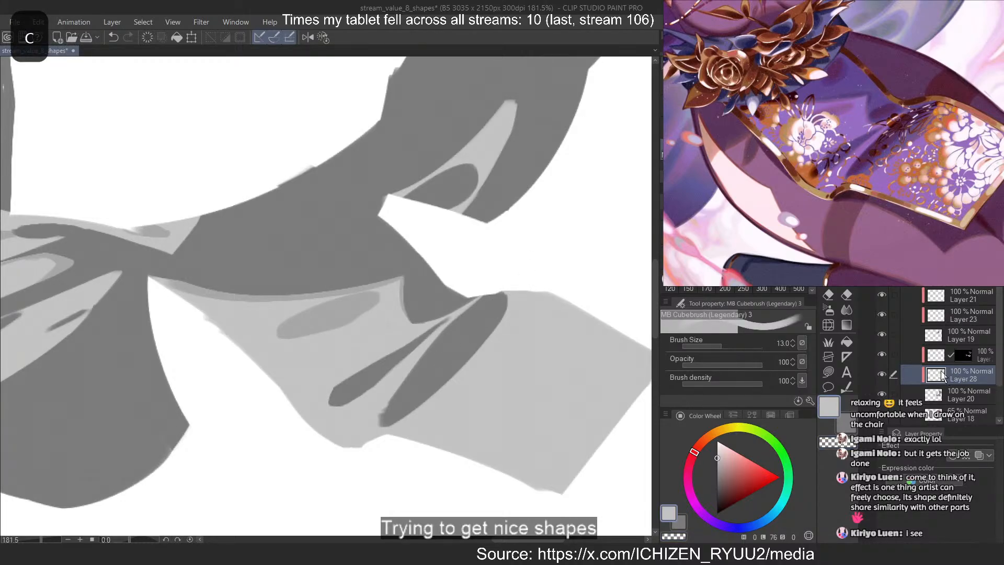
# Replace Layer 29's mask with a new one made from the outline of Layer 28's light shapes, then clear the selection
pyautogui.keyDown('ctrl'); pyautogui.click(968, 358); pyautogui.keyUp('ctrl')
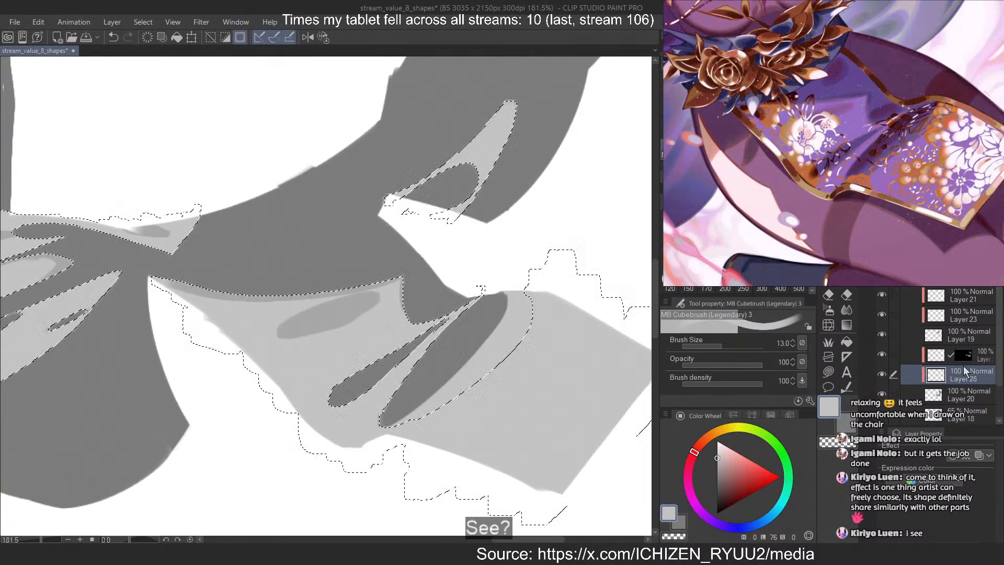
pyautogui.click(960, 363)
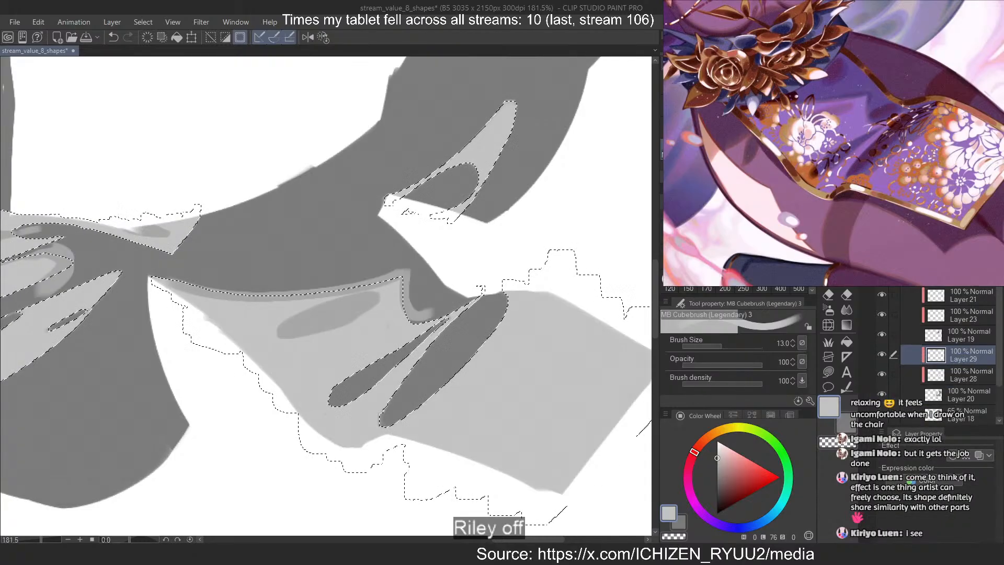
pyautogui.hotkey('ctrl', 'd')
pyautogui.click(935, 359)
# Sample the mid grey and paint a curved transition band along the outer edge of the narrowed dark fold
pyautogui.keyDown('alt'); pyautogui.click(360, 309); pyautogui.keyUp('alt')
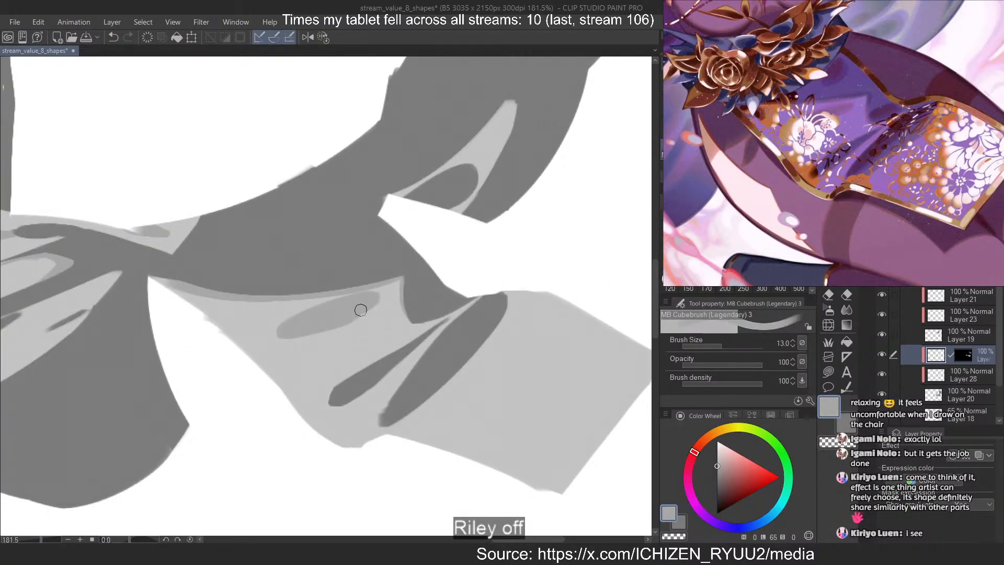
pyautogui.moveTo(513, 290); pyautogui.dragTo(374, 432)
pyautogui.hotkey('ctrl', 'z')
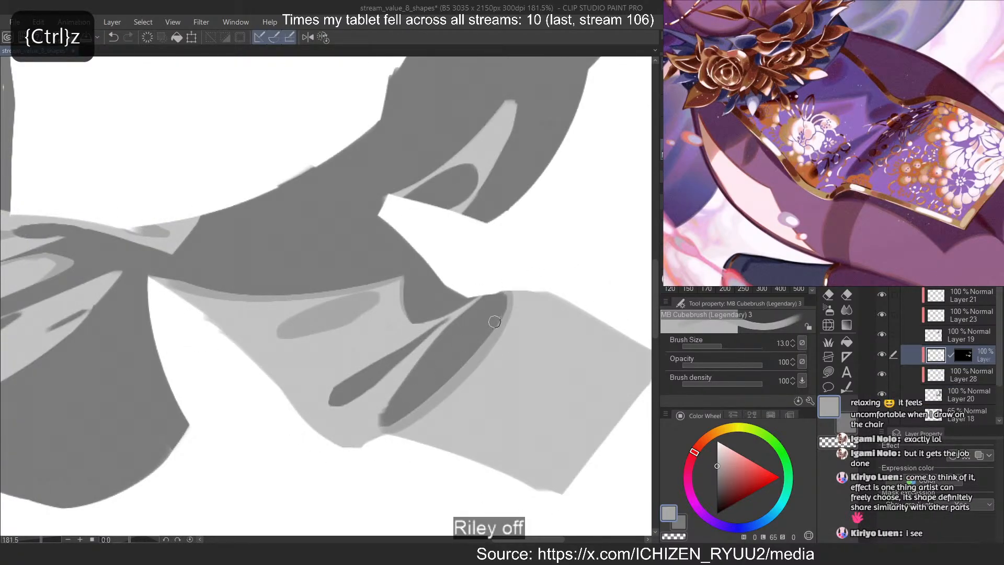
pyautogui.moveTo(513, 292)
pyautogui.mouseDown()
pyautogui.moveTo(393, 428)
pyautogui.moveTo(432, 397)
pyautogui.moveTo(392, 423)
pyautogui.mouseUp()
pyautogui.hotkey('ctrl', 'z')
# Add a thin mid-grey line along the inner edge of the narrowed dark fold, down to its lower tip
pyautogui.hotkey('ctrl', 'z')
pyautogui.hotkey('ctrl', 'z')
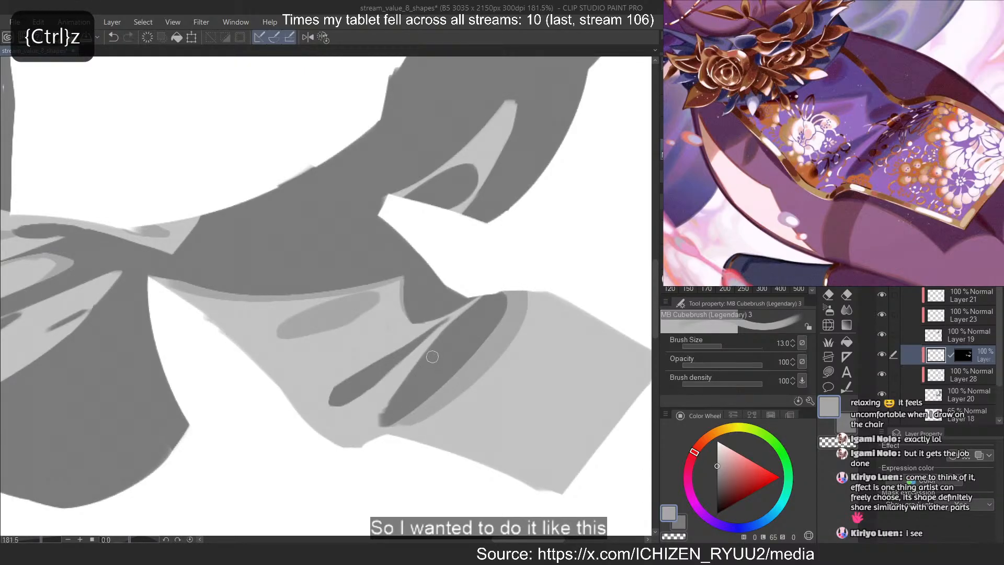
pyautogui.moveTo(436, 348); pyautogui.dragTo(386, 428)
pyautogui.hotkey('ctrl', 'z')
pyautogui.moveTo(416, 360); pyautogui.dragTo(386, 425)
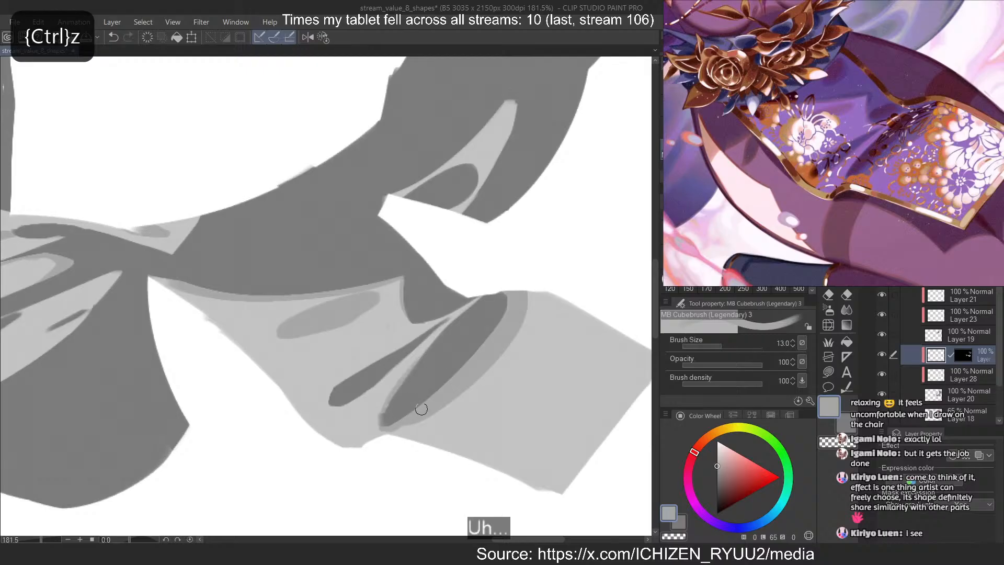
pyautogui.hotkey('ctrl', 'z')
pyautogui.moveTo(433, 345)
pyautogui.mouseDown()
pyautogui.moveTo(390, 419)
pyautogui.moveTo(416, 402)
pyautogui.mouseUp()
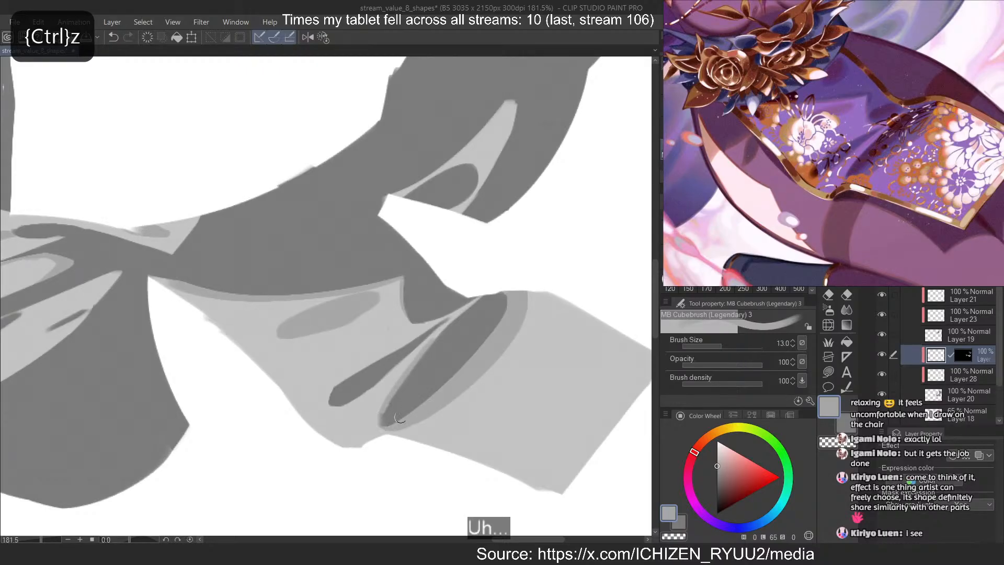
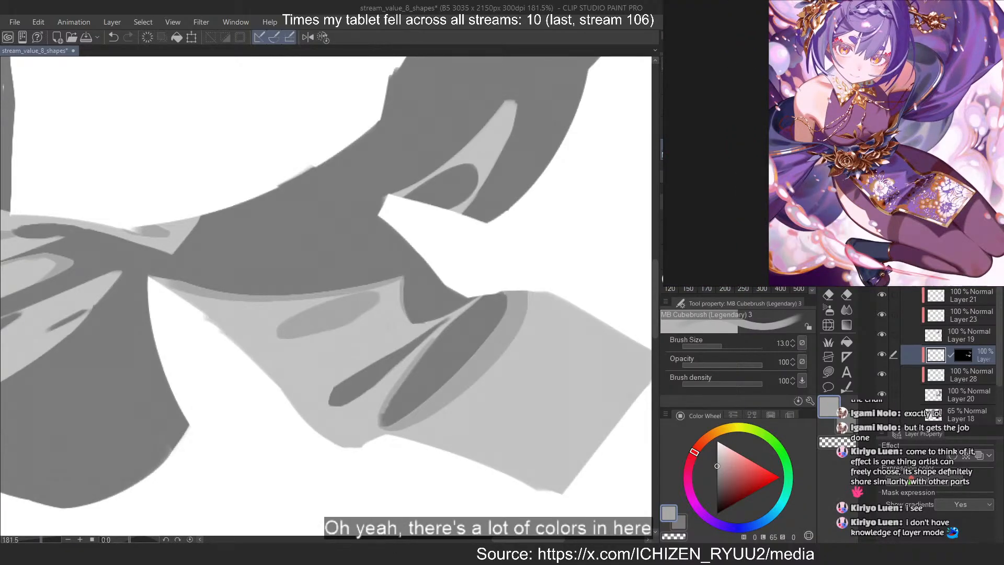
# Create a new layer above the grey shading layers and set the drawing colour to black
pyautogui.moveTo(953, 74); pyautogui.dragTo(945, 109)
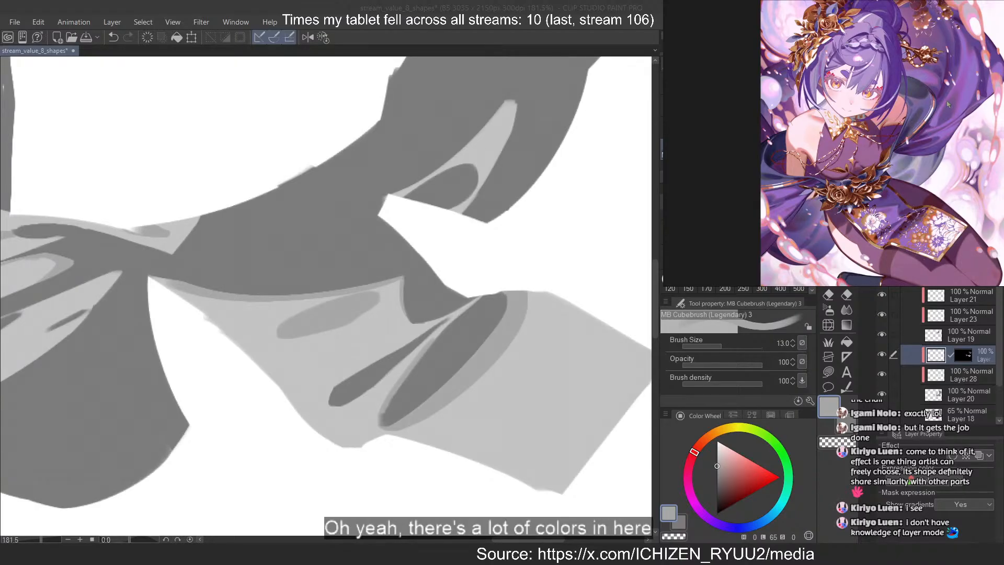
pyautogui.scroll(-6, 632, 343)
pyautogui.scroll(4, 594, 112)
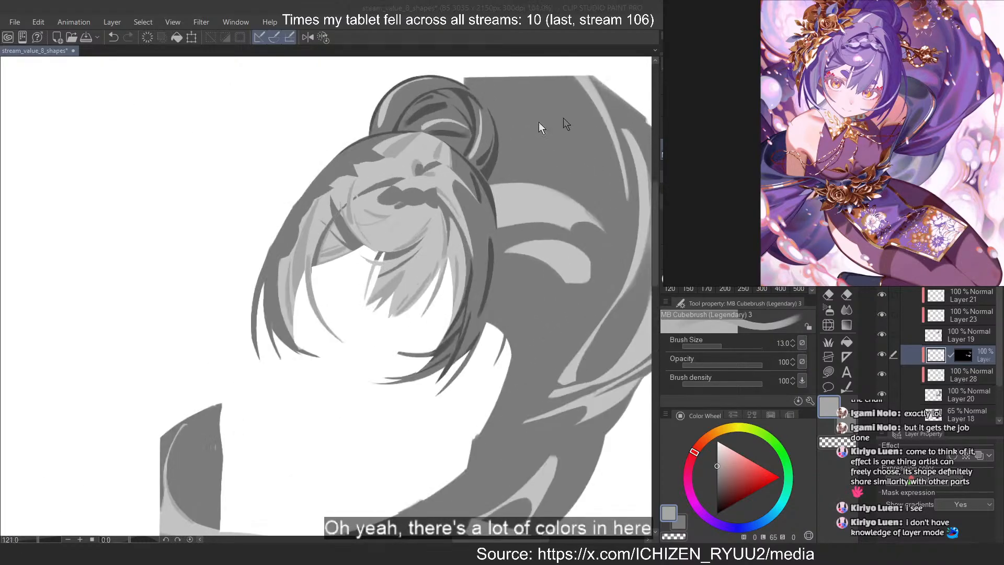
pyautogui.scroll(-2, 564, 119)
pyautogui.scroll(1, 951, 355)
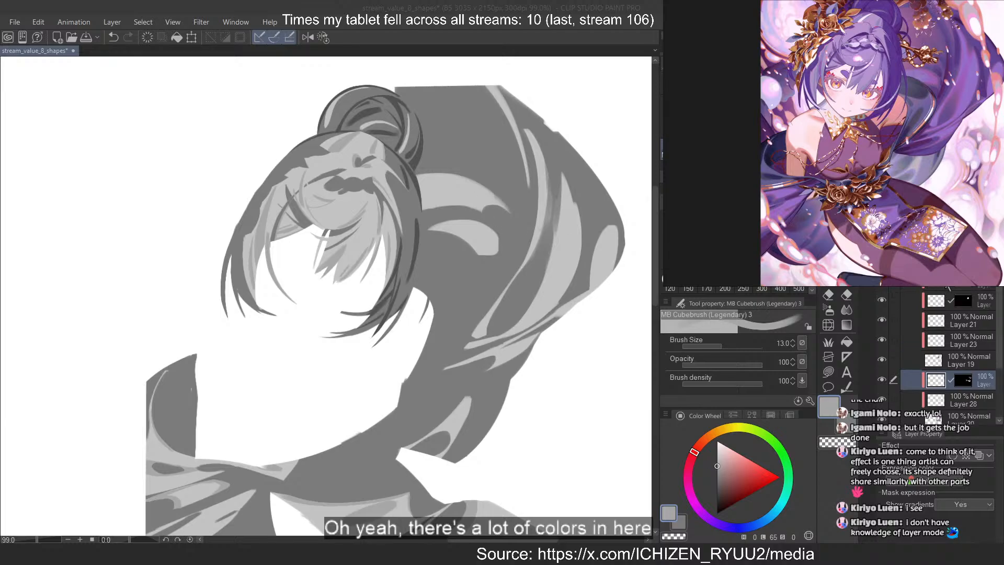
pyautogui.click(962, 261)
pyautogui.hotkey('ctrl', 'shift', 'n')
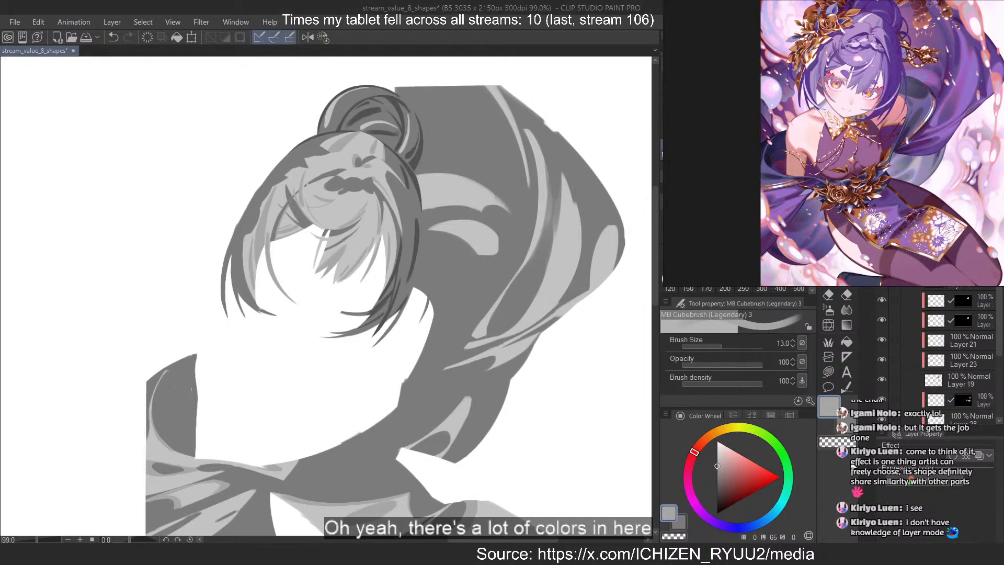
pyautogui.moveTo(726, 502); pyautogui.dragTo(679, 541)
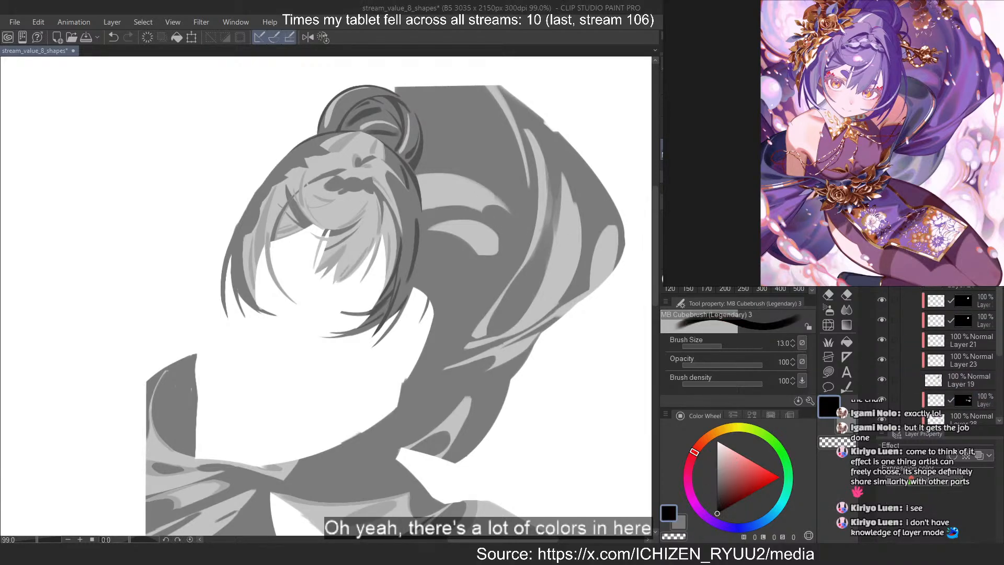
# Set the brush size to 3.0 and show the colour reference on Layer 18 beneath the grey shapes
pyautogui.scroll(-2, 957, 355)
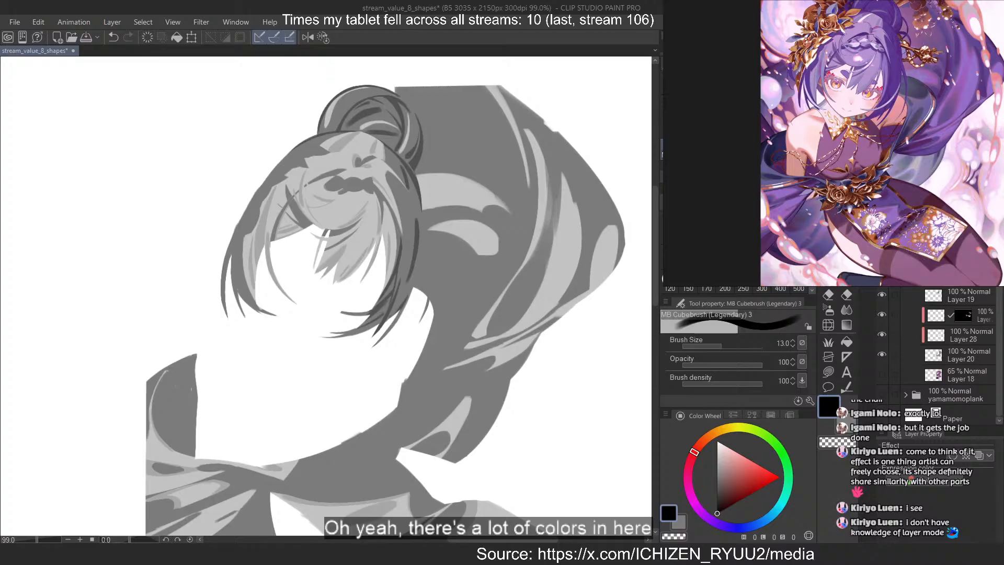
pyautogui.scroll(2, 957, 355)
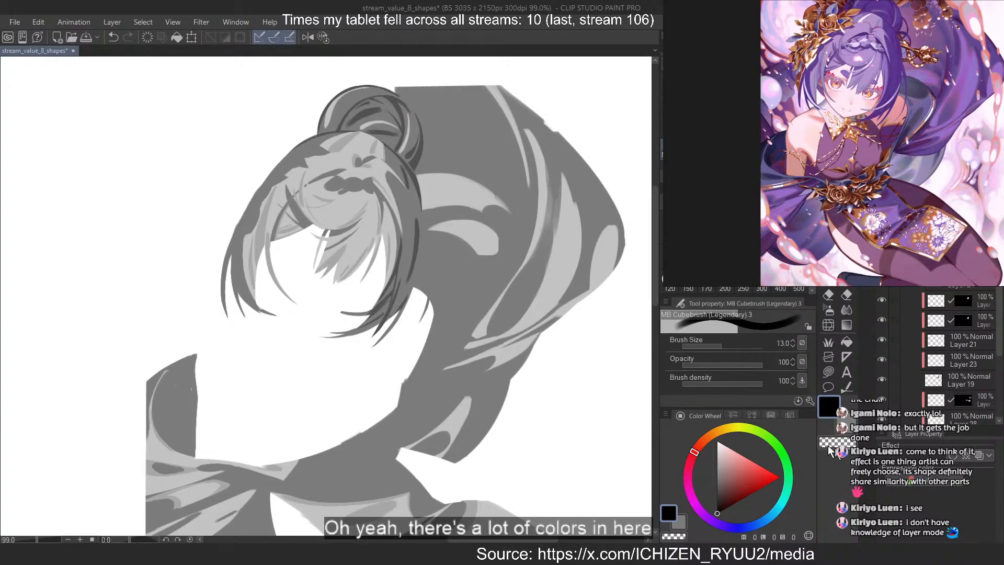
pyautogui.scroll(-1, 485, 218)
pyautogui.press('[')
pyautogui.scroll(-3, 327, 225)
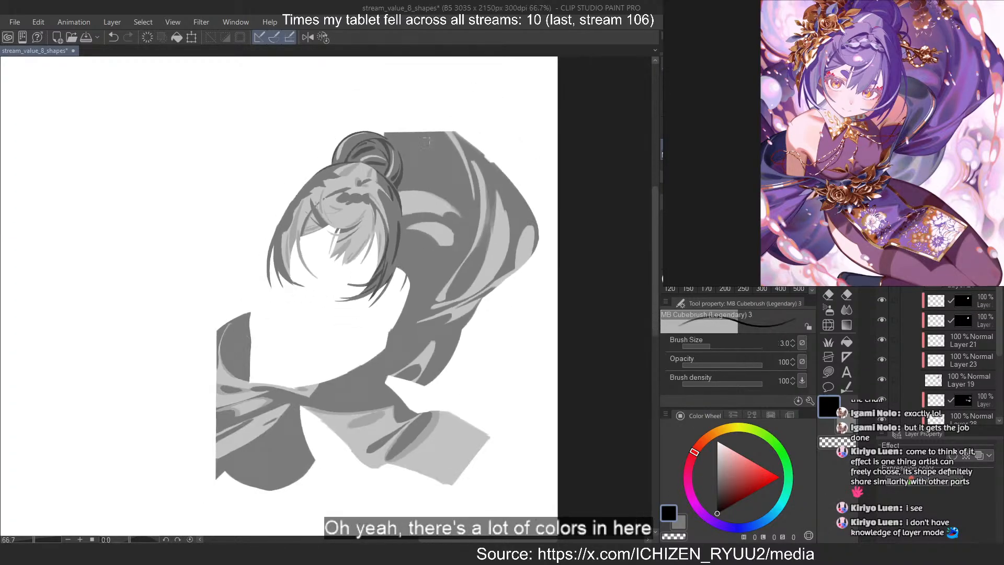
pyautogui.scroll(4, 481, 108)
pyautogui.scroll(-4, 481, 108)
pyautogui.scroll(5, 278, 164)
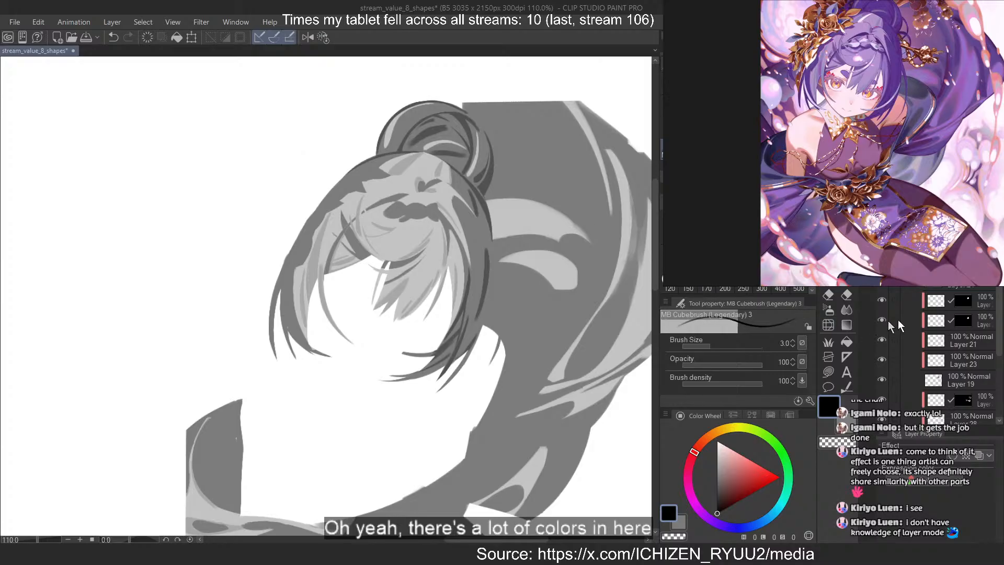
pyautogui.scroll(-2, 915, 390)
pyautogui.click(880, 375)
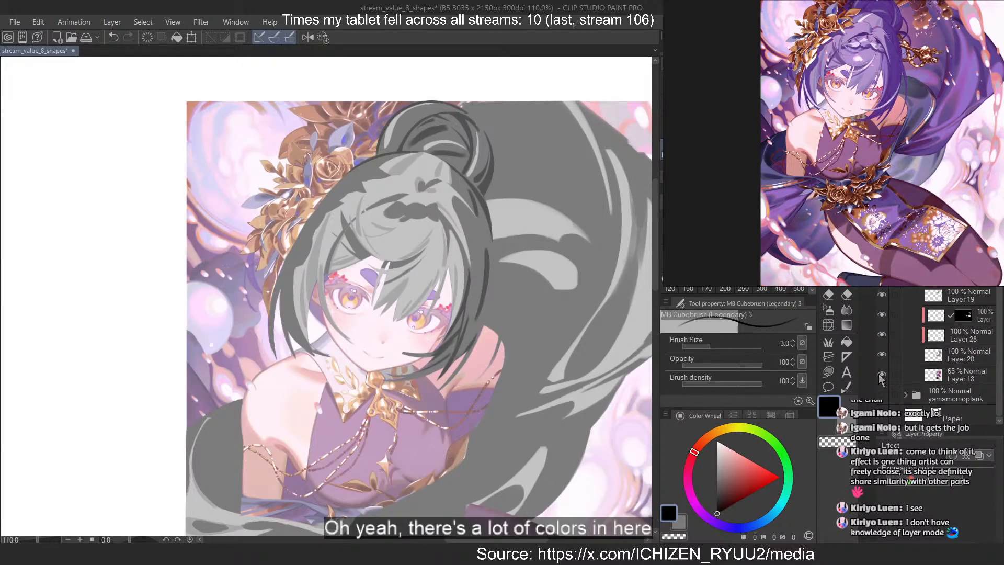
# Draw a long diagonal arrow from the pale background to the light fold on the grey skirt panel
pyautogui.scroll(-4, 468, 125)
pyautogui.scroll(-1, 468, 128)
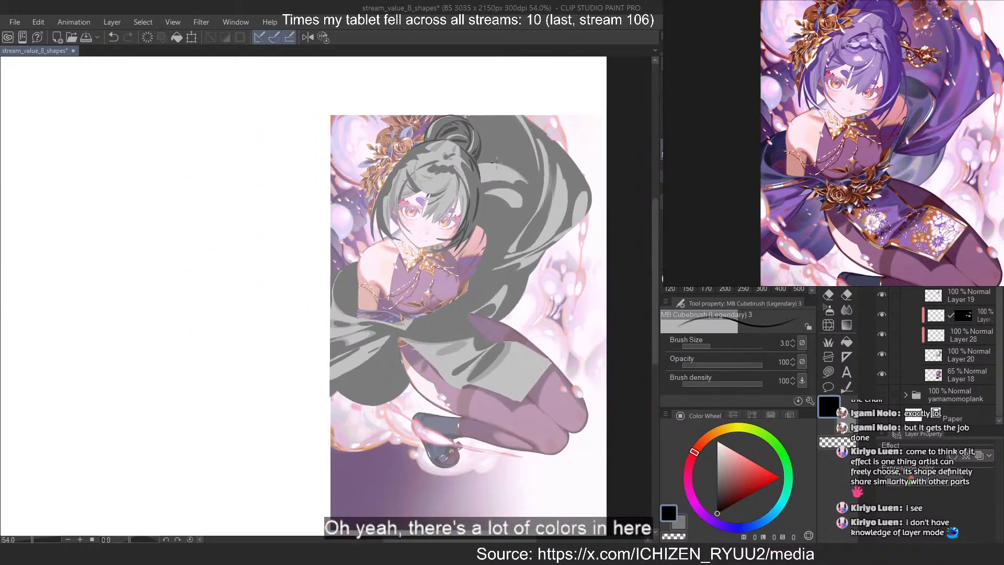
pyautogui.scroll(3, 959, 355)
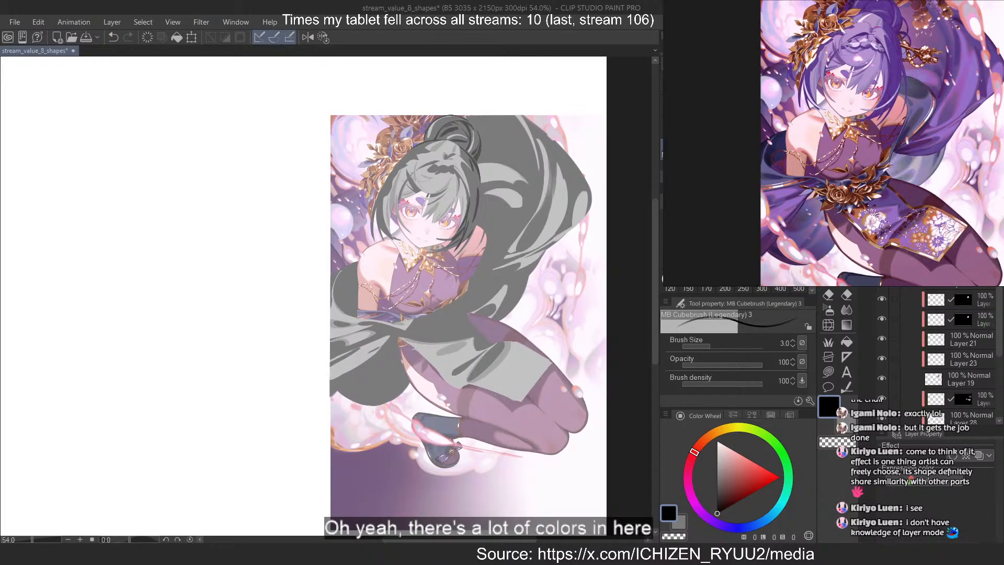
pyautogui.scroll(-2, 361, 188)
pyautogui.scroll(4, 453, 308)
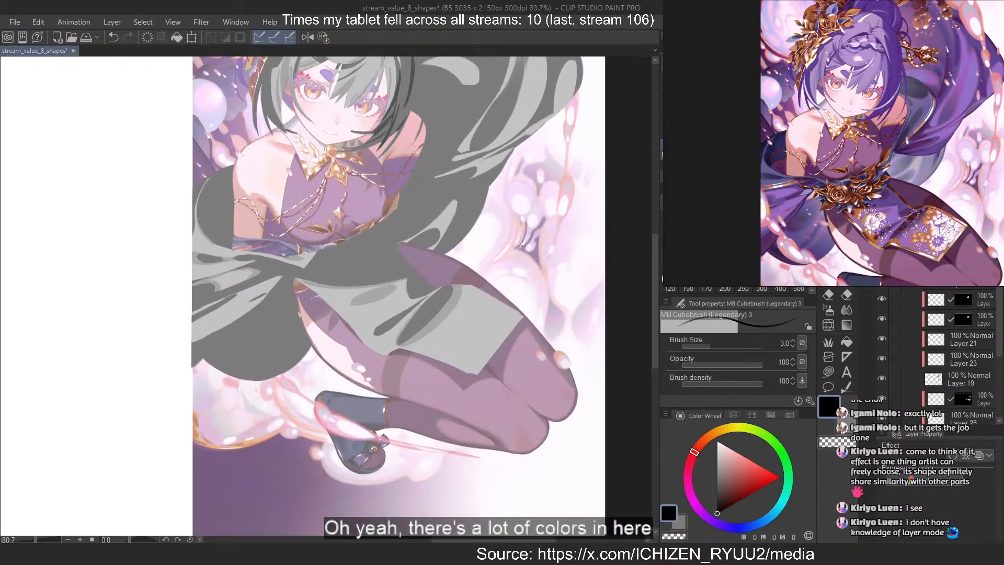
pyautogui.scroll(2, 521, 243)
pyautogui.moveTo(545, 190); pyautogui.dragTo(434, 302)
# Add a white border effect to the annotation layer with an edge thickness of 1.0
pyautogui.click(953, 456)
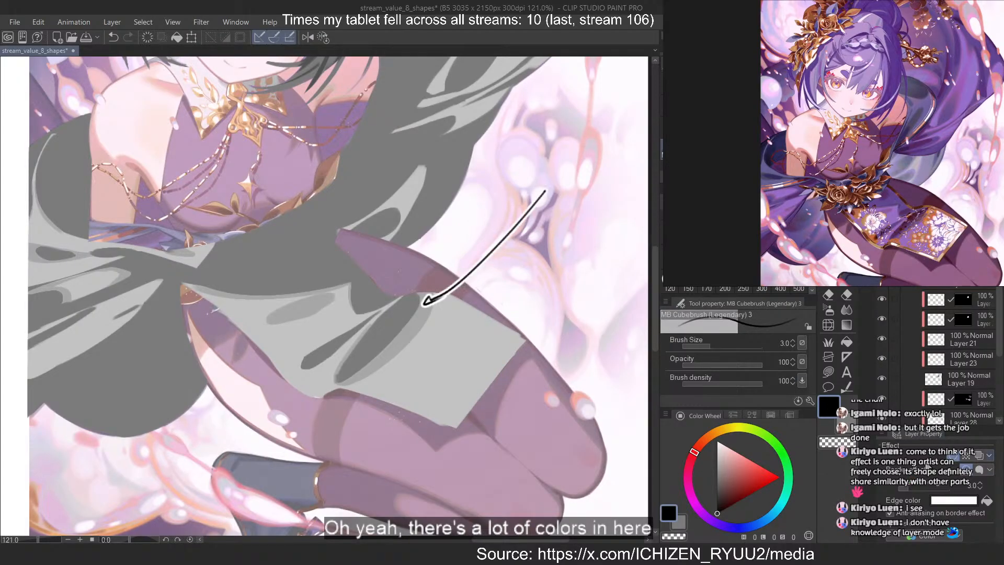
pyautogui.click(971, 486)
pyautogui.write('1')
pyautogui.press('Return')
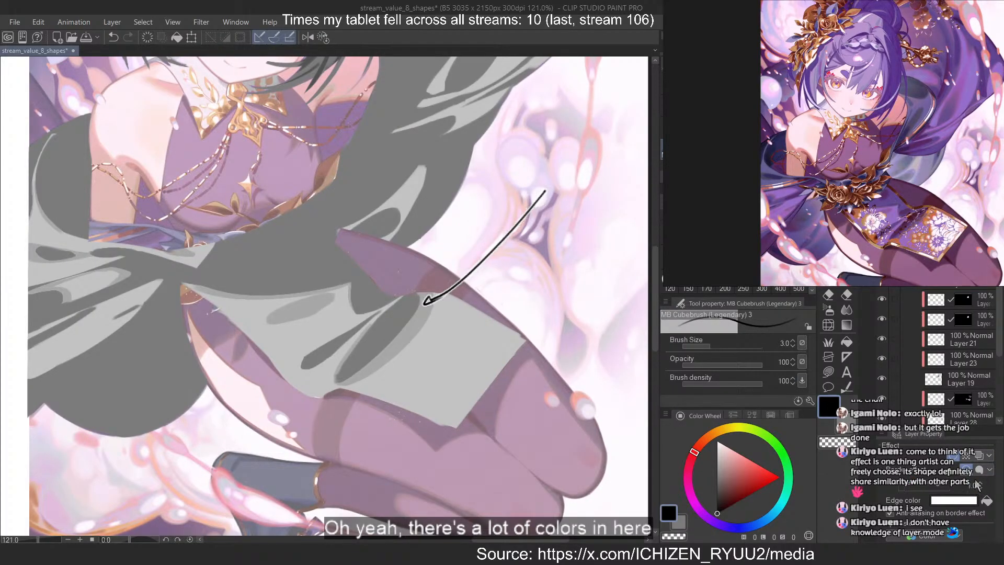
# Handwrite "Main shape" at the arrow's tail and "then" with an opening quotation mark and "soften" below it
pyautogui.moveTo(554, 162)
pyautogui.mouseDown()
pyautogui.moveTo(549, 185)
pyautogui.moveTo(565, 179)
pyautogui.moveTo(550, 167)
pyautogui.moveTo(579, 180)
pyautogui.moveTo(634, 178)
pyautogui.moveTo(557, 217)
pyautogui.moveTo(594, 215)
pyautogui.moveTo(490, 250)
pyautogui.moveTo(516, 253)
pyautogui.mouseUp()
pyautogui.hotkey('ctrl', 'z')
pyautogui.hotkey('ctrl', 'z')
pyautogui.moveTo(528, 220); pyautogui.dragTo(532, 232)
pyautogui.moveTo(539, 227)
pyautogui.mouseDown()
pyautogui.moveTo(554, 249)
pyautogui.moveTo(572, 230)
pyautogui.moveTo(599, 250)
pyautogui.mouseUp()
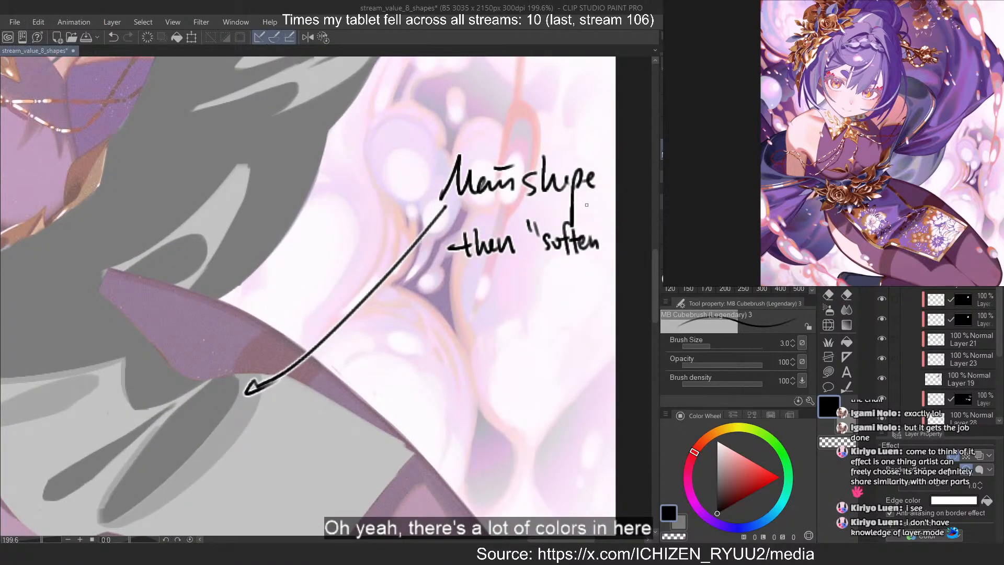
# Undo the quoted word after "then" and rewrite "soften" without the quotation mark
pyautogui.hotkey('ctrl', 'z')
pyautogui.hotkey('ctrl', 'z')
pyautogui.hotkey('ctrl', 'z')
pyautogui.hotkey('ctrl', 'z')
pyautogui.hotkey('ctrl', 'z')
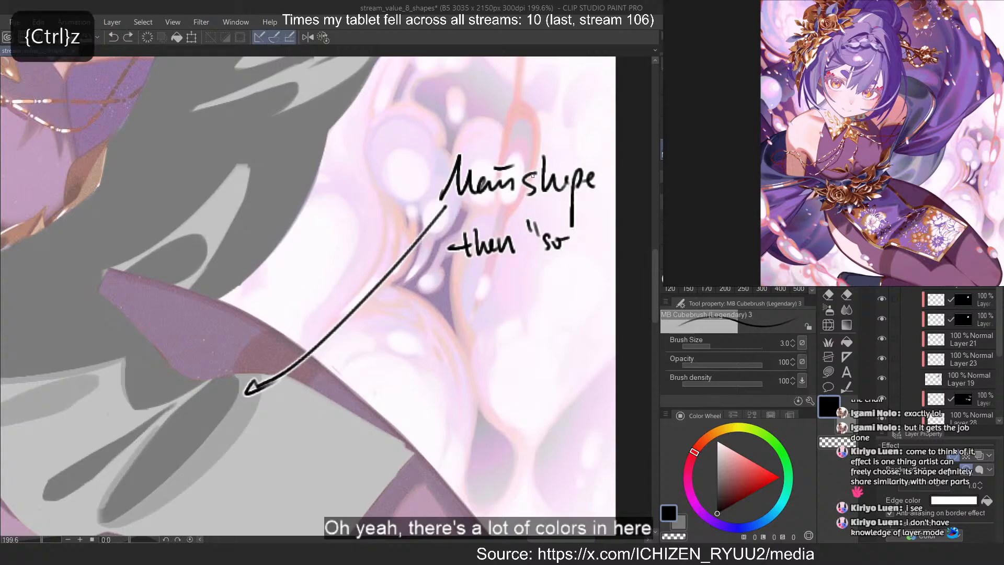
pyautogui.hotkey('ctrl', 'z')
pyautogui.moveTo(539, 234)
pyautogui.mouseDown()
pyautogui.moveTo(533, 249)
pyautogui.moveTo(544, 250)
pyautogui.mouseUp()
pyautogui.moveTo(556, 220)
pyautogui.mouseDown()
pyautogui.moveTo(555, 246)
pyautogui.moveTo(561, 225)
pyautogui.moveTo(579, 247)
pyautogui.mouseUp()
pyautogui.moveTo(584, 235); pyautogui.dragTo(596, 247)
# Handwrite "edges value" on a new line below "then soften"
pyautogui.moveTo(434, 302); pyautogui.dragTo(470, 300)
pyautogui.hotkey('ctrl', 'z')
pyautogui.moveTo(475, 295)
pyautogui.mouseDown()
pyautogui.moveTo(476, 320)
pyautogui.moveTo(486, 302)
pyautogui.mouseUp()
pyautogui.moveTo(494, 286)
pyautogui.mouseDown()
pyautogui.moveTo(487, 304)
pyautogui.moveTo(529, 285)
pyautogui.moveTo(542, 297)
pyautogui.mouseUp()
pyautogui.moveTo(544, 274)
pyautogui.mouseDown()
pyautogui.moveTo(547, 297)
pyautogui.moveTo(560, 295)
pyautogui.mouseUp()
pyautogui.moveTo(562, 291); pyautogui.dragTo(572, 288)
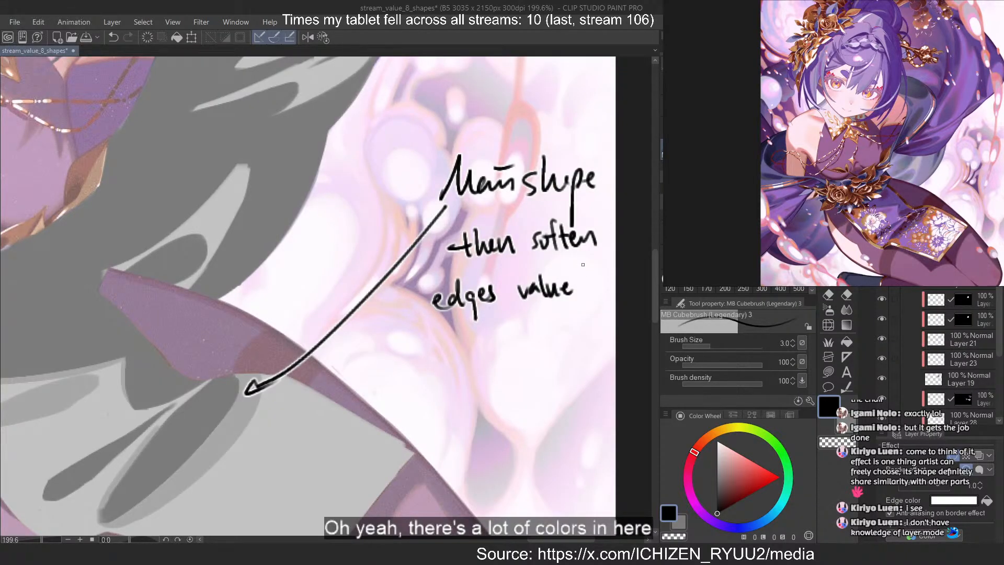
# Undo the word "value" and write "value-wise" on its own line below "edges"
pyautogui.hotkey('ctrl', 'z')
pyautogui.hotkey('ctrl', 'z')
pyautogui.hotkey('ctrl', 'z')
pyautogui.hotkey('ctrl', 'z')
pyautogui.hotkey('ctrl', 'z')
pyautogui.moveTo(408, 335)
pyautogui.mouseDown()
pyautogui.moveTo(411, 345)
pyautogui.moveTo(422, 336)
pyautogui.mouseUp()
pyautogui.moveTo(432, 339); pyautogui.dragTo(434, 351)
pyautogui.moveTo(438, 330)
pyautogui.mouseDown()
pyautogui.moveTo(440, 349)
pyautogui.moveTo(454, 351)
pyautogui.mouseUp()
pyautogui.moveTo(455, 346)
pyautogui.mouseDown()
pyautogui.moveTo(530, 330)
pyautogui.moveTo(520, 321)
pyautogui.moveTo(553, 335)
pyautogui.mouseUp()
pyautogui.click(521, 321)
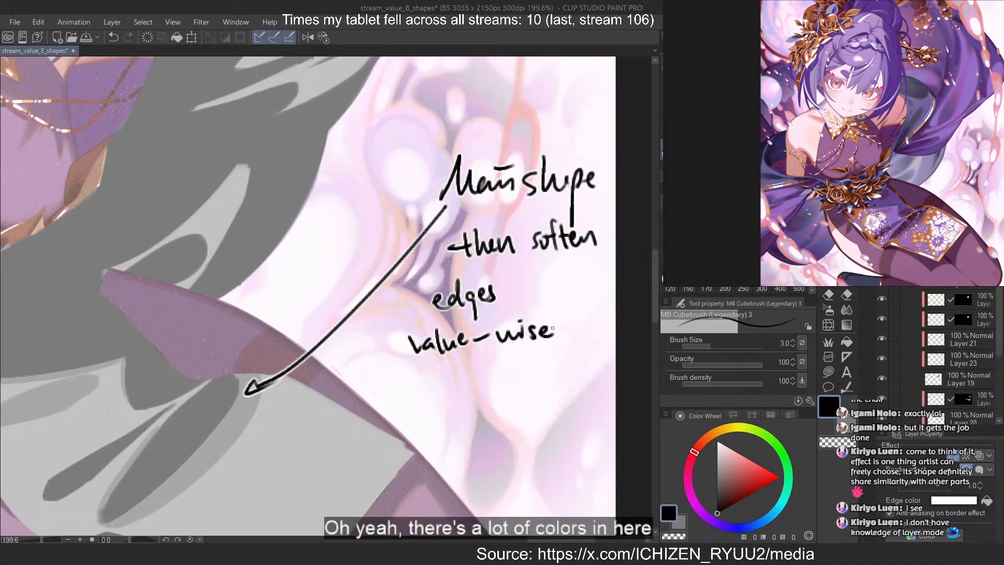
# Add a comma after "value-wise" and handwrite "then blur ?" on the line below
pyautogui.moveTo(561, 337); pyautogui.dragTo(557, 355)
pyautogui.moveTo(416, 381); pyautogui.dragTo(417, 406)
pyautogui.moveTo(397, 394); pyautogui.dragTo(491, 397)
pyautogui.moveTo(494, 372)
pyautogui.mouseDown()
pyautogui.moveTo(503, 398)
pyautogui.moveTo(518, 392)
pyautogui.mouseUp()
pyautogui.moveTo(516, 387)
pyautogui.mouseDown()
pyautogui.moveTo(535, 378)
pyautogui.moveTo(516, 385)
pyautogui.moveTo(523, 393)
pyautogui.mouseUp()
pyautogui.hotkey('ctrl', 'z')
pyautogui.moveTo(515, 382)
pyautogui.mouseDown()
pyautogui.moveTo(511, 400)
pyautogui.moveTo(536, 385)
pyautogui.moveTo(558, 390)
pyautogui.mouseUp()
pyautogui.hotkey('ctrl', 'z')
pyautogui.hotkey('ctrl', 'z')
pyautogui.click(558, 400)
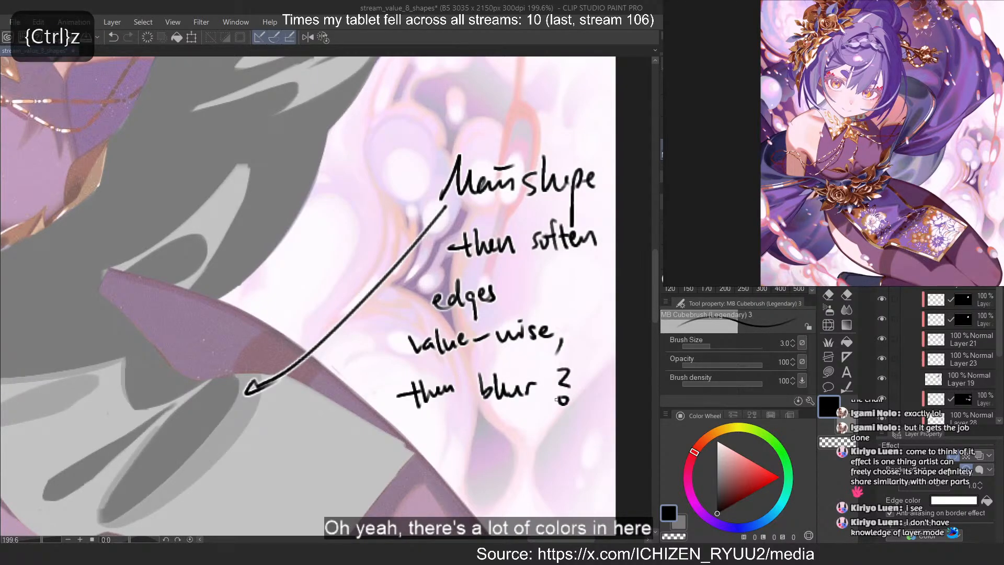
# Examine the cloth folds and bubble edges in the reference illustration and compare them with the grey value shapes
pyautogui.scroll(-4, 564, 387)
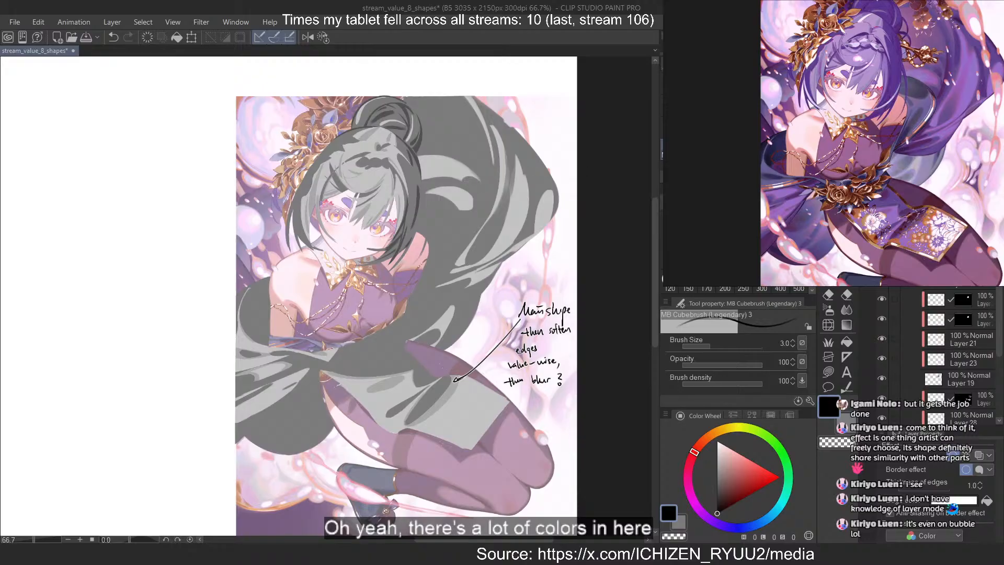
pyautogui.scroll(5, 934, 155)
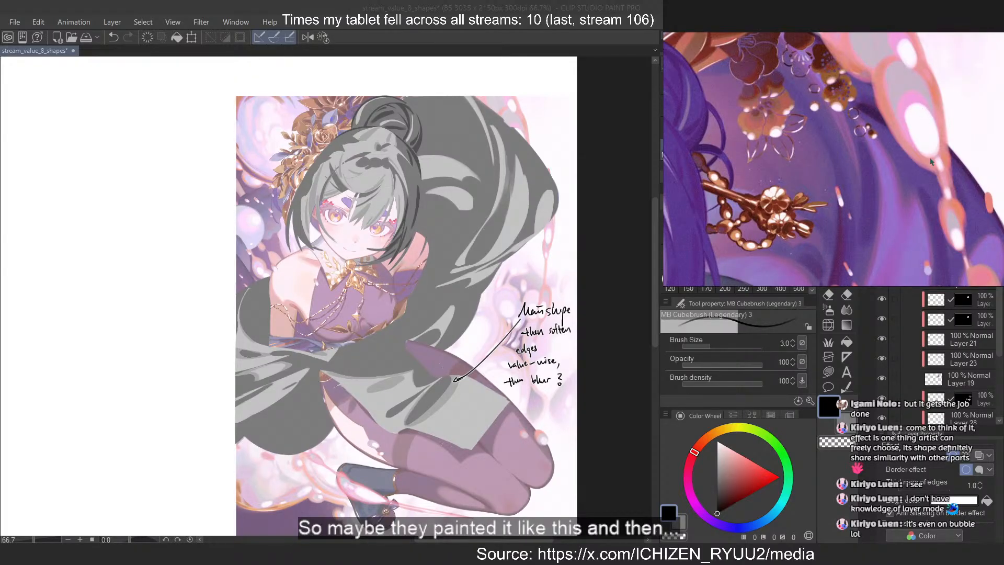
pyautogui.moveTo(934, 152); pyautogui.dragTo(948, 94)
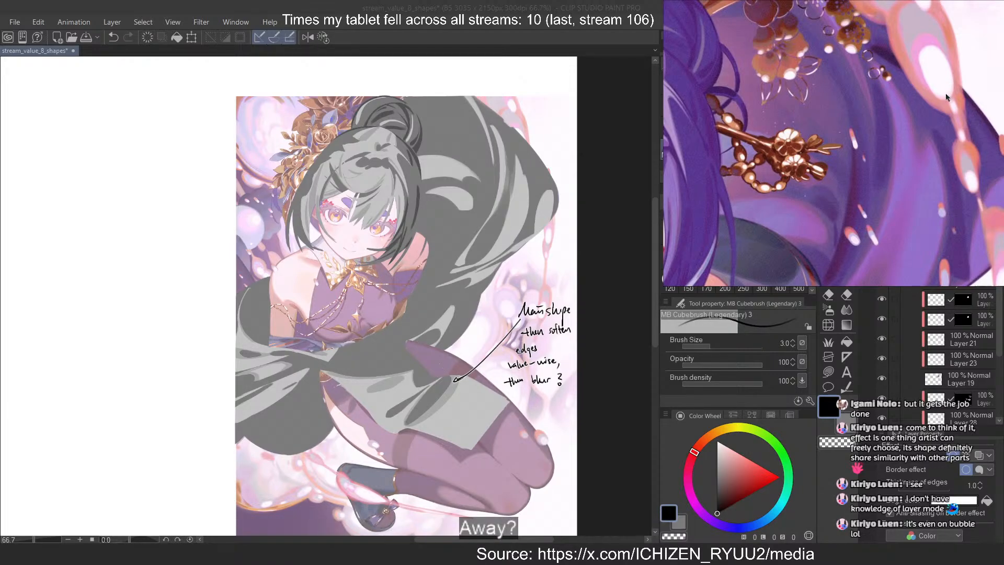
pyautogui.scroll(-5, 946, 96)
pyautogui.moveTo(899, 195); pyautogui.dragTo(912, 173)
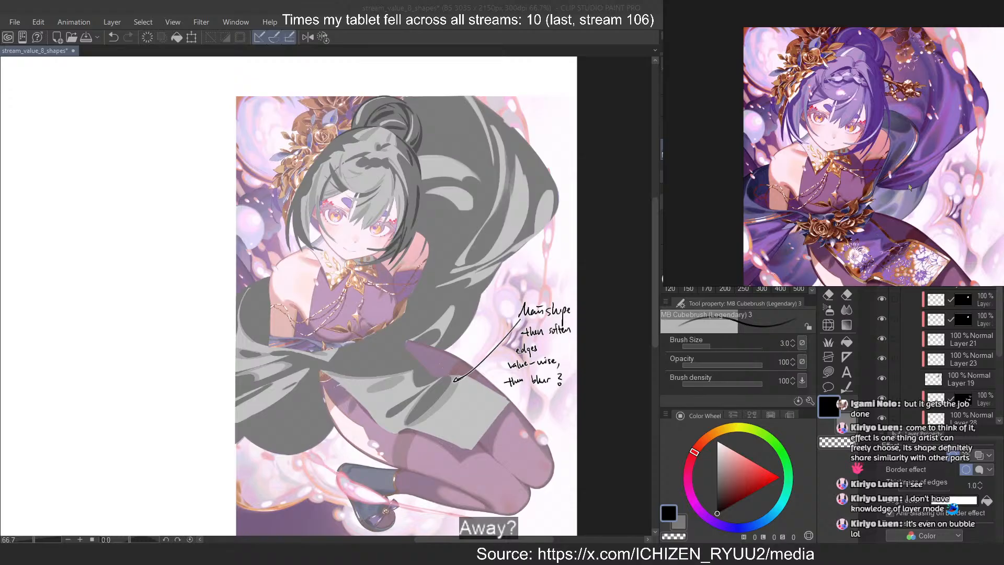
pyautogui.moveTo(909, 175); pyautogui.dragTo(929, 78)
pyautogui.scroll(2, 929, 80)
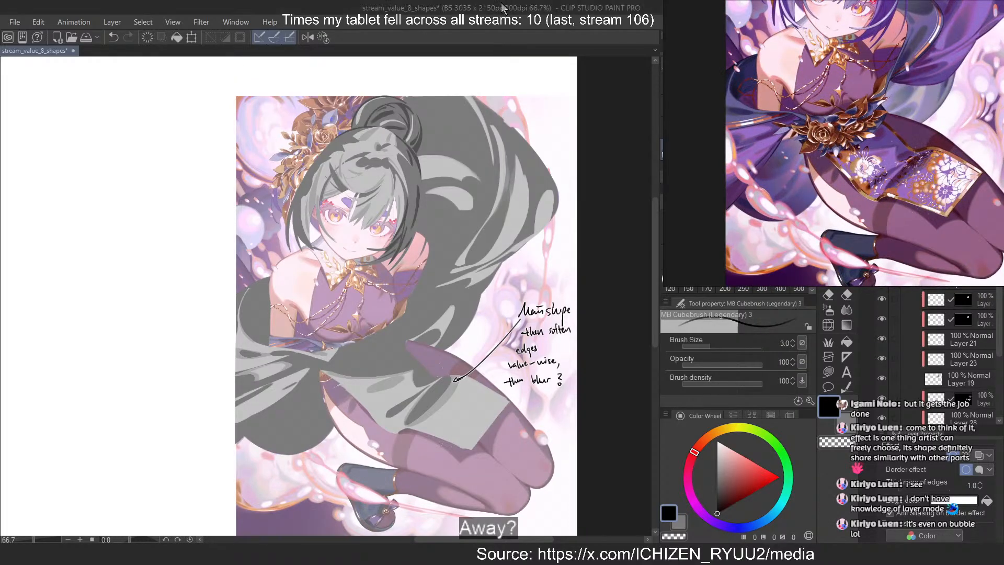
pyautogui.scroll(3, 463, 263)
pyautogui.scroll(-3, 463, 263)
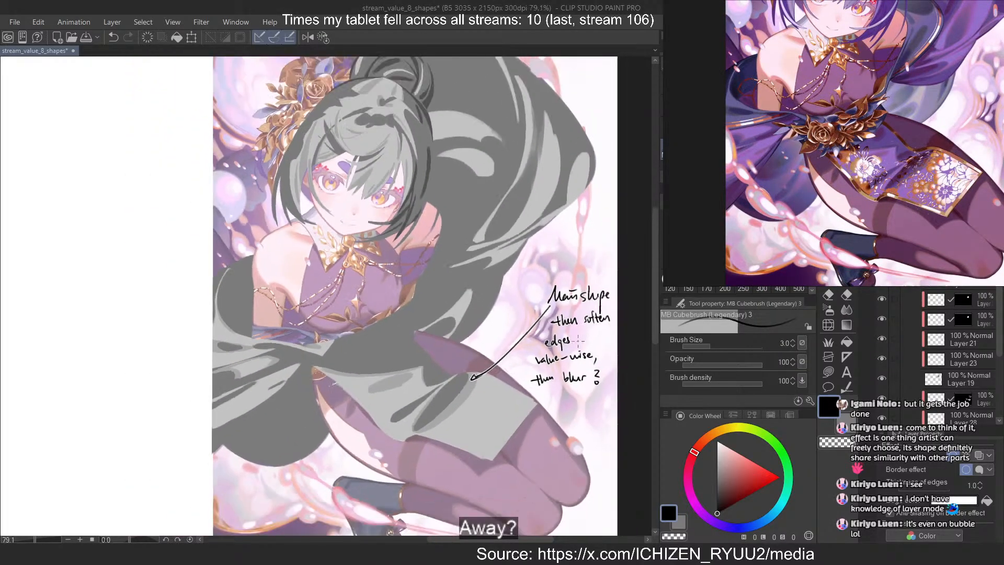
pyautogui.scroll(3, 453, 133)
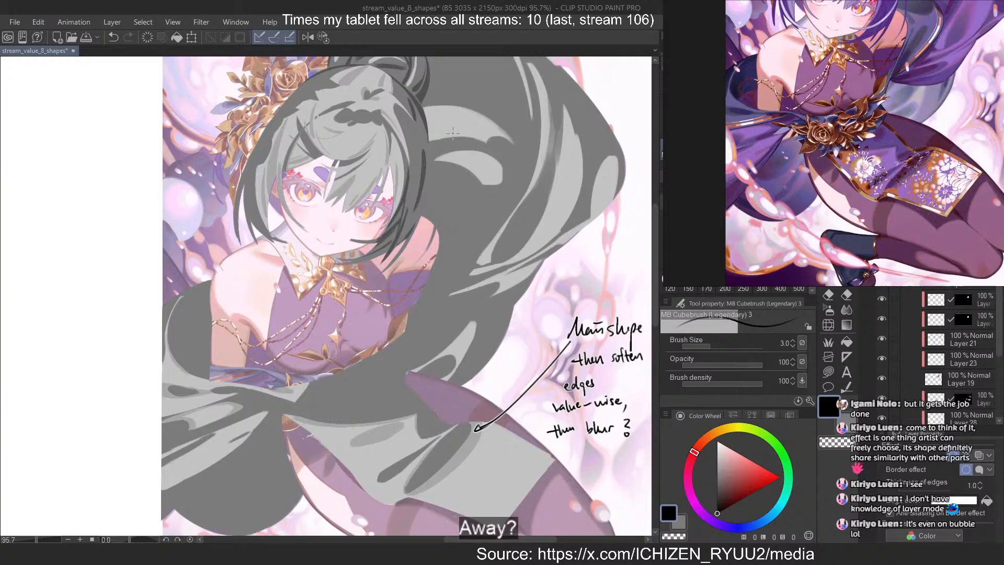
pyautogui.scroll(-2, 526, 189)
pyautogui.scroll(-2, 469, 197)
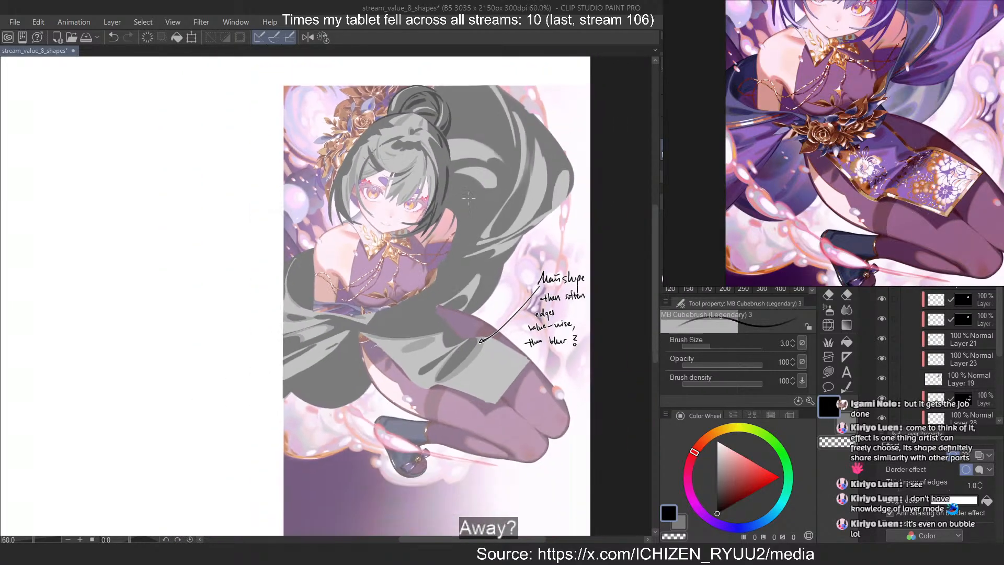
pyautogui.scroll(1, 468, 198)
pyautogui.scroll(-1, 900, 68)
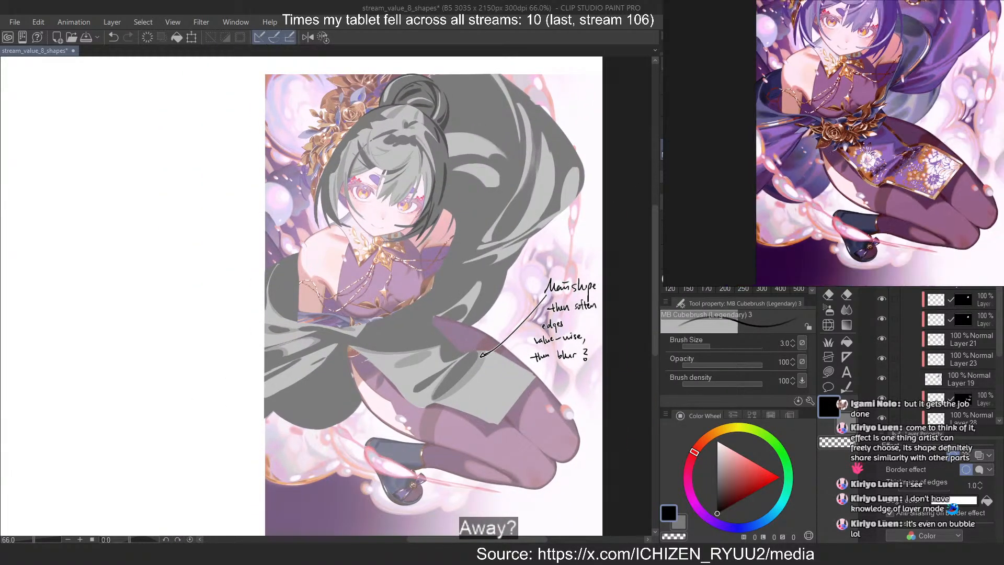
pyautogui.moveTo(915, 67); pyautogui.dragTo(906, 157)
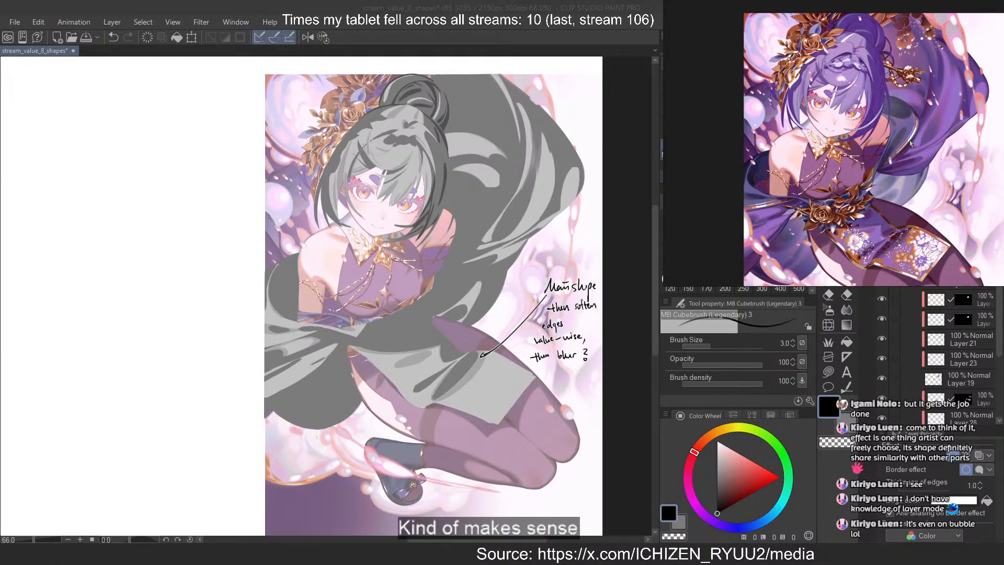
pyautogui.click(412, 49)
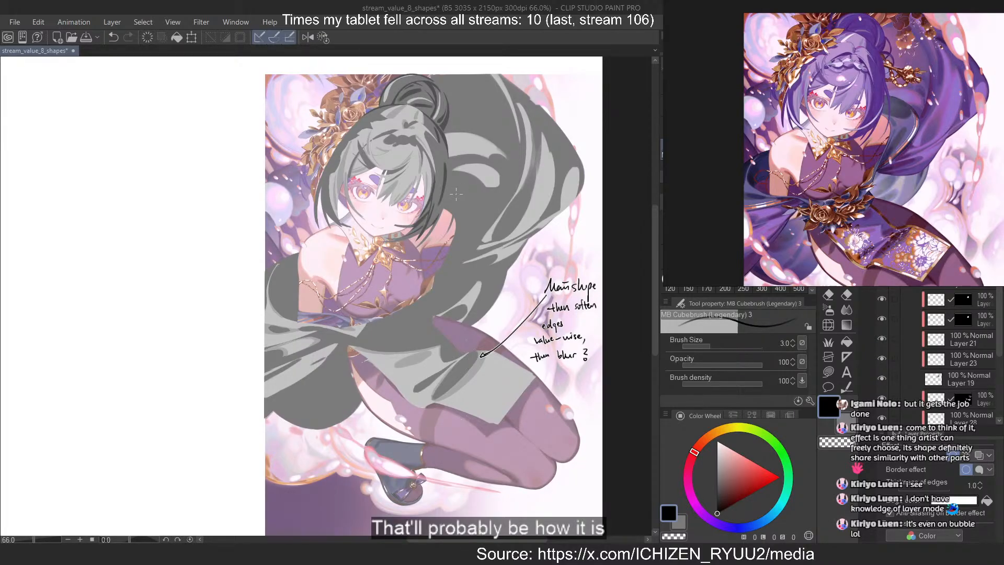
# Toggle the grey cloth base shapes off and on to compare them with the coloured reference underneath
pyautogui.scroll(-2, 909, 348)
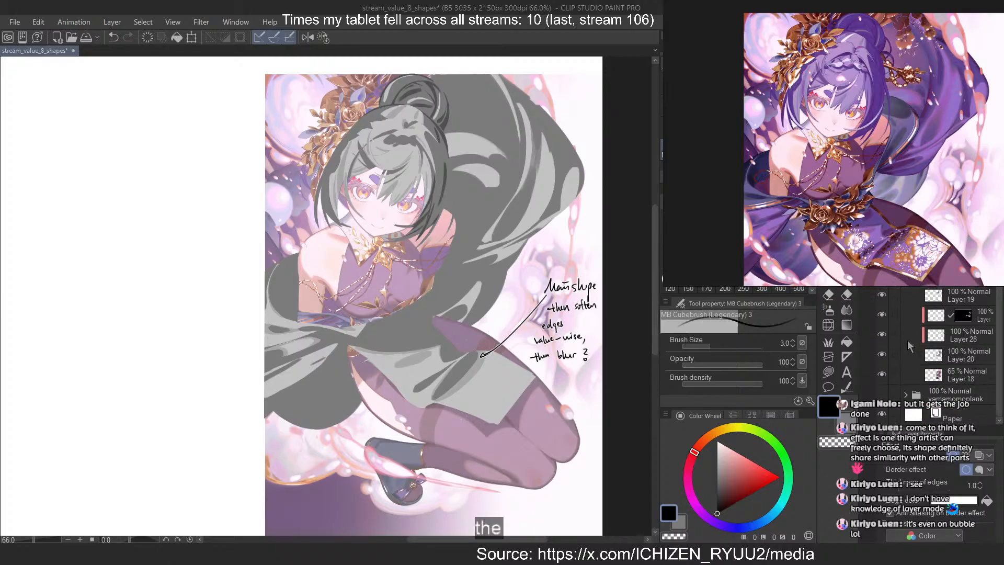
pyautogui.click(882, 334)
pyautogui.click(882, 334)
pyautogui.click(882, 334)
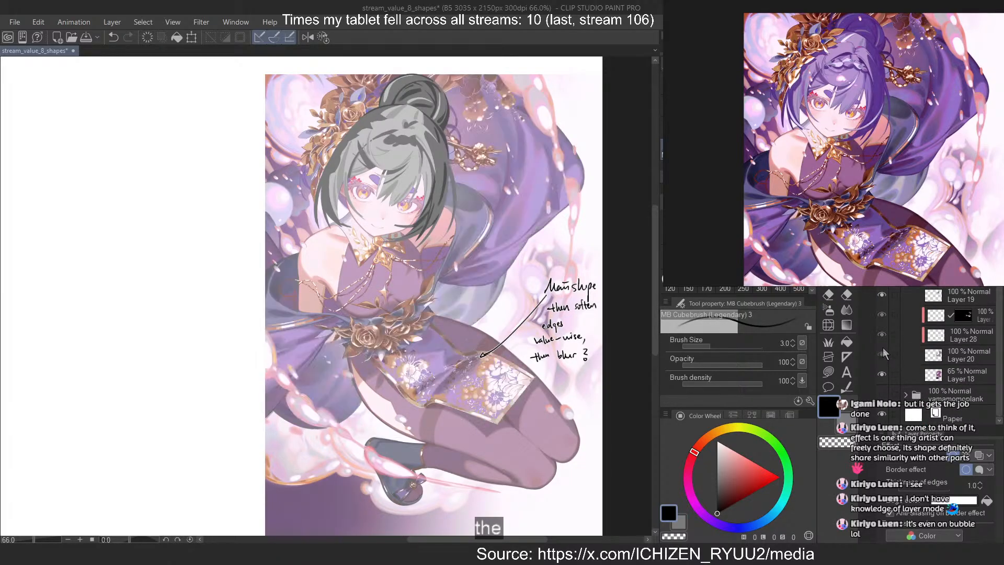
pyautogui.click(881, 334)
pyautogui.click(879, 335)
pyautogui.click(880, 335)
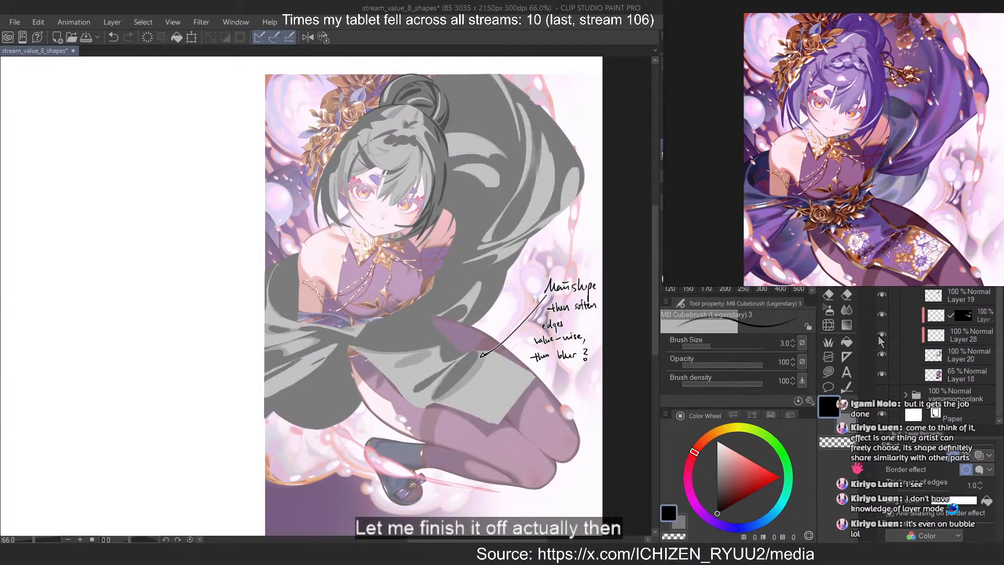
# On Layer 28, paint a curved light grey fold running down the cloth below the upper highlight, with brush size 15
pyautogui.click(932, 339)
pyautogui.scroll(2, 480, 289)
pyautogui.scroll(8, 479, 289)
pyautogui.keyDown('alt'); pyautogui.click(523, 226); pyautogui.keyUp('alt')
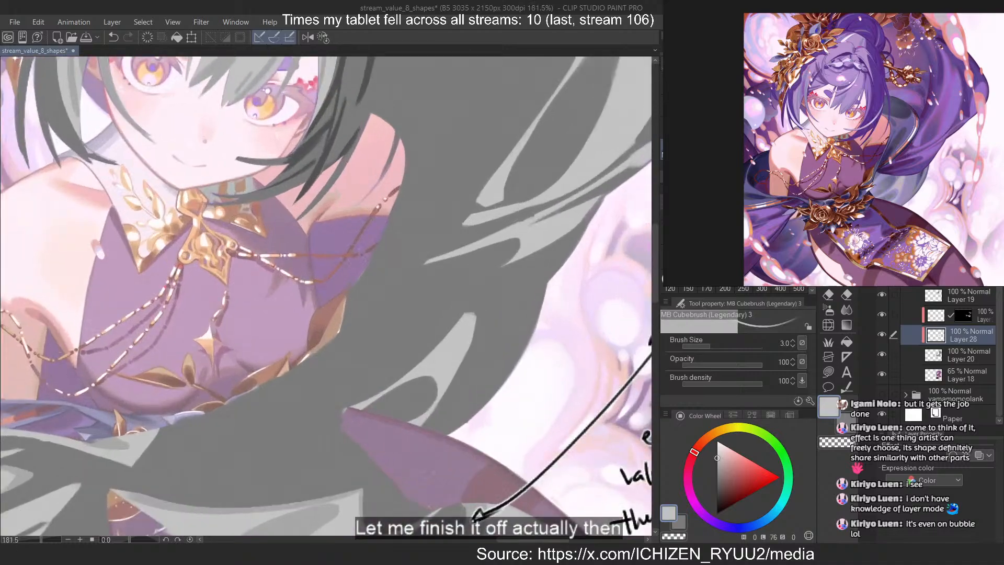
pyautogui.scroll(-6, 502, 246)
pyautogui.scroll(5, 451, 199)
pyautogui.scroll(1, 451, 198)
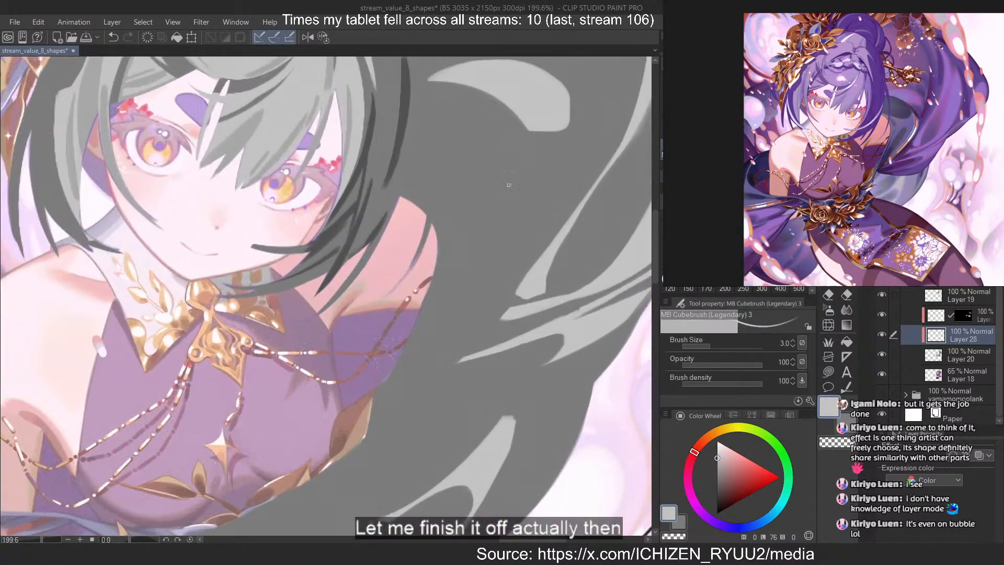
pyautogui.click(761, 244)
pyautogui.moveTo(464, 217)
pyautogui.mouseDown()
pyautogui.moveTo(448, 291)
pyautogui.moveTo(411, 366)
pyautogui.mouseUp()
pyautogui.hotkey('ctrl', 'z')
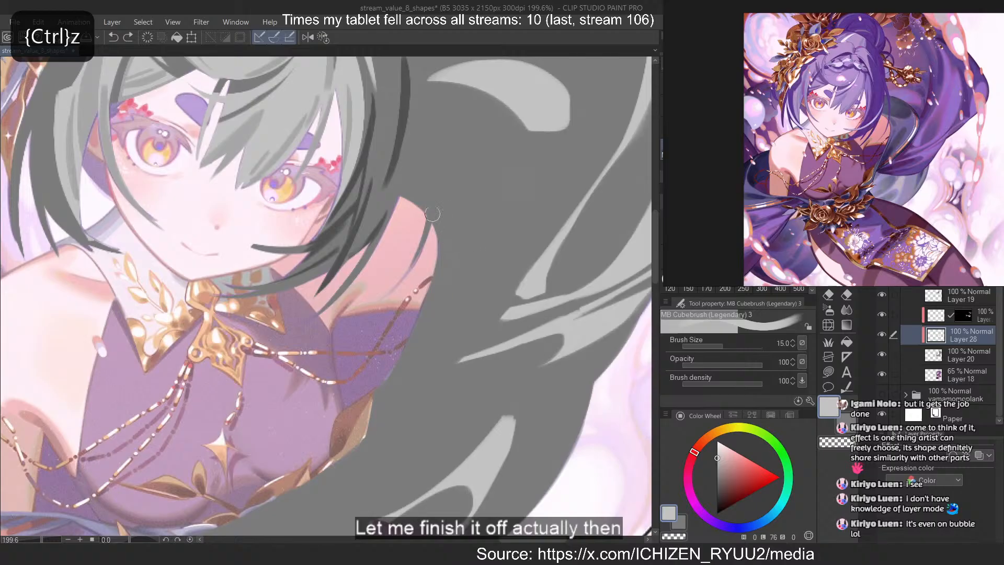
pyautogui.moveTo(515, 137); pyautogui.dragTo(473, 313)
pyautogui.hotkey('ctrl', 'z')
pyautogui.moveTo(514, 130)
pyautogui.mouseDown()
pyautogui.moveTo(488, 319)
pyautogui.moveTo(519, 233)
pyautogui.moveTo(481, 314)
pyautogui.mouseUp()
pyautogui.hotkey('ctrl', 'z')
pyautogui.hotkey('ctrl', 'z')
pyautogui.moveTo(506, 130)
pyautogui.mouseDown()
pyautogui.moveTo(526, 164)
pyautogui.moveTo(480, 320)
pyautogui.moveTo(521, 232)
pyautogui.moveTo(494, 314)
pyautogui.moveTo(470, 329)
pyautogui.mouseUp()
pyautogui.hotkey('ctrl', 'z')
# Paint a light grey branch curving from the top of the new fold across to the hair
pyautogui.hotkey('ctrl', 'z')
pyautogui.press('c')
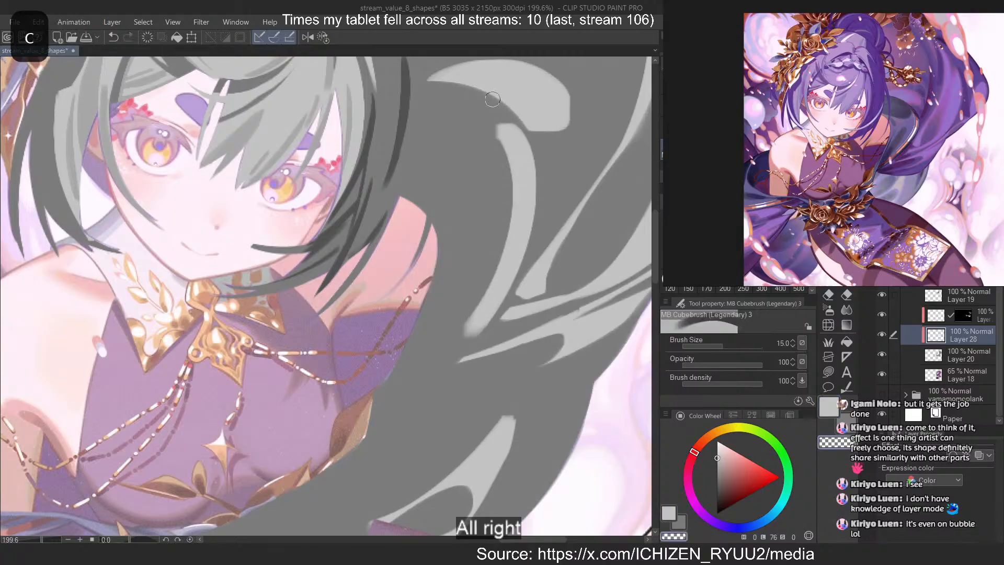
pyautogui.moveTo(493, 99); pyautogui.dragTo(540, 215)
pyautogui.hotkey('ctrl', 'z')
pyautogui.press('c')
pyautogui.moveTo(502, 145)
pyautogui.mouseDown()
pyautogui.moveTo(448, 204)
pyautogui.moveTo(486, 183)
pyautogui.moveTo(410, 178)
pyautogui.moveTo(481, 182)
pyautogui.mouseUp()
pyautogui.hotkey('ctrl', 'z')
pyautogui.hotkey('ctrl', 'z')
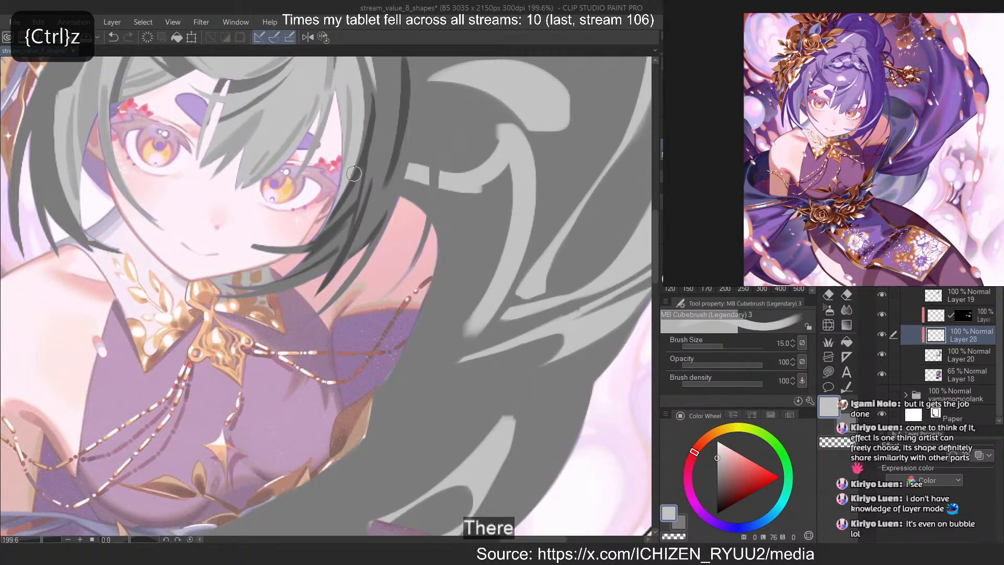
pyautogui.hotkey('ctrl', 'z')
pyautogui.hotkey('ctrl', 'z')
pyautogui.moveTo(397, 184)
pyautogui.mouseDown()
pyautogui.moveTo(463, 192)
pyautogui.moveTo(505, 149)
pyautogui.moveTo(448, 187)
pyautogui.mouseUp()
# Clean up the tip where the branch meets the fold and try trimming the branch's upper edge with brush size 10
pyautogui.hotkey('ctrl', 'z')
pyautogui.moveTo(491, 149); pyautogui.dragTo(448, 187)
pyautogui.press('c')
pyautogui.moveTo(492, 130)
pyautogui.mouseDown()
pyautogui.moveTo(369, 151)
pyautogui.moveTo(475, 127)
pyautogui.moveTo(492, 160)
pyautogui.mouseUp()
pyautogui.hotkey('ctrl', 'z')
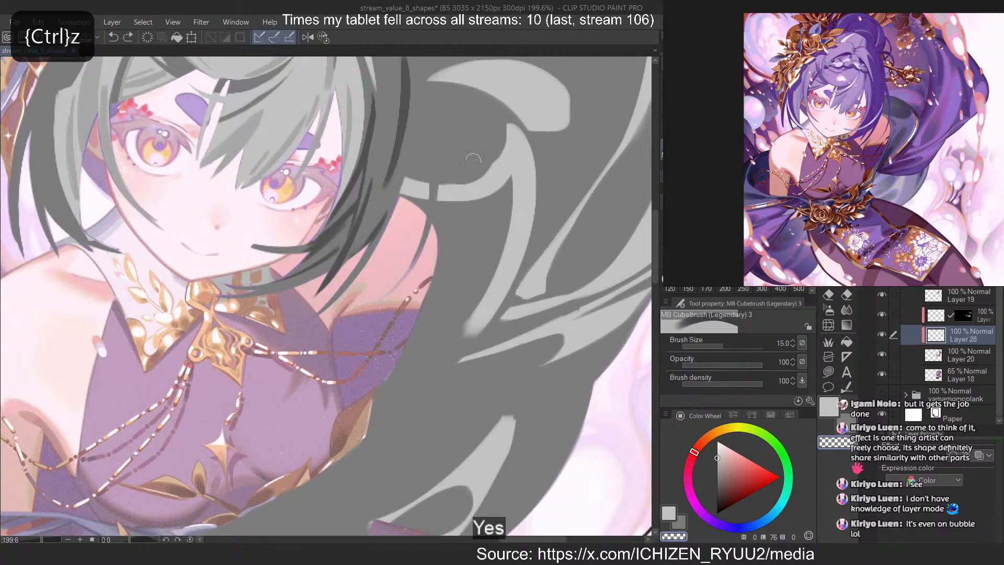
pyautogui.hotkey('ctrl', 'z')
pyautogui.press('[')
pyautogui.moveTo(499, 126); pyautogui.dragTo(439, 181)
pyautogui.hotkey('ctrl', 'z')
pyautogui.hotkey('ctrl', 'z')
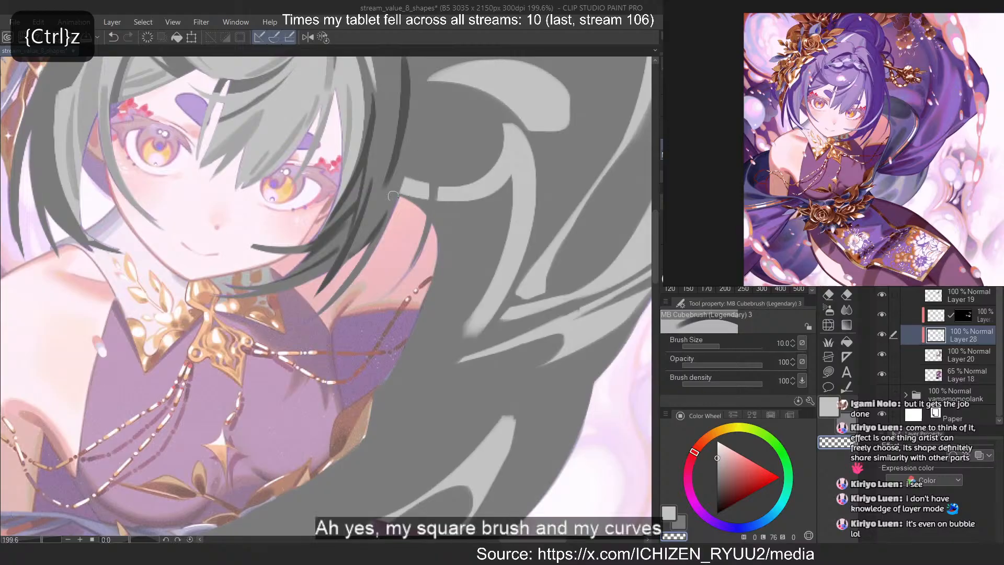
pyautogui.press('c')
# Erase the upper side of the light branch to leave a thin, smooth curve between the fold and the hair
pyautogui.press('c')
pyautogui.moveTo(411, 170); pyautogui.dragTo(464, 180)
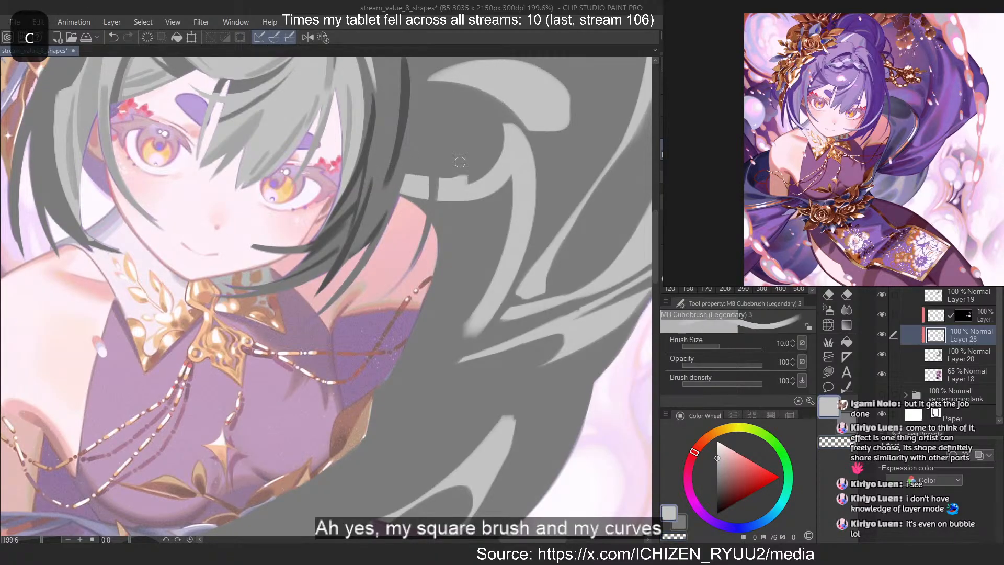
pyautogui.hotkey('ctrl', 'z')
pyautogui.press('c')
pyautogui.moveTo(501, 124)
pyautogui.mouseDown()
pyautogui.moveTo(377, 175)
pyautogui.moveTo(401, 179)
pyautogui.mouseUp()
pyautogui.hotkey('ctrl', 'z')
pyautogui.hotkey('ctrl', 'z')
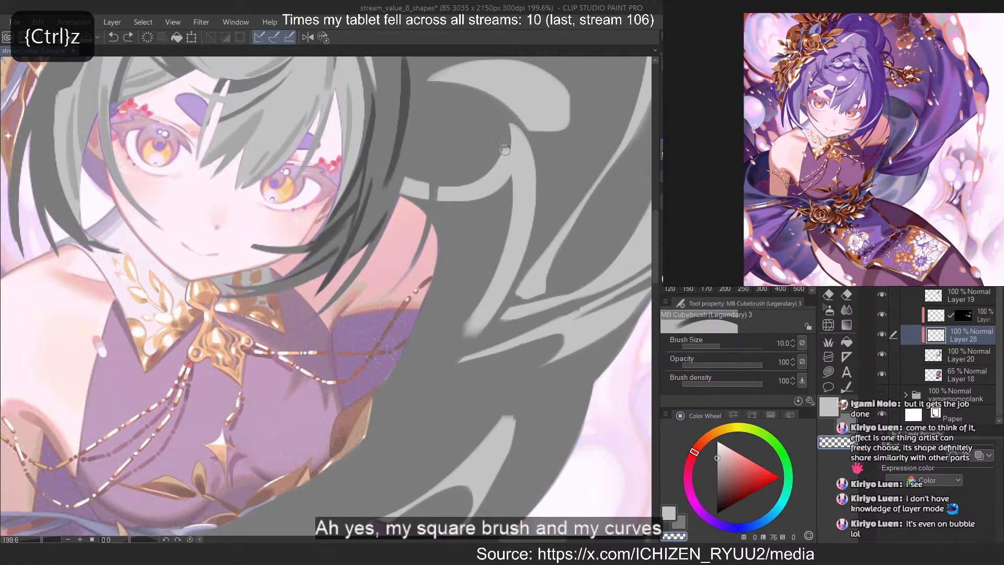
pyautogui.moveTo(504, 125); pyautogui.dragTo(400, 183)
pyautogui.hotkey('ctrl', 'z')
pyautogui.moveTo(506, 125); pyautogui.dragTo(401, 184)
pyautogui.hotkey('ctrl', 'z')
pyautogui.moveTo(504, 125); pyautogui.dragTo(400, 181)
pyautogui.moveTo(506, 131); pyautogui.dragTo(398, 183)
pyautogui.hotkey('ctrl', 'z')
pyautogui.moveTo(501, 166); pyautogui.dragTo(397, 188)
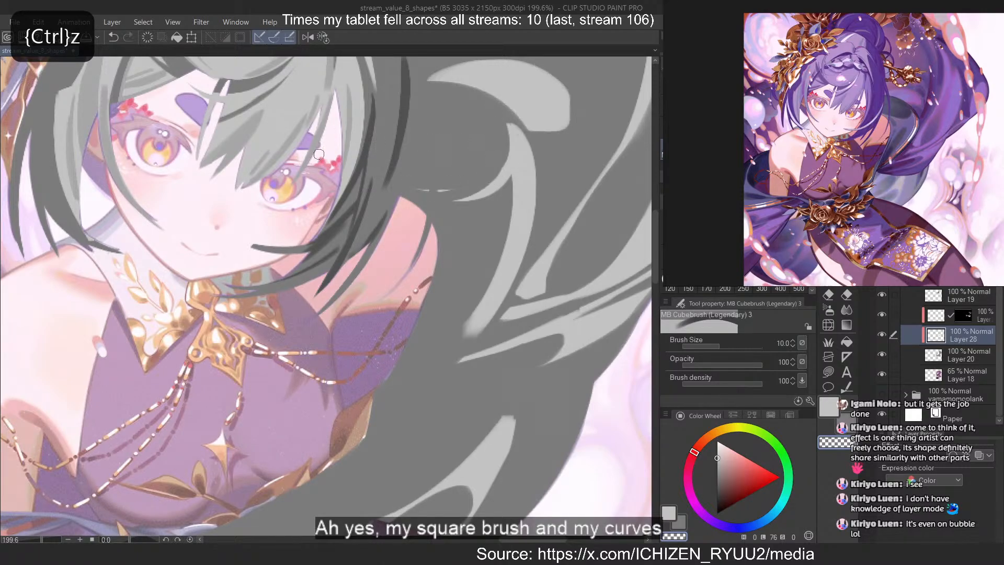
pyautogui.hotkey('ctrl', 'z')
# Paint a light grey border along the cloth's inner edge, from the shoulder down beside the torso
pyautogui.moveTo(505, 157)
pyautogui.mouseDown()
pyautogui.moveTo(399, 185)
pyautogui.moveTo(457, 279)
pyautogui.mouseUp()
pyautogui.press('c')
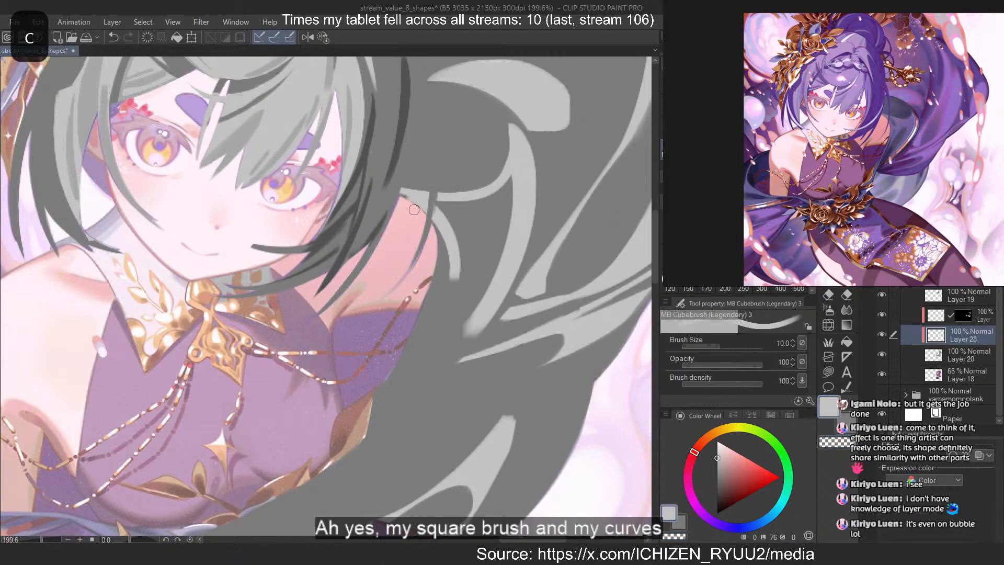
pyautogui.hotkey('ctrl', 'z')
pyautogui.moveTo(401, 194); pyautogui.dragTo(442, 286)
pyautogui.hotkey('ctrl', 'z')
pyautogui.hotkey('ctrl', 'z')
pyautogui.moveTo(402, 193)
pyautogui.mouseDown()
pyautogui.moveTo(443, 281)
pyautogui.moveTo(441, 269)
pyautogui.mouseUp()
pyautogui.moveTo(437, 206)
pyautogui.mouseDown()
pyautogui.moveTo(438, 294)
pyautogui.moveTo(349, 454)
pyautogui.mouseUp()
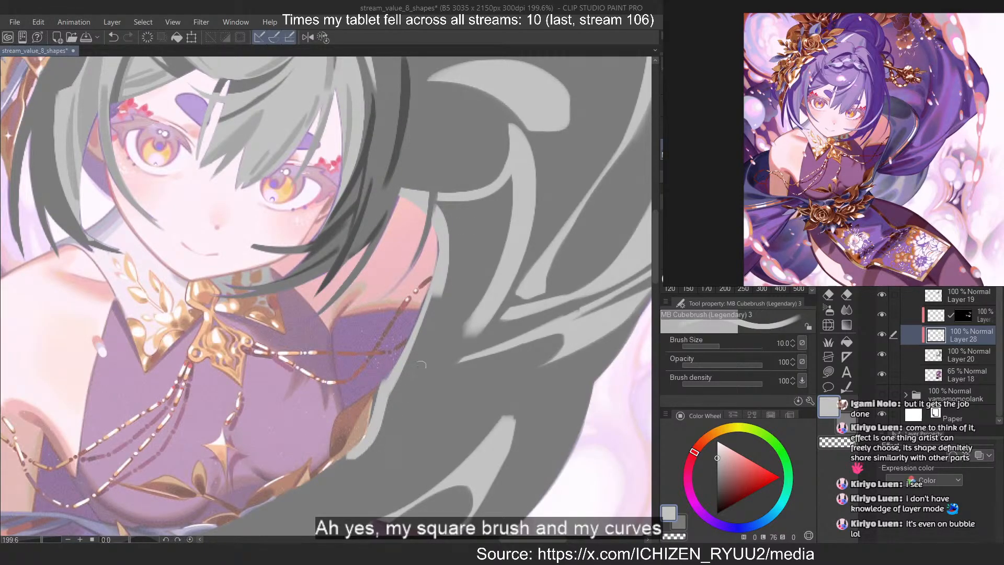
pyautogui.hotkey('ctrl', 'z')
pyautogui.moveTo(389, 374)
pyautogui.mouseDown()
pyautogui.moveTo(347, 452)
pyautogui.moveTo(373, 426)
pyautogui.mouseUp()
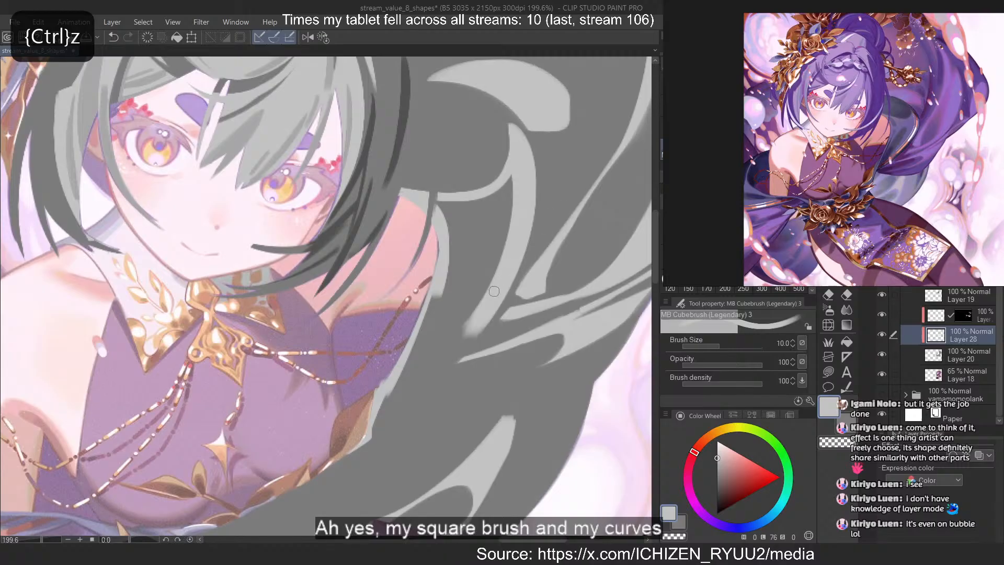
# Extend the curved fold down toward the torso and fill the area between it and the shoulder edge with light grey
pyautogui.press('c')
pyautogui.moveTo(526, 243); pyautogui.dragTo(445, 360)
pyautogui.moveTo(502, 249); pyautogui.dragTo(412, 367)
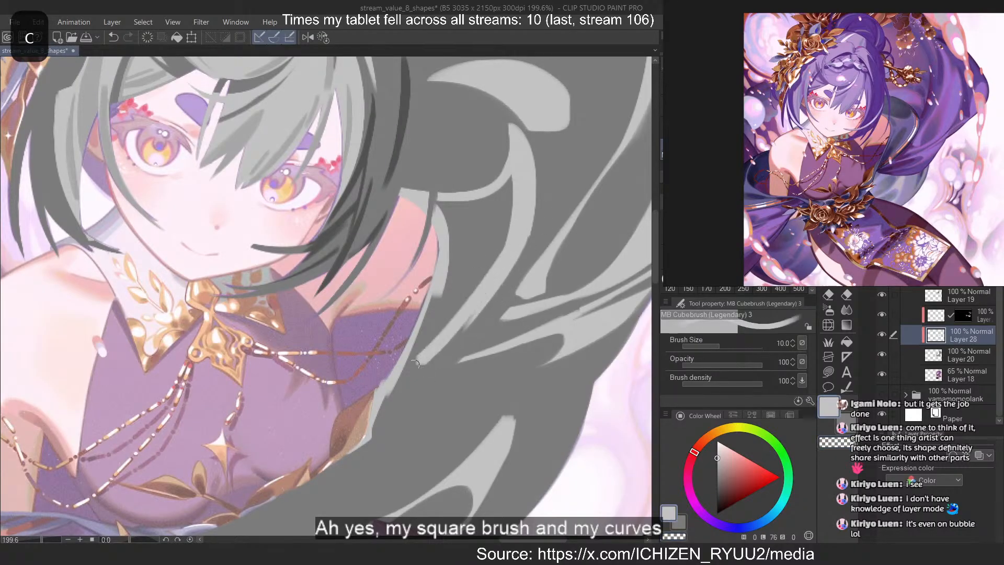
pyautogui.hotkey('ctrl', 'z')
pyautogui.moveTo(499, 260)
pyautogui.mouseDown()
pyautogui.moveTo(403, 382)
pyautogui.moveTo(443, 324)
pyautogui.mouseUp()
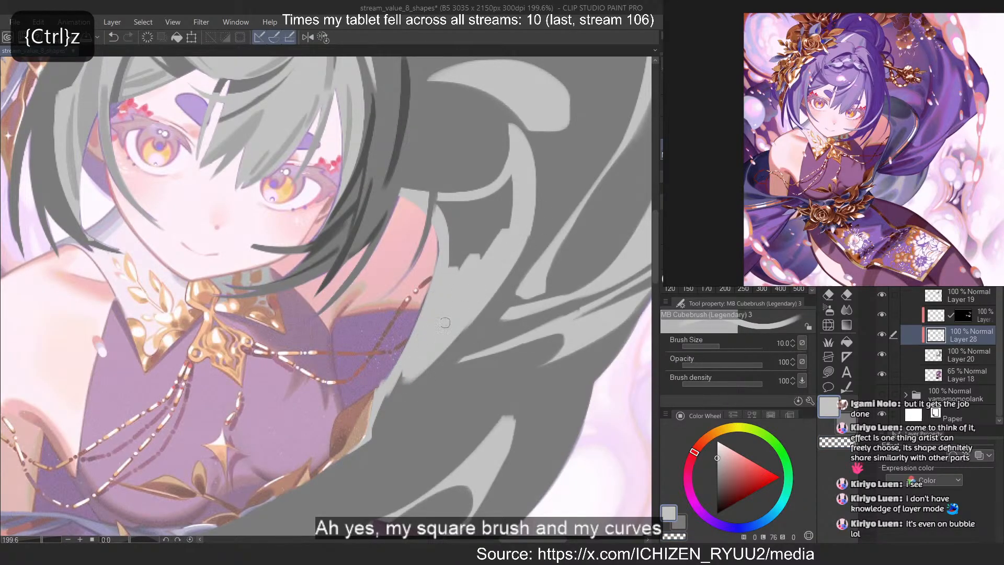
pyautogui.moveTo(509, 183)
pyautogui.mouseDown()
pyautogui.moveTo(482, 257)
pyautogui.moveTo(451, 267)
pyautogui.mouseUp()
pyautogui.moveTo(445, 210); pyautogui.dragTo(449, 246)
pyautogui.moveTo(442, 206)
pyautogui.mouseDown()
pyautogui.moveTo(456, 235)
pyautogui.moveTo(468, 206)
pyautogui.moveTo(441, 250)
pyautogui.moveTo(475, 205)
pyautogui.moveTo(453, 232)
pyautogui.moveTo(409, 374)
pyautogui.mouseUp()
# Erase a tapering fold gap out of the light grey area, running diagonally down toward the torso
pyautogui.press('c')
pyautogui.hotkey('ctrl', 'z')
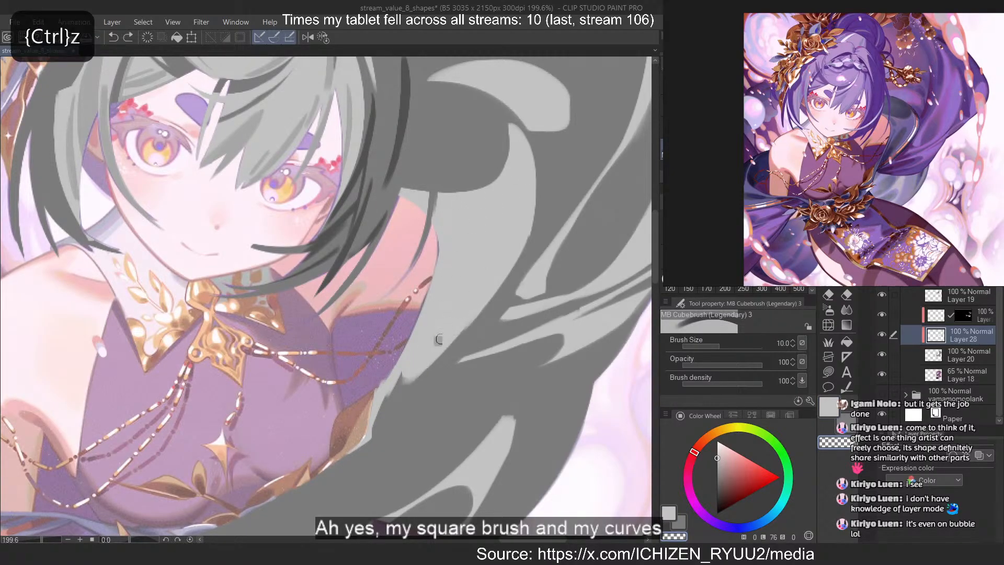
pyautogui.moveTo(490, 241); pyautogui.dragTo(400, 379)
pyautogui.moveTo(479, 261); pyautogui.dragTo(419, 367)
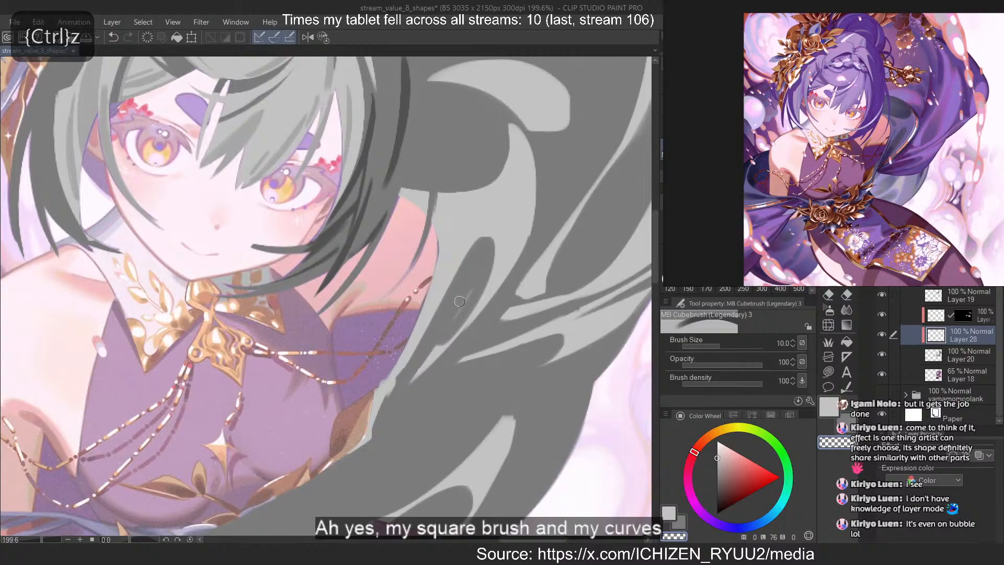
pyautogui.moveTo(458, 308); pyautogui.dragTo(411, 380)
pyautogui.hotkey('ctrl', 'z')
pyautogui.moveTo(478, 251); pyautogui.dragTo(403, 368)
pyautogui.moveTo(467, 291); pyautogui.dragTo(412, 380)
pyautogui.moveTo(439, 347); pyautogui.dragTo(417, 377)
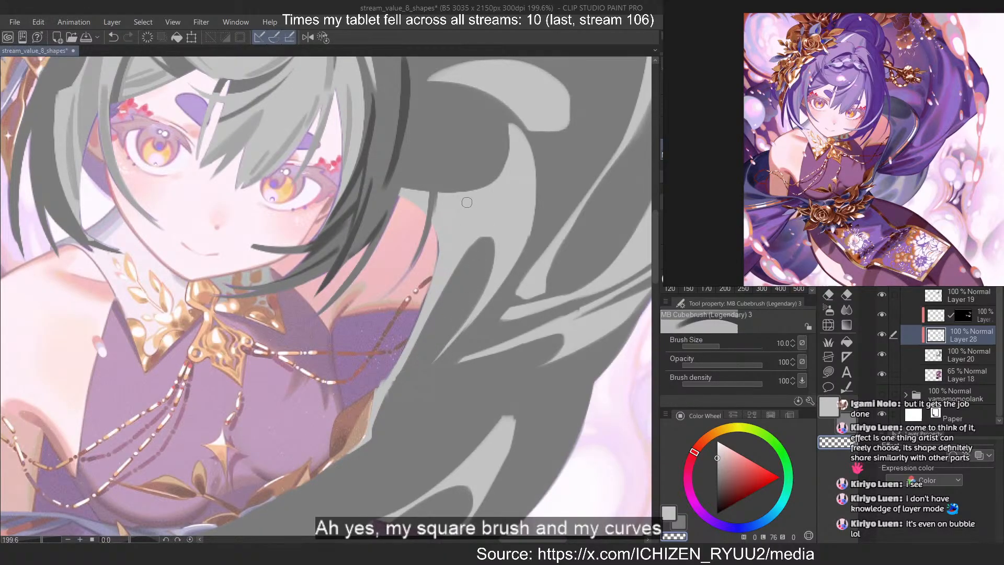
# Reduce the brush size to 6 and erase a small notch in the light cloth beside the hair strand at the shoulder
pyautogui.press('[')
pyautogui.press('[')
pyautogui.press('[')
pyautogui.press('c')
pyautogui.moveTo(412, 188)
pyautogui.mouseDown()
pyautogui.moveTo(448, 224)
pyautogui.moveTo(421, 189)
pyautogui.moveTo(426, 201)
pyautogui.moveTo(411, 193)
pyautogui.moveTo(444, 222)
pyautogui.moveTo(433, 204)
pyautogui.moveTo(423, 219)
pyautogui.moveTo(435, 226)
pyautogui.moveTo(439, 214)
pyautogui.moveTo(449, 236)
pyautogui.moveTo(418, 337)
pyautogui.mouseUp()
pyautogui.hotkey('ctrl', 'z')
pyautogui.press('c')
pyautogui.hotkey('ctrl', 'z')
pyautogui.hotkey('ctrl', 'z')
pyautogui.hotkey('ctrl', 'z')
pyautogui.hotkey('ctrl', 'z')
pyautogui.hotkey('ctrl', 'z')
pyautogui.press('c')
pyautogui.hotkey('ctrl', 'z')
pyautogui.press('c')
# Carve a thin fold gap into the light cloth along the shoulder edge, leaving a narrow light line beside it
pyautogui.hotkey('ctrl', 'z')
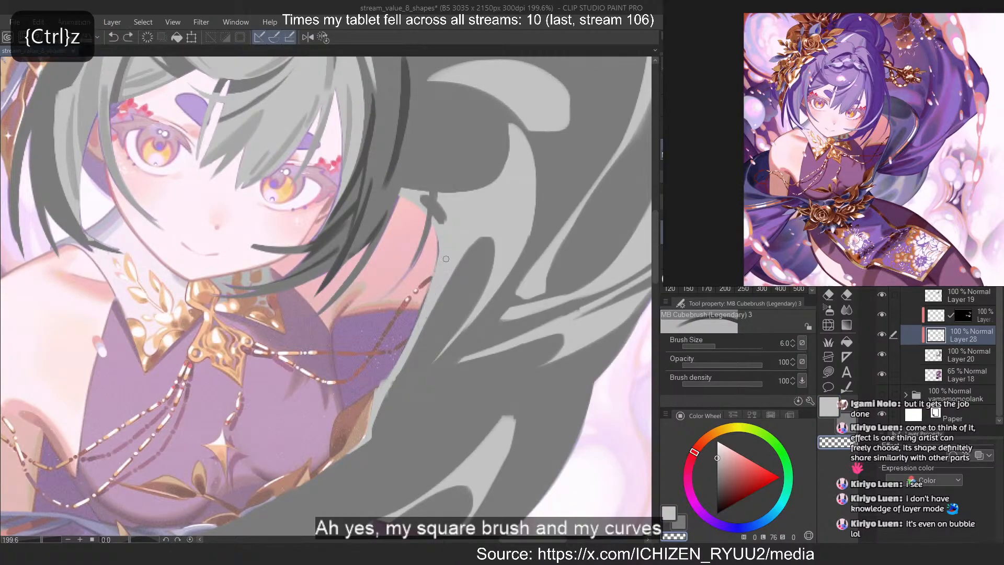
pyautogui.moveTo(453, 237); pyautogui.dragTo(412, 343)
pyautogui.hotkey('ctrl', 'z')
pyautogui.moveTo(453, 241); pyautogui.dragTo(393, 381)
pyautogui.hotkey('ctrl', 'z')
pyautogui.moveTo(449, 254); pyautogui.dragTo(386, 394)
pyautogui.press('c')
pyautogui.hotkey('ctrl', 'z')
pyautogui.moveTo(451, 244); pyautogui.dragTo(436, 302)
pyautogui.hotkey('ctrl', 'z')
pyautogui.press('c')
pyautogui.moveTo(451, 235)
pyautogui.mouseDown()
pyautogui.moveTo(450, 249)
pyautogui.moveTo(447, 240)
pyautogui.mouseUp()
pyautogui.hotkey('ctrl', 'z')
pyautogui.press('c')
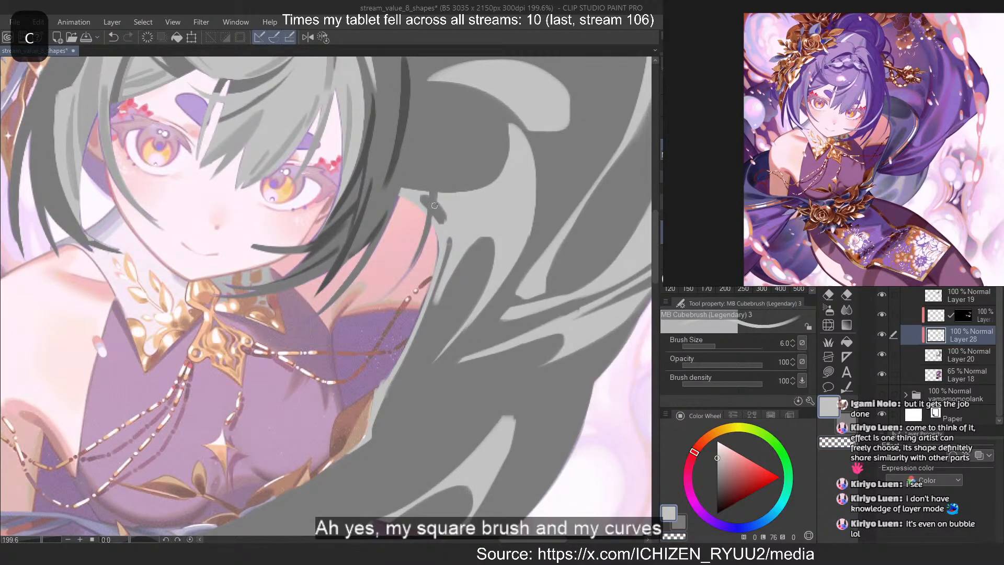
# Erase the pointed tip of the light fold just below the upper highlight
pyautogui.press('c')
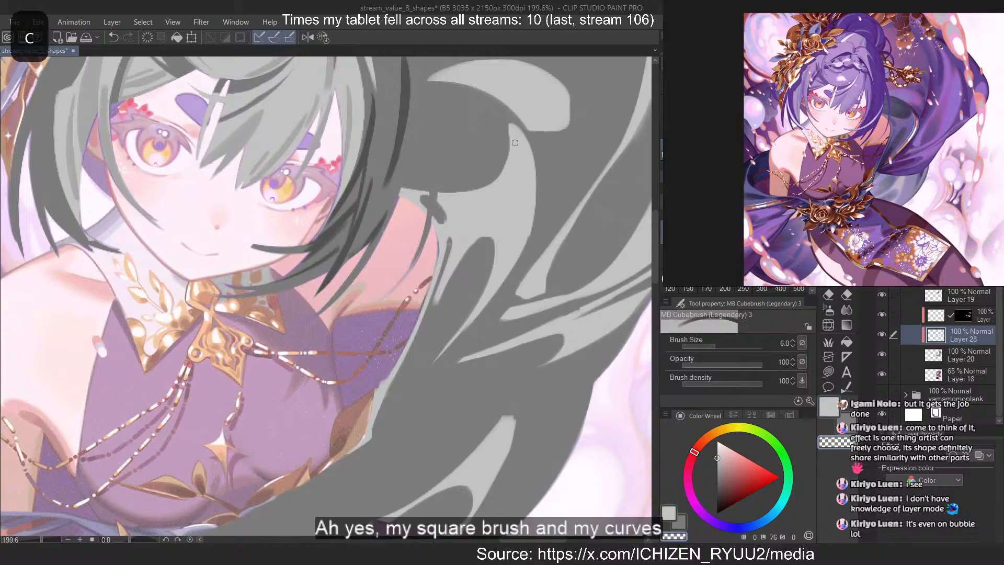
pyautogui.moveTo(509, 133); pyautogui.dragTo(535, 159)
pyautogui.moveTo(509, 128); pyautogui.dragTo(532, 147)
pyautogui.press('c')
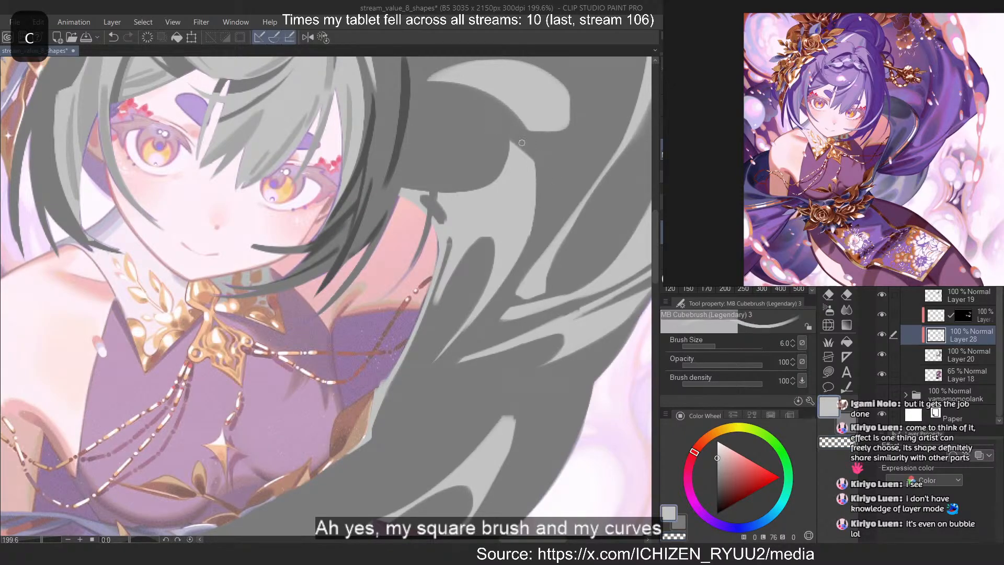
# Add a new layer directly above Layer 20 and choose a dark grey for the shadow shapes
pyautogui.scroll(-6, 493, 121)
pyautogui.scroll(1, 489, 117)
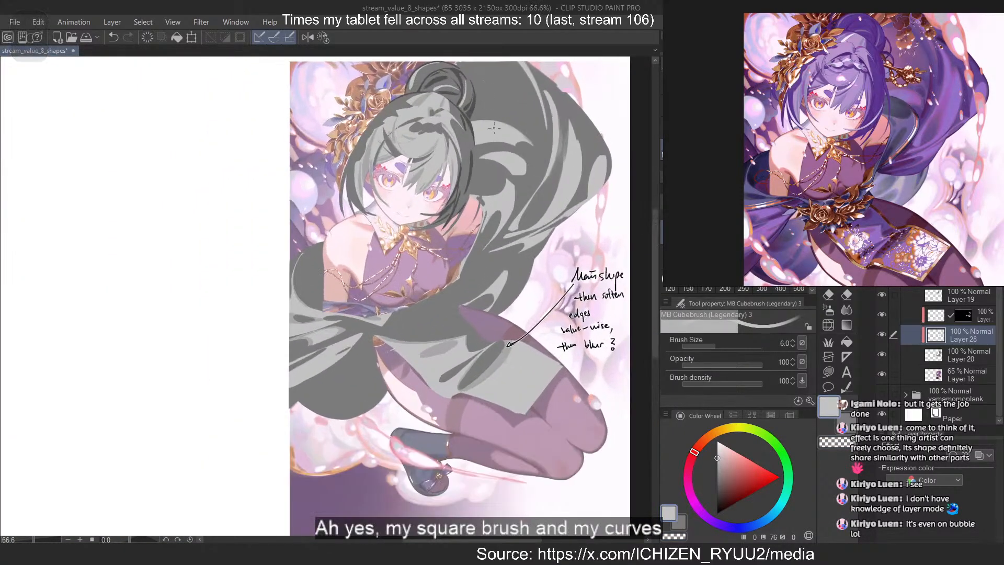
pyautogui.click(965, 361)
pyautogui.hotkey('ctrl', 'shift', 'n')
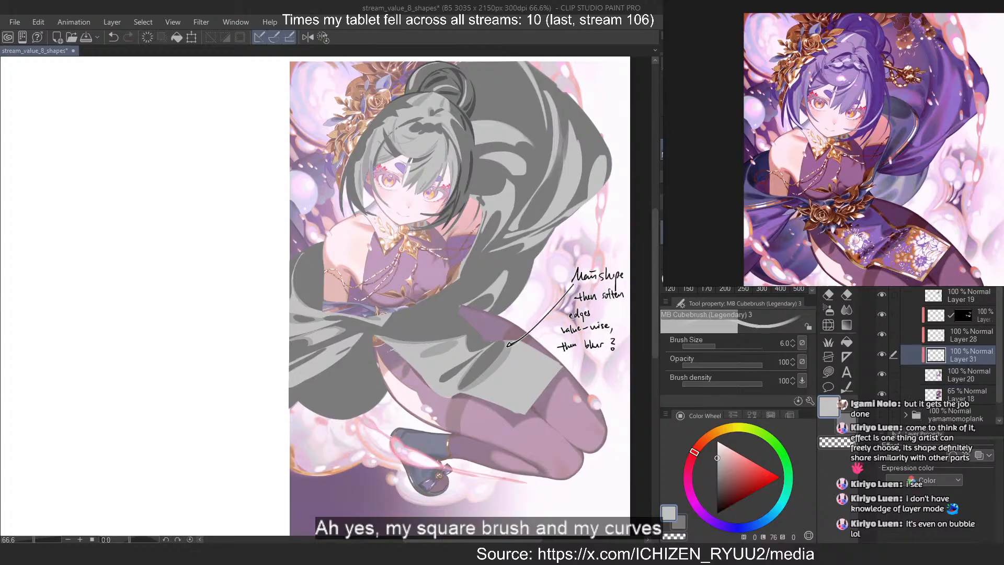
pyautogui.scroll(4, 521, 164)
pyautogui.keyDown('alt'); pyautogui.click(446, 98); pyautogui.keyUp('alt')
pyautogui.moveTo(448, 145); pyautogui.dragTo(413, 215)
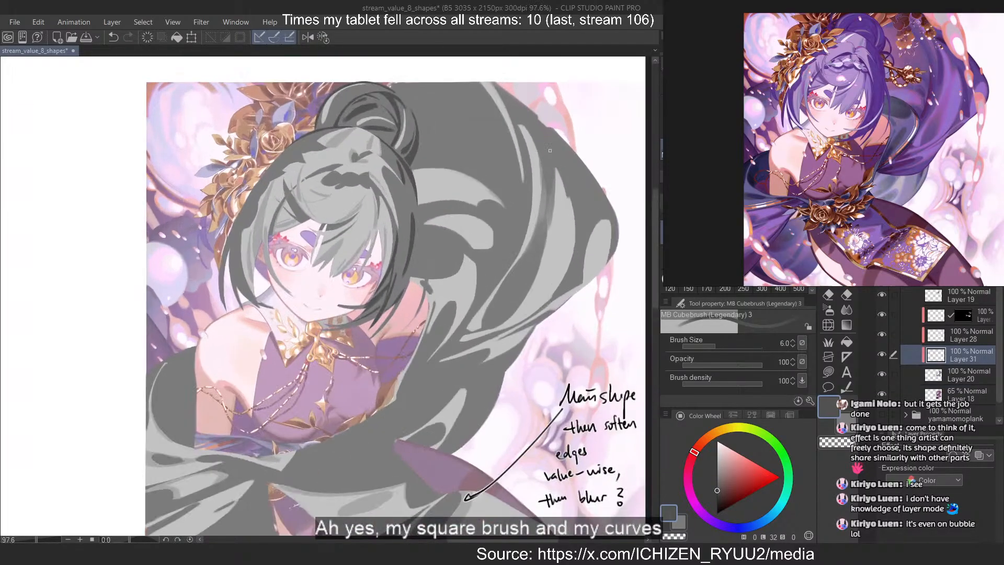
# Paint a long, tapering dark grey shadow down the middle of the raised cloth with brush size 12
pyautogui.scroll(2, 550, 150)
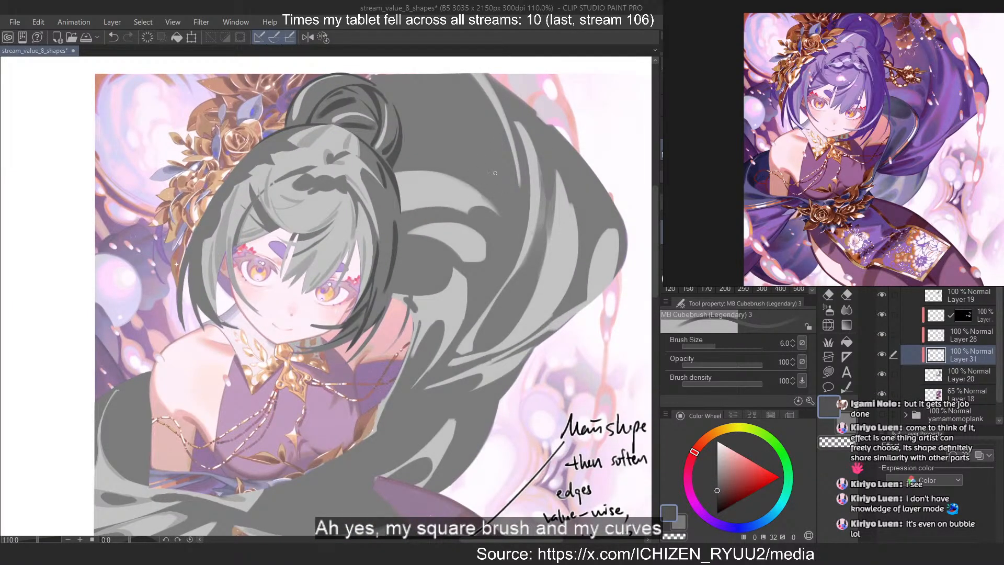
pyautogui.press('c')
pyautogui.press(']')
pyautogui.press(']')
pyautogui.press(']')
pyautogui.press(']')
pyautogui.press('c')
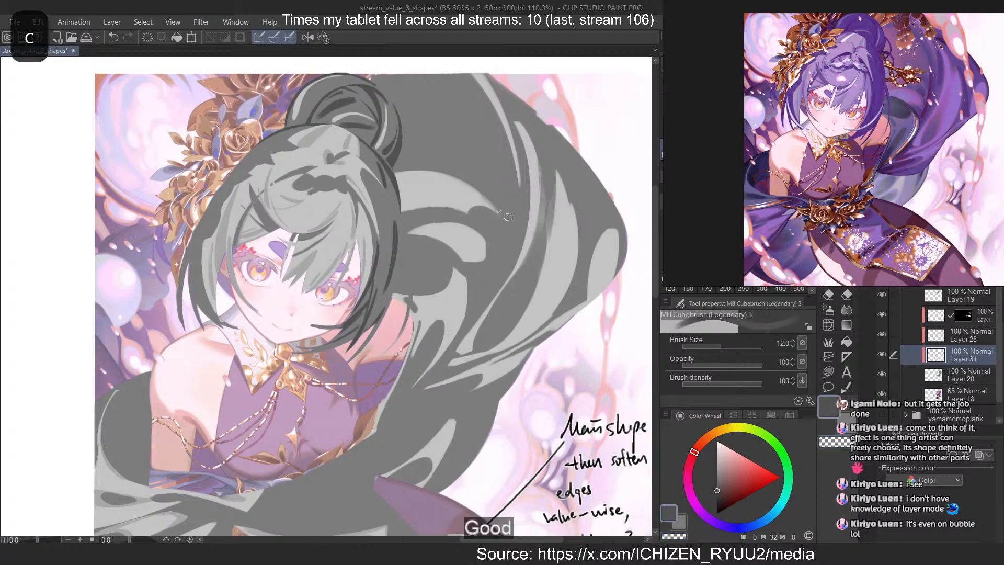
pyautogui.moveTo(492, 132); pyautogui.dragTo(468, 317)
pyautogui.hotkey('ctrl', 'z')
pyautogui.moveTo(491, 132); pyautogui.dragTo(479, 307)
pyautogui.hotkey('ctrl', 'z')
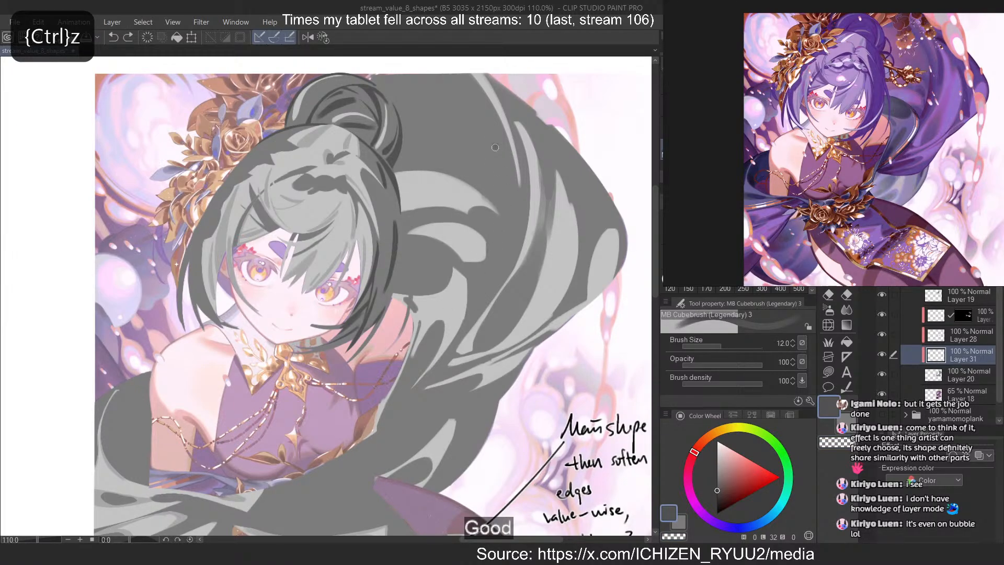
pyautogui.hotkey('ctrl', 'z')
pyautogui.moveTo(498, 145)
pyautogui.mouseDown()
pyautogui.moveTo(462, 326)
pyautogui.moveTo(477, 311)
pyautogui.mouseUp()
pyautogui.hotkey('ctrl', 'z')
pyautogui.moveTo(502, 164); pyautogui.dragTo(477, 308)
pyautogui.moveTo(510, 181); pyautogui.dragTo(484, 302)
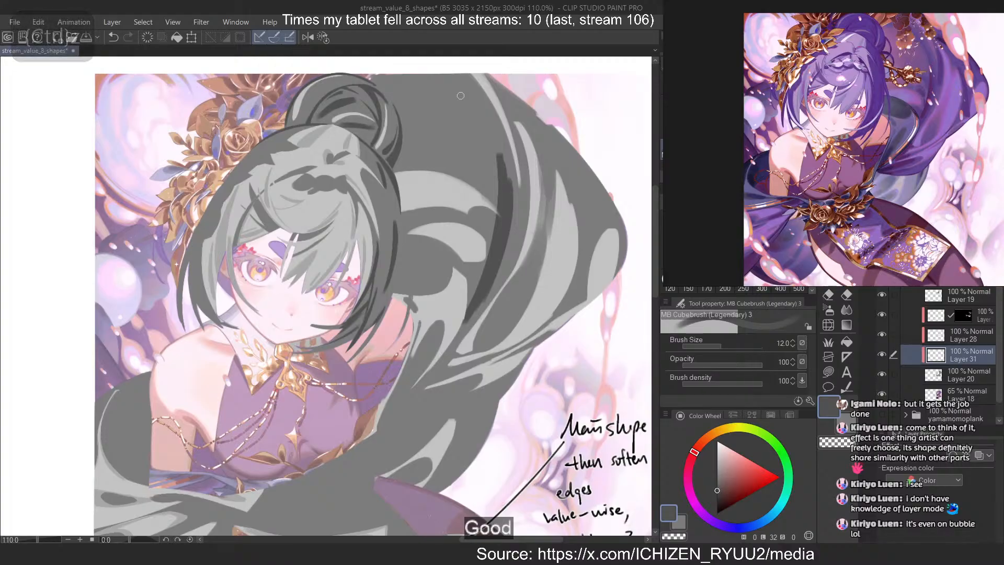
# Paint a dark grey shadow along the raised cloth's upper outer edge, from the top of the illustration toward the corner
pyautogui.moveTo(574, 182); pyautogui.dragTo(568, 296)
pyautogui.hotkey('ctrl', 'z')
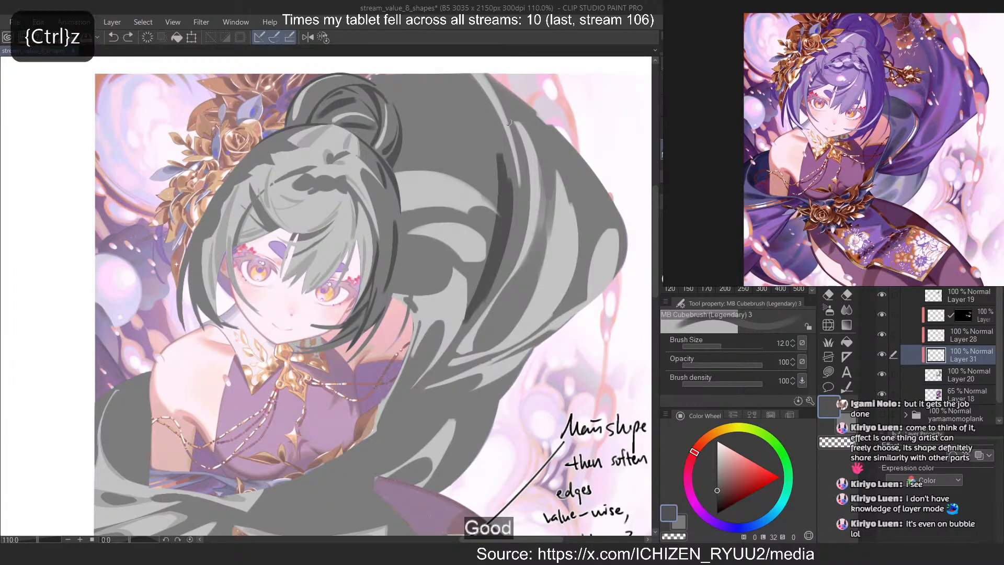
pyautogui.moveTo(506, 108); pyautogui.dragTo(625, 241)
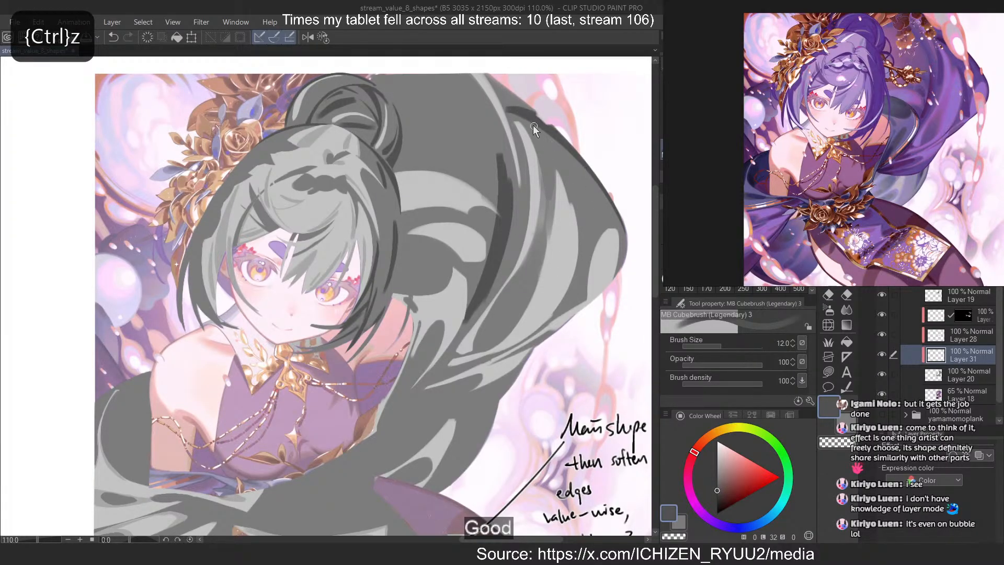
pyautogui.hotkey('ctrl', 'z')
pyautogui.moveTo(513, 111); pyautogui.dragTo(629, 226)
pyautogui.hotkey('ctrl', 'z')
pyautogui.moveTo(512, 111)
pyautogui.mouseDown()
pyautogui.moveTo(554, 131)
pyautogui.moveTo(613, 187)
pyautogui.mouseUp()
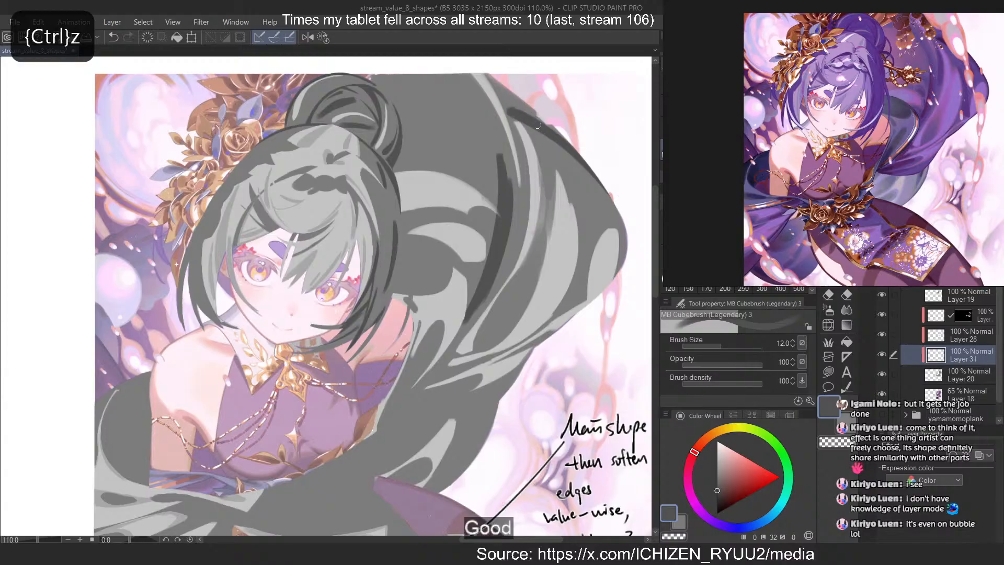
pyautogui.moveTo(486, 73)
pyautogui.mouseDown()
pyautogui.moveTo(623, 189)
pyautogui.moveTo(626, 250)
pyautogui.mouseUp()
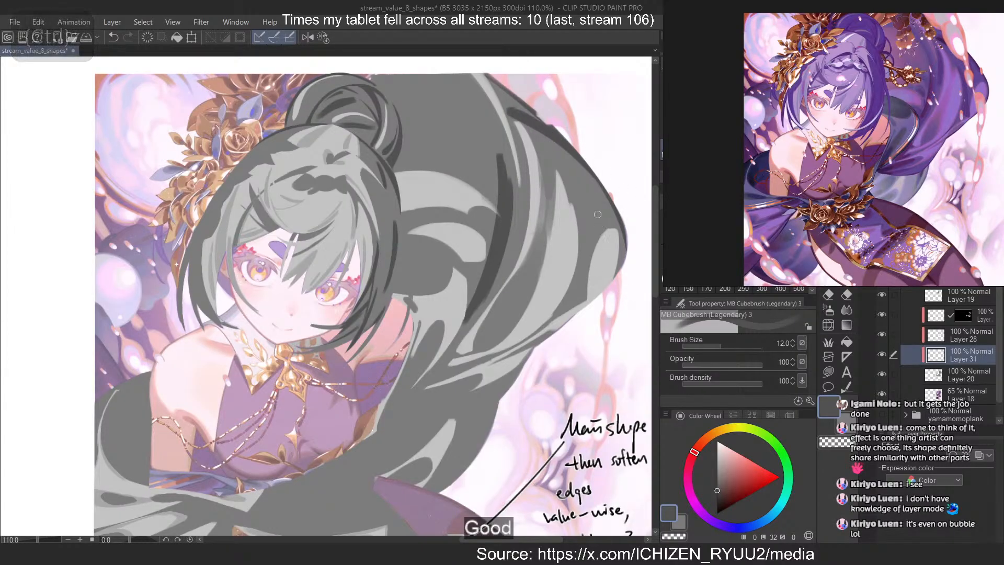
# Refine the dark grey edge shadow around the cloth's outer corner so that it tapers downward
pyautogui.hotkey('ctrl', 'z')
pyautogui.moveTo(577, 163); pyautogui.dragTo(626, 257)
pyautogui.hotkey('ctrl', 'z')
pyautogui.hotkey('ctrl', 'z')
pyautogui.moveTo(596, 180); pyautogui.dragTo(626, 262)
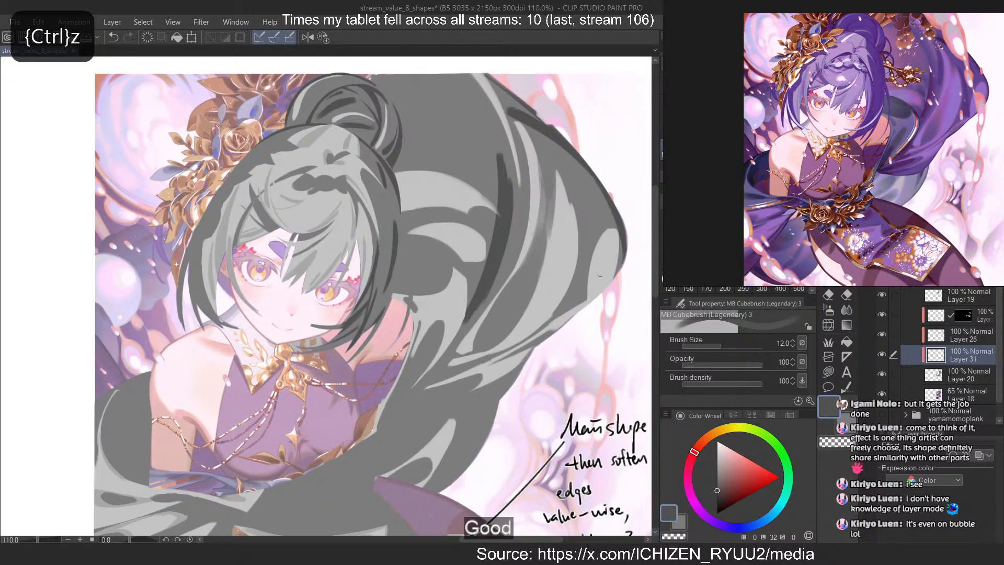
# Paint small dark grey shadow shapes in the lower folds where the cloth narrows toward the waist
pyautogui.hotkey('ctrl', 'z')
pyautogui.moveTo(604, 190); pyautogui.dragTo(621, 274)
pyautogui.moveTo(562, 294)
pyautogui.mouseDown()
pyautogui.moveTo(528, 343)
pyautogui.moveTo(425, 373)
pyautogui.moveTo(427, 393)
pyautogui.moveTo(410, 410)
pyautogui.mouseUp()
pyautogui.hotkey('ctrl', 'z')
pyautogui.hotkey('ctrl', 'z')
pyautogui.moveTo(454, 386)
pyautogui.mouseDown()
pyautogui.moveTo(420, 409)
pyautogui.moveTo(465, 398)
pyautogui.mouseUp()
pyautogui.hotkey('ctrl', 'z')
pyautogui.hotkey('ctrl', 'z')
pyautogui.hotkey('ctrl', 'z')
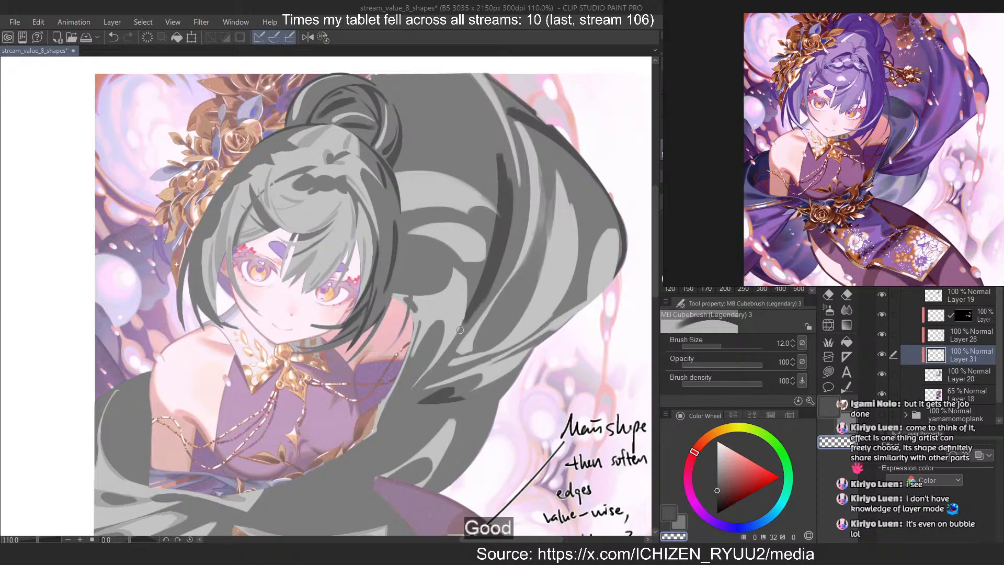
# Paint a slanted dark grey shadow in the raised cloth's inner fold, beside the bodice and just above the waist
pyautogui.moveTo(466, 320); pyautogui.dragTo(405, 397)
pyautogui.hotkey('ctrl', 'z')
pyautogui.moveTo(441, 346); pyautogui.dragTo(413, 387)
pyautogui.hotkey('ctrl', 'z')
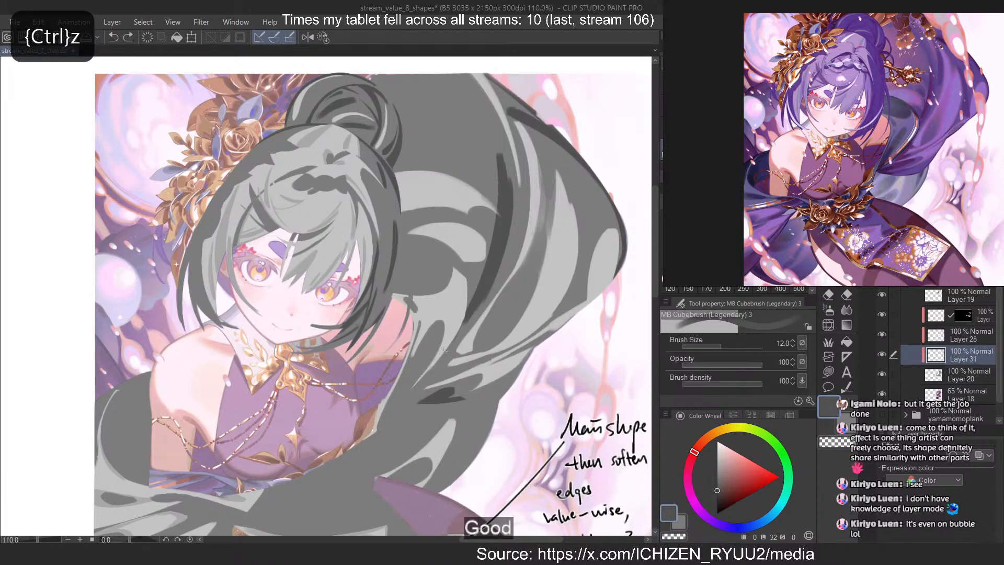
pyautogui.moveTo(437, 343); pyautogui.dragTo(388, 407)
pyautogui.hotkey('ctrl', 'z')
pyautogui.hotkey('ctrl', 'z')
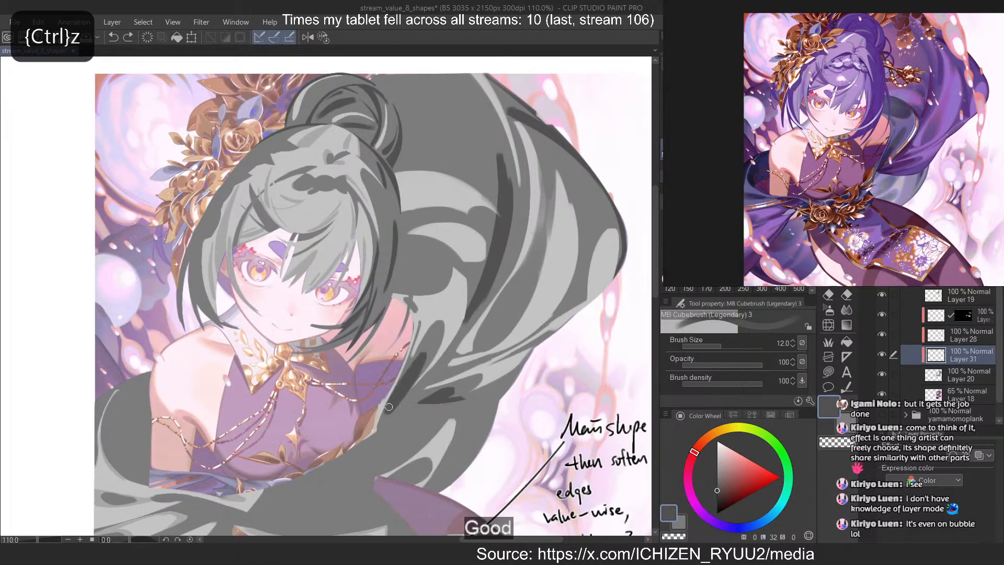
pyautogui.hotkey('ctrl', 'z')
pyautogui.moveTo(411, 370); pyautogui.dragTo(387, 413)
pyautogui.hotkey('ctrl', 'z')
pyautogui.moveTo(411, 409); pyautogui.dragTo(425, 397)
pyautogui.press('c')
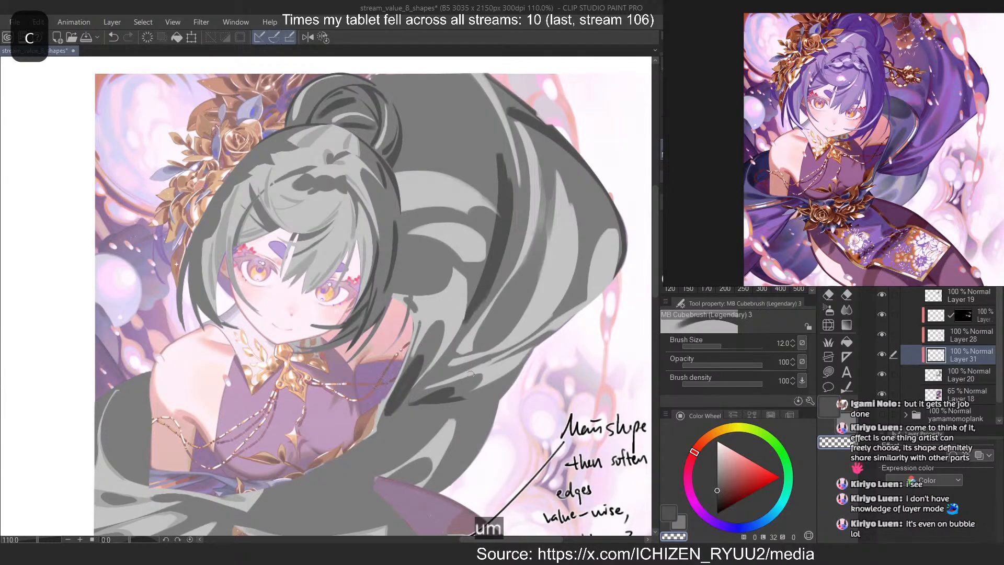
# Paint a narrow dark grey shadow near the raised cloth's outer edge, where it curves in toward the waist
pyautogui.scroll(-3, 452, 362)
pyautogui.moveTo(423, 460); pyautogui.dragTo(452, 412)
pyautogui.scroll(3, 453, 411)
pyautogui.press('c')
pyautogui.moveTo(527, 299); pyautogui.dragTo(512, 335)
pyautogui.hotkey('ctrl', 'z')
pyautogui.hotkey('ctrl', 'z')
pyautogui.hotkey('ctrl', 'z')
pyautogui.press('c')
pyautogui.press('c')
pyautogui.moveTo(549, 271); pyautogui.dragTo(498, 372)
# Extend the dark grey shading as a thin tapering band along the cloth's lower outer edge
pyautogui.hotkey('ctrl', 'z')
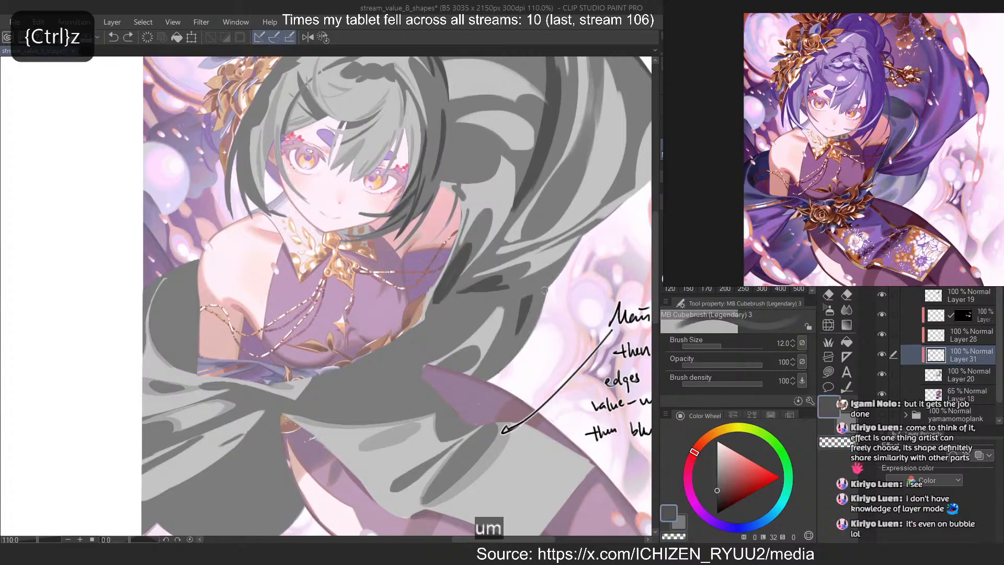
pyautogui.moveTo(544, 290); pyautogui.dragTo(486, 377)
pyautogui.hotkey('ctrl', 'z')
pyautogui.hotkey('ctrl', 'z')
pyautogui.moveTo(545, 289)
pyautogui.mouseDown()
pyautogui.moveTo(480, 381)
pyautogui.moveTo(547, 288)
pyautogui.moveTo(483, 380)
pyautogui.mouseUp()
pyautogui.hotkey('ctrl', 'z')
pyautogui.hotkey('ctrl', 'z')
pyautogui.hotkey('ctrl', 'z')
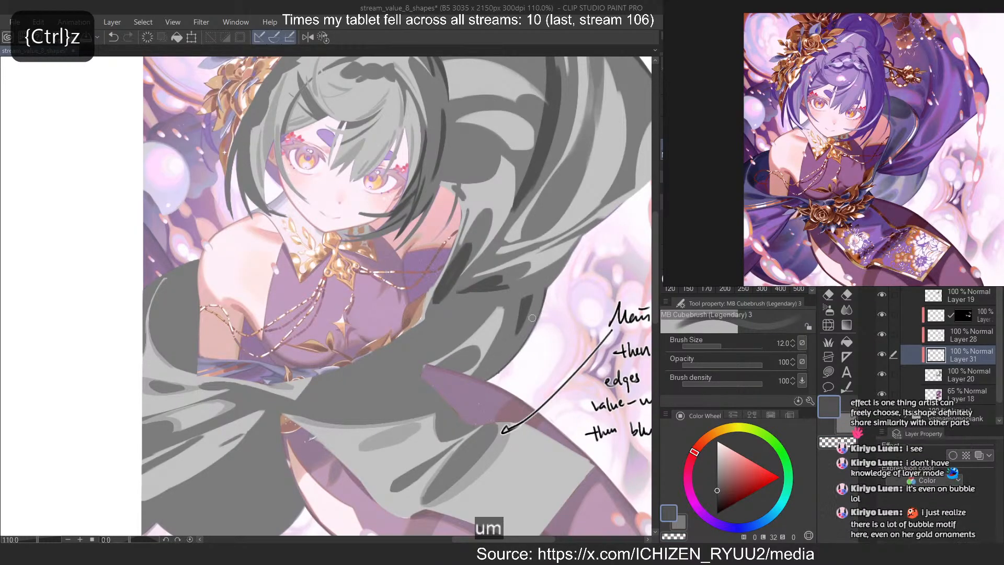
pyautogui.moveTo(542, 296)
pyautogui.mouseDown()
pyautogui.moveTo(483, 381)
pyautogui.moveTo(494, 372)
pyautogui.mouseUp()
pyautogui.hotkey('ctrl', 'z')
pyautogui.press('c')
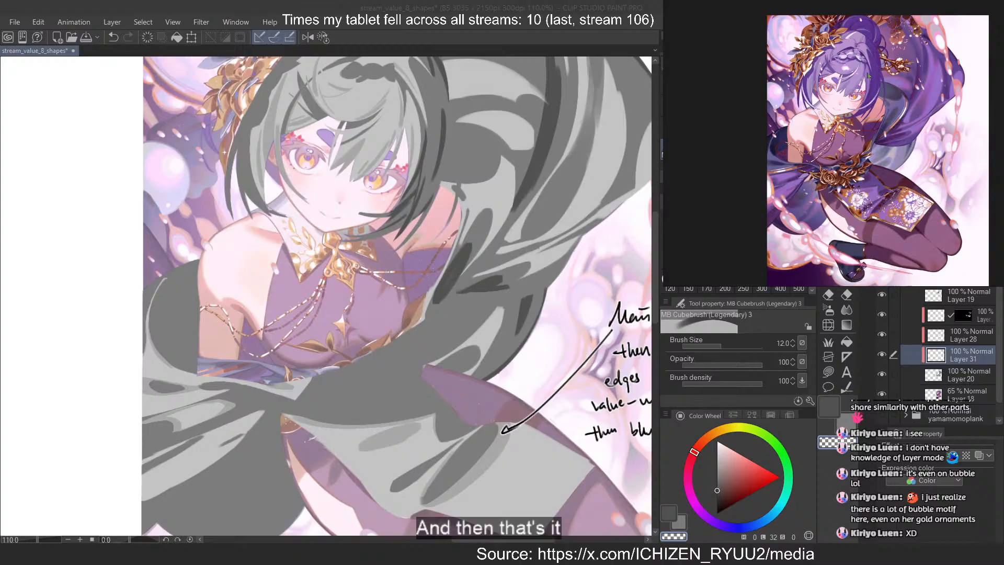
# Reshape the dark grey shadow in the inner fold beside the bodice, trimming its contour to a clean taper
pyautogui.click(628, 5)
pyautogui.scroll(-2, 566, 203)
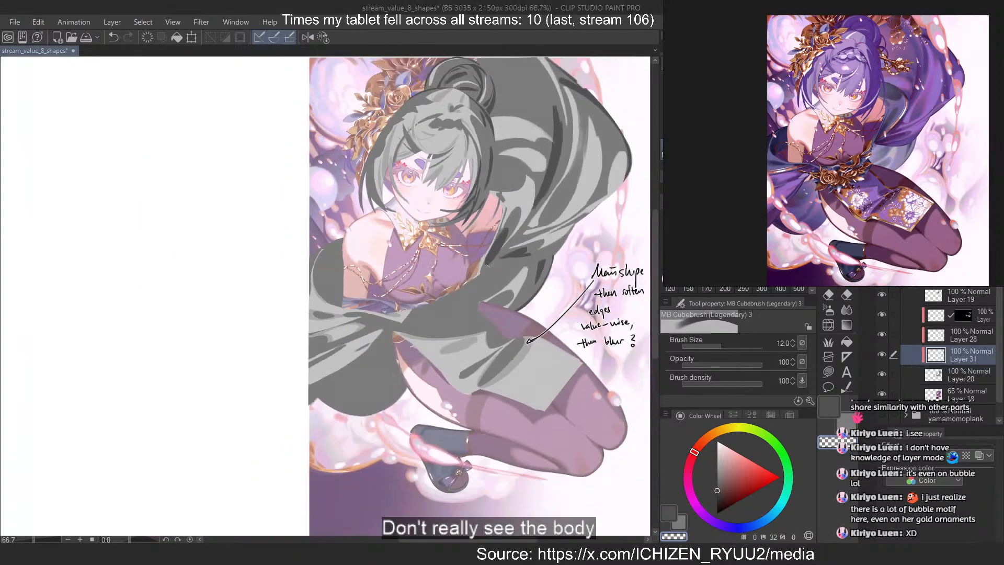
pyautogui.scroll(4, 491, 246)
pyautogui.hotkey('ctrl', 'z')
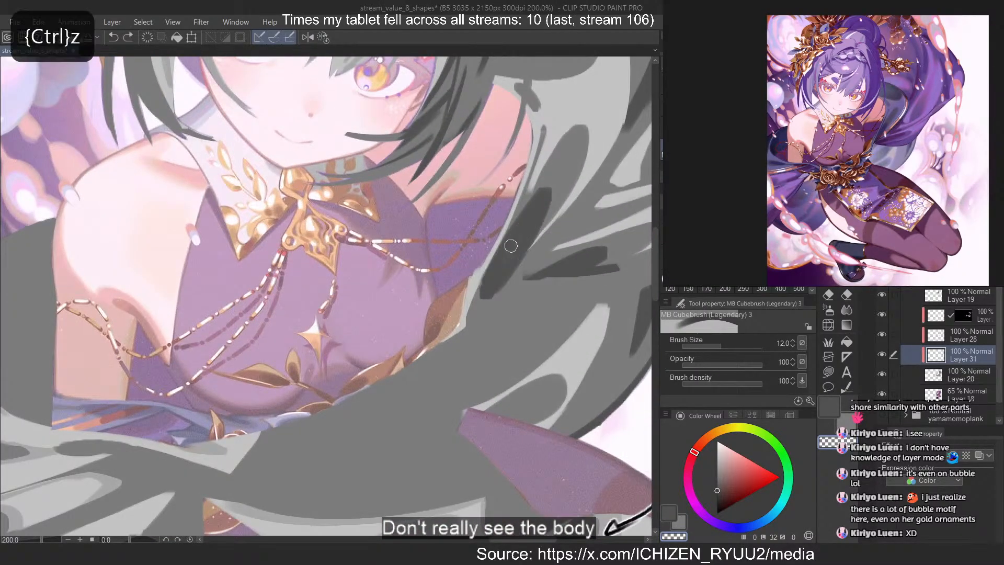
pyautogui.press('c')
pyautogui.moveTo(526, 224); pyautogui.dragTo(504, 253)
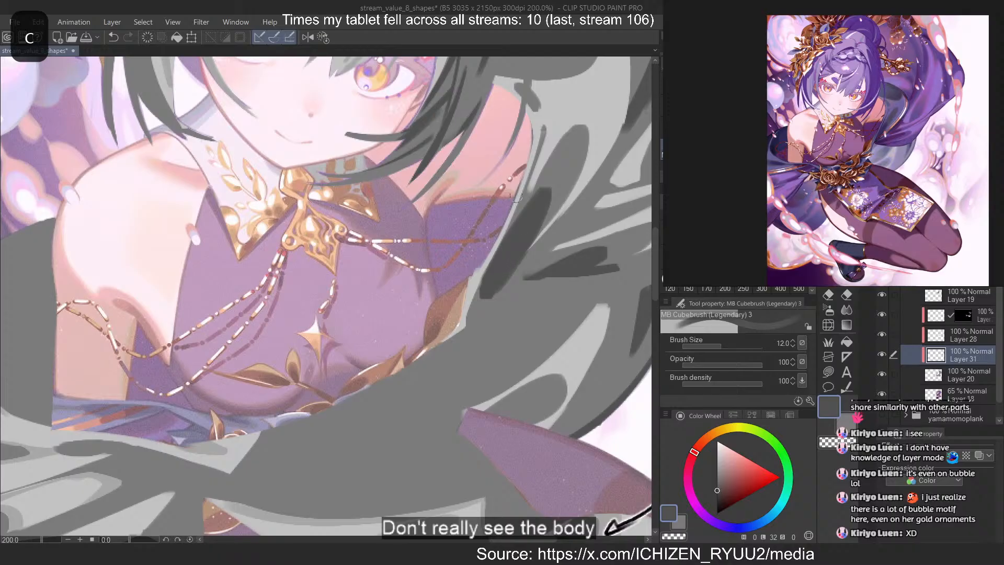
pyautogui.press('c')
pyautogui.moveTo(550, 202); pyautogui.dragTo(497, 281)
pyautogui.hotkey('ctrl', 'z')
pyautogui.moveTo(542, 238); pyautogui.dragTo(486, 295)
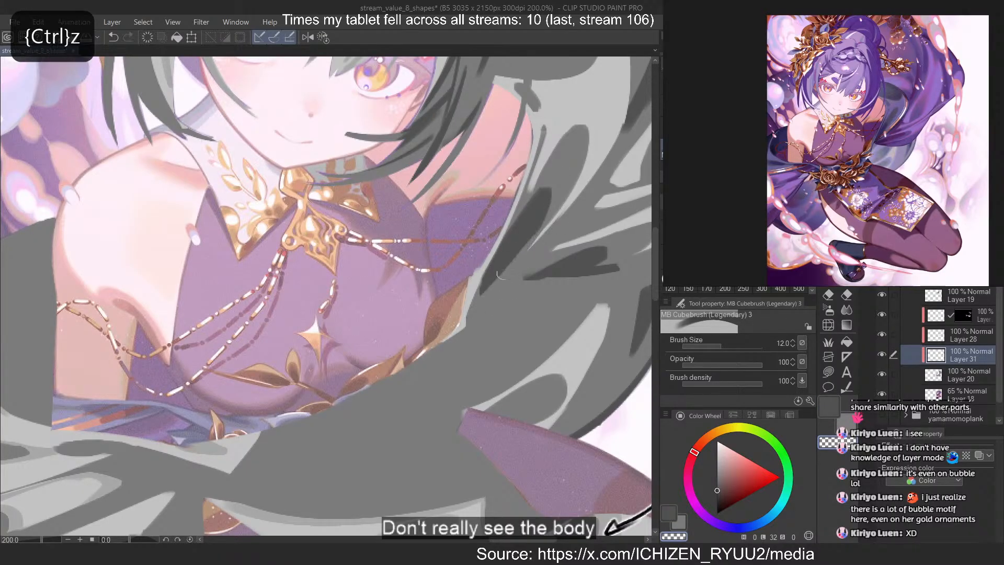
pyautogui.moveTo(525, 204); pyautogui.dragTo(479, 280)
pyautogui.scroll(-5, 486, 199)
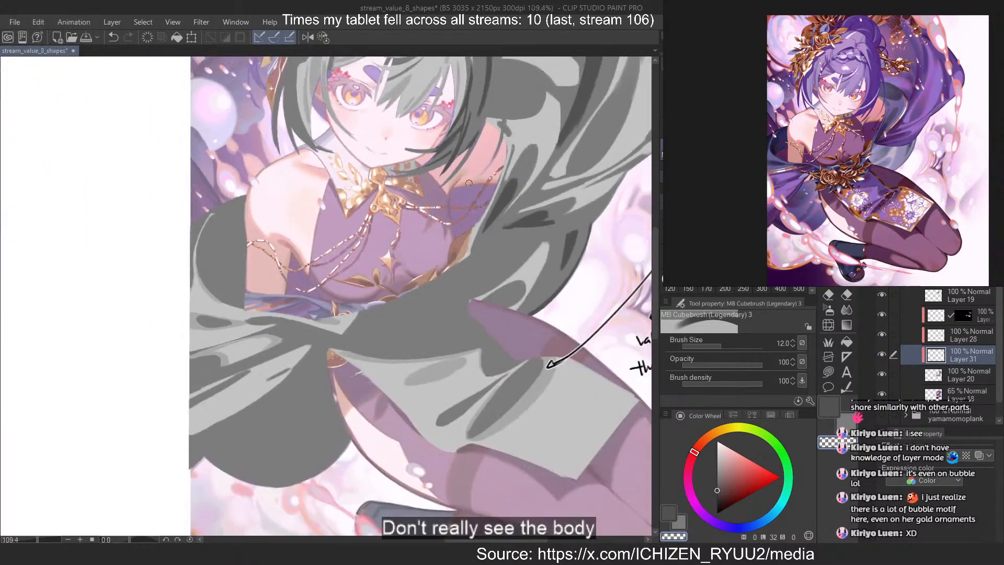
# Paint a dark grey teardrop shadow inside the draped cloth beside the bare upper arm and compare it with the reference
pyautogui.scroll(2, 373, 168)
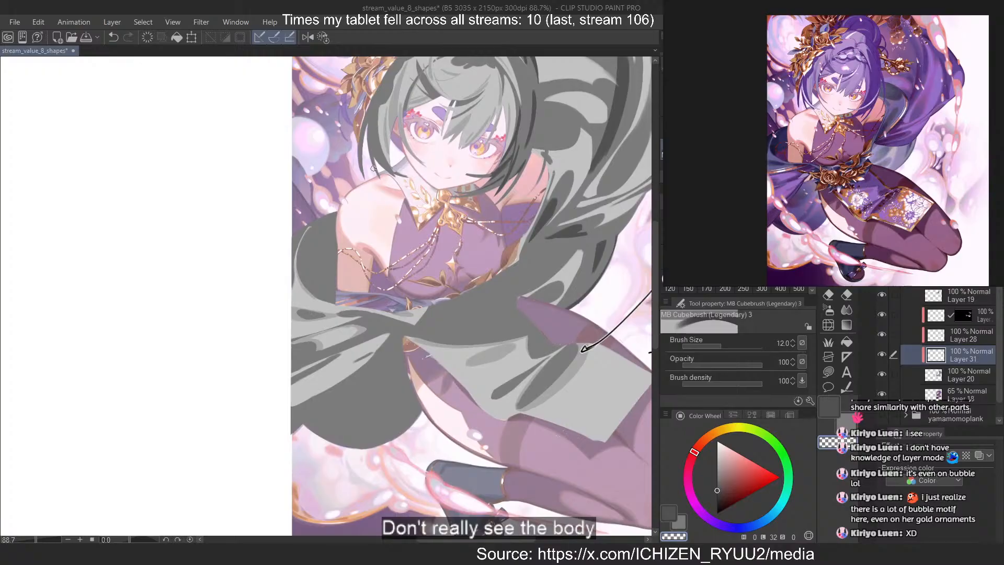
pyautogui.press('c')
pyautogui.moveTo(301, 254); pyautogui.dragTo(314, 291)
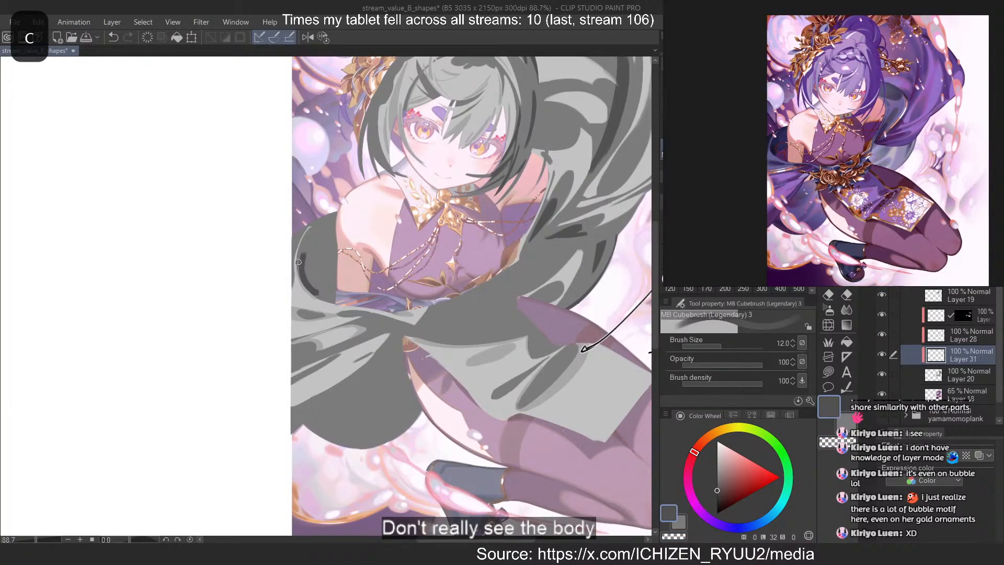
pyautogui.hotkey('ctrl', 'z')
pyautogui.moveTo(303, 254); pyautogui.dragTo(312, 288)
pyautogui.scroll(5, 740, 135)
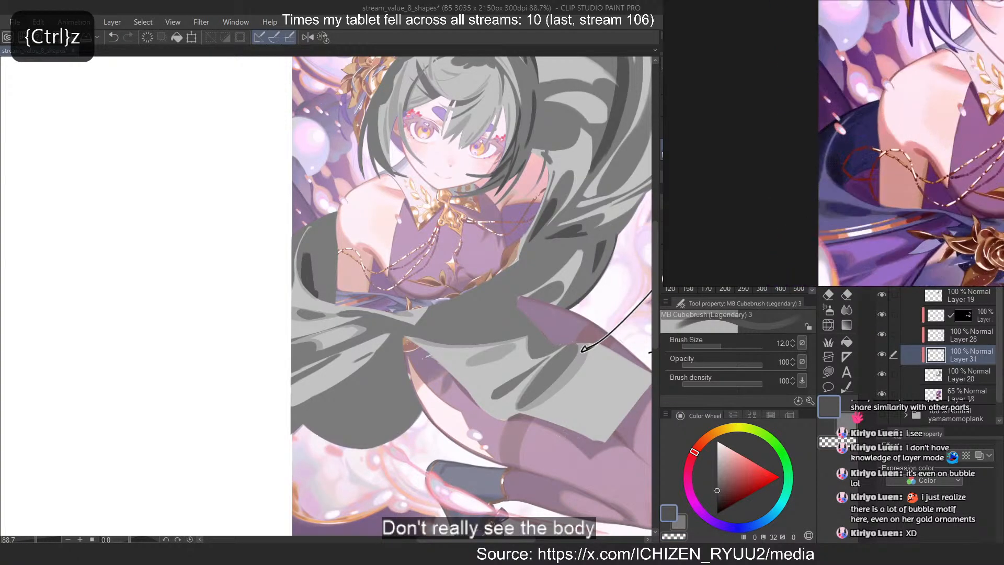
pyautogui.scroll(3, 740, 135)
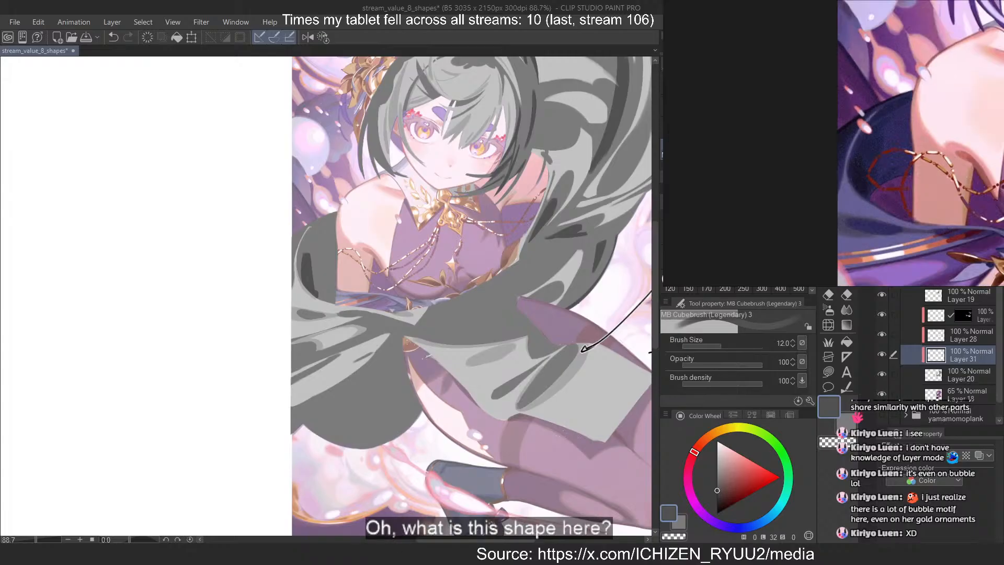
# Rework the teardrop shadow beside the bare arm into a fuller, rounded shape
pyautogui.hotkey('ctrl', 'z')
pyautogui.moveTo(309, 255); pyautogui.dragTo(313, 289)
pyautogui.hotkey('ctrl', 'z')
pyautogui.hotkey('ctrl', 'z')
pyautogui.moveTo(304, 253); pyautogui.dragTo(313, 291)
pyautogui.hotkey('ctrl', 'z')
pyautogui.hotkey('ctrl', 'z')
pyautogui.hotkey('ctrl', 'z')
pyautogui.hotkey('ctrl', 'z')
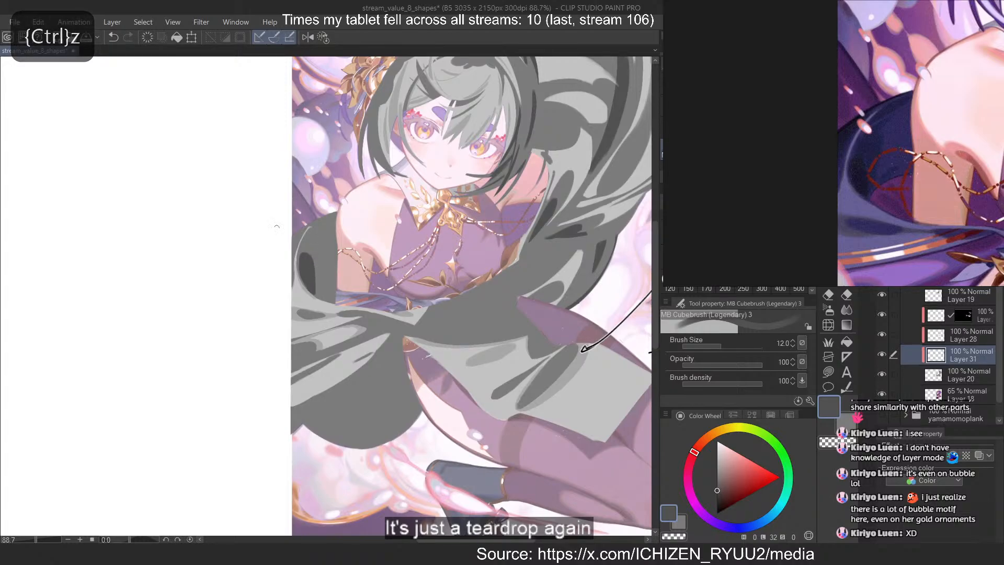
# Paint a dark grey band along the draped cloth's upper edge below the shoulder, plus a small shadow in its inner corner
pyautogui.moveTo(300, 231); pyautogui.dragTo(279, 270)
pyautogui.hotkey('ctrl', 'z')
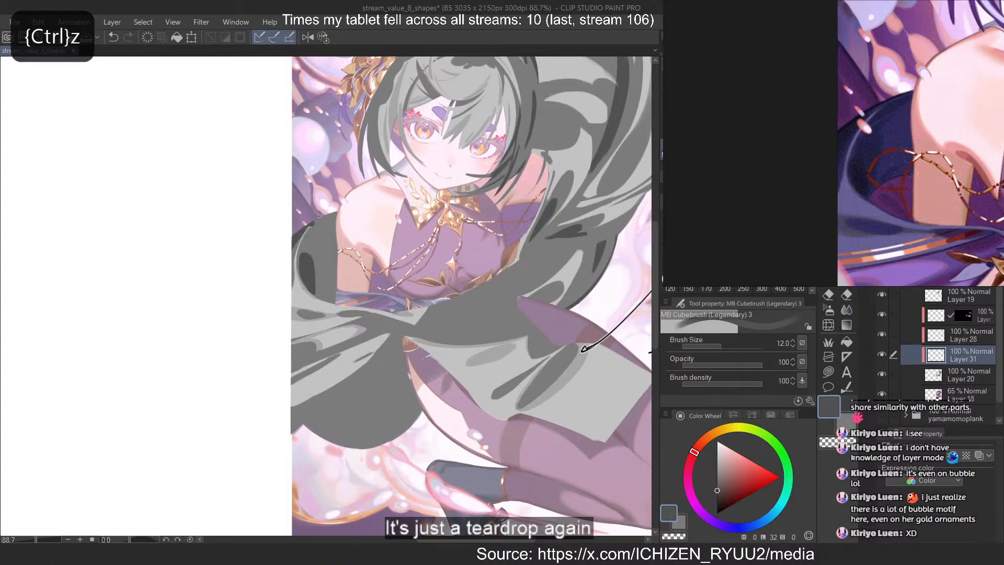
pyautogui.press('c')
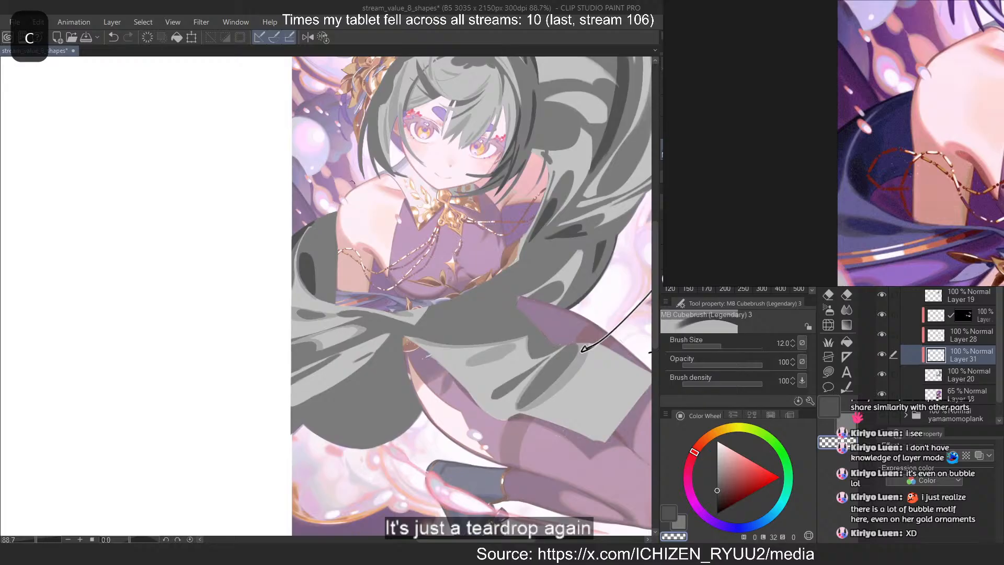
pyautogui.moveTo(336, 213); pyautogui.dragTo(310, 226)
pyautogui.hotkey('ctrl', 'z')
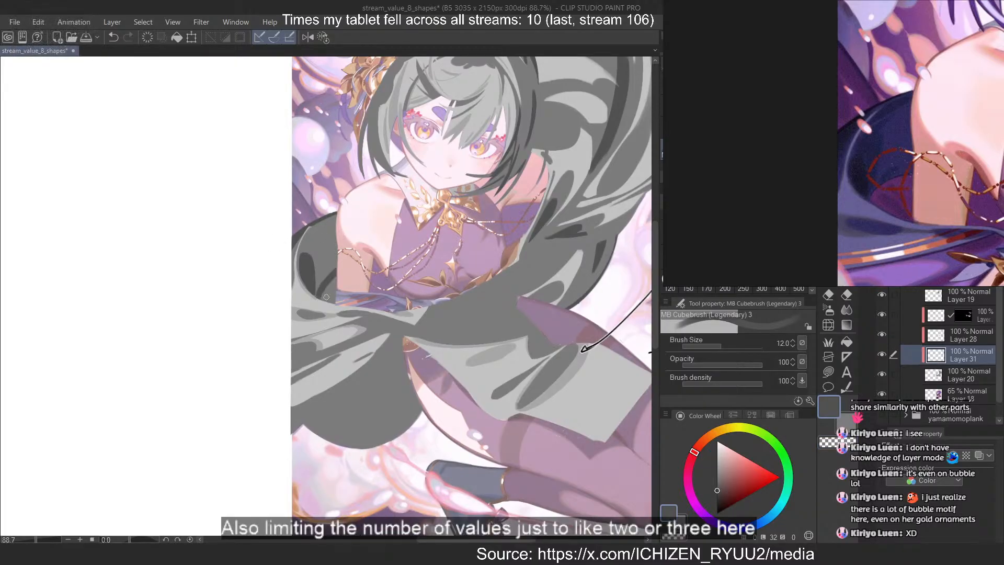
pyautogui.hotkey('ctrl', 'z')
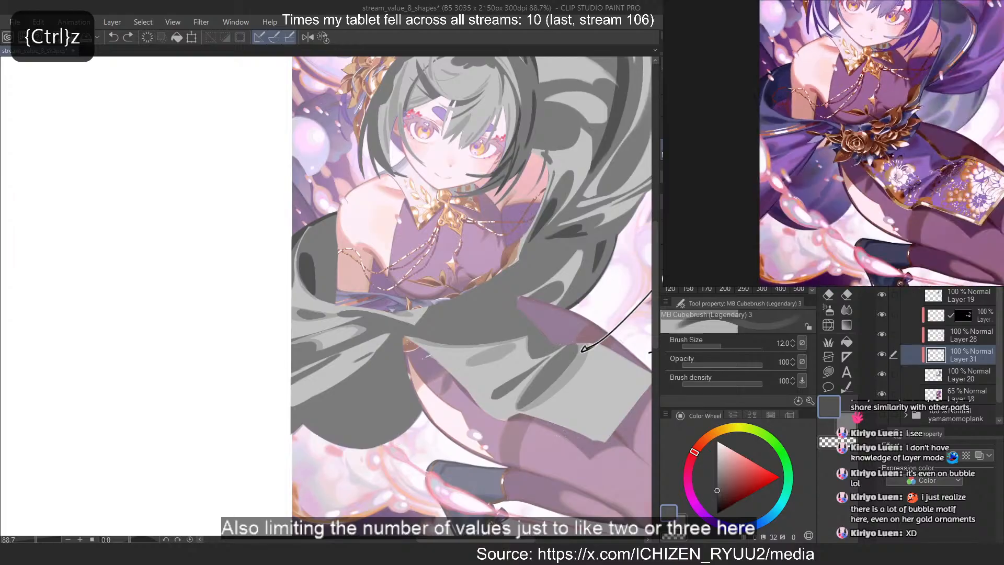
# Paint small dark grey wedge shadows in the draped cloth's inner corner below the bare arm
pyautogui.scroll(3, 312, 298)
pyautogui.scroll(2, 312, 298)
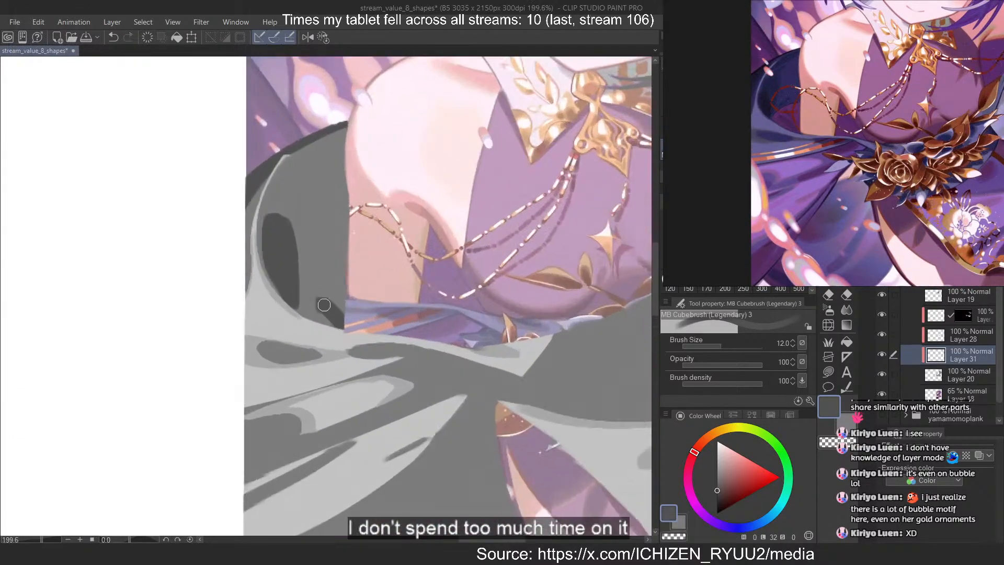
pyautogui.hotkey('ctrl', 'z')
pyautogui.moveTo(293, 215)
pyautogui.mouseDown()
pyautogui.moveTo(318, 306)
pyautogui.moveTo(343, 326)
pyautogui.mouseUp()
pyautogui.press('c')
pyautogui.hotkey('ctrl', 'z')
# Refine the small corner shadows below the bare arm into separate pointed fold shapes
pyautogui.hotkey('ctrl', 'z')
pyautogui.moveTo(307, 297)
pyautogui.mouseDown()
pyautogui.moveTo(343, 325)
pyautogui.moveTo(344, 311)
pyautogui.mouseUp()
pyautogui.press('c')
pyautogui.hotkey('ctrl', 'z')
pyautogui.press('c')
pyautogui.hotkey('ctrl', 'z')
pyautogui.press('c')
pyautogui.moveTo(318, 277); pyautogui.dragTo(344, 307)
pyautogui.hotkey('ctrl', 'z')
pyautogui.press('c')
pyautogui.moveTo(282, 343); pyautogui.dragTo(321, 360)
pyautogui.hotkey('ctrl', 'z')
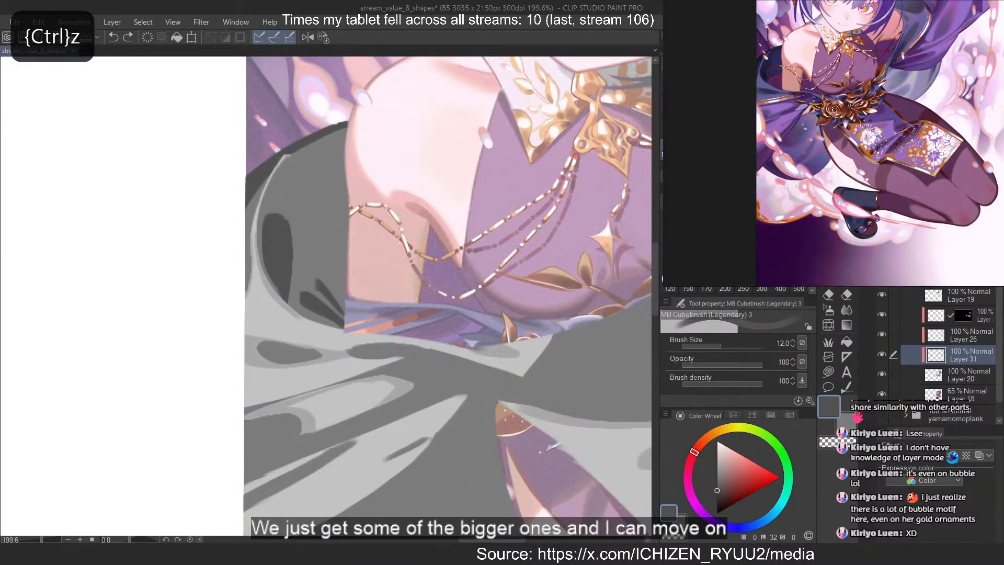
# Paint a curved dark grey shadow along the rounded lower hem of the back cloth
pyautogui.scroll(-3, 299, 251)
pyautogui.scroll(2, 317, 261)
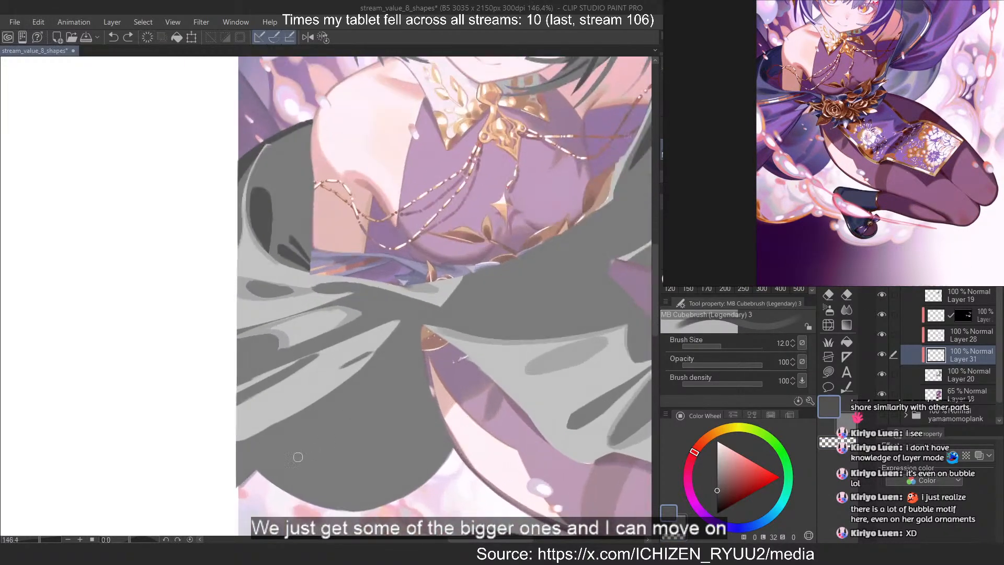
pyautogui.moveTo(284, 456)
pyautogui.mouseDown()
pyautogui.moveTo(360, 483)
pyautogui.moveTo(376, 465)
pyautogui.mouseUp()
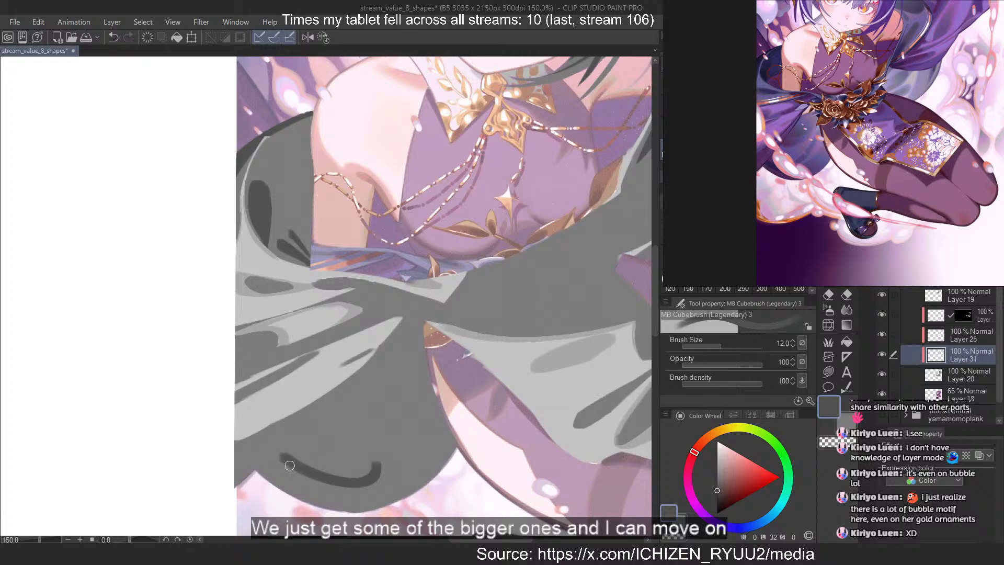
pyautogui.hotkey('ctrl', 'z')
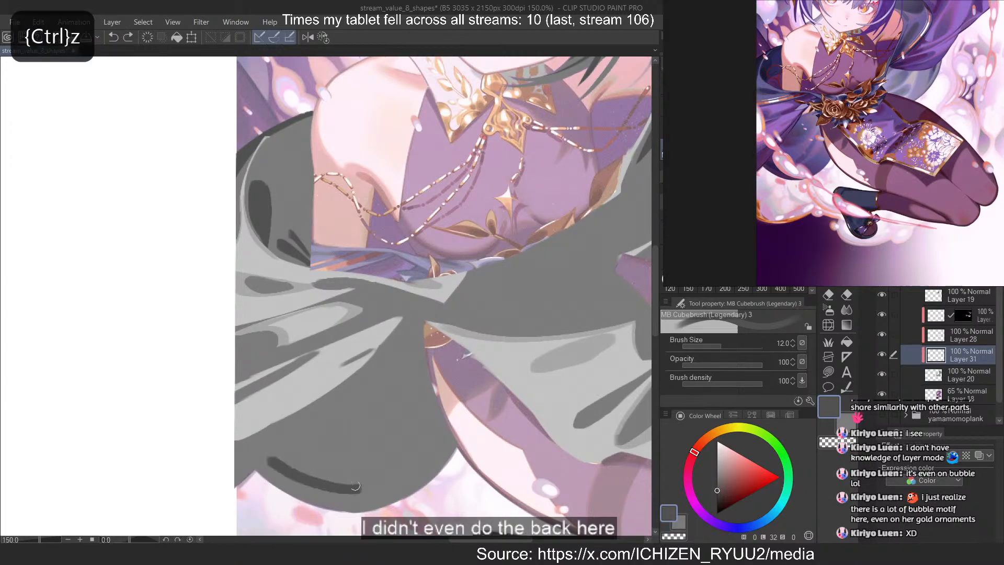
pyautogui.moveTo(268, 456)
pyautogui.mouseDown()
pyautogui.moveTo(318, 476)
pyautogui.moveTo(355, 479)
pyautogui.moveTo(366, 468)
pyautogui.mouseUp()
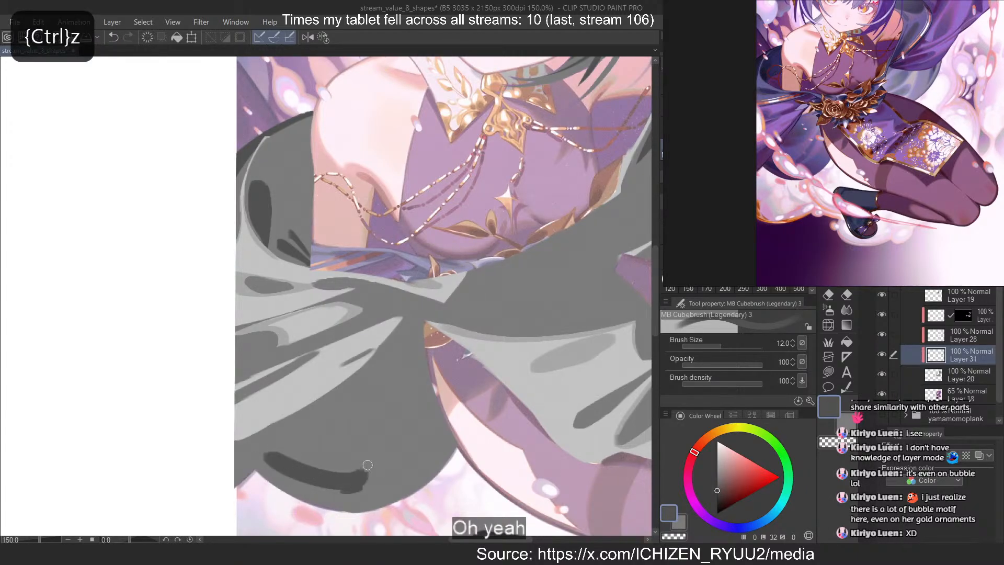
pyautogui.scroll(-3, 384, 398)
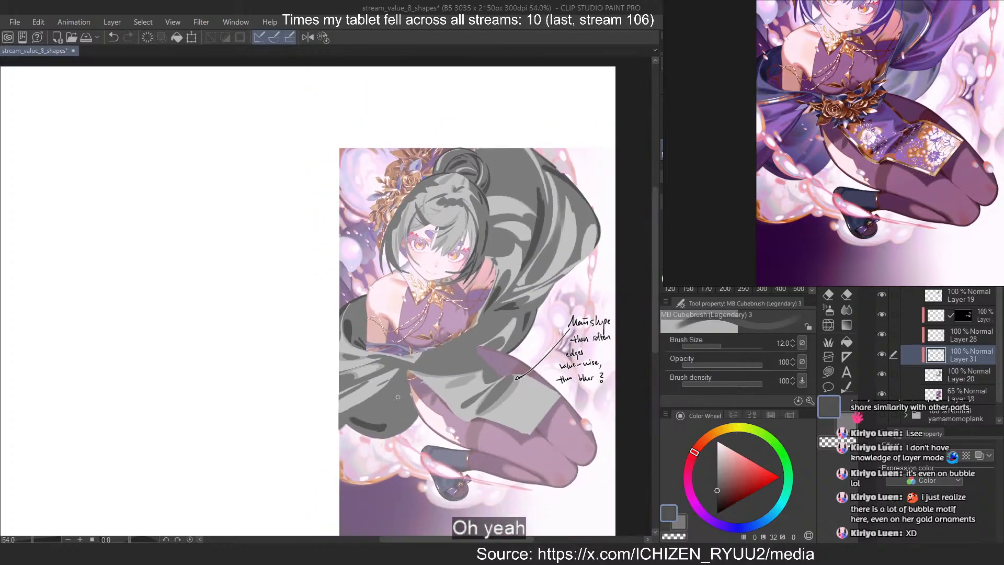
# Paint a dark grey oval shadow on the cloth at the waist, above the skirt panel
pyautogui.scroll(2, 524, 427)
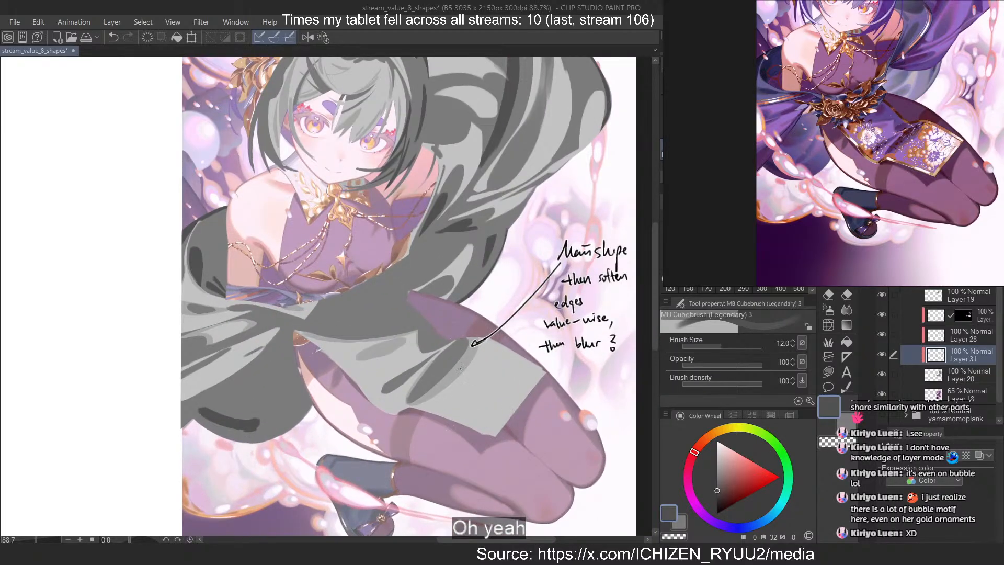
pyautogui.scroll(3, 460, 367)
pyautogui.moveTo(329, 295)
pyautogui.mouseDown()
pyautogui.moveTo(380, 264)
pyautogui.moveTo(339, 292)
pyautogui.moveTo(381, 271)
pyautogui.moveTo(349, 300)
pyautogui.mouseUp()
pyautogui.hotkey('ctrl', 'z')
# Paint a long, tapering dark grey shadow within the skirt panel's main diagonal fold
pyautogui.hotkey('ctrl', 'z')
pyautogui.hotkey('ctrl', 'z')
pyautogui.hotkey('ctrl', 'z')
pyautogui.moveTo(381, 270); pyautogui.dragTo(347, 291)
pyautogui.moveTo(459, 333)
pyautogui.mouseDown()
pyautogui.moveTo(427, 346)
pyautogui.moveTo(461, 341)
pyautogui.moveTo(402, 432)
pyautogui.mouseUp()
pyautogui.hotkey('ctrl', 'z')
pyautogui.hotkey('ctrl', 'z')
pyautogui.hotkey('ctrl', 'z')
pyautogui.press('c')
pyautogui.hotkey('ctrl', 'z')
pyautogui.press('c')
pyautogui.moveTo(490, 334); pyautogui.dragTo(399, 442)
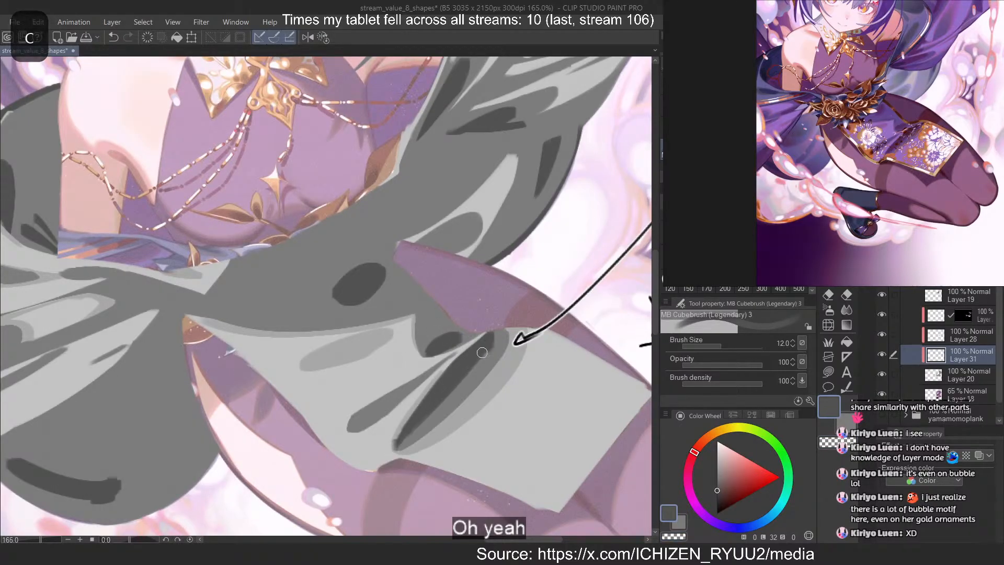
pyautogui.moveTo(486, 349); pyautogui.dragTo(404, 439)
# Review the whole shadow pass against the reference, then select the annotation layer with the border effect and set the colour to black
pyautogui.scroll(-7, 432, 289)
pyautogui.scroll(3, 443, 202)
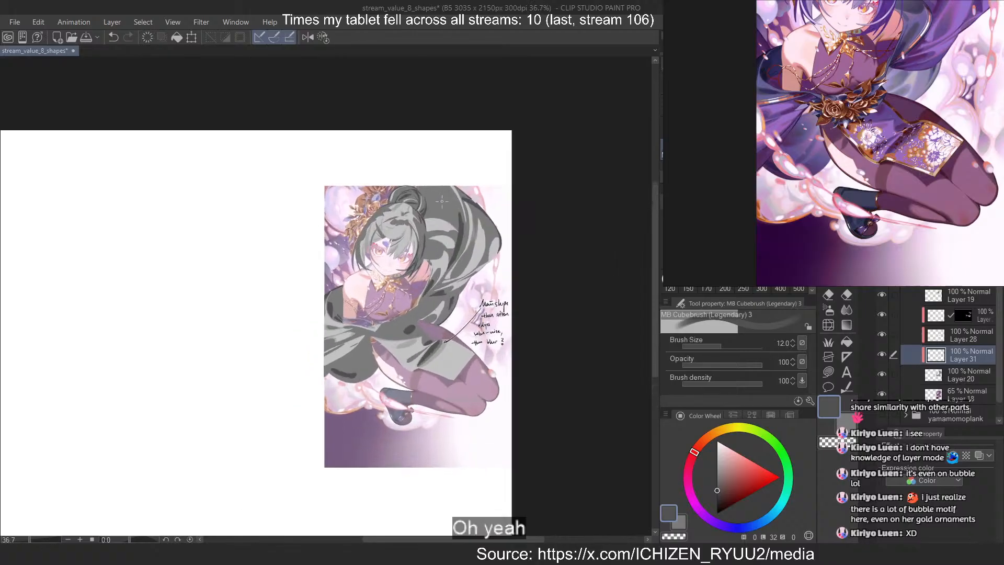
pyautogui.scroll(-2, 743, 141)
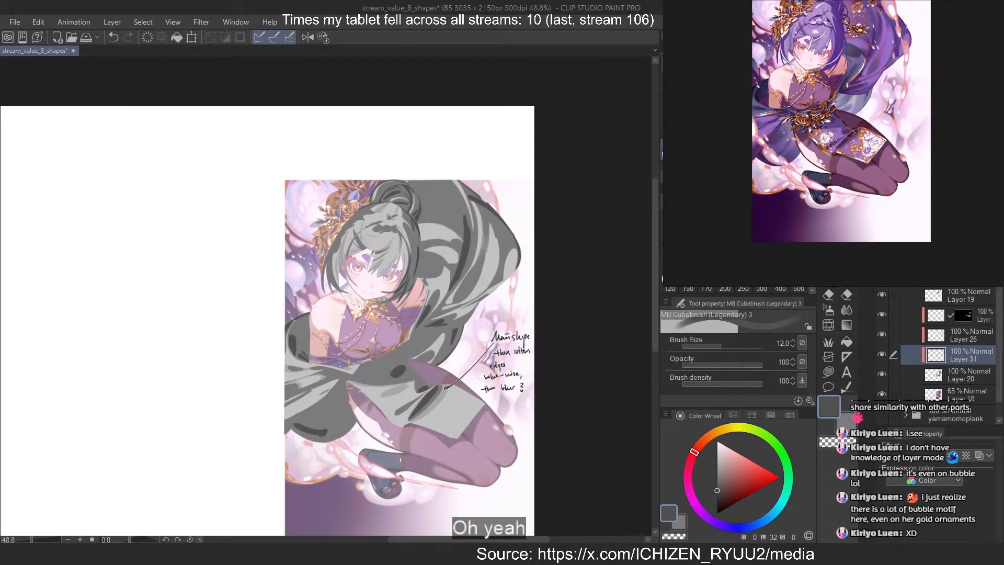
pyautogui.scroll(-2, 870, 125)
pyautogui.scroll(2, 847, 27)
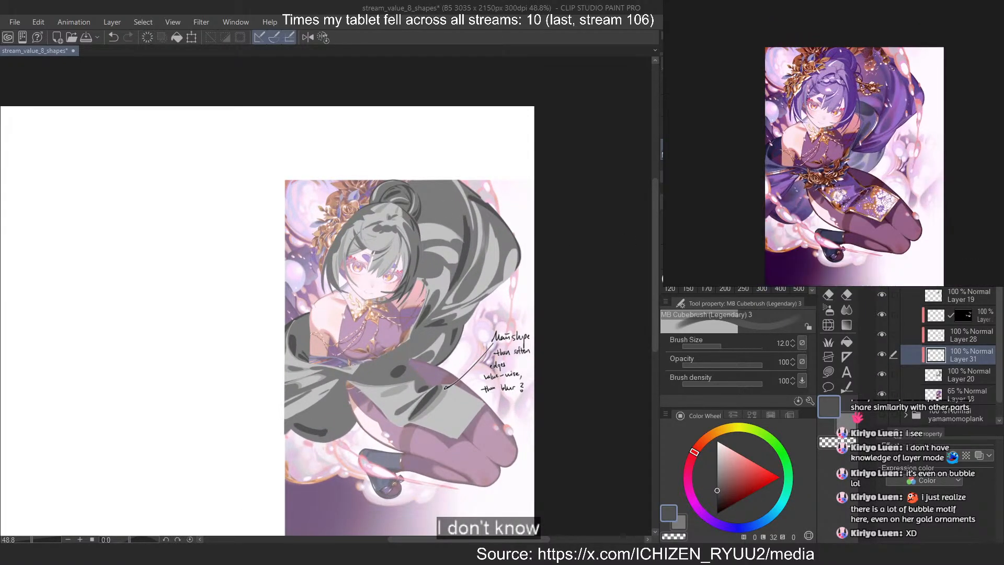
pyautogui.scroll(3, 976, 306)
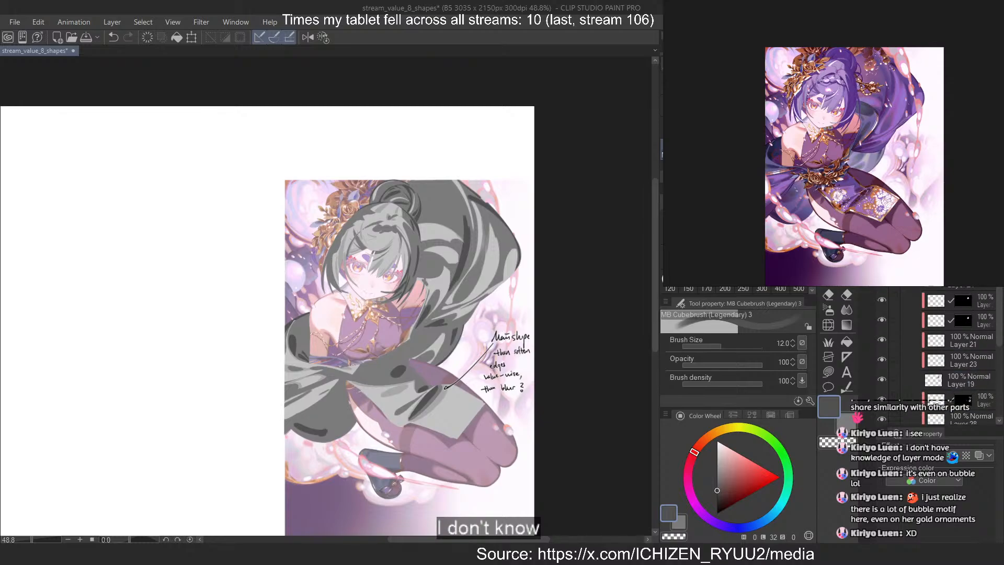
pyautogui.click(967, 267)
pyautogui.click(718, 513)
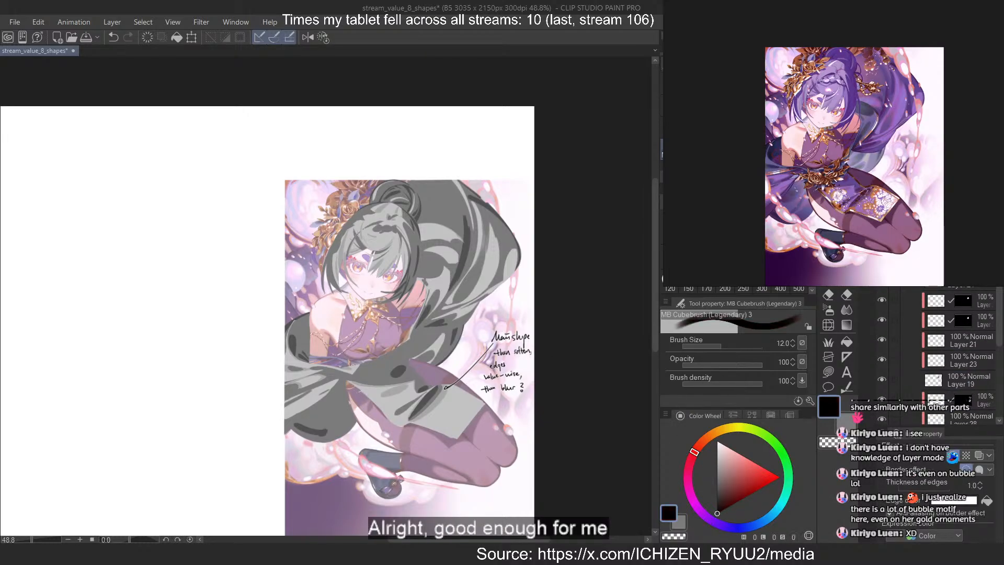
pyautogui.scroll(2, 517, 347)
pyautogui.scroll(2, 464, 180)
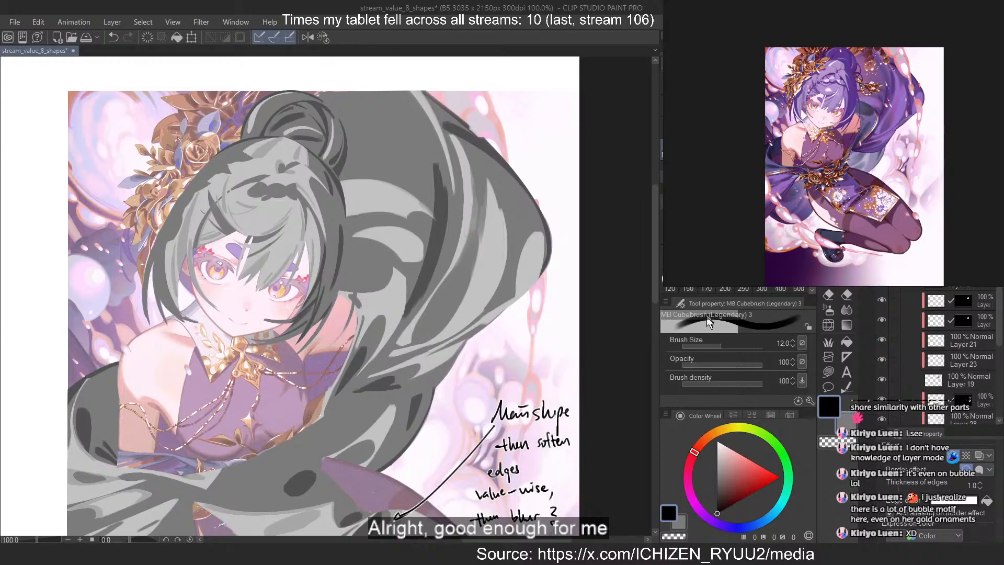
# Set the brush size to 3.0 and the drawing colour to pure red
pyautogui.click(761, 230)
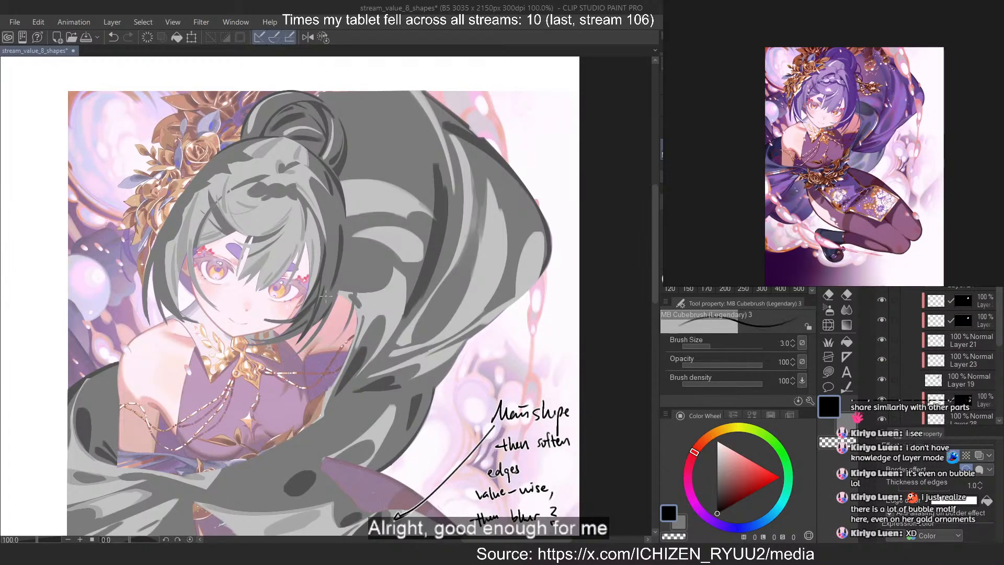
pyautogui.moveTo(774, 475); pyautogui.dragTo(805, 466)
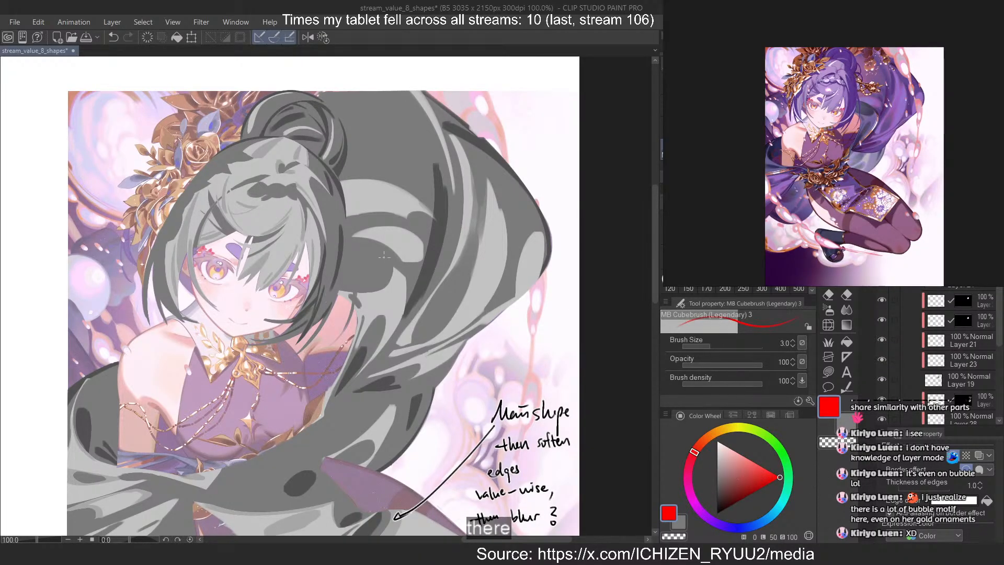
pyautogui.moveTo(395, 249); pyautogui.dragTo(312, 327)
pyautogui.hotkey('ctrl', 'z')
pyautogui.moveTo(392, 262)
pyautogui.mouseDown()
pyautogui.moveTo(316, 426)
pyautogui.moveTo(389, 256)
pyautogui.mouseUp()
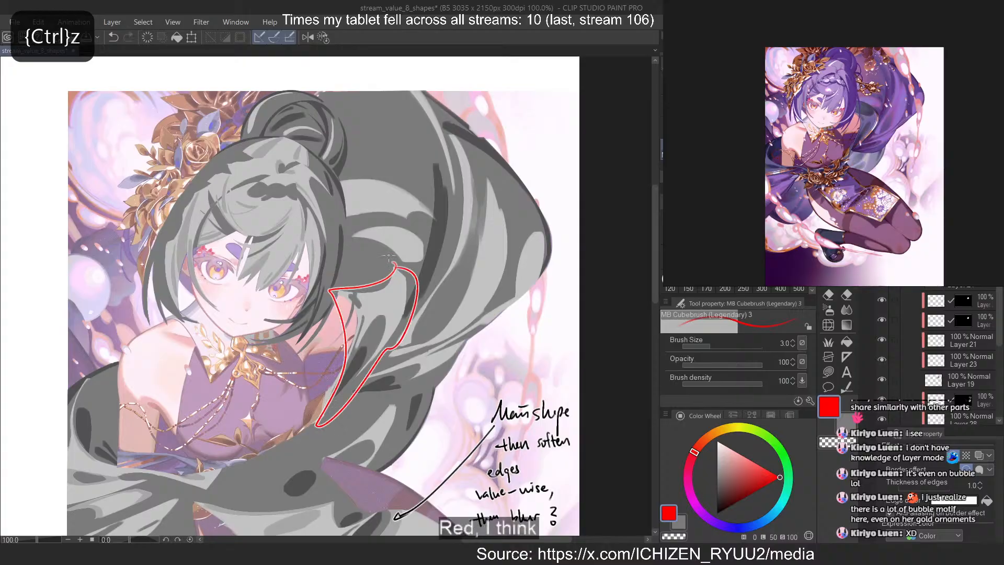
pyautogui.hotkey('ctrl', 'z')
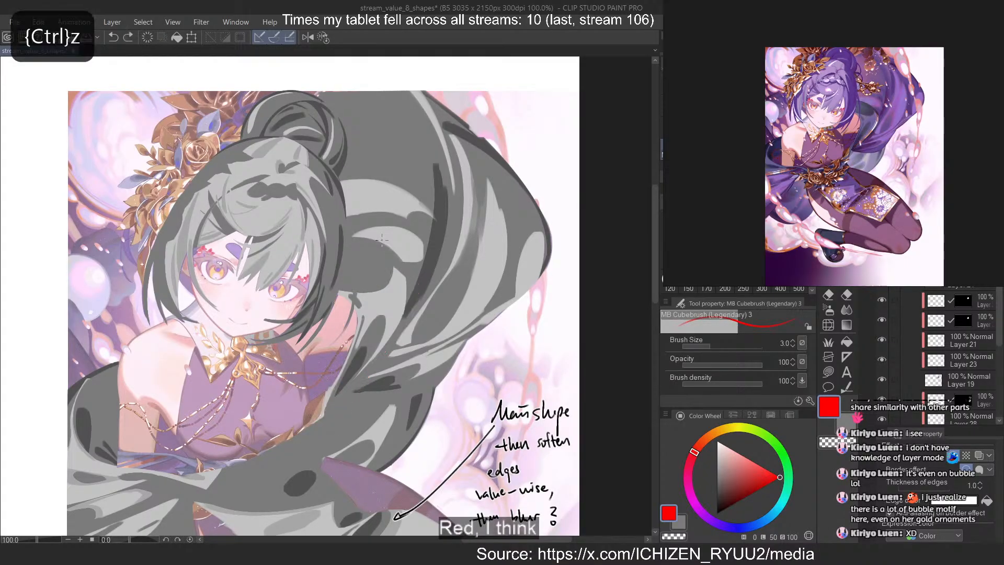
# Outline the hair mass and the back cloth's outer fold group in red, and handwrite "Group by shapes then cut in to it" beside them
pyautogui.moveTo(321, 174)
pyautogui.mouseDown()
pyautogui.moveTo(265, 127)
pyautogui.moveTo(329, 205)
pyautogui.mouseUp()
pyautogui.moveTo(450, 126)
pyautogui.mouseDown()
pyautogui.moveTo(392, 339)
pyautogui.moveTo(395, 384)
pyautogui.moveTo(547, 281)
pyautogui.moveTo(461, 142)
pyautogui.moveTo(528, 128)
pyautogui.moveTo(560, 136)
pyautogui.moveTo(525, 169)
pyautogui.moveTo(554, 173)
pyautogui.mouseUp()
pyautogui.moveTo(562, 162)
pyautogui.mouseDown()
pyautogui.moveTo(554, 202)
pyautogui.moveTo(564, 201)
pyautogui.mouseUp()
pyautogui.moveTo(564, 196)
pyautogui.mouseDown()
pyautogui.moveTo(576, 200)
pyautogui.moveTo(555, 221)
pyautogui.moveTo(569, 221)
pyautogui.mouseUp()
pyautogui.moveTo(572, 207)
pyautogui.mouseDown()
pyautogui.moveTo(563, 253)
pyautogui.moveTo(574, 253)
pyautogui.mouseUp()
pyautogui.moveTo(562, 237)
pyautogui.mouseDown()
pyautogui.moveTo(573, 235)
pyautogui.moveTo(564, 239)
pyautogui.moveTo(564, 267)
pyautogui.mouseUp()
pyautogui.hotkey('ctrl', 'z')
pyautogui.moveTo(560, 260); pyautogui.dragTo(570, 258)
pyautogui.moveTo(572, 259); pyautogui.dragTo(561, 287)
pyautogui.moveTo(563, 280)
pyautogui.mouseDown()
pyautogui.moveTo(573, 280)
pyautogui.moveTo(569, 289)
pyautogui.mouseUp()
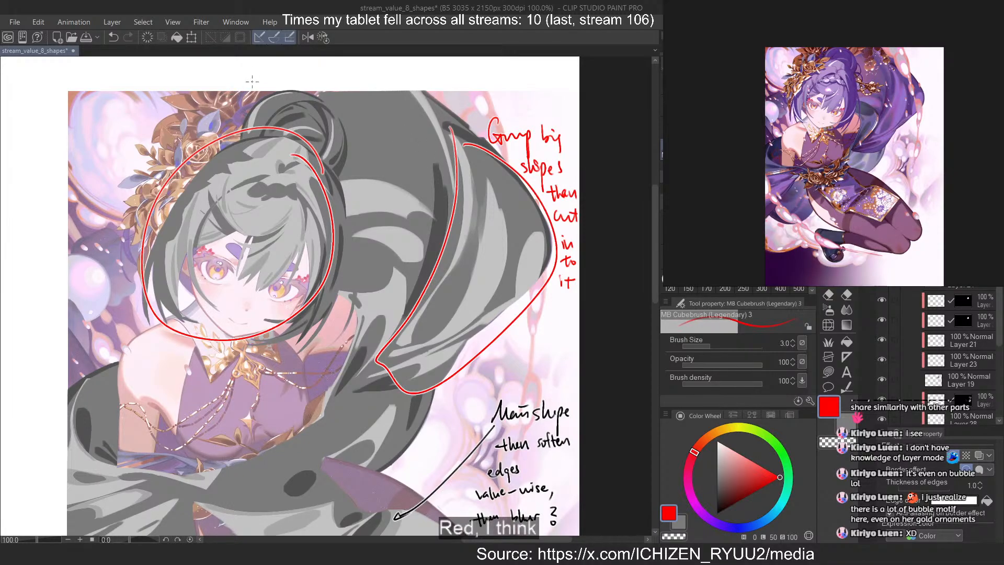
# Draw red arrows from the grouping note to the circled hair and to the outlined back cloth
pyautogui.moveTo(463, 119); pyautogui.dragTo(338, 154)
pyautogui.moveTo(348, 140); pyautogui.dragTo(351, 151)
pyautogui.moveTo(480, 129)
pyautogui.mouseDown()
pyautogui.moveTo(462, 156)
pyautogui.moveTo(469, 152)
pyautogui.mouseUp()
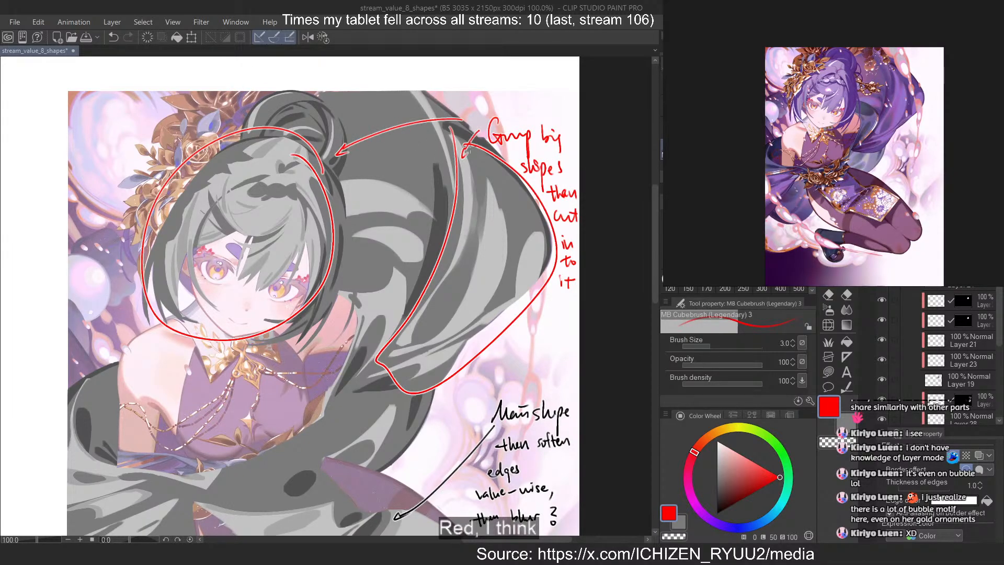
# Outline the cloth fanning out from the waist in red and draw a long arrow to it from the grouping note
pyautogui.scroll(-5, 469, 150)
pyautogui.scroll(5, 292, 343)
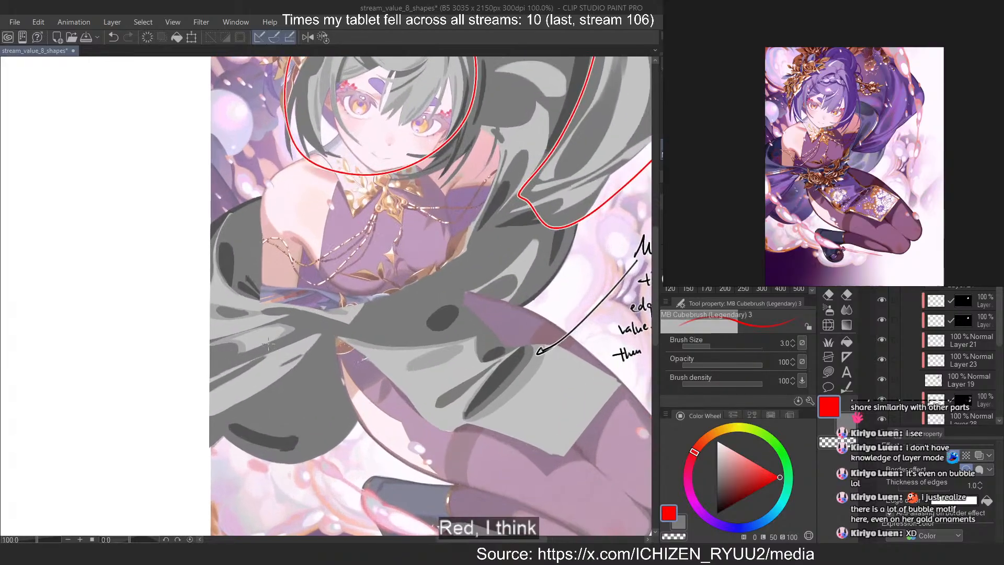
pyautogui.moveTo(330, 304)
pyautogui.mouseDown()
pyautogui.moveTo(205, 418)
pyautogui.moveTo(332, 343)
pyautogui.mouseUp()
pyautogui.scroll(-2, 222, 352)
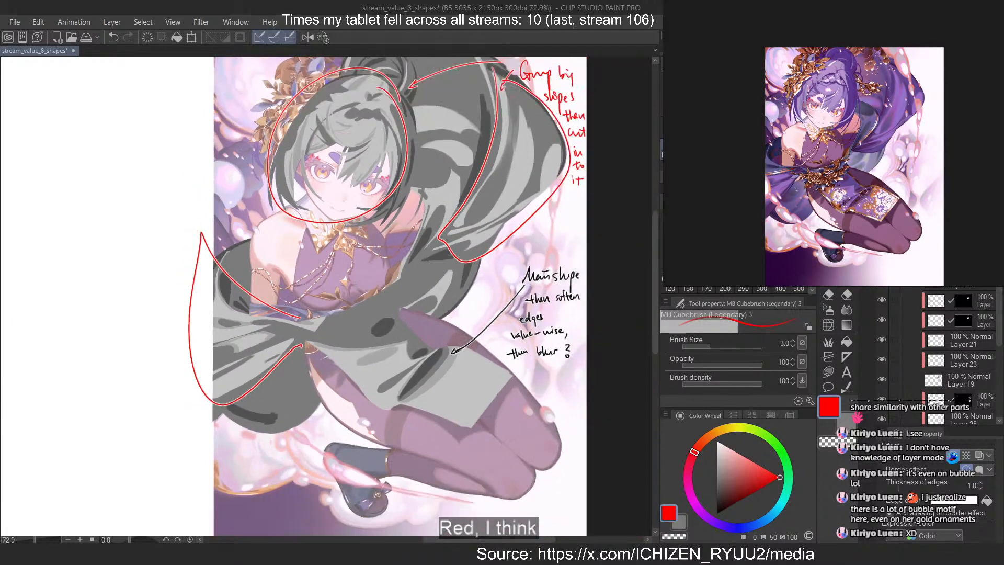
pyautogui.moveTo(490, 81); pyautogui.dragTo(294, 331)
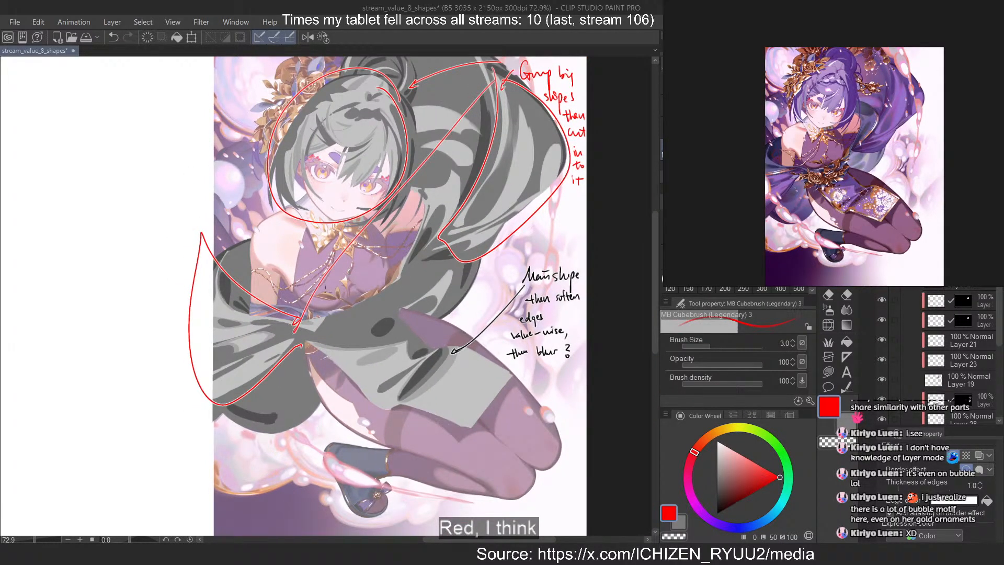
pyautogui.hotkey('ctrl', 'z')
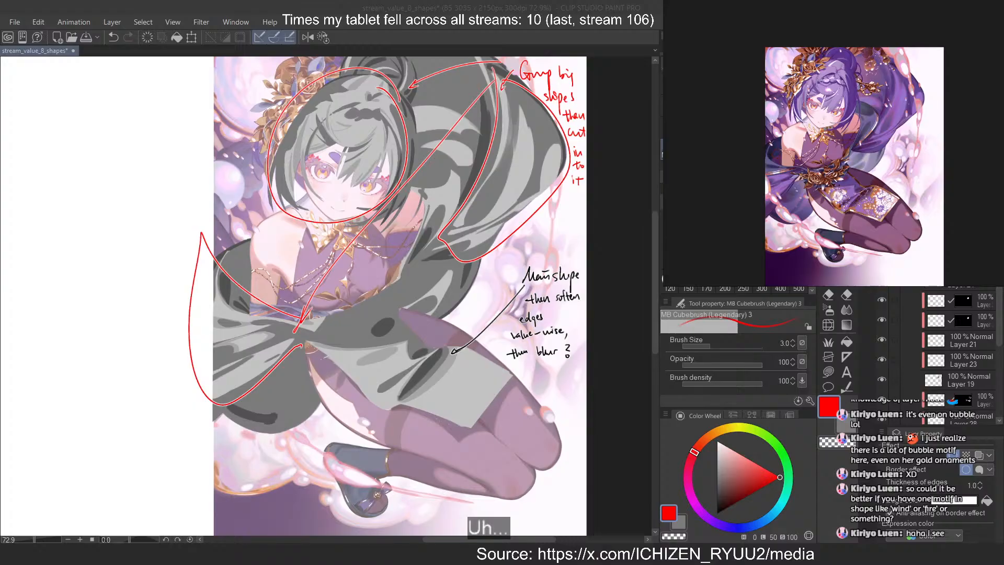
# Switch to the web browser, open the white-haired girl illustration's image in its own tab and enlarge it
pyautogui.moveTo(1003, 99)
pyautogui.mouseDown()
pyautogui.moveTo(746, 98)
pyautogui.moveTo(378, 51)
pyautogui.moveTo(1003, 94)
pyautogui.mouseUp()
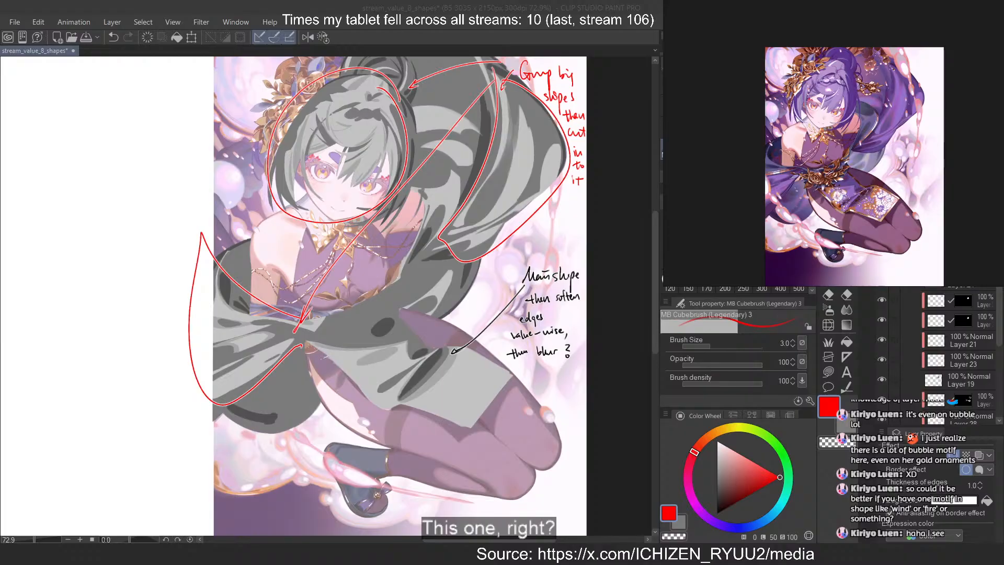
pyautogui.moveTo(1003, 94); pyautogui.dragTo(382, 25)
pyautogui.rightClick(236, 190)
pyautogui.click(260, 200)
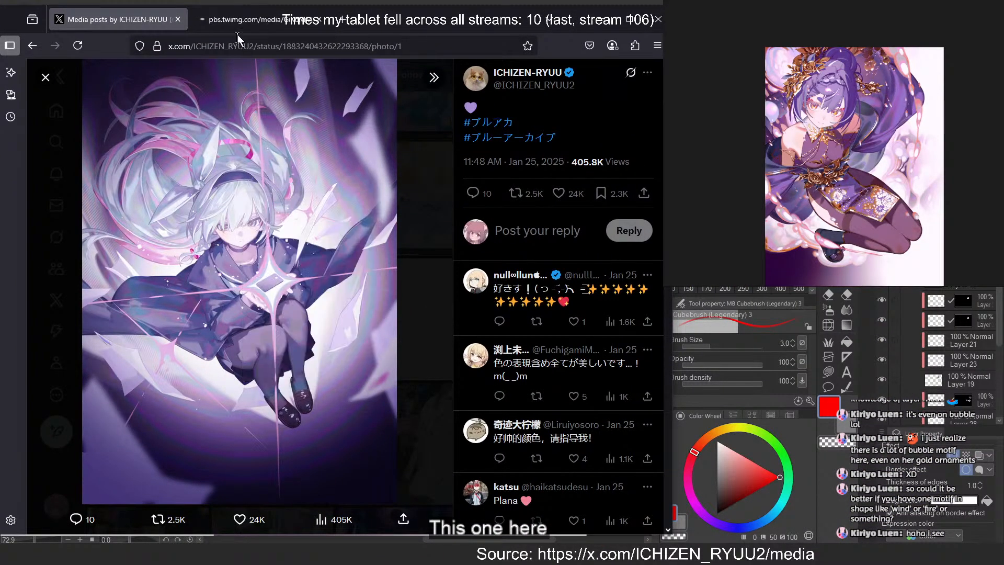
pyautogui.click(240, 23)
pyautogui.click(322, 251)
# Examine the shapes in the white-haired girl's coat, hair and star motif at 80% zoom
pyautogui.scroll(-1, 366, 214)
pyautogui.scroll(-1, 311, 197)
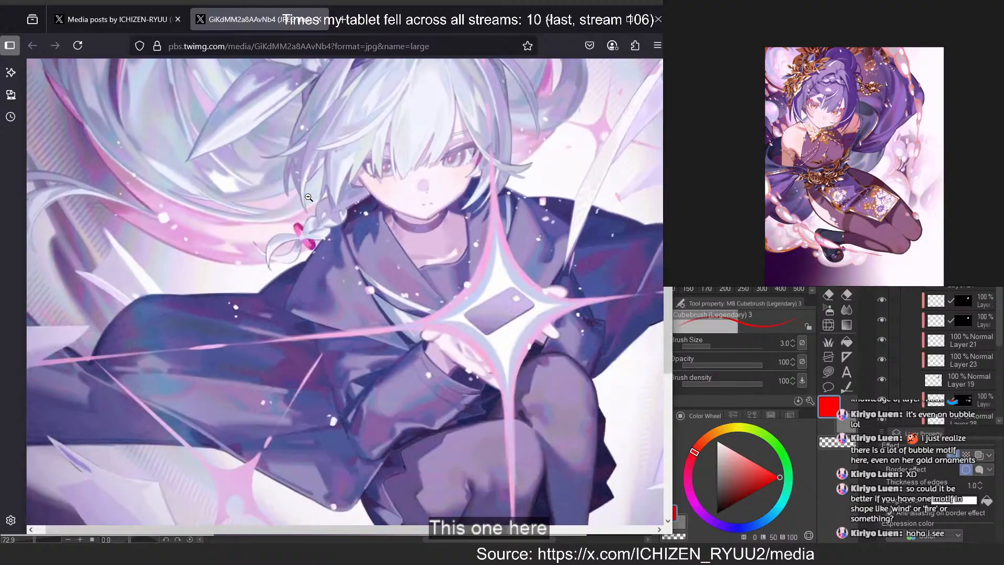
pyautogui.scroll(-2, 309, 197)
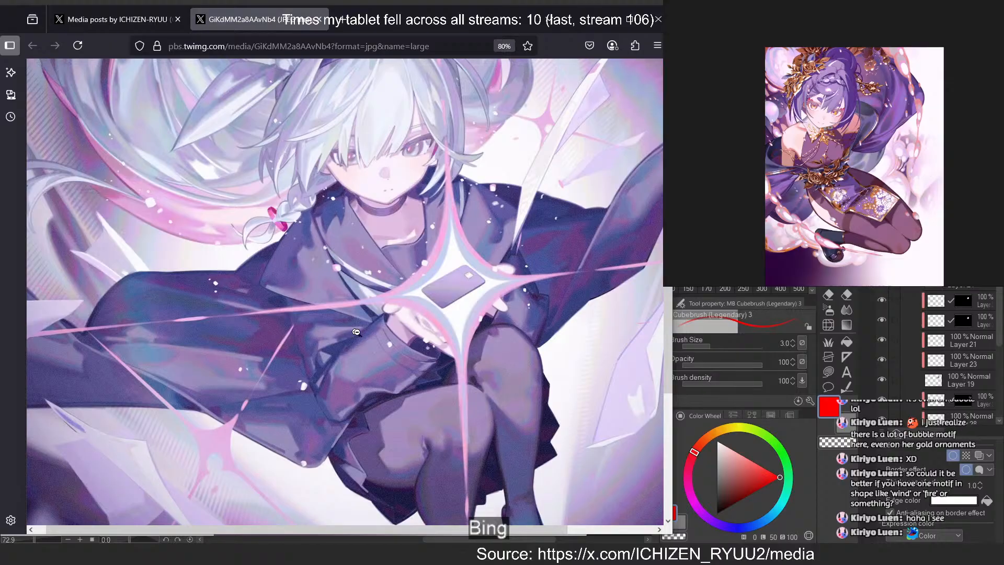
pyautogui.scroll(2, 387, 306)
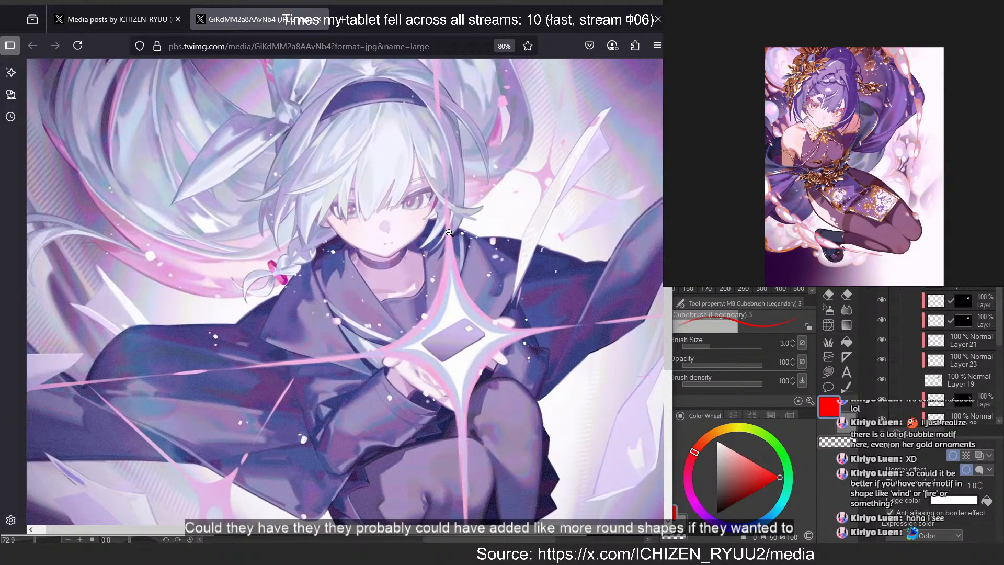
pyautogui.scroll(2, 449, 232)
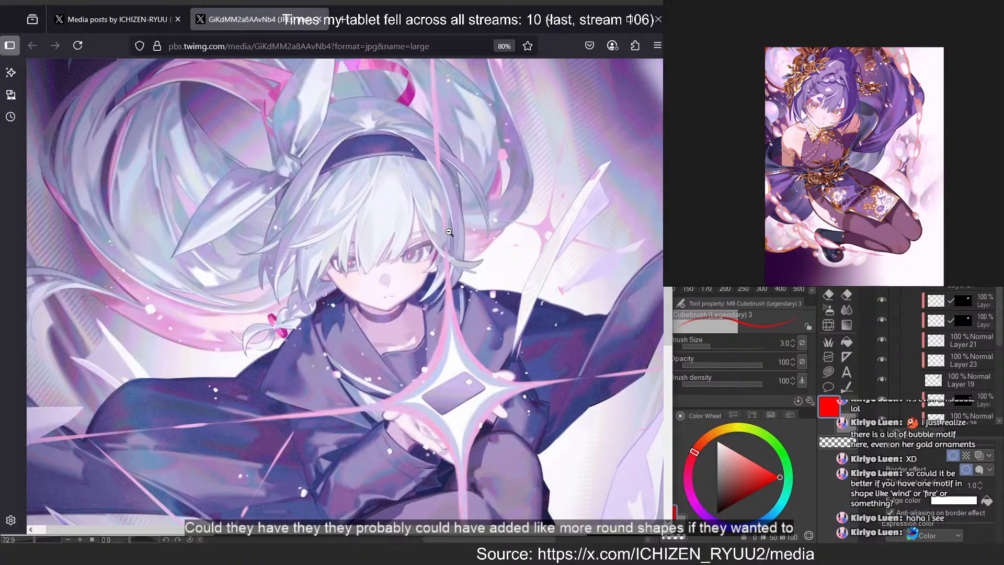
# Return to the artist's media gallery and view the light-blue jumping girl, followed by the dark purple illustration with the glowing halo
pyautogui.click(80, 24)
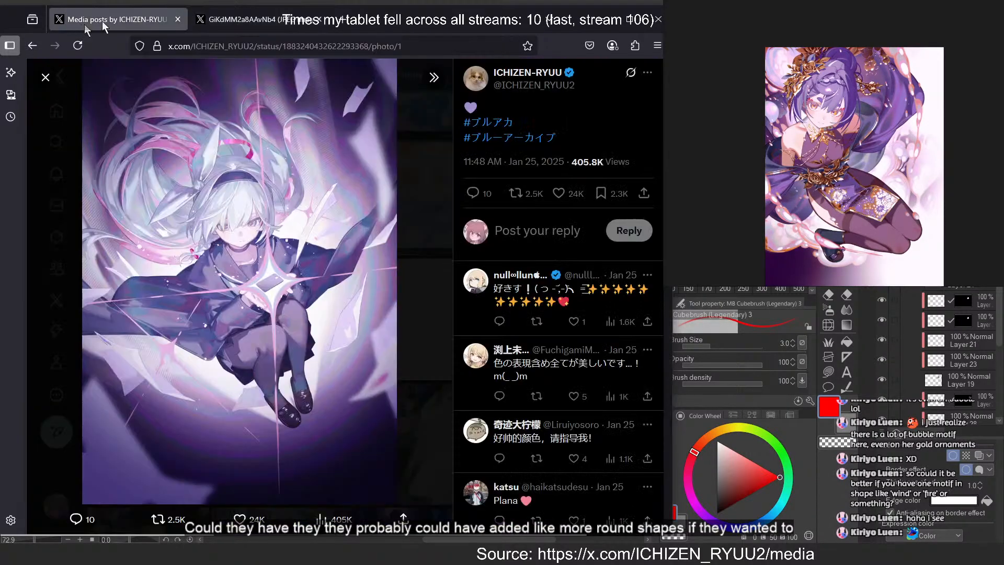
pyautogui.click(411, 154)
pyautogui.scroll(2, 366, 225)
pyautogui.click(291, 296)
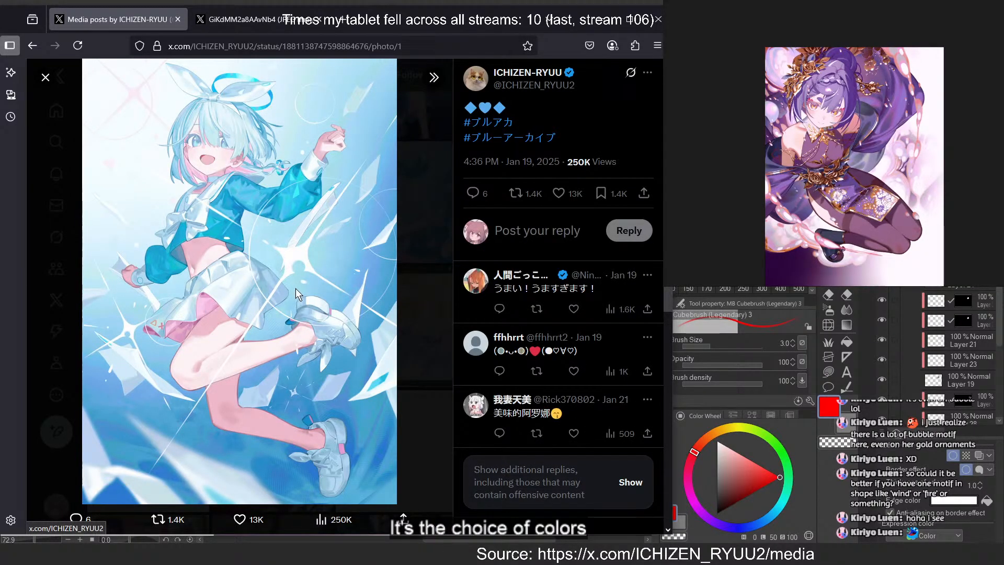
pyautogui.click(431, 166)
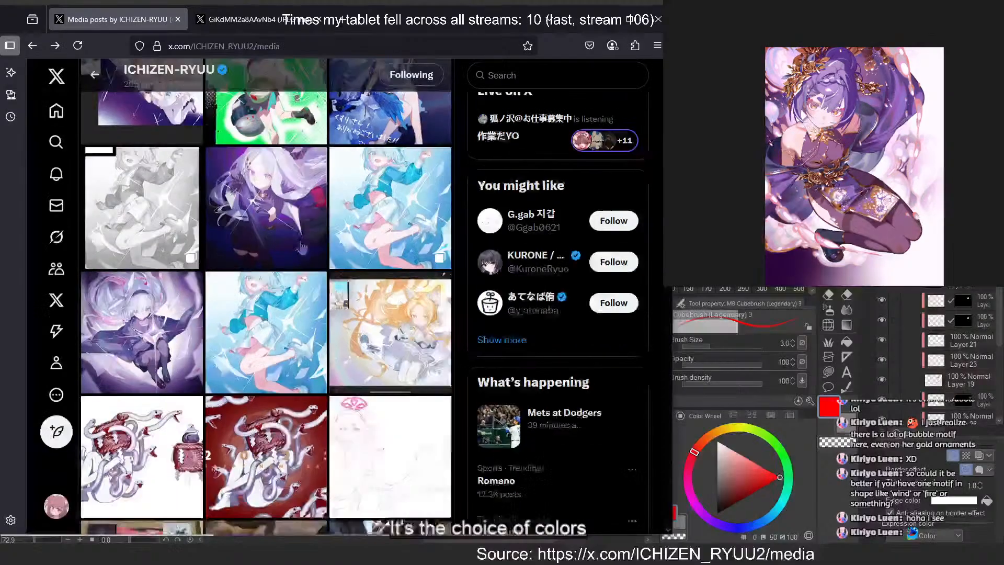
pyautogui.click(284, 287)
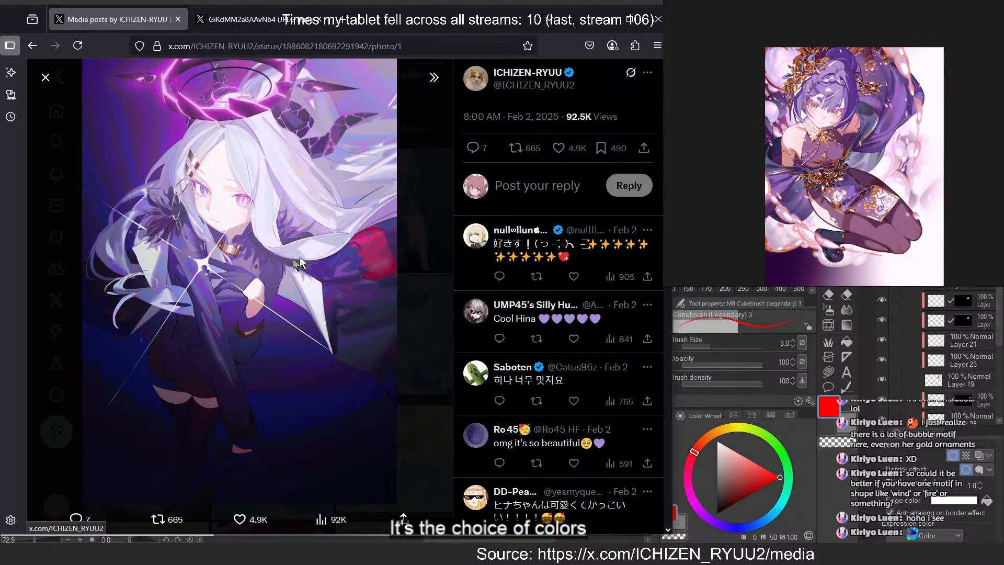
# Open the five-girl group illustration from the media gallery in its own tab and enlarge it
pyautogui.click(420, 212)
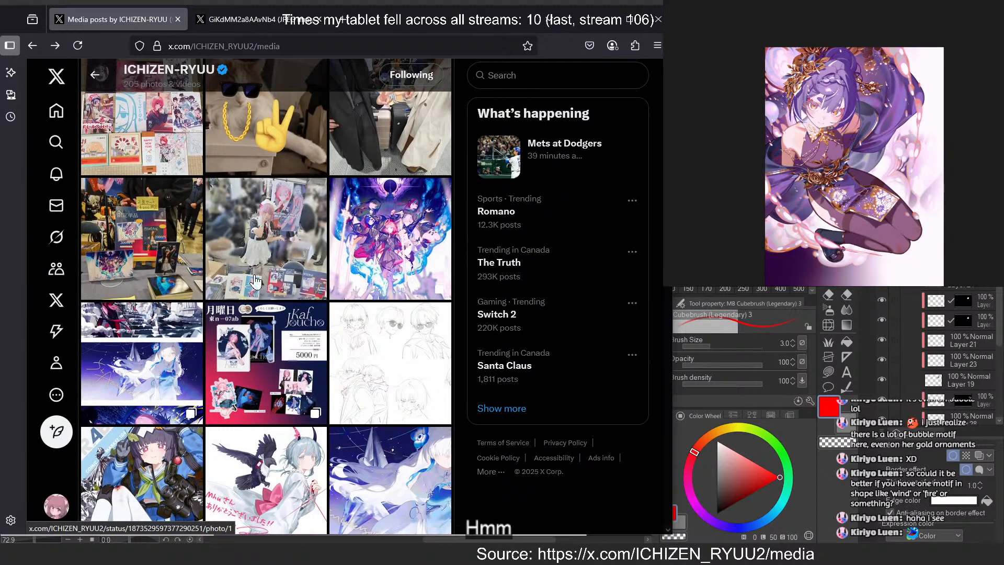
pyautogui.click(417, 227)
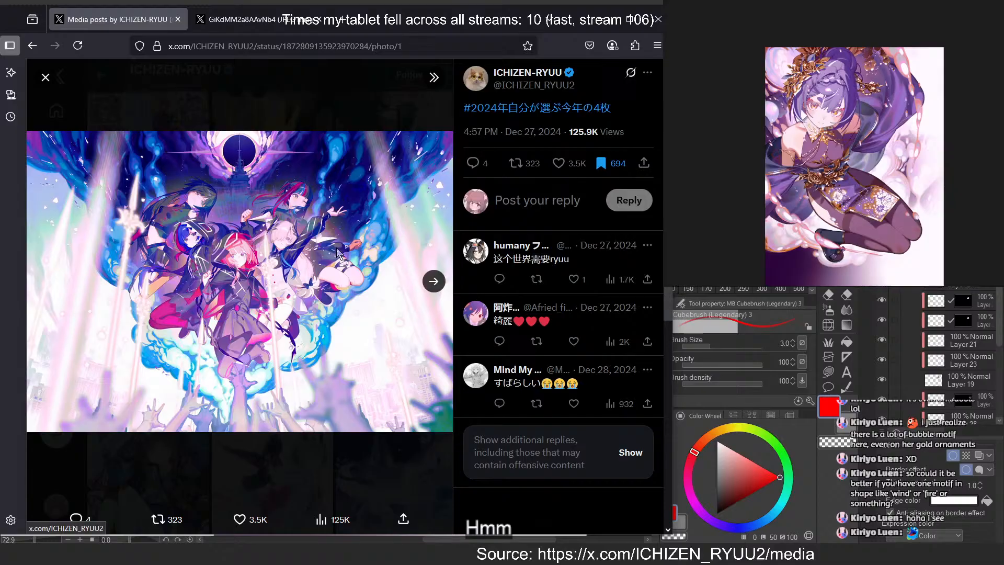
pyautogui.rightClick(337, 249)
pyautogui.click(364, 256)
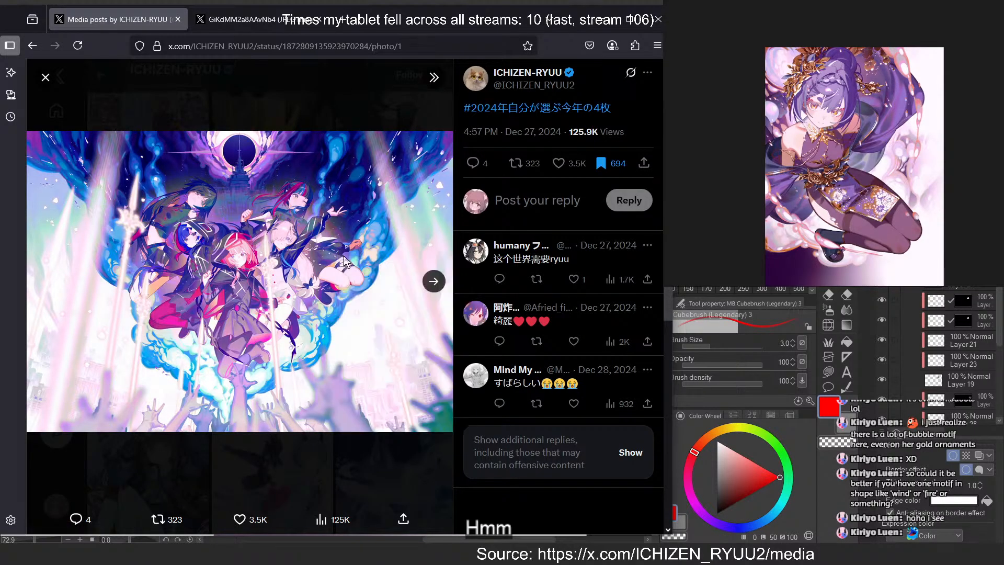
pyautogui.click(260, 24)
pyautogui.click(219, 280)
# Examine the group illustration's characters, clothing, smoke and raised hands for repeated shape motifs
pyautogui.middleClick(287, 272)
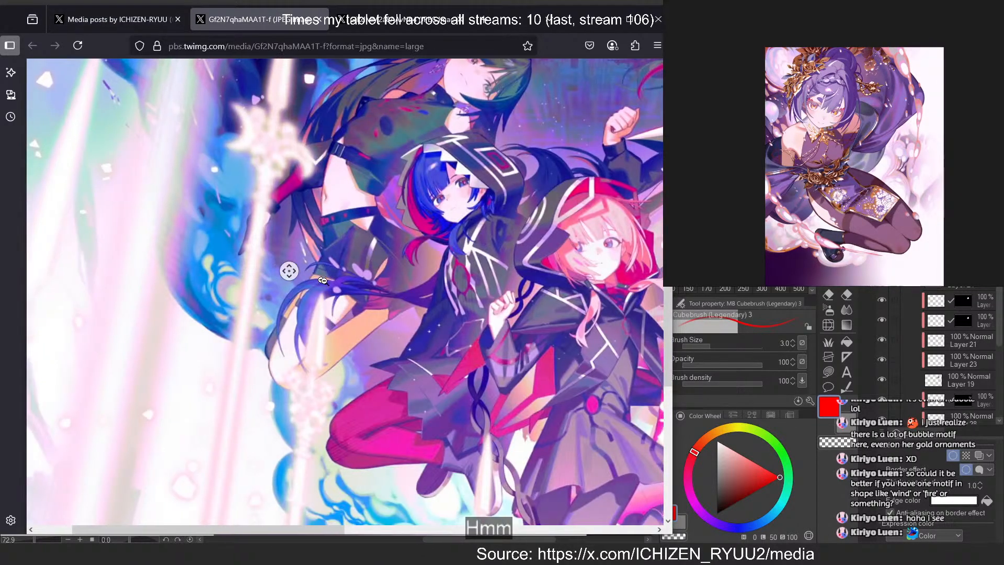
pyautogui.middleClick(387, 276)
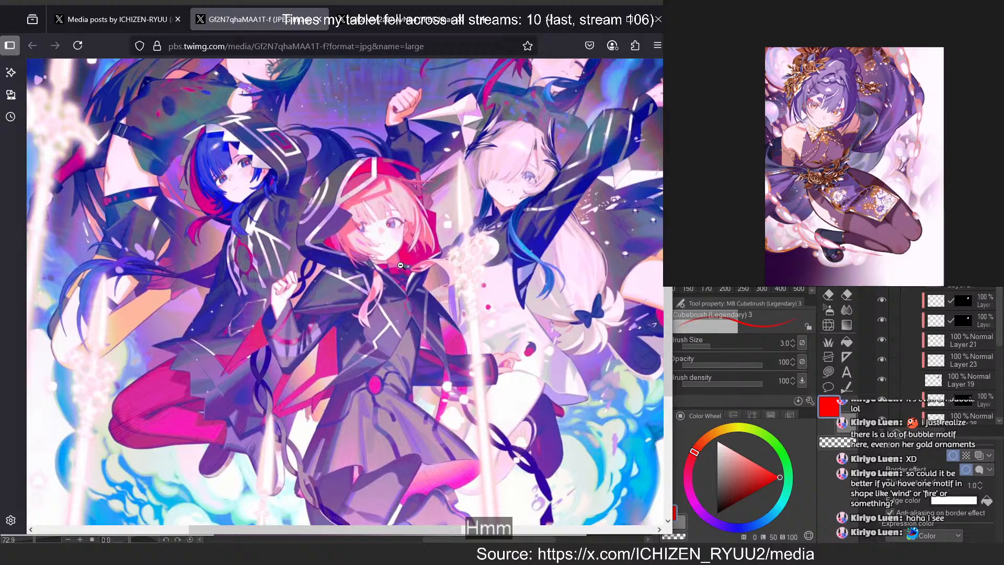
pyautogui.scroll(3, 400, 265)
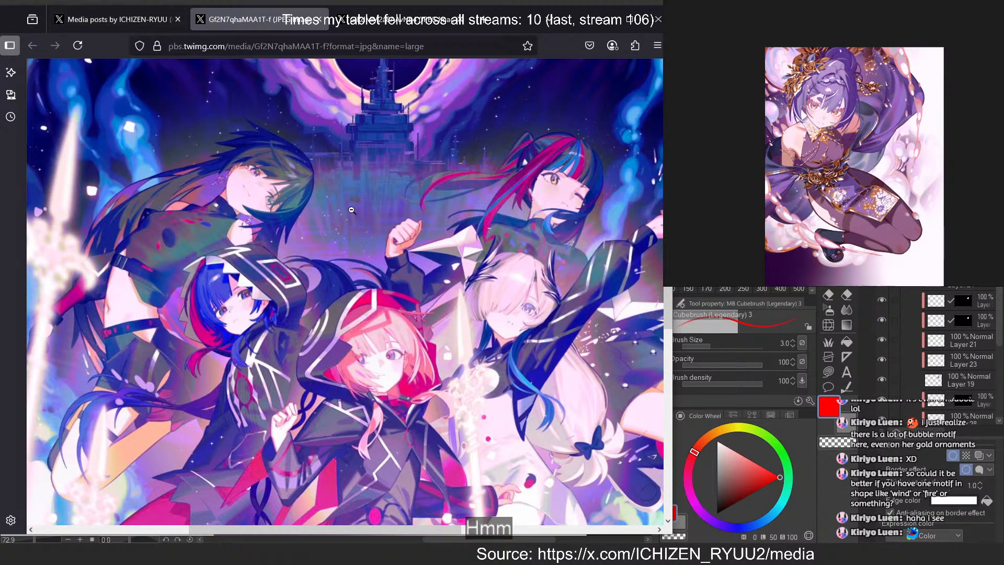
pyautogui.scroll(-4, 351, 209)
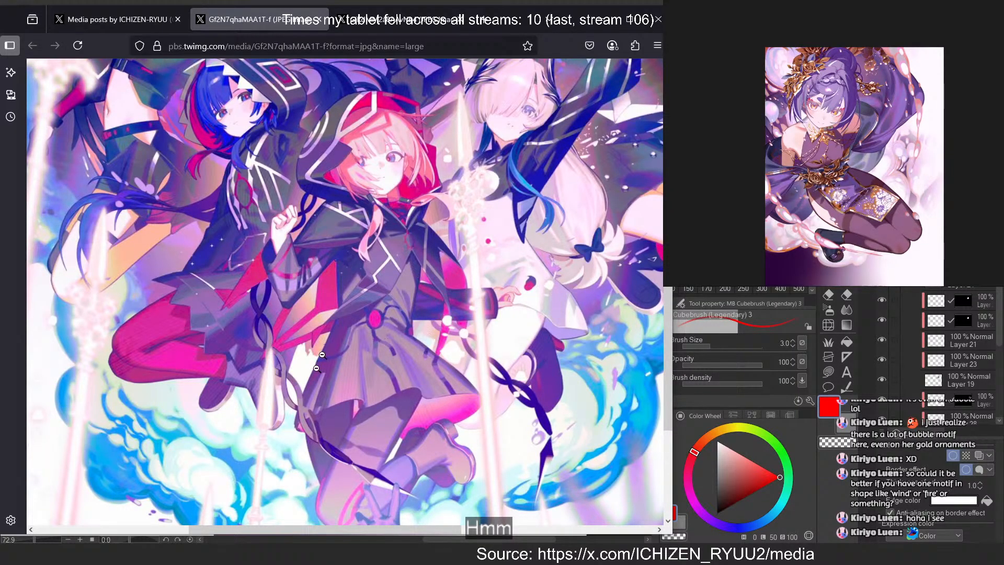
pyautogui.scroll(1, 285, 197)
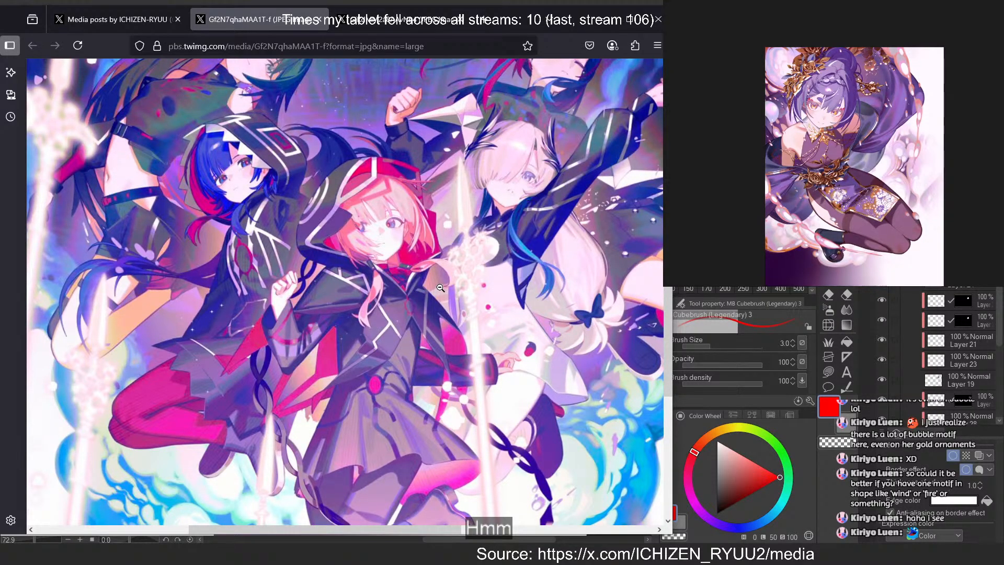
pyautogui.scroll(-2, 438, 288)
pyautogui.scroll(-1, 570, 173)
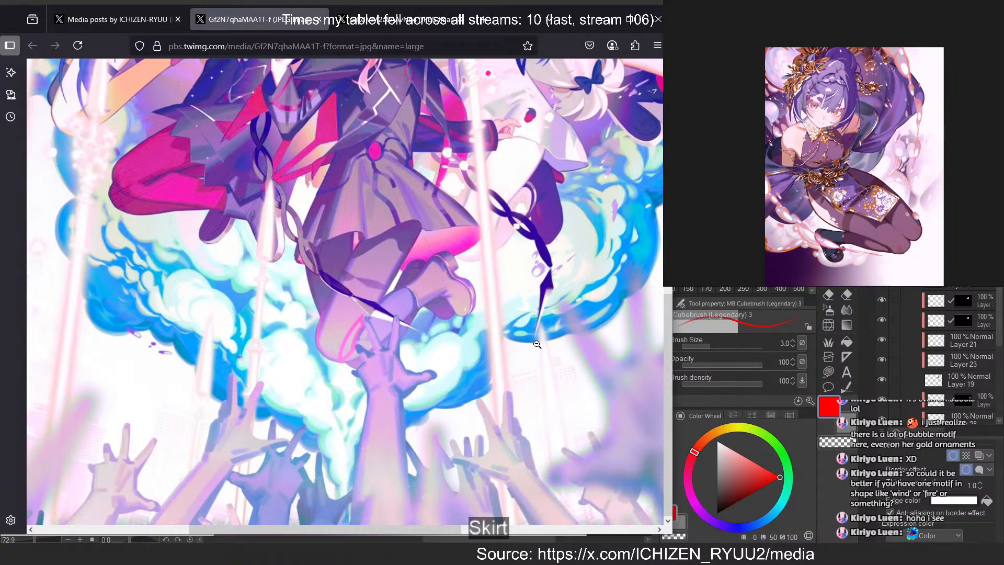
pyautogui.scroll(3, 539, 345)
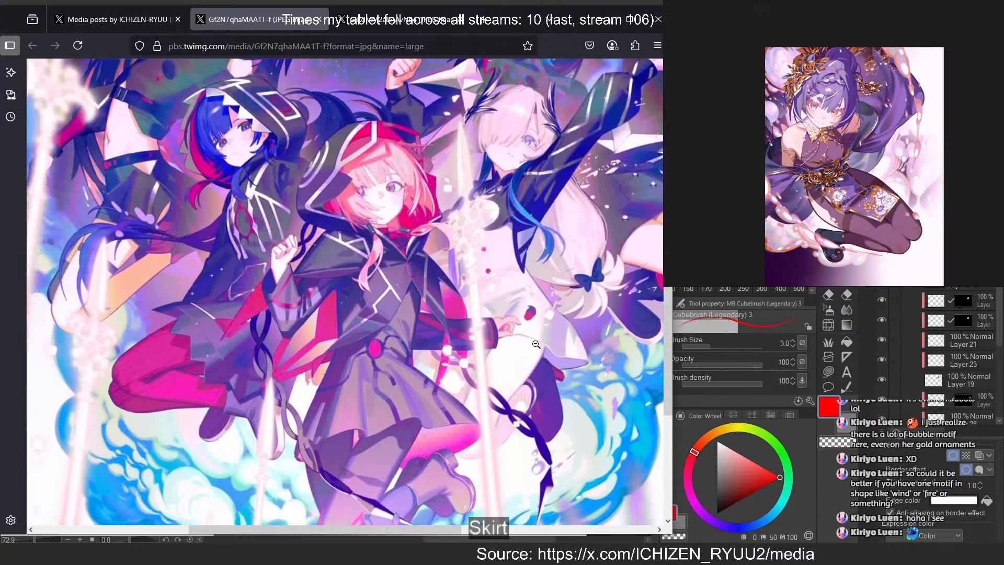
# Close the group image, return to the media gallery and view the Comic Market 104 rabbit-ear and the fox-ear pink-ribbon illustrations
pyautogui.click(150, 25)
pyautogui.middleClick(268, 23)
pyautogui.click(399, 466)
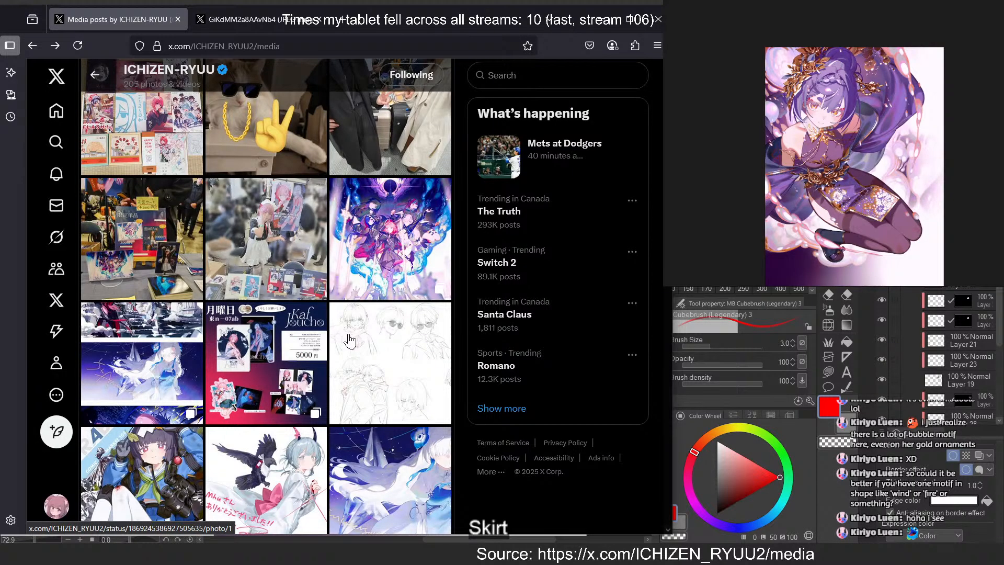
pyautogui.scroll(-5, 349, 341)
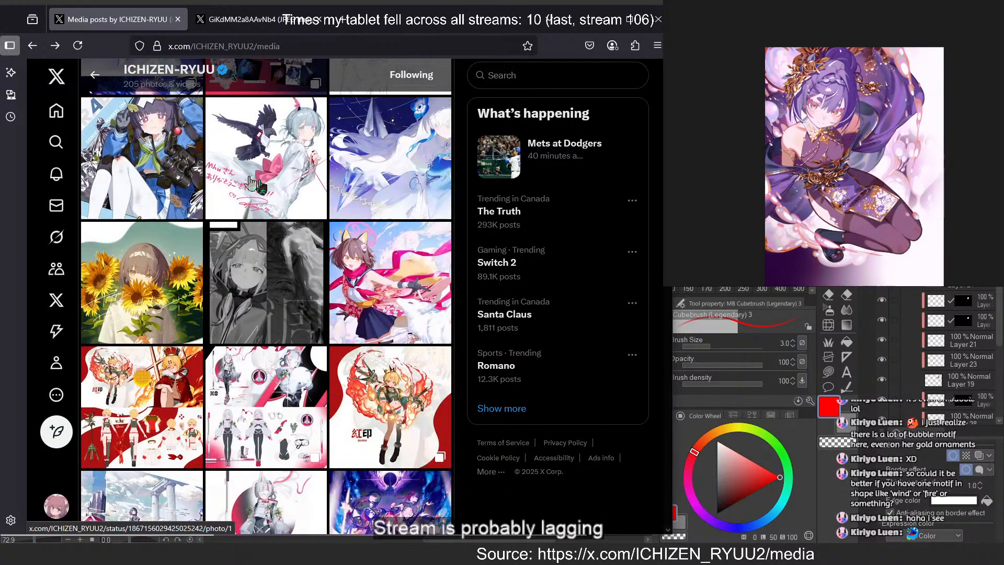
pyautogui.click(139, 159)
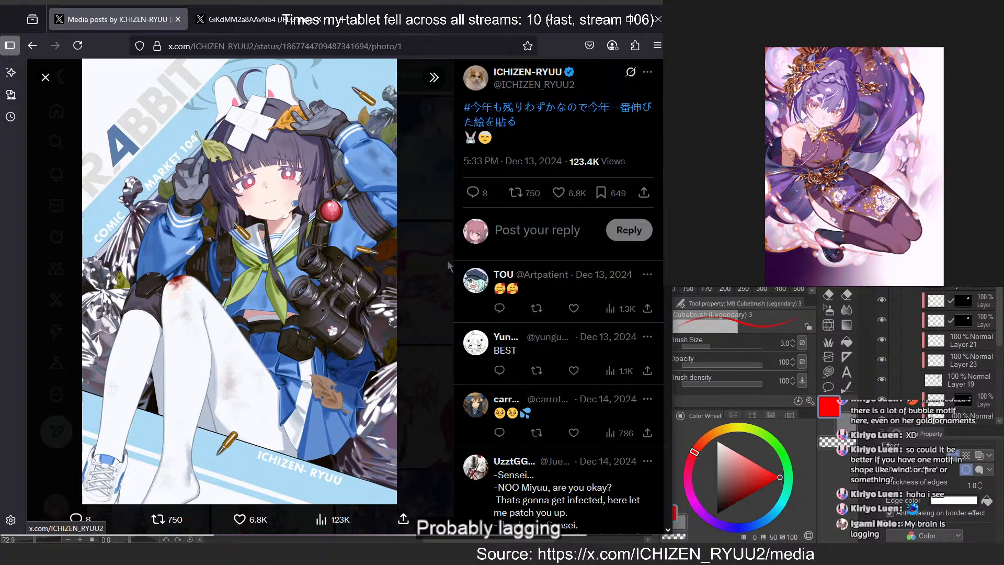
pyautogui.click(412, 265)
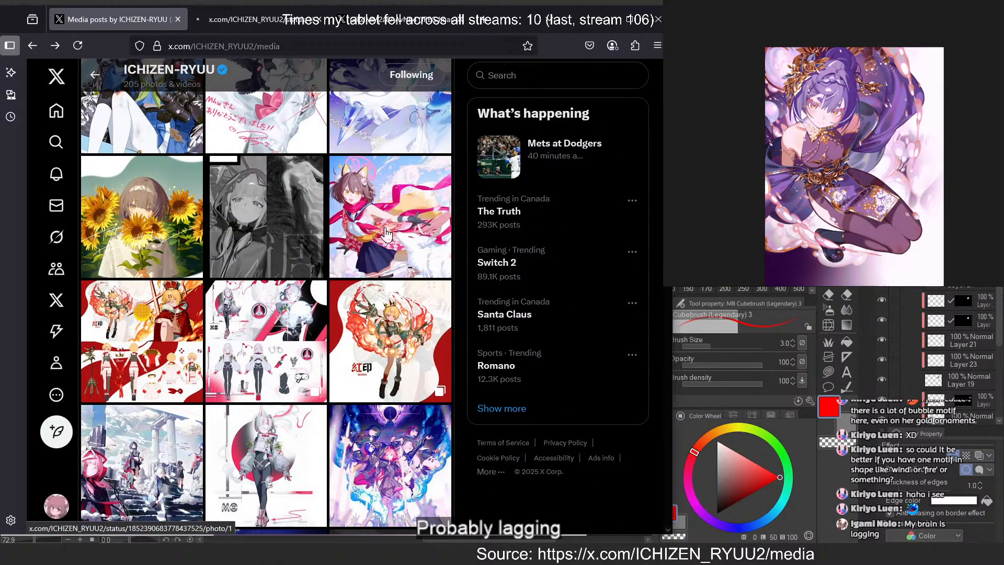
pyautogui.click(385, 230)
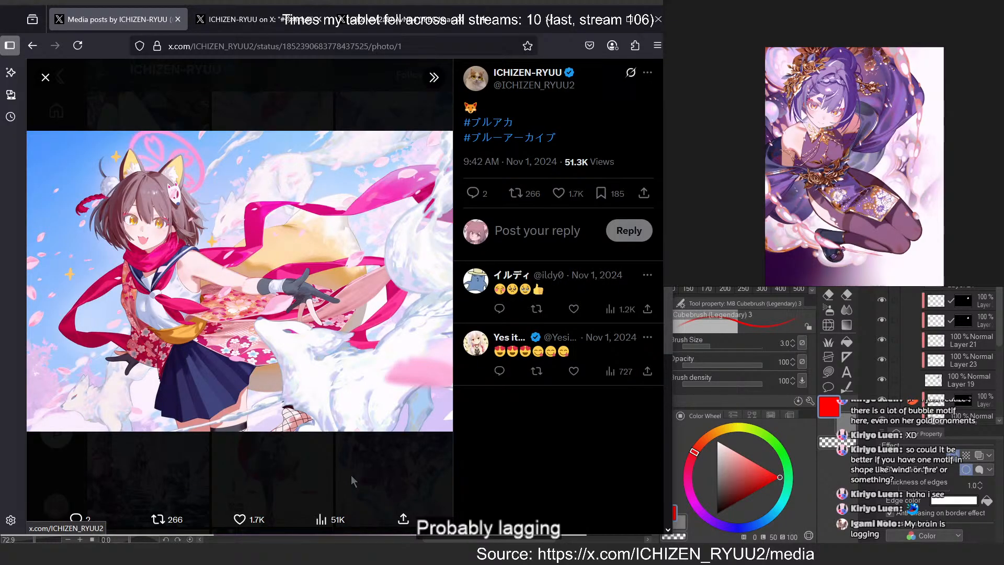
# Open the fox-ear pink-ribbon illustration in its own tab and return to the media gallery
pyautogui.rightClick(281, 228)
pyautogui.click(304, 238)
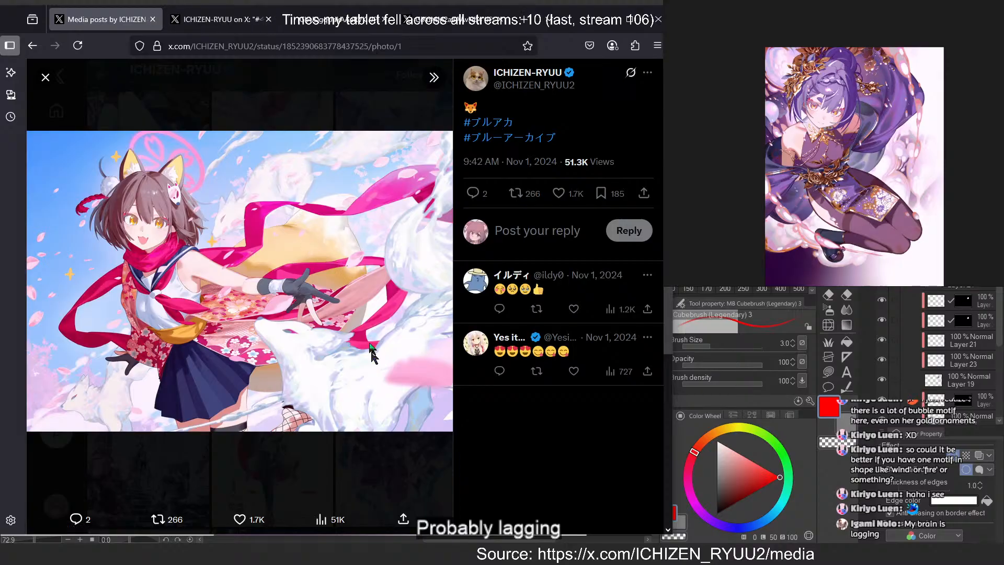
pyautogui.click(401, 445)
# View the sunflower girl illustration and the group illustration among ruined columns, returning to the gallery after each
pyautogui.click(189, 236)
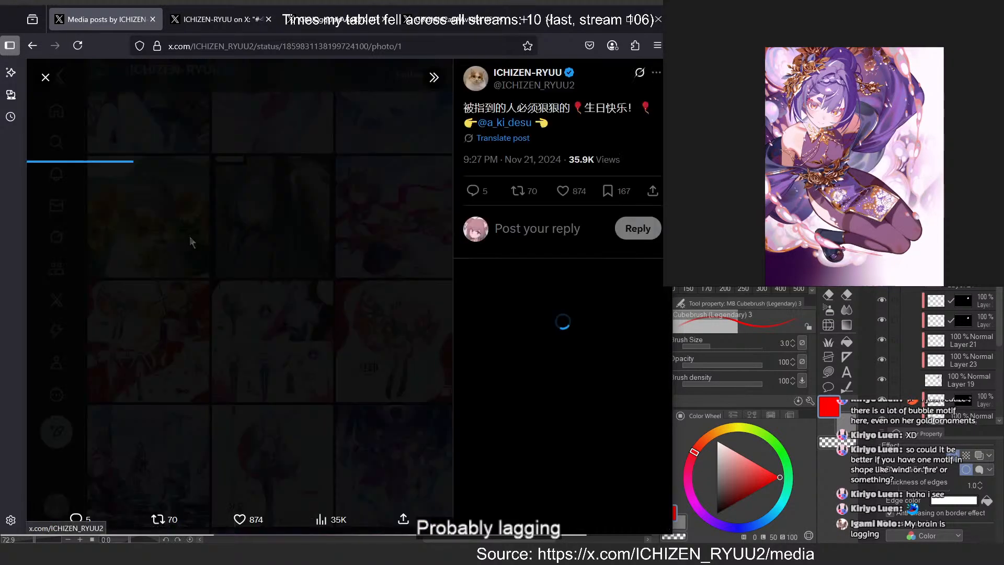
pyautogui.click(385, 469)
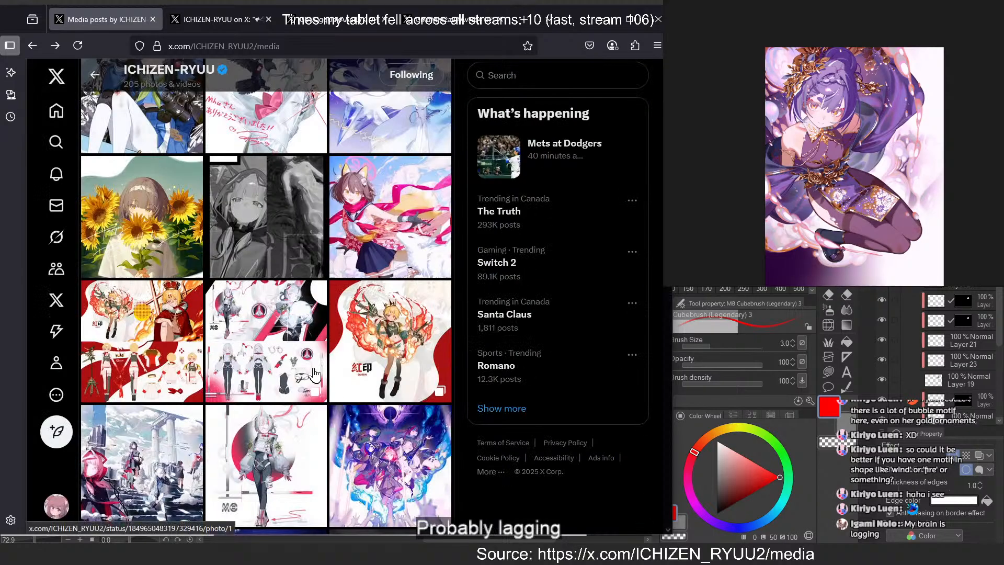
pyautogui.scroll(-2, 314, 376)
pyautogui.click(122, 347)
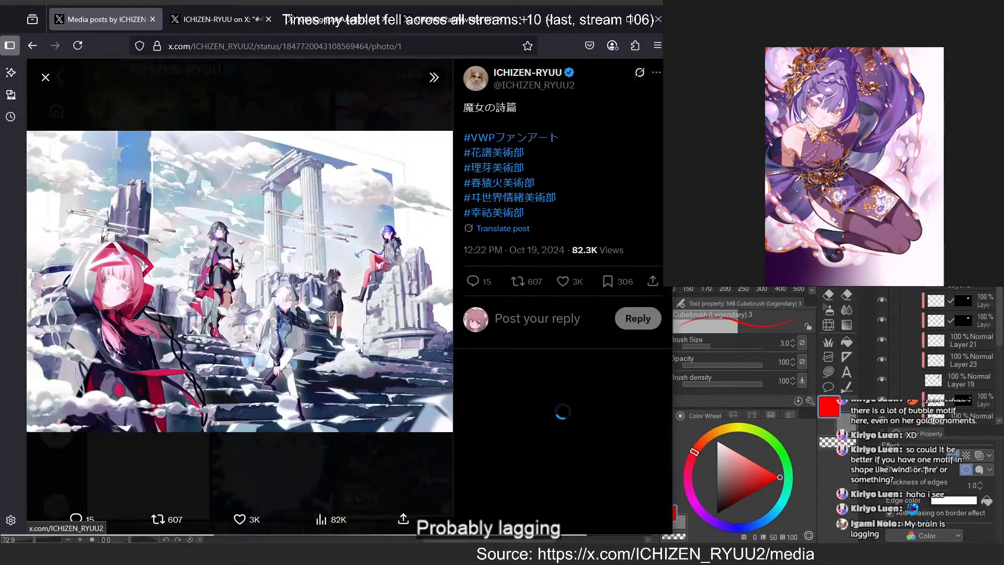
pyautogui.click(380, 456)
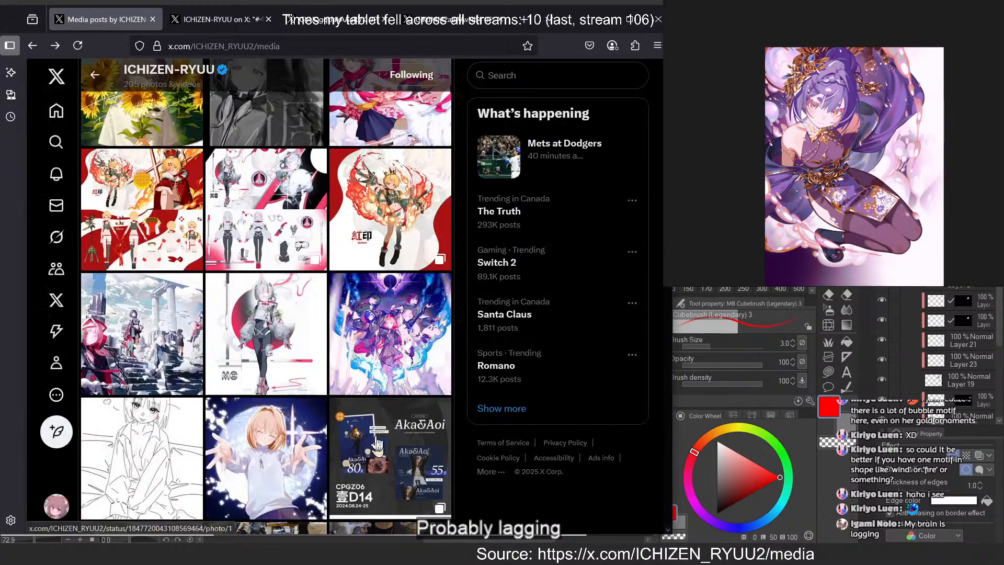
# View the illustration of the smiling girl reaching out in front of the moon and return to the gallery
pyautogui.click(377, 459)
pyautogui.click(368, 463)
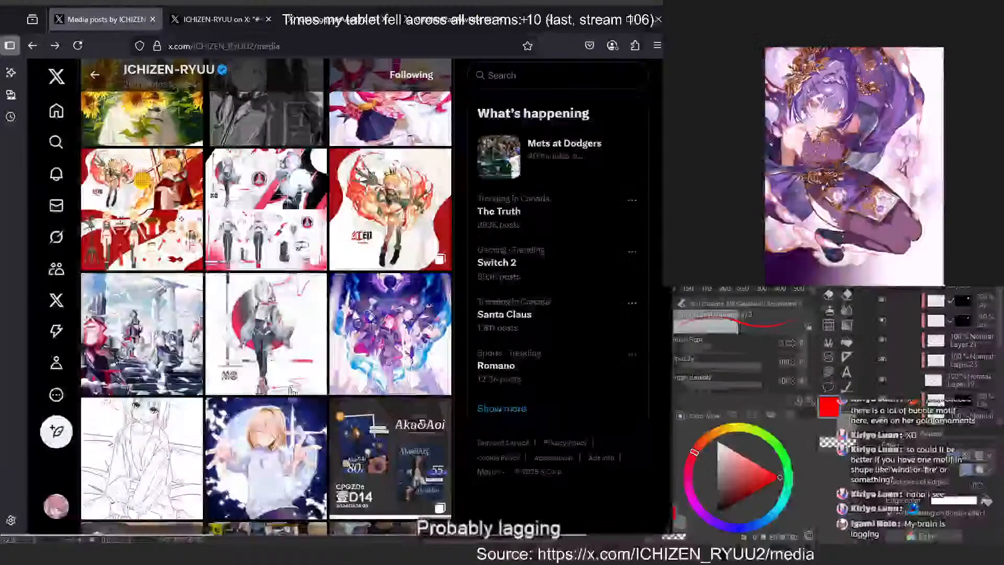
pyautogui.scroll(-5, 313, 413)
pyautogui.click(271, 205)
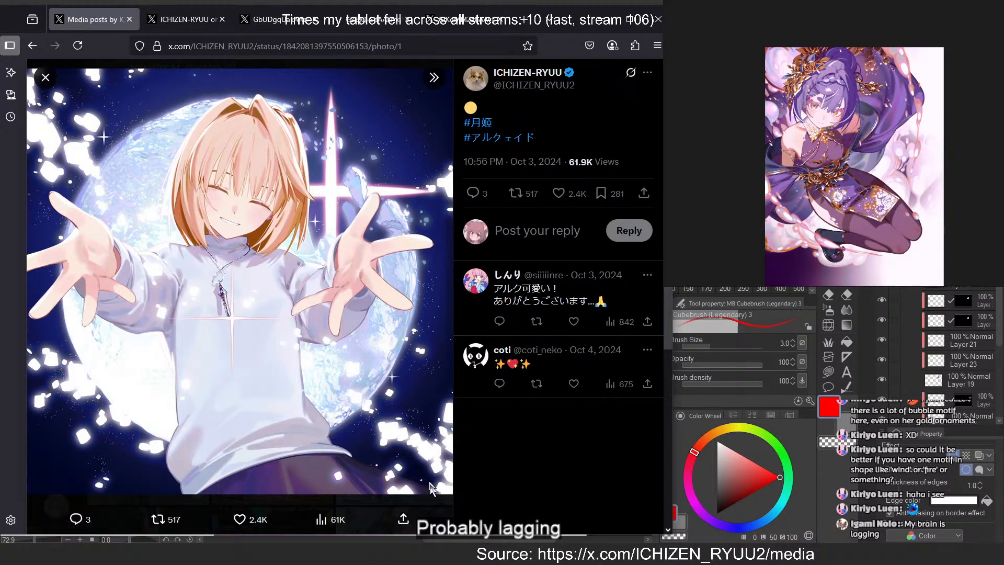
pyautogui.press('Escape')
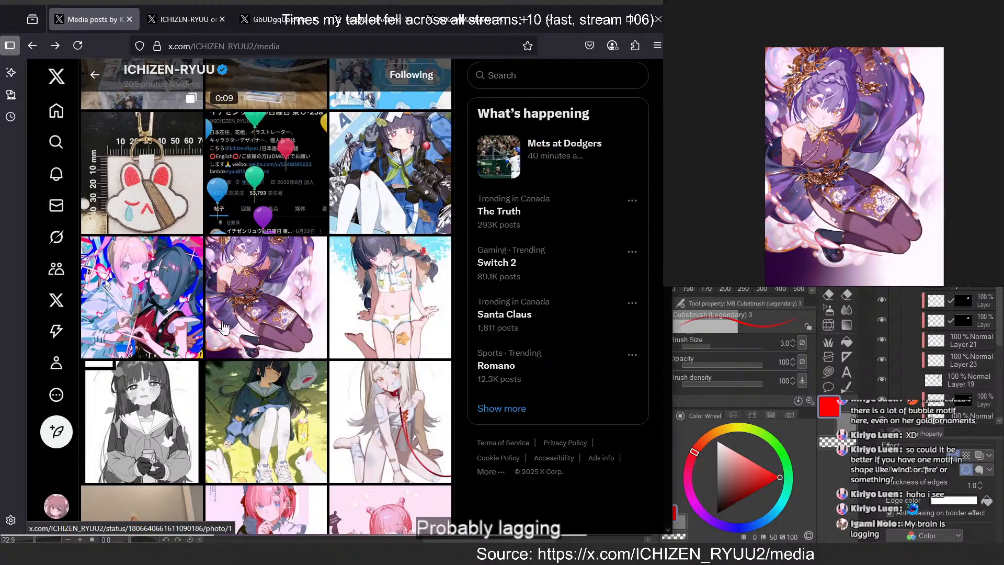
# Open the two-girl illustration with the heart-shaped hands in its own tab and return to the gallery
pyautogui.click(204, 264)
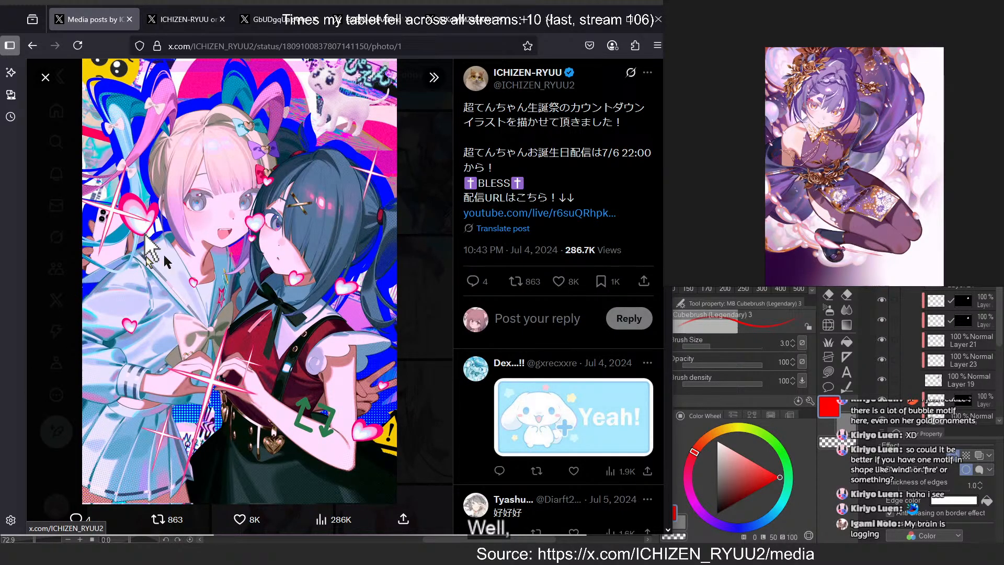
pyautogui.rightClick(277, 239)
pyautogui.click(310, 252)
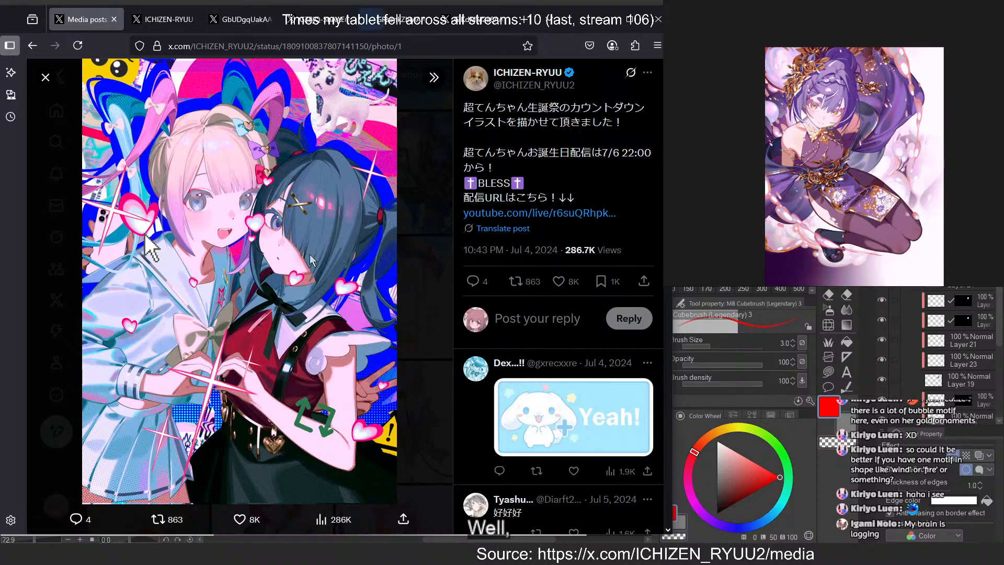
pyautogui.click(410, 237)
# Open the illustration of the kneeling pale-haired girl with the red collar in its own tab and return to the gallery
pyautogui.scroll(-1, 389, 261)
pyautogui.scroll(3, 366, 251)
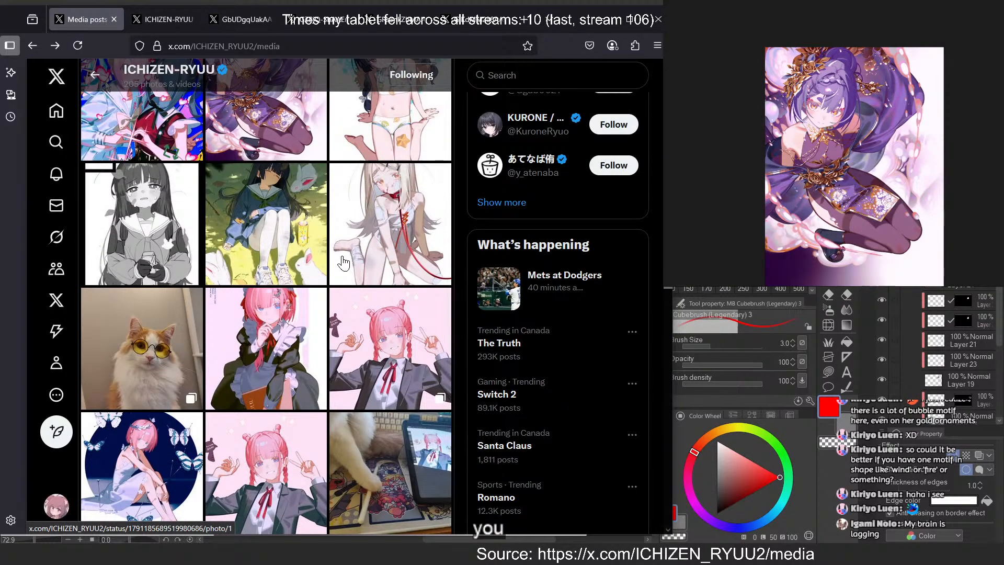
pyautogui.click(381, 202)
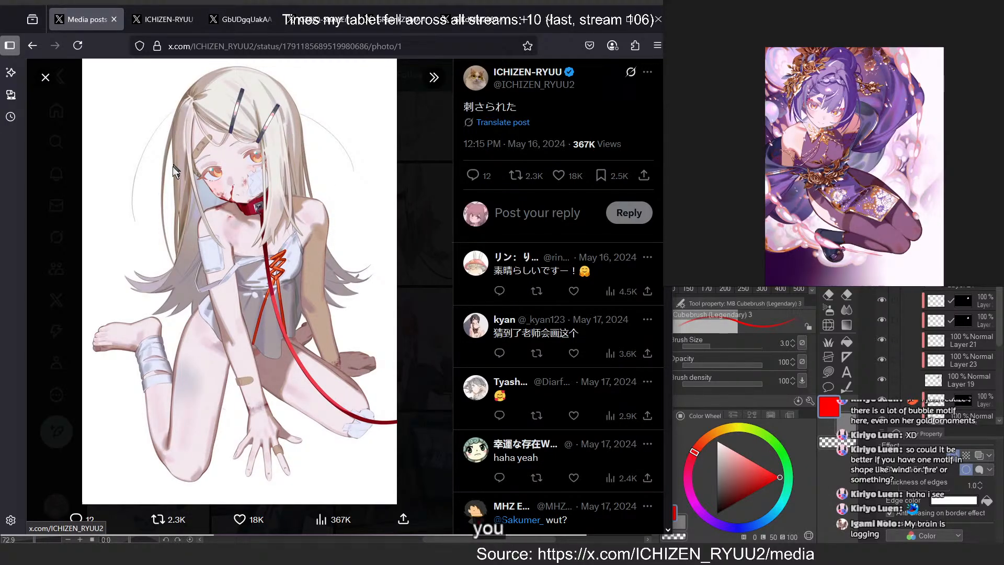
pyautogui.rightClick(295, 136)
pyautogui.click(280, 134)
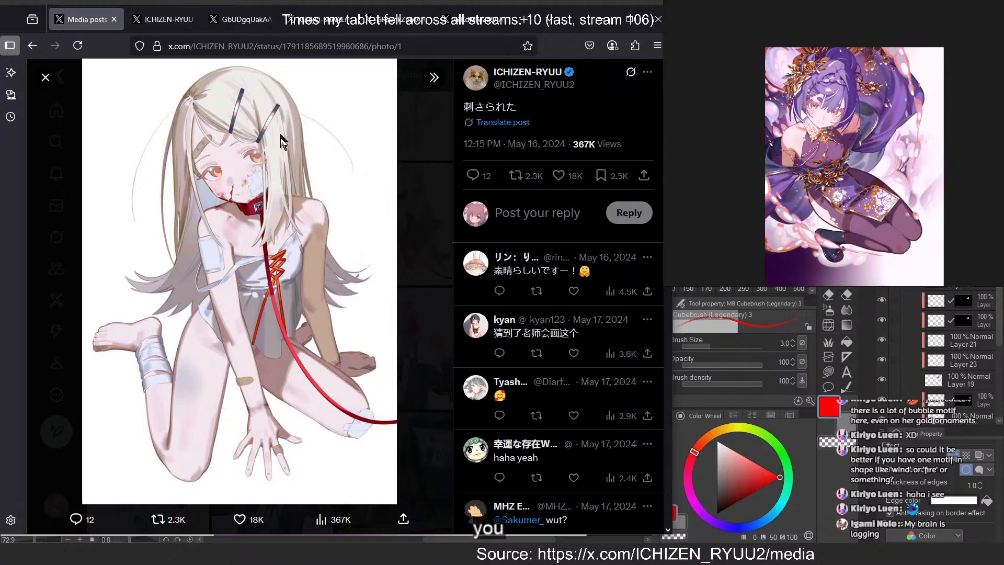
pyautogui.rightClick(318, 133)
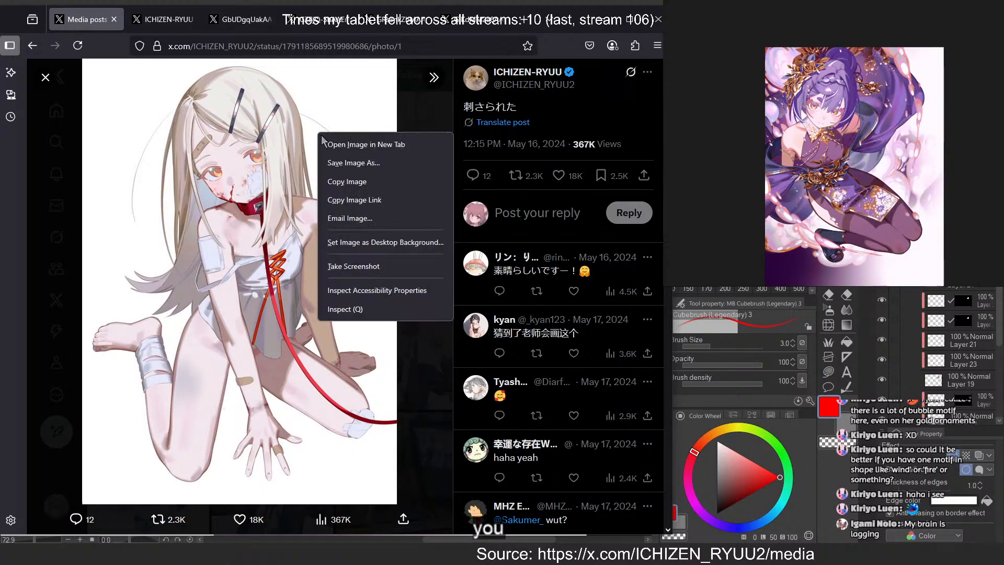
pyautogui.click(365, 144)
pyautogui.click(405, 181)
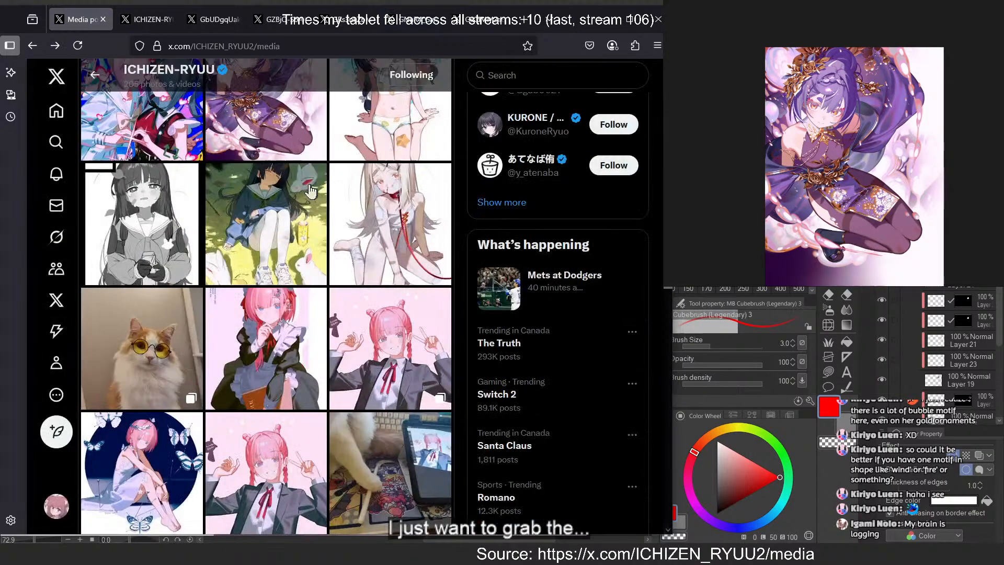
# View the rabbit-ear girl in the blue sailor uniform with autumn leaves and return to the gallery
pyautogui.scroll(-5, 309, 193)
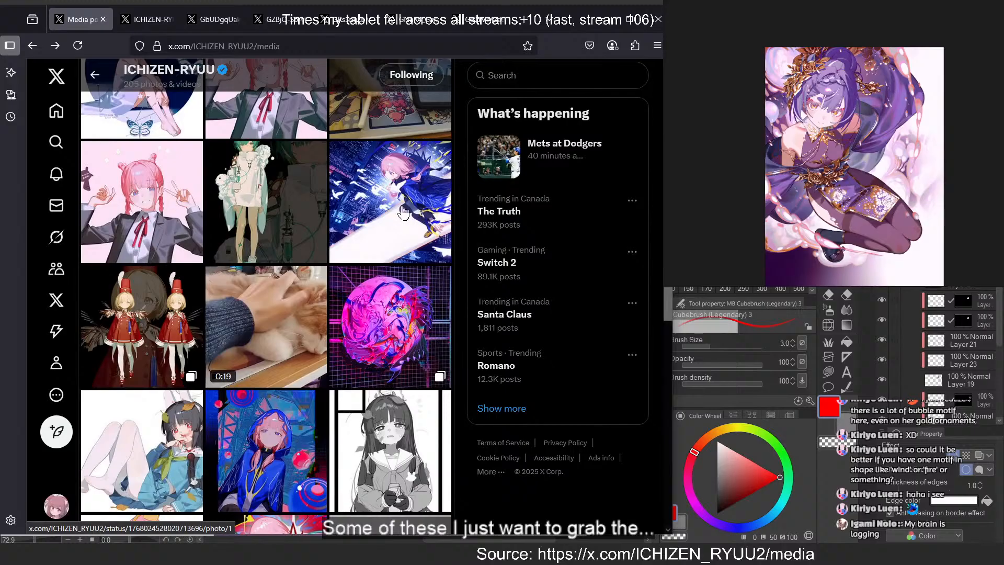
pyautogui.scroll(-4, 387, 211)
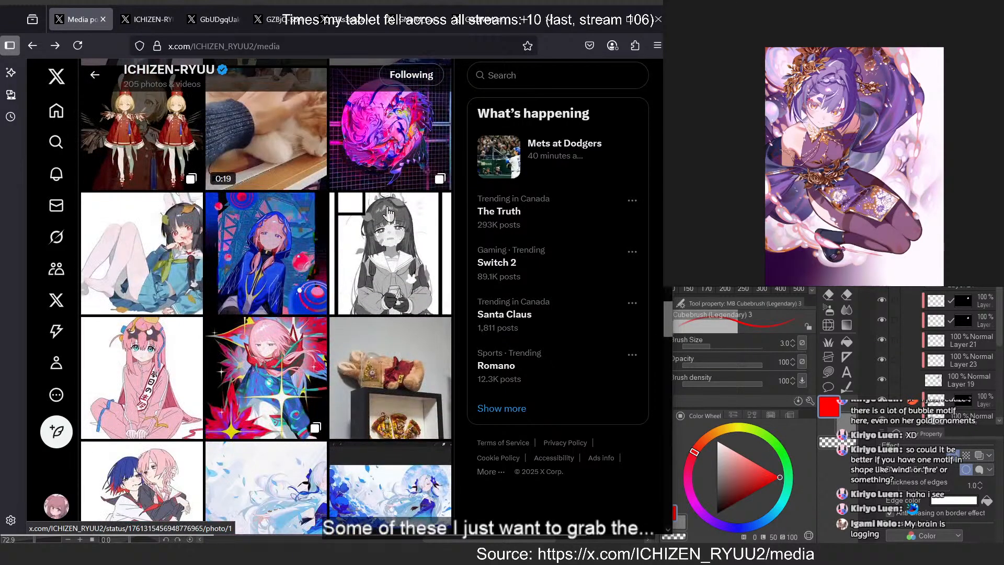
pyautogui.click(164, 264)
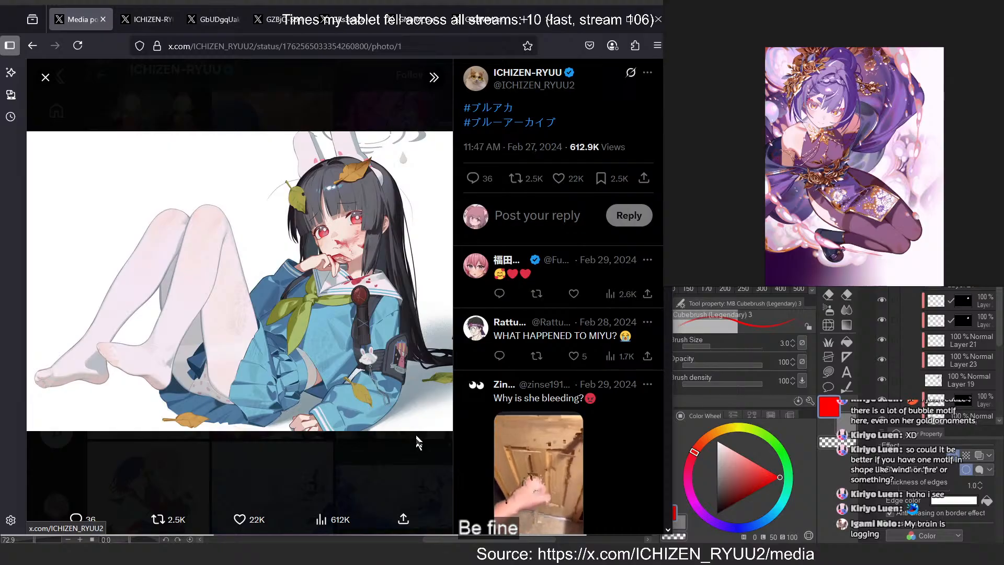
pyautogui.click(396, 463)
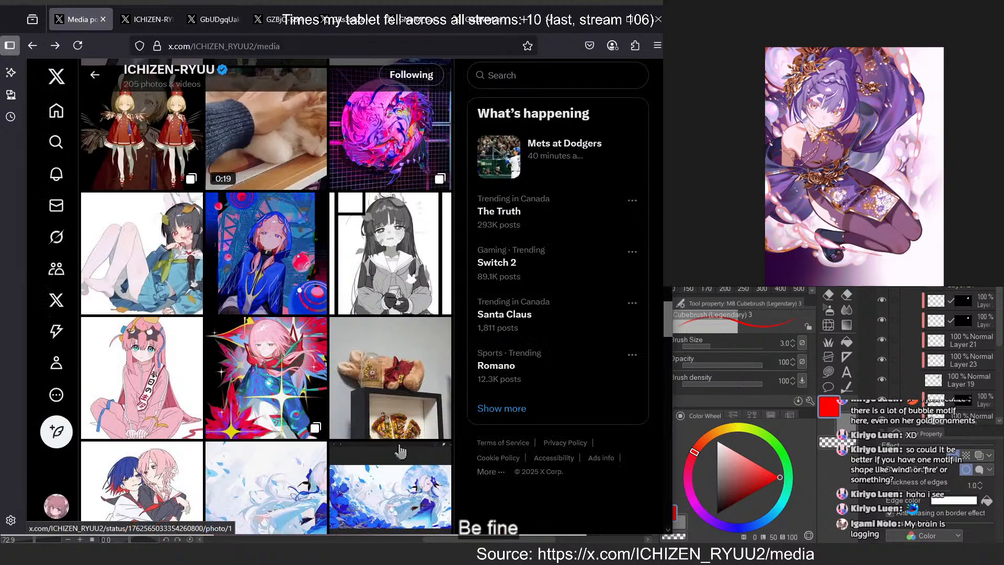
# View the first two images of the 一月 post, starting from the pink-haired girl with red starbursts
pyautogui.scroll(-2, 295, 361)
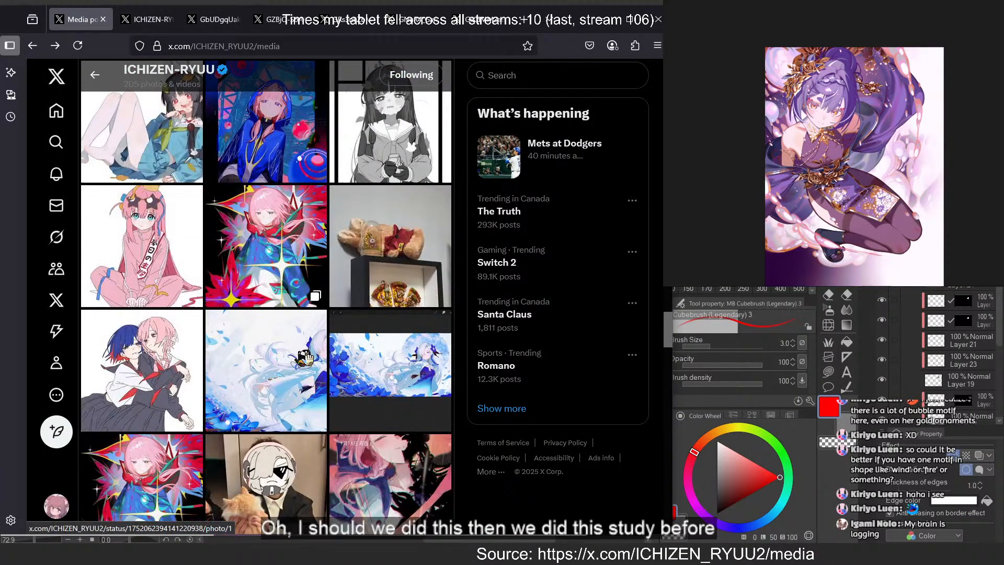
pyautogui.click(268, 257)
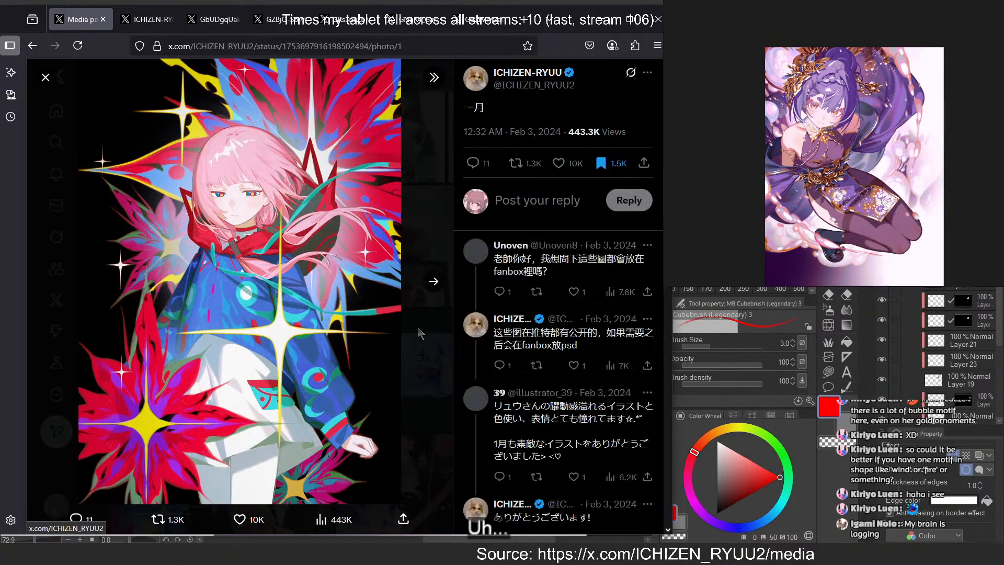
pyautogui.click(431, 284)
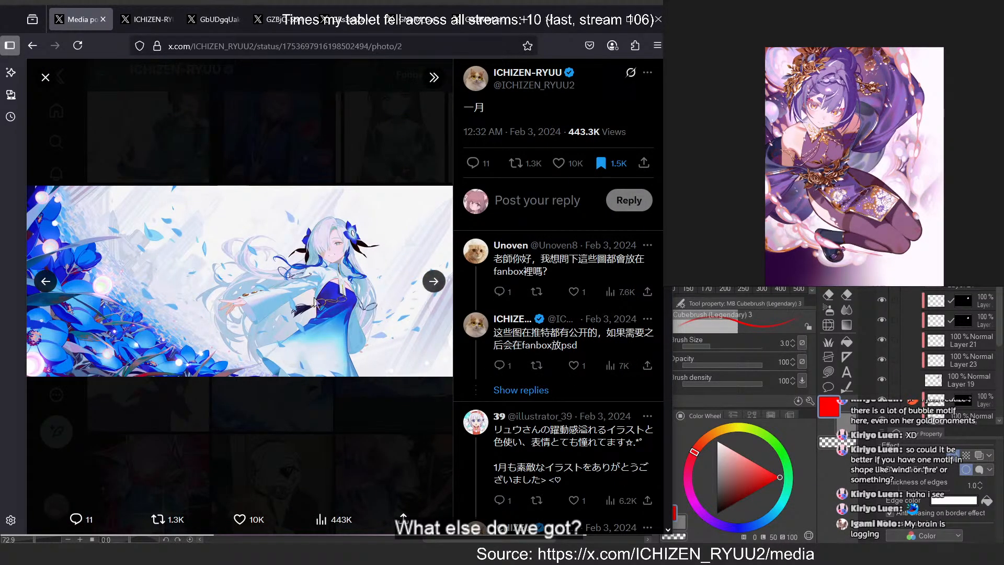
pyautogui.click(376, 419)
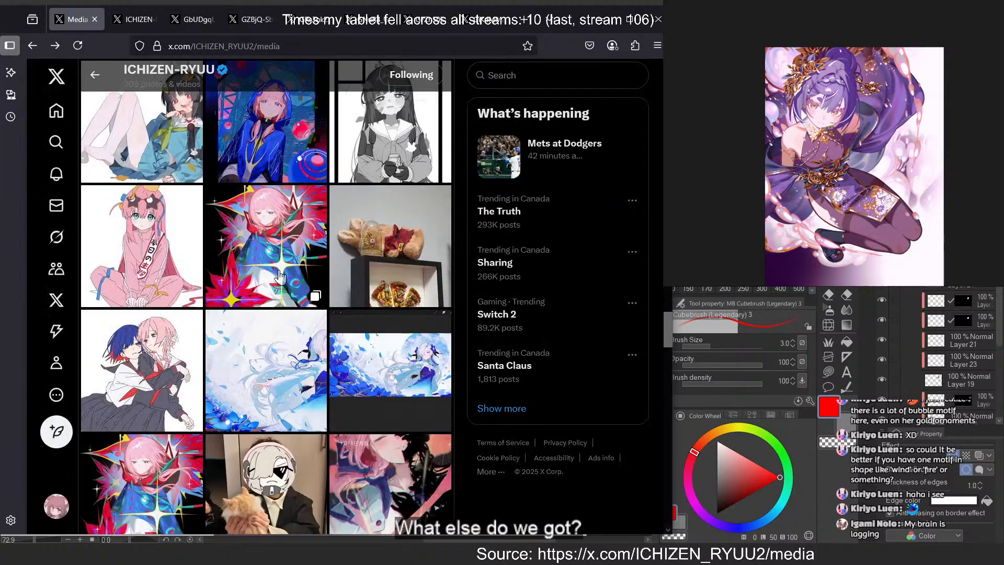
# Reopen the 一月 post, go to its third image of the running rabbit-ear girl, and open it in its own tab
pyautogui.click(282, 277)
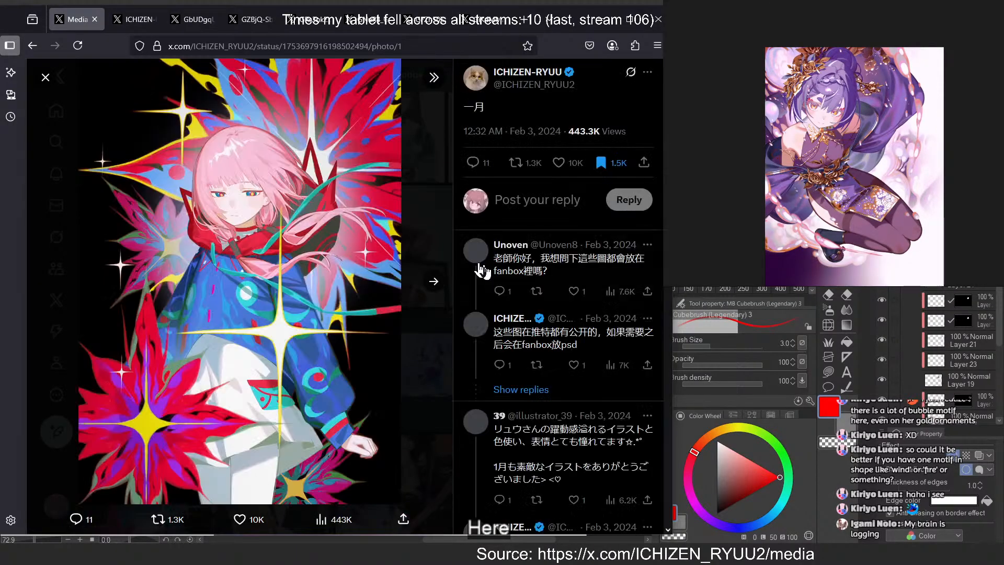
pyautogui.click(435, 283)
pyautogui.click(435, 285)
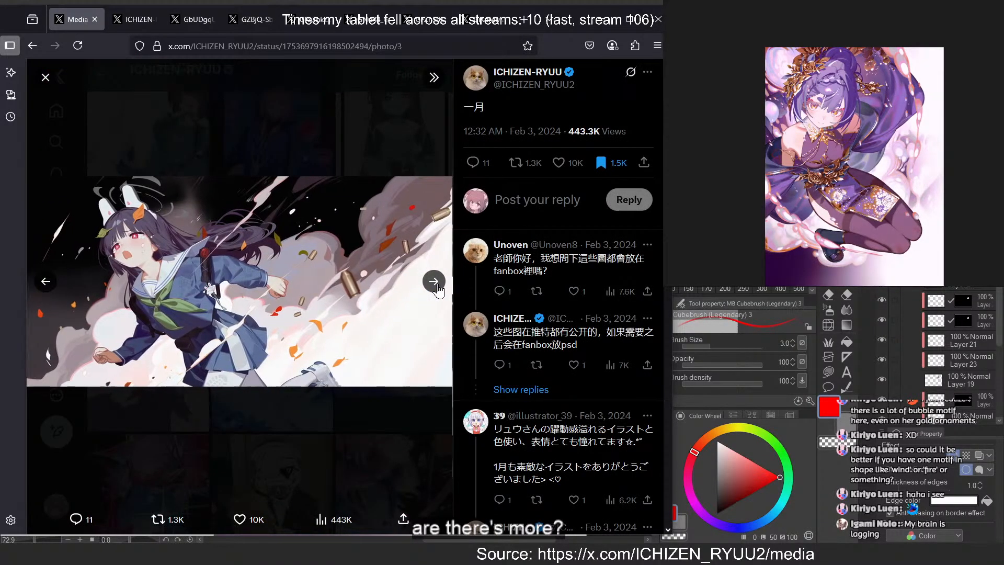
pyautogui.rightClick(442, 256)
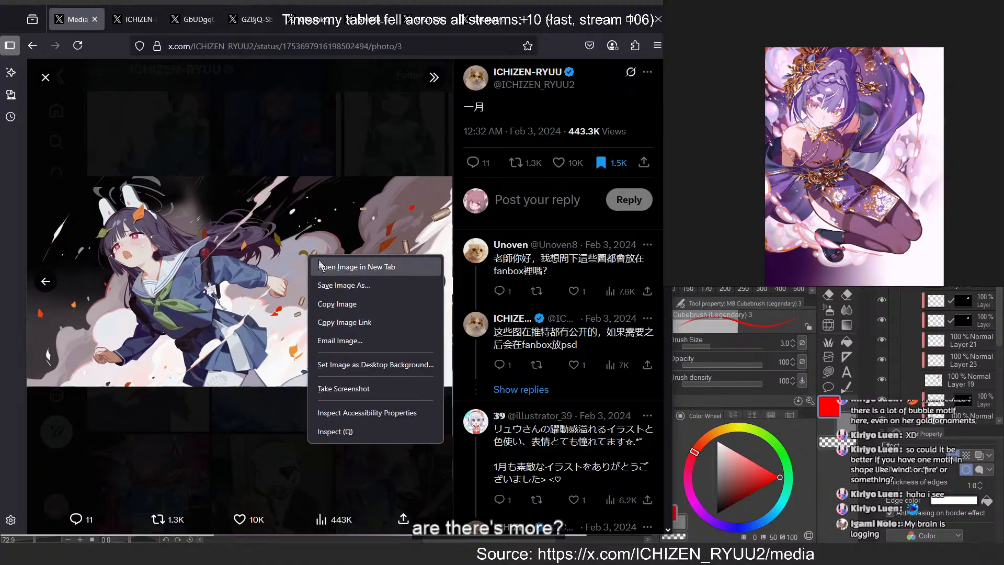
pyautogui.click(356, 265)
# Open the dark rabbit-ear girl image from the post's fourth picture in its own tab and return to the gallery
pyautogui.click(438, 282)
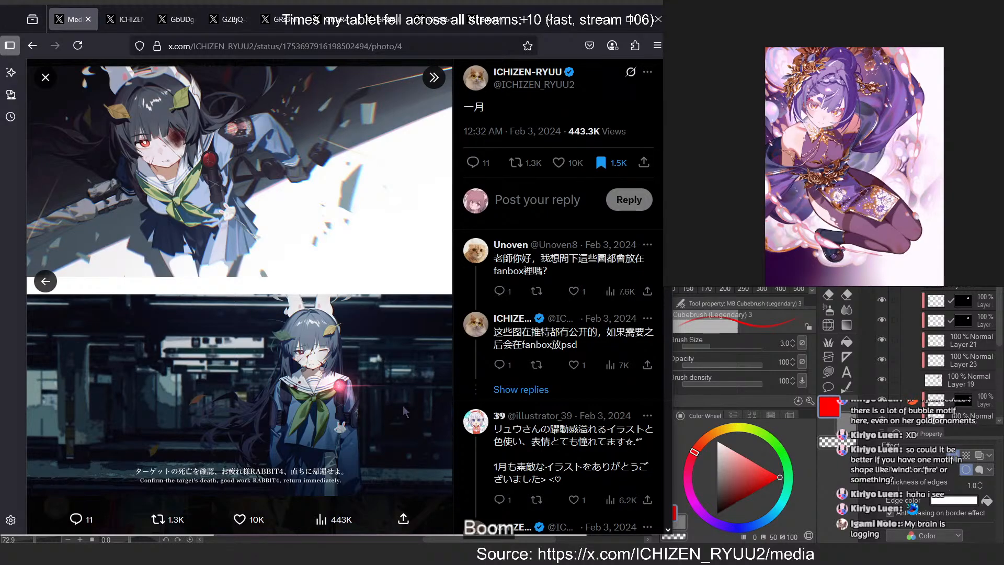
pyautogui.rightClick(357, 390)
pyautogui.click(408, 207)
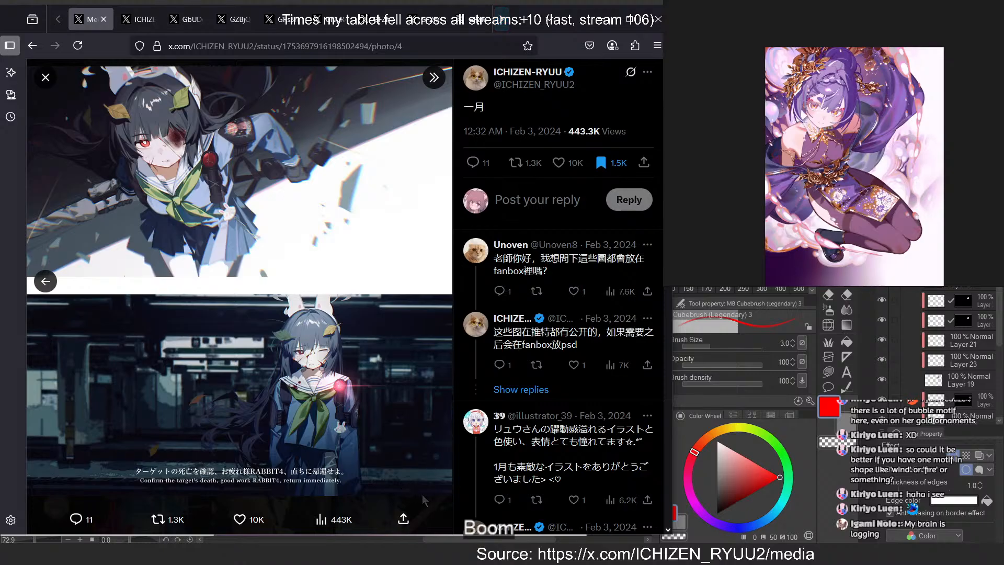
pyautogui.press('Escape')
# View the light-blue illustration with blowing petals from the gallery and return to the gallery
pyautogui.scroll(-1, 343, 388)
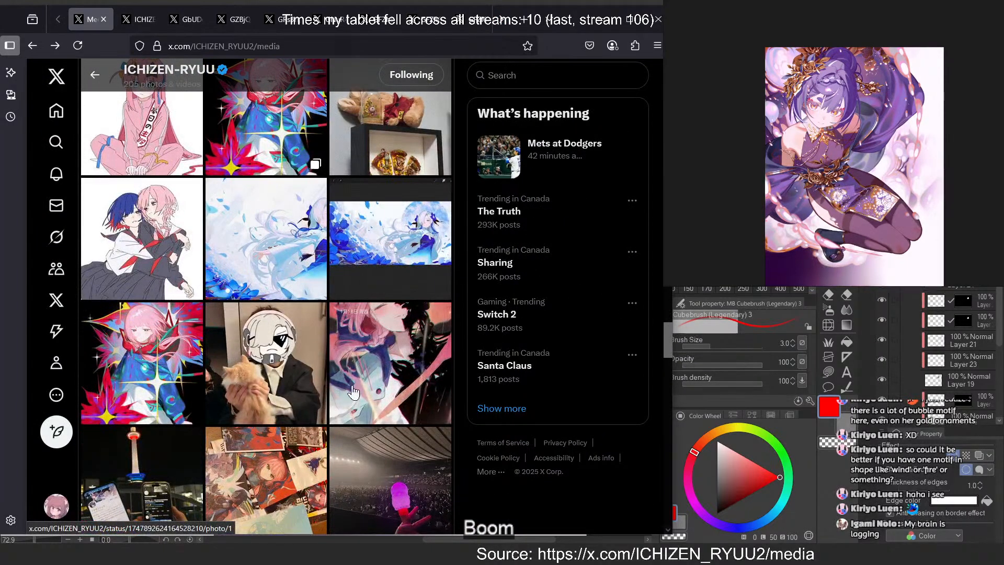
pyautogui.click(272, 234)
pyautogui.press('Escape')
# Browse the artist's older media, view the 魔法 illustration of the reclining pink-haired girl, and return to the gallery
pyautogui.scroll(-4, 120, 362)
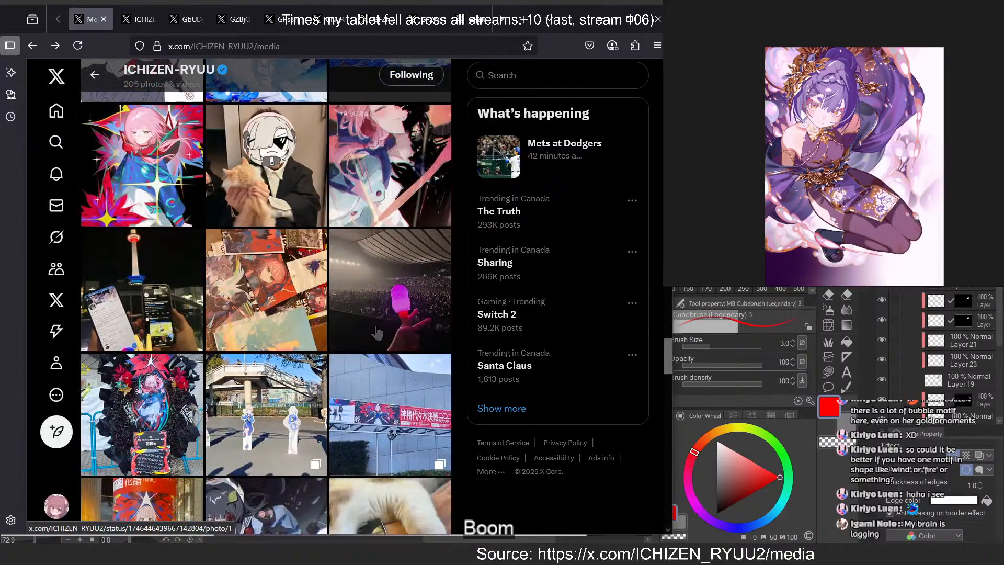
pyautogui.scroll(-4, 380, 332)
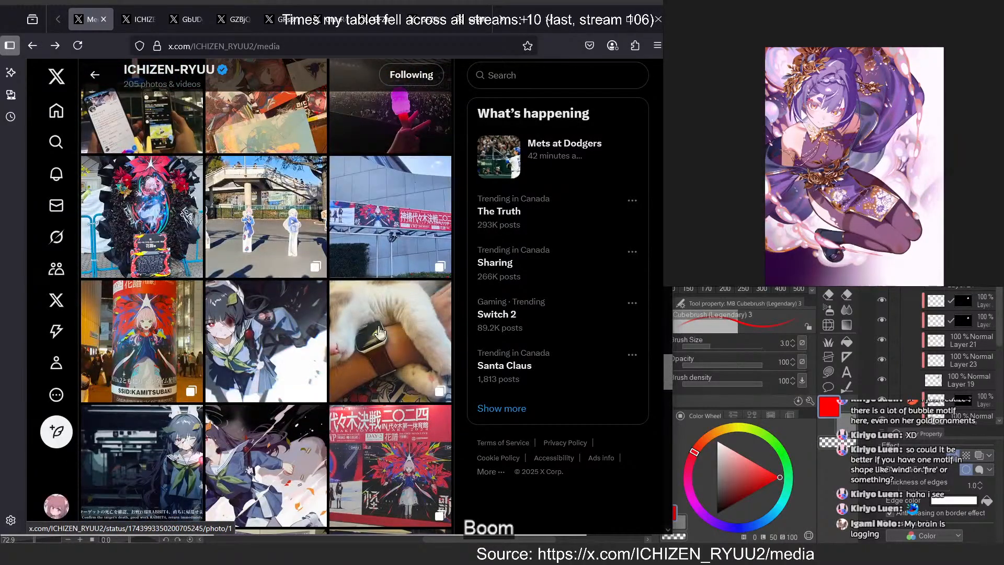
pyautogui.scroll(-2, 379, 332)
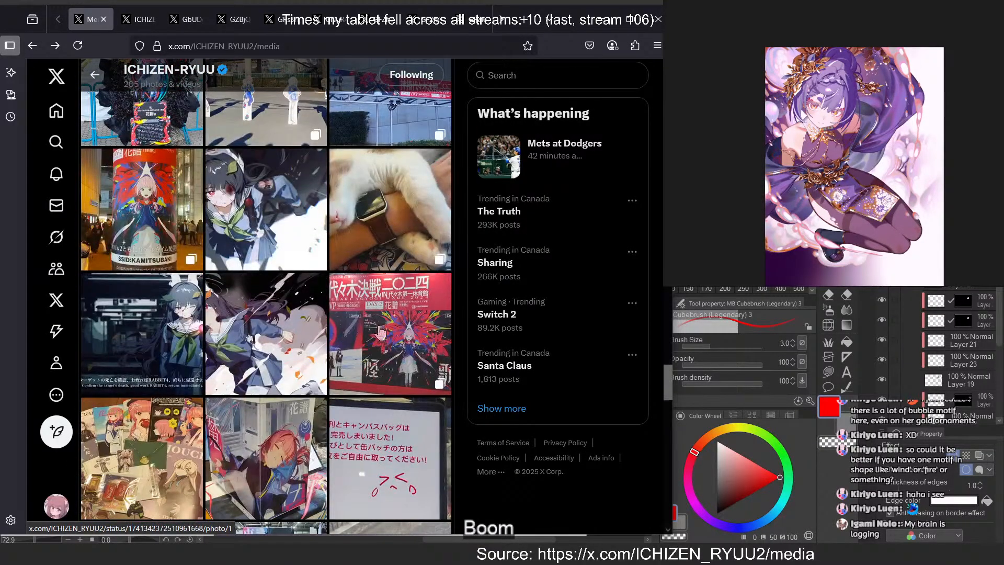
pyautogui.scroll(-2, 379, 332)
pyautogui.scroll(-4, 397, 301)
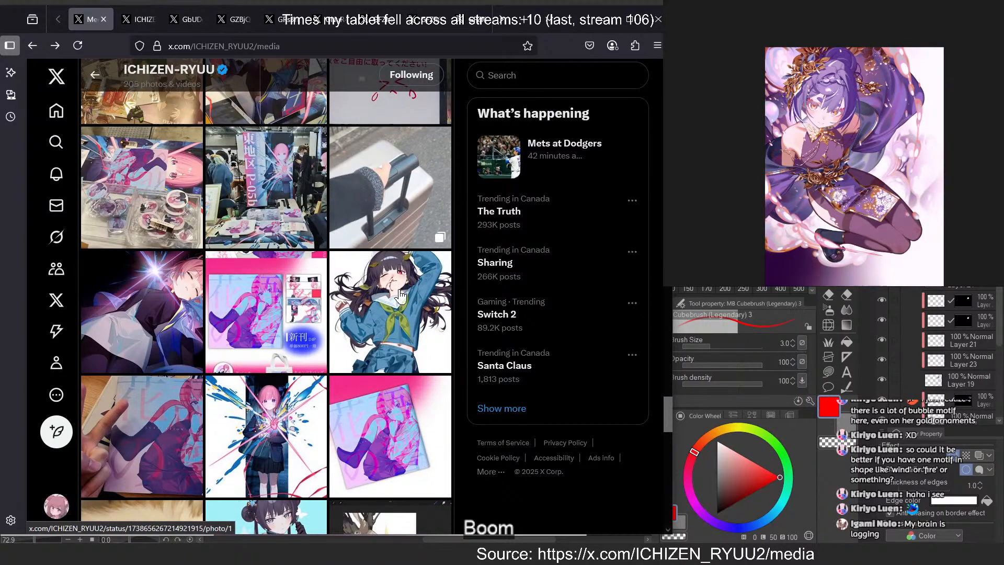
pyautogui.click(169, 310)
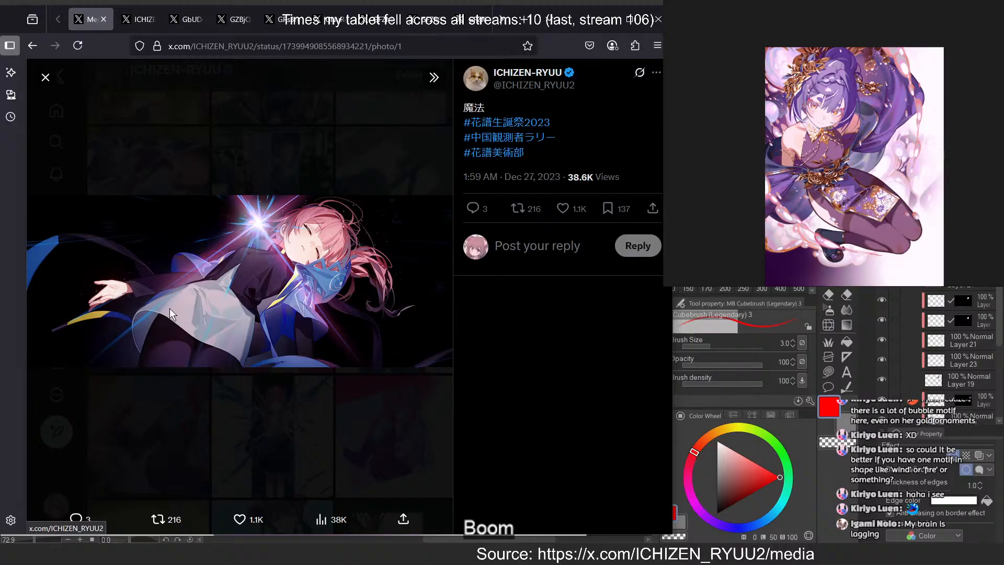
pyautogui.click(307, 398)
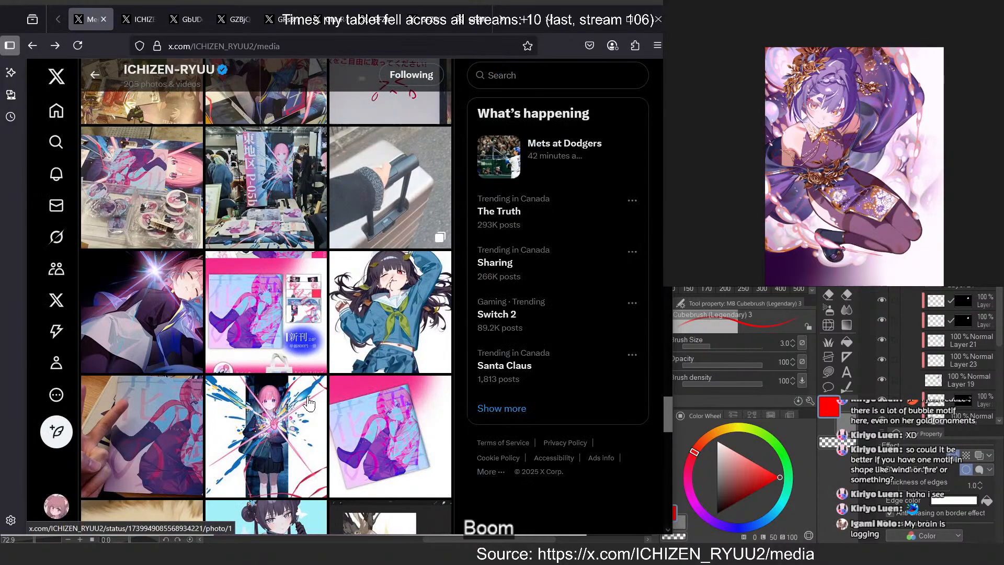
# View the 「心臓と絡繰」 illustration from the gallery, then open the December 2023 illustration of the bleeding rabbit-ear girl in blue uniform
pyautogui.click(292, 414)
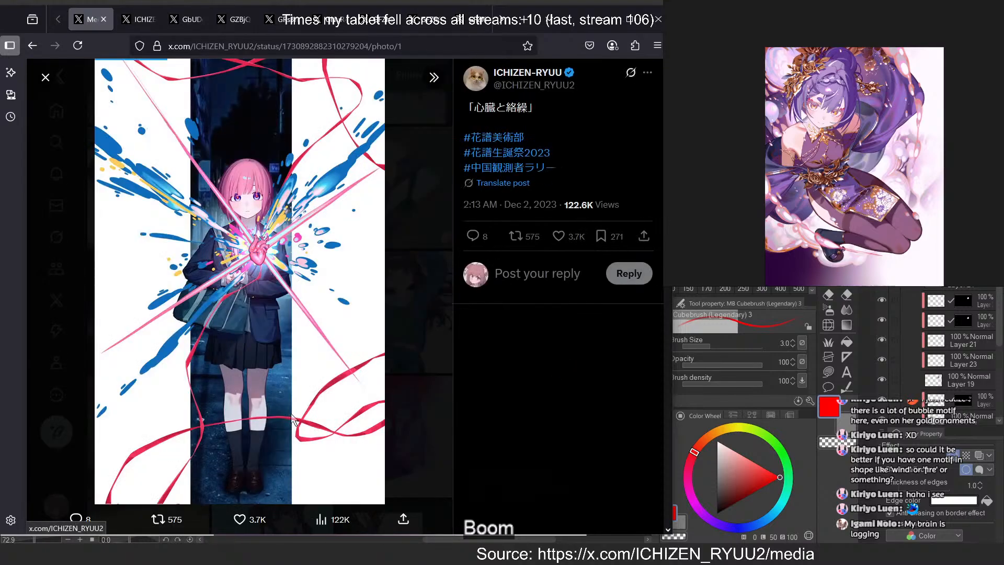
pyautogui.click(389, 309)
pyautogui.click(389, 309)
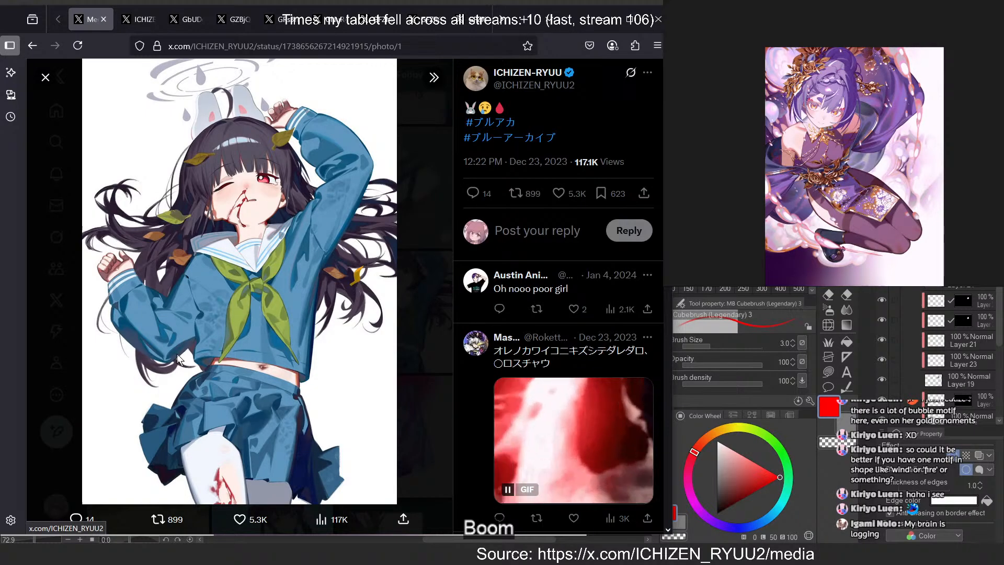
# Review the collected illustrations from the pastel-haired pair through the blue-flower and running girls, then zoom into the dark rabbit-ear girl image
pyautogui.click(284, 21)
pyautogui.click(330, 21)
pyautogui.click(283, 20)
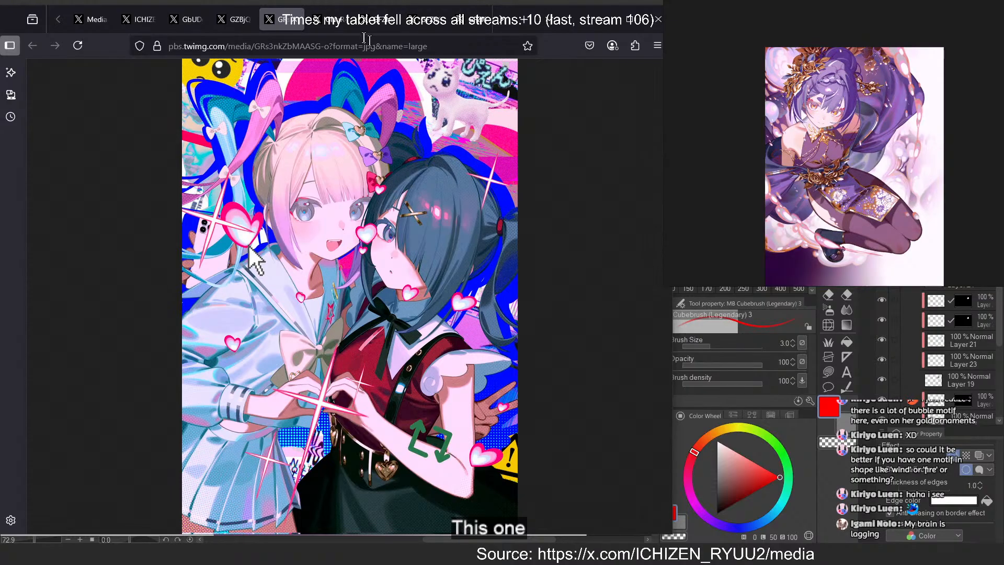
pyautogui.click(329, 20)
pyautogui.click(375, 21)
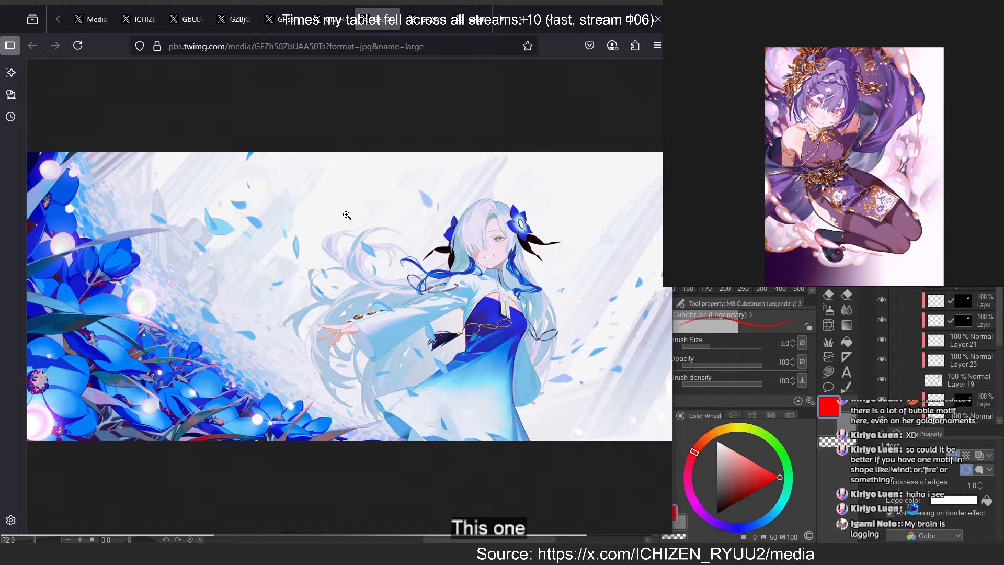
pyautogui.click(424, 23)
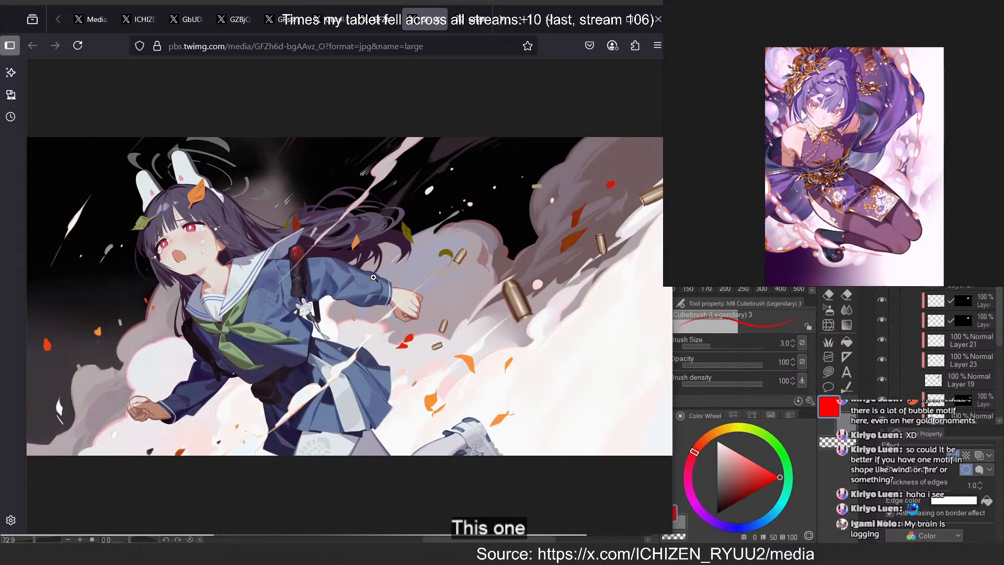
pyautogui.click(470, 20)
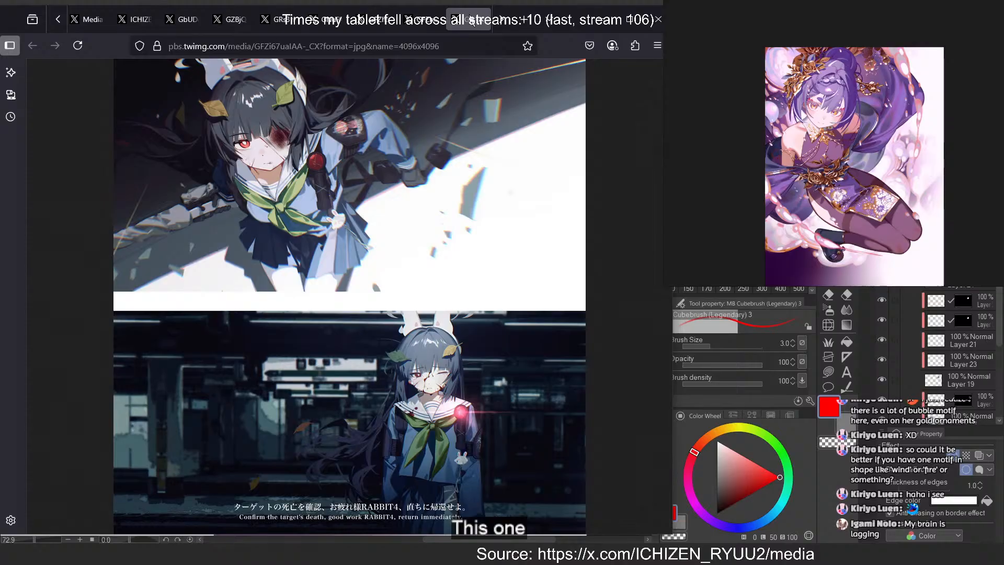
pyautogui.click(448, 444)
pyautogui.scroll(2, 447, 383)
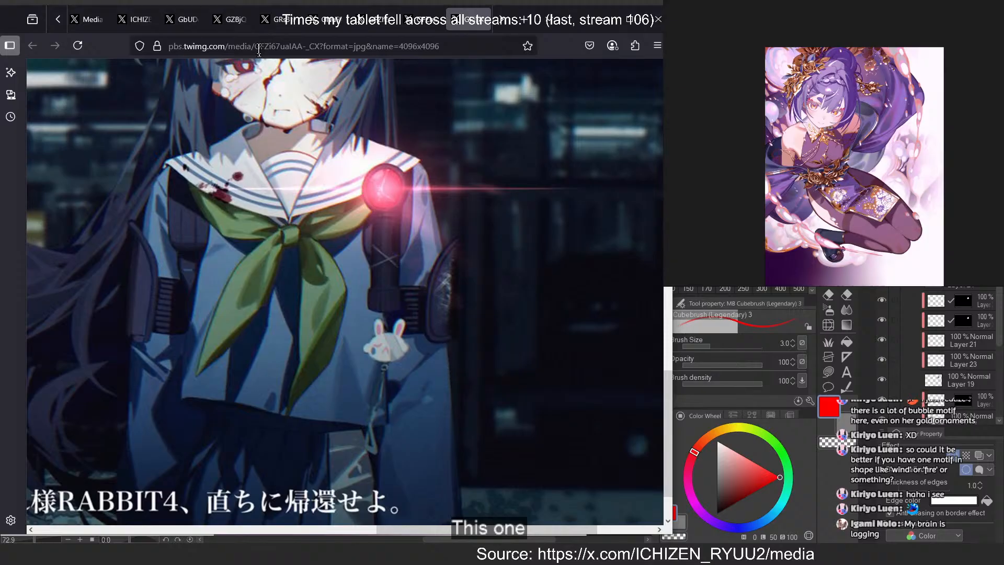
# Compare the fox-ear, full-moon, heart-hands and blue-flower illustrations across the open tabs, ending on the bleeding rabbit-ear girl post
pyautogui.click(180, 18)
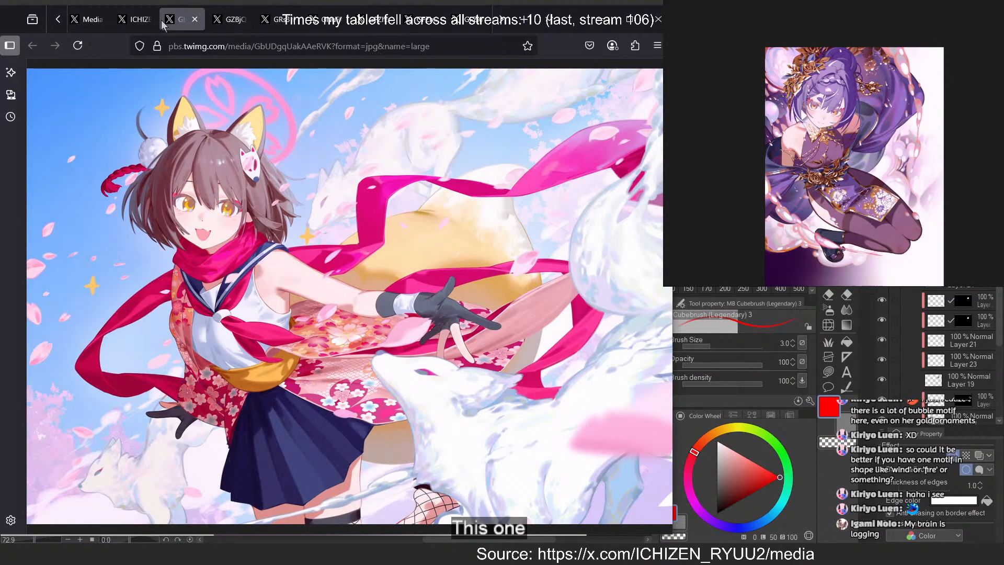
pyautogui.click(228, 19)
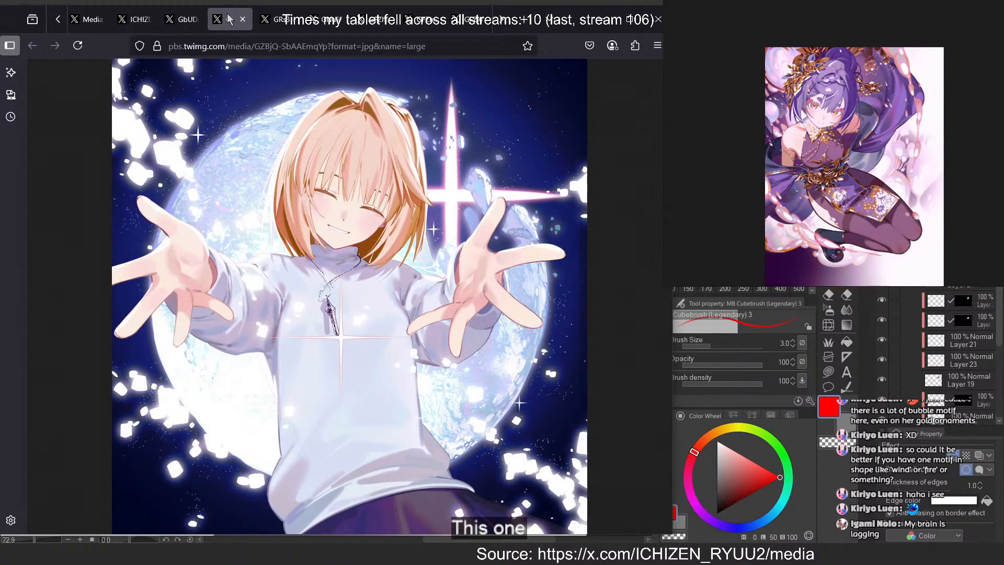
pyautogui.click(131, 20)
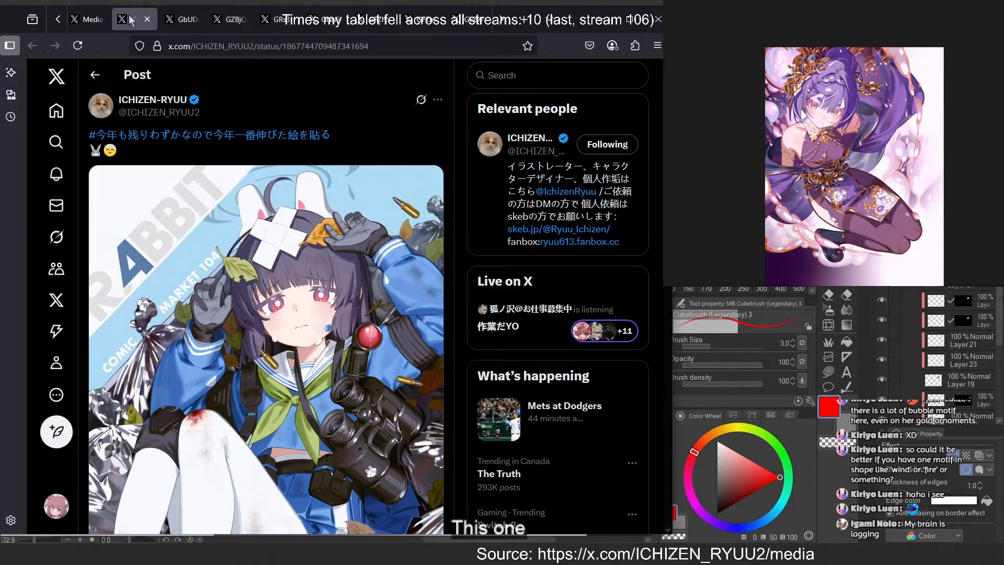
pyautogui.click(276, 19)
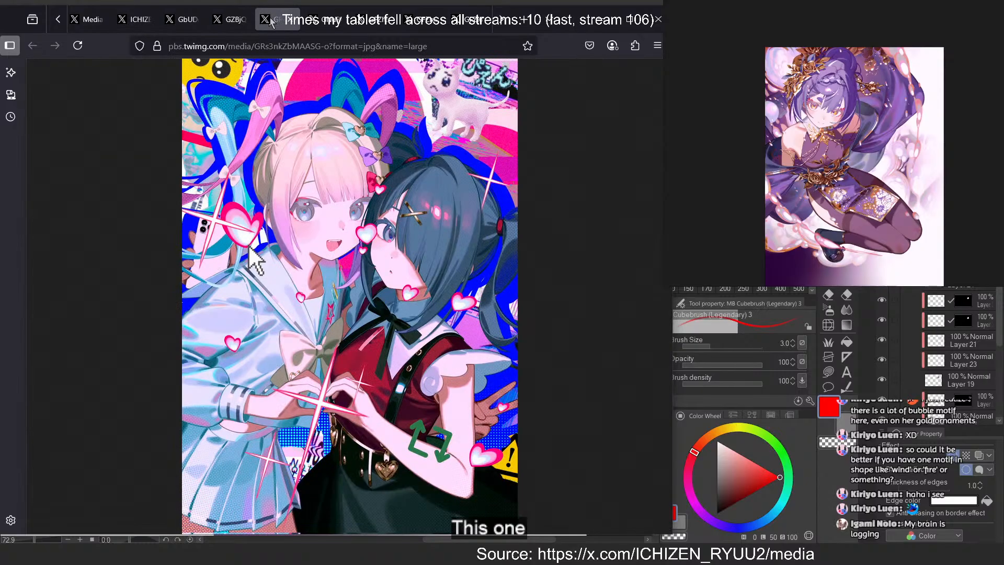
pyautogui.click(471, 20)
pyautogui.click(375, 22)
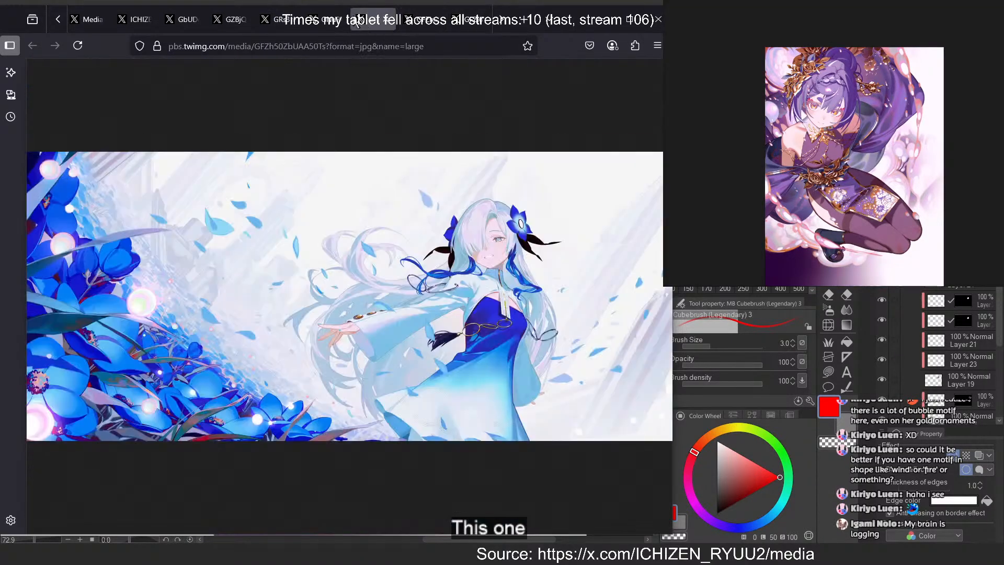
pyautogui.click(134, 23)
pyautogui.click(89, 21)
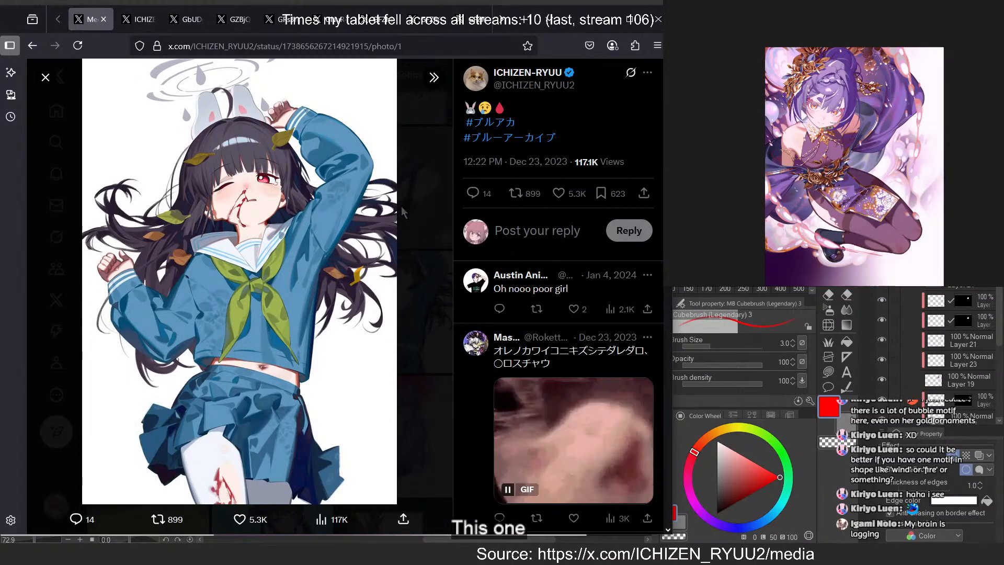
# Inspect the post with the RABBIT Comic Market 104 illustration and close its tab
pyautogui.click(128, 22)
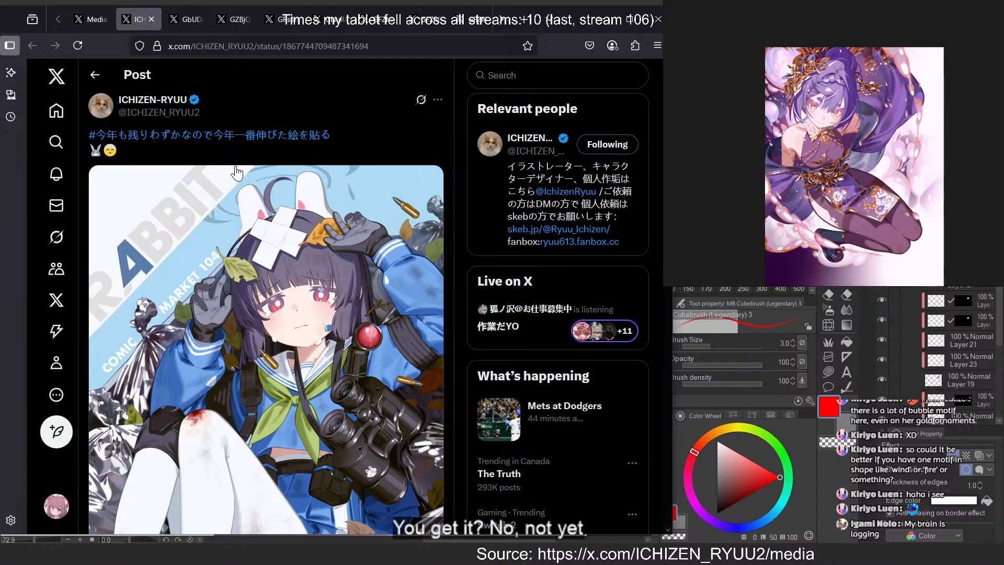
pyautogui.scroll(-4, 238, 167)
pyautogui.scroll(2, 237, 164)
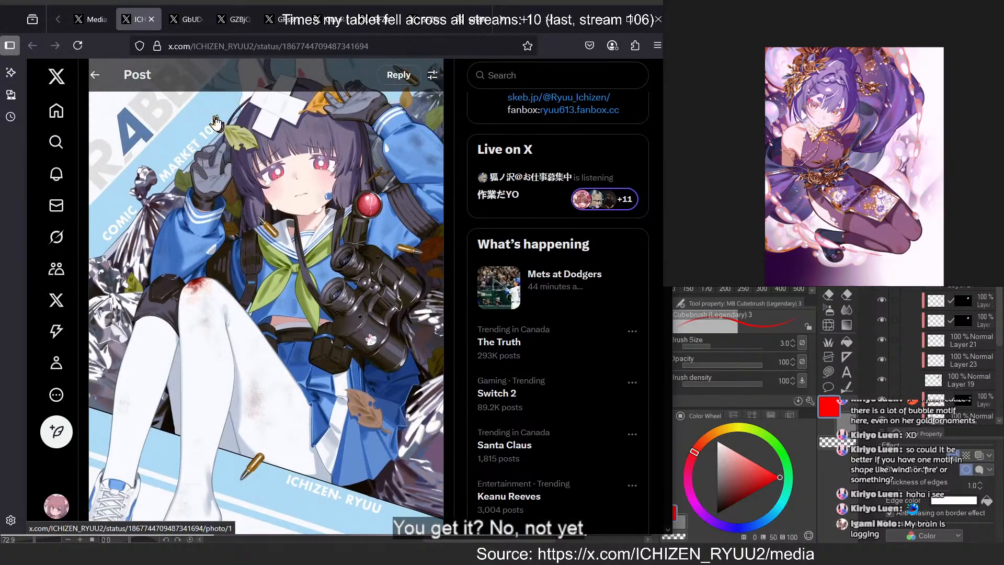
pyautogui.middleClick(127, 21)
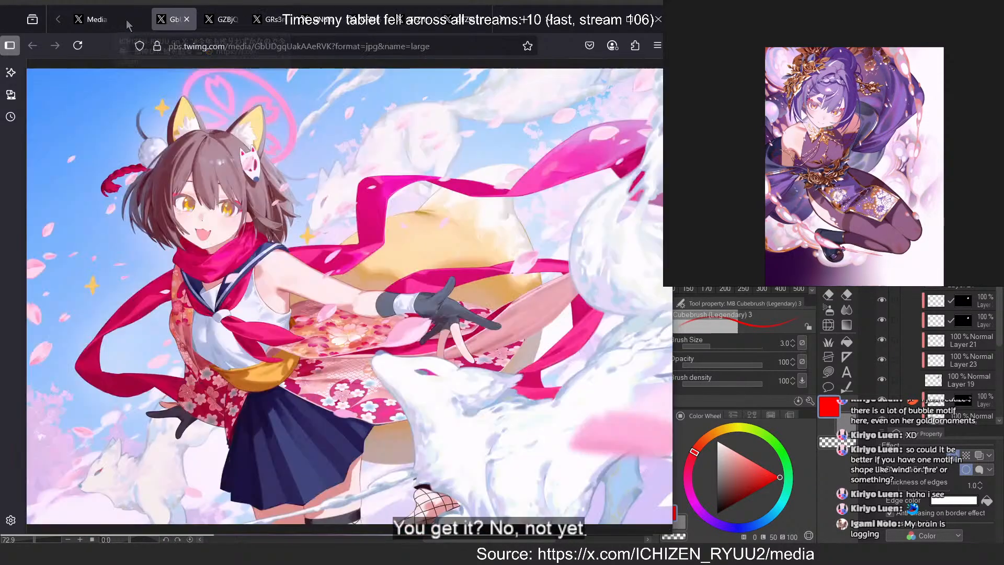
# Return from the bleeding rabbit-ear girl image to the gallery and browse the artist's older media for more illustrations
pyautogui.click(91, 23)
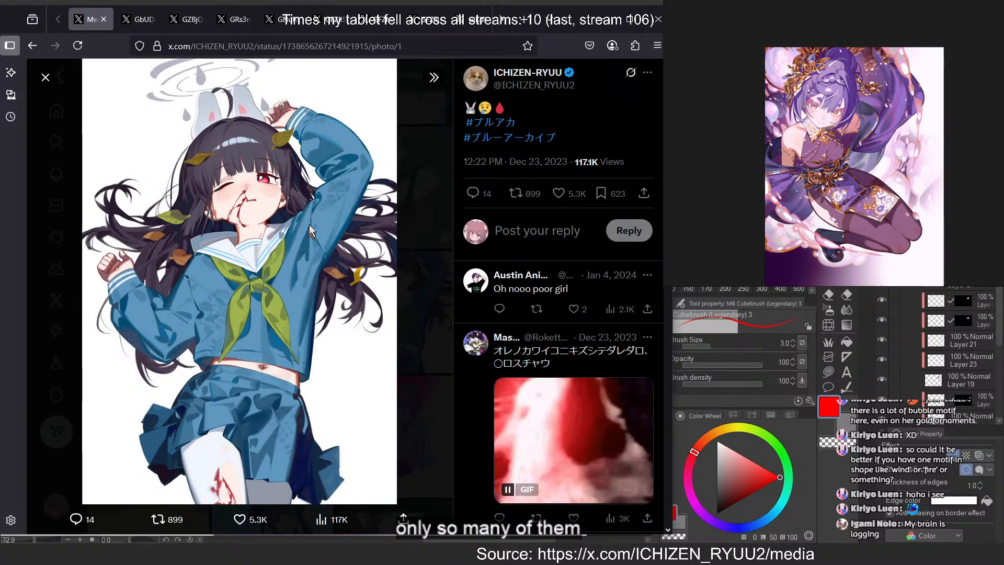
pyautogui.click(405, 259)
pyautogui.scroll(-5, 330, 262)
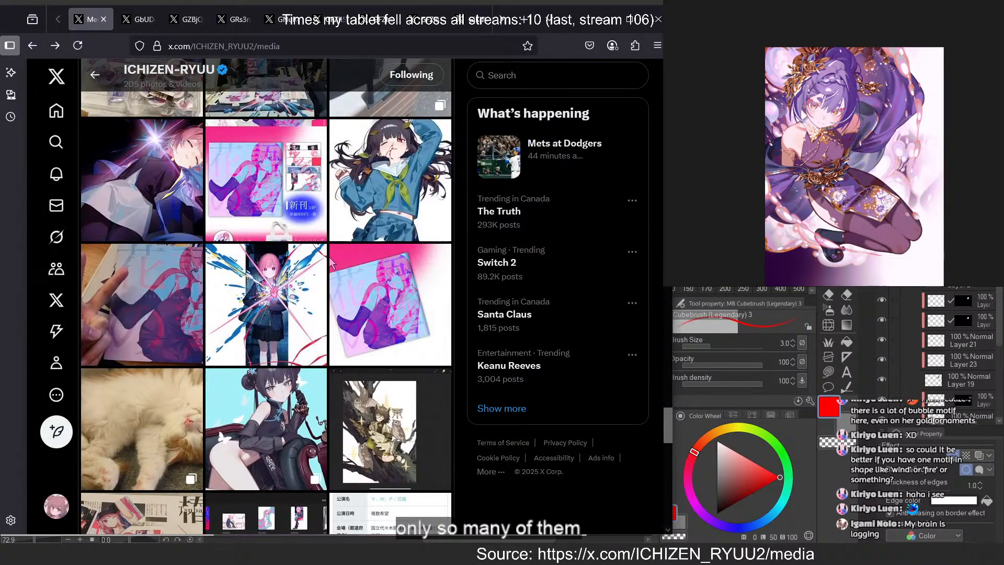
pyautogui.scroll(-5, 331, 261)
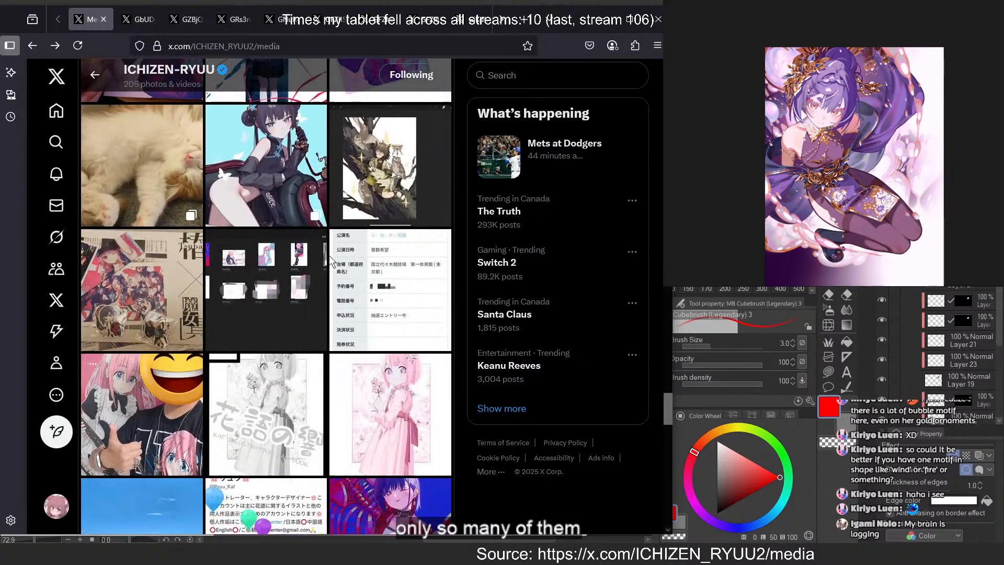
pyautogui.scroll(-5, 366, 246)
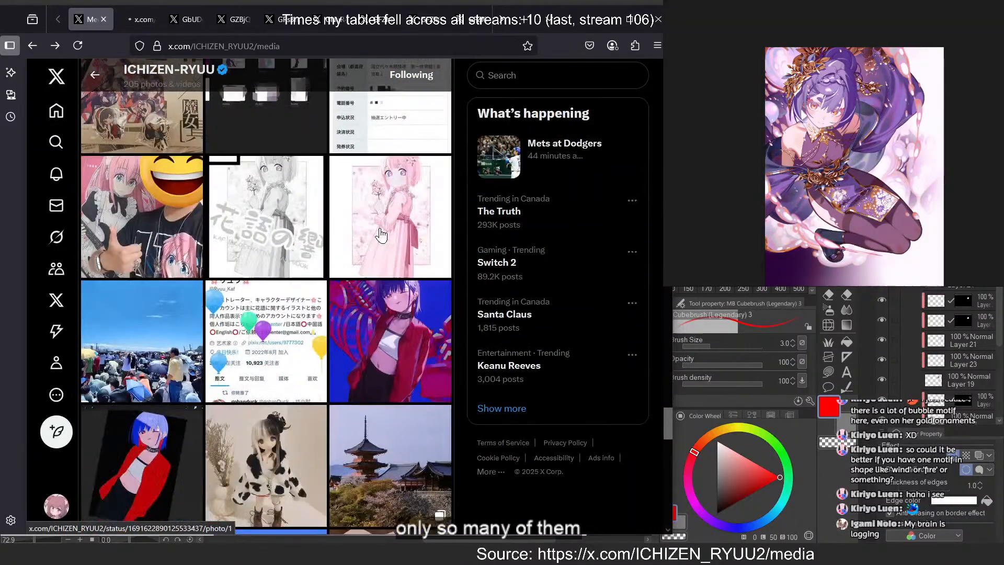
pyautogui.scroll(-5, 381, 237)
pyautogui.scroll(-5, 431, 265)
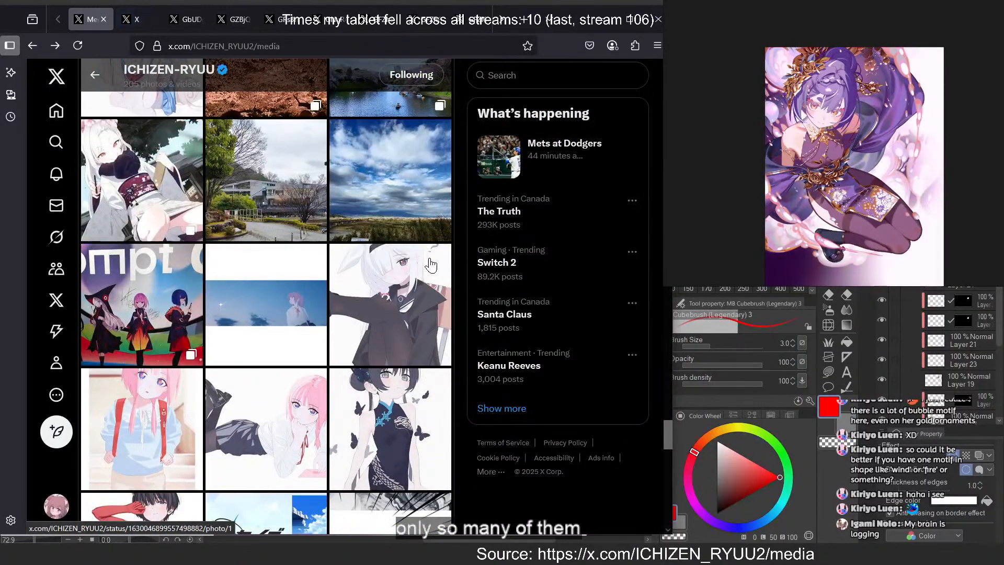
pyautogui.scroll(-5, 430, 265)
pyautogui.scroll(20, 431, 264)
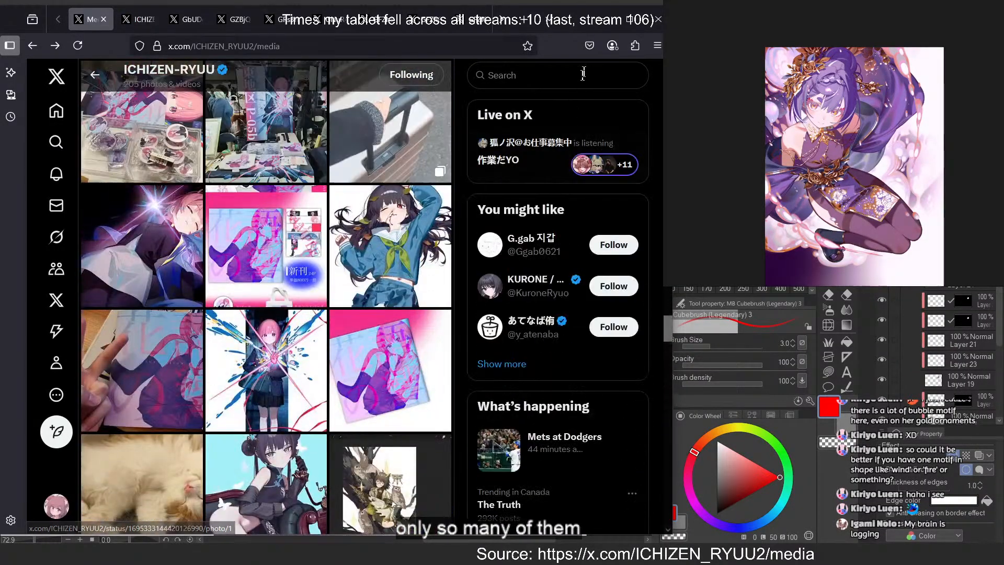
# Move the browser window out of the way and paste the bleeding rabbit-ear girl illustration onto the reference board
pyautogui.moveTo(567, 23); pyautogui.dragTo(1003, 97)
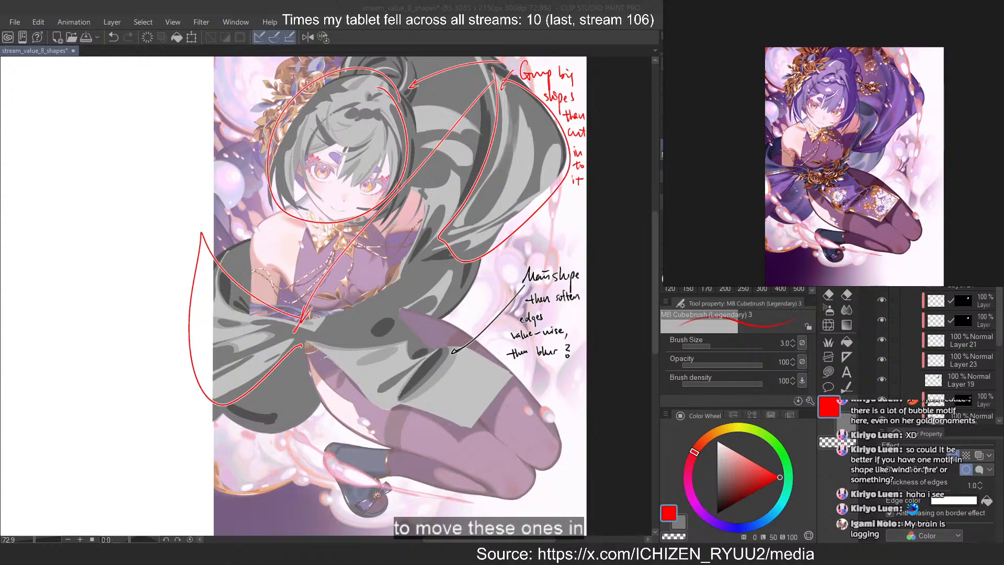
pyautogui.scroll(-5, 857, 67)
pyautogui.scroll(3, 903, 60)
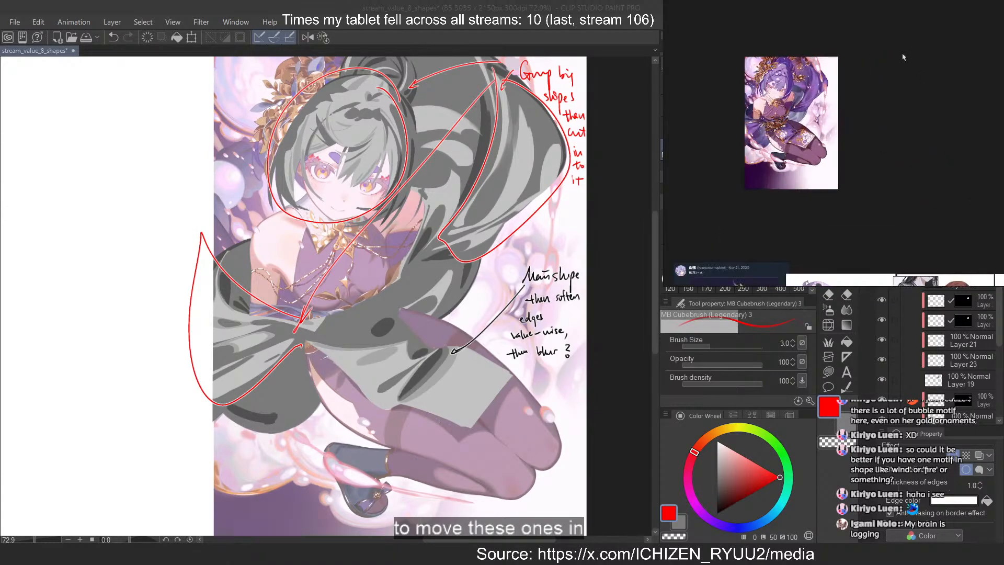
pyautogui.hotkey('ctrl', 'v')
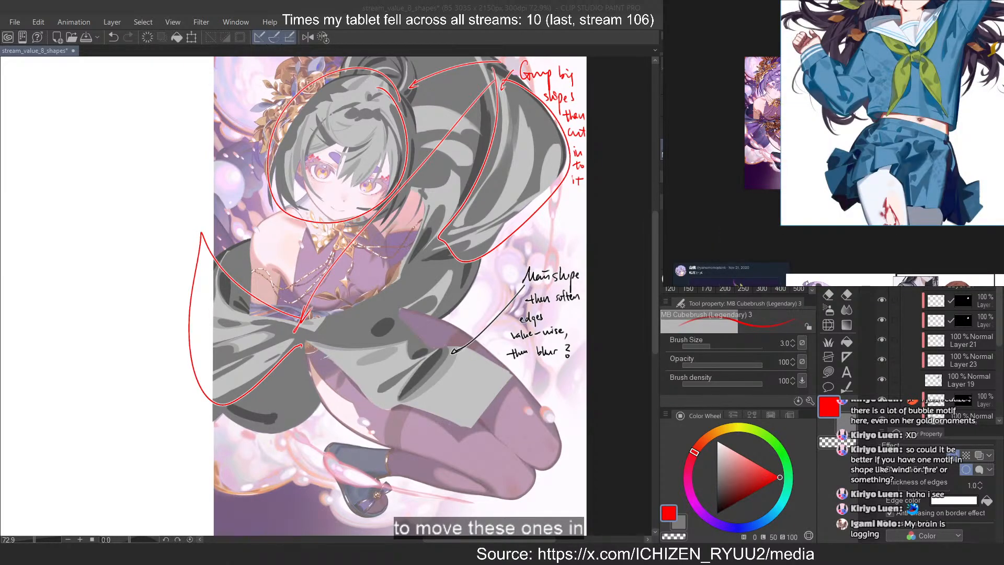
# Paste the fox-ear, full-moon, heart-hands, kneeling long-haired girl and blue-flower illustrations onto the reference board
pyautogui.scroll(-5, 843, 90)
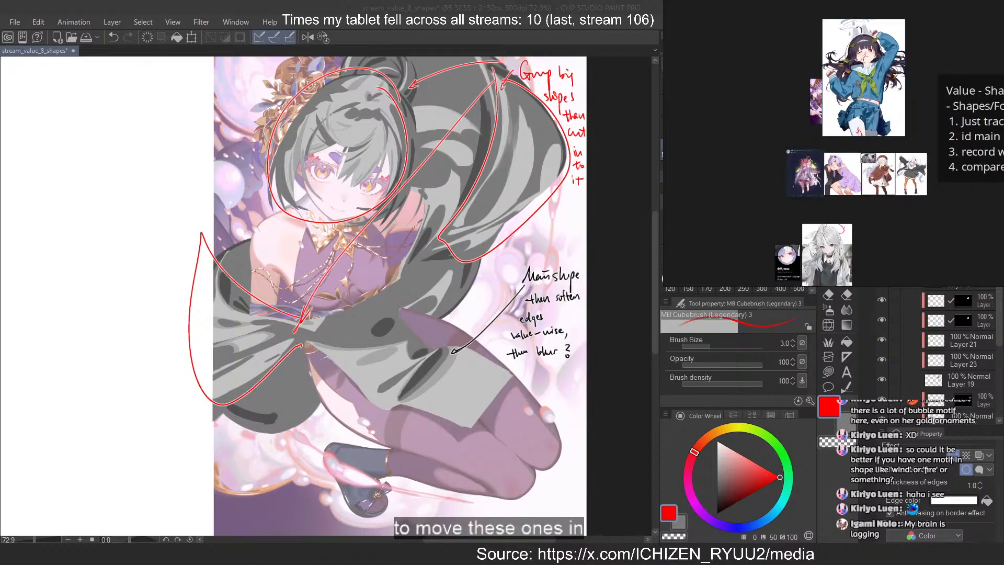
pyautogui.hotkey('ctrl', 'v')
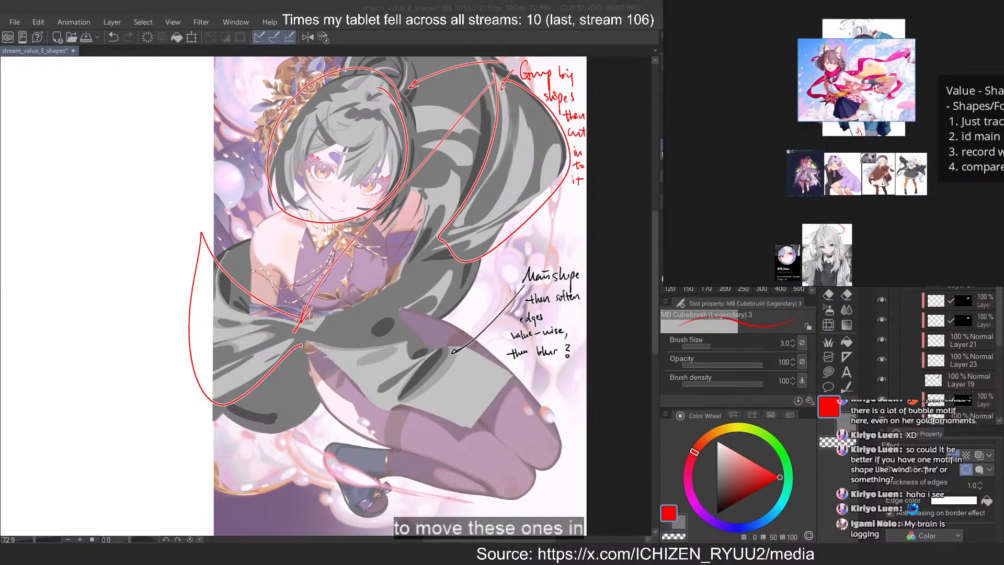
pyautogui.hotkey('ctrl', 'v')
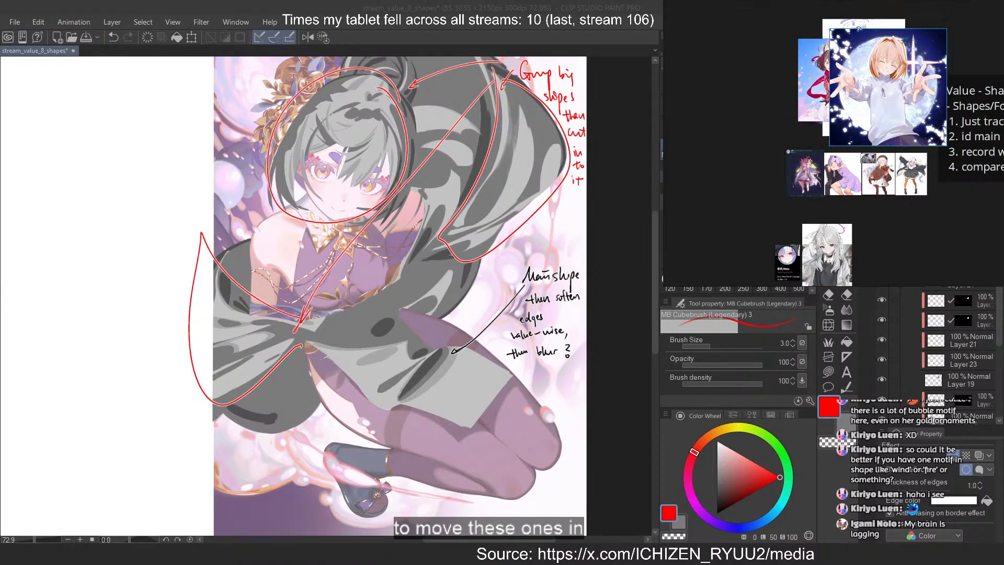
pyautogui.hotkey('ctrl', 'v')
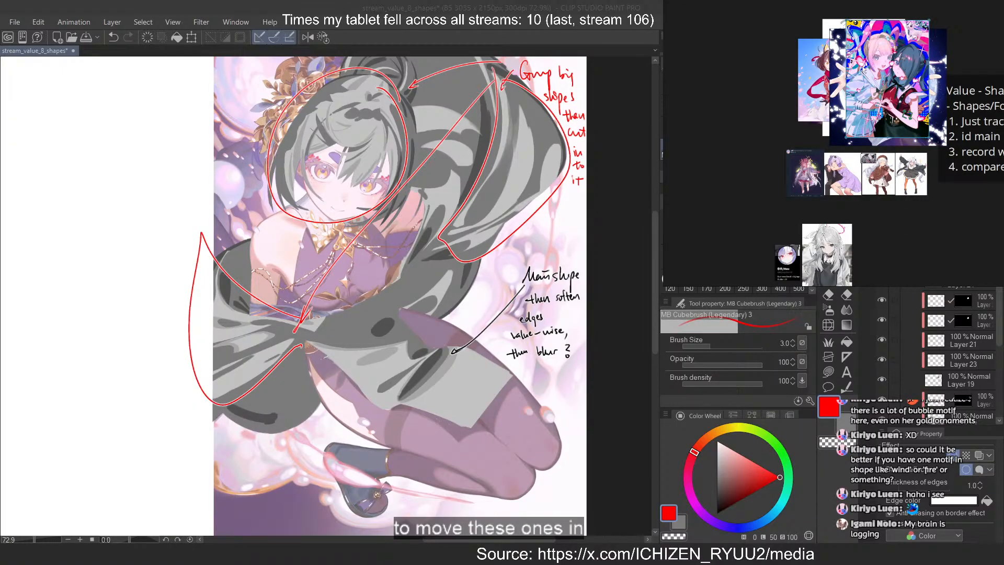
pyautogui.hotkey('ctrl', 'v')
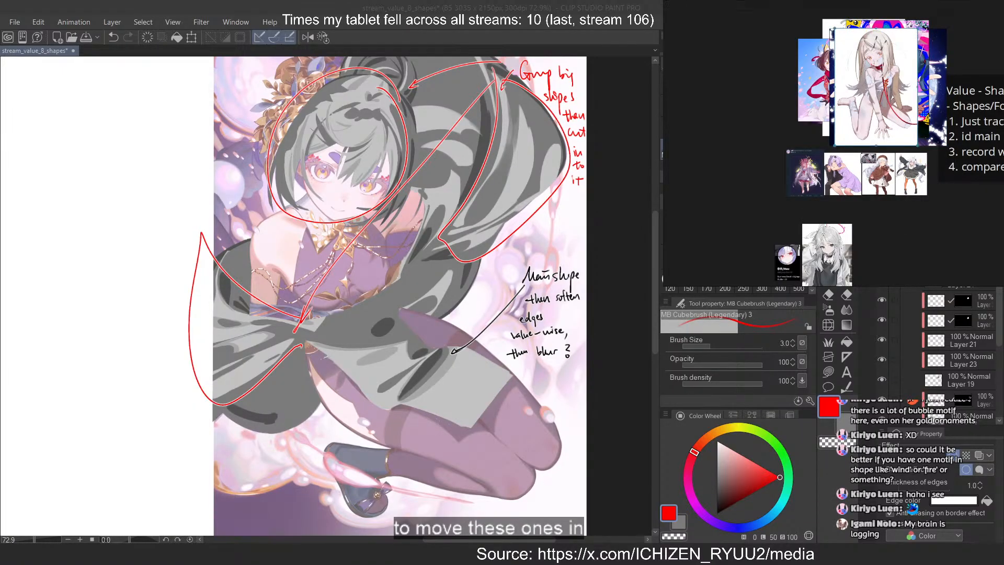
pyautogui.hotkey('ctrl', 'v')
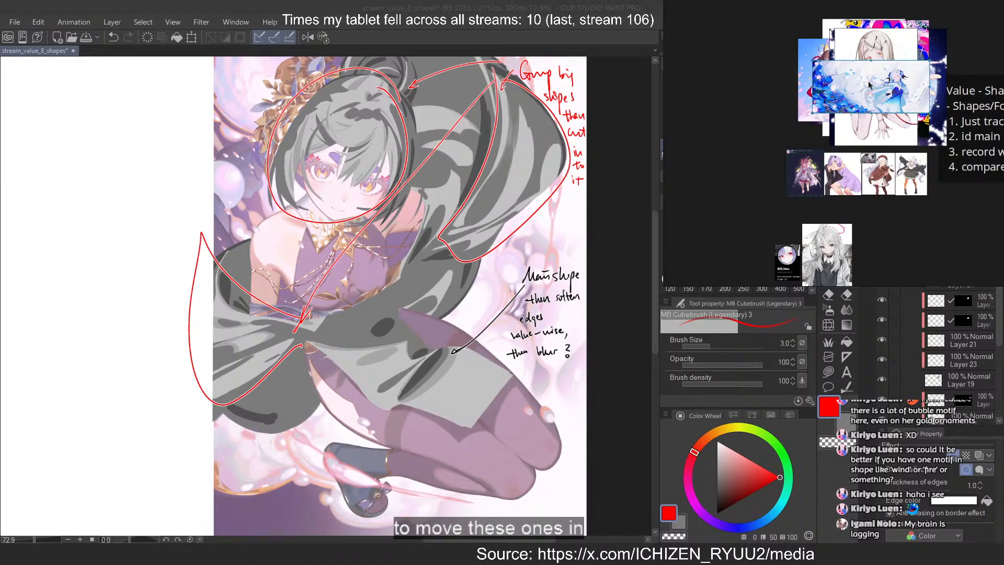
# Crop both sides of the blue-flower illustration on the reference board so that it frames the white-haired girl
pyautogui.press('c')
pyautogui.moveTo(813, 83); pyautogui.dragTo(855, 89)
pyautogui.moveTo(929, 90); pyautogui.dragTo(915, 88)
pyautogui.click(986, 52)
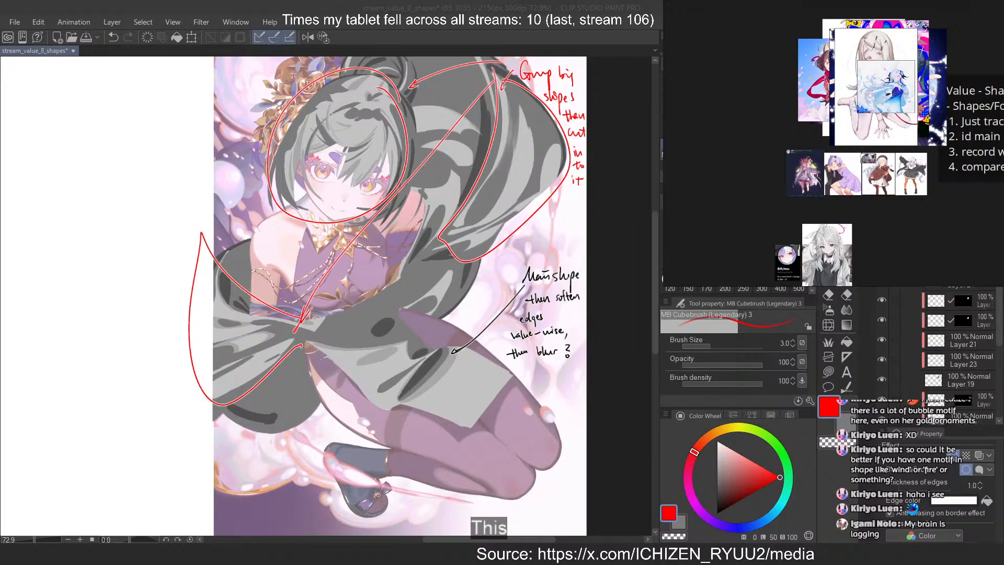
# Paste the running rabbit-ear girl illustration onto the reference board and examine it up close
pyautogui.hotkey('ctrl', 'v')
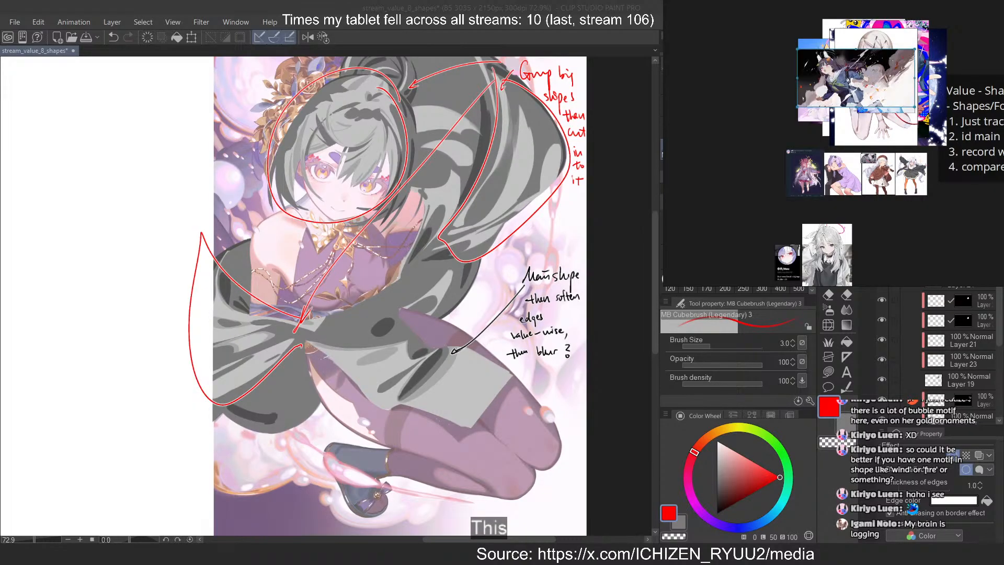
pyautogui.scroll(5, 861, 72)
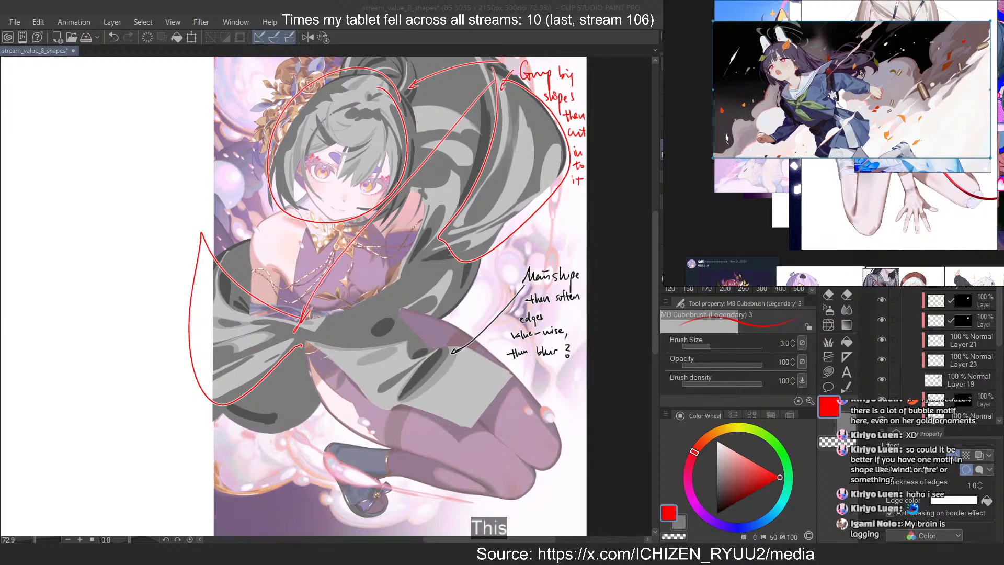
pyautogui.scroll(-4, 861, 67)
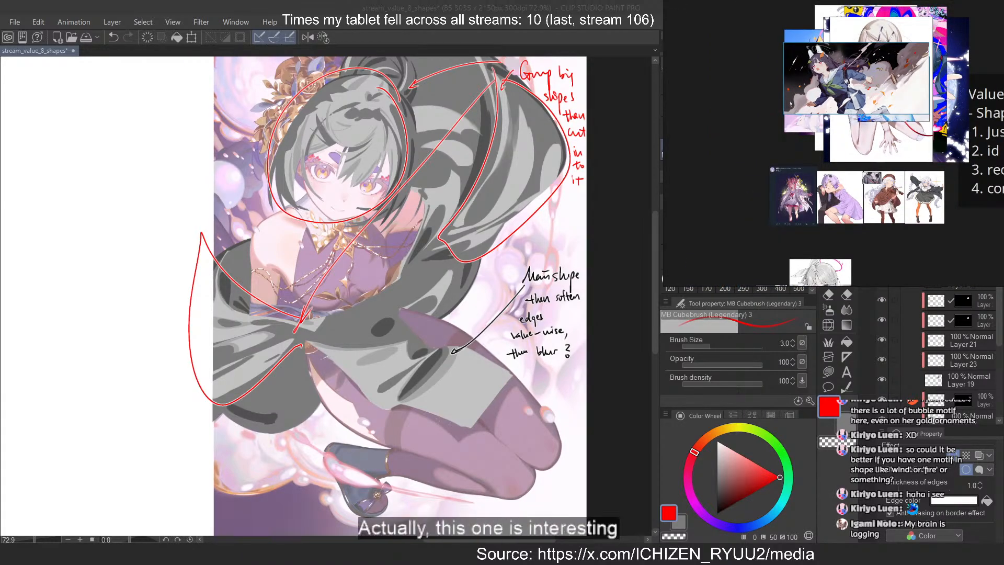
# Paste the two-panel rabbit-ear girl illustration with the dark train station onto the reference board
pyautogui.hotkey('ctrl', 'v')
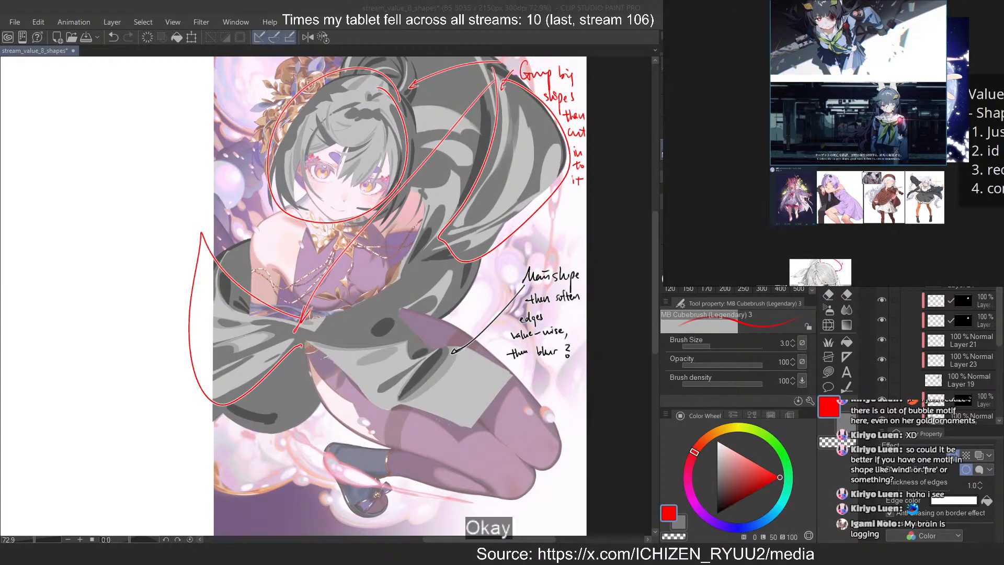
pyautogui.scroll(-5, 844, 41)
pyautogui.scroll(4, 852, 31)
# Scale the newly pasted illustrations down to a matching size and spread them into a grid above the existing row of references
pyautogui.moveTo(705, 68); pyautogui.dragTo(911, 150)
pyautogui.moveTo(883, 131); pyautogui.dragTo(846, 100)
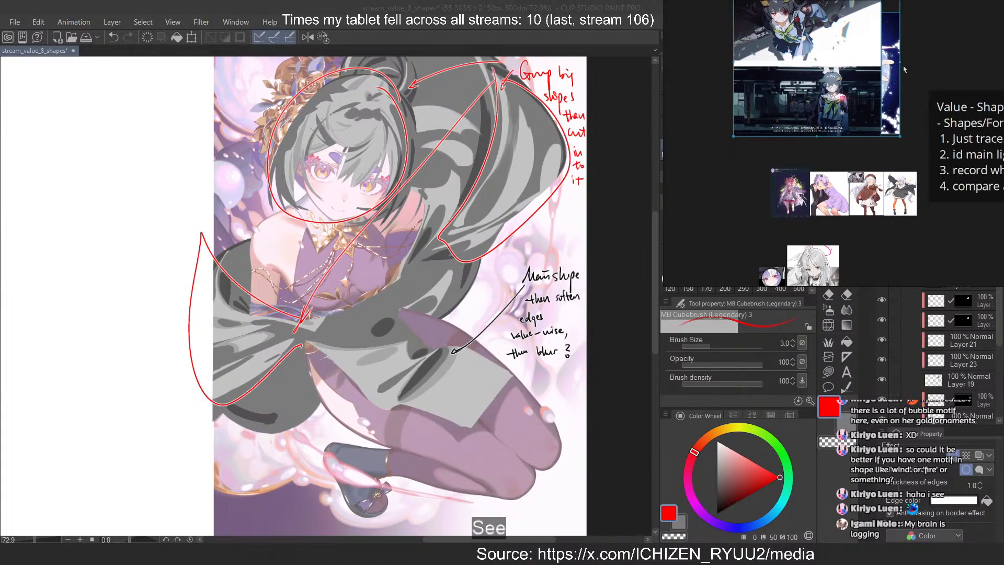
pyautogui.moveTo(900, 62); pyautogui.dragTo(797, 62)
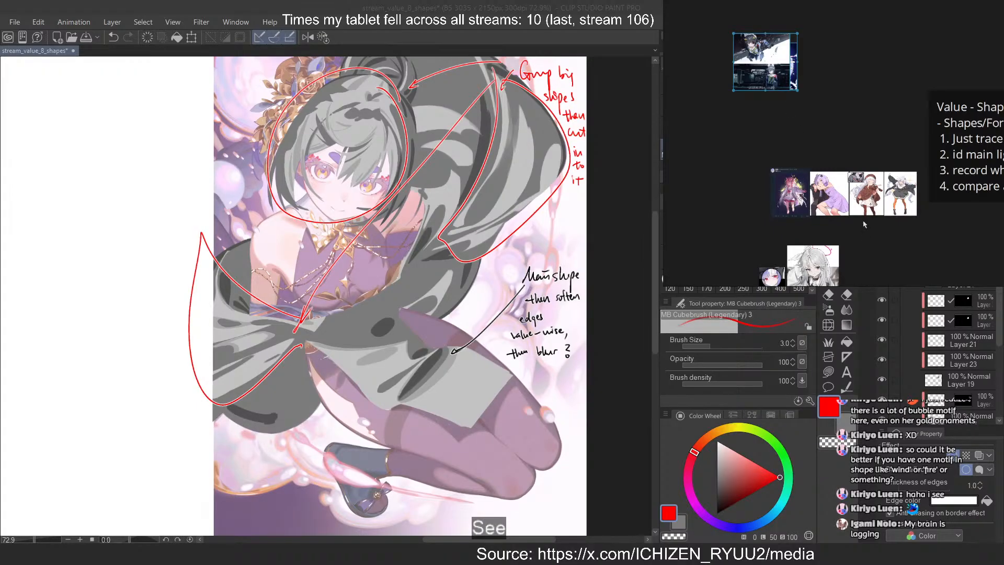
pyautogui.hotkey('ctrl', 'alt', 'Left')
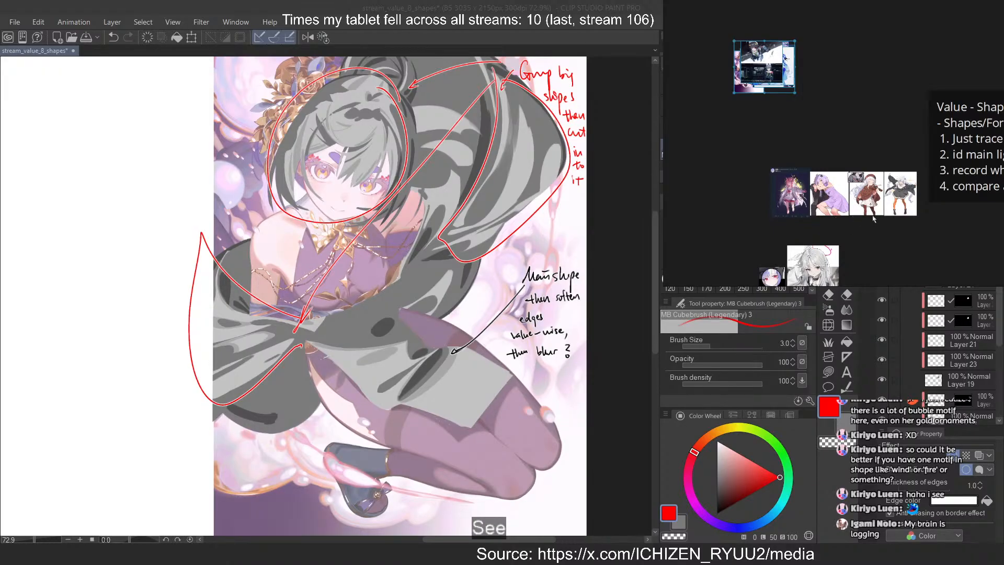
pyautogui.hotkey('ctrl', 'p')
pyautogui.moveTo(794, 85); pyautogui.dragTo(870, 94)
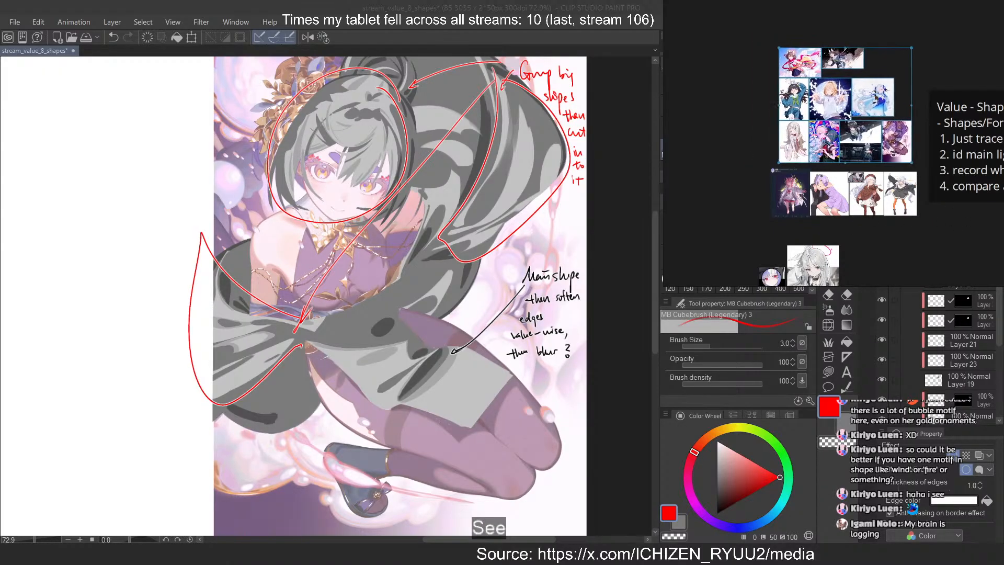
# Separate the fox-ear and blue-flower illustrations from the running and bleeding rabbit-ear girl illustrations, forming two groups on the reference board
pyautogui.scroll(4, 843, 79)
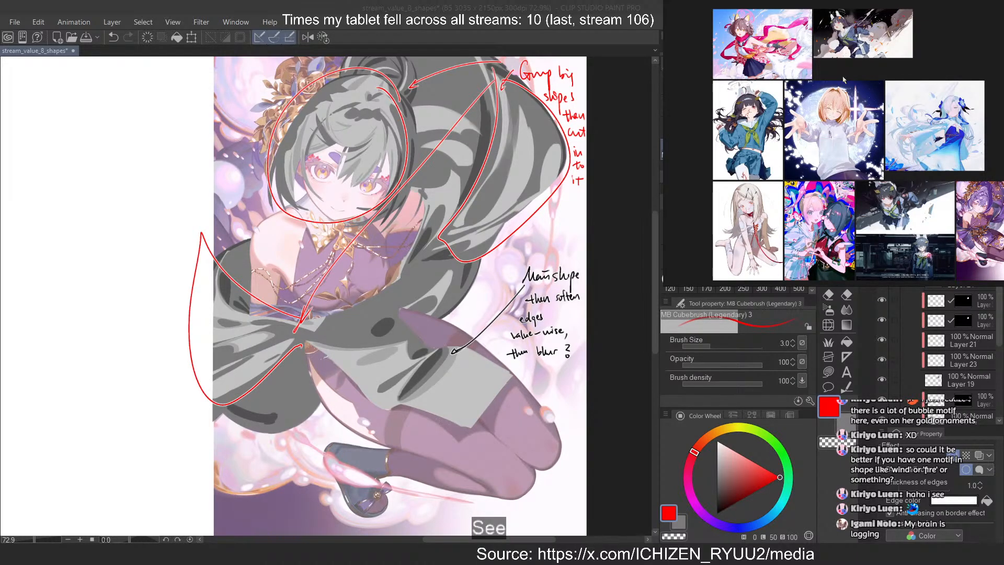
pyautogui.scroll(2, 836, 76)
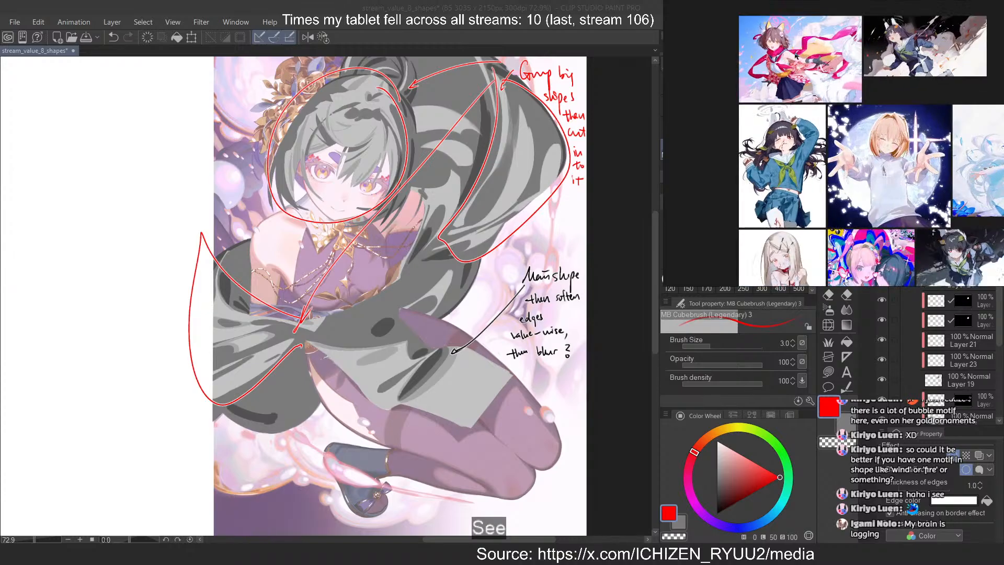
pyautogui.moveTo(803, 59); pyautogui.dragTo(683, 55)
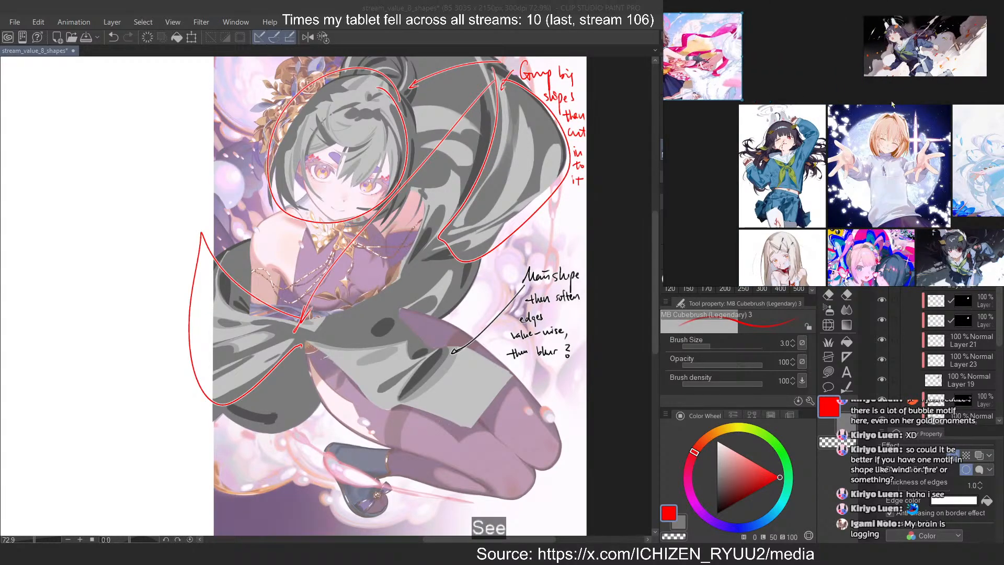
pyautogui.scroll(-2, 863, 94)
pyautogui.moveTo(991, 157); pyautogui.dragTo(725, 151)
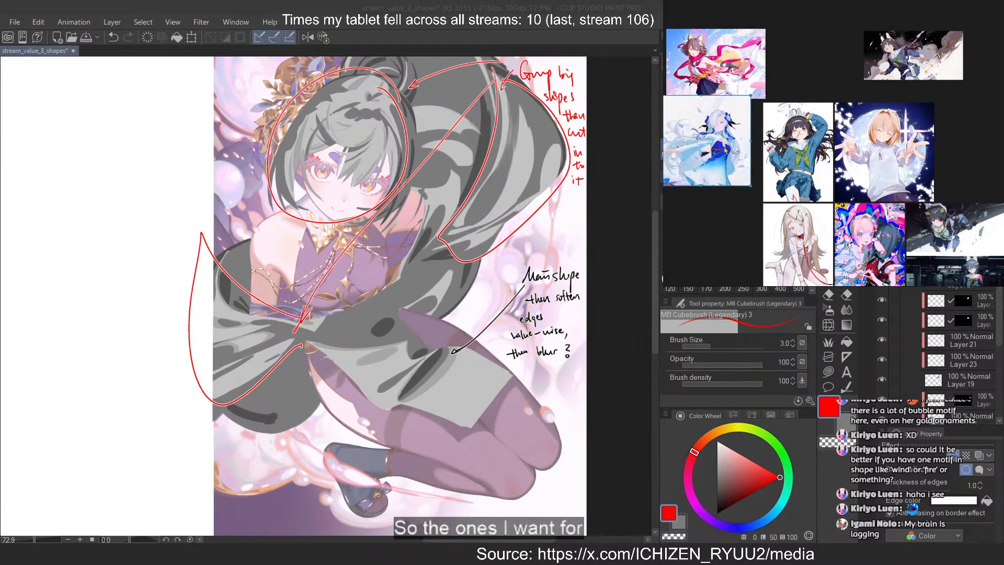
pyautogui.moveTo(785, 132); pyautogui.dragTo(1000, 117)
pyautogui.moveTo(898, 57); pyautogui.dragTo(989, 57)
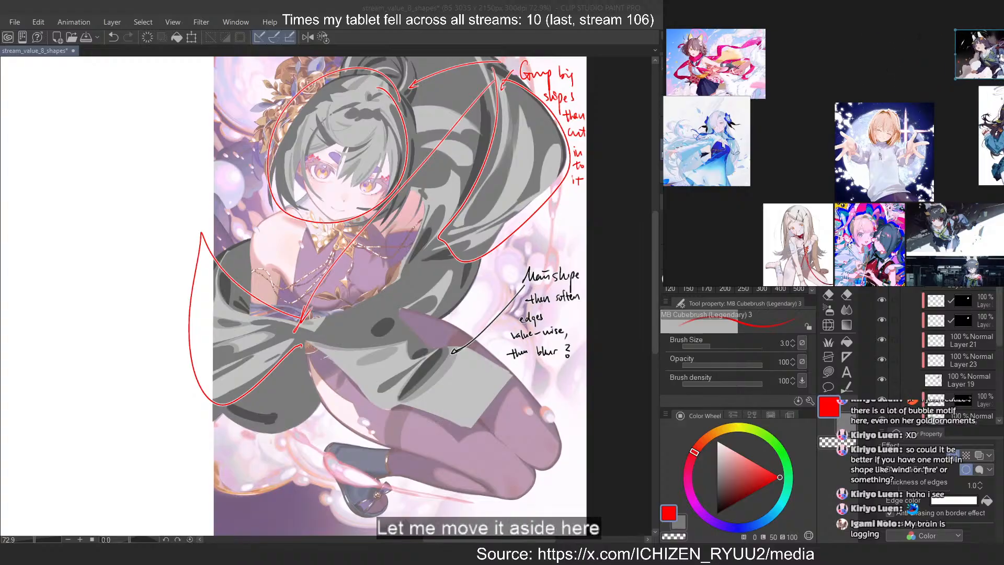
pyautogui.scroll(-2, 879, 134)
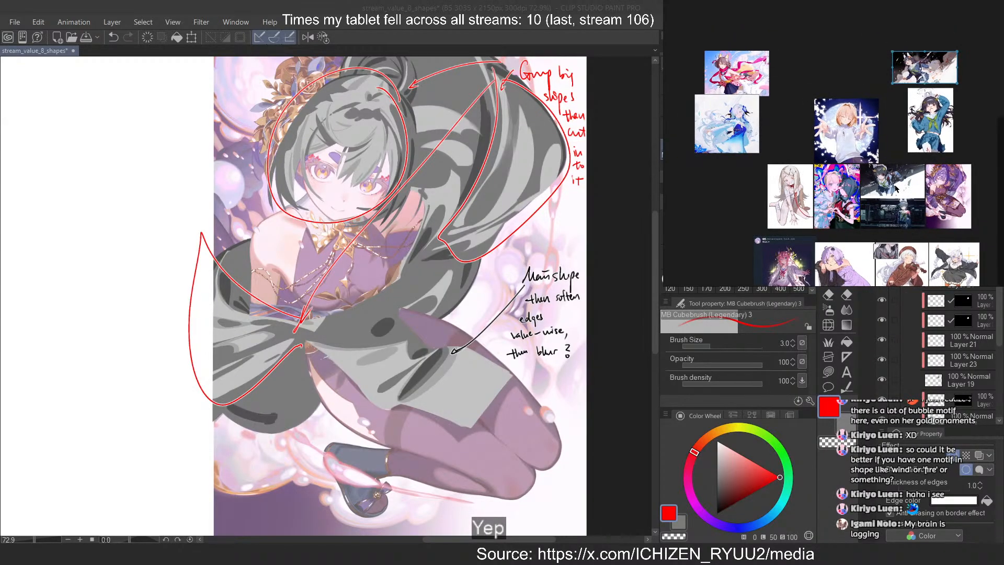
# Move the kneeling long-haired girl and two-panel illustrations toward the fox-ear group, and the full-moon illustration toward the rabbit-ear group
pyautogui.scroll(2, 824, 193)
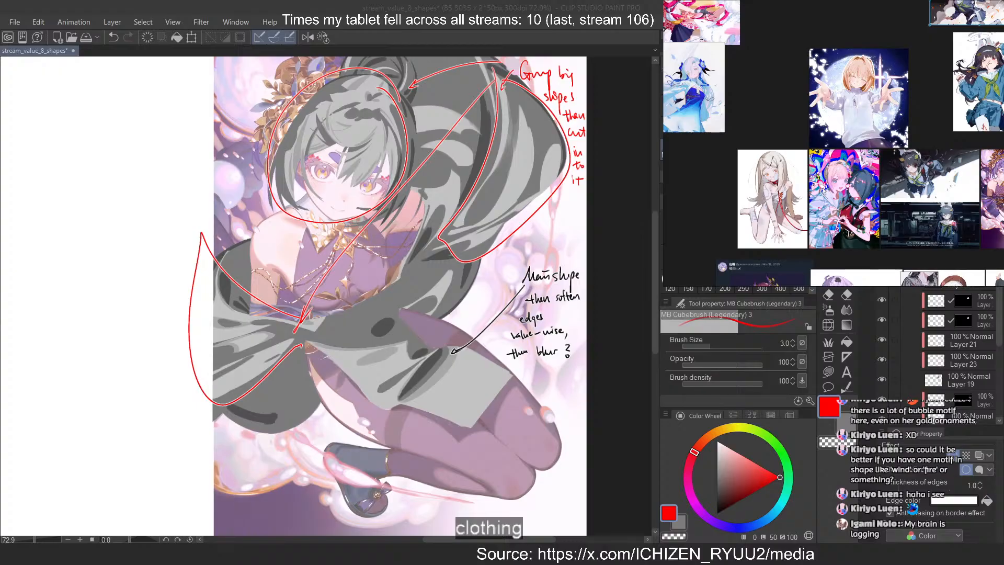
pyautogui.moveTo(778, 102); pyautogui.dragTo(844, 125)
pyautogui.moveTo(836, 215); pyautogui.dragTo(702, 201)
pyautogui.moveTo(826, 81); pyautogui.dragTo(741, 84)
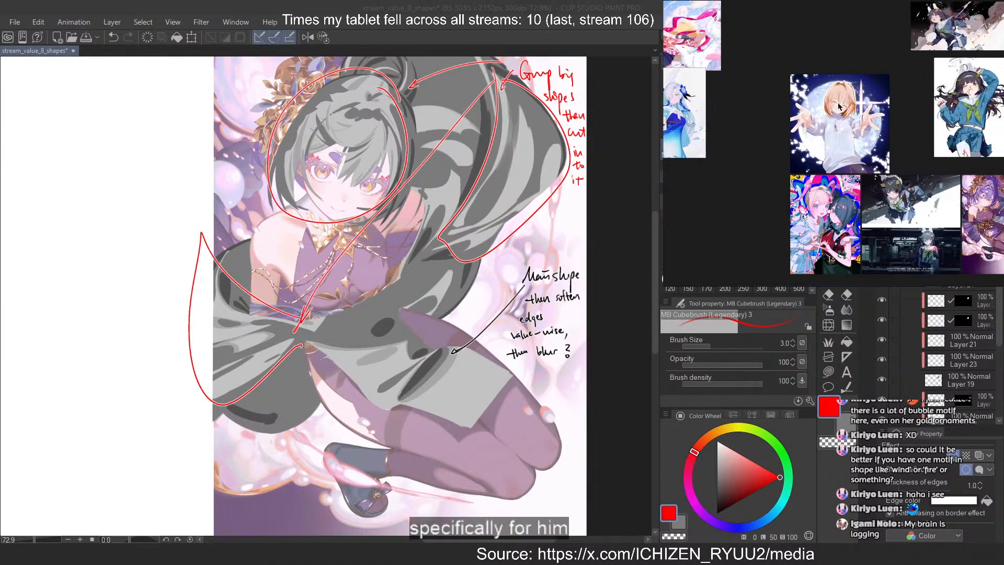
pyautogui.moveTo(838, 106); pyautogui.dragTo(869, 99)
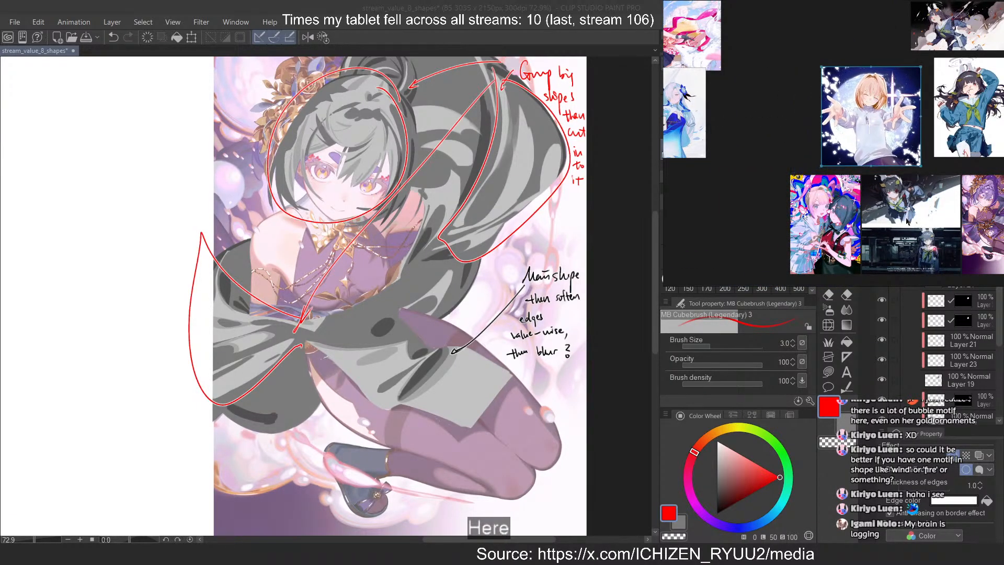
pyautogui.moveTo(920, 254); pyautogui.dragTo(748, 225)
pyautogui.scroll(6, 750, 233)
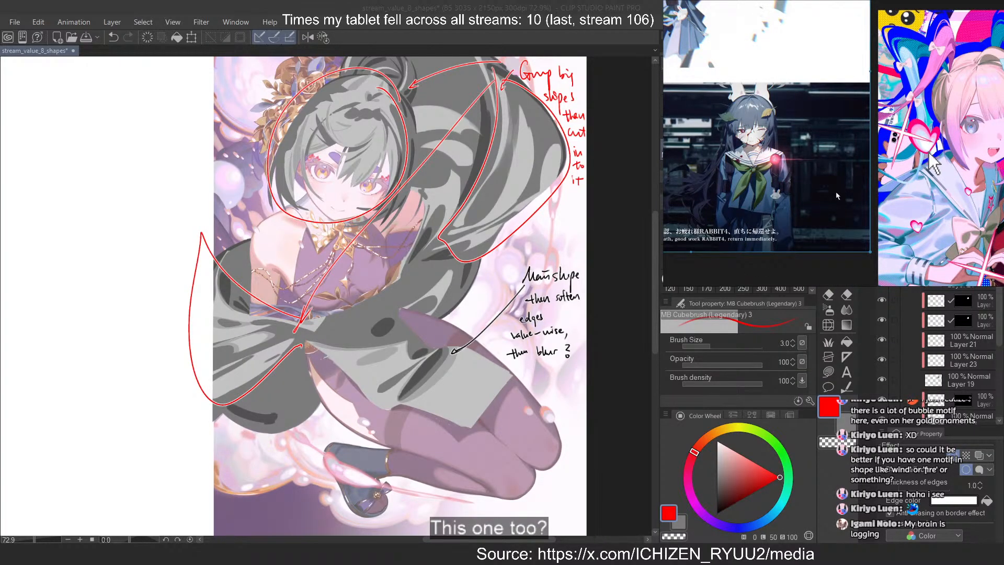
pyautogui.scroll(-6, 838, 195)
pyautogui.moveTo(837, 195); pyautogui.dragTo(768, 194)
# Place the heart-hands and purple-dress illustrations side by side, directly below the full-moon and bleeding rabbit-ear girl illustrations
pyautogui.scroll(2, 900, 175)
pyautogui.moveTo(904, 184); pyautogui.dragTo(853, 190)
pyautogui.moveTo(854, 190); pyautogui.dragTo(958, 177)
pyautogui.moveTo(957, 177); pyautogui.dragTo(902, 210)
pyautogui.moveTo(863, 123); pyautogui.dragTo(876, 113)
pyautogui.moveTo(960, 214); pyautogui.dragTo(941, 193)
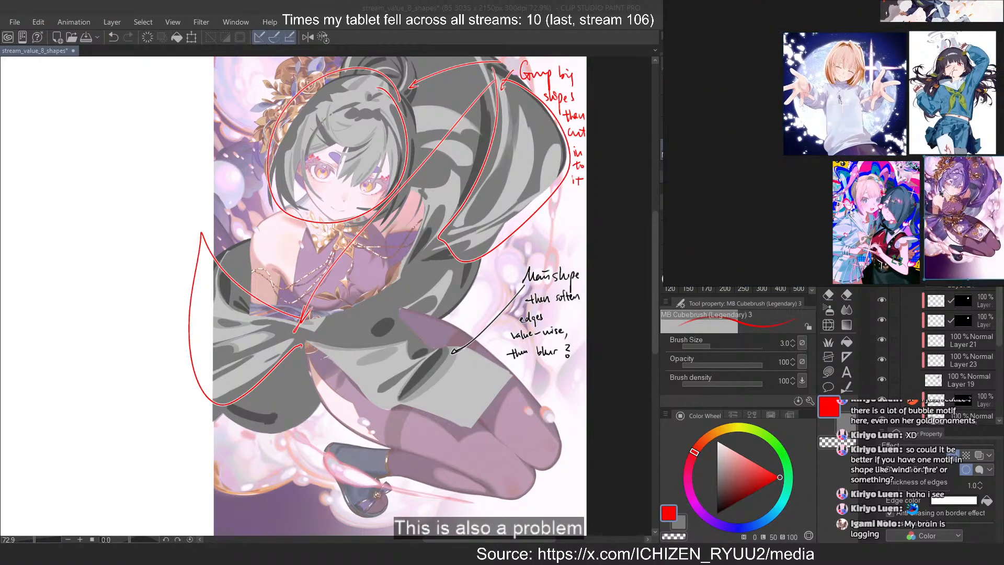
pyautogui.moveTo(851, 212); pyautogui.dragTo(856, 205)
pyautogui.click(815, 183)
pyautogui.scroll(-3, 814, 187)
pyautogui.scroll(2, 834, 122)
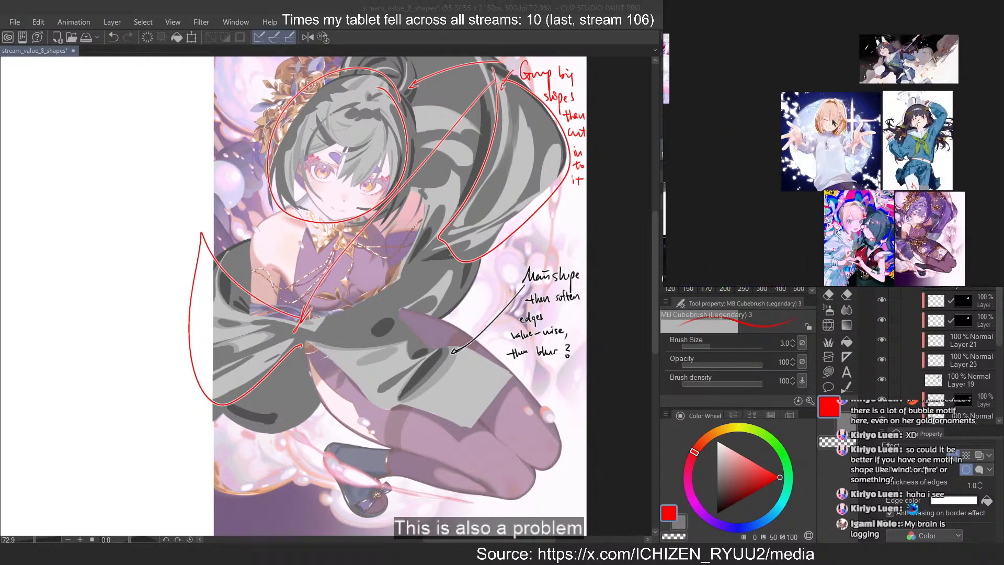
# Examine the running rabbit-ear girl illustration up close, including her clothing, fist and the flying bullet casings
pyautogui.scroll(5, 926, 72)
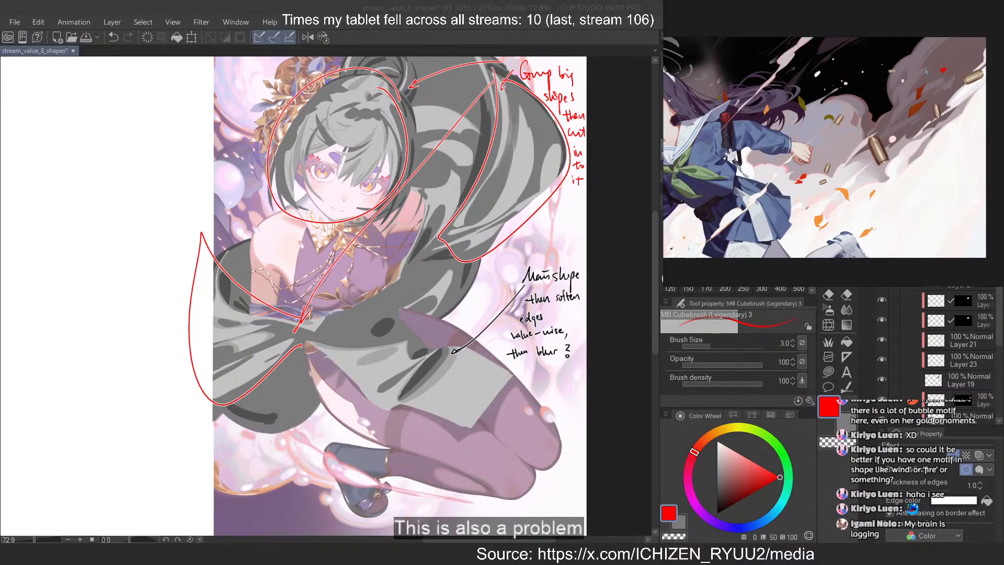
pyautogui.scroll(-3, 924, 70)
pyautogui.scroll(-1, 892, 122)
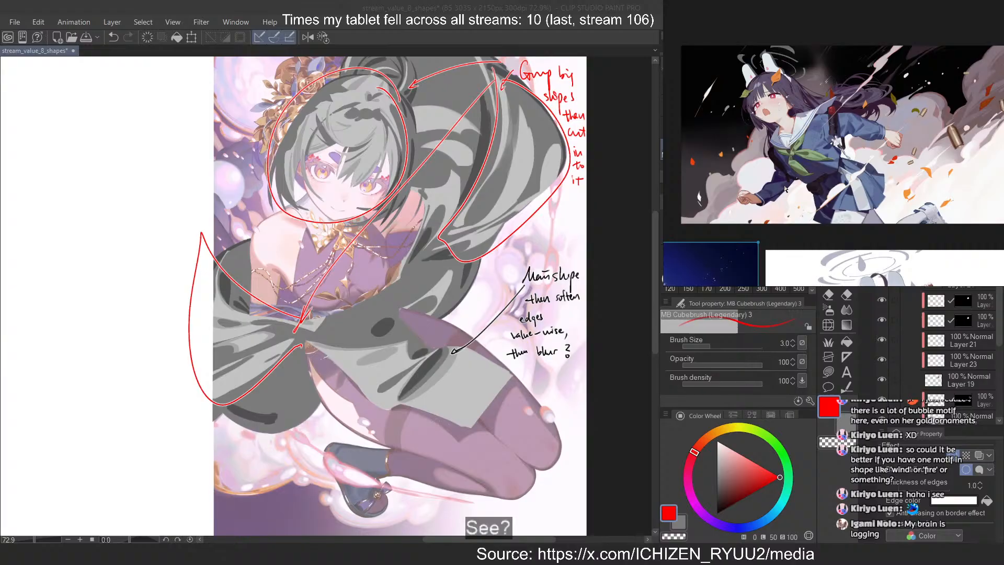
pyautogui.scroll(5, 895, 123)
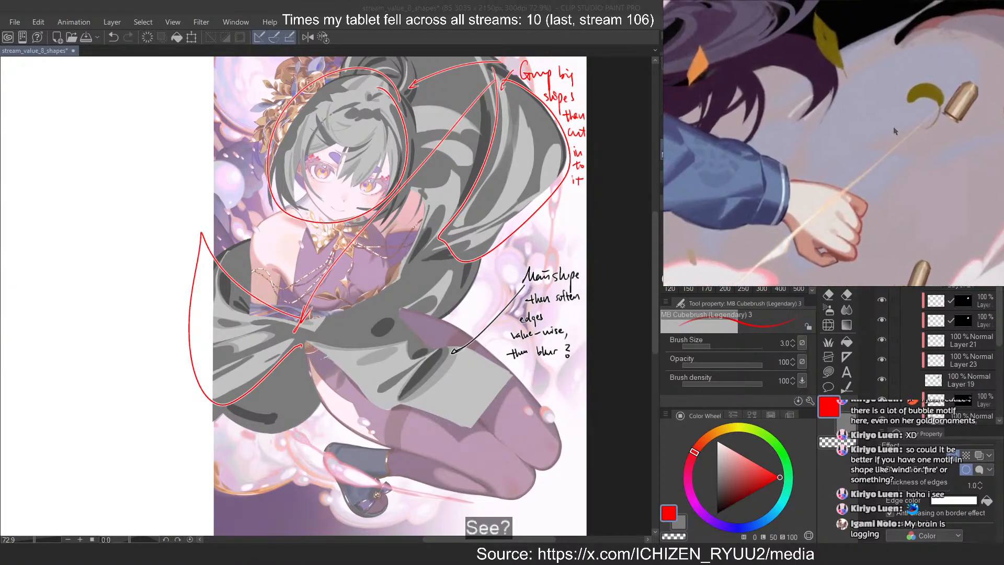
pyautogui.scroll(-5, 893, 131)
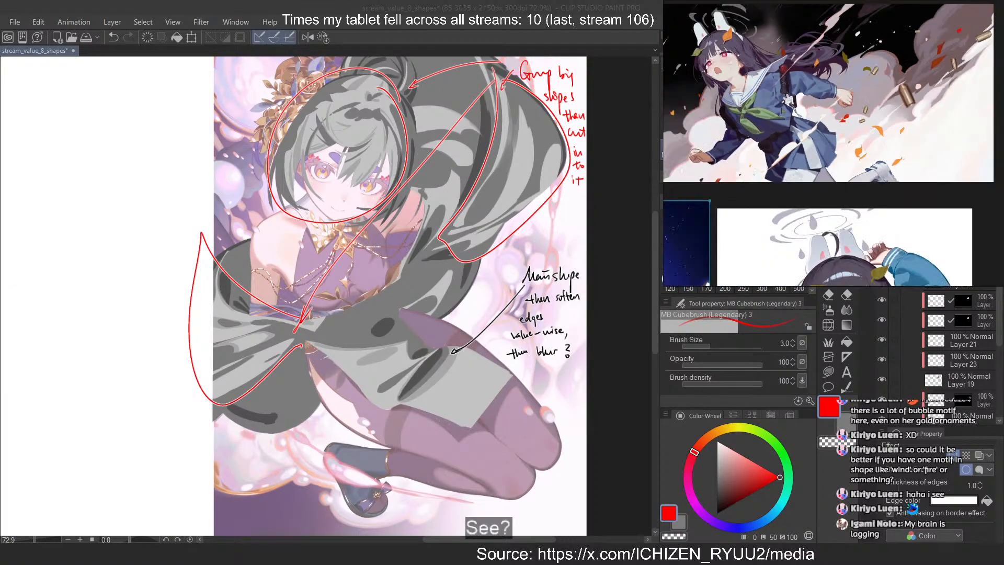
pyautogui.moveTo(782, 111); pyautogui.dragTo(864, 131)
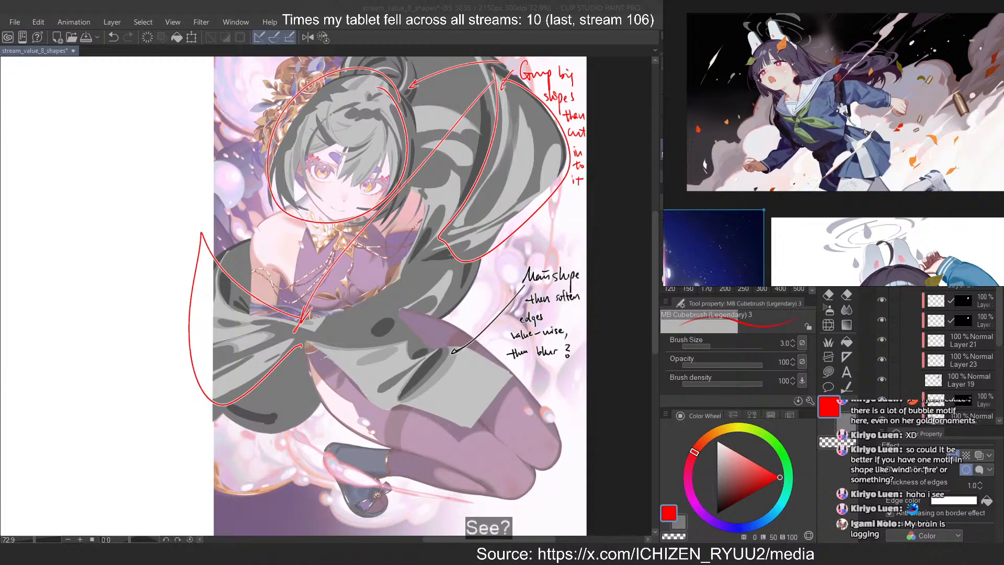
pyautogui.scroll(-5, 865, 132)
# Move the two-panel illustration off the kneeling girl and place it beside the blue-flower illustration
pyautogui.moveTo(700, 172); pyautogui.dragTo(881, 125)
pyautogui.scroll(-5, 880, 125)
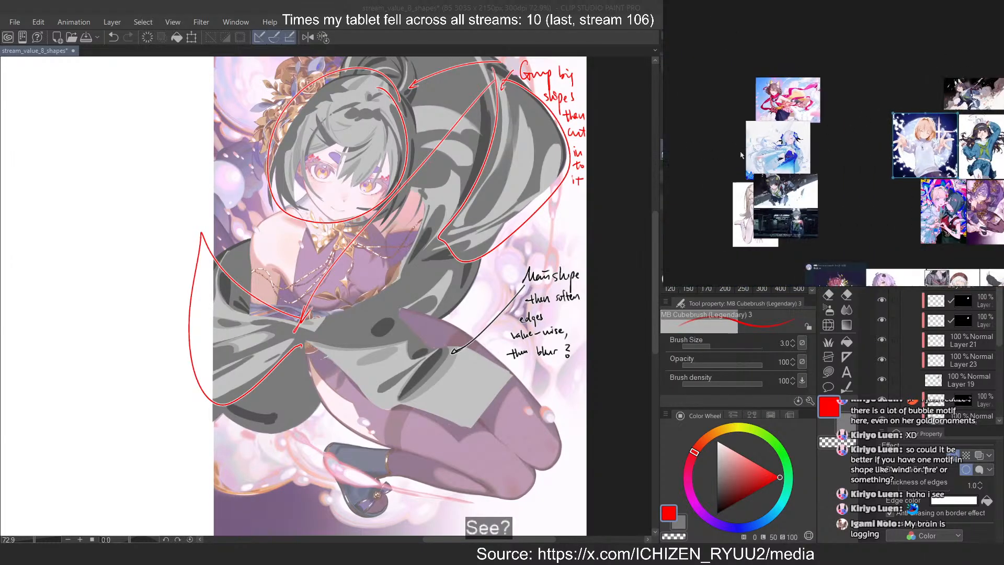
pyautogui.moveTo(742, 152); pyautogui.dragTo(804, 142)
pyautogui.moveTo(840, 192); pyautogui.dragTo(902, 141)
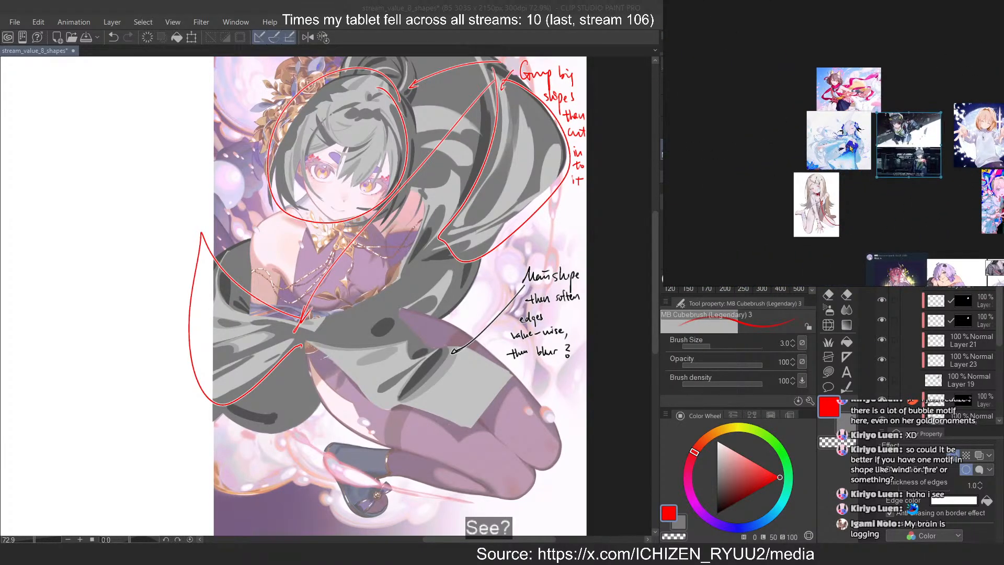
# Capture a close-up of the fox-ear girl's head from the reference board and paste it onto the Clip Studio Paint canvas beside the shape study
pyautogui.scroll(10, 846, 92)
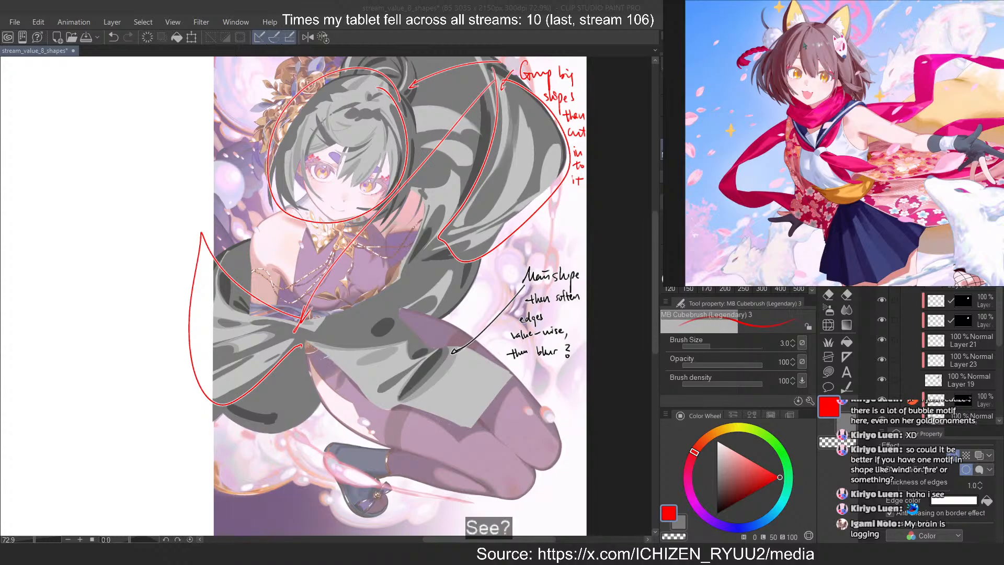
pyautogui.scroll(5, 810, 50)
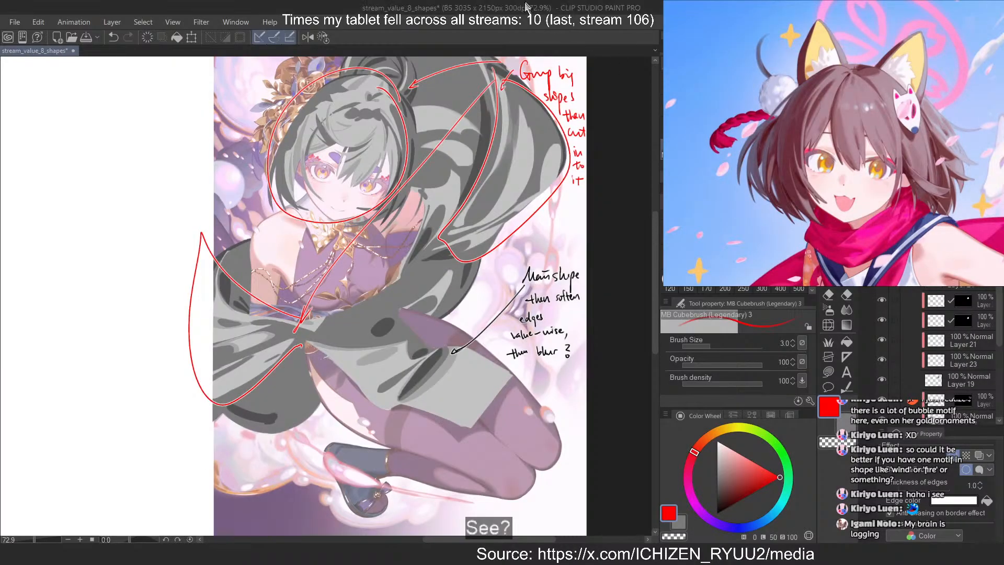
pyautogui.scroll(-3, 581, 192)
pyautogui.scroll(-1, 582, 192)
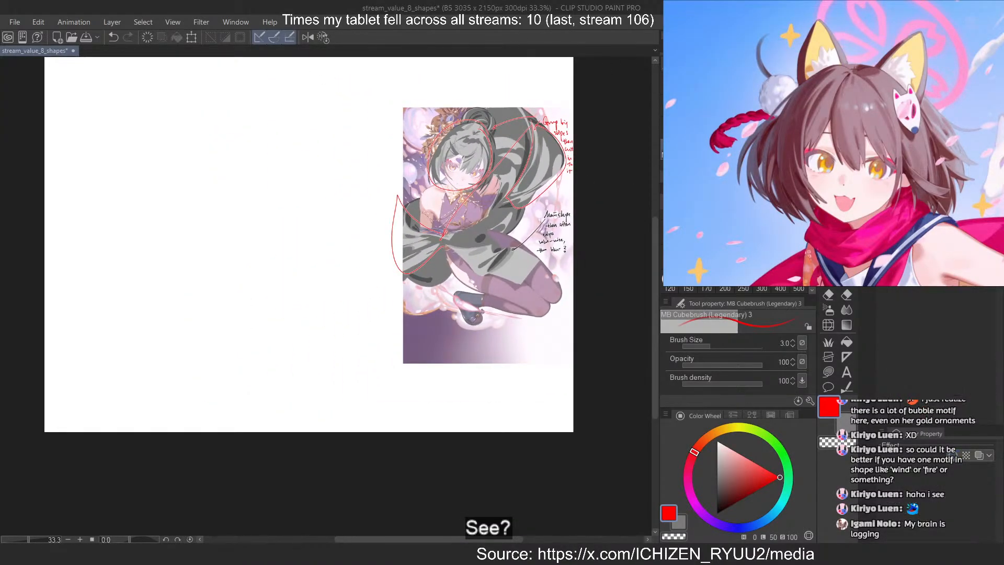
pyautogui.hotkey('ctrl', 'v')
pyautogui.scroll(-2, 575, 239)
pyautogui.scroll(2, 239, 144)
pyautogui.hotkey('ctrl', 't')
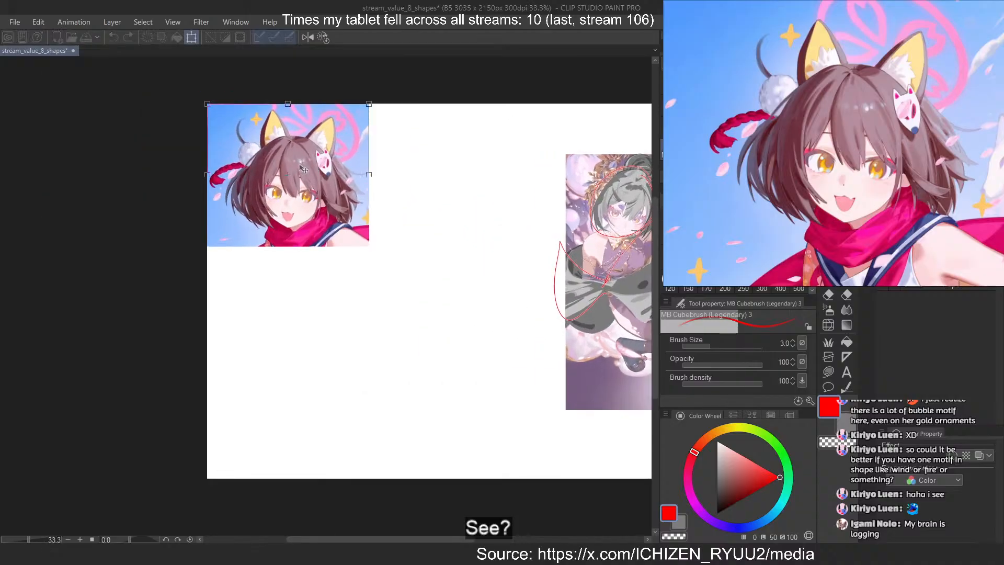
pyautogui.moveTo(306, 172); pyautogui.dragTo(482, 205)
pyautogui.press('Return')
# Select the pasted fox-ear close-up's area and create a layer mask from that selection
pyautogui.scroll(5, 522, 178)
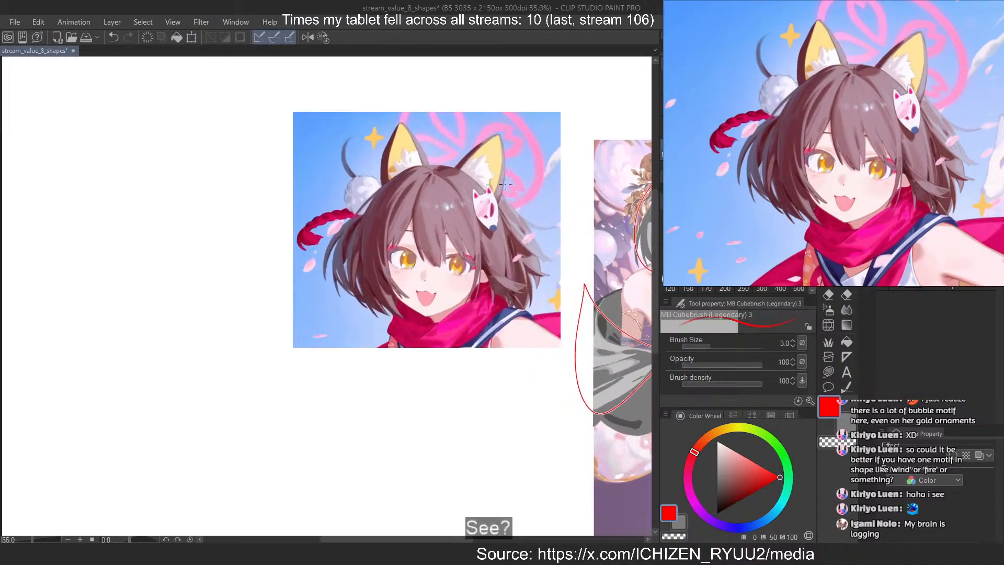
pyautogui.hotkey('alt', ']')
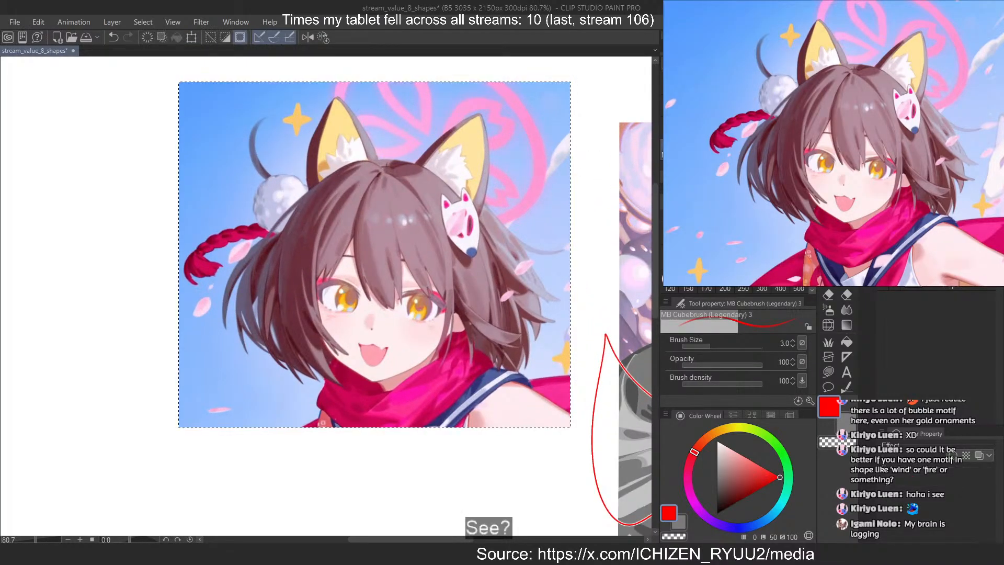
pyautogui.hotkey('alt', ']')
pyautogui.click(894, 277)
# Check the faded reference layer, Layer 18, in the layer stack and return to the newest layers
pyautogui.scroll(-3, 939, 361)
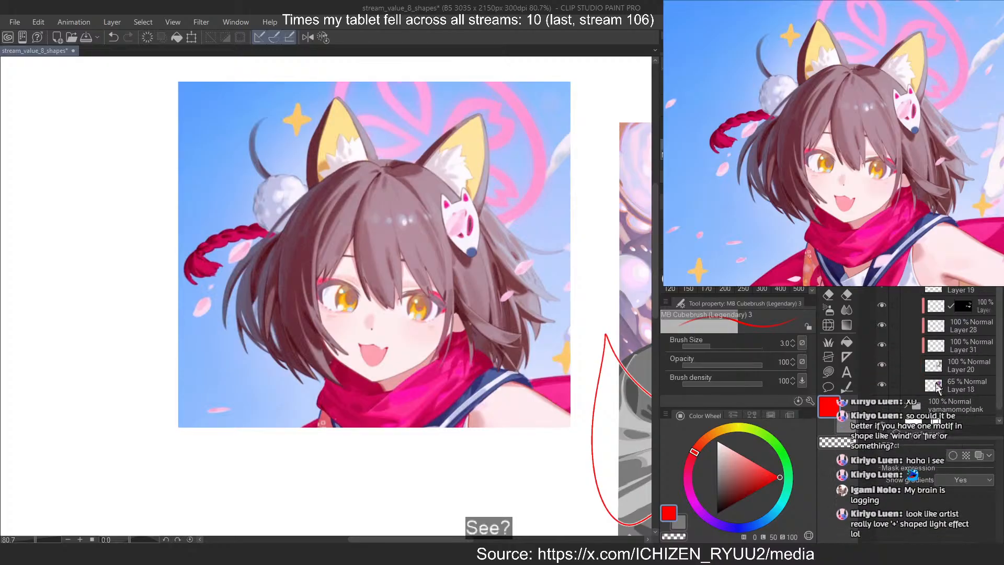
pyautogui.keyDown('ctrl'); pyautogui.click(940, 387); pyautogui.keyUp('ctrl')
pyautogui.click(951, 267)
pyautogui.click(956, 173)
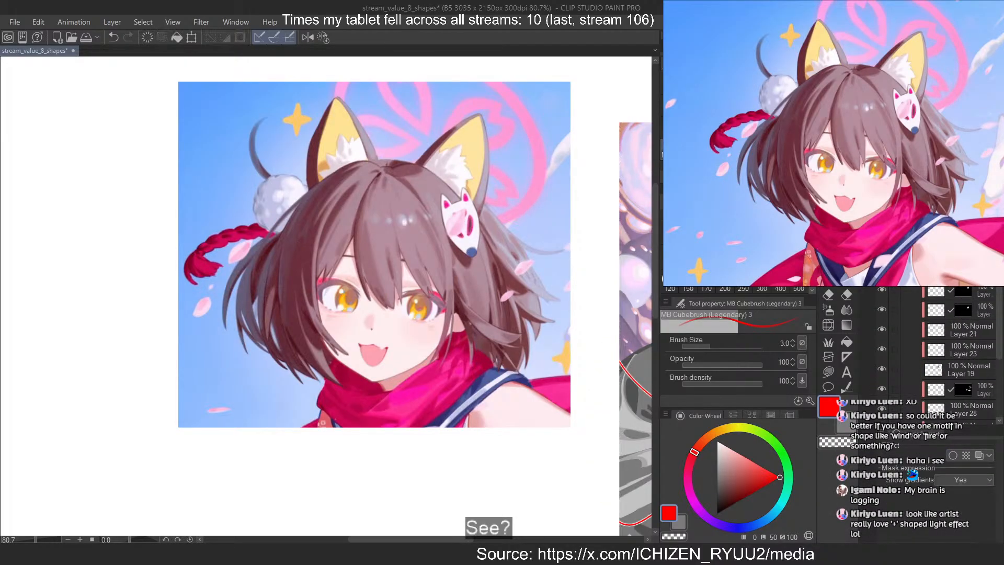
pyautogui.click(894, 266)
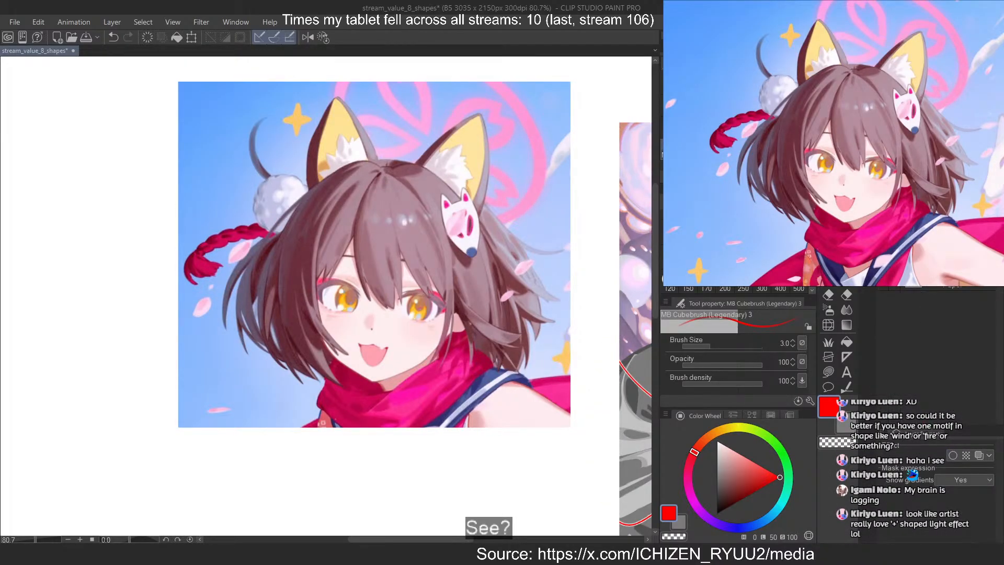
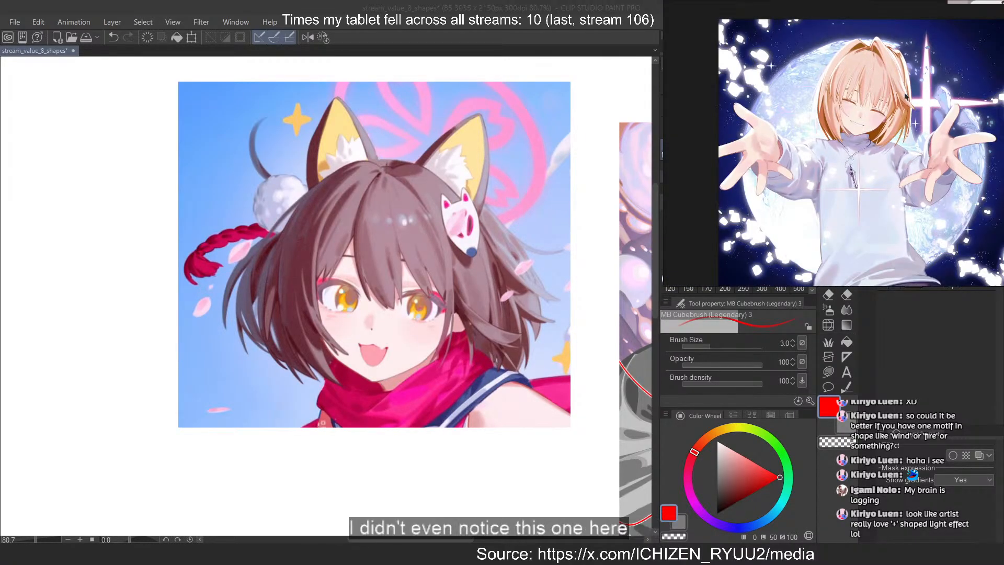
# Examine the cross-shaped light effects in the outstretched-hands illustration, and the fox-ear girl's head on the reference board
pyautogui.scroll(5, 791, 170)
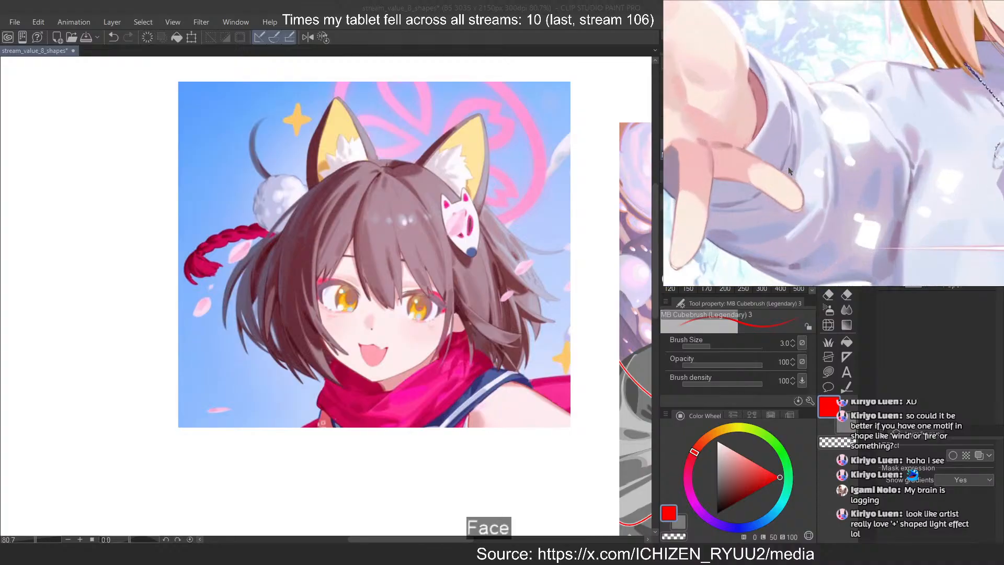
pyautogui.scroll(-1, 859, 115)
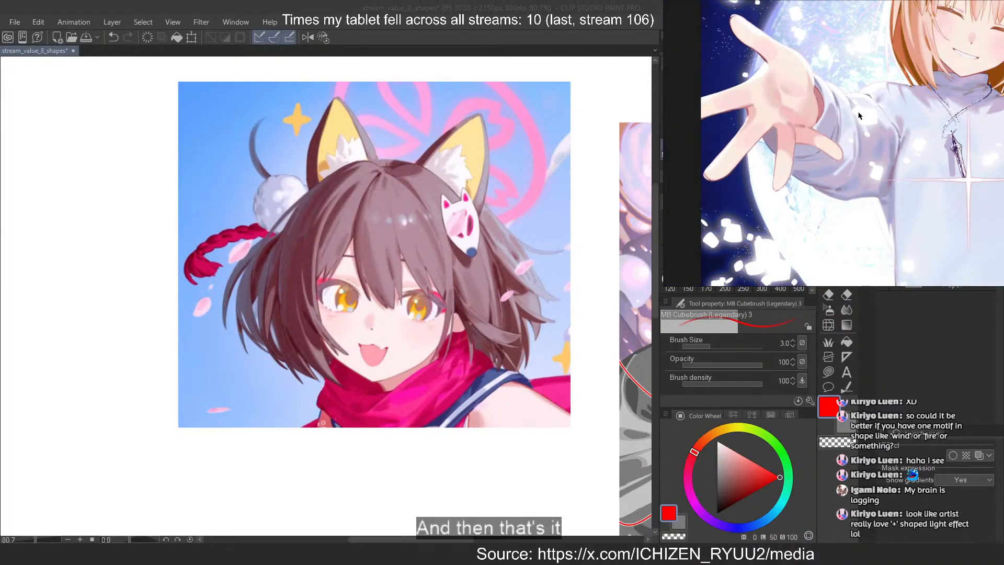
pyautogui.scroll(4, 982, 205)
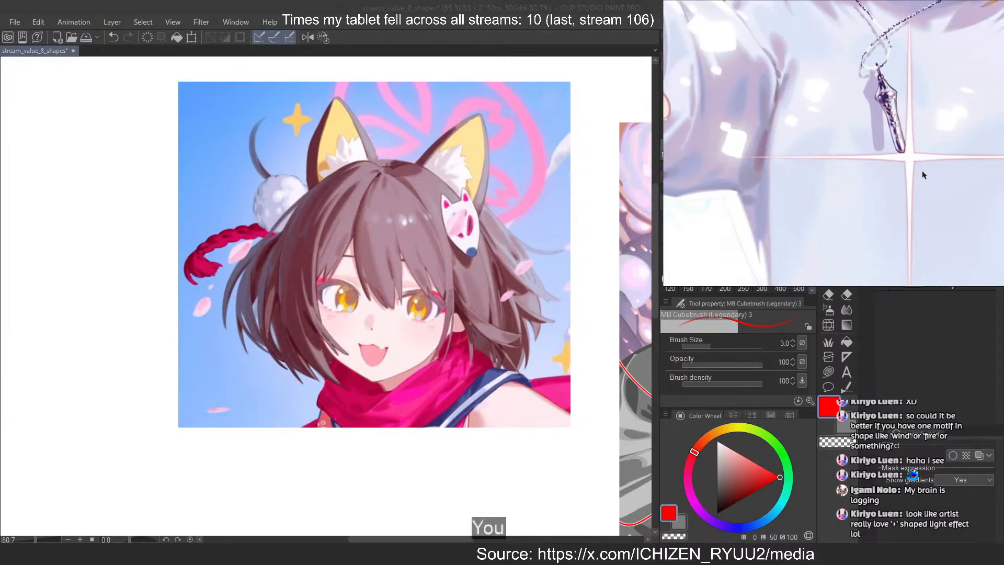
pyautogui.scroll(-5, 921, 170)
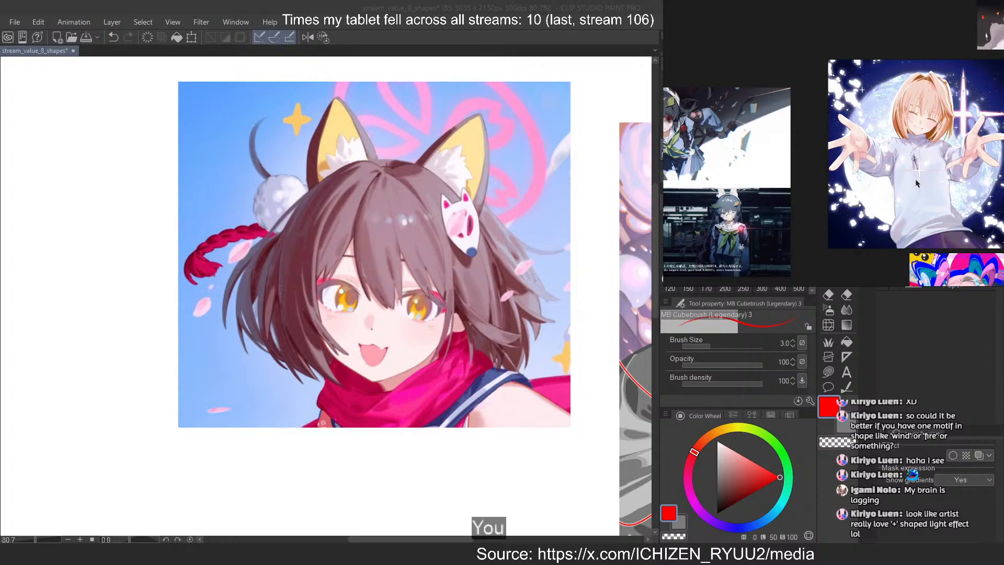
pyautogui.moveTo(799, 195); pyautogui.dragTo(921, 181)
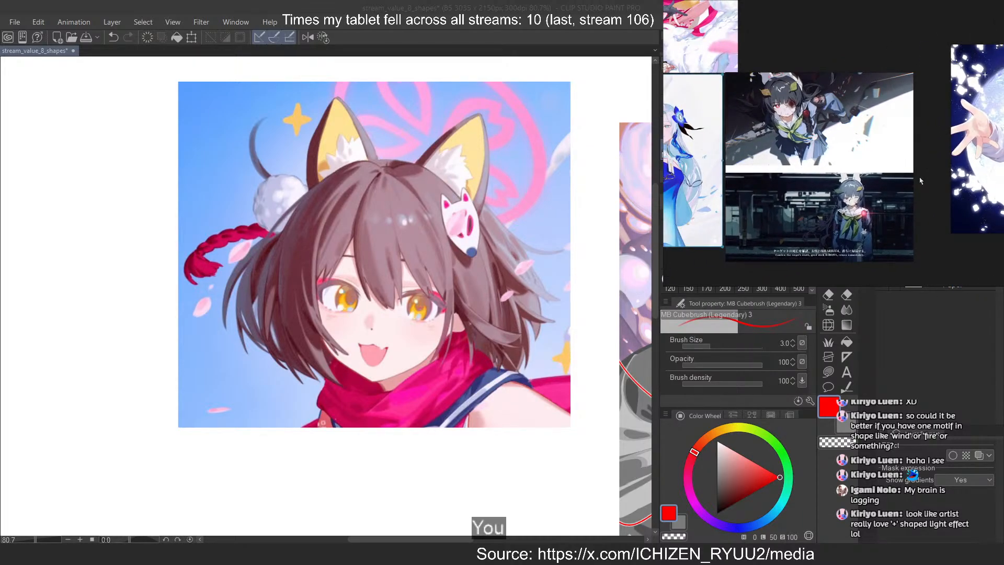
pyautogui.moveTo(745, 193); pyautogui.dragTo(920, 195)
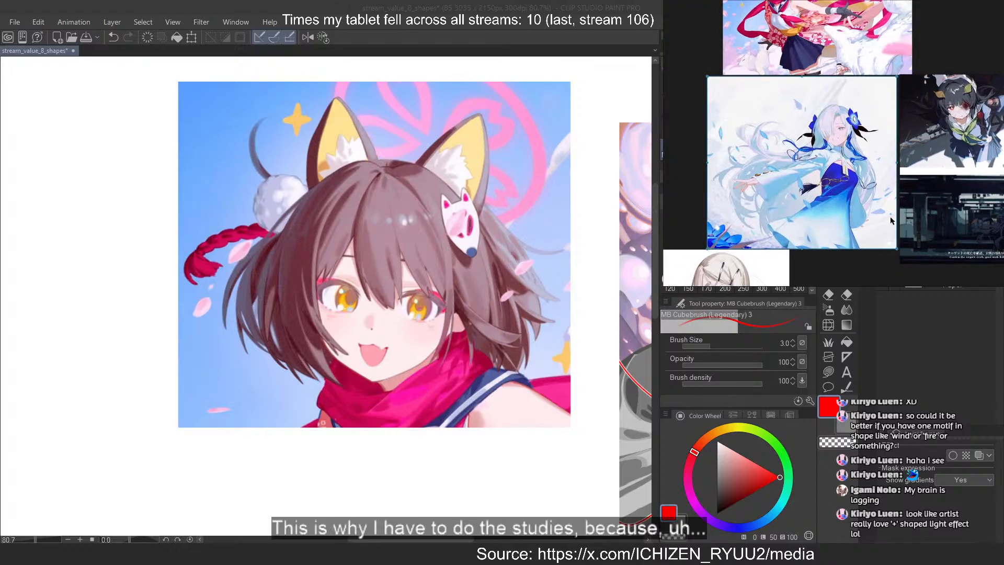
pyautogui.moveTo(811, 94); pyautogui.dragTo(835, 183)
pyautogui.moveTo(786, 46); pyautogui.dragTo(803, 61)
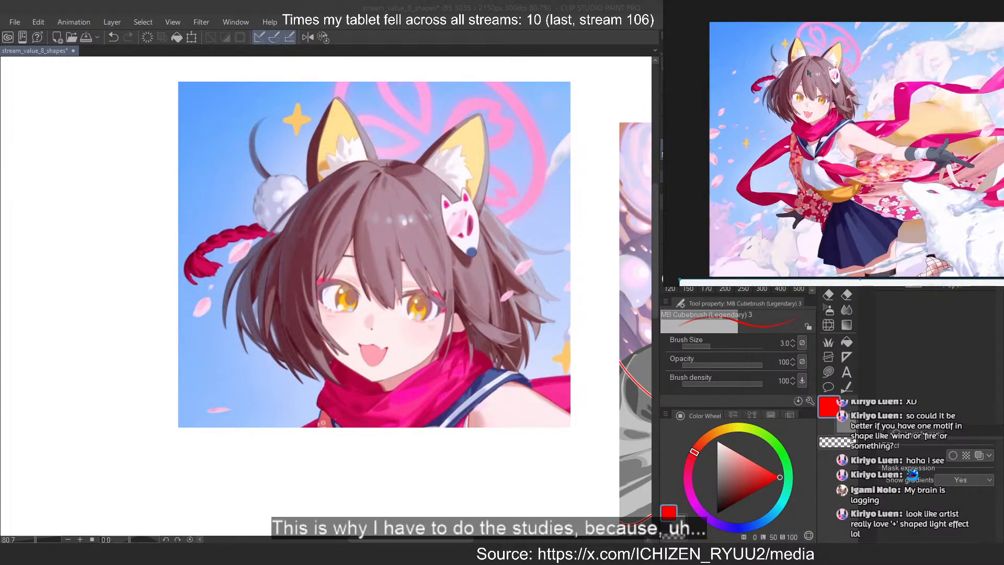
pyautogui.scroll(4, 791, 62)
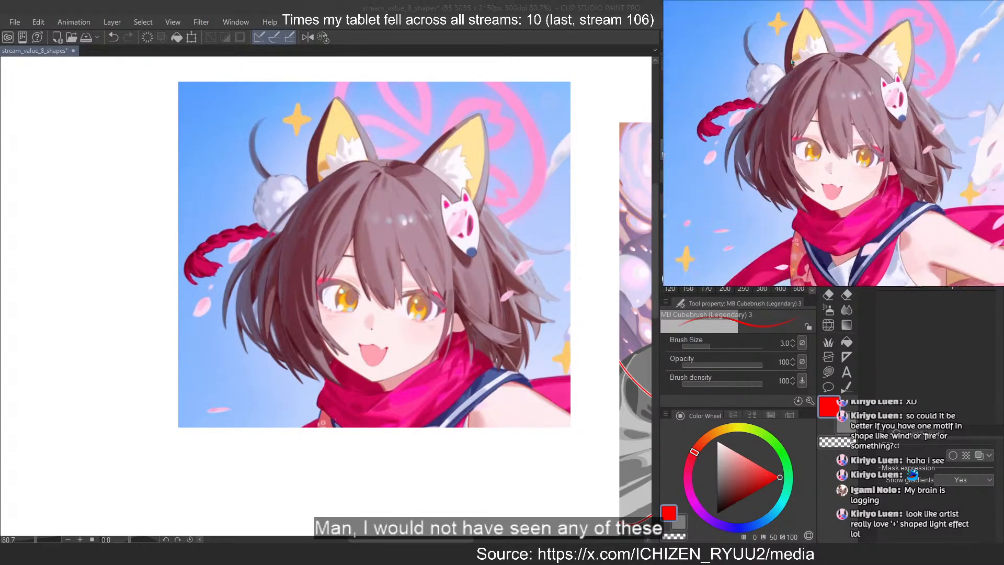
# Fade the pasted fox-ear close-up to a pale underlay for painting over
pyautogui.click(583, 5)
pyautogui.moveTo(571, 155); pyautogui.dragTo(419, 200)
pyautogui.scroll(1, 419, 200)
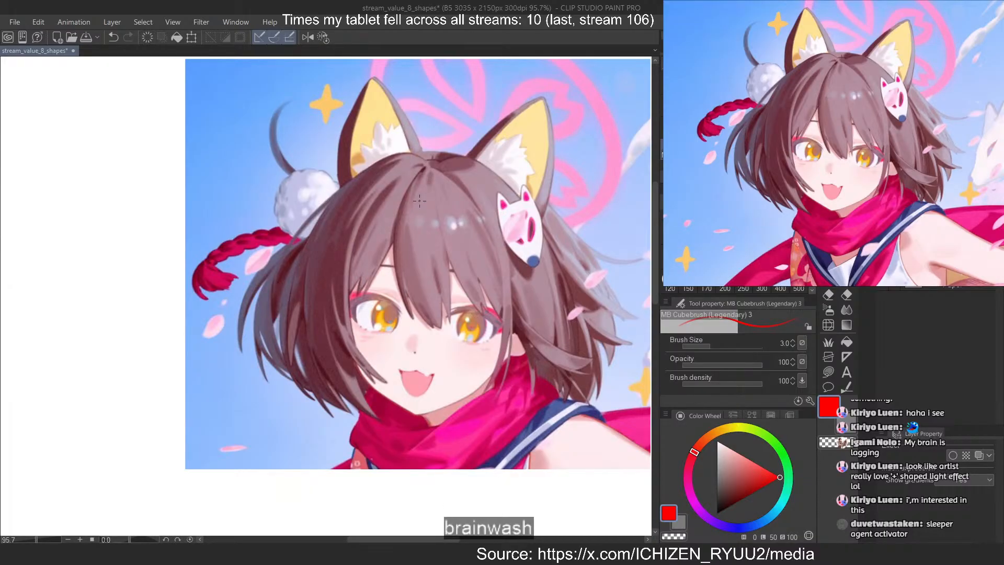
pyautogui.scroll(-5, 345, 208)
pyautogui.scroll(3, 345, 209)
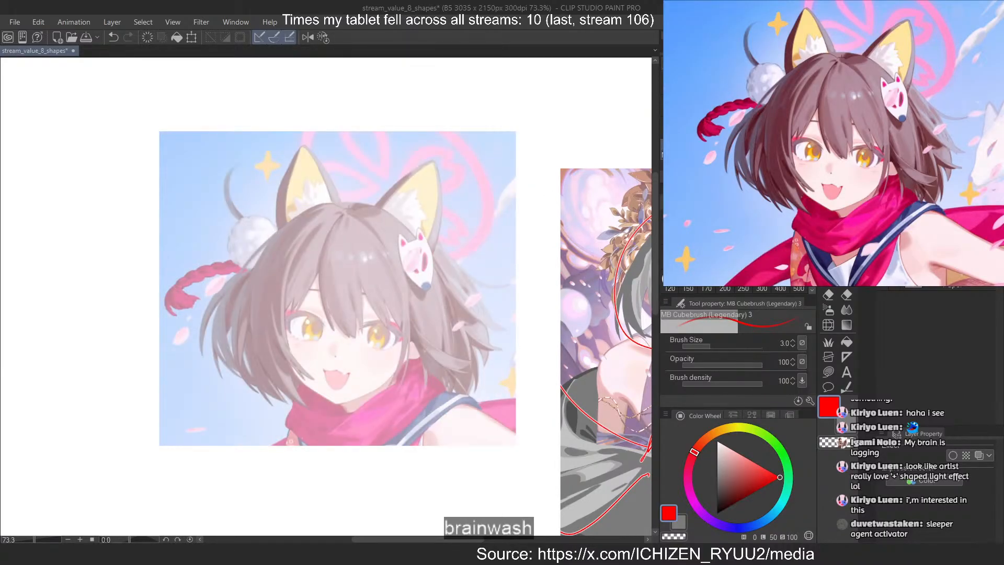
pyautogui.scroll(4, 464, 206)
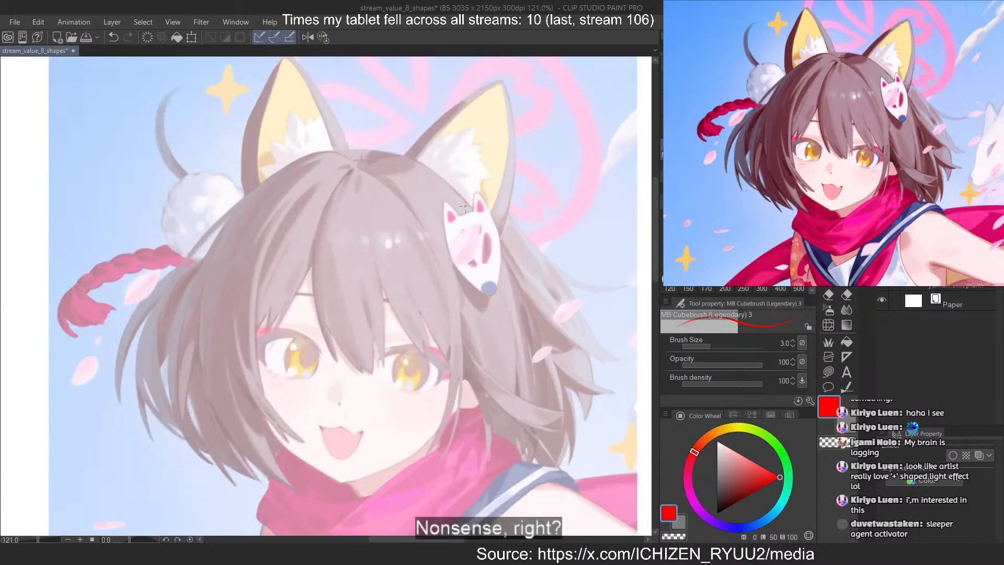
pyautogui.scroll(1, 464, 205)
# Pick a medium grey and paint a broad curved strand down the middle of the girl's fringe at brush size 30
pyautogui.click(715, 478)
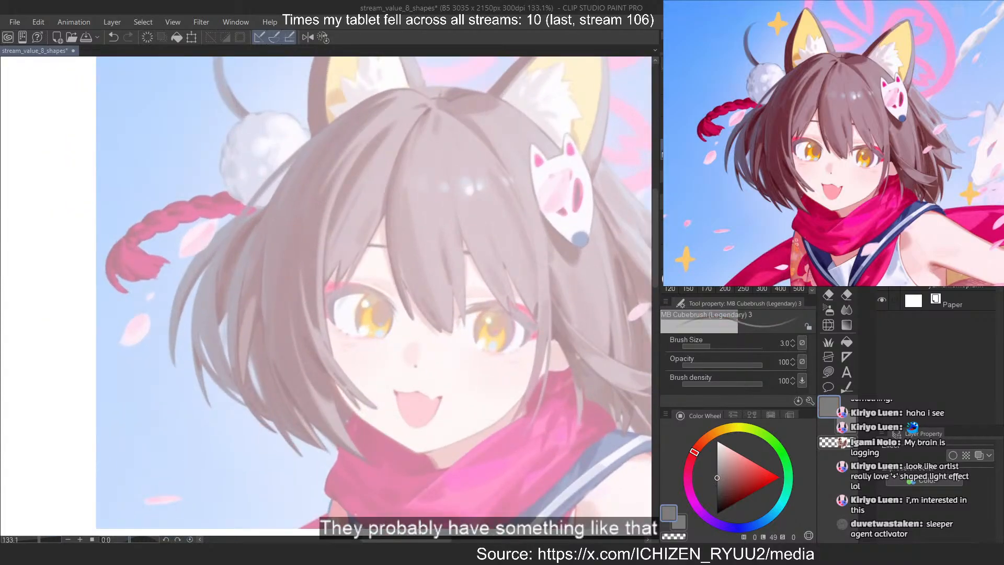
pyautogui.moveTo(401, 149); pyautogui.dragTo(423, 311)
pyautogui.hotkey('ctrl', 'z')
pyautogui.moveTo(326, 296); pyautogui.dragTo(337, 297)
pyautogui.moveTo(402, 140)
pyautogui.mouseDown()
pyautogui.moveTo(398, 175)
pyautogui.moveTo(437, 334)
pyautogui.mouseUp()
pyautogui.hotkey('ctrl', 'z')
# Widen the lower part of the middle fringe strand and carve a gap into its end with transparent colour
pyautogui.hotkey('ctrl', 'z')
pyautogui.moveTo(389, 162); pyautogui.dragTo(434, 337)
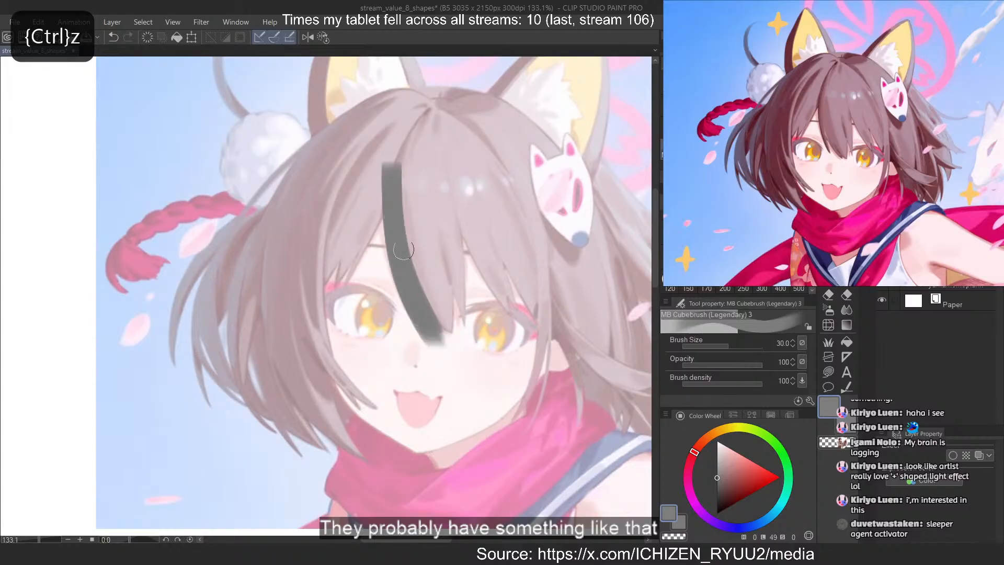
pyautogui.press('c')
pyautogui.moveTo(416, 285); pyautogui.dragTo(440, 349)
pyautogui.hotkey('ctrl', 'z')
pyautogui.hotkey('ctrl', 'z')
pyautogui.moveTo(415, 280); pyautogui.dragTo(449, 362)
pyautogui.press('c')
pyautogui.hotkey('ctrl', 'z')
pyautogui.moveTo(405, 243); pyautogui.dragTo(457, 335)
pyautogui.press('c')
# Trim the middle strand's lower end into narrow pointed tips above the nose using transparent colour
pyautogui.hotkey('ctrl', 'z')
pyautogui.press('c')
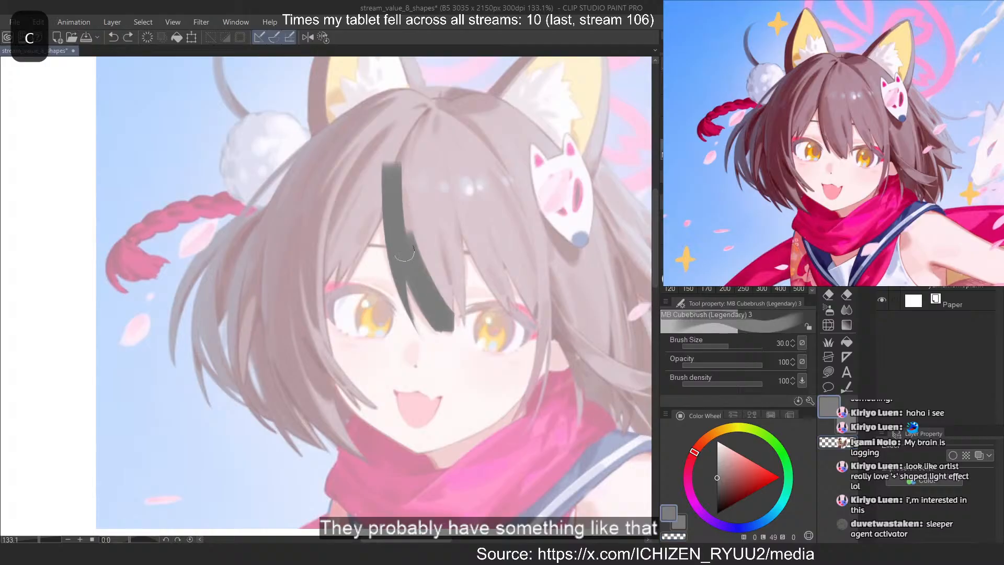
pyautogui.moveTo(407, 257)
pyautogui.mouseDown()
pyautogui.moveTo(440, 309)
pyautogui.moveTo(405, 254)
pyautogui.moveTo(425, 291)
pyautogui.moveTo(413, 283)
pyautogui.moveTo(408, 262)
pyautogui.moveTo(446, 324)
pyautogui.mouseUp()
pyautogui.hotkey('ctrl', 'z')
pyautogui.hotkey('ctrl', 'z')
pyautogui.press('c')
pyautogui.moveTo(417, 259); pyautogui.dragTo(450, 322)
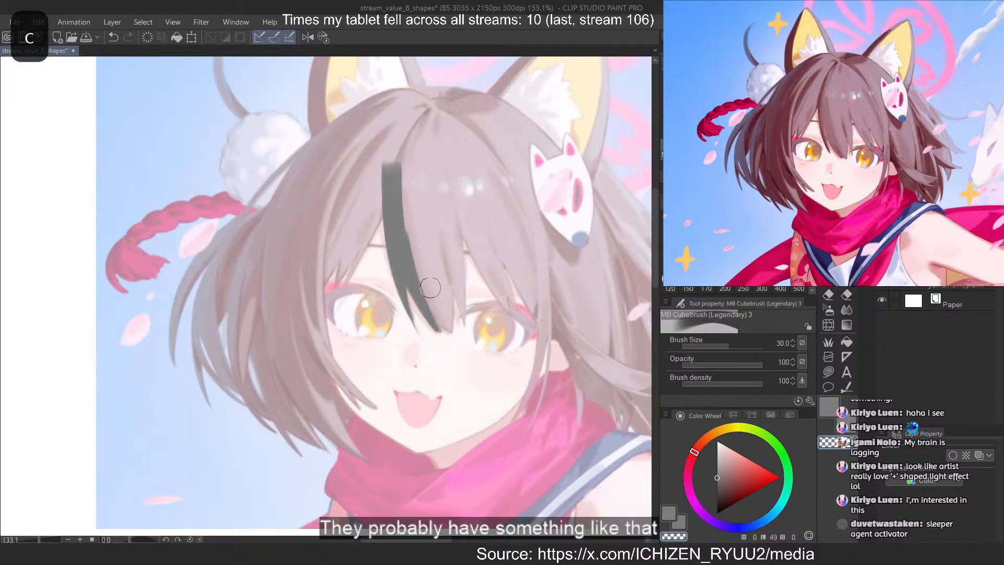
# Paint a shorter grey strand beside the middle one, meeting its tips between the eyes, at brush size 15
pyautogui.moveTo(425, 288)
pyautogui.mouseDown()
pyautogui.moveTo(441, 289)
pyautogui.moveTo(431, 223)
pyautogui.moveTo(448, 331)
pyautogui.mouseUp()
pyautogui.press('c')
pyautogui.press('c')
pyautogui.click(762, 244)
pyautogui.hotkey('ctrl', 'z')
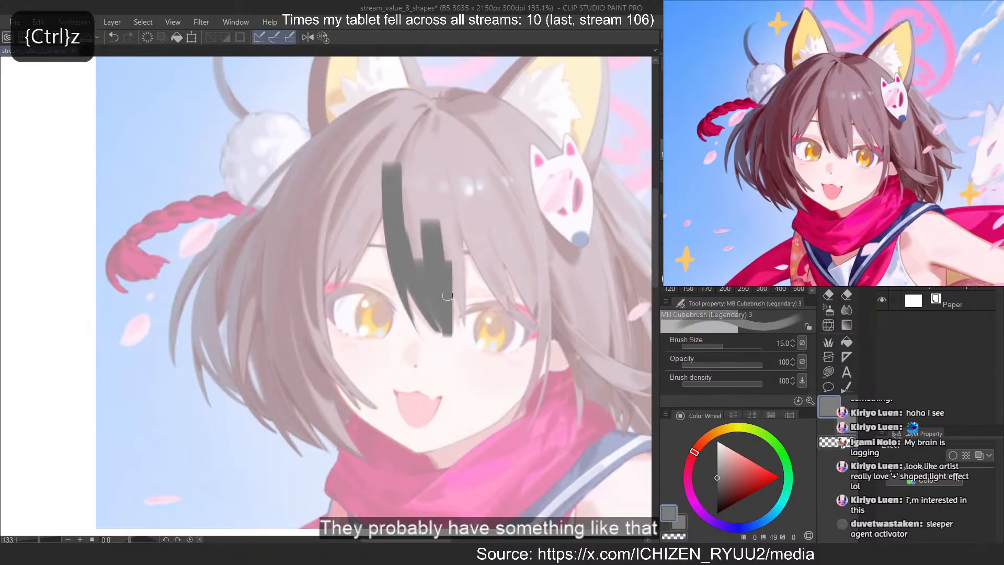
pyautogui.hotkey('ctrl', 'z')
pyautogui.moveTo(447, 268); pyautogui.dragTo(448, 323)
pyautogui.hotkey('ctrl', 'z')
pyautogui.moveTo(447, 273); pyautogui.dragTo(446, 326)
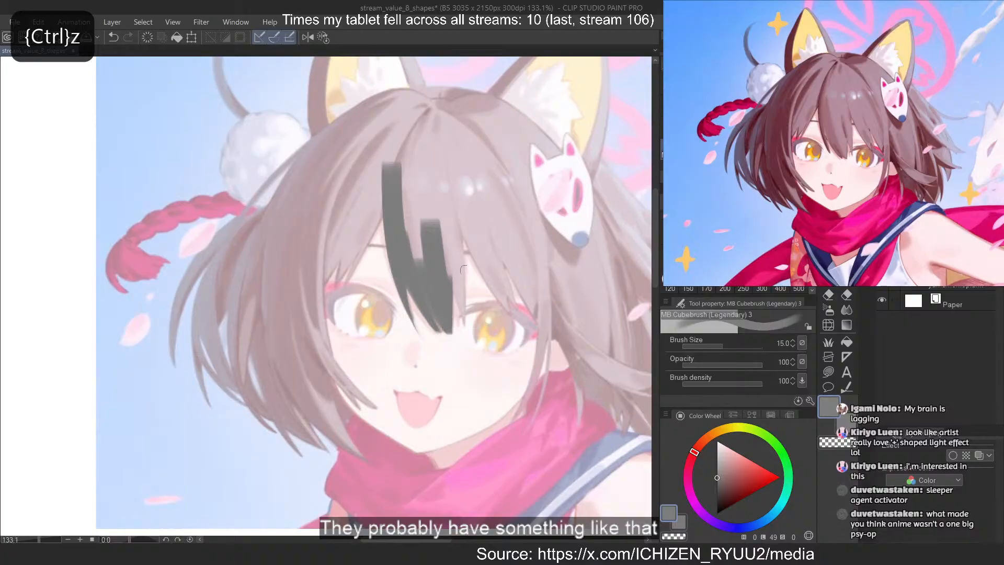
# Add a slanted grey edge to the shorter strand and cut it back to a pointed tip beside the right-hand eye
pyautogui.moveTo(444, 230); pyautogui.dragTo(479, 331)
pyautogui.hotkey('ctrl', 'z')
pyautogui.moveTo(443, 217)
pyautogui.mouseDown()
pyautogui.moveTo(483, 336)
pyautogui.moveTo(476, 349)
pyautogui.mouseUp()
pyautogui.hotkey('ctrl', 'z')
pyautogui.hotkey('ctrl', 'z')
pyautogui.hotkey('ctrl', 'z')
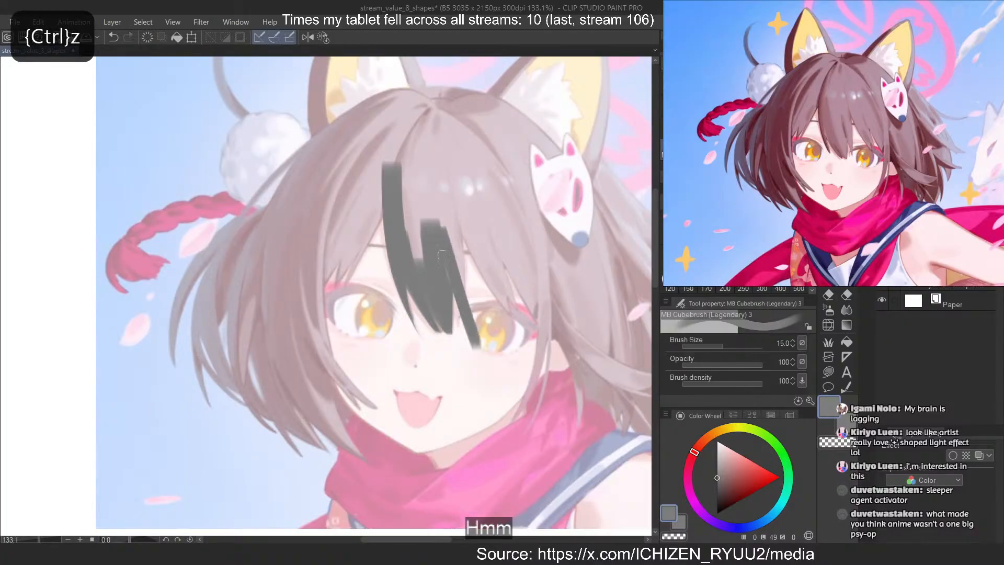
# Fill the central fringe with solid grey from the hair parting down to the pointed strand tips
pyautogui.hotkey('ctrl', 'z')
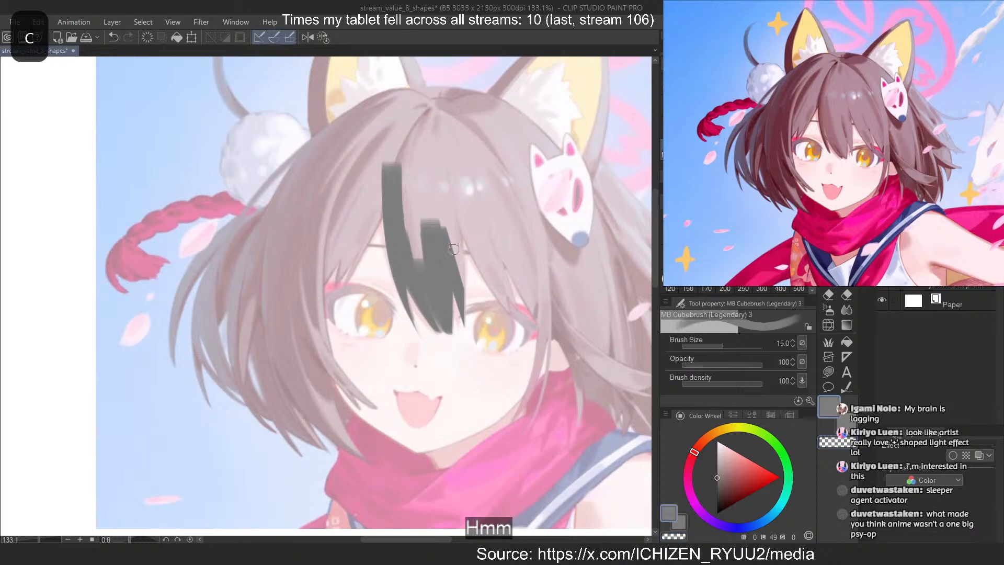
pyautogui.moveTo(440, 168); pyautogui.dragTo(464, 305)
pyautogui.hotkey('ctrl', 'z')
pyautogui.hotkey('ctrl', 'z')
pyautogui.hotkey('ctrl', 'z')
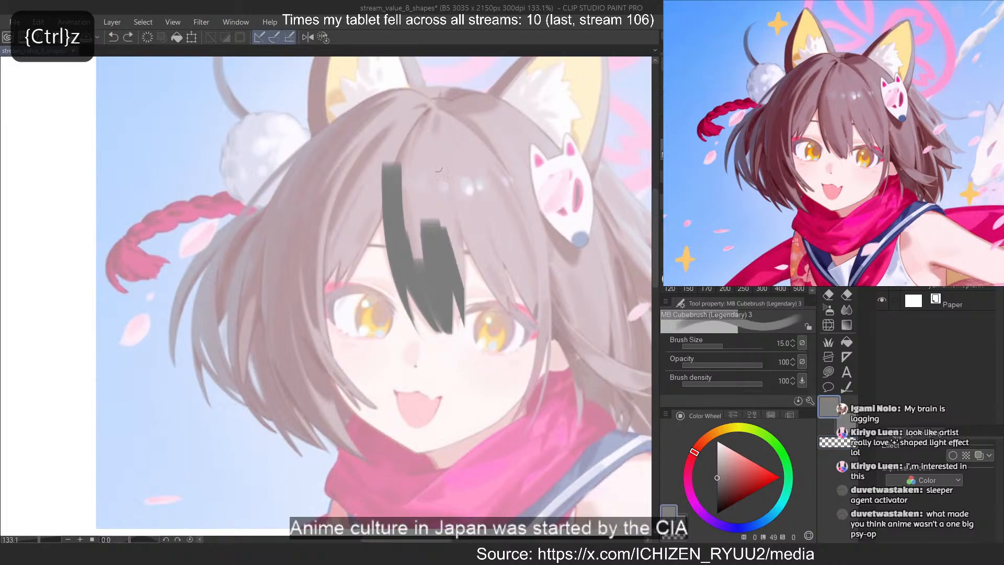
pyautogui.moveTo(438, 166)
pyautogui.mouseDown()
pyautogui.moveTo(461, 305)
pyautogui.moveTo(461, 292)
pyautogui.mouseUp()
pyautogui.hotkey('ctrl', 'z')
pyautogui.hotkey('ctrl', 'z')
pyautogui.hotkey('ctrl', 'z')
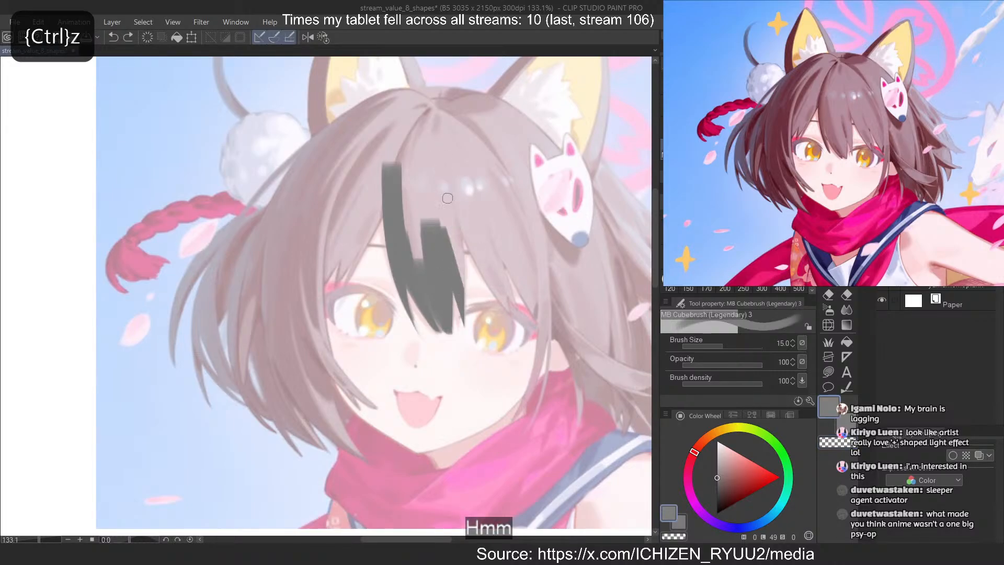
pyautogui.moveTo(446, 176)
pyautogui.mouseDown()
pyautogui.moveTo(458, 285)
pyautogui.moveTo(431, 157)
pyautogui.moveTo(418, 250)
pyautogui.moveTo(405, 226)
pyautogui.mouseUp()
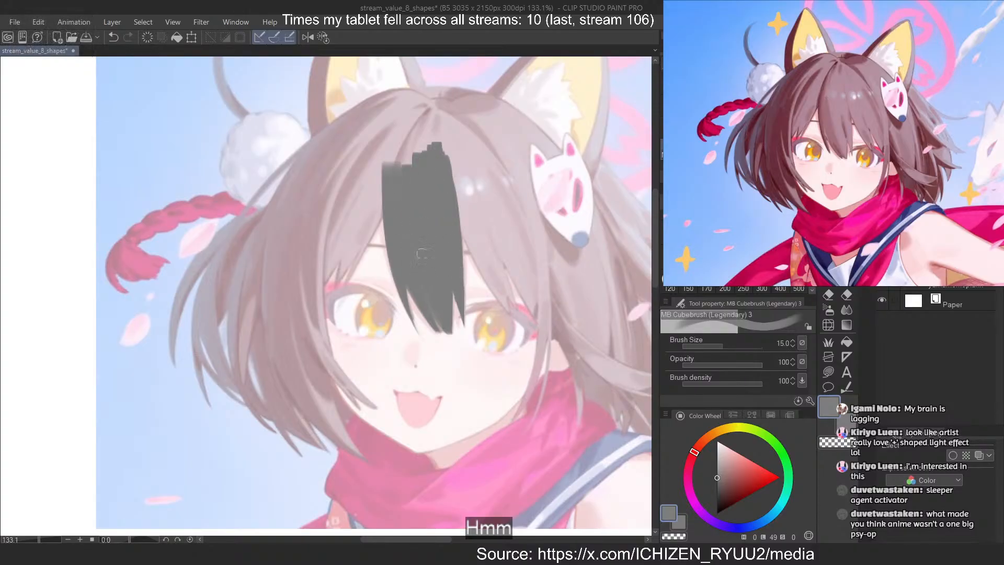
pyautogui.hotkey('ctrl', 'z')
pyautogui.hotkey('ctrl', 'z')
# Paint a tapering grey strand from the central fringe diagonally across to the outer corner of the right-hand eye
pyautogui.moveTo(450, 181); pyautogui.dragTo(529, 330)
pyautogui.hotkey('ctrl', 'z')
pyautogui.hotkey('ctrl', 'z')
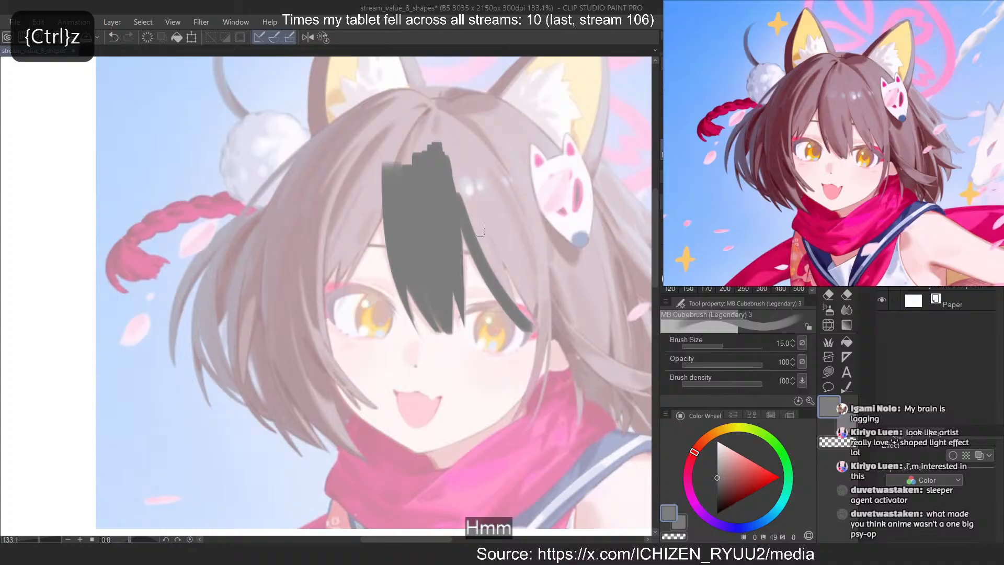
pyautogui.hotkey('ctrl', 'z')
pyautogui.hotkey('ctrl', 'z')
pyautogui.moveTo(459, 205); pyautogui.dragTo(521, 322)
pyautogui.moveTo(468, 230); pyautogui.dragTo(521, 311)
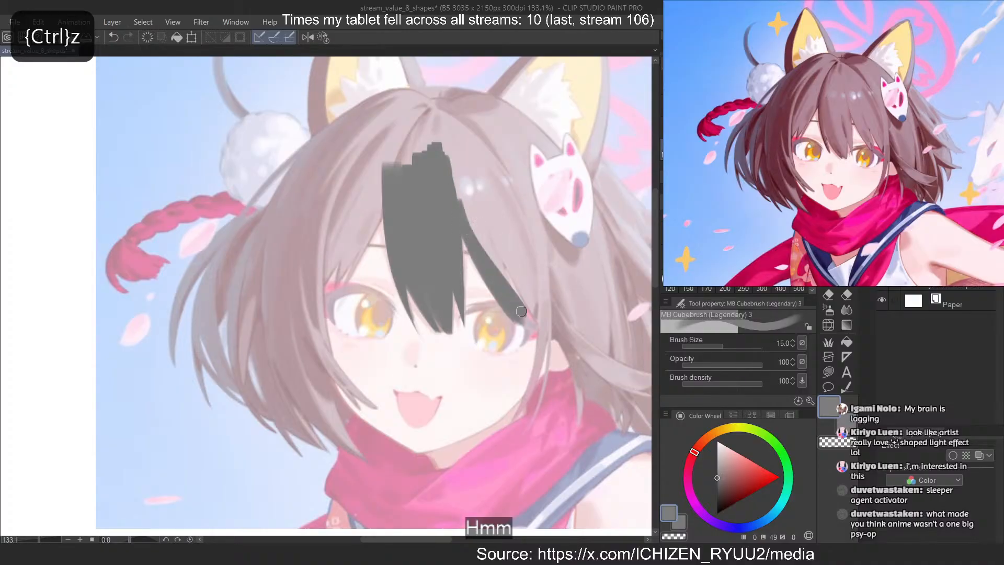
# Shape the end of the strand over the right-hand eye into sharp tips by alternating grey and transparent colour
pyautogui.hotkey('ctrl', 'z')
pyautogui.moveTo(455, 186); pyautogui.dragTo(519, 326)
pyautogui.press('c')
pyautogui.moveTo(495, 270); pyautogui.dragTo(522, 340)
pyautogui.hotkey('ctrl', 'z')
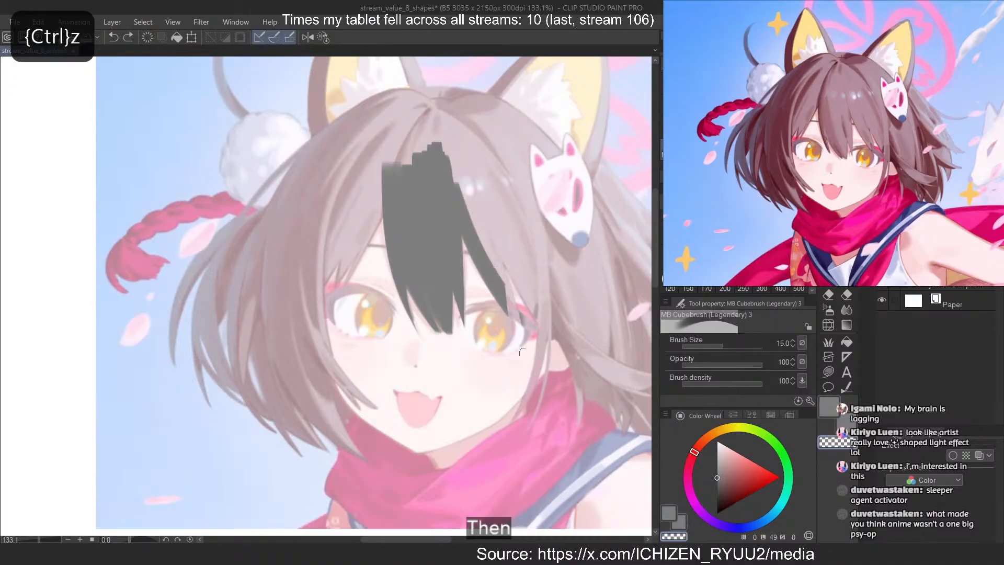
pyautogui.hotkey('ctrl', 'z')
pyautogui.moveTo(510, 289); pyautogui.dragTo(520, 328)
pyautogui.press('c')
pyautogui.moveTo(495, 265)
pyautogui.mouseDown()
pyautogui.moveTo(525, 316)
pyautogui.moveTo(488, 254)
pyautogui.moveTo(522, 309)
pyautogui.mouseUp()
pyautogui.hotkey('ctrl', 'z')
pyautogui.hotkey('ctrl', 'z')
pyautogui.press('c')
pyautogui.moveTo(509, 267); pyautogui.dragTo(524, 311)
pyautogui.hotkey('ctrl', 'z')
pyautogui.press('c')
# Block in the hair between the parting, the fox mask and the shoulder on the right-hand side in solid grey
pyautogui.moveTo(467, 194); pyautogui.dragTo(500, 277)
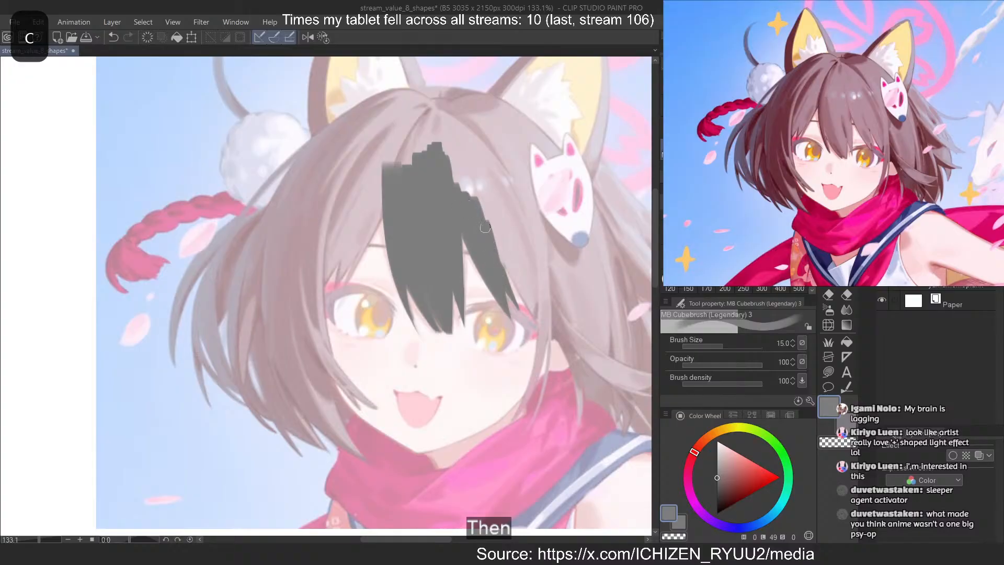
pyautogui.moveTo(485, 207)
pyautogui.mouseDown()
pyautogui.moveTo(540, 315)
pyautogui.moveTo(595, 384)
pyautogui.mouseUp()
pyautogui.hotkey('ctrl', 'z')
# Paint a tapering grey strand from the central fringe down to the outer corner of the left-hand eye
pyautogui.hotkey('ctrl', 'z')
pyautogui.moveTo(577, 340)
pyautogui.mouseDown()
pyautogui.moveTo(498, 246)
pyautogui.moveTo(605, 364)
pyautogui.moveTo(589, 277)
pyautogui.moveTo(541, 164)
pyautogui.moveTo(570, 181)
pyautogui.moveTo(480, 99)
pyautogui.moveTo(543, 138)
pyautogui.moveTo(599, 236)
pyautogui.mouseUp()
pyautogui.moveTo(439, 133)
pyautogui.mouseDown()
pyautogui.moveTo(466, 106)
pyautogui.moveTo(473, 120)
pyautogui.mouseUp()
pyautogui.moveTo(438, 140)
pyautogui.mouseDown()
pyautogui.moveTo(418, 120)
pyautogui.moveTo(424, 148)
pyautogui.moveTo(339, 286)
pyautogui.mouseUp()
pyautogui.hotkey('ctrl', 'z')
pyautogui.moveTo(380, 191); pyautogui.dragTo(335, 290)
pyautogui.hotkey('ctrl', 'z')
pyautogui.moveTo(378, 218); pyautogui.dragTo(327, 305)
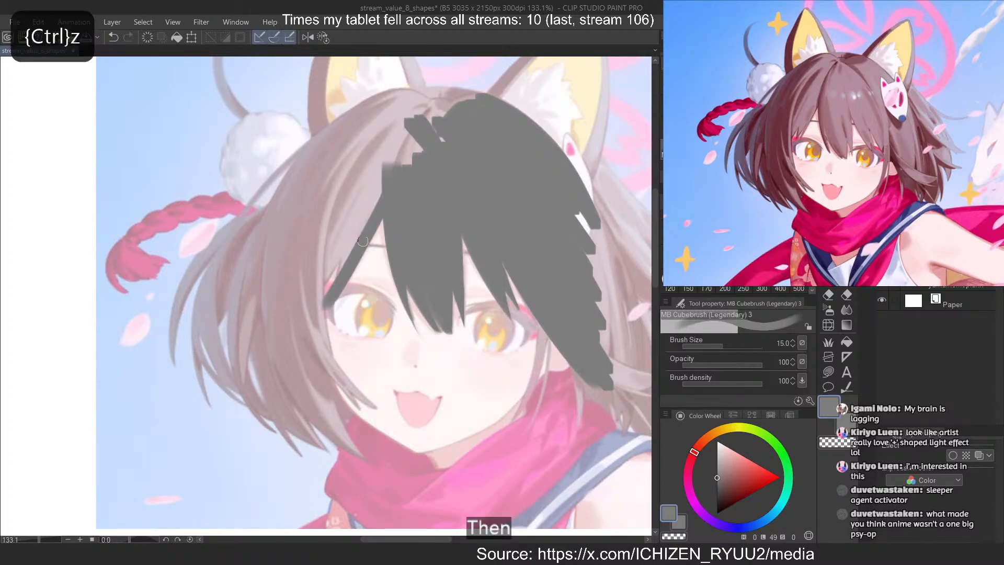
pyautogui.hotkey('ctrl', 'z')
pyautogui.moveTo(387, 191); pyautogui.dragTo(324, 306)
# Repaint the strand beside the left-hand eye and sharpen its tip with transparent colour
pyautogui.hotkey('ctrl', 'z')
pyautogui.hotkey('ctrl', 'z')
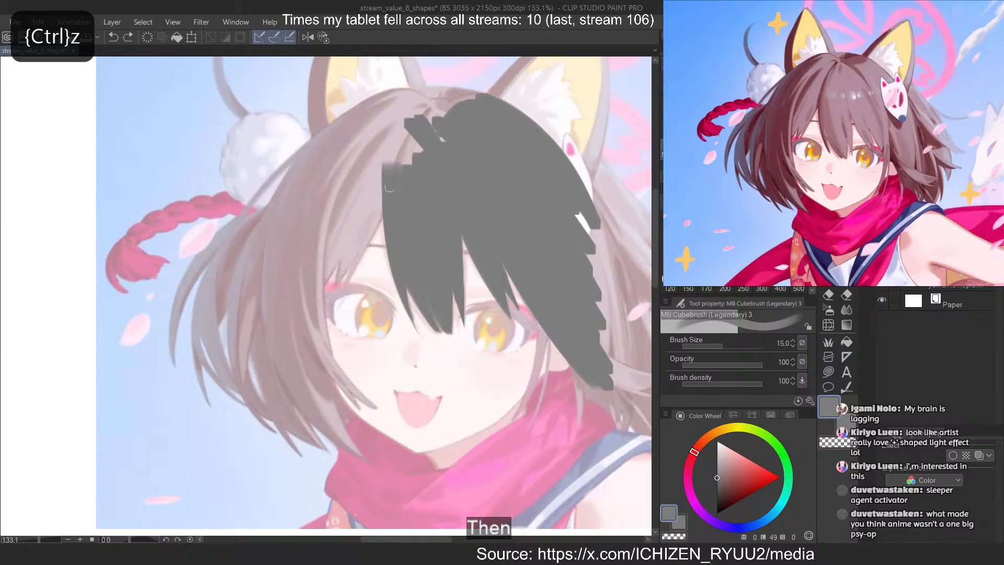
pyautogui.moveTo(382, 193); pyautogui.dragTo(323, 301)
pyautogui.press('c')
pyautogui.moveTo(358, 235)
pyautogui.mouseDown()
pyautogui.moveTo(316, 328)
pyautogui.moveTo(345, 247)
pyautogui.moveTo(322, 300)
pyautogui.mouseUp()
pyautogui.hotkey('ctrl', 'z')
pyautogui.press('c')
pyautogui.moveTo(373, 198); pyautogui.dragTo(326, 288)
pyautogui.hotkey('ctrl', 'z')
pyautogui.moveTo(356, 240); pyautogui.dragTo(327, 288)
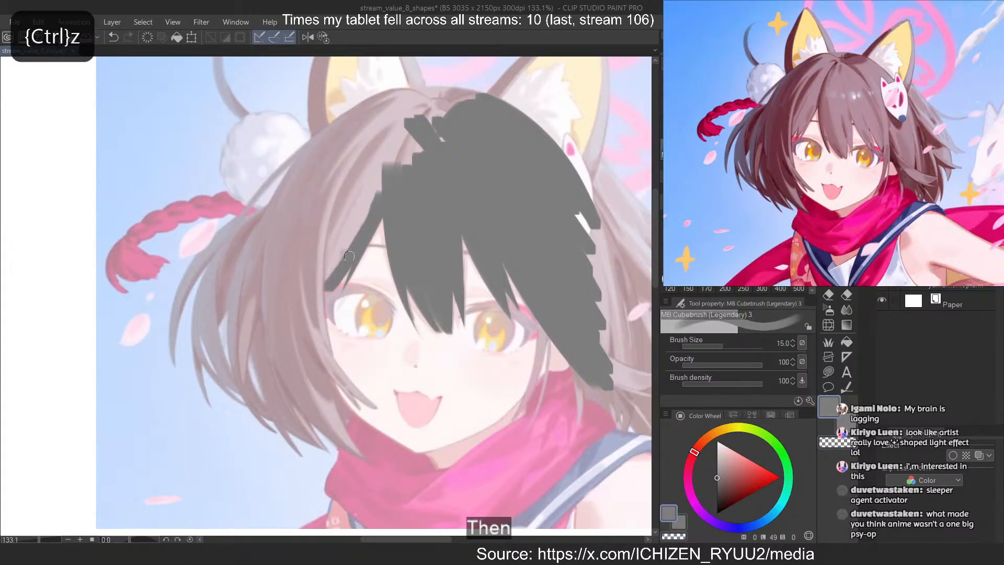
pyautogui.press('c')
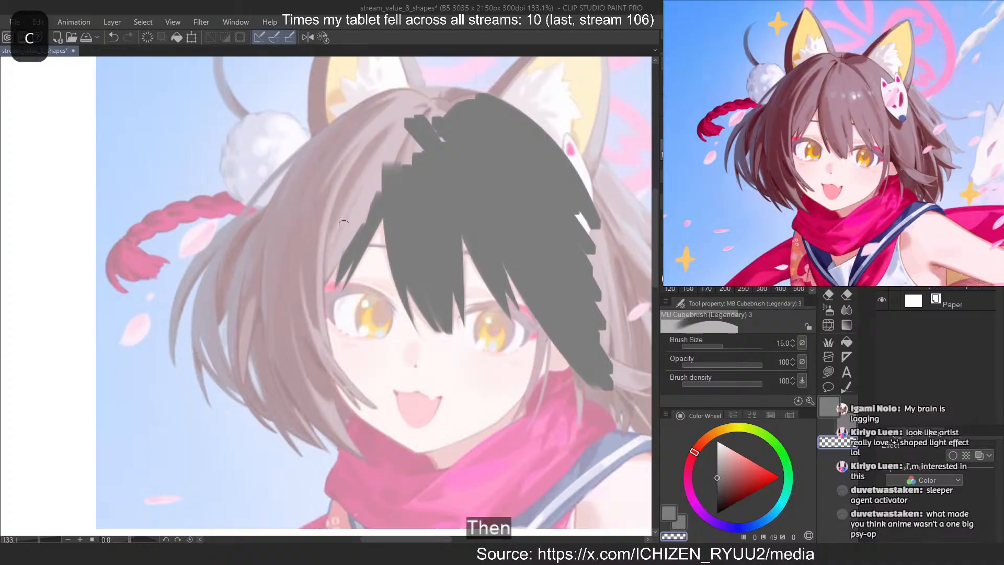
# Block in the left-hand fringe in grey from the parting down to the outer side of the left-hand eye
pyautogui.press('c')
pyautogui.moveTo(366, 200); pyautogui.dragTo(304, 318)
pyautogui.moveTo(386, 147); pyautogui.dragTo(351, 240)
pyautogui.moveTo(416, 126); pyautogui.dragTo(398, 167)
pyautogui.moveTo(429, 111); pyautogui.dragTo(410, 177)
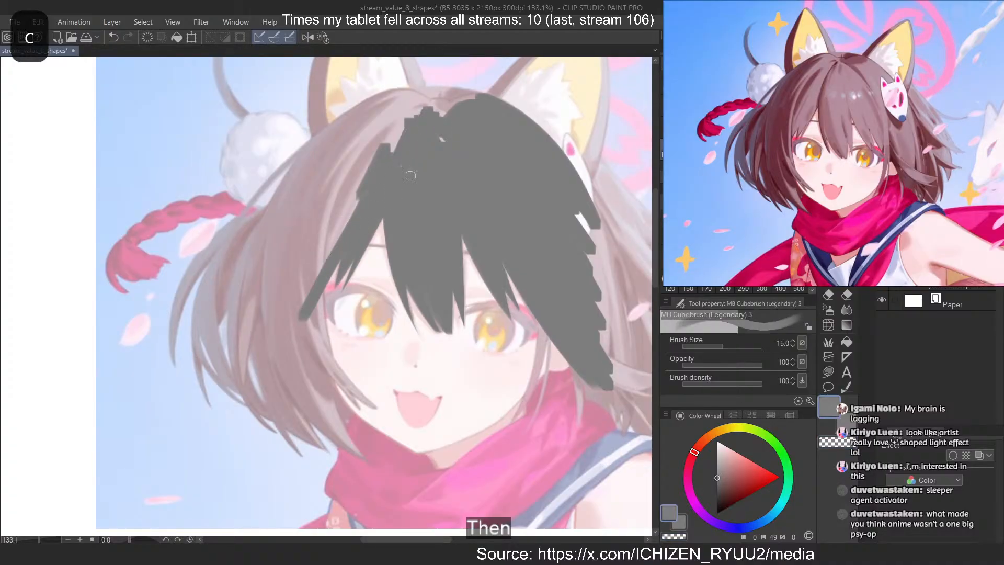
pyautogui.moveTo(440, 136); pyautogui.dragTo(444, 146)
pyautogui.moveTo(368, 149); pyautogui.dragTo(296, 290)
pyautogui.moveTo(357, 189); pyautogui.dragTo(306, 290)
pyautogui.moveTo(356, 158); pyautogui.dragTo(291, 311)
pyautogui.moveTo(322, 229)
pyautogui.mouseDown()
pyautogui.moveTo(353, 166)
pyautogui.moveTo(282, 292)
pyautogui.mouseUp()
pyautogui.moveTo(320, 172); pyautogui.dragTo(278, 234)
# Set the brush size to 40 and fill the crown in grey from the left-hand fringe up to the parting
pyautogui.press(']')
pyautogui.press(']')
pyautogui.press(']')
pyautogui.press(']')
pyautogui.press(']')
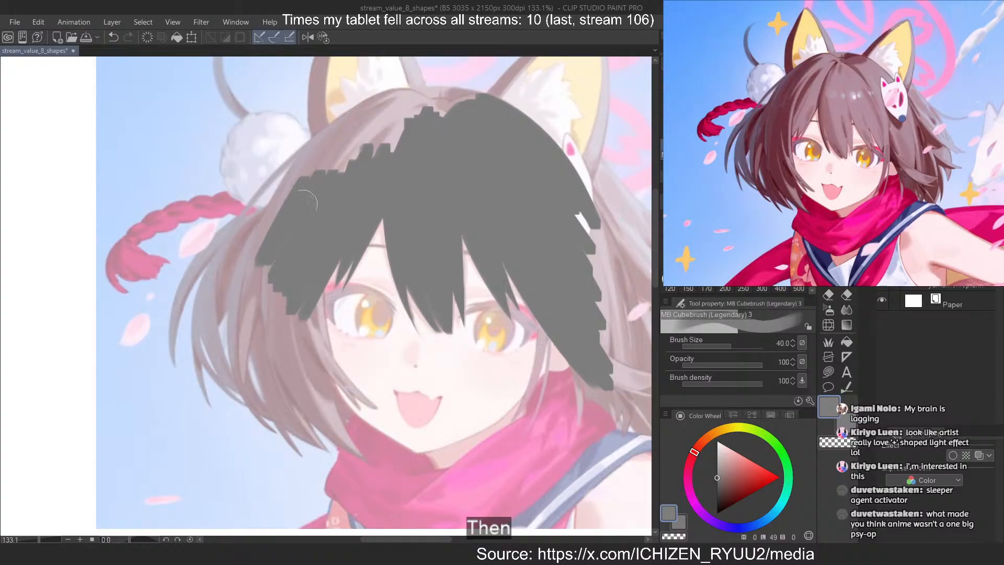
pyautogui.moveTo(294, 193)
pyautogui.mouseDown()
pyautogui.moveTo(392, 128)
pyautogui.moveTo(443, 123)
pyautogui.mouseUp()
# Smooth the grey hair mass's outer edge into one continuous curve over the crown, following the head below the fox ears
pyautogui.hotkey('shift', '6')
pyautogui.hotkey('shift', '6')
pyautogui.hotkey('shift', '6')
pyautogui.hotkey('shift', '6')
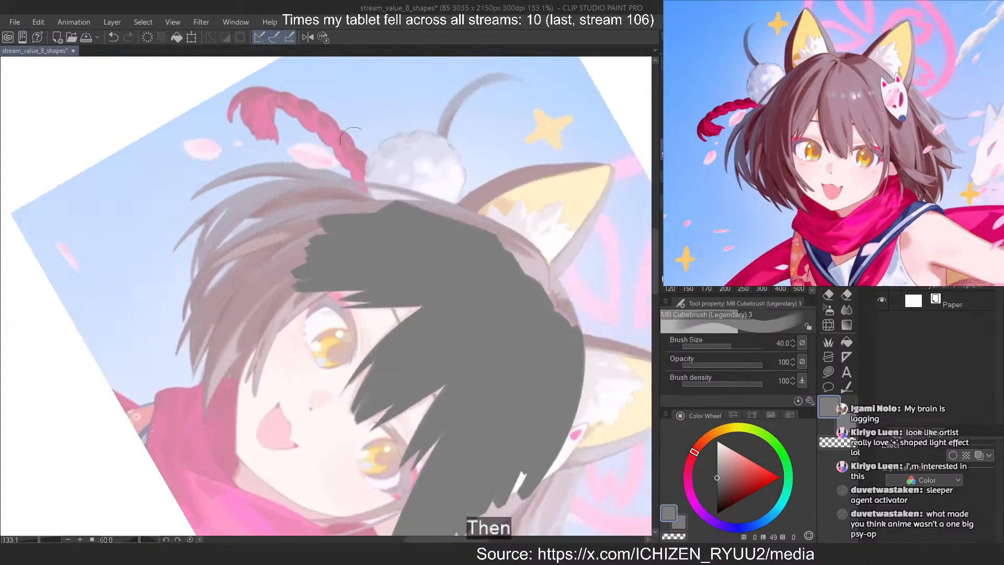
pyautogui.scroll(1, 515, 230)
pyautogui.moveTo(508, 260); pyautogui.dragTo(583, 356)
pyautogui.moveTo(477, 234)
pyautogui.mouseDown()
pyautogui.moveTo(488, 235)
pyautogui.moveTo(602, 430)
pyautogui.mouseUp()
pyautogui.hotkey('ctrl', 'z')
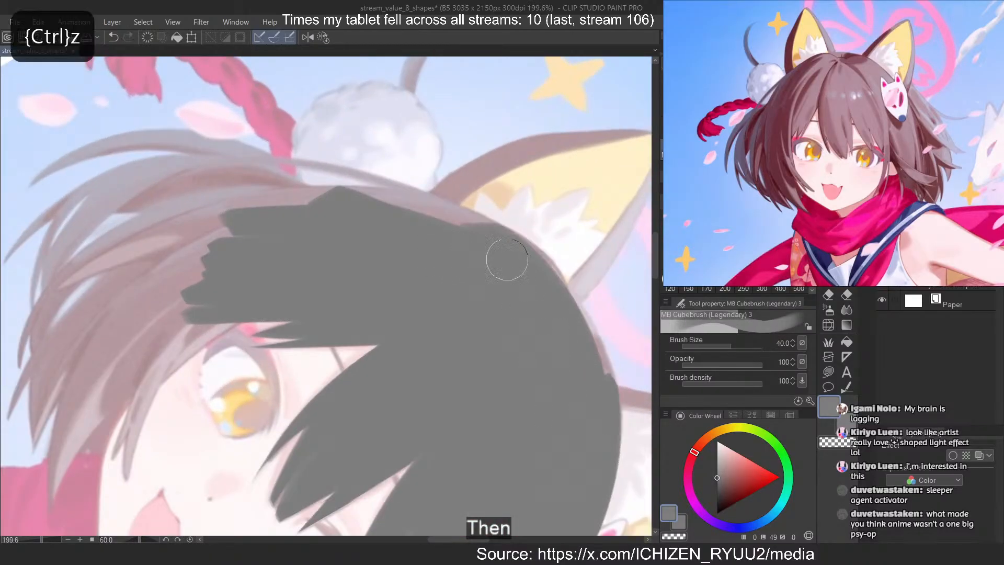
pyautogui.moveTo(508, 260); pyautogui.dragTo(592, 428)
pyautogui.moveTo(542, 293); pyautogui.dragTo(595, 388)
pyautogui.moveTo(462, 214)
pyautogui.mouseDown()
pyautogui.moveTo(309, 192)
pyautogui.moveTo(467, 222)
pyautogui.mouseUp()
pyautogui.hotkey('ctrl', 'z')
pyautogui.hotkey('ctrl', 'z')
pyautogui.moveTo(258, 209)
pyautogui.mouseDown()
pyautogui.moveTo(506, 258)
pyautogui.moveTo(476, 239)
pyautogui.mouseUp()
pyautogui.hotkey('ctrl', 'z')
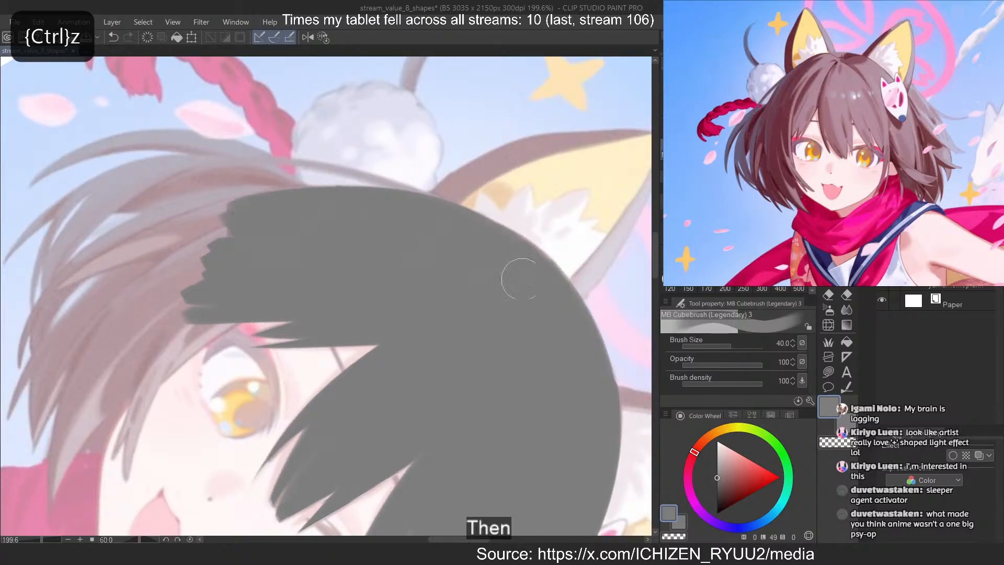
# Fill the left-hand side hair in grey from beside the left-hand eye down past the jaw toward the scarf
pyautogui.click(319, 37)
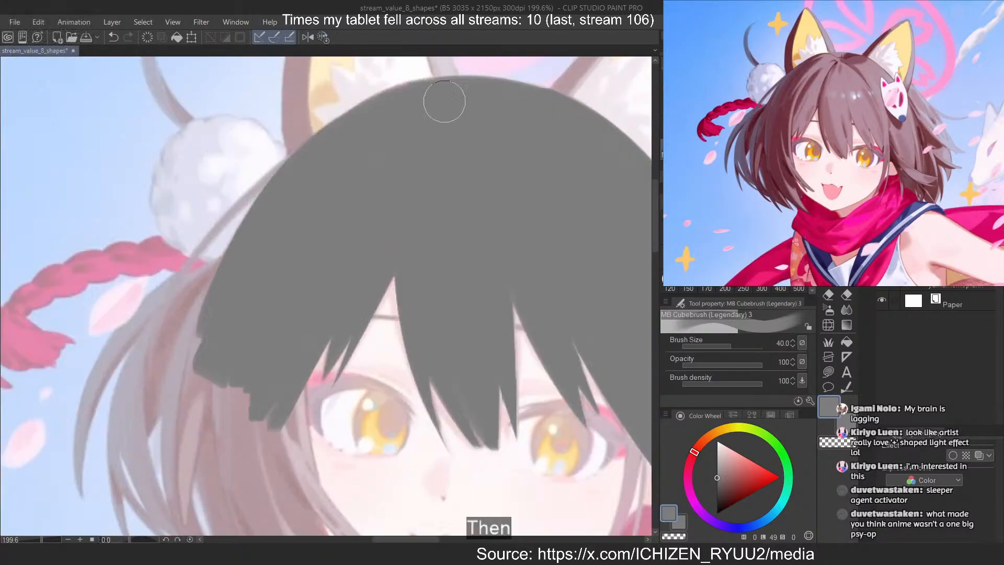
pyautogui.scroll(-2, 446, 103)
pyautogui.scroll(2, 324, 225)
pyautogui.moveTo(326, 196); pyautogui.dragTo(322, 335)
pyautogui.moveTo(352, 209)
pyautogui.mouseDown()
pyautogui.moveTo(375, 409)
pyautogui.moveTo(396, 437)
pyautogui.mouseUp()
pyautogui.moveTo(390, 285); pyautogui.dragTo(407, 440)
pyautogui.moveTo(394, 272); pyautogui.dragTo(405, 353)
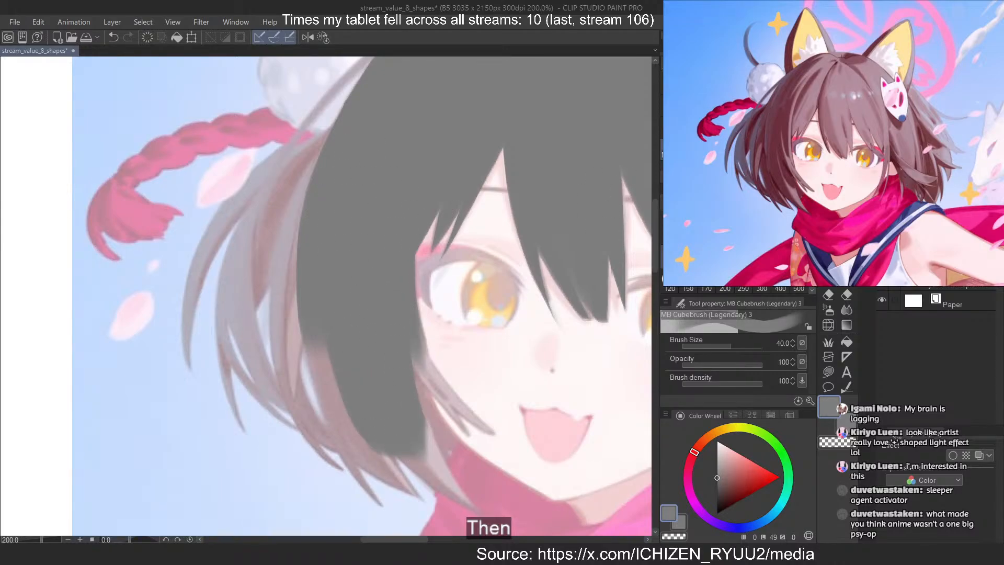
# Set the brush size to 17 and extend the left-hand side hair into a pointed grey tip over the scarf
pyautogui.press('[')
pyautogui.press('[')
pyautogui.press('[')
pyautogui.press('[')
pyautogui.moveTo(401, 277); pyautogui.dragTo(428, 384)
pyautogui.hotkey('ctrl', 'z')
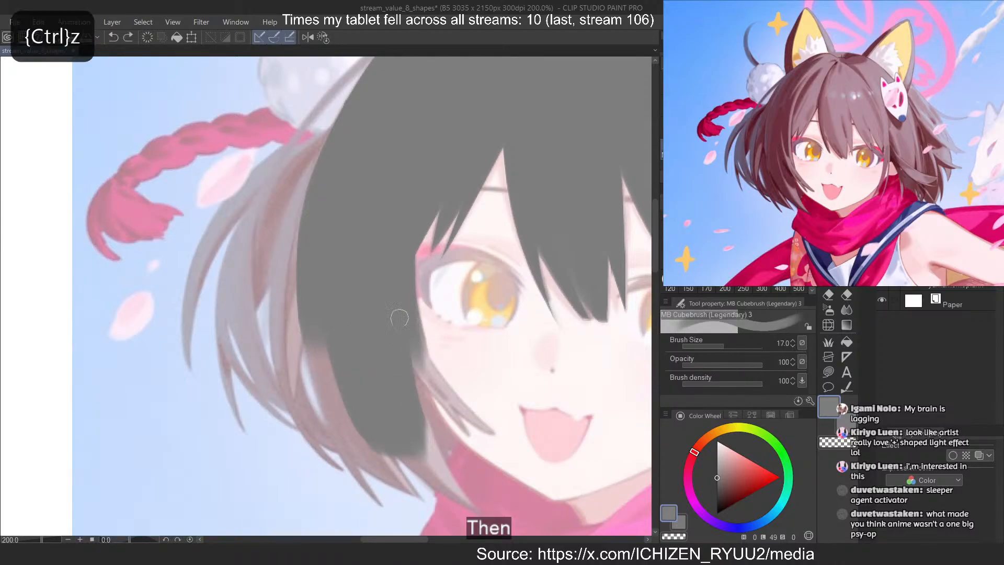
pyautogui.moveTo(400, 317); pyautogui.dragTo(446, 470)
pyautogui.hotkey('ctrl', 'z')
pyautogui.moveTo(404, 366); pyautogui.dragTo(475, 518)
pyautogui.hotkey('ctrl', 'z')
pyautogui.hotkey('ctrl', 'z')
pyautogui.hotkey('ctrl', 'z')
pyautogui.hotkey('ctrl', 'z')
pyautogui.hotkey('ctrl', 'z')
pyautogui.moveTo(403, 376); pyautogui.dragTo(477, 518)
pyautogui.moveTo(401, 439); pyautogui.dragTo(473, 523)
# Paint a second, shorter grey hair tip just outside the pointed one that overlaps the scarf
pyautogui.press('c')
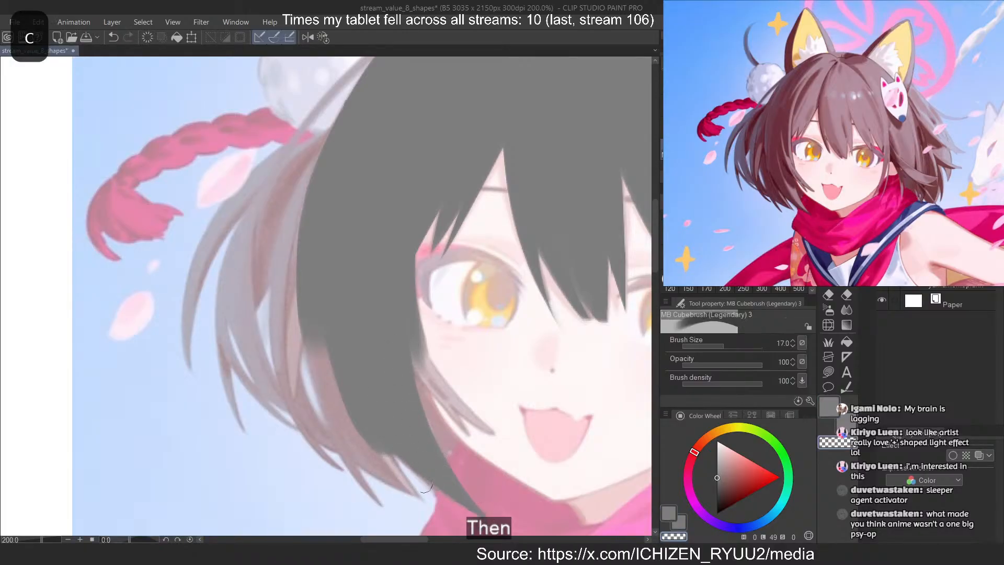
pyautogui.press('c')
pyautogui.moveTo(370, 443); pyautogui.dragTo(416, 497)
pyautogui.moveTo(347, 409)
pyautogui.mouseDown()
pyautogui.moveTo(361, 461)
pyautogui.moveTo(421, 516)
pyautogui.moveTo(388, 467)
pyautogui.mouseUp()
pyautogui.press('c')
pyautogui.press('c')
# Block in the bob's lower outer edge on the left-hand side in grey, leaving a thin gap between locks
pyautogui.moveTo(339, 436); pyautogui.dragTo(380, 464)
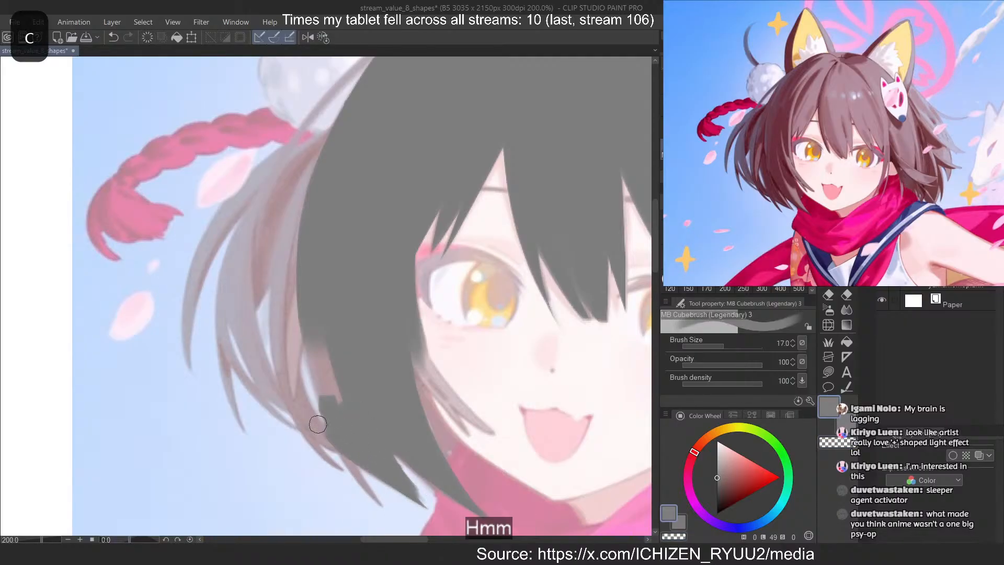
pyautogui.moveTo(309, 418); pyautogui.dragTo(355, 444)
pyautogui.moveTo(309, 336)
pyautogui.mouseDown()
pyautogui.moveTo(327, 400)
pyautogui.moveTo(348, 416)
pyautogui.mouseUp()
pyautogui.hotkey('ctrl', 'z')
pyautogui.hotkey('ctrl', 'z')
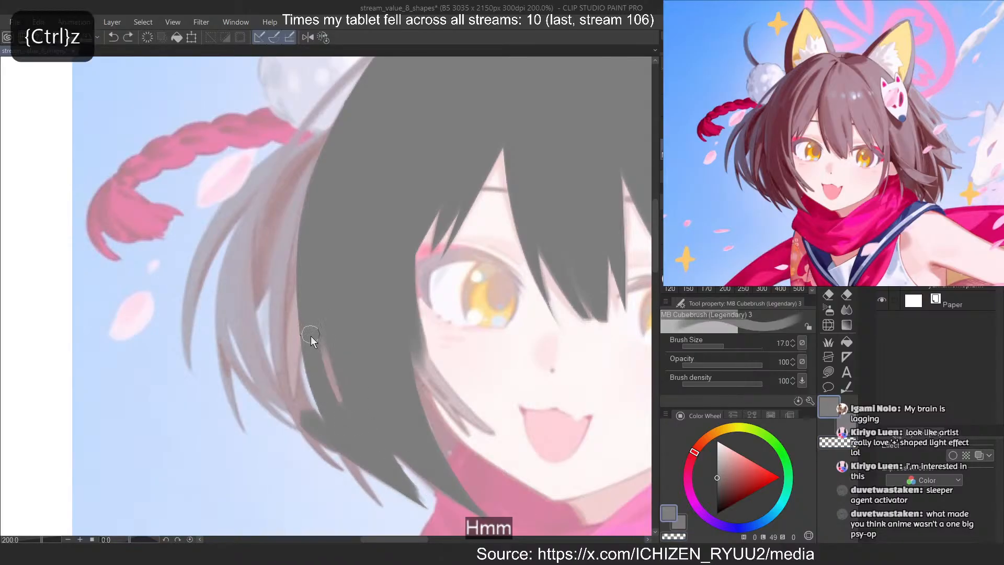
pyautogui.moveTo(311, 335); pyautogui.dragTo(327, 402)
pyautogui.moveTo(316, 356); pyautogui.dragTo(339, 378)
# Widen the left-hand side hair outward with a grey lock running down the outside of the thin gap
pyautogui.scroll(-6, 382, 215)
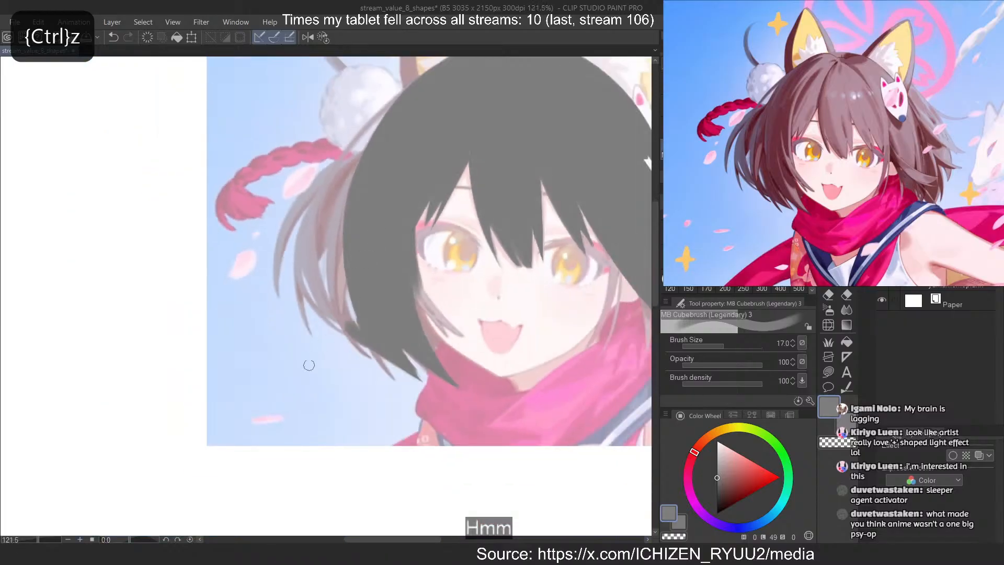
pyautogui.scroll(7, 300, 342)
pyautogui.moveTo(385, 134); pyautogui.dragTo(368, 305)
pyautogui.hotkey('ctrl', 'z')
pyautogui.moveTo(385, 186); pyautogui.dragTo(371, 311)
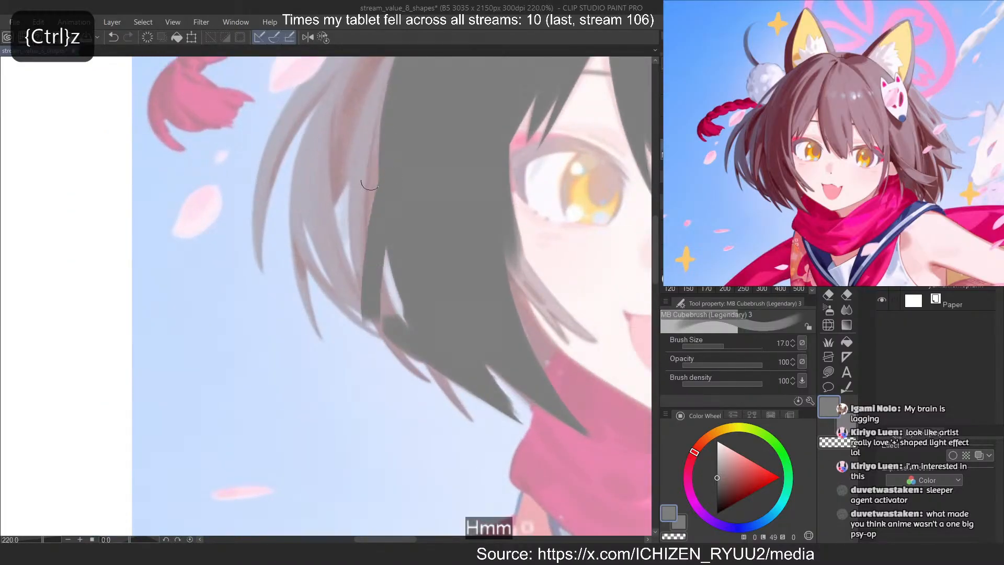
pyautogui.moveTo(369, 156); pyautogui.dragTo(377, 303)
pyautogui.moveTo(357, 210); pyautogui.dragTo(378, 309)
pyautogui.moveTo(373, 94); pyautogui.dragTo(366, 160)
# Block in the outer left-hand hair mass in grey, from below the tassel ornament down to eye level
pyautogui.moveTo(377, 98)
pyautogui.mouseDown()
pyautogui.moveTo(382, 174)
pyautogui.moveTo(314, 230)
pyautogui.mouseUp()
pyautogui.hotkey('ctrl', 'z')
pyautogui.moveTo(349, 139); pyautogui.dragTo(319, 213)
pyautogui.moveTo(330, 168); pyautogui.dragTo(318, 199)
pyautogui.moveTo(352, 105); pyautogui.dragTo(319, 191)
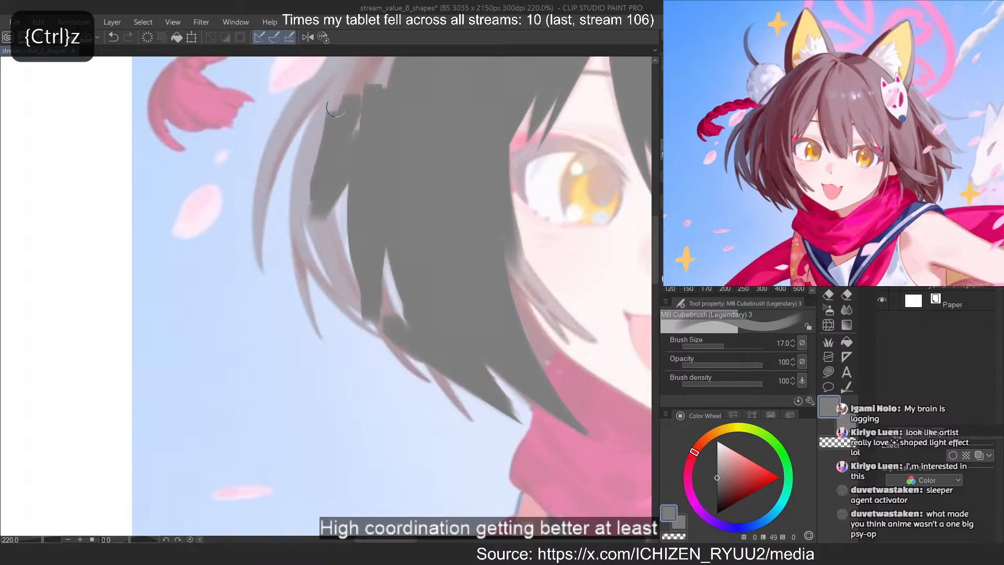
pyautogui.moveTo(362, 73); pyautogui.dragTo(320, 180)
pyautogui.moveTo(372, 72); pyautogui.dragTo(303, 208)
# Extend the outer hair mass in a curved grey lock down to the bob's lower edge, leaving a narrow opening inside
pyautogui.moveTo(330, 99)
pyautogui.mouseDown()
pyautogui.moveTo(300, 179)
pyautogui.moveTo(359, 297)
pyautogui.mouseUp()
pyautogui.hotkey('ctrl', 'z')
pyautogui.hotkey('ctrl', 'z')
pyautogui.moveTo(325, 195)
pyautogui.mouseDown()
pyautogui.moveTo(368, 314)
pyautogui.moveTo(342, 289)
pyautogui.moveTo(392, 324)
pyautogui.mouseUp()
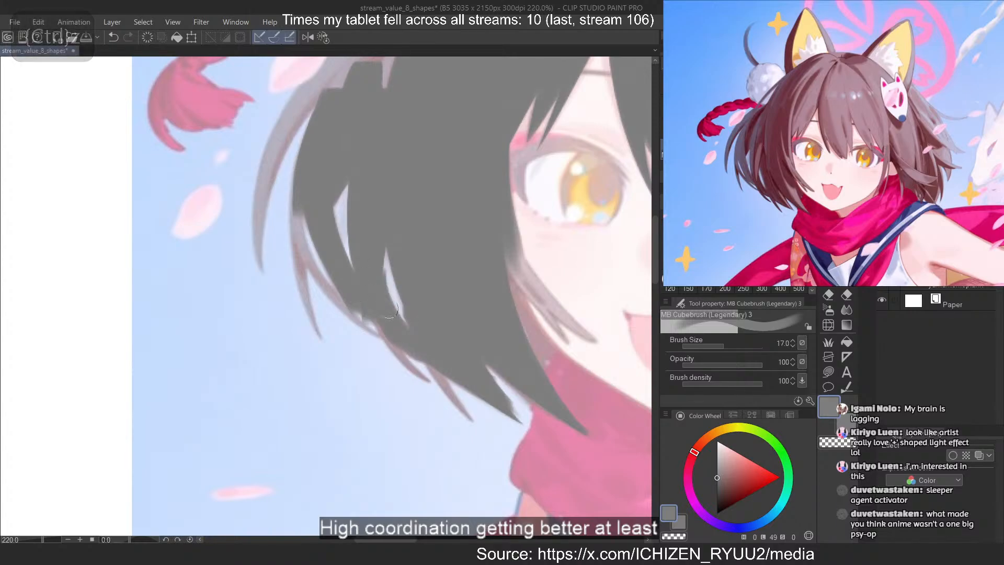
pyautogui.hotkey('ctrl', 'z')
pyautogui.moveTo(371, 277); pyautogui.dragTo(391, 331)
pyautogui.hotkey('ctrl', 'z')
pyautogui.moveTo(372, 297); pyautogui.dragTo(397, 339)
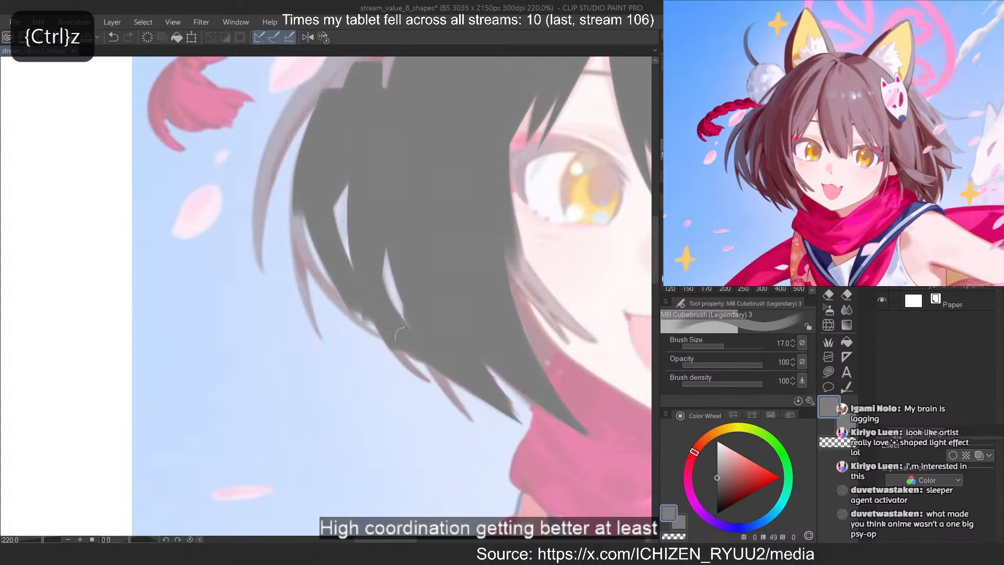
# Set the brush size to 8 and paint a thin pointed grey strand below the bob's lower left-hand edge
pyautogui.click(706, 243)
pyautogui.press('c')
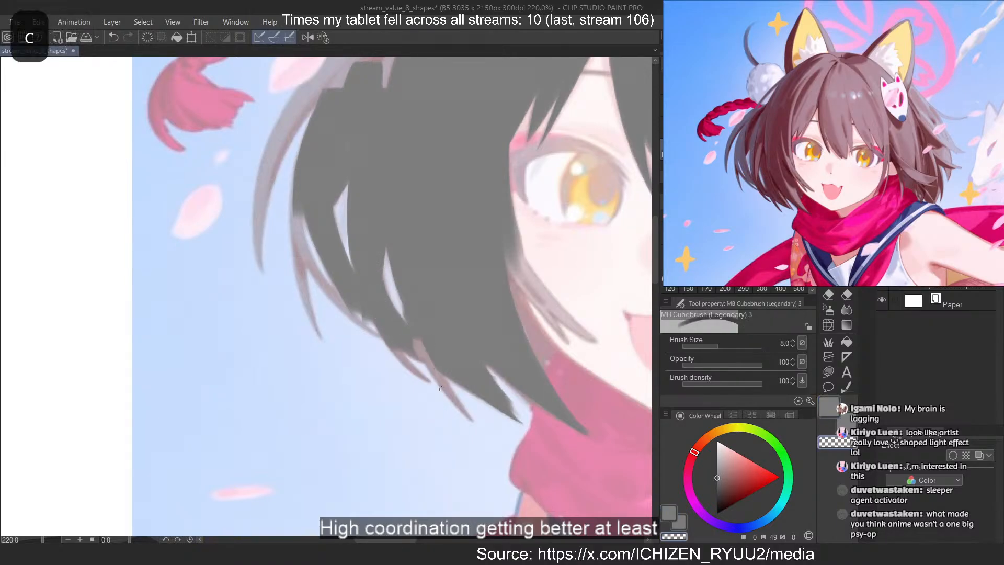
pyautogui.hotkey('ctrl', 'z')
pyautogui.moveTo(438, 388)
pyautogui.mouseDown()
pyautogui.moveTo(418, 342)
pyautogui.moveTo(486, 444)
pyautogui.mouseUp()
pyautogui.press('c')
pyautogui.hotkey('ctrl', 'z')
pyautogui.moveTo(433, 373)
pyautogui.mouseDown()
pyautogui.moveTo(482, 439)
pyautogui.moveTo(451, 413)
pyautogui.mouseUp()
pyautogui.press('c')
pyautogui.hotkey('ctrl', 'z')
pyautogui.press('c')
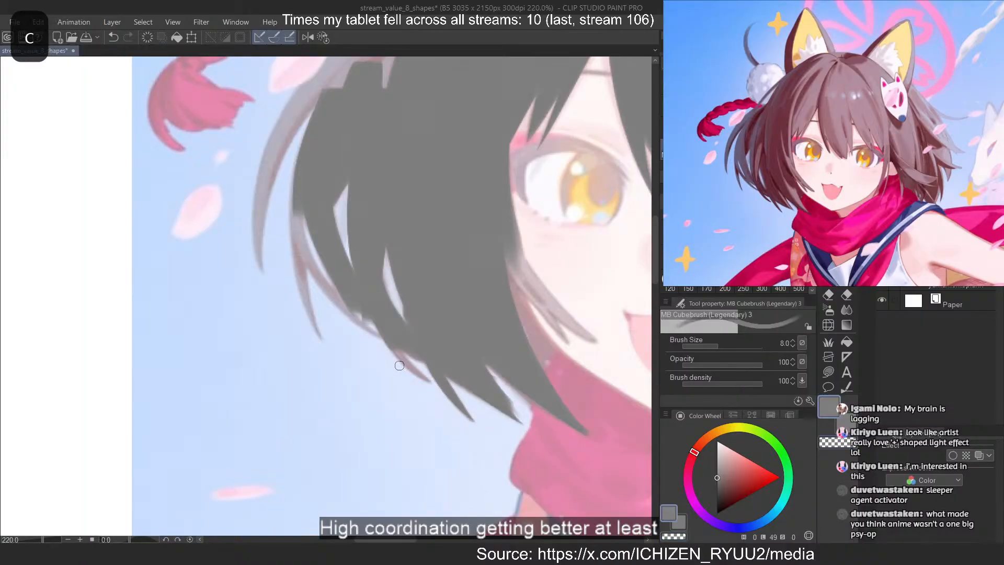
# Add another pointed grey strand outside the last one and trim its lower edge with transparent colour
pyautogui.moveTo(396, 354)
pyautogui.mouseDown()
pyautogui.moveTo(431, 387)
pyautogui.moveTo(412, 356)
pyautogui.moveTo(430, 388)
pyautogui.mouseUp()
pyautogui.hotkey('ctrl', 'z')
# Paint a thin curved grey strand along the bob's lower outer edge, joining the outer lock to the lower tips
pyautogui.hotkey('ctrl', 'z')
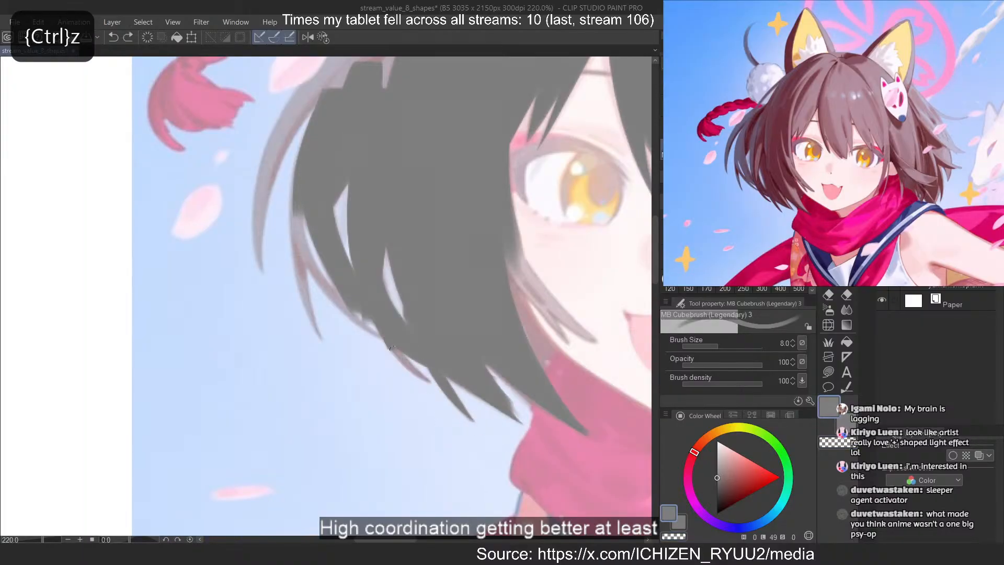
pyautogui.moveTo(390, 350); pyautogui.dragTo(439, 391)
pyautogui.press('c')
pyautogui.moveTo(390, 364); pyautogui.dragTo(464, 434)
pyautogui.press('c')
pyautogui.moveTo(309, 273)
pyautogui.mouseDown()
pyautogui.moveTo(372, 343)
pyautogui.moveTo(336, 299)
pyautogui.moveTo(369, 328)
pyautogui.mouseUp()
pyautogui.hotkey('ctrl', 'z')
# Paint the long grey strand hanging from the outer hair mass and sharpen its edge and tip with transparent colour
pyautogui.hotkey('ctrl', 'z')
pyautogui.hotkey('ctrl', 'z')
pyautogui.hotkey('ctrl', 'z')
pyautogui.moveTo(342, 292)
pyautogui.mouseDown()
pyautogui.moveTo(374, 324)
pyautogui.moveTo(342, 309)
pyautogui.mouseUp()
pyautogui.press('c')
pyautogui.press('c')
pyautogui.moveTo(313, 271)
pyautogui.mouseDown()
pyautogui.moveTo(374, 339)
pyautogui.moveTo(367, 328)
pyautogui.mouseUp()
pyautogui.hotkey('ctrl', 'z')
pyautogui.press('c')
pyautogui.moveTo(294, 222); pyautogui.dragTo(317, 280)
pyautogui.moveTo(293, 196); pyautogui.dragTo(313, 262)
pyautogui.hotkey('ctrl', 'z')
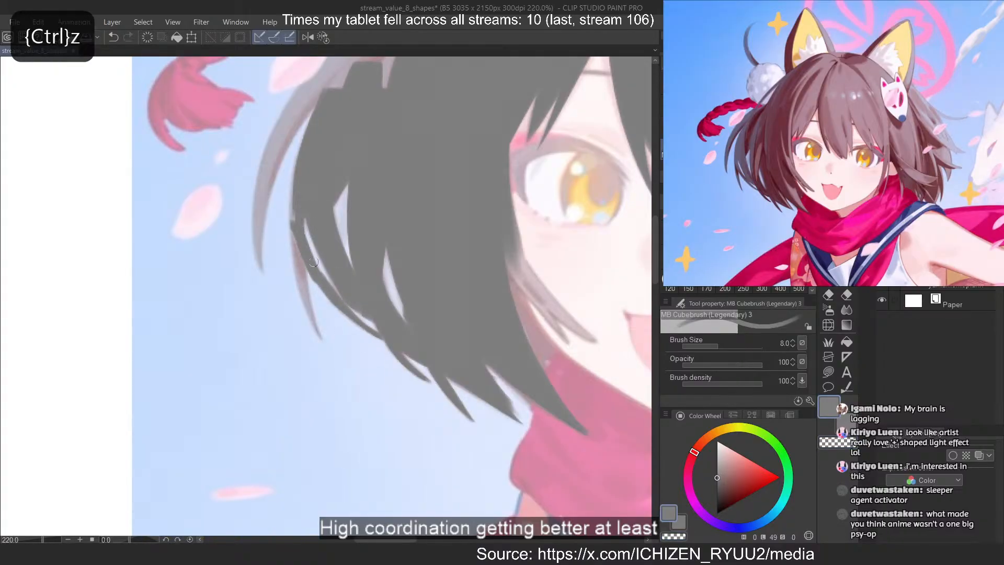
pyautogui.press('c')
pyautogui.moveTo(290, 215); pyautogui.dragTo(319, 287)
pyautogui.hotkey('ctrl', 'z')
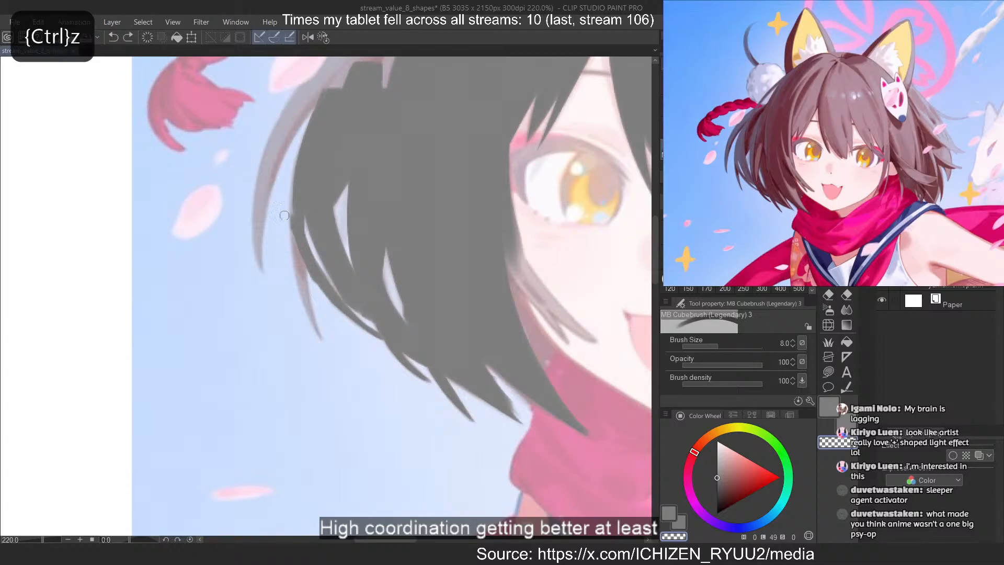
pyautogui.press('c')
pyautogui.moveTo(289, 186); pyautogui.dragTo(336, 364)
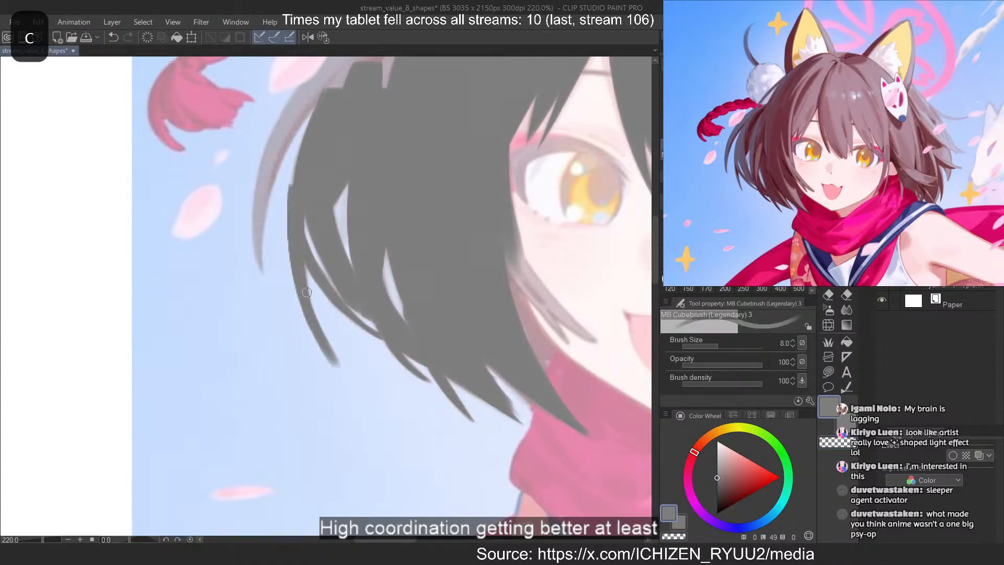
pyautogui.press('c')
pyautogui.moveTo(285, 202); pyautogui.dragTo(335, 368)
pyautogui.moveTo(316, 314); pyautogui.dragTo(347, 374)
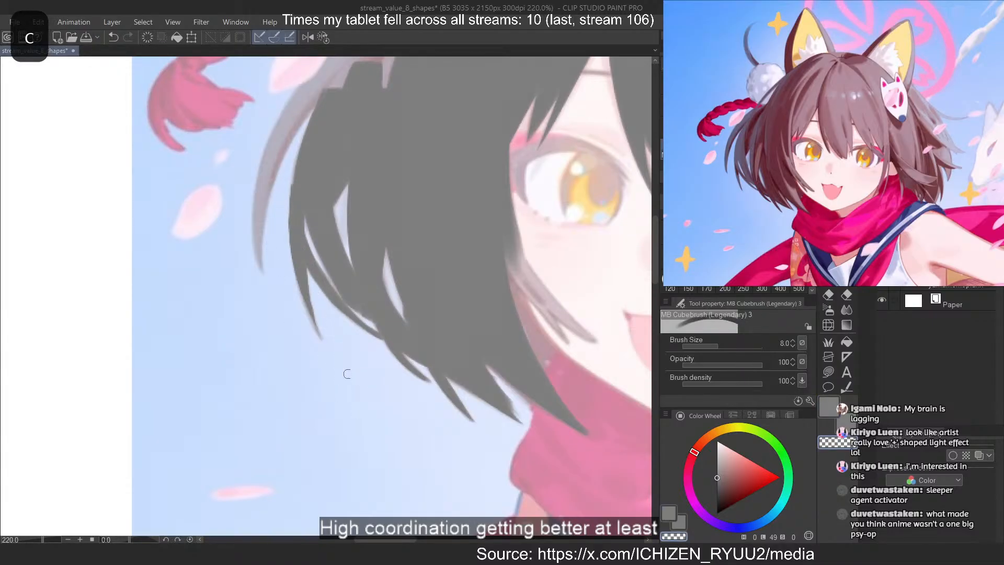
# Paint the outermost curved flyaway strand in grey beside the petals, tapering it to a point
pyautogui.press('c')
pyautogui.moveTo(322, 87); pyautogui.dragTo(258, 233)
pyautogui.press('2')
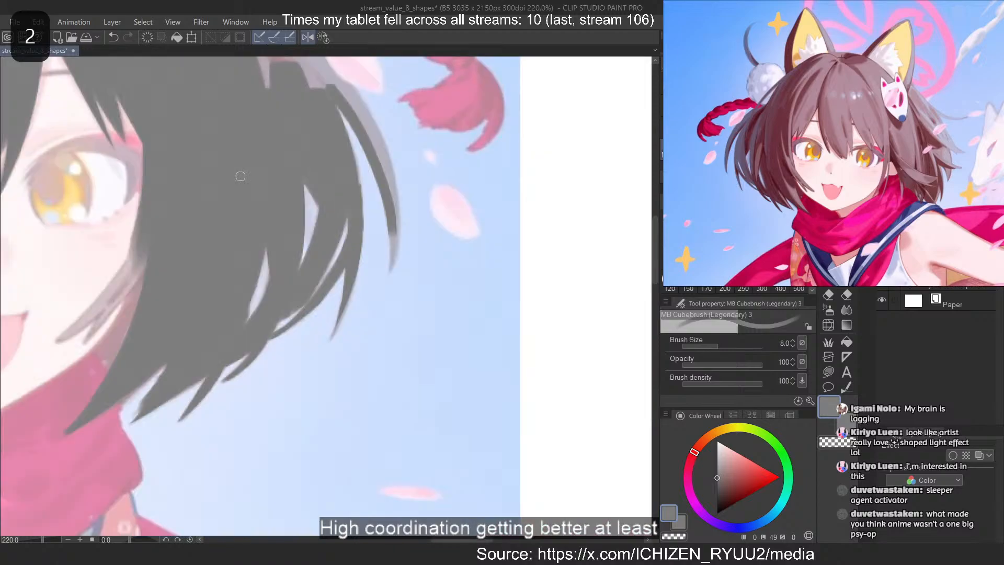
pyautogui.moveTo(338, 84); pyautogui.dragTo(399, 248)
pyautogui.hotkey('ctrl', 'z')
pyautogui.moveTo(340, 83)
pyautogui.mouseDown()
pyautogui.moveTo(391, 178)
pyautogui.moveTo(392, 275)
pyautogui.mouseUp()
pyautogui.moveTo(388, 223); pyautogui.dragTo(389, 279)
pyautogui.press('c')
pyautogui.moveTo(376, 207)
pyautogui.mouseDown()
pyautogui.moveTo(388, 276)
pyautogui.moveTo(397, 230)
pyautogui.mouseUp()
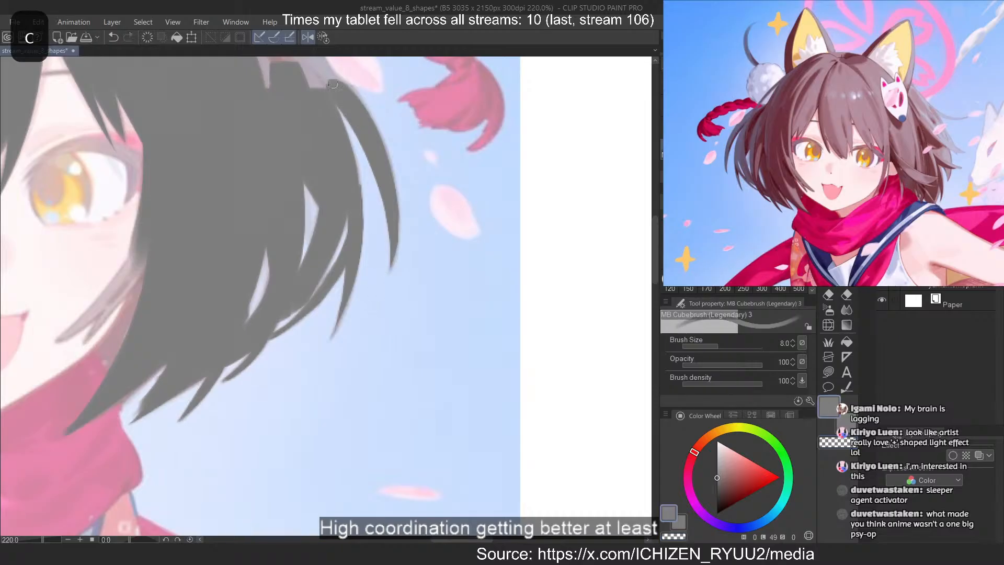
pyautogui.hotkey('ctrl', 'z')
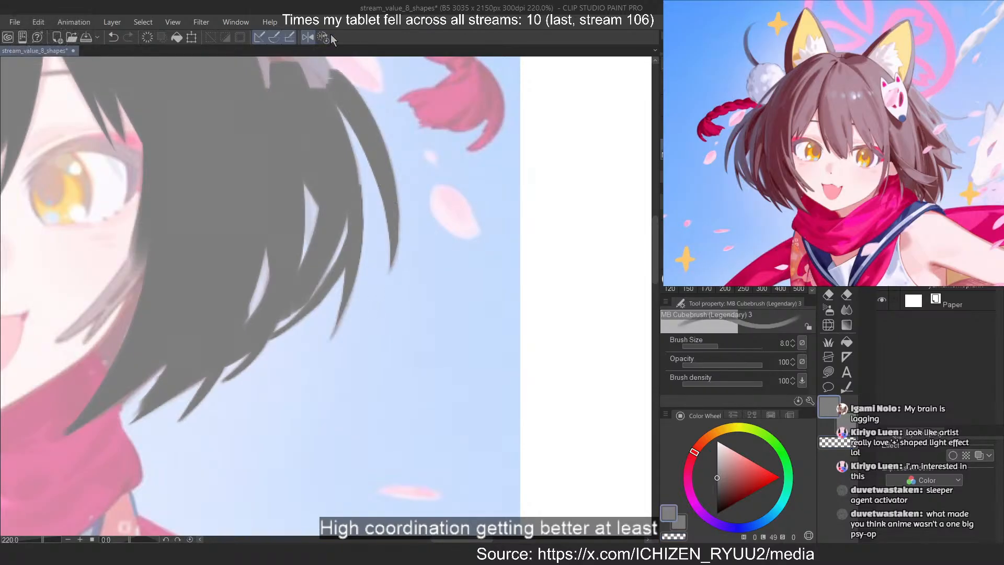
# Fill the unpainted hair between the crown and the outer side locks in grey, next to the red braided cord
pyautogui.scroll(-7, 435, 345)
pyautogui.scroll(8, 318, 157)
pyautogui.moveTo(368, 235); pyautogui.dragTo(389, 277)
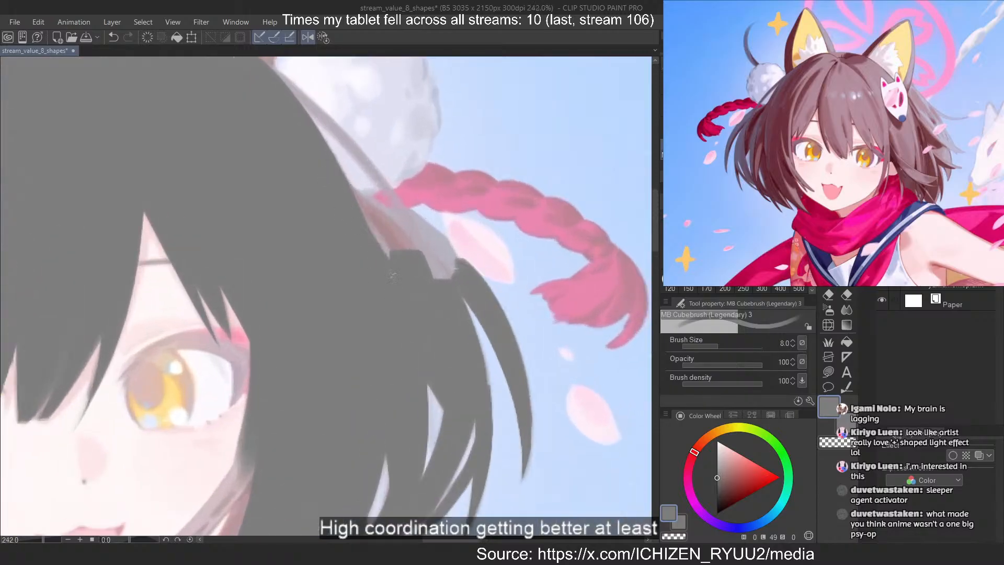
pyautogui.moveTo(363, 213)
pyautogui.mouseDown()
pyautogui.moveTo(420, 252)
pyautogui.moveTo(366, 199)
pyautogui.moveTo(449, 277)
pyautogui.mouseUp()
pyautogui.moveTo(395, 209); pyautogui.dragTo(460, 261)
# Paint a thin grey strand across the edge of the white pompom, from the crown down to the red cord
pyautogui.scroll(-1, 411, 406)
pyautogui.moveTo(332, 157); pyautogui.dragTo(434, 256)
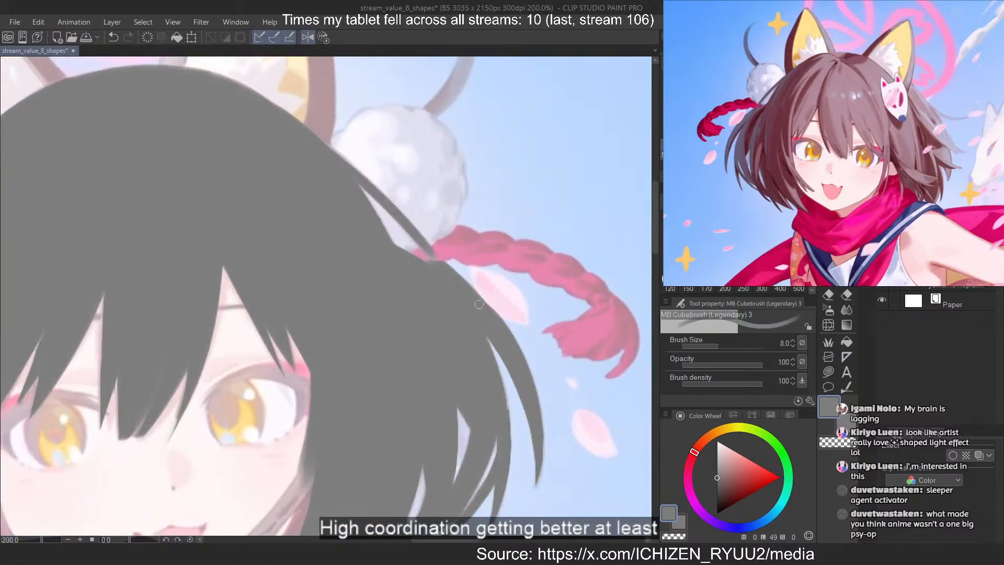
pyautogui.hotkey('ctrl', 'z')
pyautogui.moveTo(308, 128); pyautogui.dragTo(441, 260)
pyautogui.hotkey('ctrl', 'z')
pyautogui.moveTo(314, 133); pyautogui.dragTo(440, 259)
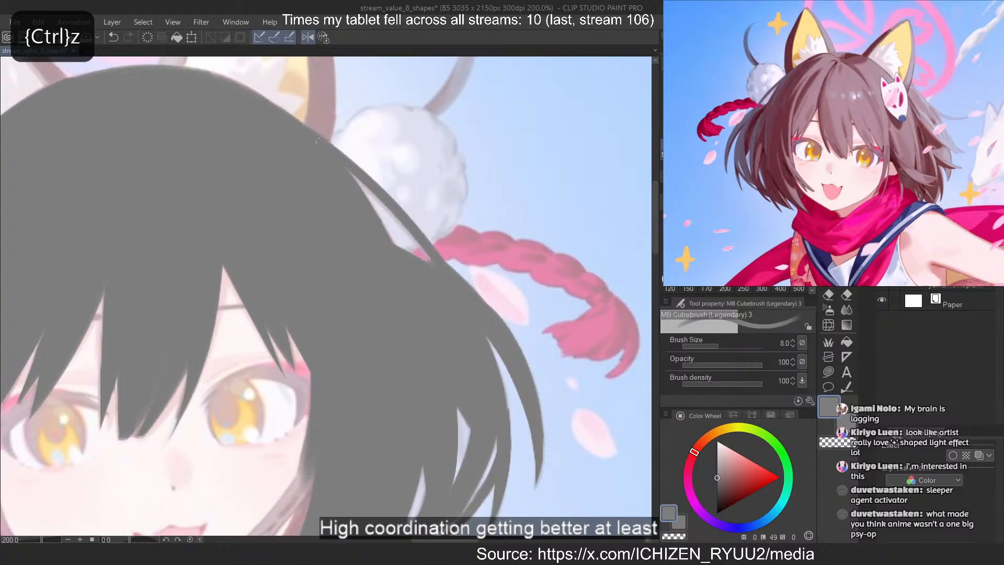
pyautogui.moveTo(351, 172); pyautogui.dragTo(430, 260)
pyautogui.hotkey('ctrl', 'z')
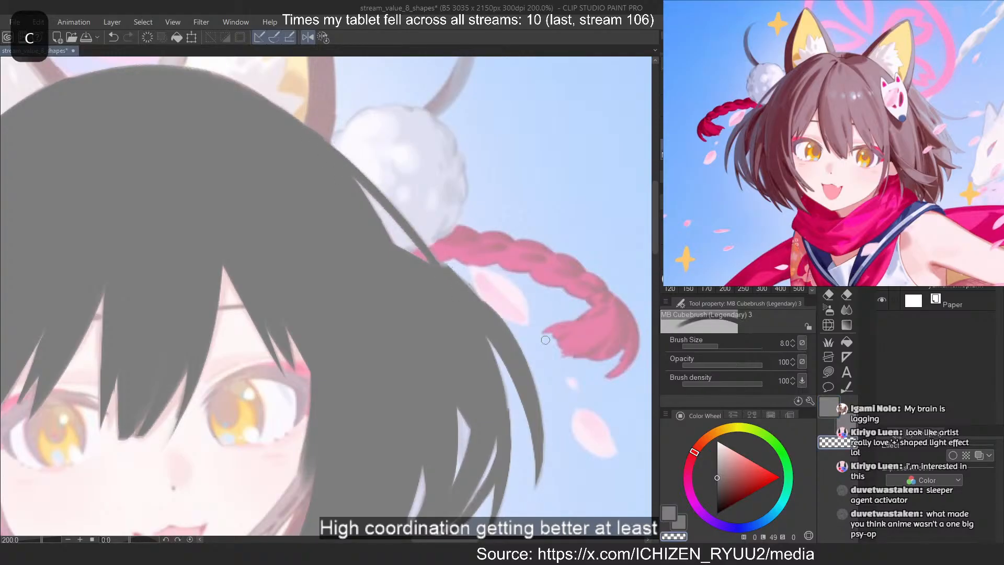
pyautogui.hotkey('ctrl', 'z')
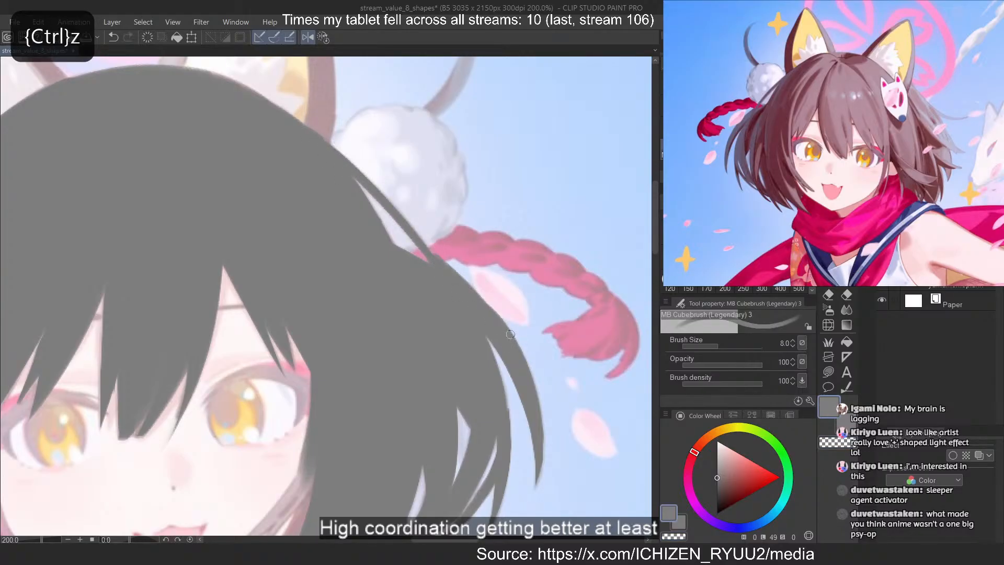
# Paint the grey strand beside the left-hand cheek, running from below the eye down to the jaw
pyautogui.click(326, 36)
pyautogui.scroll(-10, 292, 188)
pyautogui.scroll(12, 312, 302)
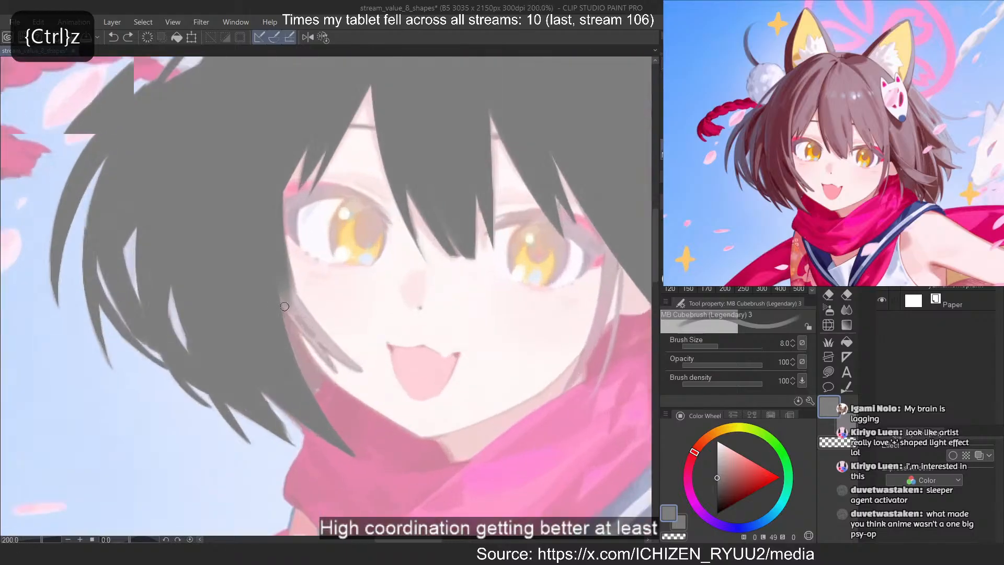
pyautogui.hotkey('ctrl', 'z')
pyautogui.moveTo(282, 298)
pyautogui.mouseDown()
pyautogui.moveTo(346, 377)
pyautogui.moveTo(309, 340)
pyautogui.moveTo(369, 391)
pyautogui.mouseUp()
pyautogui.hotkey('ctrl', 'z')
pyautogui.hotkey('ctrl', 'z')
pyautogui.moveTo(292, 306); pyautogui.dragTo(368, 401)
pyautogui.hotkey('ctrl', 'z')
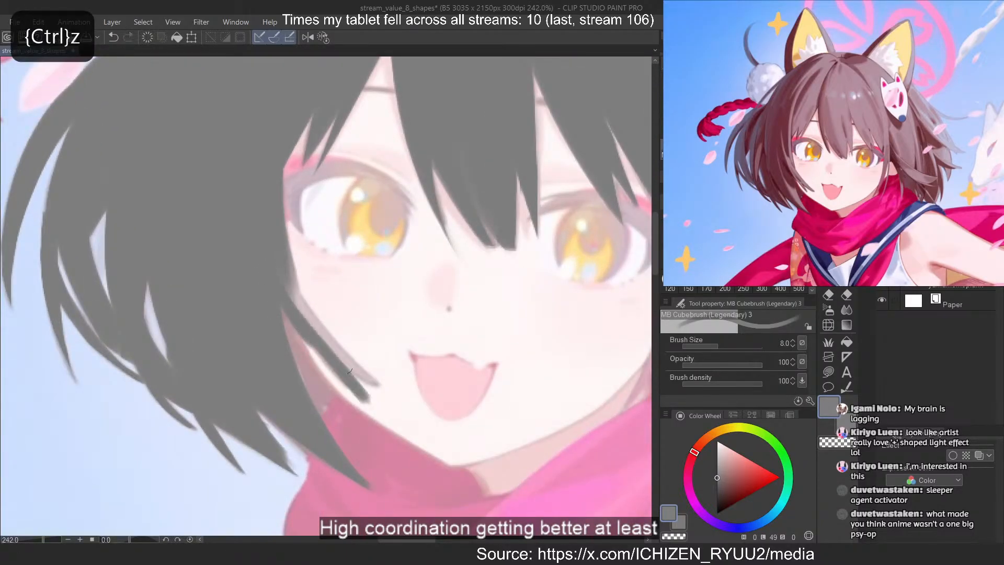
pyautogui.moveTo(308, 342); pyautogui.dragTo(356, 396)
pyautogui.hotkey('ctrl', 'z')
pyautogui.moveTo(311, 345); pyautogui.dragTo(363, 403)
# Smooth the base of the left-hand cheek strand and add a second pointed grey tip on its inner side
pyautogui.hotkey('ctrl', 'z')
pyautogui.press('c')
pyautogui.press('c')
pyautogui.moveTo(291, 289)
pyautogui.mouseDown()
pyautogui.moveTo(351, 365)
pyautogui.moveTo(329, 337)
pyautogui.mouseUp()
pyautogui.moveTo(290, 240); pyautogui.dragTo(315, 311)
pyautogui.hotkey('ctrl', 'z')
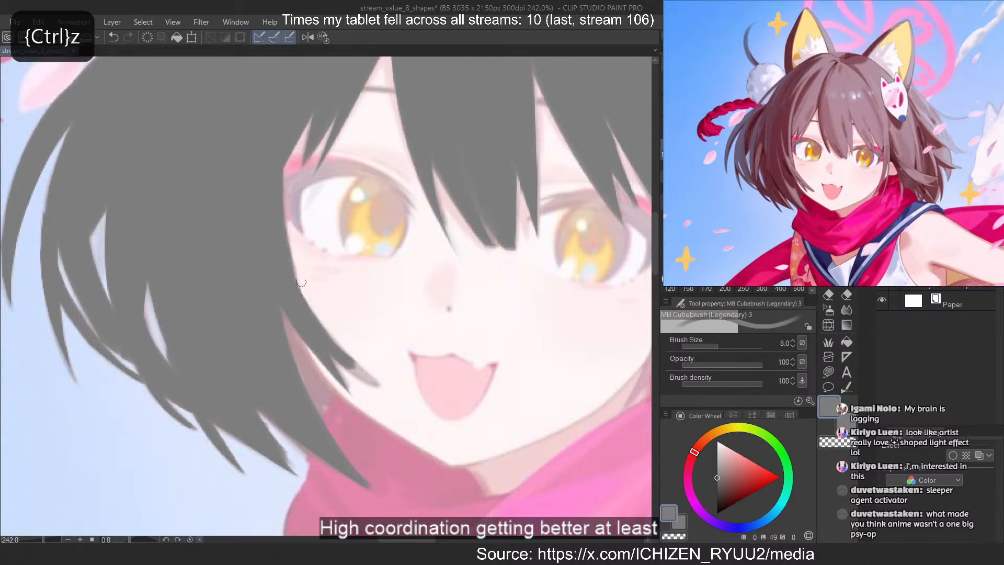
pyautogui.press('c')
pyautogui.moveTo(334, 357); pyautogui.dragTo(389, 396)
pyautogui.hotkey('ctrl', 'z')
pyautogui.press('c')
pyautogui.press('c')
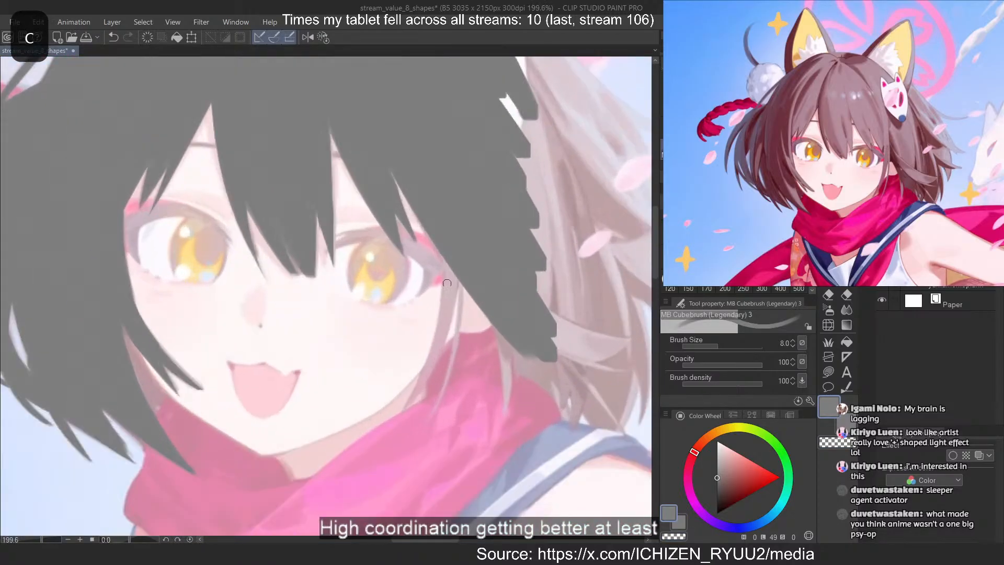
# Paint a tapering grey strand from the outer corner of the right-hand eye down along the cheek to the jaw
pyautogui.moveTo(416, 408)
pyautogui.mouseDown()
pyautogui.moveTo(448, 248)
pyautogui.moveTo(410, 411)
pyautogui.mouseUp()
pyautogui.hotkey('ctrl', 'z')
pyautogui.hotkey('ctrl', 'z')
pyautogui.moveTo(454, 267); pyautogui.dragTo(405, 415)
pyautogui.moveTo(447, 299); pyautogui.dragTo(397, 422)
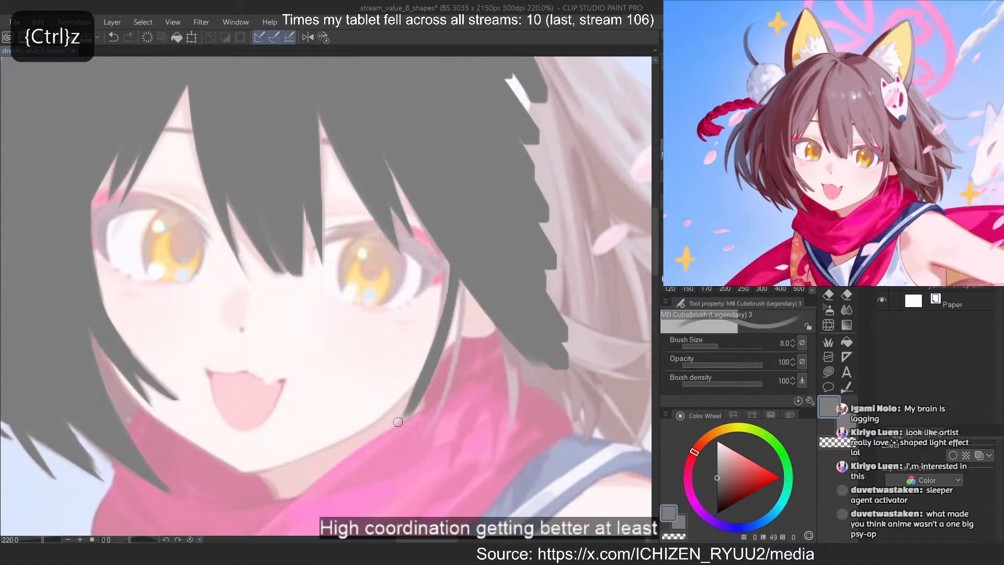
pyautogui.moveTo(445, 247); pyautogui.dragTo(404, 408)
pyautogui.hotkey('ctrl', 'z')
pyautogui.moveTo(446, 251); pyautogui.dragTo(414, 375)
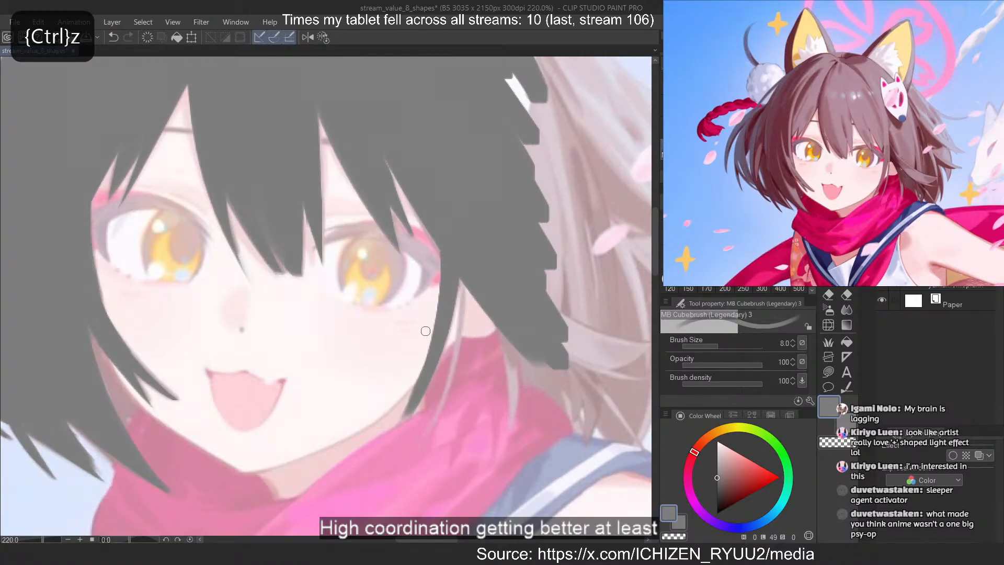
pyautogui.hotkey('ctrl', 'z')
pyautogui.moveTo(444, 339); pyautogui.dragTo(401, 423)
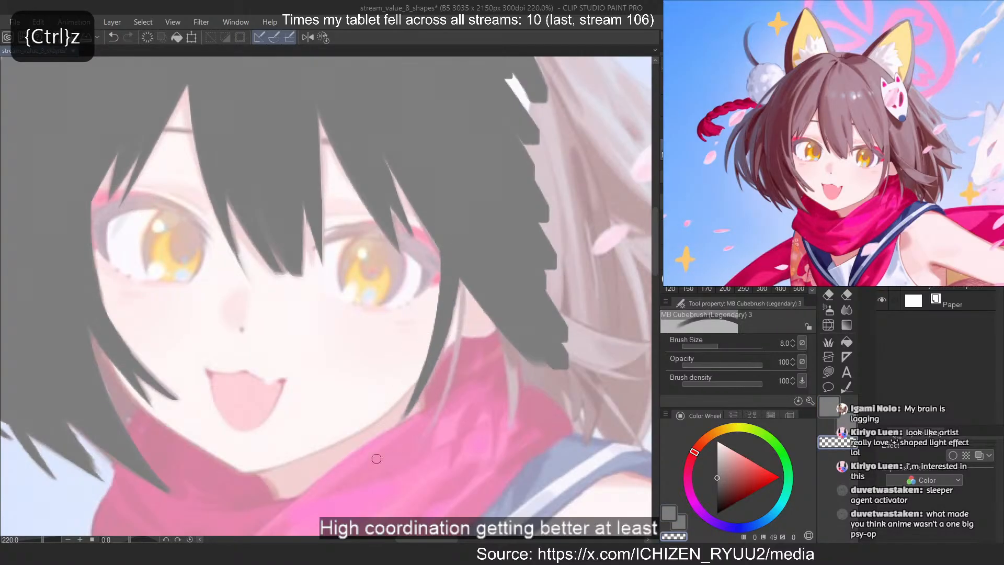
# Add a thinner grey strand behind the right-hand cheek strand and sharpen its tip over the scarf with transparent colour
pyautogui.press('c')
pyautogui.moveTo(463, 281); pyautogui.dragTo(436, 411)
pyautogui.hotkey('ctrl', 'z')
pyautogui.moveTo(464, 282)
pyautogui.mouseDown()
pyautogui.moveTo(436, 419)
pyautogui.moveTo(420, 443)
pyautogui.mouseUp()
pyautogui.press('c')
pyautogui.moveTo(444, 407); pyautogui.dragTo(422, 444)
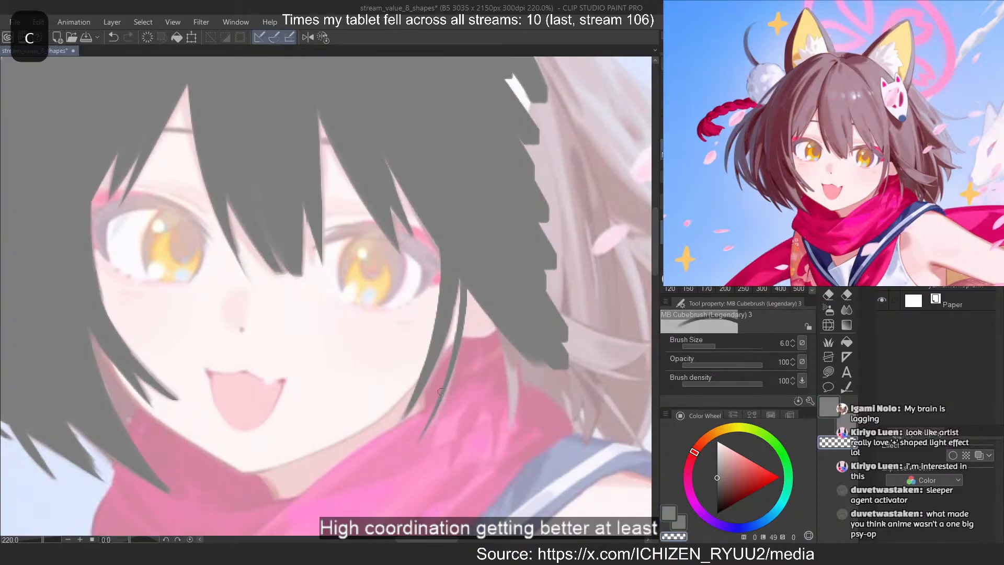
# Paint a thin tapering grey strand hanging from the right-hand side hair over the pink scarf with a size 6 brush
pyautogui.press('c')
pyautogui.hotkey('ctrl', 'z')
pyautogui.moveTo(507, 336)
pyautogui.mouseDown()
pyautogui.moveTo(509, 442)
pyautogui.moveTo(511, 429)
pyautogui.mouseUp()
pyautogui.hotkey('ctrl', 'z')
pyautogui.hotkey('ctrl', 'z')
pyautogui.hotkey('ctrl', 'z')
pyautogui.moveTo(506, 337); pyautogui.dragTo(512, 427)
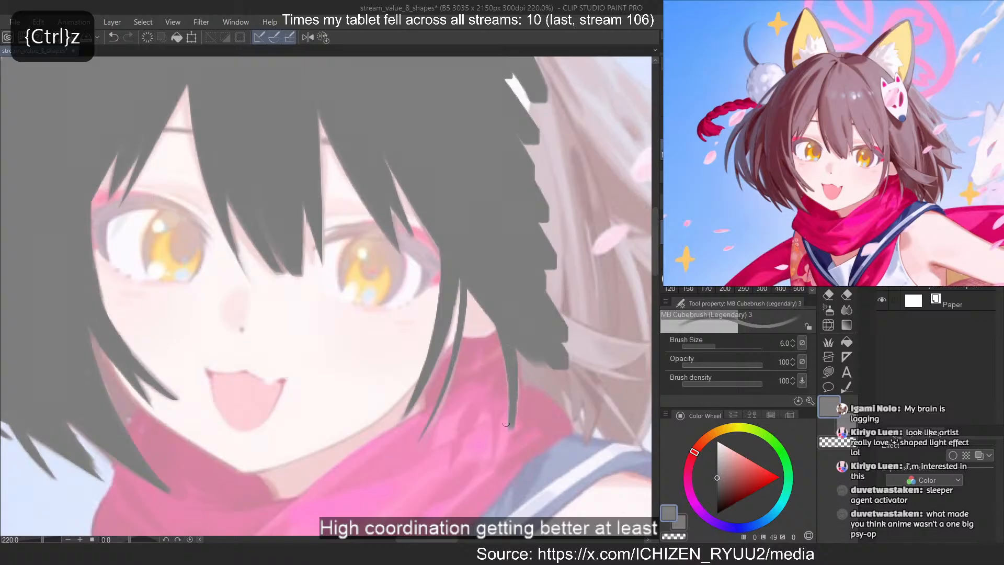
pyautogui.press('c')
# With a size 40 brush, block in the grey hair below the right-hand fox ear, next to the mask ornament
pyautogui.scroll(-6, 236, 207)
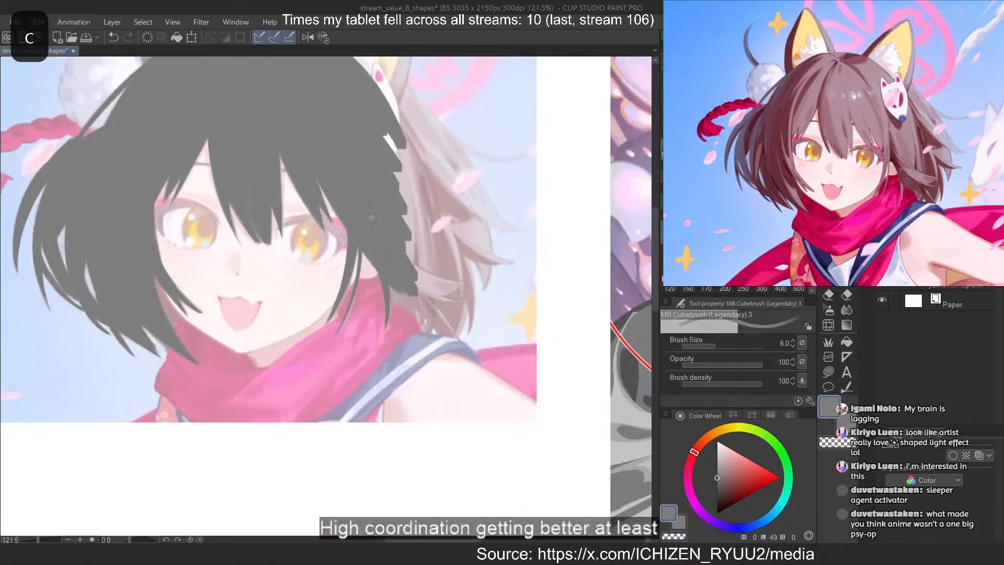
pyautogui.scroll(6, 236, 207)
pyautogui.scroll(-5, 216, 314)
pyautogui.scroll(3, 362, 123)
pyautogui.moveTo(318, 296); pyautogui.dragTo(333, 295)
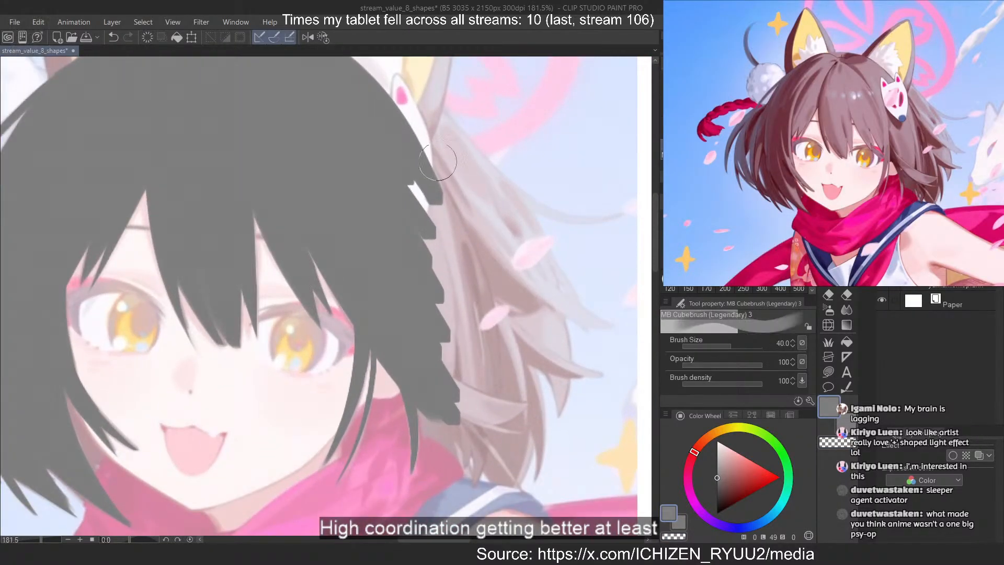
pyautogui.moveTo(443, 140); pyautogui.dragTo(419, 220)
pyautogui.hotkey('ctrl', 'z')
pyautogui.moveTo(458, 105)
pyautogui.mouseDown()
pyautogui.moveTo(411, 213)
pyautogui.moveTo(542, 190)
pyautogui.mouseUp()
pyautogui.press('c')
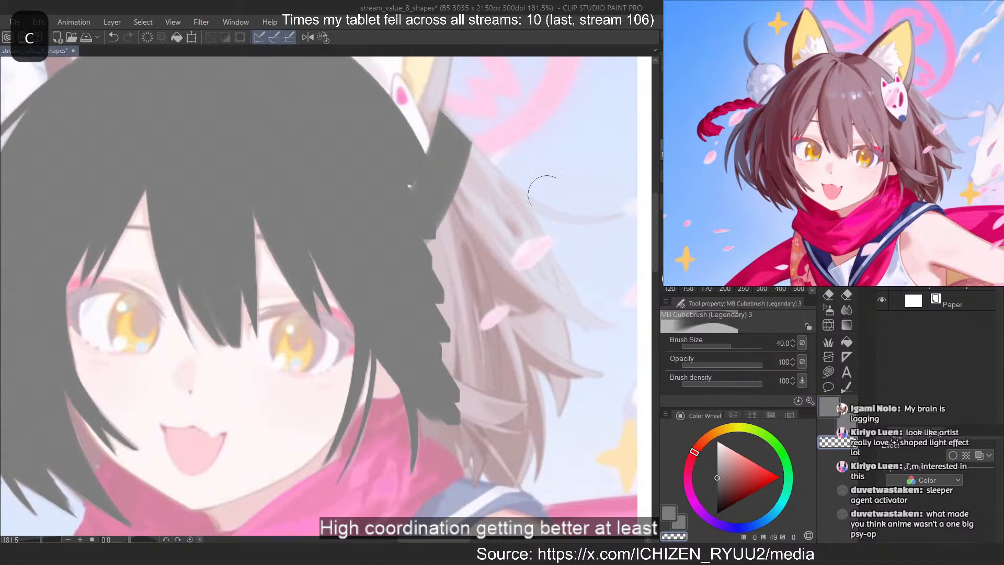
# Fill the right-hand side hair with solid grey out to its curved outer edge
pyautogui.press('c')
pyautogui.moveTo(460, 142)
pyautogui.mouseDown()
pyautogui.moveTo(567, 349)
pyautogui.moveTo(553, 357)
pyautogui.mouseUp()
pyautogui.hotkey('ctrl', 'z')
pyautogui.moveTo(475, 205)
pyautogui.mouseDown()
pyautogui.moveTo(517, 321)
pyautogui.moveTo(503, 372)
pyautogui.mouseUp()
pyautogui.moveTo(453, 234); pyautogui.dragTo(468, 370)
pyautogui.moveTo(401, 193); pyautogui.dragTo(448, 361)
# Extend the grey right-hand hair mass down to the sailor collar, filling the gaps in its lower part
pyautogui.moveTo(438, 321)
pyautogui.mouseDown()
pyautogui.moveTo(421, 336)
pyautogui.moveTo(495, 484)
pyautogui.mouseUp()
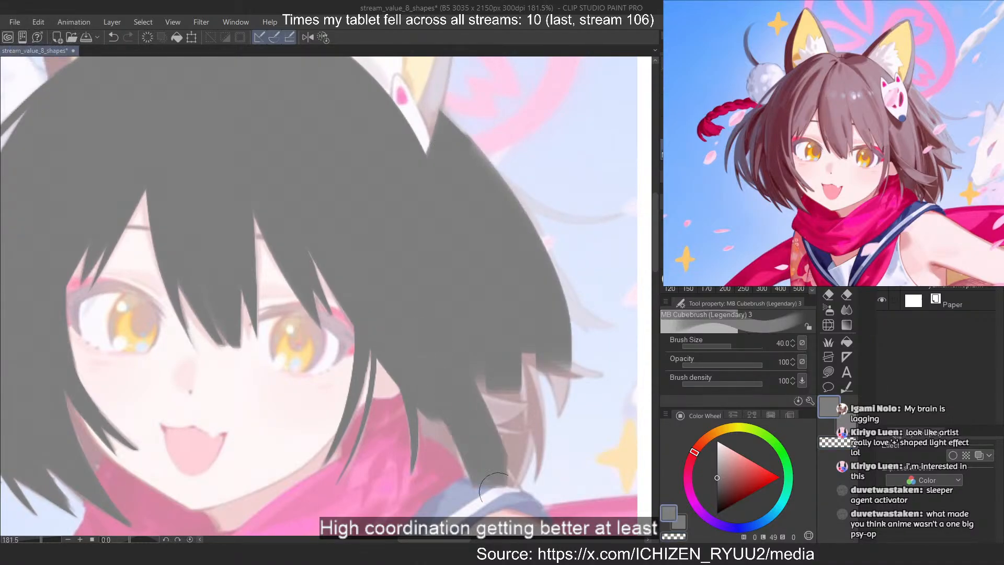
pyautogui.hotkey('ctrl', 'z')
pyautogui.moveTo(410, 347); pyautogui.dragTo(497, 464)
pyautogui.moveTo(470, 339); pyautogui.dragTo(495, 442)
pyautogui.moveTo(489, 313); pyautogui.dragTo(508, 455)
pyautogui.moveTo(516, 367); pyautogui.dragTo(509, 467)
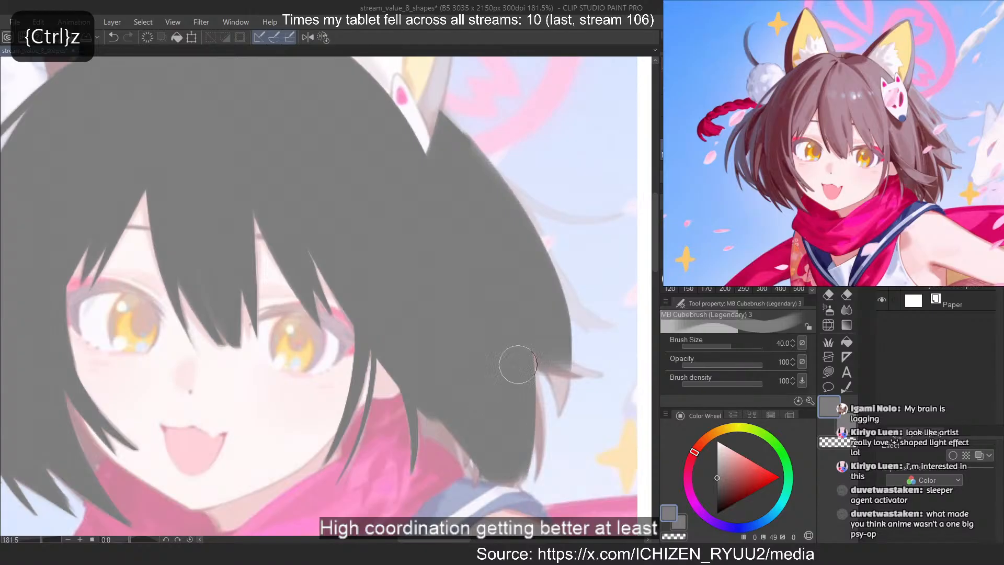
# Reduce the brush to size 10 and shape a pointed grey tip at the bottom of the right-hand hair above the collar
pyautogui.click(724, 243)
pyautogui.press('c')
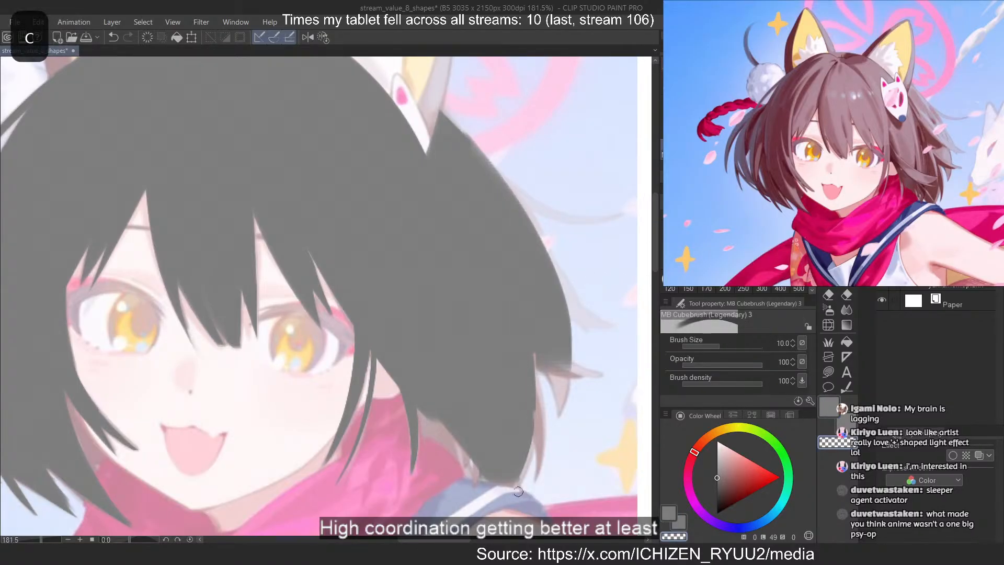
pyautogui.press('c')
pyautogui.moveTo(532, 440); pyautogui.dragTo(516, 486)
pyautogui.hotkey('ctrl', 'z')
pyautogui.moveTo(539, 377)
pyautogui.mouseDown()
pyautogui.moveTo(532, 505)
pyautogui.moveTo(541, 469)
pyautogui.mouseUp()
pyautogui.press('c')
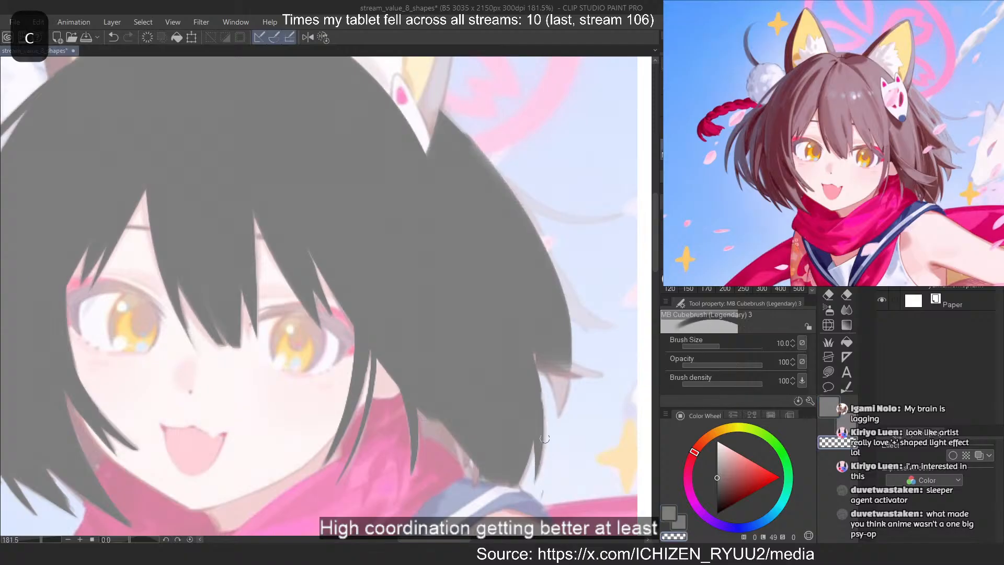
# Paint a second grey strand on the outer side of the right-hand hair's bottom tip
pyautogui.press('c')
pyautogui.moveTo(543, 358)
pyautogui.mouseDown()
pyautogui.moveTo(557, 393)
pyautogui.moveTo(544, 391)
pyautogui.moveTo(563, 431)
pyautogui.mouseUp()
pyautogui.hotkey('ctrl', 'z')
pyautogui.hotkey('ctrl', 'z')
# Taper the outer strand to a point with transparent colour and add a short grey flick pointing outward above it
pyautogui.hotkey('ctrl', 'z')
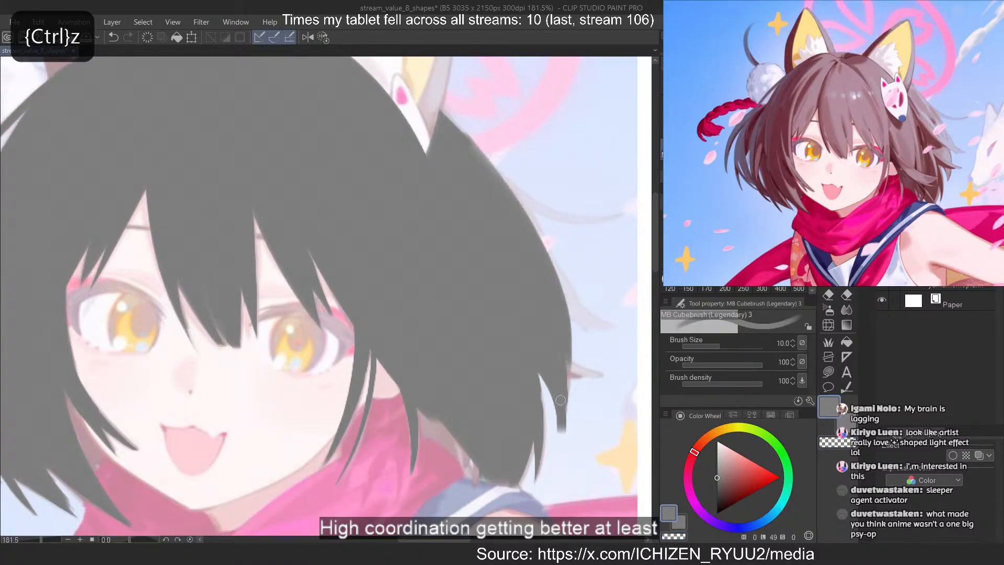
pyautogui.press('c')
pyautogui.moveTo(576, 353); pyautogui.dragTo(564, 431)
pyautogui.press('c')
pyautogui.moveTo(568, 360)
pyautogui.mouseDown()
pyautogui.moveTo(593, 376)
pyautogui.moveTo(608, 372)
pyautogui.moveTo(574, 384)
pyautogui.moveTo(609, 375)
pyautogui.moveTo(561, 416)
pyautogui.mouseUp()
pyautogui.press('c')
pyautogui.hotkey('ctrl', 'z')
pyautogui.press('c')
# Round out the upper right-hand hair edge in grey and add a pointed lock flicking outward above the existing flick
pyautogui.hotkey('ctrl', 'z')
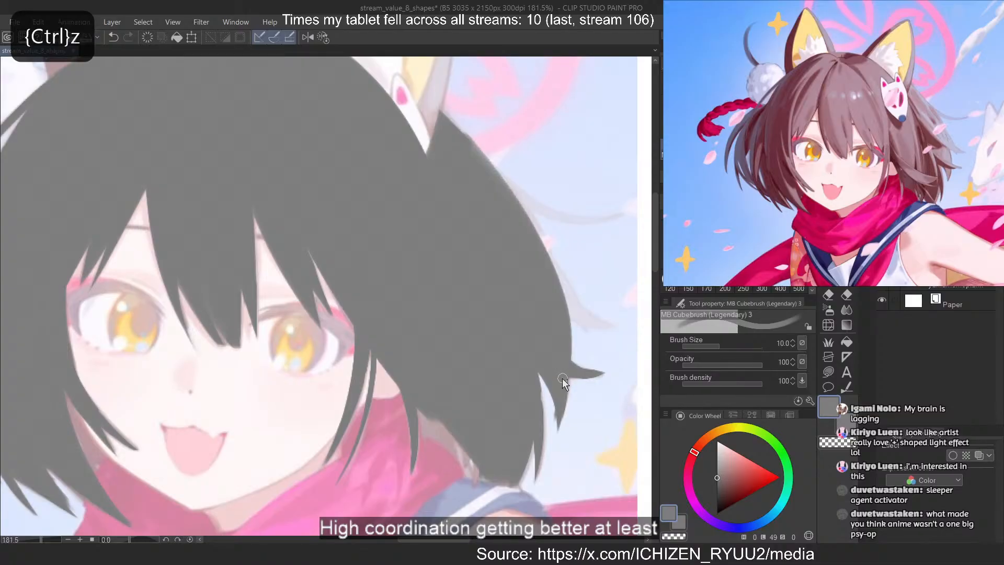
pyautogui.moveTo(566, 375); pyautogui.dragTo(560, 417)
pyautogui.press('c')
pyautogui.moveTo(493, 172); pyautogui.dragTo(567, 310)
pyautogui.hotkey('ctrl', 'z')
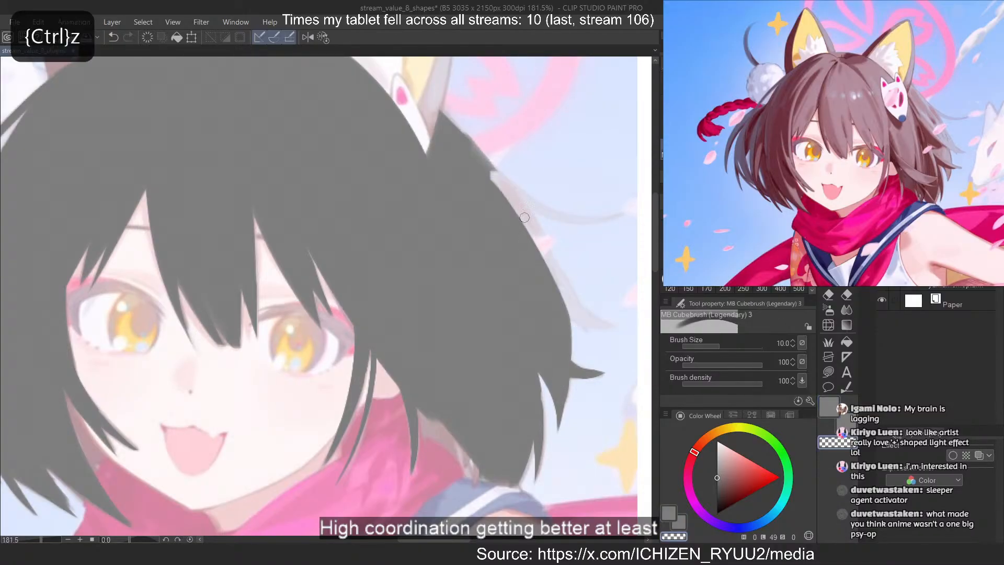
pyautogui.press('c')
pyautogui.moveTo(484, 159); pyautogui.dragTo(565, 306)
pyautogui.moveTo(538, 224); pyautogui.dragTo(576, 327)
pyautogui.hotkey('ctrl', 'z')
pyautogui.moveTo(548, 253)
pyautogui.mouseDown()
pyautogui.moveTo(582, 321)
pyautogui.moveTo(607, 325)
pyautogui.mouseUp()
pyautogui.moveTo(570, 294)
pyautogui.mouseDown()
pyautogui.moveTo(604, 323)
pyautogui.moveTo(580, 311)
pyautogui.moveTo(591, 301)
pyautogui.moveTo(608, 322)
pyautogui.mouseUp()
pyautogui.press('c')
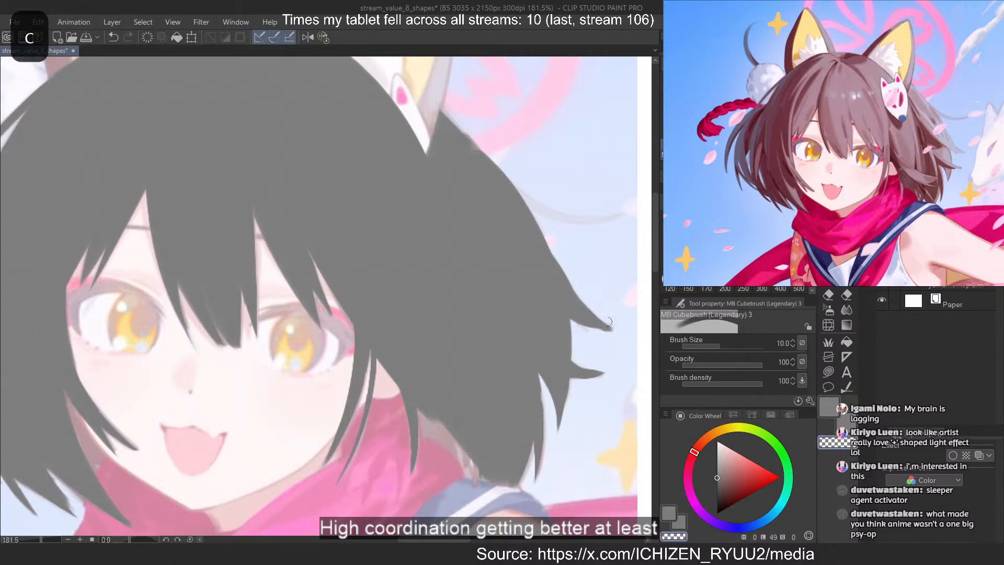
# Paint a thin curved strand sweeping outward from the upper right-hand hair edge, redrawing it in a mirrored, rotated view
pyautogui.press('c')
pyautogui.moveTo(528, 188); pyautogui.dragTo(641, 211)
pyautogui.hotkey('ctrl', 'z')
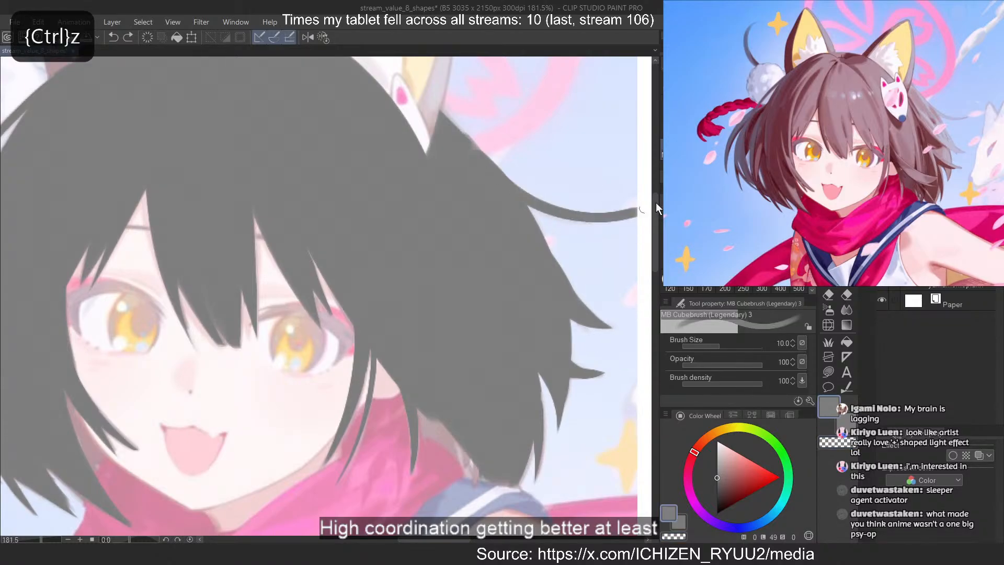
pyautogui.press('2')
pyautogui.scroll(-5, 568, 303)
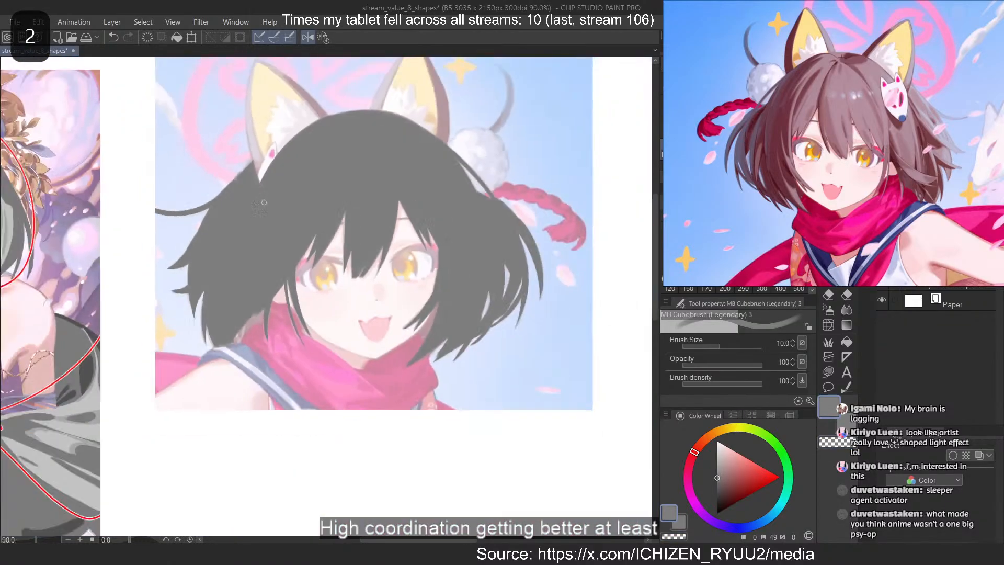
pyautogui.scroll(3, 203, 230)
pyautogui.scroll(5, 227, 234)
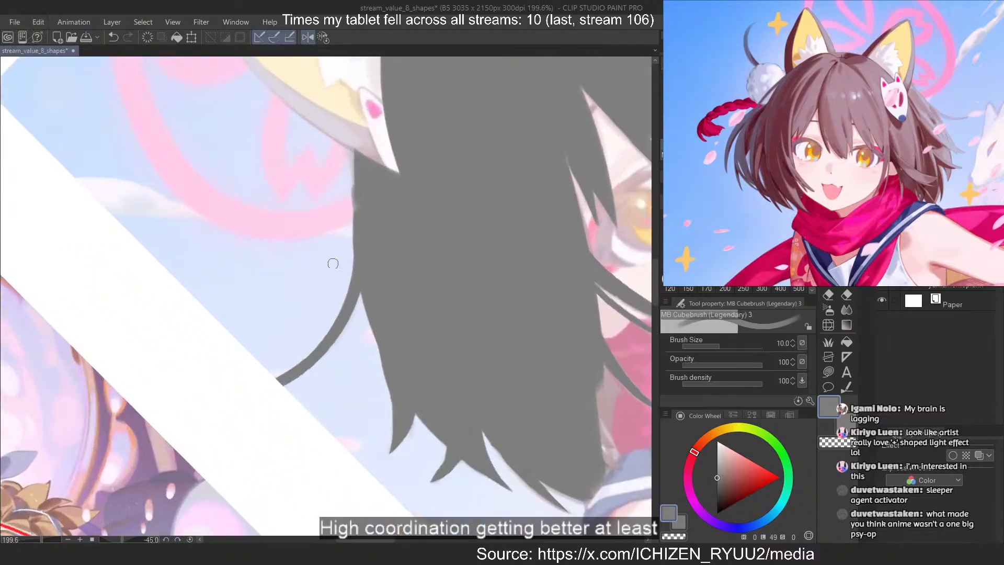
pyautogui.hotkey('ctrl', 'z')
pyautogui.moveTo(355, 208); pyautogui.dragTo(293, 386)
pyautogui.hotkey('ctrl', 'z')
pyautogui.moveTo(354, 252); pyautogui.dragTo(278, 374)
pyautogui.hotkey('ctrl', 'z')
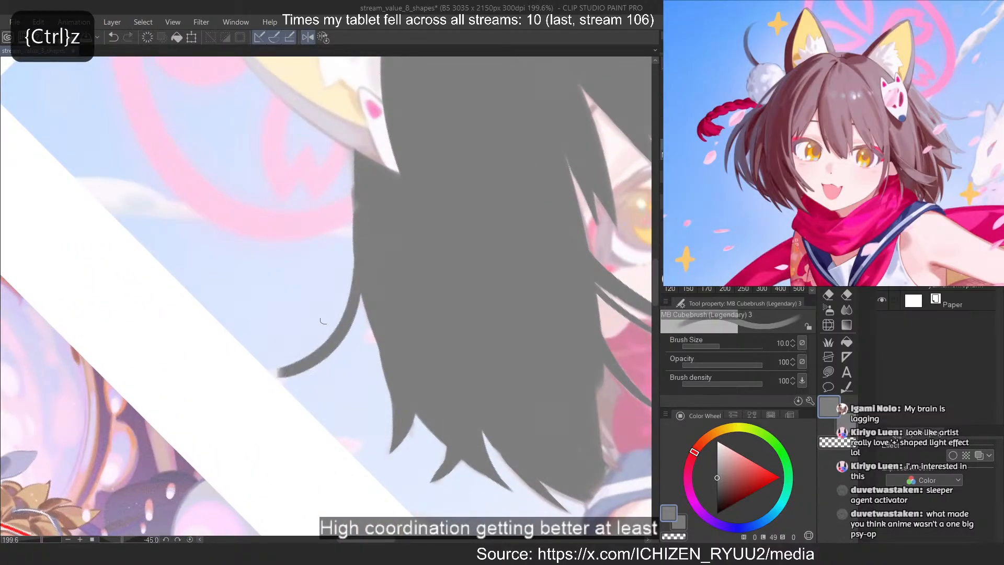
# Thin the sweeping strand to a fine tip with transparent colour and restore the unmirrored canvas view
pyautogui.press('c')
pyautogui.moveTo(343, 273); pyautogui.dragTo(279, 370)
pyautogui.hotkey('ctrl', 'z')
pyautogui.moveTo(342, 304); pyautogui.dragTo(277, 367)
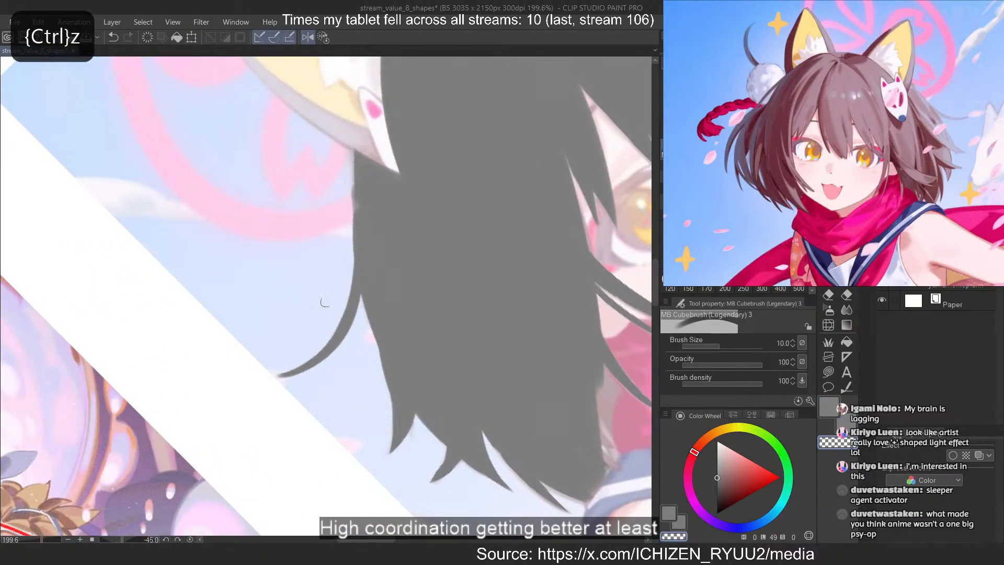
pyautogui.hotkey('ctrl', 'z')
pyautogui.moveTo(321, 334); pyautogui.dragTo(268, 352)
pyautogui.press('h')
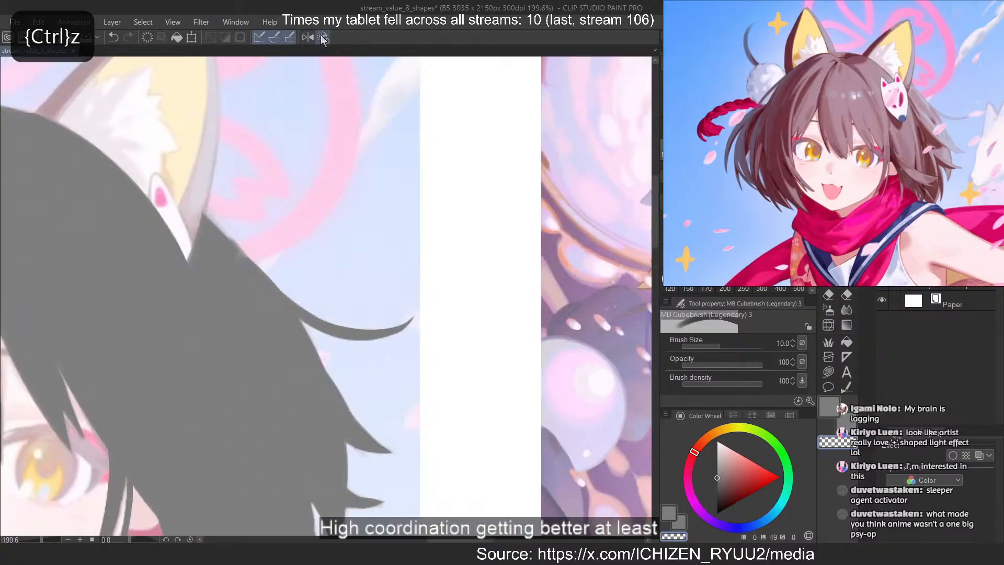
# Add a new layer and pick a lighter grey as the painting colour
pyautogui.scroll(-10, 538, 175)
pyautogui.scroll(3, 471, 161)
pyautogui.scroll(2, 472, 163)
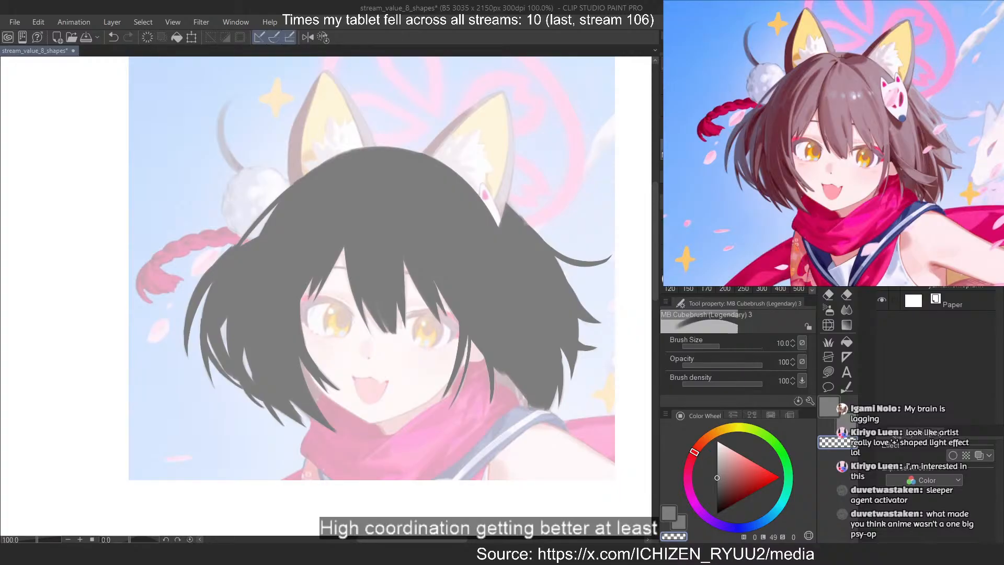
pyautogui.hotkey('ctrl', 'shift', 'n')
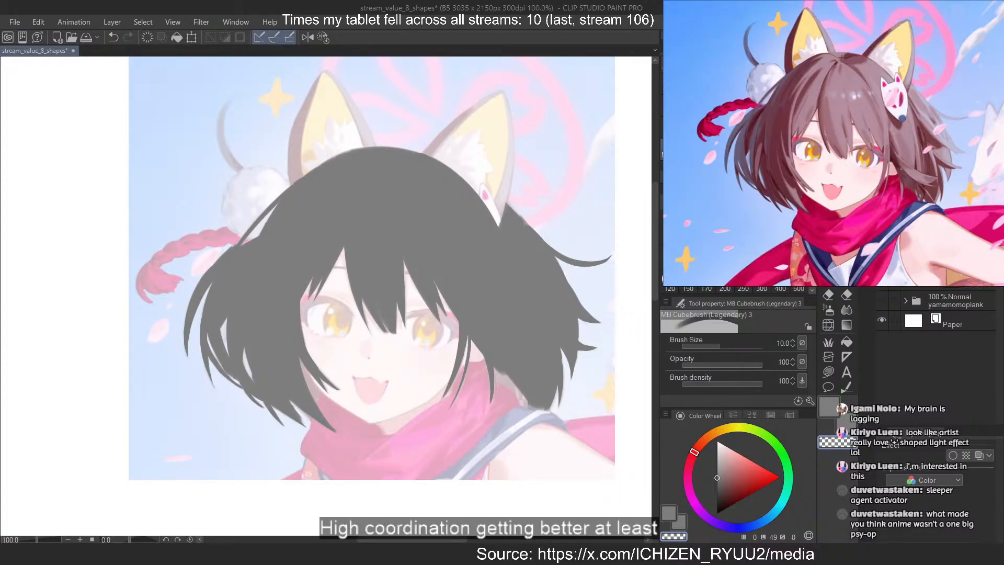
pyautogui.press('c')
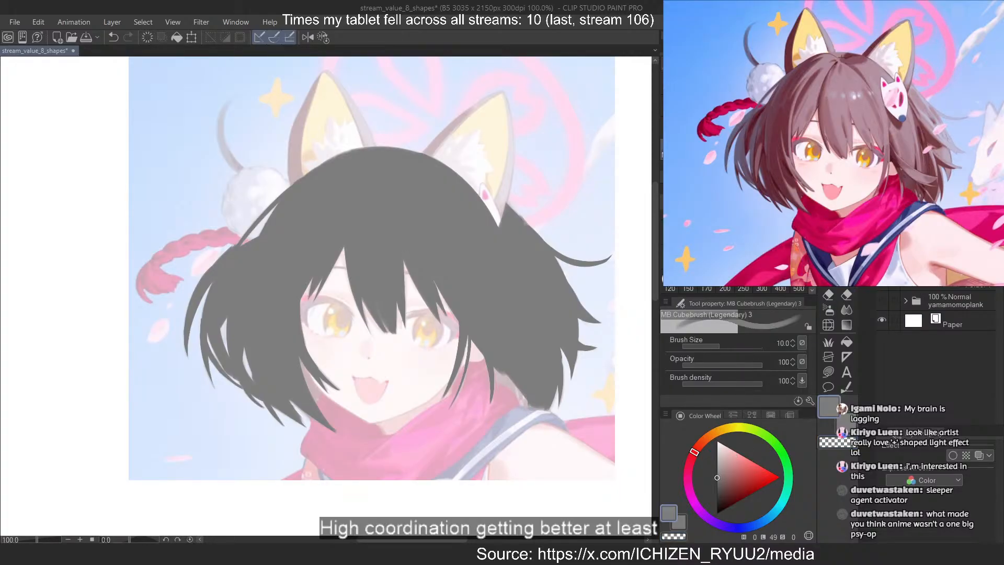
pyautogui.click(720, 460)
pyautogui.scroll(-3, 508, 213)
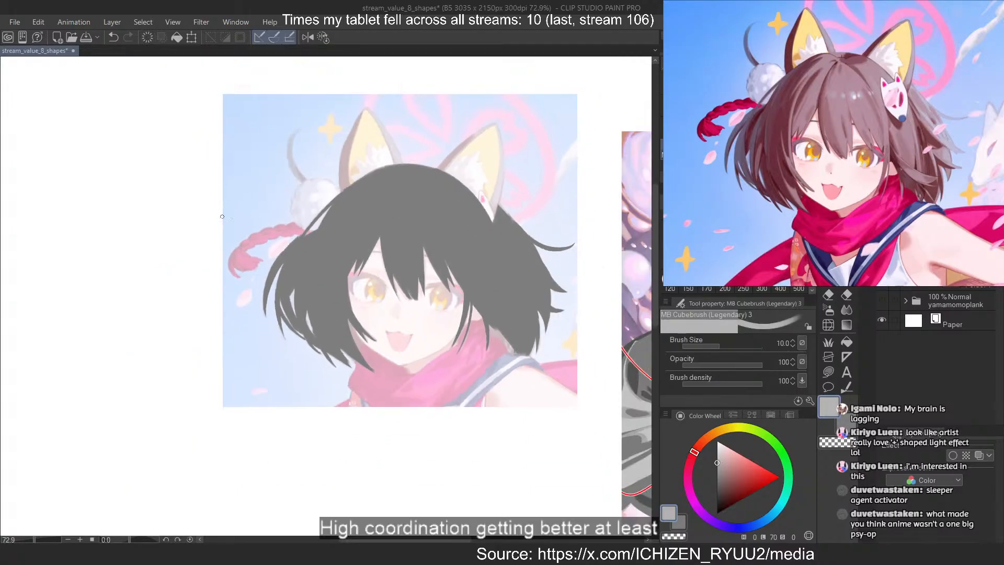
pyautogui.scroll(-4, 221, 217)
pyautogui.scroll(7, 303, 208)
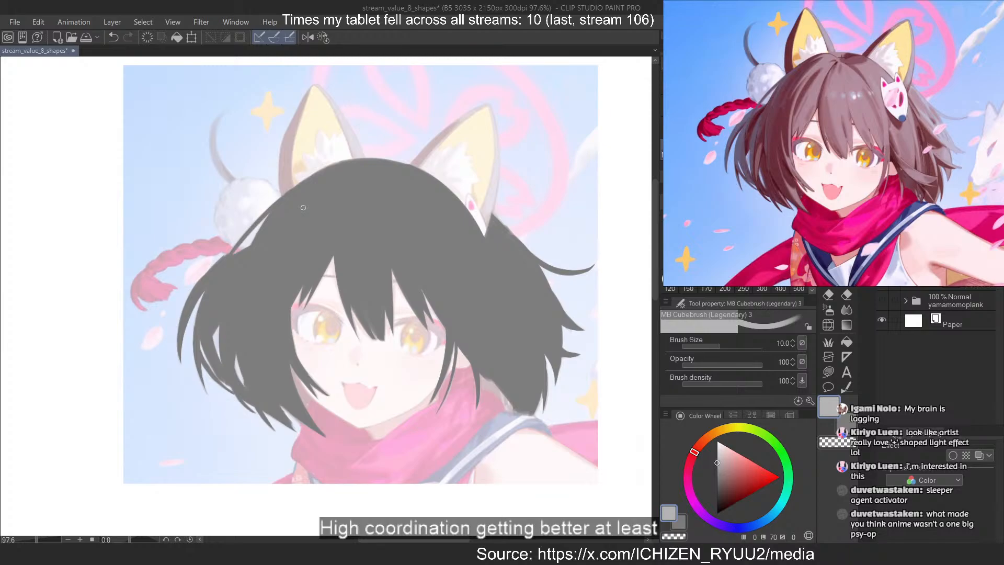
# With a size 70 brush, block in lighter grey over the crown and the fringe down to the left-hand cheek
pyautogui.press(']')
pyautogui.press(']')
pyautogui.press(']')
pyautogui.press(']')
pyautogui.press(']')
pyautogui.press(']')
pyautogui.press(']')
pyautogui.press(']')
pyautogui.press(']')
pyautogui.press(']')
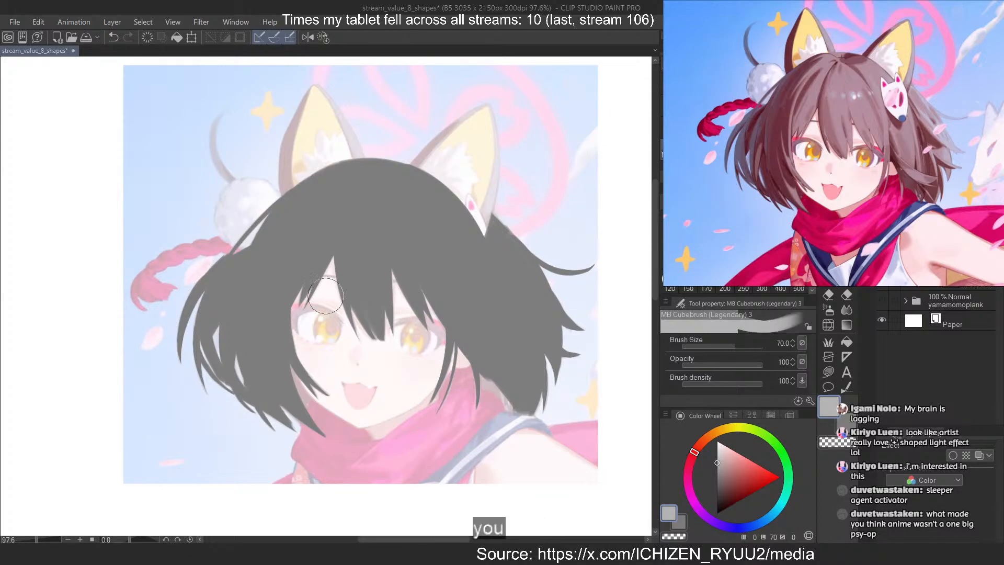
pyautogui.moveTo(375, 194)
pyautogui.mouseDown()
pyautogui.moveTo(475, 342)
pyautogui.moveTo(434, 312)
pyautogui.moveTo(428, 277)
pyautogui.mouseUp()
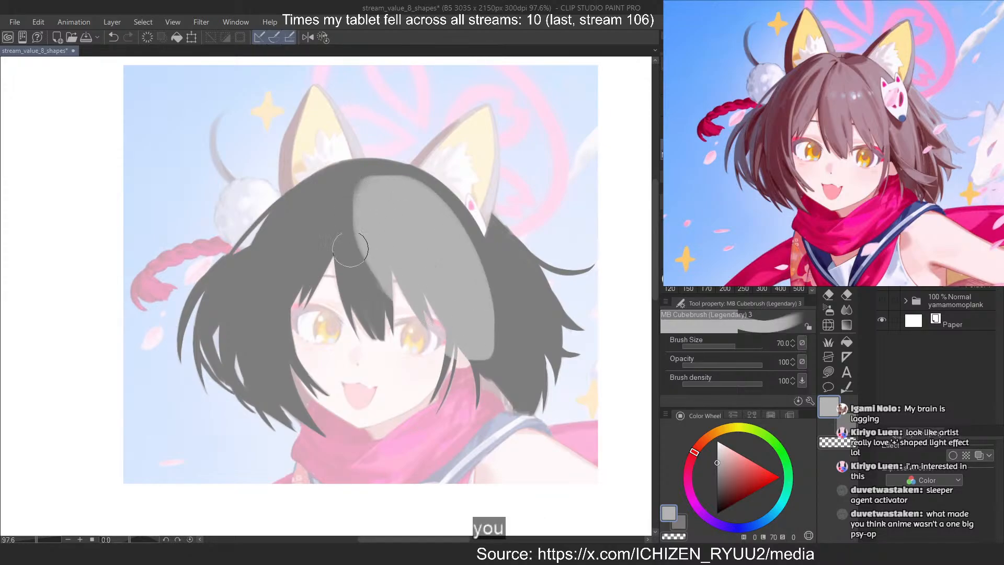
pyautogui.moveTo(349, 249)
pyautogui.mouseDown()
pyautogui.moveTo(366, 293)
pyautogui.moveTo(335, 235)
pyautogui.moveTo(365, 255)
pyautogui.mouseUp()
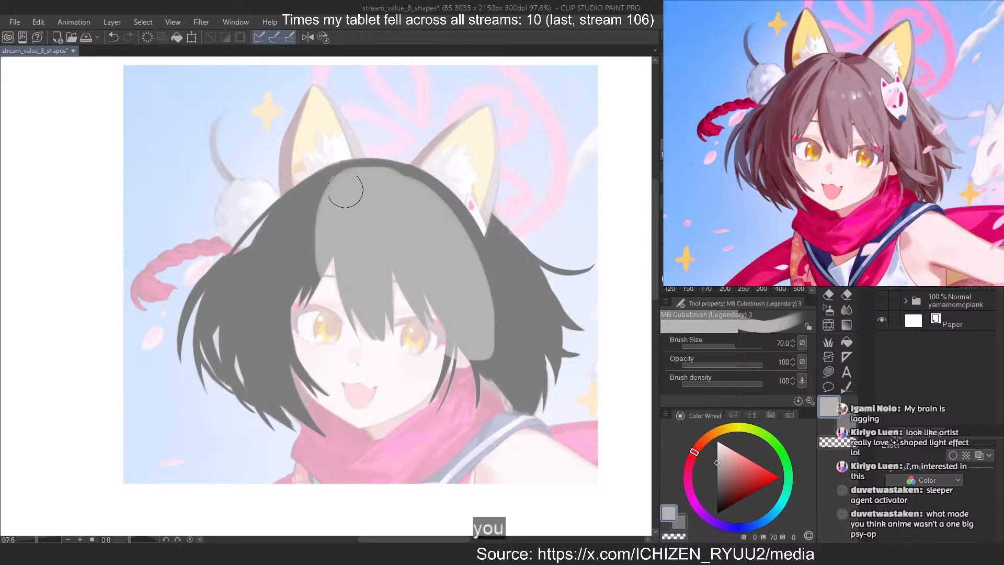
pyautogui.moveTo(357, 182)
pyautogui.mouseDown()
pyautogui.moveTo(305, 246)
pyautogui.moveTo(332, 399)
pyautogui.moveTo(343, 386)
pyautogui.mouseUp()
pyautogui.hotkey('ctrl', 'z')
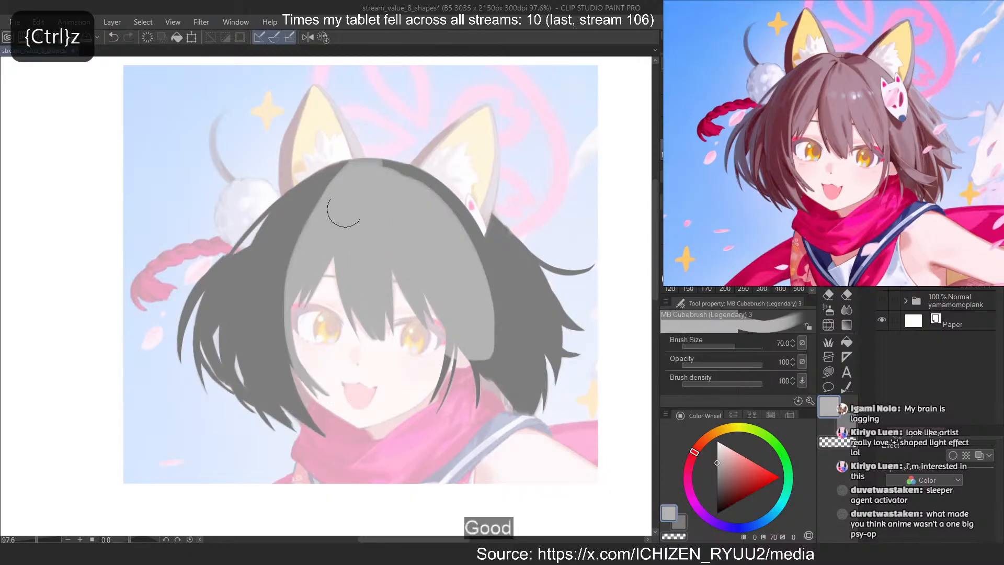
# Extend the lighter grey from the crown down the right-hand side of the fringe towards the shoulder
pyautogui.moveTo(347, 178)
pyautogui.mouseDown()
pyautogui.moveTo(488, 368)
pyautogui.moveTo(304, 258)
pyautogui.moveTo(472, 386)
pyautogui.mouseUp()
pyautogui.hotkey('ctrl', 'z')
pyautogui.moveTo(361, 192); pyautogui.dragTo(462, 391)
pyautogui.hotkey('ctrl', 'z')
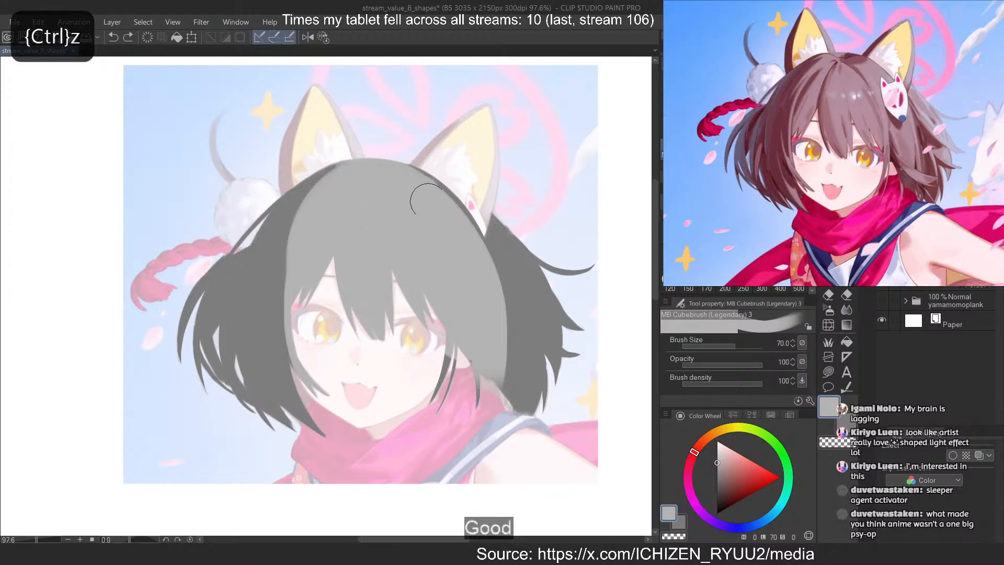
pyautogui.moveTo(423, 197); pyautogui.dragTo(494, 386)
# Paint lighter grey over the outer right-hand hair and the cheek strands, leaving a dark wedge behind the fringe
pyautogui.moveTo(442, 190)
pyautogui.mouseDown()
pyautogui.moveTo(470, 204)
pyautogui.moveTo(573, 348)
pyautogui.mouseUp()
pyautogui.moveTo(476, 232); pyautogui.dragTo(580, 306)
pyautogui.hotkey('ctrl', 'z')
pyautogui.moveTo(511, 232); pyautogui.dragTo(561, 367)
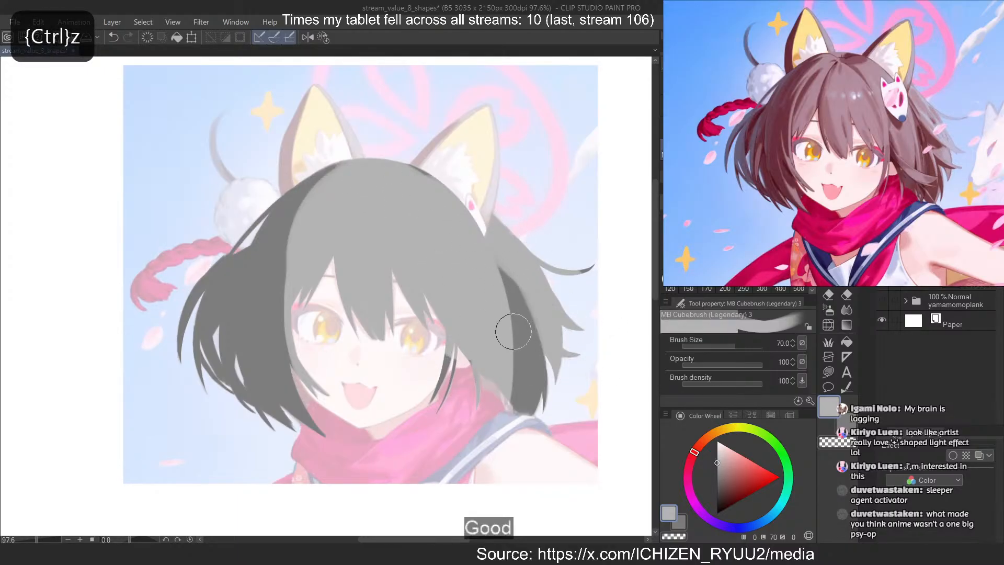
pyautogui.hotkey('ctrl', 'z')
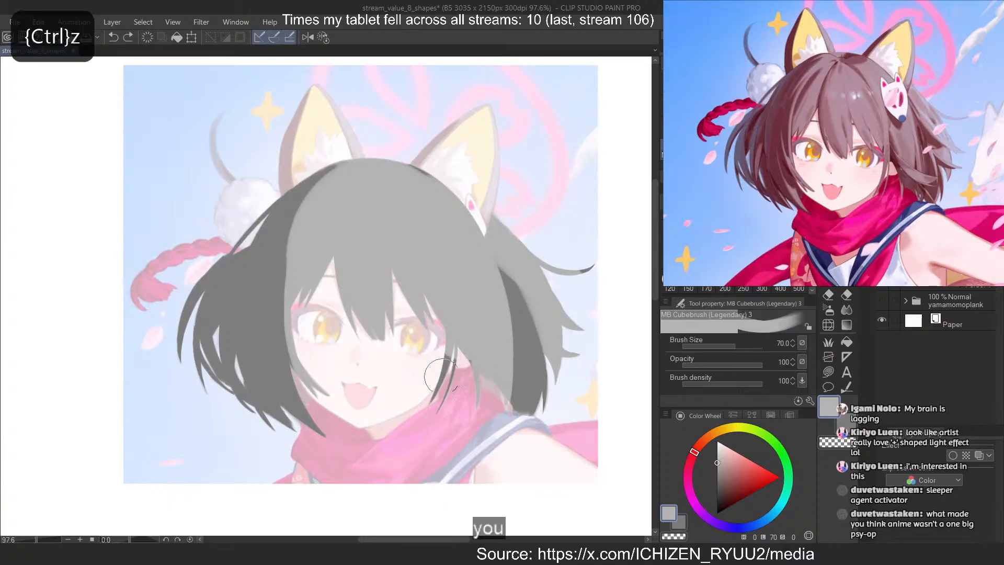
pyautogui.moveTo(441, 375); pyautogui.dragTo(438, 399)
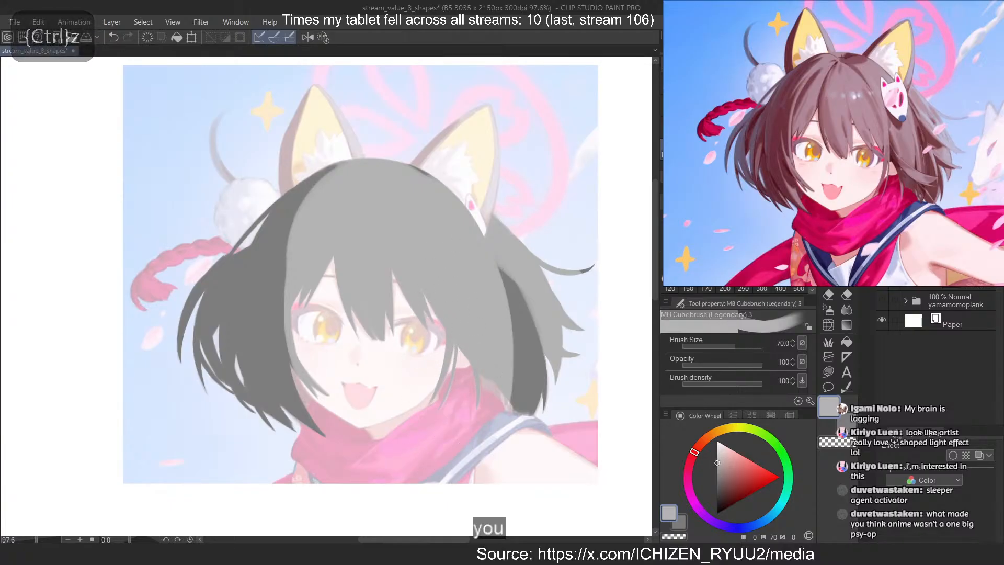
# With a size 10 brush, erase a thin gap from the crown down the right-hand fringe and taper it with lighter grey
pyautogui.click(724, 232)
pyautogui.press('c')
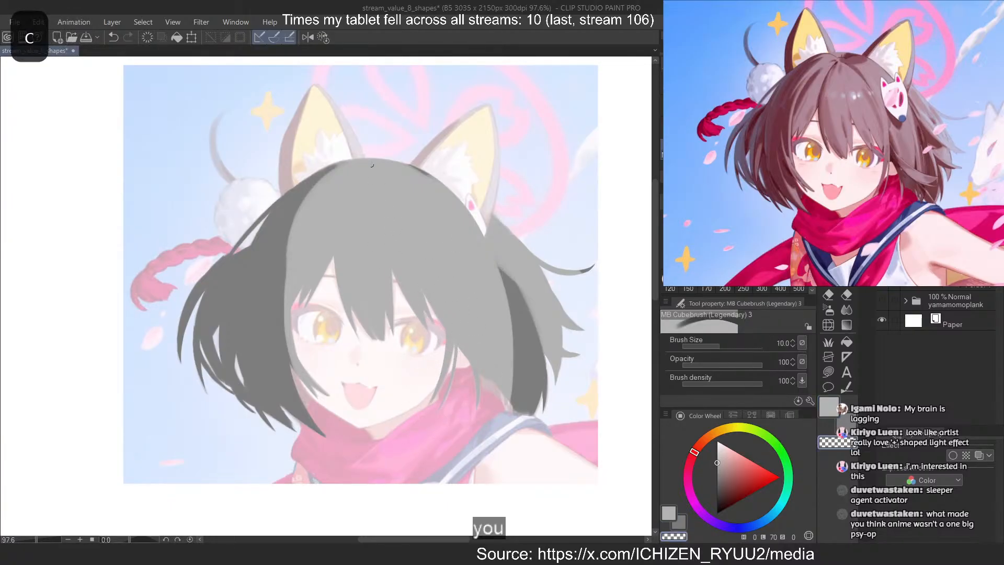
pyautogui.moveTo(369, 170); pyautogui.dragTo(437, 251)
pyautogui.scroll(4, 381, 146)
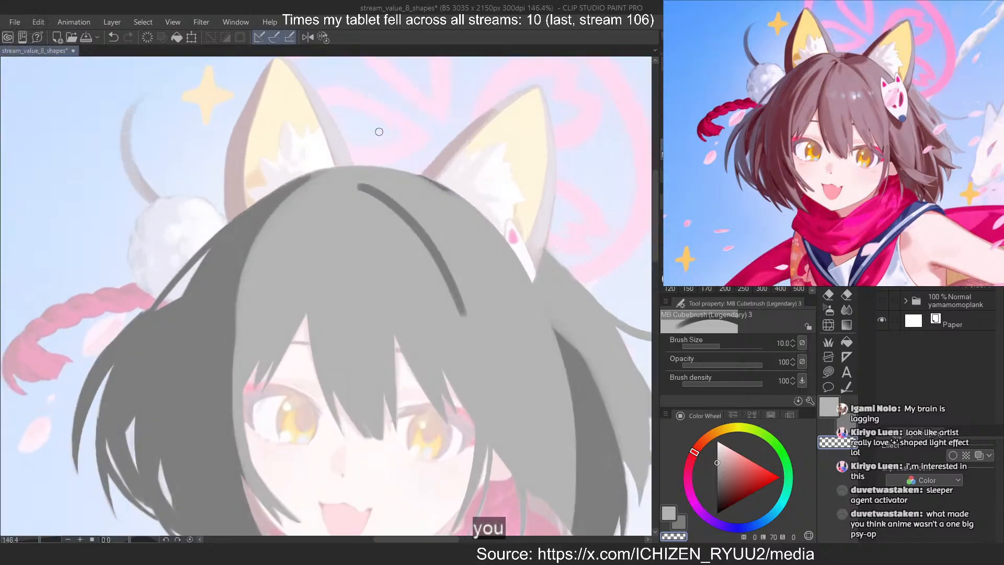
pyautogui.press('c')
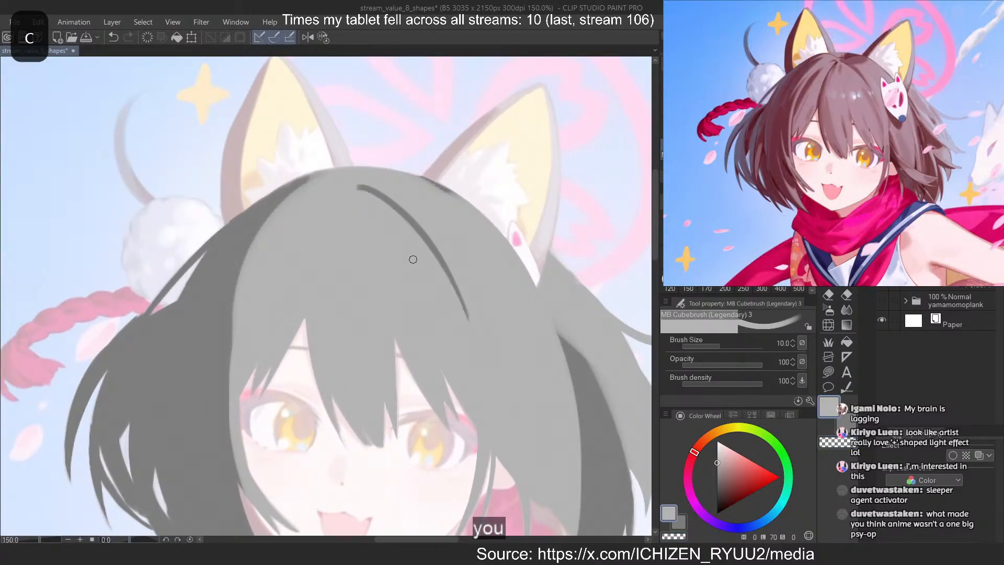
pyautogui.hotkey('ctrl', 'z')
pyautogui.hotkey('ctrl', 'z')
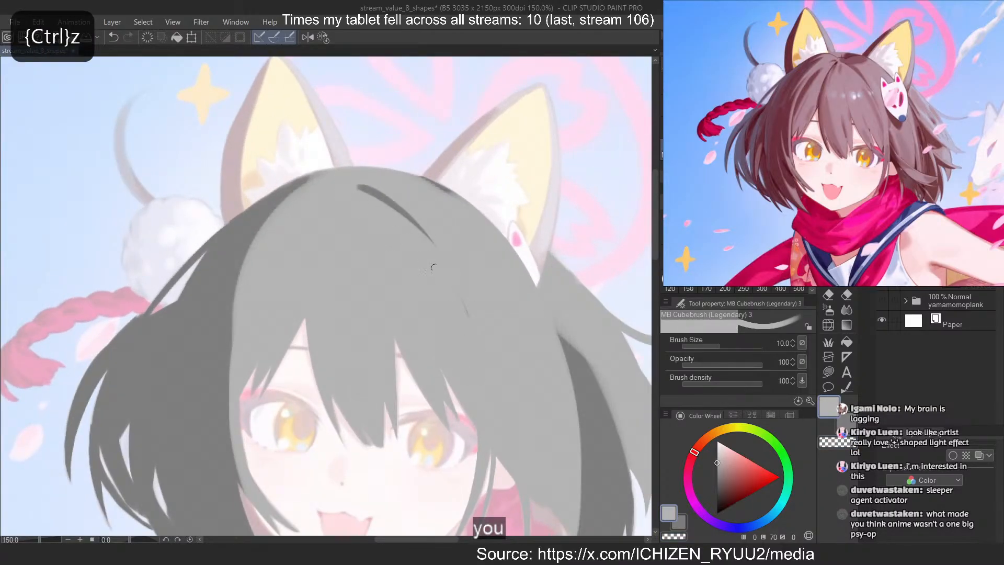
pyautogui.hotkey('ctrl', 'z')
# Erase a rounded dark patch at the crown beside the right-hand ear and refine where it meets the thin gap
pyautogui.hotkey('ctrl', 'z')
pyautogui.moveTo(395, 220); pyautogui.dragTo(472, 329)
pyautogui.press('c')
pyautogui.moveTo(353, 185)
pyautogui.mouseDown()
pyautogui.moveTo(396, 199)
pyautogui.moveTo(407, 173)
pyautogui.moveTo(385, 197)
pyautogui.moveTo(411, 177)
pyautogui.moveTo(377, 188)
pyautogui.moveTo(402, 177)
pyautogui.moveTo(367, 181)
pyautogui.mouseUp()
pyautogui.hotkey('ctrl', 'z')
pyautogui.hotkey('ctrl', 'z')
pyautogui.hotkey('ctrl', 'z')
pyautogui.hotkey('ctrl', 'z')
pyautogui.hotkey('ctrl', 'z')
pyautogui.press('c')
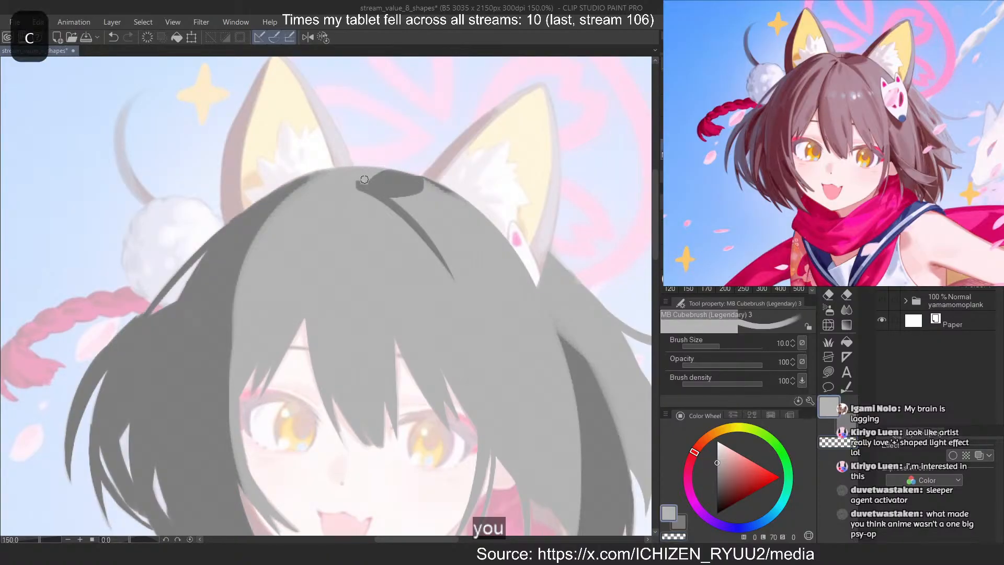
pyautogui.hotkey('ctrl', 'z')
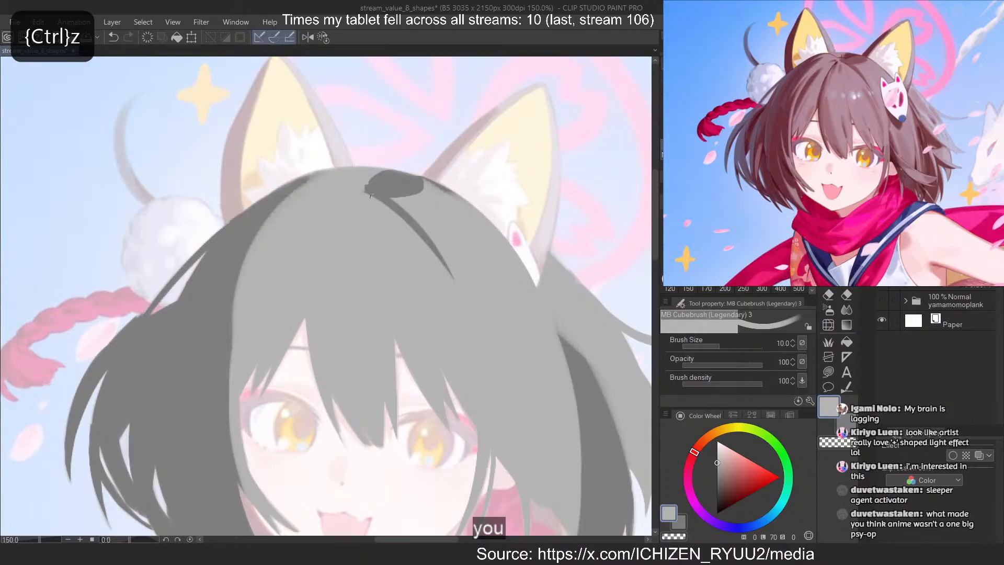
pyautogui.hotkey('ctrl', 'z')
# Erase a long curved dark gap from the crown down through the fringe to the inner corner of the left-hand eye
pyautogui.press('c')
pyautogui.moveTo(329, 194); pyautogui.dragTo(299, 325)
pyautogui.hotkey('ctrl', 'z')
pyautogui.moveTo(331, 201)
pyautogui.mouseDown()
pyautogui.moveTo(361, 417)
pyautogui.moveTo(333, 421)
pyautogui.mouseUp()
pyautogui.hotkey('ctrl', 'z')
pyautogui.moveTo(328, 210); pyautogui.dragTo(312, 363)
pyautogui.moveTo(313, 253); pyautogui.dragTo(341, 439)
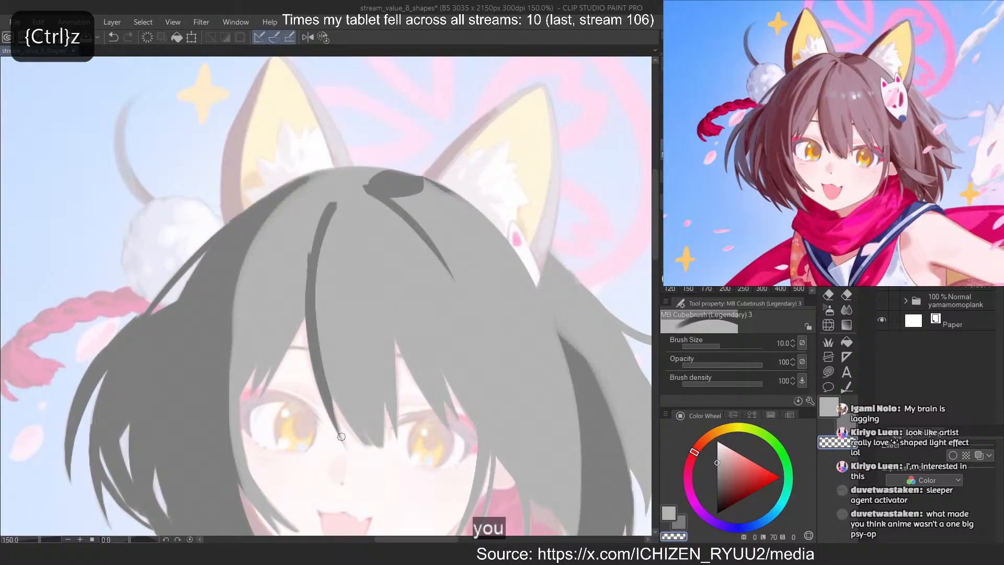
# Sharpen the upper end of the long curved gap into a point with lighter grey
pyautogui.hotkey('ctrl', 'z')
pyautogui.press('c')
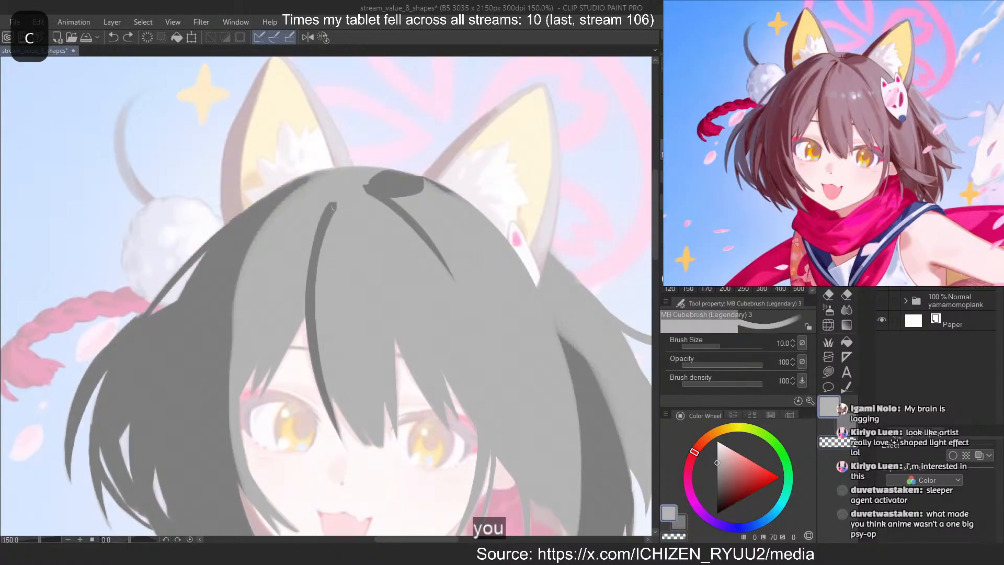
pyautogui.moveTo(337, 202); pyautogui.dragTo(318, 282)
pyautogui.moveTo(332, 202); pyautogui.dragTo(312, 261)
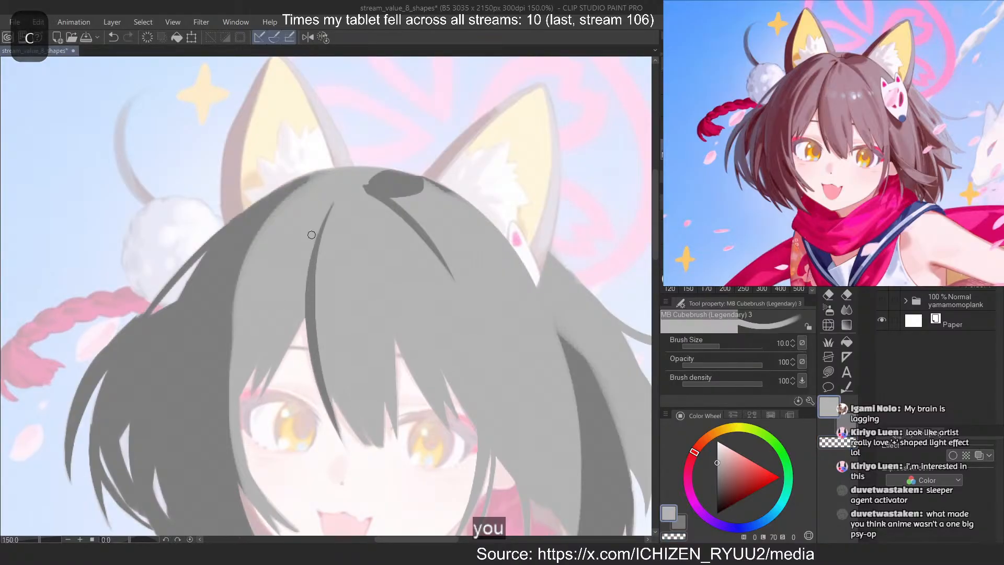
# Erase a shorter dark strand in the left-hand fringe, running from near the crown towards the temple
pyautogui.press('c')
pyautogui.moveTo(312, 205); pyautogui.dragTo(271, 358)
pyautogui.hotkey('ctrl', 'z')
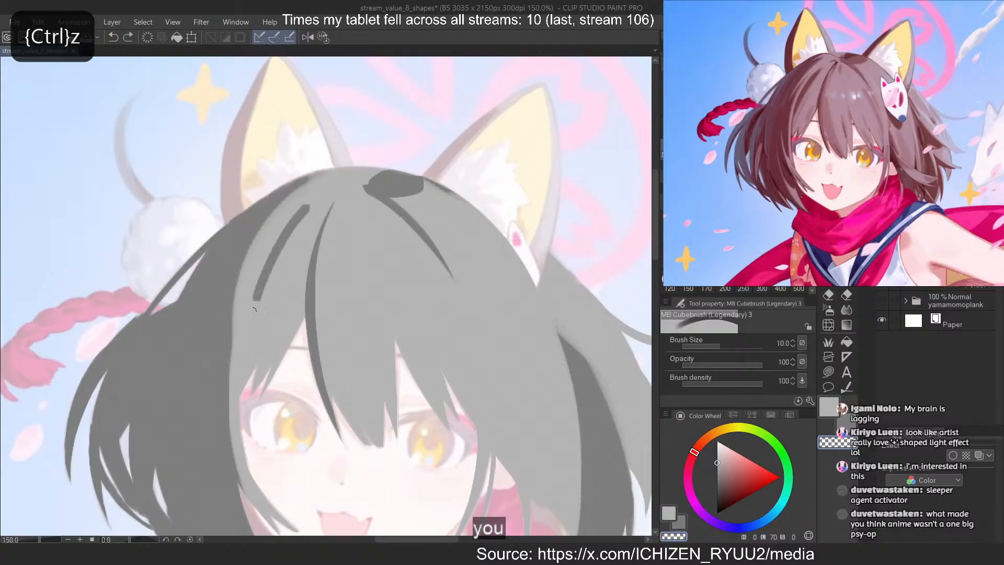
pyautogui.moveTo(307, 207); pyautogui.dragTo(249, 339)
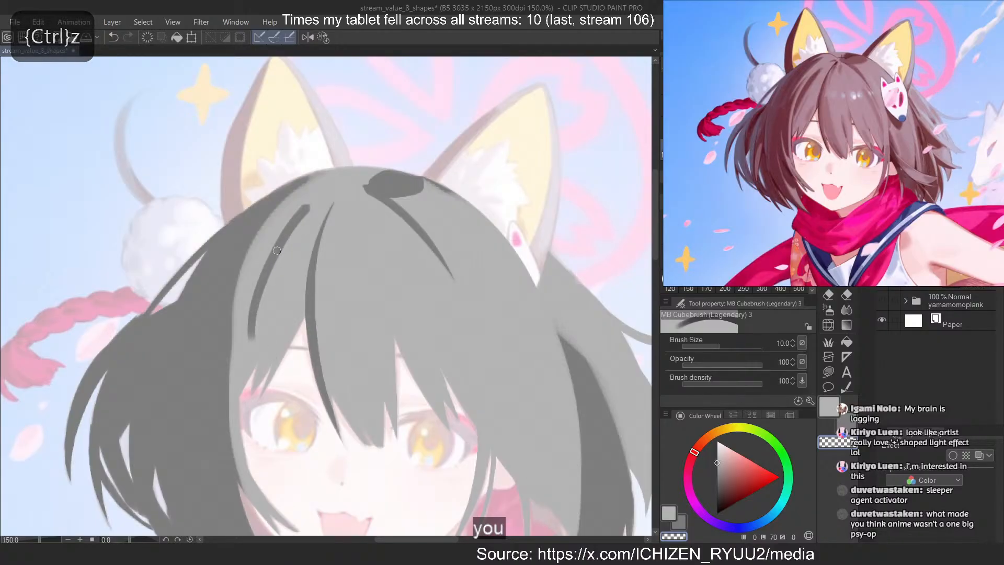
pyautogui.hotkey('ctrl', 'z')
pyautogui.moveTo(297, 222)
pyautogui.mouseDown()
pyautogui.moveTo(248, 317)
pyautogui.moveTo(272, 252)
pyautogui.moveTo(243, 325)
pyautogui.mouseUp()
pyautogui.hotkey('ctrl', 'z')
pyautogui.hotkey('ctrl', 'z')
pyautogui.hotkey('ctrl', 'z')
pyautogui.moveTo(302, 216); pyautogui.dragTo(244, 331)
pyautogui.hotkey('ctrl', 'z')
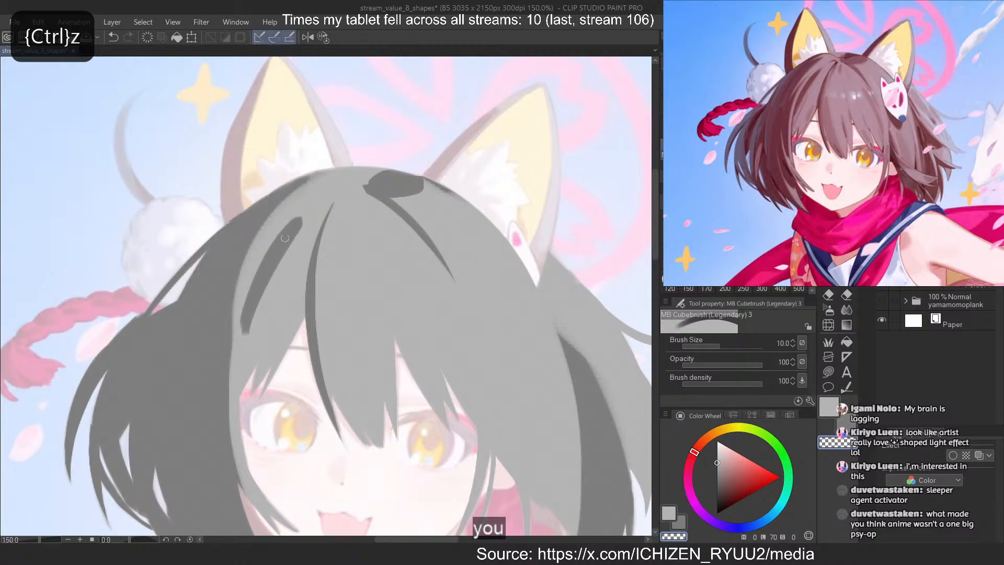
pyautogui.hotkey('ctrl', 'z')
pyautogui.moveTo(302, 219); pyautogui.dragTo(249, 332)
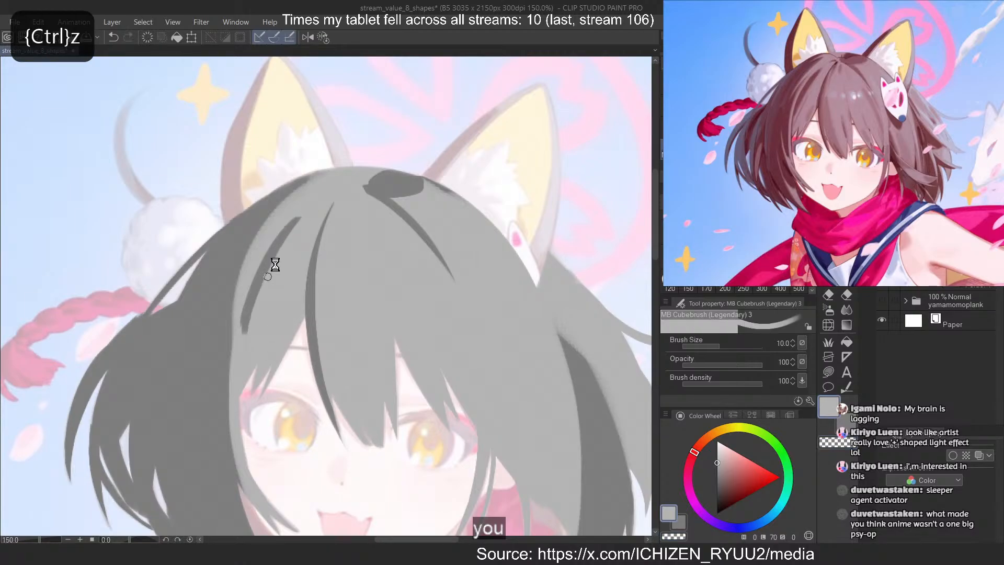
pyautogui.hotkey('ctrl', 'z')
pyautogui.moveTo(302, 226); pyautogui.dragTo(250, 330)
pyautogui.hotkey('ctrl', 'z')
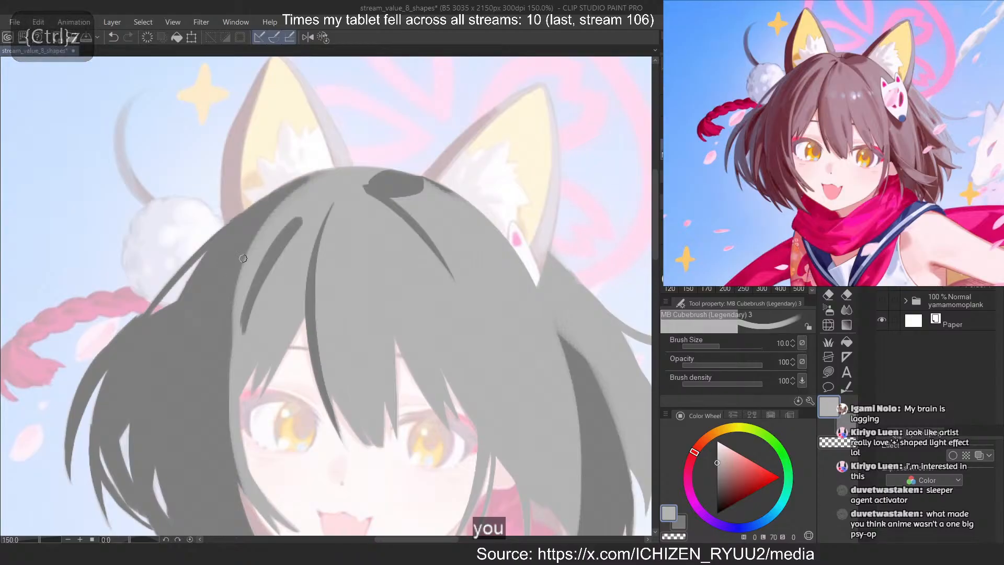
# Erase a second, thinner dark strand just outside the short one and edge it with lighter grey
pyautogui.press('c')
pyautogui.moveTo(274, 215); pyautogui.dragTo(228, 373)
pyautogui.hotkey('ctrl', 'z')
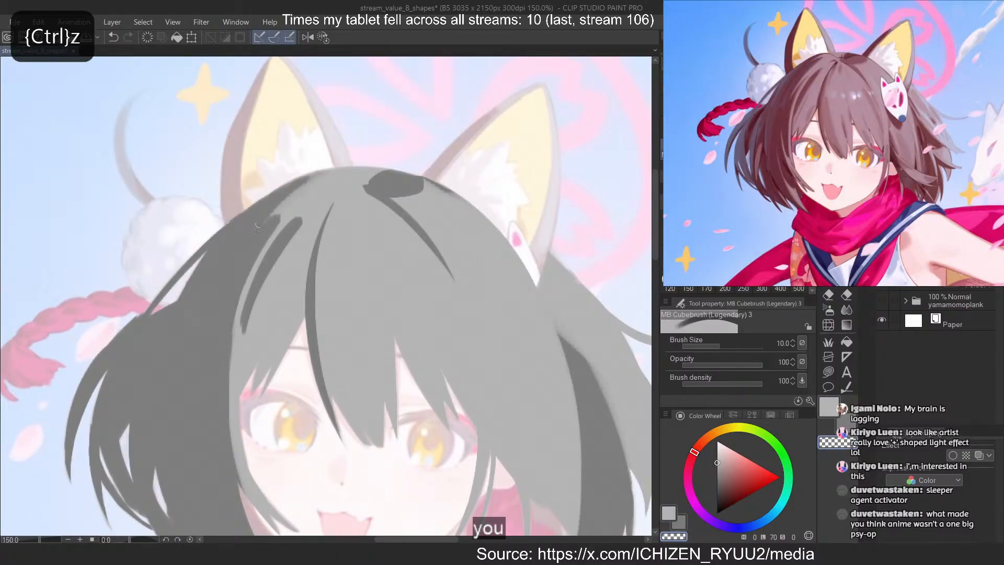
pyautogui.press('c')
pyautogui.moveTo(277, 215)
pyautogui.mouseDown()
pyautogui.moveTo(213, 349)
pyautogui.moveTo(231, 361)
pyautogui.mouseUp()
pyautogui.hotkey('ctrl', 'z')
pyautogui.hotkey('ctrl', 'z')
pyautogui.moveTo(277, 215)
pyautogui.mouseDown()
pyautogui.moveTo(221, 347)
pyautogui.moveTo(238, 347)
pyautogui.mouseUp()
# Check the hair in a mirrored view and rework the edge of the outer dark strand in the left-hand fringe
pyautogui.hotkey('ctrl', 'z')
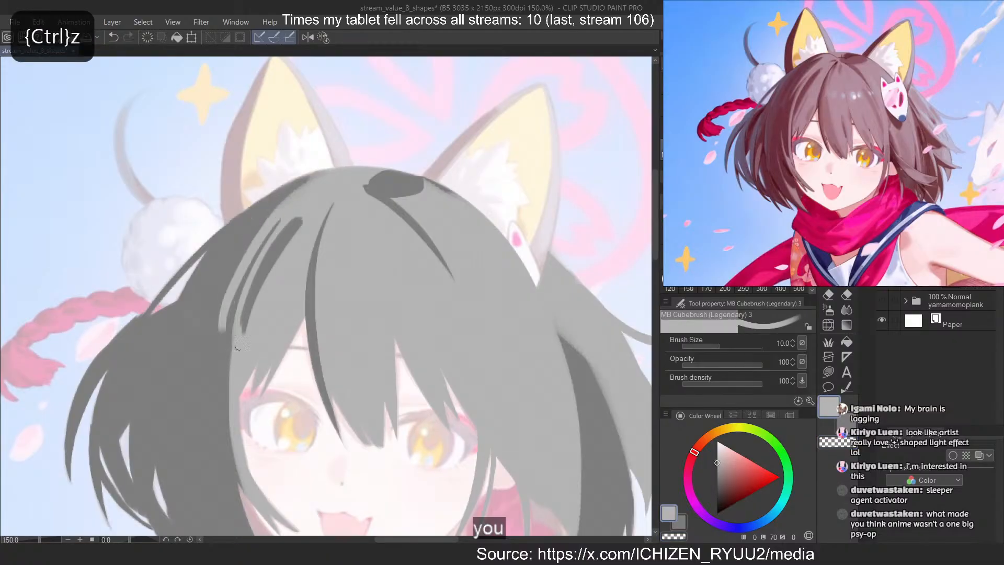
pyautogui.press('2')
pyautogui.hotkey('ctrl', 'z')
pyautogui.moveTo(378, 216)
pyautogui.mouseDown()
pyautogui.moveTo(430, 294)
pyautogui.moveTo(417, 277)
pyautogui.mouseUp()
pyautogui.hotkey('ctrl', 'z')
pyautogui.press('c')
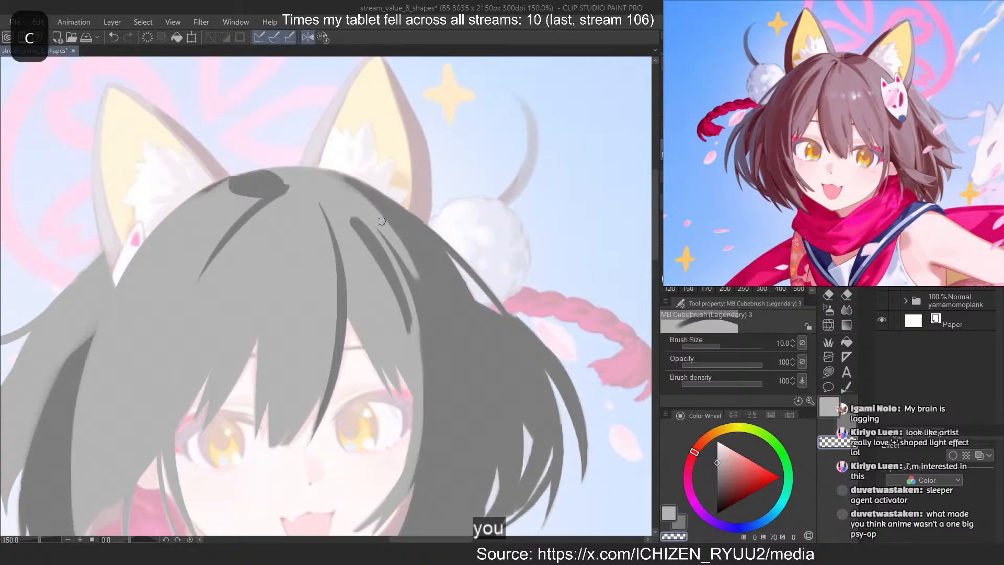
pyautogui.moveTo(366, 196); pyautogui.dragTo(417, 278)
pyautogui.press('2')
pyautogui.press('c')
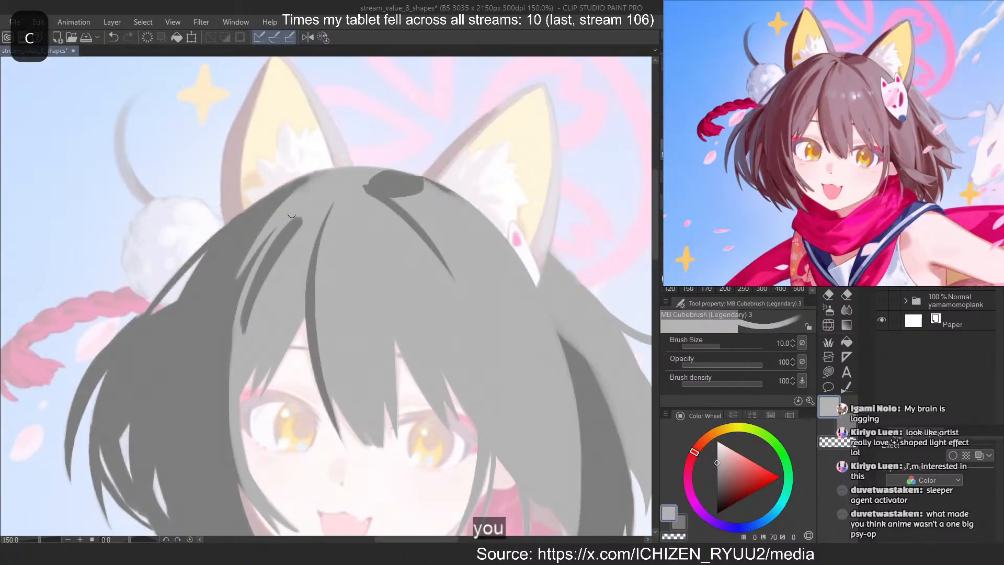
# Erase lighter grey along the crown's edge below the left-hand ear to form a dark clump following the hairline
pyautogui.moveTo(296, 178); pyautogui.dragTo(268, 207)
pyautogui.hotkey('ctrl', 'z')
pyautogui.press('c')
pyautogui.moveTo(318, 178); pyautogui.dragTo(250, 255)
pyautogui.hotkey('ctrl', 'z')
# Trim the dark clump below the left-hand ear with thin lighter grey strokes and small erasures
pyautogui.hotkey('ctrl', 'z')
pyautogui.moveTo(317, 182); pyautogui.dragTo(243, 260)
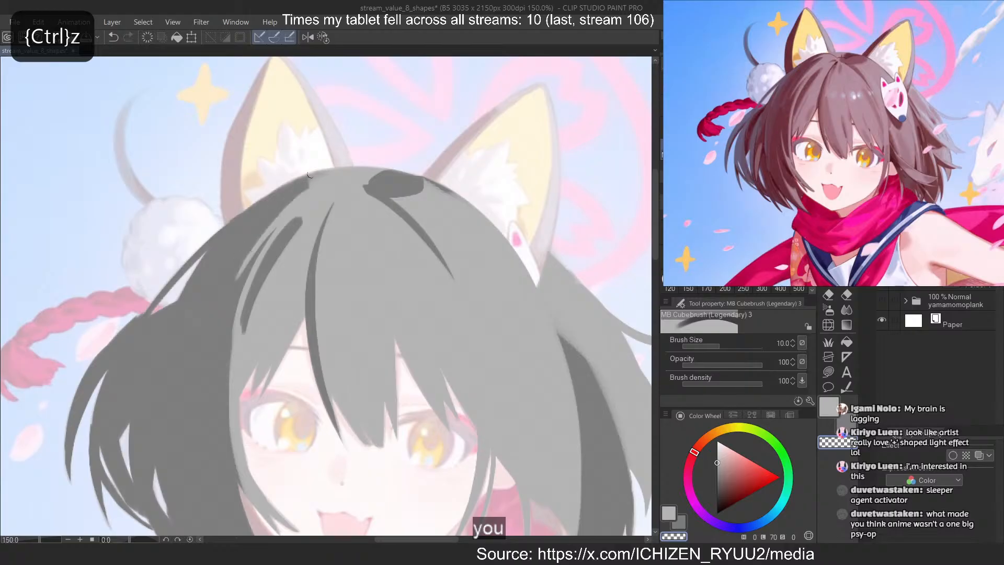
pyautogui.press('c')
pyautogui.moveTo(315, 175)
pyautogui.mouseDown()
pyautogui.moveTo(256, 211)
pyautogui.moveTo(262, 204)
pyautogui.mouseUp()
pyautogui.hotkey('ctrl', 'z')
pyautogui.hotkey('ctrl', 'z')
pyautogui.moveTo(275, 197)
pyautogui.mouseDown()
pyautogui.moveTo(317, 172)
pyautogui.moveTo(272, 192)
pyautogui.moveTo(308, 172)
pyautogui.moveTo(253, 221)
pyautogui.moveTo(321, 161)
pyautogui.moveTo(271, 203)
pyautogui.moveTo(302, 172)
pyautogui.moveTo(284, 191)
pyautogui.mouseUp()
pyautogui.hotkey('ctrl', 'z')
pyautogui.press('c')
pyautogui.hotkey('ctrl', 'z')
pyautogui.hotkey('ctrl', 'z')
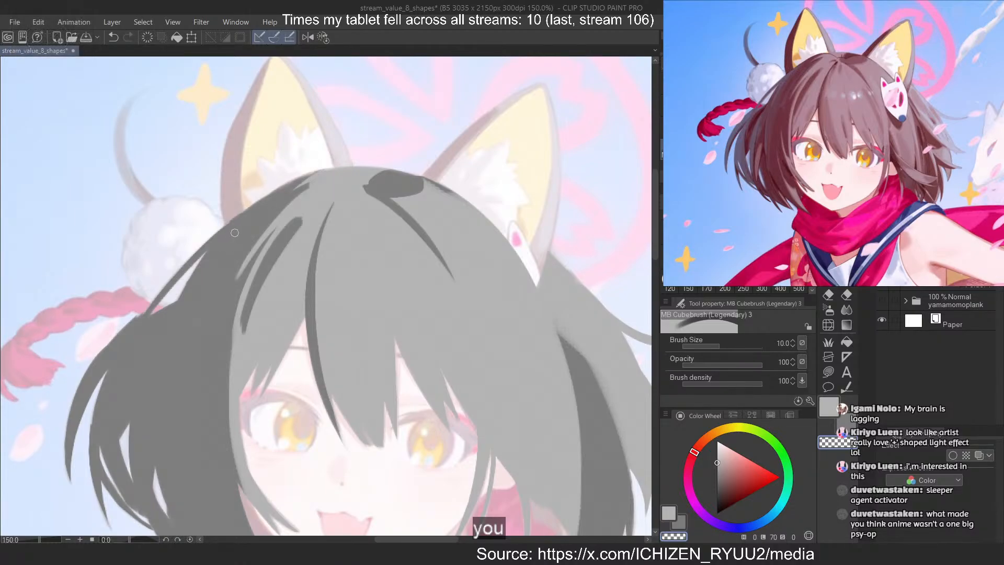
pyautogui.scroll(3, 260, 146)
pyautogui.press('c')
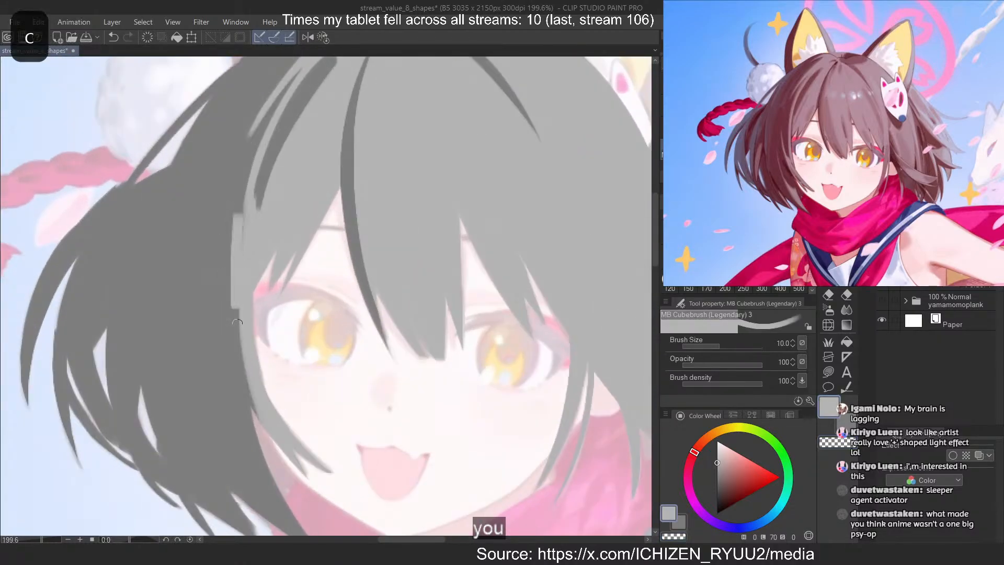
pyautogui.hotkey('ctrl', 'z')
pyautogui.press('c')
pyautogui.moveTo(237, 303); pyautogui.dragTo(266, 424)
pyautogui.hotkey('ctrl', 'z')
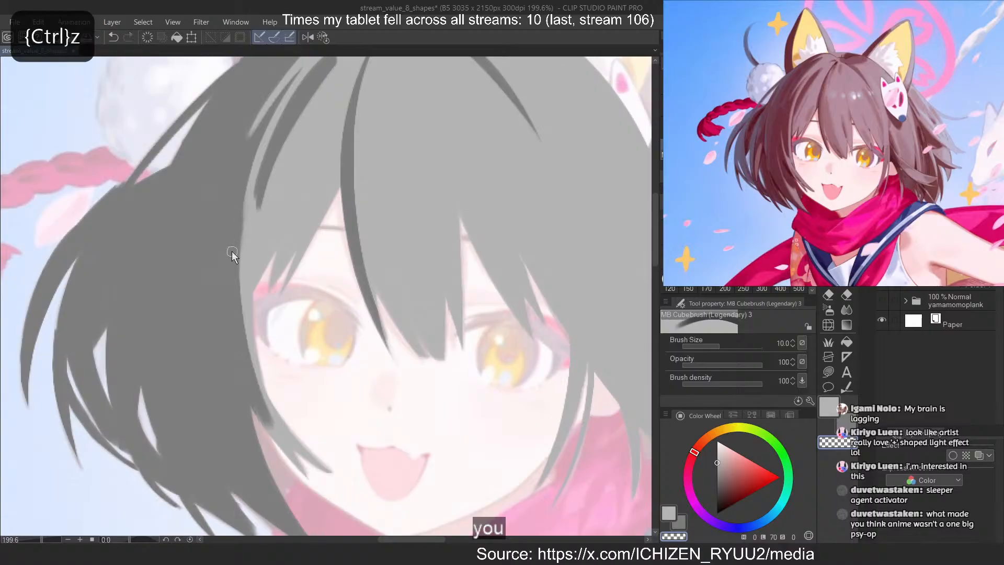
# Paint a curved lighter grey strand through the dark hair beside the left-hand cheek and erase its edge to slim it
pyautogui.moveTo(238, 334); pyautogui.dragTo(255, 413)
pyautogui.press('c')
pyautogui.moveTo(202, 282); pyautogui.dragTo(259, 413)
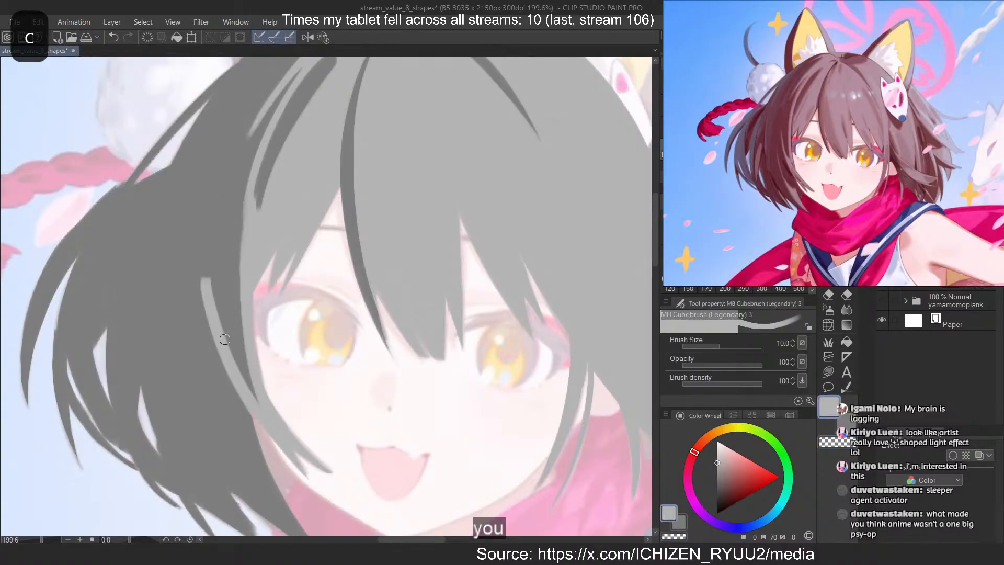
pyautogui.hotkey('ctrl', 'z')
pyautogui.moveTo(206, 296)
pyautogui.mouseDown()
pyautogui.moveTo(266, 432)
pyautogui.moveTo(305, 476)
pyautogui.mouseUp()
pyautogui.hotkey('ctrl', 'z')
pyautogui.press('c')
pyautogui.hotkey('ctrl', 'z')
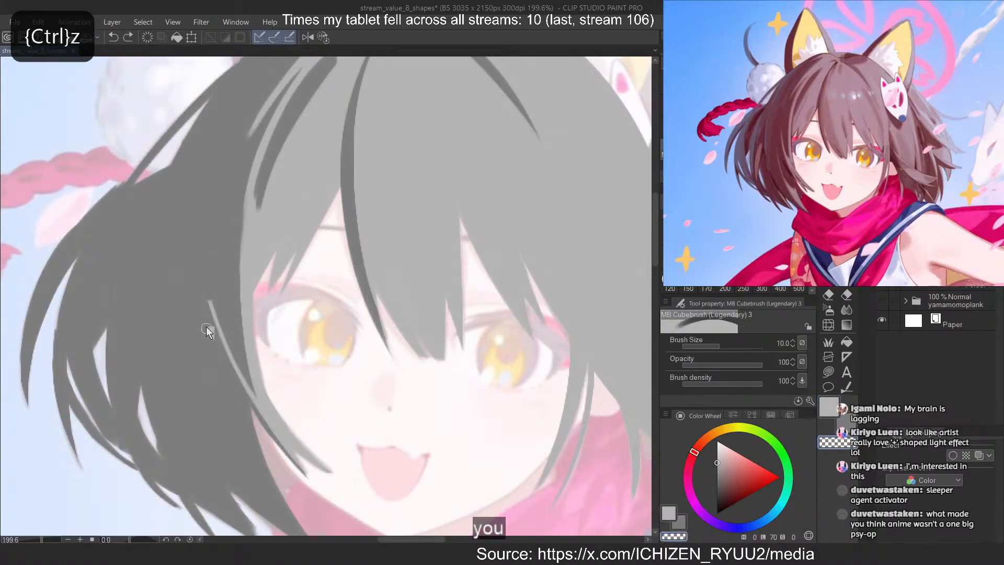
pyautogui.moveTo(206, 329); pyautogui.dragTo(306, 470)
# Erase along the lower part of the light cheek strand to narrow it towards its tip
pyautogui.scroll(-2, 277, 175)
pyautogui.scroll(1, 214, 313)
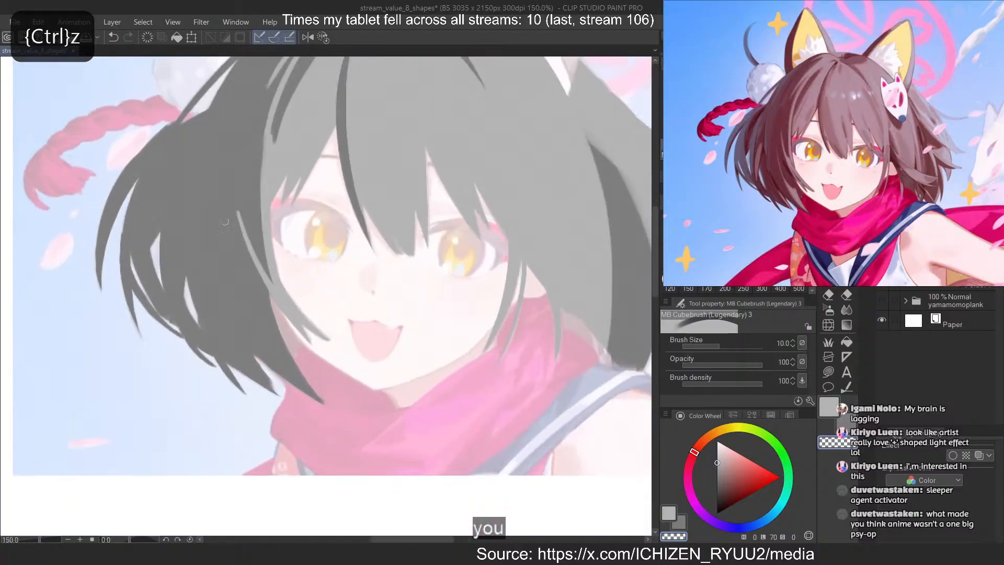
pyautogui.moveTo(275, 303); pyautogui.dragTo(310, 342)
pyautogui.hotkey('ctrl', 'z')
pyautogui.hotkey('ctrl', 'z')
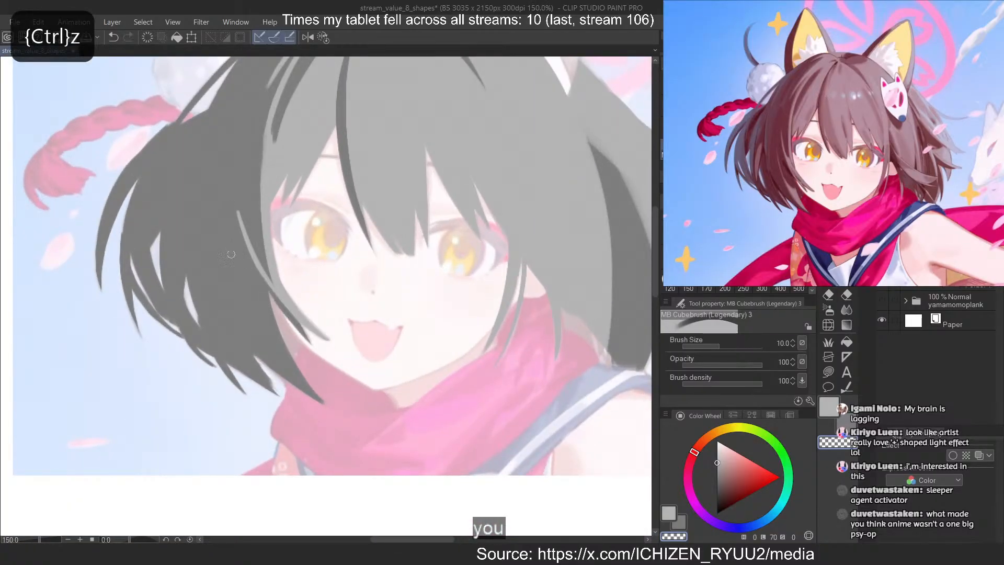
pyautogui.moveTo(263, 274); pyautogui.dragTo(309, 341)
# Paint a second lighter grey strand below the cheek strand, running down to the lock's tip over the scarf
pyautogui.press('c')
pyautogui.moveTo(225, 244); pyautogui.dragTo(289, 369)
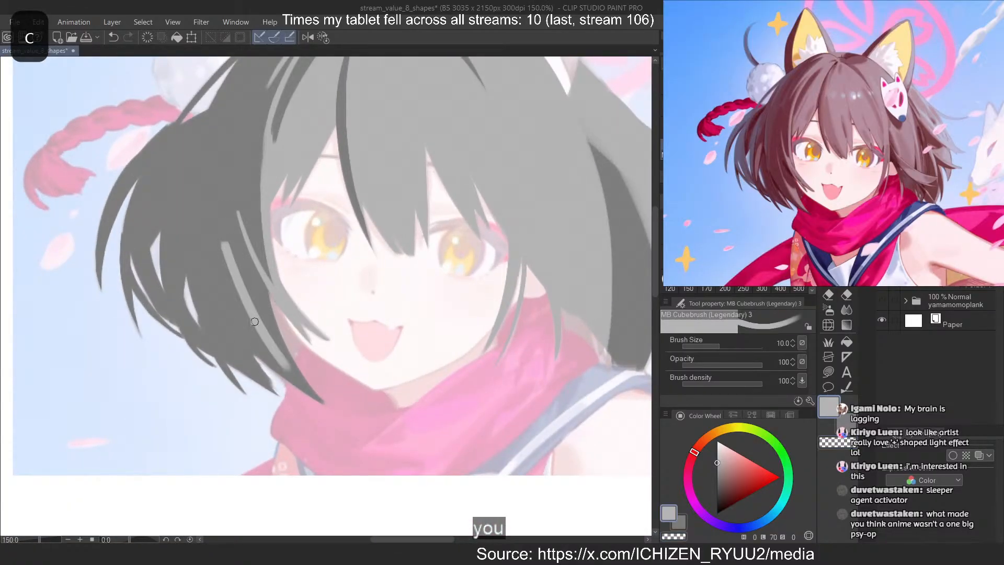
pyautogui.hotkey('ctrl', 'z')
pyautogui.moveTo(224, 263); pyautogui.dragTo(291, 368)
pyautogui.hotkey('ctrl', 'z')
pyautogui.moveTo(225, 273); pyautogui.dragTo(303, 378)
pyautogui.moveTo(259, 345); pyautogui.dragTo(323, 403)
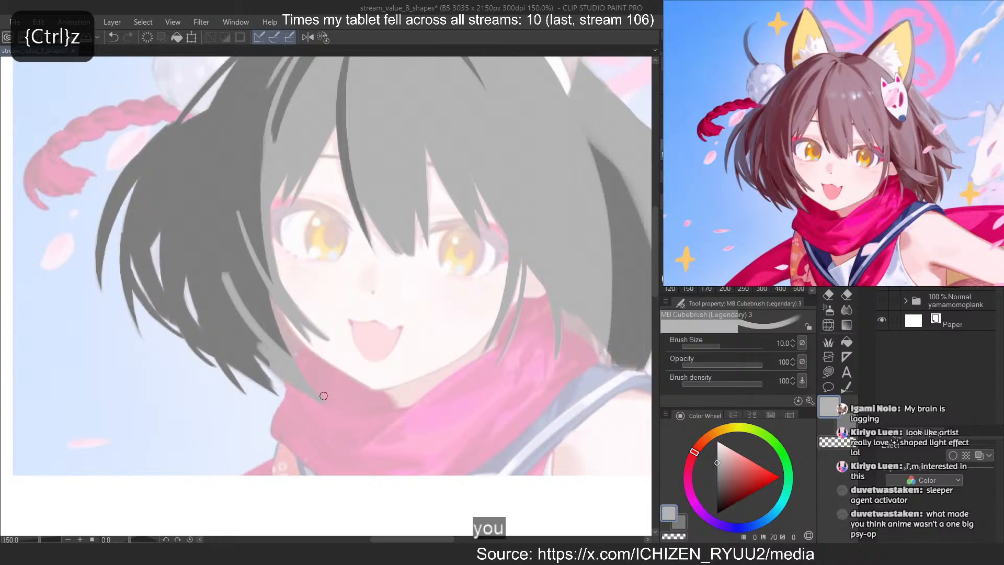
# Erase most of the second strand to leave a slim tapered streak, and refine the thin light accents in the lower lock
pyautogui.press('c')
pyautogui.moveTo(223, 273); pyautogui.dragTo(322, 404)
pyautogui.hotkey('ctrl', 'z')
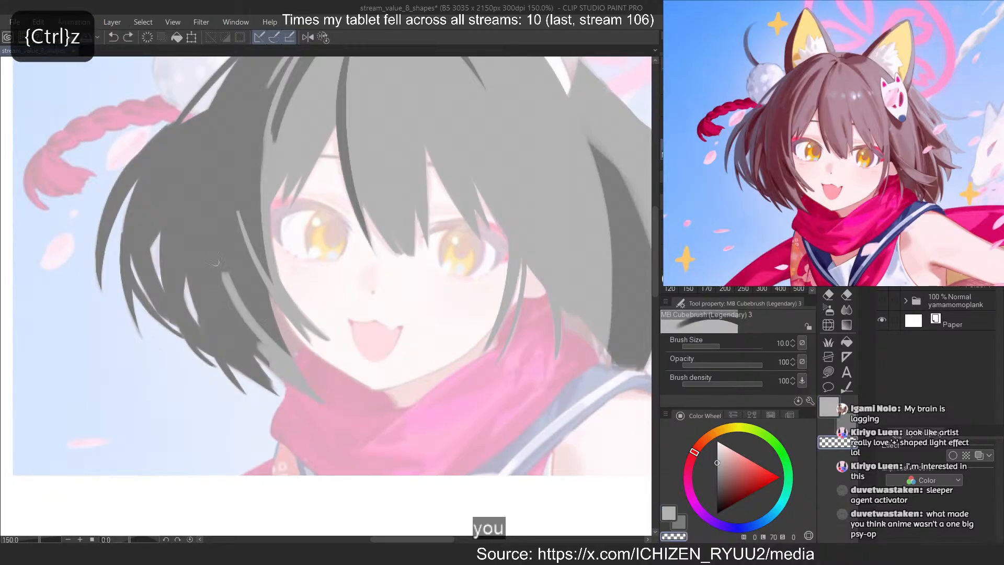
pyautogui.moveTo(223, 273); pyautogui.dragTo(325, 404)
pyautogui.hotkey('ctrl', 'z')
pyautogui.hotkey('ctrl', 'z')
pyautogui.moveTo(226, 273); pyautogui.dragTo(324, 404)
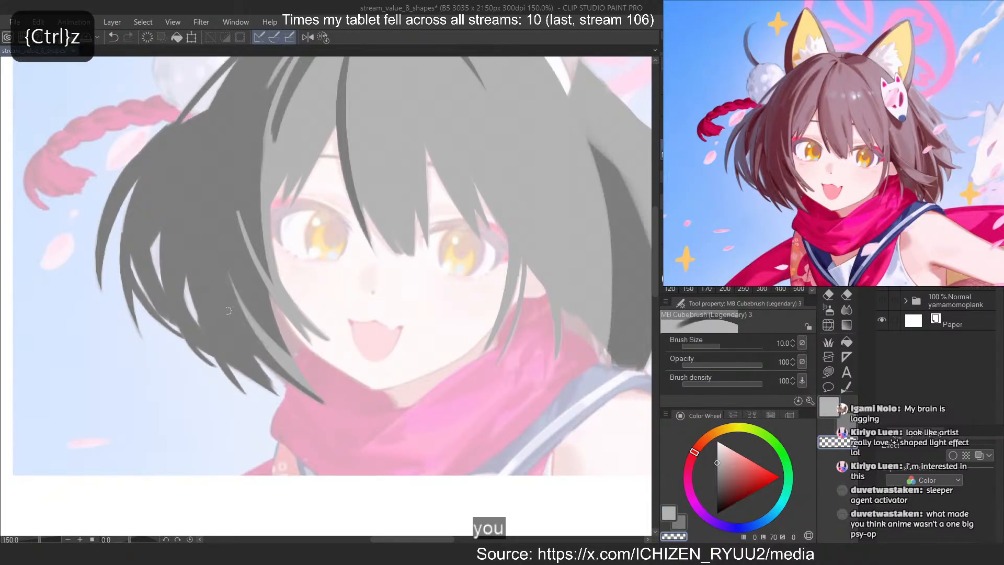
pyautogui.press('c')
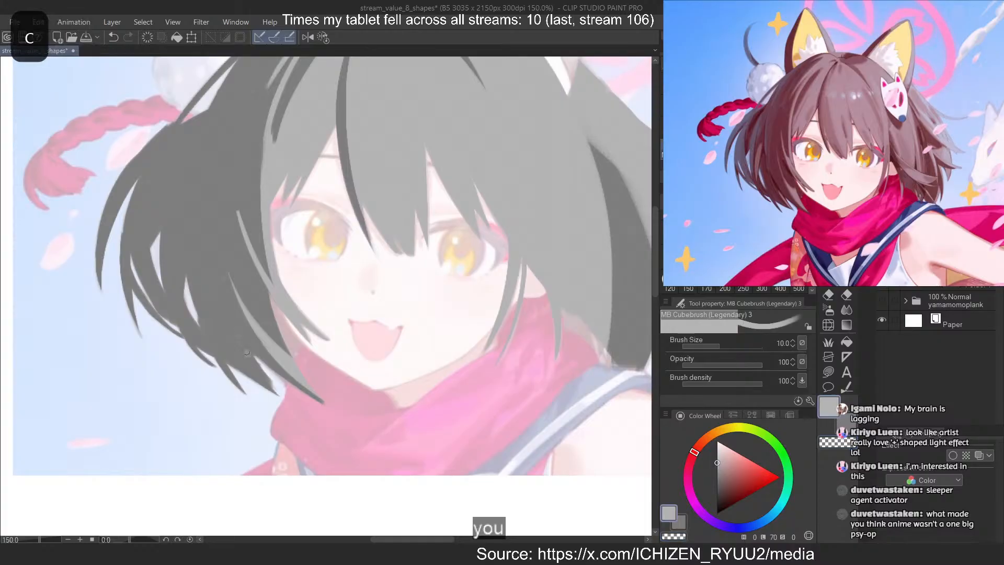
pyautogui.hotkey('ctrl', 'z')
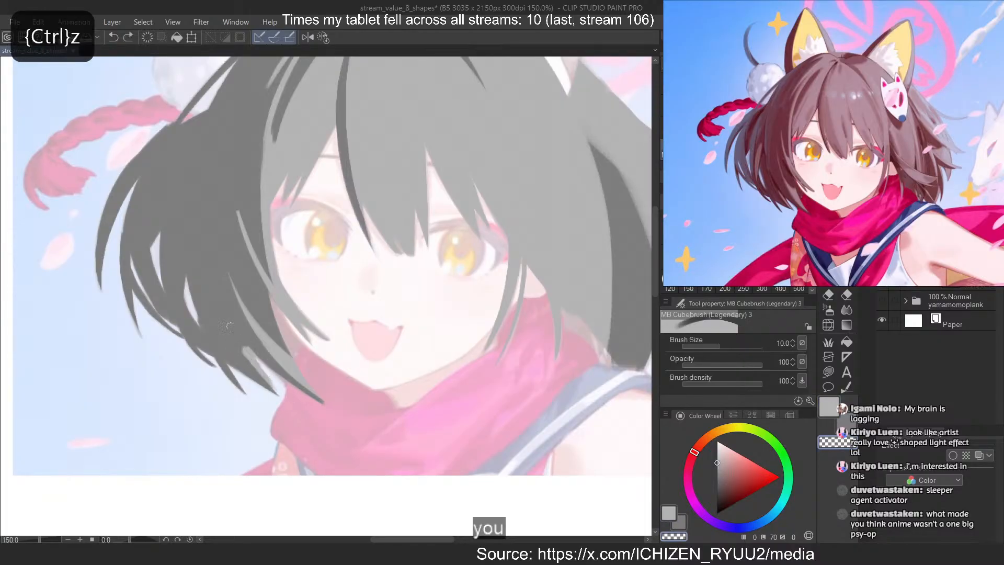
# Paint a short vertical lighter grey strand in the outer left-hand hair beside the gap between the locks
pyautogui.press('c')
pyautogui.moveTo(204, 240); pyautogui.dragTo(180, 330)
pyautogui.hotkey('ctrl', 'z')
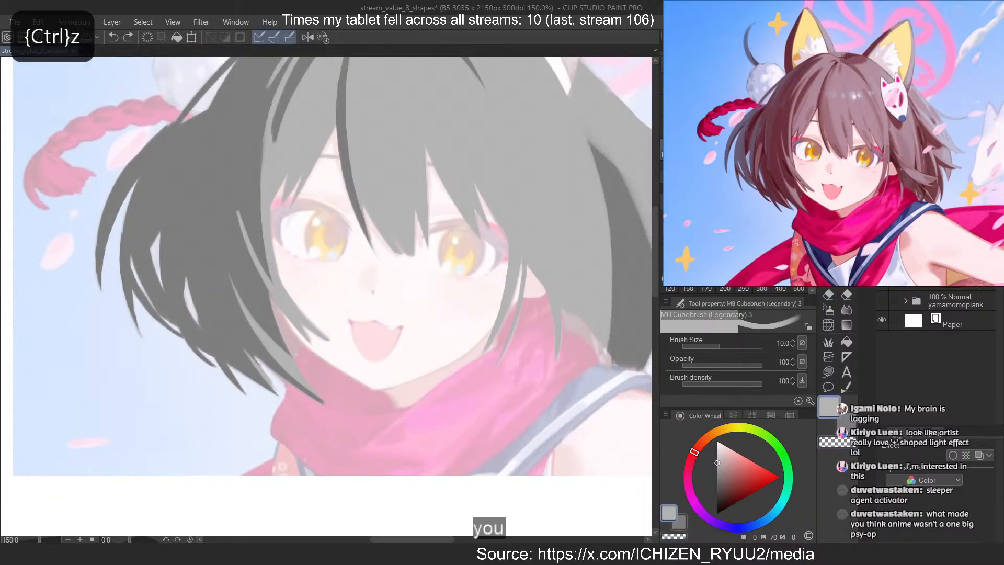
pyautogui.moveTo(182, 247)
pyautogui.mouseDown()
pyautogui.moveTo(171, 326)
pyautogui.moveTo(178, 290)
pyautogui.mouseUp()
pyautogui.hotkey('ctrl', 'z')
pyautogui.hotkey('ctrl', 'z')
pyautogui.hotkey('ctrl', 'z')
pyautogui.moveTo(183, 248); pyautogui.dragTo(178, 315)
pyautogui.hotkey('ctrl', 'z')
pyautogui.hotkey('ctrl', 'z')
# Erase along the side of the short vertical strand to make it slimmer
pyautogui.press('c')
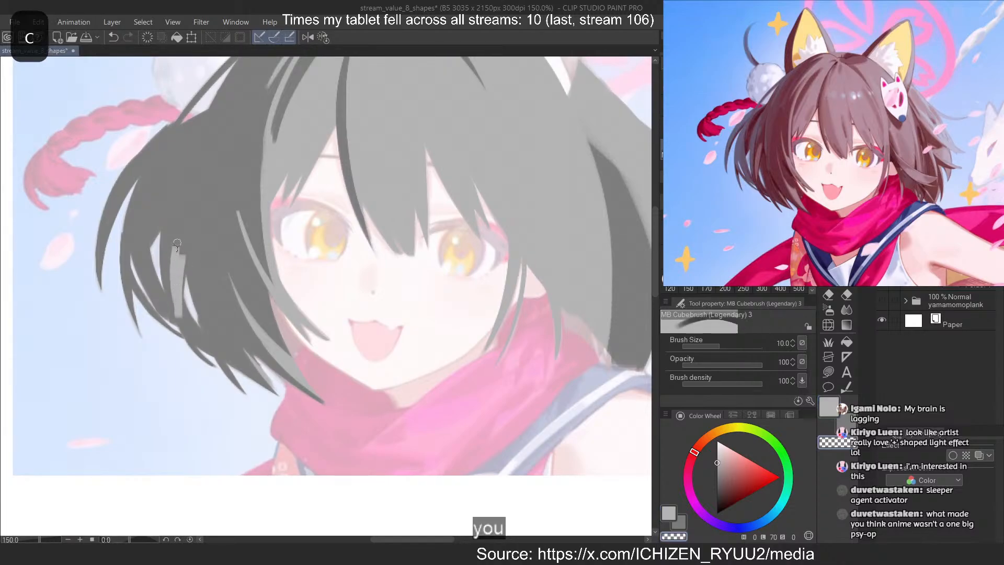
pyautogui.moveTo(175, 247); pyautogui.dragTo(176, 317)
pyautogui.hotkey('ctrl', 'z')
pyautogui.hotkey('ctrl', 'z')
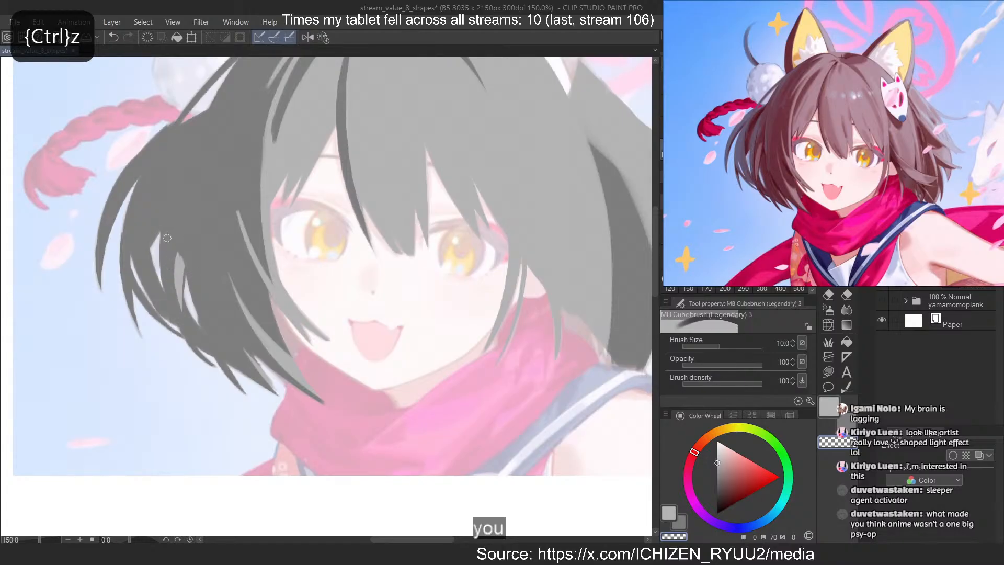
# Try to erase a thin darker strand through the middle of the fringe, then undo it
pyautogui.scroll(-7, 163, 233)
pyautogui.scroll(3, 349, 157)
pyautogui.scroll(-1, 343, 157)
pyautogui.scroll(4, 322, 149)
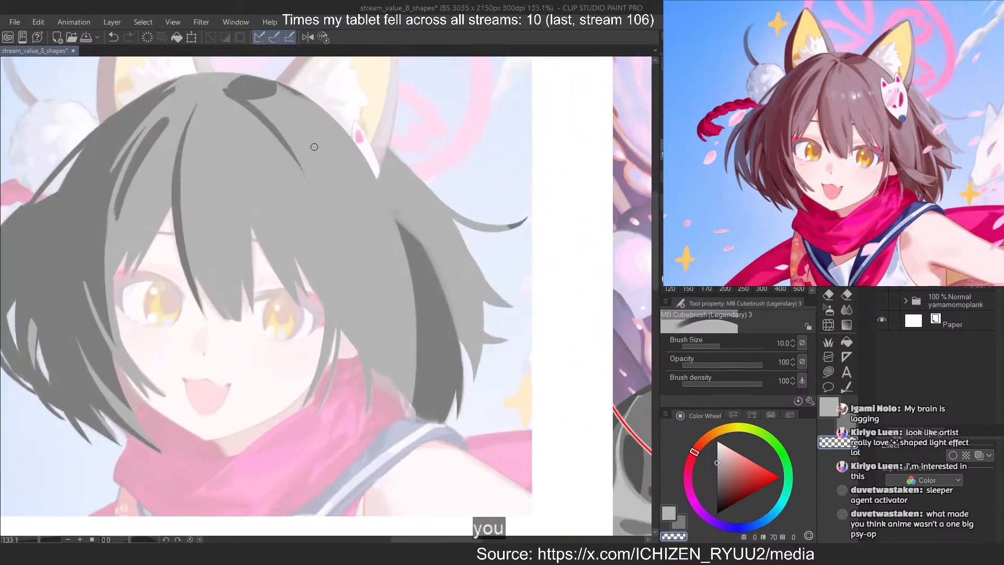
pyautogui.moveTo(222, 227); pyautogui.dragTo(244, 288)
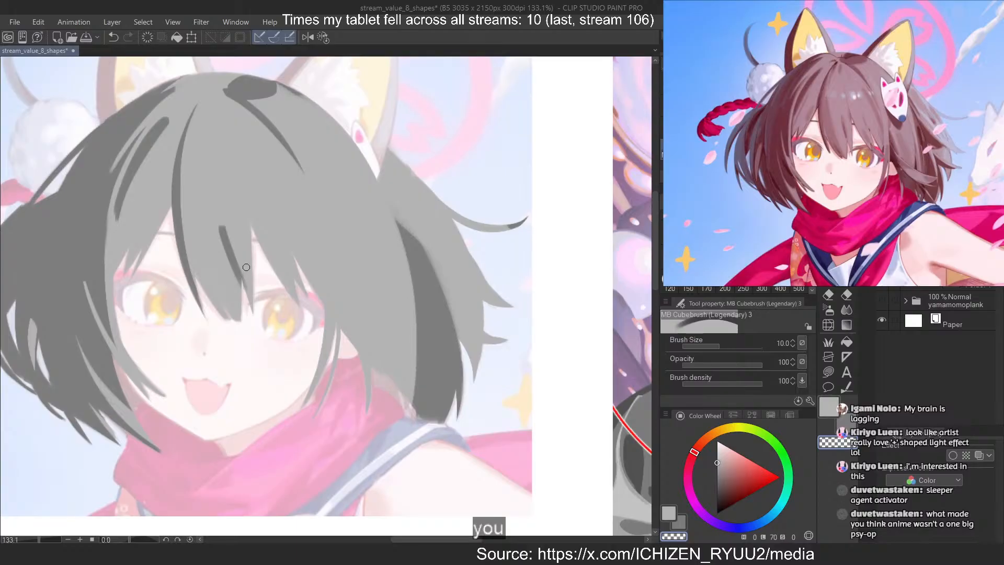
pyautogui.hotkey('ctrl', 'z')
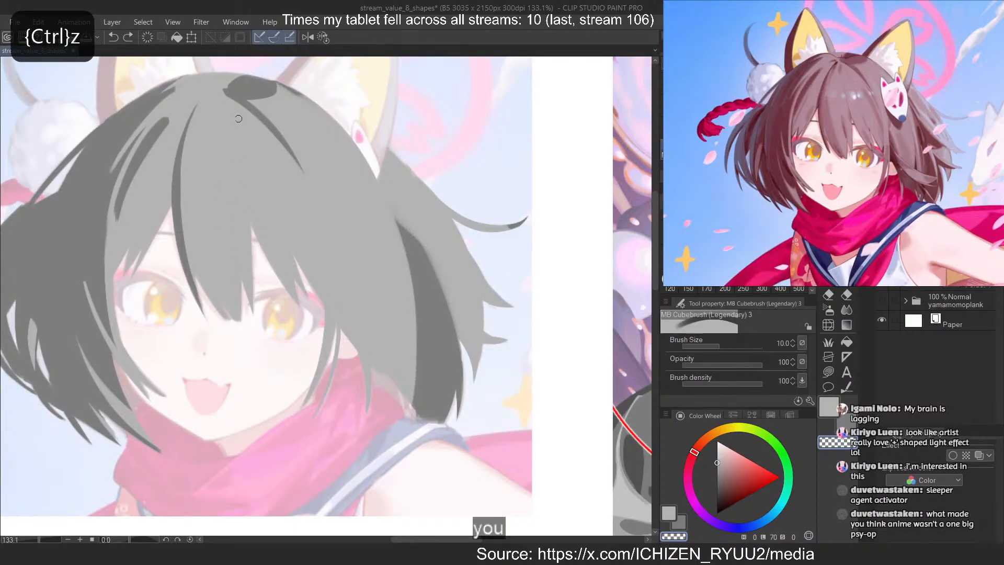
# Reshape the dark strand descending from the crown toward the mask, slimming its edges and extending it to a tapered end
pyautogui.press('c')
pyautogui.moveTo(231, 101); pyautogui.dragTo(301, 171)
pyautogui.hotkey('ctrl', 'z')
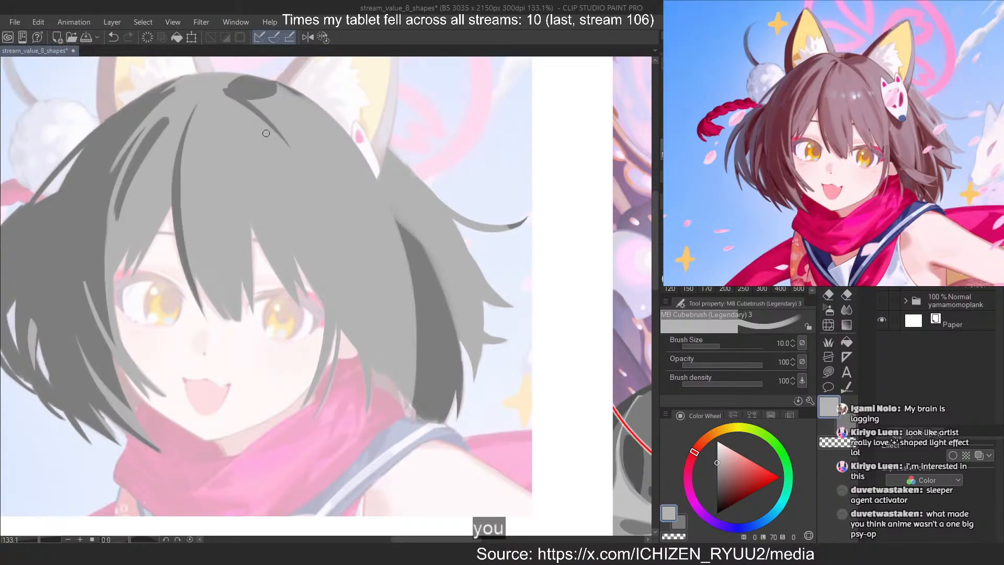
pyautogui.press('c')
pyautogui.moveTo(279, 84); pyautogui.dragTo(256, 100)
pyautogui.hotkey('ctrl', 'z')
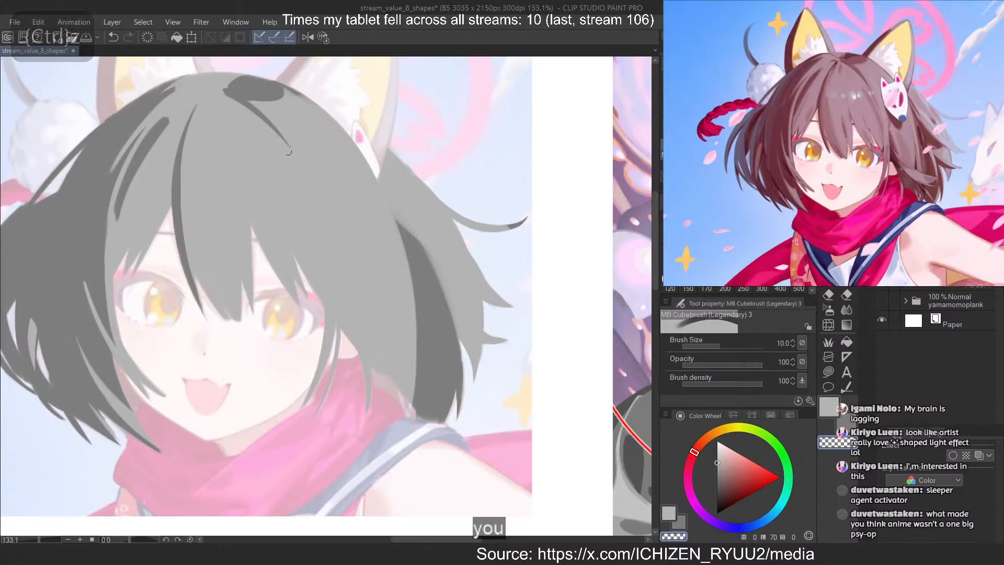
pyautogui.hotkey('ctrl', 'z')
pyautogui.moveTo(246, 102); pyautogui.dragTo(309, 170)
# Erase the lighter grey beside the right-hand eye to carve a long dark strand down to the side lock's tip over the scarf
pyautogui.press('c')
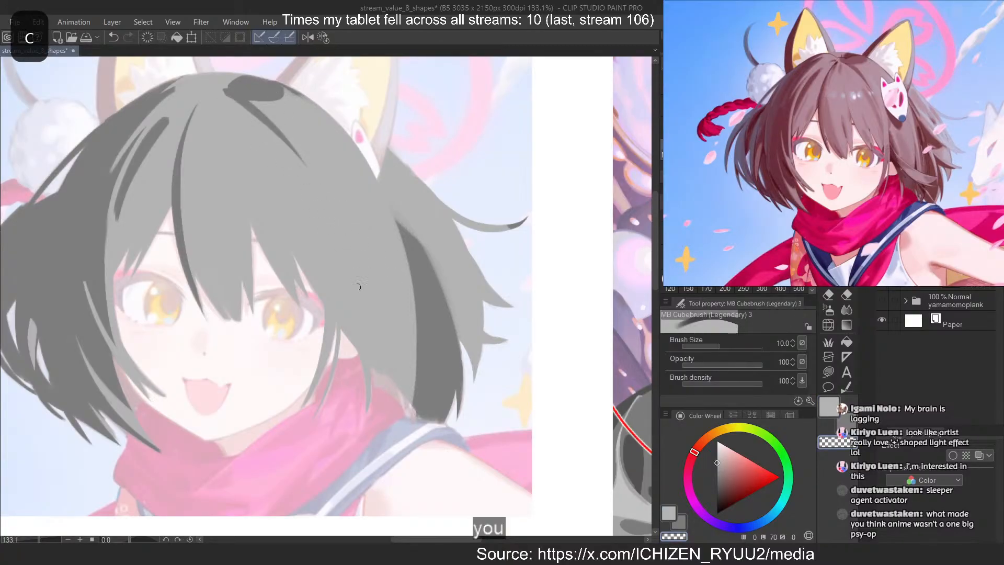
pyautogui.moveTo(340, 256); pyautogui.dragTo(344, 395)
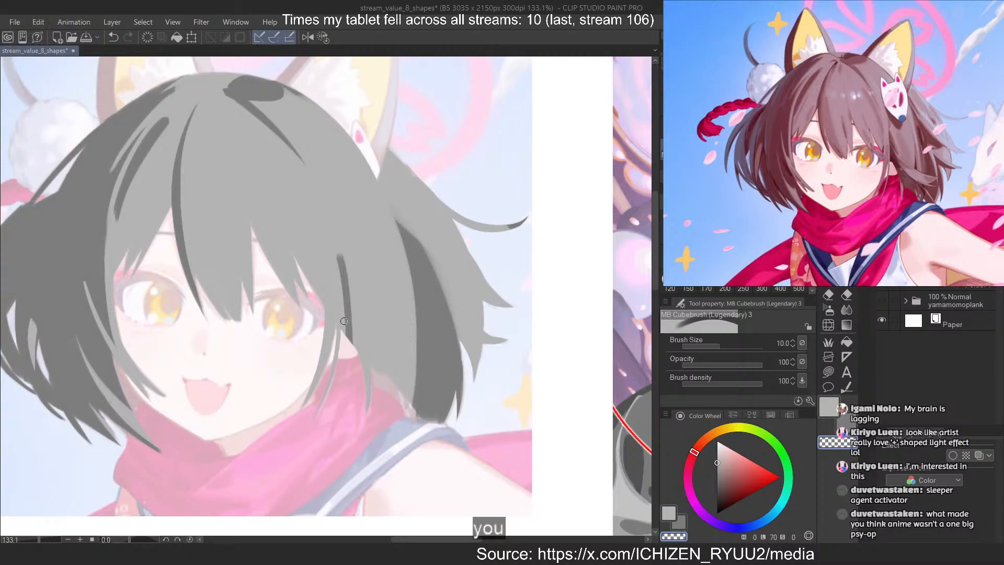
pyautogui.hotkey('ctrl', 'z')
pyautogui.moveTo(340, 285)
pyautogui.mouseDown()
pyautogui.moveTo(346, 352)
pyautogui.moveTo(352, 358)
pyautogui.moveTo(350, 317)
pyautogui.moveTo(368, 393)
pyautogui.mouseUp()
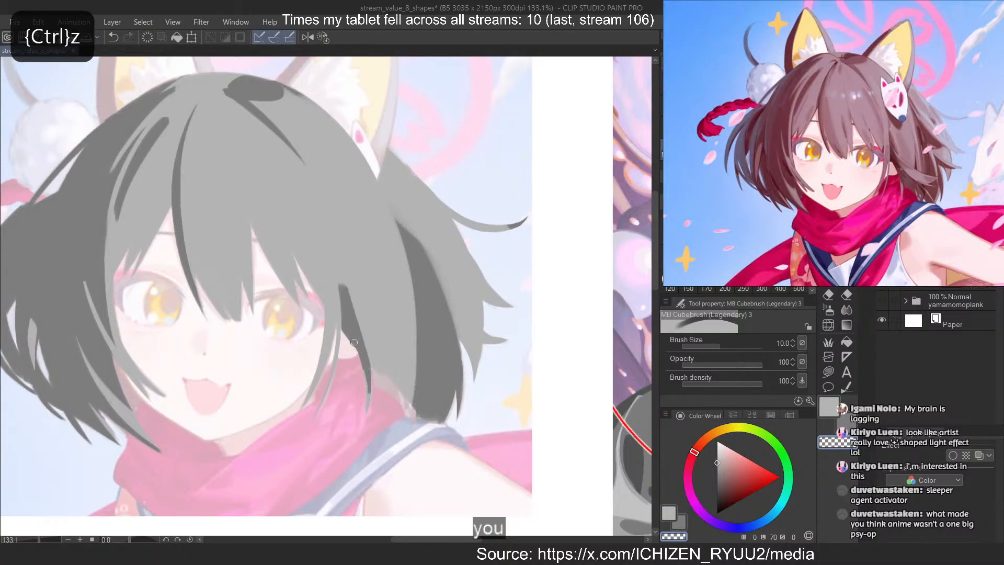
pyautogui.hotkey('ctrl', 'z')
pyautogui.moveTo(333, 262); pyautogui.dragTo(367, 411)
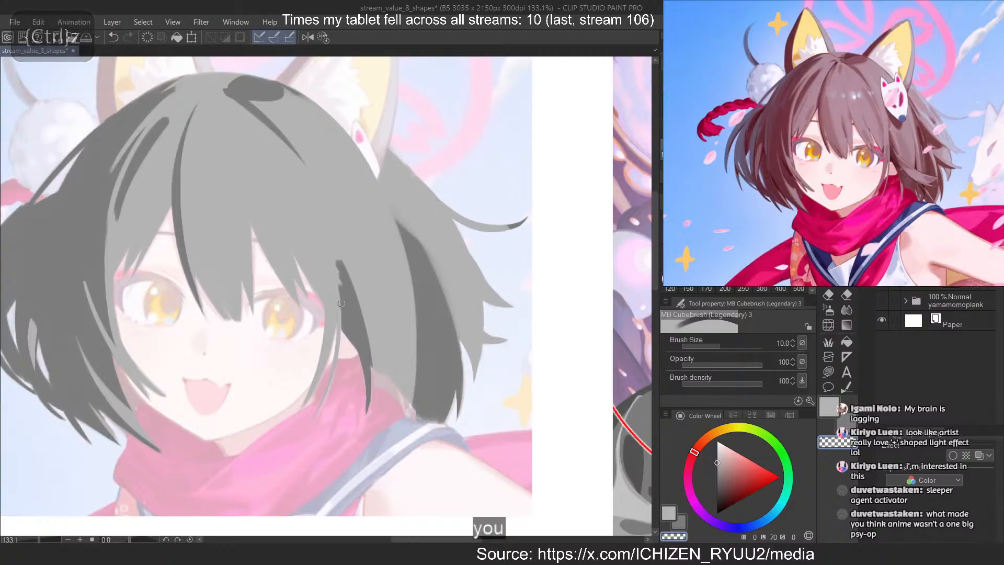
# Refine the upper end of the dark side-lock strand into a clean, sharp taper using light grey and erasing strokes
pyautogui.press('c')
pyautogui.moveTo(340, 304); pyautogui.dragTo(343, 329)
pyautogui.hotkey('ctrl', 'z')
pyautogui.press('c')
pyautogui.moveTo(335, 260)
pyautogui.mouseDown()
pyautogui.moveTo(337, 354)
pyautogui.moveTo(339, 317)
pyautogui.mouseUp()
pyautogui.press('c')
pyautogui.hotkey('ctrl', 'z')
pyautogui.moveTo(336, 256); pyautogui.dragTo(356, 295)
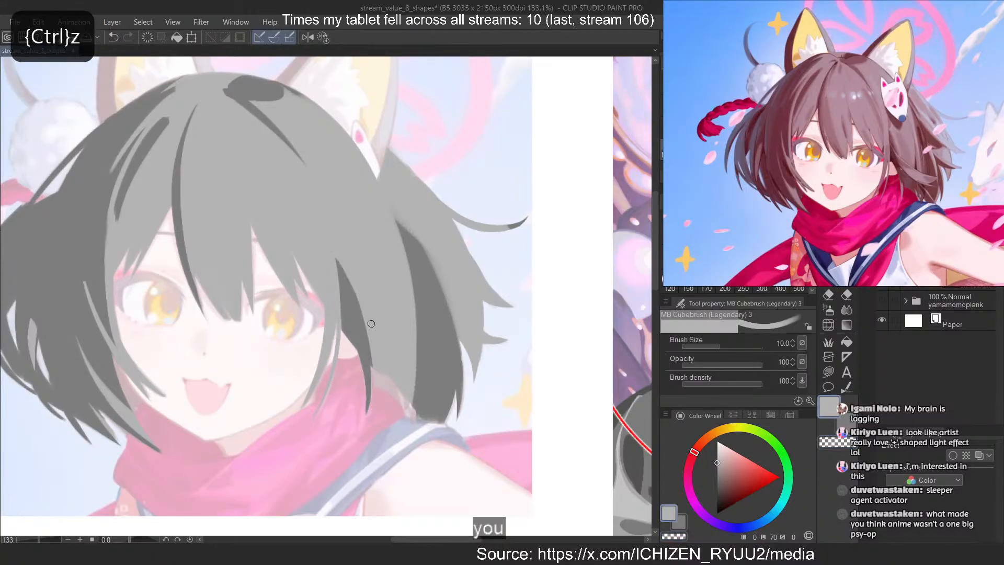
pyautogui.hotkey('ctrl', 'z')
pyautogui.moveTo(335, 256)
pyautogui.mouseDown()
pyautogui.moveTo(376, 388)
pyautogui.moveTo(349, 292)
pyautogui.moveTo(365, 326)
pyautogui.mouseUp()
pyautogui.hotkey('ctrl', 'z')
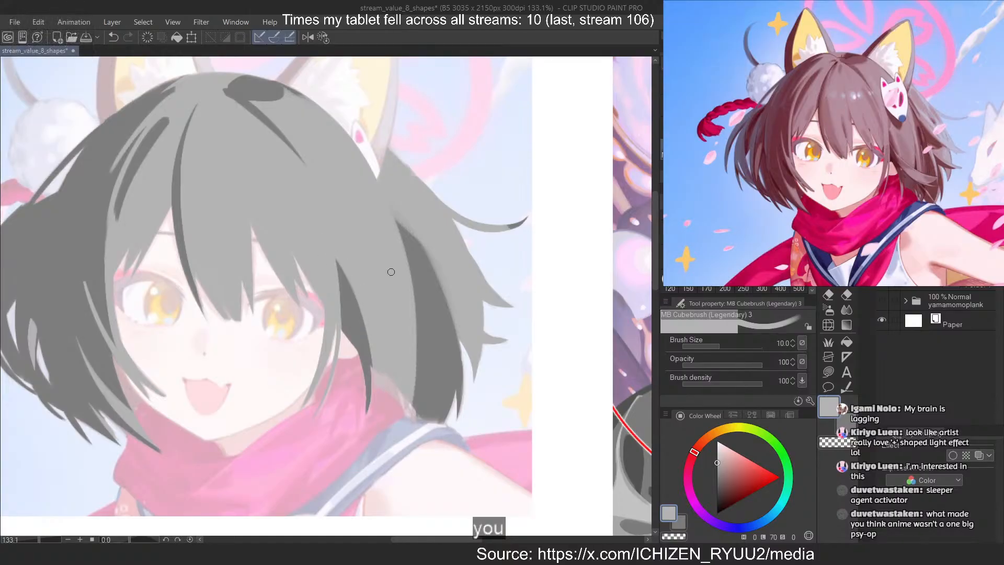
# Erase a narrow dark strand below the mask, running down into the dark area of the right-hand back hair
pyautogui.press('c')
pyautogui.moveTo(383, 193)
pyautogui.mouseDown()
pyautogui.moveTo(407, 267)
pyautogui.moveTo(414, 381)
pyautogui.mouseUp()
pyautogui.hotkey('ctrl', 'z')
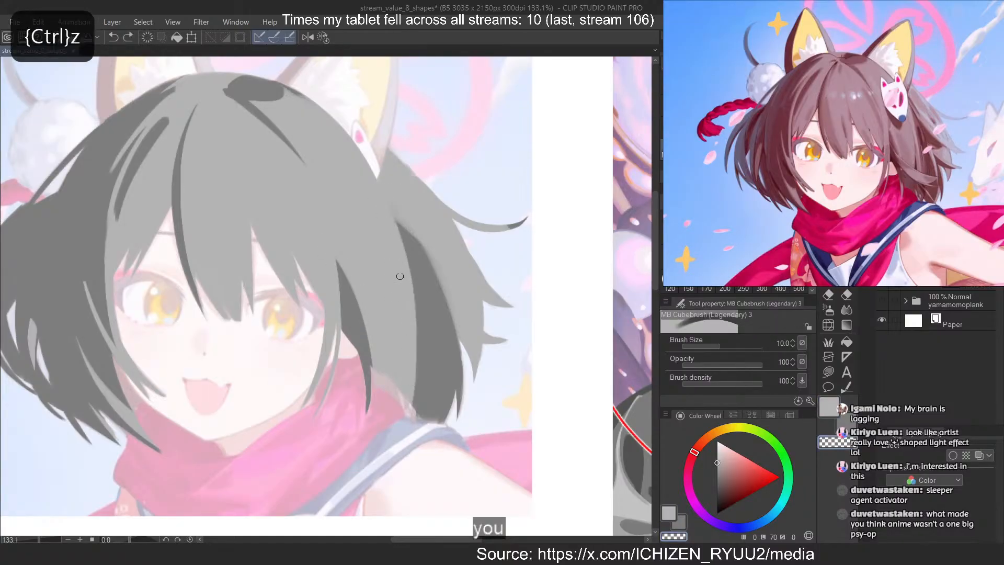
pyautogui.moveTo(389, 213); pyautogui.dragTo(409, 387)
pyautogui.hotkey('ctrl', 'z')
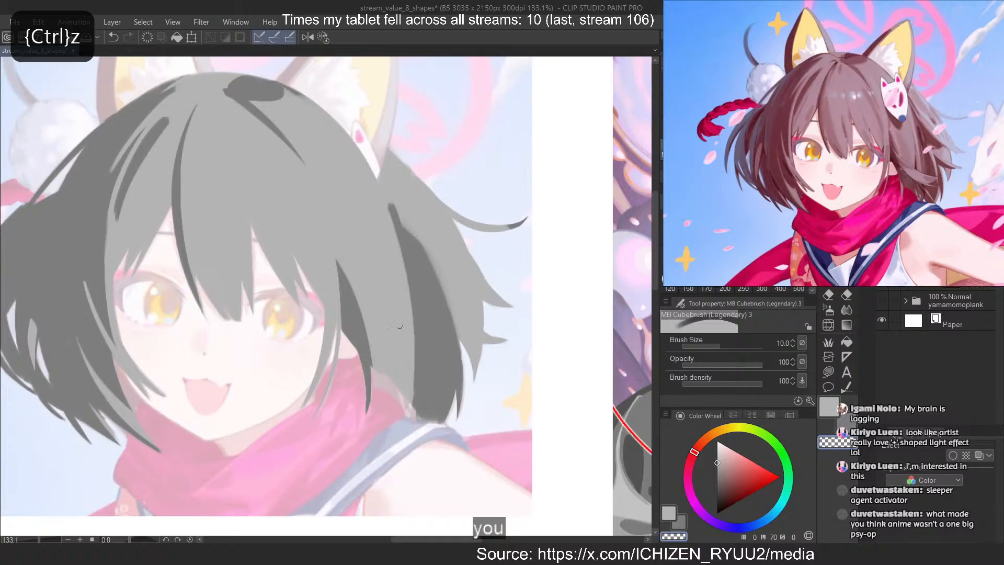
# Carve a short vertical dark strand in the right-hand side hair and darken the hair's lower edge above the scarf
pyautogui.moveTo(391, 305); pyautogui.dragTo(386, 400)
pyautogui.hotkey('ctrl', 'z')
pyautogui.moveTo(369, 343); pyautogui.dragTo(409, 401)
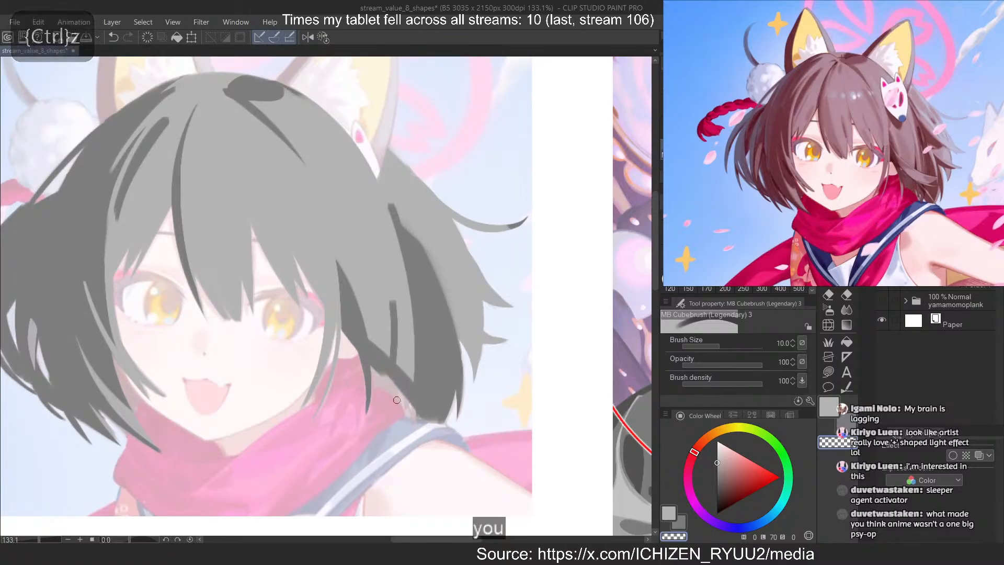
pyautogui.moveTo(360, 339); pyautogui.dragTo(423, 408)
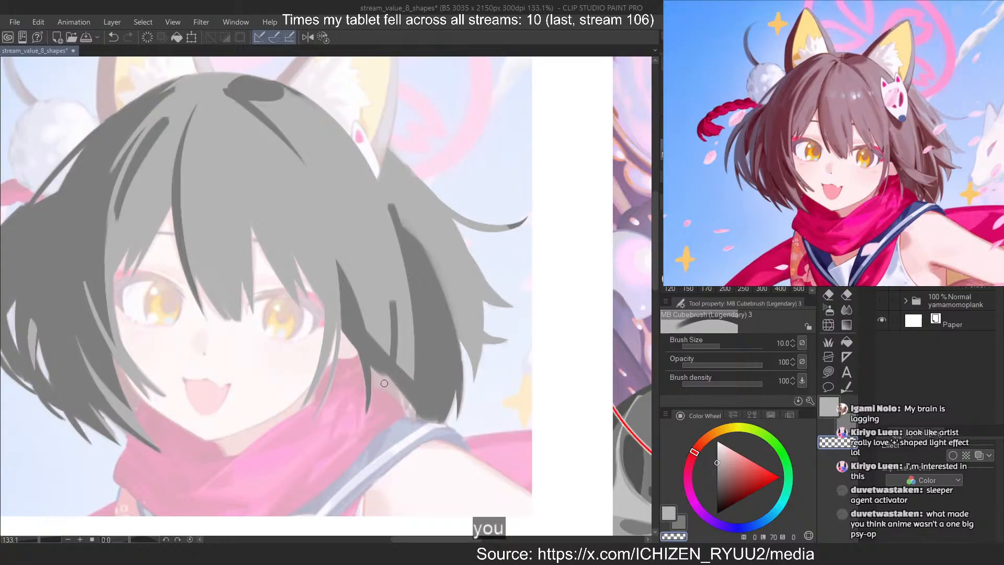
pyautogui.moveTo(360, 337); pyautogui.dragTo(438, 397)
pyautogui.hotkey('ctrl', 'z')
pyautogui.moveTo(367, 335); pyautogui.dragTo(428, 399)
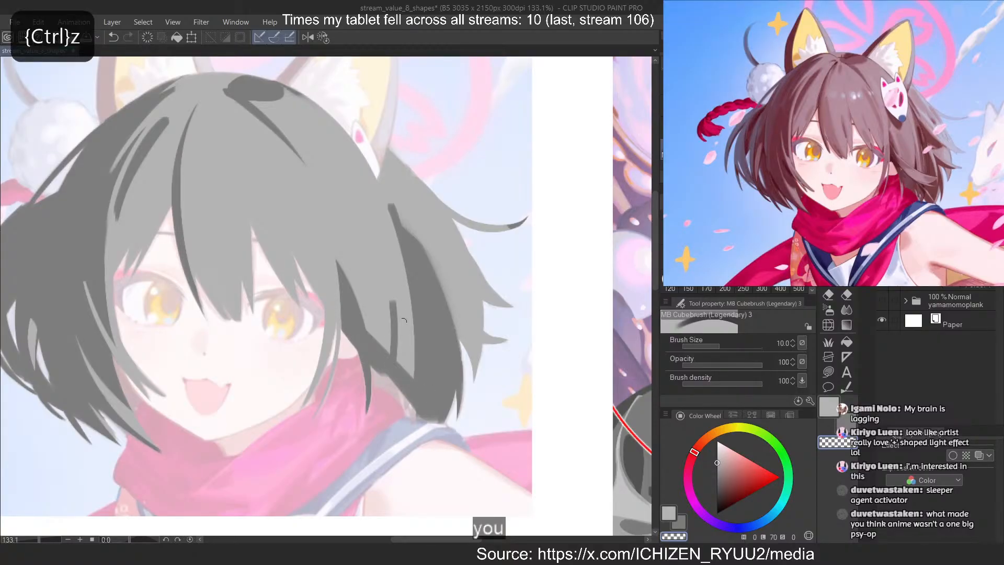
# Reshape the short vertical strand in the right-hand side hair into a tapered dark spike with light grey strokes
pyautogui.moveTo(391, 278); pyautogui.dragTo(391, 352)
pyautogui.hotkey('ctrl', 'z')
pyautogui.press('c')
pyautogui.moveTo(392, 297); pyautogui.dragTo(392, 356)
pyautogui.hotkey('ctrl', 'z')
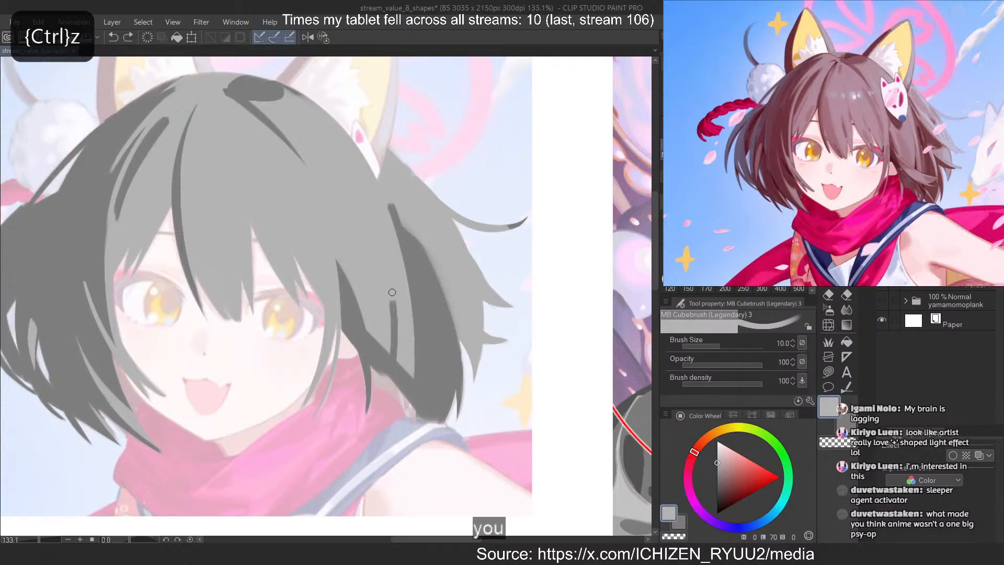
pyautogui.moveTo(392, 296); pyautogui.dragTo(389, 325)
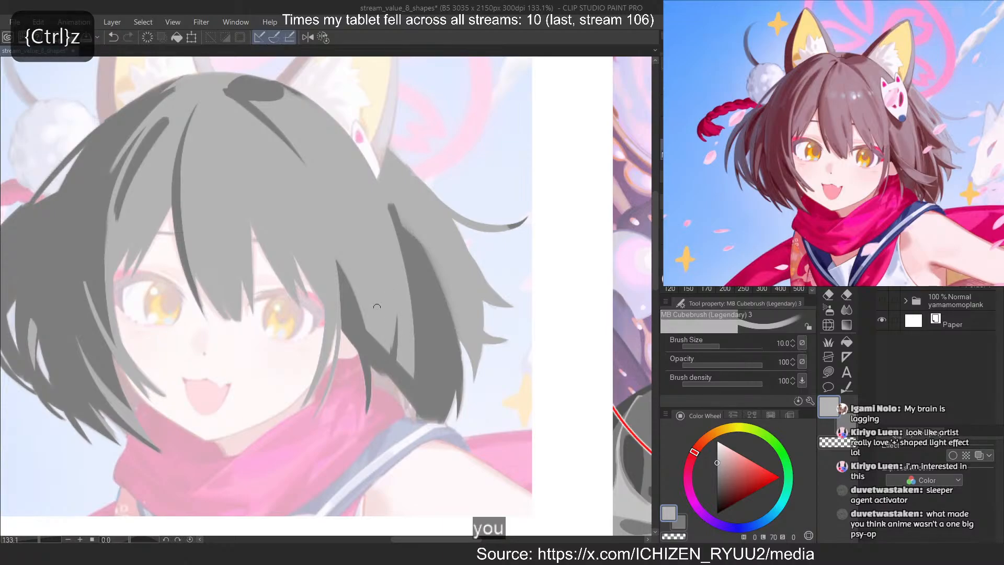
pyautogui.press('c')
pyautogui.hotkey('ctrl', 'z')
pyautogui.press('c')
pyautogui.hotkey('ctrl', 'z')
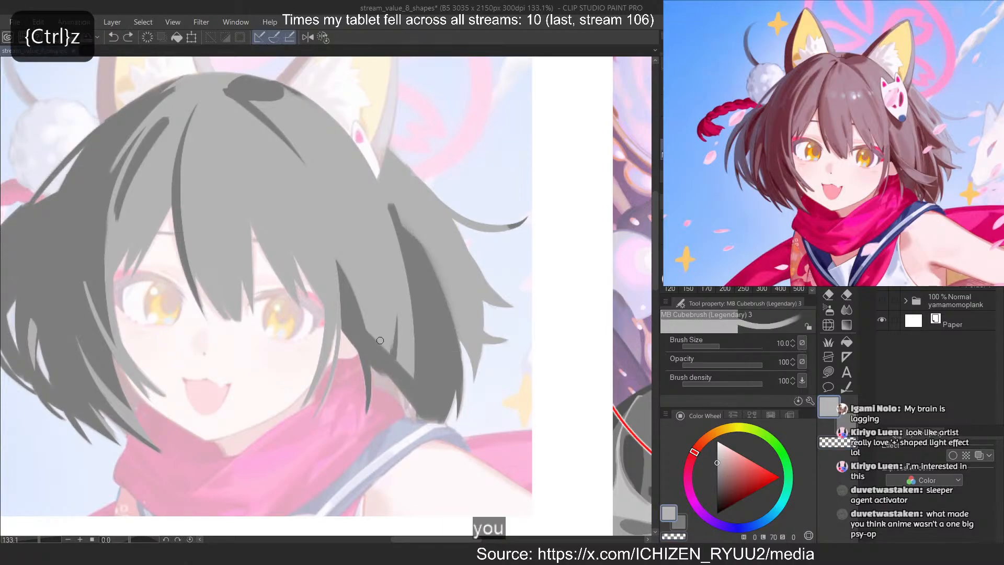
# Paint a lighter grey strand curving down through the dark area of the right-hand back hair
pyautogui.press('c')
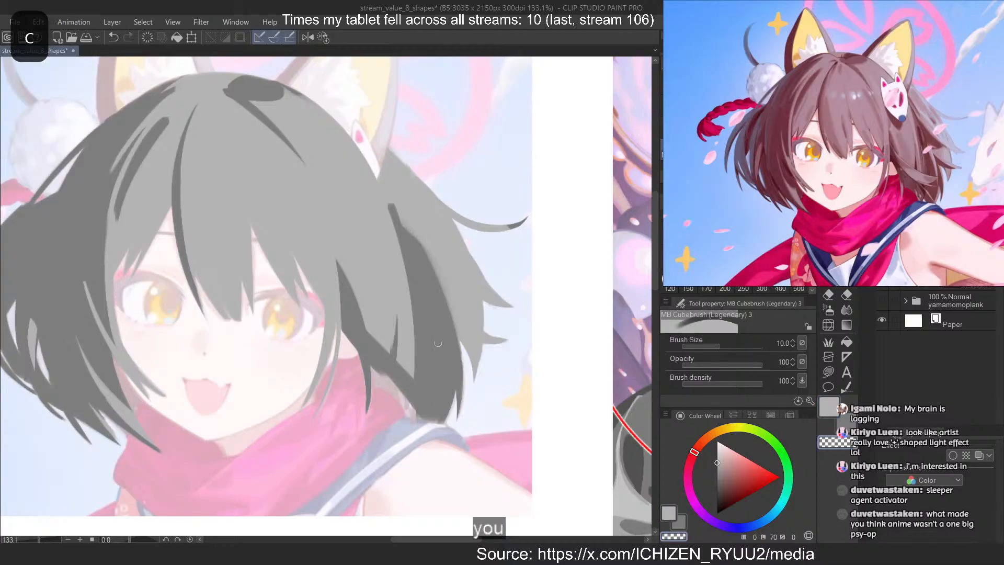
pyautogui.press('c')
pyautogui.moveTo(438, 343); pyautogui.dragTo(439, 366)
pyautogui.hotkey('ctrl', 'z')
pyautogui.hotkey('ctrl', 'z')
pyautogui.moveTo(424, 295)
pyautogui.mouseDown()
pyautogui.moveTo(450, 374)
pyautogui.moveTo(442, 396)
pyautogui.mouseUp()
pyautogui.press('c')
# Erase along the lighter back-hair strand to slim and reshape it against the surrounding dark area
pyautogui.hotkey('ctrl', 'z')
pyautogui.moveTo(428, 327); pyautogui.dragTo(439, 376)
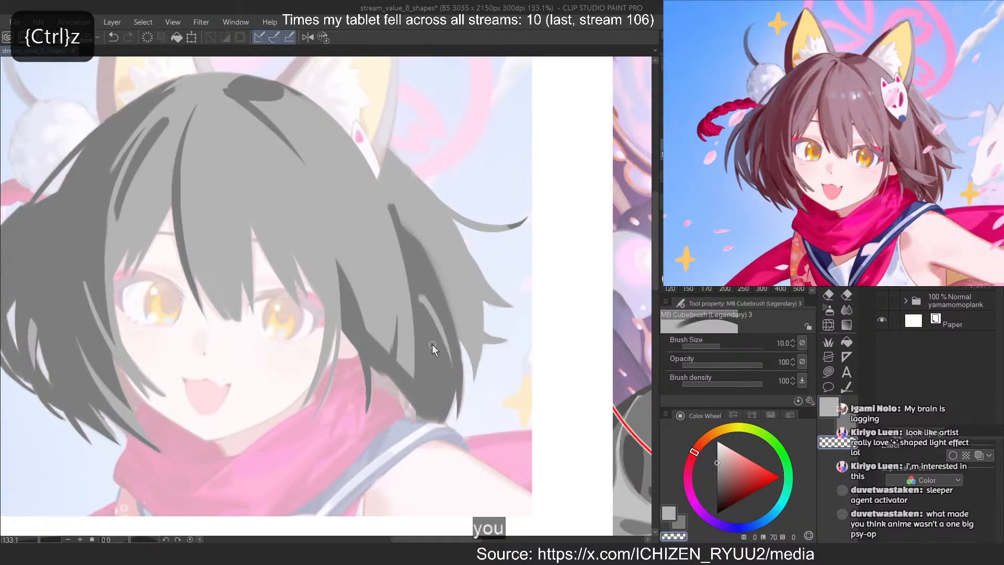
pyautogui.hotkey('ctrl', 'z')
pyautogui.moveTo(424, 307)
pyautogui.mouseDown()
pyautogui.moveTo(443, 375)
pyautogui.moveTo(434, 307)
pyautogui.moveTo(489, 345)
pyautogui.moveTo(460, 354)
pyautogui.mouseUp()
pyautogui.hotkey('ctrl', 'z')
pyautogui.press('c')
# Carve a dark spike from the back hair out toward the lower outward-pointing hair tip
pyautogui.press('c')
pyautogui.hotkey('ctrl', 'z')
pyautogui.hotkey('ctrl', 'z')
pyautogui.hotkey('ctrl', 'z')
pyautogui.moveTo(448, 321); pyautogui.dragTo(499, 344)
pyautogui.hotkey('ctrl', 'z')
pyautogui.press('c')
pyautogui.moveTo(440, 318); pyautogui.dragTo(497, 341)
pyautogui.hotkey('ctrl', 'z')
pyautogui.hotkey('ctrl', 'z')
pyautogui.press('c')
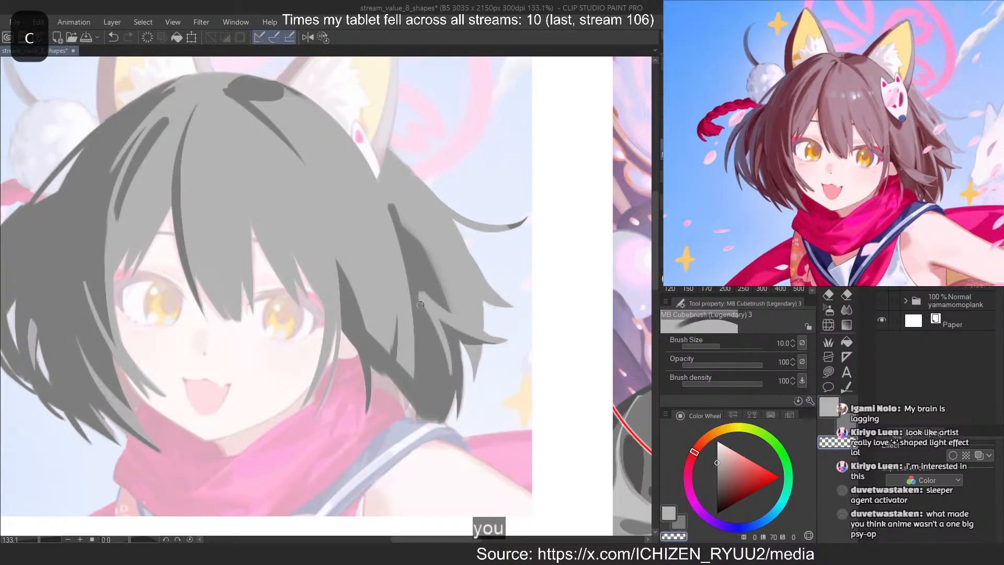
# Sharpen the lighter back-hair strand's upper tip and erase light grey along the dark shape's outer edge above it
pyautogui.hotkey('ctrl', 'z')
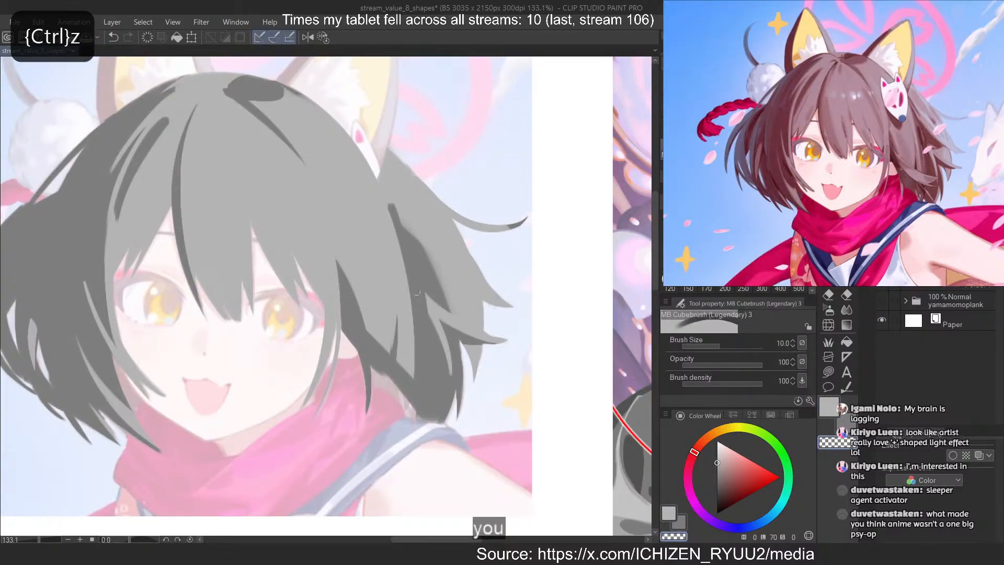
pyautogui.press('c')
pyautogui.hotkey('ctrl', 'z')
pyautogui.moveTo(409, 247)
pyautogui.mouseDown()
pyautogui.moveTo(461, 313)
pyautogui.moveTo(403, 275)
pyautogui.moveTo(450, 312)
pyautogui.mouseUp()
pyautogui.press('c')
pyautogui.hotkey('ctrl', 'z')
pyautogui.press('c')
pyautogui.hotkey('ctrl', 'z')
# Widen the upper dark area of the back hair into a broad triangular spike pointing toward the outer hair tips
pyautogui.hotkey('ctrl', 'z')
pyautogui.press('c')
pyautogui.moveTo(433, 264); pyautogui.dragTo(453, 305)
pyautogui.hotkey('ctrl', 'z')
pyautogui.moveTo(427, 254); pyautogui.dragTo(497, 307)
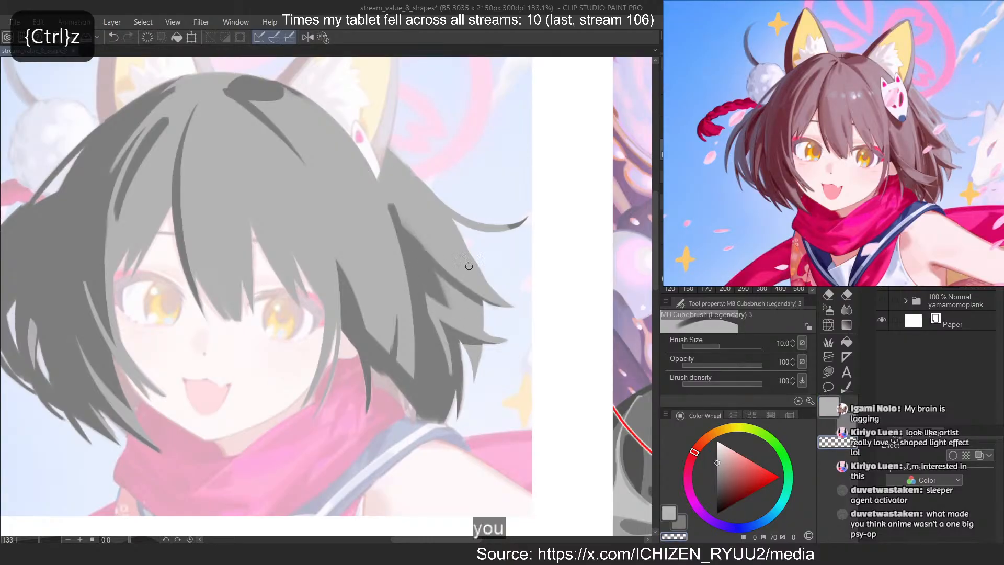
pyautogui.hotkey('ctrl', 'z')
pyautogui.hotkey('ctrl', 'z')
pyautogui.moveTo(411, 234); pyautogui.dragTo(471, 290)
pyautogui.moveTo(417, 255); pyautogui.dragTo(464, 290)
pyautogui.moveTo(422, 268)
pyautogui.mouseDown()
pyautogui.moveTo(457, 290)
pyautogui.moveTo(421, 274)
pyautogui.moveTo(447, 287)
pyautogui.mouseUp()
pyautogui.press('c')
pyautogui.hotkey('ctrl', 'z')
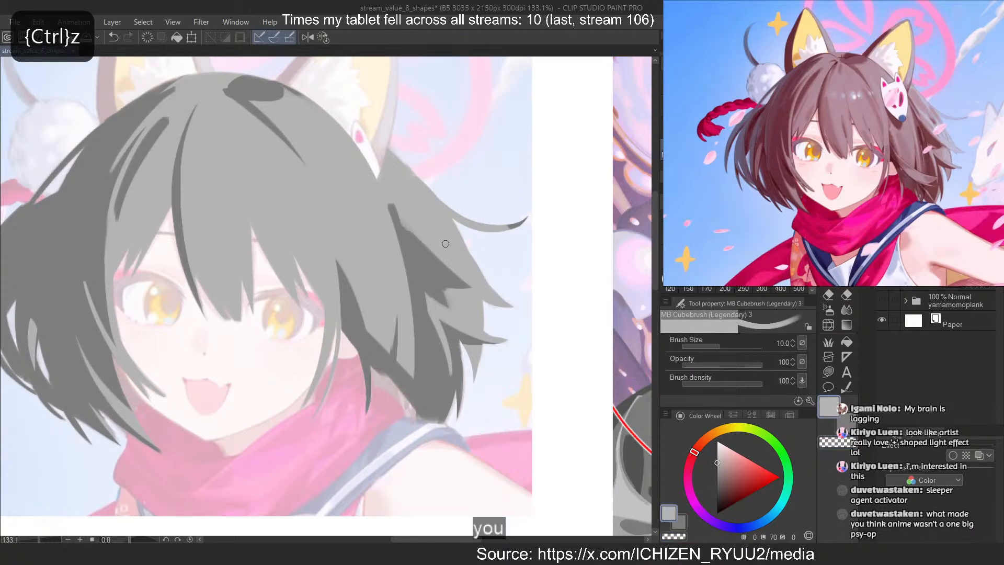
# Cover the dark end of the curved flyaway strand with light grey and refine the dark strand's top below the mask
pyautogui.press('c')
pyautogui.press('c')
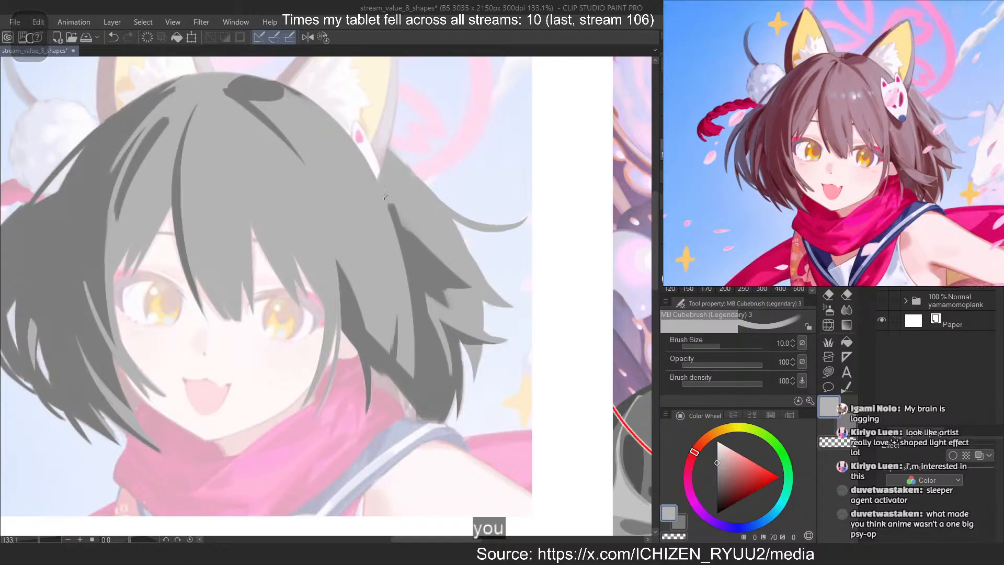
pyautogui.hotkey('ctrl', 'z')
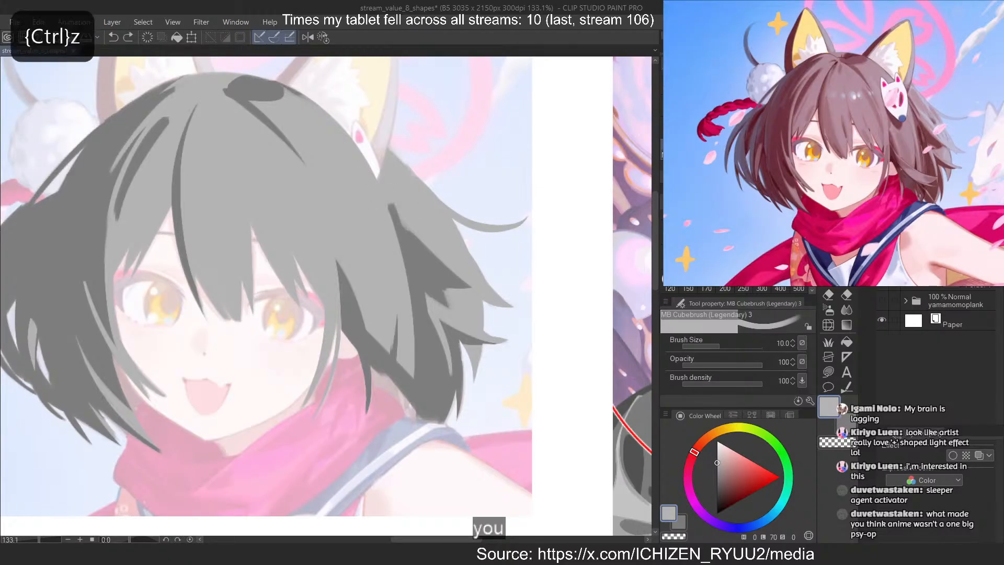
pyautogui.press('c')
pyautogui.hotkey('ctrl', 'z')
pyautogui.moveTo(363, 157); pyautogui.dragTo(398, 210)
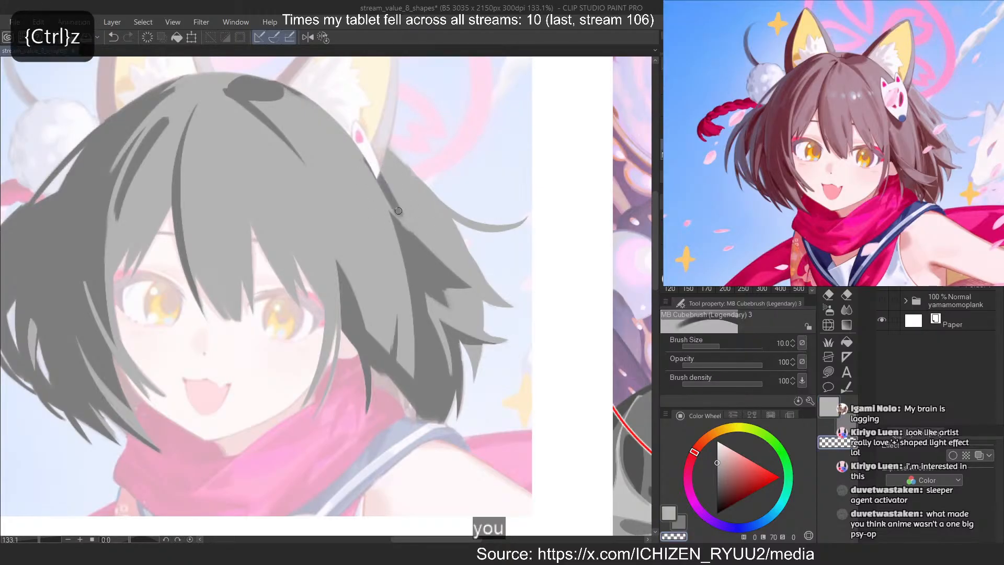
pyautogui.hotkey('ctrl', 'z')
# Refine the lower outer edge of the right-hand back hair with light grey and erasing strokes near its tips
pyautogui.scroll(-6, 483, 220)
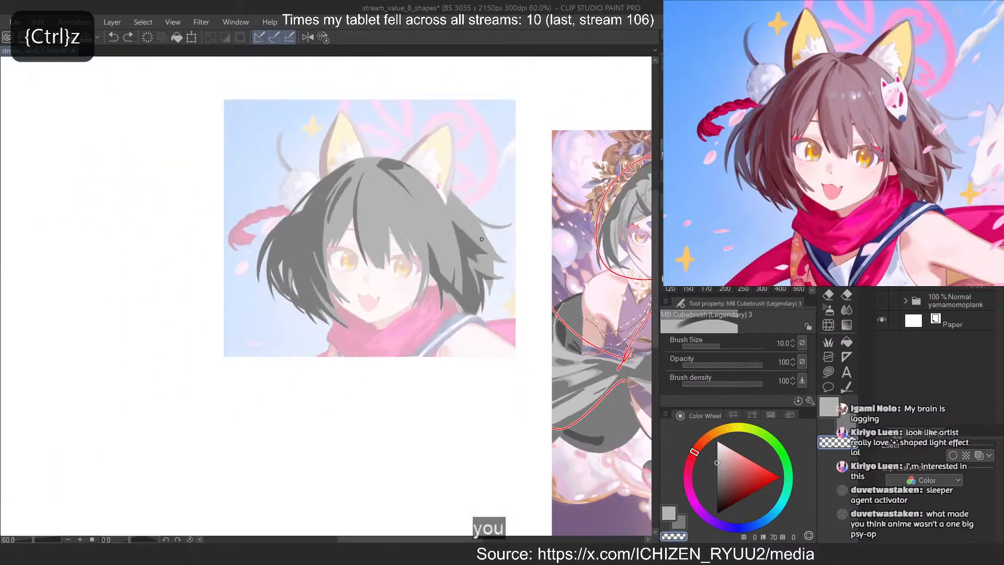
pyautogui.scroll(2, 483, 216)
pyautogui.scroll(3, 483, 216)
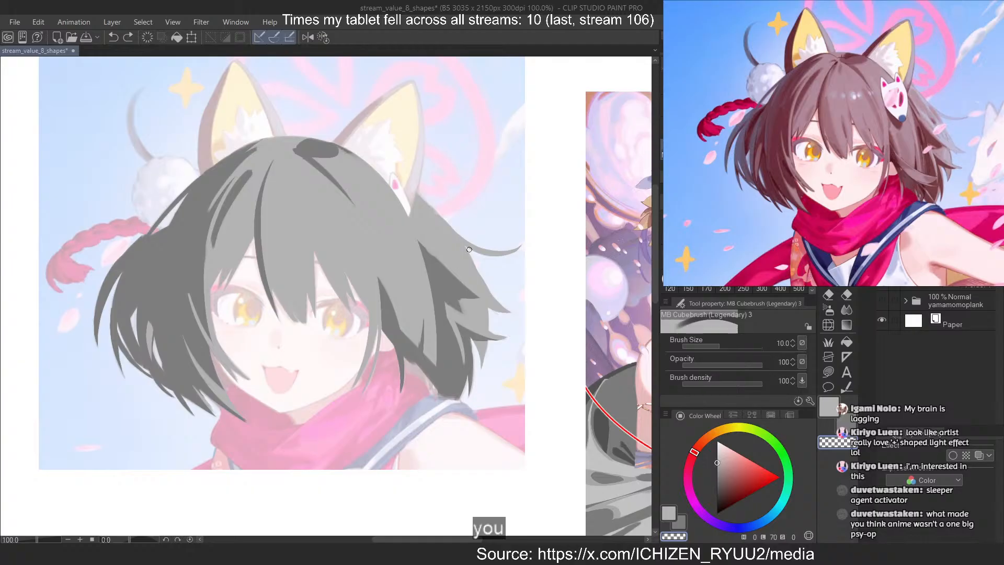
pyautogui.scroll(4, 469, 268)
pyautogui.press('c')
pyautogui.moveTo(466, 421); pyautogui.dragTo(454, 460)
pyautogui.moveTo(474, 373)
pyautogui.mouseDown()
pyautogui.moveTo(469, 455)
pyautogui.moveTo(434, 493)
pyautogui.mouseUp()
pyautogui.hotkey('ctrl', 'z')
pyautogui.press('c')
pyautogui.hotkey('ctrl', 'z')
pyautogui.press('c')
pyautogui.moveTo(466, 421); pyautogui.dragTo(448, 460)
pyautogui.hotkey('ctrl', 'z')
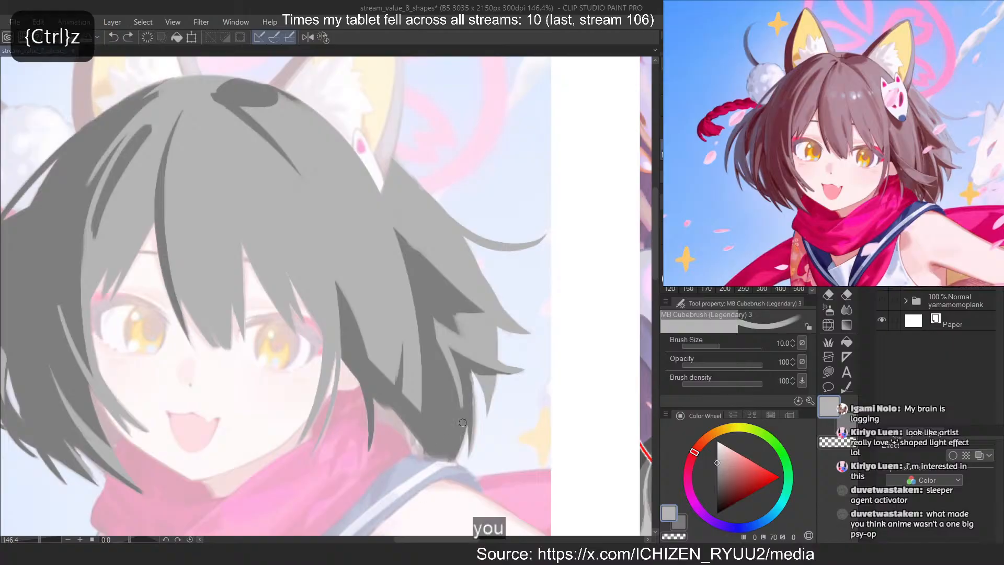
pyautogui.press('c')
pyautogui.moveTo(465, 419); pyautogui.dragTo(448, 457)
pyautogui.hotkey('ctrl', 'z')
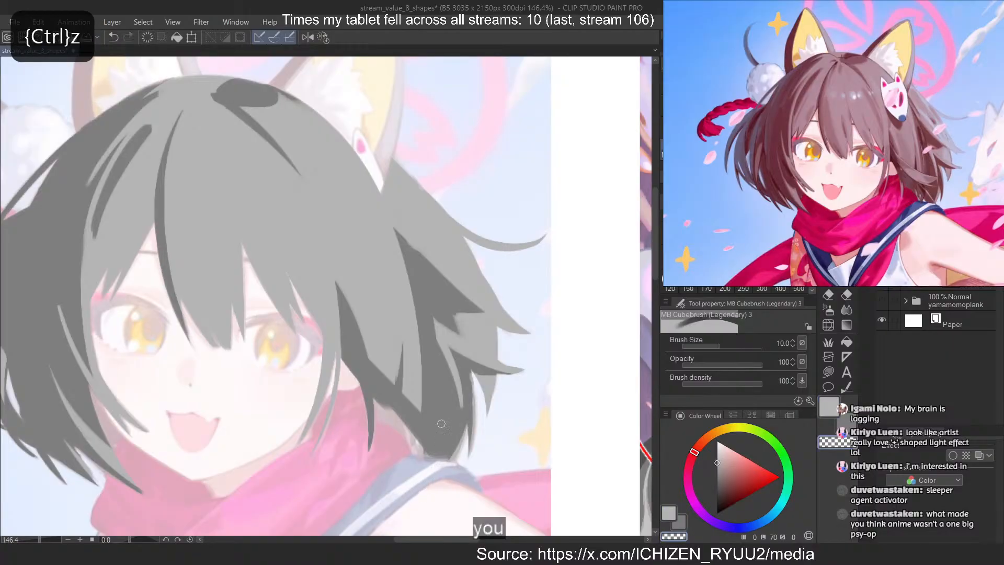
# Add a new raster layer to the fox-ear girl's hair study
pyautogui.scroll(-3, 532, 233)
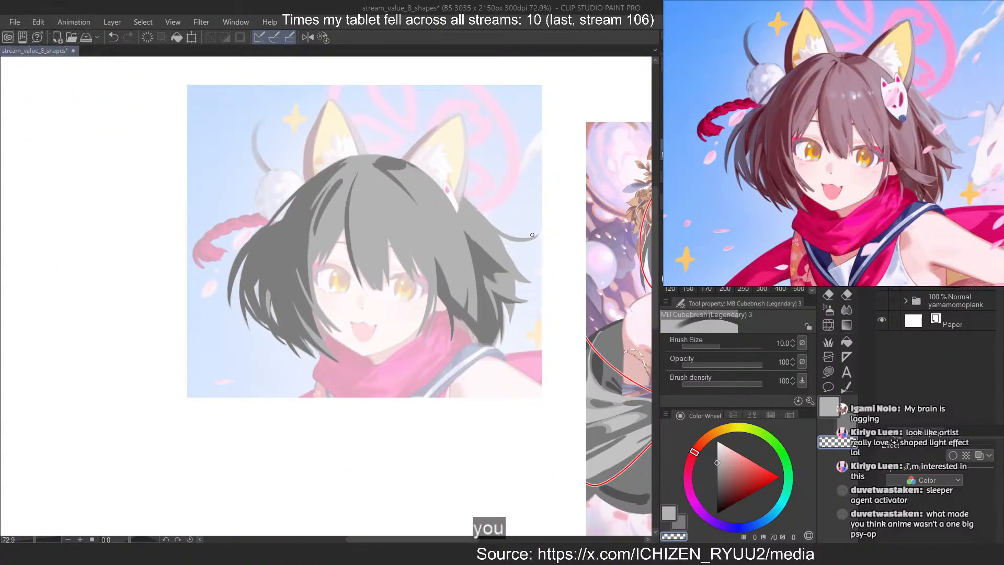
pyautogui.scroll(-2, 428, 230)
pyautogui.scroll(3, 450, 200)
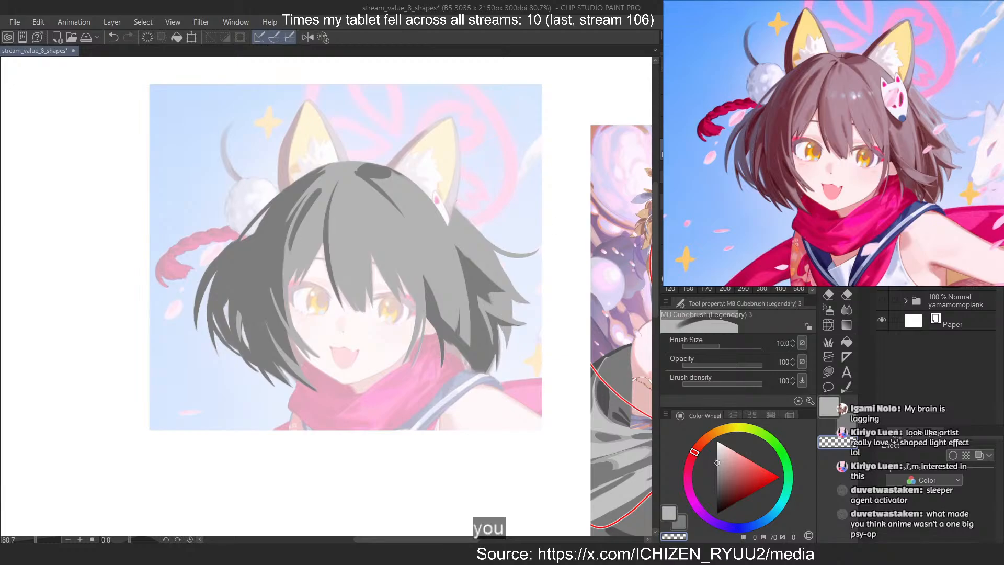
pyautogui.hotkey('ctrl', 'shift', 'n')
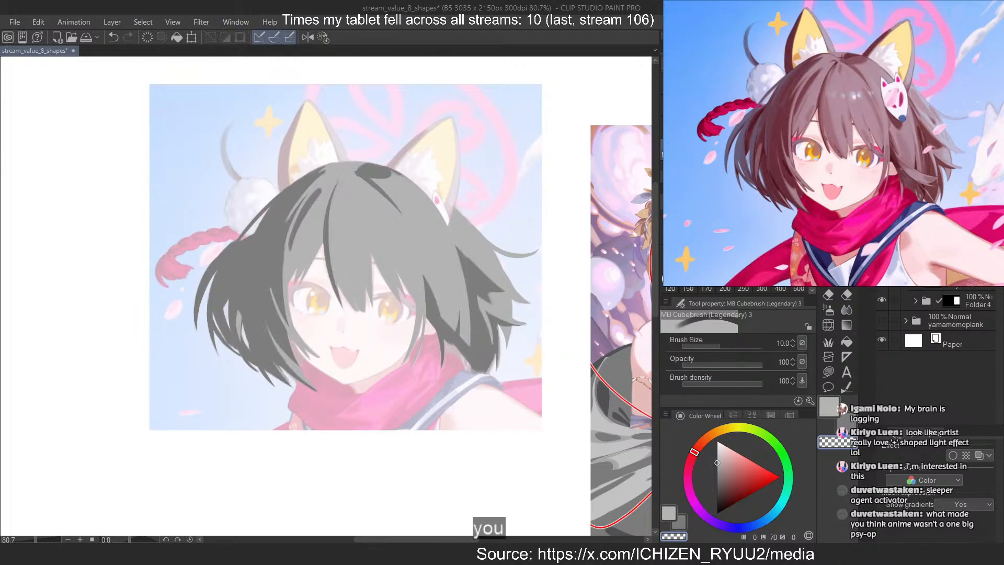
# Pick a mid grey of luminosity 60, between the hair's light and dark values, as the drawing colour
pyautogui.scroll(2, 348, 302)
pyautogui.scroll(-1, 347, 303)
pyautogui.scroll(2, 347, 303)
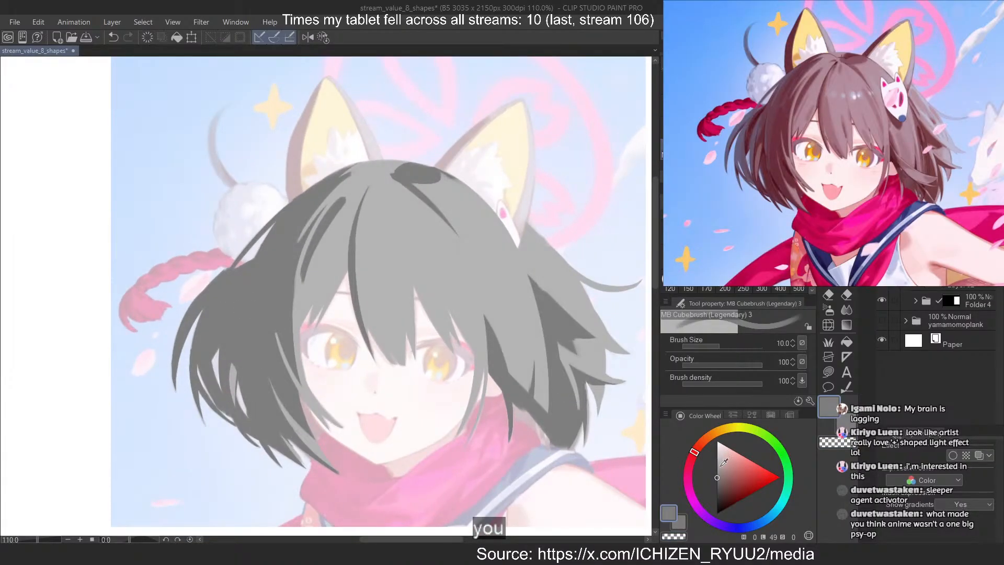
pyautogui.click(717, 470)
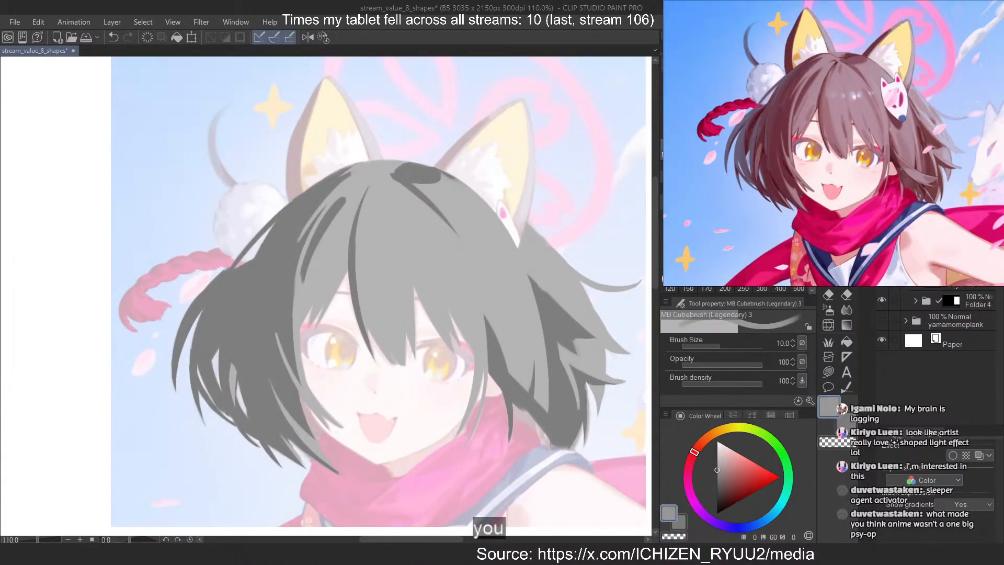
pyautogui.moveTo(306, 275); pyautogui.dragTo(500, 241)
pyautogui.moveTo(424, 265); pyautogui.dragTo(358, 302)
pyautogui.scroll(2, 443, 240)
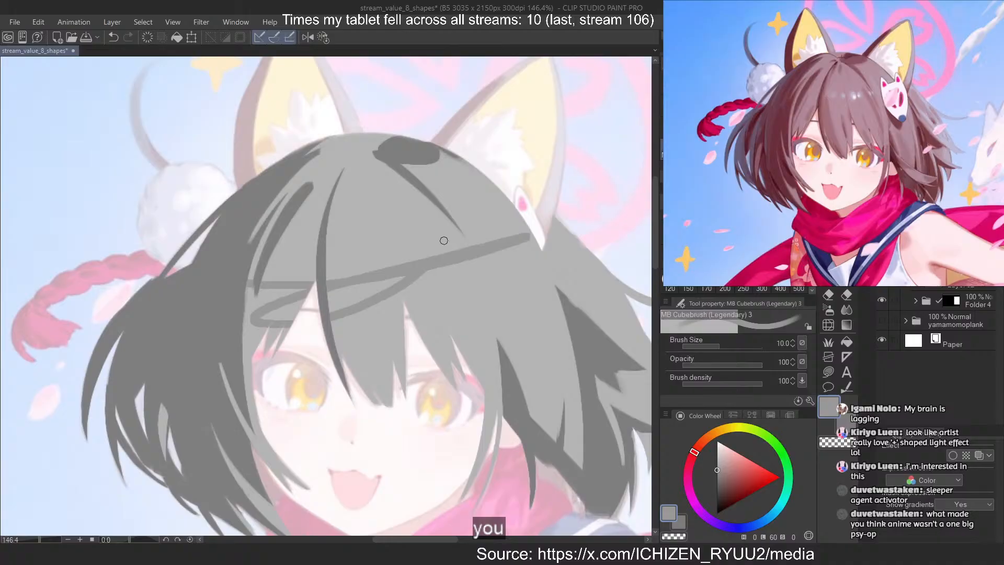
pyautogui.hotkey('ctrl', 'z')
pyautogui.hotkey('ctrl', 'z')
# Set the brush size to 30 and shade the lower central bang with mid grey beside the long dark strand
pyautogui.click(687, 259)
pyautogui.moveTo(336, 261); pyautogui.dragTo(384, 418)
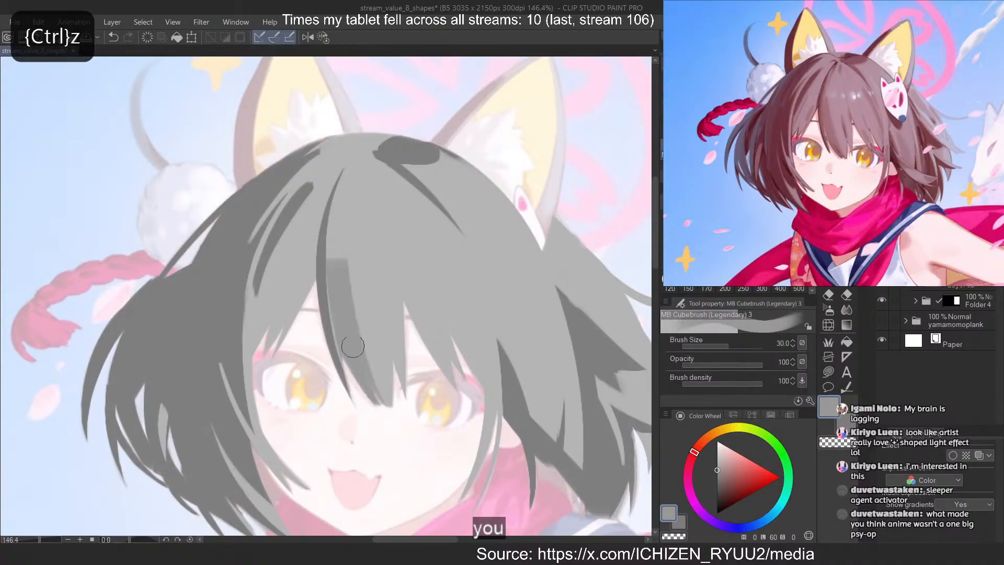
pyautogui.hotkey('ctrl', 'z')
pyautogui.moveTo(336, 261); pyautogui.dragTo(393, 406)
pyautogui.hotkey('ctrl', 'z')
pyautogui.moveTo(322, 269); pyautogui.dragTo(389, 407)
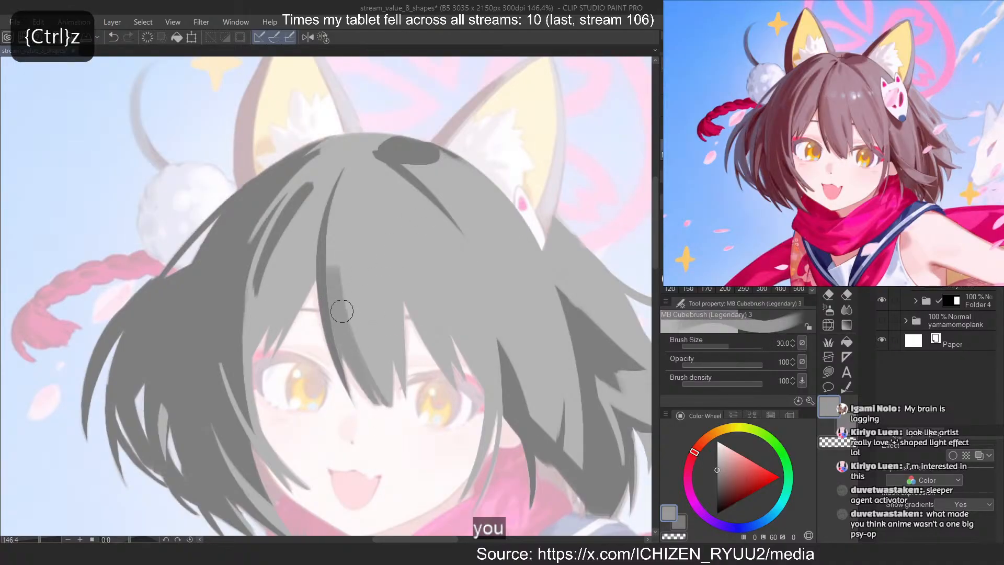
# Reduce the brush size to 15 and extend the mid-grey strip along the central dark strand from the crown to the bang's tip
pyautogui.press('[')
pyautogui.press('[')
pyautogui.press('[')
pyautogui.press('[')
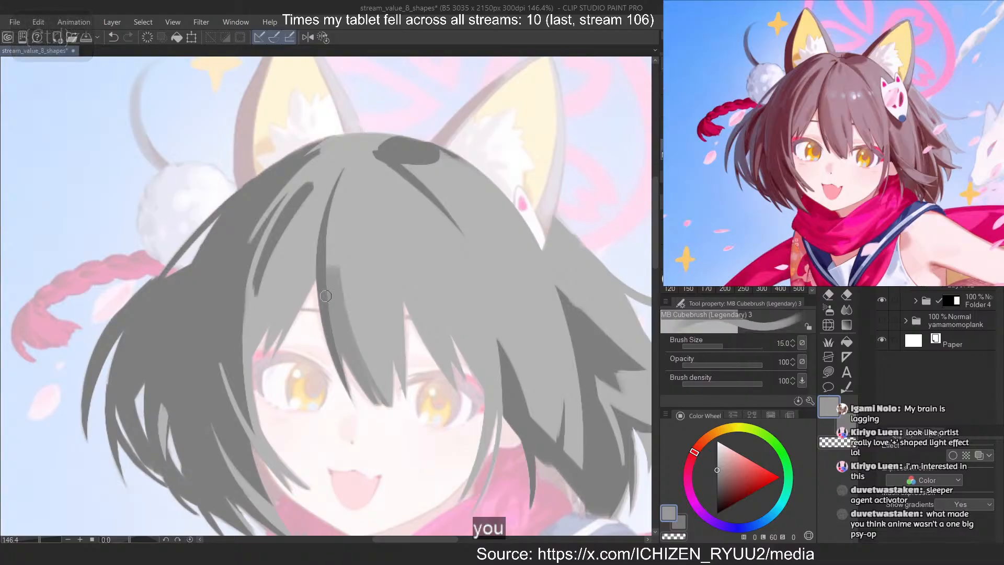
pyautogui.moveTo(341, 171)
pyautogui.mouseDown()
pyautogui.moveTo(325, 286)
pyautogui.moveTo(328, 268)
pyautogui.mouseUp()
pyautogui.hotkey('ctrl', 'z')
pyautogui.hotkey('ctrl', 'z')
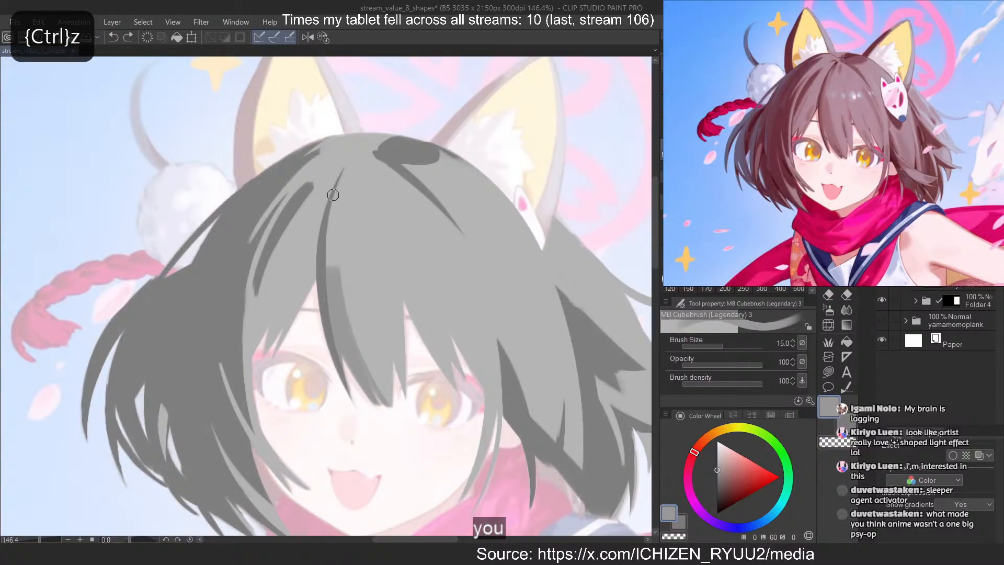
pyautogui.moveTo(338, 188)
pyautogui.mouseDown()
pyautogui.moveTo(329, 267)
pyautogui.moveTo(391, 403)
pyautogui.mouseUp()
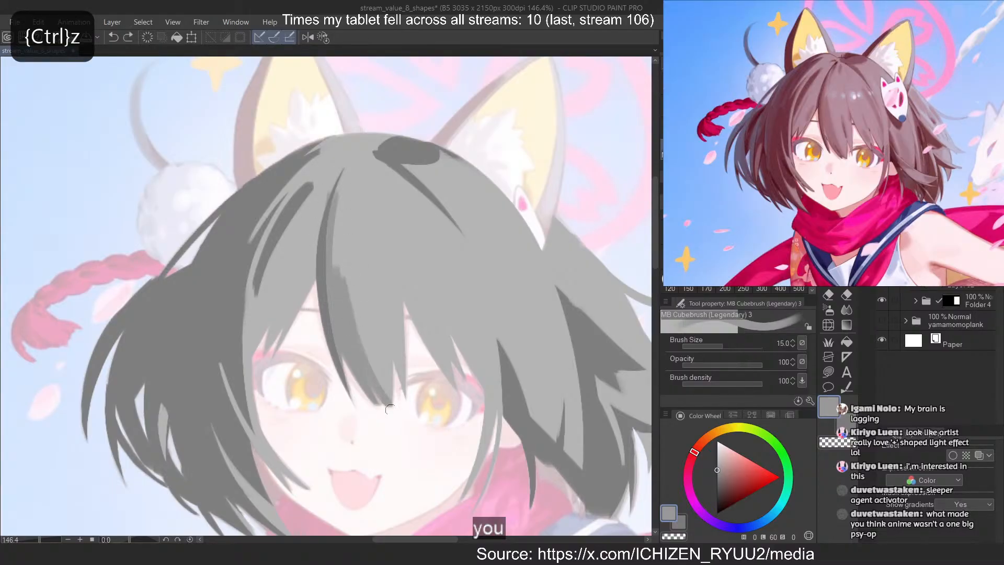
pyautogui.moveTo(345, 282); pyautogui.dragTo(389, 414)
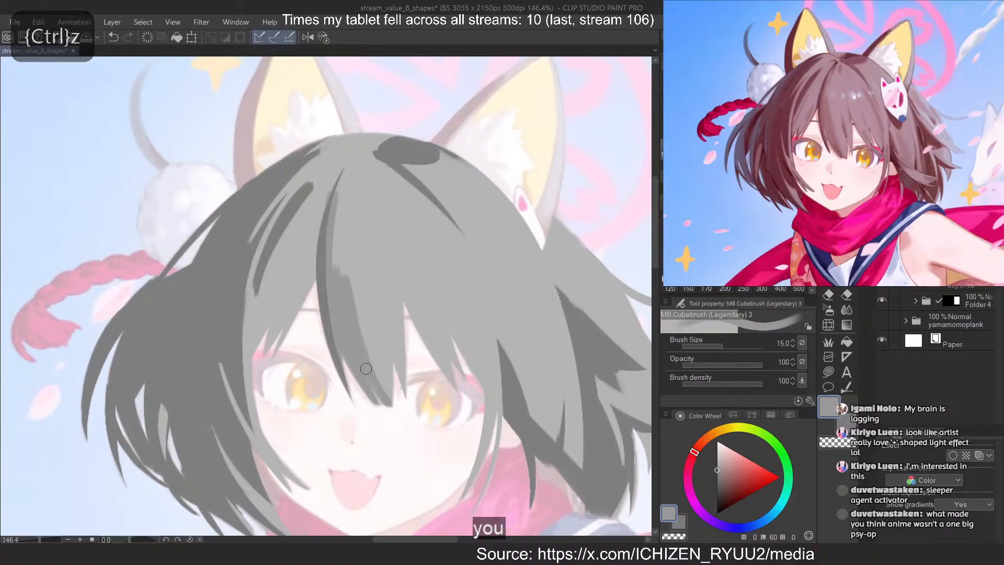
# Paint a short mid-grey stroke inside the light half of the central bang near its tip
pyautogui.moveTo(379, 312); pyautogui.dragTo(396, 358)
pyautogui.hotkey('ctrl', 'z')
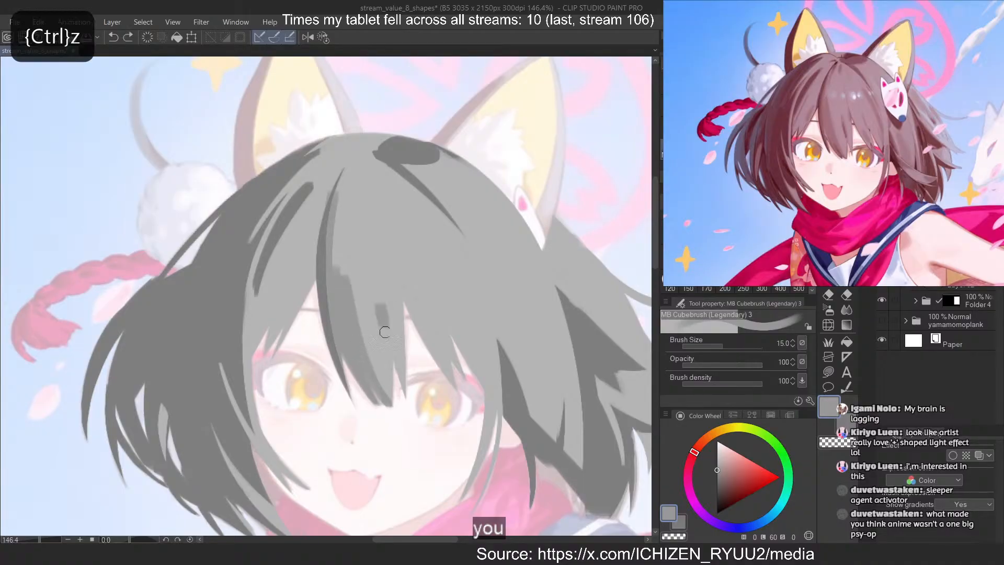
pyautogui.moveTo(377, 320); pyautogui.dragTo(393, 358)
pyautogui.hotkey('ctrl', 'z')
# Dab small mid-grey marks on the crown beside the parting and under the dark patch at the head's top
pyautogui.moveTo(349, 173); pyautogui.dragTo(340, 211)
pyautogui.moveTo(360, 171); pyautogui.dragTo(364, 188)
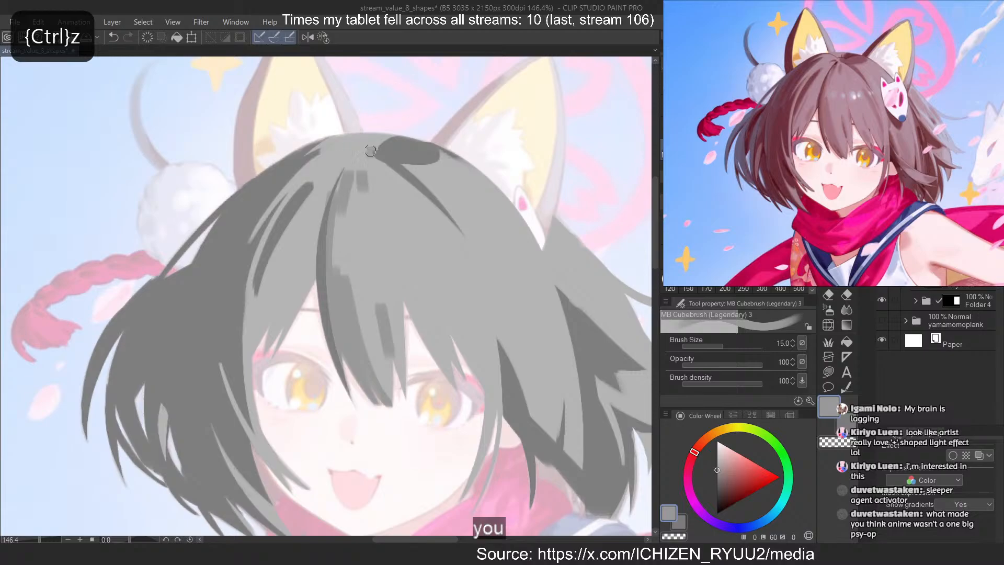
pyautogui.hotkey('ctrl', 'z')
pyautogui.moveTo(370, 151); pyautogui.dragTo(370, 152)
pyautogui.hotkey('ctrl', 'z')
pyautogui.moveTo(435, 165)
pyautogui.mouseDown()
pyautogui.moveTo(404, 165)
pyautogui.moveTo(437, 165)
pyautogui.mouseUp()
# Paint a long diagonal mid-grey strand down the right-hand bangs toward the outer corner of the eye
pyautogui.moveTo(429, 227); pyautogui.dragTo(477, 335)
pyautogui.hotkey('ctrl', 'z')
pyautogui.hotkey('ctrl', 'z')
pyautogui.moveTo(428, 227); pyautogui.dragTo(484, 345)
# Add two short mid-grey strokes to the bang clumps above the right-hand eye and refine their edges by erasing
pyautogui.hotkey('ctrl', 'z')
pyautogui.moveTo(420, 312); pyautogui.dragTo(442, 355)
pyautogui.hotkey('ctrl', 'z')
pyautogui.moveTo(422, 314); pyautogui.dragTo(450, 365)
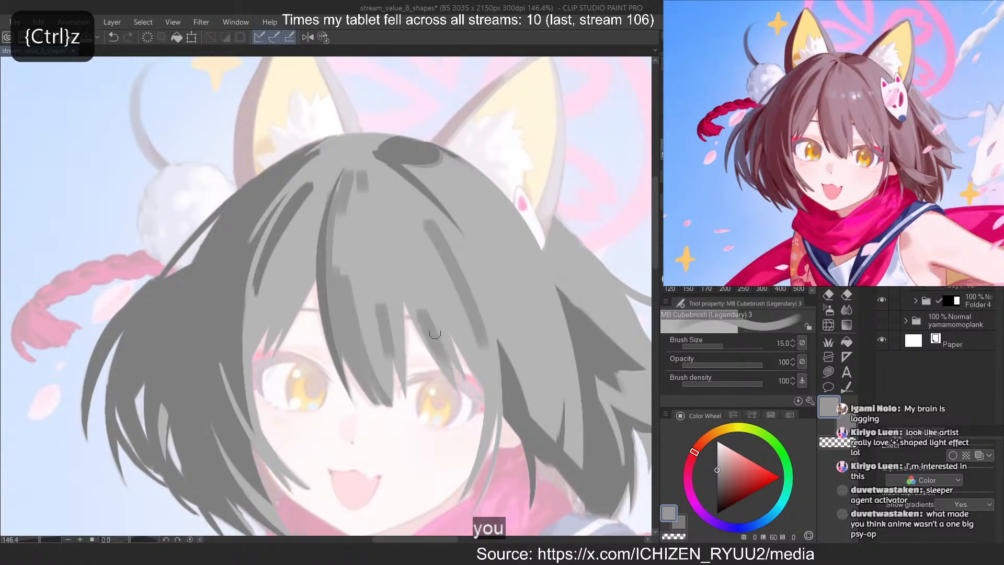
pyautogui.hotkey('ctrl', 'z')
pyautogui.moveTo(425, 284); pyautogui.dragTo(444, 322)
pyautogui.press('c')
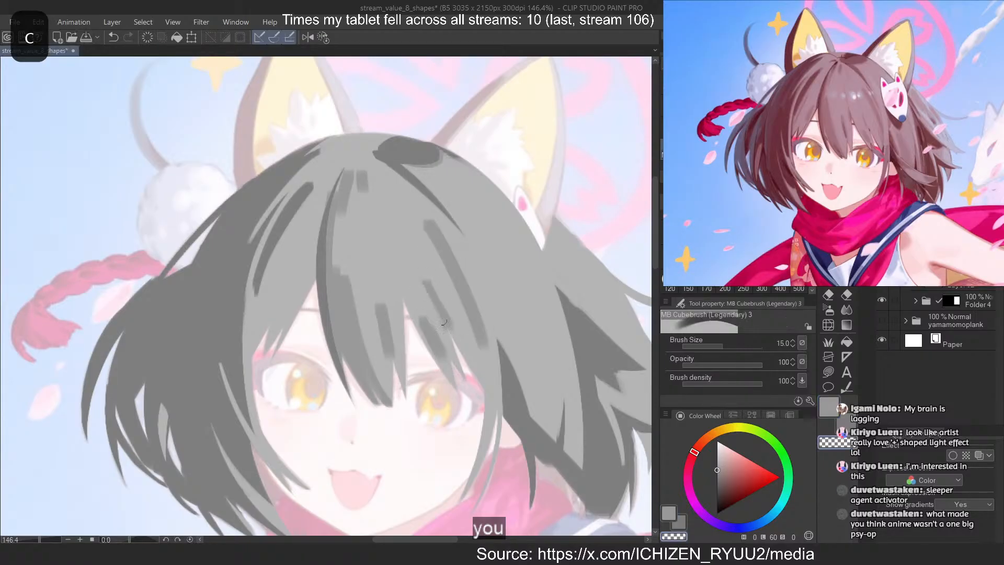
pyautogui.hotkey('ctrl', 'z')
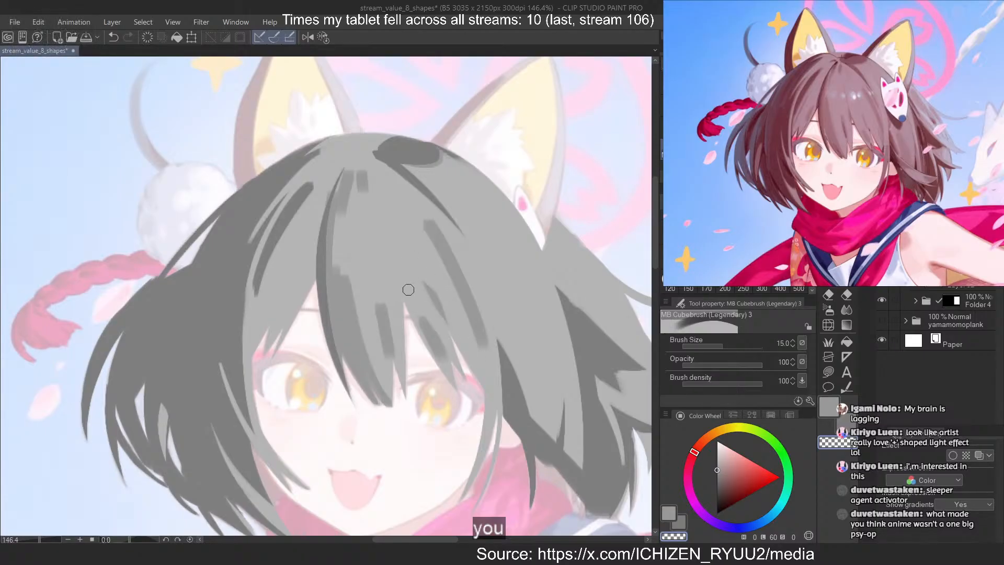
# Add mid-grey strokes to the thin side lock beside the face and to the side hair above and behind it
pyautogui.press('c')
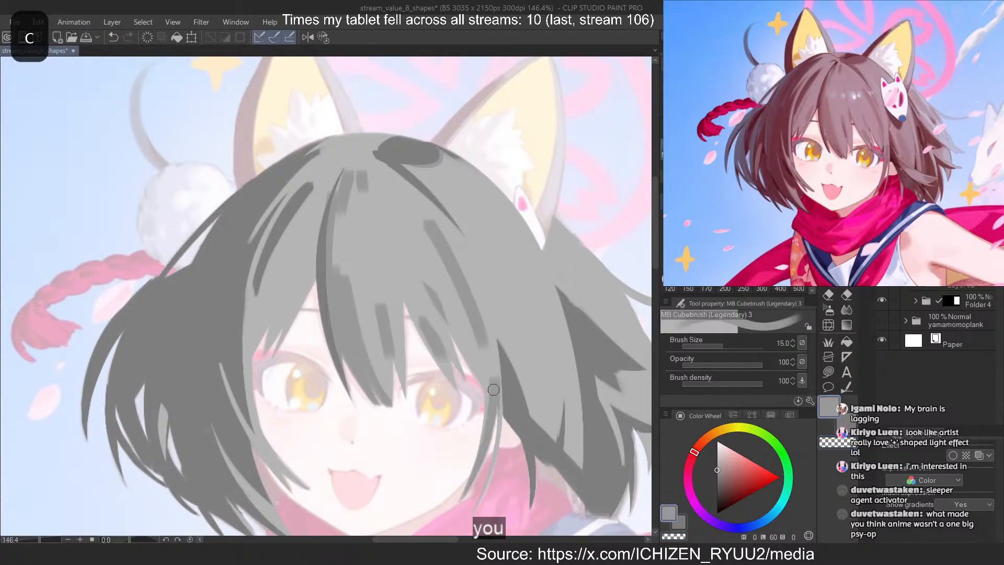
pyautogui.hotkey('ctrl', 'z')
pyautogui.moveTo(526, 358)
pyautogui.mouseDown()
pyautogui.moveTo(550, 433)
pyautogui.moveTo(538, 430)
pyautogui.moveTo(544, 401)
pyautogui.moveTo(540, 425)
pyautogui.moveTo(530, 412)
pyautogui.mouseUp()
pyautogui.hotkey('ctrl', 'z')
pyautogui.hotkey('ctrl', 'z')
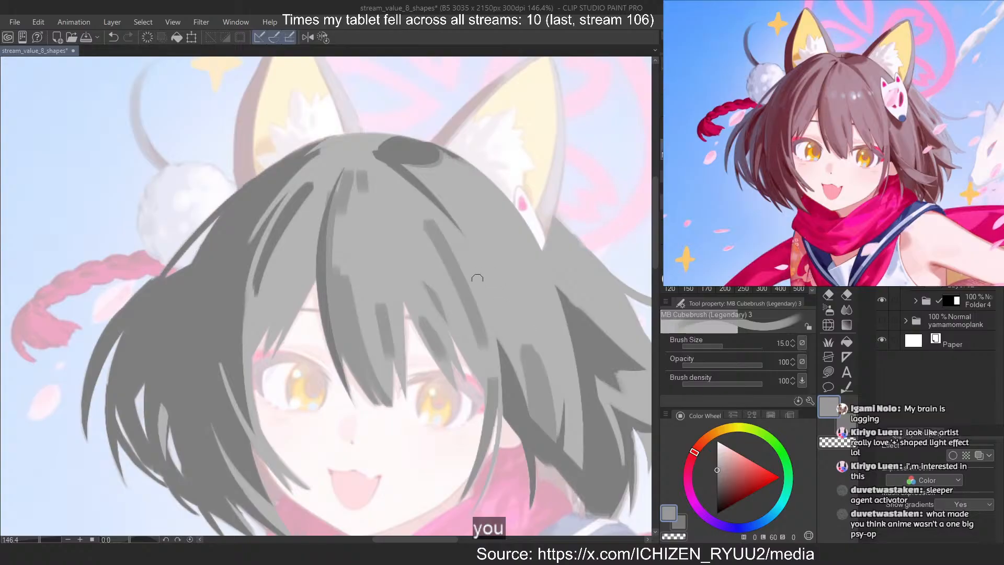
pyautogui.moveTo(496, 294)
pyautogui.mouseDown()
pyautogui.moveTo(494, 337)
pyautogui.moveTo(505, 334)
pyautogui.mouseUp()
pyautogui.hotkey('ctrl', 'z')
# Erase along the edges of the long diagonal strand in the right-hand bangs so it tapers from a pointed top
pyautogui.press('c')
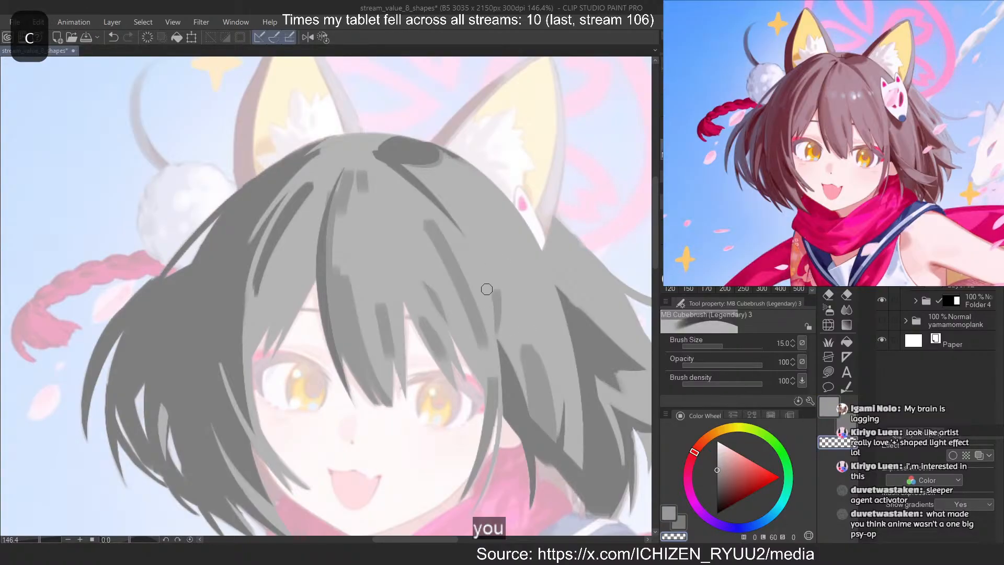
pyautogui.moveTo(478, 285); pyautogui.dragTo(473, 345)
pyautogui.hotkey('ctrl', 'z')
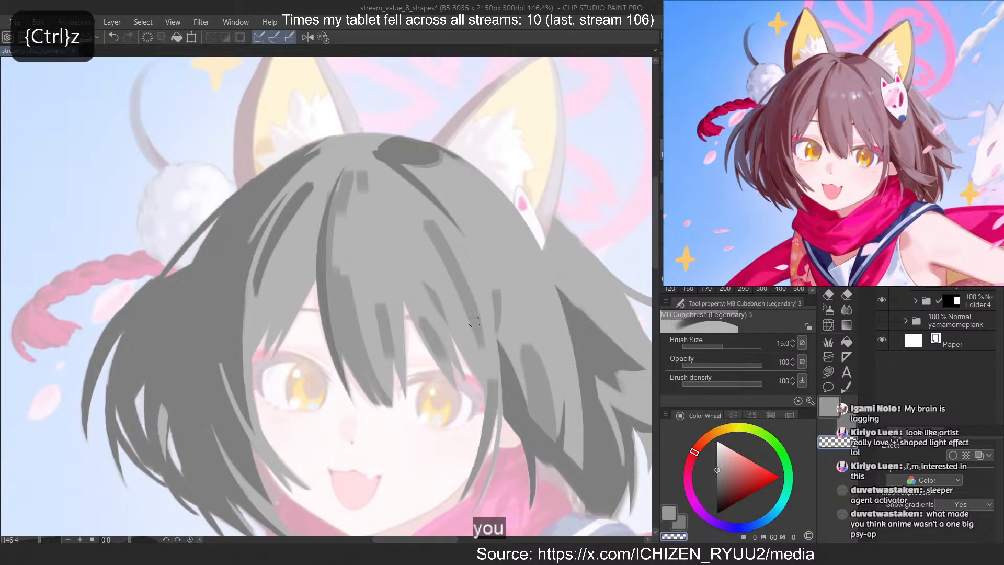
pyautogui.moveTo(428, 225); pyautogui.dragTo(471, 302)
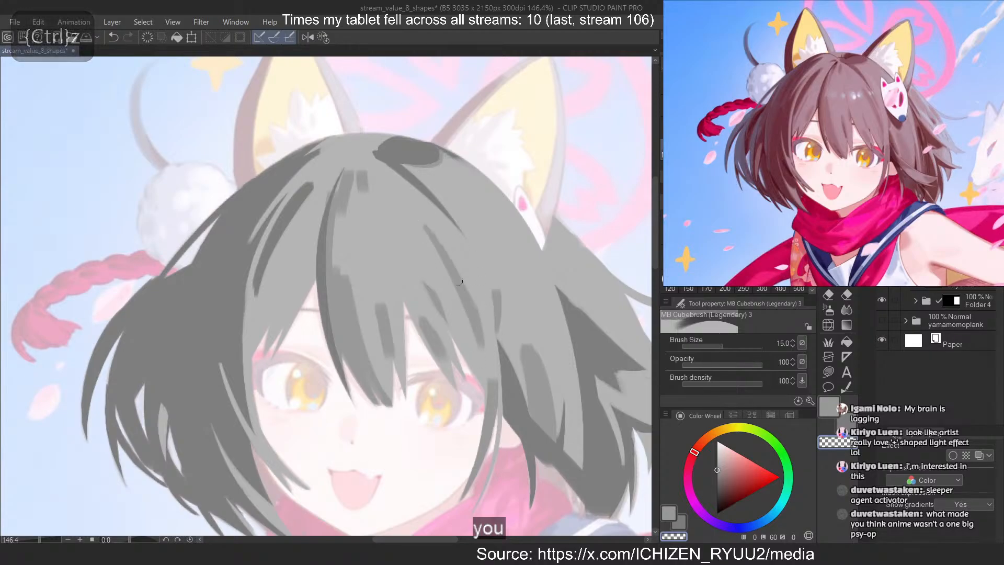
pyautogui.hotkey('ctrl', 'z')
pyautogui.moveTo(427, 236)
pyautogui.mouseDown()
pyautogui.moveTo(479, 343)
pyautogui.moveTo(474, 352)
pyautogui.mouseUp()
pyautogui.hotkey('ctrl', 'z')
pyautogui.hotkey('ctrl', 'z')
pyautogui.hotkey('ctrl', 'z')
pyautogui.moveTo(425, 234); pyautogui.dragTo(473, 346)
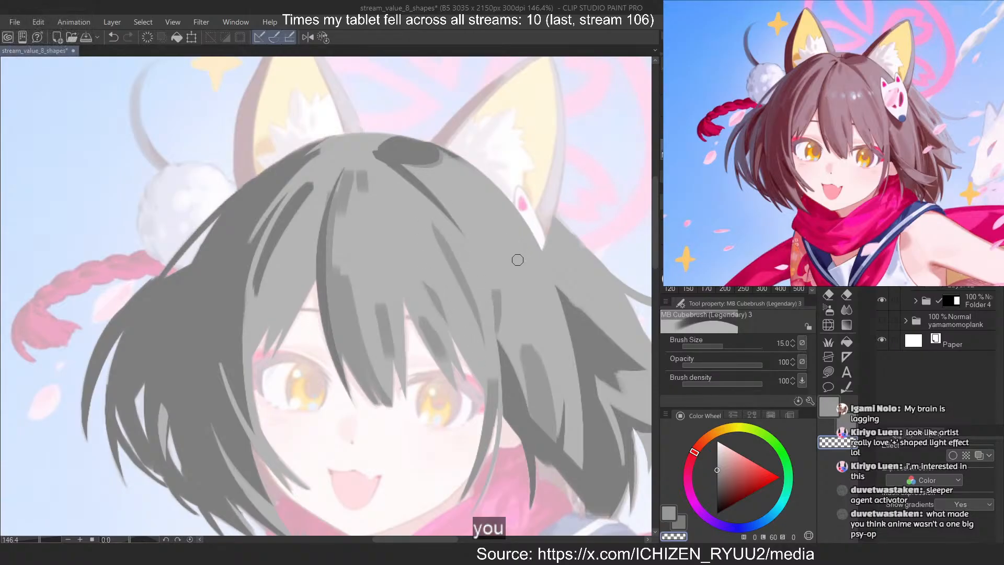
# Paint a long vertical mid-grey strand down the outer side hair below the mask and trim its edge by erasing
pyautogui.press('c')
pyautogui.moveTo(485, 184); pyautogui.dragTo(562, 390)
pyautogui.hotkey('ctrl', 'z')
pyautogui.hotkey('ctrl', 'z')
pyautogui.moveTo(502, 208); pyautogui.dragTo(565, 401)
pyautogui.hotkey('ctrl', 'z')
pyautogui.moveTo(552, 294); pyautogui.dragTo(573, 452)
pyautogui.hotkey('ctrl', 'z')
pyautogui.moveTo(564, 355); pyautogui.dragTo(572, 465)
pyautogui.hotkey('ctrl', 'z')
pyautogui.moveTo(557, 317); pyautogui.dragTo(568, 466)
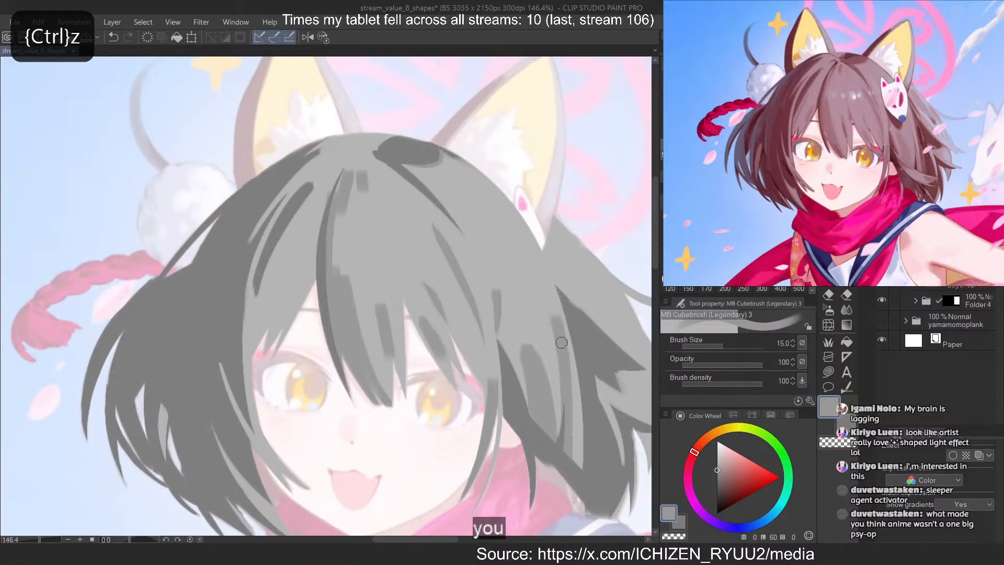
pyautogui.moveTo(561, 341); pyautogui.dragTo(571, 454)
pyautogui.press('c')
pyautogui.moveTo(549, 314); pyautogui.dragTo(570, 493)
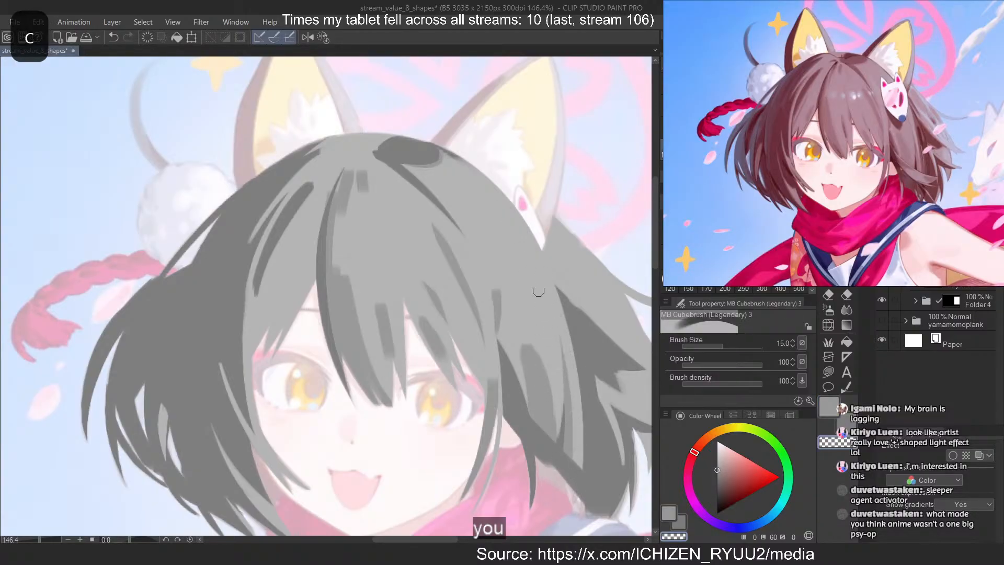
# Paint a curved mid-grey strand along the hair's outer edge beside the mask and thin its inner side by erasing
pyautogui.press('c')
pyautogui.moveTo(511, 226); pyautogui.dragTo(562, 347)
pyautogui.hotkey('ctrl', 'z')
pyautogui.moveTo(489, 206); pyautogui.dragTo(563, 365)
pyautogui.hotkey('ctrl', 'z')
pyautogui.press('c')
pyautogui.moveTo(482, 196)
pyautogui.mouseDown()
pyautogui.moveTo(558, 375)
pyautogui.moveTo(510, 235)
pyautogui.moveTo(556, 361)
pyautogui.mouseUp()
pyautogui.hotkey('ctrl', 'z')
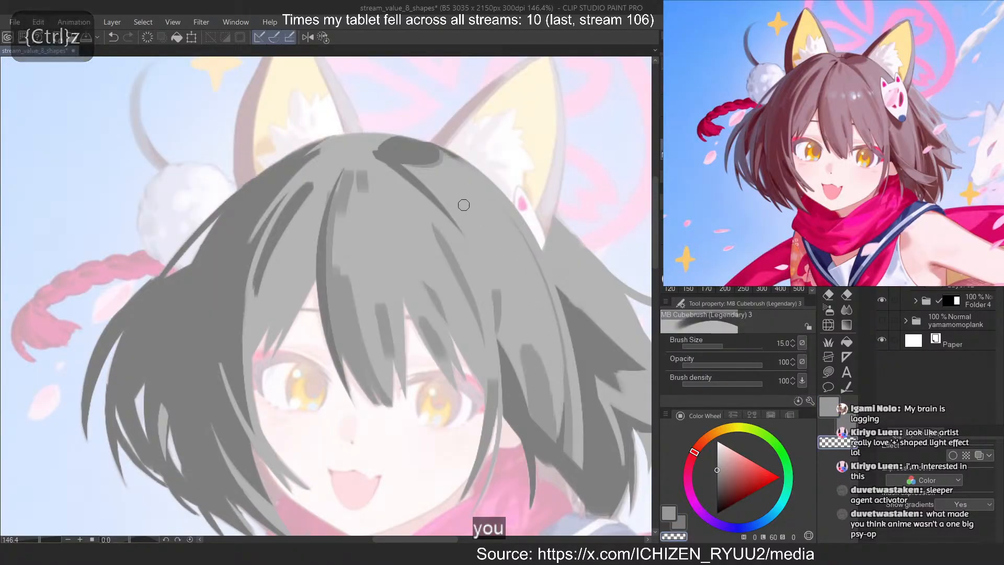
# Paint a mid-grey shape in the light back hair behind the mask and carve its edges with erasing strokes
pyautogui.scroll(-2, 277, 257)
pyautogui.scroll(2, 277, 258)
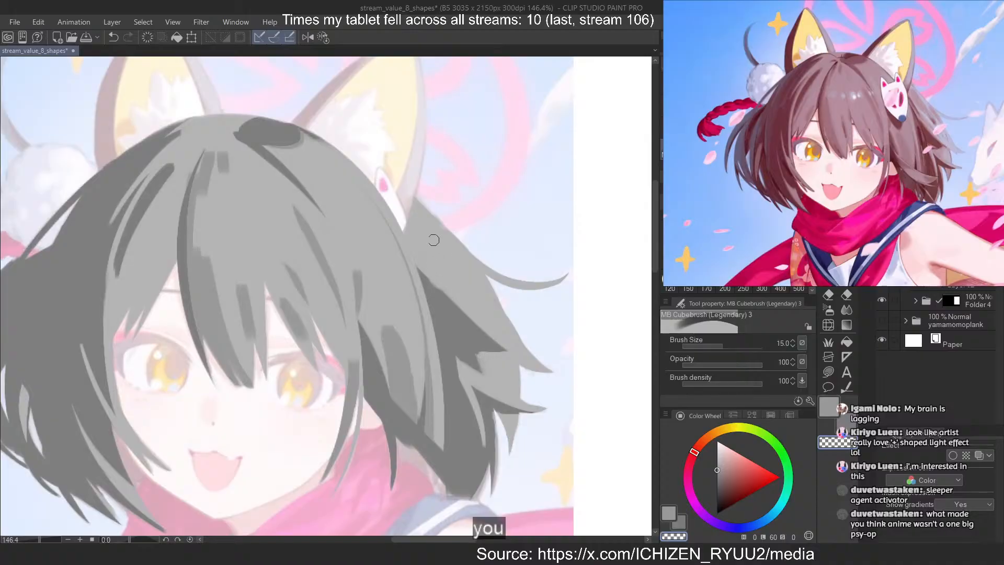
pyautogui.press('c')
pyautogui.moveTo(418, 218); pyautogui.dragTo(487, 309)
pyautogui.hotkey('ctrl', 'z')
pyautogui.moveTo(448, 243); pyautogui.dragTo(470, 273)
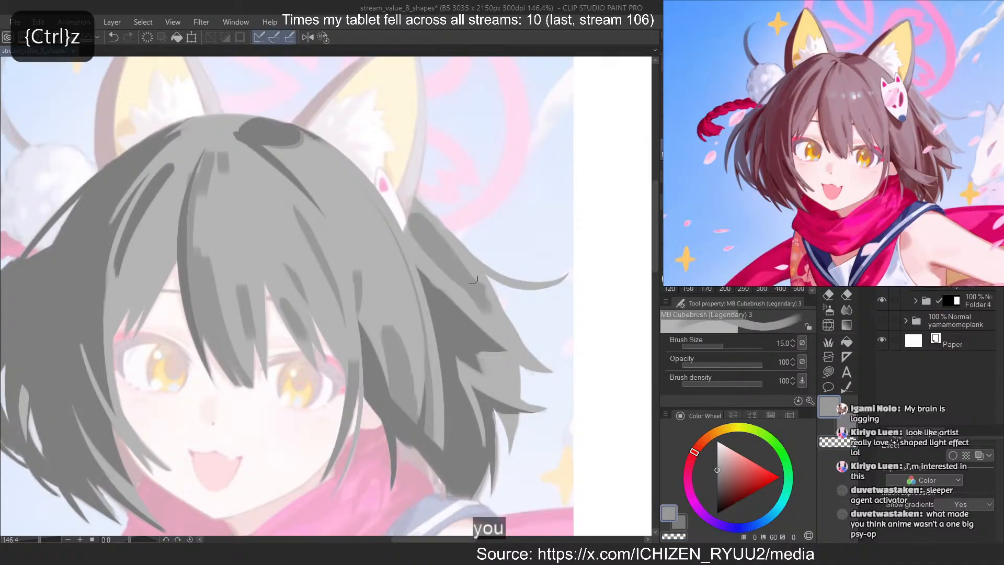
pyautogui.press('c')
pyautogui.moveTo(416, 238); pyautogui.dragTo(491, 314)
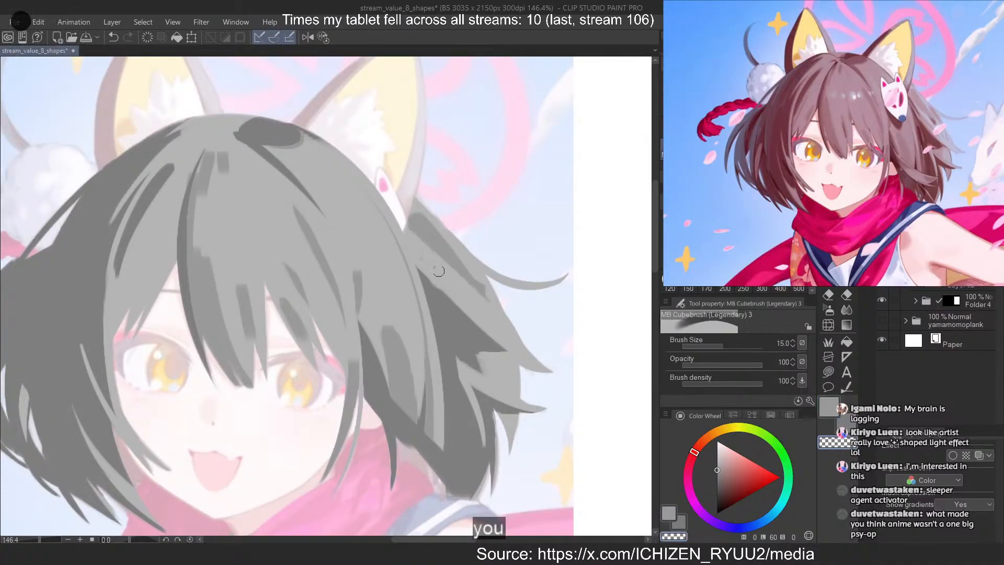
pyautogui.moveTo(456, 237); pyautogui.dragTo(493, 309)
# Shade the light gap between the outer back-hair spikes with mid grey and erase its lower edge along the spike
pyautogui.press('c')
pyautogui.hotkey('ctrl', 'z')
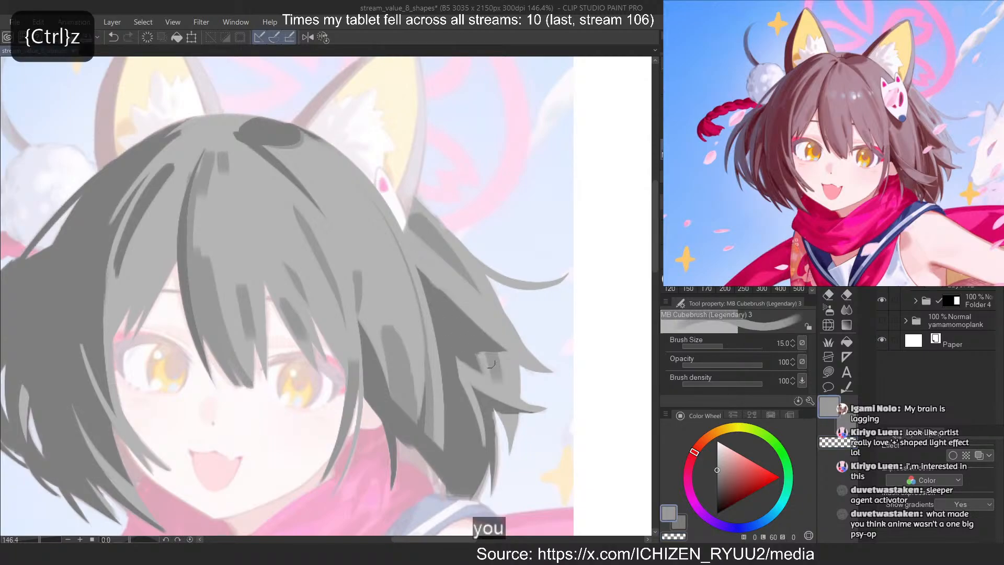
pyautogui.hotkey('ctrl', 'z')
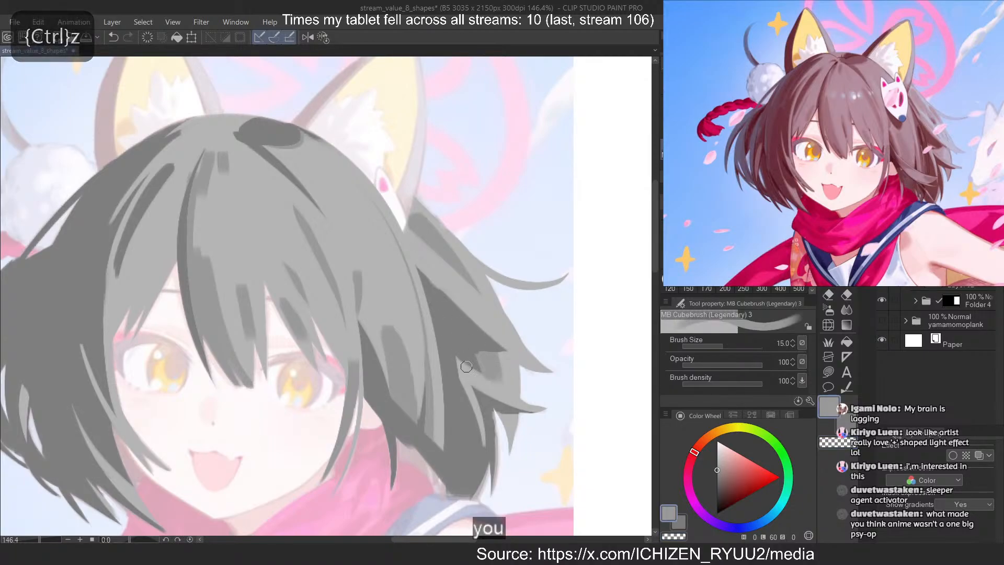
pyautogui.press('c')
pyautogui.moveTo(474, 376); pyautogui.dragTo(537, 416)
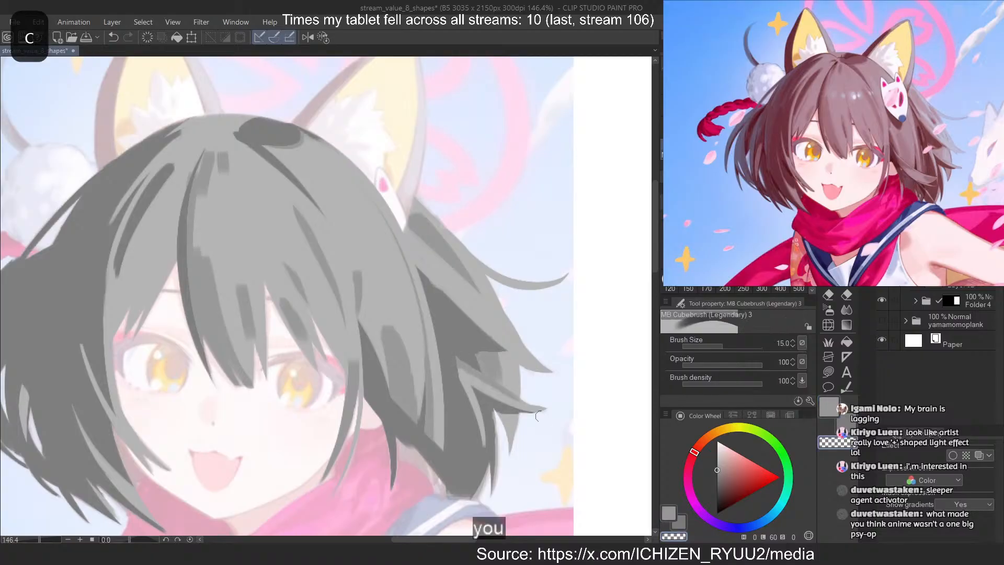
pyautogui.press('c')
pyautogui.moveTo(460, 387); pyautogui.dragTo(469, 426)
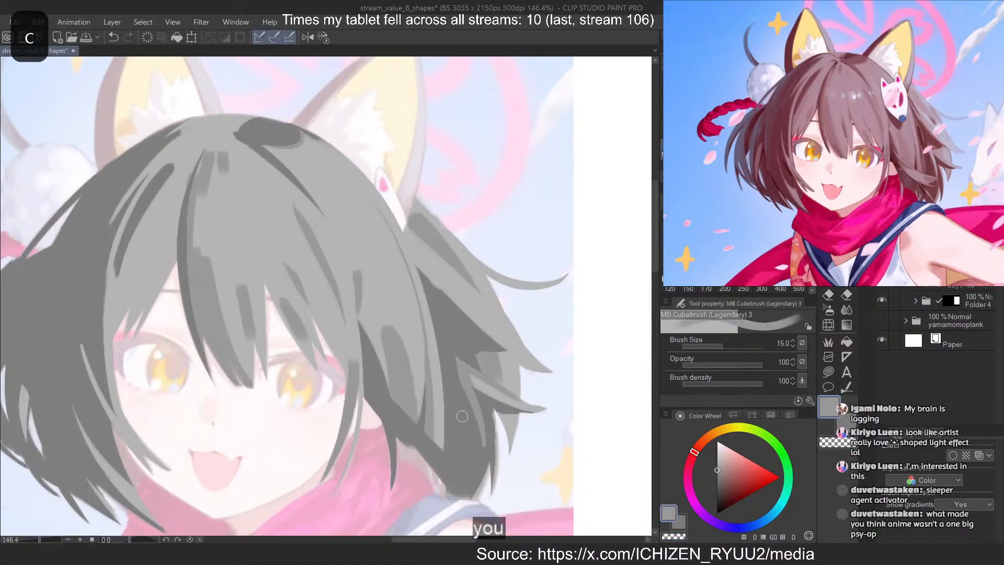
pyautogui.hotkey('ctrl', 'z')
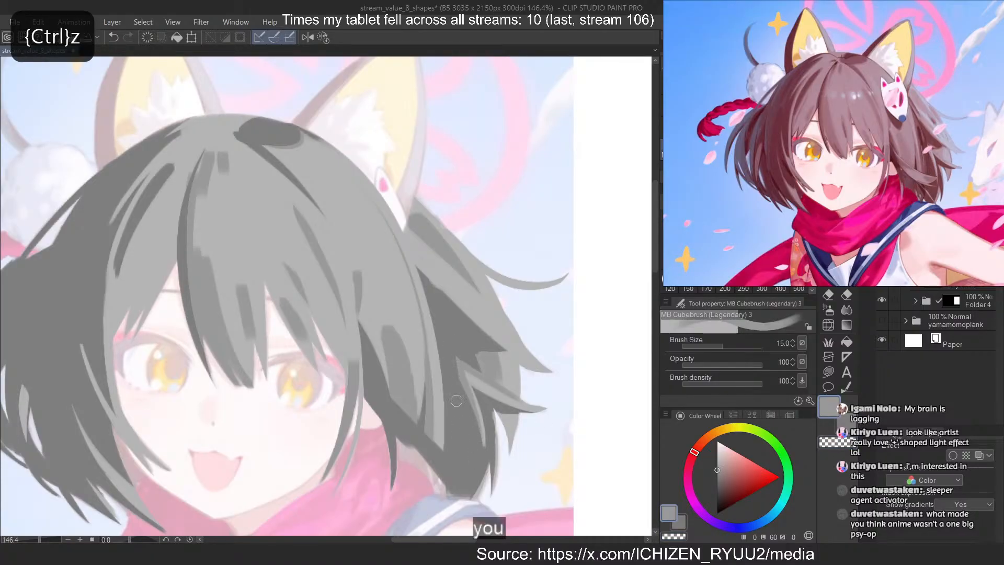
pyautogui.hotkey('ctrl', 'z')
pyautogui.hotkey('ctrl', 'z')
# Paint a short mid-grey stroke in the left-hand bangs just above the eye
pyautogui.scroll(-4, 560, 277)
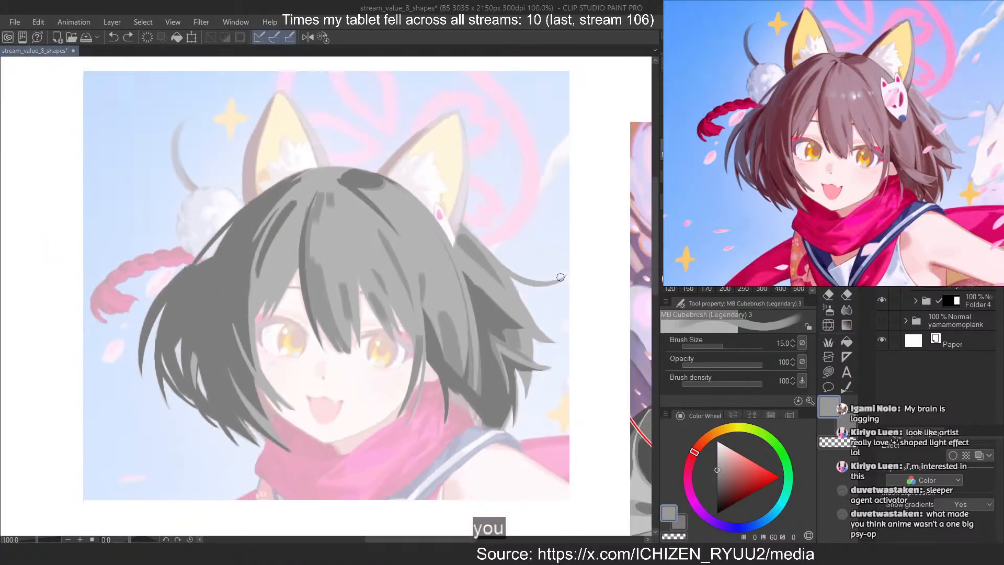
pyautogui.scroll(-1, 561, 277)
pyautogui.scroll(5, 297, 302)
pyautogui.scroll(-2, 509, 251)
pyautogui.scroll(2, 218, 248)
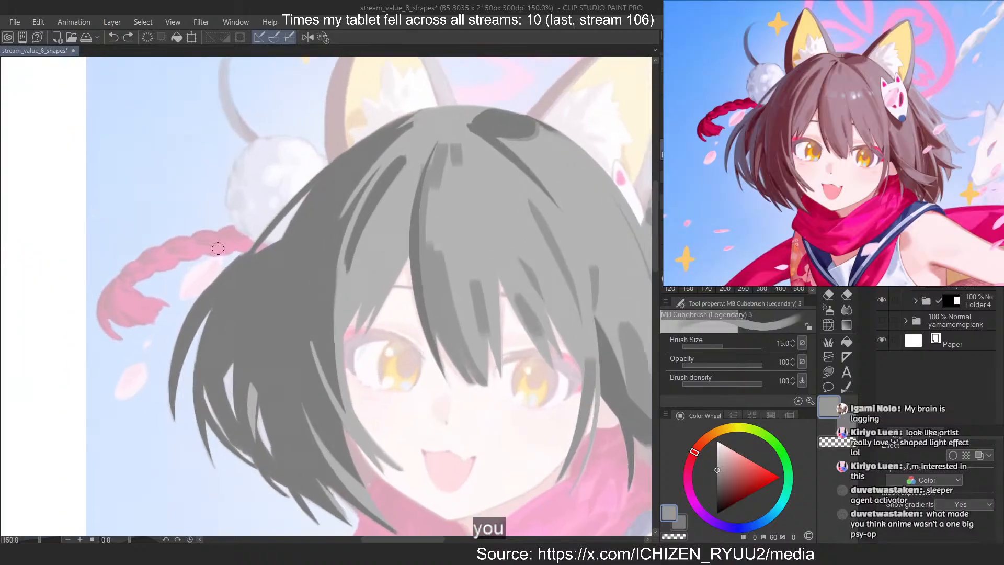
pyautogui.moveTo(389, 255); pyautogui.dragTo(381, 287)
pyautogui.hotkey('ctrl', 'z')
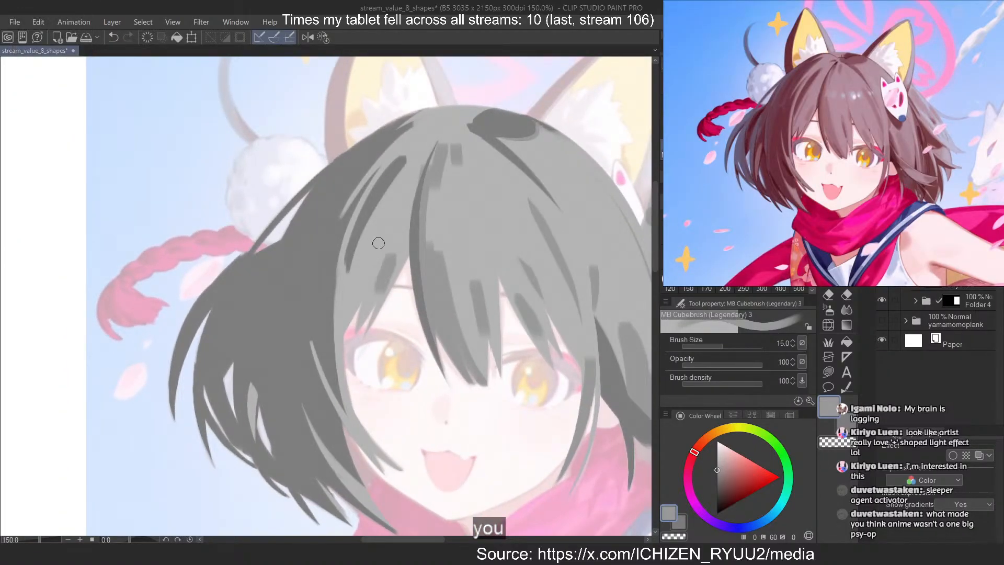
# Paint and taper a curved mid-grey strand in the left-hand bangs and shade their outer edge beside the dark side hair
pyautogui.moveTo(383, 211); pyautogui.dragTo(346, 291)
pyautogui.hotkey('ctrl', 'z')
pyautogui.hotkey('ctrl', 'z')
pyautogui.moveTo(383, 217); pyautogui.dragTo(349, 297)
pyautogui.press('c')
pyautogui.moveTo(373, 245); pyautogui.dragTo(355, 280)
pyautogui.press('c')
pyautogui.moveTo(356, 230); pyautogui.dragTo(350, 363)
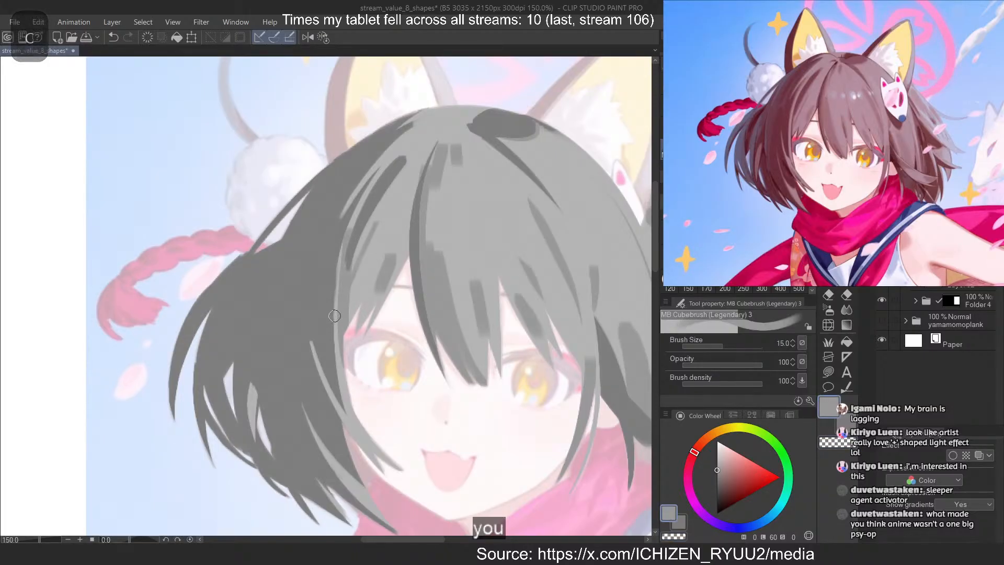
# Reduce the brush size to 8 and paint a thin mid-grey strand along the outer edge of the left-hand bangs
pyautogui.hotkey('ctrl', 'z')
pyautogui.moveTo(367, 178); pyautogui.dragTo(343, 251)
pyautogui.hotkey('ctrl', 'z')
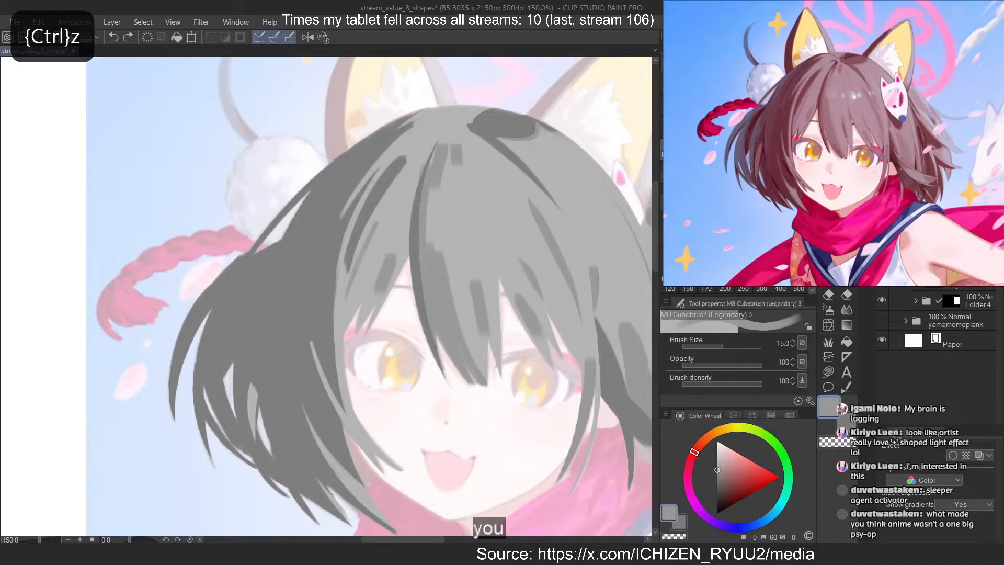
pyautogui.press('[')
pyautogui.press('[')
pyautogui.press('[')
pyautogui.moveTo(376, 179); pyautogui.dragTo(344, 249)
pyautogui.hotkey('ctrl', 'z')
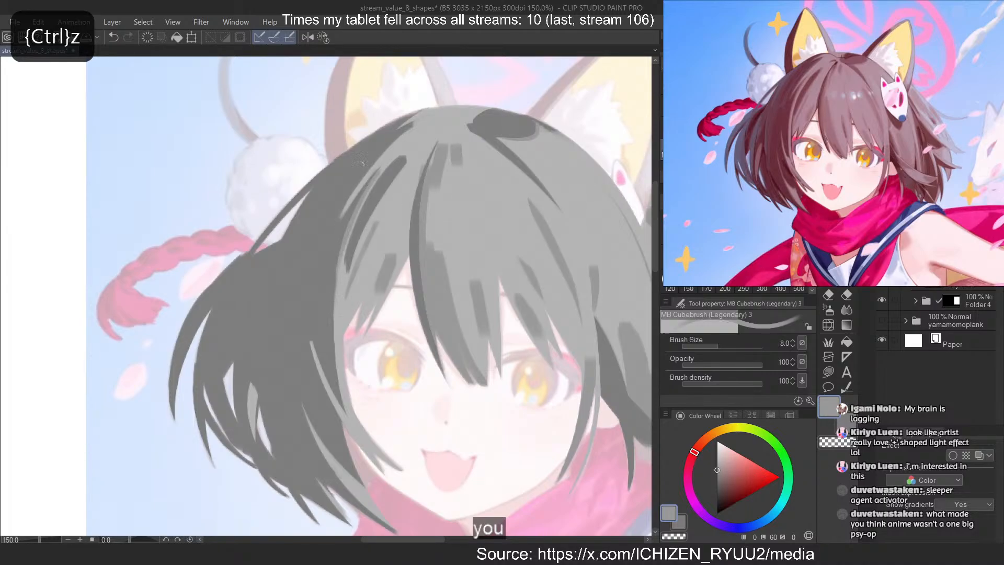
pyautogui.moveTo(360, 163); pyautogui.dragTo(349, 212)
pyautogui.press('c')
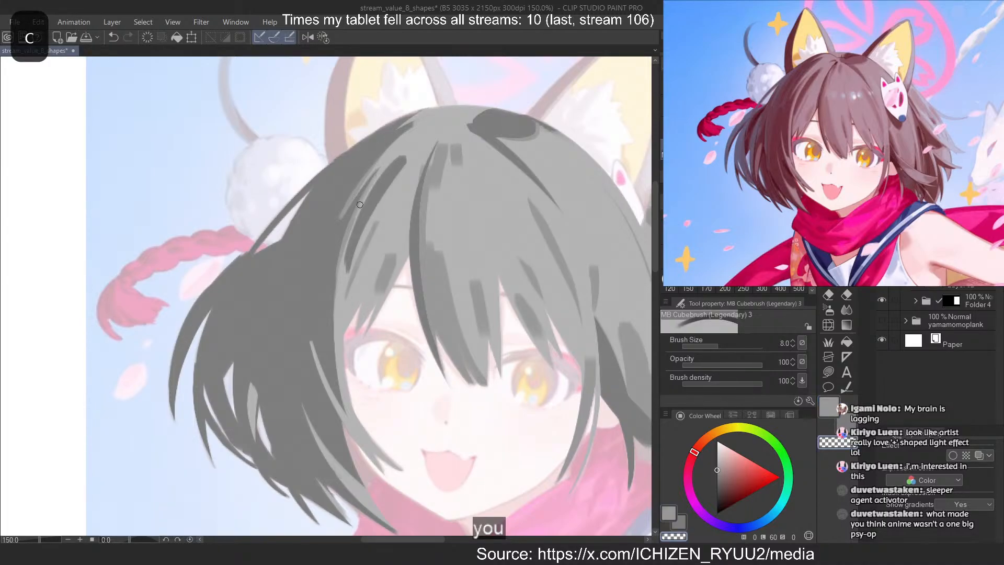
pyautogui.press('c')
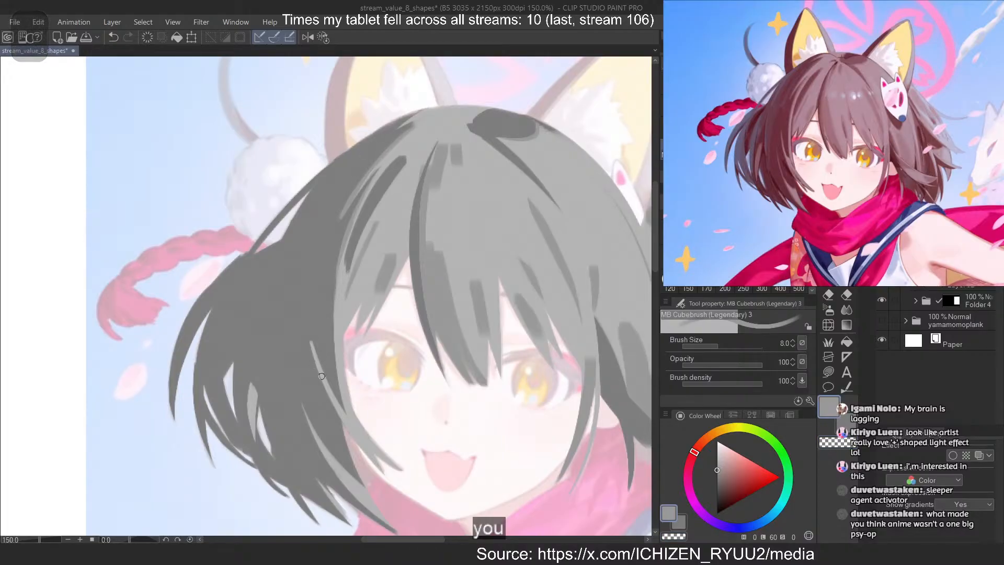
# Try to paint a curved lighter strand near the lower tips of the left-hand side hair
pyautogui.press('c')
pyautogui.press('c')
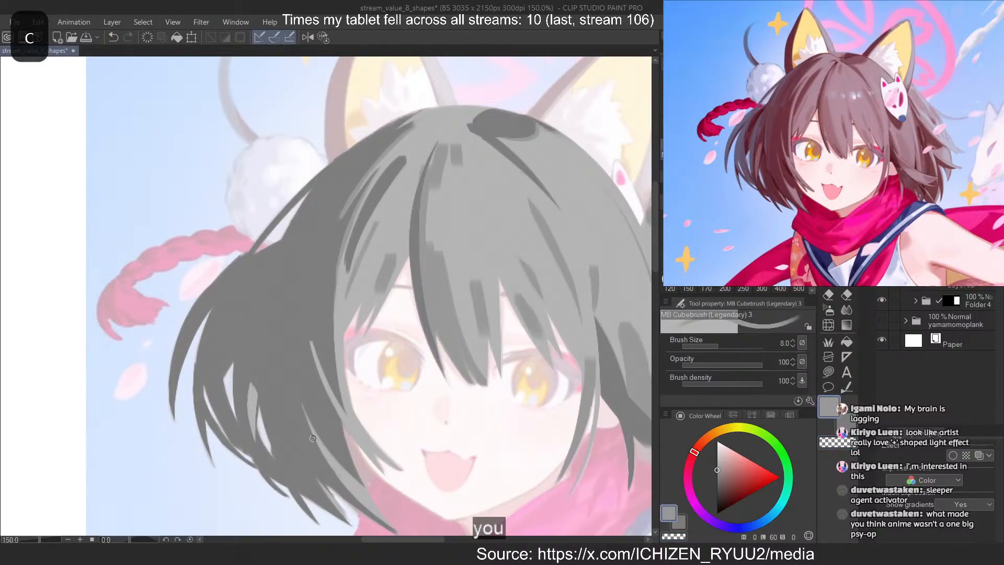
pyautogui.moveTo(317, 437); pyautogui.dragTo(358, 481)
pyautogui.hotkey('ctrl', 'z')
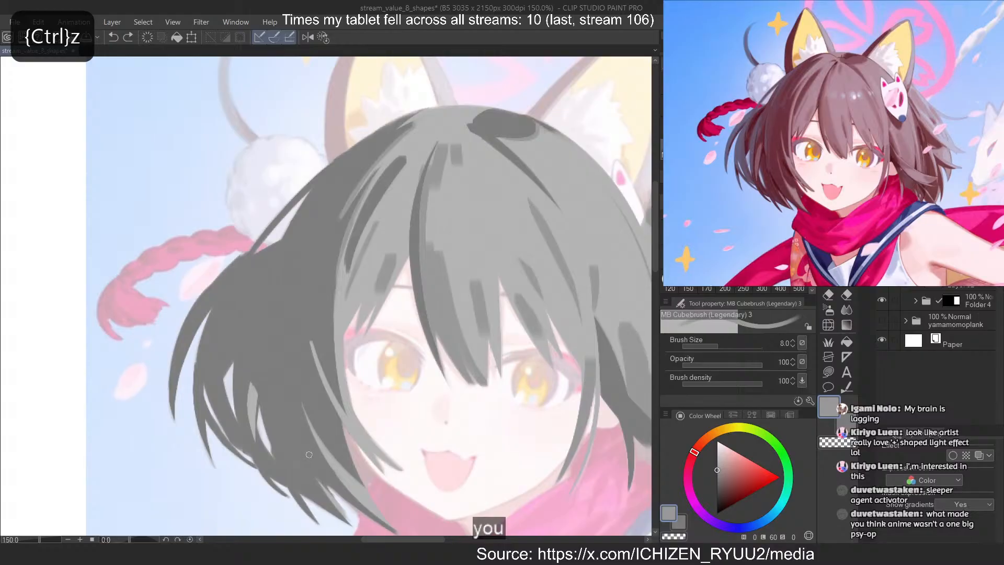
pyautogui.moveTo(312, 436)
pyautogui.mouseDown()
pyautogui.moveTo(375, 511)
pyautogui.moveTo(329, 476)
pyautogui.moveTo(332, 467)
pyautogui.moveTo(369, 497)
pyautogui.mouseUp()
pyautogui.hotkey('ctrl', 'z')
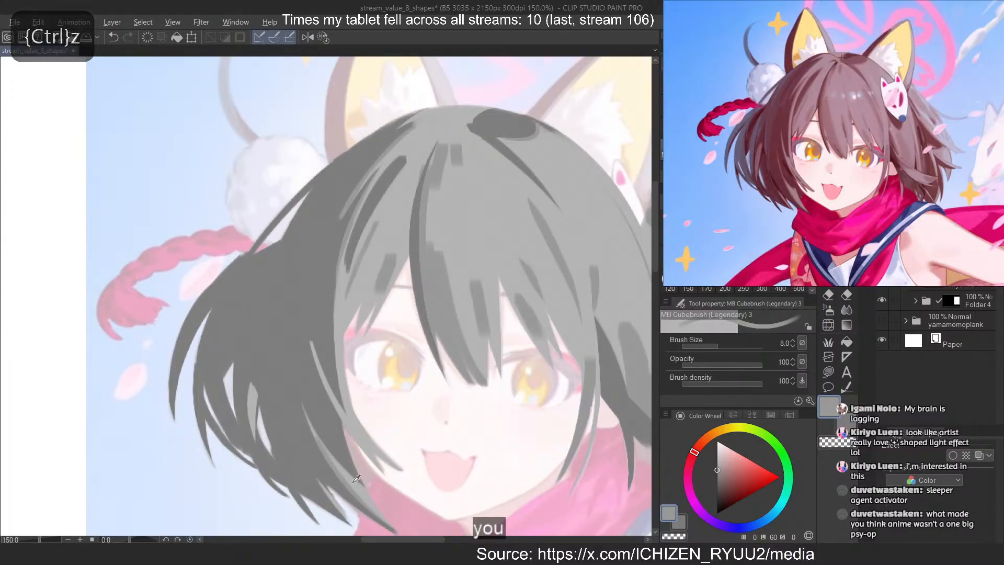
pyautogui.press('w')
pyautogui.moveTo(343, 465)
pyautogui.mouseDown()
pyautogui.moveTo(348, 410)
pyautogui.moveTo(334, 456)
pyautogui.moveTo(350, 445)
pyautogui.moveTo(340, 468)
pyautogui.mouseUp()
pyautogui.hotkey('ctrl', 'z')
pyautogui.hotkey('ctrl', 'z')
pyautogui.hotkey('ctrl', 'z')
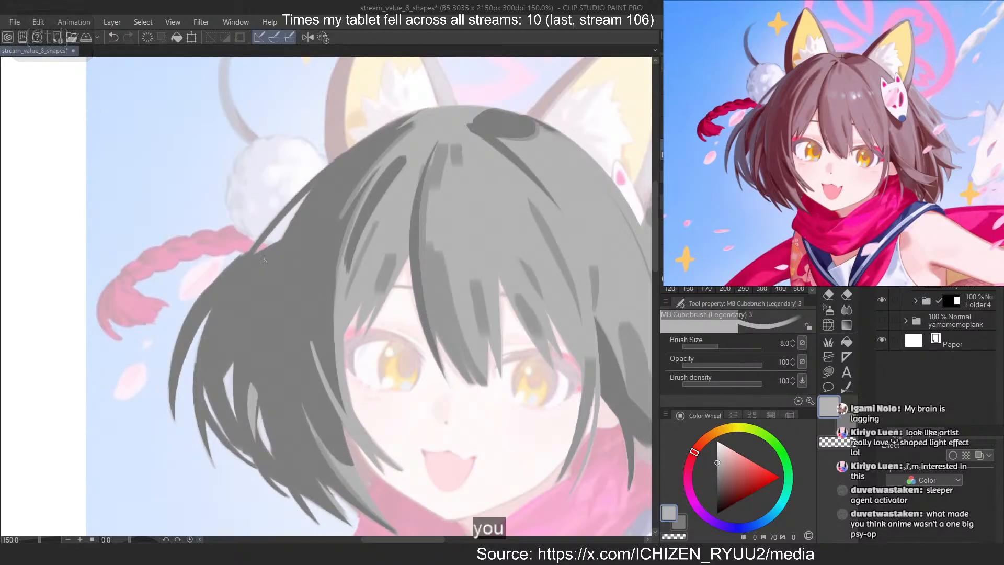
# Trim the mid-grey shape in the central bangs by erasing its edge beside the dark parting strand
pyautogui.scroll(-6, 323, 231)
pyautogui.scroll(5, 403, 218)
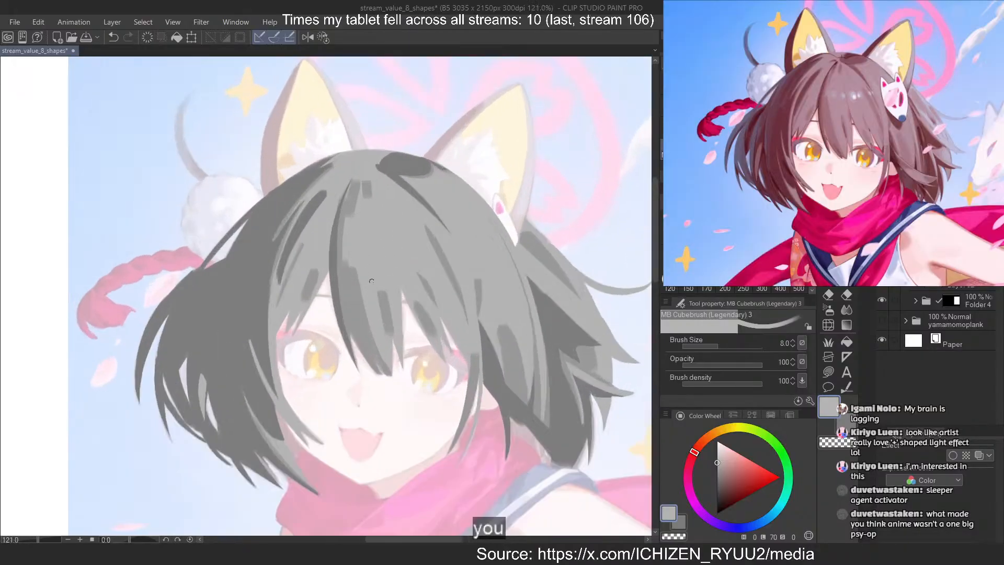
pyautogui.click(965, 250)
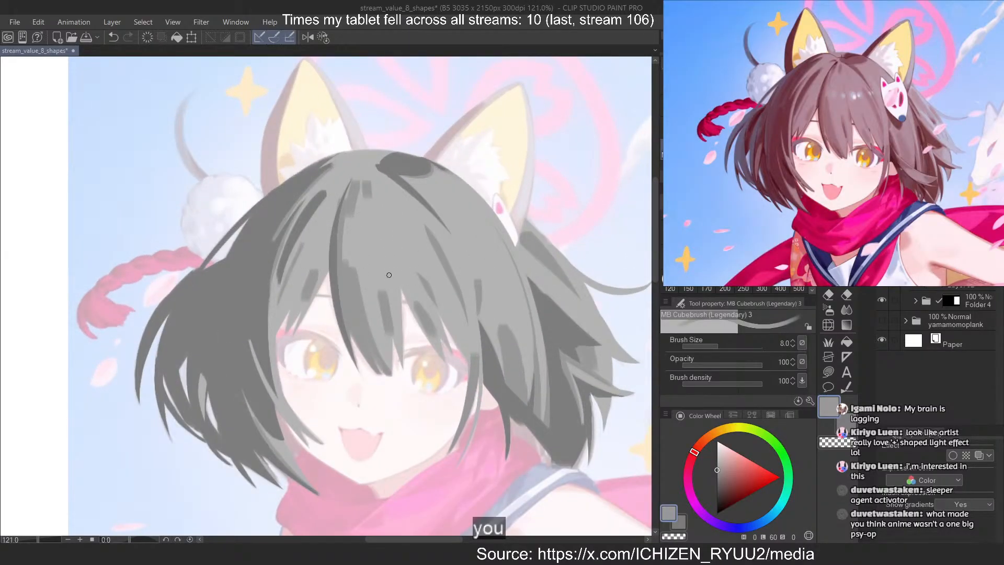
pyautogui.scroll(3, 389, 275)
pyautogui.hotkey('ctrl', 'z')
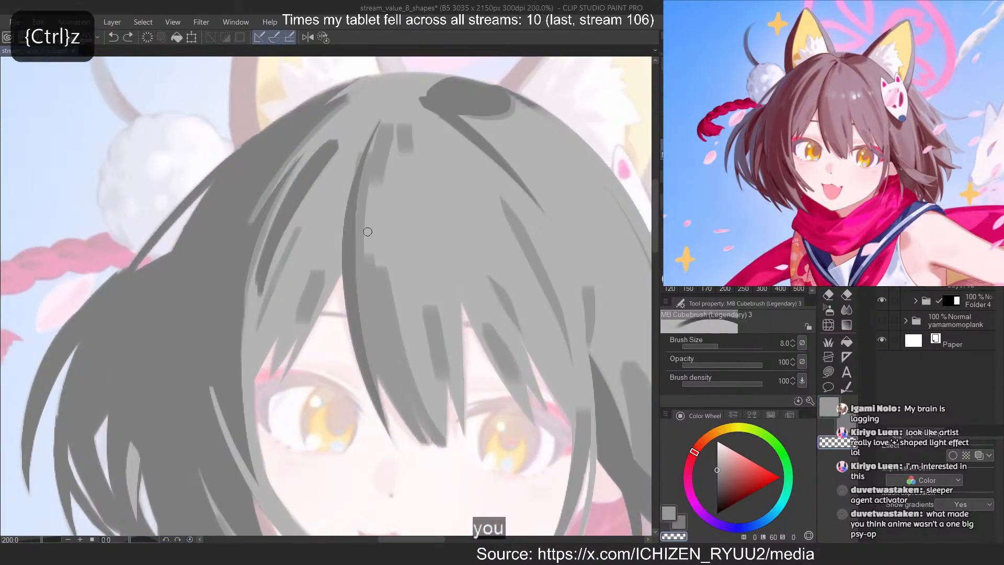
pyautogui.moveTo(368, 231); pyautogui.dragTo(371, 304)
pyautogui.press('c')
pyautogui.moveTo(370, 255); pyautogui.dragTo(393, 334)
pyautogui.hotkey('ctrl', 'z')
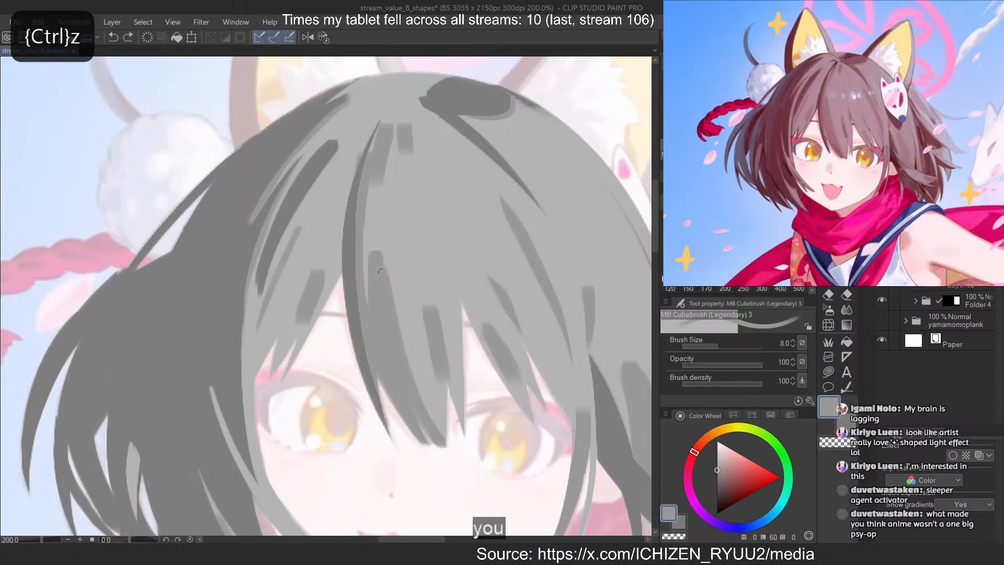
# Refine the upper end of the mid-grey shape beside the dark parting strand with short painting and erasing strokes
pyautogui.moveTo(380, 270); pyautogui.dragTo(389, 293)
pyautogui.press('c')
pyautogui.hotkey('ctrl', 'z')
pyautogui.moveTo(375, 256)
pyautogui.mouseDown()
pyautogui.moveTo(366, 280)
pyautogui.moveTo(382, 206)
pyautogui.moveTo(377, 215)
pyautogui.moveTo(368, 179)
pyautogui.moveTo(360, 217)
pyautogui.moveTo(368, 302)
pyautogui.mouseUp()
pyautogui.hotkey('ctrl', 'z')
pyautogui.hotkey('ctrl', 'z')
pyautogui.press('c')
pyautogui.hotkey('ctrl', 'z')
pyautogui.press('c')
# Narrow the short mid-grey strand at the crown by erasing its edge facing the dark parting strand
pyautogui.moveTo(359, 154); pyautogui.dragTo(342, 228)
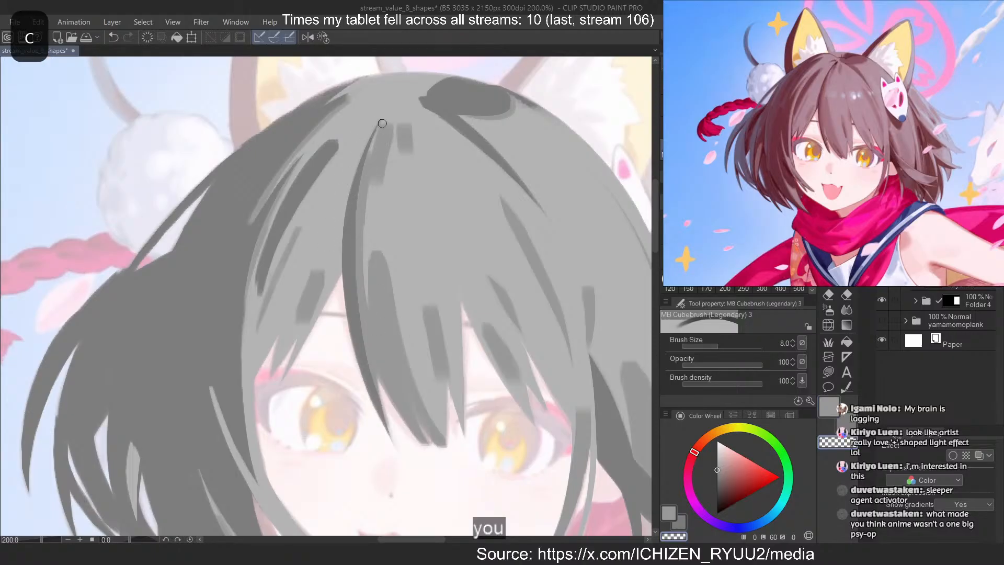
pyautogui.moveTo(381, 126); pyautogui.dragTo(369, 203)
pyautogui.hotkey('ctrl', 'z')
pyautogui.moveTo(381, 127)
pyautogui.mouseDown()
pyautogui.moveTo(366, 239)
pyautogui.moveTo(374, 142)
pyautogui.mouseUp()
pyautogui.hotkey('ctrl', 'z')
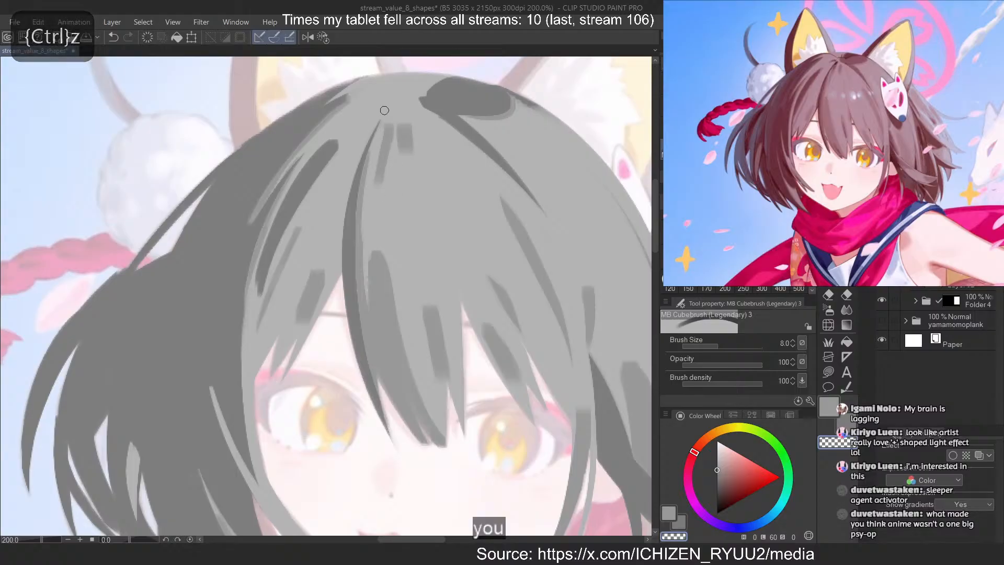
# Extend the crown strand upward alongside the dark parting strand and refine its lower end
pyautogui.press('c')
pyautogui.press('c')
pyautogui.moveTo(392, 123); pyautogui.dragTo(375, 186)
pyautogui.press('c')
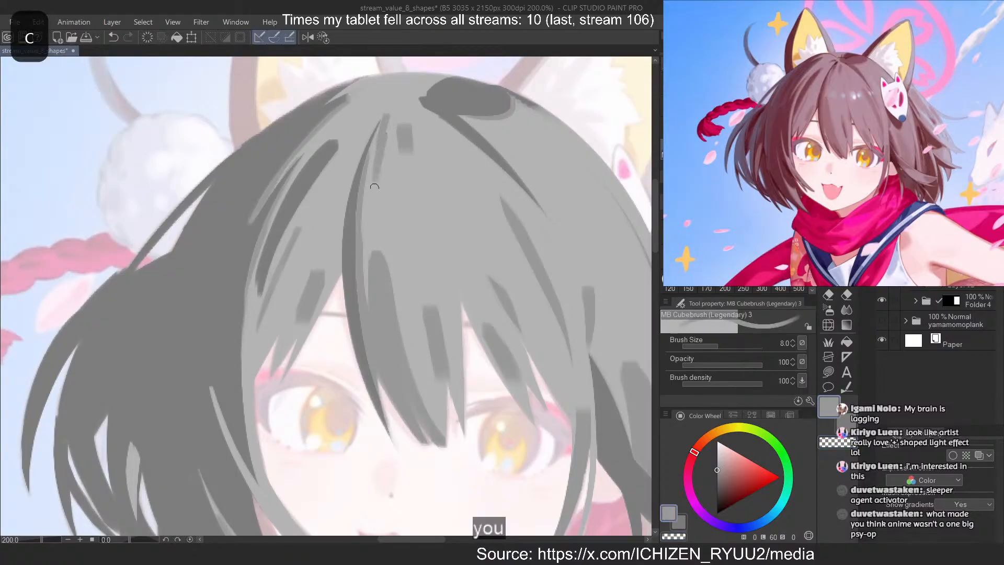
# Reshape the second short mid-grey block at the crown into a narrow slanted stroke
pyautogui.press('c')
pyautogui.moveTo(385, 134); pyautogui.dragTo(376, 188)
pyautogui.hotkey('ctrl', 'z')
pyautogui.hotkey('ctrl', 'z')
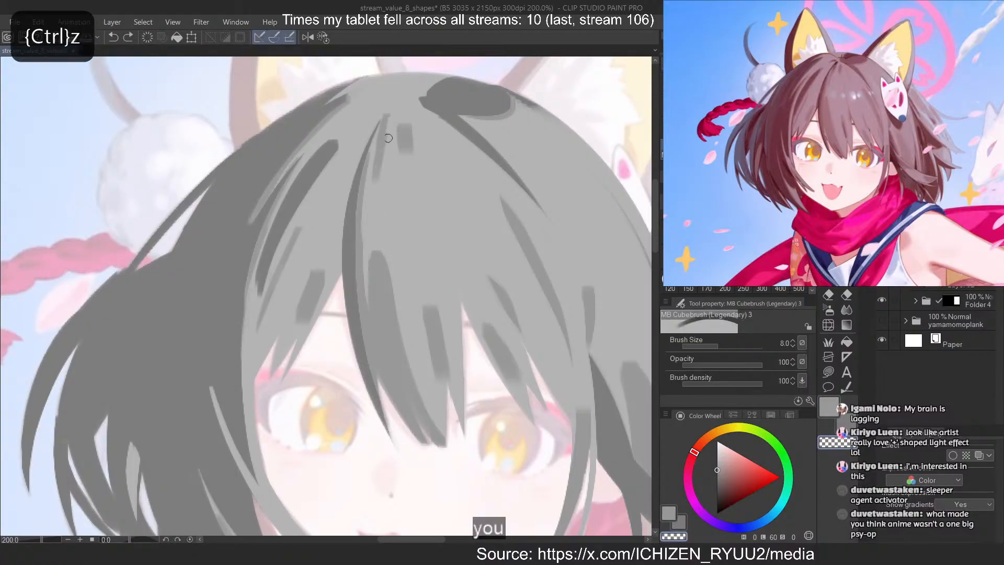
pyautogui.press('c')
pyautogui.moveTo(406, 117)
pyautogui.mouseDown()
pyautogui.moveTo(405, 160)
pyautogui.moveTo(414, 146)
pyautogui.mouseUp()
pyautogui.press('c')
pyautogui.moveTo(395, 119)
pyautogui.mouseDown()
pyautogui.moveTo(407, 138)
pyautogui.moveTo(401, 161)
pyautogui.mouseUp()
pyautogui.moveTo(410, 116)
pyautogui.mouseDown()
pyautogui.moveTo(408, 141)
pyautogui.moveTo(402, 110)
pyautogui.moveTo(393, 150)
pyautogui.mouseUp()
pyautogui.press('c')
pyautogui.hotkey('ctrl', 'z')
pyautogui.hotkey('ctrl', 'z')
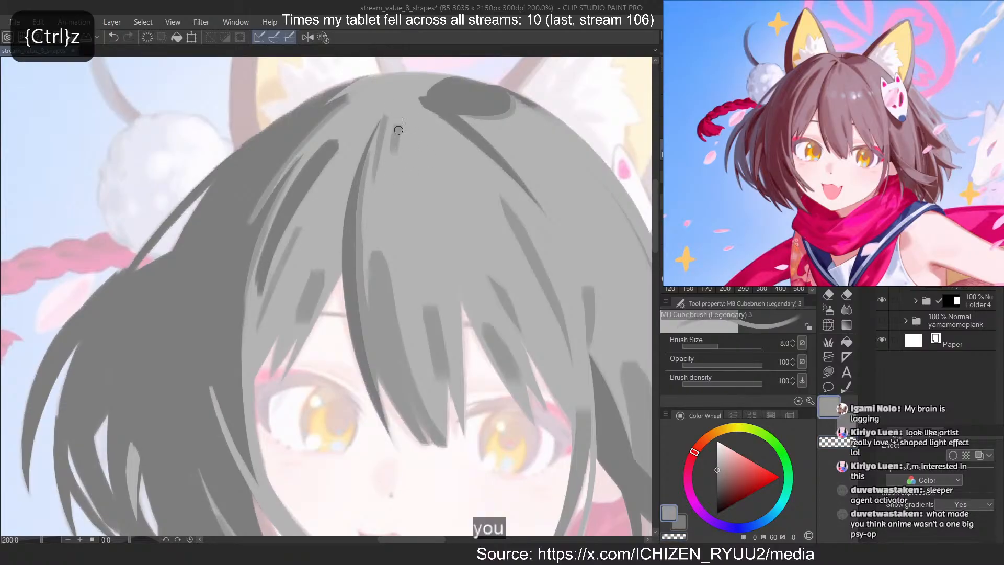
# Erase the edges of the mid-grey strand in the central bangs between the eyes and repaint its tapered length
pyautogui.press('c')
pyautogui.moveTo(423, 328); pyautogui.dragTo(437, 379)
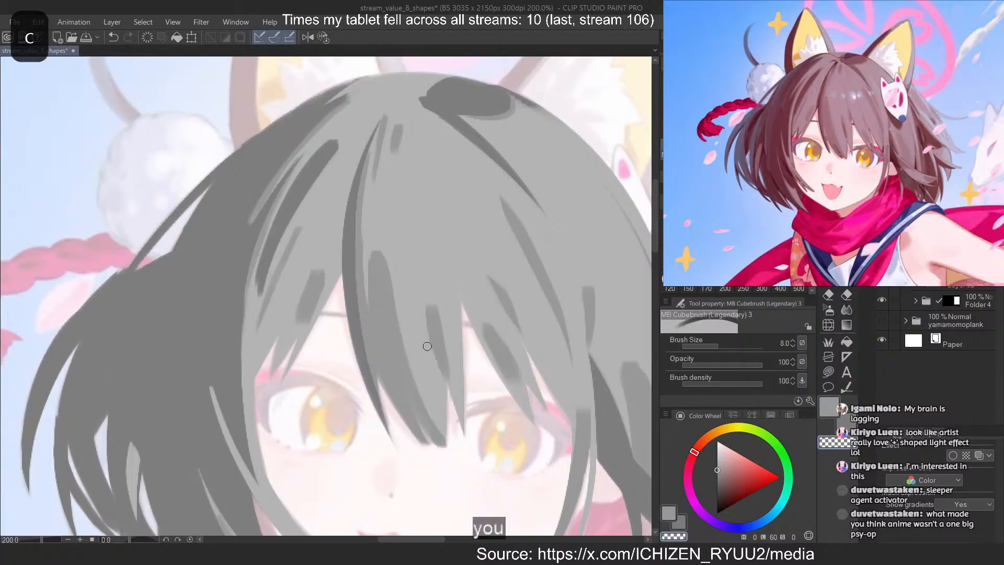
pyautogui.moveTo(438, 313); pyautogui.dragTo(452, 386)
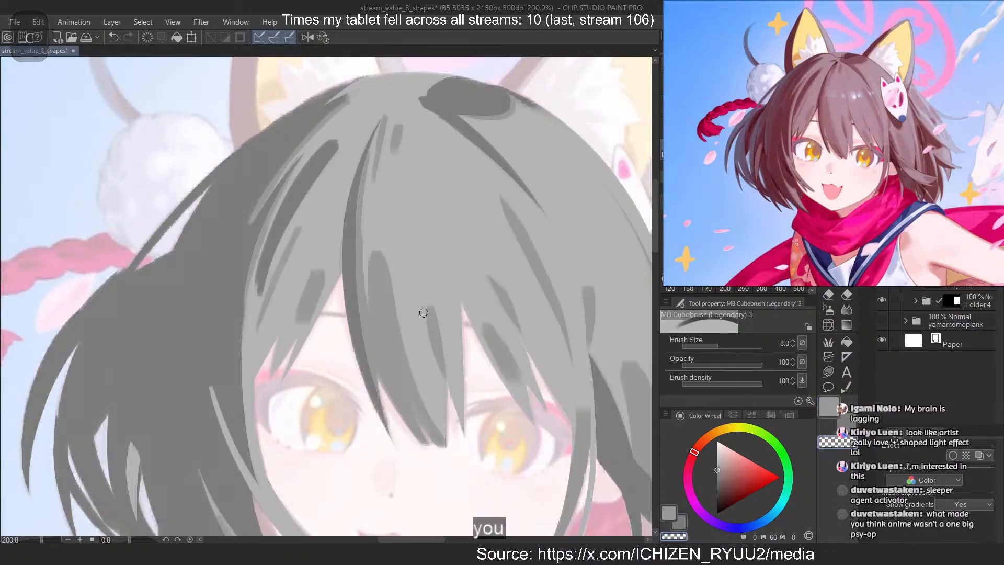
pyautogui.press('c')
pyautogui.moveTo(429, 313); pyautogui.dragTo(443, 403)
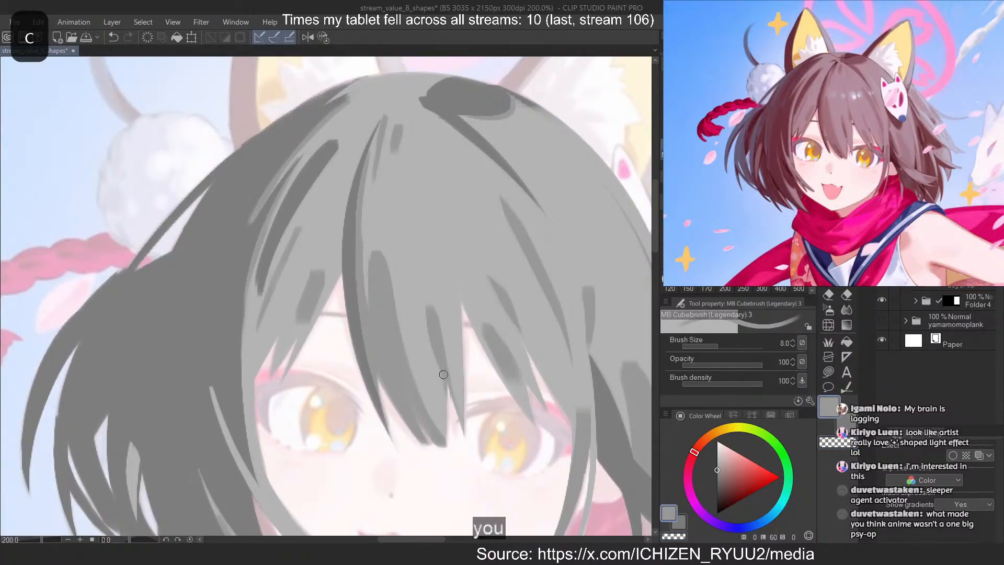
# Rework the mid-grey shapes in the bangs above the right-hand eye, painting and erasing to separate the lower stroke from the one above
pyautogui.press('c')
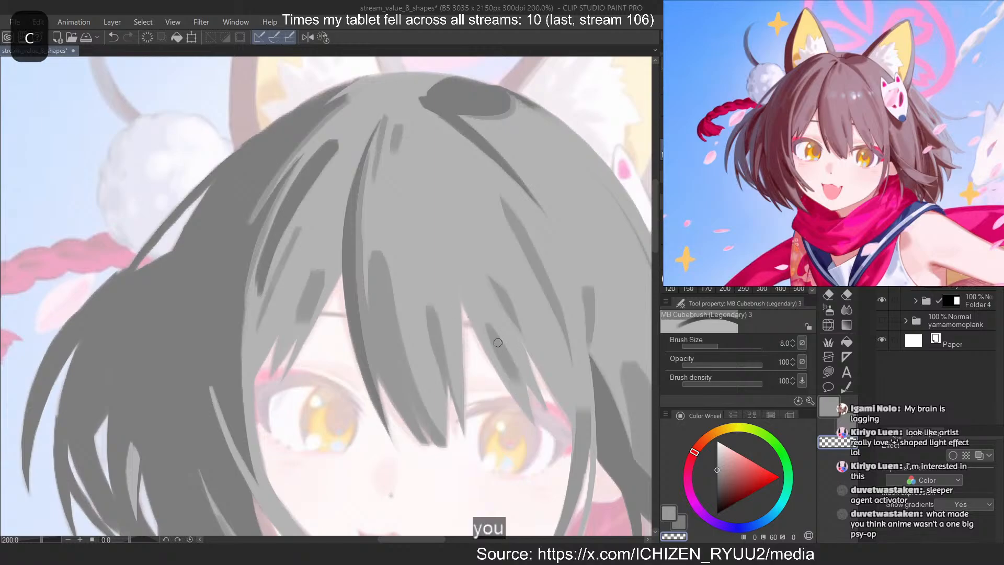
pyautogui.press('c')
pyautogui.moveTo(494, 325); pyautogui.dragTo(521, 378)
pyautogui.hotkey('ctrl', 'z')
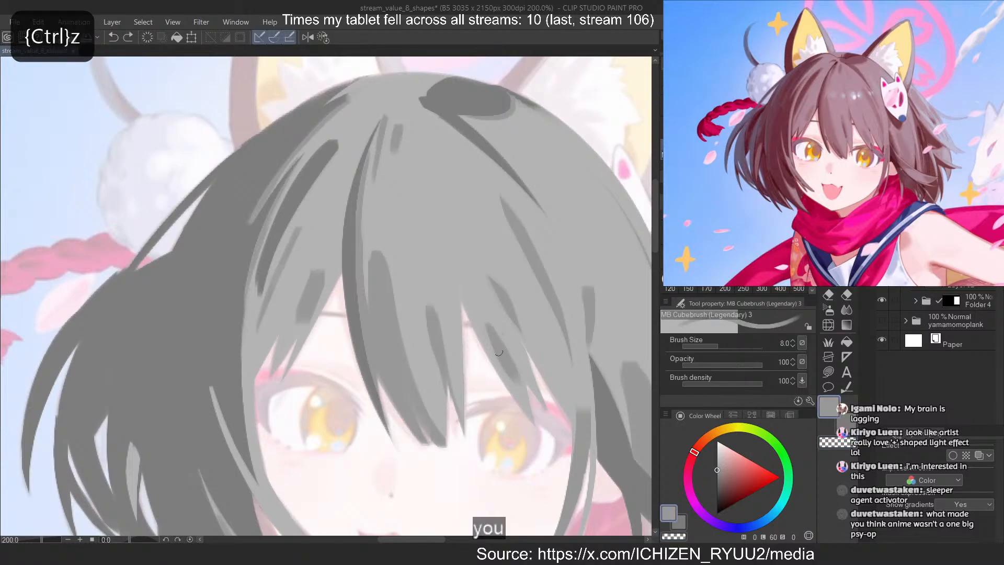
pyautogui.moveTo(498, 336); pyautogui.dragTo(517, 377)
pyautogui.hotkey('ctrl', 'z')
pyautogui.press('c')
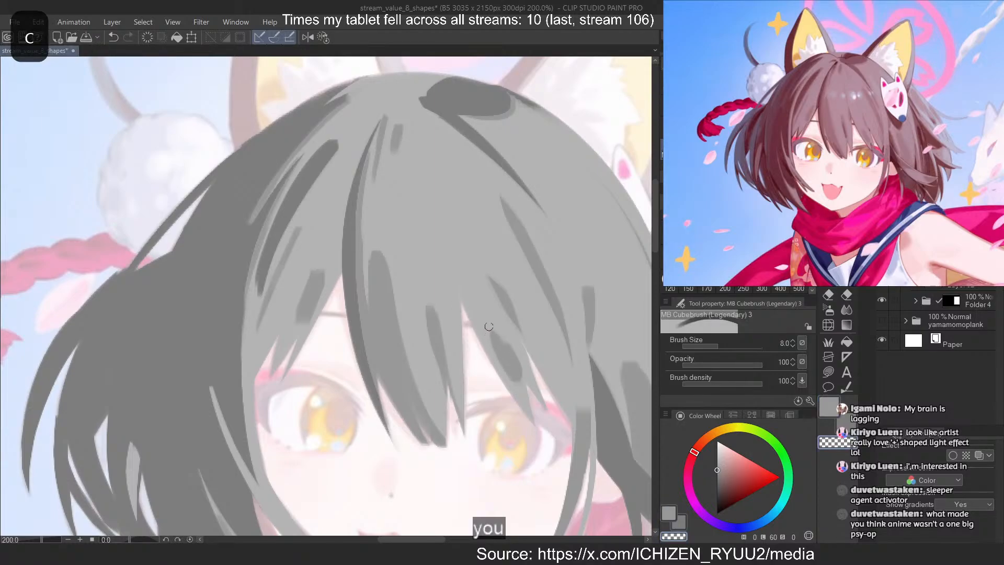
pyautogui.press('c')
pyautogui.hotkey('ctrl', 'z')
pyautogui.press('c')
pyautogui.moveTo(494, 282); pyautogui.dragTo(515, 319)
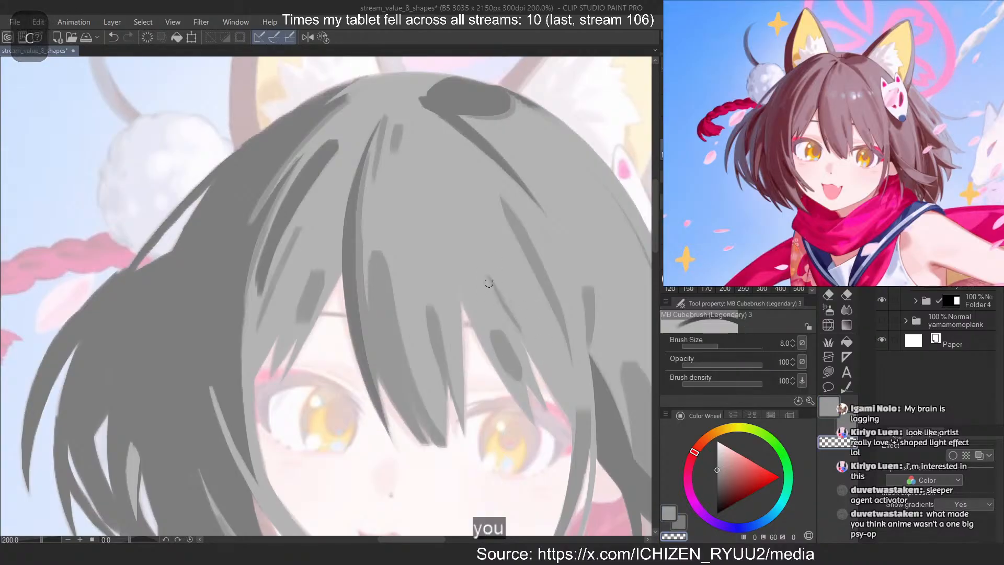
pyautogui.hotkey('ctrl', 'z')
# Paint a long thin mid-grey strand running down the middle of the bangs toward the gap between the eyes
pyautogui.press('c')
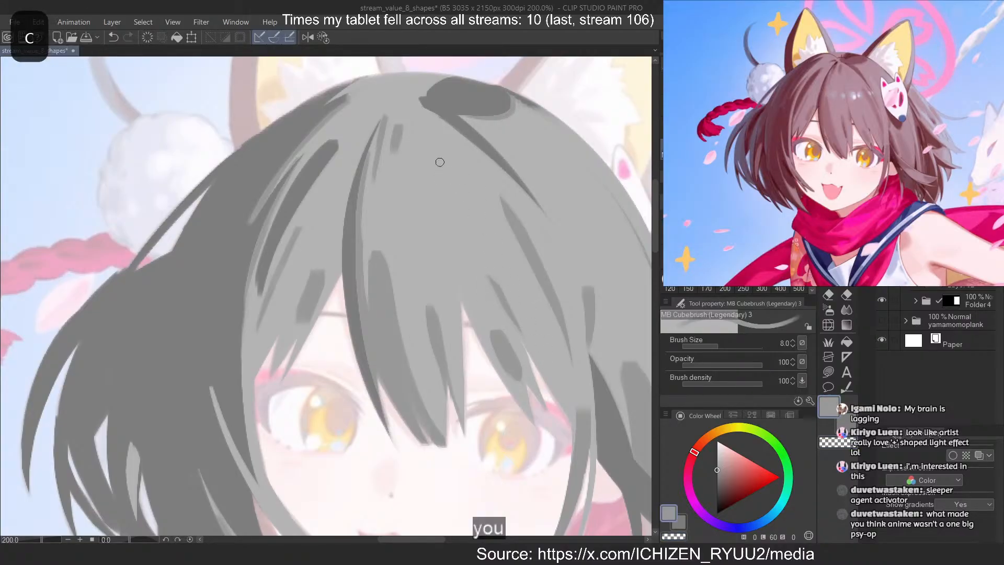
pyautogui.moveTo(422, 131); pyautogui.dragTo(469, 239)
pyautogui.hotkey('ctrl', 'z')
pyautogui.moveTo(421, 129); pyautogui.dragTo(481, 254)
pyautogui.hotkey('ctrl', 'z')
pyautogui.moveTo(422, 175); pyautogui.dragTo(474, 329)
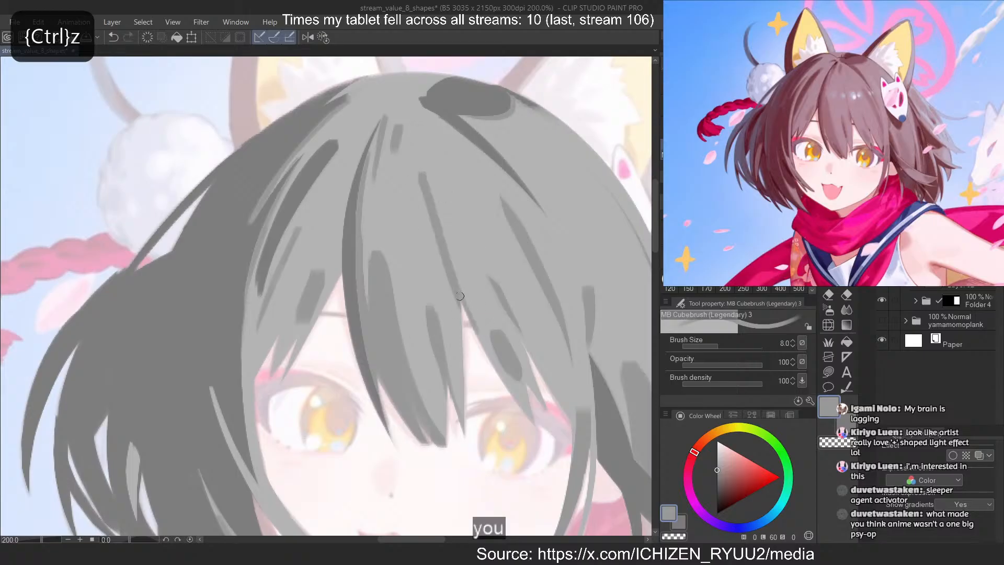
pyautogui.hotkey('ctrl', 'z')
pyautogui.moveTo(430, 202); pyautogui.dragTo(463, 316)
pyautogui.press('c')
pyautogui.moveTo(427, 202); pyautogui.dragTo(455, 313)
pyautogui.hotkey('ctrl', 'z')
# Thicken the lower end of the long thin central strand with a short mid-grey stroke and trim its edge
pyautogui.press('c')
pyautogui.moveTo(448, 278); pyautogui.dragTo(461, 326)
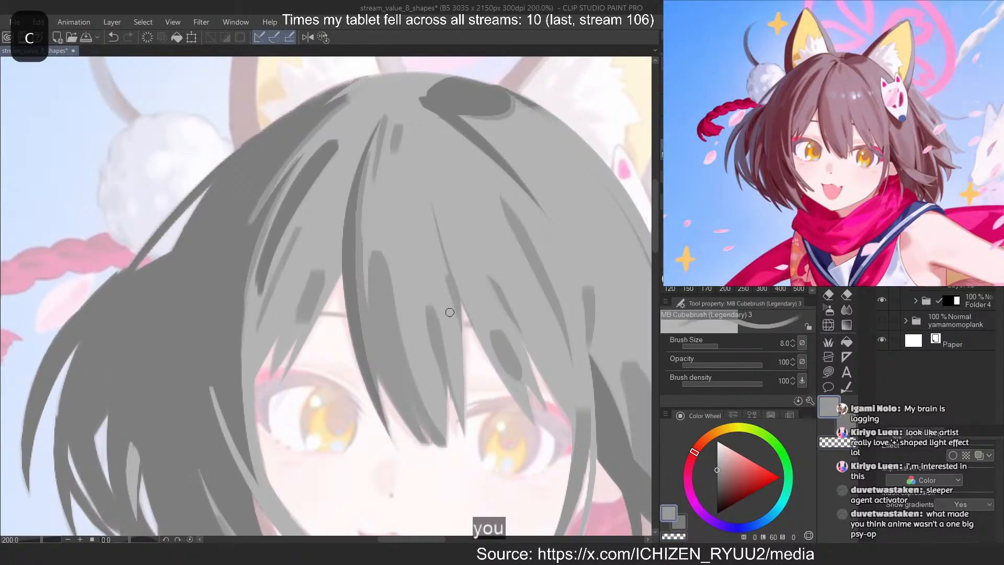
pyautogui.hotkey('ctrl', 'z')
pyautogui.moveTo(447, 277); pyautogui.dragTo(459, 318)
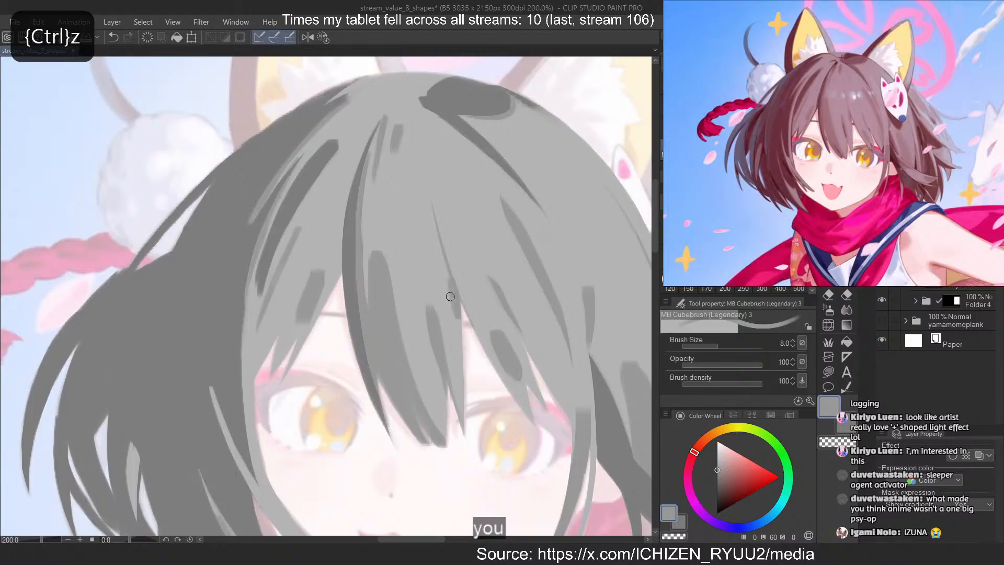
pyautogui.hotkey('ctrl', 'z')
pyautogui.moveTo(449, 284)
pyautogui.mouseDown()
pyautogui.moveTo(458, 318)
pyautogui.moveTo(445, 263)
pyautogui.moveTo(452, 320)
pyautogui.mouseUp()
pyautogui.hotkey('ctrl', 'z')
pyautogui.hotkey('ctrl', 'z')
pyautogui.press('c')
pyautogui.hotkey('ctrl', 'z')
pyautogui.hotkey('ctrl', 'z')
pyautogui.moveTo(445, 273); pyautogui.dragTo(447, 307)
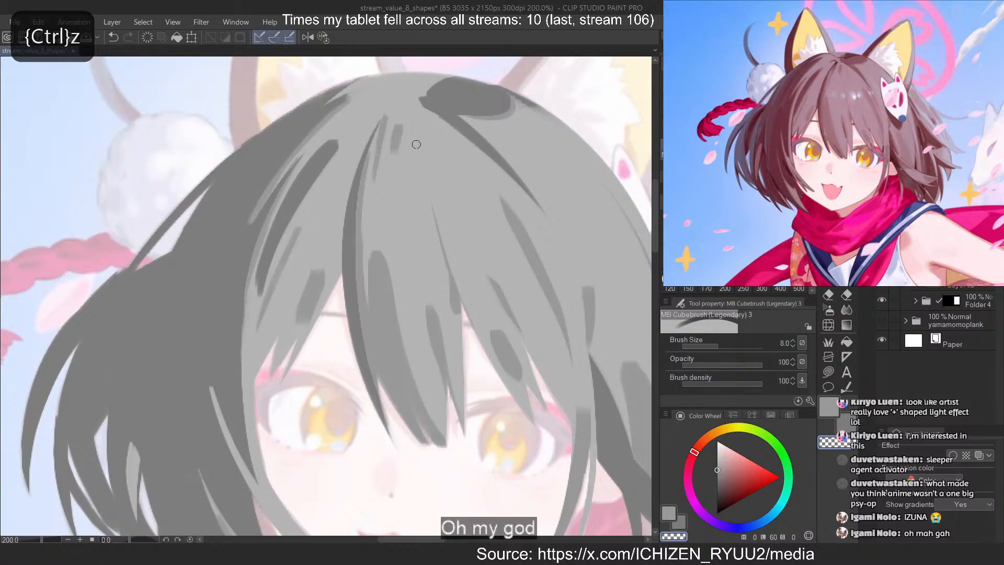
# Paint a short slanted mid-grey strand below the dark crown shape and taper its upper end by erasing
pyautogui.press('c')
pyautogui.moveTo(417, 113); pyautogui.dragTo(449, 183)
pyautogui.hotkey('ctrl', 'z')
pyautogui.moveTo(418, 129); pyautogui.dragTo(452, 187)
pyautogui.hotkey('ctrl', 'z')
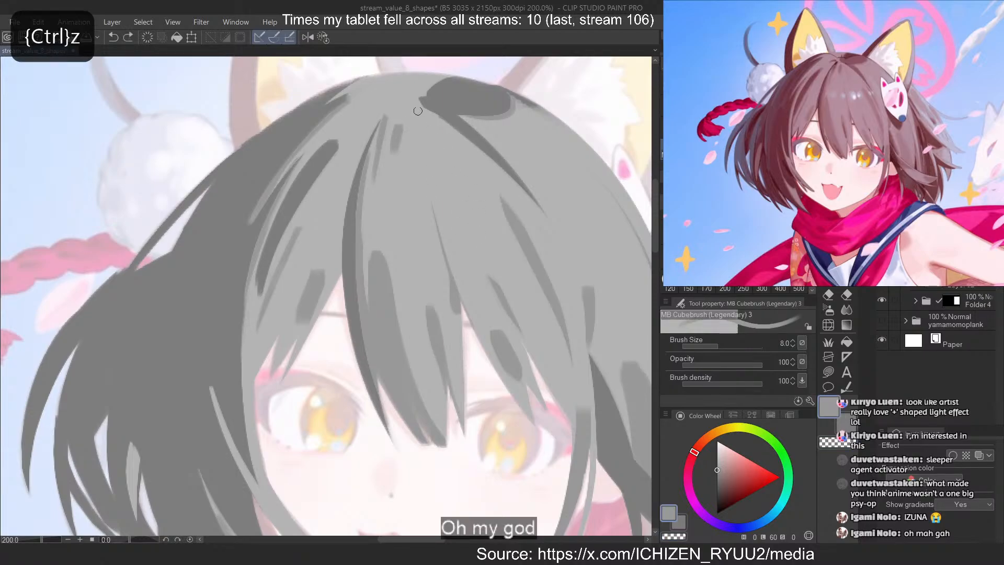
pyautogui.hotkey('ctrl', 'z')
pyautogui.moveTo(417, 110); pyautogui.dragTo(450, 172)
pyautogui.press('c')
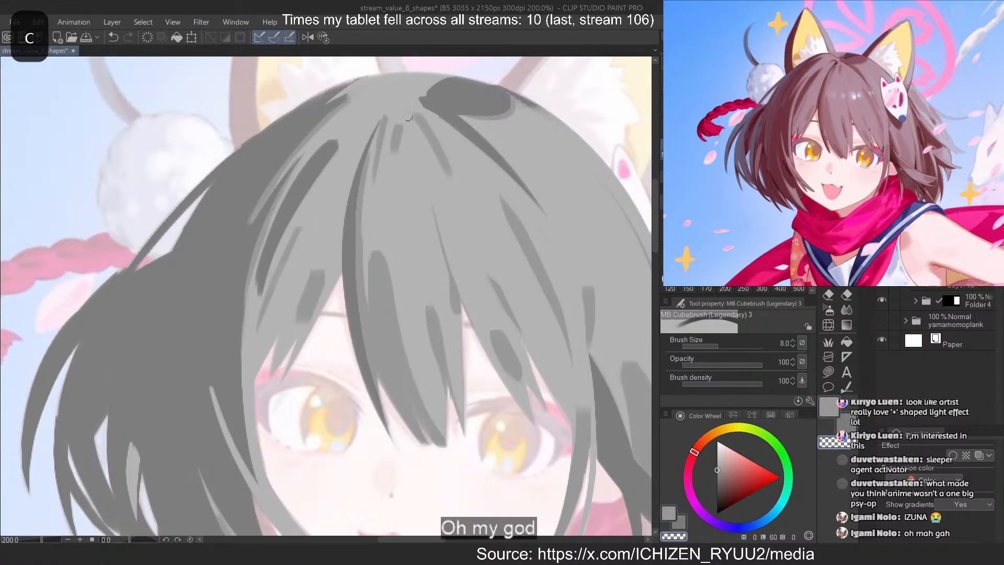
pyautogui.hotkey('ctrl', 'z')
pyautogui.press('c')
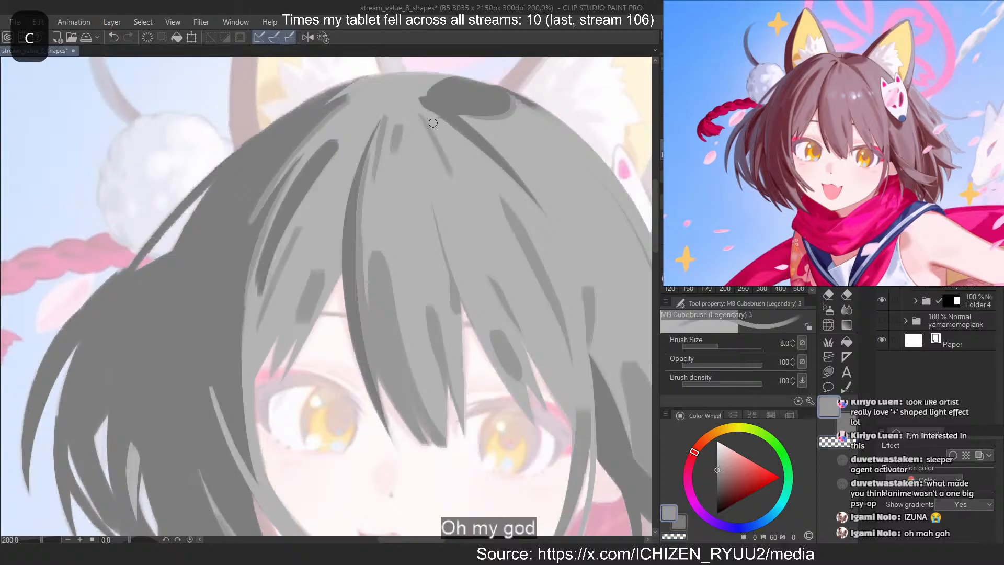
# Add mid-grey shading along the inner edge of the dark strand descending from the crown shape
pyautogui.moveTo(413, 101); pyautogui.dragTo(537, 206)
pyautogui.hotkey('ctrl', 'z')
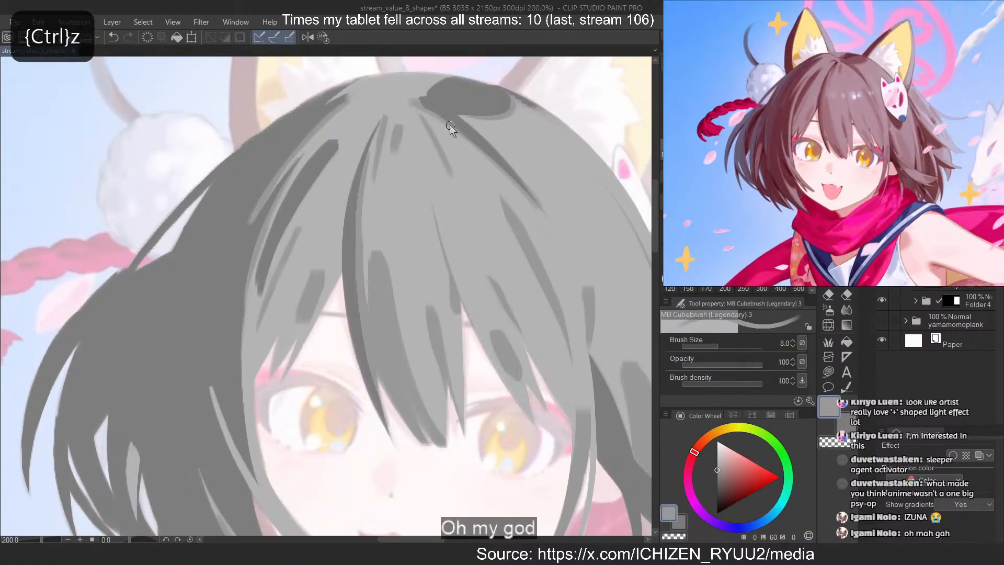
pyautogui.moveTo(449, 126); pyautogui.dragTo(517, 194)
pyautogui.hotkey('ctrl', 'z')
pyautogui.moveTo(448, 127); pyautogui.dragTo(506, 197)
# Paint a long diagonal mid-grey strand through the right-hand bangs and thin it with an erasing stroke
pyautogui.moveTo(511, 277); pyautogui.dragTo(535, 327)
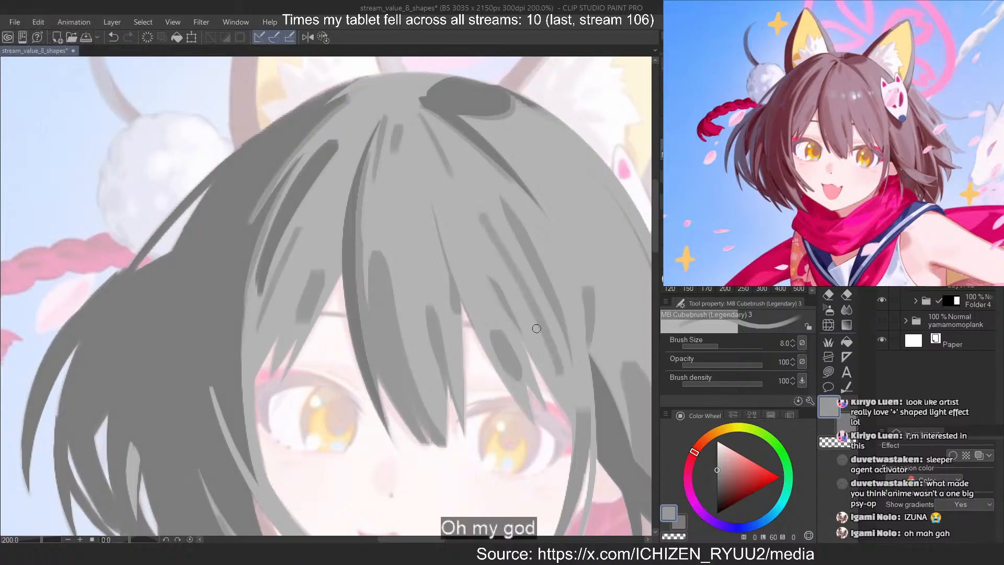
pyautogui.hotkey('ctrl', 'z')
pyautogui.moveTo(491, 233); pyautogui.dragTo(576, 391)
pyautogui.press('c')
pyautogui.moveTo(500, 253)
pyautogui.mouseDown()
pyautogui.moveTo(570, 388)
pyautogui.moveTo(578, 367)
pyautogui.mouseUp()
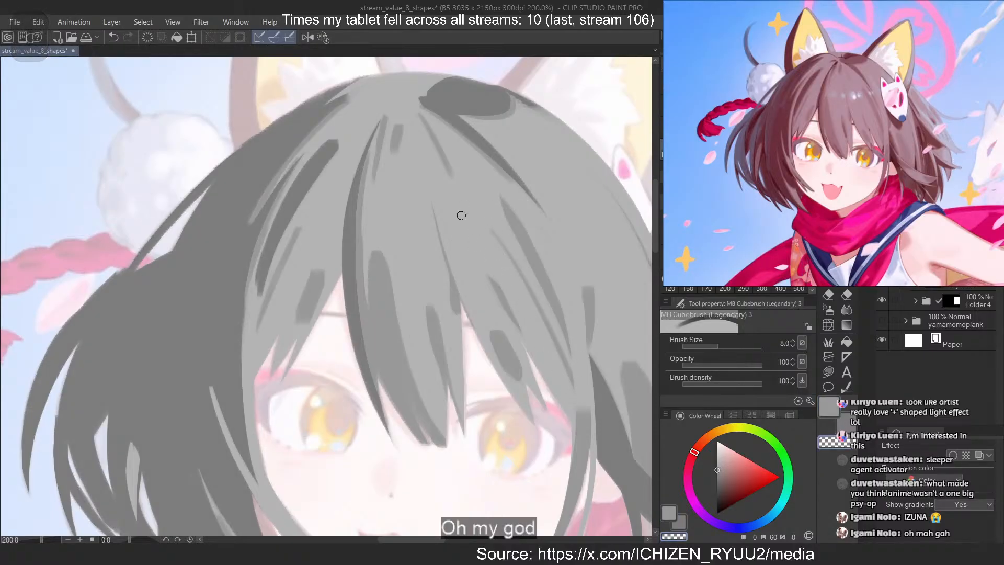
# Compare the whole hair study with and without the mid-grey strands by hiding and showing their layer
pyautogui.scroll(-9, 479, 190)
pyautogui.scroll(2, 514, 185)
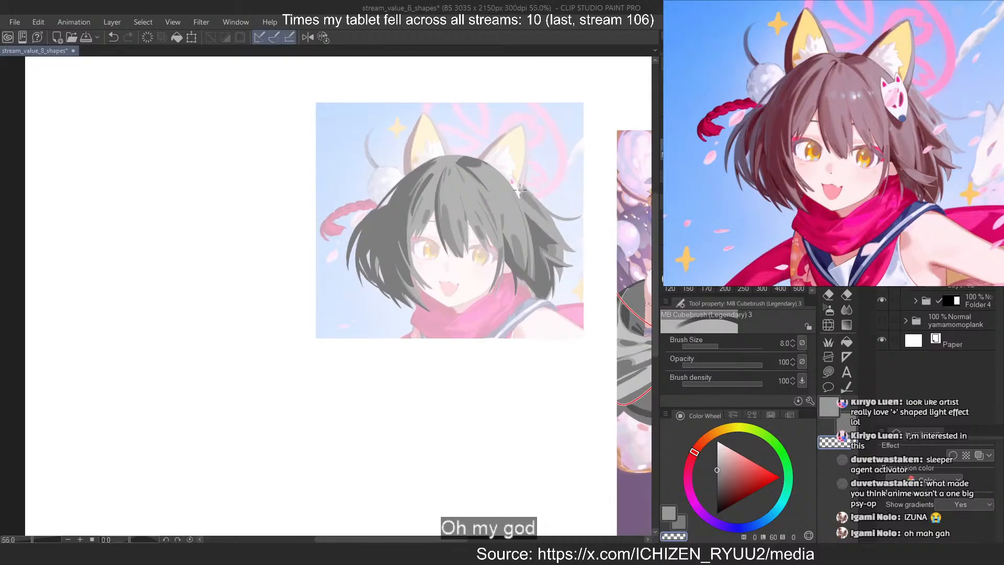
pyautogui.scroll(-2, 458, 202)
pyautogui.scroll(2, 475, 195)
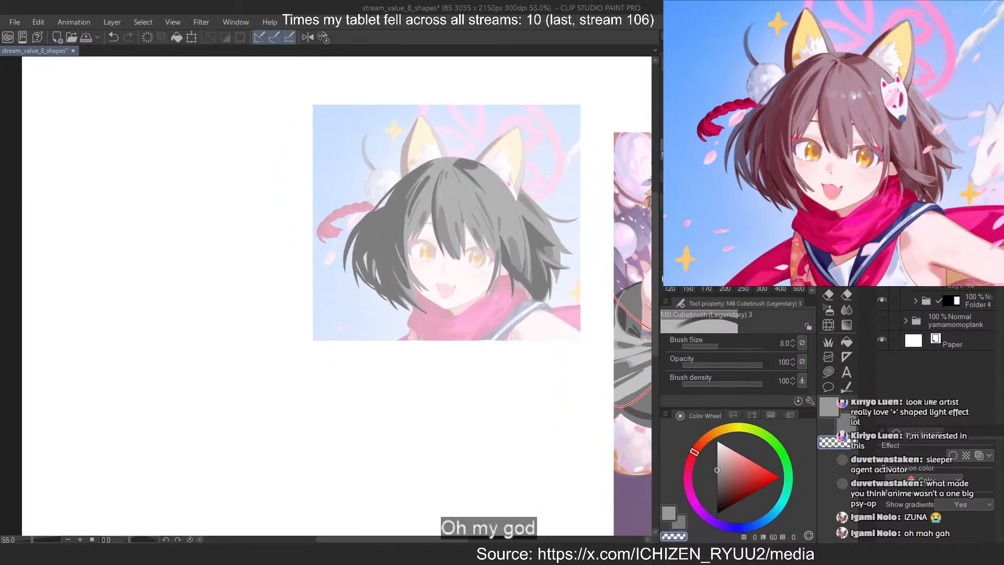
pyautogui.click(881, 220)
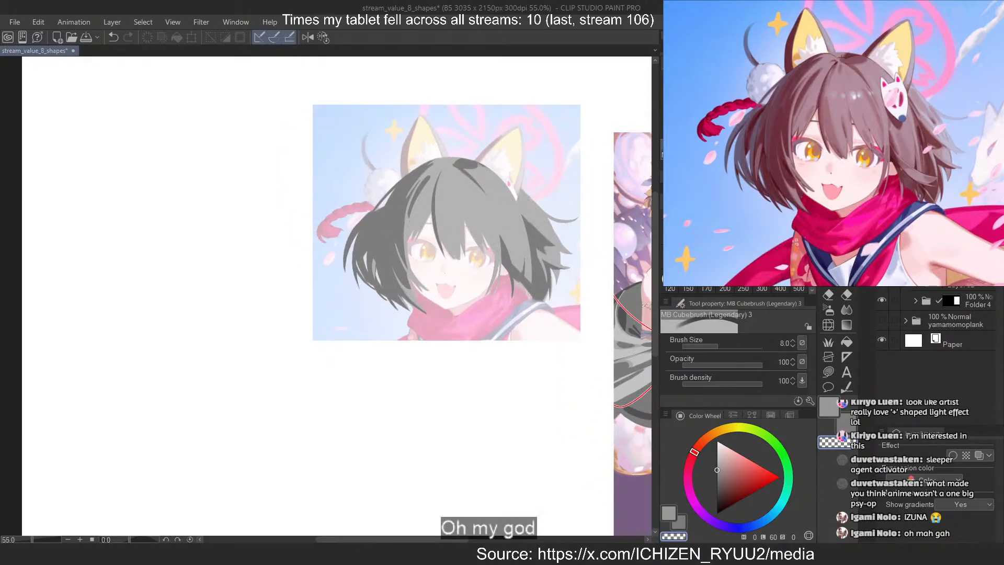
pyautogui.click(882, 220)
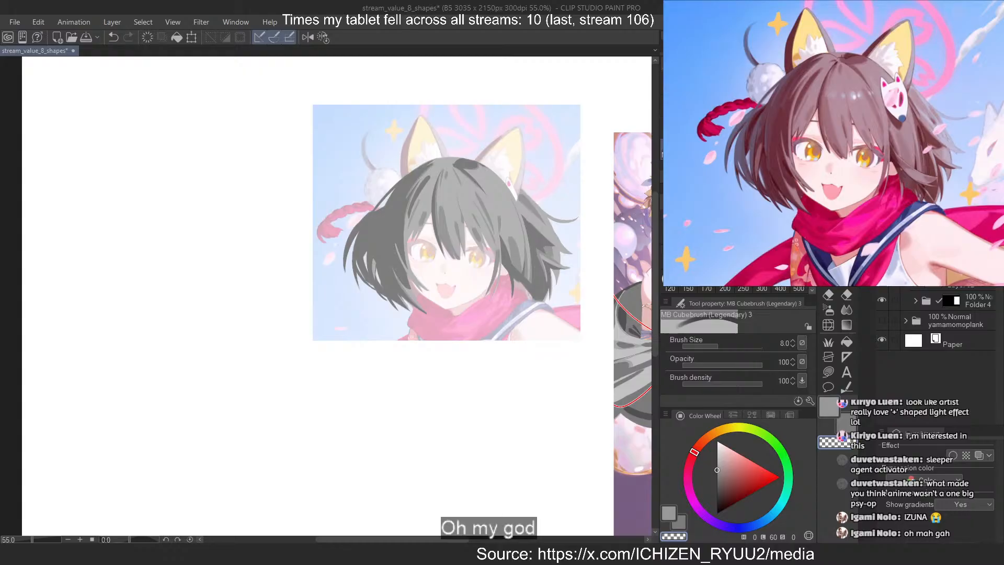
pyautogui.click(947, 264)
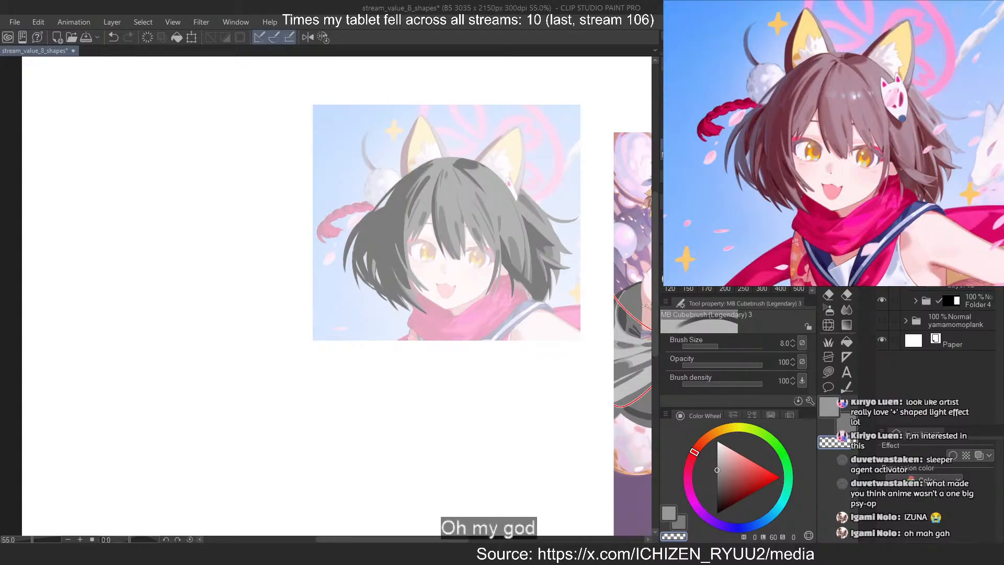
pyautogui.scroll(1, 941, 314)
pyautogui.scroll(3, 408, 235)
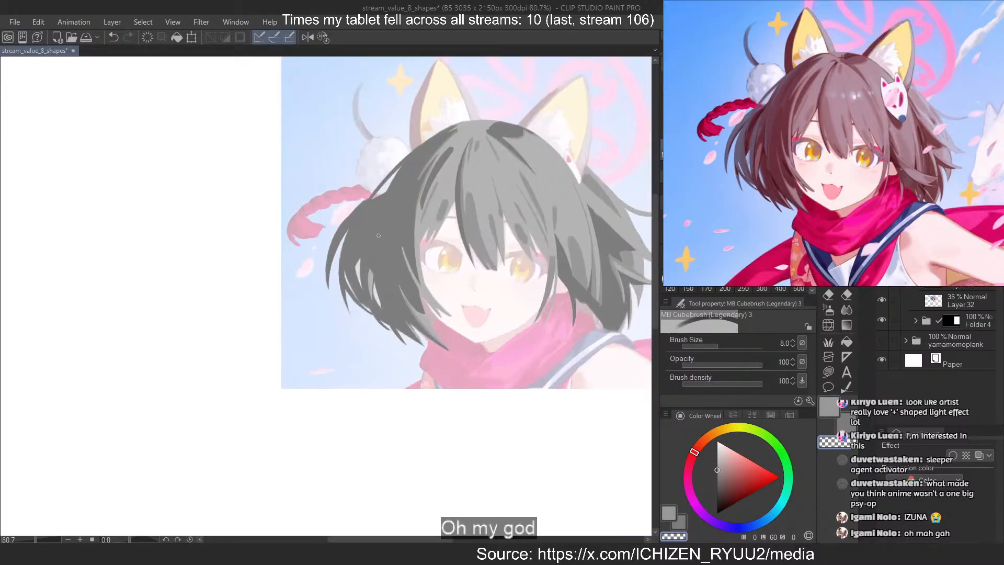
pyautogui.click(717, 483)
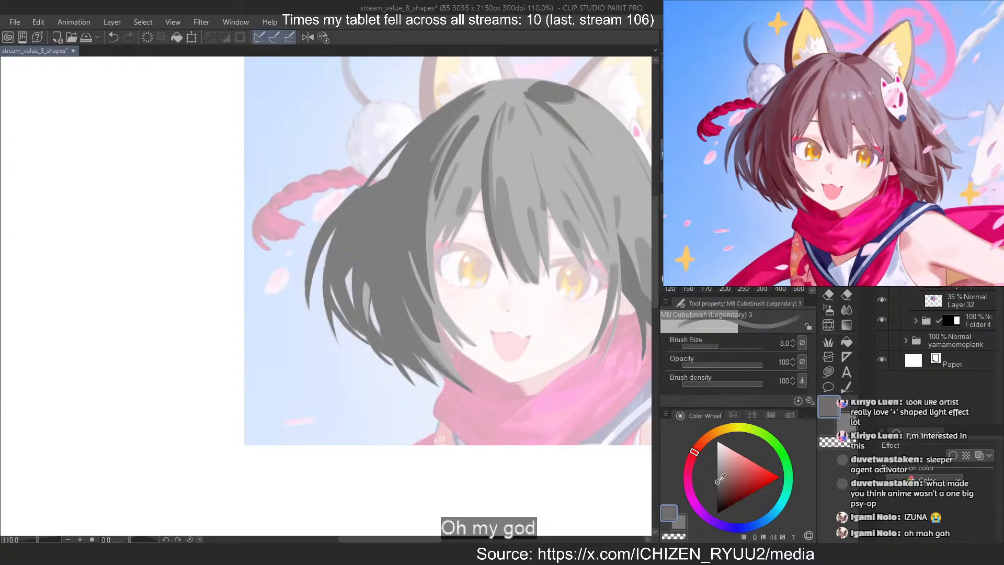
pyautogui.scroll(2, 406, 194)
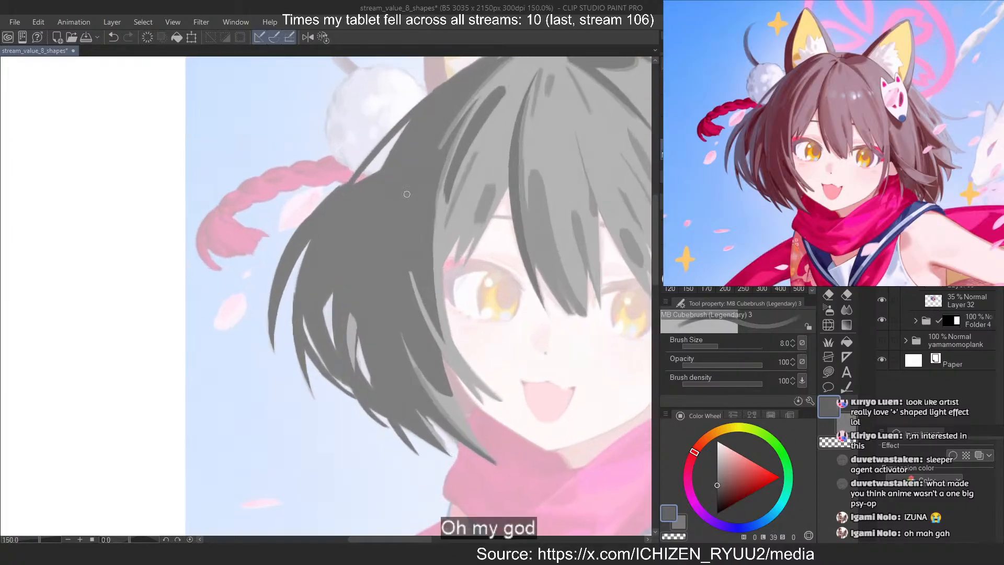
pyautogui.moveTo(325, 197); pyautogui.dragTo(256, 364)
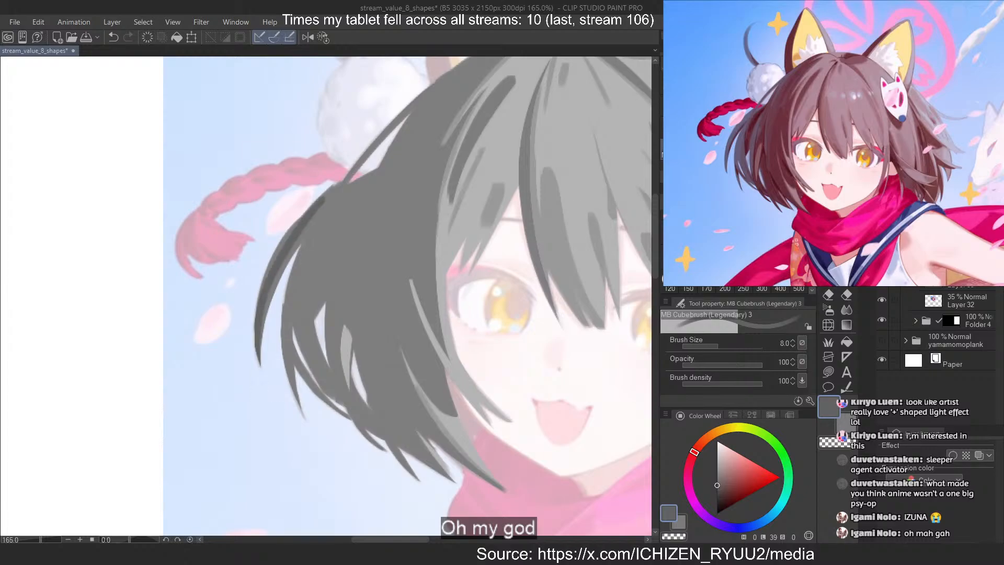
pyautogui.hotkey('ctrl', 'z')
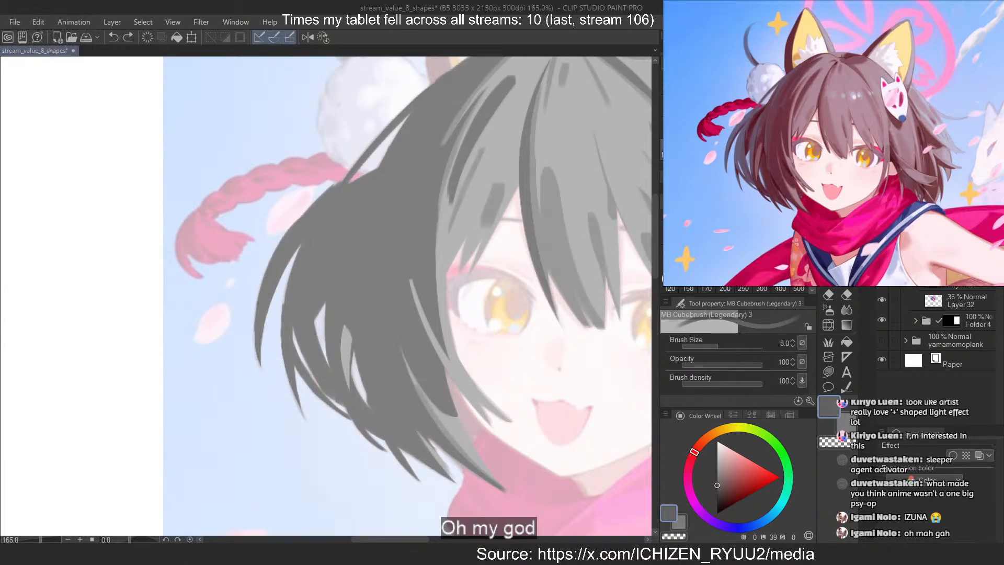
pyautogui.click(967, 287)
pyautogui.moveTo(218, 268); pyautogui.dragTo(174, 268)
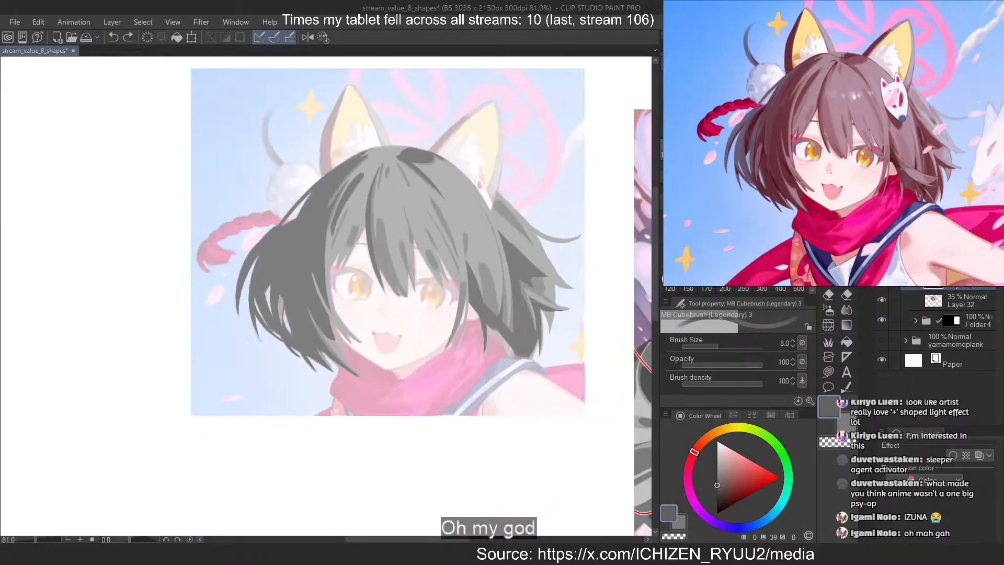
pyautogui.click(828, 371)
pyautogui.moveTo(298, 123)
pyautogui.mouseDown()
pyautogui.moveTo(533, 415)
pyautogui.moveTo(481, 117)
pyautogui.mouseUp()
pyautogui.hotkey('ctrl', 'z')
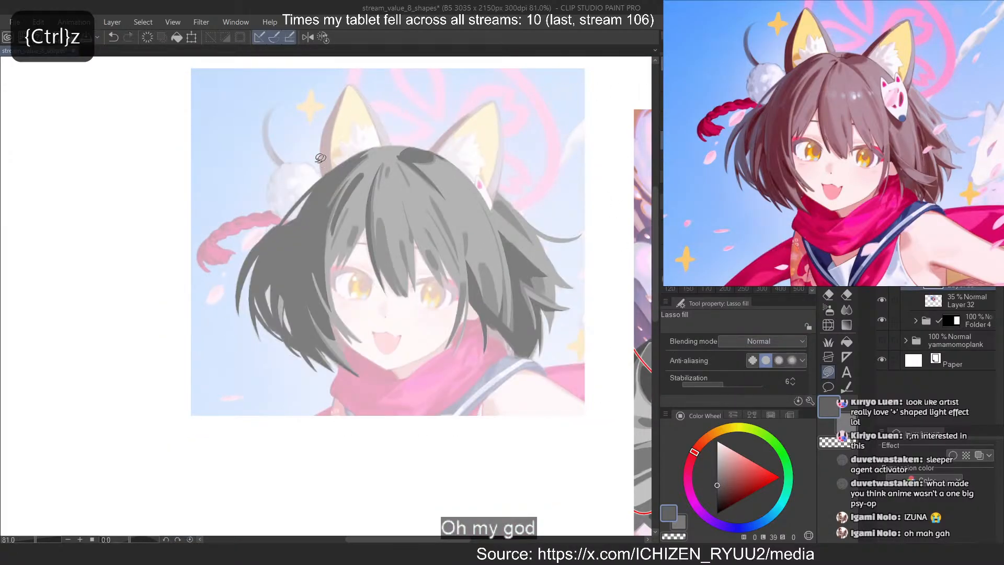
pyautogui.moveTo(290, 176)
pyautogui.mouseDown()
pyautogui.moveTo(447, 440)
pyautogui.moveTo(444, 145)
pyautogui.mouseUp()
pyautogui.moveTo(246, 85)
pyautogui.mouseDown()
pyautogui.moveTo(267, 409)
pyautogui.moveTo(327, 293)
pyautogui.mouseUp()
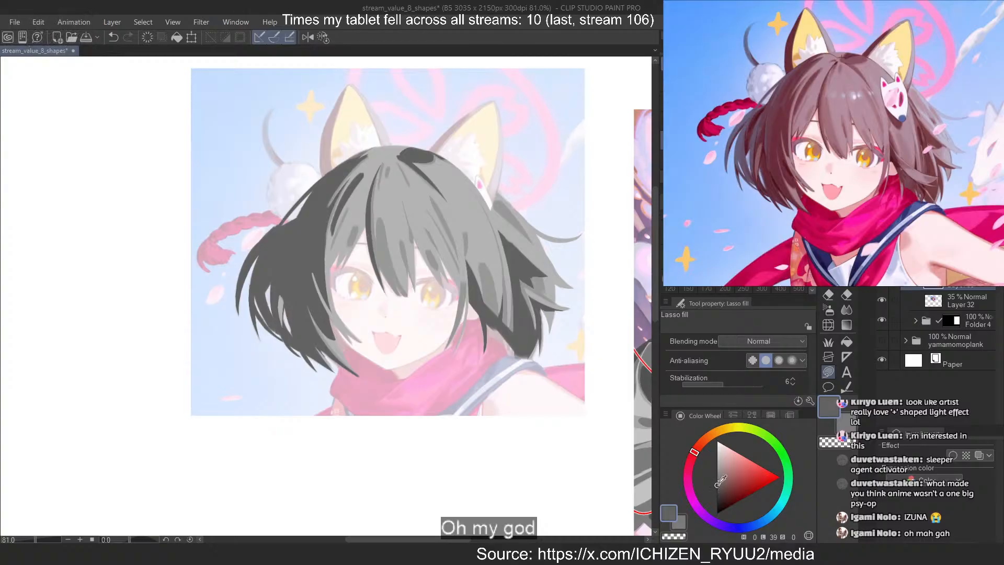
# Choose a neutral grey with luminosity 44 and try thin strokes down the outermost strand of the left hair mass
pyautogui.click(715, 481)
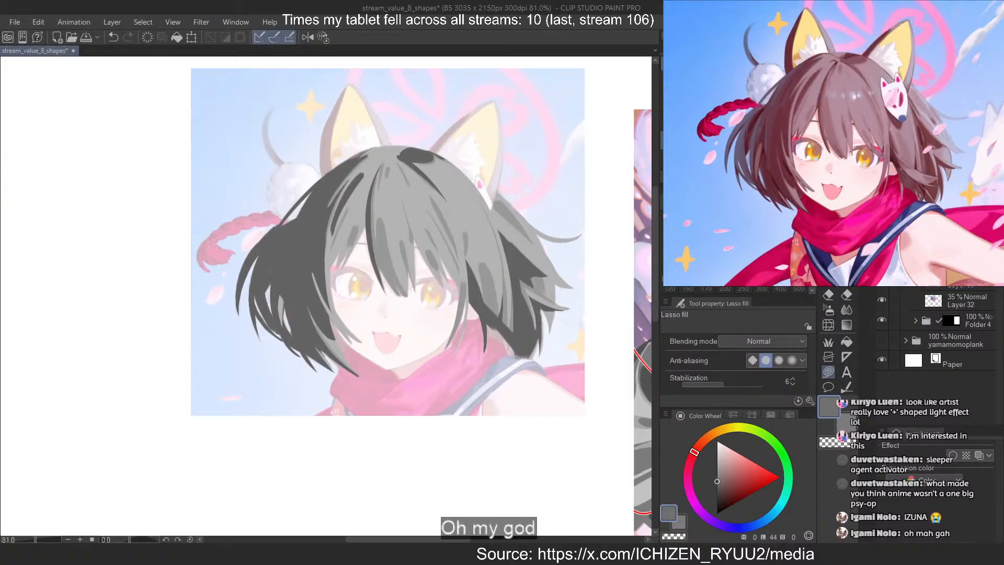
pyautogui.press('b')
pyautogui.scroll(5, 225, 272)
pyautogui.moveTo(322, 189); pyautogui.dragTo(256, 382)
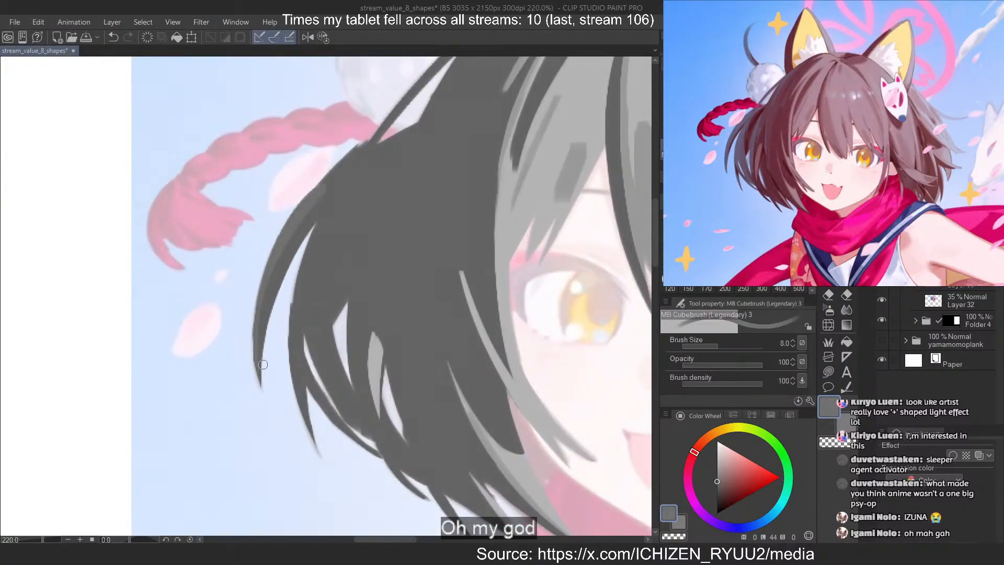
pyautogui.hotkey('ctrl', 'z')
pyautogui.moveTo(406, 134); pyautogui.dragTo(266, 399)
pyautogui.hotkey('ctrl', 'z')
# Paint broad vertical grey strokes over the outer part of the dark left hair mass at brush size 50
pyautogui.press(']')
pyautogui.press(']')
pyautogui.press(']')
pyautogui.press(']')
pyautogui.press(']')
pyautogui.press(']')
pyautogui.press(']')
pyautogui.press(']')
pyautogui.press(']')
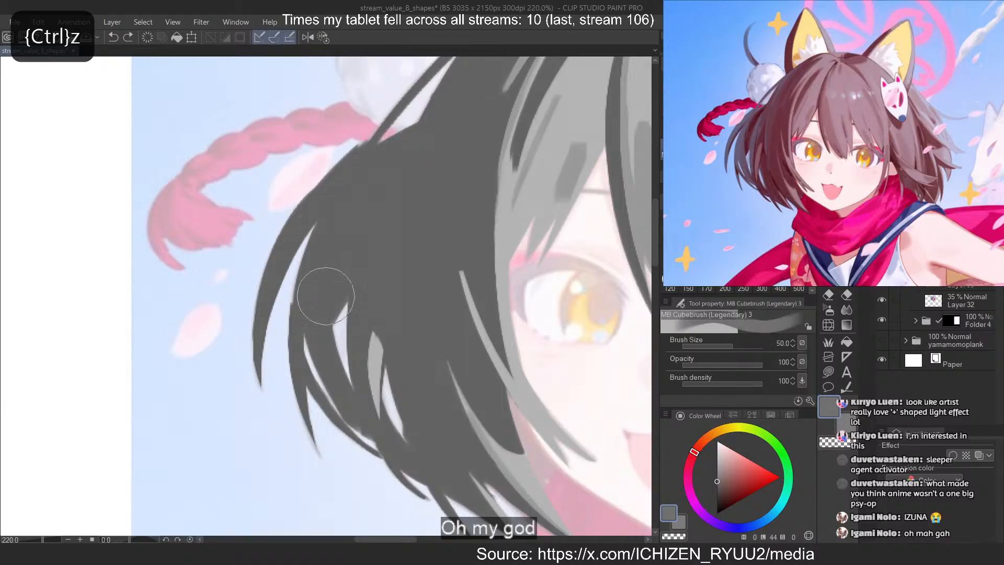
pyautogui.moveTo(390, 148)
pyautogui.mouseDown()
pyautogui.moveTo(355, 167)
pyautogui.moveTo(301, 408)
pyautogui.mouseUp()
pyautogui.scroll(-4, 322, 381)
pyautogui.scroll(1, 328, 251)
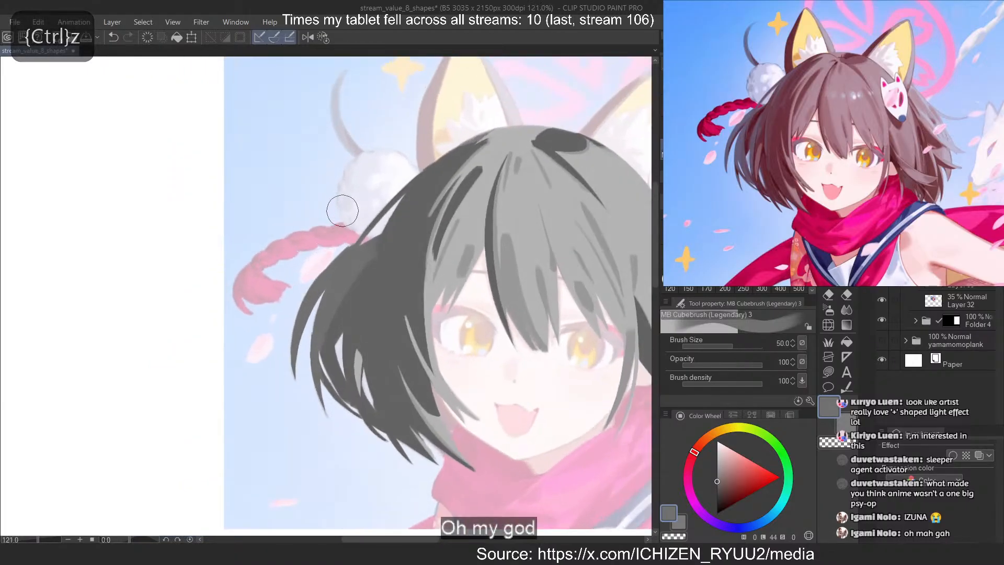
pyautogui.moveTo(343, 222); pyautogui.dragTo(368, 464)
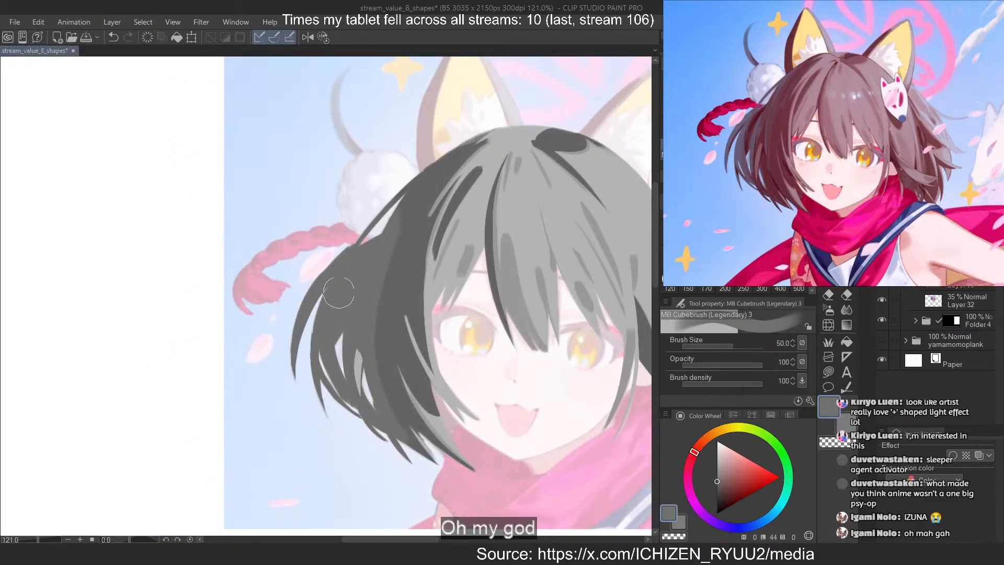
pyautogui.hotkey('ctrl', 'z')
pyautogui.moveTo(365, 263); pyautogui.dragTo(364, 414)
pyautogui.moveTo(375, 234); pyautogui.dragTo(382, 443)
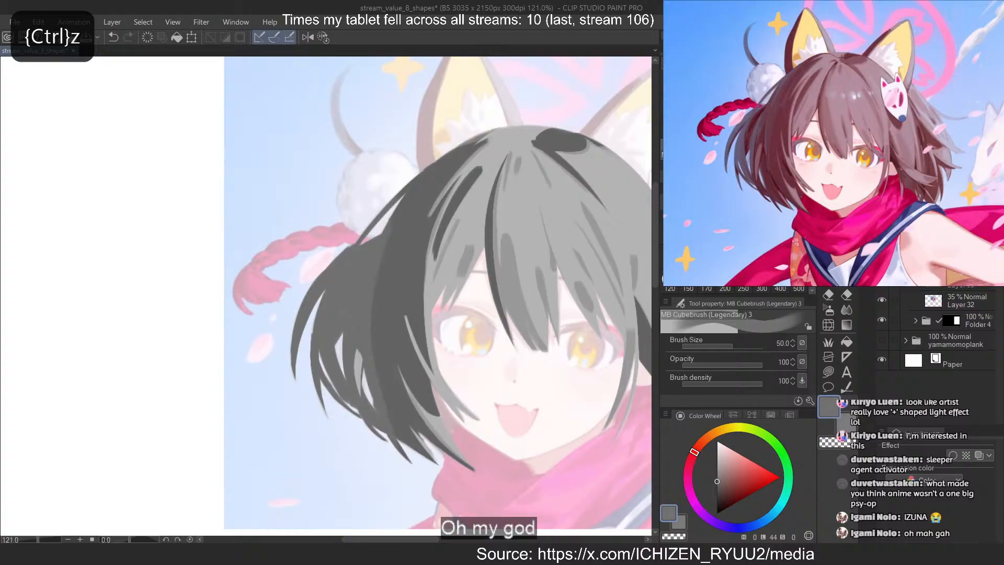
# Trim the inner edge of the grey shading on the left hair mass by erasing at brush size 25
pyautogui.press('c')
pyautogui.moveTo(389, 226); pyautogui.dragTo(391, 407)
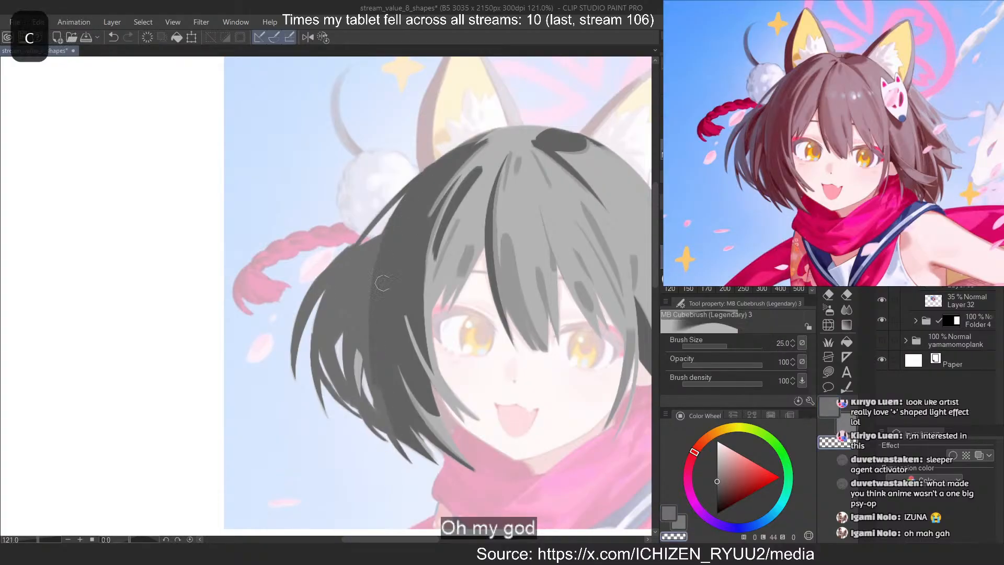
pyautogui.press('c')
pyautogui.moveTo(420, 191); pyautogui.dragTo(385, 338)
pyautogui.hotkey('ctrl', 'z')
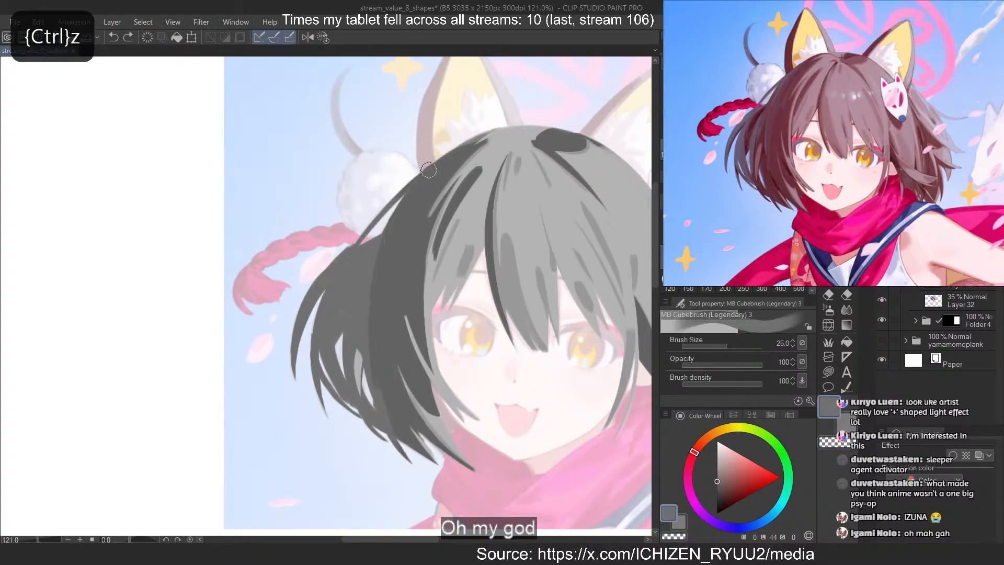
pyautogui.moveTo(429, 171); pyautogui.dragTo(385, 349)
pyautogui.hotkey('ctrl', 'z')
pyautogui.press('c')
pyautogui.moveTo(370, 258); pyautogui.dragTo(386, 430)
# Add a long curved grey strand from the upper-left hair outline down through the dark mass and narrow it by erasing
pyautogui.press('c')
pyautogui.moveTo(429, 176); pyautogui.dragTo(381, 341)
pyautogui.hotkey('ctrl', 'z')
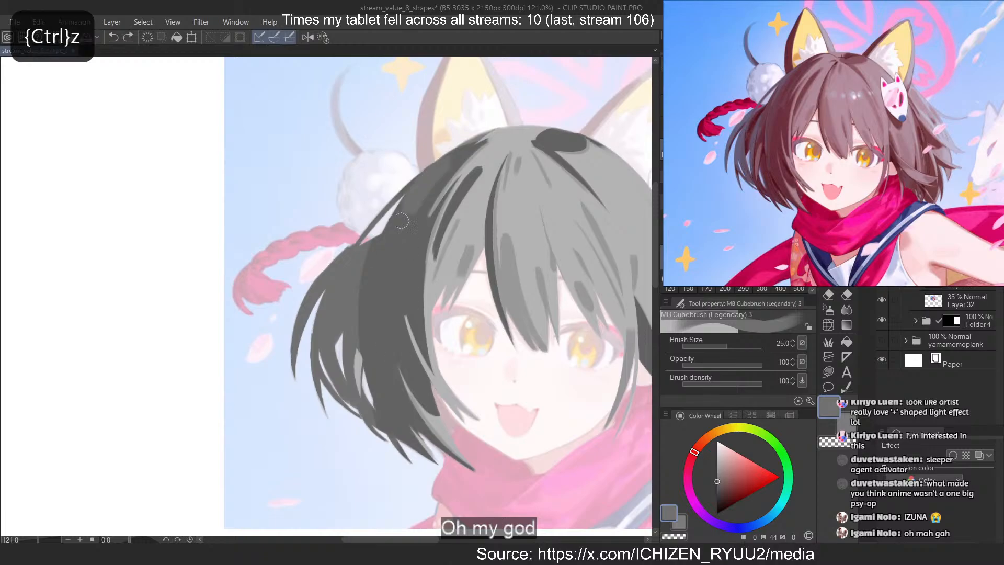
pyautogui.press('c')
pyautogui.moveTo(432, 172); pyautogui.dragTo(381, 325)
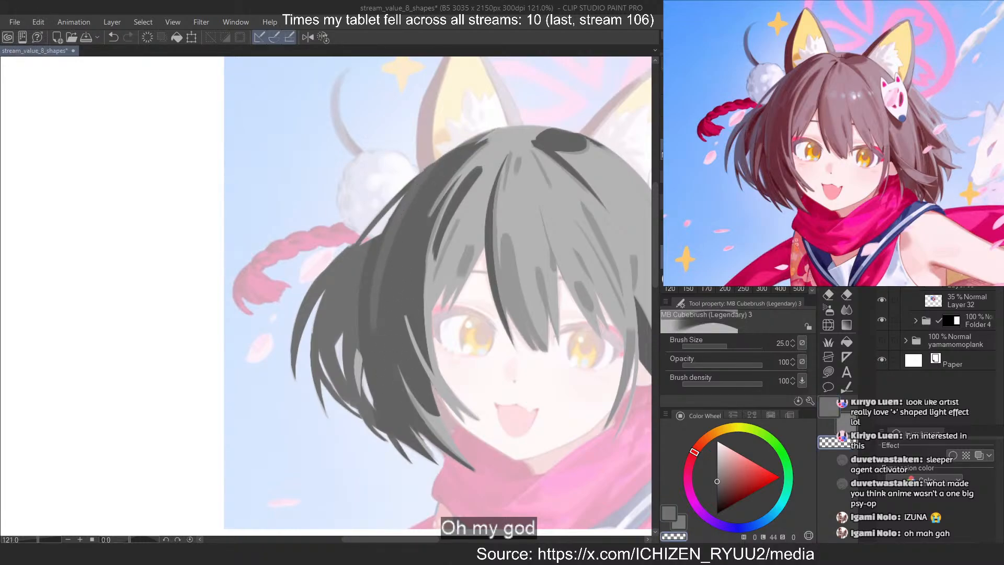
pyautogui.click(743, 232)
pyautogui.press('c')
pyautogui.moveTo(399, 236); pyautogui.dragTo(378, 385)
pyautogui.hotkey('ctrl', 'z')
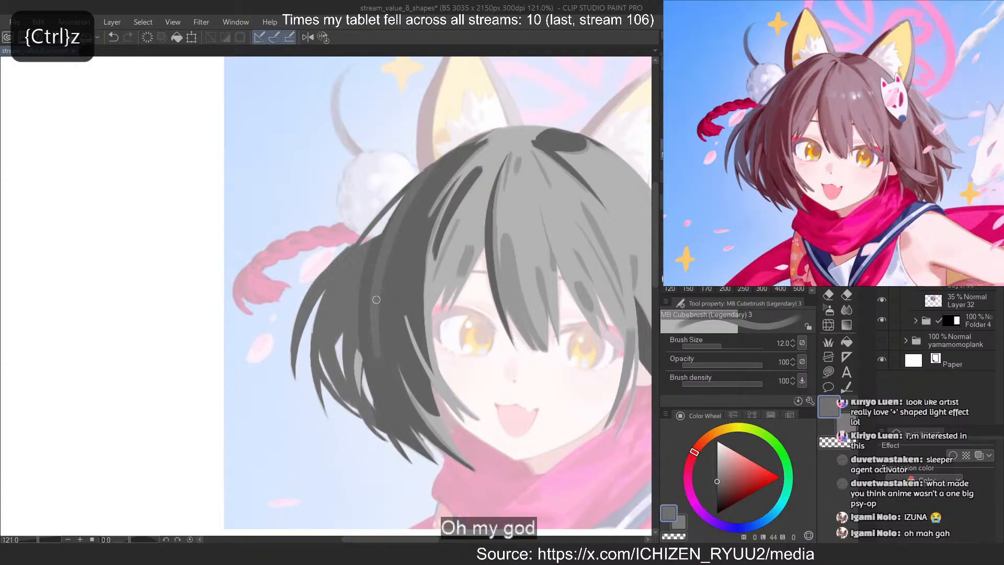
# Touch up the grey shading beside the long curved strand with short strokes at brush size 12
pyautogui.press('c')
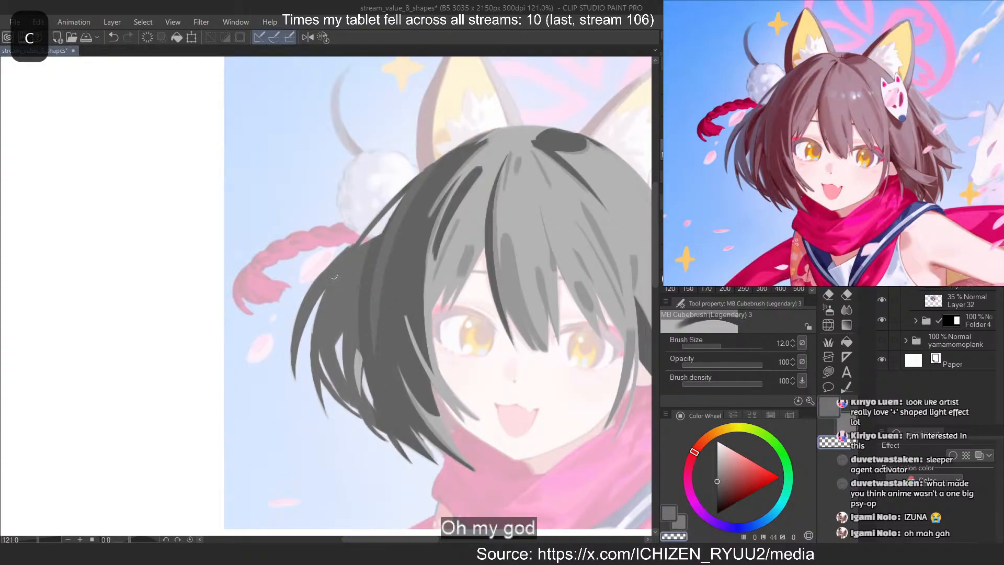
pyautogui.press('c')
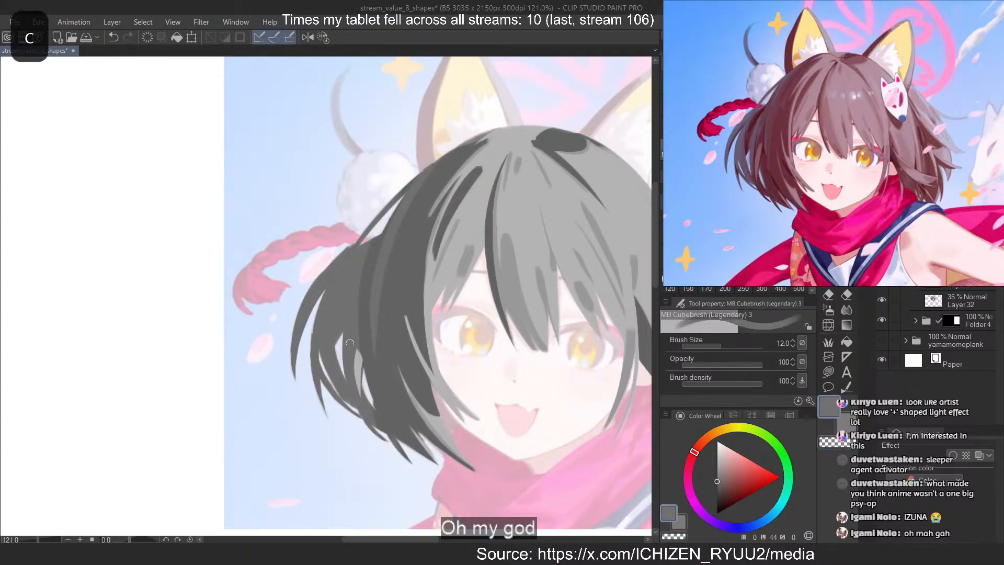
pyautogui.moveTo(363, 293); pyautogui.dragTo(359, 350)
pyautogui.hotkey('ctrl', 'z')
pyautogui.press('c')
pyautogui.press('c')
pyautogui.hotkey('ctrl', 'z')
pyautogui.moveTo(364, 277); pyautogui.dragTo(362, 312)
pyautogui.hotkey('ctrl', 'z')
pyautogui.moveTo(366, 252)
pyautogui.mouseDown()
pyautogui.moveTo(373, 230)
pyautogui.moveTo(367, 277)
pyautogui.mouseUp()
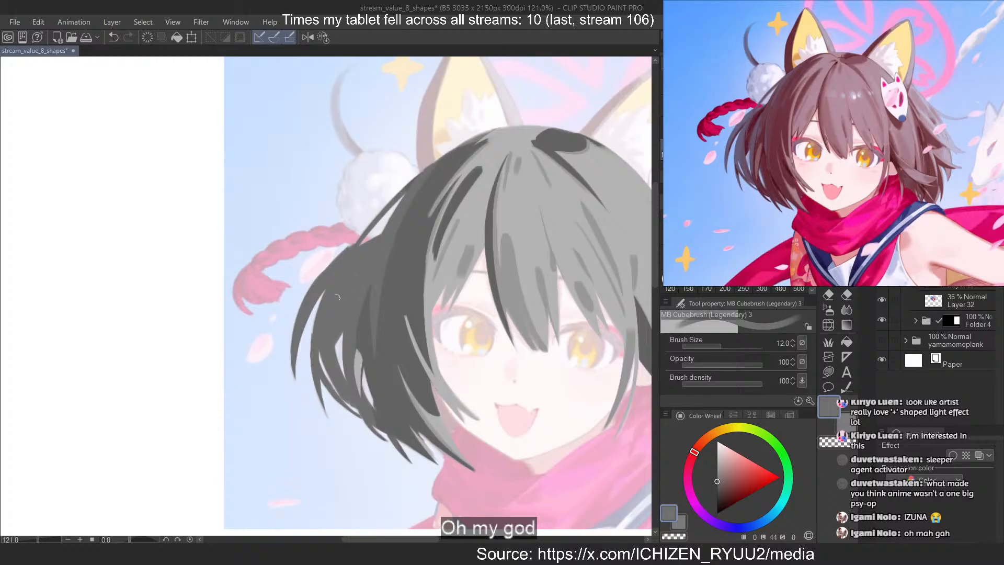
# Carve tapered dark gaps into the grey shading of the outer left hair mass with curved erasing strokes
pyautogui.press('c')
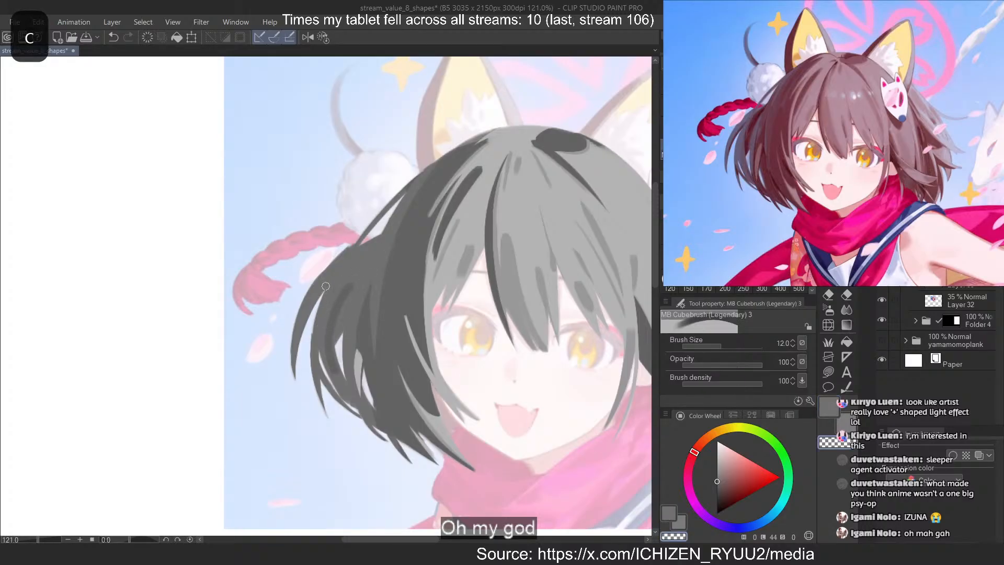
pyautogui.hotkey('ctrl', 'z')
pyautogui.moveTo(361, 268); pyautogui.dragTo(336, 339)
pyautogui.hotkey('ctrl', 'z')
pyautogui.moveTo(353, 291); pyautogui.dragTo(334, 349)
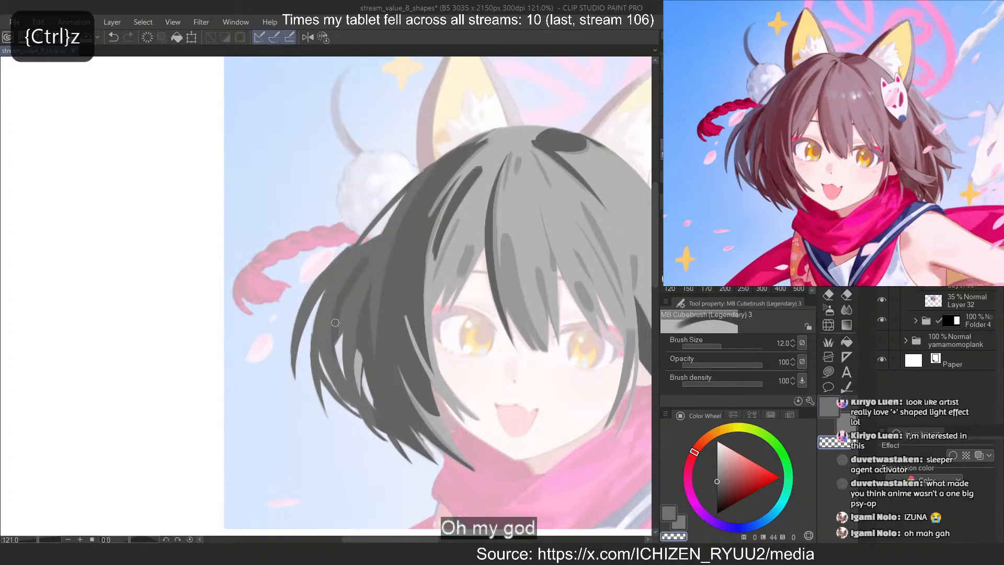
pyautogui.hotkey('ctrl', 'z')
pyautogui.moveTo(377, 243)
pyautogui.mouseDown()
pyautogui.moveTo(335, 354)
pyautogui.moveTo(342, 331)
pyautogui.mouseUp()
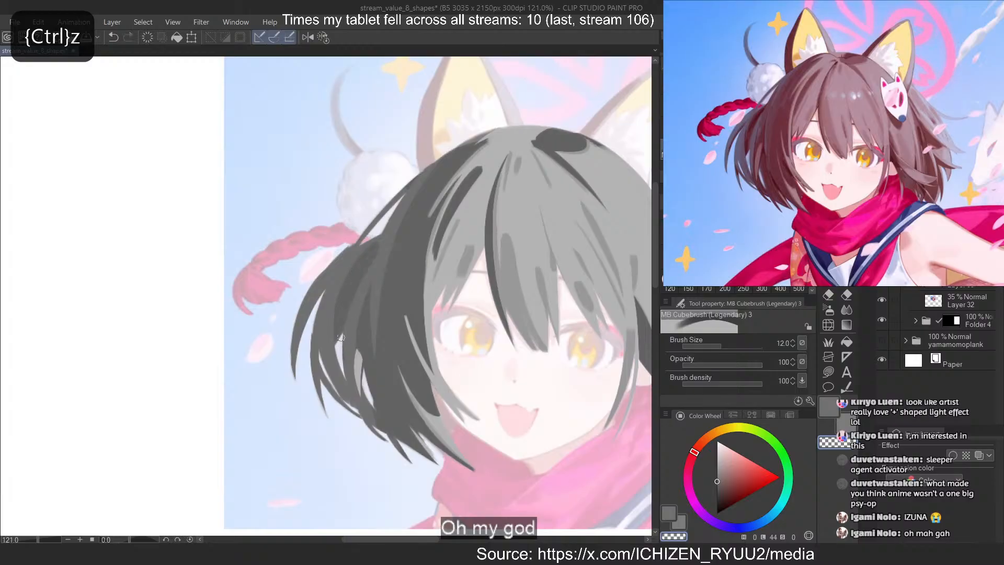
pyautogui.hotkey('ctrl', 'z')
pyautogui.moveTo(344, 276); pyautogui.dragTo(334, 343)
# Try to refine the outermost left strand with thin erasing and painting strokes
pyautogui.moveTo(318, 295); pyautogui.dragTo(298, 360)
pyautogui.hotkey('ctrl', 'z')
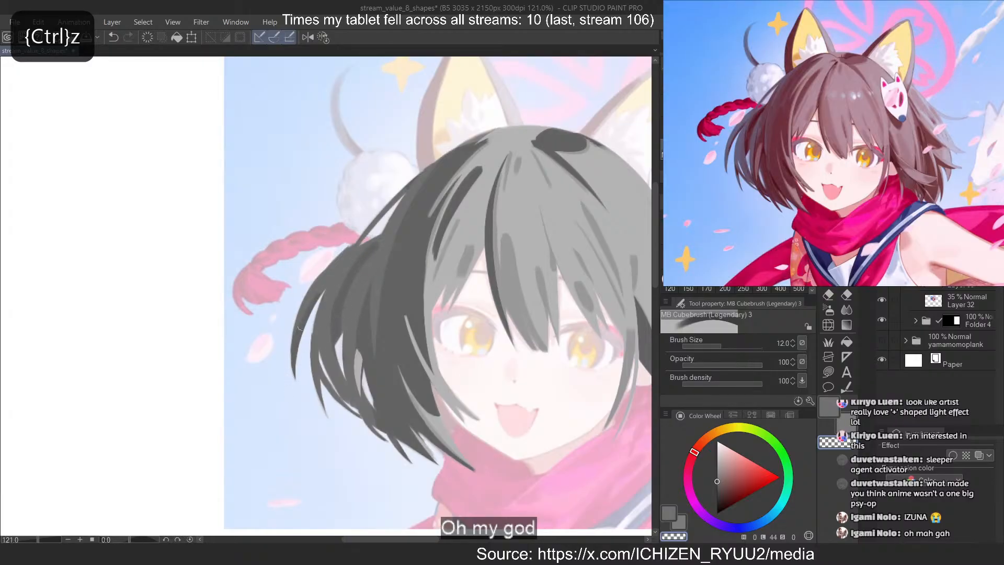
pyautogui.press('c')
pyautogui.hotkey('ctrl', 'z')
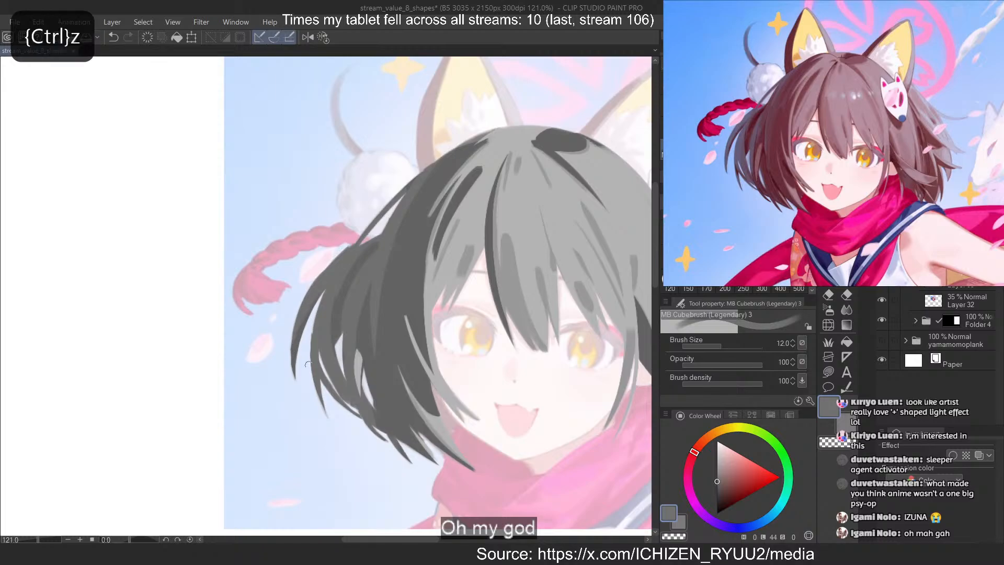
pyautogui.press('c')
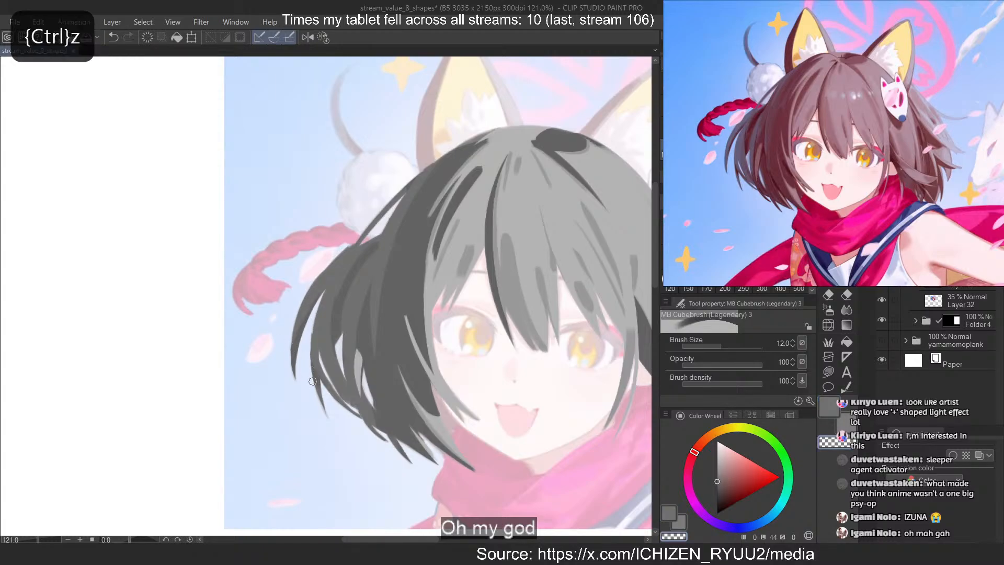
pyautogui.press('c')
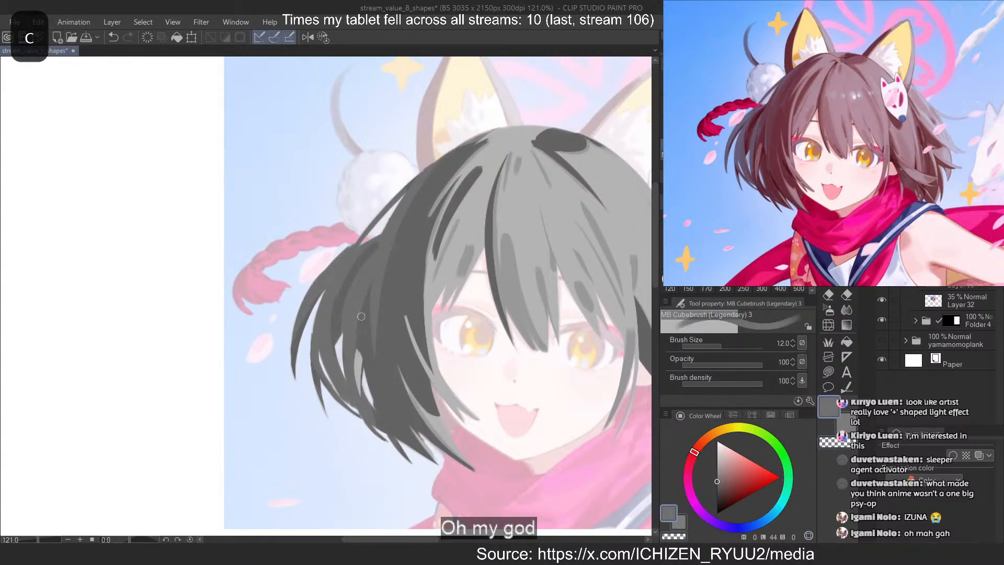
# Erase a narrow vertical gap in the grey shading above the split strand ends of the left hair mass
pyautogui.moveTo(360, 315); pyautogui.dragTo(354, 353)
pyautogui.hotkey('ctrl', 'z')
pyautogui.press('c')
pyautogui.hotkey('ctrl', 'z')
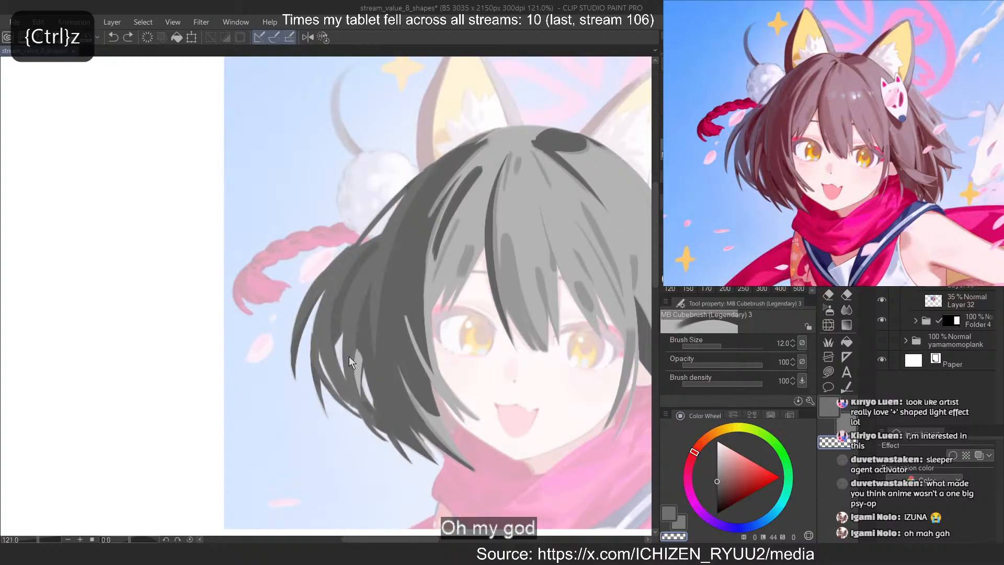
pyautogui.moveTo(355, 306); pyautogui.dragTo(372, 422)
pyautogui.hotkey('ctrl', 'z')
pyautogui.moveTo(360, 313); pyautogui.dragTo(359, 391)
pyautogui.moveTo(324, 348); pyautogui.dragTo(359, 409)
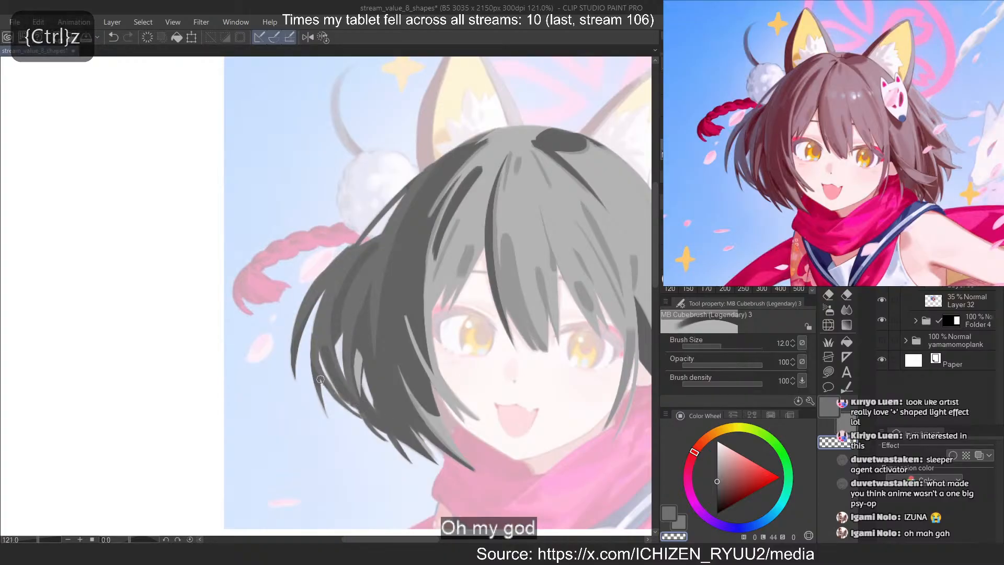
pyautogui.hotkey('ctrl', 'z')
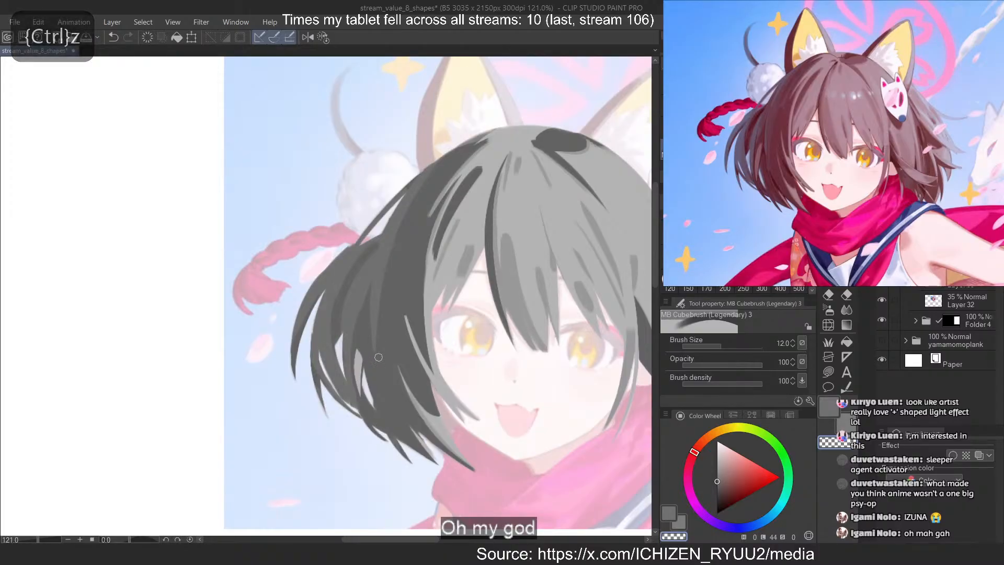
# Try slanted grey strokes down the lower part of the dark left hair mass
pyautogui.press('c')
pyautogui.moveTo(377, 319)
pyautogui.mouseDown()
pyautogui.moveTo(388, 396)
pyautogui.moveTo(377, 357)
pyautogui.moveTo(398, 406)
pyautogui.moveTo(398, 396)
pyautogui.mouseUp()
pyautogui.hotkey('ctrl', 'z')
pyautogui.hotkey('ctrl', 'z')
pyautogui.hotkey('ctrl', 'z')
pyautogui.hotkey('ctrl', 'z')
pyautogui.moveTo(377, 335)
pyautogui.mouseDown()
pyautogui.moveTo(375, 311)
pyautogui.moveTo(384, 374)
pyautogui.moveTo(374, 356)
pyautogui.moveTo(409, 418)
pyautogui.mouseUp()
pyautogui.hotkey('ctrl', 'z')
pyautogui.press('c')
pyautogui.hotkey('ctrl', 'z')
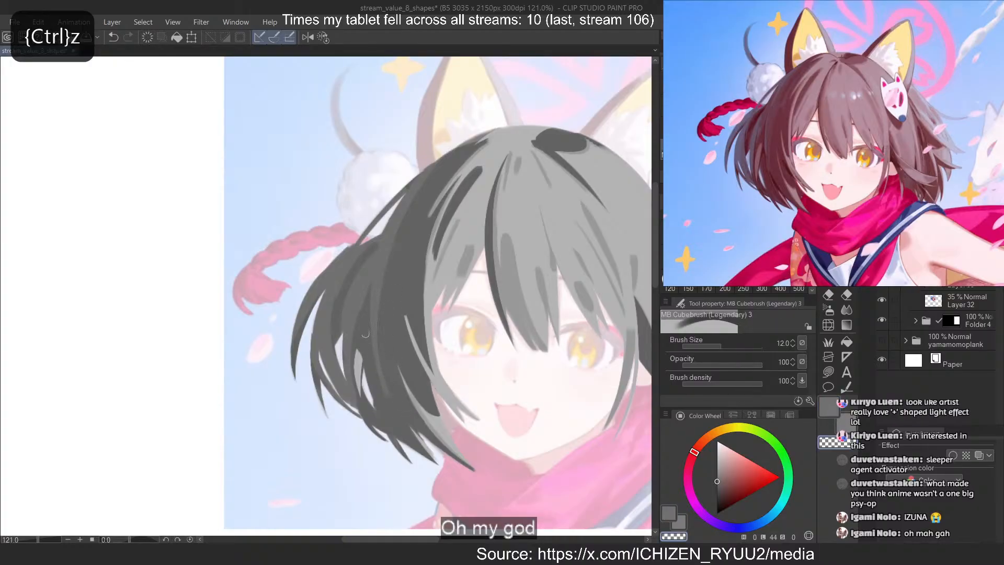
pyautogui.press('c')
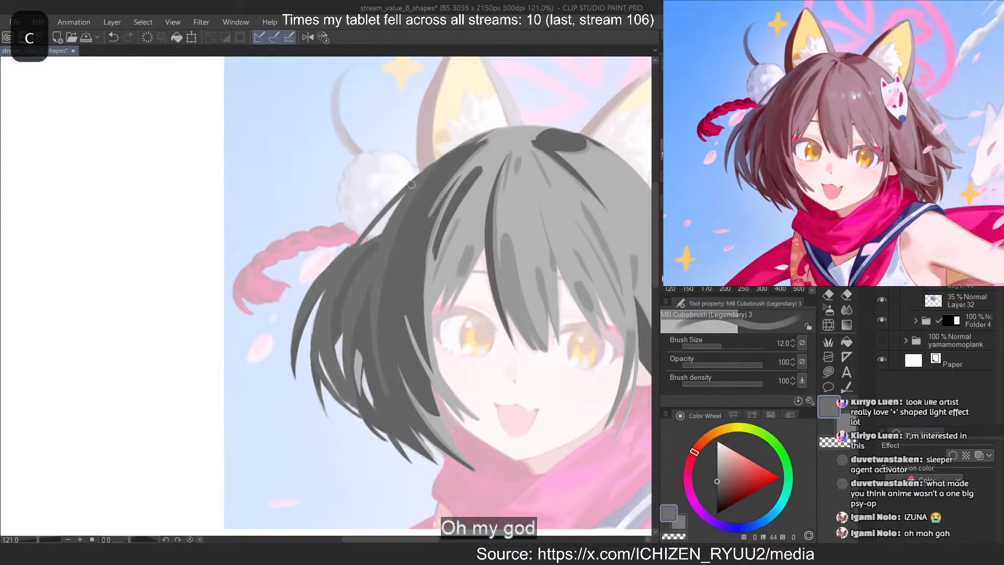
# Try to reshape the thin dark strand hanging from the right hair mass beside the face with grey and erasing strokes
pyautogui.scroll(-3, 313, 220)
pyautogui.scroll(1, 414, 221)
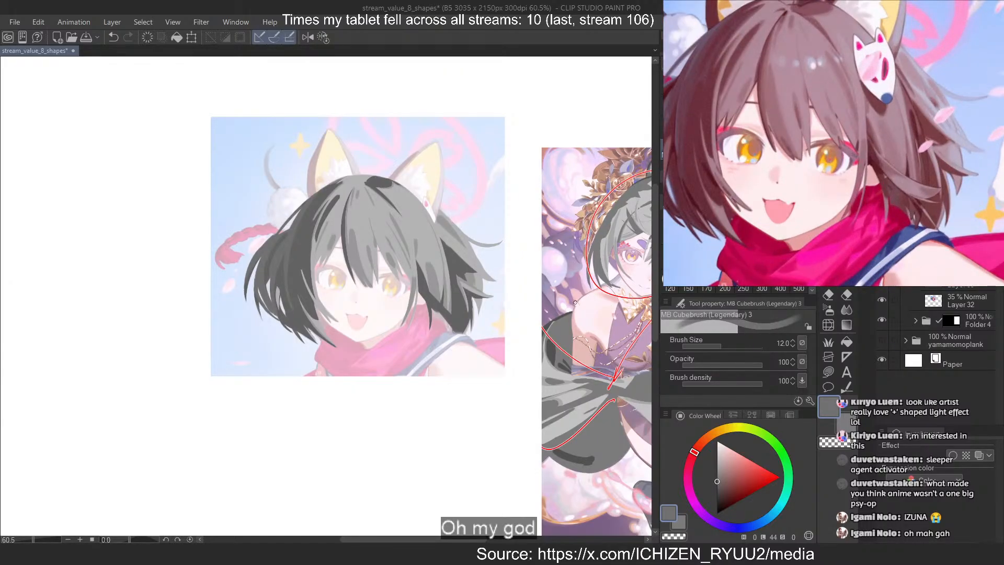
pyautogui.scroll(4, 381, 276)
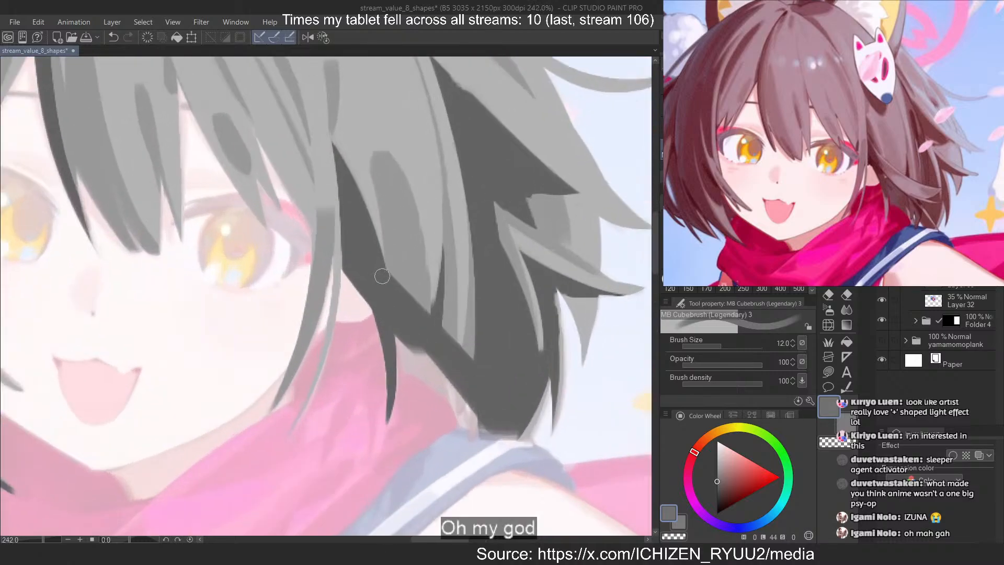
pyautogui.moveTo(384, 284); pyautogui.dragTo(389, 402)
pyautogui.hotkey('ctrl', 'z')
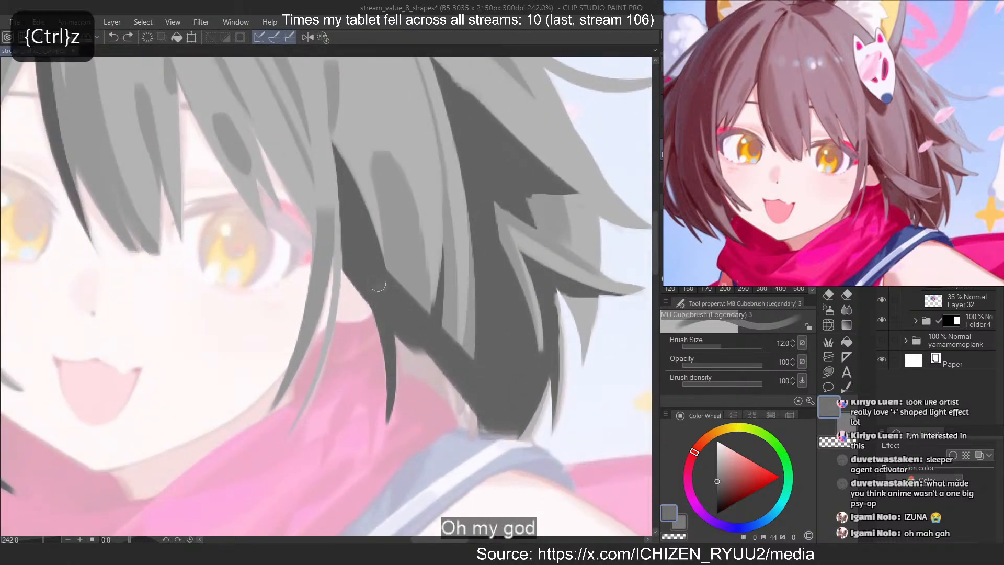
pyautogui.moveTo(377, 282); pyautogui.dragTo(395, 412)
pyautogui.press('c')
pyautogui.moveTo(376, 263)
pyautogui.mouseDown()
pyautogui.moveTo(395, 340)
pyautogui.moveTo(380, 292)
pyautogui.mouseUp()
pyautogui.hotkey('ctrl', 'z')
pyautogui.hotkey('ctrl', 'z')
pyautogui.moveTo(361, 256); pyautogui.dragTo(380, 291)
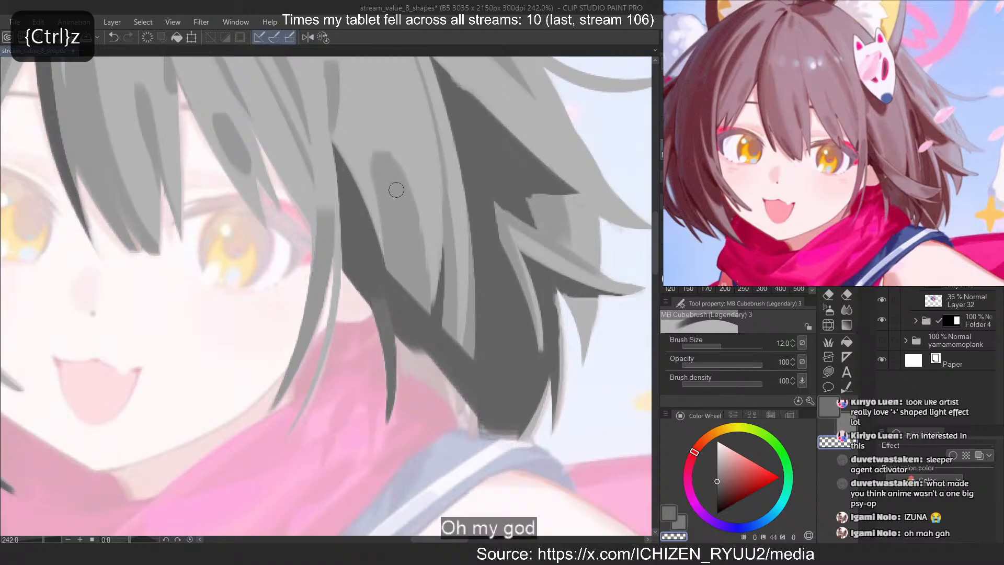
# Pick the light grey of the hair and paint it over the lower part of the thin hanging strand beside the neck
pyautogui.keyDown('alt'); pyautogui.click(378, 211); pyautogui.keyUp('alt')
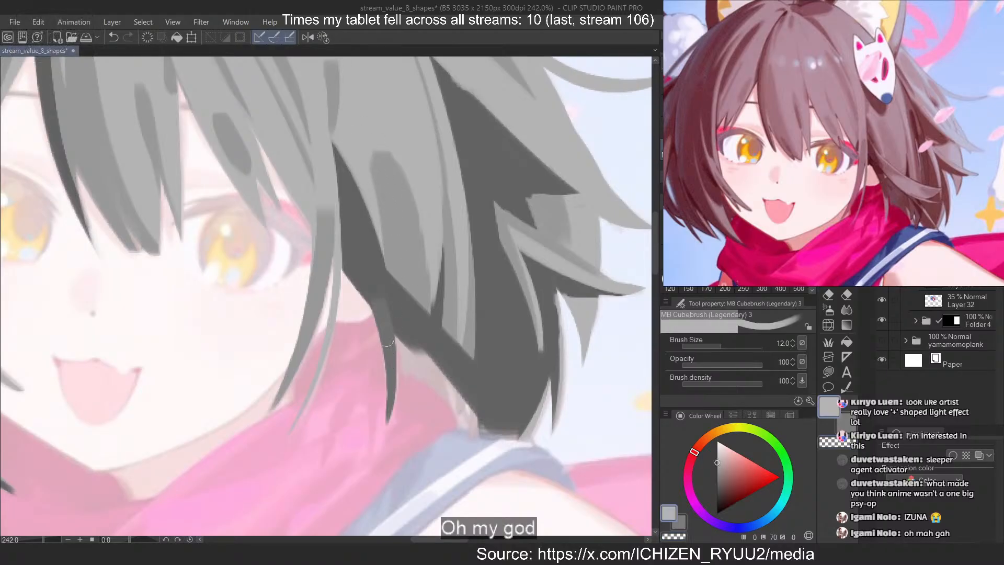
pyautogui.moveTo(378, 330)
pyautogui.mouseDown()
pyautogui.moveTo(392, 449)
pyautogui.moveTo(389, 374)
pyautogui.moveTo(388, 432)
pyautogui.mouseUp()
pyautogui.hotkey('ctrl', 'z')
# Refine the boundary between the dark and light parts of the thin hanging strand with short painting and erasing strokes
pyautogui.hotkey('ctrl', 'z')
pyautogui.moveTo(379, 337); pyautogui.dragTo(390, 423)
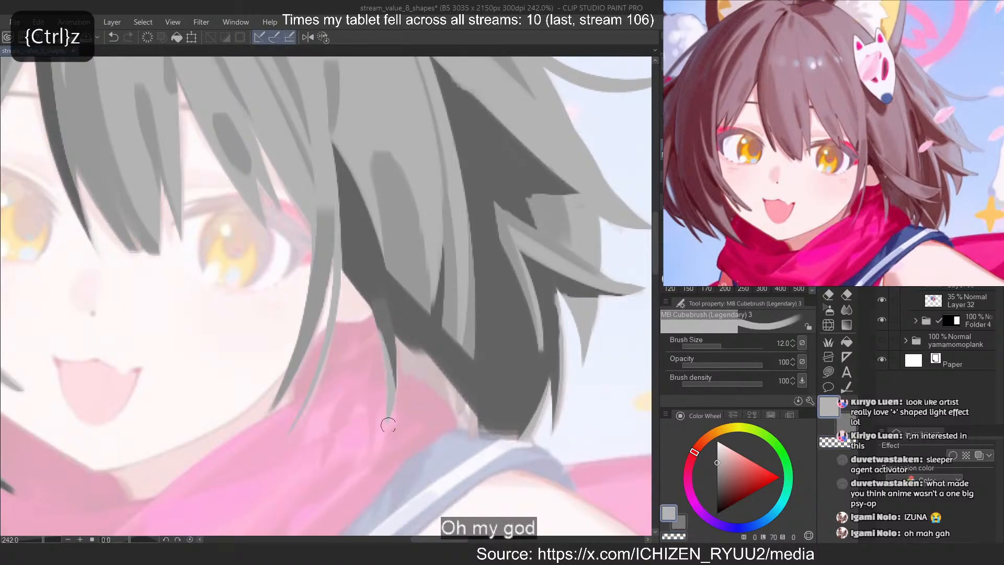
pyautogui.moveTo(397, 360); pyautogui.dragTo(393, 379)
pyautogui.hotkey('ctrl', 'z')
pyautogui.press('c')
pyautogui.press('c')
pyautogui.moveTo(391, 338); pyautogui.dragTo(395, 365)
pyautogui.hotkey('ctrl', 'z')
pyautogui.hotkey('ctrl', 'z')
pyautogui.press('c')
pyautogui.hotkey('ctrl', 'z')
# Pick the subtle dark grey and paint a short shape and a long tapering strip inside the dark right hair mass
pyautogui.keyDown('alt'); pyautogui.click(494, 272); pyautogui.keyUp('alt')
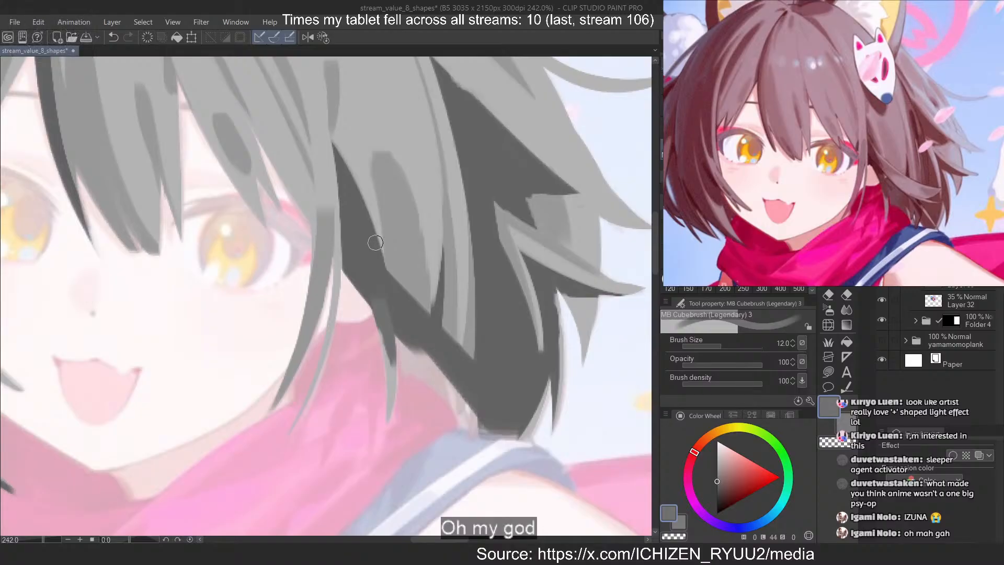
pyautogui.hotkey('ctrl', 'z')
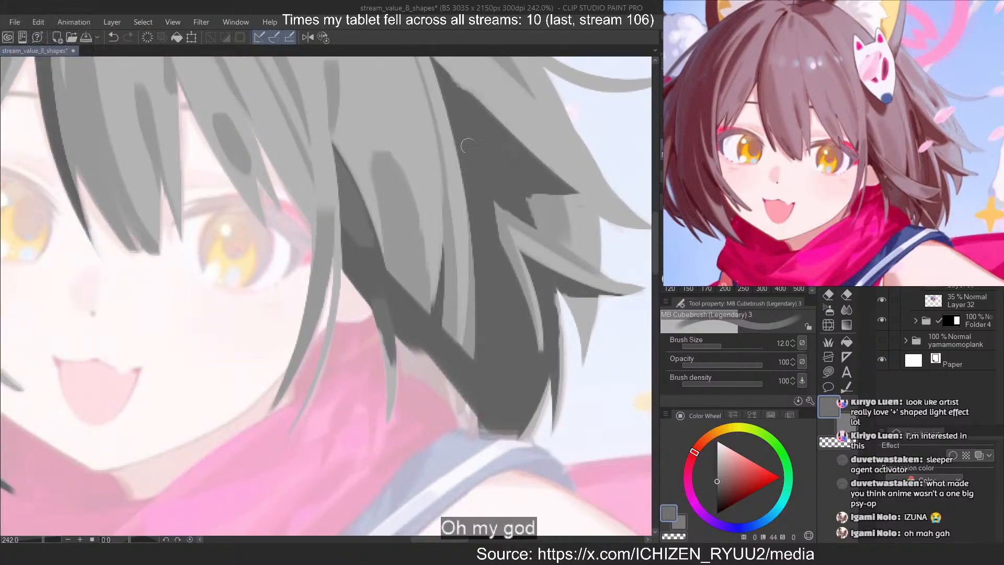
pyautogui.moveTo(450, 87); pyautogui.dragTo(481, 355)
pyautogui.hotkey('ctrl', 'z')
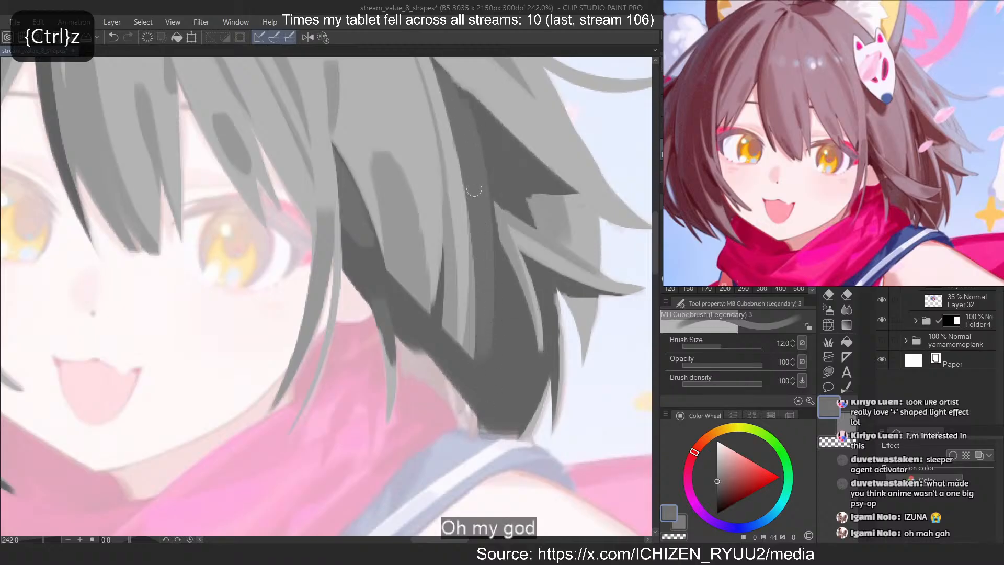
pyautogui.hotkey('ctrl', 'z')
pyautogui.moveTo(451, 113); pyautogui.dragTo(483, 343)
pyautogui.scroll(-6, 468, 231)
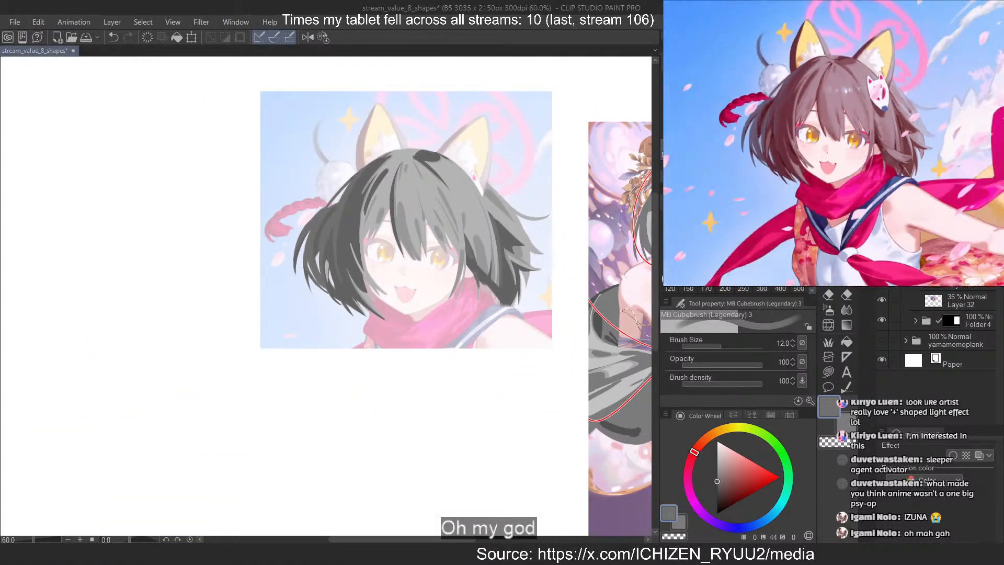
# Add a new layer for the fox-ear girl's hair and choose a darker neutral grey with luminosity 30
pyautogui.scroll(2, 371, 156)
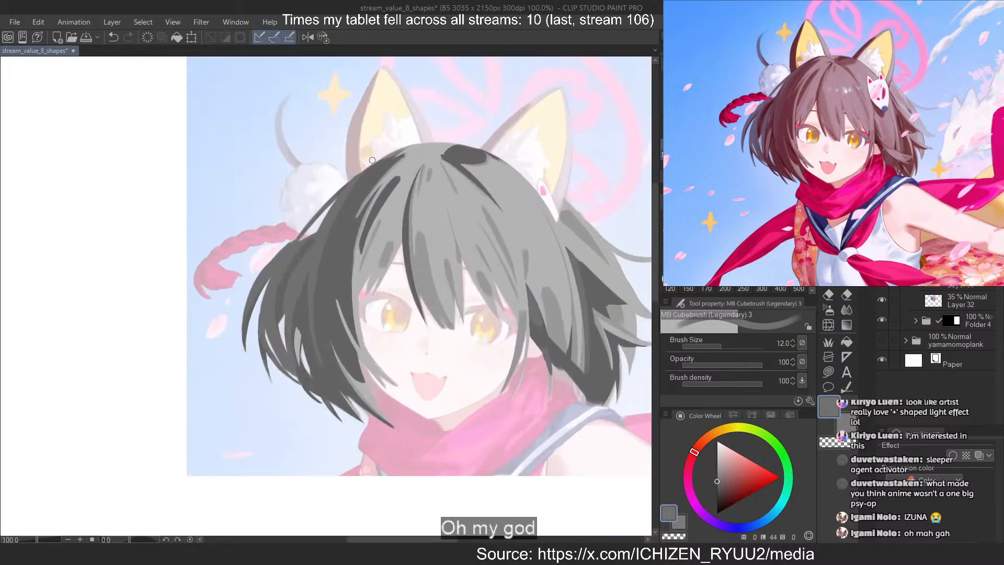
pyautogui.click(964, 283)
pyautogui.hotkey('ctrl', 'shift', 'n')
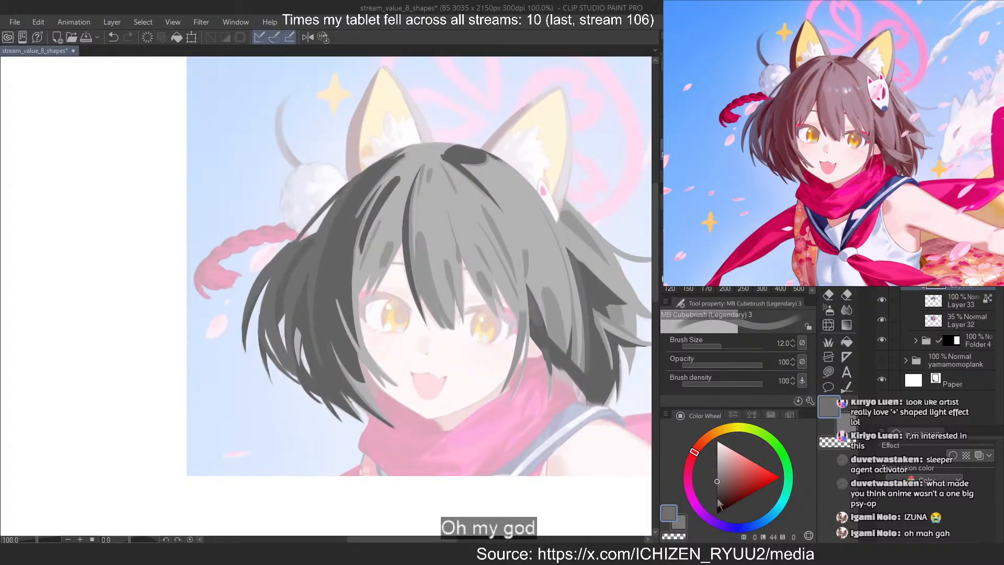
pyautogui.keyDown('alt'); pyautogui.click(315, 323); pyautogui.keyUp('alt')
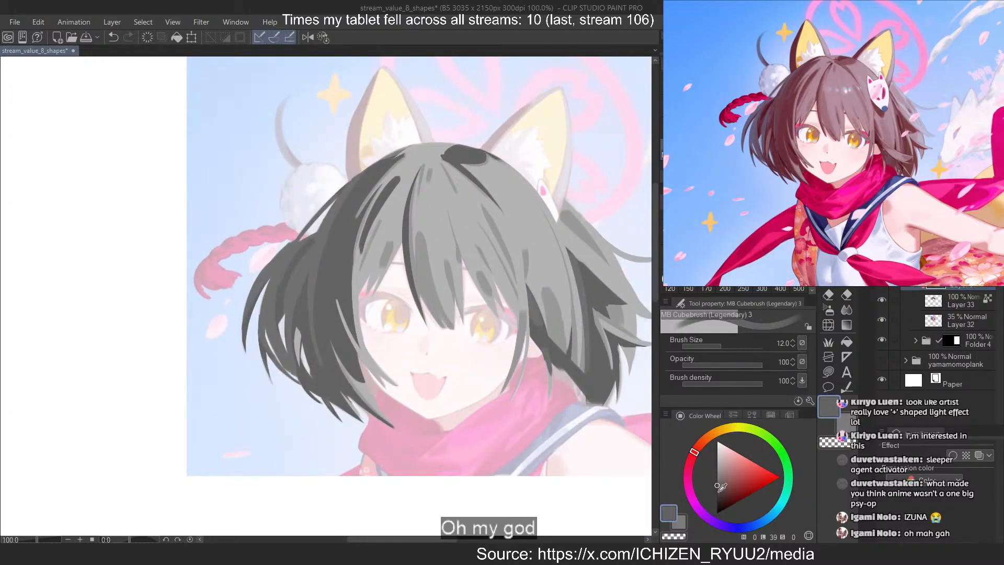
pyautogui.click(716, 491)
pyautogui.scroll(2, 273, 338)
pyautogui.scroll(1, 273, 337)
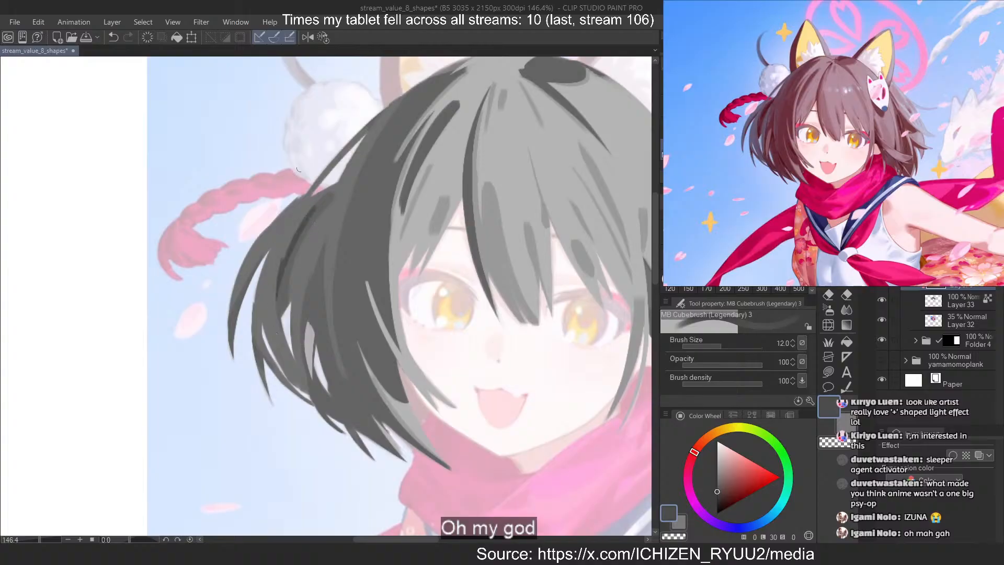
# Paint darker accent strokes down the upper fold of the left hair mass and along its outer strands
pyautogui.hotkey('ctrl', 'z')
pyautogui.moveTo(331, 195); pyautogui.dragTo(284, 262)
pyautogui.hotkey('ctrl', 'z')
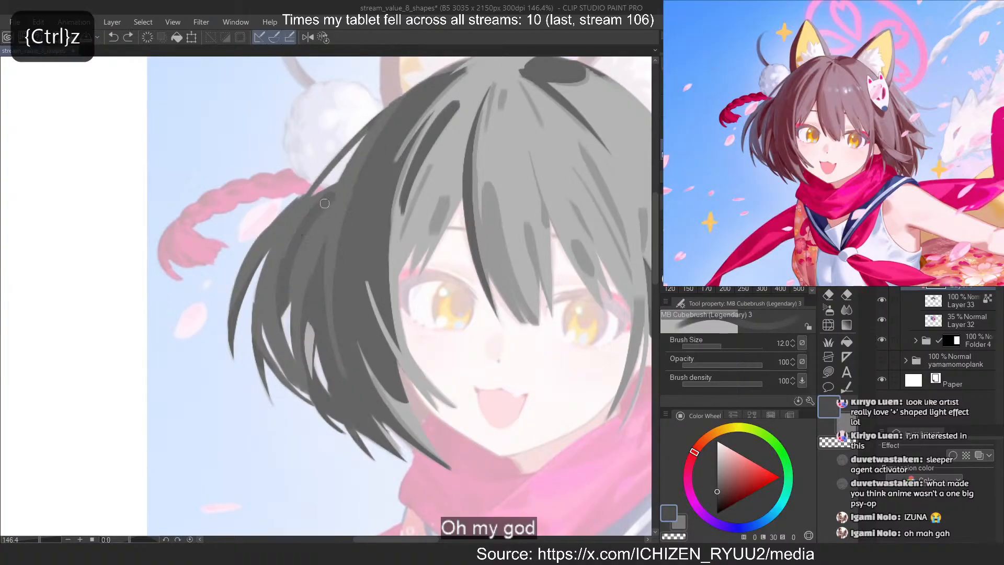
pyautogui.moveTo(331, 195)
pyautogui.mouseDown()
pyautogui.moveTo(276, 313)
pyautogui.moveTo(276, 300)
pyautogui.moveTo(278, 329)
pyautogui.mouseUp()
pyautogui.hotkey('ctrl', 'z')
pyautogui.moveTo(281, 274); pyautogui.dragTo(304, 357)
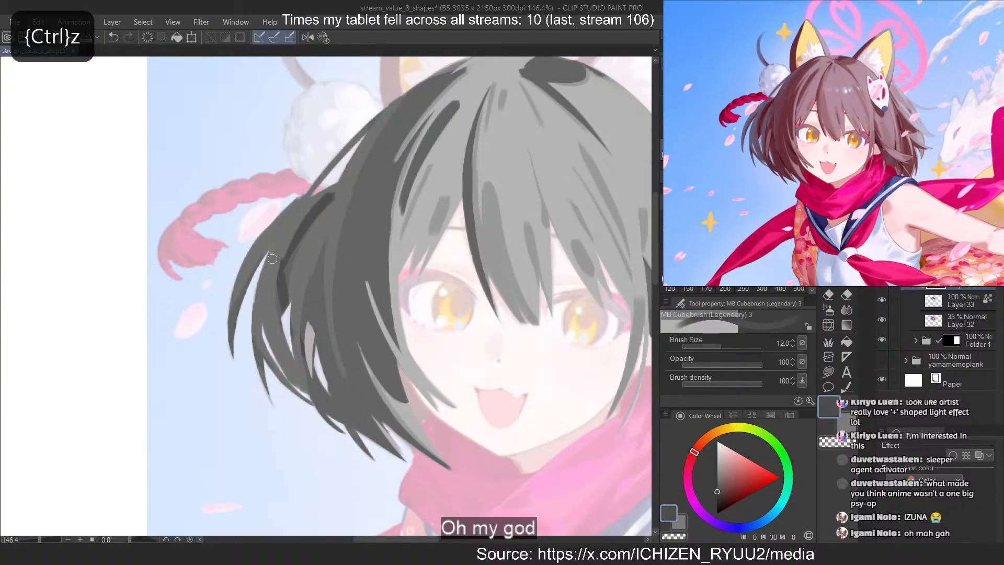
pyautogui.moveTo(254, 333); pyautogui.dragTo(267, 369)
pyautogui.moveTo(260, 257); pyautogui.dragTo(229, 340)
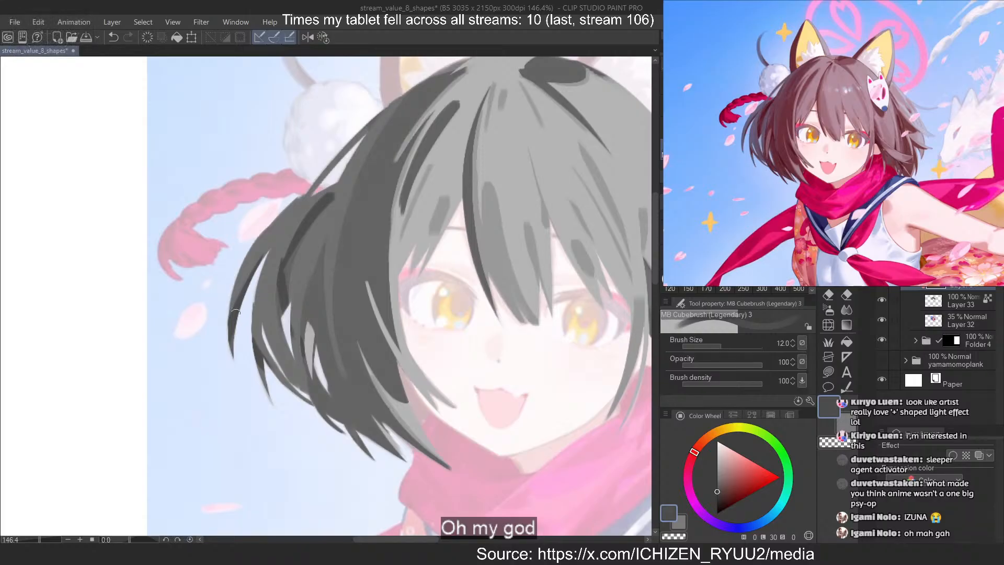
# Work out a narrow vertical dark accent beside the light gap in the left hair mass, alternating painting and erasing
pyautogui.moveTo(323, 303); pyautogui.dragTo(319, 342)
pyautogui.hotkey('ctrl', 'z')
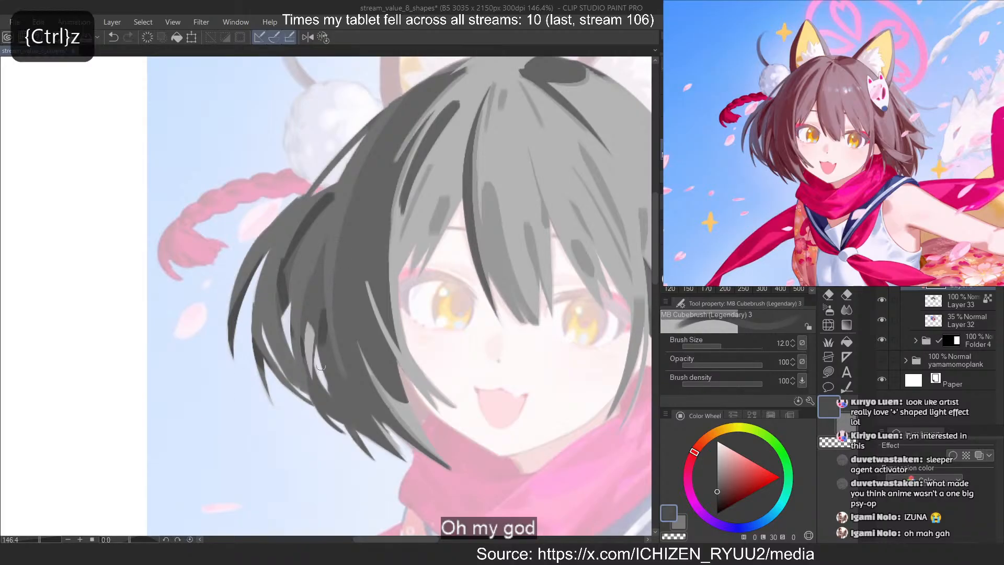
pyautogui.hotkey('ctrl', 'z')
pyautogui.moveTo(327, 302)
pyautogui.mouseDown()
pyautogui.moveTo(316, 387)
pyautogui.moveTo(326, 319)
pyautogui.moveTo(335, 367)
pyautogui.mouseUp()
pyautogui.hotkey('ctrl', 'z')
pyautogui.hotkey('ctrl', 'z')
pyautogui.press('c')
pyautogui.press('c')
pyautogui.hotkey('ctrl', 'z')
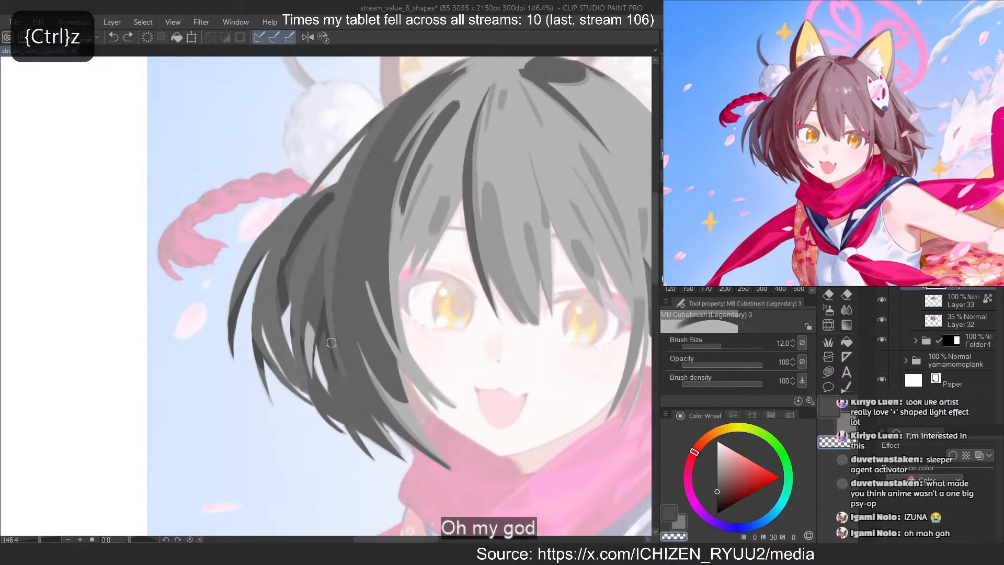
pyautogui.press('c')
pyautogui.moveTo(331, 315); pyautogui.dragTo(342, 397)
pyautogui.press('c')
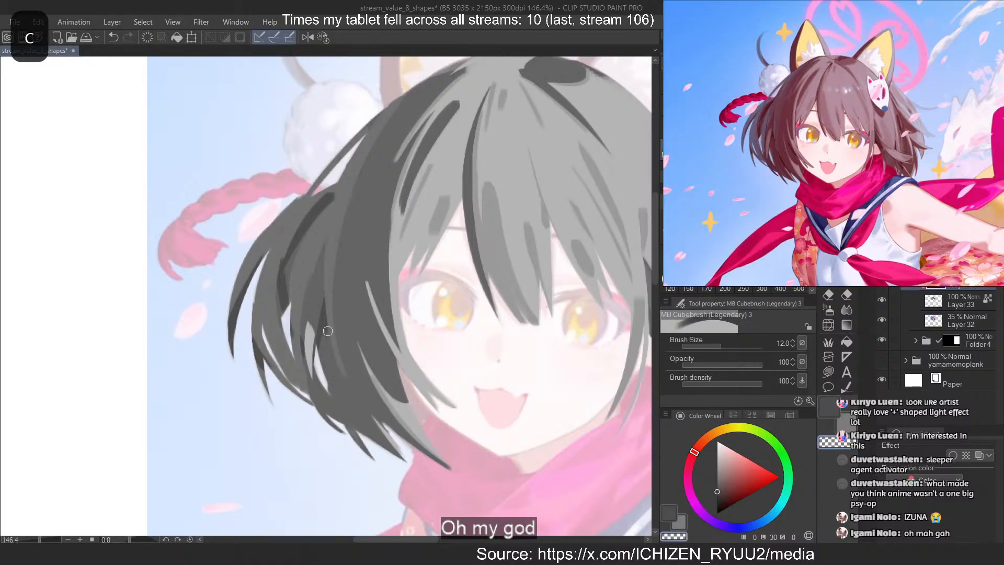
pyautogui.press('c')
pyautogui.hotkey('ctrl', 'z')
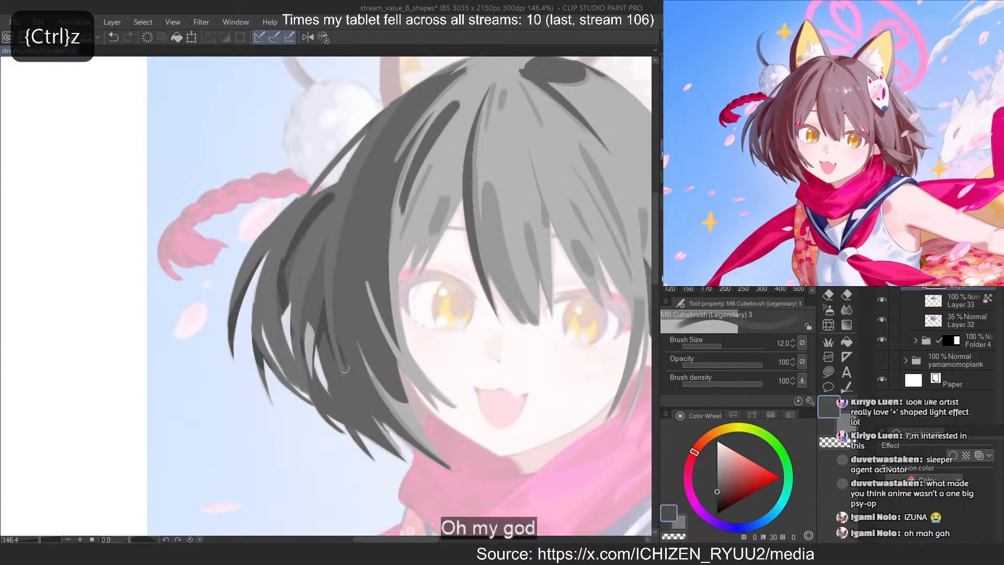
# Paint a short slanted dark accent just above the lower split ends of the left hair mass
pyautogui.press('c')
pyautogui.moveTo(337, 338)
pyautogui.mouseDown()
pyautogui.moveTo(355, 389)
pyautogui.moveTo(391, 425)
pyautogui.mouseUp()
pyautogui.press('c')
pyautogui.hotkey('ctrl', 'z')
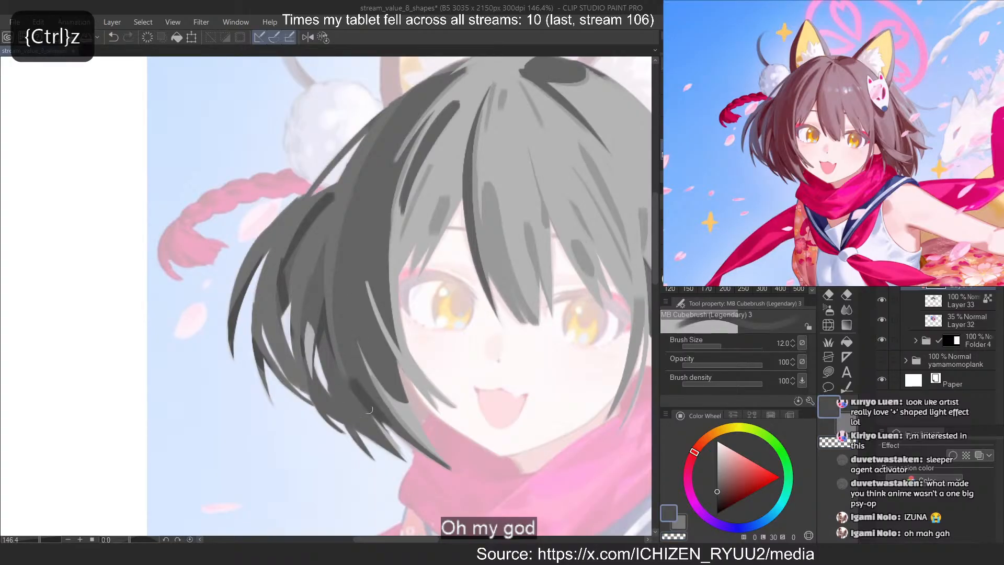
pyautogui.hotkey('ctrl', 'z')
# Try dark accents along the inner edge of the left hair mass and up towards the crown
pyautogui.hotkey('ctrl', 'z')
pyautogui.moveTo(356, 388)
pyautogui.mouseDown()
pyautogui.moveTo(391, 425)
pyautogui.moveTo(363, 406)
pyautogui.mouseUp()
pyautogui.press('c')
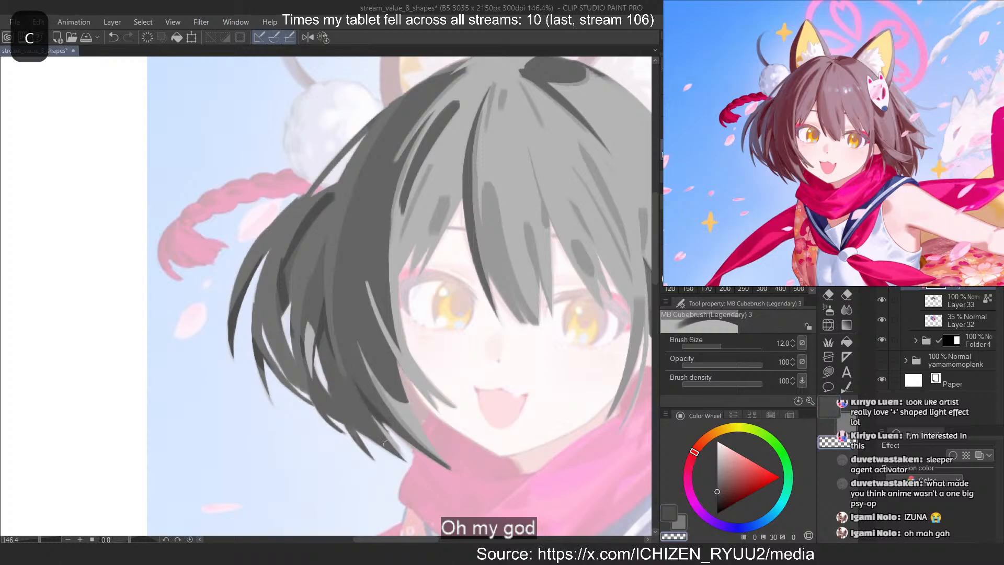
pyautogui.press('c')
pyautogui.moveTo(376, 325)
pyautogui.mouseDown()
pyautogui.moveTo(396, 372)
pyautogui.moveTo(397, 361)
pyautogui.mouseUp()
pyautogui.hotkey('ctrl', 'z')
pyautogui.press('c')
pyautogui.press('c')
pyautogui.moveTo(455, 65); pyautogui.dragTo(375, 166)
# Paint a darker accent along the upper part of the dark patch at the crown of the head
pyautogui.hotkey('ctrl', 'z')
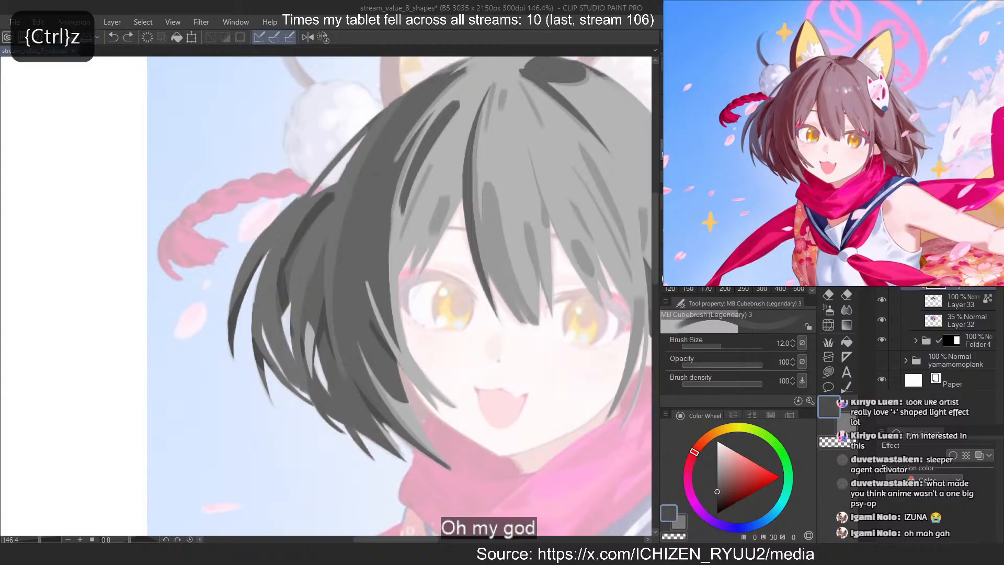
pyautogui.scroll(-1, 302, 312)
pyautogui.scroll(1, 467, 158)
pyautogui.hotkey('ctrl', 'z')
pyautogui.moveTo(447, 162); pyautogui.dragTo(494, 150)
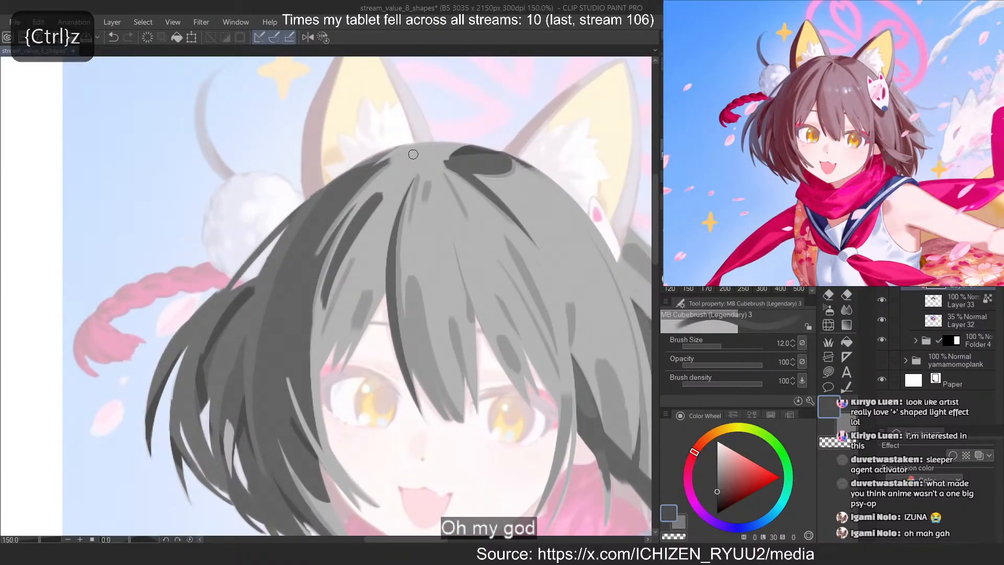
pyautogui.scroll(-3, 376, 285)
pyautogui.scroll(3, 556, 400)
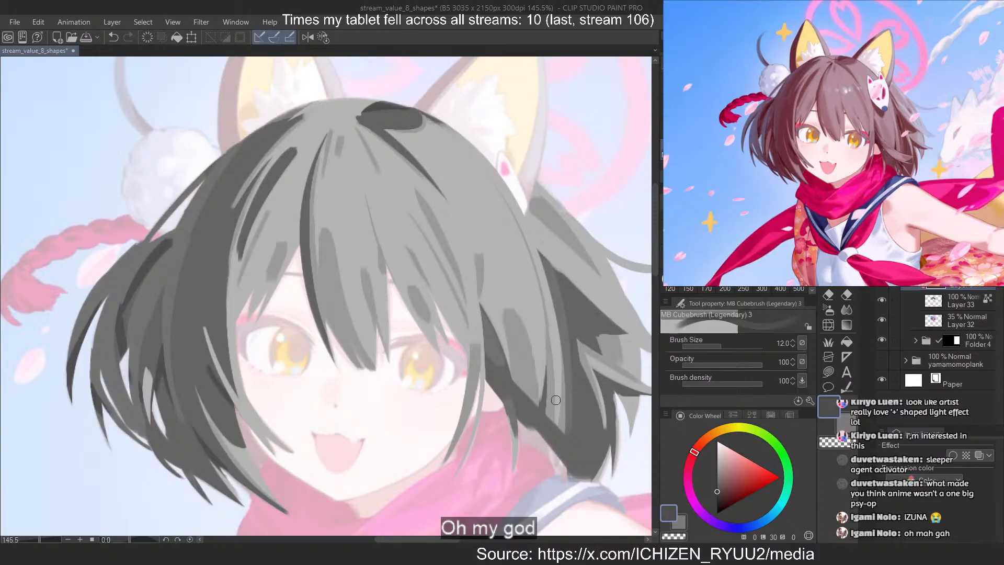
# Add a new annotation layer, choose pure red, and enable a border effect with an adjusted edge thickness
pyautogui.press('c')
pyautogui.scroll(-5, 475, 375)
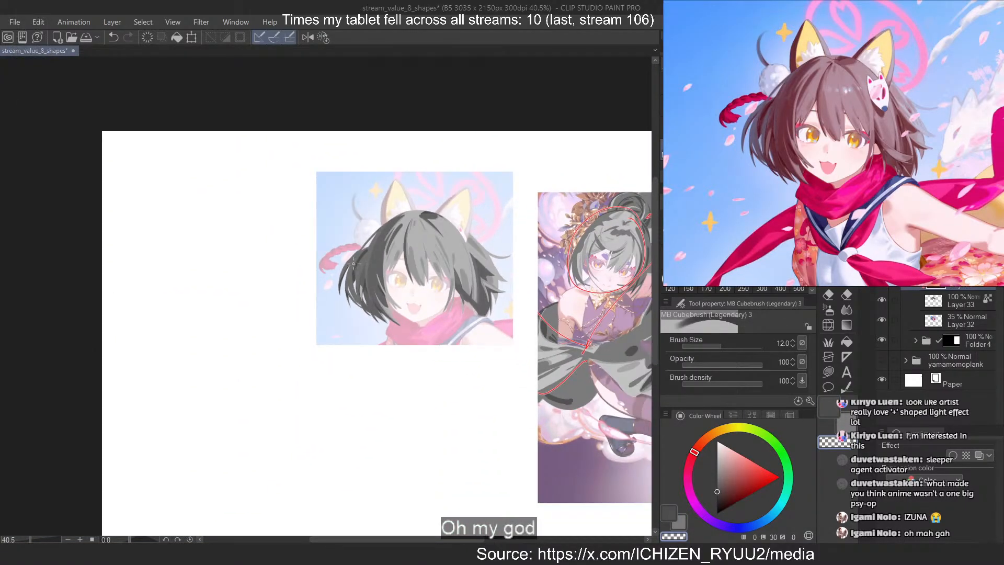
pyautogui.scroll(-1, 389, 253)
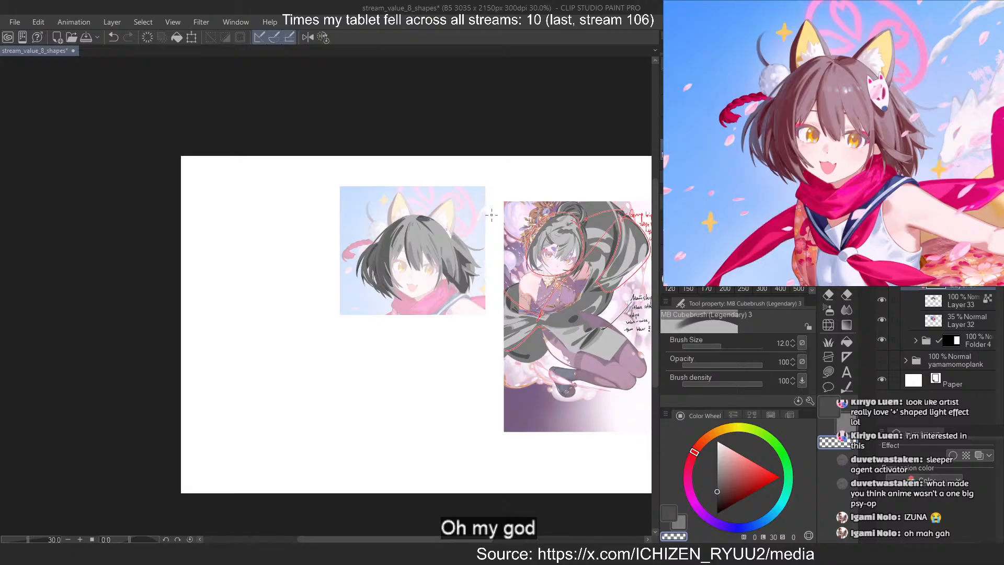
pyautogui.scroll(2, 491, 214)
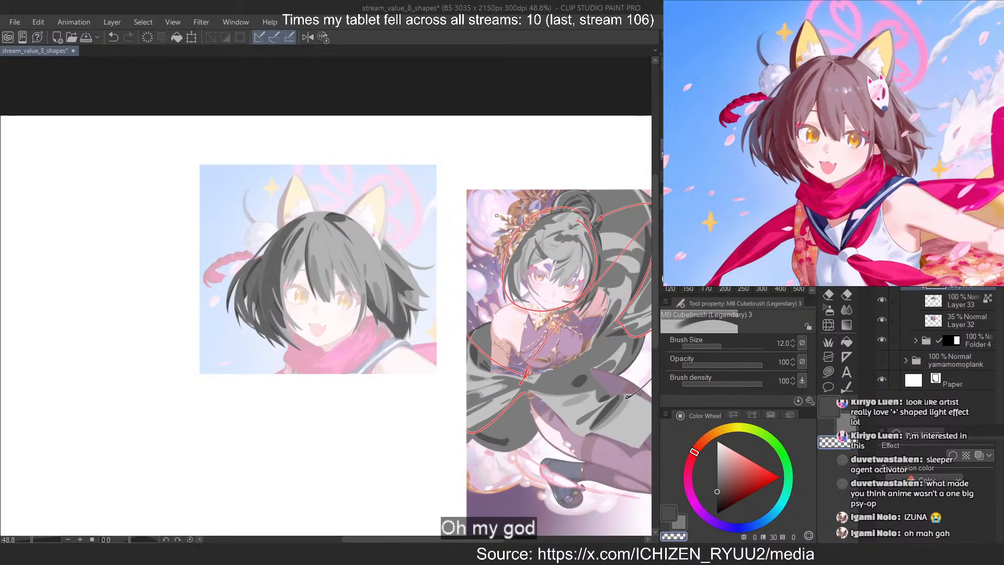
pyautogui.click(960, 261)
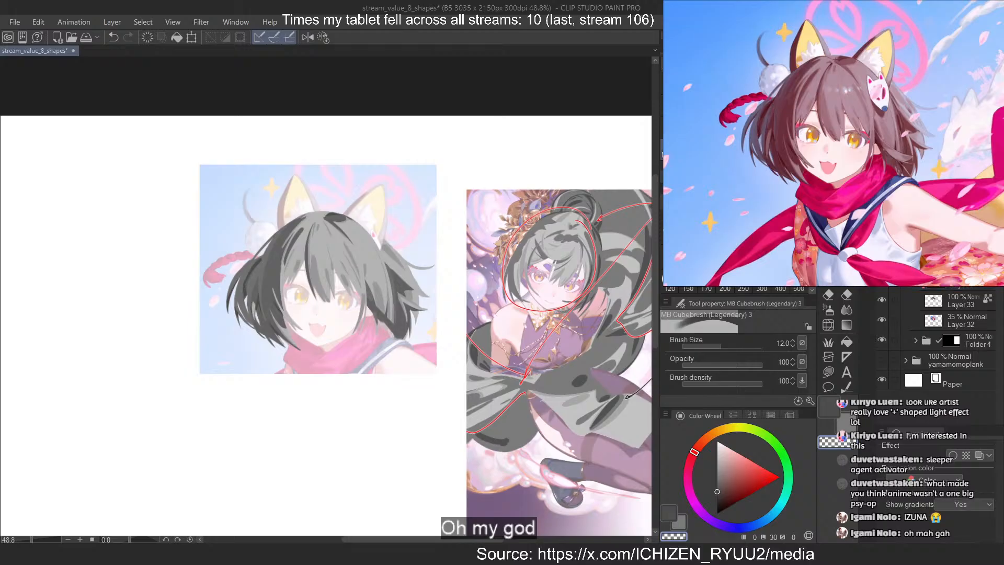
pyautogui.hotkey('ctrl', 'shift', 'n')
pyautogui.click(778, 476)
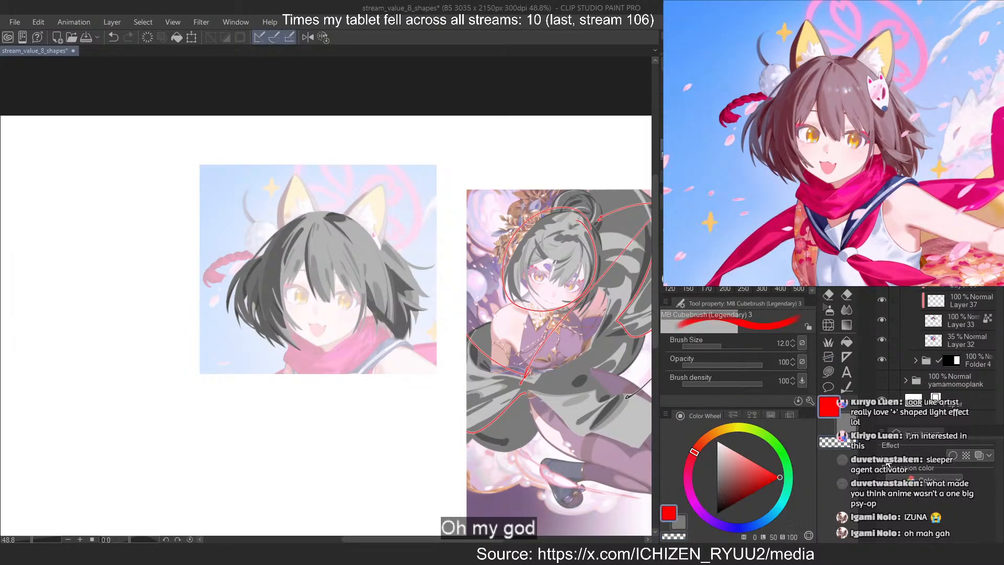
pyautogui.click(952, 455)
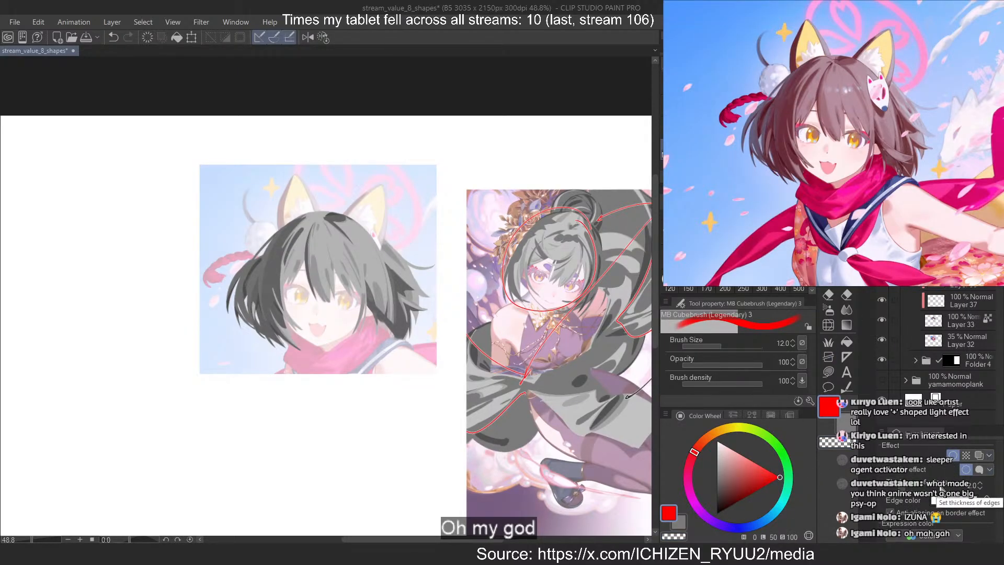
pyautogui.click(980, 487)
# Reduce the brush size to 5 and try red loops around the fox-ear girl's fringe
pyautogui.press('[')
pyautogui.press('[')
pyautogui.press('[')
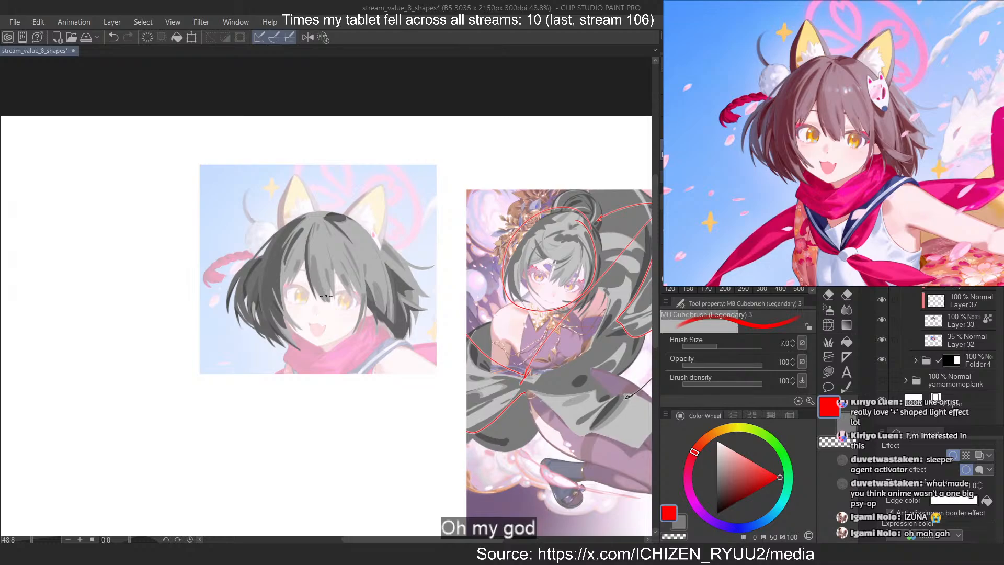
pyautogui.scroll(3, 312, 230)
pyautogui.moveTo(373, 219)
pyautogui.mouseDown()
pyautogui.moveTo(354, 357)
pyautogui.moveTo(436, 249)
pyautogui.mouseUp()
pyautogui.scroll(3, 408, 213)
pyautogui.scroll(1, 409, 212)
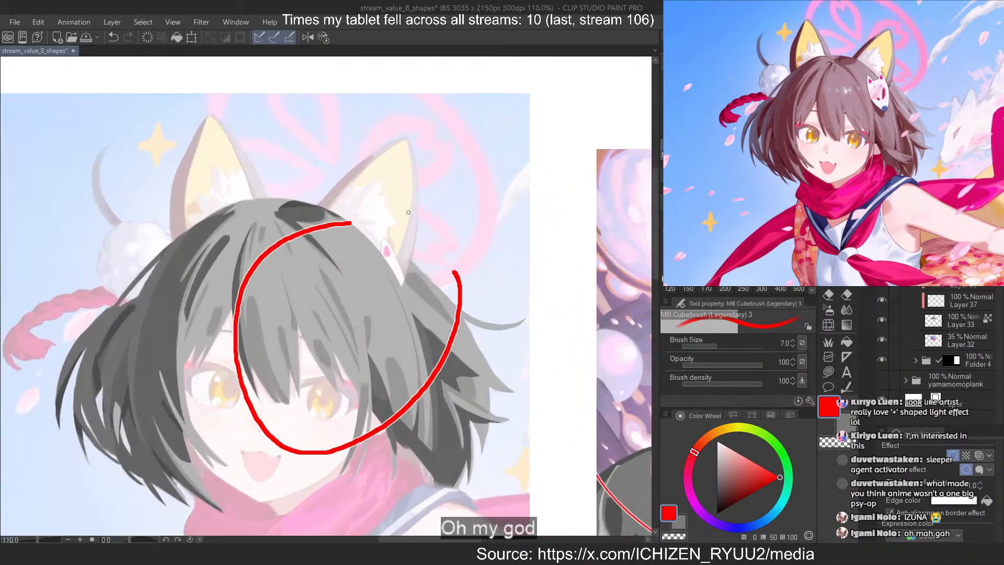
pyautogui.hotkey('ctrl', 'z')
pyautogui.press('[')
pyautogui.press('[')
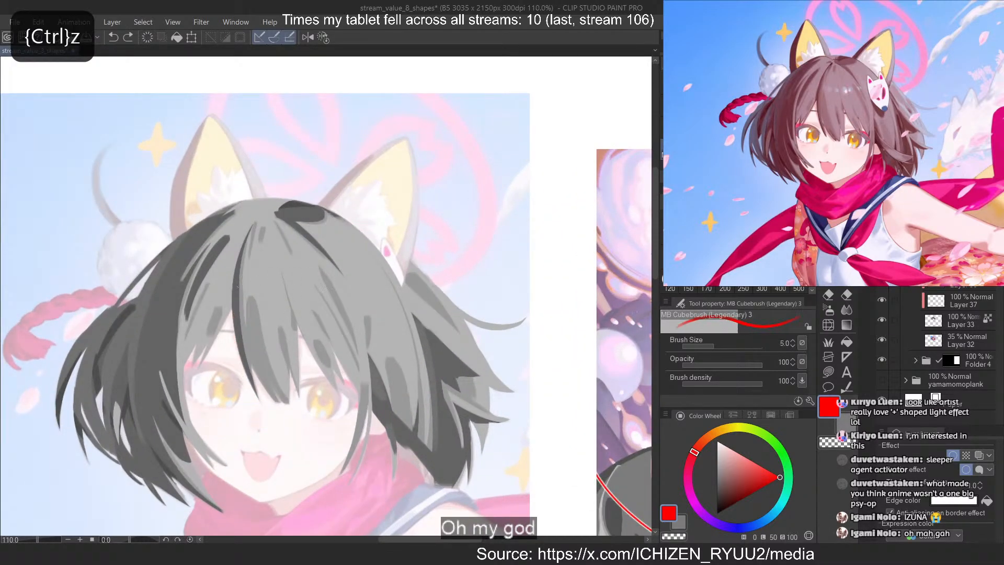
pyautogui.moveTo(334, 429); pyautogui.dragTo(413, 256)
pyautogui.hotkey('ctrl', 'z')
# Circle three strand shapes in the fringe with narrow red loops
pyautogui.moveTo(255, 287); pyautogui.dragTo(252, 282)
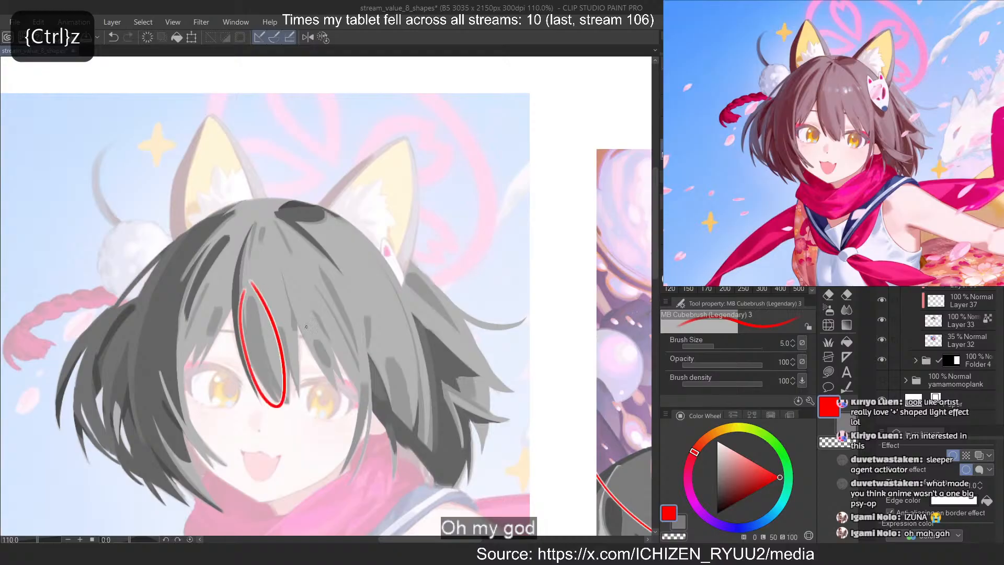
pyautogui.moveTo(302, 307); pyautogui.dragTo(353, 301)
pyautogui.moveTo(276, 292)
pyautogui.mouseDown()
pyautogui.moveTo(333, 137)
pyautogui.moveTo(274, 311)
pyautogui.moveTo(294, 290)
pyautogui.mouseUp()
pyautogui.hotkey('ctrl', 'z')
pyautogui.hotkey('ctrl', 'z')
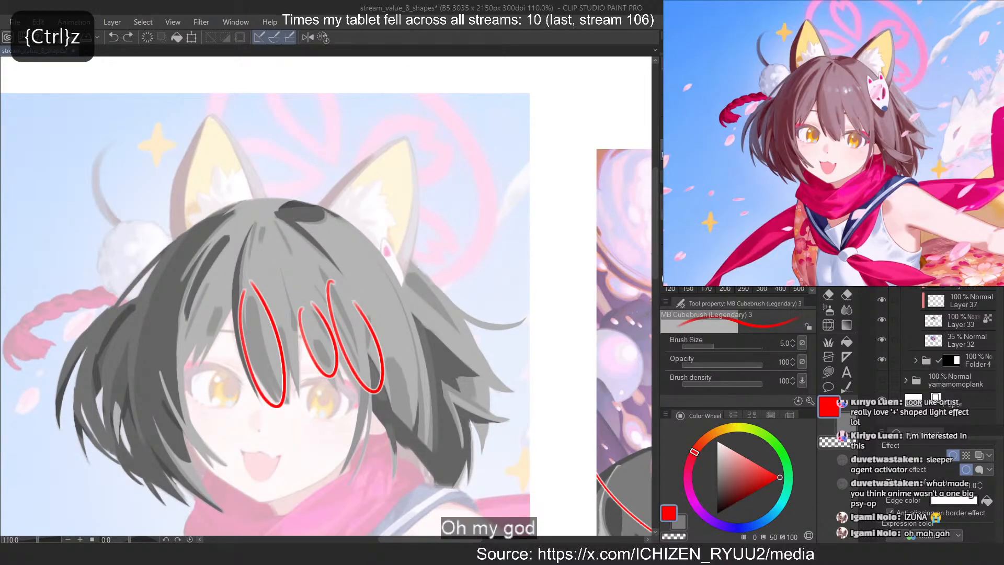
# Set the brush size to 3 and draw a red arrow from above the head to the circled fringe strands
pyautogui.press('[')
pyautogui.press('[')
pyautogui.moveTo(317, 114); pyautogui.dragTo(289, 285)
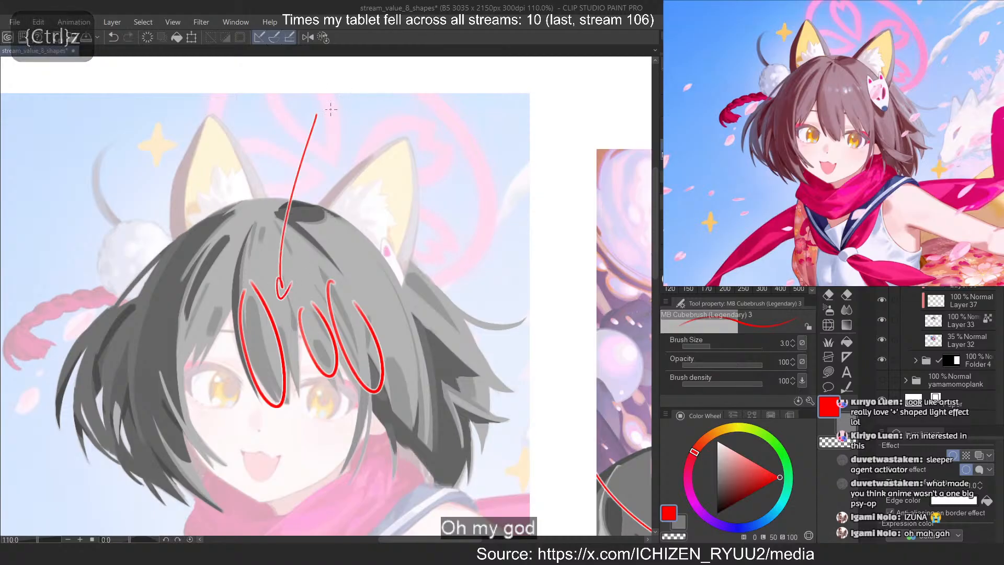
pyautogui.moveTo(328, 97); pyautogui.dragTo(328, 118)
pyautogui.moveTo(327, 97)
pyautogui.mouseDown()
pyautogui.moveTo(329, 117)
pyautogui.moveTo(357, 120)
pyautogui.mouseUp()
pyautogui.moveTo(351, 105); pyautogui.dragTo(363, 102)
pyautogui.moveTo(351, 94); pyautogui.dragTo(350, 101)
pyautogui.scroll(10, 335, 79)
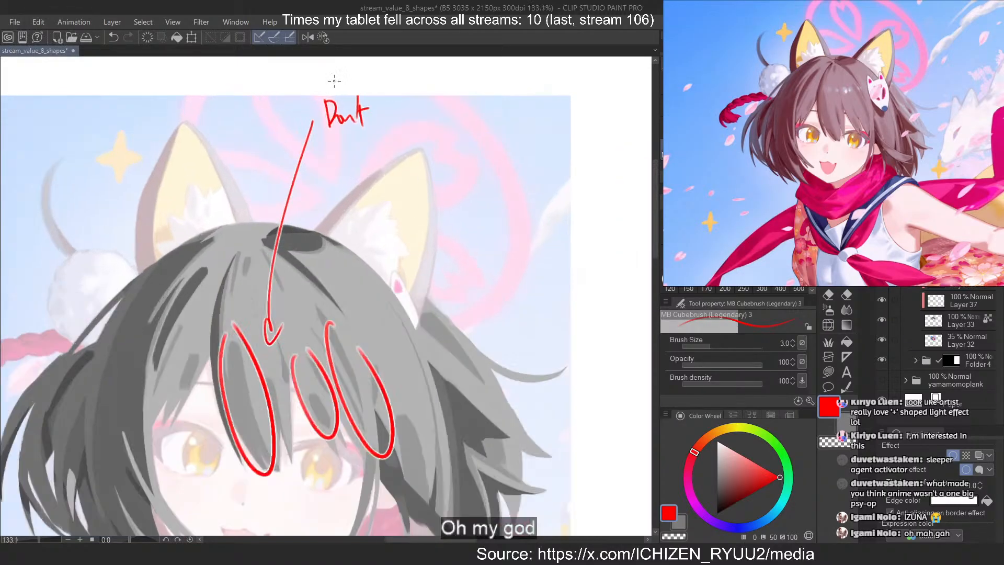
# Handwrite "Don't" in red beside the arrow's upper end
pyautogui.moveTo(303, 195)
pyautogui.mouseDown()
pyautogui.moveTo(298, 135)
pyautogui.moveTo(427, 138)
pyautogui.mouseUp()
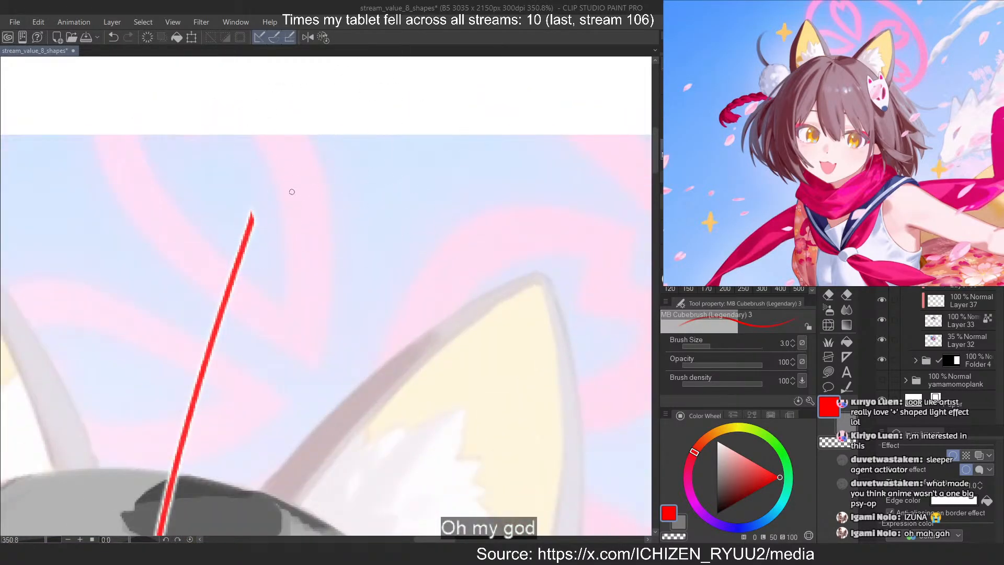
pyautogui.moveTo(279, 170)
pyautogui.mouseDown()
pyautogui.moveTo(295, 209)
pyautogui.moveTo(316, 221)
pyautogui.mouseUp()
pyautogui.moveTo(328, 203); pyautogui.dragTo(350, 214)
pyautogui.moveTo(361, 167); pyautogui.dragTo(358, 216)
pyautogui.moveTo(355, 201); pyautogui.dragTo(387, 194)
pyautogui.moveTo(373, 183); pyautogui.dragTo(375, 222)
# Continue the red note with "have to be", redrawing the last word slightly larger
pyautogui.moveTo(410, 168); pyautogui.dragTo(413, 217)
pyautogui.moveTo(414, 201)
pyautogui.mouseDown()
pyautogui.moveTo(432, 219)
pyautogui.moveTo(452, 214)
pyautogui.mouseUp()
pyautogui.moveTo(455, 194)
pyautogui.mouseDown()
pyautogui.moveTo(469, 215)
pyautogui.moveTo(499, 206)
pyautogui.mouseUp()
pyautogui.moveTo(502, 185)
pyautogui.mouseDown()
pyautogui.moveTo(531, 181)
pyautogui.moveTo(517, 220)
pyautogui.mouseUp()
pyautogui.moveTo(528, 194); pyautogui.dragTo(544, 206)
pyautogui.moveTo(564, 166); pyautogui.dragTo(571, 211)
pyautogui.moveTo(577, 203); pyautogui.dragTo(597, 204)
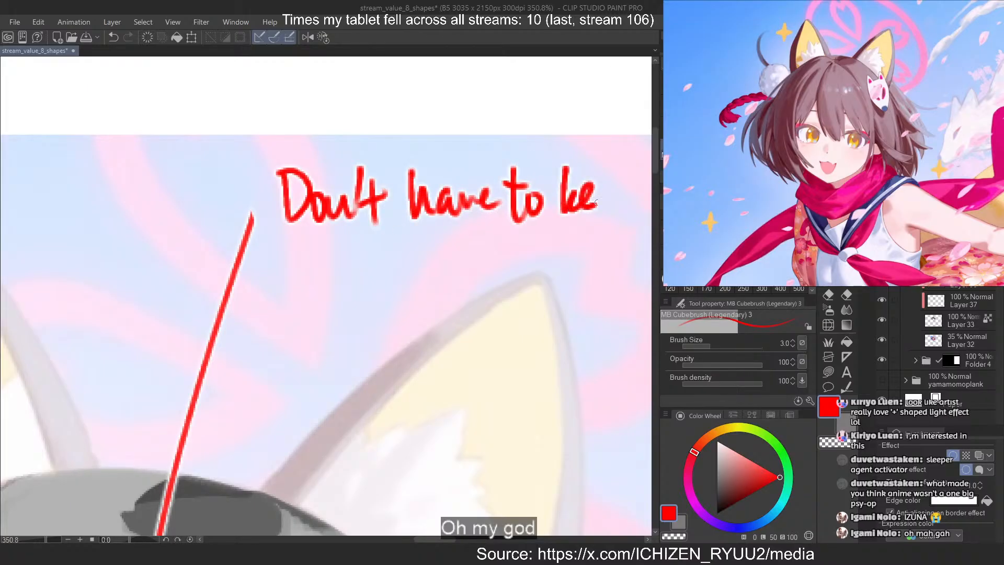
pyautogui.hotkey('ctrl', 'z')
pyautogui.hotkey('ctrl', 'z')
pyautogui.moveTo(567, 161); pyautogui.dragTo(572, 209)
pyautogui.moveTo(584, 200); pyautogui.dragTo(605, 202)
# Add "too" to the first line of the red note
pyautogui.scroll(-2, 222, 267)
pyautogui.scroll(1, 223, 267)
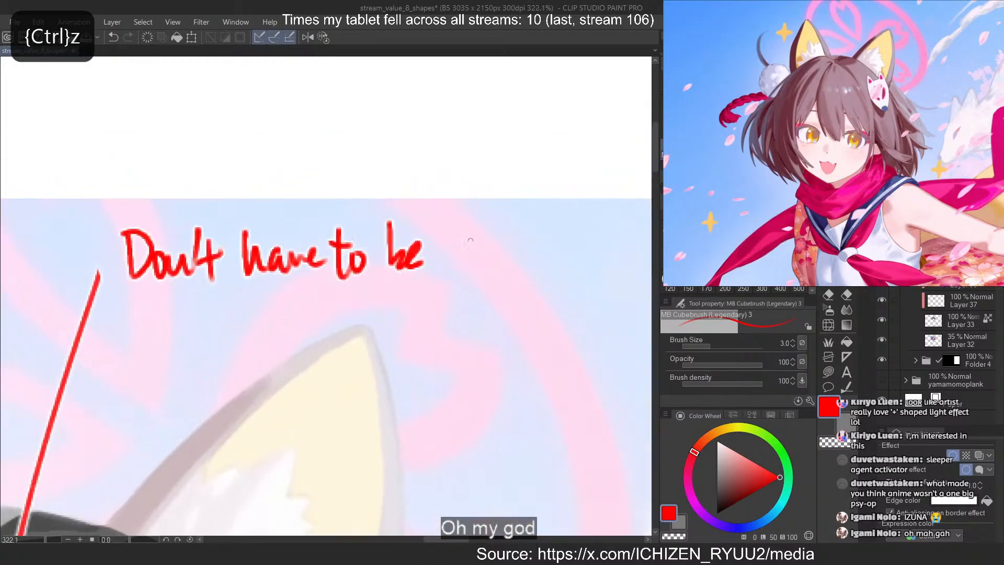
pyautogui.moveTo(462, 230); pyautogui.dragTo(458, 273)
pyautogui.moveTo(451, 247)
pyautogui.mouseDown()
pyautogui.moveTo(515, 259)
pyautogui.moveTo(538, 304)
pyautogui.mouseUp()
pyautogui.moveTo(539, 259)
pyautogui.mouseDown()
pyautogui.moveTo(563, 264)
pyautogui.moveTo(599, 249)
pyautogui.mouseUp()
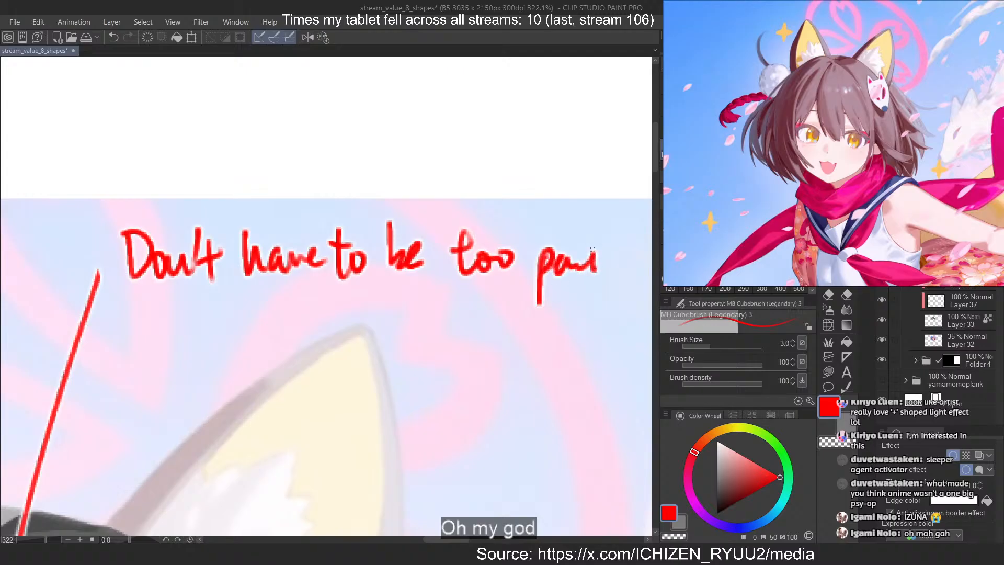
pyautogui.hotkey('ctrl', 'z')
pyautogui.hotkey('ctrl', 'z')
pyautogui.hotkey('ctrl', 'z')
# Finish the note's first line with "particular", redrawing the letters that come out wrong
pyautogui.scroll(-2, 433, 251)
pyautogui.moveTo(432, 247); pyautogui.dragTo(434, 294)
pyautogui.moveTo(435, 257)
pyautogui.mouseDown()
pyautogui.moveTo(472, 256)
pyautogui.moveTo(476, 272)
pyautogui.mouseUp()
pyautogui.moveTo(465, 248)
pyautogui.mouseDown()
pyautogui.moveTo(492, 246)
pyautogui.moveTo(523, 264)
pyautogui.mouseUp()
pyautogui.moveTo(523, 230)
pyautogui.mouseDown()
pyautogui.moveTo(530, 271)
pyautogui.moveTo(564, 264)
pyautogui.moveTo(503, 264)
pyautogui.mouseUp()
pyautogui.hotkey('ctrl', 'z')
pyautogui.hotkey('ctrl', 'z')
pyautogui.hotkey('ctrl', 'z')
pyautogui.moveTo(515, 251); pyautogui.dragTo(534, 264)
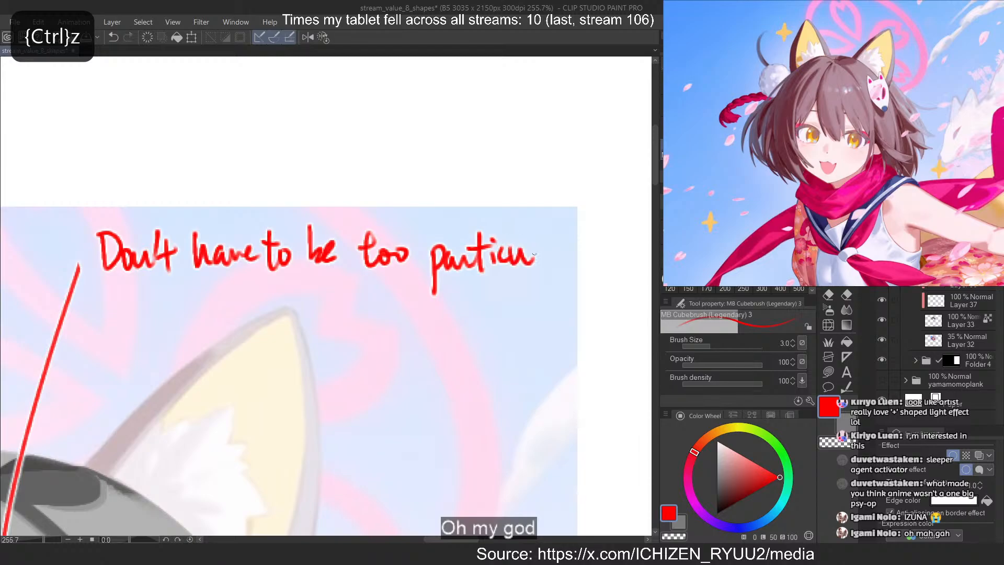
pyautogui.moveTo(531, 230); pyautogui.dragTo(534, 268)
pyautogui.moveTo(553, 254)
pyautogui.mouseDown()
pyautogui.moveTo(566, 263)
pyautogui.moveTo(577, 245)
pyautogui.mouseUp()
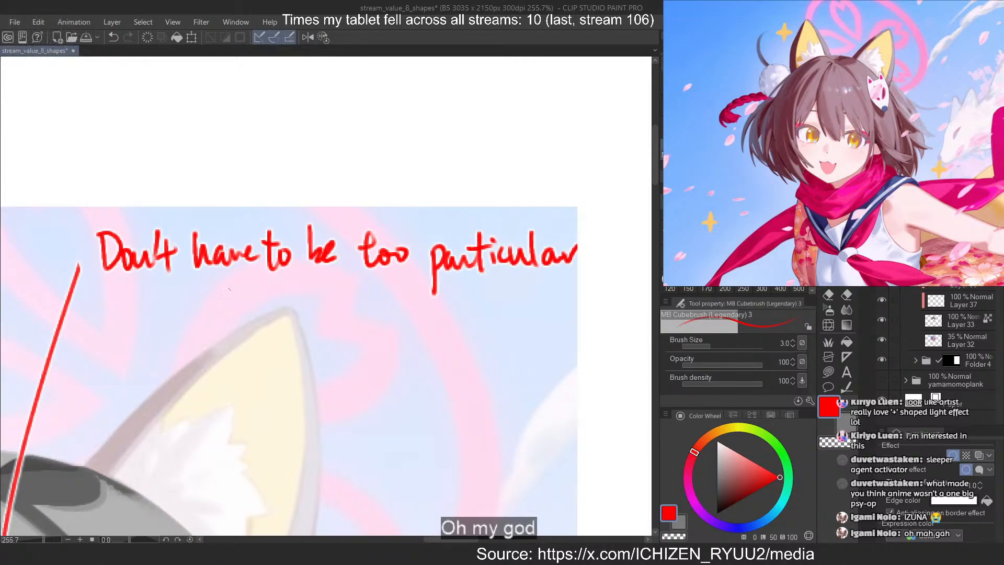
# Start a second line of the note with "about shapes", redrawing the second word's letters where needed
pyautogui.moveTo(113, 313); pyautogui.dragTo(126, 323)
pyautogui.moveTo(128, 315)
pyautogui.mouseDown()
pyautogui.moveTo(174, 287)
pyautogui.moveTo(180, 320)
pyautogui.mouseUp()
pyautogui.moveTo(163, 306)
pyautogui.mouseDown()
pyautogui.moveTo(173, 287)
pyautogui.moveTo(191, 302)
pyautogui.mouseUp()
pyautogui.moveTo(195, 308)
pyautogui.mouseDown()
pyautogui.moveTo(217, 320)
pyautogui.moveTo(246, 311)
pyautogui.mouseUp()
pyautogui.moveTo(242, 306)
pyautogui.mouseDown()
pyautogui.moveTo(246, 357)
pyautogui.moveTo(285, 313)
pyautogui.moveTo(252, 323)
pyautogui.moveTo(256, 315)
pyautogui.mouseUp()
pyautogui.hotkey('ctrl', 'z')
pyautogui.hotkey('ctrl', 'z')
pyautogui.hotkey('ctrl', 'z')
pyautogui.hotkey('ctrl', 'z')
pyautogui.moveTo(262, 314)
pyautogui.mouseDown()
pyautogui.moveTo(282, 322)
pyautogui.moveTo(256, 357)
pyautogui.moveTo(264, 322)
pyautogui.mouseUp()
pyautogui.hotkey('ctrl', 'z')
pyautogui.hotkey('ctrl', 'z')
pyautogui.hotkey('ctrl', 'z')
pyautogui.hotkey('ctrl', 'z')
pyautogui.moveTo(264, 314)
pyautogui.mouseDown()
pyautogui.moveTo(279, 309)
pyautogui.moveTo(276, 321)
pyautogui.moveTo(307, 333)
pyautogui.mouseUp()
# Continue the note's second line with ", can ↓ read with"
pyautogui.moveTo(328, 307); pyautogui.dragTo(338, 318)
pyautogui.hotkey('ctrl', 'z')
pyautogui.hotkey('ctrl', 'z')
pyautogui.moveTo(337, 301); pyautogui.dragTo(337, 320)
pyautogui.moveTo(343, 307); pyautogui.dragTo(383, 318)
pyautogui.moveTo(418, 286)
pyautogui.mouseDown()
pyautogui.moveTo(417, 325)
pyautogui.moveTo(428, 319)
pyautogui.mouseUp()
pyautogui.moveTo(446, 306)
pyautogui.mouseDown()
pyautogui.moveTo(486, 311)
pyautogui.moveTo(492, 298)
pyautogui.moveTo(544, 317)
pyautogui.mouseUp()
pyautogui.moveTo(554, 290); pyautogui.dragTo(568, 316)
# Complete the red note with "↓ contrast" on a third line
pyautogui.moveTo(314, 352); pyautogui.dragTo(315, 390)
pyautogui.moveTo(305, 375); pyautogui.dragTo(402, 387)
pyautogui.moveTo(393, 369)
pyautogui.mouseDown()
pyautogui.moveTo(423, 365)
pyautogui.moveTo(432, 384)
pyautogui.moveTo(472, 364)
pyautogui.mouseUp()
pyautogui.moveTo(458, 354); pyautogui.dragTo(462, 388)
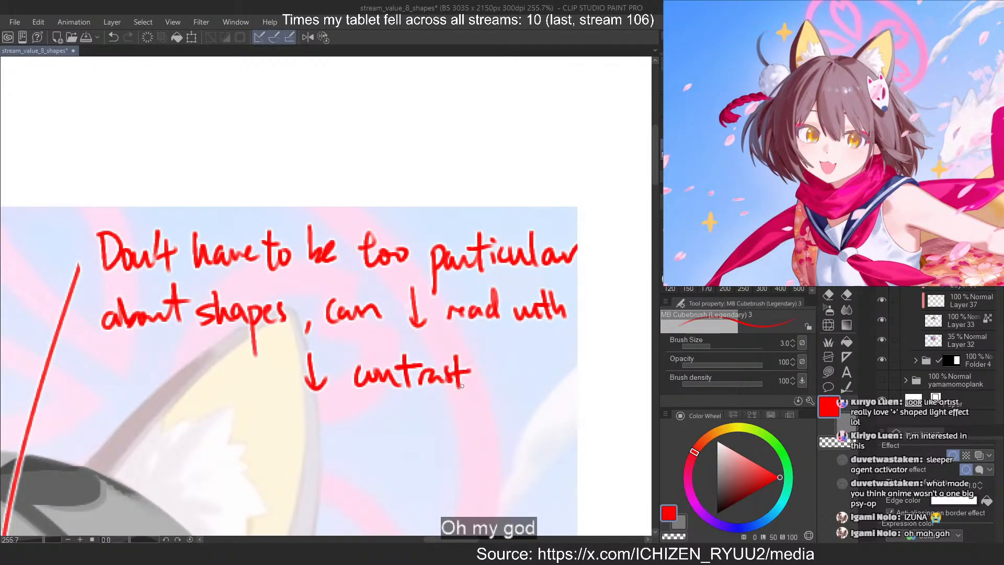
pyautogui.moveTo(506, 247)
pyautogui.mouseDown()
pyautogui.moveTo(418, 256)
pyautogui.moveTo(464, 372)
pyautogui.moveTo(427, 380)
pyautogui.mouseUp()
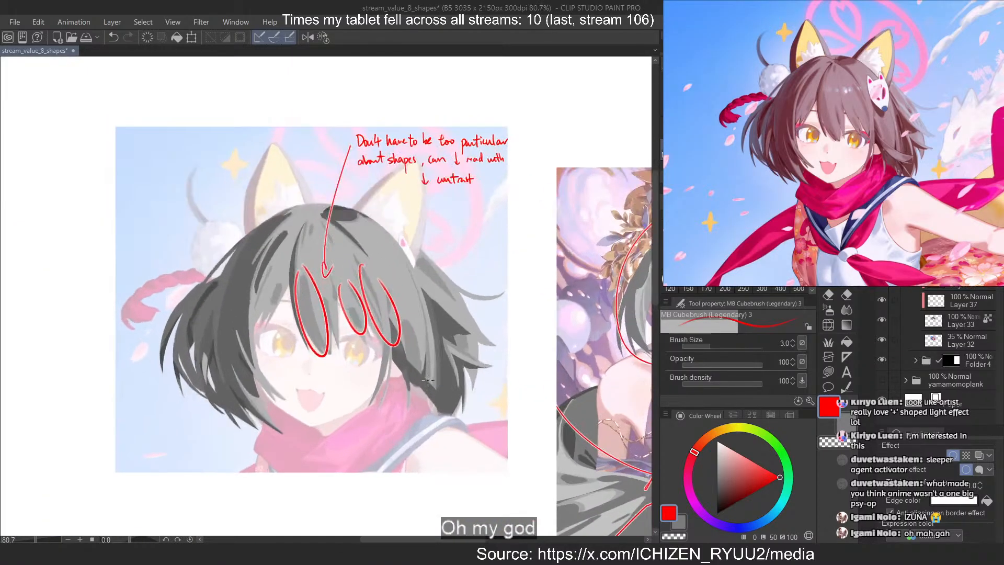
pyautogui.moveTo(434, 283); pyautogui.dragTo(441, 270)
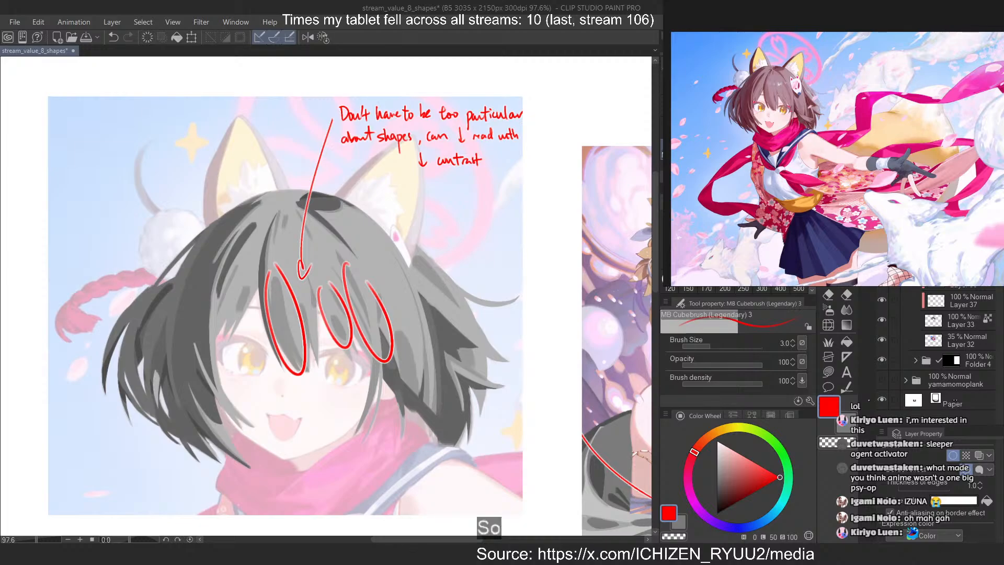
# Examine the full fox-ear girl illustration and the pale-haired girl in the blue dress on the reference board
pyautogui.scroll(-1, 788, 89)
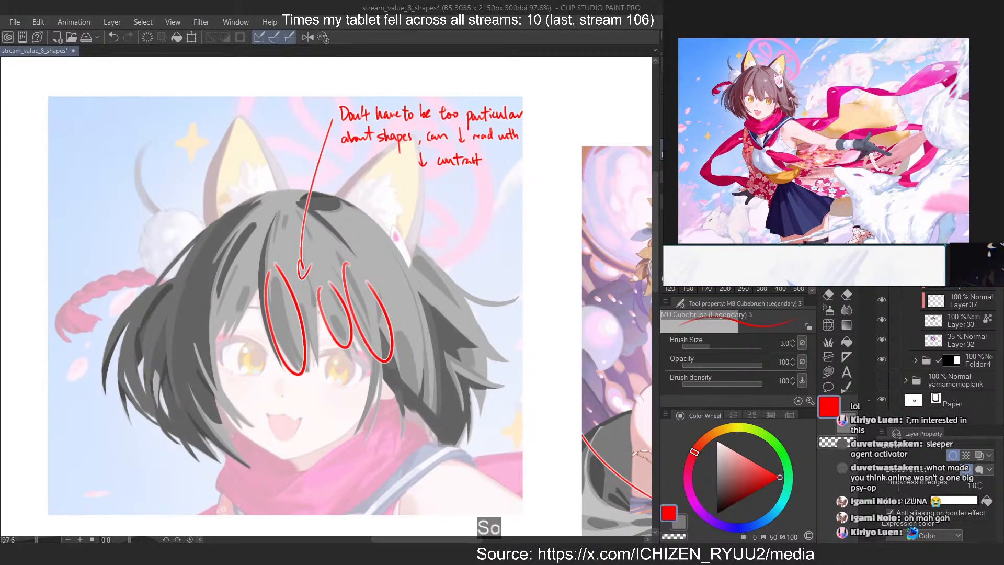
pyautogui.scroll(2, 788, 89)
pyautogui.scroll(-4, 789, 89)
pyautogui.moveTo(814, 235); pyautogui.dragTo(814, 105)
pyautogui.scroll(2, 815, 106)
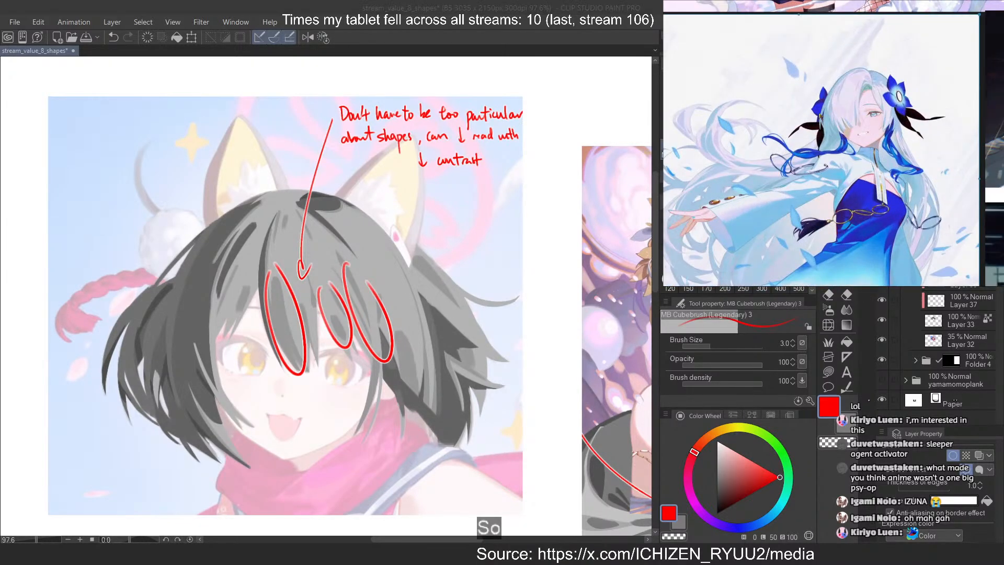
pyautogui.scroll(-2, 821, 109)
pyautogui.scroll(2, 831, 115)
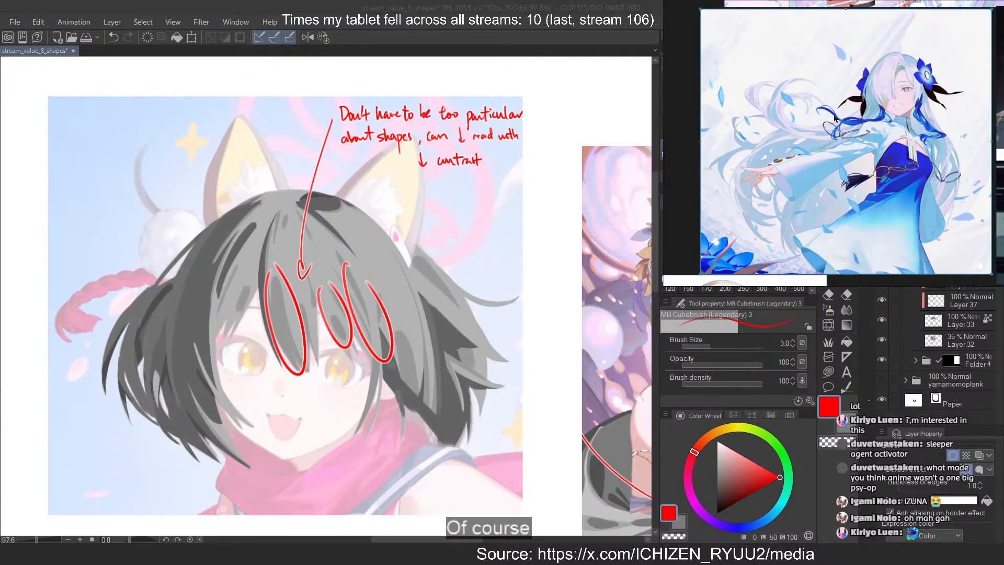
pyautogui.scroll(-2, 841, 101)
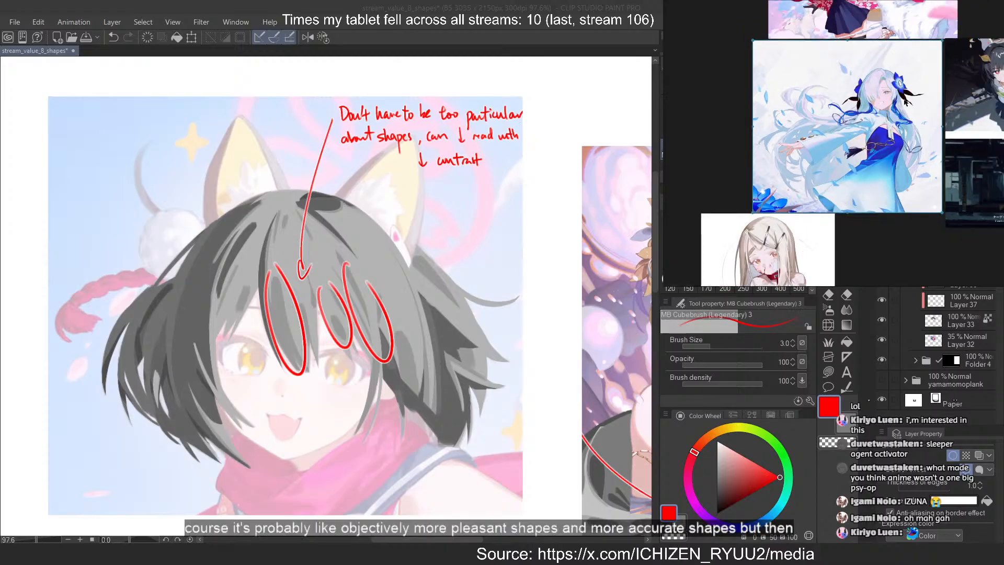
pyautogui.scroll(2, 906, 102)
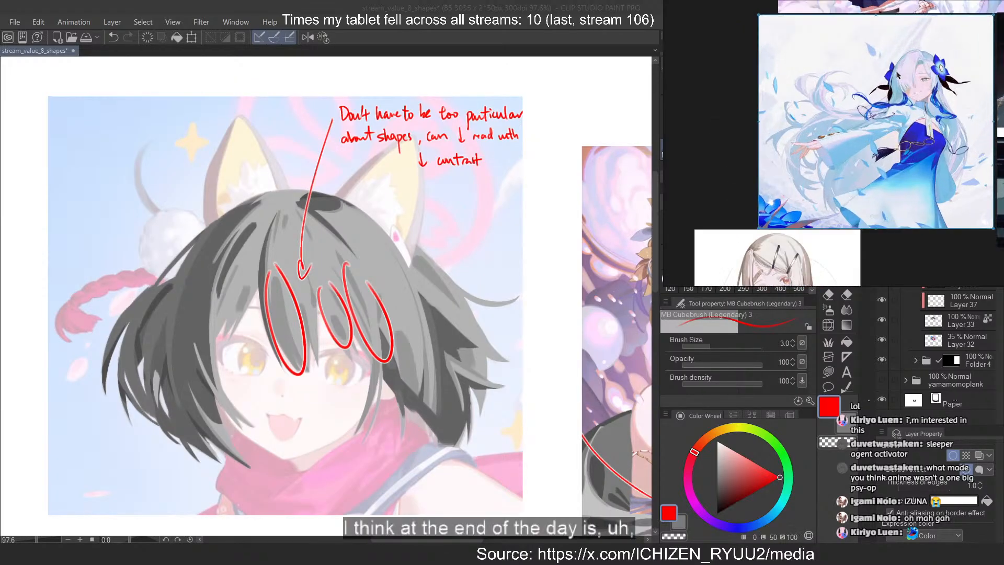
pyautogui.scroll(2, 896, 75)
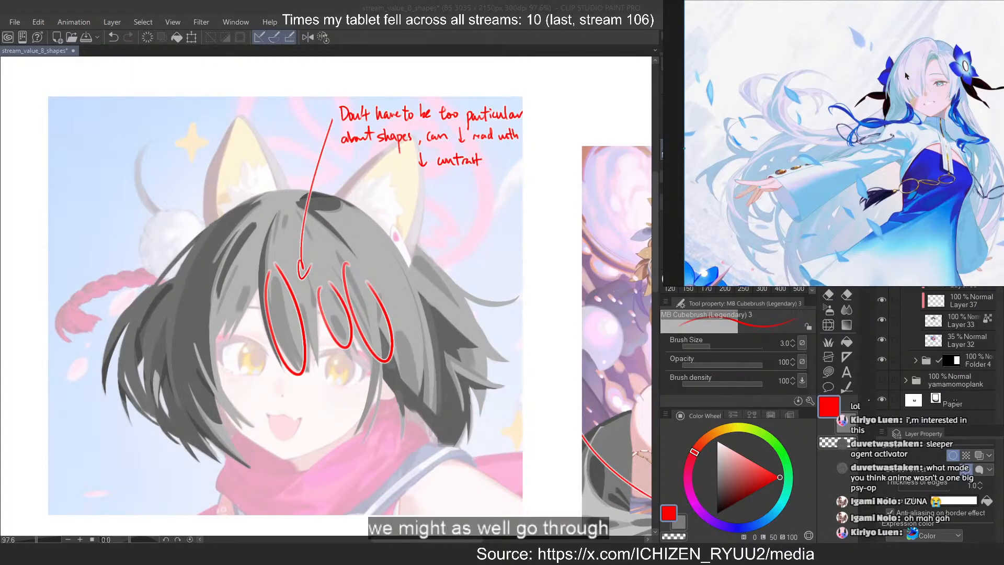
pyautogui.scroll(-4, 869, 69)
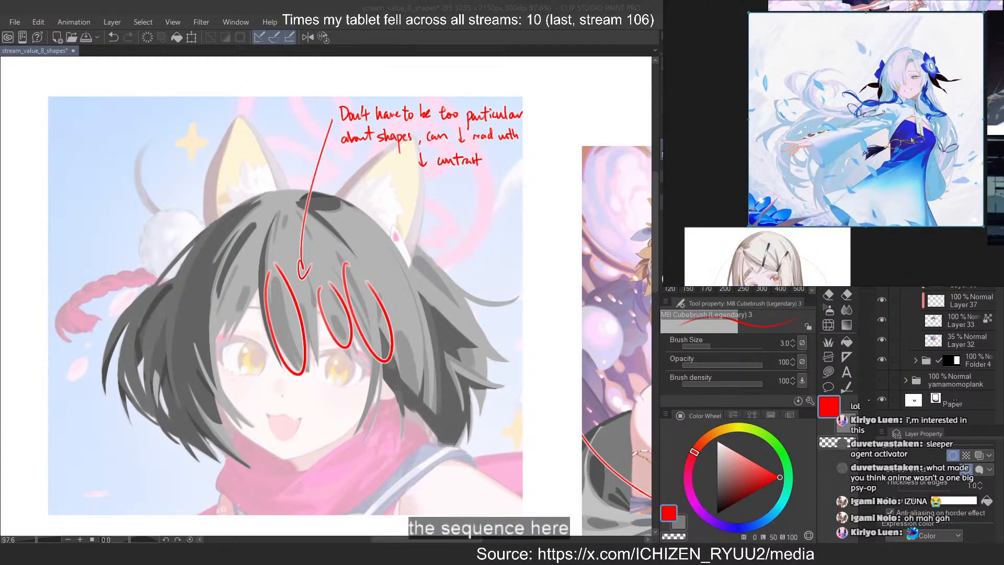
# Examine the hair shapes of the long-haired girl with the dark hair clips on the reference board
pyautogui.scroll(2, 799, 190)
pyautogui.moveTo(800, 189); pyautogui.dragTo(842, 152)
pyautogui.scroll(3, 758, 110)
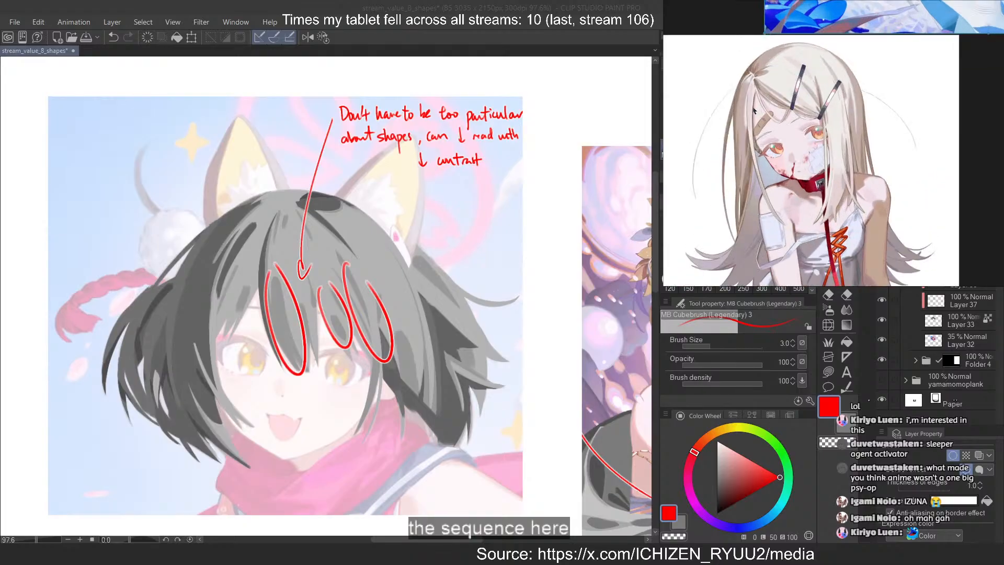
pyautogui.moveTo(758, 110); pyautogui.dragTo(814, 111)
pyautogui.scroll(1, 813, 112)
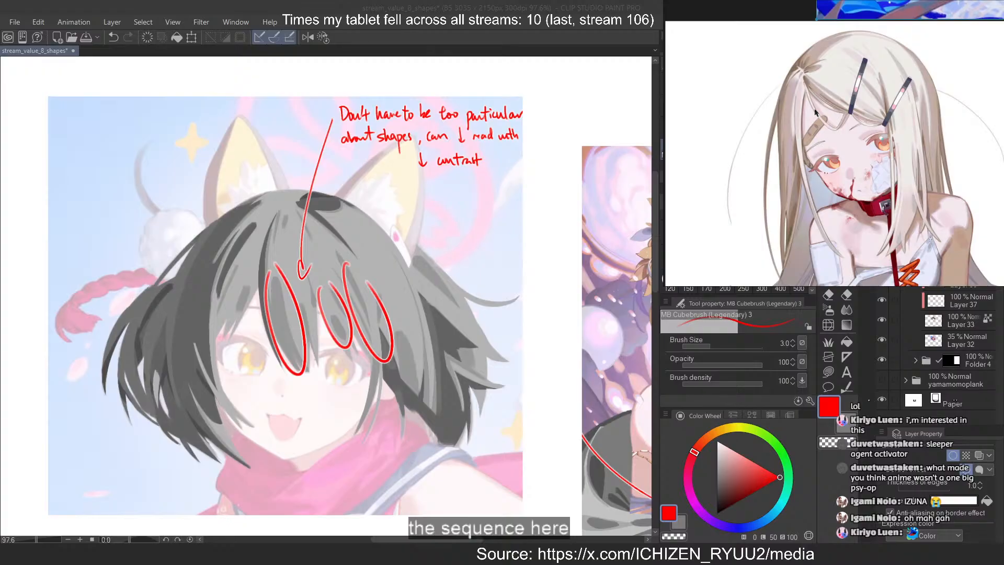
pyautogui.scroll(-5, 814, 113)
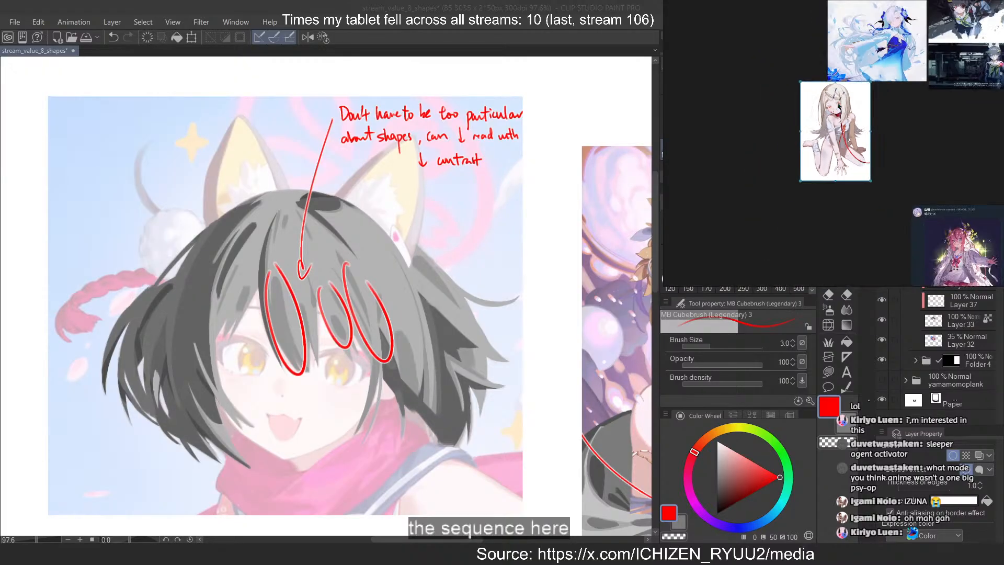
# Crop the lower part off the long-haired girl's reference image, keeping her head and upper body
pyautogui.scroll(2, 839, 108)
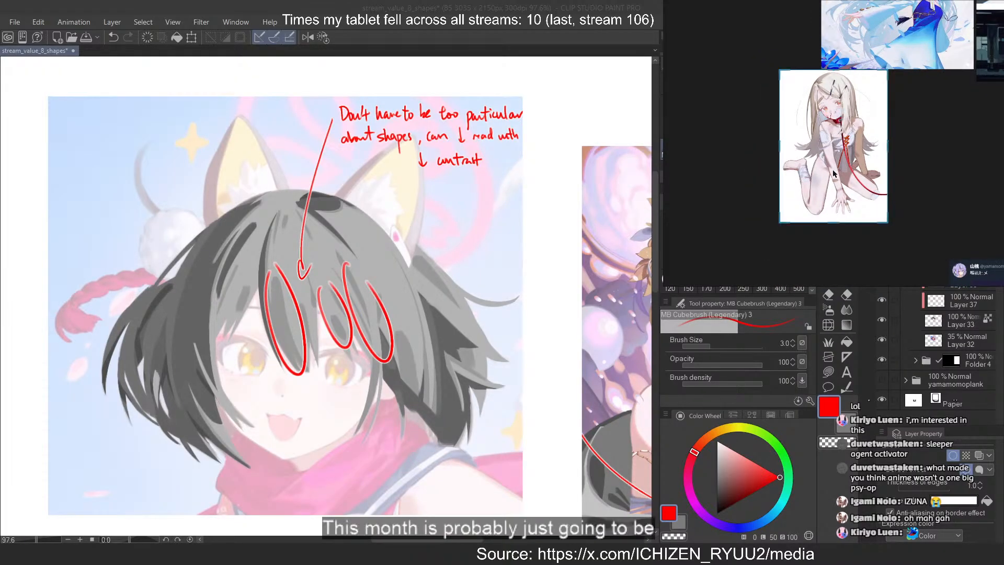
pyautogui.moveTo(833, 222); pyautogui.dragTo(833, 155)
pyautogui.click(966, 132)
pyautogui.scroll(5, 847, 90)
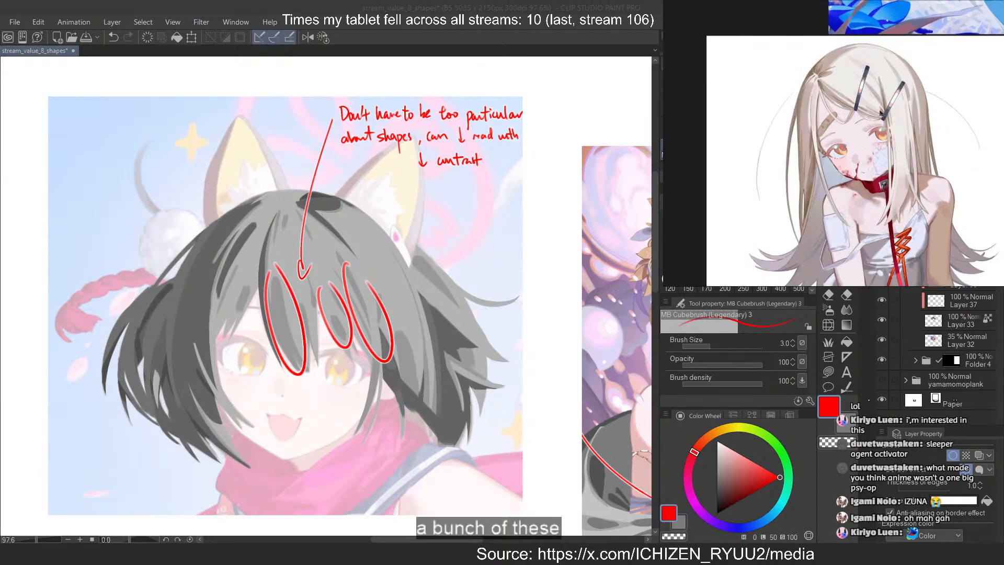
pyautogui.scroll(-3, 891, 91)
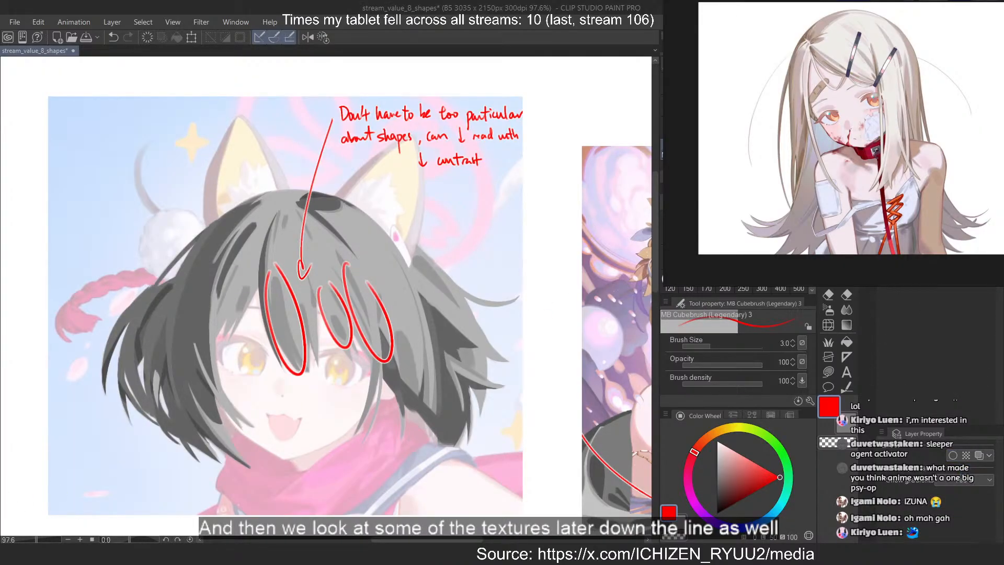
pyautogui.scroll(-5, 397, 129)
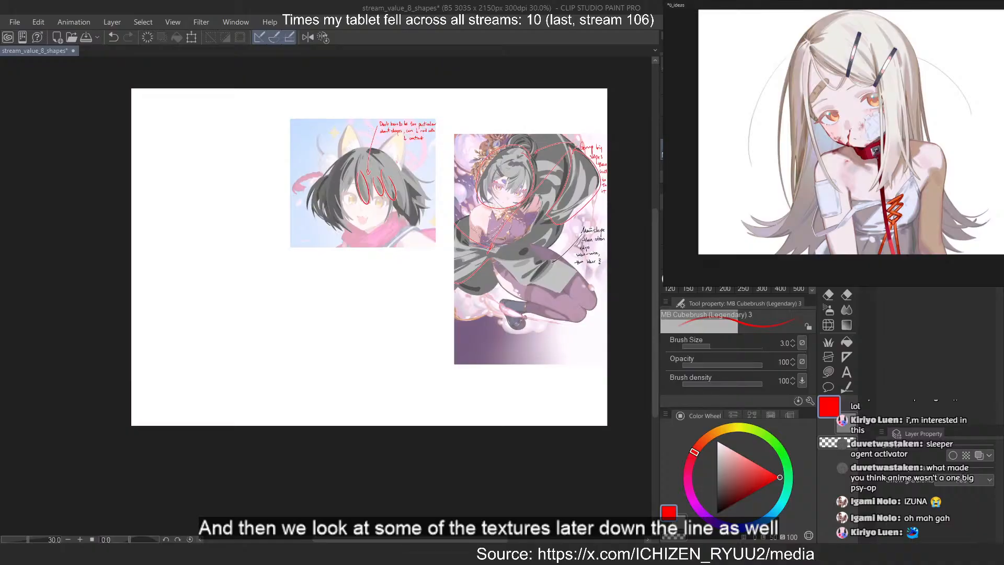
# Crop the white margins on both sides of the long-haired girl's reference image
pyautogui.click(856, 130)
pyautogui.scroll(-1, 909, 92)
pyautogui.moveTo(887, 83); pyautogui.dragTo(863, 106)
pyautogui.scroll(1, 862, 105)
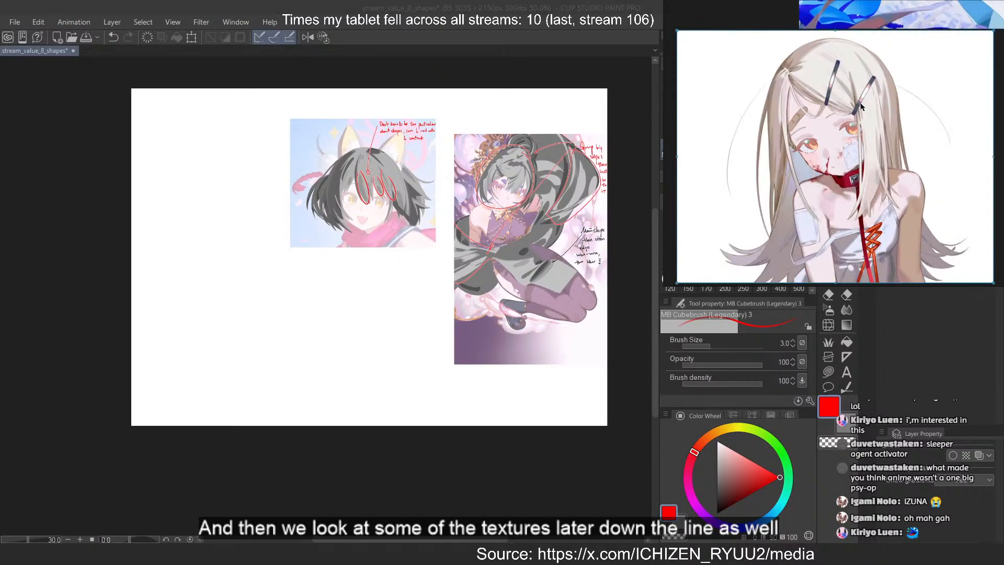
pyautogui.press('c')
pyautogui.scroll(-2, 850, 117)
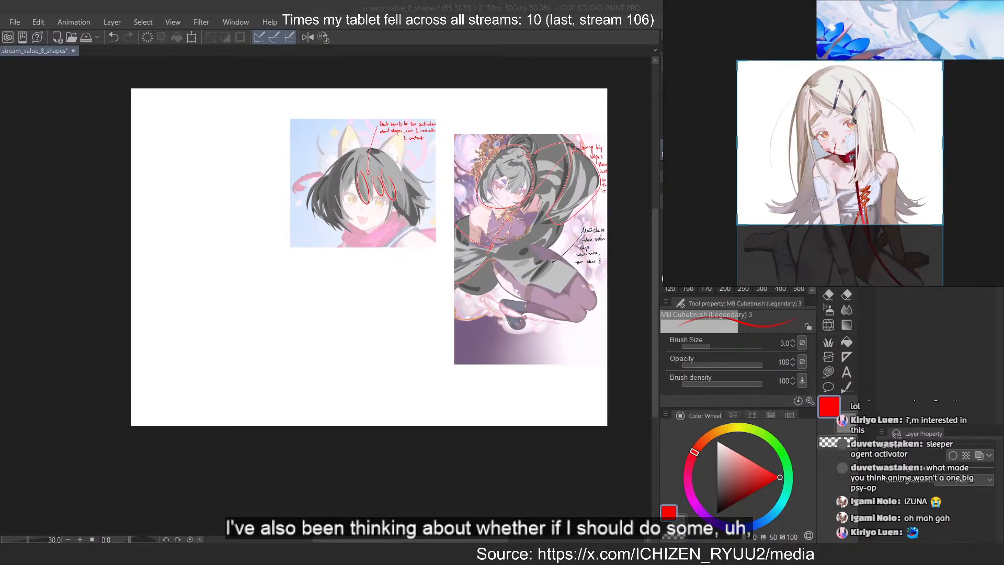
pyautogui.scroll(1, 850, 117)
pyautogui.moveTo(710, 149); pyautogui.dragTo(757, 146)
pyautogui.moveTo(964, 138); pyautogui.dragTo(920, 137)
pyautogui.click(989, 130)
pyautogui.scroll(-5, 858, 130)
pyautogui.moveTo(860, 134); pyautogui.dragTo(945, 137)
pyautogui.scroll(4, 982, 137)
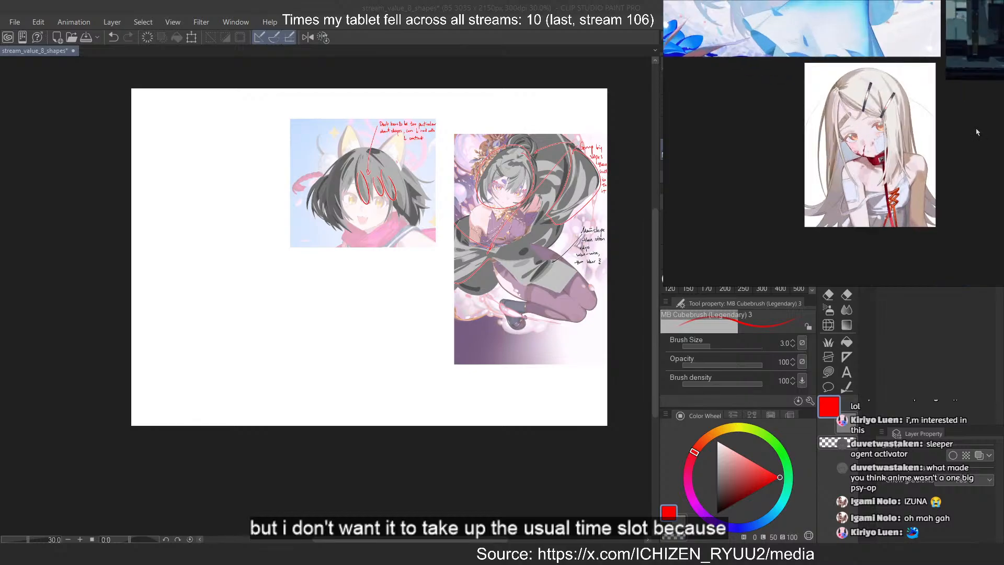
pyautogui.scroll(1, 976, 132)
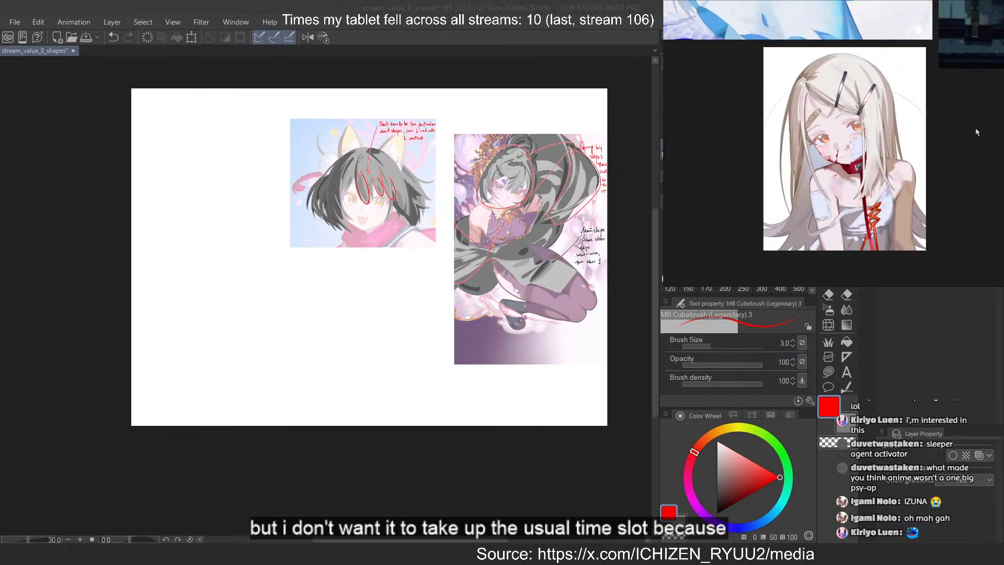
pyautogui.scroll(1, 883, 171)
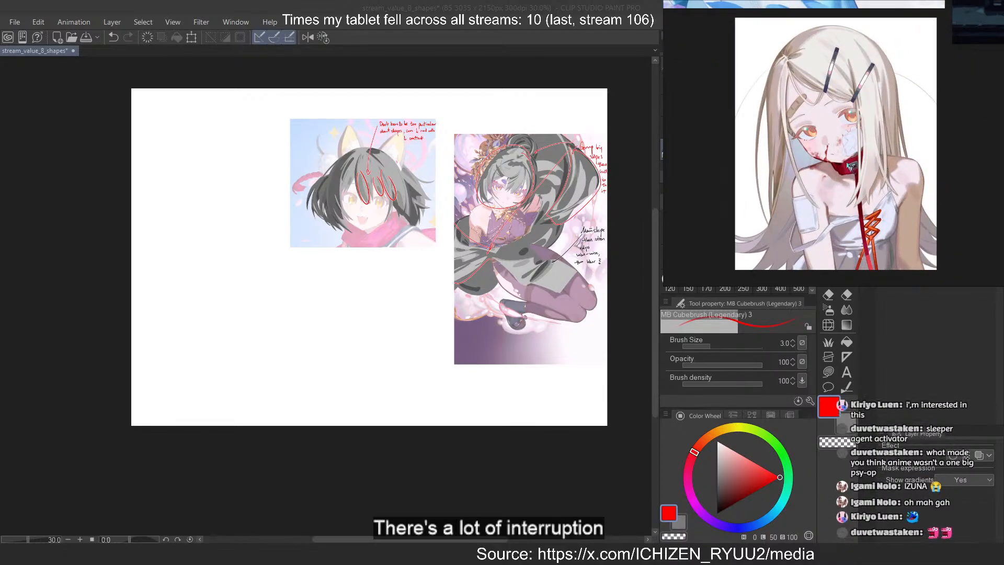
# Copy the cropped long-haired girl's reference image and paste it into the canvas beside the fox-ear girl study
pyautogui.click(849, 167)
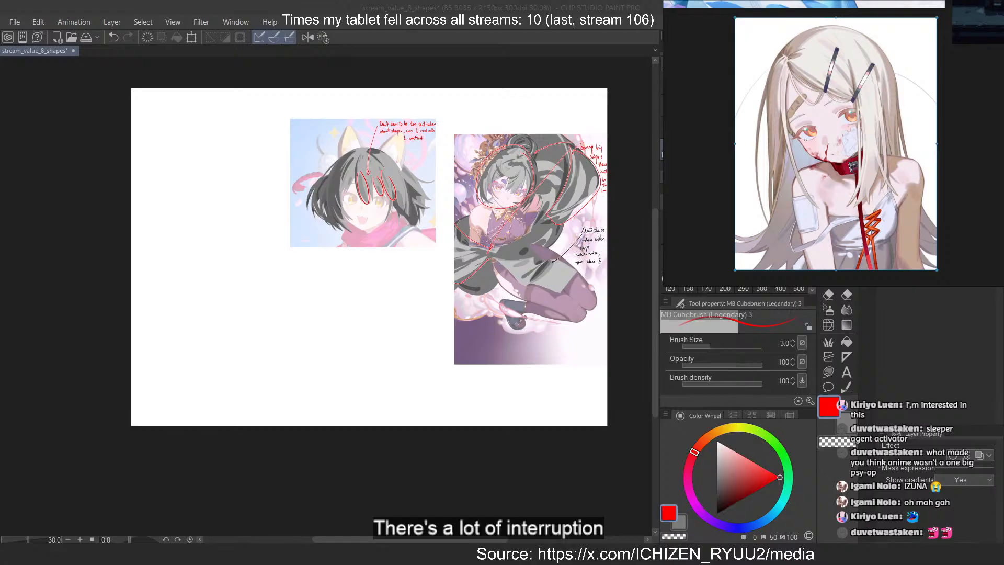
pyautogui.click(336, 172)
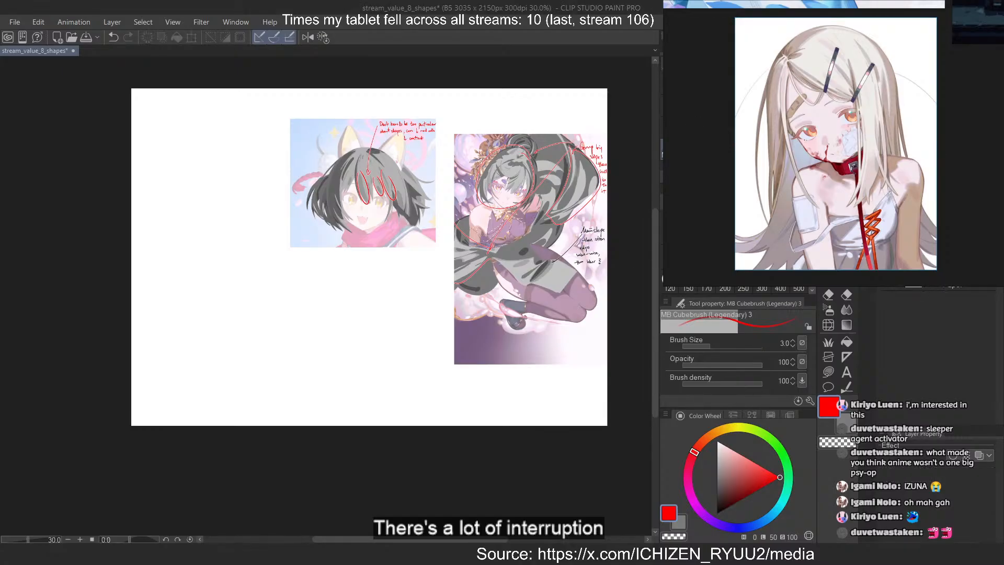
pyautogui.hotkey('ctrl', 'v')
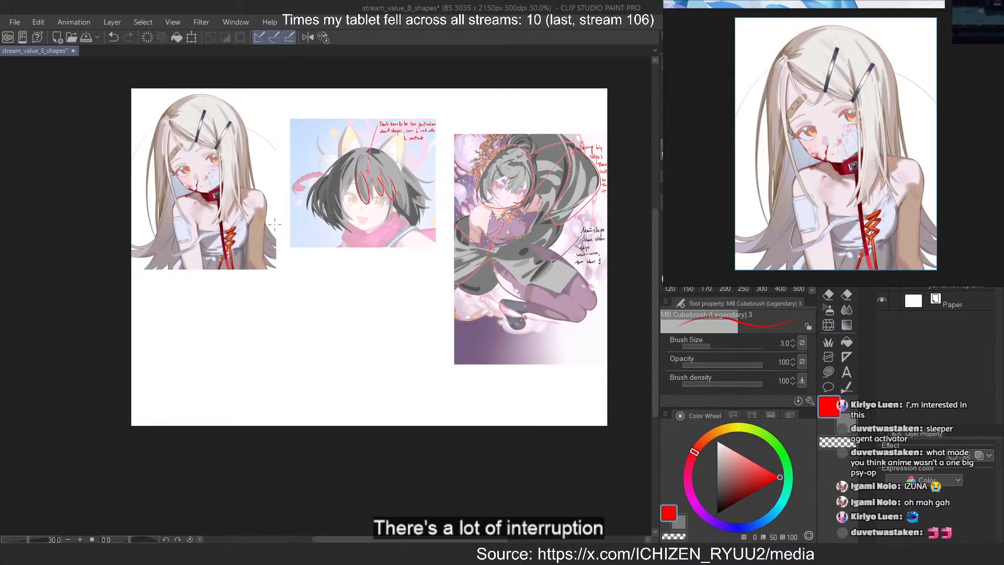
pyautogui.scroll(-2, 157, 146)
pyautogui.scroll(10, 211, 154)
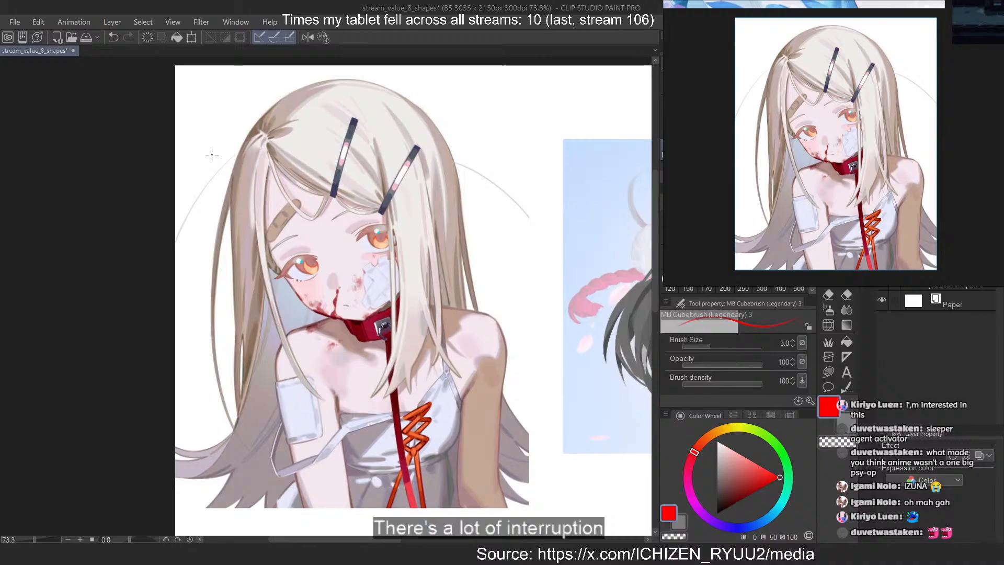
pyautogui.scroll(-2, 367, 115)
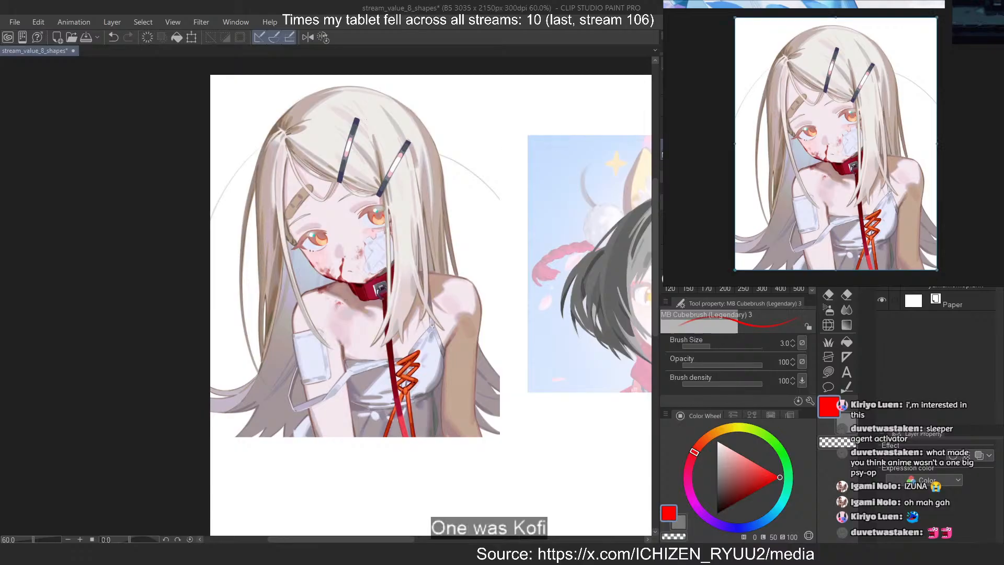
pyautogui.click(836, 144)
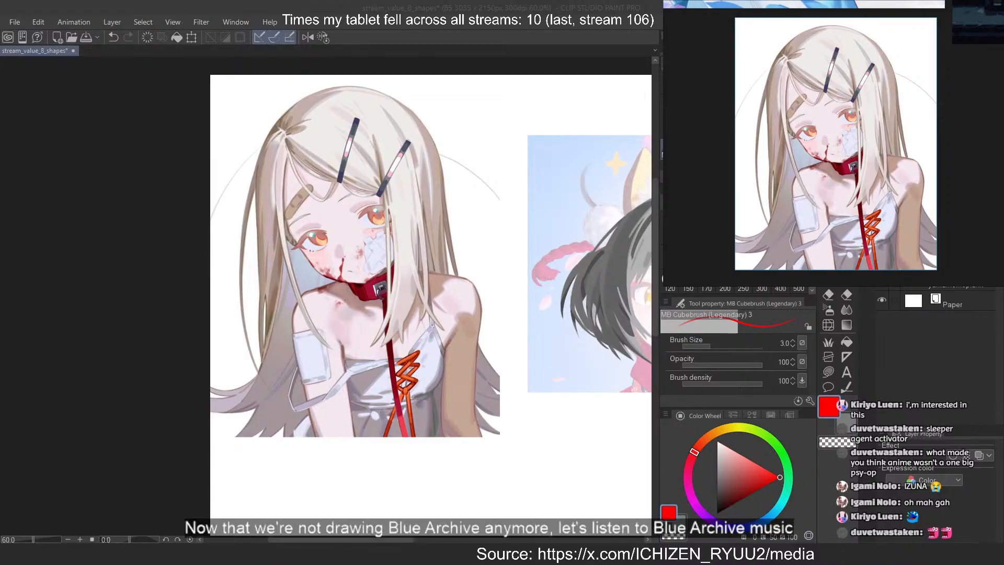
pyautogui.hotkey('alt', 'Tab')
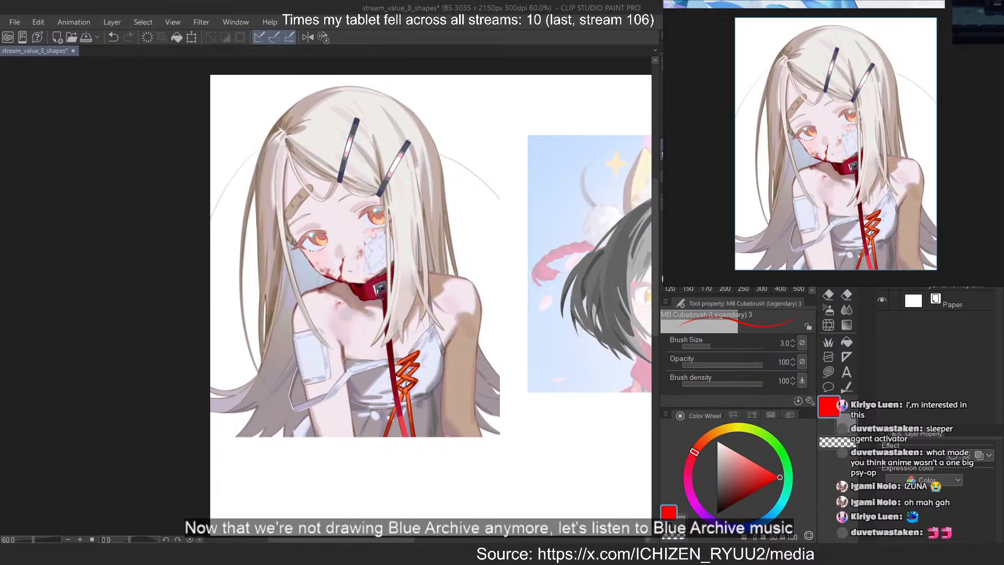
pyautogui.click(981, 77)
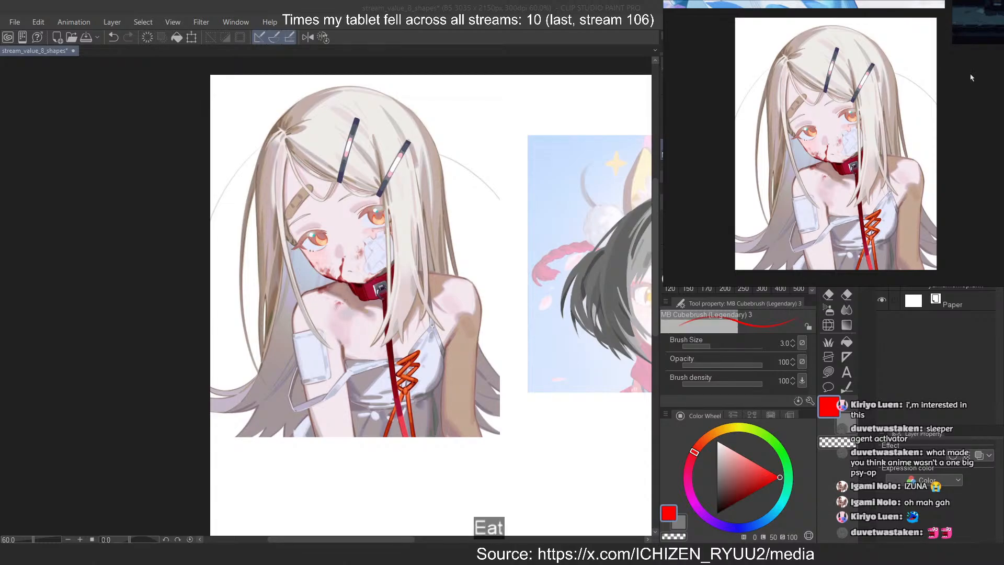
# Fade the pasted long-haired girl image by lowering its layer opacity and add a new layer for the study
pyautogui.click(510, 27)
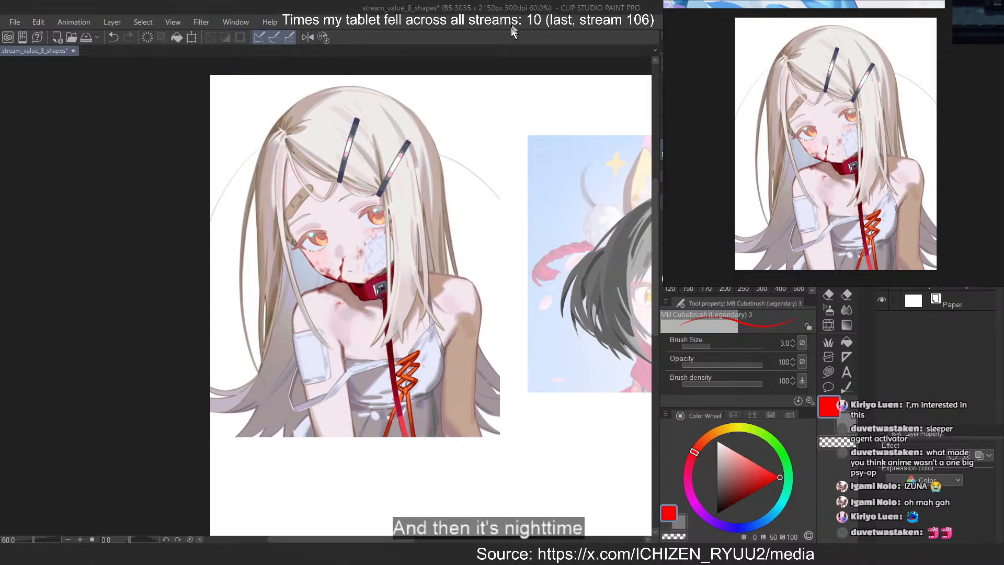
pyautogui.moveTo(291, 99); pyautogui.dragTo(345, 109)
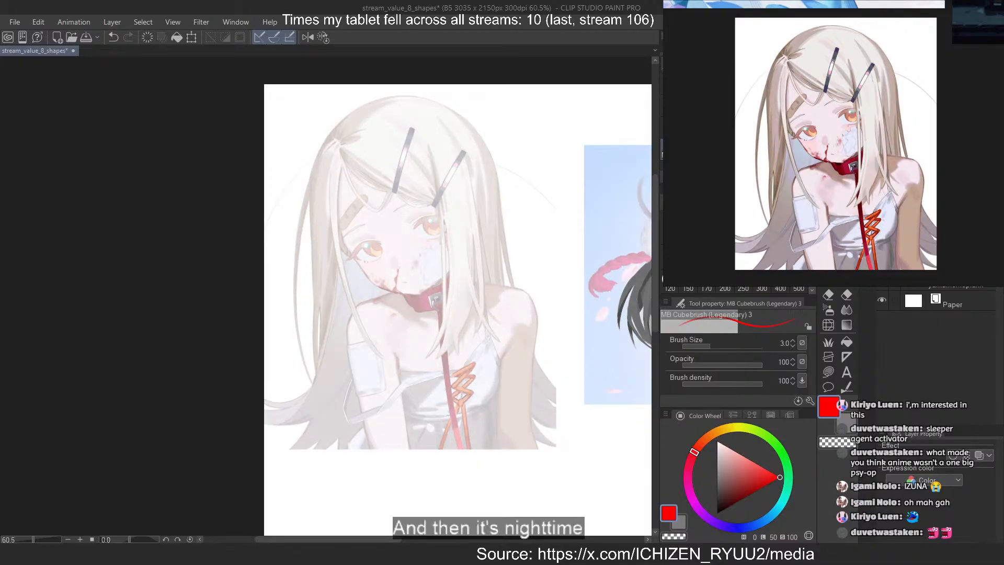
pyautogui.hotkey('ctrl', 'shift', 'n')
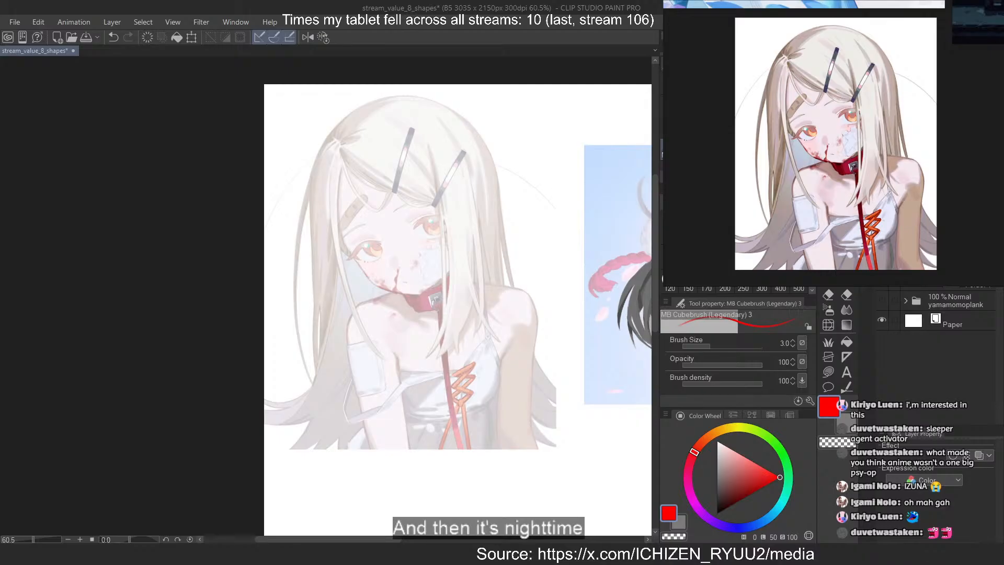
# Extend the lower crop edge of the long-haired girl's reference image slightly downward on the reference board
pyautogui.scroll(-4, 807, 63)
pyautogui.click(827, 117)
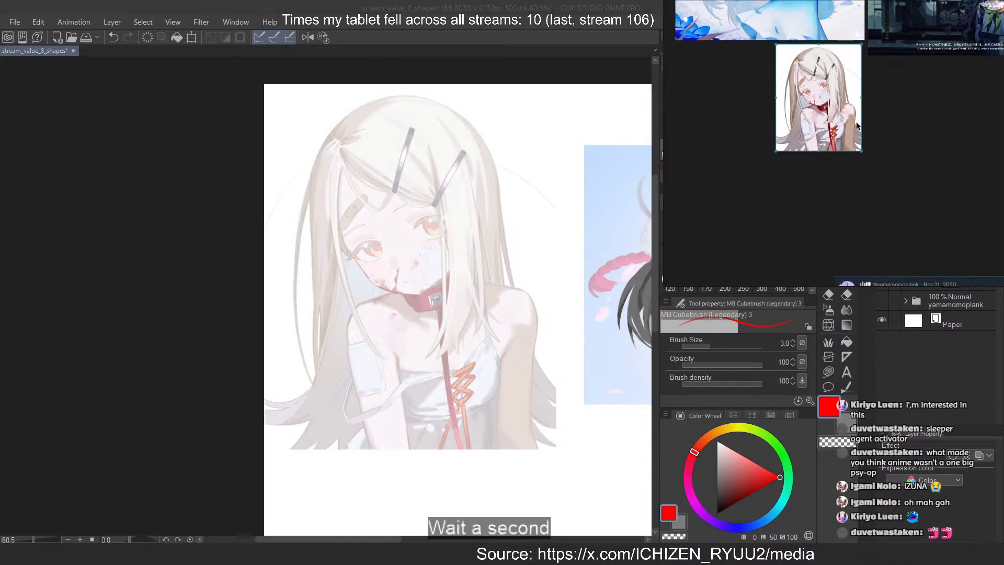
pyautogui.press('c')
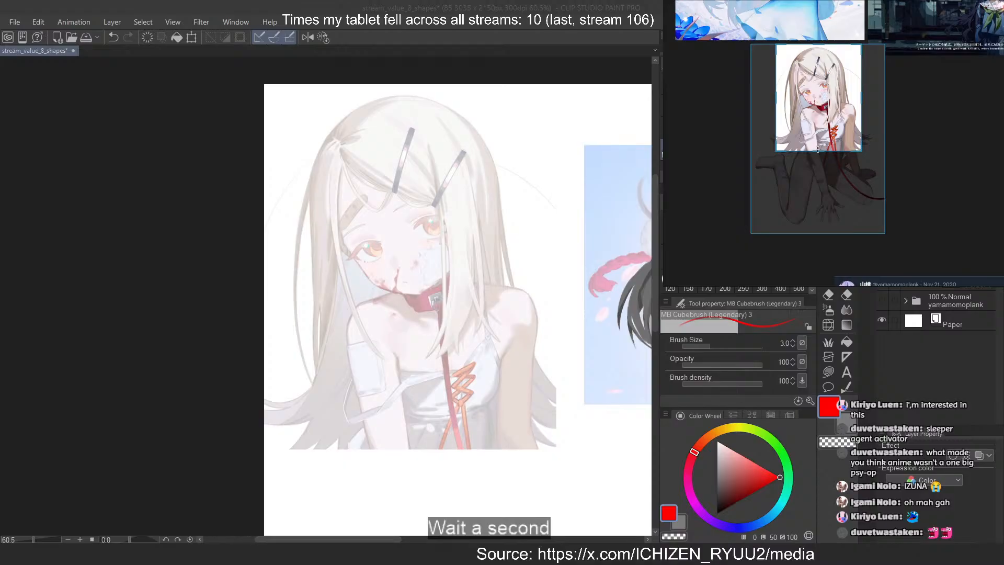
pyautogui.moveTo(827, 152)
pyautogui.mouseDown()
pyautogui.moveTo(818, 234)
pyautogui.moveTo(824, 155)
pyautogui.mouseUp()
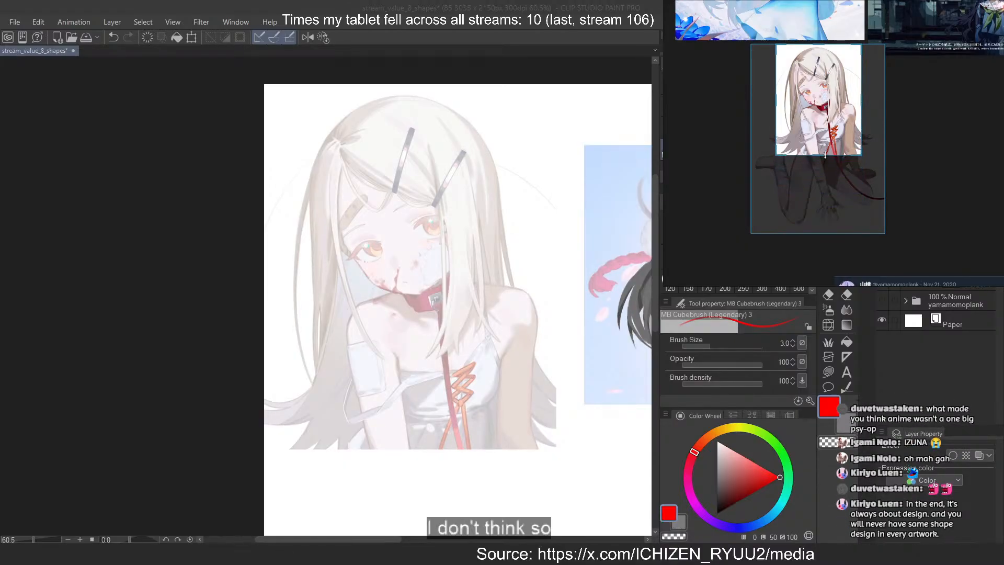
pyautogui.click(902, 143)
# Examine the long-haired girl, the dark-haired girl in the blue sailor uniform and the orange-haired girl before the moon on the reference board
pyautogui.scroll(5, 827, 87)
pyautogui.scroll(-1, 826, 86)
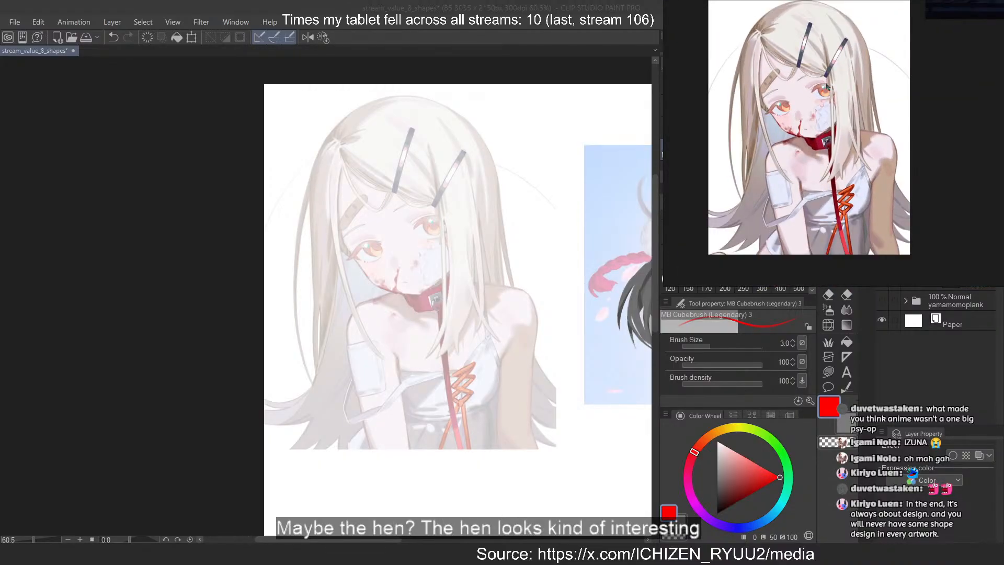
pyautogui.scroll(3, 826, 86)
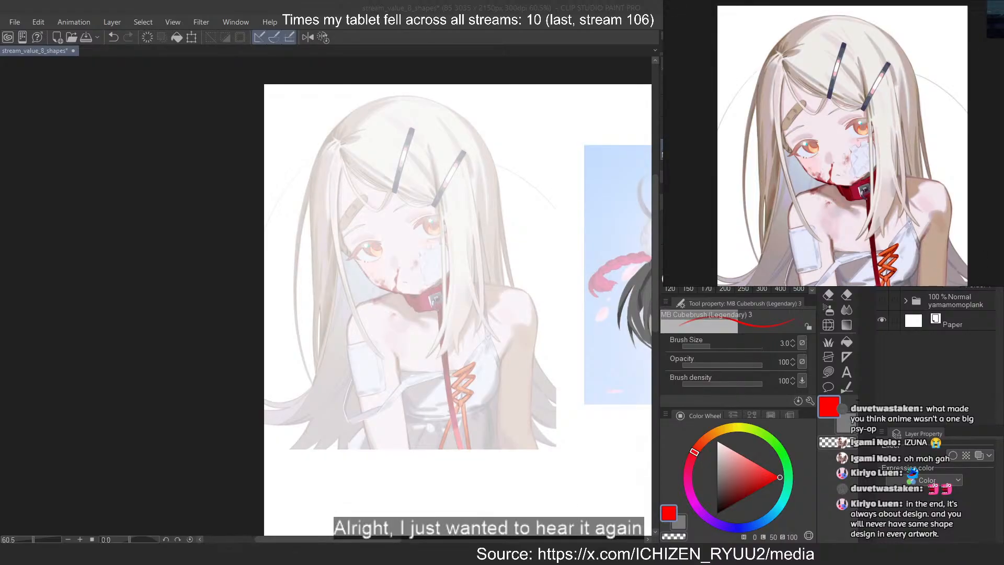
pyautogui.doubleClick(857, 148)
pyautogui.moveTo(921, 160); pyautogui.dragTo(878, 255)
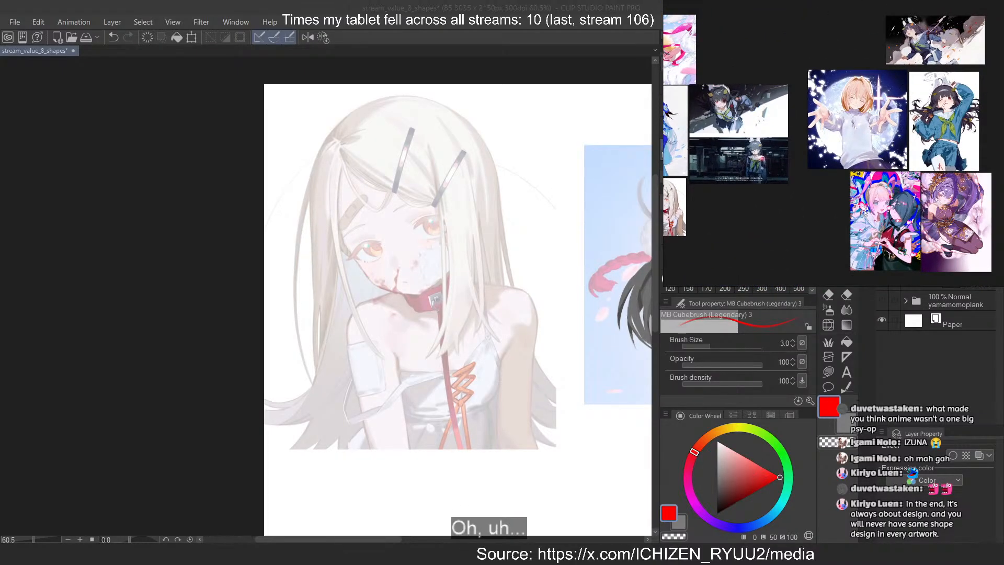
pyautogui.moveTo(956, 178); pyautogui.dragTo(854, 147)
pyautogui.scroll(5, 855, 147)
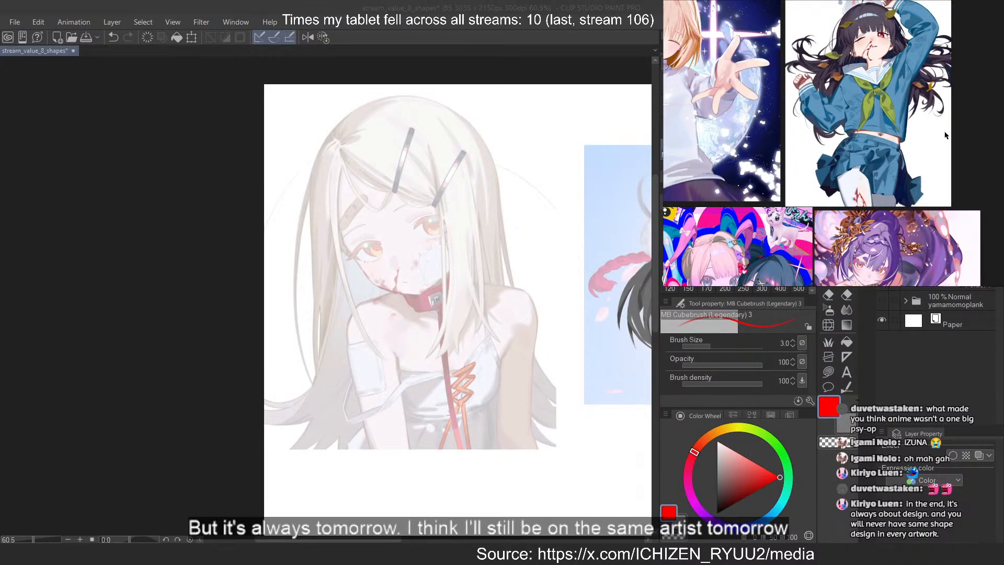
pyautogui.scroll(-4, 945, 135)
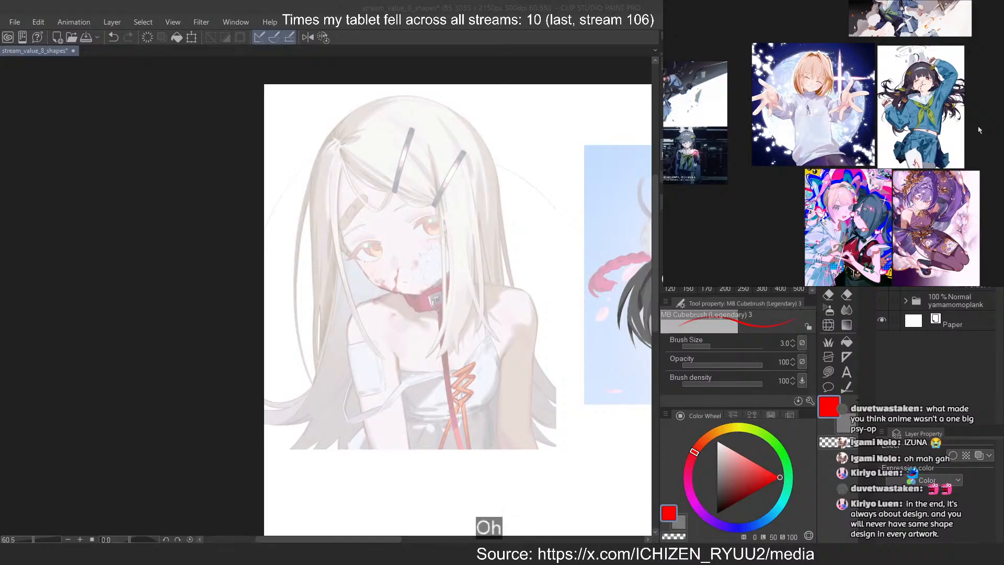
pyautogui.scroll(3, 810, 89)
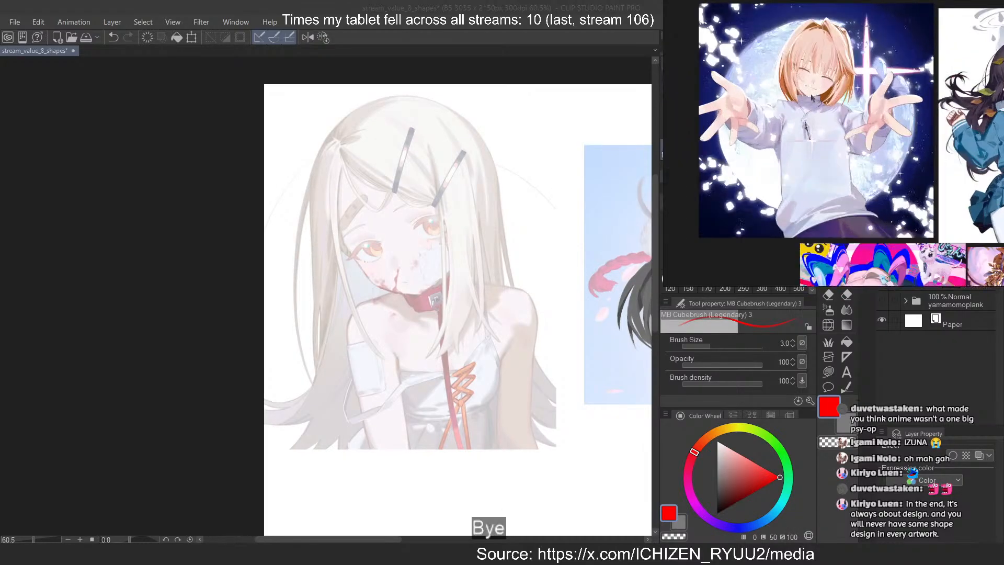
pyautogui.scroll(1, 790, 142)
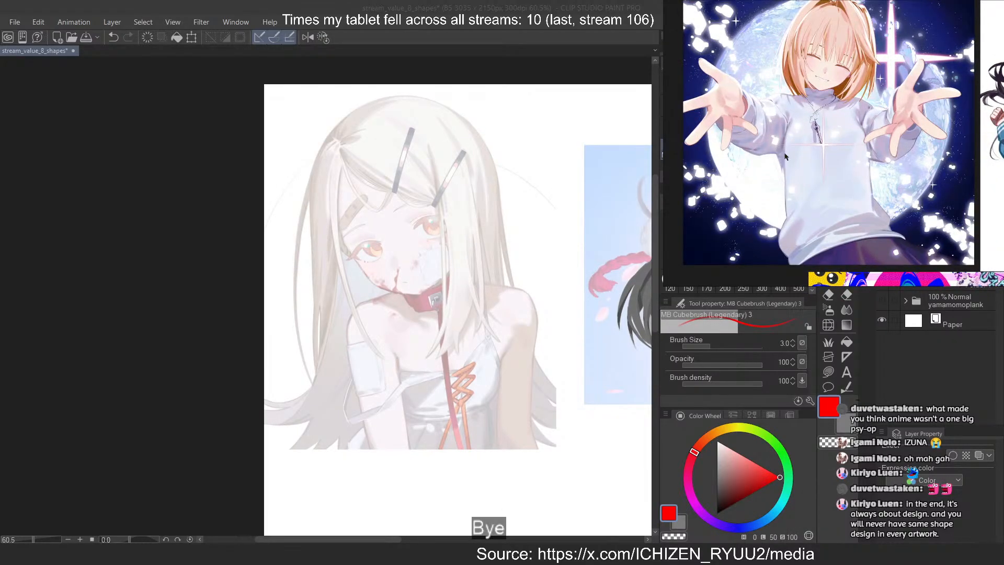
pyautogui.scroll(-1, 797, 181)
pyautogui.scroll(-6, 798, 184)
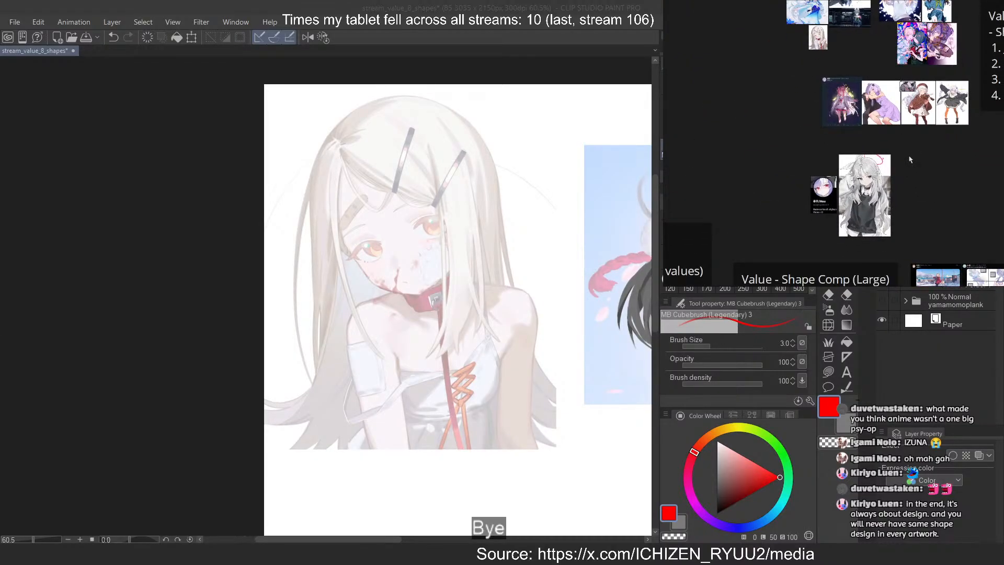
# Place the grey-haired girl's reference image beside the orange-haired girl in the white sweater to compare their shapes
pyautogui.moveTo(888, 121); pyautogui.dragTo(885, 175)
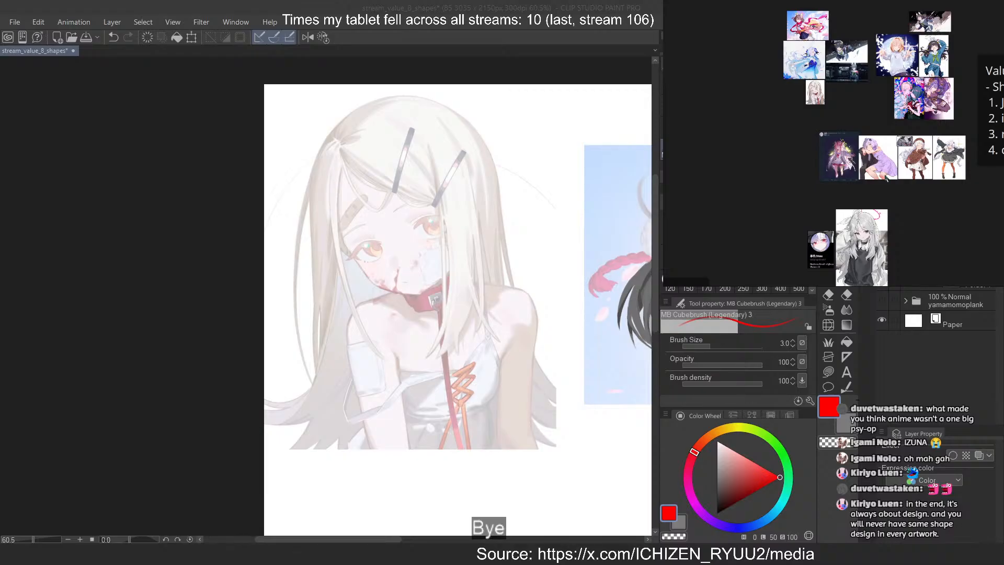
pyautogui.scroll(5, 889, 78)
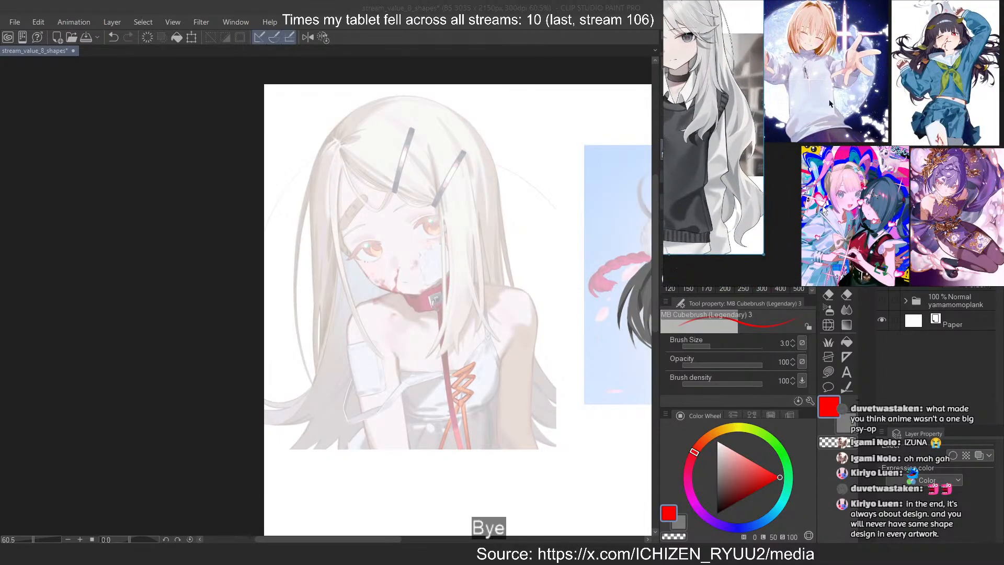
pyautogui.scroll(5, 830, 103)
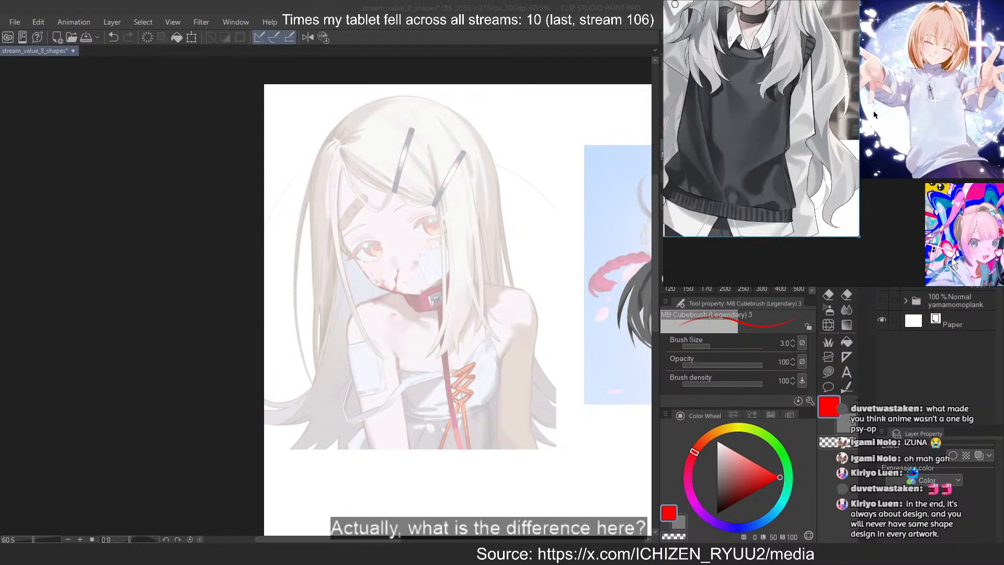
pyautogui.moveTo(873, 111); pyautogui.dragTo(886, 136)
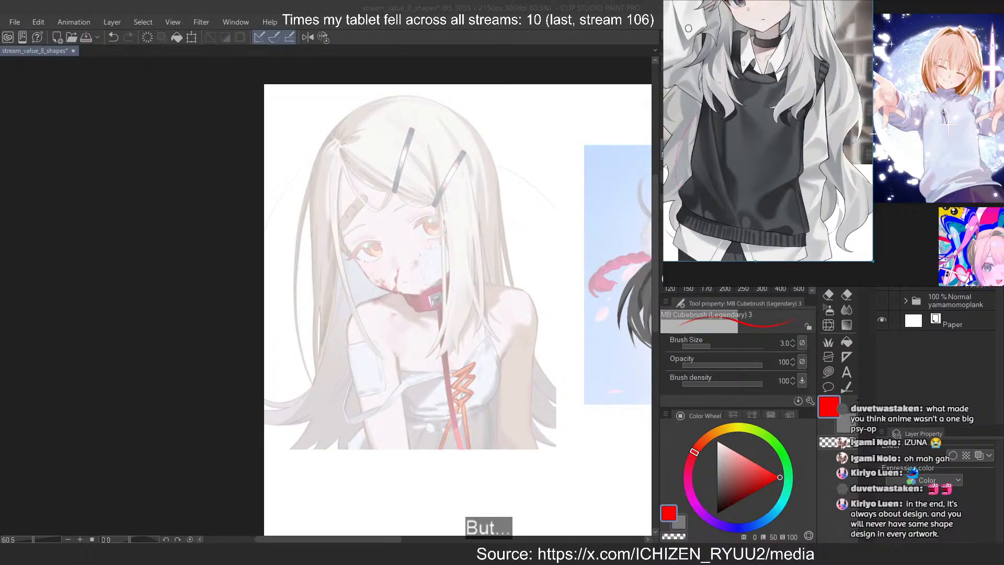
pyautogui.scroll(-6, 887, 121)
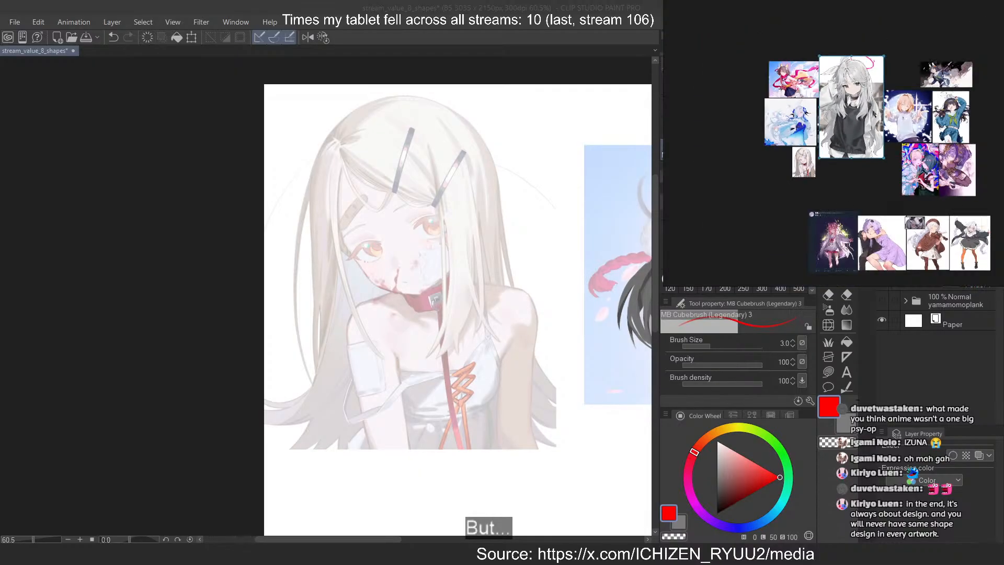
# Move the grey-haired girl's reference image up beside the bunny-eared girl's illustration on the reference board
pyautogui.moveTo(867, 119); pyautogui.dragTo(908, 48)
pyautogui.scroll(7, 934, 55)
pyautogui.moveTo(887, 93); pyautogui.dragTo(837, 193)
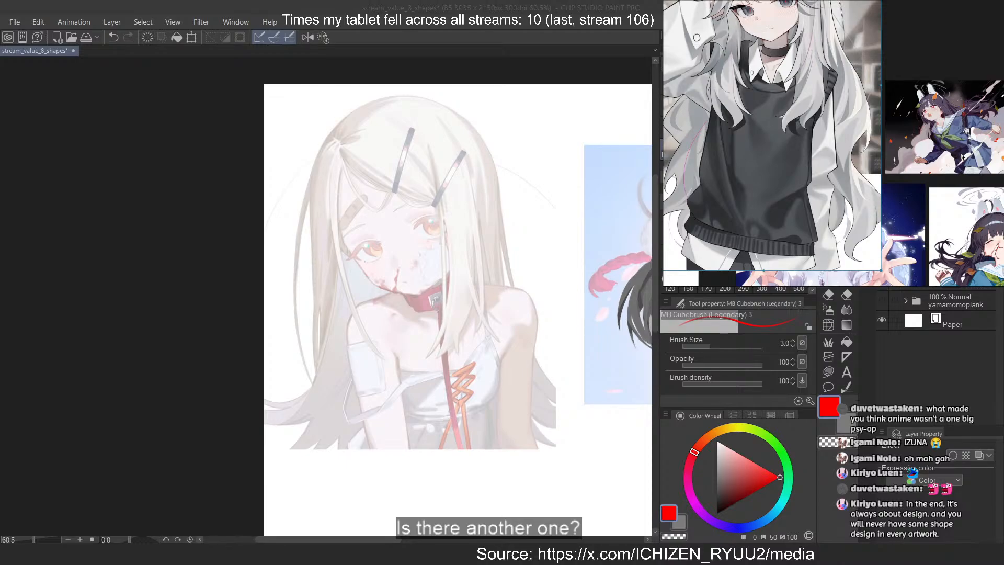
# Examine the shapes in the purple-haired girl, the pink- and dark-haired pair and the pale-haired girl in the blue dress
pyautogui.scroll(-6, 964, 157)
pyautogui.scroll(8, 988, 220)
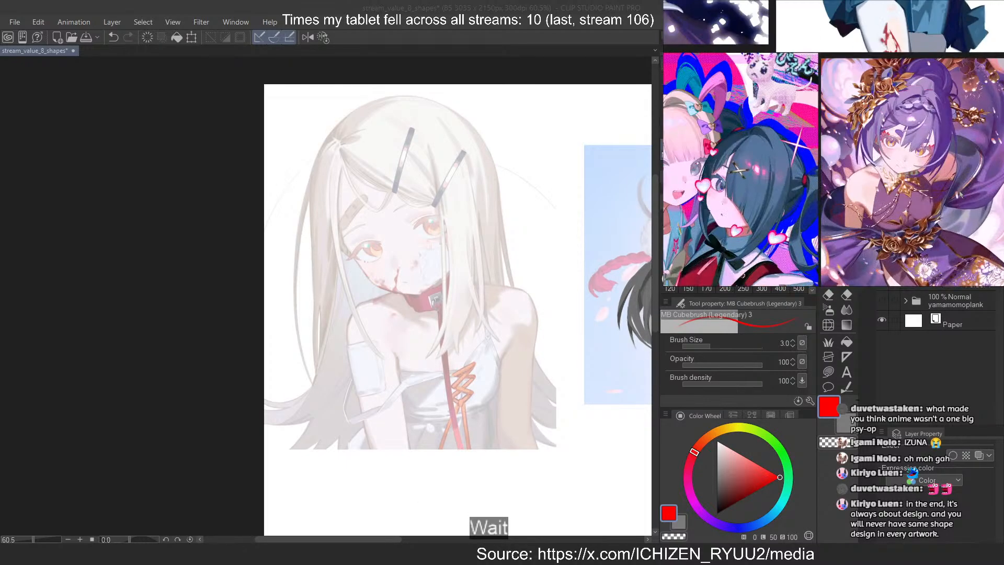
pyautogui.scroll(2, 931, 156)
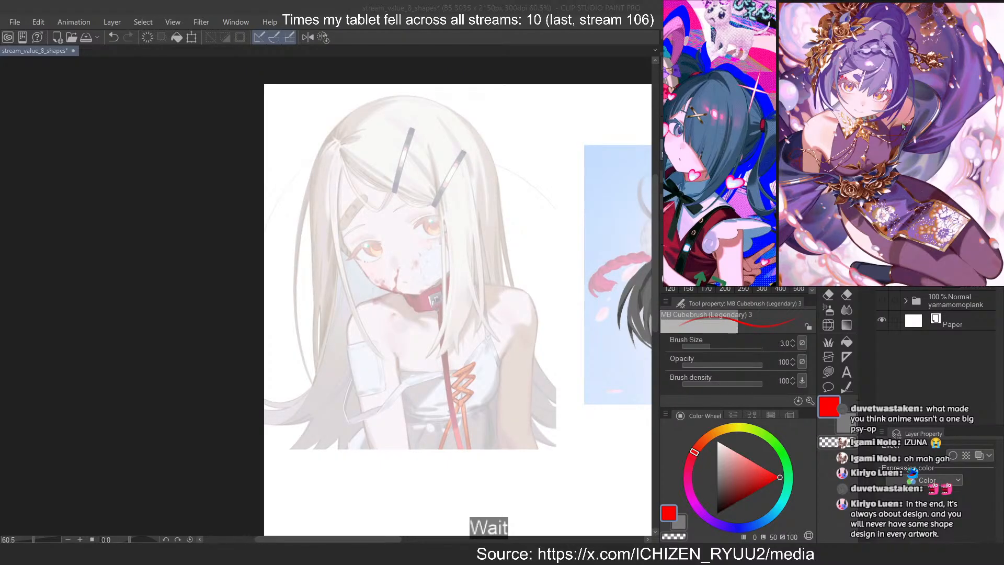
pyautogui.scroll(-5, 903, 125)
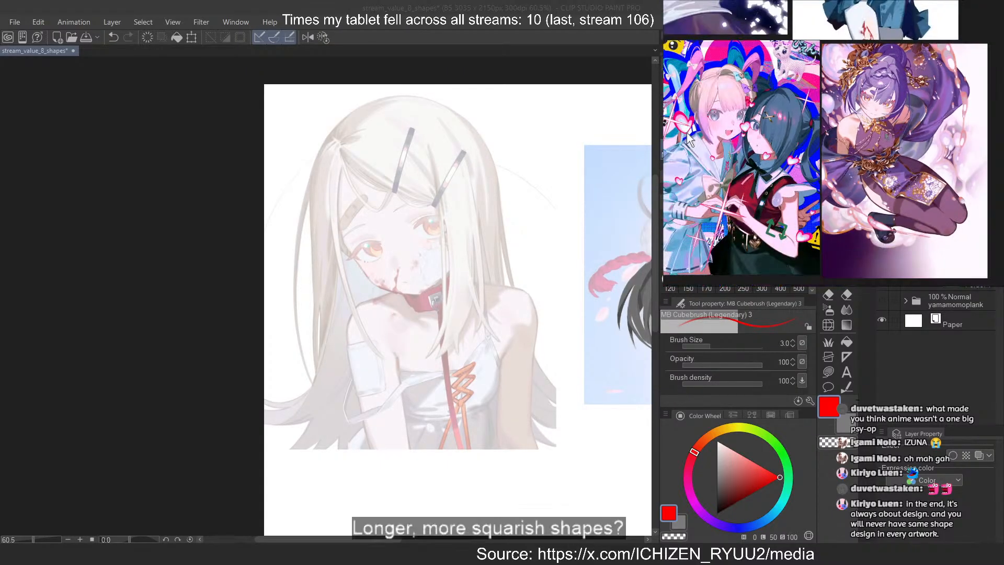
pyautogui.scroll(6, 807, 84)
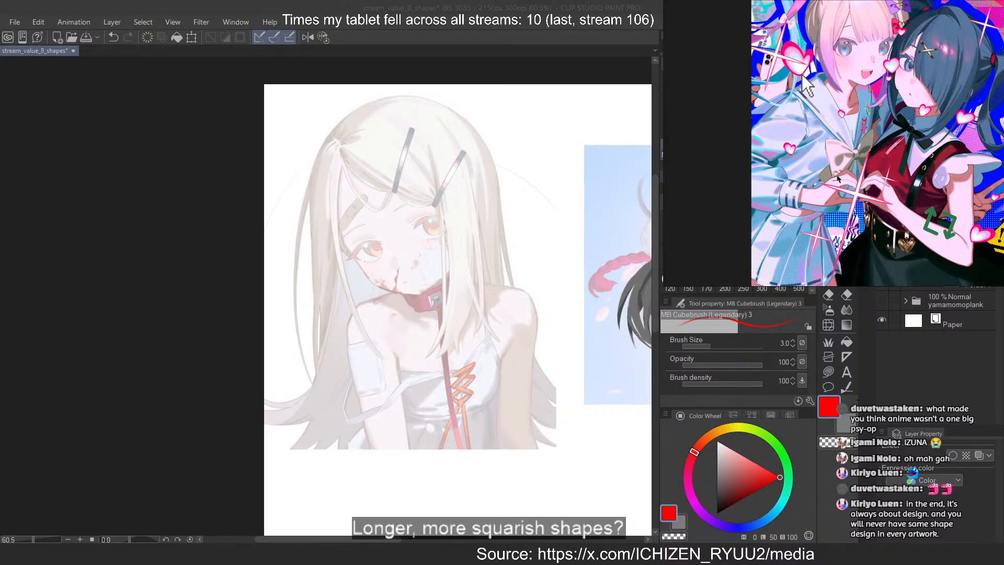
pyautogui.moveTo(835, 82); pyautogui.dragTo(835, 138)
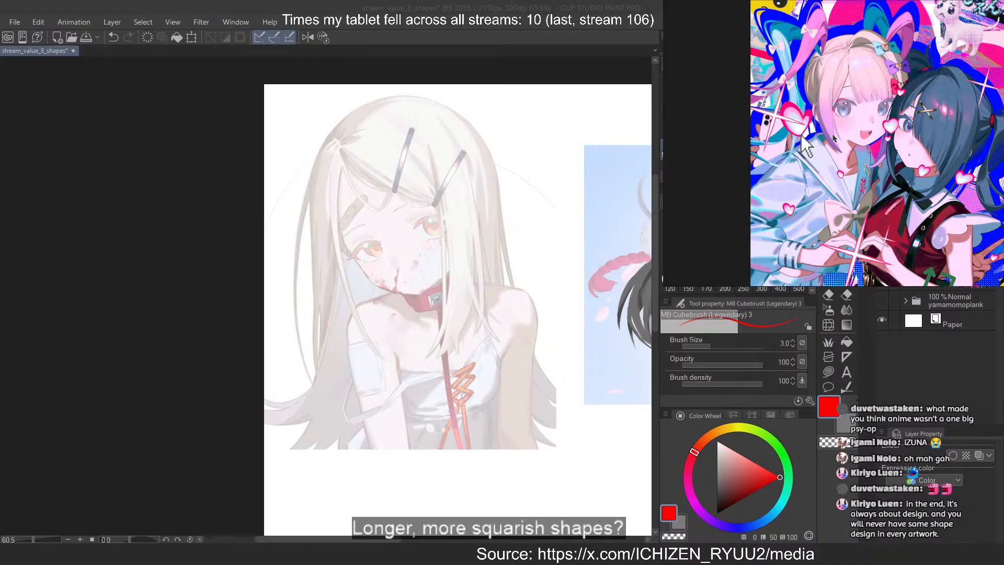
pyautogui.scroll(-2, 832, 128)
pyautogui.moveTo(814, 137); pyautogui.dragTo(827, 271)
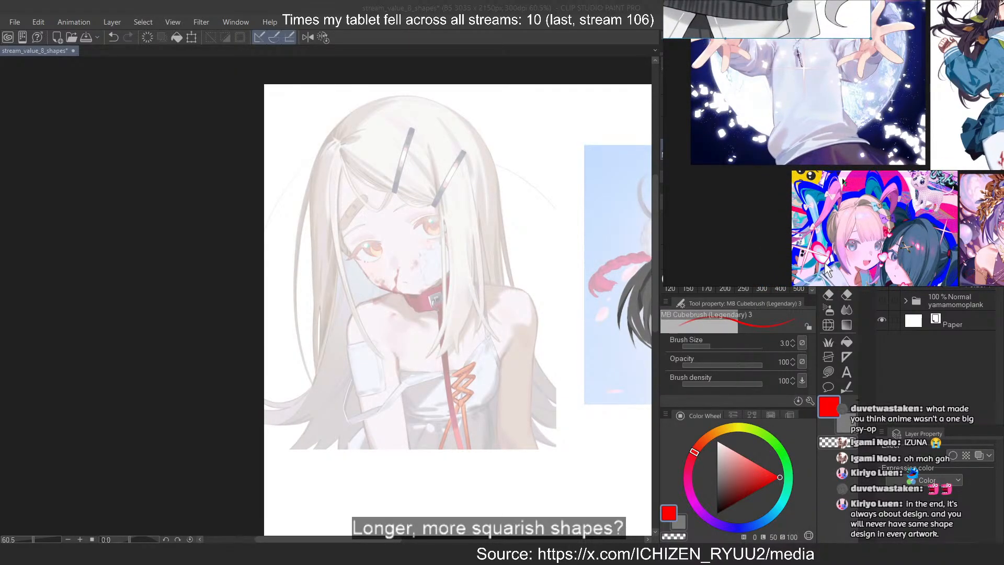
pyautogui.scroll(-2, 842, 181)
pyautogui.moveTo(842, 181); pyautogui.dragTo(980, 192)
pyautogui.moveTo(745, 148); pyautogui.dragTo(930, 152)
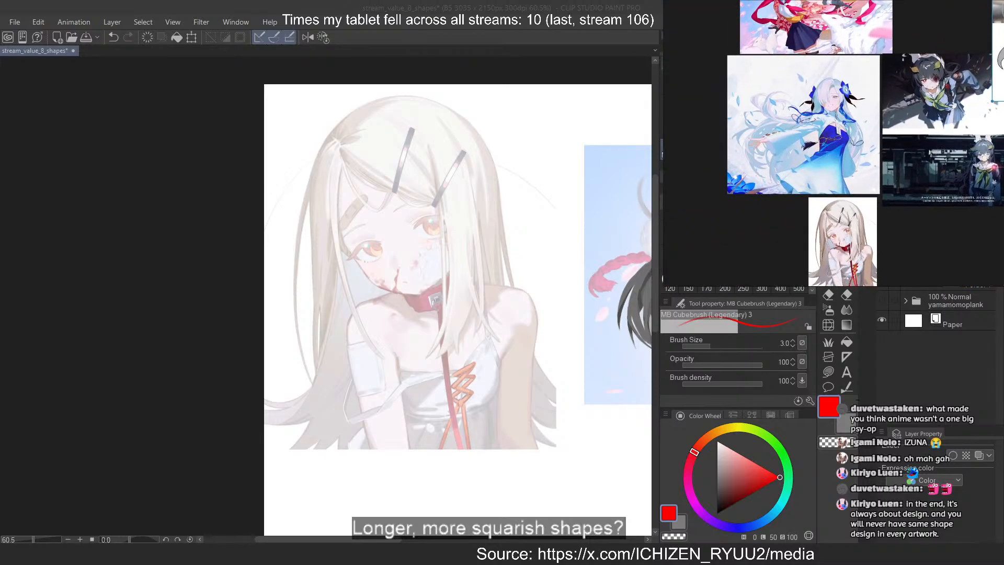
# Move the grey-haired girl's reference image down beside the small portrait beneath the row of four character references
pyautogui.scroll(1, 783, 121)
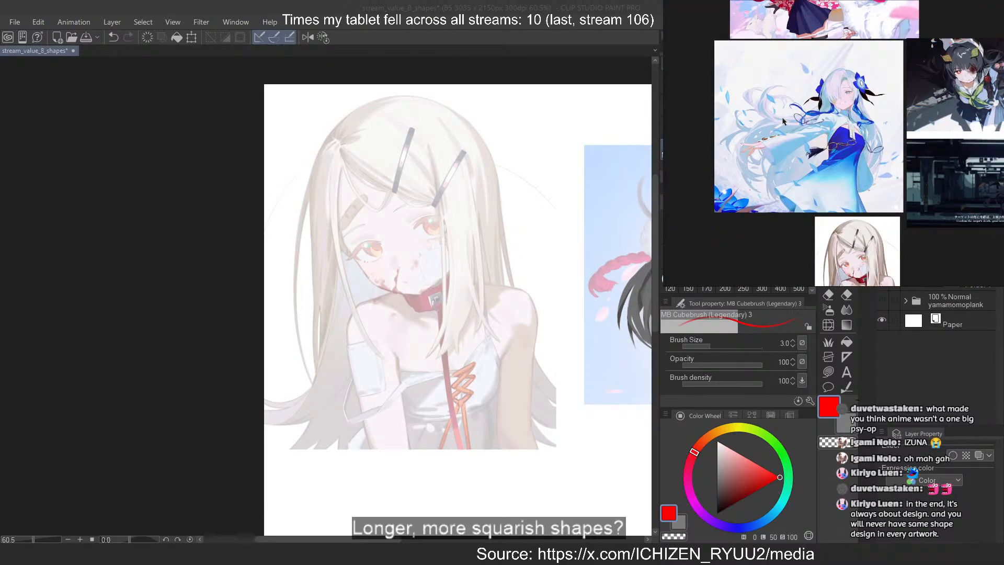
pyautogui.moveTo(788, 92); pyautogui.dragTo(796, 215)
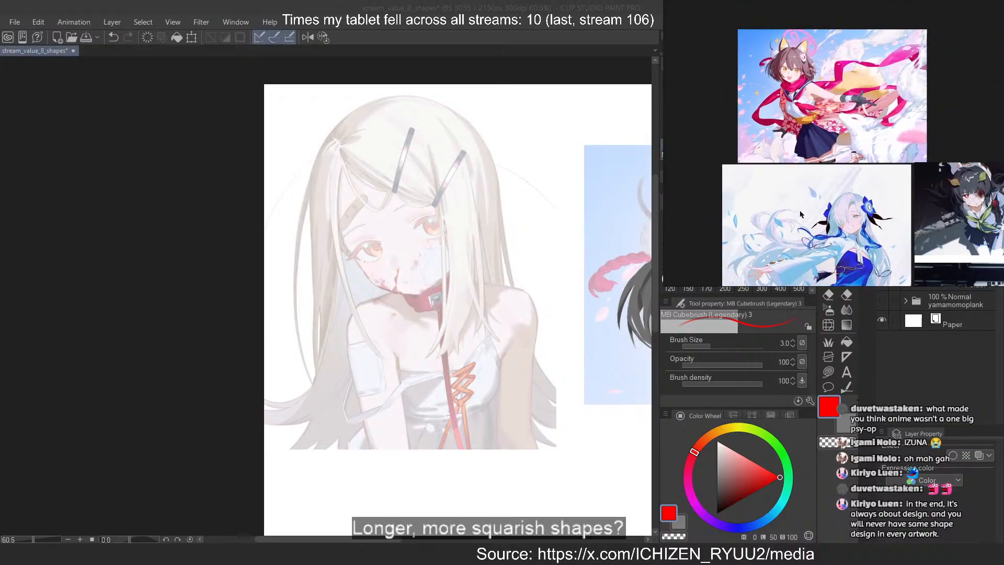
pyautogui.moveTo(830, 174); pyautogui.dragTo(806, 23)
pyautogui.moveTo(845, 258); pyautogui.dragTo(818, 123)
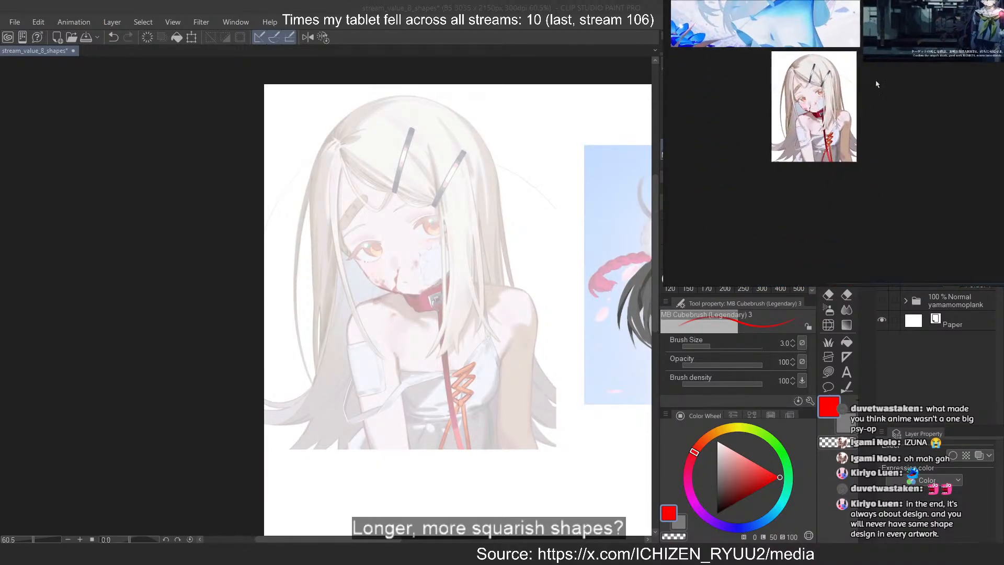
pyautogui.scroll(-5, 877, 84)
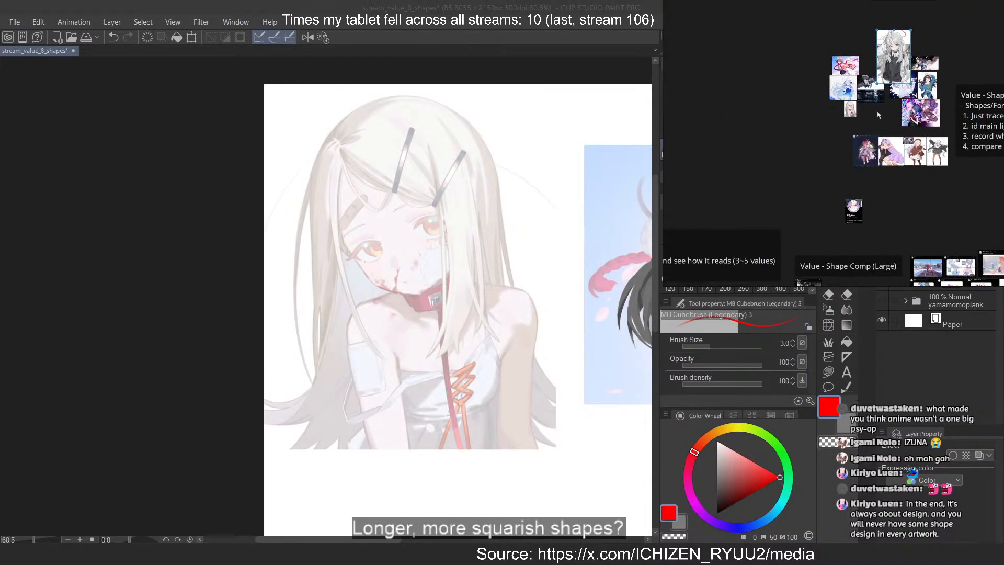
pyautogui.moveTo(893, 56); pyautogui.dragTo(880, 212)
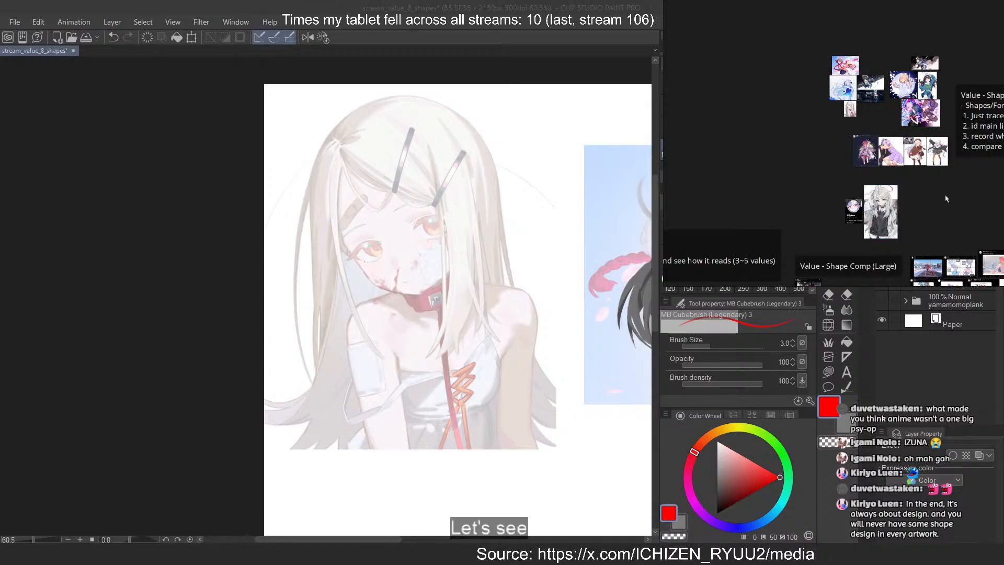
# Bring up the long-haired girl's reference, switch to Clip Studio Paint and set a dark grey brush at size 8
pyautogui.scroll(8, 841, 92)
pyautogui.moveTo(902, 255)
pyautogui.mouseDown()
pyautogui.moveTo(872, 155)
pyautogui.moveTo(875, 179)
pyautogui.moveTo(862, 161)
pyautogui.mouseUp()
pyautogui.scroll(3, 891, 148)
pyautogui.click(487, 4)
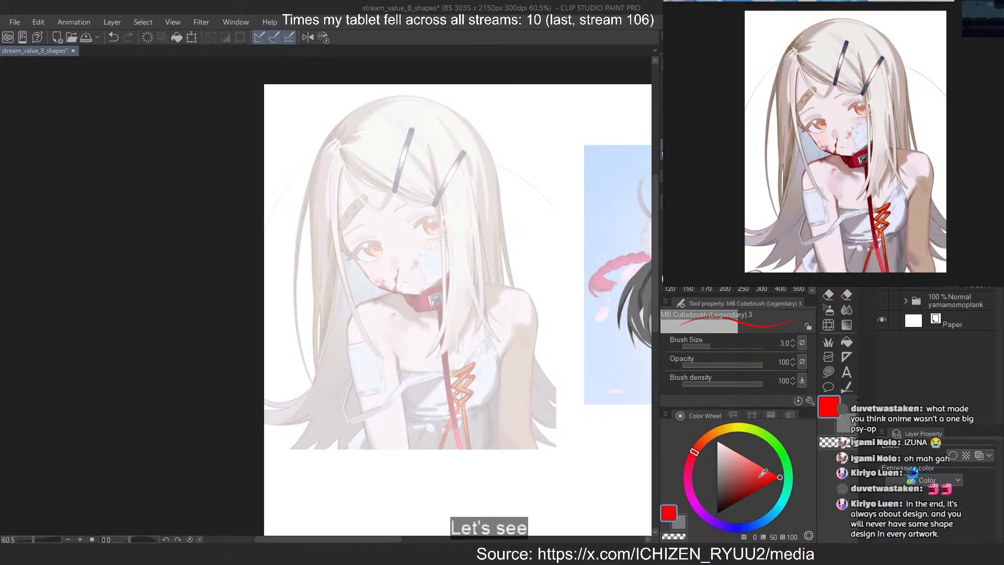
pyautogui.click(725, 484)
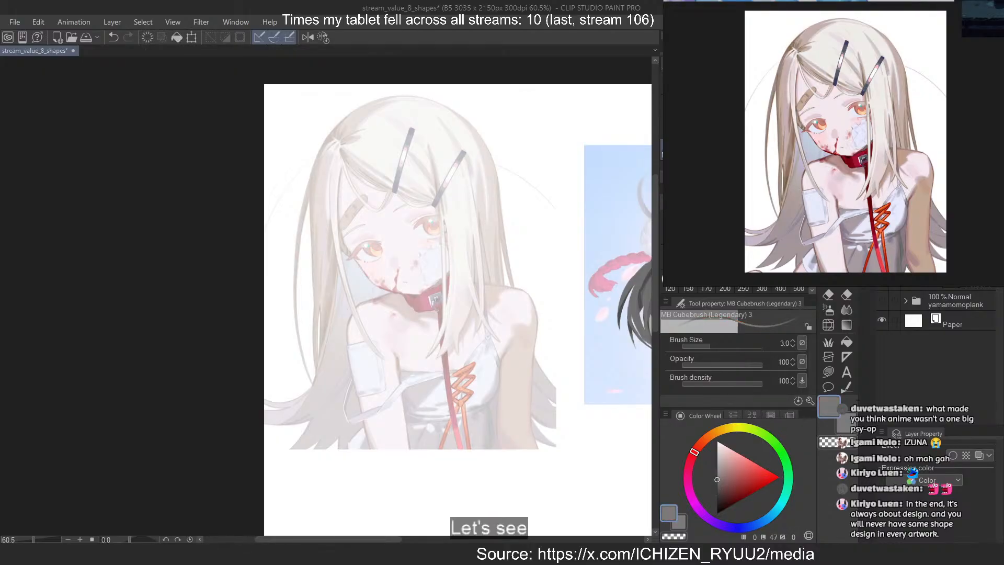
pyautogui.press(']')
pyautogui.press(']')
pyautogui.press(']')
pyautogui.press(']')
pyautogui.press(']')
# Outline the drooping bang loop on the long-haired girl's forehead, from the hair part around to the first hair clip
pyautogui.scroll(-1, 646, 314)
pyautogui.scroll(11, 428, 169)
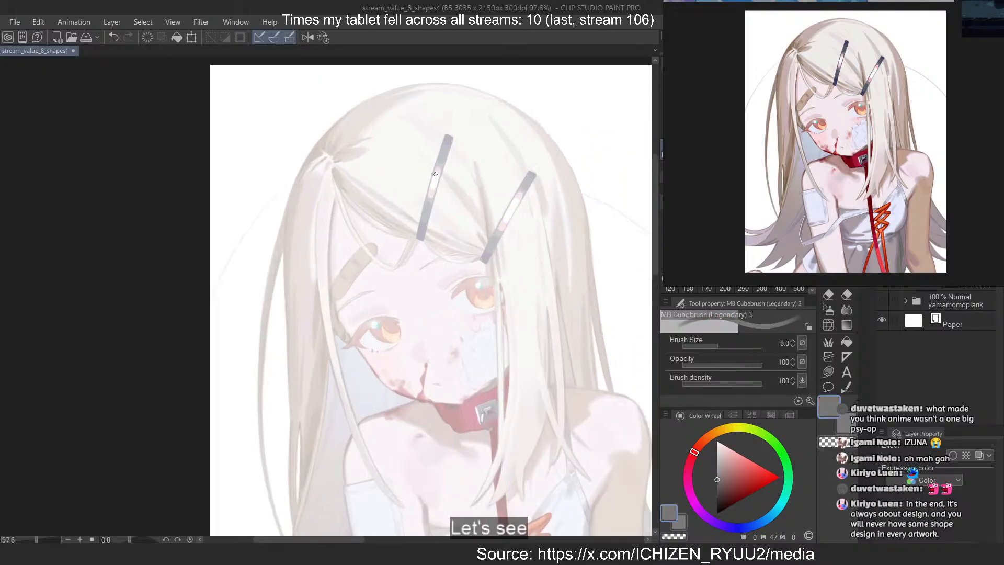
pyautogui.scroll(3, 296, 205)
pyautogui.moveTo(269, 165); pyautogui.dragTo(426, 294)
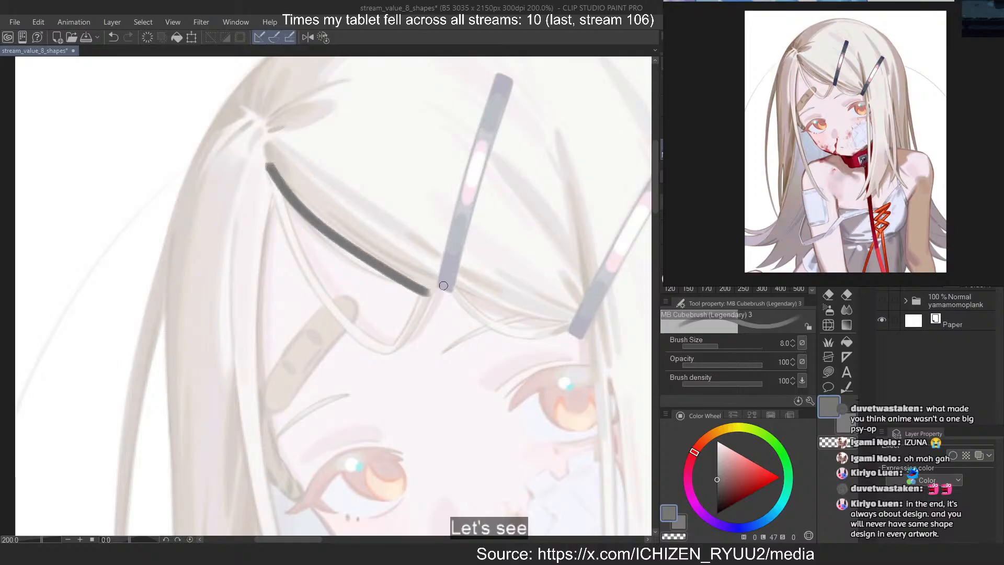
pyautogui.scroll(3, 444, 285)
pyautogui.hotkey('ctrl', 'z')
pyautogui.moveTo(210, 131); pyautogui.dragTo(351, 372)
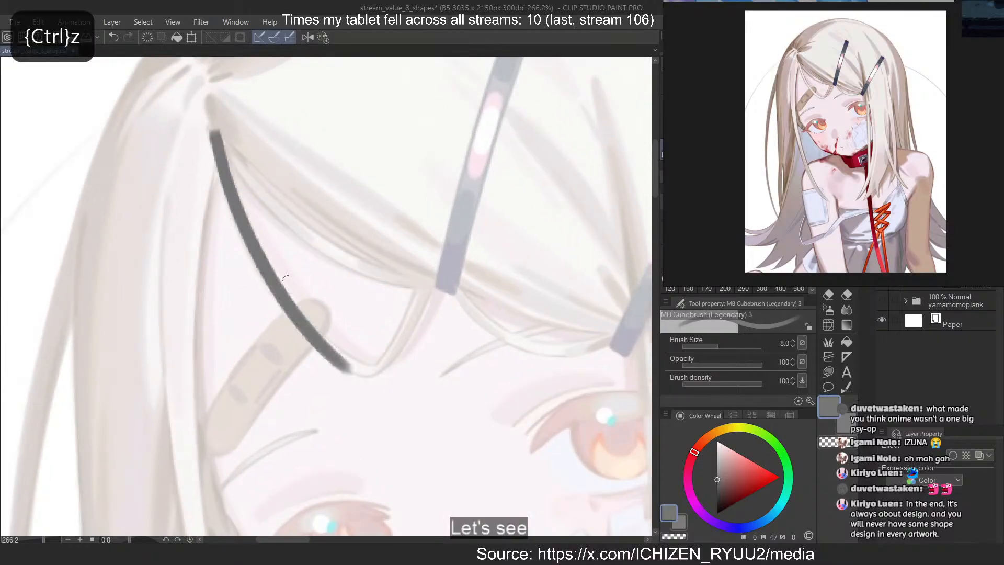
pyautogui.moveTo(308, 330)
pyautogui.mouseDown()
pyautogui.moveTo(358, 364)
pyautogui.moveTo(383, 361)
pyautogui.moveTo(421, 292)
pyautogui.moveTo(363, 373)
pyautogui.mouseUp()
pyautogui.hotkey('ctrl', 'z')
pyautogui.hotkey('ctrl', 'z')
pyautogui.moveTo(432, 267); pyautogui.dragTo(371, 372)
pyautogui.hotkey('ctrl', 'z')
pyautogui.hotkey('ctrl', 'z')
pyautogui.moveTo(432, 266); pyautogui.dragTo(367, 375)
pyautogui.hotkey('ctrl', 'z')
pyautogui.moveTo(429, 252)
pyautogui.mouseDown()
pyautogui.moveTo(392, 356)
pyautogui.moveTo(383, 358)
pyautogui.moveTo(395, 382)
pyautogui.mouseUp()
# Close the top of the bang loop with a curved stroke from the hair part to the first hair clip
pyautogui.press('c')
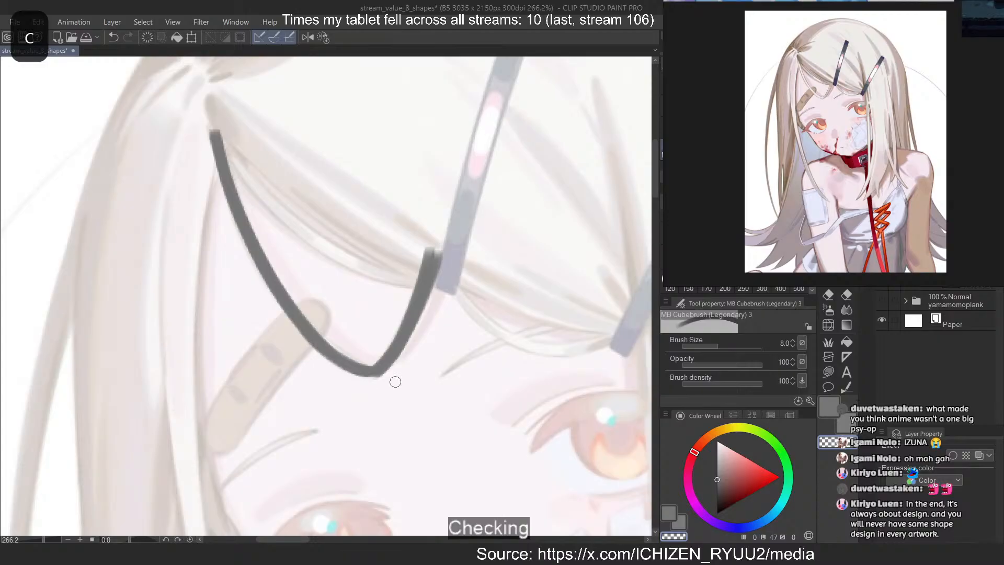
pyautogui.press('c')
pyautogui.moveTo(219, 138)
pyautogui.mouseDown()
pyautogui.moveTo(349, 251)
pyautogui.moveTo(280, 217)
pyautogui.moveTo(358, 263)
pyautogui.mouseUp()
pyautogui.hotkey('ctrl', 'z')
pyautogui.hotkey('ctrl', 'z')
pyautogui.hotkey('ctrl', 'z')
pyautogui.hotkey('ctrl', 'z')
pyautogui.moveTo(219, 133)
pyautogui.mouseDown()
pyautogui.moveTo(325, 247)
pyautogui.moveTo(345, 252)
pyautogui.moveTo(315, 240)
pyautogui.mouseUp()
pyautogui.hotkey('ctrl', 'z')
pyautogui.moveTo(242, 175); pyautogui.dragTo(378, 270)
pyautogui.hotkey('ctrl', 'z')
pyautogui.hotkey('ctrl', 'z')
pyautogui.moveTo(279, 203)
pyautogui.mouseDown()
pyautogui.moveTo(349, 255)
pyautogui.moveTo(418, 282)
pyautogui.mouseUp()
pyautogui.moveTo(303, 229); pyautogui.dragTo(390, 274)
pyautogui.moveTo(297, 227); pyautogui.dragTo(356, 267)
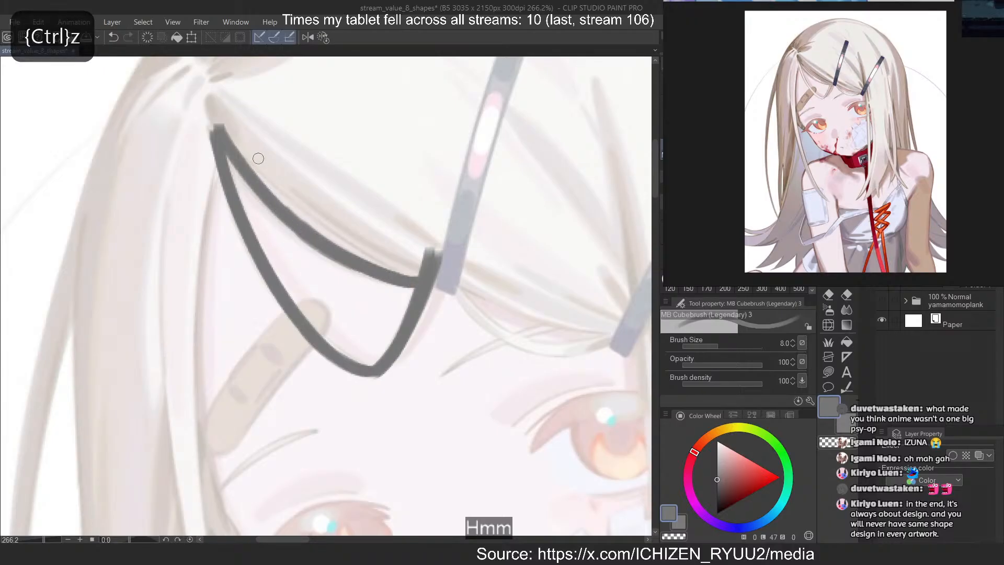
# Add a second curved line above the bang loop, running from the hair part to the first hair clip
pyautogui.moveTo(222, 131); pyautogui.dragTo(420, 271)
pyautogui.hotkey('ctrl', 'z')
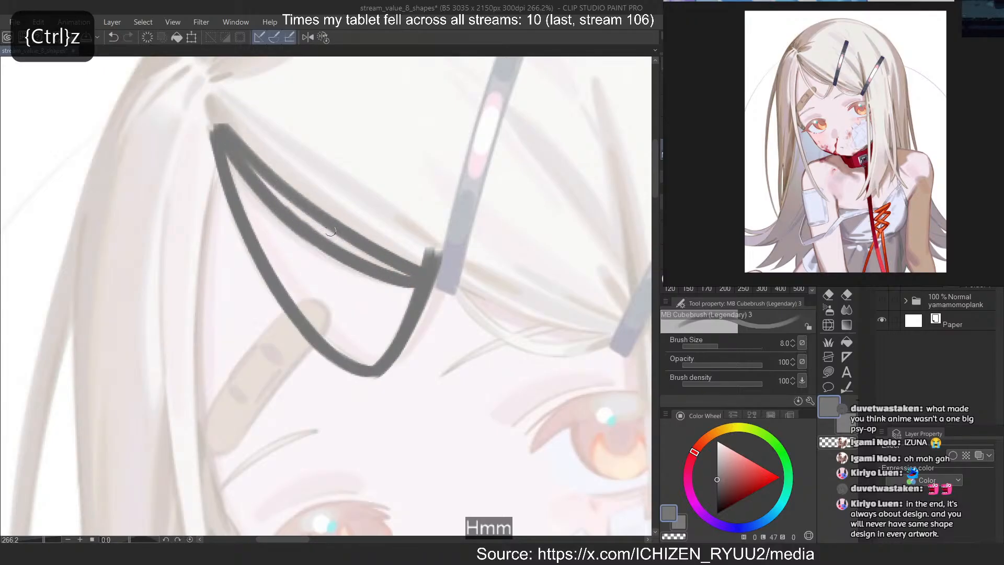
pyautogui.moveTo(320, 210); pyautogui.dragTo(380, 244)
# Block in the top of the face-framing side strand with short overlapping strokes down from the hair part
pyautogui.moveTo(196, 98)
pyautogui.mouseDown()
pyautogui.moveTo(269, 162)
pyautogui.moveTo(195, 193)
pyautogui.mouseUp()
pyautogui.moveTo(212, 116); pyautogui.dragTo(187, 243)
pyautogui.moveTo(201, 195); pyautogui.dragTo(187, 280)
# Mirror the canvas and extend the face-framing side strand in a long curve past the eyebrow bandage
pyautogui.click(305, 37)
pyautogui.scroll(-1, 319, 68)
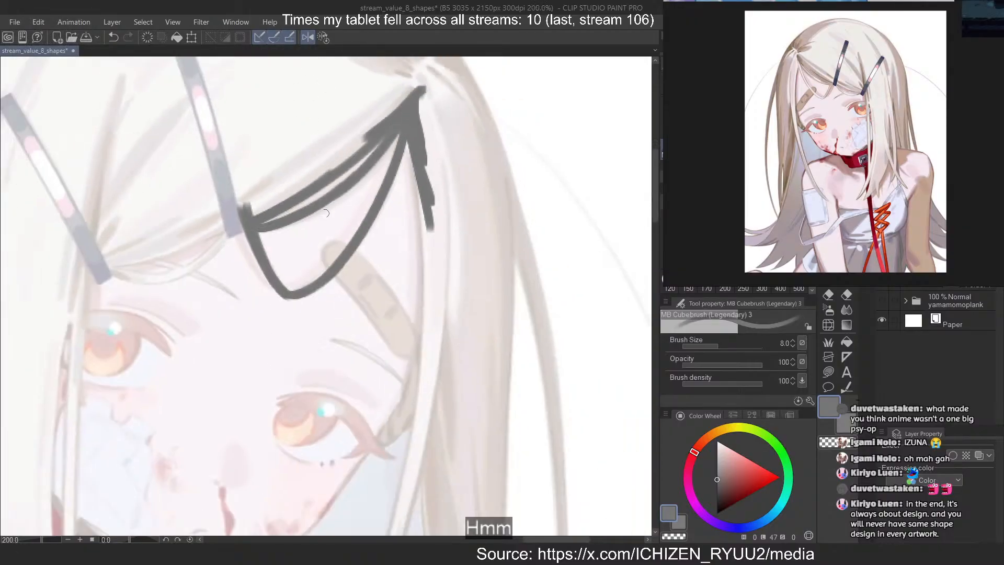
pyautogui.press('-')
pyautogui.press('-')
pyautogui.press('-')
pyautogui.press('-')
pyautogui.press('-')
pyautogui.press('-')
pyautogui.press('-')
pyautogui.scroll(3, 335, 149)
pyautogui.moveTo(294, 122)
pyautogui.mouseDown()
pyautogui.moveTo(357, 182)
pyautogui.moveTo(518, 422)
pyautogui.mouseUp()
pyautogui.hotkey('ctrl', 'z')
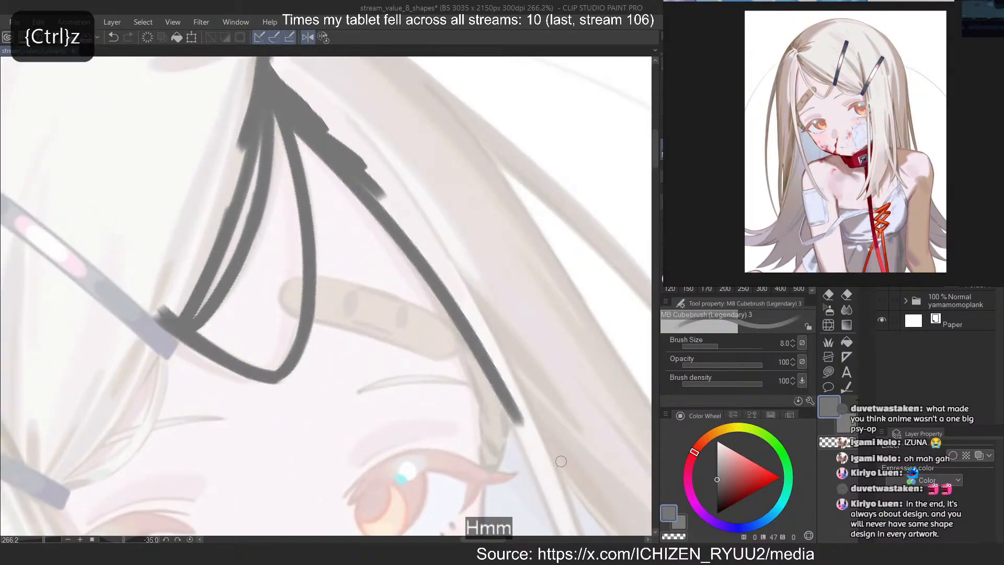
pyautogui.hotkey('ctrl', 'z')
pyautogui.moveTo(294, 122); pyautogui.dragTo(534, 433)
pyautogui.hotkey('ctrl', 'z')
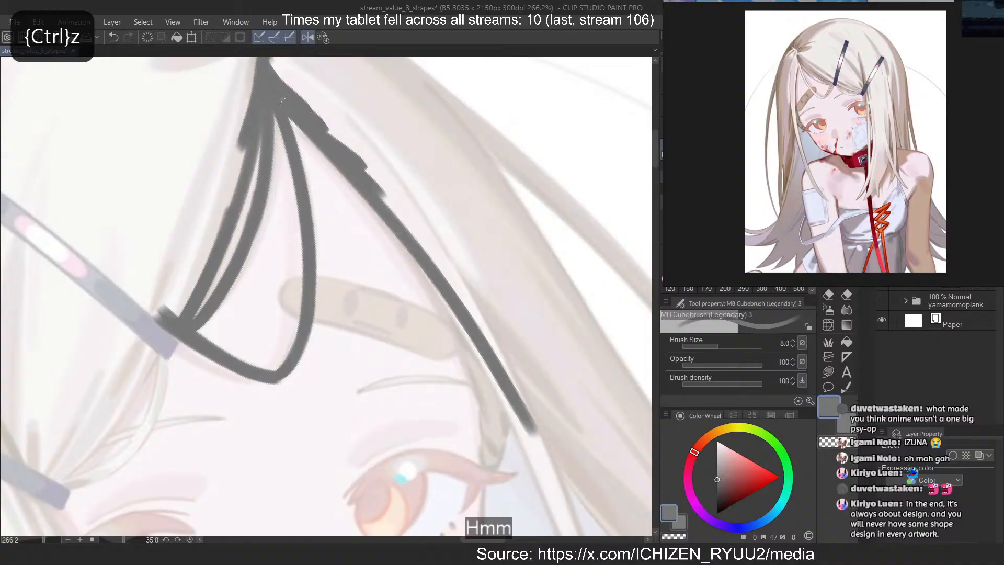
pyautogui.moveTo(283, 100); pyautogui.dragTo(516, 388)
# Continue the face-framing side strand past the outer corner of the eye to the shoulder
pyautogui.scroll(-6, 292, 133)
pyautogui.press('-')
pyautogui.press('-')
pyautogui.press('-')
pyautogui.press('-')
pyautogui.press('-')
pyautogui.press('-')
pyautogui.scroll(4, 439, 321)
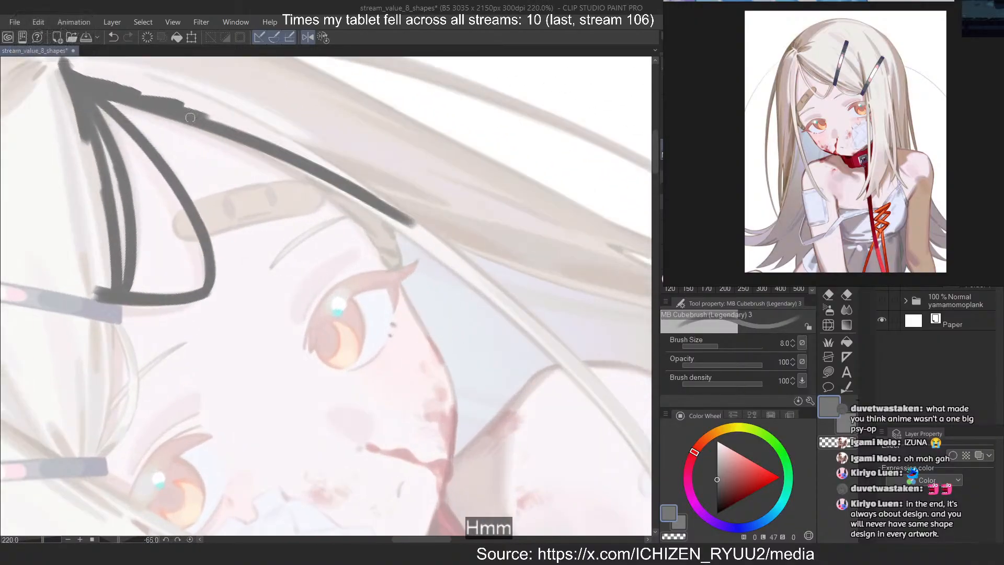
pyautogui.hotkey('ctrl', 'z')
pyautogui.moveTo(198, 125)
pyautogui.mouseDown()
pyautogui.moveTo(557, 349)
pyautogui.moveTo(404, 227)
pyautogui.moveTo(547, 351)
pyautogui.mouseUp()
pyautogui.hotkey('ctrl', 'z')
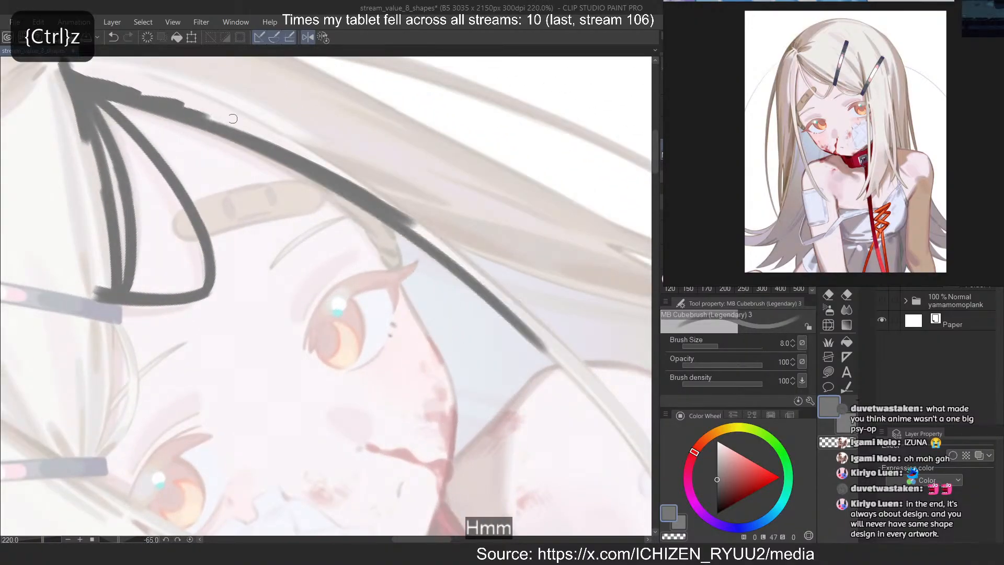
# Trim the side strand's inner edge with transparent colour and thicken its outer edge beside the eye
pyautogui.press('c')
pyautogui.moveTo(312, 184); pyautogui.dragTo(616, 426)
pyautogui.hotkey('ctrl', 'z')
pyautogui.moveTo(366, 220); pyautogui.dragTo(547, 360)
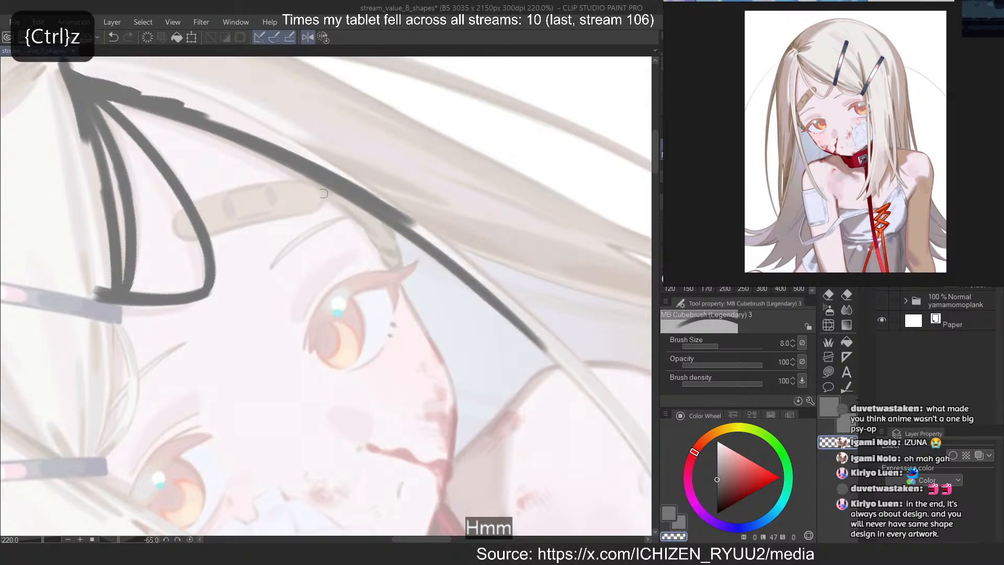
pyautogui.moveTo(324, 194); pyautogui.dragTo(608, 417)
pyautogui.press('c')
pyautogui.moveTo(326, 170)
pyautogui.mouseDown()
pyautogui.moveTo(488, 280)
pyautogui.moveTo(648, 432)
pyautogui.moveTo(466, 262)
pyautogui.moveTo(629, 418)
pyautogui.mouseUp()
pyautogui.hotkey('ctrl', 'z')
# Extend the side strand across the shoulder to the edge of the white sleeve
pyautogui.hotkey('ctrl', 'z')
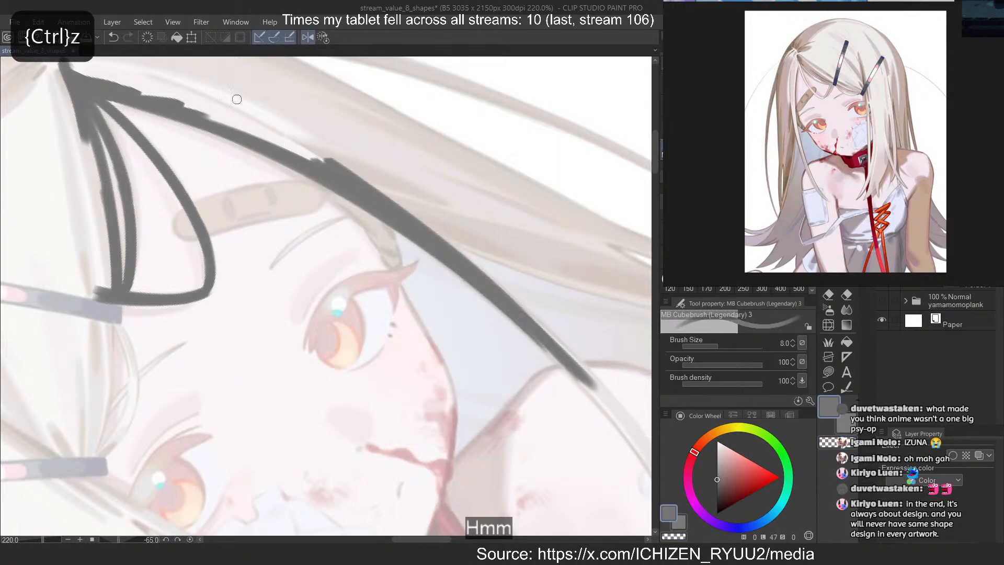
pyautogui.scroll(-6, 237, 99)
pyautogui.press('-')
pyautogui.press('-')
pyautogui.press('-')
pyautogui.scroll(7, 413, 238)
pyautogui.moveTo(296, 152); pyautogui.dragTo(563, 318)
pyautogui.hotkey('ctrl', 'z')
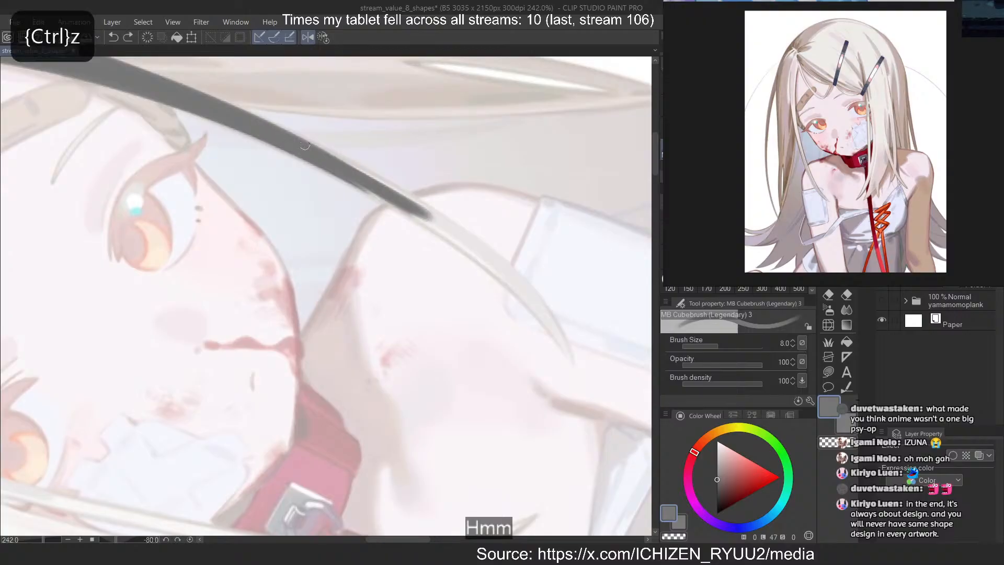
pyautogui.moveTo(305, 147); pyautogui.dragTo(520, 293)
pyautogui.press('c')
pyautogui.moveTo(316, 168); pyautogui.dragTo(399, 209)
# Thicken the side strand where it crosses the shoulder so it fills the reference lock's width
pyautogui.hotkey('ctrl', 'z')
pyautogui.press('c')
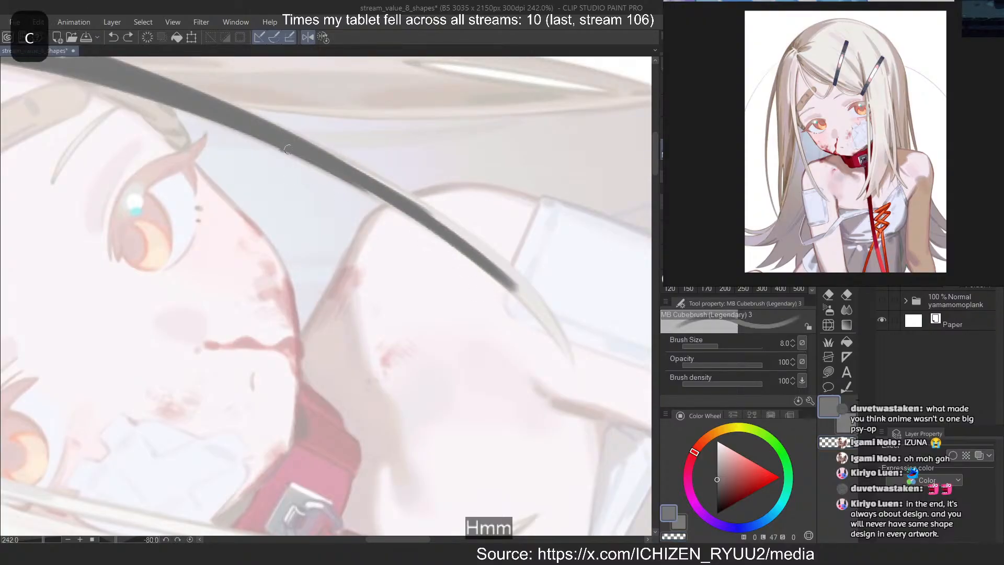
pyautogui.hotkey('ctrl', 'z')
pyautogui.moveTo(287, 149)
pyautogui.mouseDown()
pyautogui.moveTo(578, 331)
pyautogui.moveTo(548, 314)
pyautogui.mouseUp()
pyautogui.hotkey('ctrl', 'z')
pyautogui.moveTo(243, 133); pyautogui.dragTo(542, 312)
pyautogui.hotkey('ctrl', 'z')
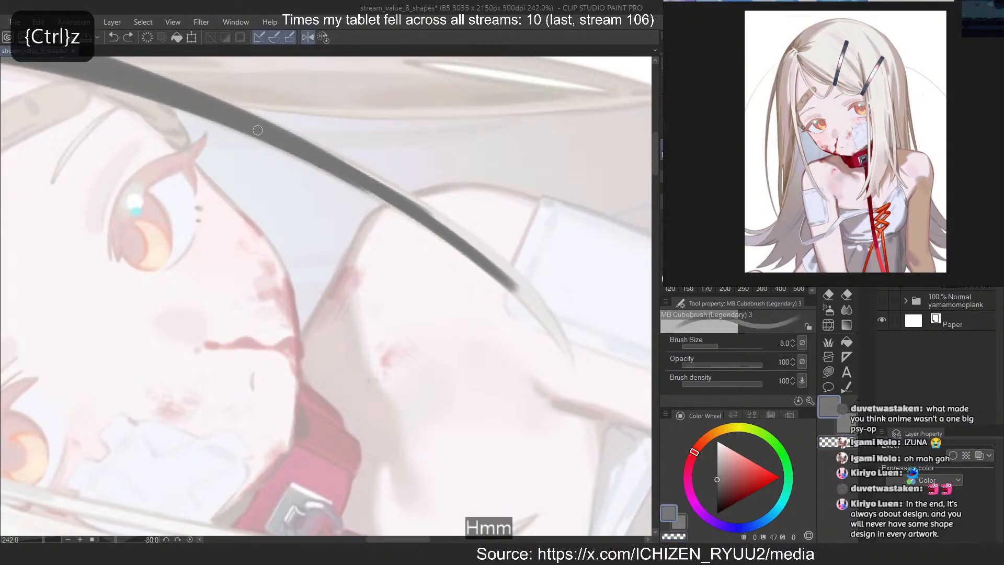
pyautogui.moveTo(278, 145)
pyautogui.mouseDown()
pyautogui.moveTo(521, 290)
pyautogui.moveTo(464, 240)
pyautogui.moveTo(524, 292)
pyautogui.mouseUp()
# Finish the side strand with a curved, tapering tip over the upper arm beside the sleeve
pyautogui.moveTo(385, 187); pyautogui.dragTo(575, 339)
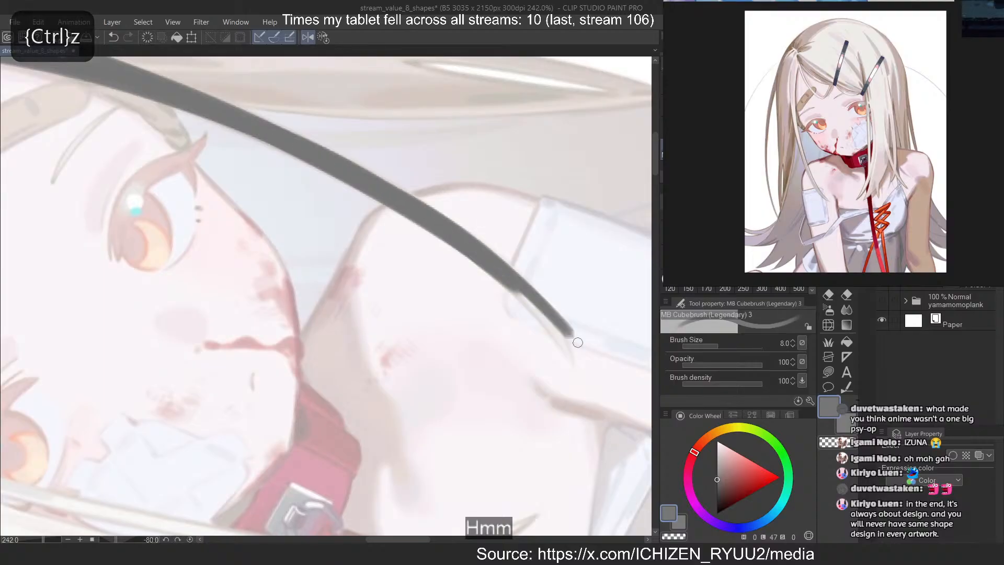
pyautogui.hotkey('ctrl', 'z')
pyautogui.moveTo(424, 210); pyautogui.dragTo(558, 336)
pyautogui.hotkey('ctrl', 'z')
pyautogui.hotkey('ctrl', 'z')
pyautogui.moveTo(381, 184); pyautogui.dragTo(561, 340)
pyautogui.hotkey('ctrl', 'z')
pyautogui.moveTo(435, 215)
pyautogui.mouseDown()
pyautogui.moveTo(484, 247)
pyautogui.moveTo(504, 278)
pyautogui.moveTo(407, 202)
pyautogui.moveTo(565, 347)
pyautogui.mouseUp()
pyautogui.hotkey('ctrl', 'z')
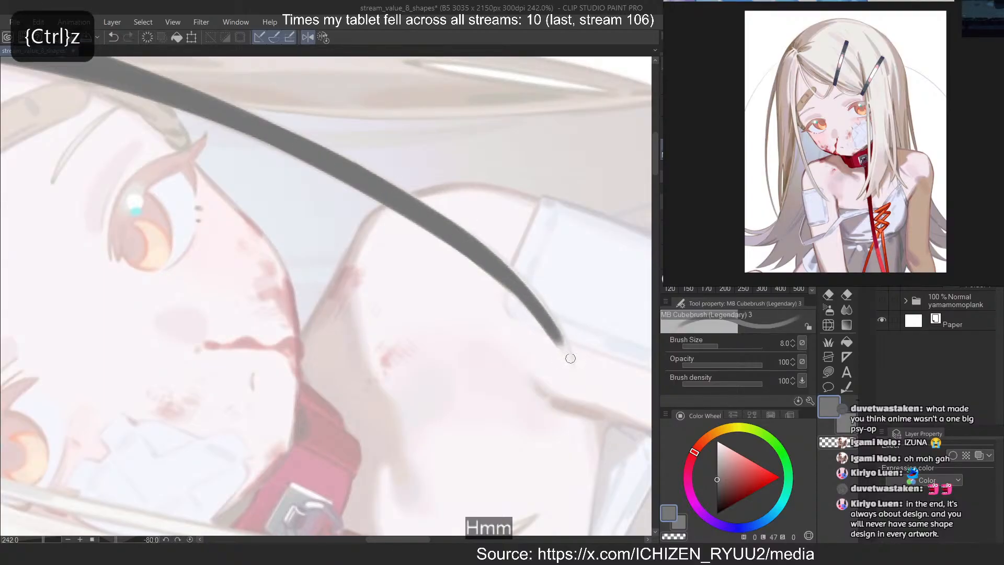
pyautogui.hotkey('ctrl', 'z')
pyautogui.moveTo(389, 187); pyautogui.dragTo(567, 351)
pyautogui.moveTo(458, 235); pyautogui.dragTo(577, 375)
pyautogui.moveTo(492, 265); pyautogui.dragTo(604, 421)
pyautogui.hotkey('ctrl', 'z')
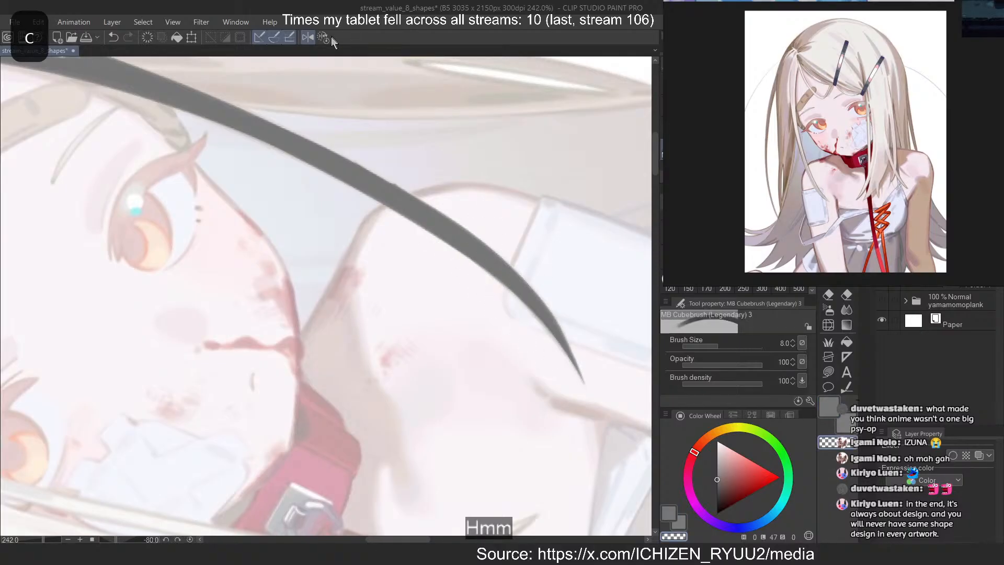
# Restore the unmirrored canvas and trace the thin vertical strand from beside the other eye down past the red collar
pyautogui.click(325, 38)
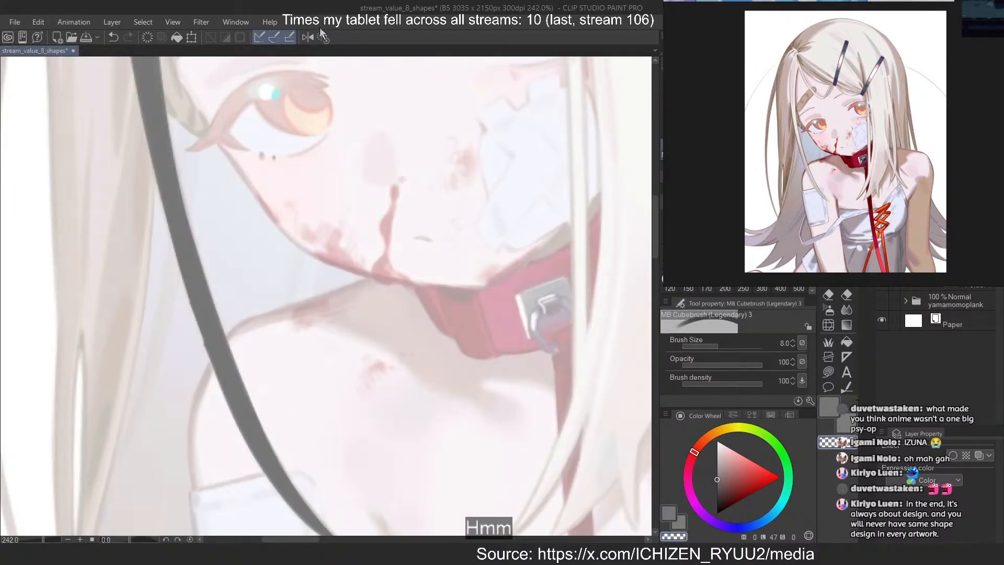
pyautogui.scroll(-3, 439, 225)
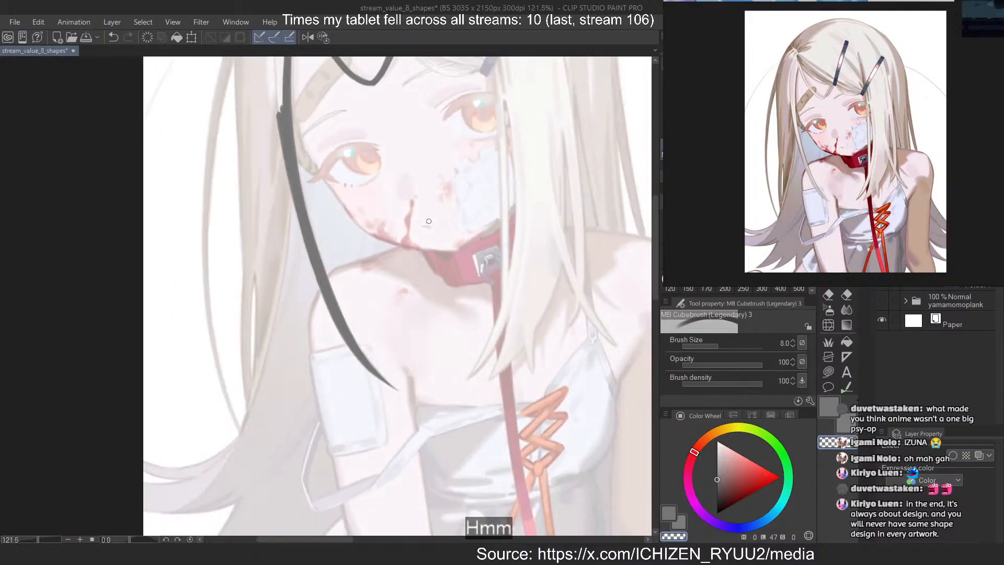
pyautogui.scroll(2, 473, 136)
pyautogui.press('c')
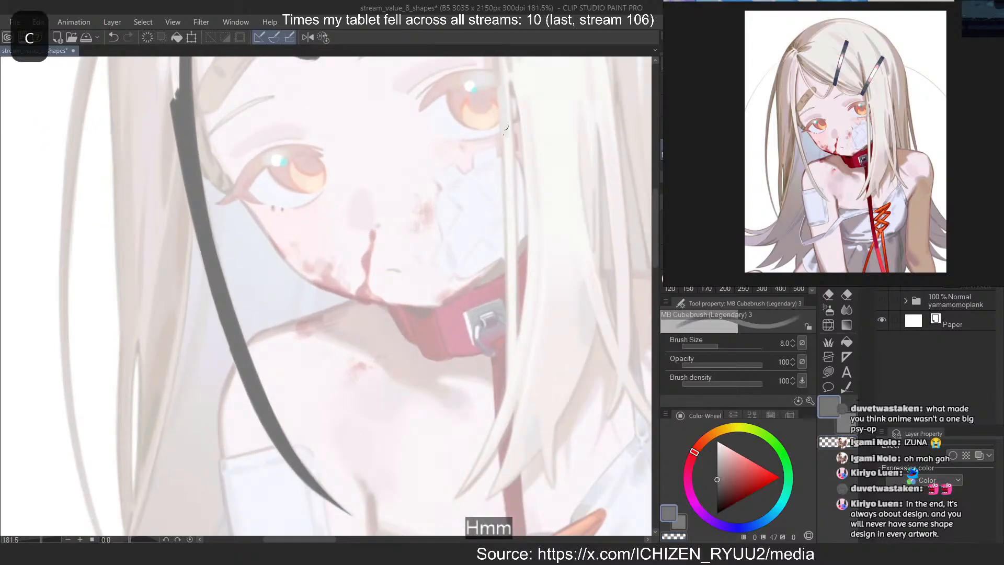
pyautogui.moveTo(502, 70)
pyautogui.mouseDown()
pyautogui.moveTo(518, 453)
pyautogui.moveTo(506, 119)
pyautogui.moveTo(519, 379)
pyautogui.moveTo(511, 157)
pyautogui.moveTo(516, 366)
pyautogui.mouseUp()
pyautogui.hotkey('ctrl', 'z')
pyautogui.hotkey('ctrl', 'z')
pyautogui.hotkey('ctrl', 'z')
pyautogui.hotkey('ctrl', 'z')
pyautogui.hotkey('ctrl', 'z')
pyautogui.moveTo(500, 81); pyautogui.dragTo(514, 475)
pyautogui.moveTo(499, 120); pyautogui.dragTo(508, 431)
pyautogui.hotkey('ctrl', 'z')
pyautogui.moveTo(504, 187); pyautogui.dragTo(508, 431)
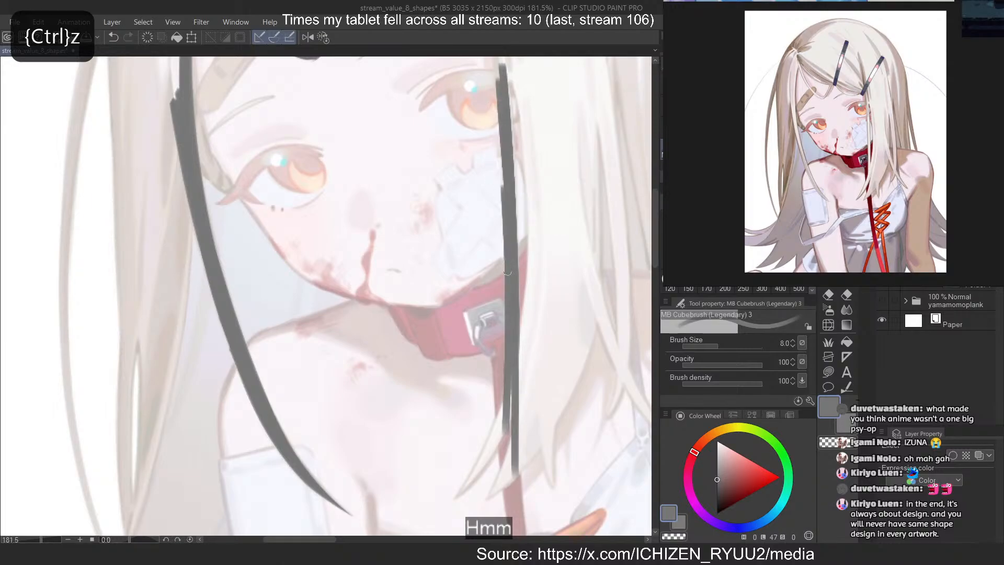
pyautogui.hotkey('ctrl', 'z')
pyautogui.moveTo(506, 197); pyautogui.dragTo(510, 407)
pyautogui.moveTo(508, 274); pyautogui.dragTo(509, 427)
pyautogui.moveTo(509, 215); pyautogui.dragTo(510, 408)
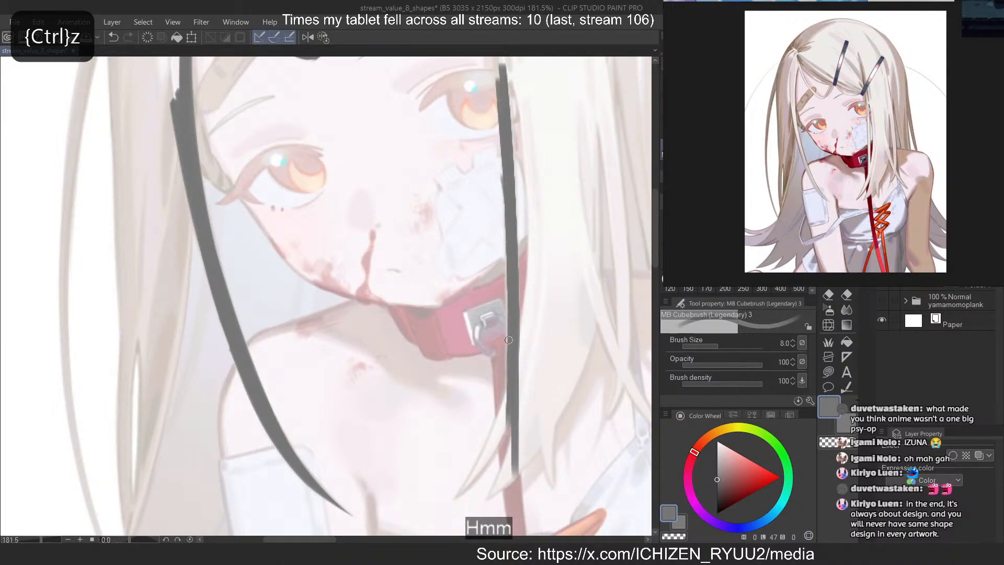
# Mirror and rotate the canvas, and extend the thin strand beside the eye up across the lower hair clip
pyautogui.press('2')
pyautogui.moveTo(606, 339); pyautogui.dragTo(549, 340)
pyautogui.moveTo(236, 176)
pyautogui.mouseDown()
pyautogui.moveTo(184, 249)
pyautogui.moveTo(178, 327)
pyautogui.mouseUp()
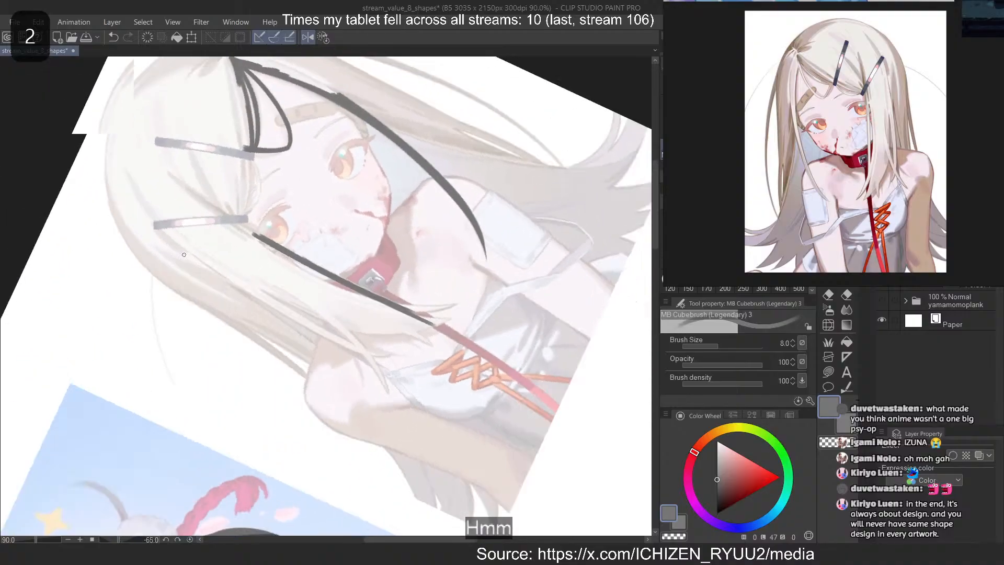
pyautogui.moveTo(242, 237); pyautogui.dragTo(308, 238)
pyautogui.moveTo(194, 186); pyautogui.dragTo(459, 334)
pyautogui.hotkey('ctrl', 'z')
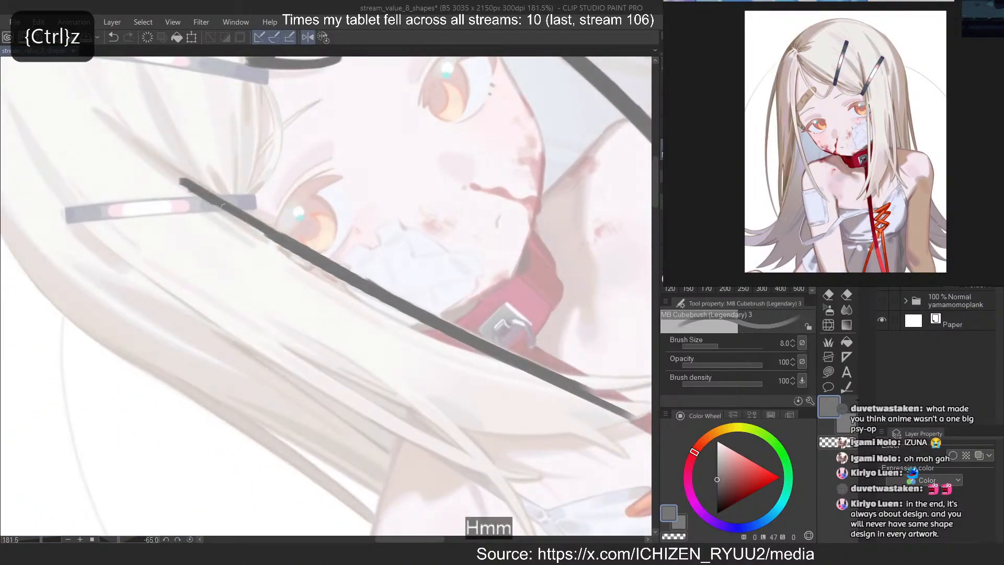
pyautogui.moveTo(193, 192); pyautogui.dragTo(547, 377)
pyautogui.hotkey('ctrl', 'z')
pyautogui.moveTo(296, 243); pyautogui.dragTo(541, 366)
pyautogui.hotkey('ctrl', 'z')
pyautogui.moveTo(297, 246); pyautogui.dragTo(588, 396)
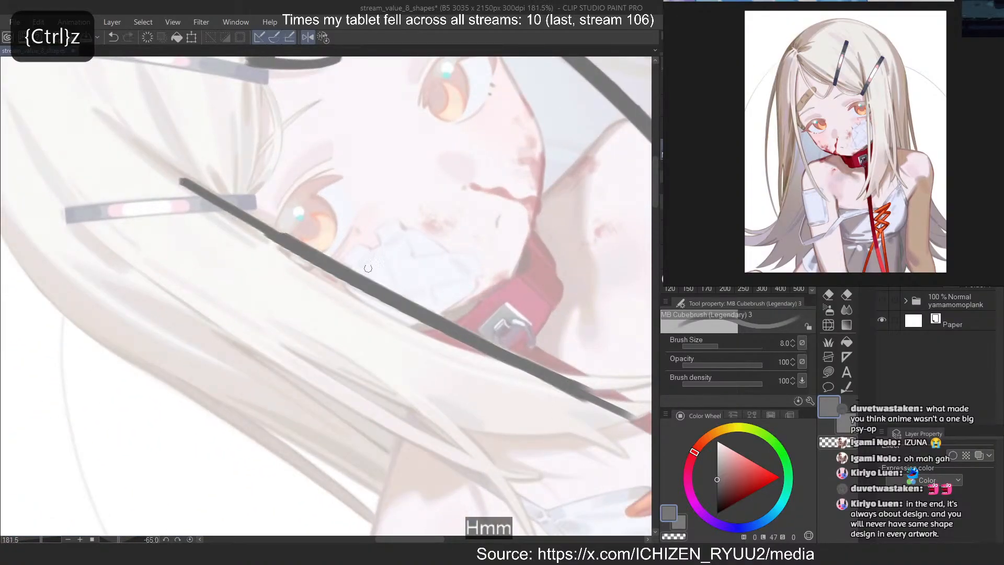
pyautogui.hotkey('ctrl', 'z')
pyautogui.press('c')
pyautogui.moveTo(334, 257); pyautogui.dragTo(557, 368)
pyautogui.hotkey('ctrl', 'z')
pyautogui.moveTo(303, 240); pyautogui.dragTo(436, 310)
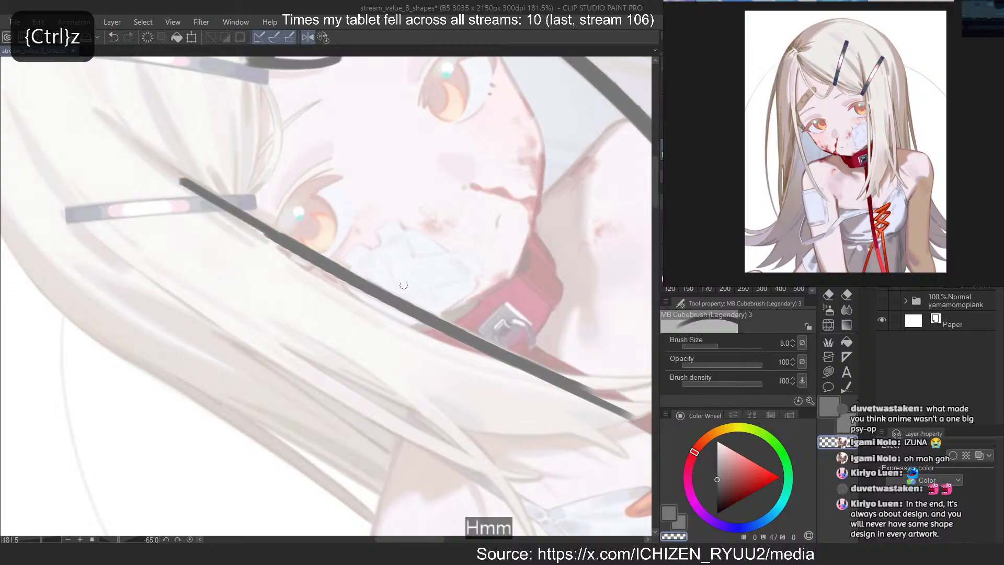
# Thicken the strand's lower end near the collar and trace a second line alongside it that converges with it there
pyautogui.press('c')
pyautogui.moveTo(355, 278); pyautogui.dragTo(600, 405)
pyautogui.moveTo(274, 267); pyautogui.dragTo(555, 389)
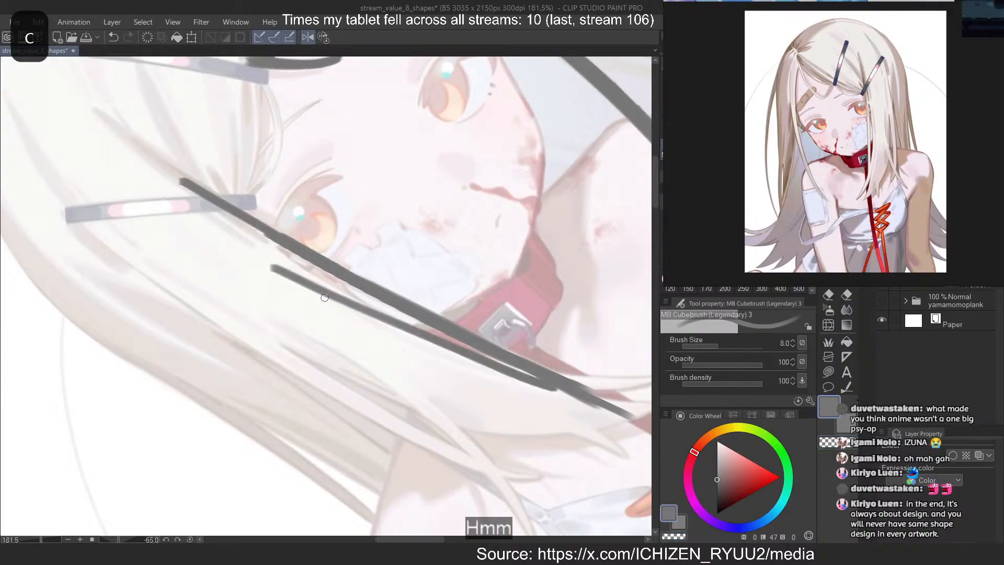
pyautogui.moveTo(320, 294); pyautogui.dragTo(538, 378)
pyautogui.hotkey('ctrl', 'z')
pyautogui.hotkey('ctrl', 'z')
pyautogui.moveTo(376, 319); pyautogui.dragTo(549, 384)
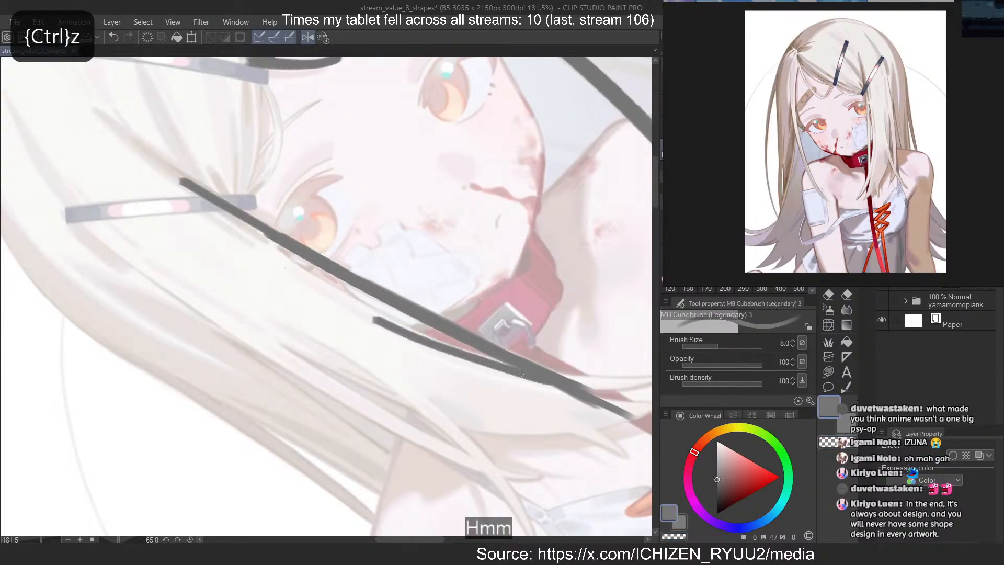
pyautogui.moveTo(418, 337); pyautogui.dragTo(549, 383)
pyautogui.moveTo(356, 299)
pyautogui.mouseDown()
pyautogui.moveTo(533, 383)
pyautogui.moveTo(513, 365)
pyautogui.mouseUp()
# Extend the second line upward past the eye until it meets the first strand near the hair clip
pyautogui.hotkey('ctrl', 'z')
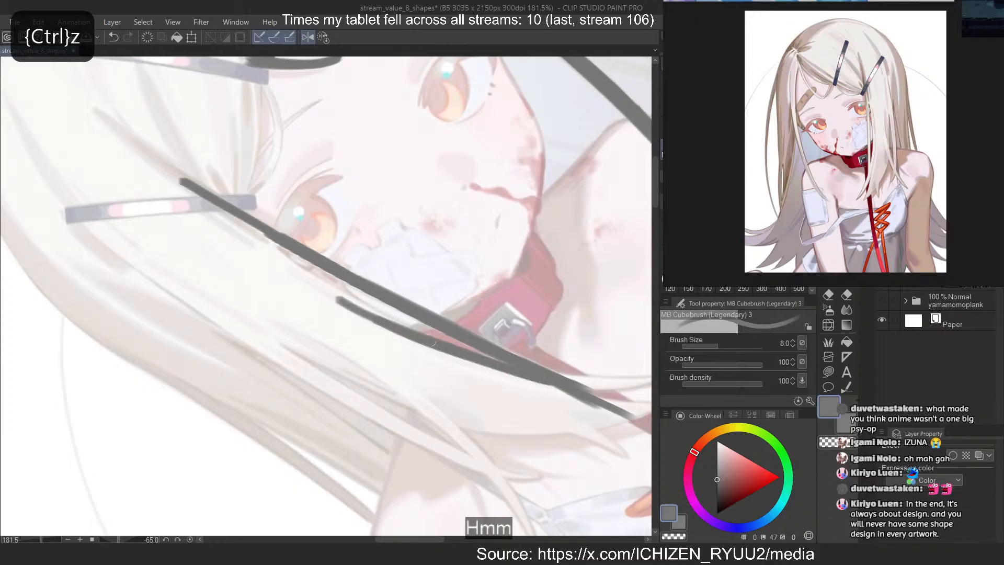
pyautogui.hotkey('ctrl', 'z')
pyautogui.moveTo(316, 277); pyautogui.dragTo(511, 375)
pyautogui.hotkey('ctrl', 'z')
pyautogui.moveTo(222, 220)
pyautogui.mouseDown()
pyautogui.moveTo(525, 392)
pyautogui.moveTo(498, 363)
pyautogui.mouseUp()
pyautogui.hotkey('ctrl', 'z')
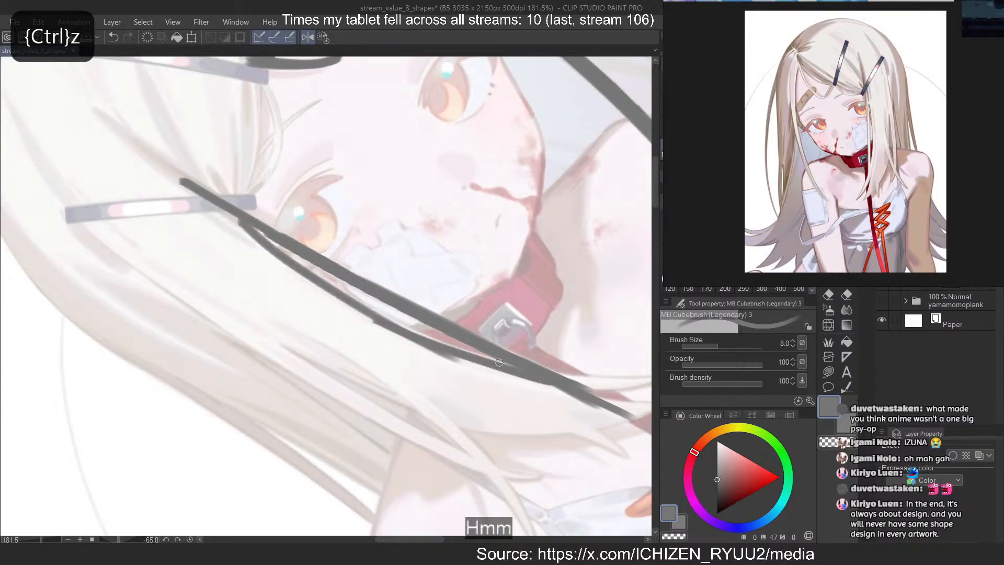
pyautogui.moveTo(251, 232); pyautogui.dragTo(525, 391)
pyautogui.hotkey('ctrl', 'z')
pyautogui.moveTo(323, 290); pyautogui.dragTo(536, 390)
pyautogui.moveTo(374, 315); pyautogui.dragTo(543, 392)
pyautogui.moveTo(223, 209)
pyautogui.mouseDown()
pyautogui.moveTo(308, 282)
pyautogui.moveTo(269, 257)
pyautogui.mouseUp()
# Rotate the canvas further and trace the bangs edge as a dark curve from the upper hair clip to the lower one
pyautogui.press('-')
pyautogui.press('-')
pyautogui.press('-')
pyautogui.press('-')
pyautogui.scroll(11, 209, 257)
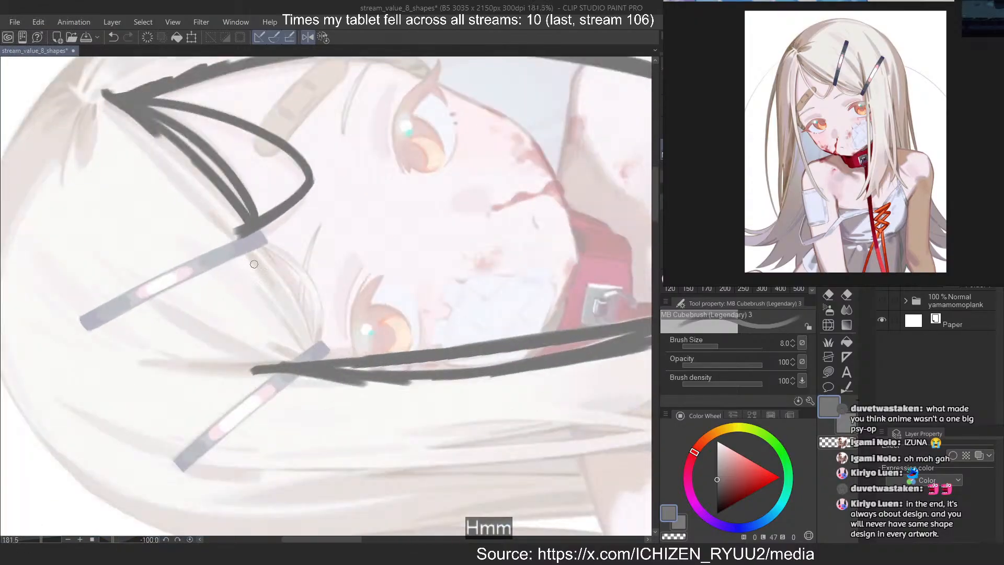
pyautogui.moveTo(245, 216); pyautogui.dragTo(377, 464)
pyautogui.hotkey('ctrl', 'z')
pyautogui.moveTo(242, 221)
pyautogui.mouseDown()
pyautogui.moveTo(346, 394)
pyautogui.moveTo(343, 445)
pyautogui.mouseUp()
pyautogui.hotkey('ctrl', 'z')
pyautogui.moveTo(245, 222)
pyautogui.mouseDown()
pyautogui.moveTo(347, 452)
pyautogui.moveTo(335, 404)
pyautogui.mouseUp()
# With a size 6 brush, trace the upper half of the arched bangs strand leaving the upper hair clip over the forehead
pyautogui.press('[')
pyautogui.press('[')
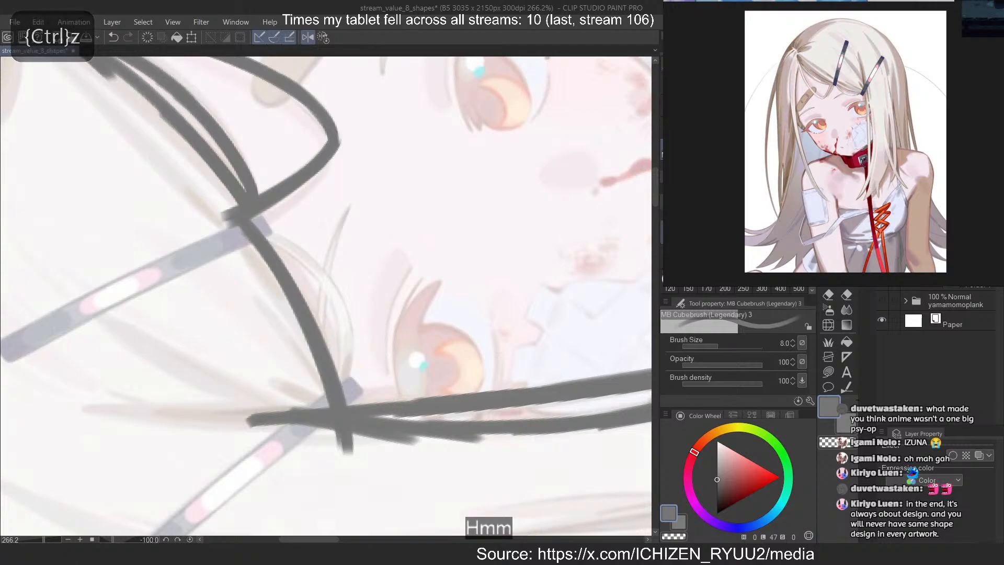
pyautogui.moveTo(247, 224); pyautogui.dragTo(348, 308)
pyautogui.hotkey('ctrl', 'z')
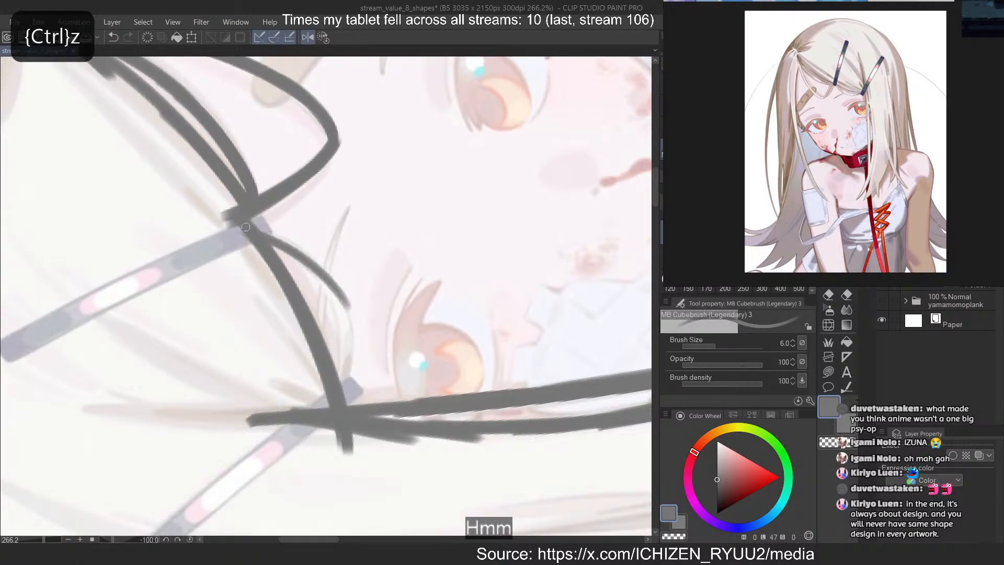
pyautogui.hotkey('ctrl', 'z')
pyautogui.moveTo(246, 226)
pyautogui.mouseDown()
pyautogui.moveTo(343, 294)
pyautogui.moveTo(352, 326)
pyautogui.moveTo(317, 269)
pyautogui.moveTo(346, 303)
pyautogui.mouseUp()
pyautogui.hotkey('ctrl', 'z')
pyautogui.hotkey('ctrl', 'z')
pyautogui.hotkey('ctrl', 'z')
pyautogui.hotkey('ctrl', 'z')
pyautogui.moveTo(247, 226); pyautogui.dragTo(345, 309)
# Finish the arched bangs strand with a curve that bends back to the lower hair clip above the eye
pyautogui.hotkey('ctrl', 'z')
pyautogui.moveTo(321, 274); pyautogui.dragTo(341, 300)
pyautogui.hotkey('ctrl', 'z')
pyautogui.moveTo(314, 267)
pyautogui.mouseDown()
pyautogui.moveTo(354, 369)
pyautogui.moveTo(343, 388)
pyautogui.mouseUp()
pyautogui.hotkey('ctrl', 'z')
pyautogui.moveTo(340, 295); pyautogui.dragTo(345, 395)
pyautogui.hotkey('ctrl', 'z')
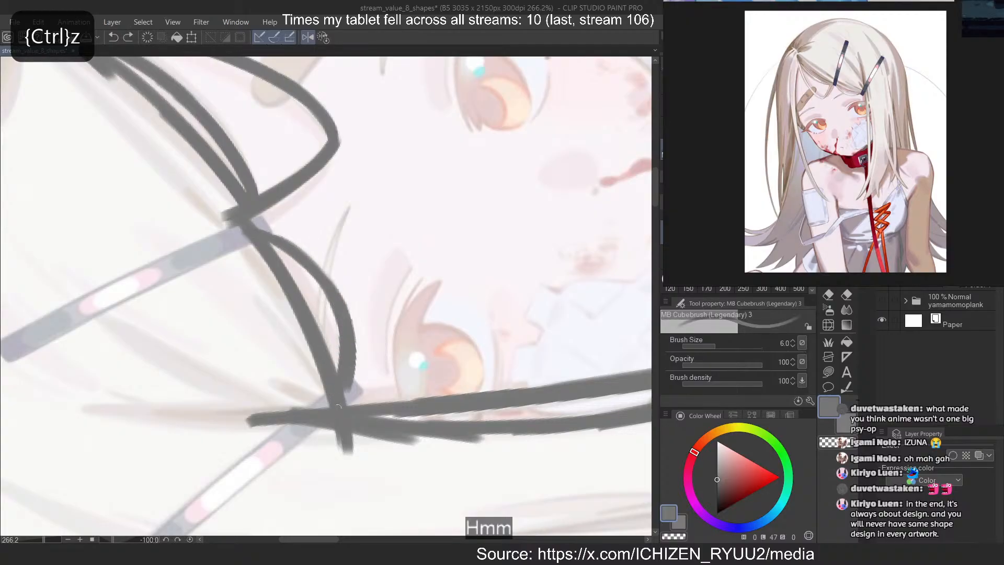
pyautogui.hotkey('ctrl', 'z')
pyautogui.moveTo(341, 293); pyautogui.dragTo(344, 399)
pyautogui.hotkey('ctrl', 'z')
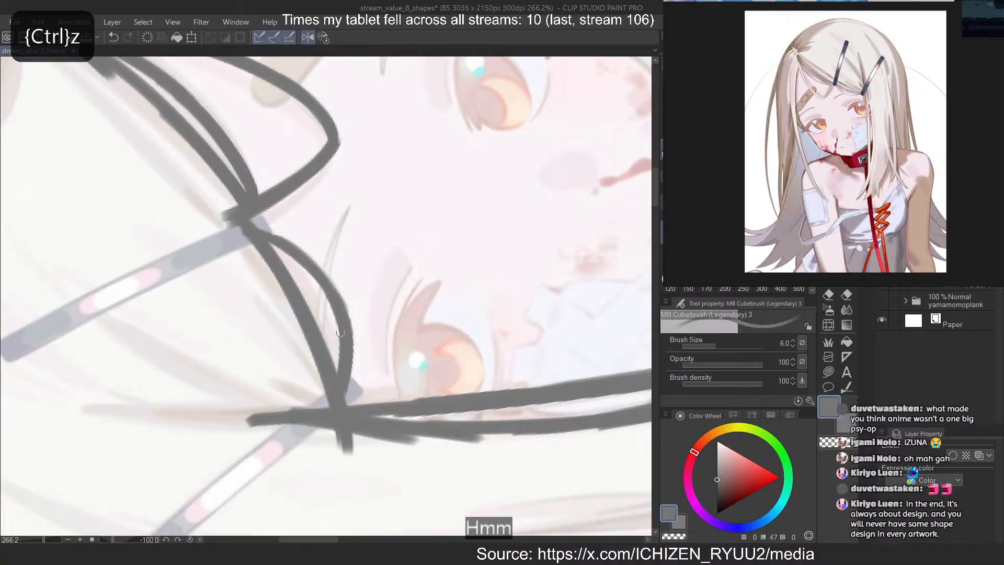
pyautogui.hotkey('ctrl', 'z')
pyautogui.moveTo(340, 327); pyautogui.dragTo(344, 396)
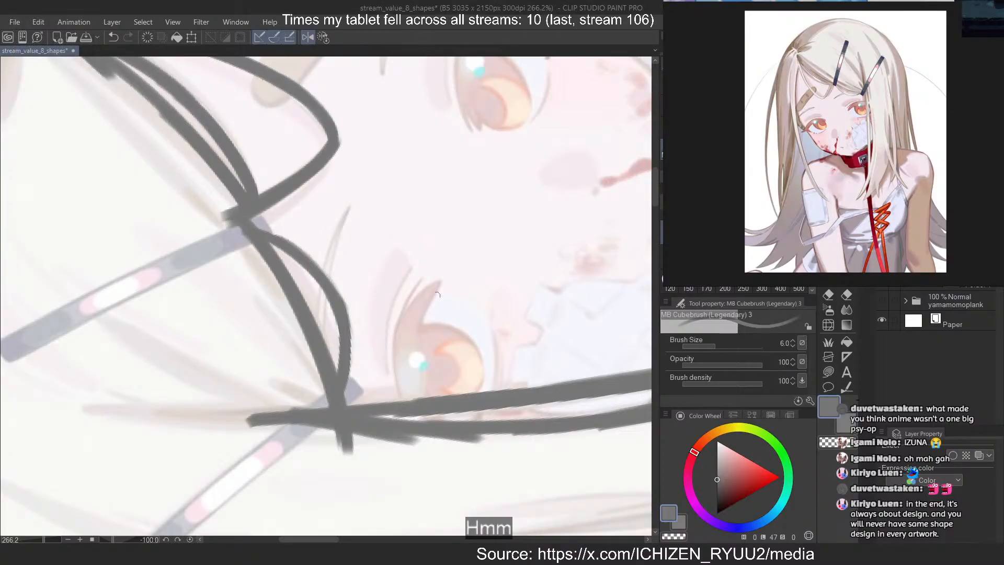
# Restore the upright, unmirrored canvas and block in the crown around both hair clips with a size 50 brush
pyautogui.scroll(-2, 437, 294)
pyautogui.click(320, 38)
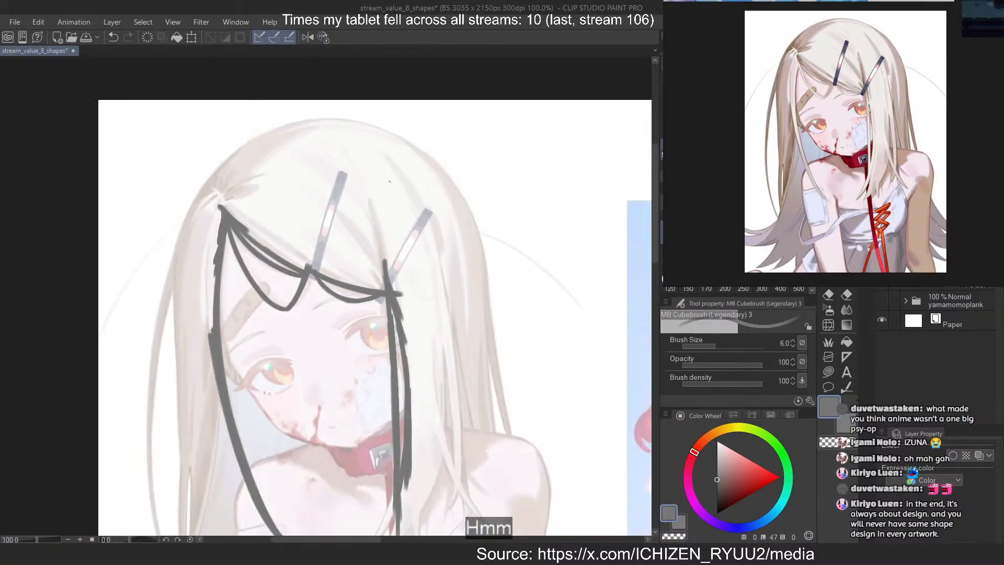
pyautogui.scroll(-3, 389, 182)
pyautogui.scroll(2, 312, 184)
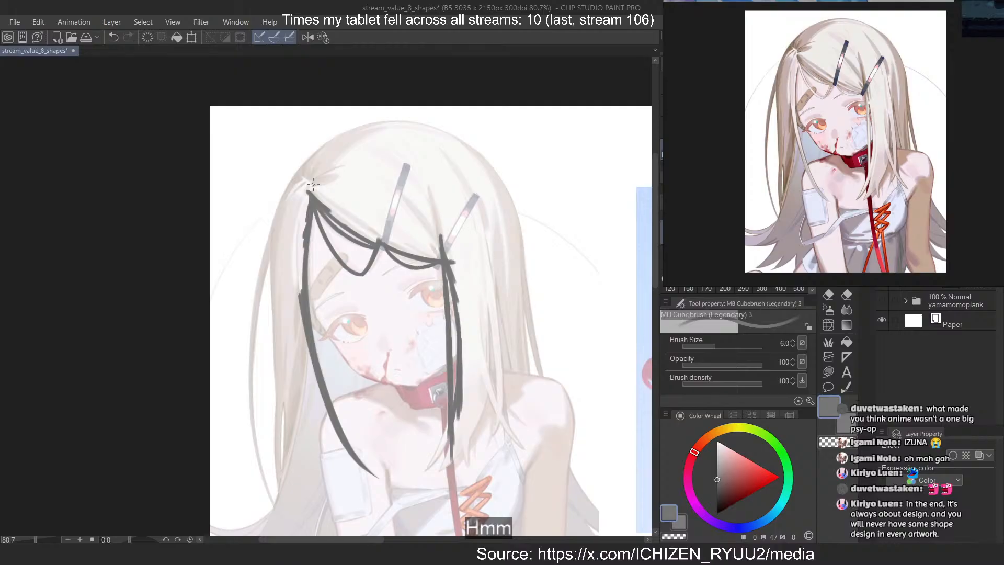
pyautogui.press(']')
pyautogui.press(']')
pyautogui.press(']')
pyautogui.press(']')
pyautogui.press(']')
pyautogui.press(']')
pyautogui.press(']')
pyautogui.press(']')
pyautogui.press(']')
pyautogui.press(']')
pyautogui.press(']')
pyautogui.moveTo(410, 169); pyautogui.dragTo(475, 279)
pyautogui.moveTo(371, 163)
pyautogui.mouseDown()
pyautogui.moveTo(460, 216)
pyautogui.moveTo(460, 227)
pyautogui.mouseUp()
pyautogui.moveTo(358, 195)
pyautogui.mouseDown()
pyautogui.moveTo(481, 241)
pyautogui.moveTo(499, 292)
pyautogui.mouseUp()
pyautogui.scroll(3, 440, 147)
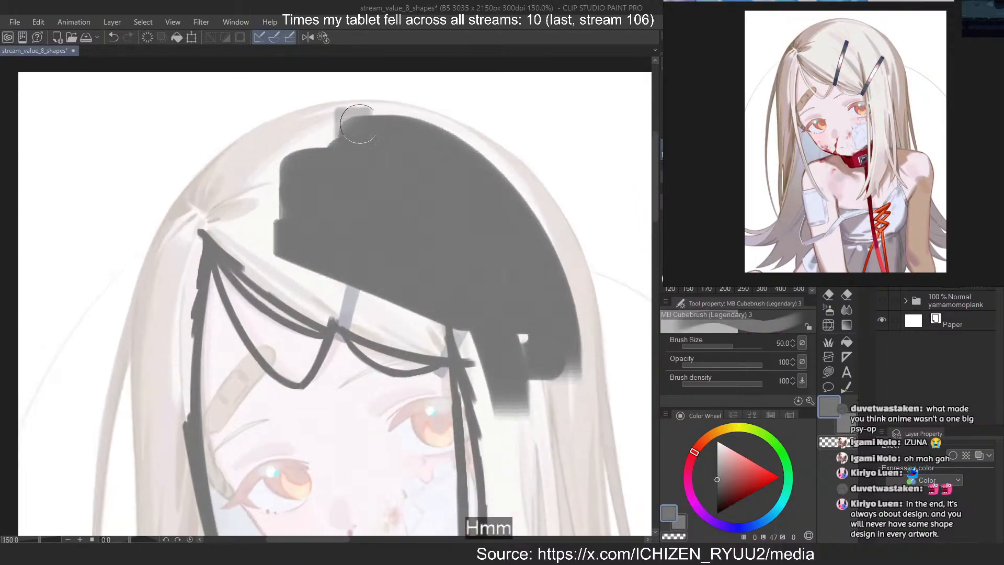
# Extend the dark crown mass out to the head's contour on the hair-clip side and down past the lower clip
pyautogui.moveTo(359, 124)
pyautogui.mouseDown()
pyautogui.moveTo(536, 318)
pyautogui.moveTo(372, 123)
pyautogui.moveTo(538, 339)
pyautogui.mouseUp()
pyautogui.moveTo(403, 133); pyautogui.dragTo(535, 370)
pyautogui.hotkey('ctrl', 'z')
pyautogui.moveTo(457, 151); pyautogui.dragTo(569, 332)
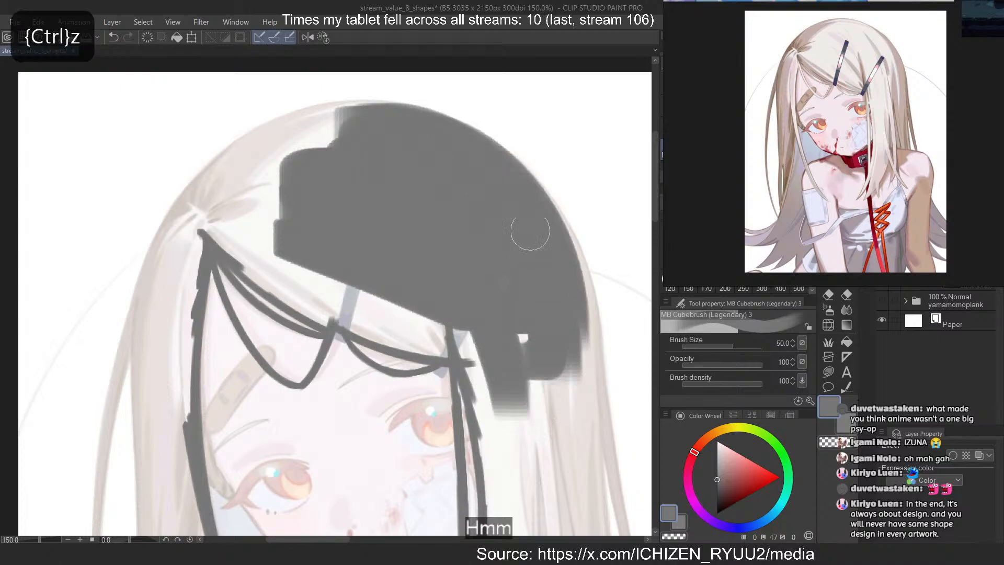
pyautogui.moveTo(509, 181); pyautogui.dragTo(583, 382)
pyautogui.hotkey('ctrl', 'z')
pyautogui.moveTo(494, 180); pyautogui.dragTo(575, 365)
pyautogui.moveTo(539, 219); pyautogui.dragTo(579, 368)
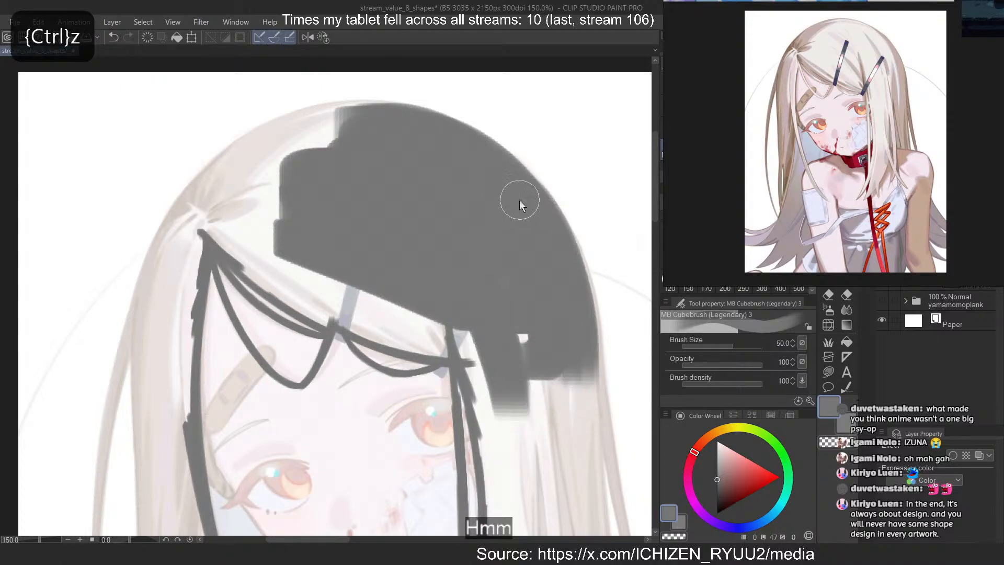
pyautogui.moveTo(520, 201)
pyautogui.mouseDown()
pyautogui.moveTo(581, 400)
pyautogui.moveTo(525, 209)
pyautogui.moveTo(582, 371)
pyautogui.mouseUp()
pyautogui.moveTo(554, 270); pyautogui.dragTo(575, 467)
pyautogui.moveTo(488, 252); pyautogui.dragTo(540, 444)
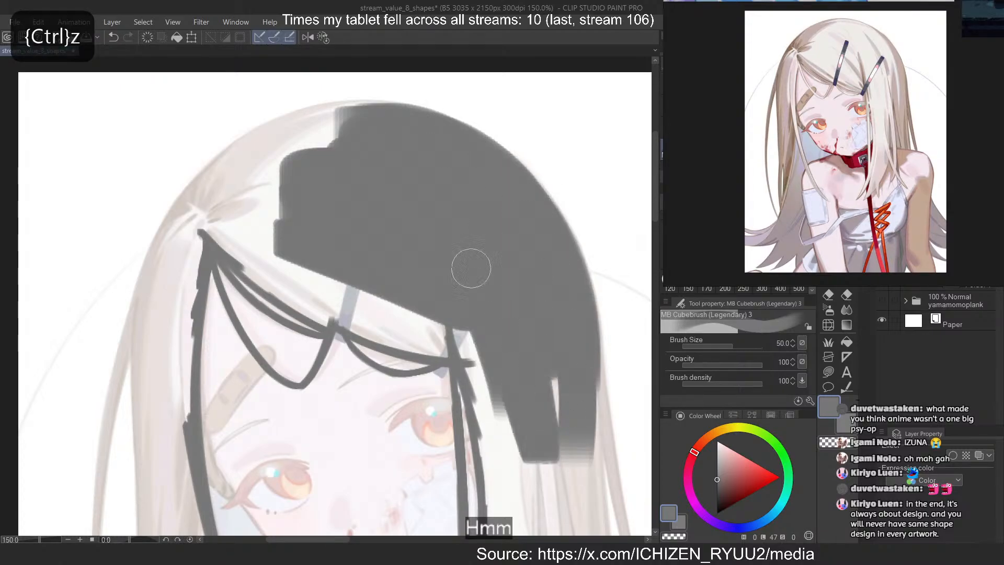
# Fill the side hair below the lower hair clip from the traced vertical strand outward and lengthen it downward
pyautogui.moveTo(471, 268); pyautogui.dragTo(499, 426)
pyautogui.moveTo(461, 343); pyautogui.dragTo(497, 466)
pyautogui.moveTo(459, 283); pyautogui.dragTo(503, 438)
pyautogui.moveTo(511, 287); pyautogui.dragTo(543, 459)
pyautogui.moveTo(552, 372); pyautogui.dragTo(562, 494)
# Fill the bangs between the crown mass and the traced forehead lines, working toward the hair parting
pyautogui.moveTo(291, 233); pyautogui.dragTo(430, 313)
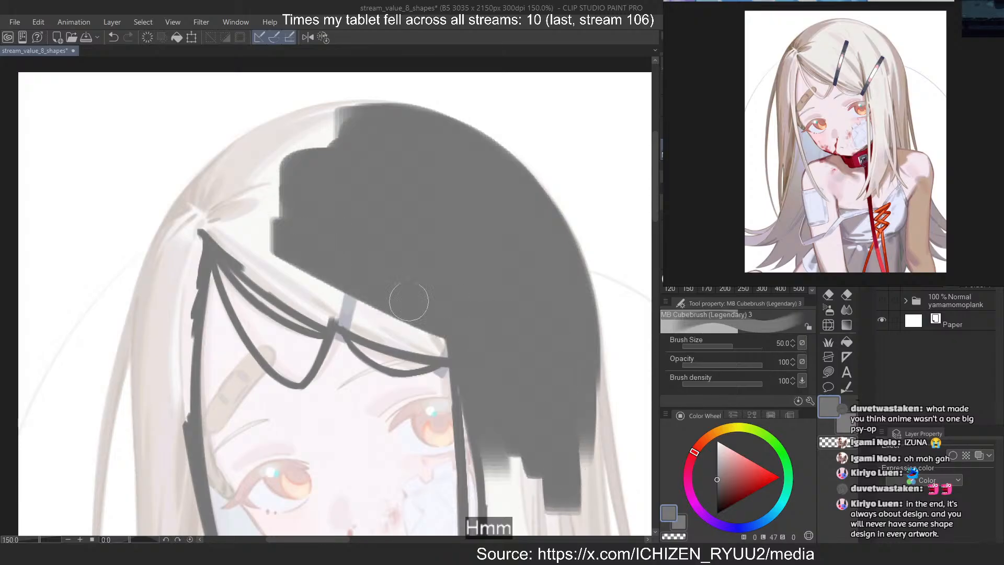
pyautogui.moveTo(297, 276); pyautogui.dragTo(429, 334)
pyautogui.moveTo(302, 303); pyautogui.dragTo(432, 338)
pyautogui.moveTo(299, 281)
pyautogui.mouseDown()
pyautogui.moveTo(259, 253)
pyautogui.moveTo(385, 309)
pyautogui.mouseUp()
pyautogui.moveTo(248, 251); pyautogui.dragTo(318, 319)
pyautogui.moveTo(293, 293)
pyautogui.mouseDown()
pyautogui.moveTo(214, 223)
pyautogui.moveTo(266, 225)
pyautogui.mouseUp()
pyautogui.moveTo(266, 224)
pyautogui.mouseDown()
pyautogui.moveTo(225, 236)
pyautogui.moveTo(313, 301)
pyautogui.mouseUp()
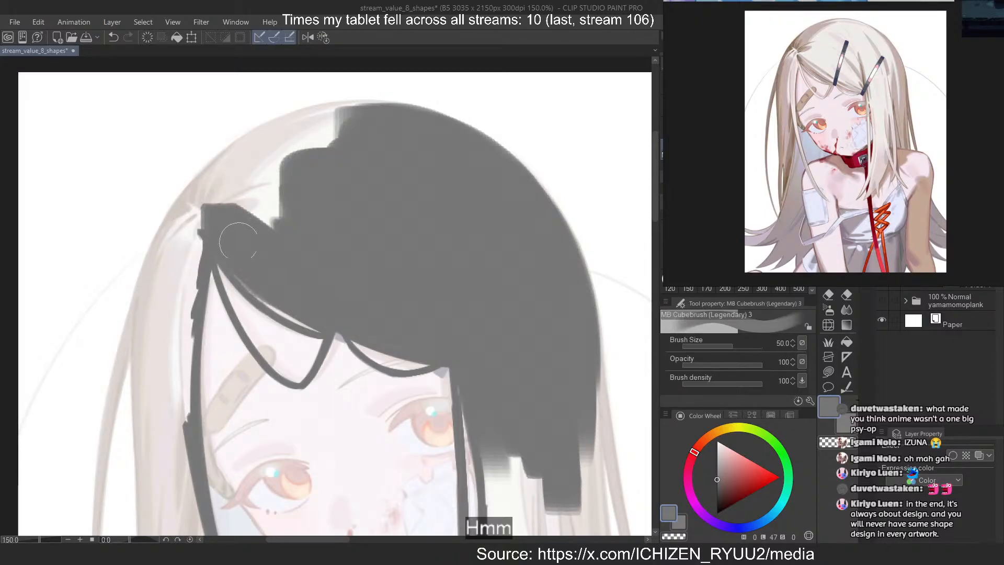
pyautogui.moveTo(239, 241); pyautogui.dragTo(290, 302)
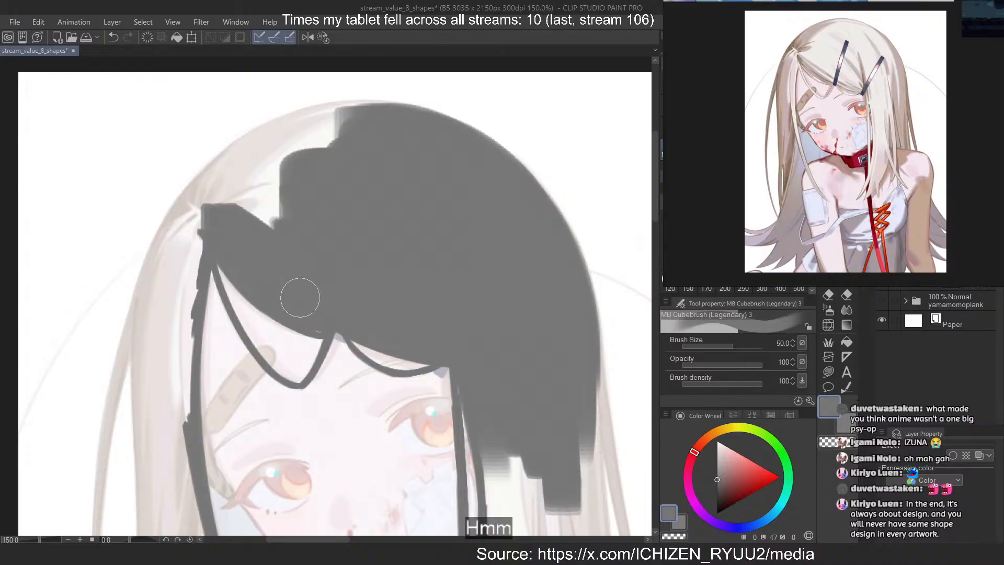
# Undo the last strokes over the hair parting and refill the crown area around the parting
pyautogui.hotkey('ctrl', 'z')
pyautogui.hotkey('ctrl', 'z')
pyautogui.hotkey('ctrl', 'z')
pyautogui.hotkey('ctrl', 'z')
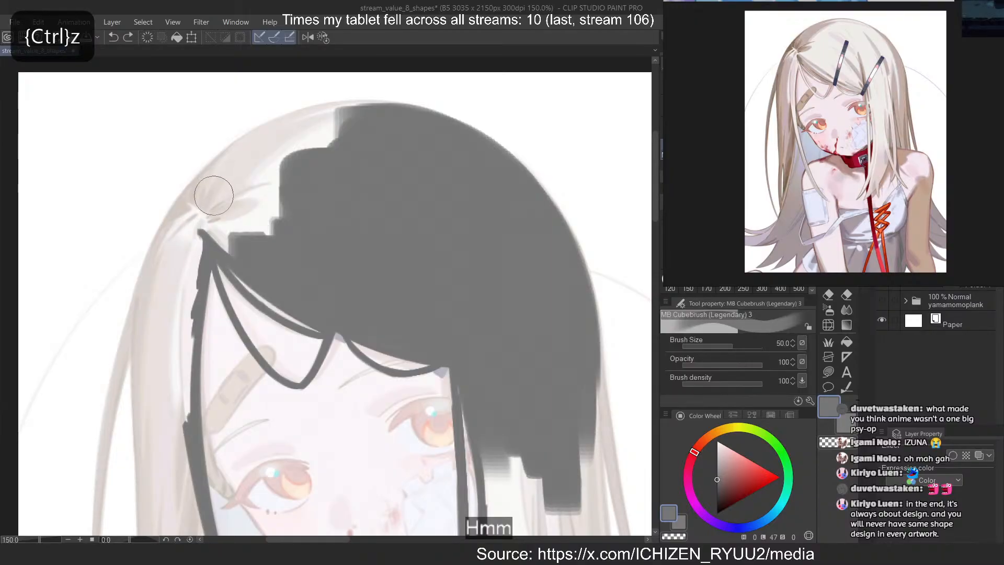
pyautogui.moveTo(214, 223)
pyautogui.mouseDown()
pyautogui.moveTo(262, 235)
pyautogui.moveTo(263, 218)
pyautogui.mouseUp()
pyautogui.moveTo(240, 187); pyautogui.dragTo(293, 197)
pyautogui.moveTo(270, 165); pyautogui.dragTo(354, 175)
# Rotate the canvas and fill the crown mass out to the head's contour above the hair parting
pyautogui.moveTo(149, 299)
pyautogui.mouseDown()
pyautogui.moveTo(175, 196)
pyautogui.moveTo(232, 142)
pyautogui.mouseUp()
pyautogui.scroll(4, 293, 185)
pyautogui.moveTo(368, 137); pyautogui.dragTo(584, 352)
pyautogui.moveTo(455, 165); pyautogui.dragTo(373, 149)
pyautogui.scroll(1, 374, 149)
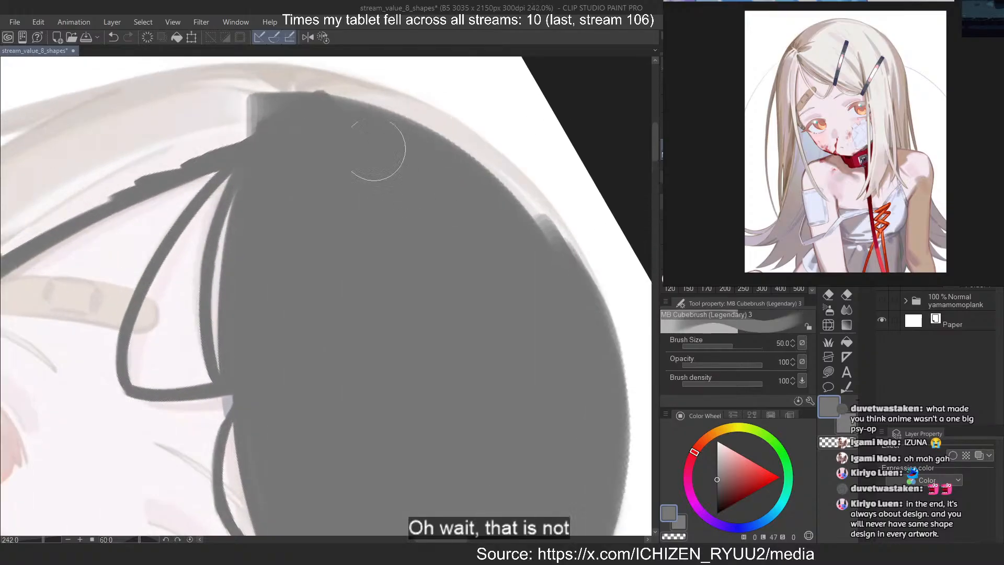
pyautogui.moveTo(294, 110)
pyautogui.mouseDown()
pyautogui.moveTo(529, 215)
pyautogui.moveTo(497, 190)
pyautogui.mouseUp()
pyautogui.hotkey('ctrl', 'z')
pyautogui.moveTo(261, 94)
pyautogui.mouseDown()
pyautogui.moveTo(300, 103)
pyautogui.moveTo(549, 233)
pyautogui.mouseUp()
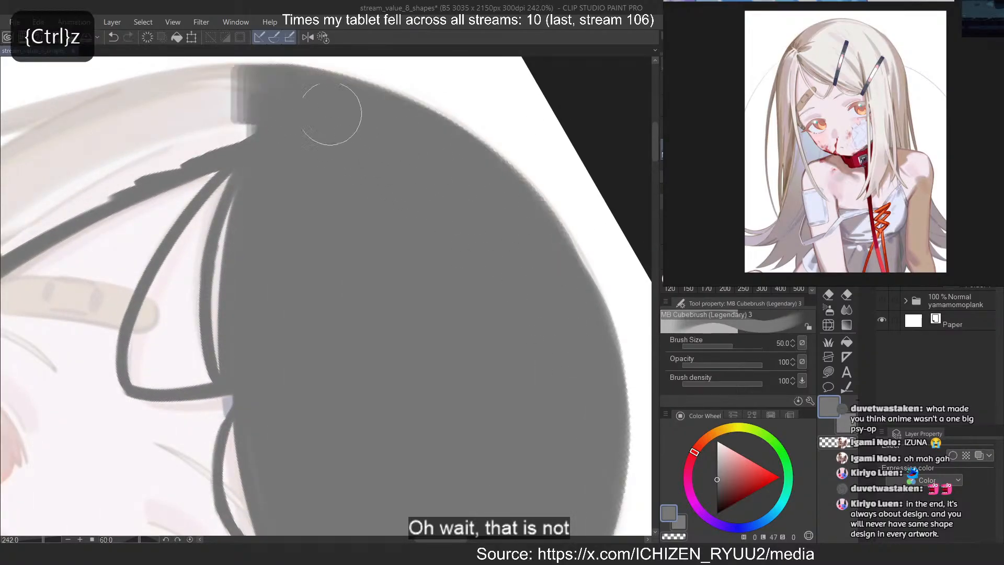
pyautogui.moveTo(331, 114)
pyautogui.mouseDown()
pyautogui.moveTo(432, 148)
pyautogui.moveTo(507, 217)
pyautogui.moveTo(585, 364)
pyautogui.mouseUp()
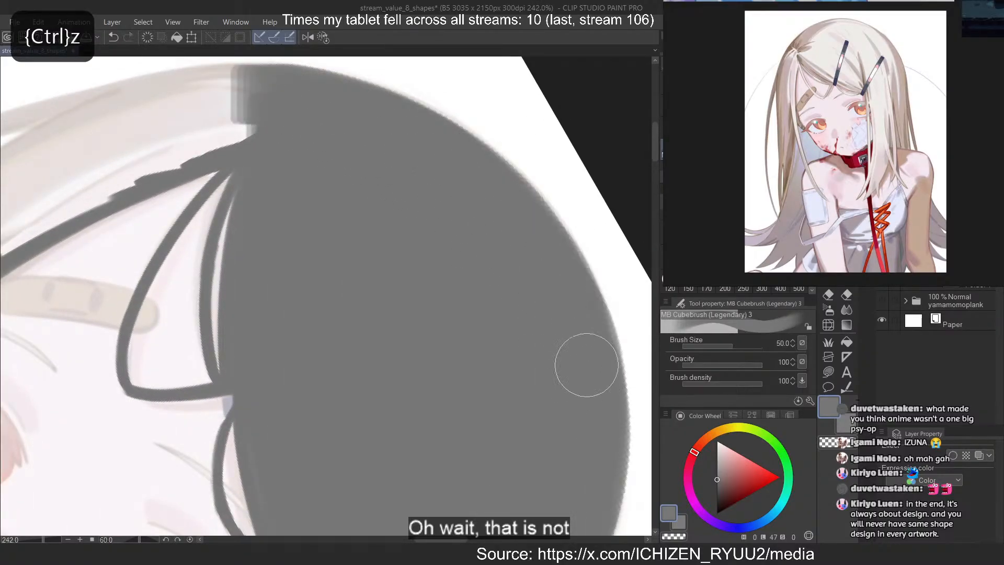
# Reset the canvas rotation and fill the side hair from the parting down beside the forehead bandage
pyautogui.click(323, 38)
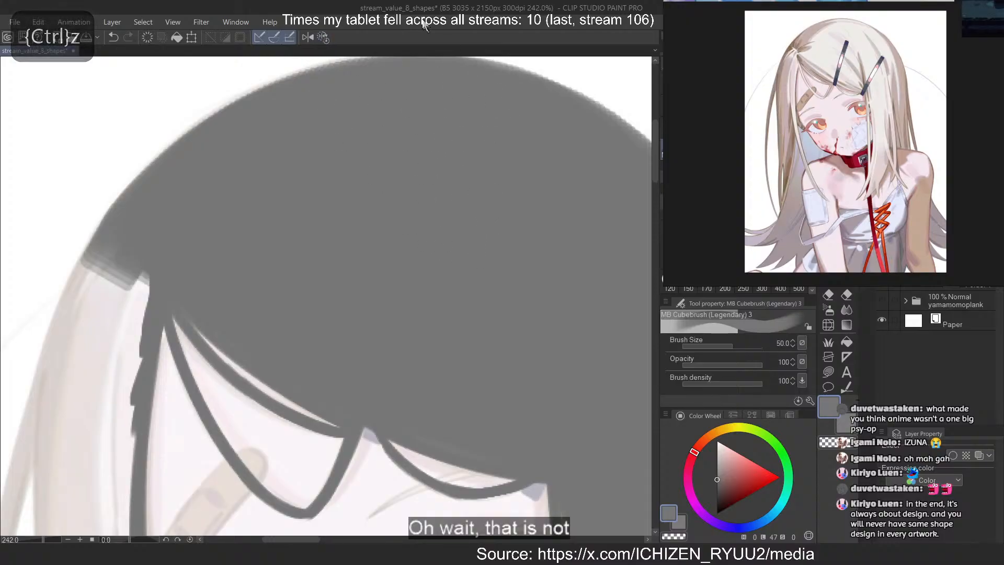
pyautogui.scroll(-5, 393, 117)
pyautogui.scroll(3, 249, 230)
pyautogui.moveTo(305, 126); pyautogui.dragTo(285, 322)
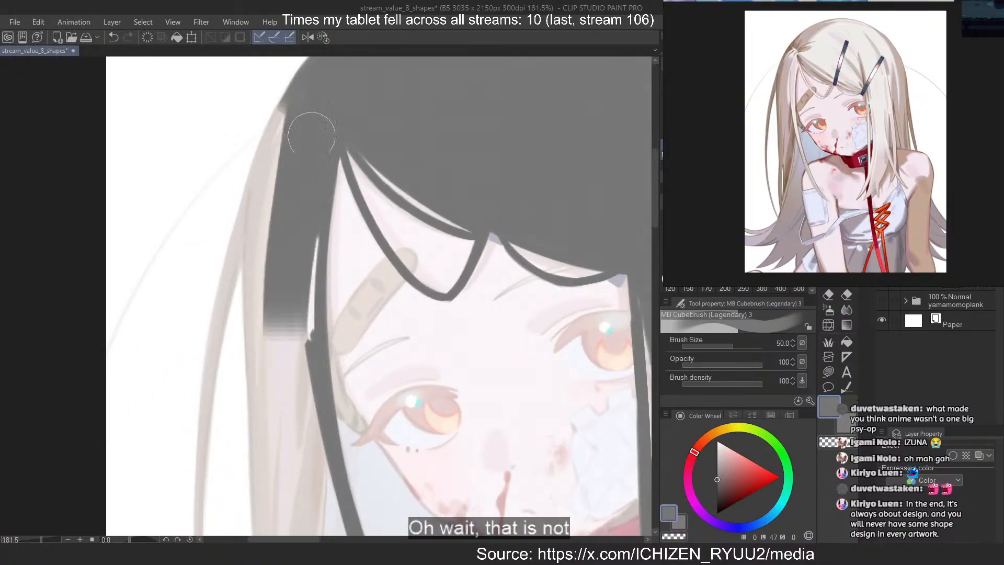
pyautogui.moveTo(311, 135); pyautogui.dragTo(302, 385)
pyautogui.moveTo(289, 112); pyautogui.dragTo(275, 271)
# Mirror the canvas, fill the side hair out to its outer contour and extend it downward with a size 30 brush
pyautogui.press('2')
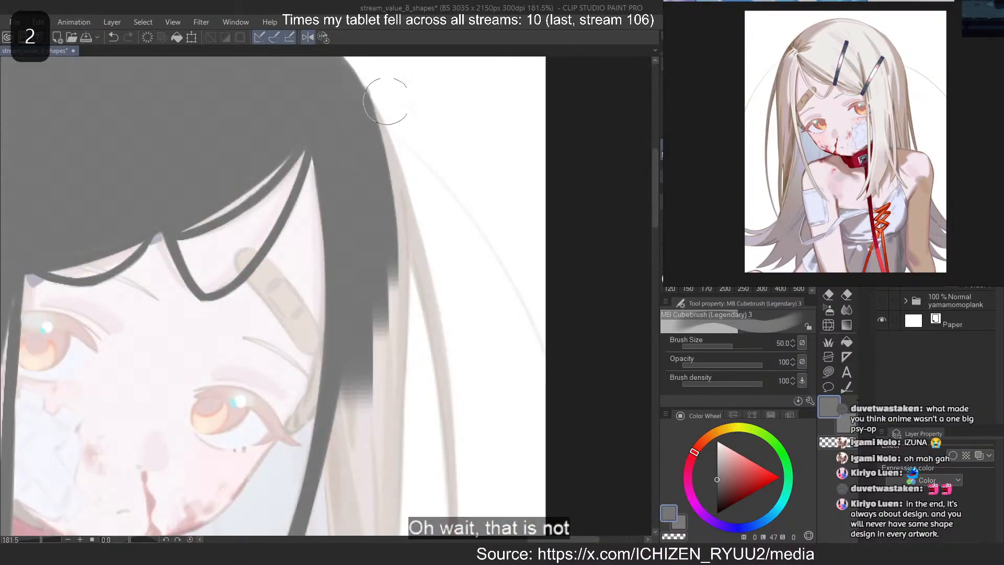
pyautogui.press('c')
pyautogui.hotkey('ctrl', 'z')
pyautogui.press('c')
pyautogui.moveTo(353, 116); pyautogui.dragTo(375, 257)
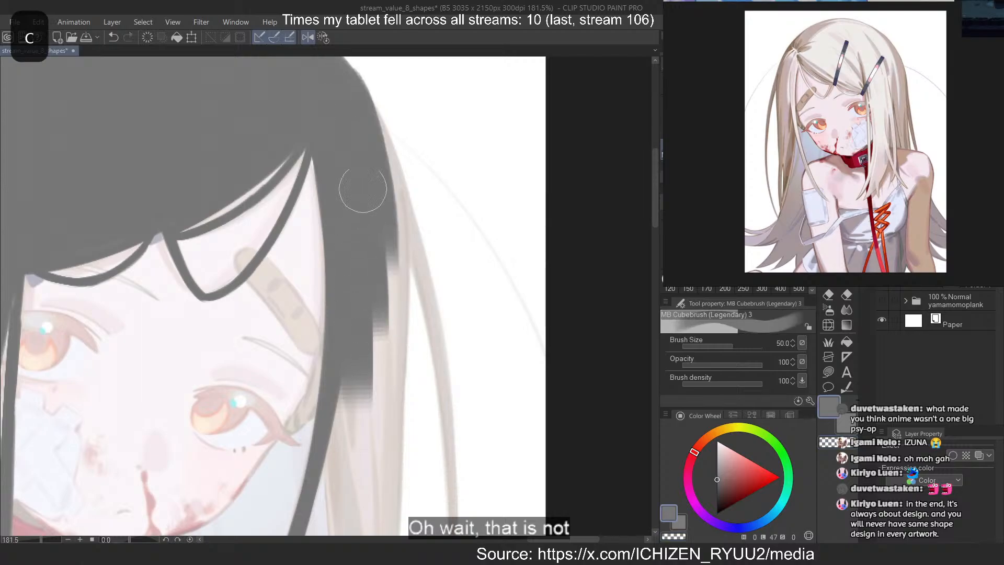
pyautogui.hotkey('ctrl', 'z')
pyautogui.moveTo(342, 90); pyautogui.dragTo(393, 293)
pyautogui.hotkey('ctrl', 'z')
pyautogui.hotkey('ctrl', 'z')
pyautogui.moveTo(361, 119); pyautogui.dragTo(379, 308)
pyautogui.moveTo(388, 244); pyautogui.dragTo(381, 502)
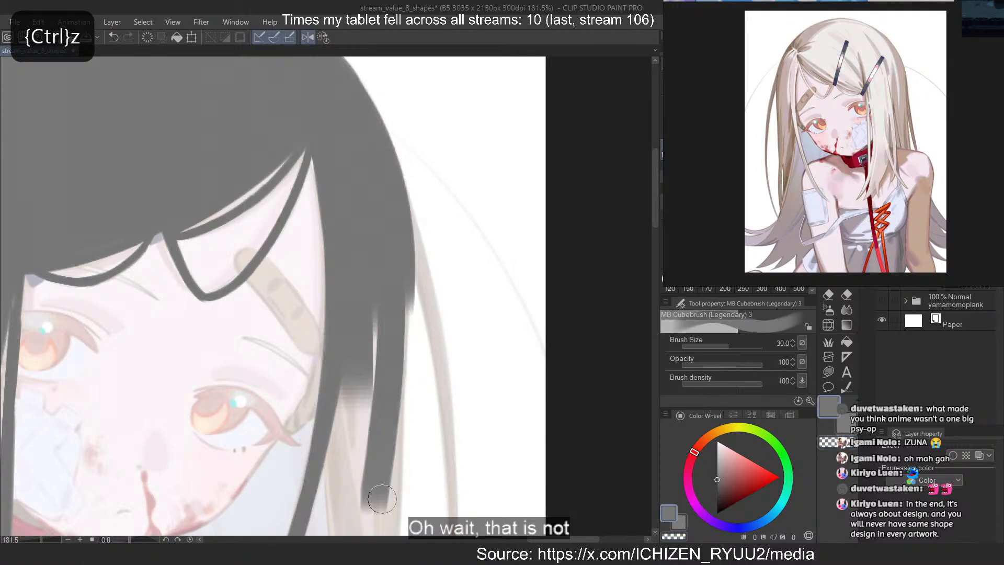
# Trim and smooth the outer edge of the filled side hair beside the face
pyautogui.press('c')
pyautogui.press('c')
pyautogui.moveTo(395, 267); pyautogui.dragTo(382, 460)
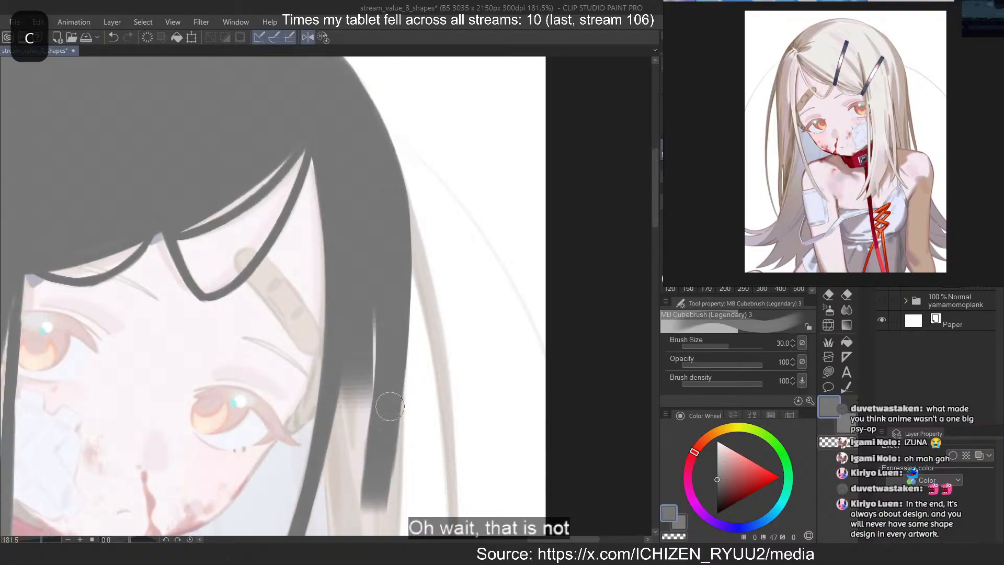
pyautogui.hotkey('ctrl', 'z')
pyautogui.moveTo(397, 269); pyautogui.dragTo(377, 474)
pyautogui.hotkey('ctrl', 'z')
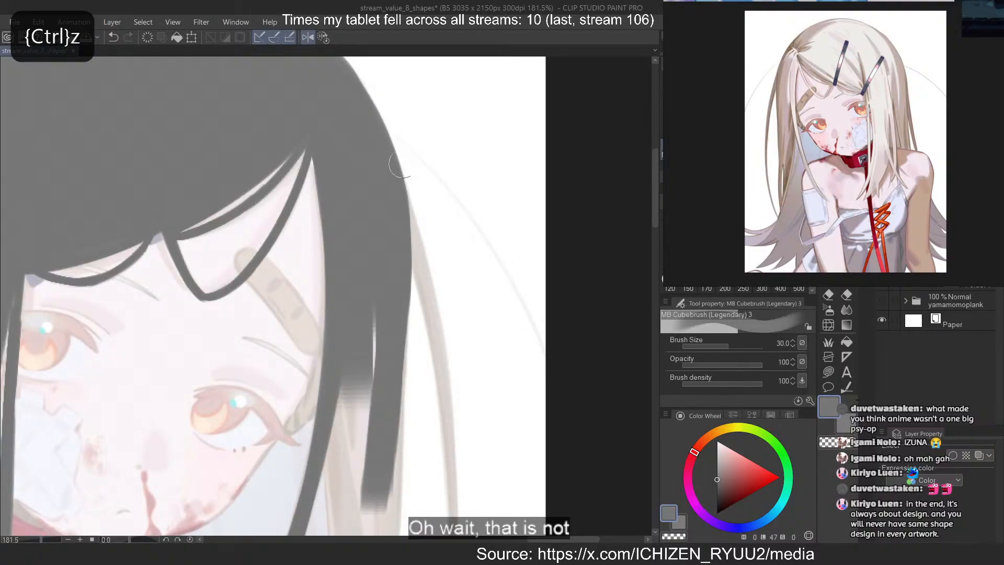
pyautogui.scroll(-12, 400, 165)
pyautogui.scroll(12, 311, 259)
pyautogui.scroll(-4, 313, 255)
pyautogui.scroll(3, 318, 251)
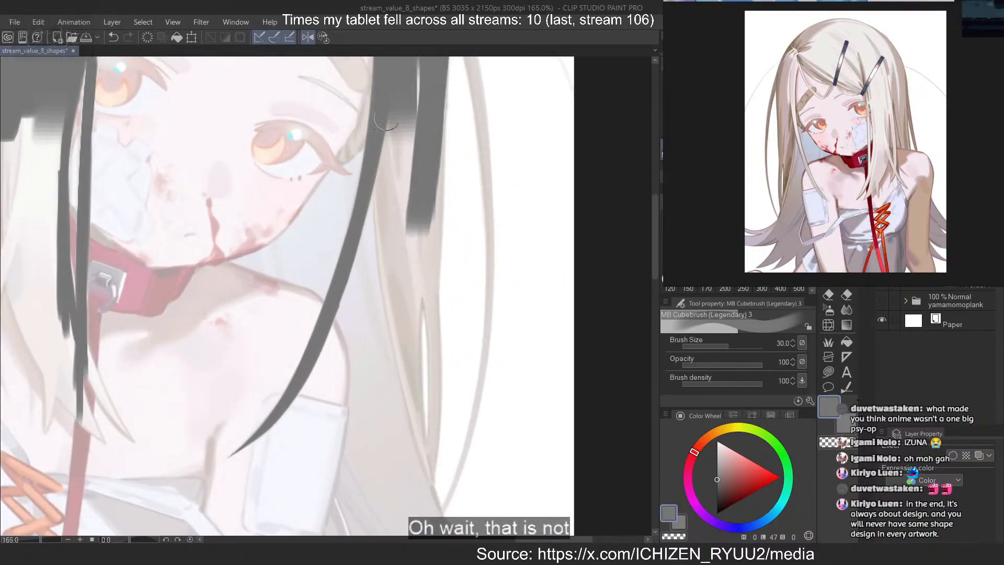
# Fill the long side lock beside the face and extend it down past the shoulder to its outer contour
pyautogui.moveTo(386, 117); pyautogui.dragTo(405, 324)
pyautogui.moveTo(386, 140); pyautogui.dragTo(436, 459)
pyautogui.hotkey('ctrl', 'z')
pyautogui.moveTo(386, 193)
pyautogui.mouseDown()
pyautogui.moveTo(433, 456)
pyautogui.moveTo(477, 511)
pyautogui.mouseUp()
pyautogui.moveTo(393, 119); pyautogui.dragTo(409, 254)
pyautogui.moveTo(409, 69); pyautogui.dragTo(412, 269)
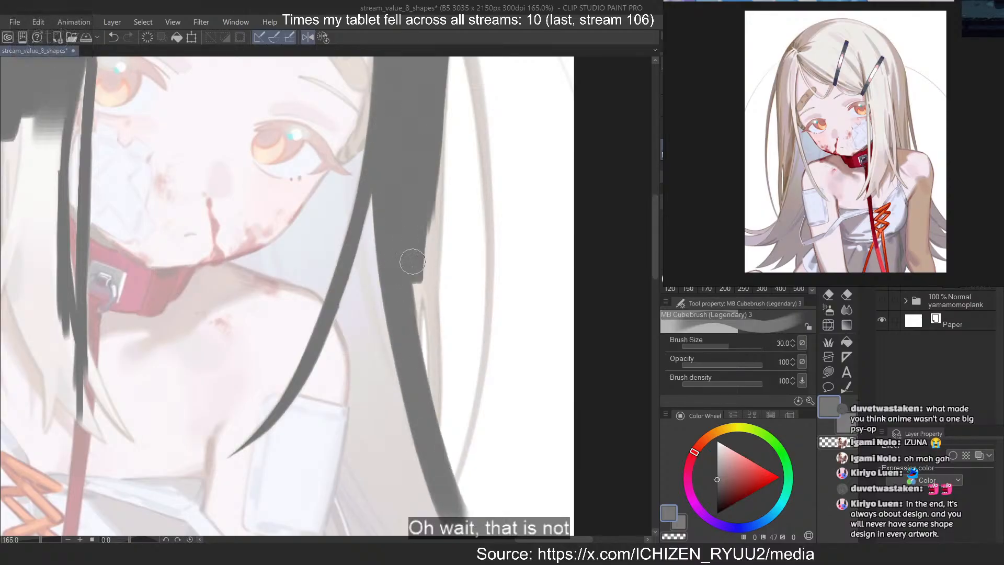
pyautogui.moveTo(431, 100)
pyautogui.mouseDown()
pyautogui.moveTo(421, 304)
pyautogui.moveTo(429, 389)
pyautogui.mouseUp()
pyautogui.moveTo(432, 238); pyautogui.dragTo(434, 453)
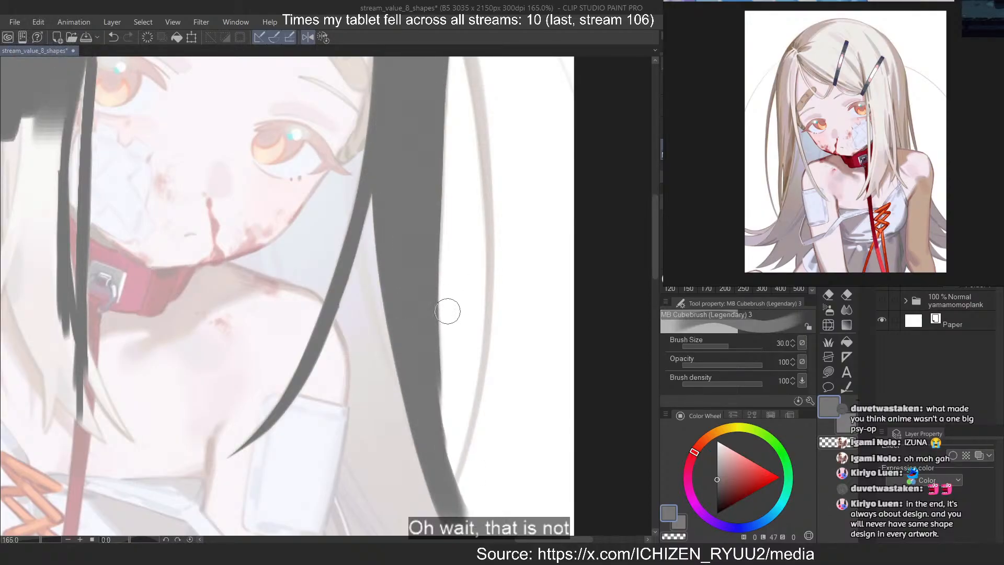
# Erase along the outer edge of the side lock so that its lower end tapers to a point
pyautogui.press('c')
pyautogui.moveTo(448, 313); pyautogui.dragTo(462, 524)
pyautogui.hotkey('ctrl', 'z')
pyautogui.moveTo(453, 256); pyautogui.dragTo(442, 515)
pyautogui.hotkey('ctrl', 'z')
pyautogui.moveTo(451, 287); pyautogui.dragTo(442, 503)
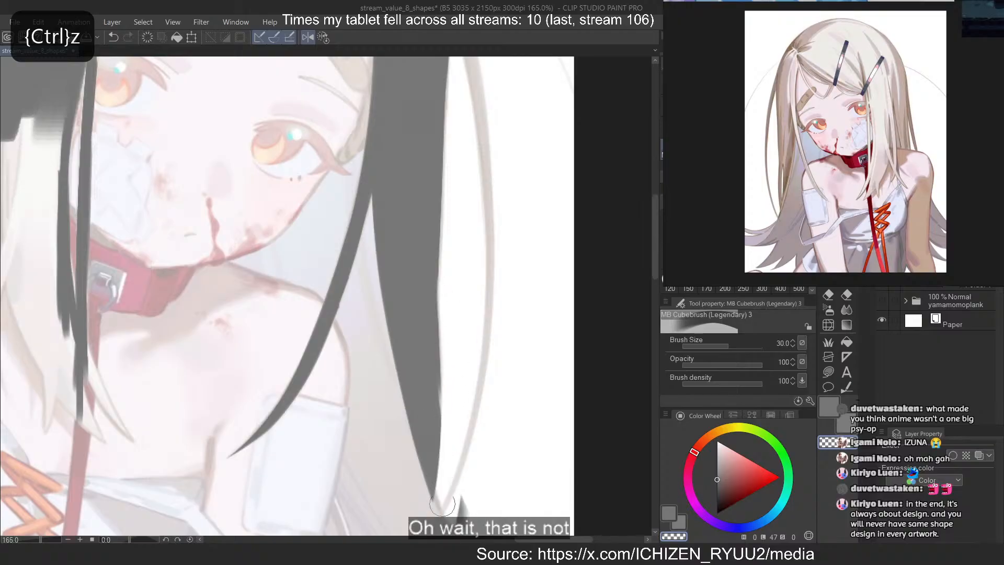
pyautogui.moveTo(454, 314); pyautogui.dragTo(443, 506)
pyautogui.hotkey('ctrl', 'z')
pyautogui.moveTo(450, 308); pyautogui.dragTo(442, 507)
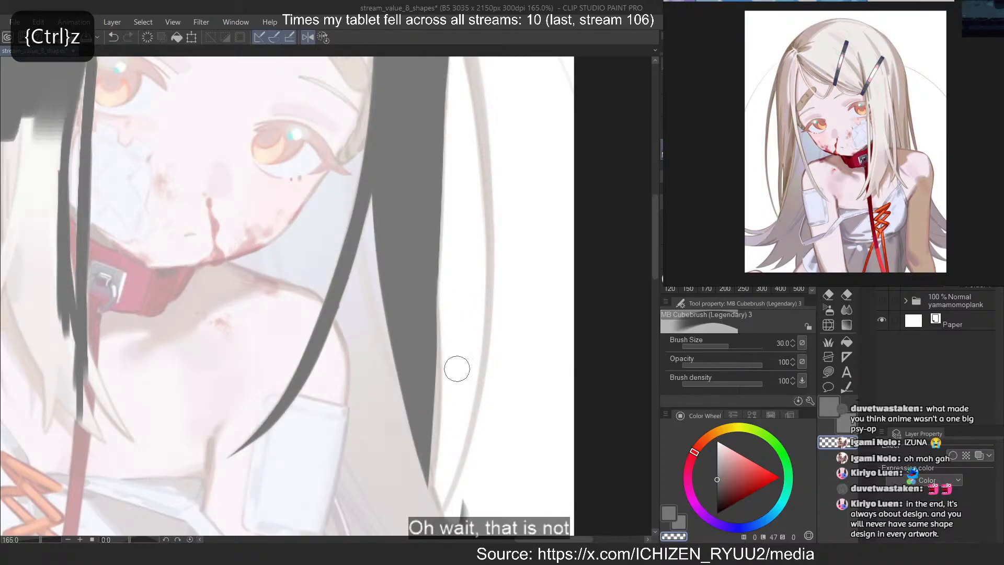
pyautogui.hotkey('ctrl', 'z')
pyautogui.scroll(-8, 554, 334)
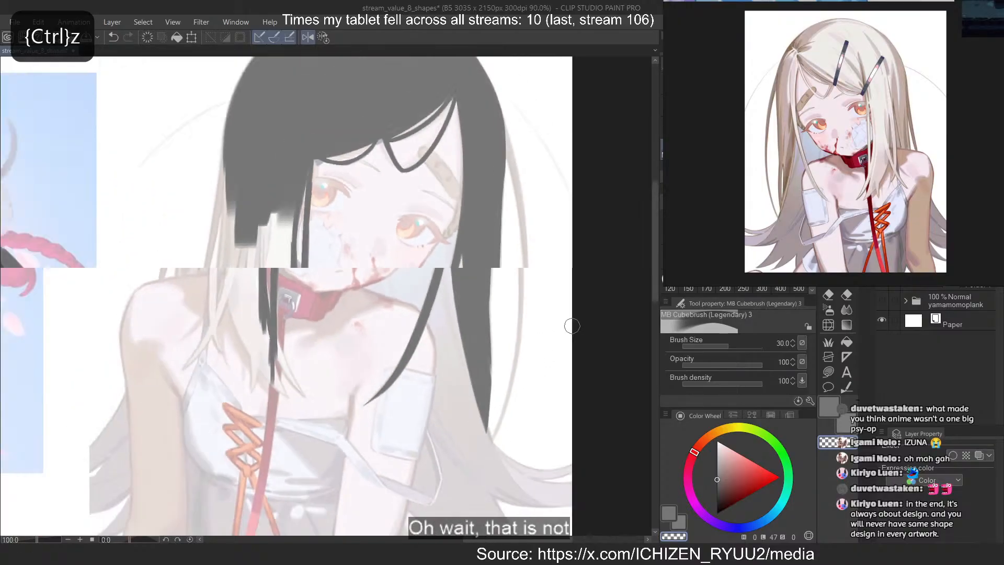
# Set the brush size to 12 and trace the upper part of the thin strand curving away outside the side lock
pyautogui.scroll(6, 536, 180)
pyautogui.press('[')
pyautogui.press('[')
pyautogui.press('[')
pyautogui.press('[')
pyautogui.press('[')
pyautogui.moveTo(489, 126); pyautogui.dragTo(502, 196)
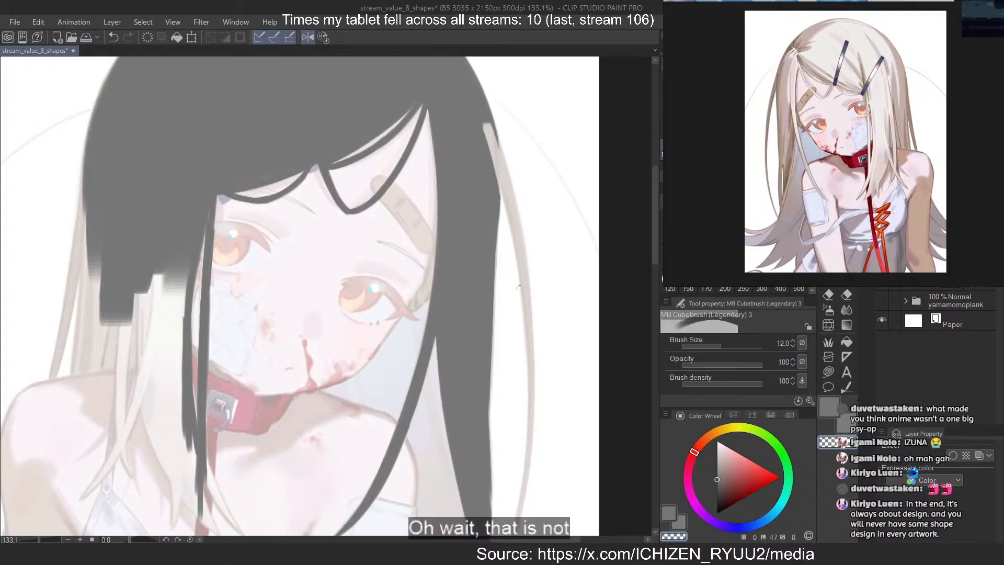
pyautogui.hotkey('ctrl', 'z')
pyautogui.press('c')
pyautogui.moveTo(494, 152)
pyautogui.mouseDown()
pyautogui.moveTo(531, 326)
pyautogui.moveTo(508, 172)
pyautogui.moveTo(533, 313)
pyautogui.moveTo(532, 386)
pyautogui.mouseUp()
pyautogui.hotkey('ctrl', 'z')
pyautogui.hotkey('ctrl', 'z')
pyautogui.moveTo(508, 217); pyautogui.dragTo(527, 514)
# Continue the thin outer strand downward, curving it back in toward the side lock
pyautogui.hotkey('ctrl', 'z')
pyautogui.moveTo(529, 314)
pyautogui.mouseDown()
pyautogui.moveTo(529, 440)
pyautogui.moveTo(512, 533)
pyautogui.mouseUp()
pyautogui.hotkey('ctrl', 'z')
pyautogui.hotkey('ctrl', 'z')
pyautogui.moveTo(525, 333)
pyautogui.mouseDown()
pyautogui.moveTo(512, 533)
pyautogui.moveTo(525, 493)
pyautogui.mouseUp()
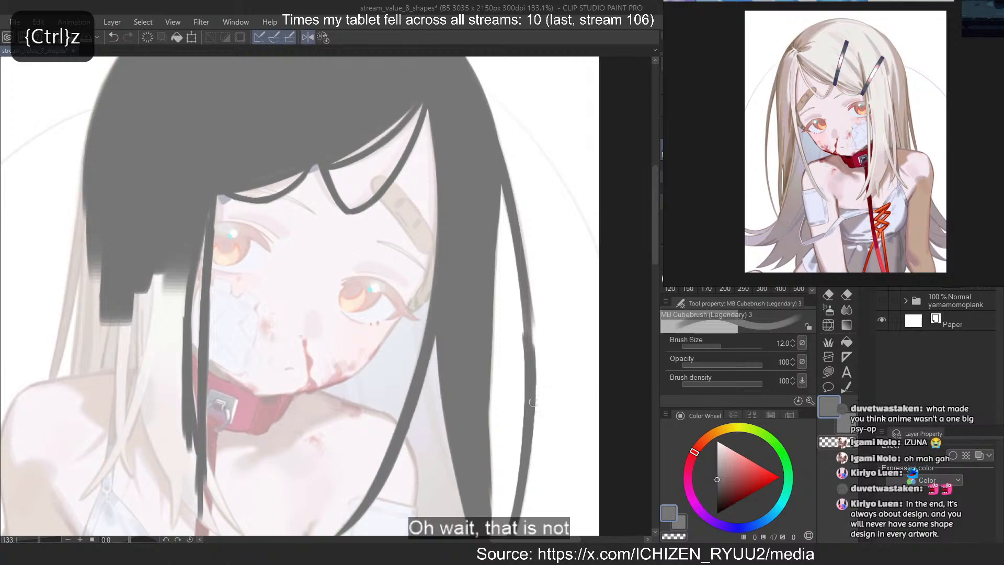
pyautogui.hotkey('ctrl', 'z')
pyautogui.moveTo(527, 360); pyautogui.dragTo(514, 507)
# Thin and smooth the outer strand by erasing along its outer and inner edges
pyautogui.hotkey('ctrl', 'z')
pyautogui.moveTo(529, 343); pyautogui.dragTo(524, 486)
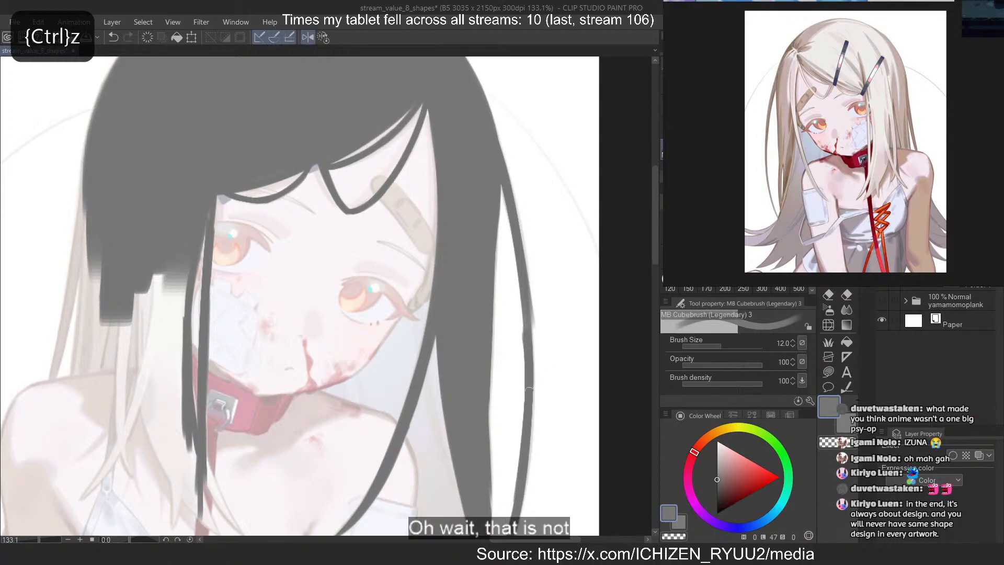
pyautogui.press('c')
pyautogui.moveTo(529, 264); pyautogui.dragTo(534, 396)
pyautogui.hotkey('ctrl', 'z')
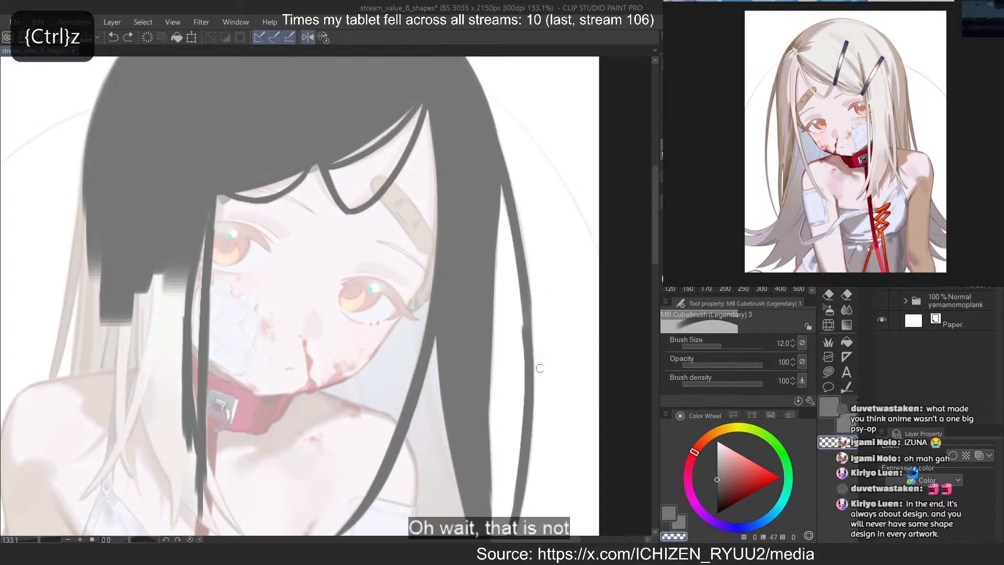
pyautogui.press('c')
pyautogui.moveTo(502, 222); pyautogui.dragTo(519, 470)
pyautogui.hotkey('ctrl', 'z')
pyautogui.press('c')
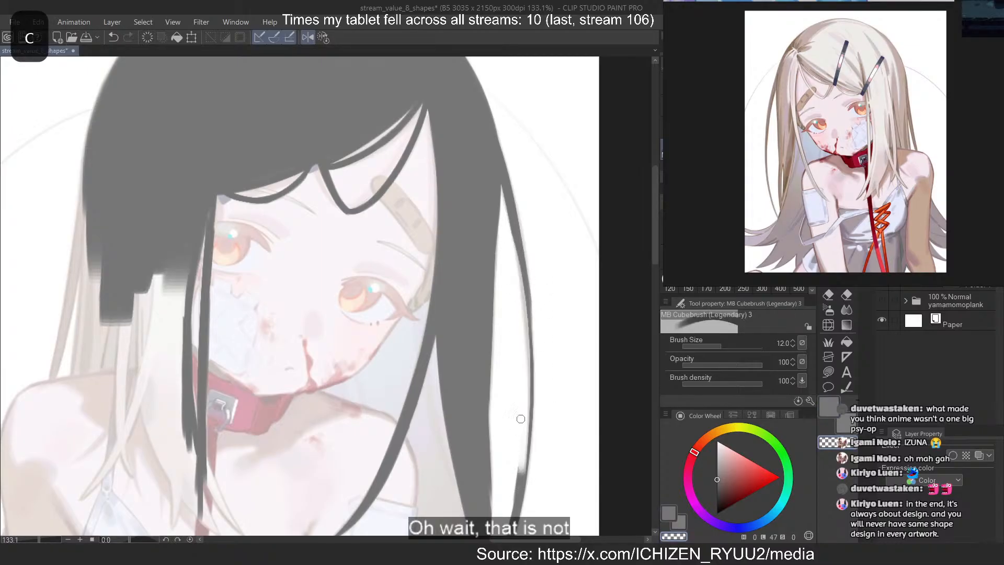
pyautogui.hotkey('ctrl', 'z')
pyautogui.moveTo(519, 320); pyautogui.dragTo(521, 368)
pyautogui.moveTo(518, 299); pyautogui.dragTo(514, 471)
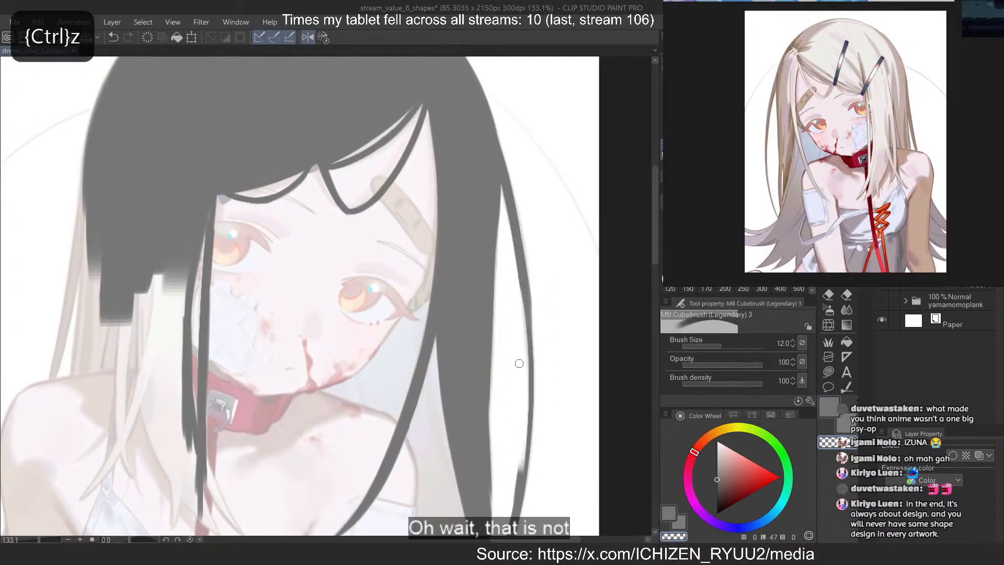
pyautogui.hotkey('ctrl', 'z')
pyautogui.moveTo(520, 324); pyautogui.dragTo(508, 523)
# Refine the lower end of the thin outer strand toward the tip of the side lock
pyautogui.scroll(-6, 487, 236)
pyautogui.scroll(7, 501, 384)
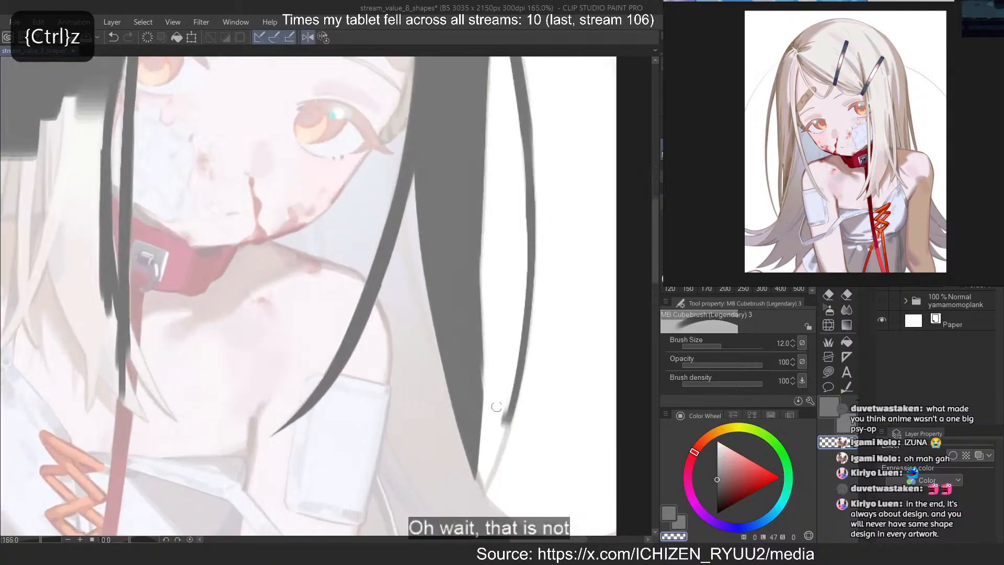
pyautogui.moveTo(506, 396); pyautogui.dragTo(484, 480)
# Trace the outer contour of the hair on the opposite side from the crown down to the shoulder
pyautogui.scroll(-9, 549, 366)
pyautogui.scroll(4, 532, 284)
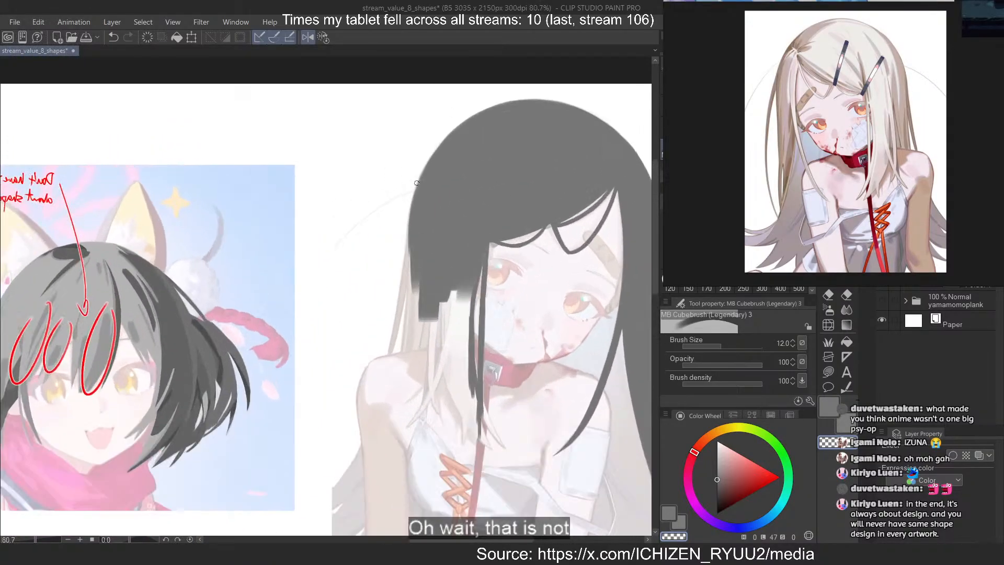
pyautogui.press('c')
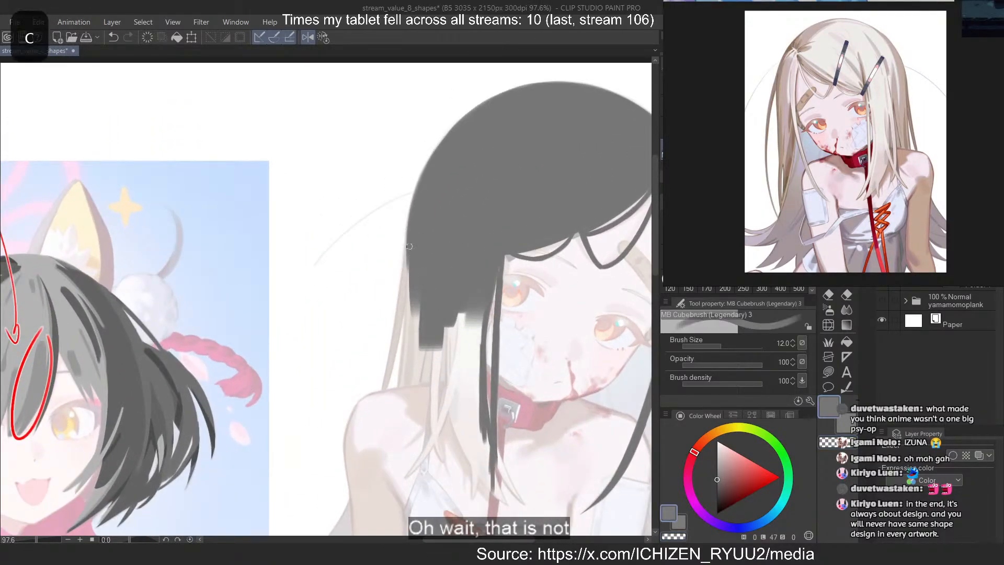
pyautogui.moveTo(408, 252); pyautogui.dragTo(393, 377)
pyautogui.hotkey('ctrl', 'z')
pyautogui.moveTo(411, 280); pyautogui.dragTo(386, 399)
pyautogui.hotkey('ctrl', 'z')
pyautogui.moveTo(408, 250); pyautogui.dragTo(388, 380)
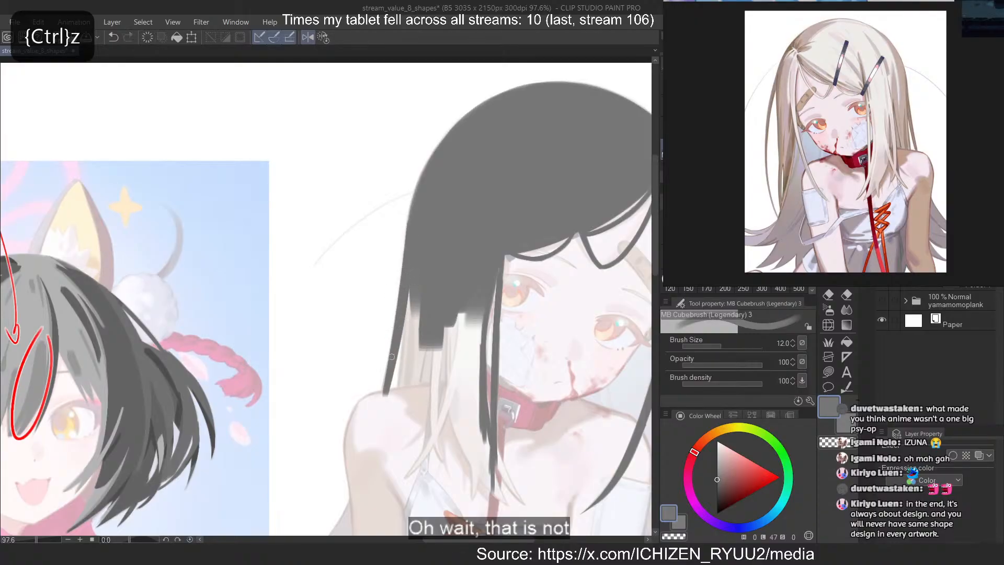
# Fill the hair inside that contour down to the shoulder line, keeping a narrow gap beside the outermost strand
pyautogui.moveTo(411, 290)
pyautogui.mouseDown()
pyautogui.moveTo(392, 403)
pyautogui.moveTo(398, 392)
pyautogui.moveTo(401, 400)
pyautogui.mouseUp()
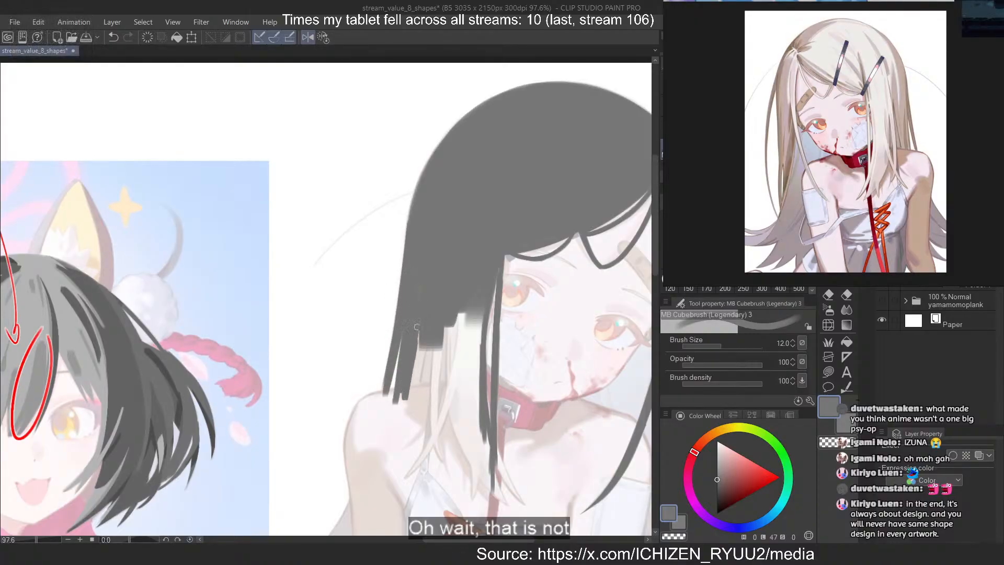
pyautogui.moveTo(425, 343)
pyautogui.mouseDown()
pyautogui.moveTo(421, 404)
pyautogui.moveTo(419, 392)
pyautogui.mouseUp()
pyautogui.hotkey('ctrl', 'z')
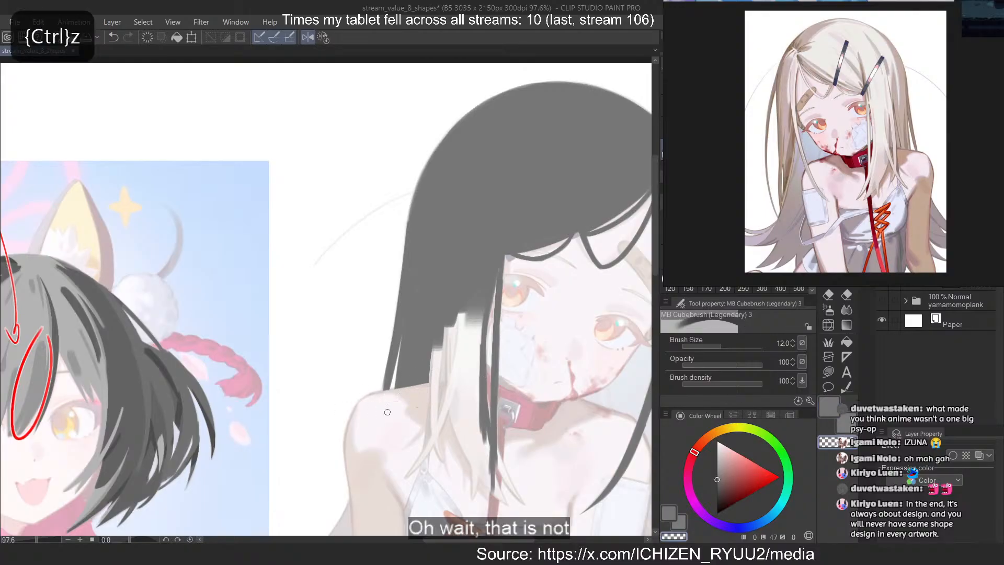
pyautogui.press('c')
pyautogui.moveTo(436, 347)
pyautogui.mouseDown()
pyautogui.moveTo(430, 424)
pyautogui.moveTo(442, 335)
pyautogui.moveTo(454, 339)
pyautogui.mouseUp()
pyautogui.hotkey('ctrl', 'z')
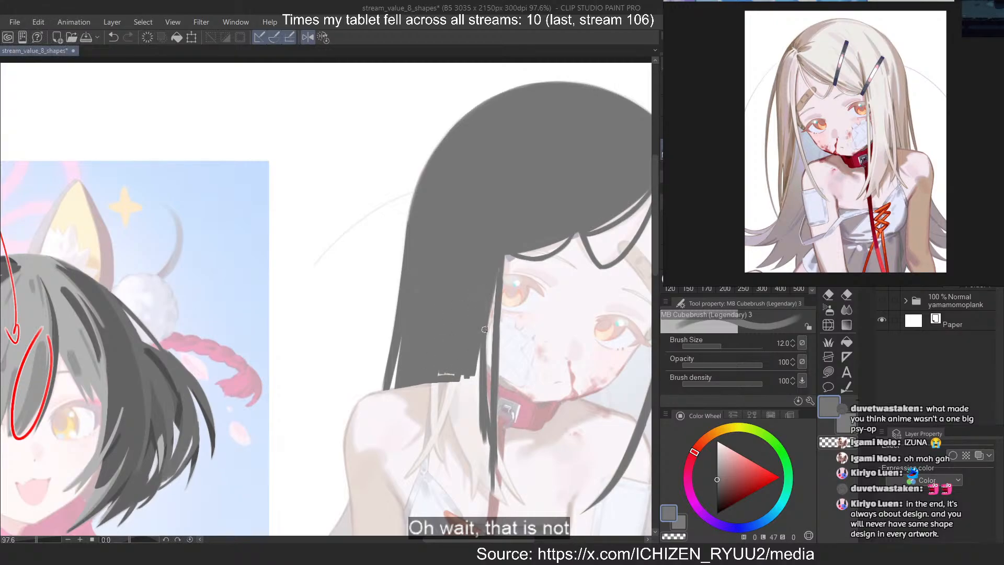
# Draw a narrow straight lock hanging from the filled hair in front of the shoulder
pyautogui.scroll(2, 458, 388)
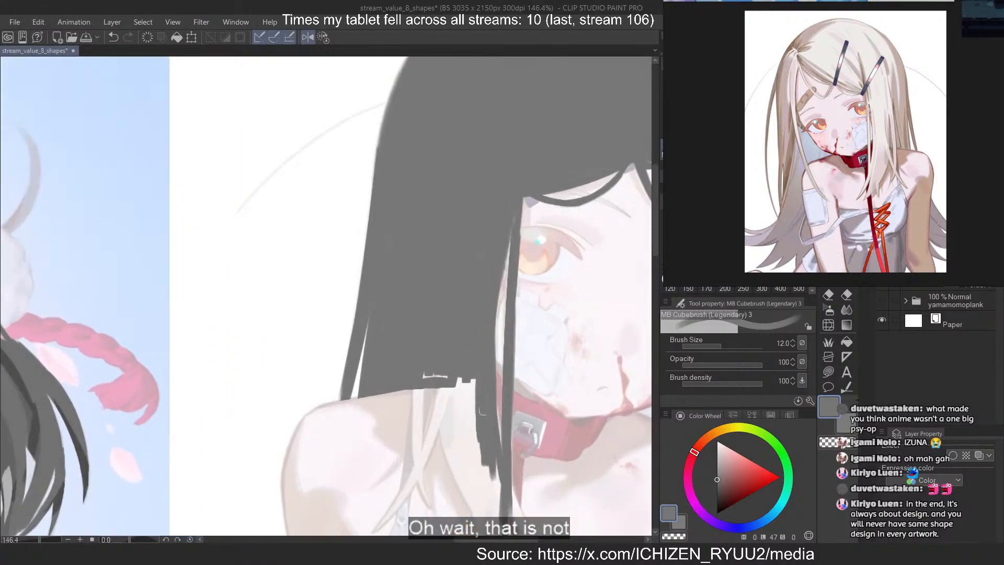
pyautogui.scroll(-1, 428, 269)
pyautogui.scroll(2, 414, 308)
pyautogui.scroll(-2, 423, 298)
pyautogui.scroll(2, 425, 377)
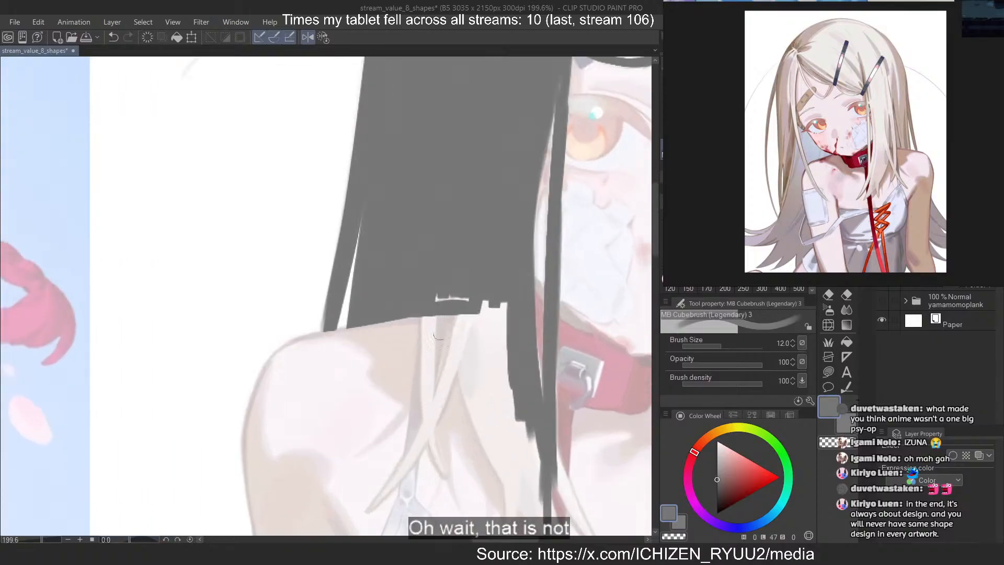
pyautogui.scroll(1, 454, 308)
pyautogui.moveTo(491, 303)
pyautogui.mouseDown()
pyautogui.moveTo(453, 302)
pyautogui.moveTo(423, 486)
pyautogui.mouseUp()
pyautogui.hotkey('ctrl', 'z')
pyautogui.moveTo(421, 323); pyautogui.dragTo(418, 387)
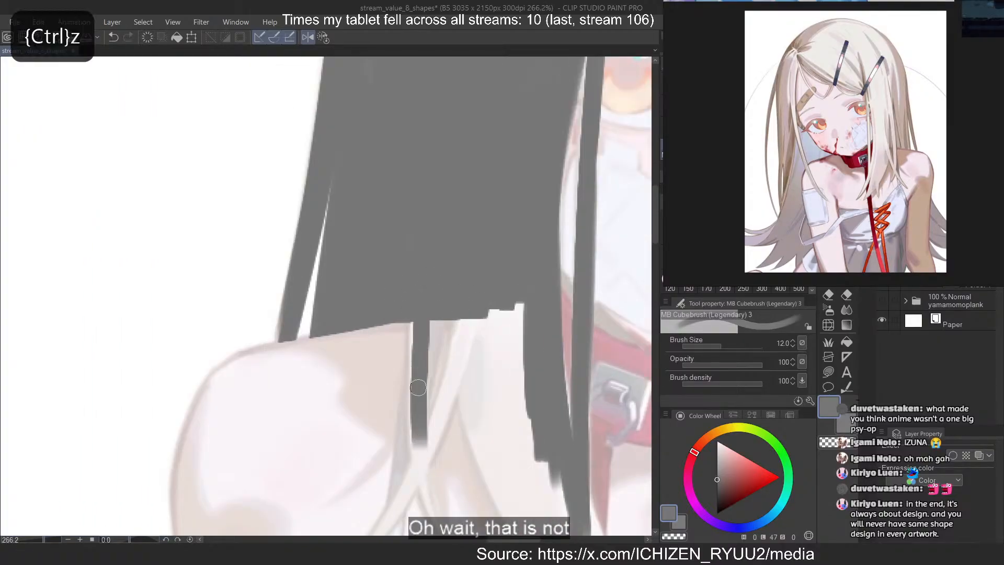
# Mirror the canvas and refine the narrow straight lock in front of the shoulder
pyautogui.press('2')
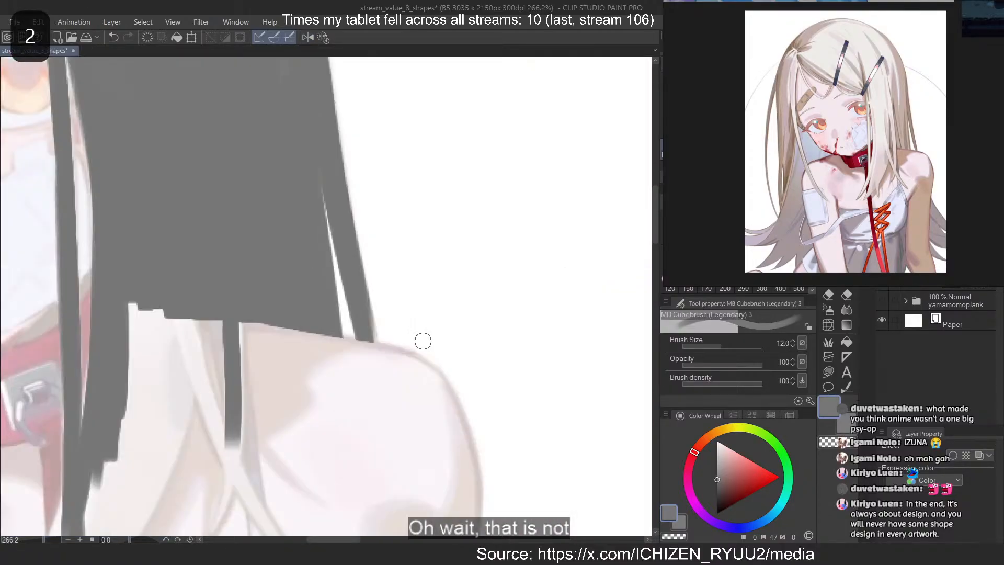
pyautogui.moveTo(237, 325); pyautogui.dragTo(237, 485)
pyautogui.hotkey('ctrl', 'z')
pyautogui.hotkey('ctrl', 'z')
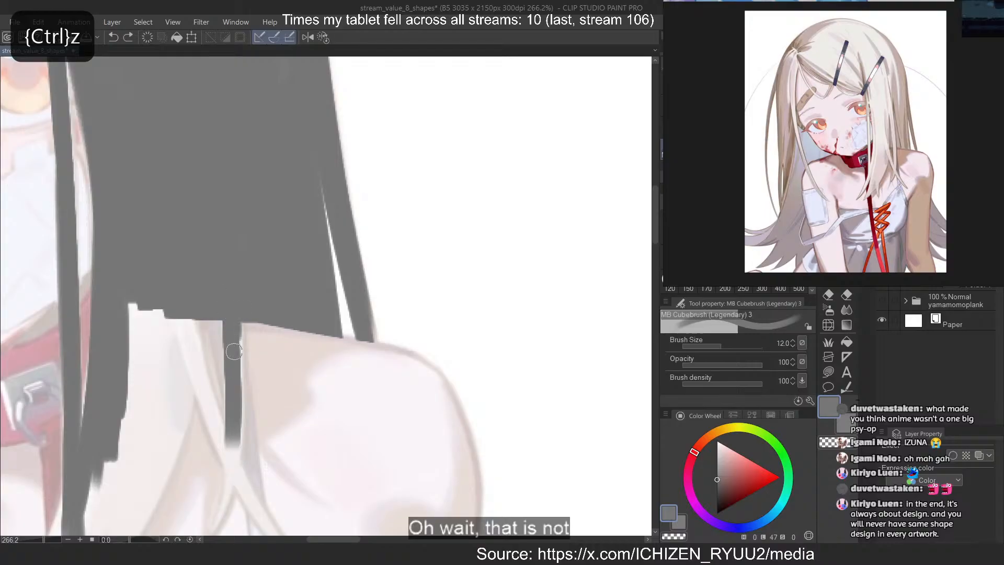
pyautogui.moveTo(234, 328); pyautogui.dragTo(235, 462)
# Fill the broad front lock beside the collar down to its curved, inward-sweeping edge
pyautogui.scroll(-5, 508, 211)
pyautogui.scroll(5, 209, 251)
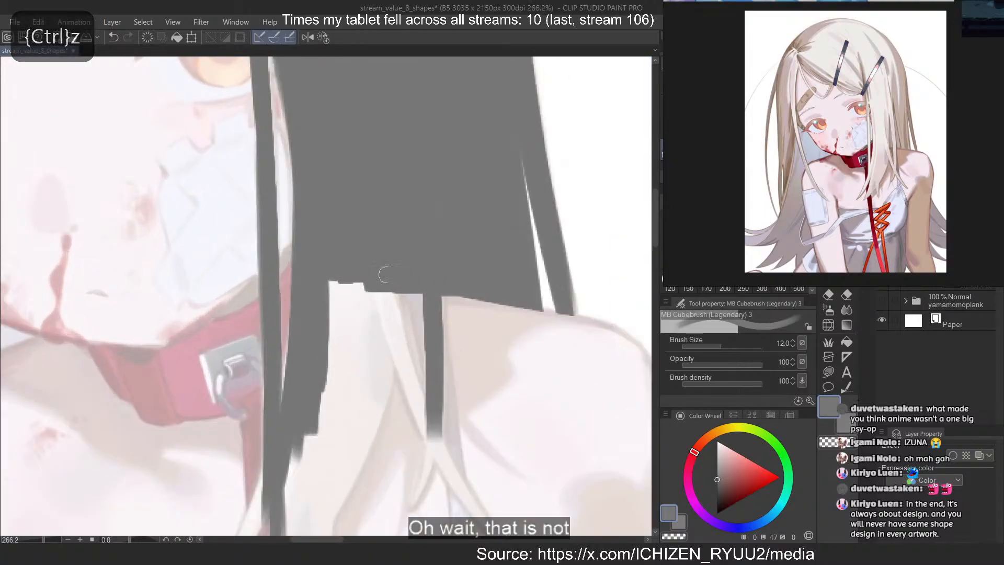
pyautogui.moveTo(392, 294); pyautogui.dragTo(348, 463)
pyautogui.hotkey('ctrl', 'z')
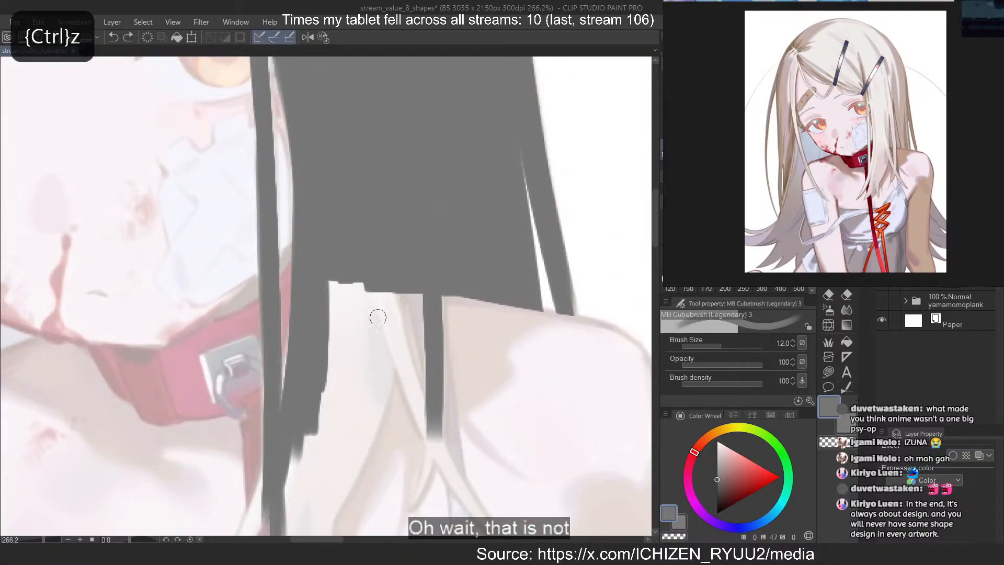
pyautogui.moveTo(393, 294)
pyautogui.mouseDown()
pyautogui.moveTo(343, 482)
pyautogui.moveTo(347, 473)
pyautogui.mouseUp()
pyautogui.hotkey('ctrl', 'z')
pyautogui.hotkey('ctrl', 'z')
pyautogui.moveTo(394, 277)
pyautogui.mouseDown()
pyautogui.moveTo(346, 491)
pyautogui.moveTo(335, 499)
pyautogui.mouseUp()
pyautogui.hotkey('ctrl', 'z')
pyautogui.moveTo(363, 367)
pyautogui.mouseDown()
pyautogui.moveTo(342, 397)
pyautogui.moveTo(347, 270)
pyautogui.moveTo(303, 458)
pyautogui.mouseUp()
# Draw a strand branching from the broad front lock and curving outward across the narrow straight lock
pyautogui.moveTo(393, 314)
pyautogui.mouseDown()
pyautogui.moveTo(427, 444)
pyautogui.moveTo(464, 480)
pyautogui.mouseUp()
pyautogui.hotkey('ctrl', 'z')
pyautogui.hotkey('ctrl', 'z')
pyautogui.moveTo(391, 286); pyautogui.dragTo(469, 486)
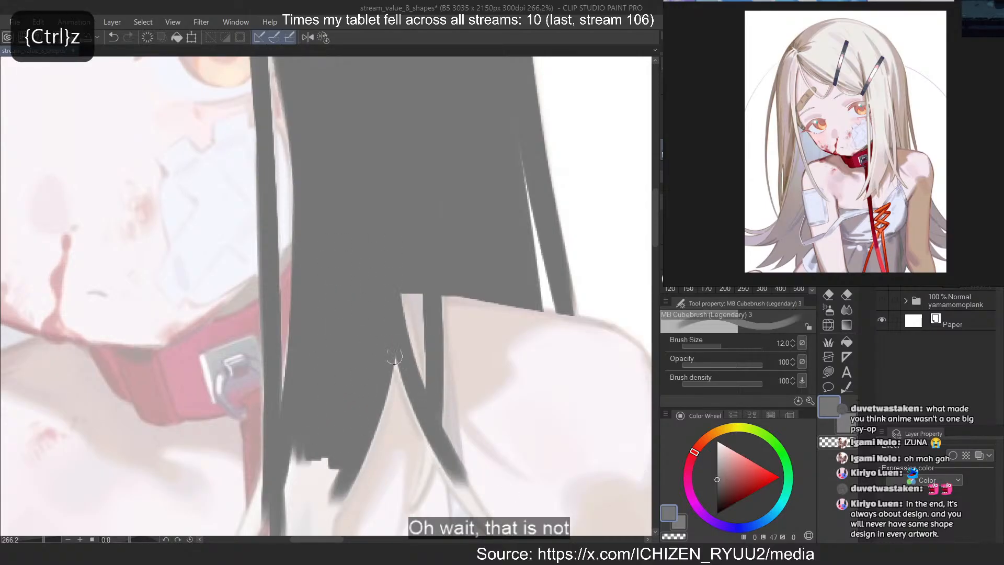
pyautogui.moveTo(397, 358); pyautogui.dragTo(460, 475)
pyautogui.press('c')
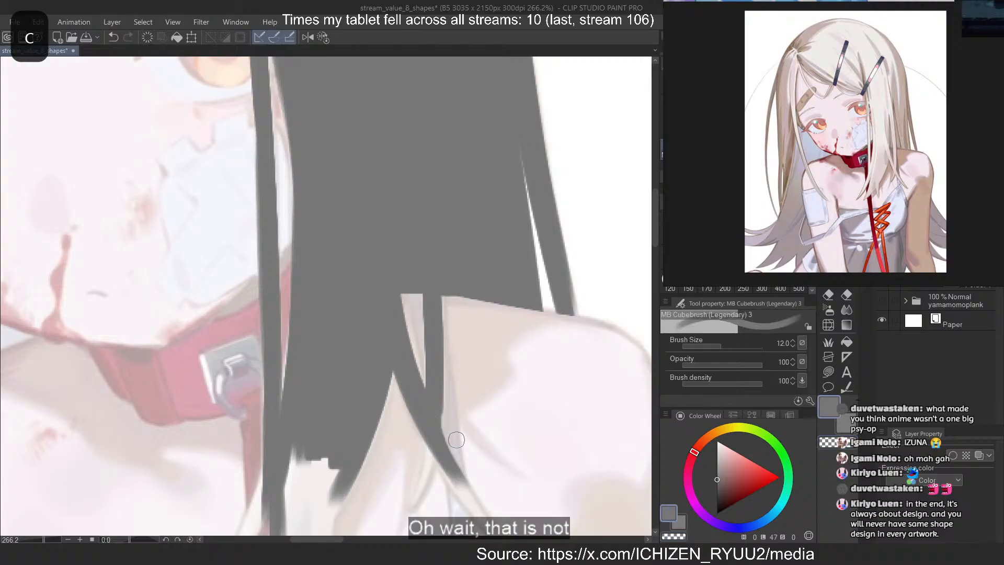
# Reduce the brush size to 4 and trace the small curved tip of the narrow straight lock
pyautogui.scroll(-5, 361, 205)
pyautogui.scroll(6, 353, 430)
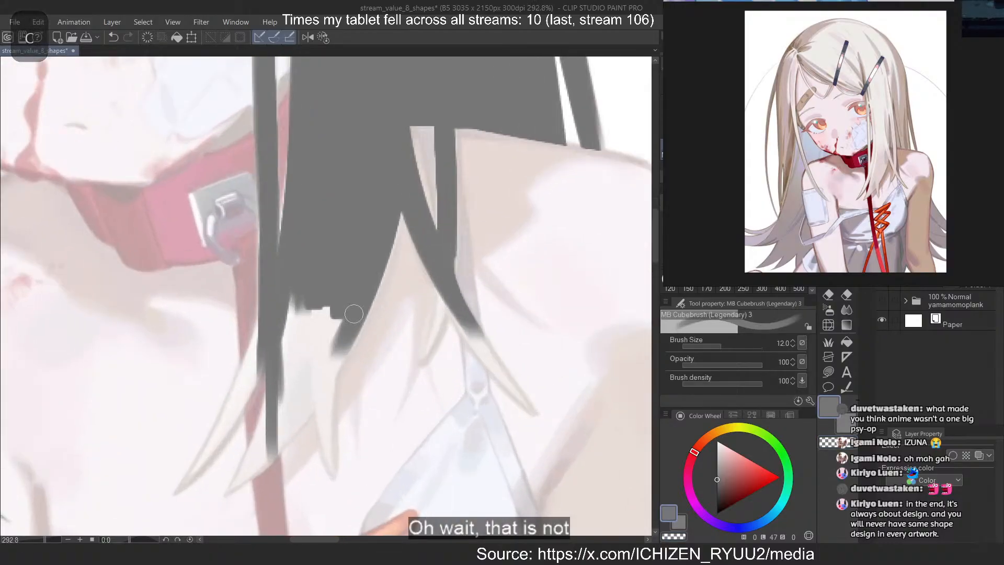
pyautogui.press('[')
pyautogui.press('[')
pyautogui.press('[')
pyautogui.press('[')
pyautogui.hotkey('ctrl', 'z')
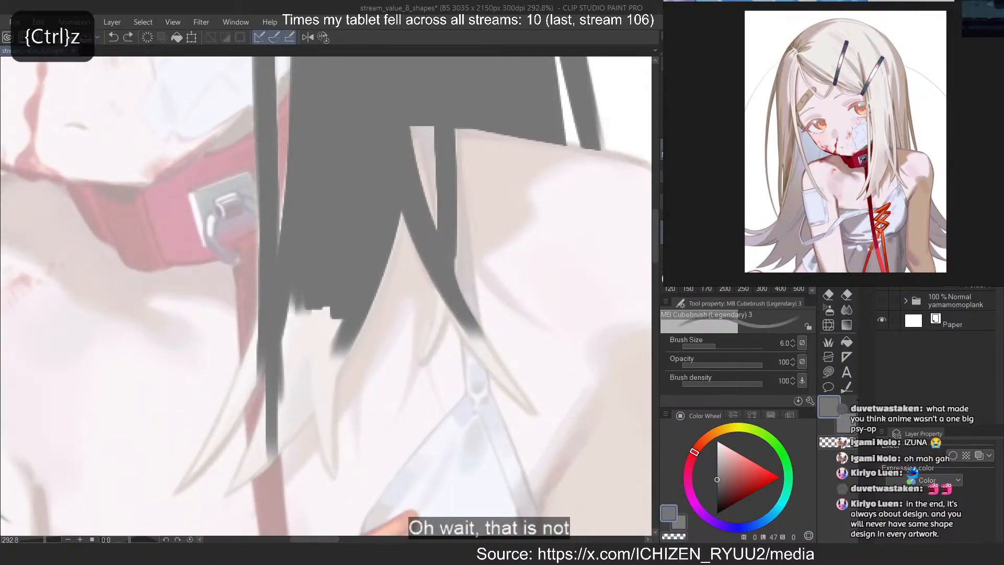
pyautogui.moveTo(441, 293); pyautogui.dragTo(426, 356)
pyautogui.hotkey('ctrl', 'z')
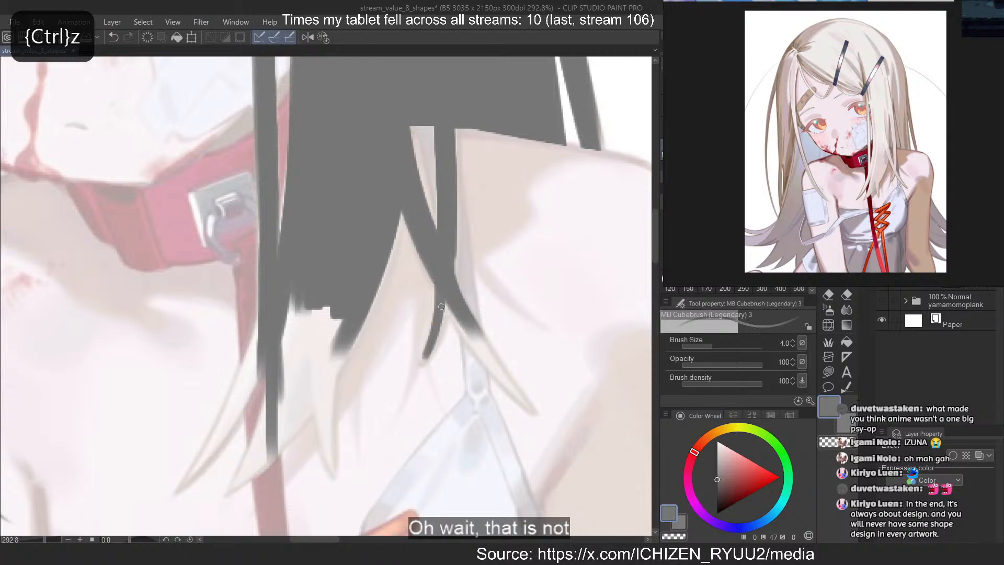
# Extend the crossing strand over the dress strap to a pointed tip and fill its width
pyautogui.moveTo(453, 312)
pyautogui.mouseDown()
pyautogui.moveTo(532, 408)
pyautogui.moveTo(519, 401)
pyautogui.mouseUp()
pyautogui.hotkey('ctrl', 'z')
pyautogui.hotkey('ctrl', 'z')
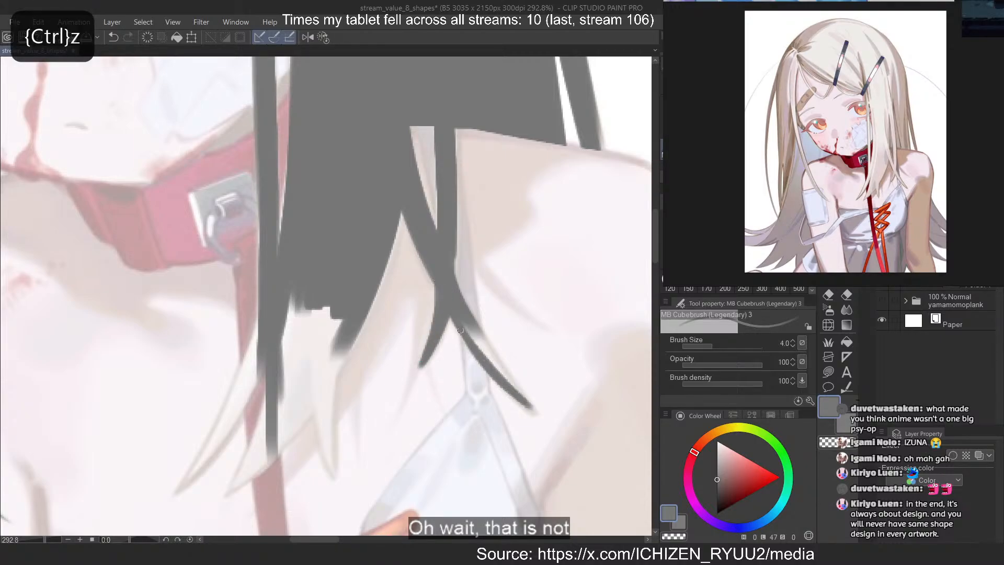
pyautogui.hotkey('ctrl', 'z')
pyautogui.moveTo(460, 330); pyautogui.dragTo(522, 397)
pyautogui.moveTo(466, 320); pyautogui.dragTo(525, 403)
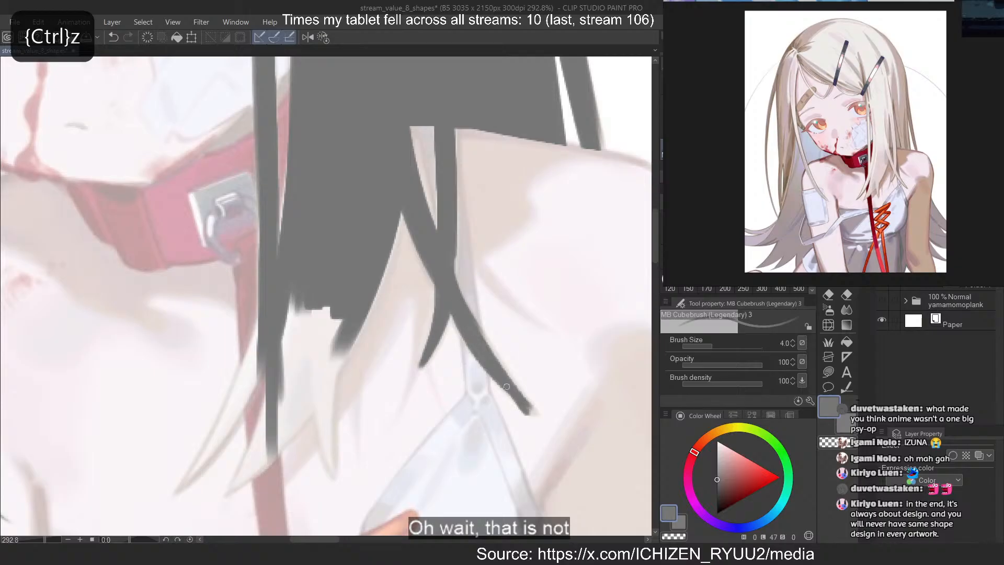
pyautogui.moveTo(483, 335); pyautogui.dragTo(530, 414)
pyautogui.press('c')
pyautogui.press('c')
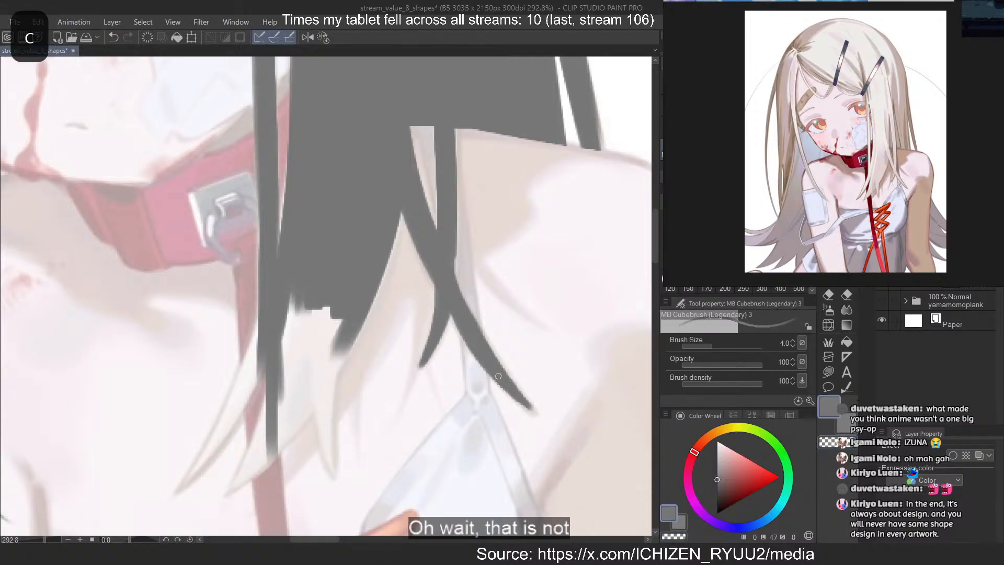
pyautogui.hotkey('ctrl', 'z')
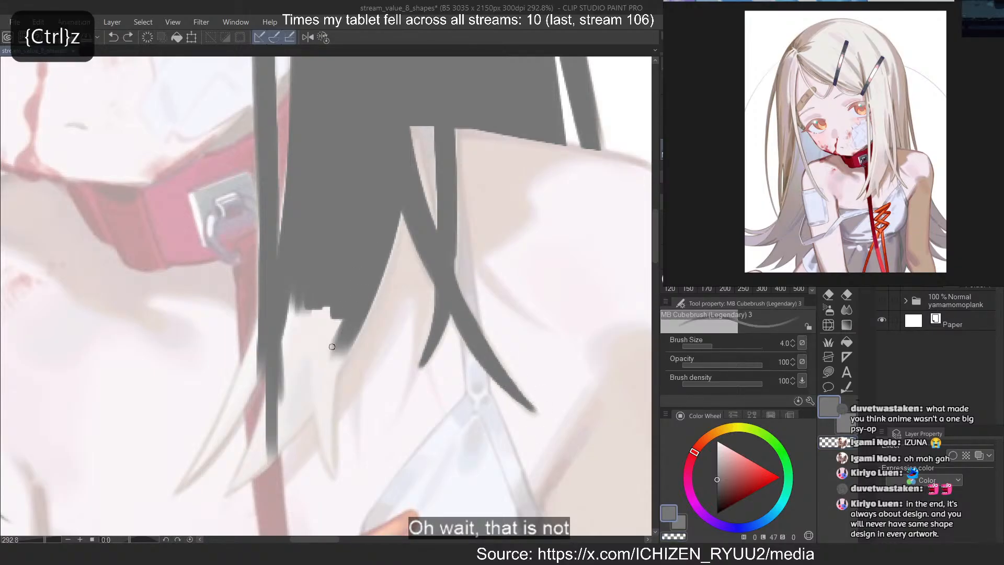
# Trace the broad front lock's inward-curving edge to its lower end, set the brush size to 10 and fill the area inside
pyautogui.moveTo(350, 340); pyautogui.dragTo(287, 431)
pyautogui.hotkey('ctrl', 'z')
pyautogui.moveTo(366, 317); pyautogui.dragTo(266, 460)
pyautogui.press(']')
pyautogui.press(']')
pyautogui.press(']')
pyautogui.press(']')
pyautogui.press(']')
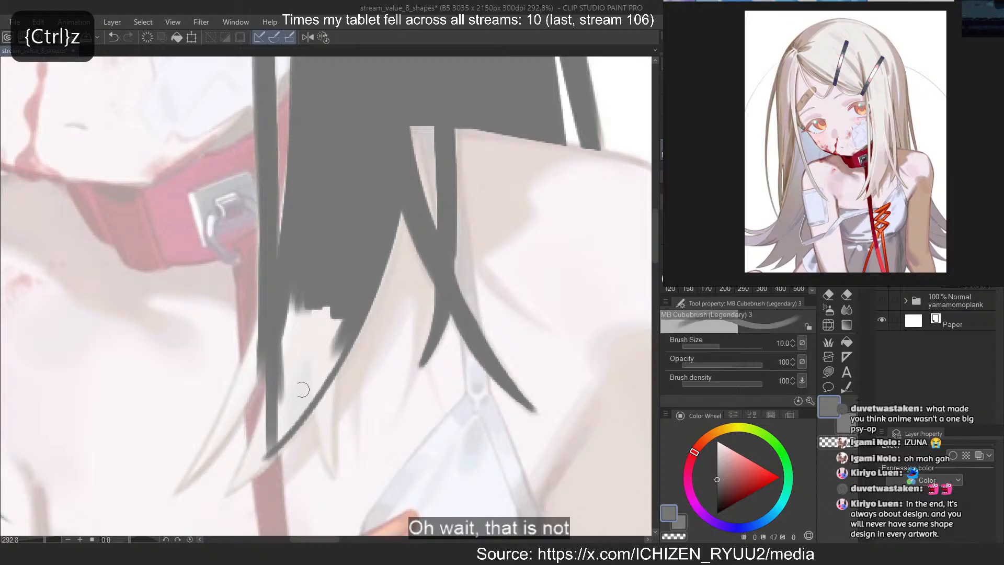
pyautogui.moveTo(303, 390)
pyautogui.mouseDown()
pyautogui.moveTo(289, 399)
pyautogui.moveTo(275, 336)
pyautogui.mouseUp()
pyautogui.moveTo(291, 422); pyautogui.dragTo(252, 461)
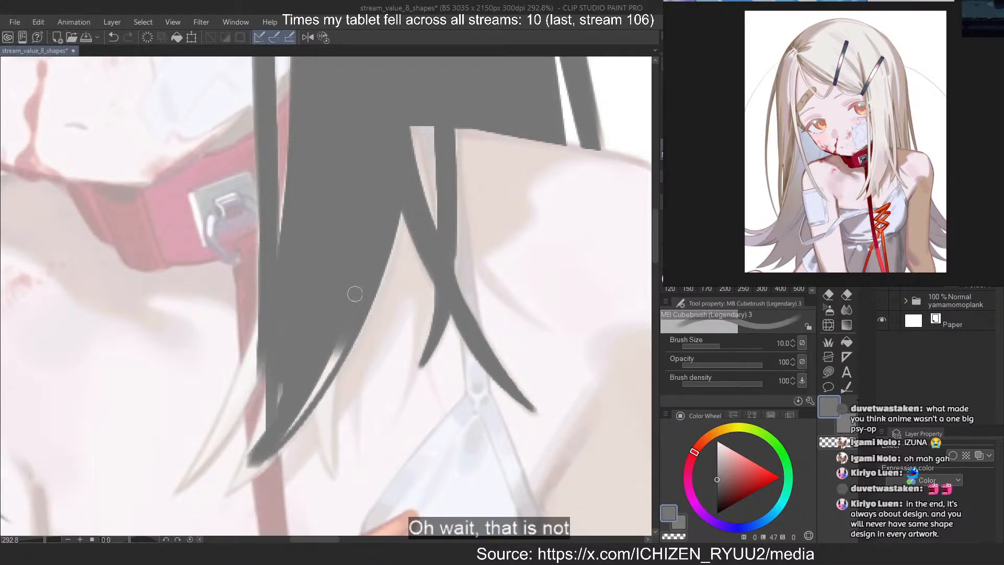
# Fill the remaining gap along the broad front lock's curved edge and thicken its lower end
pyautogui.moveTo(339, 347); pyautogui.dragTo(255, 468)
pyautogui.hotkey('ctrl', 'z')
pyautogui.hotkey('ctrl', 'z')
pyautogui.moveTo(334, 347); pyautogui.dragTo(230, 491)
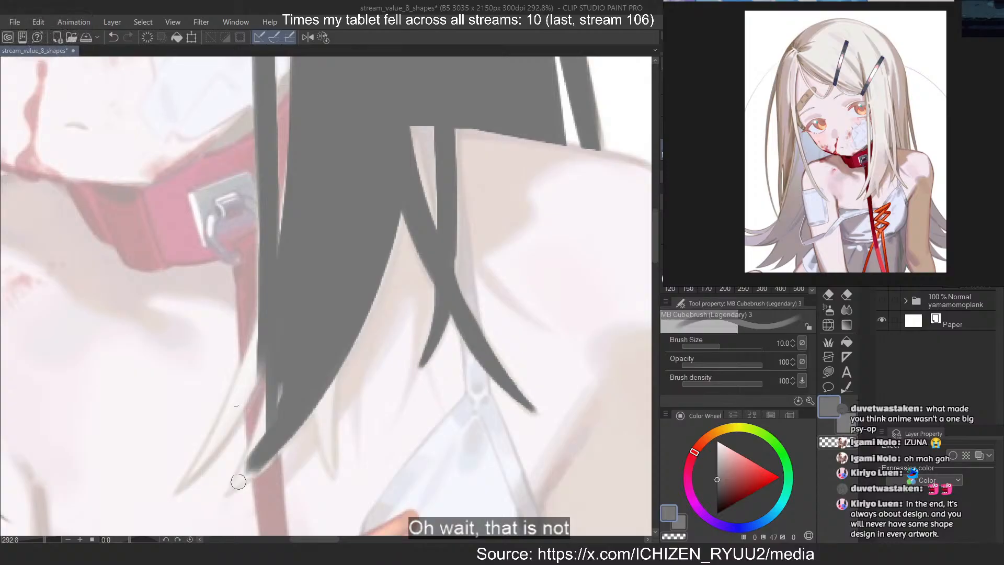
# Draw a strand branching outward from the collar side of the broad front lock and erase its end to a fine point
pyautogui.moveTo(262, 330); pyautogui.dragTo(161, 499)
pyautogui.hotkey('ctrl', 'z')
pyautogui.hotkey('ctrl', 'z')
pyautogui.moveTo(260, 351); pyautogui.dragTo(170, 492)
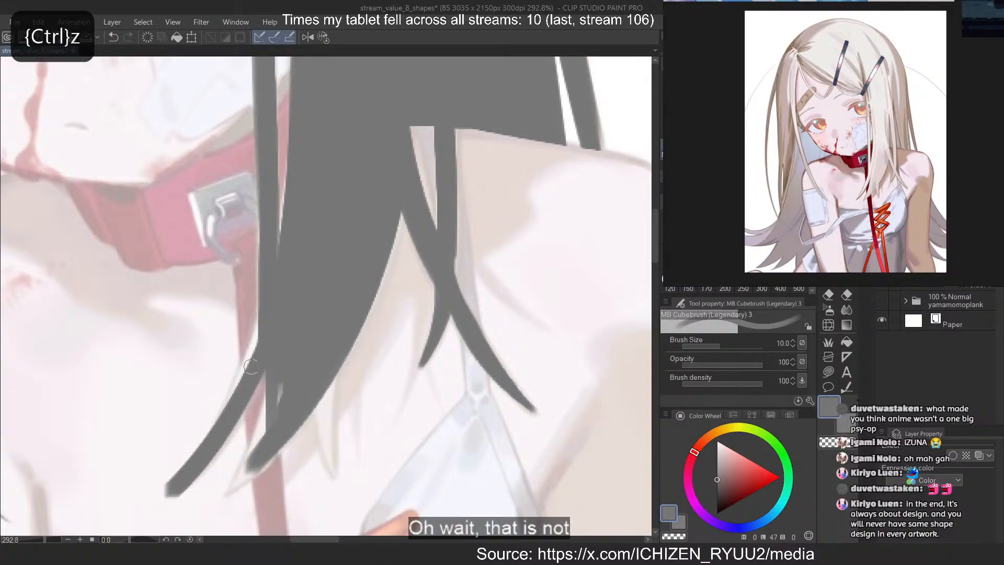
pyautogui.moveTo(249, 371); pyautogui.dragTo(167, 494)
pyautogui.moveTo(258, 303)
pyautogui.mouseDown()
pyautogui.moveTo(241, 369)
pyautogui.moveTo(174, 472)
pyautogui.mouseUp()
pyautogui.press('c')
pyautogui.moveTo(246, 326); pyautogui.dragTo(168, 486)
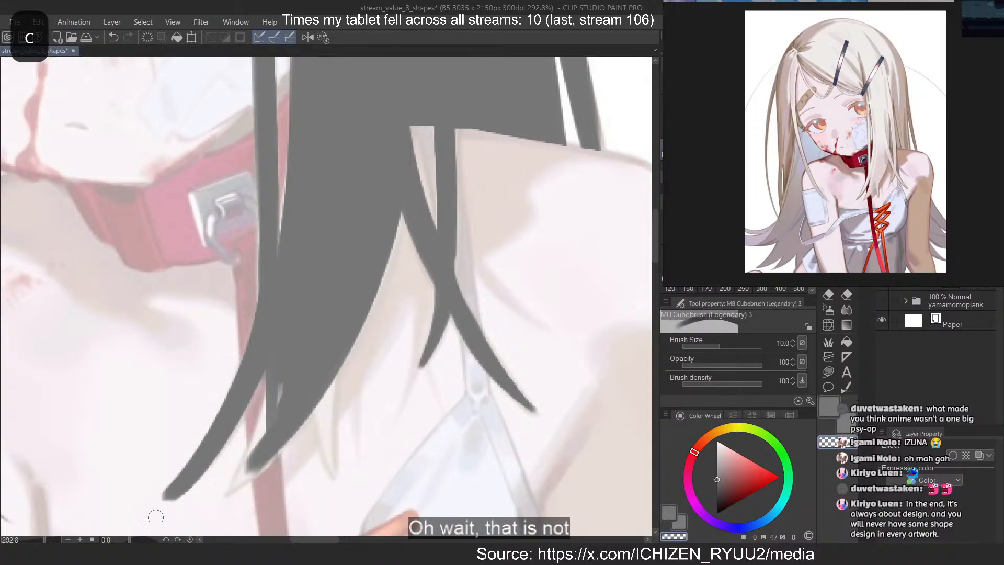
pyautogui.hotkey('ctrl', 'z')
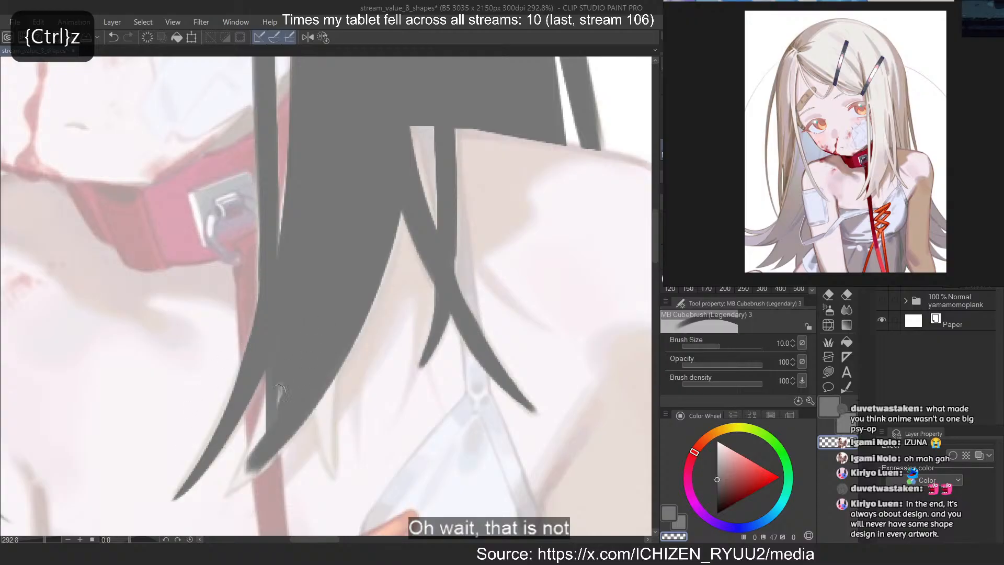
# Extend the broad front lock's lower tip, fill the sliver beside it and erase its edge into a sharp point
pyautogui.press('c')
pyautogui.moveTo(267, 418); pyautogui.dragTo(238, 479)
pyautogui.moveTo(277, 371)
pyautogui.mouseDown()
pyautogui.moveTo(218, 522)
pyautogui.moveTo(241, 504)
pyautogui.mouseUp()
pyautogui.moveTo(285, 443); pyautogui.dragTo(242, 499)
pyautogui.press('c')
pyautogui.moveTo(298, 440); pyautogui.dragTo(219, 518)
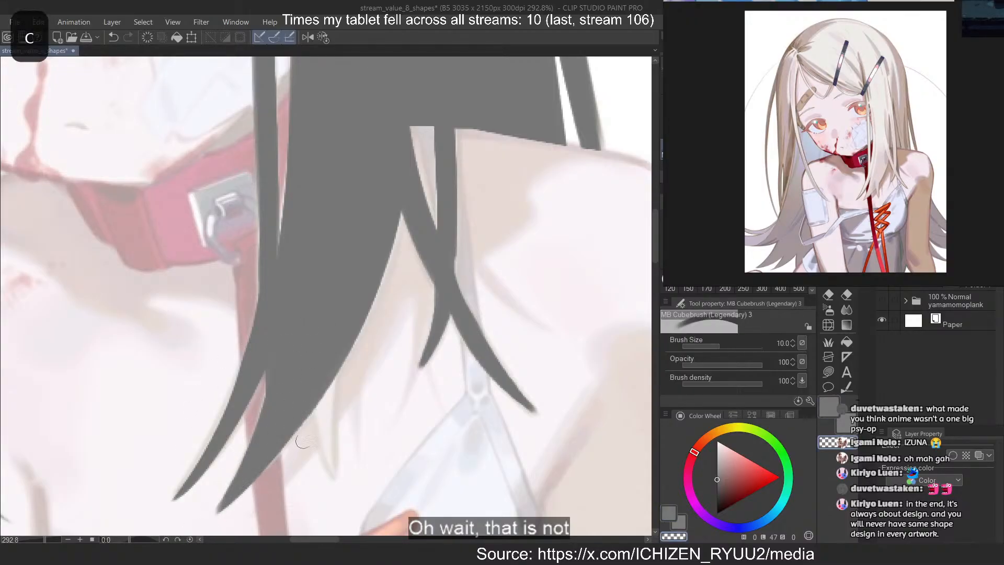
pyautogui.hotkey('ctrl', 'z')
pyautogui.press('c')
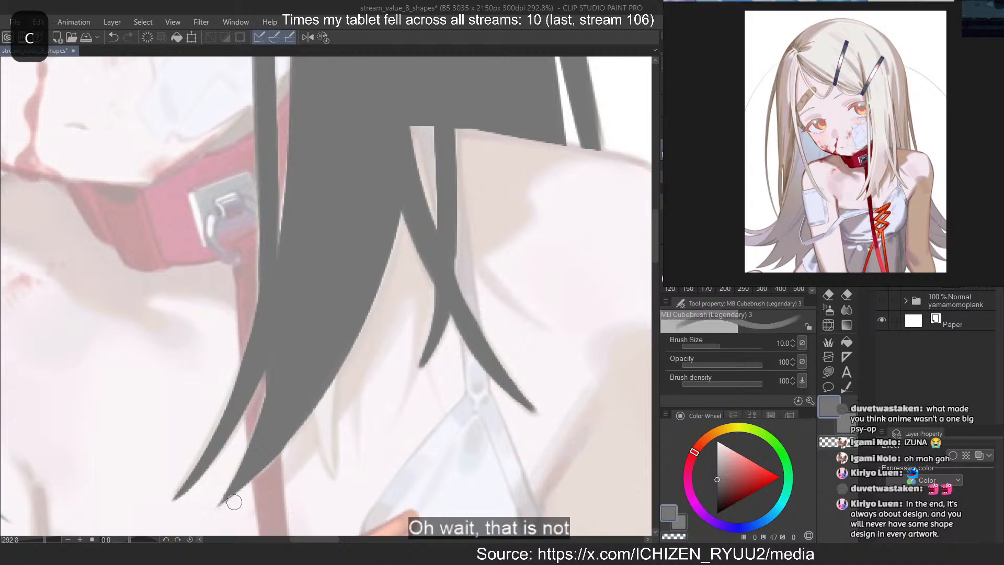
# On a new layer, block in the crown and fringe of the dark hair with light grey at brush size 80
pyautogui.scroll(-6, 325, 330)
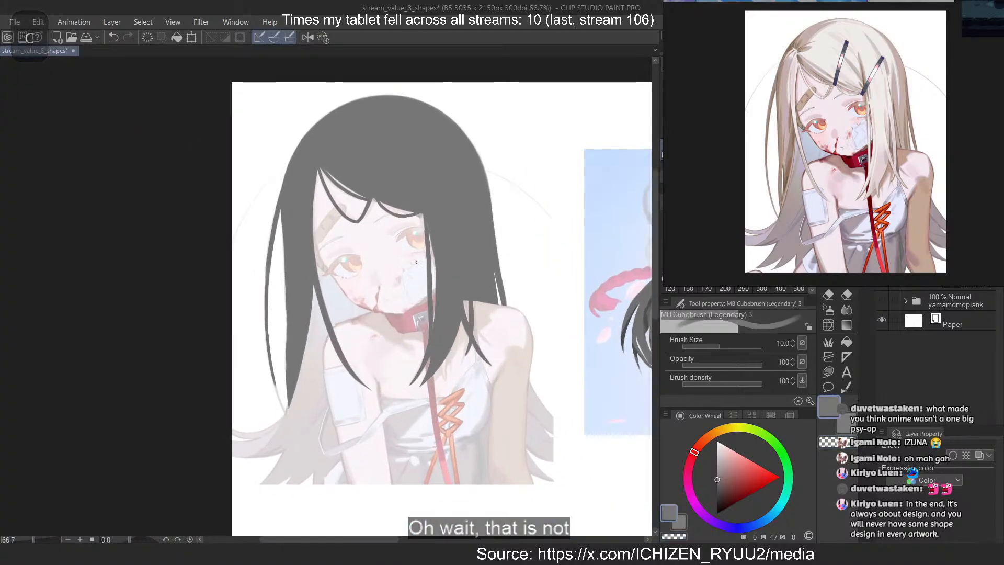
pyautogui.scroll(1, 324, 330)
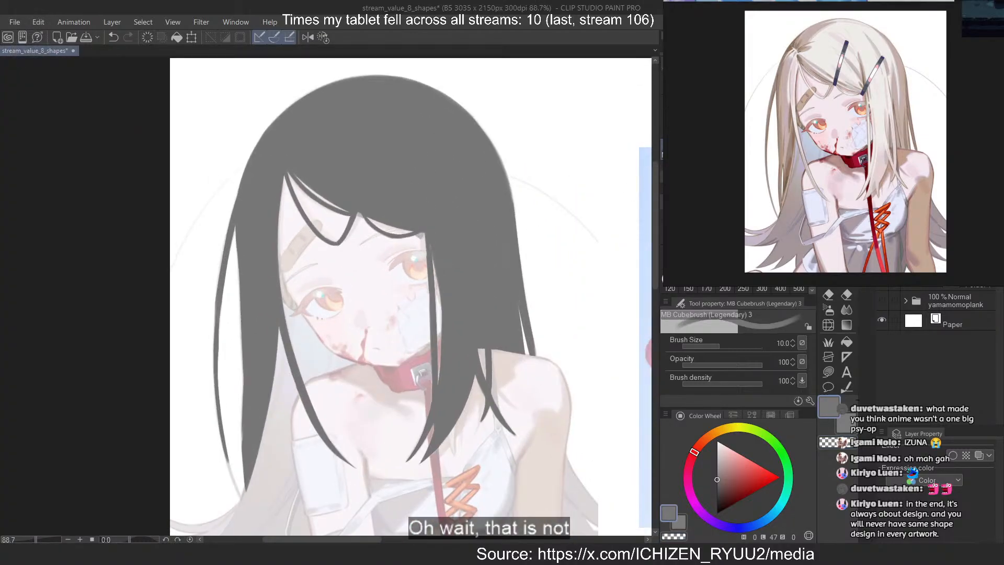
pyautogui.hotkey('ctrl', 'shift', 'n')
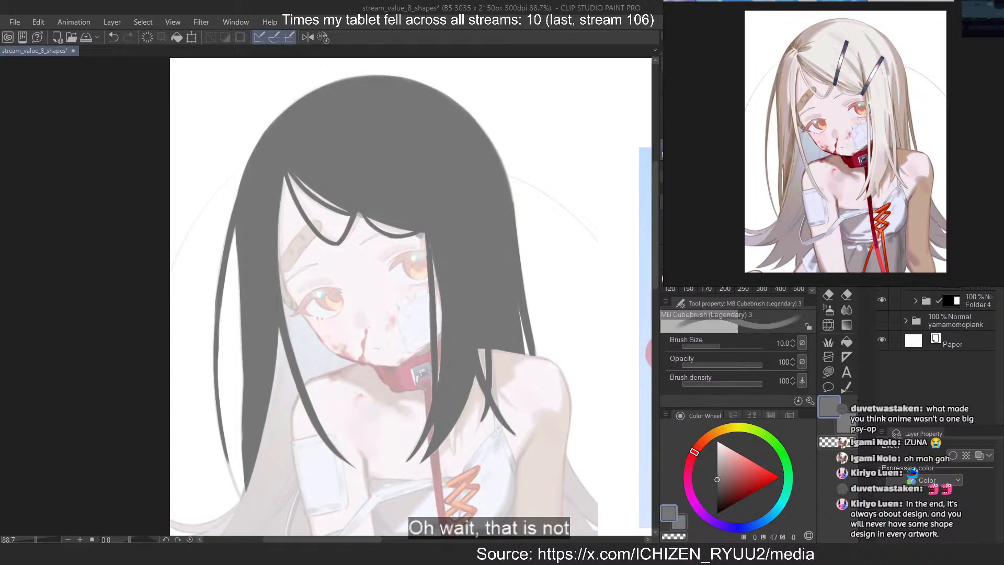
pyautogui.click(717, 459)
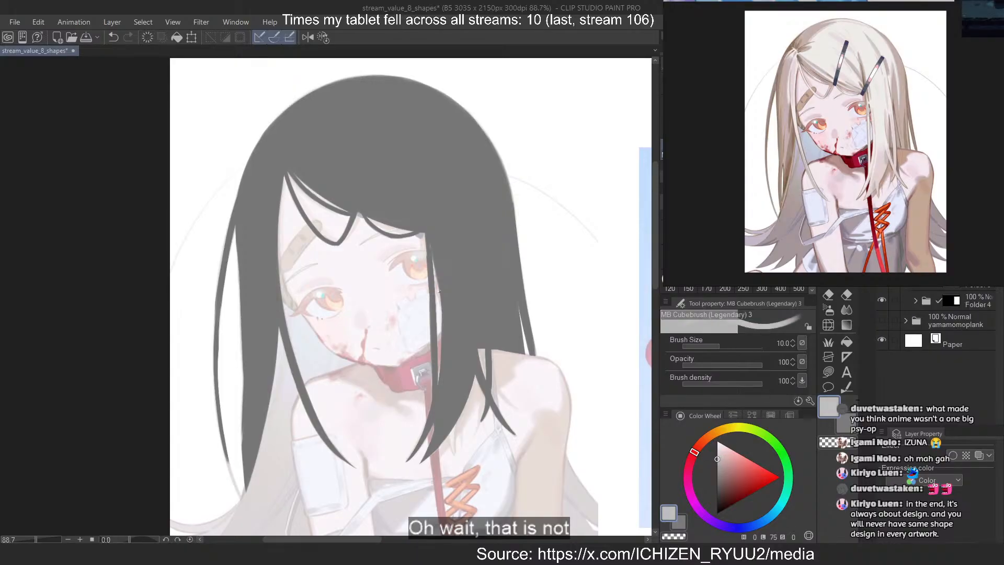
pyautogui.moveTo(365, 170); pyautogui.dragTo(382, 199)
pyautogui.scroll(1, 374, 152)
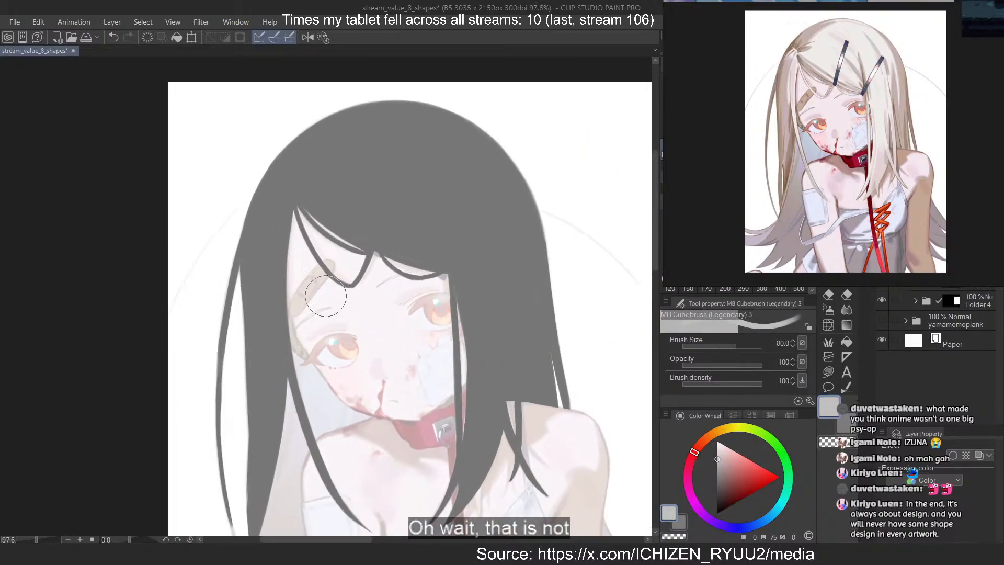
pyautogui.moveTo(388, 150)
pyautogui.mouseDown()
pyautogui.moveTo(366, 172)
pyautogui.moveTo(329, 179)
pyautogui.moveTo(334, 199)
pyautogui.mouseUp()
pyautogui.hotkey('ctrl', 'z')
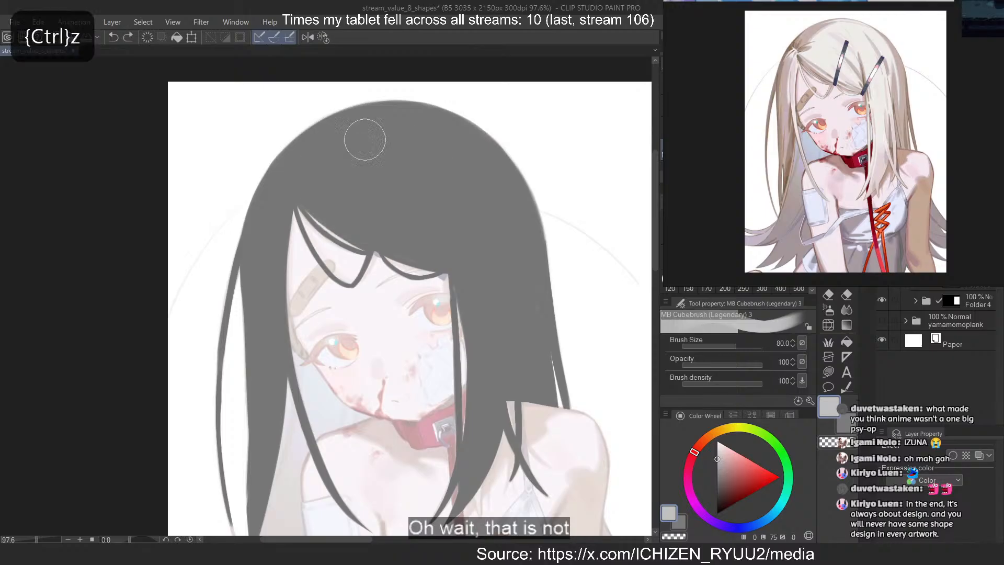
pyautogui.moveTo(463, 154); pyautogui.dragTo(340, 231)
pyautogui.moveTo(397, 125); pyautogui.dragTo(317, 216)
pyautogui.hotkey('ctrl', 'z')
pyautogui.moveTo(369, 135)
pyautogui.mouseDown()
pyautogui.moveTo(313, 225)
pyautogui.moveTo(376, 230)
pyautogui.moveTo(391, 256)
pyautogui.mouseUp()
pyautogui.moveTo(460, 149); pyautogui.dragTo(462, 313)
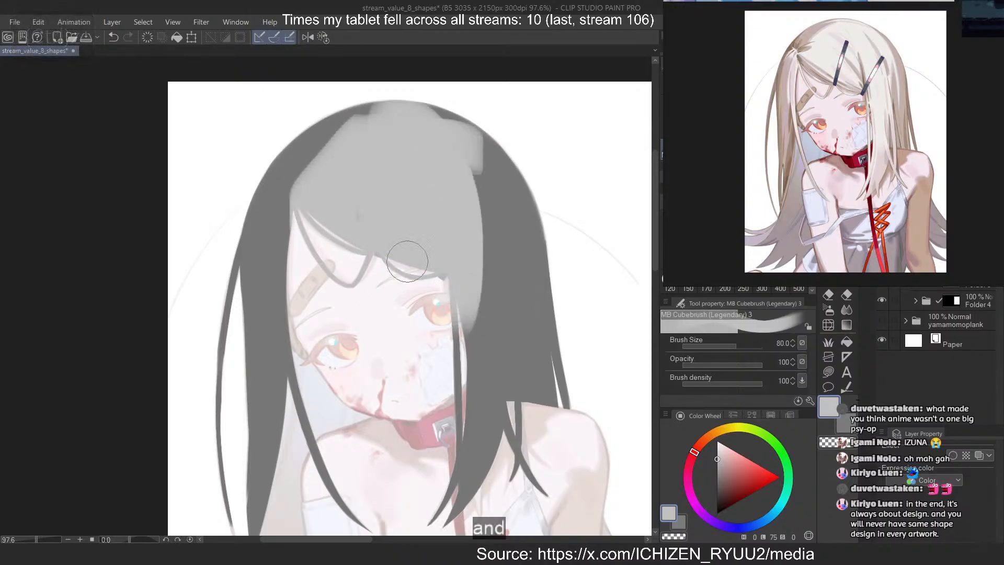
# Widen the light grey area over the side of the head and carry it down the broad front lock past the collar
pyautogui.hotkey('ctrl', 'z')
pyautogui.moveTo(423, 141); pyautogui.dragTo(478, 311)
pyautogui.hotkey('ctrl', 'z')
pyautogui.moveTo(378, 125); pyautogui.dragTo(481, 309)
pyautogui.moveTo(440, 172)
pyautogui.mouseDown()
pyautogui.moveTo(461, 342)
pyautogui.moveTo(485, 433)
pyautogui.mouseUp()
pyautogui.moveTo(480, 160); pyautogui.dragTo(503, 432)
pyautogui.hotkey('ctrl', 'z')
pyautogui.moveTo(475, 190); pyautogui.dragTo(470, 483)
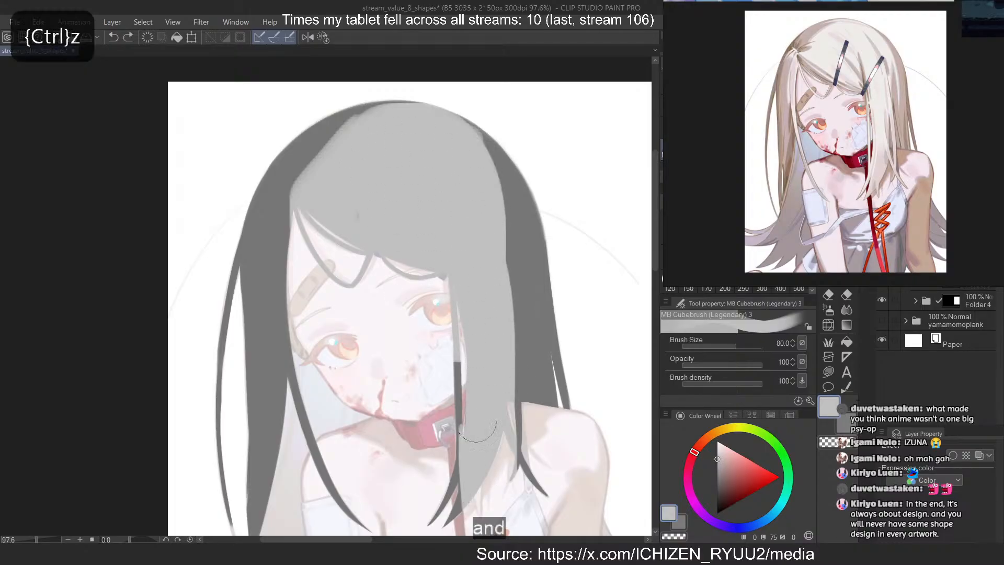
# Cover the front lock tips and face-side strands in light grey, and widen the light area beside the crown
pyautogui.moveTo(454, 379); pyautogui.dragTo(429, 509)
pyautogui.moveTo(512, 447); pyautogui.dragTo(529, 477)
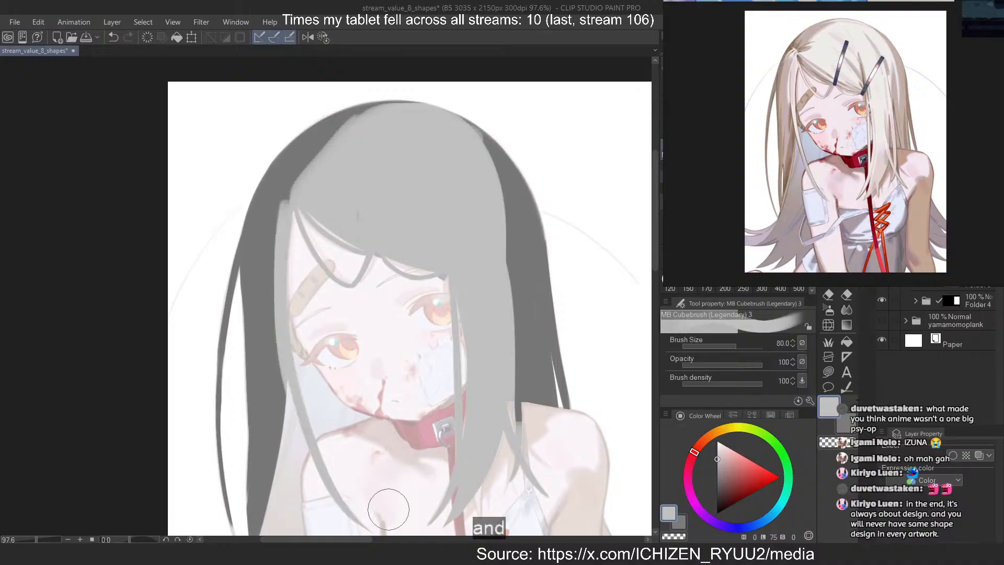
pyautogui.scroll(-2, 309, 162)
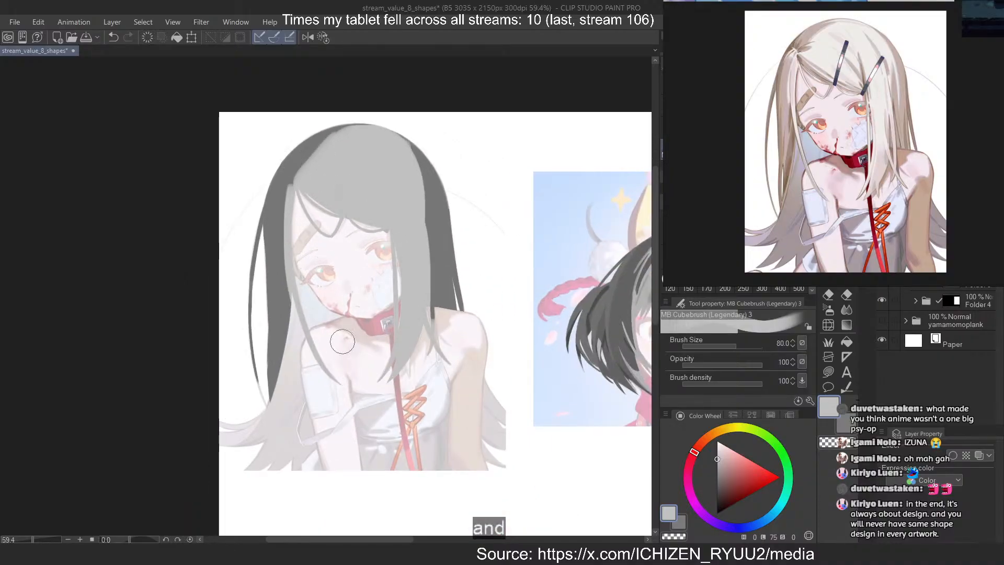
pyautogui.moveTo(408, 151); pyautogui.dragTo(415, 175)
pyautogui.hotkey('ctrl', 'z')
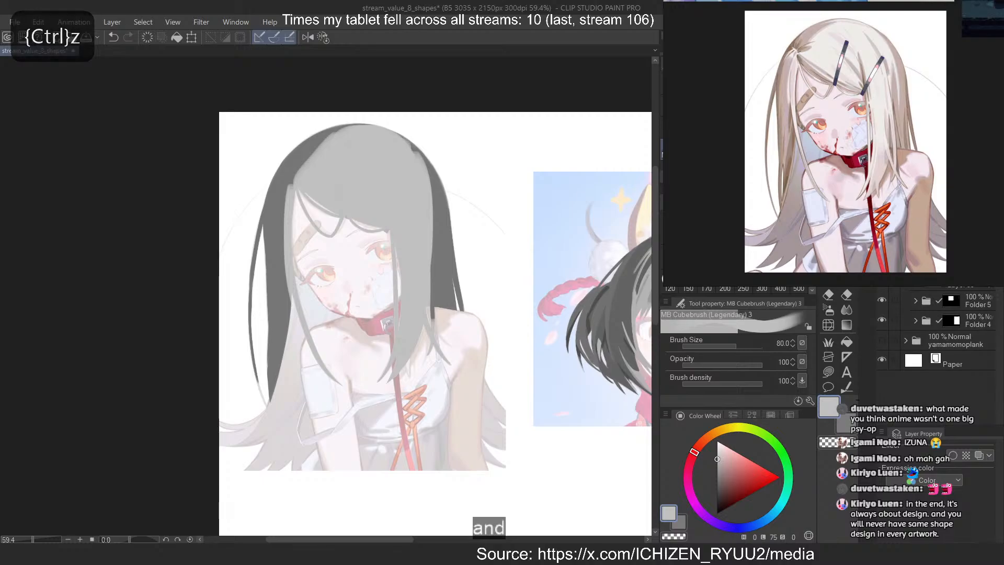
# With a size 3 red brush and a 1.0 border effect, draw an arrow to the light hair and handwrite a note beginning "keep"
pyautogui.click(779, 477)
pyautogui.click(952, 455)
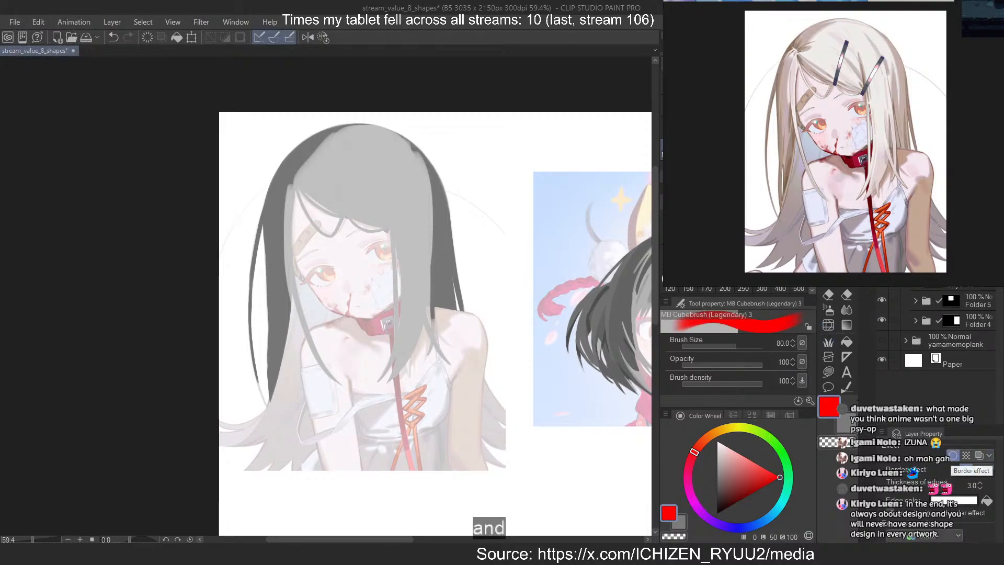
pyautogui.press('[')
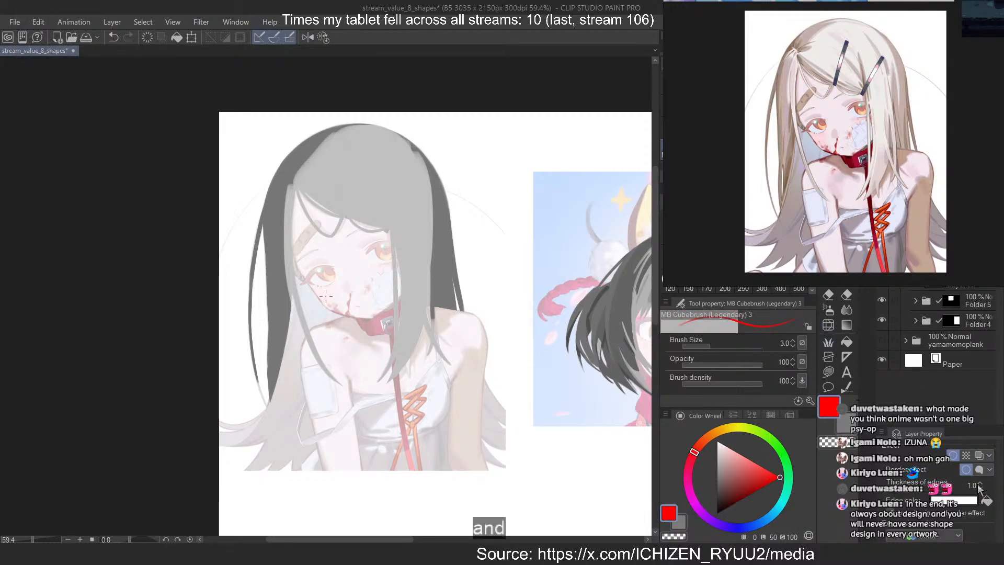
pyautogui.moveTo(477, 112); pyautogui.dragTo(412, 191)
pyautogui.hotkey('ctrl', 'z')
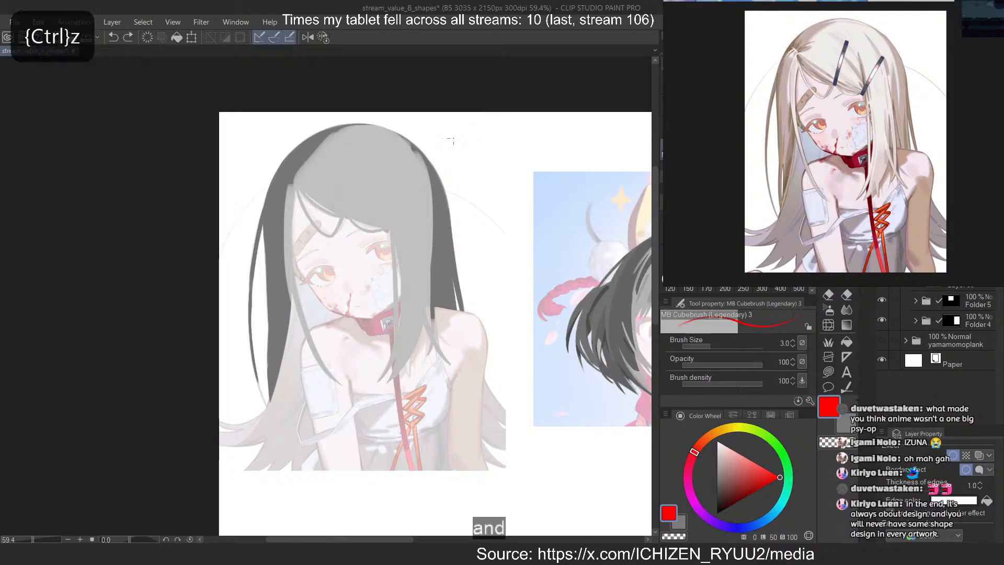
pyautogui.moveTo(461, 129); pyautogui.dragTo(416, 179)
pyautogui.moveTo(484, 146)
pyautogui.mouseDown()
pyautogui.moveTo(486, 155)
pyautogui.moveTo(464, 167)
pyautogui.mouseUp()
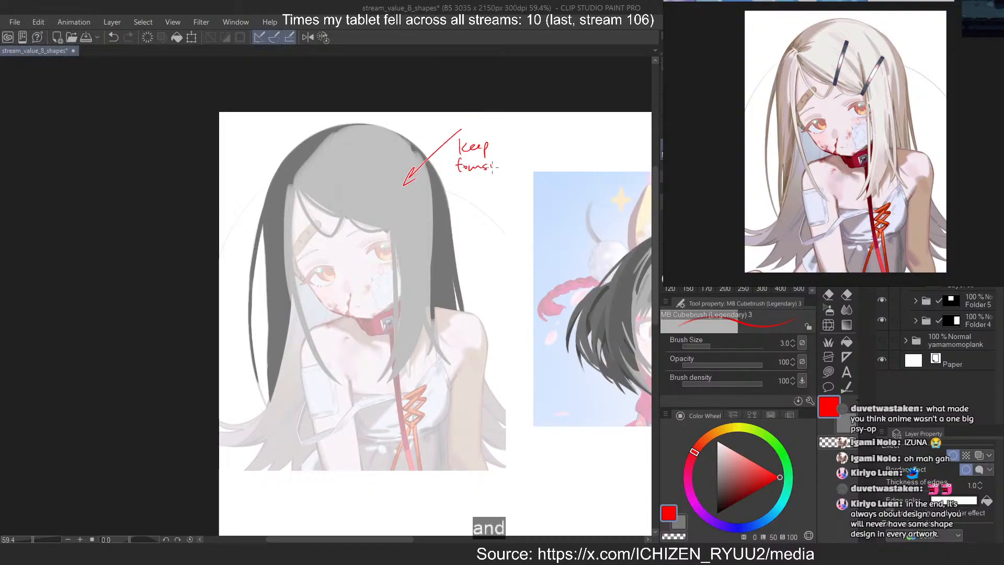
# Draw a second red arrow to the dark outer hair and handwrite "no light" beside it
pyautogui.moveTo(469, 184); pyautogui.dragTo(479, 183)
pyautogui.hotkey('ctrl', 'z')
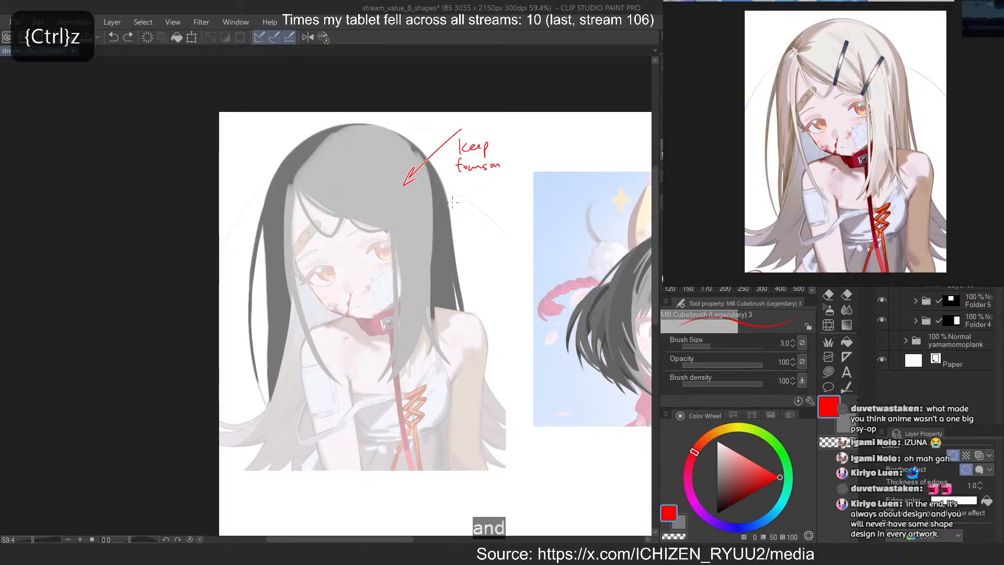
pyautogui.moveTo(479, 192)
pyautogui.mouseDown()
pyautogui.moveTo(492, 207)
pyautogui.moveTo(503, 197)
pyautogui.mouseUp()
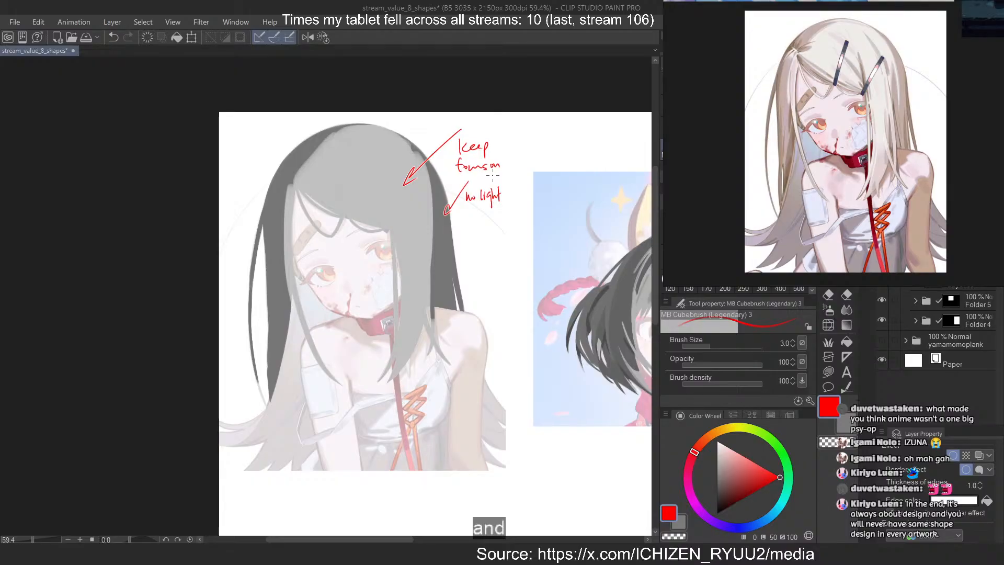
# Hide the red notes, return to the hair shading layer and sample the light grey from the crown
pyautogui.press('Delete')
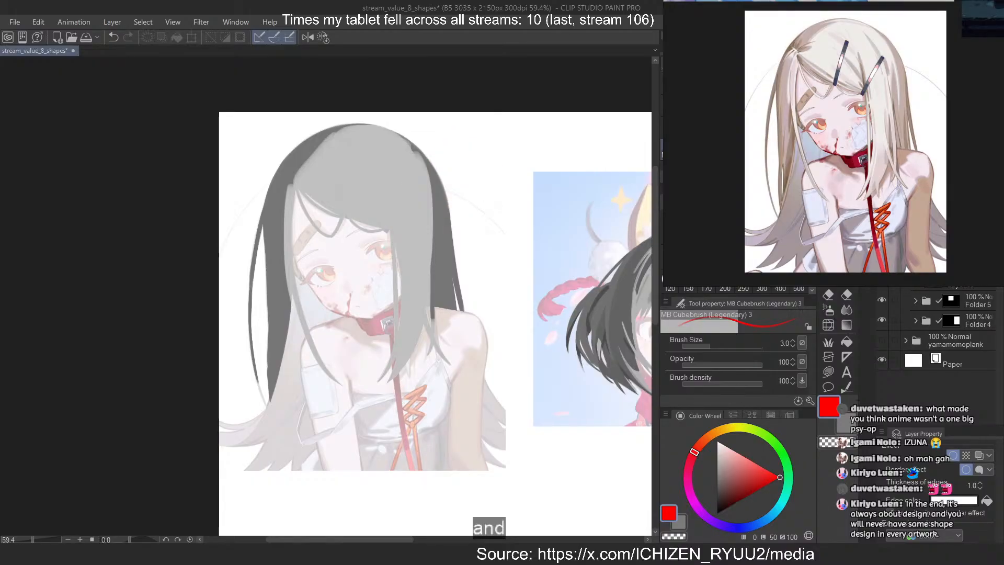
pyautogui.keyDown('ctrl'); pyautogui.click(937, 287); pyautogui.keyUp('ctrl')
pyautogui.click(957, 261)
pyautogui.click(951, 178)
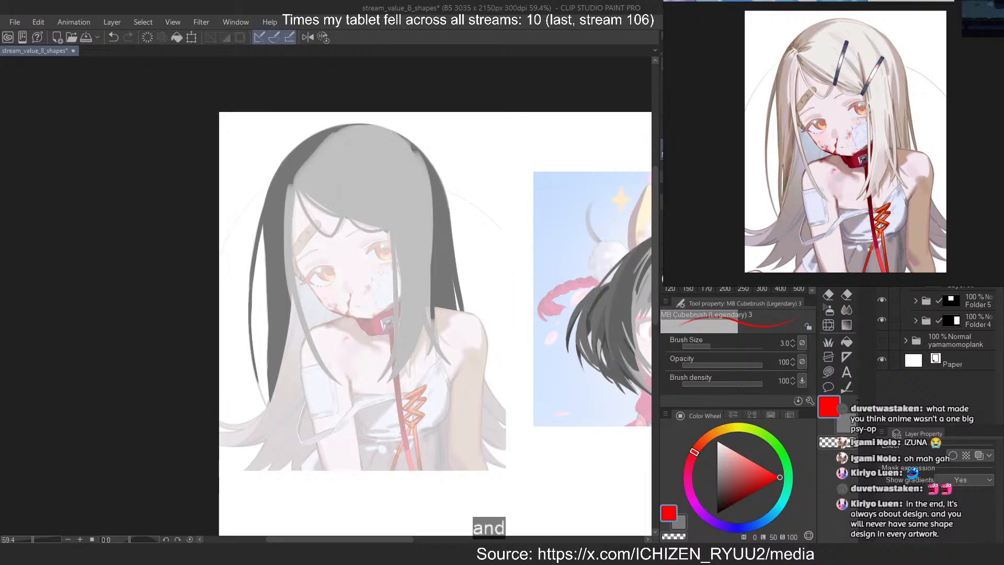
pyautogui.click(882, 178)
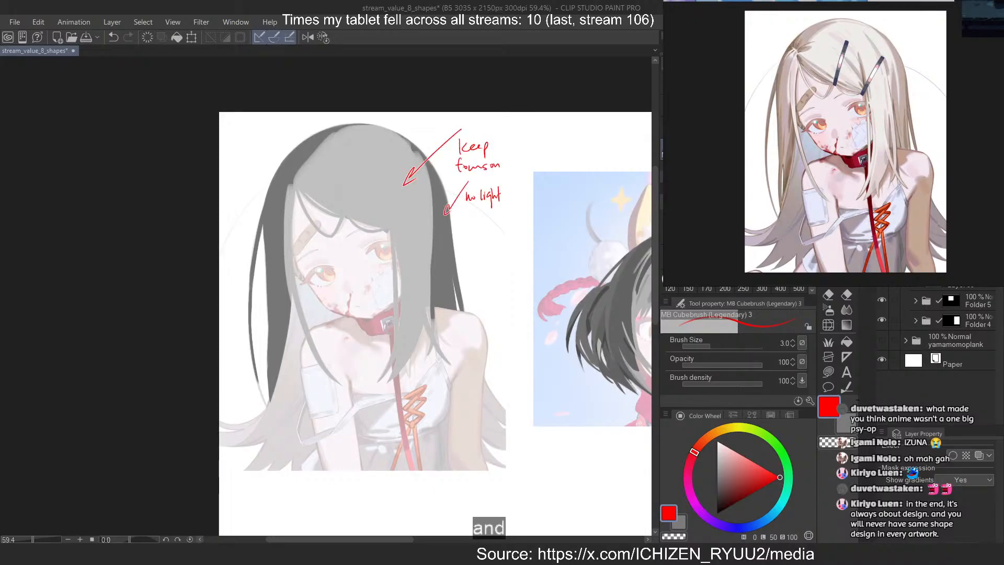
pyautogui.click(882, 177)
pyautogui.click(957, 178)
pyautogui.click(957, 198)
pyautogui.keyDown('alt'); pyautogui.click(350, 171); pyautogui.keyUp('alt')
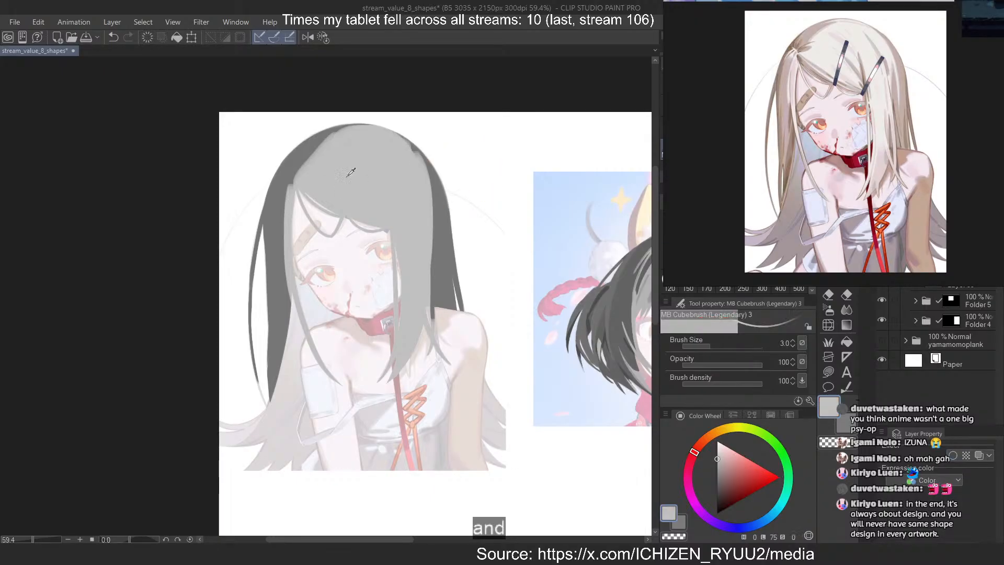
# Set the brush size to 17 and smooth the light grey area's outer edge along the curve from crown to side hair
pyautogui.scroll(5, 323, 142)
pyautogui.scroll(-2, 323, 151)
pyautogui.scroll(2, 287, 200)
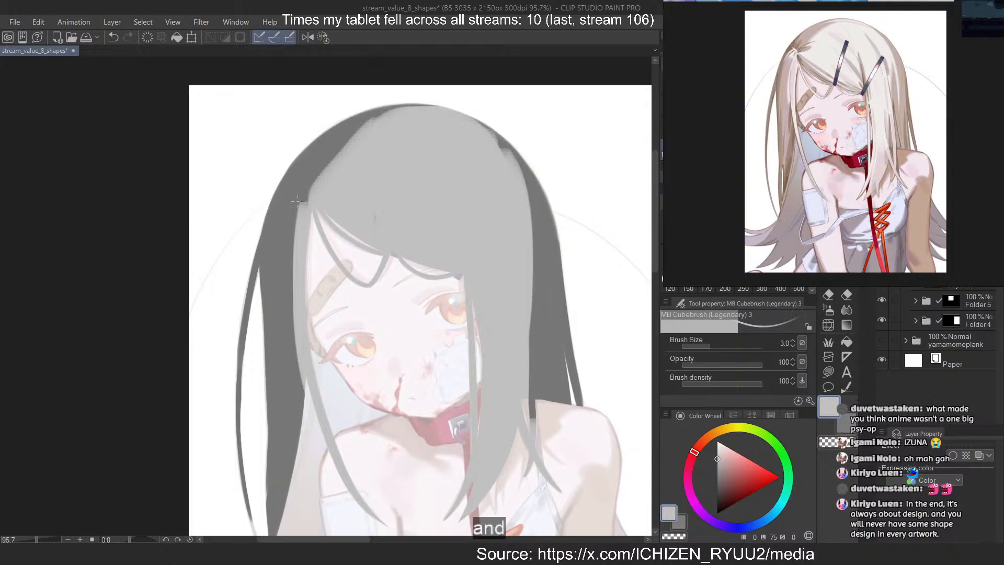
pyautogui.scroll(2, 843, 31)
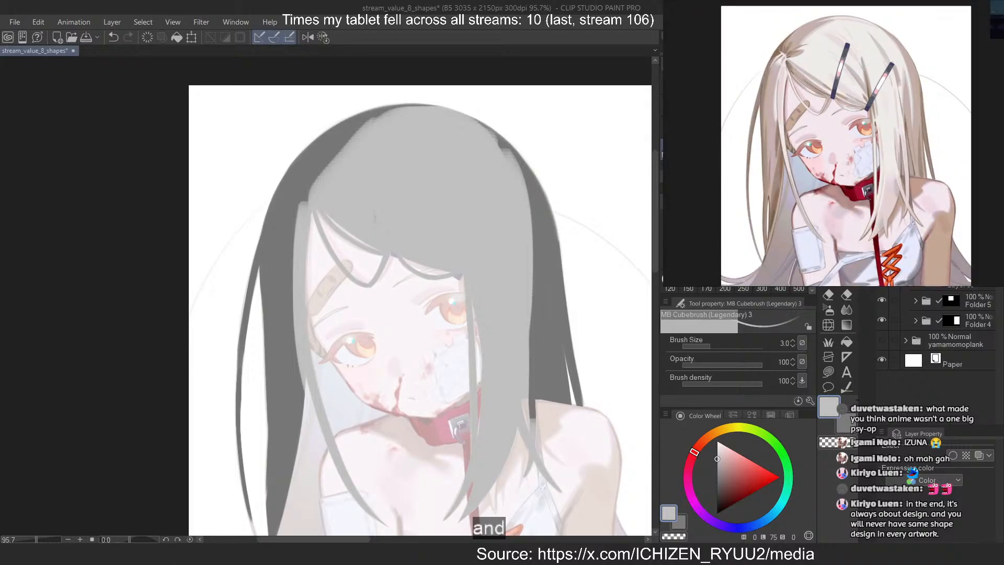
pyautogui.moveTo(840, 58); pyautogui.dragTo(841, 62)
pyautogui.scroll(3, 459, 175)
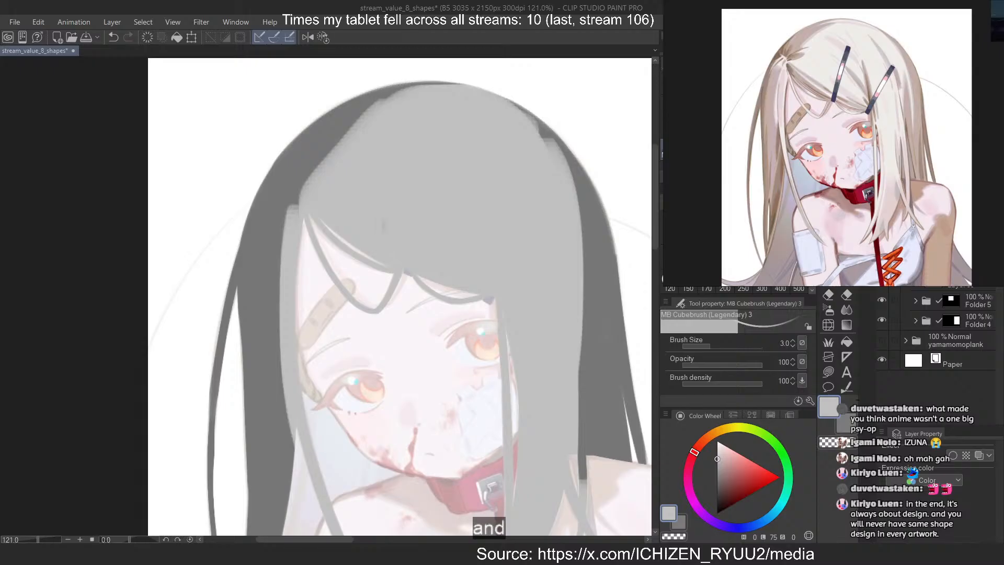
pyautogui.press(']')
pyautogui.press(']')
pyautogui.press(']')
pyautogui.press(']')
pyautogui.press(']')
pyautogui.press(']')
pyautogui.press(']')
pyautogui.press(']')
pyautogui.press(']')
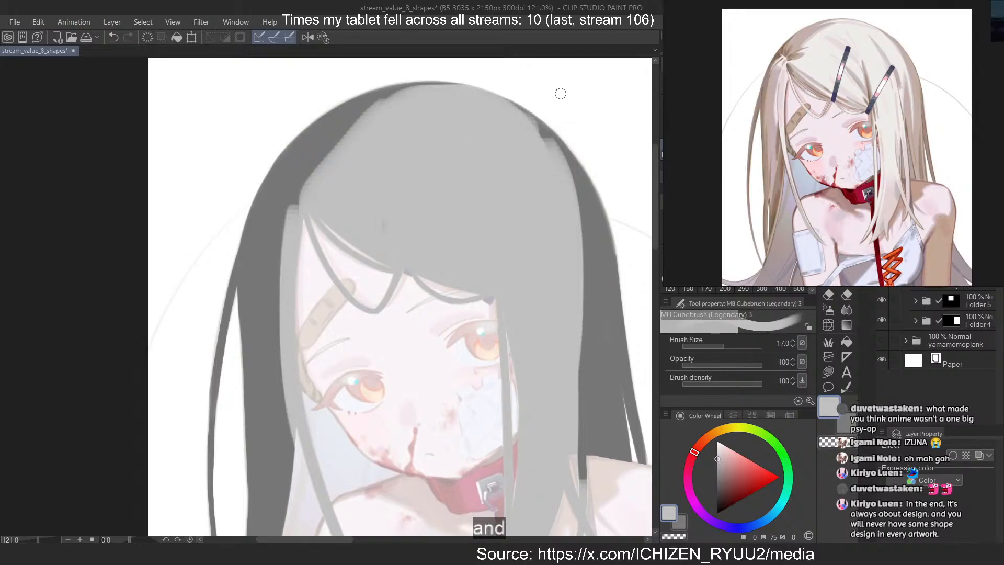
pyautogui.hotkey('ctrl', 'z')
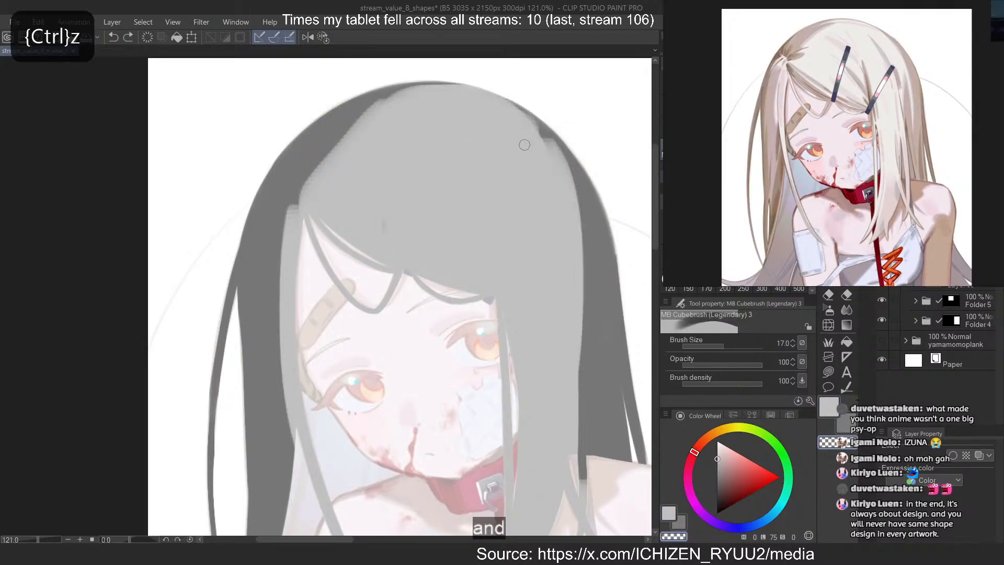
pyautogui.press('c')
pyautogui.moveTo(521, 120); pyautogui.dragTo(584, 325)
pyautogui.hotkey('ctrl', 'z')
pyautogui.press('c')
pyautogui.moveTo(489, 88); pyautogui.dragTo(582, 205)
pyautogui.press('c')
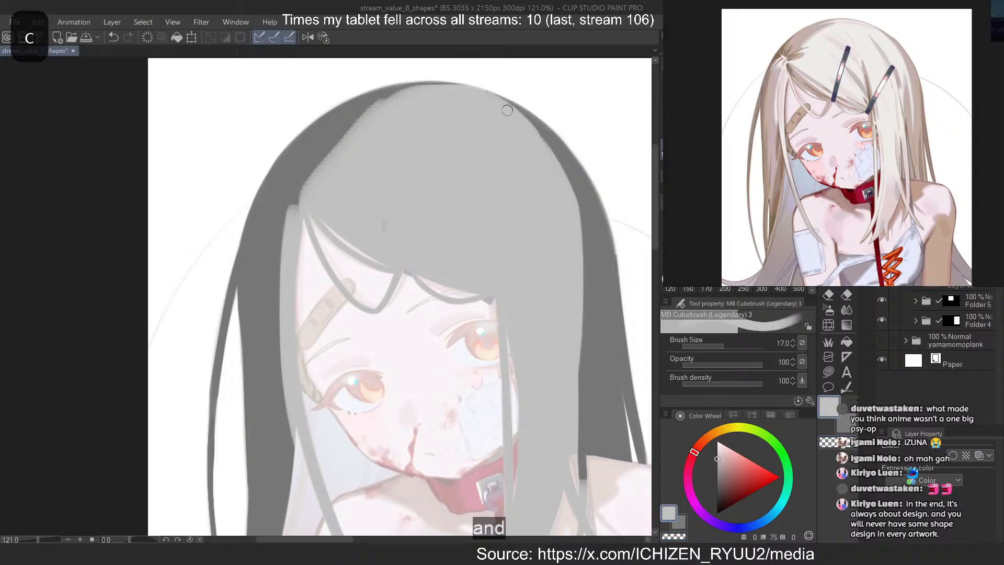
pyautogui.hotkey('ctrl', 'z')
pyautogui.moveTo(507, 106)
pyautogui.mouseDown()
pyautogui.moveTo(542, 150)
pyautogui.moveTo(588, 337)
pyautogui.mouseUp()
pyautogui.hotkey('ctrl', 'z')
pyautogui.moveTo(556, 152)
pyautogui.mouseDown()
pyautogui.moveTo(588, 375)
pyautogui.moveTo(586, 349)
pyautogui.mouseUp()
pyautogui.hotkey('ctrl', 'z')
pyautogui.hotkey('ctrl', 'z')
pyautogui.moveTo(516, 110)
pyautogui.mouseDown()
pyautogui.moveTo(590, 308)
pyautogui.moveTo(586, 370)
pyautogui.mouseUp()
pyautogui.hotkey('ctrl', 'z')
pyautogui.hotkey('ctrl', 'z')
pyautogui.moveTo(531, 140)
pyautogui.mouseDown()
pyautogui.moveTo(597, 329)
pyautogui.moveTo(596, 356)
pyautogui.mouseUp()
pyautogui.hotkey('ctrl', 'z')
pyautogui.moveTo(512, 108)
pyautogui.mouseDown()
pyautogui.moveTo(592, 249)
pyautogui.moveTo(596, 304)
pyautogui.mouseUp()
pyautogui.hotkey('ctrl', 'z')
pyautogui.moveTo(529, 122)
pyautogui.mouseDown()
pyautogui.moveTo(597, 331)
pyautogui.moveTo(581, 209)
pyautogui.mouseUp()
pyautogui.hotkey('ctrl', 'z')
# Paint a light grey strand curving from the crown into the dark side hair, and thin its outer edge with transparent colour
pyautogui.hotkey('ctrl', 'z')
pyautogui.moveTo(501, 101); pyautogui.dragTo(598, 313)
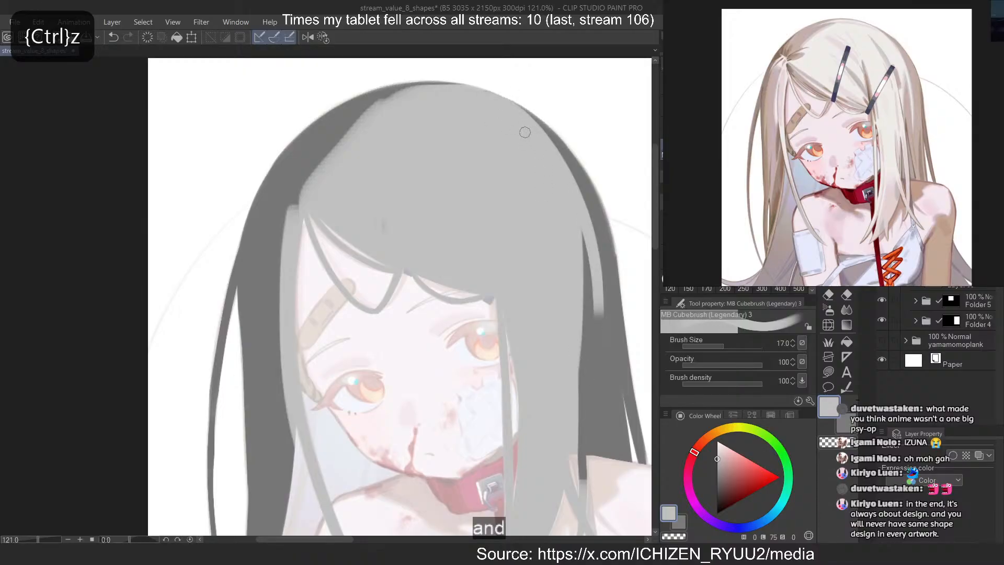
# With transparent colour, carve a narrow dark wedge between the new strand and the light front hair's side edge
pyautogui.hotkey('ctrl', 'z')
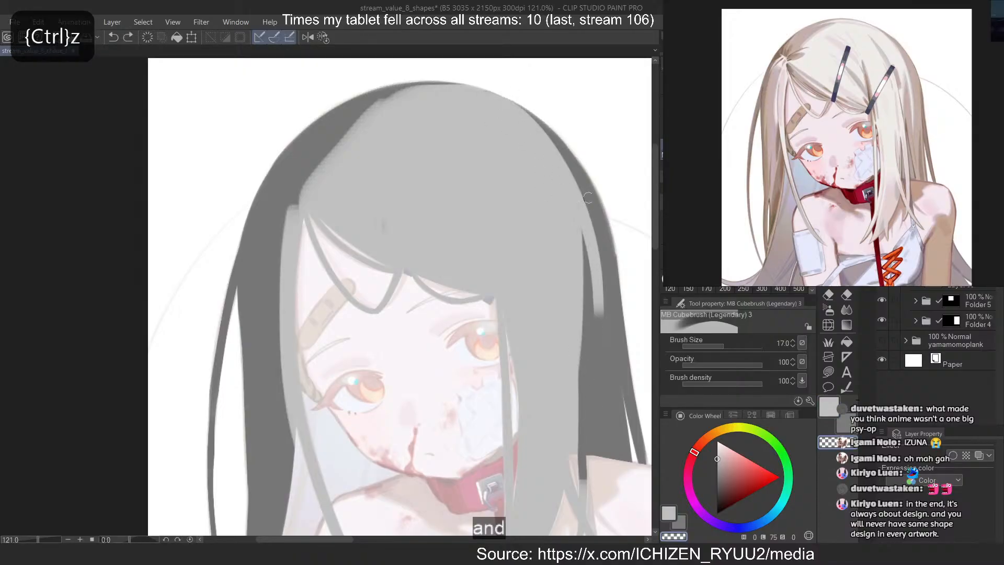
pyautogui.moveTo(587, 198); pyautogui.dragTo(604, 334)
pyautogui.moveTo(555, 168); pyautogui.dragTo(599, 365)
pyautogui.hotkey('ctrl', 'z')
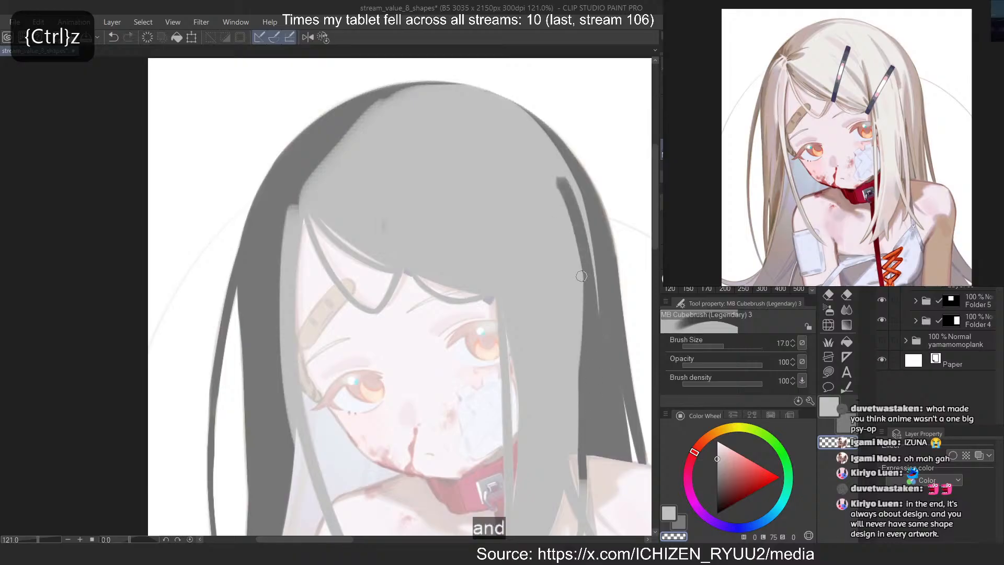
pyautogui.hotkey('ctrl', 'z')
pyautogui.moveTo(564, 199); pyautogui.dragTo(598, 316)
pyautogui.moveTo(556, 200); pyautogui.dragTo(582, 450)
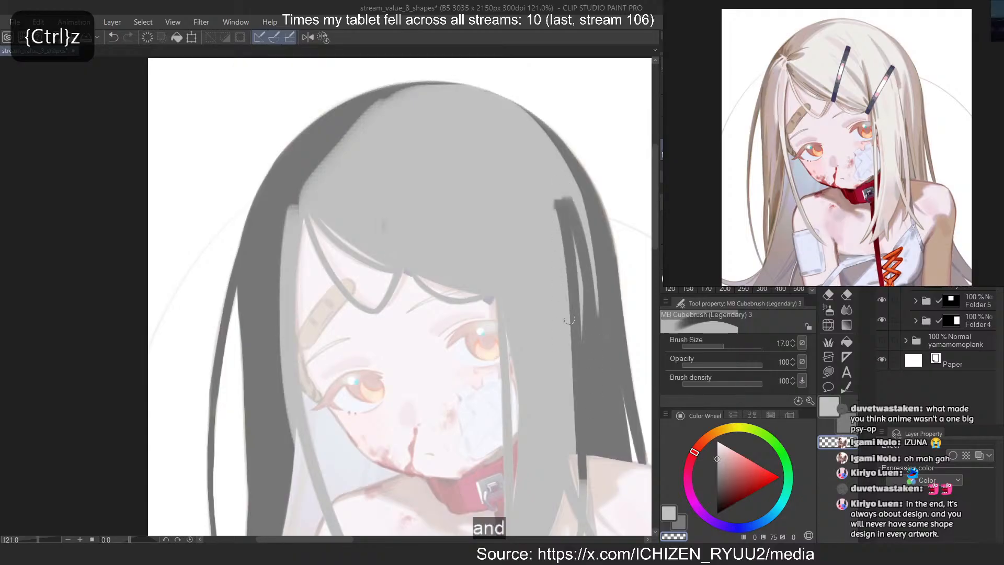
# Switch back to light grey and repaint the front hair's side edge beside the dark wedge
pyautogui.hotkey('ctrl', 'z')
pyautogui.moveTo(574, 222); pyautogui.dragTo(581, 363)
pyautogui.press('c')
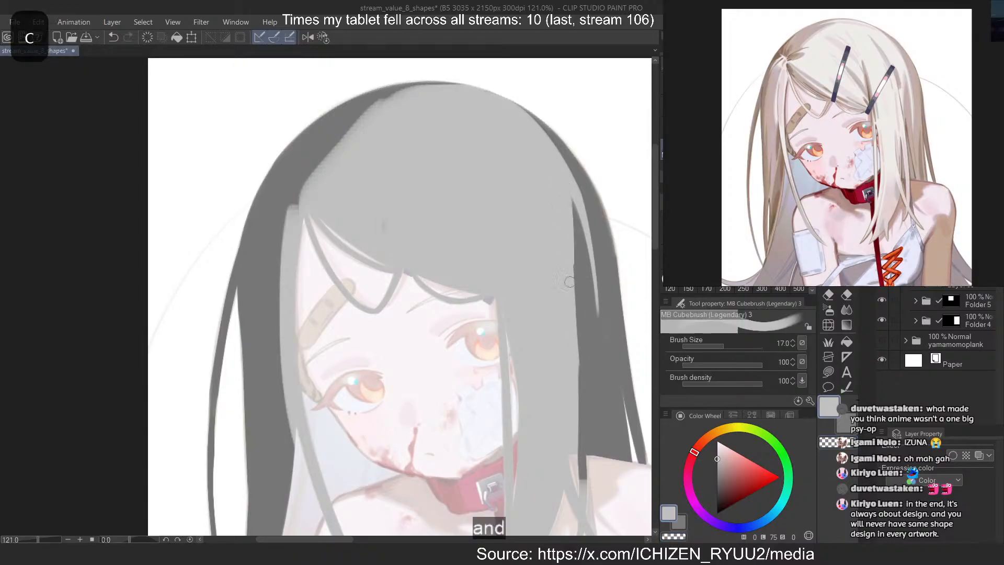
pyautogui.moveTo(571, 199)
pyautogui.mouseDown()
pyautogui.moveTo(572, 401)
pyautogui.moveTo(573, 385)
pyautogui.mouseUp()
pyautogui.hotkey('ctrl', 'z')
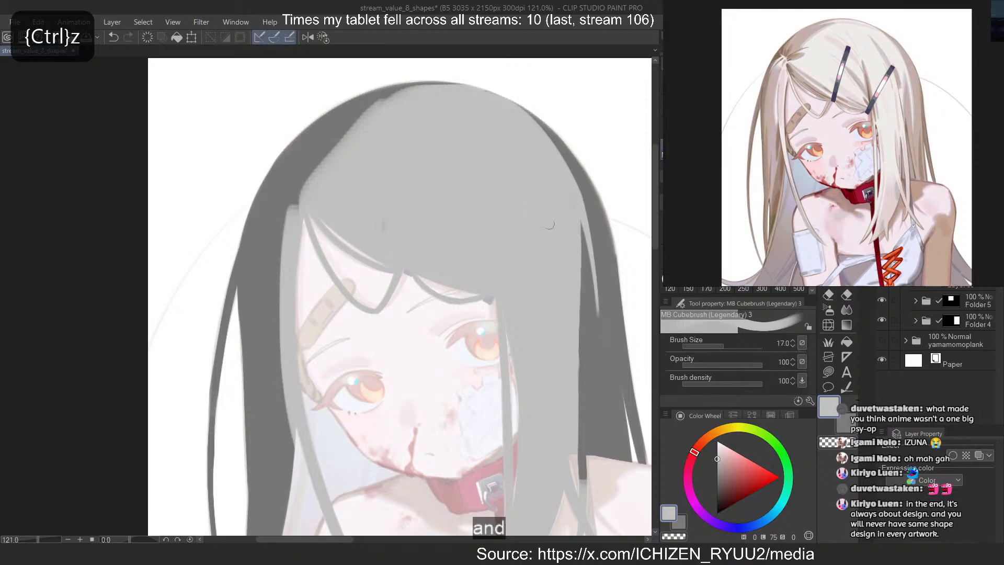
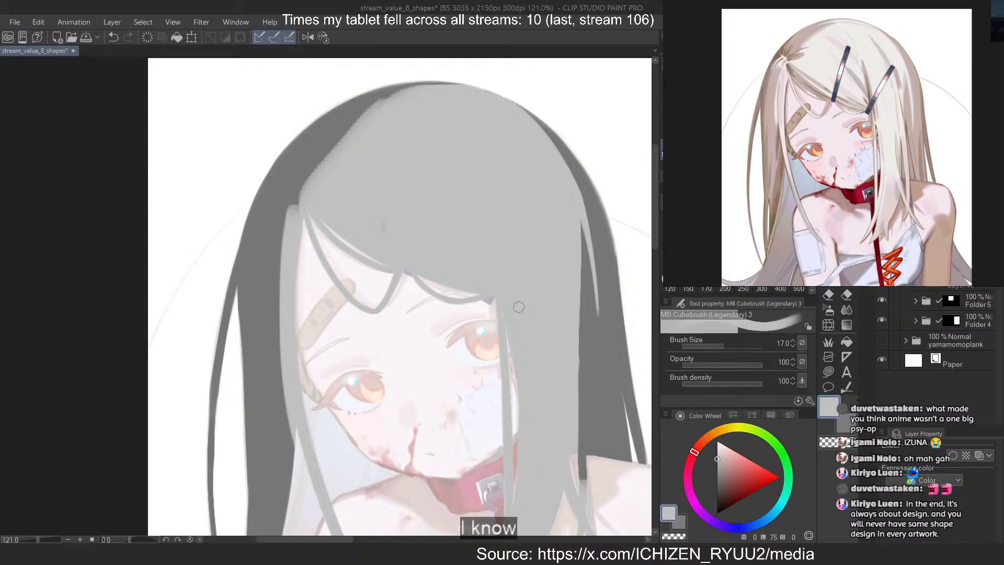
# Widen the light grey side lock beside the face with a strand running from the parting down to about brow level
pyautogui.scroll(-3, 551, 106)
pyautogui.scroll(1, 325, 303)
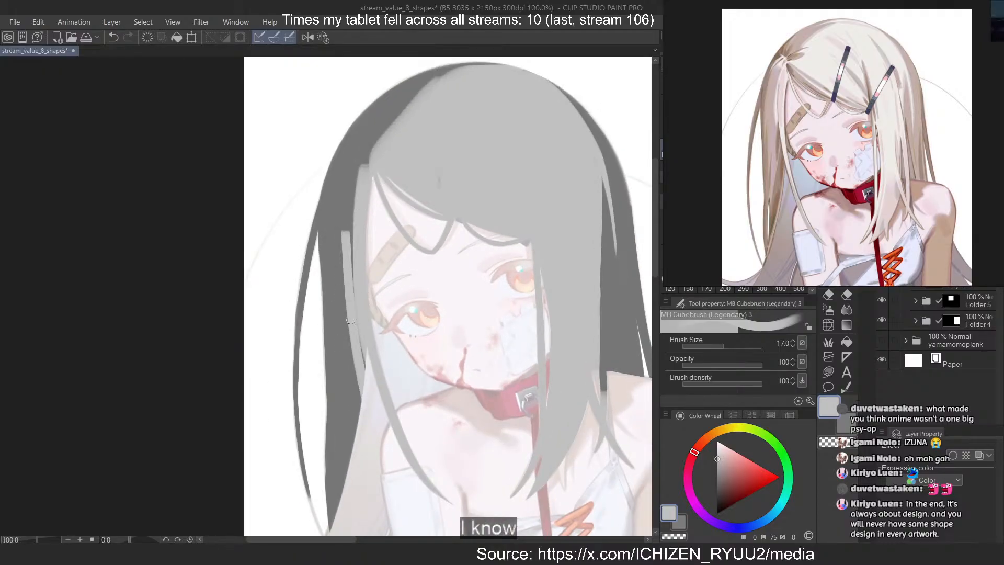
pyautogui.press('c')
pyautogui.press('c')
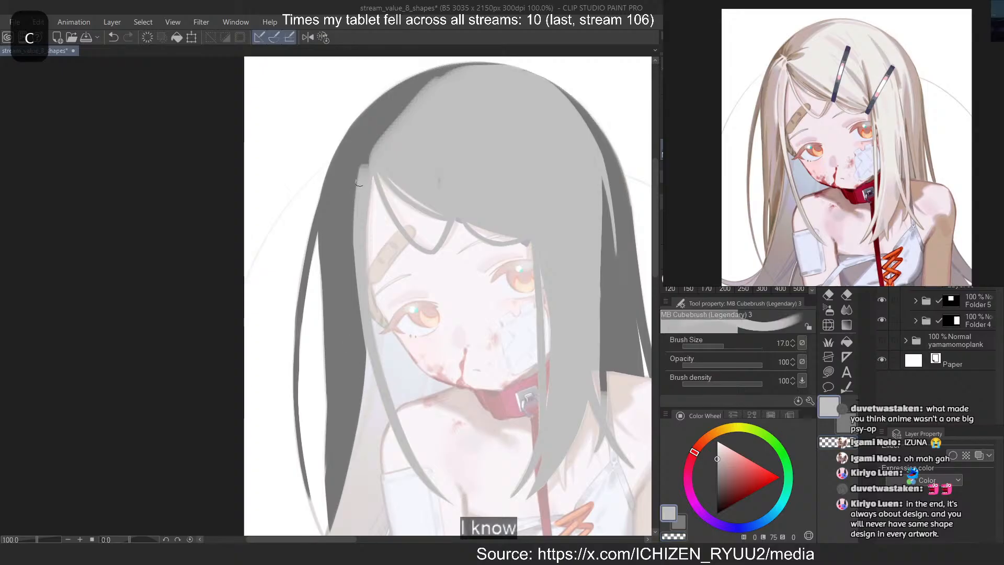
pyautogui.moveTo(359, 174); pyautogui.dragTo(350, 266)
pyautogui.hotkey('ctrl', 'z')
pyautogui.moveTo(356, 181); pyautogui.dragTo(352, 271)
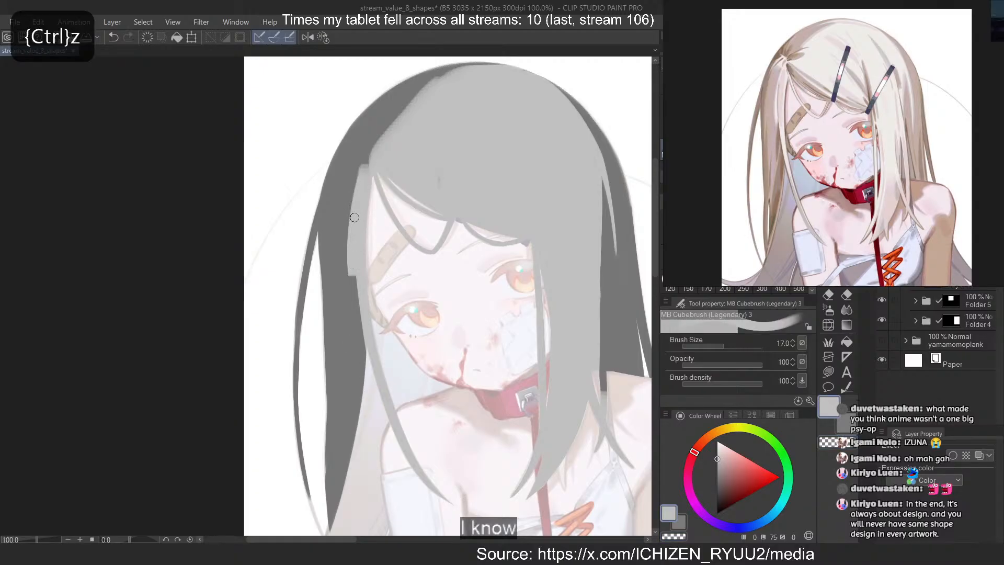
pyautogui.hotkey('ctrl', 'z')
pyautogui.moveTo(358, 180); pyautogui.dragTo(352, 277)
pyautogui.hotkey('ctrl', 'z')
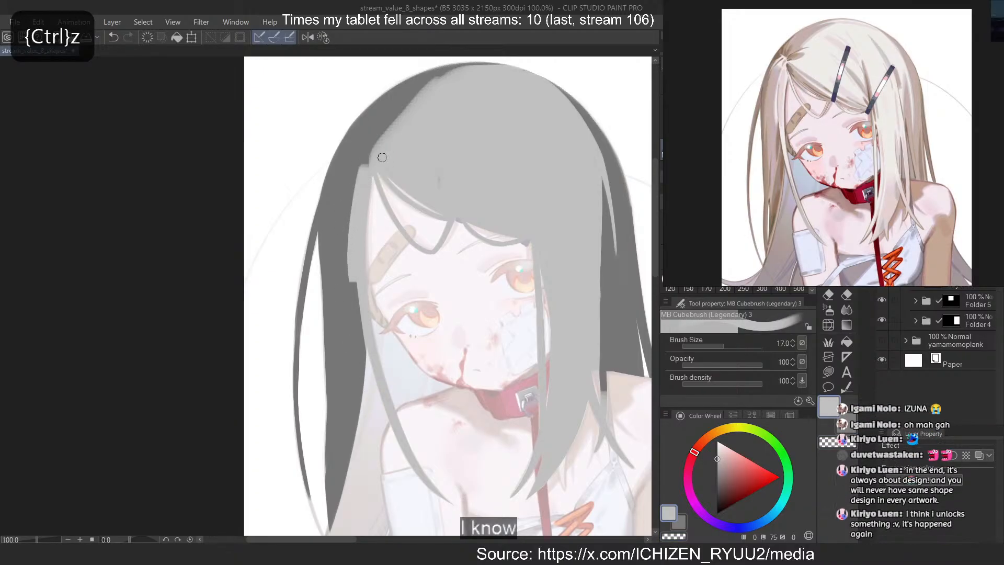
# Paint a short light grey tuft from the parting out into the dark hair and give its end a jagged shape
pyautogui.moveTo(371, 137)
pyautogui.mouseDown()
pyautogui.moveTo(355, 164)
pyautogui.moveTo(366, 169)
pyautogui.moveTo(352, 152)
pyautogui.moveTo(367, 155)
pyautogui.moveTo(363, 170)
pyautogui.moveTo(348, 147)
pyautogui.moveTo(353, 155)
pyautogui.moveTo(335, 169)
pyautogui.moveTo(355, 156)
pyautogui.moveTo(345, 179)
pyautogui.moveTo(358, 164)
pyautogui.moveTo(339, 149)
pyautogui.mouseUp()
pyautogui.hotkey('ctrl', 'z')
pyautogui.hotkey('ctrl', 'z')
pyautogui.hotkey('ctrl', 'z')
pyautogui.hotkey('ctrl', 'z')
pyautogui.hotkey('ctrl', 'z')
pyautogui.hotkey('ctrl', 'z')
pyautogui.press('c')
pyautogui.press('c')
pyautogui.press('c')
pyautogui.hotkey('ctrl', 'z')
pyautogui.hotkey('ctrl', 'z')
pyautogui.press('c')
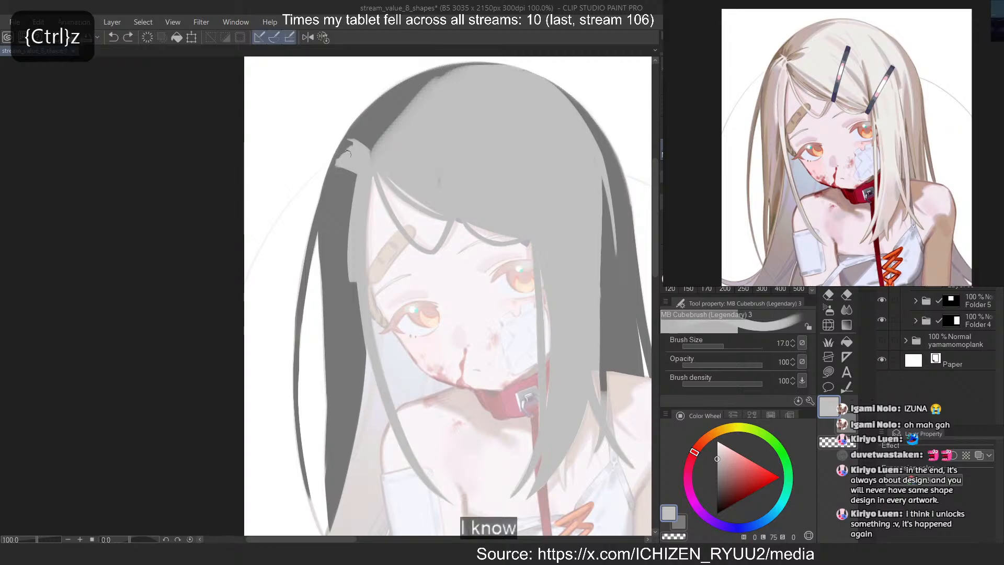
# With transparent colour, carve a rounded dark notch into the light hair just above the parting and refine its edges
pyautogui.press('c')
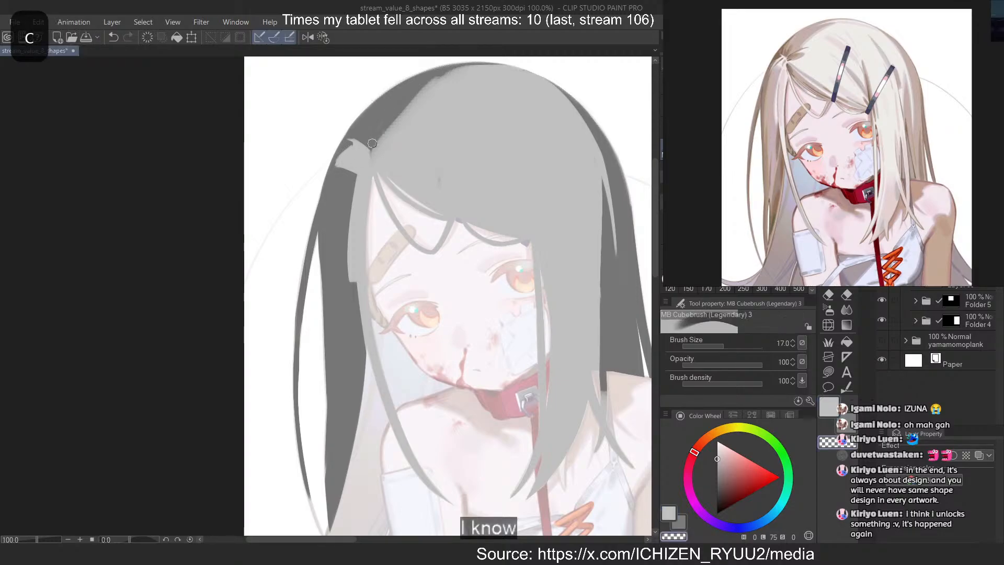
pyautogui.moveTo(372, 150)
pyautogui.mouseDown()
pyautogui.moveTo(400, 138)
pyautogui.moveTo(406, 124)
pyautogui.moveTo(388, 132)
pyautogui.moveTo(407, 115)
pyautogui.moveTo(375, 138)
pyautogui.moveTo(415, 96)
pyautogui.moveTo(374, 139)
pyautogui.moveTo(403, 98)
pyautogui.moveTo(395, 123)
pyautogui.mouseUp()
pyautogui.hotkey('ctrl', 'z')
pyautogui.hotkey('ctrl', 'z')
pyautogui.press('c')
pyautogui.hotkey('ctrl', 'z')
pyautogui.hotkey('ctrl', 'z')
pyautogui.hotkey('ctrl', 'z')
pyautogui.press('c')
pyautogui.hotkey('ctrl', 'z')
pyautogui.hotkey('ctrl', 'z')
pyautogui.hotkey('ctrl', 'z')
pyautogui.hotkey('ctrl', 'z')
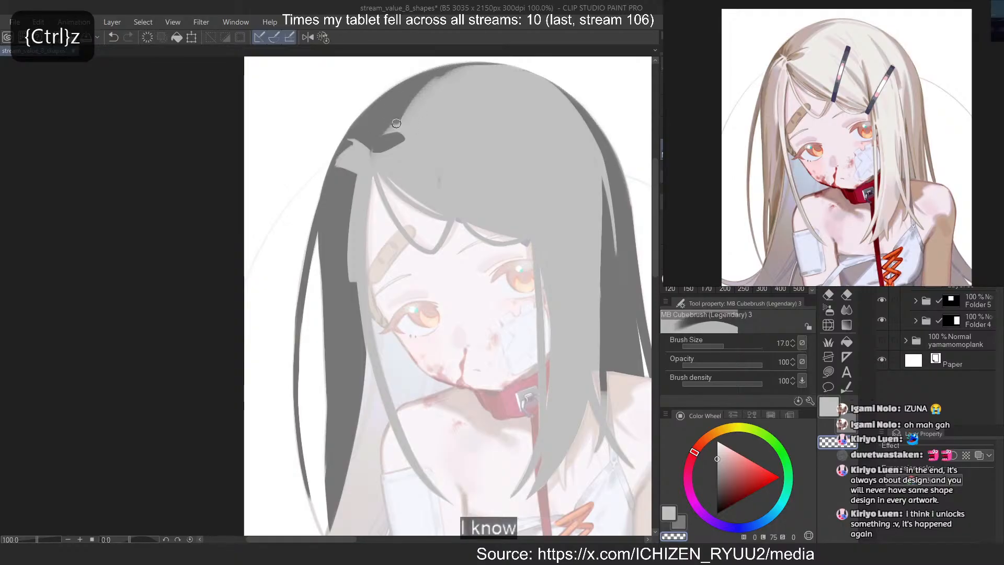
pyautogui.hotkey('ctrl', 'z')
# Rework the light hair's edge between the notch and the crown into a stepped contour with a pointed dark wedge
pyautogui.press('c')
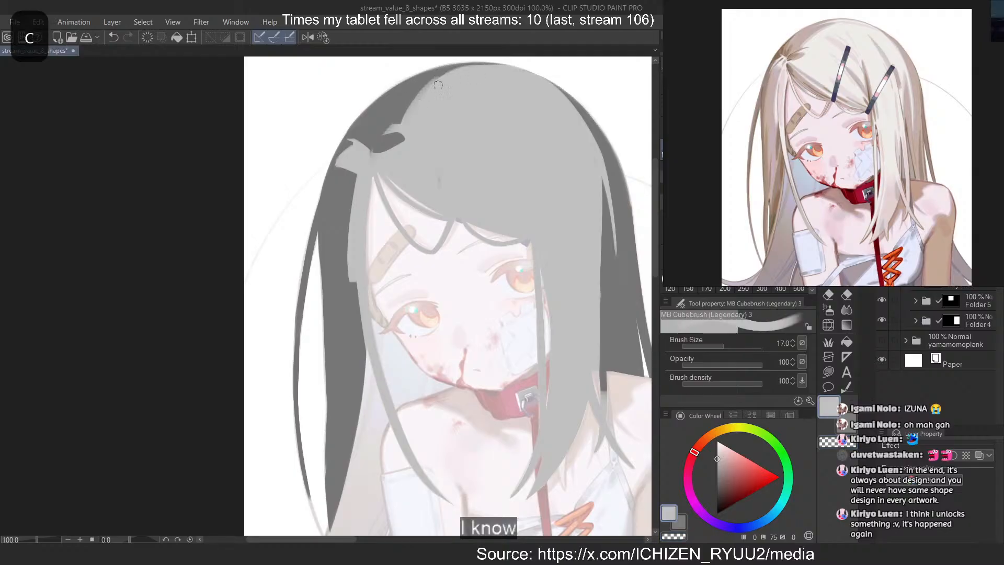
pyautogui.moveTo(438, 84); pyautogui.dragTo(470, 69)
pyautogui.hotkey('ctrl', 'z')
pyautogui.moveTo(420, 99)
pyautogui.mouseDown()
pyautogui.moveTo(456, 68)
pyautogui.moveTo(425, 85)
pyautogui.mouseUp()
pyautogui.press('c')
pyautogui.hotkey('ctrl', 'z')
pyautogui.moveTo(486, 66); pyautogui.dragTo(412, 98)
pyautogui.press('c')
pyautogui.moveTo(471, 65); pyautogui.dragTo(398, 107)
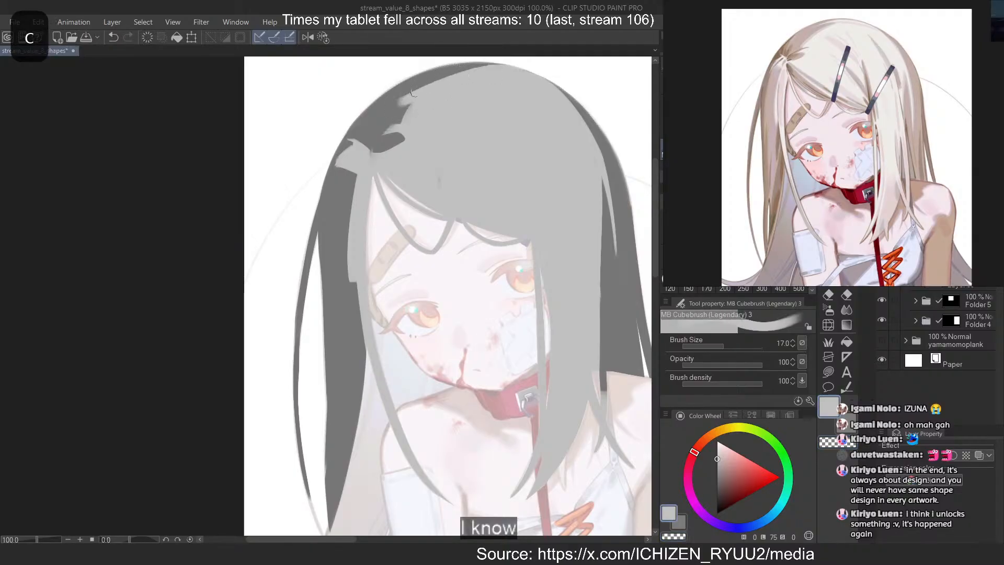
pyautogui.hotkey('ctrl', 'z')
pyautogui.press('c')
pyautogui.moveTo(483, 65); pyautogui.dragTo(396, 95)
pyautogui.hotkey('ctrl', 'z')
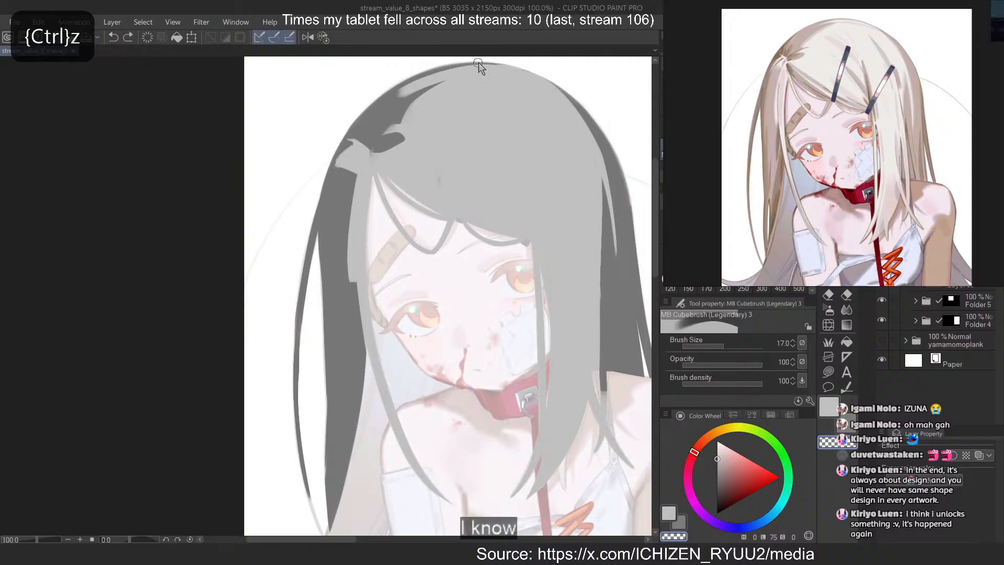
# Paint a thin light grey strand sweeping from the top of the crown into the dark hair, above the dark wedge
pyautogui.press('c')
pyautogui.moveTo(477, 67); pyautogui.dragTo(386, 105)
pyautogui.hotkey('ctrl', 'z')
pyautogui.moveTo(481, 66)
pyautogui.mouseDown()
pyautogui.moveTo(440, 69)
pyautogui.moveTo(500, 65)
pyautogui.moveTo(393, 100)
pyautogui.mouseUp()
pyautogui.hotkey('ctrl', 'z')
# With transparent colour, redraw a thin dark line along the crown's outer edge outside the light strand
pyautogui.hotkey('ctrl', 'z')
pyautogui.press('c')
pyautogui.moveTo(481, 64); pyautogui.dragTo(390, 94)
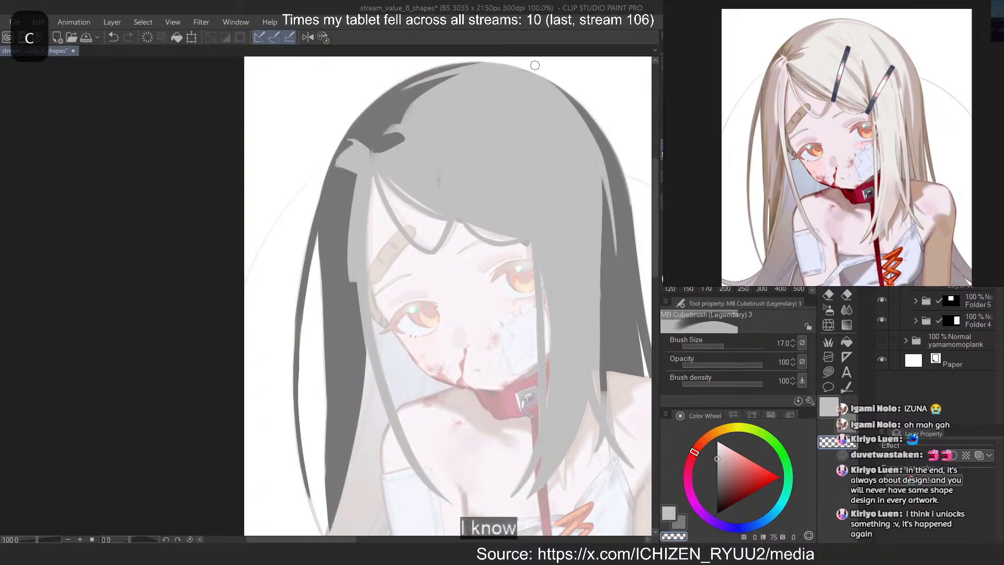
pyautogui.hotkey('ctrl', 'z')
pyautogui.moveTo(489, 64)
pyautogui.mouseDown()
pyautogui.moveTo(435, 72)
pyautogui.moveTo(467, 66)
pyautogui.mouseUp()
pyautogui.hotkey('ctrl', 'z')
pyautogui.hotkey('ctrl', 'z')
pyautogui.moveTo(399, 88); pyautogui.dragTo(518, 66)
pyautogui.hotkey('ctrl', 'z')
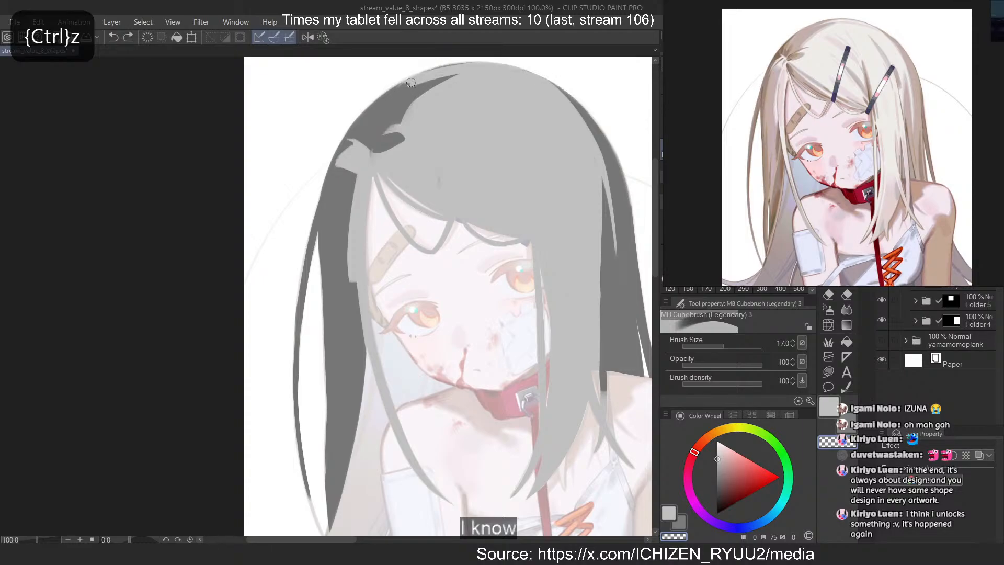
pyautogui.moveTo(411, 83); pyautogui.dragTo(478, 63)
pyautogui.hotkey('ctrl', 'z')
pyautogui.moveTo(409, 85); pyautogui.dragTo(508, 60)
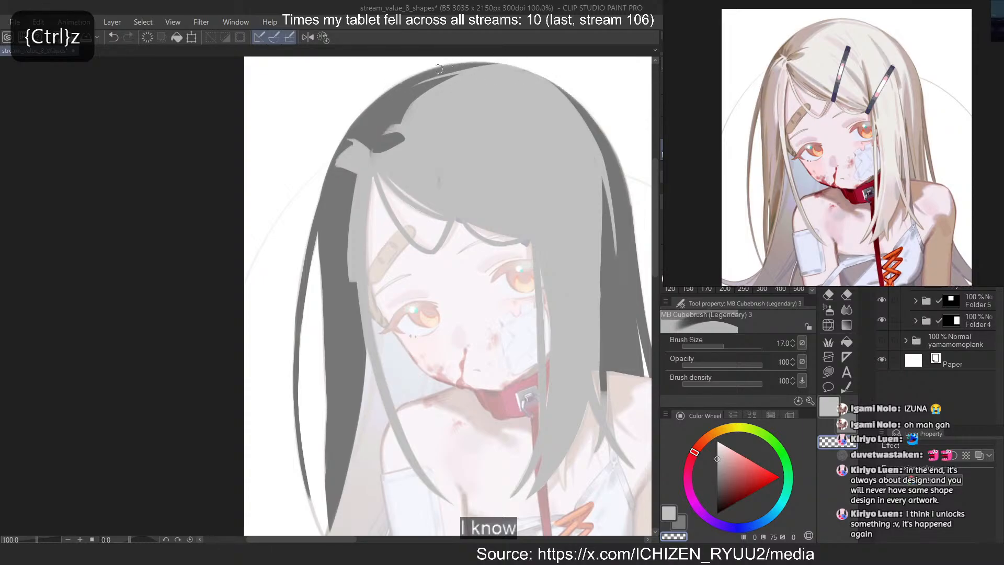
pyautogui.hotkey('ctrl', 'z')
pyautogui.moveTo(402, 89); pyautogui.dragTo(523, 67)
pyautogui.hotkey('ctrl', 'z')
pyautogui.moveTo(419, 78); pyautogui.dragTo(491, 60)
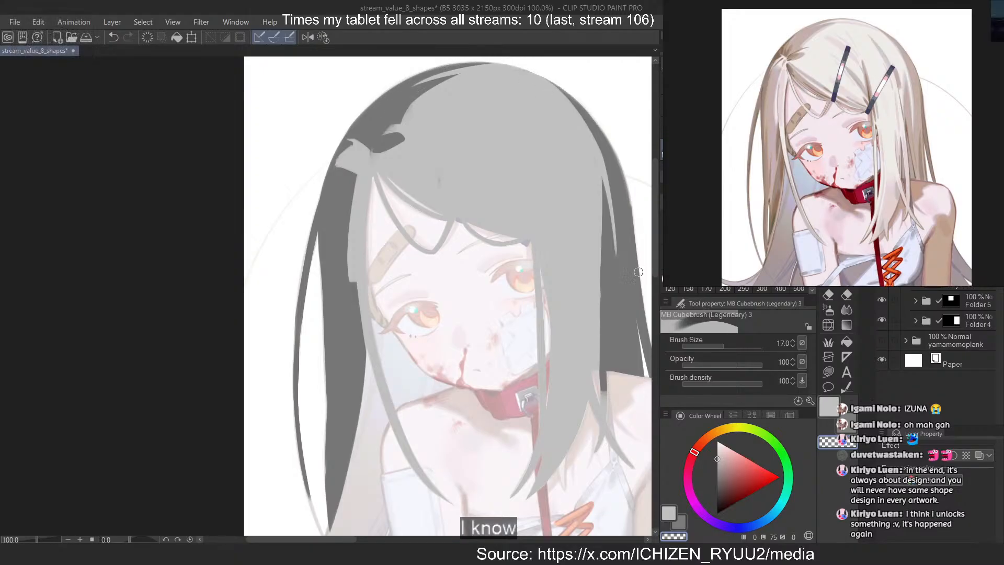
pyautogui.hotkey('ctrl', 'z')
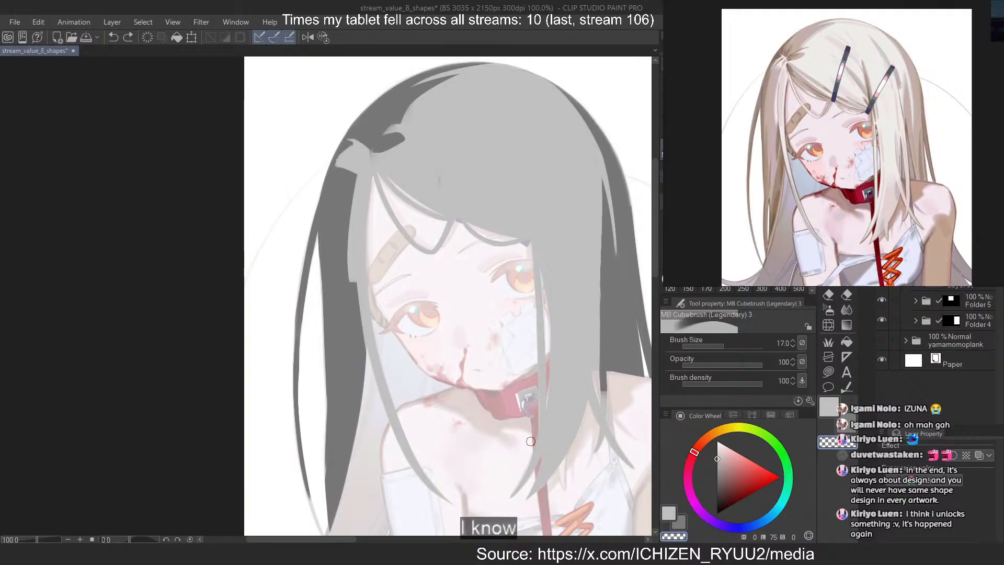
# Carve a long dark strand from the front hair down to the eye and taper its upper part with light grey
pyautogui.moveTo(540, 311)
pyautogui.mouseDown()
pyautogui.moveTo(529, 143)
pyautogui.moveTo(534, 261)
pyautogui.mouseUp()
pyautogui.hotkey('ctrl', 'z')
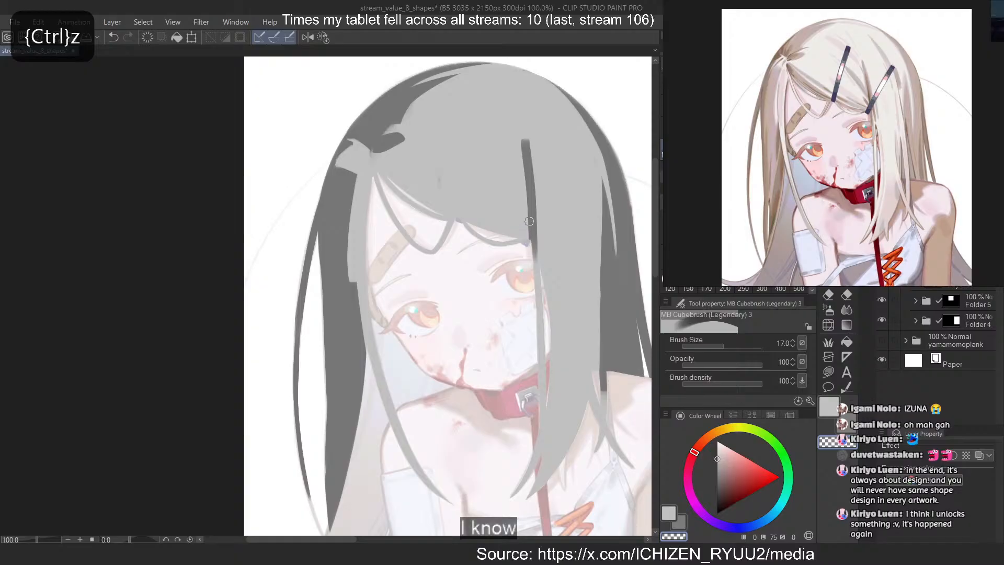
pyautogui.hotkey('ctrl', 'z')
pyautogui.moveTo(521, 155); pyautogui.dragTo(540, 281)
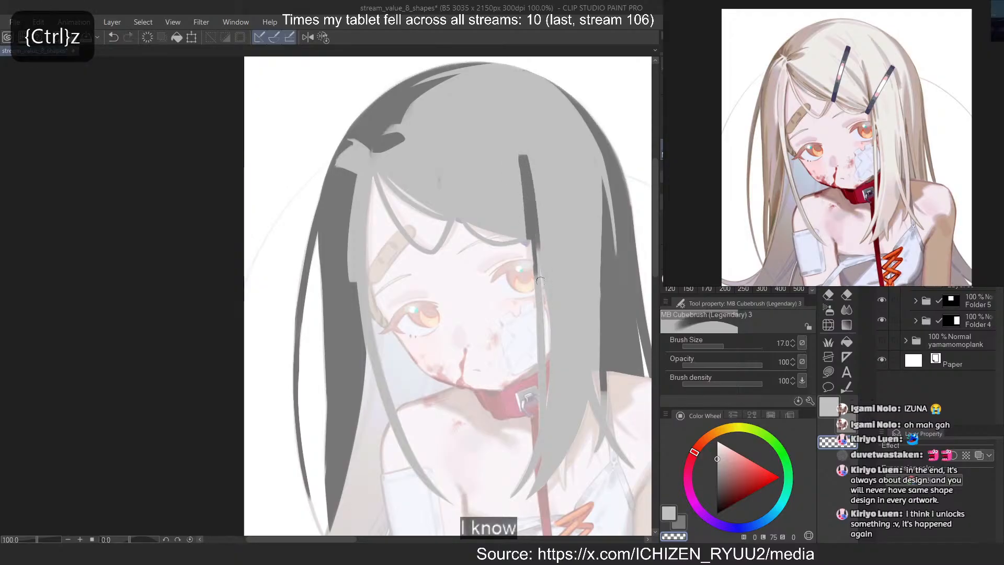
pyautogui.press('c')
pyautogui.moveTo(526, 152); pyautogui.dragTo(538, 238)
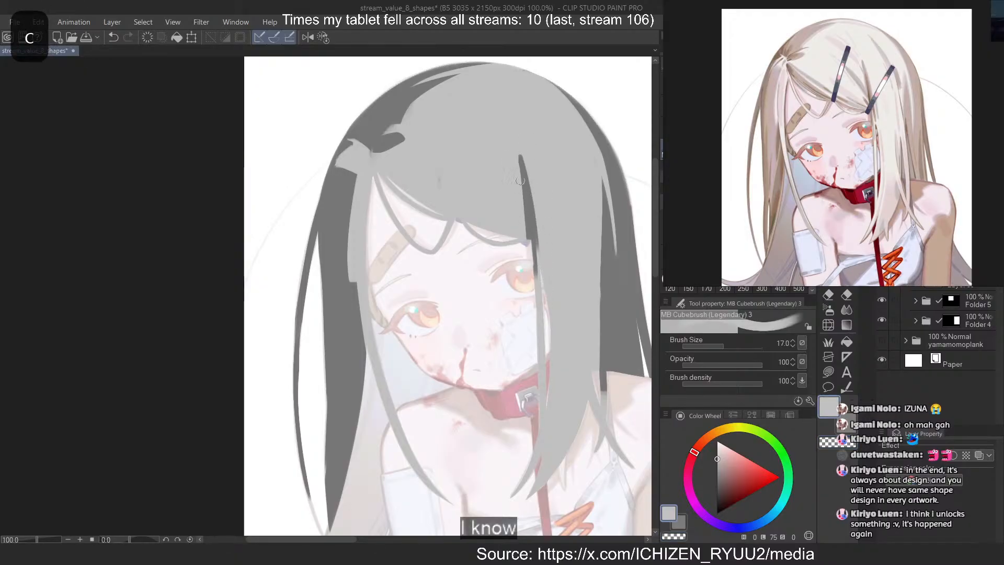
pyautogui.hotkey('ctrl', 'z')
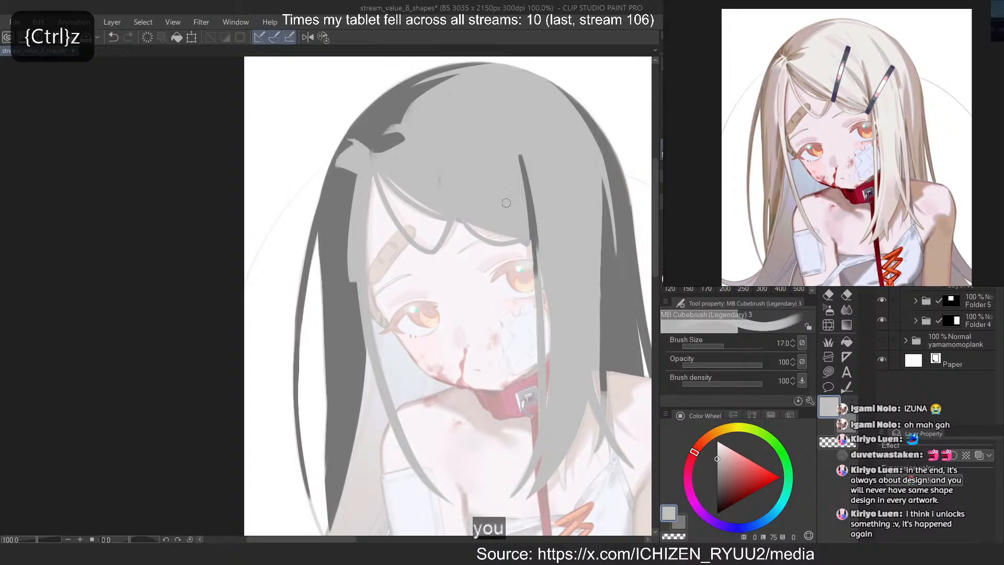
# With transparent colour, carve a diagonal dark strand from the parting across the light fringe above the forehead
pyautogui.press('c')
pyautogui.moveTo(372, 166); pyautogui.dragTo(446, 219)
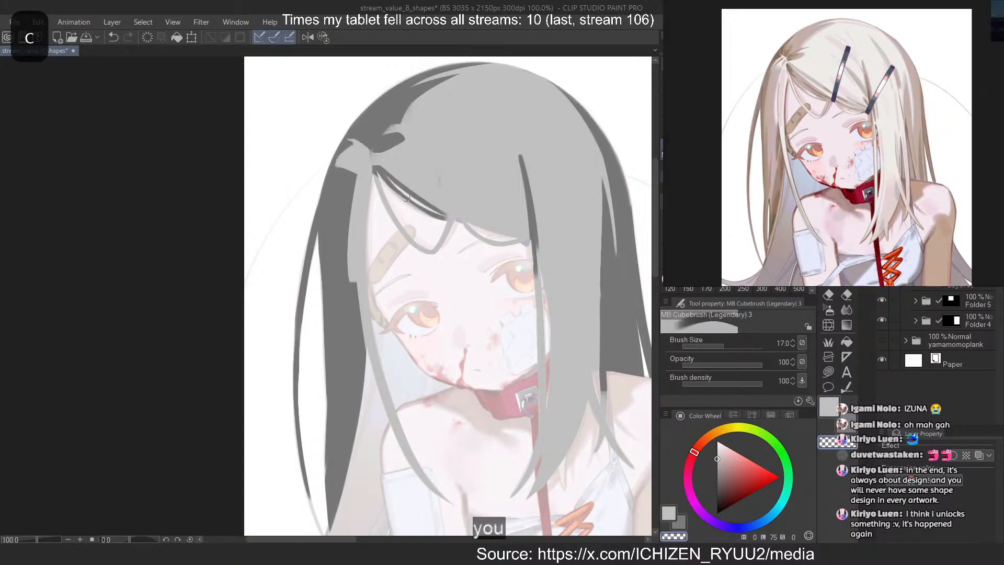
pyautogui.hotkey('ctrl', 'z')
pyautogui.moveTo(374, 160); pyautogui.dragTo(444, 215)
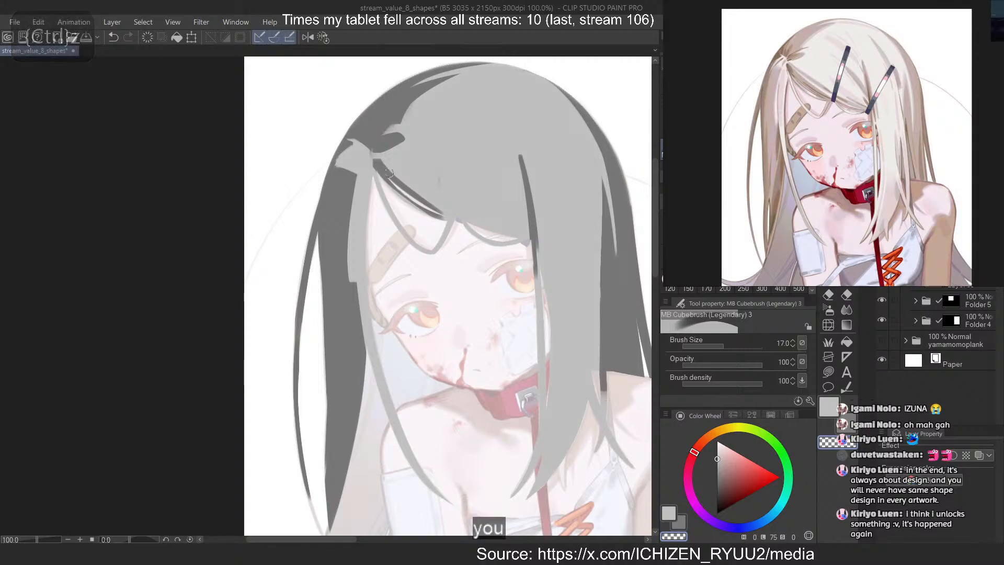
pyautogui.moveTo(378, 160); pyautogui.dragTo(460, 204)
pyautogui.hotkey('ctrl', 'z')
pyautogui.hotkey('ctrl', 'z')
pyautogui.hotkey('ctrl', 'z')
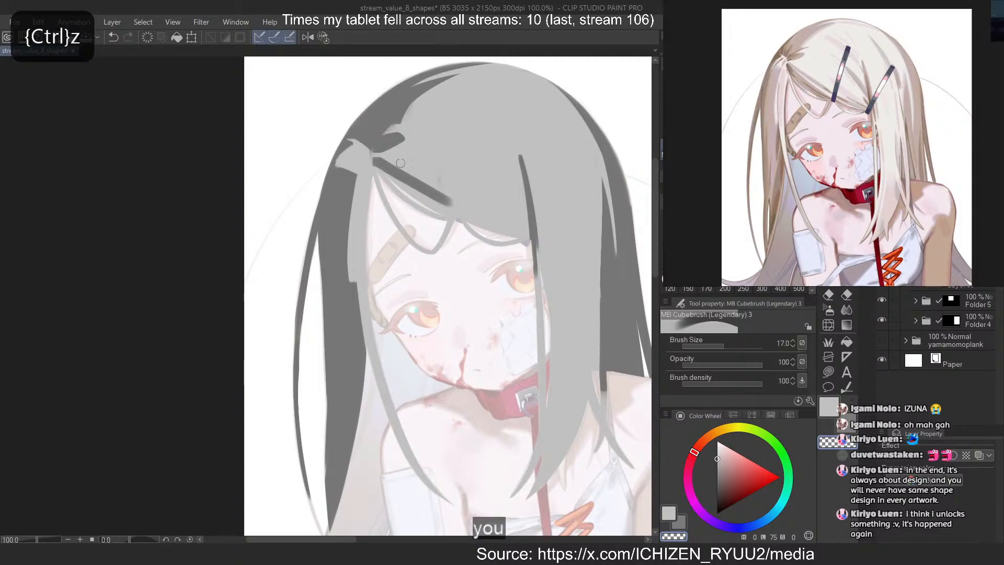
# Thin the diagonal fringe strand with light grey along its lower edge and taper its end at the parting
pyautogui.scroll(5, 393, 137)
pyautogui.press('c')
pyautogui.moveTo(367, 173); pyautogui.dragTo(494, 242)
pyautogui.hotkey('ctrl', 'z')
pyautogui.moveTo(366, 175); pyautogui.dragTo(497, 246)
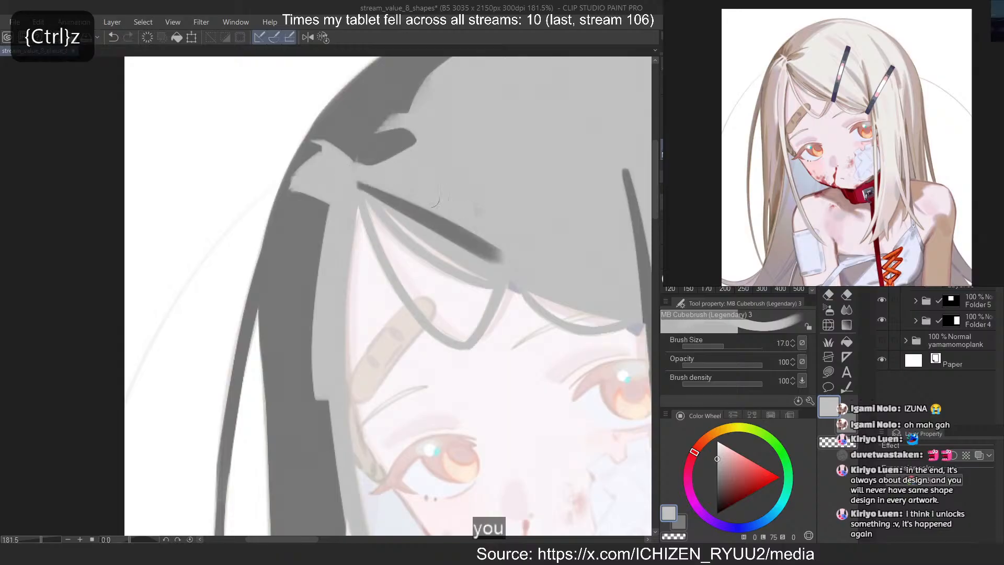
pyautogui.moveTo(356, 184); pyautogui.dragTo(482, 255)
pyautogui.hotkey('ctrl', 'z')
pyautogui.hotkey('ctrl', 'z')
pyautogui.moveTo(357, 189)
pyautogui.mouseDown()
pyautogui.moveTo(481, 254)
pyautogui.moveTo(469, 254)
pyautogui.mouseUp()
pyautogui.hotkey('ctrl', 'z')
pyautogui.hotkey('ctrl', 'z')
pyautogui.moveTo(361, 199); pyautogui.dragTo(481, 257)
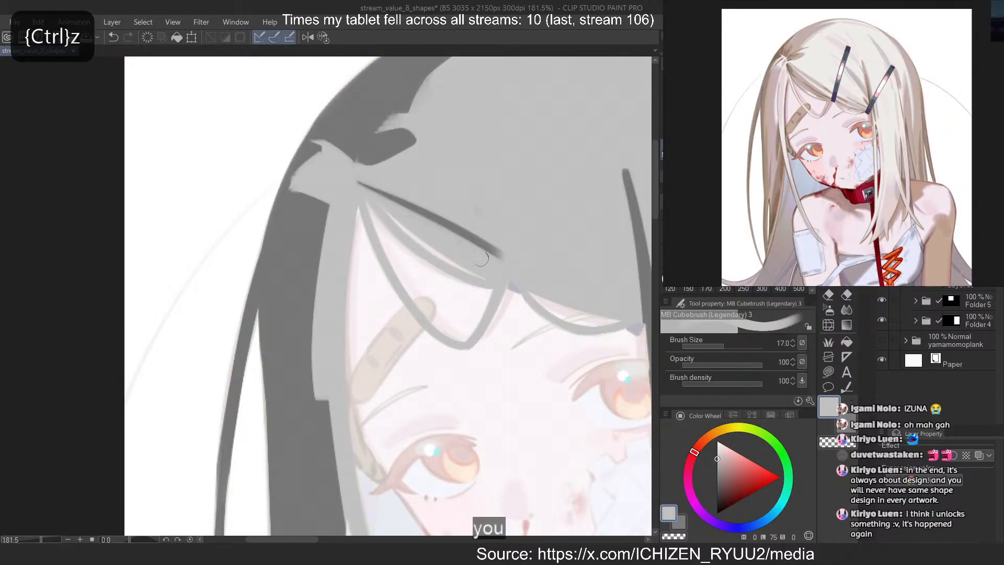
pyautogui.hotkey('ctrl', 'z')
pyautogui.moveTo(359, 190); pyautogui.dragTo(492, 259)
pyautogui.hotkey('ctrl', 'z')
pyautogui.moveTo(373, 199)
pyautogui.mouseDown()
pyautogui.moveTo(488, 264)
pyautogui.moveTo(356, 190)
pyautogui.mouseUp()
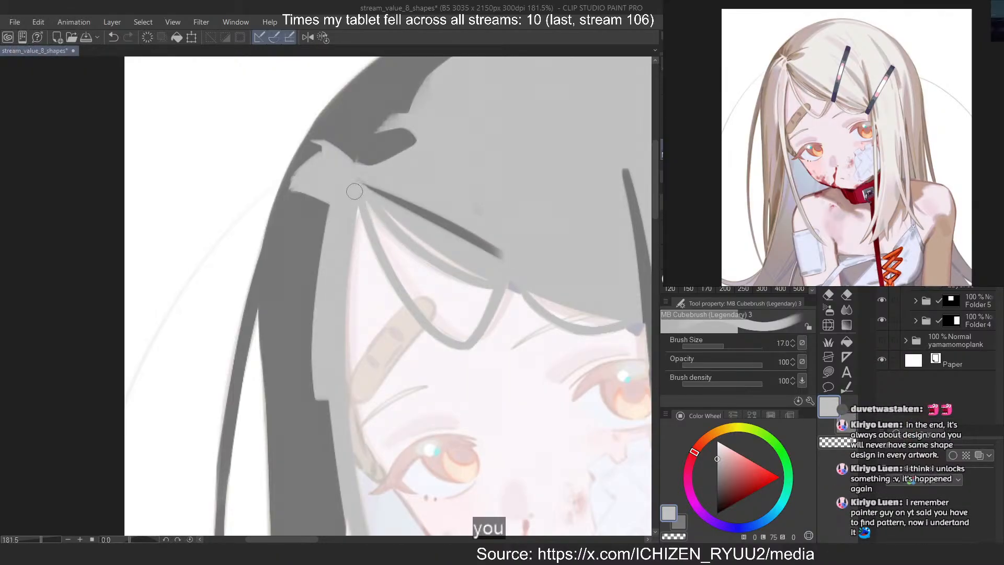
# Carve a second dark wedge below the diagonal strand, following the fringe edge from the parting, and refine its lower edge
pyautogui.press('c')
pyautogui.moveTo(362, 195); pyautogui.dragTo(487, 275)
pyautogui.hotkey('ctrl', 'z')
pyautogui.hotkey('ctrl', 'z')
pyautogui.moveTo(366, 198)
pyautogui.mouseDown()
pyautogui.moveTo(502, 279)
pyautogui.moveTo(489, 283)
pyautogui.mouseUp()
pyautogui.hotkey('ctrl', 'z')
pyautogui.hotkey('ctrl', 'z')
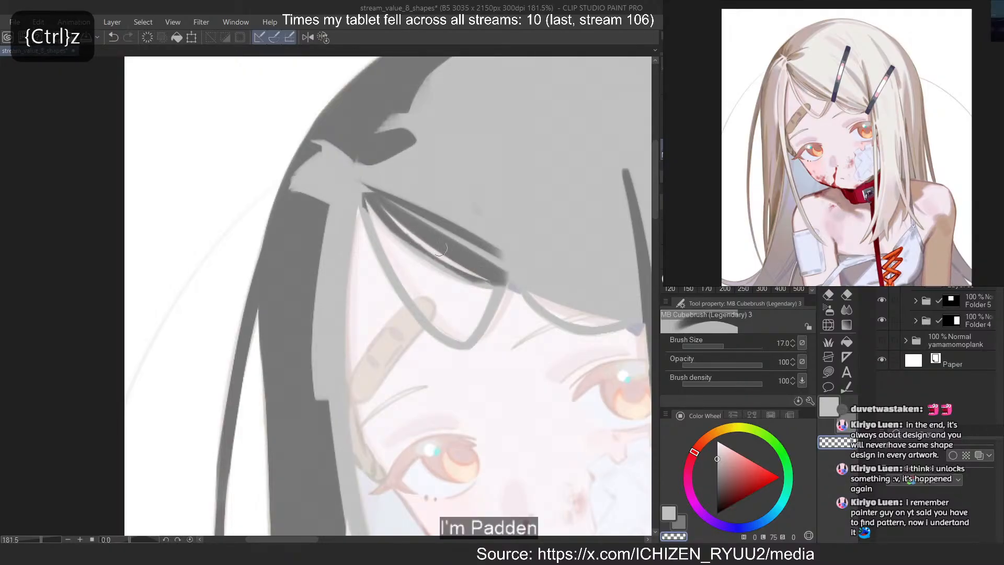
# Repaint the fringe edge in light grey and darken the roots of the loose fringe strands with transparent colour
pyautogui.hotkey('ctrl', 'z')
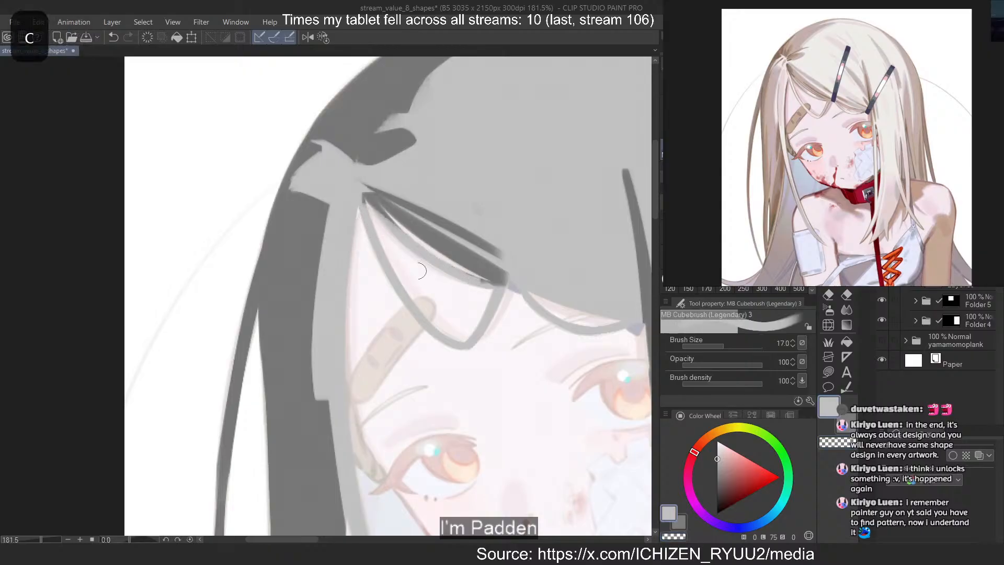
pyautogui.moveTo(367, 198)
pyautogui.mouseDown()
pyautogui.moveTo(434, 270)
pyautogui.moveTo(488, 290)
pyautogui.moveTo(507, 279)
pyautogui.moveTo(550, 311)
pyautogui.mouseUp()
pyautogui.press('c')
pyautogui.hotkey('ctrl', 'z')
pyautogui.hotkey('ctrl', 'z')
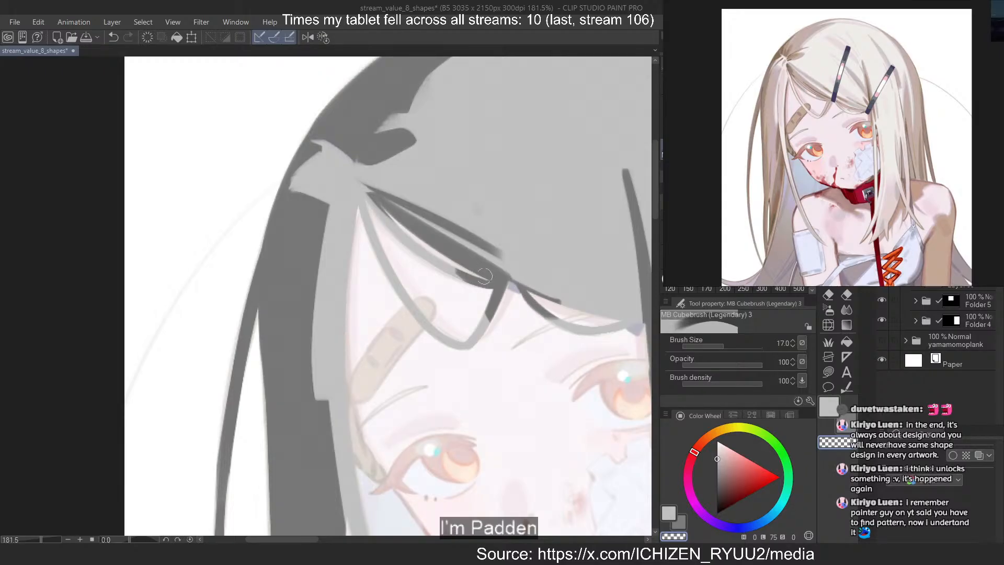
# Carve a long curved dark strand from the upper crown down the far side of the front hair and taper it with light grey
pyautogui.scroll(-2, 419, 254)
pyautogui.scroll(-3, 419, 255)
pyautogui.scroll(5, 547, 179)
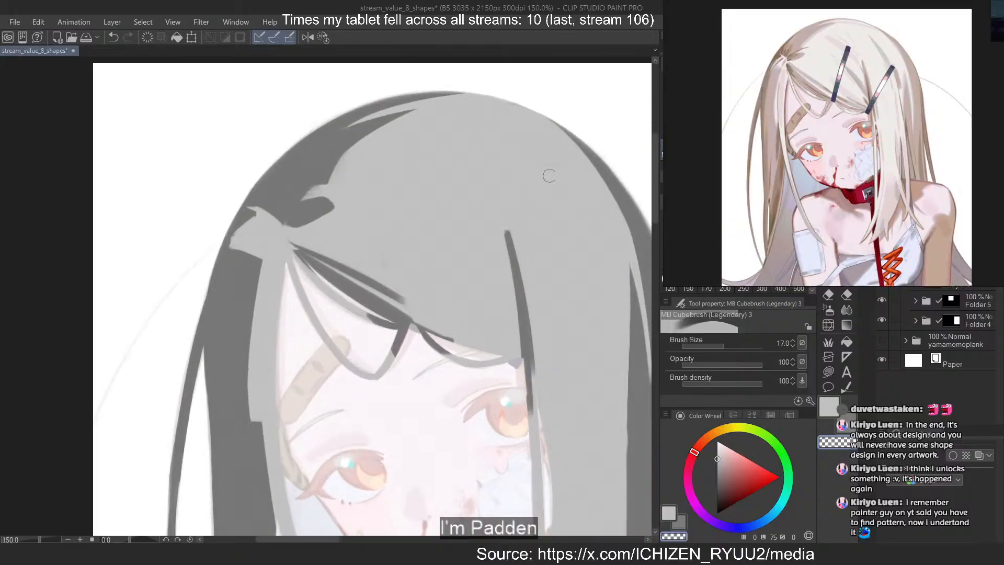
pyautogui.moveTo(534, 144); pyautogui.dragTo(616, 372)
pyautogui.hotkey('ctrl', 'z')
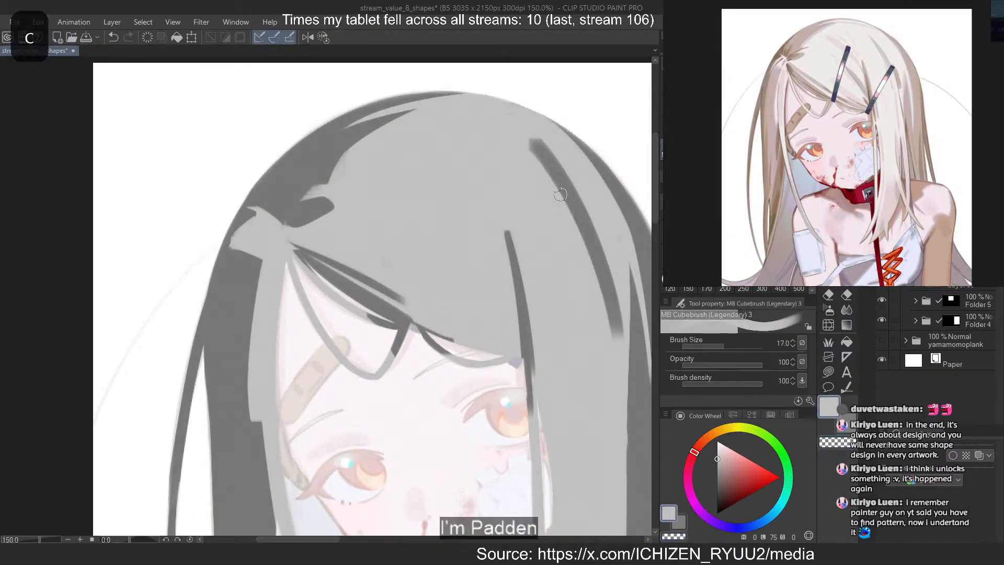
pyautogui.hotkey('ctrl', 'z')
pyautogui.moveTo(525, 132)
pyautogui.mouseDown()
pyautogui.moveTo(601, 222)
pyautogui.moveTo(623, 271)
pyautogui.moveTo(612, 333)
pyautogui.mouseUp()
pyautogui.moveTo(545, 169); pyautogui.dragTo(598, 327)
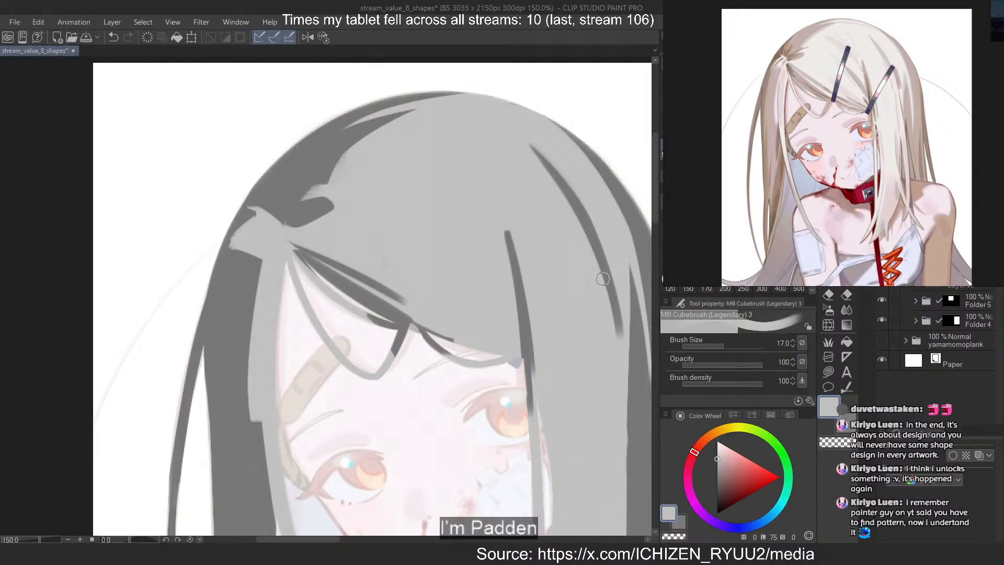
# Offset the lower half of the curved dark strand outward into a step and trim its inner edge with light grey
pyautogui.hotkey('ctrl', 'z')
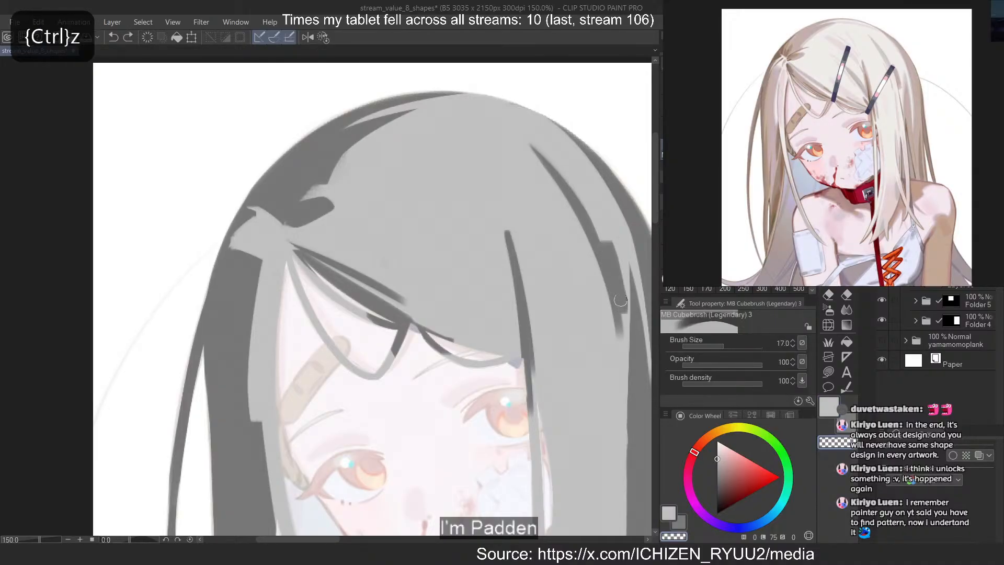
pyautogui.moveTo(614, 286); pyautogui.dragTo(620, 307)
pyautogui.hotkey('ctrl', 'z')
pyautogui.moveTo(602, 247)
pyautogui.mouseDown()
pyautogui.moveTo(621, 309)
pyautogui.moveTo(616, 284)
pyautogui.moveTo(619, 345)
pyautogui.mouseUp()
pyautogui.hotkey('ctrl', 'z')
pyautogui.press('c')
pyautogui.hotkey('ctrl', 'z')
pyautogui.moveTo(593, 244); pyautogui.dragTo(615, 333)
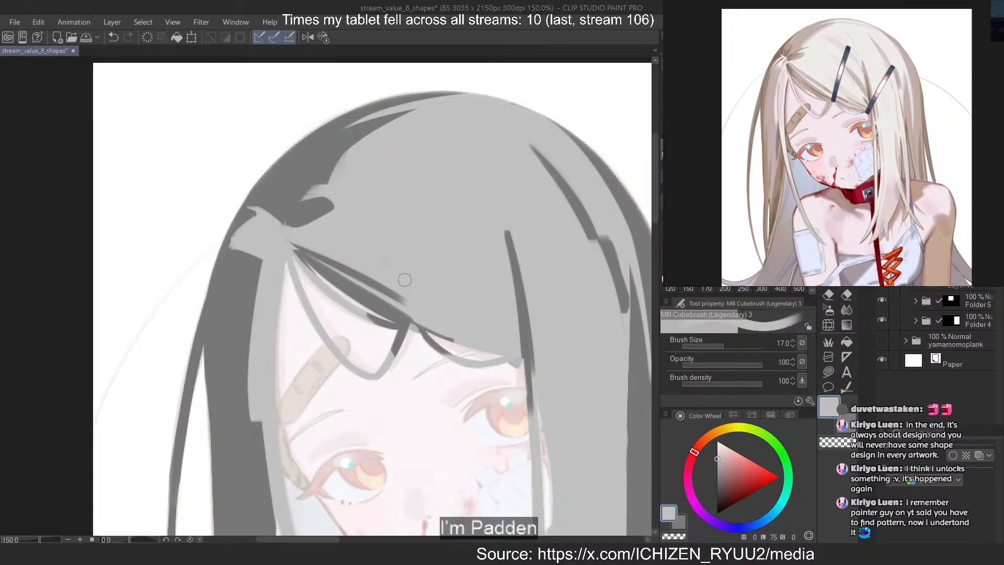
# Carve a dark diagonal strand with transparent colour from the middle of the front hair down to the vertical strand above the far eye
pyautogui.press('c')
pyautogui.moveTo(438, 225); pyautogui.dragTo(516, 320)
pyautogui.hotkey('ctrl', 'z')
pyautogui.hotkey('ctrl', 'z')
pyautogui.hotkey('ctrl', 'z')
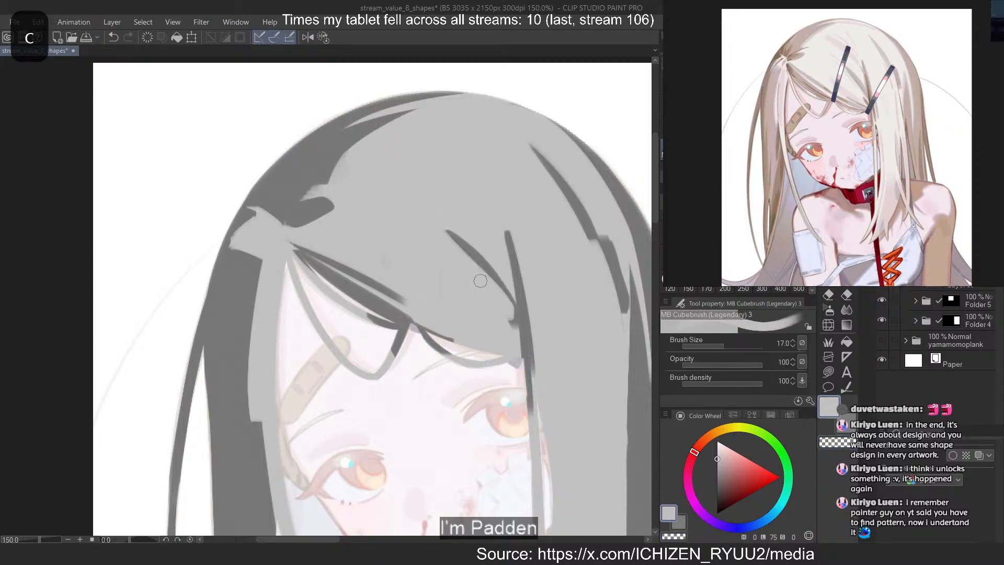
pyautogui.moveTo(444, 230); pyautogui.dragTo(517, 319)
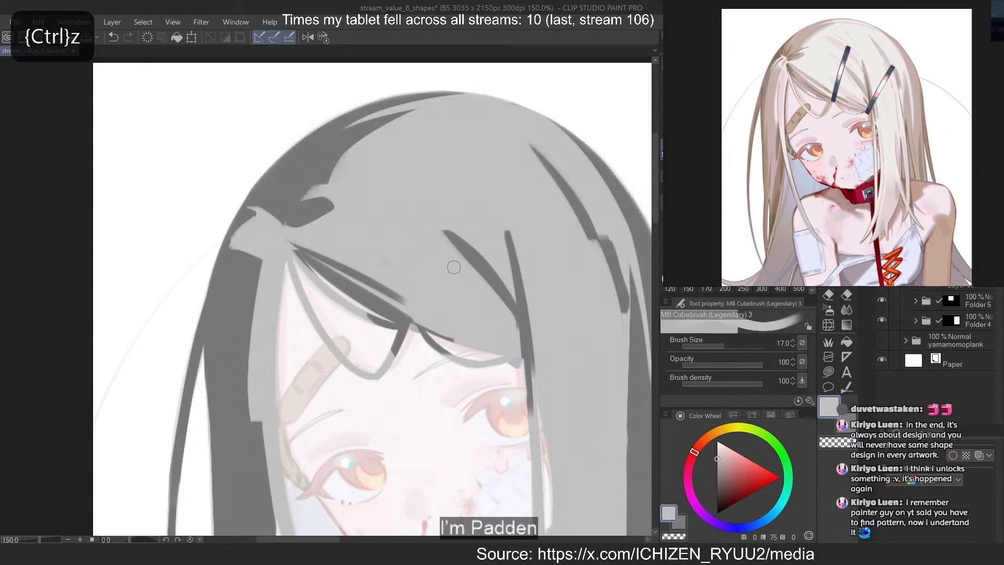
pyautogui.hotkey('ctrl', 'z')
pyautogui.moveTo(433, 227)
pyautogui.mouseDown()
pyautogui.moveTo(515, 329)
pyautogui.moveTo(503, 317)
pyautogui.moveTo(515, 362)
pyautogui.mouseUp()
pyautogui.hotkey('ctrl', 'z')
# Reduce the brush size to 8 and carve a short dark strand beneath the new diagonal one, where the strands converge
pyautogui.press('[')
pyautogui.press('[')
pyautogui.press('[')
pyautogui.press('[')
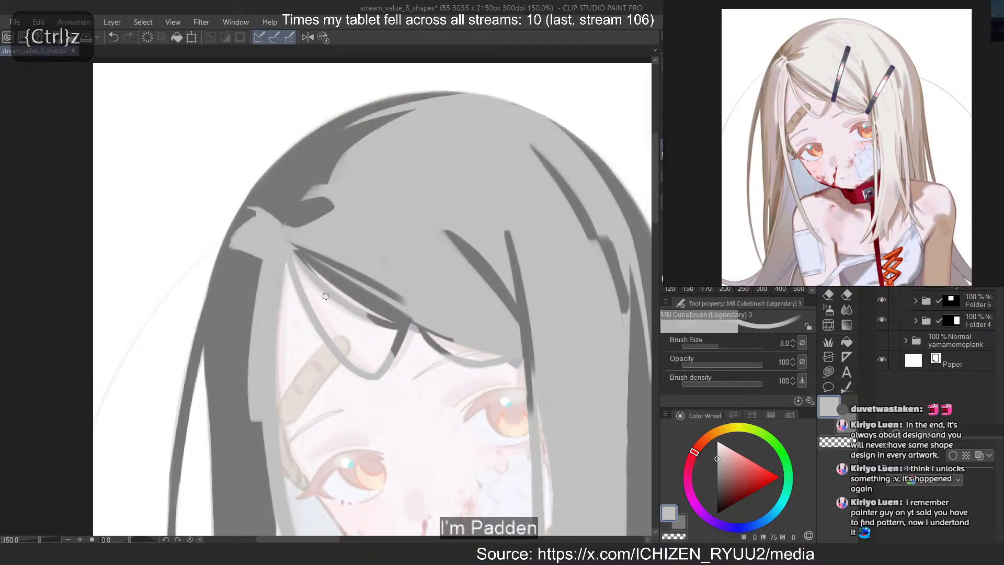
pyautogui.hotkey('ctrl', 'z')
pyautogui.hotkey('ctrl', 'z')
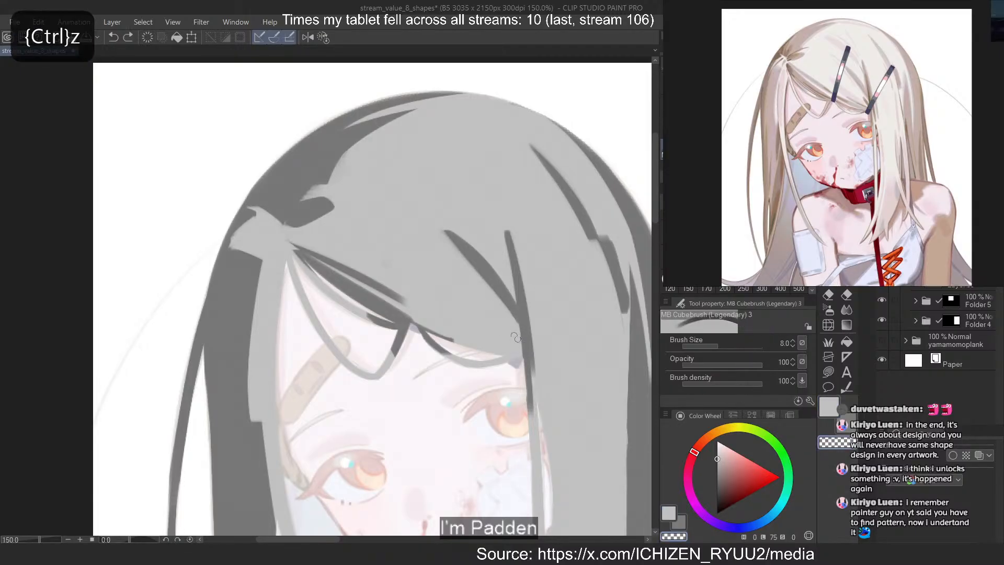
pyautogui.moveTo(493, 316); pyautogui.dragTo(519, 339)
pyautogui.hotkey('ctrl', 'z')
pyautogui.press('c')
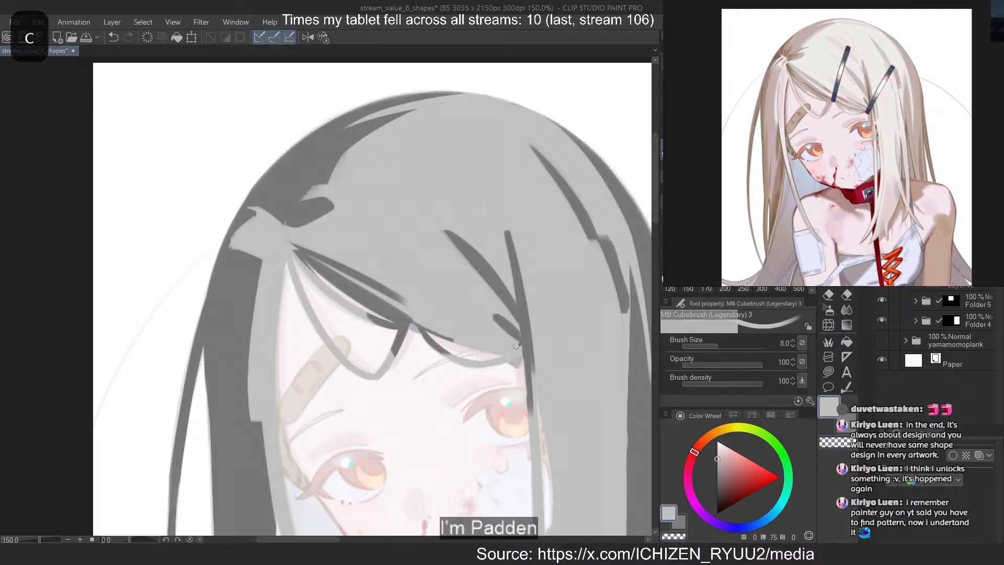
# Carve a long dark strand with transparent colour along the fringe edge, from mid-fringe to the convergence point above the far eye
pyautogui.moveTo(418, 313); pyautogui.dragTo(519, 349)
pyautogui.hotkey('ctrl', 'z')
pyautogui.hotkey('ctrl', 'z')
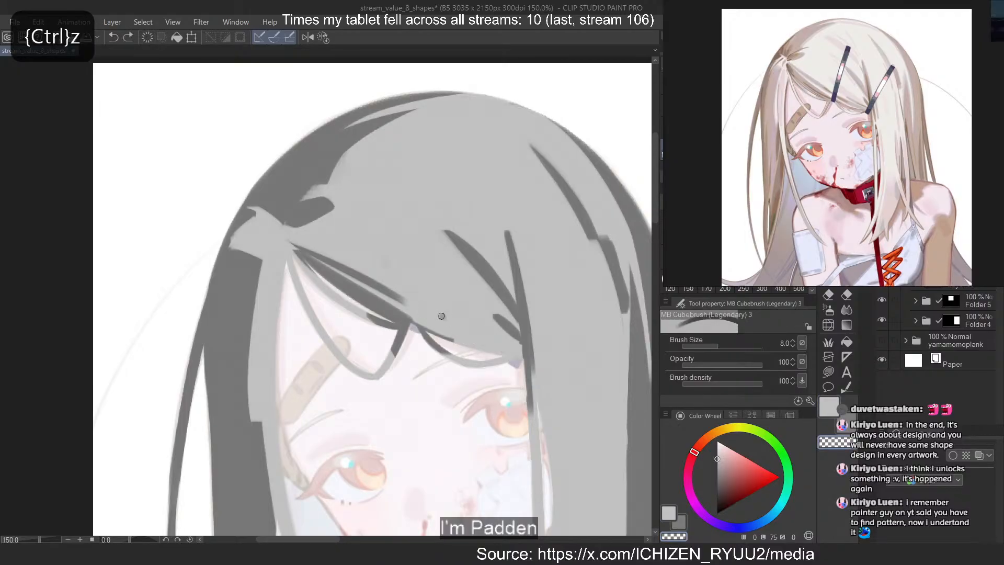
pyautogui.moveTo(419, 311); pyautogui.dragTo(518, 349)
# Taper the dark fringe-edge strand by trimming its edges with light grey
pyautogui.hotkey('ctrl', 'z')
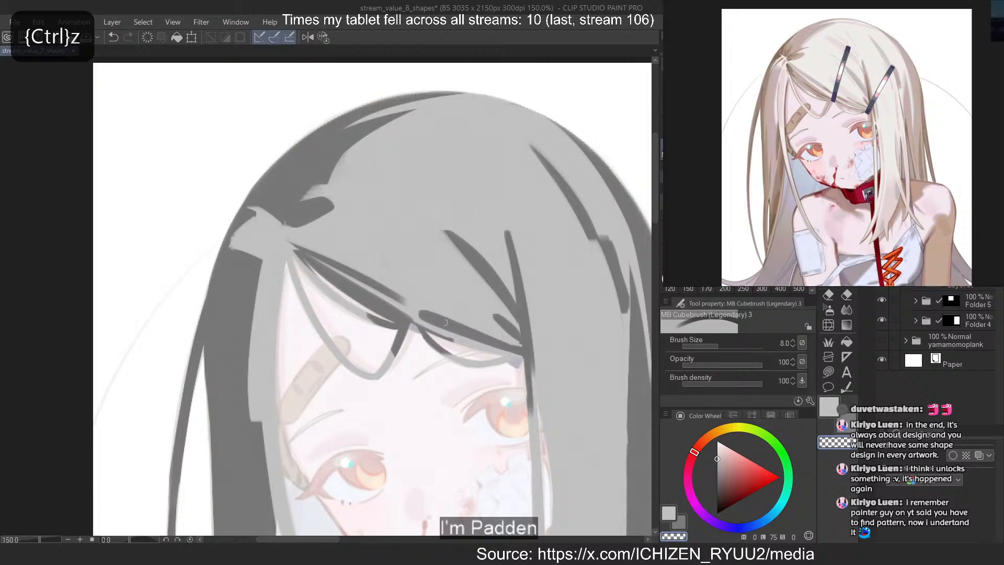
pyautogui.press('c')
pyautogui.moveTo(426, 312); pyautogui.dragTo(520, 345)
pyautogui.hotkey('ctrl', 'z')
pyautogui.moveTo(460, 339); pyautogui.dragTo(519, 354)
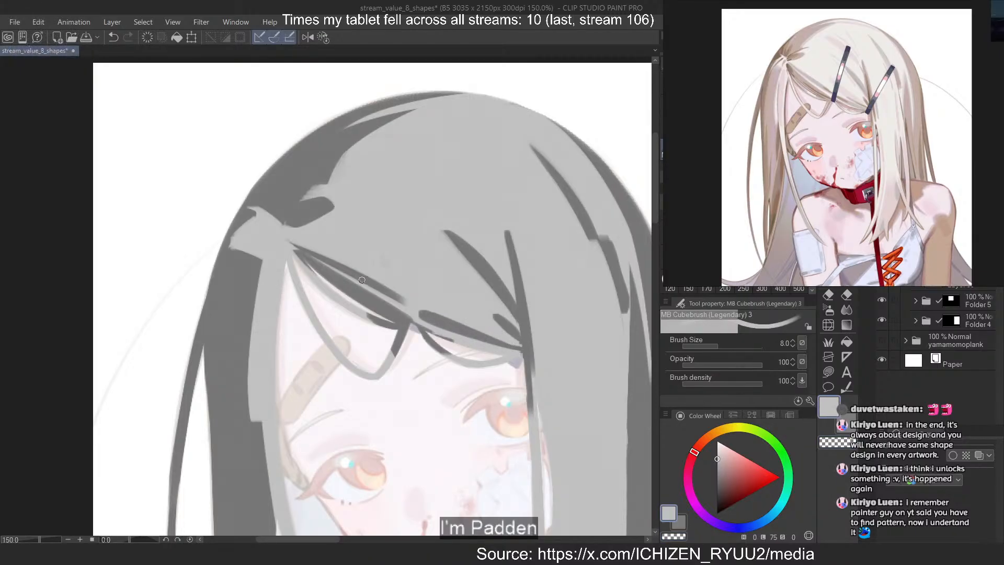
pyautogui.hotkey('ctrl', 'z')
pyautogui.moveTo(426, 319)
pyautogui.mouseDown()
pyautogui.moveTo(453, 332)
pyautogui.moveTo(471, 325)
pyautogui.mouseUp()
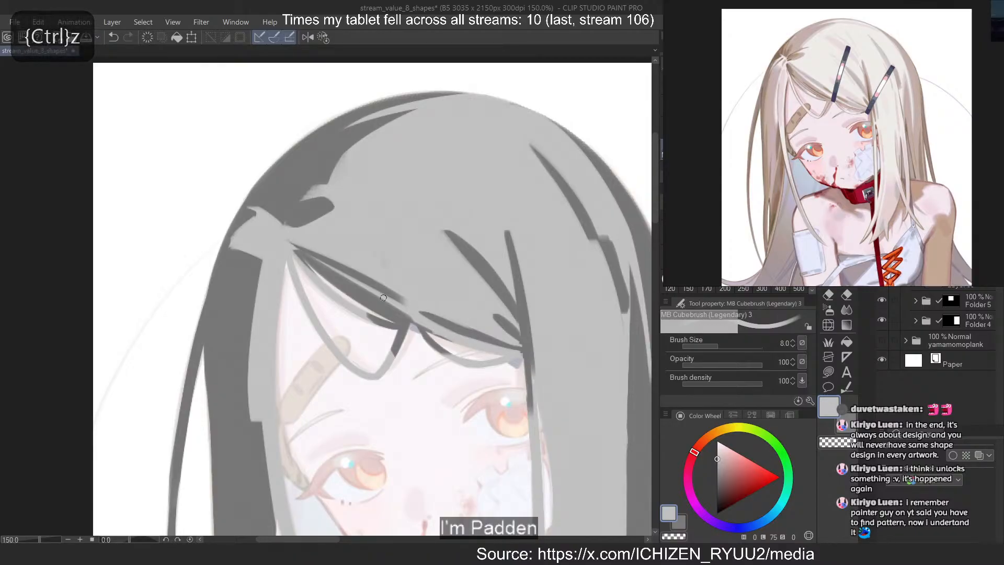
# Refine the upper edge and lower tip of the dark diagonal strand running from the parting, alternating transparent colour and light grey
pyautogui.press('c')
pyautogui.moveTo(408, 306); pyautogui.dragTo(360, 285)
pyautogui.hotkey('ctrl', 'z')
pyautogui.hotkey('ctrl', 'z')
pyautogui.moveTo(411, 307)
pyautogui.mouseDown()
pyautogui.moveTo(345, 269)
pyautogui.moveTo(406, 300)
pyautogui.mouseUp()
pyautogui.hotkey('ctrl', 'z')
pyautogui.hotkey('ctrl', 'z')
pyautogui.press('c')
pyautogui.moveTo(356, 267); pyautogui.dragTo(406, 298)
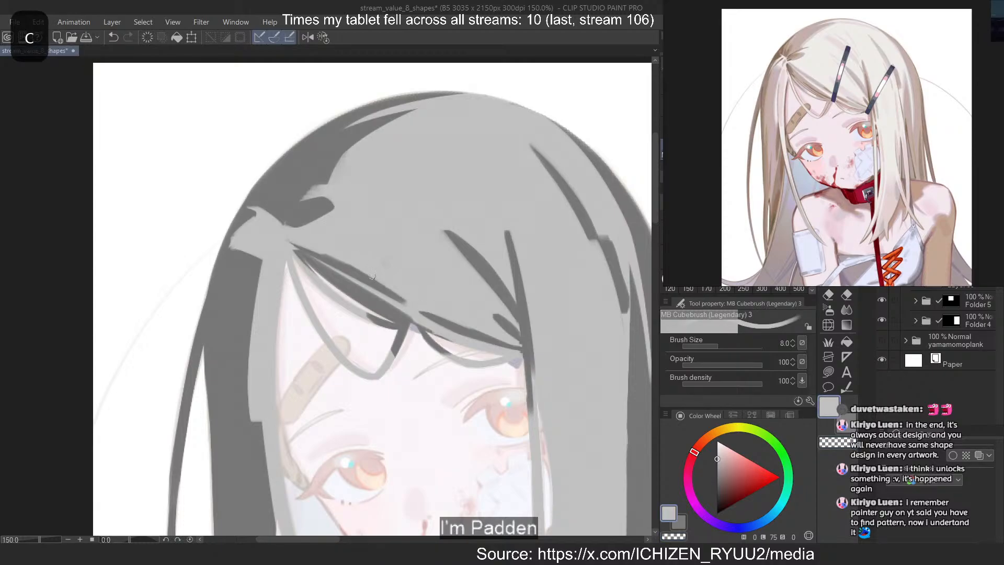
pyautogui.press('c')
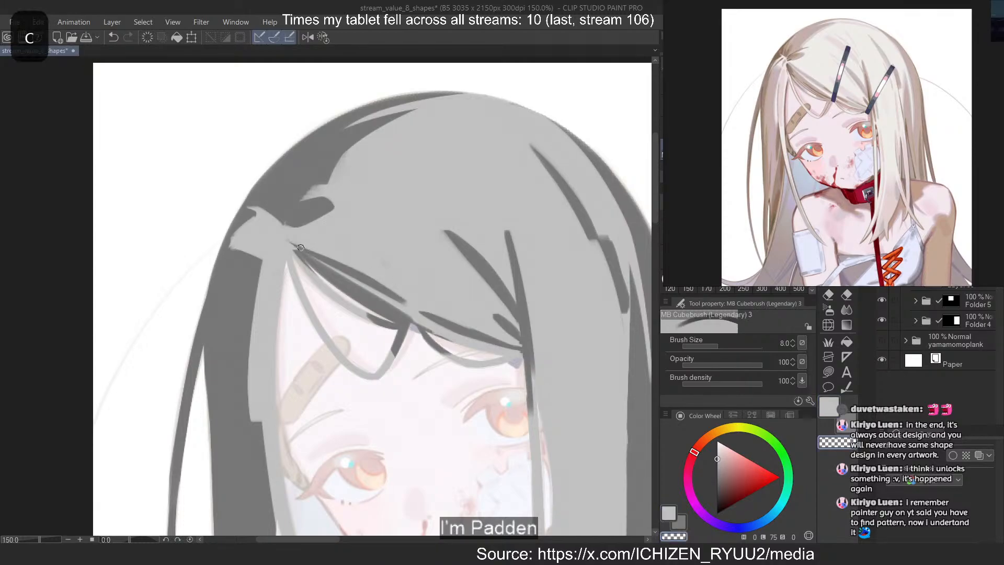
# Add a new layer for the girl's hair study and choose a neutral mid grey with a value of 64
pyautogui.scroll(-5, 301, 243)
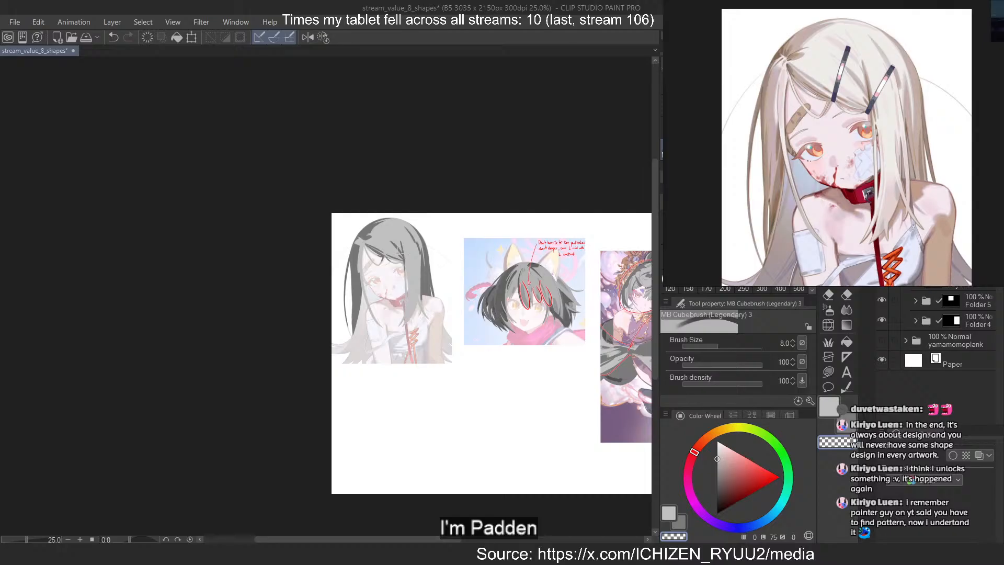
pyautogui.scroll(3, 374, 310)
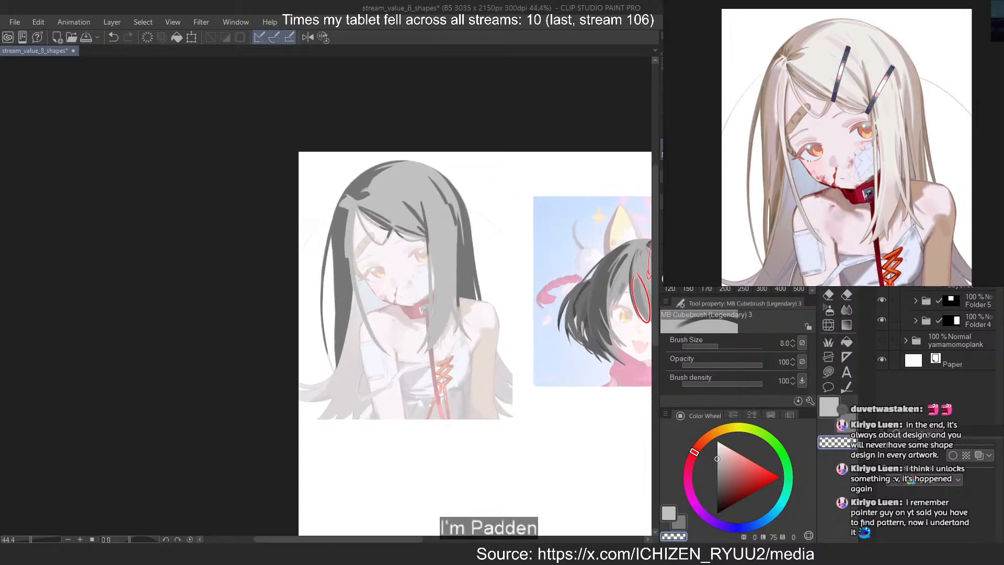
pyautogui.hotkey('ctrl', 'shift', 'n')
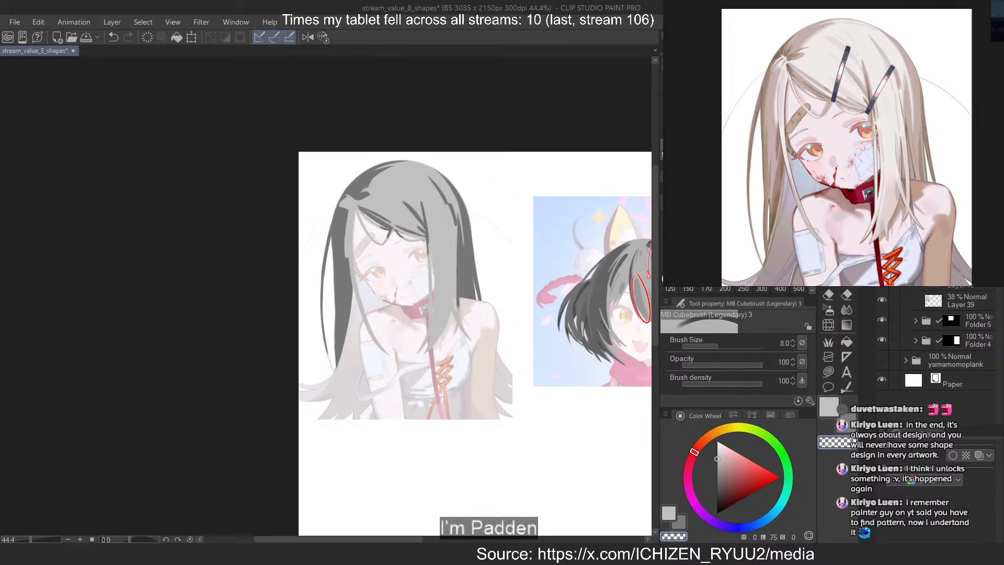
pyautogui.keyDown('ctrl'); pyautogui.click(933, 261); pyautogui.keyUp('ctrl')
pyautogui.click(963, 78)
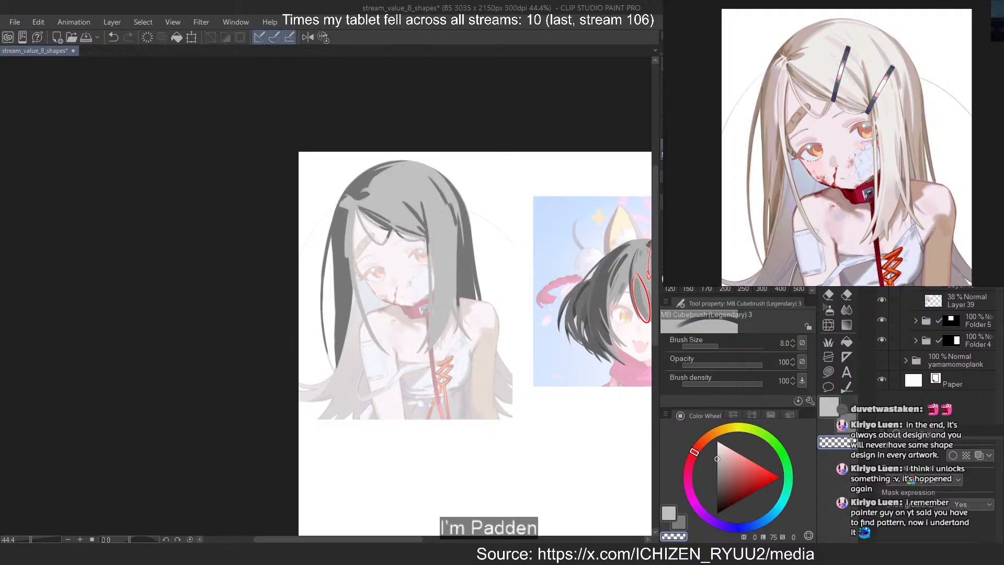
pyautogui.click(719, 464)
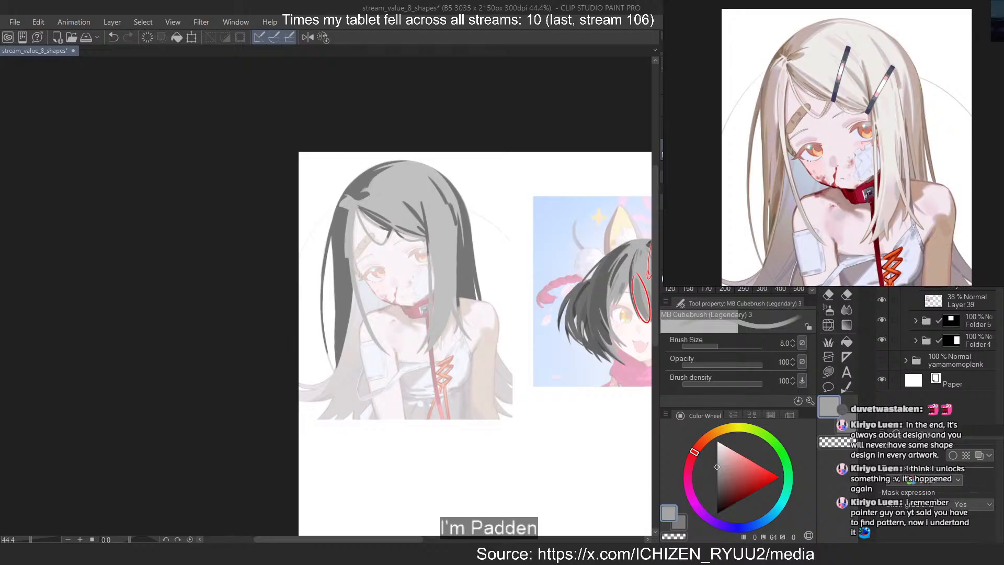
# Shade the lower part of the loose strand beside the near cheek in mid grey with a size 25 brush
pyautogui.scroll(3, 426, 161)
pyautogui.moveTo(279, 177); pyautogui.dragTo(386, 158)
pyautogui.scroll(-1, 386, 158)
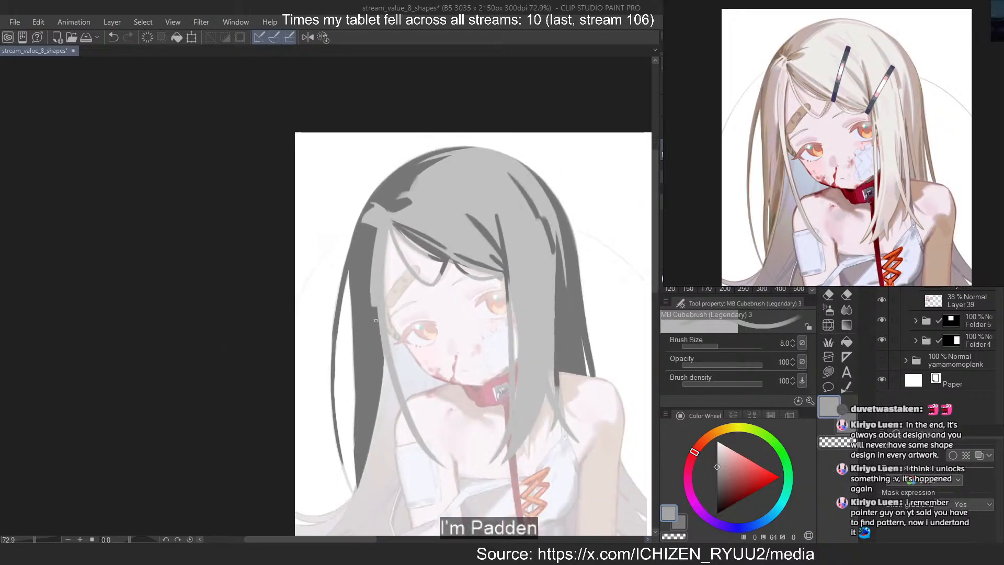
pyautogui.scroll(1, 369, 259)
pyautogui.click(670, 258)
pyautogui.press('c')
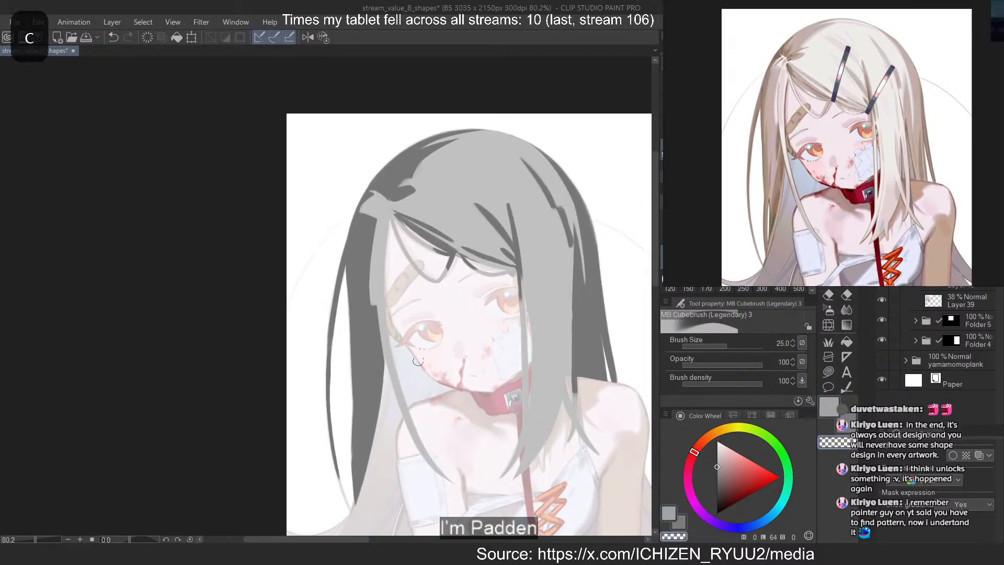
pyautogui.press('c')
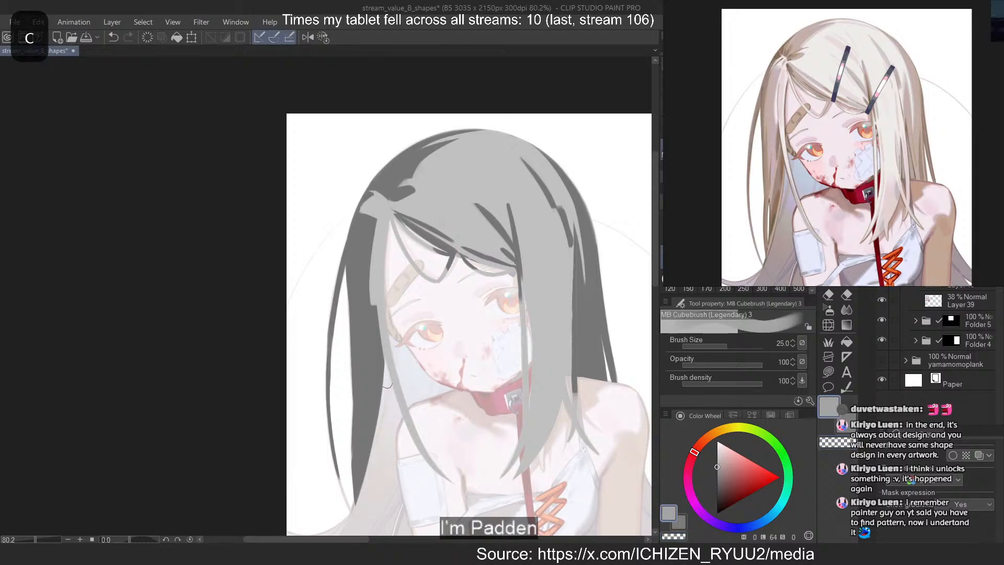
pyautogui.moveTo(391, 381)
pyautogui.mouseDown()
pyautogui.moveTo(452, 485)
pyautogui.moveTo(386, 373)
pyautogui.moveTo(449, 481)
pyautogui.mouseUp()
pyautogui.hotkey('ctrl', 'z')
pyautogui.hotkey('ctrl', 'z')
pyautogui.moveTo(391, 382); pyautogui.dragTo(450, 480)
pyautogui.hotkey('ctrl', 'z')
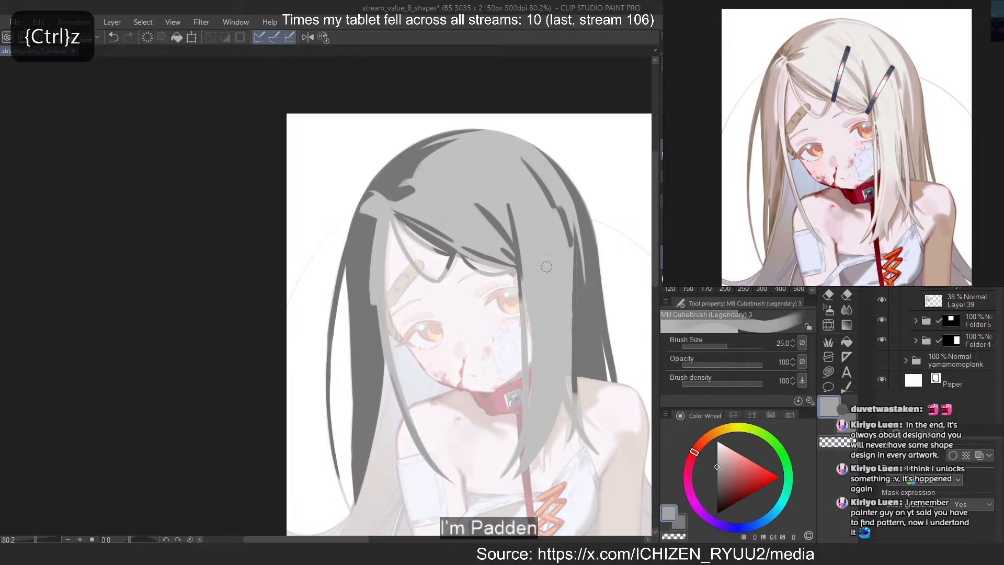
# Paint a curved mid-grey shadow down the front lock to its tip beside the collar, and trim its outer edge with transparent colour
pyautogui.moveTo(548, 356); pyautogui.dragTo(503, 477)
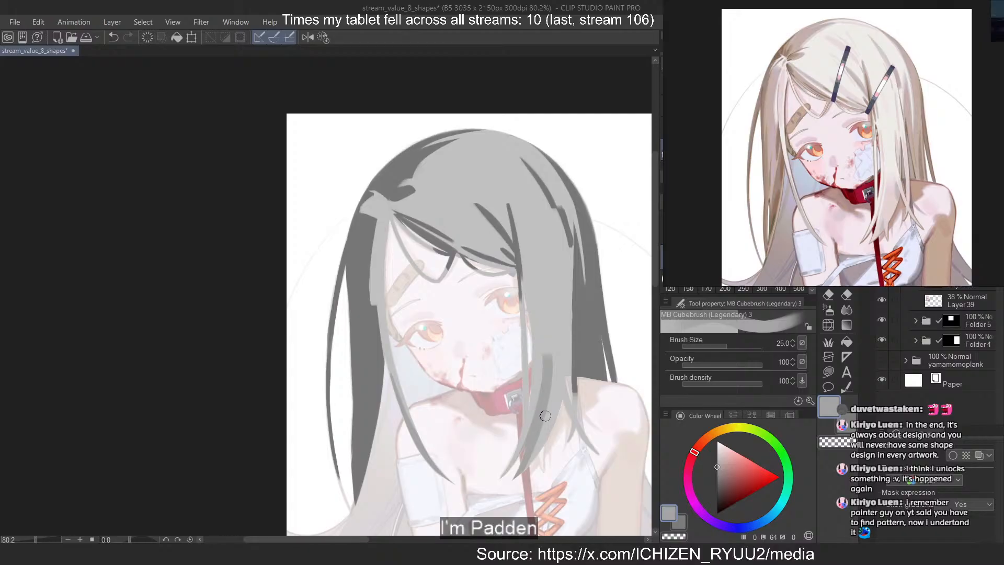
pyautogui.hotkey('ctrl', 'z')
pyautogui.moveTo(542, 308); pyautogui.dragTo(509, 481)
pyautogui.hotkey('ctrl', 'z')
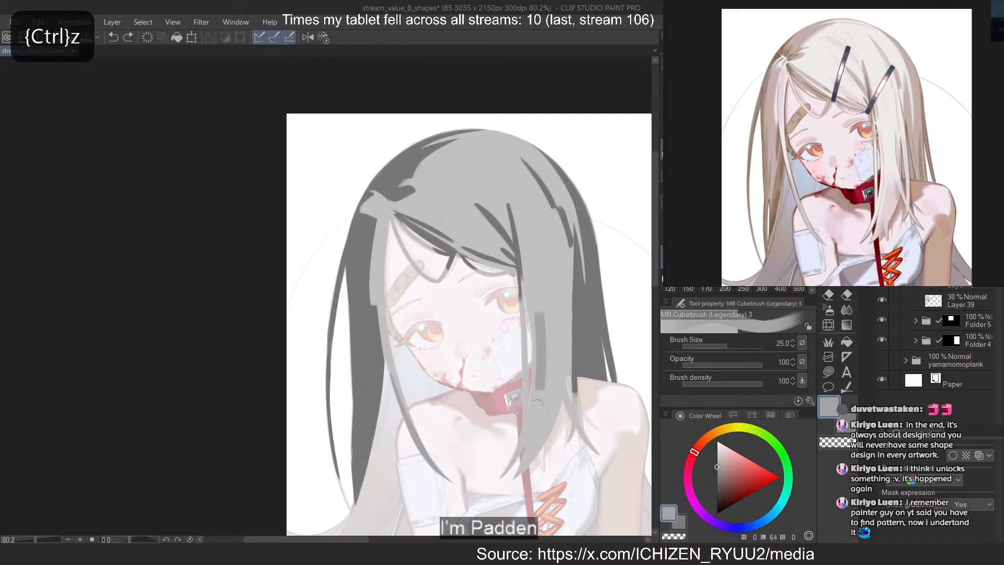
pyautogui.moveTo(539, 390); pyautogui.dragTo(515, 478)
pyautogui.moveTo(542, 314); pyautogui.dragTo(499, 482)
pyautogui.hotkey('ctrl', 'z')
pyautogui.moveTo(541, 362); pyautogui.dragTo(504, 478)
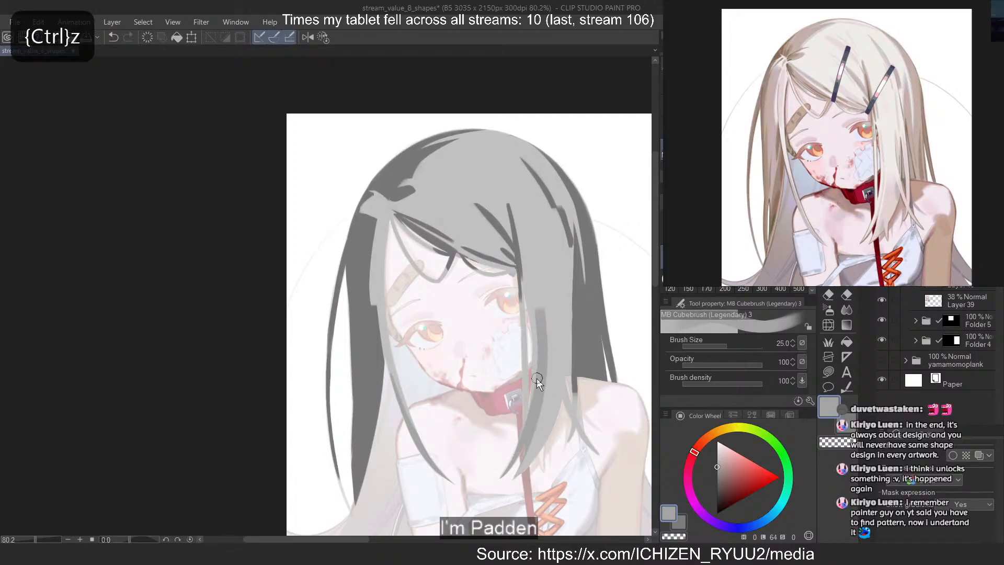
pyautogui.hotkey('ctrl', 'z')
pyautogui.moveTo(543, 316); pyautogui.dragTo(501, 479)
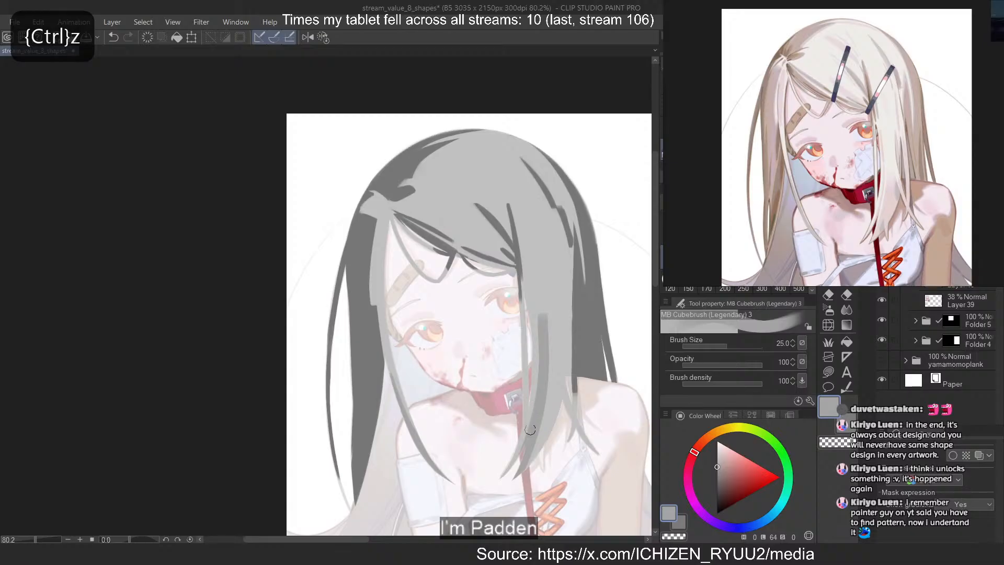
pyautogui.moveTo(530, 430); pyautogui.dragTo(506, 475)
pyautogui.press('c')
pyautogui.moveTo(545, 311); pyautogui.dragTo(514, 478)
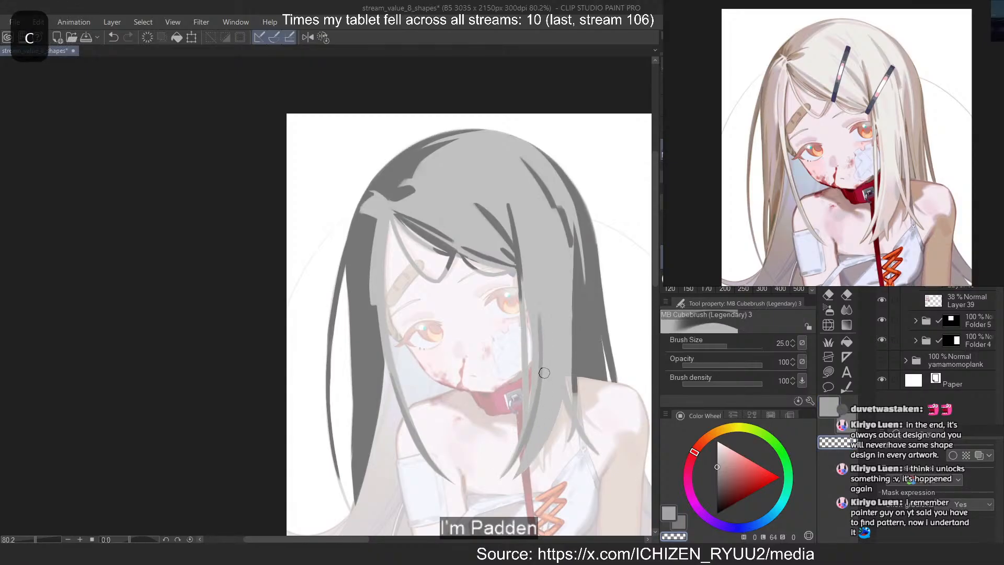
# Strengthen the inner side of the front lock's mid-grey shadow and narrow it into a tapered shape with transparent colour
pyautogui.press('c')
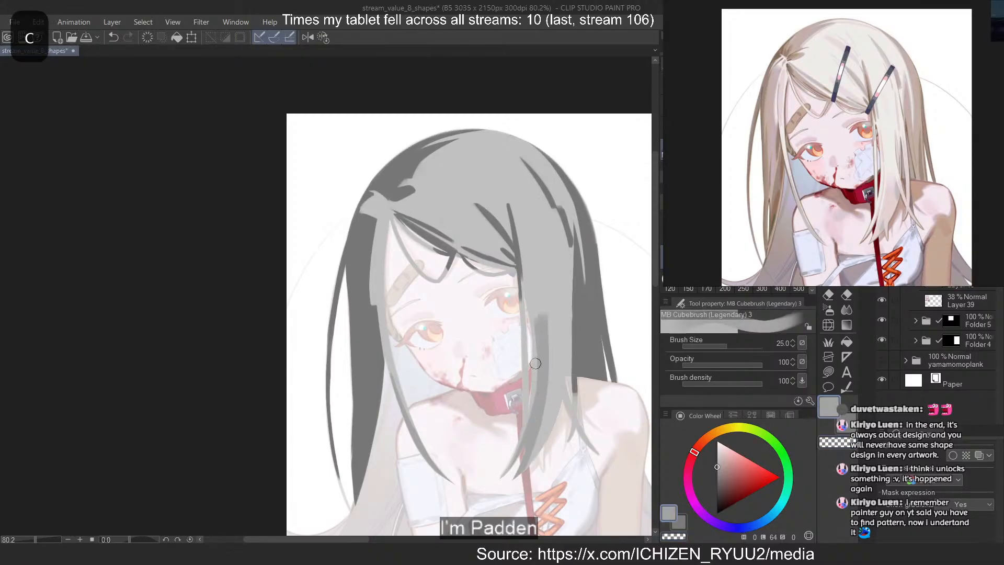
pyautogui.moveTo(536, 314); pyautogui.dragTo(525, 449)
pyautogui.hotkey('ctrl', 'z')
pyautogui.press('c')
pyautogui.moveTo(545, 313); pyautogui.dragTo(515, 477)
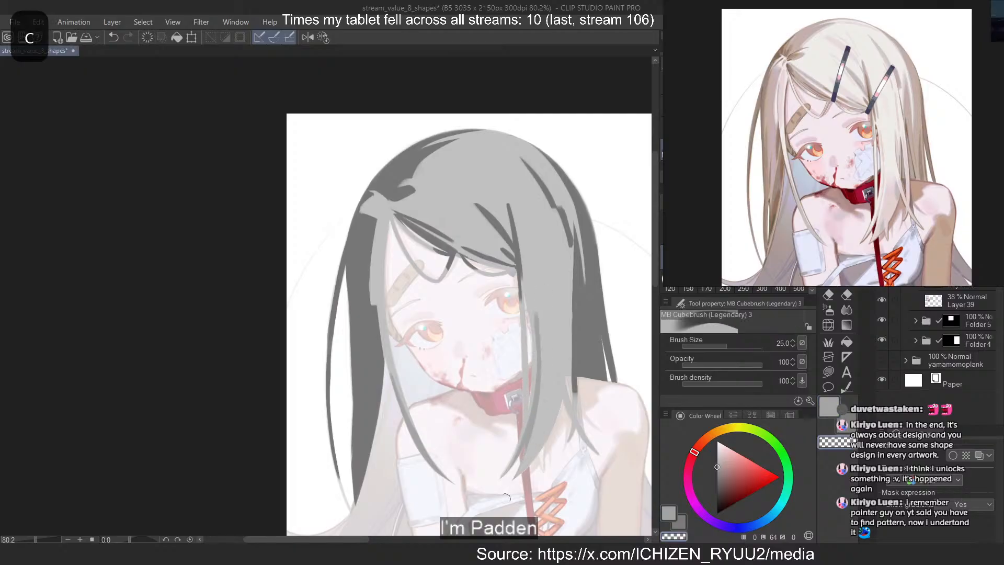
pyautogui.moveTo(541, 358); pyautogui.dragTo(536, 429)
pyautogui.press('c')
pyautogui.moveTo(547, 346); pyautogui.dragTo(539, 413)
pyautogui.hotkey('ctrl', 'z')
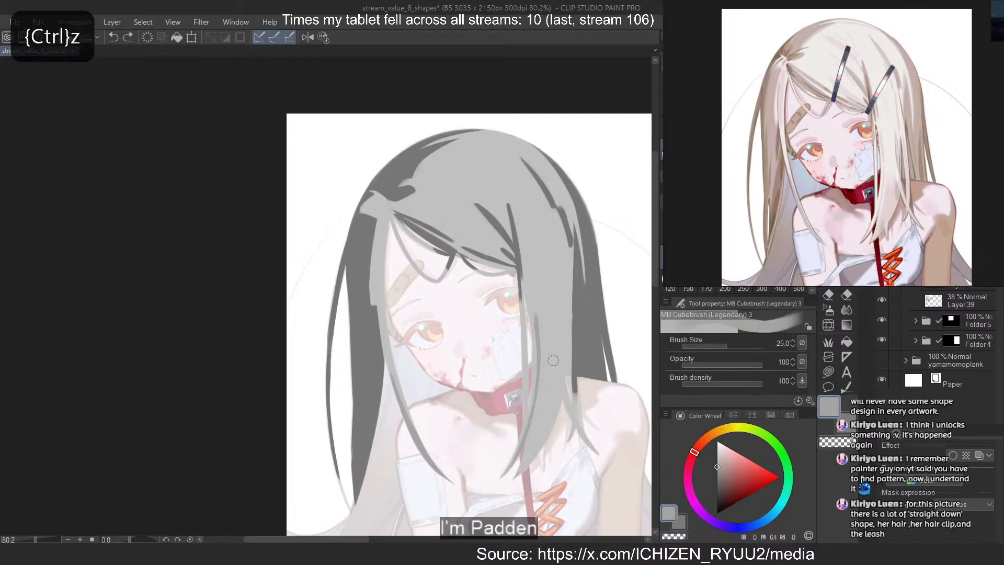
pyautogui.moveTo(549, 340); pyautogui.dragTo(517, 476)
pyautogui.hotkey('ctrl', 'z')
pyautogui.moveTo(549, 338); pyautogui.dragTo(516, 477)
pyautogui.hotkey('ctrl', 'z')
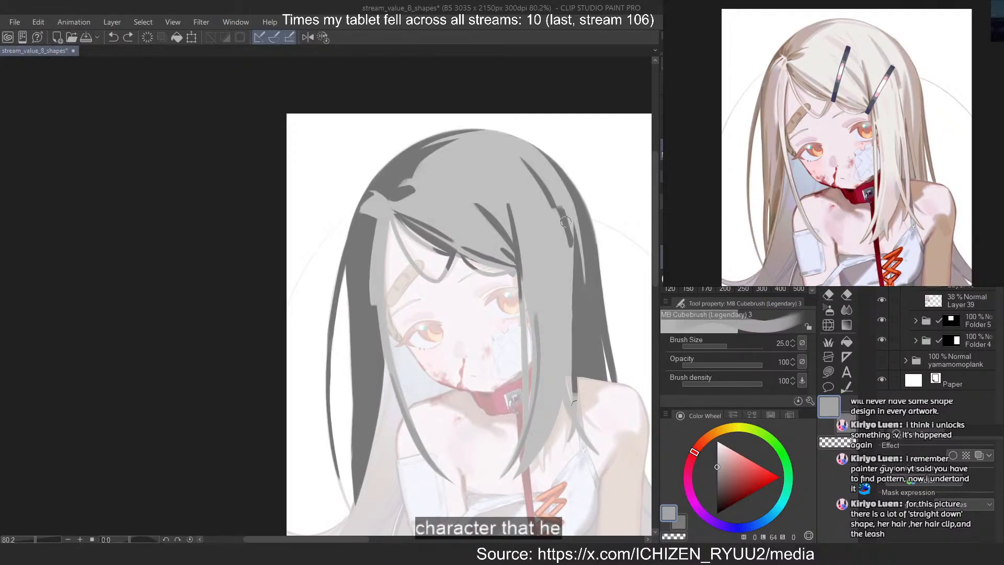
pyautogui.moveTo(549, 356); pyautogui.dragTo(517, 476)
pyautogui.hotkey('ctrl', 'z')
pyautogui.moveTo(548, 375)
pyautogui.mouseDown()
pyautogui.moveTo(521, 452)
pyautogui.moveTo(547, 362)
pyautogui.moveTo(518, 477)
pyautogui.moveTo(546, 385)
pyautogui.moveTo(519, 474)
pyautogui.mouseUp()
pyautogui.hotkey('ctrl', 'z')
pyautogui.hotkey('ctrl', 'z')
pyautogui.hotkey('ctrl', 'z')
pyautogui.hotkey('ctrl', 'z')
pyautogui.hotkey('ctrl', 'z')
pyautogui.moveTo(548, 362); pyautogui.dragTo(515, 477)
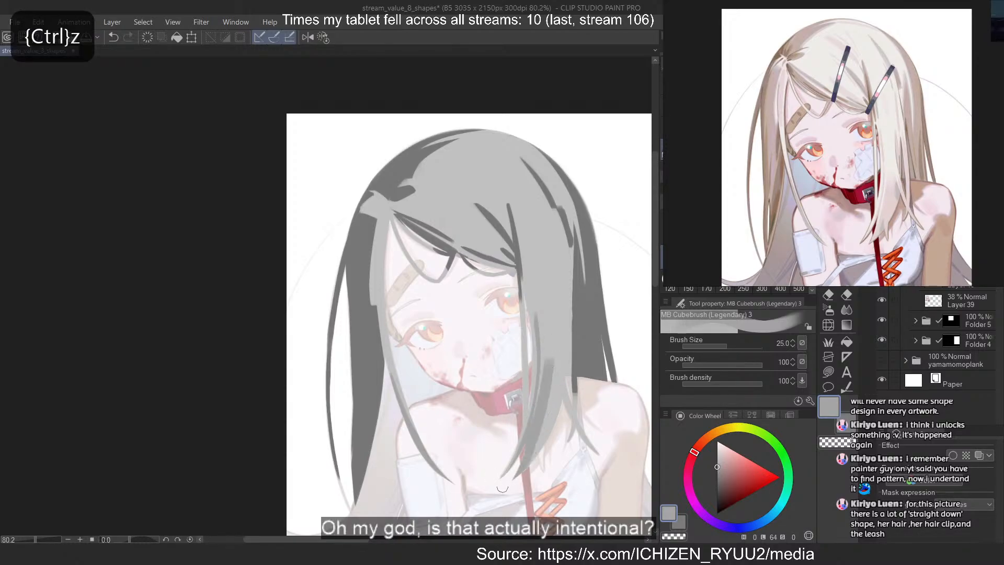
pyautogui.hotkey('ctrl', 'z')
pyautogui.hotkey('ctrl', 'z')
pyautogui.moveTo(549, 362); pyautogui.dragTo(516, 476)
pyautogui.hotkey('ctrl', 'z')
pyautogui.hotkey('ctrl', 'z')
pyautogui.hotkey('ctrl', 'z')
pyautogui.moveTo(549, 373)
pyautogui.mouseDown()
pyautogui.moveTo(506, 479)
pyautogui.moveTo(546, 378)
pyautogui.moveTo(515, 476)
pyautogui.mouseUp()
pyautogui.hotkey('ctrl', 'z')
# Widen the mid-grey shadow at the lower end of the front lock with a second tapered stroke and a stepped outer shape
pyautogui.moveTo(546, 410); pyautogui.dragTo(520, 471)
pyautogui.moveTo(549, 389); pyautogui.dragTo(521, 470)
pyautogui.moveTo(550, 412)
pyautogui.mouseDown()
pyautogui.moveTo(544, 441)
pyautogui.moveTo(553, 425)
pyautogui.mouseUp()
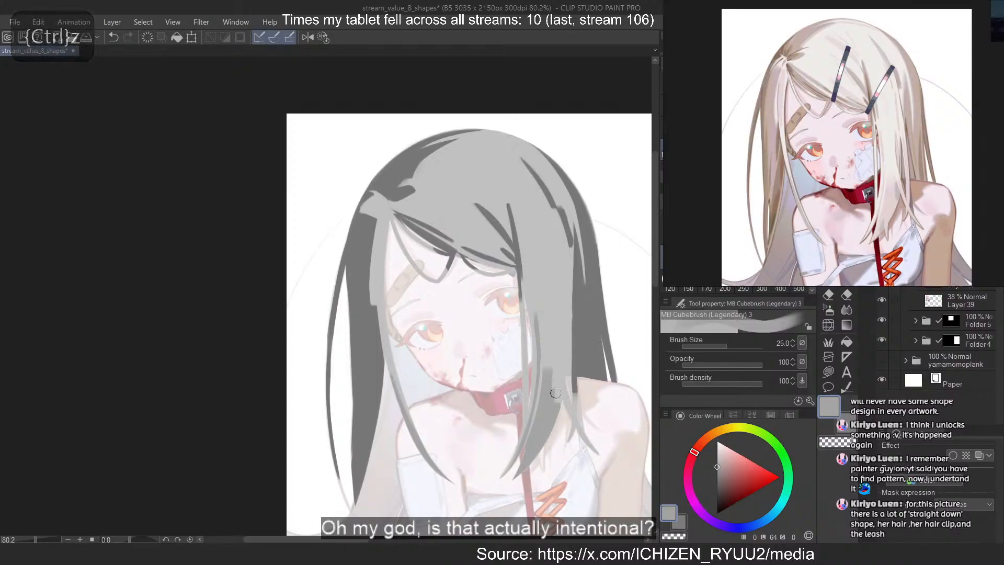
pyautogui.hotkey('ctrl', 'z')
pyautogui.moveTo(554, 375)
pyautogui.mouseDown()
pyautogui.moveTo(570, 427)
pyautogui.moveTo(572, 371)
pyautogui.moveTo(570, 433)
pyautogui.mouseUp()
pyautogui.hotkey('ctrl', 'z')
pyautogui.hotkey('ctrl', 'z')
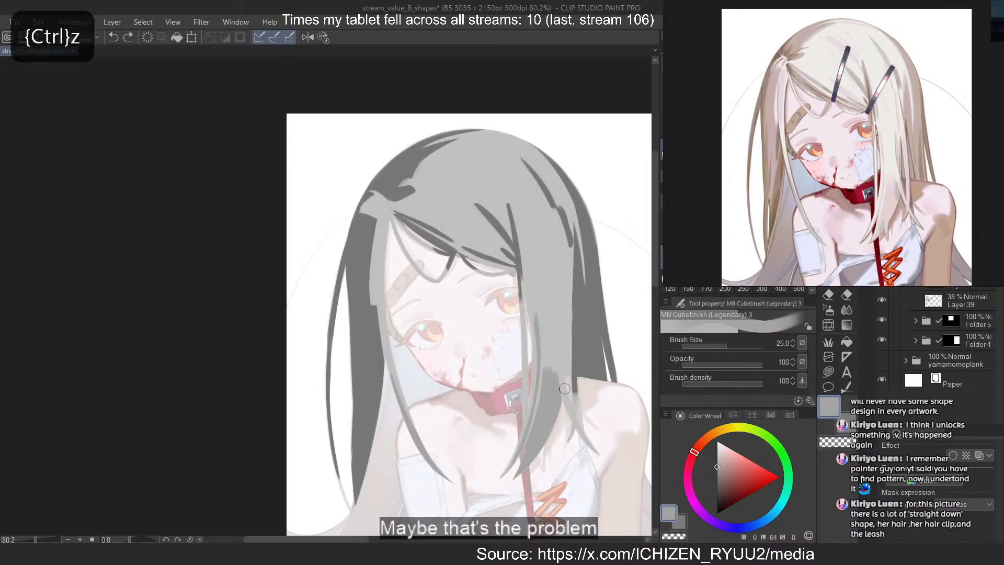
# Sample the hair's light grey and repaint the outer edge of the front lock down to the shoulder
pyautogui.rightClick(561, 324)
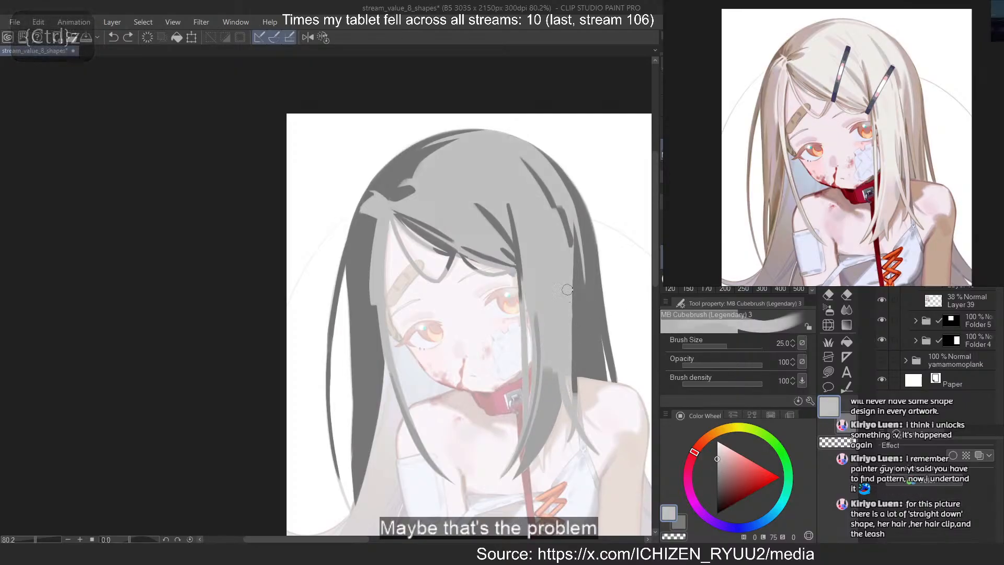
pyautogui.moveTo(569, 288); pyautogui.dragTo(575, 391)
pyautogui.hotkey('ctrl', 'z')
pyautogui.moveTo(566, 300); pyautogui.dragTo(573, 426)
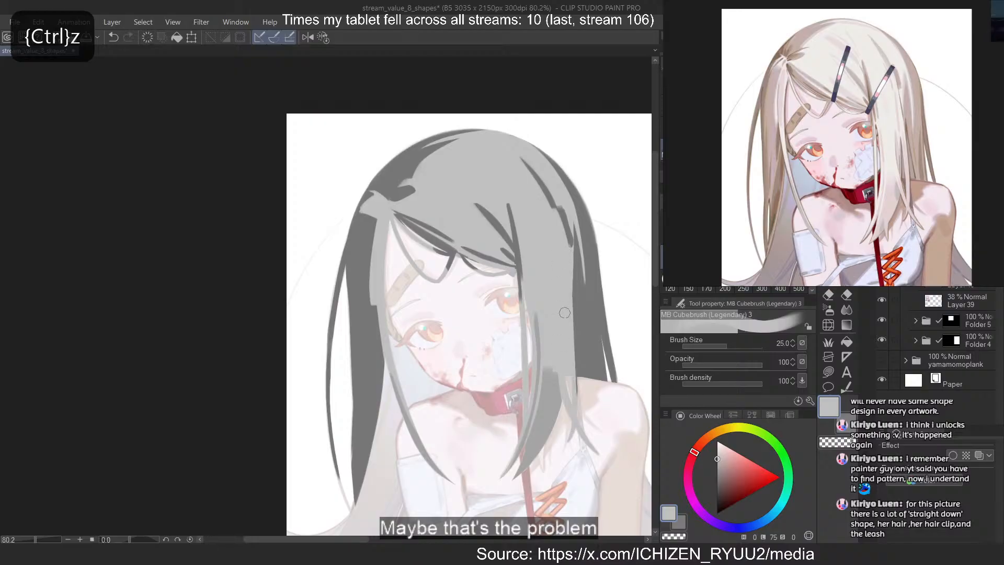
pyautogui.hotkey('ctrl', 'z')
pyautogui.moveTo(569, 295); pyautogui.dragTo(573, 398)
pyautogui.hotkey('ctrl', 'z')
pyautogui.hotkey('ctrl', 'z')
pyautogui.moveTo(568, 291); pyautogui.dragTo(571, 400)
pyautogui.moveTo(570, 313); pyautogui.dragTo(573, 399)
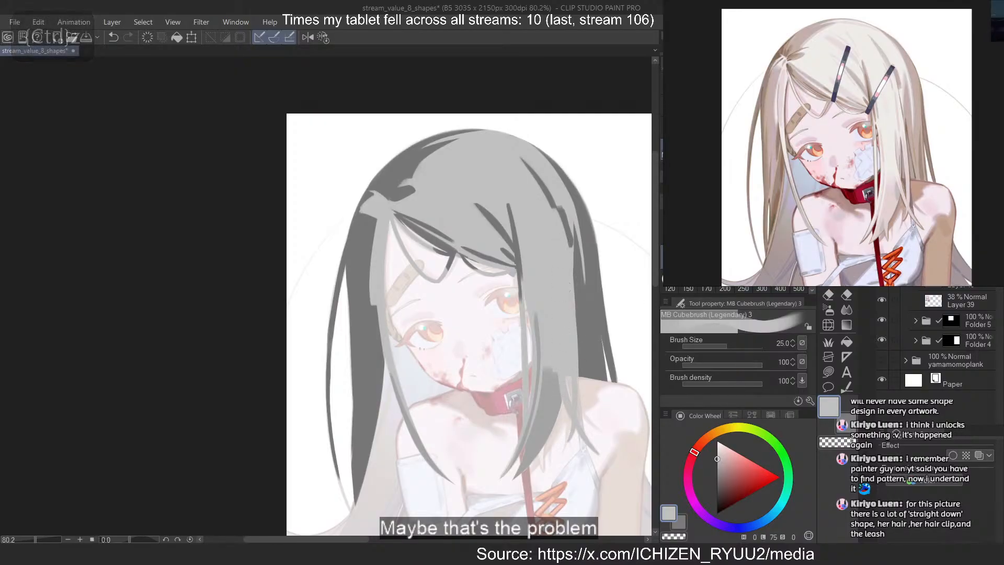
# Load the light-grey hair shape as a selection from its layer and deselect it
pyautogui.keyDown('ctrl'); pyautogui.click(952, 261); pyautogui.keyUp('ctrl')
pyautogui.rightClick(952, 260)
pyautogui.click(951, 286)
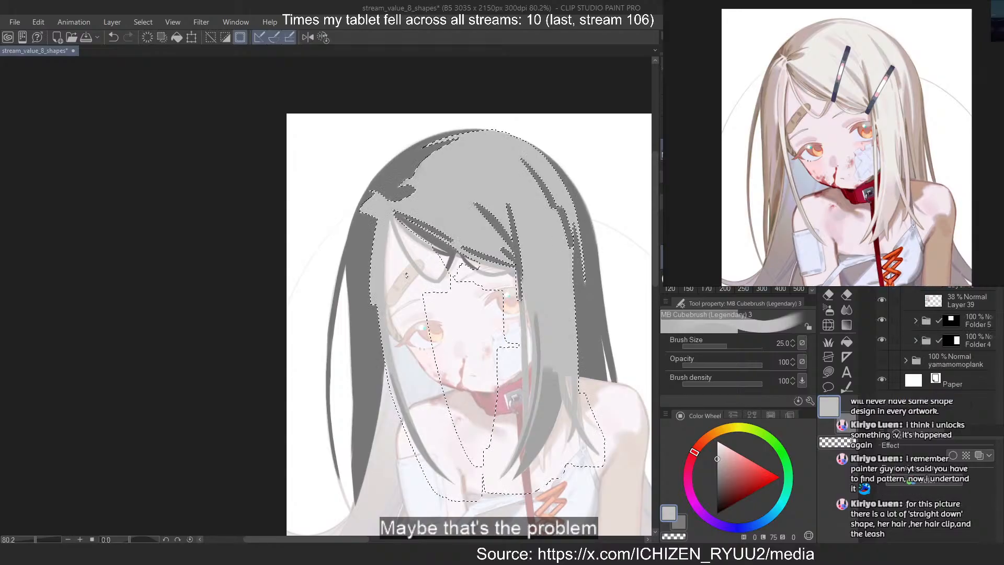
pyautogui.hotkey('ctrl', 'd')
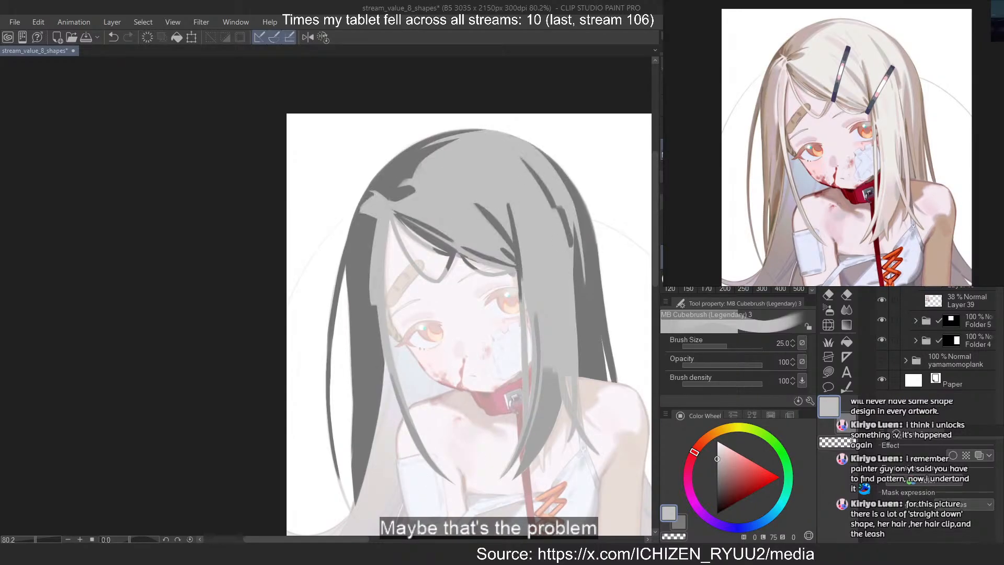
# Sample the hair's mid grey and paint a short shadow strand down the front lock's inner edge beside the eye
pyautogui.keyDown('alt'); pyautogui.click(563, 406); pyautogui.keyUp('alt')
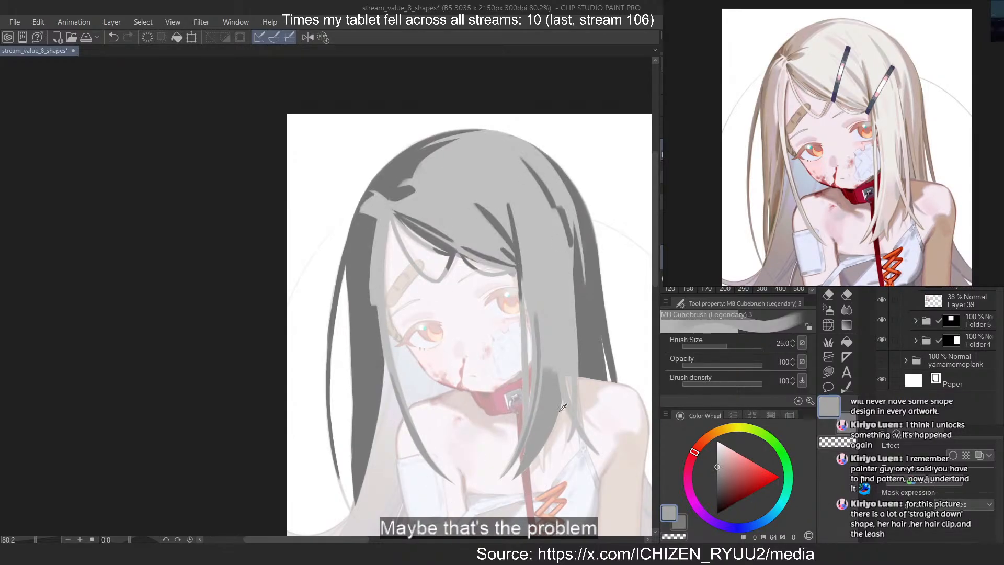
pyautogui.scroll(2, 586, 263)
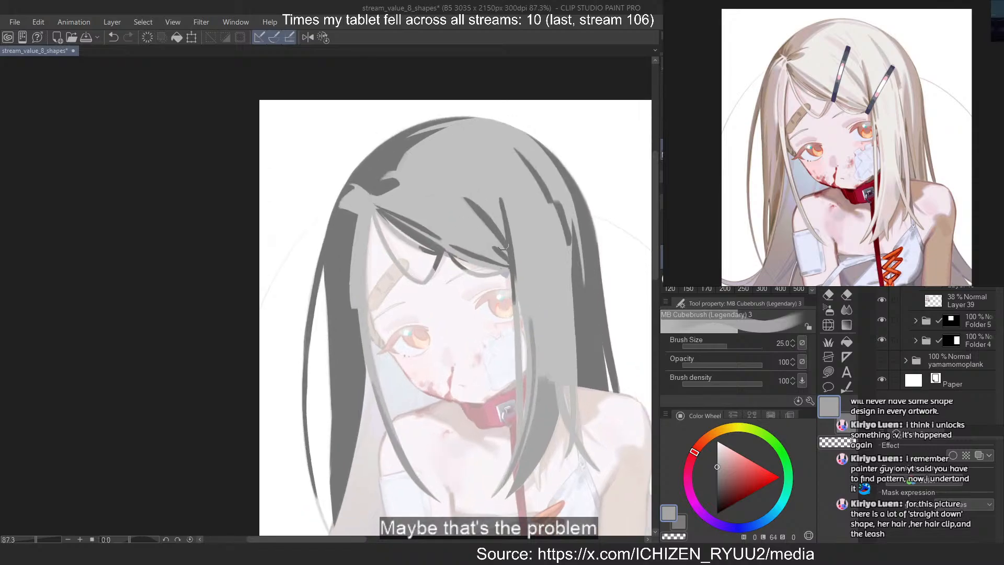
pyautogui.moveTo(512, 282); pyautogui.dragTo(518, 344)
pyautogui.hotkey('ctrl', 'z')
pyautogui.moveTo(514, 306); pyautogui.dragTo(518, 350)
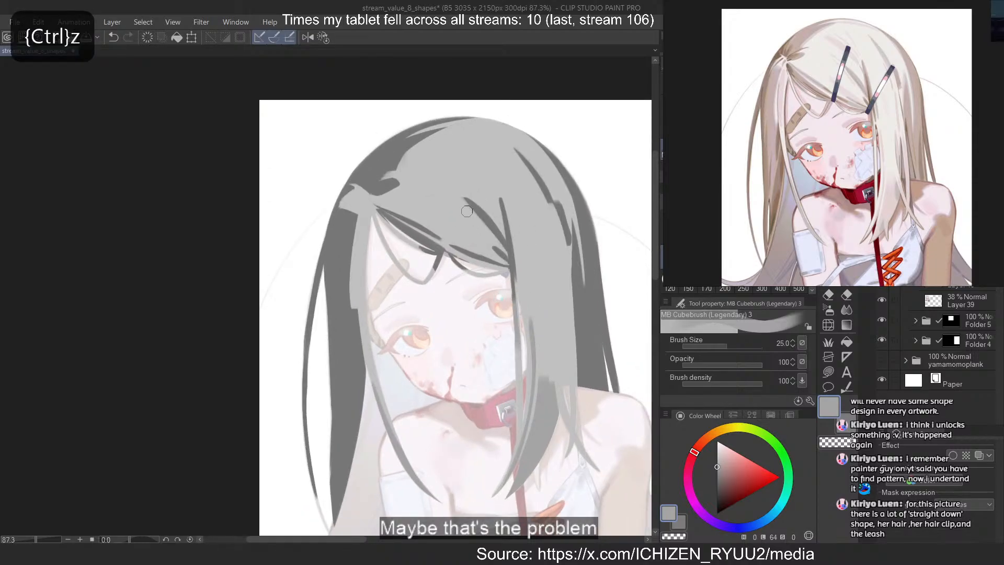
# Reduce the brush size to 15 and paint a mid-grey edge along the dark diagonal strand above the fringe
pyautogui.press('[')
pyautogui.press('[')
pyautogui.press('[')
pyautogui.moveTo(464, 197); pyautogui.dragTo(506, 238)
pyautogui.hotkey('ctrl', 'z')
pyautogui.moveTo(465, 195); pyautogui.dragTo(512, 245)
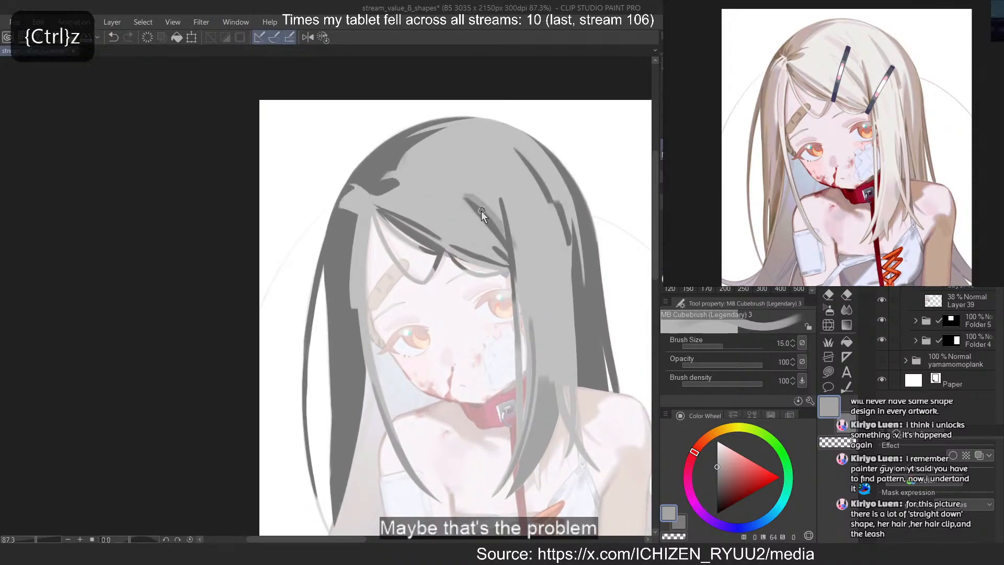
pyautogui.moveTo(482, 210); pyautogui.dragTo(513, 250)
pyautogui.hotkey('ctrl', 'z')
pyautogui.moveTo(473, 203); pyautogui.dragTo(500, 238)
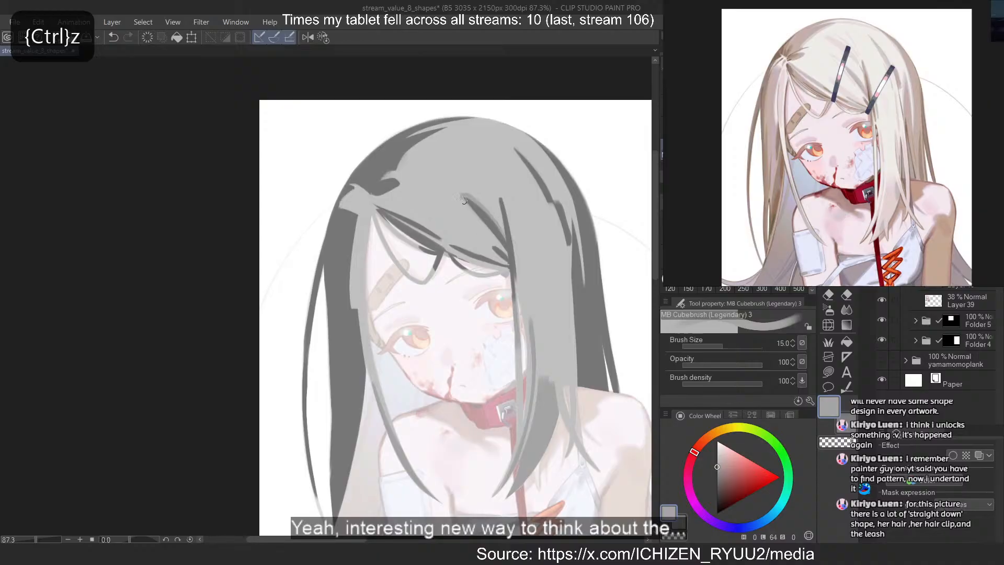
# Paint a mid-grey diagonal strand across the crown and taper it with transparent colour
pyautogui.hotkey('ctrl', 'z')
pyautogui.moveTo(424, 152)
pyautogui.mouseDown()
pyautogui.moveTo(483, 183)
pyautogui.moveTo(461, 176)
pyautogui.moveTo(491, 200)
pyautogui.moveTo(490, 189)
pyautogui.mouseUp()
pyautogui.hotkey('ctrl', 'z')
pyautogui.hotkey('ctrl', 'z')
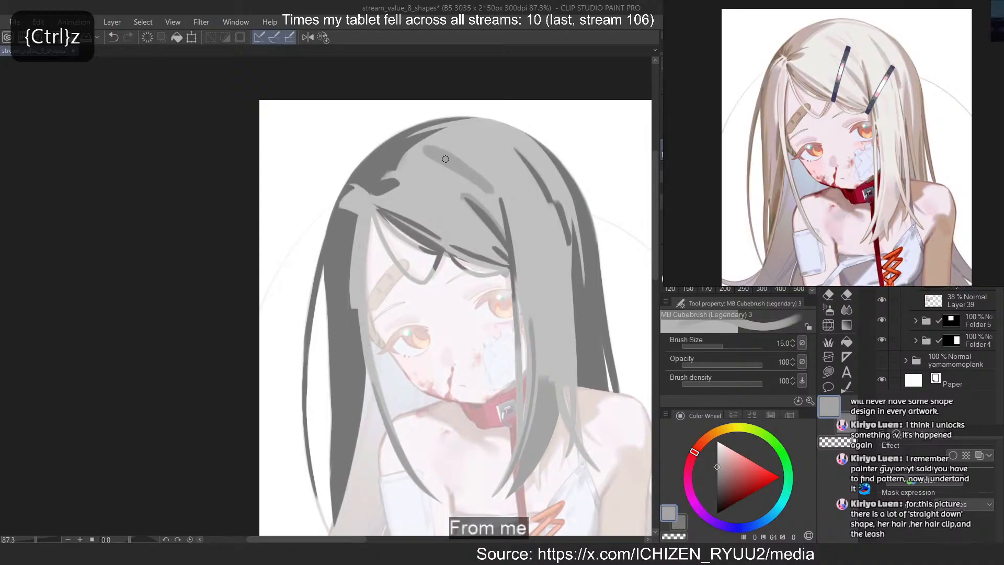
pyautogui.press('c')
pyautogui.moveTo(436, 147)
pyautogui.mouseDown()
pyautogui.moveTo(471, 167)
pyautogui.moveTo(468, 180)
pyautogui.moveTo(492, 183)
pyautogui.mouseUp()
pyautogui.hotkey('ctrl', 'z')
# Reduce the brush size to 6 and add thin tapered mid-grey strands beside the crown strand
pyautogui.press('[')
pyautogui.press('[')
pyautogui.press('[')
pyautogui.press('[')
pyautogui.press('[')
pyautogui.press('c')
pyautogui.hotkey('ctrl', 'z')
pyautogui.moveTo(465, 144); pyautogui.dragTo(500, 191)
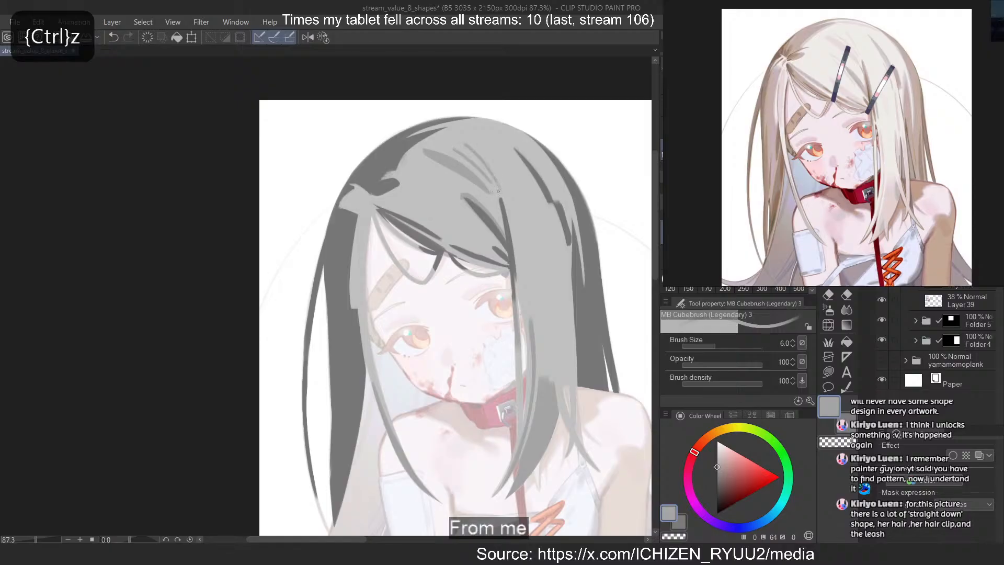
pyautogui.hotkey('ctrl', 'z')
pyautogui.moveTo(463, 141); pyautogui.dragTo(497, 183)
pyautogui.hotkey('ctrl', 'z')
pyautogui.hotkey('ctrl', 'z')
# Set the brush size to 12 and soften the long dark strand on the far side of the crown with mid grey
pyautogui.press('c')
pyautogui.press(']')
pyautogui.press(']')
pyautogui.press(']')
pyautogui.press(']')
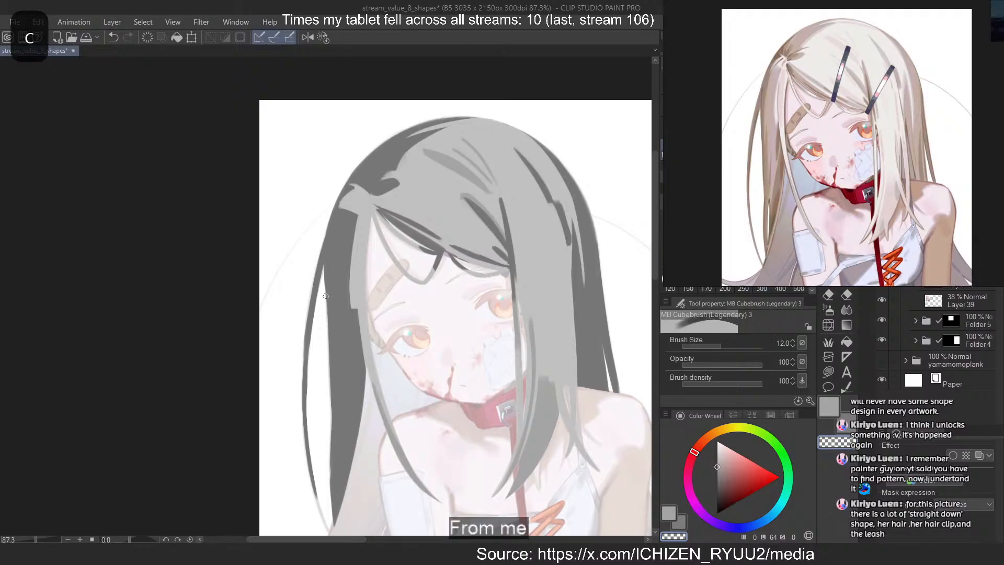
pyautogui.moveTo(515, 146); pyautogui.dragTo(558, 199)
pyautogui.hotkey('ctrl', 'z')
pyautogui.moveTo(517, 148)
pyautogui.mouseDown()
pyautogui.moveTo(558, 215)
pyautogui.moveTo(581, 446)
pyautogui.moveTo(598, 468)
pyautogui.mouseUp()
pyautogui.hotkey('ctrl', 'z')
pyautogui.hotkey('ctrl', 'z')
pyautogui.hotkey('ctrl', 'z')
# Paint tapered mid-grey strands at the front lock's lower outer end, running down over the shoulder
pyautogui.moveTo(559, 391); pyautogui.dragTo(598, 469)
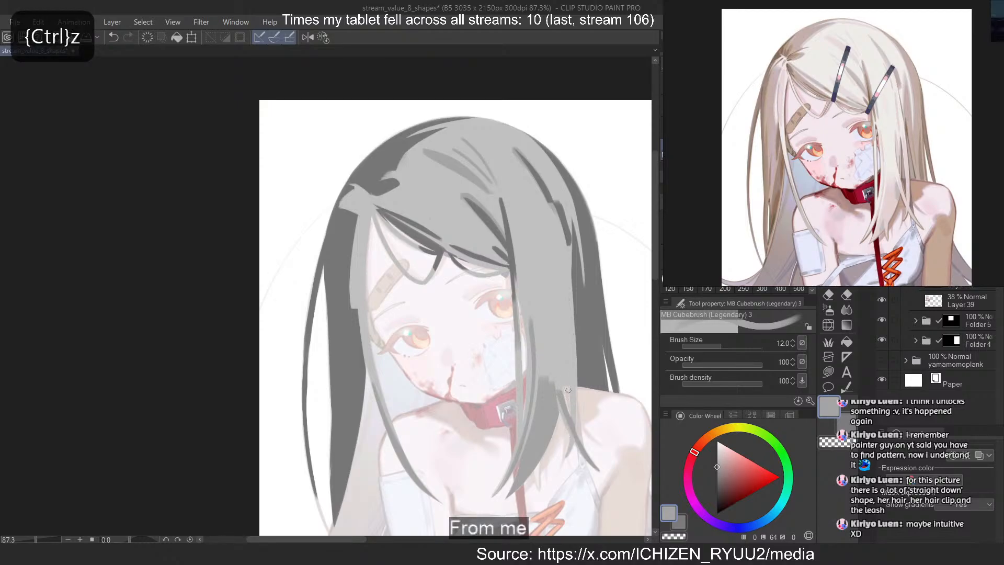
pyautogui.hotkey('ctrl', 'z')
pyautogui.moveTo(560, 392); pyautogui.dragTo(595, 469)
pyautogui.moveTo(574, 369); pyautogui.dragTo(567, 456)
pyautogui.hotkey('ctrl', 'z')
pyautogui.moveTo(574, 365)
pyautogui.mouseDown()
pyautogui.moveTo(566, 457)
pyautogui.moveTo(575, 429)
pyautogui.mouseUp()
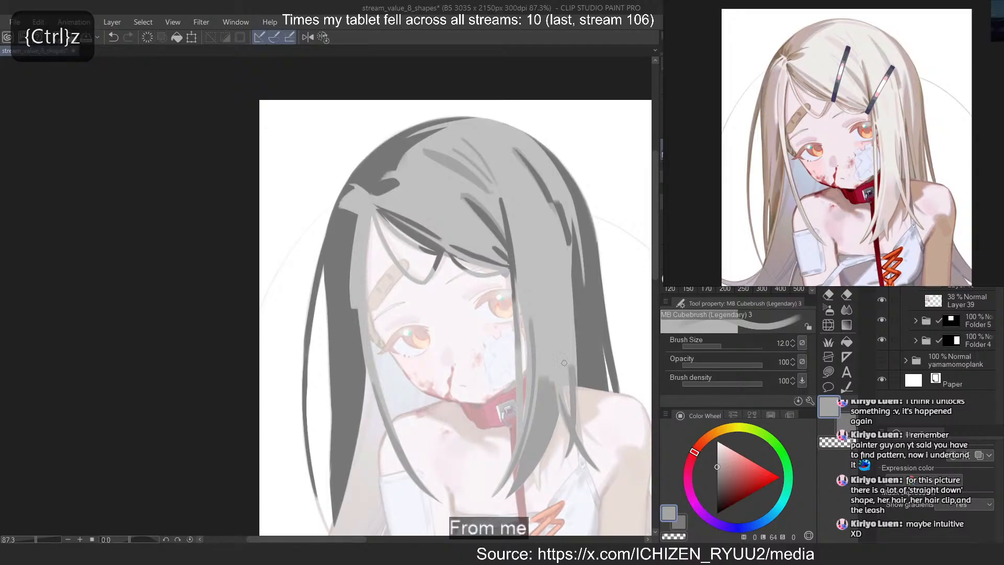
# Paint narrow mid-grey strands down the outer side of the front lock from cheek level to the collar
pyautogui.moveTo(563, 316); pyautogui.dragTo(571, 366)
pyautogui.hotkey('ctrl', 'z')
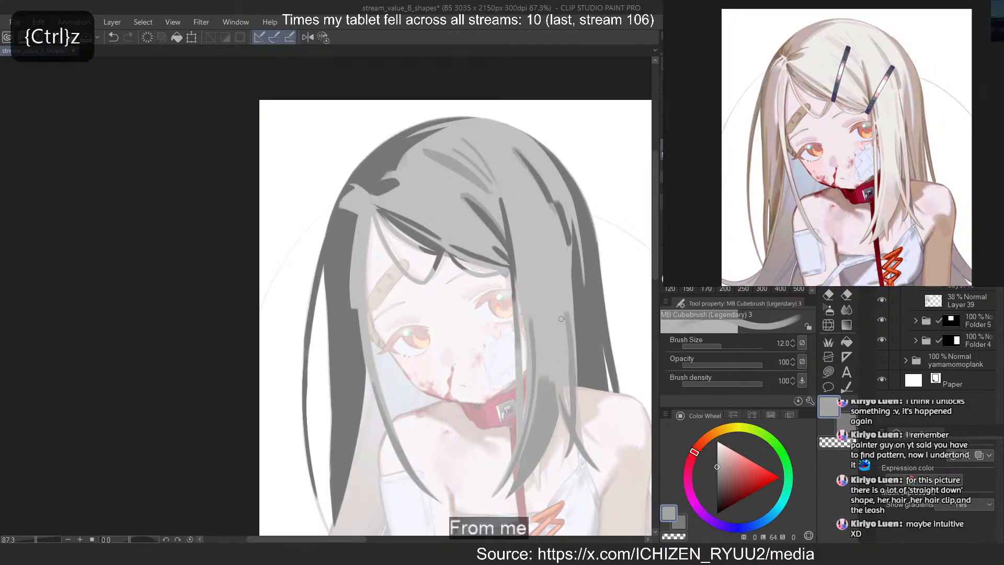
pyautogui.press('c')
pyautogui.press('c')
pyautogui.moveTo(560, 311); pyautogui.dragTo(561, 389)
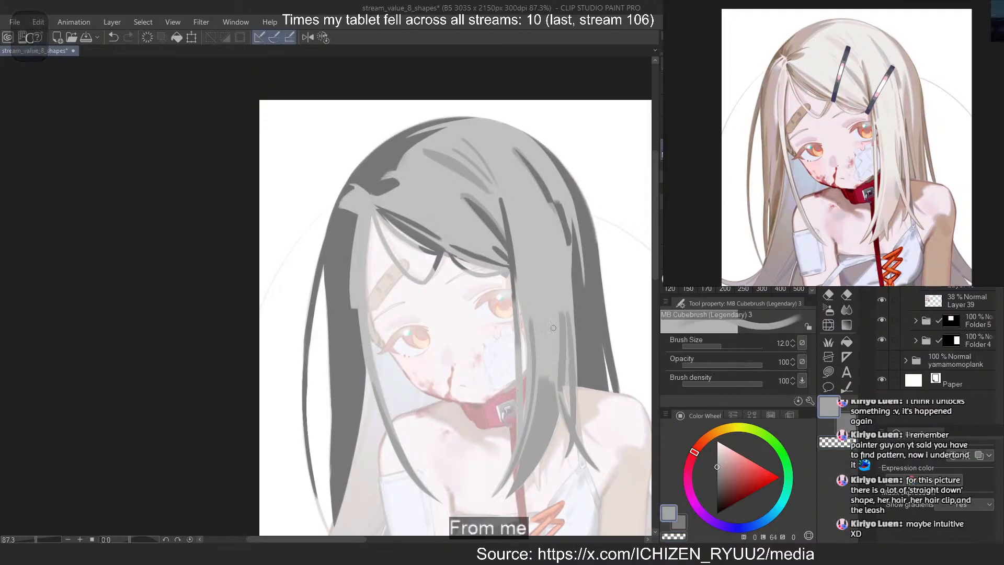
pyautogui.hotkey('ctrl', 'z')
pyautogui.moveTo(557, 318); pyautogui.dragTo(564, 383)
pyautogui.hotkey('ctrl', 'z')
pyautogui.hotkey('ctrl', 'z')
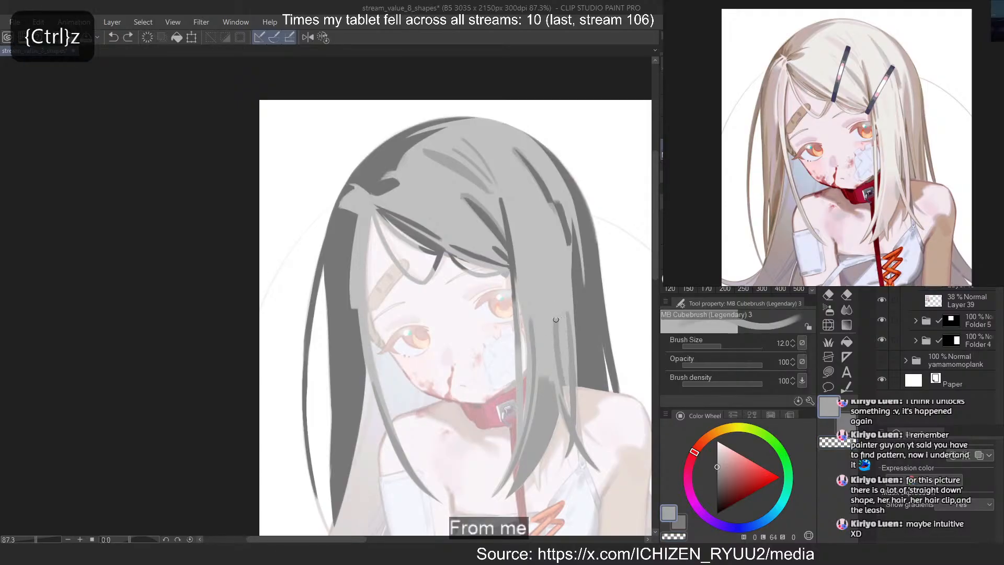
pyautogui.moveTo(556, 319)
pyautogui.mouseDown()
pyautogui.moveTo(563, 381)
pyautogui.moveTo(563, 372)
pyautogui.mouseUp()
pyautogui.press('c')
pyautogui.hotkey('ctrl', 'z')
# Extend the front lock's outer shadow upward with a long thin mid-grey strand and trim it with transparent colour
pyautogui.hotkey('ctrl', 'z')
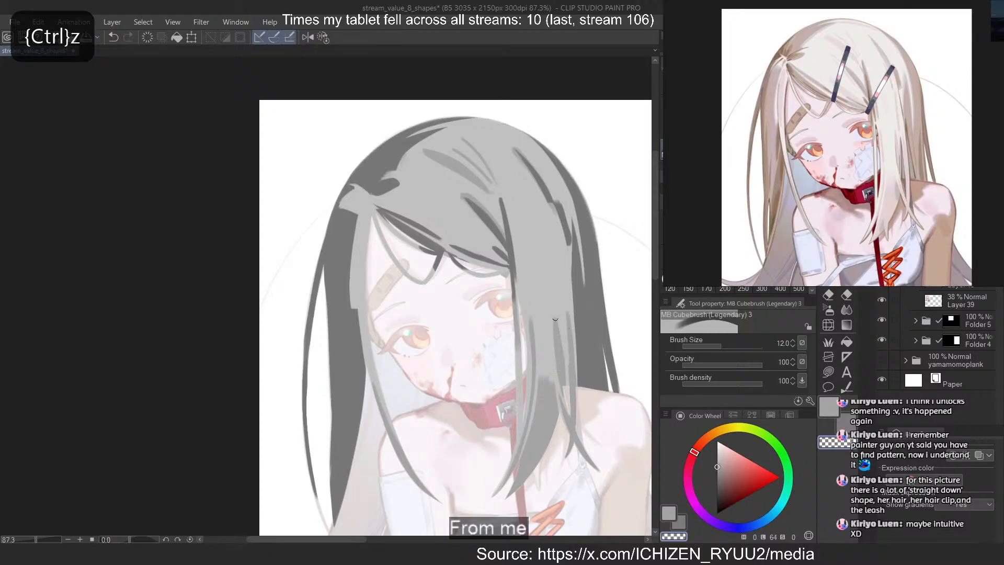
pyautogui.press('c')
pyautogui.moveTo(556, 234); pyautogui.dragTo(560, 320)
pyautogui.hotkey('ctrl', 'z')
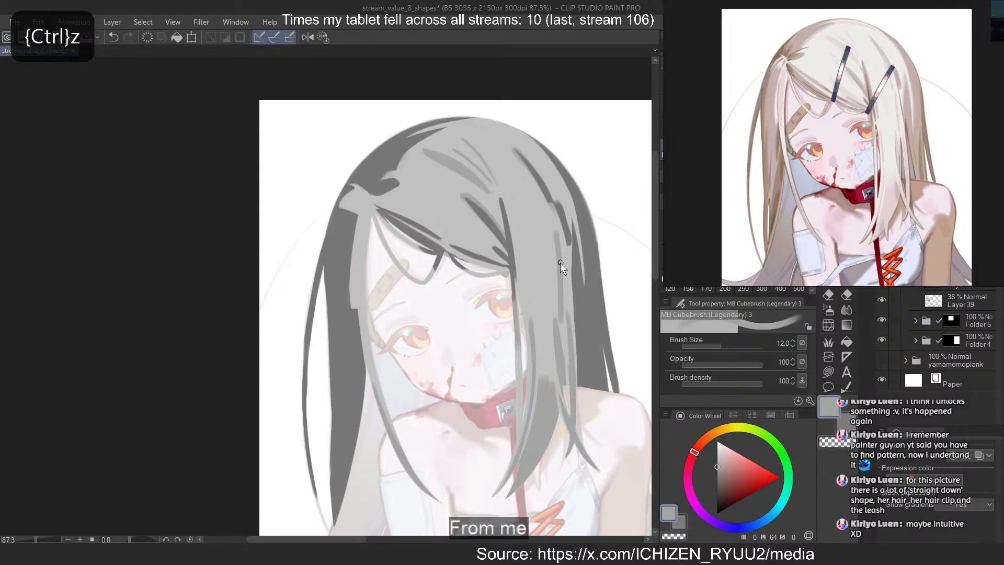
pyautogui.moveTo(560, 244); pyautogui.dragTo(560, 312)
pyautogui.hotkey('ctrl', 'z')
pyautogui.hotkey('ctrl', 'z')
pyautogui.hotkey('ctrl', 'z')
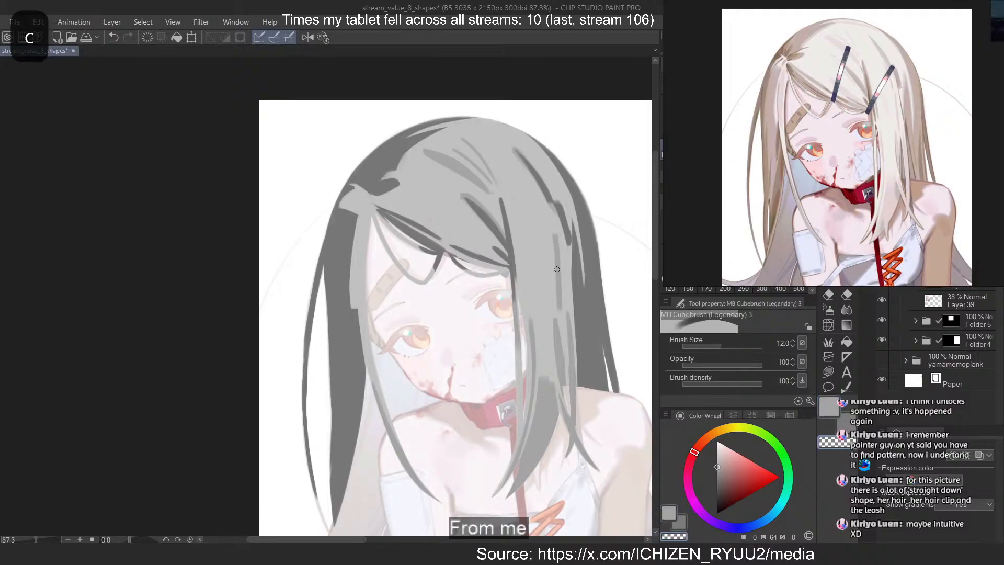
pyautogui.hotkey('ctrl', 'z')
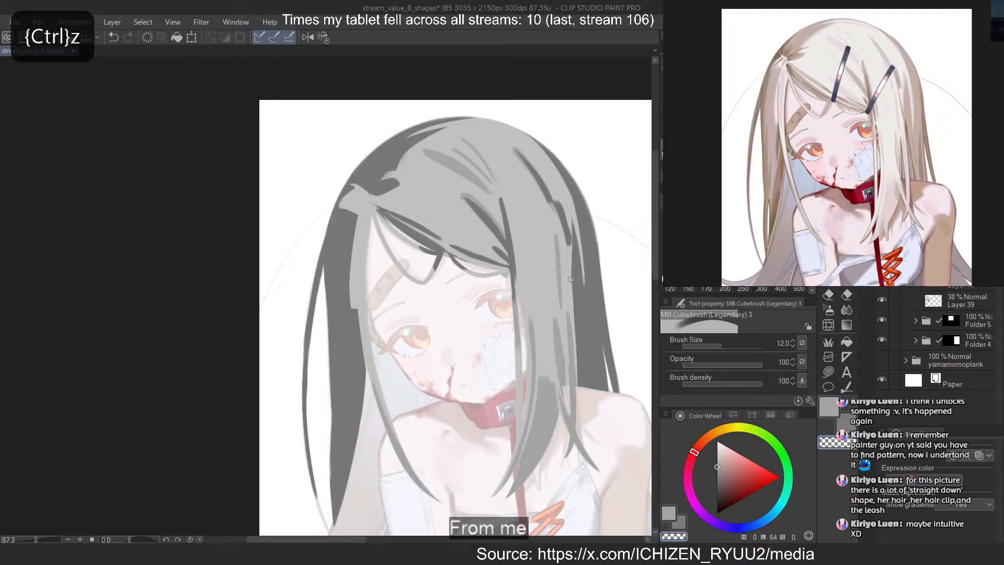
pyautogui.press('c')
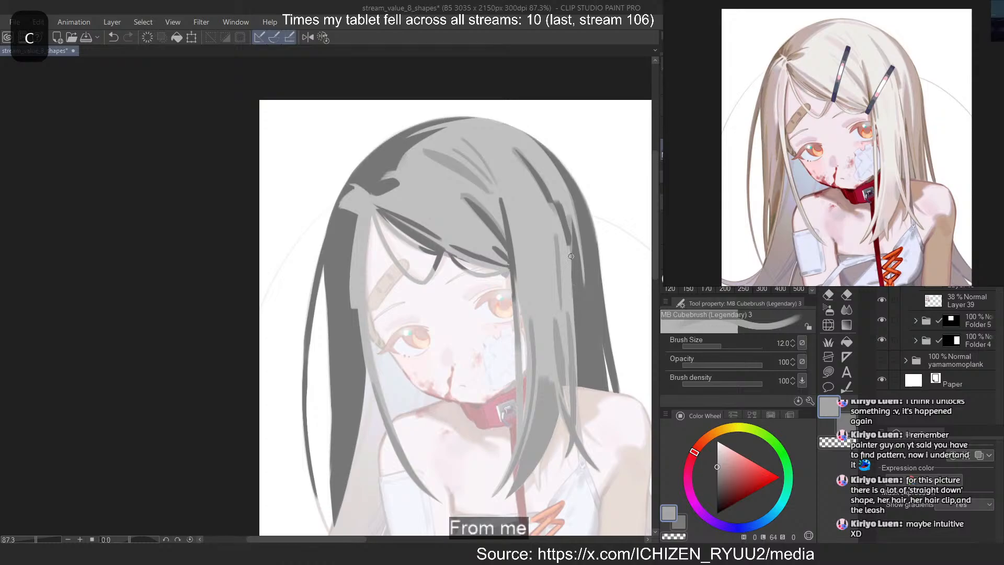
# Carve a narrow dark slit into the outer side of the front lock and sample the hair's light grey
pyautogui.press('c')
pyautogui.moveTo(566, 339); pyautogui.dragTo(566, 384)
pyautogui.hotkey('ctrl', 'z')
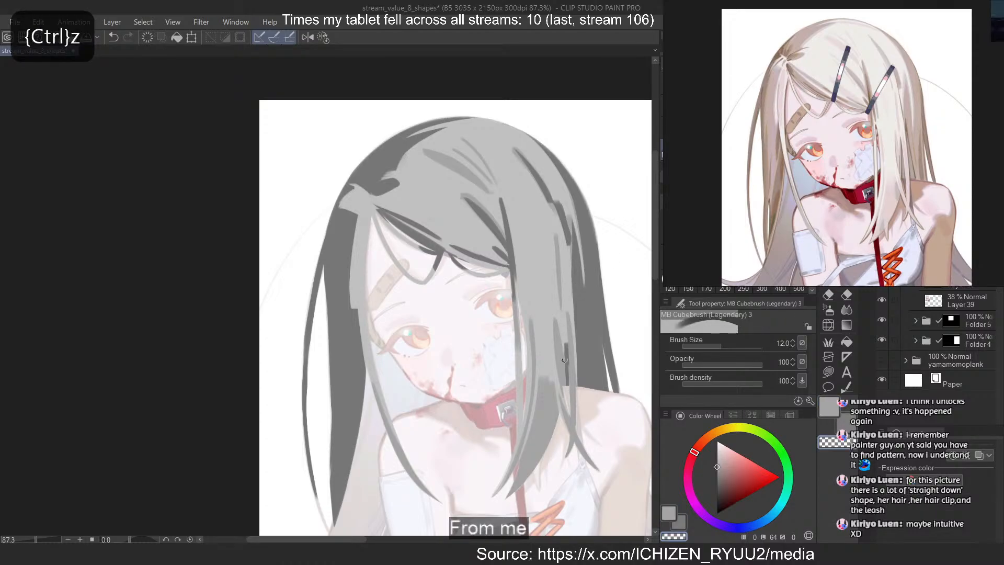
pyautogui.keyDown('alt'); pyautogui.click(562, 354); pyautogui.keyUp('alt')
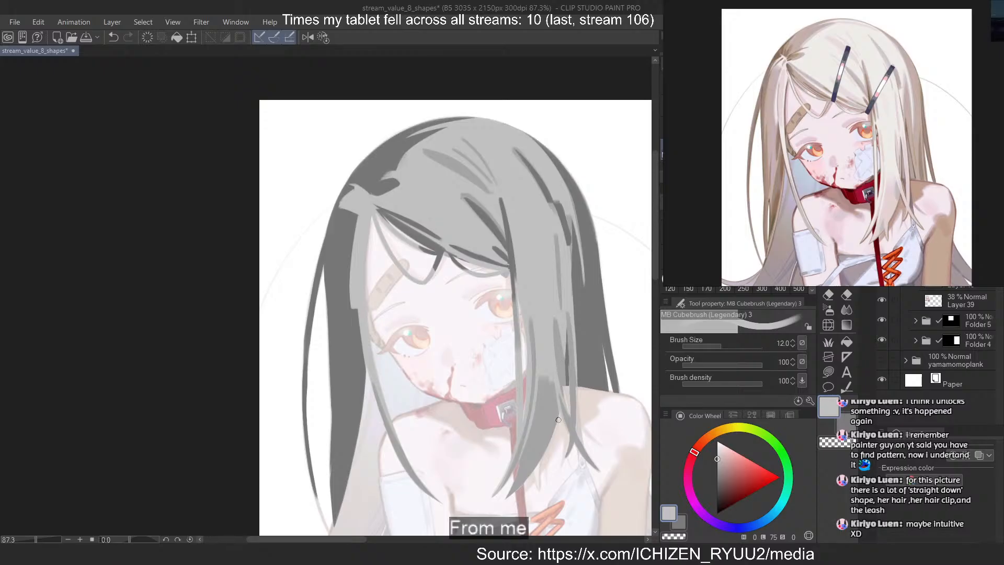
# Reload the updated light-grey hair shape as a selection from its layer and clear the selection
pyautogui.keyDown('ctrl'); pyautogui.click(933, 240); pyautogui.keyUp('ctrl')
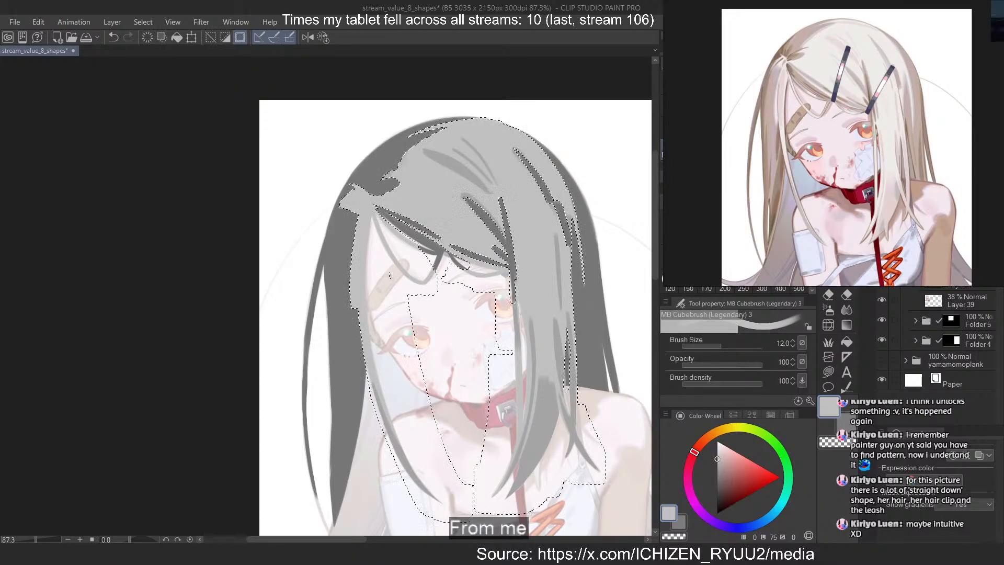
pyautogui.rightClick(952, 251)
pyautogui.click(917, 280)
pyautogui.click(946, 156)
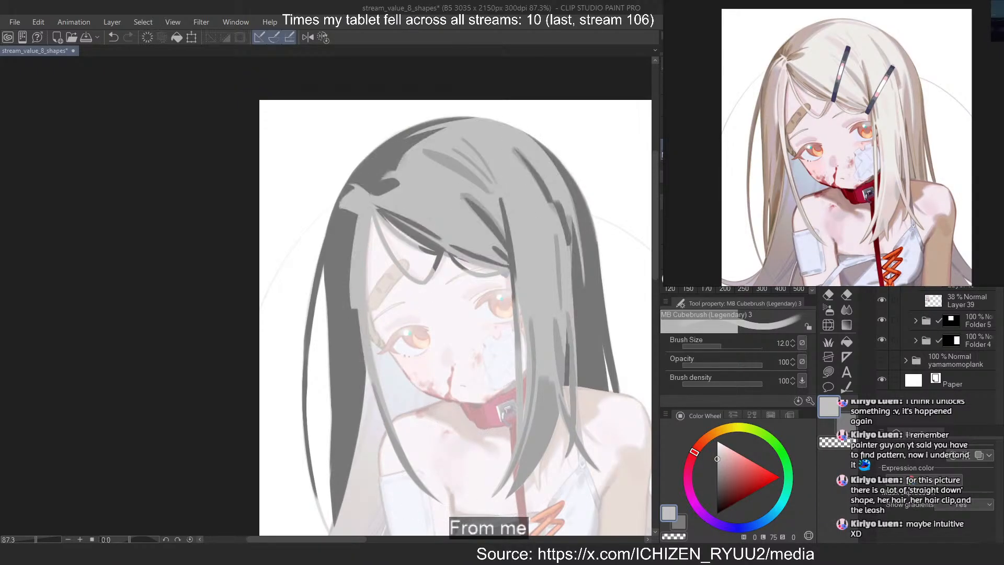
# Sample the mid grey and paint a tapered edge down the dark strand where the fringe meets the front lock
pyautogui.keyDown('alt'); pyautogui.click(552, 377); pyautogui.keyUp('alt')
pyautogui.scroll(-2, 556, 314)
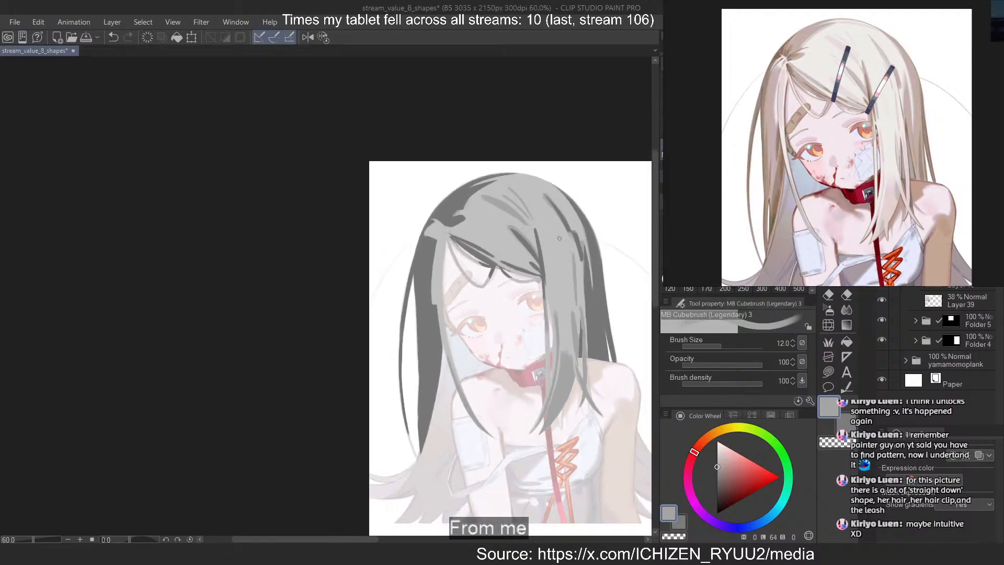
pyautogui.scroll(2, 559, 238)
pyautogui.press('c')
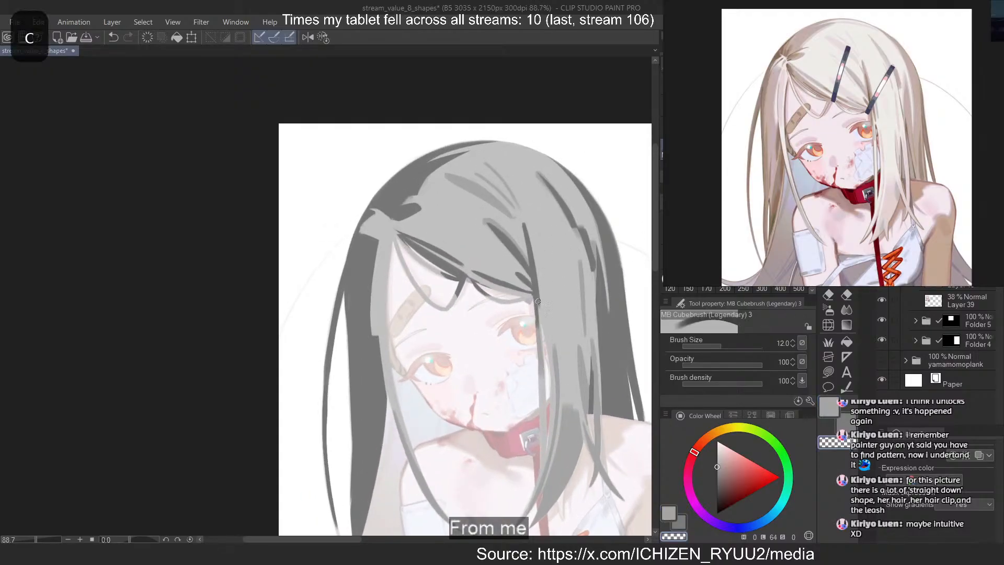
pyautogui.hotkey('ctrl', 'z')
pyautogui.moveTo(523, 218); pyautogui.dragTo(538, 308)
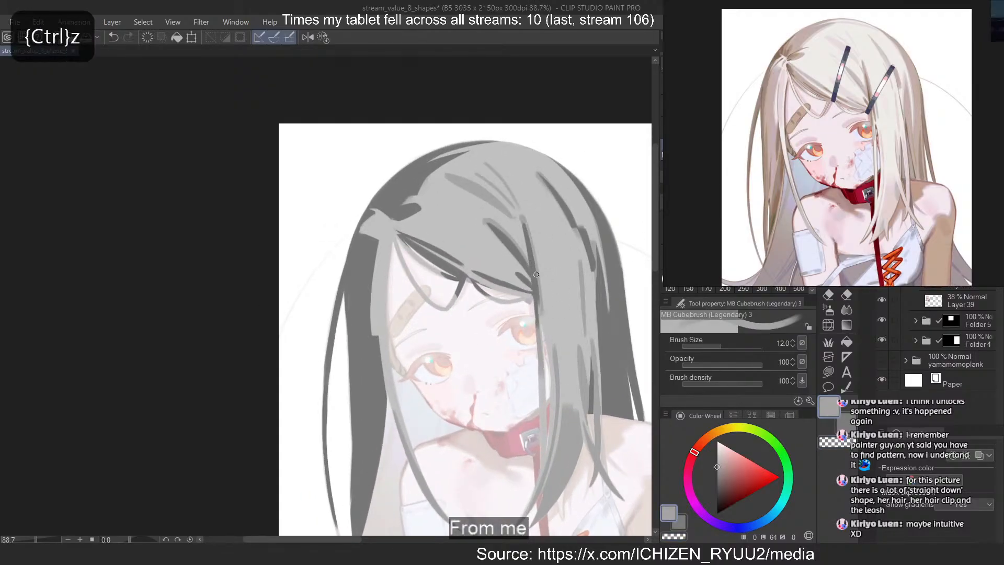
pyautogui.hotkey('ctrl', 'z')
pyautogui.moveTo(522, 217); pyautogui.dragTo(540, 315)
pyautogui.hotkey('ctrl', 'z')
pyautogui.moveTo(526, 223); pyautogui.dragTo(541, 337)
# Paint a narrow mid-grey strand down the upper inner part of the front lock beside the eye
pyautogui.moveTo(537, 295)
pyautogui.mouseDown()
pyautogui.moveTo(537, 339)
pyautogui.moveTo(558, 349)
pyautogui.moveTo(550, 322)
pyautogui.moveTo(555, 377)
pyautogui.mouseUp()
pyautogui.hotkey('ctrl', 'z')
pyautogui.moveTo(551, 320); pyautogui.dragTo(558, 359)
pyautogui.hotkey('ctrl', 'z')
pyautogui.moveTo(541, 259); pyautogui.dragTo(552, 319)
pyautogui.hotkey('ctrl', 'z')
pyautogui.hotkey('ctrl', 'z')
pyautogui.hotkey('ctrl', 'z')
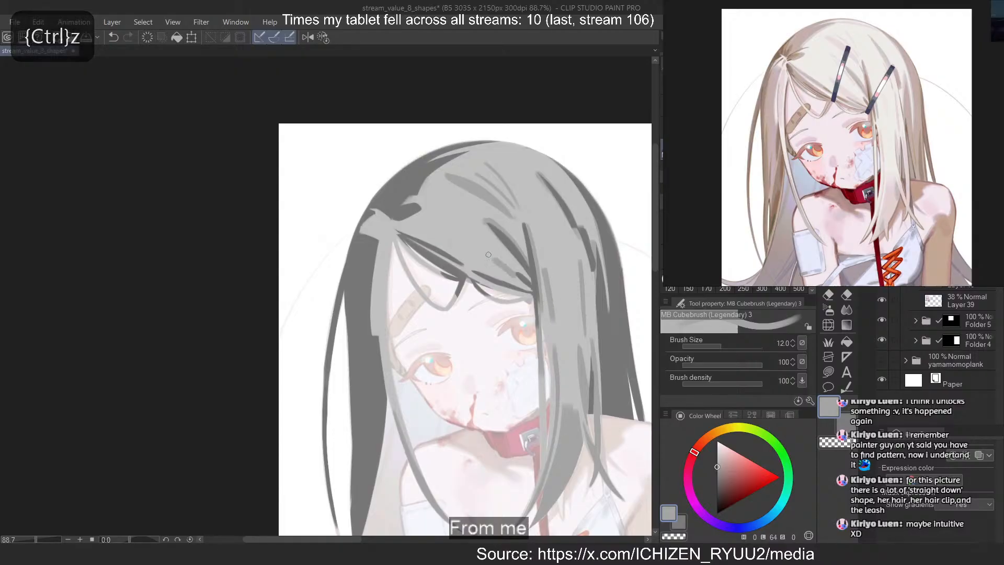
# Paint a tapered mid-grey diagonal strand across the swept fringe, between its lower edge and the dark diagonal strand
pyautogui.hotkey('ctrl', 'z')
pyautogui.moveTo(448, 228); pyautogui.dragTo(524, 285)
pyautogui.hotkey('ctrl', 'z')
pyautogui.hotkey('ctrl', 'z')
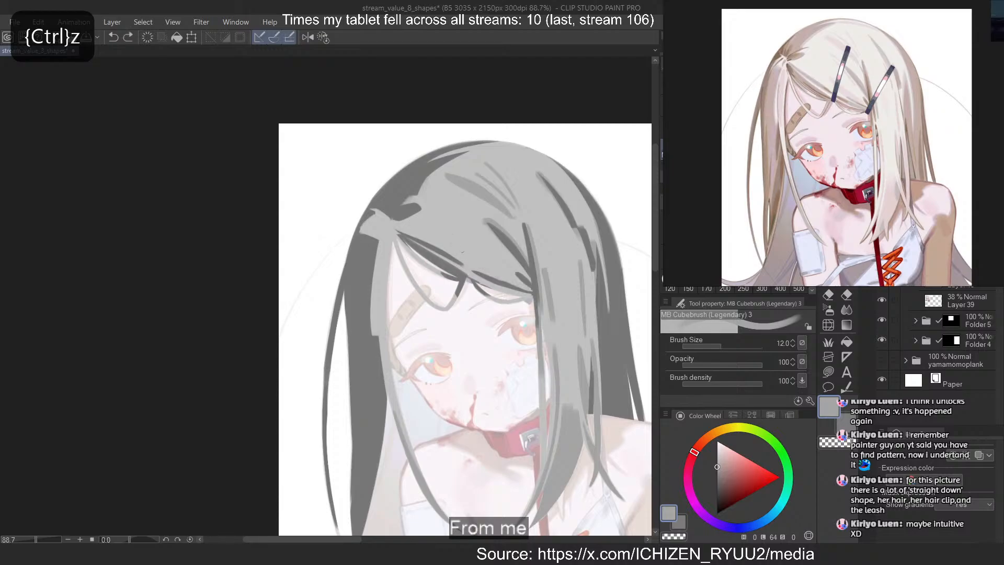
pyautogui.hotkey('ctrl', 'z')
pyautogui.moveTo(456, 246)
pyautogui.mouseDown()
pyautogui.moveTo(496, 276)
pyautogui.moveTo(487, 270)
pyautogui.mouseUp()
pyautogui.hotkey('ctrl', 'z')
pyautogui.moveTo(455, 239); pyautogui.dragTo(527, 286)
pyautogui.moveTo(456, 235); pyautogui.dragTo(518, 278)
pyautogui.hotkey('ctrl', 'z')
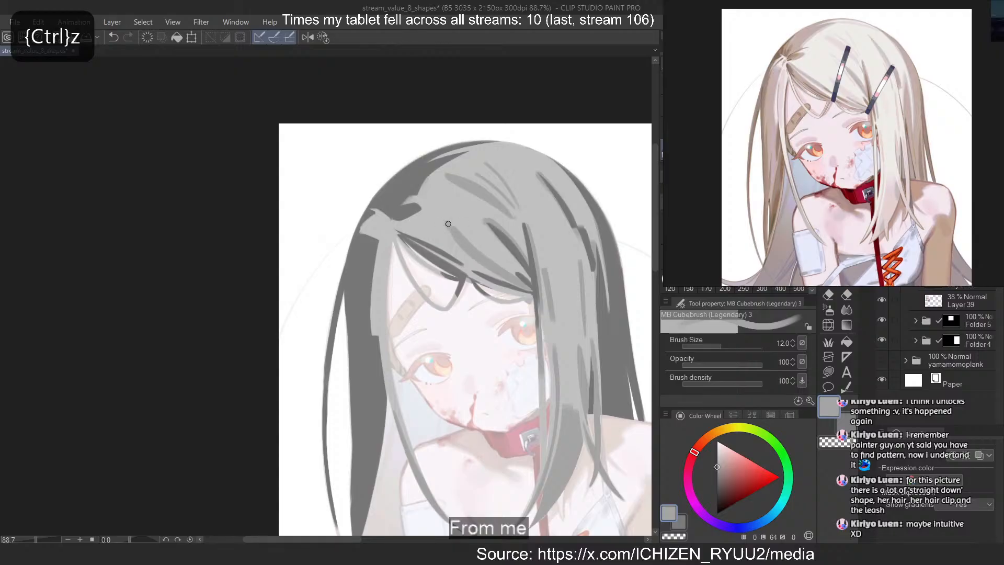
pyautogui.hotkey('ctrl', 'z')
pyautogui.moveTo(448, 224); pyautogui.dragTo(514, 272)
pyautogui.press('c')
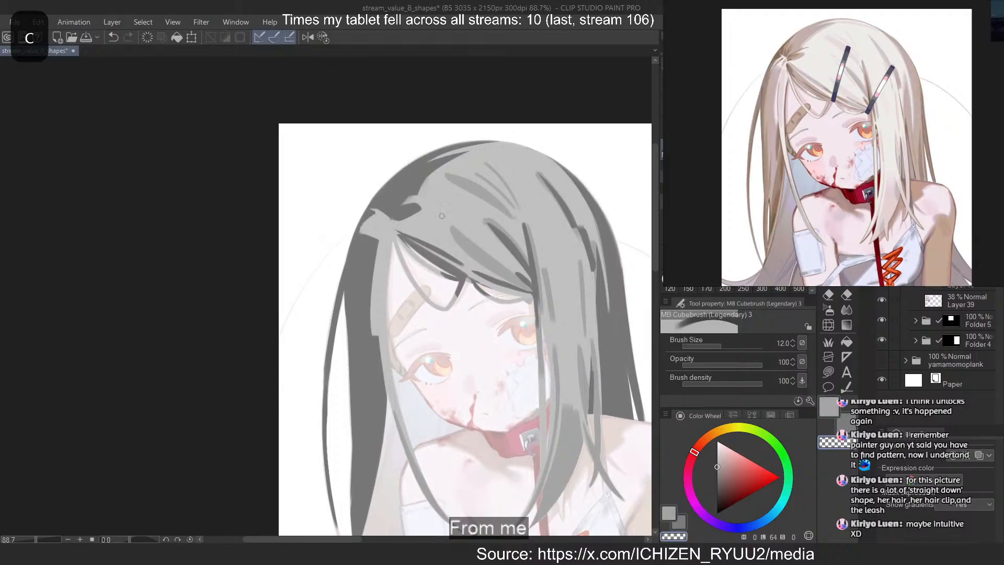
pyautogui.hotkey('ctrl', 'z')
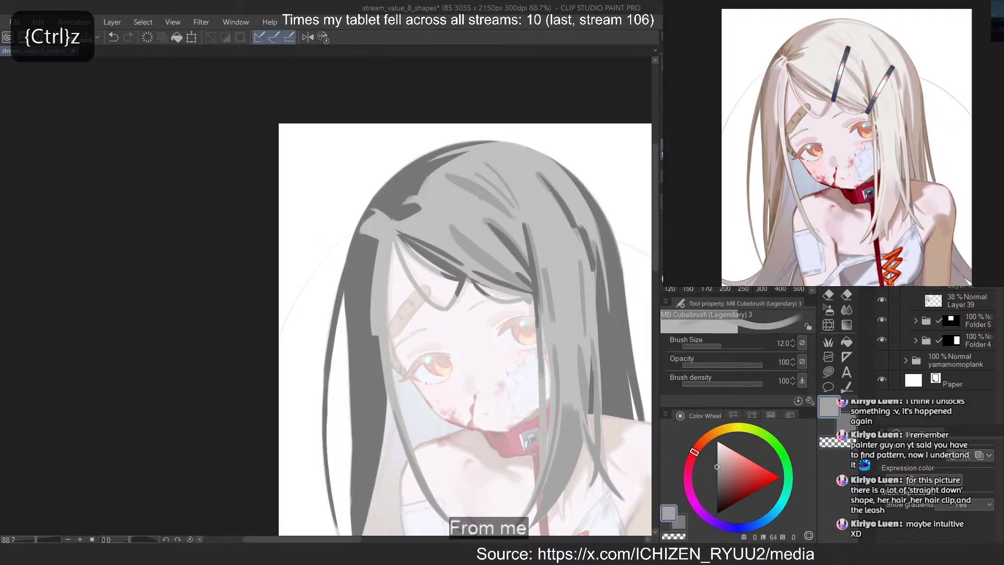
# Add a second mid-grey diagonal strand above the fringe strand and narrow it with transparent colour
pyautogui.press('c')
pyautogui.press('c')
pyautogui.moveTo(456, 203); pyautogui.dragTo(499, 248)
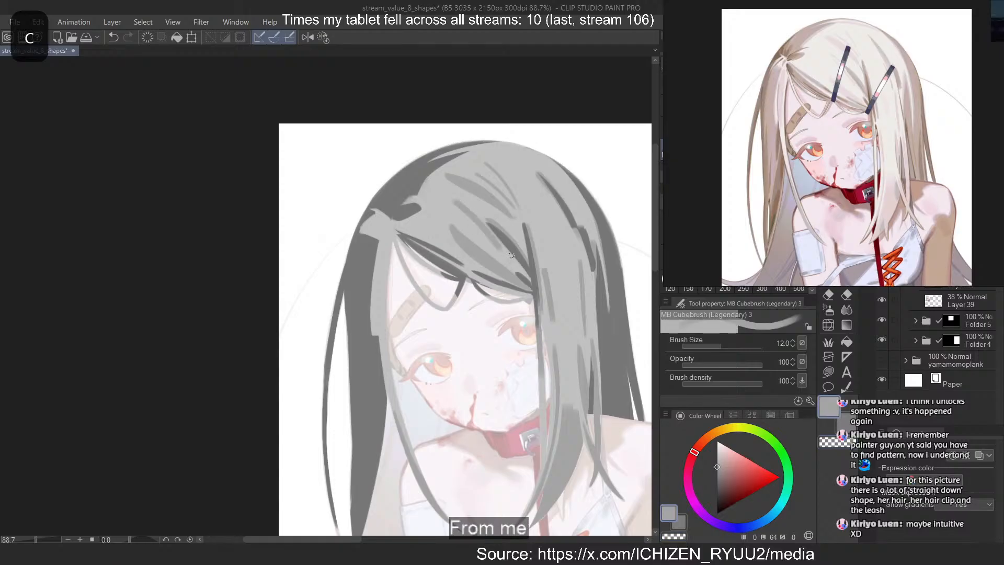
pyautogui.hotkey('ctrl', 'z')
pyautogui.press('c')
pyautogui.moveTo(464, 209); pyautogui.dragTo(503, 254)
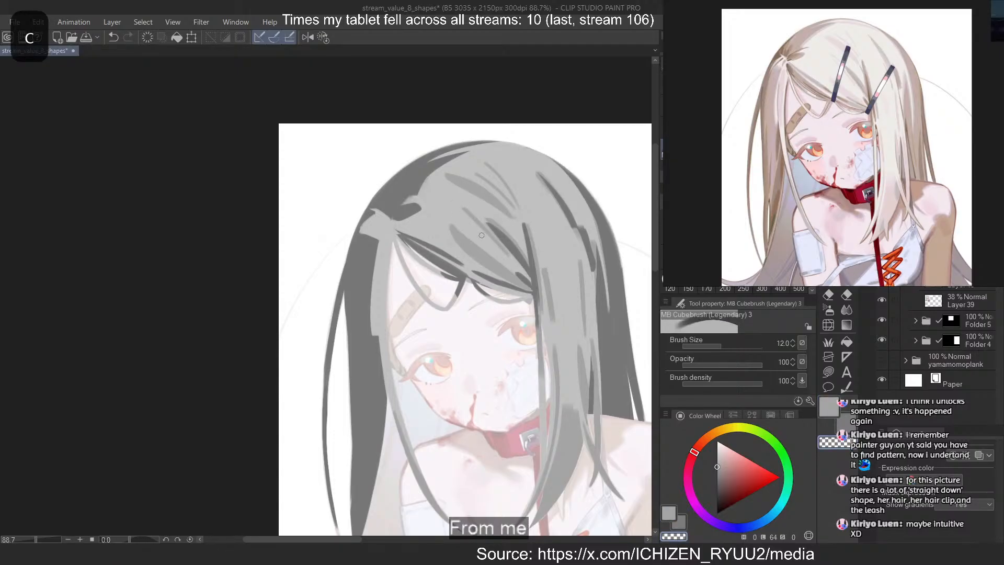
# Reduce the brush size to 7 and refine the upper fringe shadow into thin tapered mid-grey strands
pyautogui.press('c')
pyautogui.moveTo(443, 197)
pyautogui.mouseDown()
pyautogui.moveTo(489, 222)
pyautogui.moveTo(496, 244)
pyautogui.mouseUp()
pyautogui.hotkey('ctrl', 'z')
pyautogui.press('c')
pyautogui.press('c')
pyautogui.press('[')
pyautogui.press('[')
pyautogui.press('[')
pyautogui.hotkey('ctrl', 'z')
pyautogui.hotkey('ctrl', 'z')
pyautogui.press('c')
pyautogui.hotkey('ctrl', 'z')
pyautogui.press('c')
pyautogui.hotkey('ctrl', 'z')
pyautogui.moveTo(460, 209); pyautogui.dragTo(495, 235)
pyautogui.hotkey('ctrl', 'z')
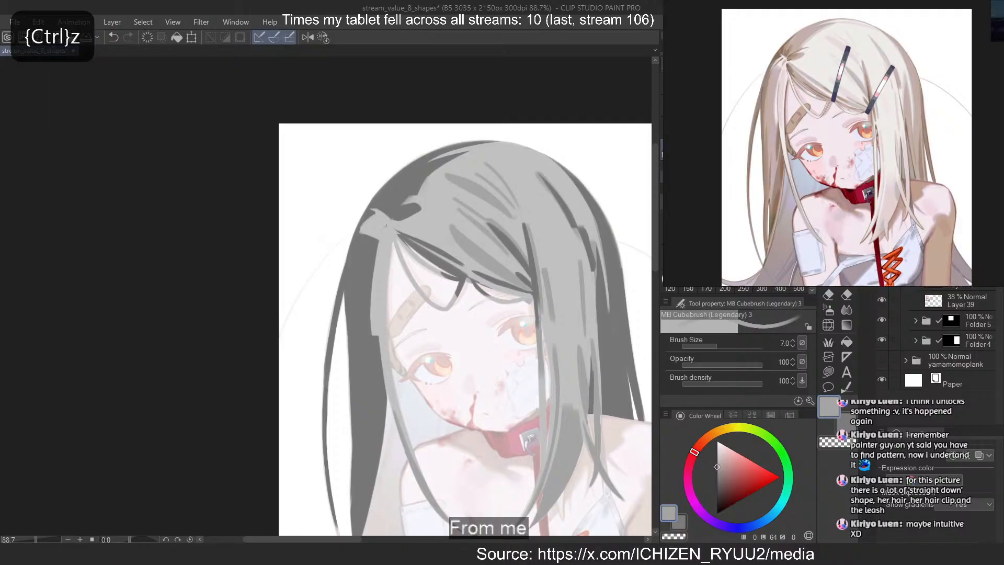
# Redo the tapered mid-grey strand where the upper fringe shadow starts at the parting
pyautogui.moveTo(385, 225); pyautogui.dragTo(466, 265)
pyautogui.hotkey('ctrl', 'z')
pyautogui.hotkey('ctrl', 'z')
pyautogui.hotkey('ctrl', 'z')
pyautogui.moveTo(395, 228)
pyautogui.mouseDown()
pyautogui.moveTo(447, 264)
pyautogui.moveTo(409, 243)
pyautogui.moveTo(416, 255)
pyautogui.mouseUp()
pyautogui.press('c')
pyautogui.press('c')
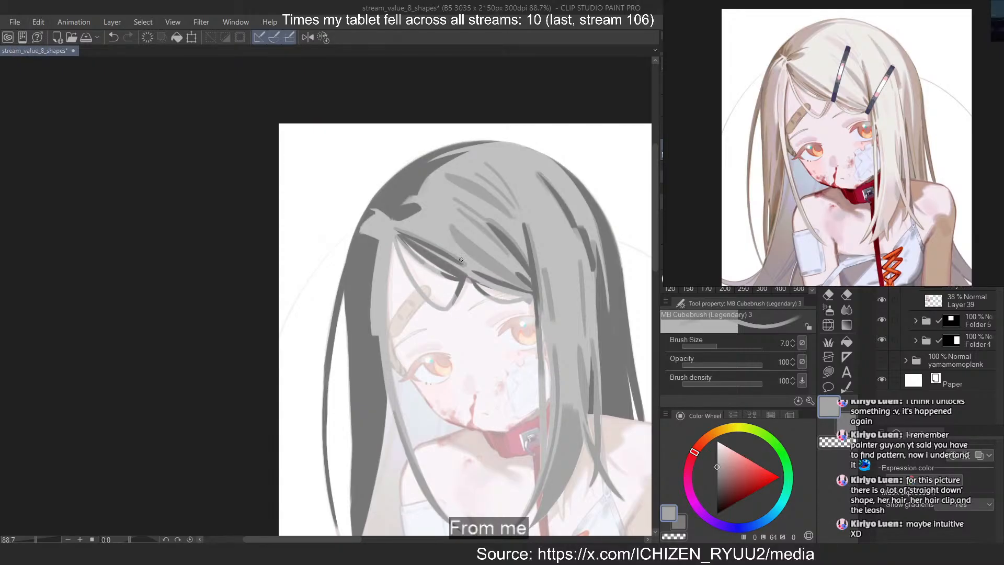
# Enlarge the brush to 12 and paint a narrow mid-grey vertical strand down the light lock framing the forehead
pyautogui.moveTo(373, 277); pyautogui.dragTo(385, 335)
pyautogui.hotkey('ctrl', 'z')
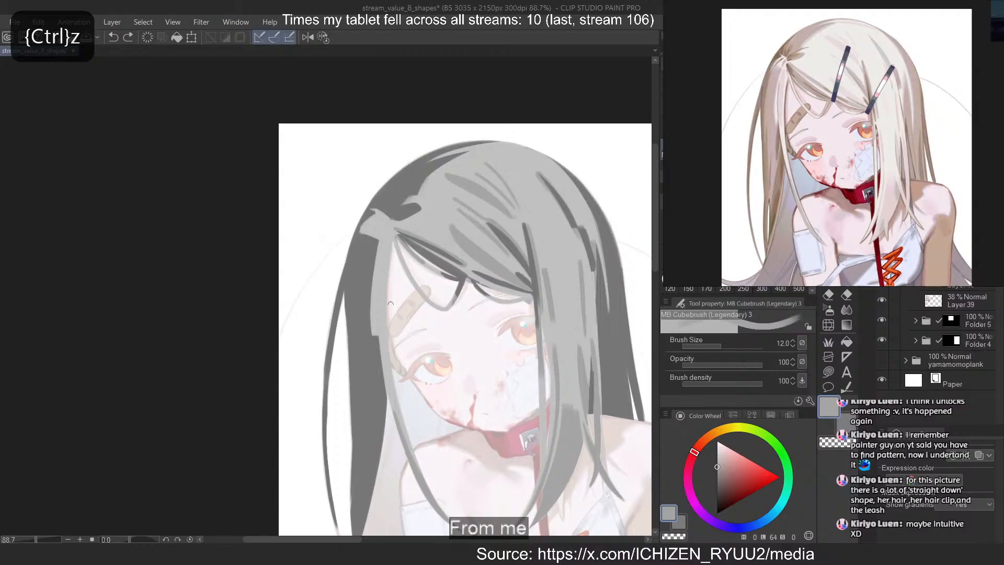
pyautogui.moveTo(385, 245); pyautogui.dragTo(381, 325)
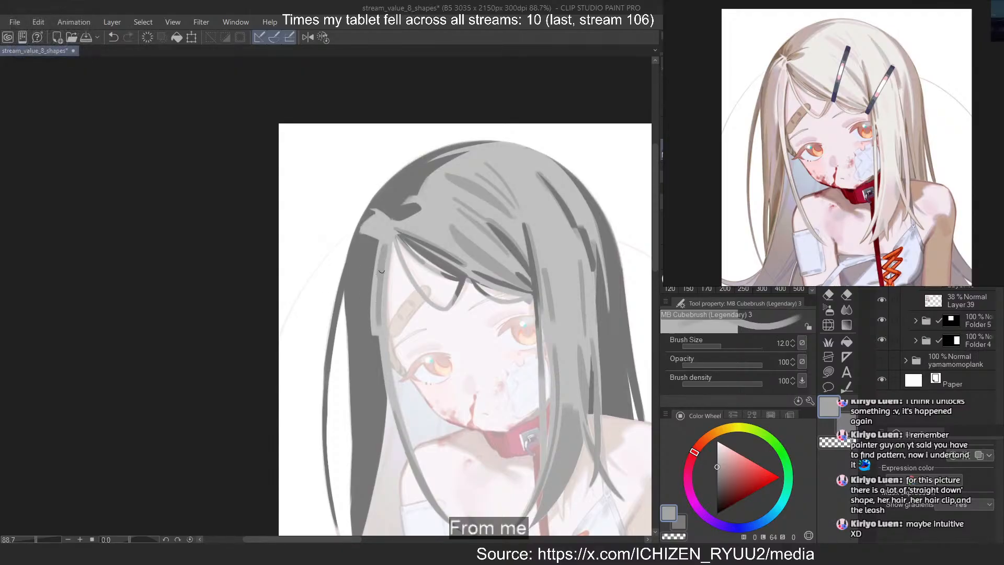
pyautogui.moveTo(380, 271); pyautogui.dragTo(382, 342)
pyautogui.hotkey('ctrl', 'z')
pyautogui.moveTo(380, 277)
pyautogui.mouseDown()
pyautogui.moveTo(380, 349)
pyautogui.moveTo(378, 338)
pyautogui.mouseUp()
# Trim the edge and lower end of the forehead lock's mid-grey strand with transparent colour
pyautogui.press('c')
pyautogui.hotkey('ctrl', 'z')
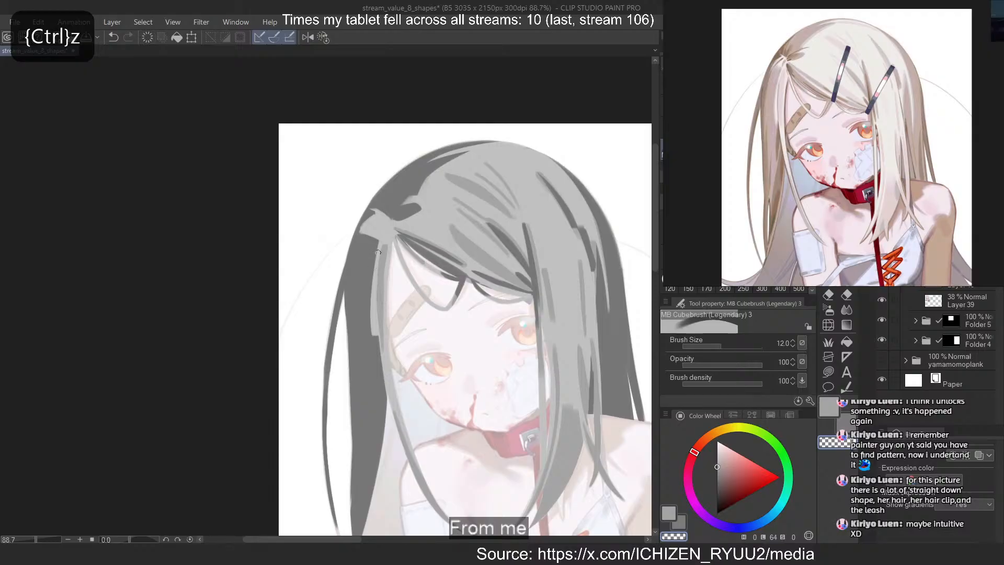
pyautogui.press('c')
pyautogui.moveTo(377, 261)
pyautogui.mouseDown()
pyautogui.moveTo(379, 322)
pyautogui.moveTo(379, 269)
pyautogui.mouseUp()
pyautogui.hotkey('ctrl', 'z')
pyautogui.hotkey('ctrl', 'z')
pyautogui.press('c')
pyautogui.moveTo(380, 345); pyautogui.dragTo(375, 293)
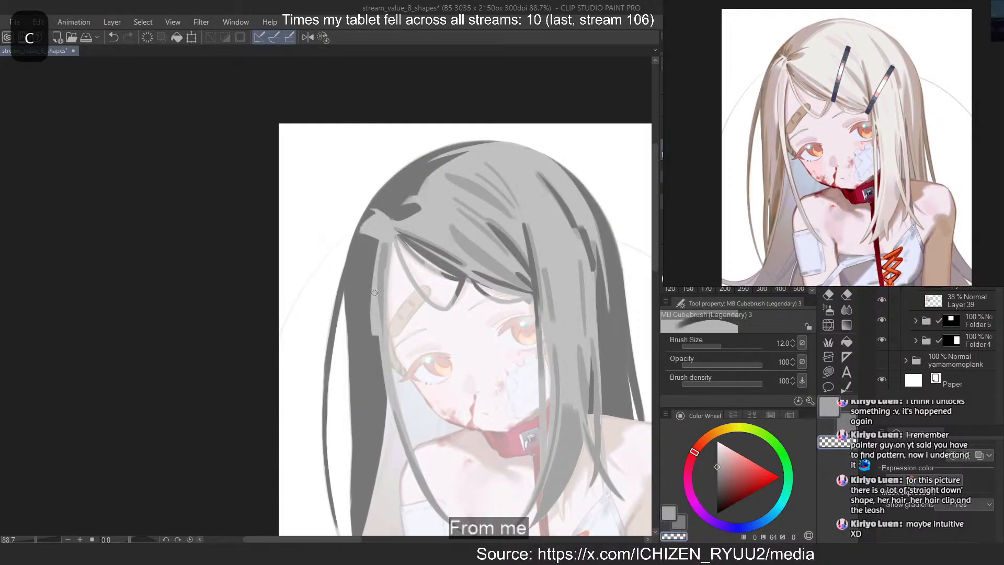
pyautogui.hotkey('ctrl', 'z')
pyautogui.hotkey('ctrl', 'z')
pyautogui.moveTo(380, 341); pyautogui.dragTo(377, 321)
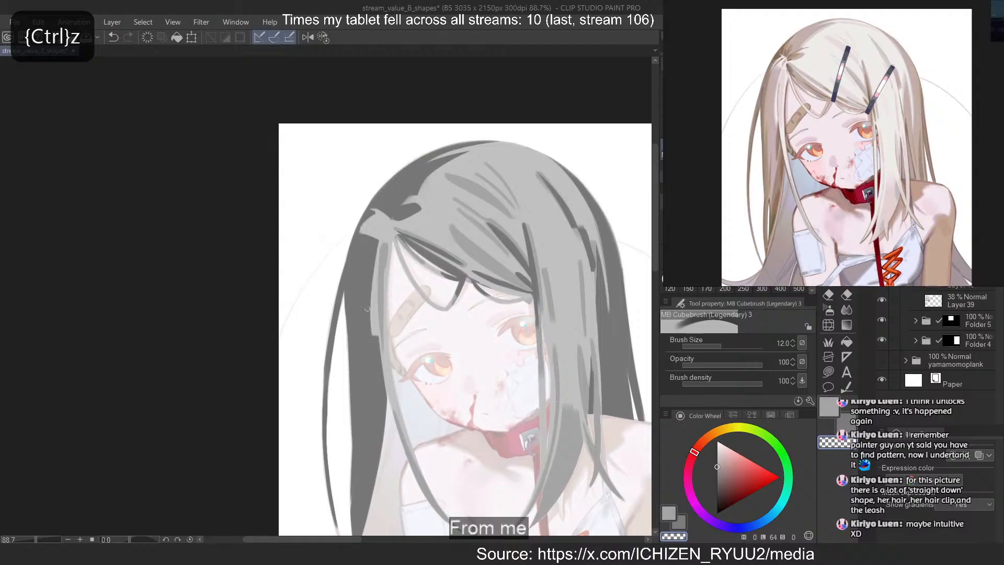
# Shade the lower edge of the short light tuft at the parting with mid-grey and try a stroke along the crown's dark edge
pyautogui.press('c')
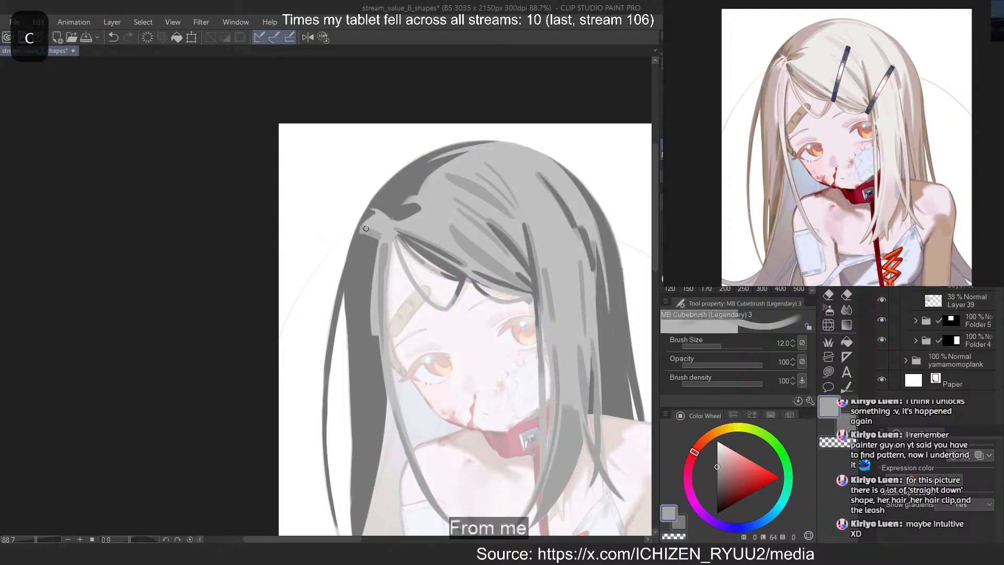
pyautogui.press('c')
pyautogui.hotkey('ctrl', 'z')
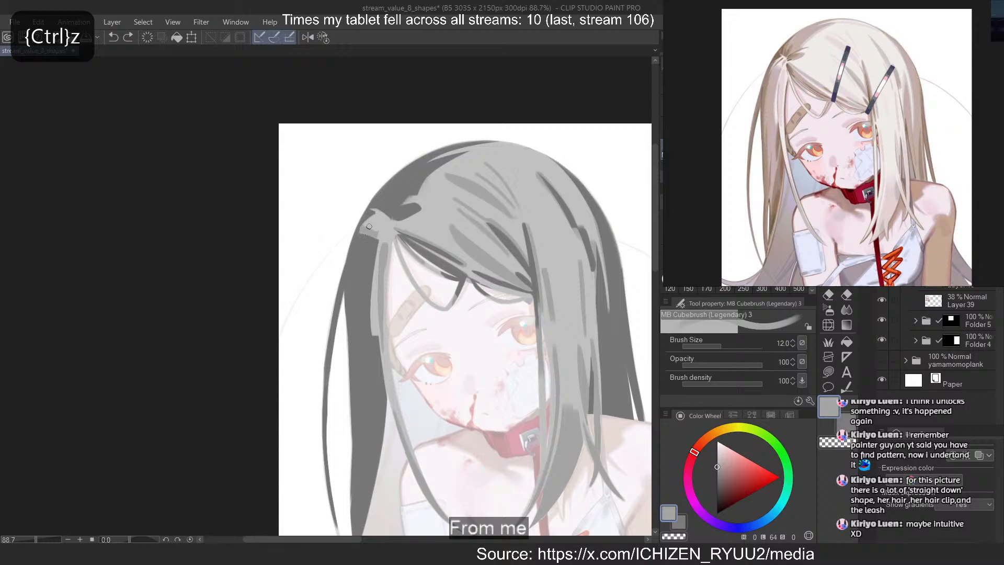
pyautogui.hotkey('ctrl', 'z')
pyautogui.moveTo(454, 160); pyautogui.dragTo(417, 195)
pyautogui.hotkey('ctrl', 'z')
pyautogui.hotkey('ctrl', 'z')
# Paint a thin mid-grey line along the top outline of the crown, reworking its stroke with transparent colour
pyautogui.press('c')
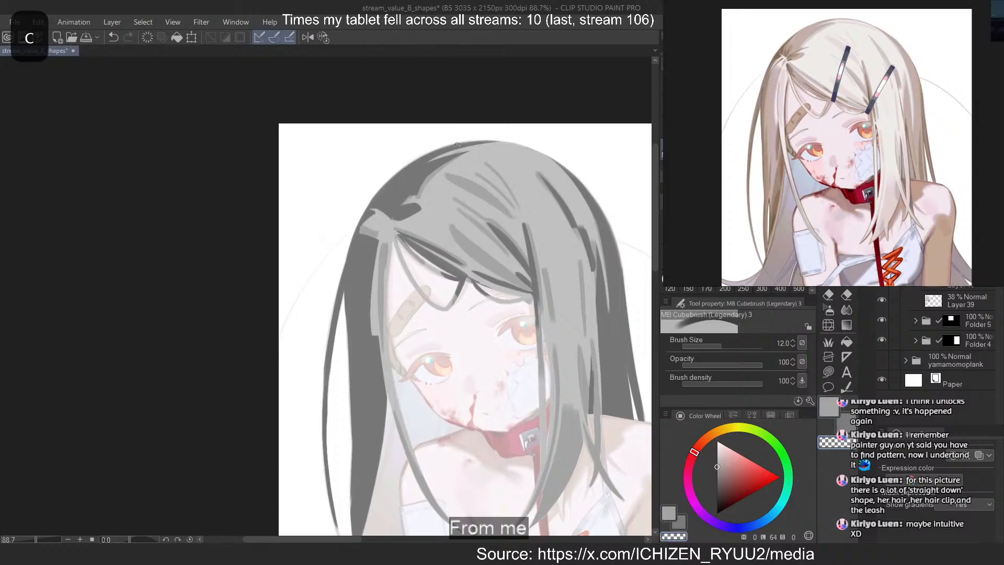
pyautogui.moveTo(513, 142)
pyautogui.mouseDown()
pyautogui.moveTo(463, 158)
pyautogui.moveTo(546, 155)
pyautogui.mouseUp()
pyautogui.hotkey('ctrl', 'z')
pyautogui.hotkey('ctrl', 'z')
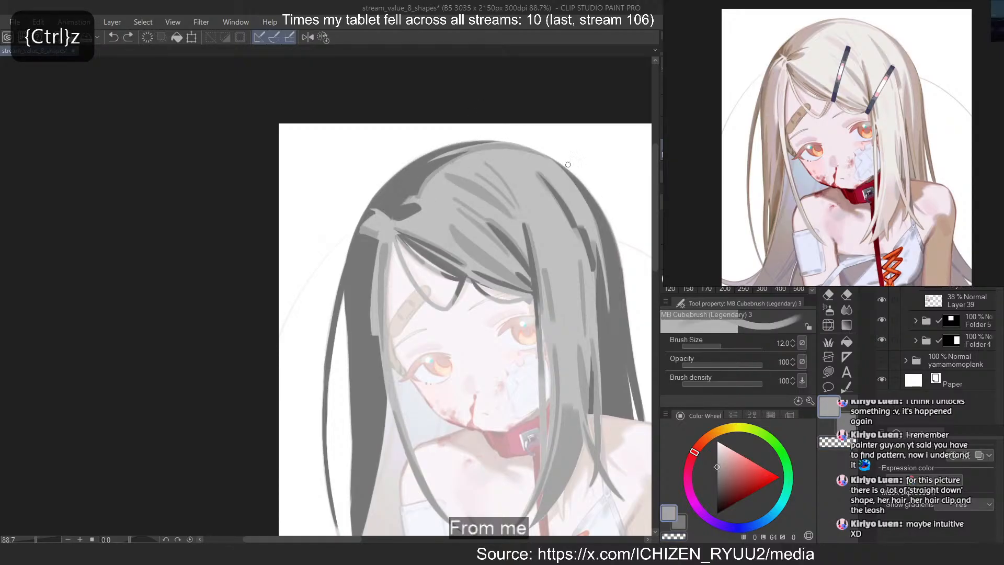
pyautogui.hotkey('ctrl', 'z')
pyautogui.moveTo(448, 161)
pyautogui.mouseDown()
pyautogui.moveTo(545, 153)
pyautogui.moveTo(469, 147)
pyautogui.mouseUp()
pyautogui.hotkey('ctrl', 'z')
pyautogui.press('c')
pyautogui.hotkey('ctrl', 'z')
# Darken the hair value layer by applying a Hue/Saturation/Luminosity correction with luminosity -9
pyautogui.scroll(-6, 498, 151)
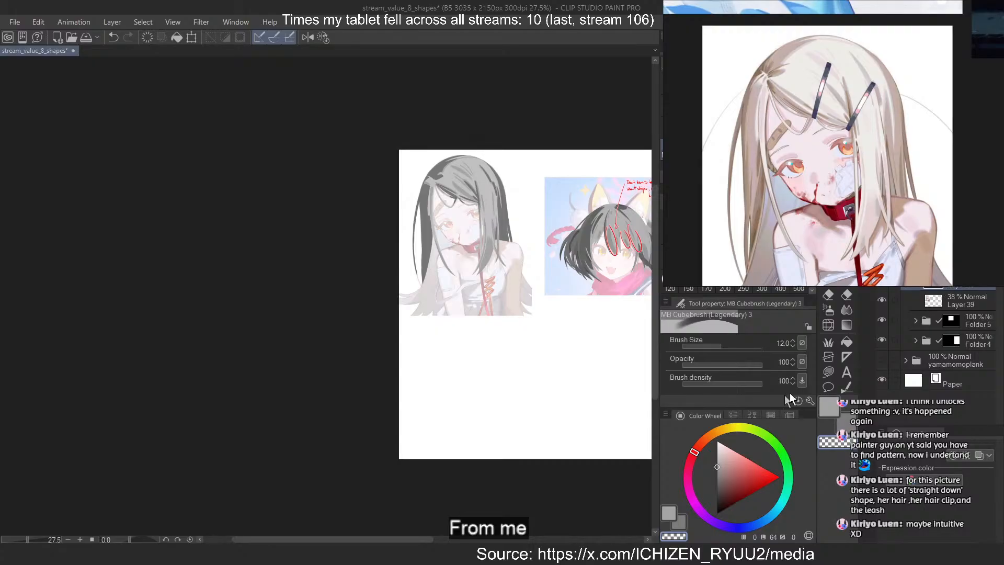
pyautogui.hotkey('ctrl', 'u')
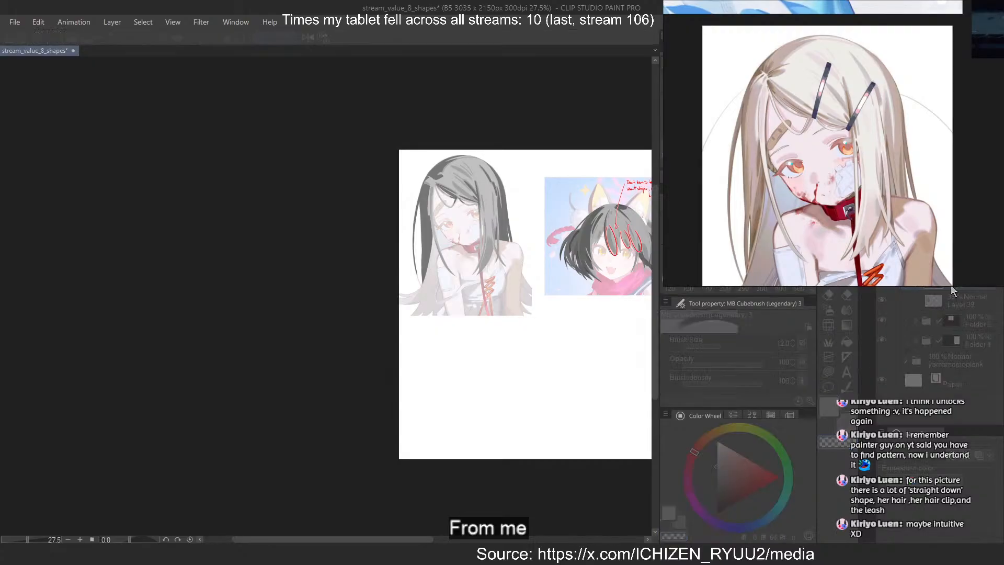
pyautogui.click(471, 438)
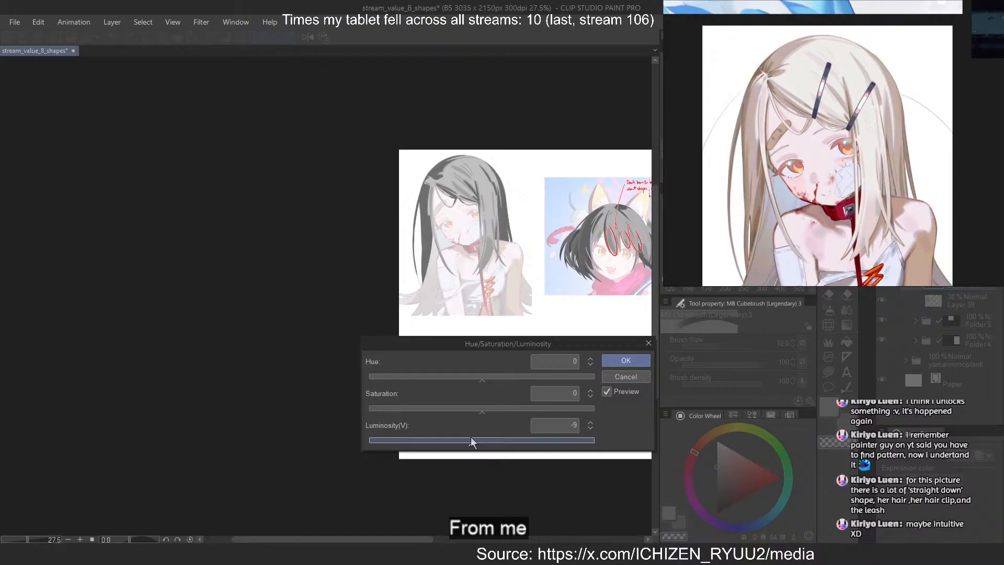
pyautogui.click(641, 359)
# Create a new layer above the hair layer, choose a neutral grey with luminosity 49, and set the brush size to 30
pyautogui.hotkey('ctrl', 'shift', 'n')
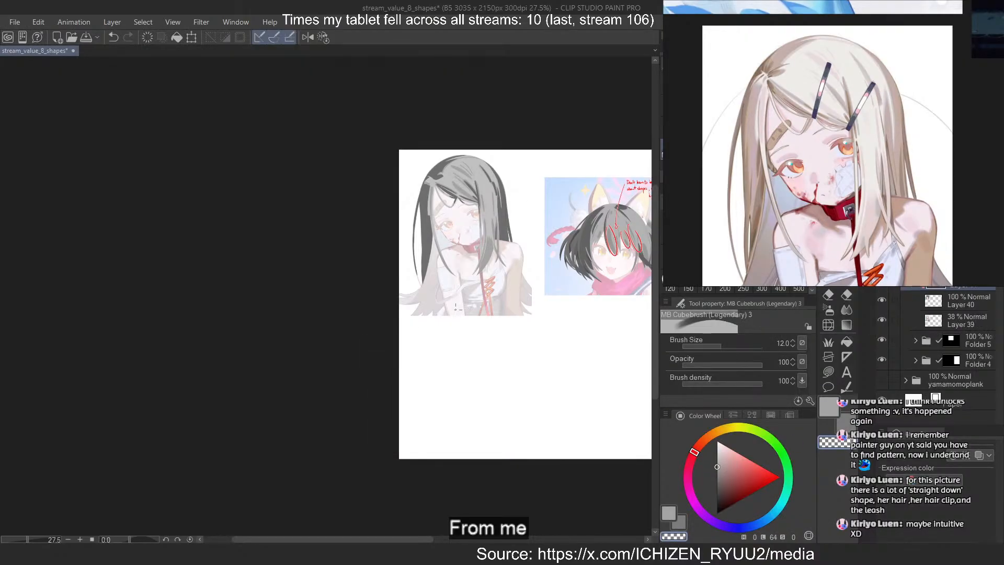
pyautogui.click(717, 482)
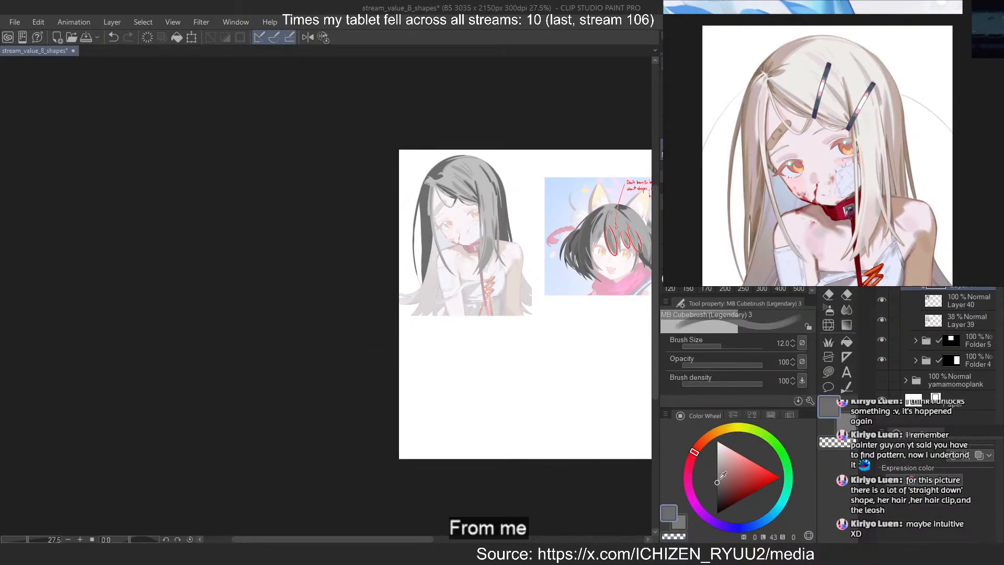
pyautogui.click(717, 480)
pyautogui.click(717, 478)
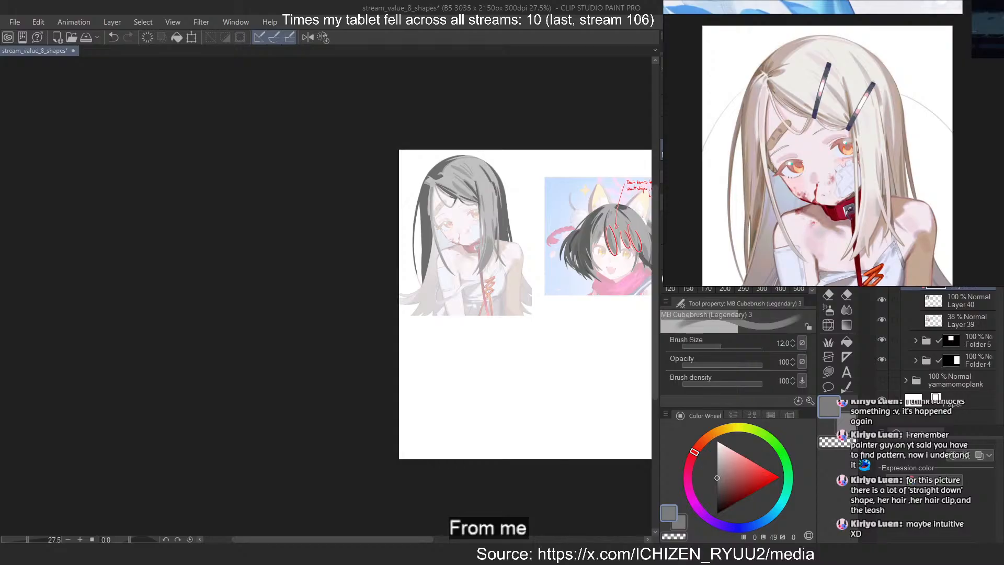
pyautogui.scroll(4, 419, 182)
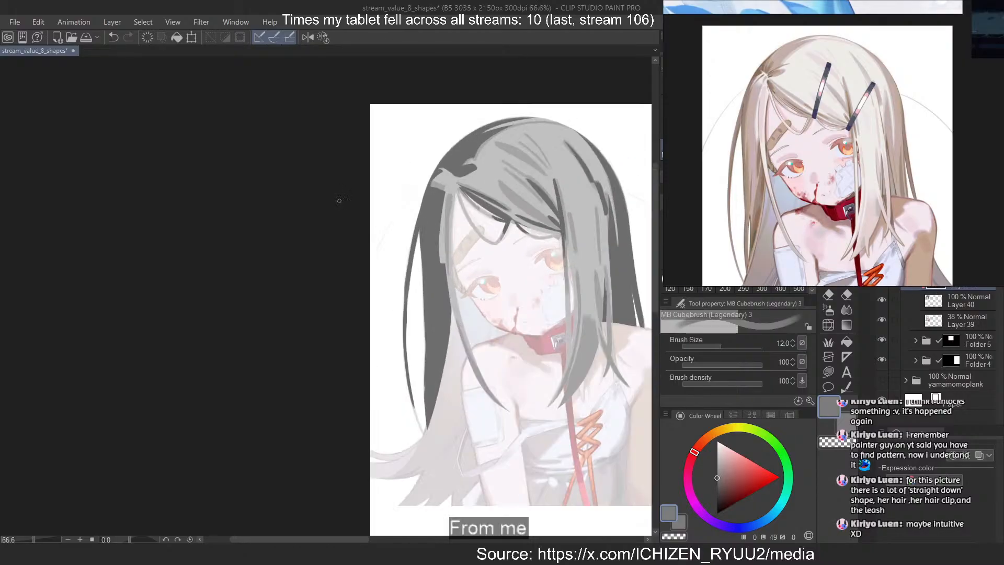
pyautogui.press(']')
pyautogui.press(']')
pyautogui.press(']')
pyautogui.press(']')
pyautogui.press(']')
# Paint lighter grey vertical shapes inside the dark back hair beside the cheek, refining them with transparent colour
pyautogui.moveTo(443, 201); pyautogui.dragTo(442, 368)
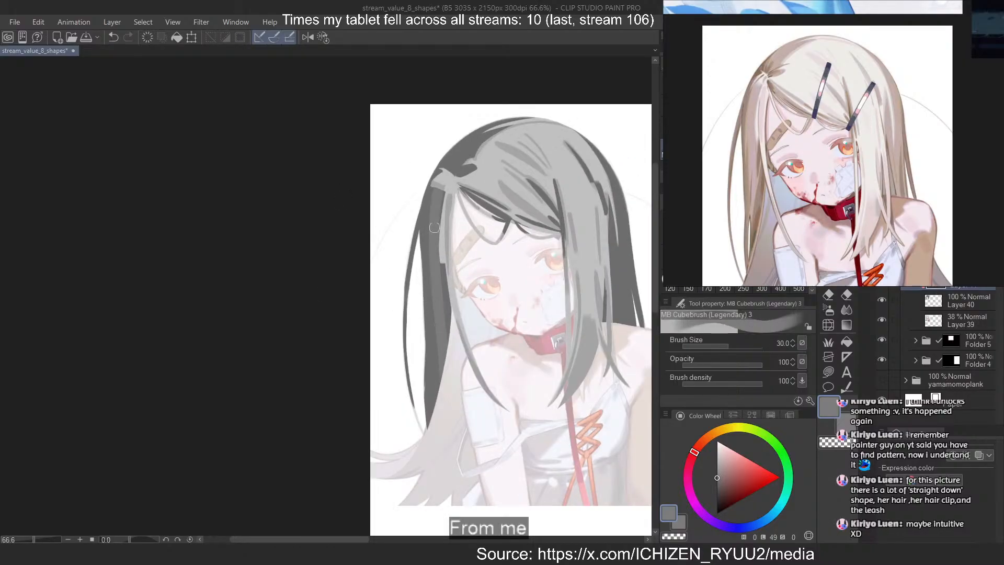
pyautogui.hotkey('ctrl', 'z')
pyautogui.moveTo(438, 193)
pyautogui.mouseDown()
pyautogui.moveTo(419, 228)
pyautogui.moveTo(431, 297)
pyautogui.moveTo(435, 186)
pyautogui.moveTo(430, 281)
pyautogui.mouseUp()
pyautogui.hotkey('ctrl', 'z')
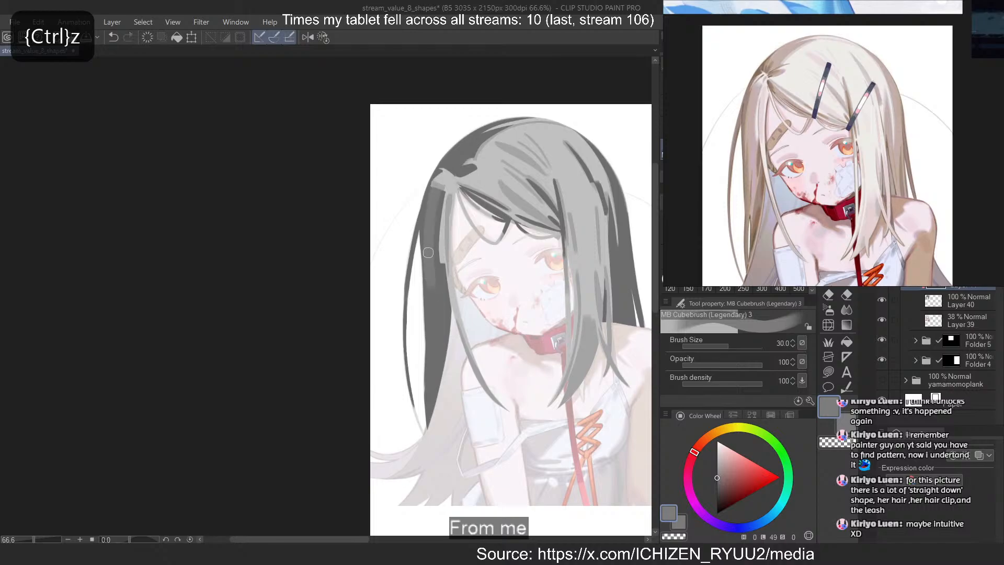
pyautogui.hotkey('ctrl', 'z')
pyautogui.moveTo(435, 209); pyautogui.dragTo(439, 349)
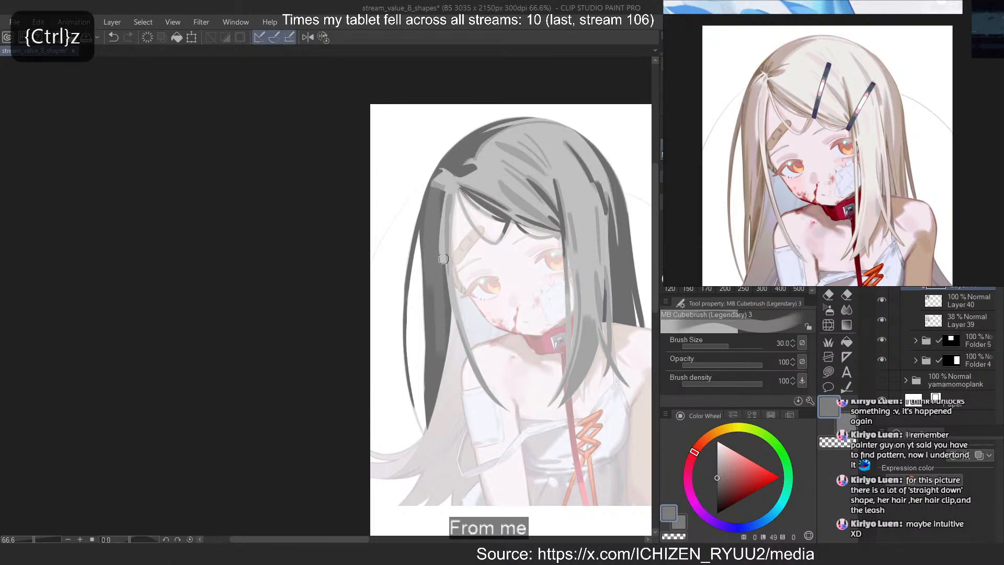
pyautogui.moveTo(442, 257); pyautogui.dragTo(438, 357)
pyautogui.moveTo(435, 246); pyautogui.dragTo(436, 363)
pyautogui.press('c')
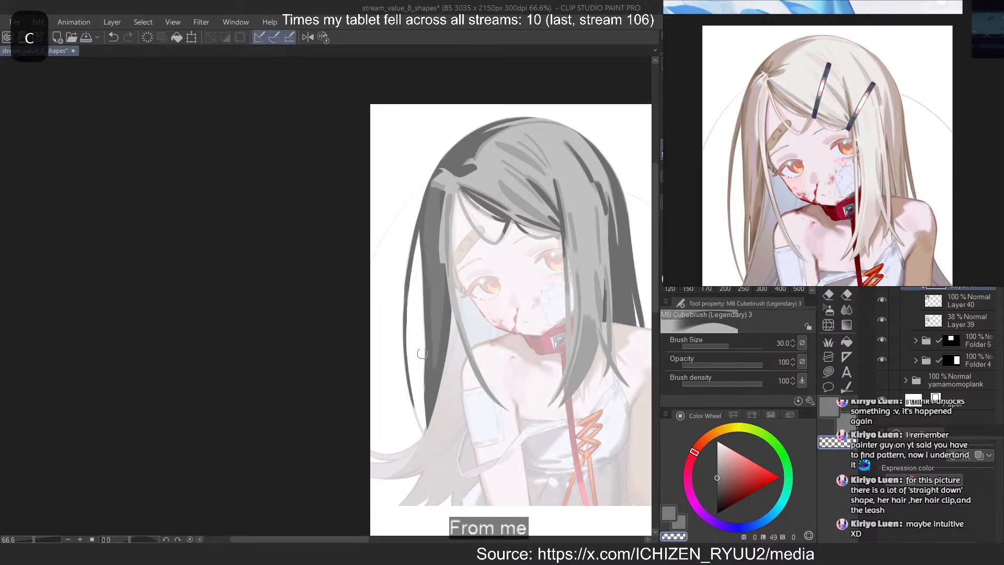
pyautogui.press('c')
pyautogui.hotkey('ctrl', 'z')
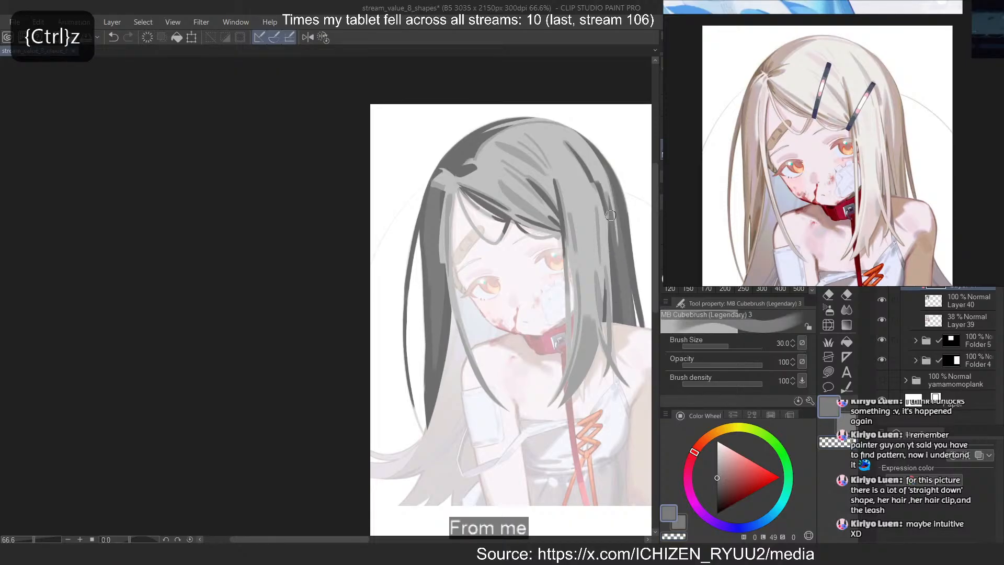
# Paint lighter grey vertical strands down the dark back hair on the side nearer the leash
pyautogui.moveTo(619, 237)
pyautogui.mouseDown()
pyautogui.moveTo(607, 211)
pyautogui.moveTo(619, 272)
pyautogui.mouseUp()
pyautogui.hotkey('ctrl', 'z')
pyautogui.moveTo(615, 173); pyautogui.dragTo(624, 278)
pyautogui.hotkey('ctrl', 'z')
pyautogui.moveTo(615, 220); pyautogui.dragTo(621, 318)
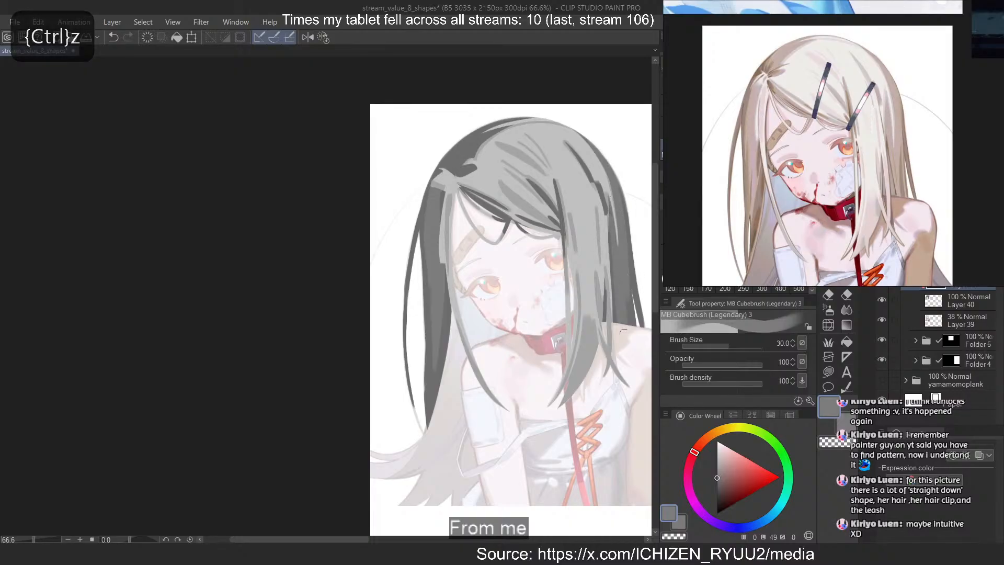
pyautogui.moveTo(612, 238)
pyautogui.mouseDown()
pyautogui.moveTo(608, 317)
pyautogui.moveTo(628, 328)
pyautogui.mouseUp()
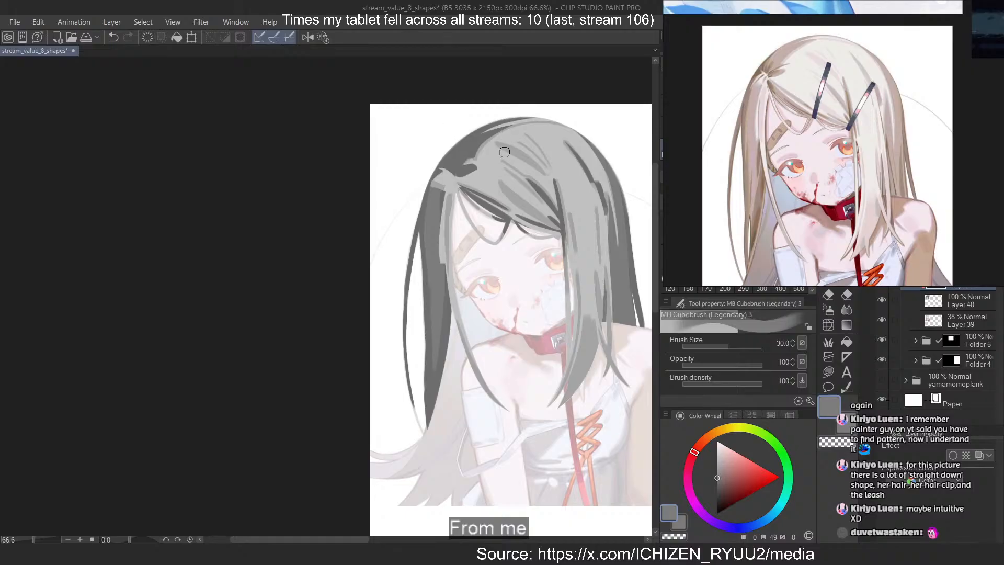
# Cover the dark crown patch above the parting with the lighter dark grey
pyautogui.press('c')
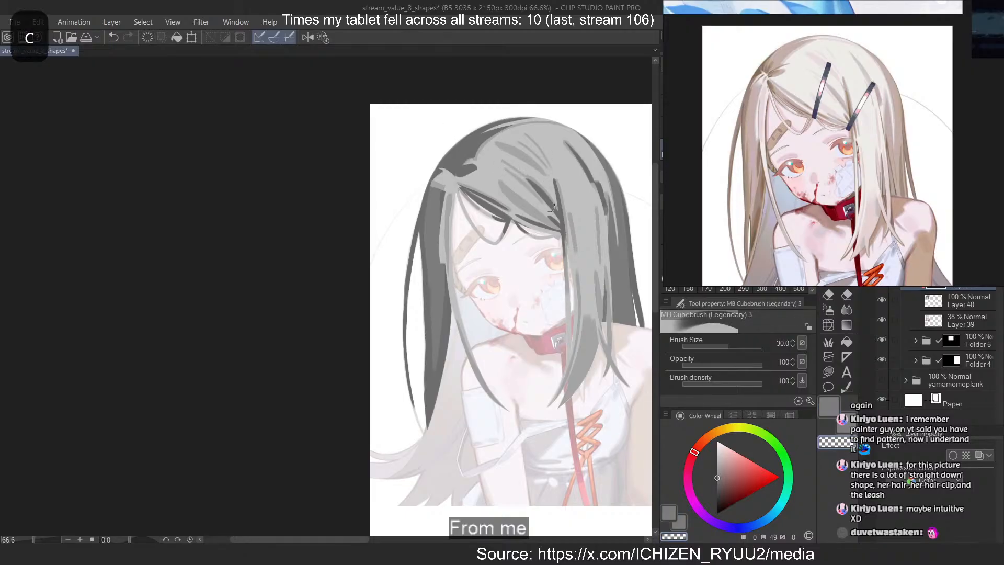
pyautogui.press('c')
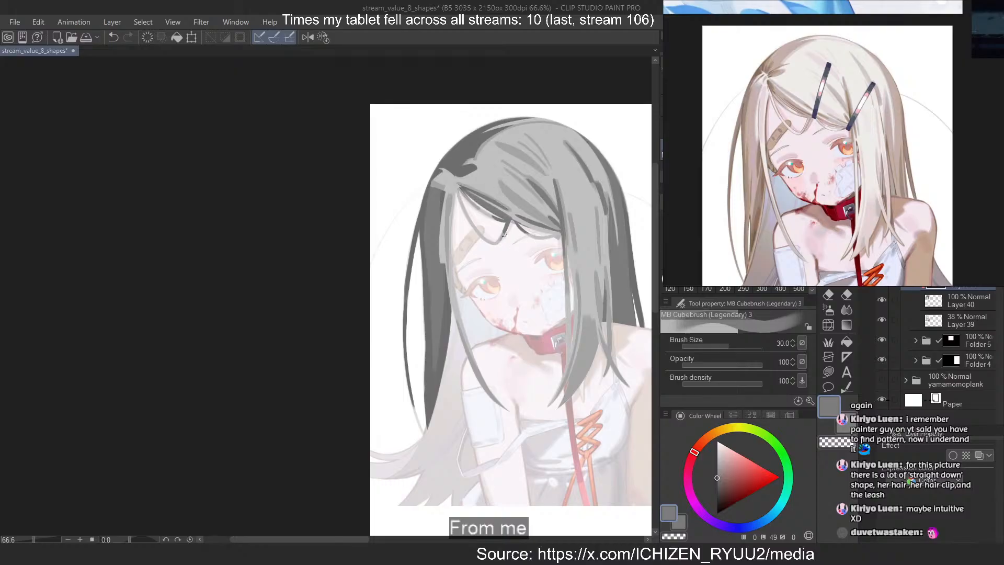
pyautogui.moveTo(449, 193)
pyautogui.mouseDown()
pyautogui.moveTo(445, 217)
pyautogui.moveTo(447, 206)
pyautogui.mouseUp()
pyautogui.moveTo(505, 124)
pyautogui.mouseDown()
pyautogui.moveTo(455, 160)
pyautogui.moveTo(481, 145)
pyautogui.moveTo(467, 165)
pyautogui.mouseUp()
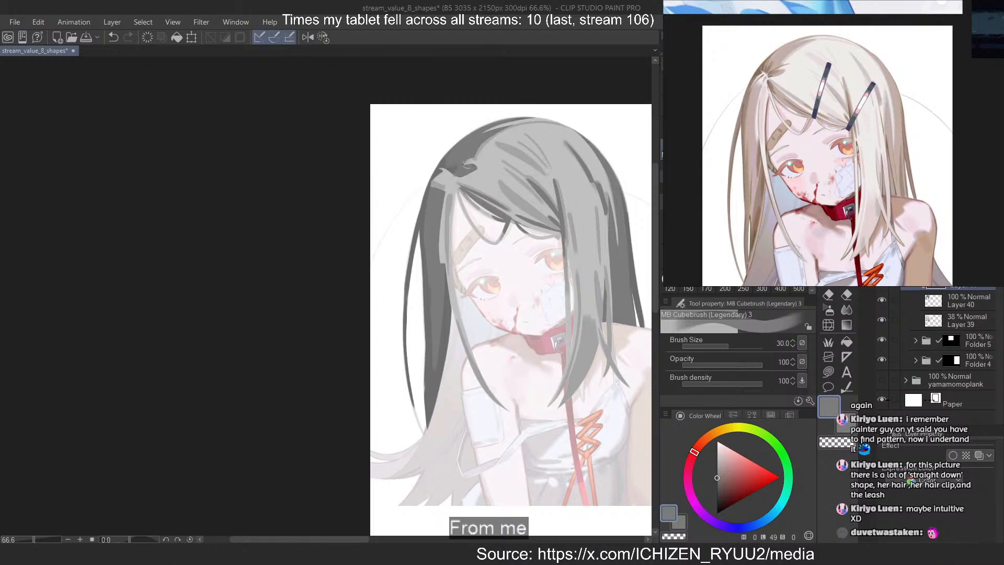
# Reduce the brush size to 8 and carve short tapered dark strands into the crown patch near the parting with transparent colour
pyautogui.scroll(10, 453, 149)
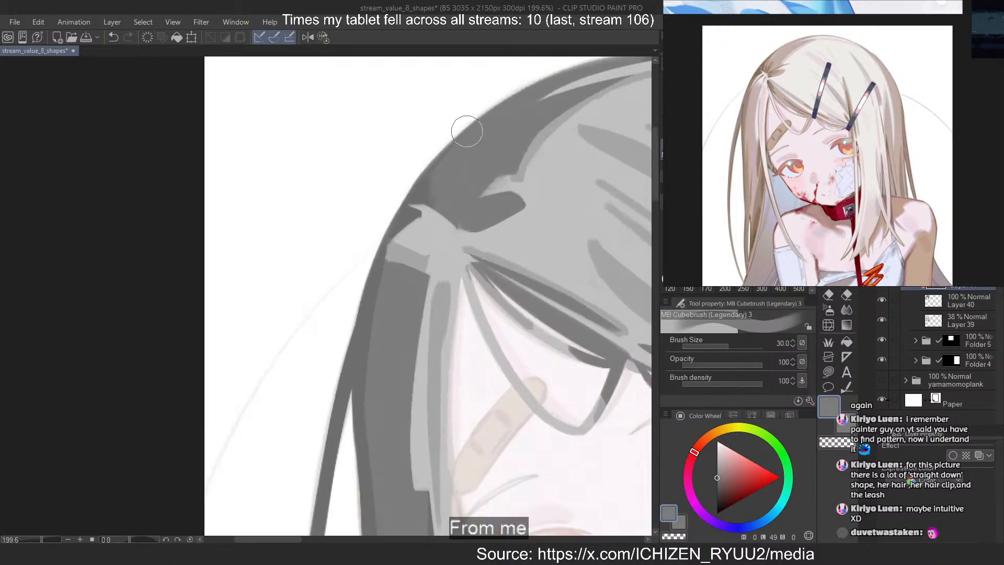
pyautogui.press('[')
pyautogui.press('[')
pyautogui.press('[')
pyautogui.press('[')
pyautogui.press('[')
pyautogui.press('[')
pyautogui.press('[')
pyautogui.press('c')
pyautogui.moveTo(444, 212)
pyautogui.mouseDown()
pyautogui.moveTo(435, 175)
pyautogui.moveTo(456, 176)
pyautogui.moveTo(448, 212)
pyautogui.moveTo(456, 177)
pyautogui.mouseUp()
pyautogui.hotkey('ctrl', 'z')
pyautogui.hotkey('ctrl', 'z')
pyautogui.hotkey('ctrl', 'z')
pyautogui.hotkey('ctrl', 'z')
pyautogui.moveTo(459, 223)
pyautogui.mouseDown()
pyautogui.moveTo(489, 205)
pyautogui.moveTo(466, 223)
pyautogui.mouseUp()
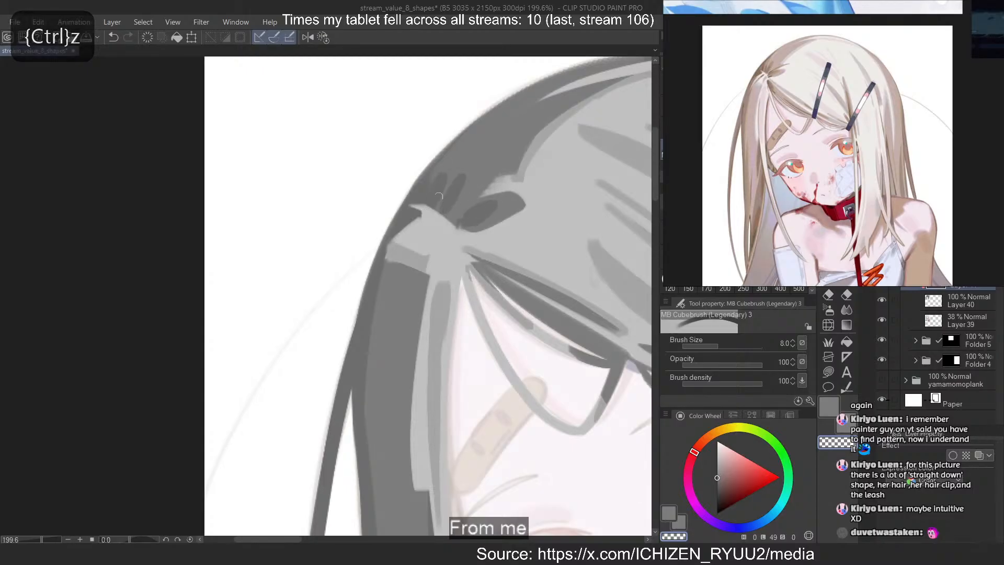
# Narrow the short dark strands at the parting with grey and try a transparent cut in the side back hair
pyautogui.press('c')
pyautogui.moveTo(463, 177); pyautogui.dragTo(445, 213)
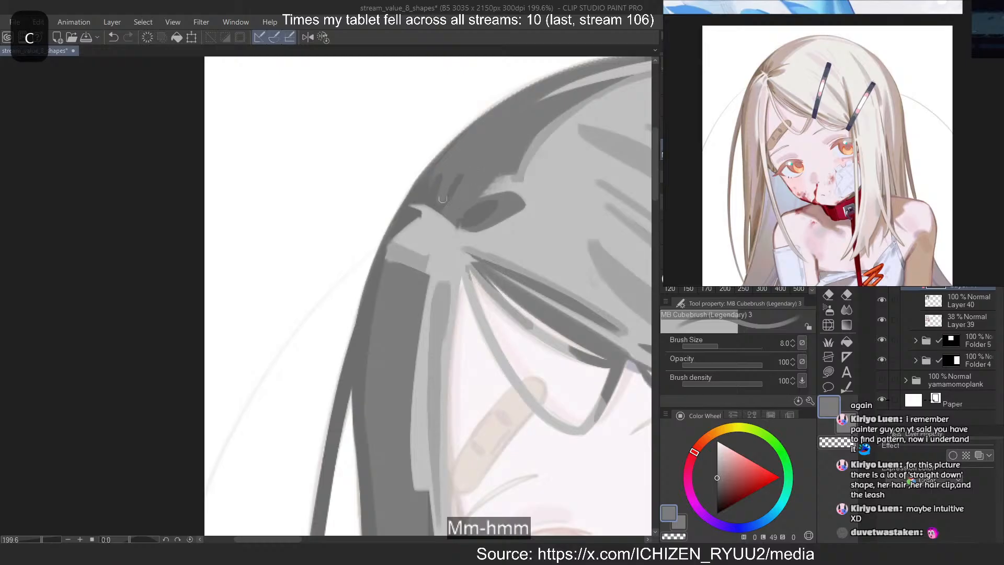
pyautogui.press('c')
pyautogui.hotkey('ctrl', 'z')
pyautogui.moveTo(454, 175); pyautogui.dragTo(438, 209)
pyautogui.press('c')
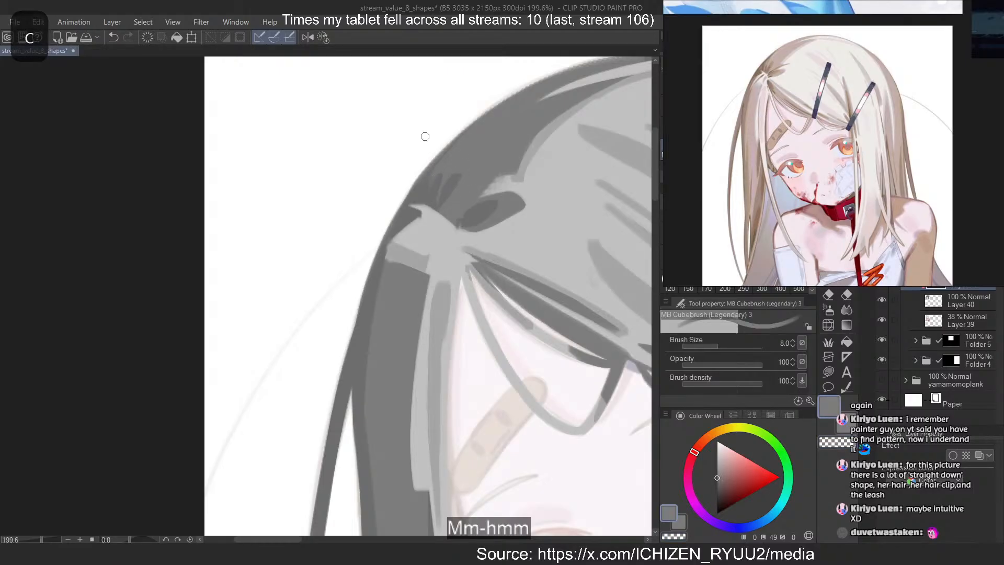
pyautogui.hotkey('ctrl', 'z')
pyautogui.moveTo(373, 364); pyautogui.dragTo(373, 362)
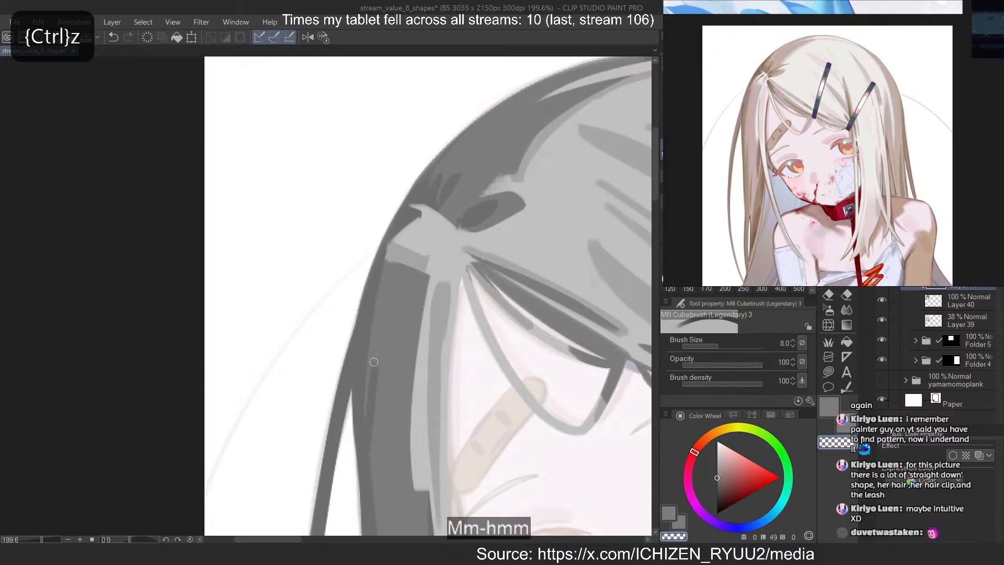
pyautogui.hotkey('ctrl', 'z')
# Hide and show Layer 40 to compare the hair value shapes with the faded illustration beneath
pyautogui.scroll(-8, 369, 216)
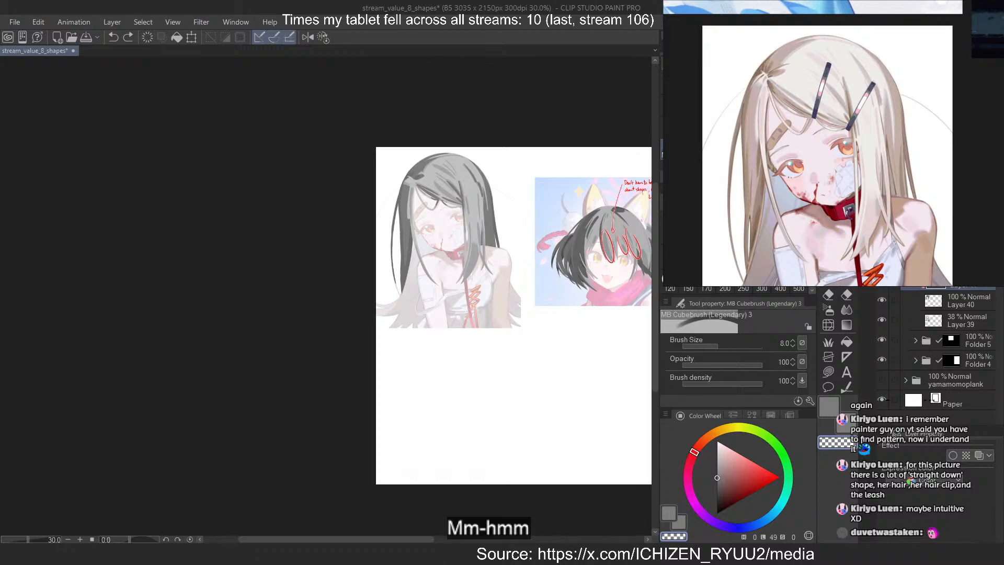
pyautogui.click(882, 300)
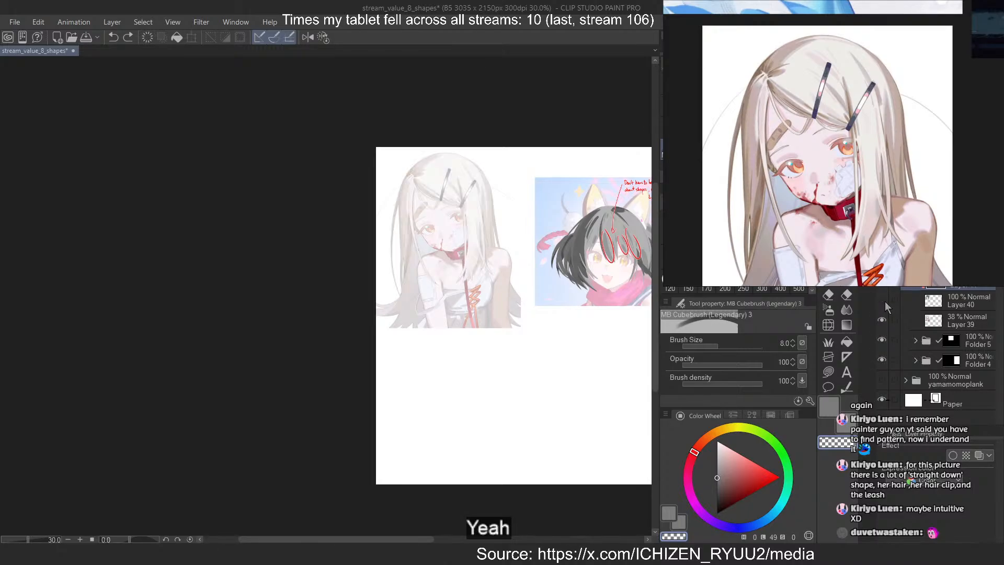
pyautogui.click(882, 300)
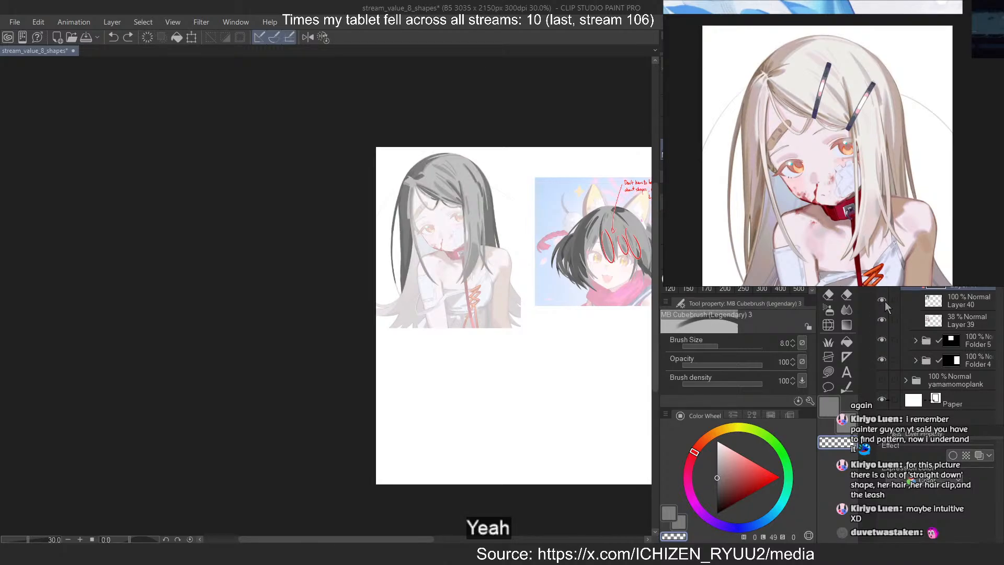
# Set the opacity of Layer 39, the girl's illustration, to 100%
pyautogui.click(956, 318)
pyautogui.click(967, 105)
pyautogui.scroll(4, 446, 153)
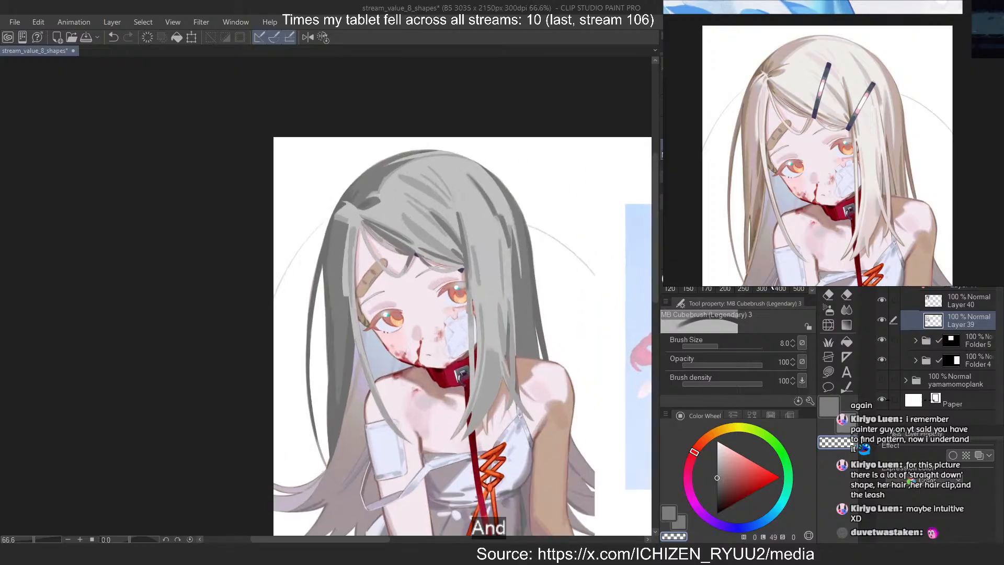
# Hide and show Layer 40 repeatedly to compare the hair value shapes with the full-colour illustration
pyautogui.click(881, 300)
pyautogui.click(881, 300)
pyautogui.click(882, 300)
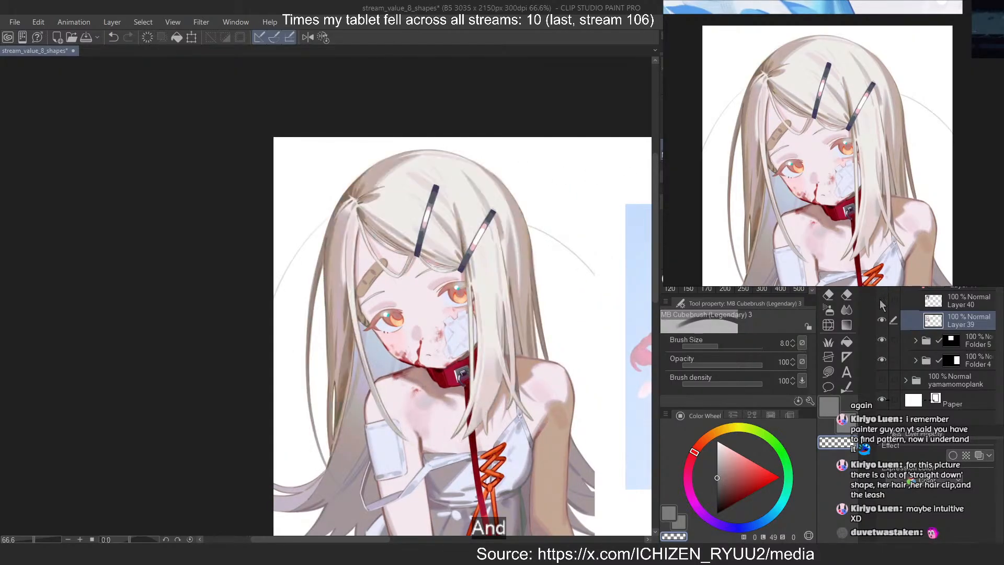
pyautogui.click(881, 301)
pyautogui.click(881, 302)
pyautogui.click(881, 301)
pyautogui.click(882, 301)
pyautogui.click(881, 301)
pyautogui.click(881, 301)
pyautogui.click(882, 301)
pyautogui.click(882, 301)
pyautogui.click(881, 301)
pyautogui.click(881, 301)
pyautogui.click(881, 301)
pyautogui.click(881, 301)
pyautogui.click(881, 301)
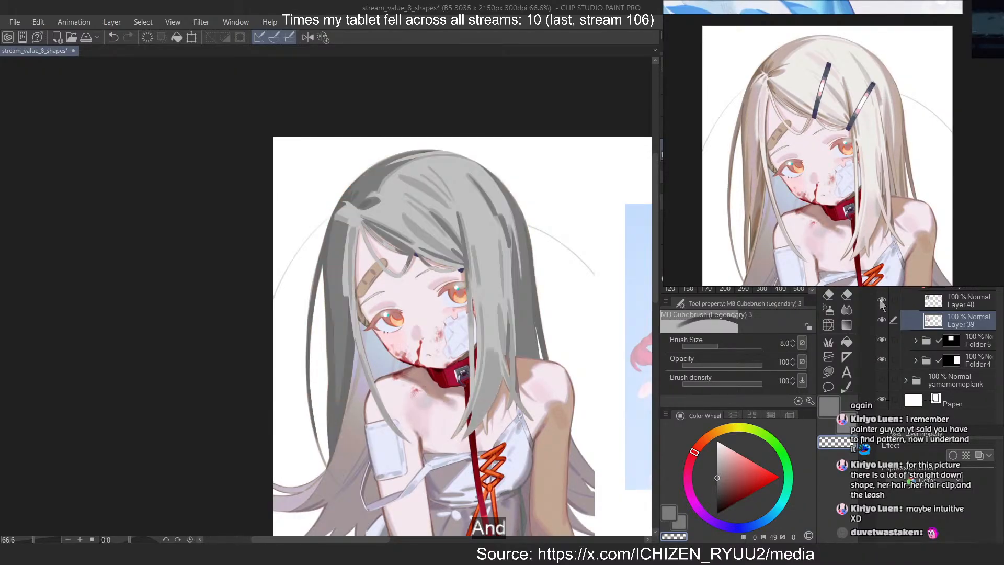
pyautogui.click(881, 301)
pyautogui.click(881, 302)
pyautogui.click(881, 302)
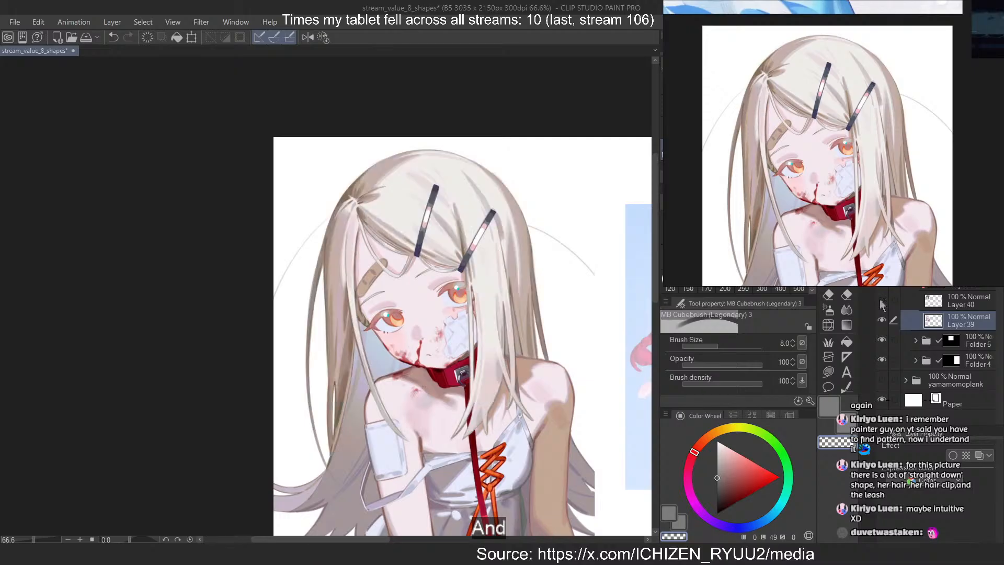
pyautogui.click(881, 302)
pyautogui.click(881, 302)
pyautogui.click(881, 302)
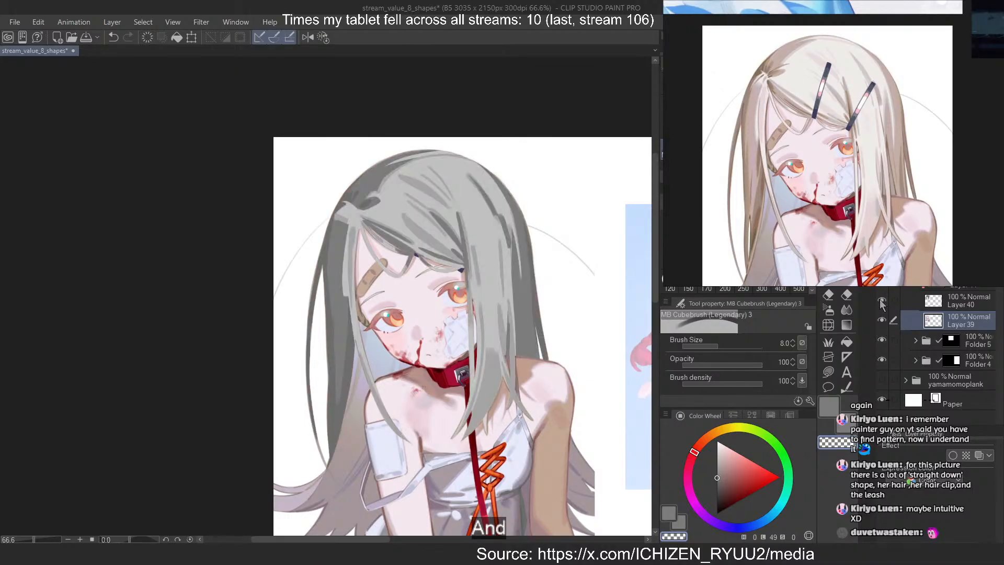
pyautogui.click(881, 302)
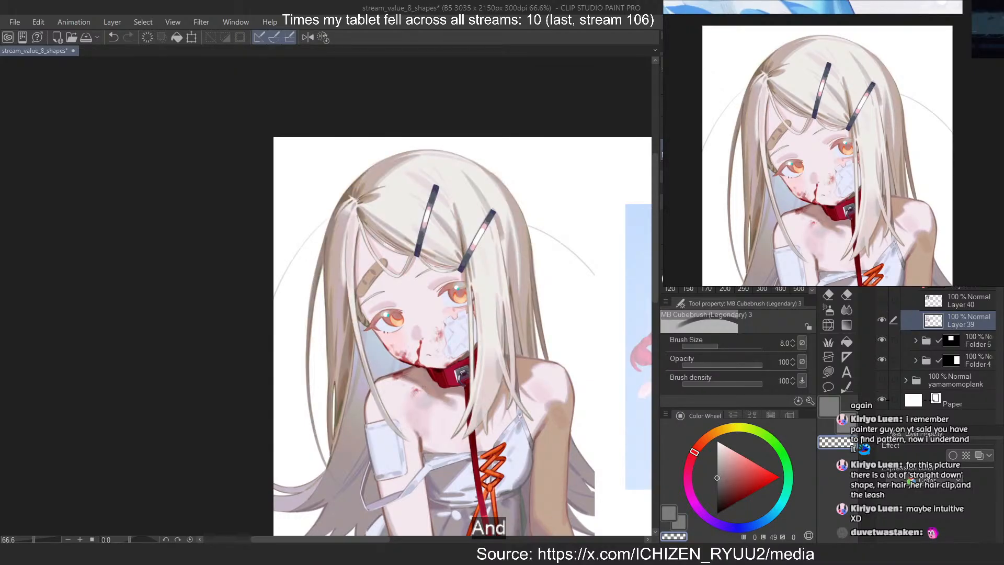
# Add a layer above Layer 39, set it to Color blending, and lasso-fill grey over the girl to turn her greyscale
pyautogui.hotkey('ctrl', 'shift', 'n')
pyautogui.click(924, 138)
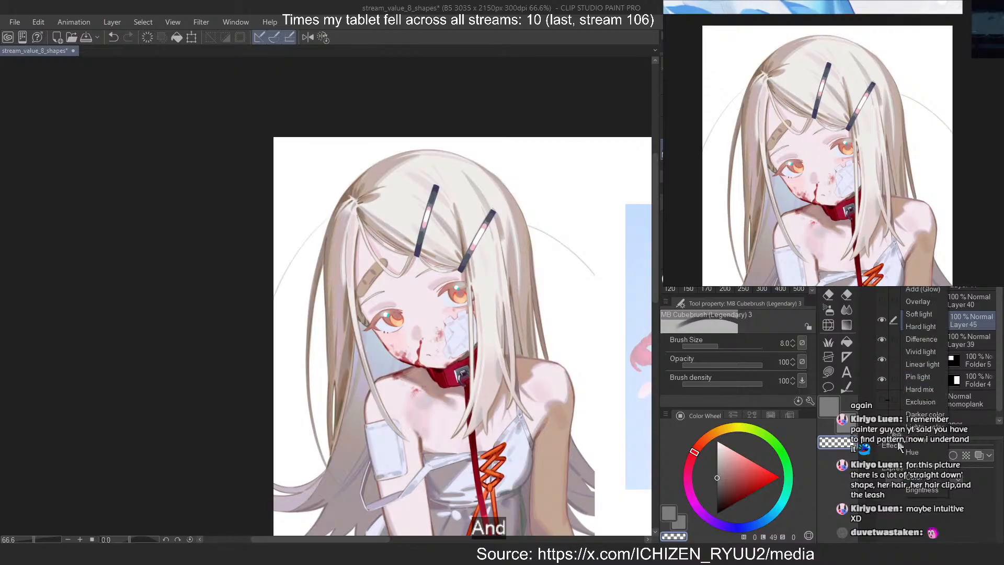
pyautogui.click(916, 478)
pyautogui.click(829, 406)
pyautogui.click(828, 372)
pyautogui.scroll(-4, 456, 246)
pyautogui.moveTo(517, 129)
pyautogui.mouseDown()
pyautogui.moveTo(239, 358)
pyautogui.moveTo(622, 314)
pyautogui.mouseUp()
pyautogui.scroll(1, 424, 272)
pyautogui.scroll(5, 427, 285)
pyautogui.scroll(-2, 355, 204)
pyautogui.scroll(3, 473, 142)
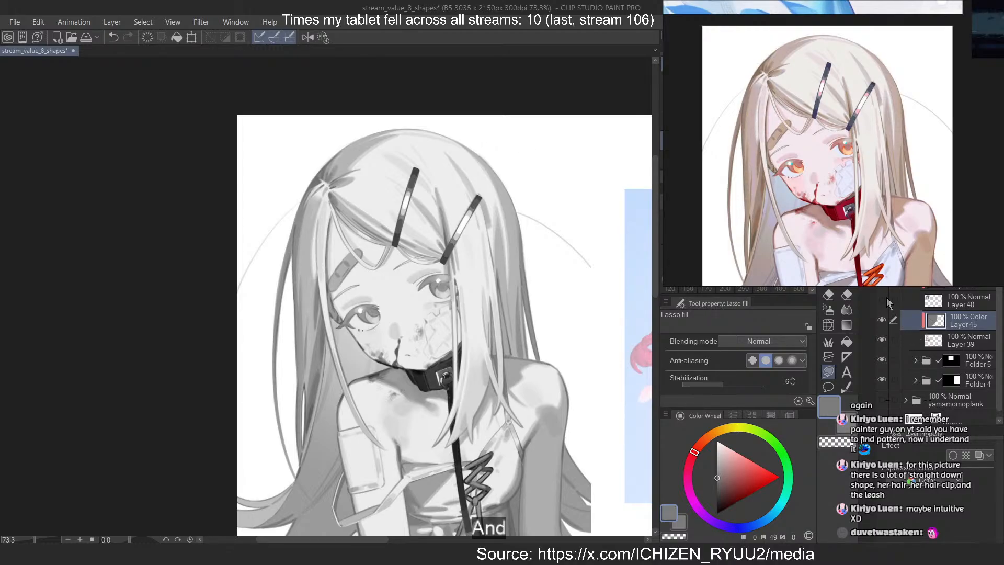
# Sample the darker hair grey at lightness 55 and move Layers 45 and 39 together out from below the value layers
pyautogui.click(942, 298)
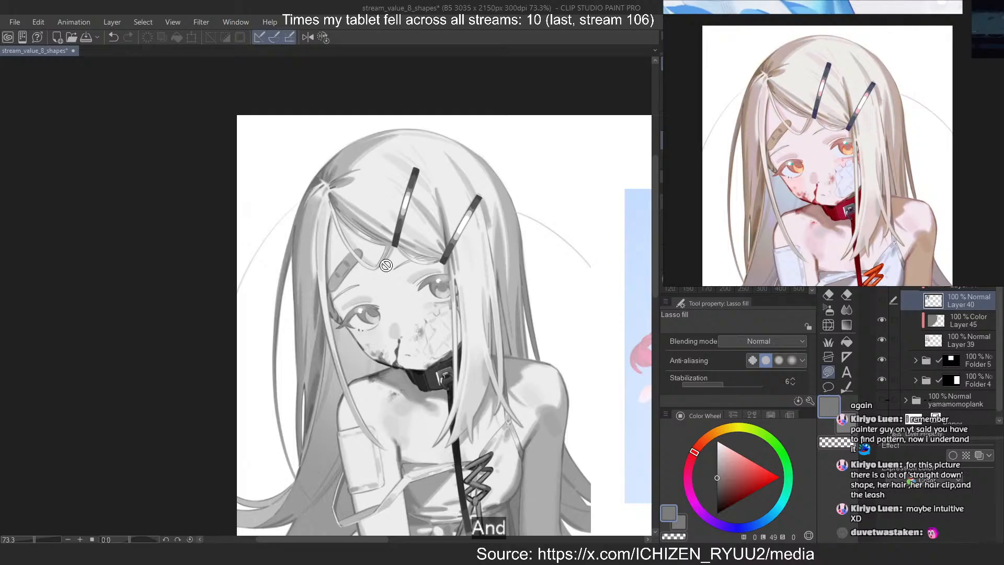
pyautogui.scroll(1, 469, 185)
pyautogui.scroll(1, 469, 185)
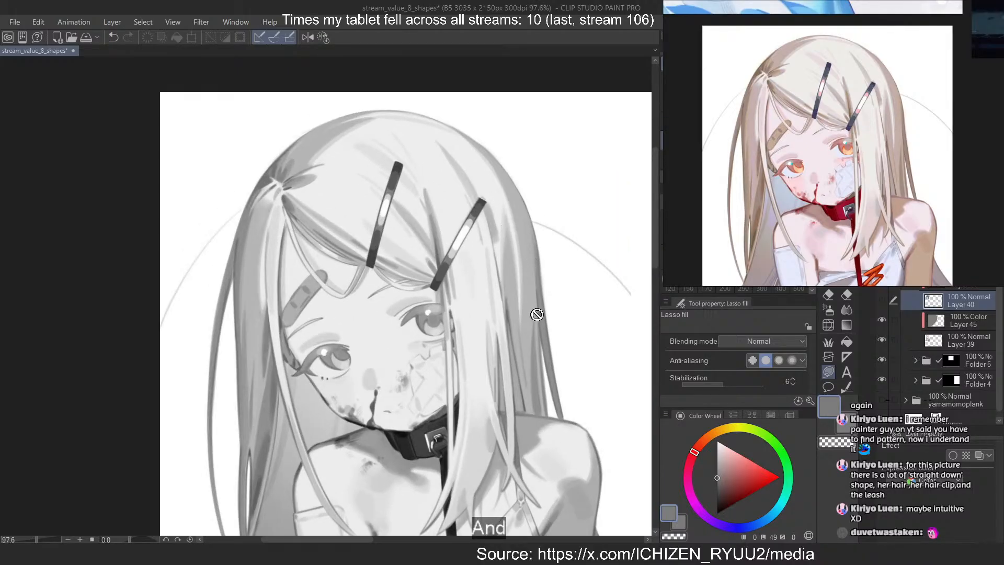
pyautogui.keyDown('alt'); pyautogui.click(542, 340); pyautogui.keyUp('alt')
pyautogui.keyDown('alt'); pyautogui.click(542, 341); pyautogui.keyUp('alt')
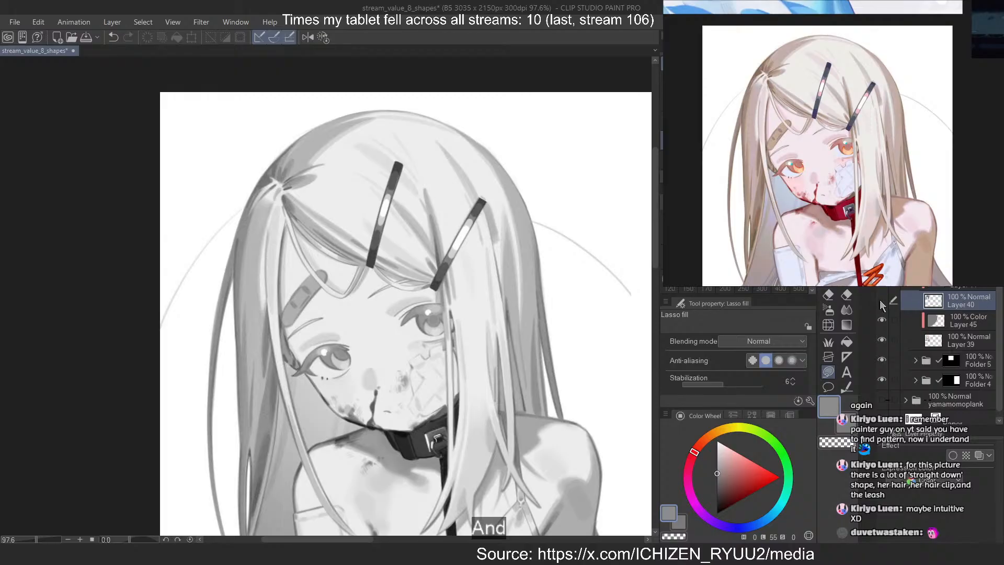
pyautogui.click(949, 342)
pyautogui.keyDown('ctrl'); pyautogui.click(943, 321); pyautogui.keyUp('ctrl')
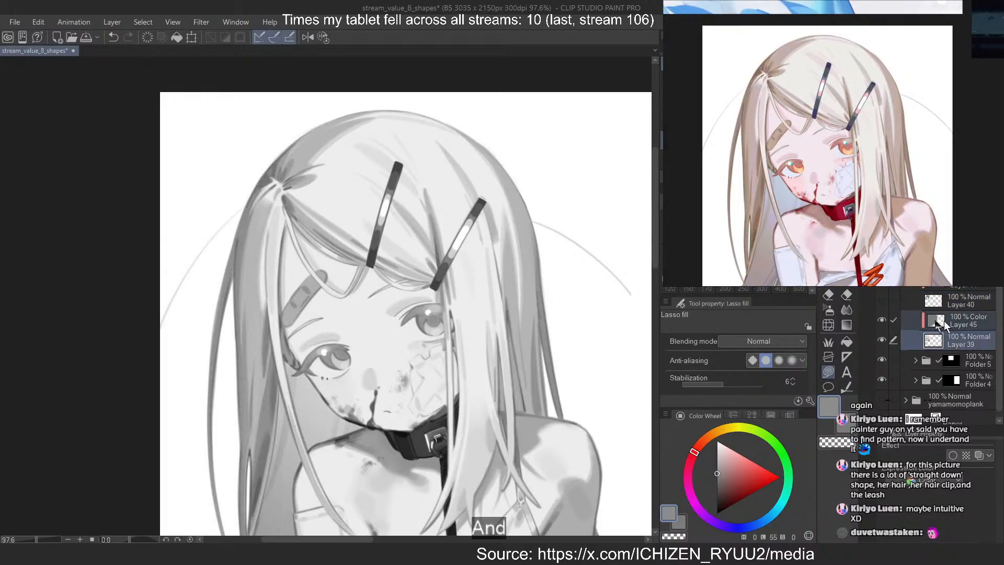
pyautogui.press('Delete')
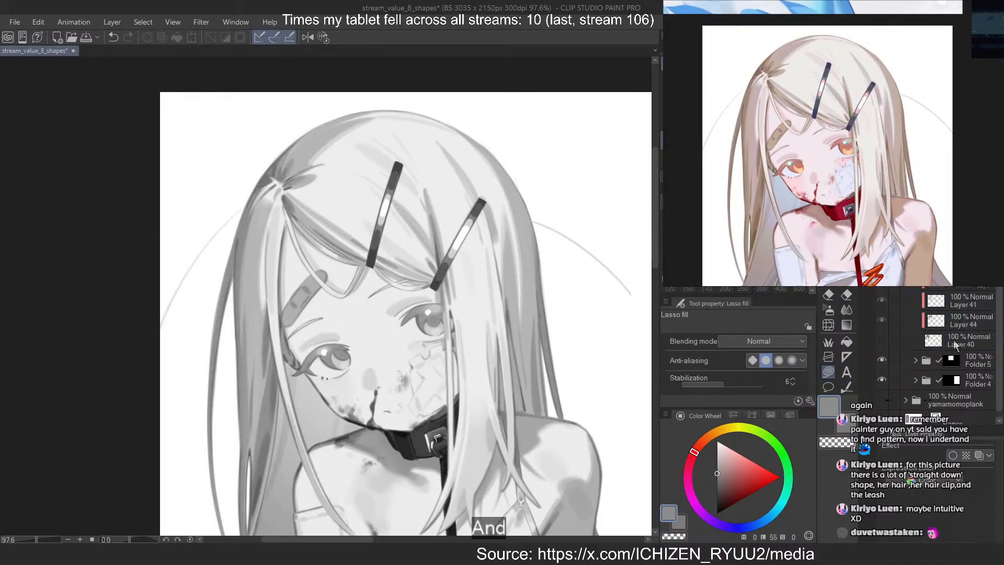
# Show Layer 40 and lock the transparent pixels of Layers 40, 44 and 41
pyautogui.click(953, 342)
pyautogui.click(881, 340)
pyautogui.keyDown('shift'); pyautogui.click(950, 281); pyautogui.keyUp('shift')
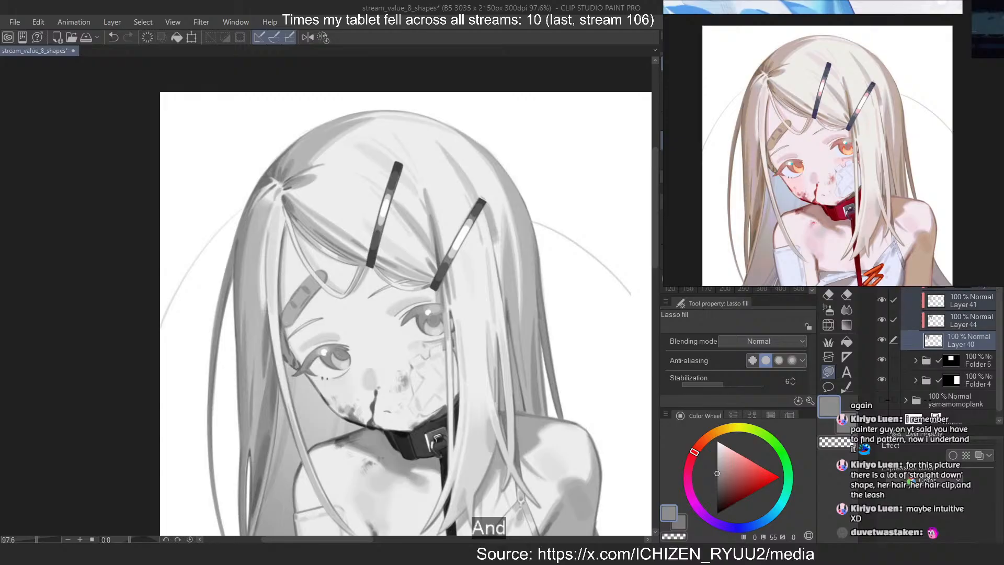
pyautogui.press('/')
pyautogui.click(951, 300)
# Lasso-fill over the hair on Layer 40 with the sampled dark grey at lightness 55
pyautogui.click(951, 342)
pyautogui.scroll(-4, 365, 240)
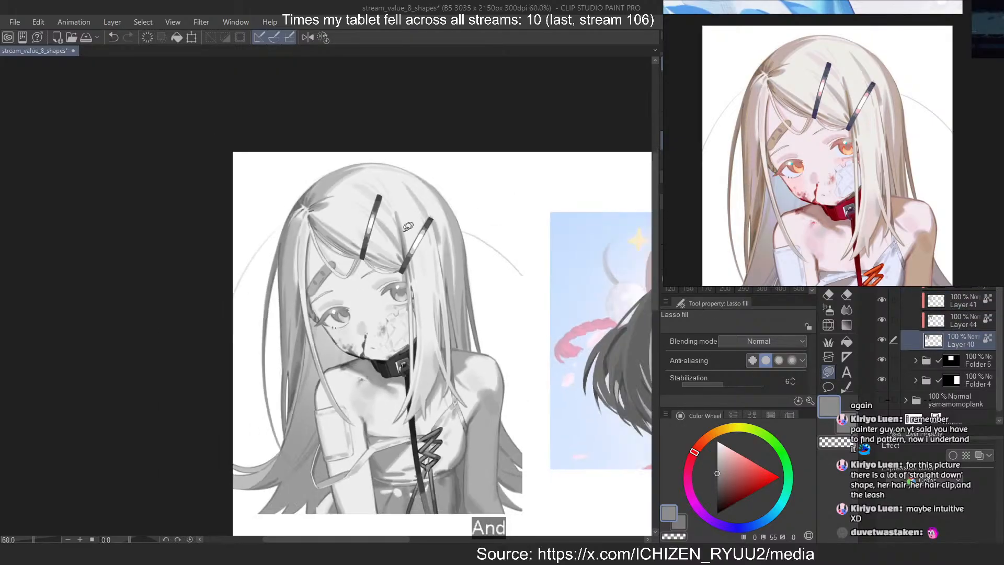
pyautogui.moveTo(499, 149)
pyautogui.mouseDown()
pyautogui.moveTo(456, 133)
pyautogui.moveTo(626, 415)
pyautogui.moveTo(437, 118)
pyautogui.mouseUp()
pyautogui.scroll(3, 473, 207)
# Sample a light grey from the girl's upper hair and recolour the hair shapes on Layer 41
pyautogui.keyDown('alt'); pyautogui.click(376, 174); pyautogui.keyUp('alt')
pyautogui.click(951, 307)
pyautogui.scroll(-3, 443, 211)
pyautogui.scroll(4, 393, 215)
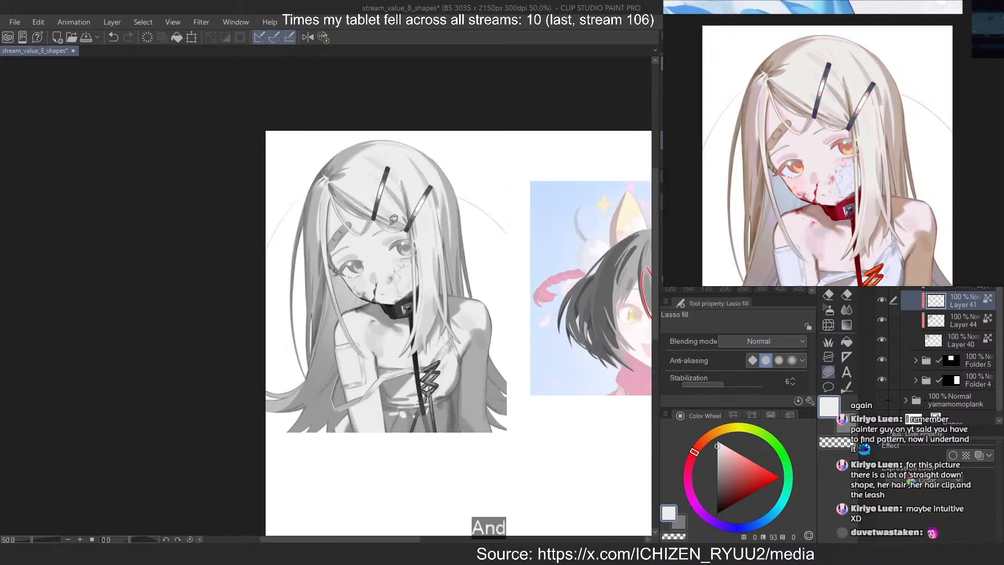
pyautogui.keyDown('alt'); pyautogui.click(367, 133); pyautogui.keyUp('alt')
pyautogui.scroll(-3, 367, 133)
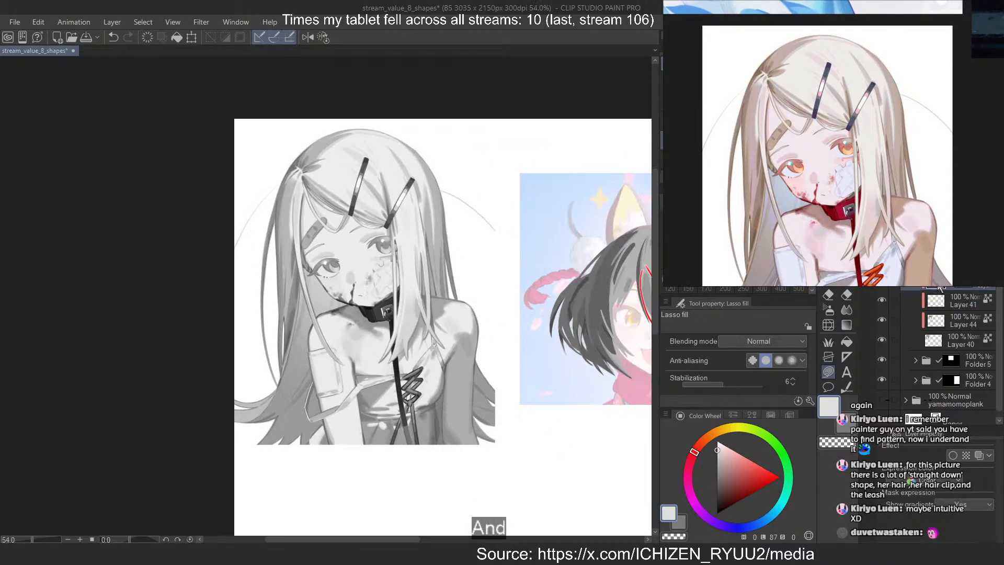
# Sample the mid grey at lightness 70 from the side hair and lasso-fill the hair shapes on Layer 44 with it
pyautogui.scroll(-2, 455, 117)
pyautogui.scroll(4, 412, 235)
pyautogui.keyDown('alt'); pyautogui.click(456, 215); pyautogui.keyUp('alt')
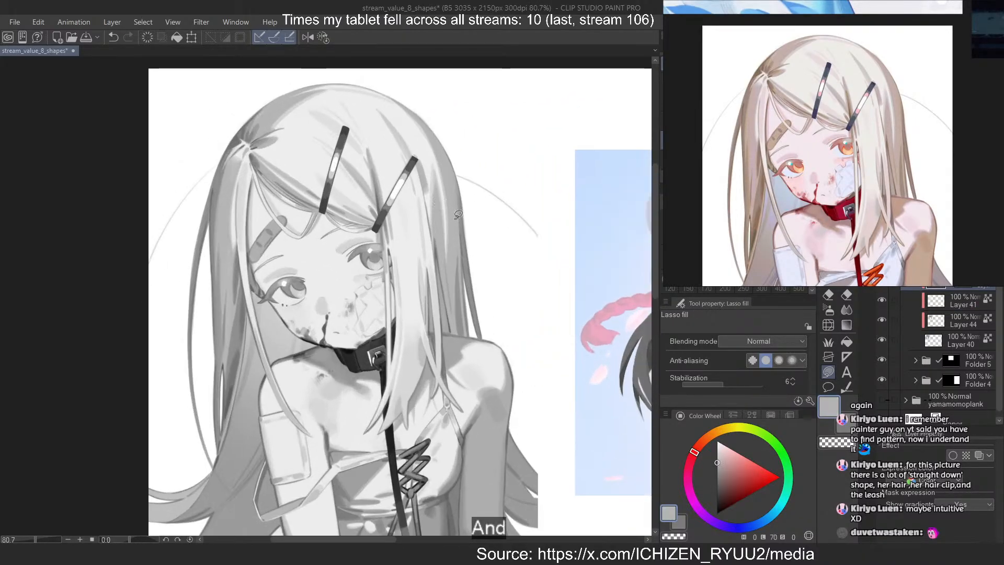
pyautogui.scroll(-4, 426, 203)
pyautogui.click(941, 320)
pyautogui.scroll(-1, 426, 264)
pyautogui.scroll(-2, 363, 247)
pyautogui.moveTo(410, 157)
pyautogui.mouseDown()
pyautogui.moveTo(453, 152)
pyautogui.moveTo(420, 141)
pyautogui.mouseUp()
pyautogui.scroll(4, 473, 230)
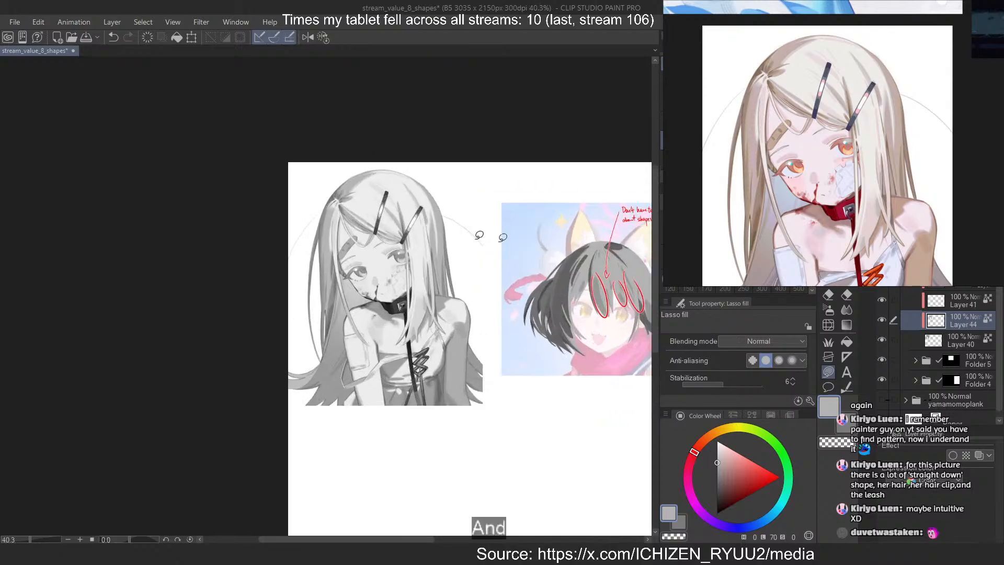
# Move Layers 45 and 39 back below Layer 40 in the layer stack
pyautogui.click(941, 279)
pyautogui.moveTo(946, 279); pyautogui.dragTo(945, 350)
pyautogui.scroll(1, 363, 242)
pyautogui.scroll(1, 363, 242)
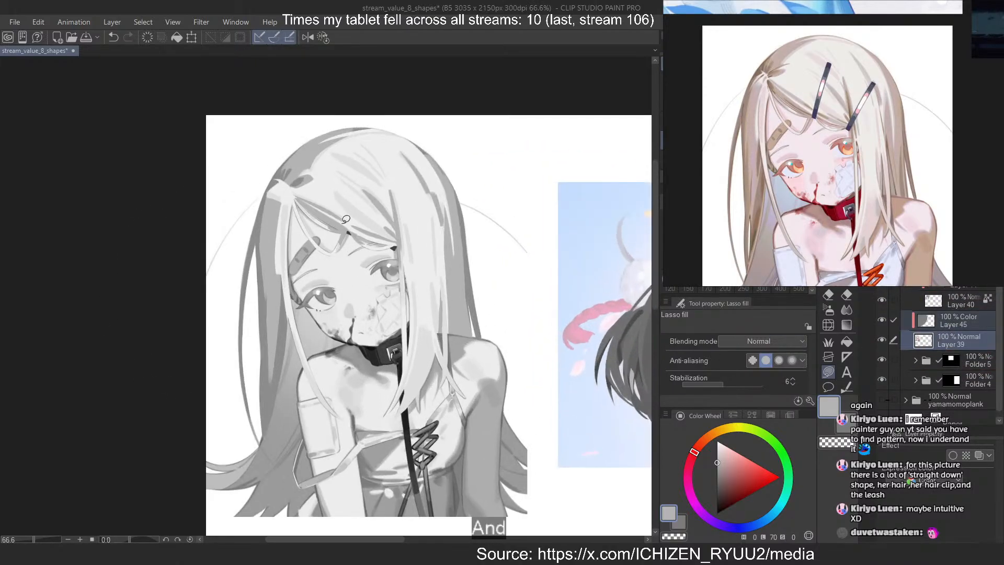
pyautogui.scroll(-1, 346, 219)
pyautogui.scroll(1, 358, 191)
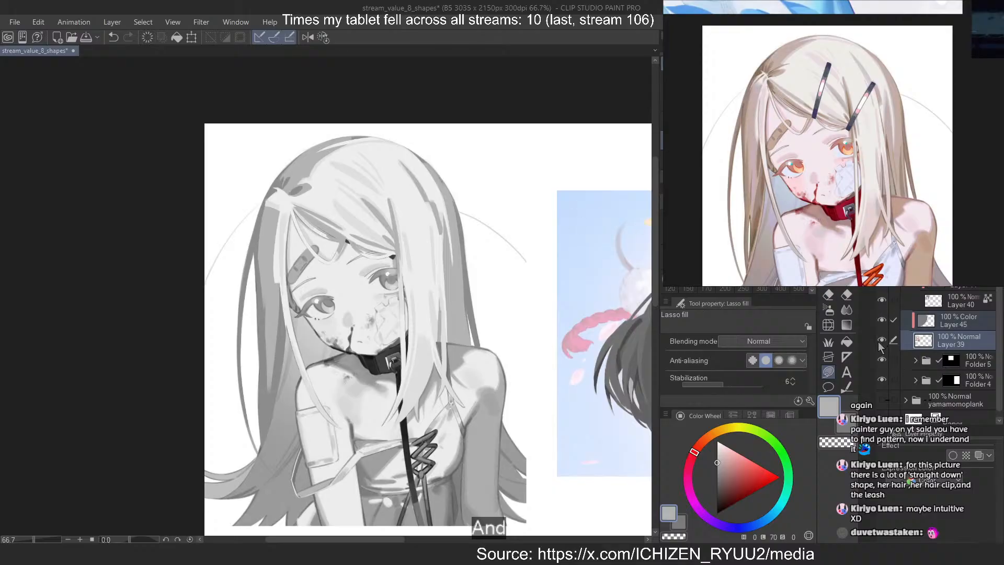
# Hide and show Layer 40 repeatedly to compare the recoloured hair value shapes with the greyscale illustration
pyautogui.click(881, 300)
pyautogui.click(882, 301)
pyautogui.click(881, 302)
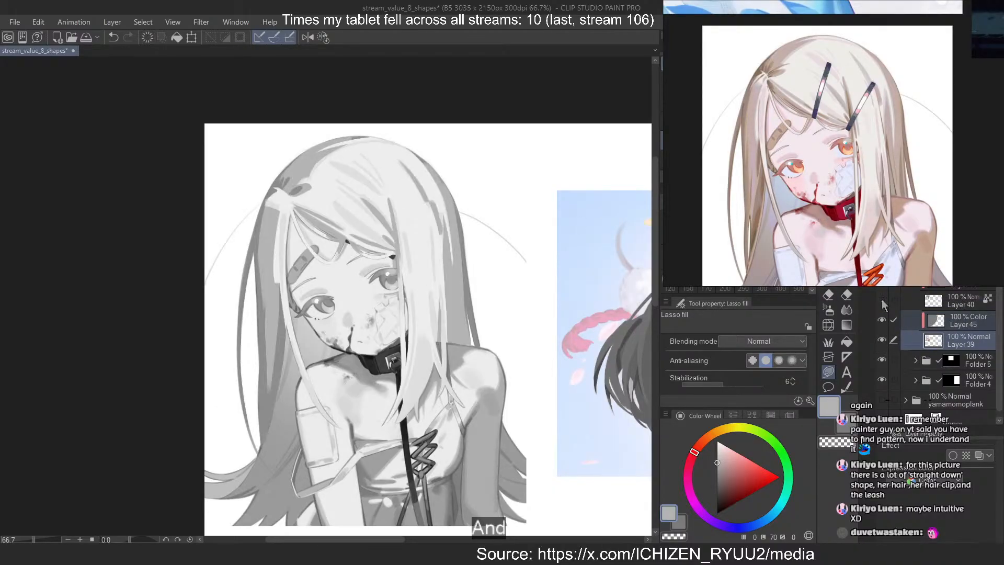
pyautogui.click(881, 301)
pyautogui.click(882, 302)
pyautogui.click(882, 302)
pyautogui.click(882, 302)
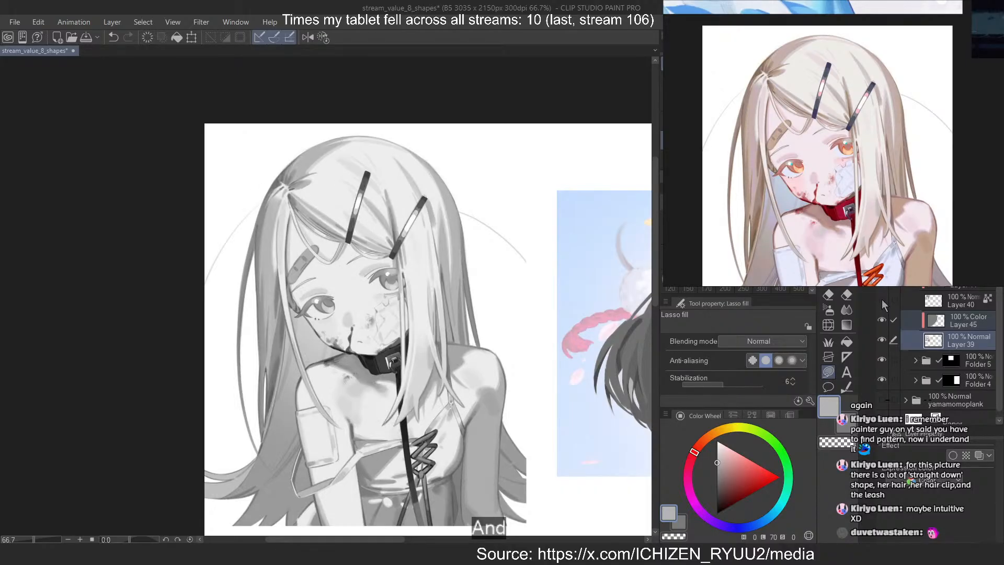
pyautogui.click(882, 302)
pyautogui.click(882, 301)
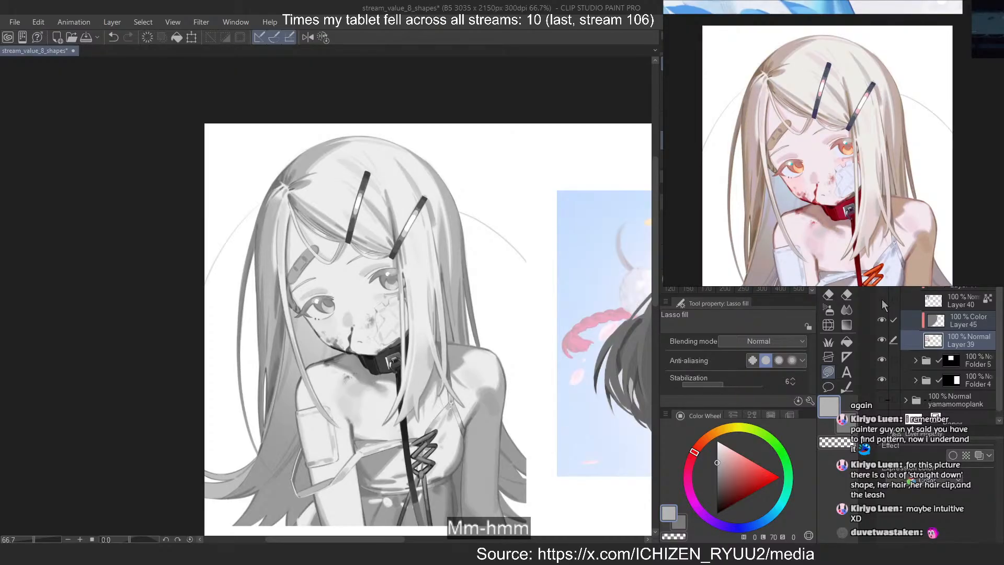
pyautogui.click(882, 302)
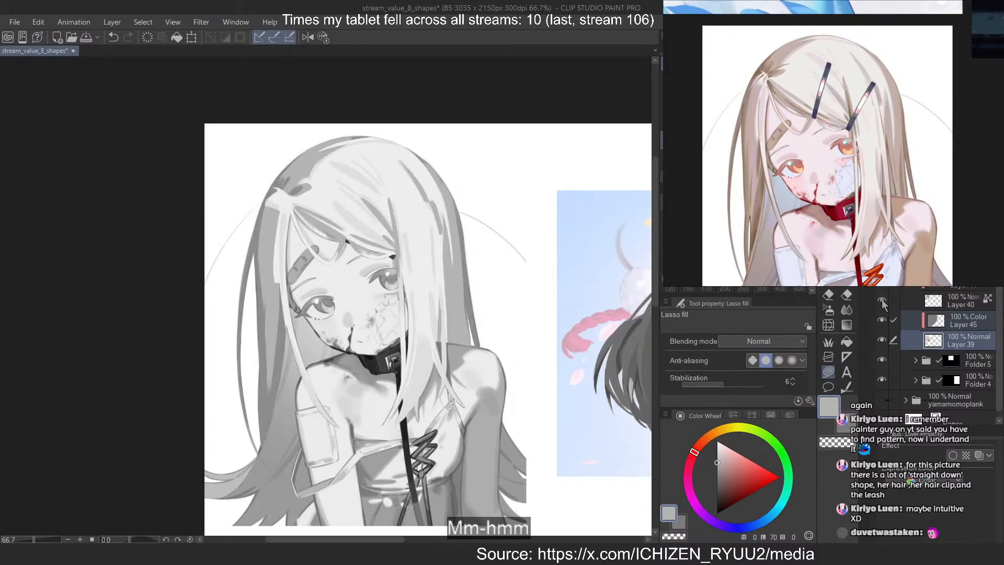
pyautogui.click(882, 301)
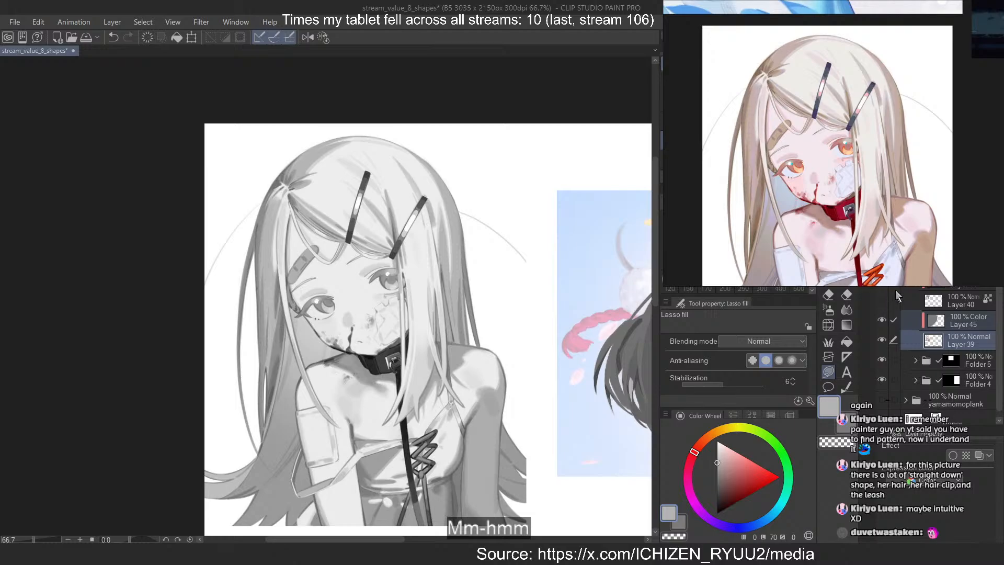
# Activate the red annotation layer and prepare the MB Cubebrush at size 3 in pure red
pyautogui.click(962, 260)
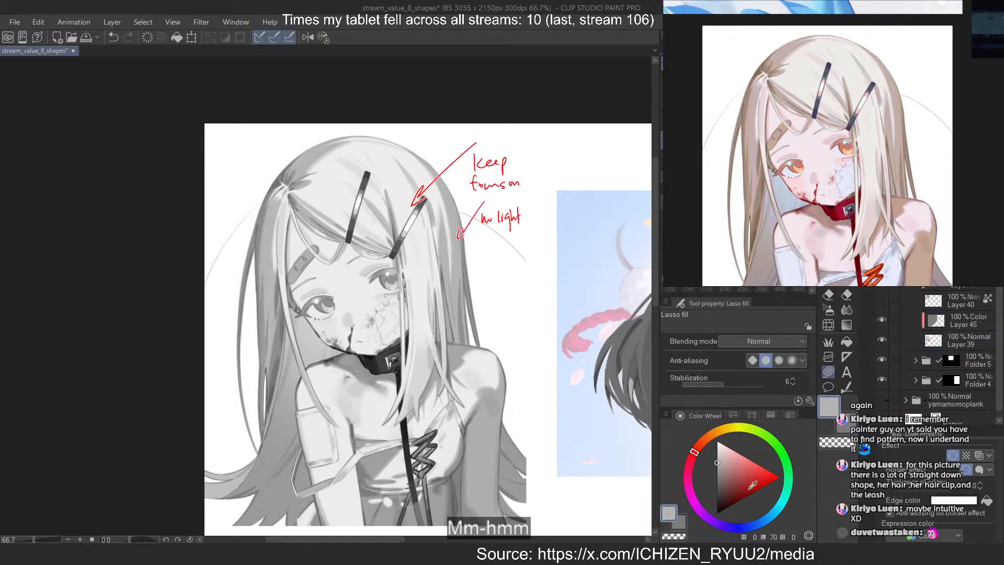
pyautogui.click(779, 476)
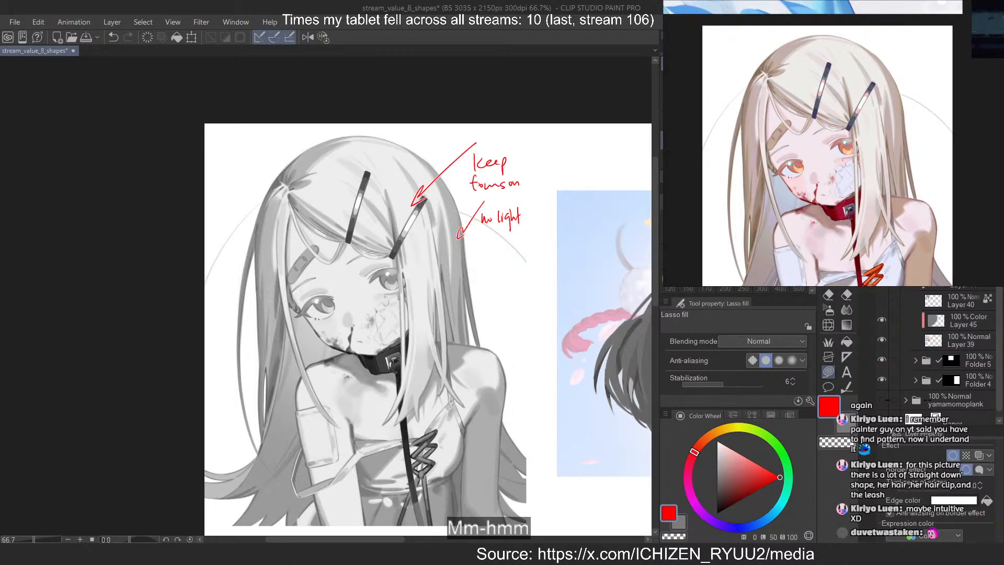
pyautogui.press('b')
pyautogui.press('[')
pyautogui.press('[')
pyautogui.press('[')
pyautogui.press('[')
pyautogui.press('[')
pyautogui.scroll(5, 205, 235)
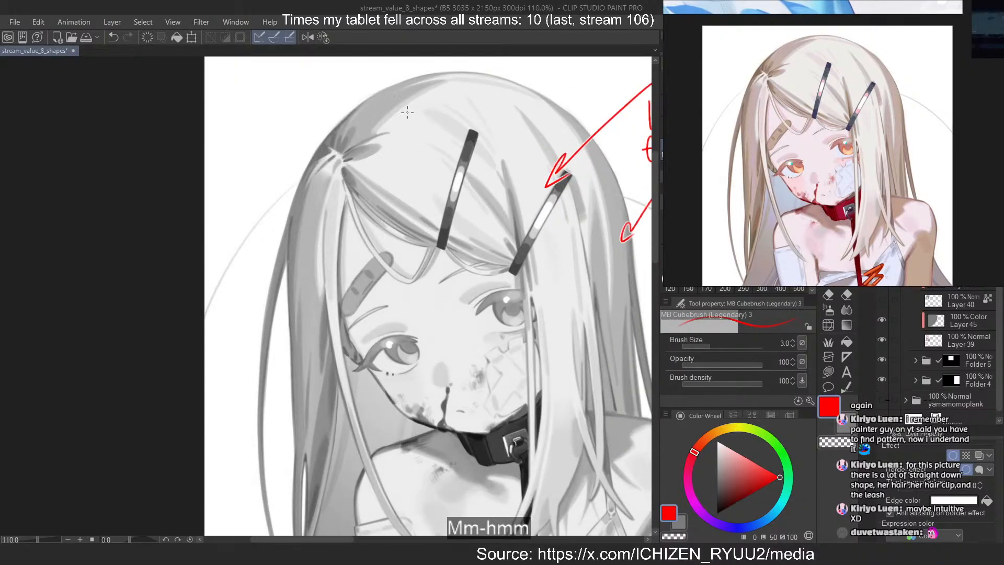
# Draw red double arrows across the crown and the front side lock, and write "set up larger contrast" above the parting
pyautogui.moveTo(413, 116); pyautogui.dragTo(386, 100)
pyautogui.moveTo(389, 96); pyautogui.dragTo(410, 119)
pyautogui.moveTo(331, 209); pyautogui.dragTo(309, 212)
pyautogui.moveTo(321, 104)
pyautogui.mouseDown()
pyautogui.moveTo(313, 118)
pyautogui.moveTo(326, 110)
pyautogui.mouseUp()
pyautogui.moveTo(329, 102); pyautogui.dragTo(333, 124)
pyautogui.moveTo(323, 110); pyautogui.dragTo(348, 112)
pyautogui.moveTo(347, 109)
pyautogui.mouseDown()
pyautogui.moveTo(312, 139)
pyautogui.moveTo(328, 134)
pyautogui.moveTo(329, 148)
pyautogui.moveTo(332, 129)
pyautogui.moveTo(349, 125)
pyautogui.moveTo(407, 137)
pyautogui.mouseUp()
pyautogui.hotkey('ctrl', 'z')
pyautogui.moveTo(406, 126); pyautogui.dragTo(417, 124)
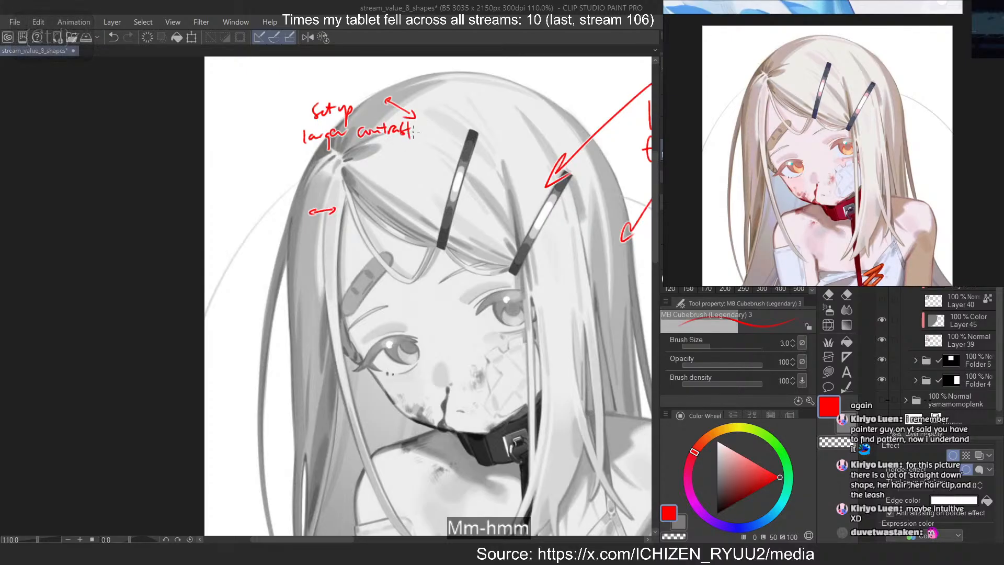
# Draw a small red double arrow in the lower side hair and write "set up lower contrast" beneath it
pyautogui.moveTo(294, 370); pyautogui.dragTo(311, 366)
pyautogui.moveTo(270, 394); pyautogui.dragTo(282, 397)
pyautogui.moveTo(285, 388)
pyautogui.mouseDown()
pyautogui.moveTo(287, 403)
pyautogui.moveTo(291, 393)
pyautogui.mouseUp()
pyautogui.moveTo(292, 393); pyautogui.dragTo(343, 386)
pyautogui.moveTo(279, 419)
pyautogui.mouseDown()
pyautogui.moveTo(274, 429)
pyautogui.moveTo(318, 426)
pyautogui.mouseUp()
pyautogui.moveTo(322, 412); pyautogui.dragTo(324, 427)
pyautogui.moveTo(320, 416); pyautogui.dragTo(328, 413)
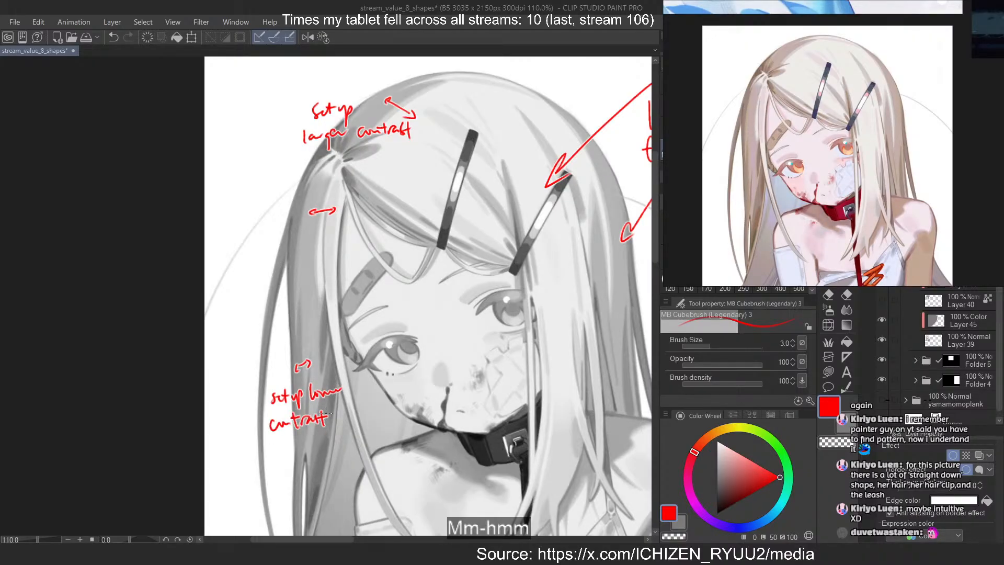
# Sample the light hair and the darker strand at the parting, and write their values 93 and 73 beside them in red
pyautogui.keyDown('alt'); pyautogui.click(375, 163); pyautogui.keyUp('alt')
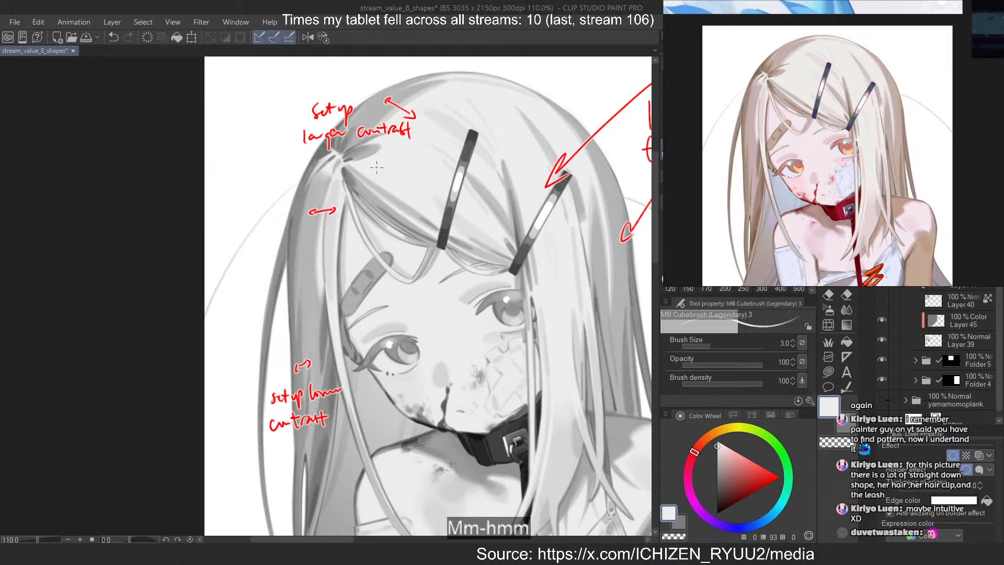
pyautogui.hotkey('ctrl', 'z')
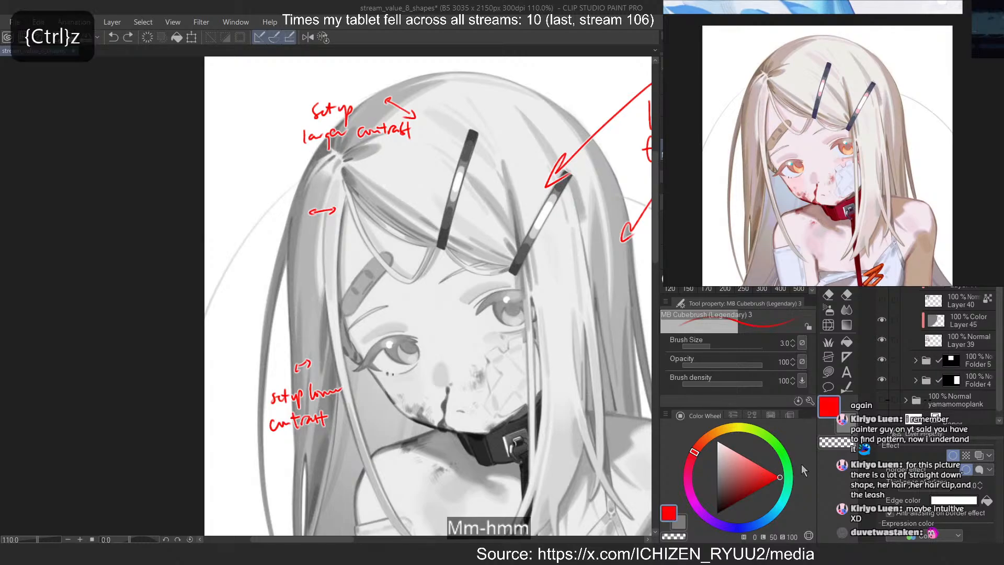
pyautogui.moveTo(374, 160)
pyautogui.mouseDown()
pyautogui.moveTo(371, 172)
pyautogui.moveTo(382, 171)
pyautogui.mouseUp()
pyautogui.keyDown('alt'); pyautogui.click(373, 154); pyautogui.keyUp('alt')
pyautogui.hotkey('ctrl', 'z')
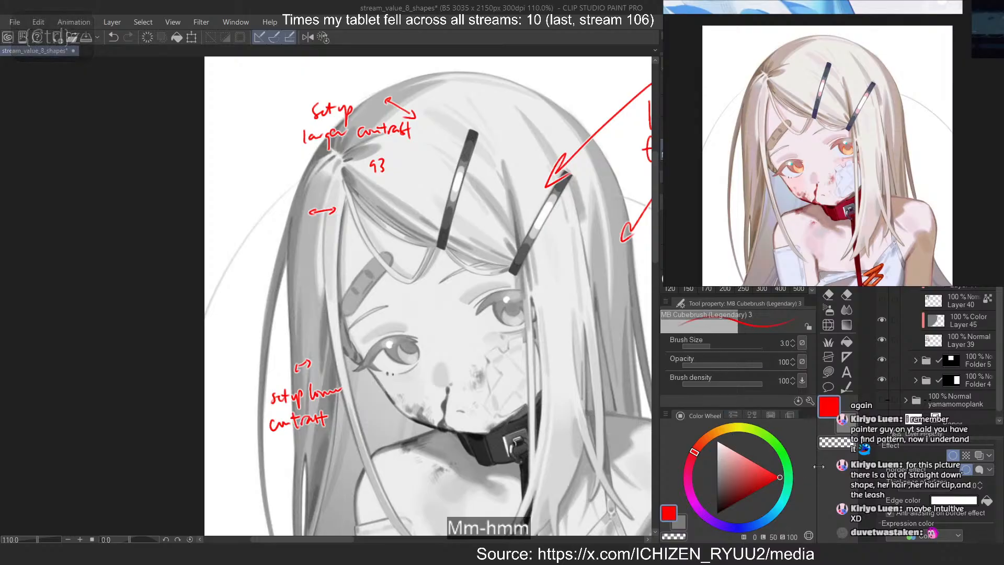
pyautogui.moveTo(347, 149); pyautogui.dragTo(358, 157)
pyautogui.hotkey('ctrl', 'z')
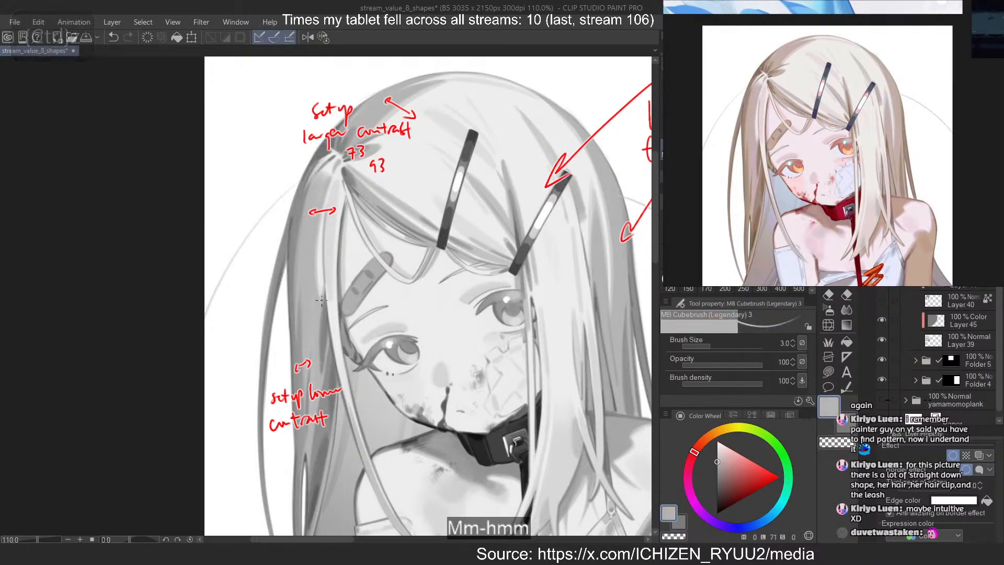
# Sample the light and dark strands in the lower side hair and write their values 71 and 58 beside them in red
pyautogui.moveTo(303, 299); pyautogui.dragTo(314, 310)
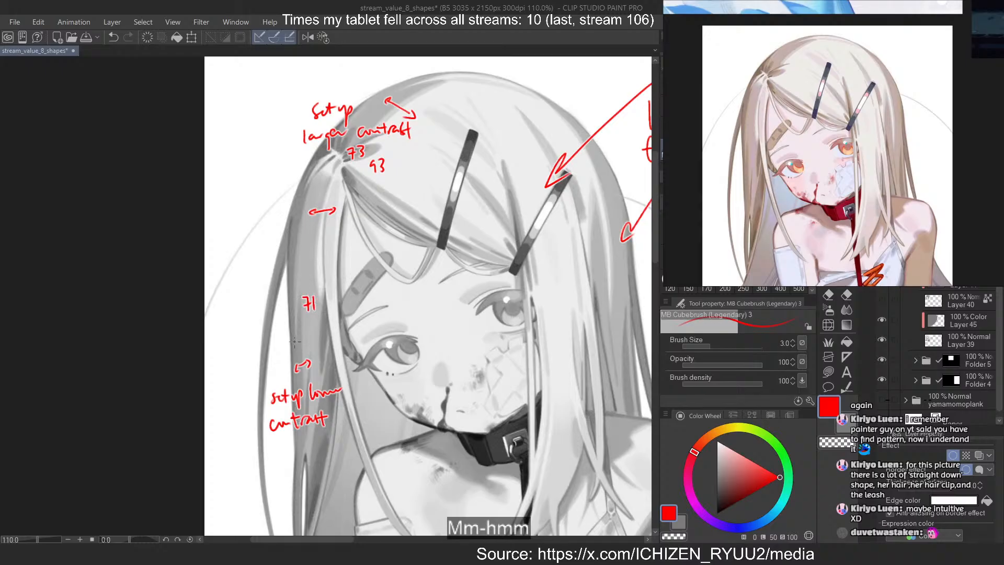
pyautogui.keyDown('alt'); pyautogui.click(299, 339); pyautogui.keyUp('alt')
pyautogui.click(778, 476)
pyautogui.moveTo(275, 337); pyautogui.dragTo(285, 337)
pyautogui.hotkey('ctrl', 'z')
pyautogui.hotkey('ctrl', 'z')
pyautogui.moveTo(279, 339)
pyautogui.mouseDown()
pyautogui.moveTo(279, 349)
pyautogui.moveTo(289, 338)
pyautogui.mouseUp()
pyautogui.moveTo(296, 338)
pyautogui.mouseDown()
pyautogui.moveTo(292, 346)
pyautogui.moveTo(295, 338)
pyautogui.mouseUp()
pyautogui.hotkey('ctrl', 'z')
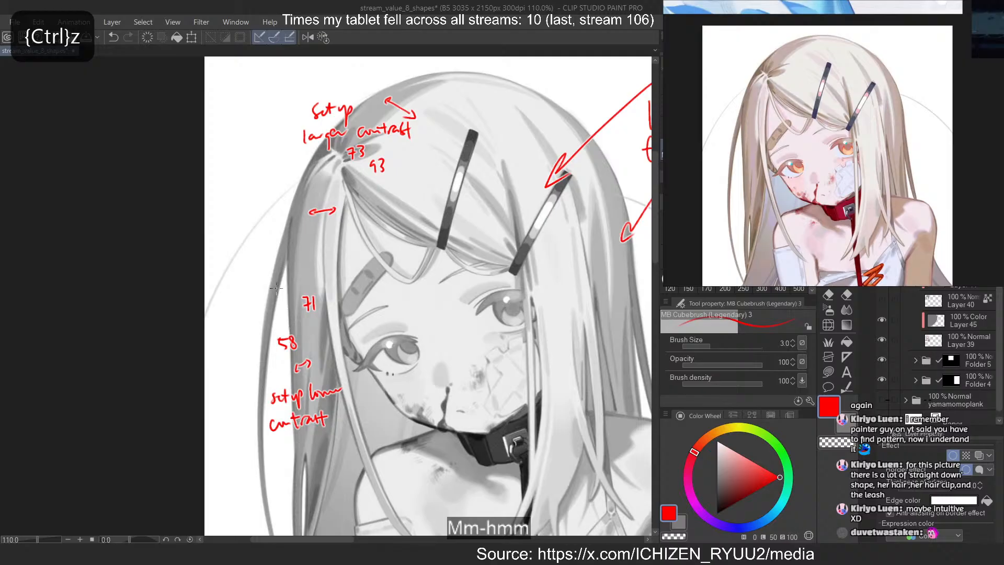
# Sample the lighter and darker hair strands below the "no light" note to compare their values
pyautogui.scroll(-8, 282, 235)
pyautogui.scroll(9, 292, 213)
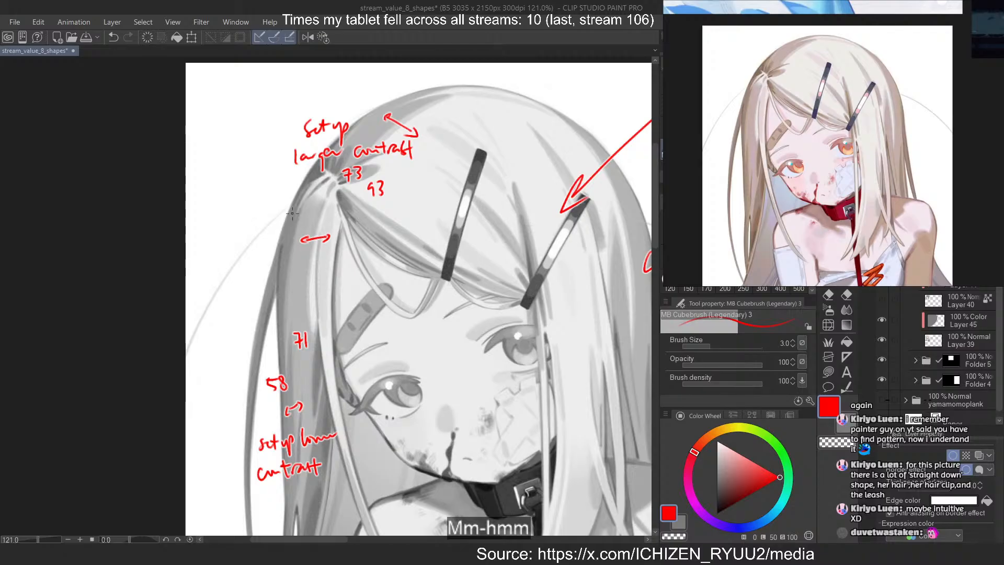
pyautogui.scroll(-4, 292, 213)
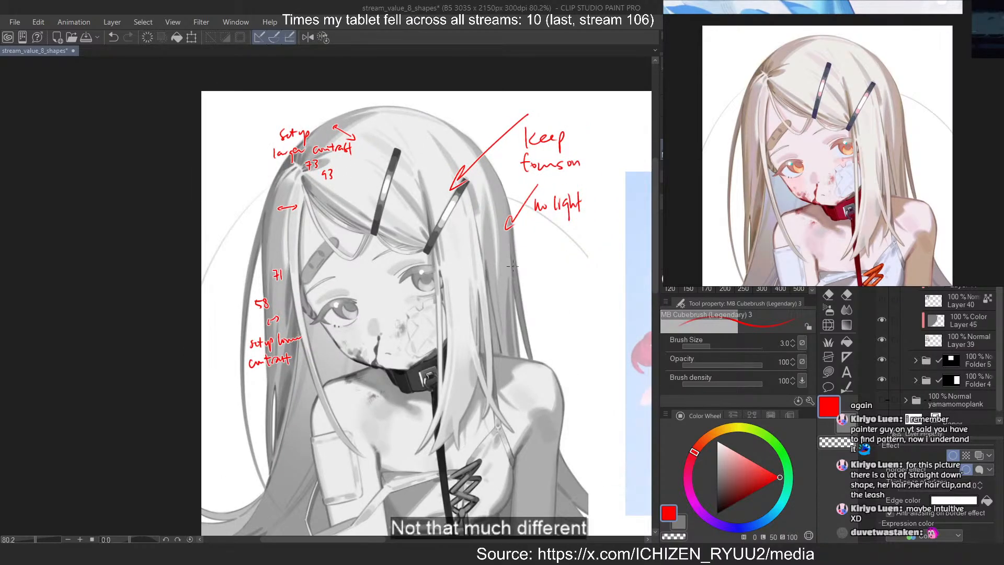
pyautogui.keyDown('alt'); pyautogui.click(517, 273); pyautogui.keyUp('alt')
pyautogui.keyDown('alt'); pyautogui.click(510, 267); pyautogui.keyUp('alt')
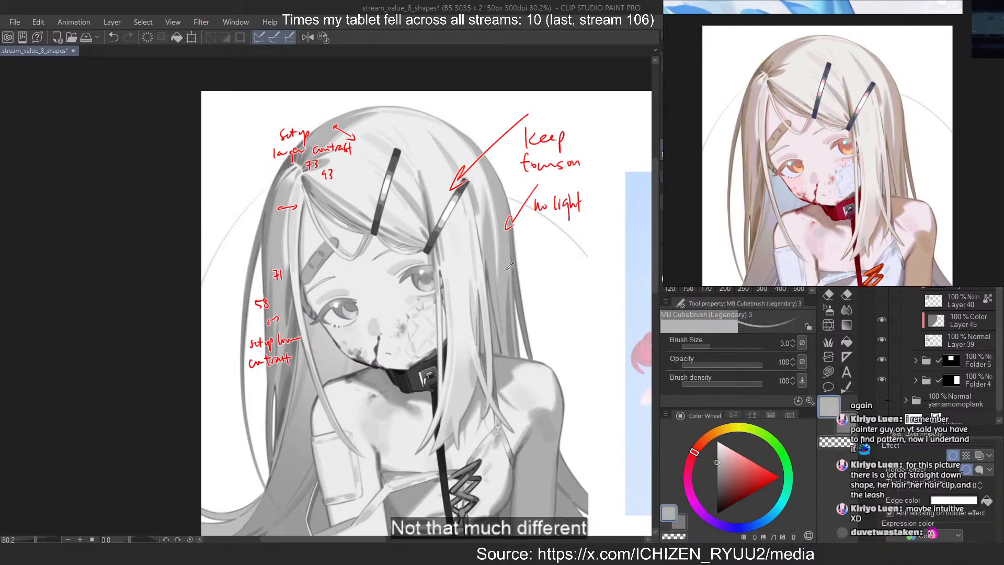
pyautogui.keyDown('alt'); pyautogui.click(511, 266); pyautogui.keyUp('alt')
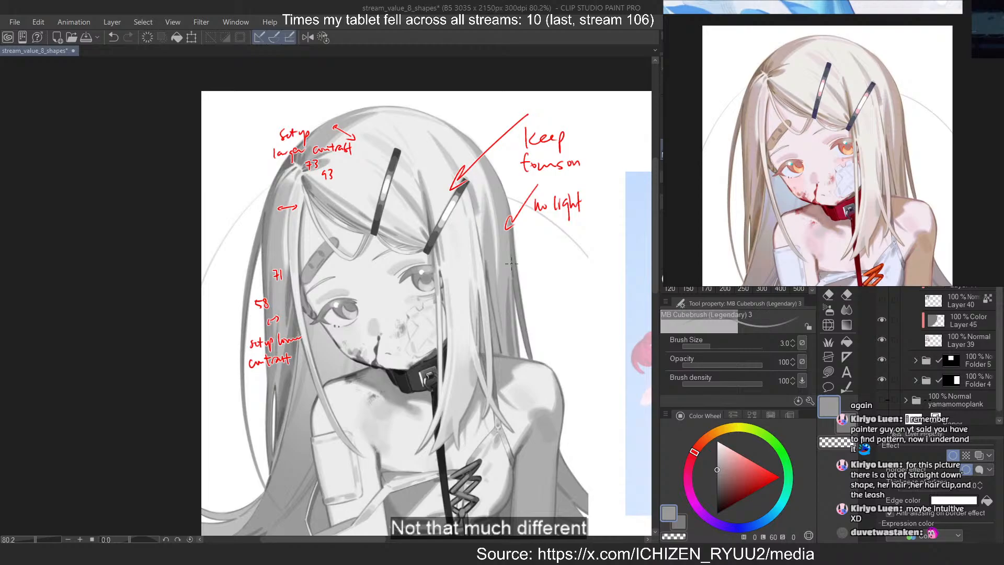
# Sample the light hair across the crown and around the first hair clip to compare its values
pyautogui.scroll(3, 342, 122)
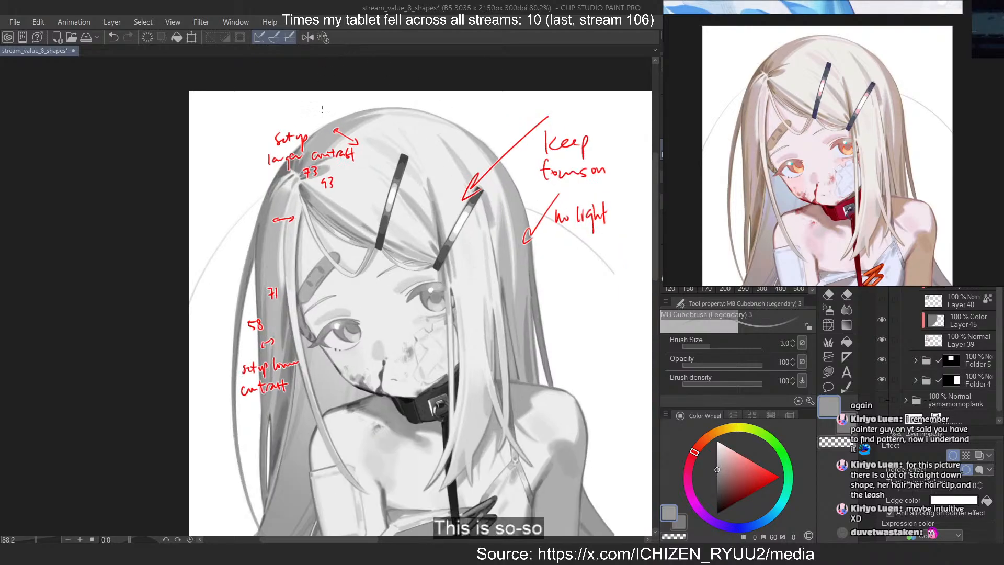
pyautogui.keyDown('alt'); pyautogui.click(376, 192); pyautogui.keyUp('alt')
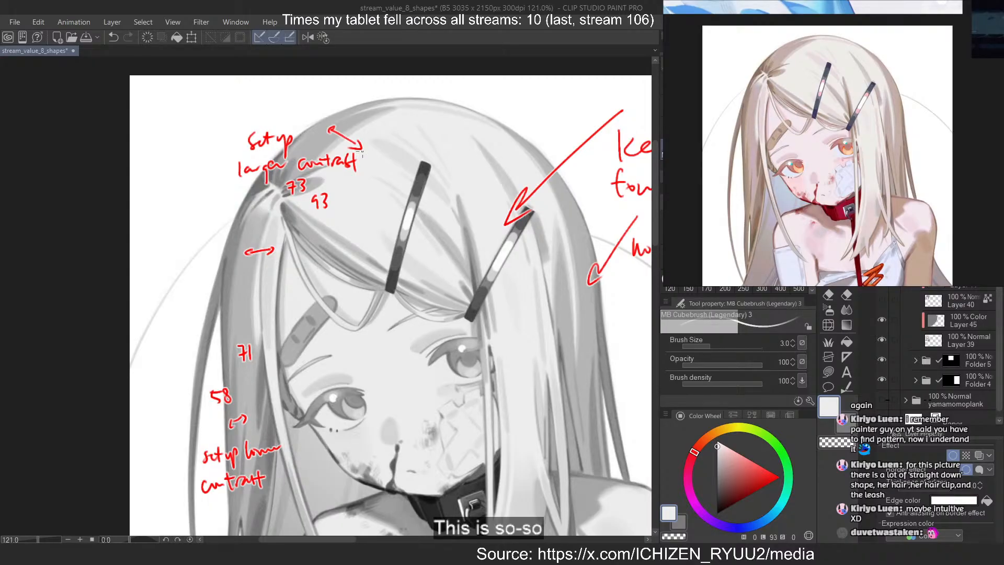
pyautogui.keyDown('alt'); pyautogui.click(372, 121); pyautogui.keyUp('alt')
pyautogui.keyDown('alt'); pyautogui.click(392, 163); pyautogui.keyUp('alt')
pyautogui.keyDown('alt'); pyautogui.click(407, 155); pyautogui.keyUp('alt')
pyautogui.keyDown('alt'); pyautogui.click(397, 162); pyautogui.keyUp('alt')
pyautogui.keyDown('alt'); pyautogui.click(408, 156); pyautogui.keyUp('alt')
pyautogui.keyDown('alt'); pyautogui.click(407, 155); pyautogui.keyUp('alt')
# Show Layer 40 so the painted hair value shapes cover the greyscale reference
pyautogui.scroll(-10, 420, 131)
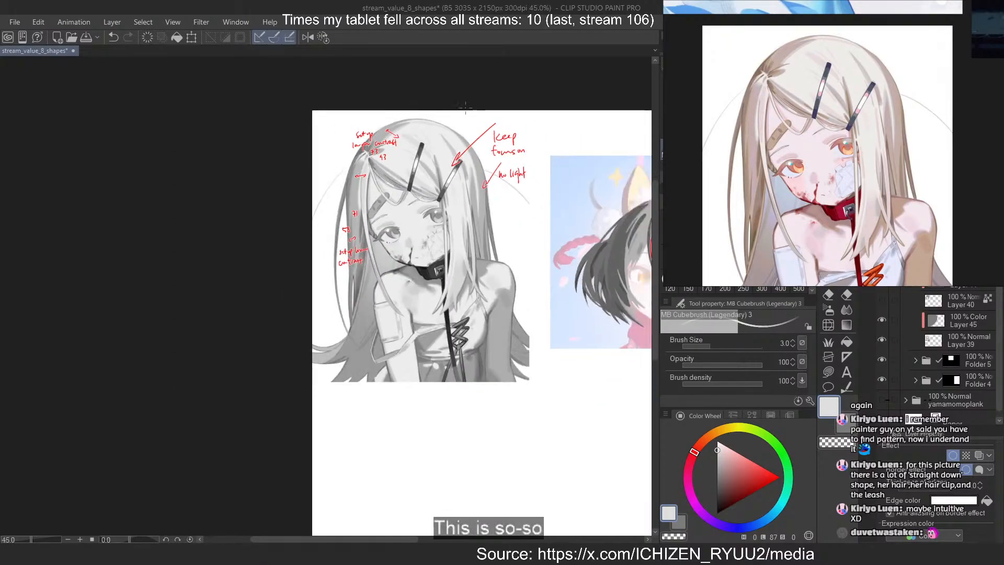
pyautogui.scroll(3, 449, 120)
pyautogui.scroll(-1, 219, 137)
pyautogui.moveTo(490, 163); pyautogui.dragTo(431, 158)
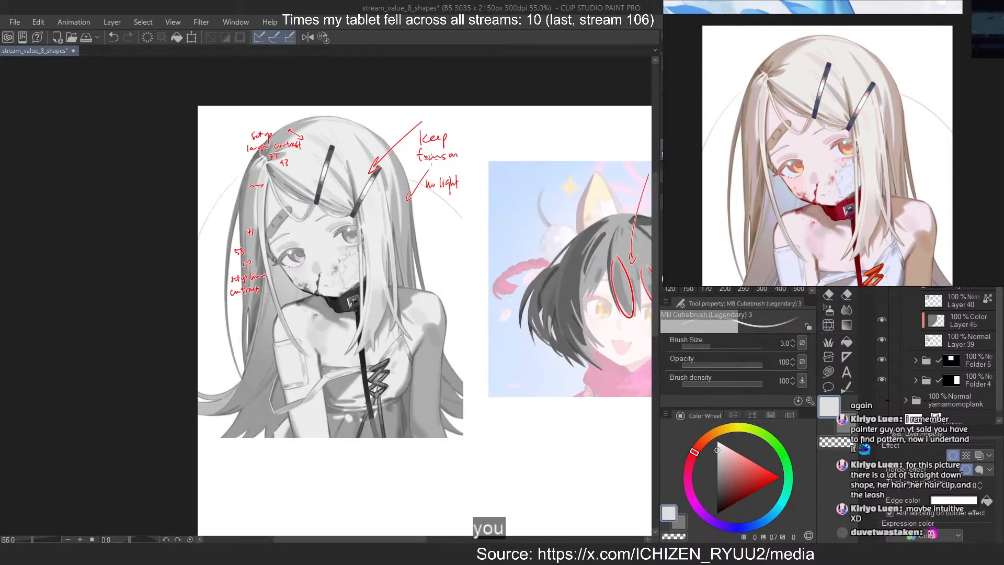
pyautogui.click(882, 301)
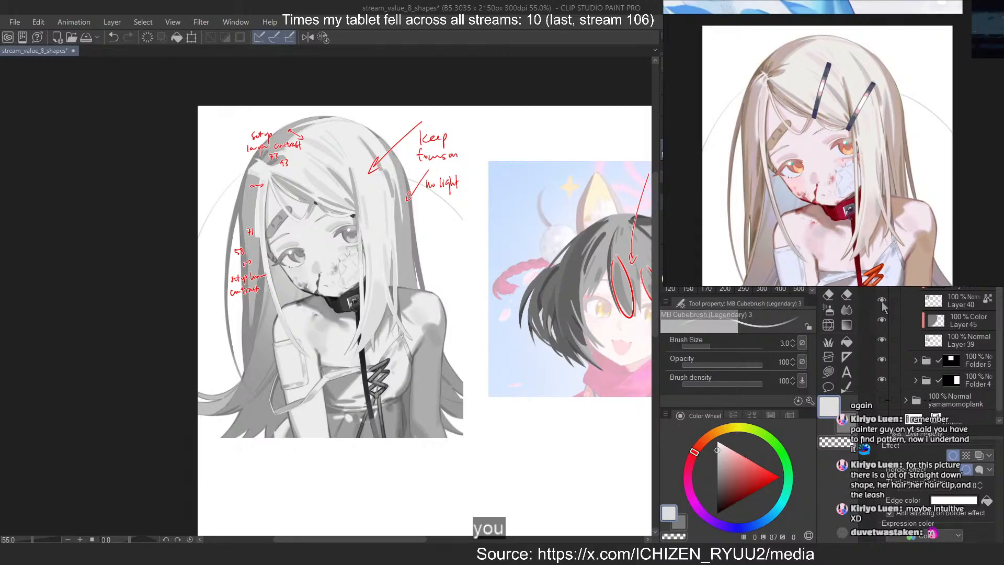
# Examine the long-haired girl's colour reference, the cat-eared girl in the white shirt and the red-haired girl on the reference board
pyautogui.scroll(7, 893, 109)
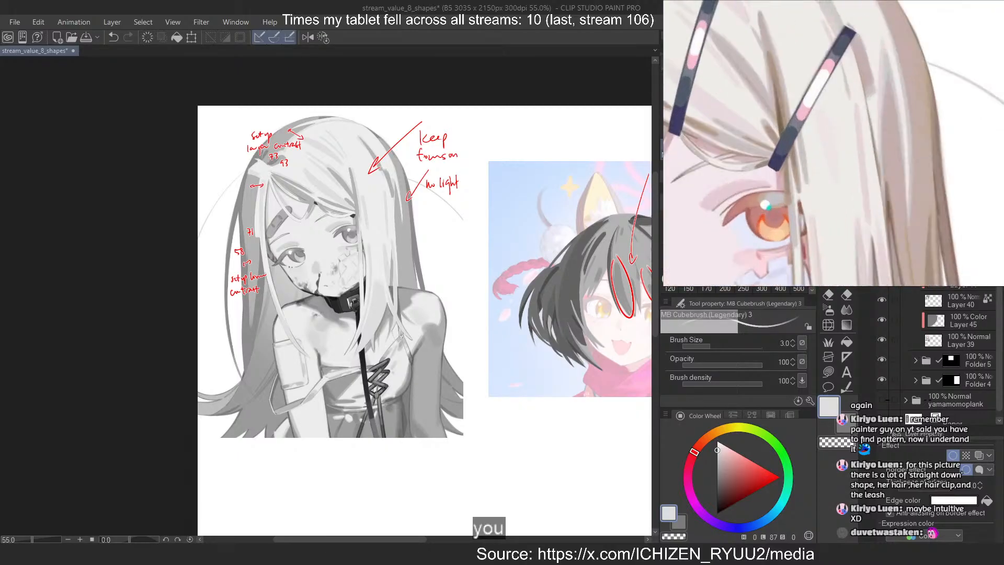
pyautogui.scroll(-8, 888, 110)
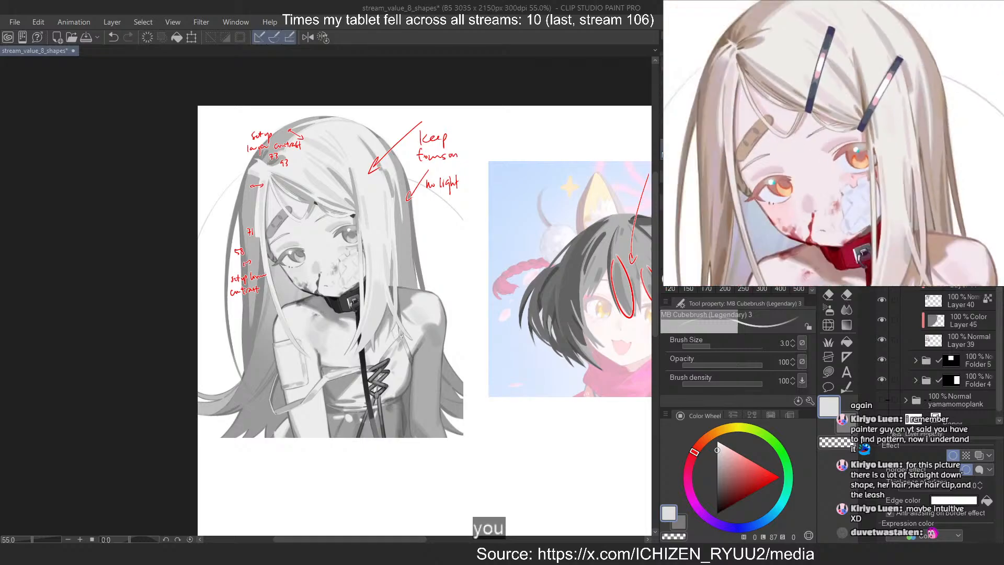
pyautogui.scroll(5, 826, 70)
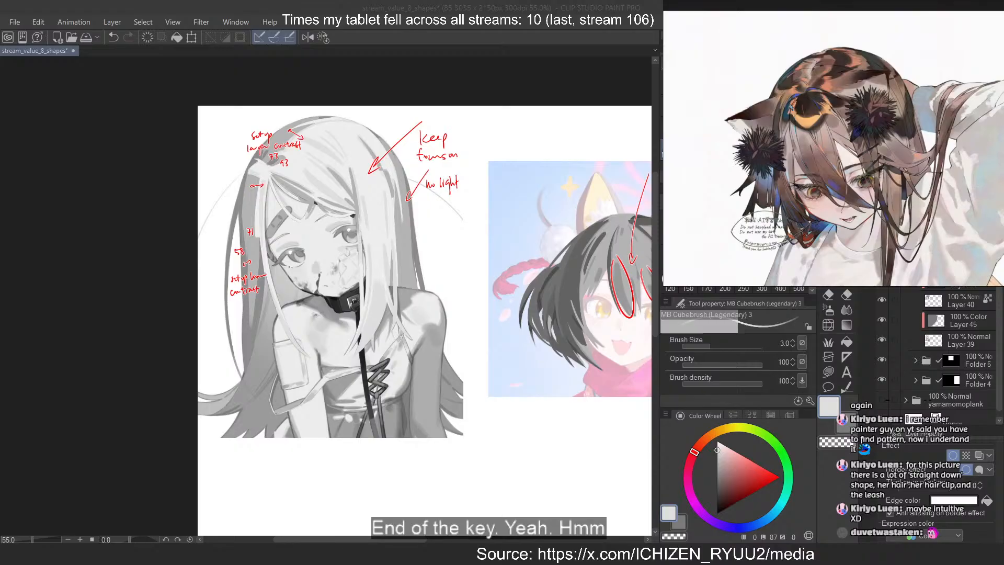
pyautogui.scroll(-6, 767, 71)
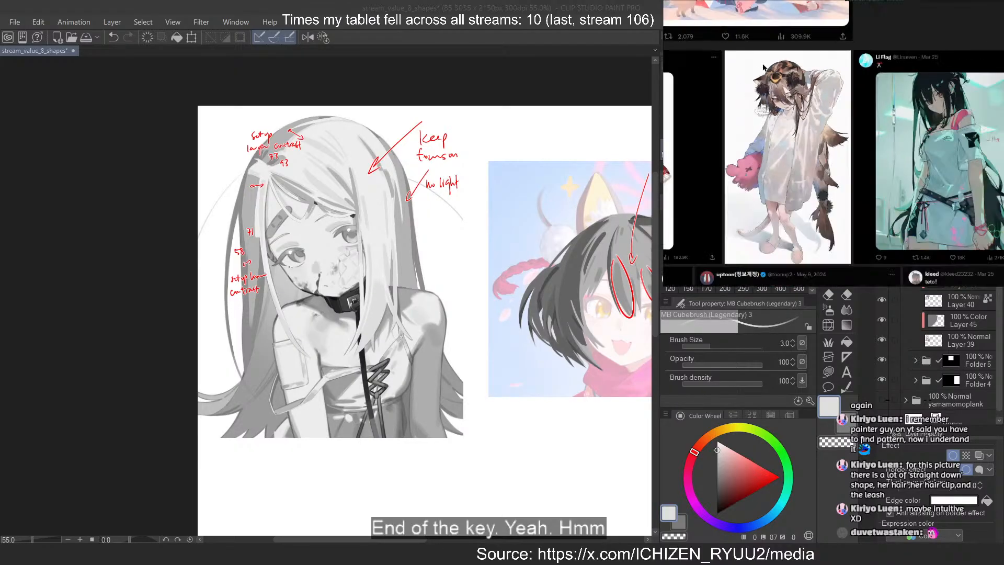
pyautogui.scroll(3, 948, 98)
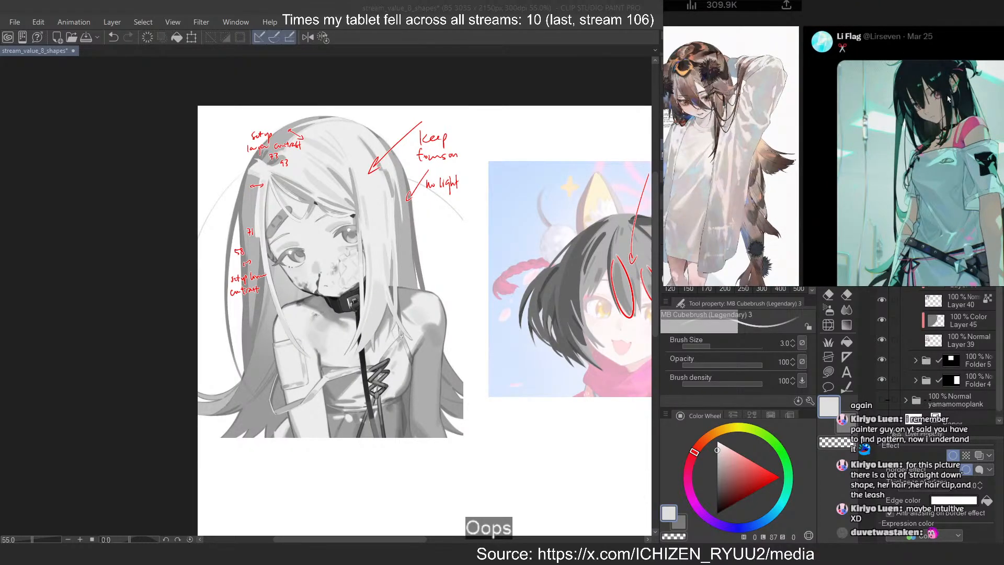
pyautogui.scroll(-5, 948, 97)
pyautogui.scroll(3, 906, 77)
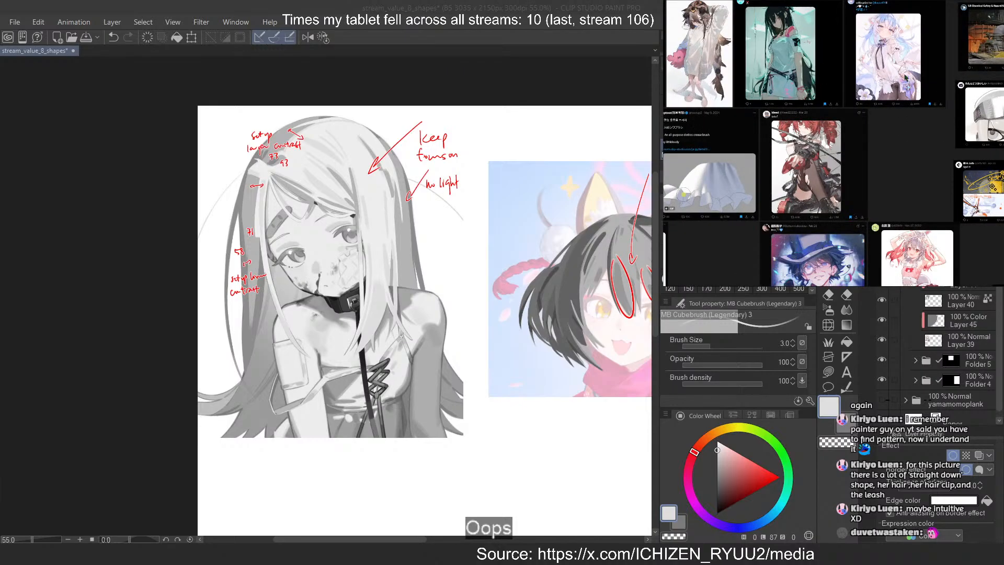
pyautogui.scroll(4, 776, 186)
pyautogui.scroll(3, 846, 86)
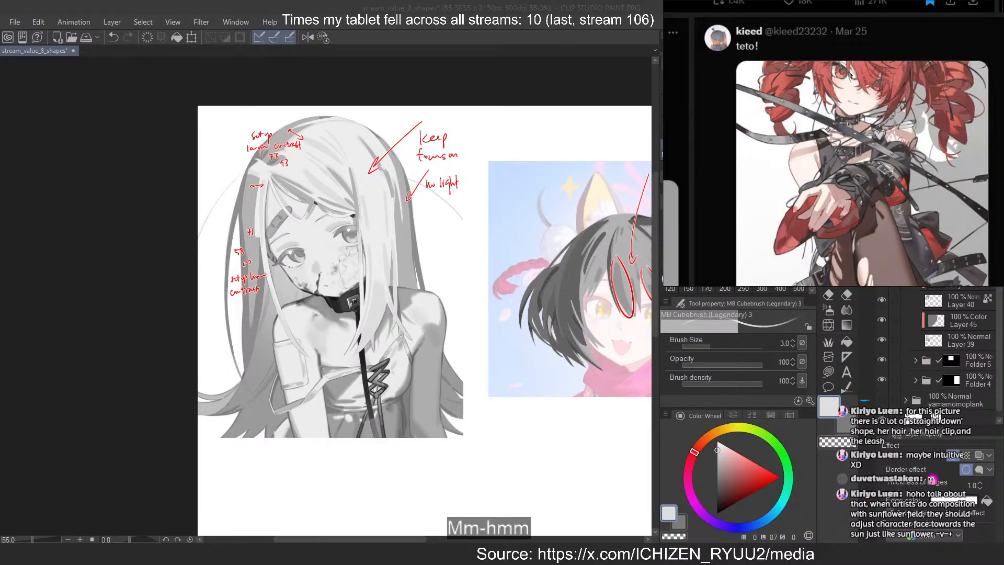
pyautogui.scroll(-10, 849, 75)
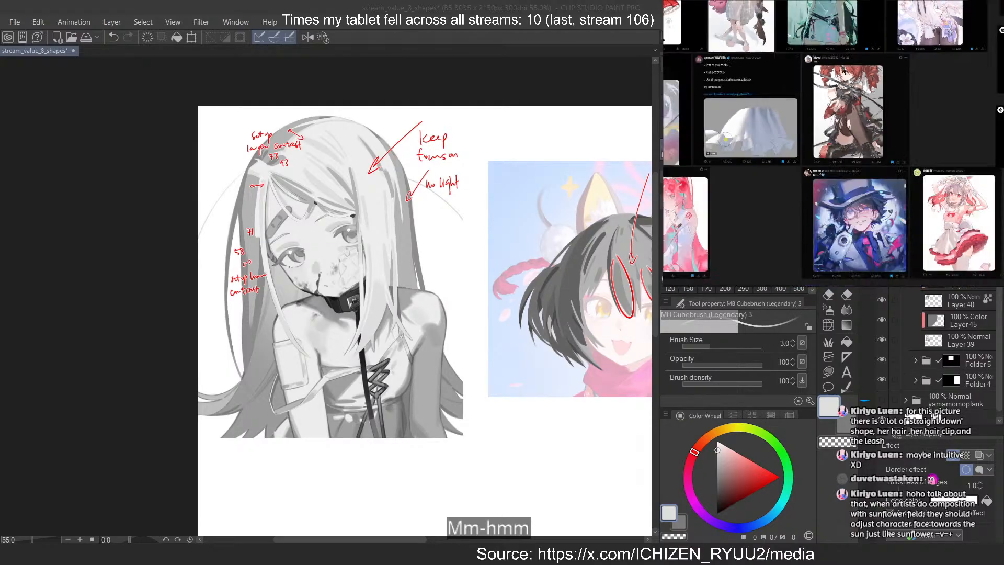
# Look through the reference board's illustration groups for a sunflower piece
pyautogui.moveTo(793, 66); pyautogui.dragTo(864, 146)
pyautogui.moveTo(788, 56); pyautogui.dragTo(882, 202)
pyautogui.moveTo(863, 73); pyautogui.dragTo(889, 200)
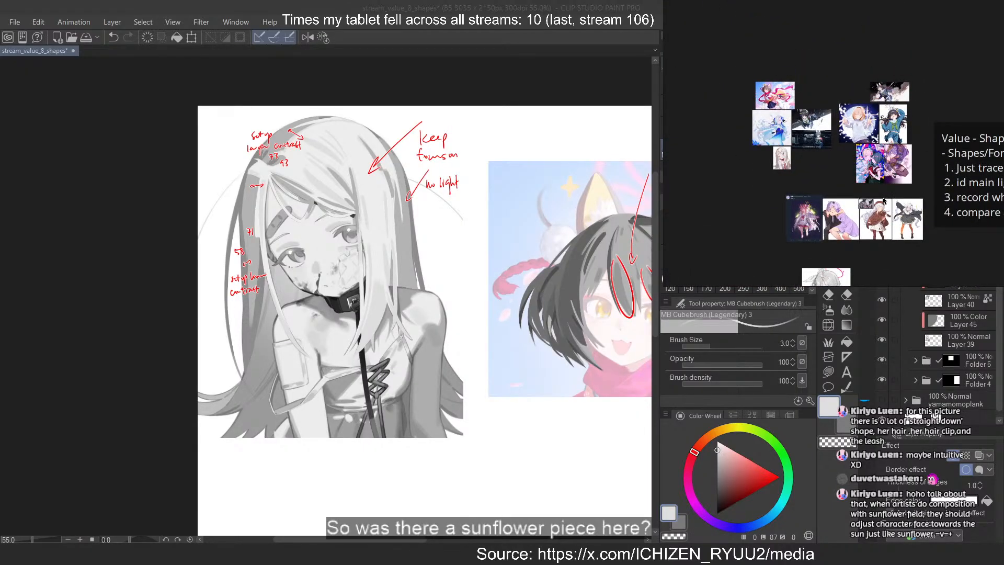
pyautogui.scroll(7, 779, 99)
pyautogui.scroll(-6, 779, 98)
pyautogui.moveTo(779, 98); pyautogui.dragTo(749, 28)
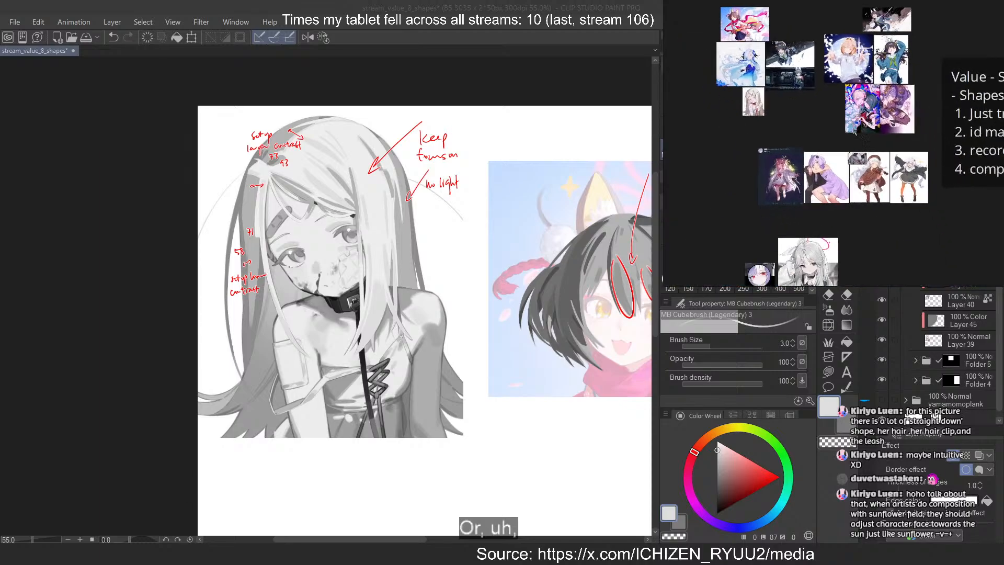
pyautogui.moveTo(906, 205); pyautogui.dragTo(872, 98)
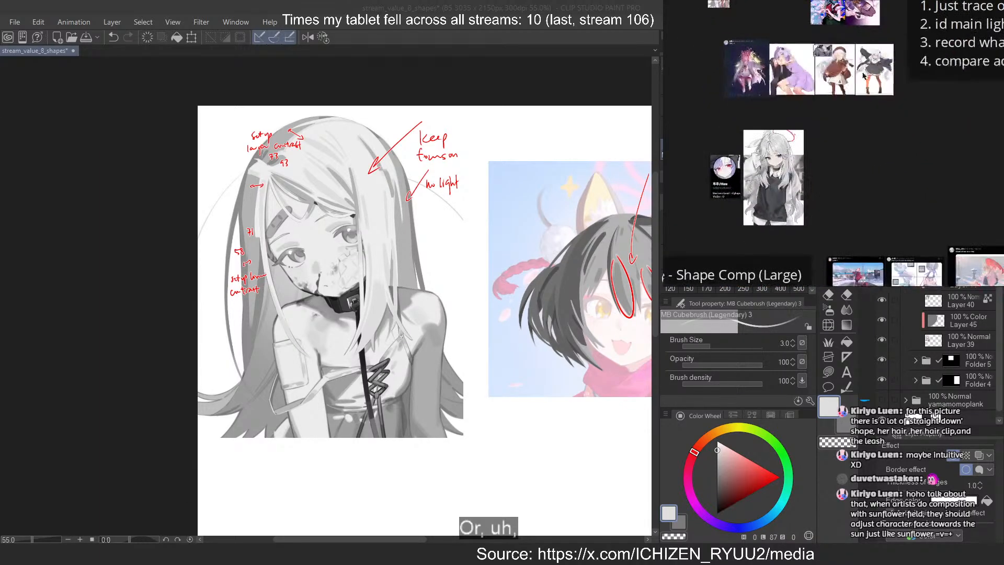
pyautogui.moveTo(933, 255); pyautogui.dragTo(895, 142)
pyautogui.scroll(3, 895, 142)
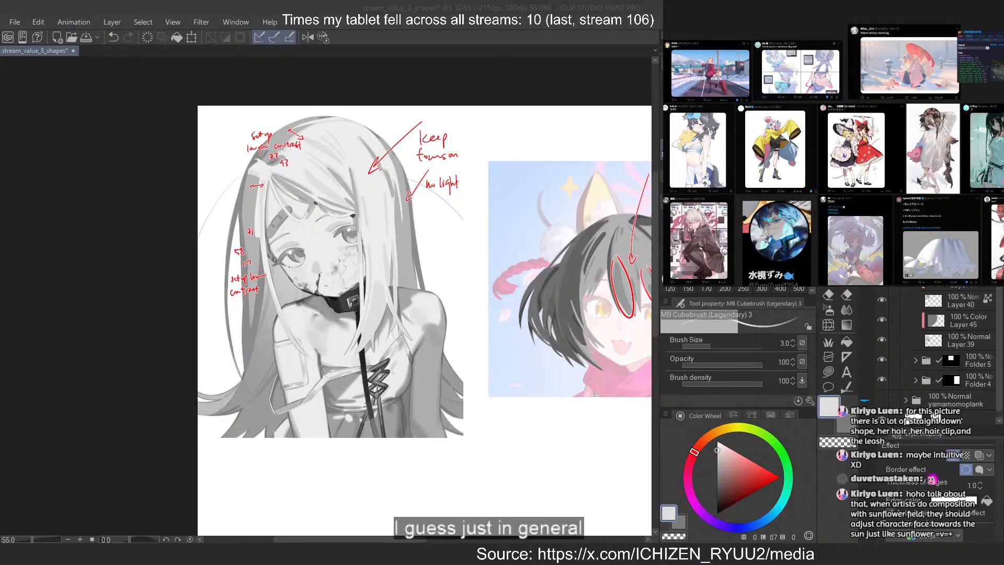
pyautogui.moveTo(918, 182); pyautogui.dragTo(896, 121)
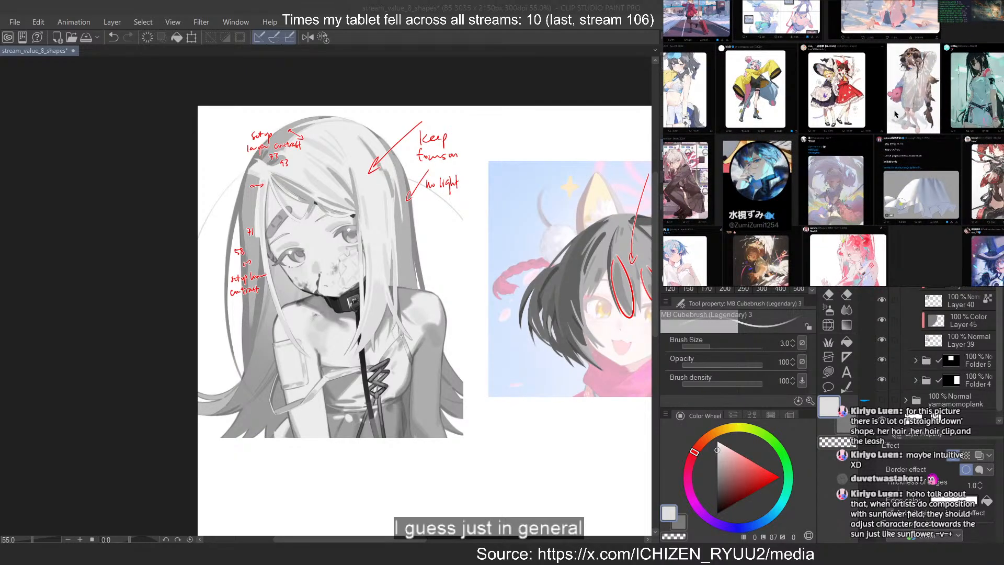
# Examine the crouching girl, the blue-ponytailed girl and the winged girl illustrations up close on the reference board
pyautogui.scroll(5, 913, 148)
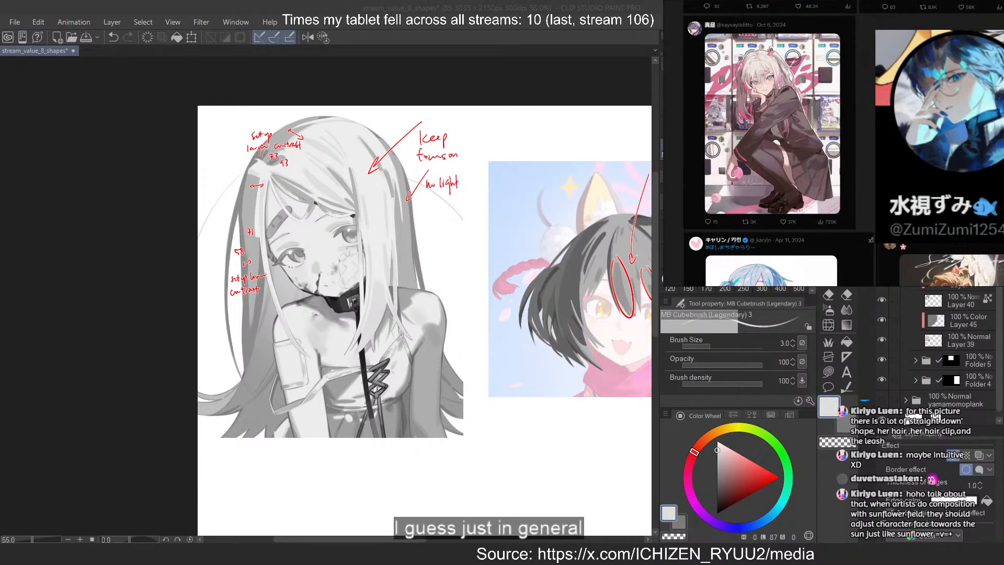
pyautogui.scroll(-5, 744, 122)
pyautogui.scroll(5, 710, 131)
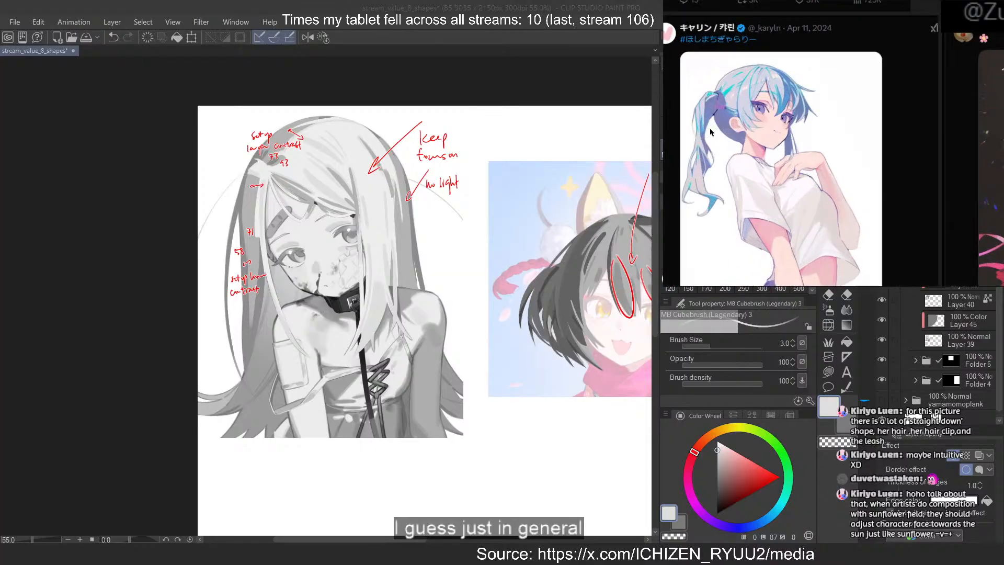
pyautogui.scroll(-2, 710, 131)
pyautogui.scroll(-2, 767, 105)
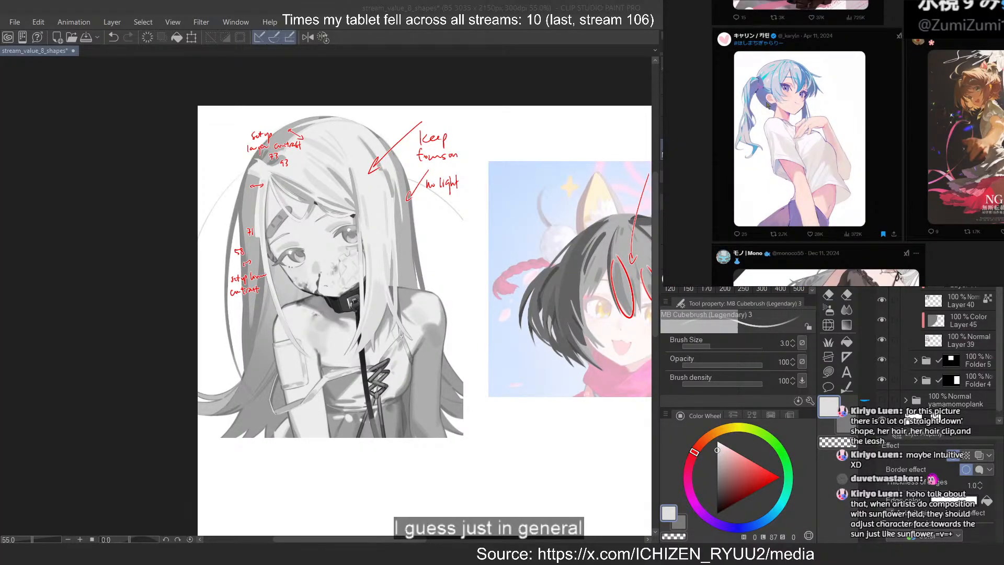
pyautogui.scroll(-2, 819, 109)
pyautogui.scroll(4, 907, 90)
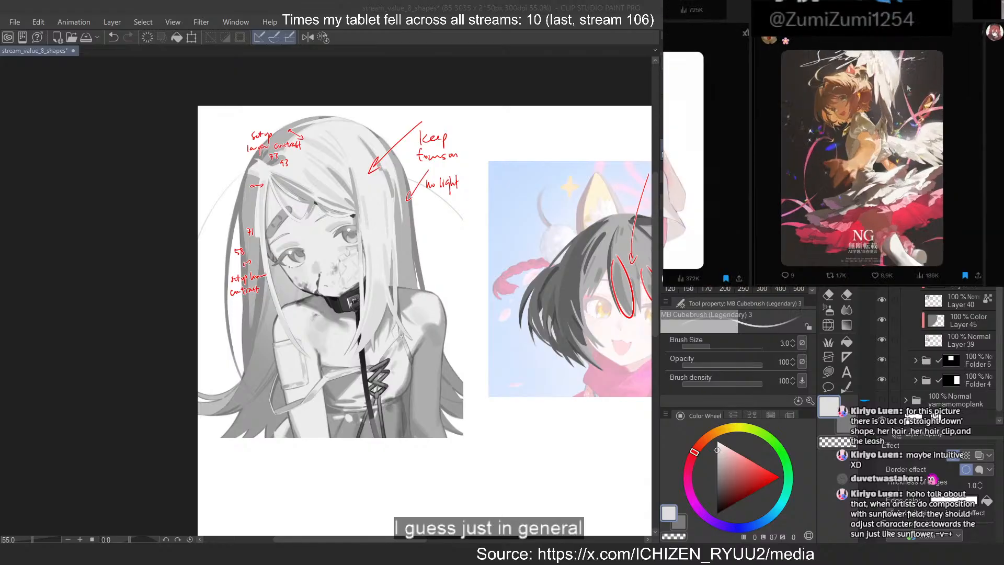
# Move the round blue-haired profile picture card out of the illustration grid on the reference board
pyautogui.scroll(-4, 907, 90)
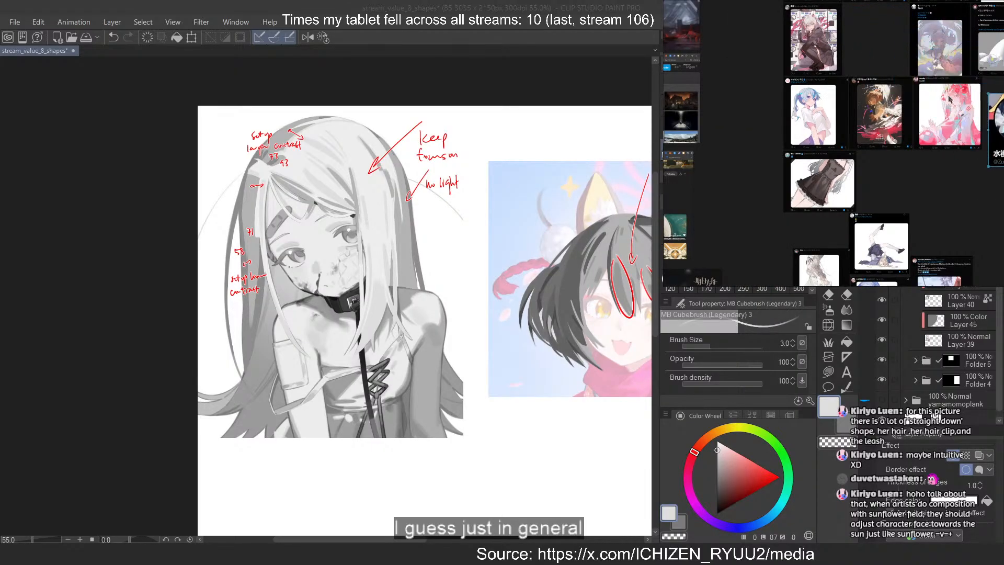
pyautogui.scroll(2, 742, 152)
pyautogui.moveTo(741, 151); pyautogui.dragTo(811, 234)
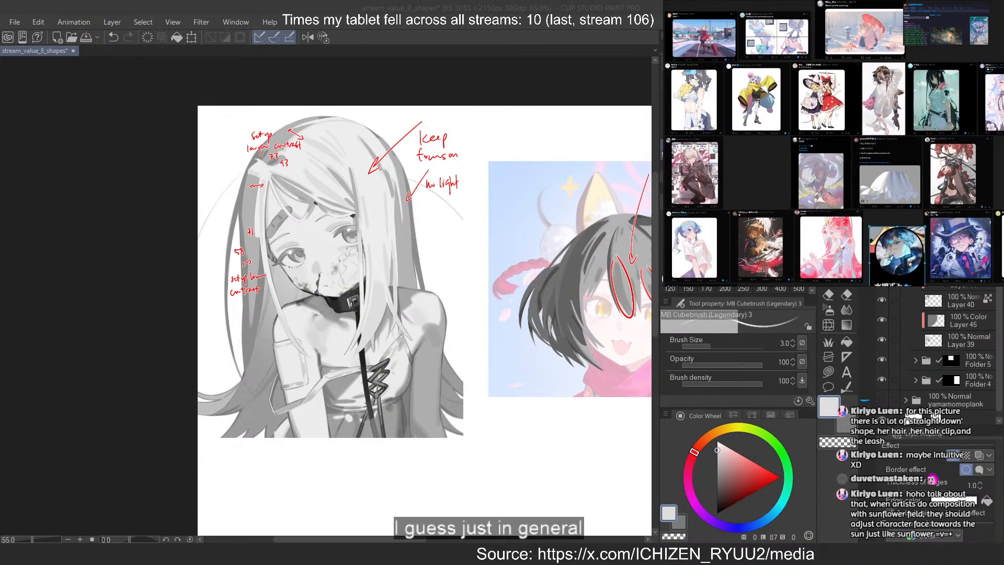
pyautogui.moveTo(910, 265); pyautogui.dragTo(845, 94)
pyautogui.moveTo(840, 97); pyautogui.dragTo(871, 77)
pyautogui.click(761, 190)
pyautogui.moveTo(756, 239); pyautogui.dragTo(765, 116)
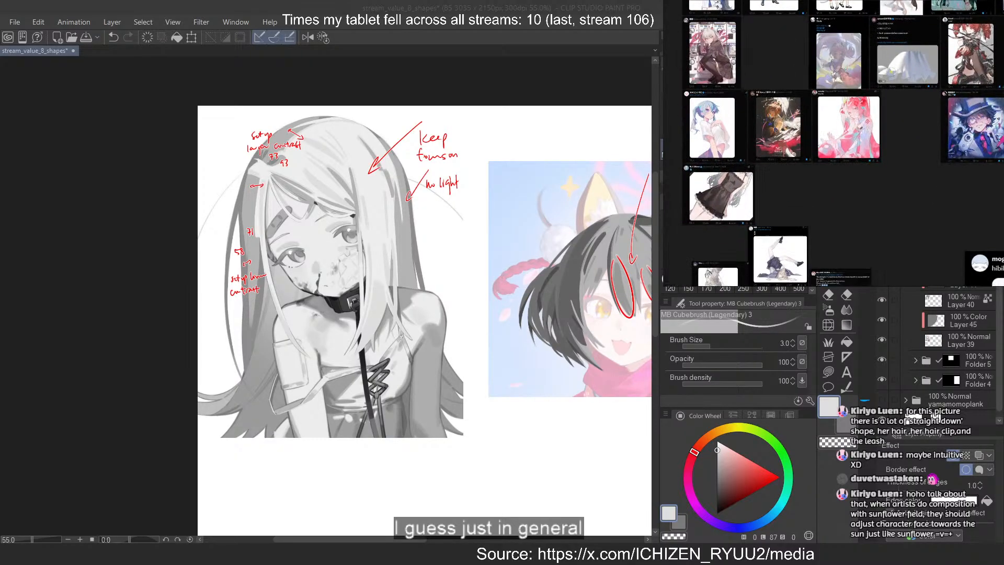
# Examine the winged girl illustration again, and the blue-and-white dressed girl in the value shape study group
pyautogui.scroll(6, 766, 113)
pyautogui.scroll(-4, 768, 79)
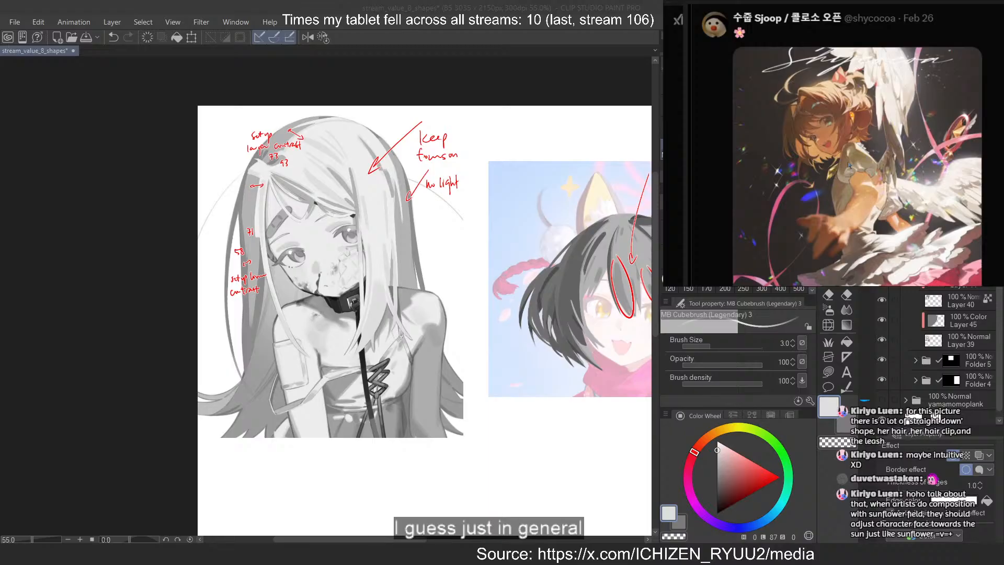
pyautogui.scroll(-10, 916, 178)
pyautogui.moveTo(912, 131); pyautogui.dragTo(912, 209)
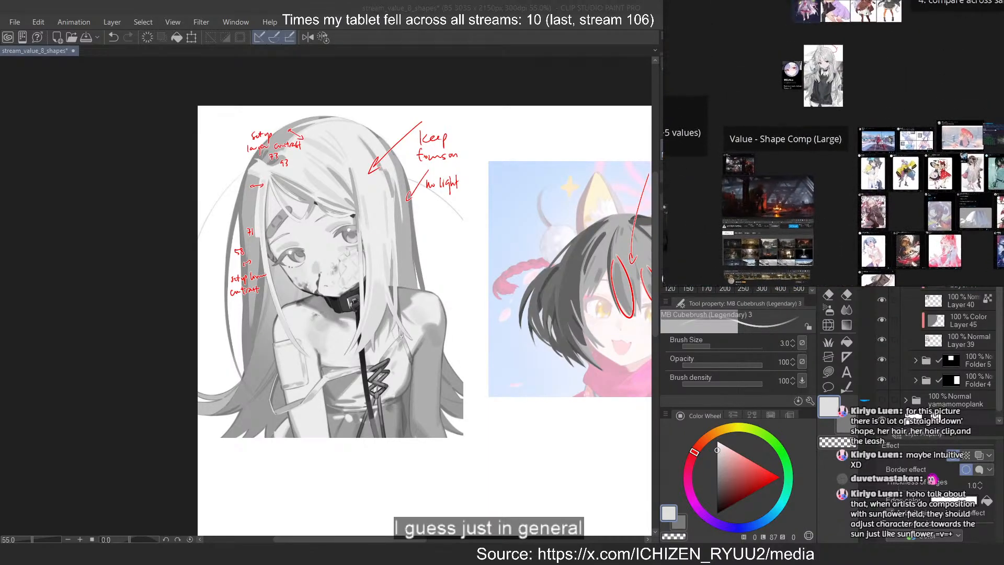
pyautogui.moveTo(905, 51); pyautogui.dragTo(901, 152)
pyautogui.scroll(5, 889, 141)
pyautogui.moveTo(855, 49); pyautogui.dragTo(886, 162)
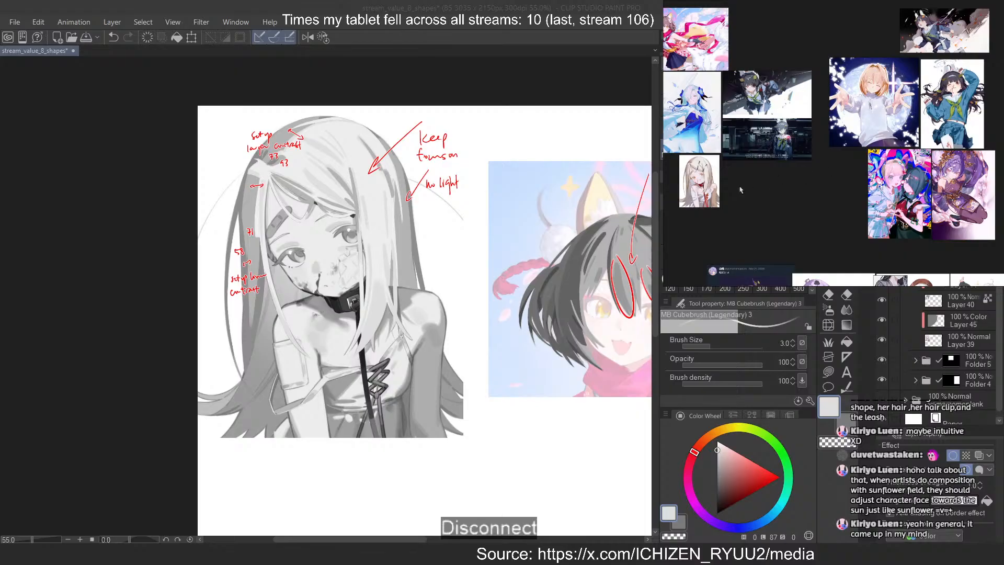
pyautogui.moveTo(740, 187); pyautogui.dragTo(801, 176)
pyautogui.scroll(7, 693, 109)
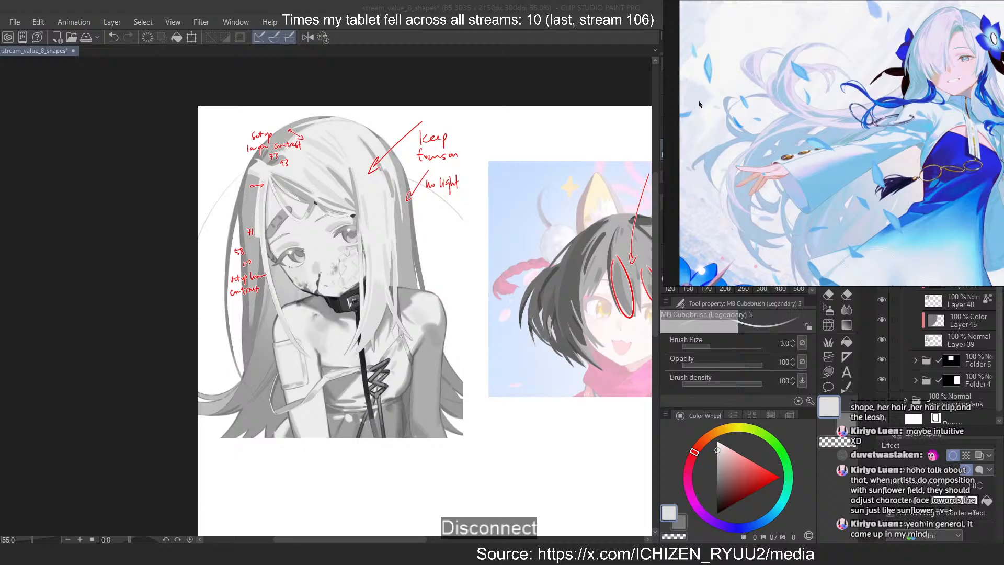
# Examine the lighting on the short-haired winged girl illustration up close in the reference board's large shape composition group
pyautogui.scroll(-7, 700, 103)
pyautogui.scroll(-4, 826, 145)
pyautogui.moveTo(930, 233); pyautogui.dragTo(874, 126)
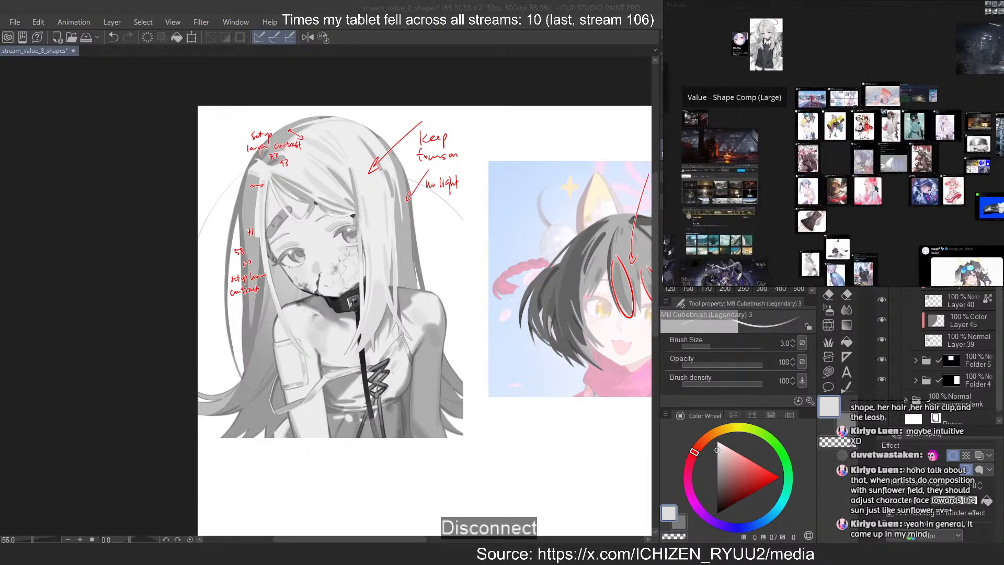
pyautogui.scroll(10, 875, 187)
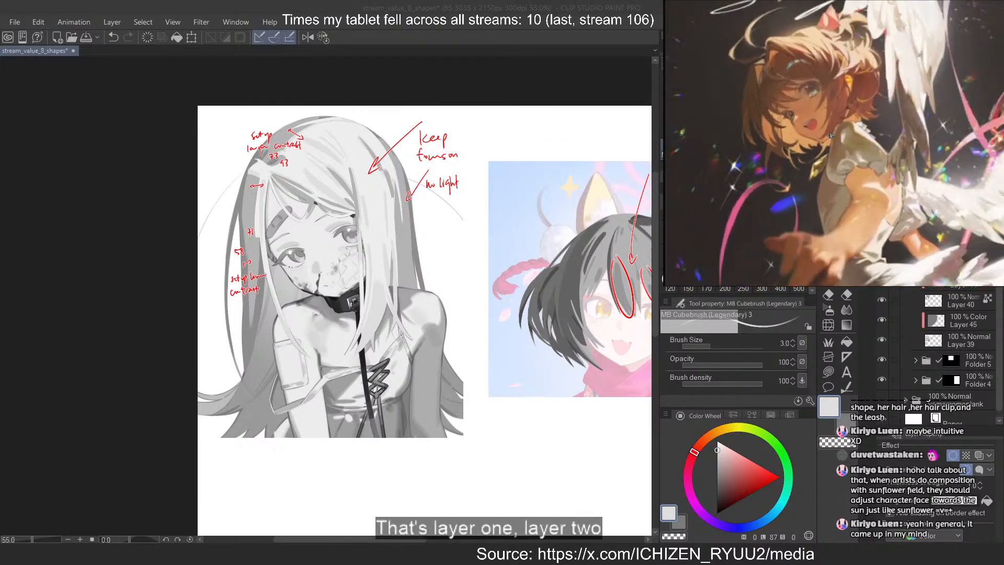
pyautogui.scroll(-4, 830, 135)
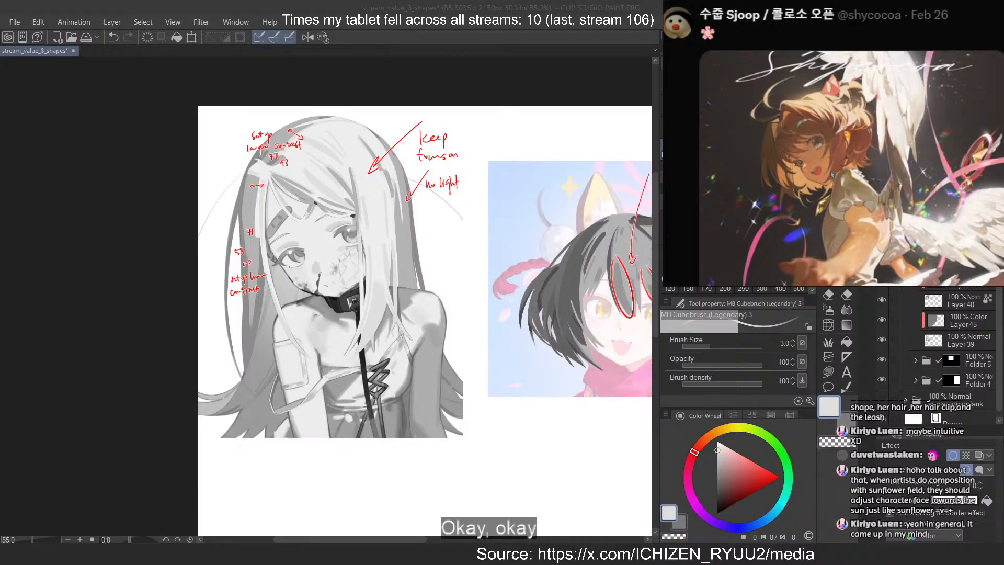
pyautogui.scroll(1, 808, 163)
pyautogui.scroll(-6, 832, 155)
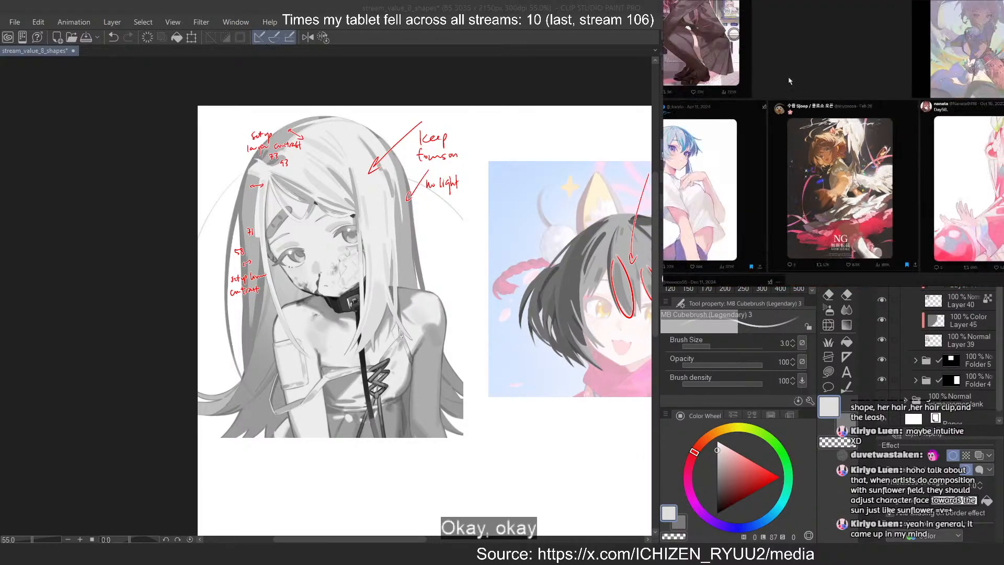
# Look through the reference board from the large shape composition group back to the value shape study group
pyautogui.scroll(5, 789, 81)
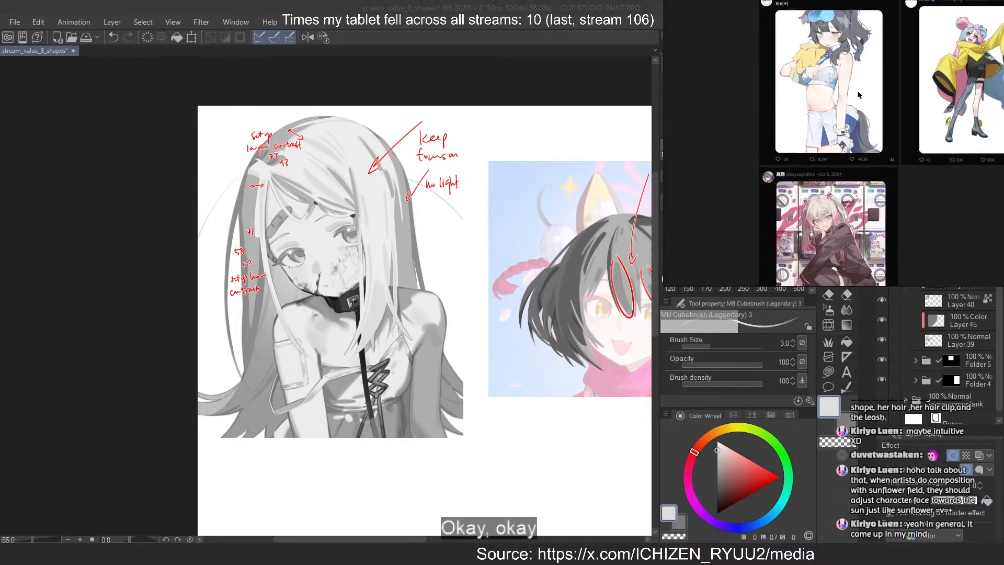
pyautogui.scroll(2, 858, 95)
pyautogui.scroll(3, 859, 137)
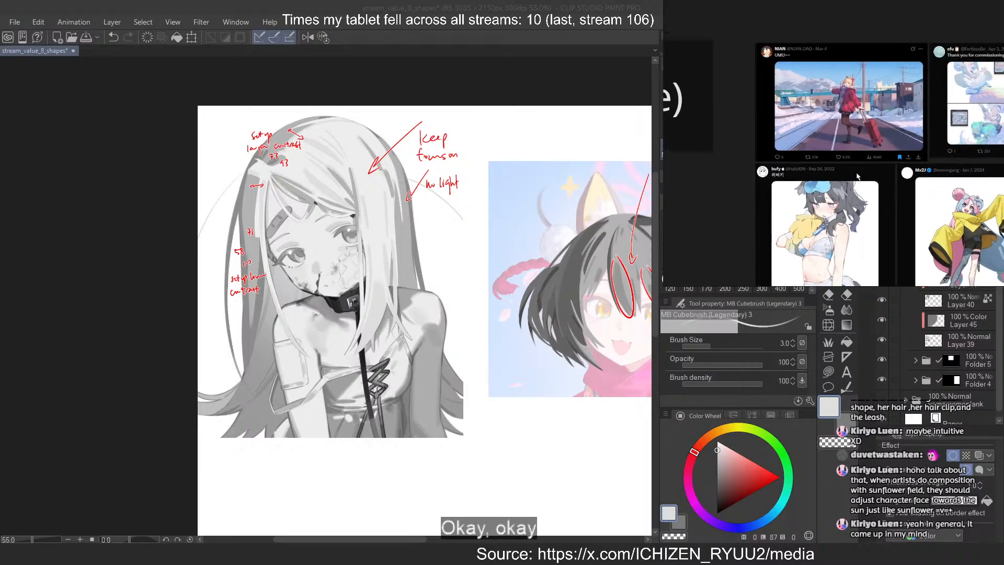
pyautogui.scroll(10, 858, 175)
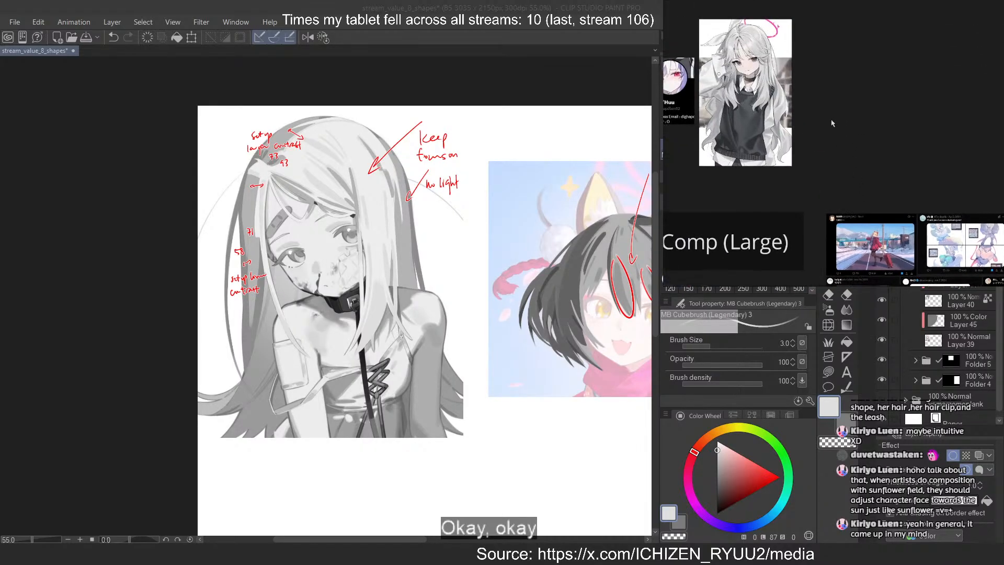
pyautogui.scroll(2, 854, 136)
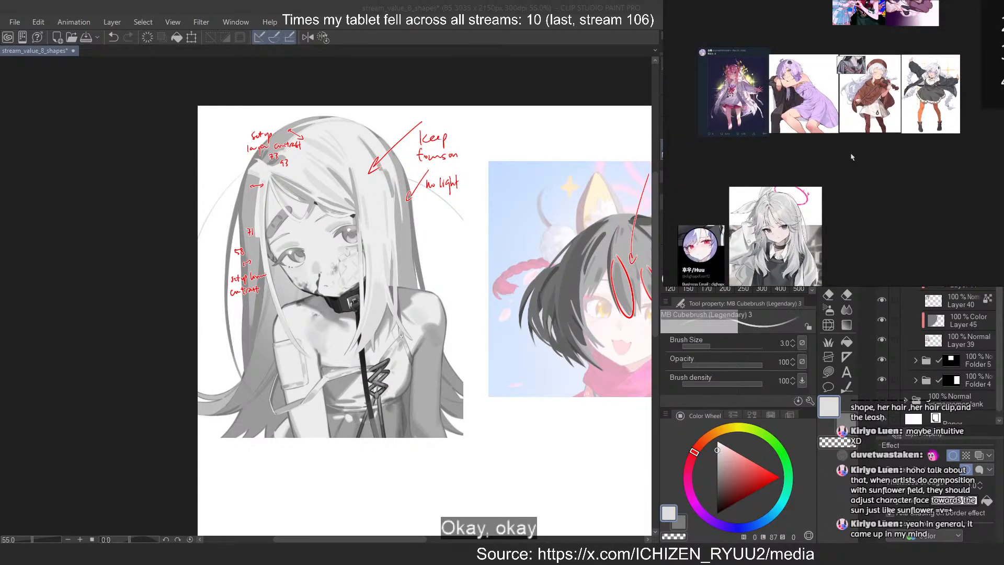
pyautogui.scroll(3, 868, 156)
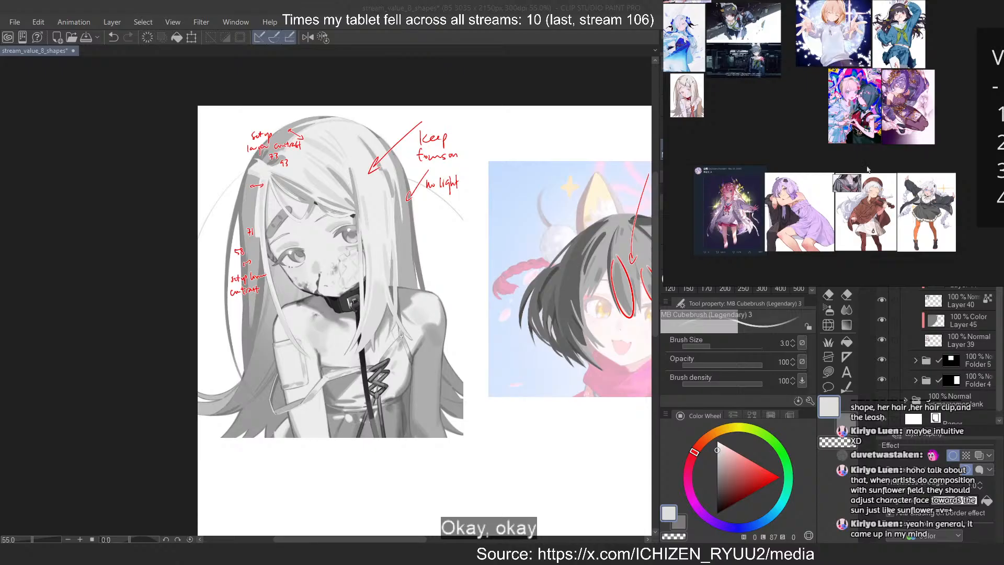
pyautogui.scroll(2, 867, 169)
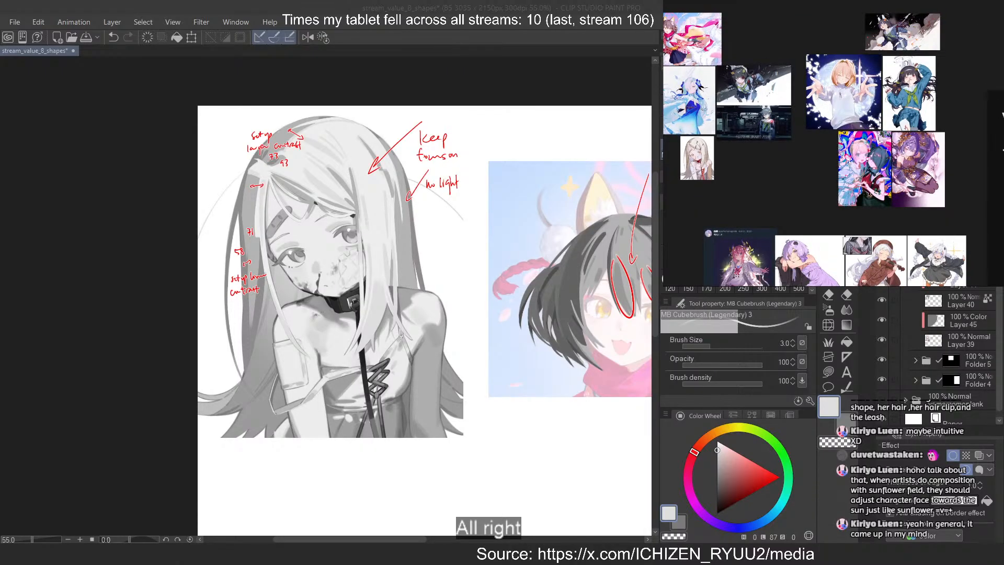
pyautogui.moveTo(765, 158); pyautogui.dragTo(790, 169)
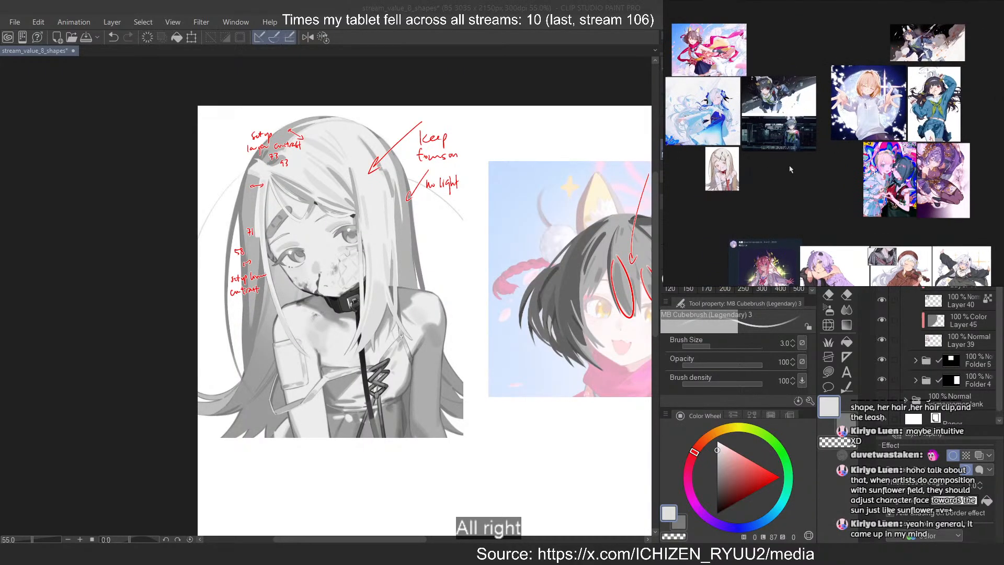
# Examine the dark-haired rabbit-eared girl in the blue sailor uniform up close, checking her hair values against the smoky background
pyautogui.doubleClick(947, 52)
pyautogui.moveTo(948, 52); pyautogui.dragTo(867, 109)
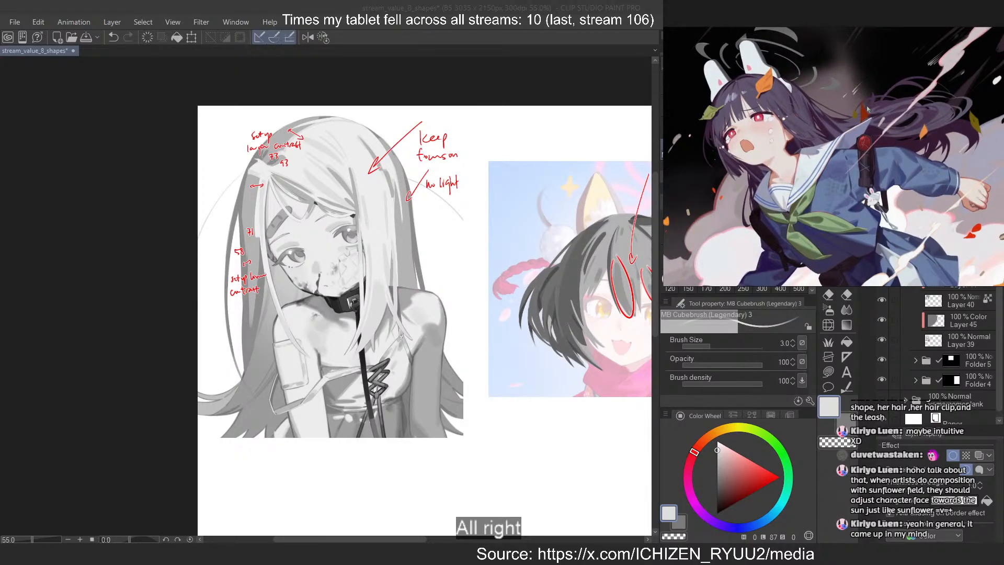
pyautogui.scroll(3, 796, 135)
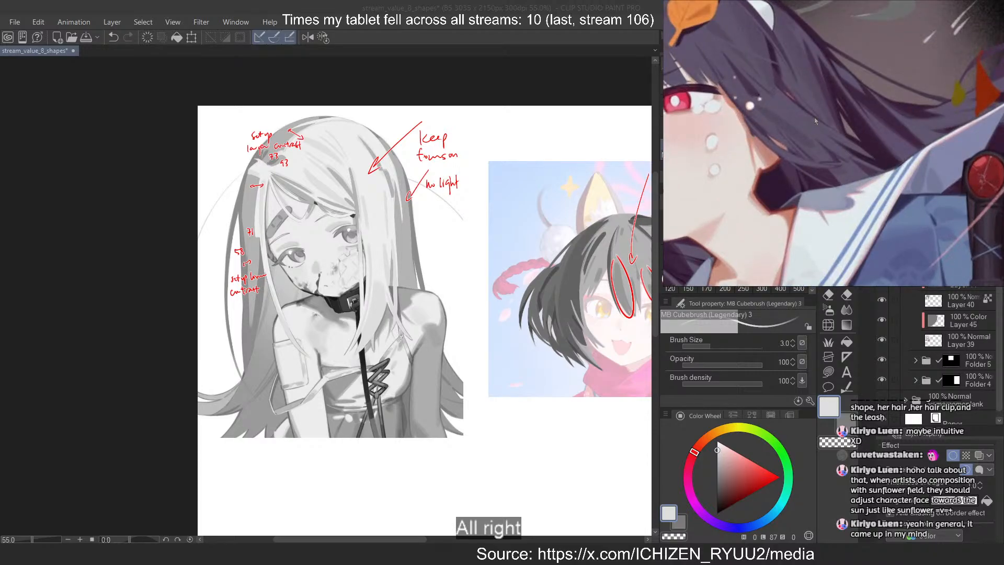
pyautogui.scroll(-3, 814, 121)
pyautogui.scroll(1, 821, 71)
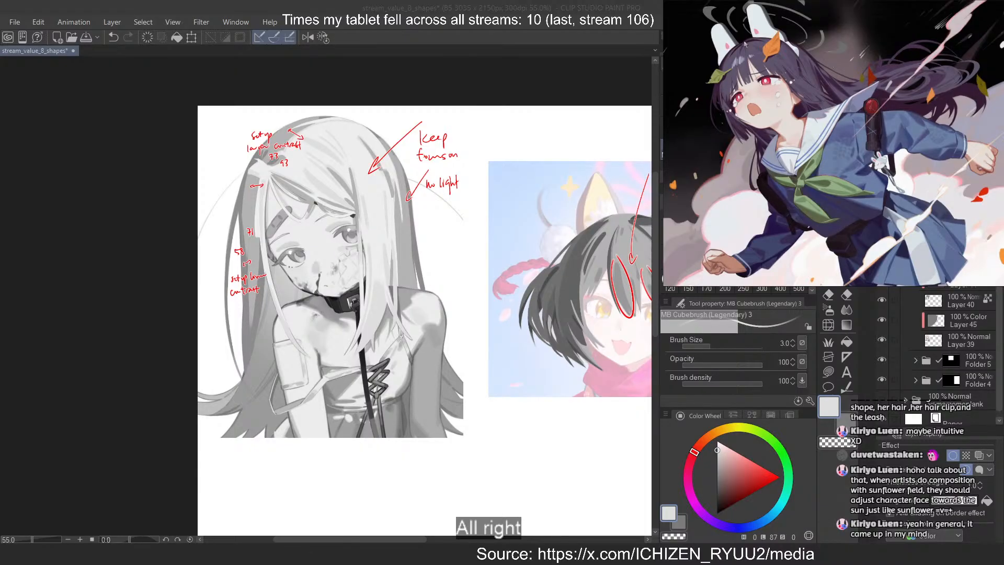
pyautogui.scroll(2, 744, 45)
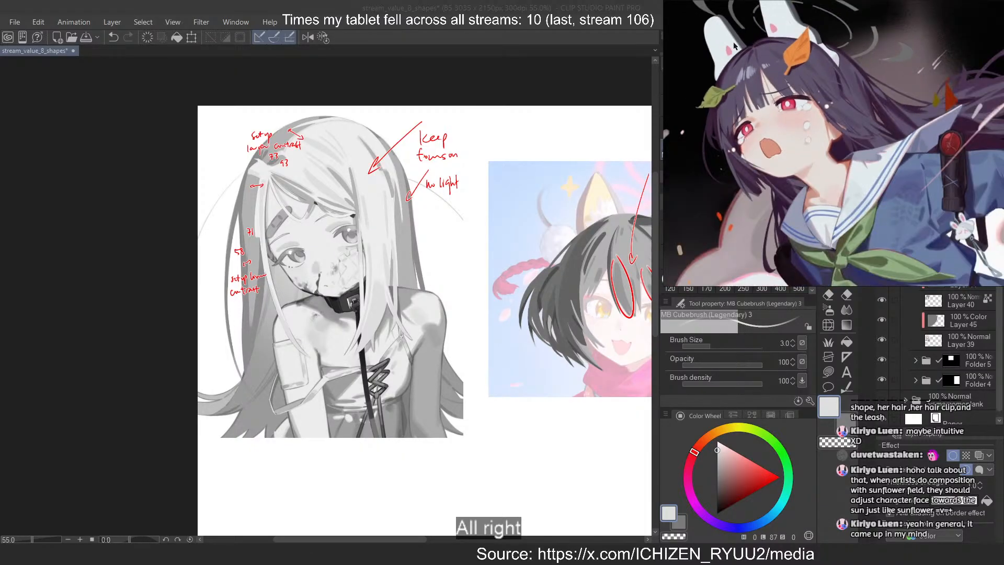
pyautogui.scroll(-3, 734, 45)
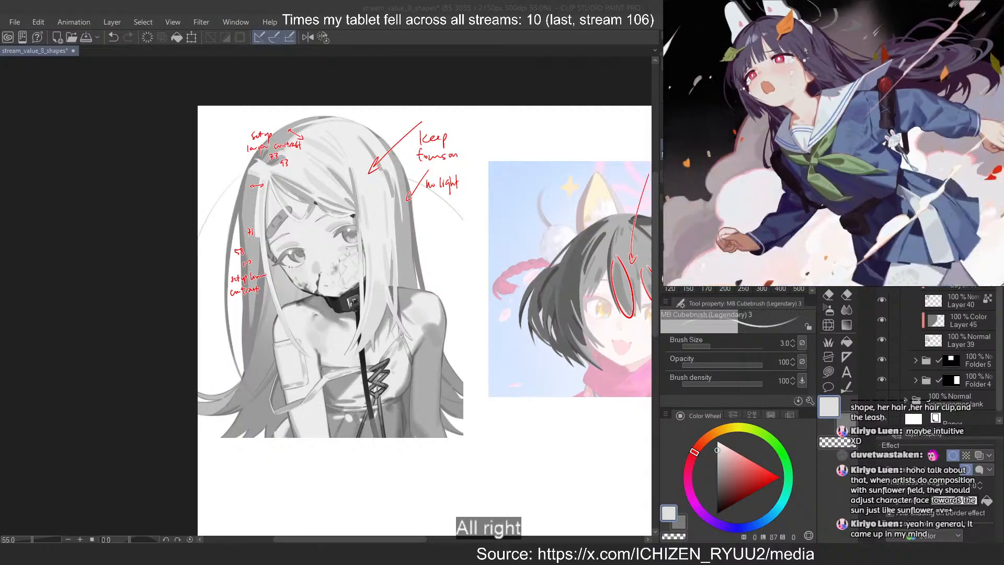
pyautogui.scroll(-3, 827, 76)
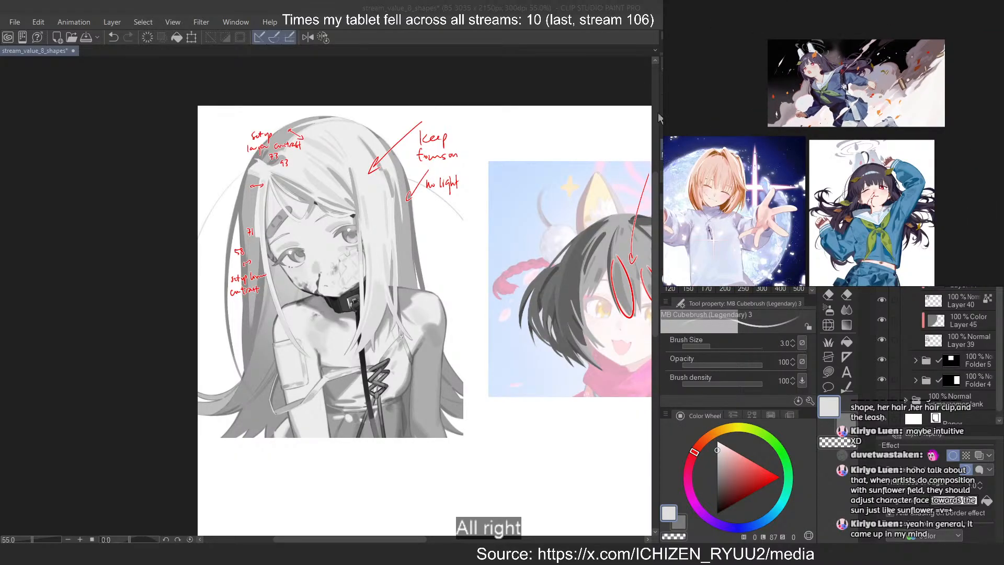
# Switch back to the value shapes canvas in Clip Studio Paint and show the blank area below the long-haired girl study
pyautogui.click(522, 29)
pyautogui.scroll(-3, 428, 104)
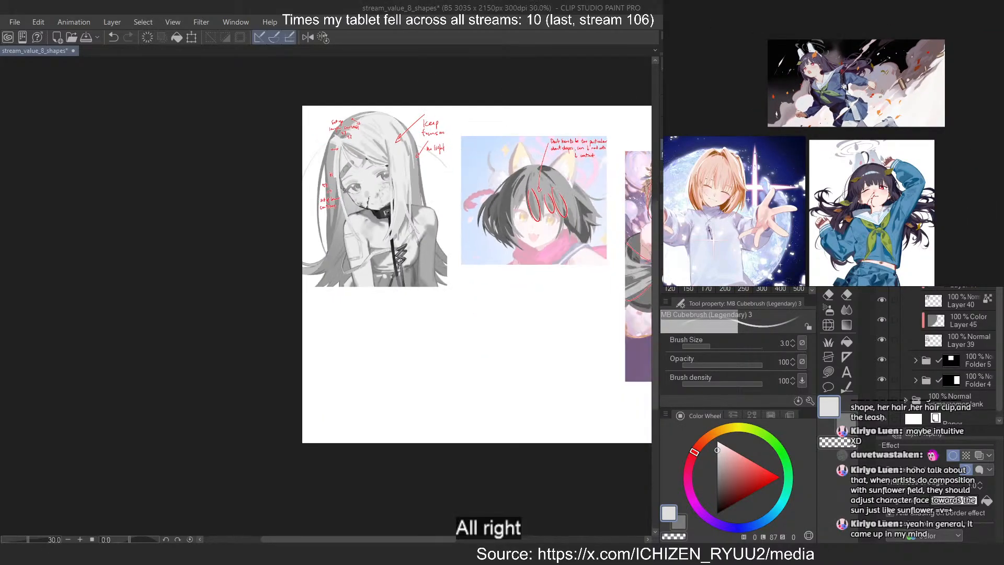
pyautogui.click(905, 240)
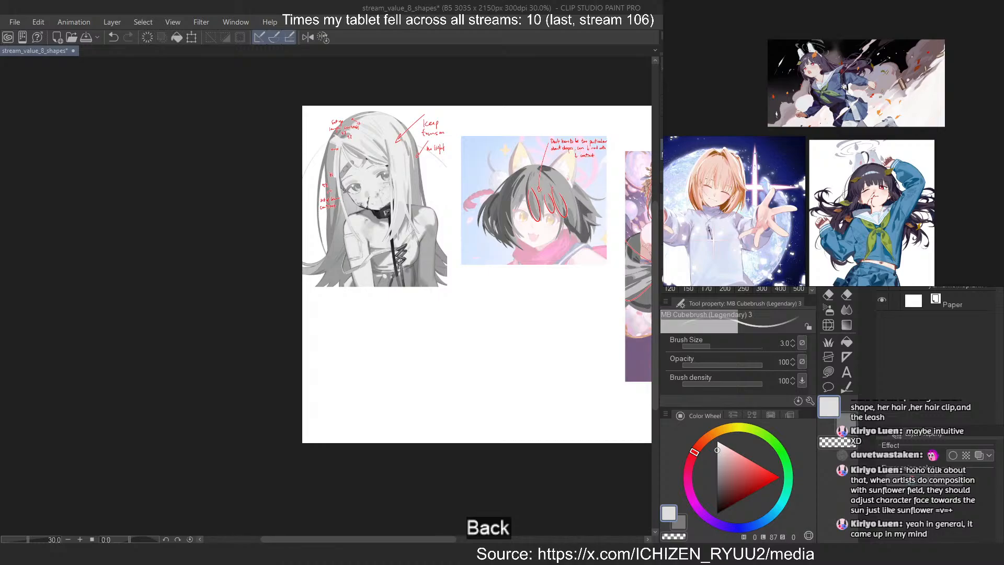
pyautogui.scroll(1, 542, 346)
pyautogui.moveTo(385, 345); pyautogui.dragTo(405, 386)
pyautogui.moveTo(380, 343)
pyautogui.mouseDown()
pyautogui.moveTo(399, 347)
pyautogui.moveTo(408, 389)
pyautogui.mouseUp()
pyautogui.hotkey('ctrl', 'z')
pyautogui.hotkey('ctrl', 'z')
pyautogui.hotkey('ctrl', 'z')
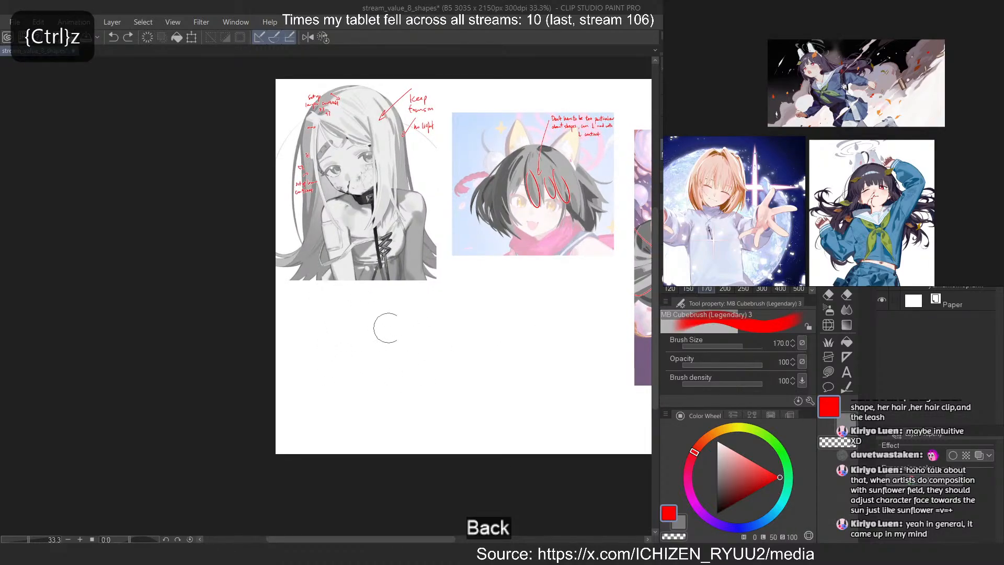
# Write "BRB" in large red letters at brush size 30 in the blank area below the long-haired girl study
pyautogui.moveTo(317, 328); pyautogui.dragTo(334, 412)
pyautogui.moveTo(320, 327)
pyautogui.mouseDown()
pyautogui.moveTo(346, 322)
pyautogui.moveTo(334, 411)
pyautogui.mouseUp()
pyautogui.moveTo(380, 335)
pyautogui.mouseDown()
pyautogui.moveTo(386, 391)
pyautogui.moveTo(421, 395)
pyautogui.mouseUp()
pyautogui.moveTo(426, 316)
pyautogui.mouseDown()
pyautogui.moveTo(434, 374)
pyautogui.moveTo(466, 361)
pyautogui.mouseUp()
pyautogui.moveTo(466, 361); pyautogui.dragTo(439, 409)
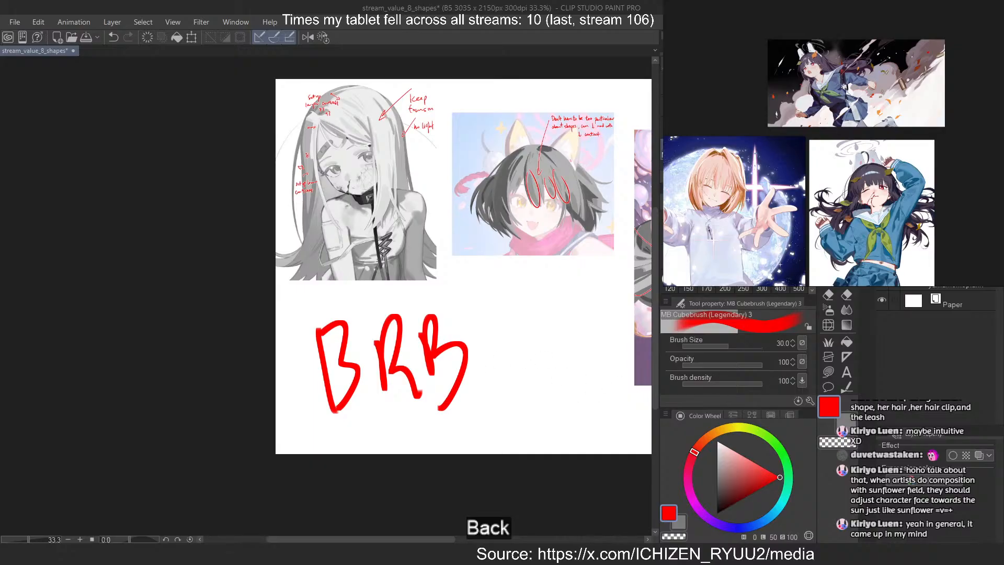
# Locate the illustration of the pink-haired and dark-haired pair on the reference board and view it enlarged
pyautogui.scroll(-4, 835, 148)
pyautogui.moveTo(834, 211); pyautogui.dragTo(906, 121)
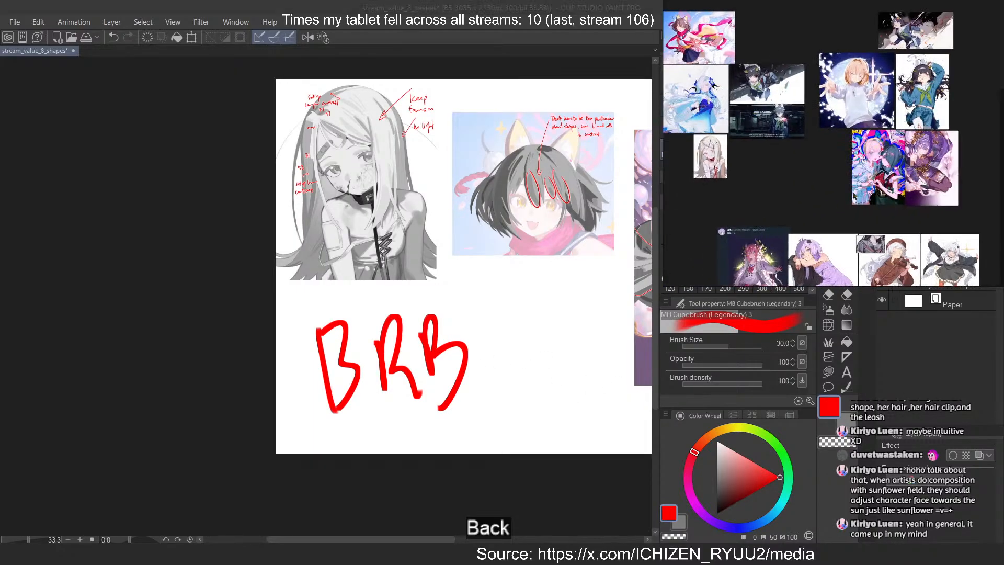
pyautogui.doubleClick(875, 151)
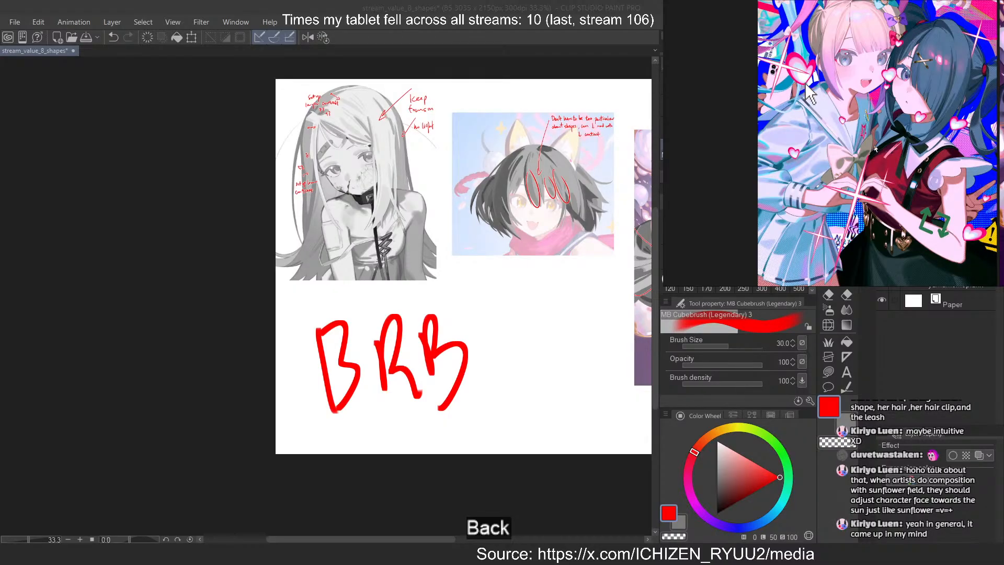
# Undo the handwritten red BRB lettering and bring all three annotated studies on the canvas into view
pyautogui.scroll(-2, 471, 89)
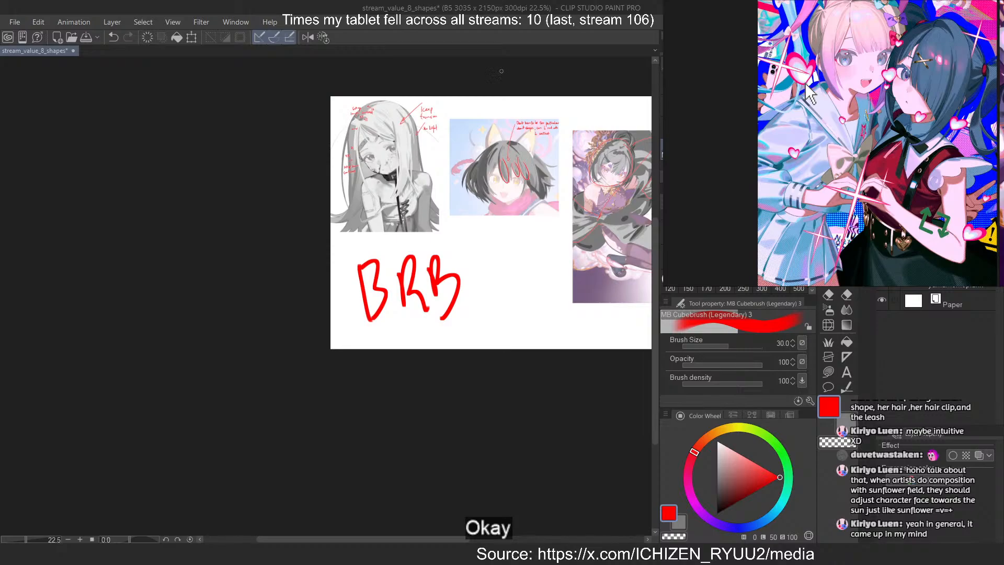
pyautogui.hotkey('ctrl', 'z')
pyautogui.hotkey('ctrl', 'z')
pyautogui.hotkey('ctrl', 'z')
pyautogui.hotkey('ctrl', 'z')
pyautogui.hotkey('ctrl', 'z')
pyautogui.hotkey('ctrl', 'z')
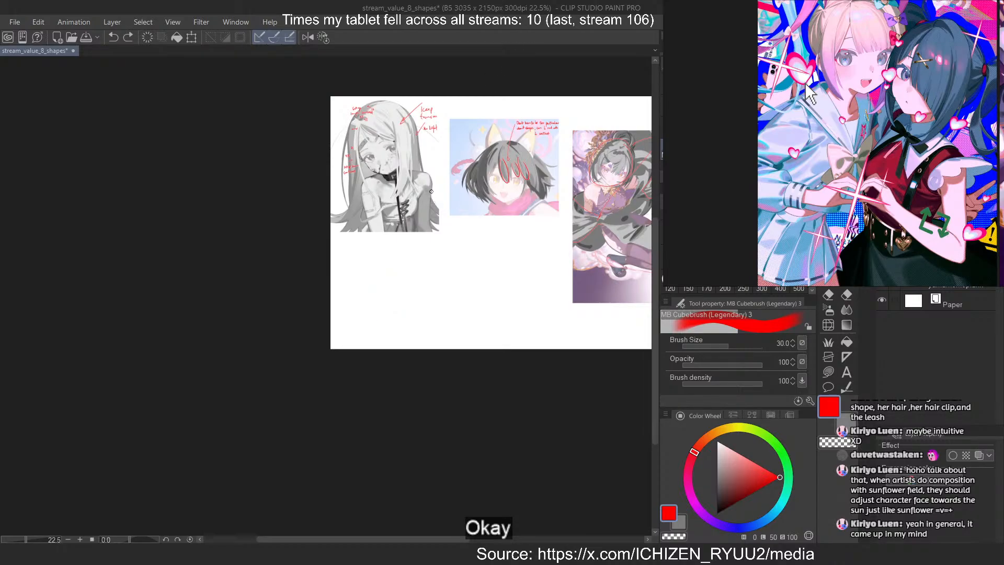
pyautogui.scroll(-4, 445, 185)
pyautogui.scroll(6, 537, 132)
pyautogui.scroll(-3, 481, 161)
pyautogui.scroll(5, 517, 152)
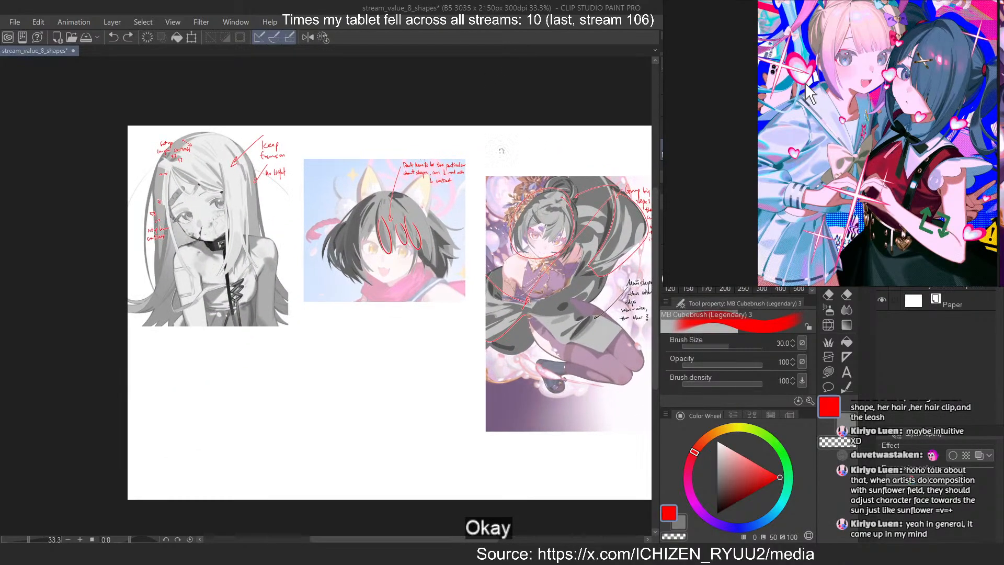
pyautogui.scroll(-2, 501, 151)
pyautogui.scroll(2, 612, 153)
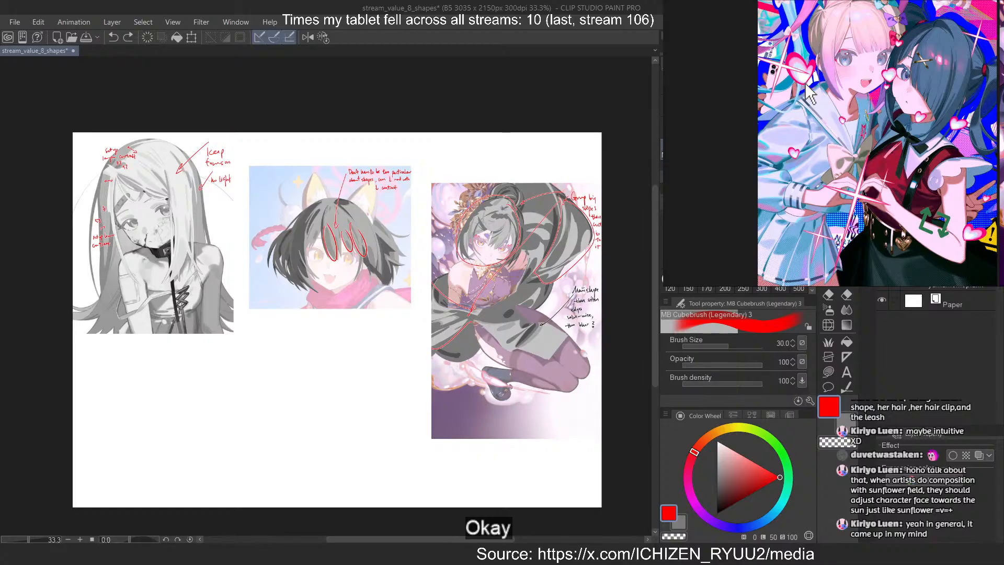
# Find the winged girl illustration with the dark background on the reference board and enlarge it
pyautogui.scroll(-5, 809, 93)
pyautogui.moveTo(884, 81); pyautogui.dragTo(909, 3)
pyautogui.scroll(-5, 888, 29)
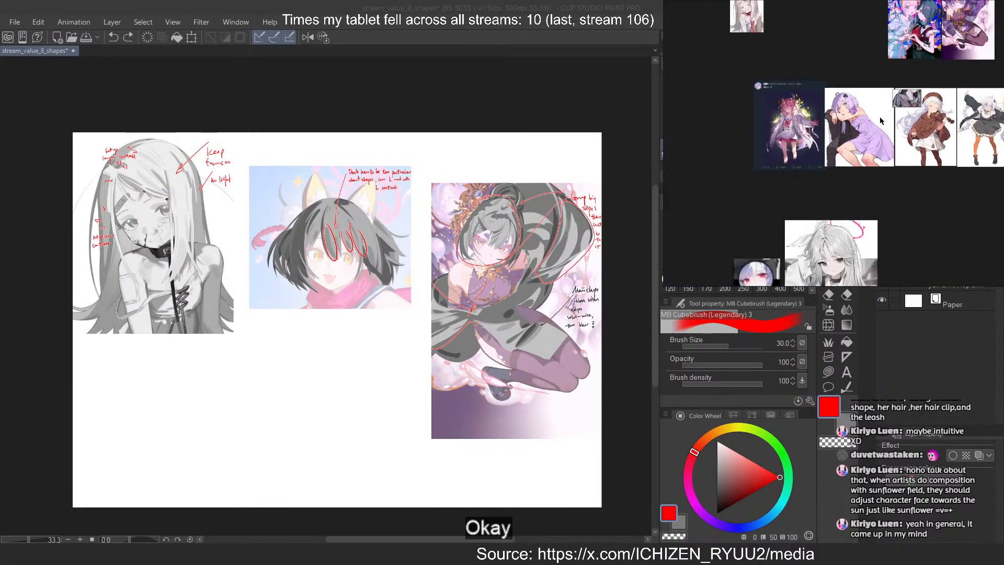
pyautogui.scroll(-5, 879, 63)
pyautogui.moveTo(929, 256); pyautogui.dragTo(894, 67)
pyautogui.scroll(10, 894, 65)
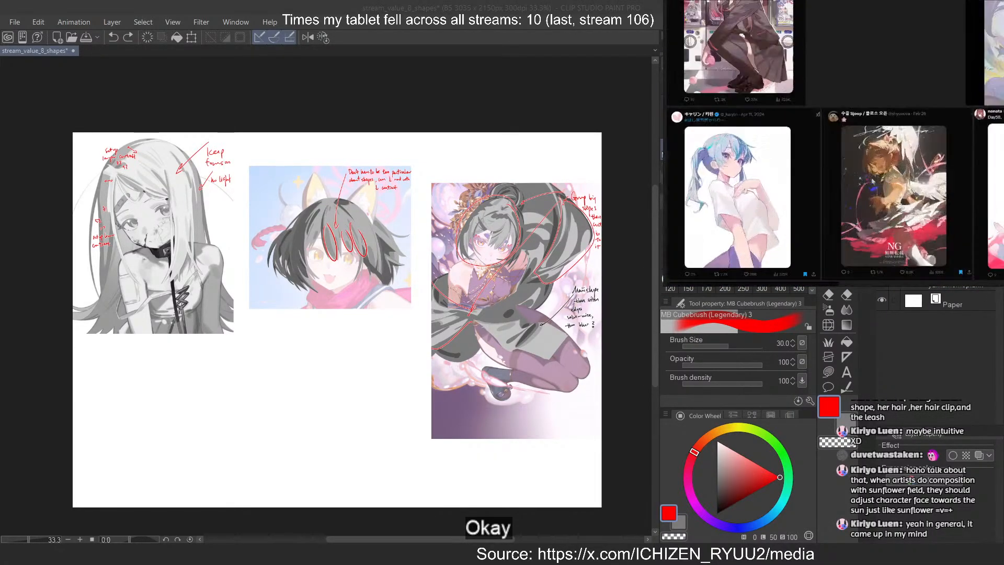
pyautogui.moveTo(862, 166); pyautogui.dragTo(846, 148)
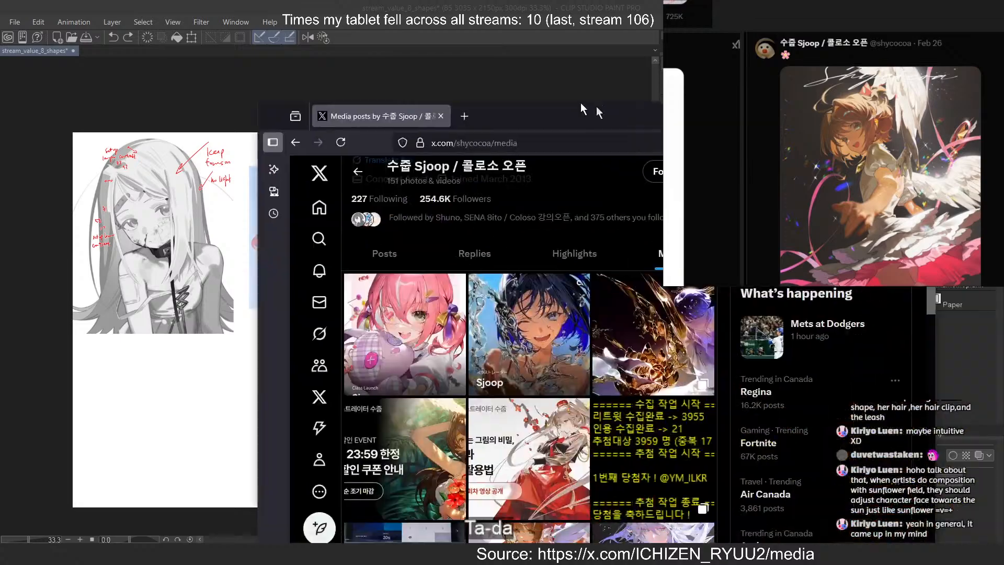
# Switch to the browser and view the pink-haired, blue-haired and golden-liquid illustrations in the artist's X media gallery
pyautogui.moveTo(588, 108); pyautogui.dragTo(380, 16)
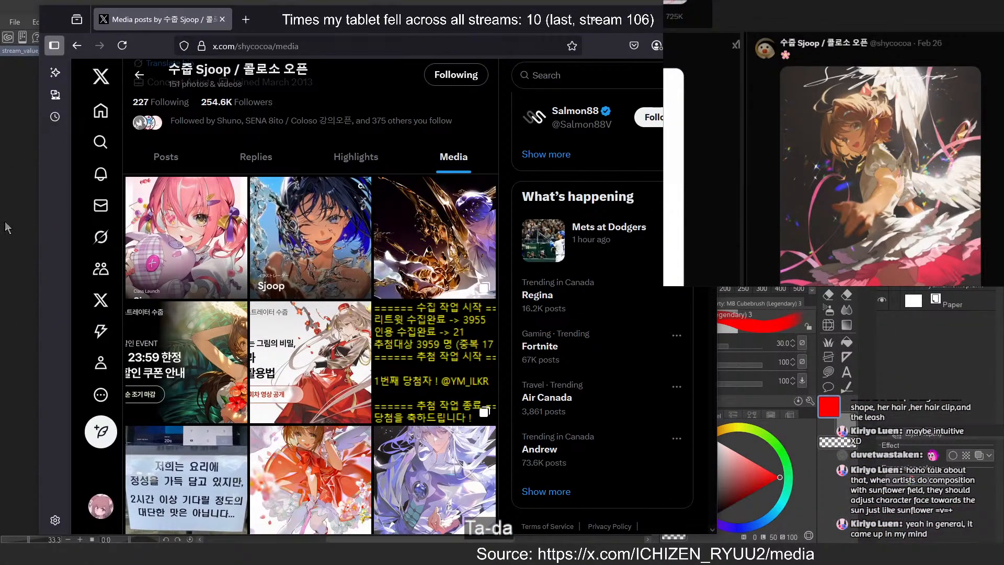
pyautogui.click(226, 225)
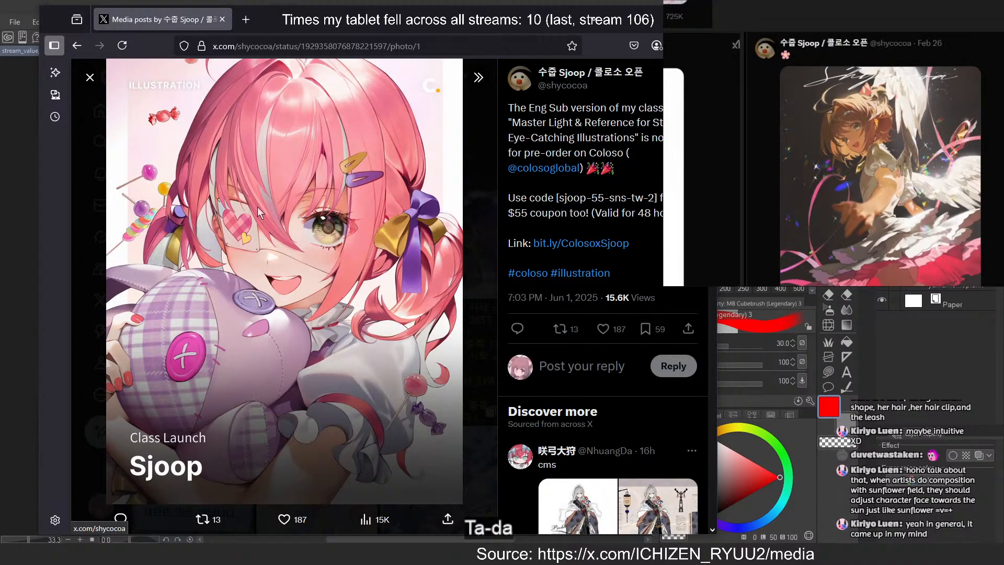
pyautogui.click(474, 323)
pyautogui.click(340, 233)
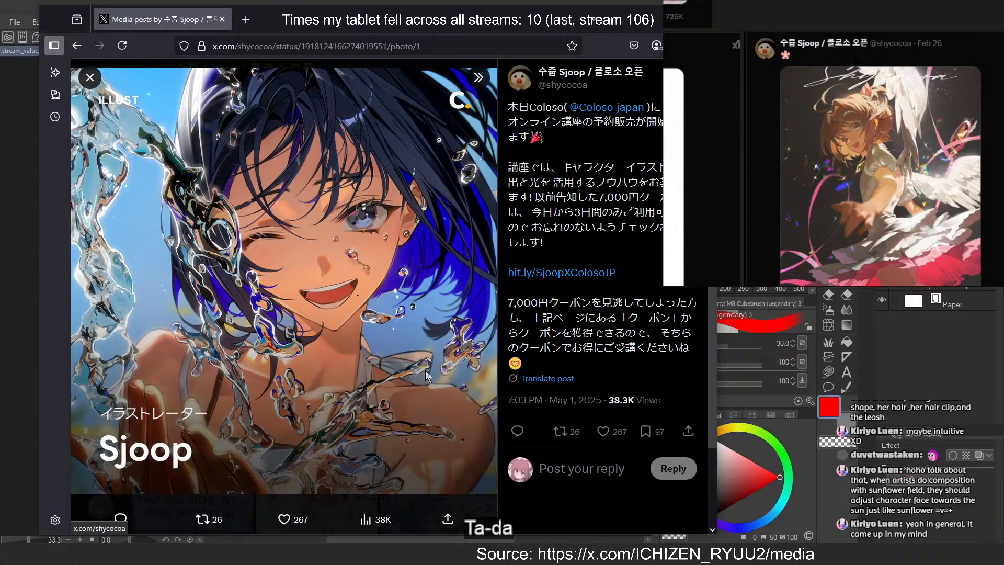
pyautogui.press('Escape')
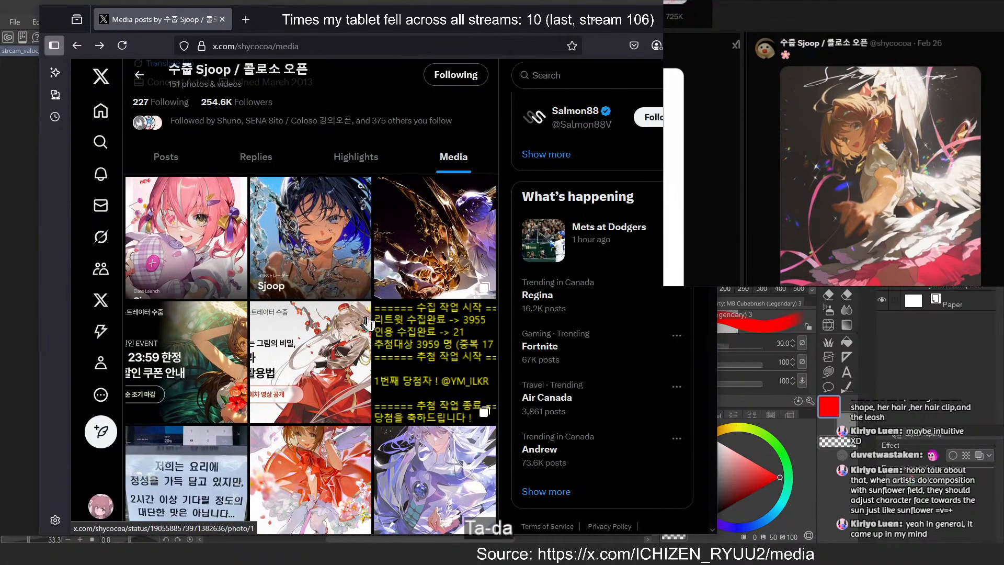
pyautogui.click(409, 293)
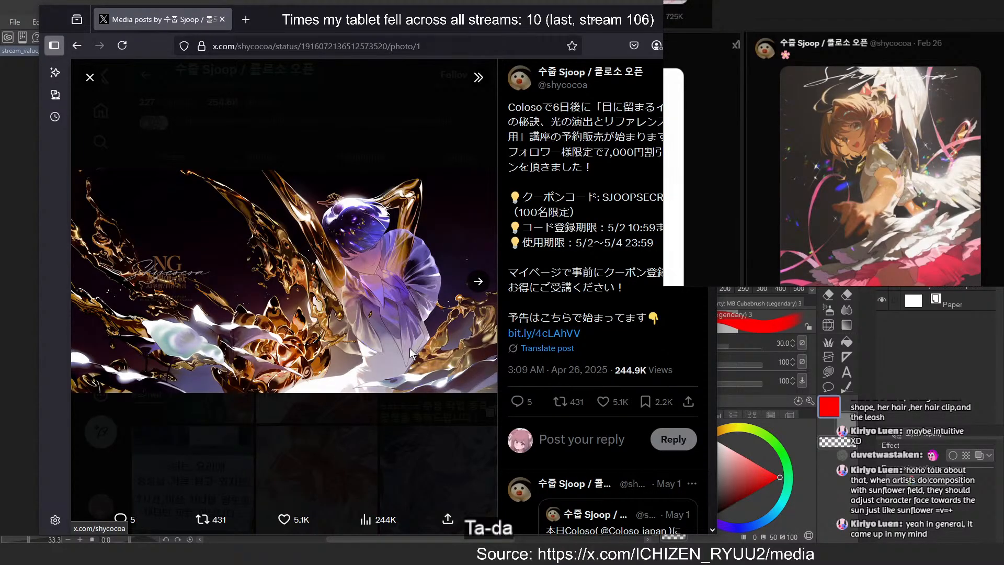
pyautogui.click(400, 422)
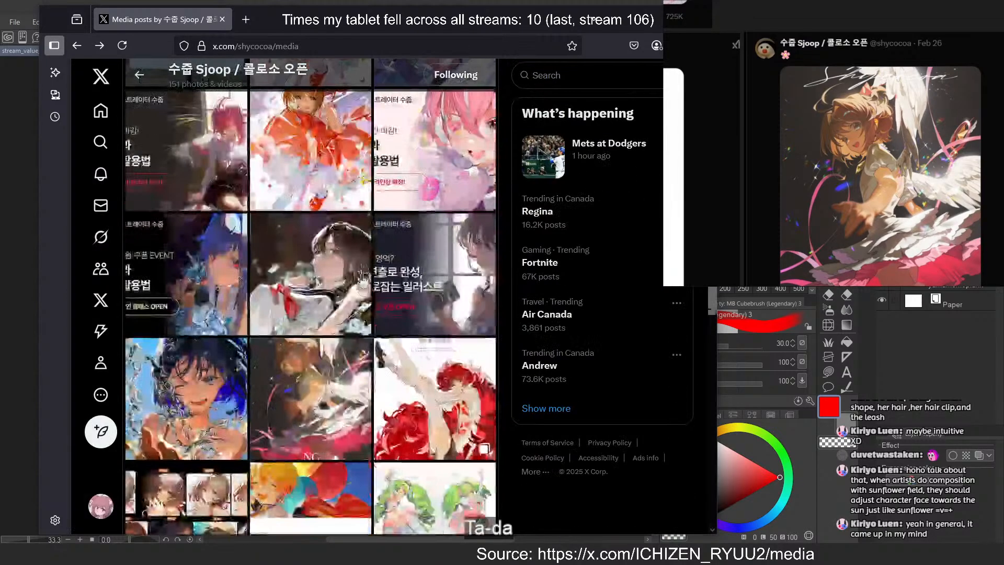
# Open the red-dress Cardcaptor Sakura illustration at full size in a new tab and examine the skirt shapes up close
pyautogui.click(342, 178)
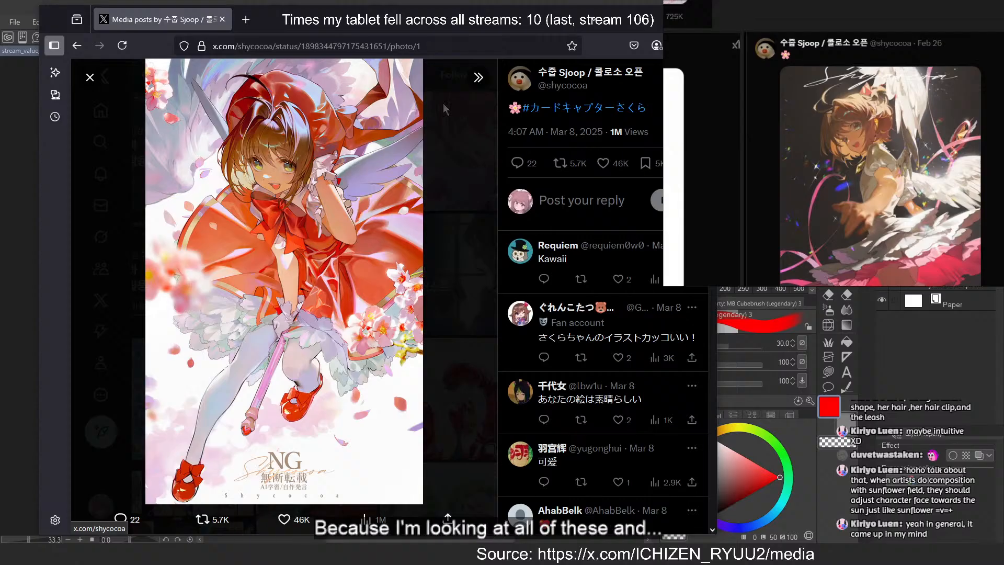
pyautogui.rightClick(337, 274)
pyautogui.click(349, 282)
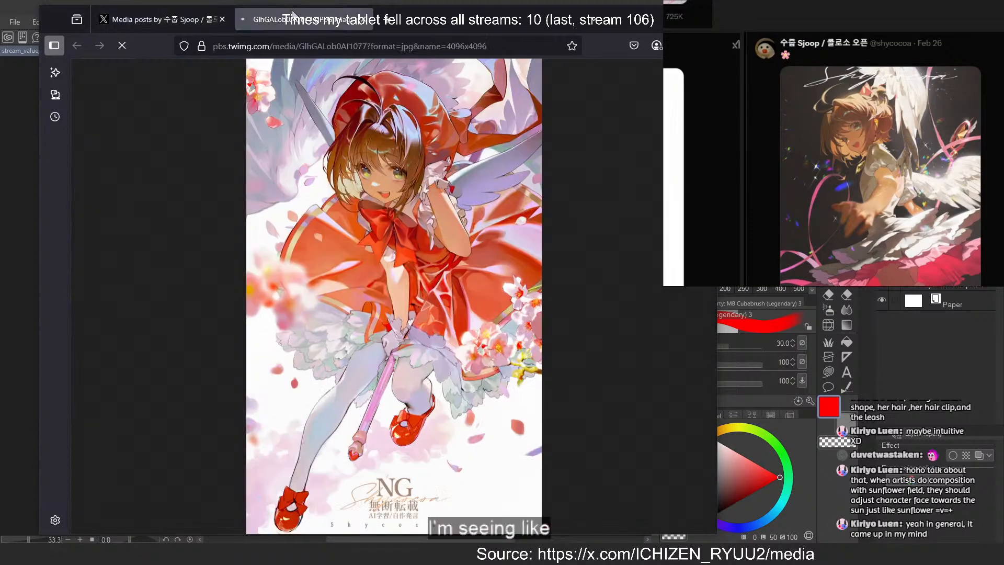
pyautogui.click(464, 320)
pyautogui.scroll(2, 291, 152)
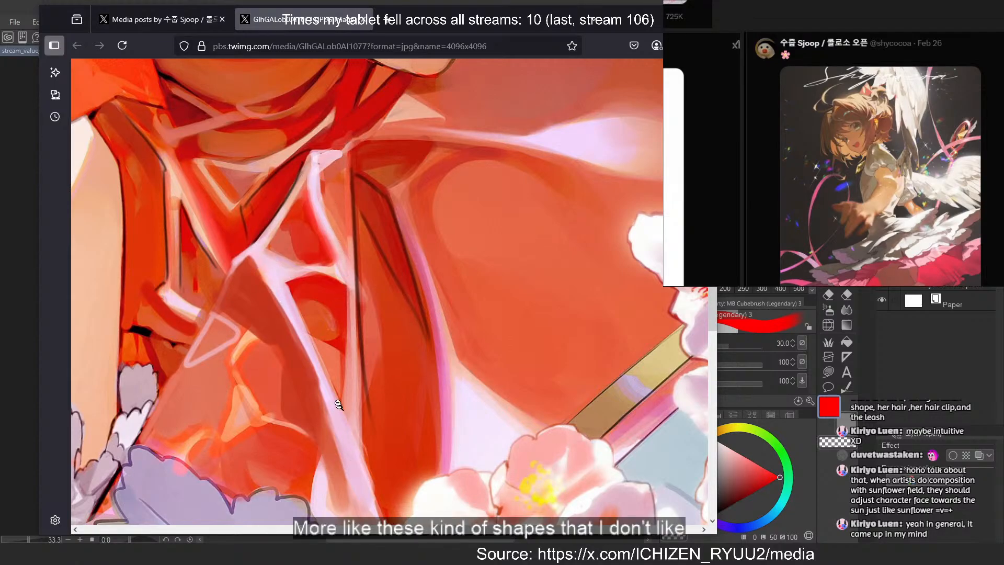
# Examine the shading shapes on the character's red hat up close, then close the full-size image and its post
pyautogui.click(329, 250)
pyautogui.click(423, 85)
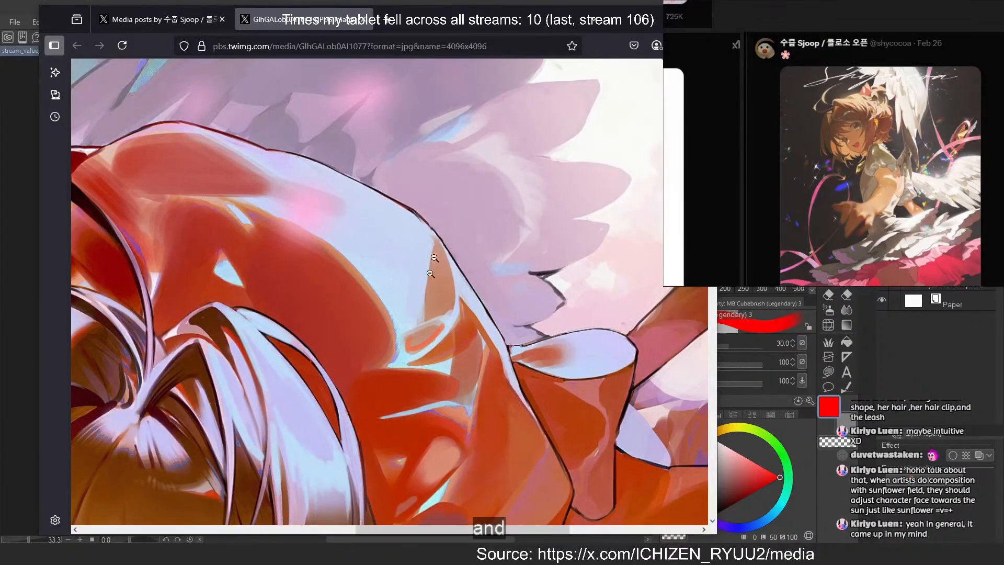
pyautogui.scroll(-1, 434, 258)
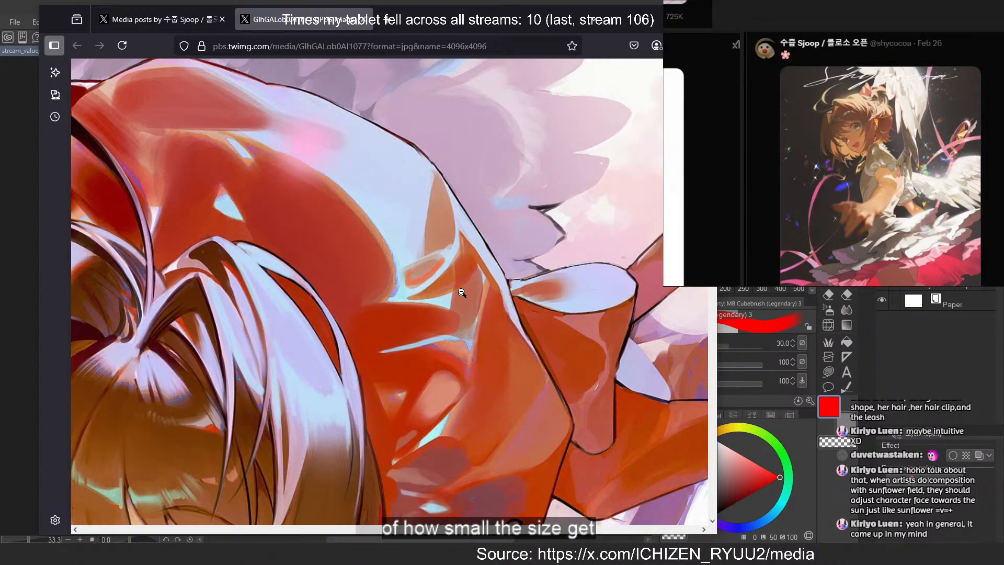
pyautogui.scroll(-1, 456, 256)
pyautogui.scroll(-2, 457, 253)
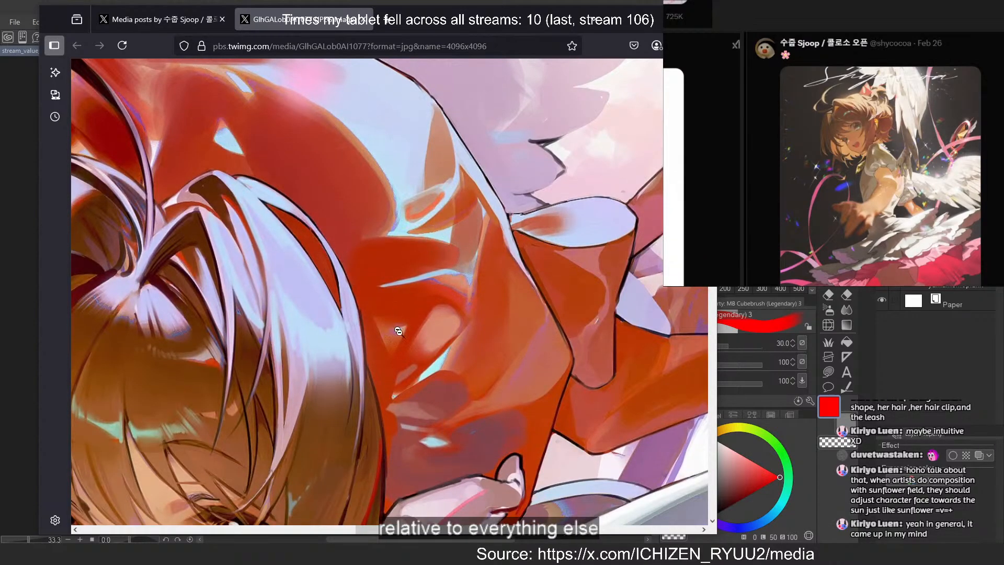
pyautogui.click(454, 356)
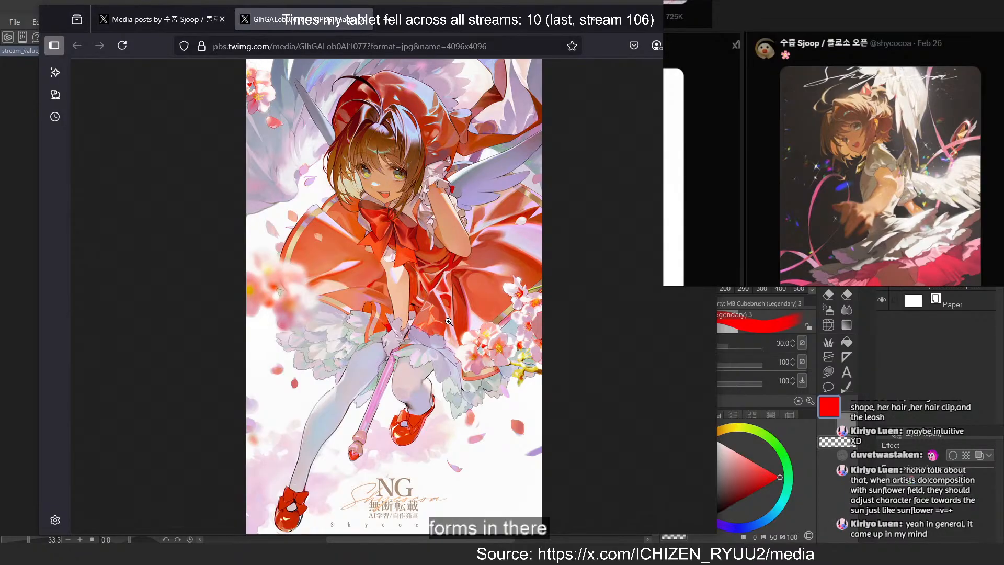
pyautogui.hotkey('ctrl', 'w')
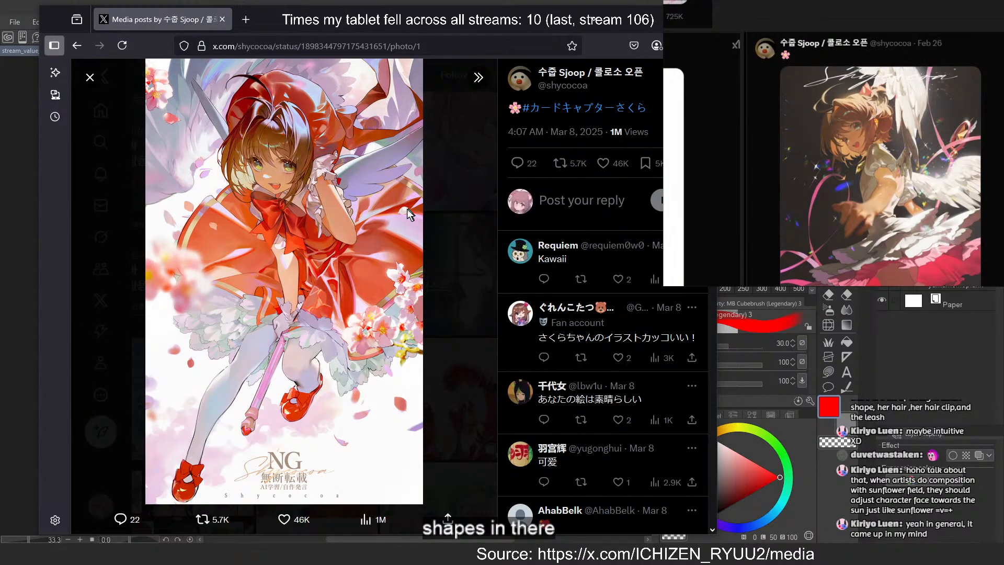
pyautogui.press('Escape')
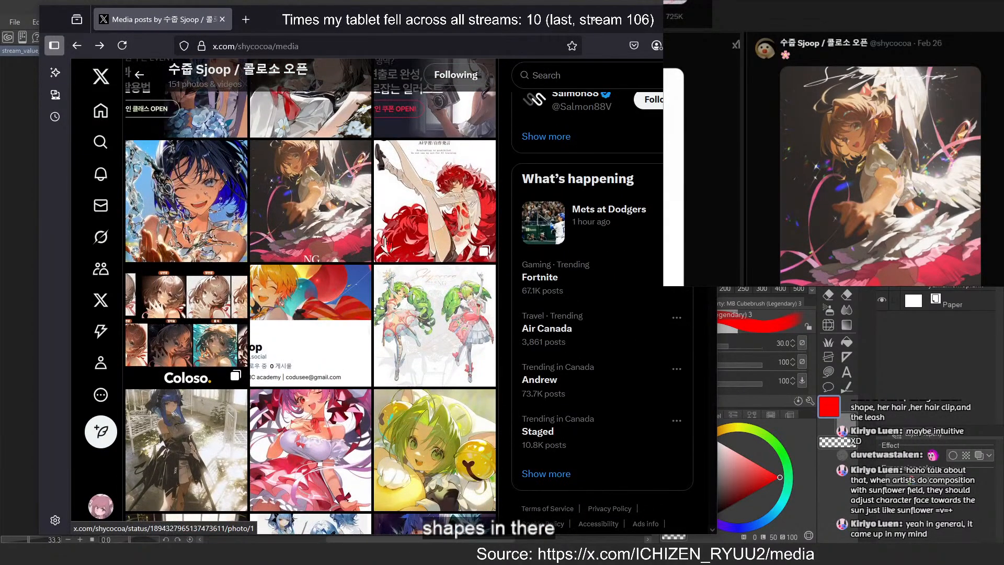
# View the winged girl, green-haired pair and yellow-bell character illustrations from the media gallery one after another
pyautogui.click(311, 186)
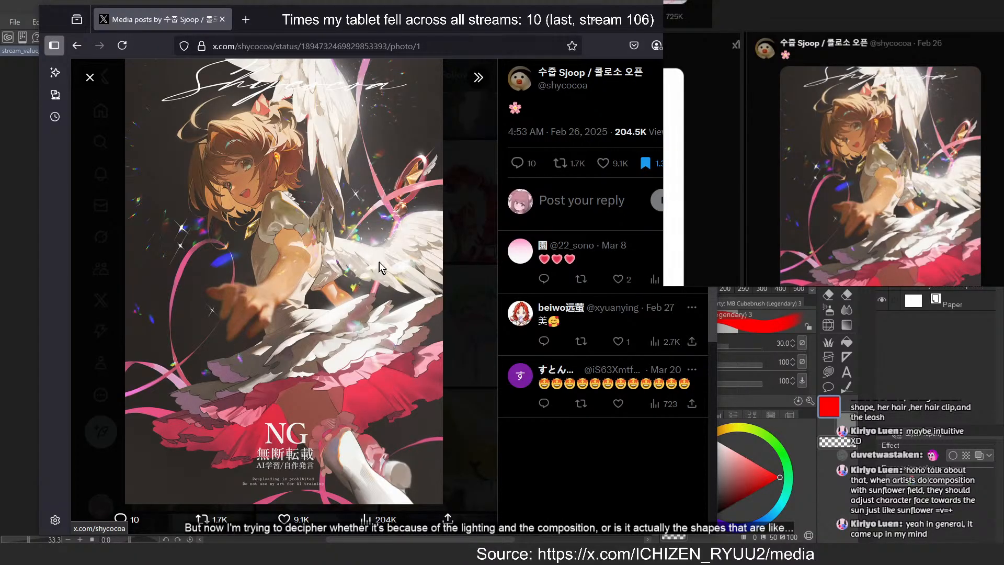
pyautogui.press('Escape')
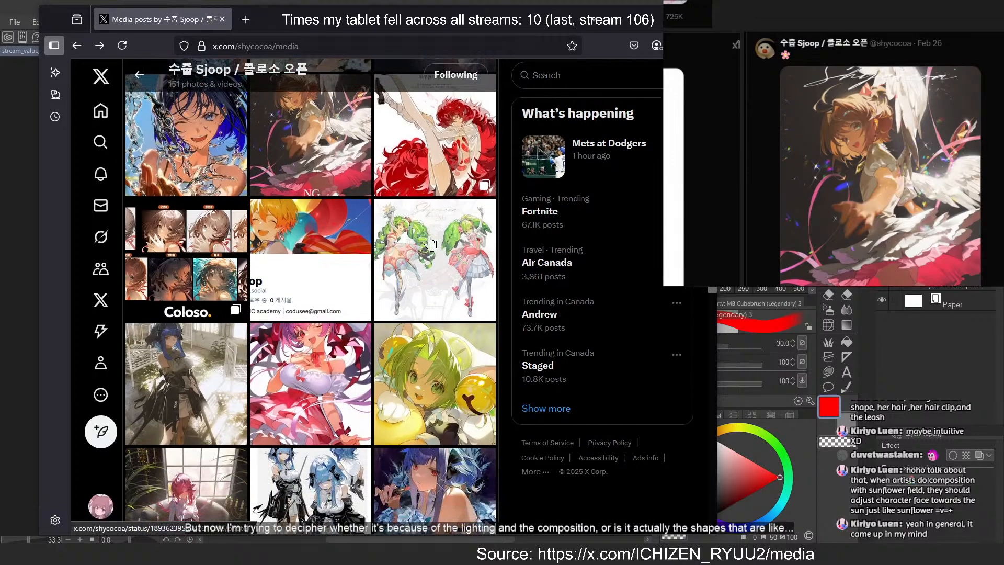
pyautogui.click(429, 239)
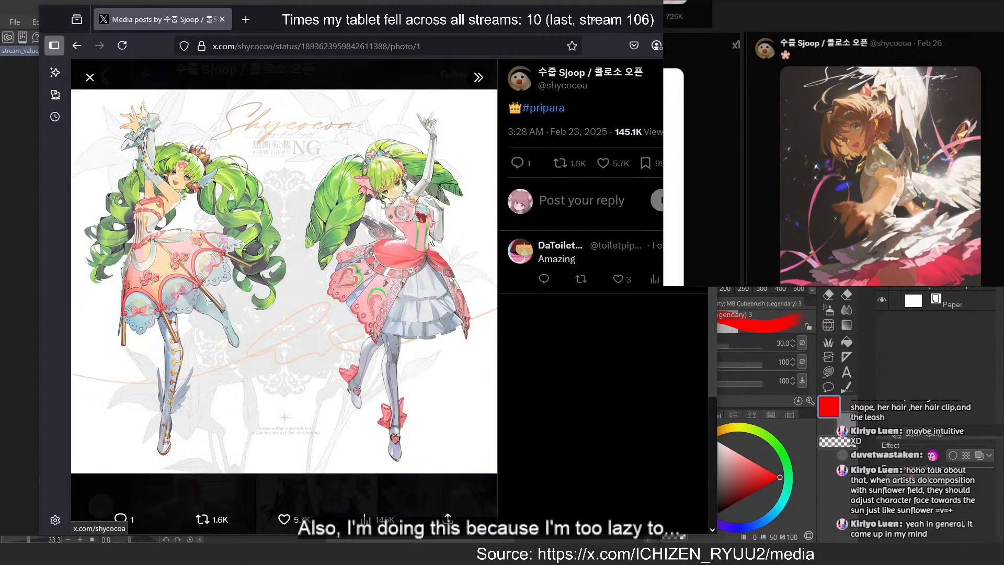
pyautogui.click(477, 488)
pyautogui.click(422, 384)
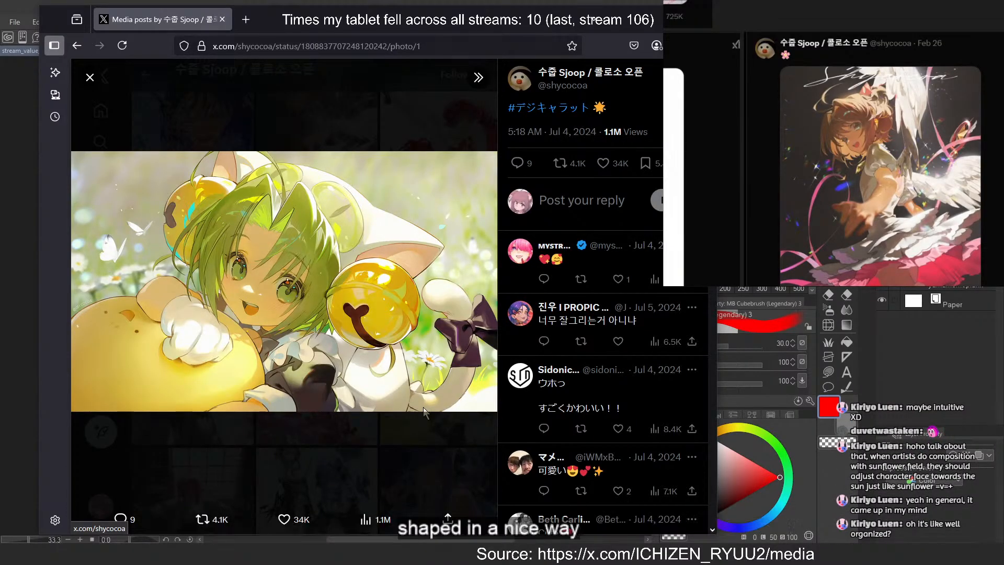
pyautogui.click(359, 451)
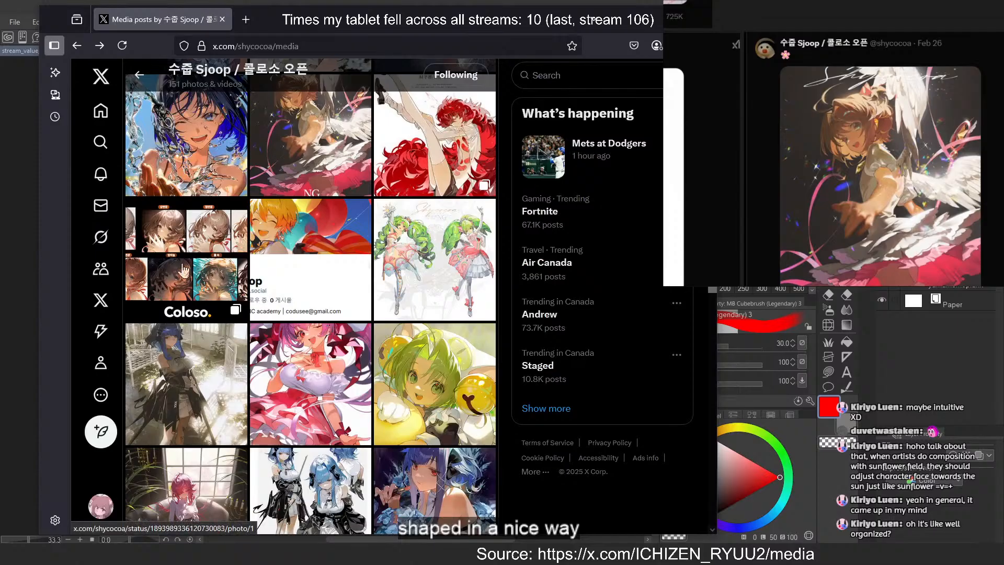
# View both images in the Coloso course post, including the portrait lighting variations, and return to the gallery
pyautogui.click(331, 334)
pyautogui.click(477, 282)
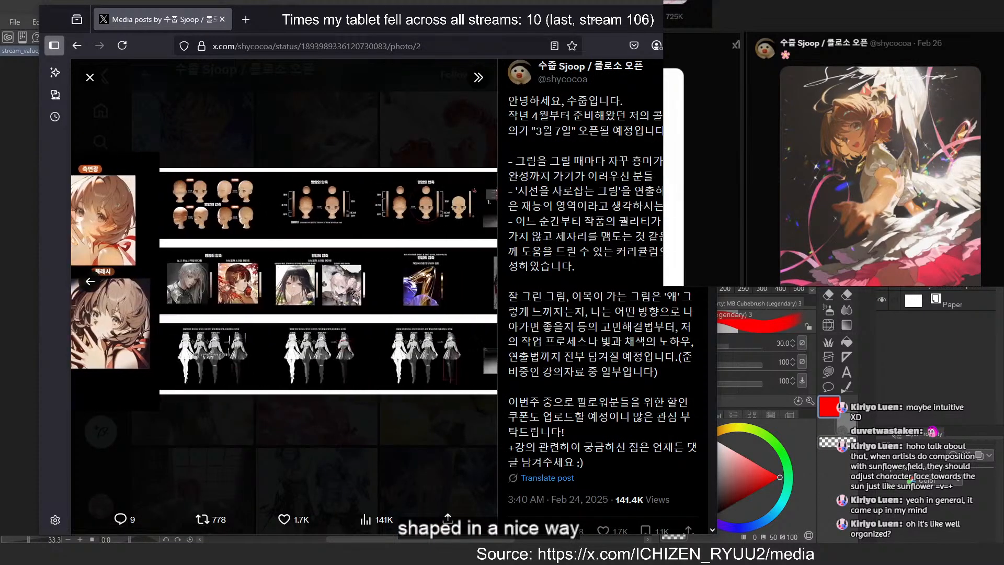
pyautogui.press('Left')
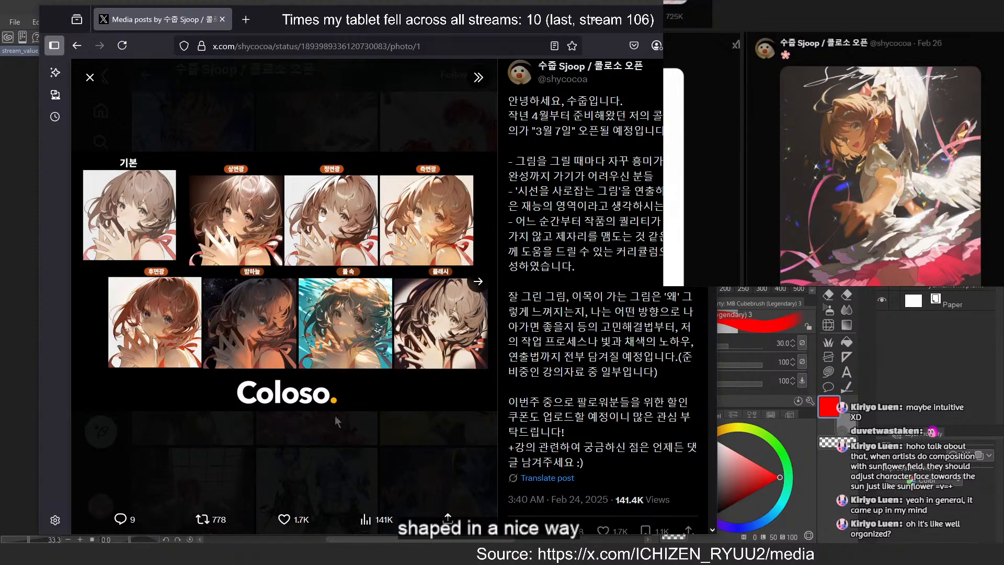
pyautogui.click(422, 460)
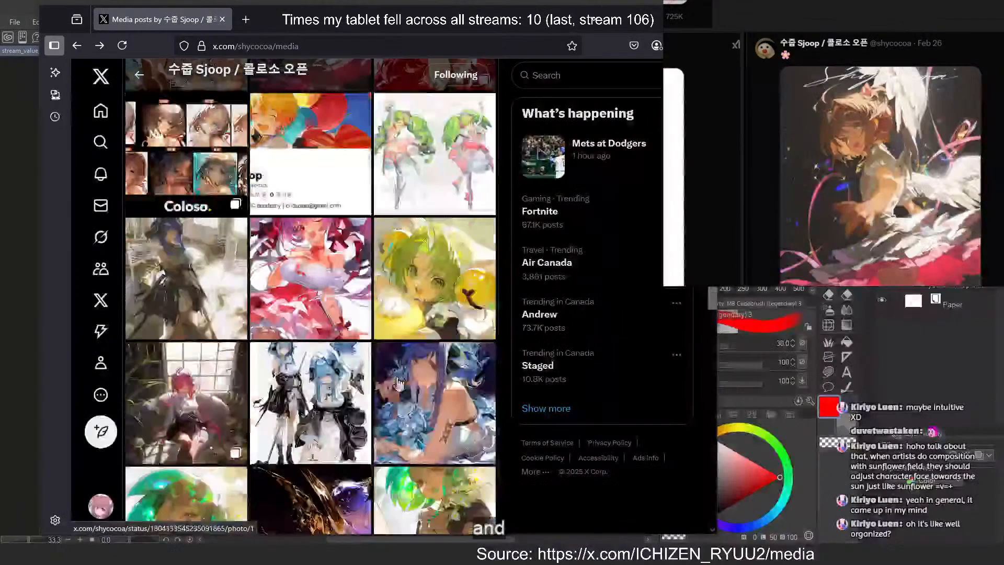
# Look at the golden-liquid illustration further down the gallery and continue browsing the artist's older works
pyautogui.scroll(-2, 391, 382)
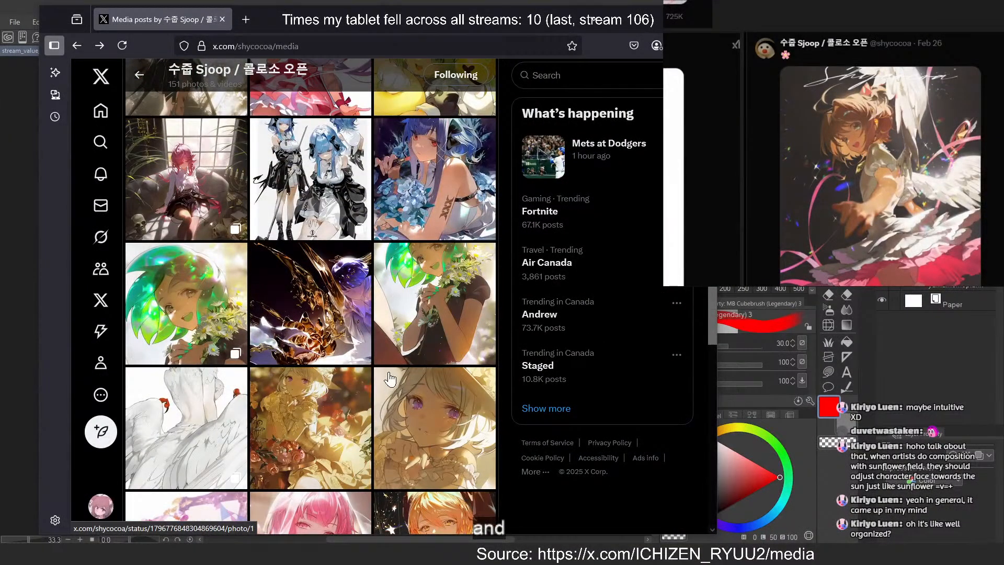
pyautogui.click(341, 302)
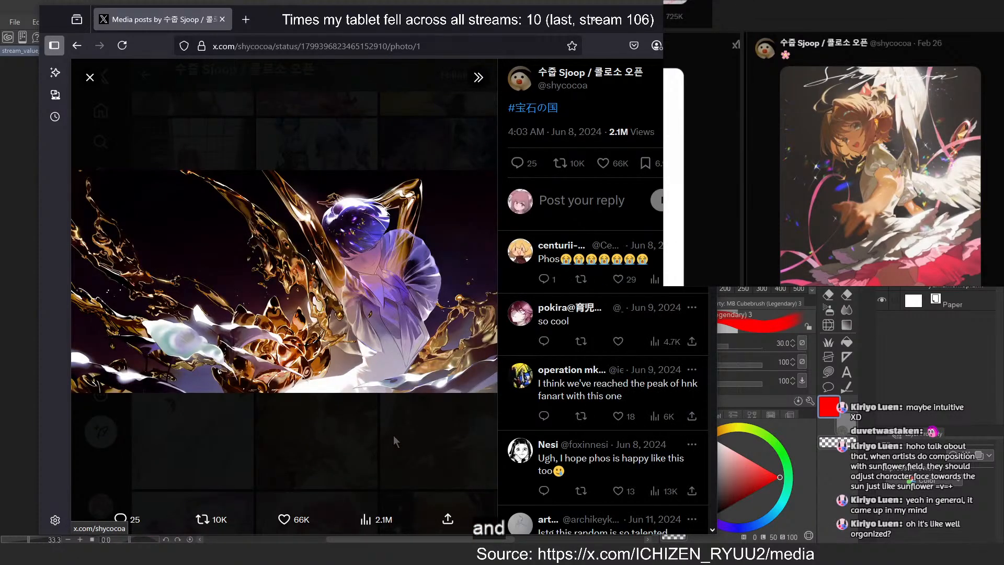
pyautogui.click(393, 437)
pyautogui.scroll(-3, 272, 359)
pyautogui.scroll(-3, 272, 359)
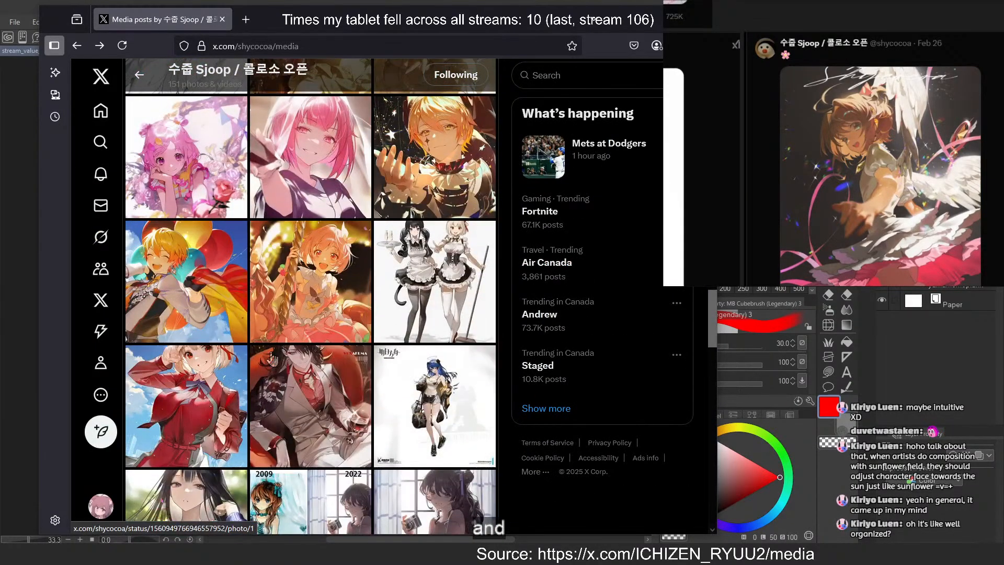
# View the 2009 versus 2022 redraw comparison of the girl with a camera, then return to the media gallery
pyautogui.scroll(-2, 329, 324)
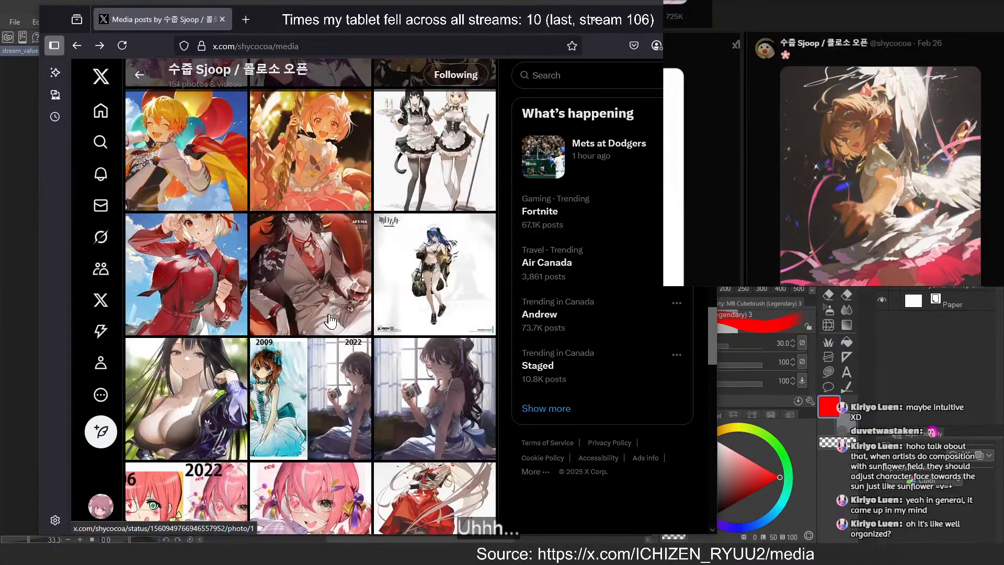
pyautogui.scroll(-2, 331, 314)
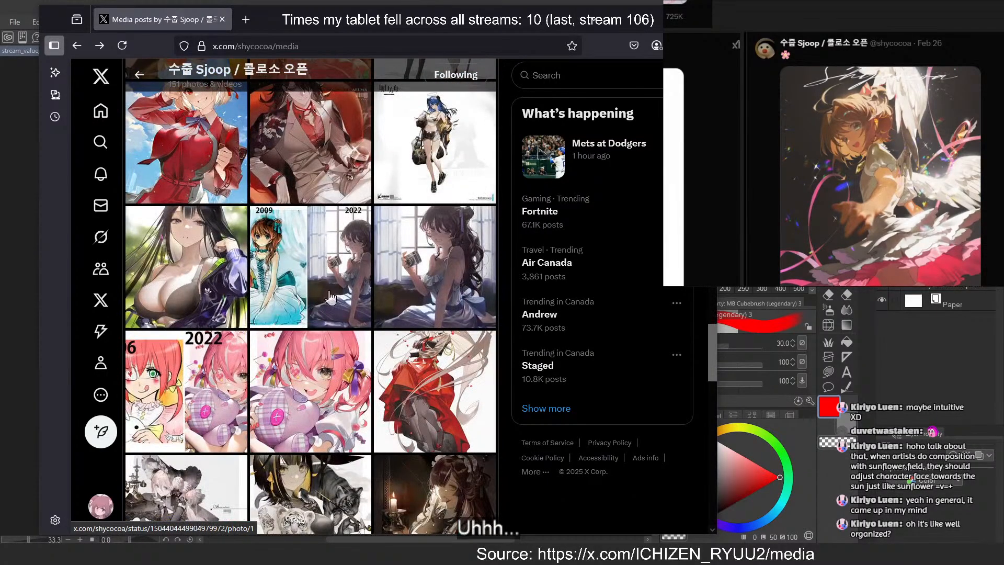
pyautogui.click(331, 254)
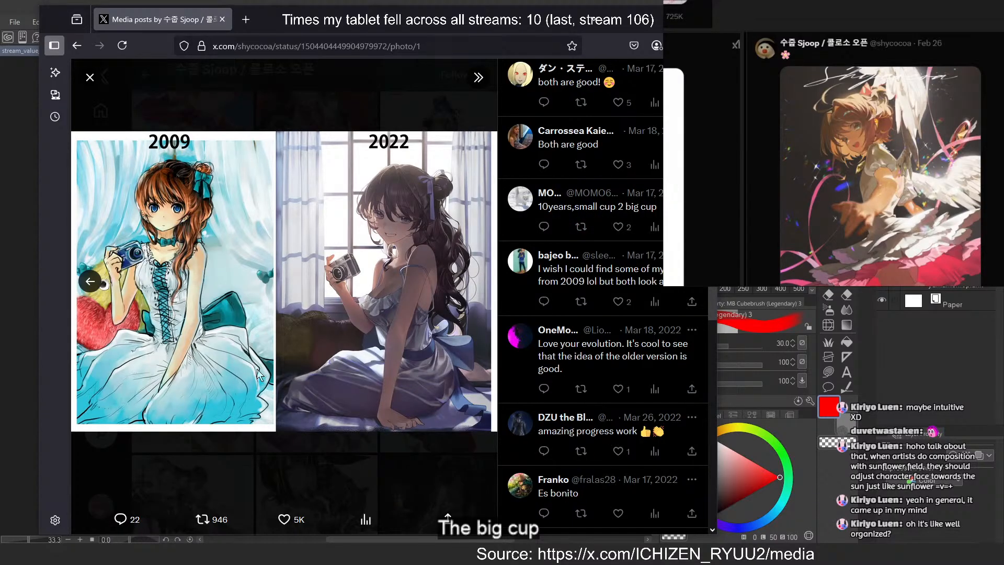
pyautogui.click(292, 444)
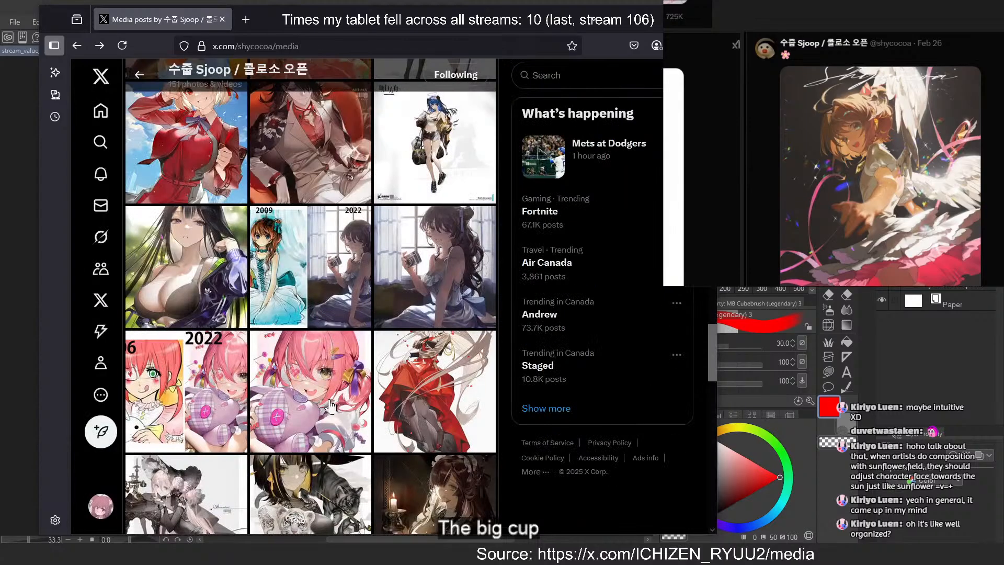
# View the portrait of the woman in a white kimono against a dark background, then close it
pyautogui.scroll(-5, 337, 389)
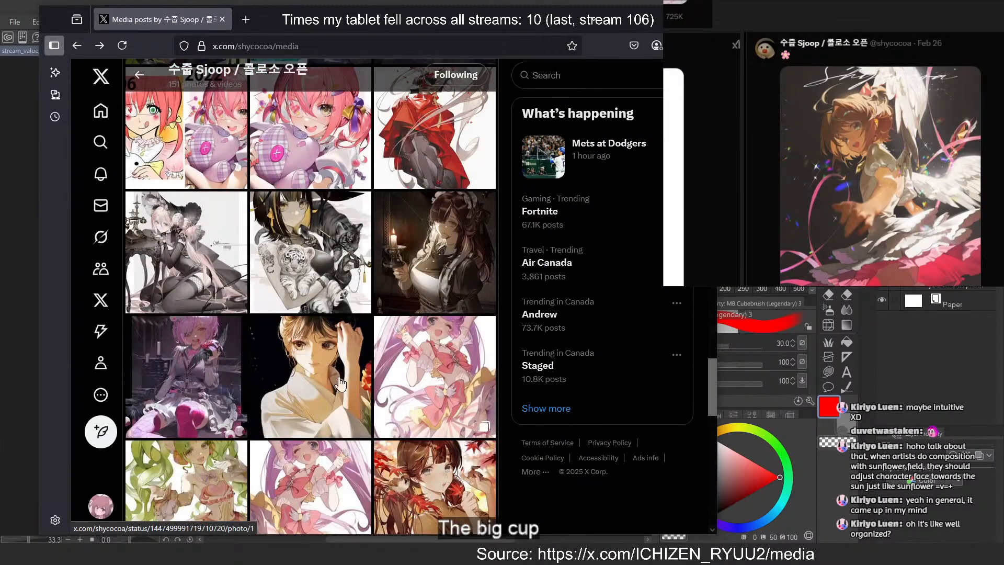
pyautogui.click(338, 267)
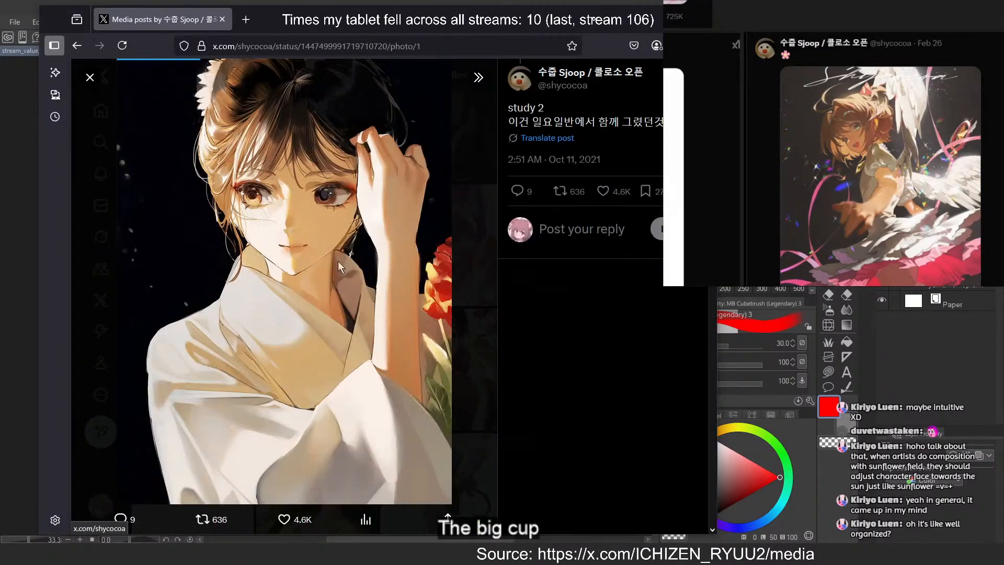
pyautogui.click(476, 262)
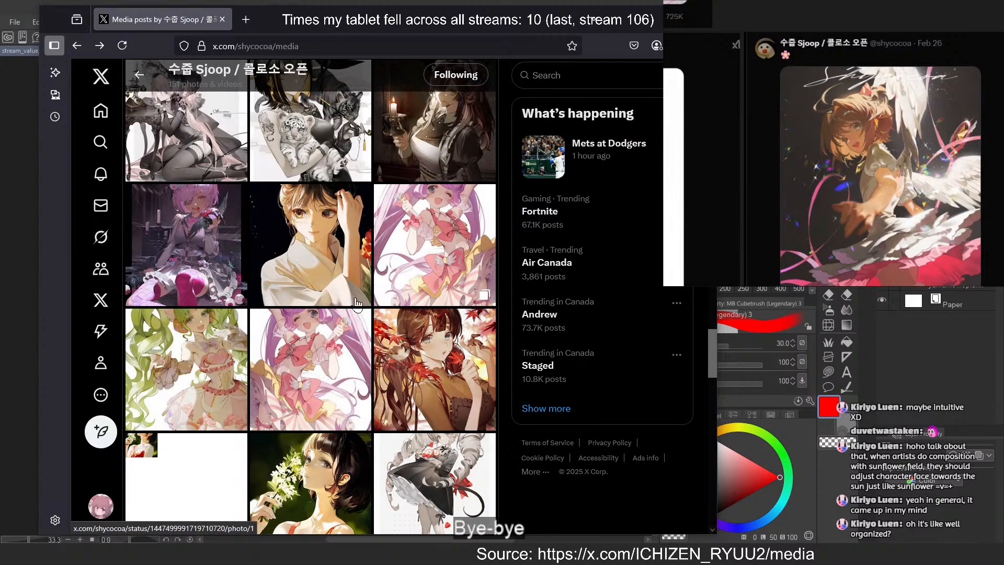
# View the orange-haired character in the red bodysuit further down the gallery, then close the image
pyautogui.scroll(-5, 353, 303)
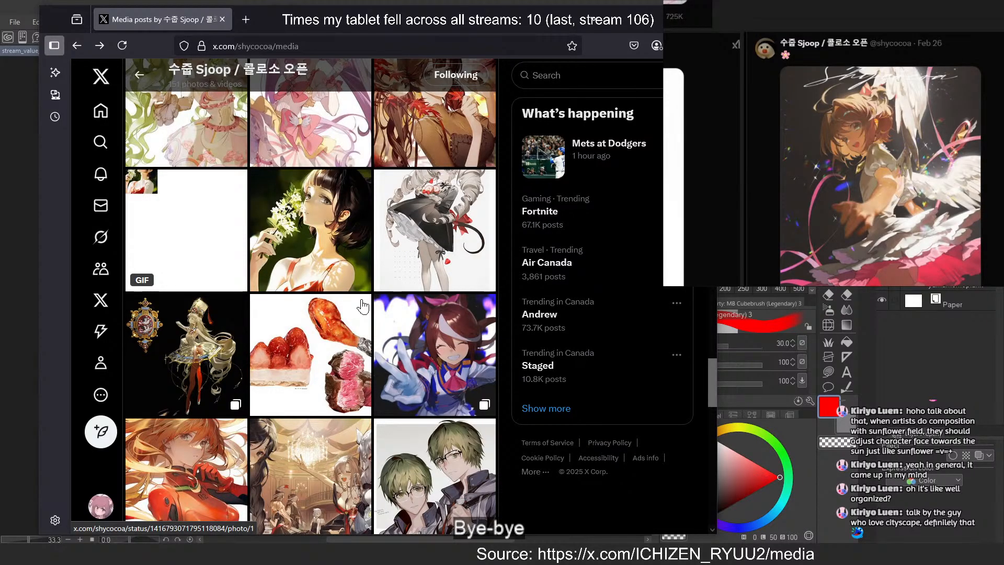
pyautogui.scroll(-3, 362, 307)
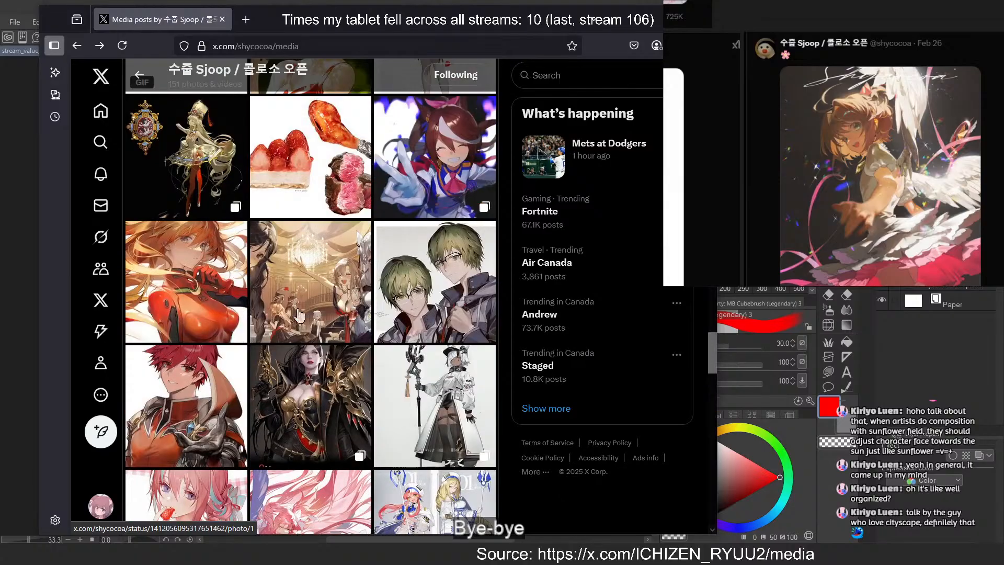
pyautogui.click(178, 282)
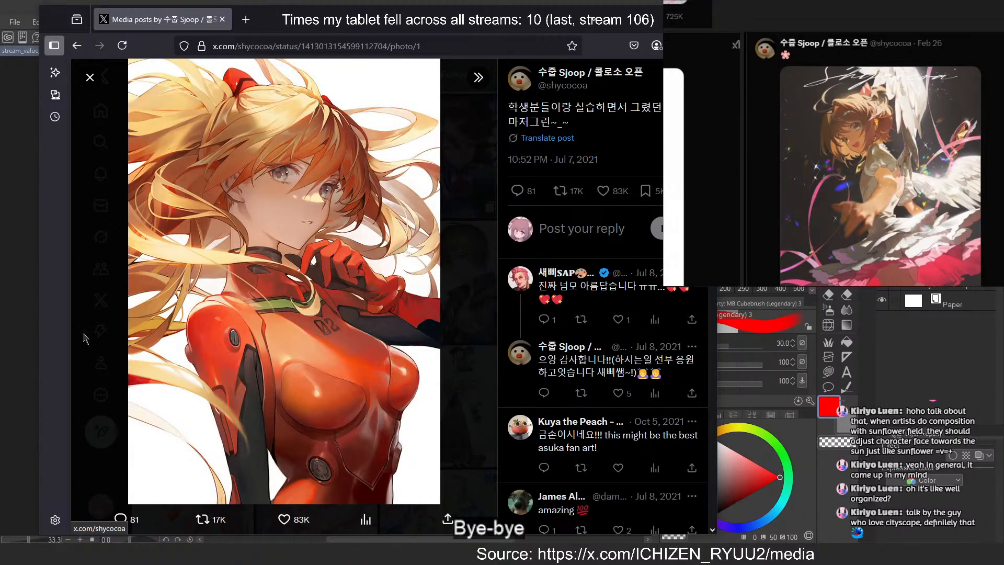
pyautogui.click(458, 284)
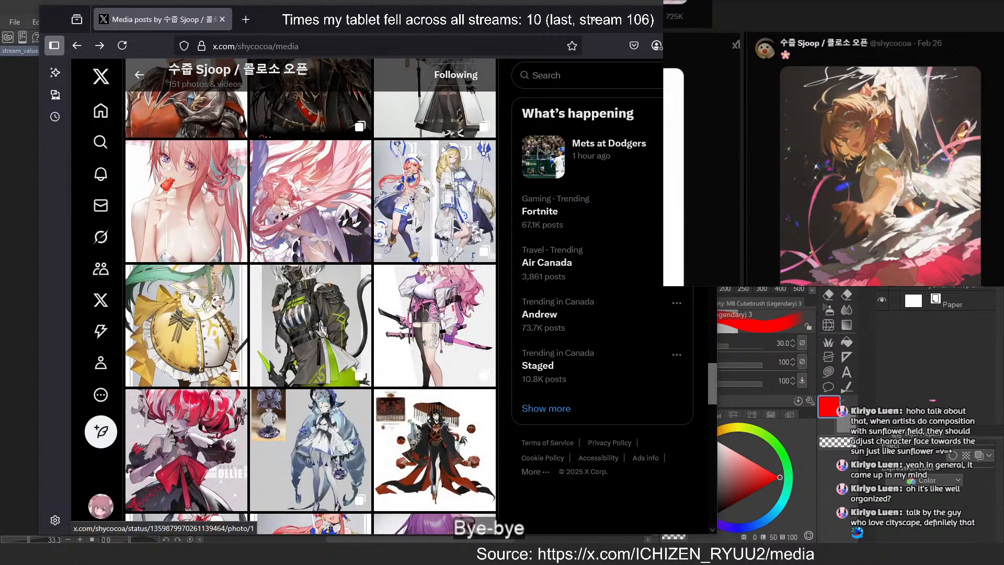
# Browse the artist's older works down the media gallery, including the armored characters and costume designs
pyautogui.scroll(-2, 321, 330)
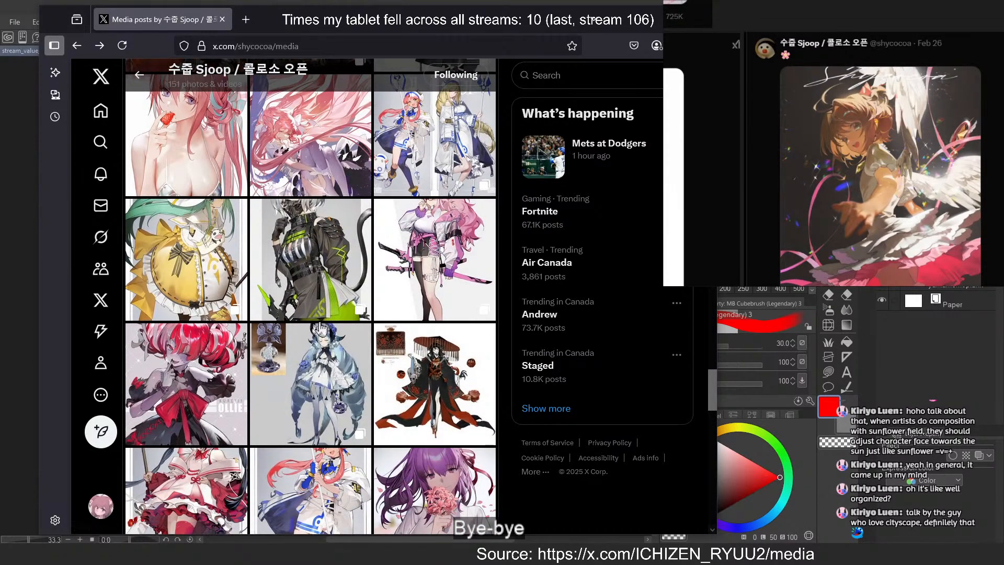
pyautogui.scroll(-5, 321, 330)
pyautogui.scroll(-4, 322, 328)
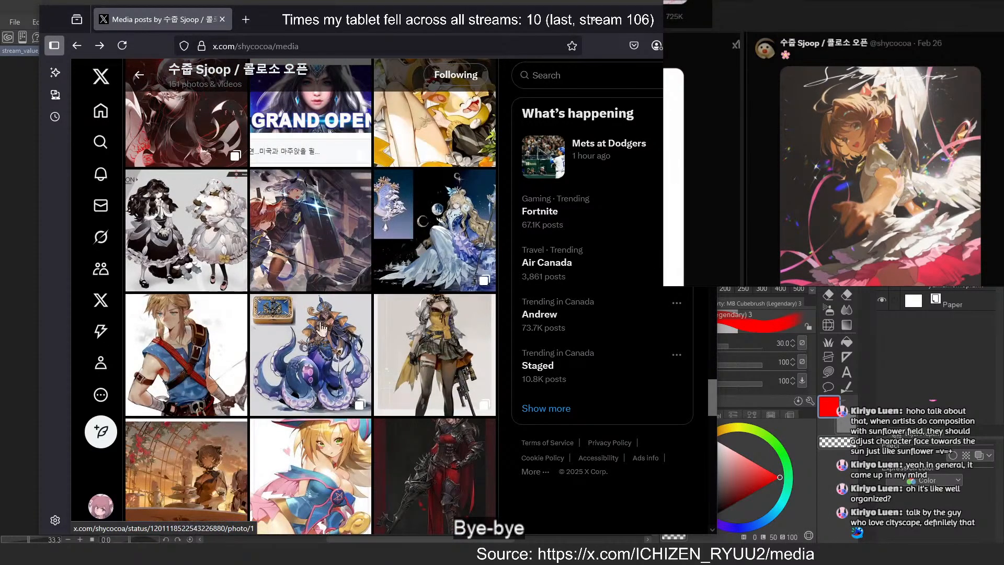
pyautogui.scroll(-4, 321, 328)
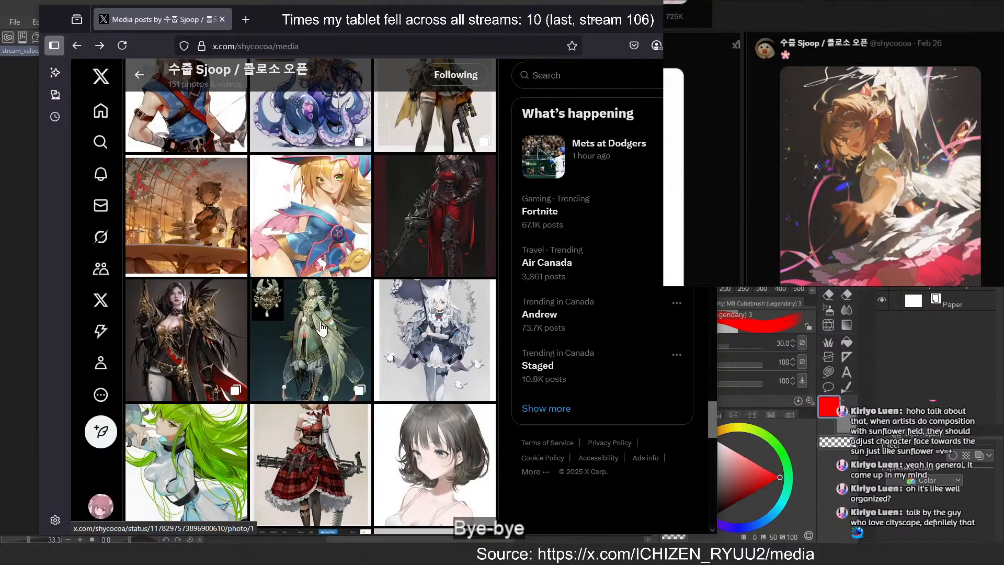
pyautogui.scroll(-5, 321, 328)
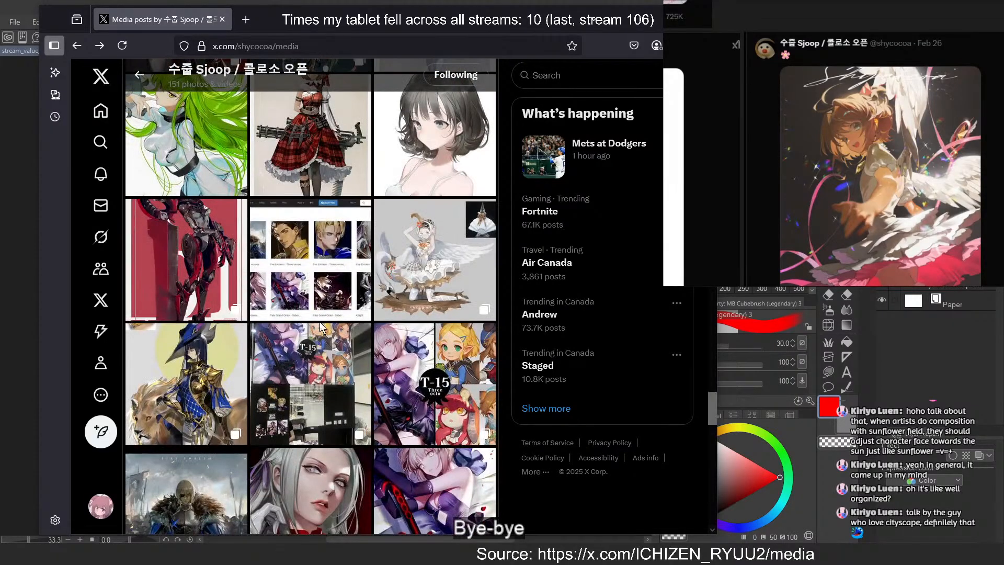
pyautogui.scroll(-5, 322, 328)
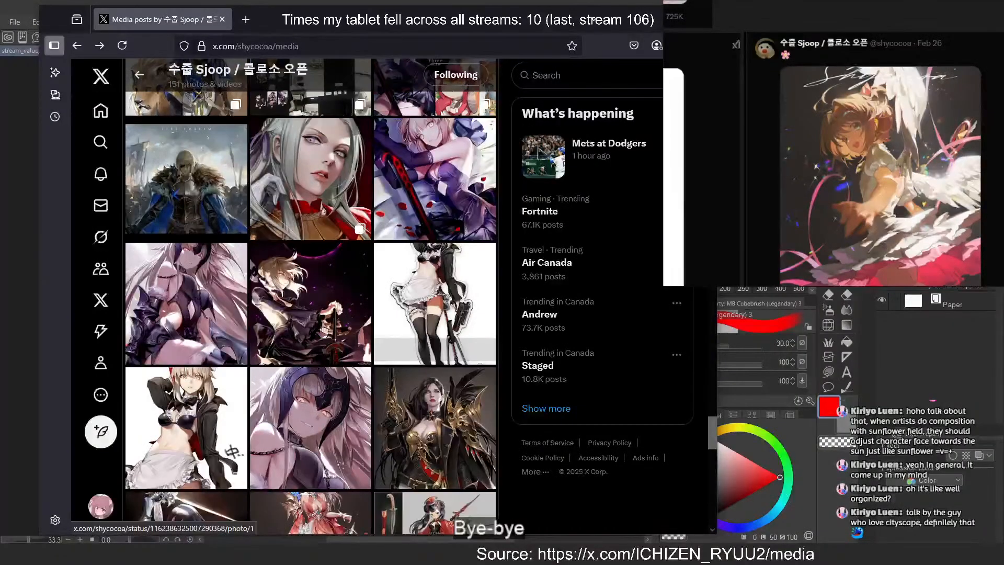
pyautogui.scroll(-4, 322, 329)
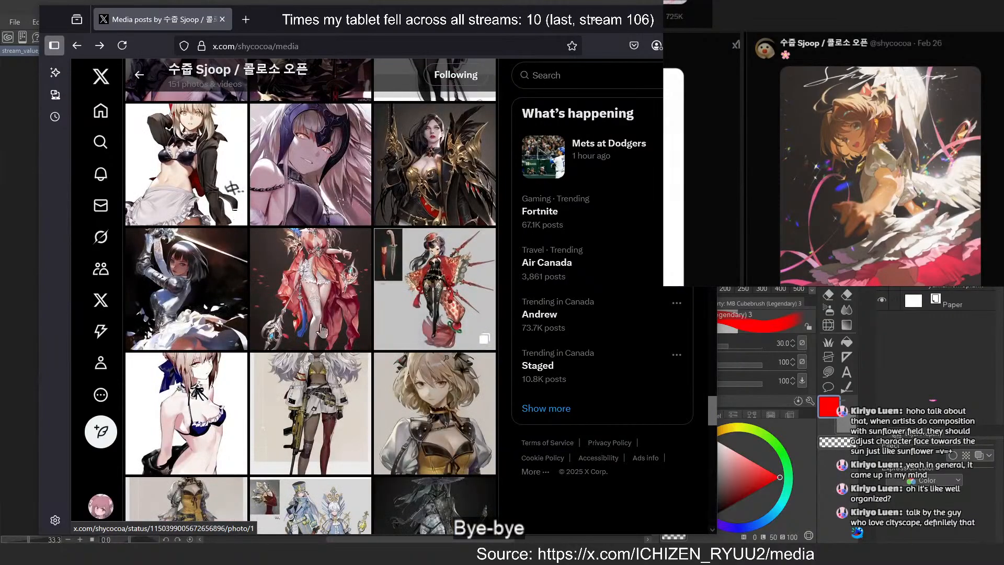
pyautogui.scroll(-5, 321, 330)
pyautogui.scroll(-5, 322, 329)
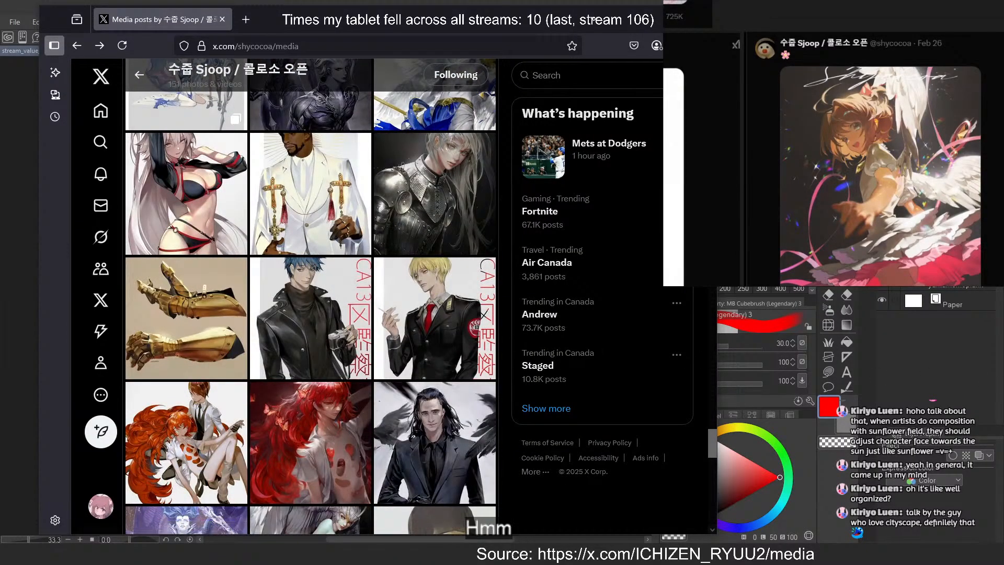
pyautogui.scroll(-6, 851, 164)
# Find the blue-haired girl's post on the reference board, search X for "_kar" and open that artist's media gallery
pyautogui.moveTo(823, 108); pyautogui.dragTo(822, 137)
pyautogui.doubleClick(747, 192)
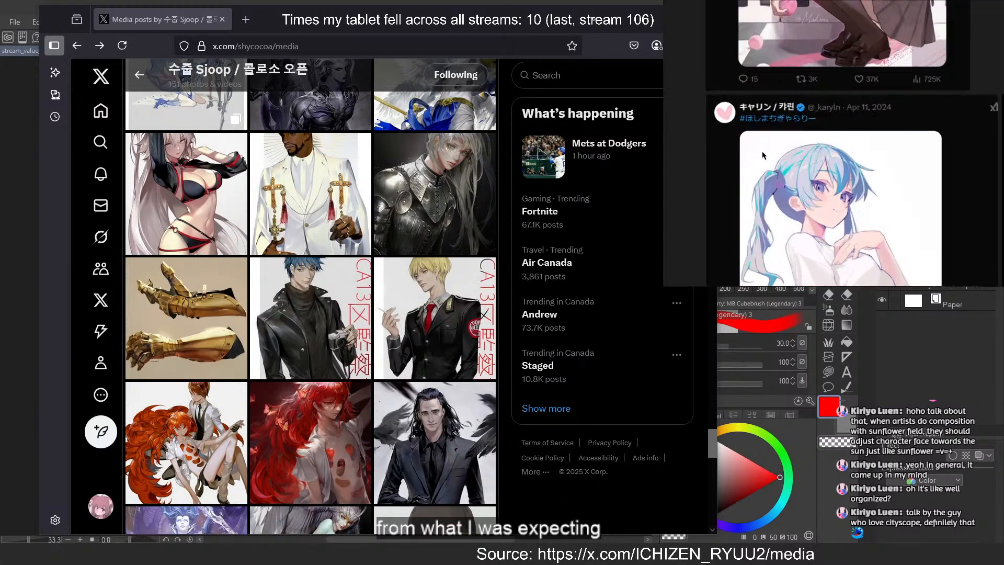
pyautogui.click(574, 82)
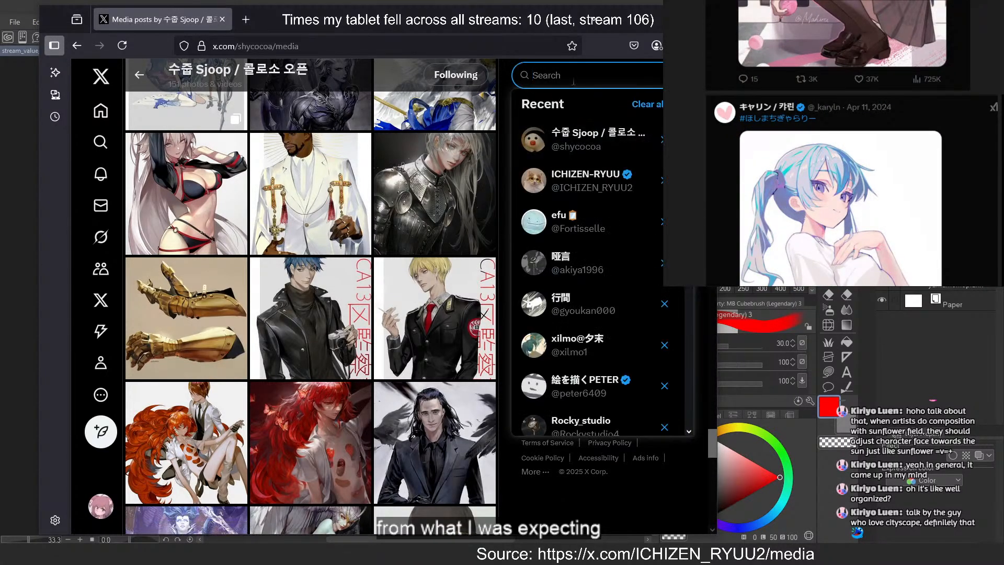
pyautogui.write('_kar')
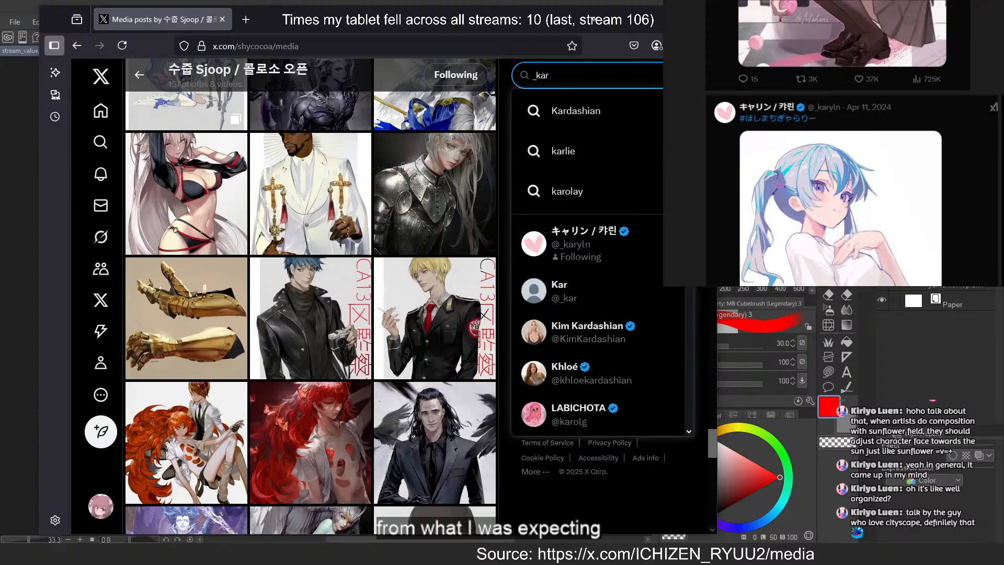
pyautogui.click(575, 243)
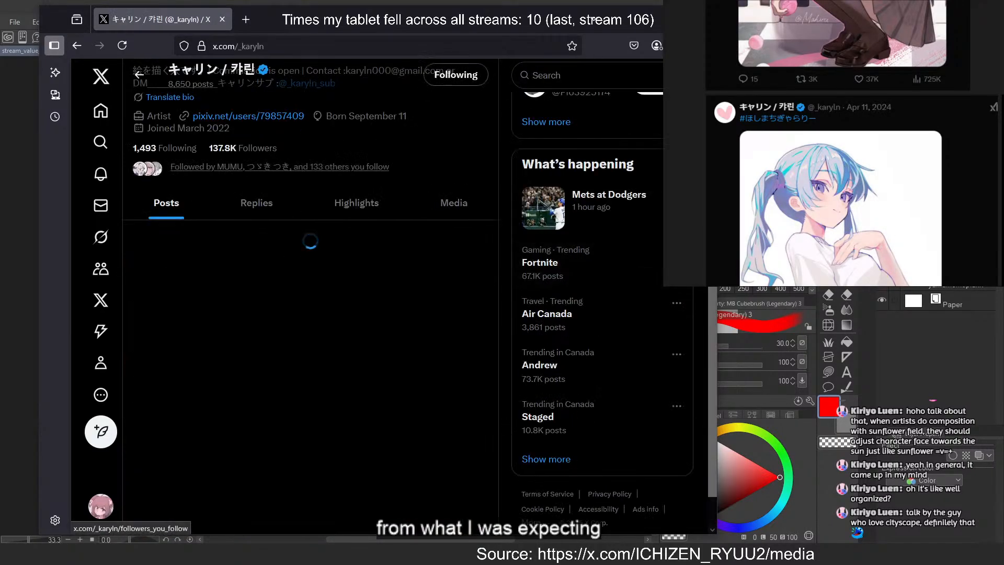
pyautogui.scroll(-5, 389, 181)
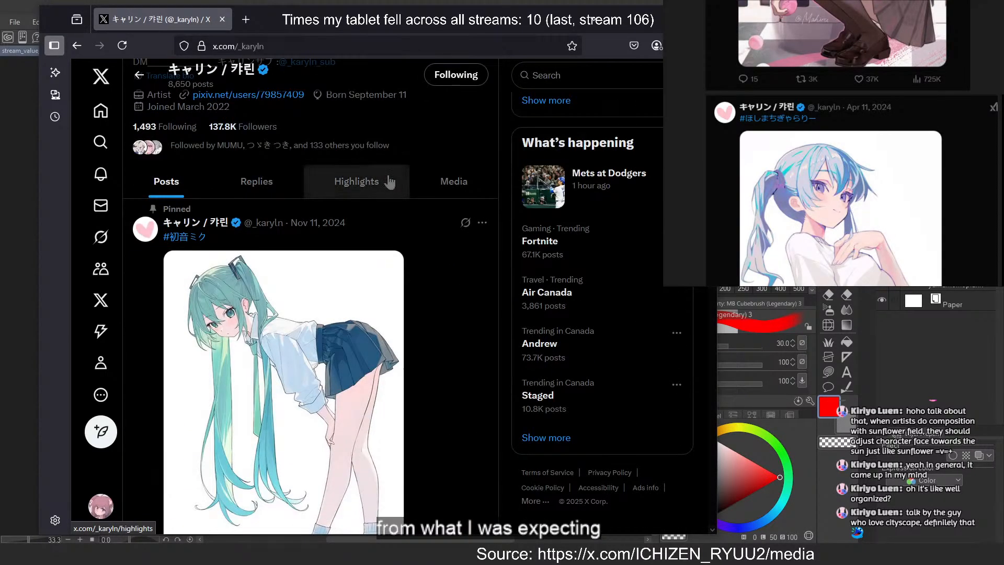
pyautogui.click(448, 181)
# View the pink-haired cat-eared schoolgirl illustration, then open the silver-haired girl in the black off-shoulder jacket
pyautogui.scroll(-3, 402, 163)
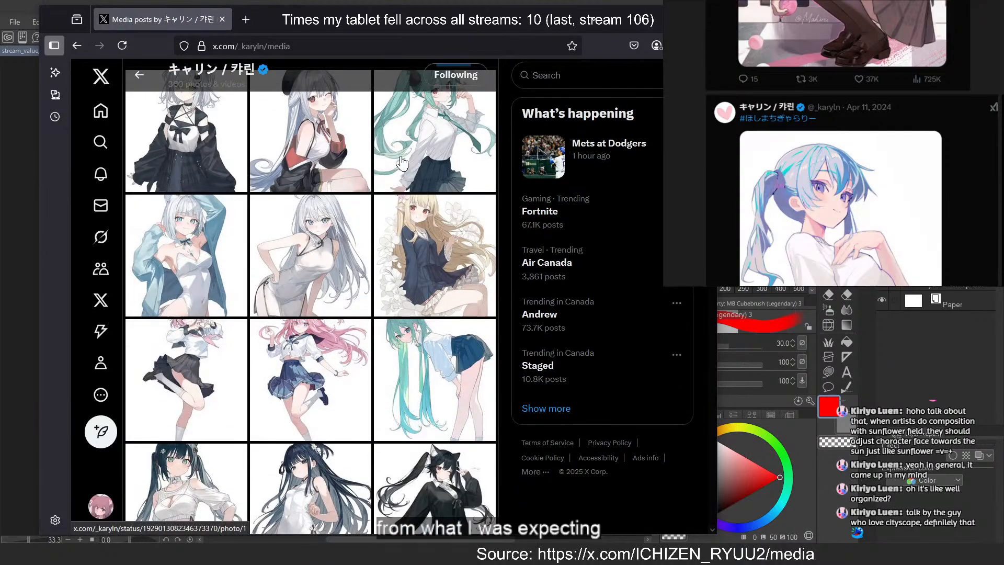
pyautogui.scroll(2, 387, 199)
pyautogui.click(301, 367)
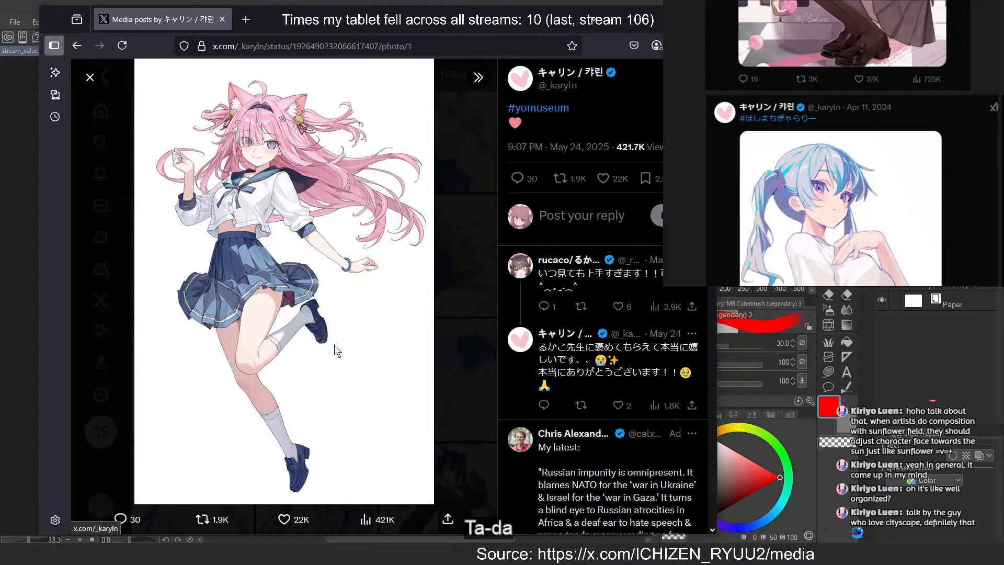
pyautogui.press('Escape')
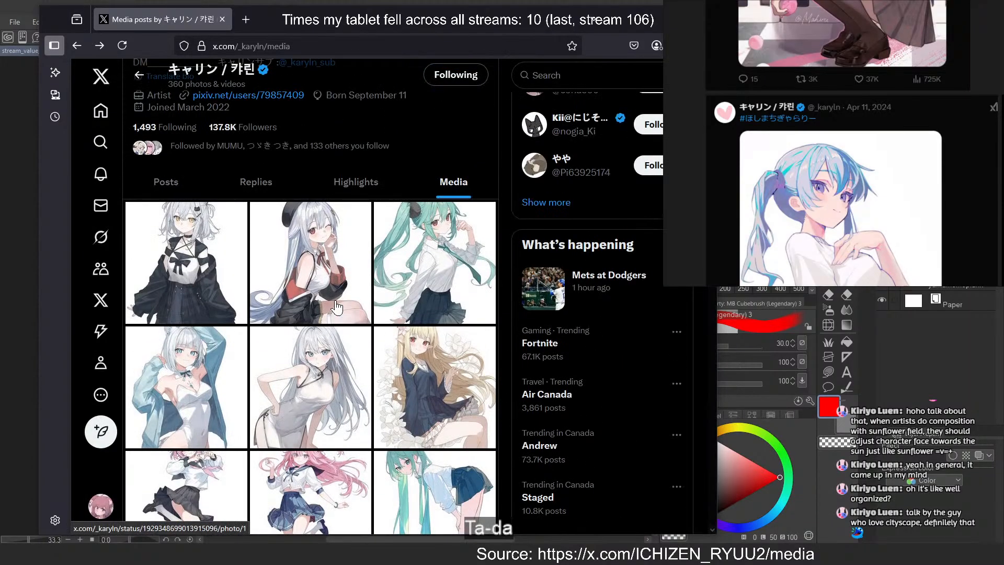
pyautogui.click(218, 282)
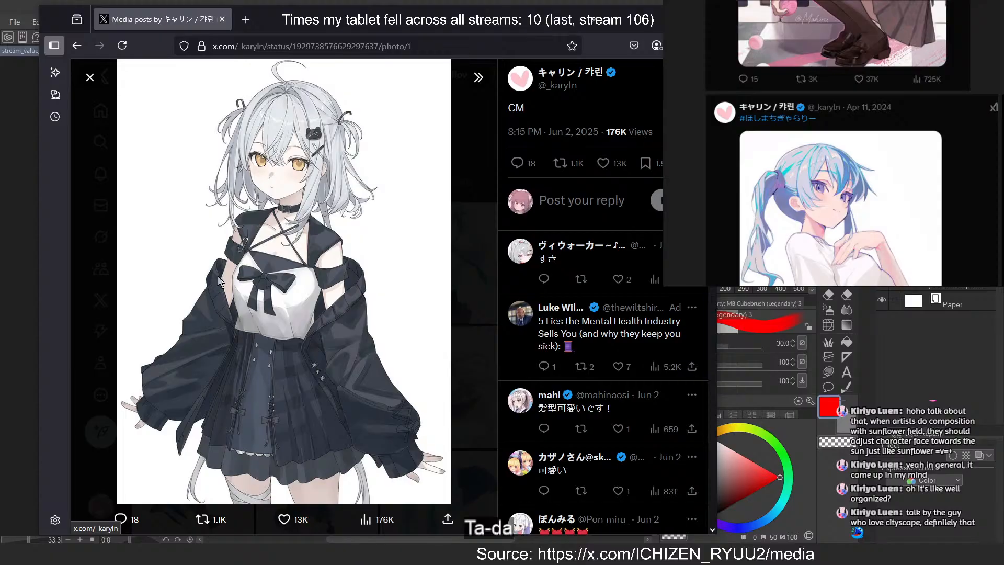
# Look across the reference board for the illustration of the rabbit-eared girl in a blue sailor uniform on white
pyautogui.scroll(-5, 871, 64)
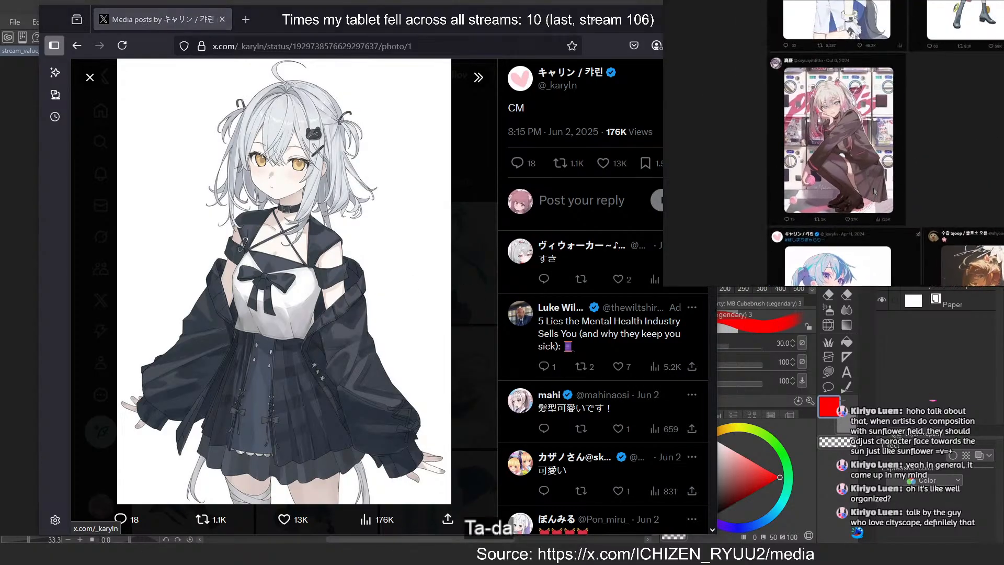
pyautogui.moveTo(872, 63); pyautogui.dragTo(866, 379)
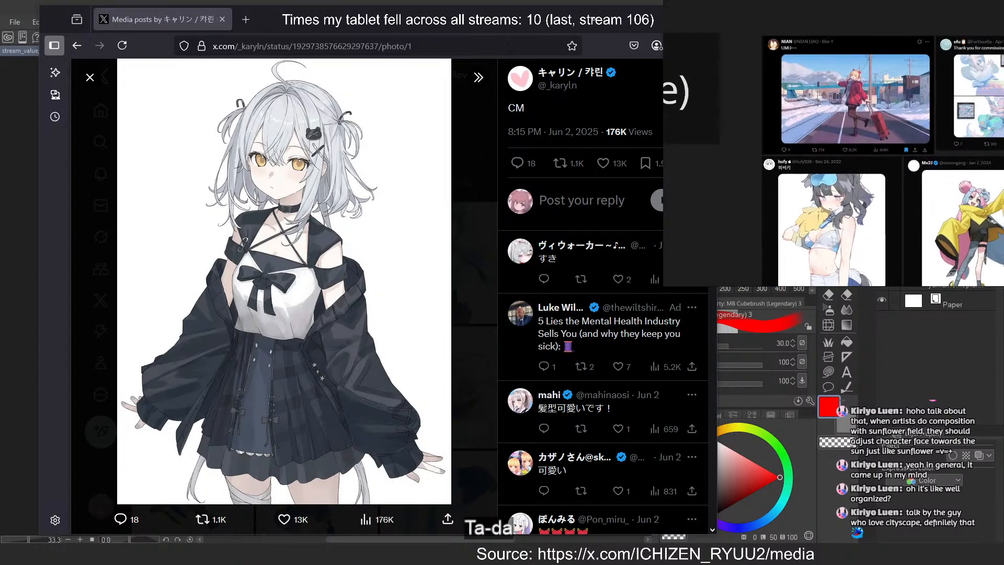
pyautogui.moveTo(889, 72); pyautogui.dragTo(892, 297)
pyautogui.scroll(-4, 892, 283)
pyautogui.moveTo(816, 79); pyautogui.dragTo(822, 226)
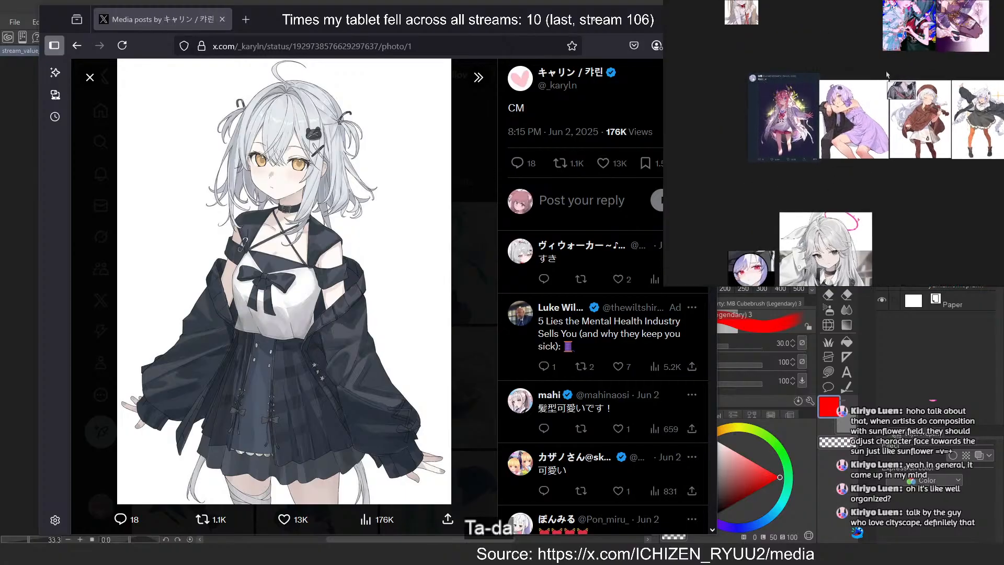
pyautogui.moveTo(887, 75); pyautogui.dragTo(888, 192)
pyautogui.scroll(4, 893, 47)
pyautogui.scroll(-2, 907, 53)
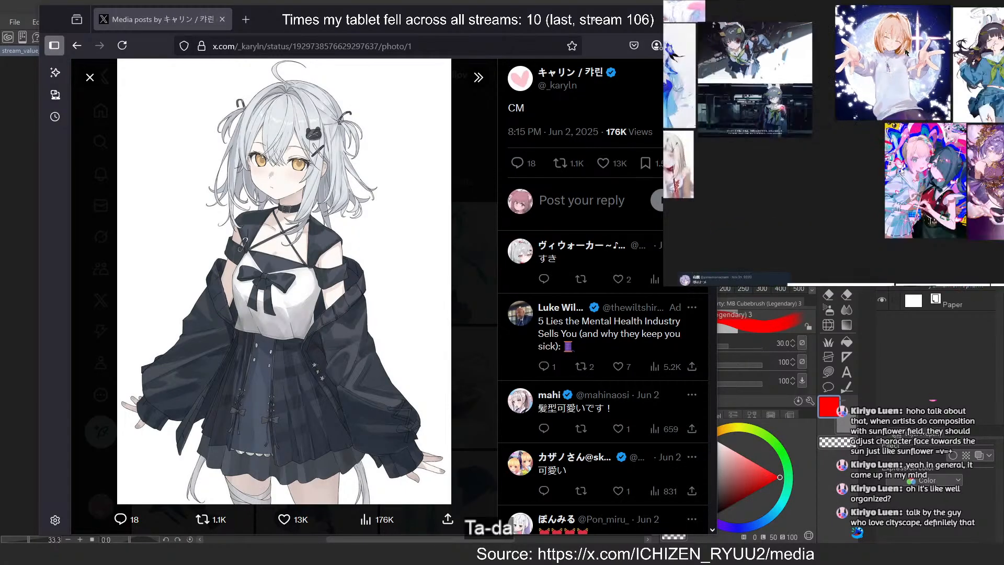
pyautogui.moveTo(906, 51); pyautogui.dragTo(994, 118)
pyautogui.moveTo(990, 237); pyautogui.dragTo(792, 284)
pyautogui.scroll(5, 844, 94)
pyautogui.scroll(-1, 844, 94)
pyautogui.scroll(-2, 844, 94)
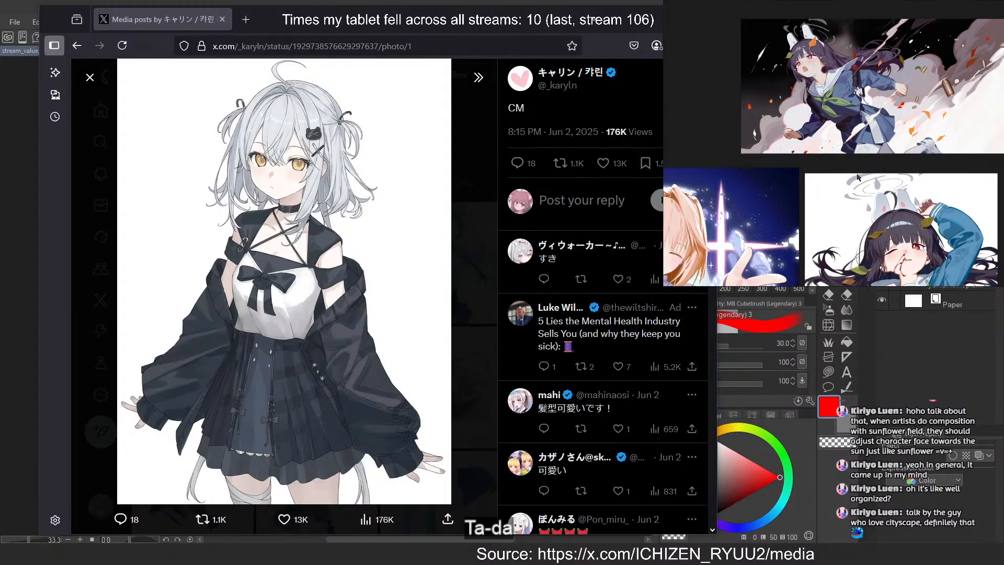
# Examine the rabbit-eared girl's hair, hand, uniform and face rendering up close, comparing it with the whole figure
pyautogui.moveTo(882, 257); pyautogui.dragTo(895, 138)
pyautogui.scroll(4, 913, 144)
pyautogui.scroll(2, 800, 136)
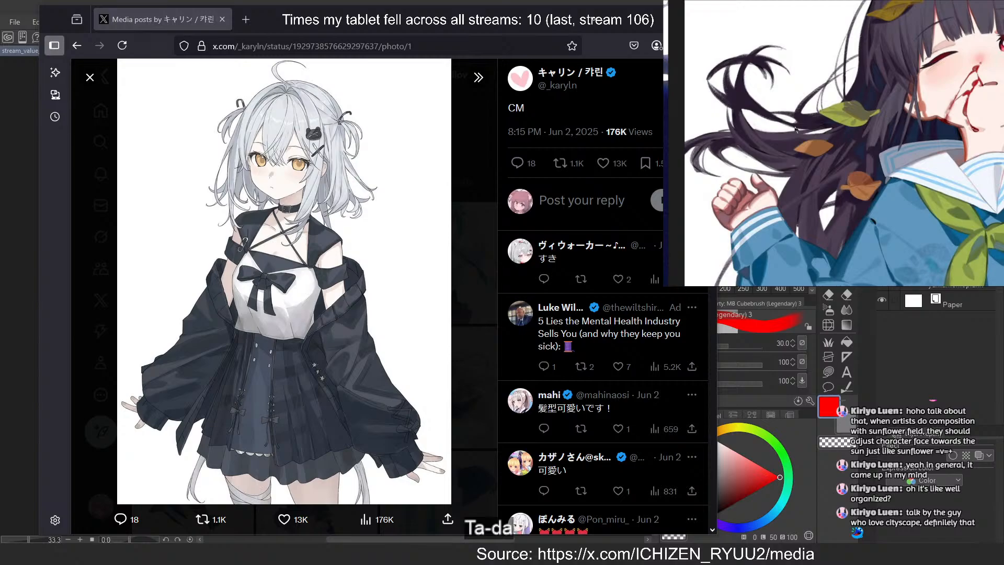
pyautogui.scroll(-4, 795, 129)
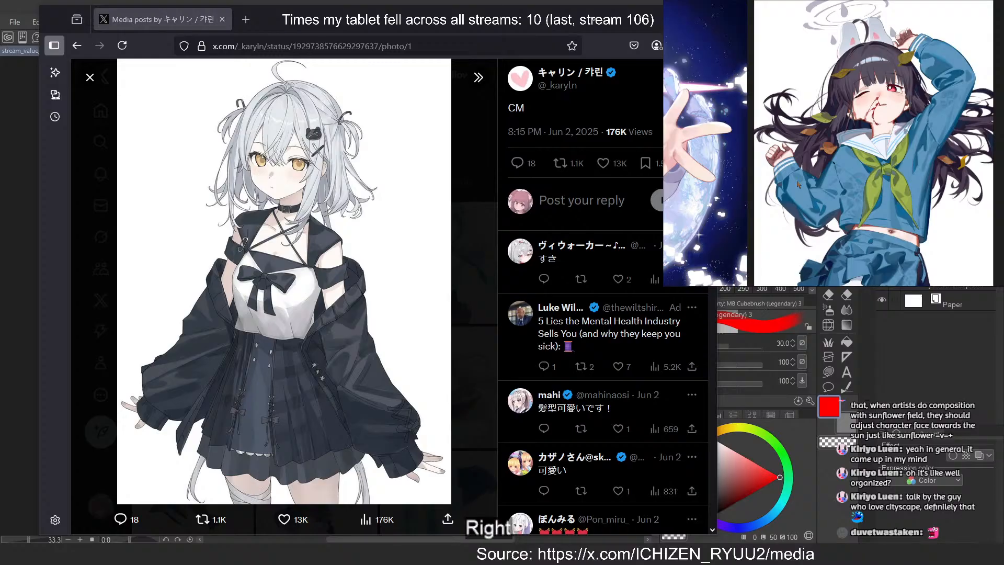
pyautogui.scroll(6, 926, 89)
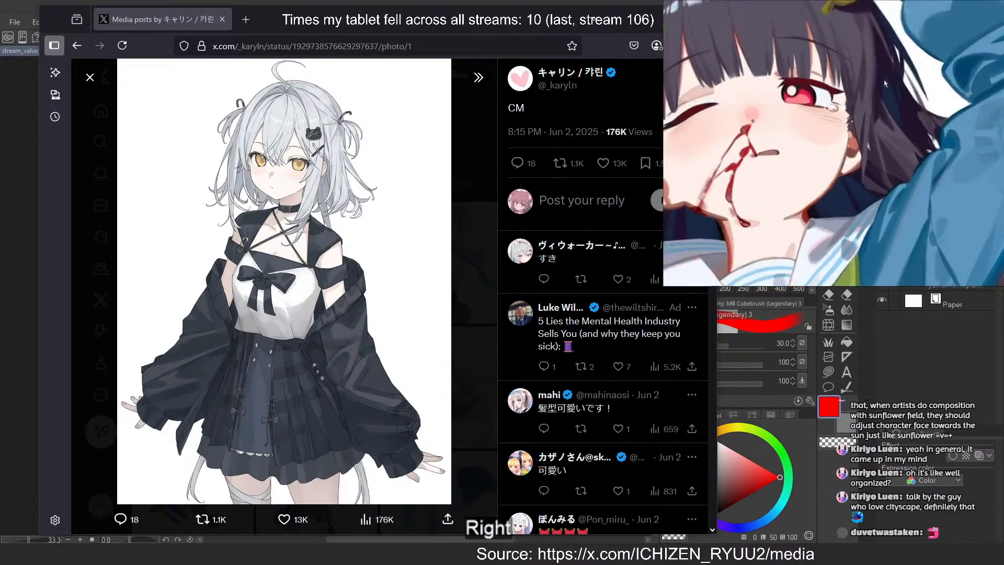
# Examine the hair and face linework of the orange-haired girl in the white sweater on the reference board
pyautogui.scroll(-3, 890, 86)
pyautogui.scroll(-5, 828, 105)
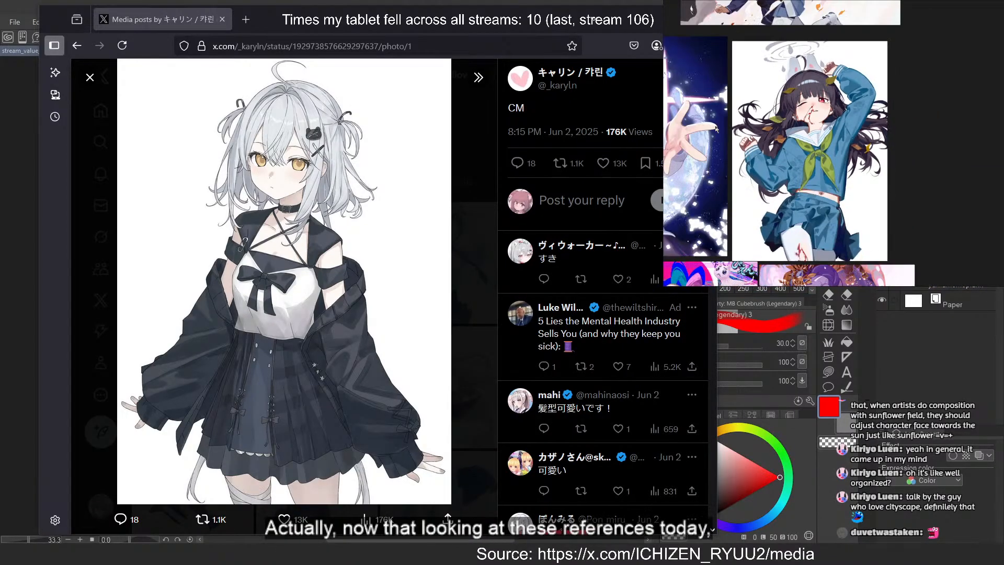
pyautogui.moveTo(716, 209); pyautogui.dragTo(966, 189)
pyautogui.scroll(5, 872, 150)
pyautogui.scroll(2, 872, 150)
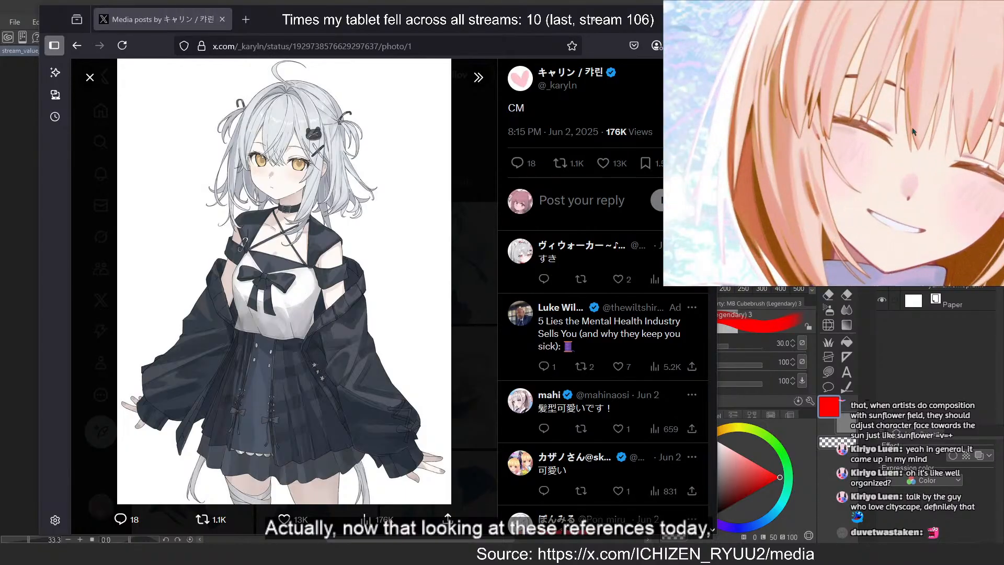
pyautogui.moveTo(911, 127); pyautogui.dragTo(861, 167)
pyautogui.scroll(-2, 861, 167)
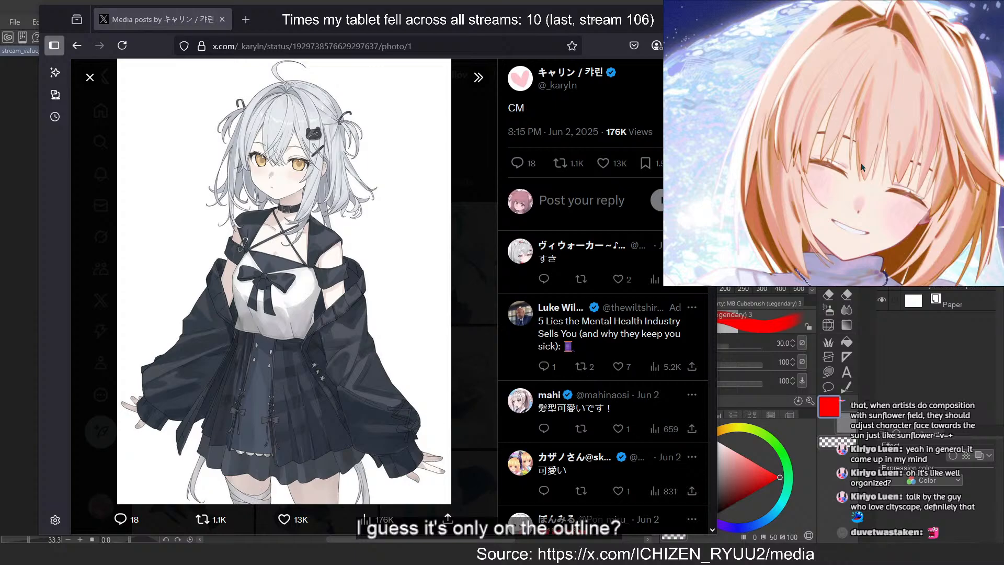
pyautogui.scroll(4, 862, 168)
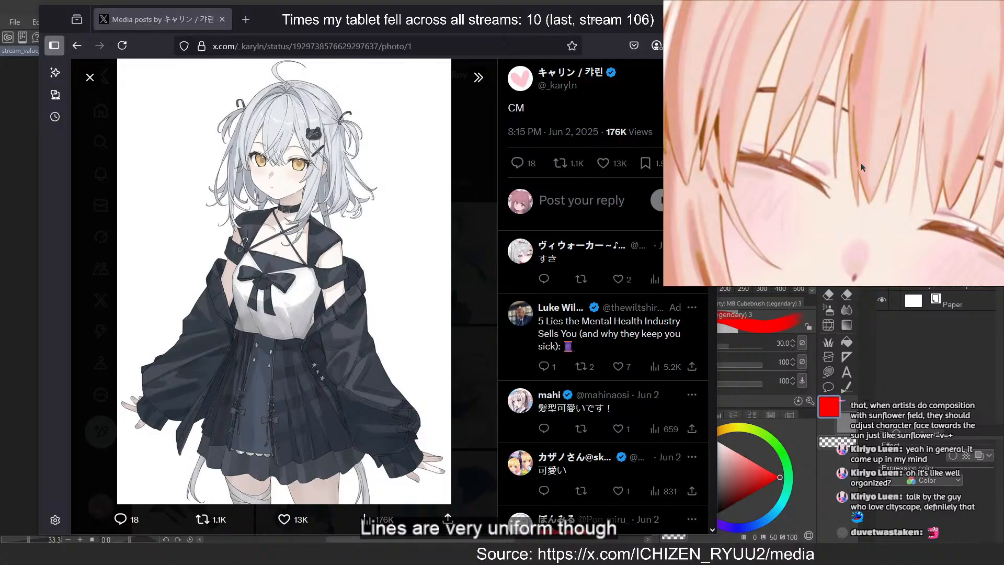
pyautogui.scroll(-8, 861, 168)
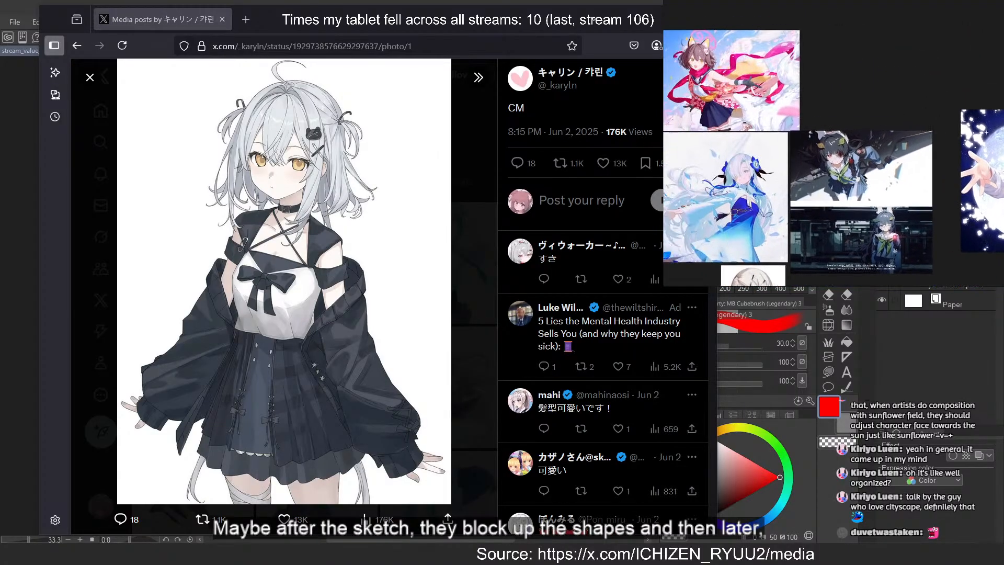
# Inspect the face, scarf, arm and outfit rendering of the brown-haired fox-eared girl with the pink scarf
pyautogui.scroll(6, 842, 58)
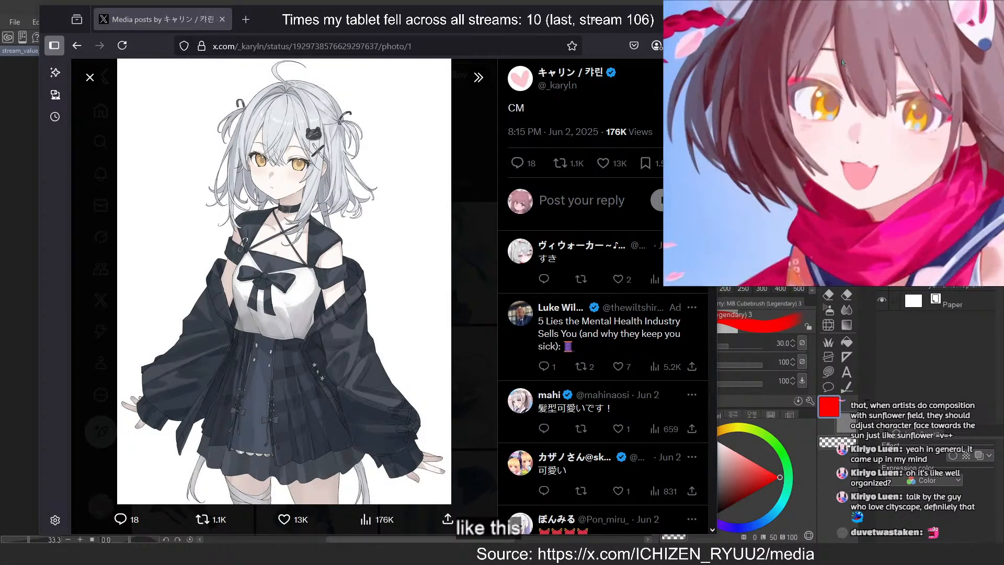
pyautogui.moveTo(841, 59)
pyautogui.mouseDown()
pyautogui.moveTo(842, 133)
pyautogui.moveTo(832, 73)
pyautogui.mouseUp()
pyautogui.scroll(-2, 841, 118)
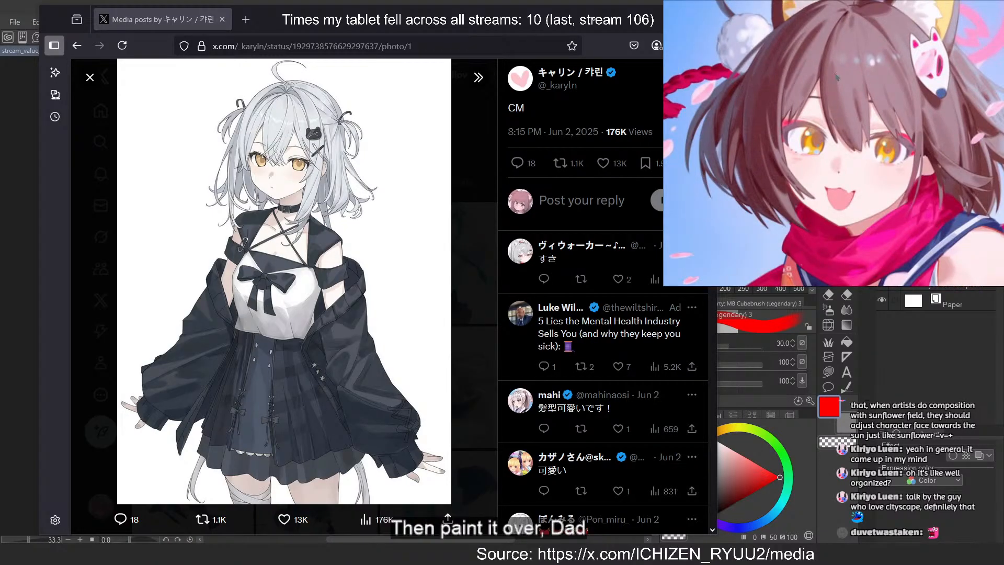
pyautogui.scroll(-2, 831, 76)
pyautogui.scroll(3, 938, 107)
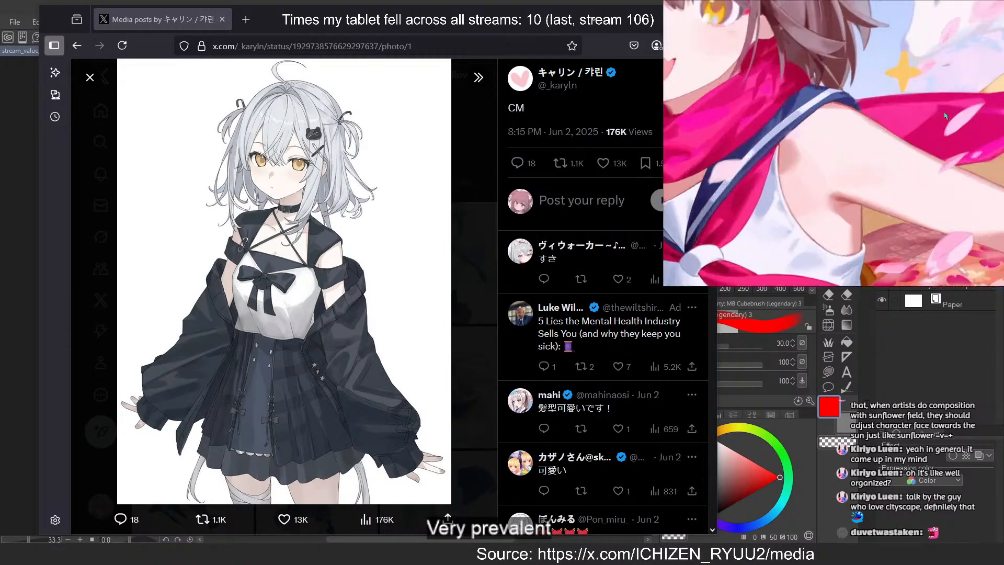
pyautogui.moveTo(950, 118); pyautogui.dragTo(934, 49)
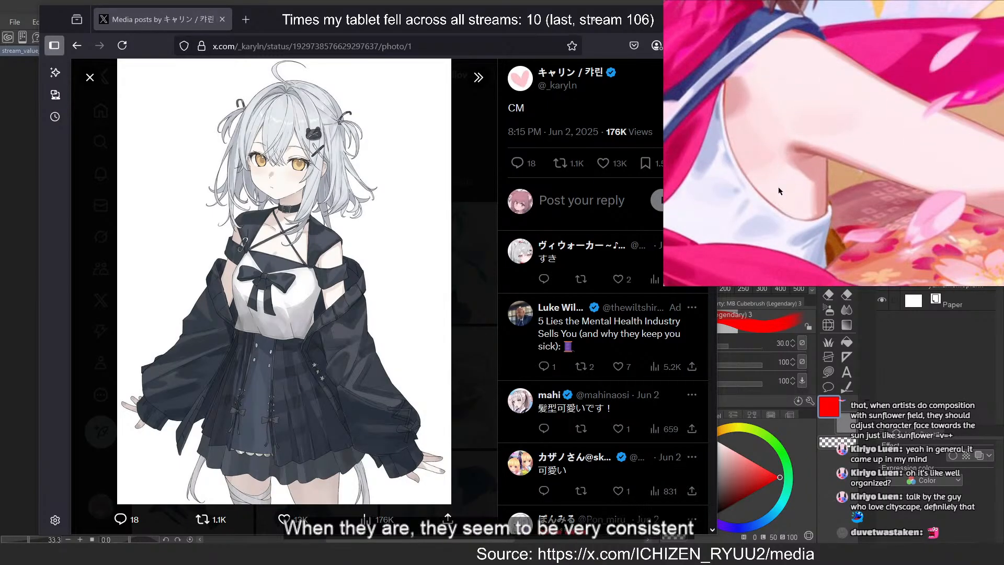
pyautogui.scroll(-5, 779, 191)
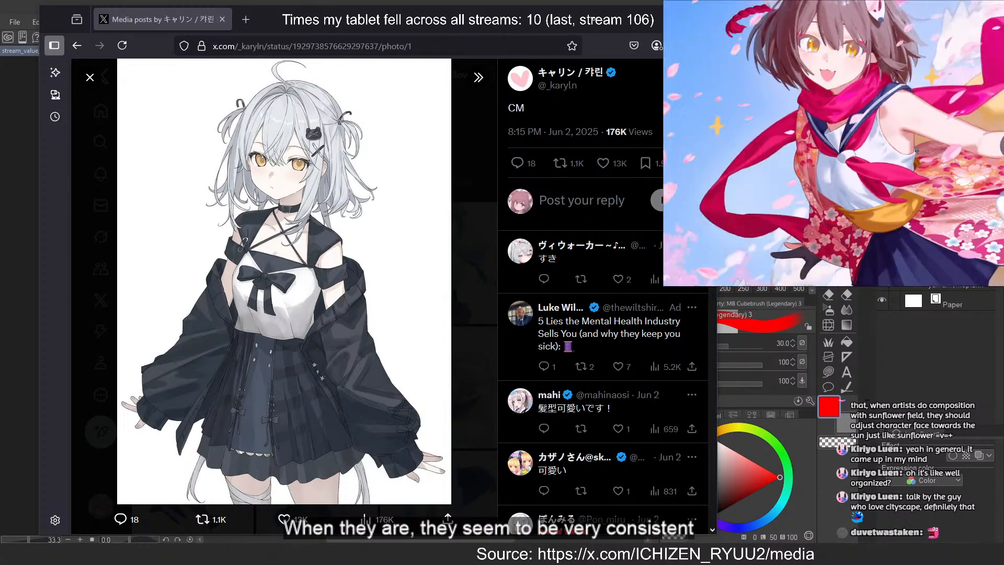
# View the pale-haired girl in the blue and white dress on the reference board
pyautogui.moveTo(916, 151); pyautogui.dragTo(903, 26)
pyautogui.moveTo(860, 277); pyautogui.dragTo(859, 102)
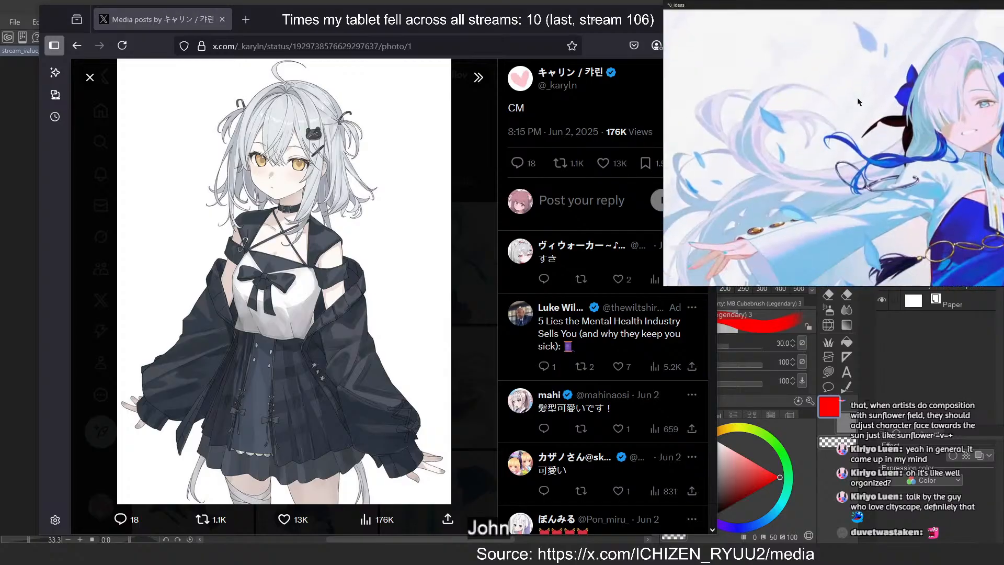
pyautogui.scroll(-5, 857, 101)
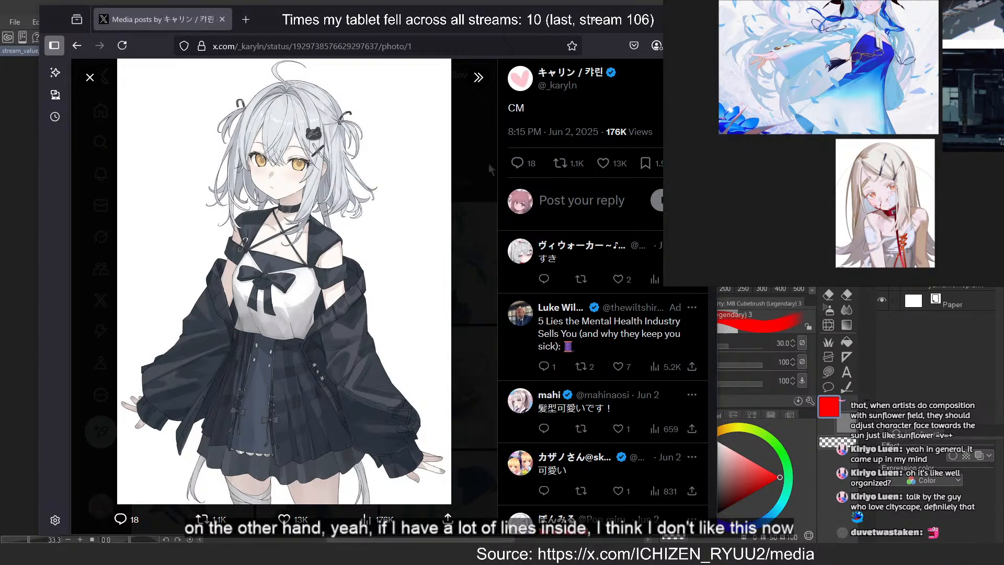
# View the silver-haired girl in the white sleeveless dress from the artist's media gallery, return to the gallery and survey the reference board
pyautogui.click(479, 179)
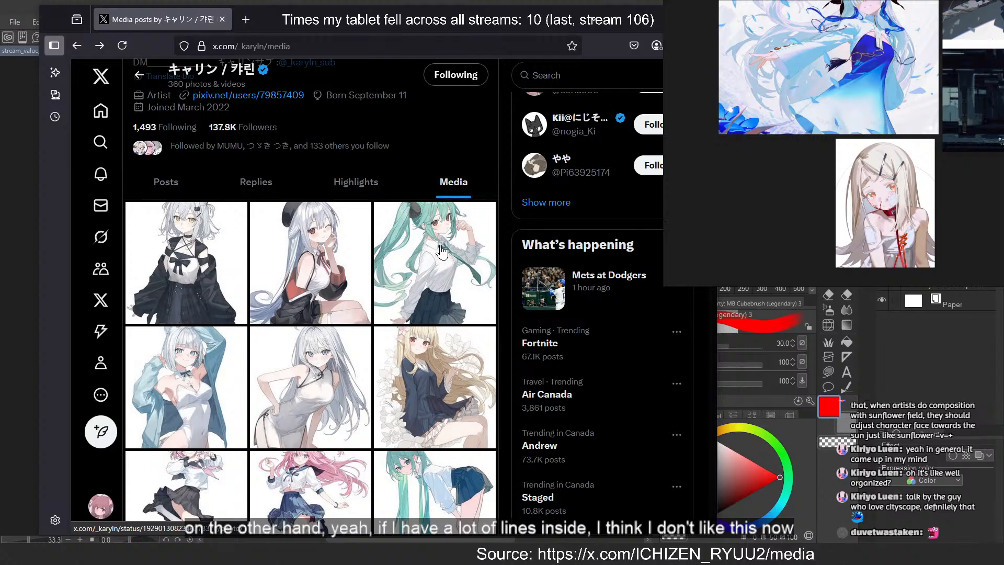
pyautogui.click(329, 380)
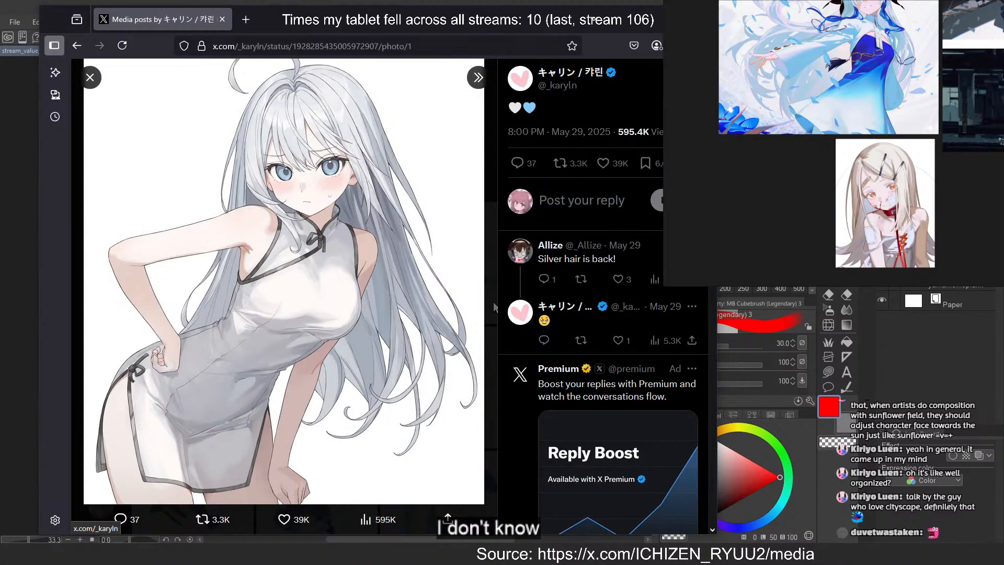
pyautogui.click(493, 306)
pyautogui.scroll(-5, 707, 109)
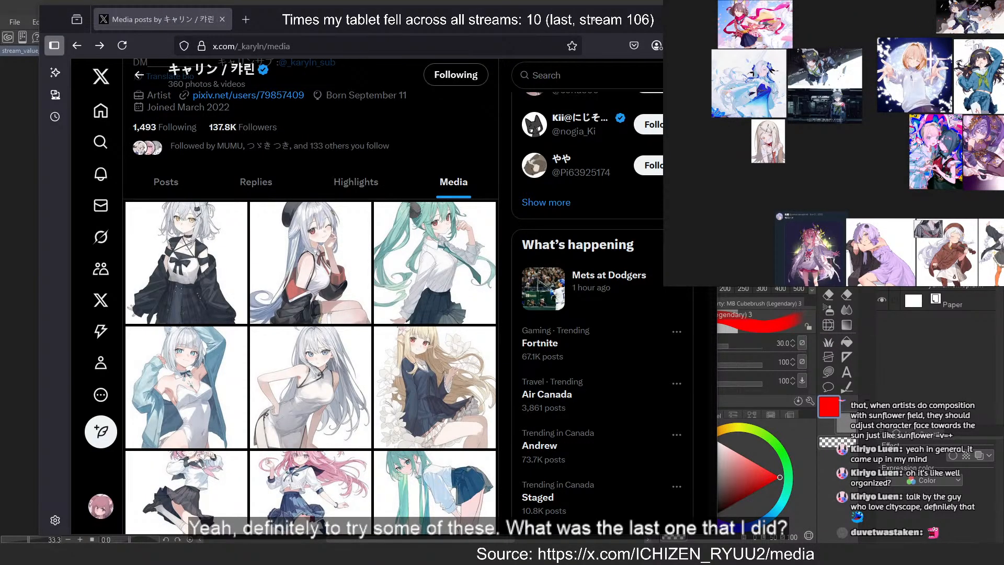
# Switch to Clip Studio Paint and examine the face and hair of the fox-eared maid in rya_stream_1
pyautogui.hotkey('alt', 'Tab')
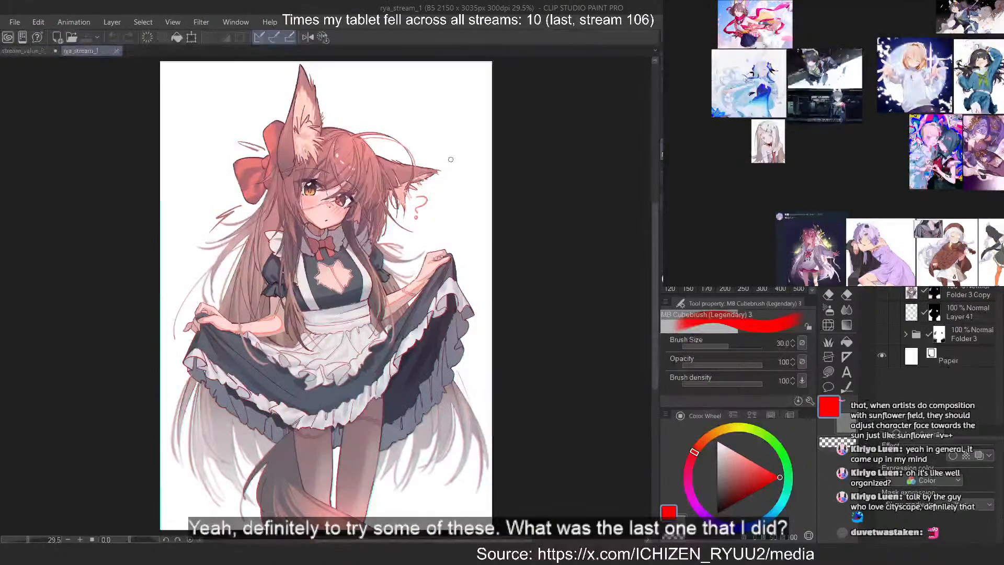
pyautogui.scroll(2, 312, 144)
pyautogui.scroll(1, 313, 144)
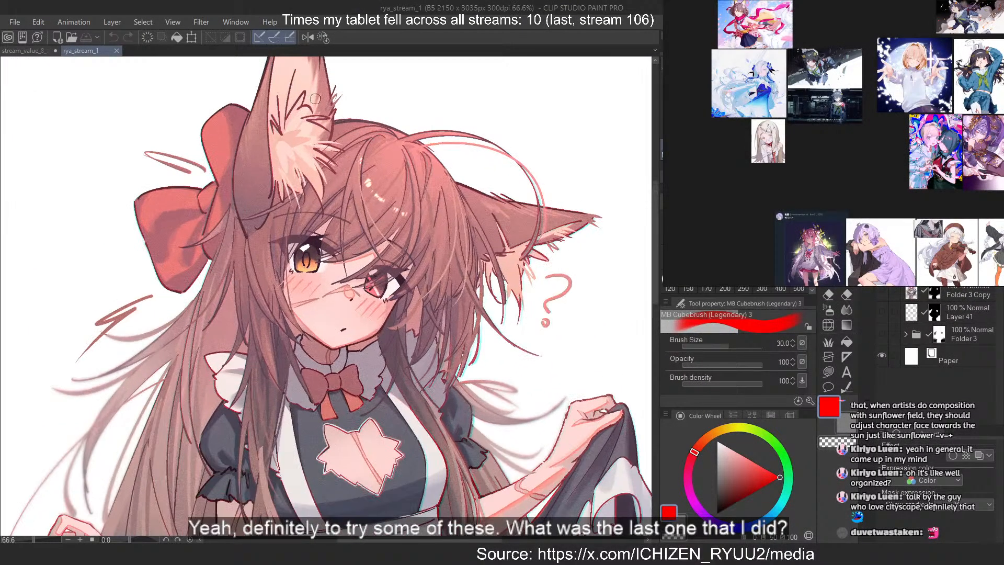
pyautogui.scroll(1, 315, 99)
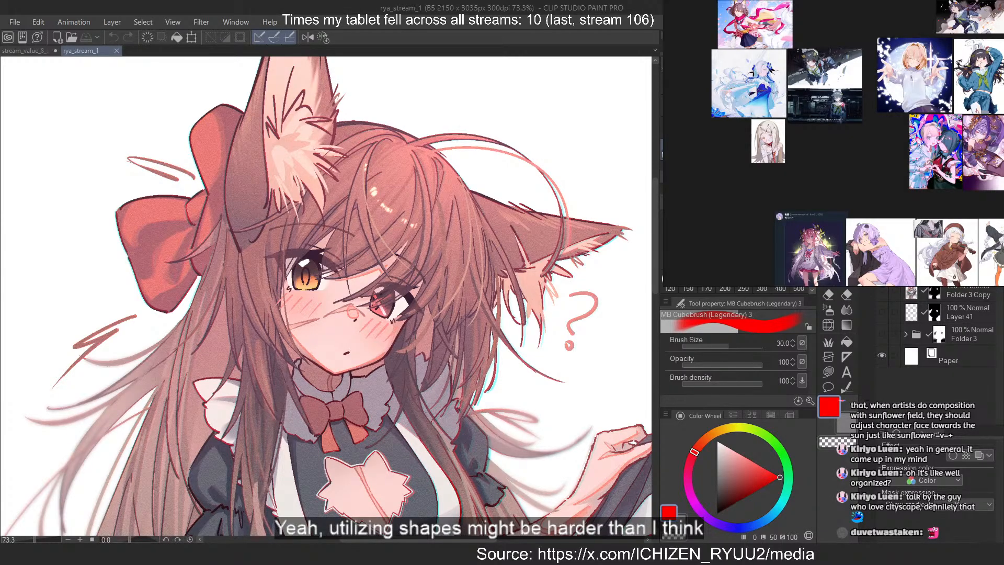
# Look across the reference board from the colourful pink- and blue-haired pair to the pale blonde girl with the red choker
pyautogui.scroll(5, 798, 172)
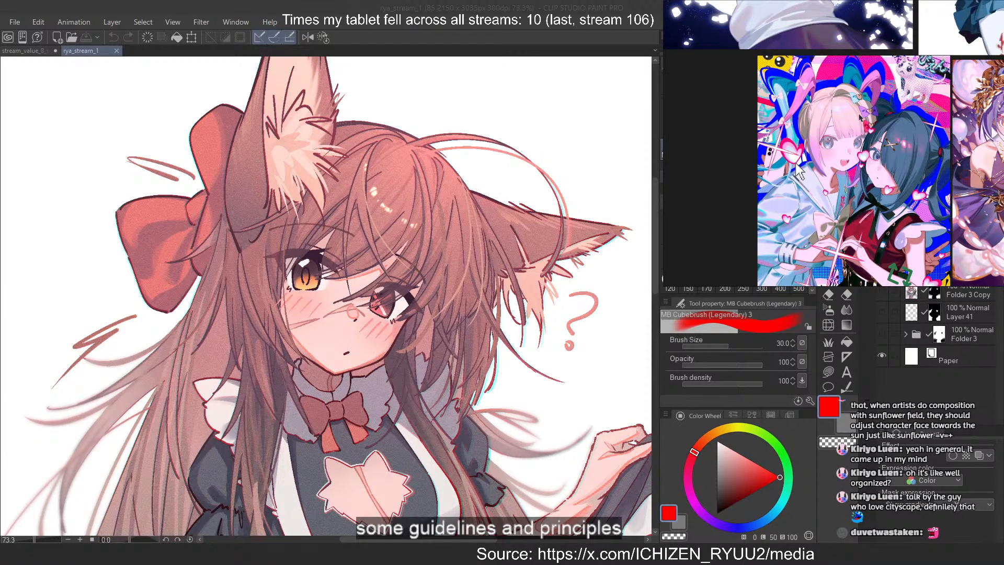
pyautogui.scroll(4, 868, 128)
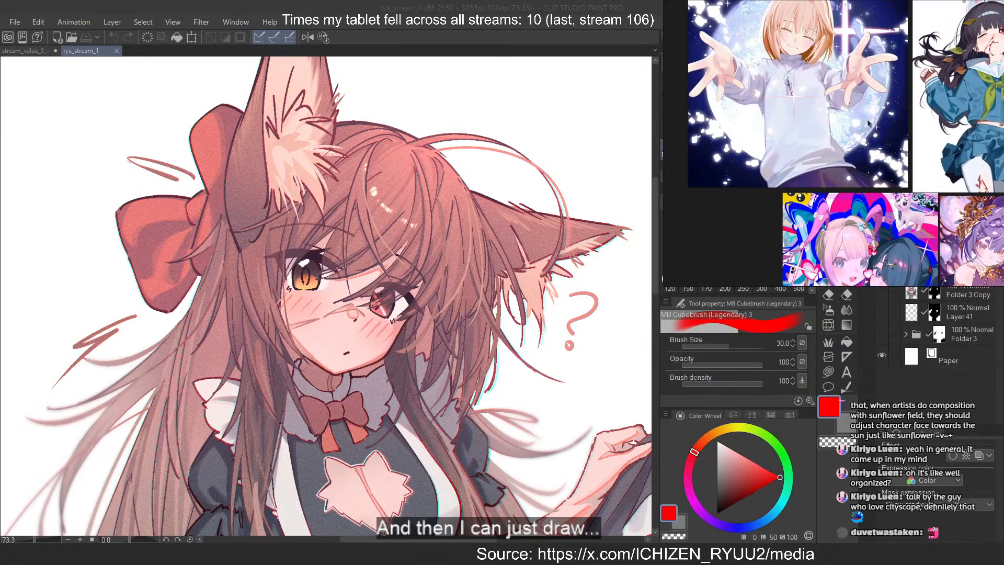
pyautogui.moveTo(870, 35); pyautogui.dragTo(868, 157)
pyautogui.scroll(-4, 862, 152)
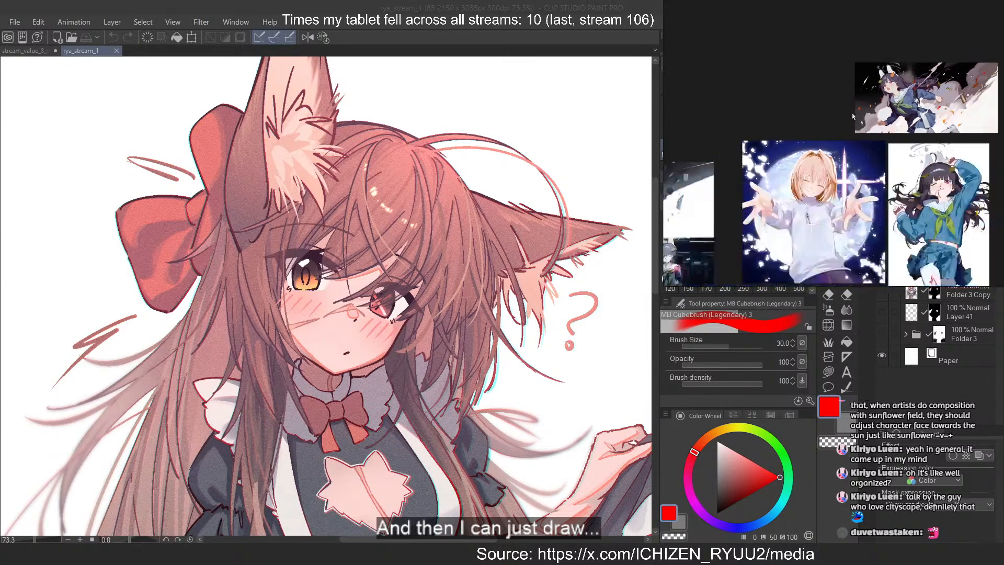
pyautogui.moveTo(695, 162); pyautogui.dragTo(941, 163)
pyautogui.moveTo(881, 165); pyautogui.dragTo(946, 90)
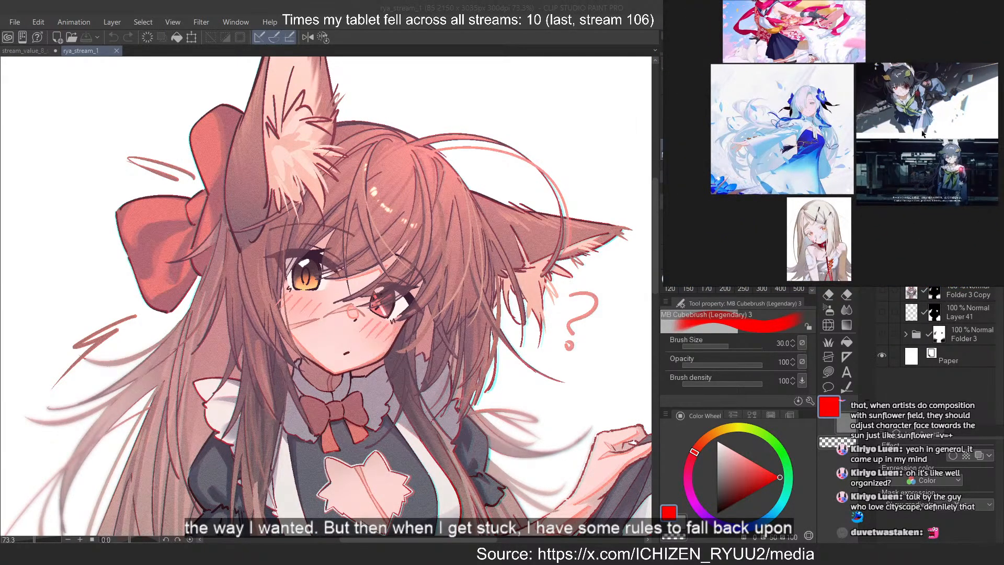
pyautogui.moveTo(922, 169); pyautogui.dragTo(923, 75)
pyautogui.scroll(5, 830, 138)
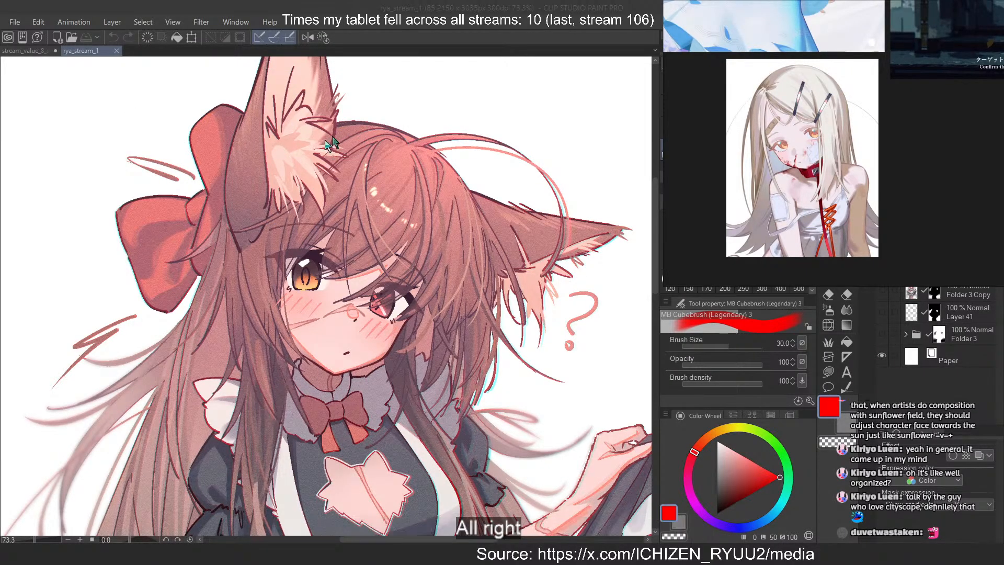
# Examine the maid drawing's skirt, sleeve and long hair strands up close, comparing them with the whole figure
pyautogui.scroll(-2, 399, 102)
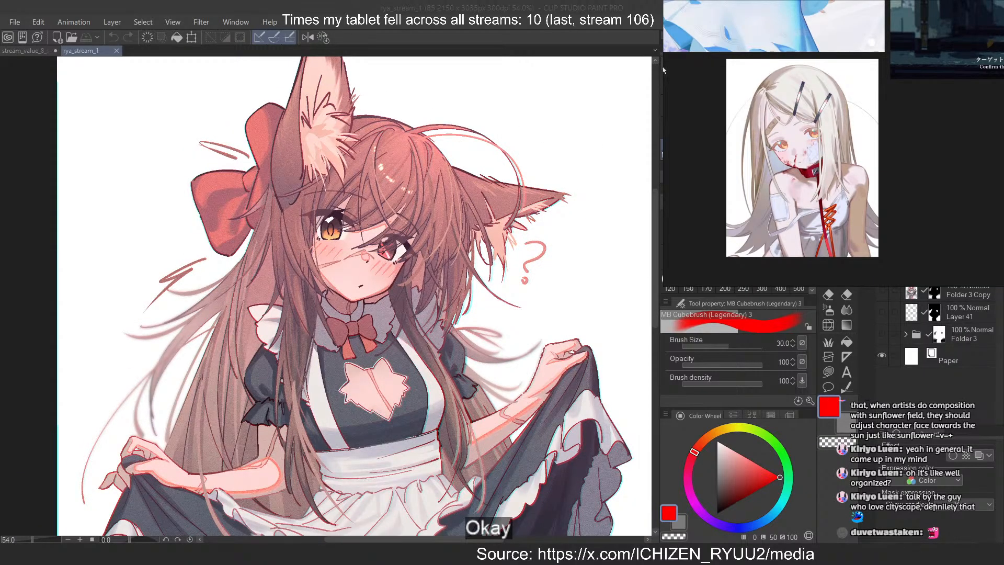
pyautogui.scroll(-3, 427, 150)
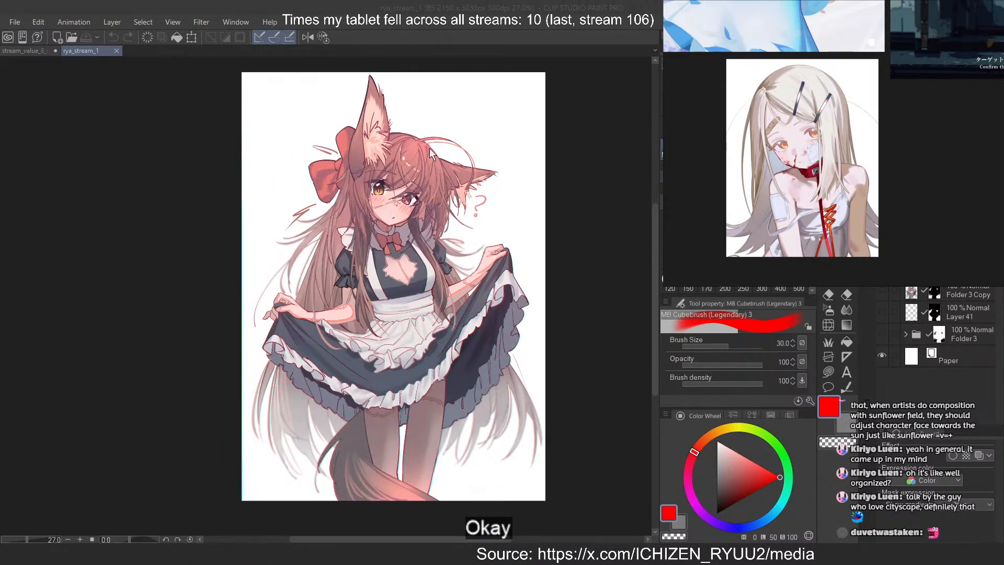
pyautogui.scroll(4, 252, 418)
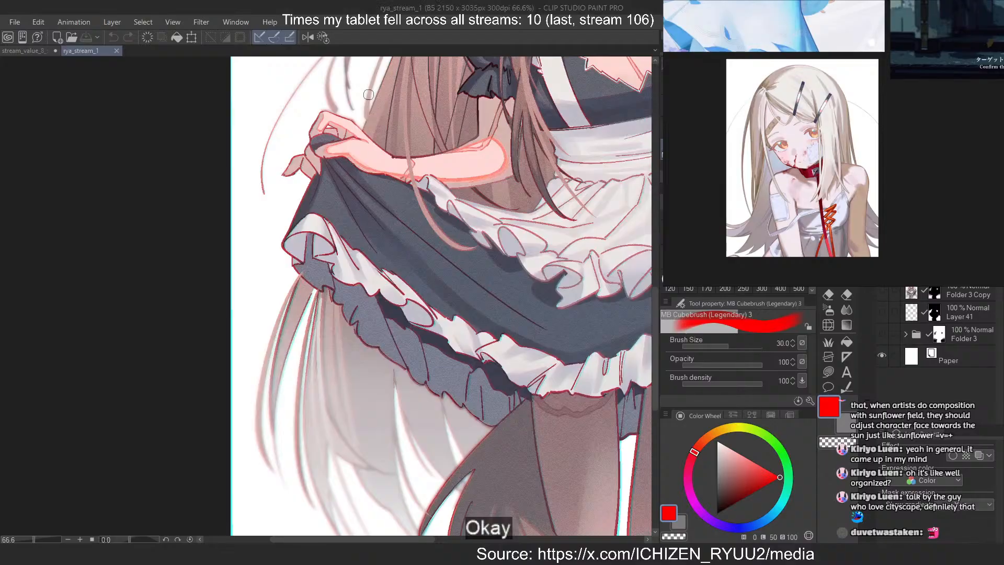
pyautogui.scroll(-3, 422, 392)
pyautogui.scroll(5, 425, 229)
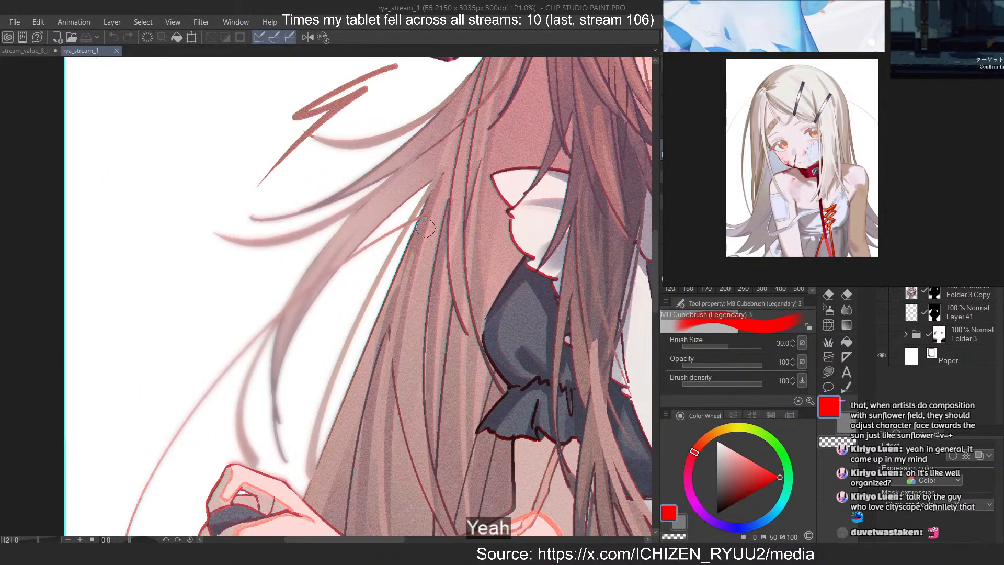
pyautogui.scroll(-3, 425, 228)
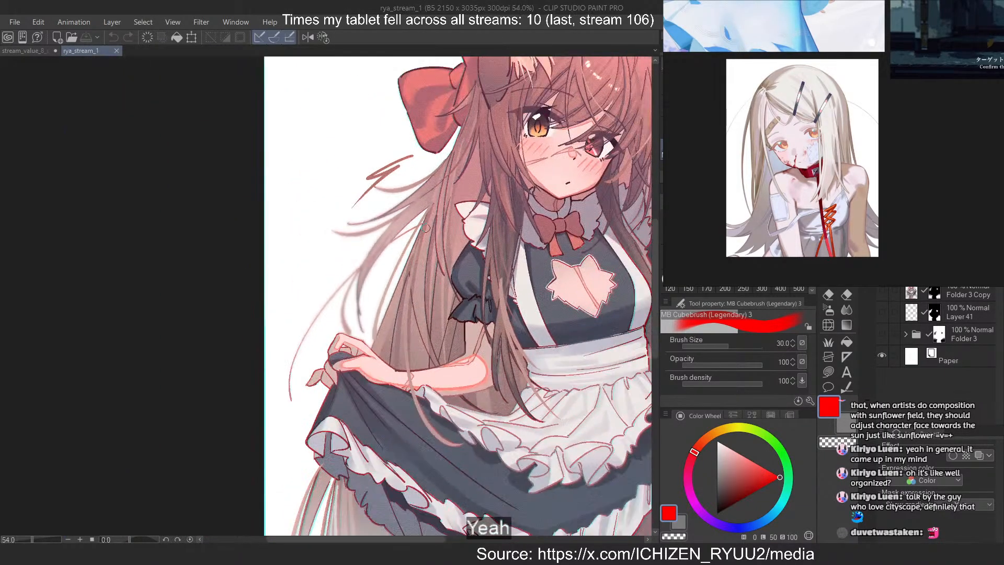
pyautogui.scroll(-2, 425, 228)
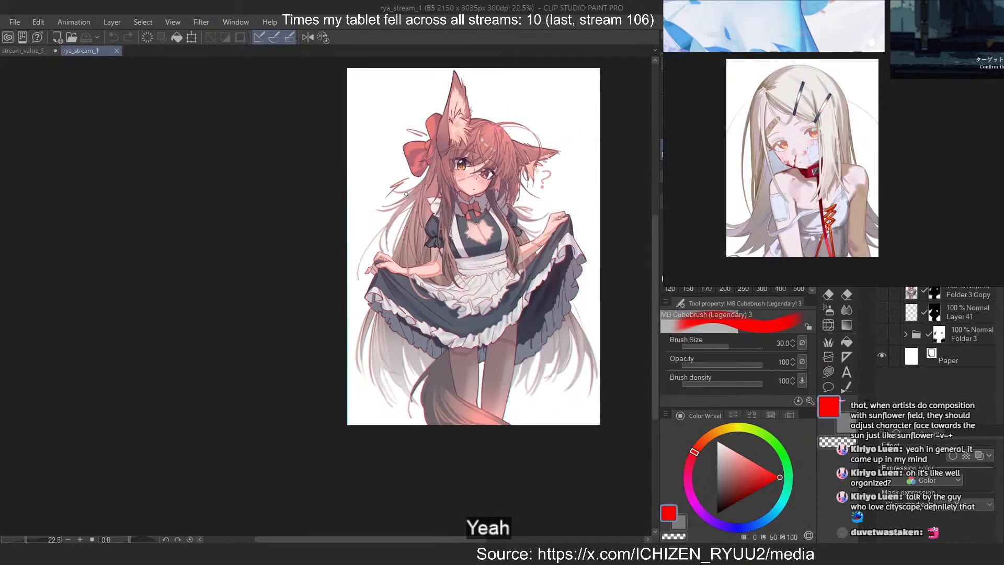
pyautogui.scroll(2, 505, 182)
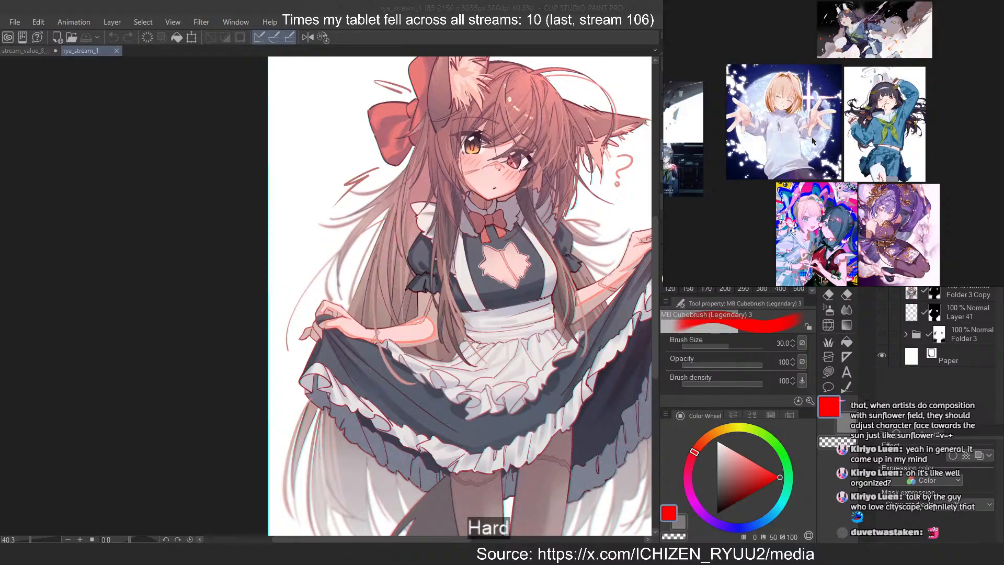
# Open the annotated stream_value_2clip document instead of its grayscale JPG and show Layer 48
pyautogui.scroll(-5, 813, 141)
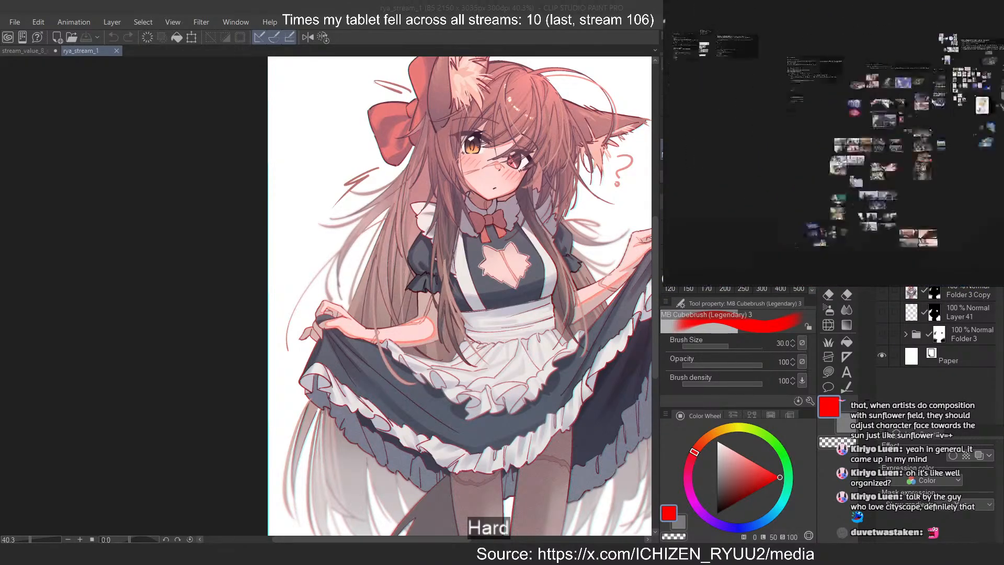
pyautogui.scroll(3, 934, 90)
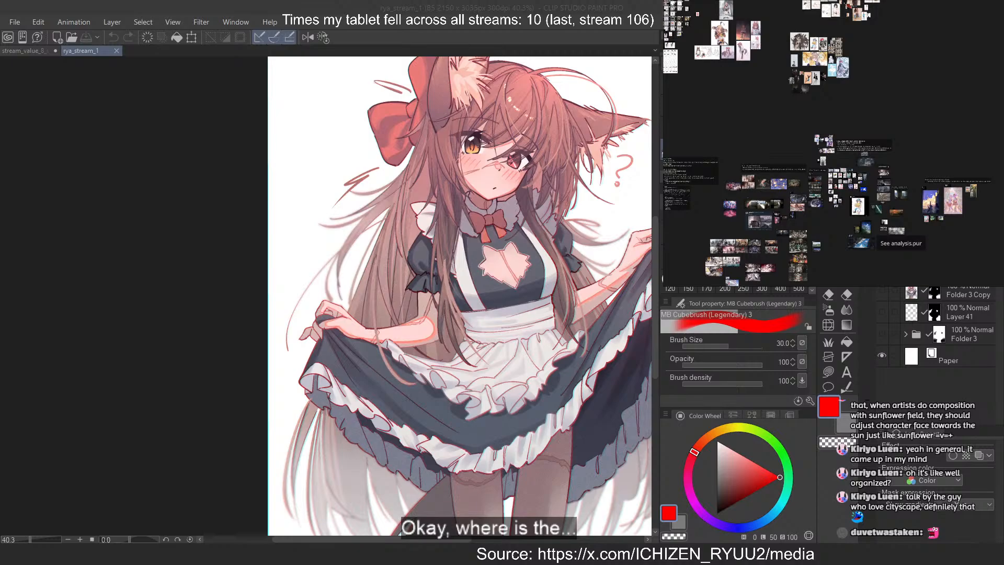
pyautogui.doubleClick(232, 113)
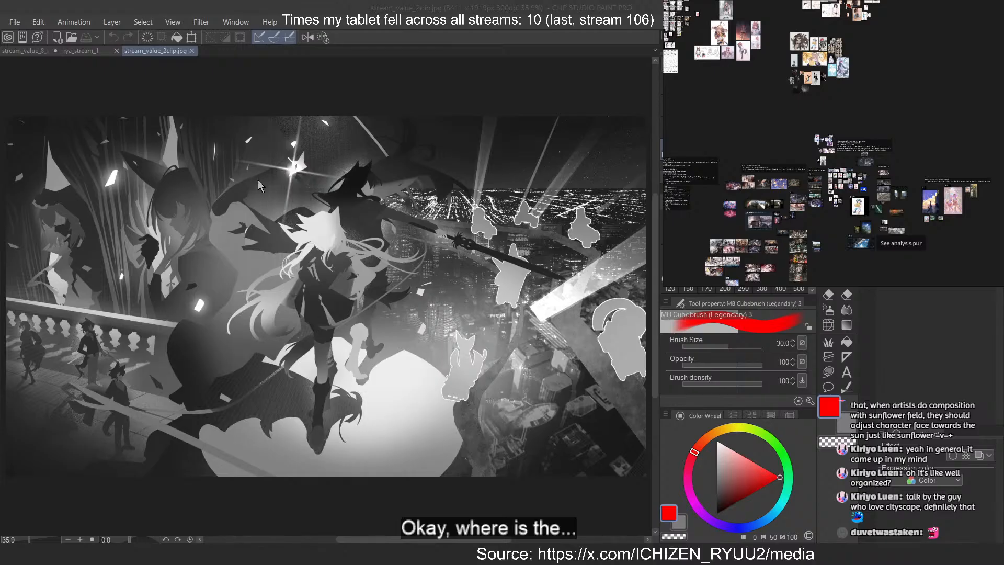
pyautogui.click(192, 50)
pyautogui.click(965, 142)
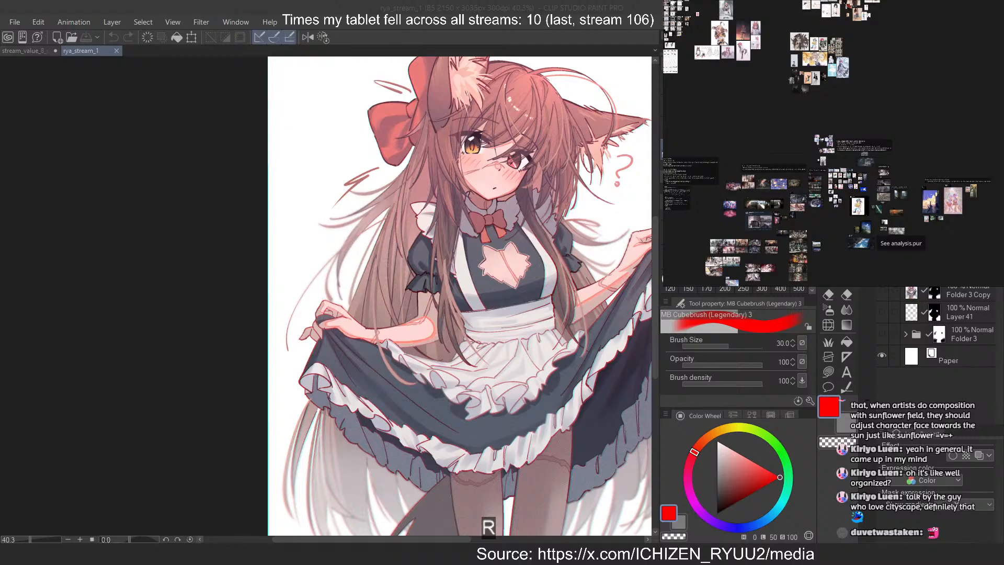
pyautogui.click(888, 321)
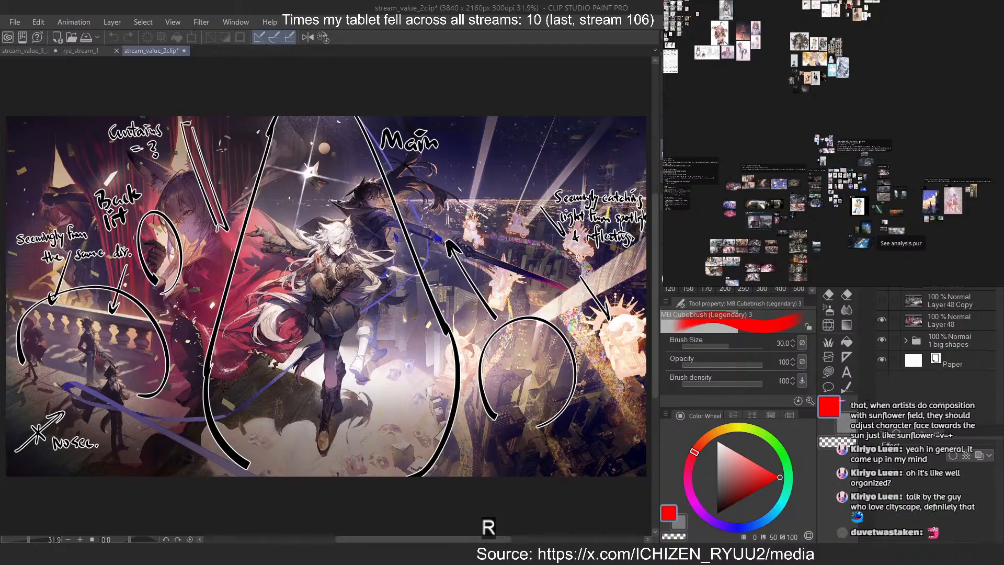
# Hide the annotations, show the grayscale Layer 48 Copy, and examine the values around the white-haired character up close
pyautogui.click(882, 281)
pyautogui.click(881, 300)
pyautogui.scroll(-2, 284, 251)
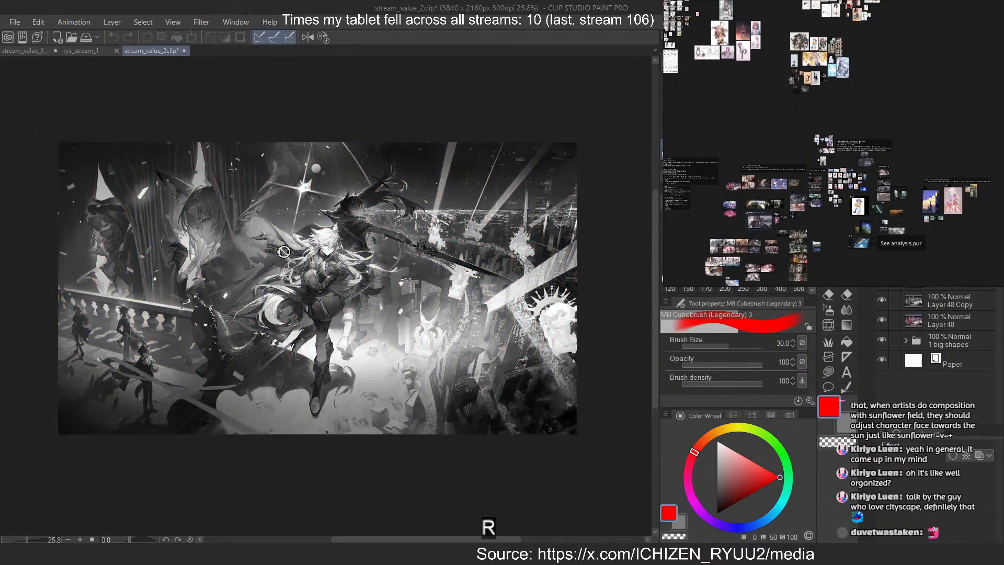
pyautogui.scroll(-3, 283, 252)
pyautogui.scroll(4, 326, 220)
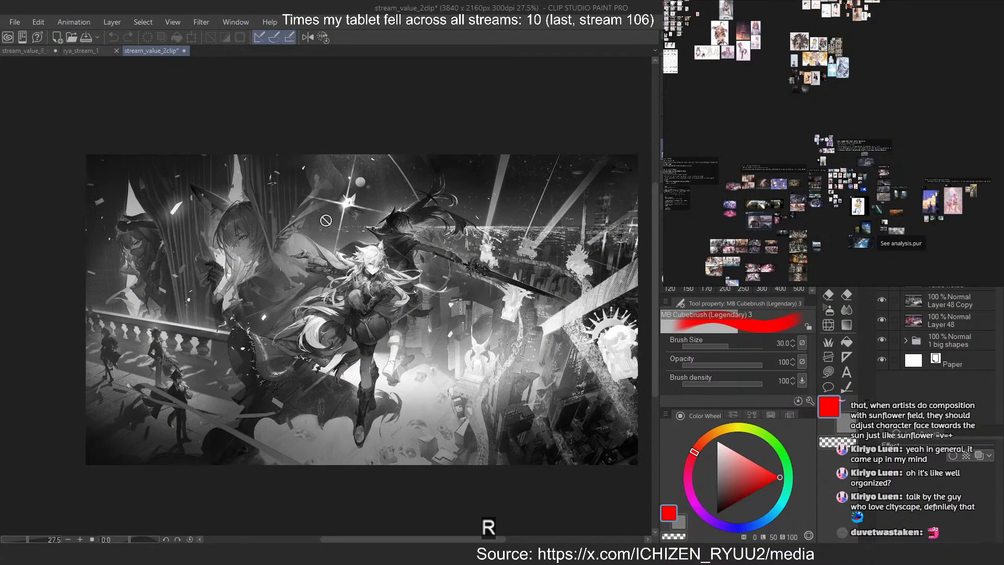
pyautogui.scroll(1, 437, 220)
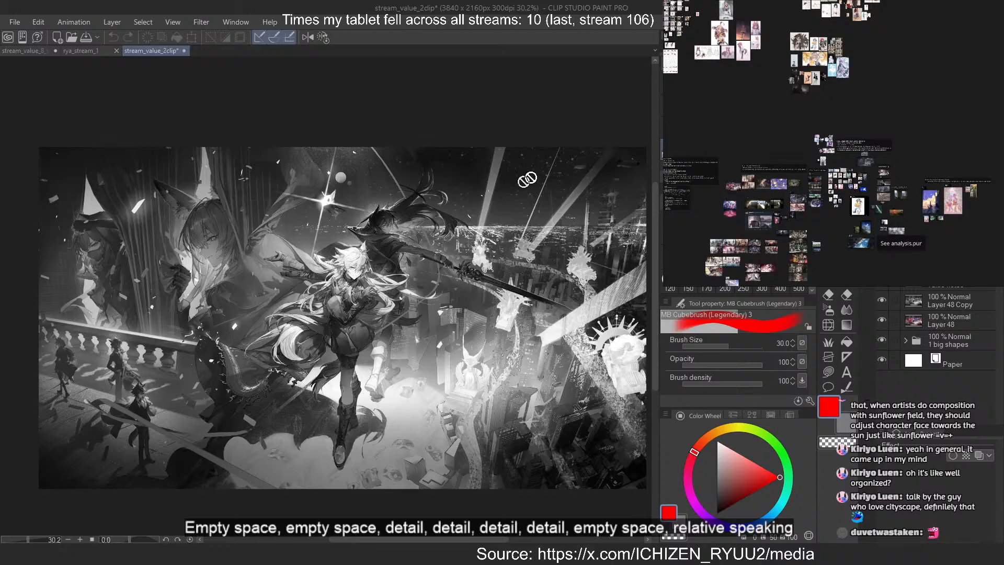
pyautogui.scroll(5, 398, 220)
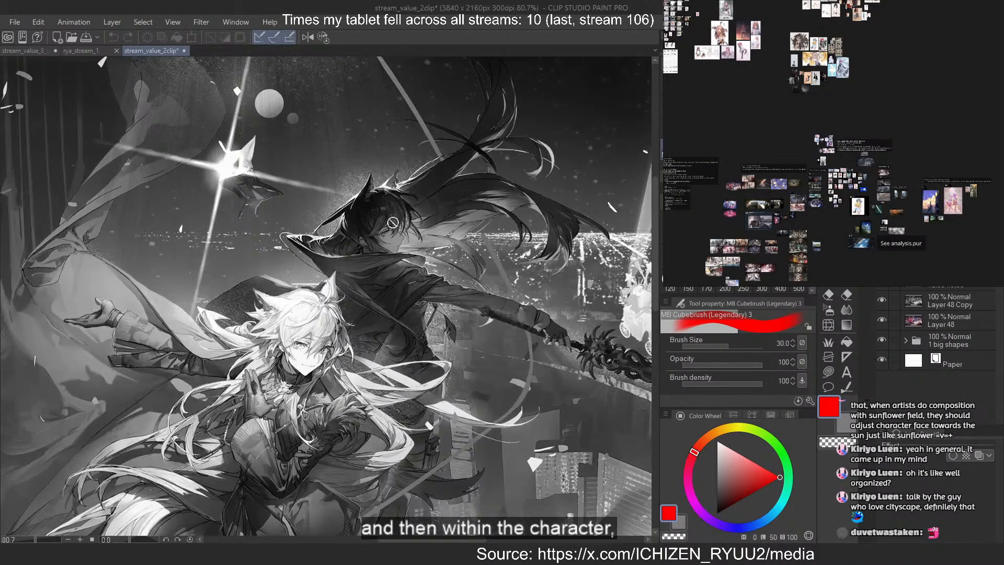
pyautogui.scroll(4, 417, 179)
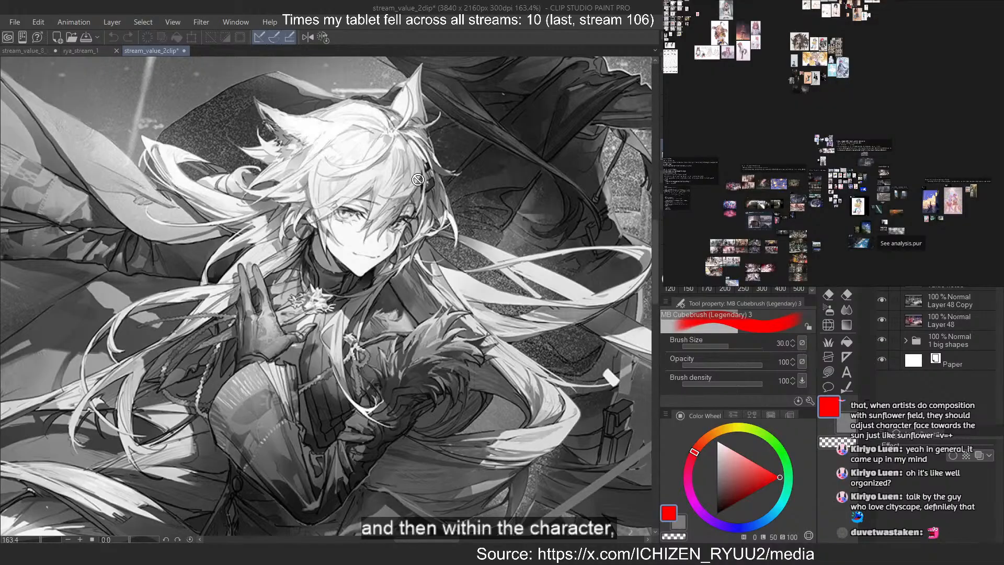
# Compare the white-haired character's line work with the maid drawing, viewing the artwork in colour and returning to grayscale
pyautogui.click(86, 54)
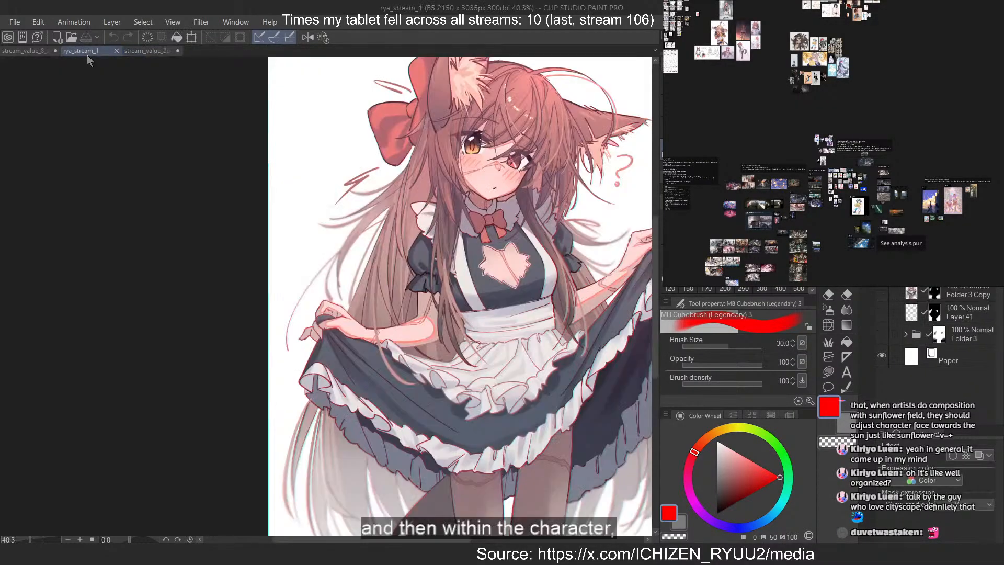
pyautogui.click(157, 52)
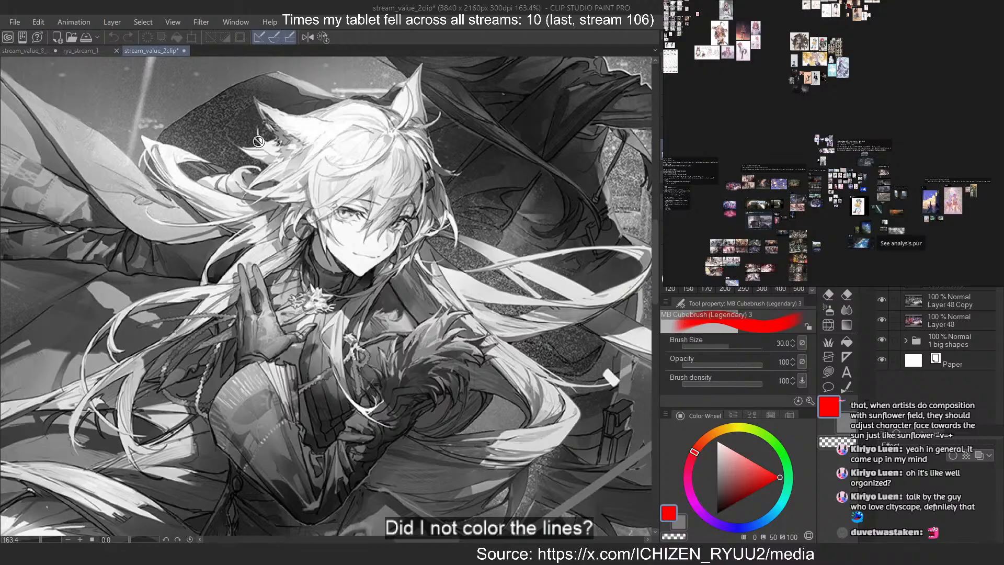
pyautogui.click(882, 295)
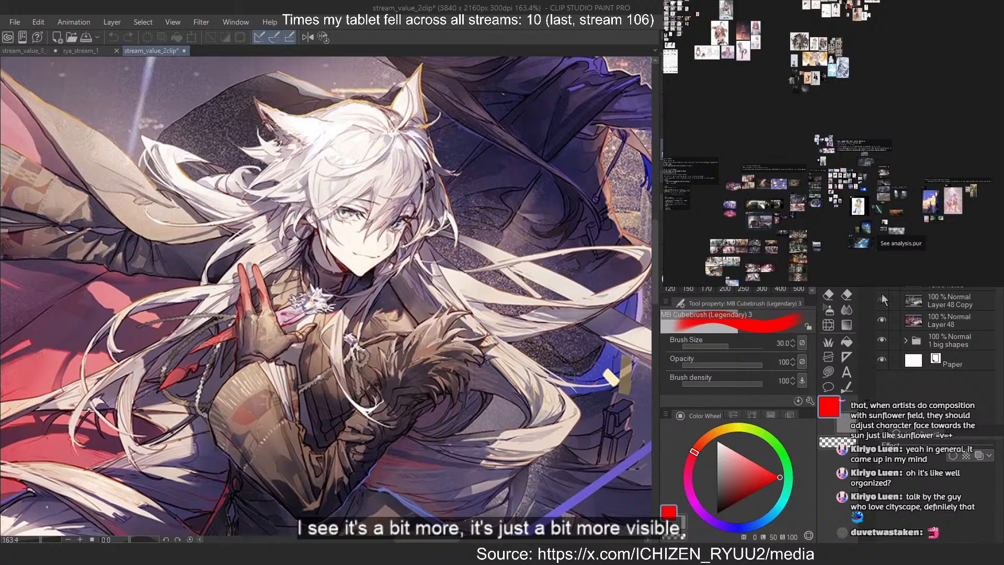
pyautogui.click(882, 297)
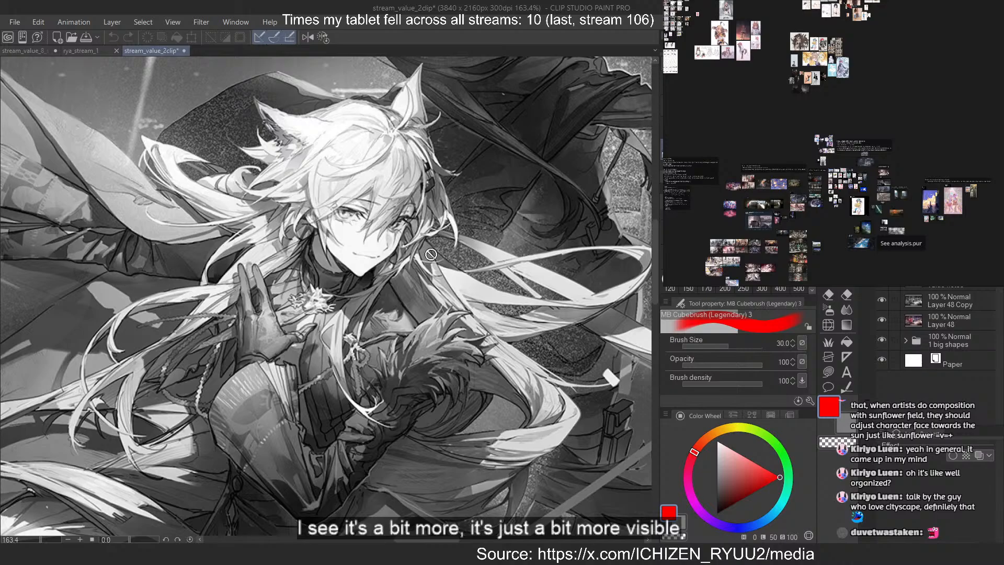
# In rya_stream_1, make Folder 3 visible and expand it to list its layers
pyautogui.click(90, 50)
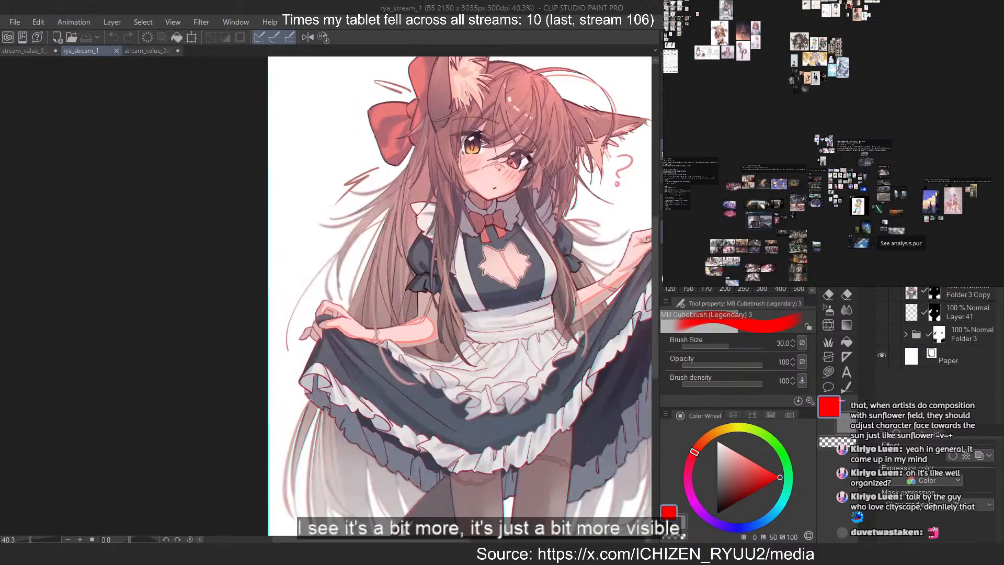
pyautogui.scroll(-2, 434, 293)
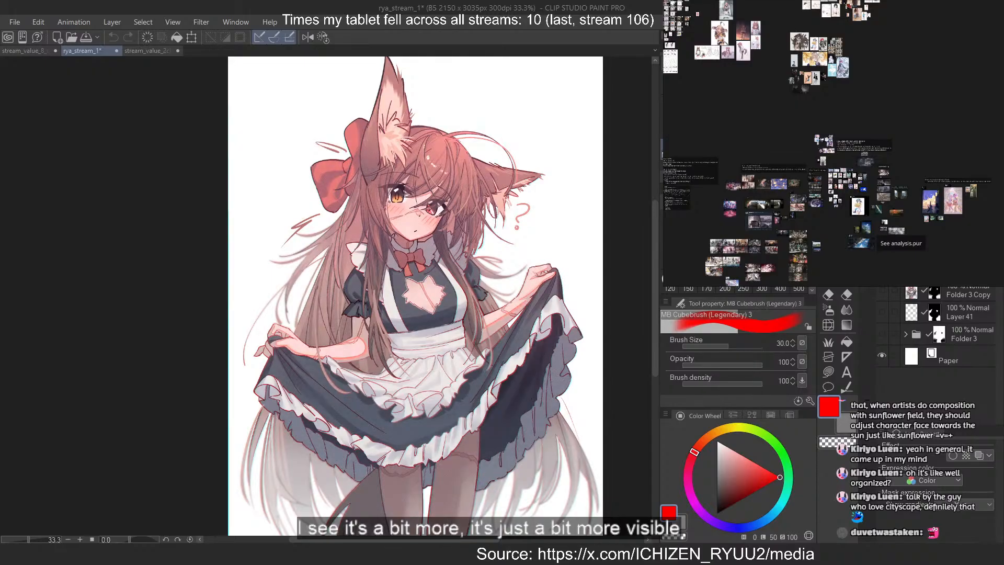
pyautogui.scroll(5, 936, 327)
pyautogui.scroll(-5, 935, 327)
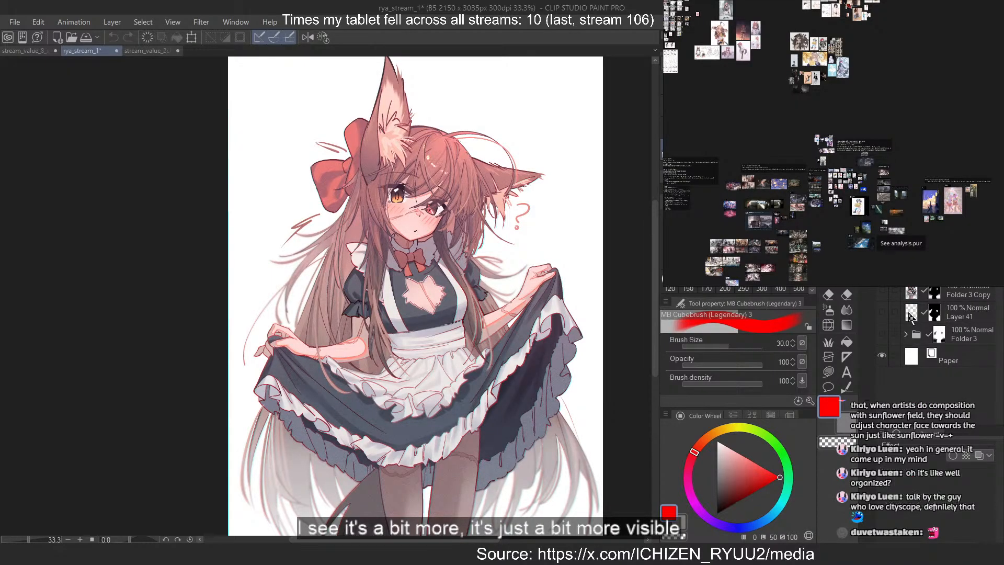
pyautogui.click(882, 333)
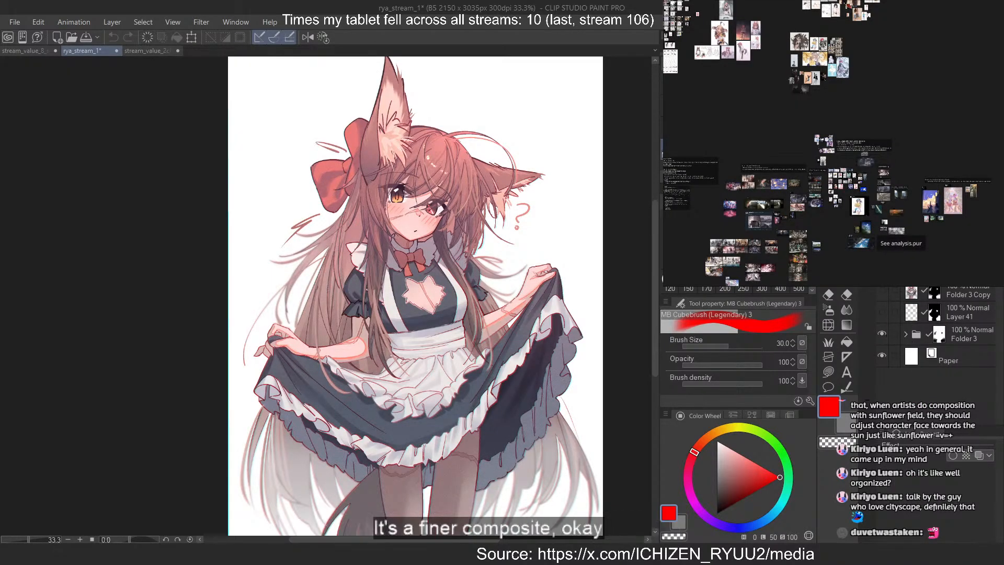
pyautogui.click(904, 334)
pyautogui.scroll(-5, 914, 361)
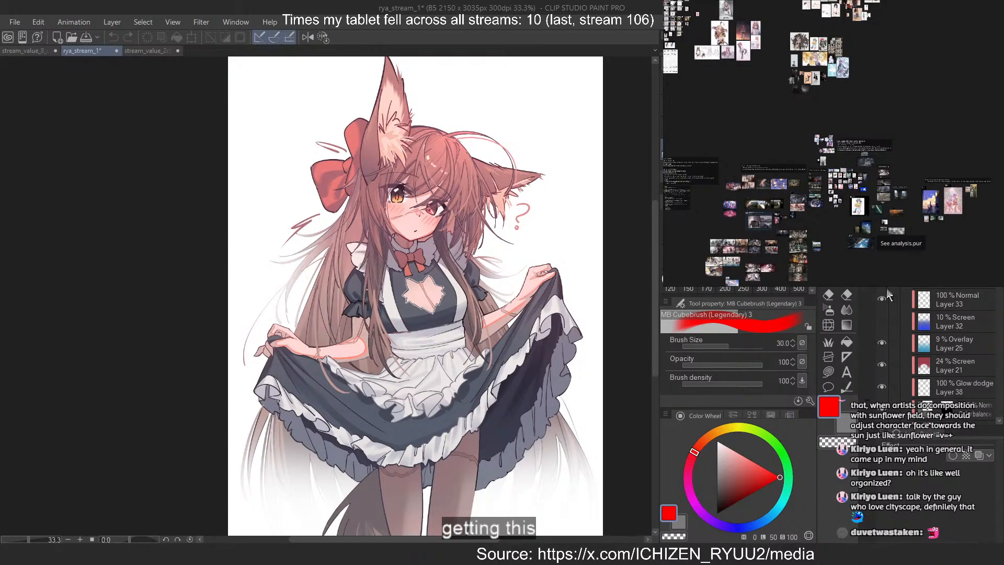
# Toggle the visibility of Folder 2 and the line-art folder inside it to identify the maid's line layers
pyautogui.scroll(-5, 895, 364)
pyautogui.click(882, 373)
pyautogui.click(882, 374)
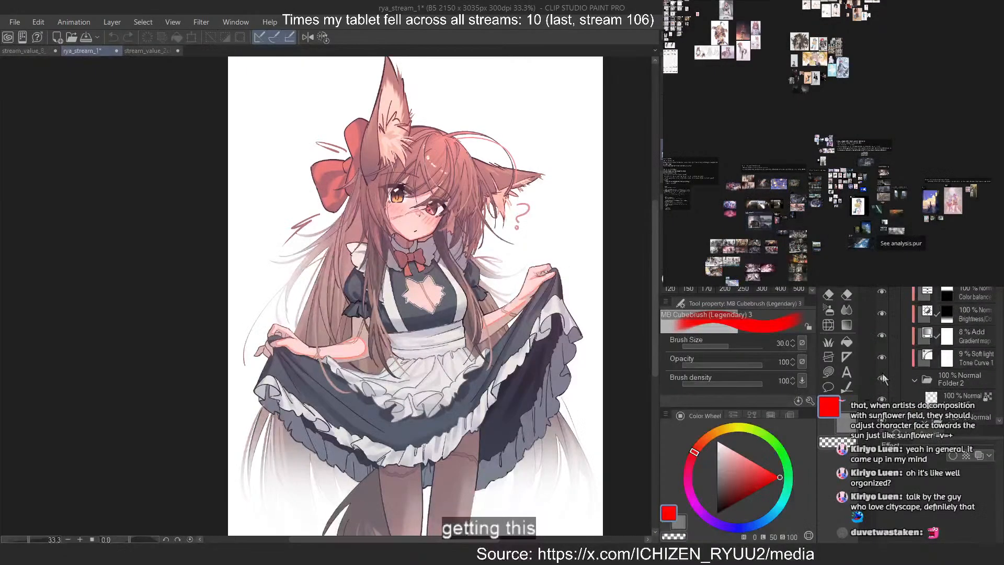
pyautogui.click(882, 374)
pyautogui.click(882, 374)
pyautogui.scroll(-5, 882, 373)
pyautogui.click(881, 303)
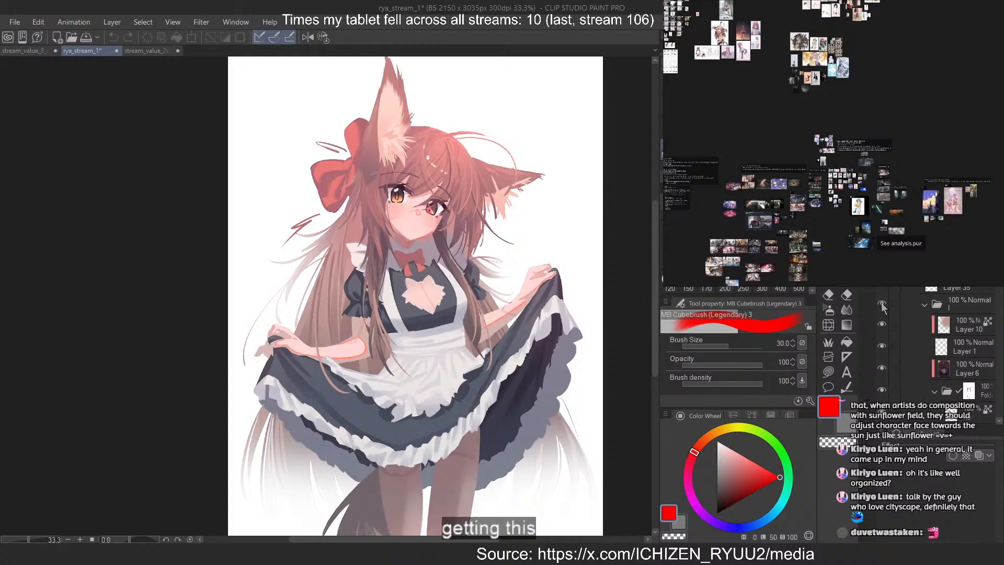
pyautogui.click(881, 303)
# Add a new clipped layer in Screen mode directly above the line-art folder
pyautogui.click(979, 303)
pyautogui.hotkey('ctrl', 'shift', 'n')
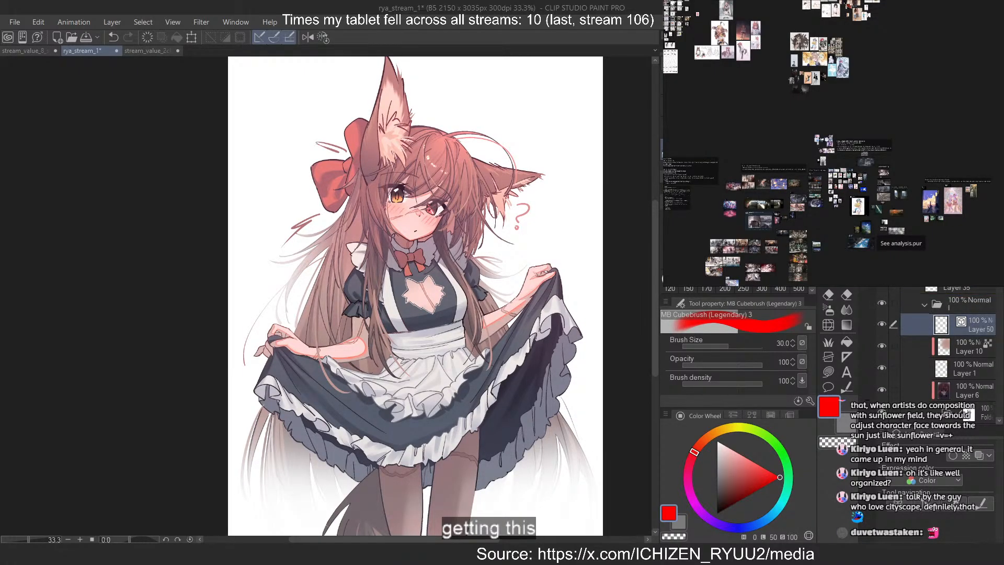
pyautogui.hotkey('ctrl', 'z')
pyautogui.hotkey('ctrl', 'shift', 'n')
pyautogui.moveTo(960, 320); pyautogui.dragTo(969, 297)
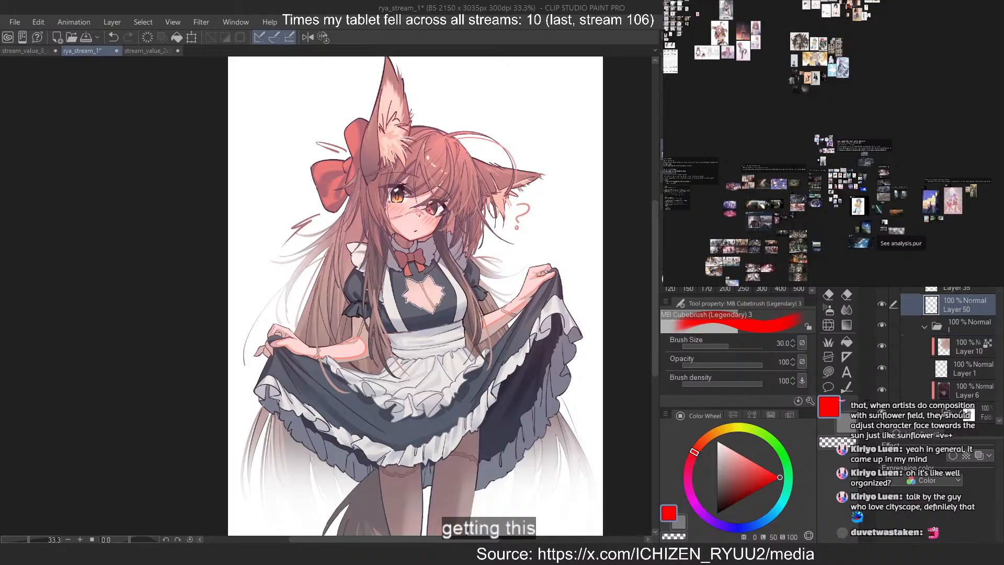
pyautogui.hotkey('ctrl', 'alt', 'g')
pyautogui.click(925, 137)
pyautogui.click(924, 251)
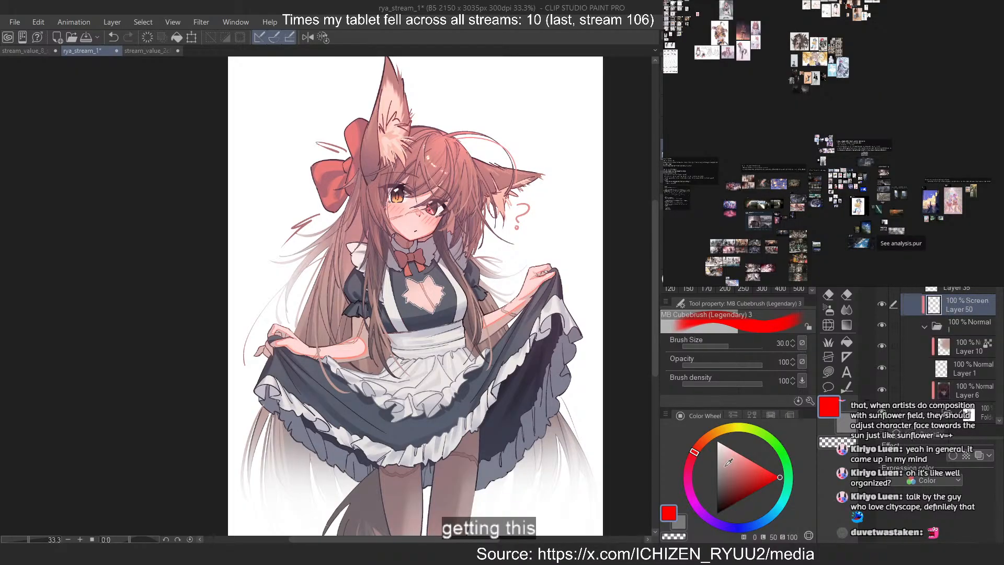
# Tint the line art over the top of the hair salmon pink with the Soft airbrush at size 250, using 32% layer opacity
pyautogui.click(721, 468)
pyautogui.click(828, 309)
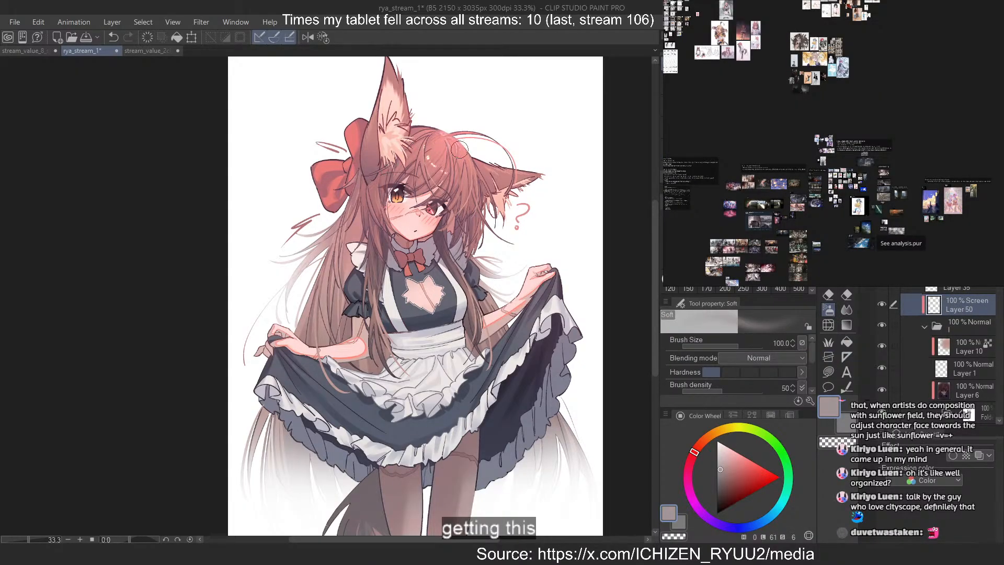
pyautogui.hotkey('ctrl', 'z')
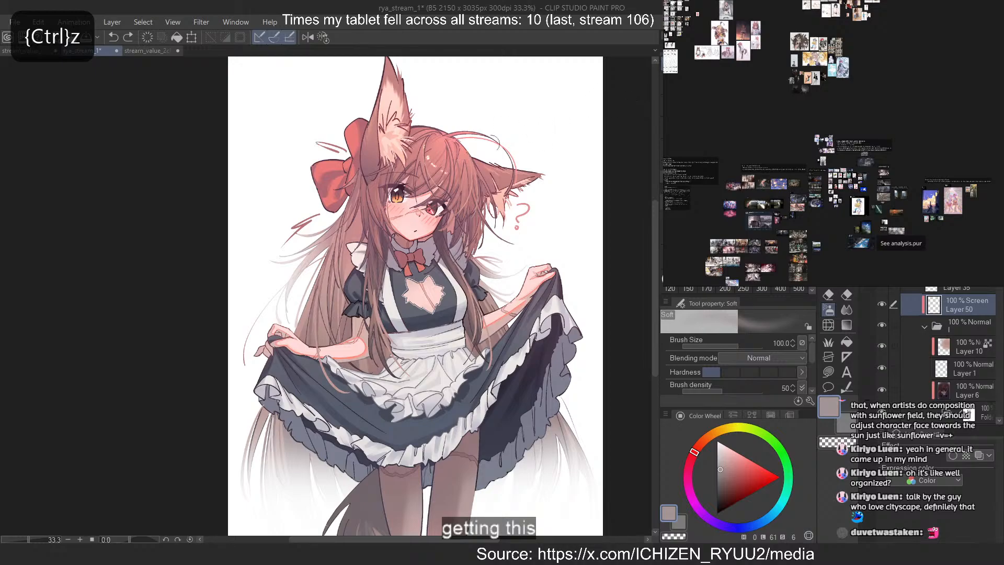
pyautogui.keyDown('alt'); pyautogui.click(475, 148); pyautogui.keyUp('alt')
pyautogui.click(744, 288)
pyautogui.moveTo(429, 131); pyautogui.dragTo(473, 173)
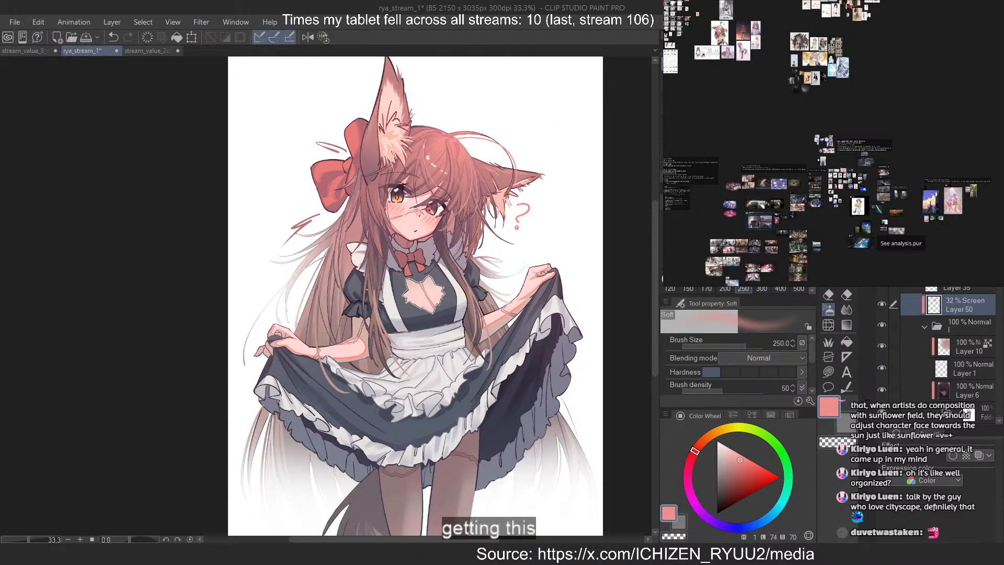
pyautogui.scroll(-2, 489, 80)
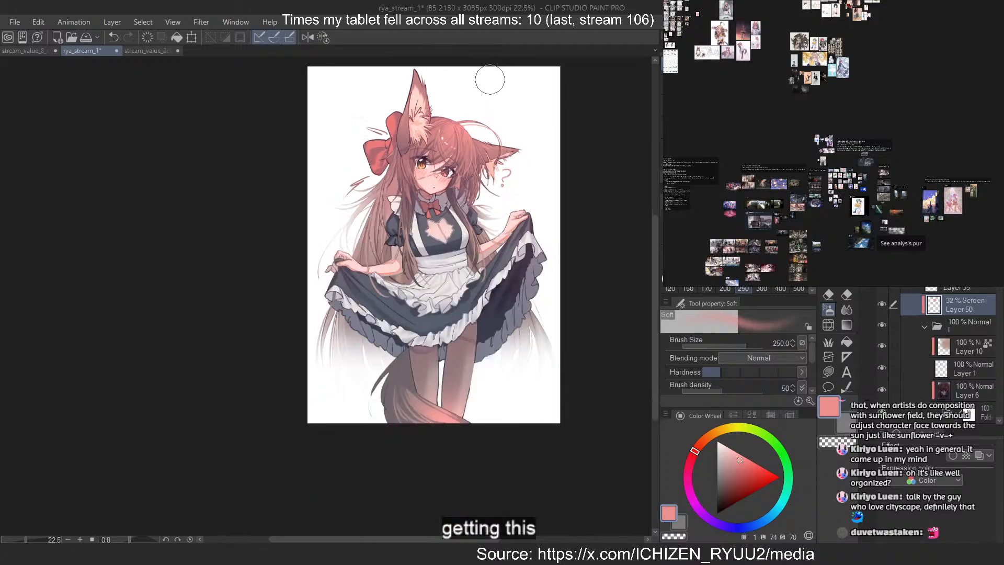
pyautogui.scroll(2, 450, 92)
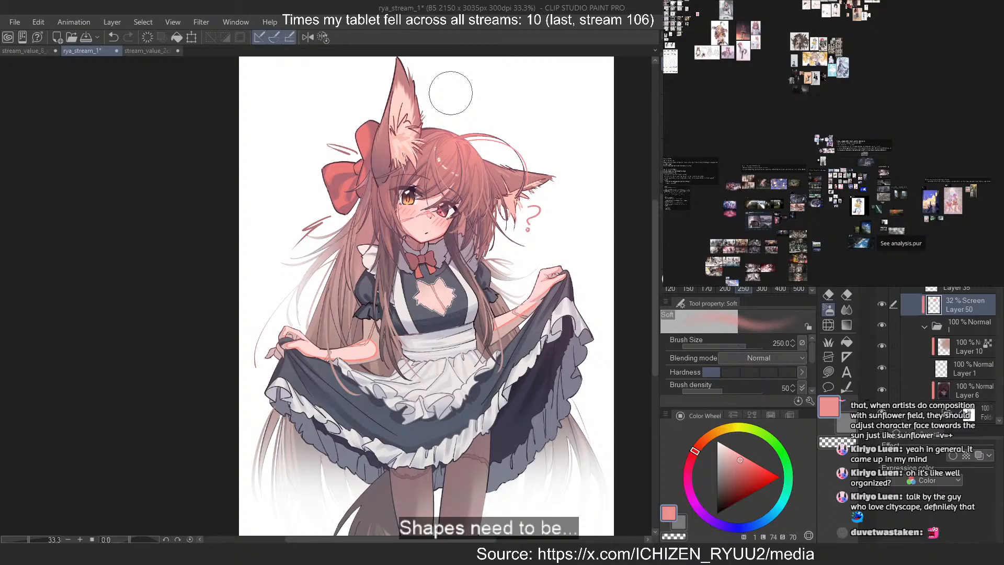
# Compare the maid drawing with stream_value_2clip and examine the grayscale values of its white-haired figure and large fox-eared figure by the curtains
pyautogui.click(151, 50)
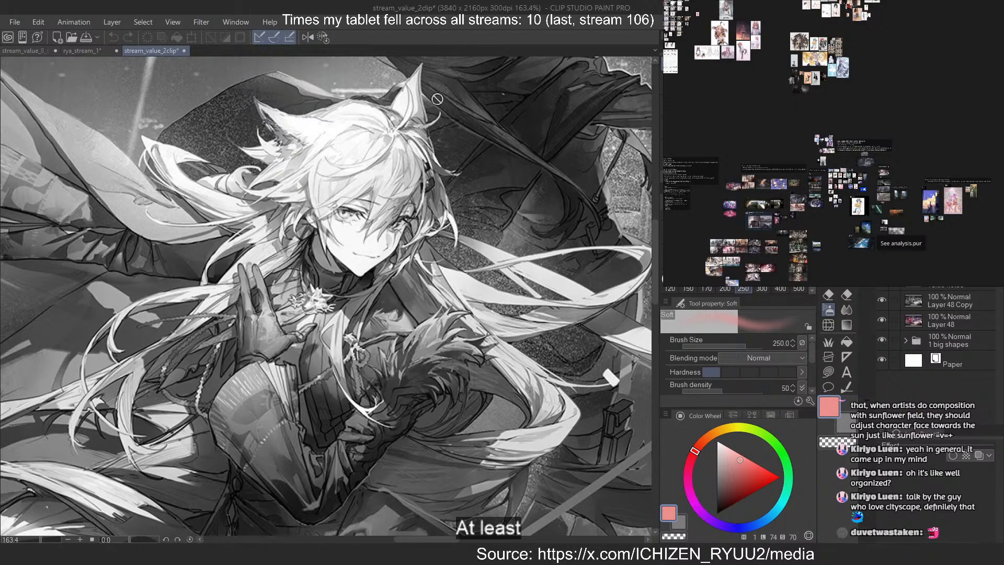
pyautogui.click(85, 52)
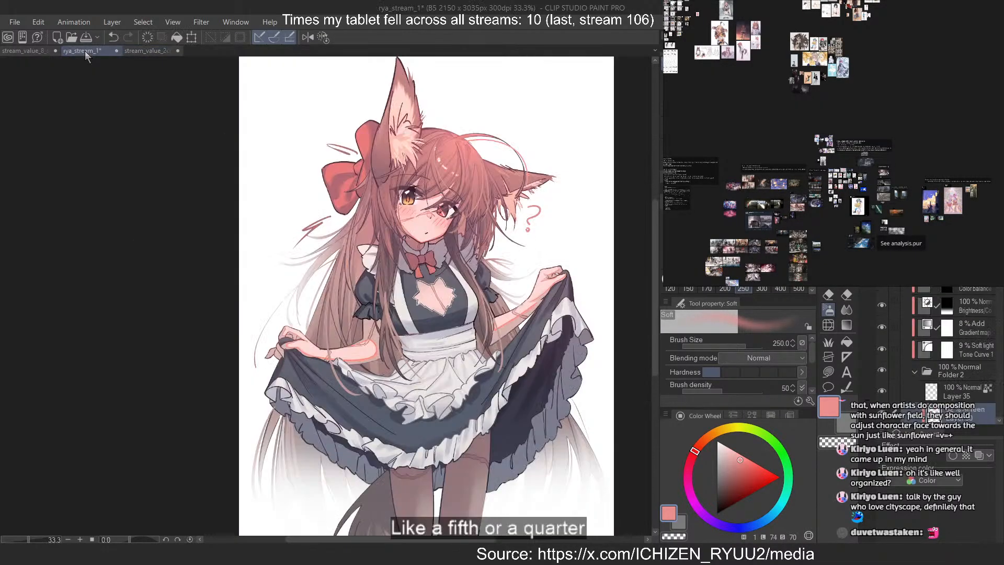
pyautogui.click(144, 51)
pyautogui.scroll(-8, 473, 228)
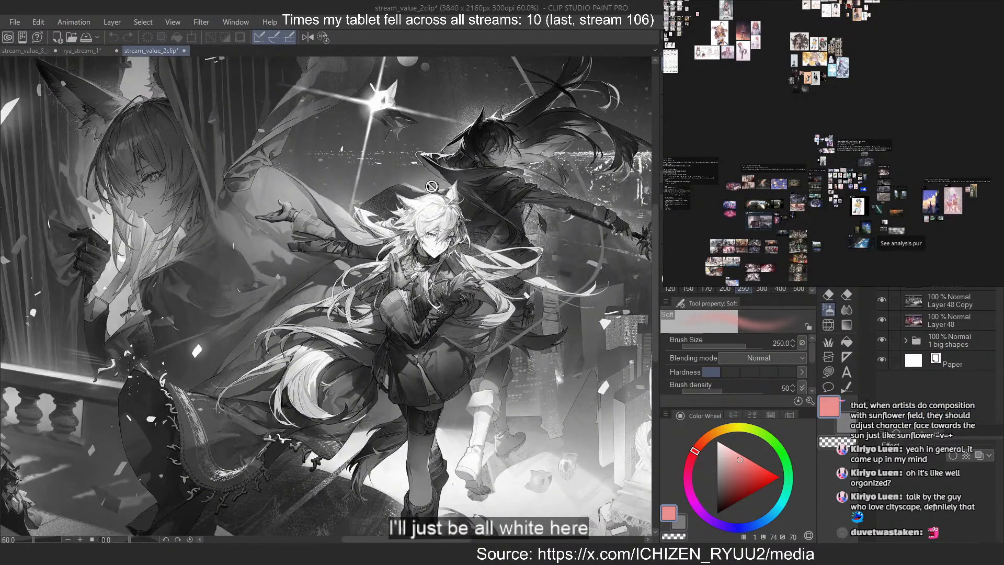
pyautogui.scroll(12, 433, 198)
pyautogui.scroll(1, 434, 200)
pyautogui.scroll(-10, 434, 200)
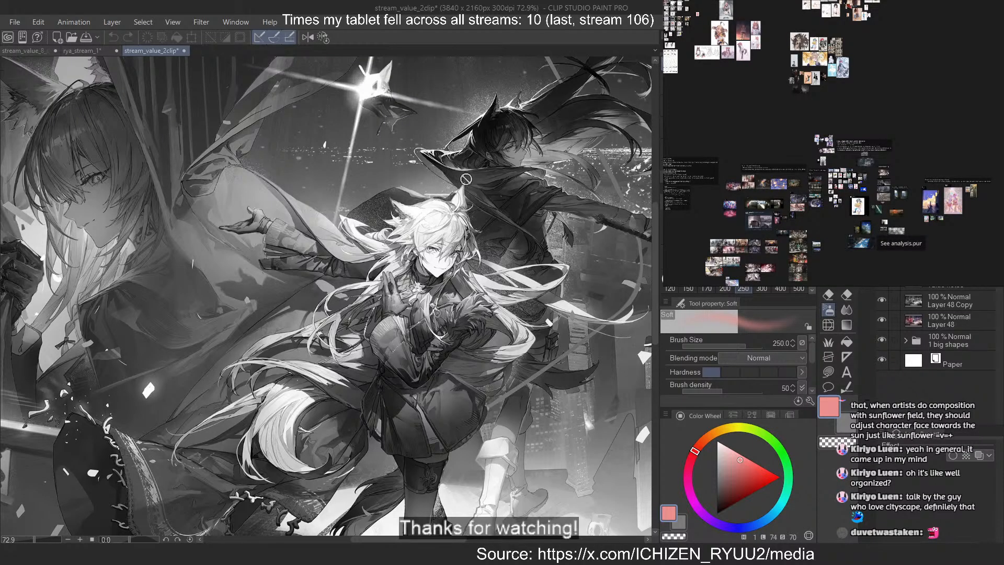
pyautogui.scroll(-5, 524, 267)
pyautogui.scroll(6, 217, 169)
pyautogui.scroll(1, 217, 168)
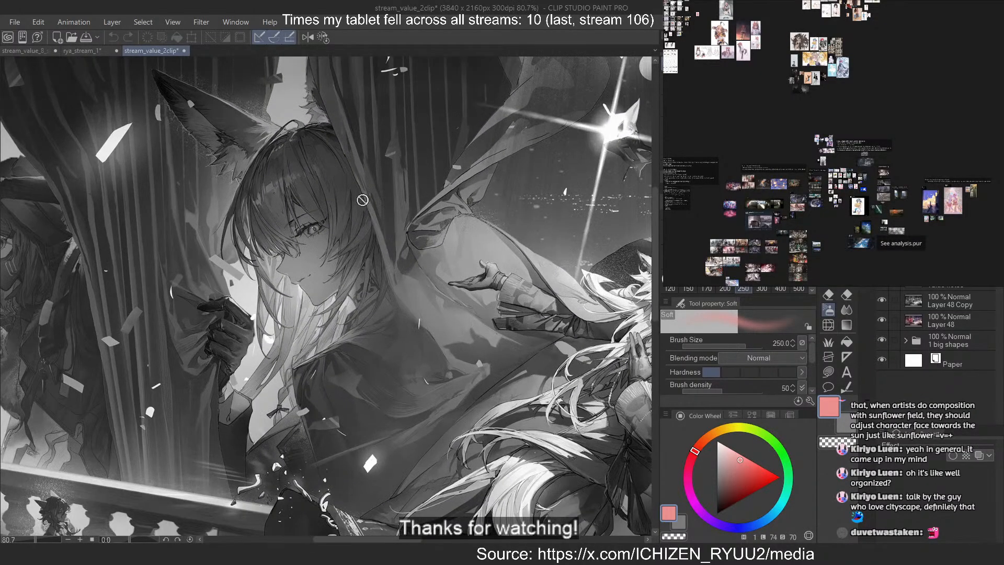
pyautogui.scroll(-5, 368, 199)
pyautogui.scroll(3, 128, 182)
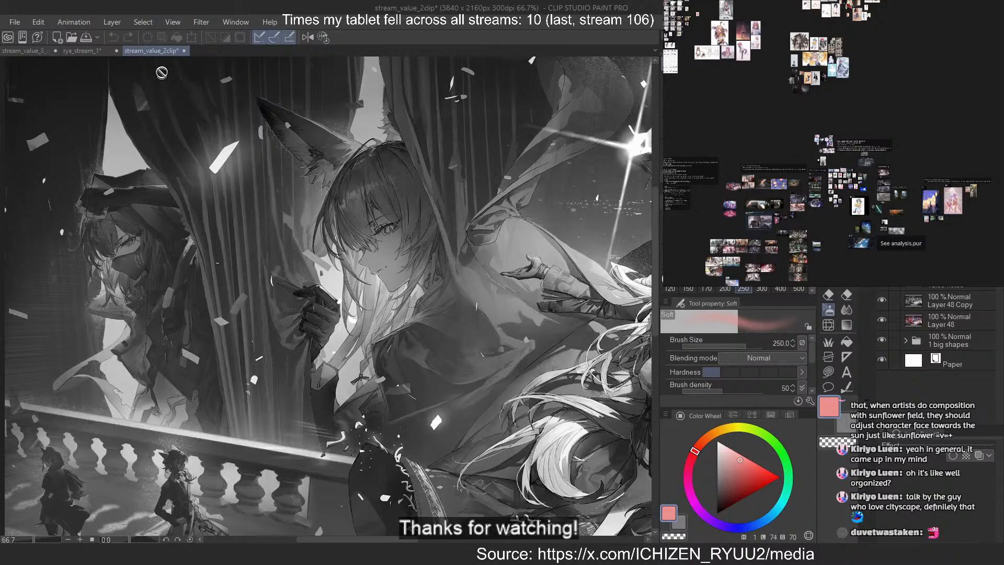
# Close the stream_value_2clip and rya_stream_1 documents, leaving the stream_value_8_shapes study open
pyautogui.click(184, 51)
pyautogui.click(518, 211)
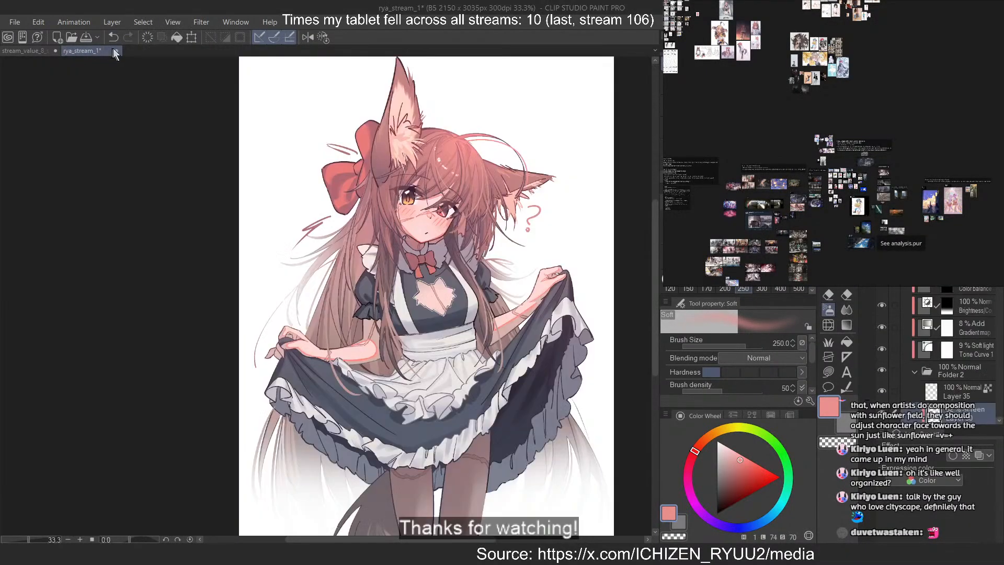
pyautogui.click(114, 50)
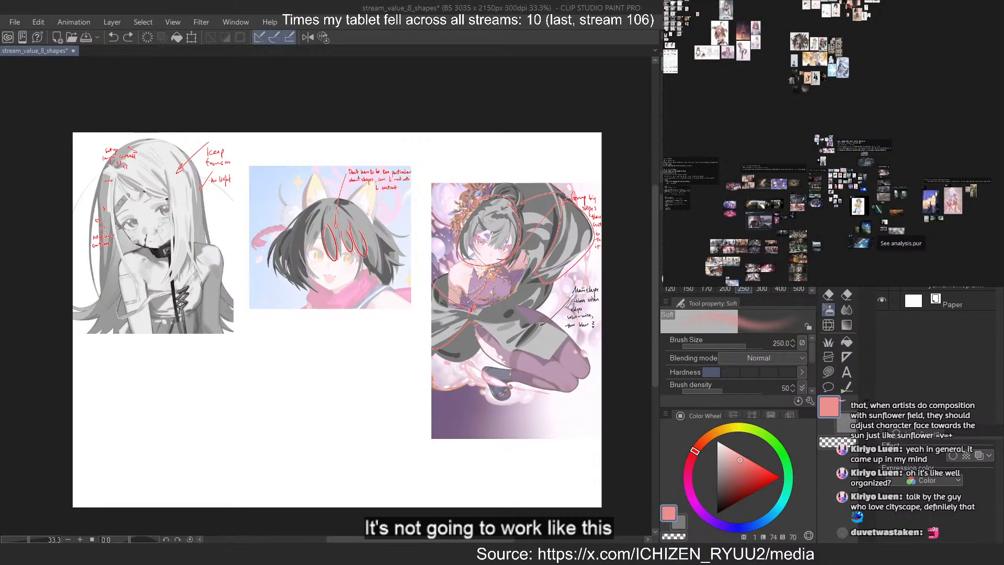
# Go to the pale blue-haired girl in the blue and white dress on the reference board and examine her flowing hair and sleeve
pyautogui.moveTo(773, 212); pyautogui.dragTo(865, 150)
pyautogui.scroll(5, 865, 151)
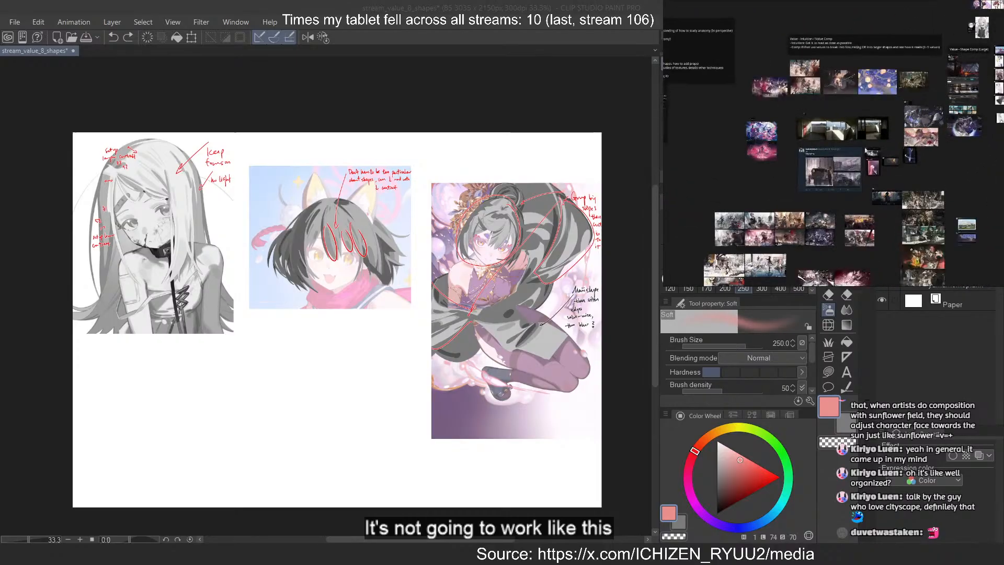
pyautogui.scroll(6, 871, 102)
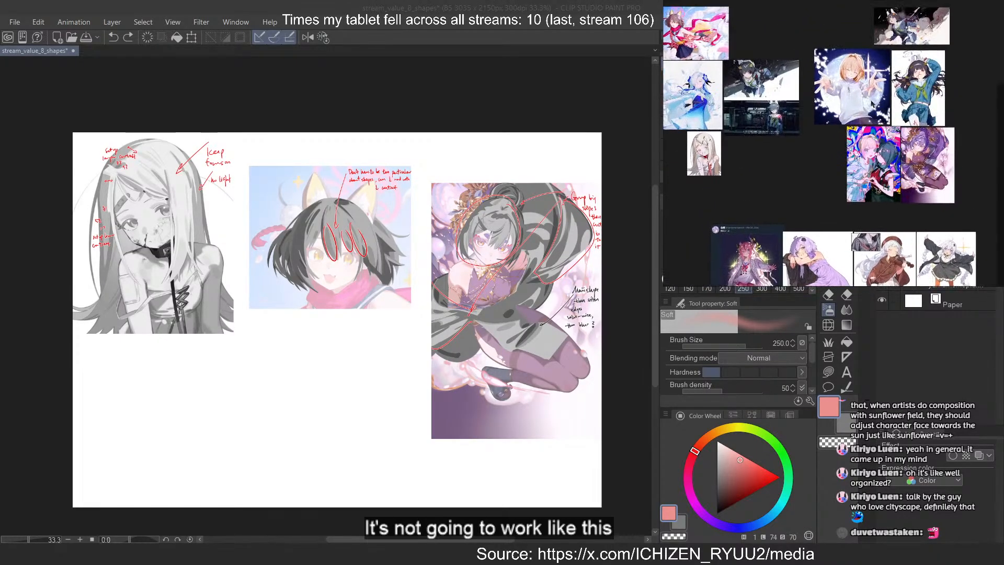
pyautogui.scroll(3, 852, 75)
pyautogui.moveTo(731, 153); pyautogui.dragTo(949, 183)
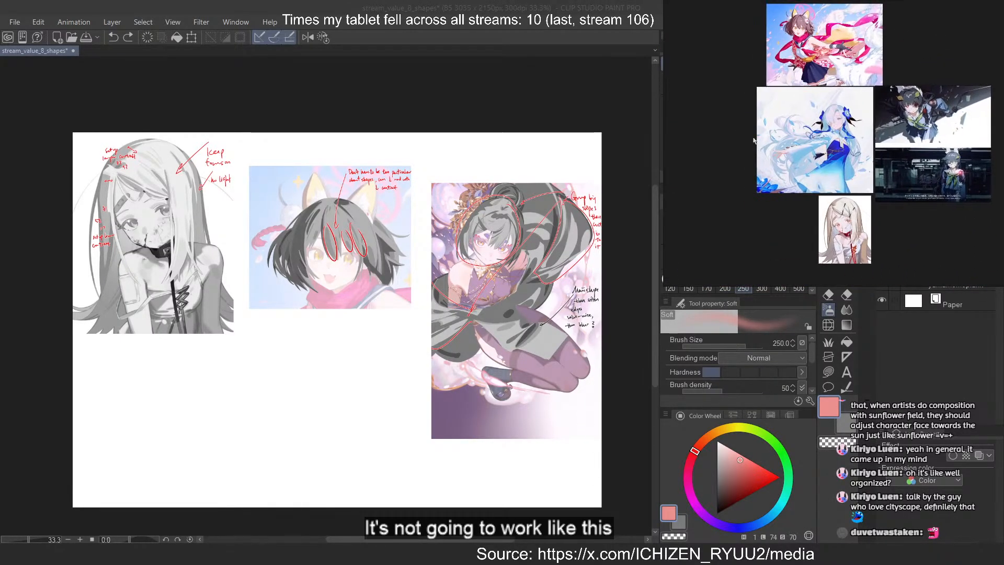
pyautogui.scroll(4, 753, 140)
pyautogui.scroll(4, 800, 137)
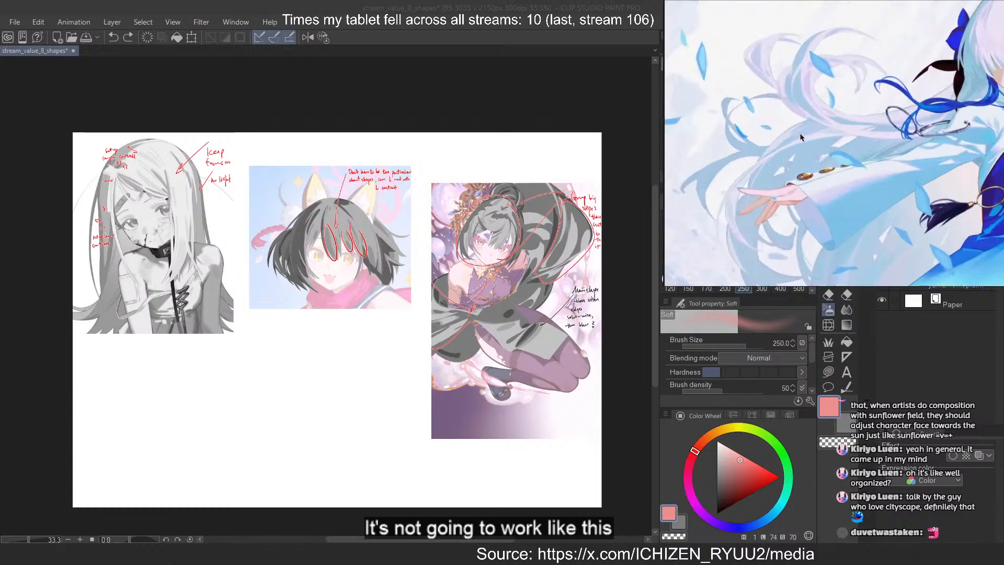
# Compare the pale blue-haired girl in the blue dress with the two dark bunny-eared sailor-uniform artworks beside her on the reference board
pyautogui.scroll(-5, 800, 137)
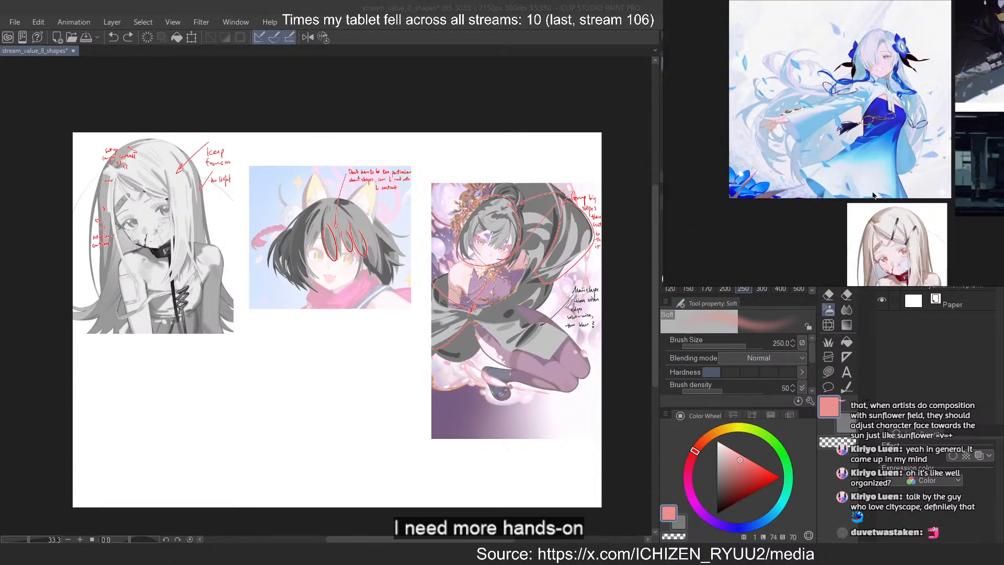
pyautogui.moveTo(872, 195); pyautogui.dragTo(847, 142)
pyautogui.moveTo(896, 5); pyautogui.dragTo(919, 119)
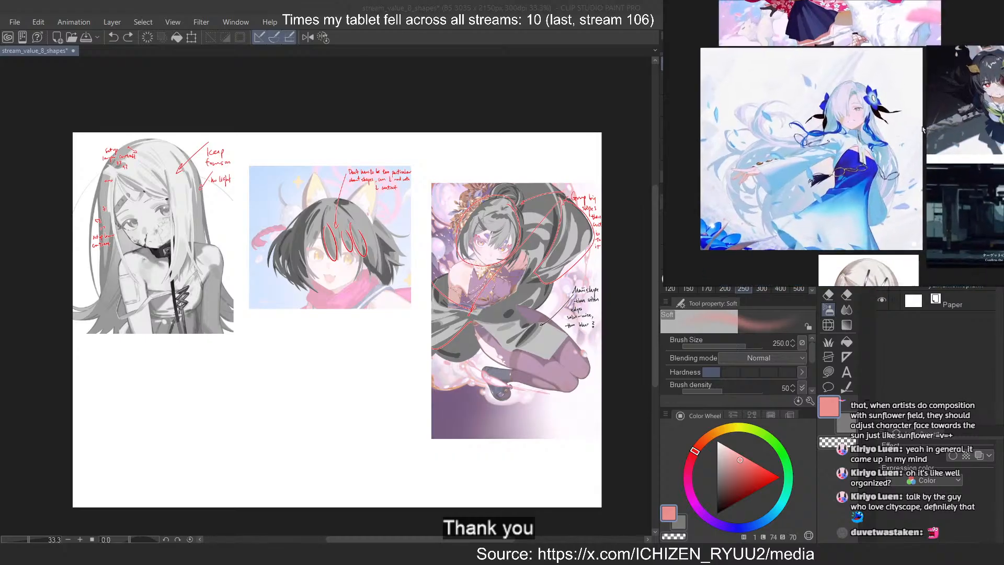
pyautogui.scroll(5, 825, 152)
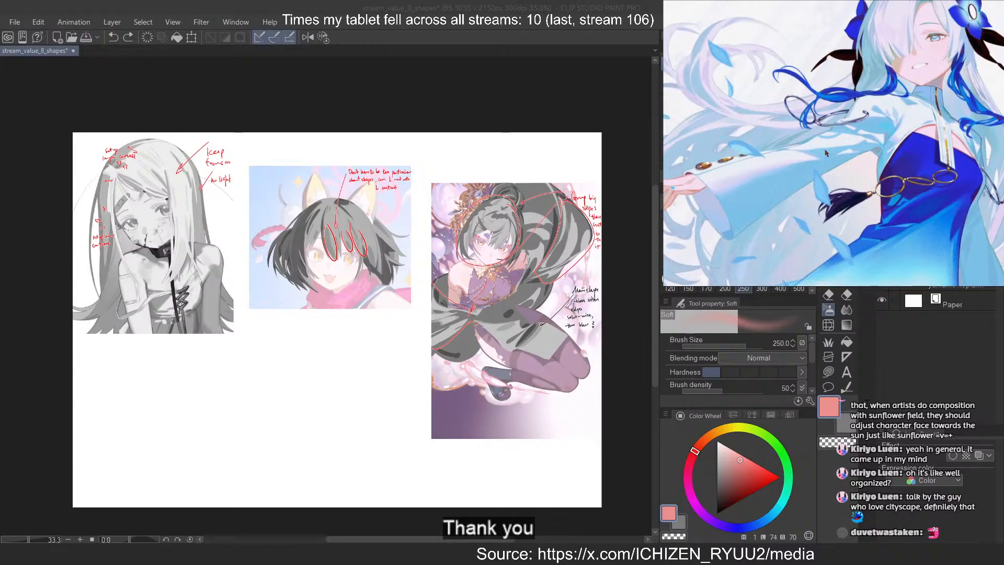
pyautogui.scroll(-5, 821, 155)
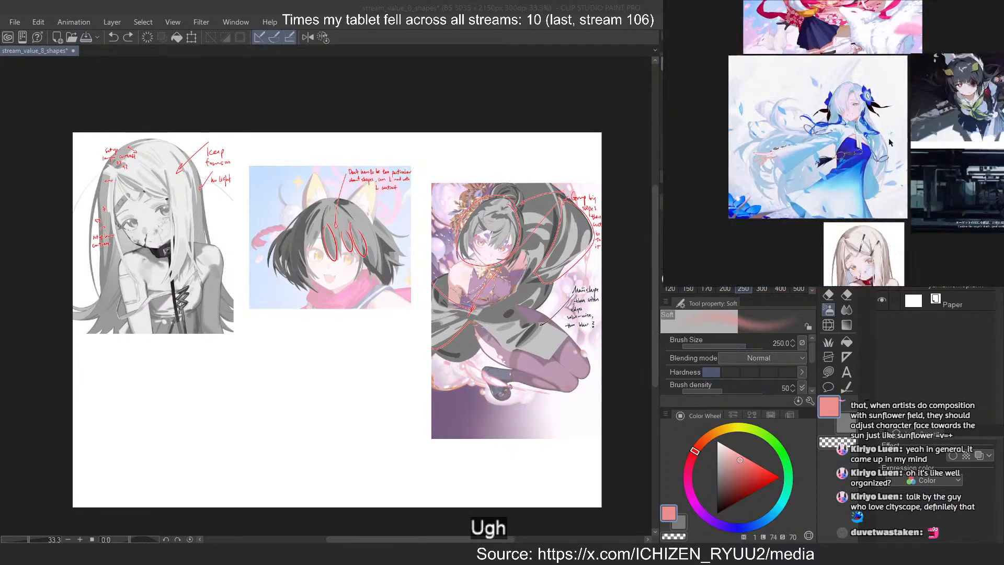
pyautogui.scroll(5, 871, 84)
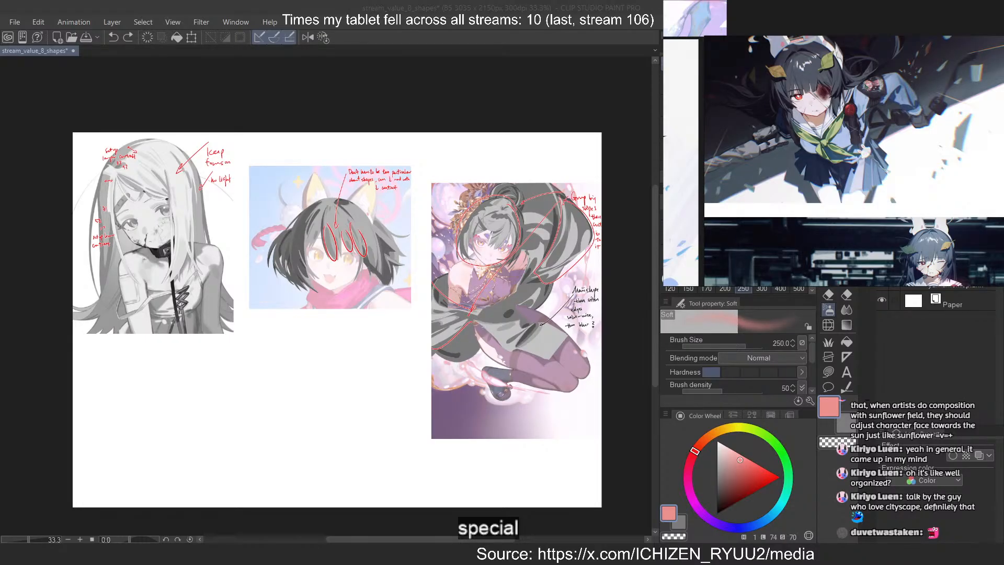
pyautogui.scroll(-3, 904, 148)
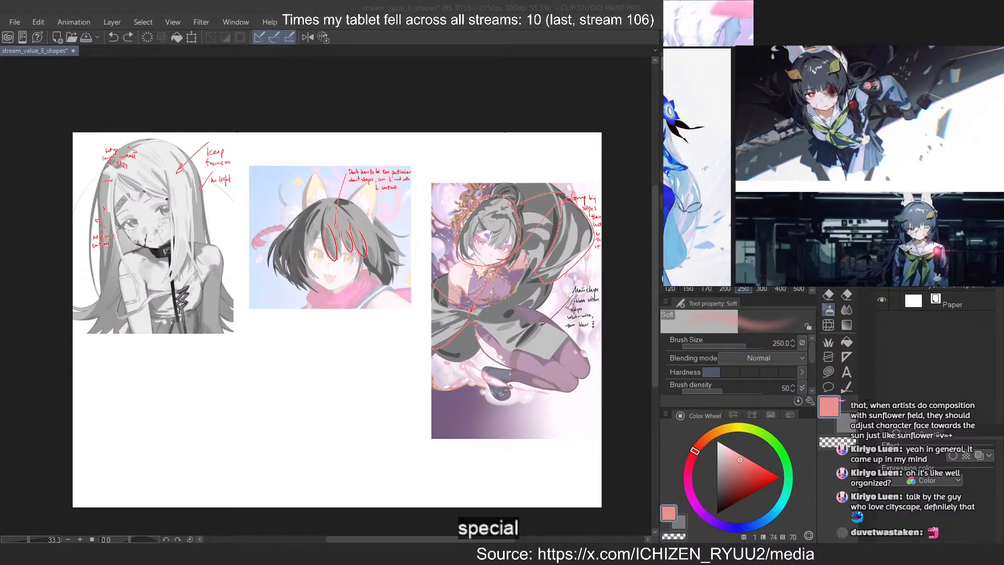
pyautogui.scroll(5, 903, 148)
pyautogui.scroll(2, 904, 147)
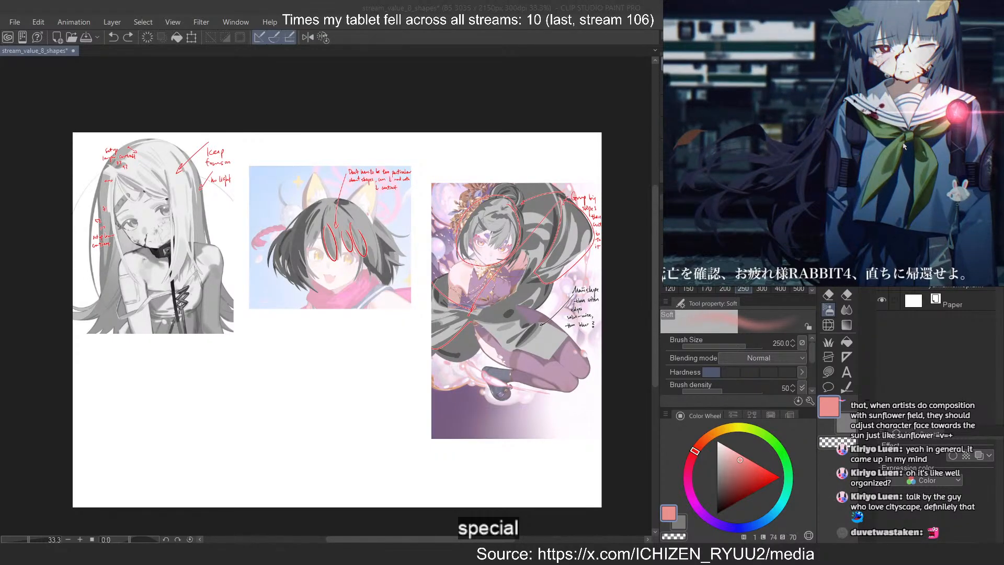
pyautogui.scroll(-2, 904, 146)
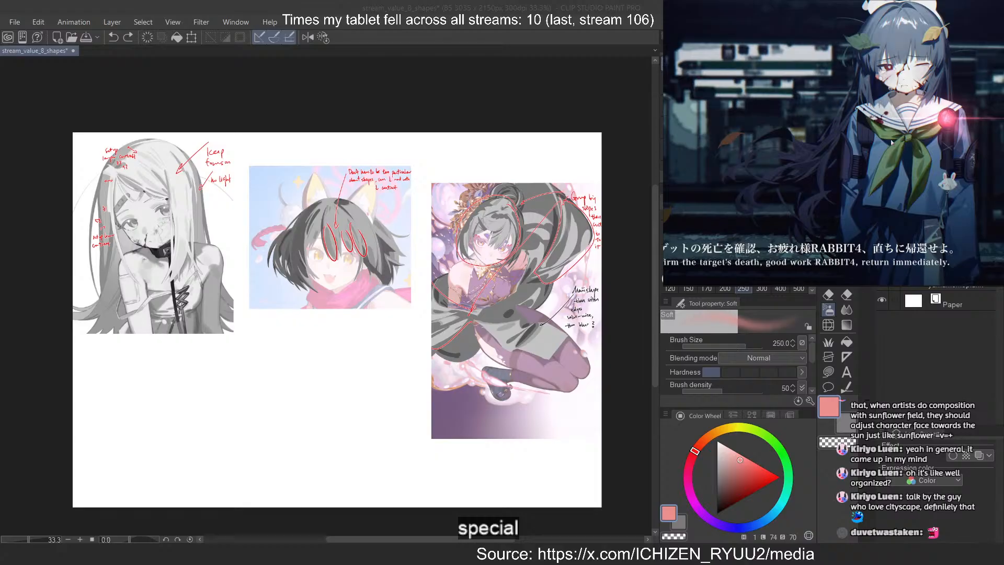
# Examine the orange-haired figure in front of the moon and the running bunny-eared girl on the reference board
pyautogui.scroll(-5, 903, 147)
pyautogui.moveTo(956, 107); pyautogui.dragTo(740, 211)
pyautogui.scroll(-3, 739, 211)
pyautogui.scroll(3, 863, 182)
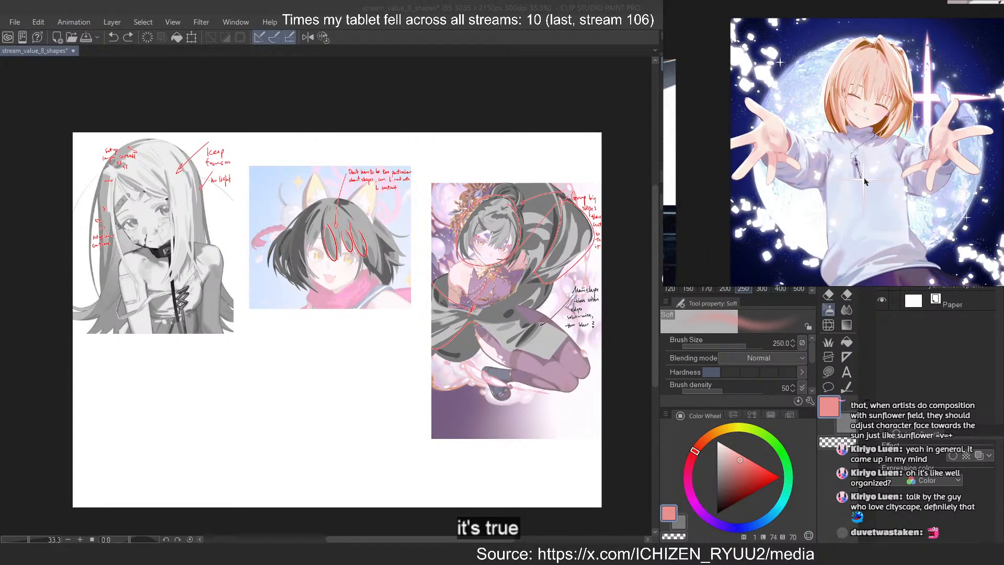
pyautogui.moveTo(864, 181); pyautogui.dragTo(804, 238)
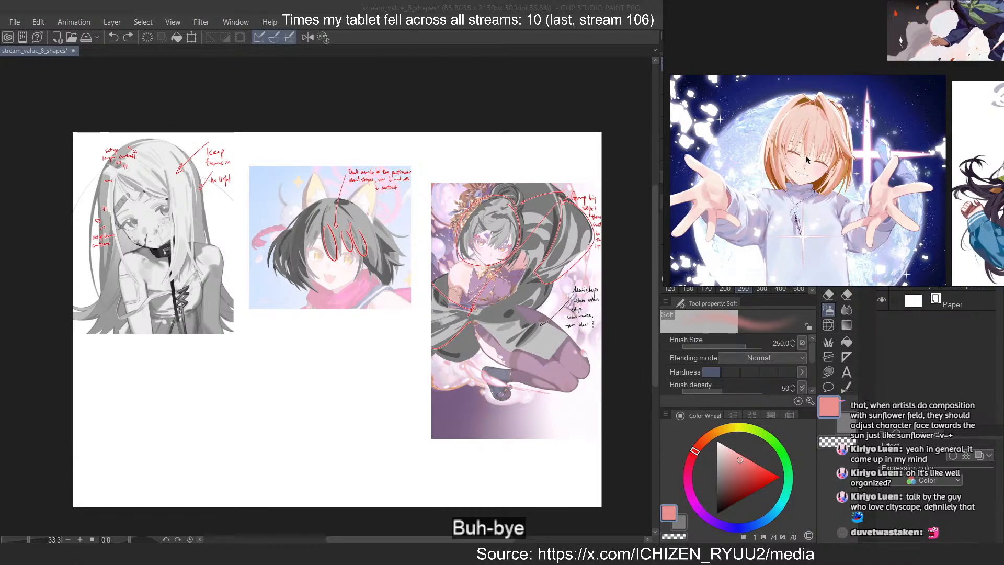
pyautogui.scroll(-3, 806, 160)
pyautogui.moveTo(913, 44); pyautogui.dragTo(873, 102)
pyautogui.scroll(4, 874, 102)
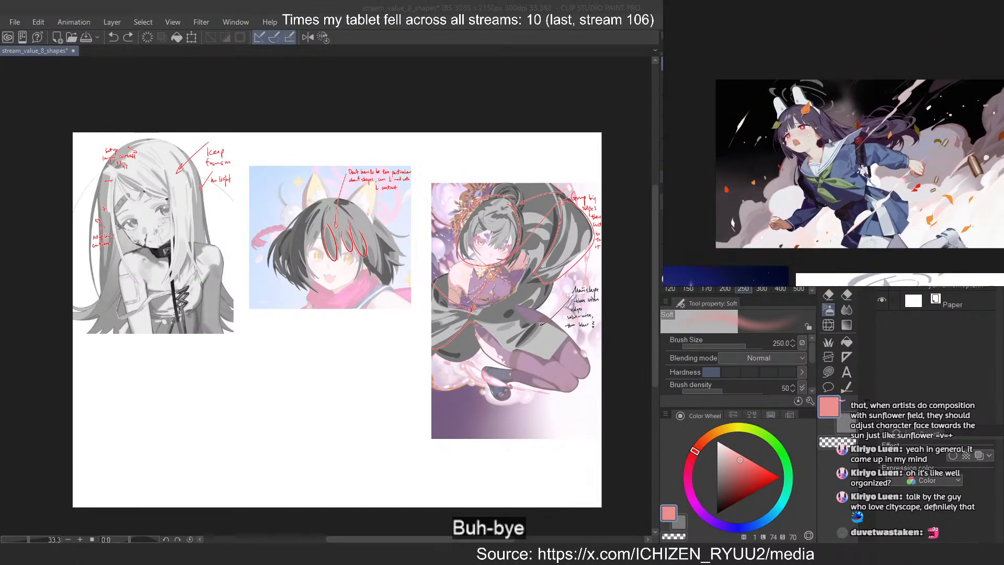
pyautogui.scroll(-1, 829, 141)
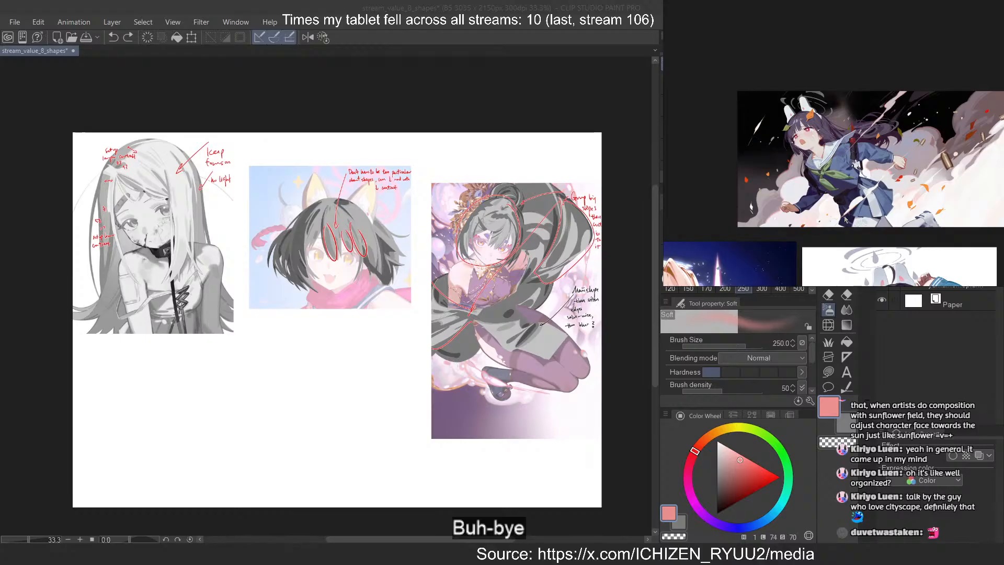
# Examine the winking bunny-eared girl in the blue sailor uniform, from her hair and face to the clothing folds
pyautogui.moveTo(845, 220); pyautogui.dragTo(858, 90)
pyautogui.moveTo(869, 209); pyautogui.dragTo(866, 126)
pyautogui.scroll(1, 956, 133)
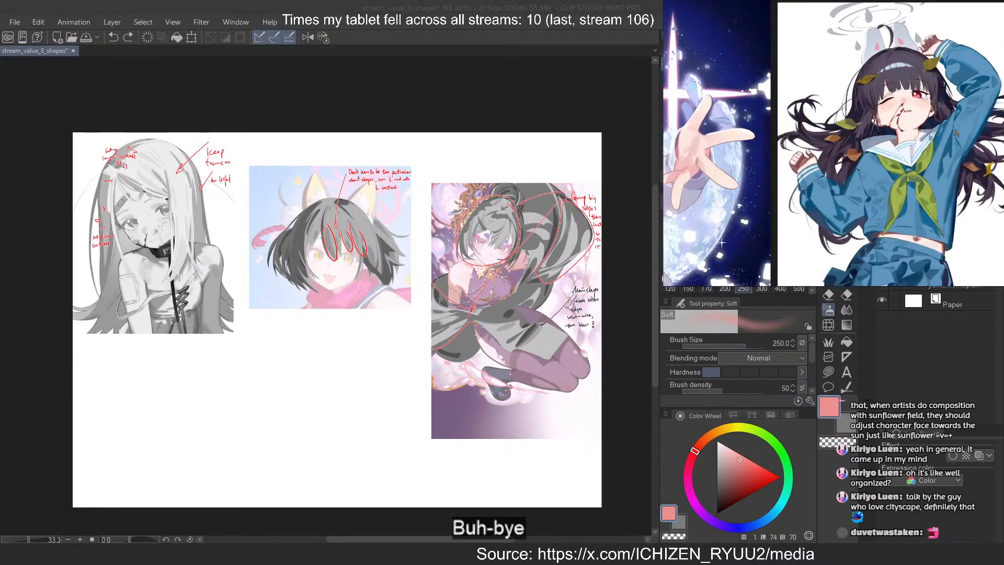
pyautogui.scroll(-1, 956, 133)
pyautogui.moveTo(957, 134); pyautogui.dragTo(897, 130)
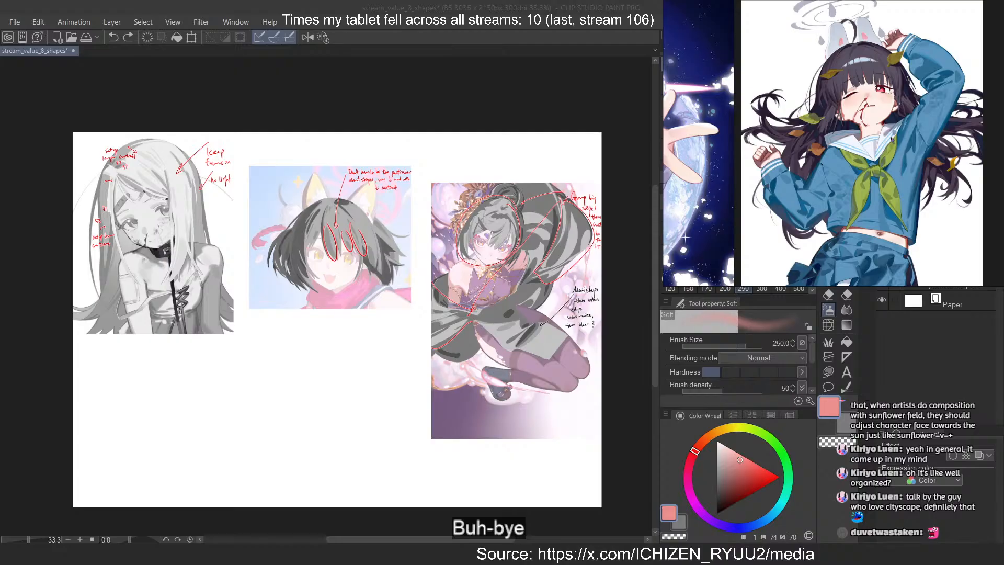
pyautogui.scroll(-2, 850, 119)
pyautogui.scroll(2, 831, 219)
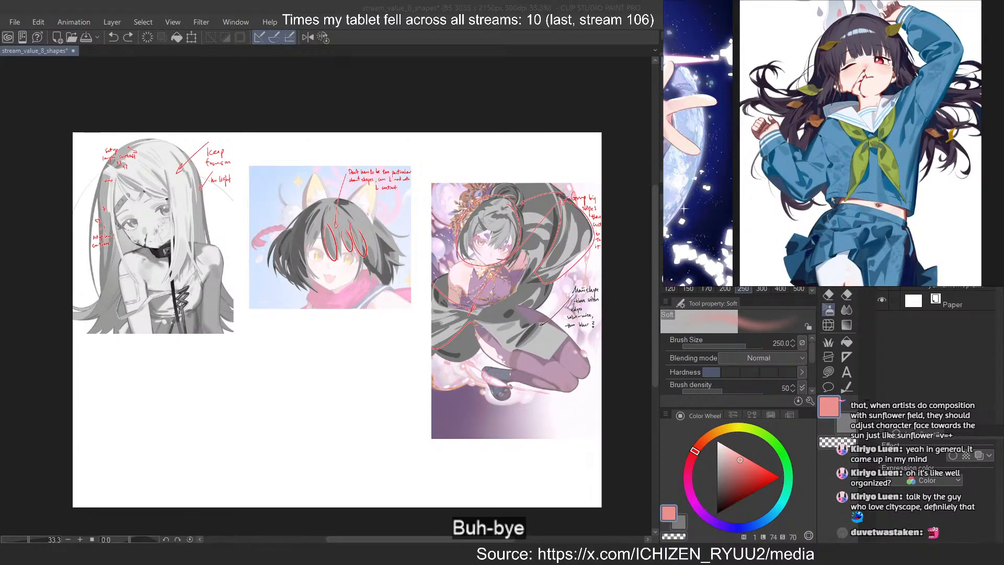
pyautogui.scroll(-2, 854, 121)
pyautogui.scroll(3, 854, 121)
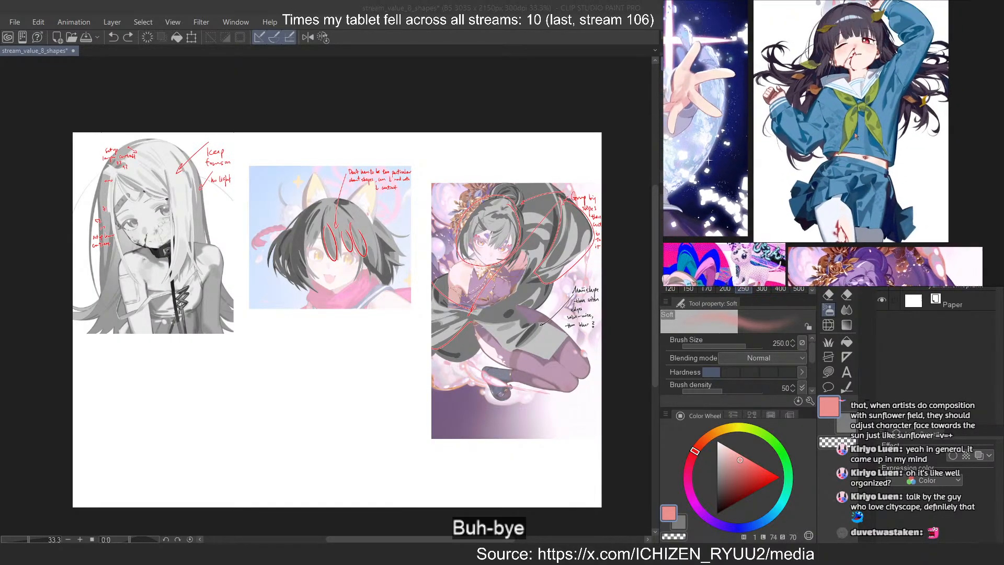
pyautogui.scroll(-1, 854, 121)
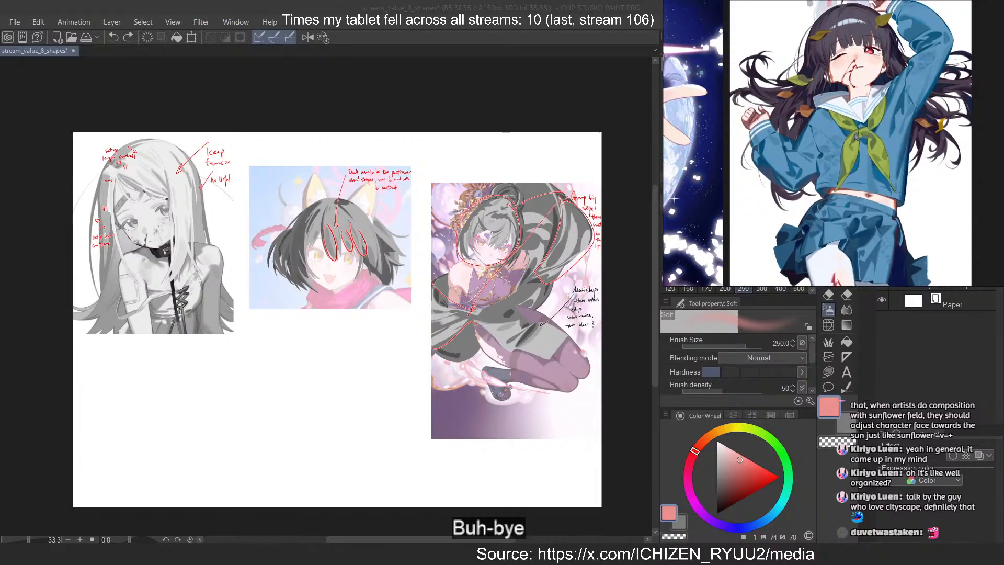
pyautogui.scroll(4, 845, 20)
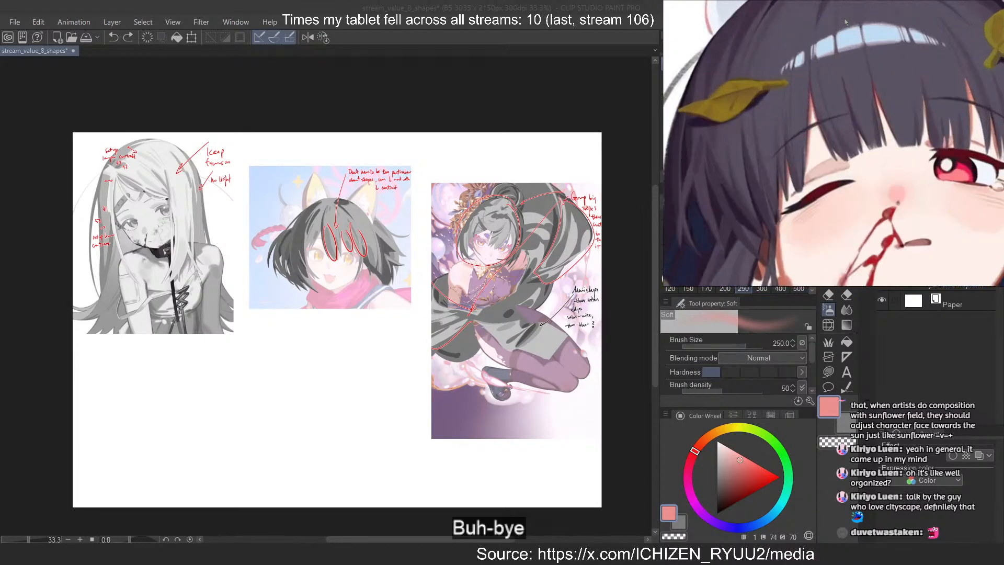
pyautogui.scroll(-1, 845, 21)
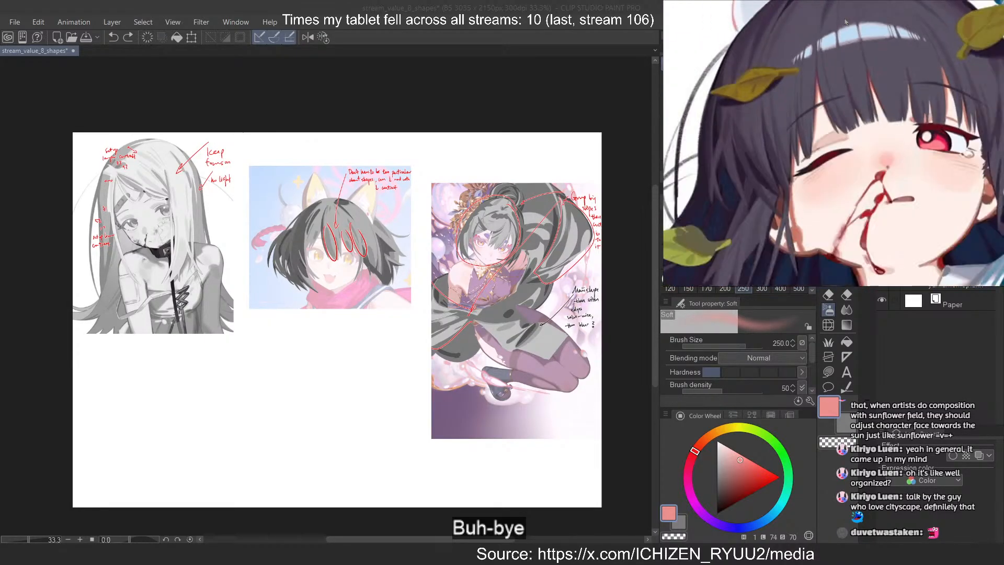
pyautogui.scroll(-2, 845, 22)
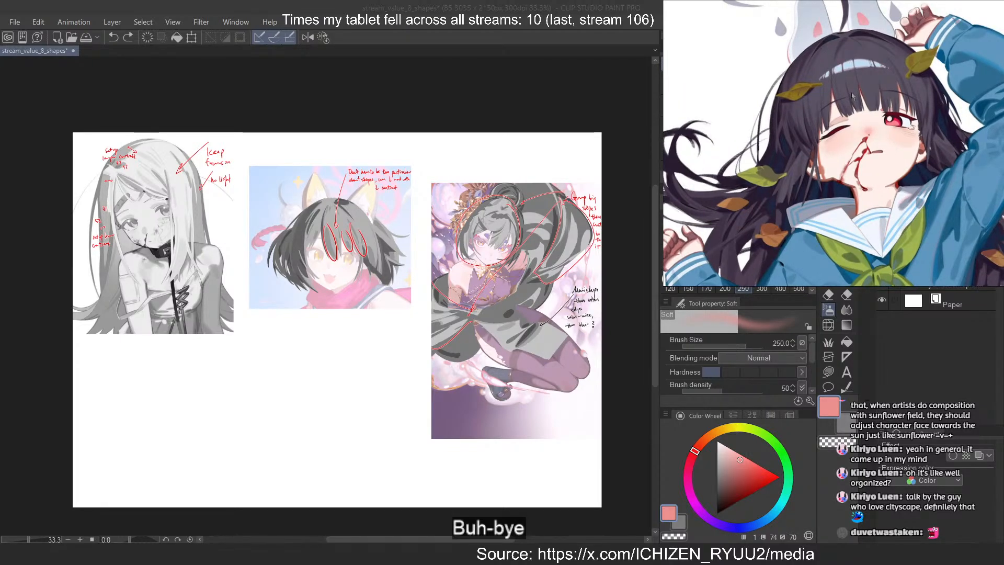
# Copy the winking girl in the blue sailor uniform from the reference board into the stream_value_8_shapes study
pyautogui.scroll(-5, 852, 90)
pyautogui.moveTo(681, 120); pyautogui.dragTo(891, 132)
pyautogui.scroll(-2, 836, 149)
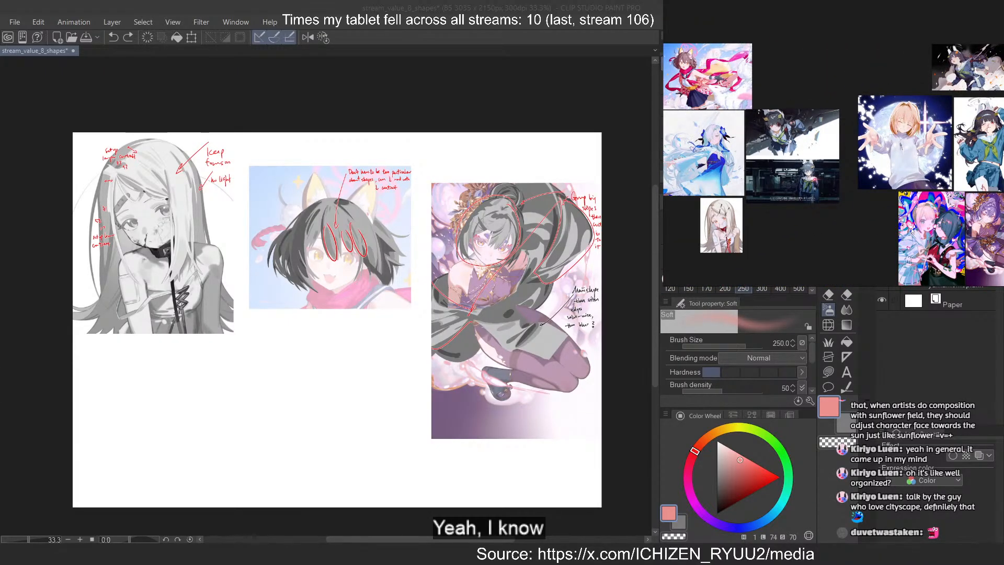
pyautogui.scroll(3, 905, 141)
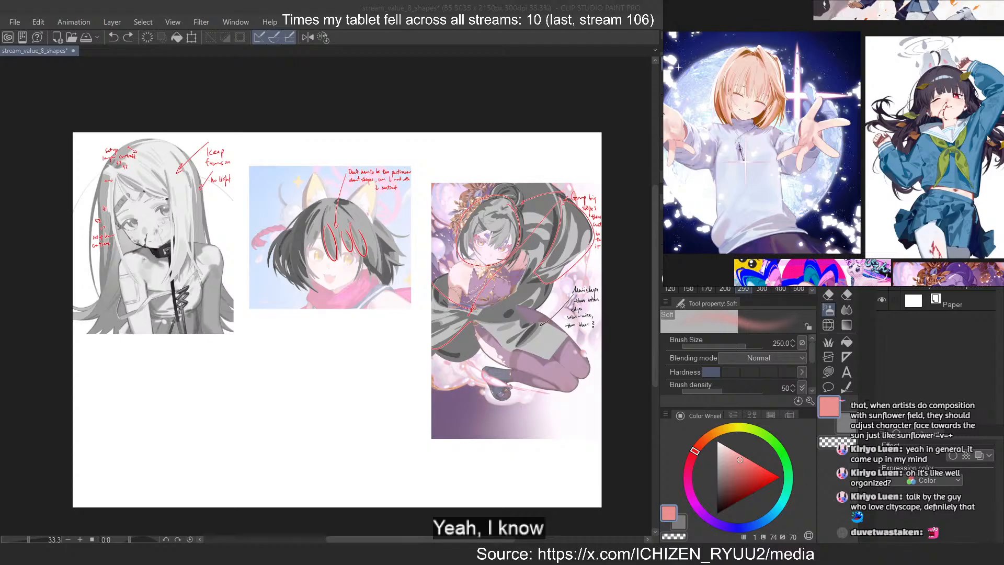
pyautogui.click(988, 139)
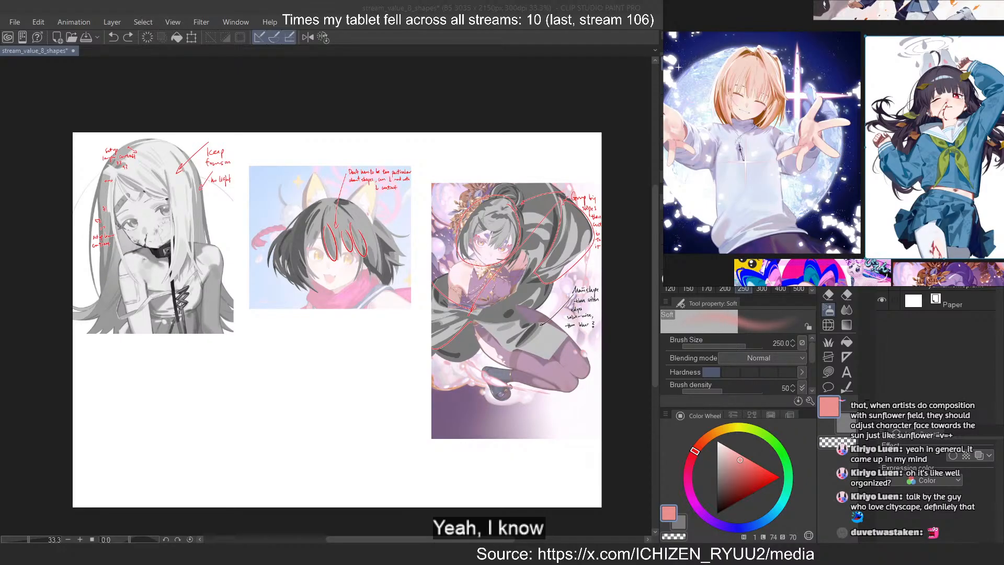
pyautogui.click(572, 17)
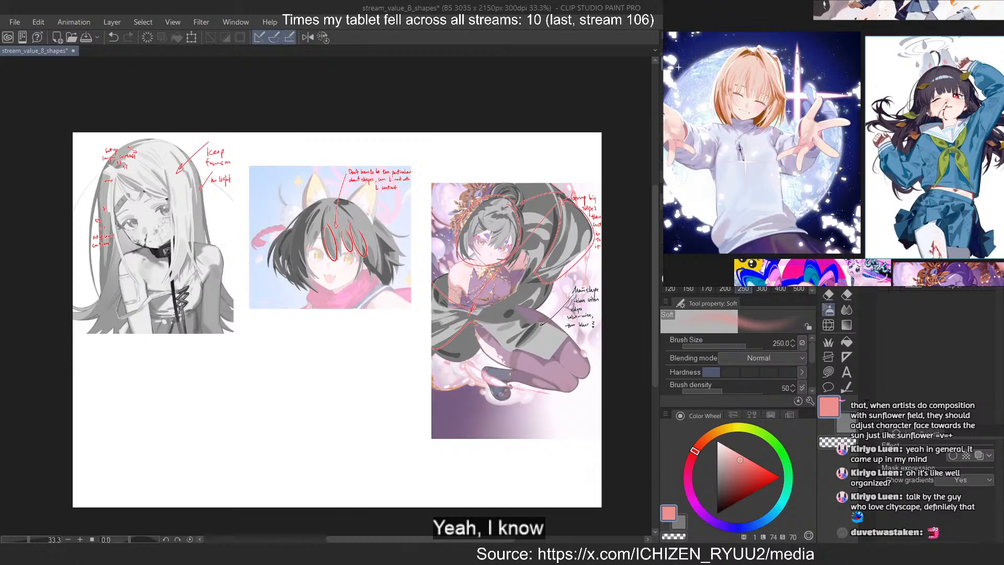
pyautogui.hotkey('ctrl', 'v')
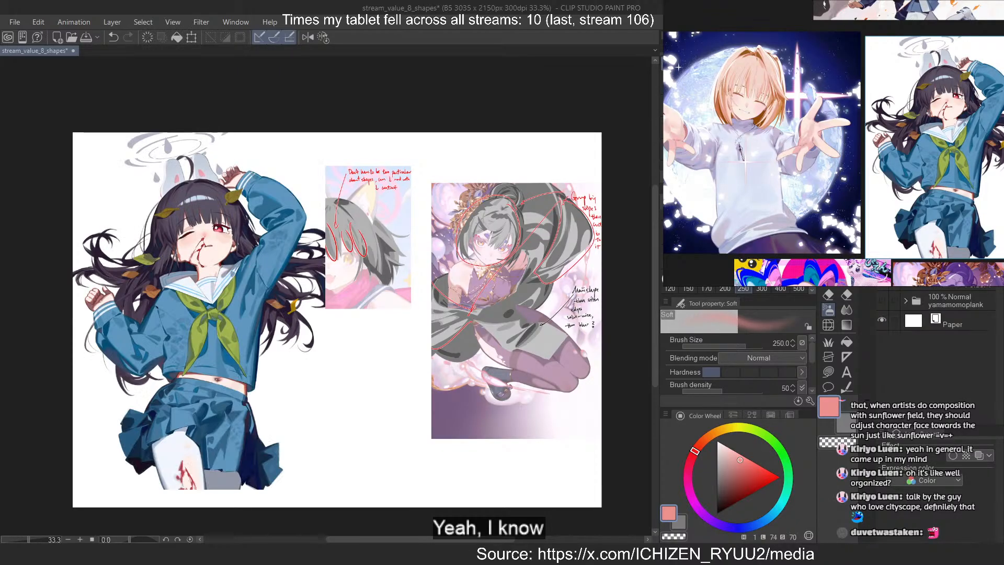
# Lower the opacity of the pasted sailor-uniform artwork and hide the annotated long-haired and fox-eared value studies behind it
pyautogui.scroll(-2, 474, 237)
pyautogui.scroll(2, 220, 303)
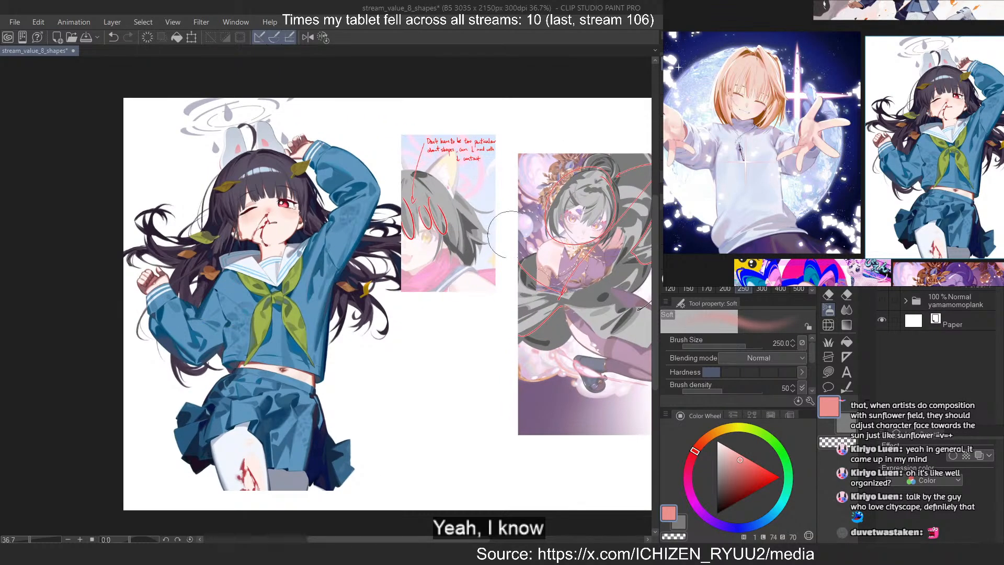
pyautogui.hotkey('ctrl', 'g')
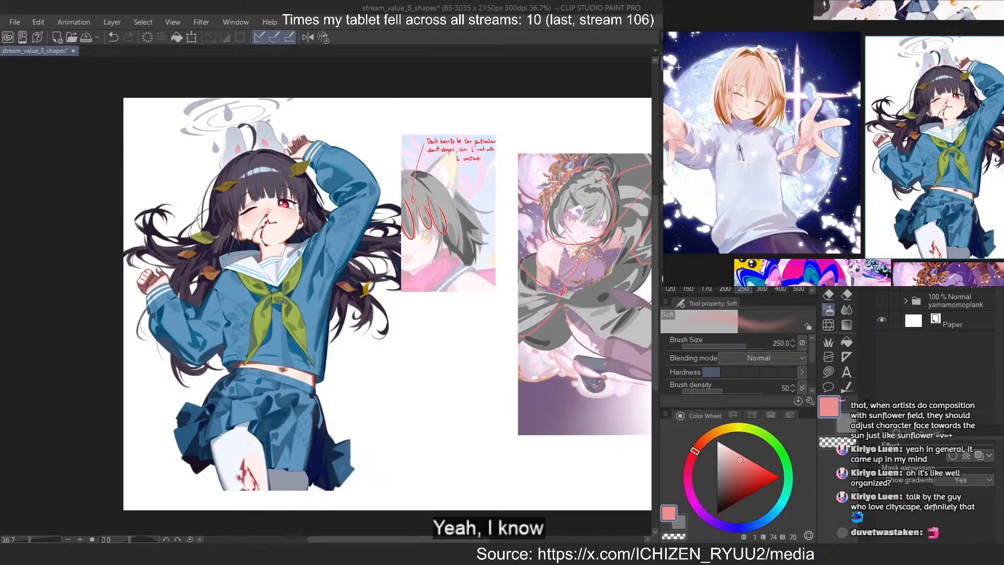
pyautogui.hotkey('alt', '[')
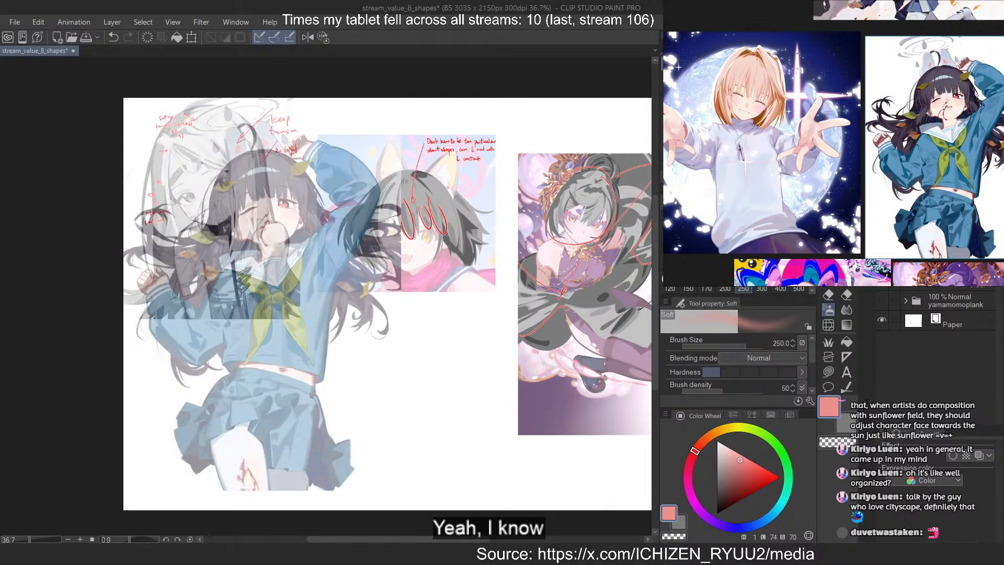
pyautogui.click(881, 283)
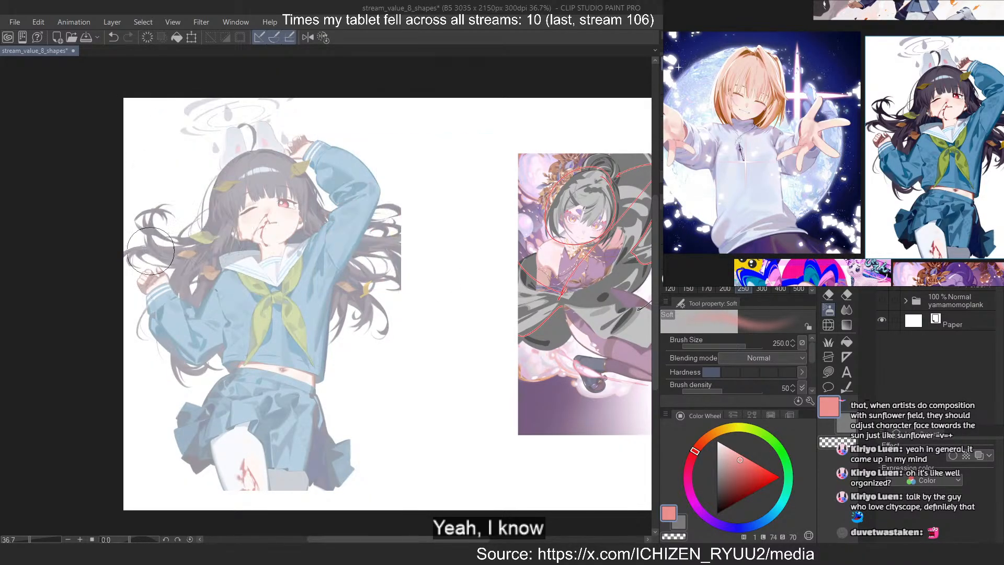
# Add a new layer for the sailor-uniform study and choose a neutral grey with luminosity 44 and saturation 0
pyautogui.scroll(5, 187, 237)
pyautogui.scroll(-1, 253, 213)
pyautogui.scroll(1, 347, 138)
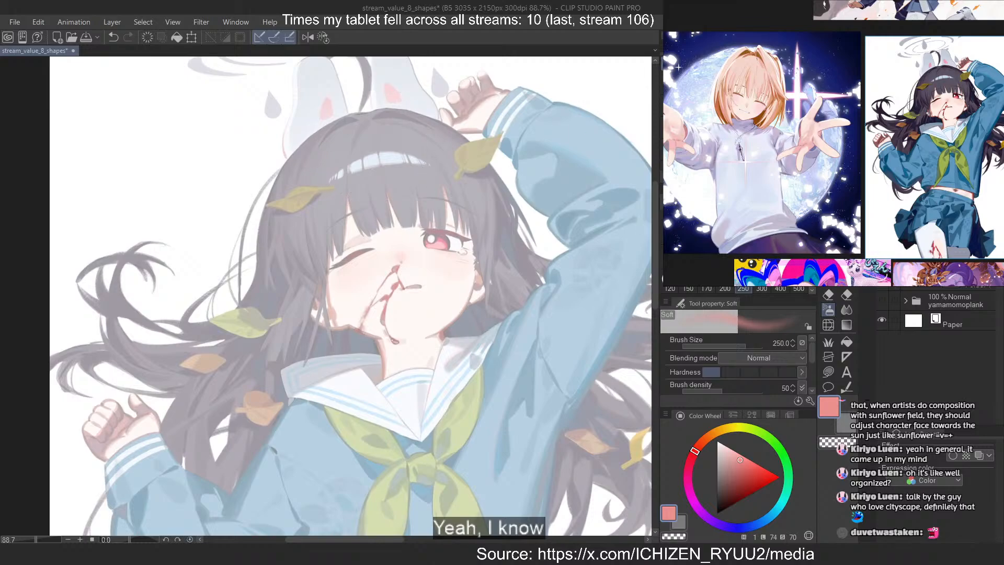
pyautogui.hotkey('ctrl', 'shift', 'n')
pyautogui.scroll(-2, 383, 103)
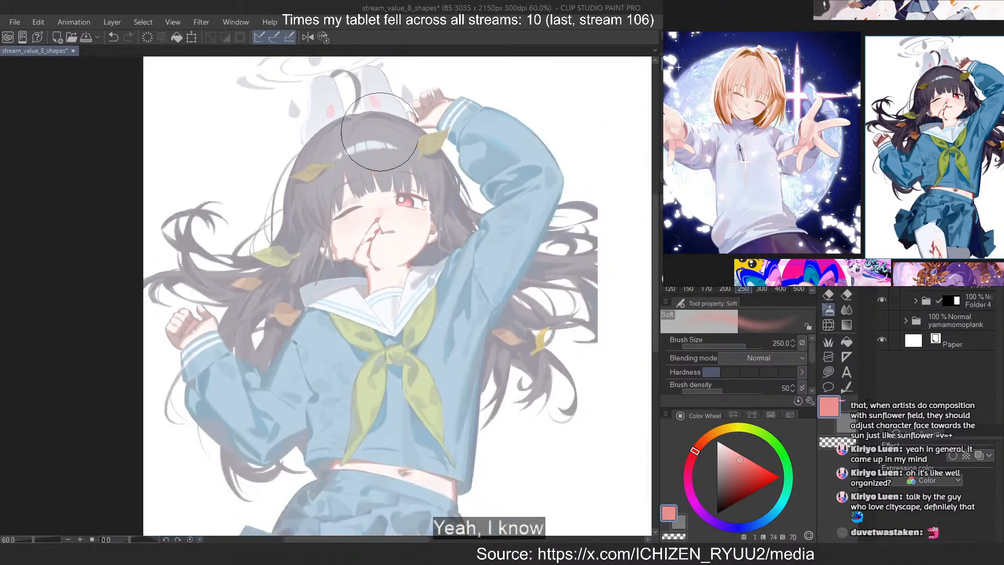
pyautogui.scroll(1, 383, 103)
pyautogui.scroll(-1, 384, 103)
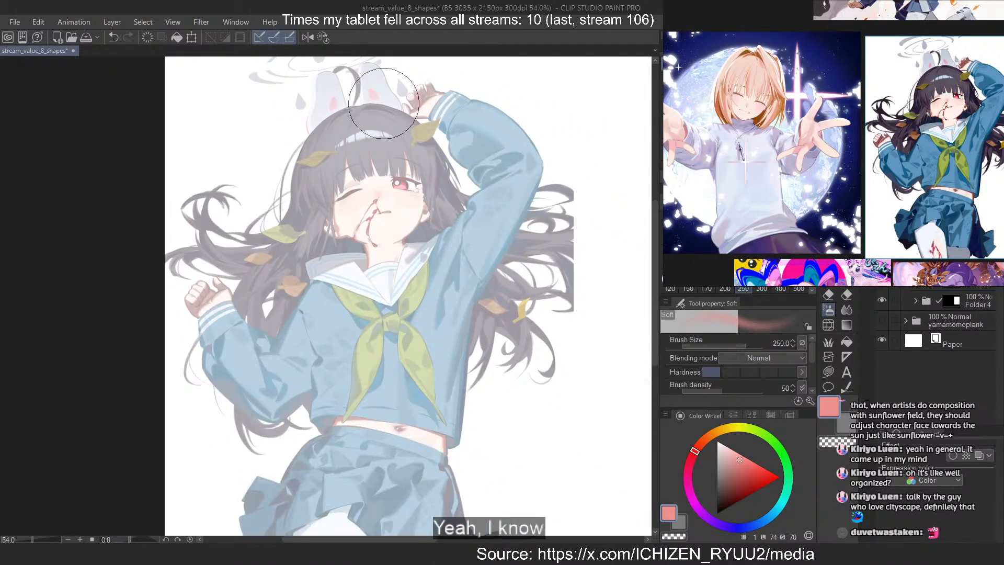
pyautogui.moveTo(360, 349); pyautogui.dragTo(367, 282)
pyautogui.scroll(1, 368, 283)
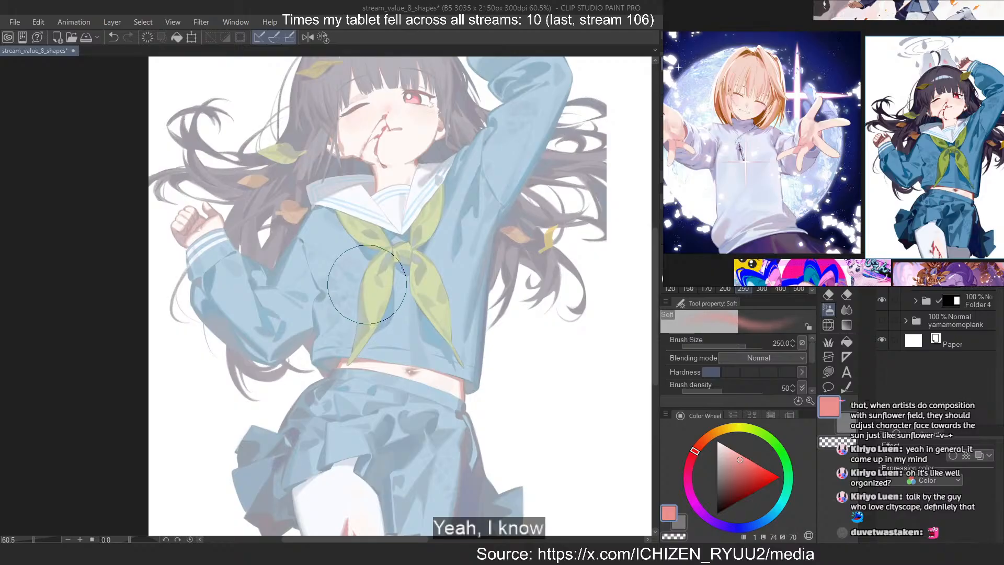
pyautogui.moveTo(378, 491); pyautogui.dragTo(387, 408)
pyautogui.scroll(3, 387, 408)
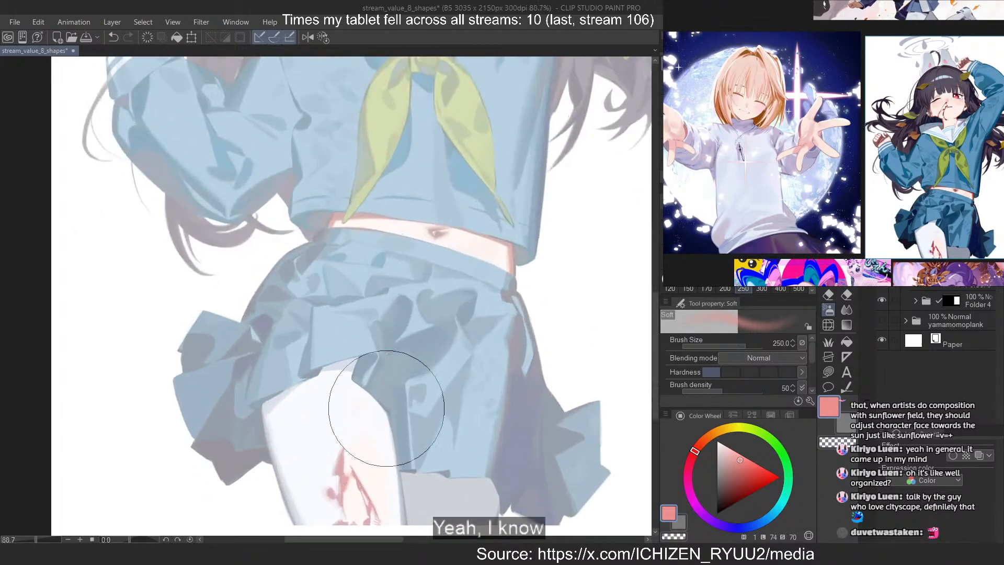
pyautogui.click(720, 478)
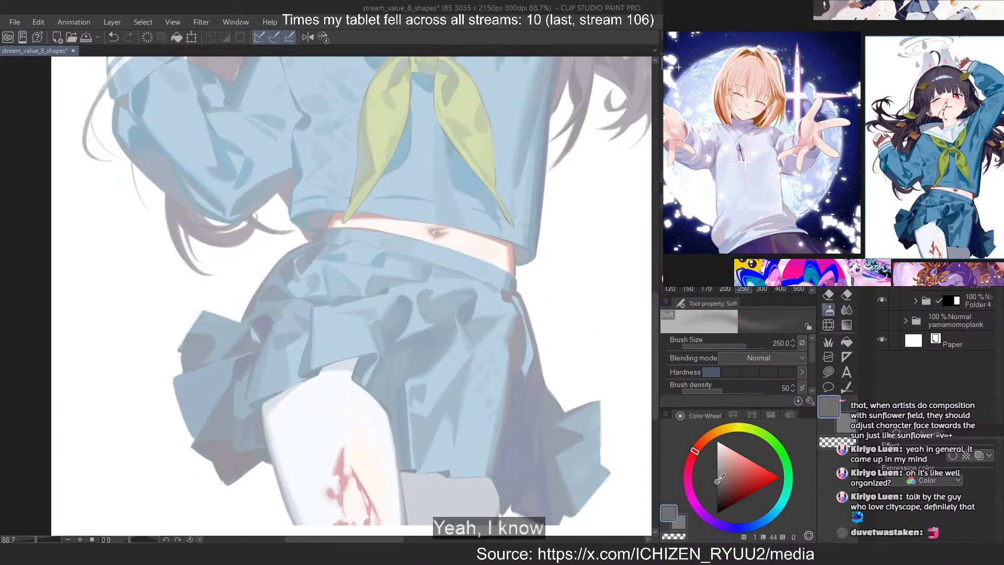
# Choose a lighter neutral grey with luminosity 61 and try a soft airbrush stroke of size 150 on the skirt
pyautogui.moveTo(720, 478); pyautogui.dragTo(716, 469)
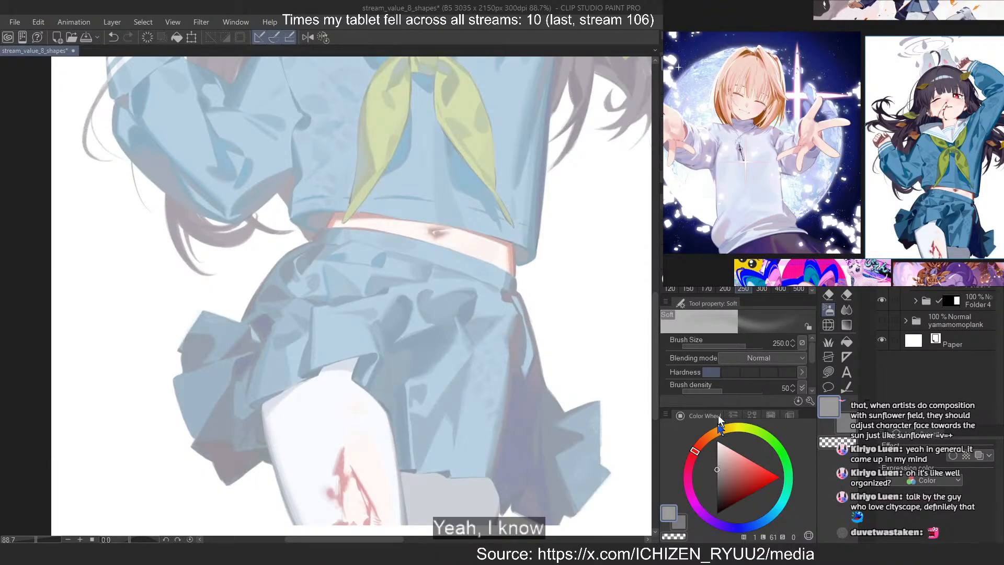
pyautogui.click(688, 288)
pyautogui.moveTo(335, 296); pyautogui.dragTo(414, 300)
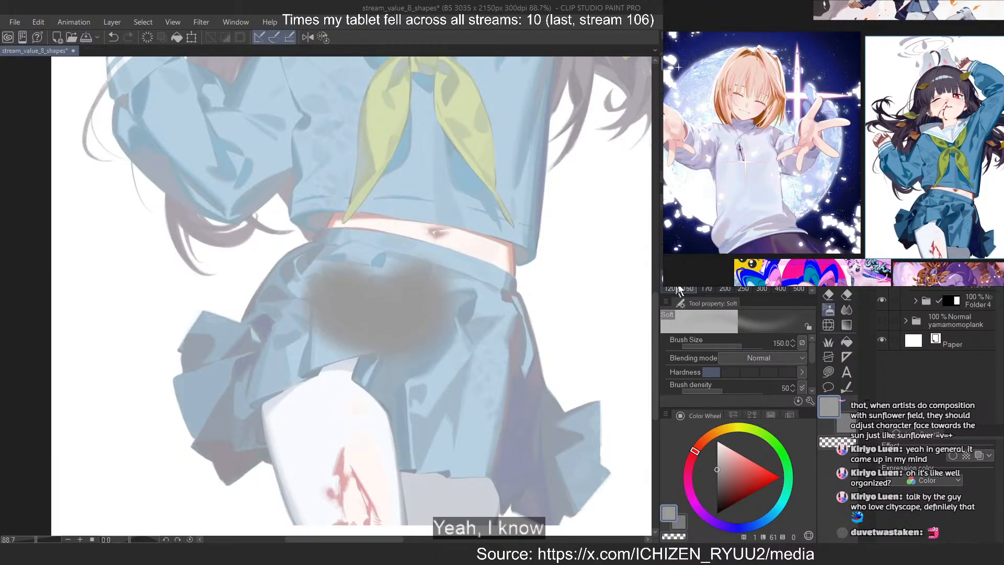
pyautogui.hotkey('ctrl', 'z')
# Paint the left and middle of the skirt's waistband flat grey with the MB Cubebrush at size 30
pyautogui.press('b')
pyautogui.scroll(5, 402, 287)
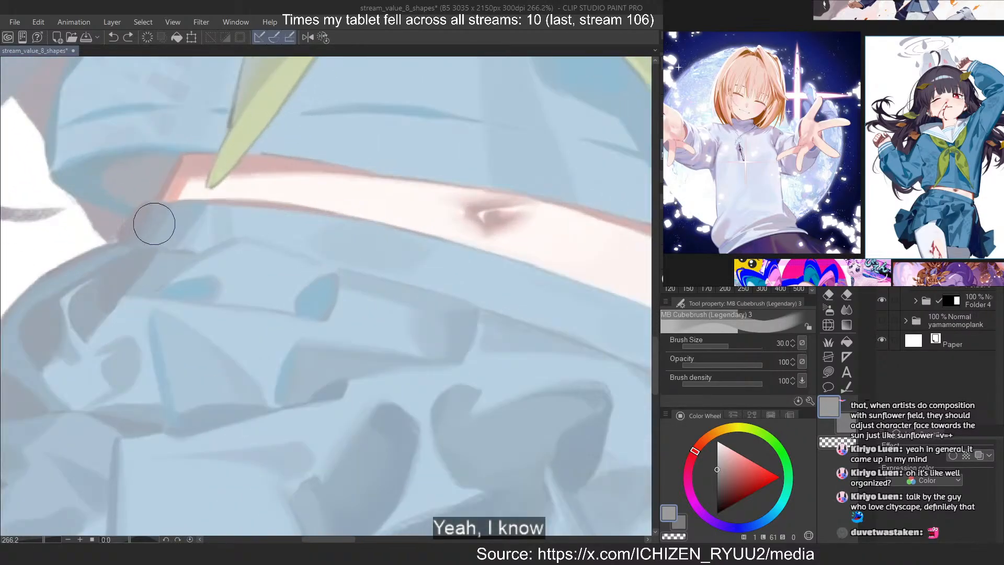
pyautogui.moveTo(146, 223)
pyautogui.mouseDown()
pyautogui.moveTo(492, 273)
pyautogui.moveTo(504, 284)
pyautogui.moveTo(477, 272)
pyautogui.mouseUp()
pyautogui.hotkey('ctrl', 'z')
pyautogui.moveTo(181, 225); pyautogui.dragTo(435, 257)
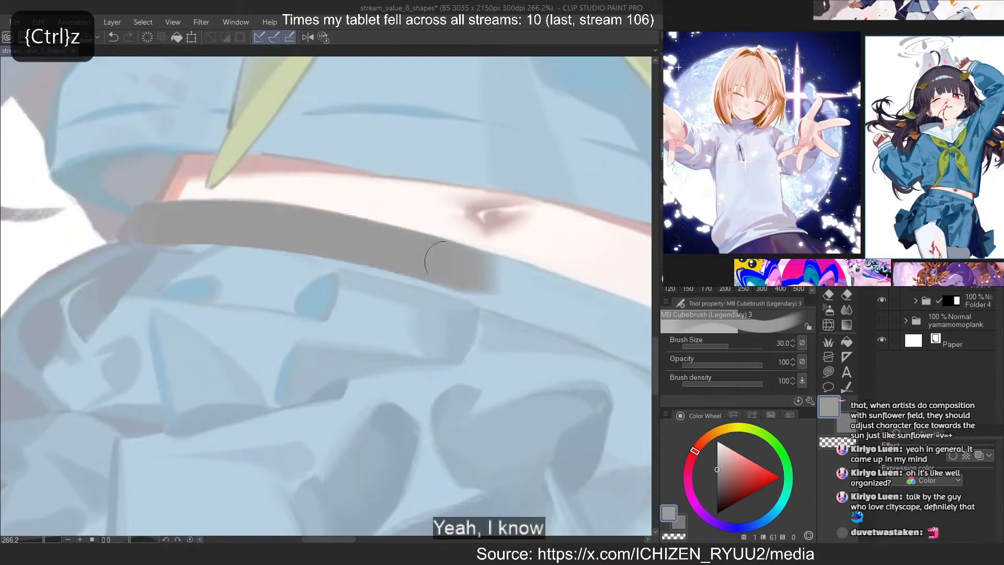
pyautogui.moveTo(214, 218); pyautogui.dragTo(605, 323)
# Extend the grey along the waistband to the right hip and around onto the skirt's side edge
pyautogui.scroll(-2, 86, 160)
pyautogui.scroll(2, 376, 277)
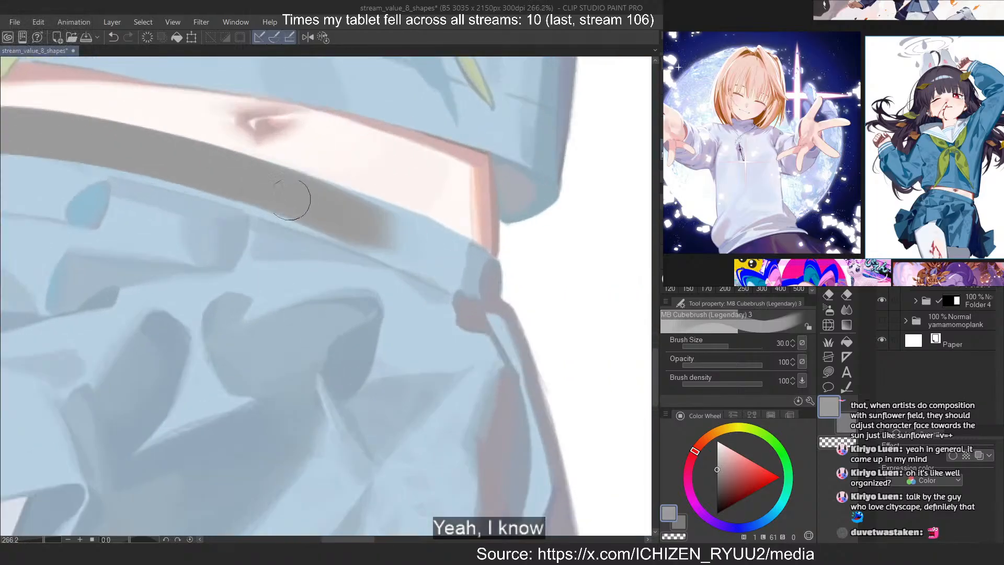
pyautogui.moveTo(291, 203); pyautogui.dragTo(482, 272)
pyautogui.hotkey('ctrl', 'z')
pyautogui.moveTo(373, 226)
pyautogui.mouseDown()
pyautogui.moveTo(480, 277)
pyautogui.moveTo(530, 451)
pyautogui.mouseUp()
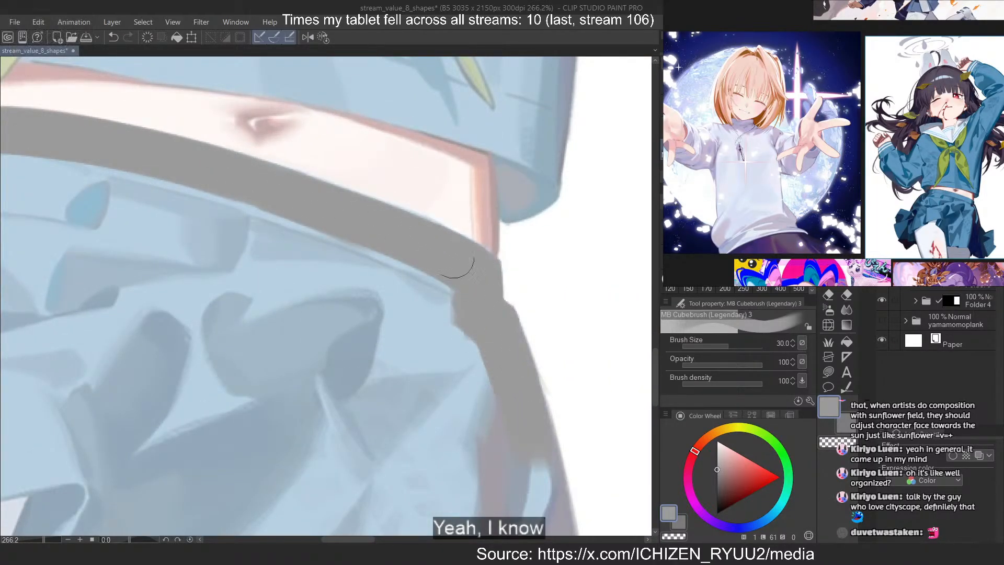
# Block in the skirt's right side edge in grey below the hip, redoing strokes that miss the contour
pyautogui.scroll(-2, 420, 109)
pyautogui.scroll(2, 527, 449)
pyautogui.moveTo(428, 108)
pyautogui.mouseDown()
pyautogui.moveTo(468, 263)
pyautogui.moveTo(438, 119)
pyautogui.moveTo(484, 276)
pyautogui.moveTo(449, 170)
pyautogui.moveTo(483, 333)
pyautogui.mouseUp()
pyautogui.hotkey('ctrl', 'z')
pyautogui.hotkey('ctrl', 'z')
pyautogui.moveTo(427, 99); pyautogui.dragTo(483, 331)
pyautogui.moveTo(444, 120); pyautogui.dragTo(477, 258)
pyautogui.hotkey('ctrl', 'z')
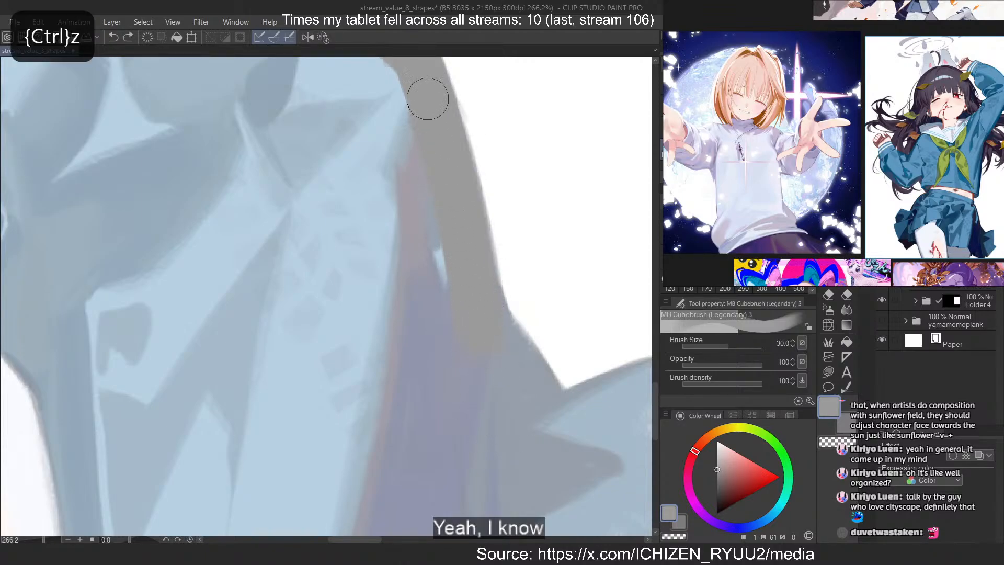
pyautogui.moveTo(427, 99)
pyautogui.mouseDown()
pyautogui.moveTo(481, 294)
pyautogui.moveTo(420, 86)
pyautogui.moveTo(471, 320)
pyautogui.mouseUp()
pyautogui.hotkey('ctrl', 'z')
# Widen the grey side edge and carry it down past the notch where the right hem flares out
pyautogui.moveTo(443, 149); pyautogui.dragTo(497, 401)
pyautogui.moveTo(450, 190)
pyautogui.mouseDown()
pyautogui.moveTo(493, 351)
pyautogui.moveTo(448, 201)
pyautogui.moveTo(518, 406)
pyautogui.mouseUp()
pyautogui.moveTo(473, 292); pyautogui.dragTo(548, 423)
pyautogui.moveTo(493, 334); pyautogui.dragTo(571, 443)
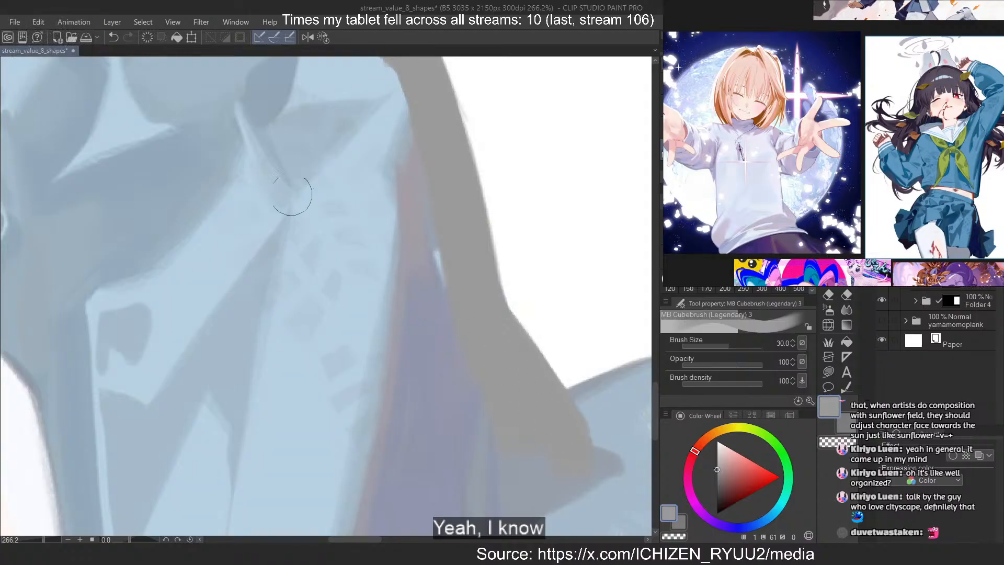
# Paint the top edge of the flared right pleat grey and trim the overspill along its outer side with transparent colour
pyautogui.scroll(-9, 240, 114)
pyautogui.scroll(8, 448, 366)
pyautogui.moveTo(456, 139)
pyautogui.mouseDown()
pyautogui.moveTo(313, 184)
pyautogui.moveTo(333, 186)
pyautogui.mouseUp()
pyautogui.press('c')
pyautogui.moveTo(454, 111)
pyautogui.mouseDown()
pyautogui.moveTo(439, 128)
pyautogui.moveTo(457, 225)
pyautogui.mouseUp()
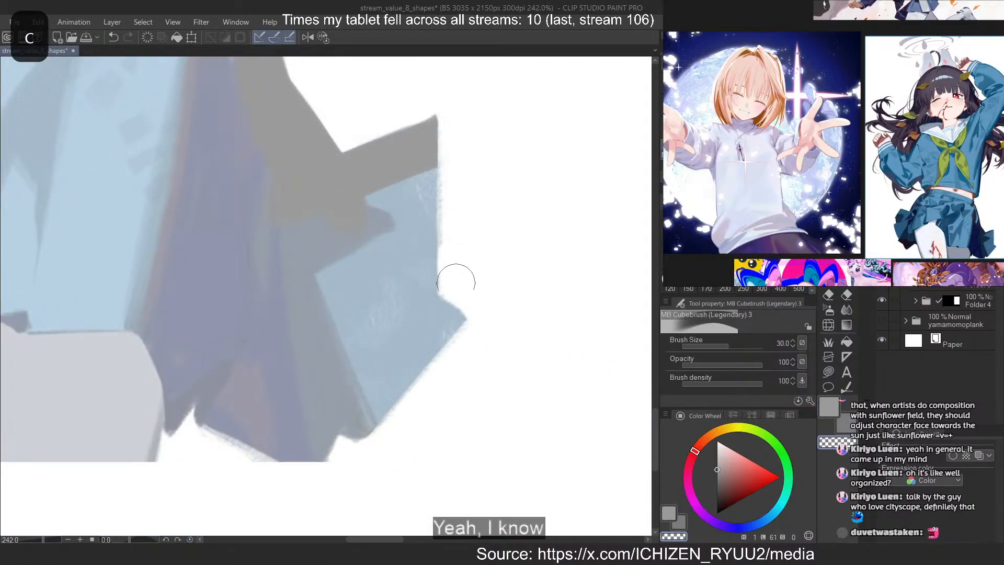
# Fill the outer panel of the flared right pleat with vertical grey strokes
pyautogui.press('c')
pyautogui.moveTo(417, 149)
pyautogui.mouseDown()
pyautogui.moveTo(417, 329)
pyautogui.moveTo(419, 313)
pyautogui.mouseUp()
pyautogui.moveTo(386, 174)
pyautogui.mouseDown()
pyautogui.moveTo(363, 195)
pyautogui.moveTo(384, 282)
pyautogui.mouseUp()
pyautogui.moveTo(361, 195); pyautogui.dragTo(361, 317)
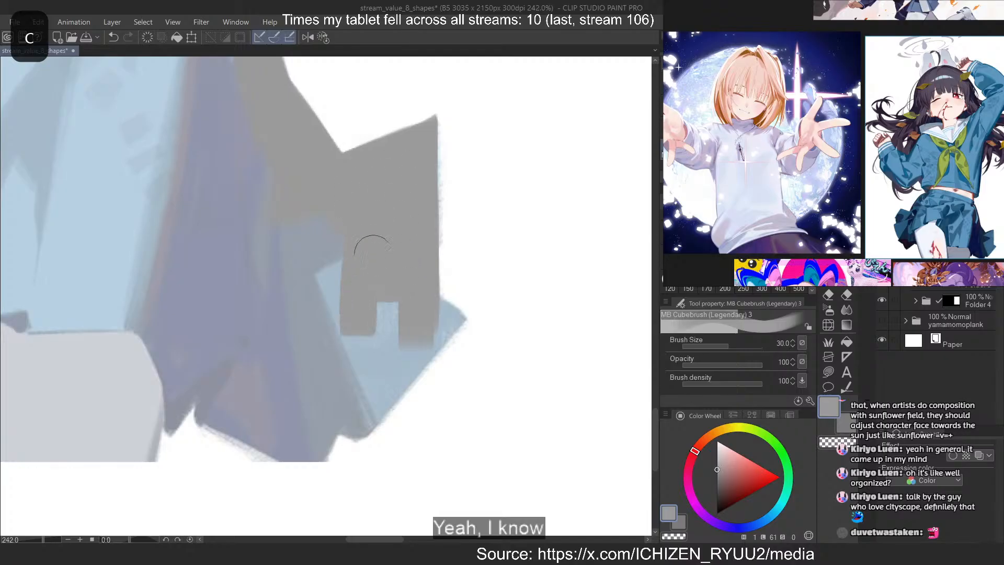
pyautogui.moveTo(371, 252); pyautogui.dragTo(383, 342)
# Paint the pointed lower corner of the right pleat grey and clean its slanted outer edge
pyautogui.moveTo(421, 308); pyautogui.dragTo(492, 365)
pyautogui.press('c')
pyautogui.moveTo(482, 325)
pyautogui.mouseDown()
pyautogui.moveTo(434, 386)
pyautogui.moveTo(343, 423)
pyautogui.mouseUp()
pyautogui.hotkey('ctrl', 'z')
pyautogui.hotkey('ctrl', 'z')
pyautogui.press('c')
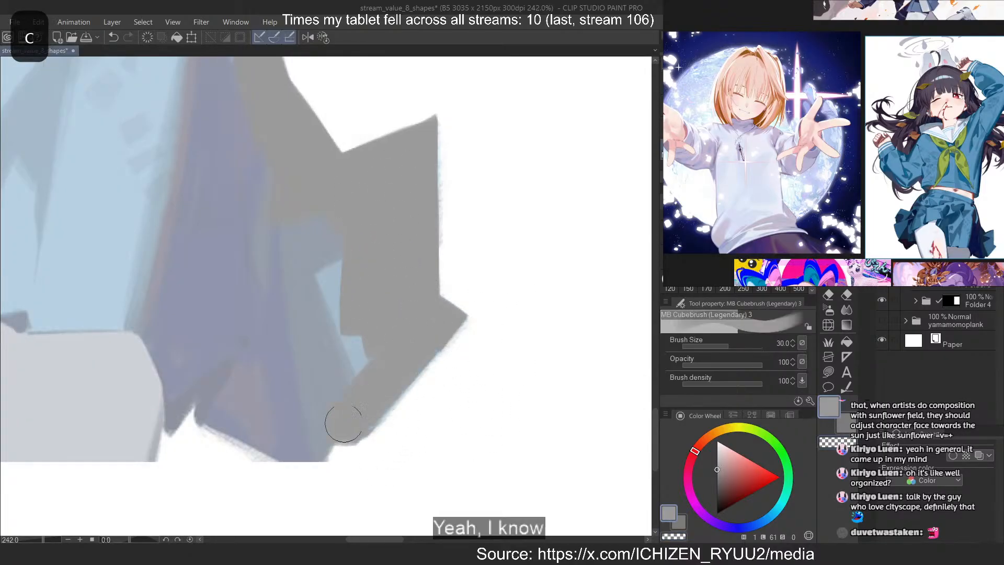
pyautogui.moveTo(406, 357)
pyautogui.mouseDown()
pyautogui.moveTo(374, 378)
pyautogui.moveTo(344, 430)
pyautogui.mouseUp()
# Trim the right pleat's bottom corner and paint grey along the lower hem toward the far thigh
pyautogui.press('c')
pyautogui.moveTo(343, 466); pyautogui.dragTo(366, 462)
pyautogui.press('c')
pyautogui.moveTo(325, 413); pyautogui.dragTo(314, 436)
pyautogui.moveTo(157, 384); pyautogui.dragTo(308, 444)
pyautogui.hotkey('ctrl', 'z')
pyautogui.hotkey('ctrl', 'z')
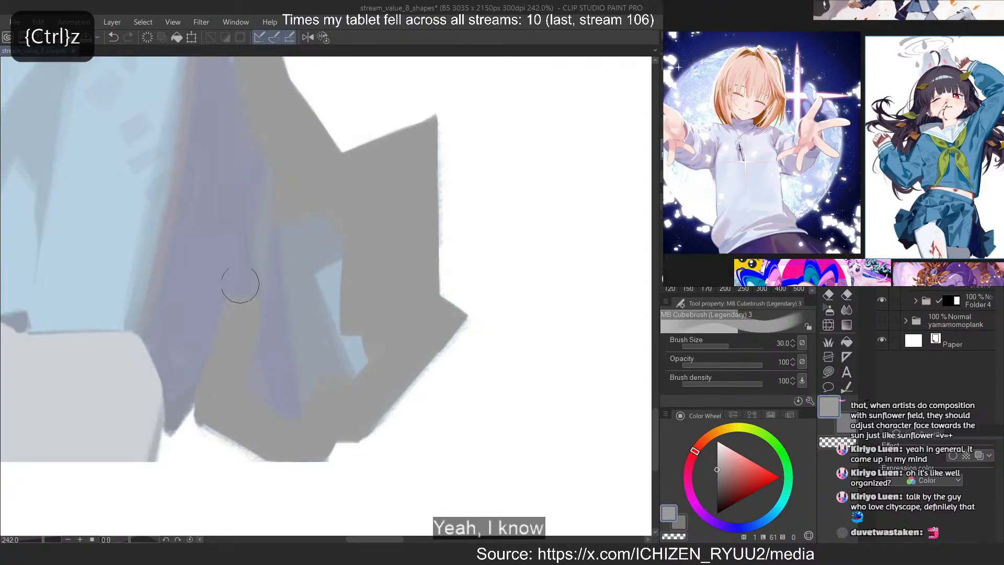
# Paint the hem corner against the far thigh, erase its overspill, and fill the gaps inside the flared right pleat
pyautogui.moveTo(242, 314)
pyautogui.mouseDown()
pyautogui.moveTo(153, 416)
pyautogui.moveTo(135, 452)
pyautogui.mouseUp()
pyautogui.press('c')
pyautogui.hotkey('ctrl', 'z')
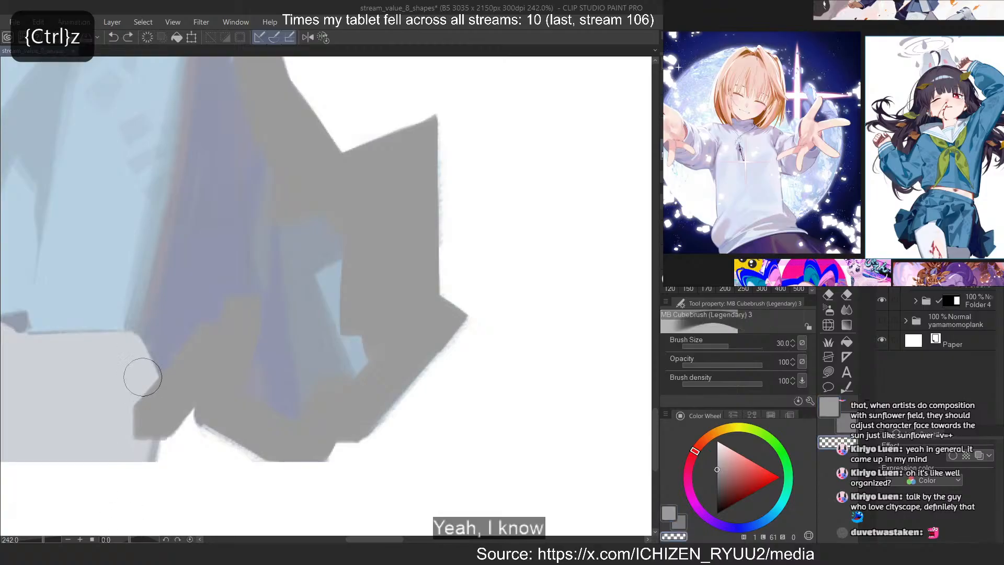
pyautogui.moveTo(142, 378); pyautogui.dragTo(130, 454)
pyautogui.press('c')
pyautogui.moveTo(129, 285); pyautogui.dragTo(163, 366)
pyautogui.hotkey('ctrl', 'z')
pyautogui.moveTo(153, 315)
pyautogui.mouseDown()
pyautogui.moveTo(179, 338)
pyautogui.moveTo(212, 316)
pyautogui.moveTo(216, 330)
pyautogui.moveTo(220, 287)
pyautogui.moveTo(289, 317)
pyautogui.moveTo(360, 372)
pyautogui.moveTo(363, 323)
pyautogui.mouseUp()
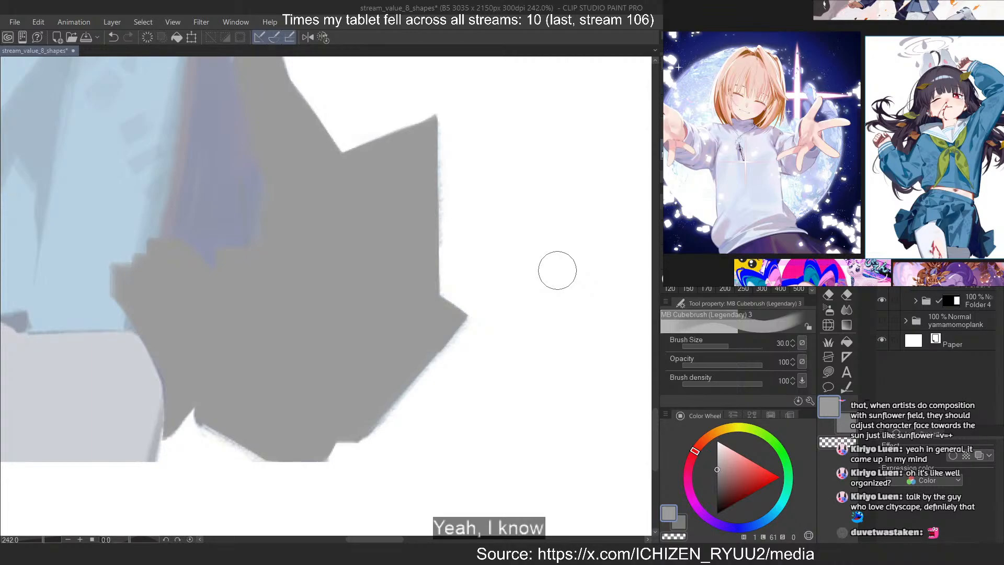
# Paint the skirt hem grey above the far thigh, connecting the right pleat to the front thigh
pyautogui.scroll(-2, 523, 293)
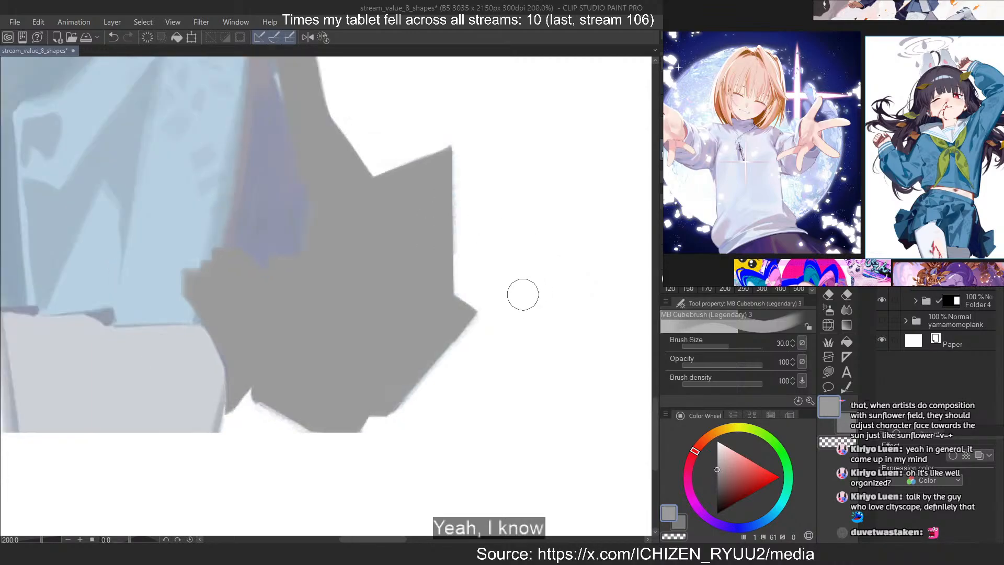
pyautogui.moveTo(37, 166); pyautogui.dragTo(215, 216)
pyautogui.scroll(1, 215, 216)
pyautogui.moveTo(465, 366)
pyautogui.mouseDown()
pyautogui.moveTo(306, 370)
pyautogui.moveTo(321, 360)
pyautogui.moveTo(202, 314)
pyautogui.moveTo(218, 340)
pyautogui.moveTo(299, 330)
pyautogui.moveTo(150, 349)
pyautogui.moveTo(192, 347)
pyautogui.moveTo(103, 328)
pyautogui.mouseUp()
pyautogui.scroll(-4, 465, 324)
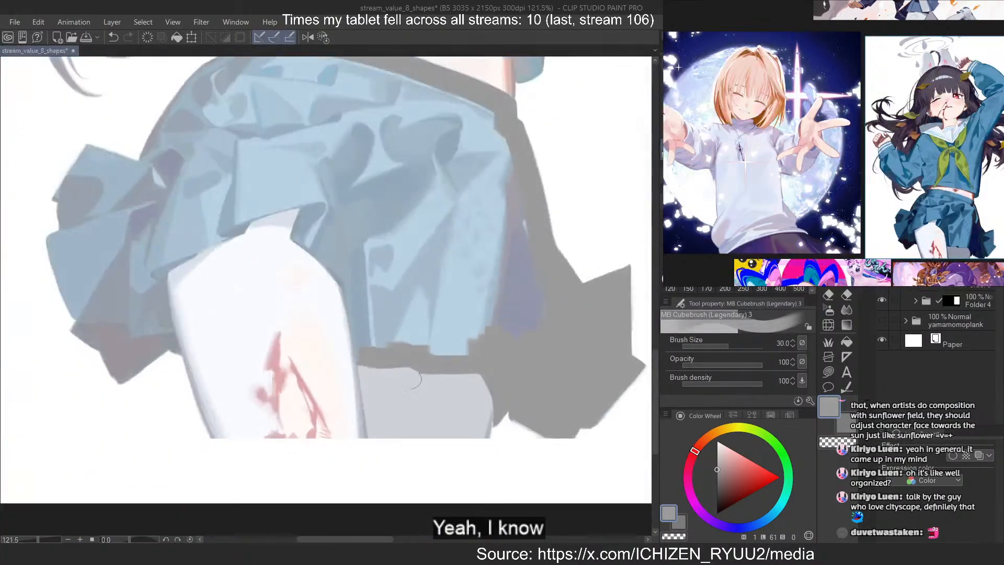
# Trace the skirt edge in grey up the right side of the front thigh to the hem fold
pyautogui.scroll(2, 349, 313)
pyautogui.moveTo(336, 245); pyautogui.dragTo(371, 384)
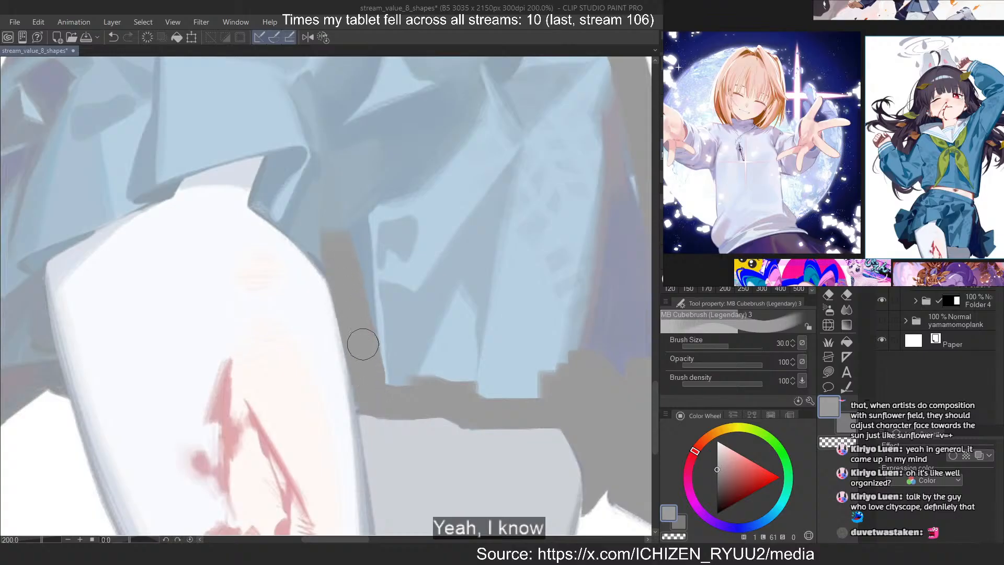
pyautogui.moveTo(264, 189)
pyautogui.mouseDown()
pyautogui.moveTo(366, 290)
pyautogui.moveTo(371, 309)
pyautogui.mouseUp()
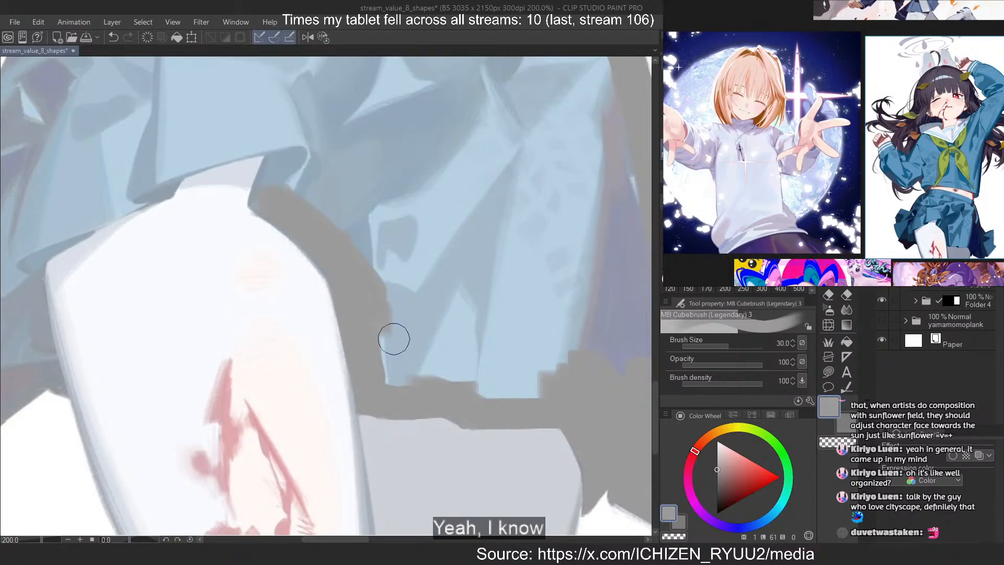
pyautogui.moveTo(272, 196)
pyautogui.mouseDown()
pyautogui.moveTo(320, 104)
pyautogui.moveTo(271, 193)
pyautogui.mouseUp()
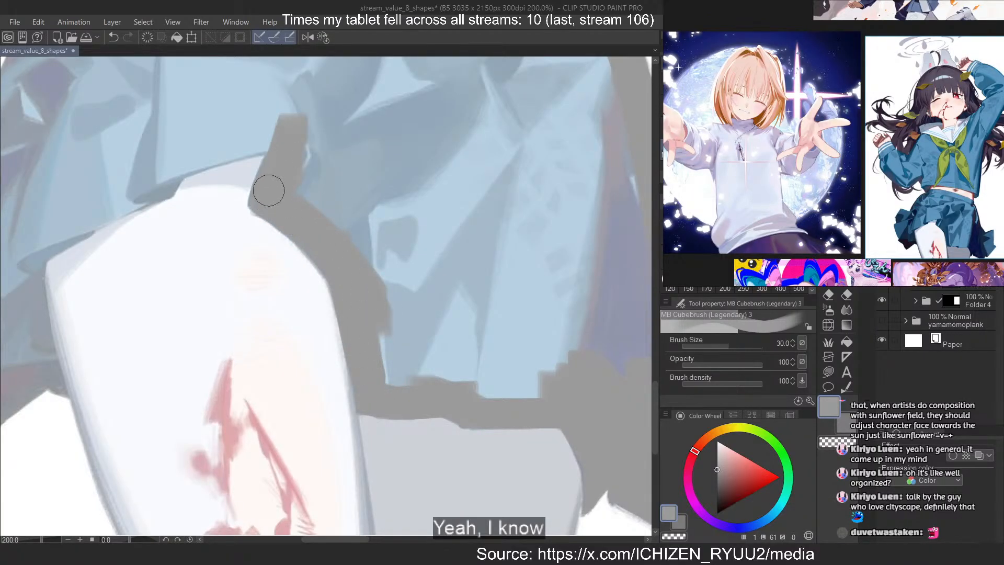
# Continue the grey hem over the front thigh and down its left side, rotating the canvas to -40 degrees
pyautogui.moveTo(290, 121); pyautogui.dragTo(43, 223)
pyautogui.scroll(-2, 299, 204)
pyautogui.moveTo(540, 188)
pyautogui.mouseDown()
pyautogui.moveTo(210, 179)
pyautogui.moveTo(190, 228)
pyautogui.mouseUp()
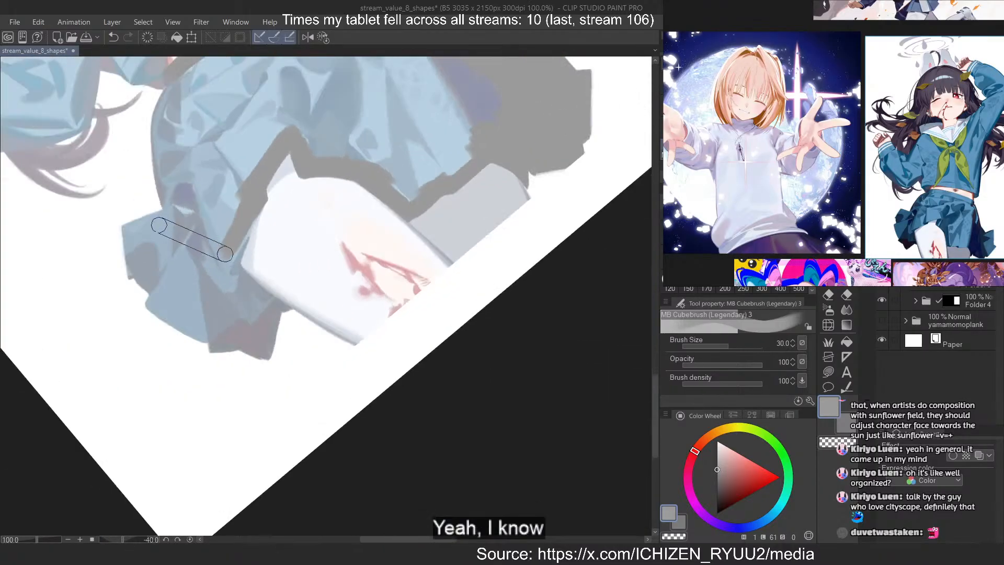
pyautogui.scroll(2, 210, 235)
pyautogui.moveTo(281, 229)
pyautogui.mouseDown()
pyautogui.moveTo(271, 258)
pyautogui.moveTo(299, 193)
pyautogui.moveTo(258, 279)
pyautogui.moveTo(262, 311)
pyautogui.moveTo(332, 379)
pyautogui.mouseUp()
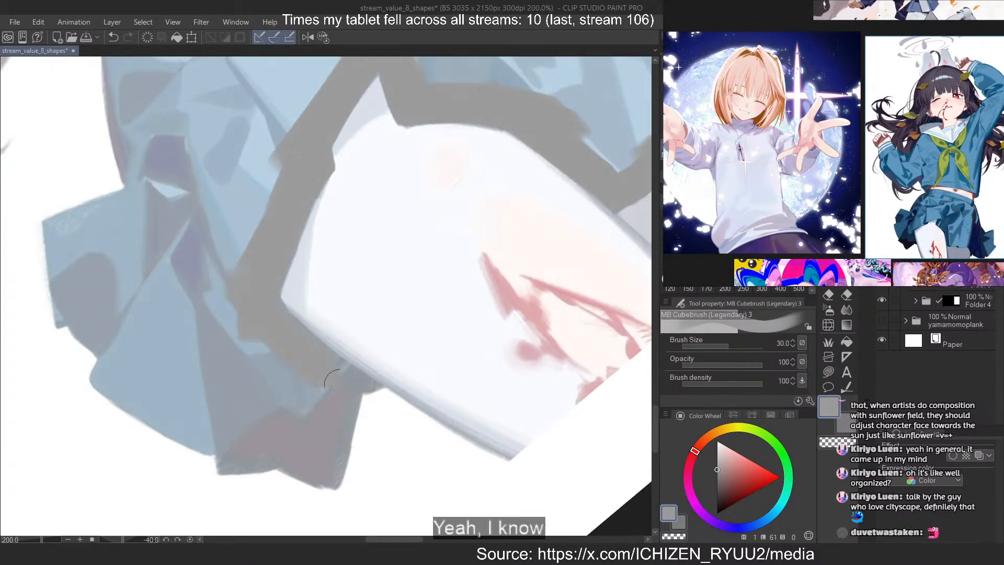
pyautogui.hotkey('ctrl', 'z')
pyautogui.moveTo(316, 346)
pyautogui.mouseDown()
pyautogui.moveTo(367, 393)
pyautogui.moveTo(372, 410)
pyautogui.moveTo(416, 397)
pyautogui.mouseUp()
# Fill the lowest corner of the left pleats beside the front thigh with grey and tidy its edge
pyautogui.press('c')
pyautogui.press('c')
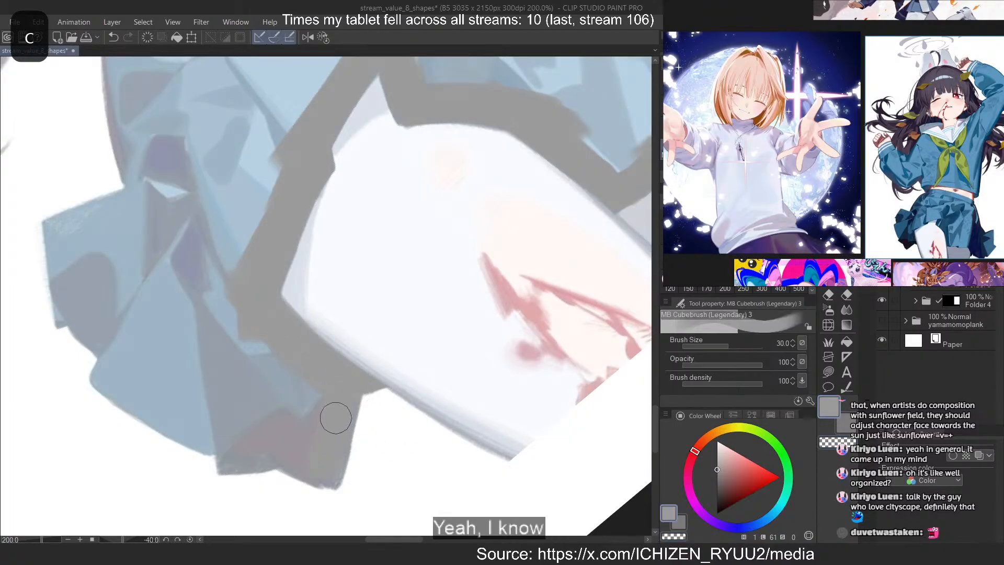
pyautogui.moveTo(326, 467)
pyautogui.mouseDown()
pyautogui.moveTo(265, 417)
pyautogui.moveTo(243, 435)
pyautogui.moveTo(324, 466)
pyautogui.mouseUp()
pyautogui.press('c')
pyautogui.hotkey('ctrl', 'z')
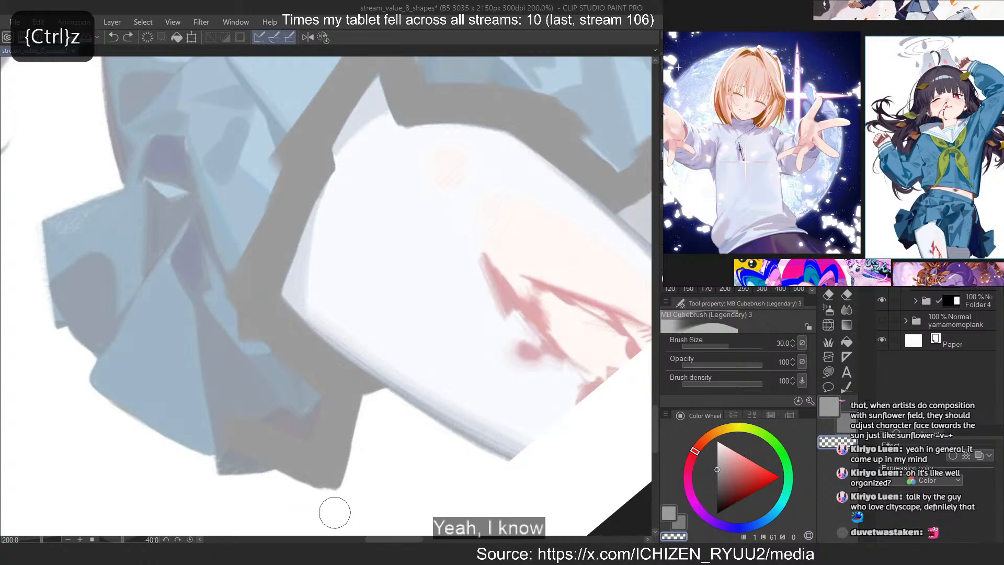
pyautogui.press('c')
pyautogui.moveTo(257, 444); pyautogui.dragTo(255, 444)
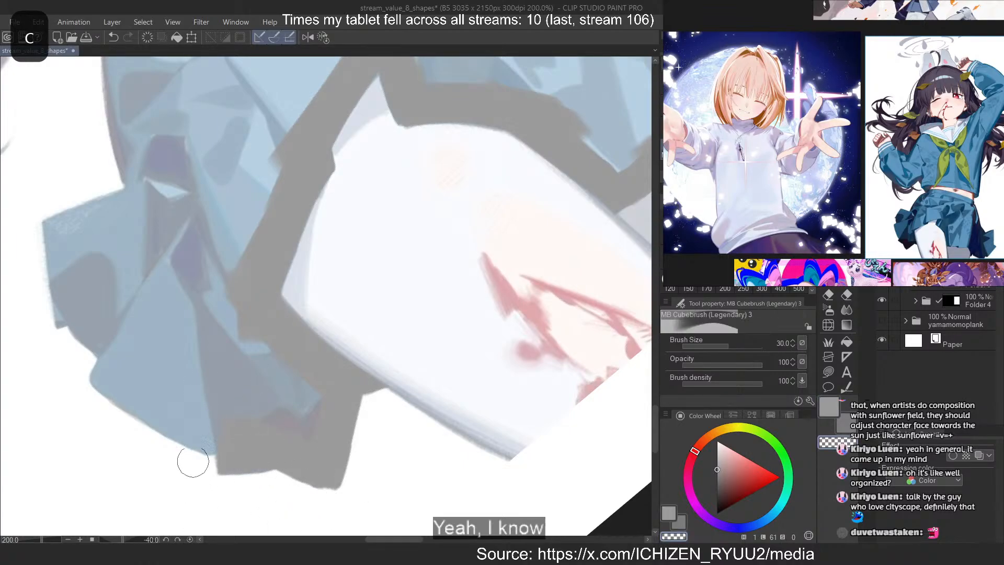
# Paint the bottom hem of the left pleats grey and run a diagonal band up the fold between them
pyautogui.moveTo(199, 397)
pyautogui.mouseDown()
pyautogui.moveTo(208, 422)
pyautogui.moveTo(161, 395)
pyautogui.moveTo(213, 438)
pyautogui.moveTo(130, 395)
pyautogui.moveTo(152, 401)
pyautogui.moveTo(122, 371)
pyautogui.moveTo(71, 389)
pyautogui.moveTo(120, 409)
pyautogui.moveTo(111, 389)
pyautogui.moveTo(198, 430)
pyautogui.mouseUp()
pyautogui.hotkey('ctrl', 'z')
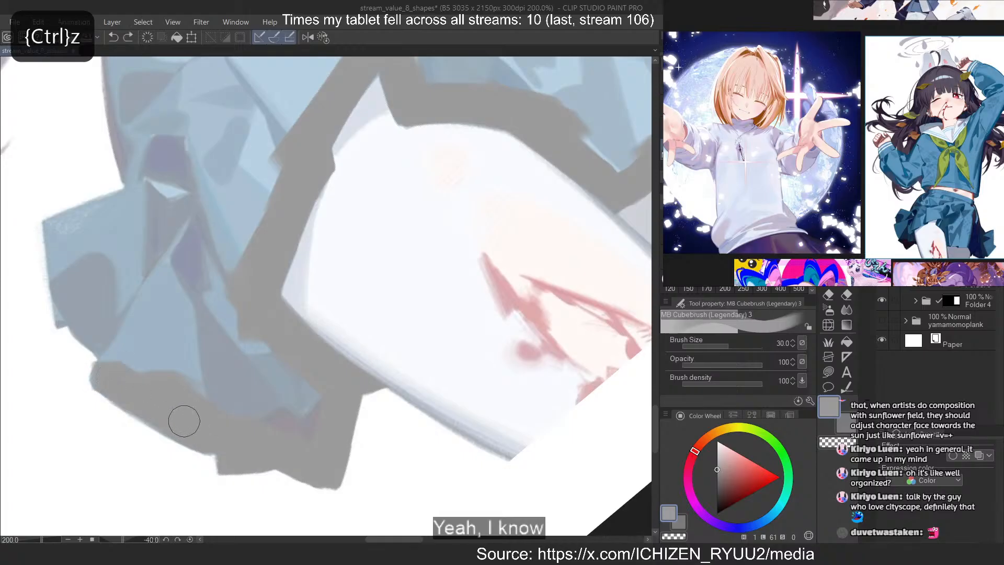
pyautogui.moveTo(91, 372); pyautogui.dragTo(209, 275)
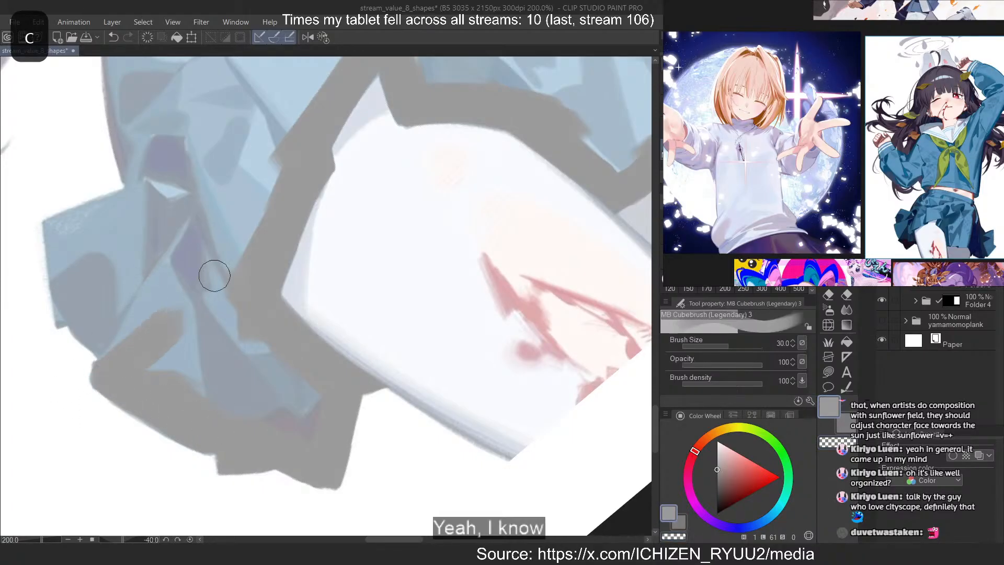
pyautogui.hotkey('ctrl', 'z')
pyautogui.moveTo(110, 366)
pyautogui.mouseDown()
pyautogui.moveTo(170, 287)
pyautogui.moveTo(204, 197)
pyautogui.mouseUp()
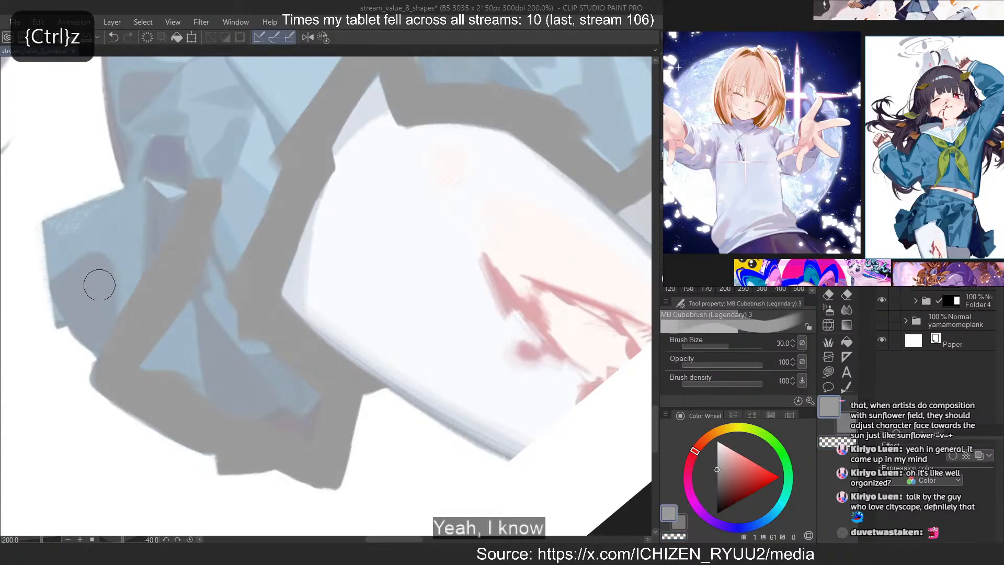
# Outline the outermost left pleat in grey along its lower, outer and upper edges
pyautogui.moveTo(76, 306); pyautogui.dragTo(138, 358)
pyautogui.moveTo(63, 235); pyautogui.dragTo(72, 288)
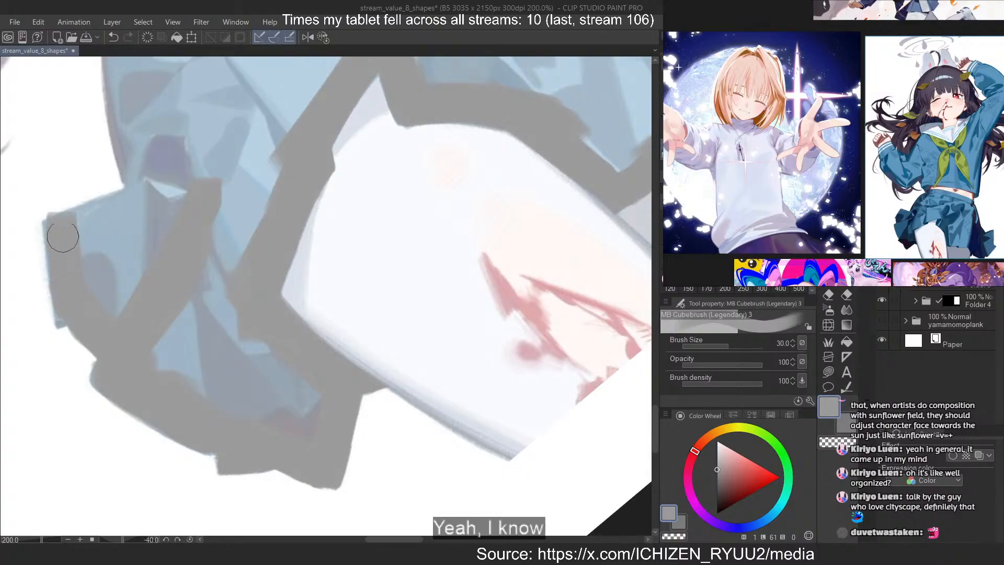
pyautogui.hotkey('ctrl', 'z')
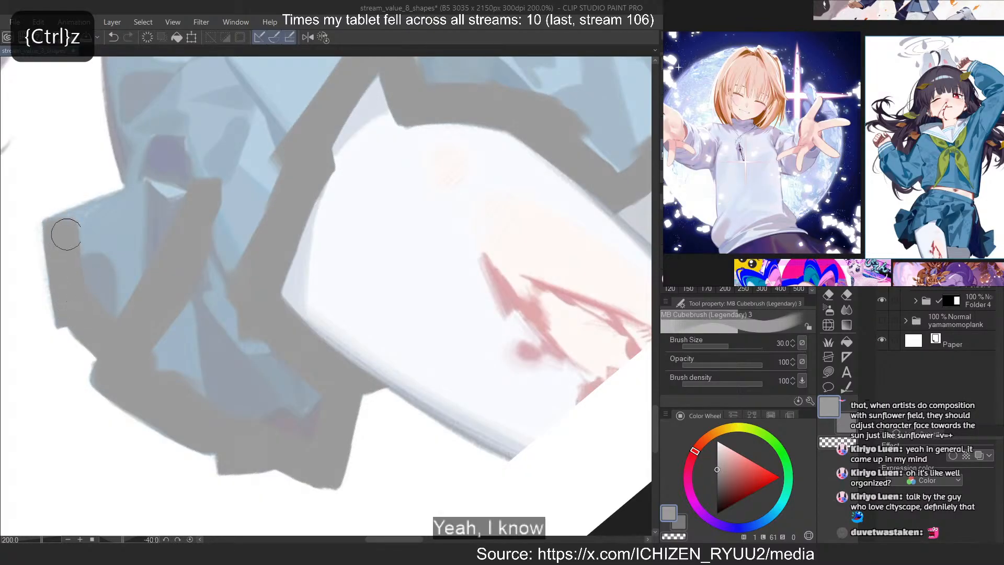
pyautogui.moveTo(63, 228); pyautogui.dragTo(127, 201)
pyautogui.hotkey('ctrl', 'z')
pyautogui.moveTo(63, 230); pyautogui.dragTo(189, 186)
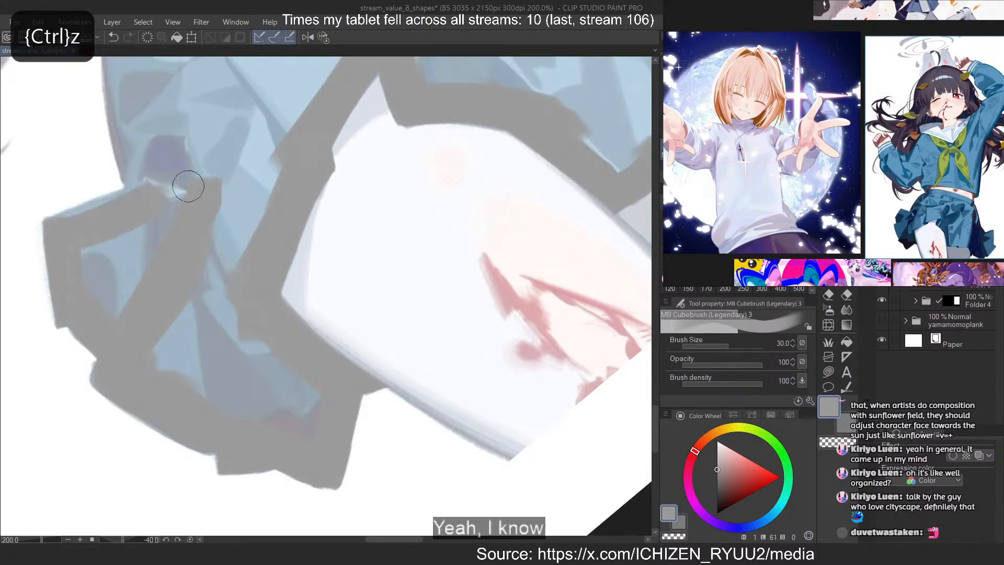
# Mirror the canvas view and fill the inside of the outlined left pleats with solid grey
pyautogui.press('2')
pyautogui.hotkey('ctrl', 'z')
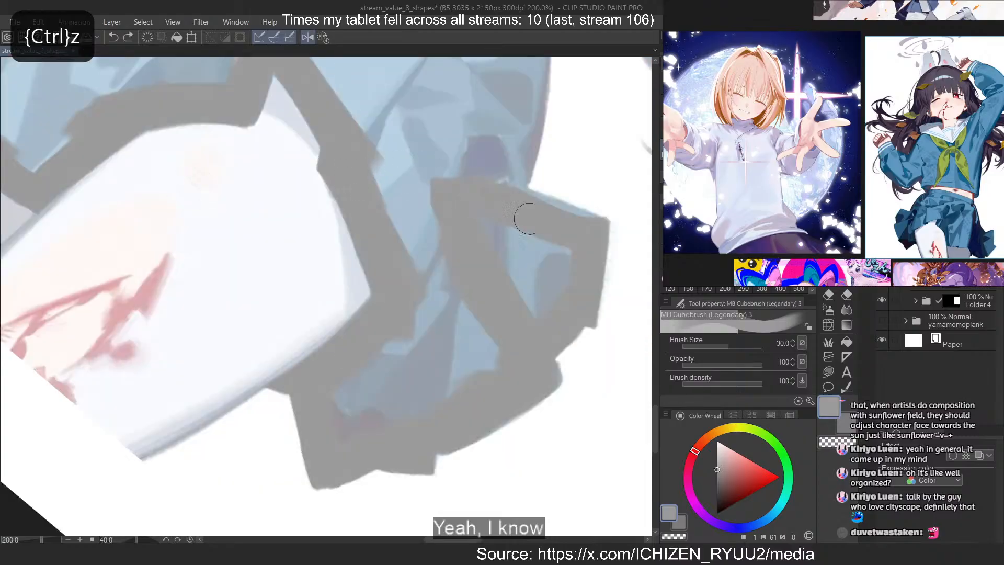
pyautogui.moveTo(583, 236)
pyautogui.mouseDown()
pyautogui.moveTo(551, 316)
pyautogui.moveTo(489, 298)
pyautogui.moveTo(557, 279)
pyautogui.moveTo(510, 216)
pyautogui.moveTo(457, 240)
pyautogui.moveTo(484, 375)
pyautogui.moveTo(469, 346)
pyautogui.mouseUp()
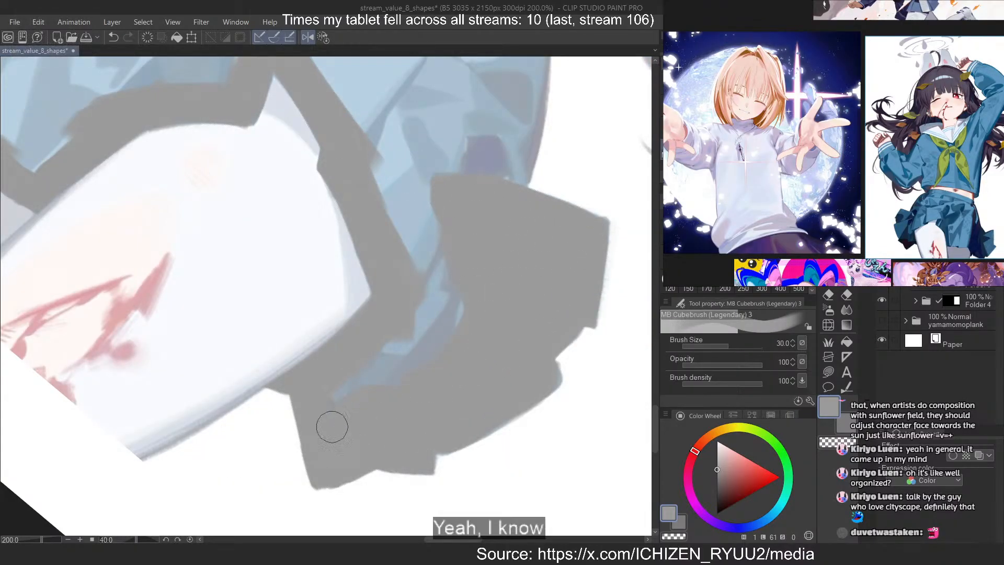
pyautogui.moveTo(366, 373)
pyautogui.mouseDown()
pyautogui.moveTo(463, 259)
pyautogui.moveTo(398, 203)
pyautogui.moveTo(358, 127)
pyautogui.moveTo(484, 201)
pyautogui.moveTo(502, 128)
pyautogui.moveTo(522, 218)
pyautogui.mouseUp()
# Paint the skirt's remaining side edge grey from the filled left pleats up to the waistband to close the outline
pyautogui.scroll(-6, 436, 395)
pyautogui.scroll(8, 494, 211)
pyautogui.hotkey('ctrl', 'z')
pyautogui.moveTo(481, 150)
pyautogui.mouseDown()
pyautogui.moveTo(528, 234)
pyautogui.moveTo(525, 375)
pyautogui.moveTo(524, 328)
pyautogui.mouseUp()
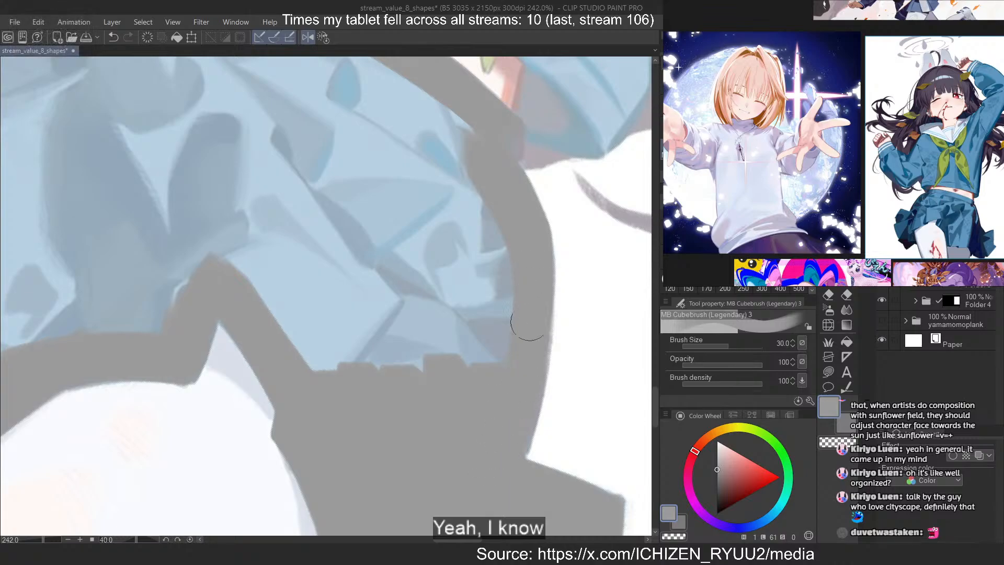
pyautogui.scroll(-4, 414, 342)
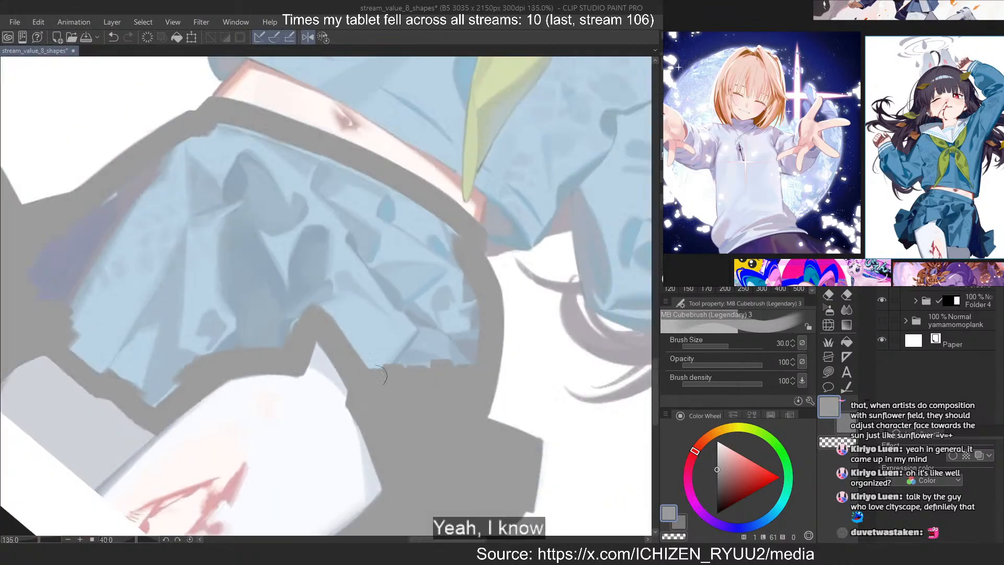
pyautogui.scroll(1, 80, 298)
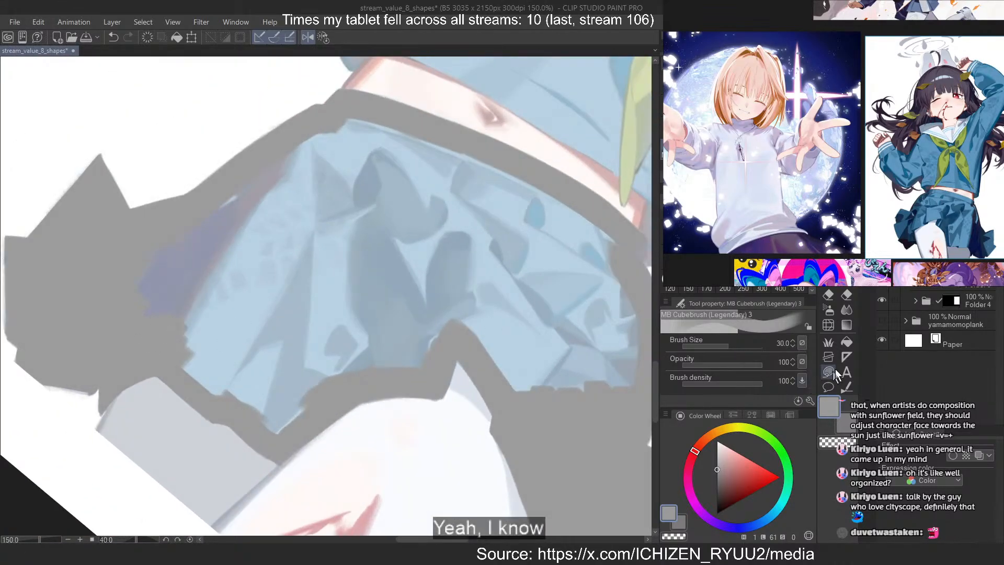
# Fill the inside of the outlined skirt with solid grey using Lasso fill
pyautogui.click(828, 372)
pyautogui.moveTo(152, 222); pyautogui.dragTo(126, 246)
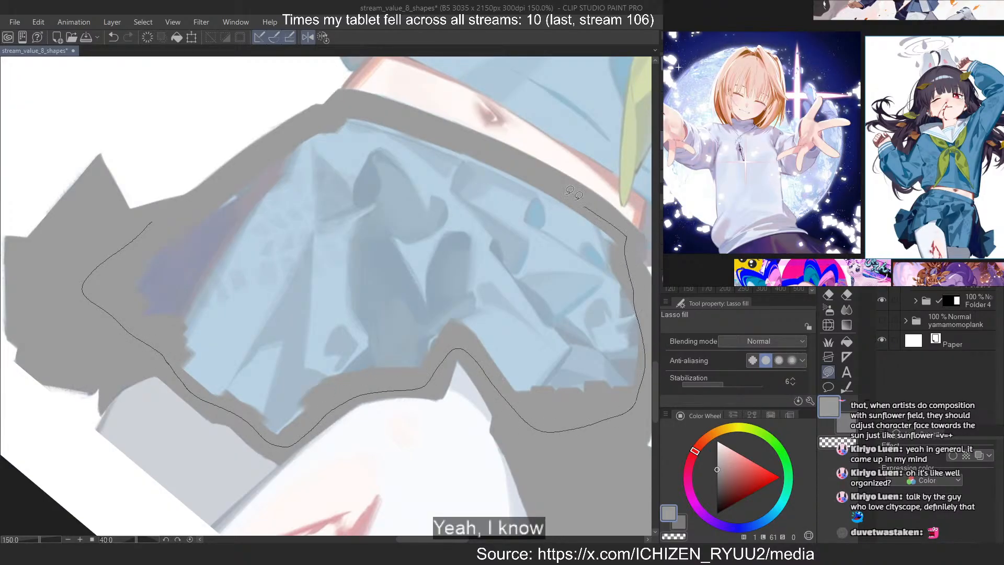
pyautogui.moveTo(148, 220); pyautogui.dragTo(142, 217)
pyautogui.moveTo(90, 241)
pyautogui.mouseDown()
pyautogui.moveTo(348, 253)
pyautogui.moveTo(77, 221)
pyautogui.mouseUp()
pyautogui.scroll(-4, 48, 257)
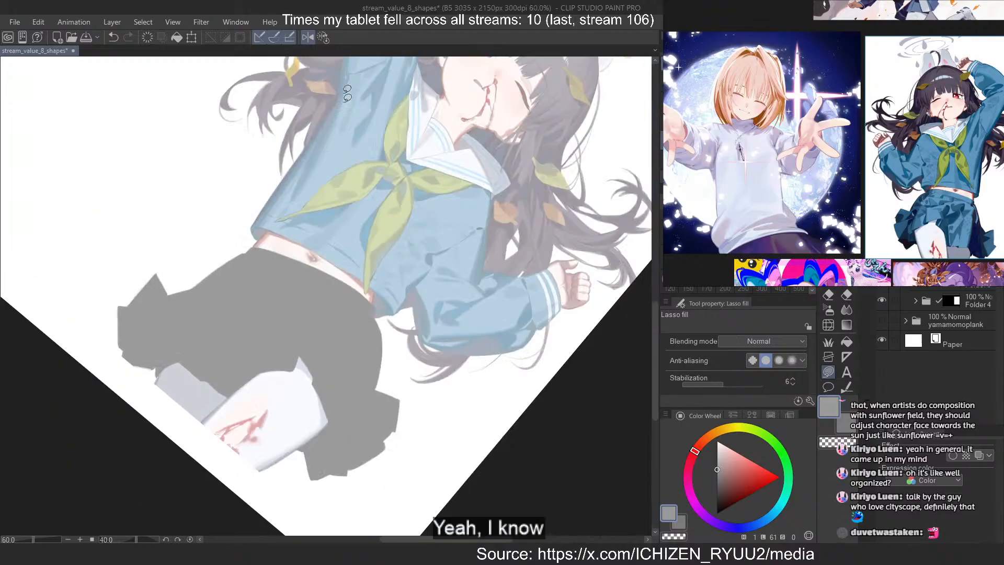
# Straighten and unmirror the canvas view, and paint the shirt's right side edge grey from below the raised arm to the hem corner
pyautogui.scroll(2, 294, 242)
pyautogui.press('-')
pyautogui.press('-')
pyautogui.press('-')
pyautogui.press('-')
pyautogui.scroll(-2, 210, 245)
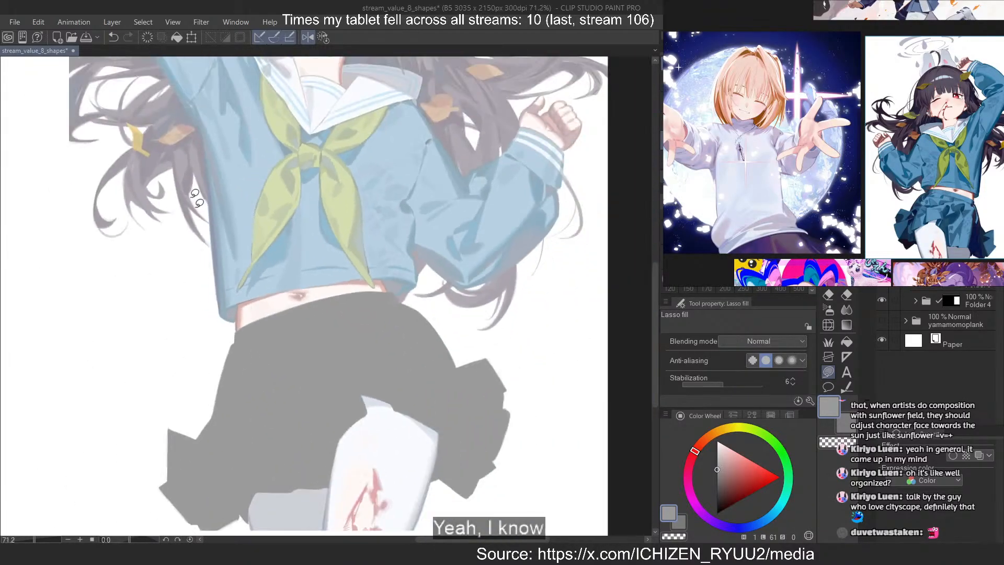
pyautogui.scroll(3, 195, 197)
pyautogui.press('b')
pyautogui.scroll(2, 226, 245)
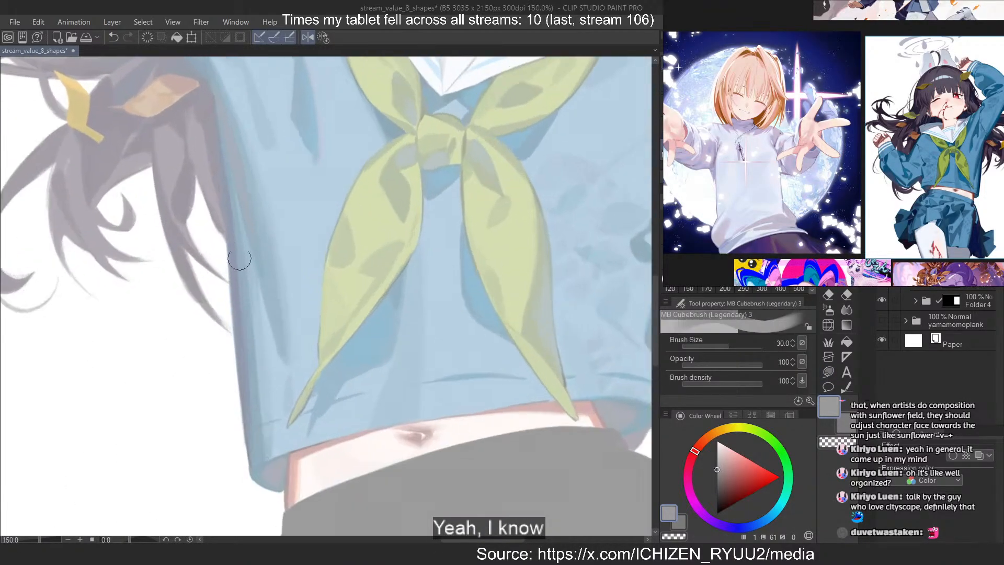
pyautogui.moveTo(238, 154); pyautogui.dragTo(266, 377)
pyautogui.press('2')
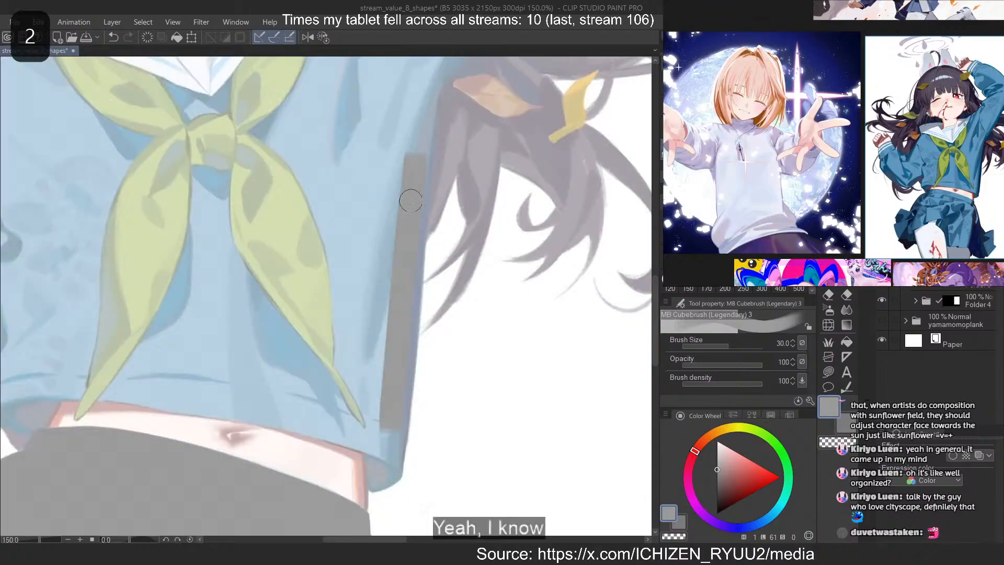
pyautogui.hotkey('ctrl', 'z')
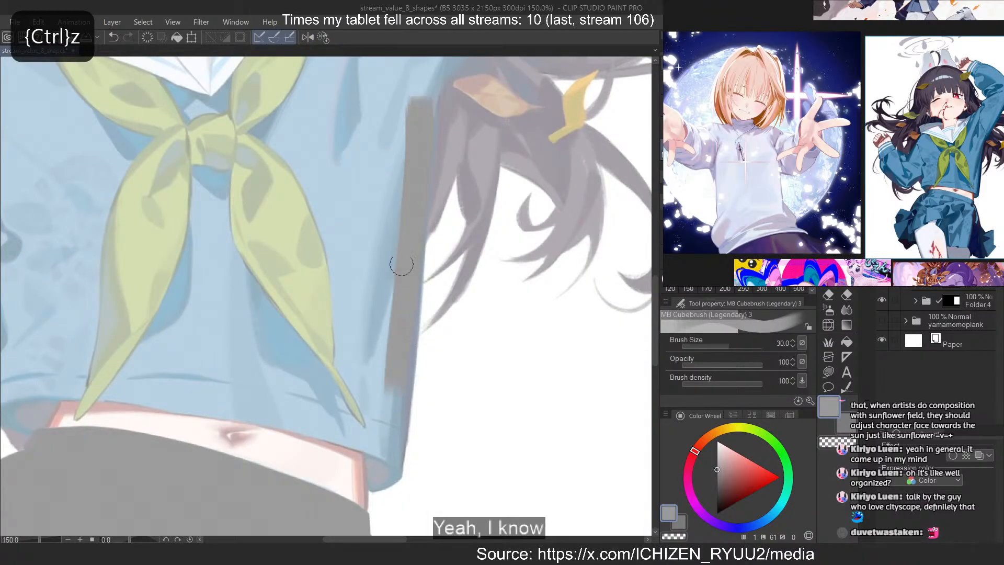
pyautogui.moveTo(401, 264); pyautogui.dragTo(404, 424)
pyautogui.hotkey('ctrl', 'z')
pyautogui.moveTo(404, 311); pyautogui.dragTo(396, 426)
pyautogui.moveTo(406, 278)
pyautogui.mouseDown()
pyautogui.moveTo(393, 464)
pyautogui.moveTo(372, 477)
pyautogui.mouseUp()
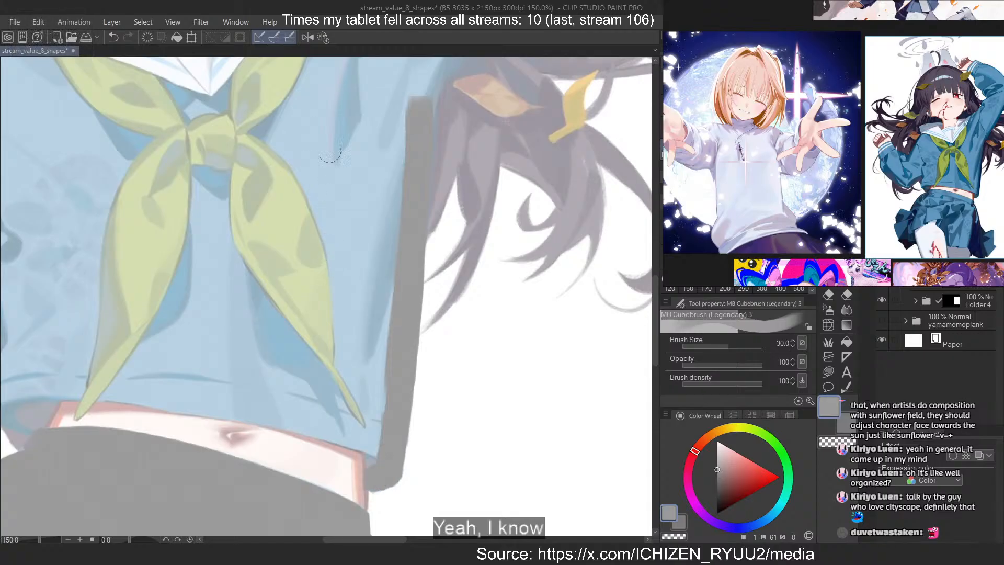
# Reduce the brush size to 15 and paint a short grey band up from the shirt's right hem corner
pyautogui.scroll(-2, 330, 156)
pyautogui.scroll(3, 296, 374)
pyautogui.press('c')
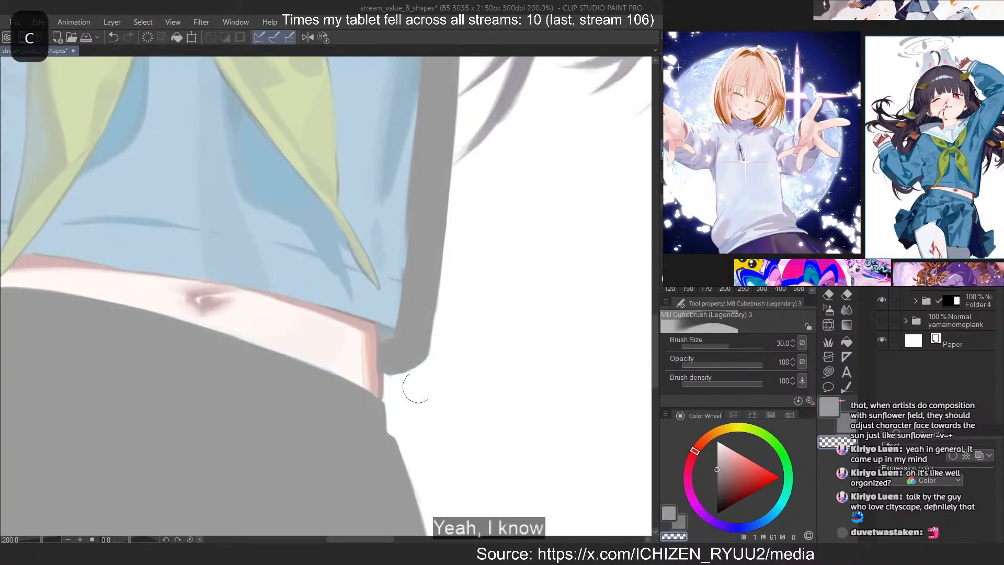
pyautogui.press('c')
pyautogui.press('c')
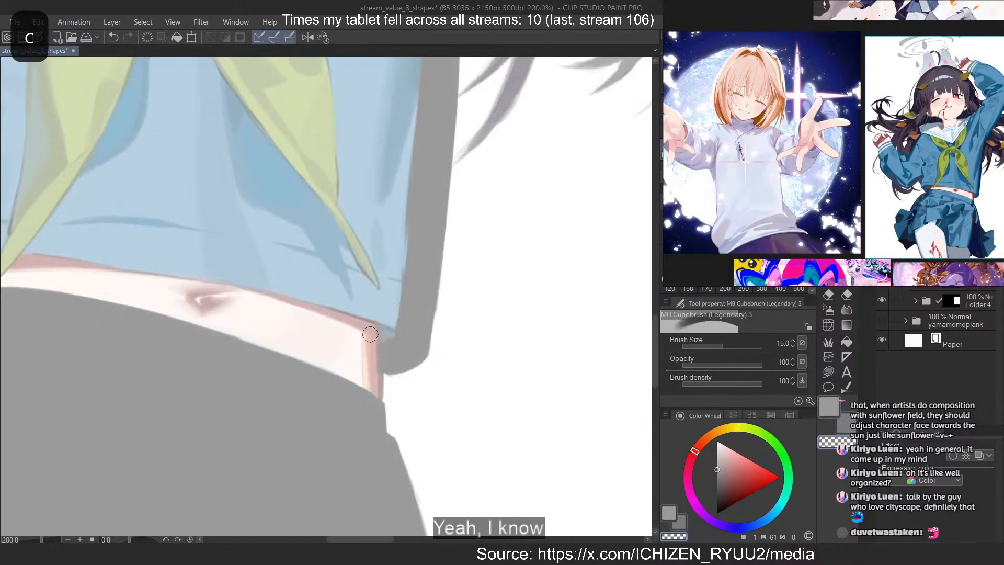
pyautogui.press('c')
pyautogui.moveTo(383, 342); pyautogui.dragTo(382, 271)
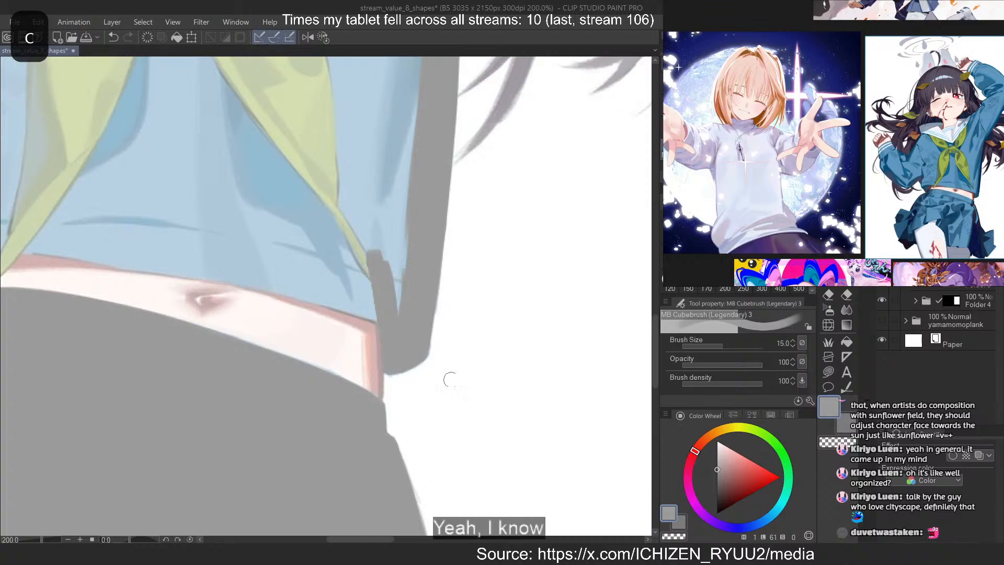
# Paint the shirt's lower hem grey from the right corner along the bare midriff to past the navel
pyautogui.moveTo(327, 367); pyautogui.dragTo(298, 383)
pyautogui.moveTo(313, 325); pyautogui.dragTo(361, 313)
pyautogui.moveTo(255, 172); pyautogui.dragTo(417, 382)
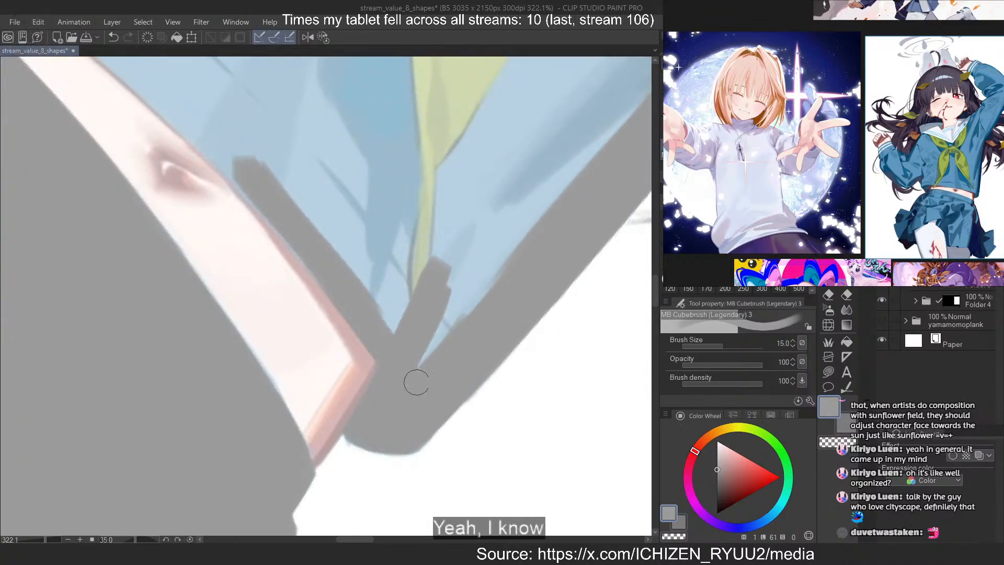
pyautogui.scroll(-5, 416, 382)
pyautogui.scroll(5, 242, 180)
pyautogui.moveTo(209, 159); pyautogui.dragTo(419, 367)
pyautogui.hotkey('ctrl', 'z')
pyautogui.moveTo(208, 158); pyautogui.dragTo(466, 460)
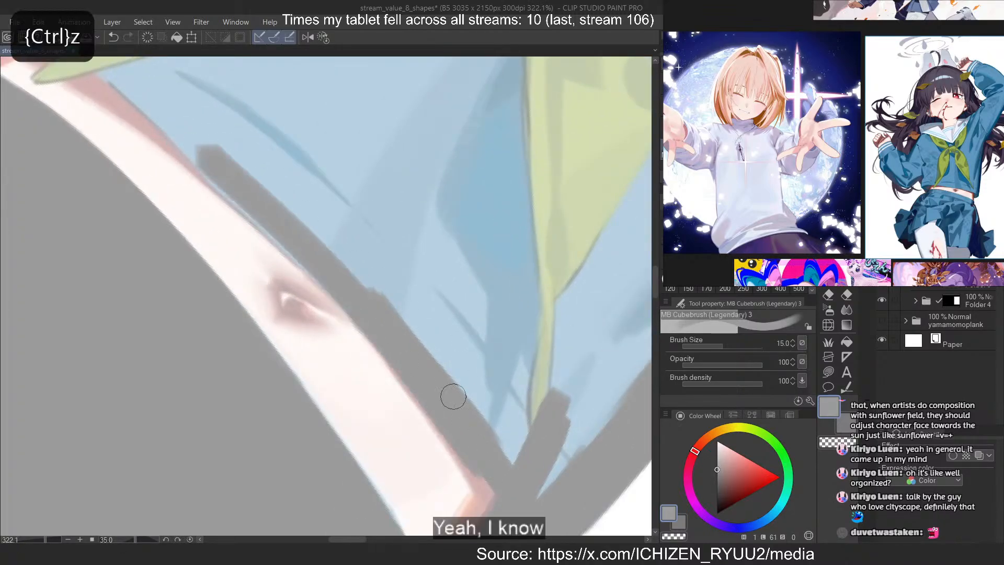
pyautogui.hotkey('ctrl', 'z')
pyautogui.moveTo(354, 297); pyautogui.dragTo(418, 393)
pyautogui.moveTo(237, 175); pyautogui.dragTo(396, 325)
# Extend the grey hem band leftward across the ribbon tip toward the shirt's left hem corner
pyautogui.scroll(-7, 454, 428)
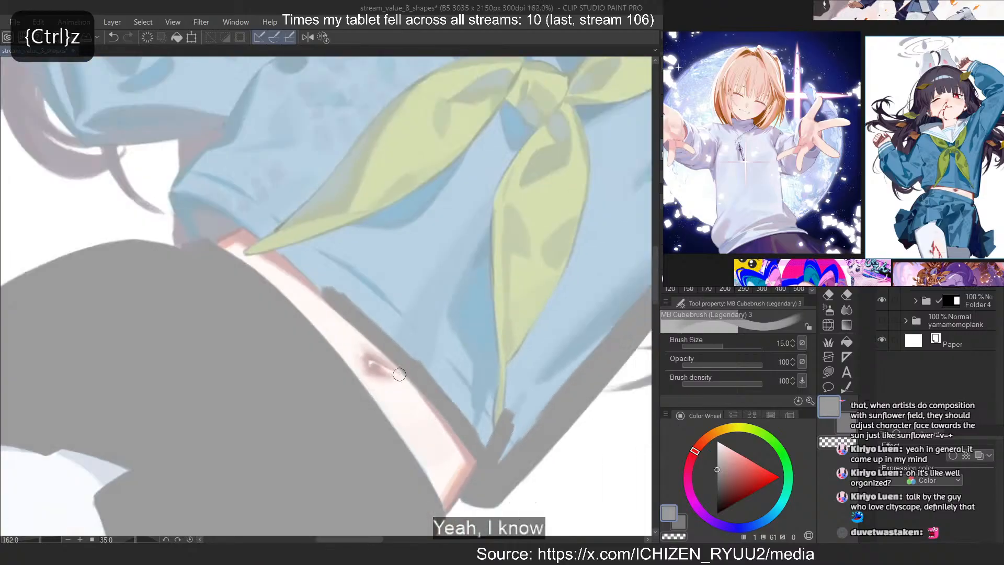
pyautogui.scroll(2, 399, 374)
pyautogui.hotkey('ctrl', 'z')
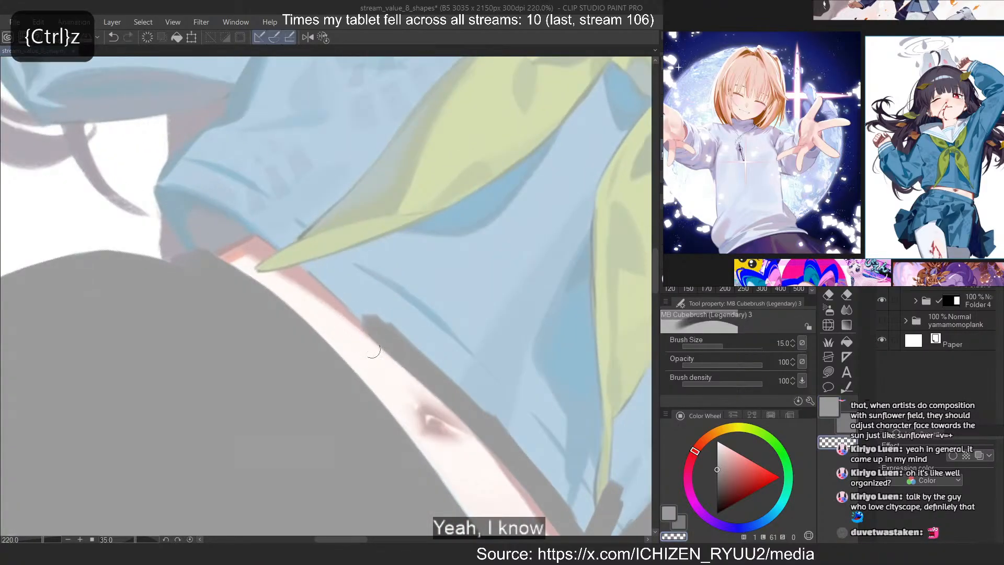
pyautogui.press('c')
pyautogui.moveTo(266, 208); pyautogui.dragTo(384, 320)
pyautogui.moveTo(225, 183); pyautogui.dragTo(383, 323)
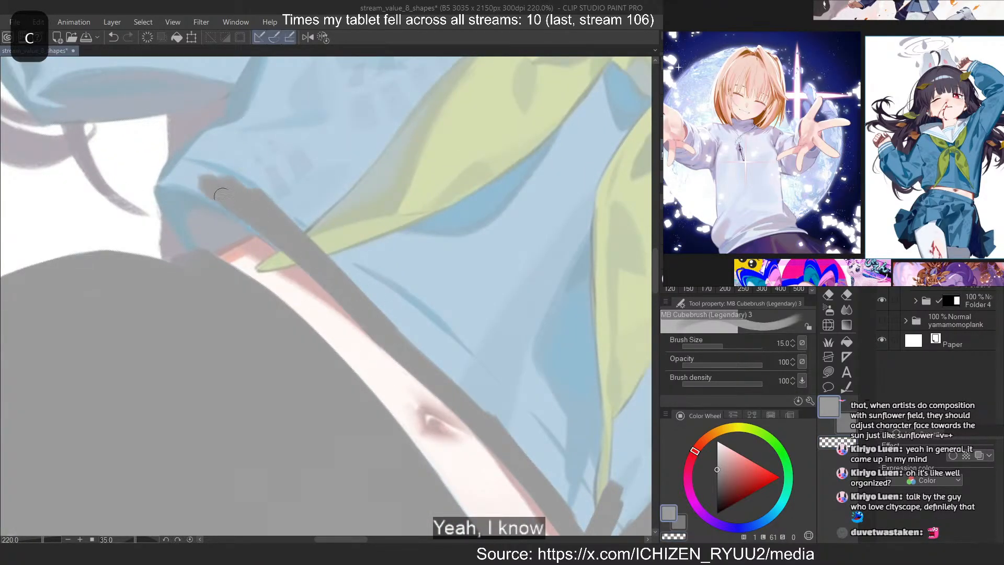
# Reset the canvas rotation and fill the shirt's folded left hem corner with grey
pyautogui.moveTo(185, 177); pyautogui.dragTo(226, 195)
pyautogui.click(324, 38)
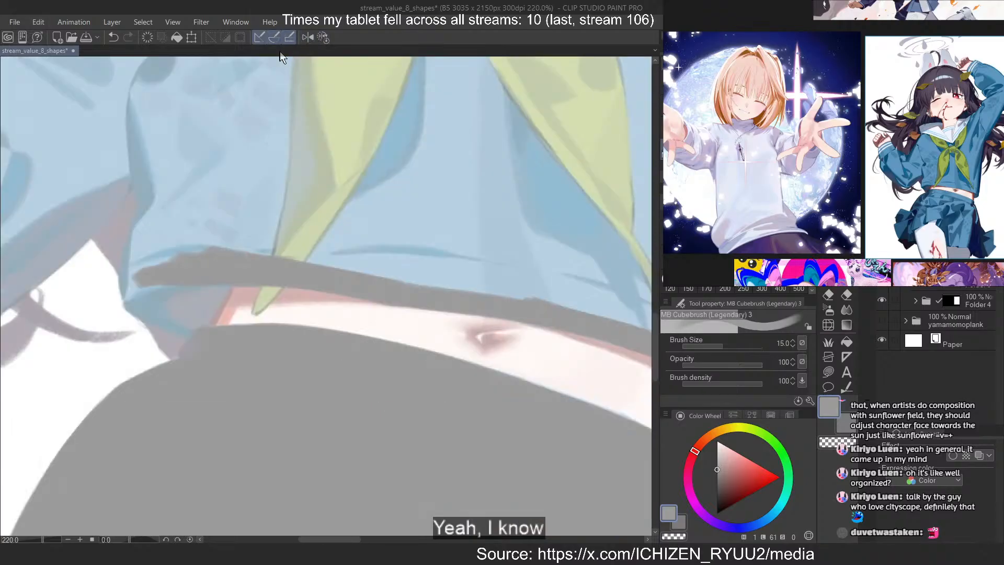
pyautogui.moveTo(232, 261)
pyautogui.mouseDown()
pyautogui.moveTo(208, 309)
pyautogui.moveTo(161, 230)
pyautogui.mouseUp()
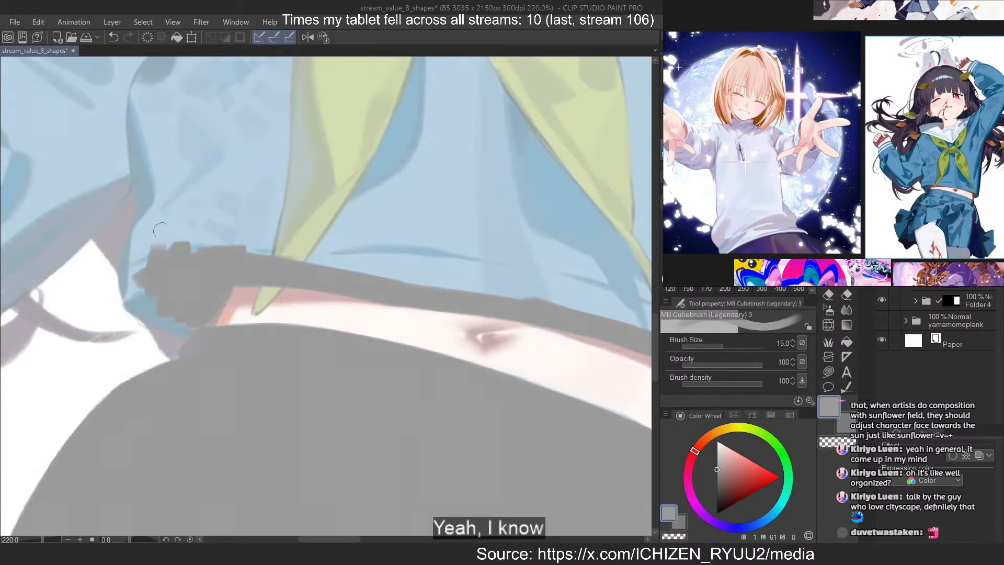
pyautogui.moveTo(175, 307); pyautogui.dragTo(139, 305)
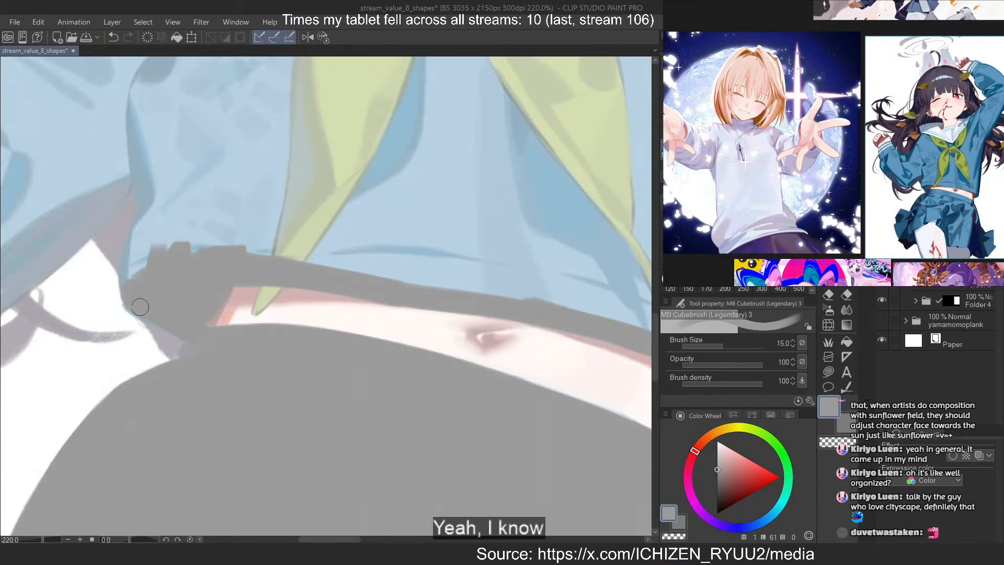
# Paint the shirt's left side edge grey from the filled hem corner up toward the sleeve fold
pyautogui.press('c')
pyautogui.moveTo(131, 239); pyautogui.dragTo(132, 276)
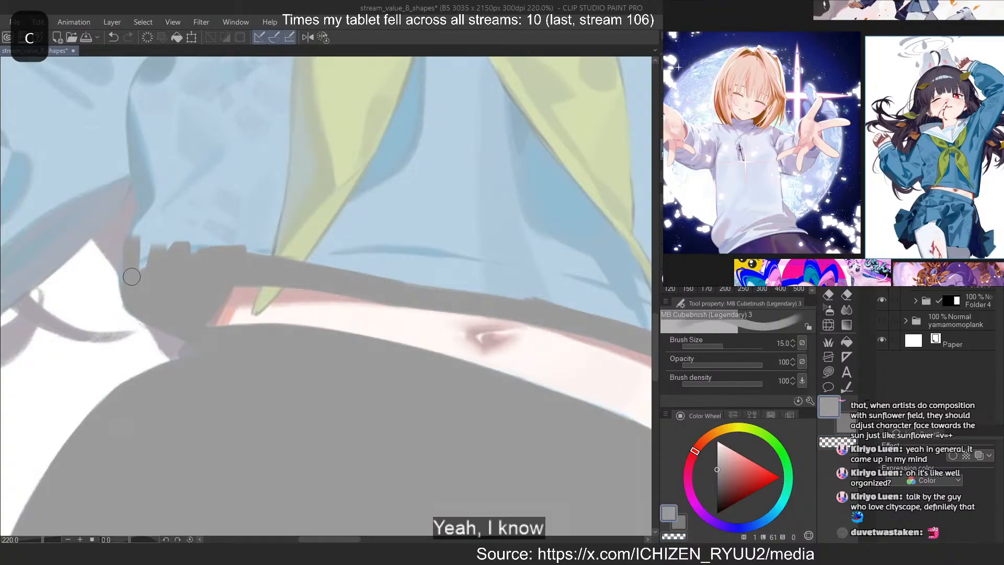
pyautogui.moveTo(163, 184); pyautogui.dragTo(127, 265)
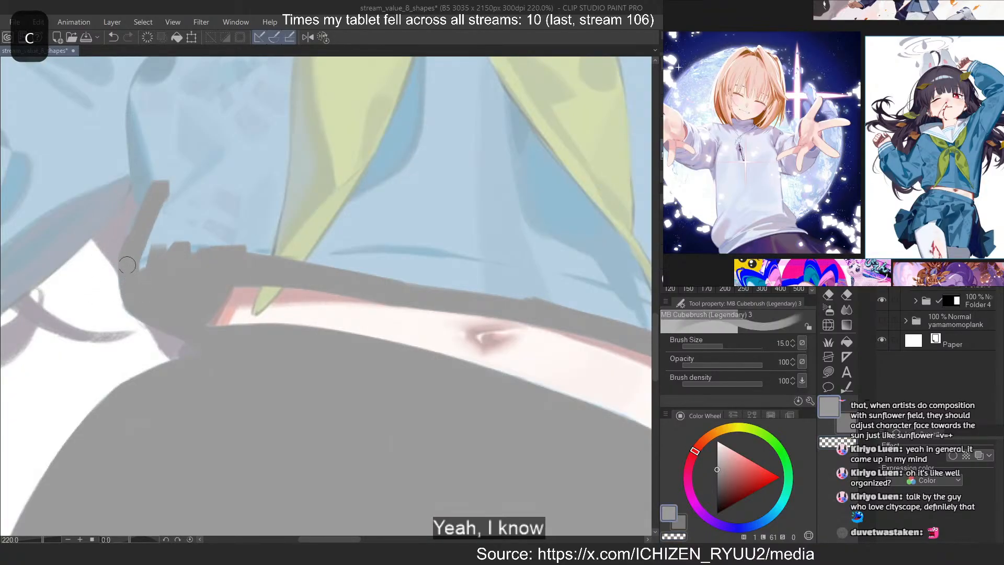
pyautogui.scroll(-4, 317, 328)
pyautogui.scroll(4, 199, 139)
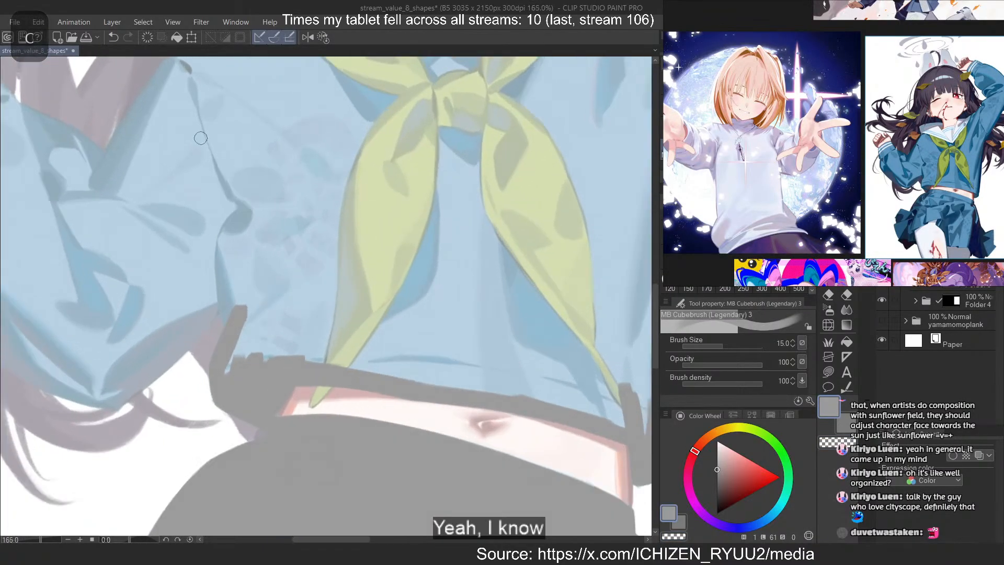
pyautogui.moveTo(222, 289)
pyautogui.mouseDown()
pyautogui.moveTo(257, 390)
pyautogui.moveTo(217, 316)
pyautogui.moveTo(259, 414)
pyautogui.moveTo(226, 313)
pyautogui.moveTo(236, 437)
pyautogui.moveTo(269, 384)
pyautogui.moveTo(311, 395)
pyautogui.mouseUp()
pyautogui.scroll(-5, 304, 286)
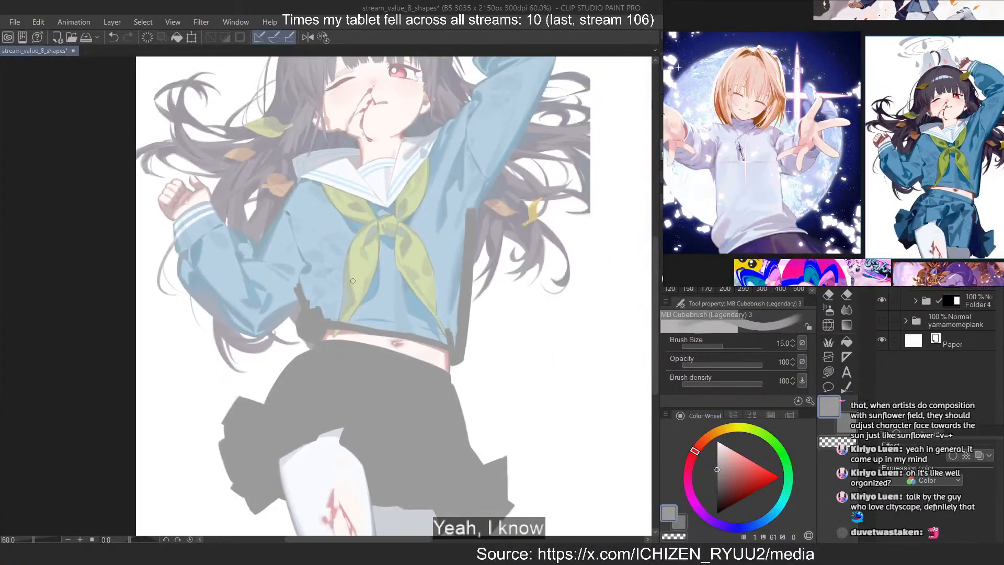
pyautogui.scroll(2, 406, 208)
pyautogui.scroll(-2, 481, 266)
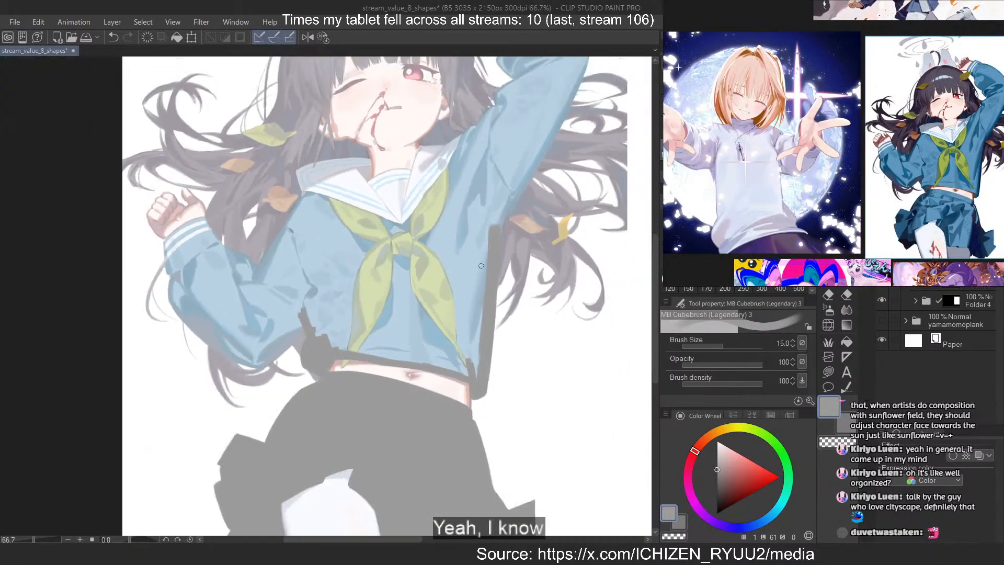
pyautogui.scroll(1, 486, 132)
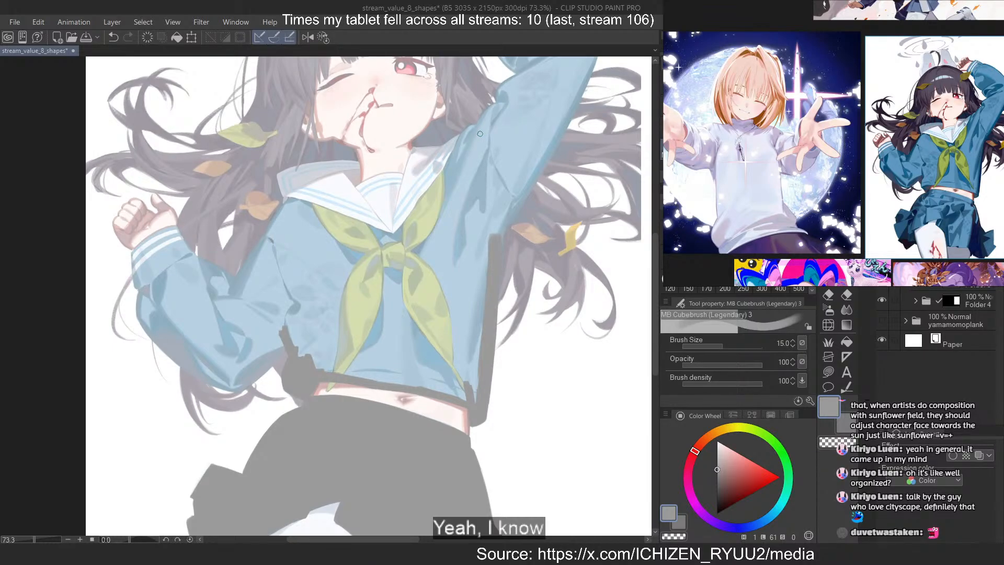
# Paint a grey band along the shirt's curved front neckline below the neck
pyautogui.scroll(10, 383, 163)
pyautogui.moveTo(385, 141); pyautogui.dragTo(287, 233)
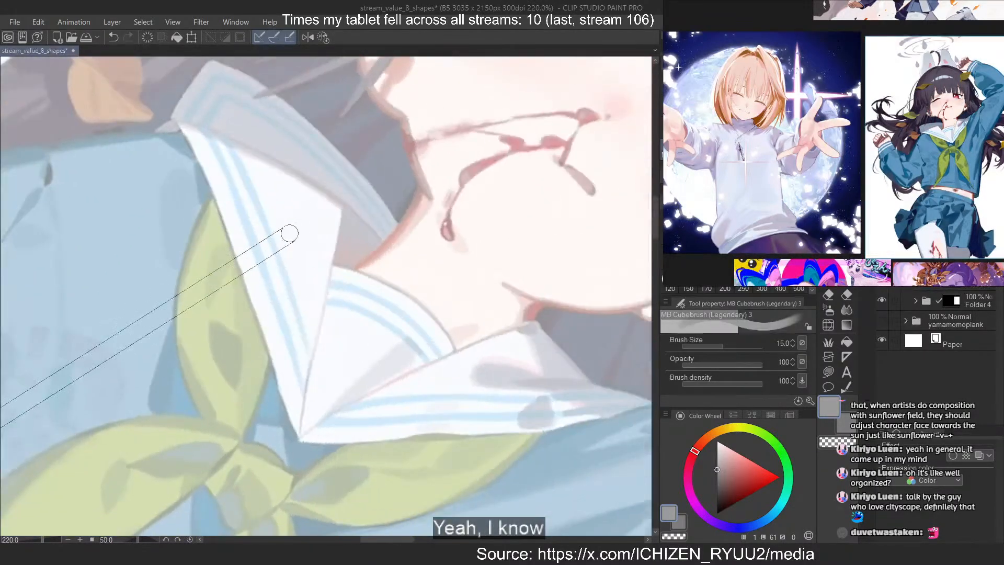
pyautogui.scroll(2, 314, 251)
pyautogui.moveTo(319, 263)
pyautogui.mouseDown()
pyautogui.moveTo(297, 257)
pyautogui.moveTo(507, 421)
pyautogui.mouseUp()
pyautogui.hotkey('ctrl', 'z')
pyautogui.moveTo(262, 249); pyautogui.dragTo(505, 434)
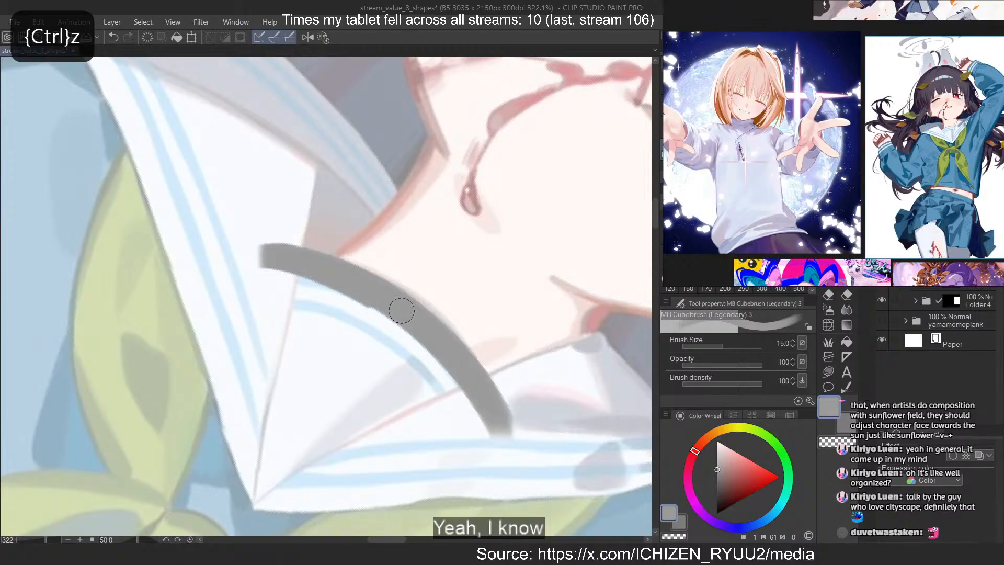
# Fill the collar's inner fold beside the neck with grey and trim the paint overshooting its back edge
pyautogui.moveTo(307, 129); pyautogui.dragTo(275, 279)
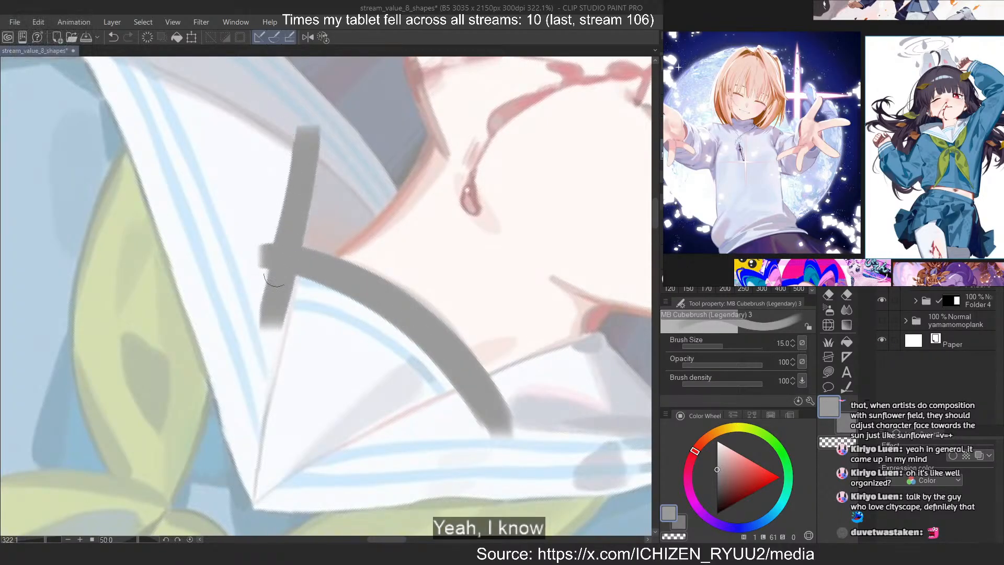
pyautogui.moveTo(310, 200)
pyautogui.mouseDown()
pyautogui.moveTo(347, 202)
pyautogui.moveTo(331, 234)
pyautogui.mouseUp()
pyautogui.moveTo(381, 189); pyautogui.dragTo(356, 169)
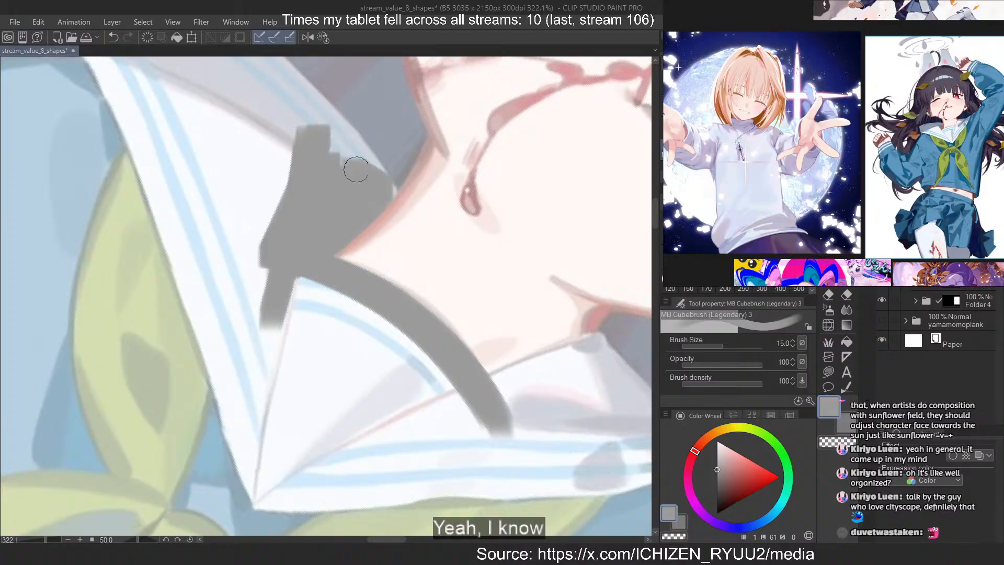
pyautogui.press('c')
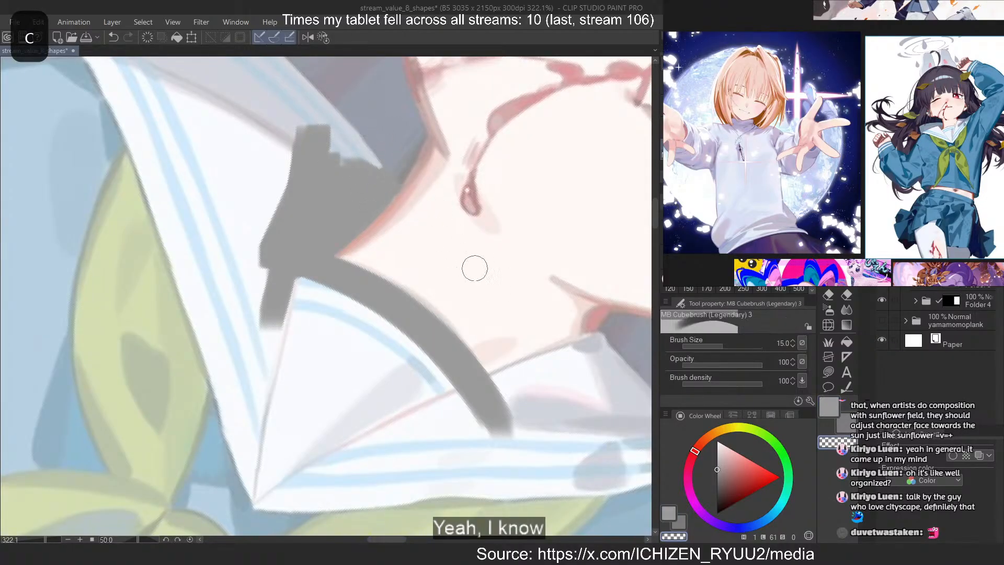
pyautogui.press('c')
# Extend the grey along the collar's back edge beside the hair, around its outer corner and down to the shoulder
pyautogui.scroll(-7, 444, 454)
pyautogui.scroll(7, 289, 217)
pyautogui.moveTo(281, 199)
pyautogui.mouseDown()
pyautogui.moveTo(316, 216)
pyautogui.moveTo(461, 344)
pyautogui.mouseUp()
pyautogui.moveTo(314, 215); pyautogui.dragTo(521, 401)
pyautogui.moveTo(363, 250); pyautogui.dragTo(524, 394)
pyautogui.moveTo(444, 366)
pyautogui.mouseDown()
pyautogui.moveTo(358, 272)
pyautogui.moveTo(251, 209)
pyautogui.moveTo(195, 320)
pyautogui.moveTo(157, 337)
pyautogui.moveTo(213, 341)
pyautogui.mouseUp()
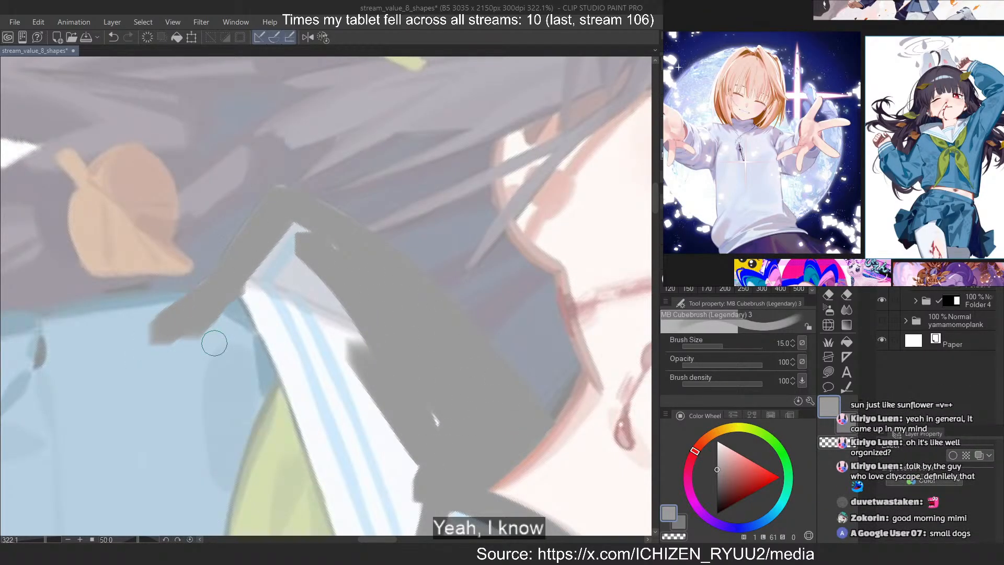
# Reset the canvas rotation, mirror the view and paint the bent arm's shoulder edge grey from the collar to the inner elbow
pyautogui.click(328, 37)
pyautogui.scroll(-7, 343, 177)
pyautogui.scroll(5, 282, 293)
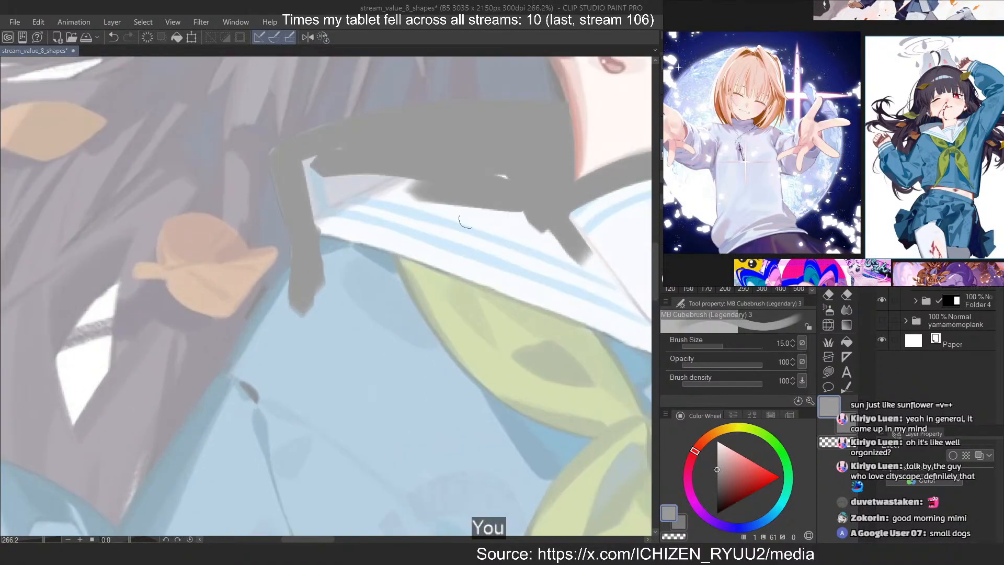
pyautogui.scroll(-5, 465, 221)
pyautogui.scroll(4, 287, 311)
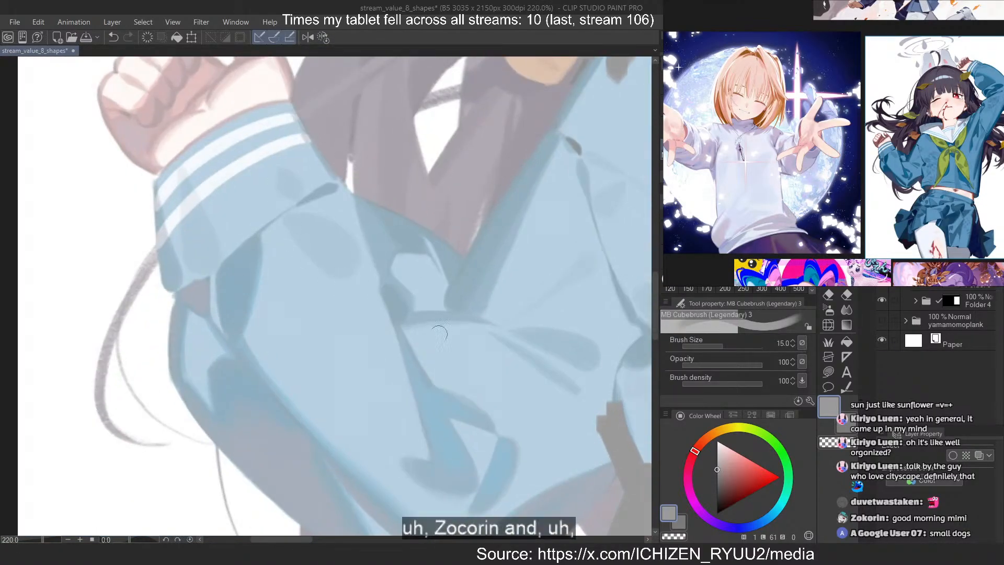
pyautogui.scroll(-5, 403, 267)
pyautogui.scroll(3, 429, 177)
pyautogui.moveTo(504, 166); pyautogui.dragTo(412, 334)
pyautogui.press('h')
pyautogui.hotkey('ctrl', 'z')
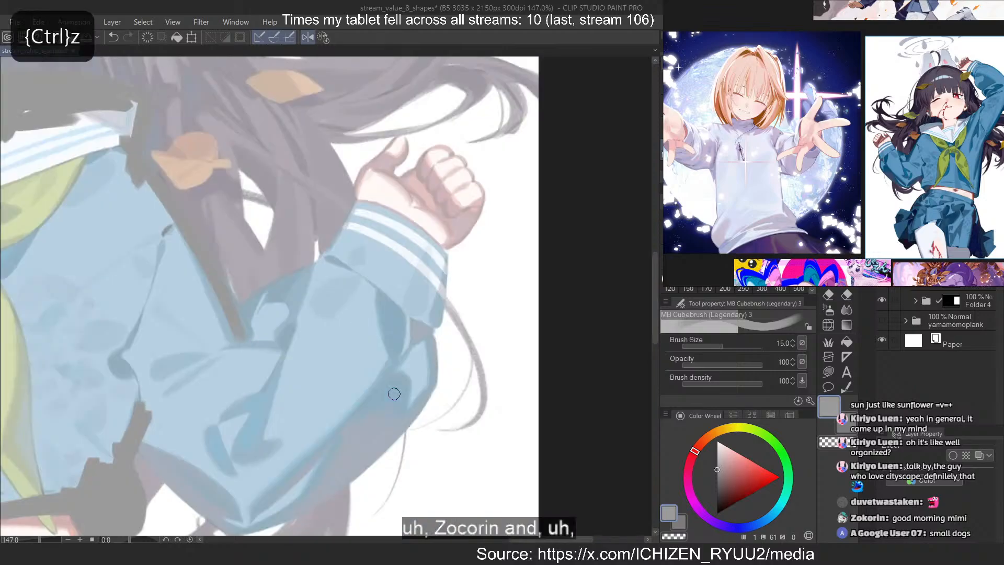
pyautogui.moveTo(148, 167); pyautogui.dragTo(207, 286)
pyautogui.moveTo(129, 150); pyautogui.dragTo(254, 359)
pyautogui.moveTo(190, 240); pyautogui.dragTo(260, 366)
pyautogui.hotkey('ctrl', 'z')
pyautogui.moveTo(226, 294); pyautogui.dragTo(263, 373)
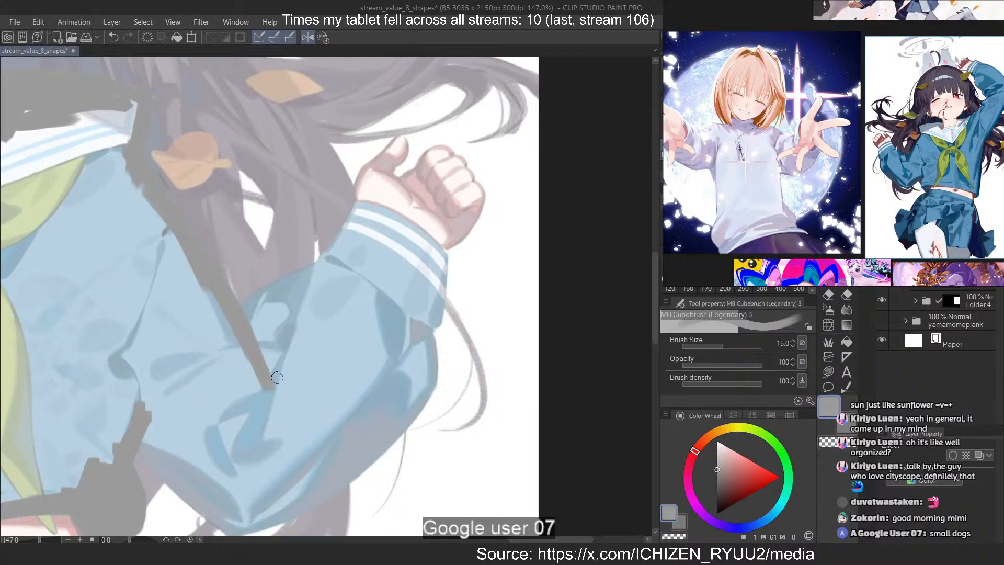
# Paint the underside of the bent sleeve grey from the shirt's side fold toward the elbow
pyautogui.scroll(3, 211, 271)
pyautogui.scroll(4, 183, 350)
pyautogui.scroll(-8, 293, 200)
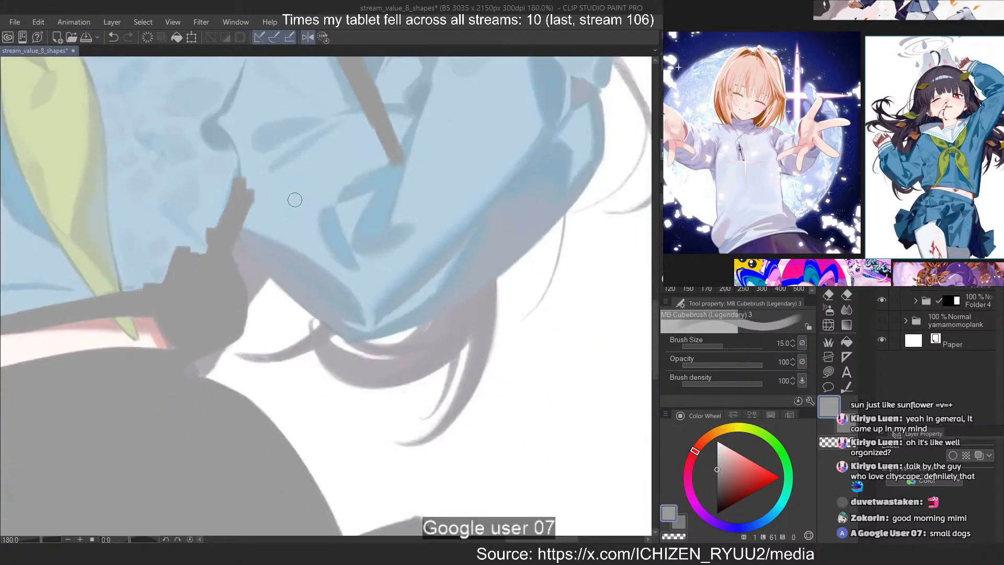
pyautogui.scroll(4, 293, 203)
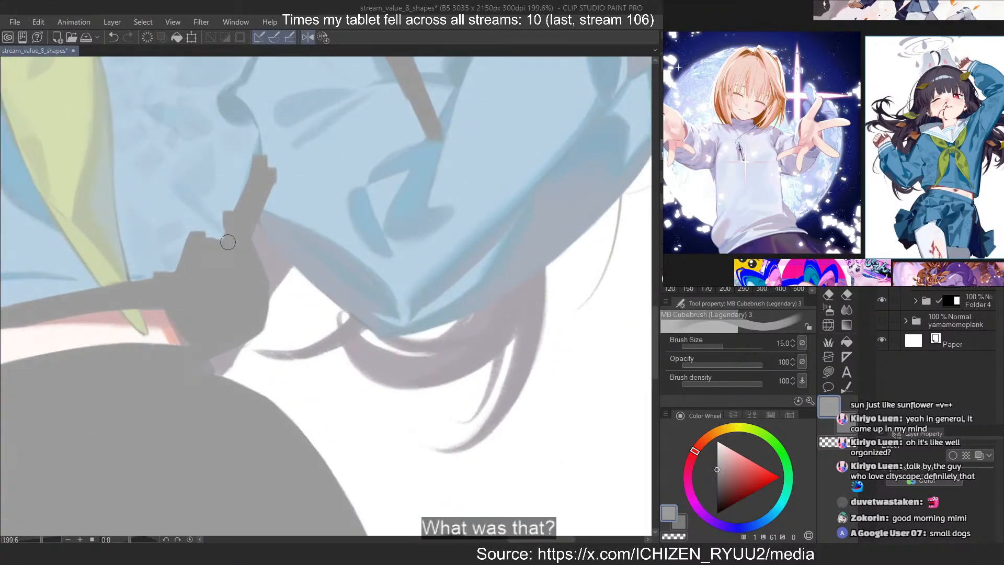
pyautogui.scroll(5, 228, 242)
pyautogui.moveTo(296, 164); pyautogui.dragTo(540, 417)
pyautogui.hotkey('ctrl', 'z')
pyautogui.moveTo(299, 156); pyautogui.dragTo(571, 400)
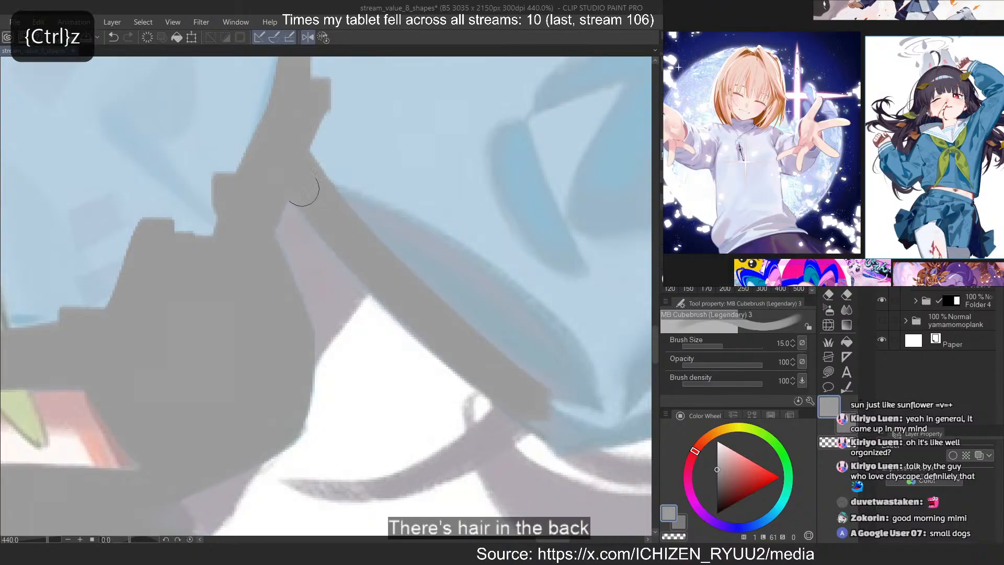
pyautogui.moveTo(302, 188); pyautogui.dragTo(570, 431)
pyautogui.scroll(-6, 229, 293)
# Paint the bent sleeve's outer edge grey around the elbow and up along the forearm
pyautogui.keyDown('shift'); pyautogui.moveTo(229, 356); pyautogui.dragTo(255, 374); pyautogui.keyUp('shift')
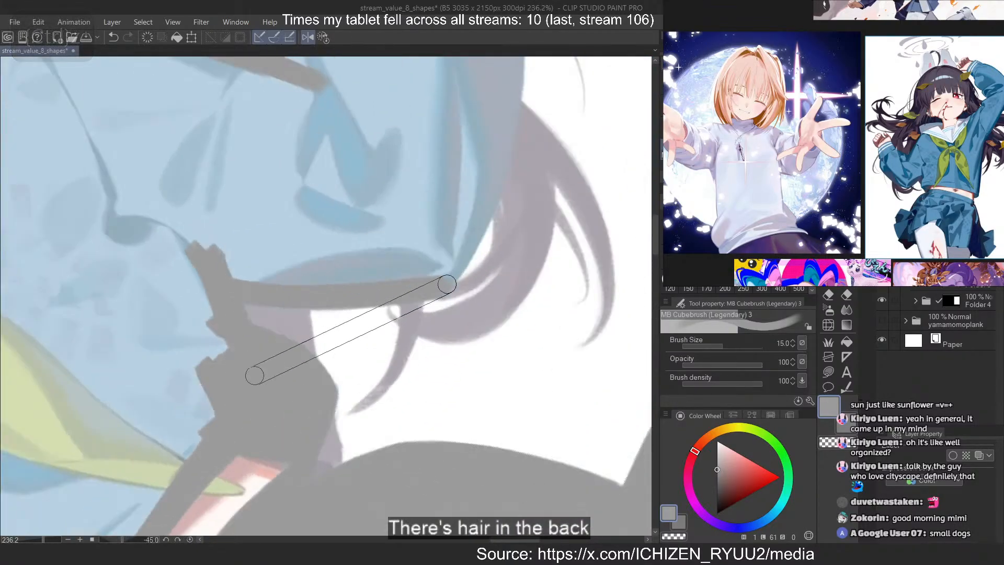
pyautogui.scroll(7, 465, 177)
pyautogui.moveTo(540, 149); pyautogui.dragTo(438, 351)
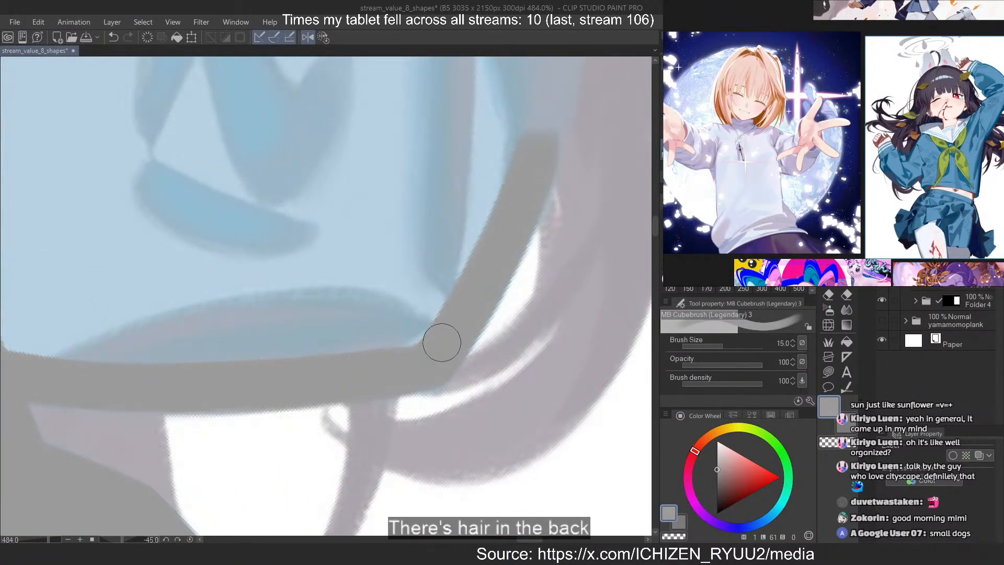
pyautogui.scroll(-5, 379, 452)
pyautogui.scroll(3, 457, 174)
pyautogui.moveTo(458, 96)
pyautogui.mouseDown()
pyautogui.moveTo(449, 350)
pyautogui.moveTo(462, 331)
pyautogui.moveTo(444, 401)
pyautogui.mouseUp()
pyautogui.moveTo(478, 191); pyautogui.dragTo(455, 371)
pyautogui.hotkey('ctrl', 'z')
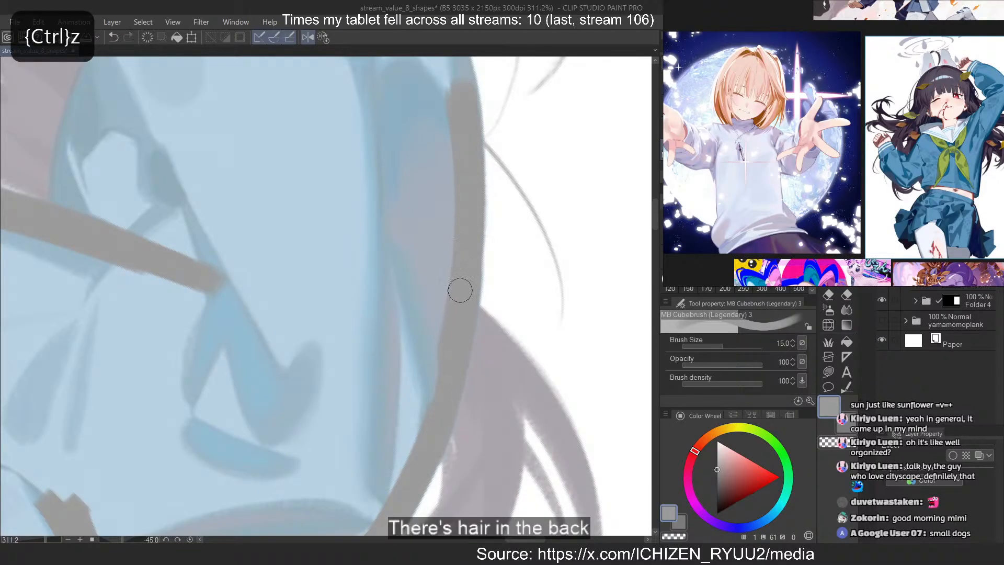
pyautogui.scroll(-5, 397, 502)
pyautogui.scroll(5, 419, 168)
pyautogui.moveTo(460, 273); pyautogui.dragTo(473, 393)
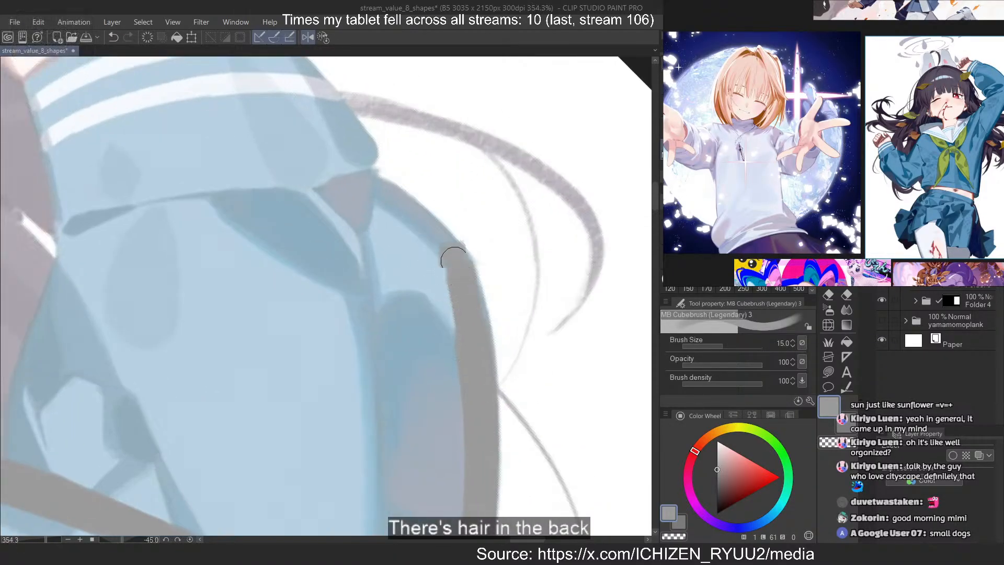
# Trim the forearm band's rough end and extend the grey along the sleeve edge to the cuff fold
pyautogui.press('c')
pyautogui.moveTo(453, 259); pyautogui.dragTo(413, 220)
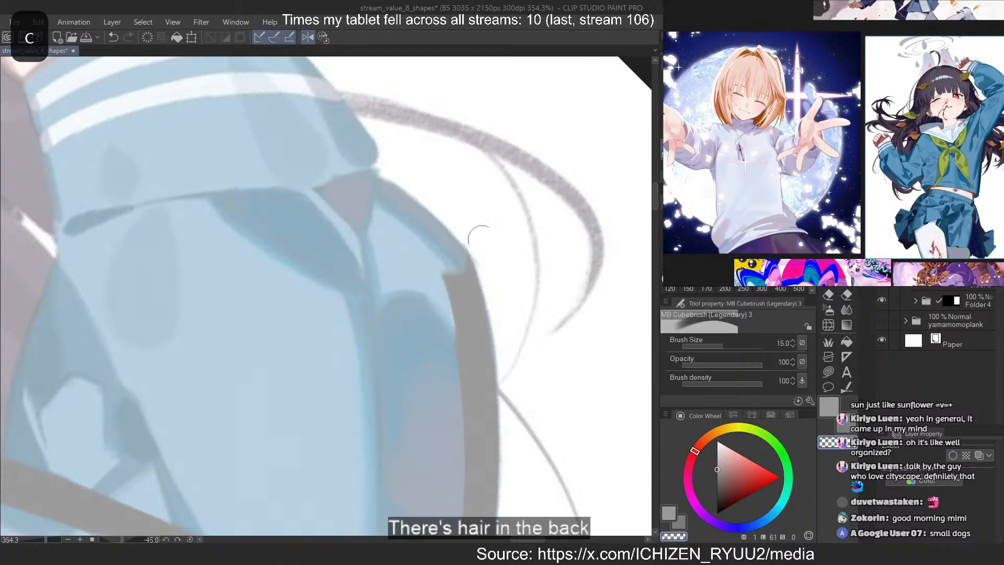
pyautogui.press('c')
pyautogui.moveTo(363, 182); pyautogui.dragTo(460, 261)
pyautogui.hotkey('ctrl', 'z')
pyautogui.moveTo(419, 224); pyautogui.dragTo(449, 256)
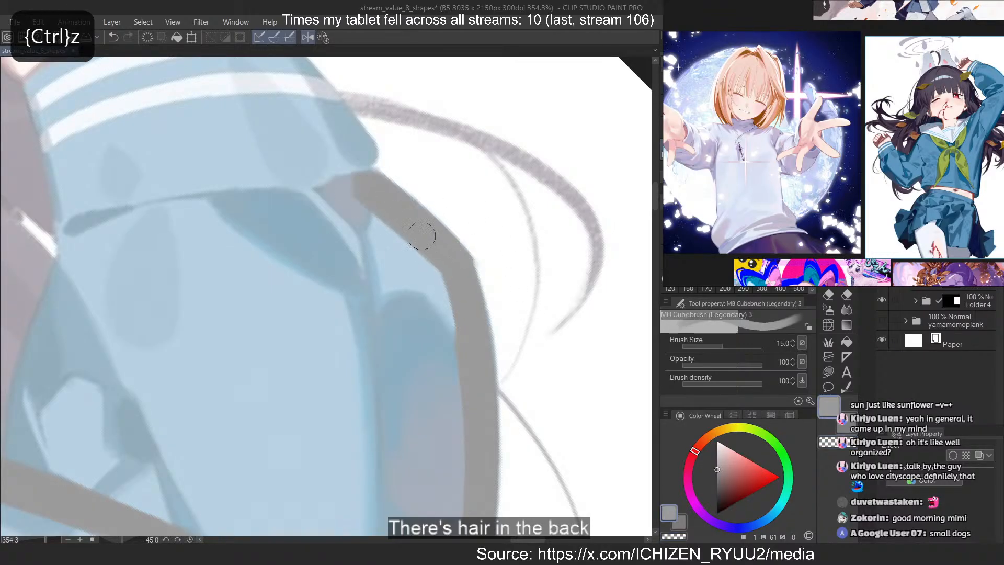
pyautogui.hotkey('ctrl', 'z')
pyautogui.moveTo(367, 188); pyautogui.dragTo(440, 250)
# Paint the cuff's outer side grey from the wrist opening down to the sleeve fold, joining the forearm band
pyautogui.scroll(-2, 446, 310)
pyautogui.scroll(2, 318, 175)
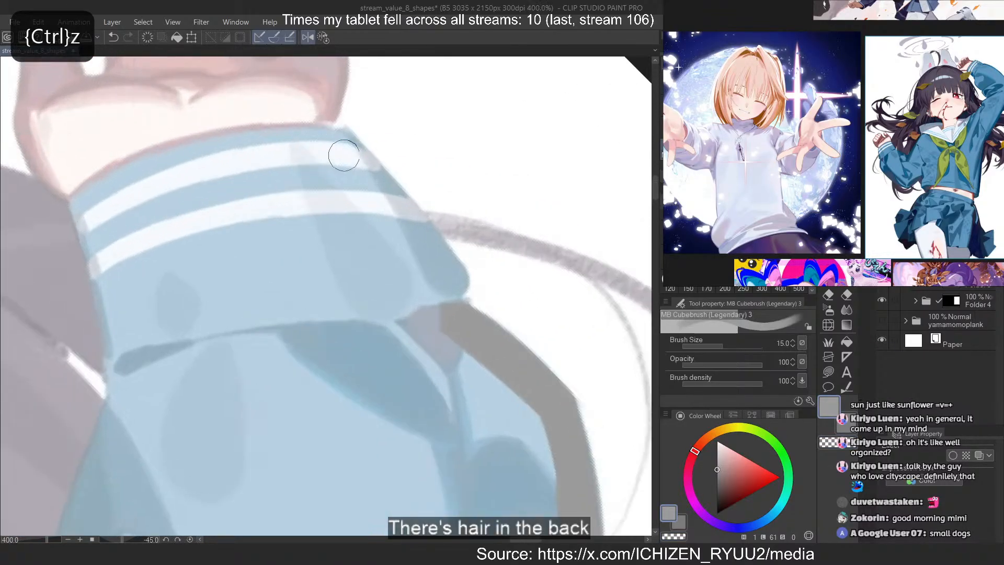
pyautogui.moveTo(340, 145); pyautogui.dragTo(432, 279)
pyautogui.moveTo(369, 184)
pyautogui.mouseDown()
pyautogui.moveTo(452, 287)
pyautogui.moveTo(444, 316)
pyautogui.moveTo(473, 363)
pyautogui.mouseUp()
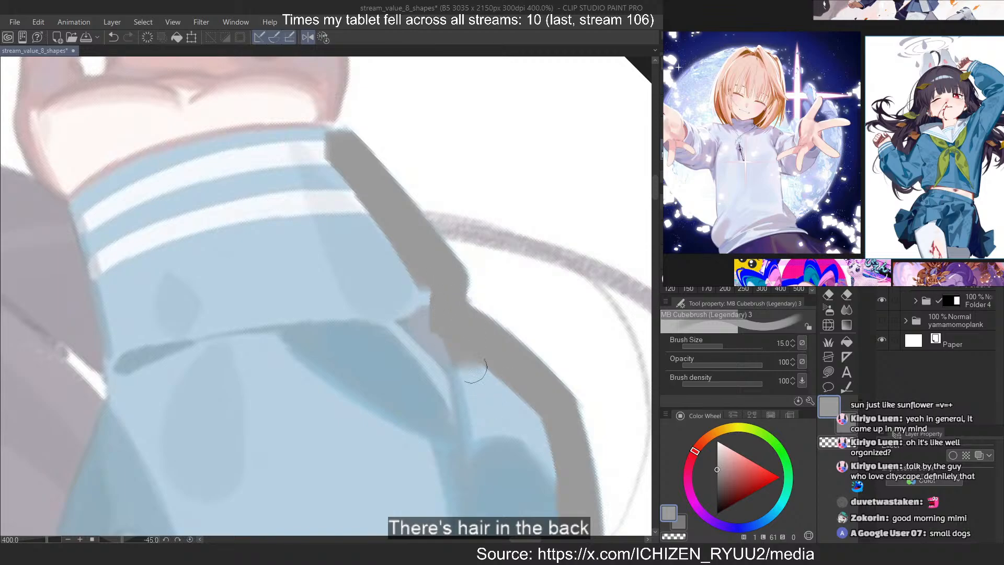
# Paint the cuff's wrist opening grey and thicken the band over the striped trim
pyautogui.moveTo(340, 324); pyautogui.dragTo(292, 293)
pyautogui.moveTo(245, 423)
pyautogui.mouseDown()
pyautogui.moveTo(171, 265)
pyautogui.moveTo(191, 215)
pyautogui.mouseUp()
pyautogui.moveTo(352, 209)
pyautogui.mouseDown()
pyautogui.moveTo(385, 197)
pyautogui.moveTo(430, 341)
pyautogui.mouseUp()
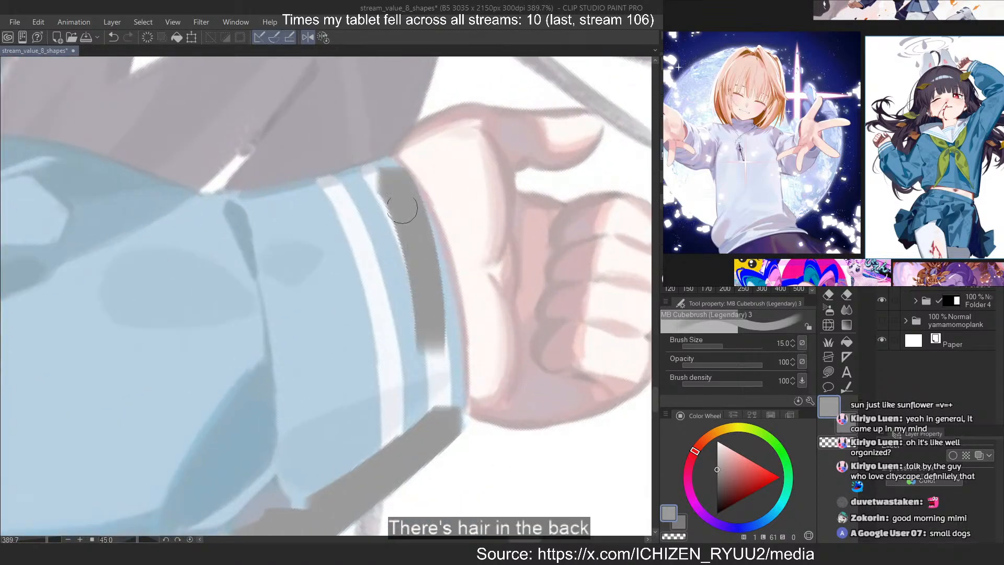
pyautogui.moveTo(387, 176)
pyautogui.mouseDown()
pyautogui.moveTo(445, 363)
pyautogui.moveTo(446, 420)
pyautogui.mouseUp()
pyautogui.moveTo(434, 257); pyautogui.dragTo(453, 413)
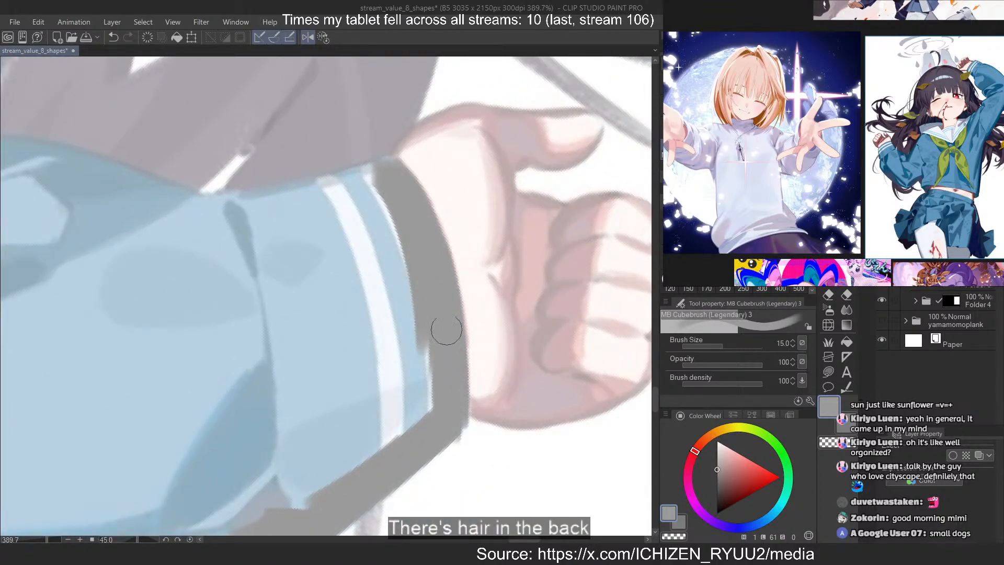
pyautogui.hotkey('ctrl', 'z')
pyautogui.moveTo(436, 292); pyautogui.dragTo(447, 423)
pyautogui.moveTo(436, 352); pyautogui.dragTo(435, 422)
pyautogui.moveTo(407, 267)
pyautogui.mouseDown()
pyautogui.moveTo(407, 392)
pyautogui.moveTo(378, 444)
pyautogui.mouseUp()
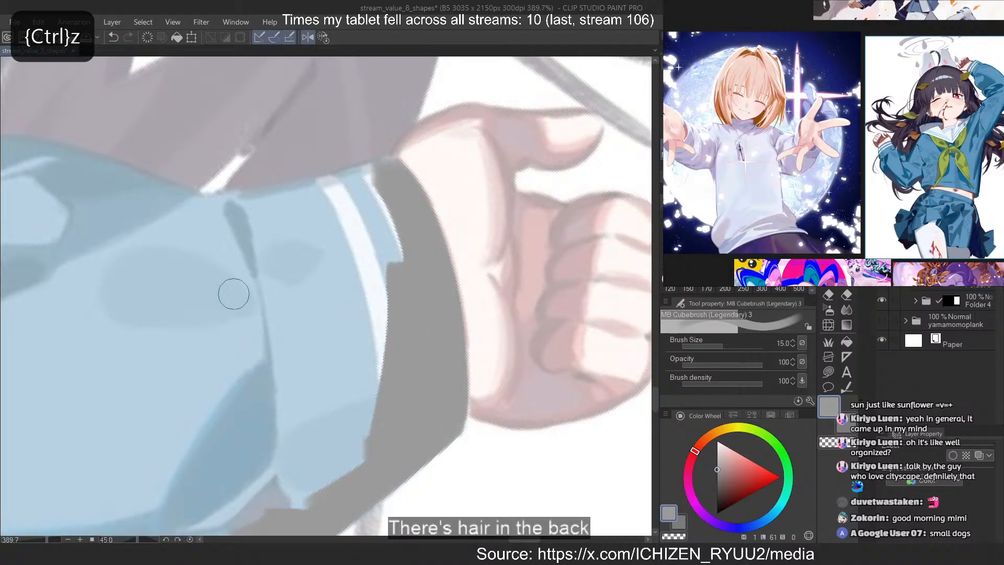
# Paint the cuff's inner side grey beside the hair and widen the fill across the striped trim toward the sleeve
pyautogui.moveTo(215, 406)
pyautogui.mouseDown()
pyautogui.moveTo(219, 282)
pyautogui.moveTo(238, 217)
pyautogui.mouseUp()
pyautogui.moveTo(399, 230); pyautogui.dragTo(428, 224)
pyautogui.moveTo(426, 137); pyautogui.dragTo(484, 353)
pyautogui.moveTo(425, 196); pyautogui.dragTo(487, 345)
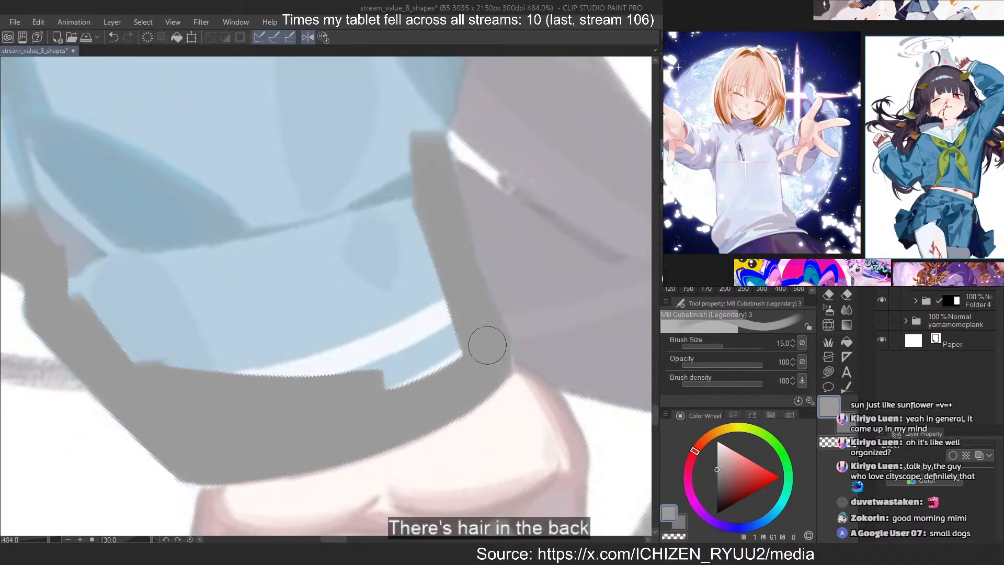
pyautogui.moveTo(393, 148); pyautogui.dragTo(425, 325)
pyautogui.moveTo(363, 184); pyautogui.dragTo(418, 360)
pyautogui.moveTo(330, 184)
pyautogui.mouseDown()
pyautogui.moveTo(359, 285)
pyautogui.moveTo(272, 288)
pyautogui.mouseUp()
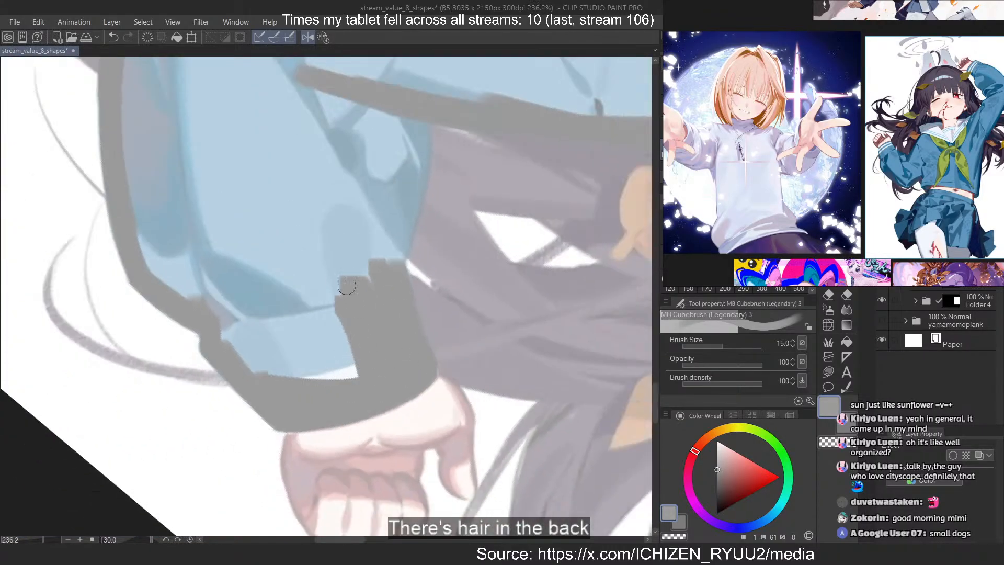
# Paint the forearm's inner edge grey between the shoulder band and the cuff, then restore the unmirrored, unrotated view
pyautogui.moveTo(379, 262); pyautogui.dragTo(350, 238)
pyautogui.scroll(3, 287, 87)
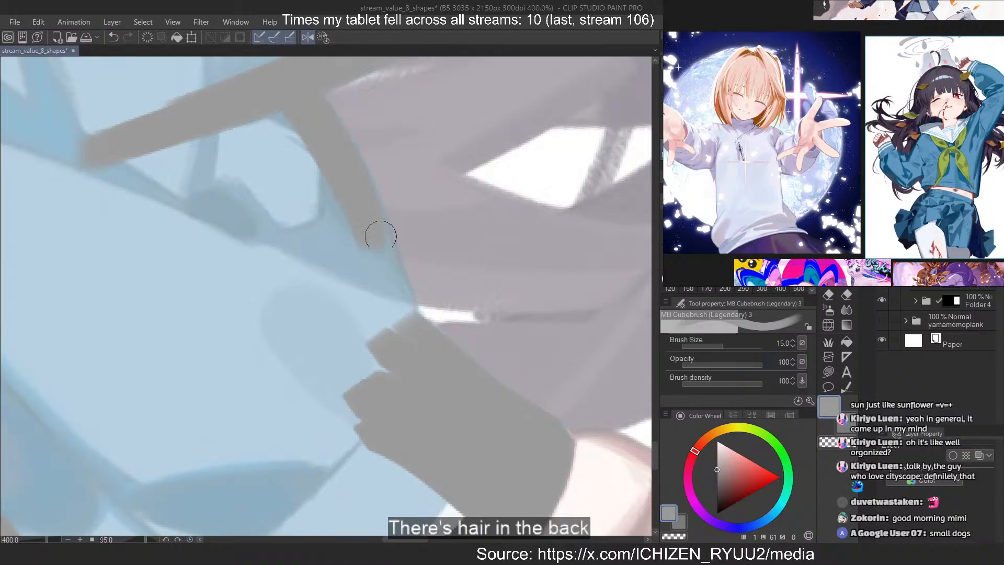
pyautogui.moveTo(392, 284); pyautogui.dragTo(410, 347)
pyautogui.click(323, 38)
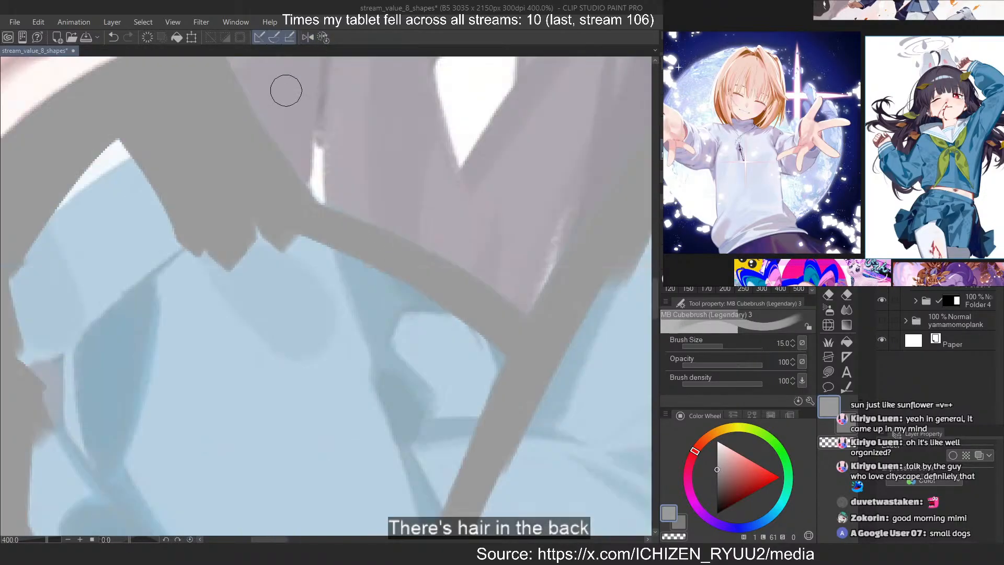
pyautogui.scroll(-5, 418, 168)
# Paint the collar's neck-side edge grey on the raised-arm side, crossing the neckline band
pyautogui.moveTo(632, 87)
pyautogui.mouseDown()
pyautogui.moveTo(473, 120)
pyautogui.moveTo(458, 200)
pyautogui.mouseUp()
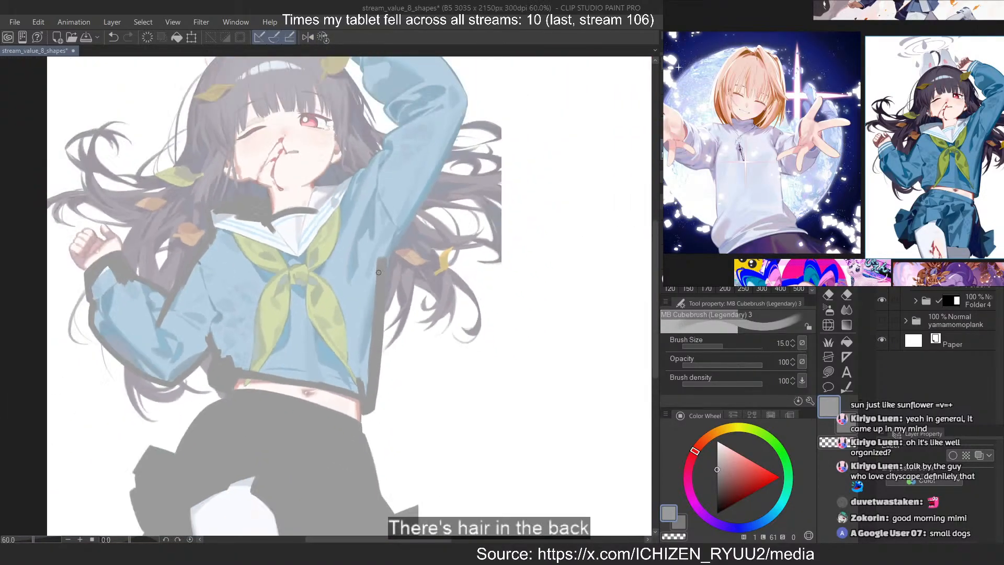
pyautogui.scroll(4, 308, 159)
pyautogui.moveTo(308, 159); pyautogui.dragTo(298, 175)
pyautogui.moveTo(291, 258)
pyautogui.mouseDown()
pyautogui.moveTo(267, 412)
pyautogui.moveTo(250, 400)
pyautogui.mouseUp()
pyautogui.hotkey('ctrl', 'z')
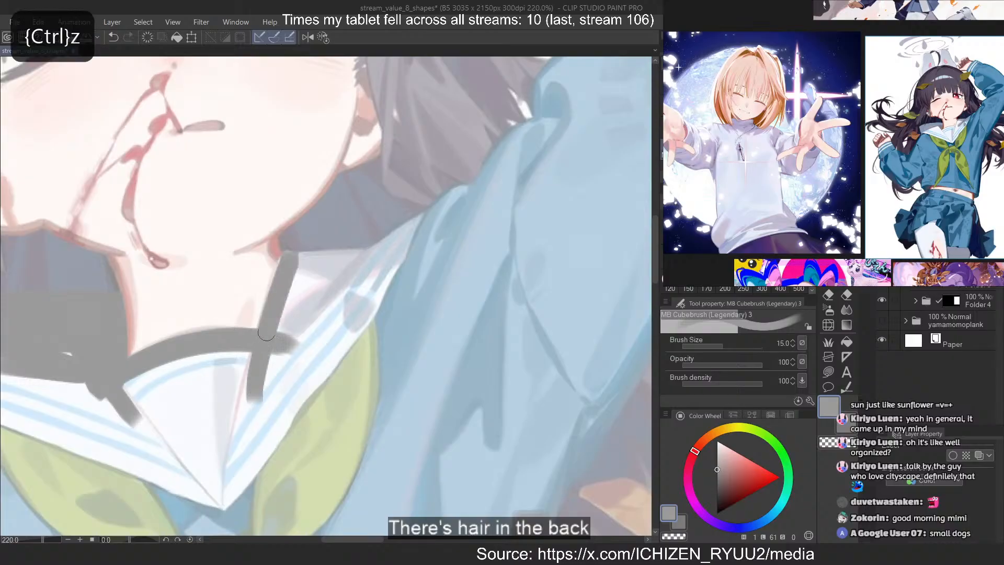
pyautogui.scroll(-3, 238, 227)
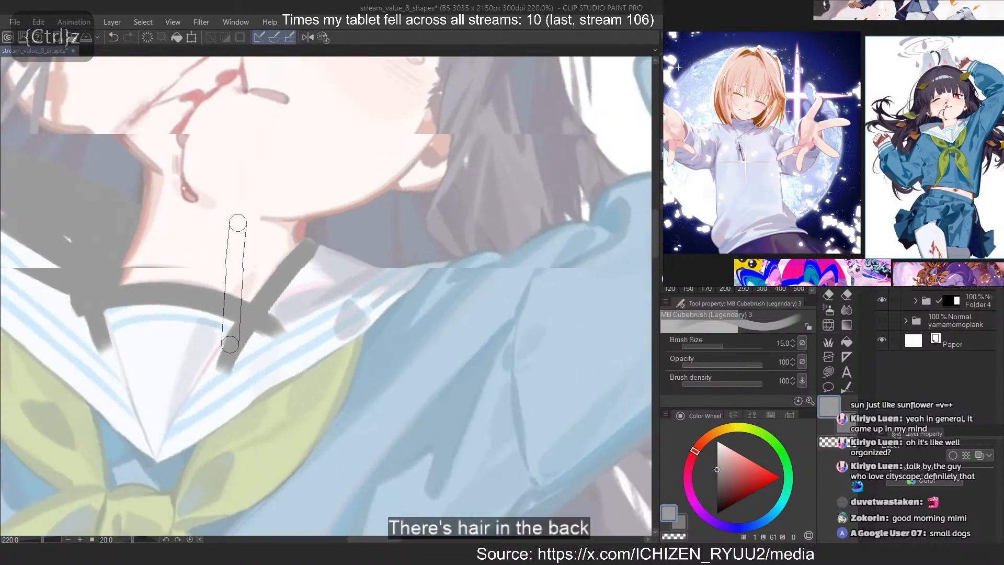
pyautogui.moveTo(238, 222); pyautogui.dragTo(296, 187)
# Paint the collar's back edge grey from its peak beside the neck down to the raised arm's shoulder
pyautogui.scroll(6, 314, 214)
pyautogui.moveTo(318, 247)
pyautogui.mouseDown()
pyautogui.moveTo(442, 330)
pyautogui.moveTo(415, 301)
pyautogui.mouseUp()
pyautogui.hotkey('ctrl', 'z')
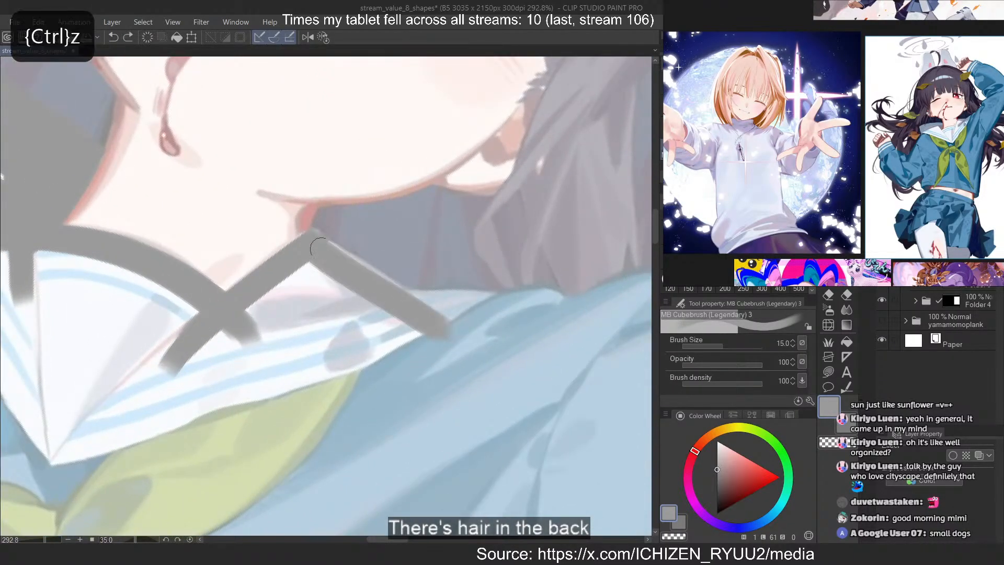
pyautogui.moveTo(330, 255)
pyautogui.mouseDown()
pyautogui.moveTo(437, 328)
pyautogui.moveTo(387, 294)
pyautogui.mouseUp()
pyautogui.hotkey('ctrl', 'z')
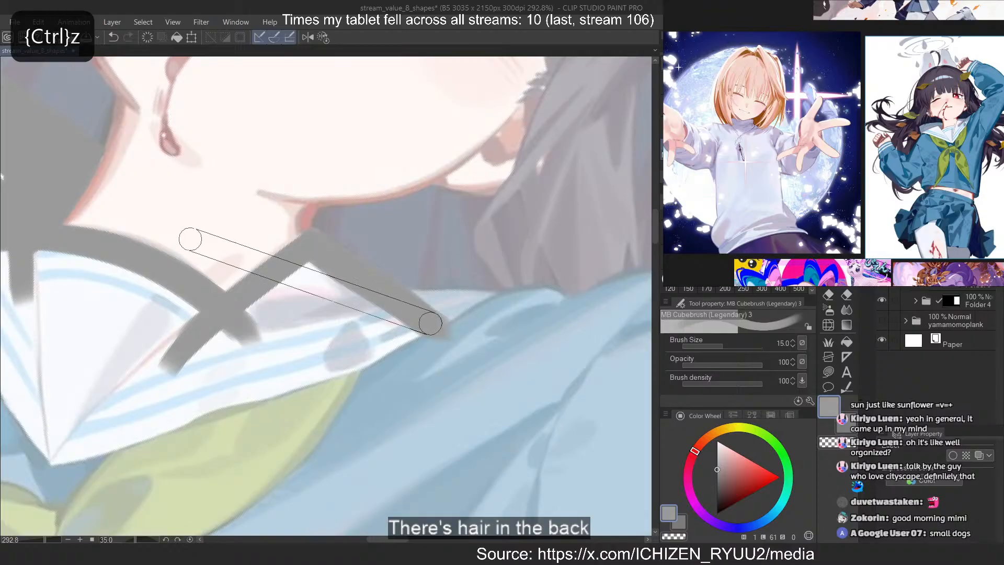
# Paint the shirt's shoulder edge grey under the hair, from the collar's outer end toward the raised arm, redoing the misplaced strokes
pyautogui.scroll(-6, 191, 237)
pyautogui.scroll(7, 266, 228)
pyautogui.moveTo(277, 302); pyautogui.dragTo(405, 421)
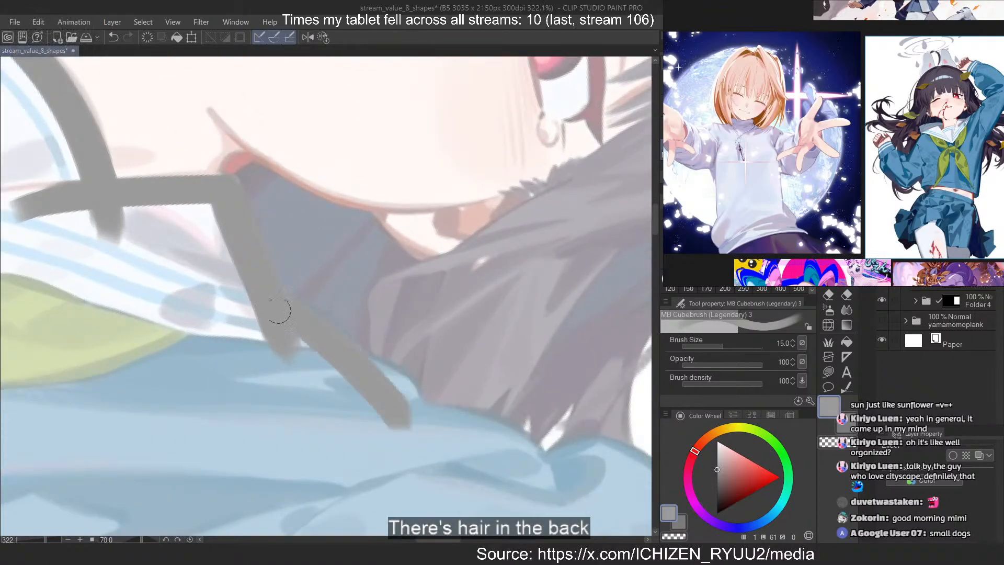
pyautogui.moveTo(377, 373)
pyautogui.mouseDown()
pyautogui.moveTo(400, 387)
pyautogui.moveTo(385, 379)
pyautogui.moveTo(425, 442)
pyautogui.mouseUp()
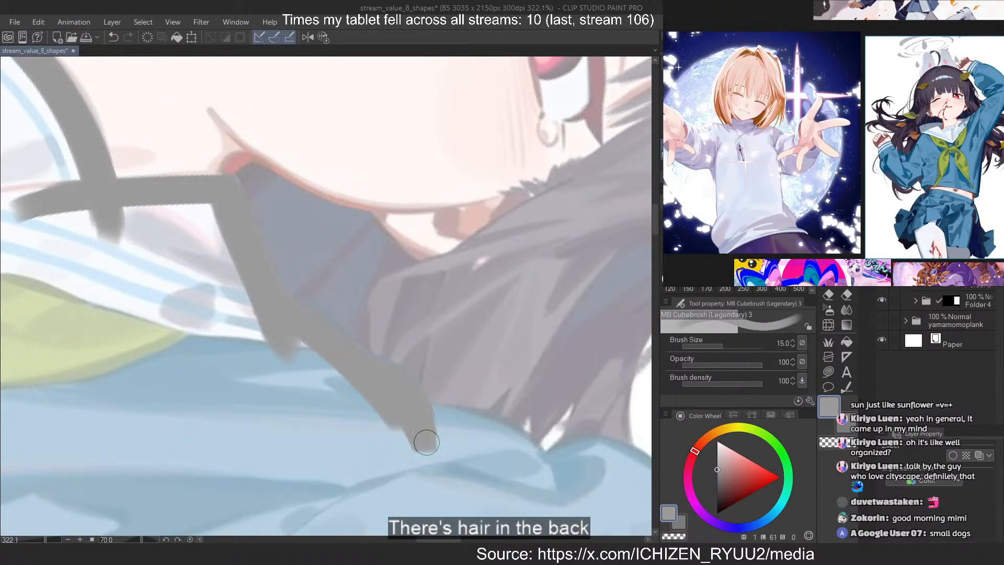
pyautogui.hotkey('ctrl', 'z')
pyautogui.hotkey('ctrl', 'z')
pyautogui.moveTo(403, 392); pyautogui.dragTo(424, 439)
pyautogui.moveTo(428, 416)
pyautogui.mouseDown()
pyautogui.moveTo(506, 441)
pyautogui.moveTo(555, 486)
pyautogui.mouseUp()
pyautogui.moveTo(508, 439); pyautogui.dragTo(563, 497)
pyautogui.scroll(-3, 183, 240)
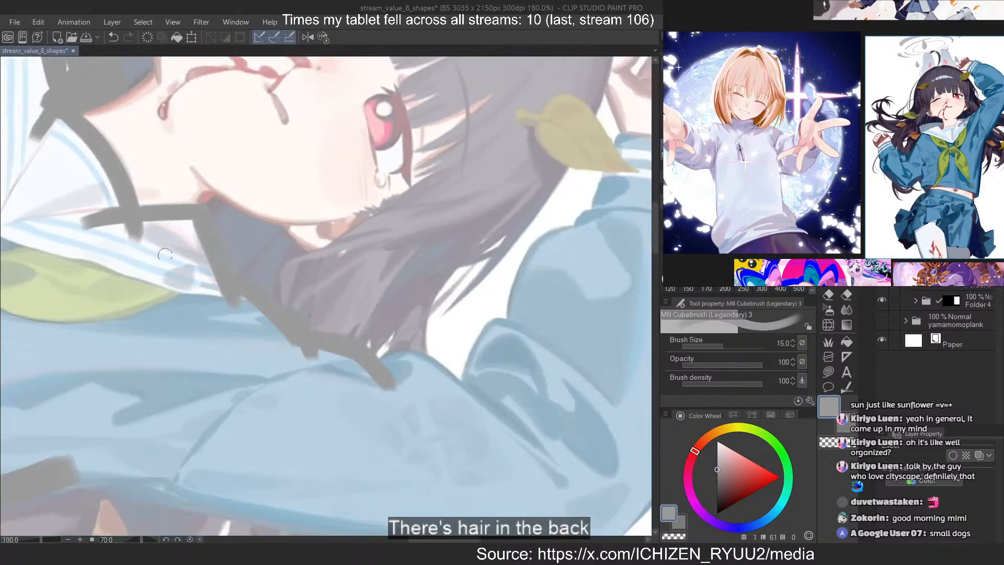
# Extend the grey shoulder edge along the hair to the first sleeve fold of the raised arm
pyautogui.scroll(3, 343, 393)
pyautogui.moveTo(294, 371)
pyautogui.mouseDown()
pyautogui.moveTo(350, 392)
pyautogui.moveTo(382, 476)
pyautogui.mouseUp()
pyautogui.moveTo(358, 403); pyautogui.dragTo(391, 520)
pyautogui.moveTo(401, 486); pyautogui.dragTo(423, 475)
# Paint the raised sleeve's inner-elbow fold grey, from the upper arm's end across the white gap and onto the forearm
pyautogui.scroll(-3, 231, 293)
pyautogui.scroll(3, 271, 417)
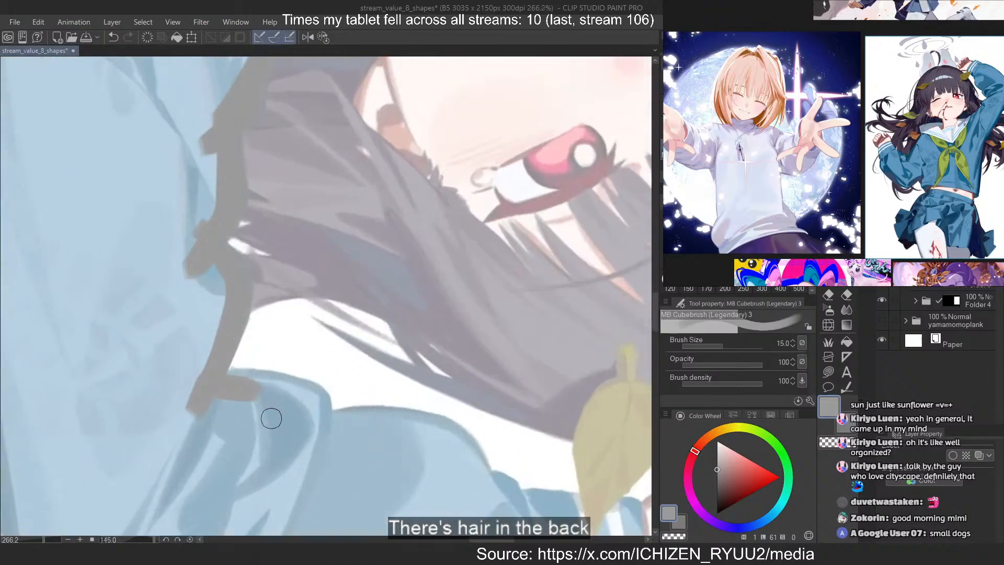
pyautogui.scroll(2, 194, 343)
pyautogui.scroll(3, 194, 342)
pyautogui.moveTo(185, 277); pyautogui.dragTo(287, 370)
pyautogui.hotkey('ctrl', 'z')
pyautogui.moveTo(186, 277); pyautogui.dragTo(296, 386)
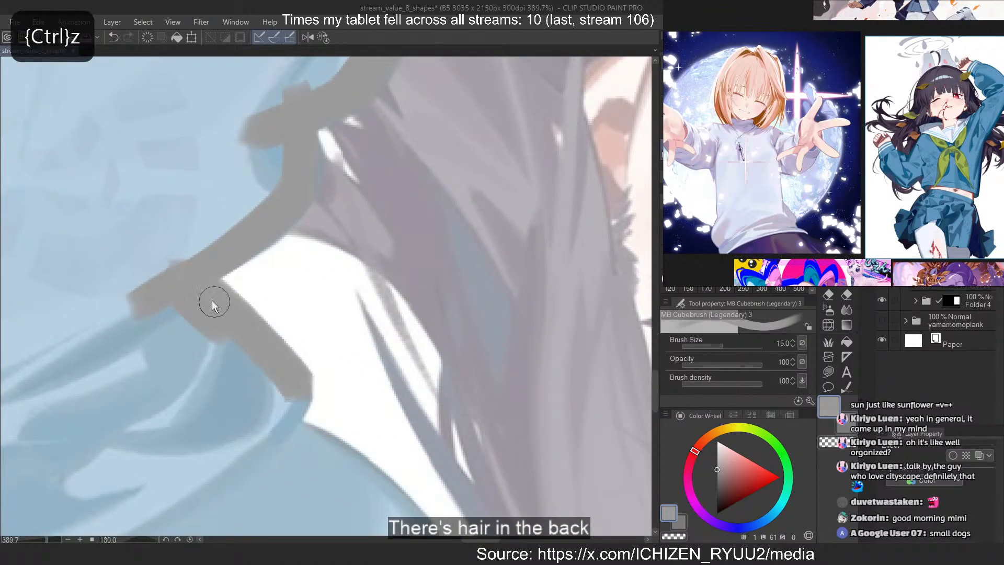
pyautogui.moveTo(213, 302)
pyautogui.mouseDown()
pyautogui.moveTo(295, 387)
pyautogui.moveTo(276, 438)
pyautogui.moveTo(301, 360)
pyautogui.moveTo(333, 380)
pyautogui.moveTo(289, 317)
pyautogui.moveTo(327, 446)
pyautogui.moveTo(295, 442)
pyautogui.moveTo(415, 520)
pyautogui.mouseUp()
# Paint the raised forearm's inner edge grey around the rounded sleeve bulge facing the hair
pyautogui.scroll(-4, 192, 202)
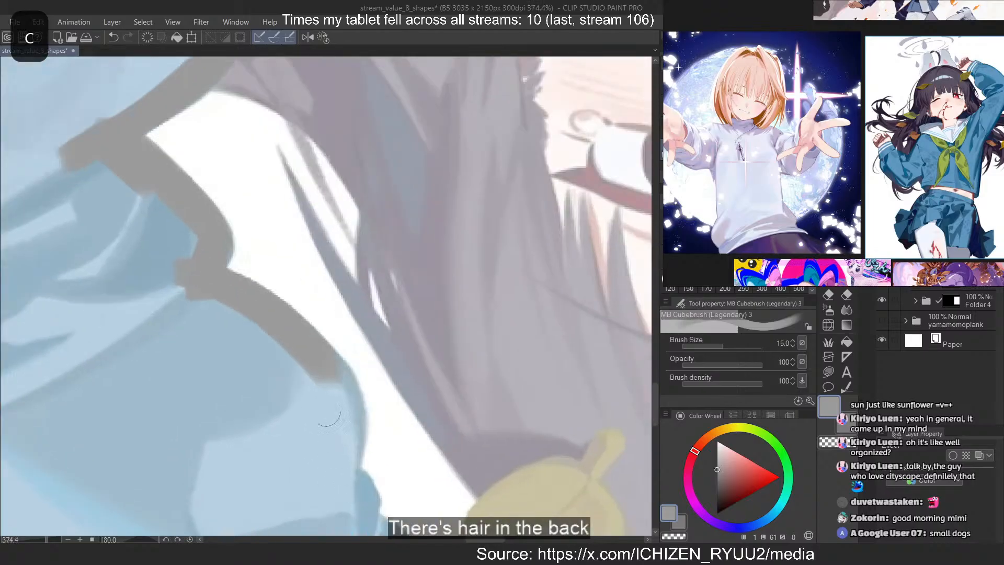
pyautogui.scroll(6, 334, 449)
pyautogui.moveTo(317, 371)
pyautogui.mouseDown()
pyautogui.moveTo(349, 464)
pyautogui.moveTo(337, 527)
pyautogui.mouseUp()
pyautogui.moveTo(357, 391)
pyautogui.mouseDown()
pyautogui.moveTo(359, 486)
pyautogui.moveTo(297, 209)
pyautogui.mouseUp()
# Continue the raised sleeve's inner edge in grey from the bulge past the yellow leaf to the cuff's corner
pyautogui.scroll(-6, 330, 385)
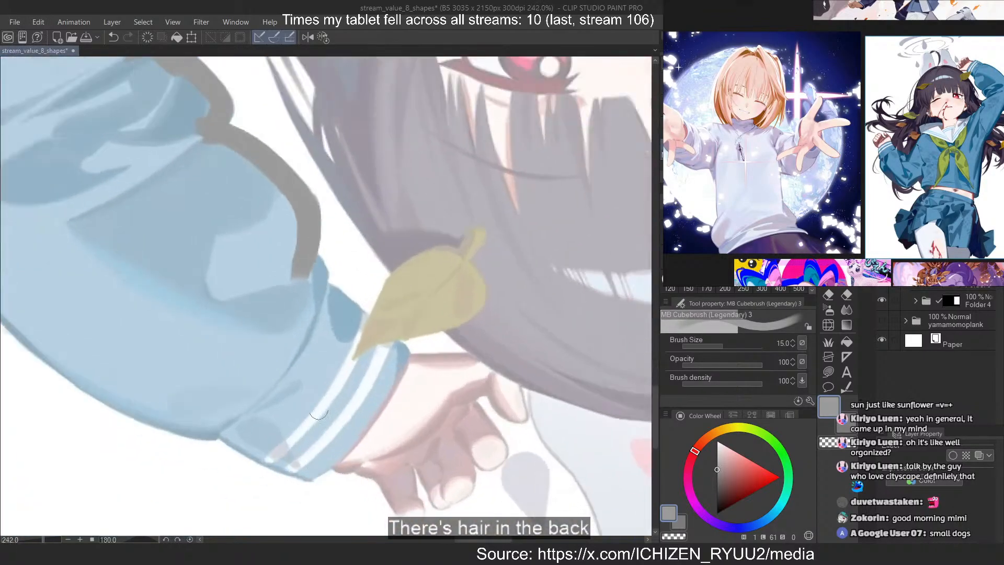
pyautogui.scroll(5, 306, 257)
pyautogui.press('^')
pyautogui.press('^')
pyautogui.press('^')
pyautogui.press('^')
pyautogui.press('^')
pyautogui.moveTo(330, 252)
pyautogui.mouseDown()
pyautogui.moveTo(317, 275)
pyautogui.moveTo(333, 274)
pyautogui.moveTo(320, 286)
pyautogui.moveTo(316, 332)
pyautogui.moveTo(344, 354)
pyautogui.moveTo(373, 413)
pyautogui.moveTo(336, 319)
pyautogui.moveTo(389, 440)
pyautogui.mouseUp()
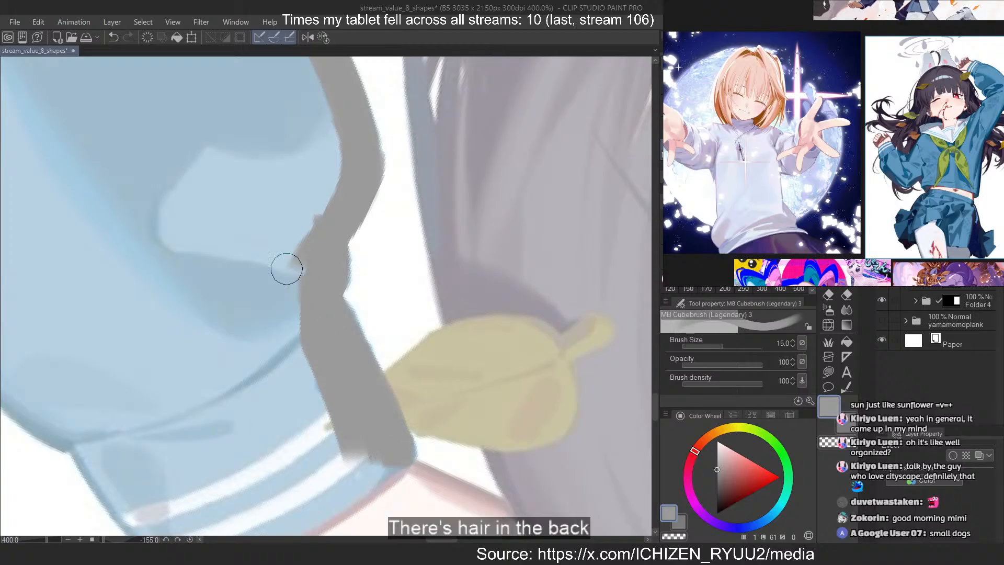
# Paint the raised cuff's opening edge grey along the wrist, from the leaf-side corner to the outer corner
pyautogui.press('-')
pyautogui.press('-')
pyautogui.press('-')
pyautogui.press('-')
pyautogui.press('-')
pyautogui.press('-')
pyautogui.press('-')
pyautogui.press('-')
pyautogui.press('-')
pyautogui.press('-')
pyautogui.press('-')
pyautogui.press('-')
pyautogui.press('-')
pyautogui.press('-')
pyautogui.press('-')
pyautogui.press('-')
pyautogui.press('-')
pyautogui.press('-')
pyautogui.press('-')
pyautogui.press('-')
pyautogui.scroll(-6, 231, 251)
pyautogui.scroll(6, 320, 256)
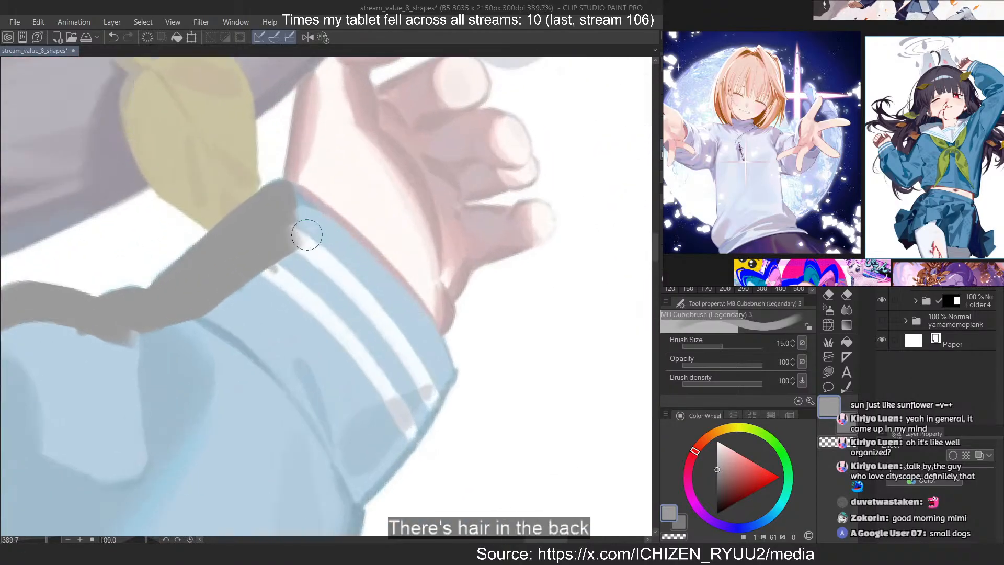
pyautogui.moveTo(306, 235)
pyautogui.mouseDown()
pyautogui.moveTo(354, 260)
pyautogui.moveTo(317, 225)
pyautogui.moveTo(436, 358)
pyautogui.mouseUp()
# Paint the raised cuff's outer side grey from the wrist corner down onto the forearm sleeve
pyautogui.press('-')
pyautogui.press('-')
pyautogui.press('-')
pyautogui.press('-')
pyautogui.press('-')
pyautogui.press('-')
pyautogui.press('-')
pyautogui.press('-')
pyautogui.press('-')
pyautogui.press('-')
pyautogui.press('-')
pyautogui.press('-')
pyautogui.press('-')
pyautogui.press('-')
pyautogui.scroll(1, 514, 376)
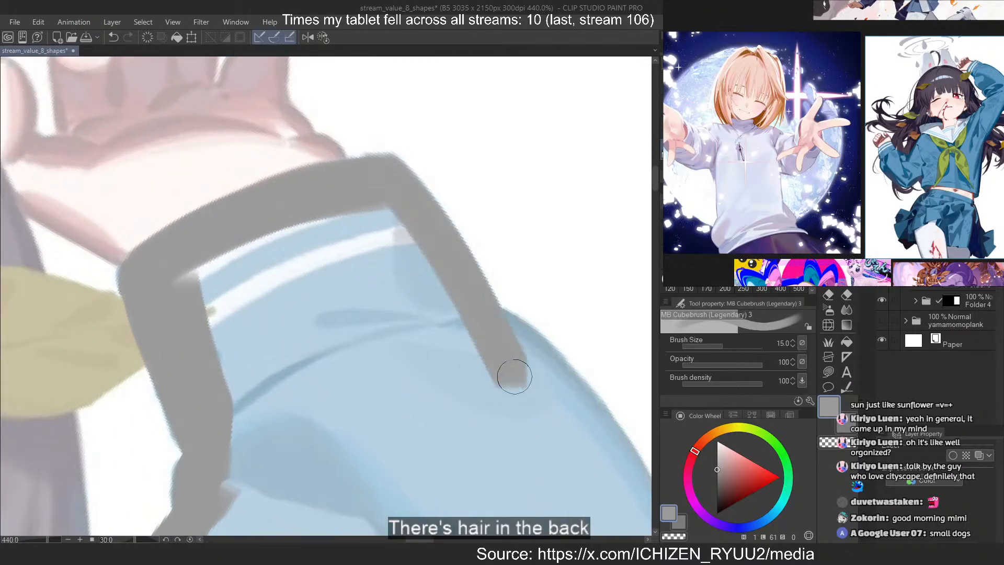
# Paint the raised forearm's outer edge grey from the cuff along the sleeve's back toward the elbow
pyautogui.scroll(-13, 188, 127)
pyautogui.press('-')
pyautogui.press('-')
pyautogui.press('-')
pyautogui.press('-')
pyautogui.scroll(8, 235, 227)
pyautogui.moveTo(238, 215)
pyautogui.mouseDown()
pyautogui.moveTo(375, 318)
pyautogui.moveTo(404, 374)
pyautogui.moveTo(380, 319)
pyautogui.mouseUp()
pyautogui.hotkey('ctrl', 'z')
pyautogui.moveTo(301, 243)
pyautogui.mouseDown()
pyautogui.moveTo(447, 395)
pyautogui.moveTo(471, 440)
pyautogui.mouseUp()
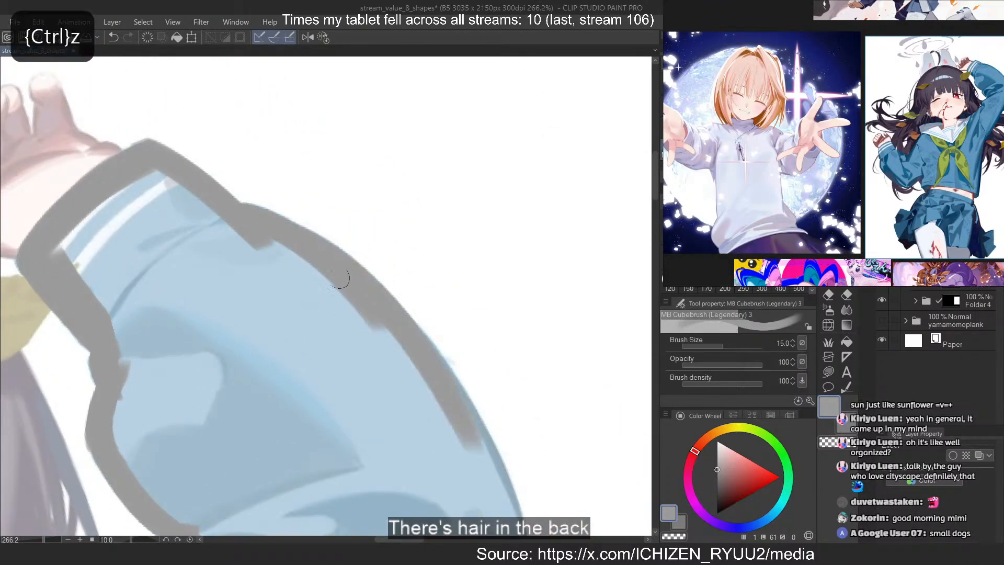
pyautogui.moveTo(414, 320); pyautogui.dragTo(510, 527)
# Paint the raised arm's elbow curve grey, bending from the outer forearm down to the upper arm
pyautogui.scroll(-10, 209, 211)
pyautogui.press('-')
pyautogui.press('-')
pyautogui.press('-')
pyautogui.press('-')
pyautogui.press('-')
pyautogui.press('-')
pyautogui.press('-')
pyautogui.scroll(13, 445, 311)
pyautogui.moveTo(394, 246)
pyautogui.mouseDown()
pyautogui.moveTo(484, 314)
pyautogui.moveTo(495, 461)
pyautogui.mouseUp()
pyautogui.hotkey('ctrl', 'z')
pyautogui.moveTo(482, 331); pyautogui.dragTo(501, 503)
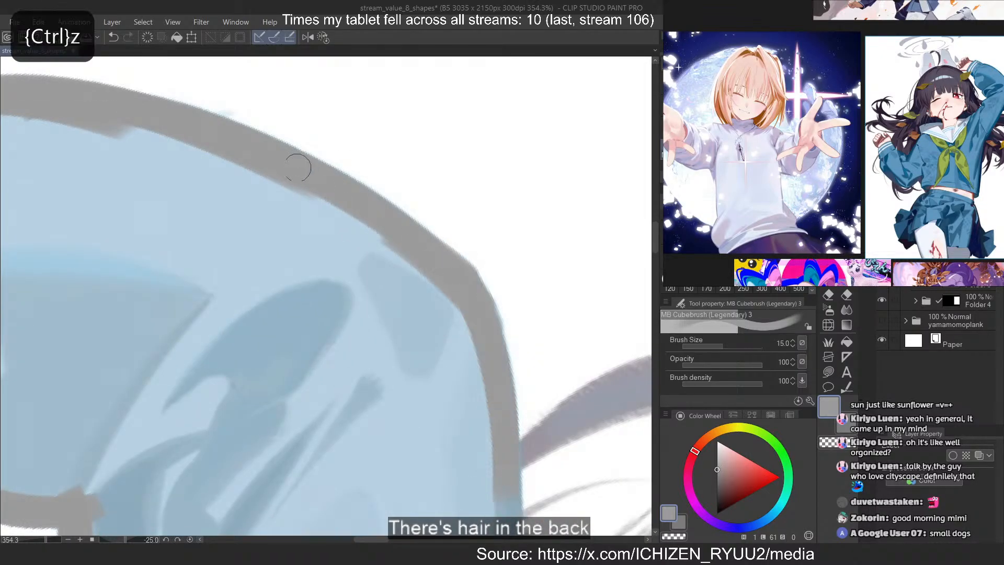
# Paint the raised upper arm's outer edge grey below the elbow, alongside the loose hair strands
pyautogui.scroll(-6, 298, 167)
pyautogui.press('-')
pyautogui.press('-')
pyautogui.press('-')
pyautogui.press('-')
pyautogui.press('-')
pyautogui.press('-')
pyautogui.press('-')
pyautogui.press('-')
pyautogui.scroll(6, 460, 372)
pyautogui.moveTo(357, 195)
pyautogui.mouseDown()
pyautogui.moveTo(600, 486)
pyautogui.moveTo(575, 426)
pyautogui.mouseUp()
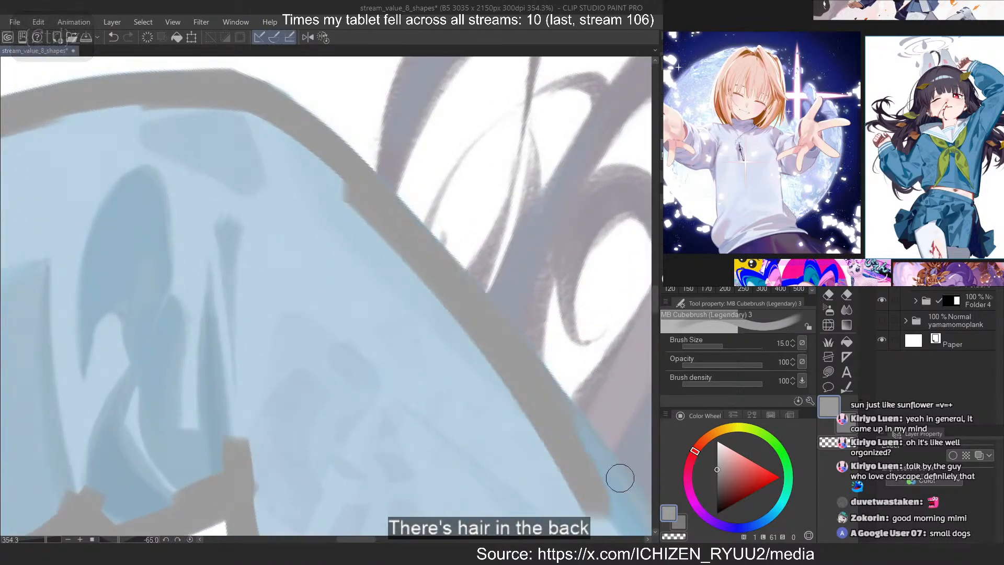
pyautogui.scroll(-9, 247, 123)
pyautogui.press('-')
pyautogui.press('-')
pyautogui.press('-')
pyautogui.press('-')
pyautogui.press('-')
pyautogui.press('-')
pyautogui.scroll(7, 426, 303)
pyautogui.moveTo(243, 128); pyautogui.dragTo(647, 374)
pyautogui.hotkey('ctrl', 'z')
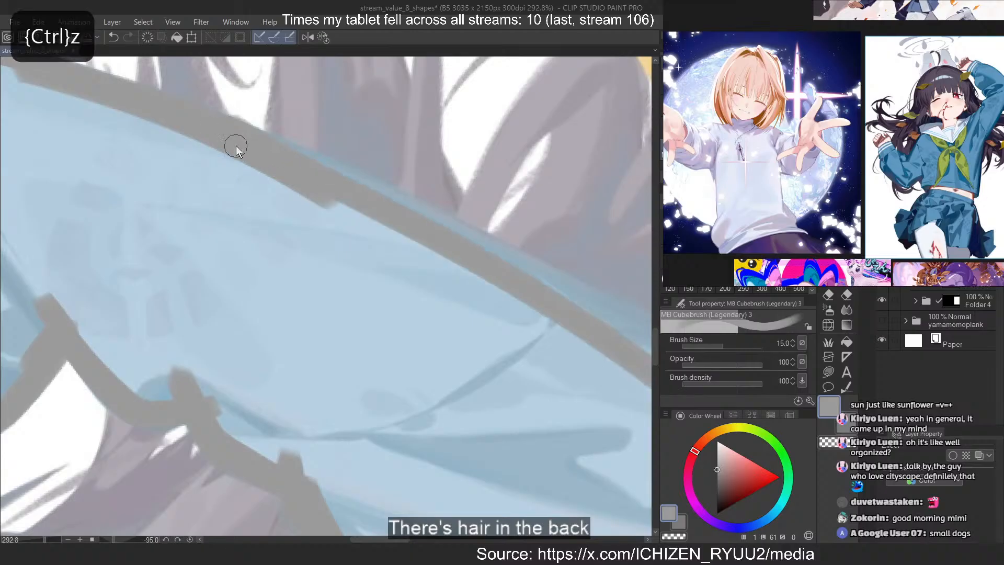
pyautogui.moveTo(235, 148); pyautogui.dragTo(617, 322)
pyautogui.hotkey('ctrl', 'z')
pyautogui.moveTo(246, 131); pyautogui.dragTo(593, 309)
pyautogui.hotkey('ctrl', 'z')
# Paint a broad grey band along the raised upper arm's underside, running beside the hair toward the armpit
pyautogui.moveTo(209, 120); pyautogui.dragTo(616, 331)
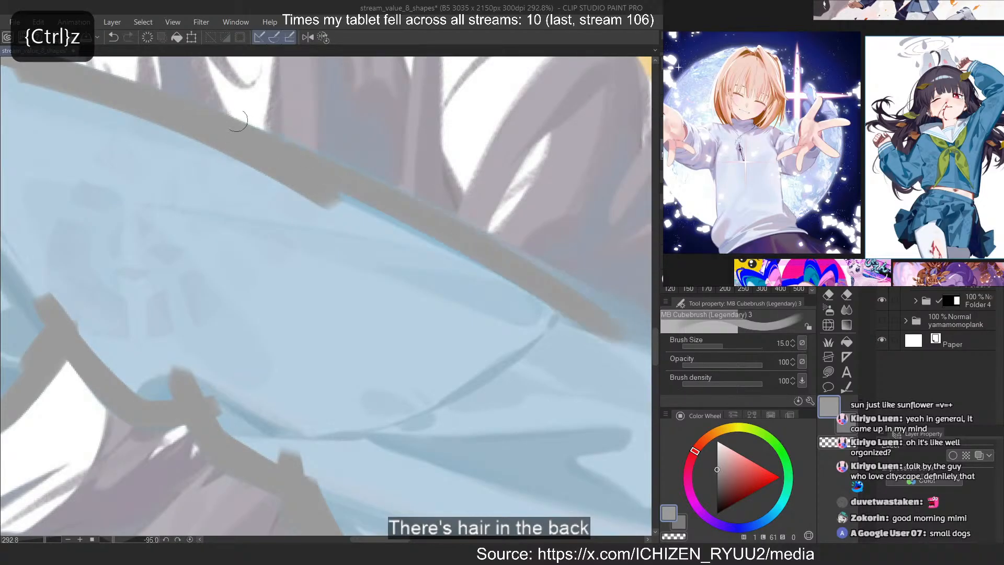
pyautogui.moveTo(240, 125); pyautogui.dragTo(572, 284)
pyautogui.hotkey('ctrl', 'z')
pyautogui.moveTo(250, 147); pyautogui.dragTo(611, 332)
pyautogui.moveTo(341, 183); pyautogui.dragTo(602, 360)
pyautogui.moveTo(255, 155); pyautogui.dragTo(649, 427)
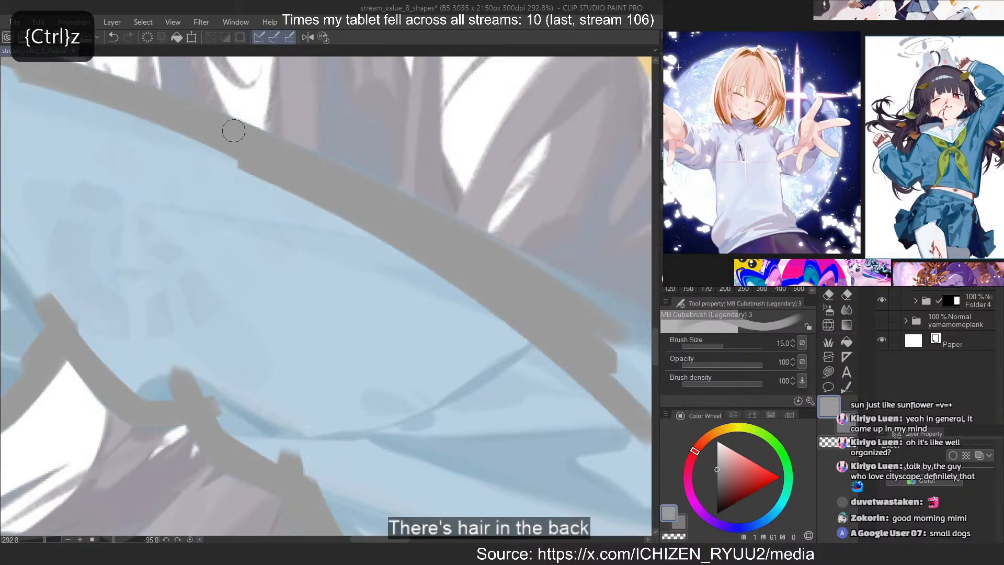
pyautogui.moveTo(234, 132); pyautogui.dragTo(650, 355)
# Join the grey underarm edge to the torso's side outline at the armpit and undo the surplus last stroke
pyautogui.scroll(-7, 220, 154)
pyautogui.moveTo(330, 191); pyautogui.dragTo(187, 145)
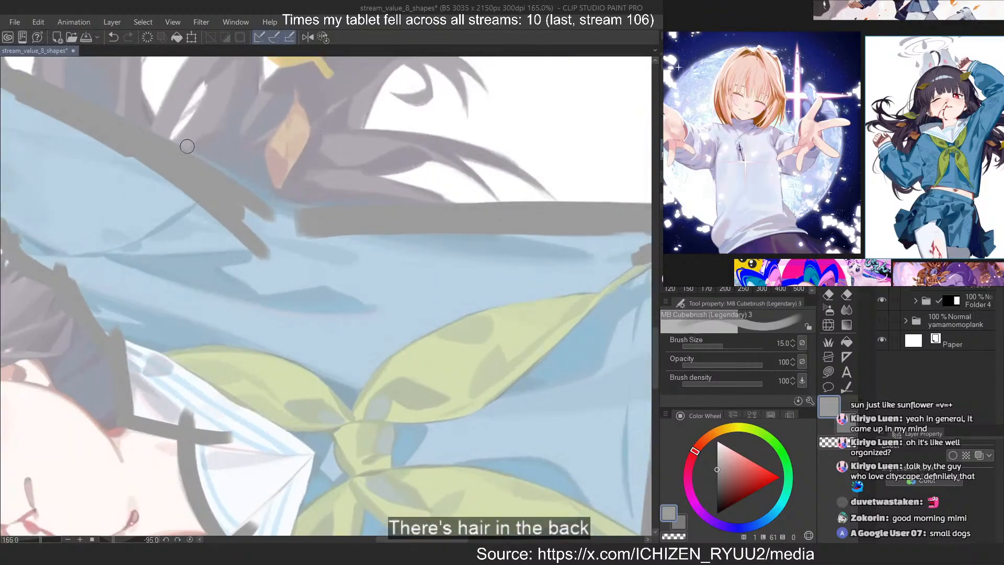
pyautogui.scroll(5, 186, 146)
pyautogui.moveTo(225, 177); pyautogui.dragTo(461, 324)
pyautogui.moveTo(105, 125); pyautogui.dragTo(496, 339)
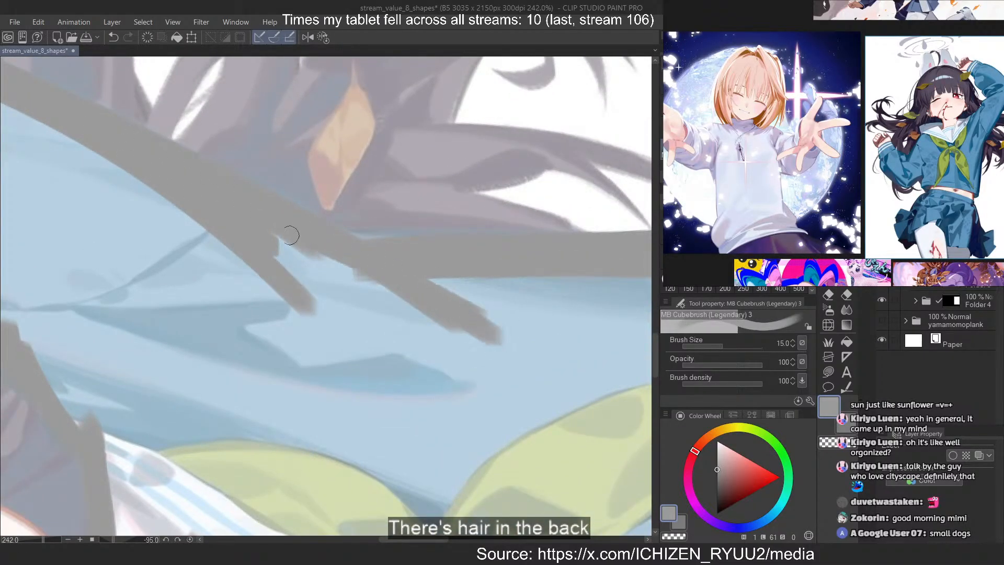
pyautogui.moveTo(289, 235); pyautogui.dragTo(569, 273)
pyautogui.hotkey('ctrl', 'z')
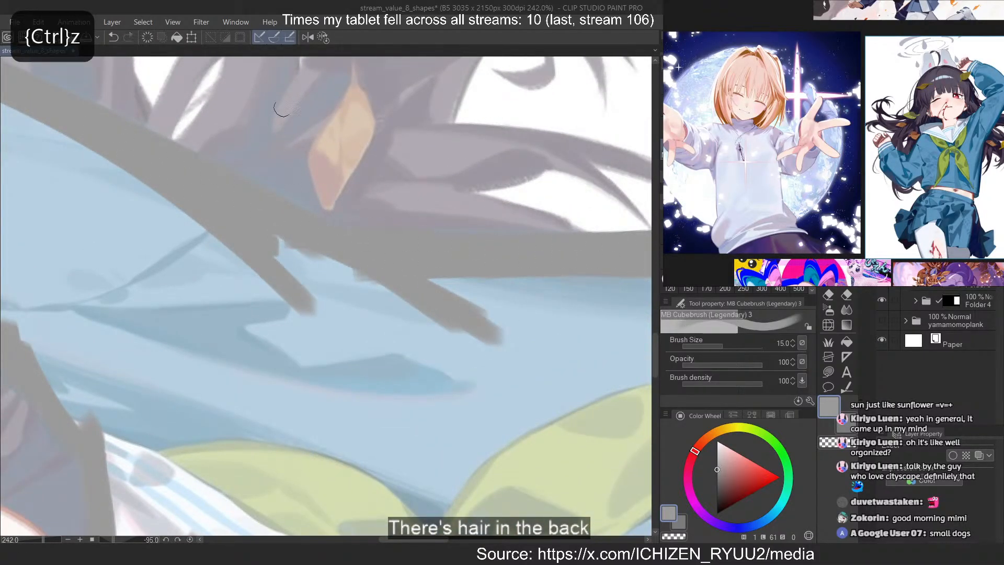
# Restore the unrotated view and inspect the grey outline around the whole shirt, ending at the lowered sleeve
pyautogui.click(325, 41)
pyautogui.scroll(-15, 430, 230)
pyautogui.moveTo(369, 188); pyautogui.dragTo(442, 179)
pyautogui.scroll(2, 443, 179)
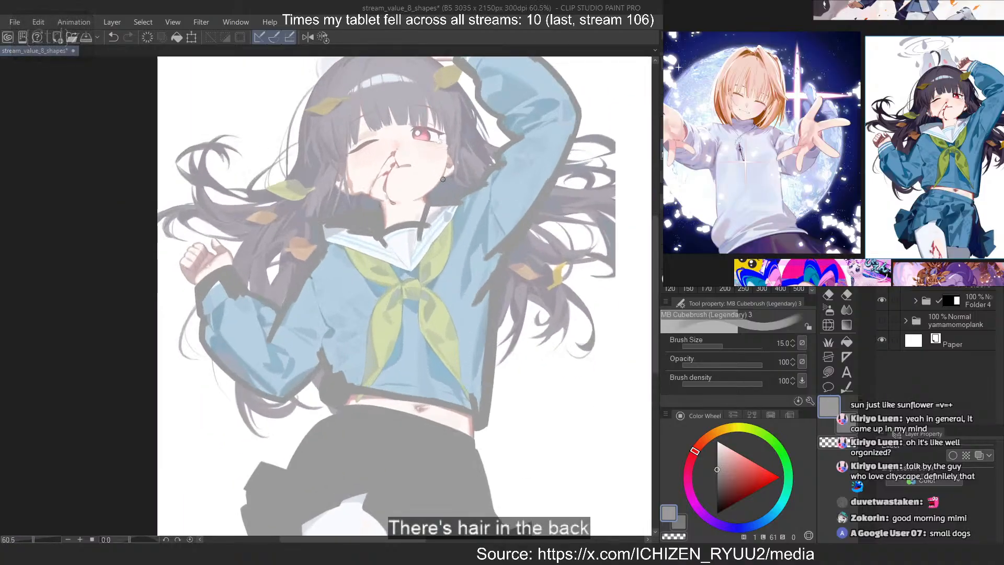
pyautogui.scroll(7, 445, 188)
pyautogui.scroll(-6, 459, 165)
pyautogui.scroll(8, 251, 235)
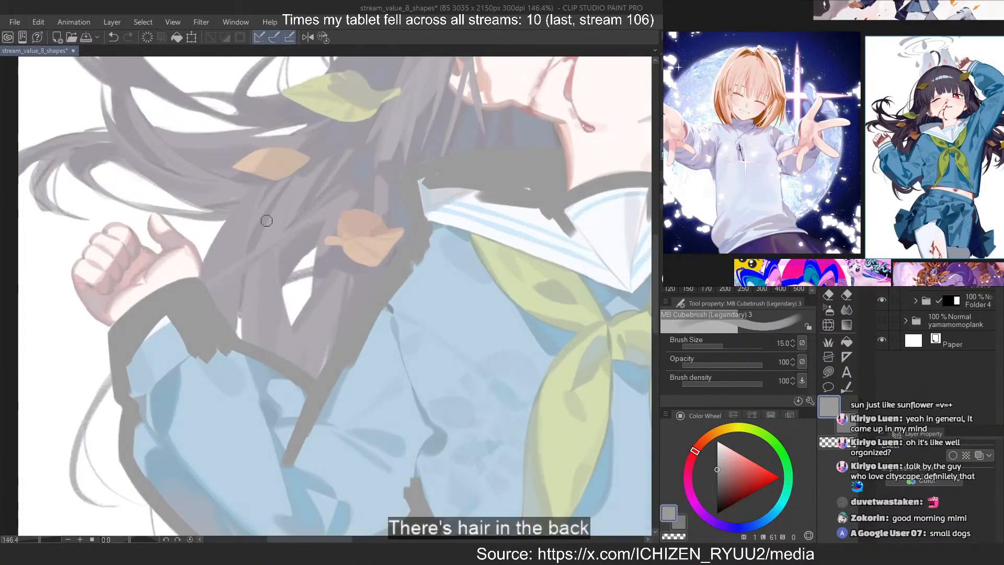
pyautogui.scroll(-5, 267, 221)
pyautogui.scroll(7, 313, 257)
# Use Lasso fill to fill the lowered sleeve's cuff and forearm with grey inside the painted outline
pyautogui.click(827, 363)
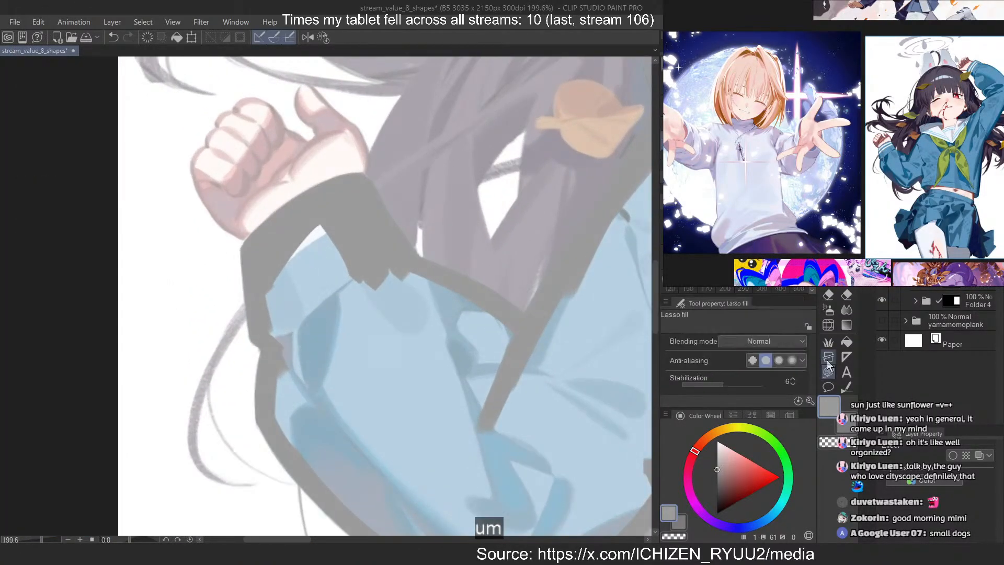
pyautogui.moveTo(308, 226)
pyautogui.mouseDown()
pyautogui.moveTo(261, 282)
pyautogui.moveTo(272, 381)
pyautogui.moveTo(397, 251)
pyautogui.moveTo(305, 224)
pyautogui.mouseUp()
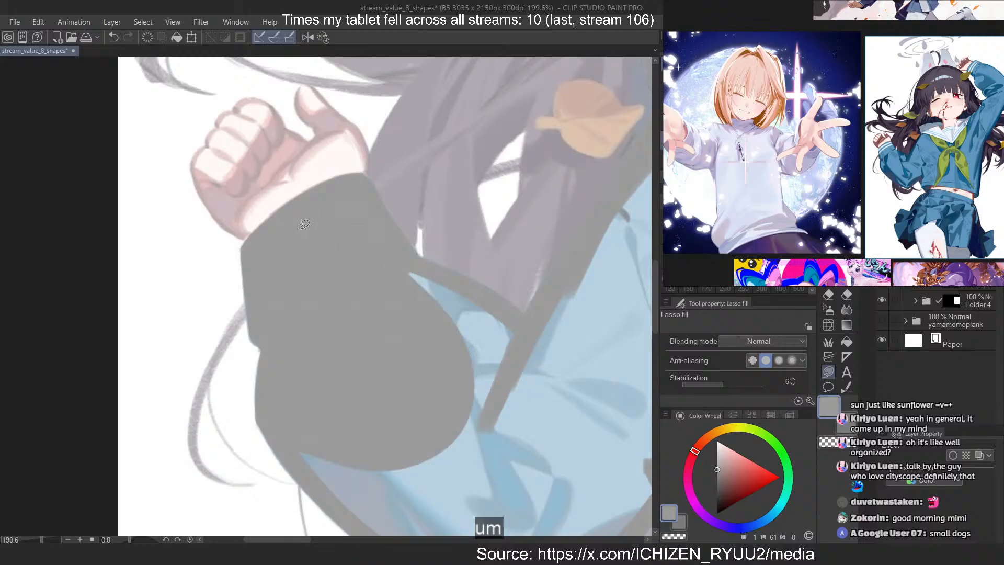
pyautogui.moveTo(499, 309); pyautogui.dragTo(357, 240)
# Lasso-fill the lowered sleeve's elbow and upper arm with grey, extending the fill onto the adjoining shirt side and chest
pyautogui.scroll(-5, 226, 183)
pyautogui.scroll(4, 218, 279)
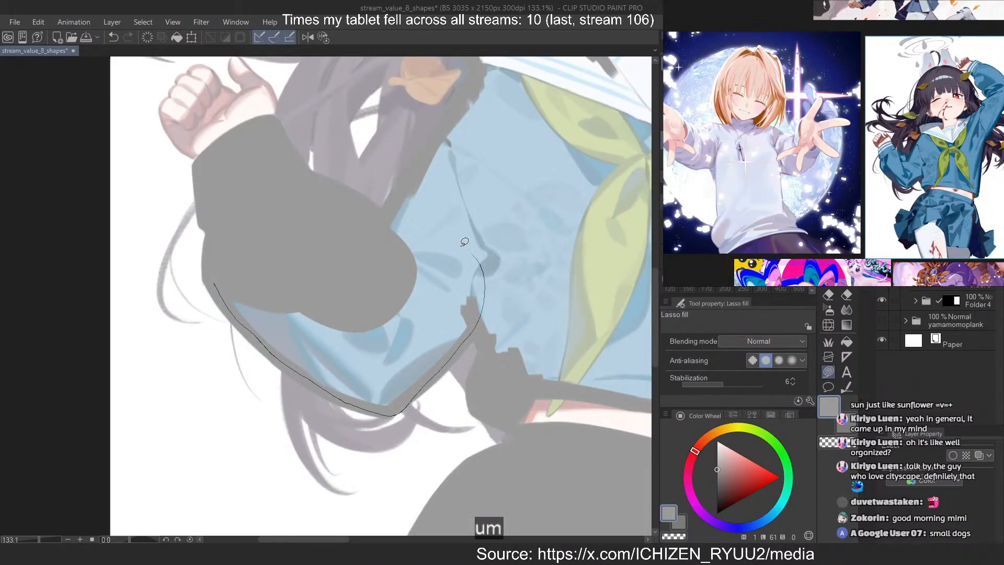
pyautogui.moveTo(464, 241); pyautogui.dragTo(327, 263)
pyautogui.moveTo(408, 175)
pyautogui.mouseDown()
pyautogui.moveTo(570, 191)
pyautogui.moveTo(463, 98)
pyautogui.mouseUp()
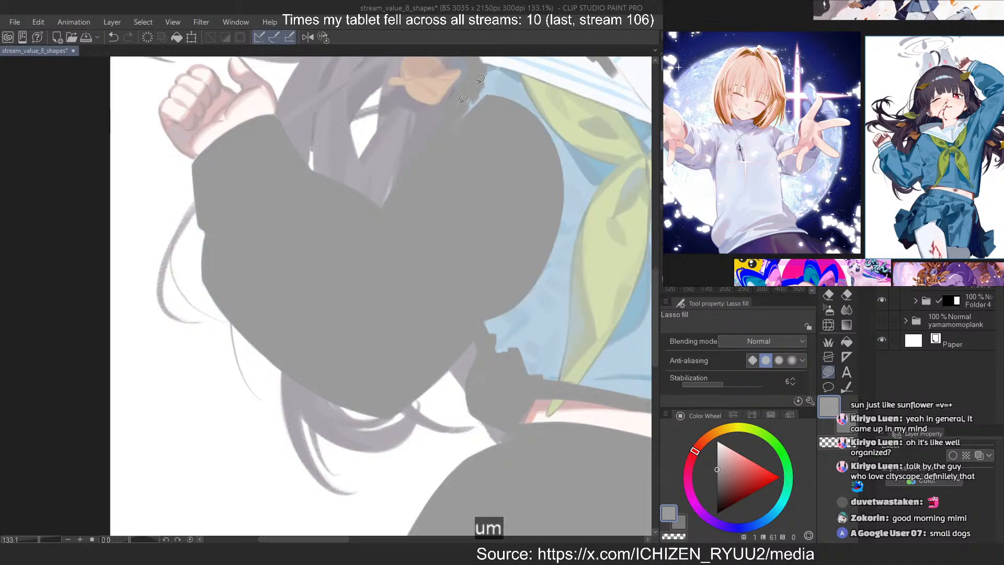
# Lasso-fill the lowered-arm shoulder and the collar with grey, following the neckline across to the collar's front point
pyautogui.scroll(-4, 247, 328)
pyautogui.scroll(6, 307, 286)
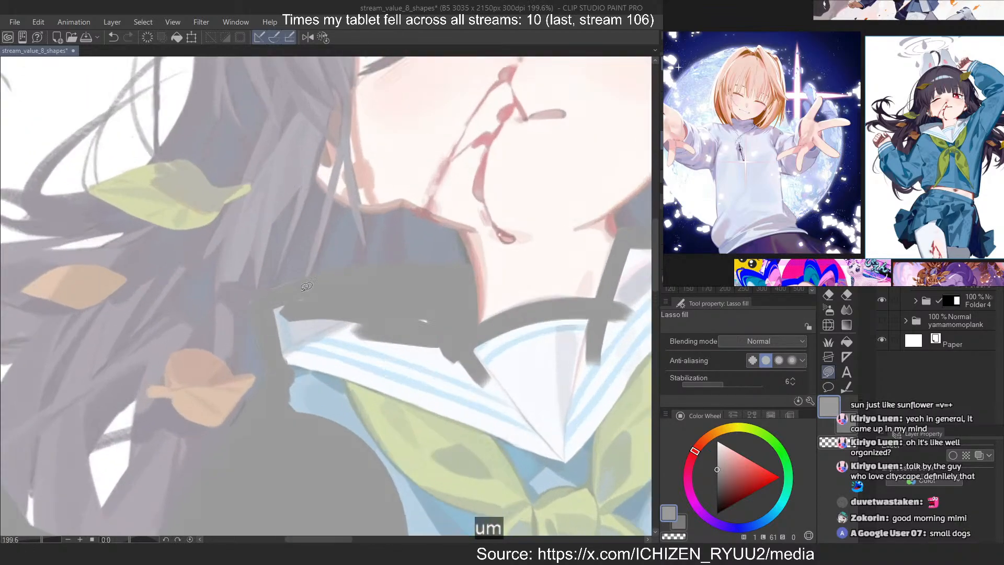
pyautogui.moveTo(273, 461)
pyautogui.mouseDown()
pyautogui.moveTo(436, 320)
pyautogui.moveTo(441, 332)
pyautogui.mouseUp()
pyautogui.scroll(-2, 440, 331)
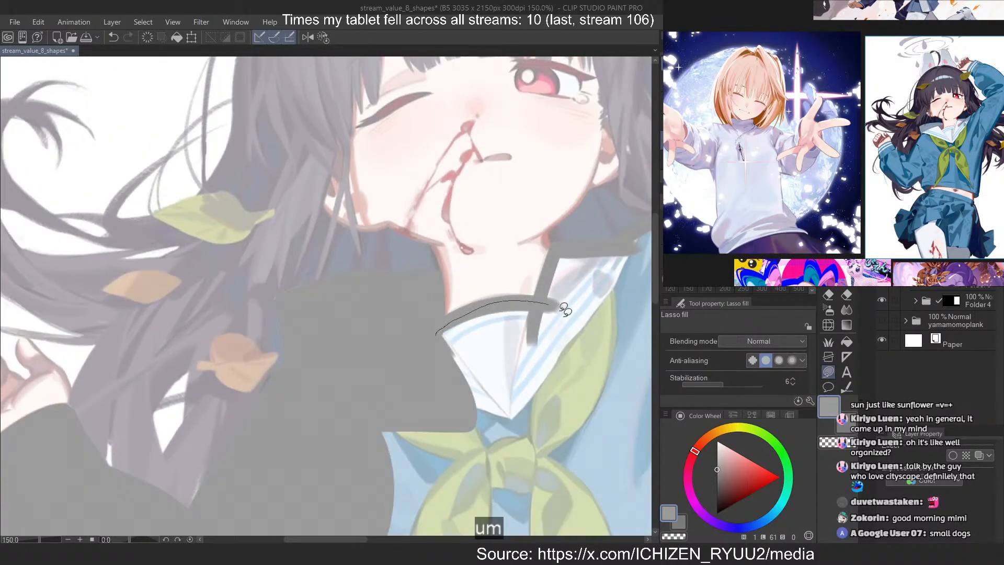
pyautogui.moveTo(564, 308); pyautogui.dragTo(421, 511)
# Lasso-fill the shirt's torso and the neckerchief with grey down to the waist hem, redoing the misdrawn lasso
pyautogui.scroll(-3, 366, 335)
pyautogui.scroll(2, 387, 397)
pyautogui.moveTo(322, 296)
pyautogui.mouseDown()
pyautogui.moveTo(355, 307)
pyautogui.moveTo(325, 416)
pyautogui.mouseUp()
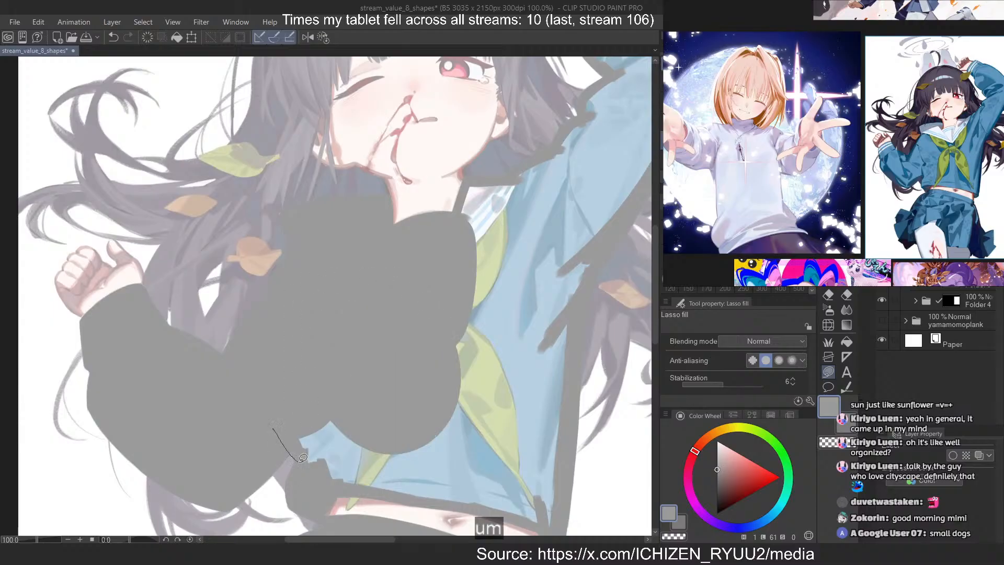
pyautogui.moveTo(303, 458)
pyautogui.mouseDown()
pyautogui.moveTo(318, 479)
pyautogui.moveTo(351, 484)
pyautogui.mouseUp()
pyautogui.hotkey('ctrl', 'z')
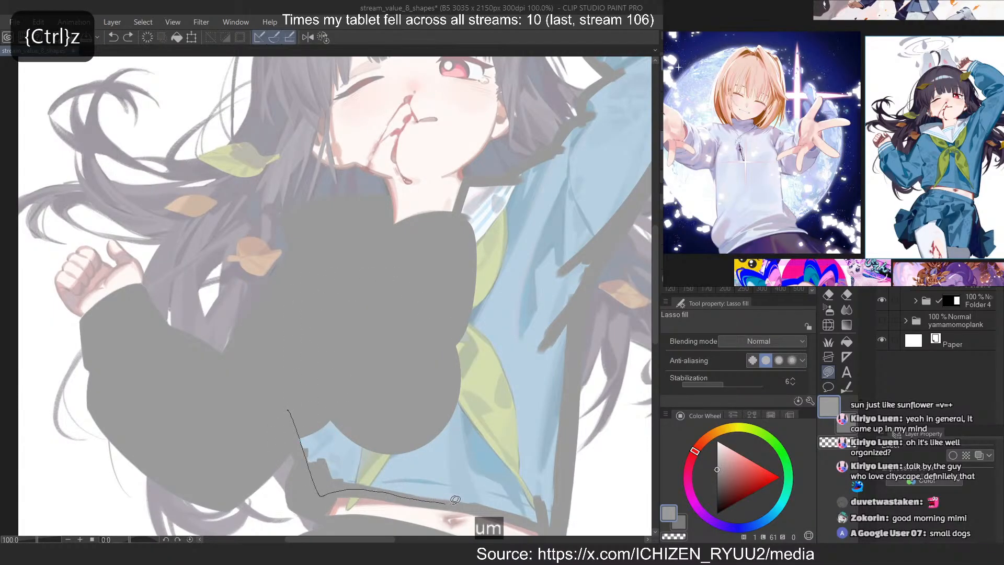
pyautogui.moveTo(454, 499)
pyautogui.mouseDown()
pyautogui.moveTo(497, 511)
pyautogui.moveTo(563, 413)
pyautogui.moveTo(473, 249)
pyautogui.mouseUp()
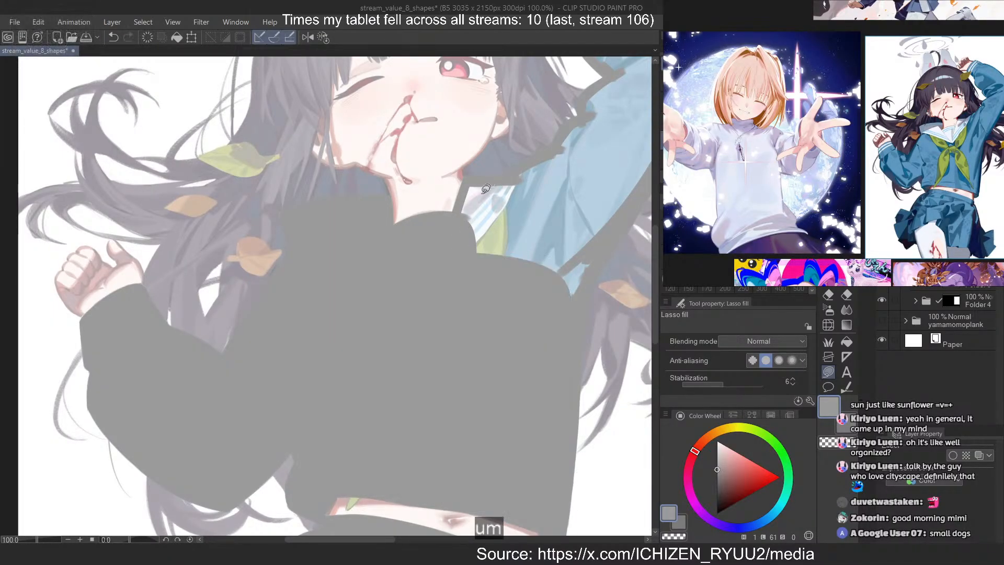
# Lasso-fill the collar's raised-arm side, the shoulder and the armpit area with grey
pyautogui.moveTo(478, 305); pyautogui.dragTo(522, 166)
pyautogui.moveTo(523, 166); pyautogui.dragTo(569, 283)
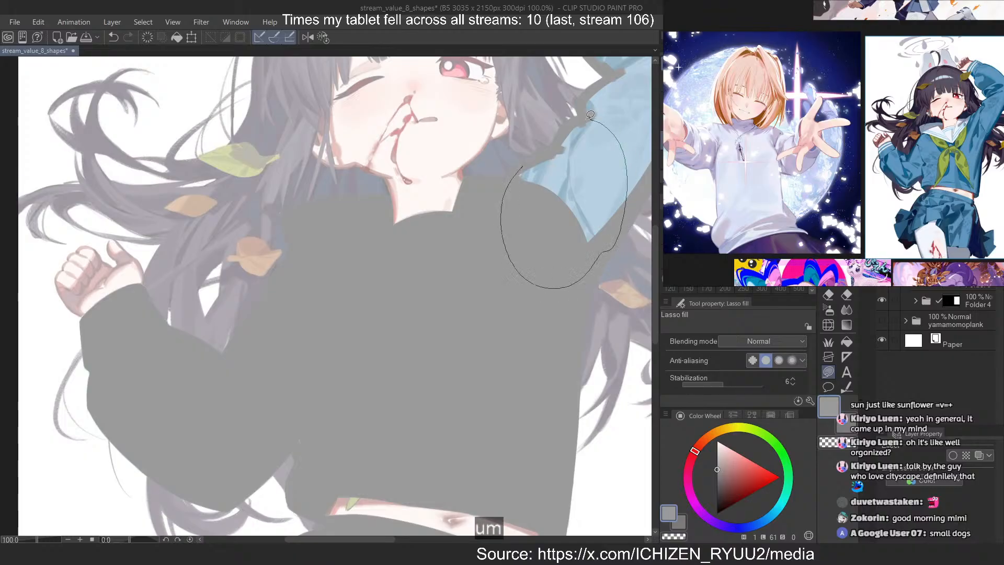
pyautogui.moveTo(589, 115); pyautogui.dragTo(573, 123)
# Lasso-fill the raised sleeve with grey from the upper arm through the elbow and forearm up to the striped cuff
pyautogui.scroll(-7, 244, 374)
pyautogui.scroll(10, 415, 241)
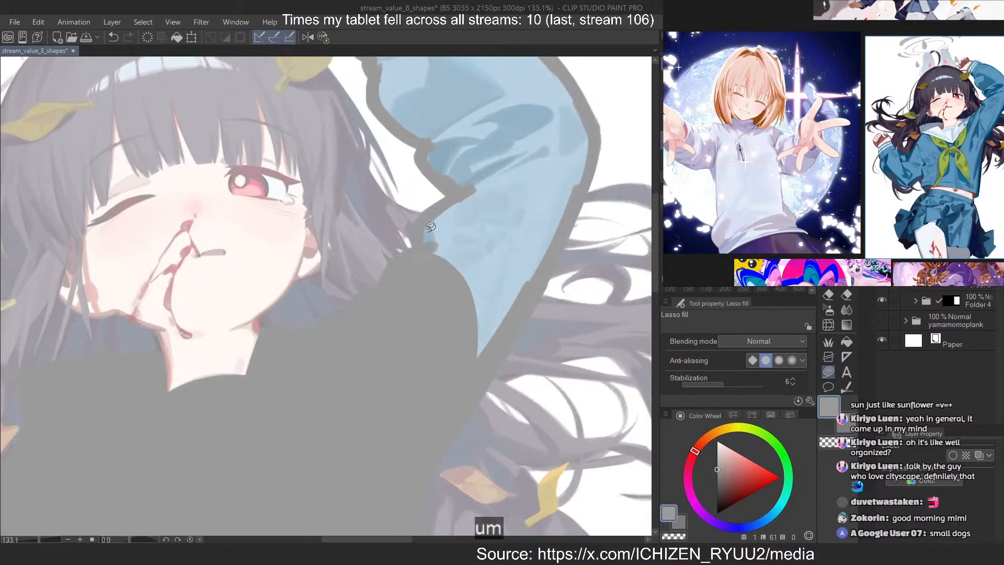
pyautogui.scroll(2, 426, 238)
pyautogui.moveTo(575, 225); pyautogui.dragTo(583, 133)
pyautogui.scroll(-5, 421, 179)
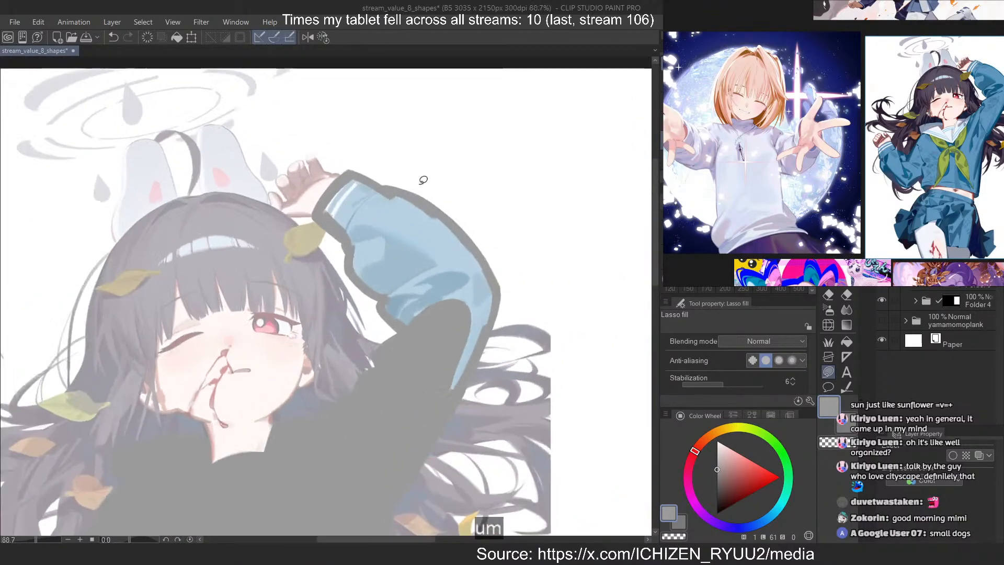
pyautogui.scroll(5, 302, 228)
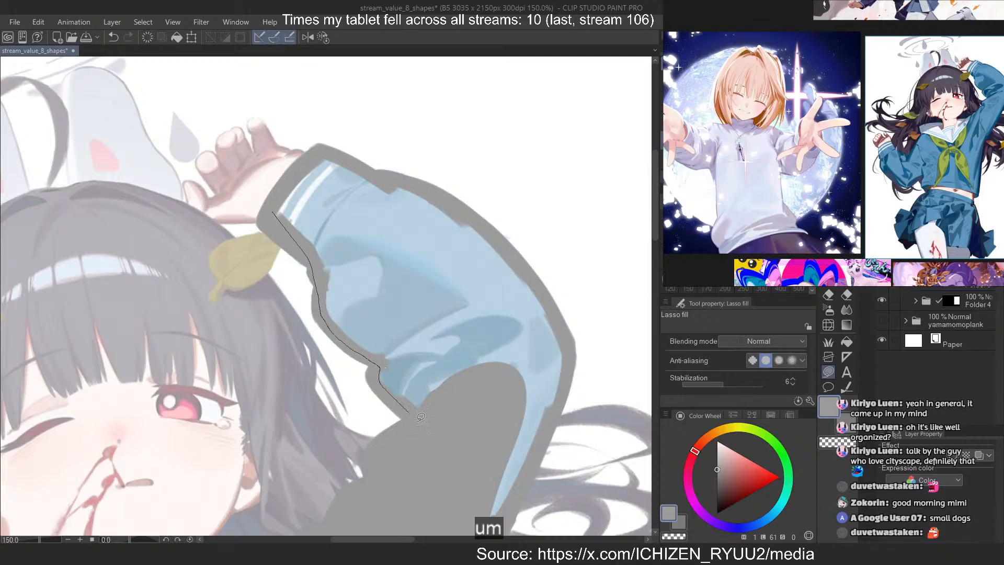
pyautogui.moveTo(567, 366); pyautogui.dragTo(417, 192)
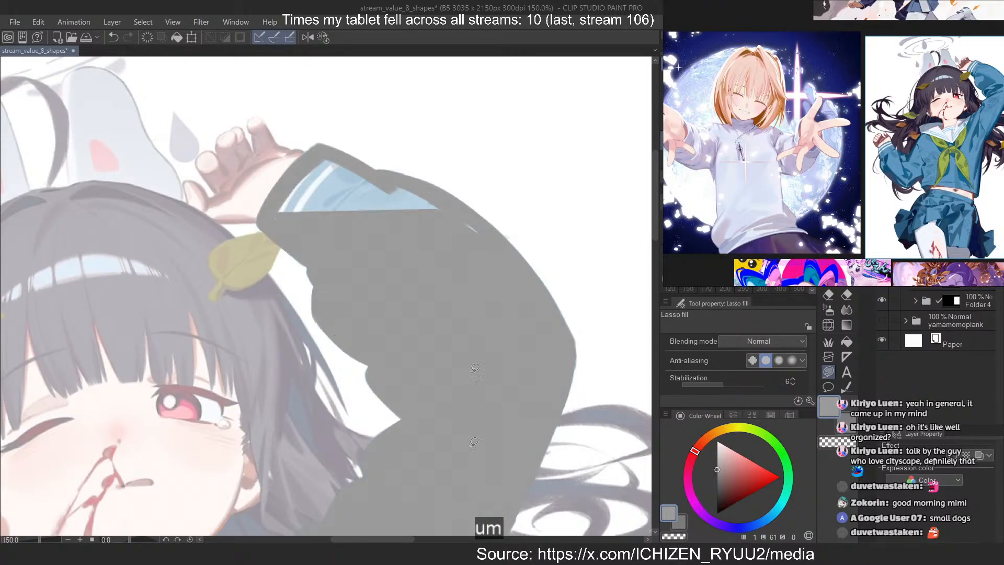
# Lasso-fill the remaining striped cuff area of the raised sleeve with grey to complete the shirt silhouette
pyautogui.scroll(4, 289, 148)
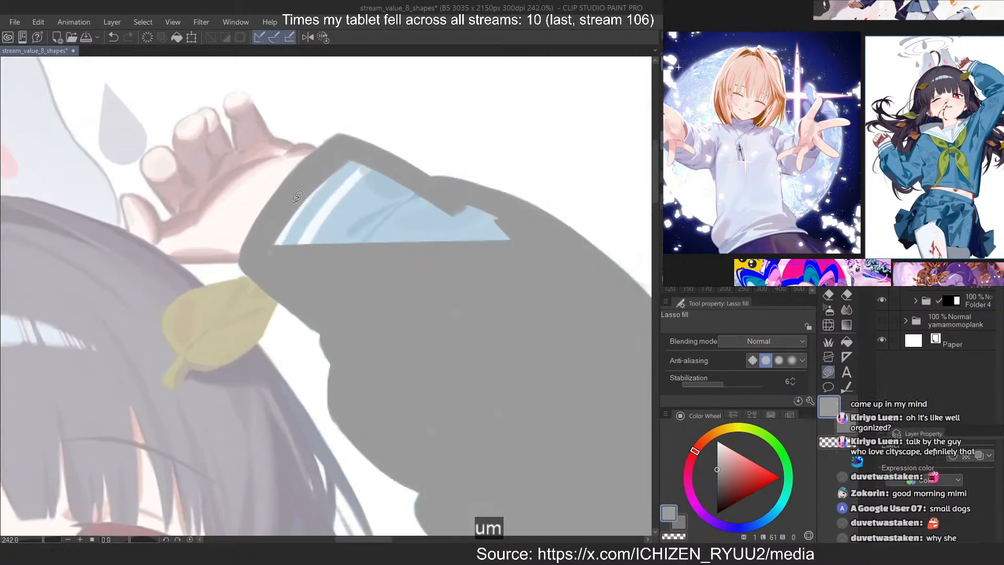
pyautogui.moveTo(313, 130)
pyautogui.mouseDown()
pyautogui.moveTo(523, 308)
pyautogui.moveTo(312, 127)
pyautogui.mouseUp()
pyautogui.scroll(-9, 376, 121)
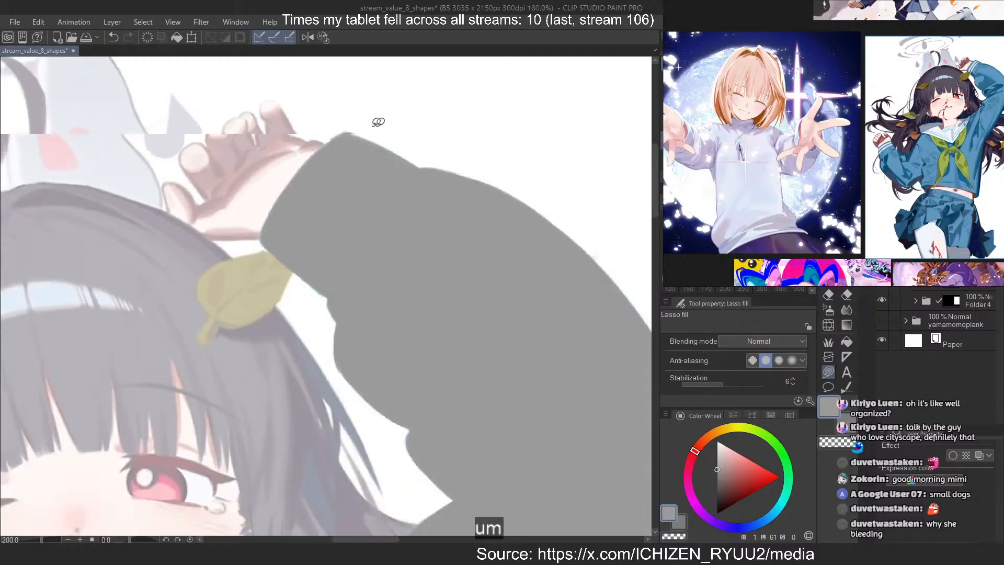
pyautogui.scroll(-3, 439, 124)
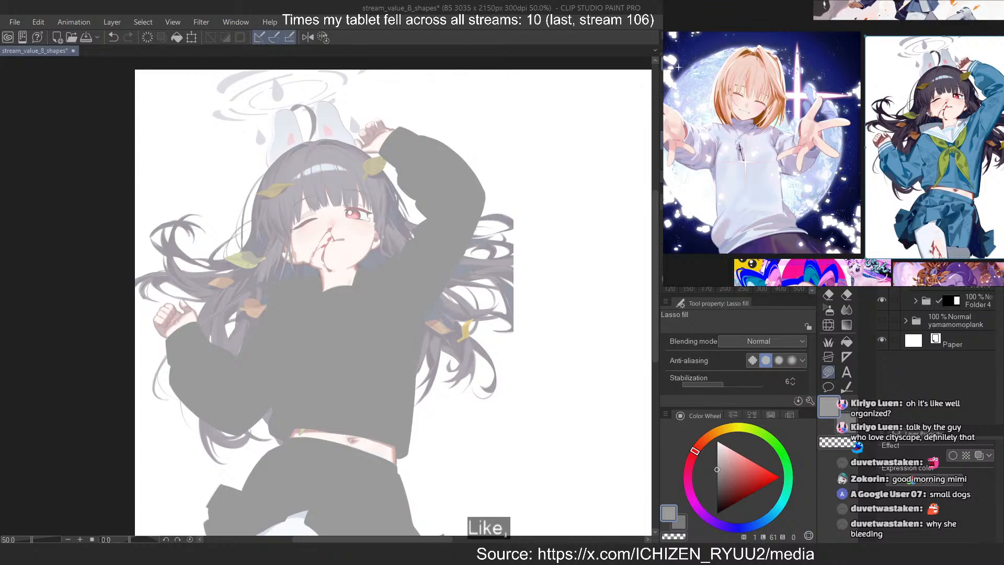
# Examine how blood and facial injuries are painted across the reference artworks, ending on the sailor-uniform girl
pyautogui.scroll(-5, 910, 99)
pyautogui.moveTo(772, 133); pyautogui.dragTo(882, 136)
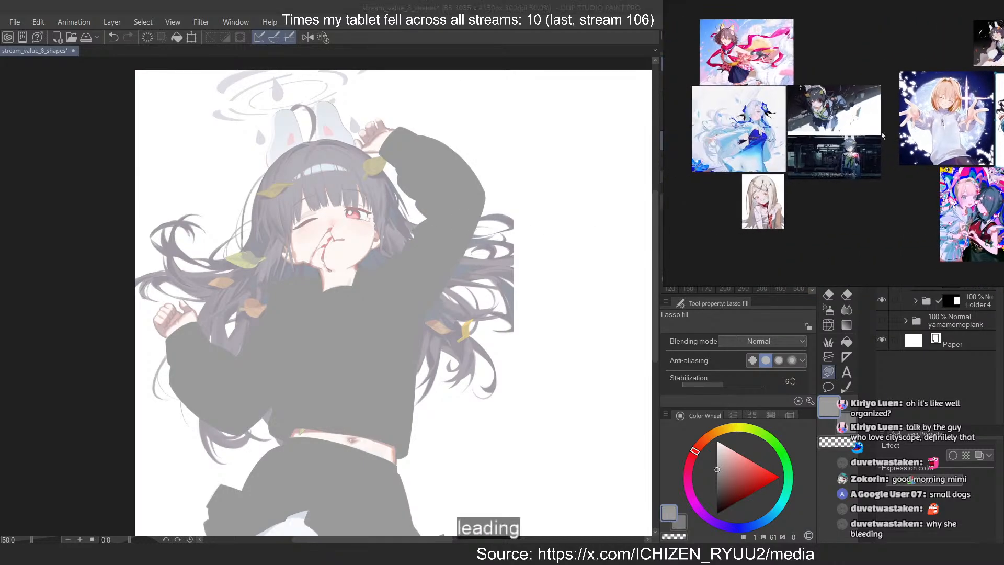
pyautogui.scroll(5, 881, 136)
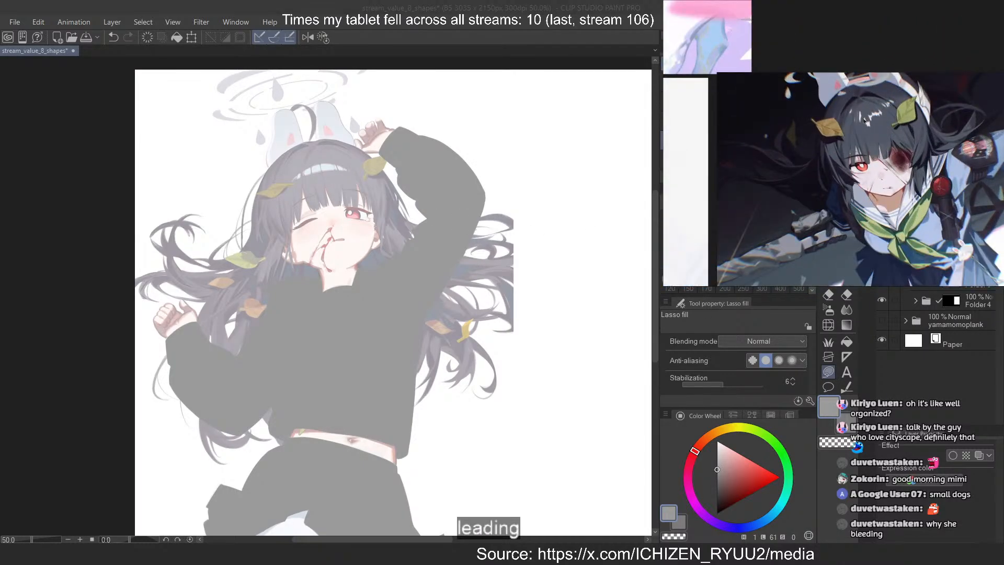
pyautogui.scroll(-3, 863, 121)
pyautogui.moveTo(947, 251); pyautogui.dragTo(823, 55)
pyautogui.scroll(4, 978, 198)
pyautogui.moveTo(947, 202); pyautogui.dragTo(890, 127)
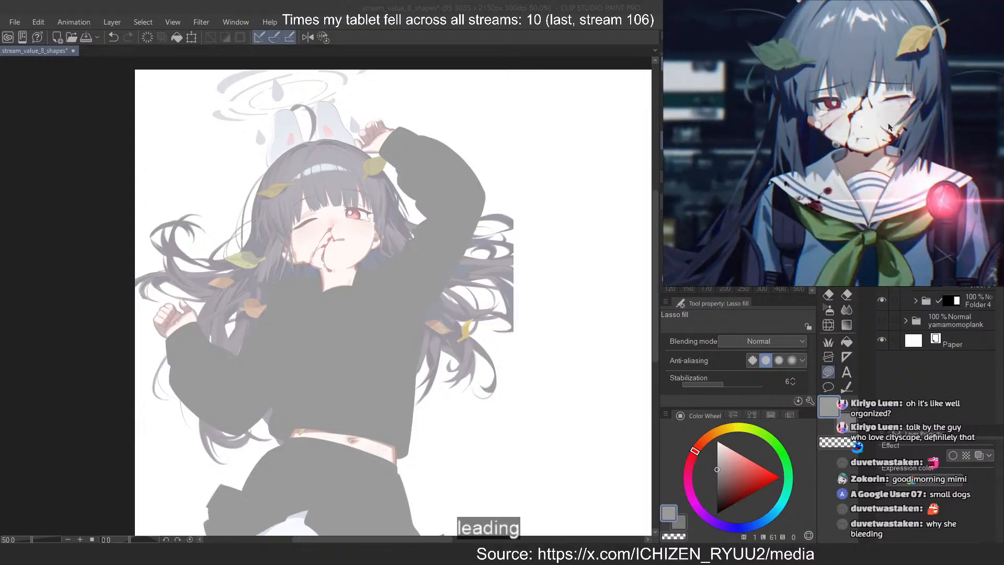
pyautogui.scroll(-3, 895, 132)
pyautogui.scroll(5, 798, 152)
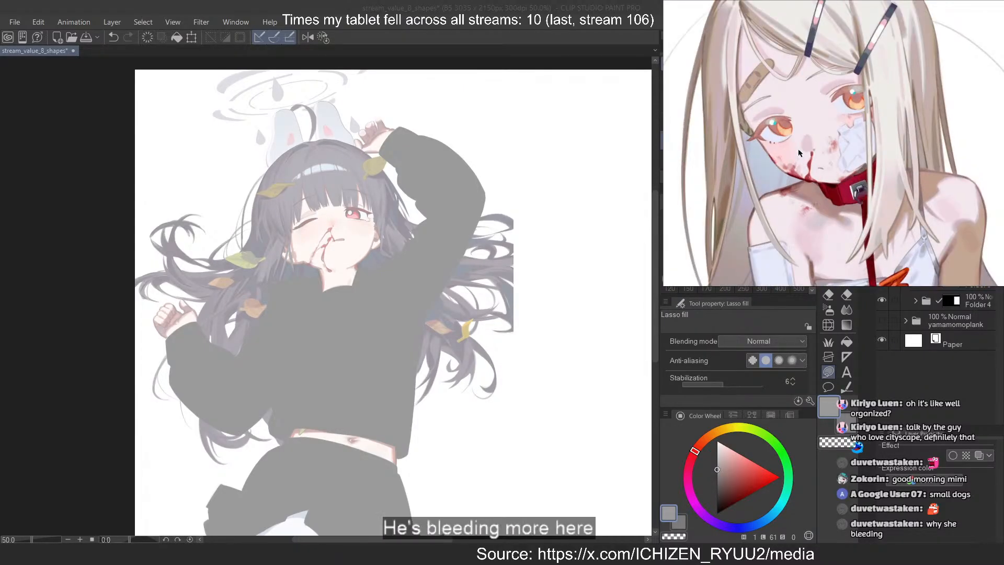
pyautogui.scroll(-5, 798, 152)
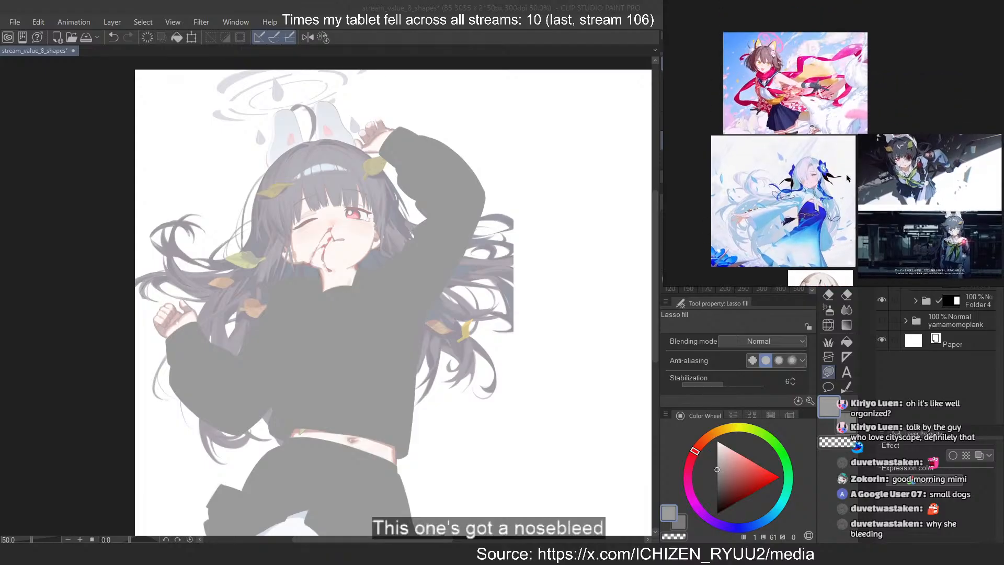
pyautogui.moveTo(847, 178)
pyautogui.mouseDown()
pyautogui.moveTo(632, 70)
pyautogui.moveTo(555, 68)
pyautogui.mouseUp()
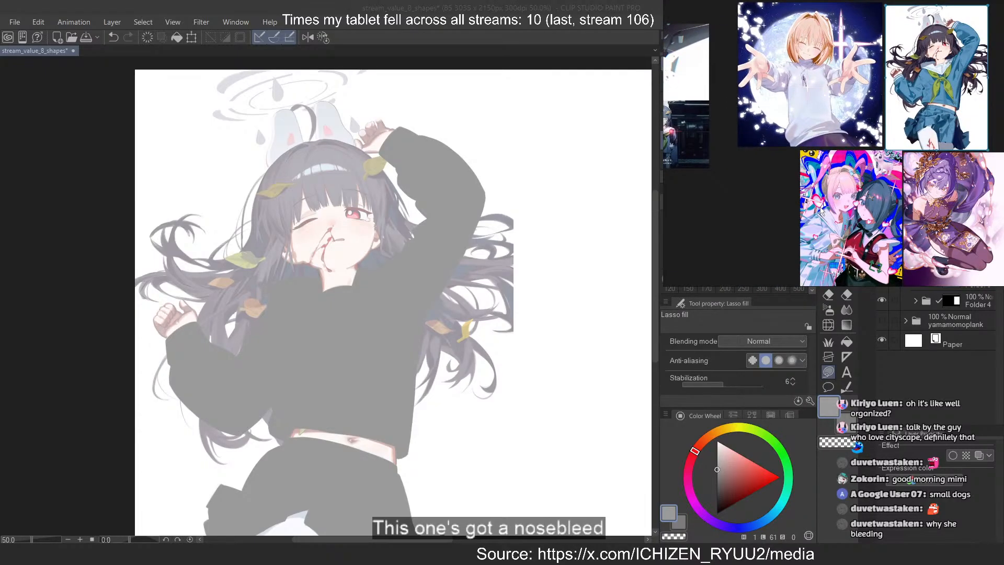
pyautogui.scroll(4, 968, 90)
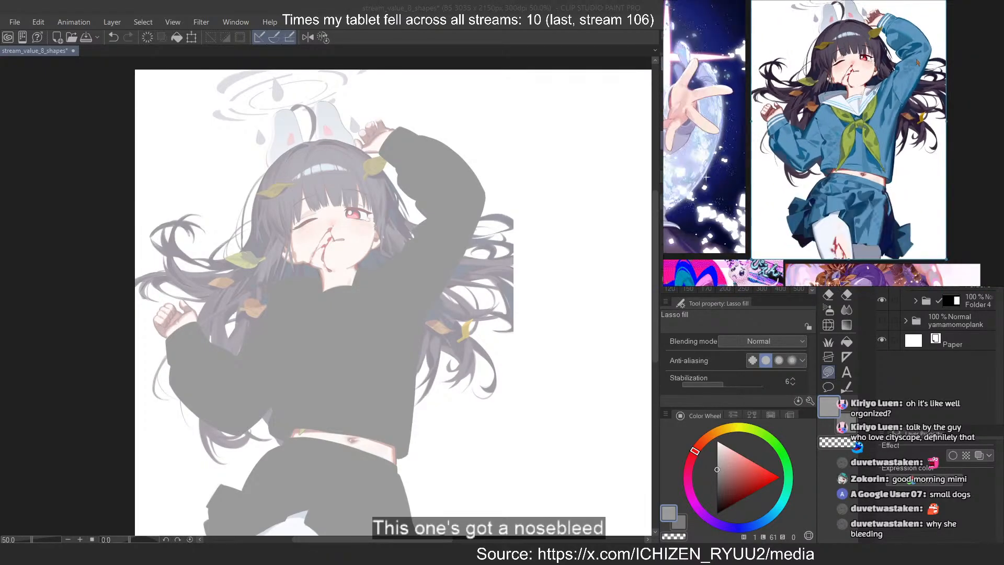
pyautogui.scroll(1, 983, 73)
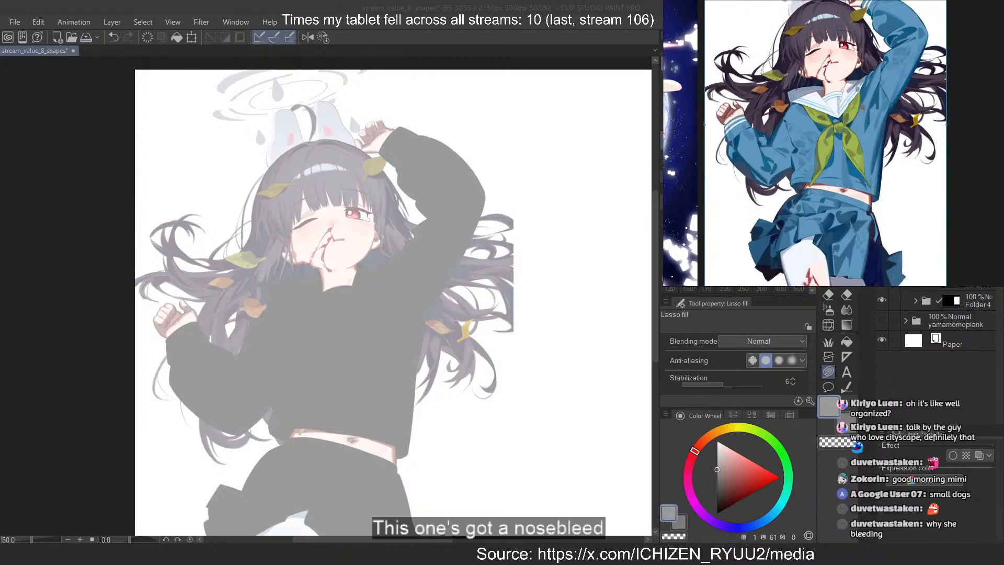
pyautogui.moveTo(863, 107); pyautogui.dragTo(845, 100)
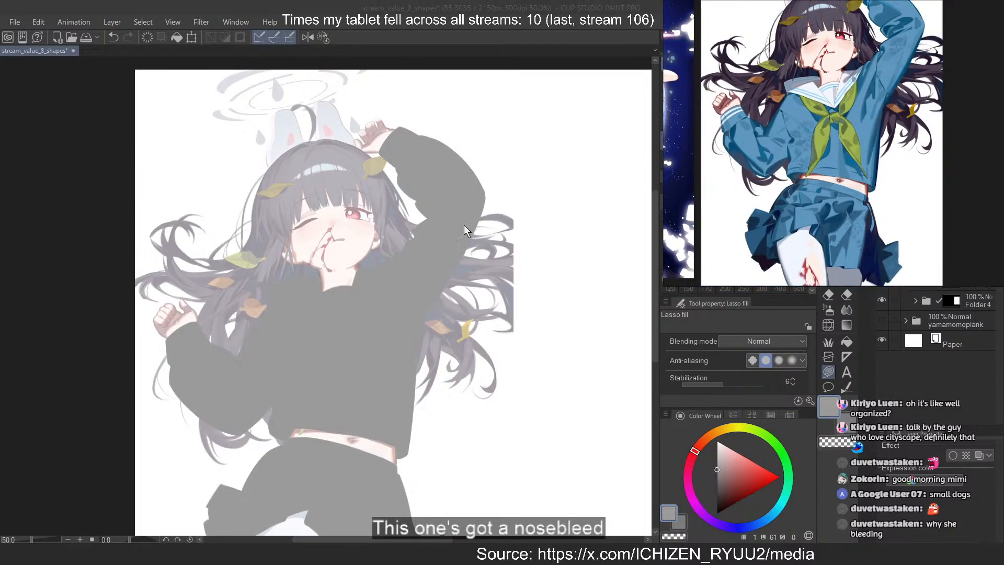
# Hide the flat grey clothing silhouette so the faded sailor uniform underneath can be traced
pyautogui.click(441, 7)
pyautogui.scroll(-2, 397, 251)
pyautogui.scroll(1, 372, 366)
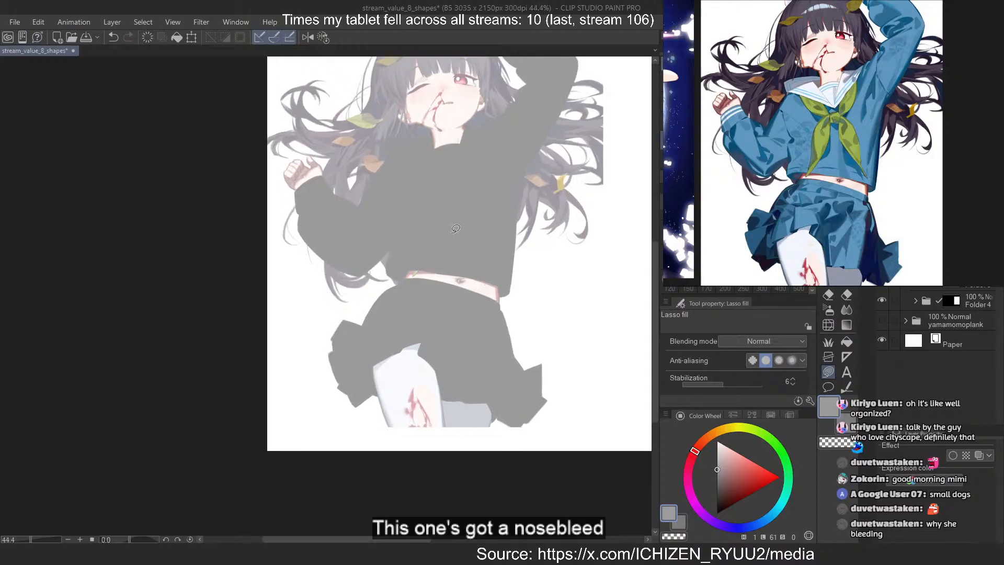
pyautogui.scroll(-1, 464, 329)
pyautogui.scroll(1, 491, 128)
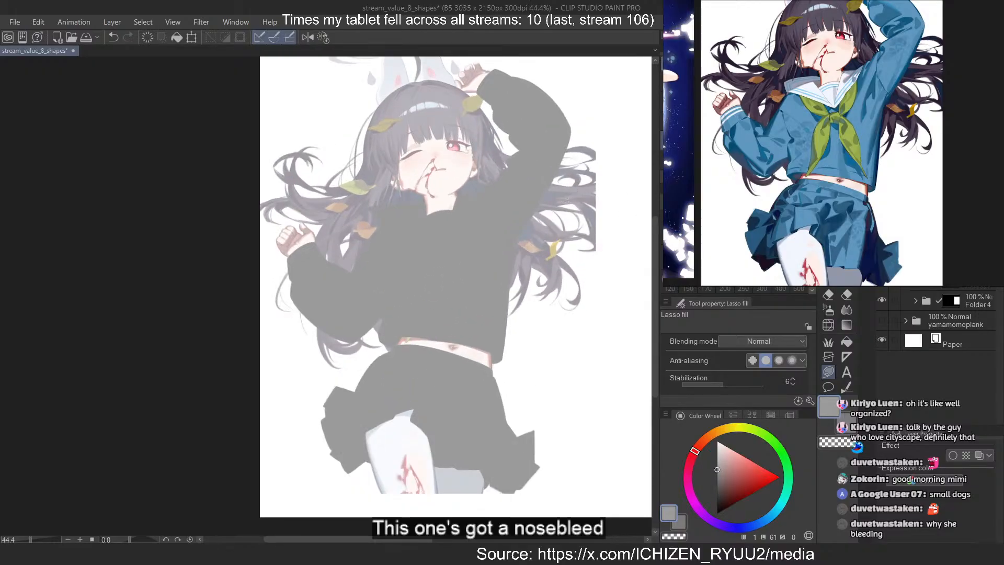
pyautogui.click(882, 260)
pyautogui.click(881, 260)
pyautogui.click(882, 260)
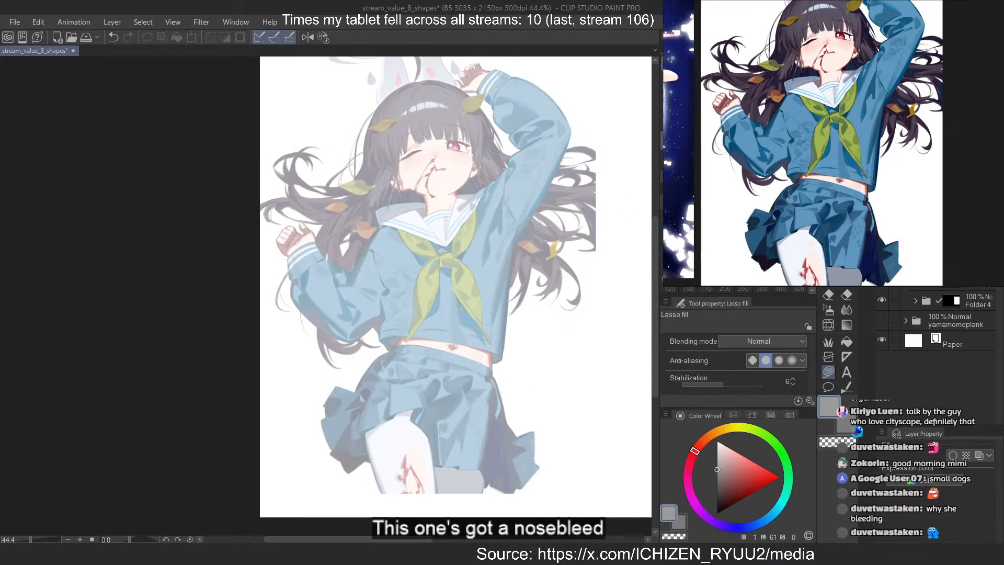
# On a new layer with a darker grey of luminosity 48, brush and trim the neckerchief's edge under the lowered-arm side of the collar
pyautogui.hotkey('ctrl', 'shift', 'n')
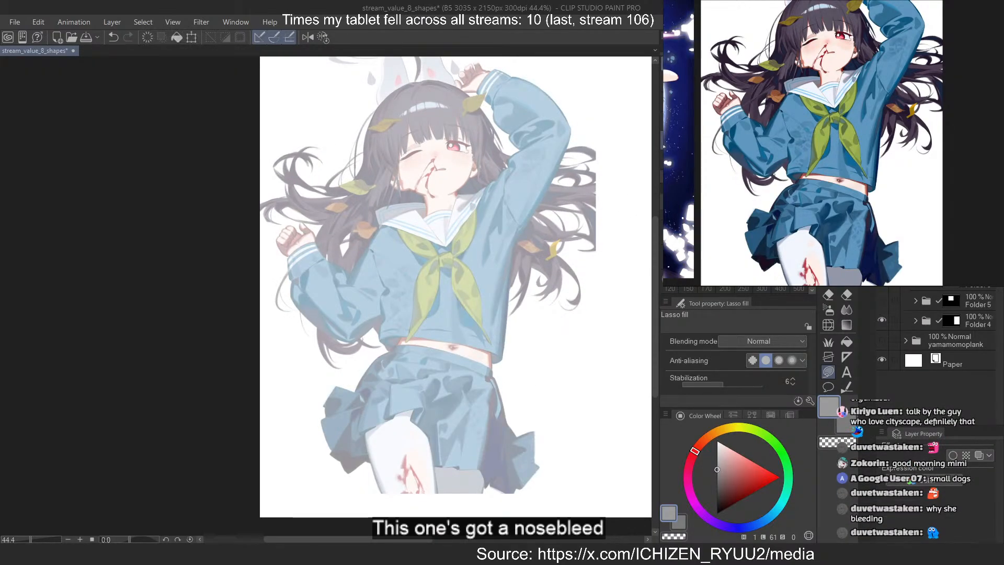
pyautogui.click(718, 477)
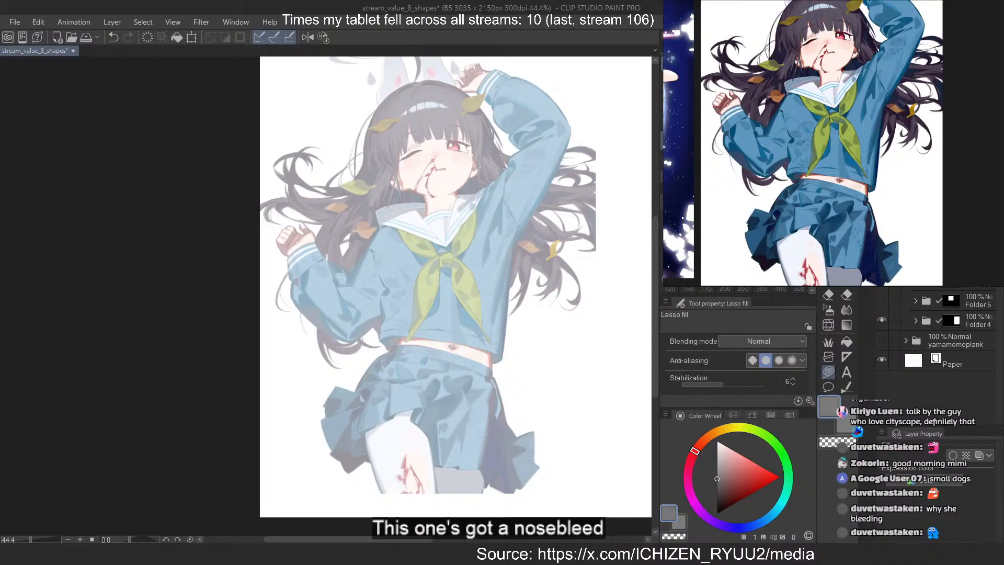
pyautogui.scroll(8, 395, 210)
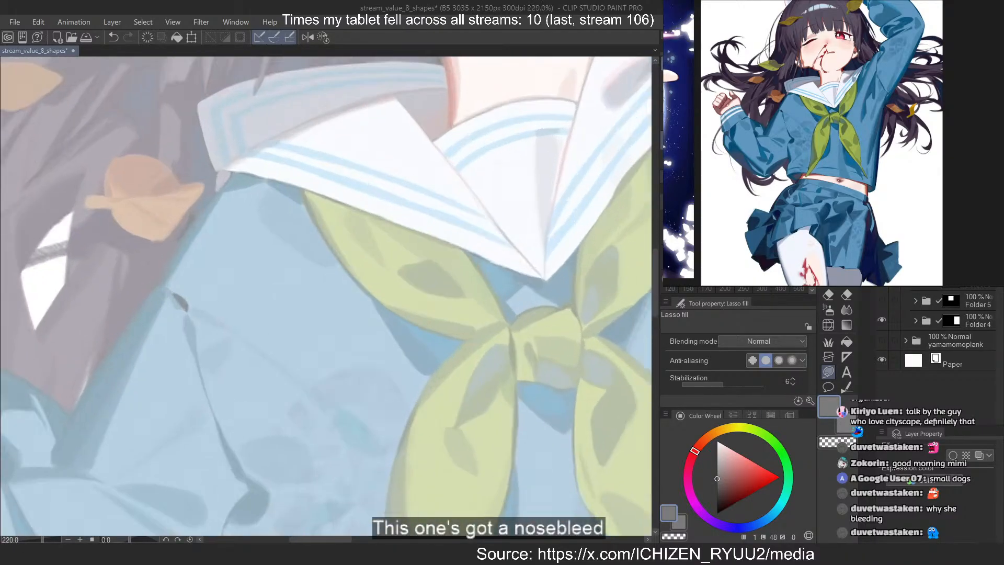
pyautogui.press('b')
pyautogui.moveTo(291, 192); pyautogui.dragTo(462, 259)
pyautogui.hotkey('ctrl', 'z')
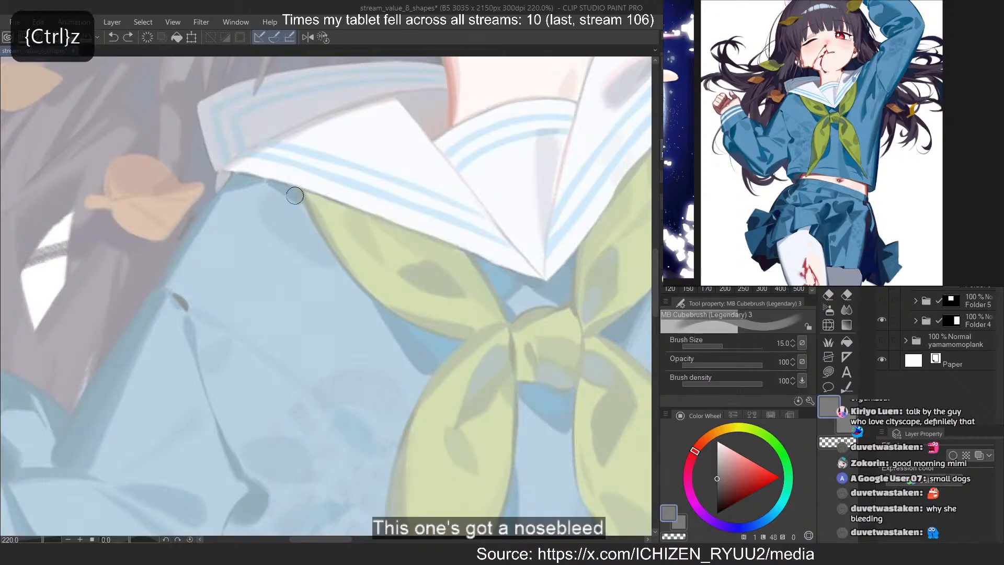
pyautogui.moveTo(287, 191); pyautogui.dragTo(474, 261)
pyautogui.hotkey('ctrl', 'z')
pyautogui.hotkey('ctrl', 'z')
pyautogui.moveTo(289, 193); pyautogui.dragTo(498, 276)
pyautogui.hotkey('ctrl', 'z')
pyautogui.press('c')
pyautogui.moveTo(291, 184); pyautogui.dragTo(325, 261)
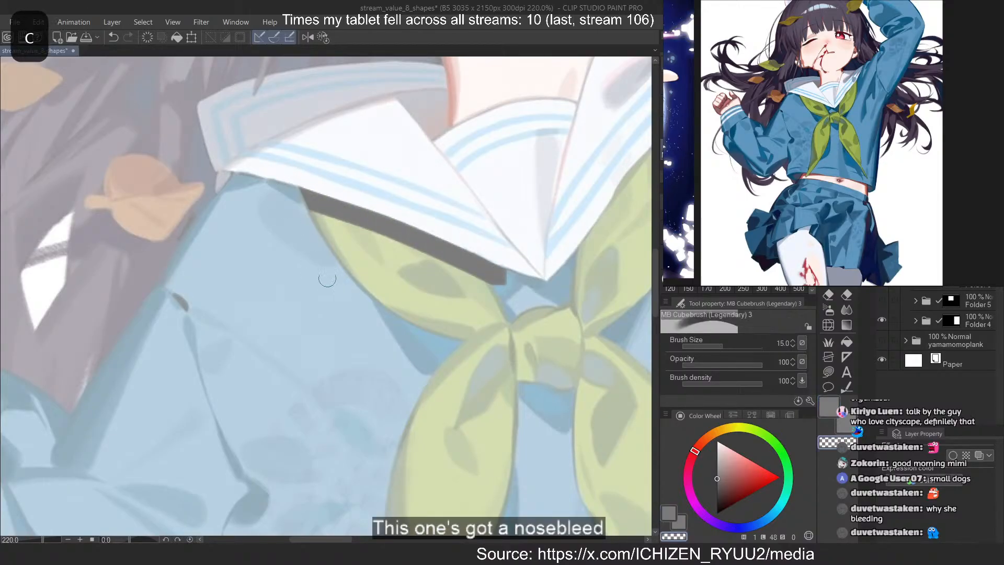
pyautogui.press('c')
# Fill the neckerchief's lowered-arm wing with the dark grey brush from the collar to the knot, trimming its edge along the collar
pyautogui.moveTo(472, 262)
pyautogui.mouseDown()
pyautogui.moveTo(506, 352)
pyautogui.moveTo(488, 338)
pyautogui.mouseUp()
pyautogui.moveTo(411, 251); pyautogui.dragTo(477, 326)
pyautogui.moveTo(404, 248); pyautogui.dragTo(468, 306)
pyautogui.moveTo(377, 238); pyautogui.dragTo(467, 320)
pyautogui.moveTo(322, 214)
pyautogui.mouseDown()
pyautogui.moveTo(393, 292)
pyautogui.moveTo(371, 266)
pyautogui.mouseUp()
pyautogui.press('c')
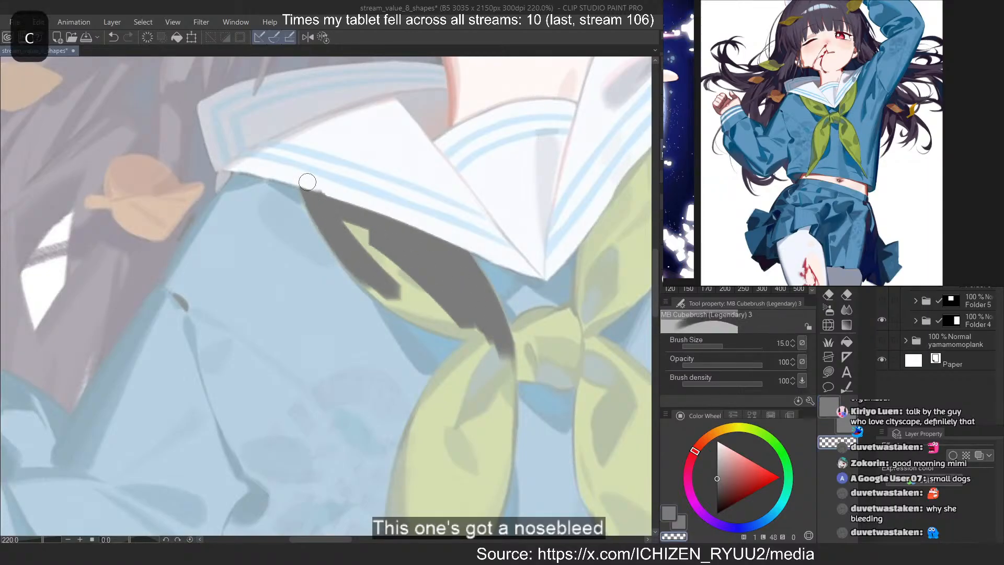
pyautogui.moveTo(302, 179); pyautogui.dragTo(416, 217)
pyautogui.press('c')
pyautogui.moveTo(350, 225); pyautogui.dragTo(440, 306)
pyautogui.moveTo(379, 261); pyautogui.dragTo(450, 312)
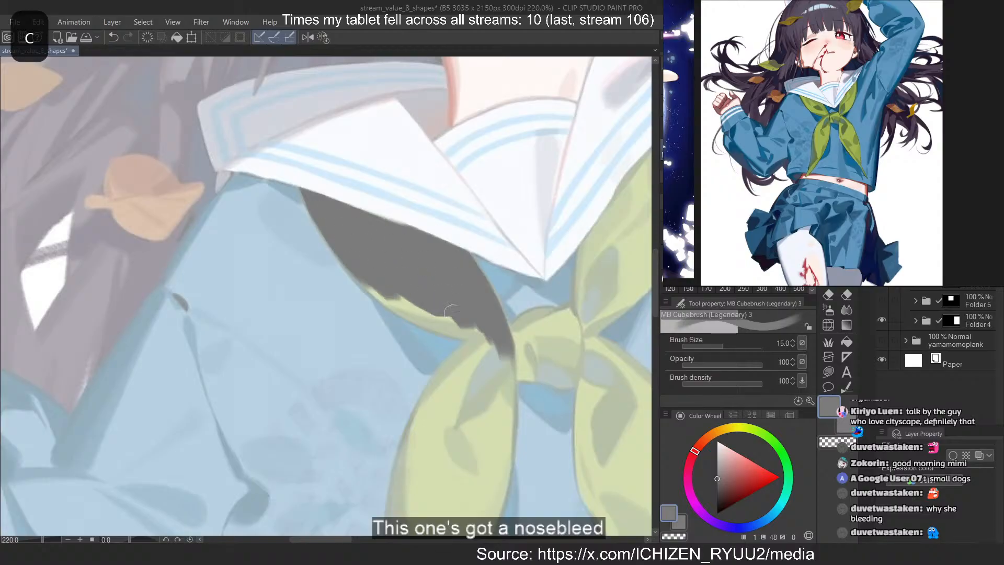
pyautogui.moveTo(393, 295); pyautogui.dragTo(444, 321)
pyautogui.moveTo(361, 278); pyautogui.dragTo(468, 335)
pyautogui.hotkey('ctrl', 'z')
pyautogui.moveTo(364, 282); pyautogui.dragTo(471, 332)
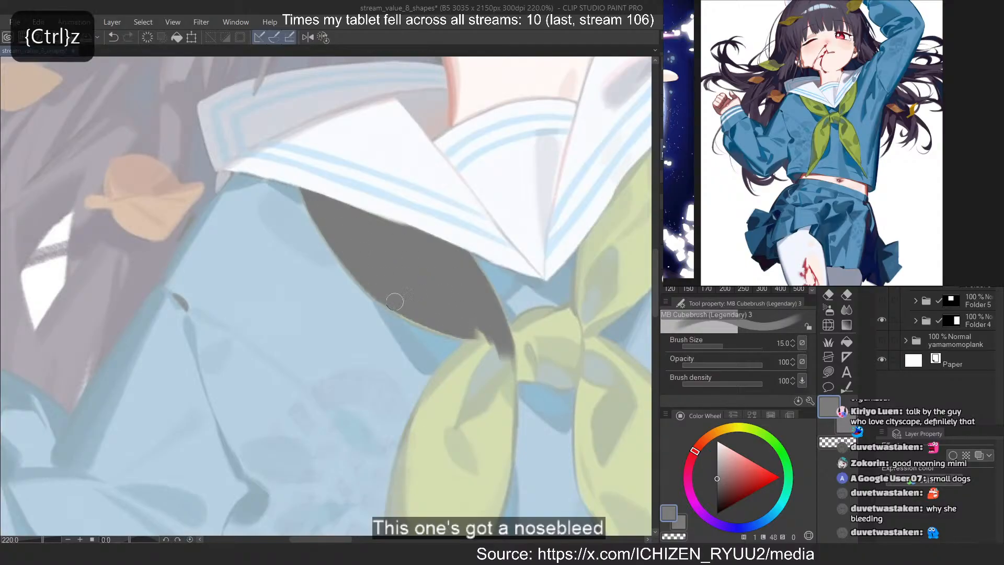
# Brush dark grey into the upper part of the neckerchief's lowered-arm tail, following both of its side edges
pyautogui.moveTo(376, 286)
pyautogui.mouseDown()
pyautogui.moveTo(501, 347)
pyautogui.moveTo(422, 438)
pyautogui.mouseUp()
pyautogui.moveTo(459, 352)
pyautogui.mouseDown()
pyautogui.moveTo(423, 410)
pyautogui.moveTo(406, 481)
pyautogui.moveTo(492, 359)
pyautogui.moveTo(435, 467)
pyautogui.mouseUp()
pyautogui.hotkey('ctrl', 'z')
pyautogui.moveTo(444, 407); pyautogui.dragTo(425, 464)
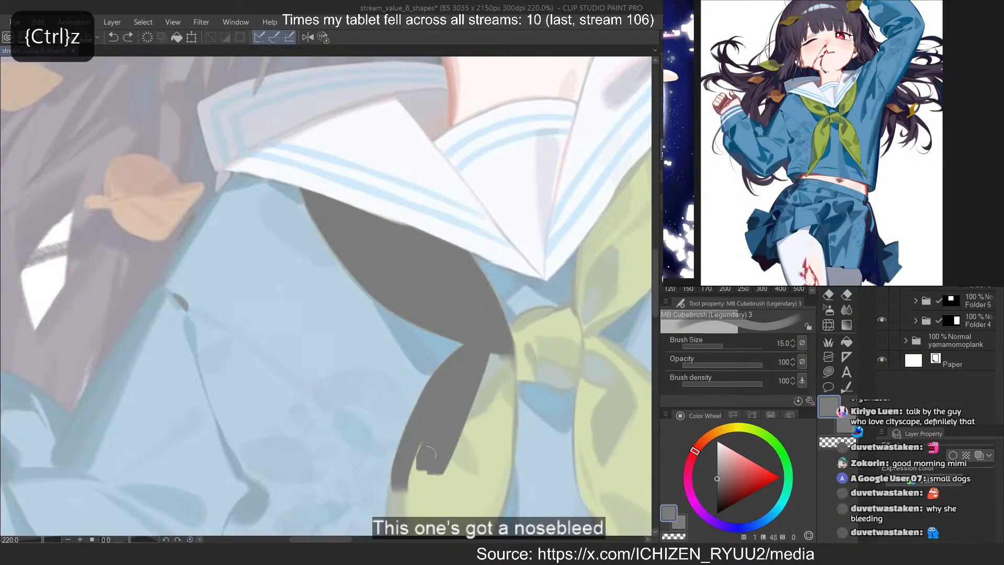
pyautogui.moveTo(489, 360); pyautogui.dragTo(469, 458)
pyautogui.moveTo(500, 360)
pyautogui.mouseDown()
pyautogui.moveTo(473, 455)
pyautogui.moveTo(498, 492)
pyautogui.moveTo(491, 522)
pyautogui.mouseUp()
pyautogui.moveTo(510, 436); pyautogui.dragTo(503, 520)
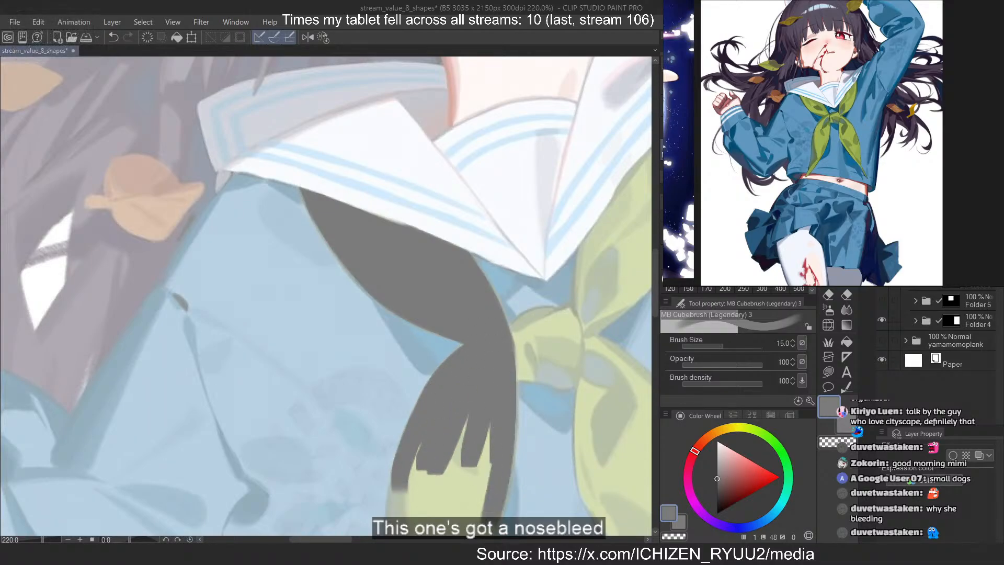
# Outline and fill the neckerchief's central knot with dark grey, joining it to the painted wing and tail
pyautogui.moveTo(498, 343); pyautogui.dragTo(517, 367)
pyautogui.moveTo(558, 368); pyautogui.dragTo(517, 368)
pyautogui.moveTo(570, 387); pyautogui.dragTo(506, 371)
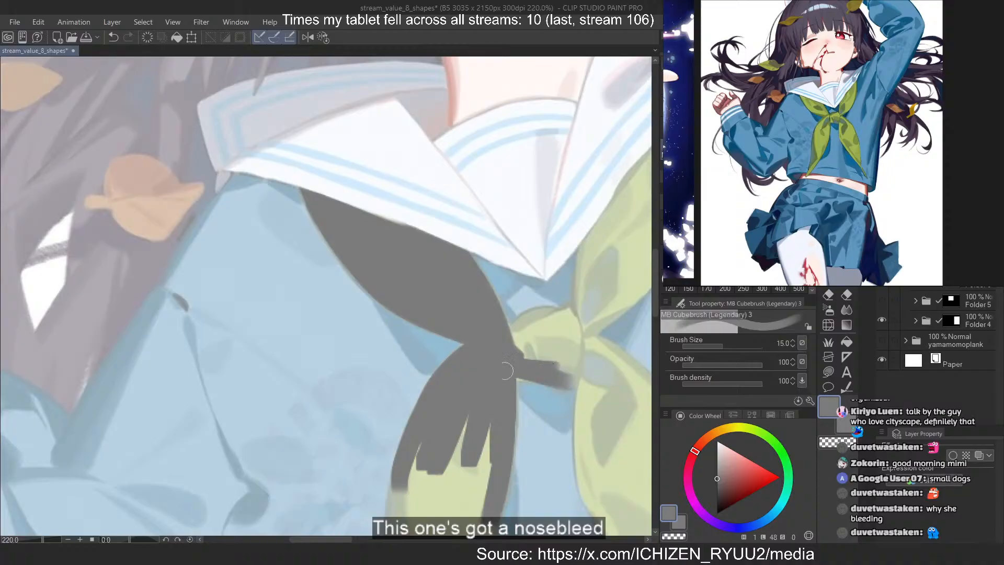
pyautogui.hotkey('ctrl', 'z')
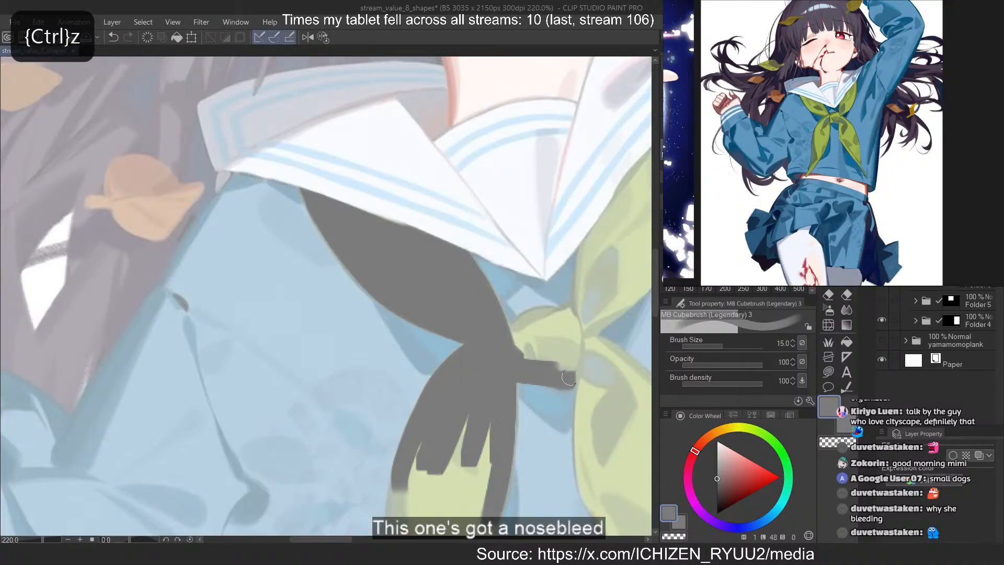
pyautogui.moveTo(571, 375)
pyautogui.mouseDown()
pyautogui.moveTo(574, 320)
pyautogui.moveTo(579, 370)
pyautogui.mouseUp()
pyautogui.moveTo(578, 317)
pyautogui.mouseDown()
pyautogui.moveTo(533, 332)
pyautogui.moveTo(540, 317)
pyautogui.mouseUp()
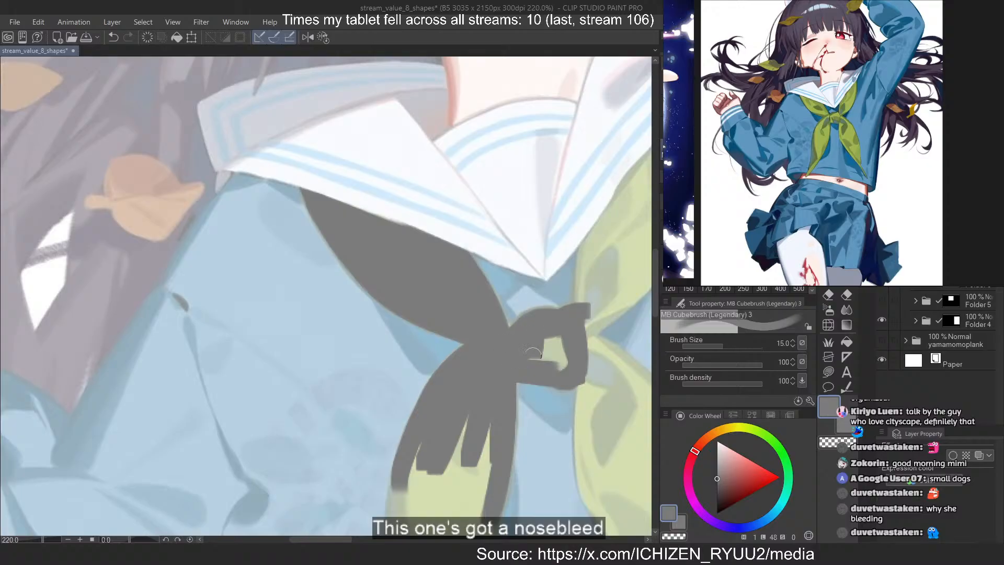
pyautogui.moveTo(532, 353); pyautogui.dragTo(534, 348)
pyautogui.scroll(-6, 285, 335)
pyautogui.scroll(5, 450, 298)
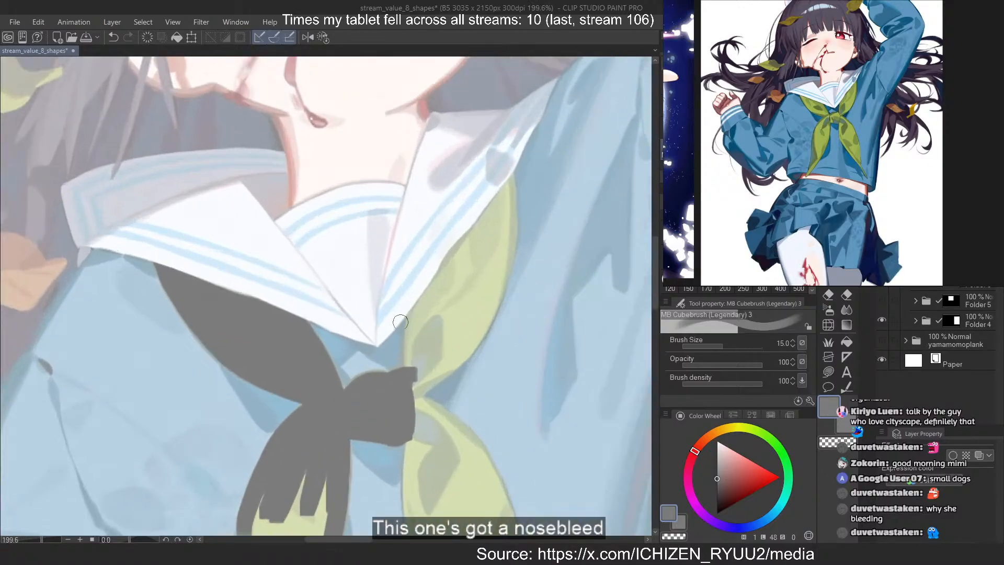
# Outline the neckerchief's raised-arm wing from the knot up along the collar and fill it with dark grey, redoing the misdrawn strokes
pyautogui.moveTo(415, 315); pyautogui.dragTo(410, 392)
pyautogui.hotkey('ctrl', 'z')
pyautogui.moveTo(413, 316); pyautogui.dragTo(409, 380)
pyautogui.moveTo(504, 187); pyautogui.dragTo(419, 306)
pyautogui.hotkey('ctrl', 'z')
pyautogui.moveTo(507, 170)
pyautogui.mouseDown()
pyautogui.moveTo(478, 328)
pyautogui.moveTo(506, 253)
pyautogui.moveTo(486, 318)
pyautogui.moveTo(431, 370)
pyautogui.mouseUp()
pyautogui.hotkey('ctrl', 'z')
pyautogui.hotkey('ctrl', 'z')
# Erase the dark grey edge of the raised-arm wing along the collar line, redoing the cut until it follows the collar
pyautogui.hotkey('ctrl', 'z')
pyautogui.moveTo(495, 298); pyautogui.dragTo(418, 382)
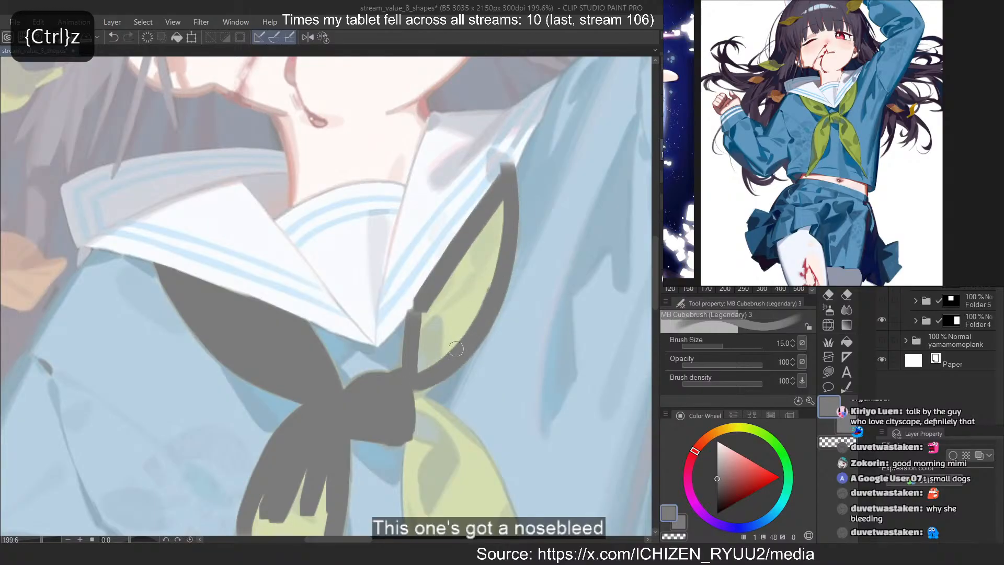
pyautogui.moveTo(428, 289); pyautogui.dragTo(491, 201)
pyautogui.moveTo(508, 168); pyautogui.dragTo(382, 333)
pyautogui.hotkey('ctrl', 'z')
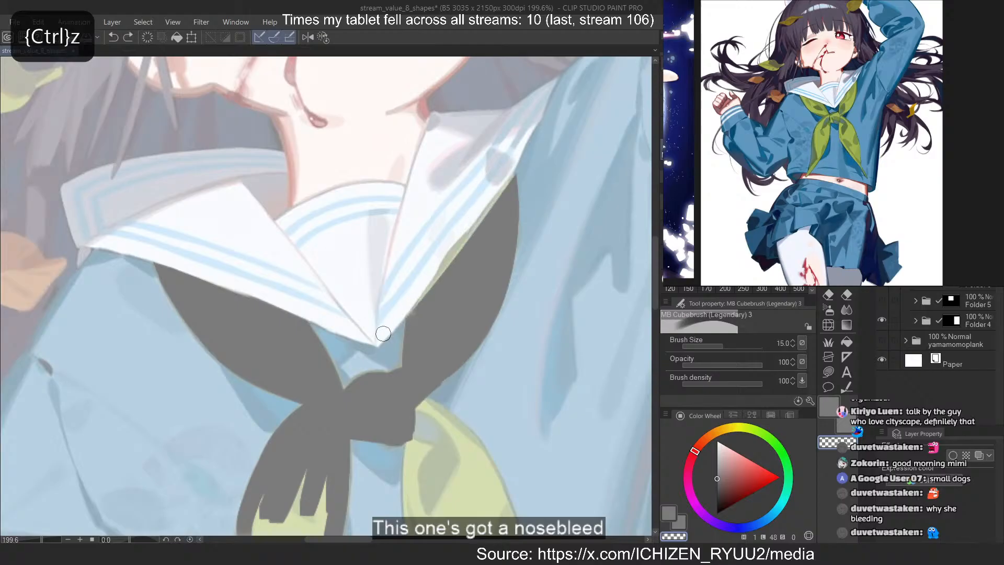
pyautogui.hotkey('ctrl', 'z')
pyautogui.moveTo(509, 167); pyautogui.dragTo(385, 330)
pyautogui.hotkey('ctrl', 'z')
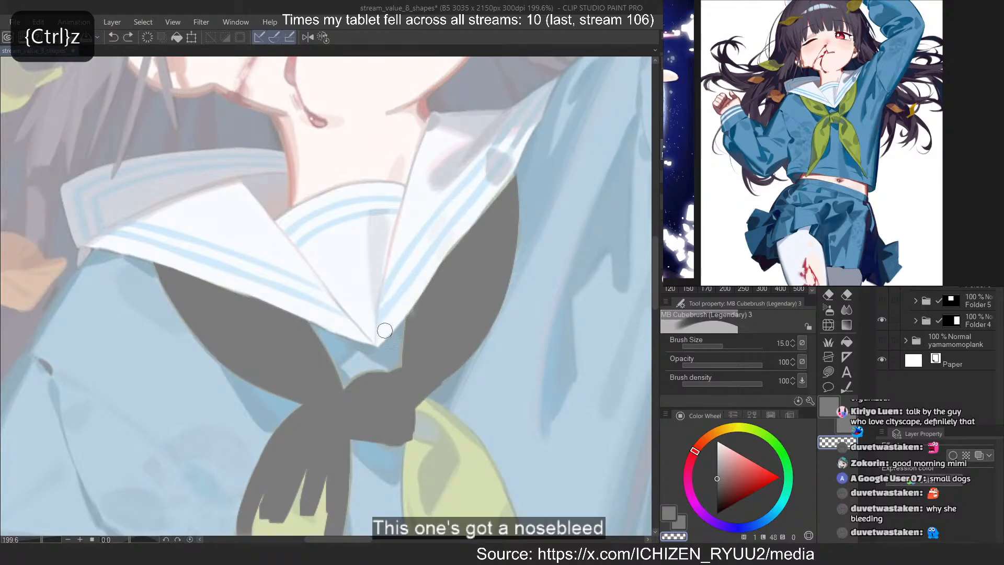
# Brush dark grey into the upper part of the neckerchief's raised-arm tail, extending it down from the knot
pyautogui.press('c')
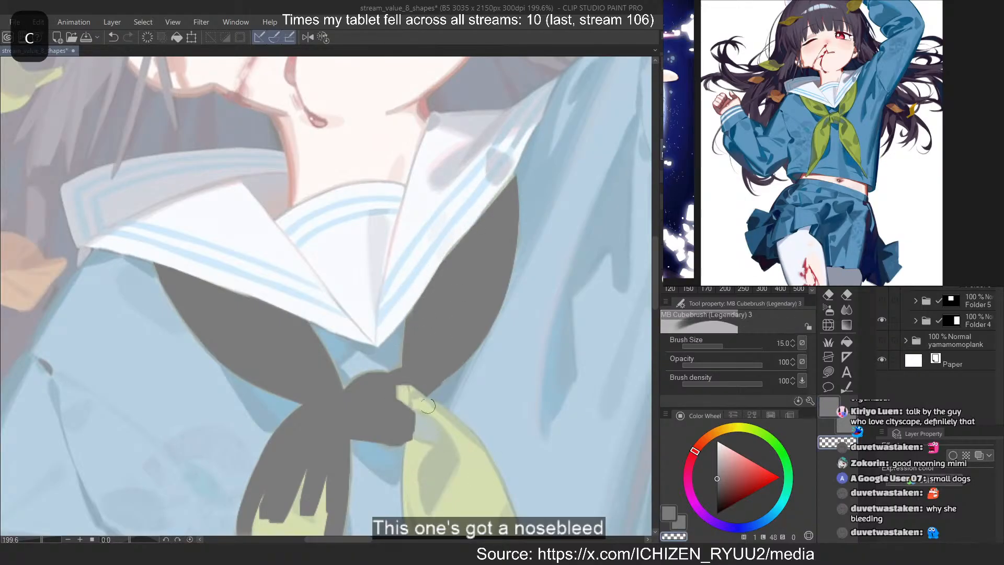
pyautogui.moveTo(430, 408)
pyautogui.mouseDown()
pyautogui.moveTo(478, 455)
pyautogui.moveTo(450, 479)
pyautogui.mouseUp()
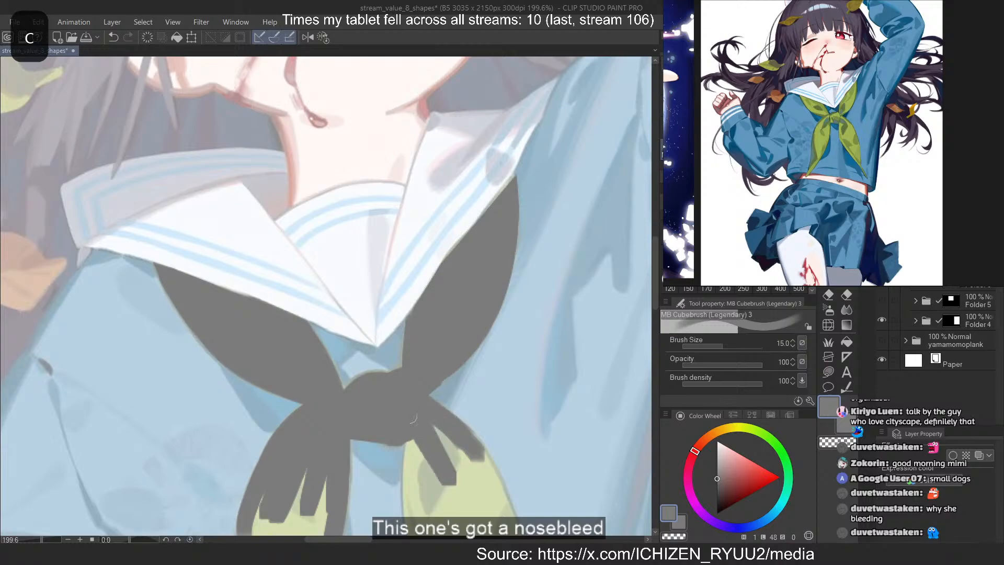
pyautogui.moveTo(416, 434); pyautogui.dragTo(437, 497)
pyautogui.moveTo(410, 445); pyautogui.dragTo(417, 499)
# Paint the outer edge of the neckerchief's lowered-arm tail dark grey down to its end and trim the tip to a point
pyautogui.scroll(-4, 336, 192)
pyautogui.scroll(3, 333, 197)
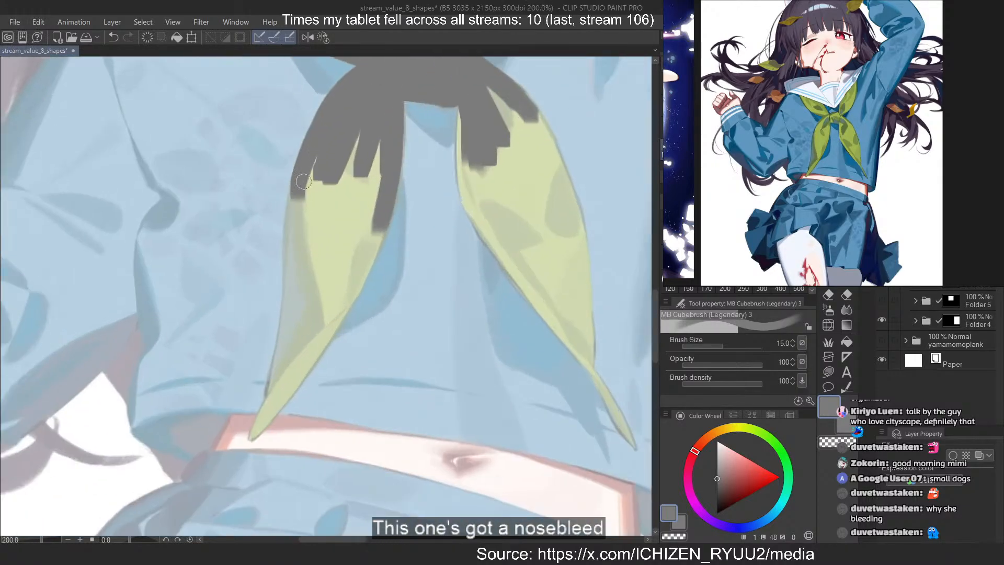
pyautogui.moveTo(303, 181); pyautogui.dragTo(295, 339)
pyautogui.hotkey('ctrl', 'z')
pyautogui.moveTo(292, 205); pyautogui.dragTo(291, 309)
pyautogui.moveTo(307, 183); pyautogui.dragTo(284, 373)
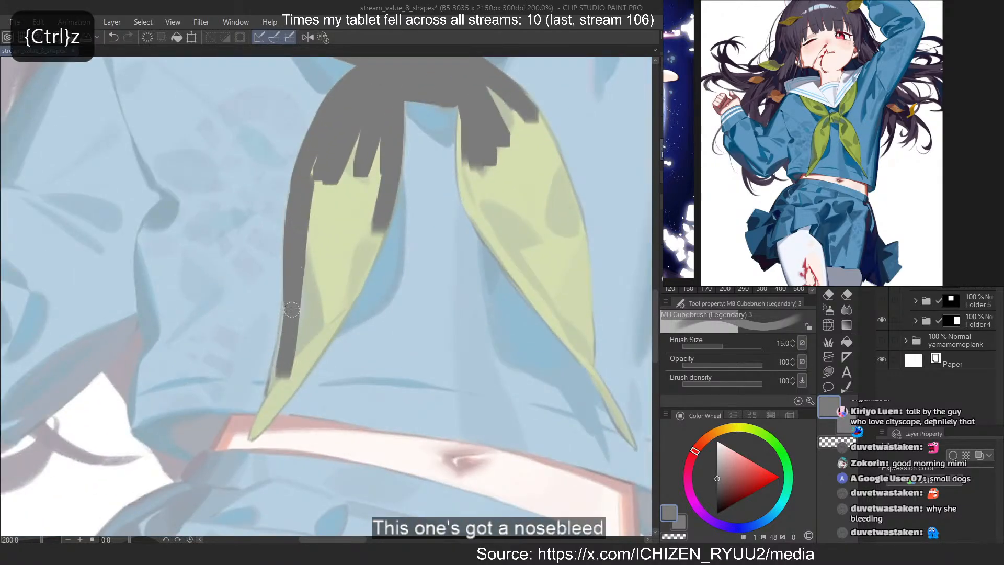
pyautogui.moveTo(291, 308); pyautogui.dragTo(262, 426)
pyautogui.moveTo(293, 346); pyautogui.dragTo(256, 433)
pyautogui.moveTo(278, 396); pyautogui.dragTo(253, 442)
pyautogui.press('c')
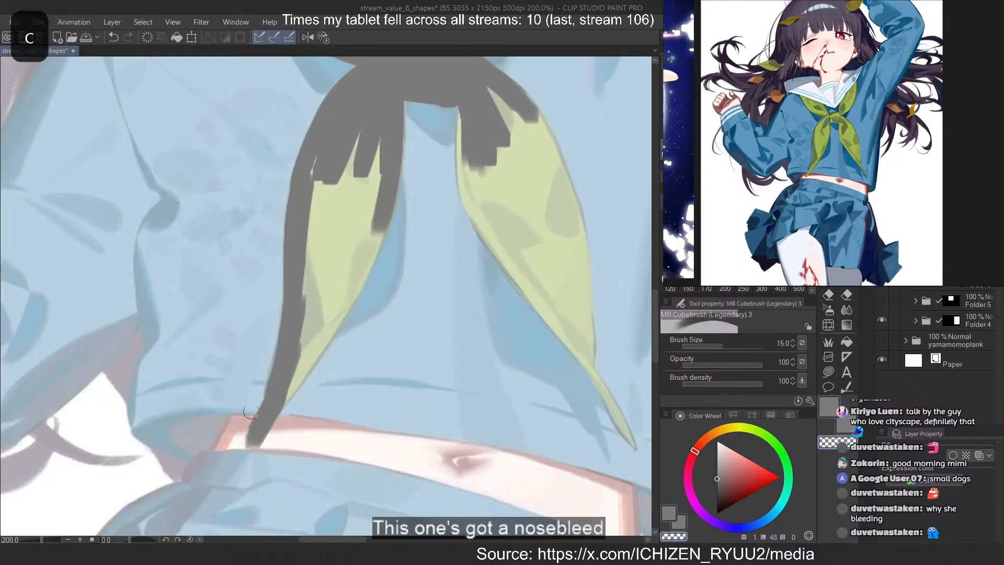
pyautogui.hotkey('ctrl', 'z')
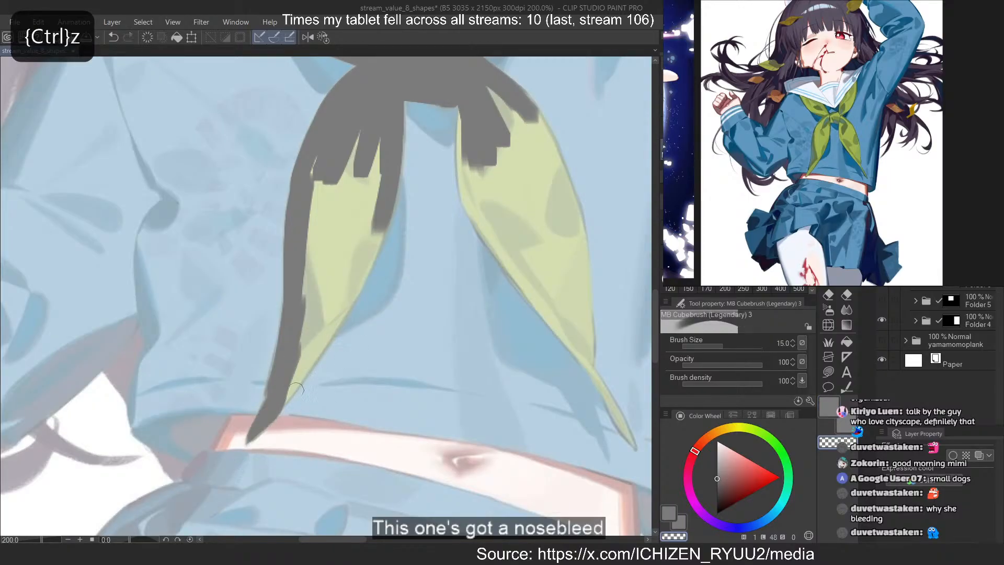
# Paint the inner edge of the lowered-arm tail dark grey, redoing misdrawn strokes, and fill the remaining gap inside the tail
pyautogui.press('c')
pyautogui.moveTo(342, 275); pyautogui.dragTo(290, 379)
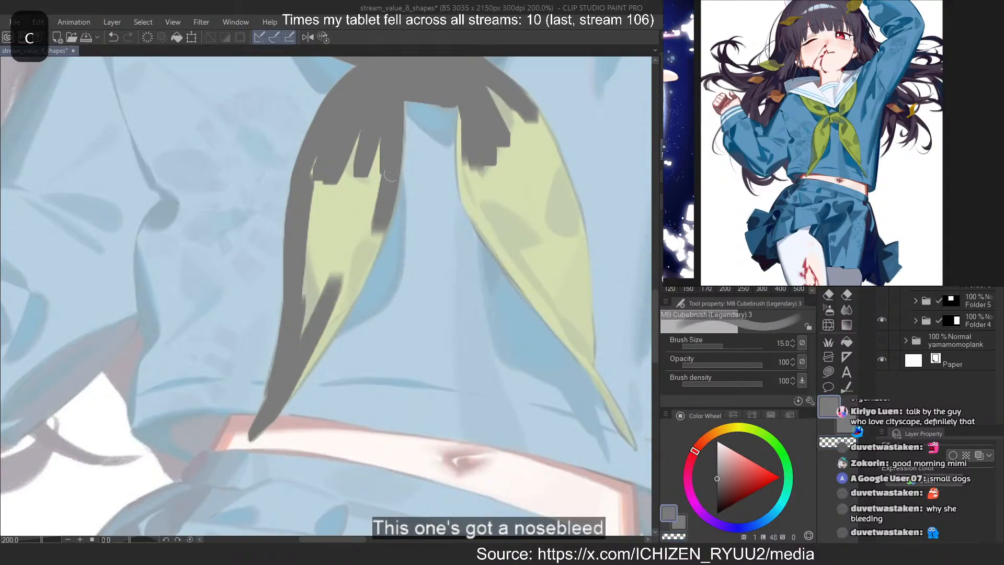
pyautogui.moveTo(387, 196); pyautogui.dragTo(314, 355)
pyautogui.moveTo(400, 157); pyautogui.dragTo(329, 335)
pyautogui.hotkey('ctrl', 'z')
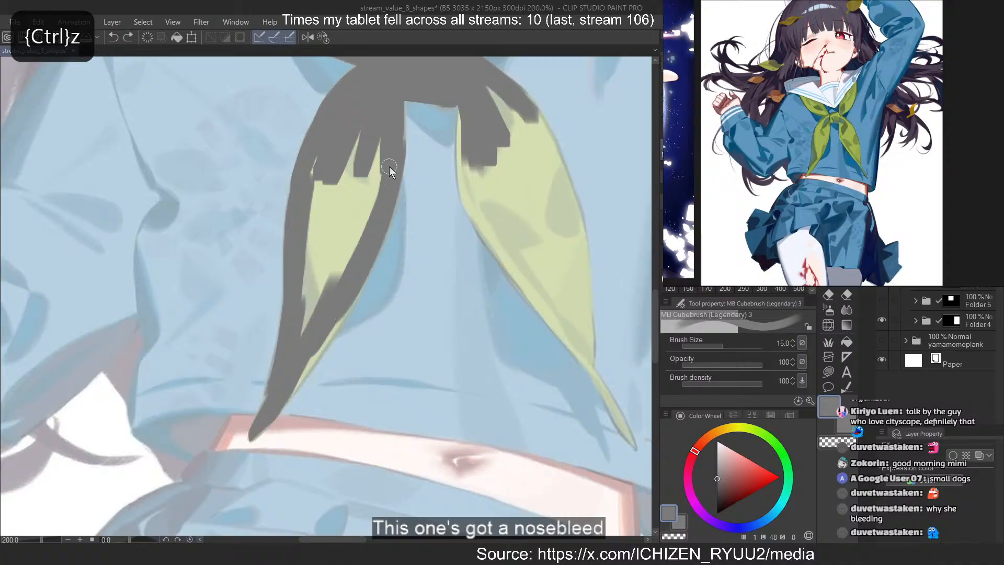
pyautogui.hotkey('ctrl', 'z')
pyautogui.moveTo(391, 200); pyautogui.dragTo(333, 334)
pyautogui.hotkey('ctrl', 'z')
pyautogui.moveTo(380, 232); pyautogui.dragTo(285, 409)
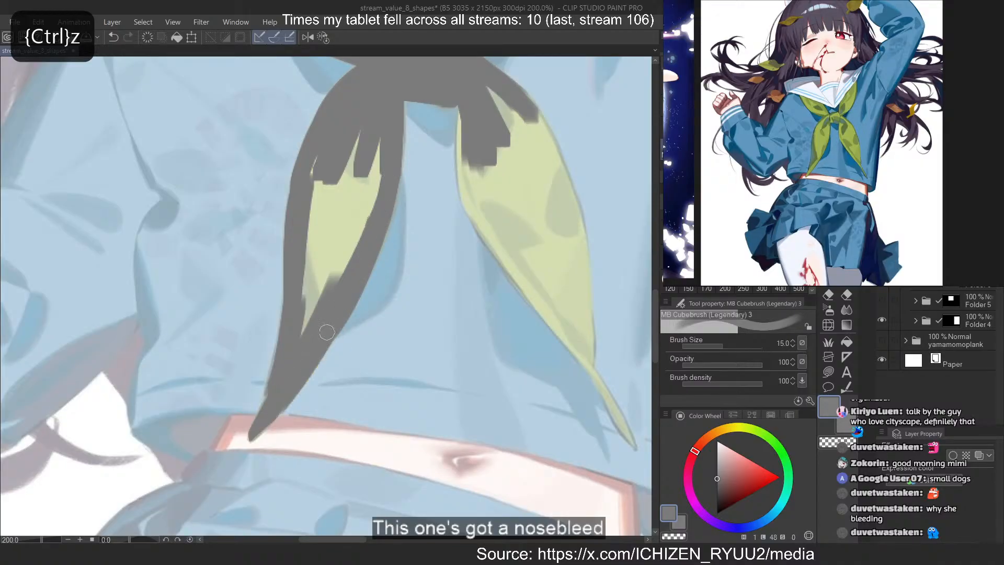
pyautogui.hotkey('ctrl', 'z')
pyautogui.moveTo(319, 345); pyautogui.dragTo(291, 394)
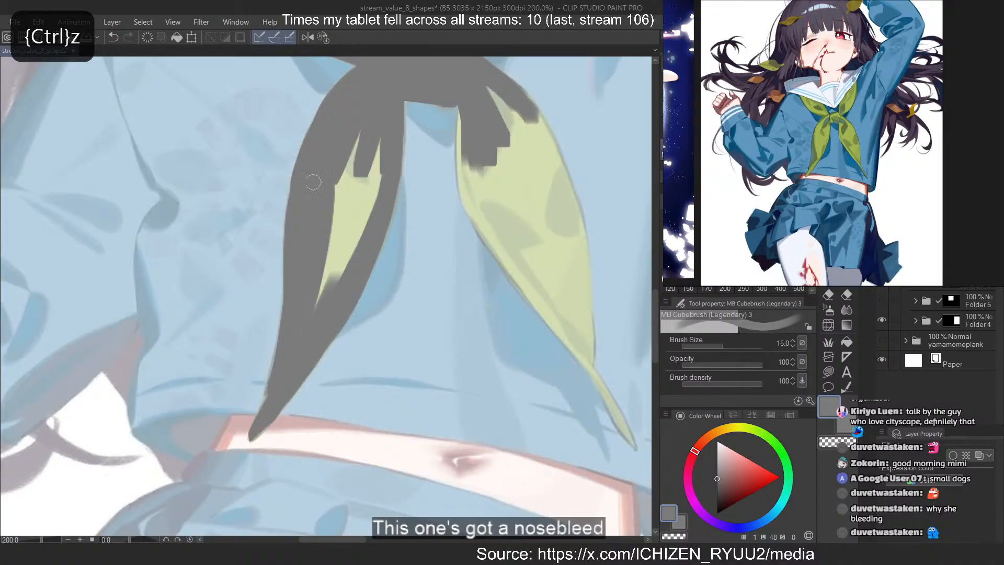
pyautogui.moveTo(312, 181)
pyautogui.mouseDown()
pyautogui.moveTo(347, 133)
pyautogui.moveTo(357, 166)
pyautogui.moveTo(349, 232)
pyautogui.moveTo(380, 151)
pyautogui.mouseUp()
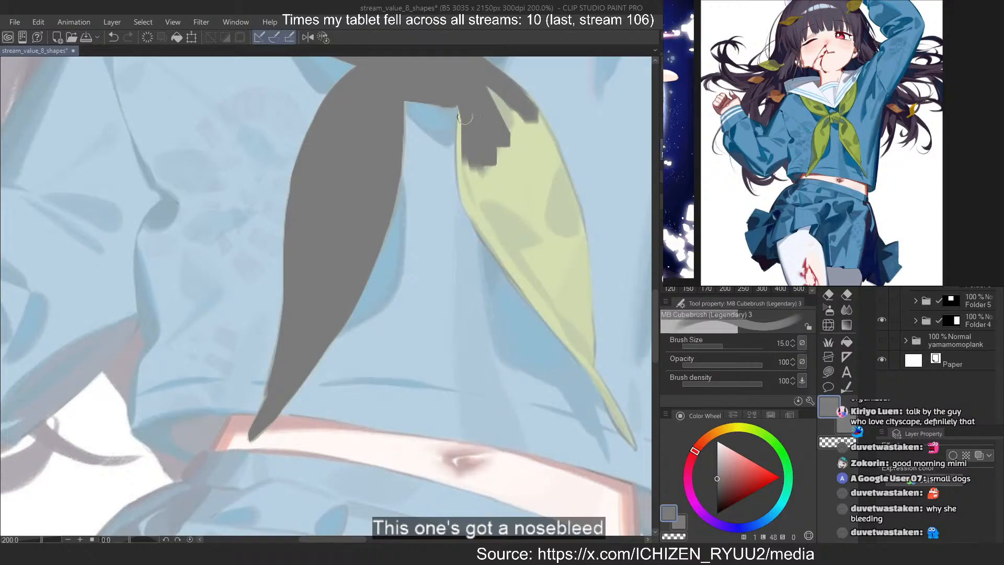
# Fill the body of the neckerchief's raised-arm tail with dark grey and redo its outer edge until it follows the reference
pyautogui.moveTo(464, 117)
pyautogui.mouseDown()
pyautogui.moveTo(467, 170)
pyautogui.moveTo(468, 103)
pyautogui.moveTo(465, 179)
pyautogui.moveTo(466, 171)
pyautogui.moveTo(491, 241)
pyautogui.moveTo(479, 225)
pyautogui.moveTo(584, 349)
pyautogui.moveTo(479, 158)
pyautogui.moveTo(479, 144)
pyautogui.moveTo(540, 212)
pyautogui.moveTo(488, 87)
pyautogui.moveTo(556, 222)
pyautogui.moveTo(509, 109)
pyautogui.moveTo(560, 199)
pyautogui.mouseUp()
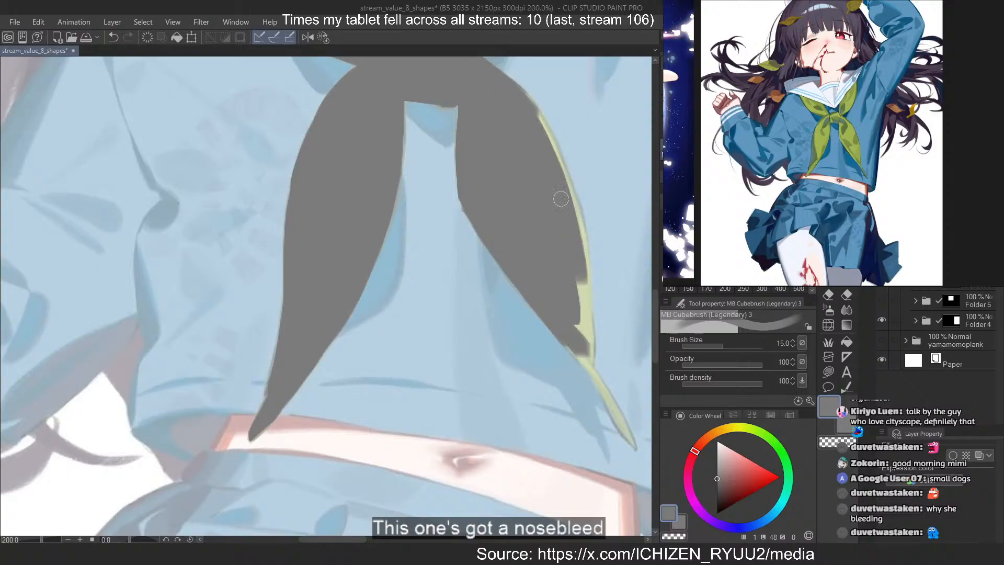
pyautogui.moveTo(533, 103); pyautogui.dragTo(579, 261)
pyautogui.hotkey('ctrl', 'z')
pyautogui.moveTo(516, 88)
pyautogui.mouseDown()
pyautogui.moveTo(567, 189)
pyautogui.moveTo(583, 272)
pyautogui.mouseUp()
pyautogui.moveTo(541, 150); pyautogui.dragTo(590, 352)
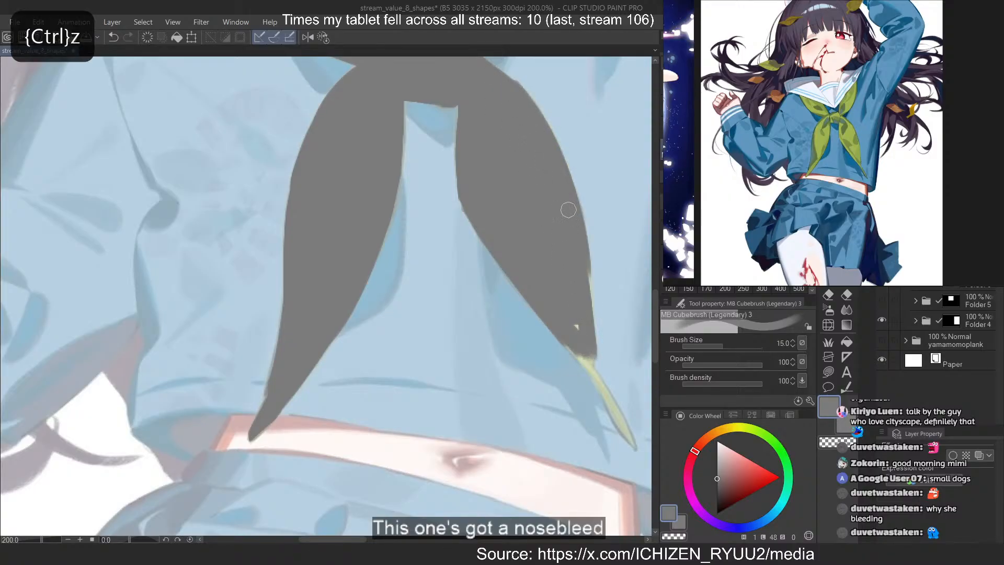
pyautogui.hotkey('ctrl', 'z')
pyautogui.moveTo(573, 248)
pyautogui.mouseDown()
pyautogui.moveTo(587, 352)
pyautogui.moveTo(635, 450)
pyautogui.mouseUp()
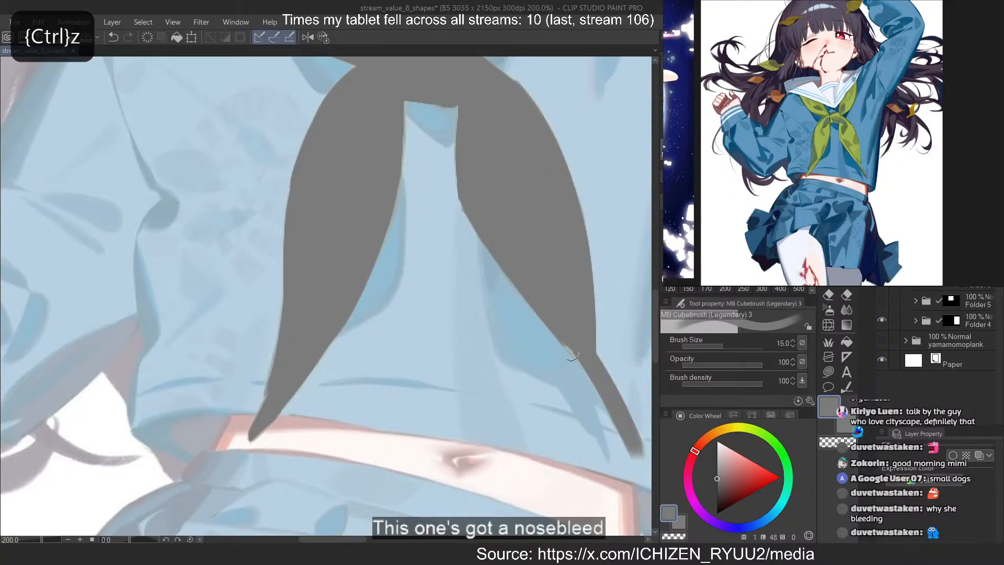
# Undo the overly thick tip stroke, reduce the brush size to 8, and repaint and trim the raised-arm tail's narrow tip
pyautogui.hotkey('ctrl', 'z')
pyautogui.moveTo(562, 331); pyautogui.dragTo(608, 380)
pyautogui.hotkey('ctrl', 'z')
pyautogui.press('[')
pyautogui.press('[')
pyautogui.press('[')
pyautogui.moveTo(563, 343)
pyautogui.mouseDown()
pyautogui.moveTo(581, 361)
pyautogui.moveTo(564, 330)
pyautogui.moveTo(556, 327)
pyautogui.moveTo(608, 403)
pyautogui.mouseUp()
pyautogui.hotkey('ctrl', 'z')
pyautogui.moveTo(597, 370); pyautogui.dragTo(636, 446)
pyautogui.hotkey('ctrl', 'z')
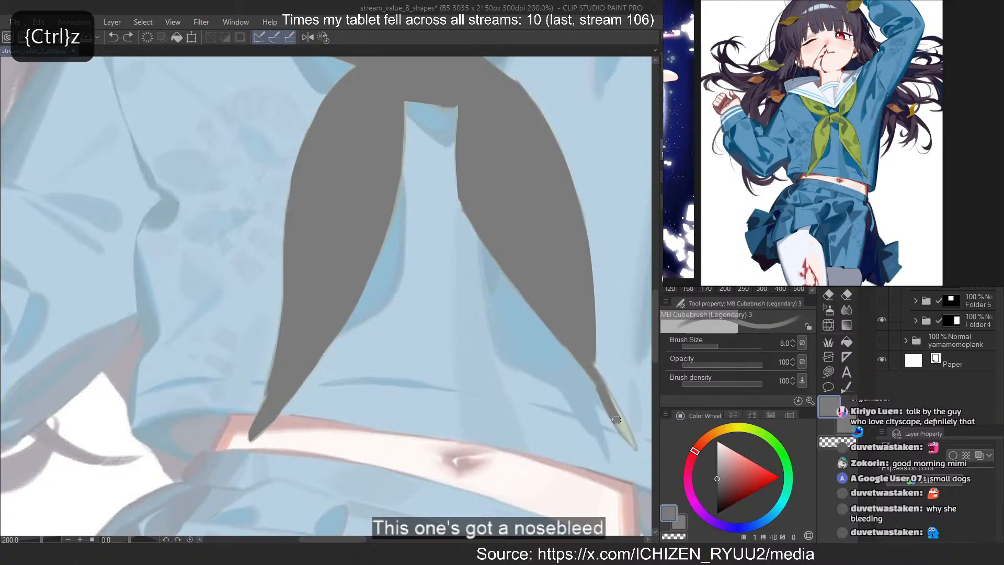
pyautogui.moveTo(596, 384); pyautogui.dragTo(633, 445)
pyautogui.hotkey('ctrl', 'z')
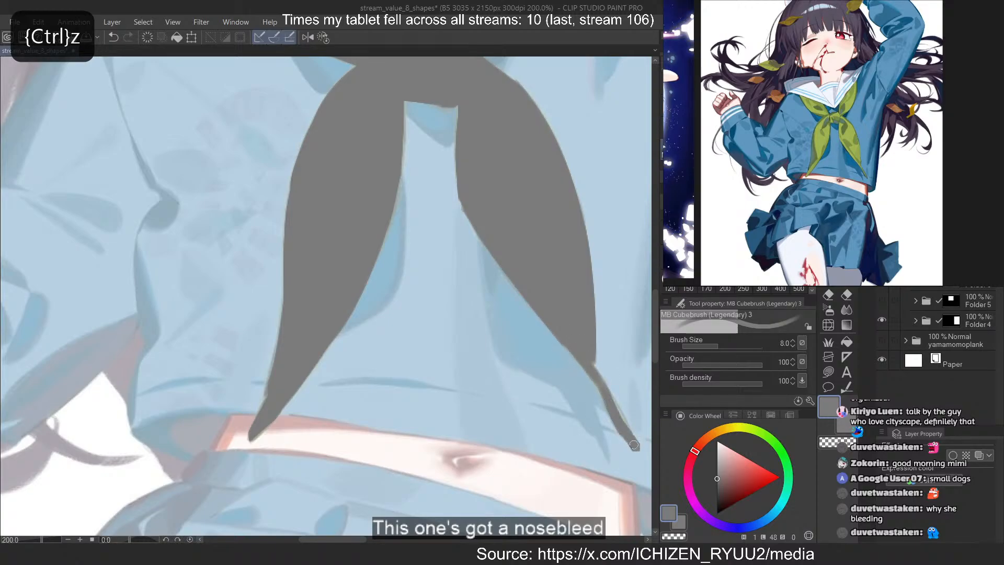
pyautogui.moveTo(617, 404); pyautogui.dragTo(633, 434)
pyautogui.press('c')
pyautogui.moveTo(603, 372); pyautogui.dragTo(644, 451)
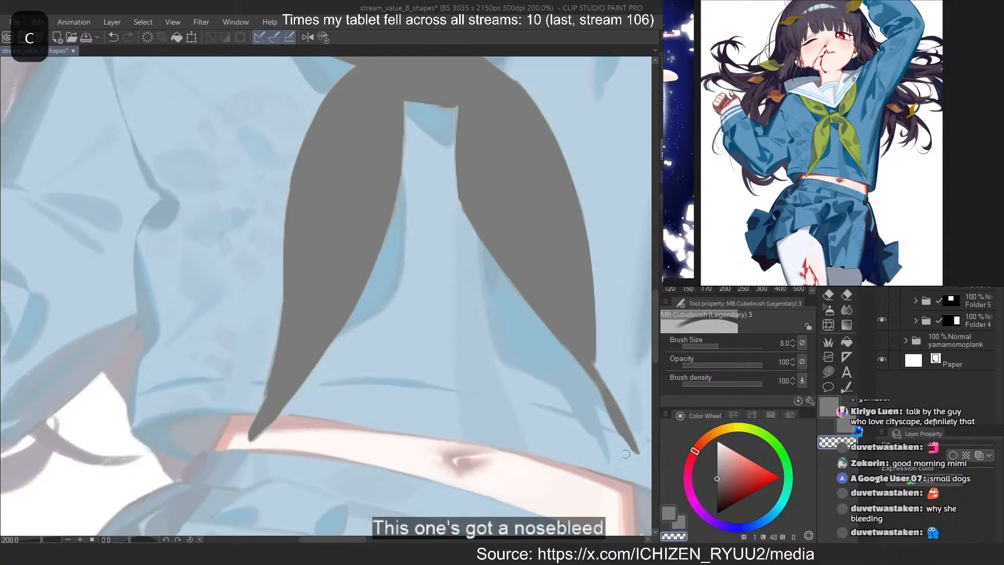
pyautogui.press('c')
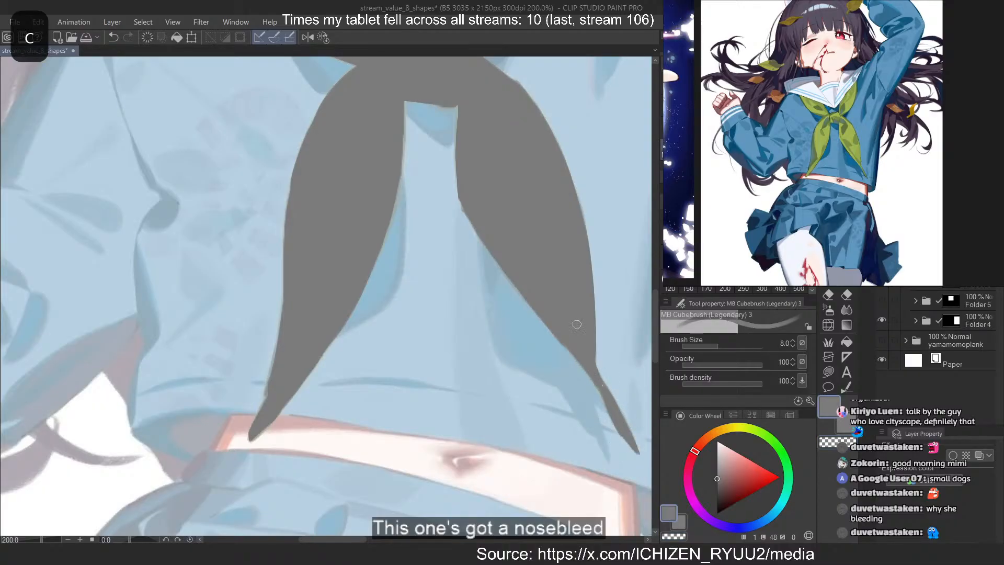
# Add a new layer for the hair, choose a darker grey, and test a stroke on the hair with brush size 15
pyautogui.scroll(-8, 390, 335)
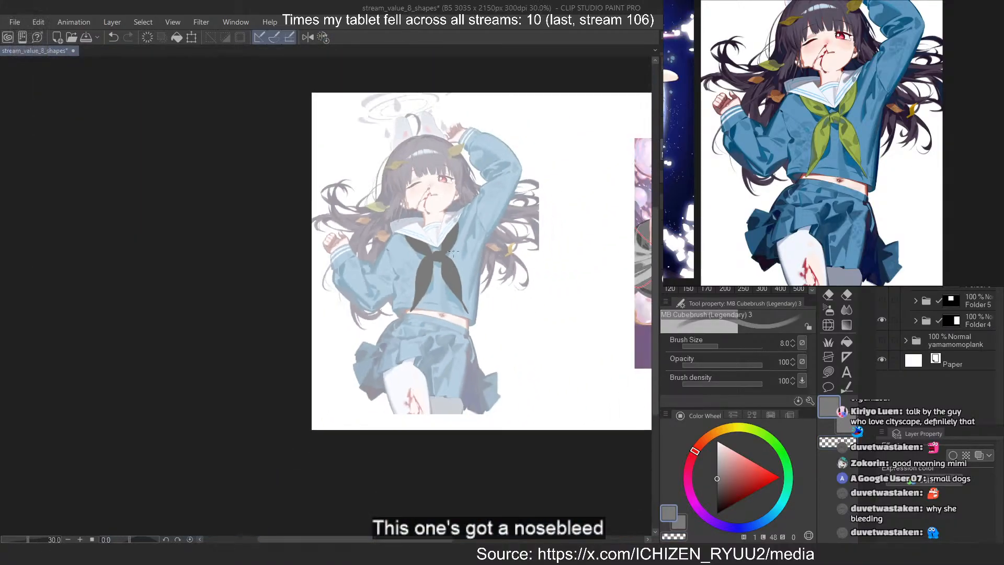
pyautogui.scroll(2, 470, 166)
pyautogui.scroll(1, 470, 167)
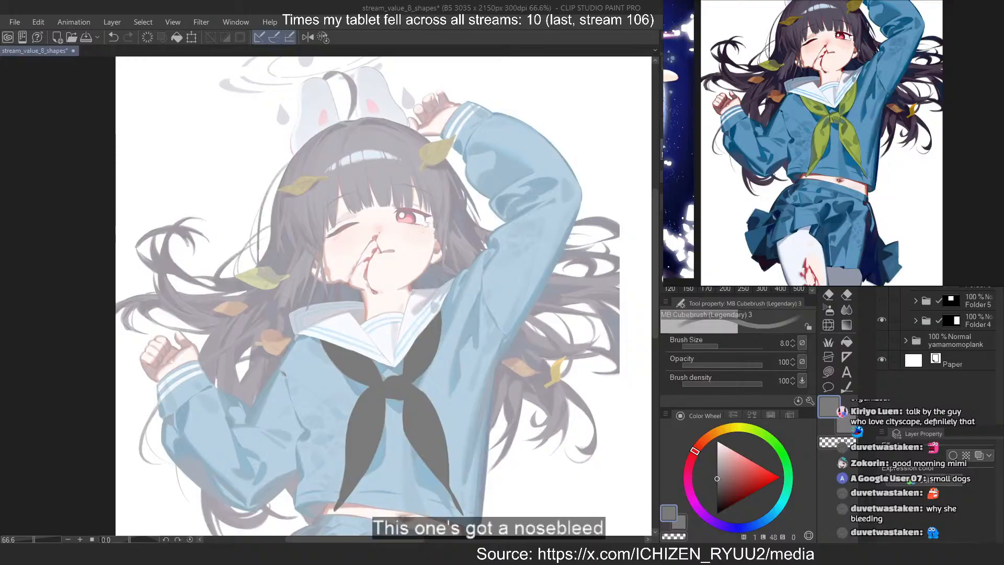
pyautogui.hotkey('ctrl', 'shift', 'n')
pyautogui.scroll(3, 480, 205)
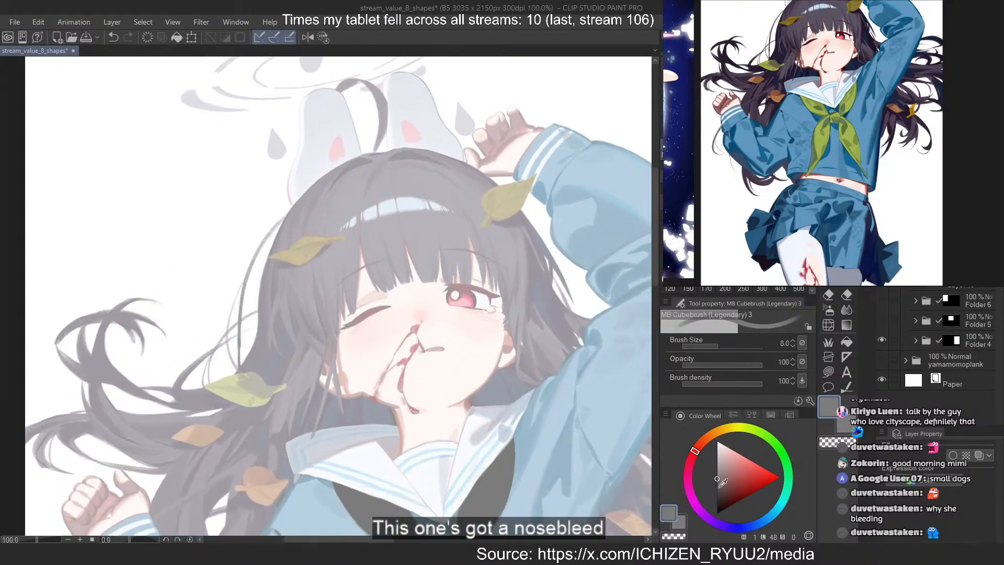
pyautogui.click(714, 482)
pyautogui.moveTo(356, 194)
pyautogui.mouseDown()
pyautogui.moveTo(334, 268)
pyautogui.moveTo(302, 306)
pyautogui.moveTo(298, 296)
pyautogui.mouseUp()
pyautogui.hotkey('ctrl', 'z')
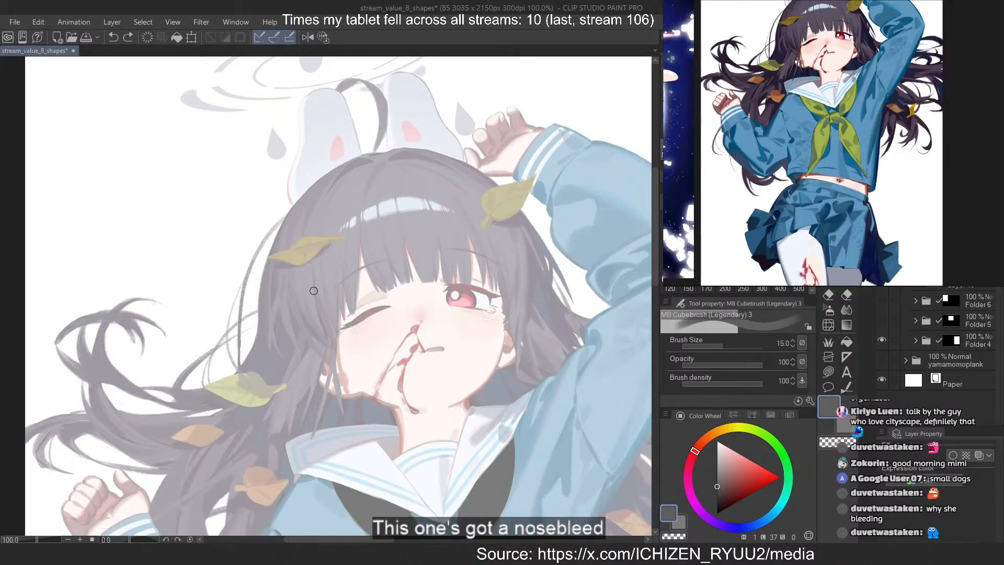
# Paint the hair's outer contour from the crown down the raised-arm side in the darker grey, redoing misdrawn strokes
pyautogui.scroll(-1, 226, 170)
pyautogui.scroll(1, 313, 193)
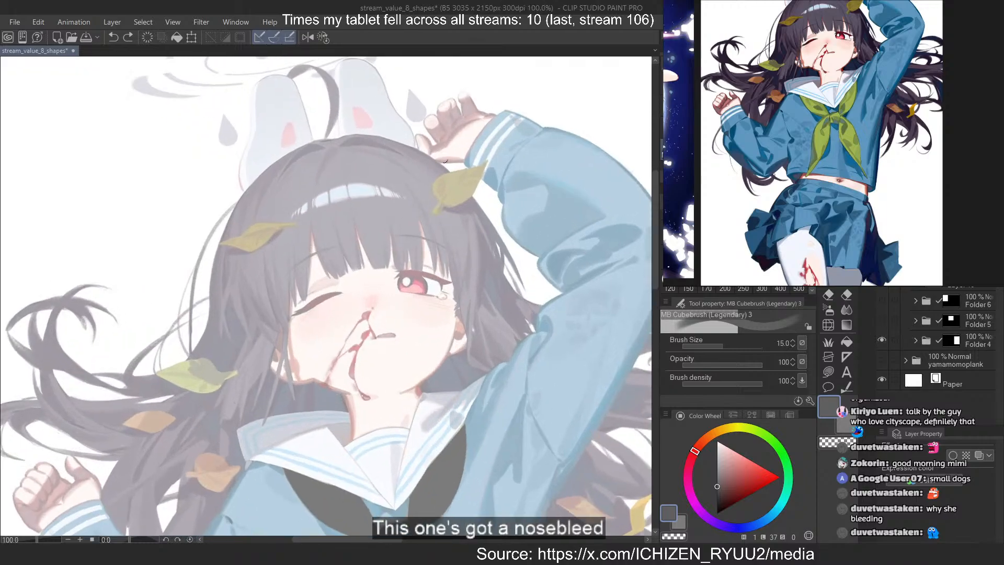
pyautogui.scroll(2, 418, 156)
pyautogui.moveTo(240, 120); pyautogui.dragTo(501, 242)
pyautogui.hotkey('ctrl', 'z')
pyautogui.moveTo(240, 120); pyautogui.dragTo(499, 240)
pyautogui.hotkey('ctrl', 'z')
pyautogui.moveTo(323, 130)
pyautogui.mouseDown()
pyautogui.moveTo(524, 278)
pyautogui.moveTo(546, 309)
pyautogui.mouseUp()
pyautogui.hotkey('ctrl', 'z')
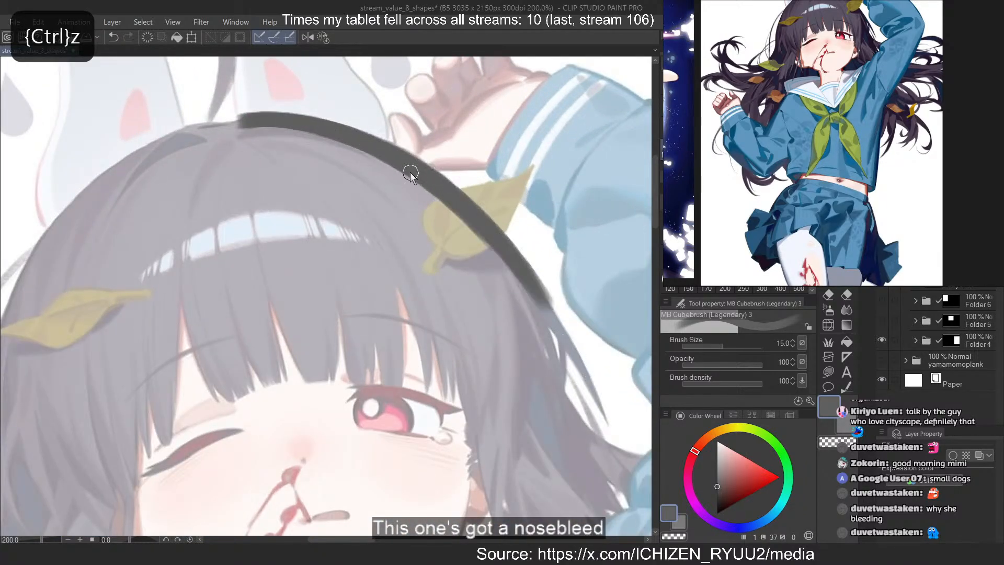
pyautogui.hotkey('ctrl', 'z')
pyautogui.moveTo(369, 142); pyautogui.dragTo(545, 316)
pyautogui.moveTo(398, 171); pyautogui.dragTo(565, 425)
pyautogui.hotkey('ctrl', 'z')
pyautogui.moveTo(481, 236)
pyautogui.mouseDown()
pyautogui.moveTo(532, 343)
pyautogui.moveTo(566, 444)
pyautogui.mouseUp()
pyautogui.moveTo(542, 312); pyautogui.dragTo(568, 451)
# Paint a darker grey side lock along the face edge beside the open eye, replacing the first misdrawn stroke
pyautogui.moveTo(448, 210); pyautogui.dragTo(530, 447)
pyautogui.hotkey('ctrl', 'z')
pyautogui.moveTo(450, 310); pyautogui.dragTo(499, 492)
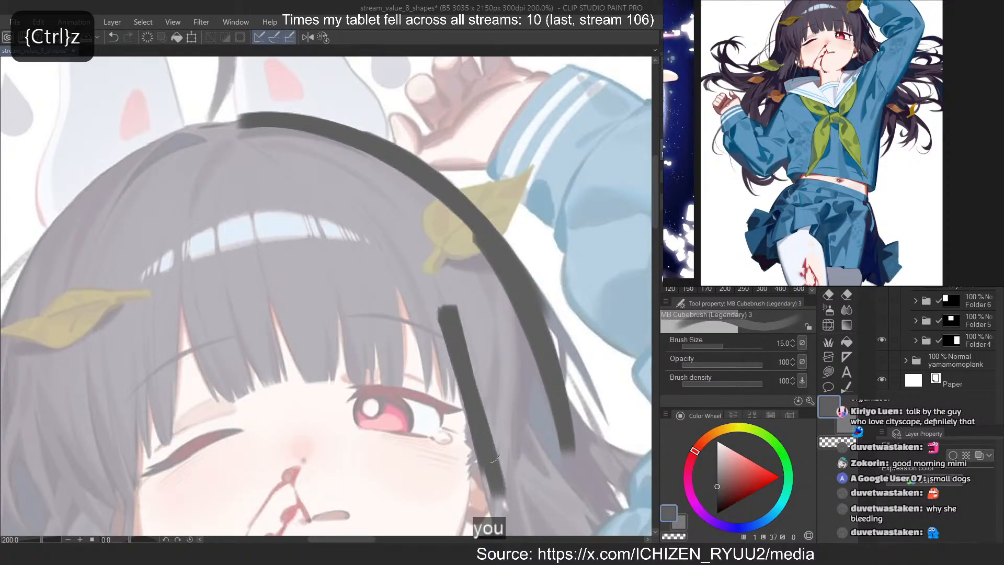
# Check the fringe in the enlarged reference and block in the fringe locks above the open eye in the darker grey
pyautogui.moveTo(473, 267)
pyautogui.mouseDown()
pyautogui.moveTo(426, 335)
pyautogui.moveTo(456, 391)
pyautogui.mouseUp()
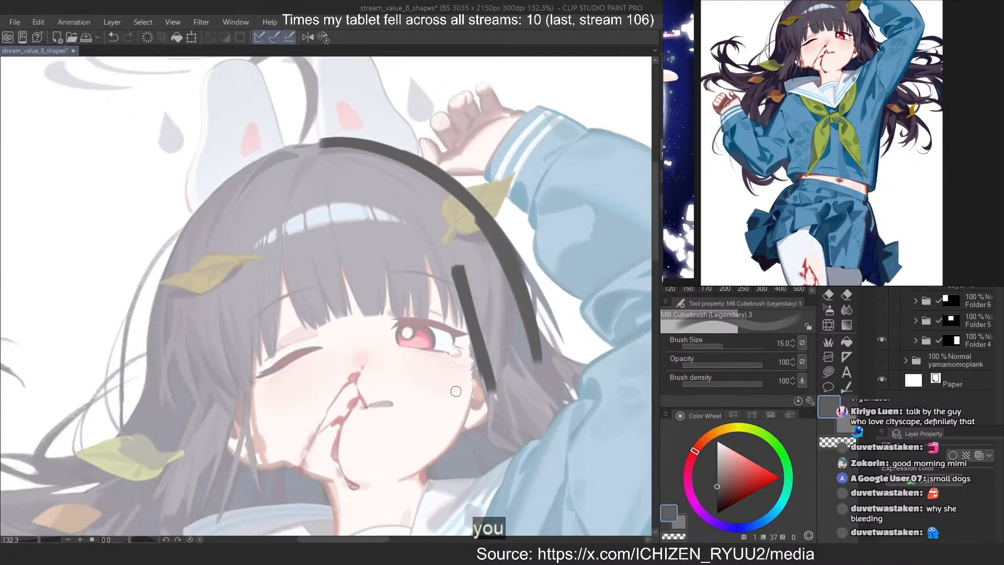
pyautogui.scroll(5, 917, 155)
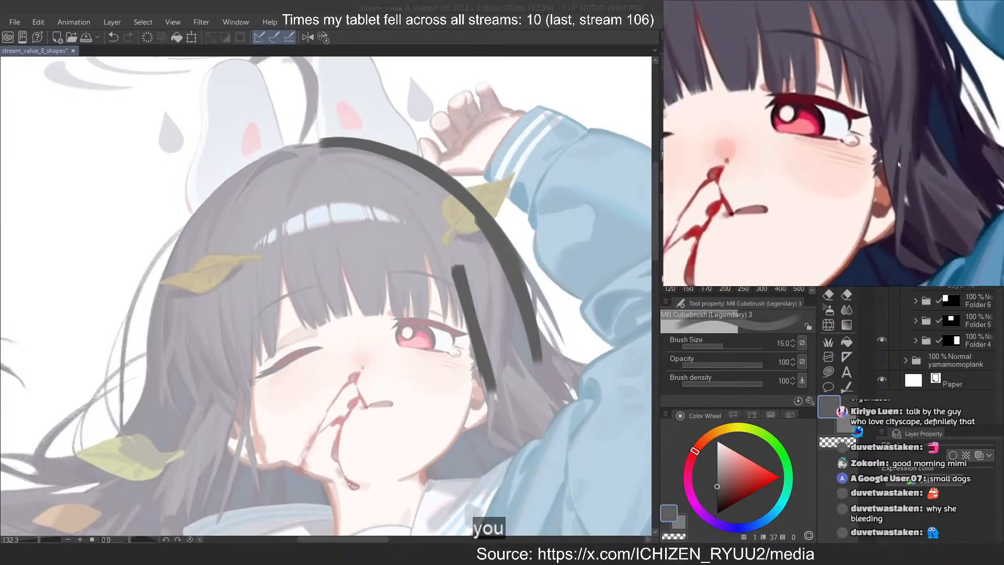
pyautogui.scroll(-8, 917, 156)
pyautogui.scroll(2, 918, 156)
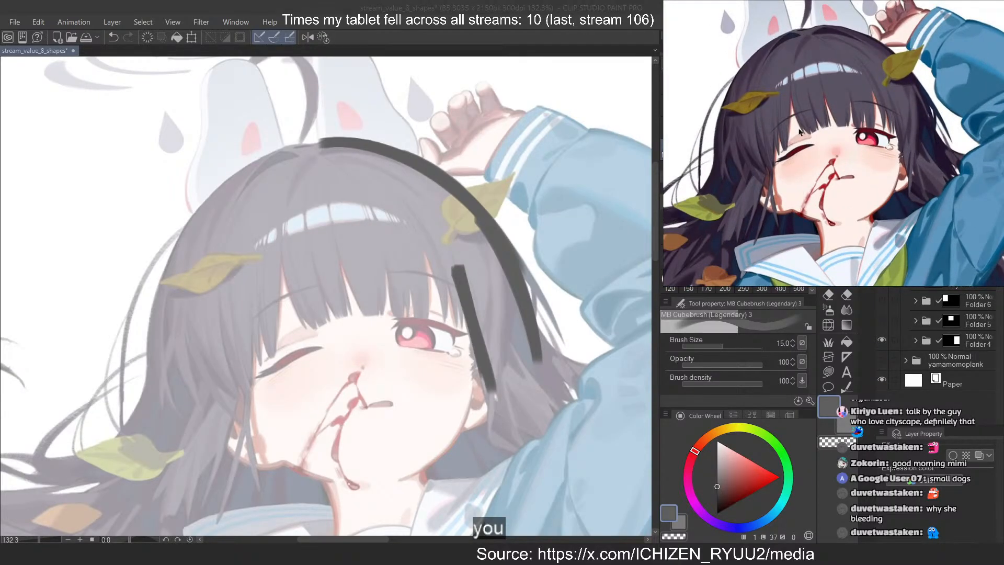
pyautogui.moveTo(799, 130); pyautogui.dragTo(811, 133)
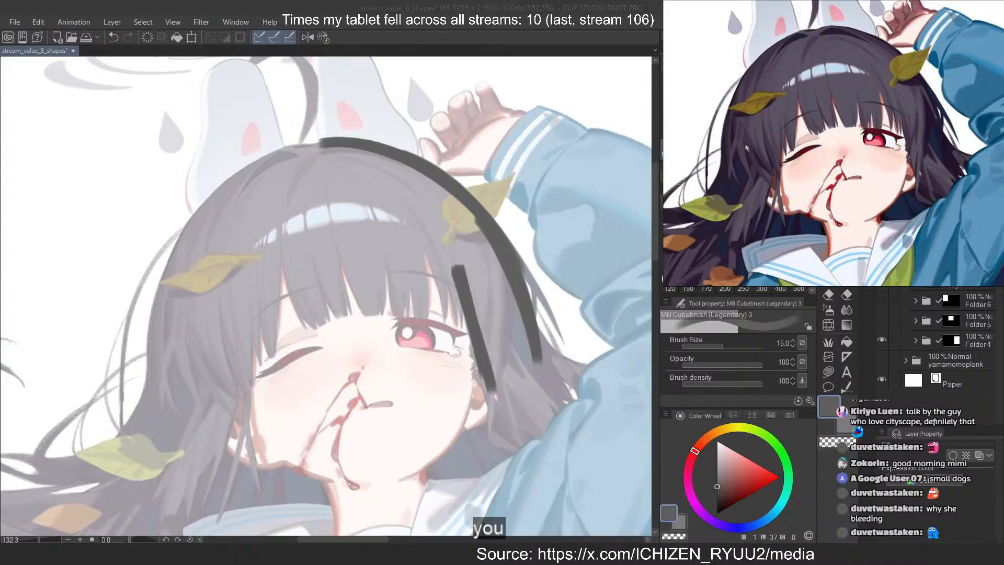
pyautogui.scroll(5, 425, 235)
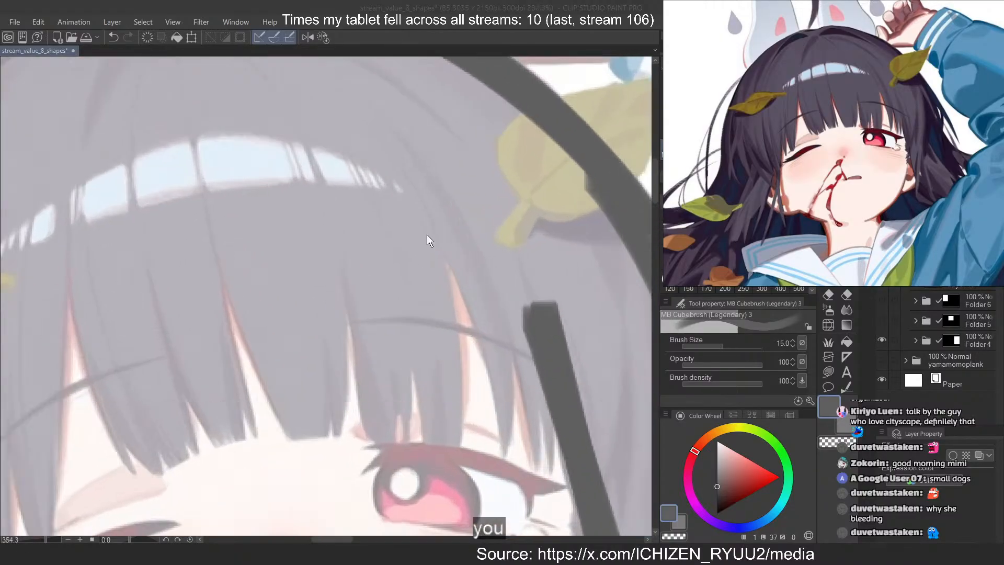
pyautogui.moveTo(418, 201); pyautogui.dragTo(449, 426)
pyautogui.moveTo(433, 284); pyautogui.dragTo(444, 430)
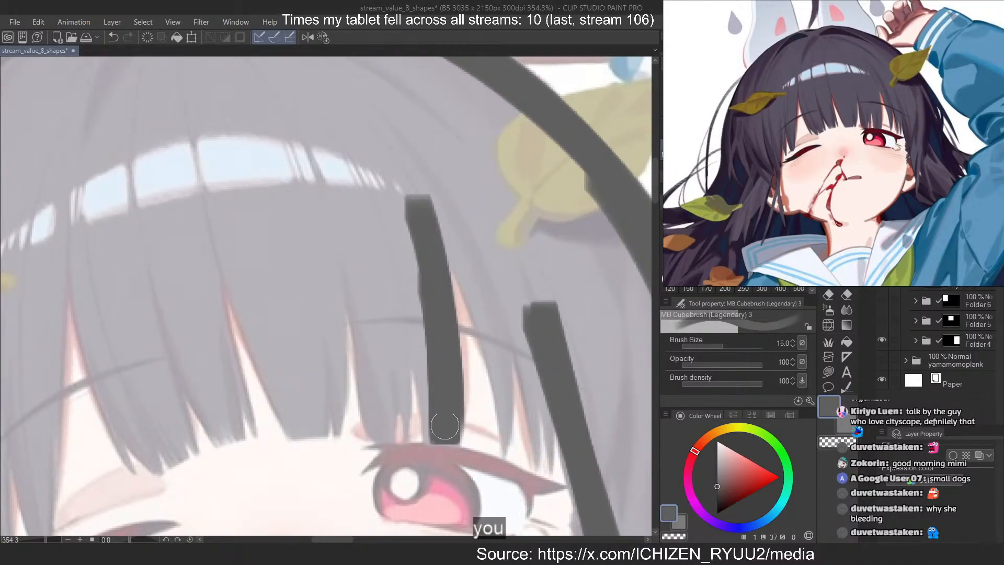
pyautogui.moveTo(414, 298)
pyautogui.mouseDown()
pyautogui.moveTo(437, 427)
pyautogui.moveTo(406, 349)
pyautogui.mouseUp()
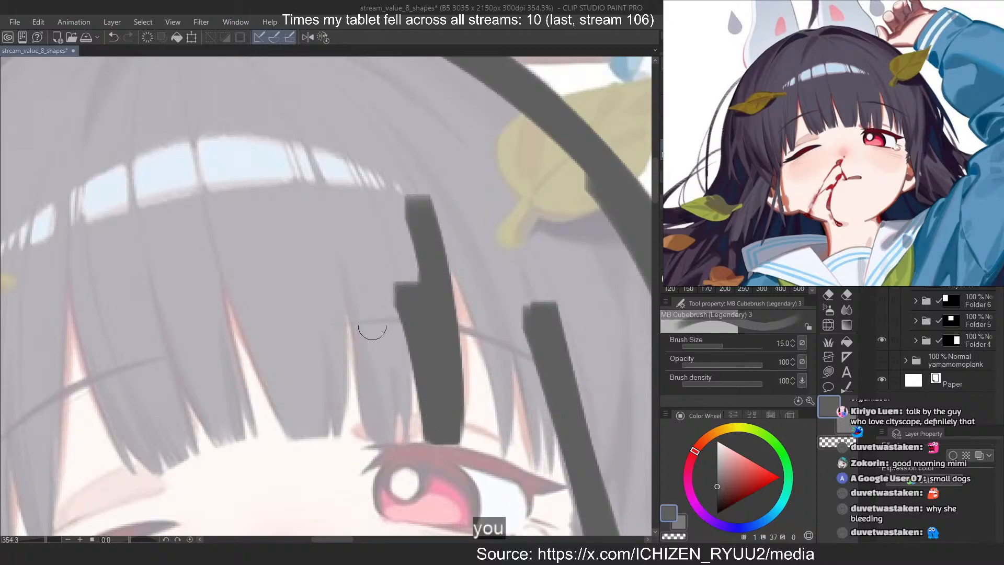
pyautogui.moveTo(374, 305)
pyautogui.mouseDown()
pyautogui.moveTo(384, 434)
pyautogui.moveTo(369, 426)
pyautogui.mouseUp()
pyautogui.hotkey('ctrl', 'z')
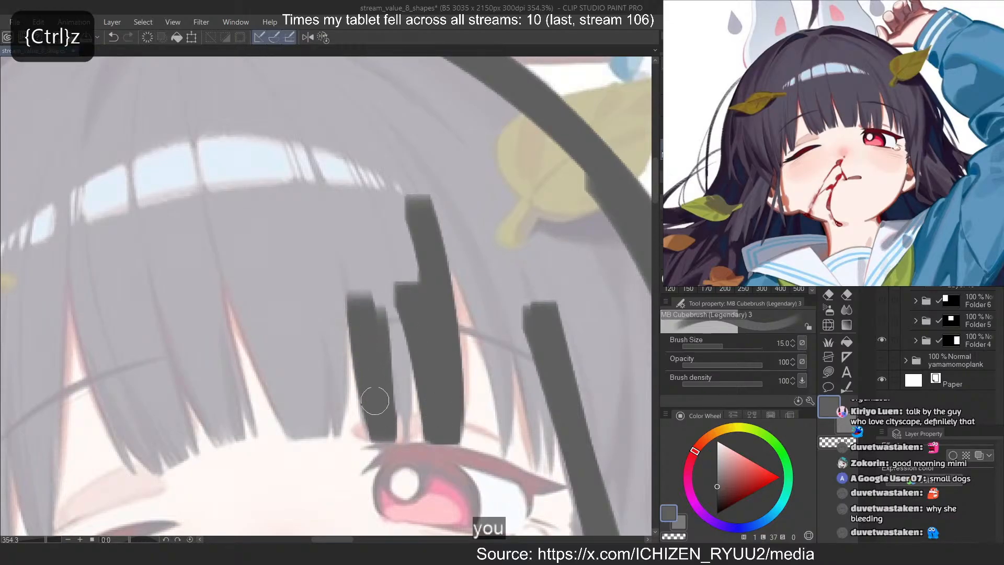
# Block in the narrow fringe locks beside the first ones, towards the middle of the forehead, replacing the misdrawn stroke
pyautogui.moveTo(342, 301); pyautogui.dragTo(318, 444)
pyautogui.hotkey('ctrl', 'z')
pyautogui.press('c')
pyautogui.press('c')
pyautogui.moveTo(316, 342); pyautogui.dragTo(314, 424)
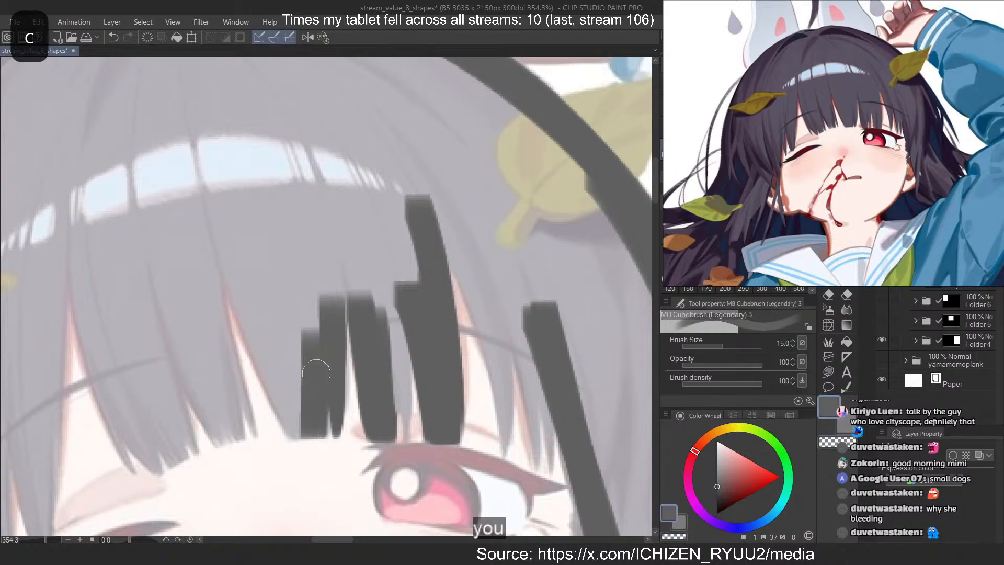
# Paint the broad slanted fringe lock above the nose bridge in the darker grey, redoing the first misdrawn strokes
pyautogui.moveTo(266, 330); pyautogui.dragTo(298, 424)
pyautogui.moveTo(250, 314); pyautogui.dragTo(294, 415)
pyautogui.hotkey('ctrl', 'z')
pyautogui.hotkey('ctrl', 'z')
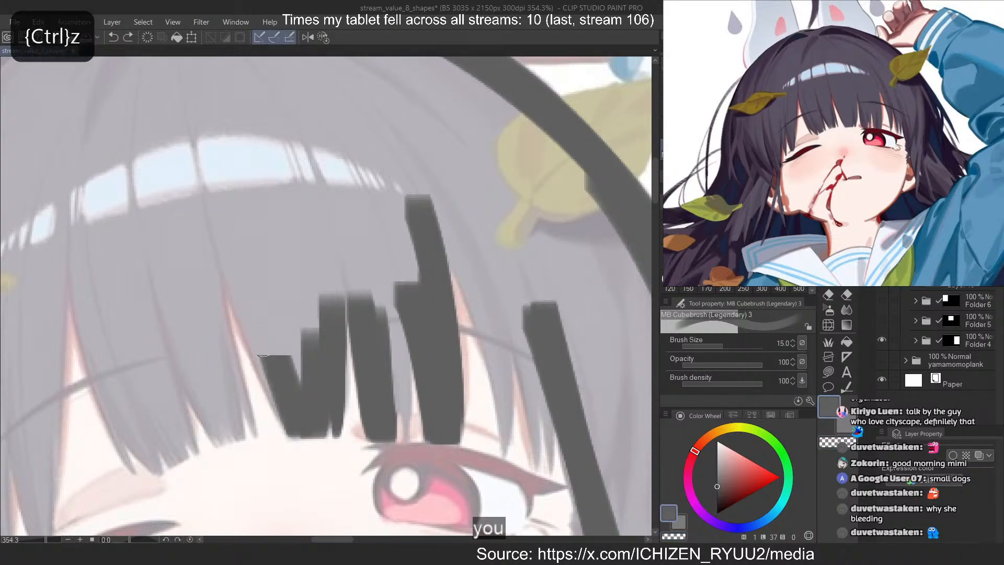
pyautogui.moveTo(261, 333); pyautogui.dragTo(304, 426)
pyautogui.moveTo(250, 313); pyautogui.dragTo(291, 398)
pyautogui.moveTo(233, 265); pyautogui.dragTo(287, 372)
pyautogui.moveTo(225, 244); pyautogui.dragTo(300, 388)
pyautogui.moveTo(255, 256); pyautogui.dragTo(302, 345)
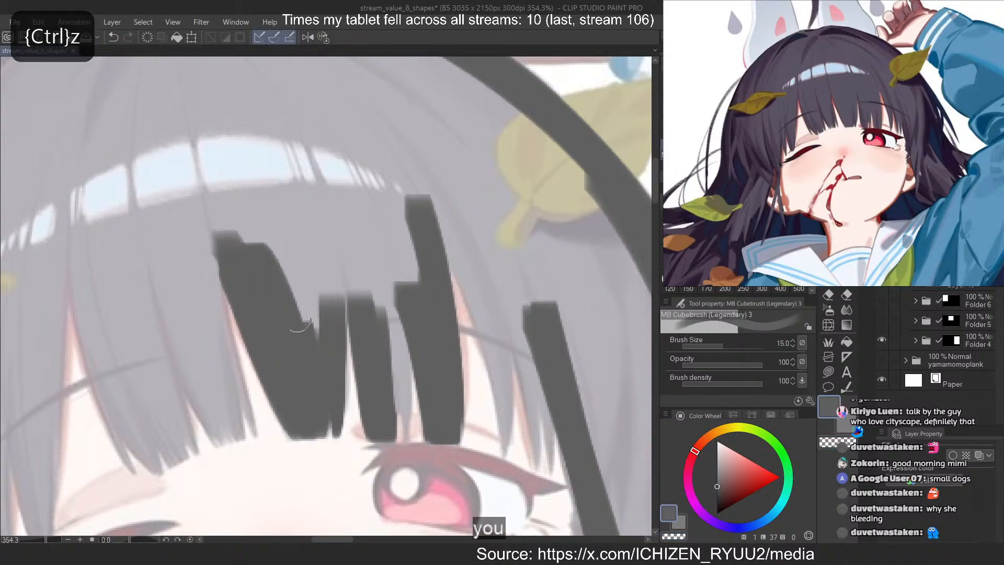
# Fill the gaps between the fringe locks and extend them upward past the hair highlight with darker grey strokes
pyautogui.moveTo(288, 251); pyautogui.dragTo(318, 329)
pyautogui.moveTo(310, 252); pyautogui.dragTo(330, 296)
pyautogui.moveTo(320, 216); pyautogui.dragTo(339, 340)
pyautogui.moveTo(345, 231); pyautogui.dragTo(382, 368)
pyautogui.moveTo(363, 239)
pyautogui.mouseDown()
pyautogui.moveTo(390, 363)
pyautogui.moveTo(400, 366)
pyautogui.mouseUp()
pyautogui.moveTo(335, 172); pyautogui.dragTo(392, 292)
pyautogui.moveTo(373, 175); pyautogui.dragTo(418, 295)
pyautogui.moveTo(313, 133); pyautogui.dragTo(366, 204)
pyautogui.moveTo(290, 120); pyautogui.dragTo(345, 222)
pyautogui.moveTo(322, 119); pyautogui.dragTo(357, 228)
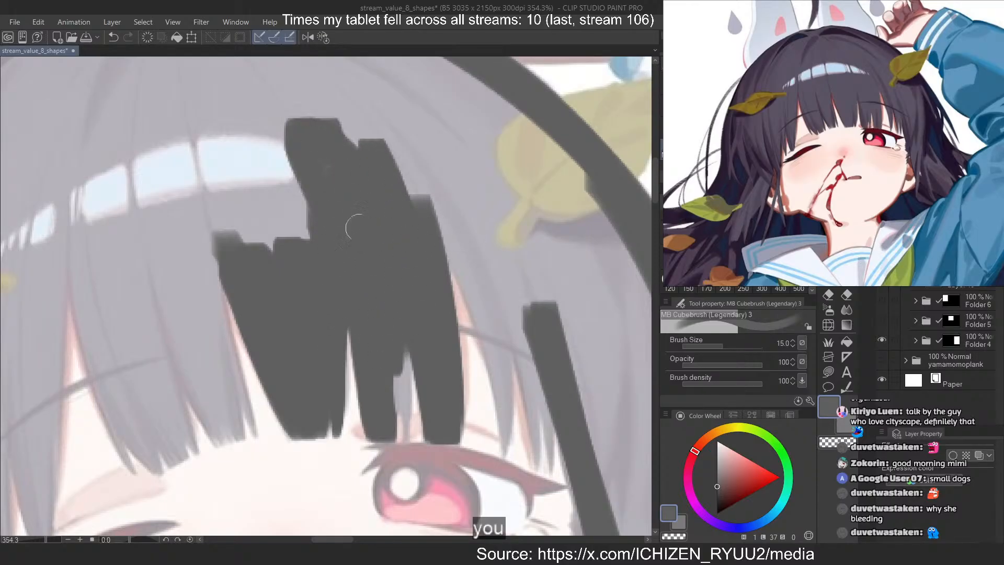
pyautogui.moveTo(283, 128); pyautogui.dragTo(326, 269)
# Extend the side lock down past the ear and angle it towards the raised-arm shoulder, redoing the lower stroke
pyautogui.scroll(-8, 242, 107)
pyautogui.scroll(5, 413, 277)
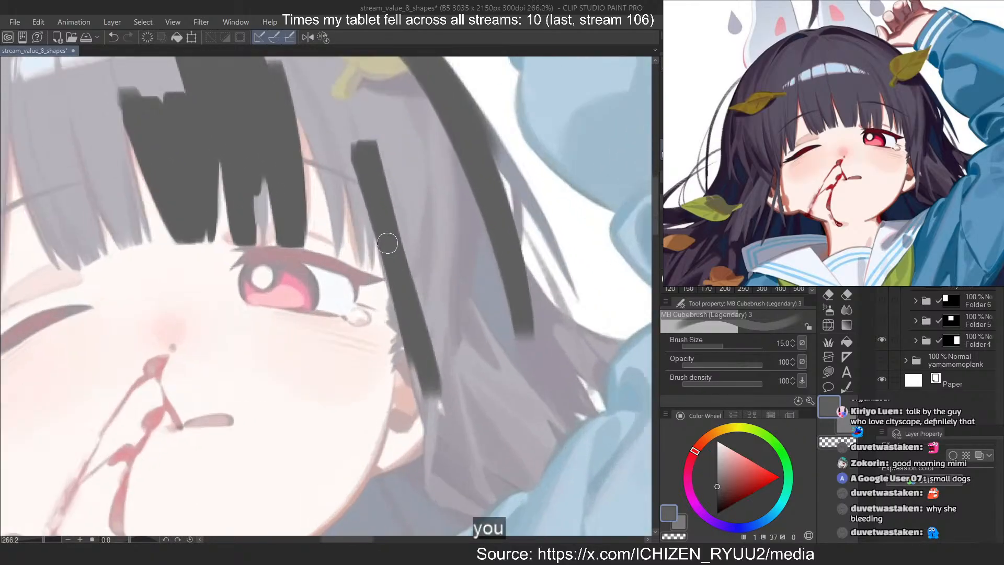
pyautogui.moveTo(401, 273); pyautogui.dragTo(435, 415)
pyautogui.moveTo(414, 345)
pyautogui.mouseDown()
pyautogui.moveTo(432, 410)
pyautogui.moveTo(517, 479)
pyautogui.mouseUp()
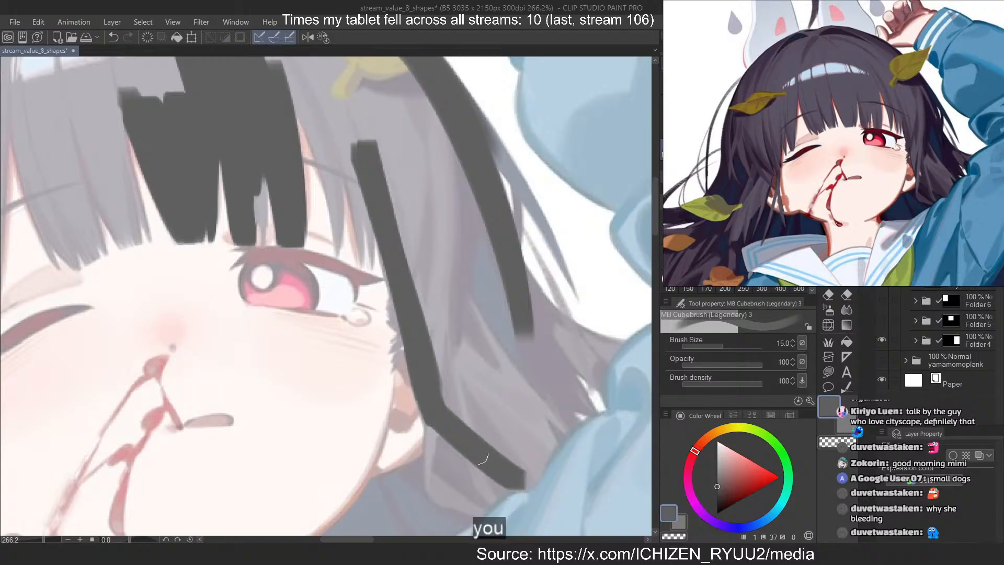
pyautogui.hotkey('ctrl', 'z')
pyautogui.moveTo(432, 411); pyautogui.dragTo(525, 477)
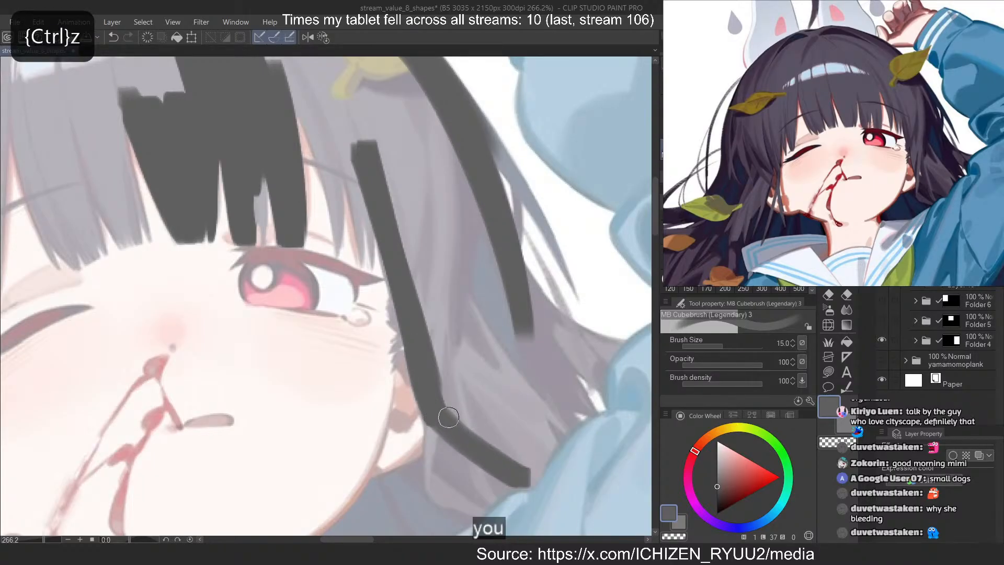
# Show the grey uniform silhouette again and fill the hair between the ear, shoulder and outer contour in darker grey
pyautogui.scroll(-8, 441, 280)
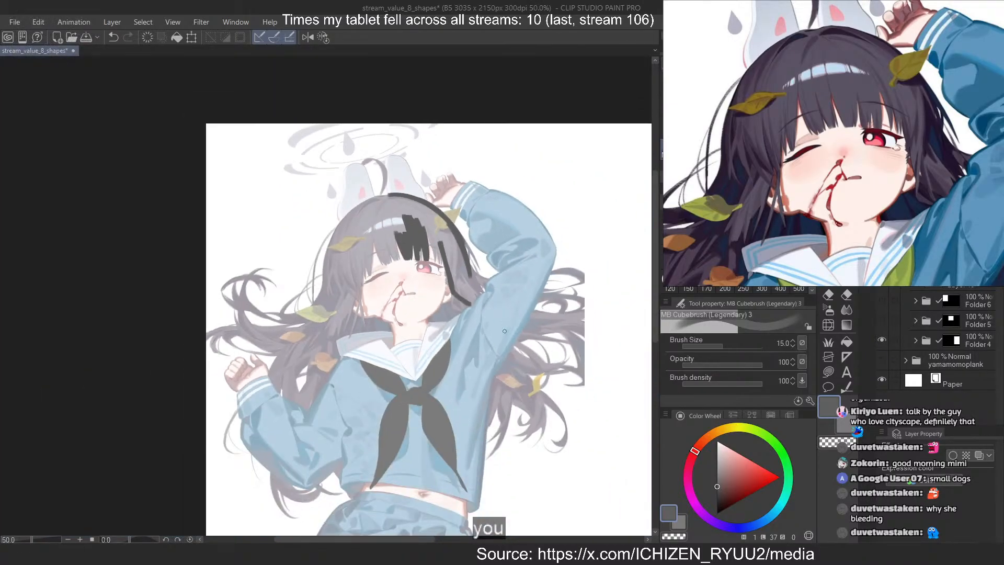
pyautogui.scroll(1, 504, 331)
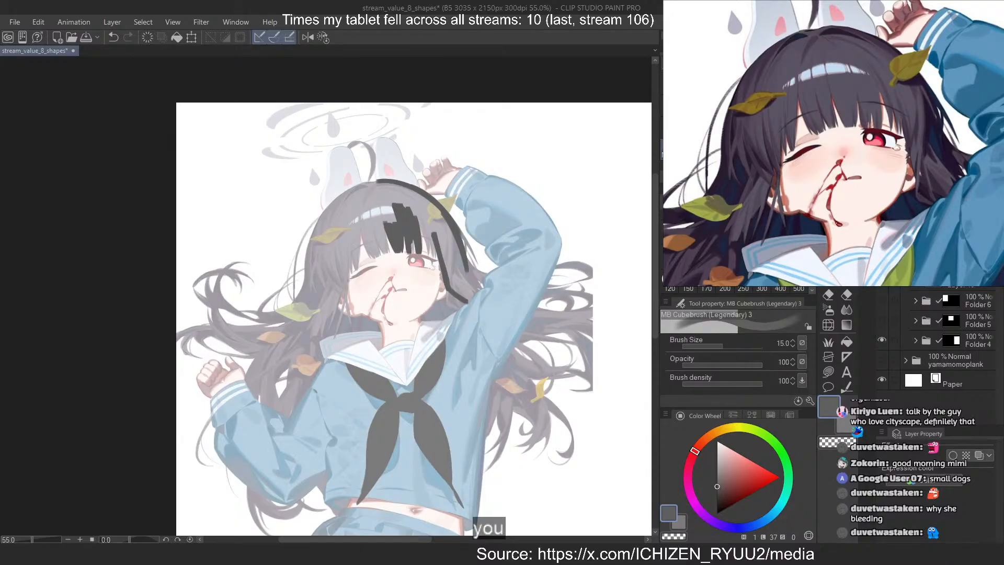
pyautogui.click(881, 240)
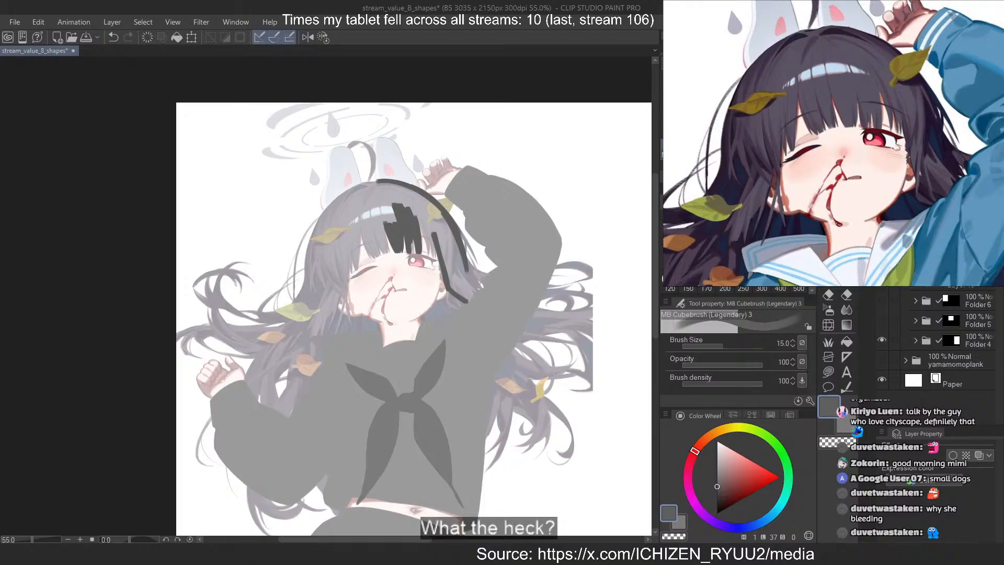
pyautogui.scroll(5, 433, 289)
pyautogui.moveTo(424, 320)
pyautogui.mouseDown()
pyautogui.moveTo(417, 398)
pyautogui.moveTo(458, 404)
pyautogui.moveTo(447, 414)
pyautogui.mouseUp()
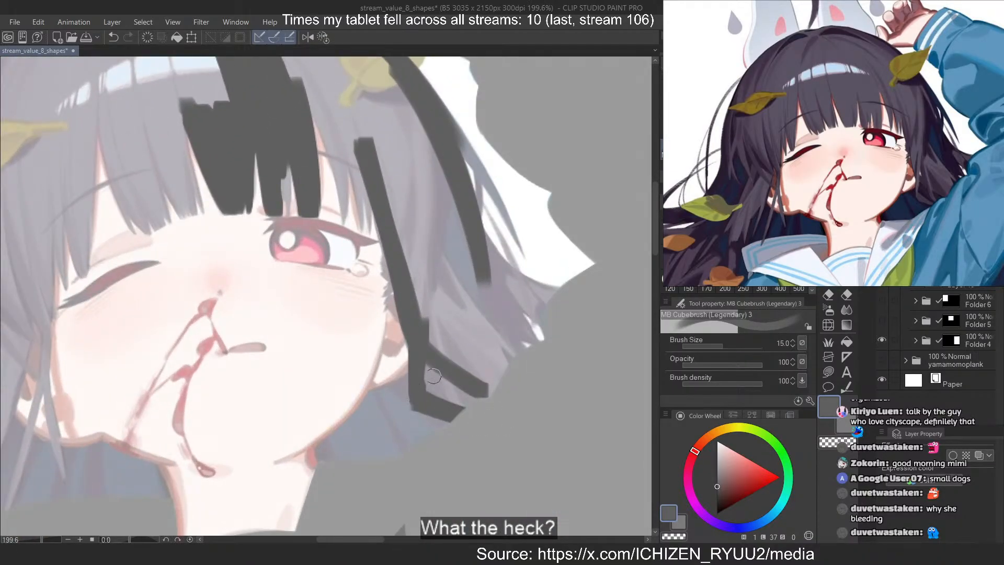
pyautogui.moveTo(435, 371)
pyautogui.mouseDown()
pyautogui.moveTo(446, 353)
pyautogui.moveTo(421, 305)
pyautogui.moveTo(460, 334)
pyautogui.moveTo(460, 262)
pyautogui.moveTo(502, 314)
pyautogui.moveTo(459, 295)
pyautogui.mouseUp()
pyautogui.hotkey('ctrl', 'z')
pyautogui.moveTo(433, 255); pyautogui.dragTo(523, 363)
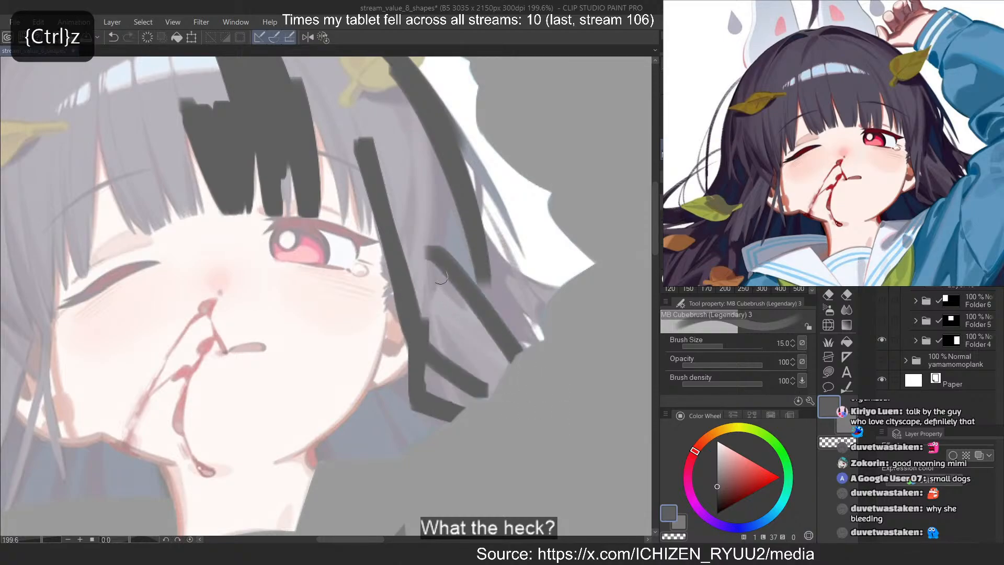
pyautogui.moveTo(438, 272)
pyautogui.mouseDown()
pyautogui.moveTo(525, 381)
pyautogui.moveTo(492, 392)
pyautogui.mouseUp()
pyautogui.moveTo(425, 272)
pyautogui.mouseDown()
pyautogui.moveTo(483, 347)
pyautogui.moveTo(425, 293)
pyautogui.moveTo(485, 402)
pyautogui.mouseUp()
pyautogui.moveTo(396, 230)
pyautogui.mouseDown()
pyautogui.moveTo(397, 172)
pyautogui.moveTo(491, 308)
pyautogui.mouseUp()
# Fill the upper hair between the fringe, side lock and outer contour on the open-eye side
pyautogui.scroll(-3, 469, 313)
pyautogui.scroll(5, 409, 247)
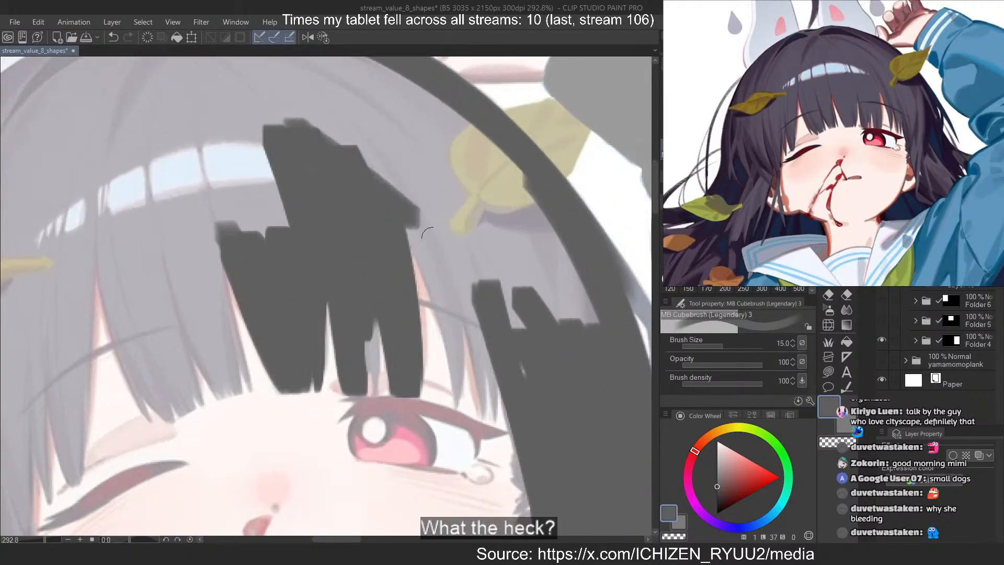
pyautogui.moveTo(468, 255)
pyautogui.mouseDown()
pyautogui.moveTo(385, 139)
pyautogui.moveTo(549, 225)
pyautogui.moveTo(413, 81)
pyautogui.mouseUp()
pyautogui.scroll(-1, 483, 364)
pyautogui.scroll(-2, 483, 364)
pyautogui.scroll(5, 322, 219)
pyautogui.moveTo(245, 221)
pyautogui.mouseDown()
pyautogui.moveTo(399, 224)
pyautogui.moveTo(380, 160)
pyautogui.moveTo(453, 141)
pyautogui.mouseUp()
pyautogui.moveTo(423, 258)
pyautogui.mouseDown()
pyautogui.moveTo(264, 273)
pyautogui.moveTo(148, 327)
pyautogui.moveTo(375, 405)
pyautogui.mouseUp()
# Rotate the canvas and fill the crown up to the hair's top edge in the darker grey
pyautogui.scroll(-2, 383, 407)
pyautogui.press('^')
pyautogui.press('^')
pyautogui.press('^')
pyautogui.press('^')
pyautogui.press('^')
pyautogui.press('^')
pyautogui.press('^')
pyautogui.press('^')
pyautogui.press('^')
pyautogui.press('^')
pyautogui.press('^')
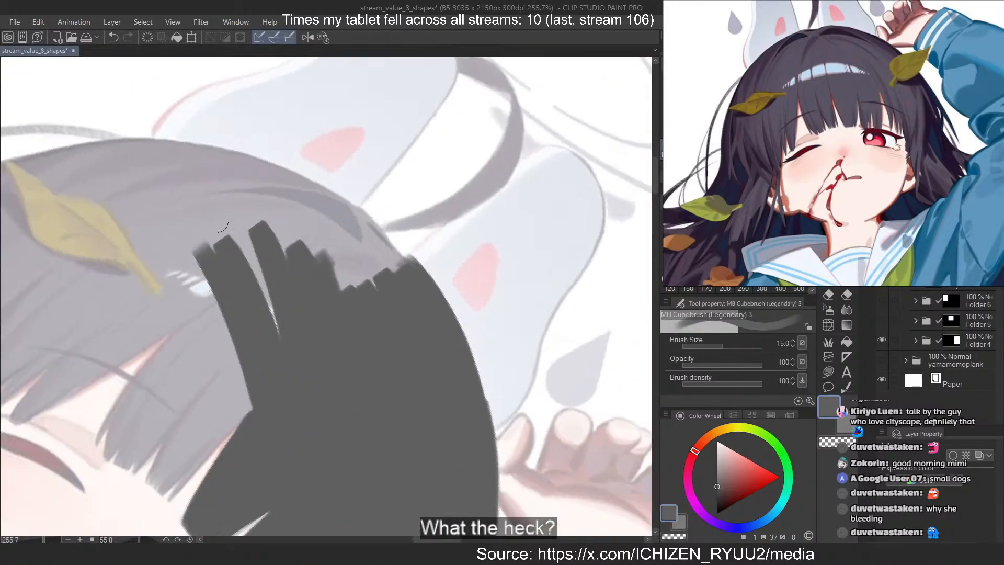
pyautogui.moveTo(223, 227)
pyautogui.mouseDown()
pyautogui.moveTo(217, 204)
pyautogui.moveTo(187, 180)
pyautogui.moveTo(273, 294)
pyautogui.mouseUp()
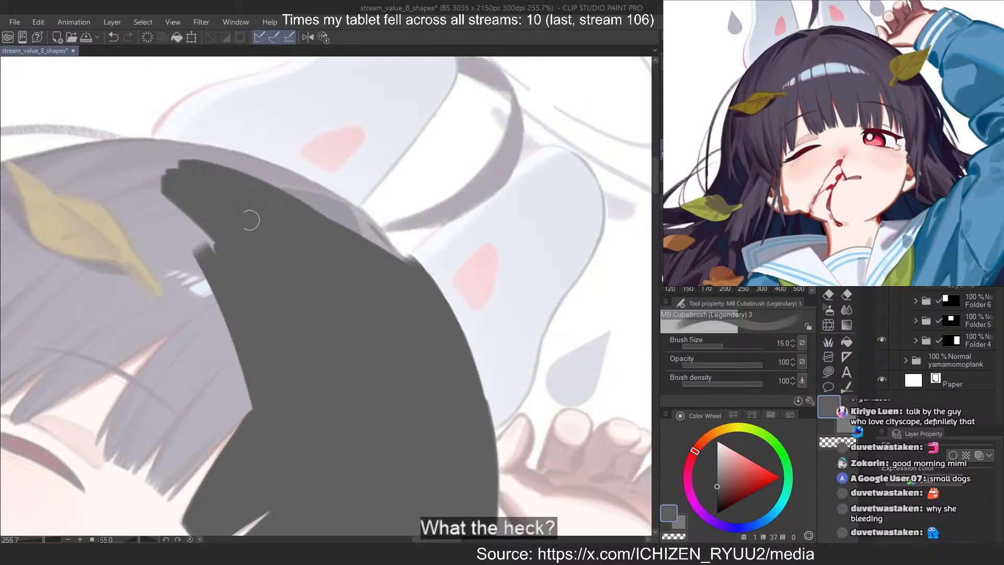
pyautogui.scroll(2, 250, 220)
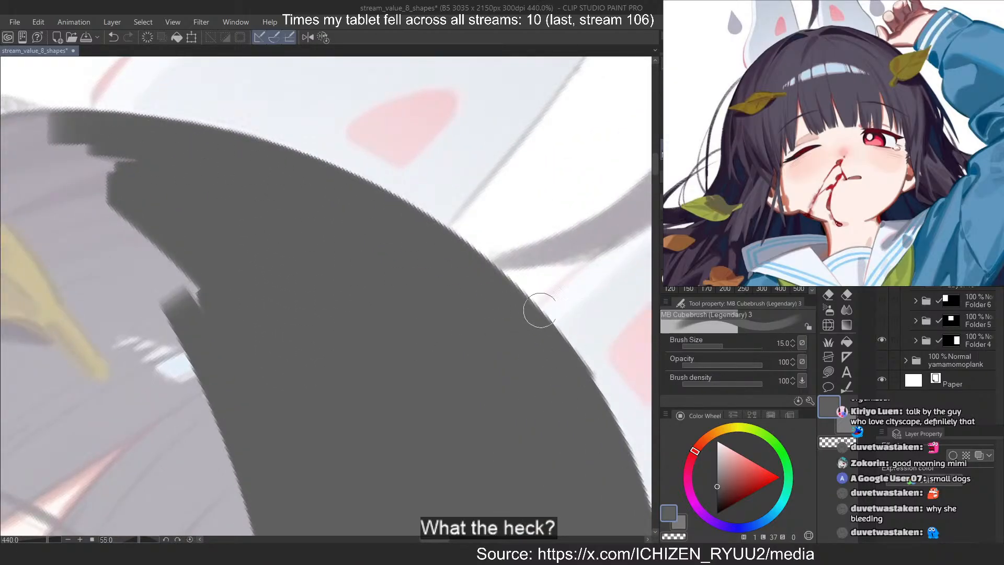
# Rotate the canvas to 120 degrees and paint the hair's outer contour on the closed-eye side, redoing misdrawn strokes
pyautogui.scroll(-3, 540, 309)
pyautogui.press('^')
pyautogui.press('^')
pyautogui.press('^')
pyautogui.press('^')
pyautogui.press('^')
pyautogui.press('^')
pyautogui.press('^')
pyautogui.press('^')
pyautogui.press('^')
pyautogui.press('^')
pyautogui.press('^')
pyautogui.press('^')
pyautogui.press('^')
pyautogui.scroll(1, 273, 172)
pyautogui.moveTo(219, 131); pyautogui.dragTo(455, 384)
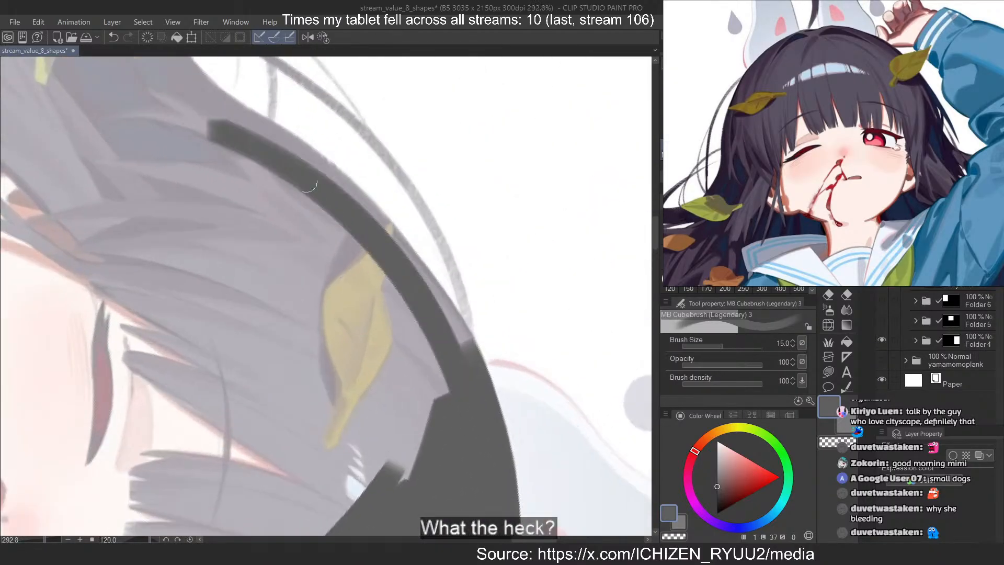
pyautogui.moveTo(215, 111); pyautogui.dragTo(503, 423)
pyautogui.hotkey('ctrl', 'z')
pyautogui.moveTo(217, 108)
pyautogui.mouseDown()
pyautogui.moveTo(501, 439)
pyautogui.moveTo(478, 363)
pyautogui.mouseUp()
pyautogui.hotkey('ctrl', 'z')
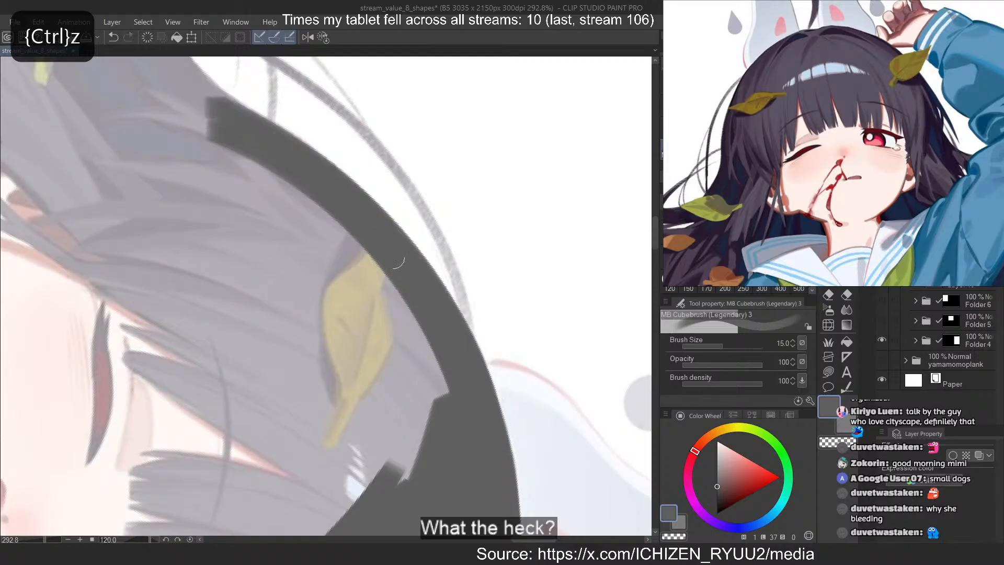
# Fill the hair inside the closed-eye side's contour, covering the upper leaf and reaching the fringe beside the face
pyautogui.moveTo(201, 123)
pyautogui.mouseDown()
pyautogui.moveTo(430, 354)
pyautogui.moveTo(440, 426)
pyautogui.mouseUp()
pyautogui.moveTo(182, 132); pyautogui.dragTo(444, 444)
pyautogui.moveTo(240, 196)
pyautogui.mouseDown()
pyautogui.moveTo(407, 425)
pyautogui.moveTo(417, 460)
pyautogui.mouseUp()
pyautogui.moveTo(205, 197); pyautogui.dragTo(408, 468)
pyautogui.moveTo(209, 231)
pyautogui.mouseDown()
pyautogui.moveTo(353, 382)
pyautogui.moveTo(396, 473)
pyautogui.mouseUp()
pyautogui.moveTo(225, 269); pyautogui.dragTo(371, 482)
pyautogui.moveTo(212, 292); pyautogui.dragTo(331, 447)
pyautogui.moveTo(222, 325); pyautogui.dragTo(368, 514)
pyautogui.moveTo(154, 286); pyautogui.dragTo(295, 399)
pyautogui.moveTo(142, 260); pyautogui.dragTo(309, 356)
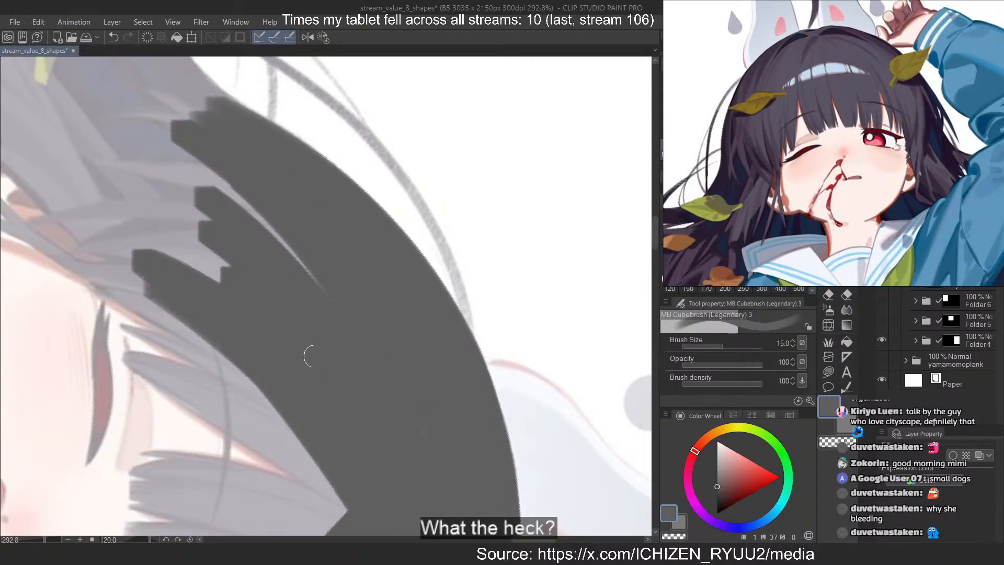
# Close the remaining gaps on the closed-eye side and extend separate hair locks down towards the green leaf
pyautogui.moveTo(158, 227); pyautogui.dragTo(284, 293)
pyautogui.moveTo(126, 184); pyautogui.dragTo(297, 268)
pyautogui.moveTo(157, 160); pyautogui.dragTo(303, 269)
pyautogui.moveTo(148, 122); pyautogui.dragTo(320, 265)
pyautogui.moveTo(453, 381); pyautogui.dragTo(506, 436)
pyautogui.moveTo(120, 130)
pyautogui.mouseDown()
pyautogui.moveTo(218, 204)
pyautogui.moveTo(245, 207)
pyautogui.mouseUp()
pyautogui.moveTo(195, 177); pyautogui.dragTo(470, 470)
pyautogui.moveTo(264, 212); pyautogui.dragTo(486, 424)
pyautogui.moveTo(399, 264); pyautogui.dragTo(502, 377)
pyautogui.moveTo(307, 174); pyautogui.dragTo(510, 366)
pyautogui.moveTo(348, 164); pyautogui.dragTo(571, 361)
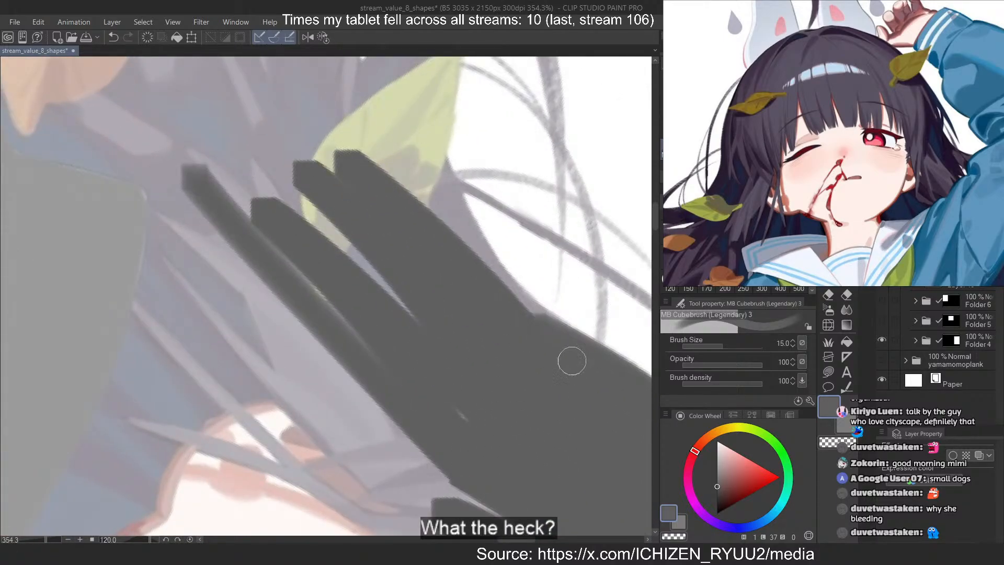
# Reset the canvas rotation and examine the blocked-in hair shape around the face, arm and shoulders at different zoom levels
pyautogui.click(324, 35)
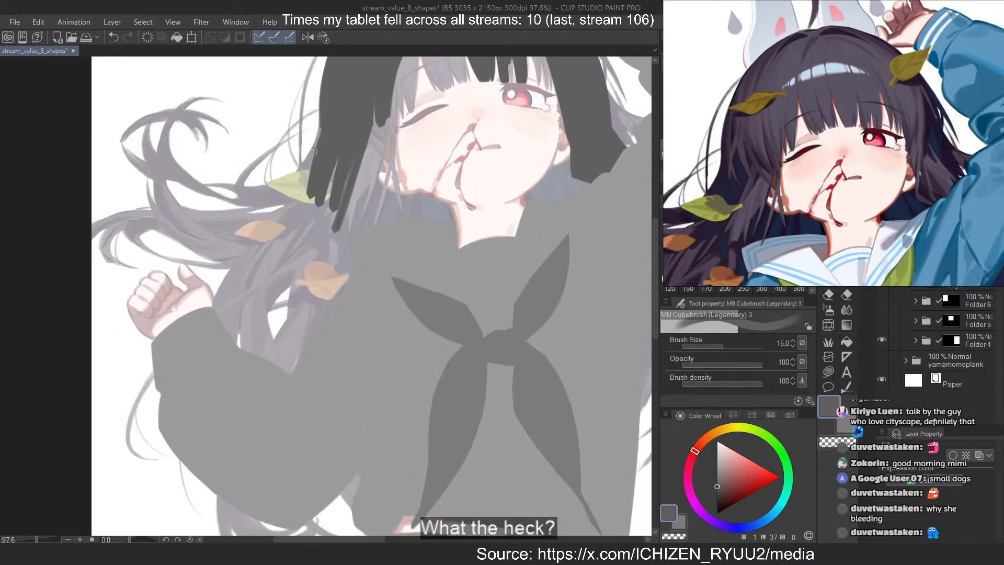
pyautogui.scroll(-2, 315, 151)
pyautogui.scroll(2, 419, 162)
pyautogui.scroll(-2, 322, 136)
pyautogui.scroll(3, 326, 79)
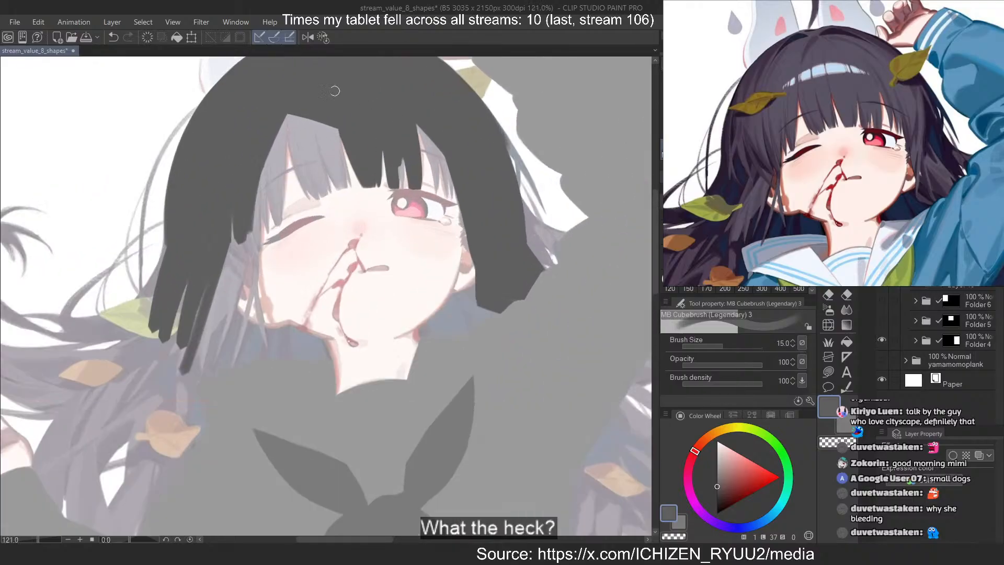
pyautogui.scroll(-3, 334, 91)
pyautogui.scroll(2, 424, 161)
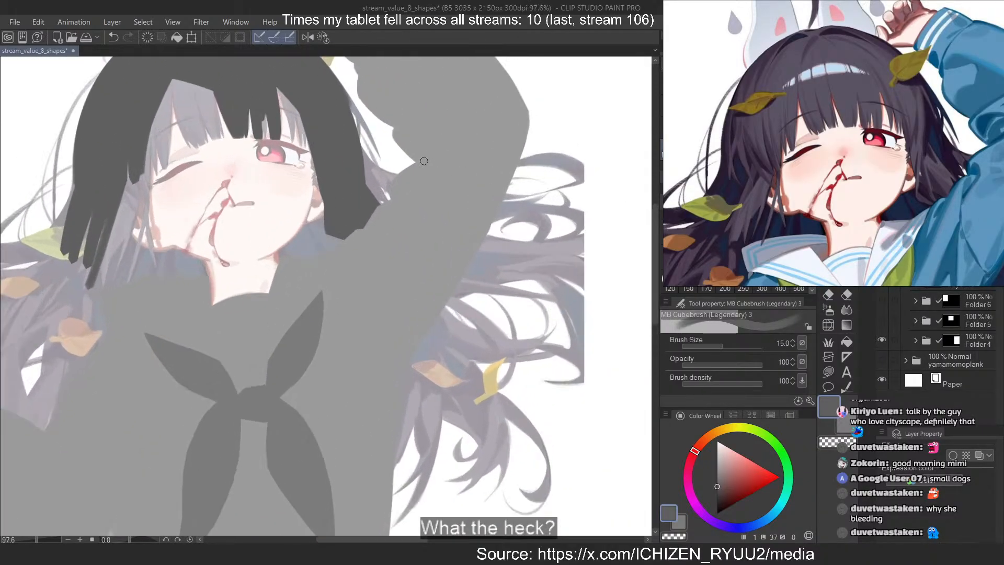
pyautogui.scroll(-2, 424, 161)
pyautogui.scroll(3, 458, 322)
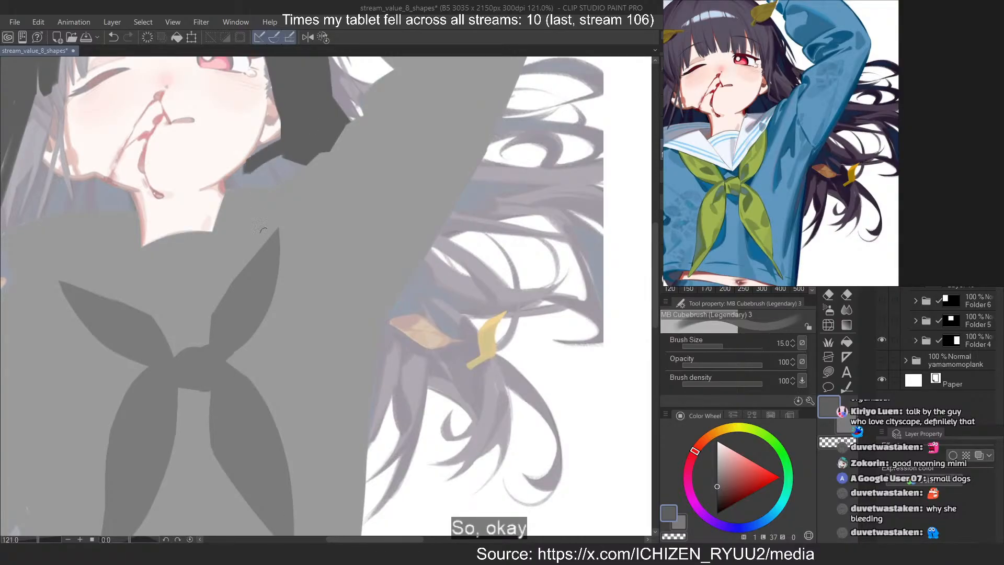
# Refine the dark hair shape beneath the open-eye side's ear along the jaw, undoing misdrawn strokes
pyautogui.scroll(5, 297, 141)
pyautogui.hotkey('ctrl', 'z')
pyautogui.moveTo(362, 206)
pyautogui.mouseDown()
pyautogui.moveTo(265, 301)
pyautogui.moveTo(361, 230)
pyautogui.moveTo(429, 225)
pyautogui.moveTo(394, 197)
pyautogui.mouseUp()
pyautogui.hotkey('ctrl', 'z')
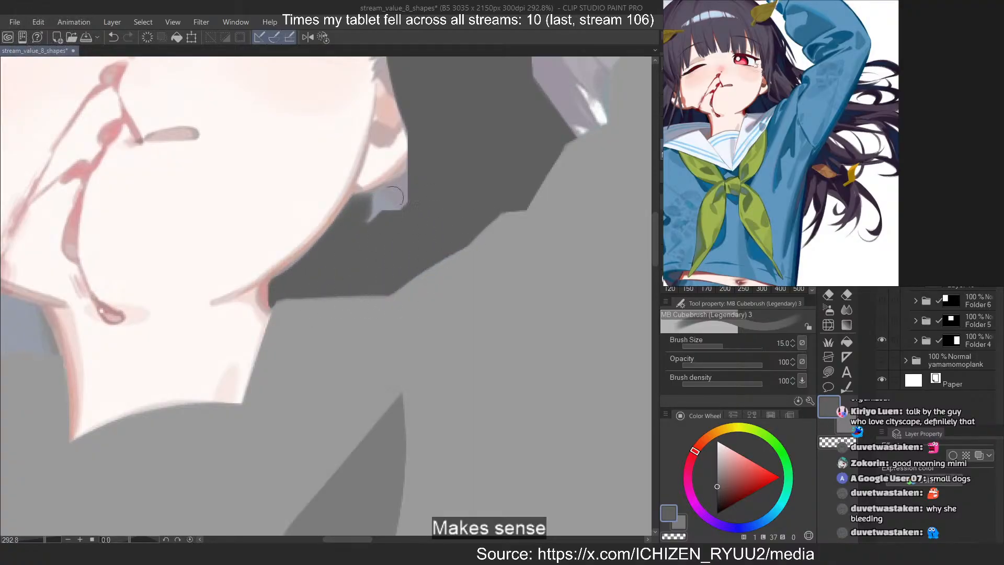
pyautogui.hotkey('ctrl', 'z')
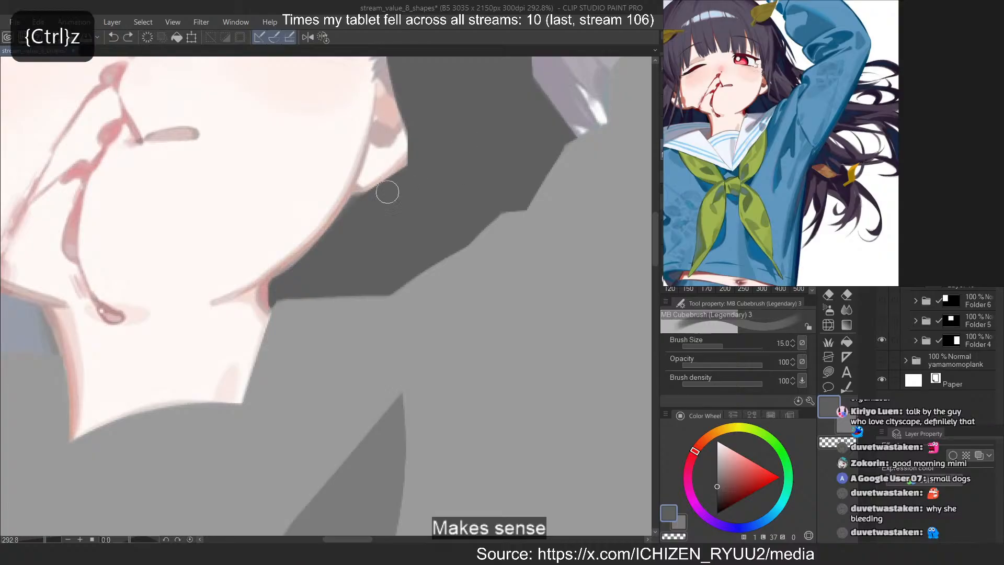
pyautogui.moveTo(416, 164); pyautogui.dragTo(358, 229)
pyautogui.scroll(-8, 241, 380)
pyautogui.scroll(9, 360, 250)
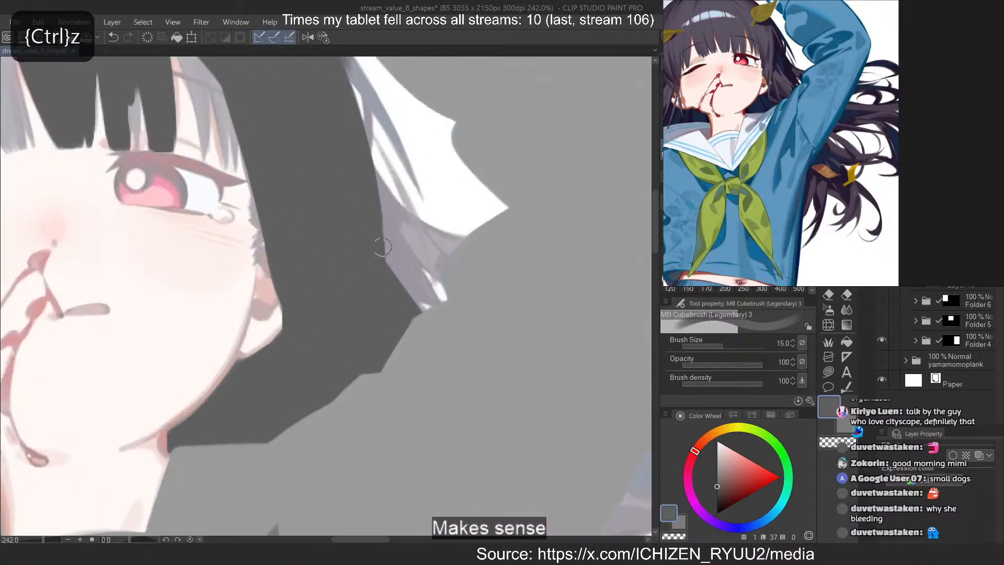
# Repaint the inner hair lock beside the closed-eye side's ear and fill the gaps between the hanging locks
pyautogui.scroll(-6, 374, 258)
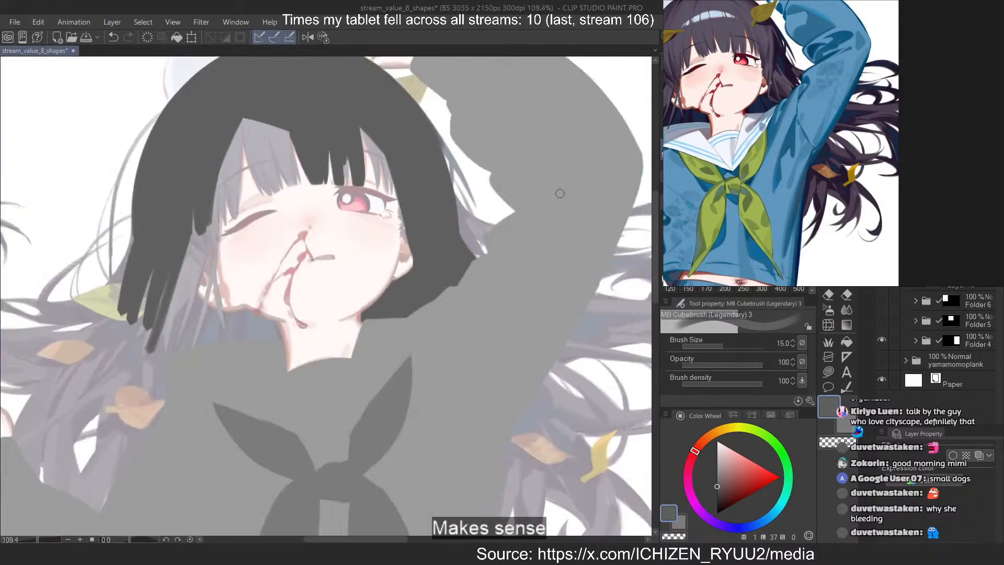
pyautogui.scroll(5, 267, 270)
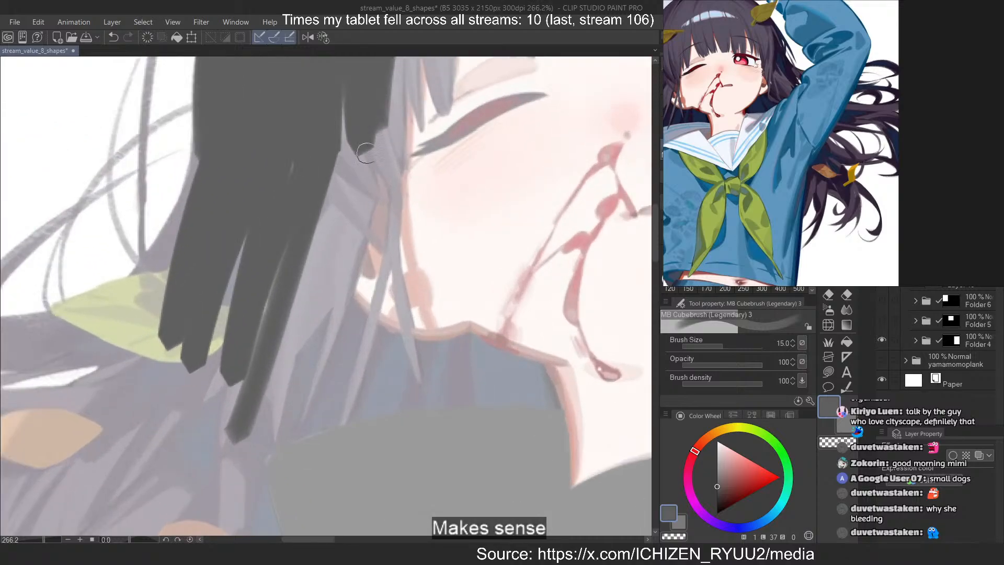
pyautogui.hotkey('ctrl', 'z')
pyautogui.hotkey('ctrl', 'z')
pyautogui.hotkey('ctrl', 'z')
pyautogui.hotkey('ctrl', 'z')
pyautogui.hotkey('ctrl', 'z')
pyautogui.hotkey('ctrl', 'z')
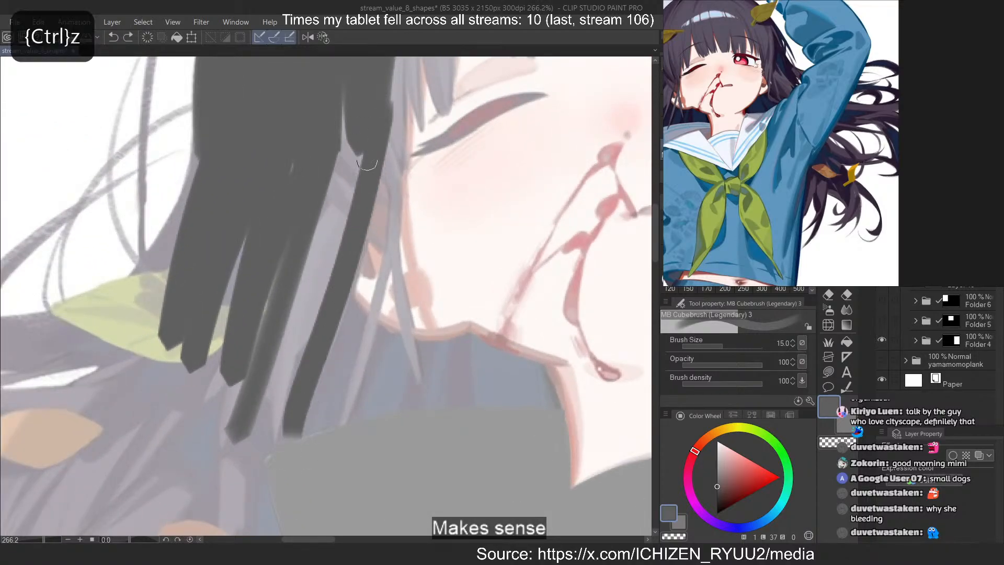
pyautogui.moveTo(254, 392); pyautogui.dragTo(293, 235)
pyautogui.moveTo(246, 261); pyautogui.dragTo(211, 402)
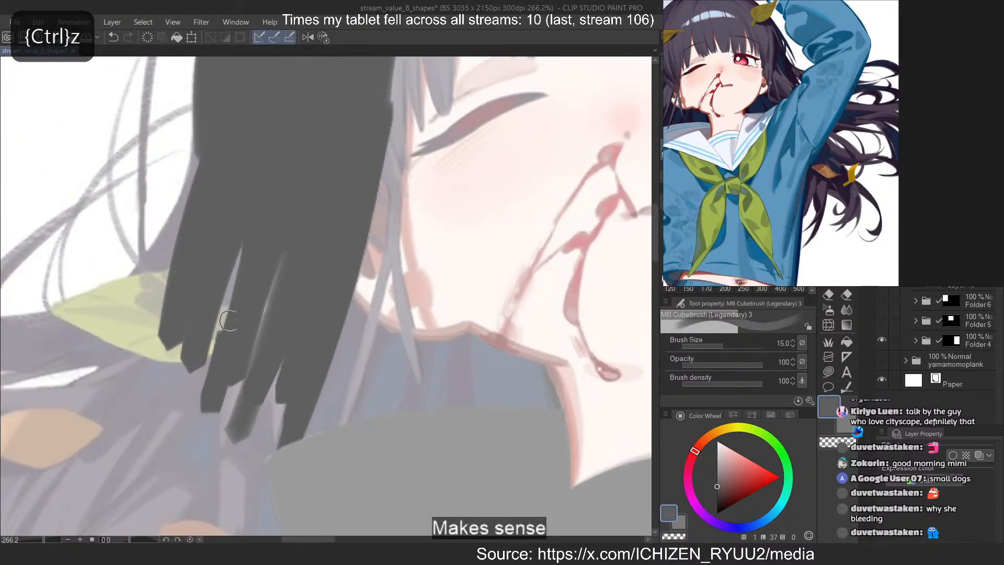
pyautogui.moveTo(266, 277); pyautogui.dragTo(227, 429)
pyautogui.moveTo(276, 258); pyautogui.dragTo(255, 466)
pyautogui.moveTo(299, 363)
pyautogui.mouseDown()
pyautogui.moveTo(312, 316)
pyautogui.moveTo(246, 248)
pyautogui.mouseUp()
# Fill the hair area between the jawline, neck and collar on the closed-eye side, redoing strokes near the neck
pyautogui.scroll(2, 546, 411)
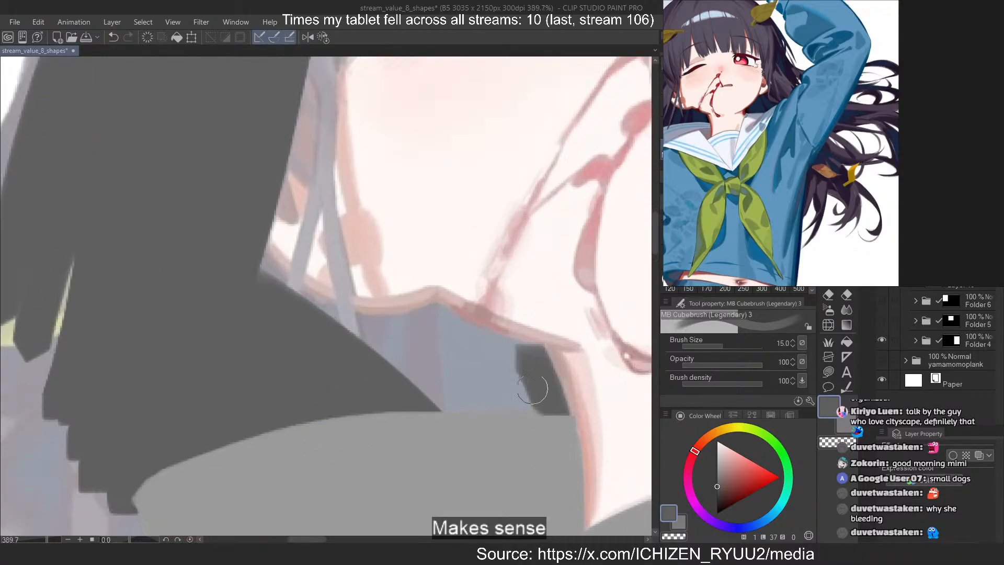
pyautogui.hotkey('ctrl', 'z')
pyautogui.moveTo(506, 376)
pyautogui.mouseDown()
pyautogui.moveTo(439, 323)
pyautogui.moveTo(521, 360)
pyautogui.moveTo(434, 322)
pyautogui.moveTo(412, 349)
pyautogui.moveTo(505, 387)
pyautogui.moveTo(445, 389)
pyautogui.moveTo(333, 364)
pyautogui.moveTo(426, 337)
pyautogui.mouseUp()
pyautogui.hotkey('ctrl', 'z')
pyautogui.hotkey('ctrl', 'z')
pyautogui.moveTo(336, 322); pyautogui.dragTo(424, 325)
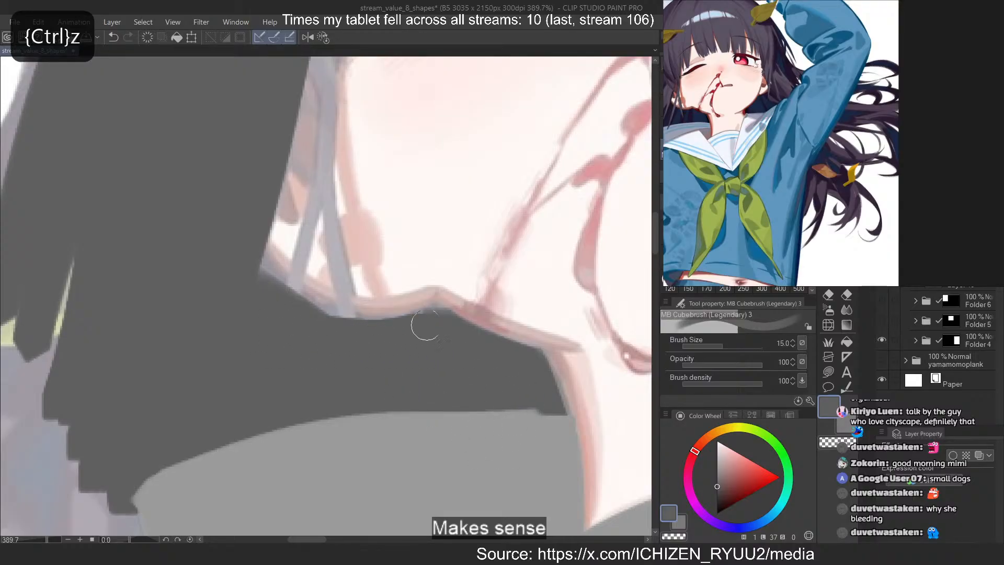
pyautogui.moveTo(250, 296); pyautogui.dragTo(342, 332)
pyautogui.moveTo(255, 268); pyautogui.dragTo(287, 309)
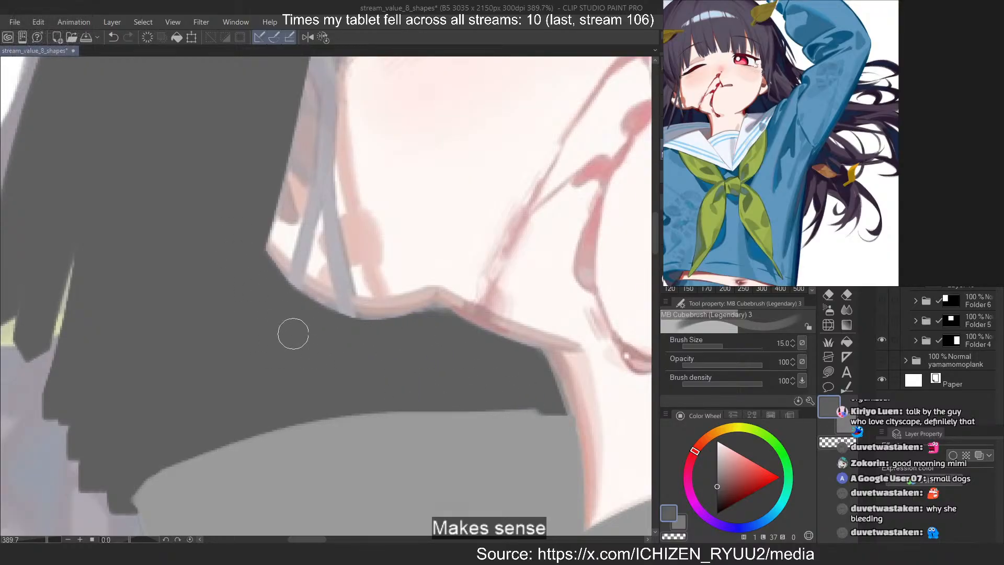
# Paint two thin dark grey strands diverging across the jaw beside the closed-eye side's ear with brush size 6, redoing misdrawn strokes
pyautogui.press('[')
pyautogui.press('[')
pyautogui.press('[')
pyautogui.press('[')
pyautogui.press('[')
pyautogui.moveTo(325, 169); pyautogui.dragTo(298, 297)
pyautogui.hotkey('ctrl', 'z')
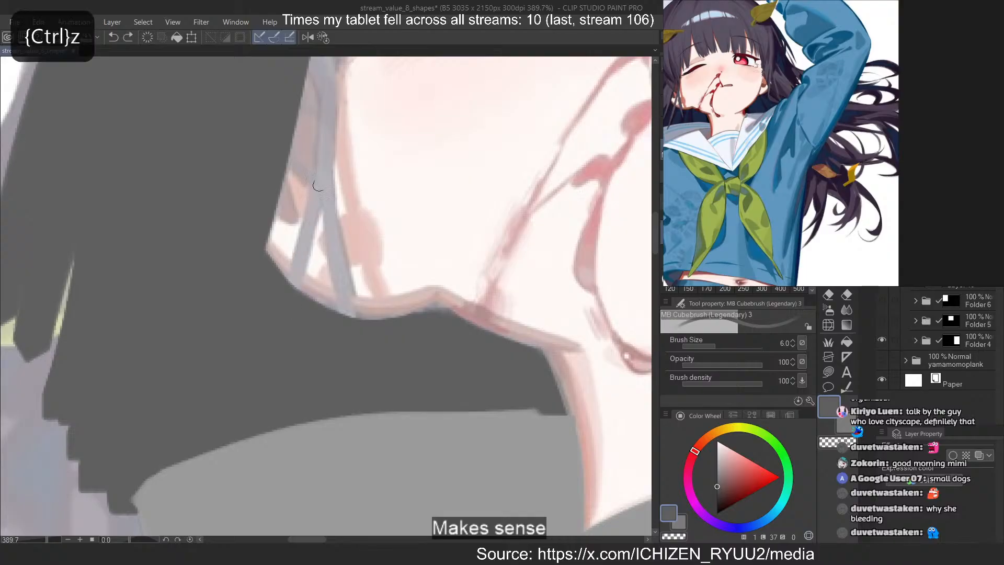
pyautogui.moveTo(321, 175); pyautogui.dragTo(295, 285)
pyautogui.moveTo(324, 181)
pyautogui.mouseDown()
pyautogui.moveTo(350, 316)
pyautogui.moveTo(365, 326)
pyautogui.moveTo(358, 319)
pyautogui.mouseUp()
pyautogui.hotkey('ctrl', 'z')
pyautogui.hotkey('ctrl', 'z')
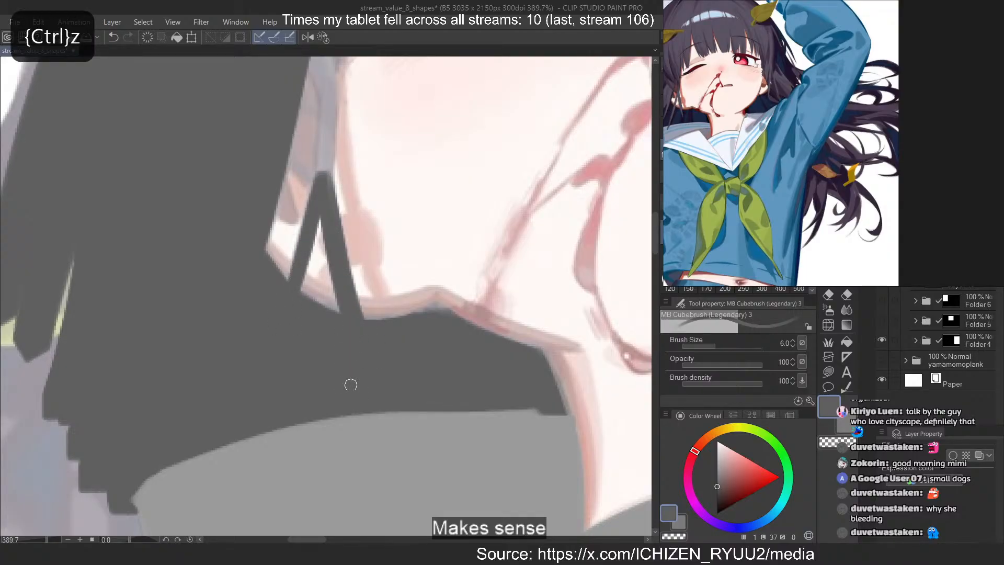
# Extend the thin strand upward along the cheek edge to join the hair mass beside the closed eye
pyautogui.scroll(-4, 346, 398)
pyautogui.scroll(6, 325, 211)
pyautogui.moveTo(325, 220); pyautogui.dragTo(349, 282)
pyautogui.moveTo(336, 198); pyautogui.dragTo(352, 271)
pyautogui.moveTo(337, 170); pyautogui.dragTo(351, 249)
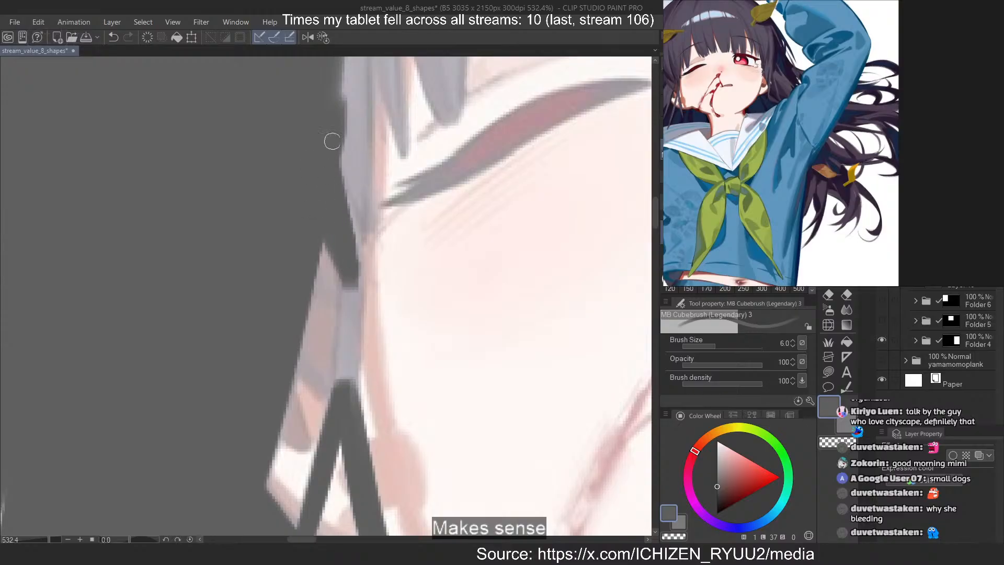
pyautogui.moveTo(331, 141)
pyautogui.mouseDown()
pyautogui.moveTo(350, 293)
pyautogui.moveTo(345, 392)
pyautogui.mouseUp()
pyautogui.moveTo(347, 269); pyautogui.dragTo(342, 366)
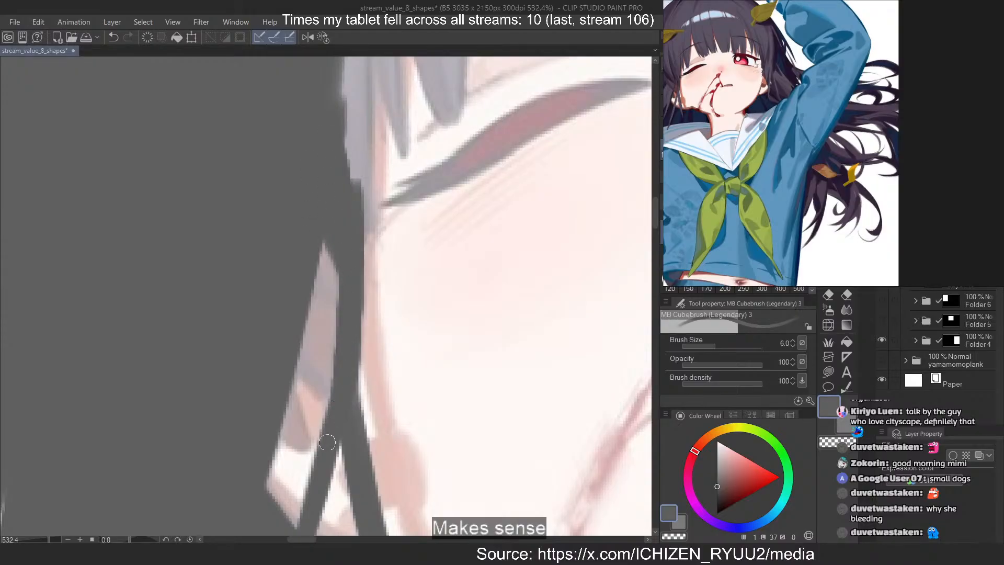
pyautogui.scroll(-3, 335, 413)
pyautogui.scroll(2, 348, 256)
pyautogui.moveTo(352, 201); pyautogui.dragTo(346, 407)
pyautogui.moveTo(341, 249); pyautogui.dragTo(341, 379)
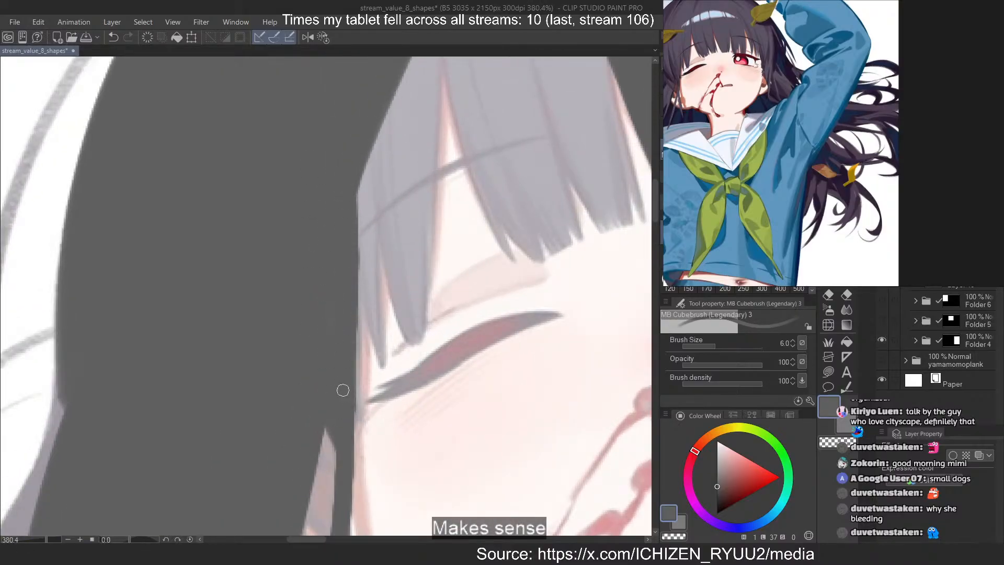
# Clean up the hair edge beside the closed eye and paint a narrow pointed lock toward its outer corner, redoing misdrawn strokes
pyautogui.moveTo(359, 288); pyautogui.dragTo(350, 455)
pyautogui.hotkey('ctrl', 'z')
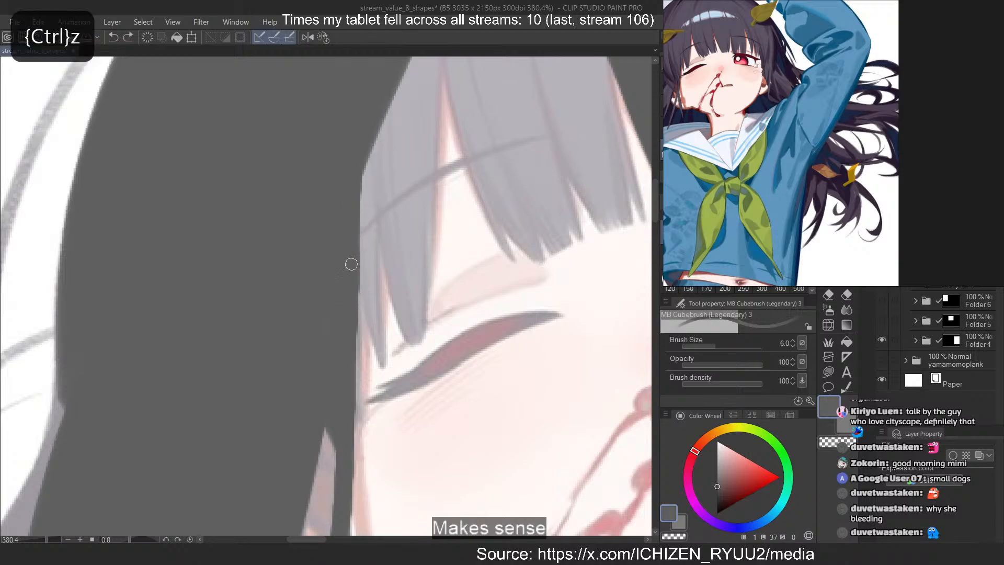
pyautogui.moveTo(363, 178)
pyautogui.mouseDown()
pyautogui.moveTo(348, 471)
pyautogui.moveTo(393, 384)
pyautogui.mouseUp()
pyautogui.hotkey('ctrl', 'z')
pyautogui.hotkey('ctrl', 'z')
pyautogui.hotkey('ctrl', 'z')
pyautogui.moveTo(355, 256)
pyautogui.mouseDown()
pyautogui.moveTo(385, 370)
pyautogui.moveTo(350, 441)
pyautogui.mouseUp()
pyautogui.moveTo(356, 276); pyautogui.dragTo(403, 390)
pyautogui.hotkey('ctrl', 'z')
pyautogui.moveTo(357, 258); pyautogui.dragTo(395, 389)
pyautogui.hotkey('ctrl', 'z')
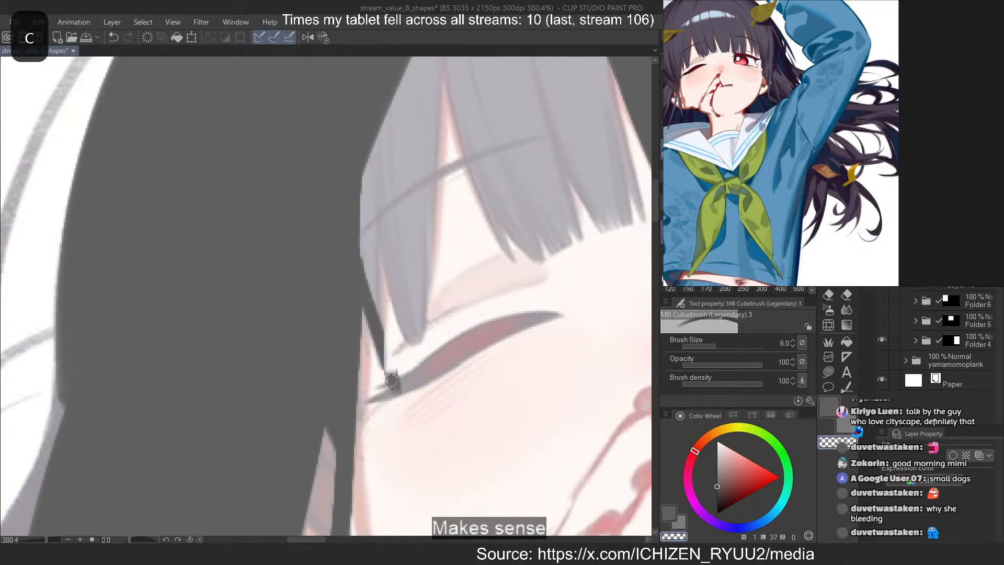
# Widen the pointed lock at the closed eye's outer corner and fill the hair behind it
pyautogui.moveTo(366, 172); pyautogui.dragTo(383, 308)
pyautogui.moveTo(377, 137); pyautogui.dragTo(374, 277)
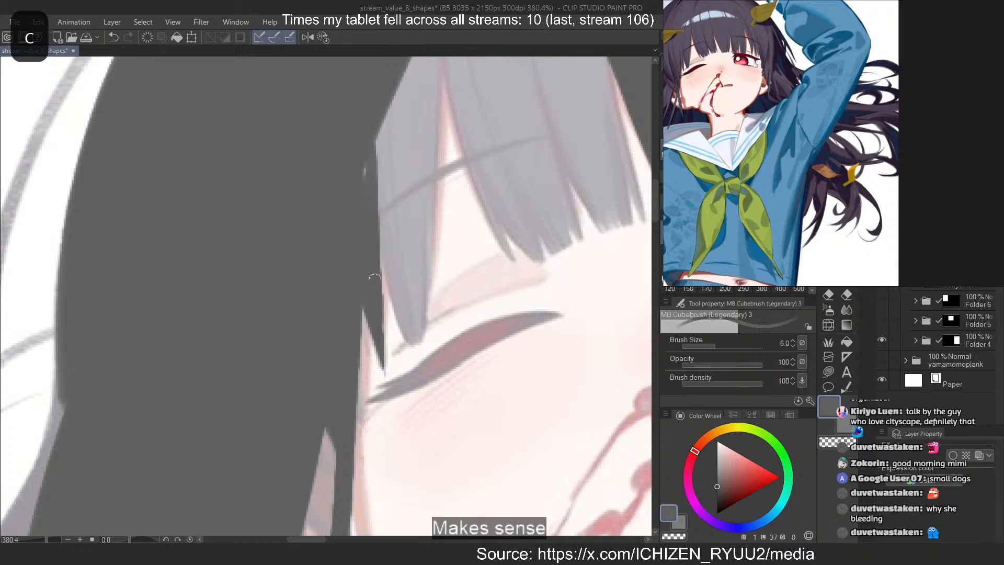
pyautogui.press('c')
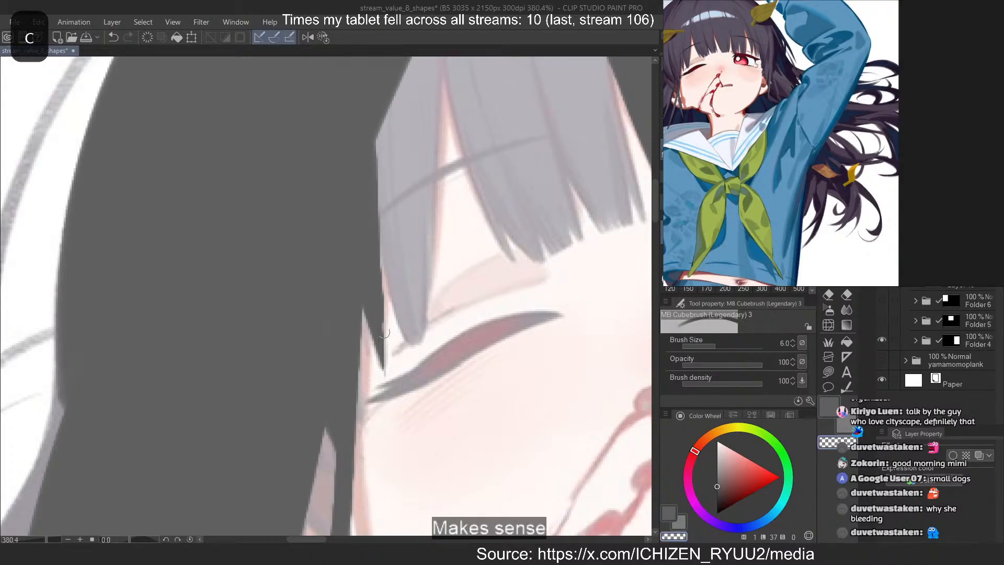
pyautogui.press('c')
# Paint the longer fringe lock hanging above the closed eye and fill the light gap between it and the side hair
pyautogui.moveTo(375, 221)
pyautogui.mouseDown()
pyautogui.moveTo(413, 337)
pyautogui.moveTo(413, 318)
pyautogui.mouseUp()
pyautogui.hotkey('ctrl', 'z')
pyautogui.moveTo(429, 85)
pyautogui.mouseDown()
pyautogui.moveTo(422, 256)
pyautogui.moveTo(426, 168)
pyautogui.moveTo(422, 242)
pyautogui.mouseUp()
pyautogui.moveTo(369, 175); pyautogui.dragTo(417, 224)
pyautogui.scroll(-6, 383, 331)
pyautogui.scroll(10, 388, 191)
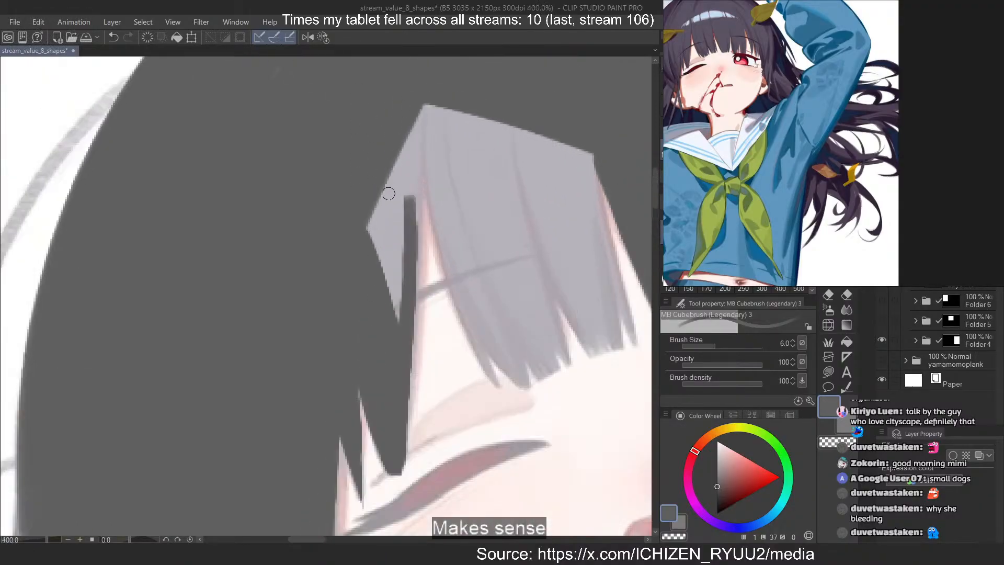
pyautogui.moveTo(369, 255); pyautogui.dragTo(375, 174)
pyautogui.moveTo(377, 290); pyautogui.dragTo(393, 163)
pyautogui.moveTo(403, 235)
pyautogui.mouseDown()
pyautogui.moveTo(433, 76)
pyautogui.moveTo(413, 292)
pyautogui.moveTo(434, 130)
pyautogui.moveTo(400, 141)
pyautogui.moveTo(406, 282)
pyautogui.mouseUp()
# Paint the outer locks on both sides of the central fringe, erasing excess paint from the tip on the open-eye side
pyautogui.moveTo(439, 99); pyautogui.dragTo(504, 362)
pyautogui.moveTo(453, 128)
pyautogui.mouseDown()
pyautogui.moveTo(522, 376)
pyautogui.moveTo(538, 369)
pyautogui.mouseUp()
pyautogui.scroll(-4, 242, 316)
pyautogui.scroll(3, 500, 228)
pyautogui.moveTo(530, 180); pyautogui.dragTo(569, 399)
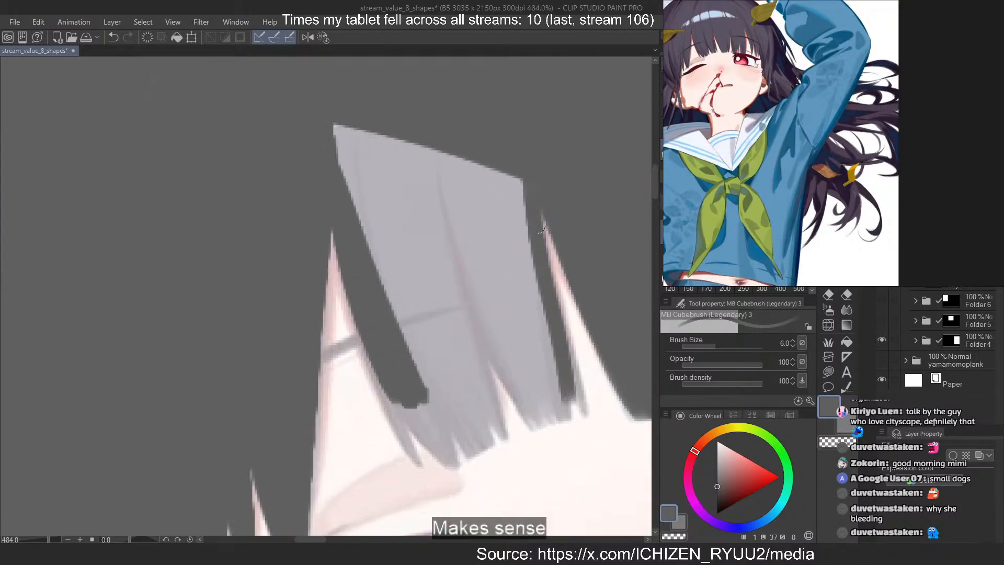
pyautogui.hotkey('ctrl', 'z')
pyautogui.moveTo(529, 218)
pyautogui.mouseDown()
pyautogui.moveTo(552, 335)
pyautogui.moveTo(524, 256)
pyautogui.moveTo(529, 167)
pyautogui.moveTo(585, 400)
pyautogui.mouseUp()
pyautogui.moveTo(539, 249); pyautogui.dragTo(586, 438)
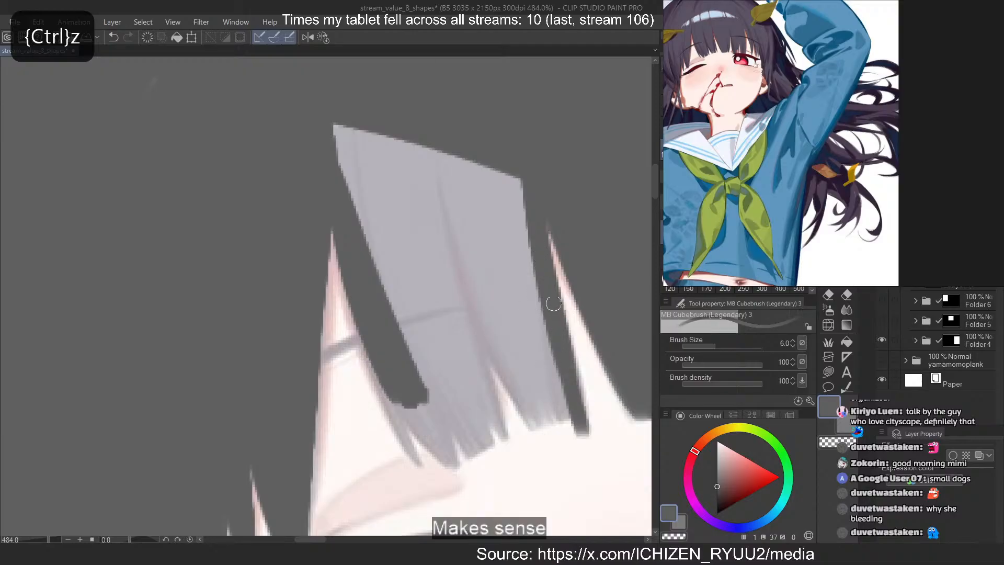
pyautogui.moveTo(553, 304); pyautogui.dragTo(593, 447)
pyautogui.press('c')
pyautogui.moveTo(553, 349); pyautogui.dragTo(592, 454)
pyautogui.press('c')
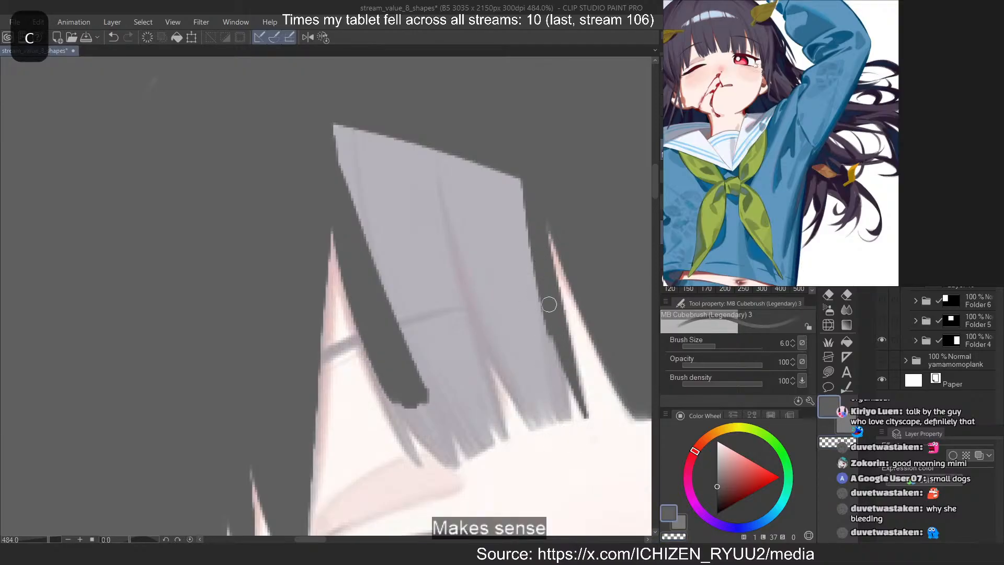
# Fill the remaining light area of the central fringe with dark grey down to its jagged tips
pyautogui.moveTo(544, 317); pyautogui.dragTo(572, 418)
pyautogui.moveTo(523, 274); pyautogui.dragTo(569, 422)
pyautogui.moveTo(506, 240)
pyautogui.mouseDown()
pyautogui.moveTo(551, 409)
pyautogui.moveTo(543, 402)
pyautogui.mouseUp()
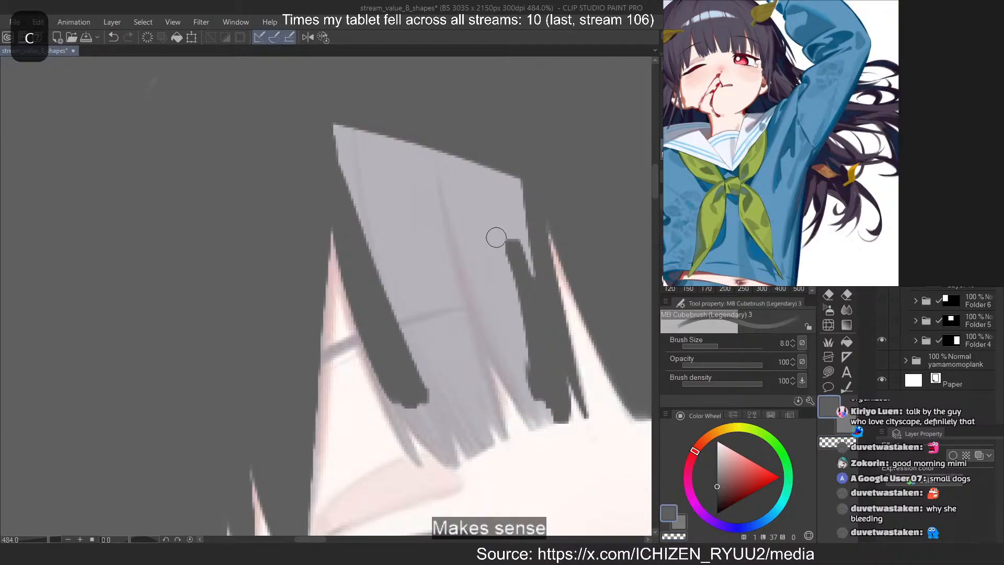
pyautogui.moveTo(496, 237)
pyautogui.mouseDown()
pyautogui.moveTo(514, 172)
pyautogui.moveTo(460, 293)
pyautogui.moveTo(475, 284)
pyautogui.moveTo(363, 150)
pyautogui.moveTo(402, 300)
pyautogui.mouseUp()
pyautogui.moveTo(353, 186)
pyautogui.mouseDown()
pyautogui.moveTo(417, 276)
pyautogui.moveTo(451, 350)
pyautogui.moveTo(433, 415)
pyautogui.mouseUp()
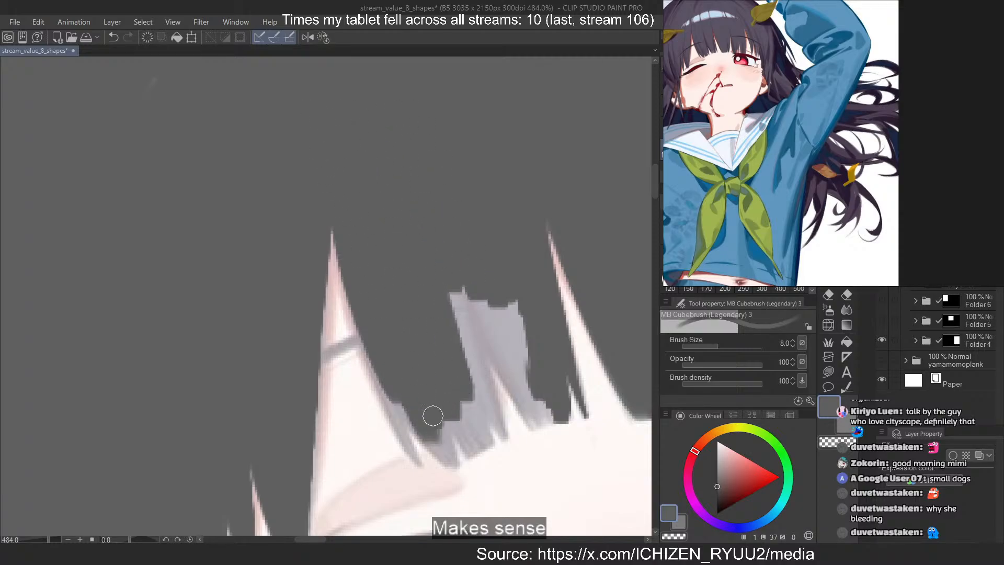
pyautogui.moveTo(425, 360)
pyautogui.mouseDown()
pyautogui.moveTo(469, 444)
pyautogui.moveTo(479, 436)
pyautogui.moveTo(472, 412)
pyautogui.mouseUp()
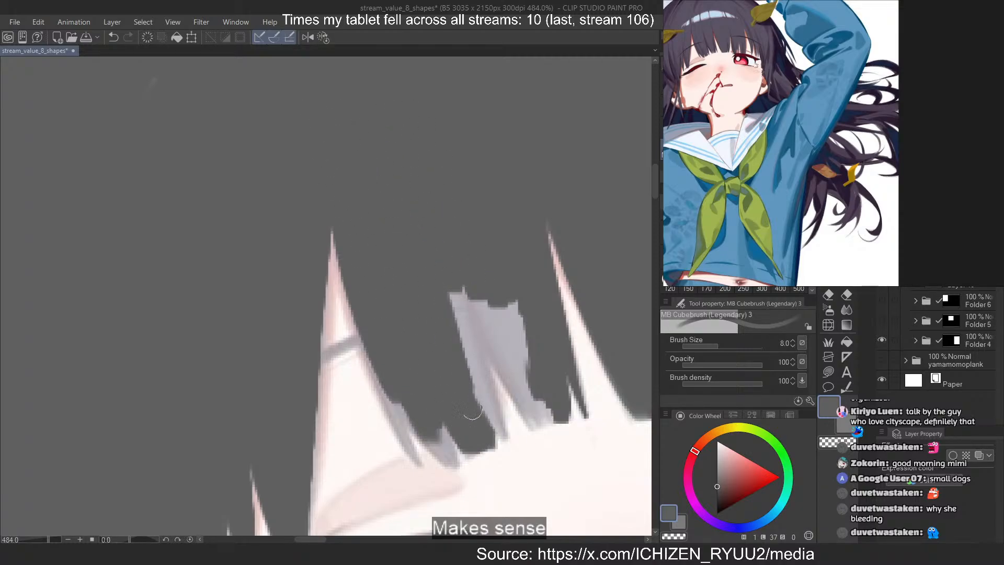
pyautogui.moveTo(440, 290)
pyautogui.mouseDown()
pyautogui.moveTo(473, 418)
pyautogui.moveTo(466, 325)
pyautogui.moveTo(532, 418)
pyautogui.moveTo(509, 303)
pyautogui.mouseUp()
# Switch to Lasso fill and shape the pointed fringe tips above the closed eye, undoing the misdrawn fill
pyautogui.click(828, 372)
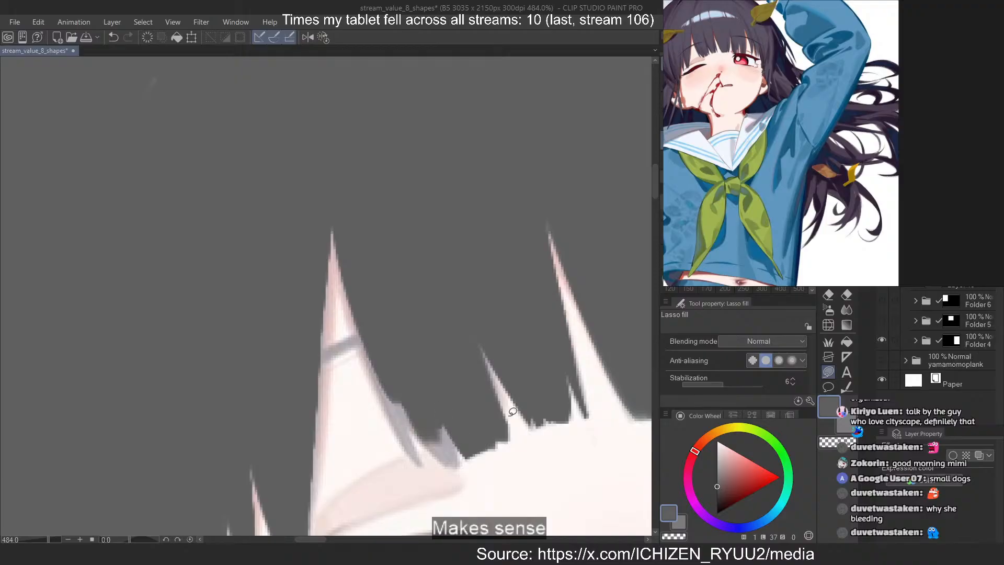
pyautogui.moveTo(443, 456)
pyautogui.mouseDown()
pyautogui.moveTo(438, 413)
pyautogui.moveTo(430, 418)
pyautogui.mouseUp()
pyautogui.press('c')
pyautogui.press('c')
pyautogui.moveTo(387, 357)
pyautogui.mouseDown()
pyautogui.moveTo(424, 463)
pyautogui.moveTo(339, 281)
pyautogui.mouseUp()
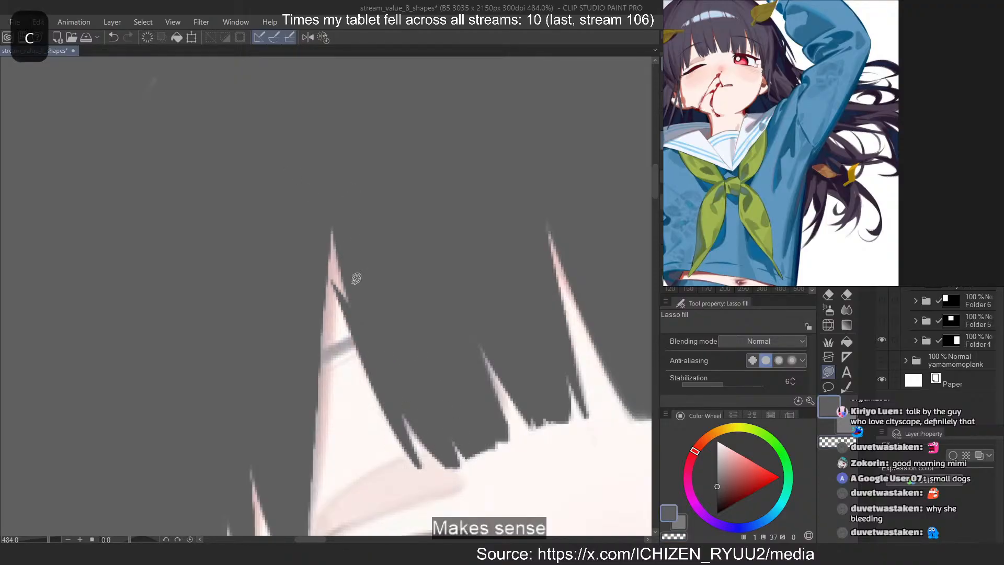
pyautogui.hotkey('ctrl', 'z')
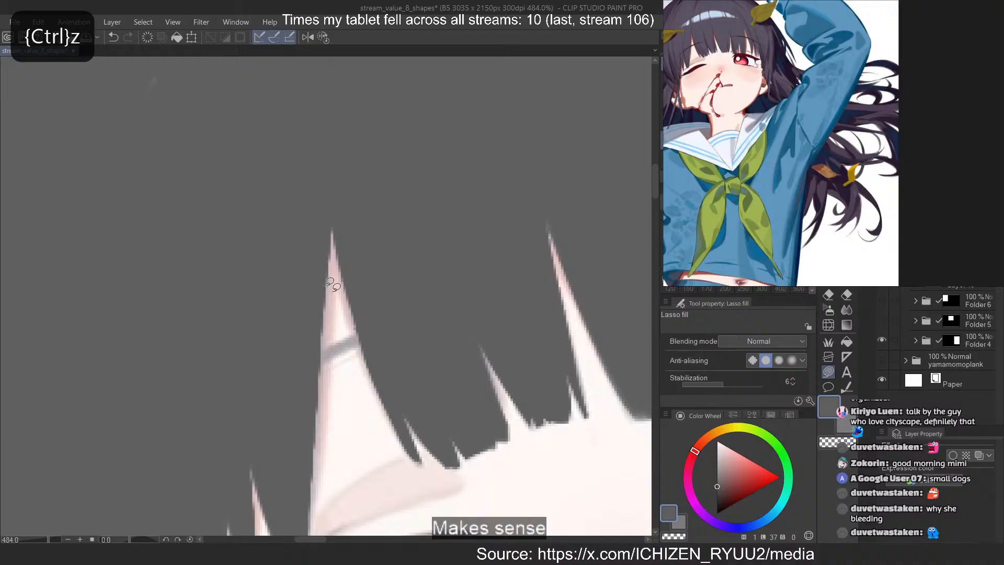
# Lasso-fill the light slivers in the fringe above the open eye, leaving narrow skin gaps between the locks and redoing misdrawn fills
pyautogui.scroll(-16, 325, 238)
pyautogui.scroll(8, 481, 193)
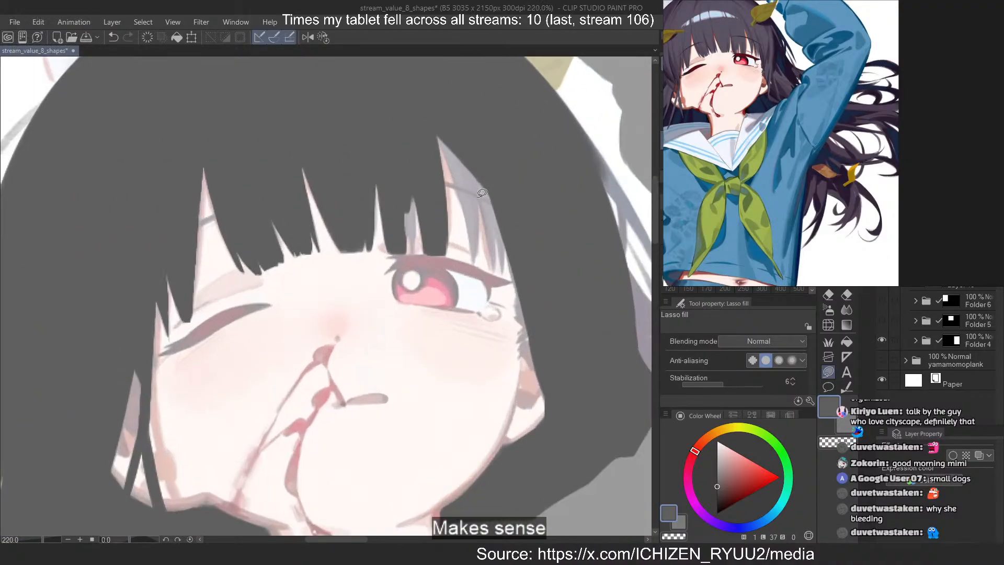
pyautogui.scroll(10, 482, 193)
pyautogui.moveTo(409, 299); pyautogui.dragTo(415, 277)
pyautogui.moveTo(438, 155); pyautogui.dragTo(438, 155)
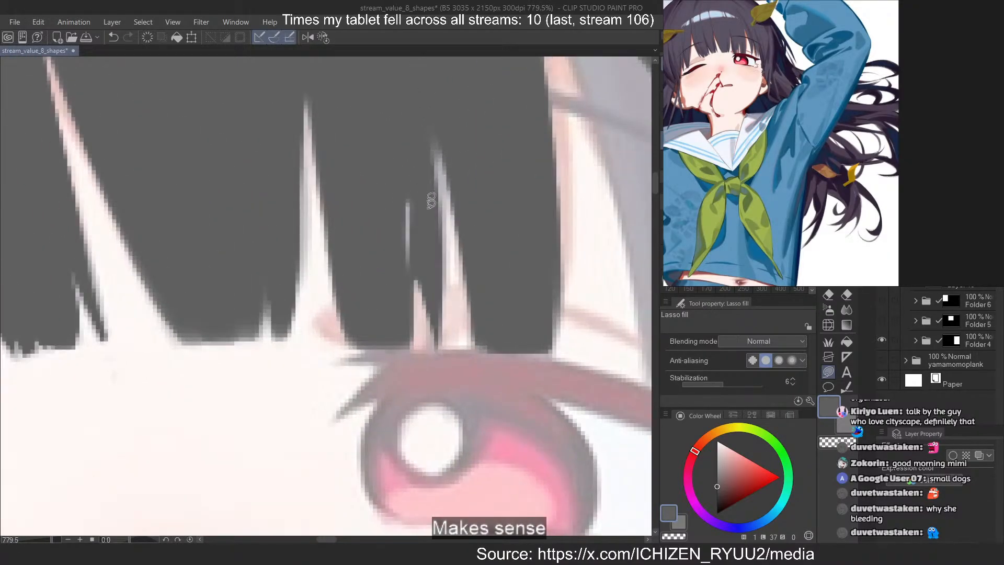
pyautogui.hotkey('ctrl', 'z')
pyautogui.moveTo(411, 278)
pyautogui.mouseDown()
pyautogui.moveTo(427, 306)
pyautogui.moveTo(438, 140)
pyautogui.moveTo(413, 289)
pyautogui.moveTo(420, 184)
pyautogui.mouseUp()
pyautogui.hotkey('ctrl', 'z')
pyautogui.moveTo(446, 106); pyautogui.dragTo(448, 272)
pyautogui.moveTo(432, 105); pyautogui.dragTo(439, 263)
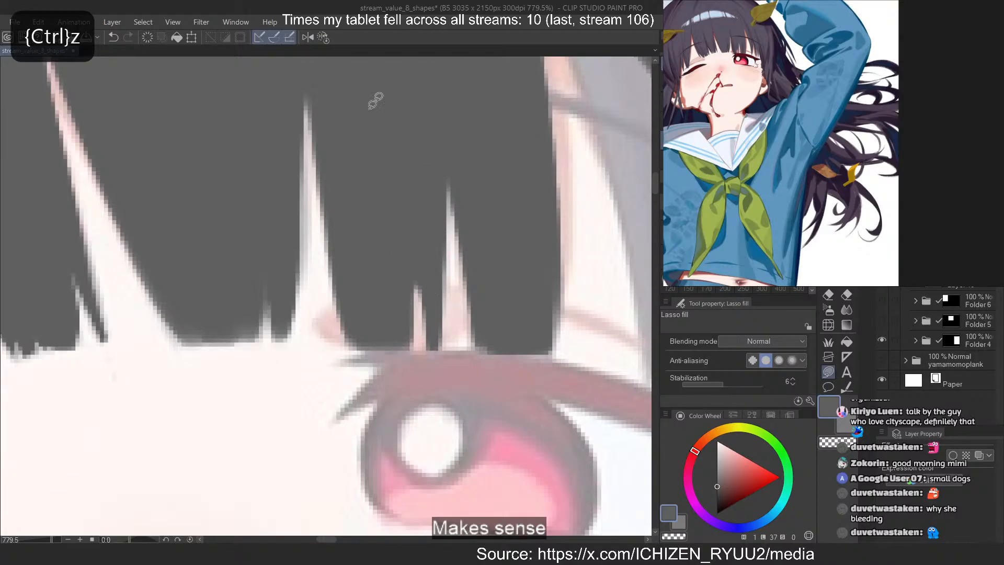
# Lasso-fill the long pointed lock over the outer part of the open eye and smooth its edge
pyautogui.scroll(-4, 215, 392)
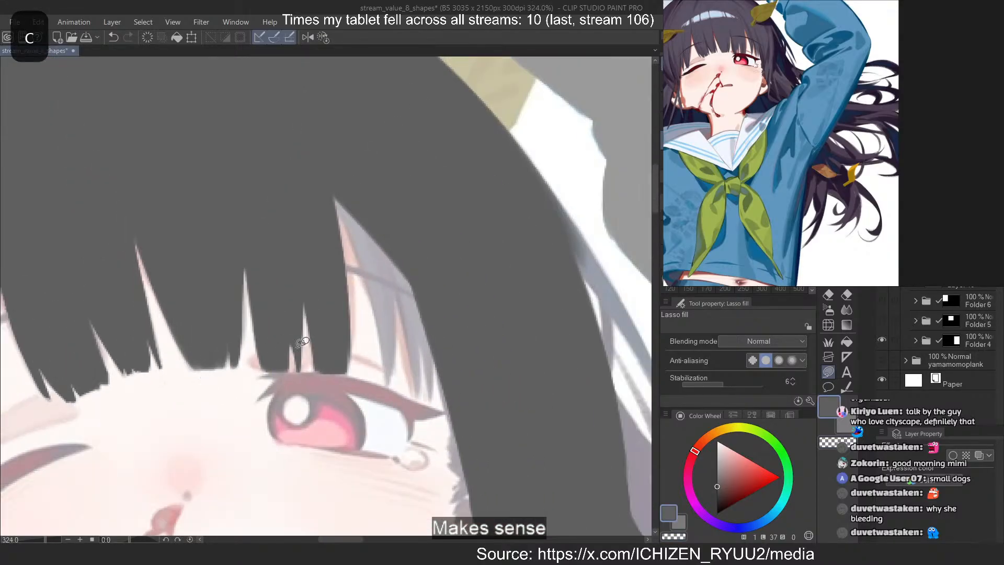
pyautogui.scroll(2, 355, 251)
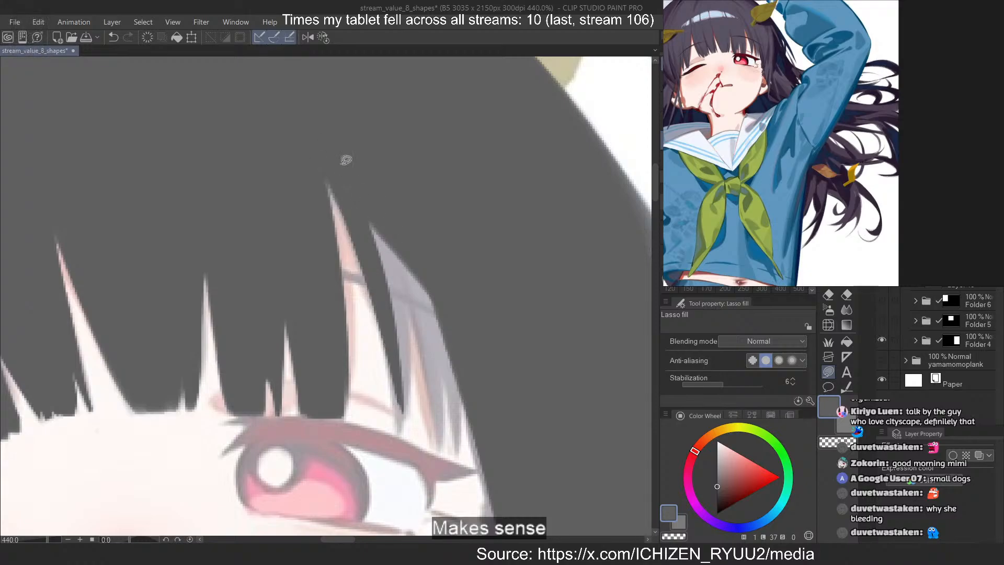
pyautogui.moveTo(347, 161); pyautogui.dragTo(381, 331)
pyautogui.moveTo(366, 194)
pyautogui.mouseDown()
pyautogui.moveTo(380, 218)
pyautogui.moveTo(391, 386)
pyautogui.mouseUp()
pyautogui.moveTo(391, 235); pyautogui.dragTo(395, 441)
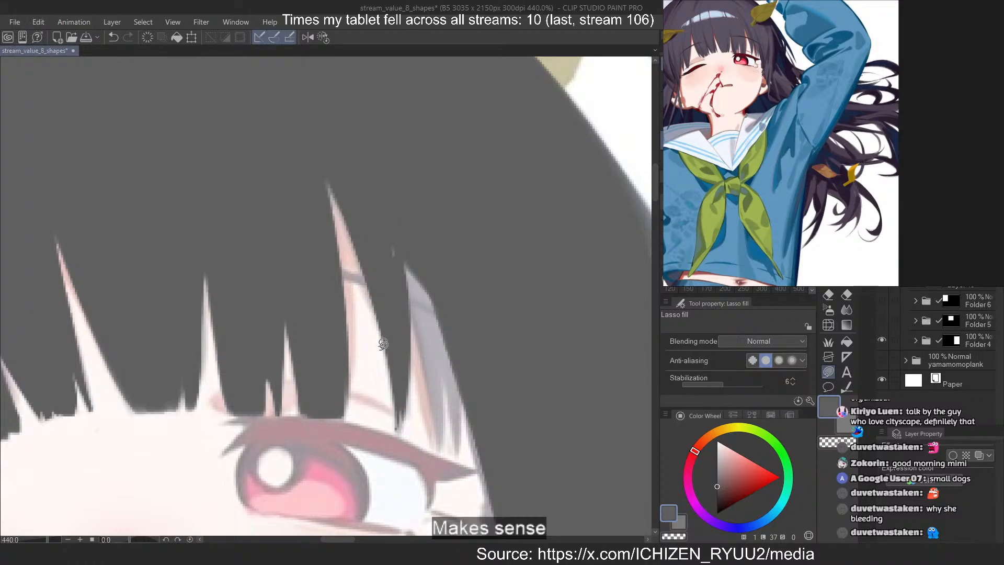
pyautogui.hotkey('ctrl', 'z')
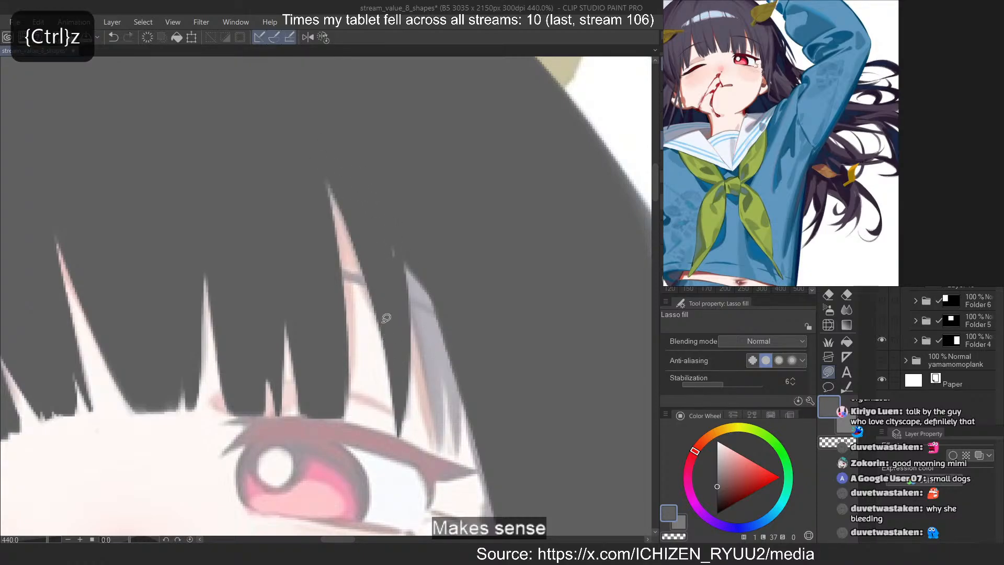
pyautogui.moveTo(408, 381); pyautogui.dragTo(403, 391)
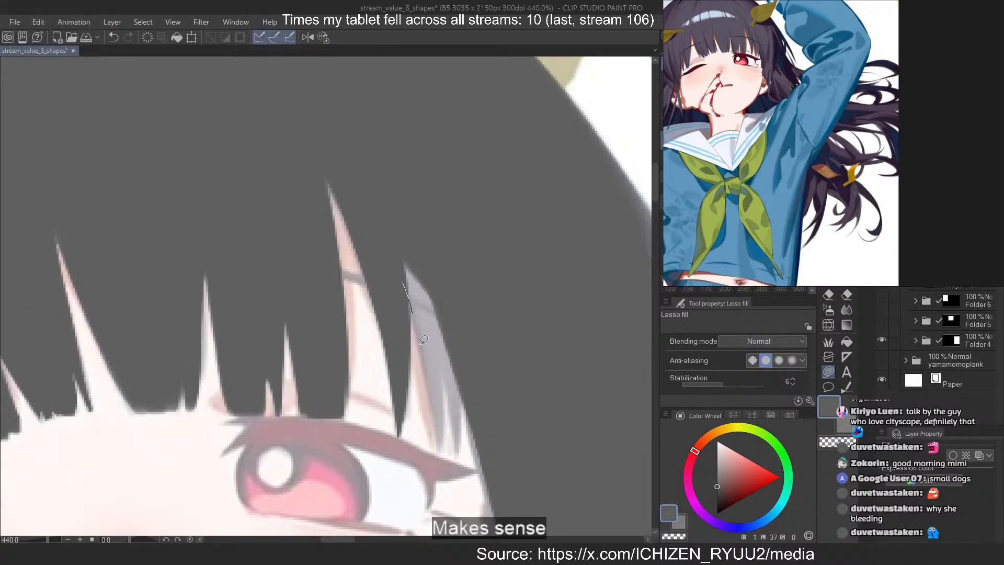
# Lasso-fill the narrow side locks beyond the open eye's outer corner, undoing misdrawn fills and closing the gaps above them
pyautogui.moveTo(412, 313)
pyautogui.mouseDown()
pyautogui.moveTo(408, 289)
pyautogui.moveTo(438, 445)
pyautogui.mouseUp()
pyautogui.hotkey('ctrl', 'z')
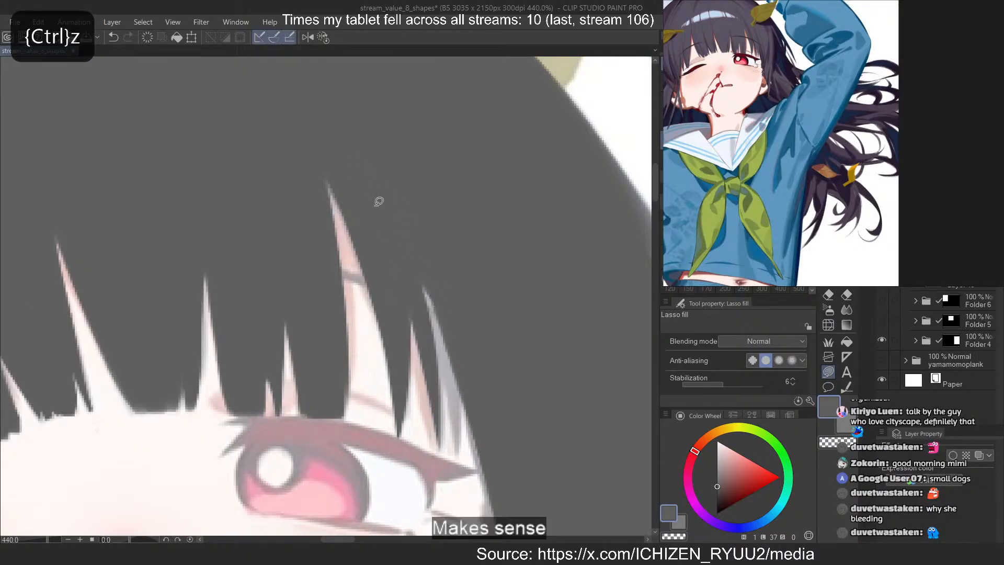
pyautogui.moveTo(422, 291); pyautogui.dragTo(444, 447)
pyautogui.hotkey('ctrl', 'z')
pyautogui.moveTo(439, 360)
pyautogui.mouseDown()
pyautogui.moveTo(461, 347)
pyautogui.moveTo(434, 309)
pyautogui.mouseUp()
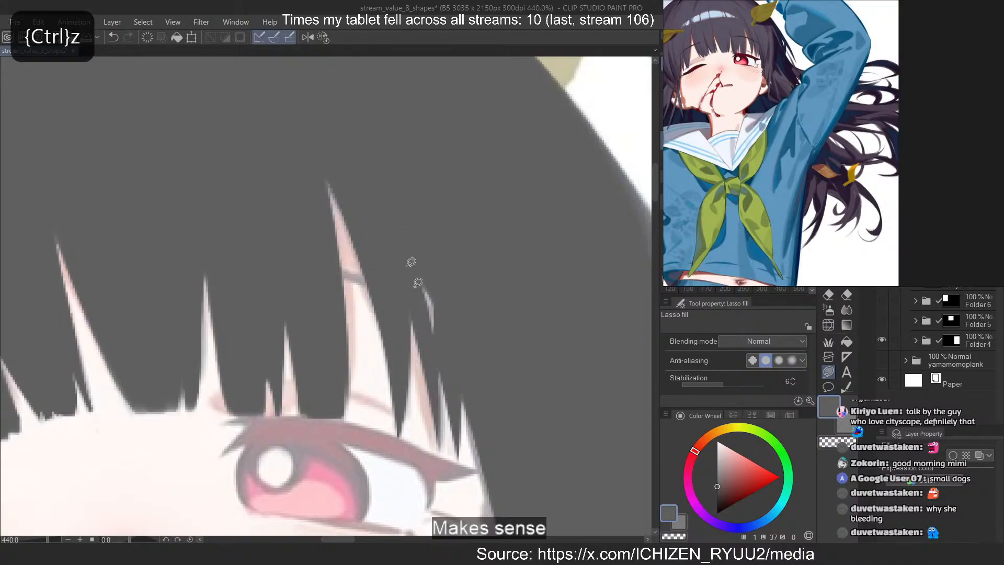
pyautogui.moveTo(413, 264); pyautogui.dragTo(432, 361)
pyautogui.hotkey('ctrl', 'z')
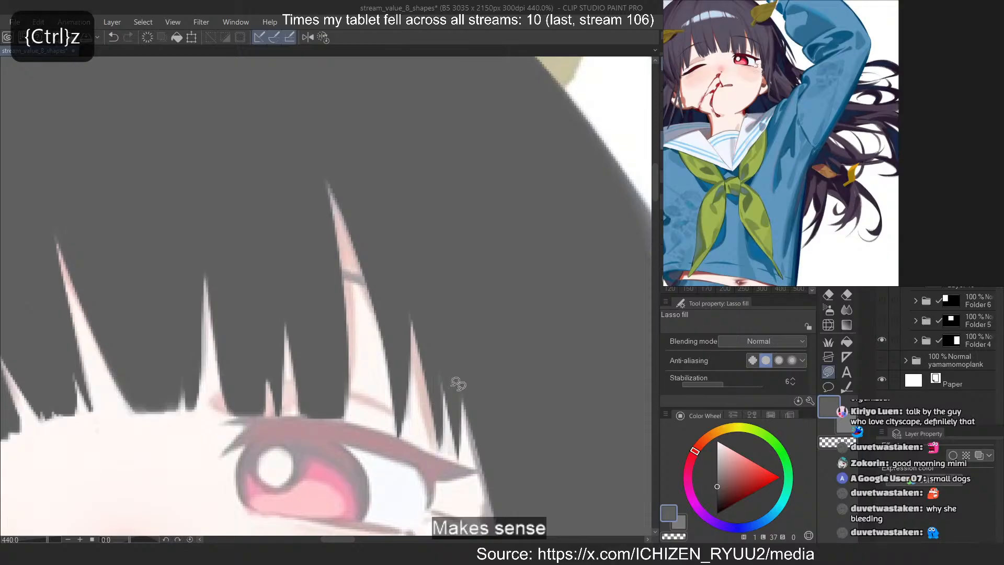
# Lasso-fill the thin vertical strand along the outer edge of the hair on the open-eye side, redoing the misdrawn fill
pyautogui.scroll(-15, 410, 230)
pyautogui.scroll(17, 497, 247)
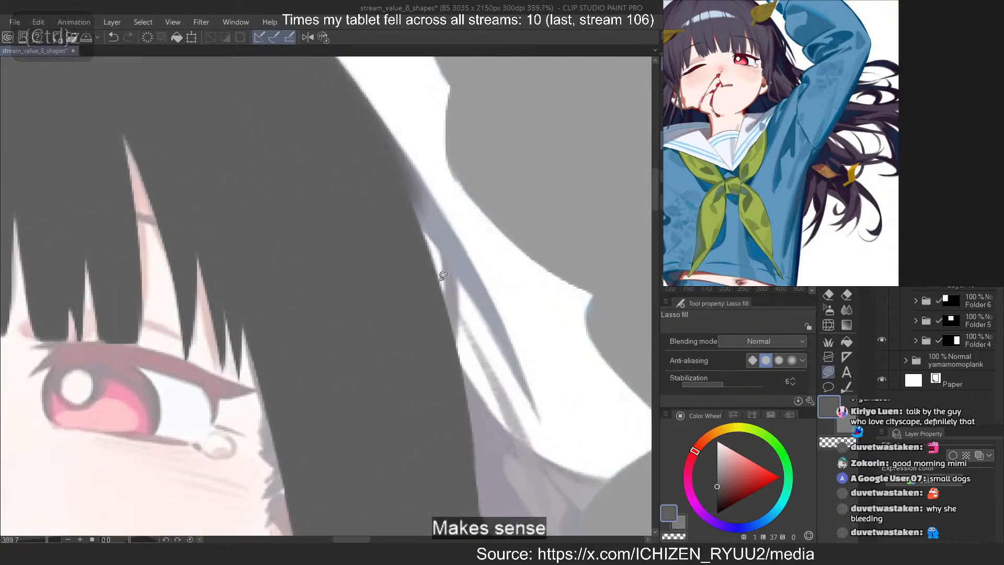
pyautogui.moveTo(438, 216)
pyautogui.mouseDown()
pyautogui.moveTo(448, 399)
pyautogui.moveTo(440, 219)
pyautogui.mouseUp()
pyautogui.hotkey('ctrl', 'z')
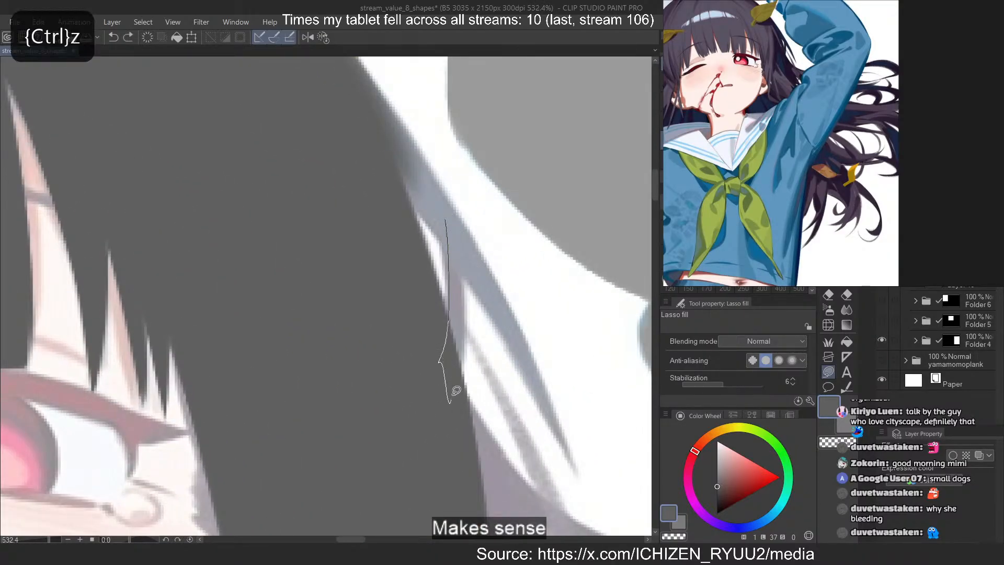
pyautogui.moveTo(451, 395)
pyautogui.mouseDown()
pyautogui.moveTo(450, 224)
pyautogui.moveTo(455, 235)
pyautogui.mouseUp()
pyautogui.moveTo(460, 225)
pyautogui.mouseDown()
pyautogui.moveTo(464, 328)
pyautogui.moveTo(460, 235)
pyautogui.moveTo(451, 238)
pyautogui.mouseUp()
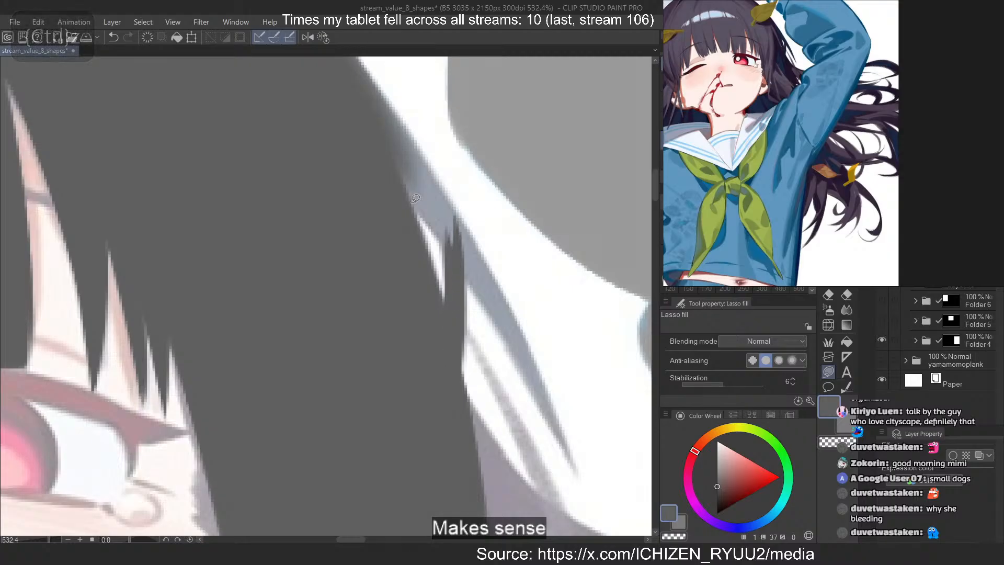
# Fill the outer hair contour on the open-eye side and extend it into the tapered strand toward the sleeve
pyautogui.moveTo(407, 191)
pyautogui.mouseDown()
pyautogui.moveTo(364, 117)
pyautogui.moveTo(397, 123)
pyautogui.mouseUp()
pyautogui.moveTo(361, 59); pyautogui.dragTo(377, 153)
pyautogui.moveTo(459, 315); pyautogui.dragTo(492, 386)
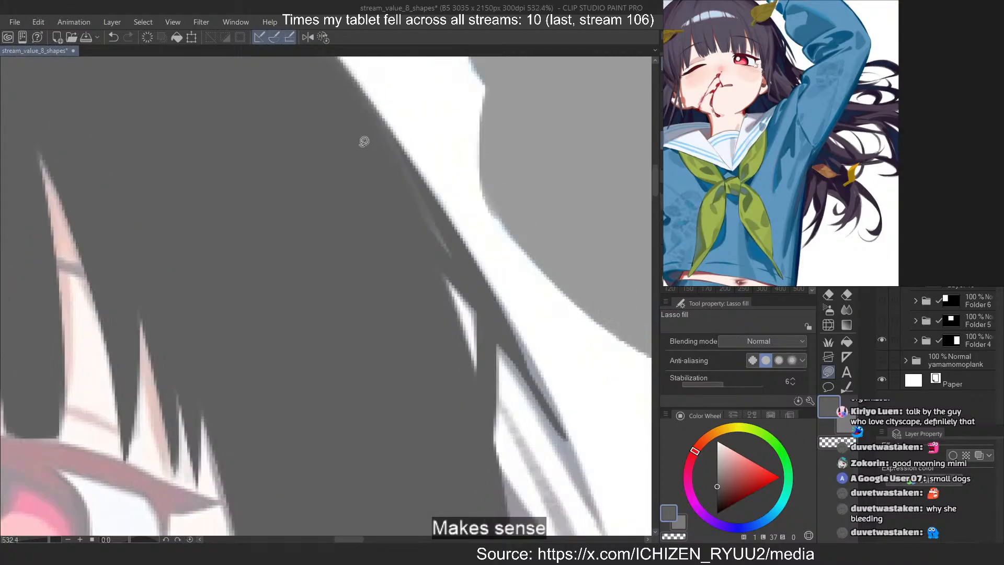
pyautogui.moveTo(343, 70)
pyautogui.mouseDown()
pyautogui.moveTo(439, 224)
pyautogui.moveTo(412, 225)
pyautogui.moveTo(328, 82)
pyautogui.mouseUp()
pyautogui.scroll(-1, 470, 285)
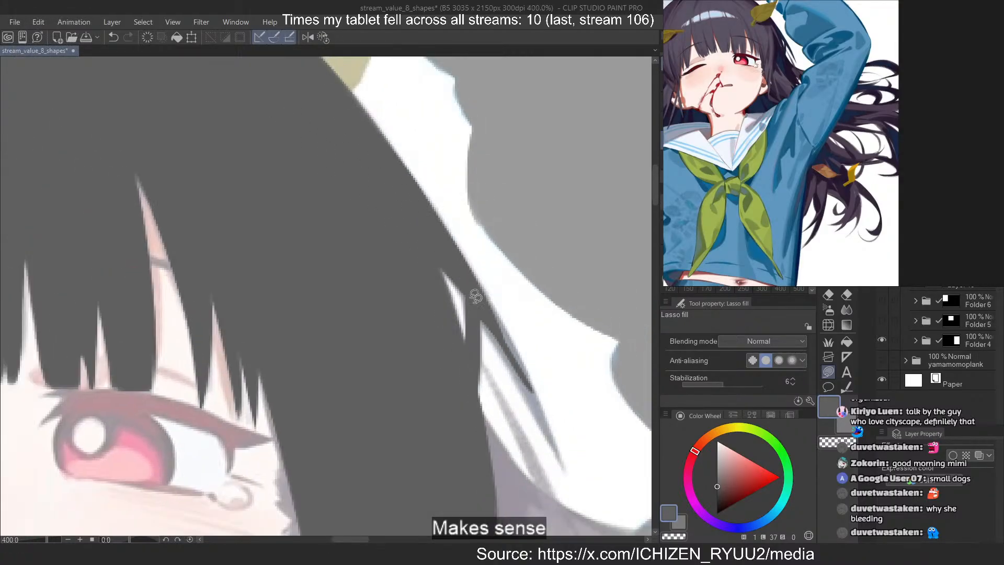
# Fill out the outer edge of the tapered hair strand beside the raised sleeve, undoing the misdrawn fills
pyautogui.scroll(2, 475, 296)
pyautogui.hotkey('ctrl', 'z')
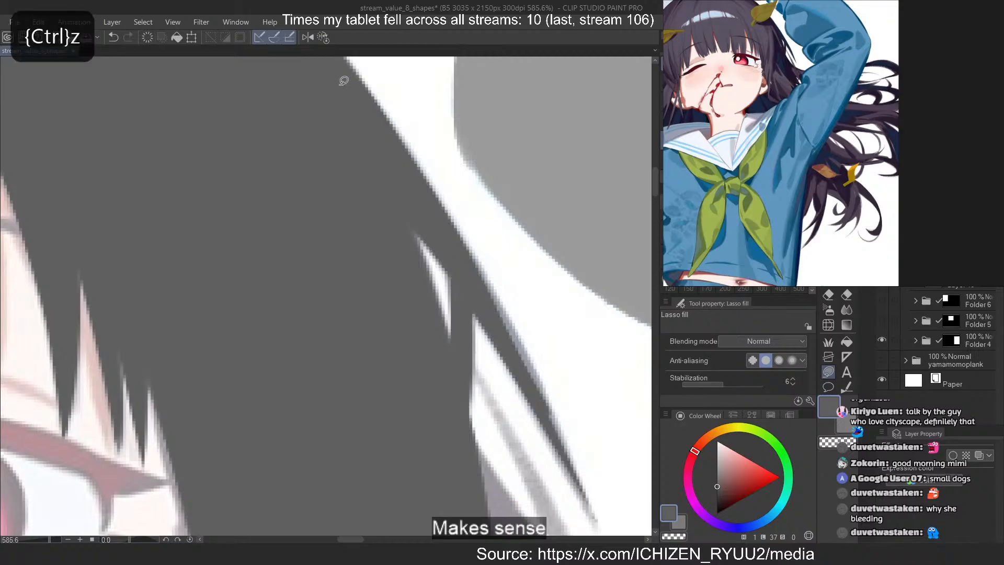
pyautogui.moveTo(563, 418); pyautogui.dragTo(562, 432)
pyautogui.moveTo(440, 205)
pyautogui.mouseDown()
pyautogui.moveTo(521, 335)
pyautogui.moveTo(586, 483)
pyautogui.moveTo(566, 452)
pyautogui.mouseUp()
pyautogui.hotkey('ctrl', 'z')
pyautogui.hotkey('ctrl', 'z')
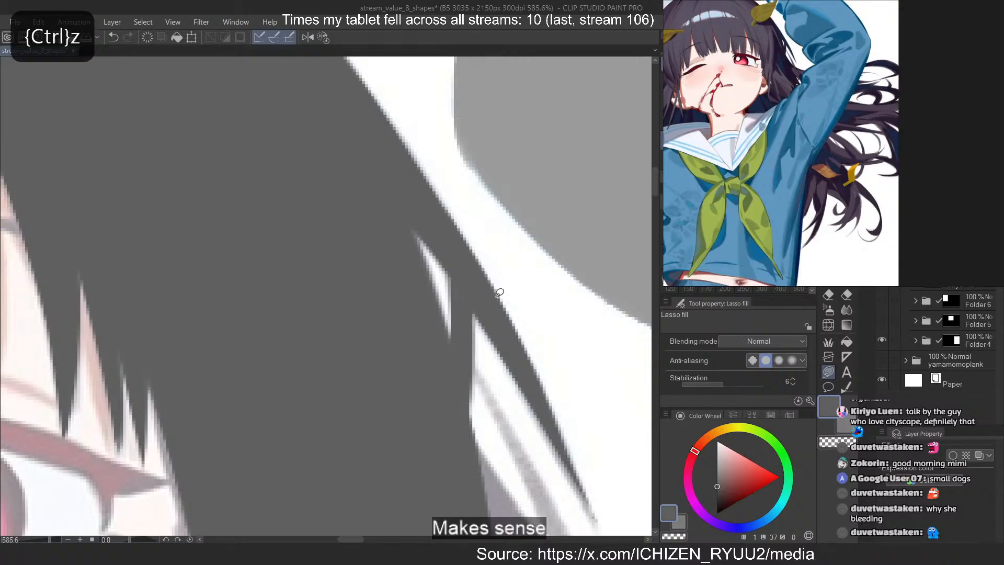
# Lasso-fill the gaps between the hair tips where the outer contour meets the sleeve, redoing the misdrawn fill
pyautogui.scroll(-5, 321, 118)
pyautogui.scroll(5, 433, 301)
pyautogui.moveTo(378, 257)
pyautogui.mouseDown()
pyautogui.moveTo(307, 298)
pyautogui.moveTo(249, 253)
pyautogui.mouseUp()
pyautogui.scroll(-4, 283, 220)
pyautogui.scroll(2, 342, 309)
pyautogui.moveTo(368, 283); pyautogui.dragTo(381, 375)
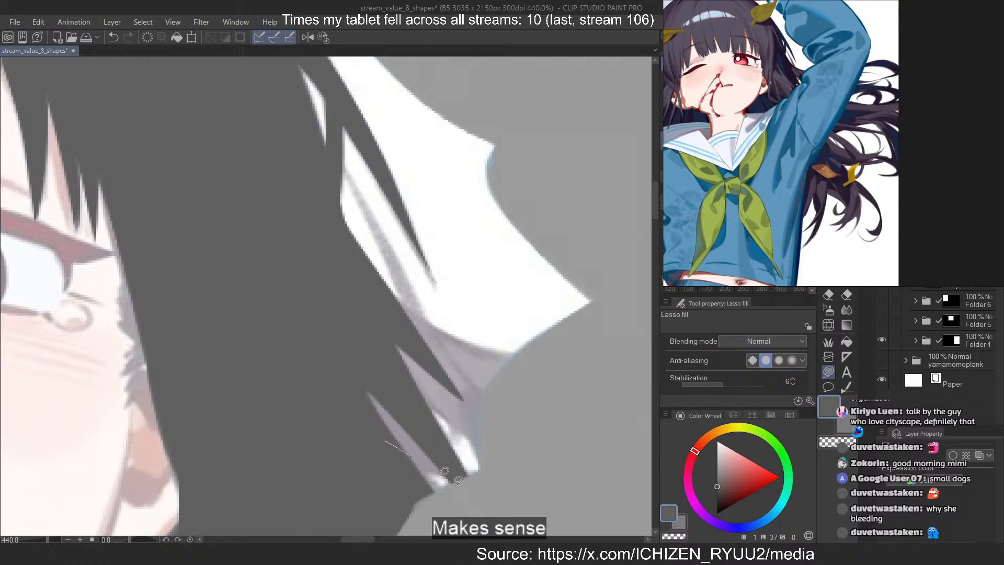
pyautogui.moveTo(444, 471); pyautogui.dragTo(410, 456)
pyautogui.hotkey('ctrl', 'z')
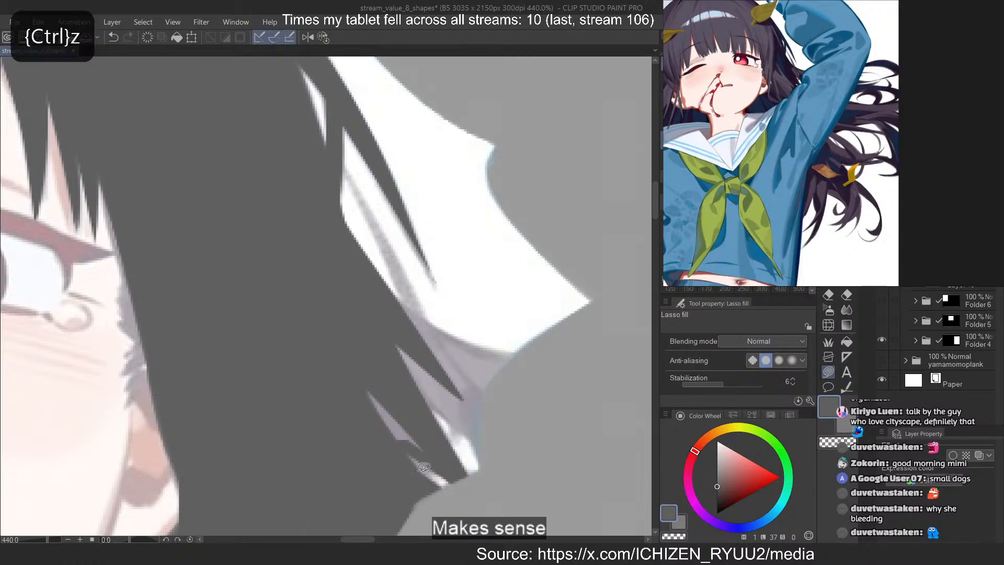
pyautogui.moveTo(368, 362); pyautogui.dragTo(334, 336)
pyautogui.moveTo(408, 378); pyautogui.dragTo(366, 309)
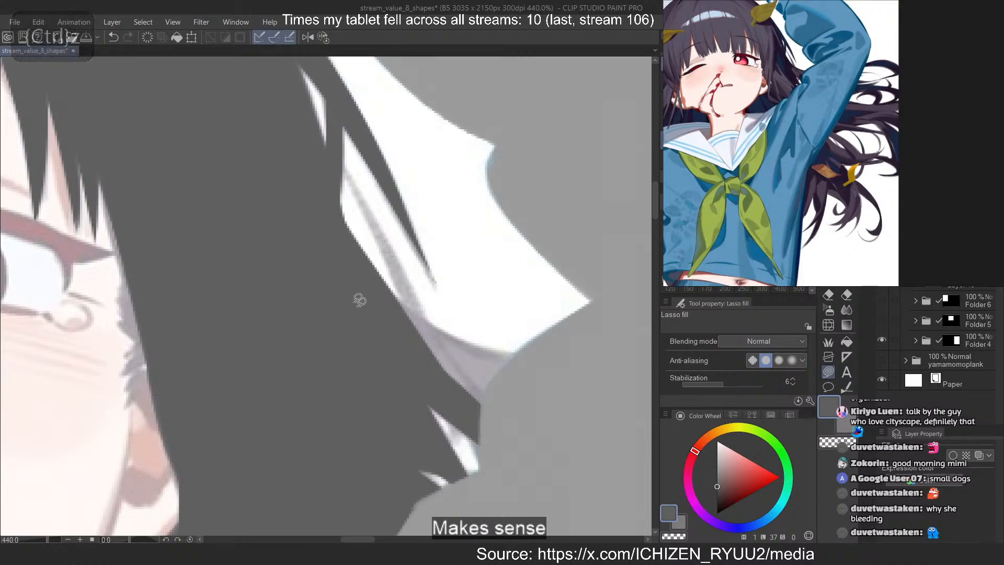
pyautogui.moveTo(346, 271)
pyautogui.mouseDown()
pyautogui.moveTo(505, 364)
pyautogui.moveTo(275, 293)
pyautogui.mouseUp()
pyautogui.hotkey('ctrl', 'z')
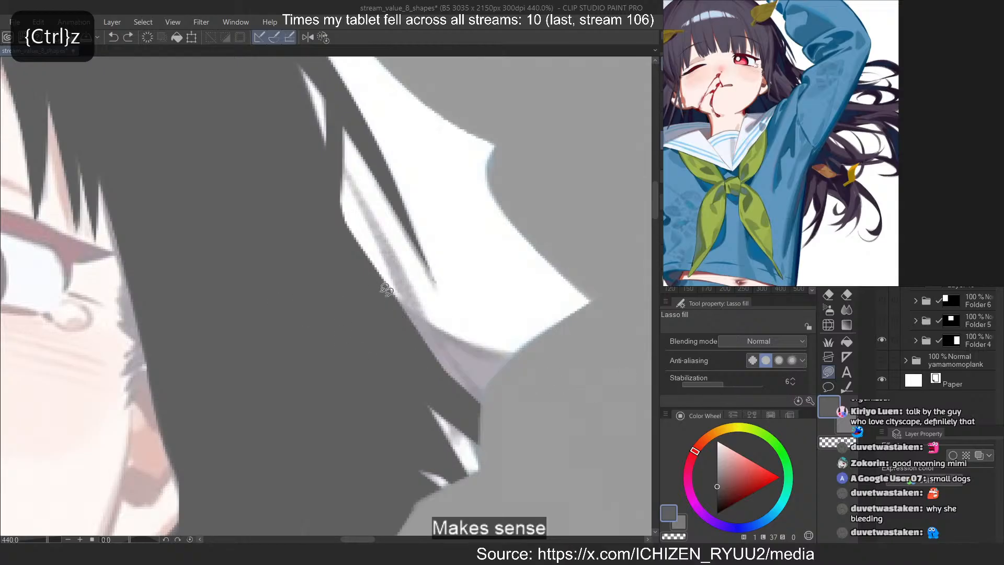
pyautogui.moveTo(368, 286)
pyautogui.mouseDown()
pyautogui.moveTo(428, 374)
pyautogui.moveTo(377, 327)
pyautogui.mouseUp()
pyautogui.moveTo(371, 309)
pyautogui.mouseDown()
pyautogui.moveTo(447, 395)
pyautogui.moveTo(374, 329)
pyautogui.mouseUp()
pyautogui.moveTo(362, 263)
pyautogui.mouseDown()
pyautogui.moveTo(470, 342)
pyautogui.moveTo(368, 314)
pyautogui.mouseUp()
pyautogui.hotkey('ctrl', 'z')
pyautogui.moveTo(384, 244)
pyautogui.mouseDown()
pyautogui.moveTo(313, 141)
pyautogui.moveTo(394, 249)
pyautogui.moveTo(334, 167)
pyautogui.moveTo(434, 346)
pyautogui.moveTo(337, 162)
pyautogui.moveTo(345, 169)
pyautogui.mouseUp()
pyautogui.hotkey('ctrl', 'z')
pyautogui.hotkey('ctrl', 'z')
pyautogui.hotkey('ctrl', 'z')
# Lasso-fill the first dark grey locks along the sweater's edge in the loose hair below the raised arm
pyautogui.scroll(-10, 303, 106)
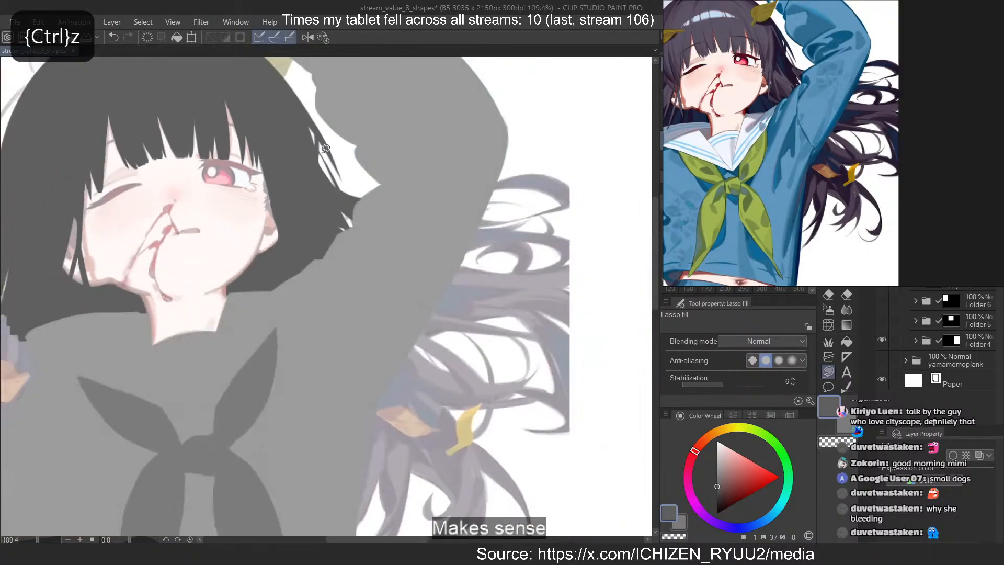
pyautogui.scroll(10, 313, 117)
pyautogui.scroll(-10, 320, 165)
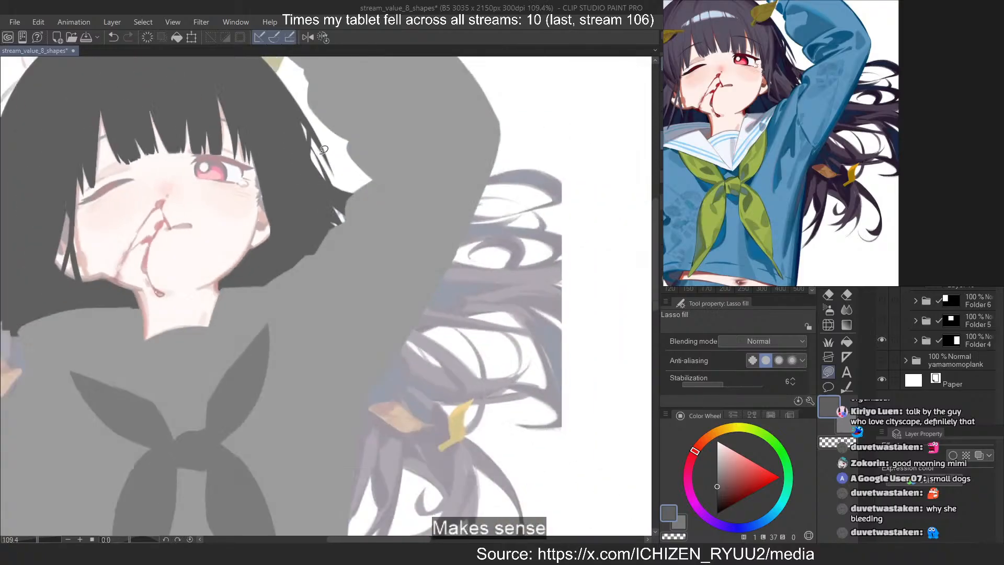
pyautogui.scroll(2, 409, 169)
pyautogui.scroll(5, 355, 272)
pyautogui.moveTo(280, 481); pyautogui.dragTo(325, 358)
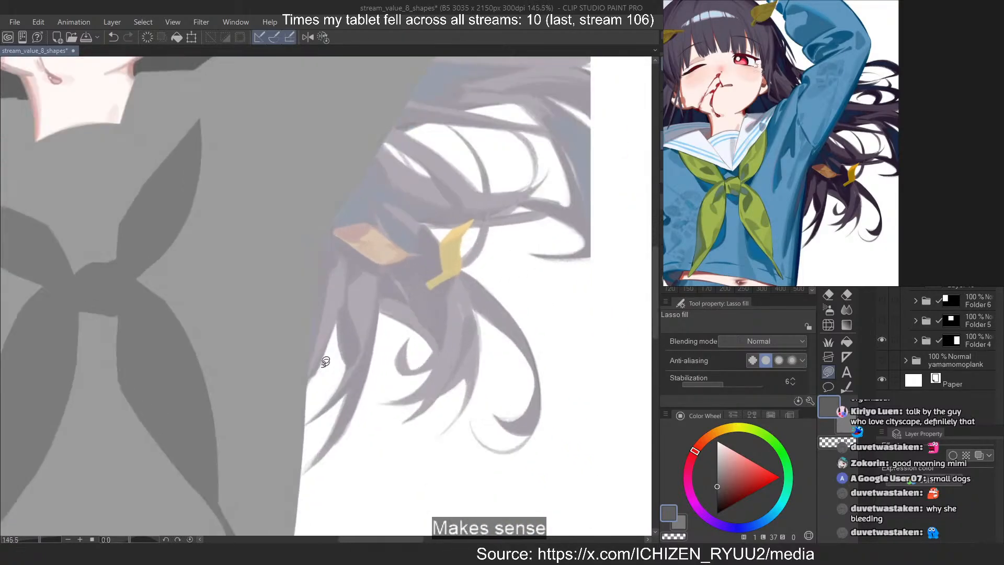
pyautogui.scroll(3, 323, 324)
pyautogui.moveTo(358, 228)
pyautogui.mouseDown()
pyautogui.moveTo(334, 264)
pyautogui.moveTo(337, 310)
pyautogui.moveTo(305, 292)
pyautogui.mouseUp()
pyautogui.hotkey('ctrl', 'z')
pyautogui.moveTo(353, 258)
pyautogui.mouseDown()
pyautogui.moveTo(338, 320)
pyautogui.moveTo(308, 282)
pyautogui.mouseUp()
pyautogui.moveTo(356, 172)
pyautogui.mouseDown()
pyautogui.moveTo(335, 335)
pyautogui.moveTo(311, 200)
pyautogui.mouseUp()
pyautogui.moveTo(345, 90)
pyautogui.mouseDown()
pyautogui.moveTo(343, 297)
pyautogui.moveTo(332, 188)
pyautogui.mouseUp()
# Lasso-fill the narrow pointed tips of the lock next to the sweater's edge, undoing misdrawn fills
pyautogui.moveTo(348, 273)
pyautogui.mouseDown()
pyautogui.moveTo(379, 317)
pyautogui.moveTo(371, 382)
pyautogui.mouseUp()
pyautogui.hotkey('ctrl', 'z')
pyautogui.moveTo(320, 450)
pyautogui.mouseDown()
pyautogui.moveTo(398, 363)
pyautogui.moveTo(290, 472)
pyautogui.moveTo(394, 367)
pyautogui.mouseUp()
pyautogui.hotkey('ctrl', 'z')
pyautogui.hotkey('ctrl', 'z')
pyautogui.moveTo(377, 411)
pyautogui.mouseDown()
pyautogui.moveTo(374, 391)
pyautogui.moveTo(384, 392)
pyautogui.mouseUp()
pyautogui.scroll(-1, 323, 153)
pyautogui.moveTo(319, 465)
pyautogui.mouseDown()
pyautogui.moveTo(364, 377)
pyautogui.moveTo(314, 469)
pyautogui.moveTo(387, 361)
pyautogui.mouseUp()
pyautogui.scroll(1, 327, 475)
# Widen the outer curve of the pointed lock beside the sweater to match the reference, redoing misdrawn fills
pyautogui.hotkey('ctrl', 'z')
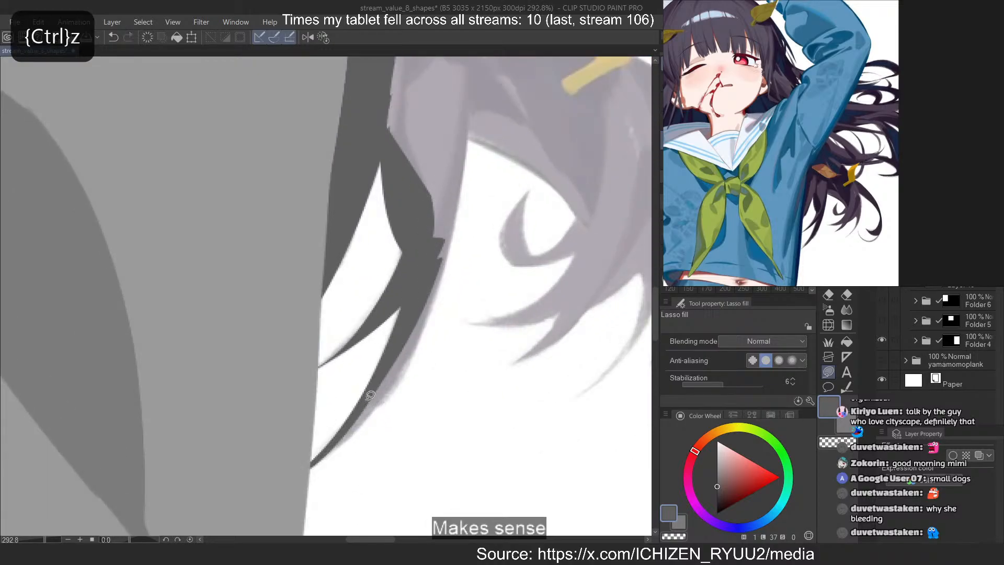
pyautogui.moveTo(370, 395); pyautogui.dragTo(424, 261)
pyautogui.hotkey('ctrl', 'z')
pyautogui.moveTo(387, 373)
pyautogui.mouseDown()
pyautogui.moveTo(335, 458)
pyautogui.moveTo(421, 254)
pyautogui.mouseUp()
pyautogui.hotkey('ctrl', 'z')
pyautogui.moveTo(392, 349); pyautogui.dragTo(427, 238)
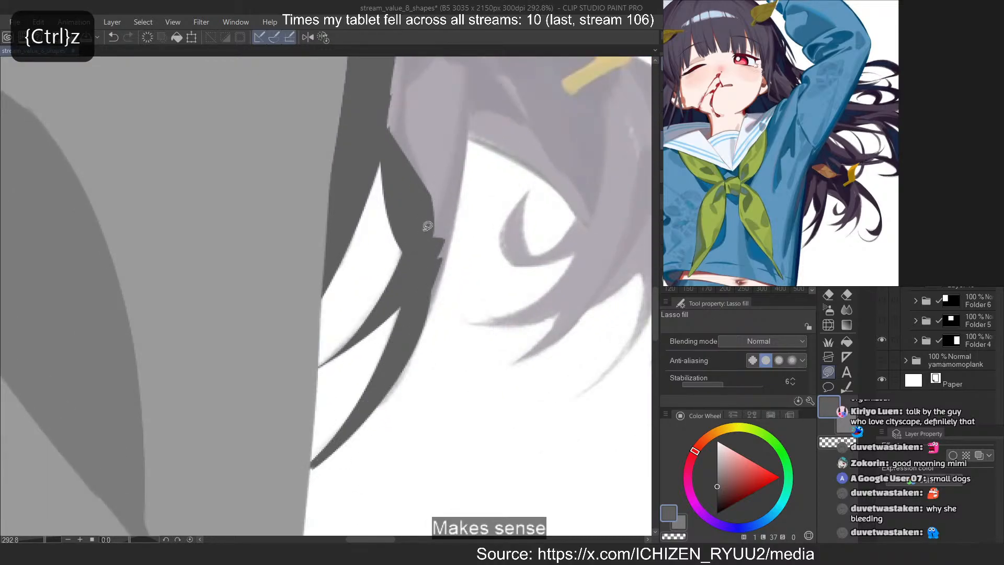
pyautogui.moveTo(442, 298); pyautogui.dragTo(393, 391)
pyautogui.hotkey('ctrl', 'z')
pyautogui.moveTo(456, 164)
pyautogui.mouseDown()
pyautogui.moveTo(424, 333)
pyautogui.moveTo(363, 407)
pyautogui.mouseUp()
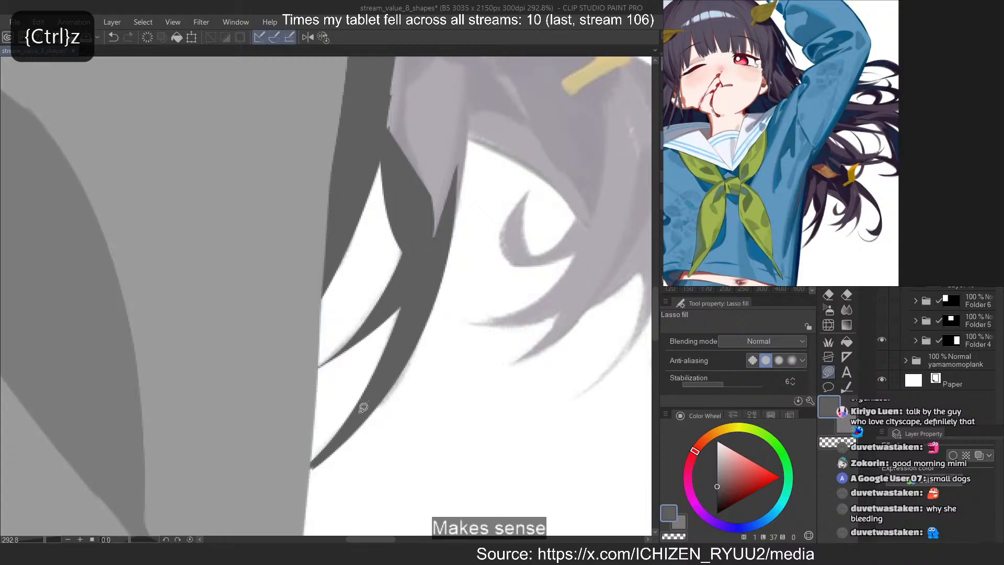
pyautogui.scroll(-2, 356, 434)
pyautogui.scroll(1, 417, 236)
# Lasso-fill the main loose hair mass below the arm, covering the orange leaf and the lock beneath it
pyautogui.moveTo(415, 216)
pyautogui.mouseDown()
pyautogui.moveTo(375, 417)
pyautogui.moveTo(397, 273)
pyautogui.moveTo(383, 365)
pyautogui.mouseUp()
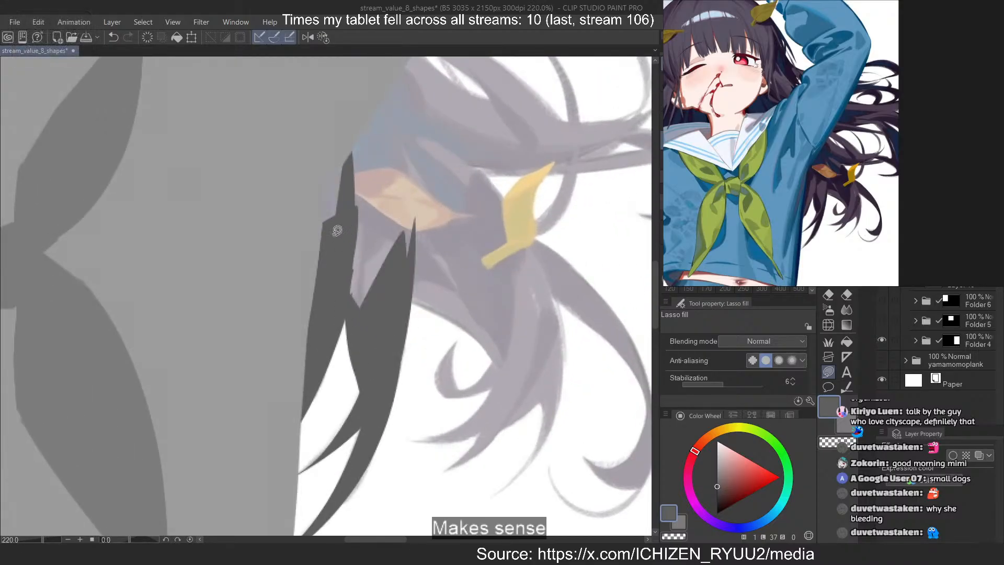
pyautogui.moveTo(402, 105); pyautogui.dragTo(400, 104)
pyautogui.moveTo(322, 114)
pyautogui.mouseDown()
pyautogui.moveTo(343, 312)
pyautogui.moveTo(393, 93)
pyautogui.mouseUp()
pyautogui.moveTo(349, 65)
pyautogui.mouseDown()
pyautogui.moveTo(453, 107)
pyautogui.moveTo(408, 241)
pyautogui.mouseUp()
pyautogui.moveTo(453, 132); pyautogui.dragTo(460, 215)
pyautogui.moveTo(491, 345)
pyautogui.mouseDown()
pyautogui.moveTo(415, 294)
pyautogui.moveTo(461, 252)
pyautogui.mouseUp()
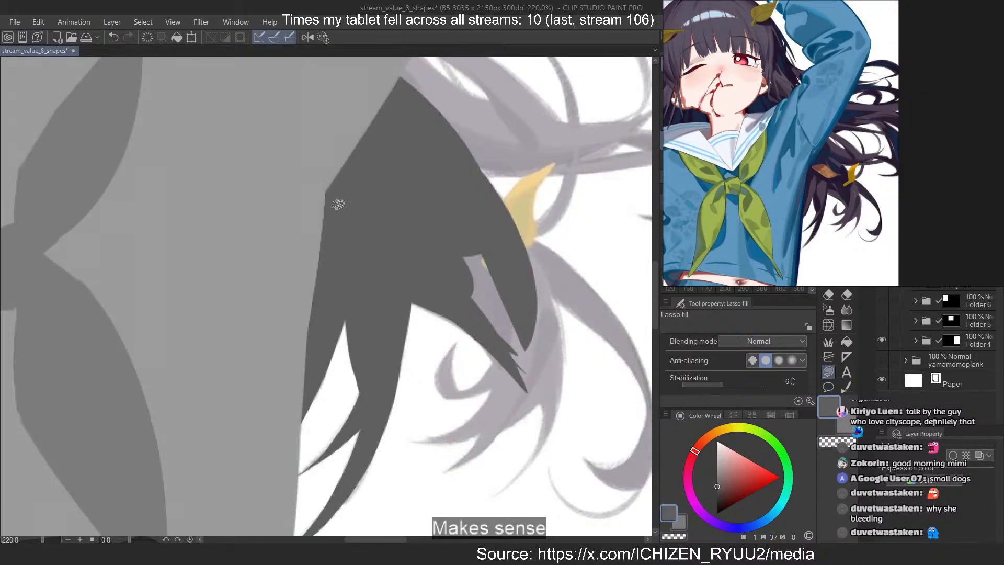
# Fill the gap inside the loose hair mass and smooth its lower contour
pyautogui.scroll(10, 453, 331)
pyautogui.moveTo(317, 241); pyautogui.dragTo(436, 283)
pyautogui.scroll(-6, 240, 190)
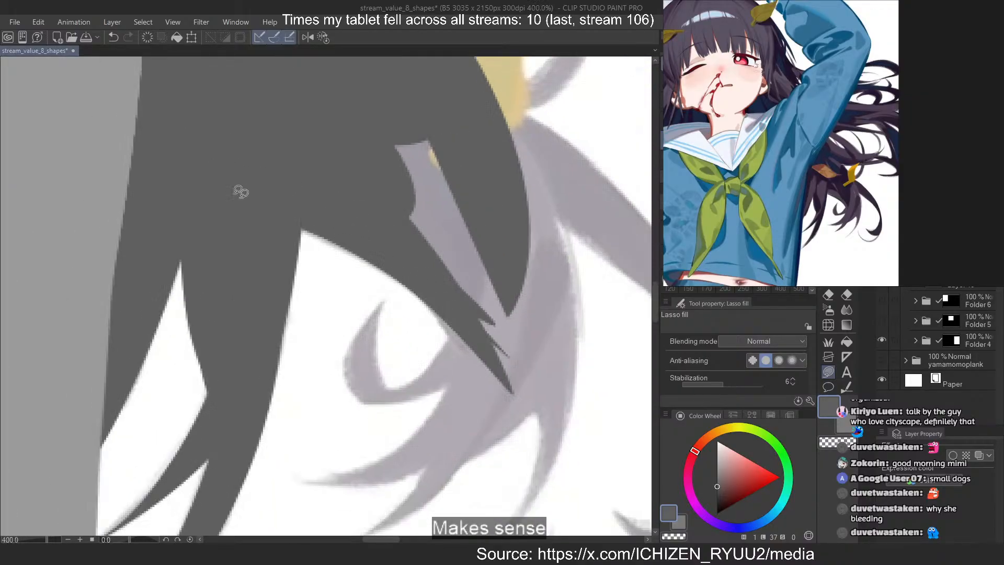
pyautogui.scroll(4, 359, 287)
pyautogui.moveTo(360, 243)
pyautogui.mouseDown()
pyautogui.moveTo(488, 424)
pyautogui.moveTo(397, 266)
pyautogui.mouseUp()
pyautogui.moveTo(361, 207); pyautogui.dragTo(345, 84)
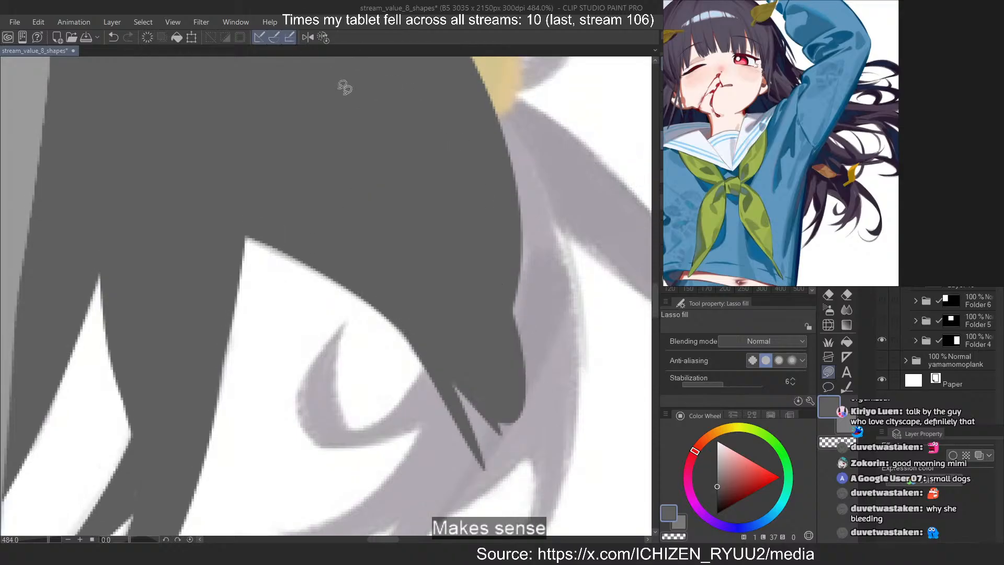
# Lasso-fill the small hooked curl under the loose hair mass and join it to the hair
pyautogui.moveTo(323, 349)
pyautogui.mouseDown()
pyautogui.moveTo(334, 330)
pyautogui.moveTo(325, 429)
pyautogui.mouseUp()
pyautogui.hotkey('ctrl', 'z')
pyautogui.moveTo(349, 375); pyautogui.dragTo(341, 346)
pyautogui.press('c')
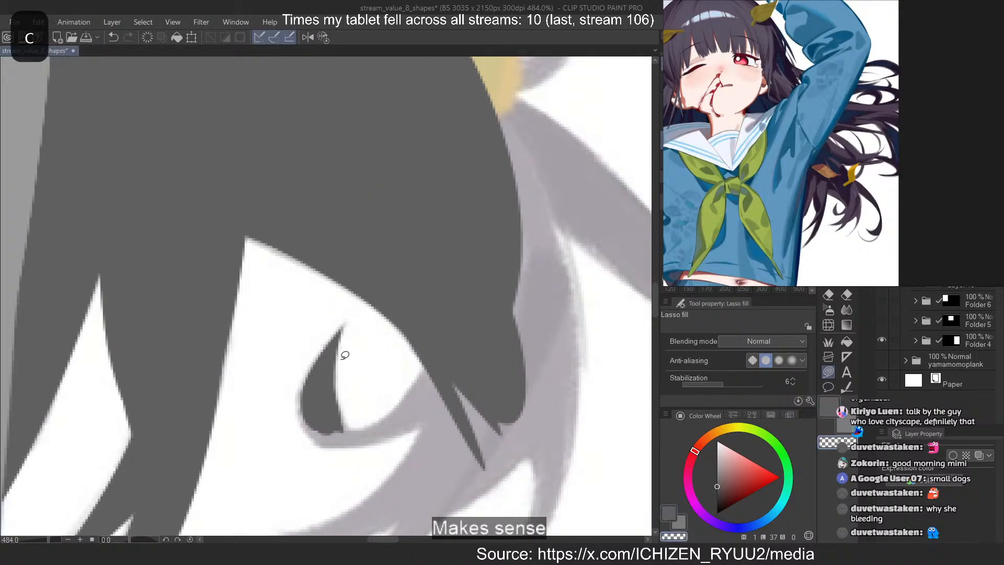
pyautogui.press('c')
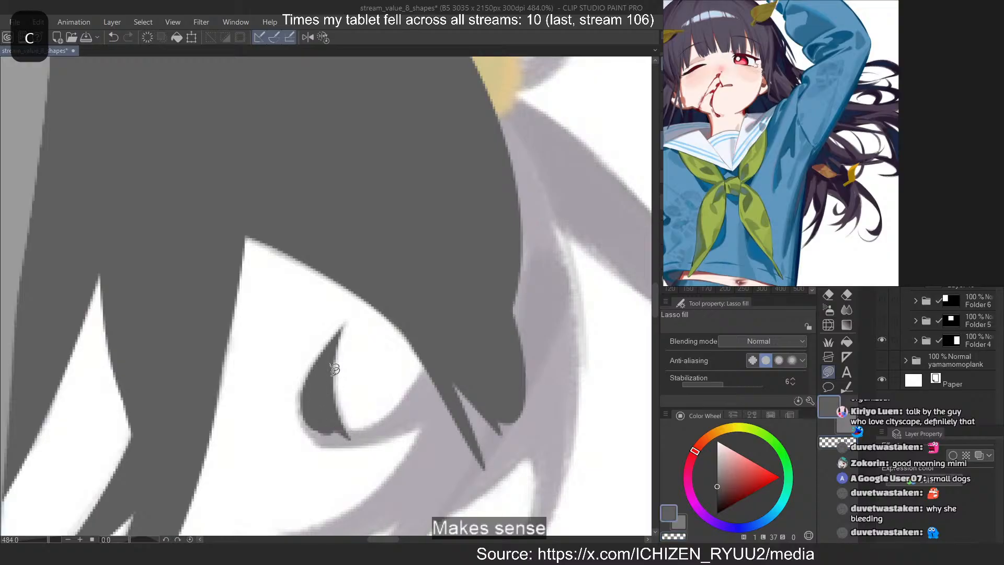
pyautogui.moveTo(300, 398); pyautogui.dragTo(307, 403)
pyautogui.hotkey('ctrl', 'z')
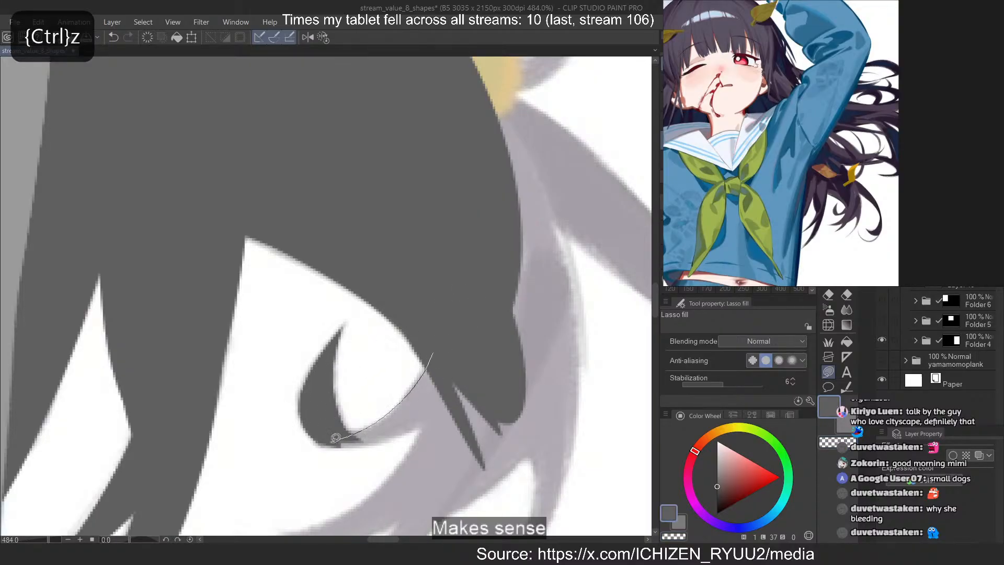
pyautogui.moveTo(335, 438)
pyautogui.mouseDown()
pyautogui.moveTo(441, 405)
pyautogui.moveTo(325, 426)
pyautogui.moveTo(353, 430)
pyautogui.mouseUp()
pyautogui.moveTo(440, 385); pyautogui.dragTo(446, 391)
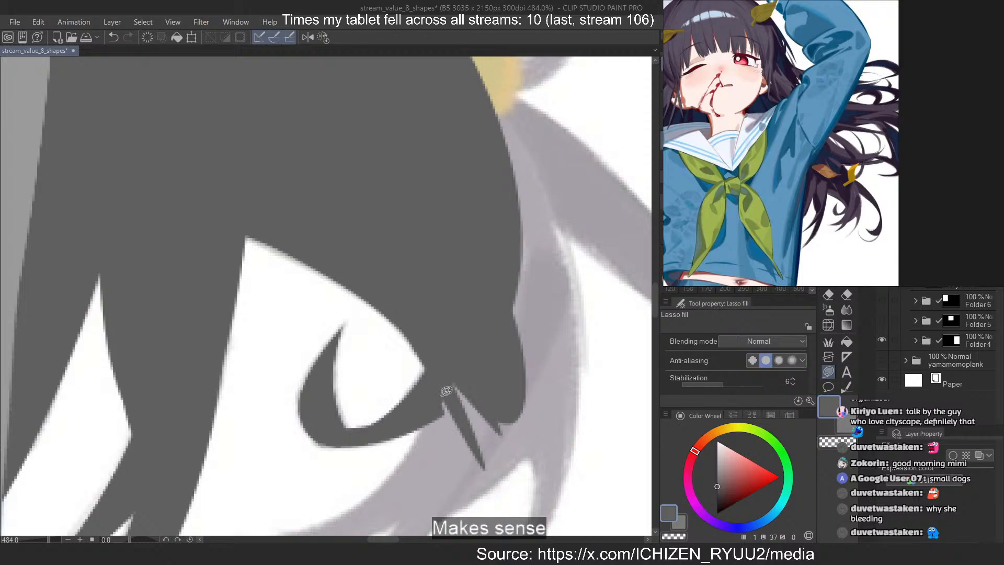
# Fill the hair between the hooked curl and the mass's rounded outer edge down to the base of the tips
pyautogui.moveTo(432, 467); pyautogui.dragTo(461, 393)
pyautogui.moveTo(433, 388)
pyautogui.mouseDown()
pyautogui.moveTo(395, 478)
pyautogui.moveTo(430, 405)
pyautogui.mouseUp()
pyautogui.moveTo(448, 347)
pyautogui.mouseDown()
pyautogui.moveTo(417, 460)
pyautogui.moveTo(515, 295)
pyautogui.mouseUp()
pyautogui.moveTo(490, 330)
pyautogui.mouseDown()
pyautogui.moveTo(525, 387)
pyautogui.moveTo(523, 314)
pyautogui.mouseUp()
pyautogui.moveTo(554, 401)
pyautogui.mouseDown()
pyautogui.moveTo(502, 467)
pyautogui.moveTo(556, 413)
pyautogui.mouseUp()
pyautogui.moveTo(512, 446); pyautogui.dragTo(419, 525)
pyautogui.moveTo(493, 215)
pyautogui.mouseDown()
pyautogui.moveTo(510, 386)
pyautogui.moveTo(507, 231)
pyautogui.mouseUp()
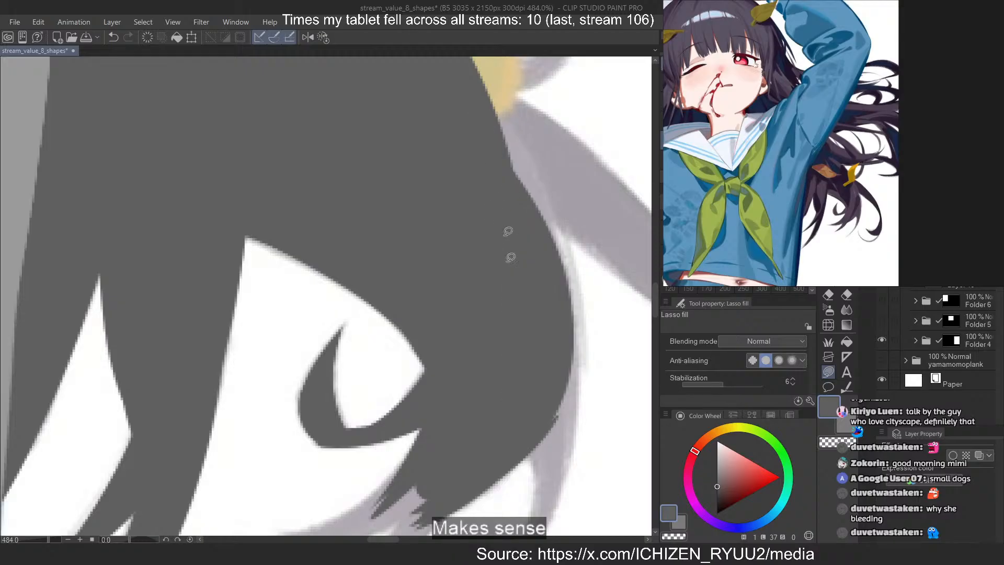
# Lasso-fill the thin curved strand trailing from the hair mass's outer edge, trimming the edge and redoing misdrawn fills
pyautogui.moveTo(573, 406)
pyautogui.mouseDown()
pyautogui.moveTo(500, 107)
pyautogui.moveTo(587, 329)
pyautogui.moveTo(560, 494)
pyautogui.moveTo(568, 476)
pyautogui.mouseUp()
pyautogui.hotkey('ctrl', 'z')
pyautogui.scroll(-7, 383, 128)
pyautogui.scroll(7, 476, 345)
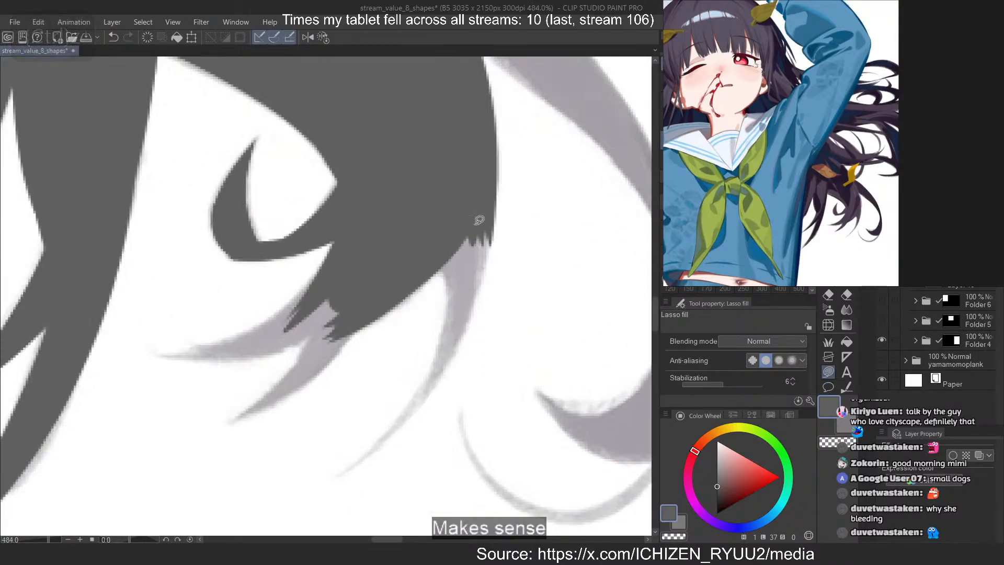
pyautogui.press('c')
pyautogui.moveTo(497, 187)
pyautogui.mouseDown()
pyautogui.moveTo(487, 255)
pyautogui.moveTo(499, 220)
pyautogui.mouseUp()
pyautogui.press('c')
pyautogui.moveTo(492, 163); pyautogui.dragTo(437, 325)
pyautogui.hotkey('ctrl', 'z')
pyautogui.moveTo(494, 199); pyautogui.dragTo(441, 338)
pyautogui.moveTo(453, 288)
pyautogui.mouseDown()
pyautogui.moveTo(462, 257)
pyautogui.moveTo(439, 370)
pyautogui.moveTo(451, 302)
pyautogui.moveTo(392, 433)
pyautogui.moveTo(473, 258)
pyautogui.mouseUp()
pyautogui.hotkey('ctrl', 'z')
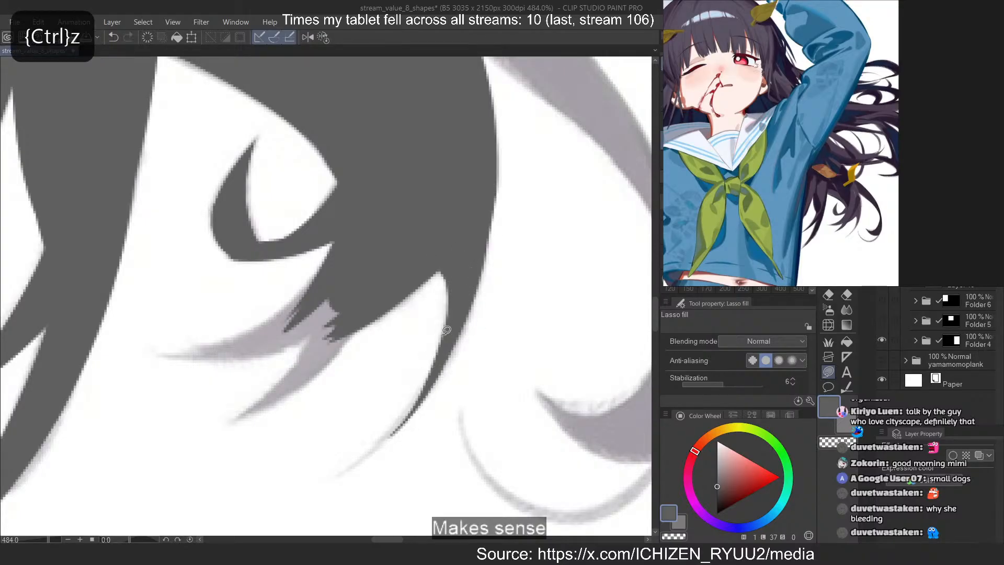
pyautogui.hotkey('ctrl', 'z')
pyautogui.moveTo(448, 330); pyautogui.dragTo(474, 266)
pyautogui.moveTo(431, 375); pyautogui.dragTo(451, 348)
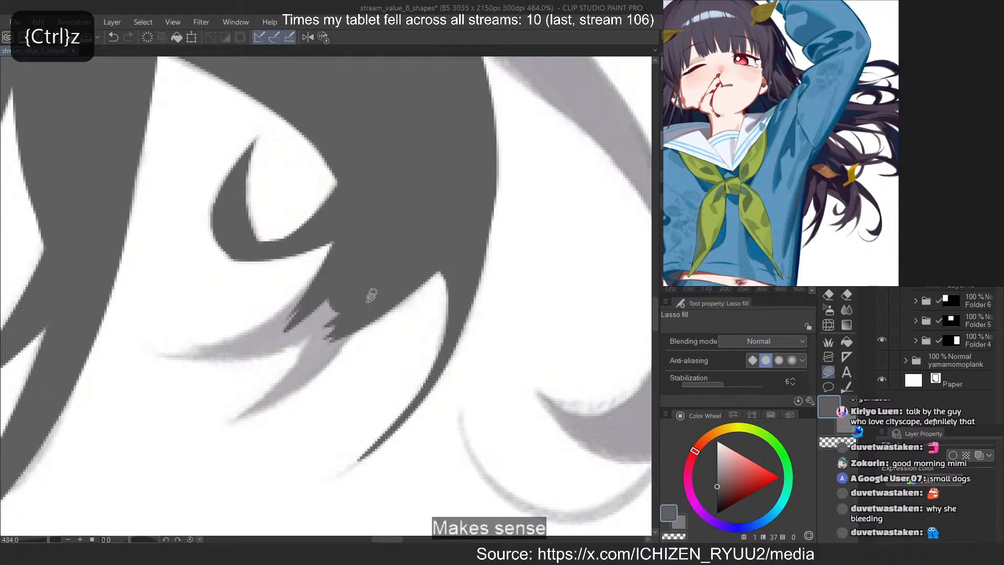
# Lasso-fill the short pointed tip between the hooked curl and the thin curved strand
pyautogui.moveTo(368, 300)
pyautogui.mouseDown()
pyautogui.moveTo(320, 343)
pyautogui.moveTo(353, 286)
pyautogui.mouseUp()
pyautogui.moveTo(238, 414); pyautogui.dragTo(246, 421)
pyautogui.hotkey('ctrl', 'z')
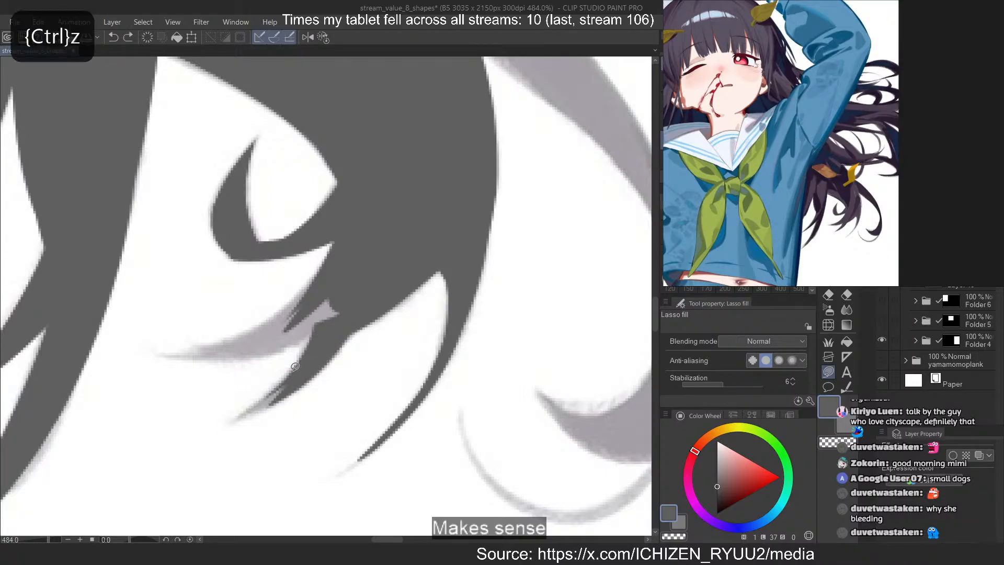
pyautogui.moveTo(312, 361); pyautogui.dragTo(288, 323)
# Rotate the canvas, fill the pointed tip next to the hooked curl, and trim the neighbouring tip's edge with the transparent colour
pyautogui.press('-')
pyautogui.press('-')
pyautogui.press('-')
pyautogui.press('-')
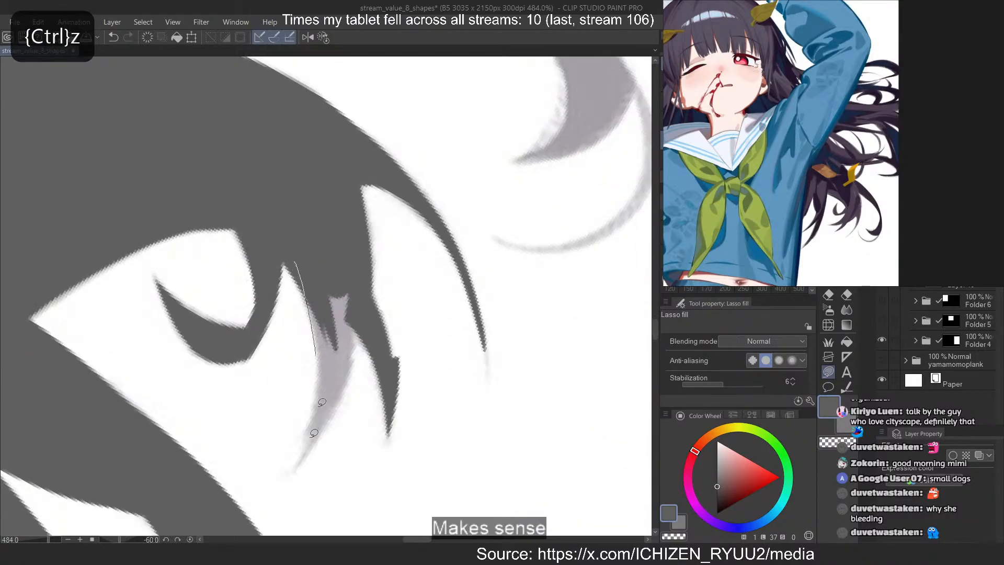
pyautogui.moveTo(313, 433)
pyautogui.mouseDown()
pyautogui.moveTo(331, 296)
pyautogui.moveTo(342, 276)
pyautogui.moveTo(308, 442)
pyautogui.mouseUp()
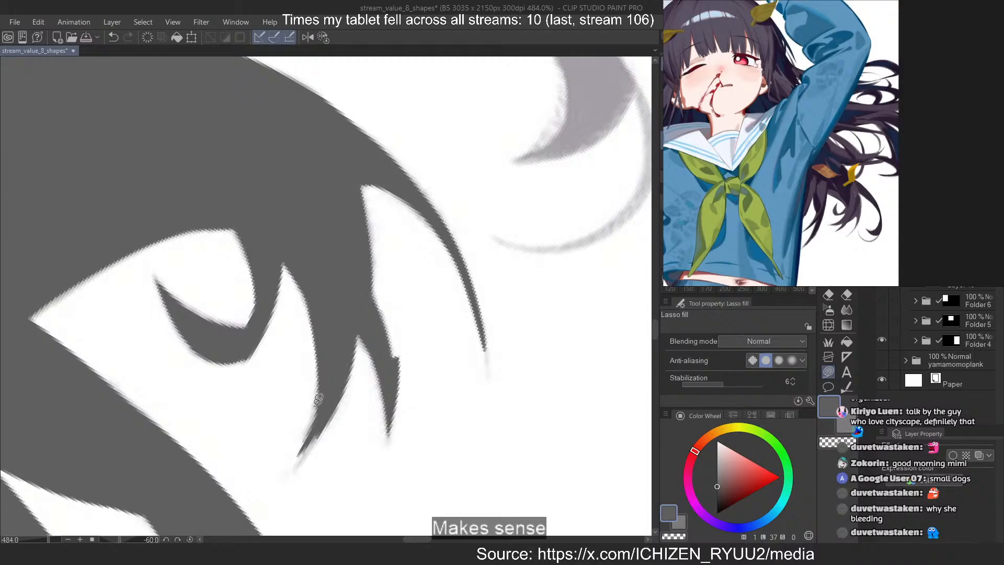
pyautogui.hotkey('ctrl', 'z')
pyautogui.moveTo(343, 377); pyautogui.dragTo(320, 435)
pyautogui.press('c')
pyautogui.moveTo(387, 324); pyautogui.dragTo(400, 332)
pyautogui.press('c')
# Lasso-fill the inner curve and hooked tip of the large outer curl, redoing misdrawn fills
pyautogui.scroll(-8, 277, 374)
pyautogui.scroll(10, 392, 215)
pyautogui.moveTo(316, 192)
pyautogui.mouseDown()
pyautogui.moveTo(441, 230)
pyautogui.moveTo(399, 211)
pyautogui.moveTo(371, 213)
pyautogui.moveTo(365, 227)
pyautogui.mouseUp()
pyautogui.hotkey('ctrl', 'z')
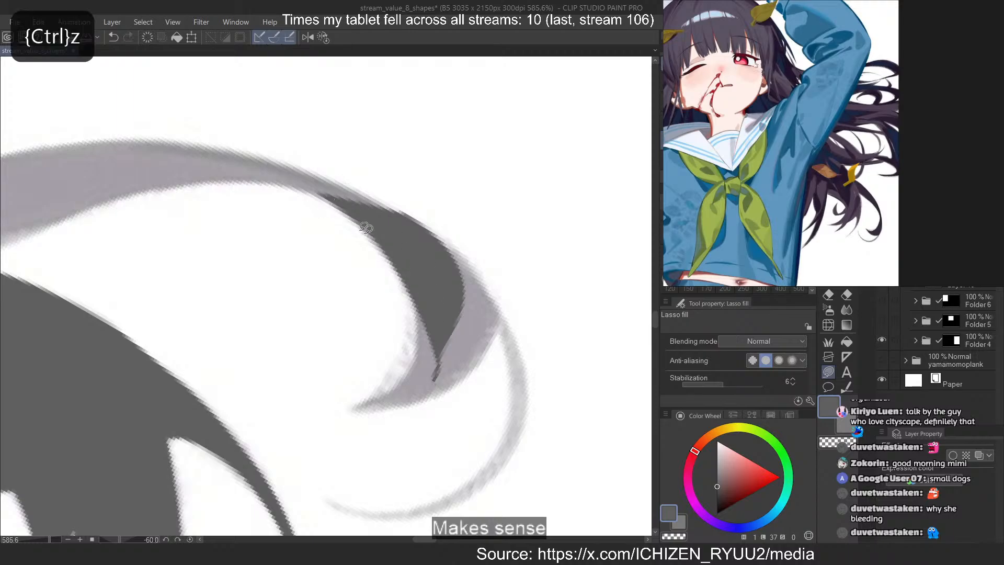
pyautogui.moveTo(401, 265); pyautogui.dragTo(442, 323)
pyautogui.hotkey('ctrl', 'z')
pyautogui.moveTo(412, 278)
pyautogui.mouseDown()
pyautogui.moveTo(474, 309)
pyautogui.moveTo(361, 410)
pyautogui.moveTo(457, 289)
pyautogui.mouseUp()
pyautogui.hotkey('ctrl', 'z')
pyautogui.hotkey('ctrl', 'z')
pyautogui.moveTo(424, 322)
pyautogui.mouseDown()
pyautogui.moveTo(475, 320)
pyautogui.moveTo(400, 380)
pyautogui.mouseUp()
pyautogui.hotkey('ctrl', 'z')
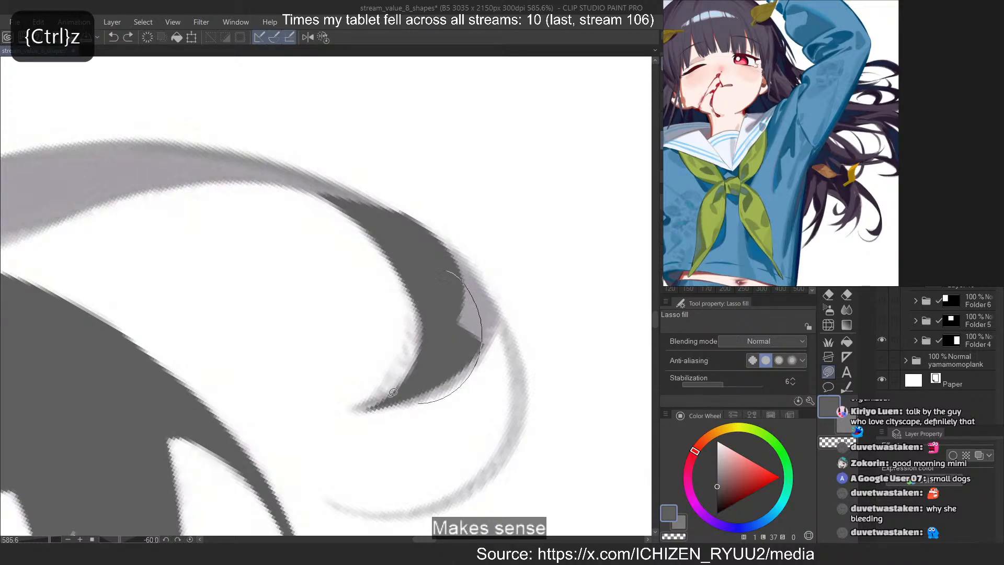
pyautogui.hotkey('ctrl', 'z')
pyautogui.moveTo(456, 287)
pyautogui.mouseDown()
pyautogui.moveTo(391, 395)
pyautogui.moveTo(373, 388)
pyautogui.mouseUp()
pyautogui.hotkey('ctrl', 'z')
pyautogui.moveTo(427, 355)
pyautogui.mouseDown()
pyautogui.moveTo(358, 403)
pyautogui.moveTo(433, 341)
pyautogui.mouseUp()
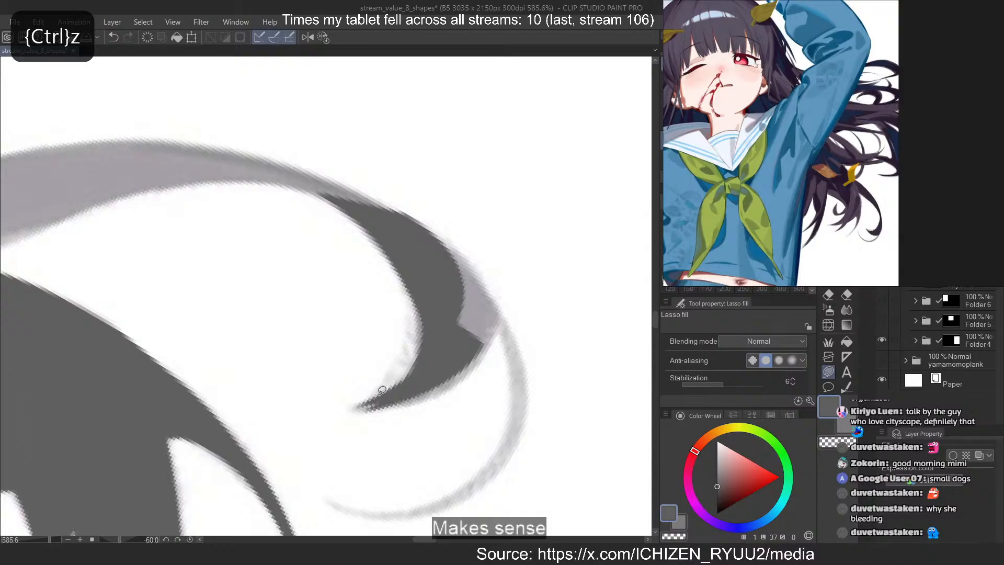
# Trim the large outer curl's tip with the transparent colour and fill its rounded outer edge smoothly
pyautogui.press('c')
pyautogui.moveTo(355, 409)
pyautogui.mouseDown()
pyautogui.moveTo(323, 419)
pyautogui.moveTo(343, 420)
pyautogui.moveTo(469, 332)
pyautogui.mouseUp()
pyautogui.press('c')
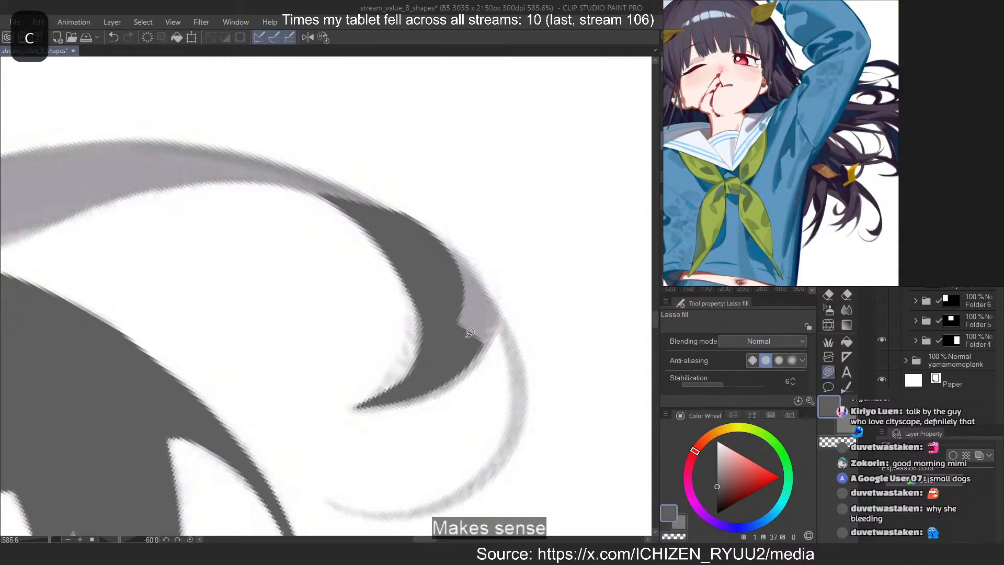
pyautogui.moveTo(370, 404)
pyautogui.mouseDown()
pyautogui.moveTo(446, 321)
pyautogui.moveTo(464, 343)
pyautogui.moveTo(452, 360)
pyautogui.mouseUp()
pyautogui.hotkey('ctrl', 'z')
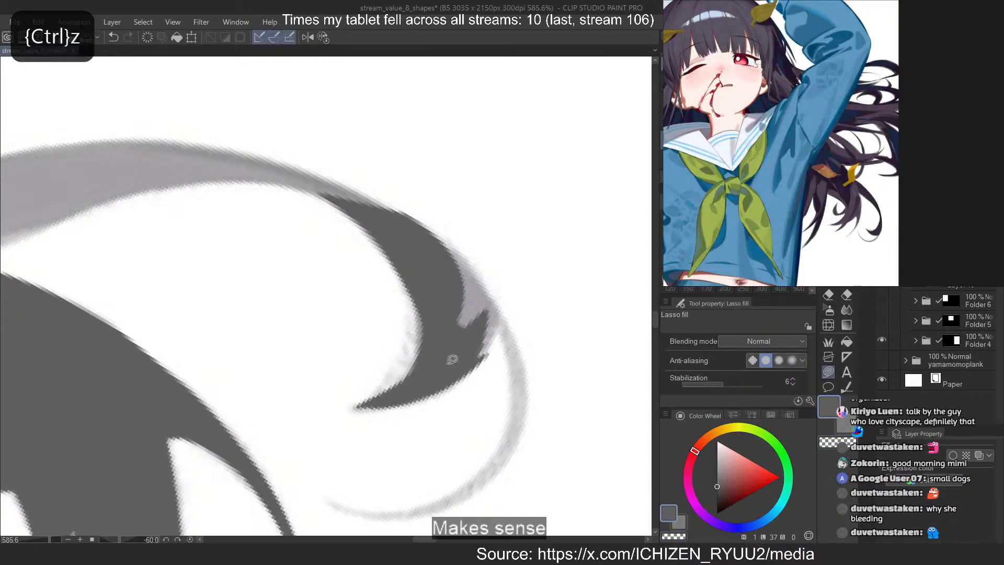
pyautogui.press('c')
pyautogui.moveTo(490, 333); pyautogui.dragTo(454, 398)
pyautogui.press('c')
pyautogui.moveTo(491, 349); pyautogui.dragTo(451, 246)
pyautogui.hotkey('ctrl', 'z')
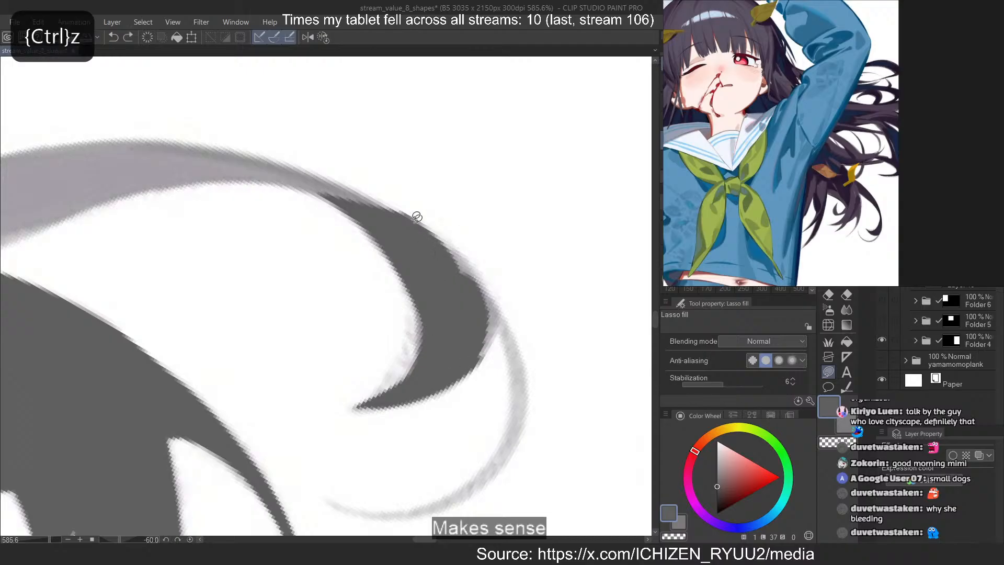
pyautogui.moveTo(414, 218)
pyautogui.mouseDown()
pyautogui.moveTo(447, 258)
pyautogui.moveTo(482, 359)
pyautogui.mouseUp()
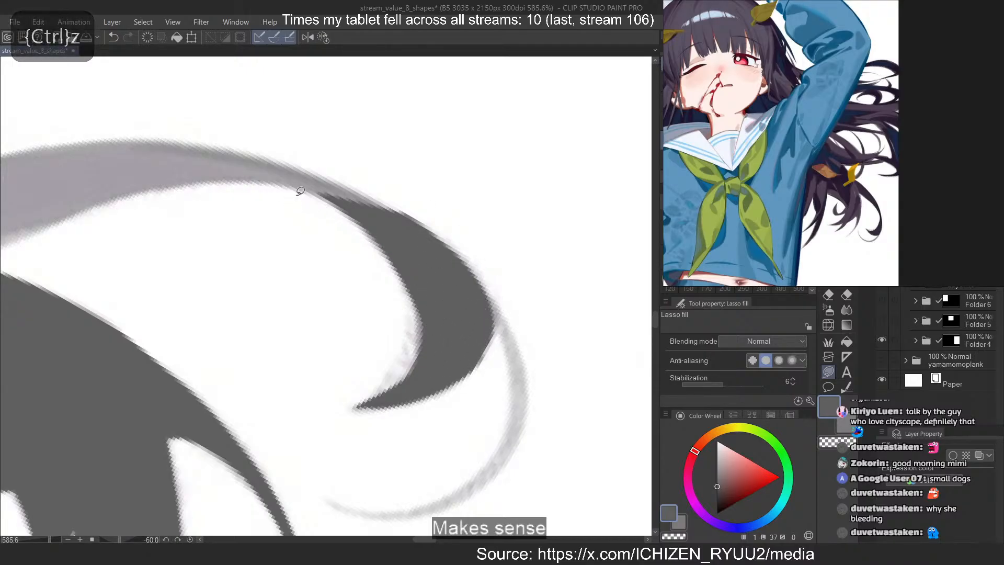
# Brush the thin curved strand looping beyond the large outer curl with MB Cubebrush (Legendary) 3 at size 4, redoing misdrawn strokes
pyautogui.press('b')
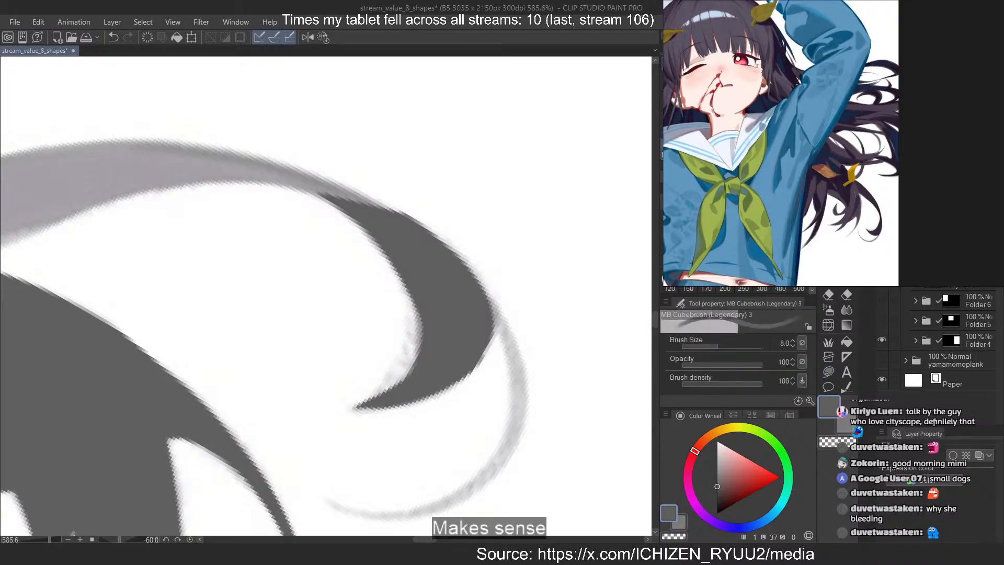
pyautogui.moveTo(466, 265)
pyautogui.mouseDown()
pyautogui.moveTo(523, 405)
pyautogui.moveTo(515, 455)
pyautogui.mouseUp()
pyautogui.hotkey('ctrl', 'z')
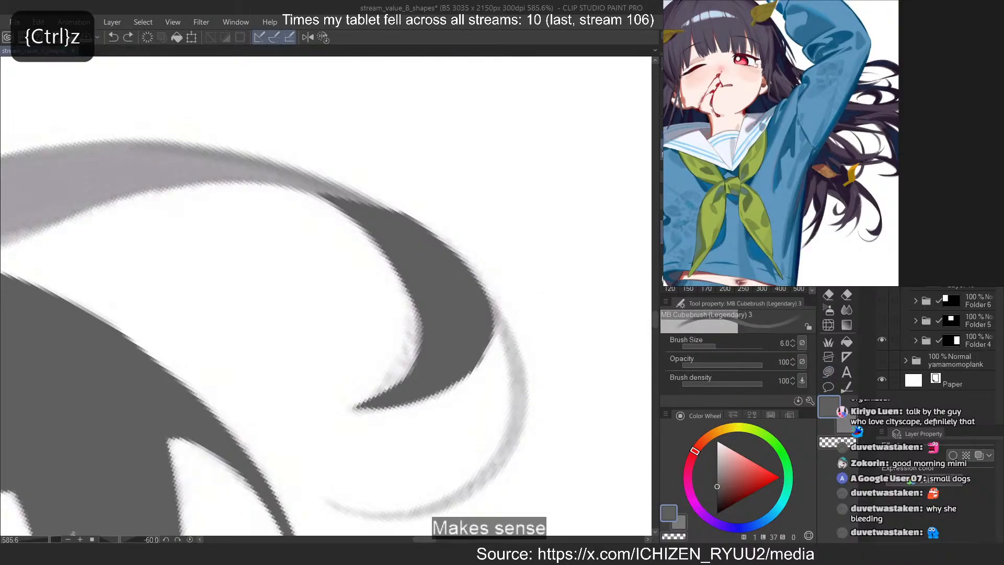
pyautogui.press('[')
pyautogui.press('[')
pyautogui.moveTo(463, 258)
pyautogui.mouseDown()
pyautogui.moveTo(516, 467)
pyautogui.moveTo(456, 501)
pyautogui.moveTo(500, 335)
pyautogui.moveTo(410, 510)
pyautogui.mouseUp()
pyautogui.hotkey('ctrl', 'z')
pyautogui.hotkey('ctrl', 'z')
# Trim the thin looping strand's outer edge with the transparent colour and smooth its join with the large curl
pyautogui.hotkey('ctrl', 'z')
pyautogui.moveTo(478, 306)
pyautogui.mouseDown()
pyautogui.moveTo(379, 515)
pyautogui.moveTo(442, 504)
pyautogui.moveTo(335, 505)
pyautogui.mouseUp()
pyautogui.hotkey('ctrl', 'z')
pyautogui.hotkey('ctrl', 'z')
pyautogui.press('c')
pyautogui.moveTo(477, 466); pyautogui.dragTo(413, 502)
pyautogui.hotkey('ctrl', 'z')
pyautogui.moveTo(318, 499)
pyautogui.mouseDown()
pyautogui.moveTo(513, 457)
pyautogui.moveTo(416, 522)
pyautogui.moveTo(535, 455)
pyautogui.mouseUp()
pyautogui.press('c')
pyautogui.moveTo(467, 275); pyautogui.dragTo(512, 336)
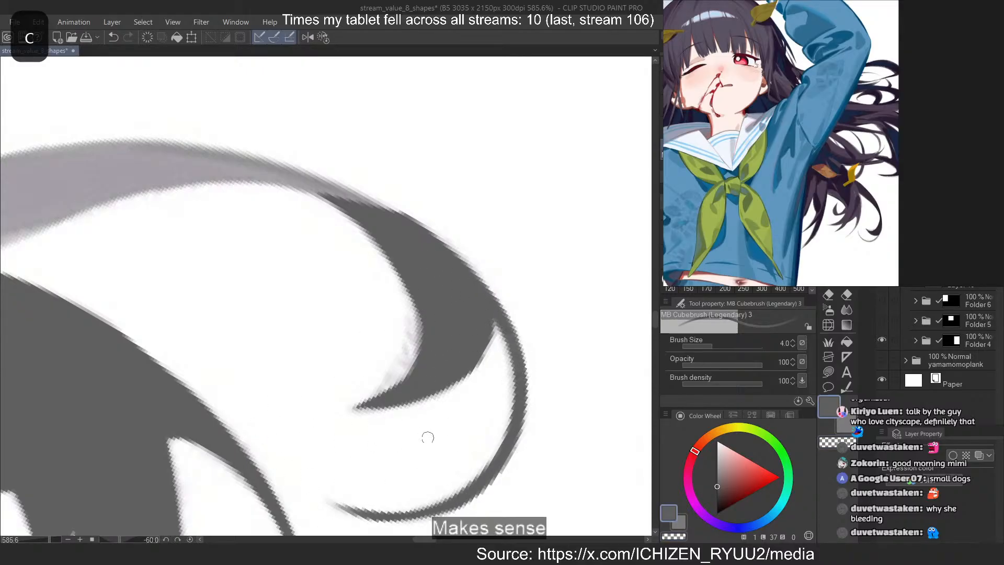
# Paint the outer edge of the long tapering lock that starts below the yellow leaf
pyautogui.scroll(-5, 428, 437)
pyautogui.scroll(5, 255, 225)
pyautogui.moveTo(255, 224)
pyautogui.mouseDown()
pyautogui.moveTo(306, 241)
pyautogui.moveTo(326, 272)
pyautogui.moveTo(300, 256)
pyautogui.moveTo(422, 337)
pyautogui.mouseUp()
pyautogui.moveTo(202, 97)
pyautogui.mouseDown()
pyautogui.moveTo(438, 344)
pyautogui.moveTo(359, 253)
pyautogui.mouseUp()
pyautogui.moveTo(189, 108)
pyautogui.mouseDown()
pyautogui.moveTo(364, 238)
pyautogui.moveTo(465, 405)
pyautogui.mouseUp()
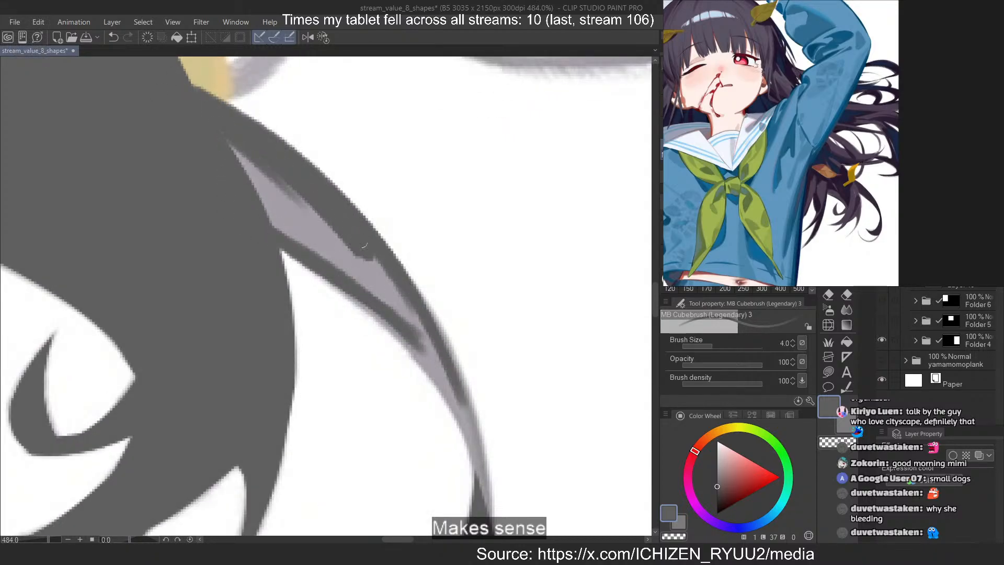
pyautogui.moveTo(365, 245)
pyautogui.mouseDown()
pyautogui.moveTo(491, 455)
pyautogui.moveTo(370, 237)
pyautogui.moveTo(445, 362)
pyautogui.moveTo(416, 300)
pyautogui.moveTo(489, 486)
pyautogui.mouseUp()
pyautogui.hotkey('ctrl', 'z')
pyautogui.moveTo(413, 296); pyautogui.dragTo(487, 491)
pyautogui.moveTo(399, 274); pyautogui.dragTo(486, 495)
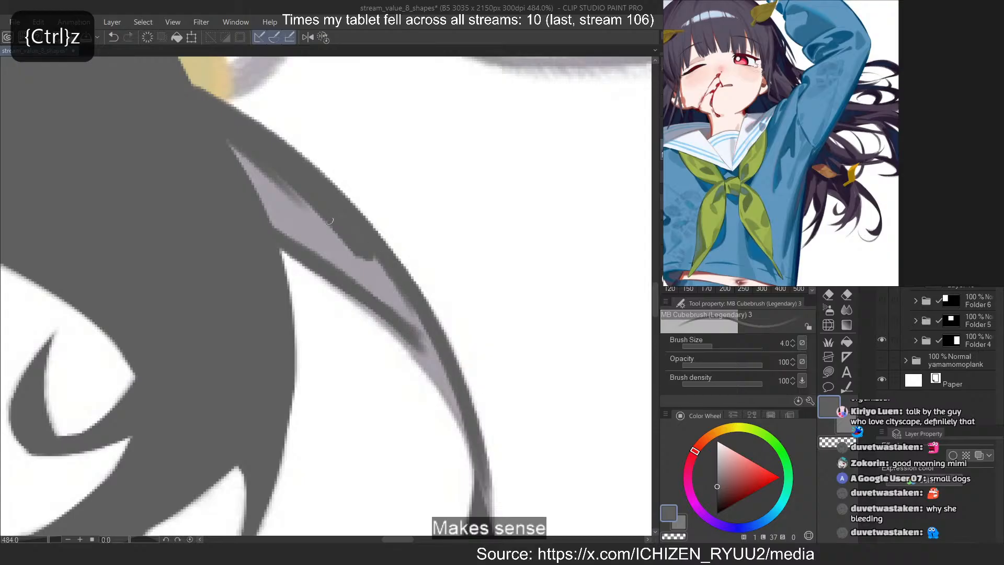
# Paint the inner edge of the long tapering lock down to its narrow part, redoing misdrawn strokes
pyautogui.scroll(-1, 420, 346)
pyautogui.moveTo(419, 345); pyautogui.dragTo(417, 330)
pyautogui.moveTo(472, 443)
pyautogui.mouseDown()
pyautogui.moveTo(481, 499)
pyautogui.moveTo(309, 238)
pyautogui.mouseUp()
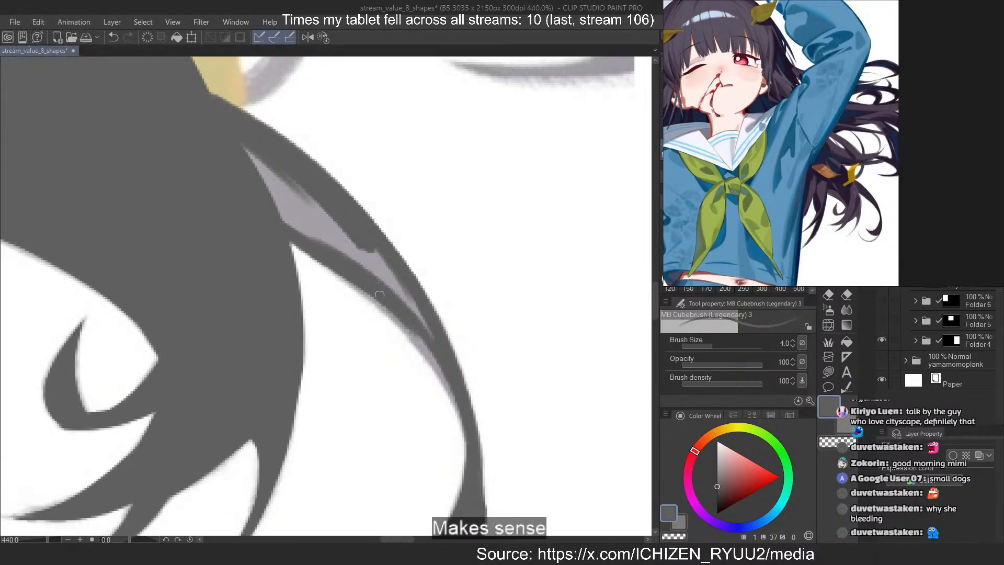
pyautogui.moveTo(384, 307); pyautogui.dragTo(467, 458)
pyautogui.hotkey('ctrl', 'z')
pyautogui.moveTo(289, 240); pyautogui.dragTo(473, 431)
pyautogui.hotkey('ctrl', 'z')
pyautogui.moveTo(366, 294); pyautogui.dragTo(462, 420)
pyautogui.moveTo(356, 286)
pyautogui.mouseDown()
pyautogui.moveTo(418, 341)
pyautogui.moveTo(462, 420)
pyautogui.mouseUp()
# Brush over the remaining light area inside the long tapering lock until it is solid dark grey
pyautogui.moveTo(317, 242); pyautogui.dragTo(383, 282)
pyautogui.moveTo(387, 285); pyautogui.dragTo(272, 193)
pyautogui.moveTo(245, 148); pyautogui.dragTo(384, 272)
pyautogui.moveTo(251, 157); pyautogui.dragTo(387, 270)
pyautogui.moveTo(268, 185); pyautogui.dragTo(285, 198)
pyautogui.moveTo(390, 278)
pyautogui.mouseDown()
pyautogui.moveTo(385, 254)
pyautogui.moveTo(325, 221)
pyautogui.mouseUp()
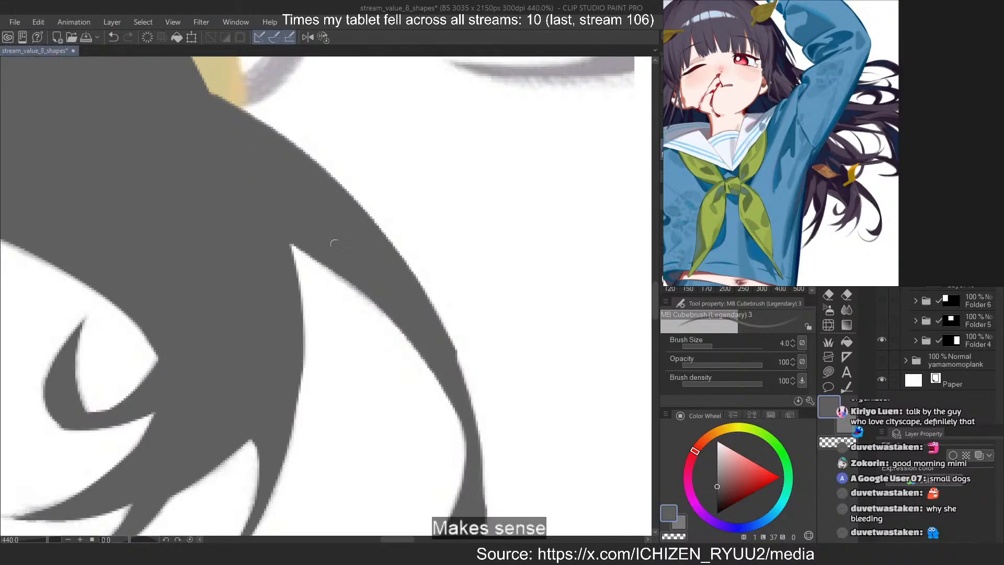
pyautogui.press('c')
pyautogui.press('c')
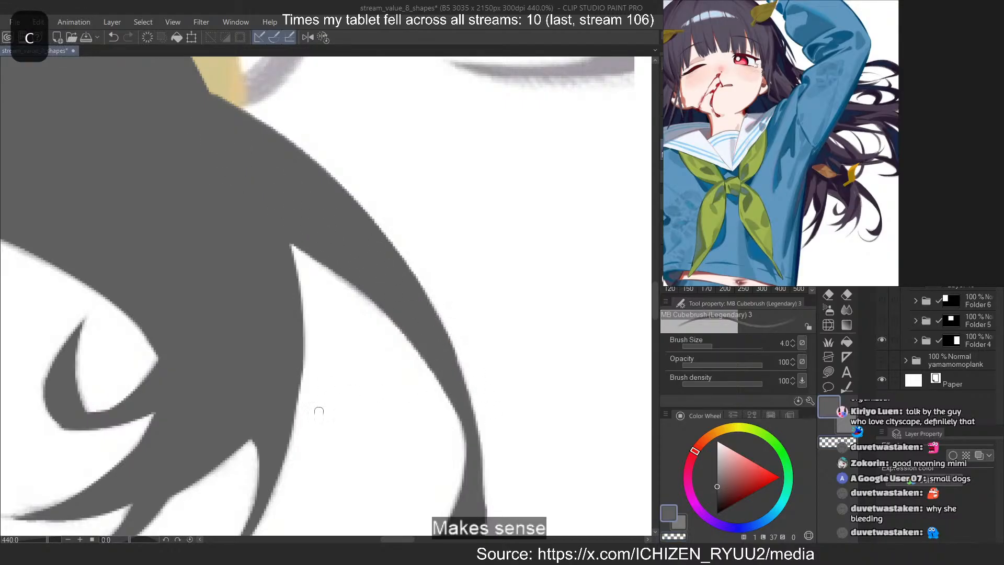
# Paint the thick curved strand sweeping beside the yellow leaf into the dark hair mass
pyautogui.scroll(-5, 314, 418)
pyautogui.scroll(5, 262, 300)
pyautogui.moveTo(386, 232); pyautogui.dragTo(285, 401)
pyautogui.hotkey('ctrl', 'z')
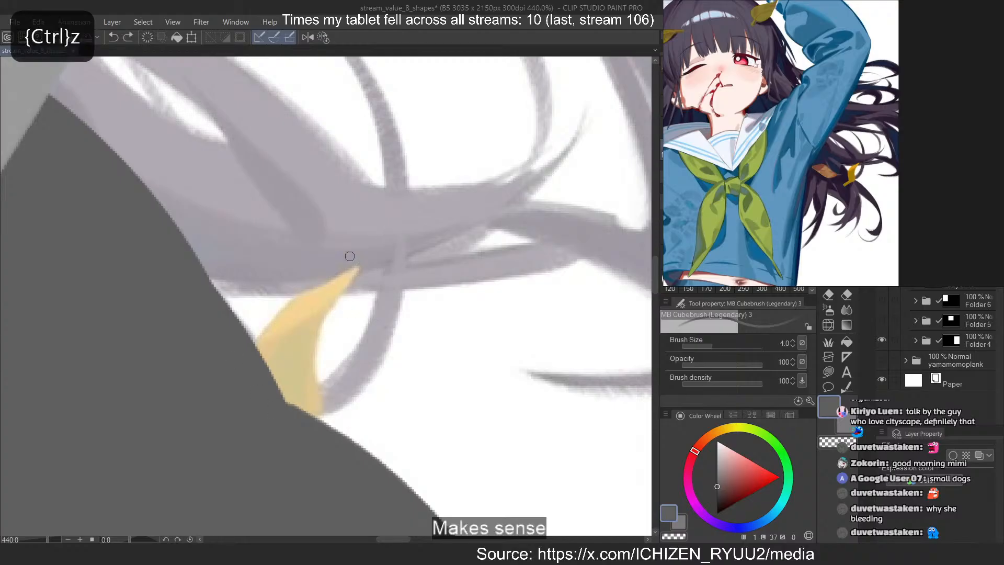
pyautogui.moveTo(384, 251); pyautogui.dragTo(285, 402)
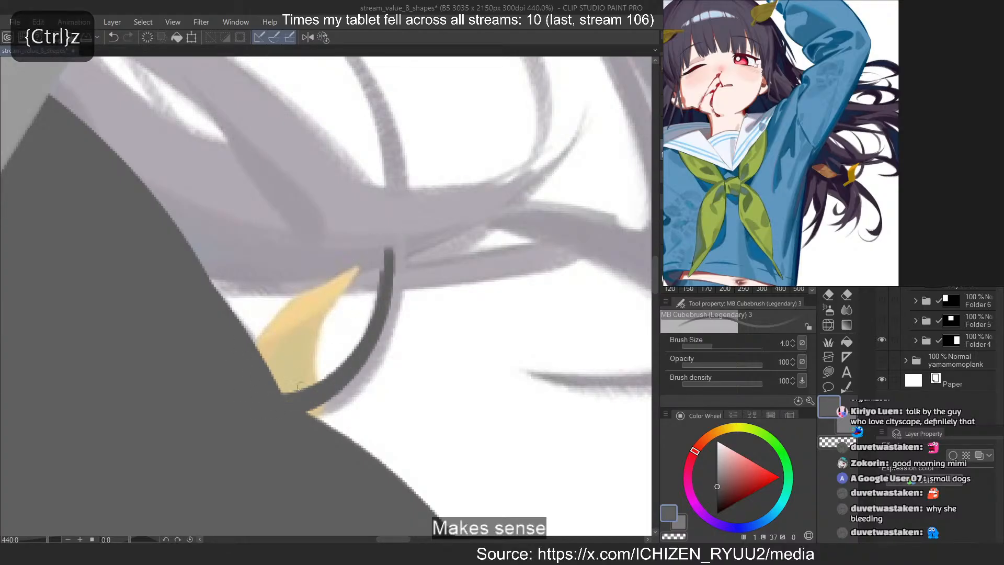
pyautogui.moveTo(384, 247); pyautogui.dragTo(309, 411)
pyautogui.moveTo(395, 232)
pyautogui.mouseDown()
pyautogui.moveTo(398, 284)
pyautogui.moveTo(331, 404)
pyautogui.moveTo(293, 413)
pyautogui.mouseUp()
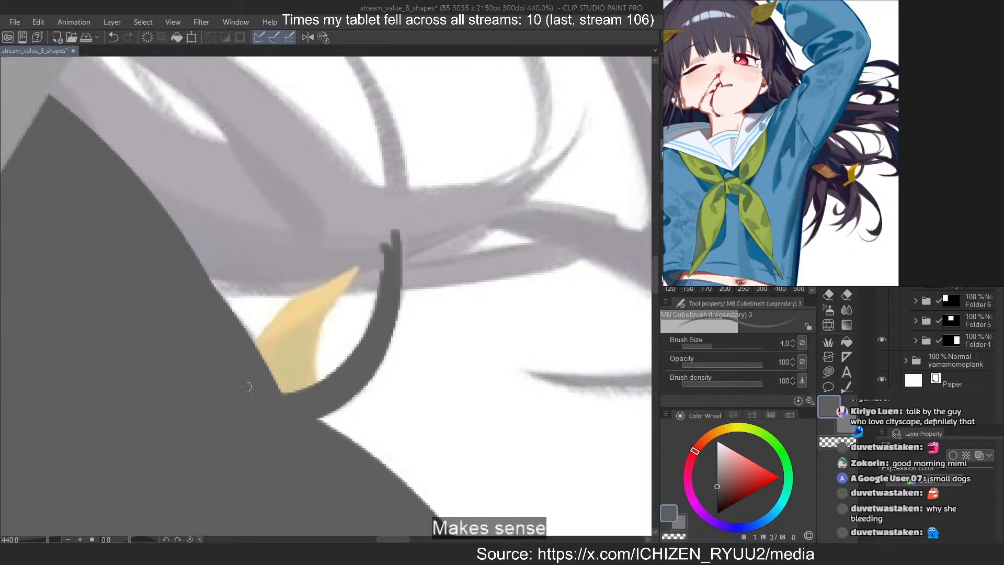
# Rotate the canvas and outline both edges of the long straight strand crossing the yellow leaf's tip
pyautogui.moveTo(230, 278)
pyautogui.mouseDown()
pyautogui.moveTo(209, 272)
pyautogui.moveTo(303, 194)
pyautogui.moveTo(475, 485)
pyautogui.mouseUp()
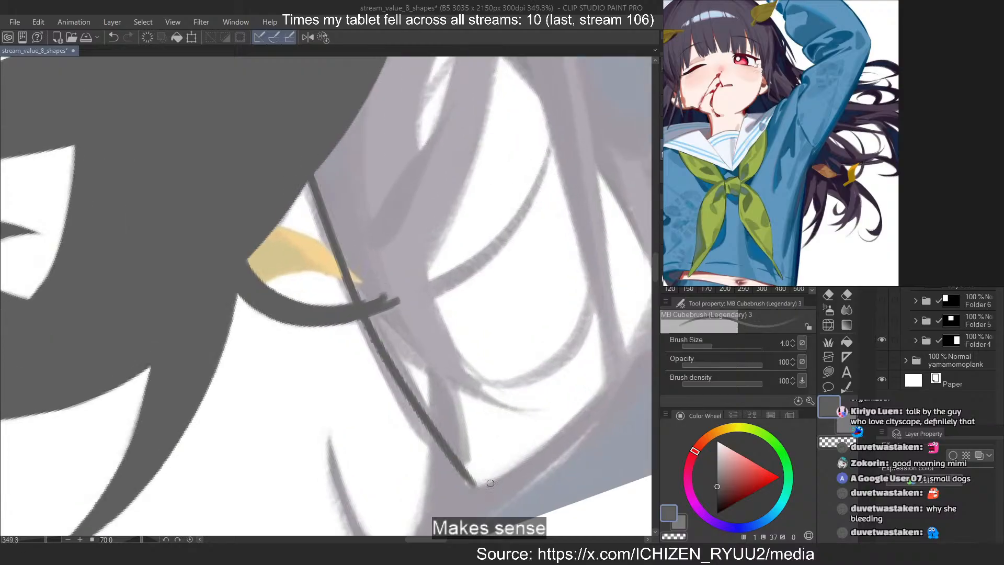
pyautogui.hotkey('ctrl', 'z')
pyautogui.moveTo(306, 179)
pyautogui.mouseDown()
pyautogui.moveTo(326, 236)
pyautogui.moveTo(442, 448)
pyautogui.mouseUp()
pyautogui.moveTo(333, 266); pyautogui.dragTo(460, 478)
pyautogui.moveTo(377, 345)
pyautogui.mouseDown()
pyautogui.moveTo(454, 479)
pyautogui.moveTo(412, 429)
pyautogui.mouseUp()
pyautogui.hotkey('ctrl', 'z')
pyautogui.moveTo(373, 315); pyautogui.dragTo(475, 470)
pyautogui.hotkey('ctrl', 'z')
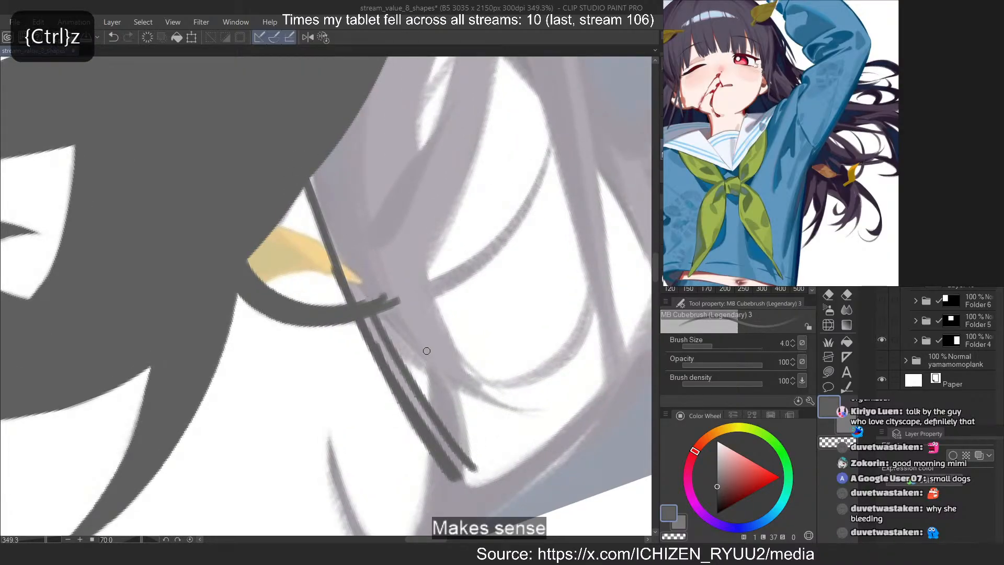
# Outline the two edges of the narrow strand that crosses the long straight strand's lower end
pyautogui.moveTo(425, 335); pyautogui.dragTo(437, 442)
pyautogui.moveTo(444, 353); pyautogui.dragTo(455, 528)
pyautogui.press('c')
pyautogui.moveTo(476, 454); pyautogui.dragTo(472, 477)
pyautogui.press('c')
pyautogui.moveTo(450, 387); pyautogui.dragTo(458, 525)
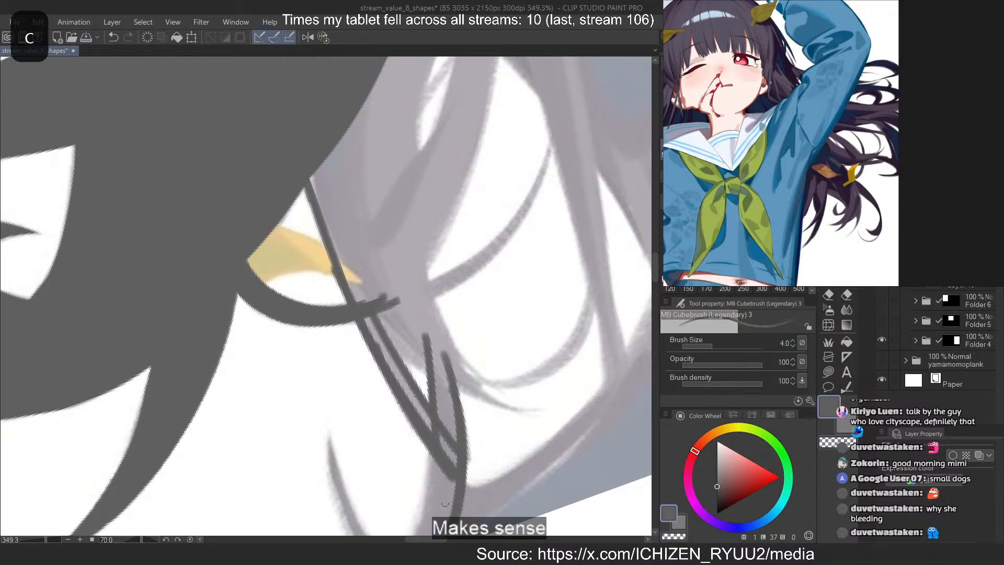
pyautogui.hotkey('ctrl', 'z')
# Outline the outer edge of the wide lock from the sleeve down past the base of the curved side strands
pyautogui.moveTo(410, 274)
pyautogui.mouseDown()
pyautogui.moveTo(455, 426)
pyautogui.moveTo(472, 382)
pyautogui.mouseUp()
pyautogui.hotkey('ctrl', 'z')
pyautogui.moveTo(420, 257); pyautogui.dragTo(466, 374)
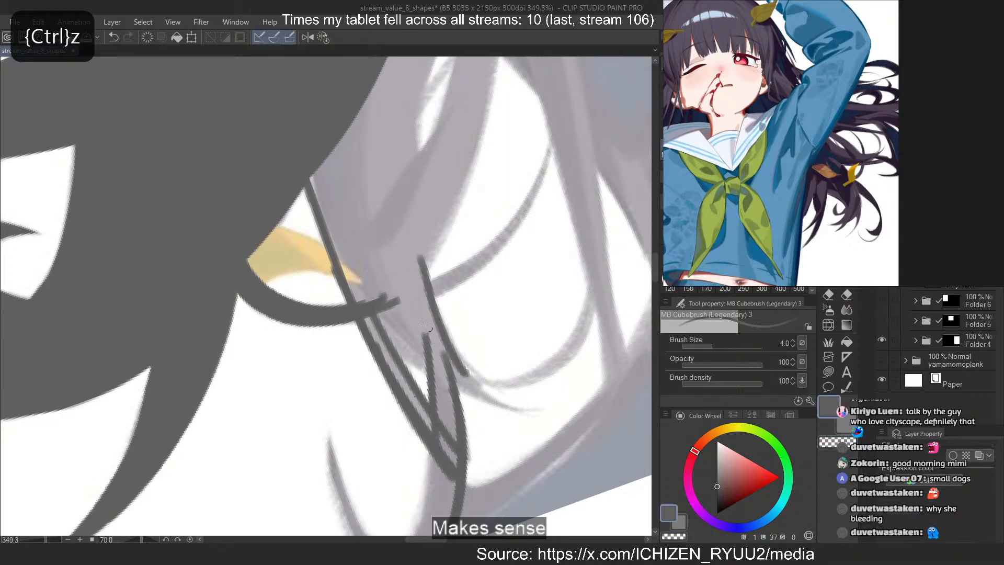
pyautogui.moveTo(419, 286); pyautogui.dragTo(467, 379)
pyautogui.moveTo(482, 95); pyautogui.dragTo(412, 303)
pyautogui.scroll(-5, 416, 270)
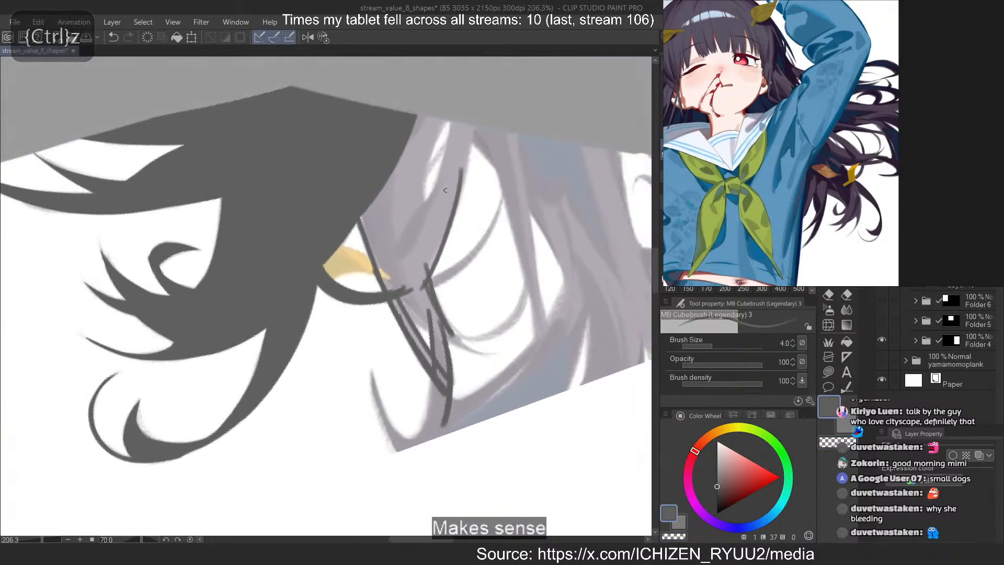
pyautogui.scroll(4, 435, 163)
pyautogui.moveTo(478, 113)
pyautogui.mouseDown()
pyautogui.moveTo(462, 209)
pyautogui.moveTo(432, 286)
pyautogui.mouseUp()
pyautogui.moveTo(479, 112); pyautogui.dragTo(452, 218)
# Outline the narrow white gap inside the wide lock near the sleeve, with both edges crossing at its tip
pyautogui.moveTo(445, 104); pyautogui.dragTo(403, 250)
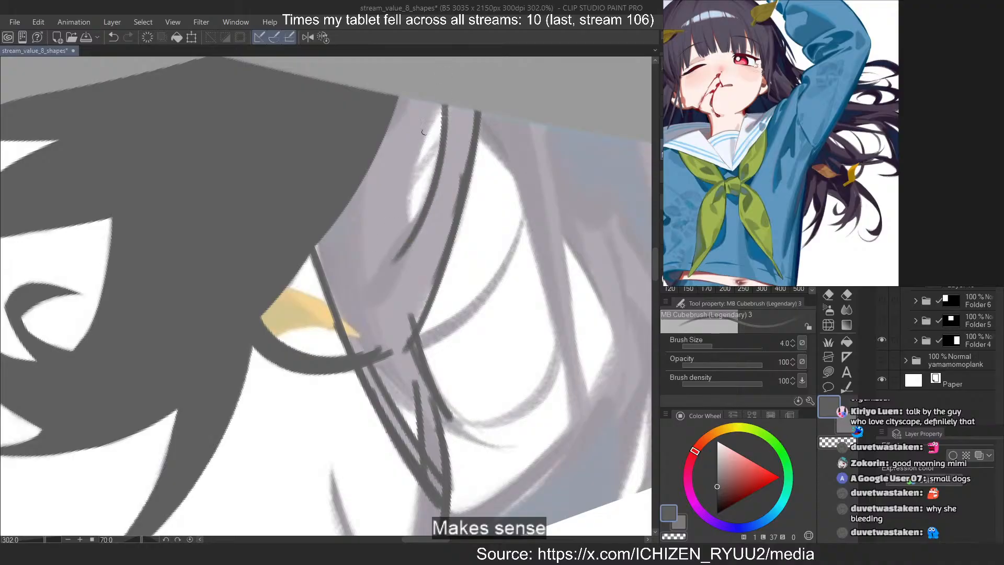
pyautogui.moveTo(435, 104); pyautogui.dragTo(423, 280)
pyautogui.hotkey('ctrl', 'z')
pyautogui.moveTo(437, 182); pyautogui.dragTo(376, 277)
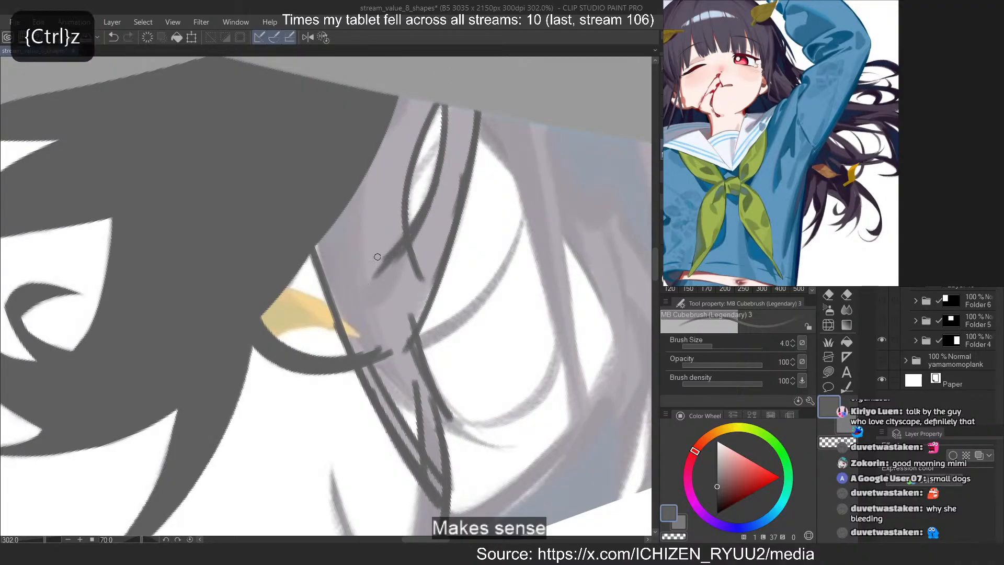
pyautogui.moveTo(440, 105); pyautogui.dragTo(415, 150)
# Draw the curved edge of the neighbouring hair gap and both edges of the long thin strand crossing it
pyautogui.moveTo(477, 126)
pyautogui.mouseDown()
pyautogui.moveTo(596, 285)
pyautogui.moveTo(639, 403)
pyautogui.mouseUp()
pyautogui.hotkey('ctrl', 'z')
pyautogui.moveTo(501, 126)
pyautogui.mouseDown()
pyautogui.moveTo(597, 460)
pyautogui.moveTo(584, 455)
pyautogui.moveTo(570, 400)
pyautogui.moveTo(589, 474)
pyautogui.mouseUp()
pyautogui.hotkey('ctrl', 'z')
pyautogui.hotkey('ctrl', 'z')
pyautogui.moveTo(540, 131); pyautogui.dragTo(581, 426)
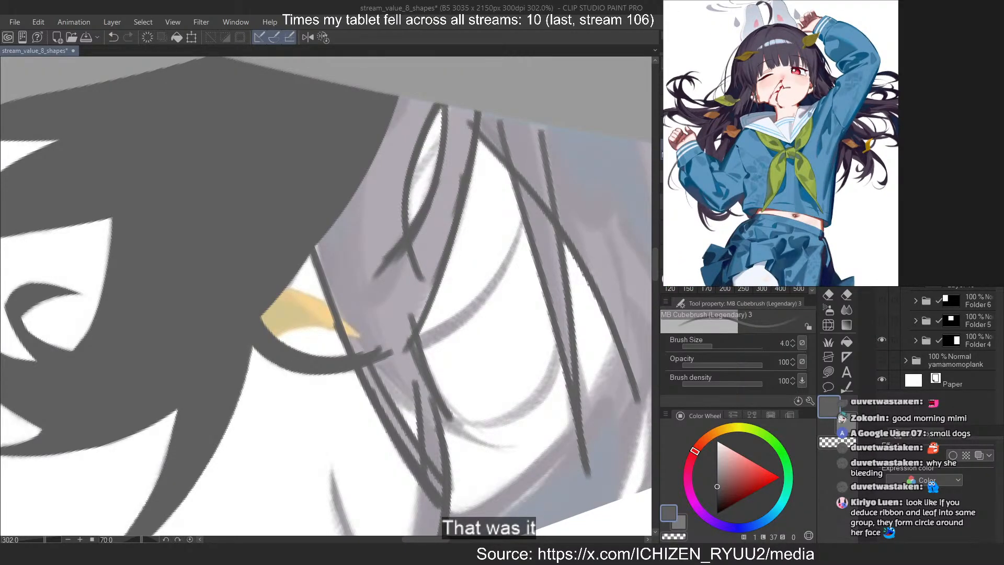
pyautogui.moveTo(540, 238); pyautogui.dragTo(421, 94)
pyautogui.moveTo(370, 169); pyautogui.dragTo(393, 123)
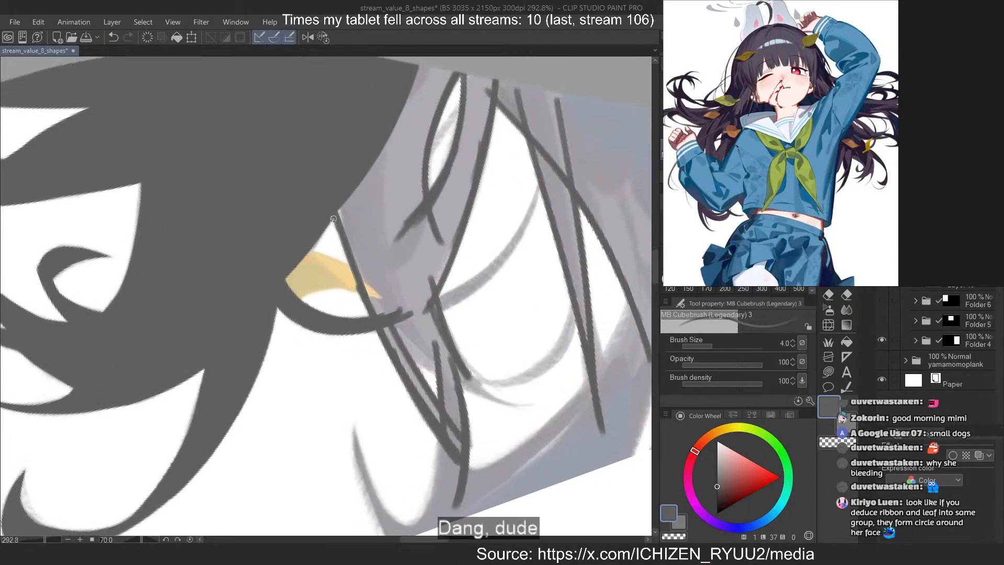
pyautogui.press('c')
pyautogui.moveTo(336, 179); pyautogui.dragTo(347, 261)
pyautogui.hotkey('ctrl', 'z')
pyautogui.press('c')
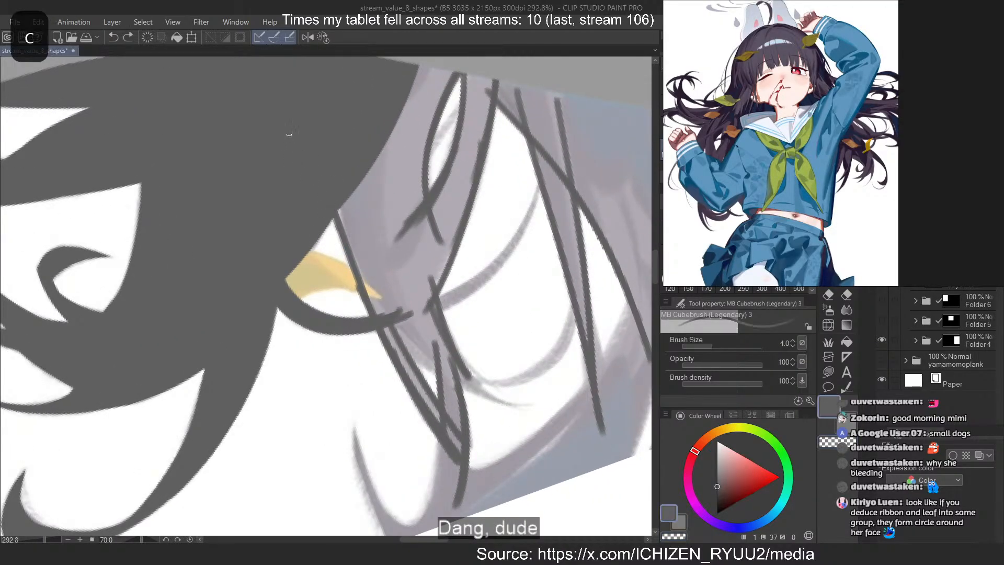
# Paint the pointed hair tip at the reference image's lower boundary, thickening it towards its base
pyautogui.moveTo(345, 434)
pyautogui.mouseDown()
pyautogui.moveTo(306, 284)
pyautogui.moveTo(334, 282)
pyautogui.mouseUp()
pyautogui.moveTo(321, 288); pyautogui.dragTo(386, 418)
pyautogui.moveTo(319, 282); pyautogui.dragTo(340, 363)
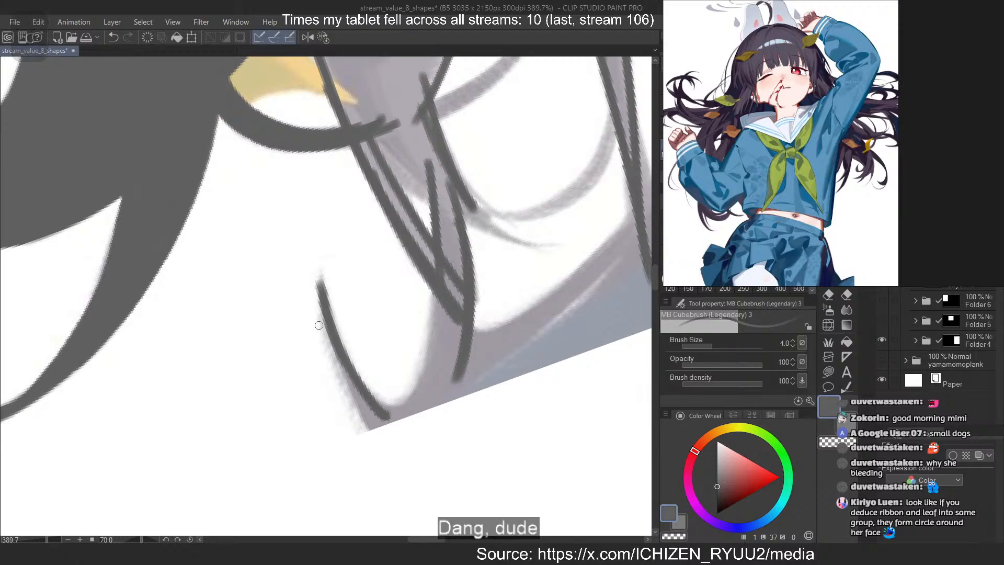
pyautogui.moveTo(325, 327); pyautogui.dragTo(376, 421)
pyautogui.moveTo(321, 296); pyautogui.dragTo(372, 426)
pyautogui.moveTo(322, 313); pyautogui.dragTo(366, 428)
# Sharpen the end of the pointed hair tip by trimming its edge with the transparent colour
pyautogui.press('c')
pyautogui.moveTo(315, 282); pyautogui.dragTo(326, 349)
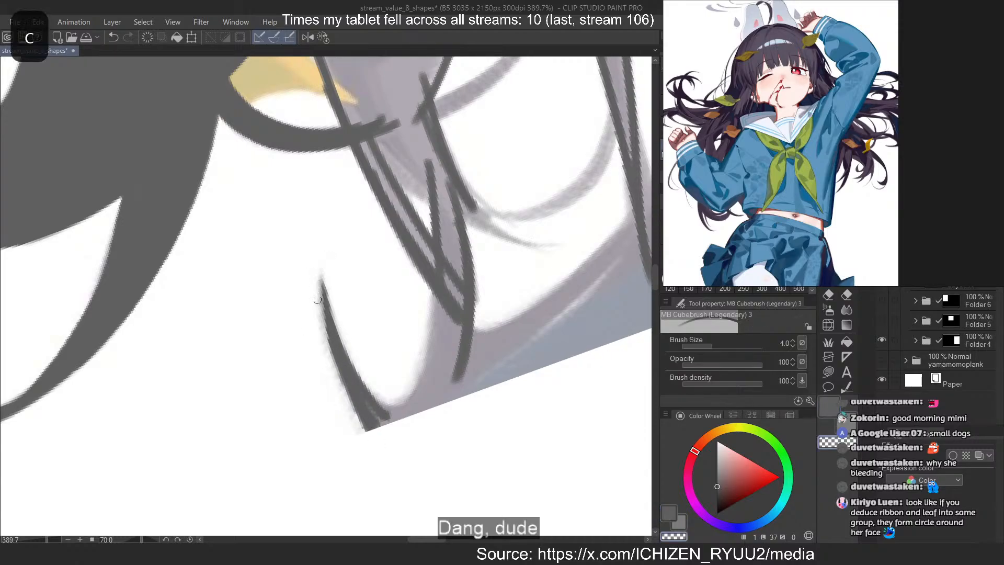
pyautogui.hotkey('ctrl', 'z')
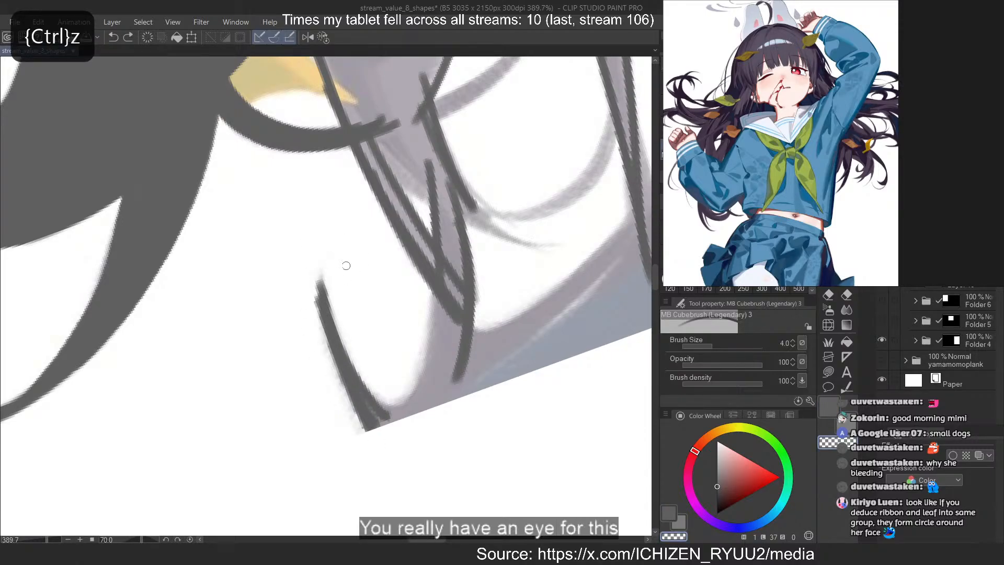
pyautogui.moveTo(317, 299); pyautogui.dragTo(320, 331)
pyautogui.press('c')
# Paint the curved inner edge joining the pointed tip's base to the crossing strands, and thicken the base, redoing misdrawn strokes
pyautogui.moveTo(435, 261)
pyautogui.mouseDown()
pyautogui.moveTo(422, 368)
pyautogui.moveTo(386, 422)
pyautogui.moveTo(380, 410)
pyautogui.mouseUp()
pyautogui.hotkey('ctrl', 'z')
pyautogui.hotkey('ctrl', 'z')
pyautogui.hotkey('ctrl', 'z')
pyautogui.moveTo(431, 282)
pyautogui.mouseDown()
pyautogui.moveTo(378, 412)
pyautogui.moveTo(434, 339)
pyautogui.moveTo(371, 402)
pyautogui.mouseUp()
pyautogui.hotkey('ctrl', 'z')
pyautogui.hotkey('ctrl', 'z')
pyautogui.hotkey('ctrl', 'z')
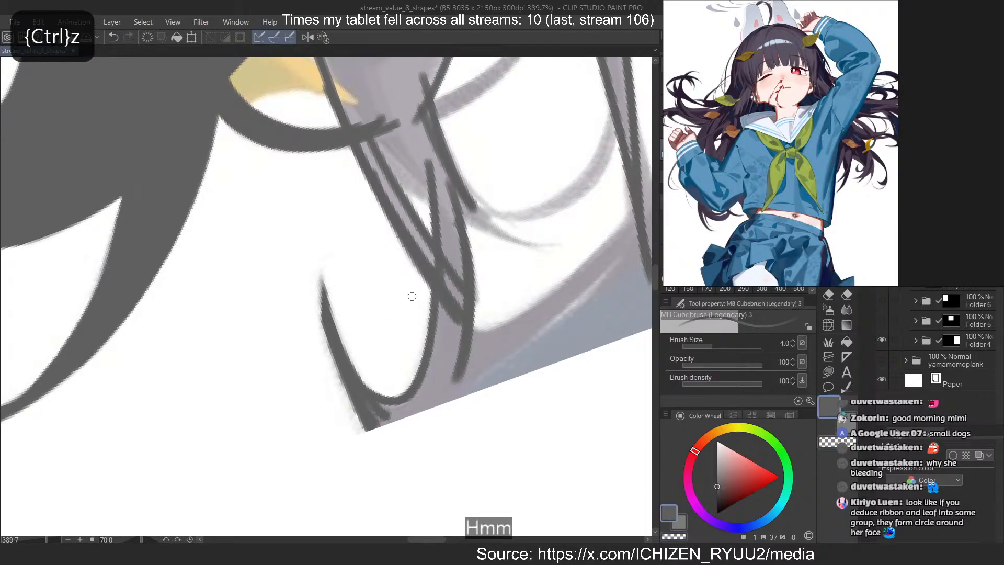
pyautogui.hotkey('ctrl', 'z')
pyautogui.moveTo(432, 265)
pyautogui.mouseDown()
pyautogui.moveTo(432, 346)
pyautogui.moveTo(373, 401)
pyautogui.mouseUp()
pyautogui.moveTo(430, 380); pyautogui.dragTo(397, 419)
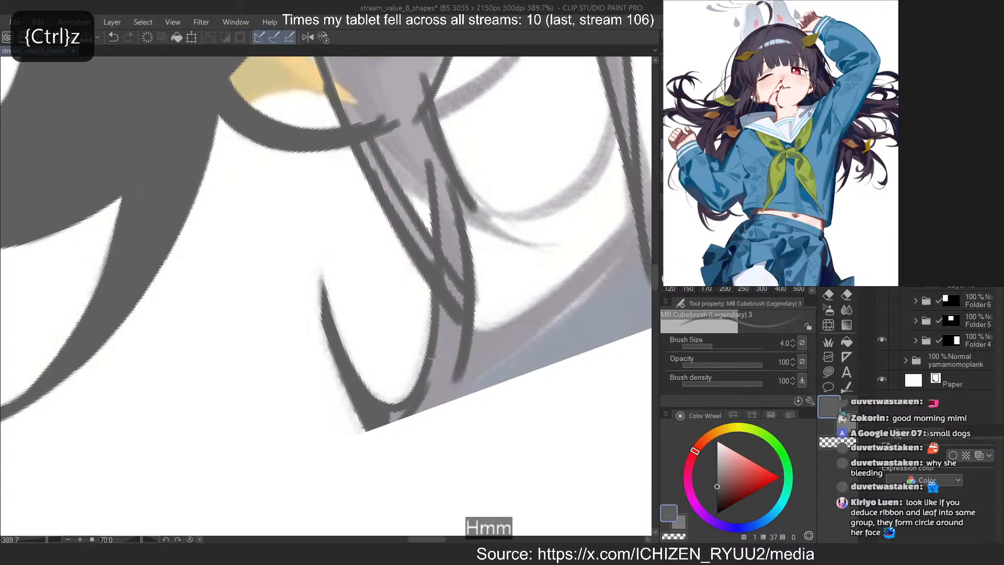
pyautogui.hotkey('ctrl', 'z')
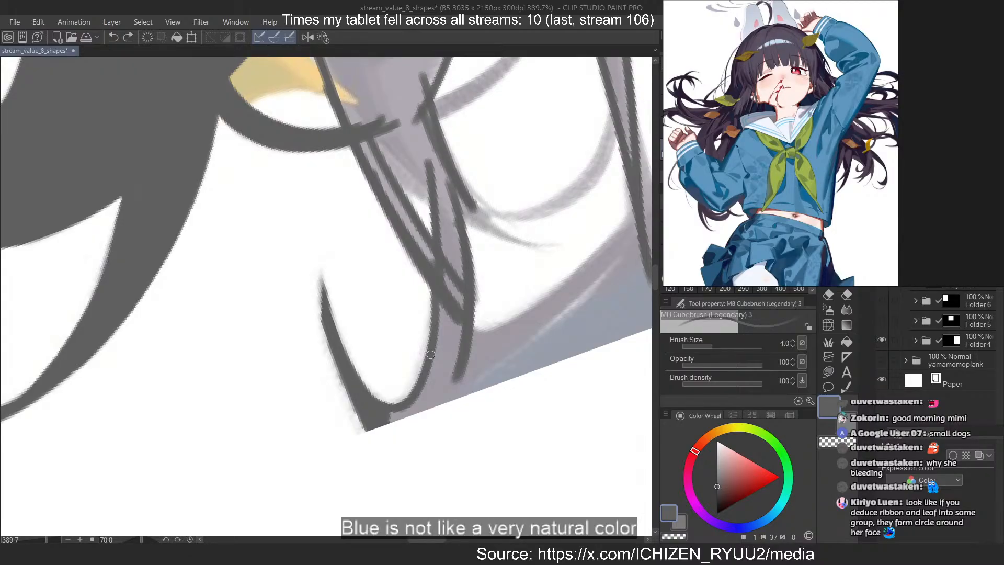
# Rotate the canvas and redraw the long curved edge closing the large hair gap down to the crossing strands
pyautogui.scroll(-5, 472, 135)
pyautogui.moveTo(420, 280); pyautogui.dragTo(367, 213)
pyautogui.scroll(-4, 331, 269)
pyautogui.scroll(5, 331, 270)
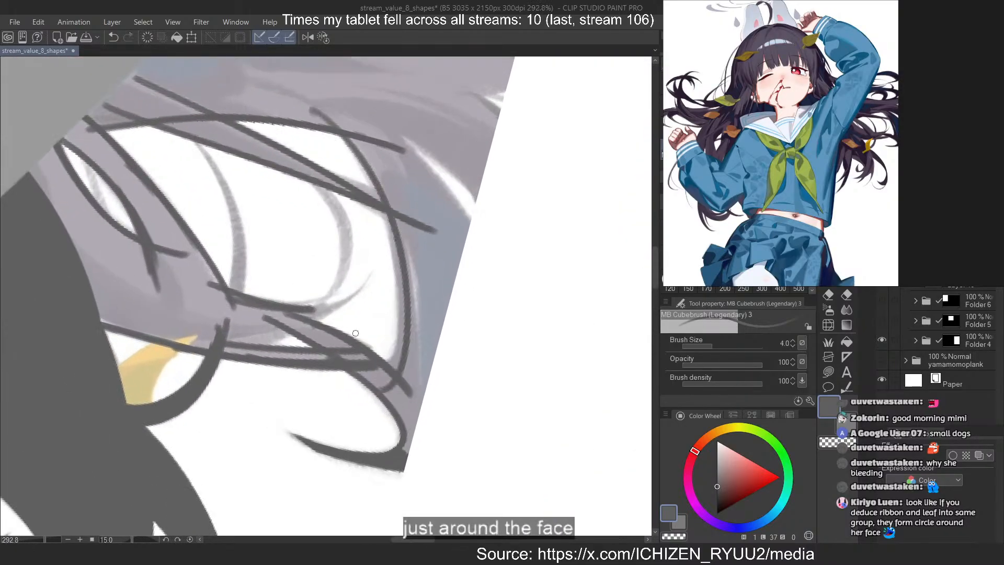
pyautogui.hotkey('ctrl', 'z')
pyautogui.hotkey('ctrl', 'z')
pyautogui.moveTo(318, 107)
pyautogui.mouseDown()
pyautogui.moveTo(354, 396)
pyautogui.moveTo(384, 370)
pyautogui.mouseUp()
pyautogui.hotkey('ctrl', 'z')
pyautogui.hotkey('ctrl', 'z')
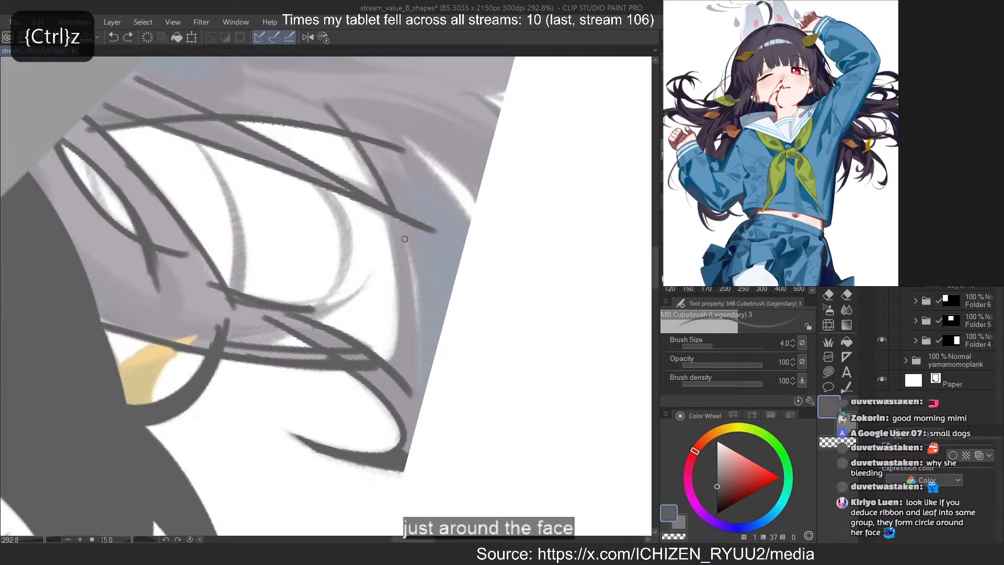
pyautogui.hotkey('ctrl', 'z')
pyautogui.moveTo(322, 105)
pyautogui.mouseDown()
pyautogui.moveTo(360, 377)
pyautogui.moveTo(386, 369)
pyautogui.moveTo(342, 342)
pyautogui.mouseUp()
pyautogui.hotkey('ctrl', 'z')
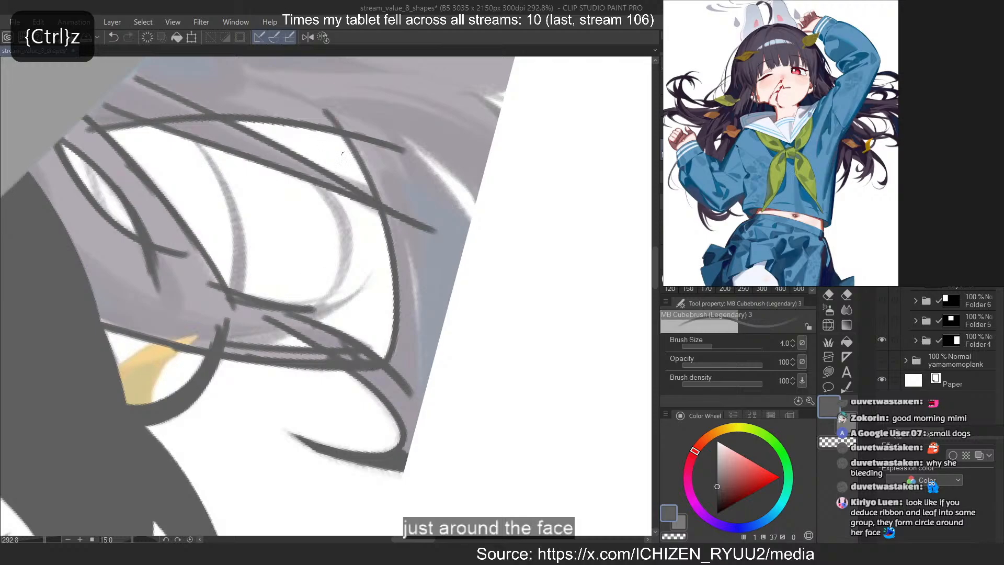
pyautogui.hotkey('ctrl', 'z')
pyautogui.moveTo(328, 116); pyautogui.dragTo(398, 369)
pyautogui.hotkey('ctrl', 'z')
pyautogui.moveTo(330, 114)
pyautogui.mouseDown()
pyautogui.moveTo(393, 367)
pyautogui.moveTo(357, 372)
pyautogui.moveTo(349, 357)
pyautogui.moveTo(351, 367)
pyautogui.mouseUp()
pyautogui.hotkey('ctrl', 'z')
pyautogui.hotkey('ctrl', 'z')
pyautogui.hotkey('ctrl', 'z')
pyautogui.hotkey('ctrl', 'z')
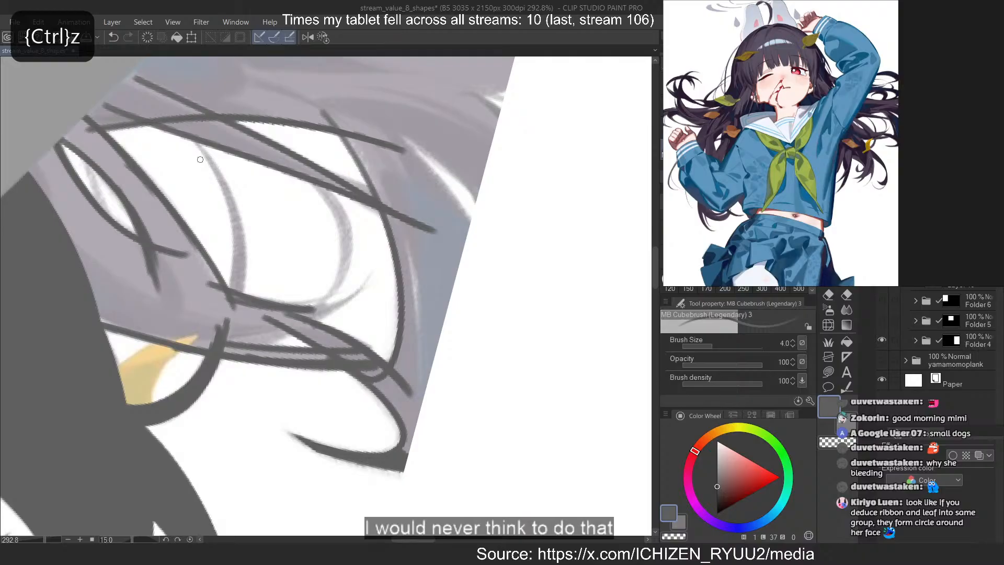
# Paint the first thin curved strand across the large hair gap, joining it to the thick strand by the leaf
pyautogui.moveTo(198, 140); pyautogui.dragTo(240, 291)
pyautogui.moveTo(235, 208); pyautogui.dragTo(222, 320)
pyautogui.hotkey('ctrl', 'z')
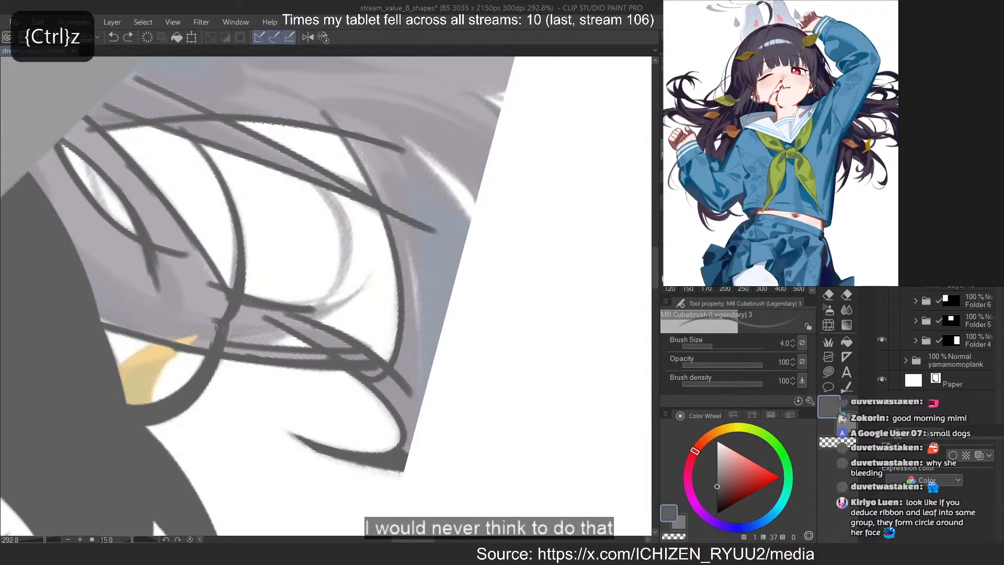
pyautogui.hotkey('ctrl', 'z')
pyautogui.moveTo(230, 208); pyautogui.dragTo(218, 322)
pyautogui.hotkey('ctrl', 'z')
pyautogui.hotkey('ctrl', 'z')
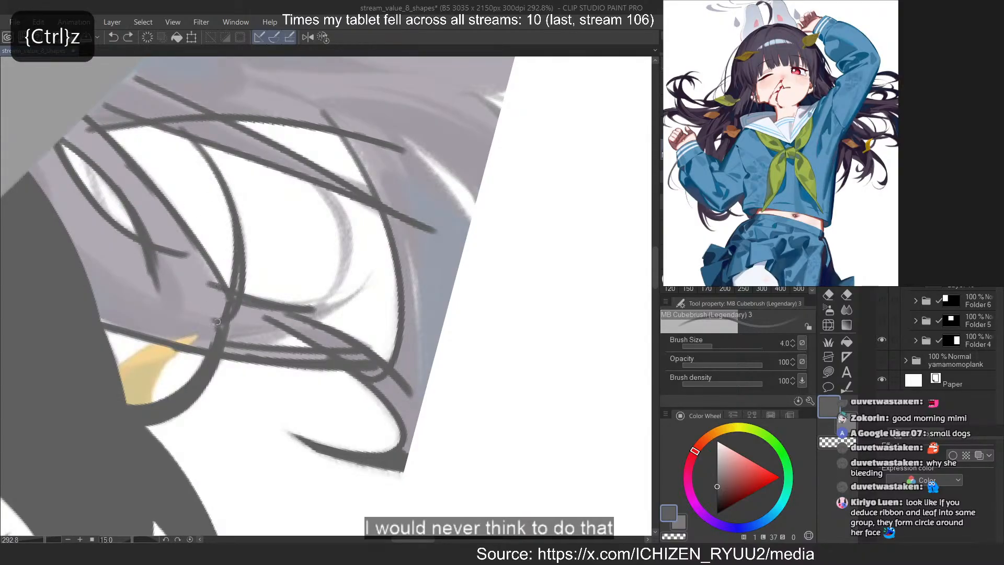
pyautogui.moveTo(233, 211); pyautogui.dragTo(241, 277)
# Paint the second, shorter curved strand across the large hair gap, redoing misdrawn strokes
pyautogui.hotkey('ctrl', 'z')
pyautogui.moveTo(313, 186)
pyautogui.mouseDown()
pyautogui.moveTo(347, 248)
pyautogui.moveTo(341, 285)
pyautogui.mouseUp()
pyautogui.hotkey('ctrl', 'z')
pyautogui.moveTo(309, 183)
pyautogui.mouseDown()
pyautogui.moveTo(347, 230)
pyautogui.moveTo(333, 303)
pyautogui.moveTo(343, 281)
pyautogui.moveTo(337, 252)
pyautogui.moveTo(333, 279)
pyautogui.moveTo(277, 323)
pyautogui.mouseUp()
pyautogui.hotkey('ctrl', 'z')
pyautogui.hotkey('ctrl', 'z')
pyautogui.hotkey('ctrl', 'z')
pyautogui.hotkey('ctrl', 'z')
pyautogui.hotkey('ctrl', 'z')
pyautogui.hotkey('ctrl', 'z')
pyautogui.hotkey('ctrl', 'z')
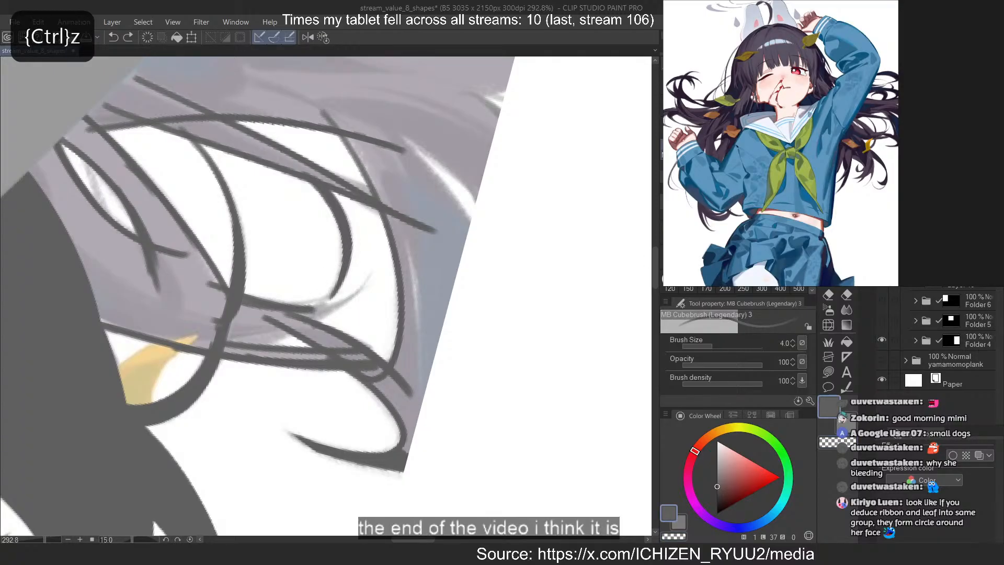
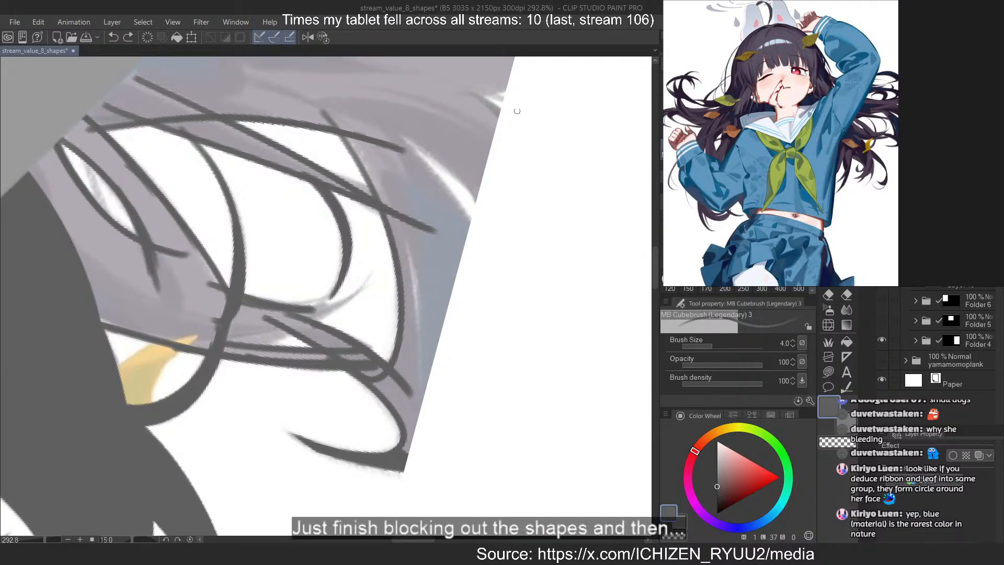
# Outline the narrow pointed gap in the hair near the canvas edge with dark brush strokes, redoing the misdrawn first line
pyautogui.scroll(-2, 465, 285)
pyautogui.scroll(3, 450, 222)
pyautogui.moveTo(359, 142); pyautogui.dragTo(498, 307)
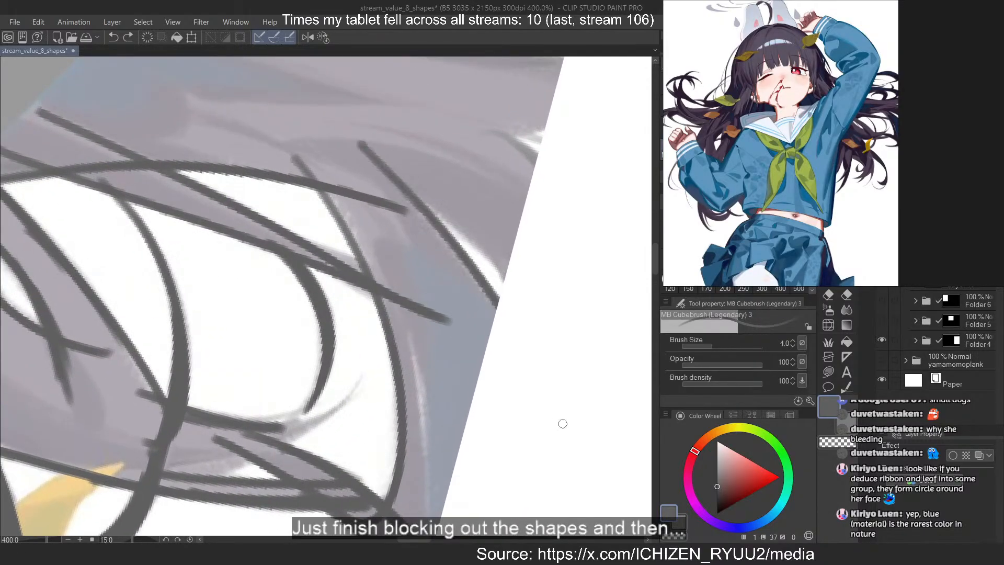
pyautogui.hotkey('ctrl', 'z')
pyautogui.moveTo(358, 152)
pyautogui.mouseDown()
pyautogui.moveTo(496, 325)
pyautogui.moveTo(515, 271)
pyautogui.mouseUp()
pyautogui.moveTo(384, 179); pyautogui.dragTo(508, 267)
pyautogui.moveTo(440, 201); pyautogui.dragTo(507, 259)
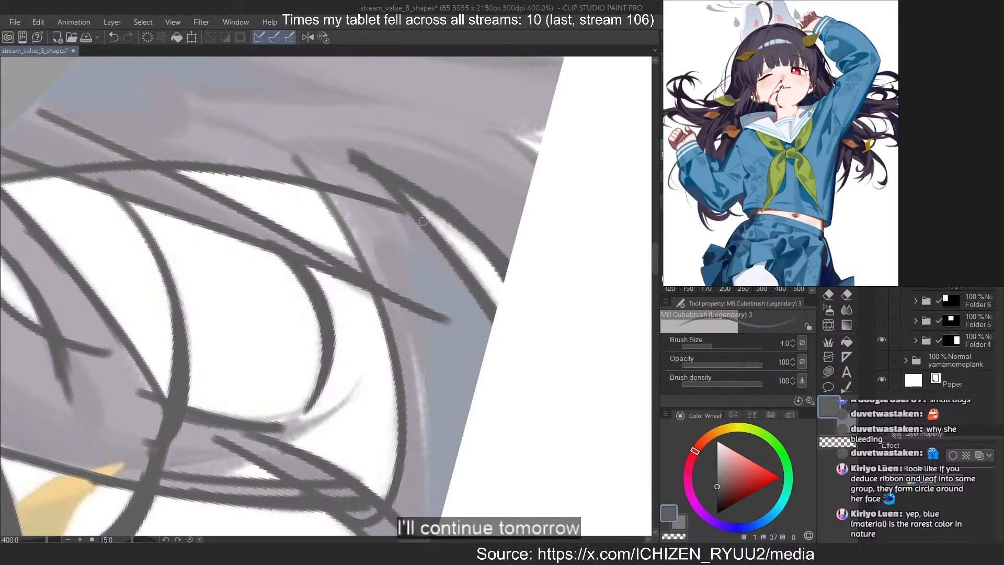
# Outline both sides of the tiny white gap at the canvas edge, rotating the canvas to 45 degrees for the second side
pyautogui.moveTo(474, 103); pyautogui.dragTo(543, 168)
pyautogui.scroll(-7, 609, 269)
pyautogui.press('^')
pyautogui.press('^')
pyautogui.scroll(7, 481, 340)
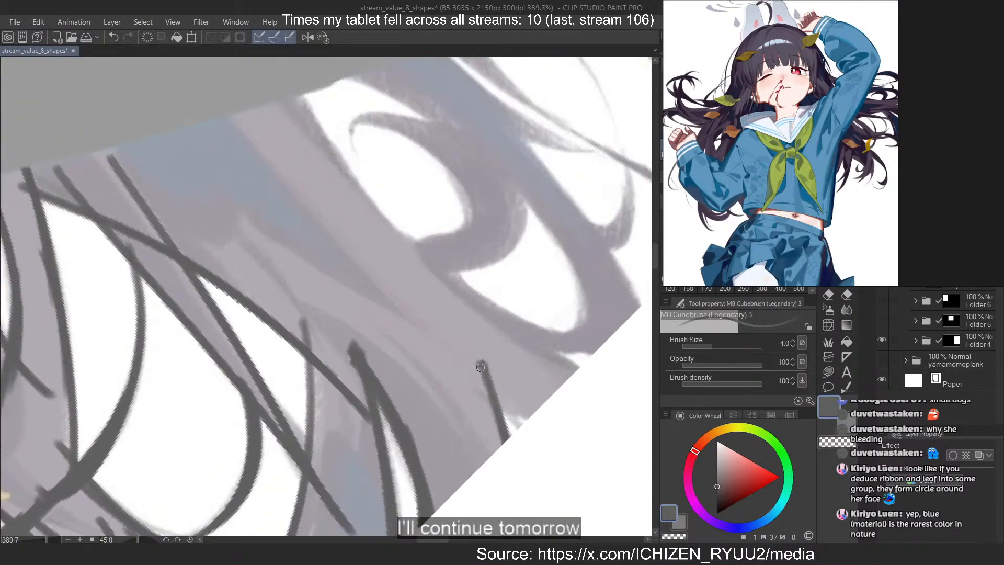
pyautogui.moveTo(481, 366); pyautogui.dragTo(523, 429)
pyautogui.moveTo(473, 384); pyautogui.dragTo(529, 418)
# Paint the lock's edge running out to the canvas border, and the short strand edge crossing its end
pyautogui.moveTo(428, 289); pyautogui.dragTo(577, 369)
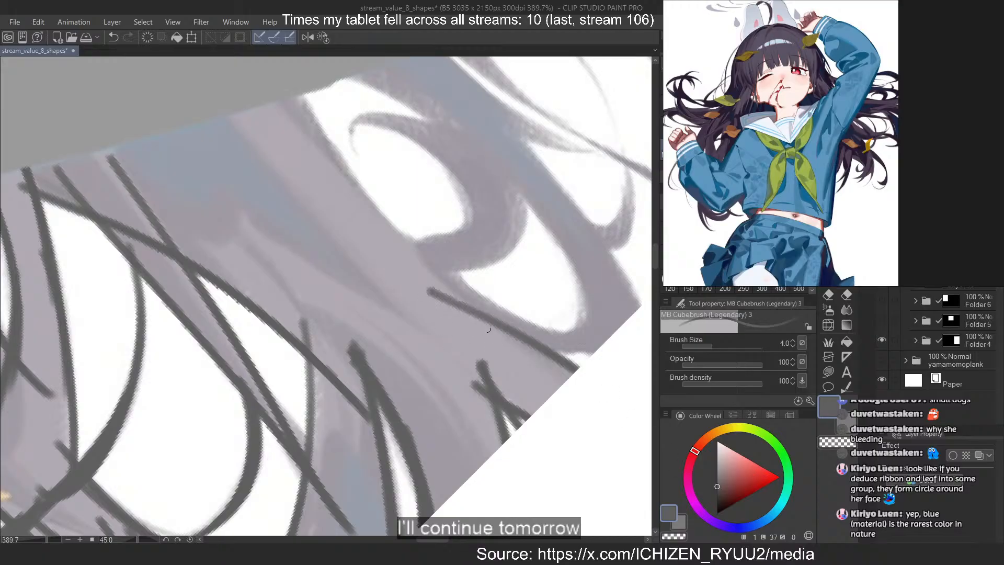
pyautogui.moveTo(533, 339); pyautogui.dragTo(598, 351)
pyautogui.hotkey('ctrl', 'z')
# Paint the long outer edge of the bluish lock down to the canvas border, redoing misdrawn strokes
pyautogui.hotkey('ctrl', 'z')
pyautogui.moveTo(521, 170); pyautogui.dragTo(640, 305)
pyautogui.hotkey('ctrl', 'z')
pyautogui.moveTo(488, 107); pyautogui.dragTo(640, 308)
pyautogui.hotkey('ctrl', 'z')
# Outline the teardrop-shaped gap inside the bluish lock along its curved outer side and its lower side
pyautogui.hotkey('ctrl', 'z')
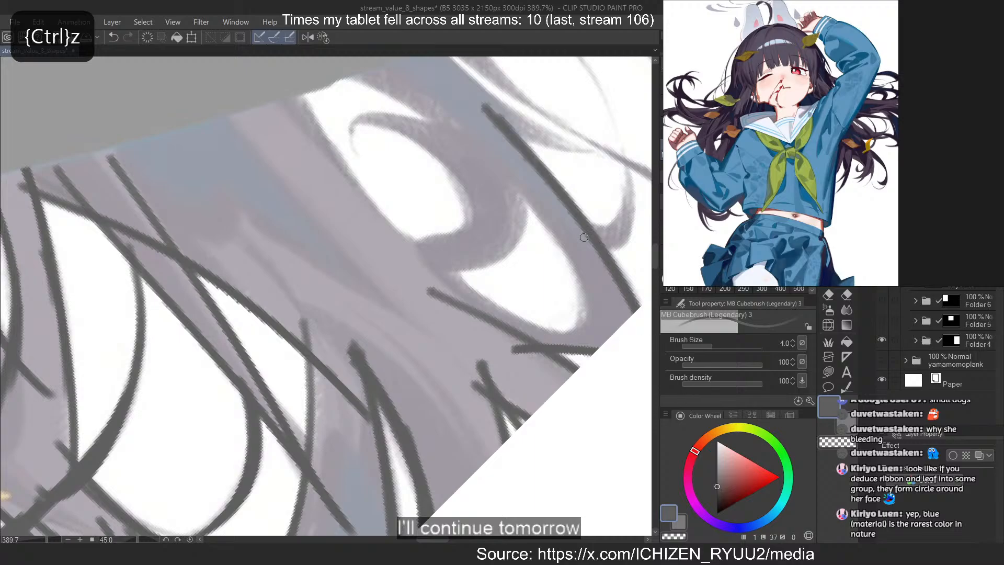
pyautogui.moveTo(500, 167); pyautogui.dragTo(554, 346)
pyautogui.hotkey('ctrl', 'z')
pyautogui.moveTo(503, 179); pyautogui.dragTo(573, 330)
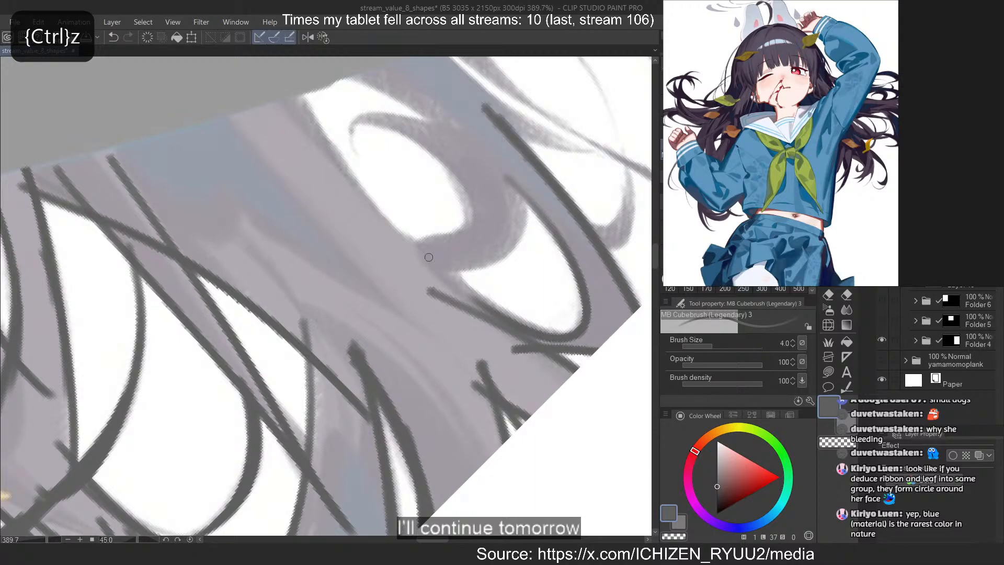
pyautogui.moveTo(428, 257); pyautogui.dragTo(544, 342)
# Paint and thicken the curved outer edge of the curl that closes off the teardrop-shaped gap
pyautogui.hotkey('ctrl', 'z')
pyautogui.moveTo(440, 265); pyautogui.dragTo(569, 335)
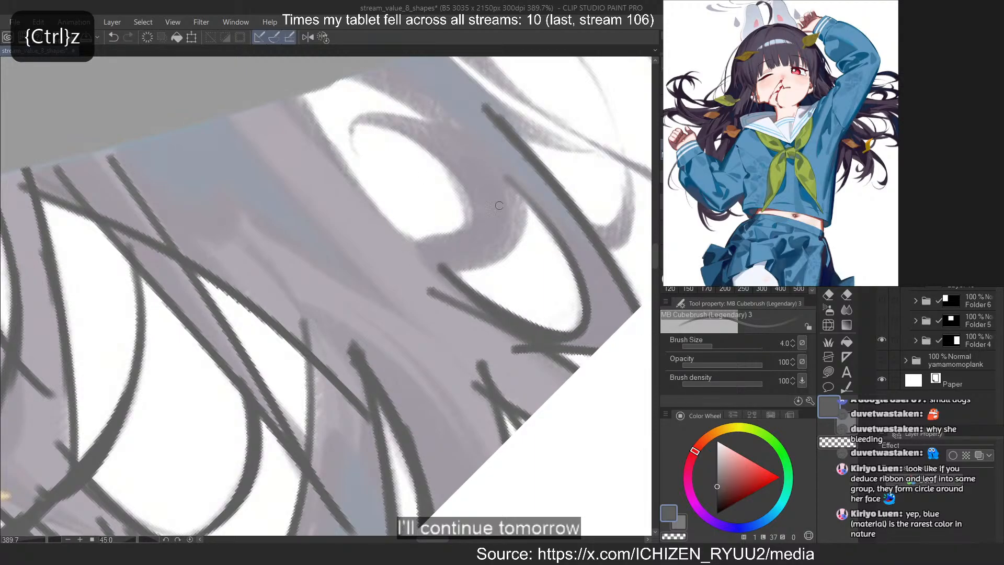
pyautogui.moveTo(513, 168)
pyautogui.mouseDown()
pyautogui.moveTo(417, 275)
pyautogui.moveTo(426, 262)
pyautogui.moveTo(401, 263)
pyautogui.mouseUp()
pyautogui.hotkey('ctrl', 'z')
pyautogui.hotkey('ctrl', 'z')
pyautogui.moveTo(520, 201); pyautogui.dragTo(445, 264)
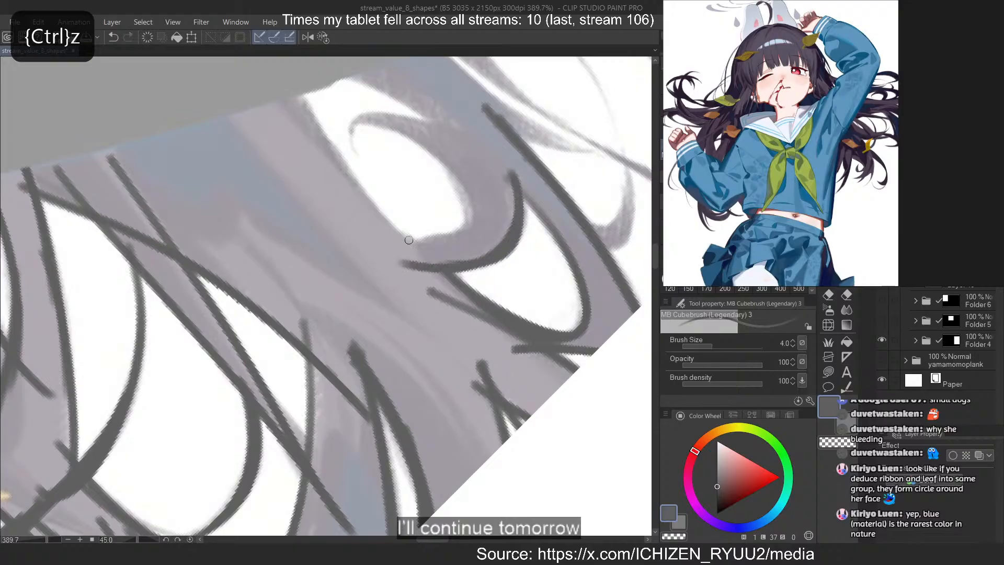
pyautogui.moveTo(518, 183)
pyautogui.mouseDown()
pyautogui.moveTo(516, 237)
pyautogui.moveTo(463, 270)
pyautogui.moveTo(489, 261)
pyautogui.mouseUp()
pyautogui.hotkey('ctrl', 'z')
# Paint the long edge of the oval gap from the sleeve to the curl's base, and the upper edges leading to the curl
pyautogui.scroll(3, 340, 177)
pyautogui.moveTo(339, 201); pyautogui.dragTo(365, 300)
pyautogui.moveTo(309, 184); pyautogui.dragTo(483, 391)
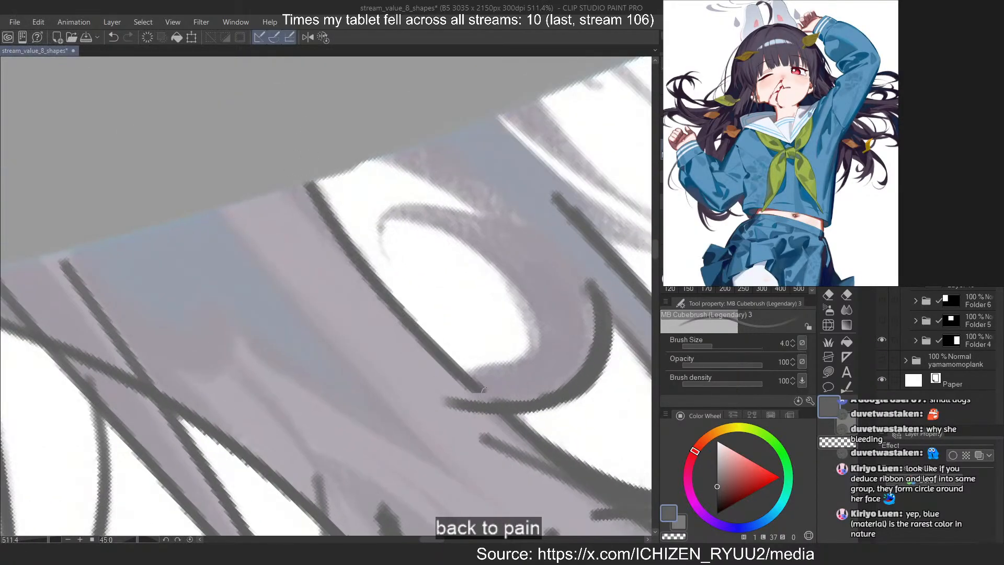
pyautogui.moveTo(367, 159); pyautogui.dragTo(559, 268)
pyautogui.moveTo(394, 207); pyautogui.dragTo(567, 275)
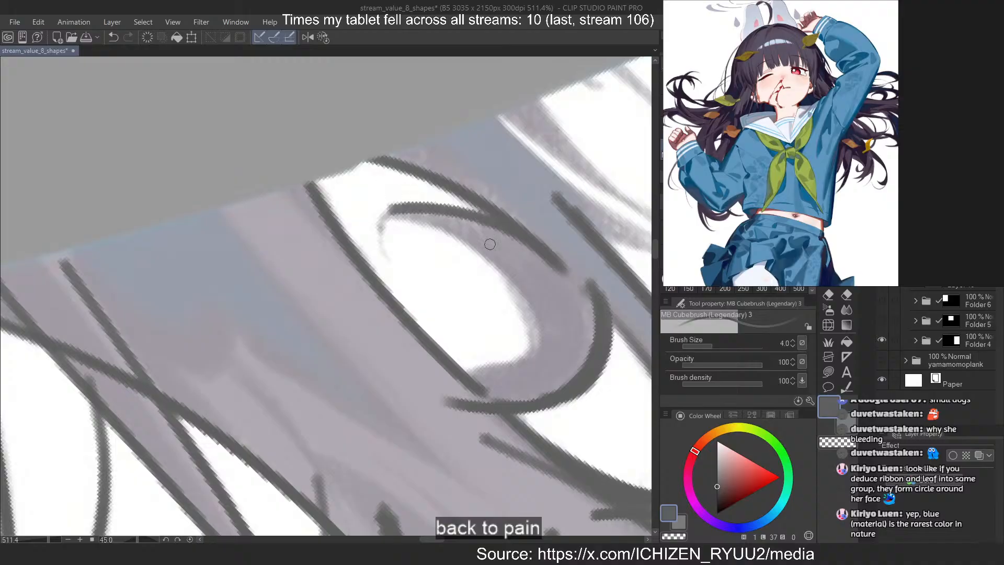
# Redraw the curl's upper edge as a hooked tip with a tapered inner stroke
pyautogui.hotkey('ctrl', 'z')
pyautogui.moveTo(378, 230); pyautogui.dragTo(546, 260)
pyautogui.moveTo(434, 212); pyautogui.dragTo(558, 262)
pyautogui.moveTo(380, 207); pyautogui.dragTo(377, 250)
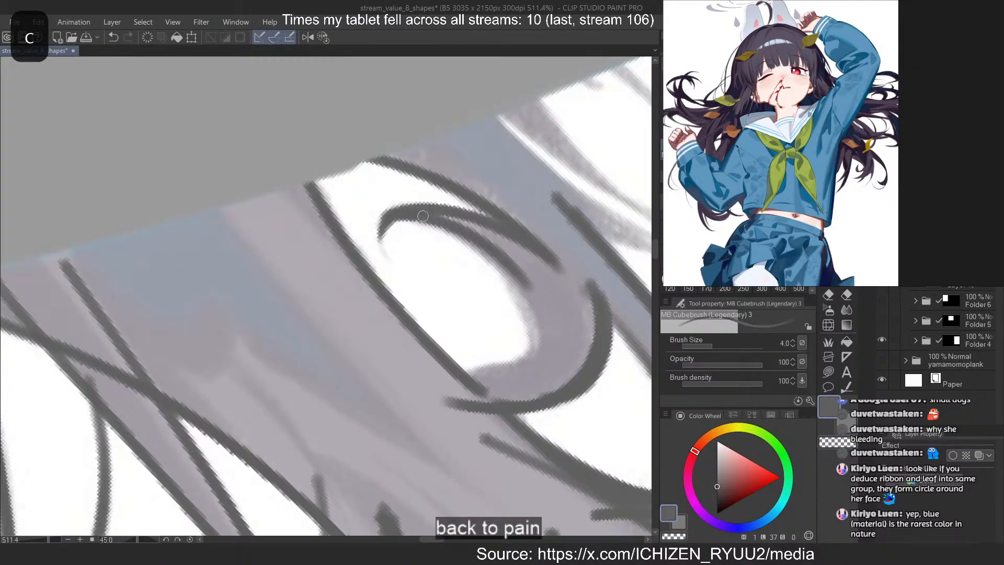
pyautogui.hotkey('ctrl', 'z')
# Paint the curl's thick inner edge around the oval gap and join it to the long edge at the base
pyautogui.moveTo(423, 216)
pyautogui.mouseDown()
pyautogui.moveTo(553, 356)
pyautogui.moveTo(541, 372)
pyautogui.mouseUp()
pyautogui.moveTo(466, 244)
pyautogui.mouseDown()
pyautogui.moveTo(511, 385)
pyautogui.moveTo(524, 372)
pyautogui.mouseUp()
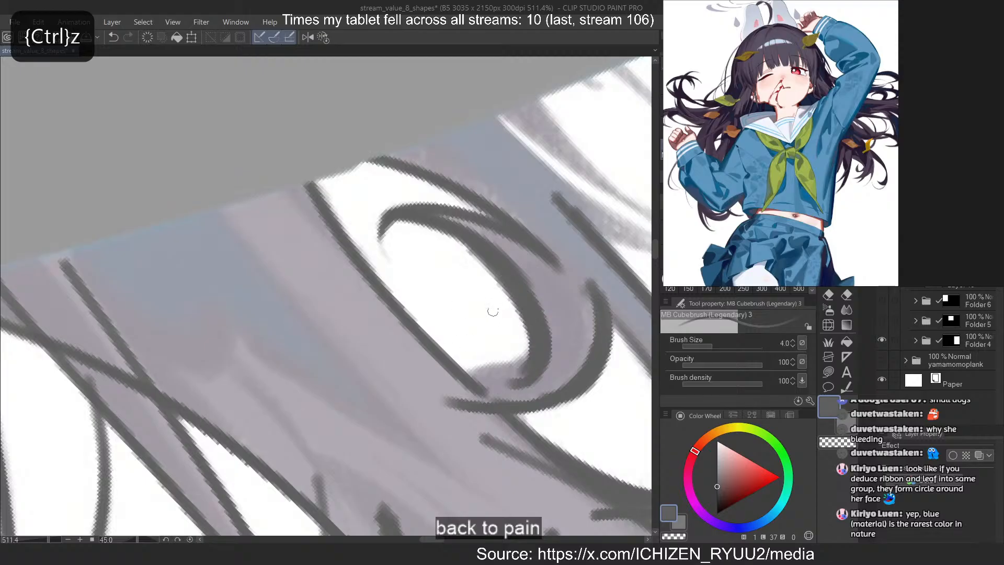
pyautogui.hotkey('ctrl', 'z')
pyautogui.moveTo(498, 268)
pyautogui.mouseDown()
pyautogui.moveTo(531, 371)
pyautogui.moveTo(472, 384)
pyautogui.mouseUp()
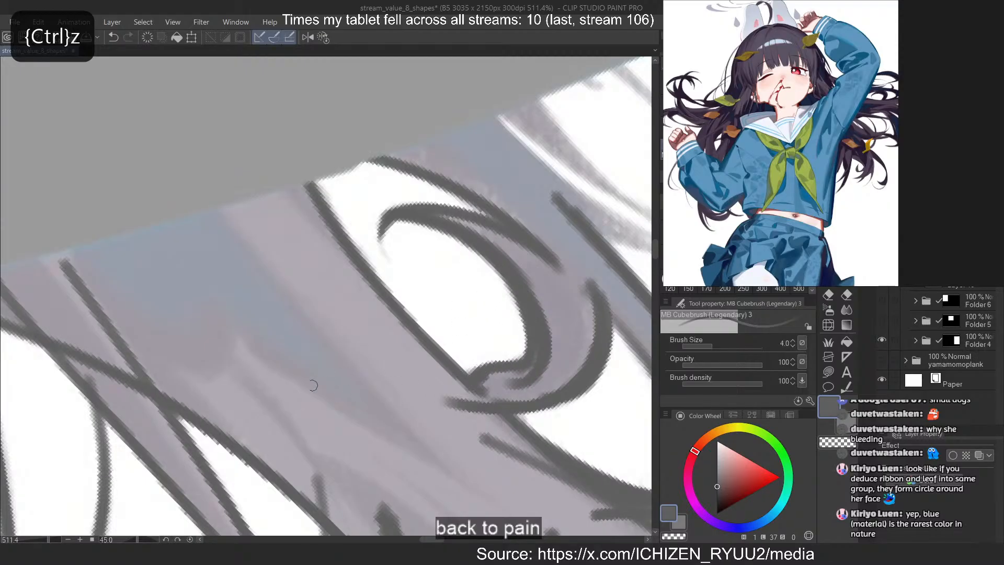
# Paint the edge from the sleeve down to the pointed strand tip beside the bluish lock, redoing misdrawn strokes
pyautogui.scroll(-5, 334, 345)
pyautogui.scroll(4, 420, 277)
pyautogui.moveTo(395, 222)
pyautogui.mouseDown()
pyautogui.moveTo(426, 265)
pyautogui.moveTo(538, 342)
pyautogui.moveTo(554, 341)
pyautogui.moveTo(541, 333)
pyautogui.moveTo(579, 350)
pyautogui.mouseUp()
pyautogui.hotkey('ctrl', 'z')
pyautogui.hotkey('ctrl', 'z')
pyautogui.press('c')
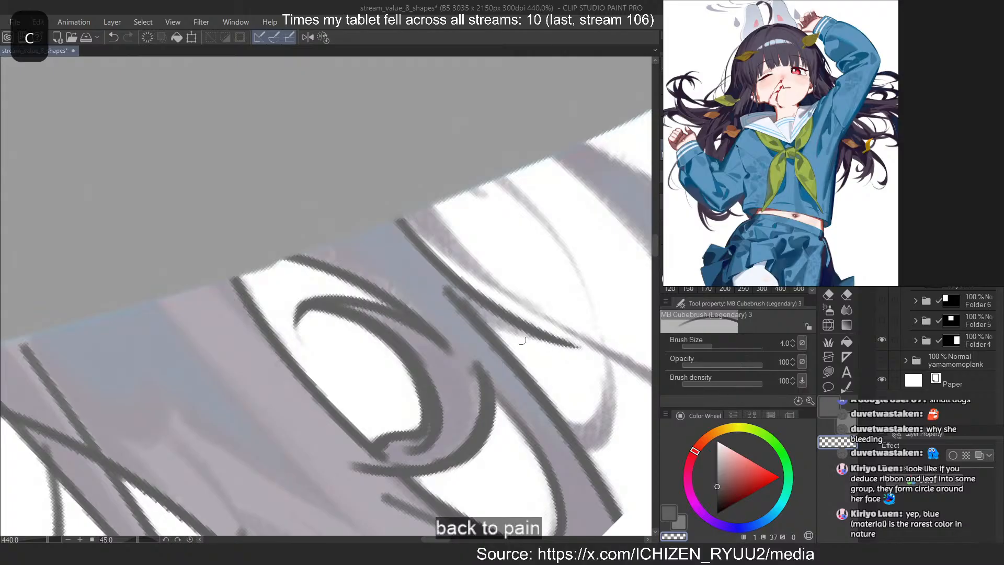
# Thicken the base of the pointed strand, and fill the tapered dark strand where it meets the sleeve
pyautogui.press('c')
pyautogui.moveTo(448, 285); pyautogui.dragTo(543, 342)
pyautogui.hotkey('ctrl', 'z')
pyautogui.moveTo(442, 279); pyautogui.dragTo(490, 312)
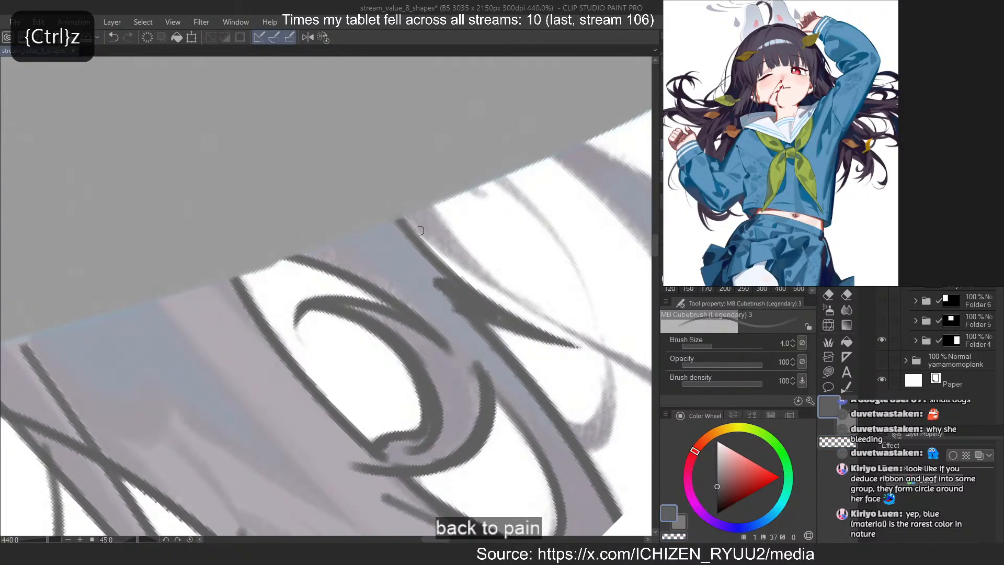
pyautogui.moveTo(409, 216)
pyautogui.mouseDown()
pyautogui.moveTo(519, 300)
pyautogui.moveTo(422, 234)
pyautogui.moveTo(406, 198)
pyautogui.moveTo(448, 233)
pyautogui.mouseUp()
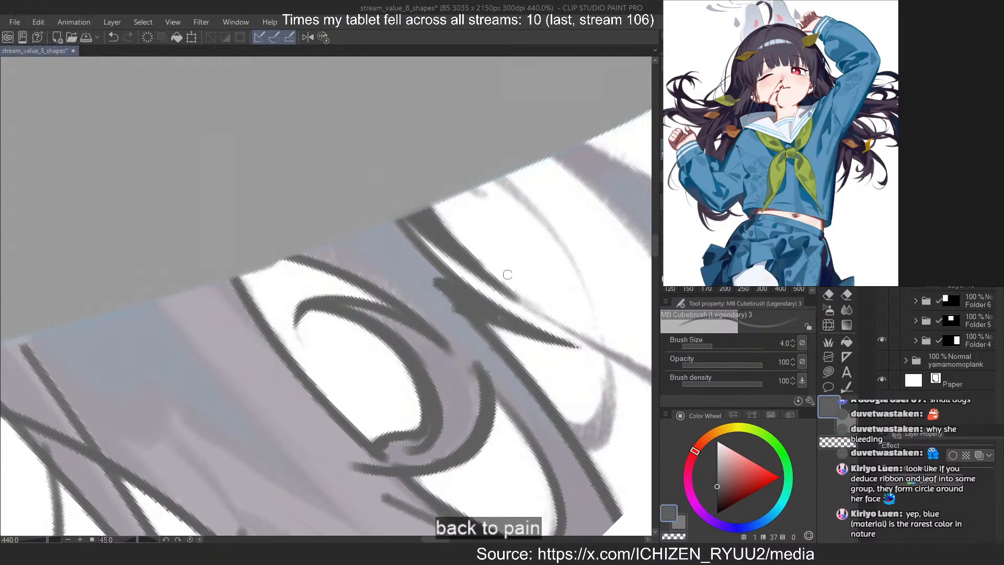
pyautogui.press('c')
# Paint the inner and outer curved edges of the outermost lock from the sleeve to the canvas border
pyautogui.scroll(-2, 183, 225)
pyautogui.moveTo(183, 225); pyautogui.dragTo(58, 223)
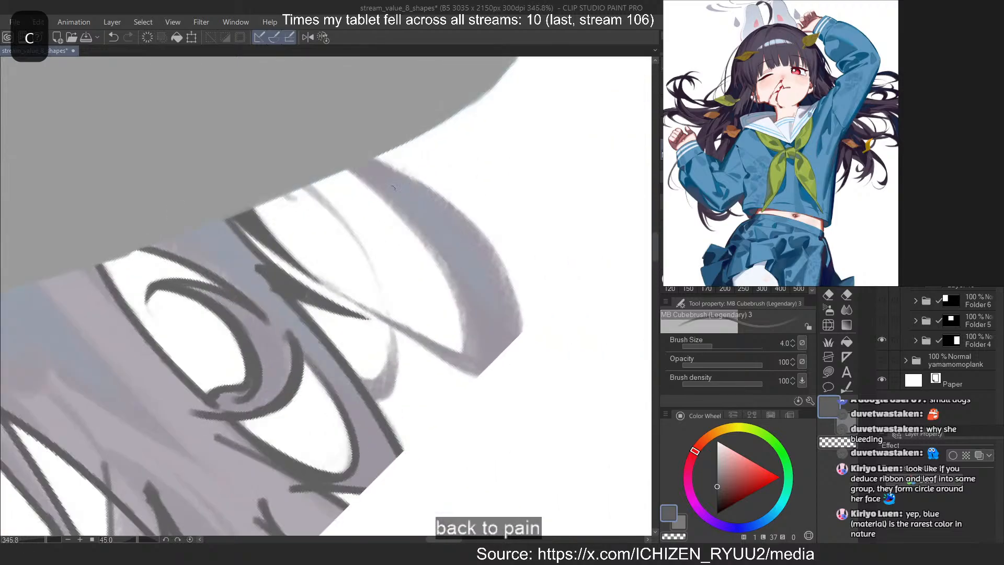
pyautogui.moveTo(343, 170); pyautogui.dragTo(476, 345)
pyautogui.hotkey('ctrl', 'z')
pyautogui.moveTo(346, 169)
pyautogui.mouseDown()
pyautogui.moveTo(463, 359)
pyautogui.moveTo(522, 327)
pyautogui.mouseUp()
pyautogui.hotkey('ctrl', 'z')
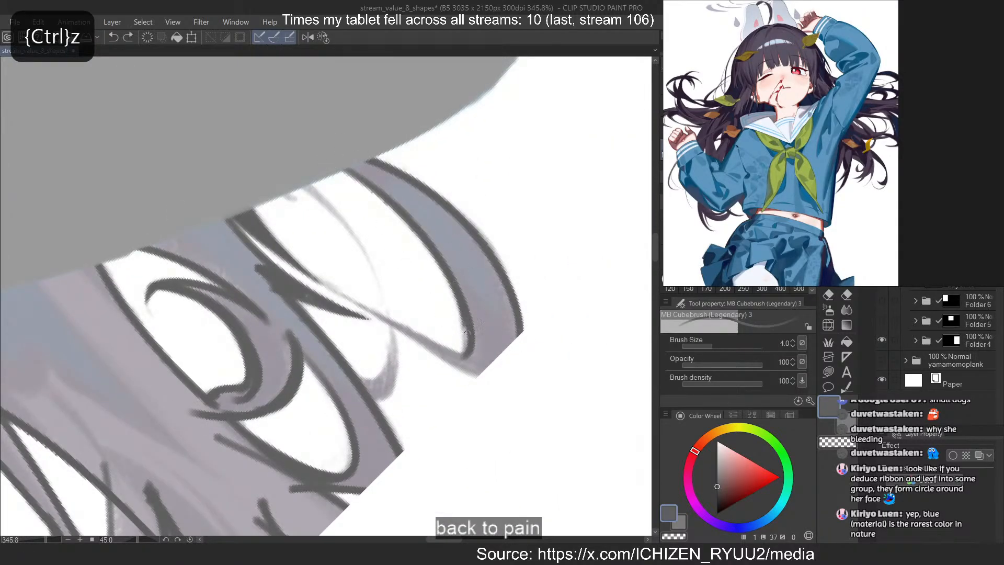
# Paint the lower edge of the outermost lock from the crossing strands to its end at the canvas border
pyautogui.moveTo(308, 278); pyautogui.dragTo(481, 375)
pyautogui.hotkey('ctrl', 'z')
pyautogui.moveTo(357, 301); pyautogui.dragTo(479, 374)
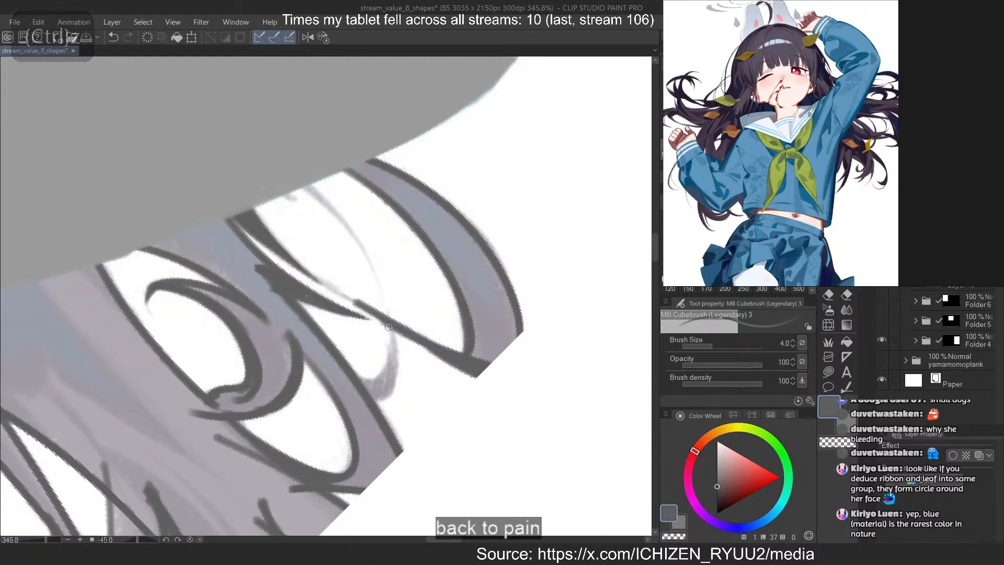
# Paint the small hooked strand below the crossing point, curving back to the bluish lock, redoing misdrawn strokes
pyautogui.moveTo(330, 282)
pyautogui.mouseDown()
pyautogui.moveTo(446, 338)
pyautogui.moveTo(366, 386)
pyautogui.mouseUp()
pyautogui.hotkey('ctrl', 'z')
pyautogui.hotkey('ctrl', 'z')
pyautogui.hotkey('ctrl', 'z')
pyautogui.moveTo(389, 335); pyautogui.dragTo(363, 363)
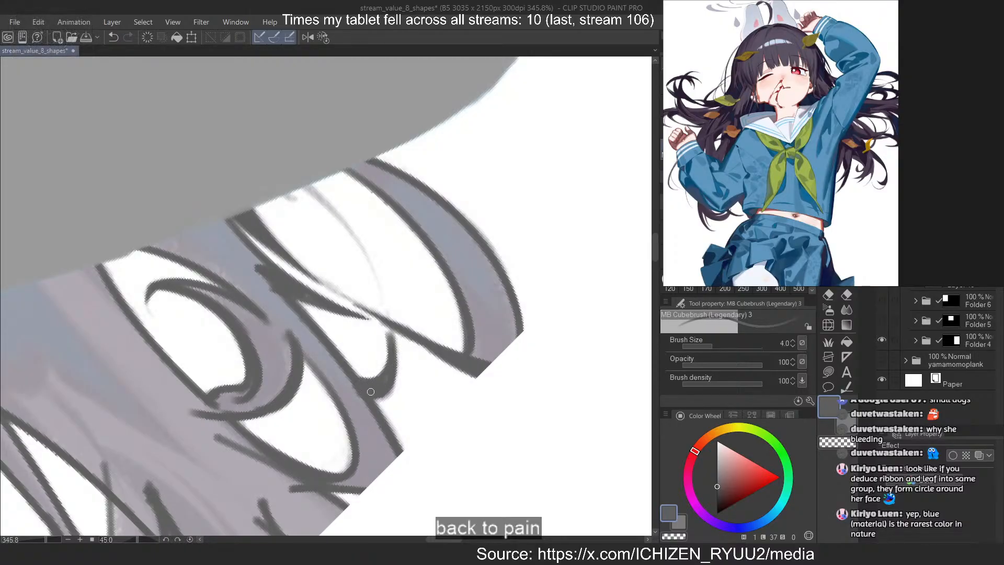
# Paint the thin curved strand coming out of the sleeve inside the large gap, and clean up its edge with transparent color
pyautogui.moveTo(299, 187); pyautogui.dragTo(374, 265)
pyautogui.hotkey('ctrl', 'z')
pyautogui.press('c')
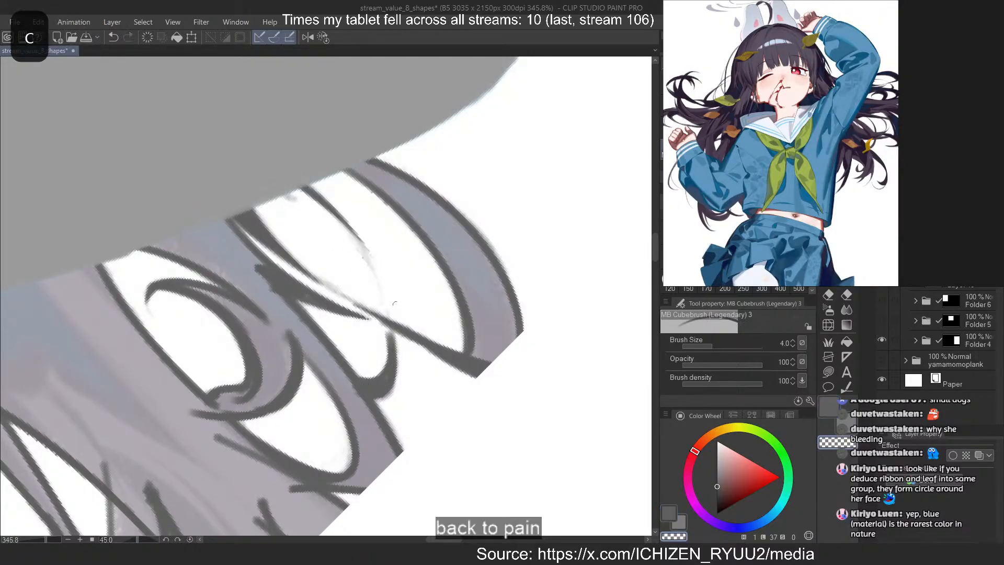
pyautogui.hotkey('ctrl', 'z')
pyautogui.moveTo(321, 189); pyautogui.dragTo(325, 193)
pyautogui.press('c')
# Reset the canvas rotation and paint the straight hair edge between the bent arm's sleeve and the skirt
pyautogui.scroll(-7, 393, 295)
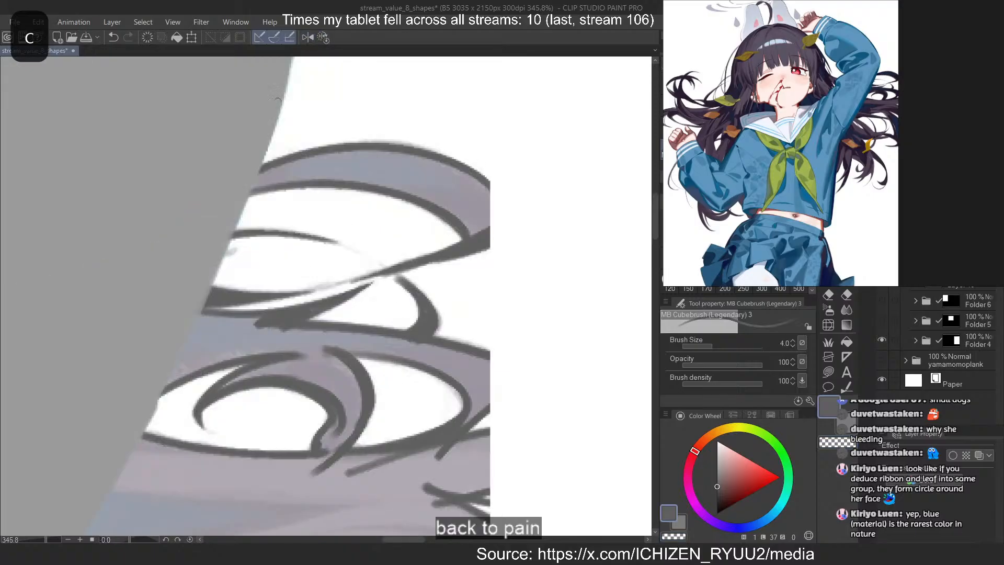
pyautogui.scroll(2, 408, 320)
pyautogui.scroll(-3, 528, 244)
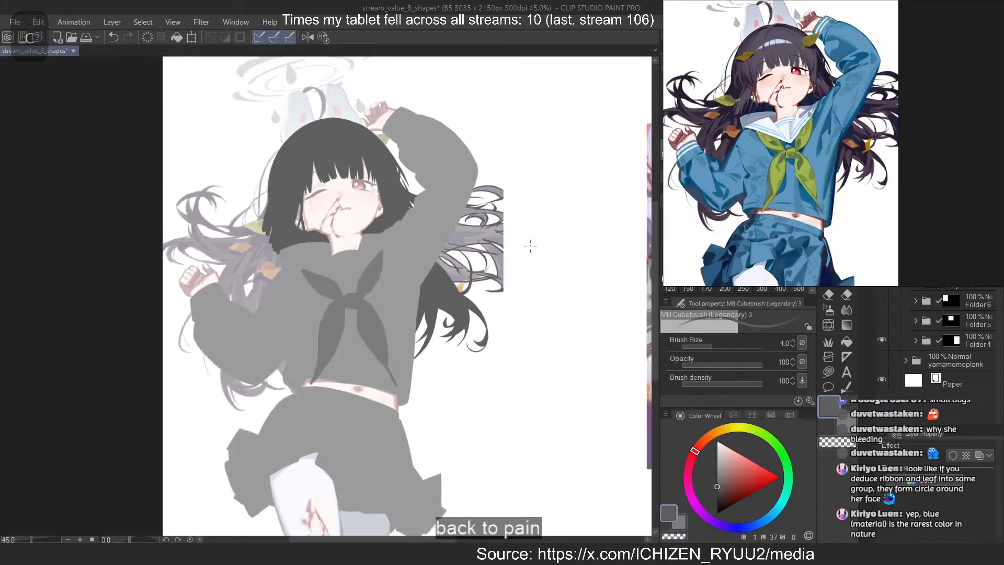
pyautogui.moveTo(288, 301); pyautogui.dragTo(373, 303)
pyautogui.scroll(3, 372, 303)
pyautogui.scroll(-2, 283, 223)
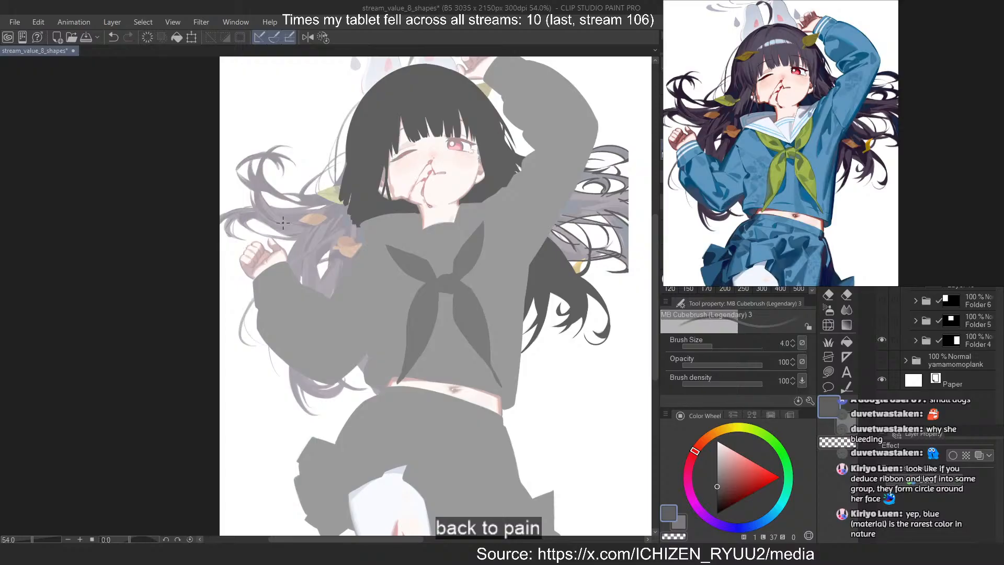
pyautogui.scroll(6, 484, 429)
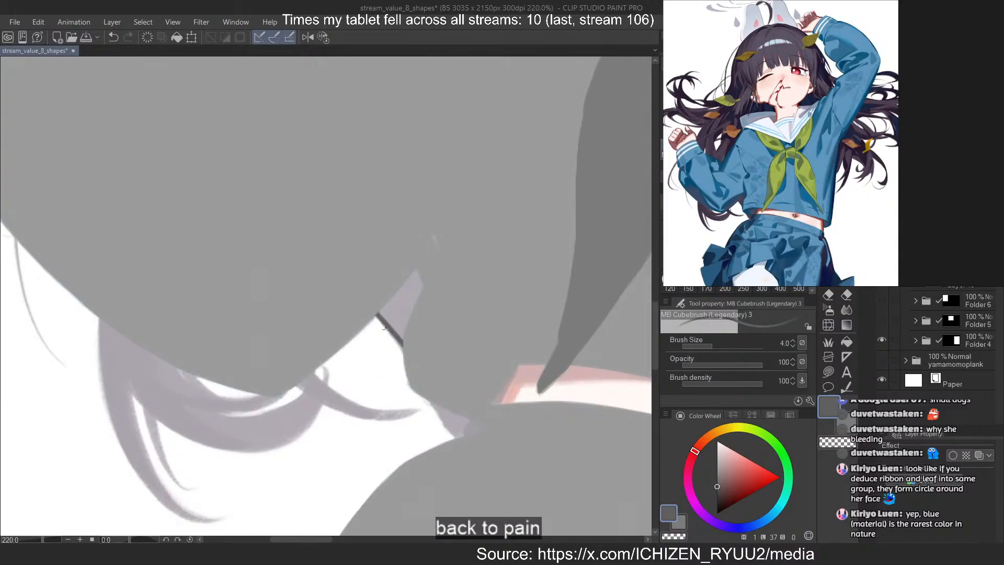
pyautogui.hotkey('ctrl', 'z')
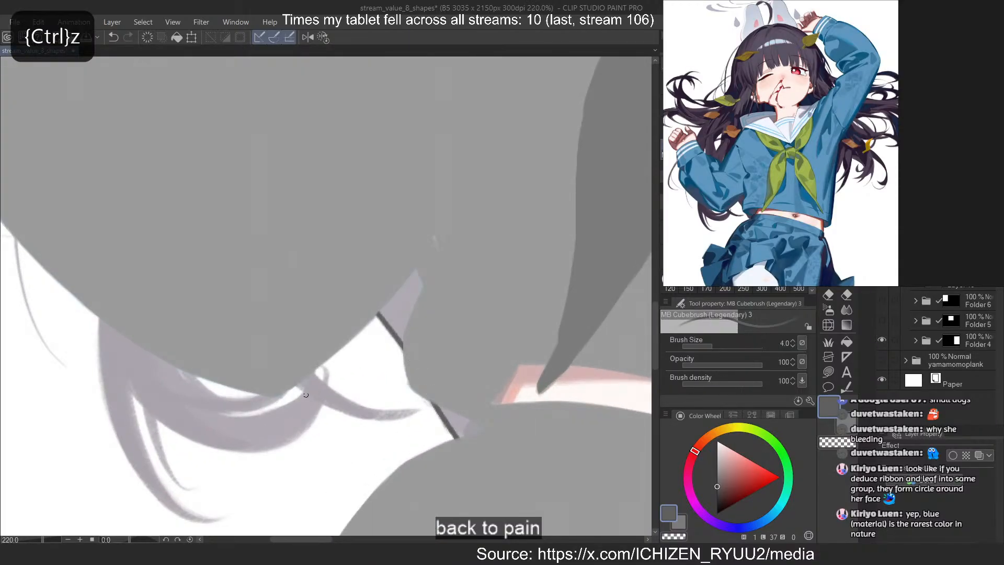
# Outline the thin crescent gaps and overlapping strands directly below the bent elbow, redoing the misdrawn first stroke
pyautogui.scroll(3, 305, 395)
pyautogui.scroll(-8, 369, 358)
pyautogui.scroll(2, 393, 170)
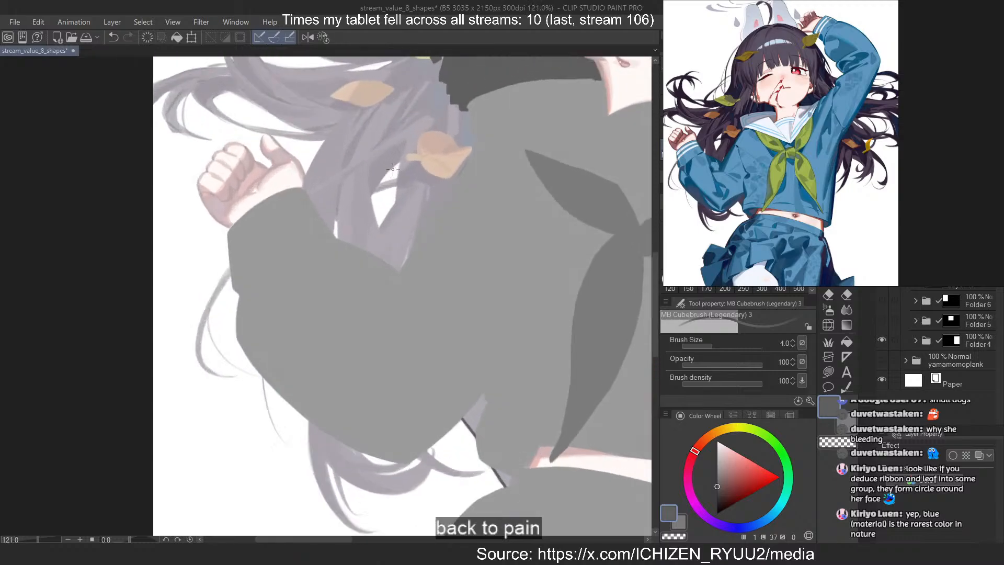
pyautogui.scroll(-2, 402, 219)
pyautogui.scroll(-1, 415, 265)
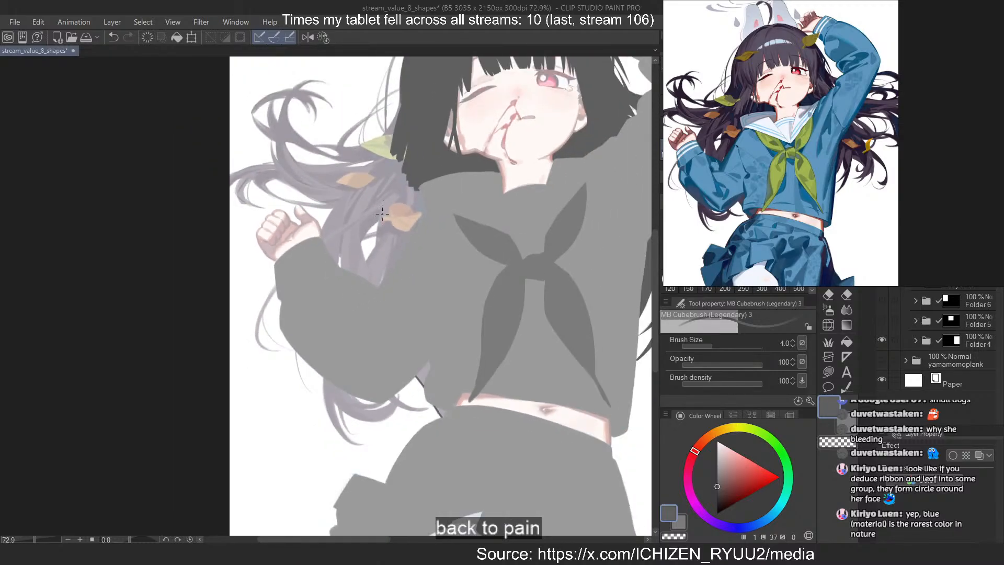
pyautogui.scroll(8, 382, 217)
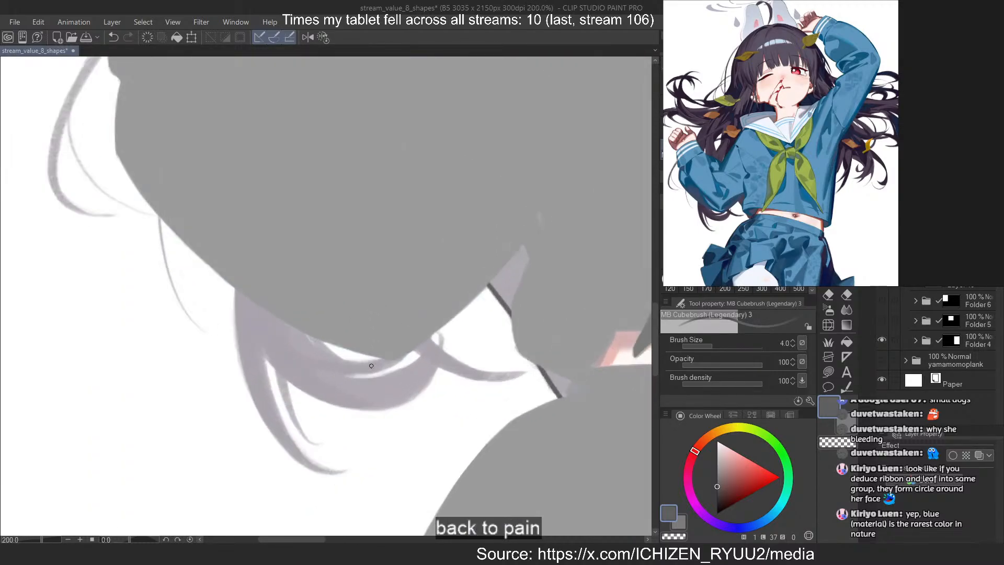
pyautogui.moveTo(360, 378); pyautogui.dragTo(285, 323)
pyautogui.hotkey('ctrl', 'z')
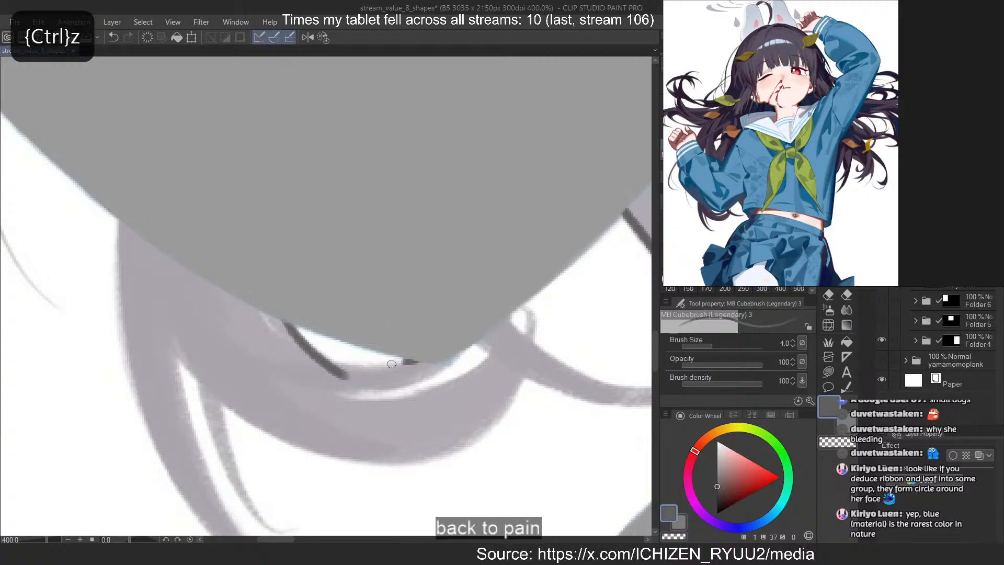
pyautogui.moveTo(392, 364); pyautogui.dragTo(278, 356)
pyautogui.moveTo(456, 357)
pyautogui.mouseDown()
pyautogui.moveTo(278, 357)
pyautogui.moveTo(345, 380)
pyautogui.mouseUp()
pyautogui.moveTo(515, 326); pyautogui.dragTo(279, 358)
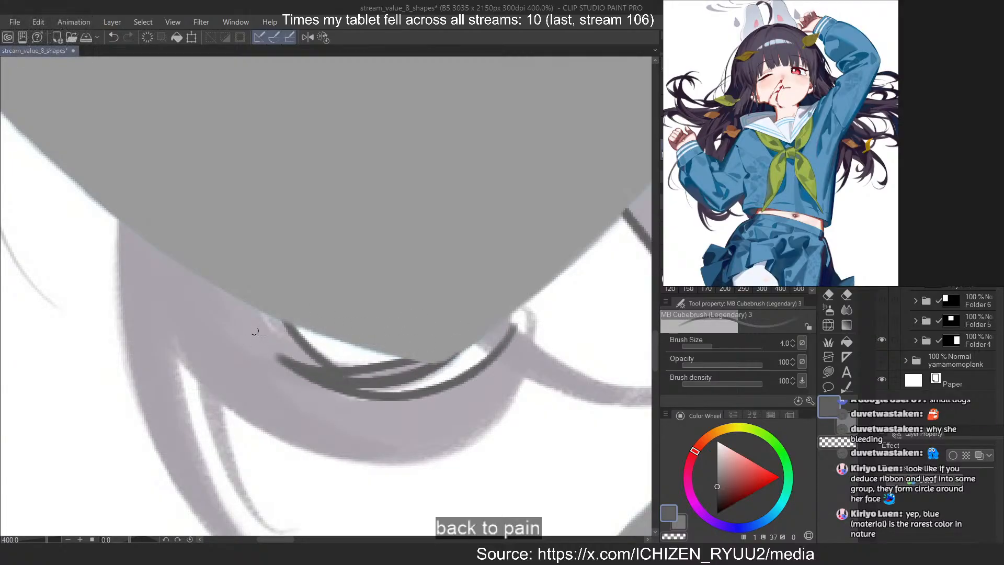
# Outline both edges of the short tapered strand hanging from the sleeve below the bent elbow, redoing the misdrawn edge down to its tip
pyautogui.moveTo(502, 317); pyautogui.dragTo(581, 377)
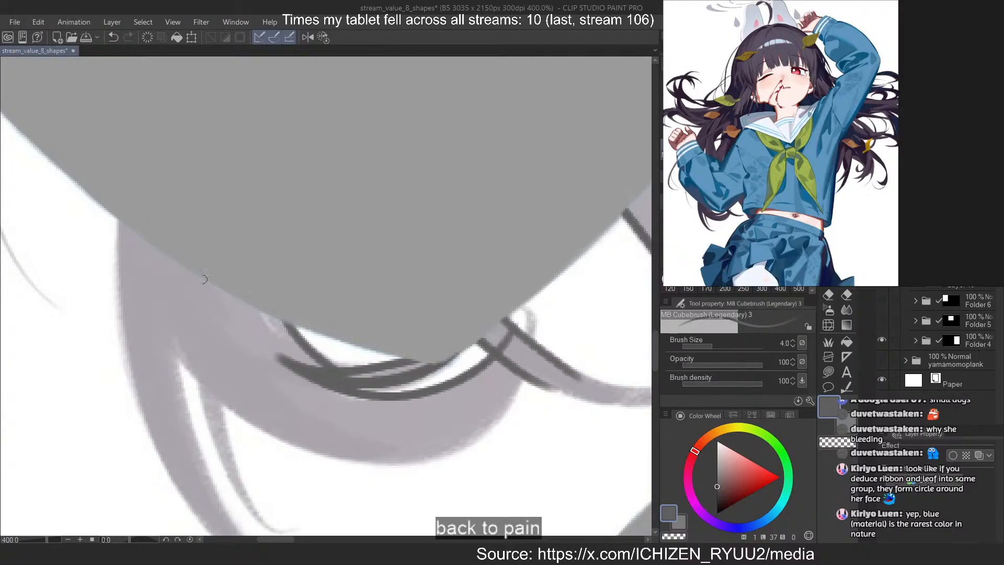
pyautogui.scroll(-3, 235, 271)
pyautogui.press('^')
pyautogui.press('^')
pyautogui.press('^')
pyautogui.press('^')
pyautogui.press('^')
pyautogui.press('^')
pyautogui.press('^')
pyautogui.press('^')
pyautogui.press('^')
pyautogui.press('^')
pyautogui.scroll(3, 342, 376)
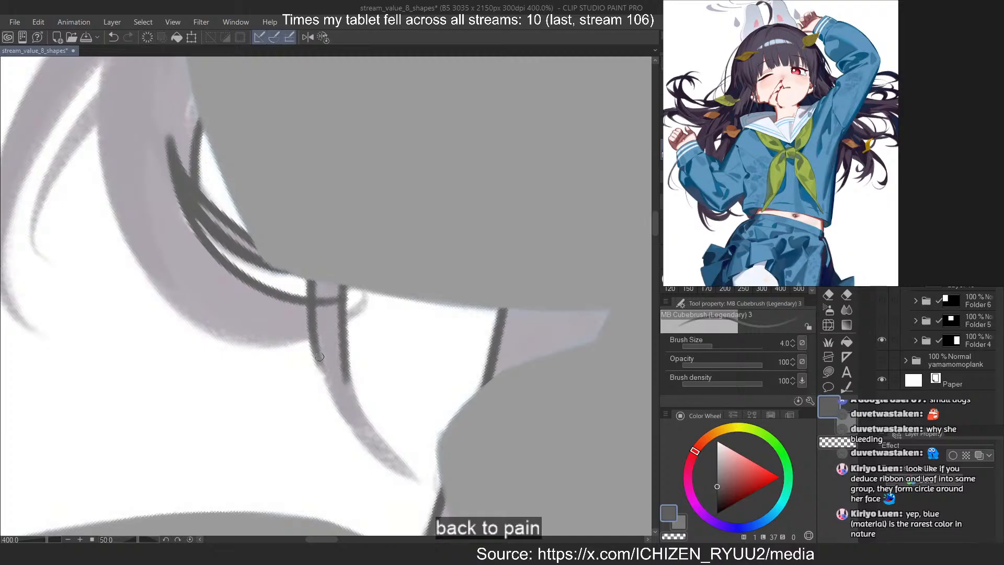
pyautogui.moveTo(319, 356)
pyautogui.mouseDown()
pyautogui.moveTo(422, 467)
pyautogui.moveTo(358, 423)
pyautogui.moveTo(407, 469)
pyautogui.mouseUp()
pyautogui.hotkey('ctrl', 'z')
pyautogui.hotkey('ctrl', 'z')
pyautogui.hotkey('ctrl', 'z')
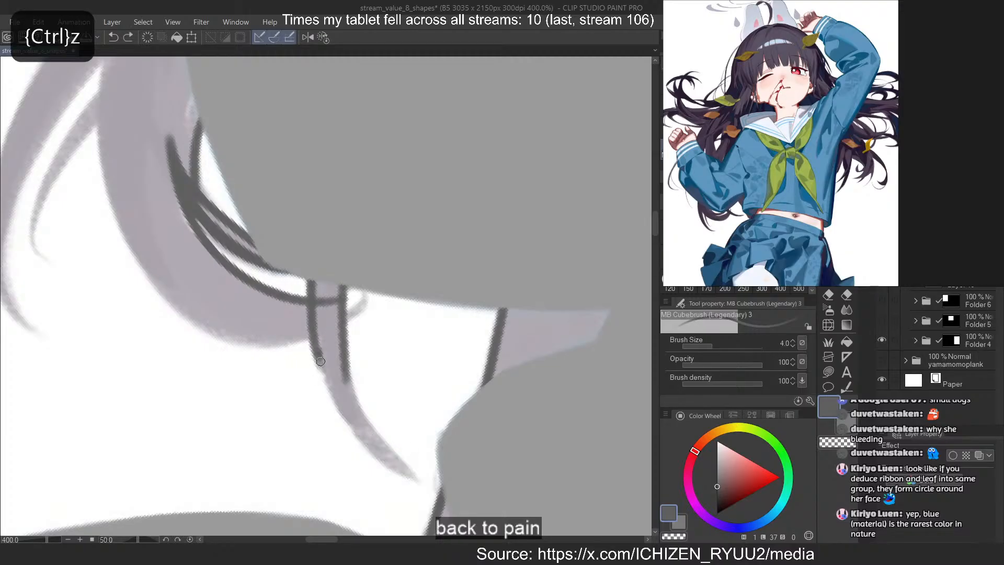
pyautogui.moveTo(319, 360); pyautogui.dragTo(414, 474)
# Outline the long outer edge of the thick curved lock under the bent elbow, redoing misdrawn strokes
pyautogui.moveTo(322, 328); pyautogui.dragTo(239, 337)
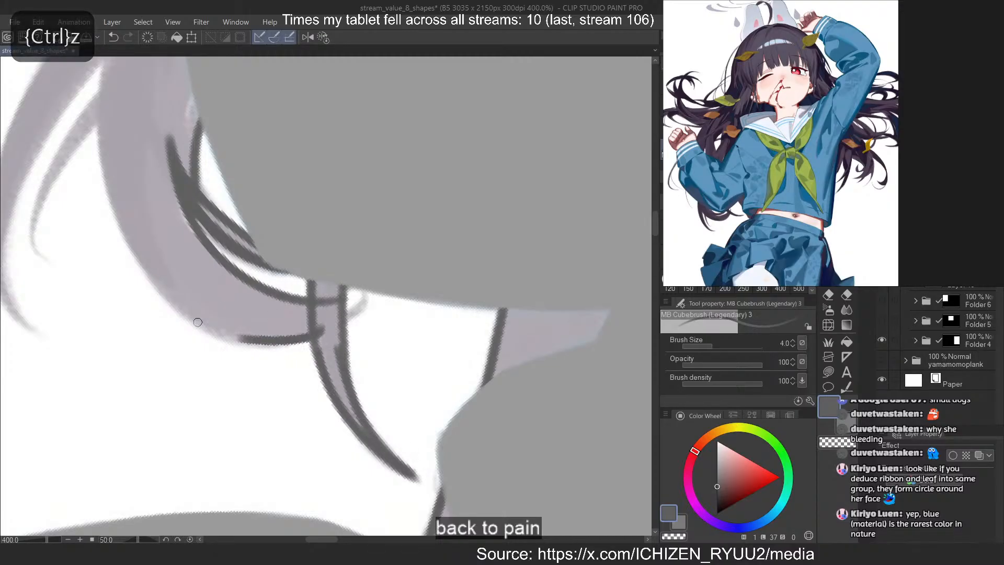
pyautogui.press('-')
pyautogui.press('-')
pyautogui.press('-')
pyautogui.press('-')
pyautogui.press('-')
pyautogui.press('-')
pyautogui.press('-')
pyautogui.press('-')
pyautogui.press('-')
pyautogui.press('-')
pyautogui.press('-')
pyautogui.press('-')
pyautogui.press('-')
pyautogui.press('-')
pyautogui.press('-')
pyautogui.press('-')
pyautogui.press('-')
pyautogui.press('-')
pyautogui.press('-')
pyautogui.press('-')
pyautogui.scroll(-7, 209, 318)
pyautogui.scroll(-4, 230, 231)
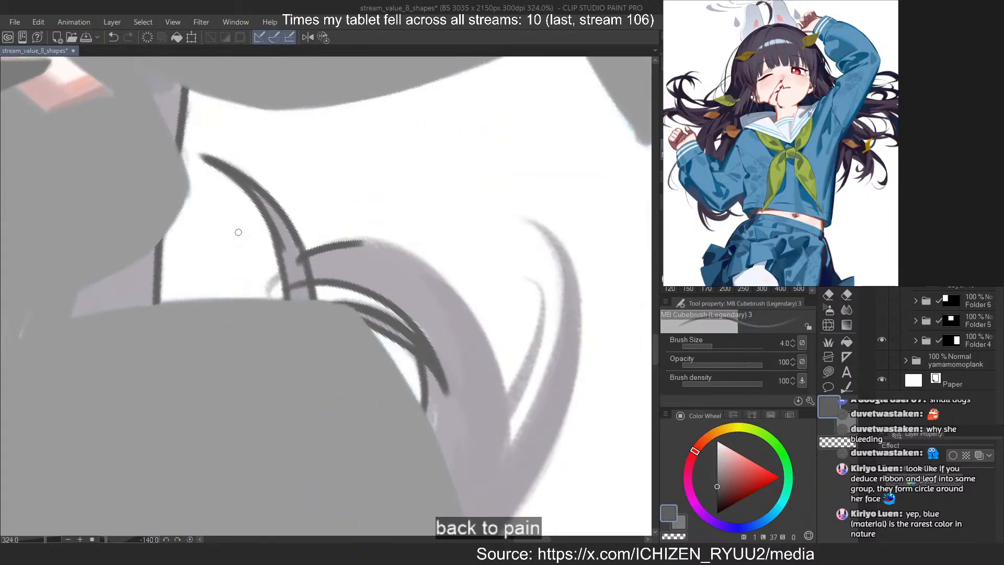
pyautogui.scroll(5, 306, 256)
pyautogui.hotkey('ctrl', 'z')
pyautogui.moveTo(265, 240)
pyautogui.mouseDown()
pyautogui.moveTo(533, 354)
pyautogui.moveTo(542, 383)
pyautogui.mouseUp()
pyautogui.hotkey('ctrl', 'z')
pyautogui.moveTo(275, 241)
pyautogui.mouseDown()
pyautogui.moveTo(300, 226)
pyautogui.moveTo(514, 370)
pyautogui.mouseUp()
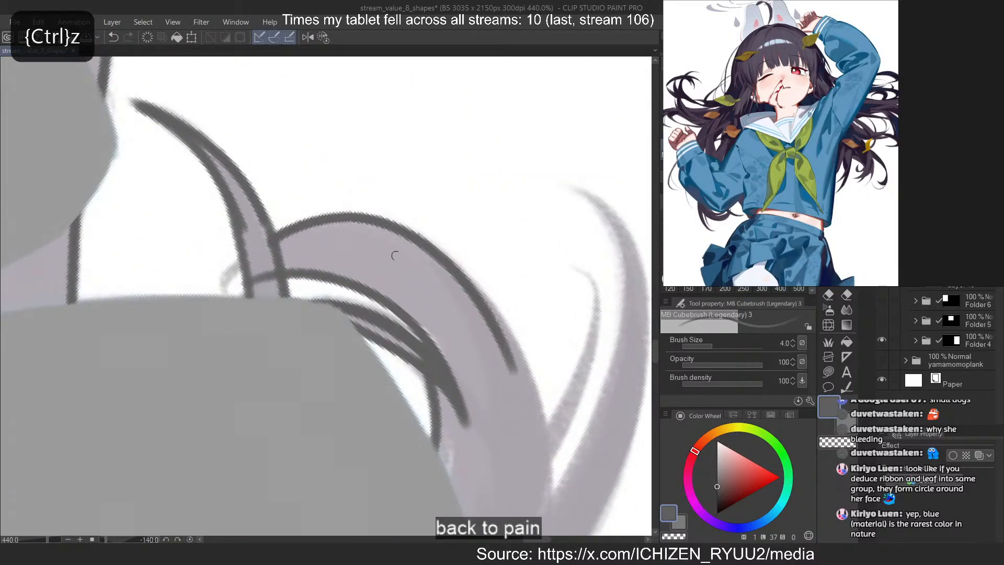
pyautogui.moveTo(400, 225); pyautogui.dragTo(550, 504)
pyautogui.hotkey('ctrl', 'z')
pyautogui.moveTo(432, 242); pyautogui.dragTo(549, 532)
pyautogui.moveTo(512, 355); pyautogui.dragTo(545, 497)
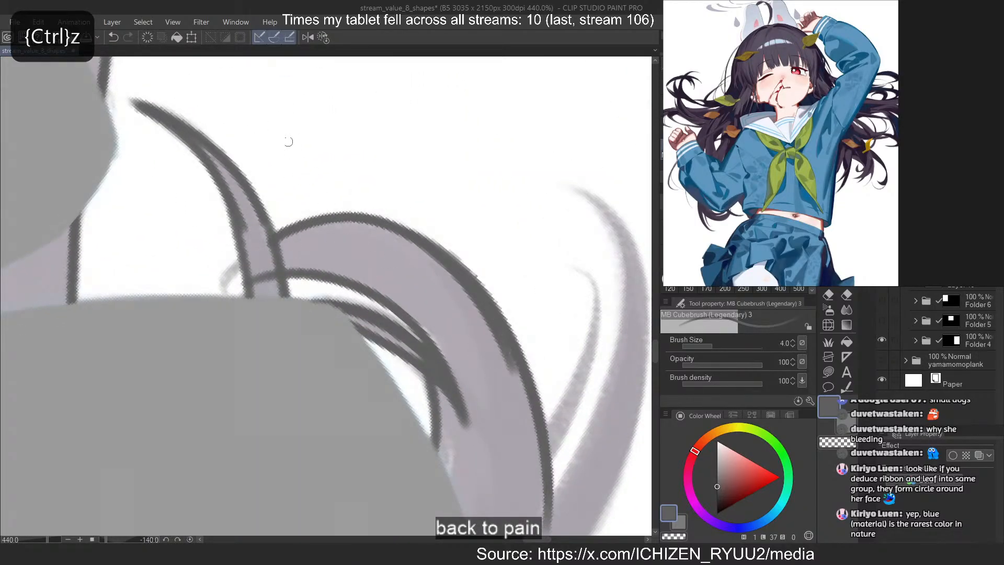
# Outline the inner edge of the long pointed lock beside the thick one, redoing the first stroke further out
pyautogui.scroll(-6, 289, 142)
pyautogui.scroll(-5, 418, 282)
pyautogui.scroll(5, 418, 209)
pyautogui.scroll(-3, 389, 157)
pyautogui.scroll(3, 392, 161)
pyautogui.moveTo(356, 116); pyautogui.dragTo(433, 419)
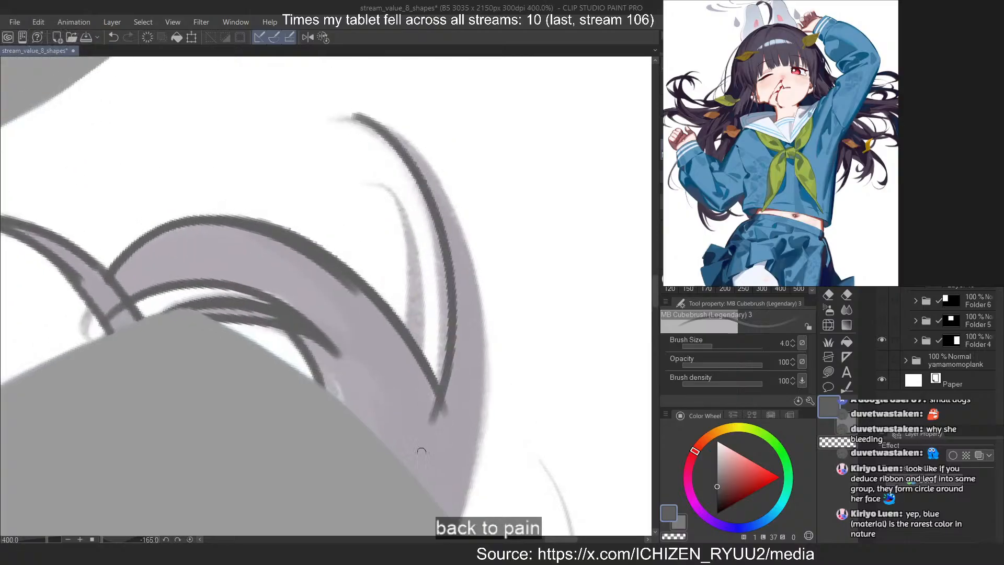
pyautogui.hotkey('ctrl', 'z')
pyautogui.moveTo(343, 118); pyautogui.dragTo(425, 448)
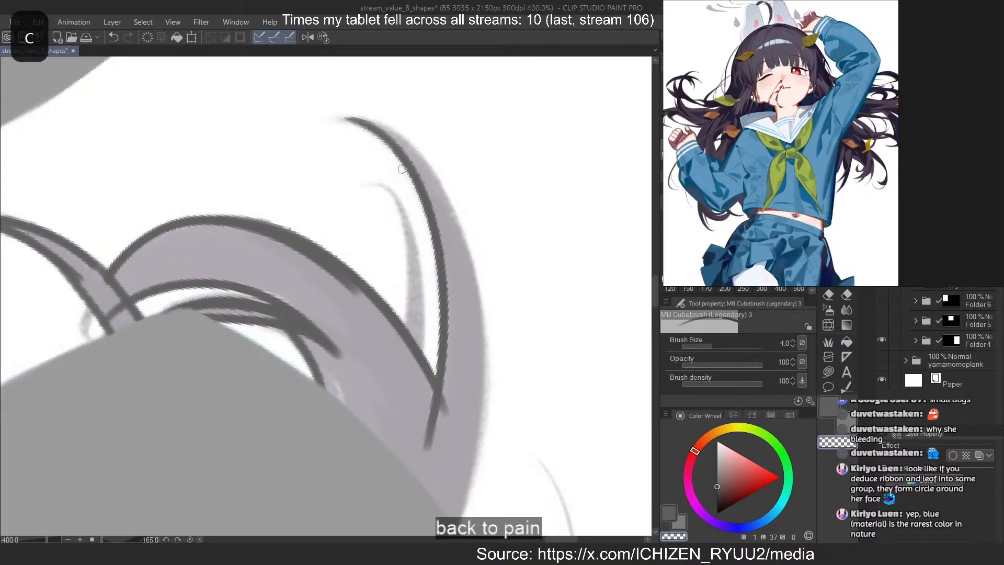
# Outline the outer edge of the long pointed lock from its tip back to the sleeve, redoing the misdrawn stroke
pyautogui.moveTo(346, 118)
pyautogui.mouseDown()
pyautogui.moveTo(429, 163)
pyautogui.moveTo(489, 407)
pyautogui.mouseUp()
pyautogui.hotkey('ctrl', 'z')
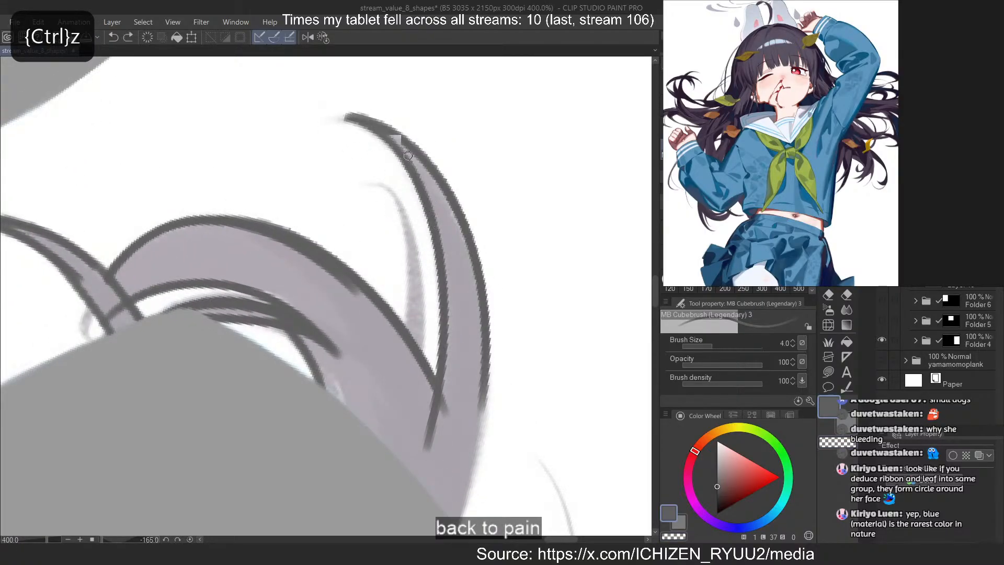
pyautogui.hotkey('ctrl', 'z')
pyautogui.moveTo(343, 119); pyautogui.dragTo(474, 433)
pyautogui.moveTo(461, 248); pyautogui.dragTo(457, 524)
# Paint the thin pointed strand inside the gap between the thick lock and the long pointed lock, trimming it with transparent color
pyautogui.moveTo(395, 197); pyautogui.dragTo(413, 406)
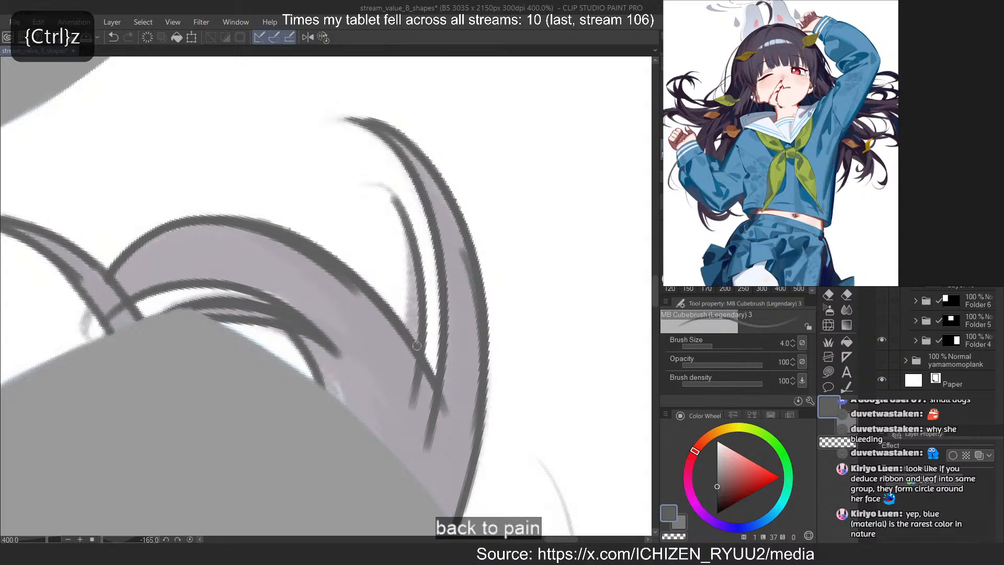
pyautogui.press('c')
pyautogui.moveTo(386, 193); pyautogui.dragTo(408, 339)
pyautogui.press('c')
pyautogui.hotkey('ctrl', 'z')
pyautogui.moveTo(408, 235); pyautogui.dragTo(399, 374)
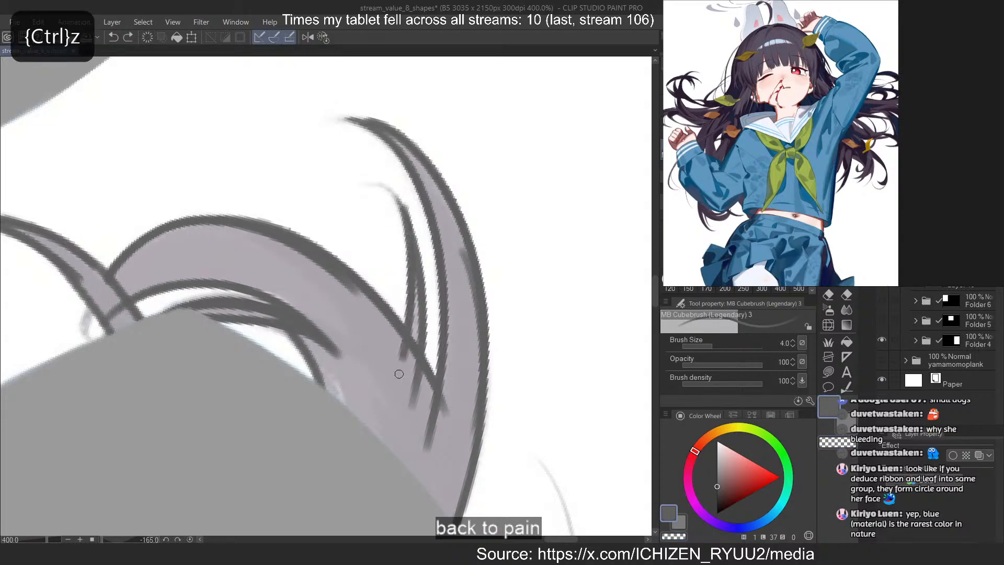
pyautogui.moveTo(416, 272); pyautogui.dragTo(410, 403)
pyautogui.press('c')
pyautogui.press('c')
pyautogui.click(323, 38)
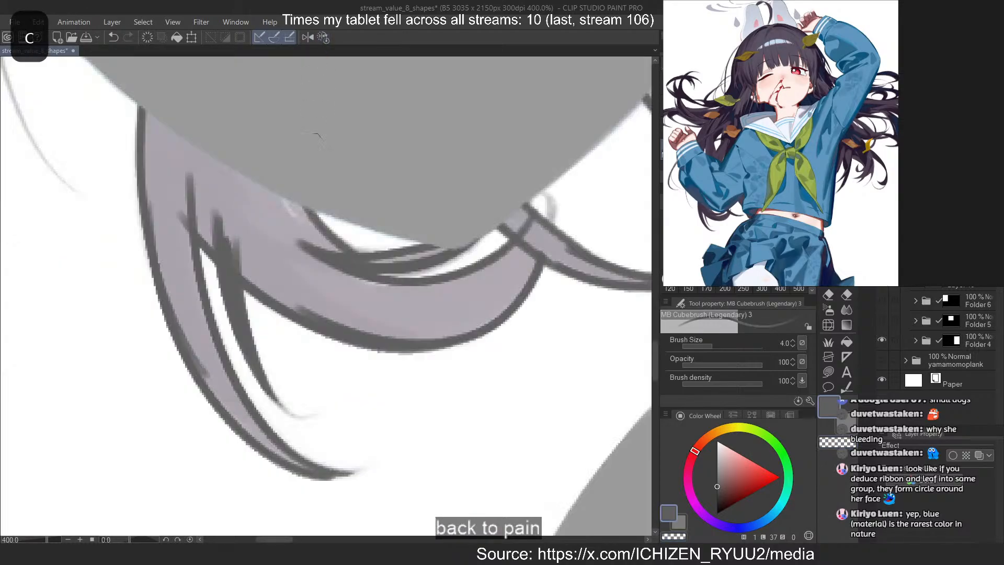
pyautogui.moveTo(335, 387)
pyautogui.mouseDown()
pyautogui.moveTo(173, 366)
pyautogui.moveTo(309, 340)
pyautogui.moveTo(256, 364)
pyautogui.mouseUp()
# Flip the canvas horizontally and outline both edges of the long curved strand outside the bent arm's sleeve, redoing misdrawn strokes
pyautogui.press('2')
pyautogui.hotkey('ctrl', 'z')
pyautogui.hotkey('ctrl', 'z')
pyautogui.hotkey('ctrl', 'z')
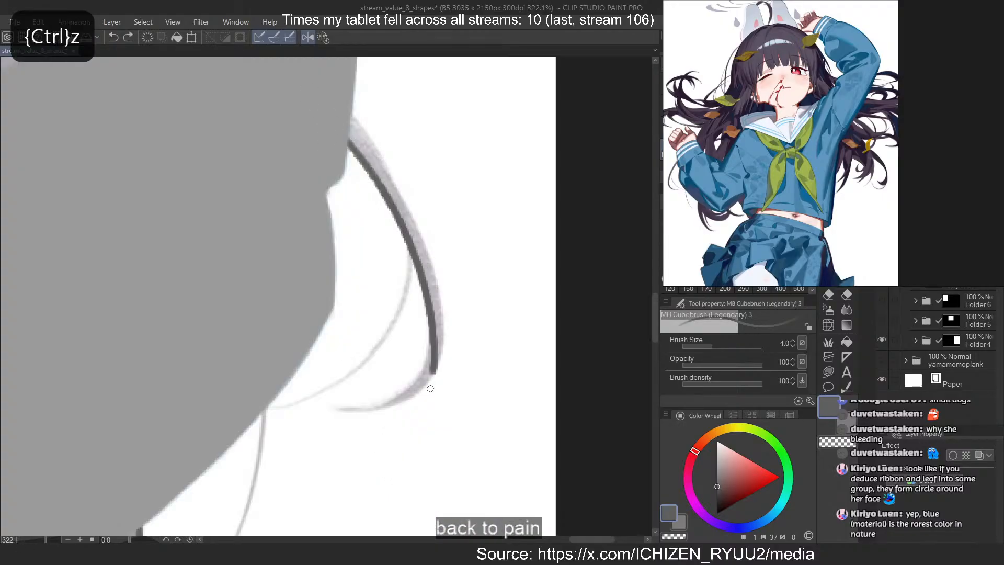
pyautogui.moveTo(337, 120); pyautogui.dragTo(437, 361)
pyautogui.hotkey('ctrl', 'z')
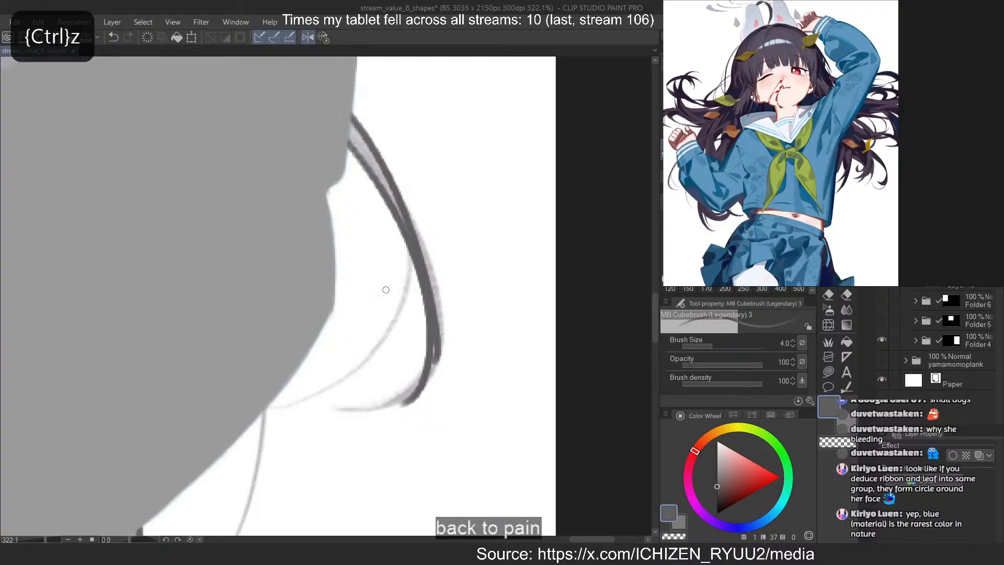
pyautogui.hotkey('ctrl', 'z')
pyautogui.moveTo(345, 110)
pyautogui.mouseDown()
pyautogui.moveTo(436, 368)
pyautogui.moveTo(412, 250)
pyautogui.mouseUp()
pyautogui.hotkey('ctrl', 'z')
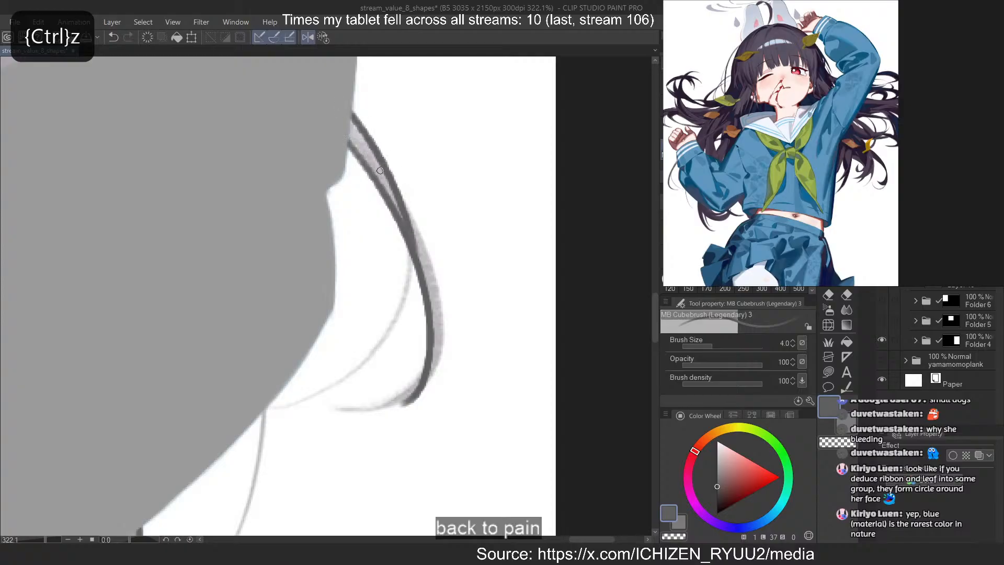
pyautogui.moveTo(376, 157); pyautogui.dragTo(436, 385)
pyautogui.hotkey('ctrl', 'z')
pyautogui.moveTo(384, 179); pyautogui.dragTo(427, 389)
# Paint the hooked tip of the long strand outside the bent arm's sleeve, trimming its edge with transparent color and redoing misdrawn strokes
pyautogui.press('c')
pyautogui.moveTo(446, 342)
pyautogui.mouseDown()
pyautogui.moveTo(421, 393)
pyautogui.moveTo(399, 407)
pyautogui.mouseUp()
pyautogui.press('c')
pyautogui.moveTo(439, 333); pyautogui.dragTo(361, 403)
pyautogui.hotkey('ctrl', 'z')
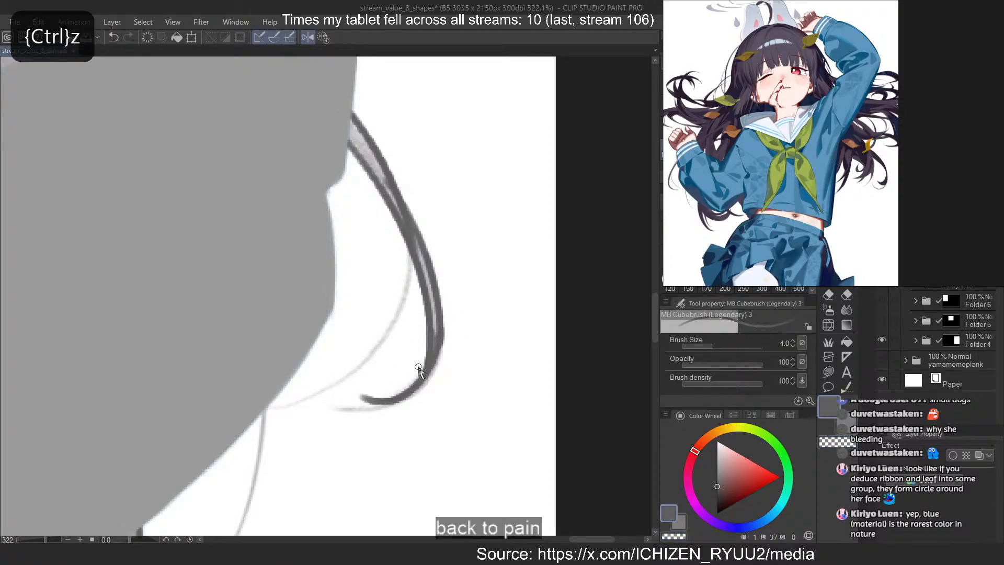
pyautogui.moveTo(436, 352); pyautogui.dragTo(370, 410)
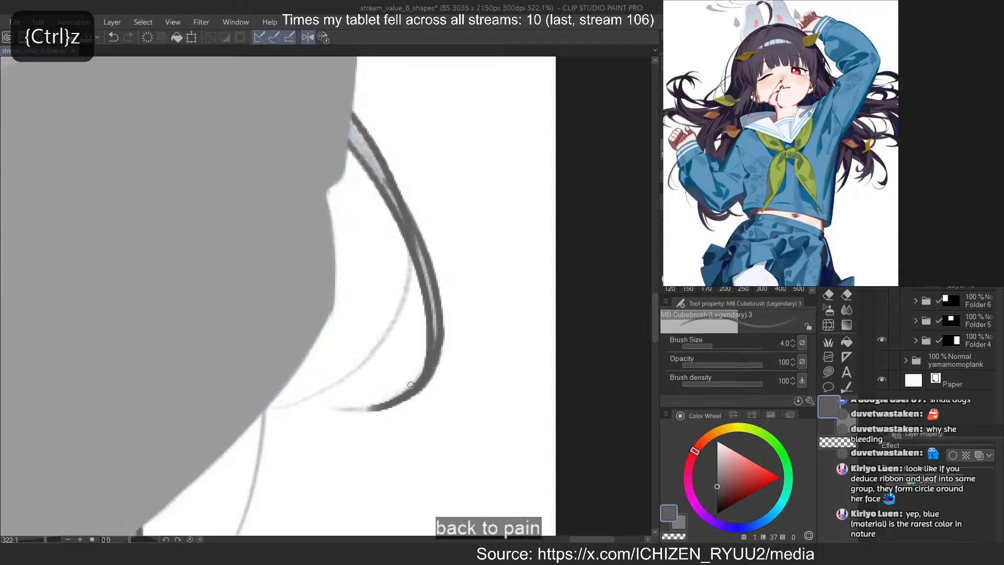
pyautogui.press('c')
pyautogui.press('c')
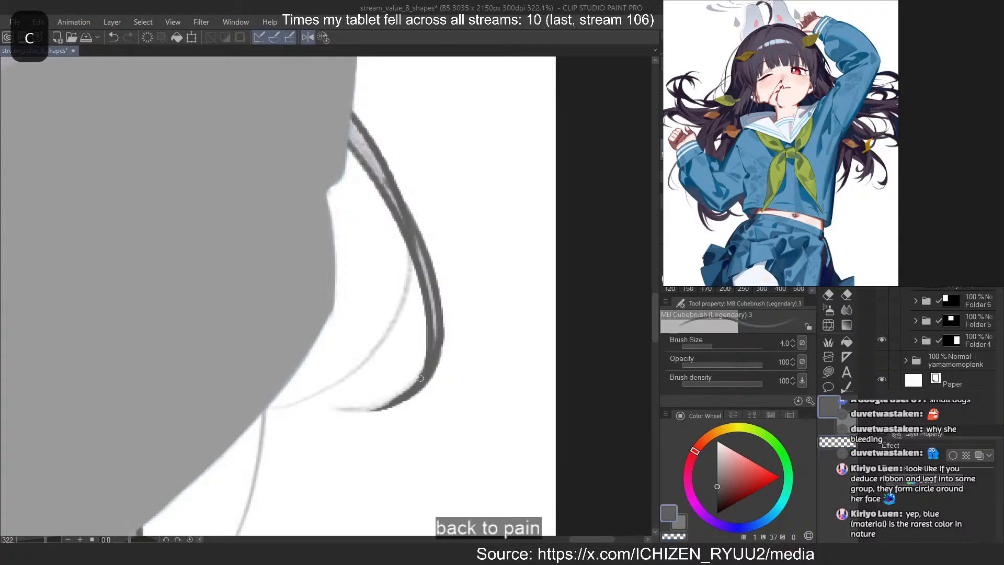
pyautogui.moveTo(425, 375)
pyautogui.mouseDown()
pyautogui.moveTo(354, 363)
pyautogui.moveTo(328, 398)
pyautogui.mouseUp()
pyautogui.press('c')
pyautogui.hotkey('ctrl', 'z')
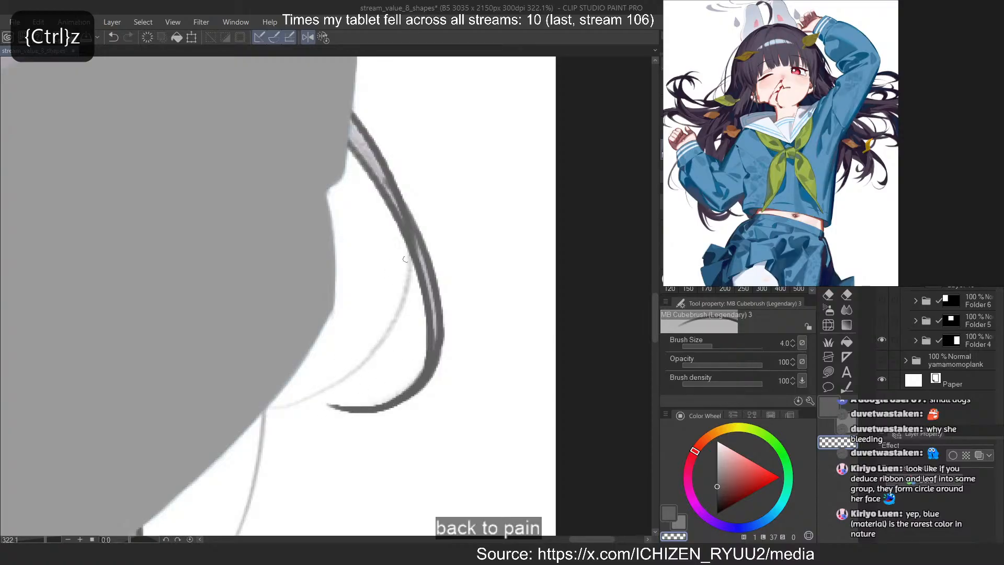
# Paint the thin strand branching off the long one and curving back to the sleeve, thinning it with transparent color
pyautogui.press('c')
pyautogui.moveTo(409, 240)
pyautogui.mouseDown()
pyautogui.moveTo(407, 271)
pyautogui.moveTo(272, 399)
pyautogui.mouseUp()
pyautogui.hotkey('ctrl', 'z')
pyautogui.moveTo(412, 261); pyautogui.dragTo(278, 391)
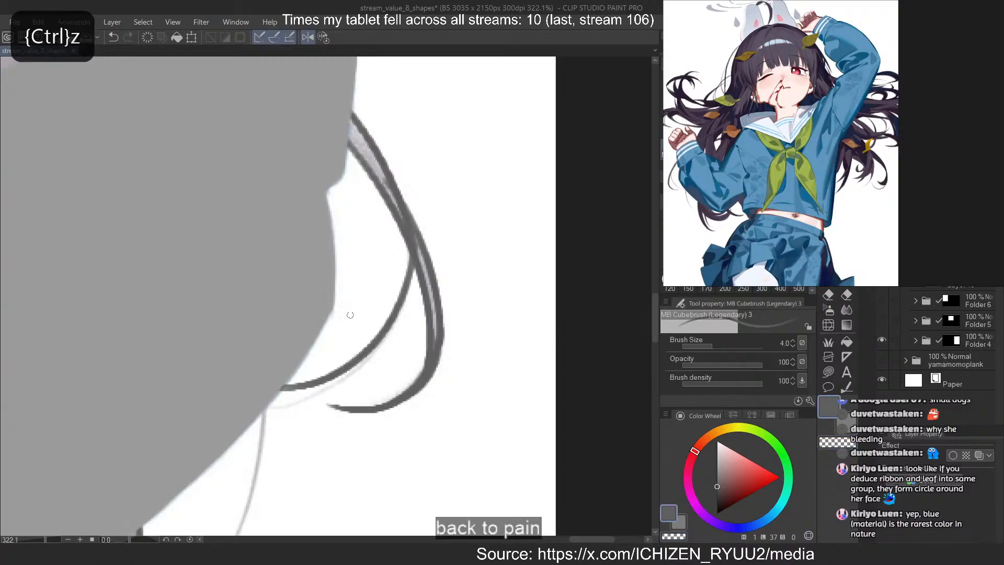
pyautogui.hotkey('ctrl', 'z')
pyautogui.moveTo(416, 231); pyautogui.dragTo(271, 398)
pyautogui.press('c')
pyautogui.moveTo(406, 279); pyautogui.dragTo(266, 405)
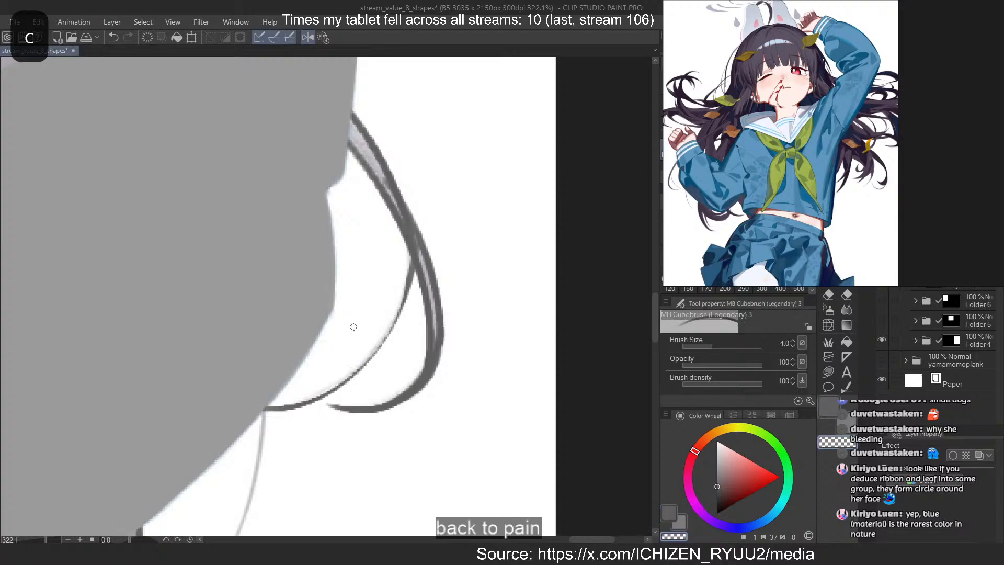
pyautogui.hotkey('ctrl', 'z')
pyautogui.hotkey('ctrl', 'z')
pyautogui.moveTo(377, 345); pyautogui.dragTo(304, 398)
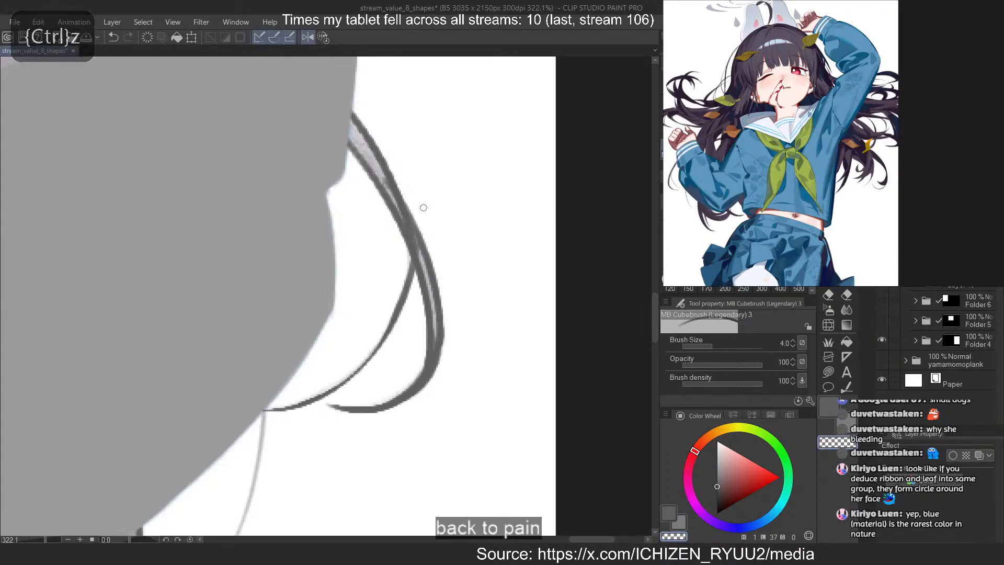
# Paint the fine curved strand hanging from the sleeve just below the branching strand, redoing misdrawn strokes
pyautogui.scroll(-4, 387, 230)
pyautogui.moveTo(319, 329)
pyautogui.mouseDown()
pyautogui.moveTo(407, 211)
pyautogui.moveTo(364, 318)
pyautogui.mouseUp()
pyautogui.hotkey('ctrl', 'z')
pyautogui.press('c')
pyautogui.hotkey('ctrl', 'z')
pyautogui.moveTo(384, 238)
pyautogui.mouseDown()
pyautogui.moveTo(360, 338)
pyautogui.moveTo(335, 366)
pyautogui.moveTo(381, 258)
pyautogui.mouseUp()
pyautogui.hotkey('ctrl', 'z')
pyautogui.press('c')
pyautogui.moveTo(380, 251); pyautogui.dragTo(340, 362)
pyautogui.hotkey('ctrl', 'z')
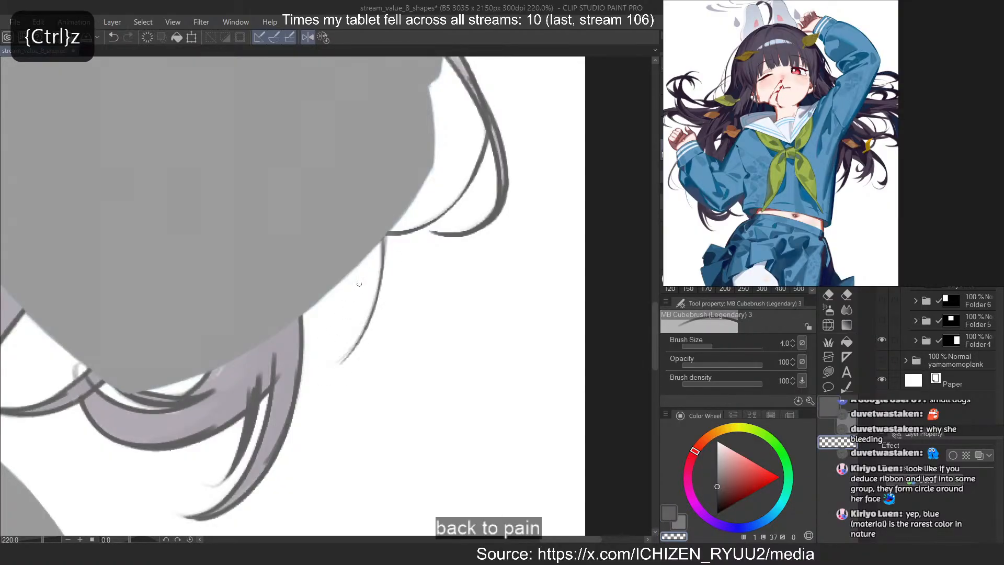
# Outline the narrow white gap in the hair next to the bent arm's sleeve, near the cuff
pyautogui.scroll(-4, 382, 406)
pyautogui.moveTo(366, 251); pyautogui.dragTo(425, 362)
pyautogui.scroll(2, 347, 180)
pyautogui.moveTo(303, 220); pyautogui.dragTo(347, 302)
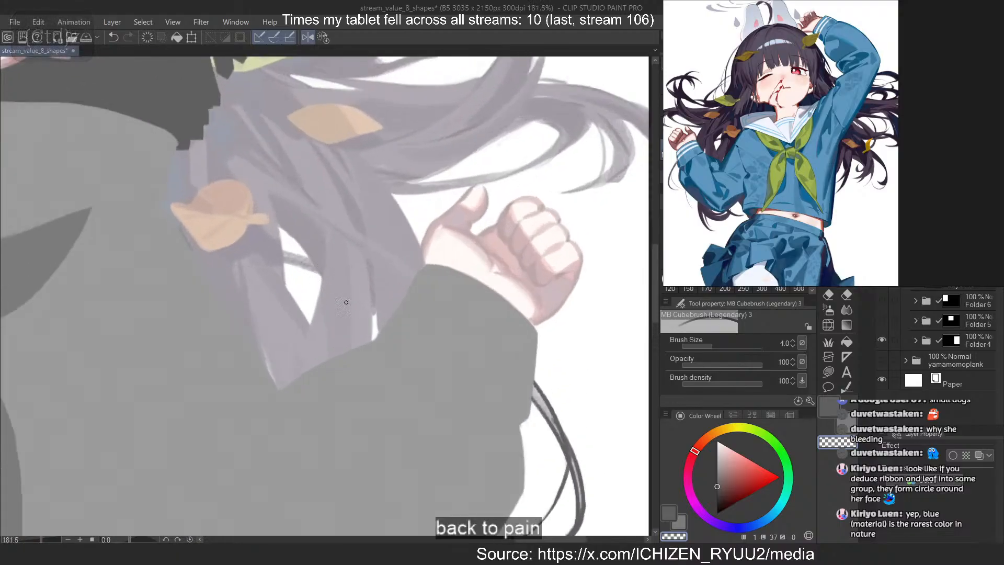
pyautogui.press('c')
pyautogui.hotkey('ctrl', 'z')
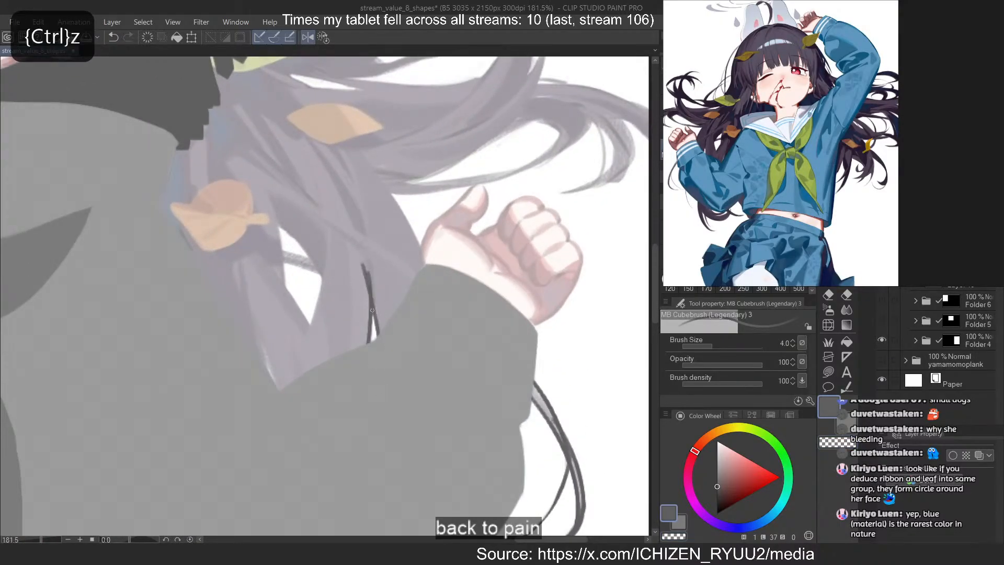
# Outline the larger white gap in the hair beside the orange leaf's stem with crossing edge strokes, redoing the upper curved edge
pyautogui.scroll(2, 280, 278)
pyautogui.moveTo(254, 256); pyautogui.dragTo(353, 410)
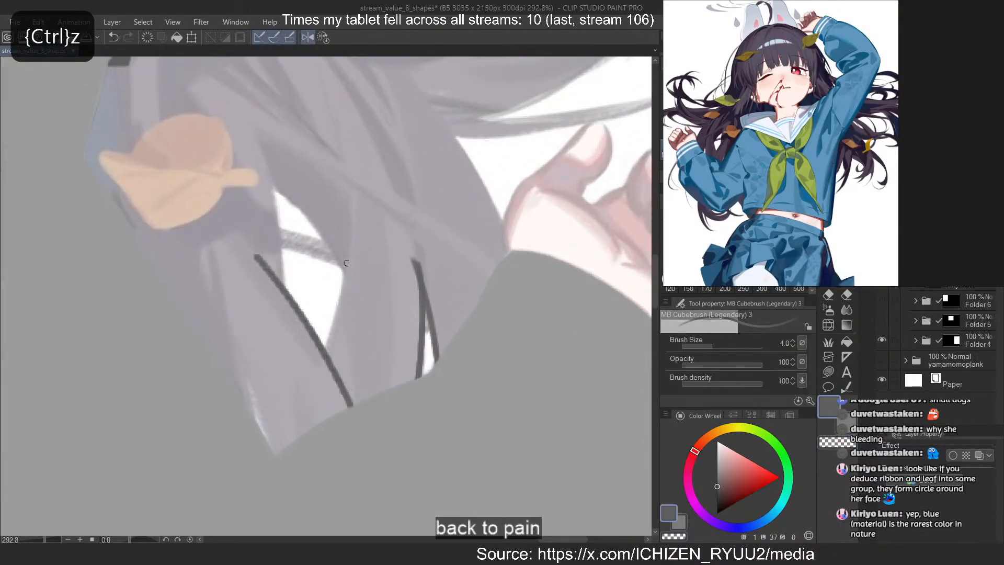
pyautogui.moveTo(352, 228); pyautogui.dragTo(299, 415)
pyautogui.moveTo(256, 152)
pyautogui.mouseDown()
pyautogui.moveTo(282, 361)
pyautogui.moveTo(277, 353)
pyautogui.mouseUp()
pyautogui.moveTo(267, 178); pyautogui.dragTo(282, 354)
pyautogui.moveTo(244, 151); pyautogui.dragTo(379, 376)
pyautogui.hotkey('ctrl', 'z')
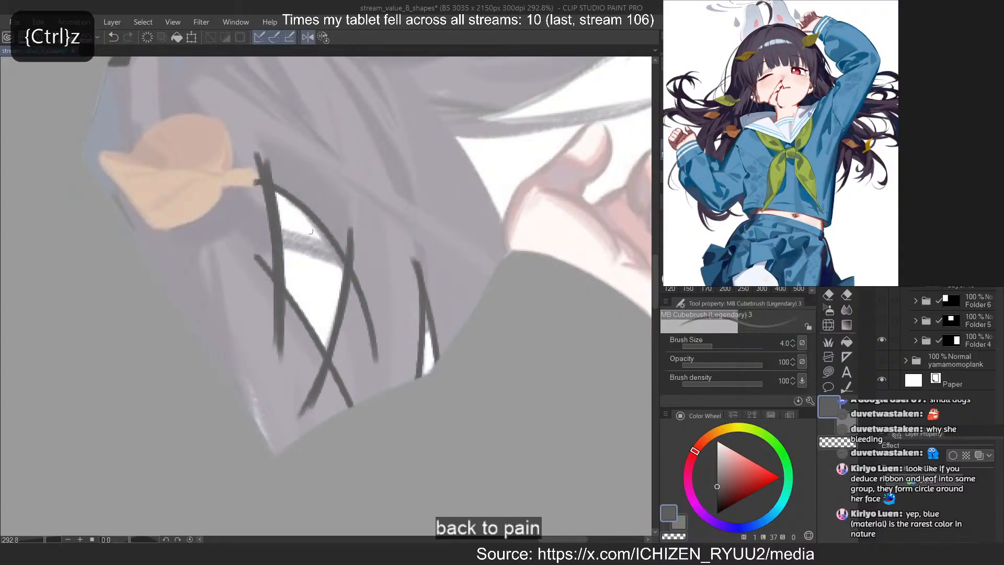
pyautogui.moveTo(276, 189); pyautogui.dragTo(377, 349)
# Paint both edges of the thin strand crossing the white gap beside the orange leaf's stem
pyautogui.scroll(6, 306, 248)
pyautogui.moveTo(239, 234); pyautogui.dragTo(445, 316)
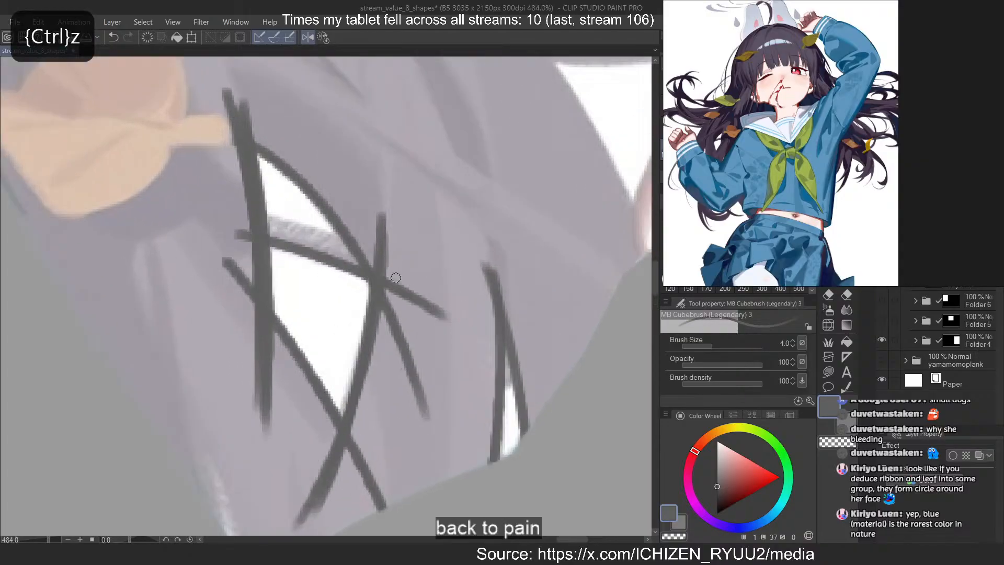
pyautogui.moveTo(225, 213); pyautogui.dragTo(420, 275)
# Outline the outer hair edge curving down to the wrist of the bent arm, redoing misdrawn strokes
pyautogui.scroll(-11, 334, 395)
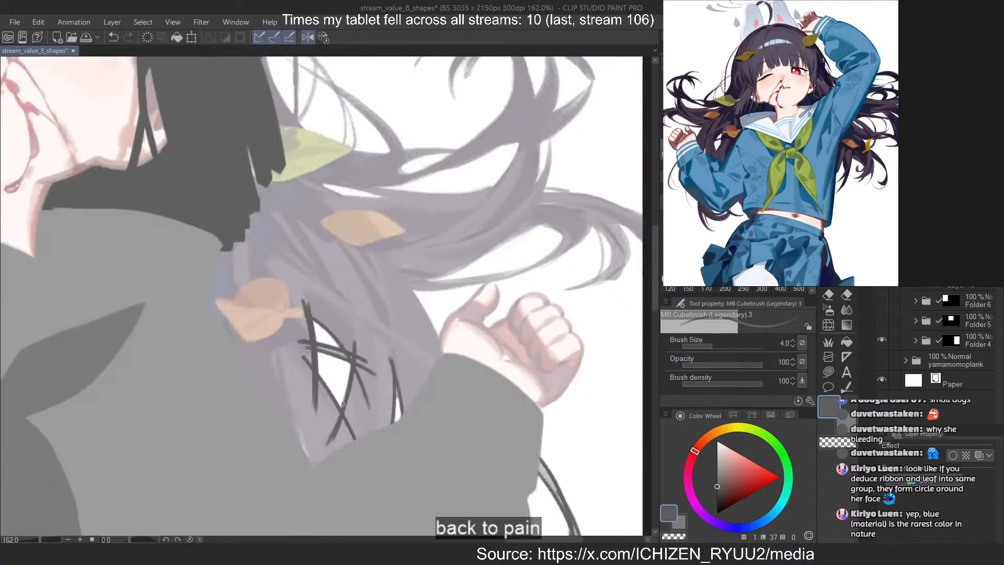
pyautogui.scroll(4, 426, 309)
pyautogui.moveTo(368, 233)
pyautogui.mouseDown()
pyautogui.moveTo(453, 387)
pyautogui.moveTo(462, 437)
pyautogui.mouseUp()
pyautogui.hotkey('ctrl', 'z')
pyautogui.hotkey('ctrl', 'z')
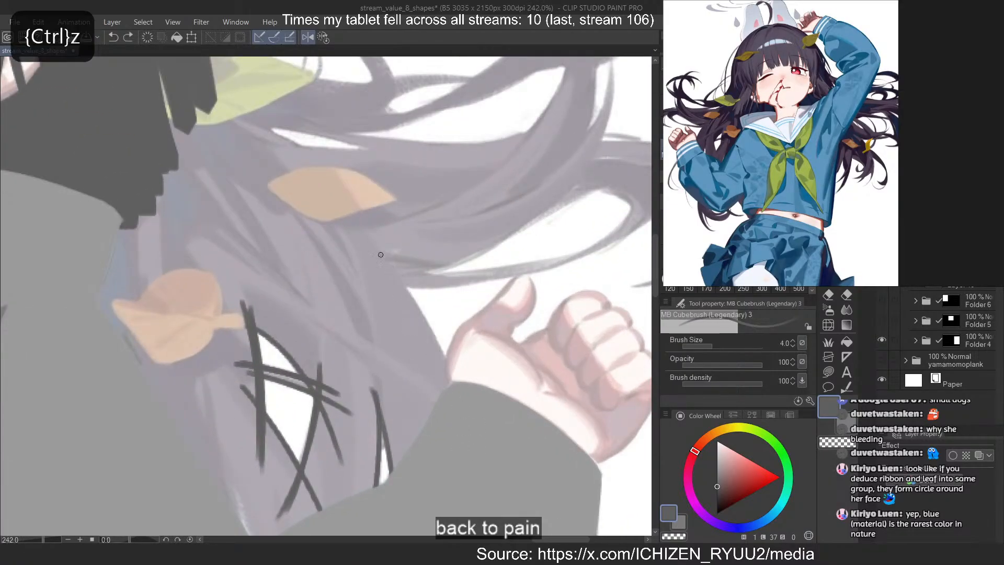
pyautogui.moveTo(377, 252); pyautogui.dragTo(450, 384)
pyautogui.hotkey('ctrl', 'z')
pyautogui.scroll(-4, 313, 420)
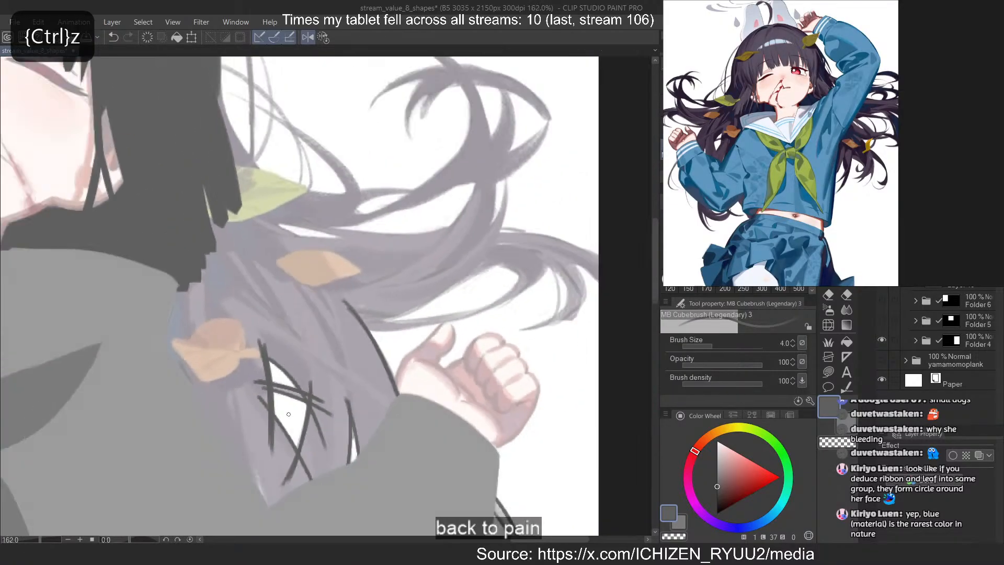
# Outline the narrow white gap in the hair between the green leaf and the long orange leaf
pyautogui.scroll(8, 285, 222)
pyautogui.moveTo(240, 211); pyautogui.dragTo(384, 319)
pyautogui.press('^')
pyautogui.moveTo(292, 182); pyautogui.dragTo(477, 367)
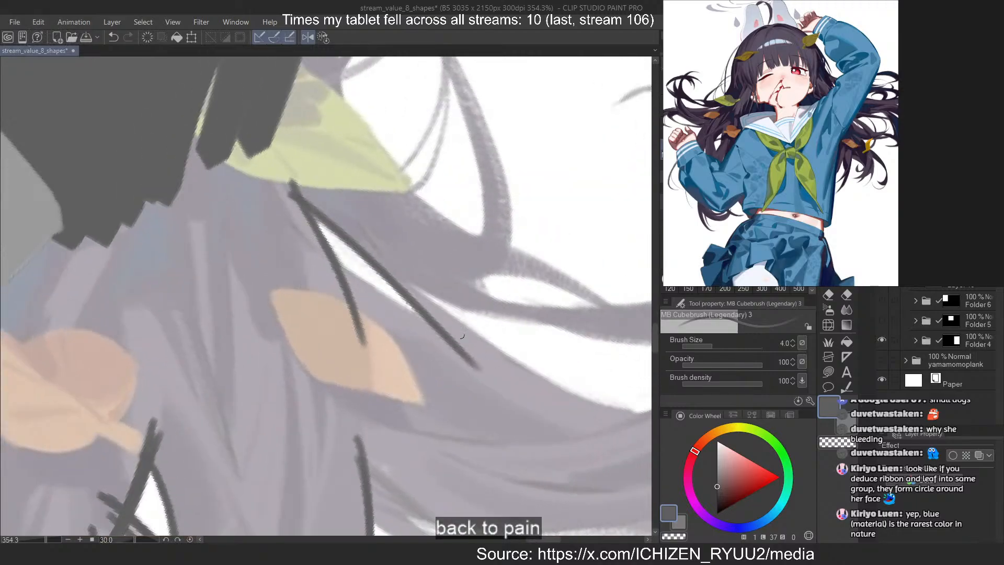
pyautogui.moveTo(297, 241); pyautogui.dragTo(520, 389)
# Paint the hair edges running from the dark side lock down past the green leaf
pyautogui.scroll(-10, 386, 400)
pyautogui.scroll(4, 337, 270)
pyautogui.scroll(2, 338, 270)
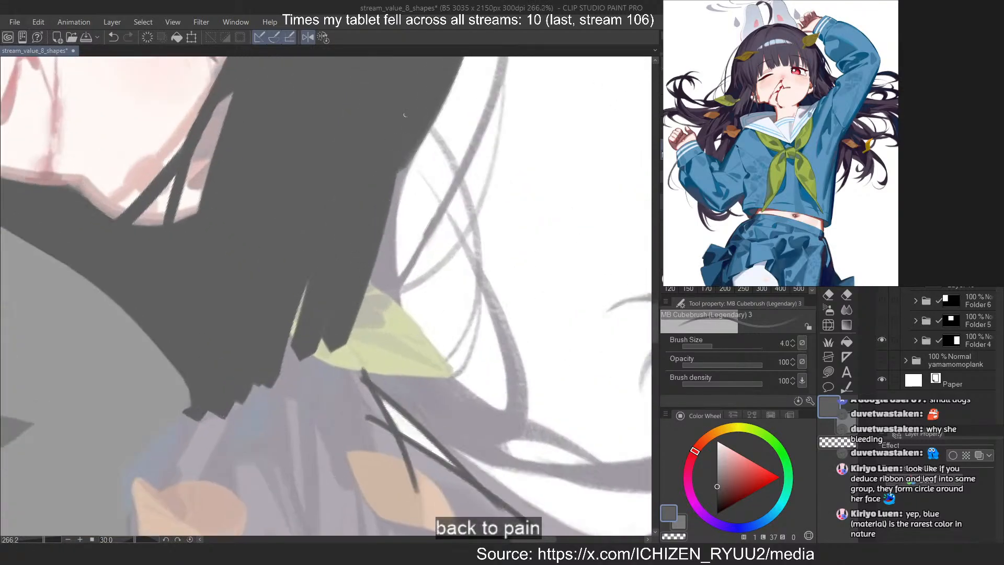
pyautogui.moveTo(400, 169); pyautogui.dragTo(447, 398)
pyautogui.moveTo(418, 144); pyautogui.dragTo(384, 259)
# Outline both edges of the thick curved strand beyond the green leaf's tip, redoing misdrawn strokes
pyautogui.moveTo(434, 193); pyautogui.dragTo(510, 428)
pyautogui.hotkey('ctrl', 'z')
pyautogui.hotkey('ctrl', 'z')
pyautogui.moveTo(439, 210)
pyautogui.mouseDown()
pyautogui.moveTo(504, 434)
pyautogui.moveTo(493, 438)
pyautogui.moveTo(529, 423)
pyautogui.moveTo(515, 433)
pyautogui.mouseUp()
pyautogui.hotkey('ctrl', 'z')
# Thicken the curved strand beyond the green leaf's tip and outline the hair edge joining the leaf to the strand's lower end
pyautogui.hotkey('ctrl', 'z')
pyautogui.hotkey('ctrl', 'z')
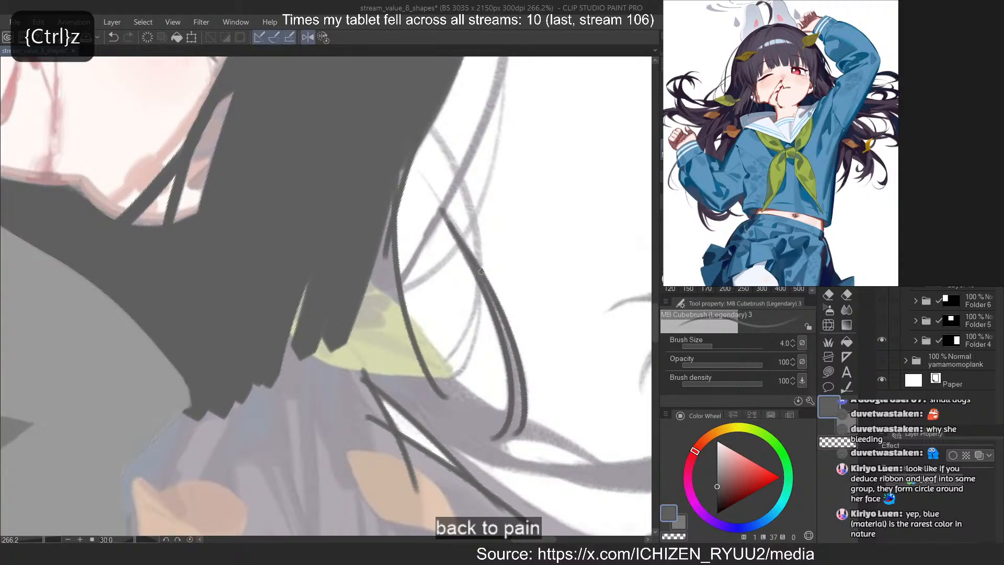
pyautogui.moveTo(481, 271); pyautogui.dragTo(526, 436)
pyautogui.hotkey('ctrl', 'z')
pyautogui.moveTo(490, 303); pyautogui.dragTo(517, 428)
pyautogui.moveTo(404, 293); pyautogui.dragTo(503, 421)
pyautogui.hotkey('ctrl', 'z')
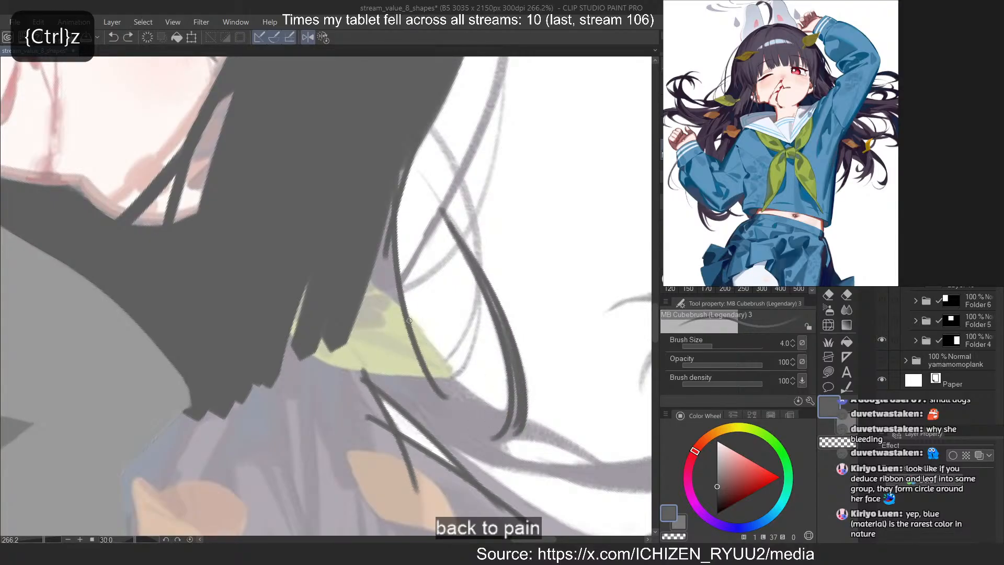
pyautogui.moveTo(408, 308); pyautogui.dragTo(516, 416)
pyautogui.hotkey('ctrl', 'z')
# Outline the lower edge of the long diagonal white gap past the orange leaf, redoing misdrawn strokes
pyautogui.scroll(-2, 261, 207)
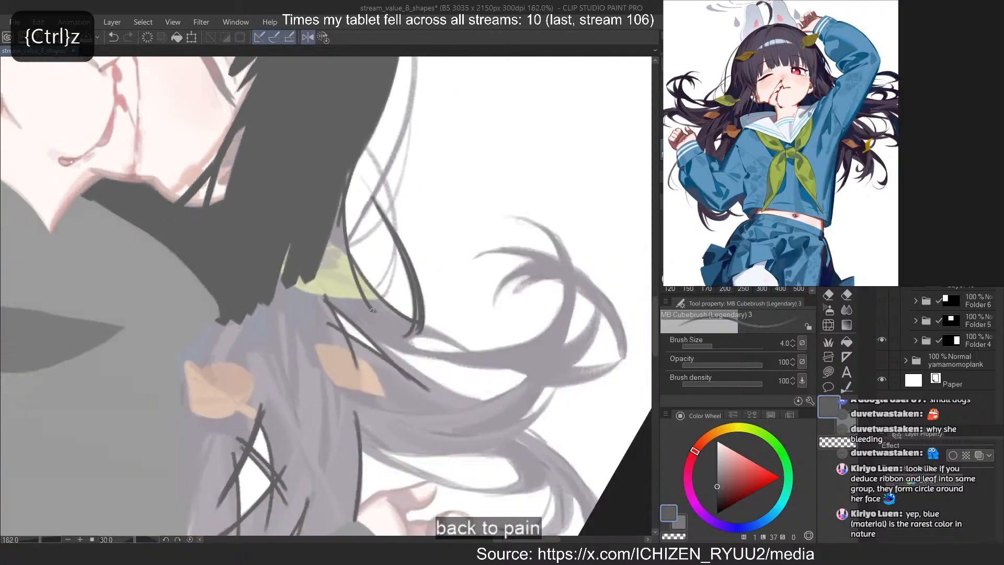
pyautogui.scroll(3, 373, 378)
pyautogui.moveTo(323, 269); pyautogui.dragTo(581, 447)
pyautogui.scroll(-1, 277, 270)
pyautogui.moveTo(276, 270); pyautogui.dragTo(294, 251)
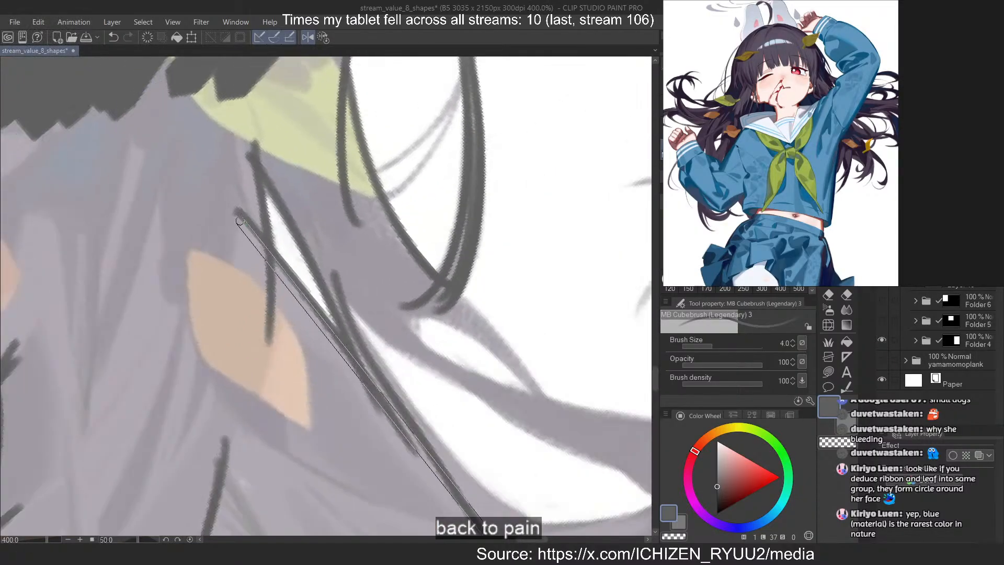
pyautogui.moveTo(467, 476); pyautogui.dragTo(383, 361)
pyautogui.hotkey('ctrl', 'z')
pyautogui.moveTo(247, 186); pyautogui.dragTo(445, 430)
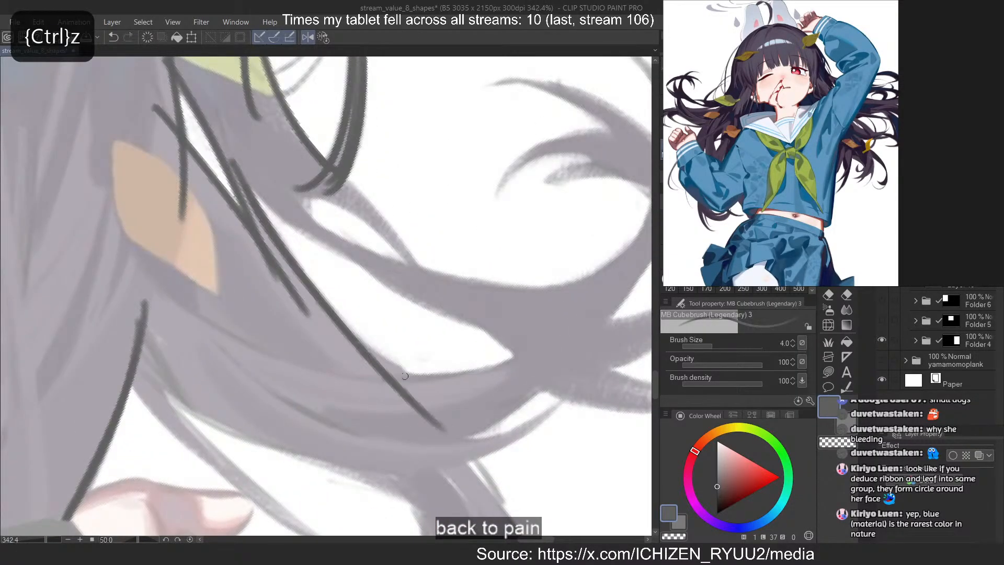
pyautogui.moveTo(306, 296); pyautogui.dragTo(452, 421)
pyautogui.hotkey('ctrl', 'z')
pyautogui.moveTo(327, 317)
pyautogui.mouseDown()
pyautogui.moveTo(444, 415)
pyautogui.moveTo(451, 410)
pyautogui.mouseUp()
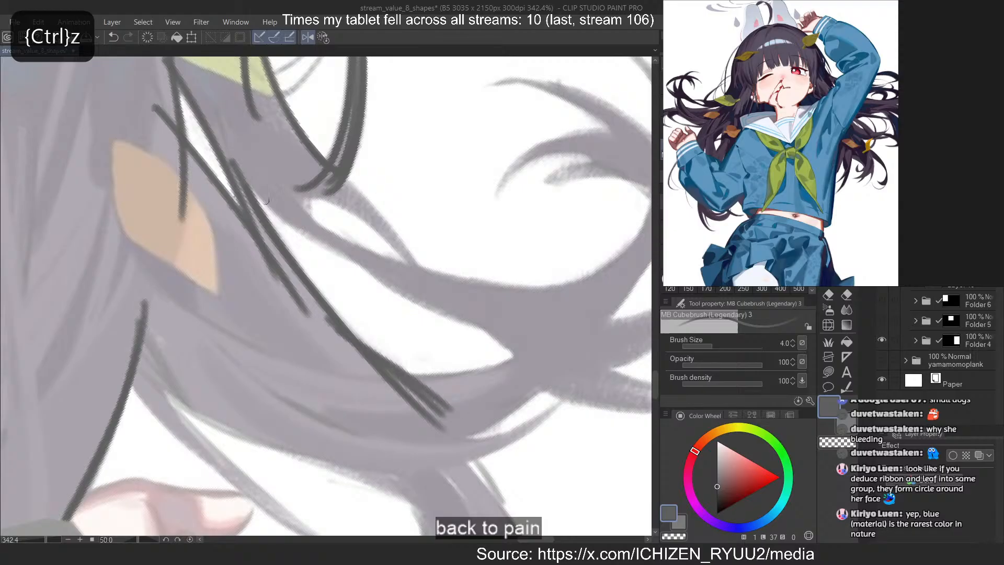
# Outline the upper edge of the long diagonal white gap down to its far end, redoing misdrawn strokes
pyautogui.moveTo(246, 177)
pyautogui.mouseDown()
pyautogui.moveTo(347, 253)
pyautogui.moveTo(424, 291)
pyautogui.moveTo(411, 280)
pyautogui.mouseUp()
pyautogui.hotkey('ctrl', 'z')
pyautogui.hotkey('ctrl', 'z')
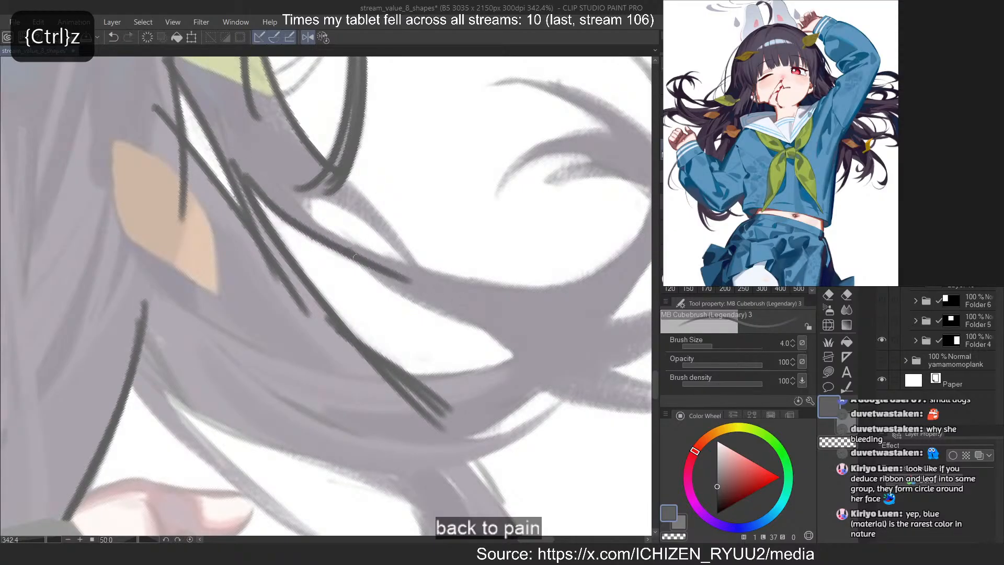
pyautogui.moveTo(355, 257); pyautogui.dragTo(524, 343)
pyautogui.moveTo(463, 309); pyautogui.dragTo(544, 371)
pyautogui.moveTo(490, 336); pyautogui.dragTo(535, 370)
# Outline the small oval gap between the two strands just below the thick curved strand's end
pyautogui.moveTo(289, 198); pyautogui.dragTo(461, 292)
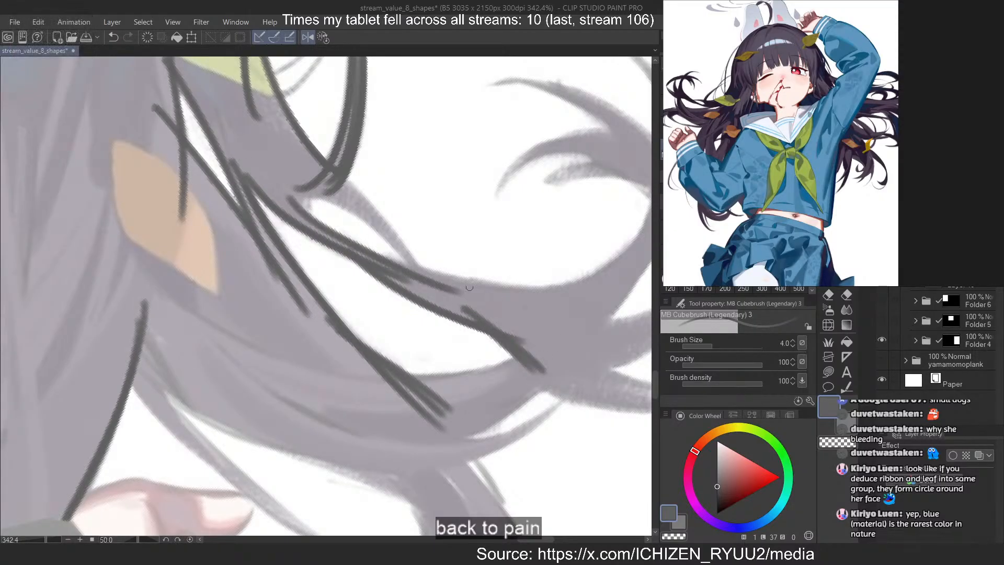
pyautogui.hotkey('ctrl', 'z')
pyautogui.moveTo(332, 187)
pyautogui.mouseDown()
pyautogui.moveTo(436, 306)
pyautogui.moveTo(436, 294)
pyautogui.mouseUp()
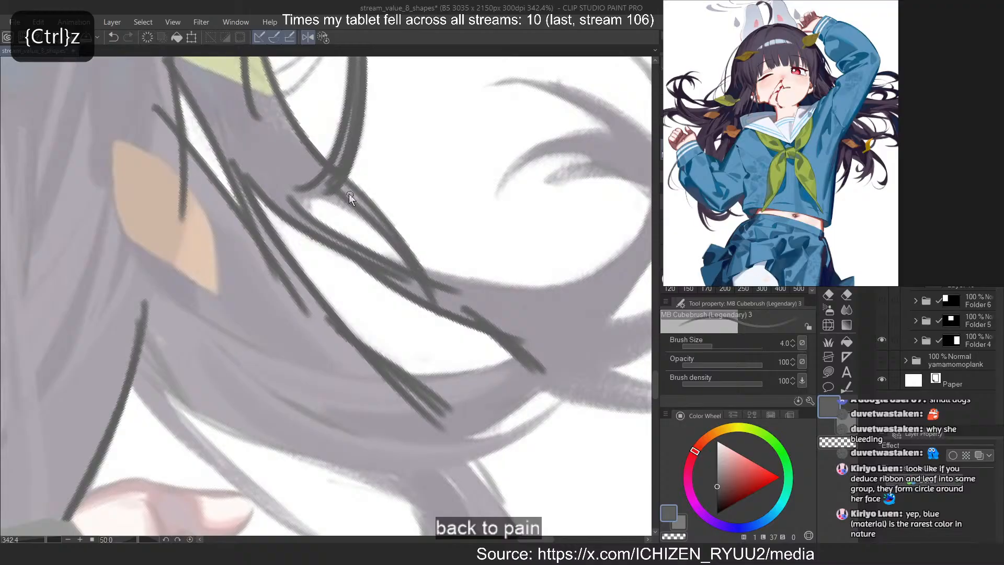
pyautogui.moveTo(265, 181); pyautogui.dragTo(325, 189)
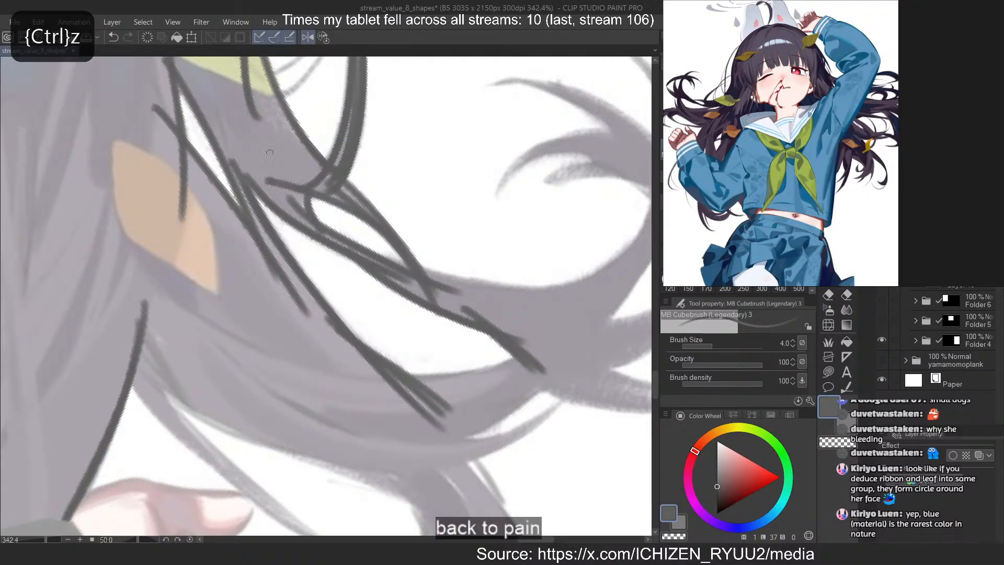
# Outline the inner edge of the large curl's stem where it rises from the small oval gap
pyautogui.moveTo(269, 251); pyautogui.dragTo(209, 251)
pyautogui.moveTo(376, 282)
pyautogui.mouseDown()
pyautogui.moveTo(319, 264)
pyautogui.moveTo(302, 162)
pyautogui.moveTo(447, 106)
pyautogui.moveTo(366, 293)
pyautogui.mouseUp()
pyautogui.moveTo(368, 319); pyautogui.dragTo(311, 313)
pyautogui.moveTo(402, 194); pyautogui.dragTo(439, 188)
pyautogui.hotkey('ctrl', 'z')
pyautogui.moveTo(321, 131)
pyautogui.mouseDown()
pyautogui.moveTo(396, 219)
pyautogui.moveTo(389, 352)
pyautogui.mouseUp()
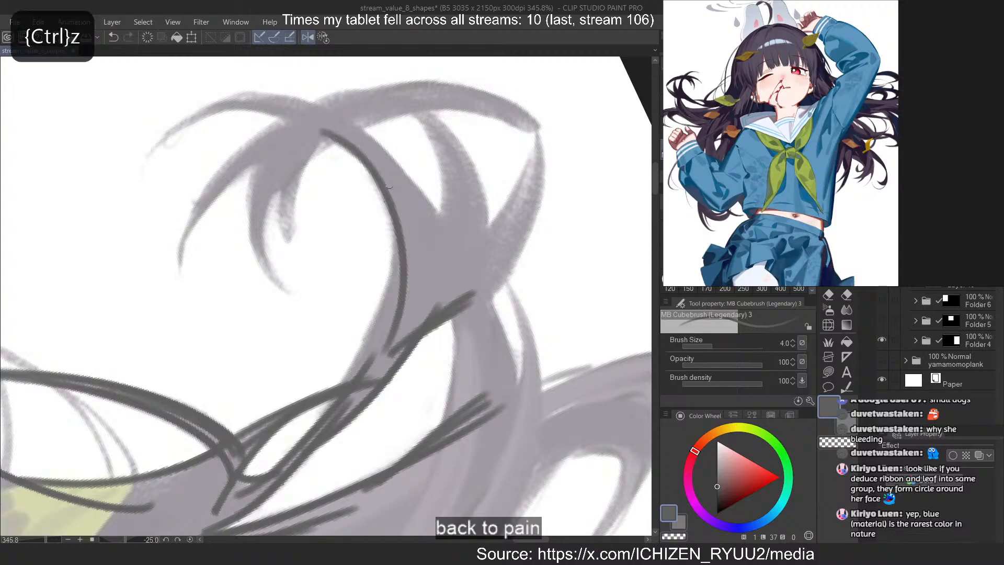
pyautogui.moveTo(389, 187); pyautogui.dragTo(354, 376)
pyautogui.moveTo(398, 264); pyautogui.dragTo(342, 386)
# Close the wide end of the long white gap and outline the narrow strand tapering down from the curl's base
pyautogui.moveTo(455, 296); pyautogui.dragTo(429, 479)
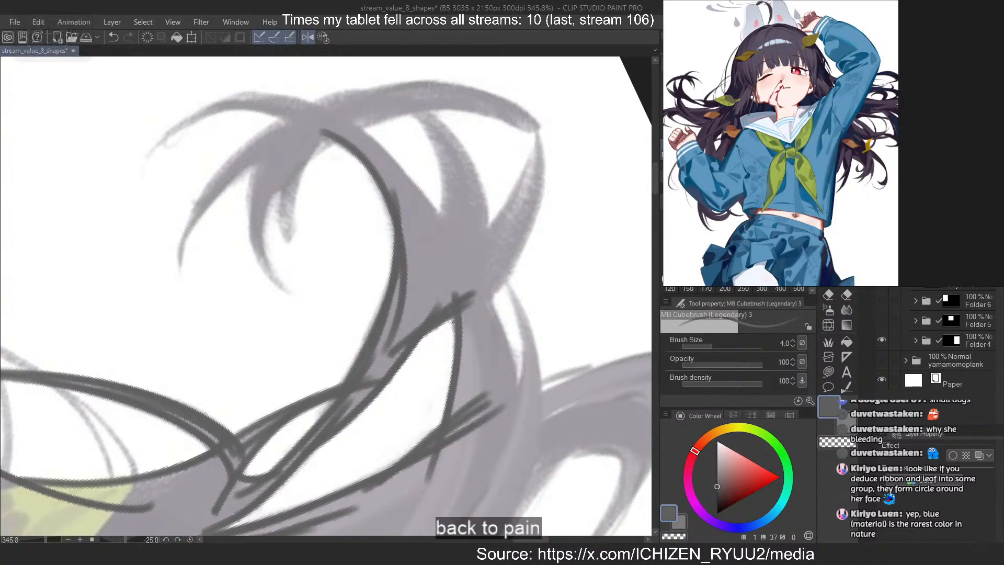
pyautogui.hotkey('ctrl', 'z')
pyautogui.moveTo(462, 265); pyautogui.dragTo(525, 447)
pyautogui.moveTo(499, 278); pyautogui.dragTo(527, 402)
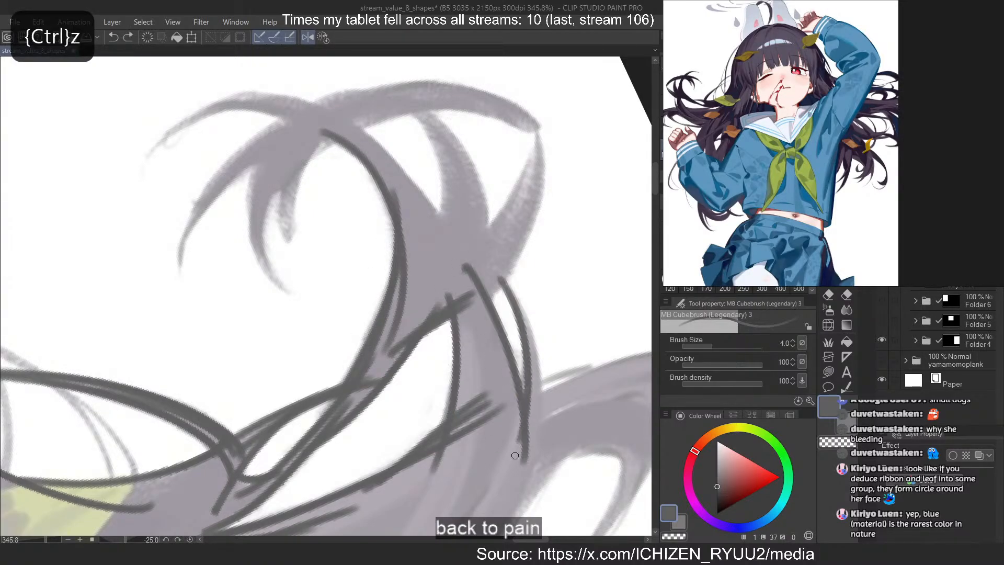
pyautogui.moveTo(514, 455); pyautogui.dragTo(514, 459)
pyautogui.moveTo(500, 274)
pyautogui.mouseDown()
pyautogui.moveTo(528, 485)
pyautogui.moveTo(542, 392)
pyautogui.moveTo(528, 473)
pyautogui.moveTo(531, 450)
pyautogui.mouseUp()
pyautogui.hotkey('ctrl', 'z')
# Outline the curl's two pointed side strands and the outer edge of its main stem
pyautogui.hotkey('ctrl', 'z')
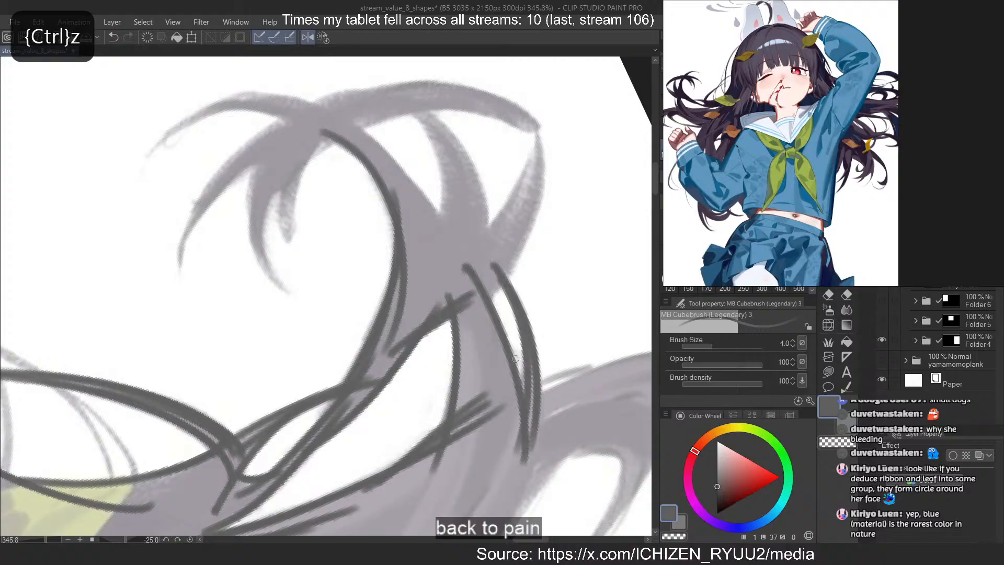
pyautogui.moveTo(539, 194); pyautogui.dragTo(467, 324)
pyautogui.moveTo(541, 137); pyautogui.dragTo(456, 270)
pyautogui.moveTo(412, 100)
pyautogui.mouseDown()
pyautogui.moveTo(478, 177)
pyautogui.moveTo(486, 285)
pyautogui.moveTo(435, 274)
pyautogui.mouseUp()
pyautogui.hotkey('ctrl', 'z')
pyautogui.moveTo(396, 92)
pyautogui.mouseDown()
pyautogui.moveTo(428, 131)
pyautogui.moveTo(434, 265)
pyautogui.mouseUp()
pyautogui.moveTo(325, 109); pyautogui.dragTo(479, 297)
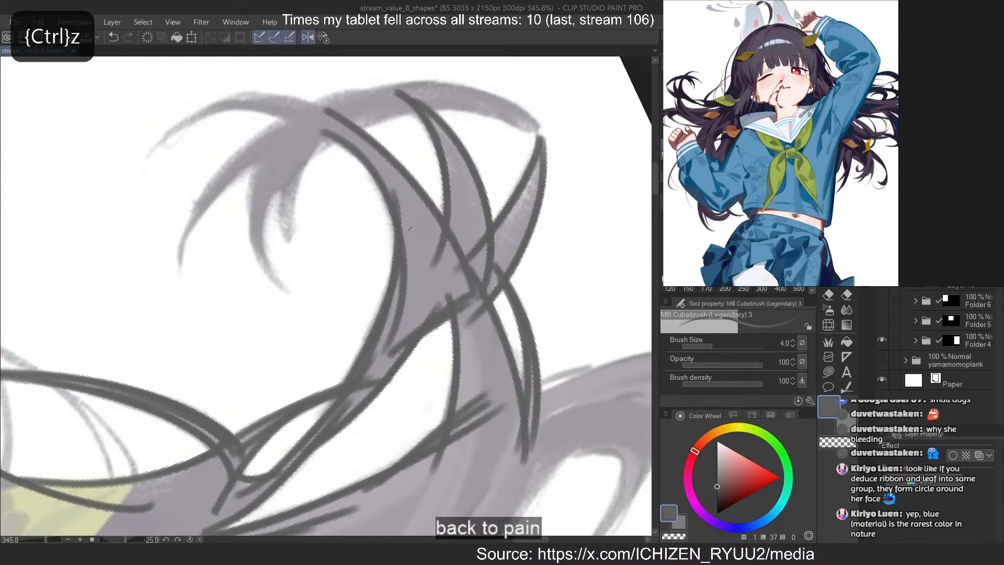
# Outline both edges of the arched strand running from the curl's top to the outer pointed tip, redoing misdrawn strokes
pyautogui.moveTo(225, 200)
pyautogui.mouseDown()
pyautogui.moveTo(253, 175)
pyautogui.moveTo(346, 157)
pyautogui.moveTo(415, 186)
pyautogui.mouseUp()
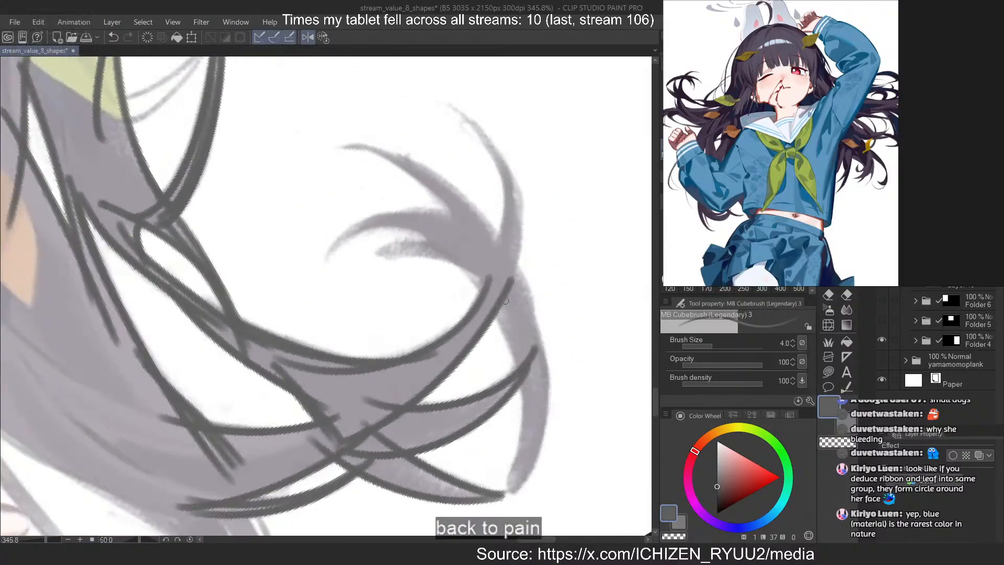
pyautogui.moveTo(466, 259)
pyautogui.mouseDown()
pyautogui.moveTo(502, 508)
pyautogui.moveTo(506, 495)
pyautogui.mouseUp()
pyautogui.hotkey('ctrl', 'z')
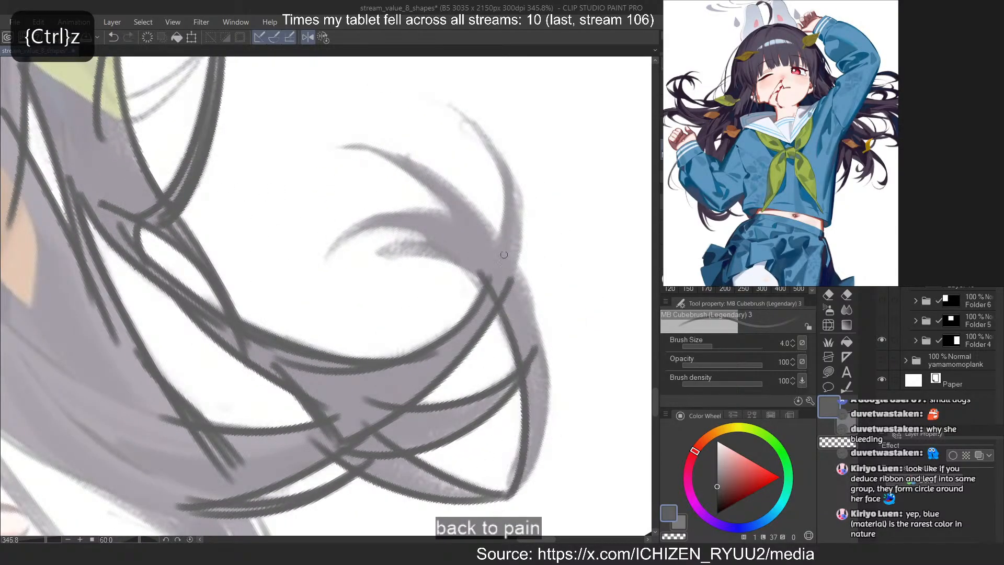
pyautogui.moveTo(507, 262)
pyautogui.mouseDown()
pyautogui.moveTo(505, 500)
pyautogui.moveTo(544, 379)
pyautogui.moveTo(508, 493)
pyautogui.mouseUp()
pyautogui.hotkey('ctrl', 'z')
pyautogui.hotkey('ctrl', 'z')
pyautogui.hotkey('ctrl', 'z')
pyautogui.moveTo(525, 366)
pyautogui.mouseDown()
pyautogui.moveTo(495, 486)
pyautogui.moveTo(503, 492)
pyautogui.mouseUp()
# Draw the shortest inner wisp at the end of the large curl, redoing misdrawn strokes
pyautogui.hotkey('ctrl', 'z')
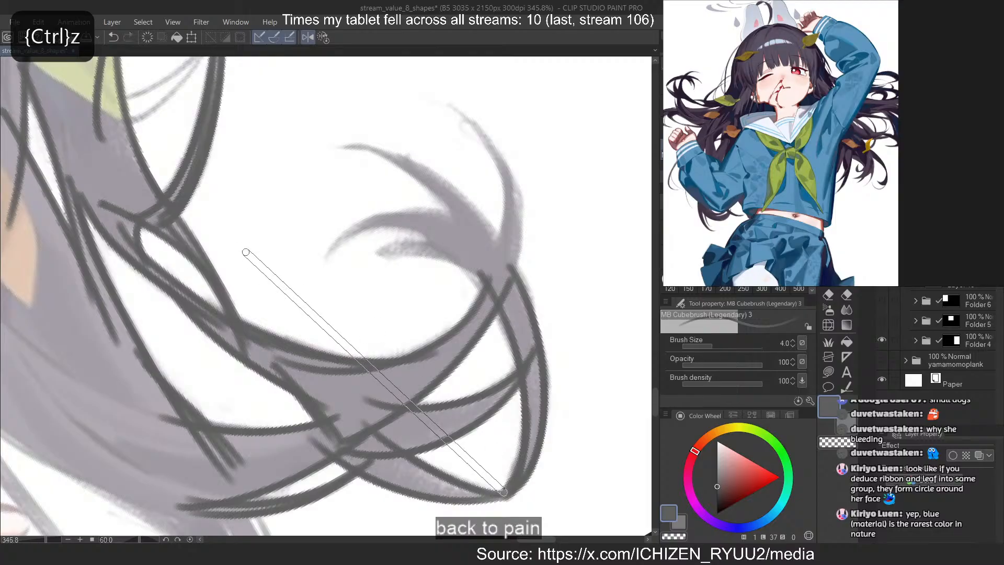
pyautogui.moveTo(246, 252); pyautogui.dragTo(334, 209)
pyautogui.scroll(3, 408, 303)
pyautogui.moveTo(397, 304)
pyautogui.mouseDown()
pyautogui.moveTo(473, 466)
pyautogui.moveTo(458, 388)
pyautogui.moveTo(475, 465)
pyautogui.mouseUp()
pyautogui.hotkey('ctrl', 'z')
pyautogui.moveTo(396, 306); pyautogui.dragTo(496, 438)
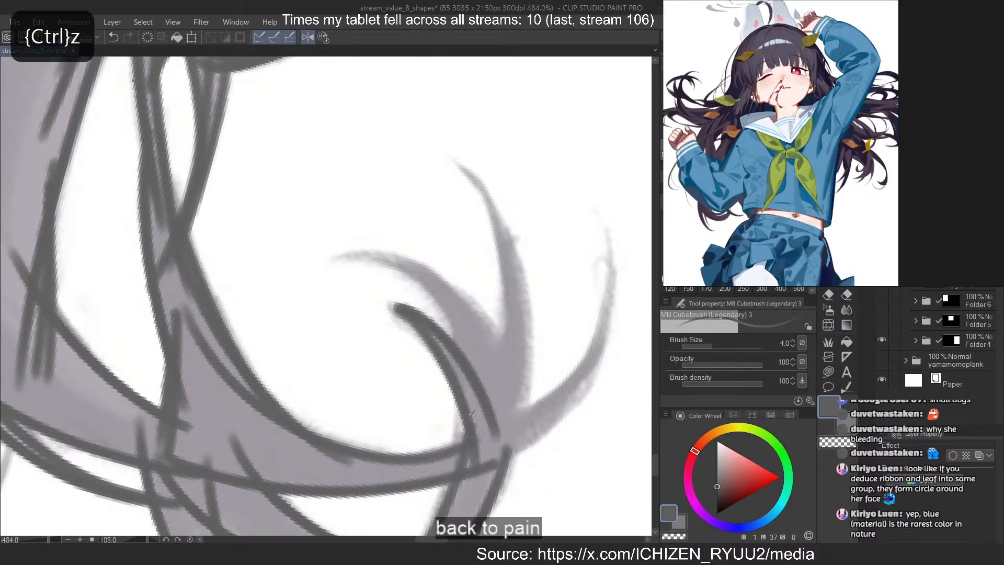
# Draw the longer wisp curving over the shortest one and trim its tip to a fine taper
pyautogui.hotkey('ctrl', 'z')
pyautogui.moveTo(351, 252)
pyautogui.mouseDown()
pyautogui.moveTo(515, 422)
pyautogui.moveTo(515, 410)
pyautogui.mouseUp()
pyautogui.hotkey('ctrl', 'z')
pyautogui.hotkey('ctrl', 'z')
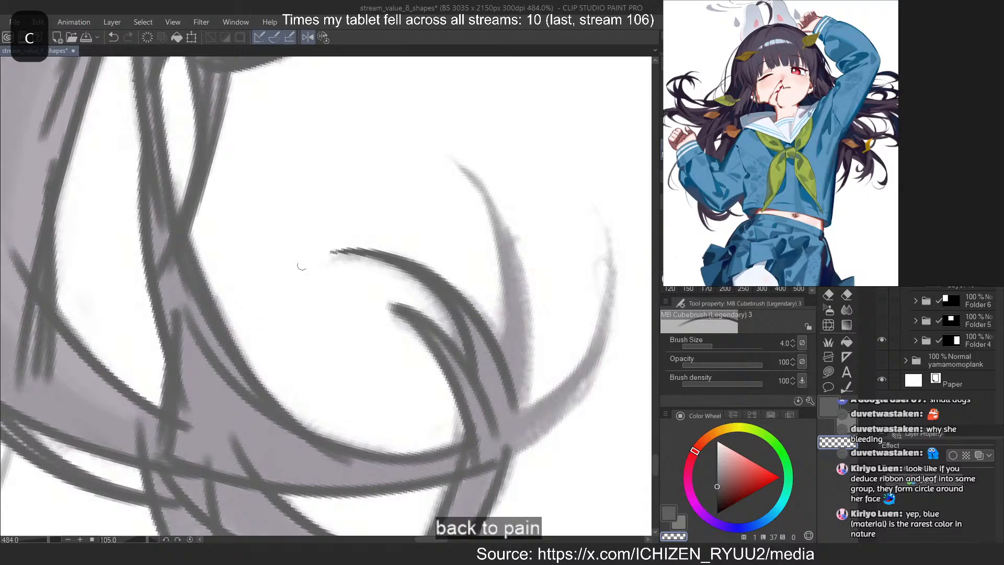
pyautogui.hotkey('ctrl', 'z')
pyautogui.moveTo(330, 255); pyautogui.dragTo(523, 325)
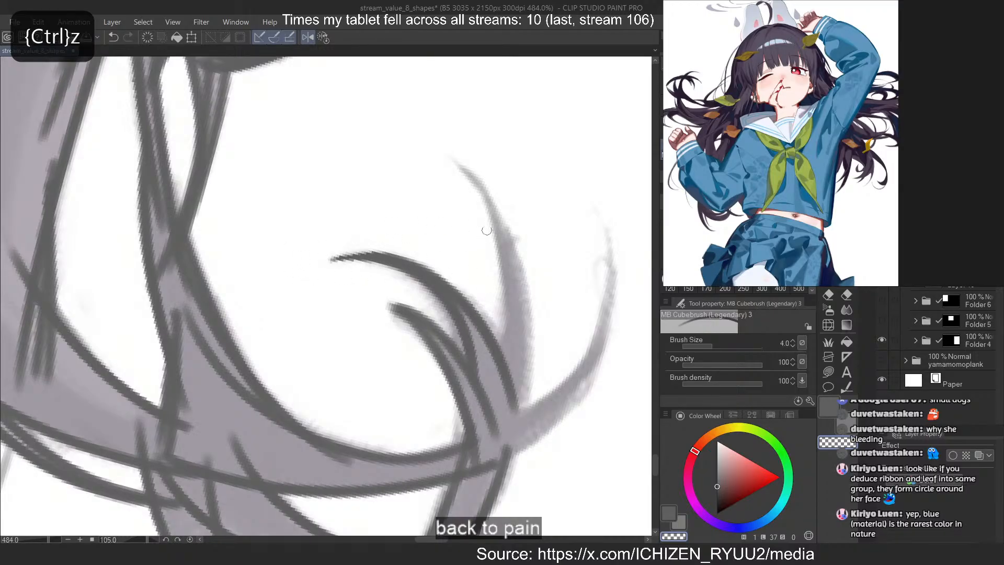
# Draw the curl's two remaining wisps, the upright one and the outermost curved one, with tapered tips
pyautogui.hotkey('ctrl', 'z')
pyautogui.moveTo(452, 156)
pyautogui.mouseDown()
pyautogui.moveTo(498, 255)
pyautogui.moveTo(528, 455)
pyautogui.mouseUp()
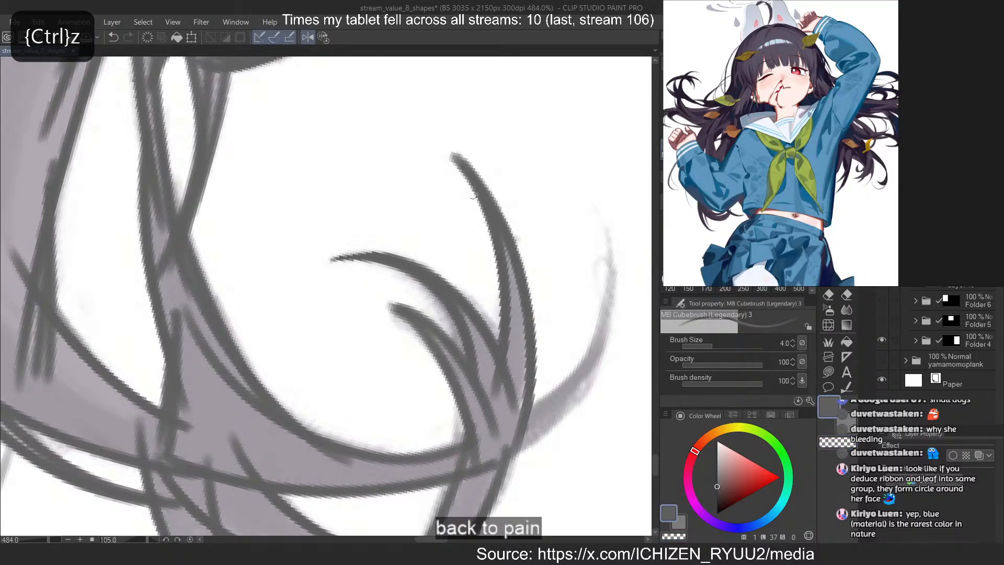
pyautogui.moveTo(608, 224); pyautogui.dragTo(499, 439)
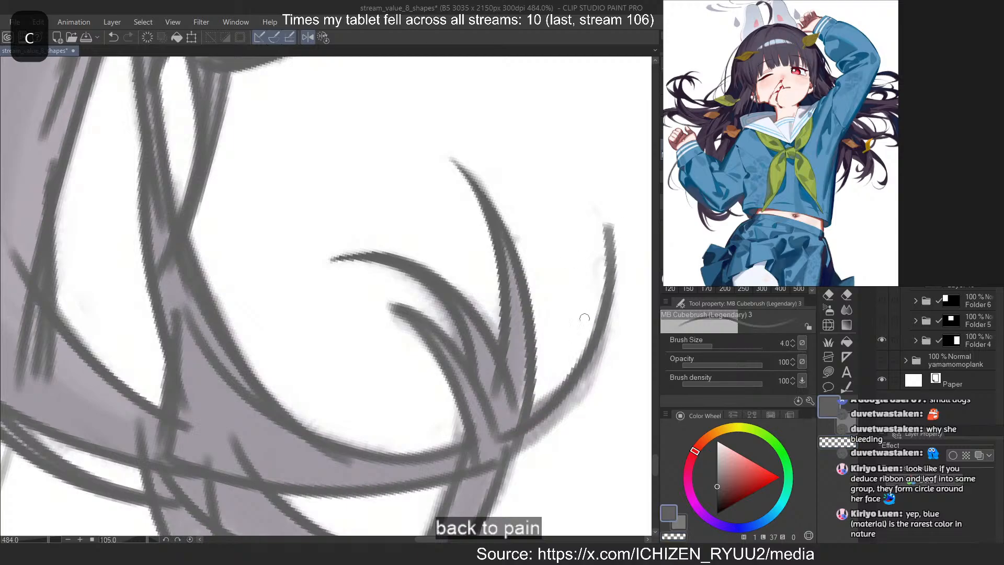
pyautogui.moveTo(612, 287); pyautogui.dragTo(499, 459)
pyautogui.hotkey('ctrl', 'z')
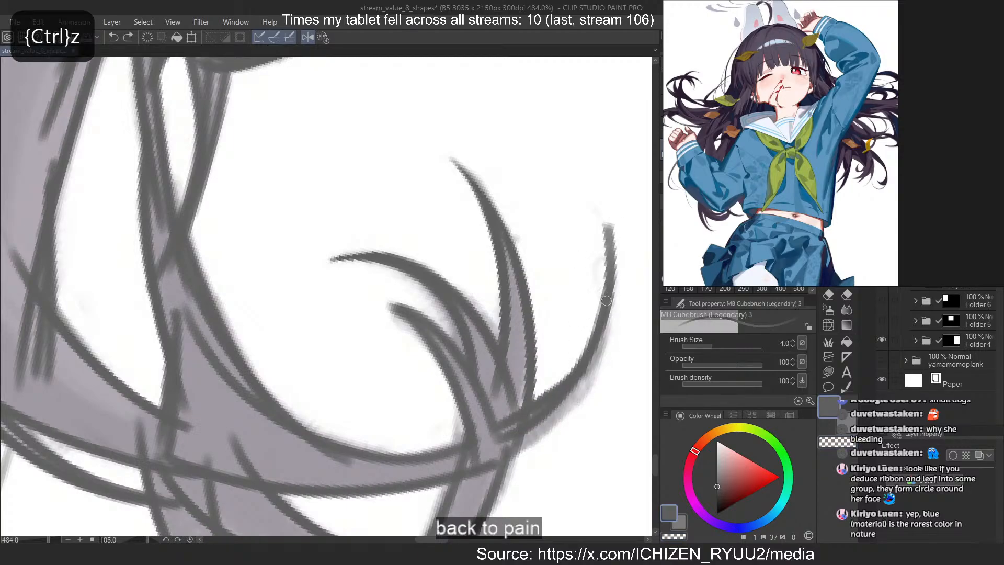
pyautogui.moveTo(606, 300); pyautogui.dragTo(486, 459)
pyautogui.hotkey('ctrl', 'z')
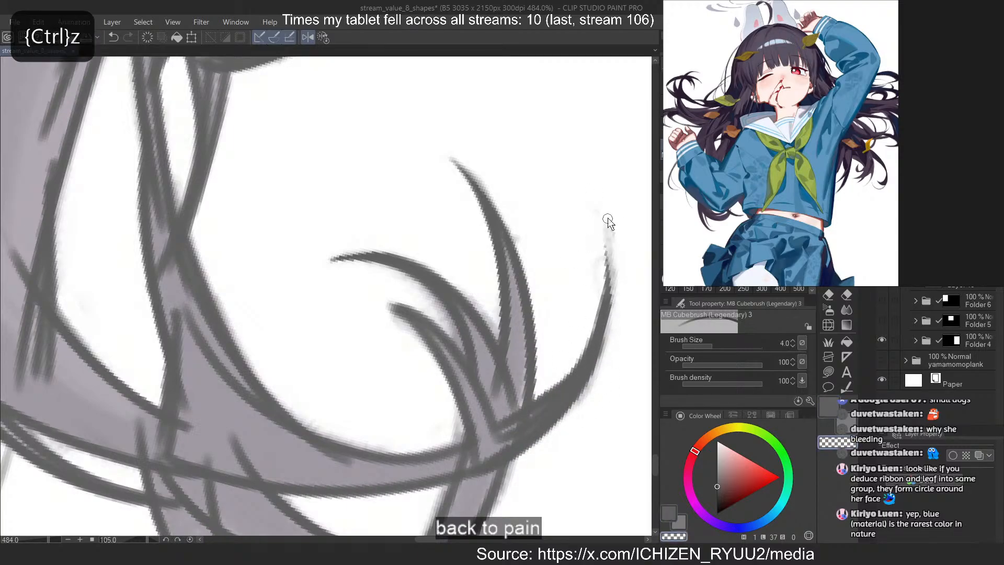
# Outline both edges of the strand beside the fist that runs off the canvas edge
pyautogui.click(327, 39)
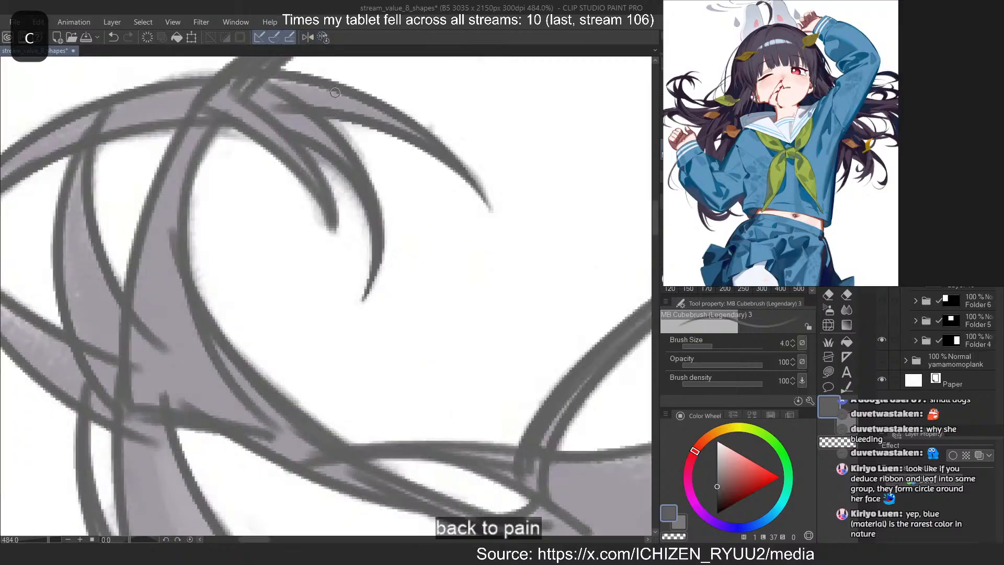
pyautogui.scroll(-12, 287, 138)
pyautogui.scroll(6, 117, 236)
pyautogui.scroll(-11, 135, 223)
pyautogui.scroll(-5, 135, 223)
# Outline the outer and inner edges of the small hooked strand beside the canvas edge, redoing the inner stroke
pyautogui.scroll(-5, 306, 372)
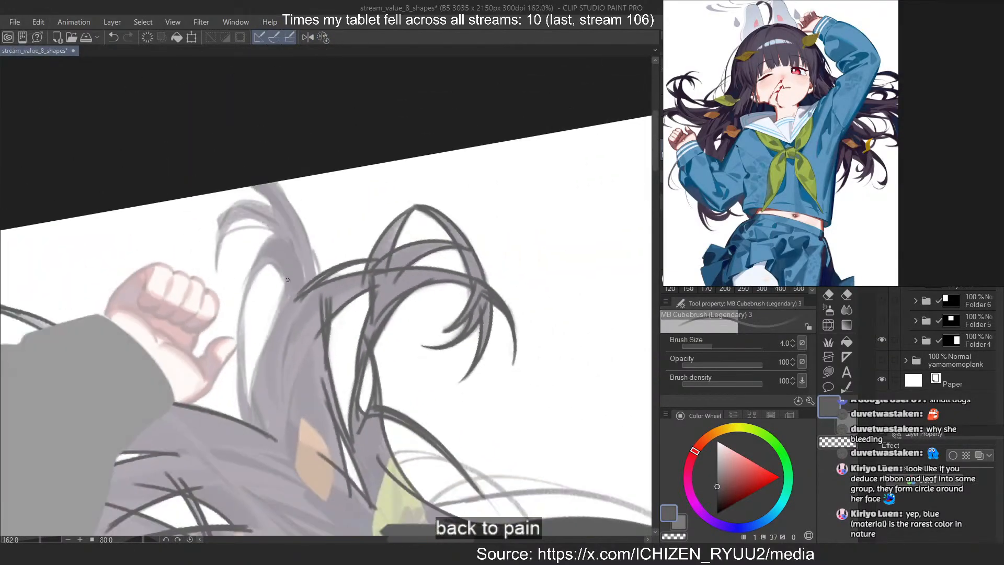
pyautogui.scroll(8, 290, 204)
pyautogui.moveTo(263, 166); pyautogui.dragTo(362, 429)
pyautogui.moveTo(222, 175); pyautogui.dragTo(320, 302)
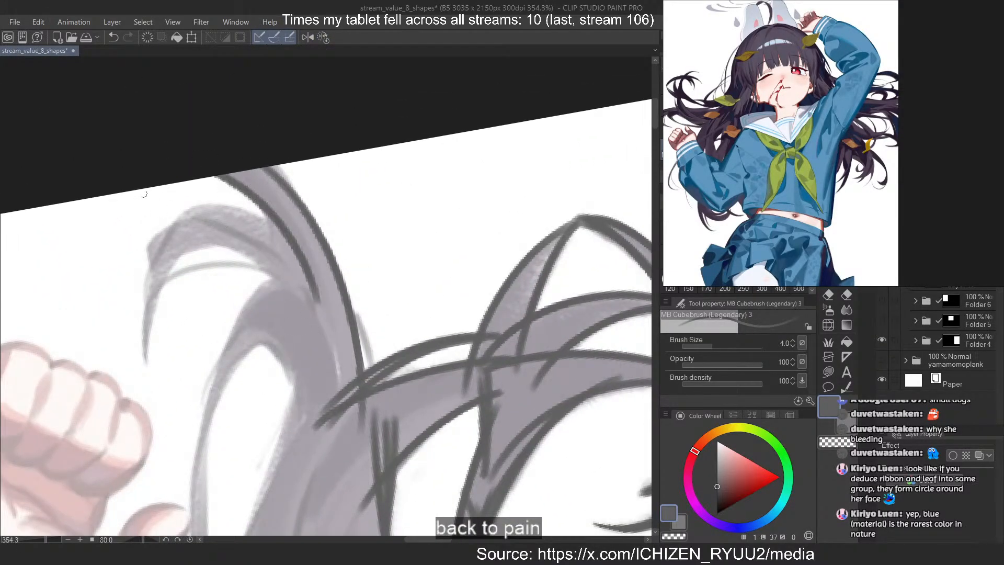
pyautogui.scroll(-16, 134, 173)
pyautogui.scroll(3, 183, 177)
pyautogui.scroll(-3, 241, 251)
pyautogui.scroll(3, 254, 249)
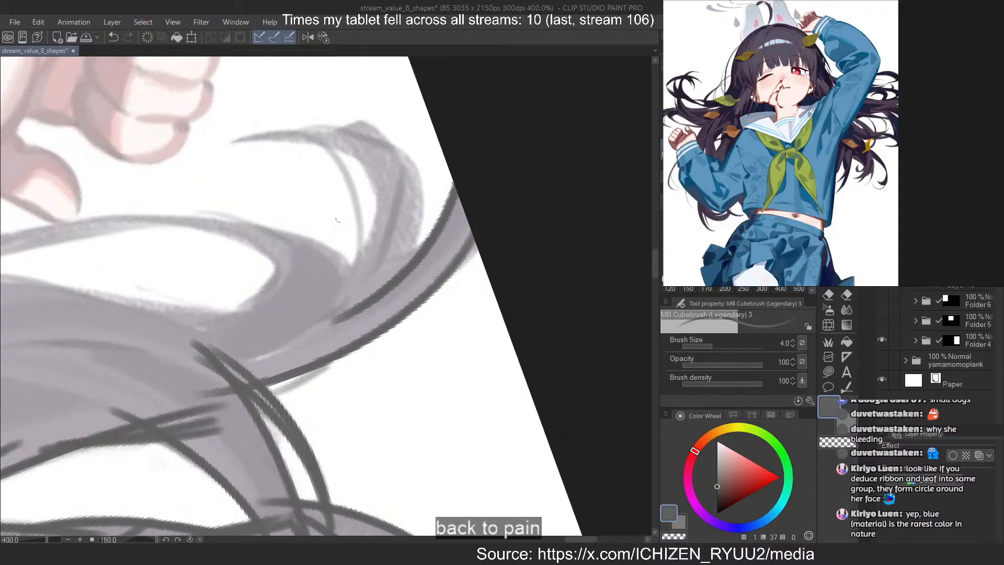
pyautogui.moveTo(399, 150); pyautogui.dragTo(381, 309)
pyautogui.scroll(-11, 239, 259)
pyautogui.moveTo(464, 229); pyautogui.dragTo(334, 308)
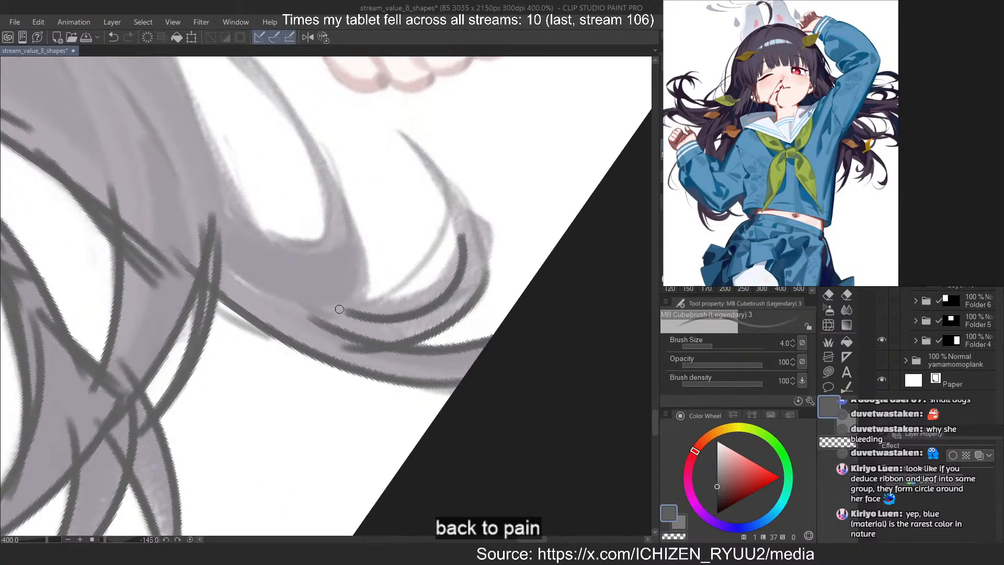
pyautogui.hotkey('ctrl', 'z')
pyautogui.moveTo(466, 228)
pyautogui.mouseDown()
pyautogui.moveTo(314, 303)
pyautogui.moveTo(337, 307)
pyautogui.mouseUp()
pyautogui.hotkey('ctrl', 'z')
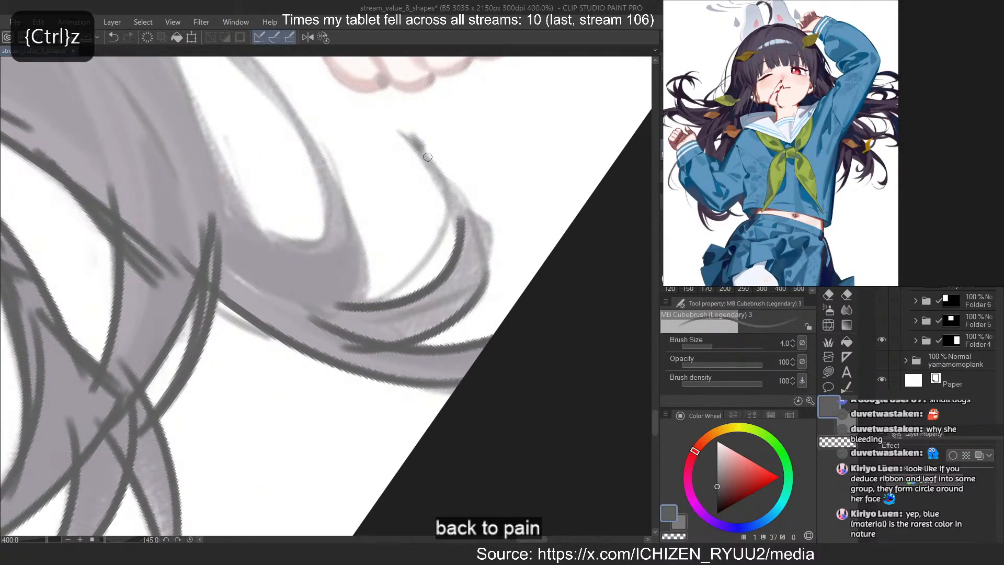
# Draw the hooked strand's pointed tip and its outer corner, redoing misdrawn strokes
pyautogui.moveTo(428, 157); pyautogui.dragTo(466, 286)
pyautogui.hotkey('ctrl', 'z')
pyautogui.moveTo(407, 137)
pyautogui.mouseDown()
pyautogui.moveTo(470, 285)
pyautogui.moveTo(490, 297)
pyautogui.mouseUp()
pyautogui.hotkey('ctrl', 'z')
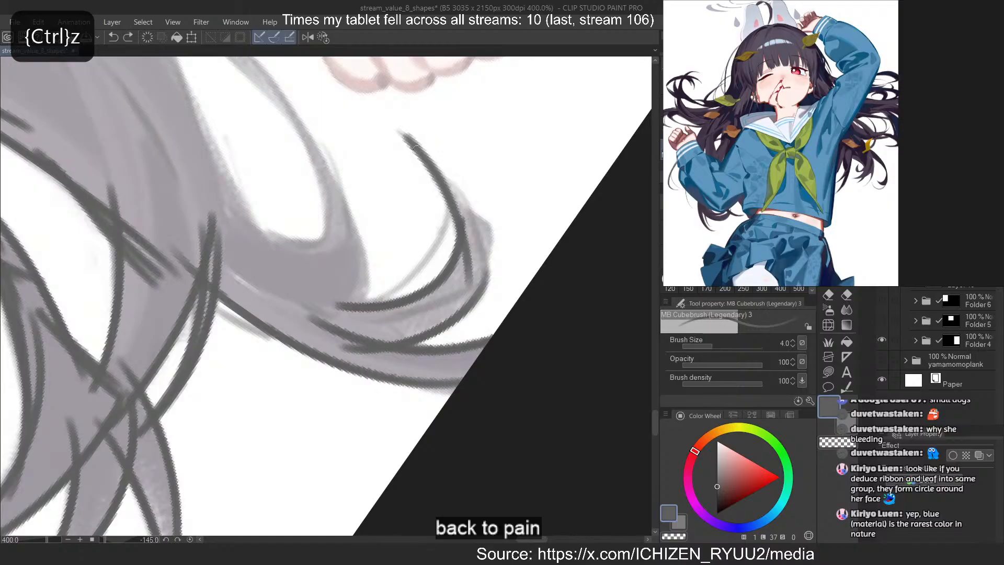
pyautogui.moveTo(415, 146); pyautogui.dragTo(486, 281)
pyautogui.hotkey('ctrl', 'z')
pyautogui.moveTo(437, 165); pyautogui.dragTo(487, 281)
pyautogui.hotkey('ctrl', 'z')
pyautogui.moveTo(465, 210)
pyautogui.mouseDown()
pyautogui.moveTo(475, 239)
pyautogui.moveTo(465, 212)
pyautogui.moveTo(482, 229)
pyautogui.moveTo(477, 286)
pyautogui.mouseUp()
pyautogui.hotkey('ctrl', 'z')
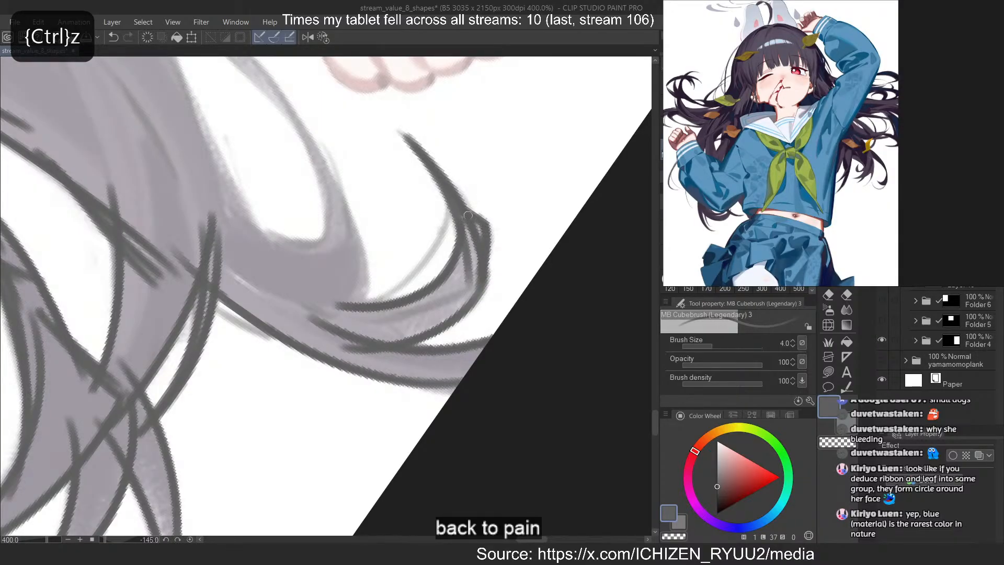
# Reduce the brush size to 2.5 and draw the thin hair line inside the hooked strand
pyautogui.press('[')
pyautogui.press('[')
pyautogui.hotkey('ctrl', 'z')
pyautogui.moveTo(453, 203); pyautogui.dragTo(361, 302)
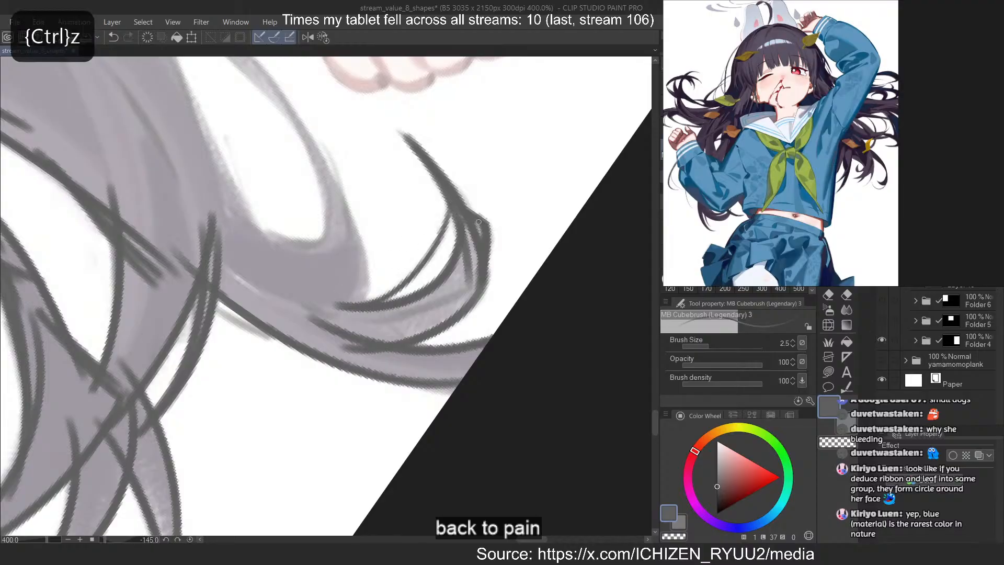
# Outline the outer edge of the curved strand joining the small hooked strand near the fist, redoing the first stroke
pyautogui.moveTo(285, 103); pyautogui.dragTo(360, 303)
pyautogui.hotkey('ctrl', 'z')
pyautogui.moveTo(310, 147); pyautogui.dragTo(346, 315)
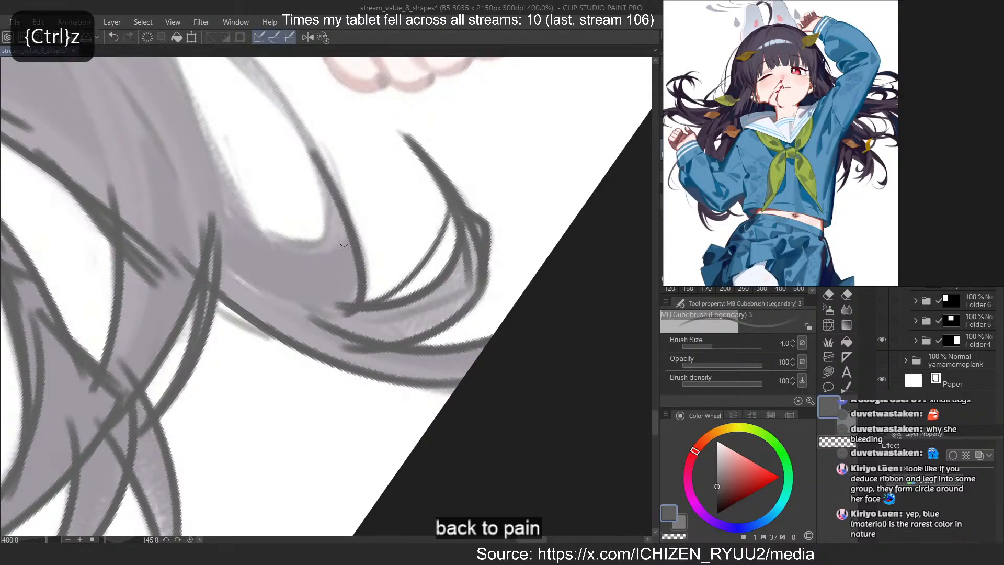
pyautogui.moveTo(332, 182); pyautogui.dragTo(365, 300)
pyautogui.scroll(-3, 344, 399)
pyautogui.scroll(-1, 338, 398)
# Outline the inner edge and curved lower end of the long white gap beside the fist, redoing misdrawn strokes
pyautogui.moveTo(338, 398); pyautogui.dragTo(294, 394)
pyautogui.moveTo(313, 220); pyautogui.dragTo(323, 344)
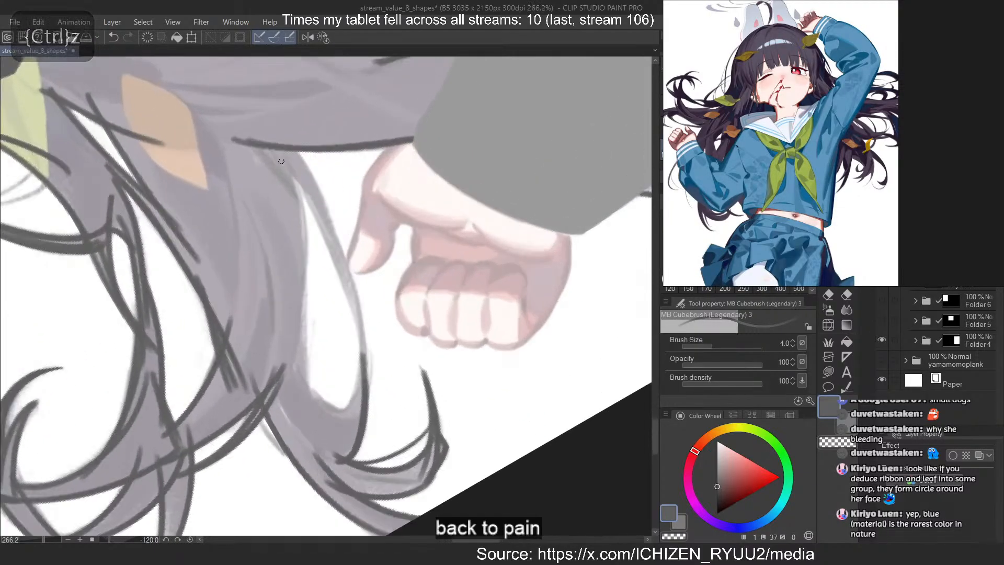
pyautogui.moveTo(283, 139)
pyautogui.mouseDown()
pyautogui.moveTo(285, 390)
pyautogui.moveTo(326, 425)
pyautogui.mouseUp()
pyautogui.moveTo(301, 367); pyautogui.dragTo(355, 414)
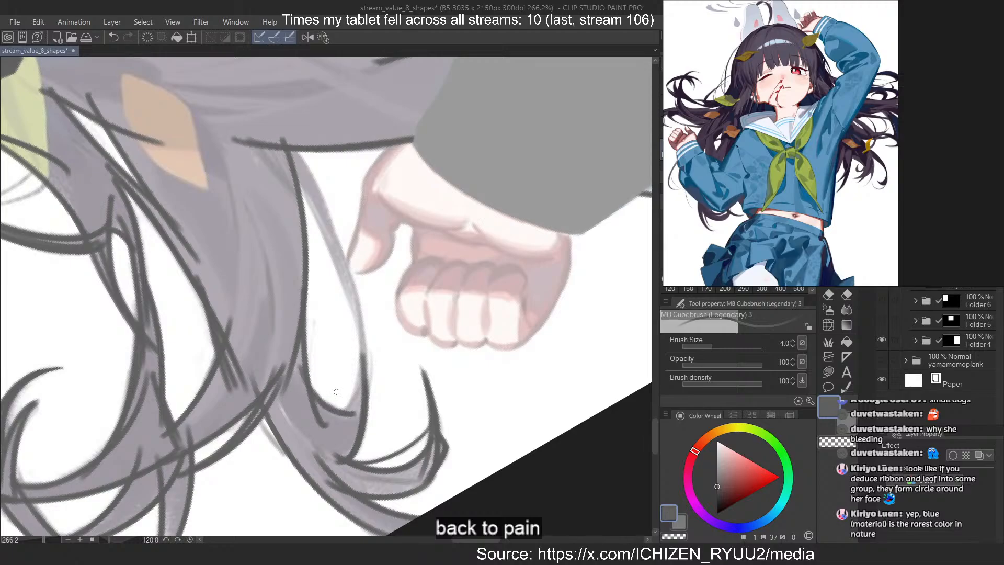
pyautogui.hotkey('ctrl', 'z')
pyautogui.moveTo(361, 339); pyautogui.dragTo(340, 415)
pyautogui.hotkey('ctrl', 'z')
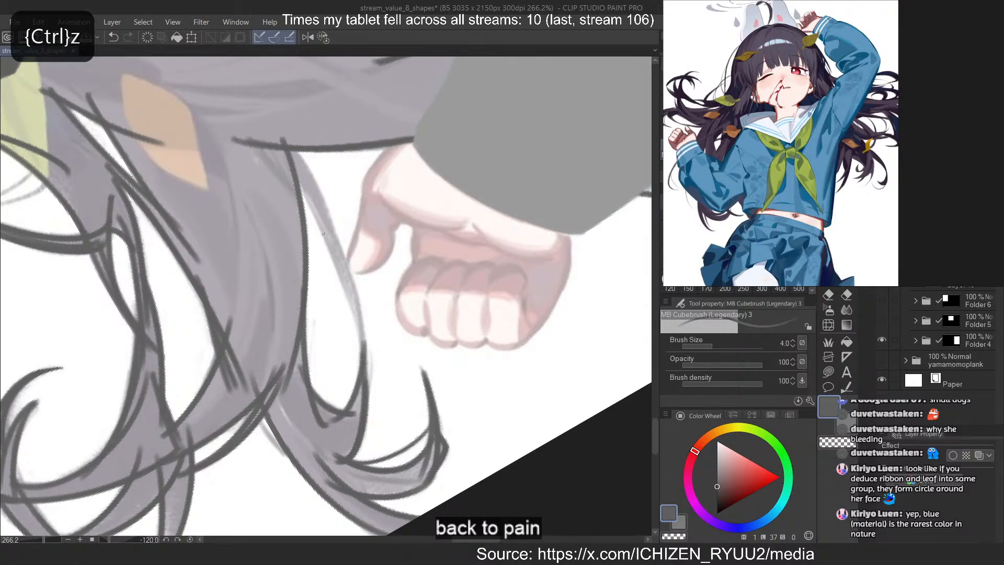
# Outline both edges of the thin strand between the long white gap and the fist, redoing misdrawn strokes
pyautogui.moveTo(283, 146); pyautogui.dragTo(366, 383)
pyautogui.moveTo(292, 153); pyautogui.dragTo(359, 301)
pyautogui.hotkey('ctrl', 'z')
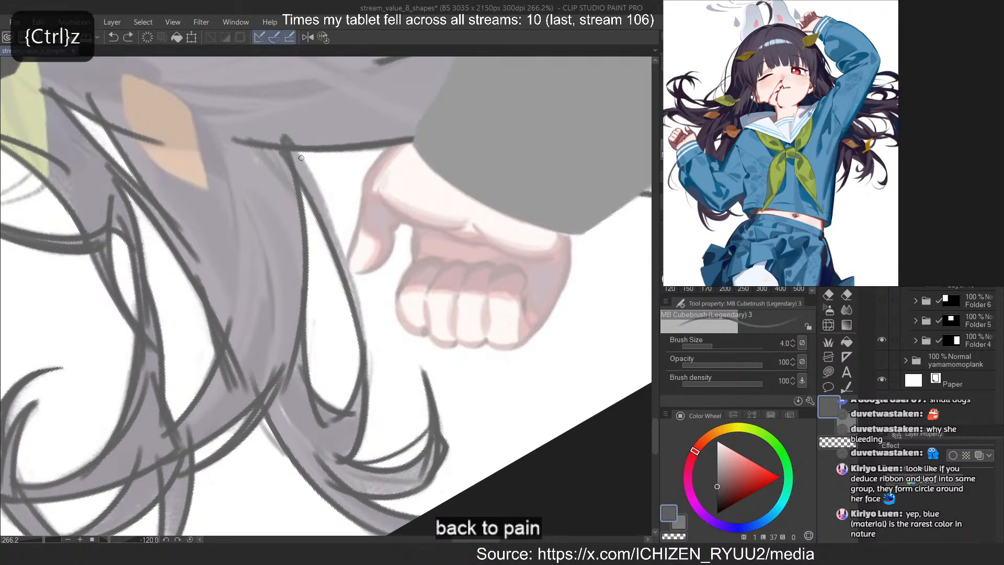
pyautogui.moveTo(295, 154)
pyautogui.mouseDown()
pyautogui.moveTo(364, 342)
pyautogui.moveTo(337, 468)
pyautogui.mouseUp()
pyautogui.hotkey('ctrl', 'z')
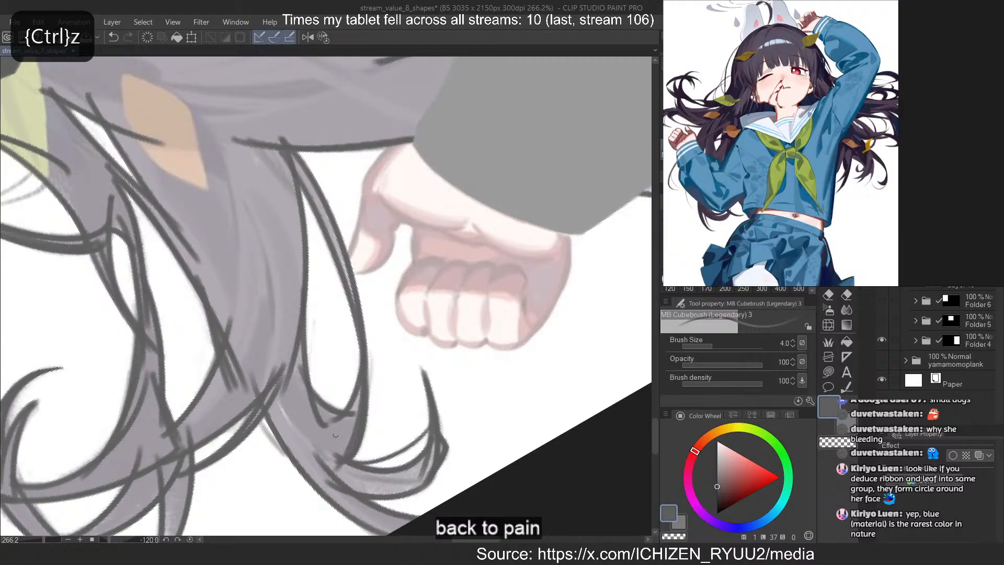
pyautogui.hotkey('ctrl', 'z')
# Level the canvas view and use Lasso fill to fill the hair beside the raised sleeve, including its inner curl, with dark grey
pyautogui.click(323, 38)
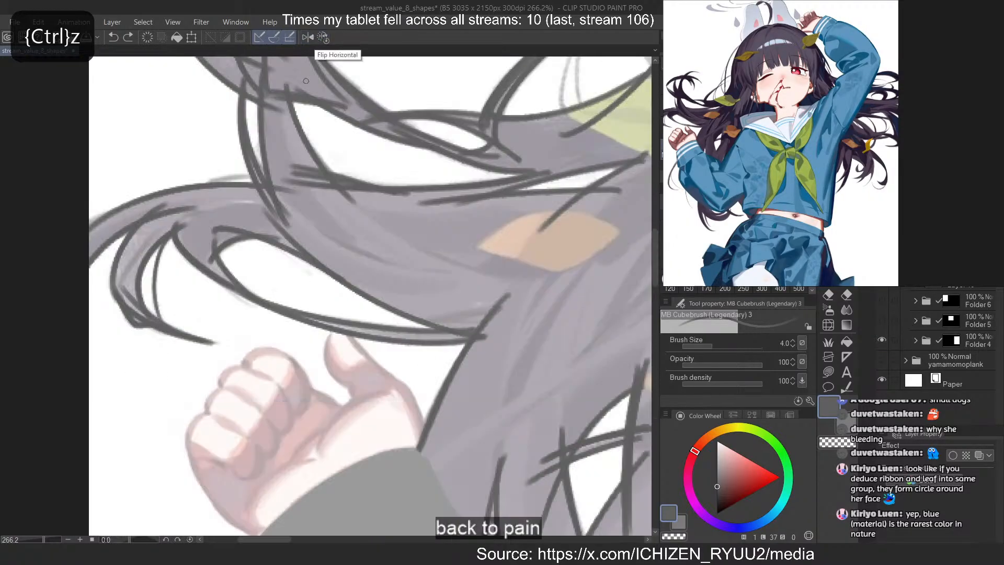
pyautogui.scroll(-10, 296, 157)
pyautogui.scroll(-2, 291, 122)
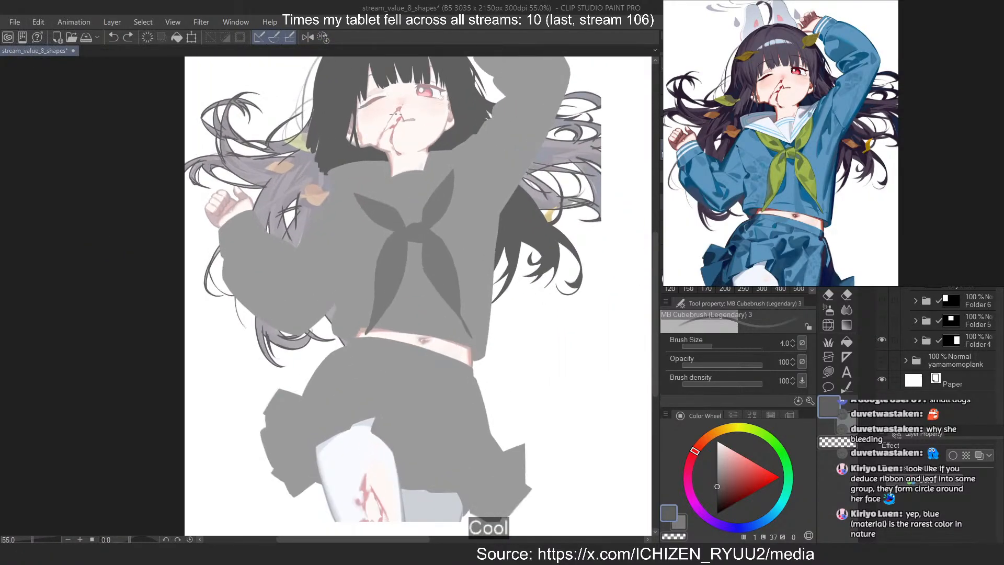
pyautogui.scroll(1, 428, 113)
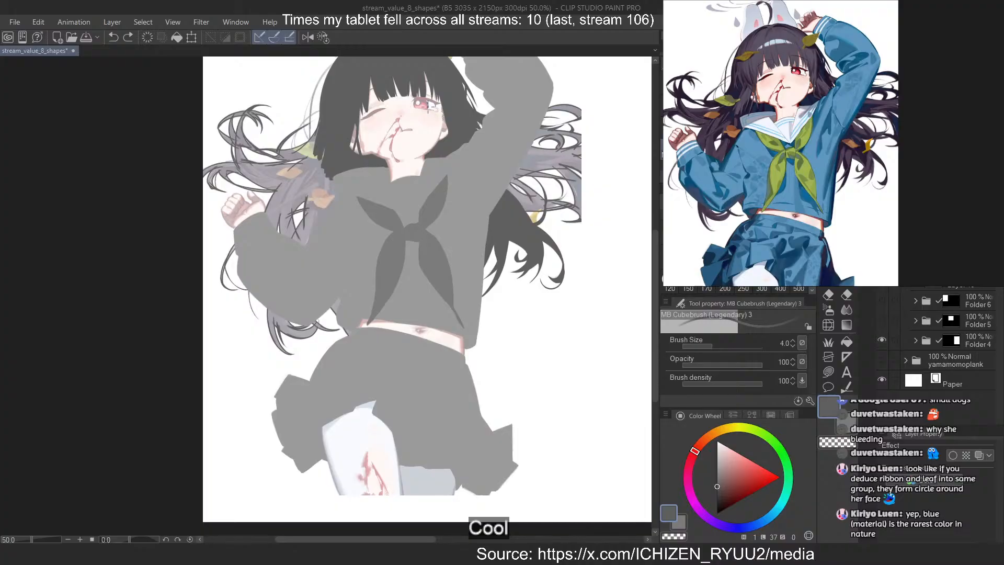
pyautogui.scroll(10, 451, 160)
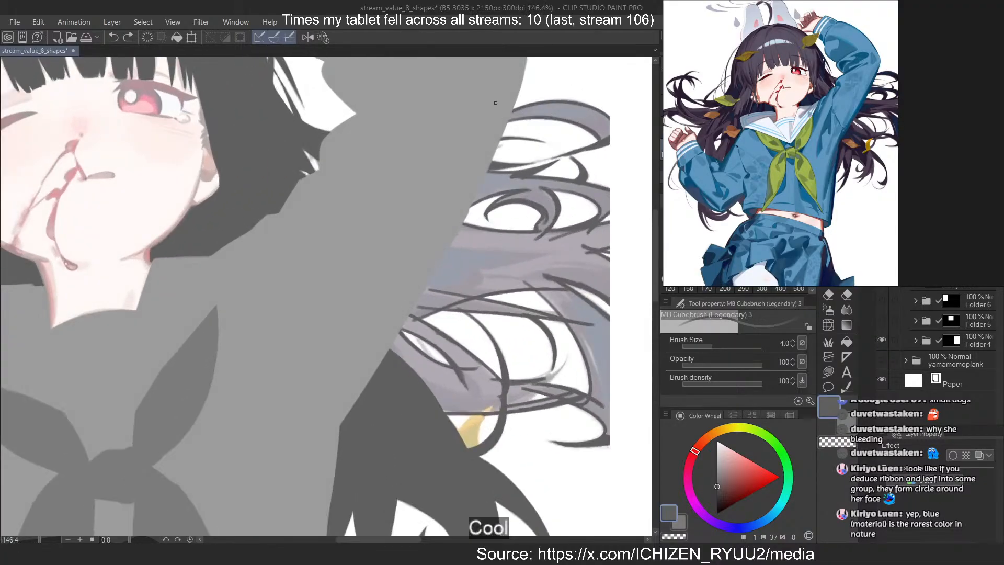
pyautogui.click(829, 373)
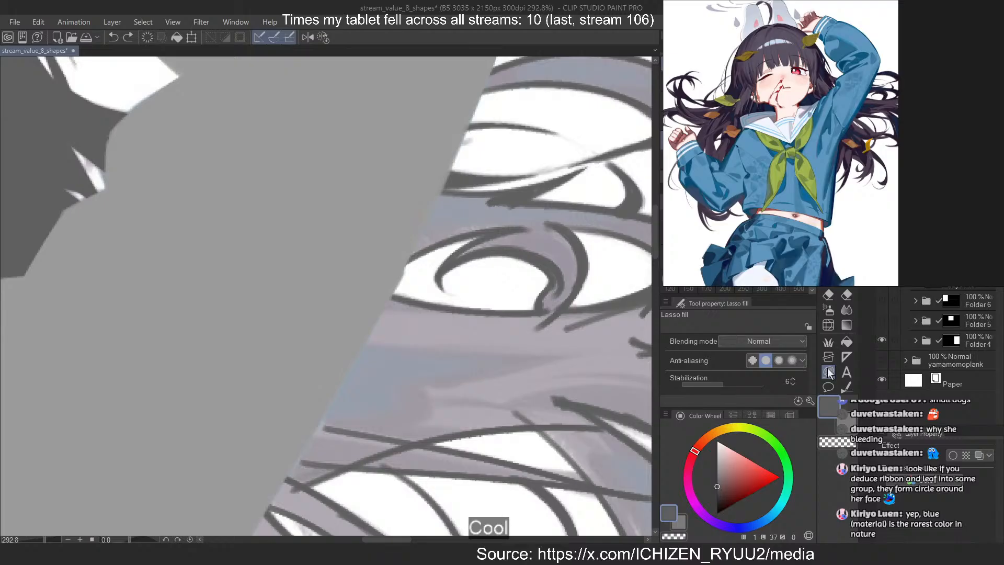
pyautogui.scroll(3, 456, 188)
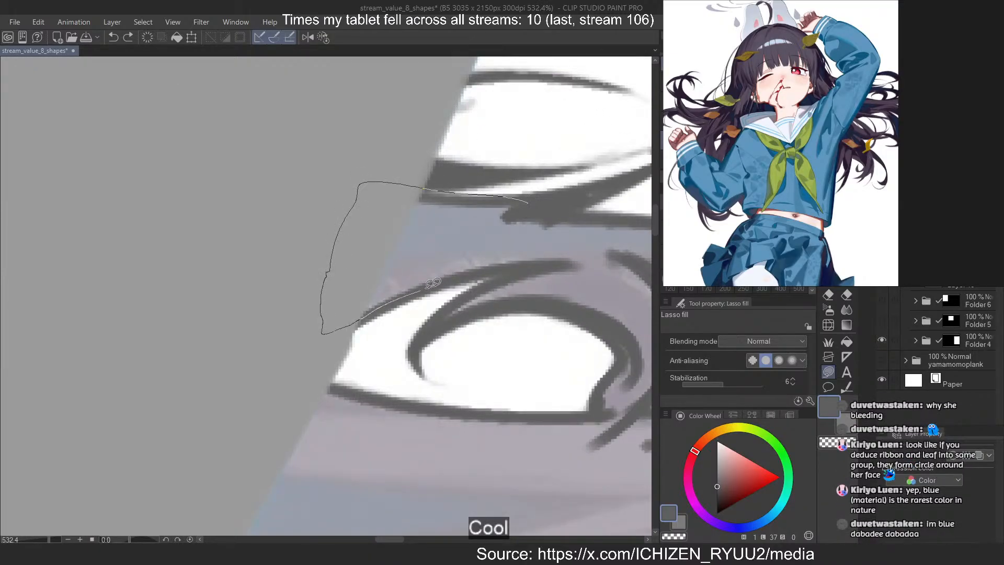
pyautogui.moveTo(592, 254)
pyautogui.mouseDown()
pyautogui.moveTo(434, 313)
pyautogui.moveTo(431, 329)
pyautogui.moveTo(584, 285)
pyautogui.mouseUp()
pyautogui.scroll(-3, 450, 246)
pyautogui.scroll(4, 439, 243)
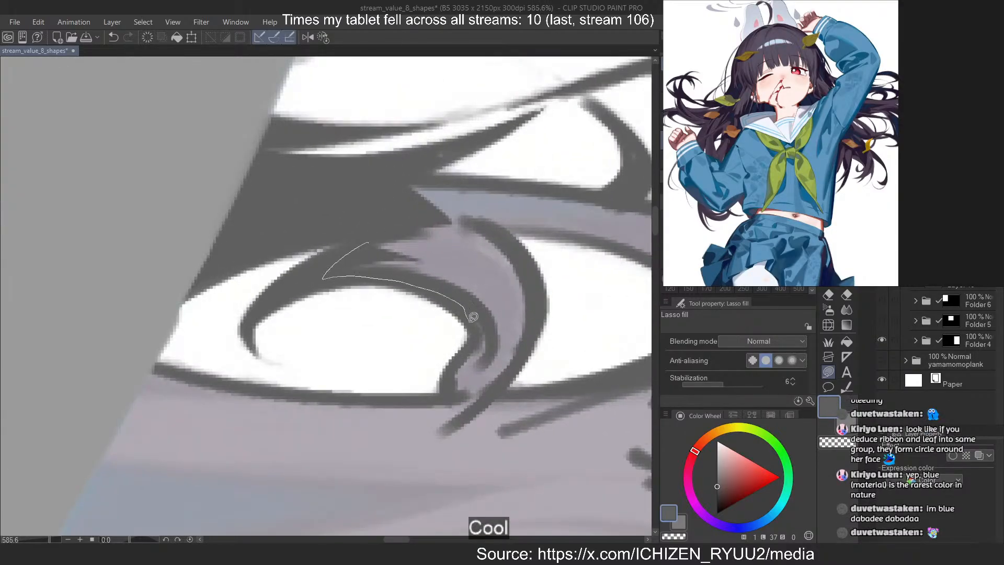
pyautogui.moveTo(525, 264); pyautogui.dragTo(287, 199)
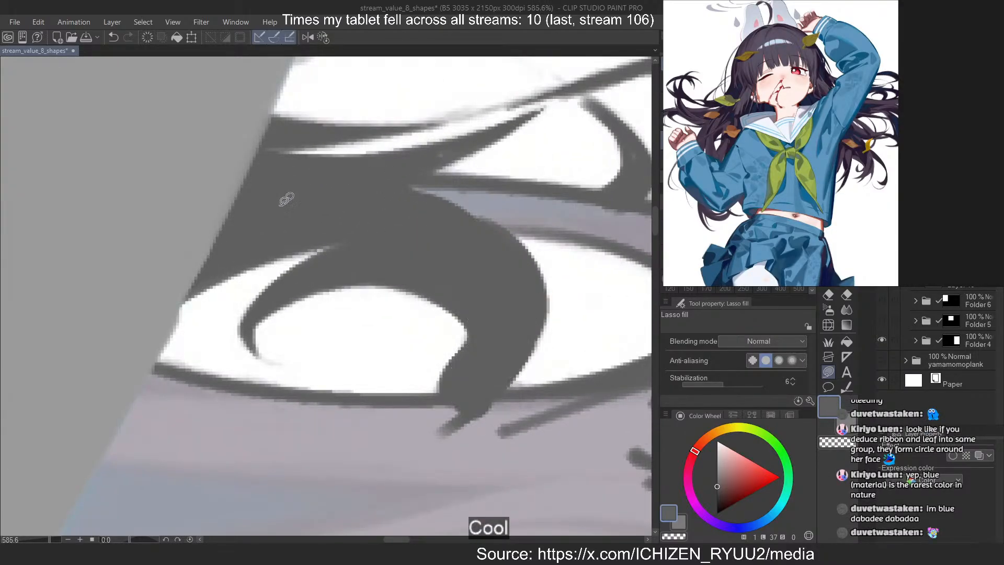
# Fill the strand running from the filled curl around the almond-shaped gap to the canvas edge with dark grey
pyautogui.scroll(-5, 231, 206)
pyautogui.scroll(6, 335, 189)
pyautogui.moveTo(179, 234); pyautogui.dragTo(309, 287)
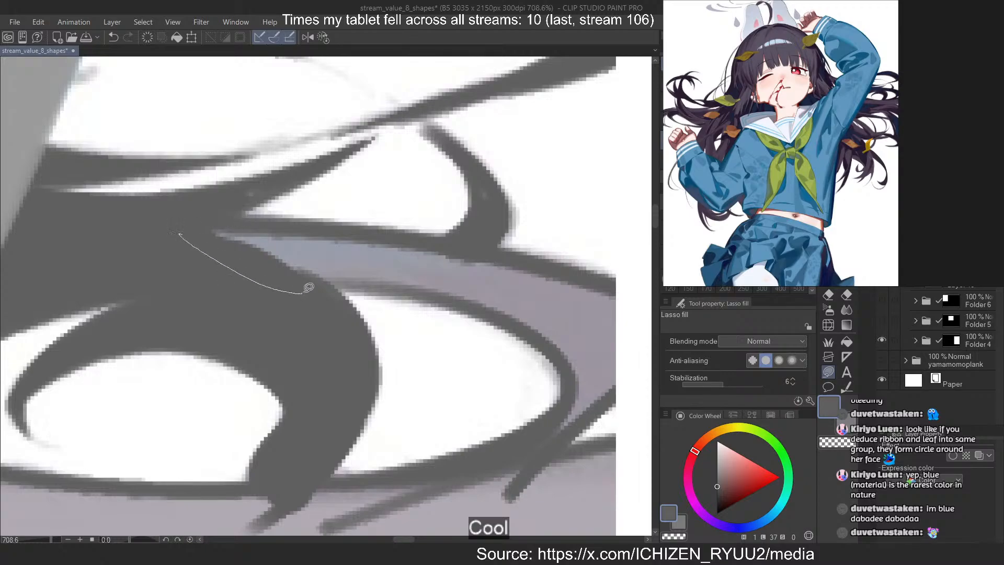
pyautogui.moveTo(589, 346); pyautogui.dragTo(184, 233)
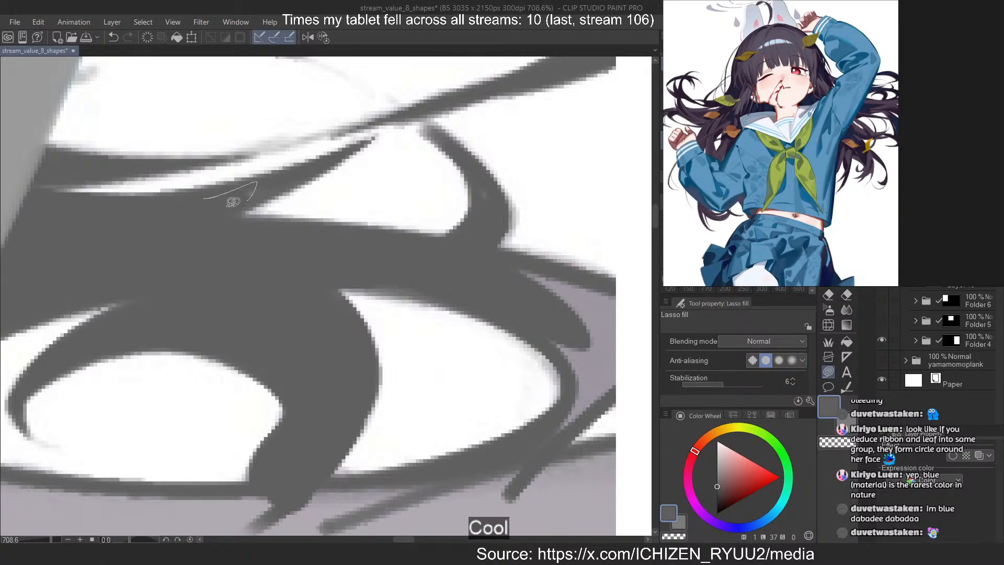
pyautogui.moveTo(233, 202); pyautogui.dragTo(197, 202)
pyautogui.moveTo(475, 175); pyautogui.dragTo(522, 338)
pyautogui.moveTo(572, 400); pyautogui.dragTo(576, 317)
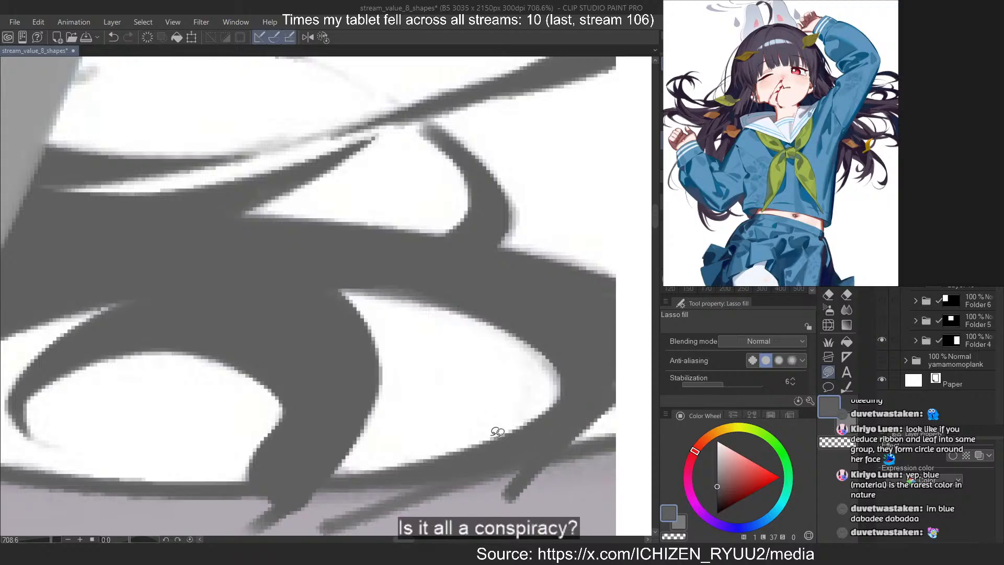
pyautogui.moveTo(497, 433); pyautogui.dragTo(556, 443)
pyautogui.scroll(-12, 535, 273)
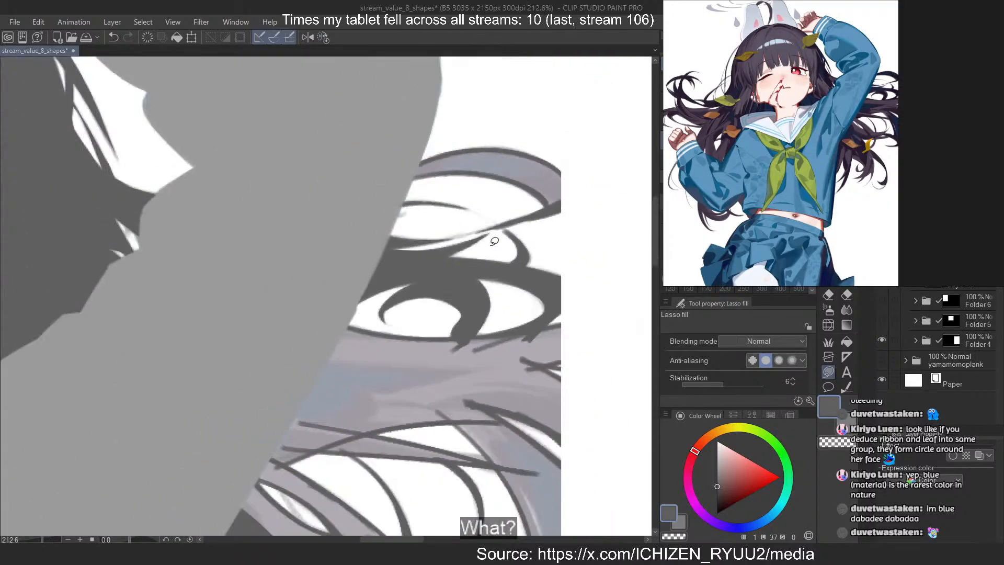
# Fill the uppermost arching strand between the raised sleeve and the canvas edge with dark grey
pyautogui.scroll(9, 564, 150)
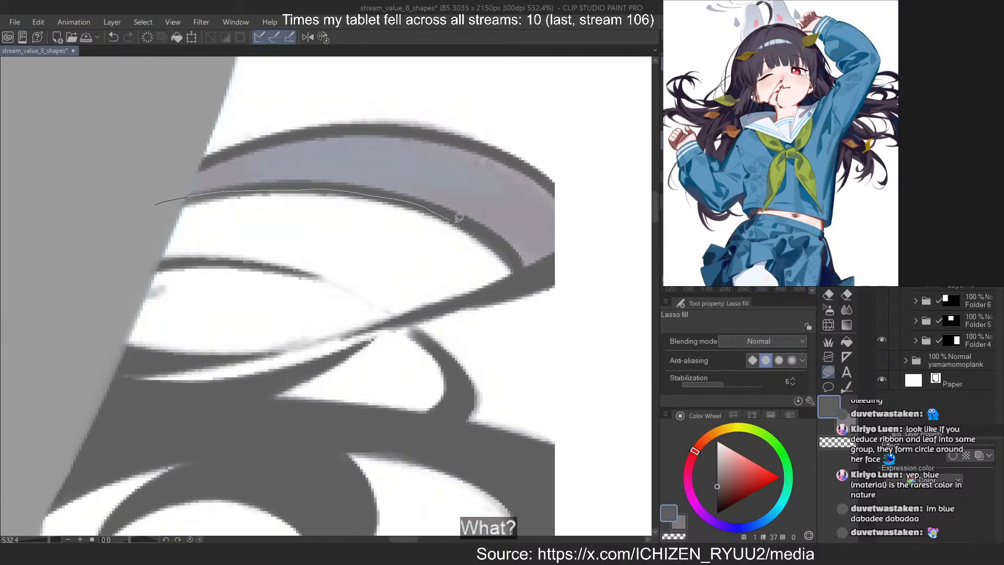
pyautogui.moveTo(567, 248)
pyautogui.mouseDown()
pyautogui.moveTo(552, 184)
pyautogui.moveTo(454, 147)
pyautogui.moveTo(254, 164)
pyautogui.moveTo(528, 194)
pyautogui.moveTo(525, 170)
pyautogui.moveTo(383, 129)
pyautogui.moveTo(210, 158)
pyautogui.mouseUp()
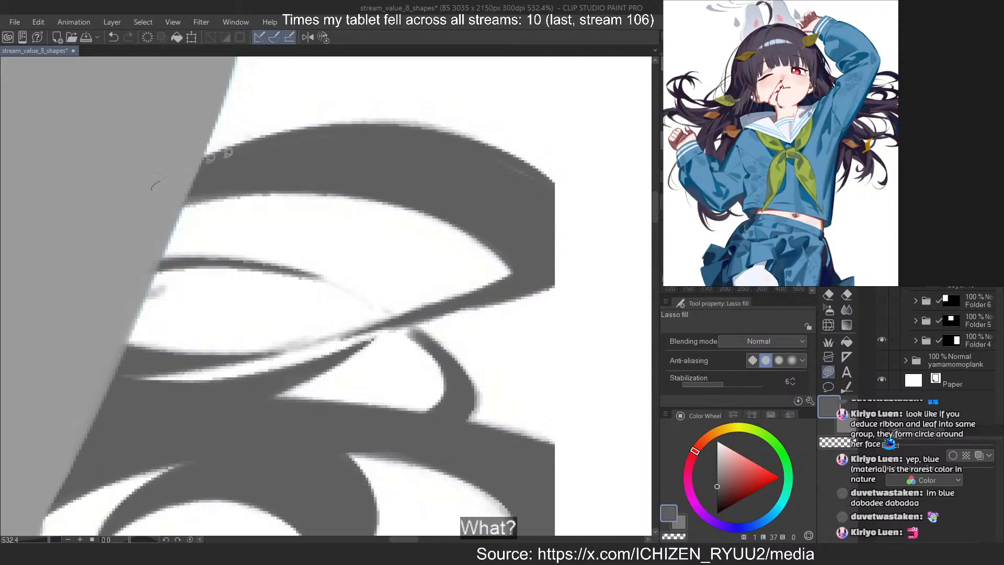
pyautogui.scroll(-15, 468, 111)
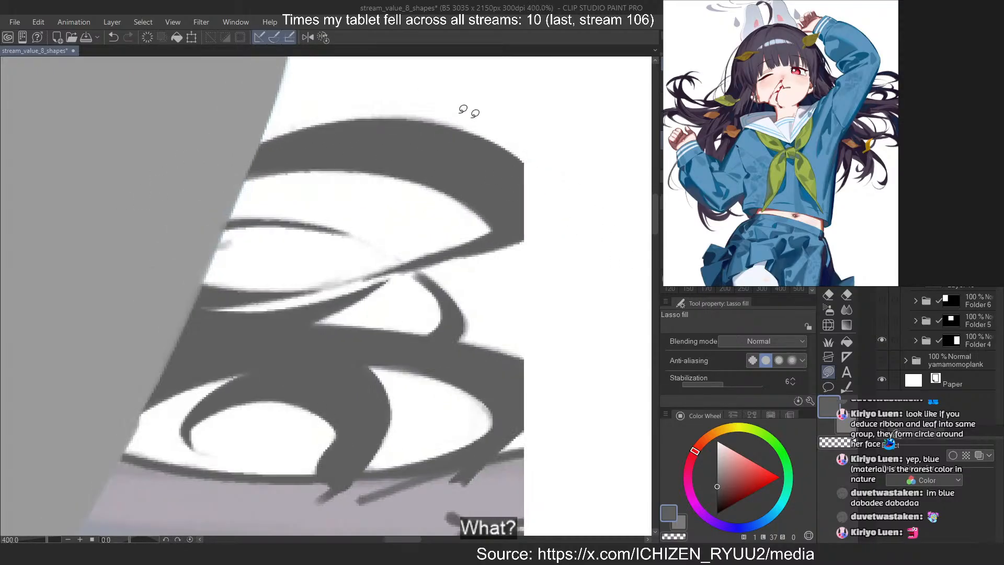
# Fill the hair areas along the sleeve's edge below the almond-shaped gap with dark grey
pyautogui.scroll(12, 277, 196)
pyautogui.moveTo(241, 178); pyautogui.dragTo(152, 371)
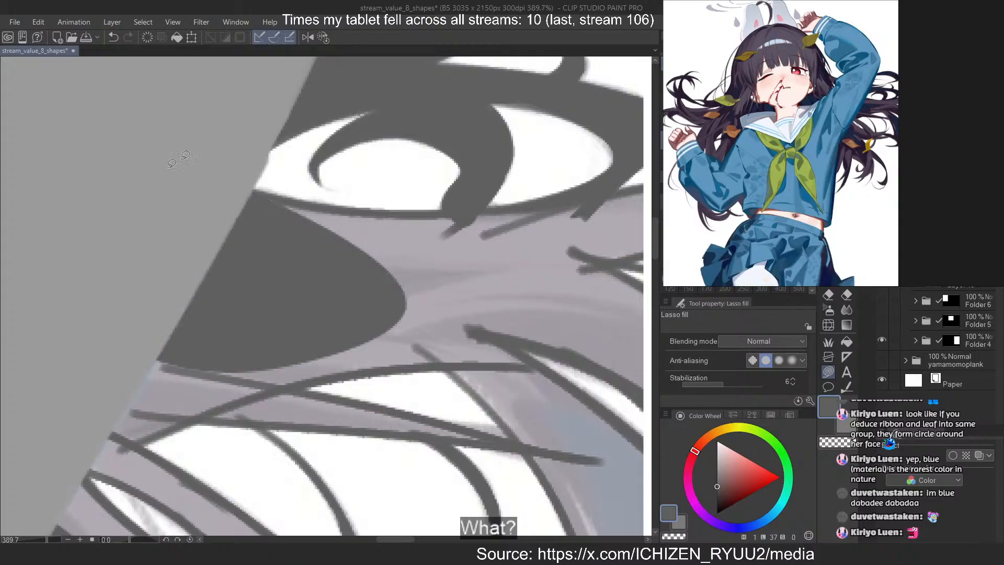
pyautogui.scroll(-7, 222, 188)
pyautogui.scroll(5, 152, 310)
pyautogui.scroll(1, 178, 358)
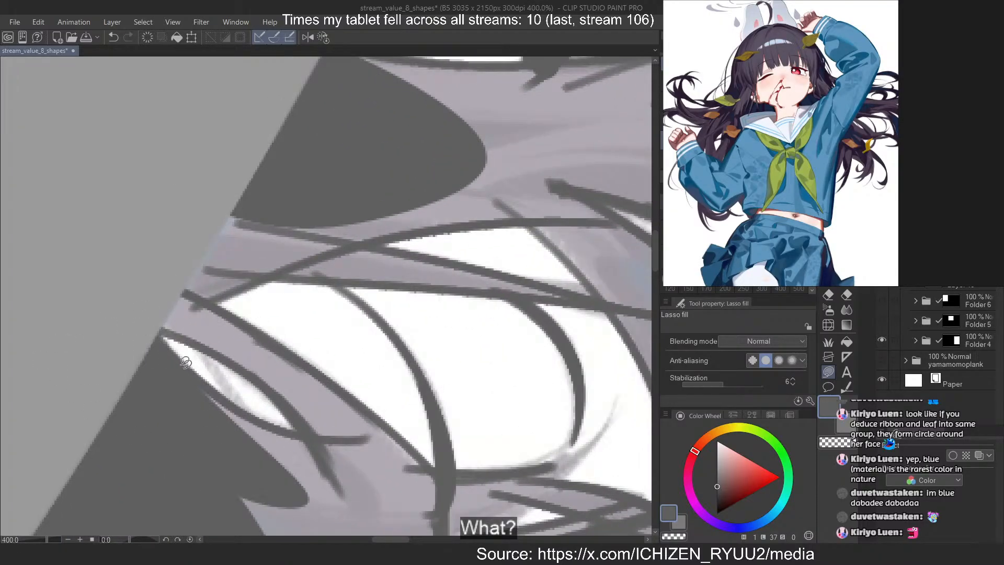
# Fill the strand around the narrow slit-shaped gap beside the sleeve with dark grey
pyautogui.moveTo(311, 430); pyautogui.dragTo(267, 394)
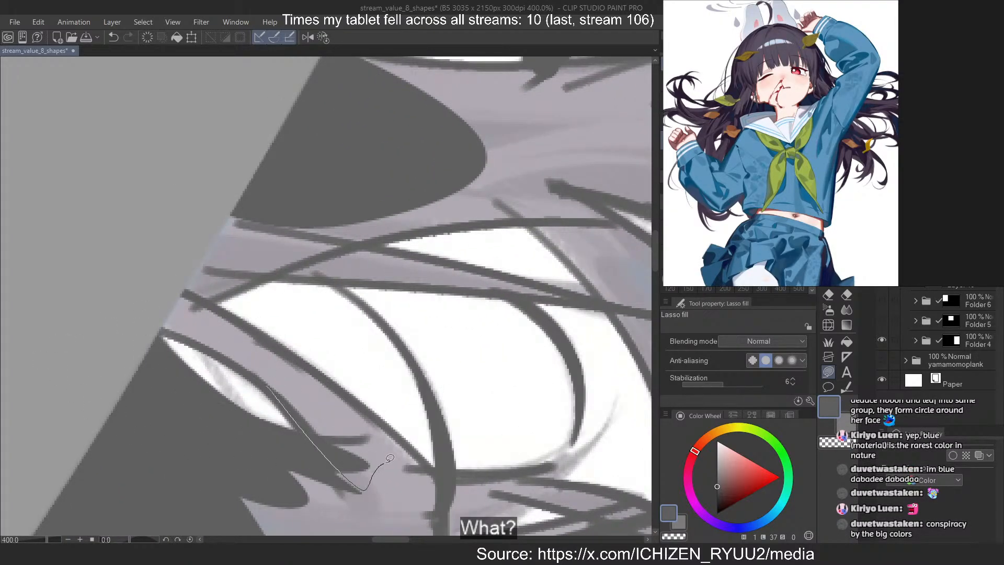
pyautogui.moveTo(389, 458); pyautogui.dragTo(153, 322)
pyautogui.moveTo(270, 361); pyautogui.dragTo(157, 327)
pyautogui.moveTo(118, 299); pyautogui.dragTo(184, 307)
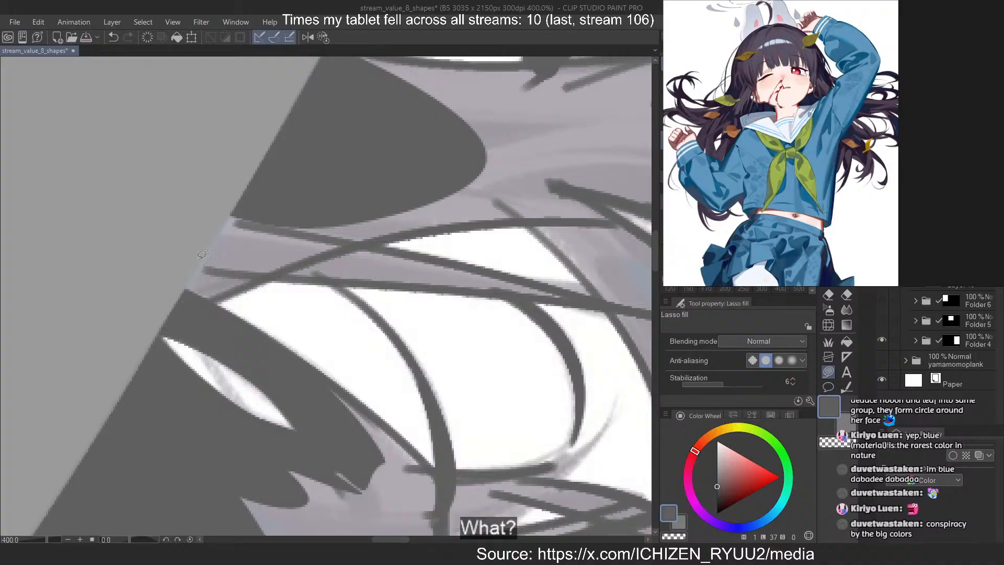
# Fill the crossing strands between the sleeve and the large white gap with dark grey
pyautogui.moveTo(233, 118); pyautogui.dragTo(230, 122)
pyautogui.moveTo(218, 207); pyautogui.dragTo(150, 313)
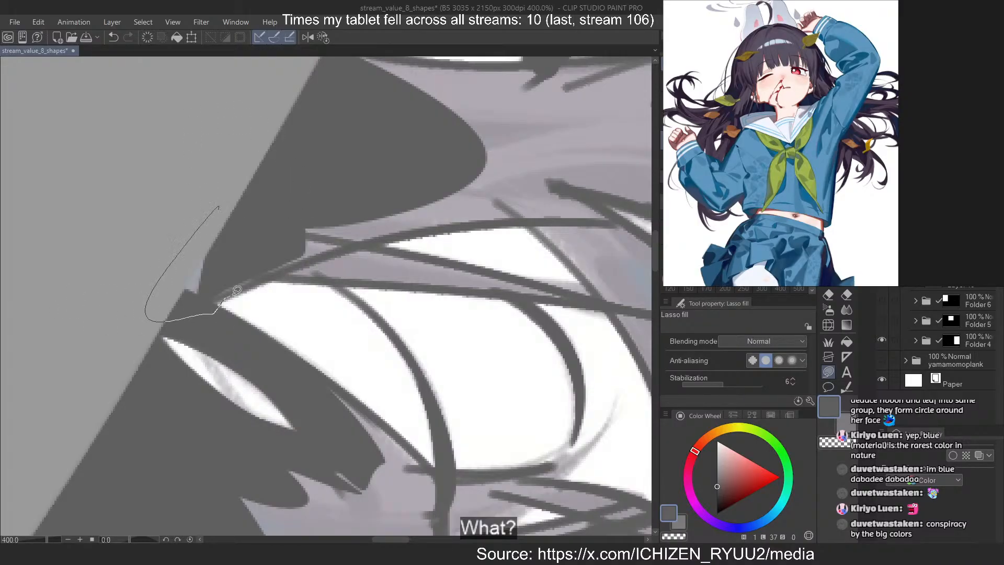
pyautogui.moveTo(237, 289); pyautogui.dragTo(285, 158)
pyautogui.moveTo(276, 267)
pyautogui.mouseDown()
pyautogui.moveTo(517, 288)
pyautogui.moveTo(270, 269)
pyautogui.mouseUp()
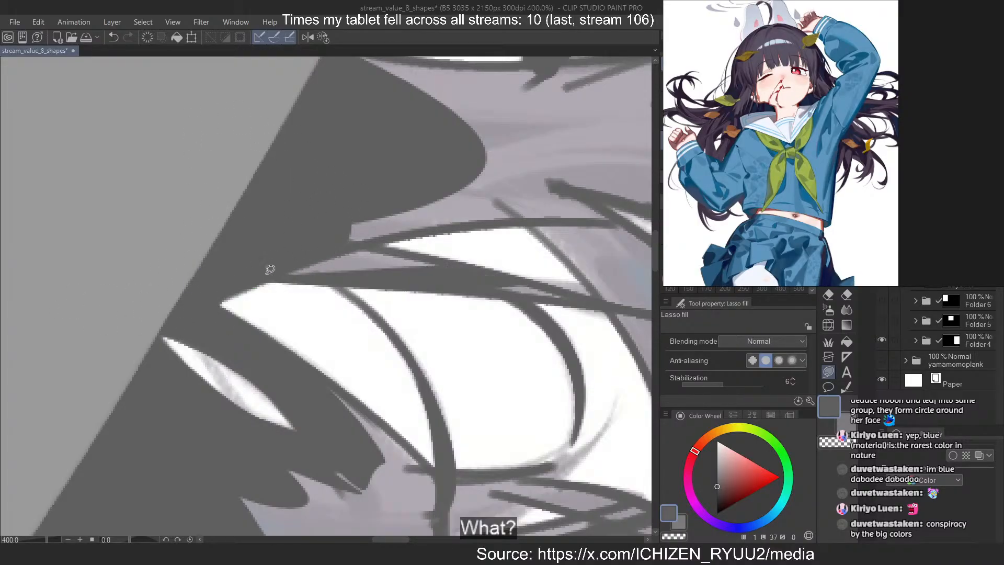
pyautogui.moveTo(434, 256); pyautogui.dragTo(427, 259)
pyautogui.moveTo(551, 285); pyautogui.dragTo(544, 282)
pyautogui.moveTo(439, 281); pyautogui.dragTo(503, 274)
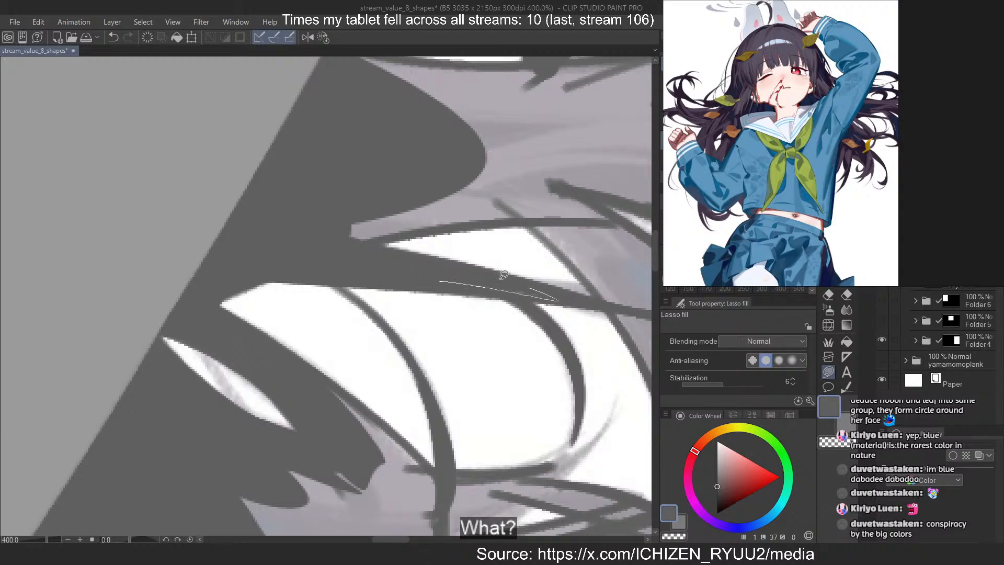
# Extend the dark grey fill along the crossing strand to its far tip, redoing one filled shape
pyautogui.scroll(-2, 101, 263)
pyautogui.scroll(2, 313, 270)
pyautogui.moveTo(258, 273)
pyautogui.mouseDown()
pyautogui.moveTo(245, 268)
pyautogui.moveTo(269, 267)
pyautogui.mouseUp()
pyautogui.hotkey('ctrl', 'z')
pyautogui.moveTo(428, 303); pyautogui.dragTo(445, 310)
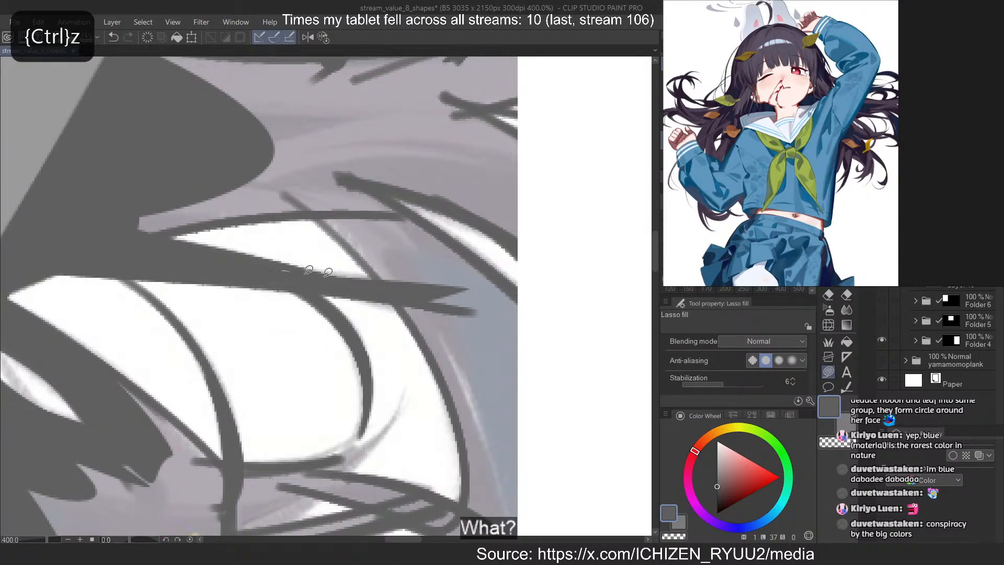
# Fill the wide strand descending between the large white gap and the canvas edge, redoing one filled shape
pyautogui.moveTo(290, 190)
pyautogui.mouseDown()
pyautogui.moveTo(473, 434)
pyautogui.moveTo(487, 438)
pyautogui.mouseUp()
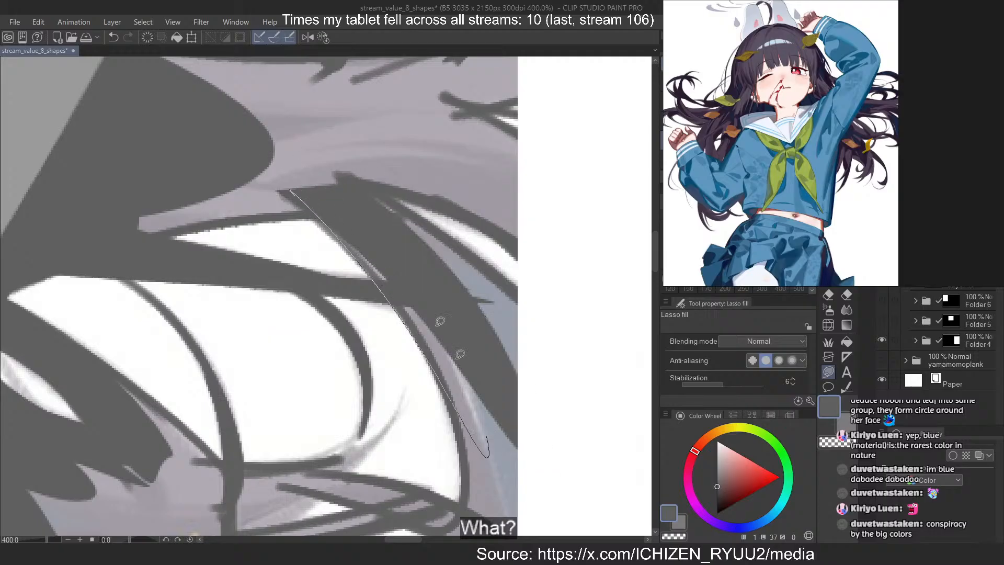
pyautogui.moveTo(440, 321); pyautogui.dragTo(299, 212)
pyautogui.hotkey('ctrl', 'z')
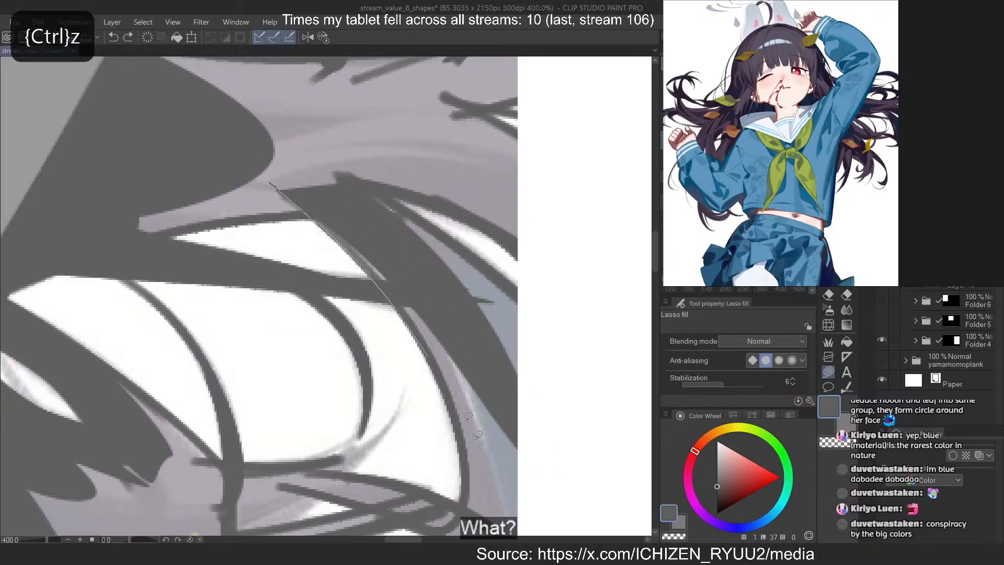
pyautogui.moveTo(309, 158)
pyautogui.mouseDown()
pyautogui.moveTo(361, 176)
pyautogui.moveTo(400, 210)
pyautogui.moveTo(416, 144)
pyautogui.mouseUp()
pyautogui.moveTo(326, 118); pyautogui.dragTo(313, 122)
pyautogui.moveTo(397, 125); pyautogui.dragTo(410, 130)
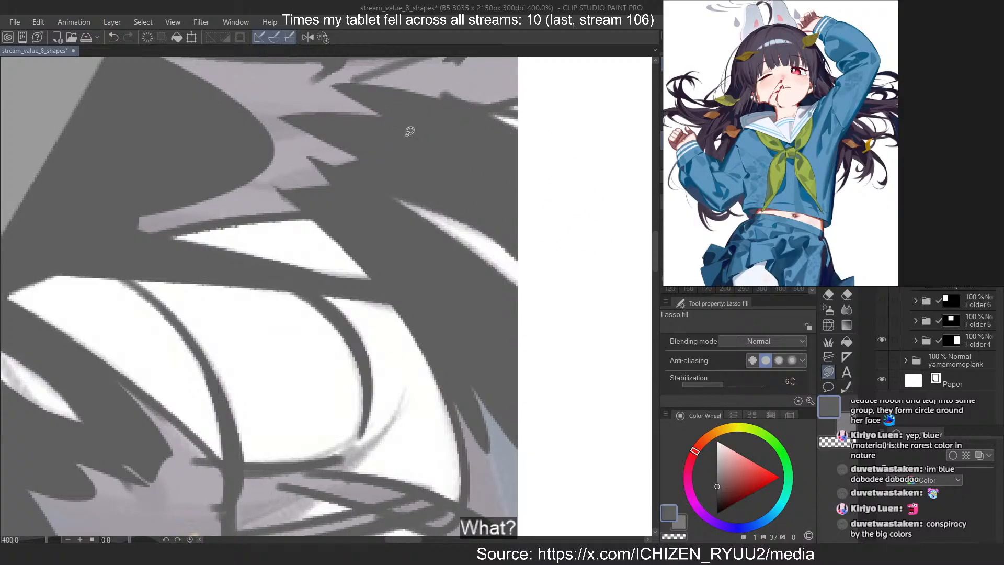
# Fill the band of hair beneath the almond-shaped gap with dark grey, redoing one filled shape
pyautogui.scroll(-7, 505, 356)
pyautogui.scroll(9, 353, 149)
pyautogui.moveTo(238, 248)
pyautogui.mouseDown()
pyautogui.moveTo(232, 347)
pyautogui.moveTo(225, 335)
pyautogui.mouseUp()
pyautogui.moveTo(257, 269)
pyautogui.mouseDown()
pyautogui.moveTo(408, 269)
pyautogui.moveTo(264, 308)
pyautogui.mouseUp()
pyautogui.moveTo(349, 289)
pyautogui.mouseDown()
pyautogui.moveTo(370, 285)
pyautogui.moveTo(366, 338)
pyautogui.mouseUp()
pyautogui.hotkey('ctrl', 'z')
pyautogui.moveTo(430, 287); pyautogui.dragTo(352, 347)
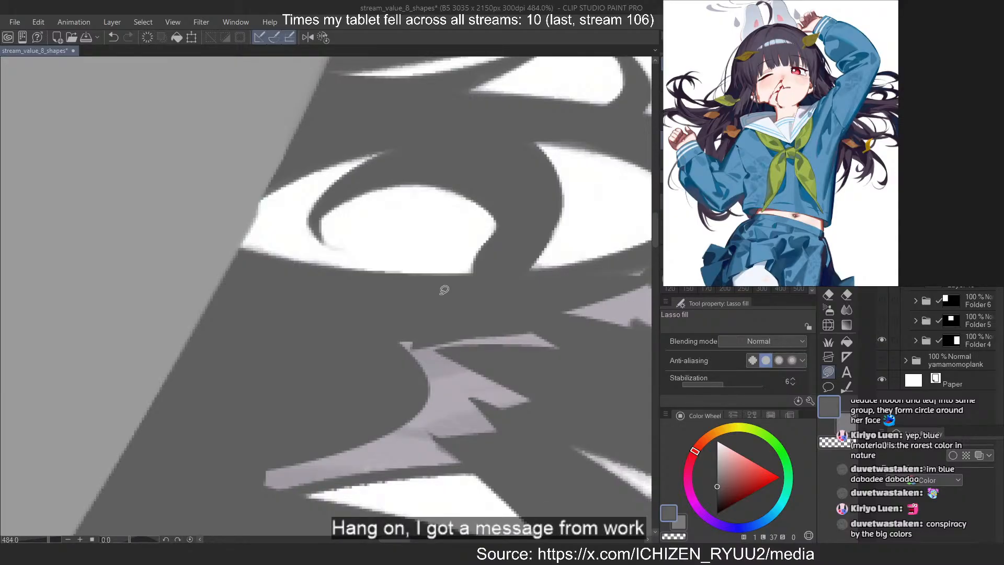
# Rotate the canvas view to -45 degrees and fill the remaining light hair patches along the canvas edge with dark grey
pyautogui.press('-')
pyautogui.press('-')
pyautogui.press('-')
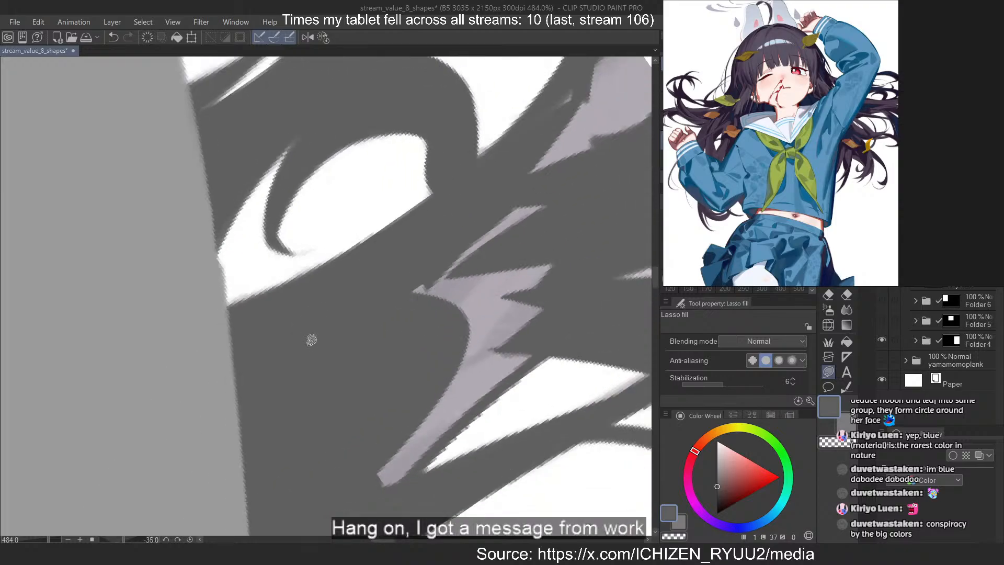
pyautogui.scroll(-6, 312, 341)
pyautogui.scroll(8, 437, 190)
pyautogui.moveTo(491, 132)
pyautogui.mouseDown()
pyautogui.moveTo(325, 392)
pyautogui.moveTo(491, 178)
pyautogui.moveTo(522, 157)
pyautogui.mouseUp()
pyautogui.moveTo(517, 107)
pyautogui.mouseDown()
pyautogui.moveTo(500, 229)
pyautogui.moveTo(549, 175)
pyautogui.mouseUp()
pyautogui.moveTo(518, 215); pyautogui.dragTo(564, 186)
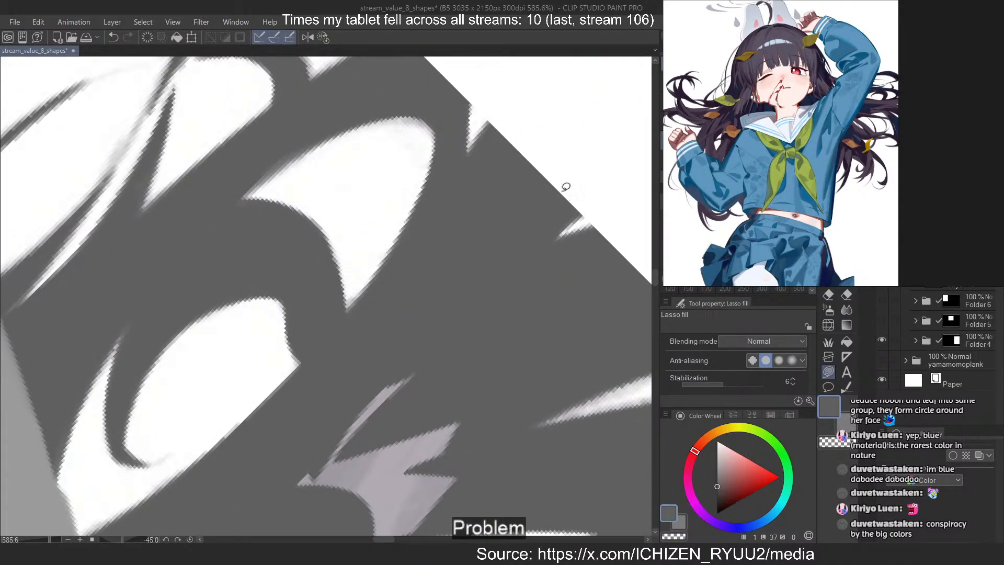
# Fill the lavender hair patch beneath the curved white gaps near the canvas edge with dark grey, redoing one filled shape
pyautogui.hotkey('ctrl', 'z')
pyautogui.moveTo(393, 339)
pyautogui.mouseDown()
pyautogui.moveTo(273, 525)
pyautogui.moveTo(460, 415)
pyautogui.mouseUp()
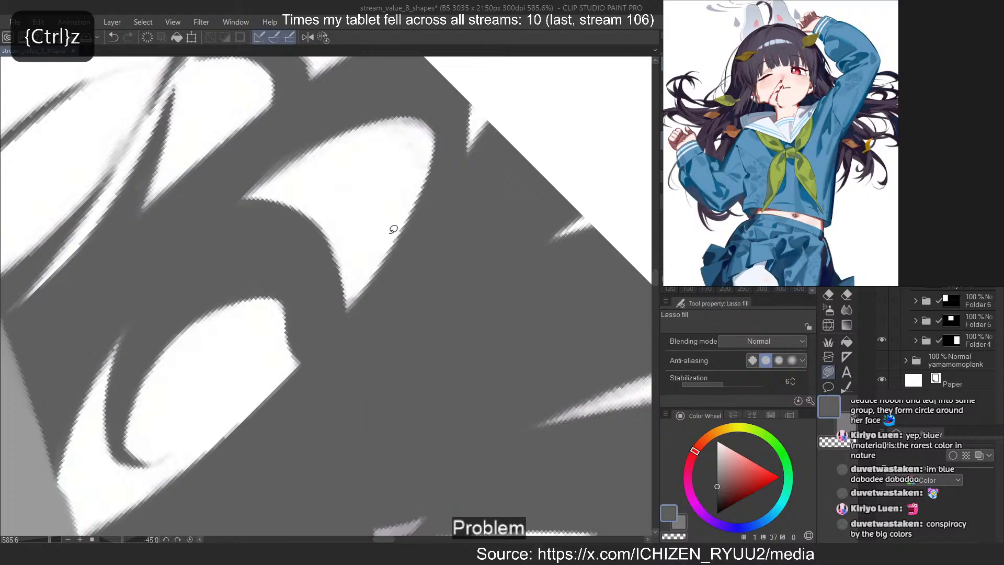
pyautogui.scroll(-7, 356, 113)
pyautogui.scroll(5, 357, 297)
pyautogui.moveTo(356, 296)
pyautogui.mouseDown()
pyautogui.moveTo(477, 297)
pyautogui.moveTo(280, 352)
pyautogui.moveTo(298, 334)
pyautogui.mouseUp()
pyautogui.moveTo(424, 347)
pyautogui.mouseDown()
pyautogui.moveTo(309, 523)
pyautogui.moveTo(345, 410)
pyautogui.mouseUp()
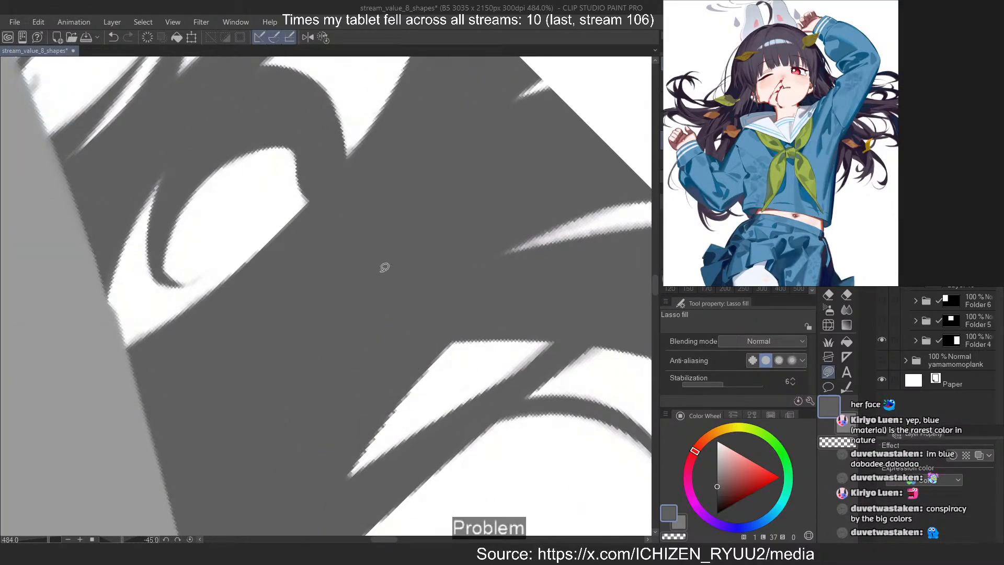
# Reset the canvas rotation to 0 degrees and fill the light hair strip along the vertical canvas edge with dark grey
pyautogui.moveTo(579, 313)
pyautogui.mouseDown()
pyautogui.moveTo(514, 369)
pyautogui.moveTo(597, 304)
pyautogui.mouseUp()
pyautogui.hotkey('ctrl', 'z')
pyautogui.click(326, 38)
pyautogui.scroll(-14, 485, 146)
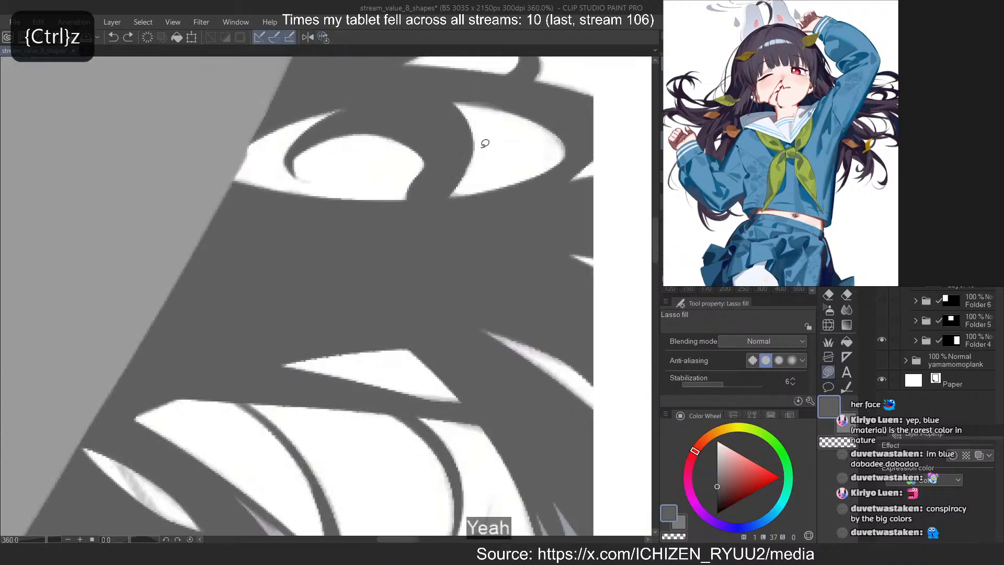
pyautogui.scroll(12, 486, 150)
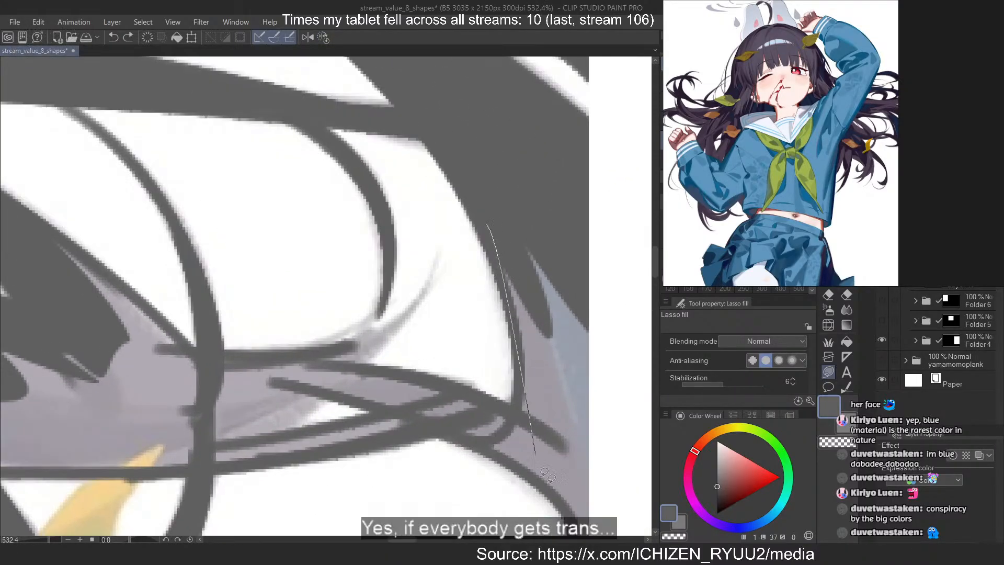
pyautogui.moveTo(521, 344)
pyautogui.mouseDown()
pyautogui.moveTo(557, 471)
pyautogui.moveTo(591, 480)
pyautogui.mouseUp()
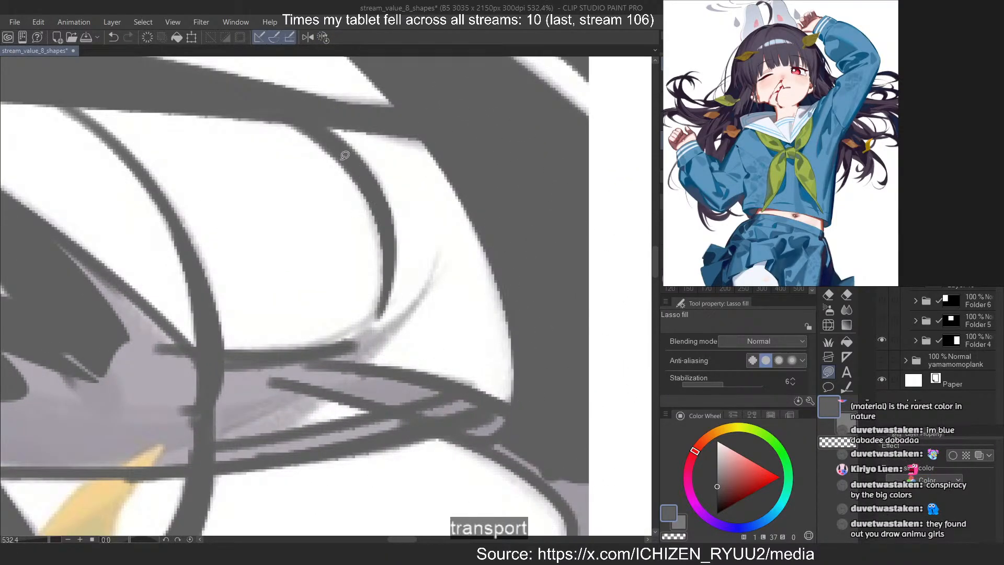
# Fill the overlapping strand tips where they meet the hair at the canvas edge with dark grey, redoing one filled shape
pyautogui.scroll(-6, 370, 239)
pyautogui.scroll(5, 450, 355)
pyautogui.scroll(3, 453, 353)
pyautogui.moveTo(418, 344); pyautogui.dragTo(478, 320)
pyautogui.hotkey('ctrl', 'z')
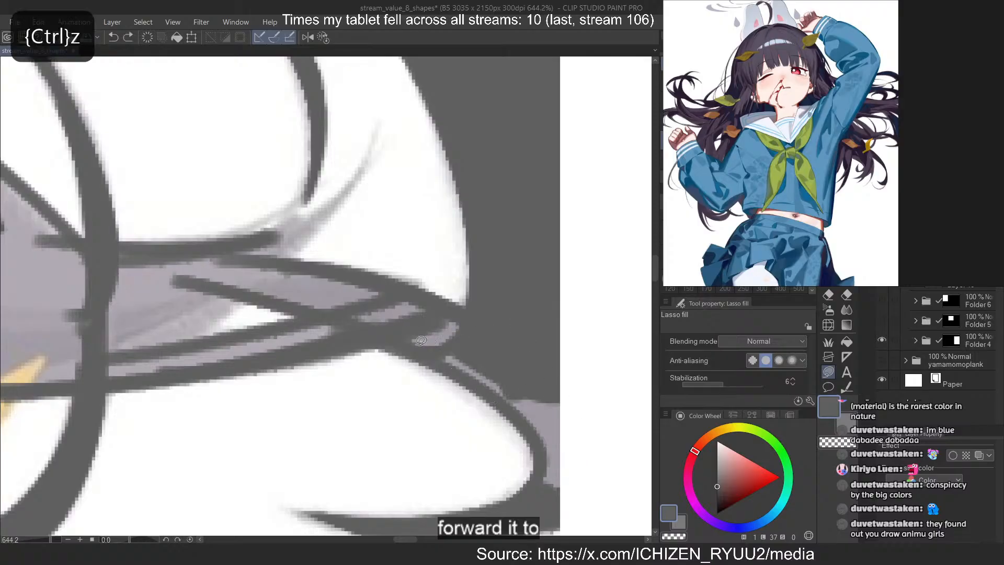
pyautogui.moveTo(414, 341); pyautogui.dragTo(449, 349)
pyautogui.moveTo(523, 399)
pyautogui.mouseDown()
pyautogui.moveTo(543, 507)
pyautogui.moveTo(552, 387)
pyautogui.moveTo(572, 518)
pyautogui.mouseUp()
pyautogui.hotkey('ctrl', 'z')
# Extend the dark grey fill inward along the upper crossing strand, above the small white gap
pyautogui.scroll(3, 291, 298)
pyautogui.moveTo(94, 259)
pyautogui.mouseDown()
pyautogui.moveTo(549, 332)
pyautogui.moveTo(306, 266)
pyautogui.mouseUp()
pyautogui.scroll(-5, 392, 307)
pyautogui.scroll(4, 329, 302)
pyautogui.scroll(-2, 426, 336)
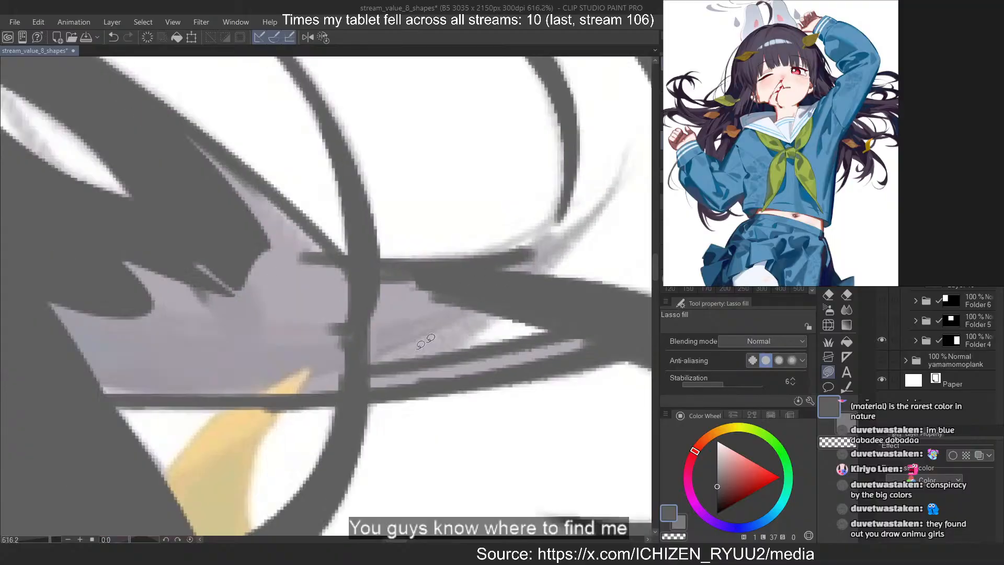
# Fill the join between the curved strand and the horizontal strand, and trim its edge with the transparent colour
pyautogui.moveTo(525, 248); pyautogui.dragTo(538, 234)
pyautogui.hotkey('ctrl', 'z')
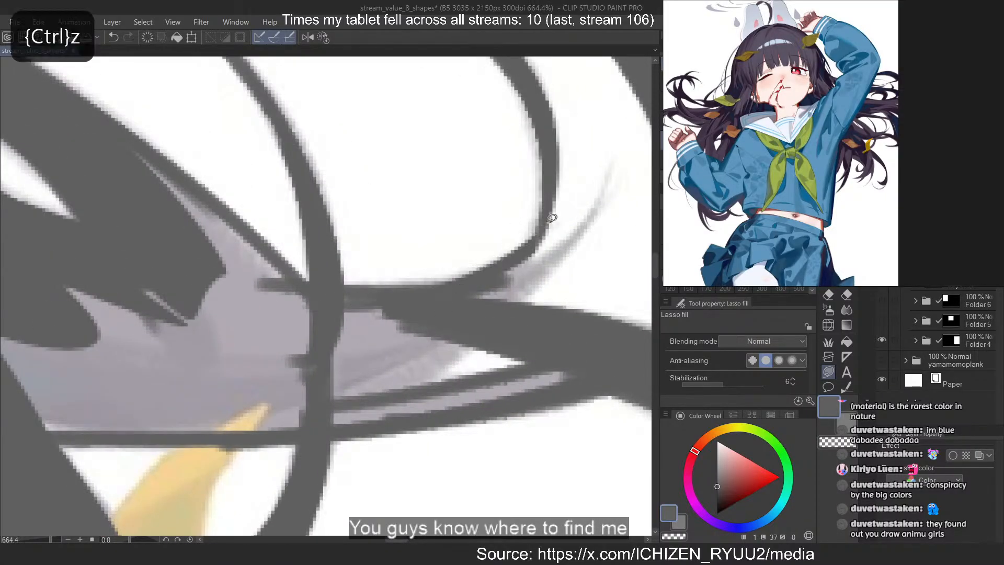
pyautogui.press('c')
pyautogui.moveTo(512, 279)
pyautogui.mouseDown()
pyautogui.moveTo(594, 199)
pyautogui.moveTo(555, 256)
pyautogui.mouseUp()
pyautogui.press('c')
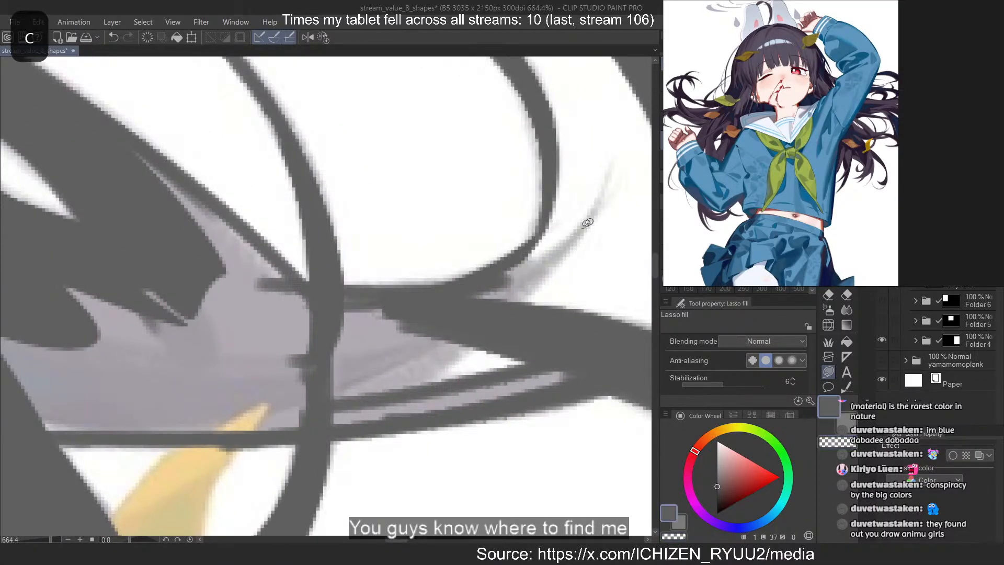
# Fill the pointed flick and the hair bands around the small white gap with dark grey, redoing the flick
pyautogui.moveTo(458, 321)
pyautogui.mouseDown()
pyautogui.moveTo(599, 206)
pyautogui.moveTo(433, 293)
pyautogui.moveTo(602, 197)
pyautogui.moveTo(595, 206)
pyautogui.mouseUp()
pyautogui.hotkey('ctrl', 'z')
pyautogui.hotkey('ctrl', 'z')
pyautogui.moveTo(554, 267)
pyautogui.mouseDown()
pyautogui.moveTo(416, 313)
pyautogui.moveTo(460, 351)
pyautogui.mouseUp()
pyautogui.moveTo(408, 385)
pyautogui.mouseDown()
pyautogui.moveTo(332, 358)
pyautogui.moveTo(388, 369)
pyautogui.mouseUp()
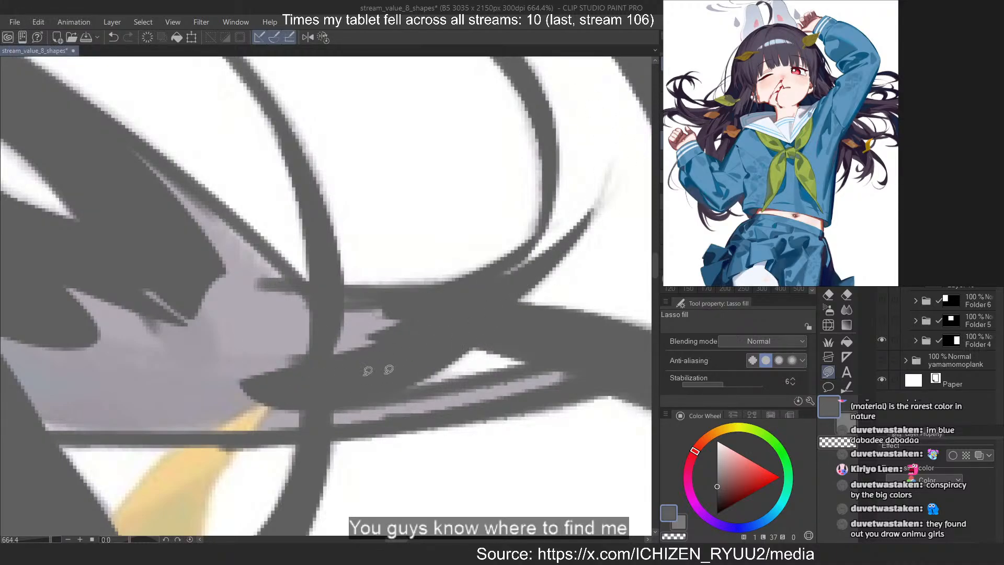
pyautogui.moveTo(577, 352)
pyautogui.mouseDown()
pyautogui.moveTo(588, 377)
pyautogui.moveTo(582, 361)
pyautogui.mouseUp()
pyautogui.moveTo(361, 413); pyautogui.dragTo(300, 424)
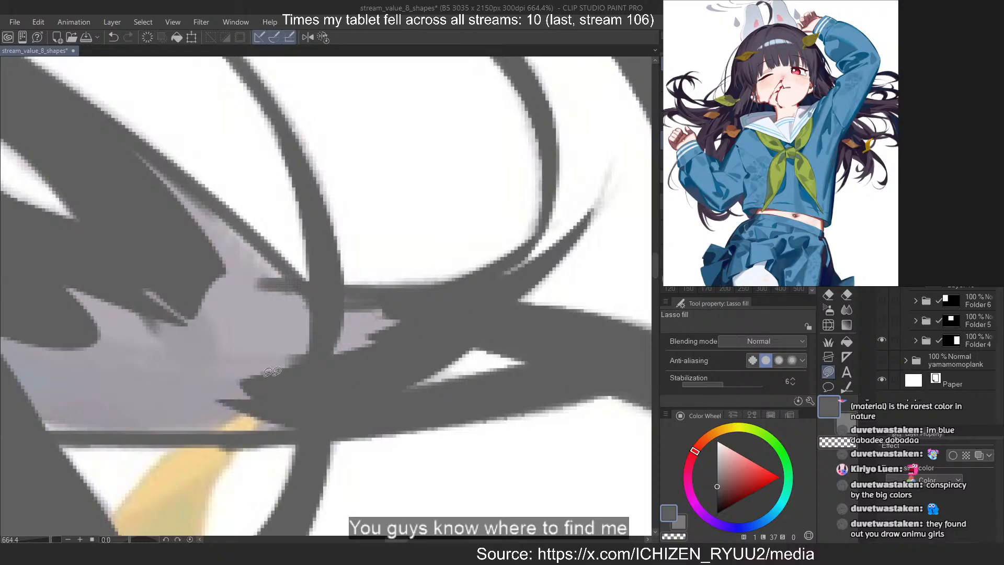
# Fill the lavender patch between the crossing strands and the main hair mass with dark grey
pyautogui.moveTo(375, 366); pyautogui.dragTo(225, 287)
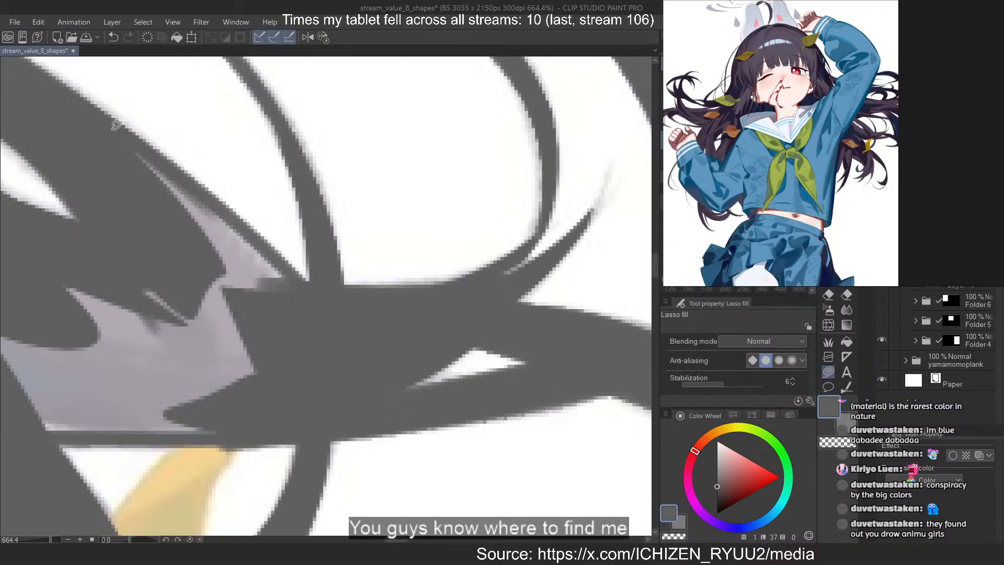
pyautogui.moveTo(116, 124); pyautogui.dragTo(153, 183)
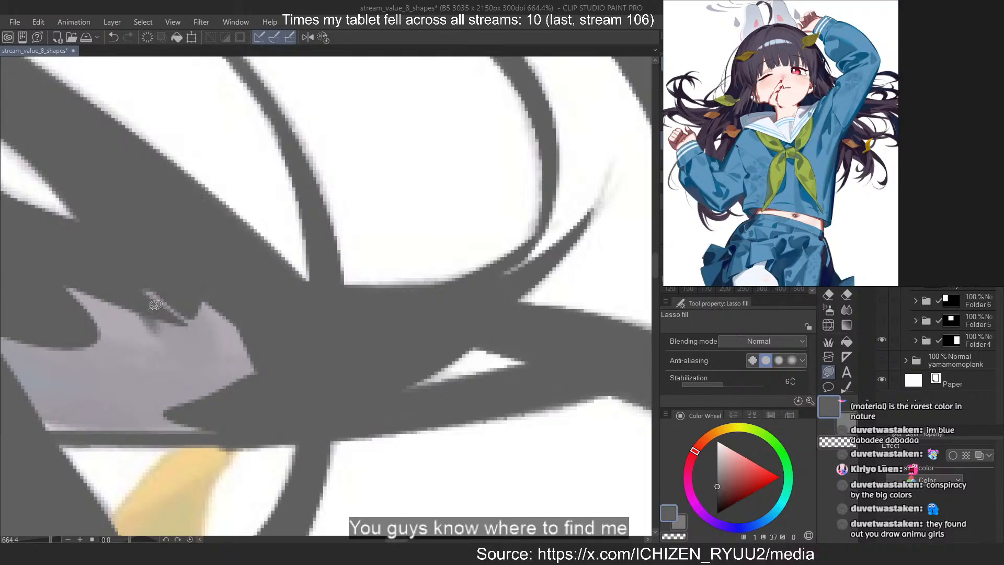
pyautogui.moveTo(83, 276)
pyautogui.mouseDown()
pyautogui.moveTo(118, 224)
pyautogui.moveTo(86, 238)
pyautogui.mouseUp()
pyautogui.moveTo(508, 390); pyautogui.dragTo(700, 381)
# Rotate the canvas view to -35 degrees and fill the hair lock hanging beside the cheek with dark grey
pyautogui.moveTo(329, 334)
pyautogui.mouseDown()
pyautogui.moveTo(288, 414)
pyautogui.moveTo(432, 372)
pyautogui.mouseUp()
pyautogui.moveTo(214, 406)
pyautogui.mouseDown()
pyautogui.moveTo(487, 416)
pyautogui.moveTo(214, 386)
pyautogui.moveTo(184, 369)
pyautogui.mouseUp()
pyautogui.moveTo(464, 217); pyautogui.dragTo(376, 215)
pyautogui.moveTo(510, 215); pyautogui.dragTo(133, 175)
pyautogui.moveTo(201, 241)
pyautogui.mouseDown()
pyautogui.moveTo(368, 204)
pyautogui.moveTo(385, 248)
pyautogui.moveTo(324, 220)
pyautogui.mouseUp()
pyautogui.moveTo(444, 209); pyautogui.dragTo(502, 209)
pyautogui.moveTo(377, 84)
pyautogui.mouseDown()
pyautogui.moveTo(501, 313)
pyautogui.moveTo(387, 68)
pyautogui.mouseUp()
pyautogui.moveTo(393, 104); pyautogui.dragTo(382, 189)
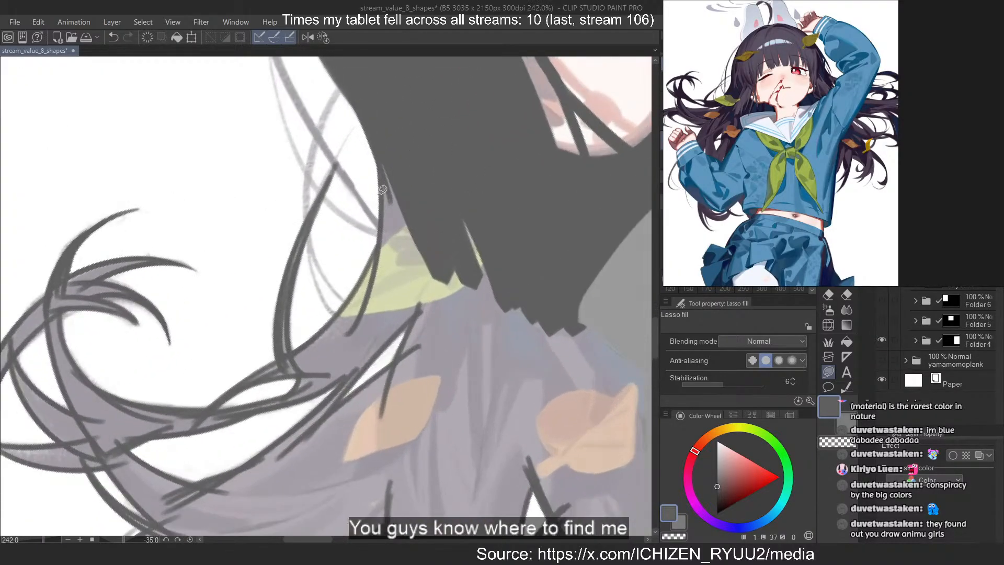
# Fill the hair from below the cheek along the shoulder down to the sleeve with dark grey, covering the overlapping leaf
pyautogui.moveTo(383, 311)
pyautogui.mouseDown()
pyautogui.moveTo(439, 209)
pyautogui.moveTo(551, 217)
pyautogui.mouseUp()
pyautogui.moveTo(503, 173); pyautogui.dragTo(496, 173)
pyautogui.moveTo(497, 250)
pyautogui.mouseDown()
pyautogui.moveTo(645, 429)
pyautogui.moveTo(640, 375)
pyautogui.mouseUp()
pyautogui.scroll(-1, 226, 124)
pyautogui.scroll(-1, 226, 123)
pyautogui.moveTo(407, 345); pyautogui.dragTo(268, 186)
pyautogui.scroll(1, 314, 209)
pyautogui.moveTo(324, 227)
pyautogui.mouseDown()
pyautogui.moveTo(434, 412)
pyautogui.moveTo(377, 188)
pyautogui.mouseUp()
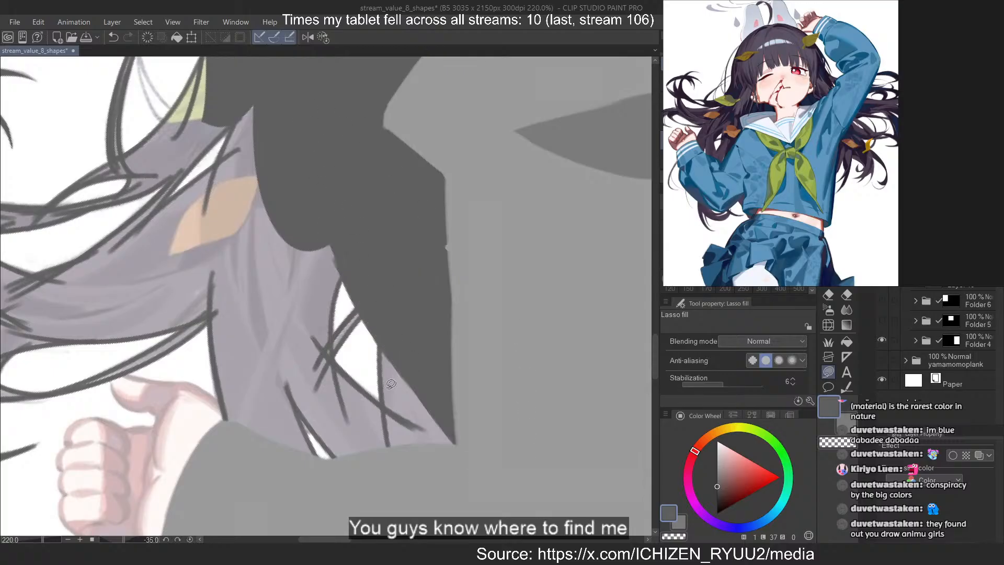
# Fill the hair strip beside the sleeve and the strands around the two small white gaps with dark grey
pyautogui.moveTo(383, 345); pyautogui.dragTo(406, 241)
pyautogui.moveTo(466, 293); pyautogui.dragTo(407, 240)
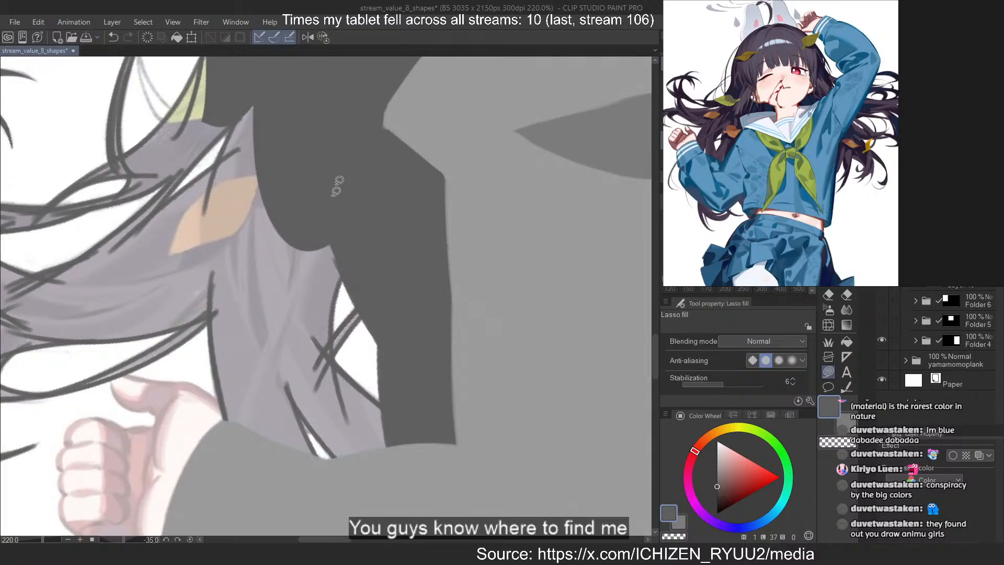
pyautogui.scroll(4, 327, 354)
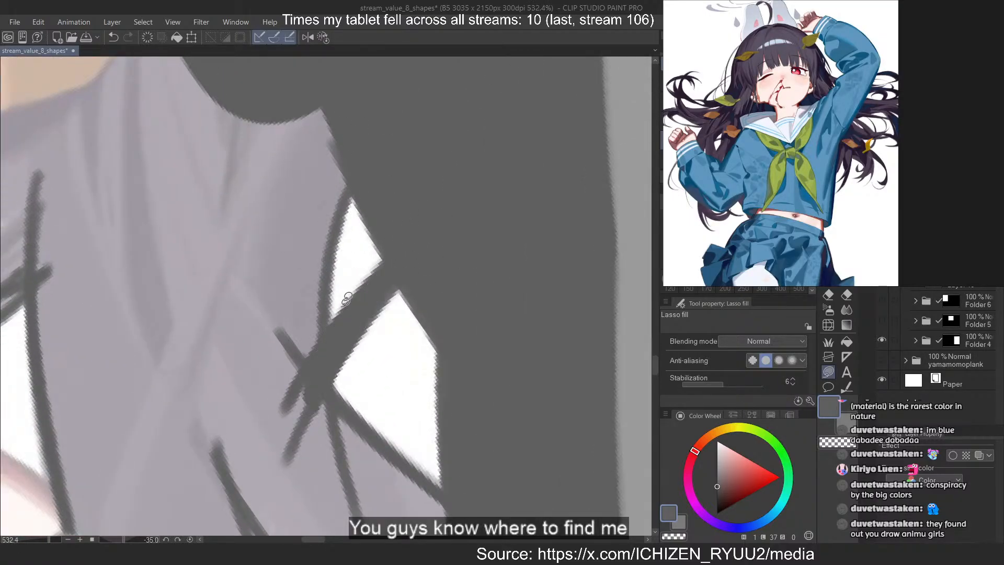
pyautogui.moveTo(318, 395); pyautogui.dragTo(323, 444)
pyautogui.scroll(-2, 314, 366)
pyautogui.moveTo(277, 313)
pyautogui.mouseDown()
pyautogui.moveTo(492, 522)
pyautogui.moveTo(233, 407)
pyautogui.mouseUp()
pyautogui.scroll(-1, 239, 387)
pyautogui.scroll(1, 239, 387)
pyautogui.moveTo(215, 358)
pyautogui.mouseDown()
pyautogui.moveTo(304, 341)
pyautogui.moveTo(220, 350)
pyautogui.mouseUp()
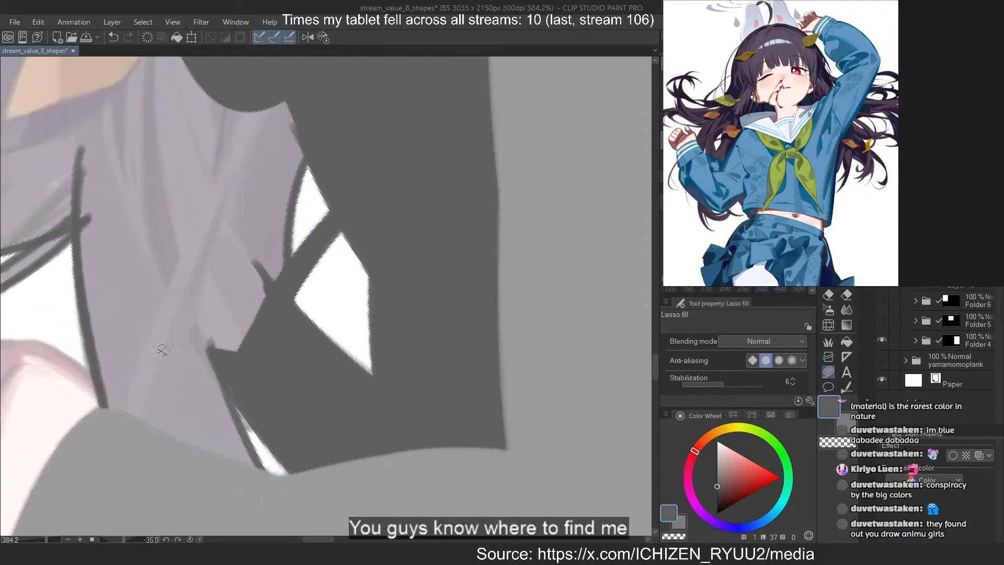
# Fill the lavender hair directly above the forearm sleeve with dark grey, redoing one filled shape
pyautogui.moveTo(282, 519); pyautogui.dragTo(231, 402)
pyautogui.moveTo(214, 339); pyautogui.dragTo(126, 355)
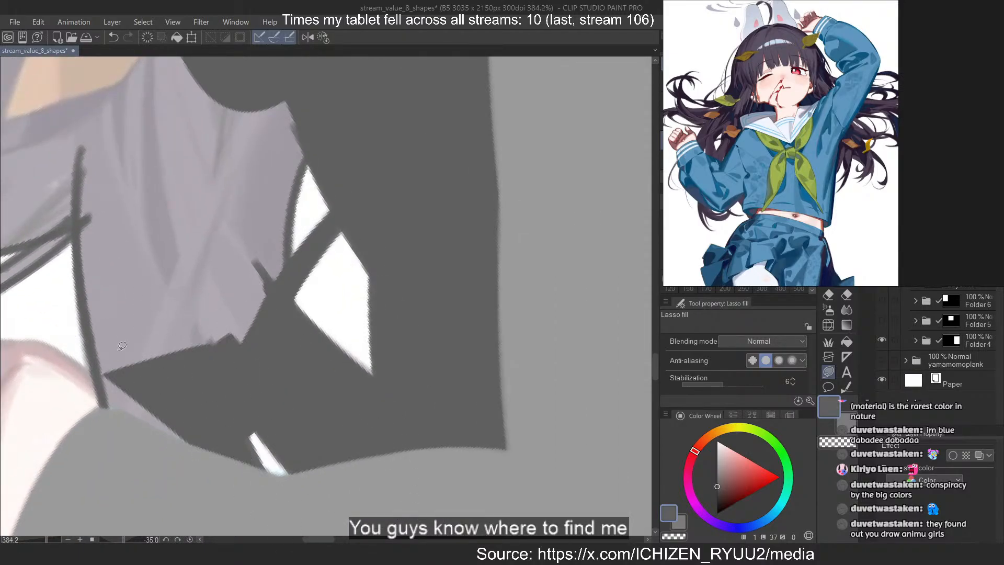
pyautogui.hotkey('ctrl', 'z')
pyautogui.moveTo(238, 374)
pyautogui.mouseDown()
pyautogui.moveTo(196, 411)
pyautogui.moveTo(123, 364)
pyautogui.moveTo(152, 366)
pyautogui.mouseUp()
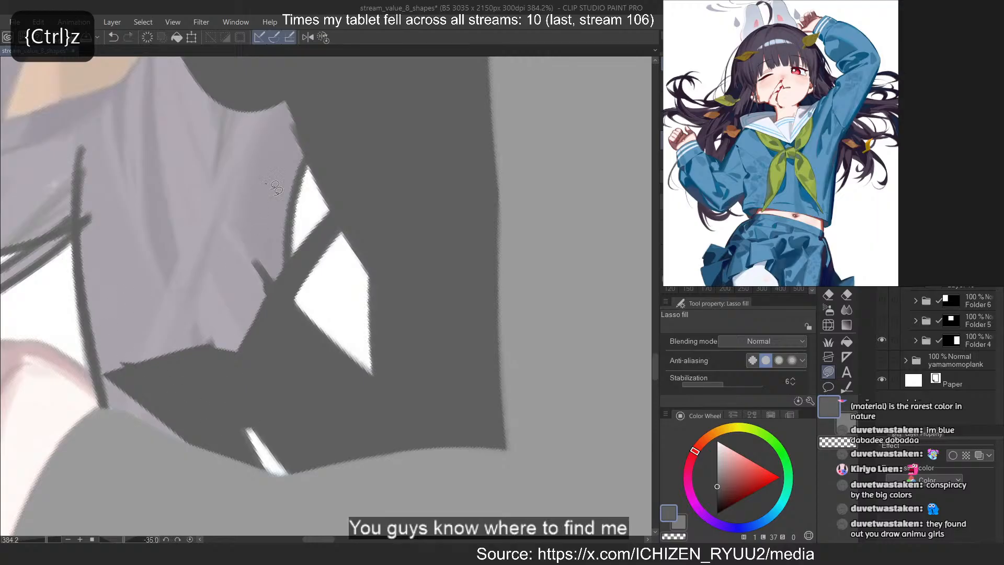
pyautogui.moveTo(272, 184); pyautogui.dragTo(211, 343)
pyautogui.moveTo(284, 161); pyautogui.dragTo(275, 261)
pyautogui.hotkey('ctrl', 'z')
# Fill the remaining broad hair section between the forearm sleeve and the orange leaf with dark grey
pyautogui.moveTo(306, 131)
pyautogui.mouseDown()
pyautogui.moveTo(245, 253)
pyautogui.moveTo(209, 96)
pyautogui.mouseUp()
pyautogui.moveTo(292, 88)
pyautogui.mouseDown()
pyautogui.moveTo(307, 138)
pyautogui.moveTo(304, 131)
pyautogui.mouseUp()
pyautogui.moveTo(279, 84); pyautogui.dragTo(285, 153)
pyautogui.moveTo(385, 316); pyautogui.dragTo(335, 313)
pyautogui.moveTo(240, 285)
pyautogui.mouseDown()
pyautogui.moveTo(280, 314)
pyautogui.moveTo(317, 303)
pyautogui.moveTo(296, 311)
pyautogui.mouseUp()
pyautogui.moveTo(299, 202)
pyautogui.mouseDown()
pyautogui.moveTo(464, 428)
pyautogui.moveTo(386, 60)
pyautogui.mouseUp()
pyautogui.moveTo(374, 235); pyautogui.dragTo(391, 341)
pyautogui.moveTo(329, 147)
pyautogui.mouseDown()
pyautogui.moveTo(341, 366)
pyautogui.moveTo(405, 99)
pyautogui.moveTo(387, 99)
pyautogui.mouseUp()
# Fill the hair above the narrow white gap with dark grey and cover the green leaf beside the cheek lock
pyautogui.scroll(-4, 334, 248)
pyautogui.scroll(8, 342, 136)
pyautogui.moveTo(385, 99); pyautogui.dragTo(377, 150)
pyautogui.moveTo(321, 229); pyautogui.dragTo(314, 192)
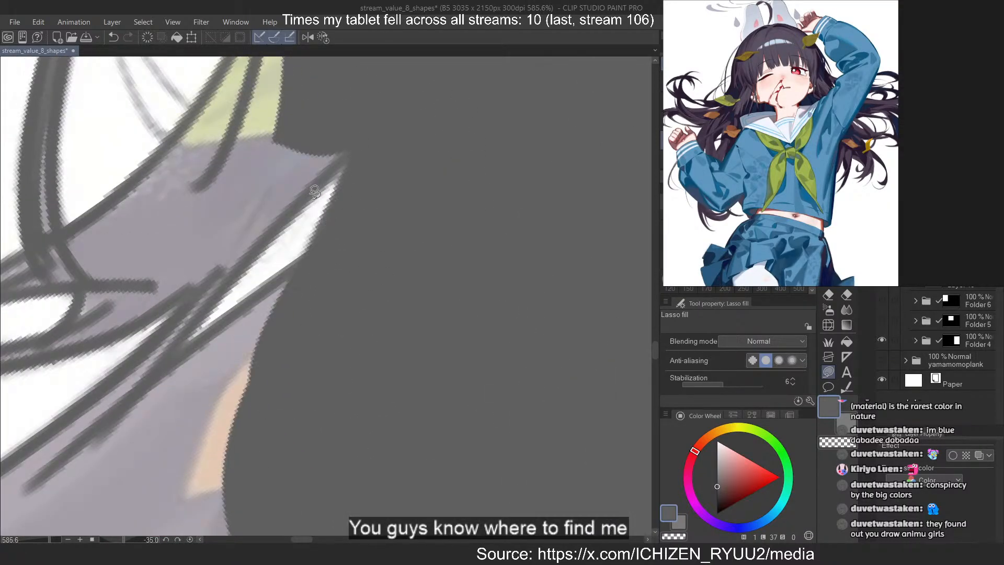
pyautogui.moveTo(361, 142); pyautogui.dragTo(283, 92)
pyautogui.scroll(-5, 291, 148)
pyautogui.scroll(5, 230, 107)
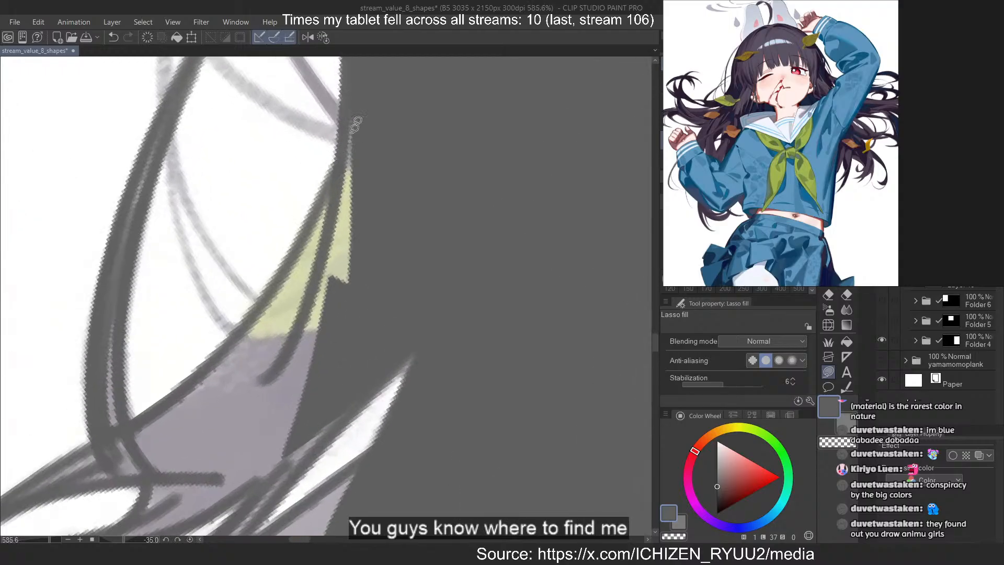
pyautogui.moveTo(352, 130)
pyautogui.mouseDown()
pyautogui.moveTo(364, 76)
pyautogui.moveTo(354, 89)
pyautogui.mouseUp()
pyautogui.moveTo(338, 154)
pyautogui.mouseDown()
pyautogui.moveTo(343, 334)
pyautogui.moveTo(343, 164)
pyautogui.mouseUp()
# Rotate the canvas view to -85 degrees and fill the tapering strand between the large white gap and the narrow sliver
pyautogui.scroll(-1, 271, 204)
pyautogui.press('-')
pyautogui.press('-')
pyautogui.press('-')
pyautogui.press('-')
pyautogui.press('-')
pyautogui.press('-')
pyautogui.press('-')
pyautogui.press('-')
pyautogui.press('-')
pyautogui.press('-')
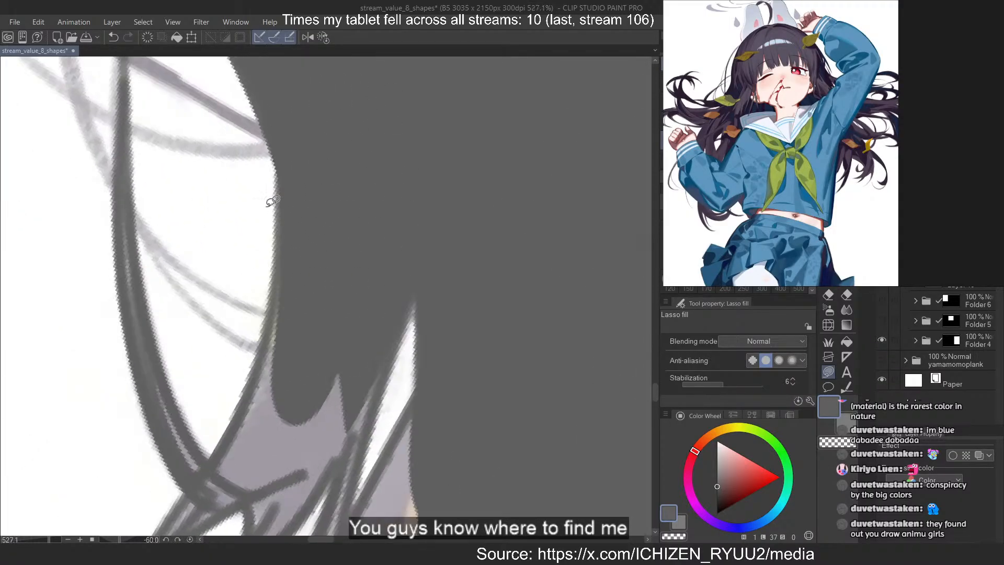
pyautogui.moveTo(252, 216); pyautogui.dragTo(323, 389)
pyautogui.scroll(-5, 244, 148)
pyautogui.scroll(4, 268, 220)
pyautogui.hotkey('ctrl', 'z')
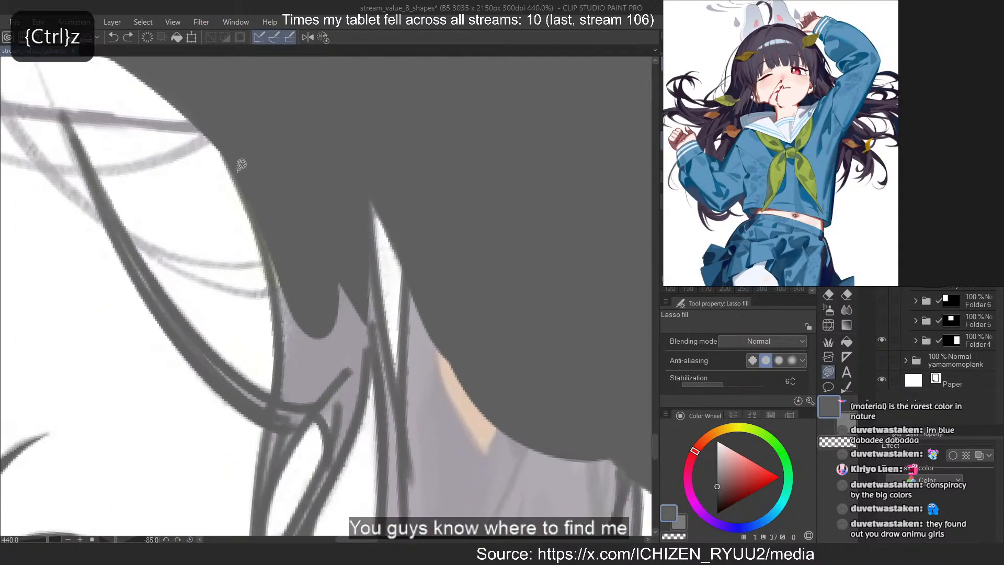
pyautogui.moveTo(240, 164); pyautogui.dragTo(293, 308)
pyautogui.moveTo(309, 420)
pyautogui.mouseDown()
pyautogui.moveTo(369, 292)
pyautogui.moveTo(334, 356)
pyautogui.mouseUp()
pyautogui.moveTo(330, 434); pyautogui.dragTo(353, 285)
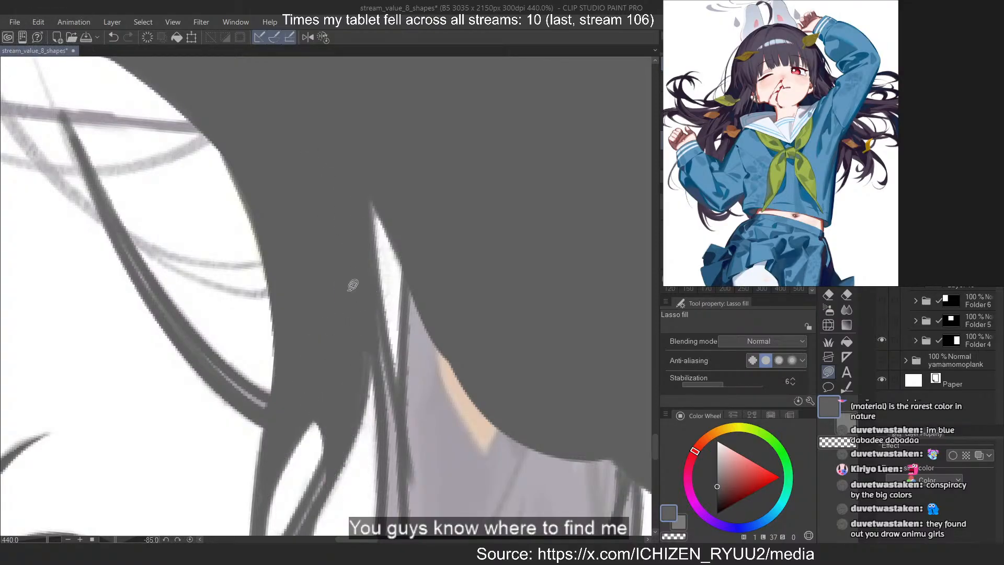
pyautogui.moveTo(361, 342)
pyautogui.mouseDown()
pyautogui.moveTo(400, 475)
pyautogui.moveTo(366, 341)
pyautogui.mouseUp()
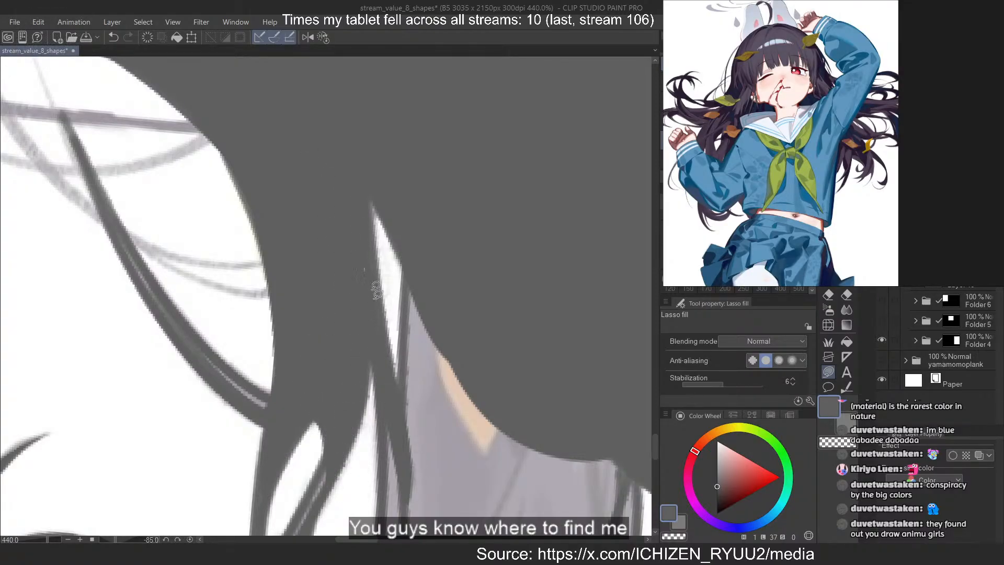
# Fill the broad lock beneath the narrow white sliver with dark grey, covering the orange leaf and redoing one filled shape
pyautogui.scroll(-5, 317, 204)
pyautogui.scroll(3, 345, 188)
pyautogui.moveTo(361, 192); pyautogui.dragTo(368, 176)
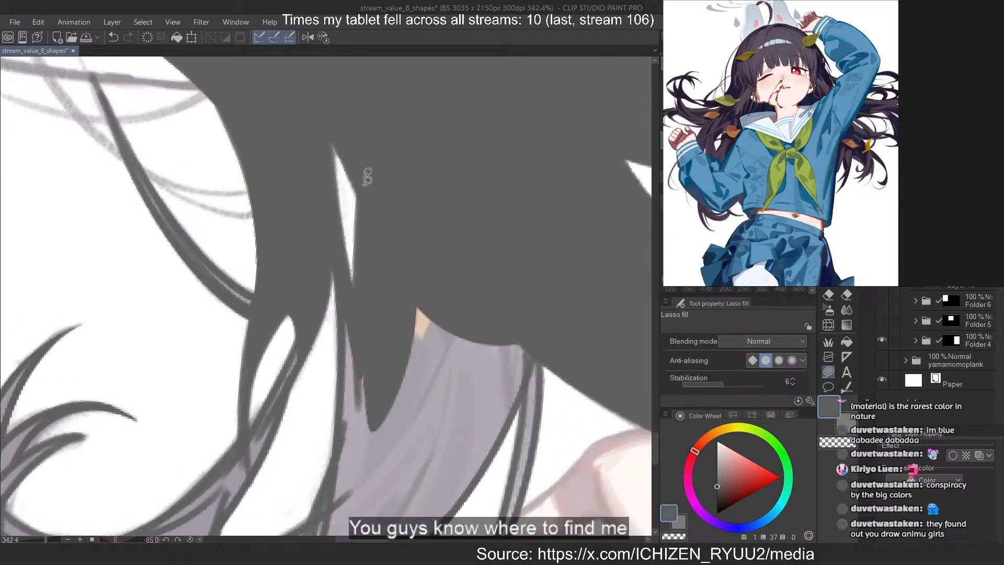
pyautogui.moveTo(358, 258); pyautogui.dragTo(393, 306)
pyautogui.moveTo(345, 298)
pyautogui.mouseDown()
pyautogui.moveTo(335, 454)
pyautogui.moveTo(356, 317)
pyautogui.mouseUp()
pyautogui.hotkey('ctrl', 'z')
pyautogui.moveTo(355, 486); pyautogui.dragTo(471, 319)
pyautogui.moveTo(533, 220); pyautogui.dragTo(523, 309)
pyautogui.moveTo(528, 350); pyautogui.dragTo(440, 416)
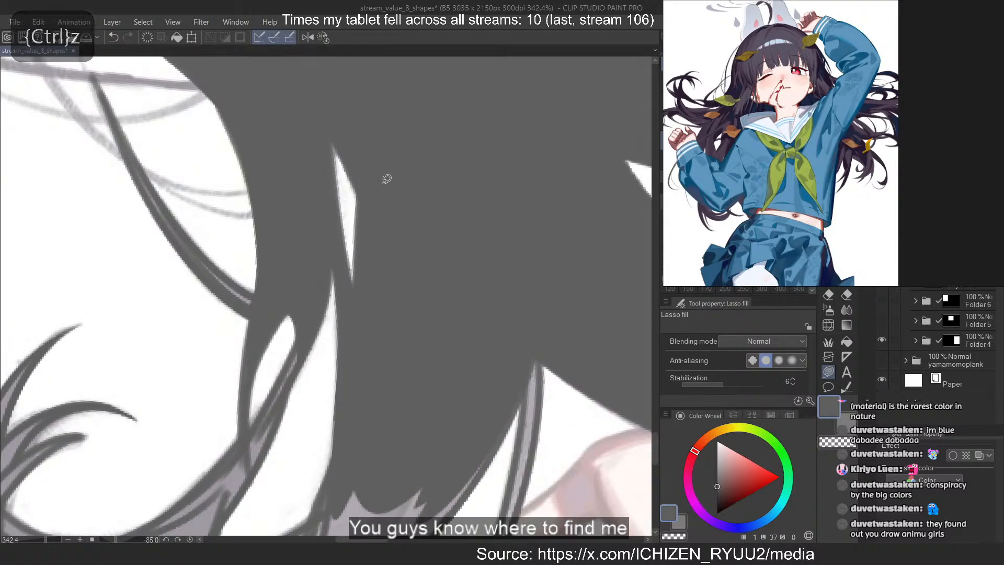
# Fill the thin strand curving past the fist and the lower end of the broad lock with dark grey
pyautogui.scroll(-4, 379, 107)
pyautogui.scroll(4, 427, 325)
pyautogui.moveTo(496, 156); pyautogui.dragTo(439, 250)
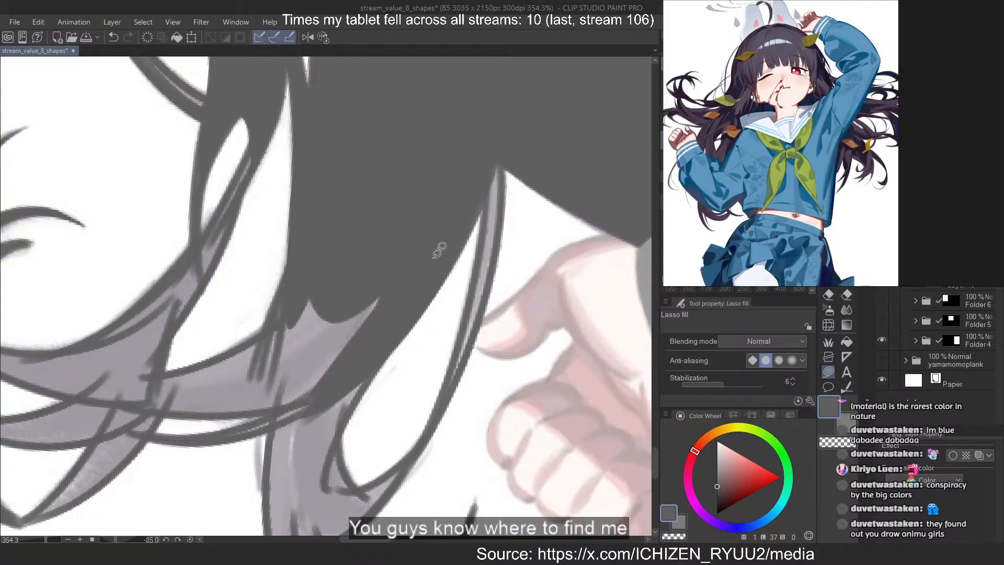
pyautogui.moveTo(483, 296)
pyautogui.mouseDown()
pyautogui.moveTo(490, 160)
pyautogui.moveTo(504, 151)
pyautogui.moveTo(495, 138)
pyautogui.mouseUp()
pyautogui.moveTo(491, 156)
pyautogui.mouseDown()
pyautogui.moveTo(419, 285)
pyautogui.moveTo(460, 210)
pyautogui.mouseUp()
pyautogui.moveTo(491, 181)
pyautogui.mouseDown()
pyautogui.moveTo(432, 281)
pyautogui.moveTo(440, 261)
pyautogui.mouseUp()
pyautogui.moveTo(483, 235)
pyautogui.mouseDown()
pyautogui.moveTo(454, 388)
pyautogui.moveTo(482, 246)
pyautogui.mouseUp()
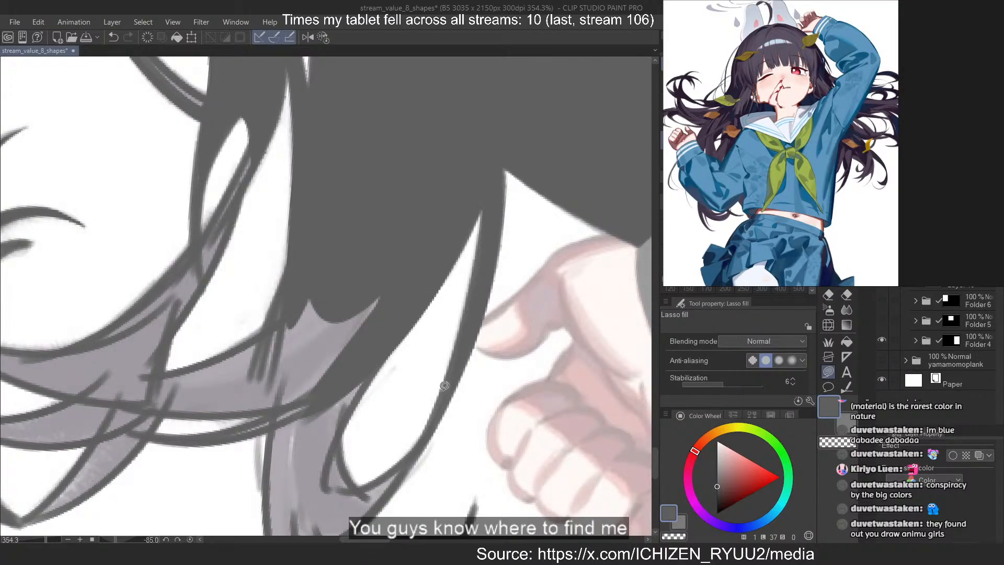
pyautogui.moveTo(444, 386); pyautogui.dragTo(459, 350)
pyautogui.moveTo(383, 345)
pyautogui.mouseDown()
pyautogui.moveTo(306, 502)
pyautogui.moveTo(317, 313)
pyautogui.mouseUp()
pyautogui.moveTo(294, 255); pyautogui.dragTo(415, 207)
# Rotate the canvas view to -115 degrees and fill the strand sweeping down into the curled tips with dark grey
pyautogui.scroll(-2, 282, 90)
pyautogui.scroll(2, 103, 170)
pyautogui.press('-')
pyautogui.press('-')
pyautogui.press('-')
pyautogui.press('-')
pyautogui.press('-')
pyautogui.press('-')
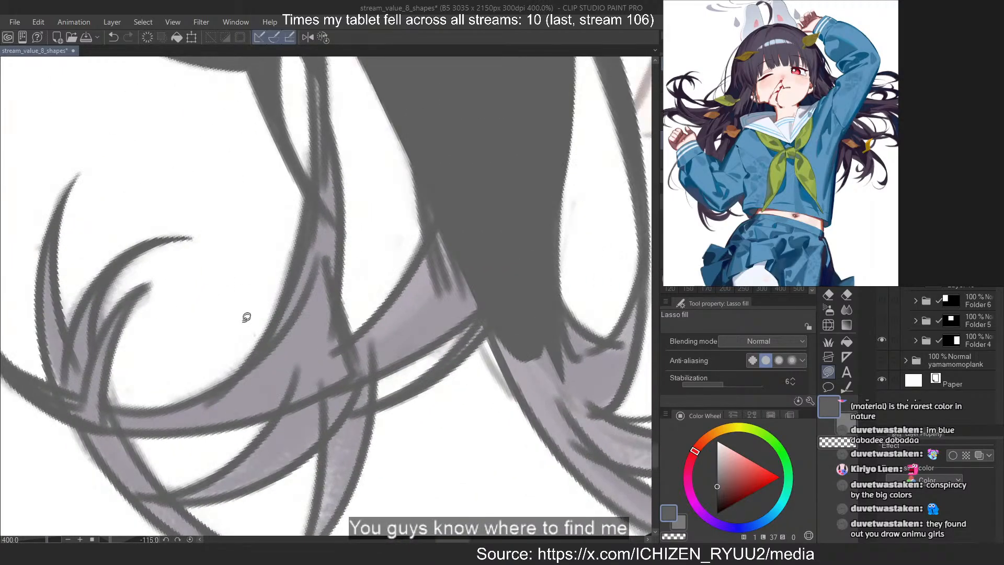
pyautogui.scroll(-1, 213, 226)
pyautogui.hotkey('ctrl', 'z')
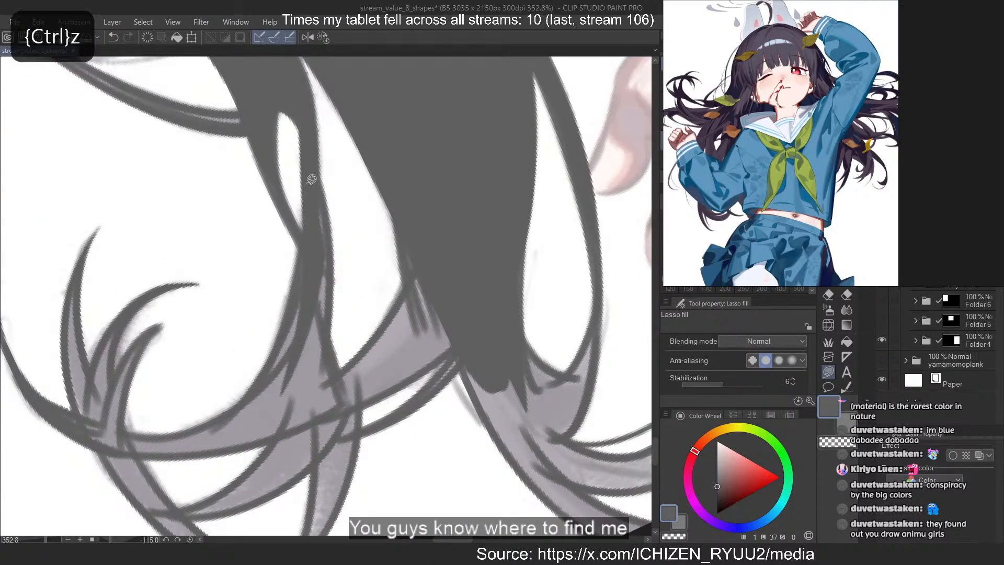
pyautogui.moveTo(296, 302)
pyautogui.mouseDown()
pyautogui.moveTo(230, 432)
pyautogui.moveTo(322, 293)
pyautogui.mouseUp()
pyautogui.moveTo(346, 365); pyautogui.dragTo(379, 374)
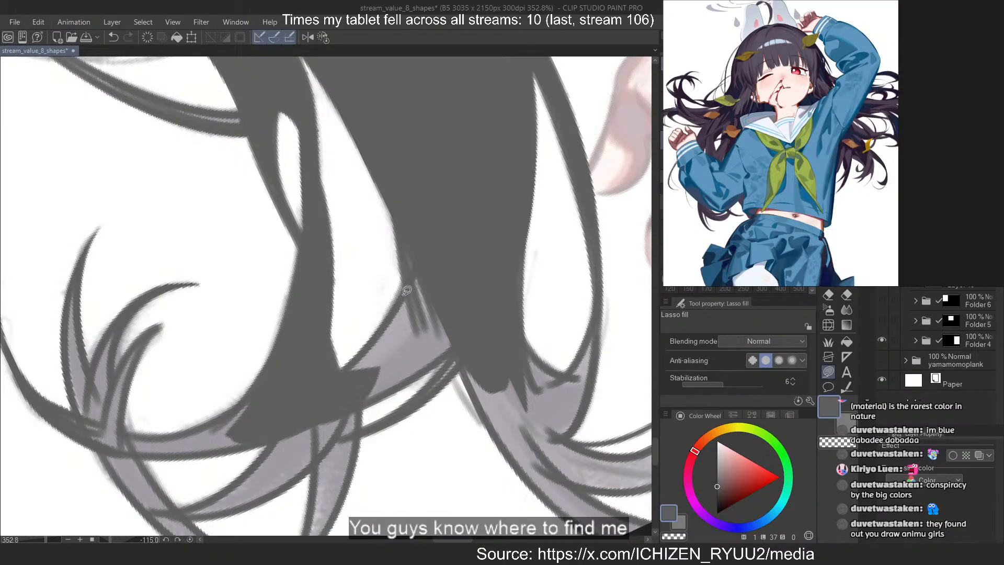
# Fill the lavender junction joining the sweeping strand to the broad lock with dark grey, down along the lock's edge
pyautogui.moveTo(407, 277)
pyautogui.mouseDown()
pyautogui.moveTo(437, 332)
pyautogui.moveTo(314, 405)
pyautogui.moveTo(400, 251)
pyautogui.mouseUp()
pyautogui.moveTo(455, 345); pyautogui.dragTo(473, 341)
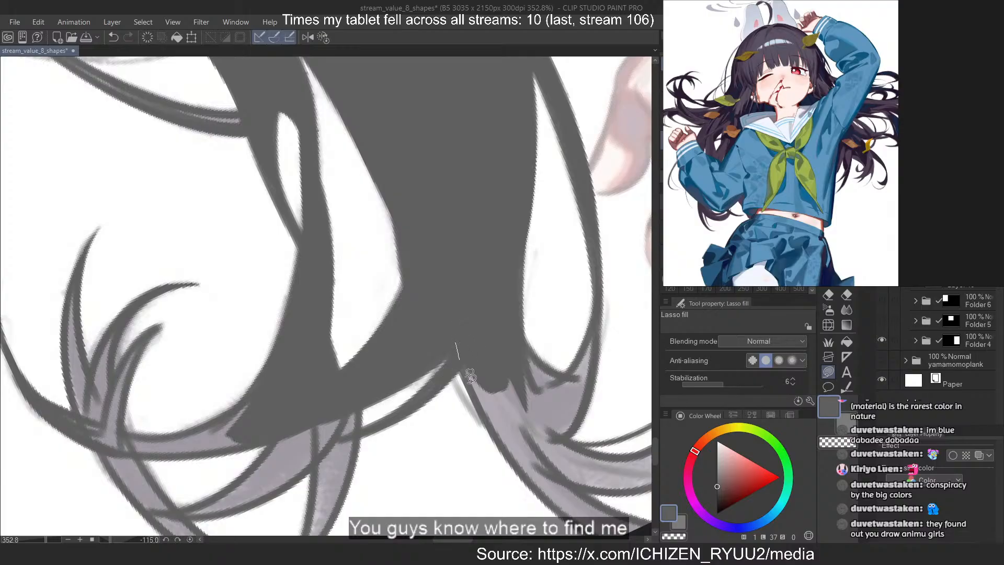
pyautogui.moveTo(470, 375); pyautogui.dragTo(453, 261)
pyautogui.moveTo(495, 325)
pyautogui.mouseDown()
pyautogui.moveTo(461, 360)
pyautogui.moveTo(473, 337)
pyautogui.mouseUp()
pyautogui.moveTo(510, 329)
pyautogui.mouseDown()
pyautogui.moveTo(569, 385)
pyautogui.moveTo(515, 361)
pyautogui.mouseUp()
# Fill the base of the broad lock beneath the oval white gap with dark grey, redoing one filled shape
pyautogui.moveTo(529, 359)
pyautogui.mouseDown()
pyautogui.moveTo(575, 374)
pyautogui.moveTo(563, 392)
pyautogui.mouseUp()
pyautogui.hotkey('ctrl', 'z')
pyautogui.moveTo(585, 348)
pyautogui.mouseDown()
pyautogui.moveTo(515, 440)
pyautogui.moveTo(539, 384)
pyautogui.mouseUp()
pyautogui.moveTo(564, 374)
pyautogui.mouseDown()
pyautogui.moveTo(594, 379)
pyautogui.moveTo(495, 389)
pyautogui.mouseUp()
pyautogui.scroll(-5, 302, 171)
pyautogui.scroll(8, 504, 341)
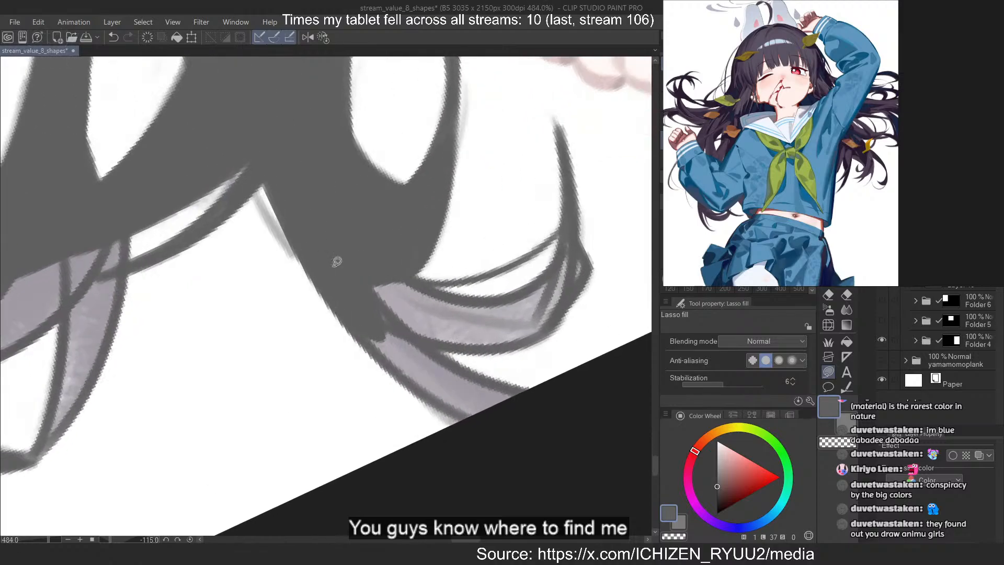
# Fill the upturned strand curling out from the broad lock's base with dark grey up to its bend, redoing one filled shape
pyautogui.scroll(1, 337, 262)
pyautogui.moveTo(394, 266); pyautogui.dragTo(382, 287)
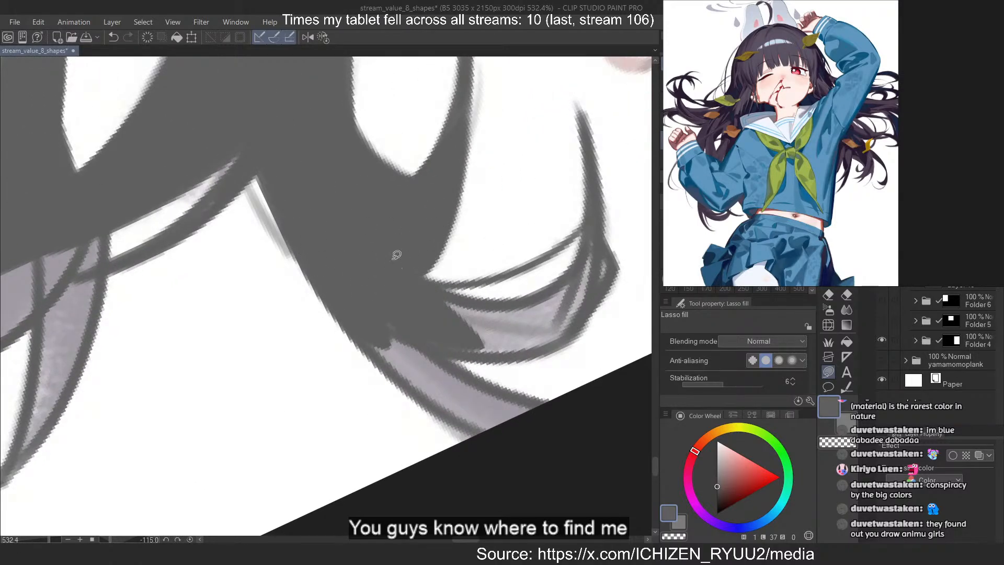
pyautogui.moveTo(592, 210)
pyautogui.mouseDown()
pyautogui.moveTo(598, 201)
pyautogui.moveTo(601, 245)
pyautogui.moveTo(561, 305)
pyautogui.moveTo(587, 225)
pyautogui.mouseUp()
pyautogui.hotkey('ctrl', 'z')
pyautogui.moveTo(597, 271); pyautogui.dragTo(591, 199)
pyautogui.moveTo(590, 240)
pyautogui.mouseDown()
pyautogui.moveTo(529, 350)
pyautogui.moveTo(581, 298)
pyautogui.moveTo(403, 282)
pyautogui.moveTo(433, 350)
pyautogui.mouseUp()
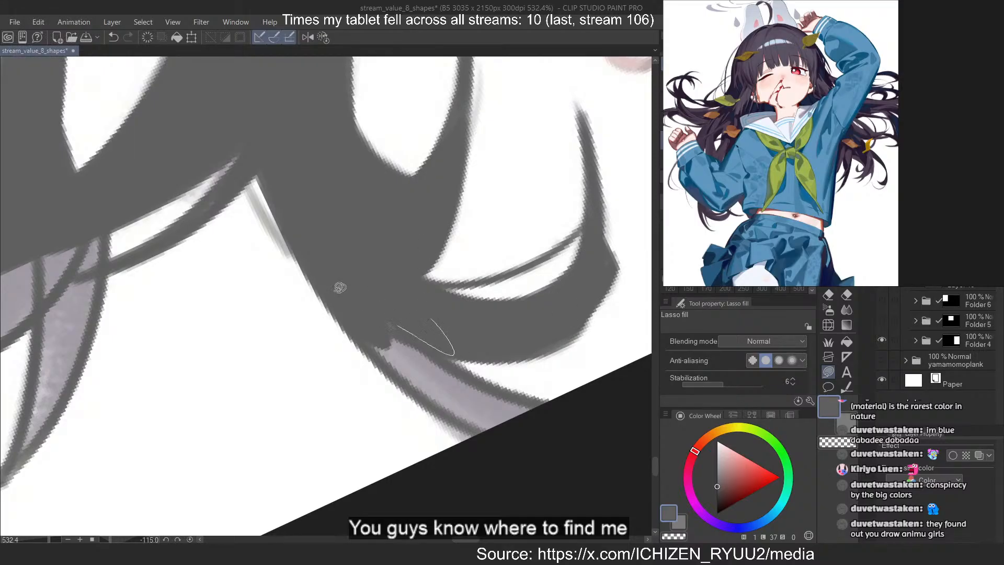
# Fill the lower strand running from the broad lock's base toward the canvas edge with dark grey
pyautogui.moveTo(373, 309)
pyautogui.mouseDown()
pyautogui.moveTo(543, 401)
pyautogui.moveTo(417, 361)
pyautogui.moveTo(373, 316)
pyautogui.mouseUp()
pyautogui.moveTo(351, 307)
pyautogui.mouseDown()
pyautogui.moveTo(474, 427)
pyautogui.moveTo(427, 346)
pyautogui.moveTo(403, 335)
pyautogui.mouseUp()
pyautogui.moveTo(348, 287)
pyautogui.mouseDown()
pyautogui.moveTo(406, 343)
pyautogui.moveTo(396, 355)
pyautogui.mouseUp()
# Fill the short tapering strand that closes the crossed hair loop on the side nearest the broad lock with dark grey
pyautogui.scroll(-5, 534, 346)
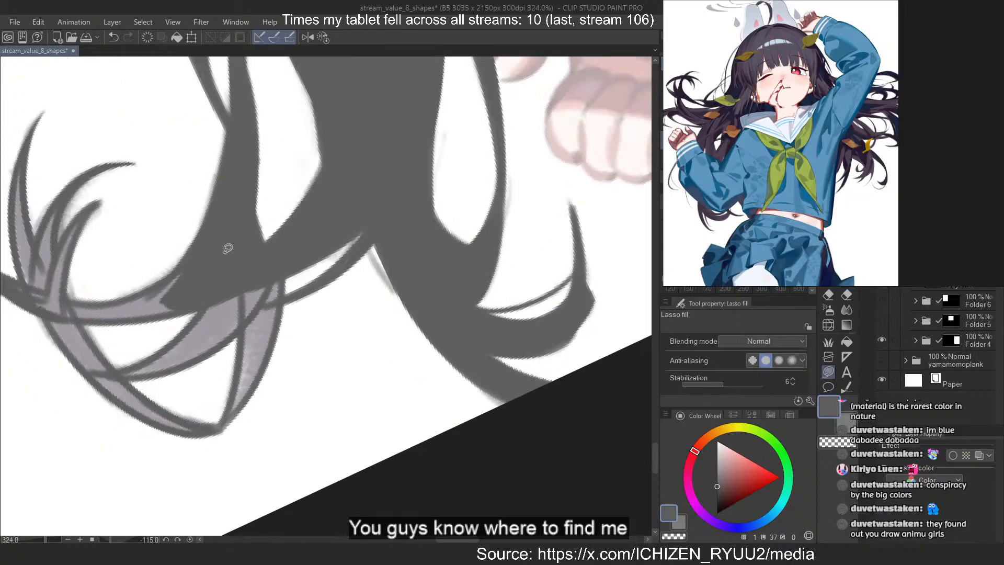
pyautogui.scroll(6, 228, 250)
pyautogui.moveTo(299, 282)
pyautogui.mouseDown()
pyautogui.moveTo(226, 323)
pyautogui.moveTo(277, 351)
pyautogui.moveTo(269, 319)
pyautogui.mouseUp()
pyautogui.moveTo(349, 217)
pyautogui.mouseDown()
pyautogui.moveTo(345, 195)
pyautogui.moveTo(398, 106)
pyautogui.mouseUp()
pyautogui.moveTo(268, 342); pyautogui.dragTo(314, 331)
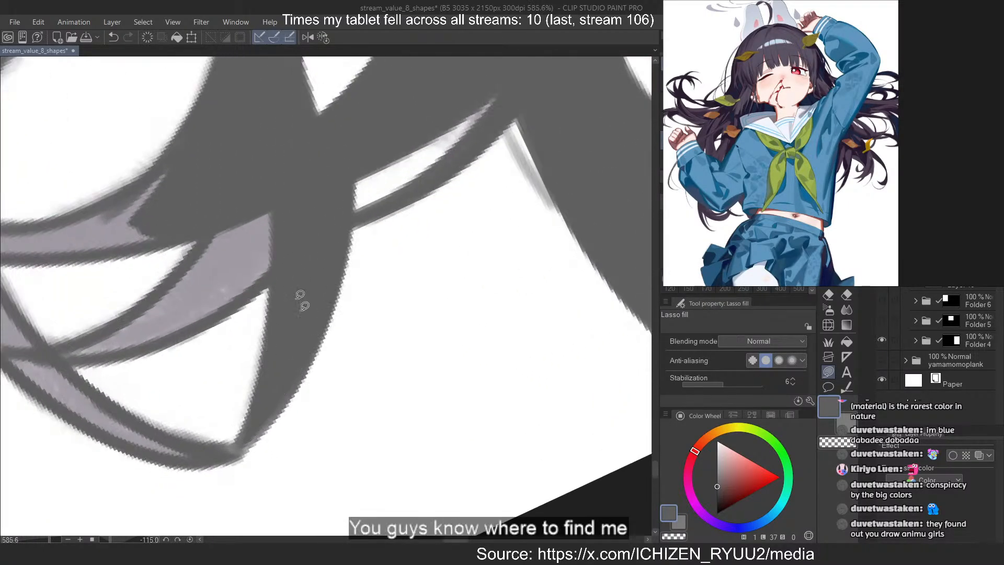
# Rotate the canvas view to -80 degrees and fill the outer strand of the crossed hair loop with dark grey
pyautogui.scroll(-5, 444, 392)
pyautogui.press('^')
pyautogui.press('^')
pyautogui.press('^')
pyautogui.press('^')
pyautogui.press('^')
pyautogui.press('^')
pyautogui.press('^')
pyautogui.scroll(4, 156, 368)
pyautogui.moveTo(194, 281); pyautogui.dragTo(265, 450)
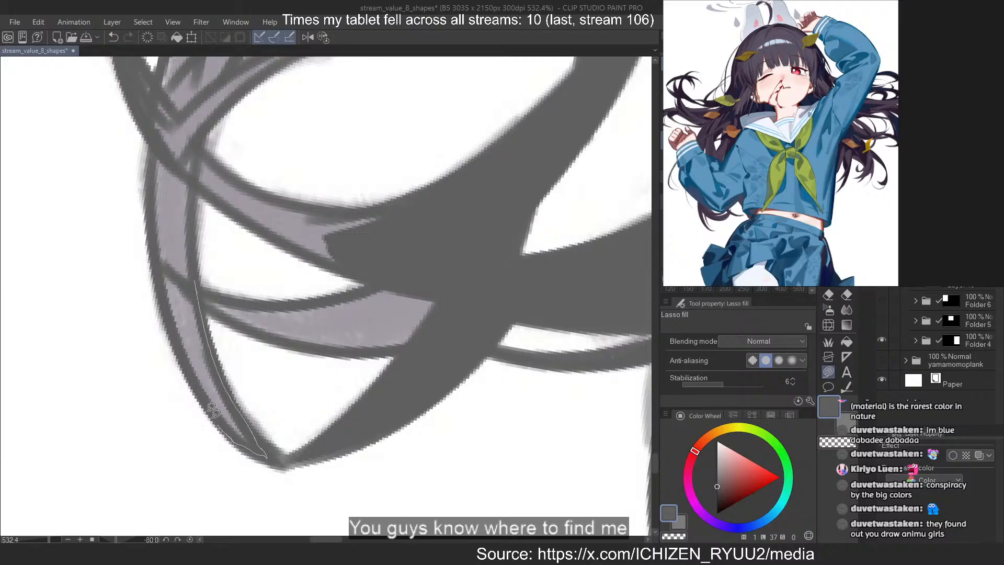
pyautogui.moveTo(212, 409); pyautogui.dragTo(173, 240)
pyautogui.moveTo(157, 147)
pyautogui.mouseDown()
pyautogui.moveTo(172, 289)
pyautogui.moveTo(194, 256)
pyautogui.moveTo(202, 154)
pyautogui.moveTo(134, 86)
pyautogui.mouseUp()
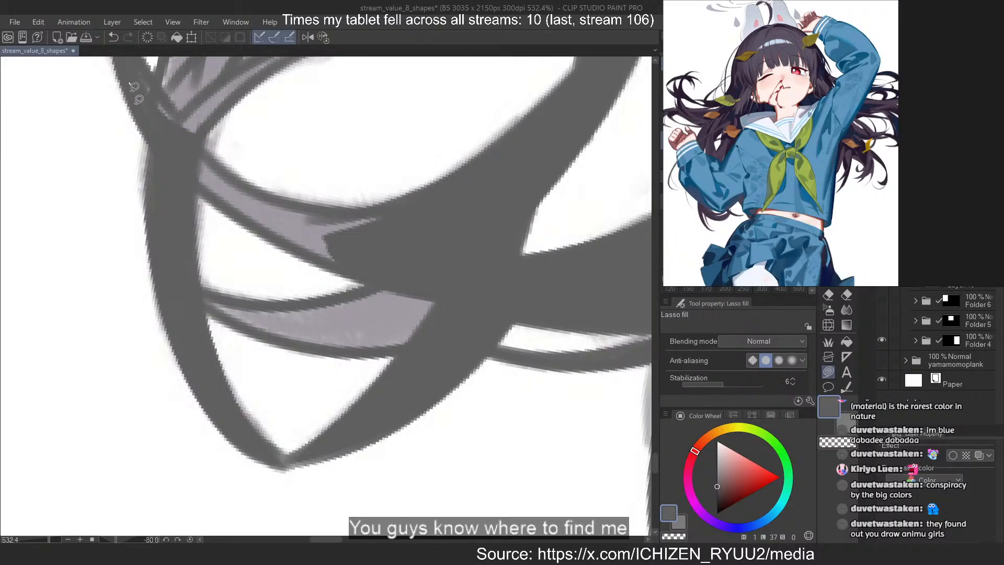
# Fill the two lavender strands crossing from the main lock to the loop's outer strand with dark grey, redoing misplaced shapes
pyautogui.moveTo(193, 138)
pyautogui.mouseDown()
pyautogui.moveTo(403, 232)
pyautogui.moveTo(183, 162)
pyautogui.moveTo(397, 215)
pyautogui.moveTo(199, 156)
pyautogui.moveTo(388, 211)
pyautogui.moveTo(294, 244)
pyautogui.moveTo(190, 152)
pyautogui.mouseUp()
pyautogui.hotkey('ctrl', 'z')
pyautogui.hotkey('ctrl', 'z')
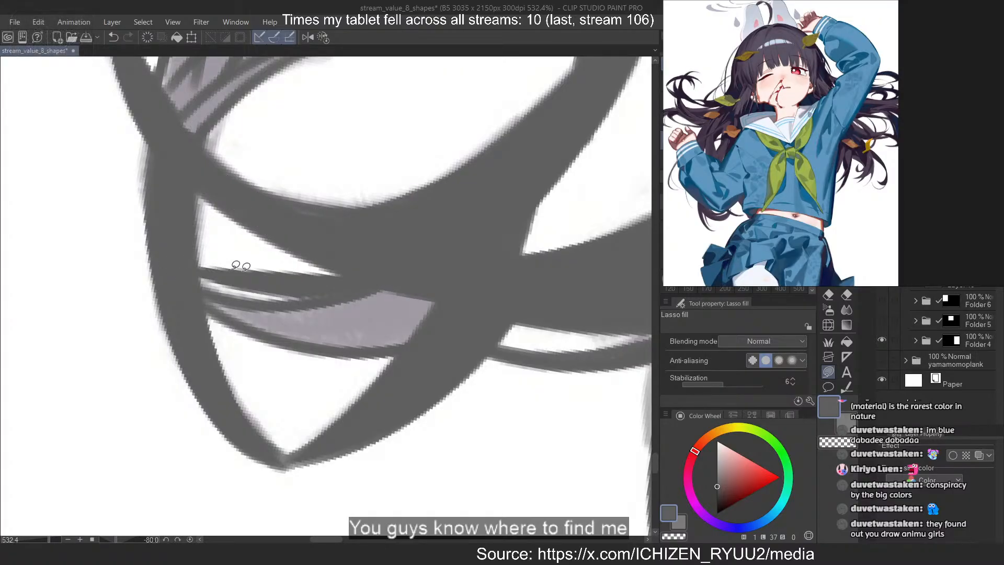
pyautogui.hotkey('ctrl', 'z')
pyautogui.moveTo(383, 270); pyautogui.dragTo(230, 290)
pyautogui.moveTo(273, 326); pyautogui.dragTo(410, 285)
pyautogui.moveTo(207, 303)
pyautogui.mouseDown()
pyautogui.moveTo(329, 350)
pyautogui.moveTo(299, 331)
pyautogui.mouseUp()
# Fill the fan of curled tips above the crossed hair loop with dark grey, covering the lavender slivers between their outlines
pyautogui.scroll(-4, 368, 446)
pyautogui.scroll(2, 258, 255)
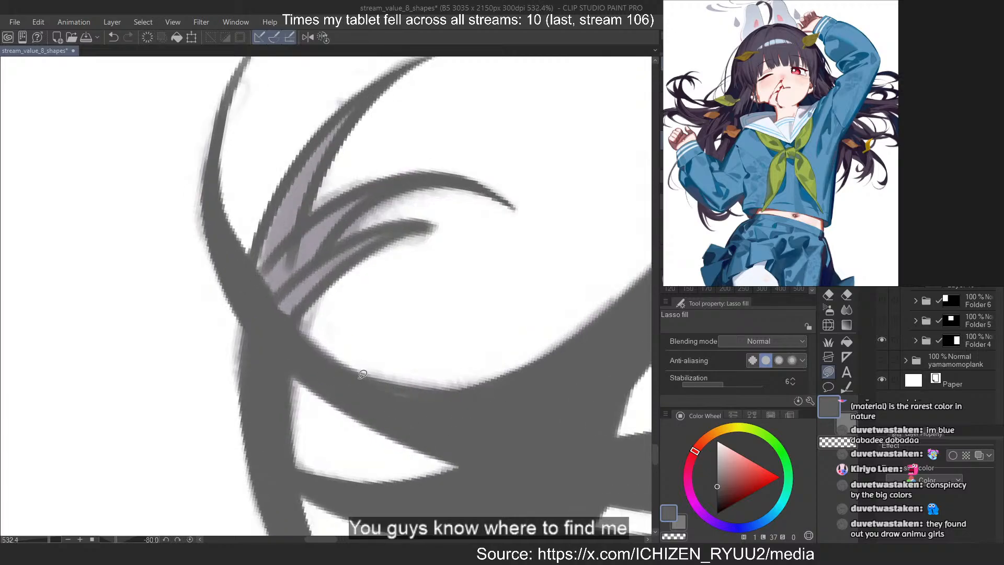
pyautogui.scroll(3, 292, 259)
pyautogui.moveTo(338, 215); pyautogui.dragTo(316, 417)
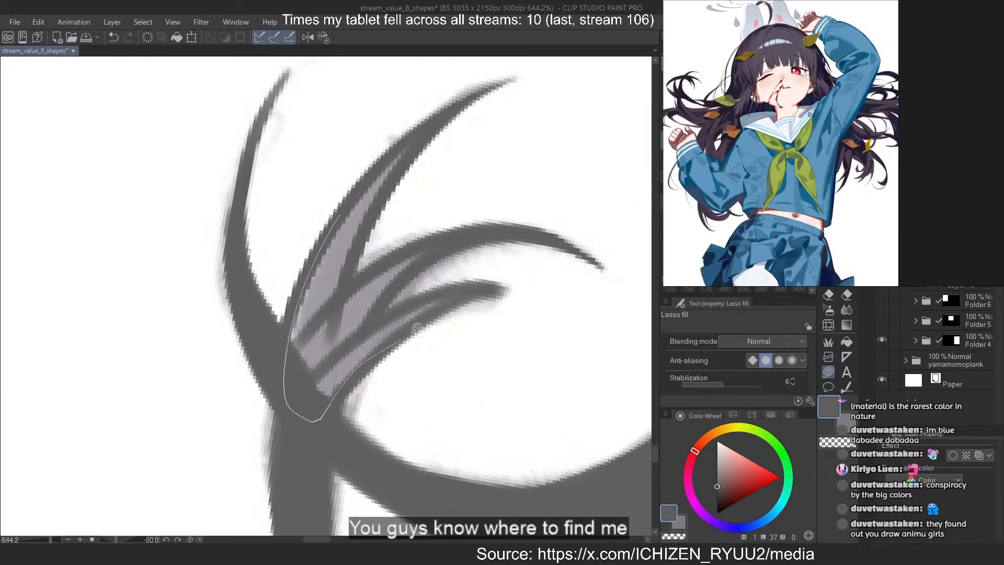
pyautogui.moveTo(417, 327)
pyautogui.mouseDown()
pyautogui.moveTo(426, 300)
pyautogui.moveTo(419, 279)
pyautogui.moveTo(441, 238)
pyautogui.moveTo(342, 305)
pyautogui.moveTo(343, 279)
pyautogui.moveTo(420, 135)
pyautogui.mouseUp()
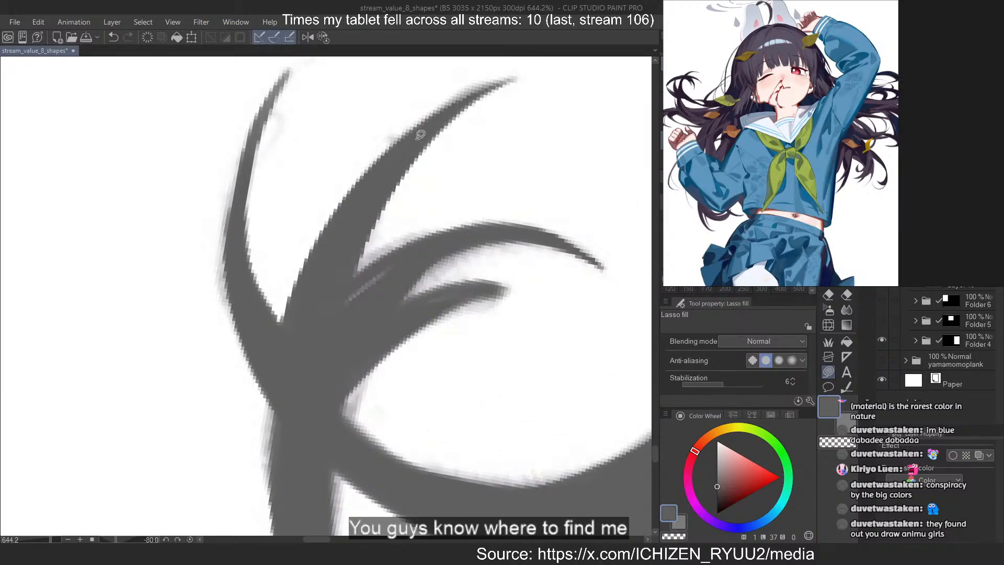
pyautogui.moveTo(320, 307)
pyautogui.mouseDown()
pyautogui.moveTo(336, 325)
pyautogui.moveTo(325, 329)
pyautogui.mouseUp()
pyautogui.moveTo(296, 372)
pyautogui.mouseDown()
pyautogui.moveTo(459, 287)
pyautogui.moveTo(377, 316)
pyautogui.mouseUp()
pyautogui.moveTo(324, 307); pyautogui.dragTo(292, 357)
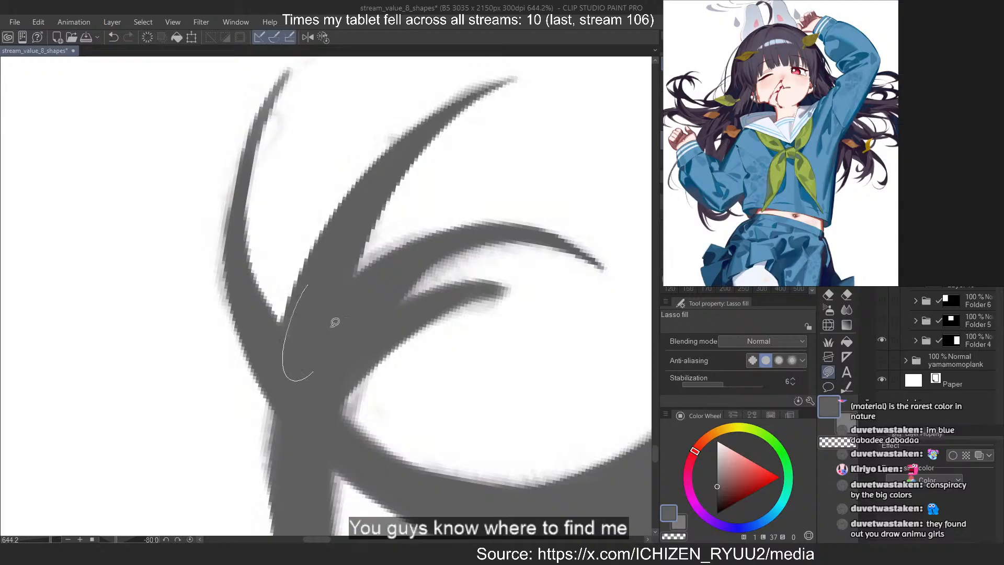
pyautogui.moveTo(335, 322); pyautogui.dragTo(328, 265)
# Fill the light slit inside the thin strand above the curled tips with dark grey
pyautogui.scroll(-16, 336, 266)
pyautogui.scroll(14, 362, 207)
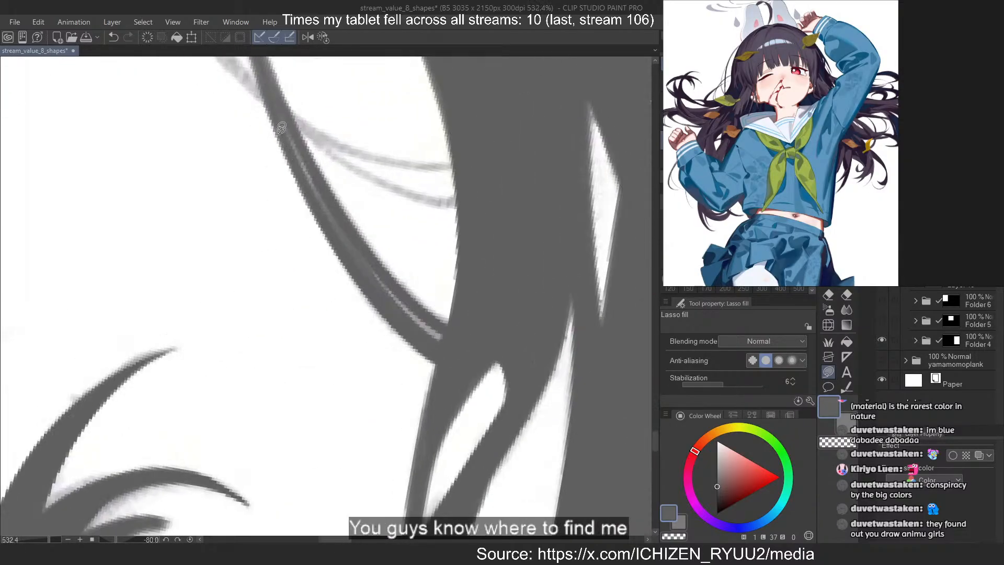
pyautogui.moveTo(280, 128); pyautogui.dragTo(277, 111)
pyautogui.moveTo(339, 203)
pyautogui.mouseDown()
pyautogui.moveTo(329, 213)
pyautogui.moveTo(455, 352)
pyautogui.moveTo(360, 244)
pyautogui.mouseUp()
# Return the canvas view rotation to 0 degrees and frame the loose strands beside the head
pyautogui.scroll(-6, 345, 240)
pyautogui.press('^')
pyautogui.press('^')
pyautogui.press('^')
pyautogui.press('^')
pyautogui.press('^')
pyautogui.press('^')
pyautogui.press('^')
pyautogui.press('^')
pyautogui.press('^')
pyautogui.press('^')
pyautogui.scroll(-7, 236, 125)
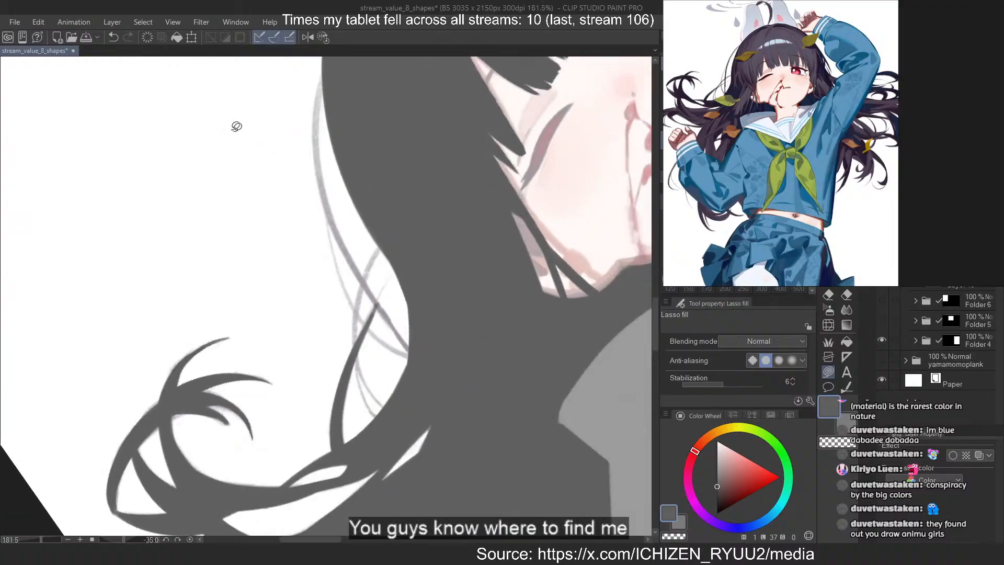
pyautogui.scroll(4, 249, 171)
pyautogui.press('^')
pyautogui.press('^')
pyautogui.press('^')
pyautogui.press('^')
pyautogui.scroll(-7, 267, 172)
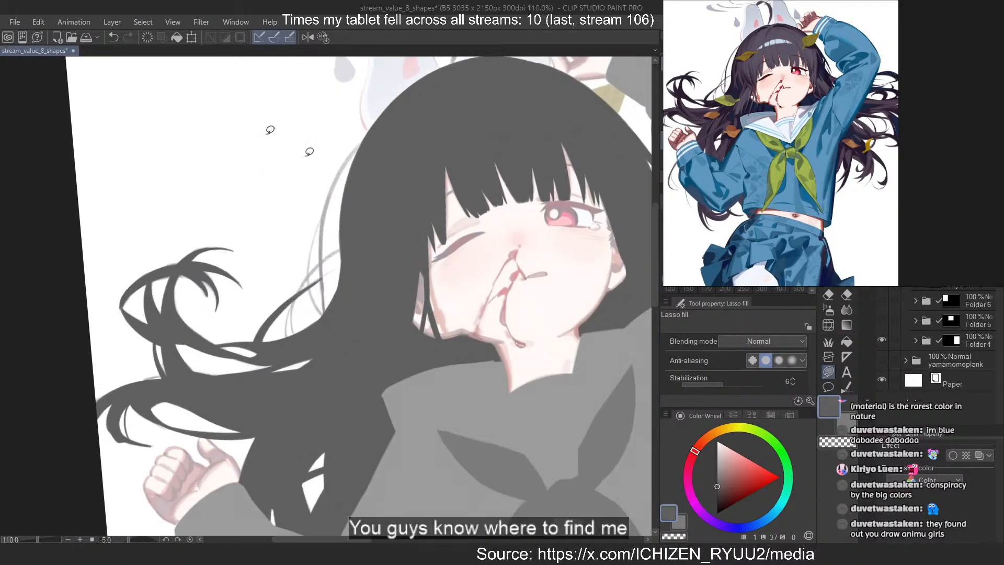
pyautogui.press('^')
pyautogui.scroll(2, 288, 139)
pyautogui.scroll(2, 368, 238)
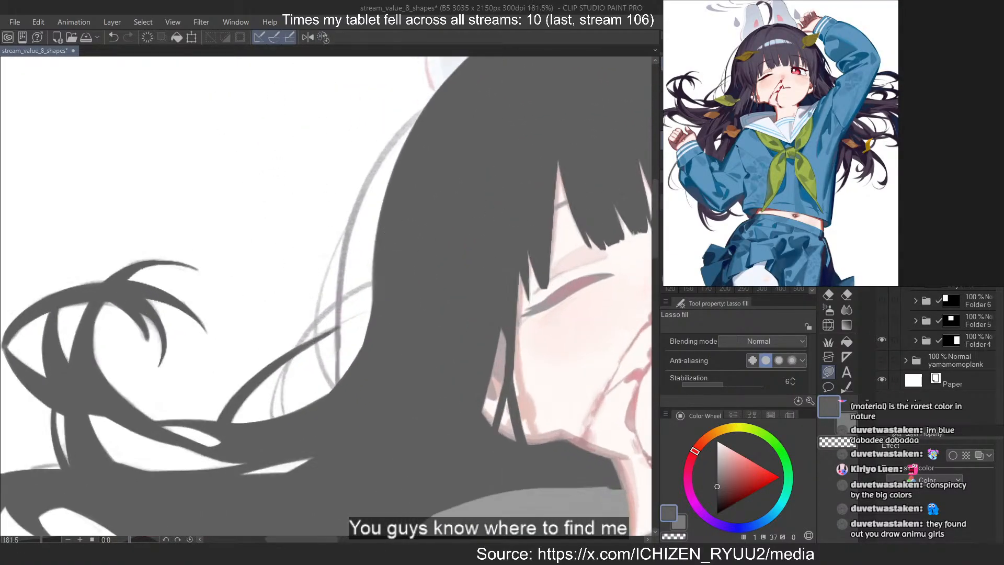
# Flip the view horizontally and draw the long loose strand beside the head with MB Cubebrush at size 5, redoing failed strokes
pyautogui.press('b')
pyautogui.moveTo(425, 106); pyautogui.dragTo(374, 435)
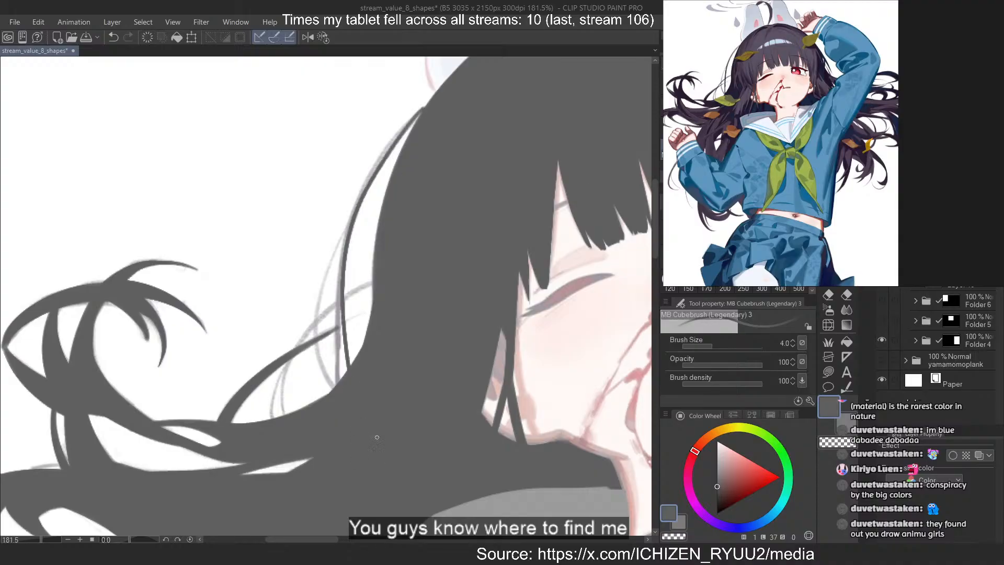
pyautogui.press('2')
pyautogui.hotkey('ctrl', 'z')
pyautogui.moveTo(228, 107)
pyautogui.mouseDown()
pyautogui.moveTo(318, 388)
pyautogui.moveTo(312, 268)
pyautogui.moveTo(316, 312)
pyautogui.mouseUp()
pyautogui.hotkey('ctrl', 'z')
pyautogui.hotkey('ctrl', 'z')
pyautogui.hotkey('ctrl', 'z')
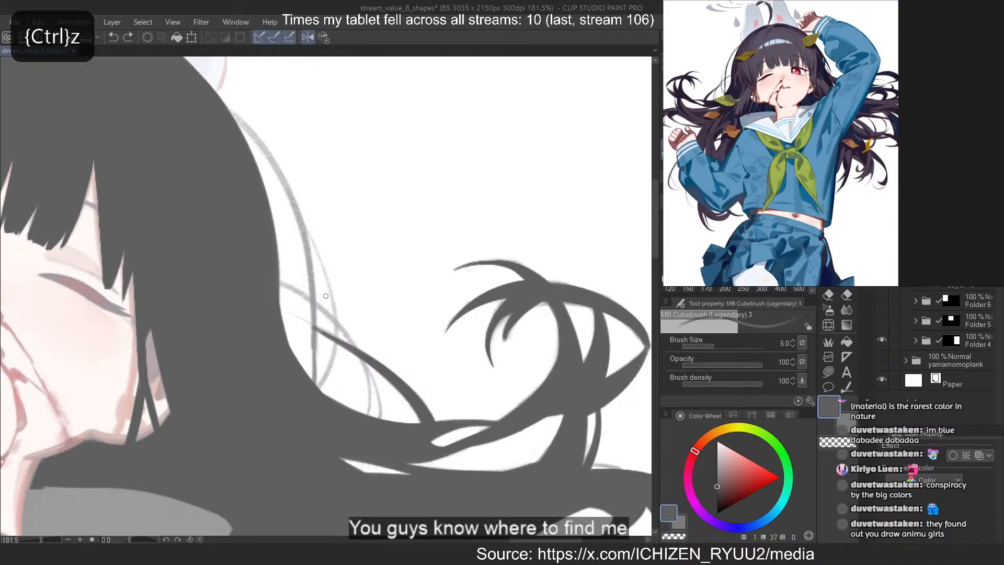
pyautogui.moveTo(228, 106); pyautogui.dragTo(313, 277)
pyautogui.hotkey('ctrl', 'z')
pyautogui.hotkey('ctrl', 'z')
pyautogui.moveTo(226, 105)
pyautogui.mouseDown()
pyautogui.moveTo(313, 283)
pyautogui.moveTo(316, 369)
pyautogui.mouseUp()
pyautogui.moveTo(313, 304); pyautogui.dragTo(316, 386)
# Draw the loose strand crossing outward from the head, then a thinner size 3 line along its lower end
pyautogui.moveTo(280, 284)
pyautogui.mouseDown()
pyautogui.moveTo(375, 417)
pyautogui.moveTo(359, 467)
pyautogui.mouseUp()
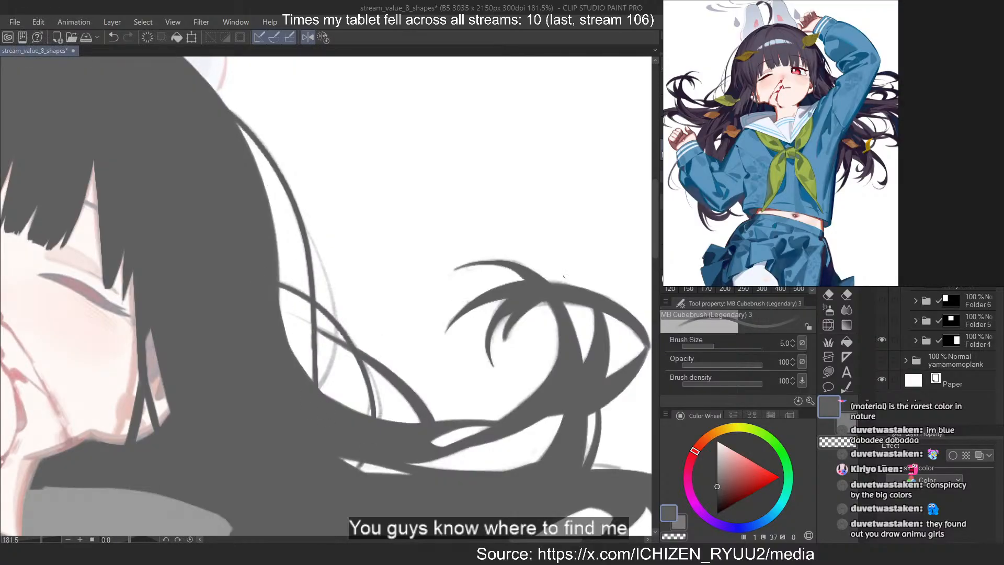
pyautogui.hotkey('ctrl', 'z')
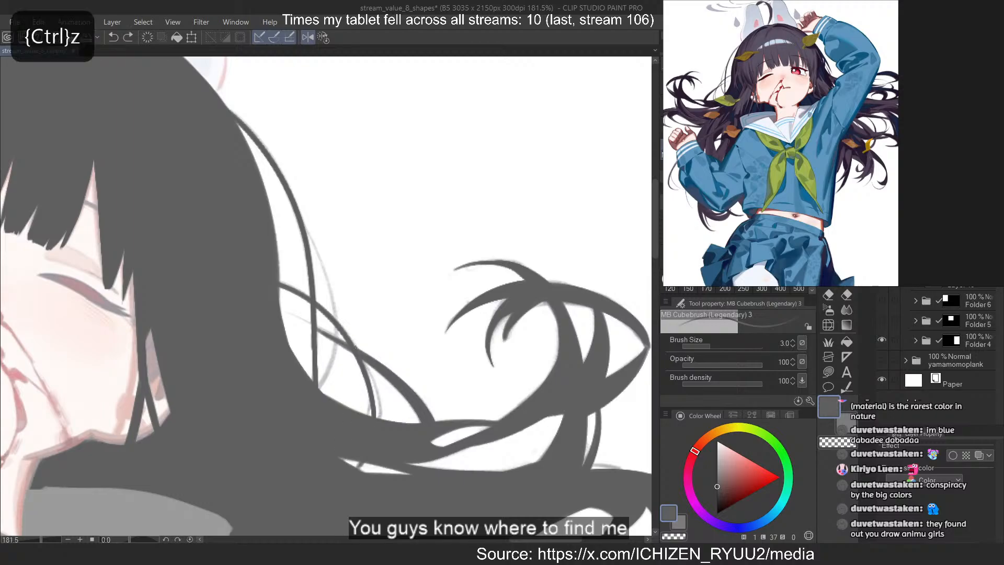
pyautogui.moveTo(361, 359); pyautogui.dragTo(381, 419)
# Draw a thin size 3 flyaway hair bowing outward from the long loose strand, redoing the stroke until it follows the sketch
pyautogui.moveTo(323, 259); pyautogui.dragTo(318, 377)
pyautogui.hotkey('ctrl', 'z')
pyautogui.moveTo(303, 221); pyautogui.dragTo(320, 390)
pyautogui.hotkey('ctrl', 'z')
pyautogui.moveTo(309, 242); pyautogui.dragTo(319, 389)
pyautogui.hotkey('ctrl', 'z')
pyautogui.hotkey('ctrl', 'z')
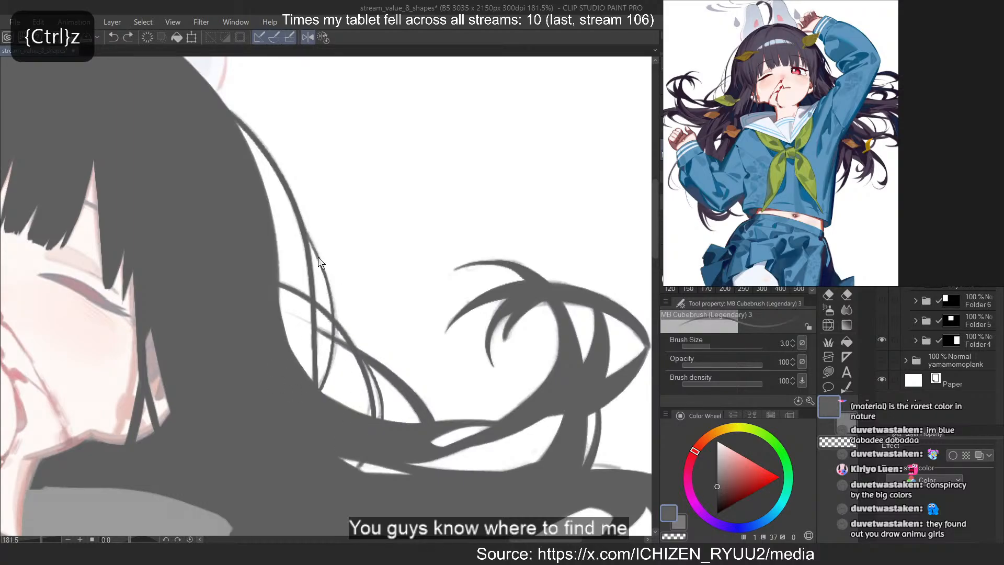
pyautogui.moveTo(318, 256); pyautogui.dragTo(319, 390)
pyautogui.hotkey('ctrl', 'z')
pyautogui.hotkey('ctrl', 'z')
pyautogui.moveTo(309, 239)
pyautogui.mouseDown()
pyautogui.moveTo(323, 394)
pyautogui.moveTo(338, 338)
pyautogui.moveTo(320, 388)
pyautogui.mouseUp()
pyautogui.hotkey('ctrl', 'z')
pyautogui.hotkey('ctrl', 'z')
pyautogui.hotkey('ctrl', 'z')
pyautogui.hotkey('ctrl', 'z')
pyautogui.hotkey('ctrl', 'z')
pyautogui.moveTo(303, 222); pyautogui.dragTo(319, 390)
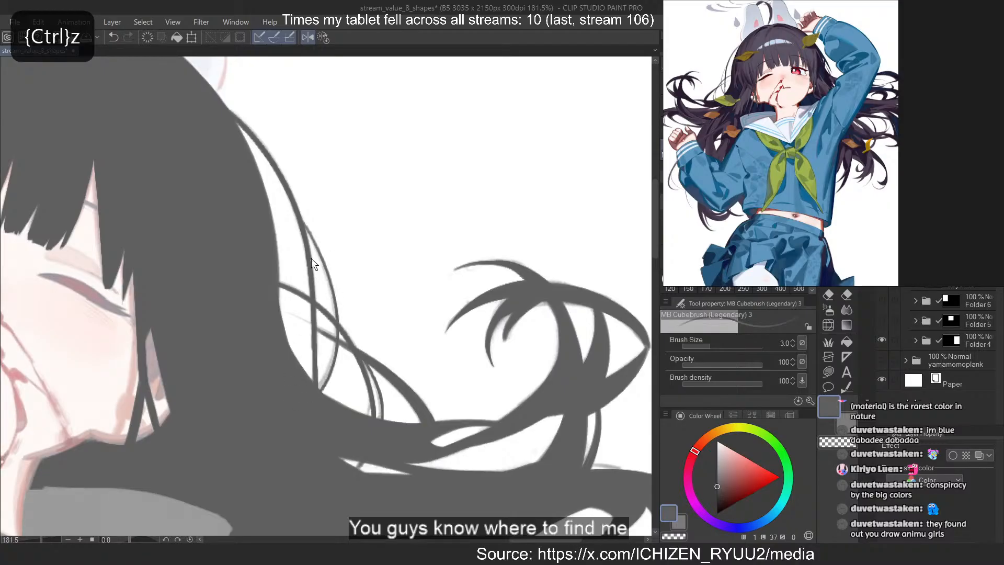
pyautogui.hotkey('ctrl', 'z')
pyautogui.moveTo(308, 238); pyautogui.dragTo(319, 382)
pyautogui.hotkey('ctrl', 'z')
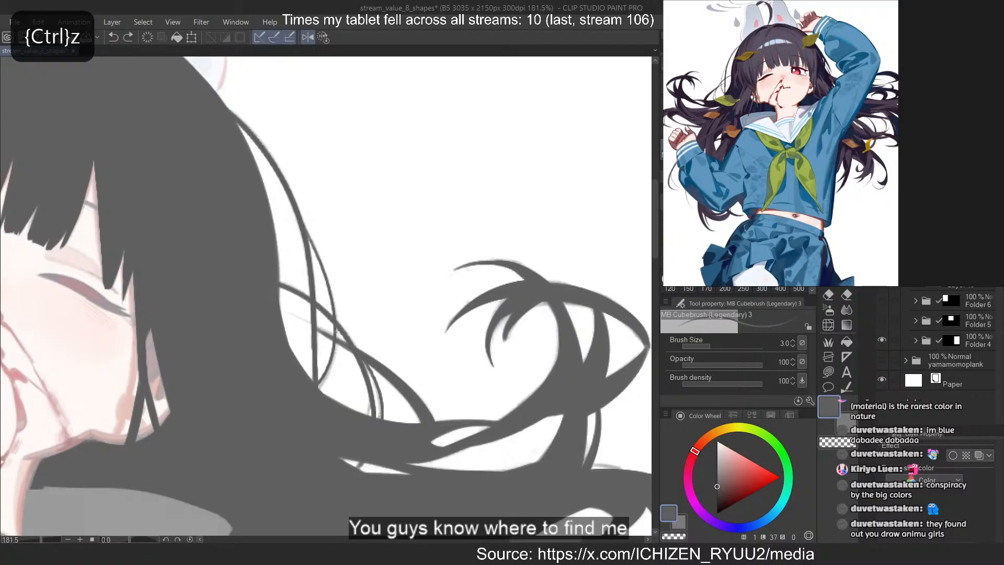
# Unflip the view and lasso-fill the thin curved strand hanging outside the sleeve below the fist with dark grey
pyautogui.scroll(-8, 412, 216)
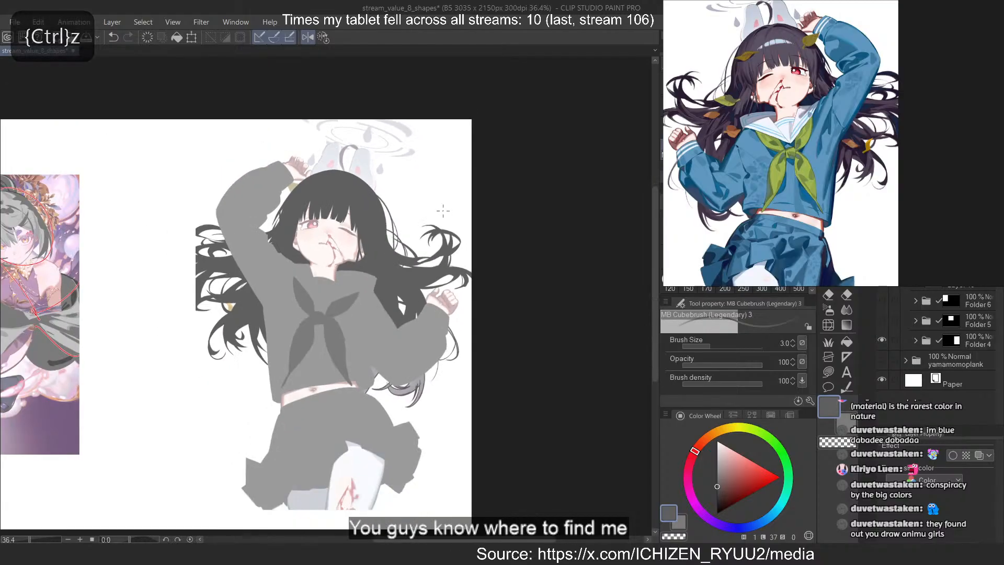
pyautogui.click(328, 38)
pyautogui.scroll(-3, 475, 155)
pyautogui.scroll(4, 366, 190)
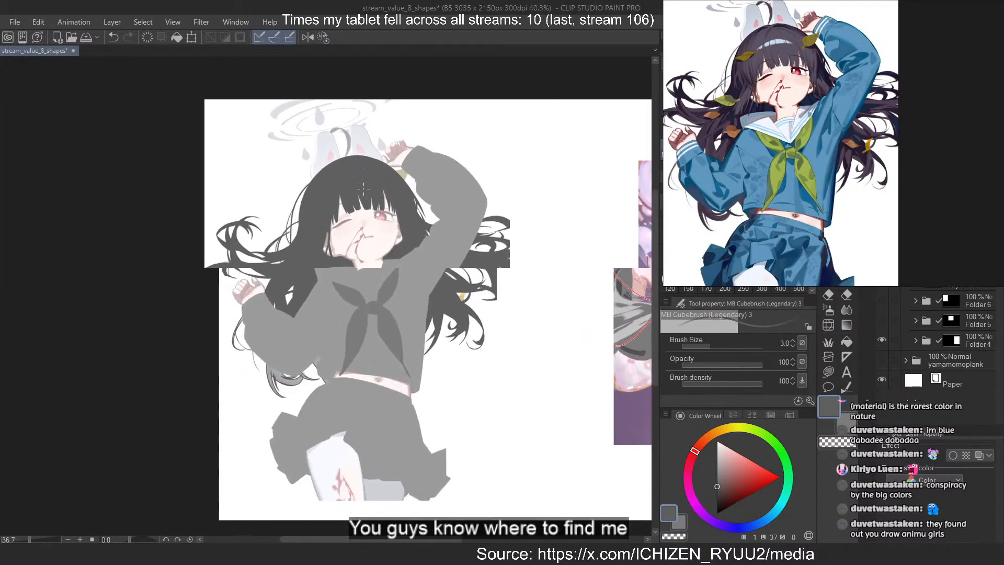
pyautogui.scroll(10, 367, 189)
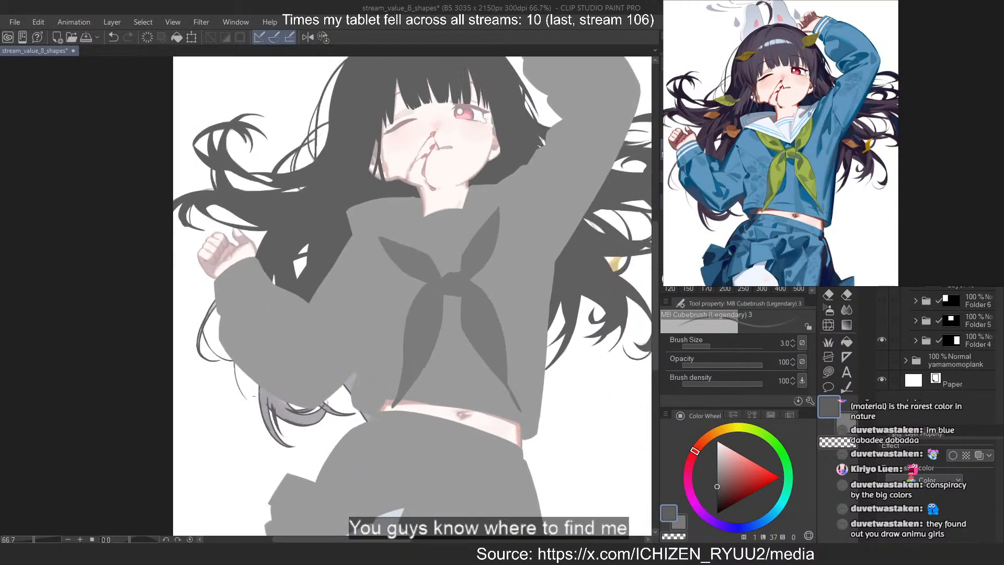
pyautogui.scroll(2, 136, 220)
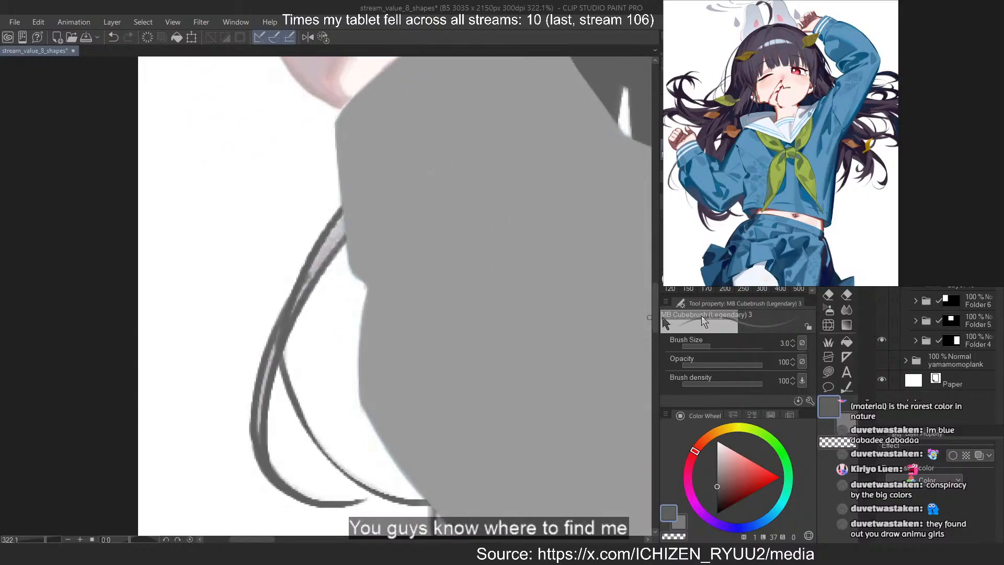
pyautogui.click(827, 372)
pyautogui.moveTo(333, 219); pyautogui.dragTo(270, 367)
pyautogui.hotkey('ctrl', 'z')
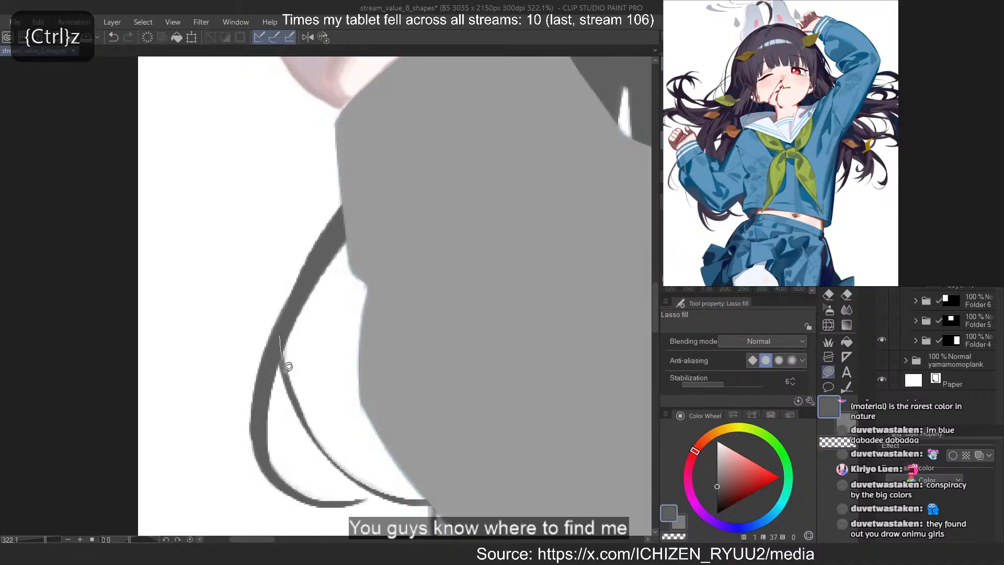
# Fill the upper part of the lavender lock emerging beneath the bent elbow with dark grey
pyautogui.scroll(-12, 194, 201)
pyautogui.scroll(10, 336, 377)
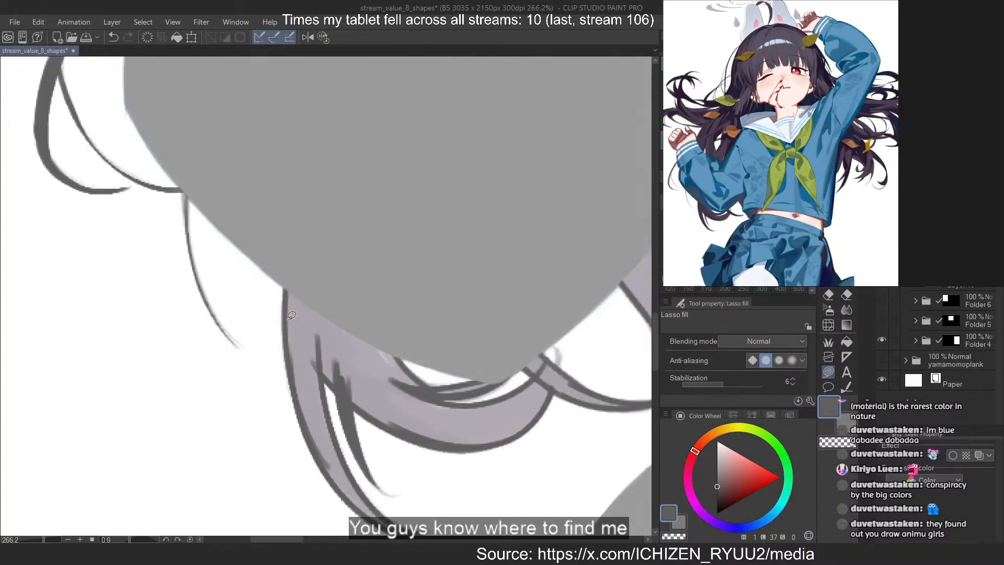
pyautogui.moveTo(285, 259)
pyautogui.mouseDown()
pyautogui.moveTo(326, 419)
pyautogui.moveTo(351, 211)
pyautogui.mouseUp()
pyautogui.moveTo(398, 302)
pyautogui.mouseDown()
pyautogui.moveTo(421, 336)
pyautogui.moveTo(318, 337)
pyautogui.moveTo(314, 465)
pyautogui.moveTo(320, 339)
pyautogui.moveTo(335, 367)
pyautogui.mouseUp()
pyautogui.scroll(-4, 255, 223)
pyautogui.scroll(5, 305, 411)
pyautogui.moveTo(289, 265); pyautogui.dragTo(287, 339)
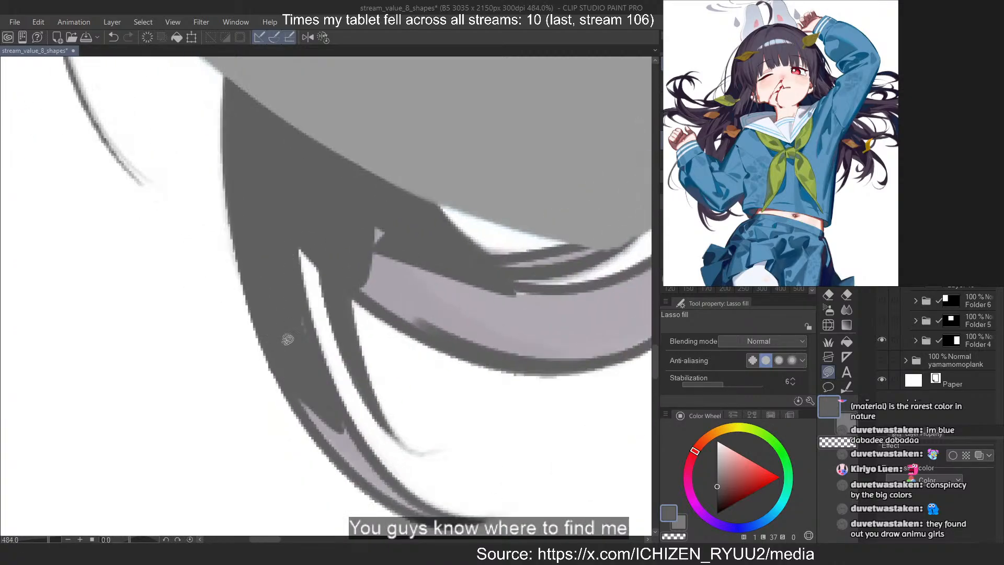
# Fill the elbow lock's tapering lower tip and the adjoining start of its side branch with dark grey
pyautogui.moveTo(291, 287)
pyautogui.mouseDown()
pyautogui.moveTo(270, 345)
pyautogui.moveTo(275, 329)
pyautogui.mouseUp()
pyautogui.moveTo(280, 364)
pyautogui.mouseDown()
pyautogui.moveTo(324, 450)
pyautogui.moveTo(340, 413)
pyautogui.mouseUp()
pyautogui.moveTo(313, 364); pyautogui.dragTo(397, 507)
pyautogui.moveTo(337, 456)
pyautogui.mouseDown()
pyautogui.moveTo(360, 474)
pyautogui.moveTo(372, 462)
pyautogui.mouseUp()
pyautogui.moveTo(335, 267)
pyautogui.mouseDown()
pyautogui.moveTo(473, 350)
pyautogui.moveTo(324, 186)
pyautogui.mouseUp()
# Fill the narrow strand tucked along the sleeve's lowest edge with dark grey
pyautogui.scroll(-5, 389, 289)
pyautogui.scroll(7, 515, 267)
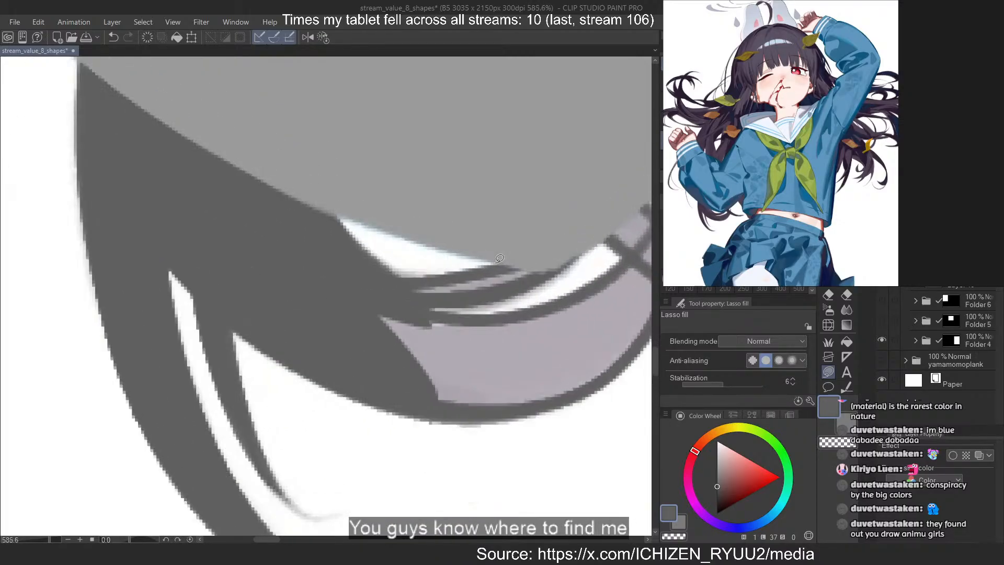
pyautogui.moveTo(525, 264)
pyautogui.mouseDown()
pyautogui.moveTo(370, 289)
pyautogui.moveTo(529, 273)
pyautogui.mouseUp()
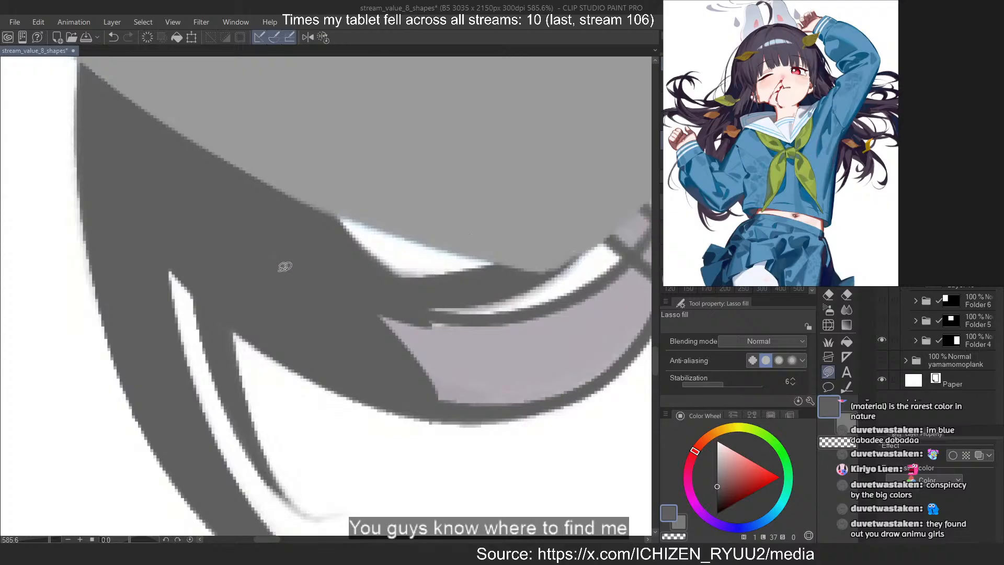
# Fill the strand crossing beside the elbow and its thin continuation toward the skirt with dark grey
pyautogui.scroll(-5, 285, 266)
pyautogui.scroll(5, 422, 248)
pyautogui.moveTo(401, 254)
pyautogui.mouseDown()
pyautogui.moveTo(443, 285)
pyautogui.moveTo(444, 257)
pyautogui.moveTo(499, 282)
pyautogui.mouseUp()
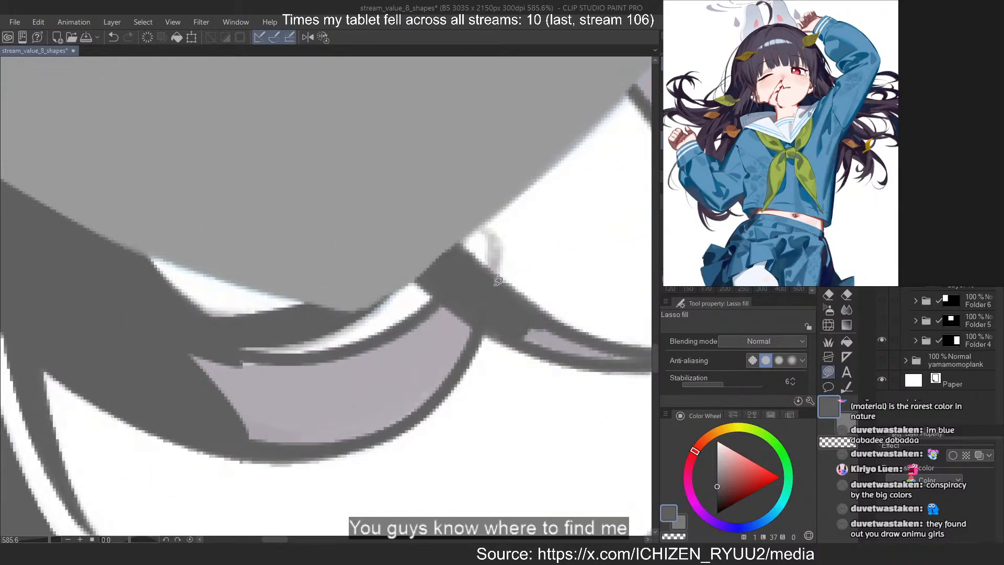
pyautogui.moveTo(424, 275)
pyautogui.mouseDown()
pyautogui.moveTo(469, 314)
pyautogui.moveTo(603, 341)
pyautogui.moveTo(504, 308)
pyautogui.mouseUp()
pyautogui.moveTo(504, 303)
pyautogui.mouseDown()
pyautogui.moveTo(561, 346)
pyautogui.moveTo(636, 355)
pyautogui.mouseUp()
pyautogui.moveTo(595, 358); pyautogui.dragTo(590, 358)
# Fill the lavender interior of the curved lock below the elbow with dark grey, keeping the white gap above it open
pyautogui.moveTo(472, 325); pyautogui.dragTo(262, 325)
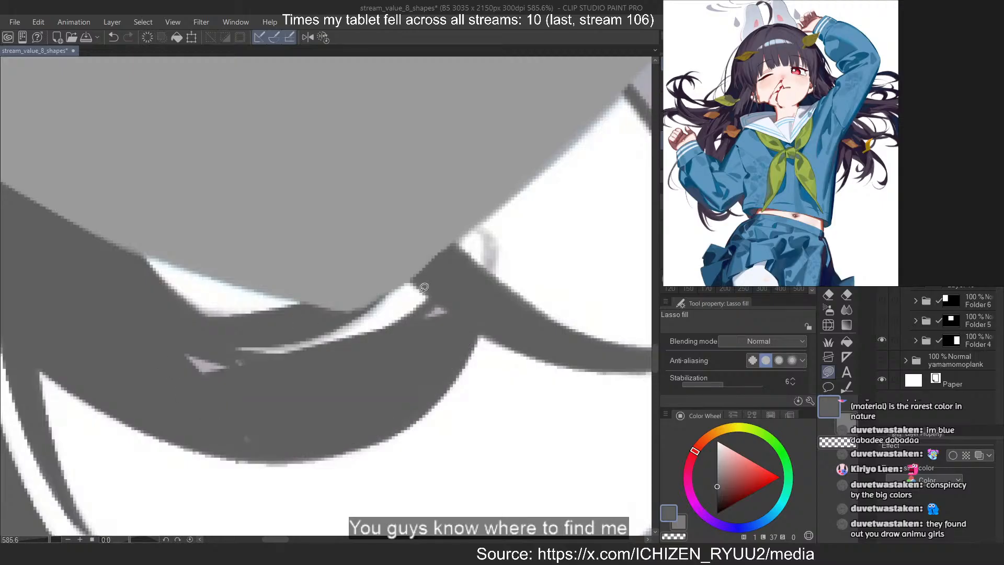
pyautogui.hotkey('ctrl', 'z')
pyautogui.moveTo(446, 338)
pyautogui.mouseDown()
pyautogui.moveTo(285, 424)
pyautogui.moveTo(462, 356)
pyautogui.mouseUp()
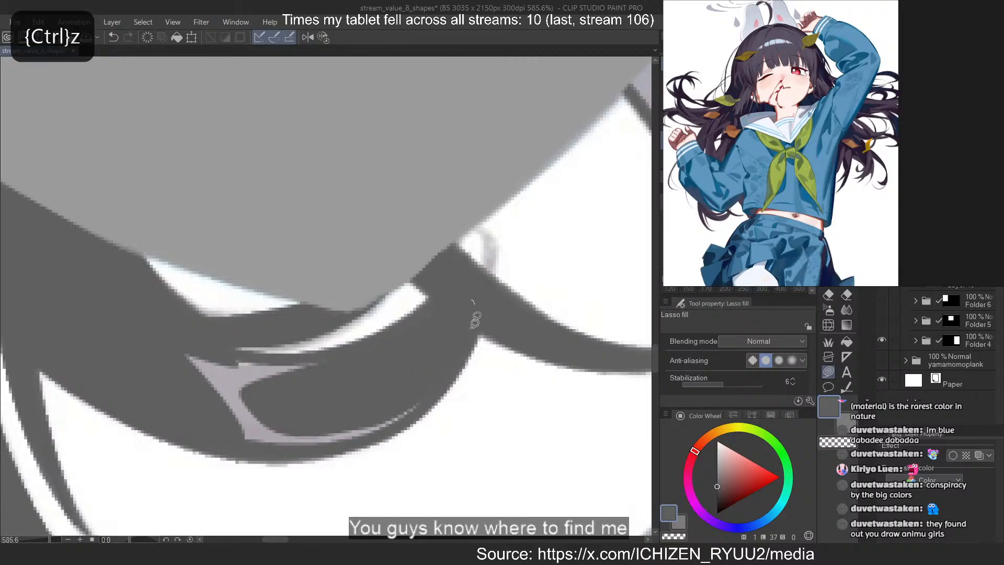
pyautogui.moveTo(474, 320)
pyautogui.mouseDown()
pyautogui.moveTo(272, 445)
pyautogui.moveTo(294, 392)
pyautogui.moveTo(208, 371)
pyautogui.mouseUp()
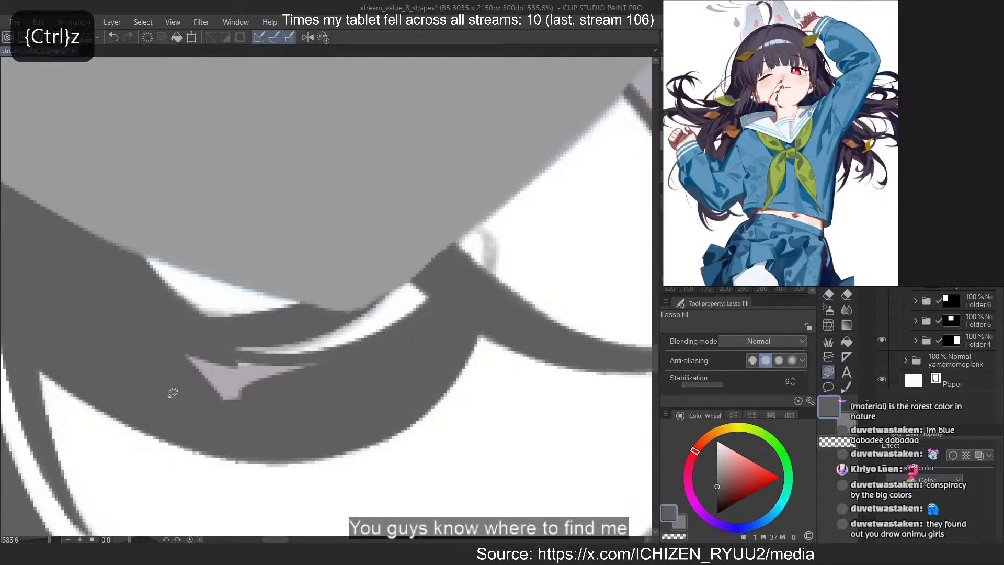
pyautogui.moveTo(317, 357)
pyautogui.mouseDown()
pyautogui.moveTo(219, 403)
pyautogui.moveTo(319, 361)
pyautogui.mouseUp()
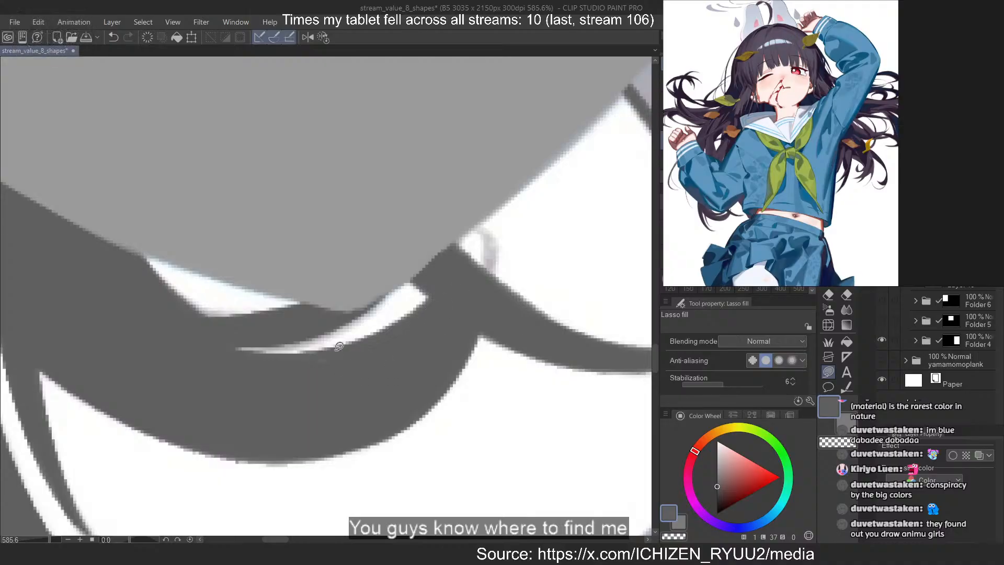
# Fill the two small lavender hair patches between sleeve, shirt and skirt, and the adjoining corner of the bare waist, with dark grey
pyautogui.scroll(-5, 194, 353)
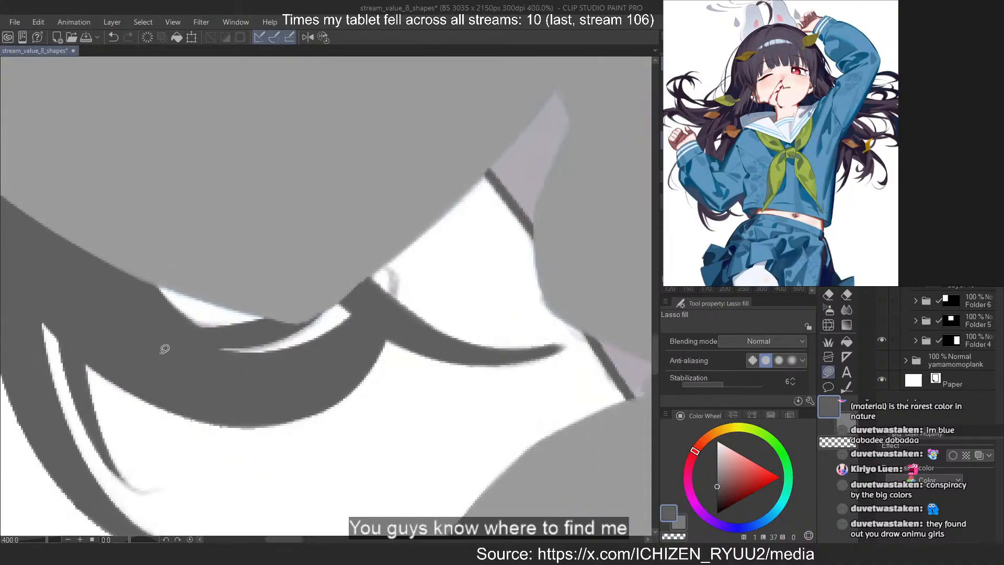
pyautogui.scroll(4, 345, 303)
pyautogui.moveTo(278, 225); pyautogui.dragTo(329, 61)
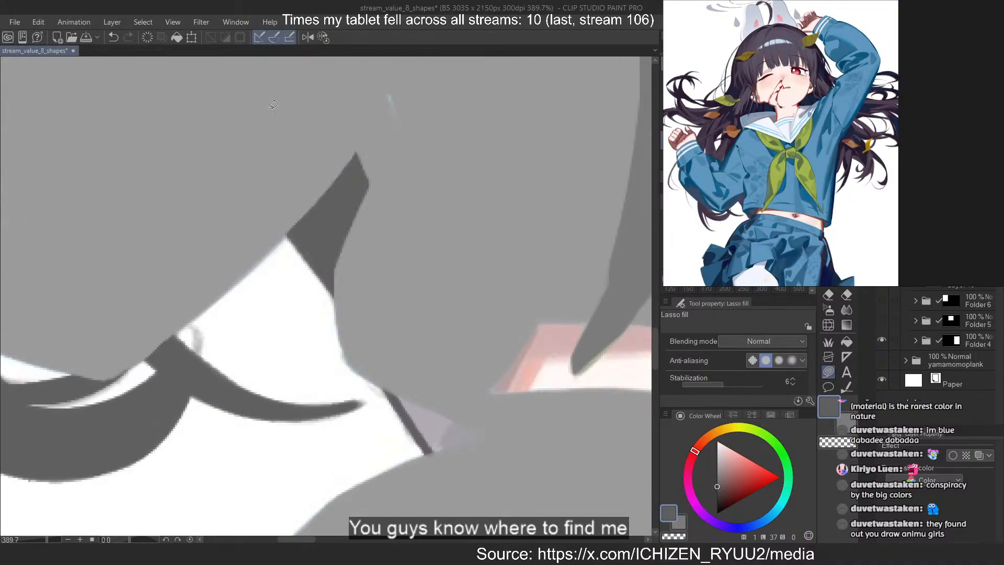
pyautogui.moveTo(269, 203)
pyautogui.mouseDown()
pyautogui.moveTo(339, 214)
pyautogui.moveTo(293, 203)
pyautogui.mouseUp()
pyautogui.moveTo(359, 344); pyautogui.dragTo(404, 349)
pyautogui.moveTo(514, 205); pyautogui.dragTo(440, 293)
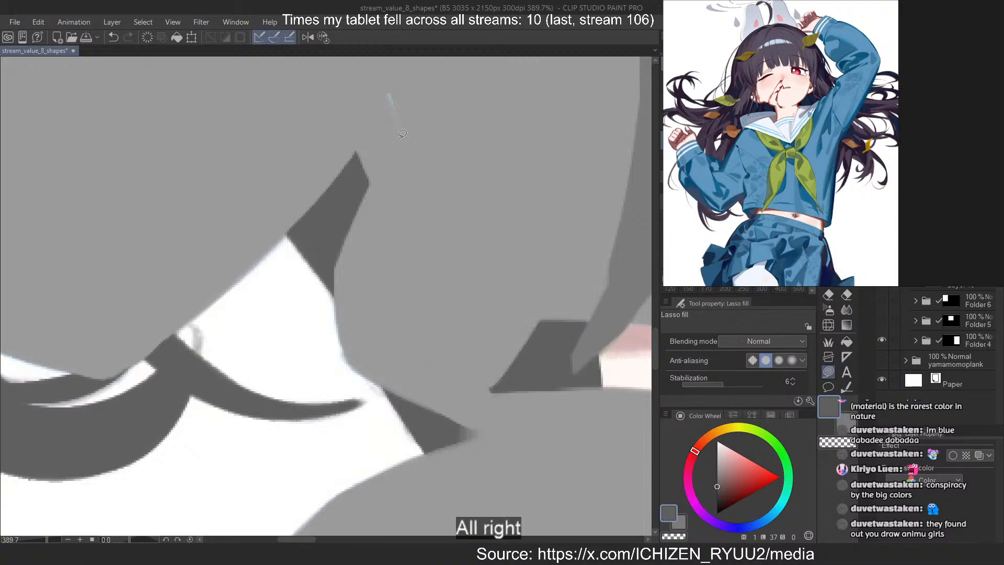
# Undo the dark fill over the bare waist's corner and cover the pale sliver between sleeve and shirt with the uniform's grey
pyautogui.scroll(-5, 225, 297)
pyautogui.scroll(2, 266, 291)
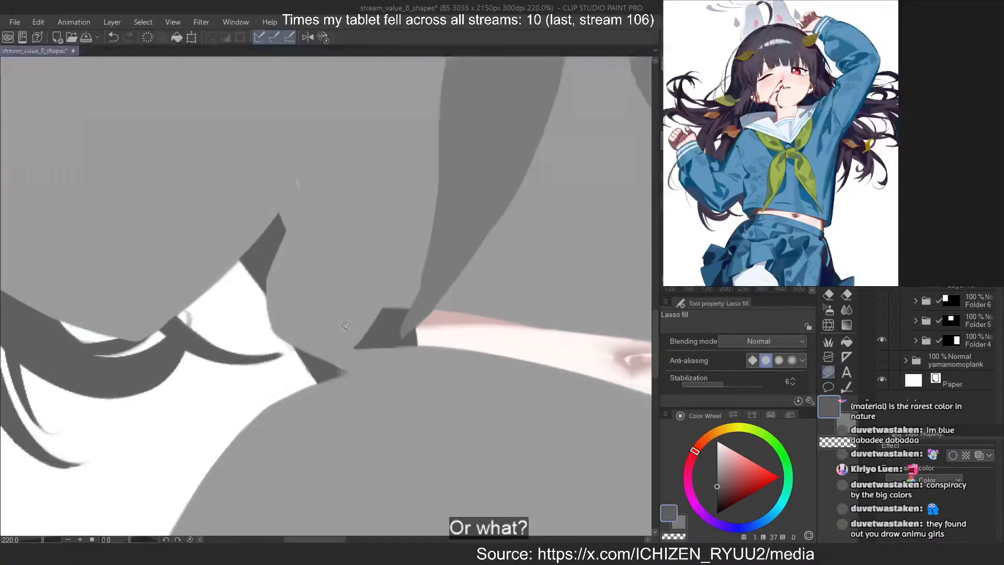
pyautogui.press('c')
pyautogui.moveTo(335, 311)
pyautogui.mouseDown()
pyautogui.moveTo(347, 184)
pyautogui.moveTo(320, 179)
pyautogui.mouseUp()
pyautogui.rightClick(318, 178)
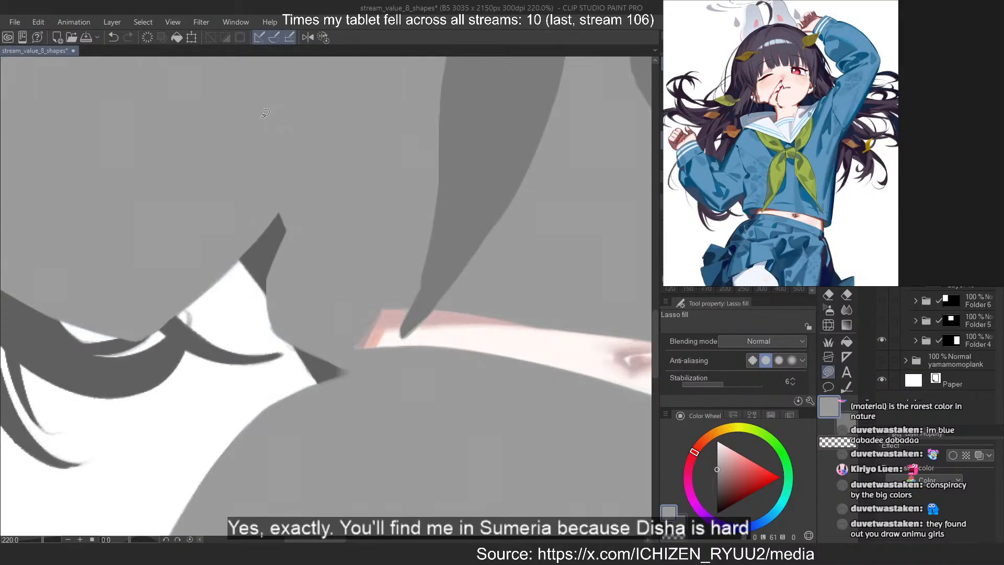
# Review the whole figure's flat value shapes and look over the remaining artworks and study notes on the reference board
pyautogui.scroll(-12, 262, 109)
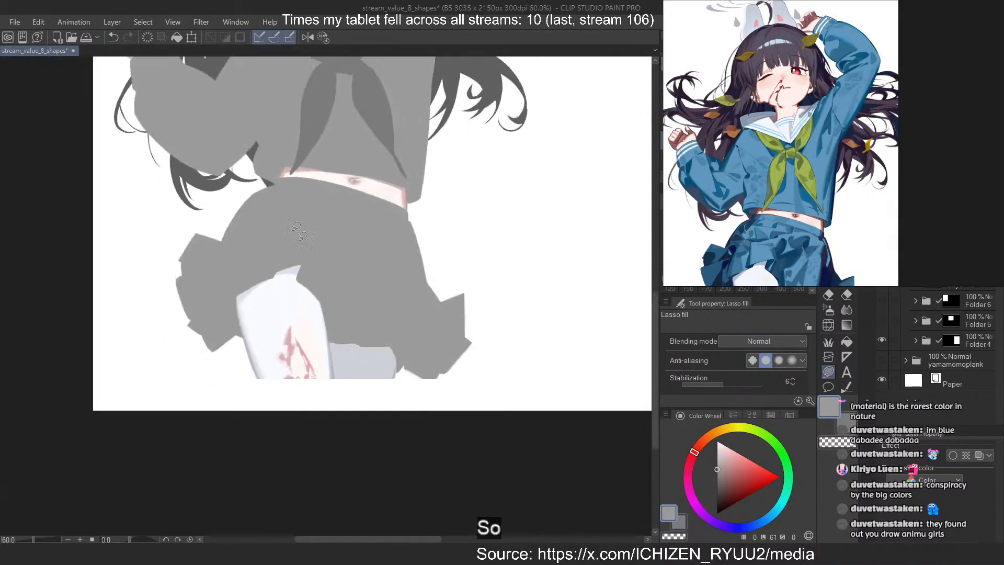
pyautogui.scroll(4, 335, 126)
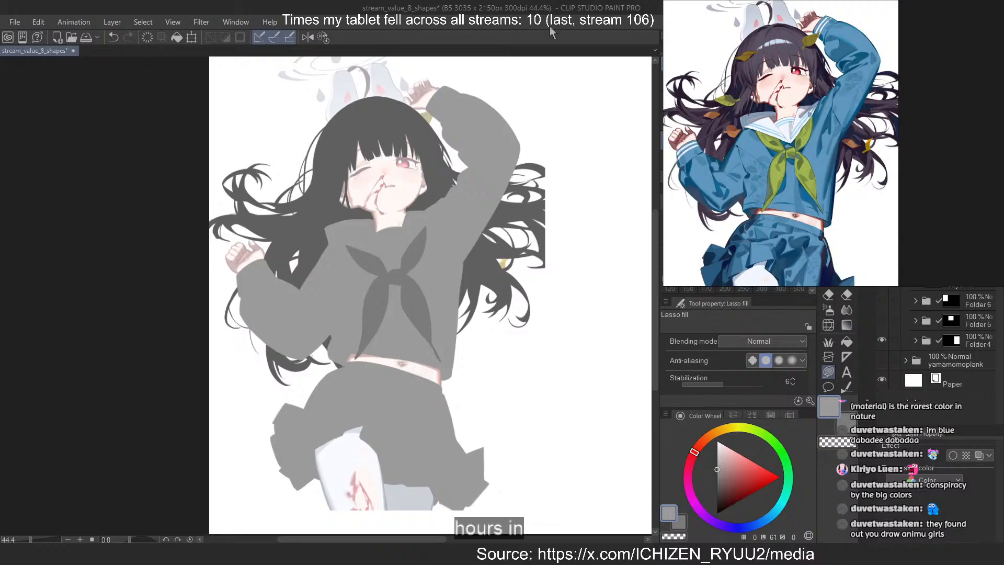
pyautogui.scroll(-6, 878, 90)
pyautogui.moveTo(858, 104); pyautogui.dragTo(945, 127)
pyautogui.moveTo(830, 108); pyautogui.dragTo(863, 117)
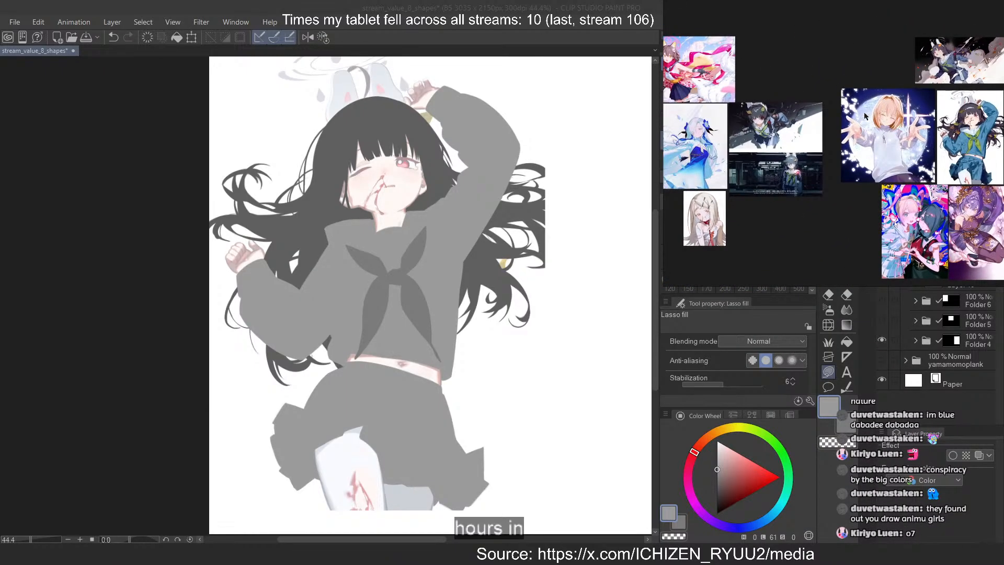
pyautogui.scroll(5, 987, 46)
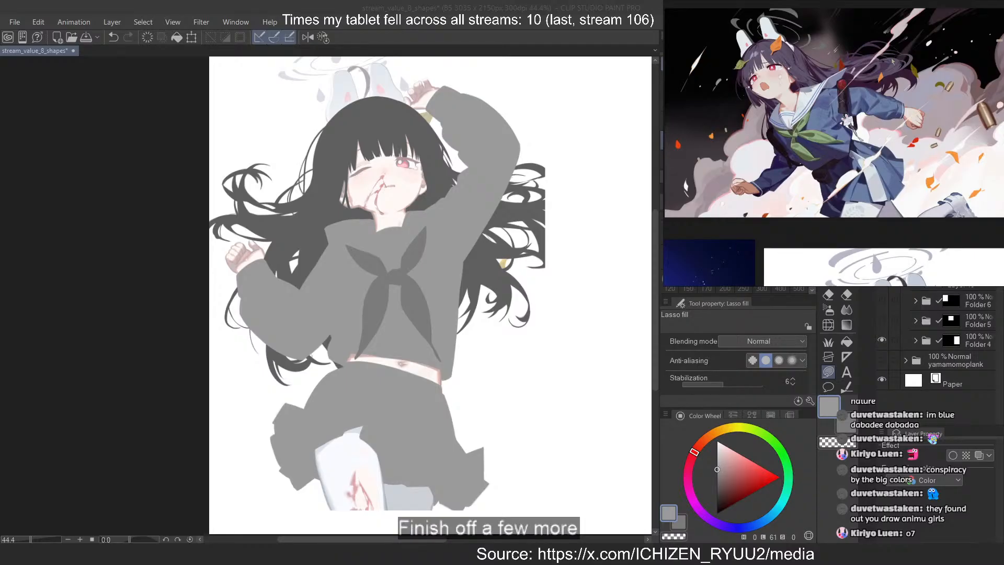
pyautogui.scroll(-5, 891, 61)
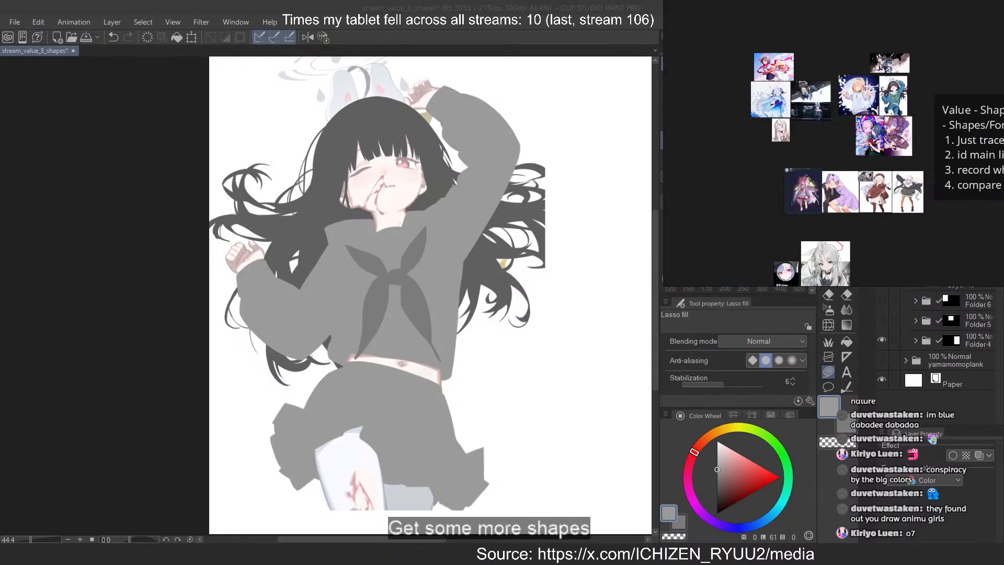
pyautogui.scroll(1, 880, 62)
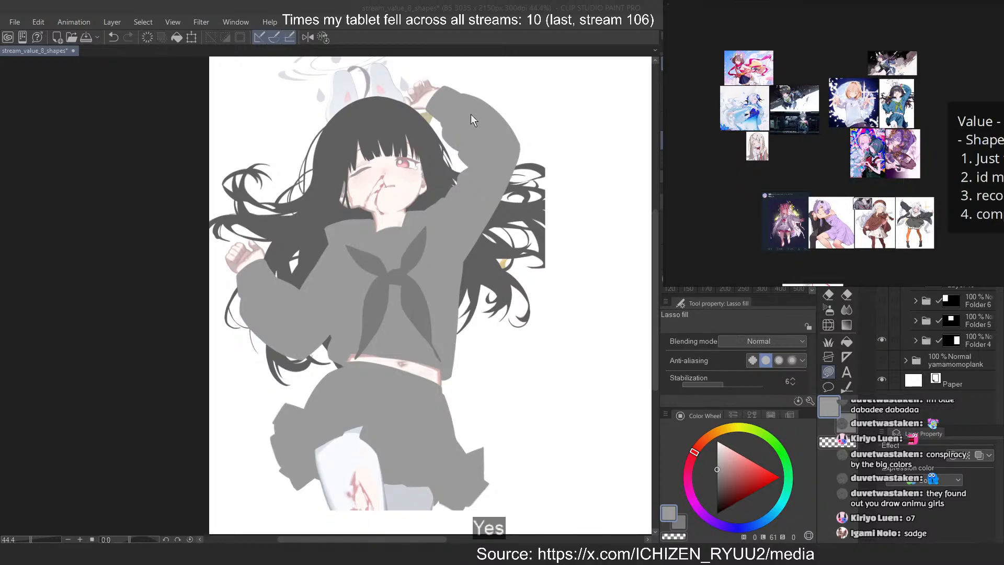
# Save the value study document and bring the reference board's artworks and notes into view
pyautogui.click(458, 149)
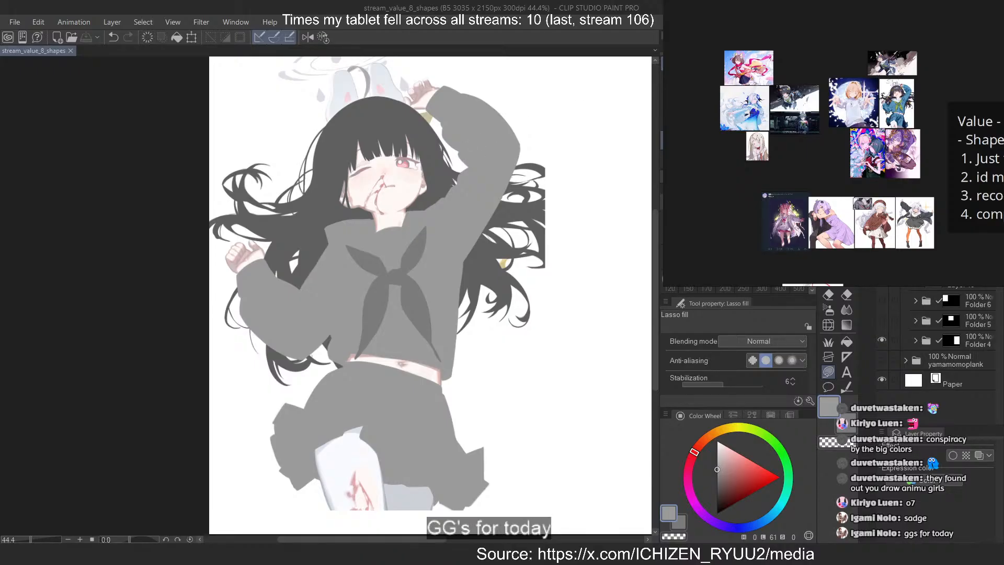
pyautogui.scroll(-2, 820, 45)
pyautogui.moveTo(818, 133); pyautogui.dragTo(831, 111)
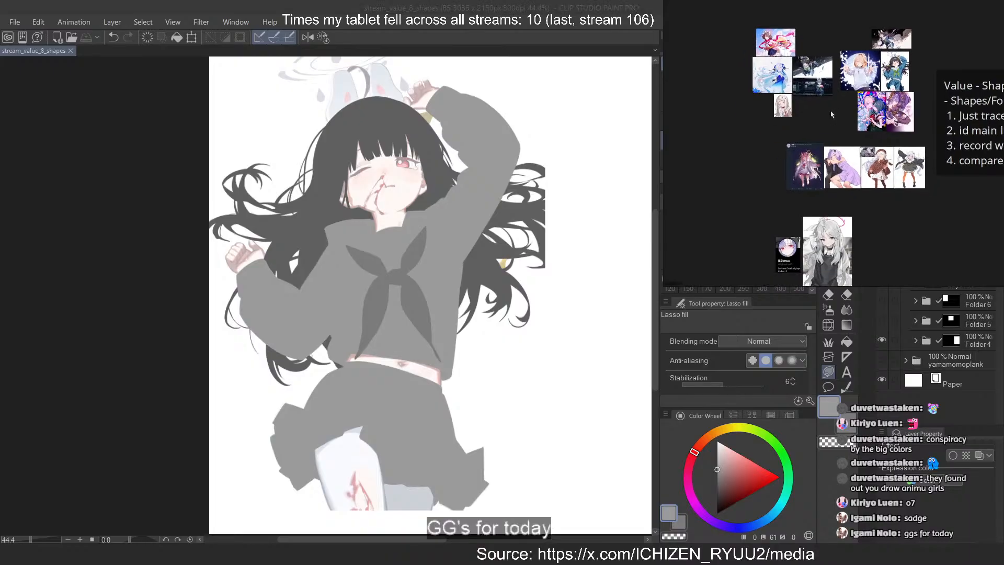